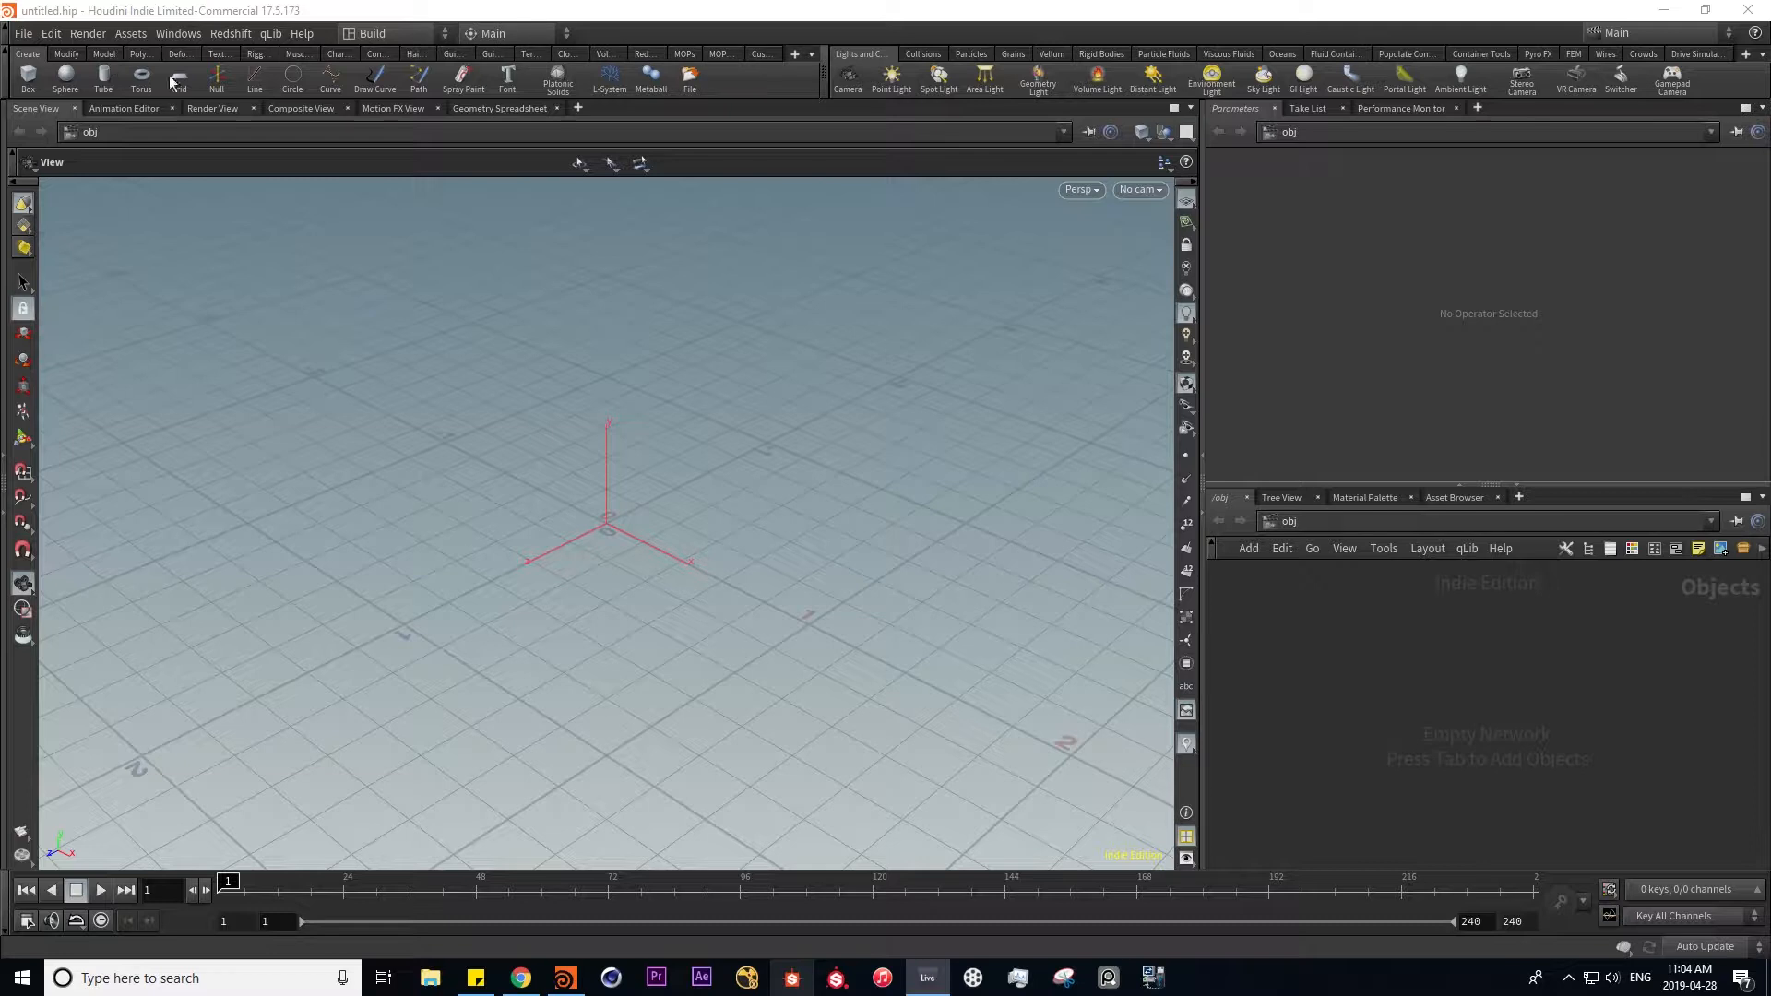
- Turn off the origin gnomon in the viewport's display options and save that setting as the default
left_click(709, 556)
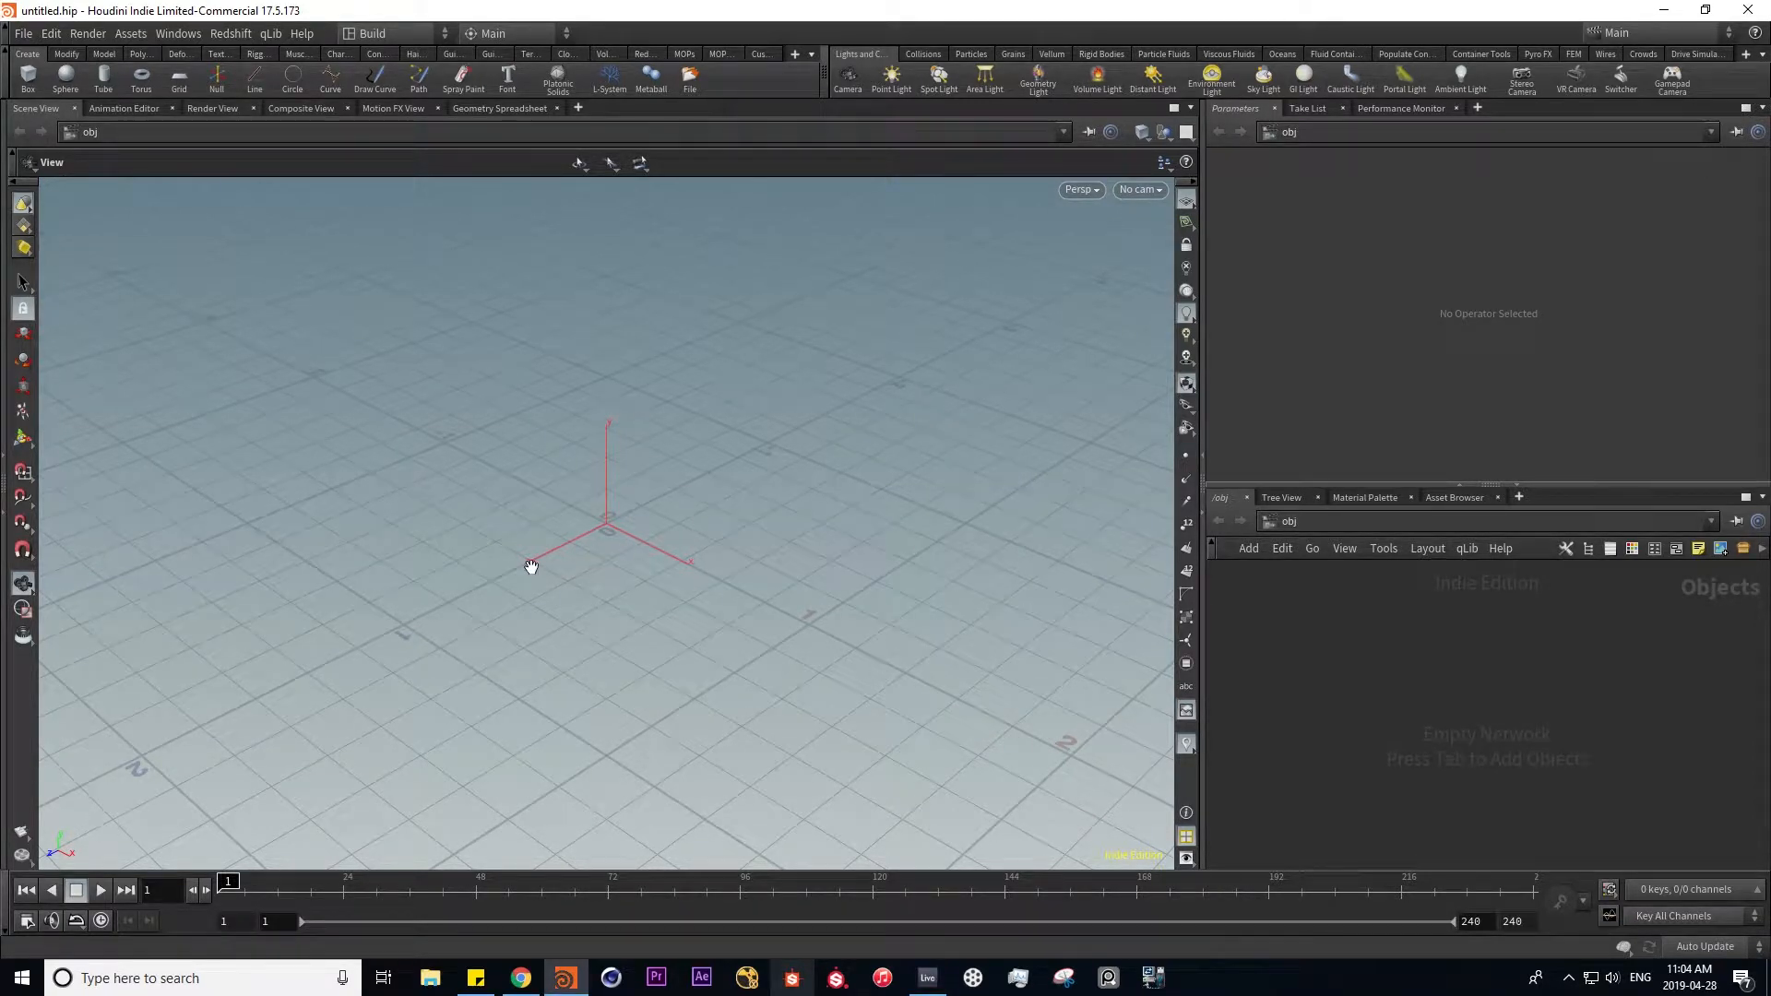
key("d")
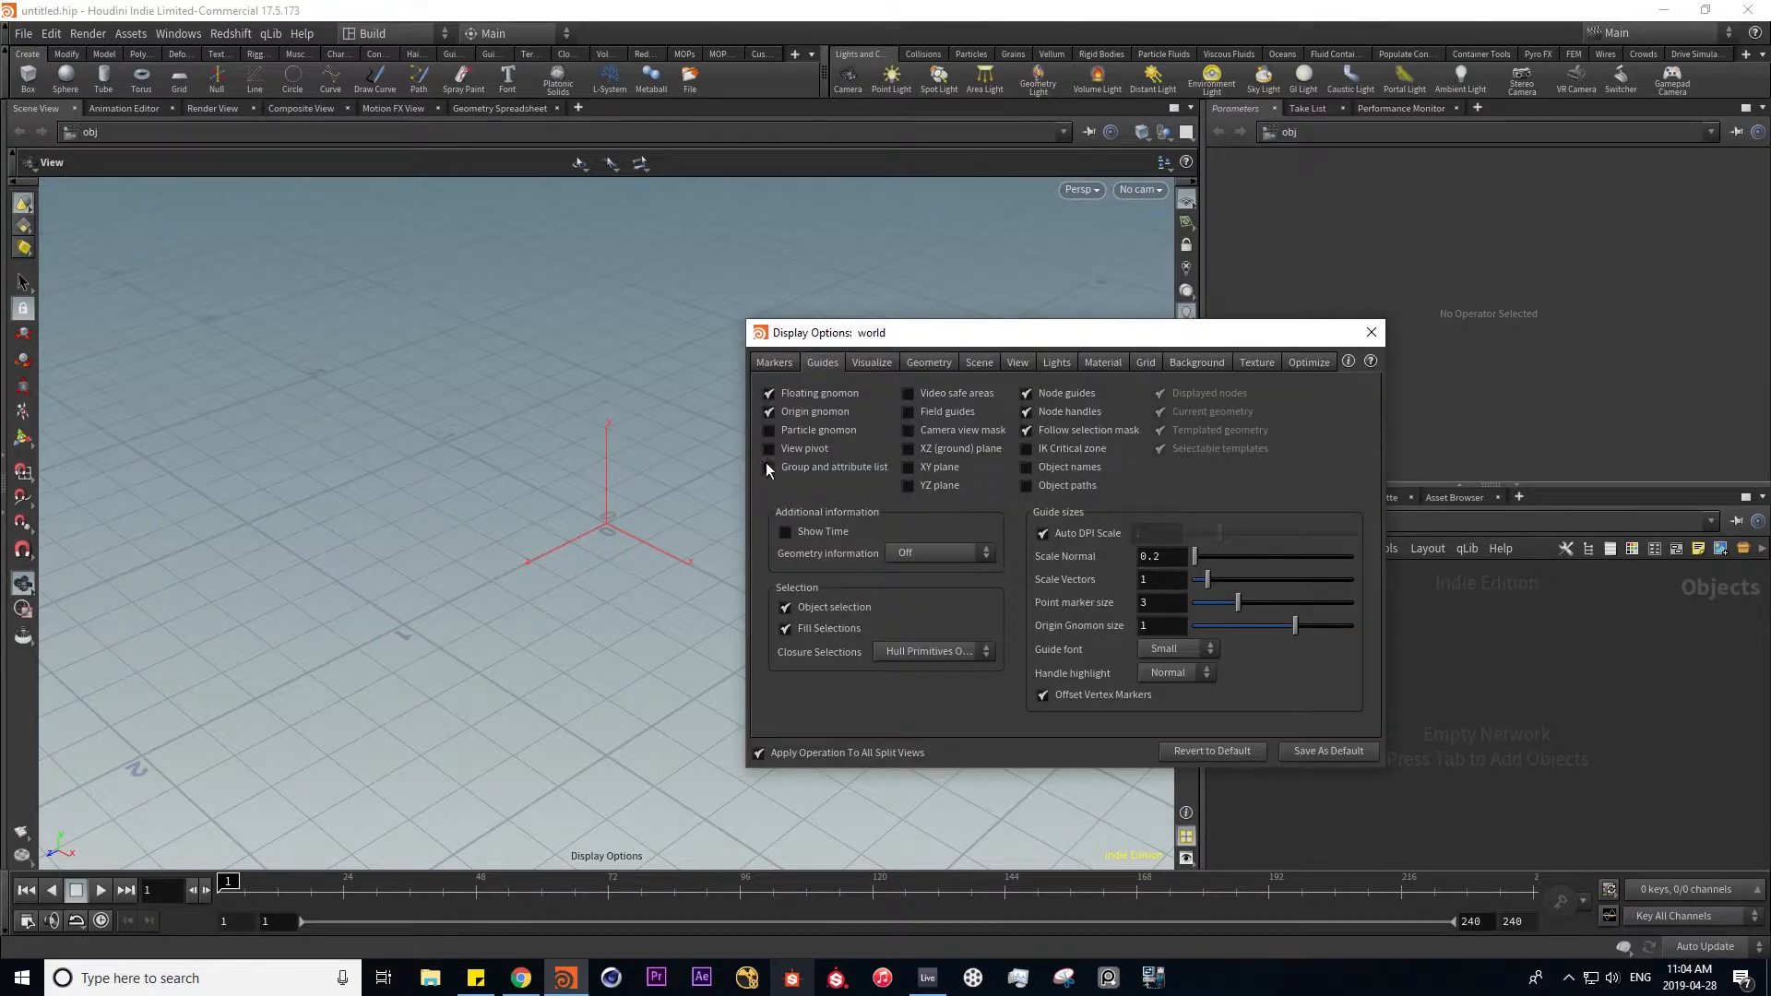
left_click(770, 411)
left_click(1303, 749)
left_click(1440, 837)
left_click(1371, 332)
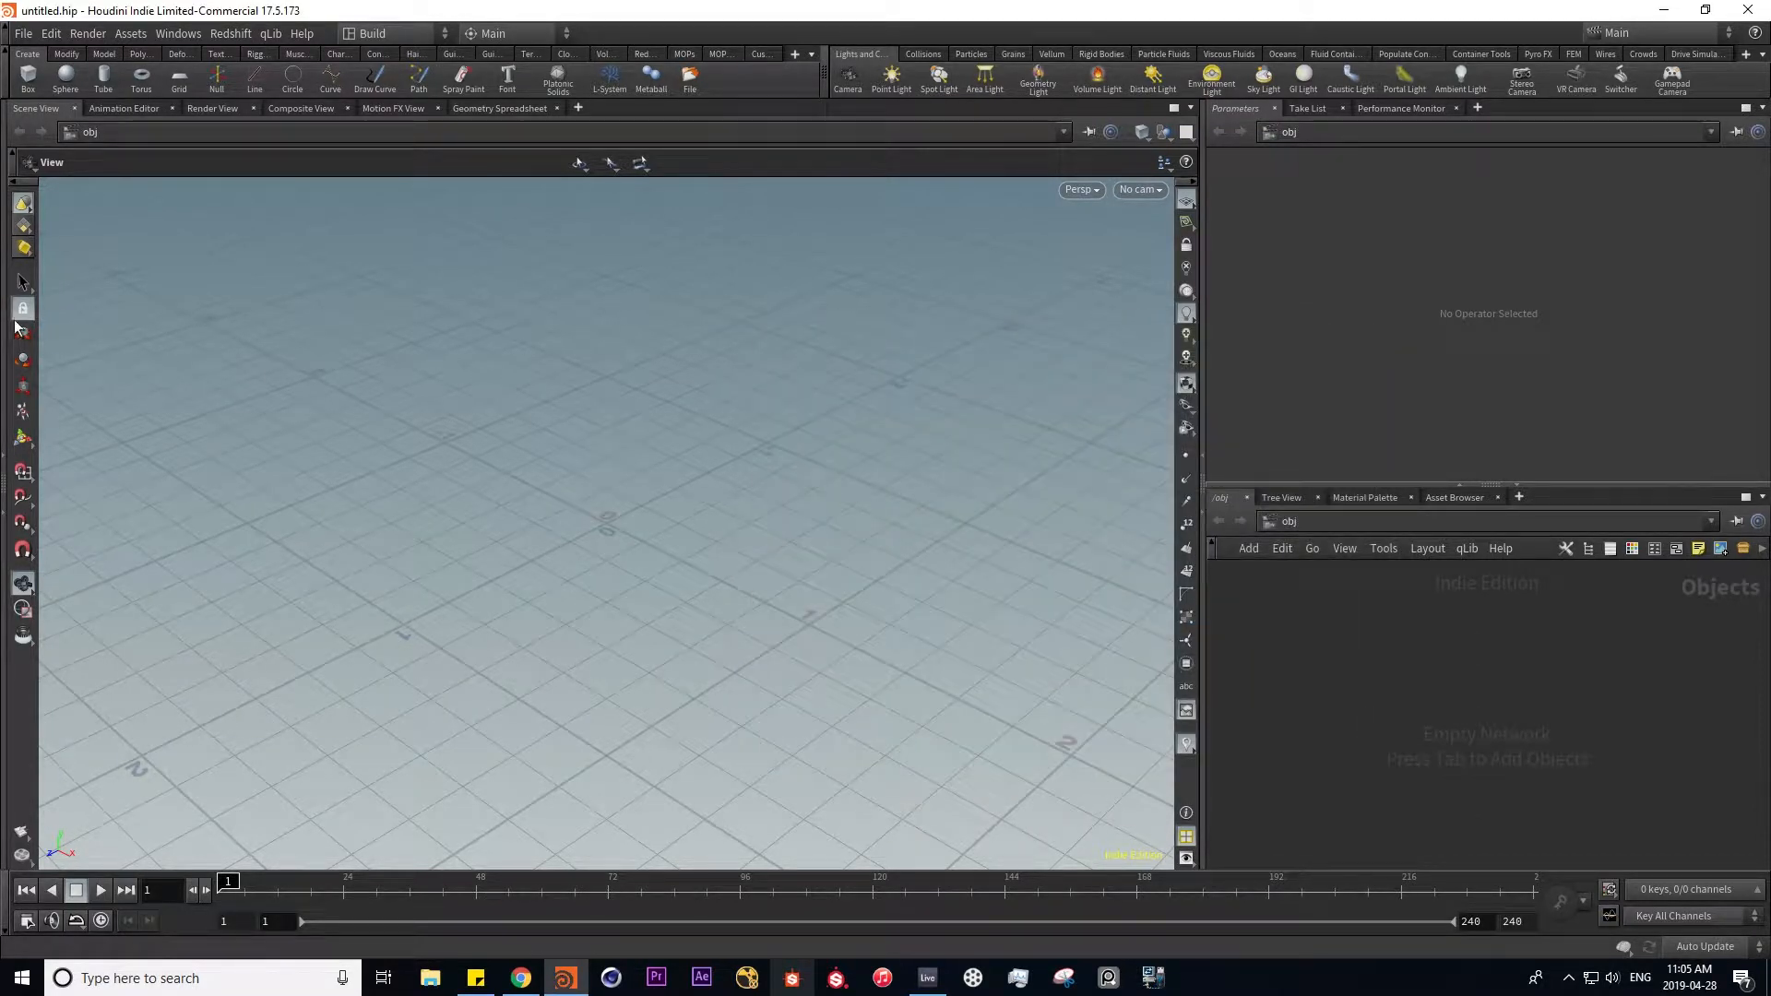
- Create a grid and a torus at the origin and delete both objects from the network
left_click(180, 79)
left_click(138, 79)
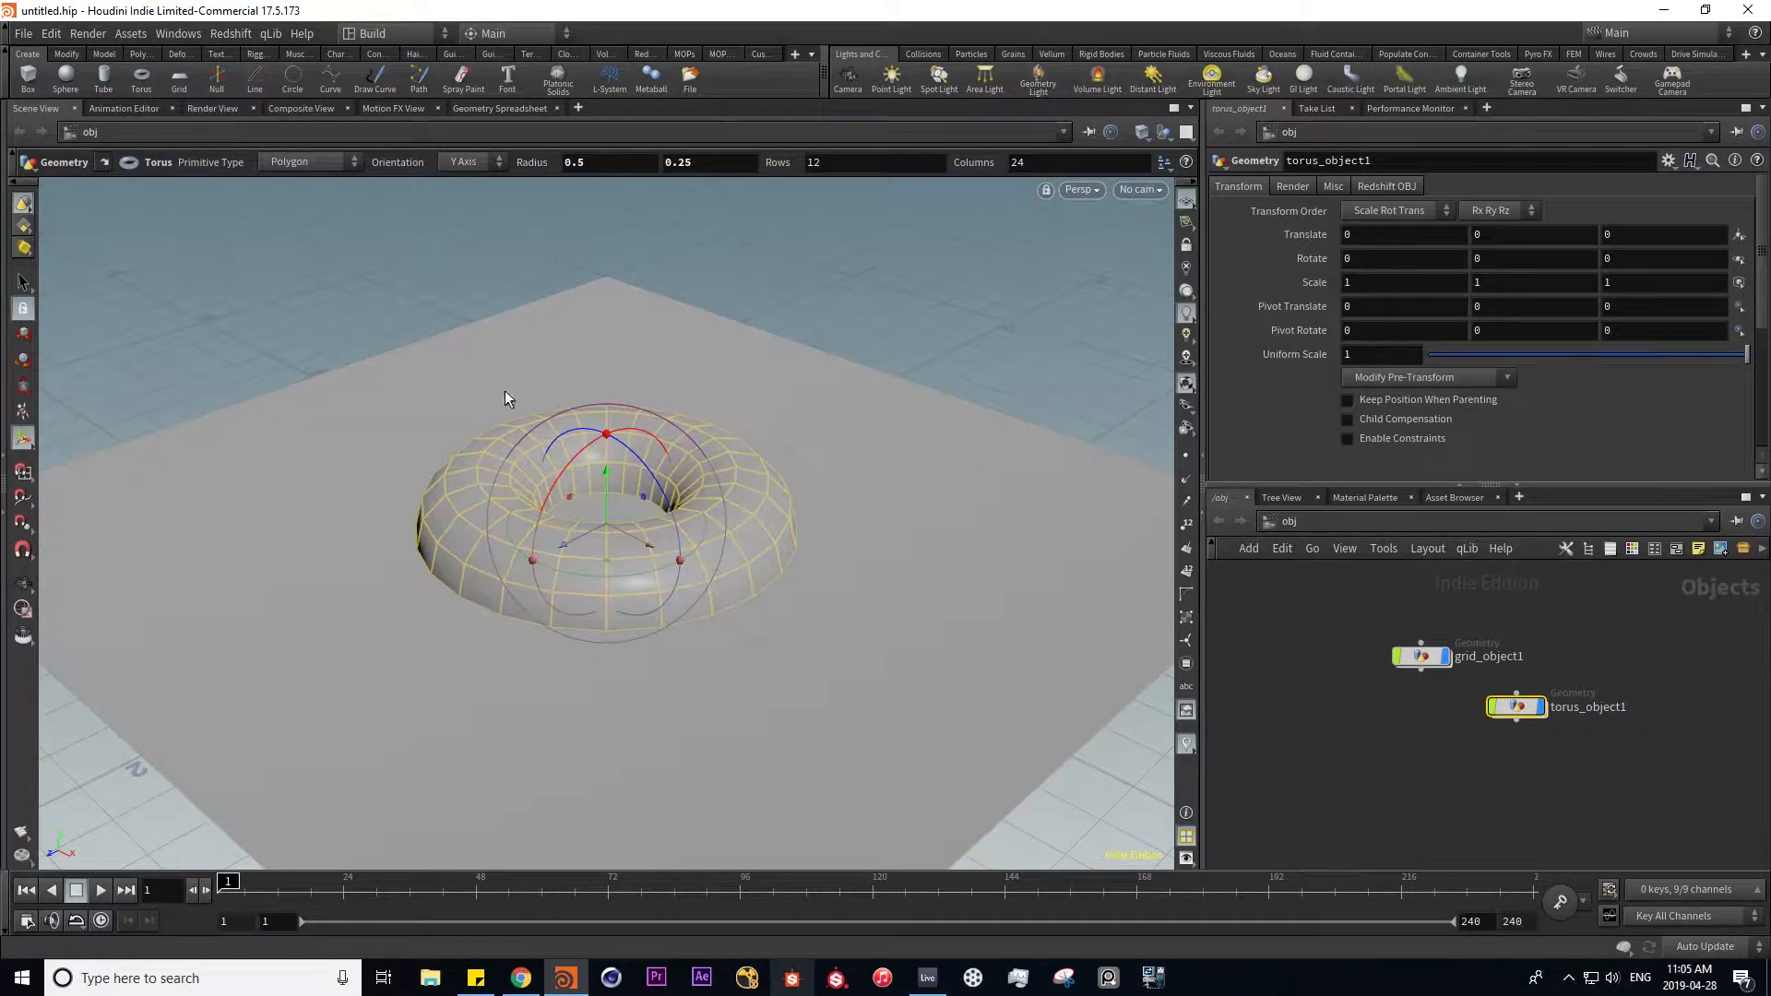
left_click_drag(1408, 694, 1518, 765)
key("Delete")
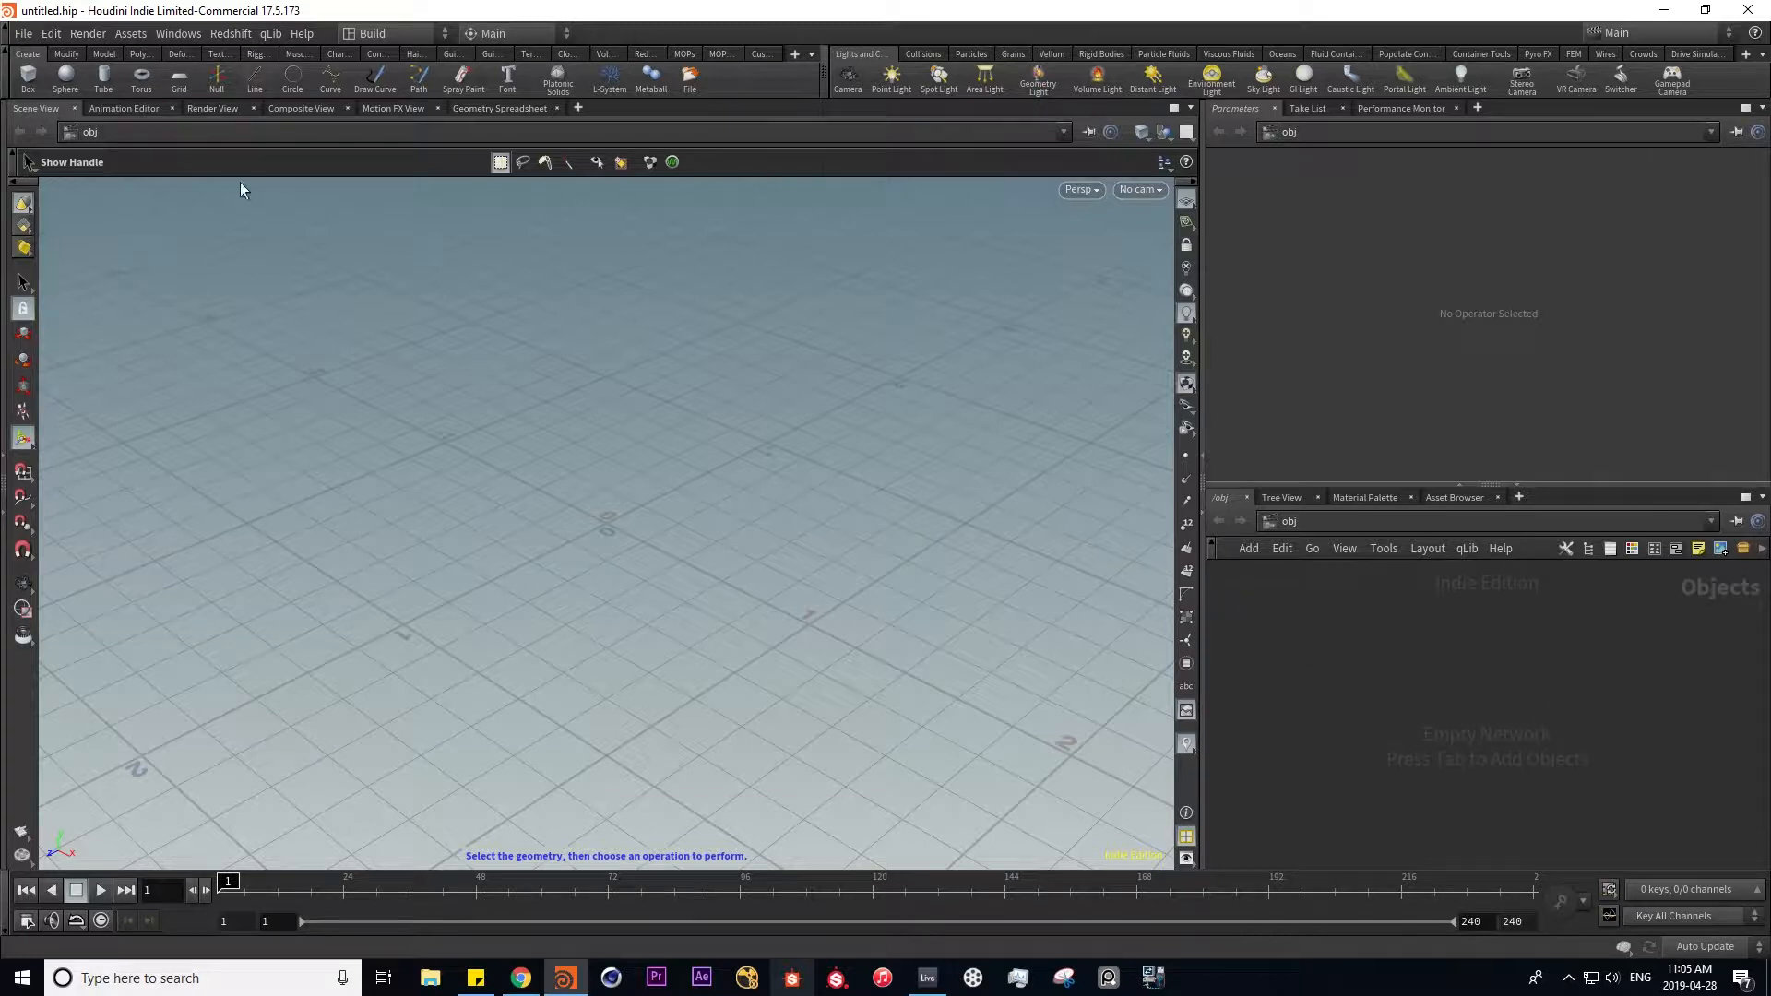
- Create one null at the origin and a second one in the object network, and delete both
left_click(223, 79)
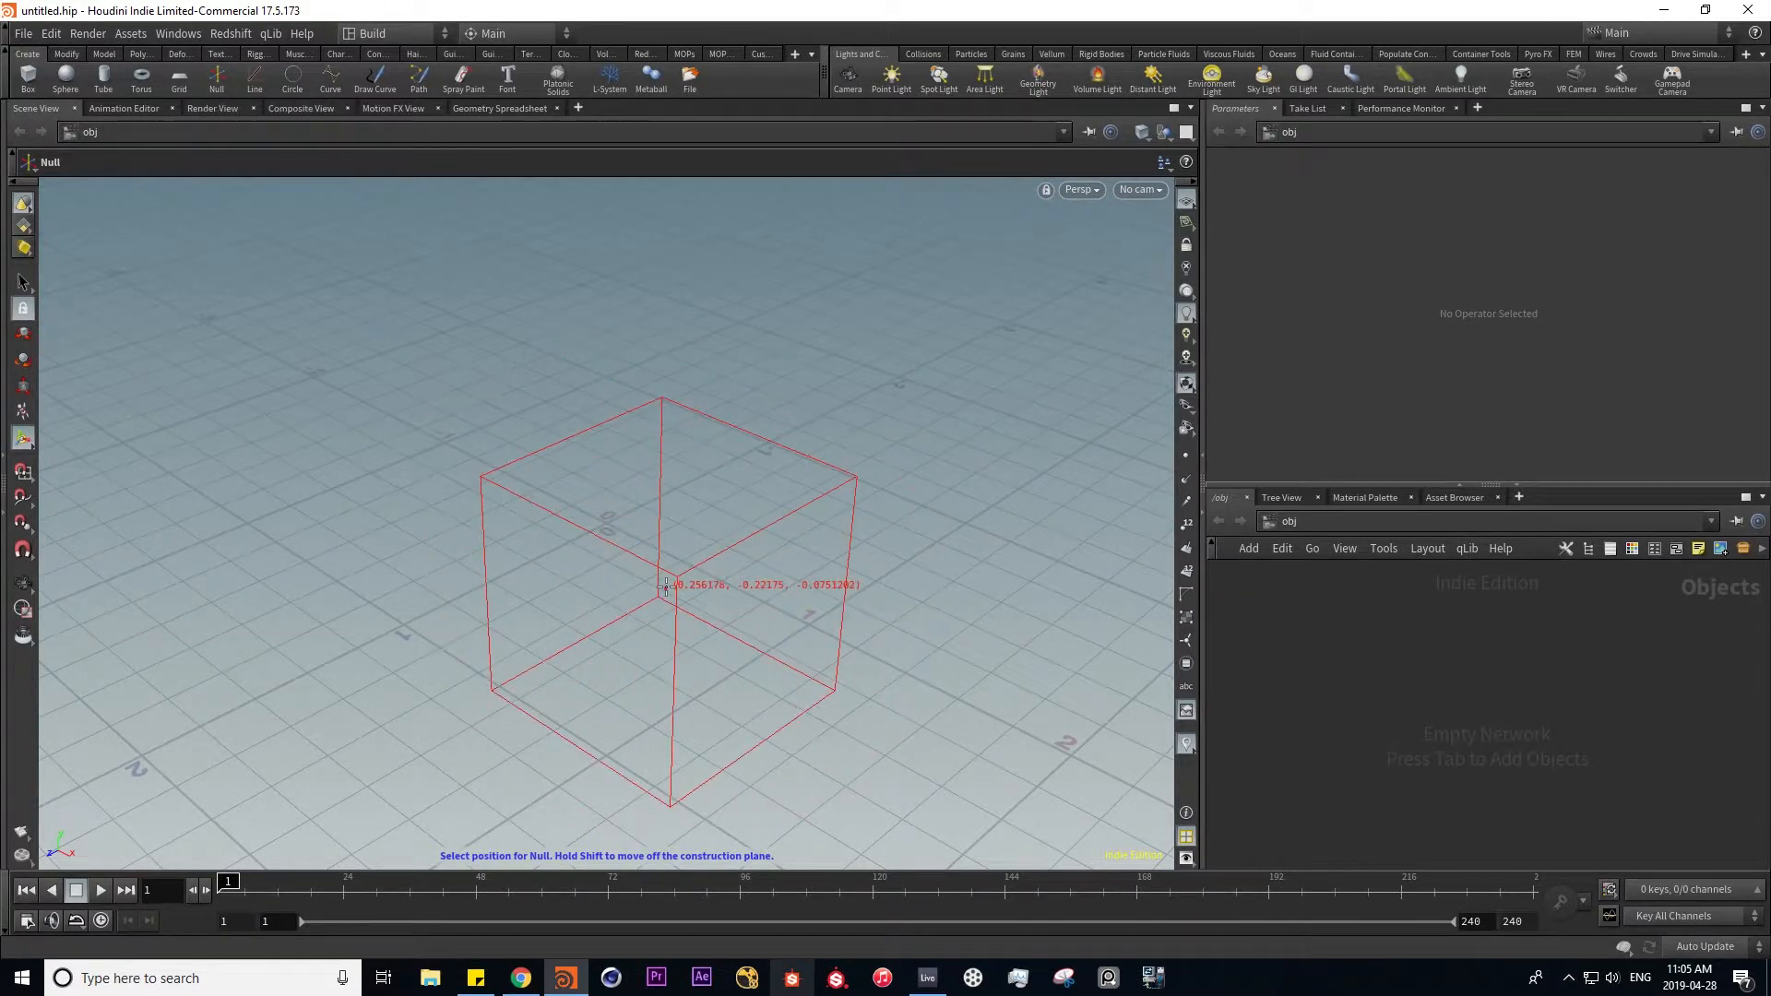
left_click(223, 76, "ctrl")
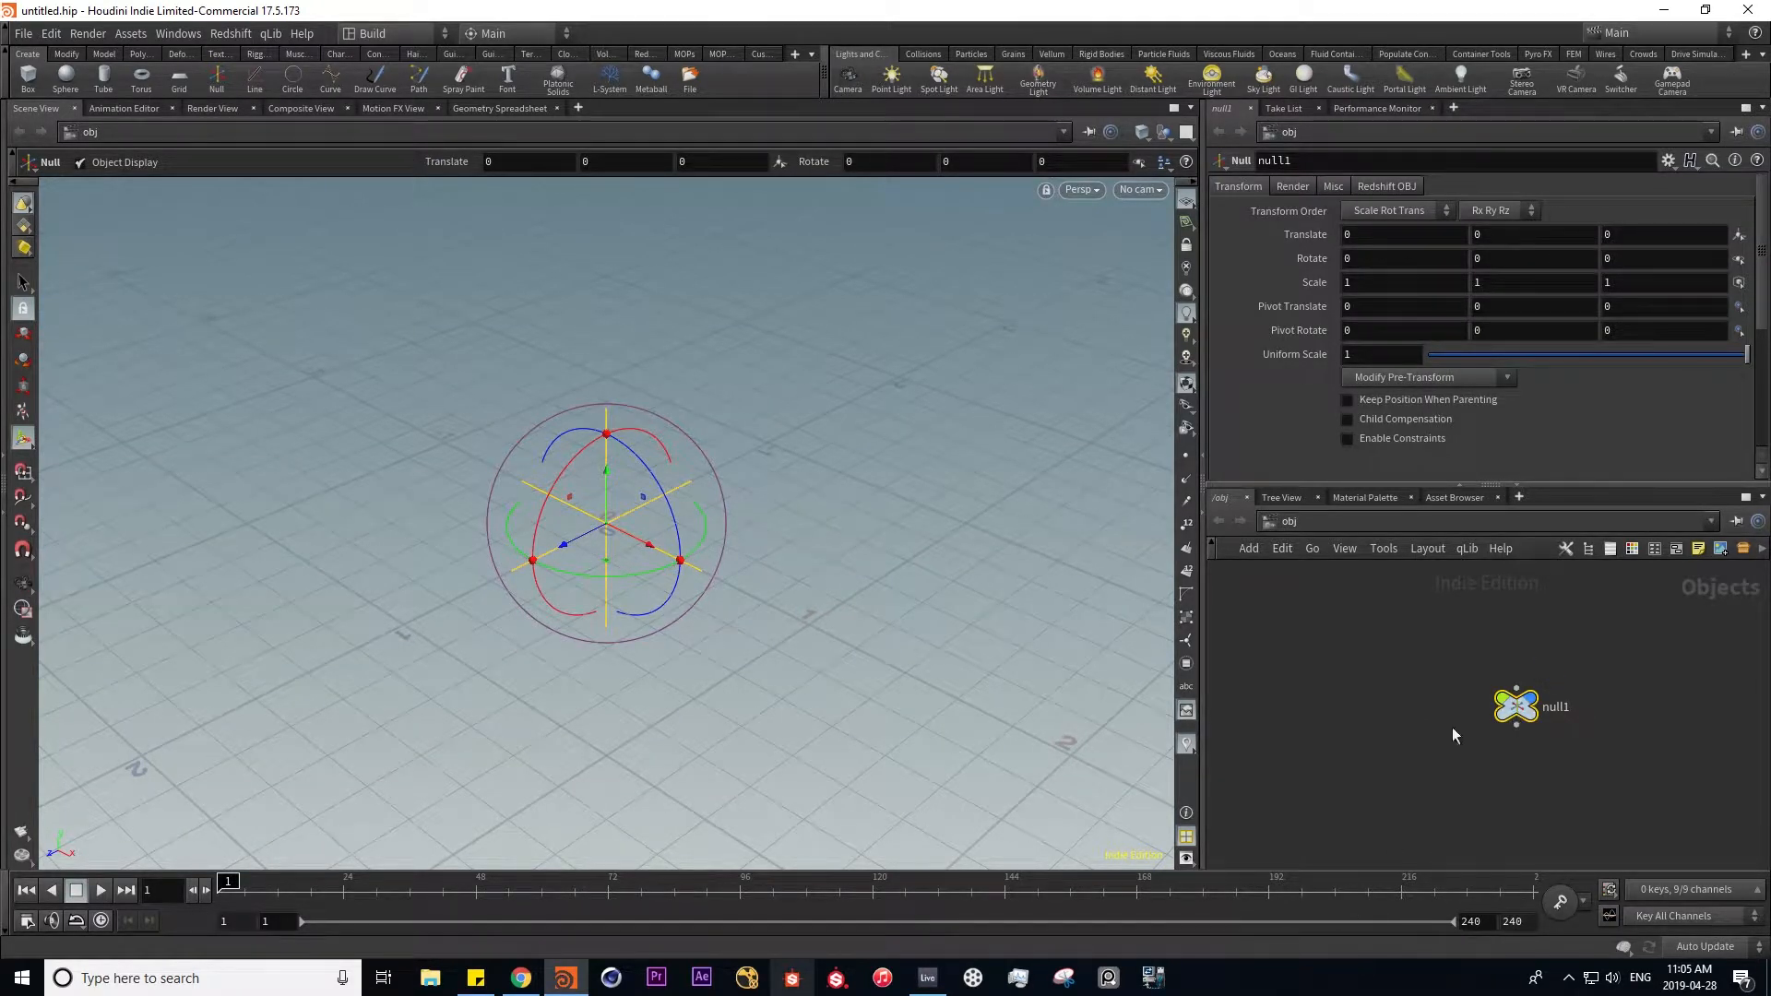
left_click(1300, 688)
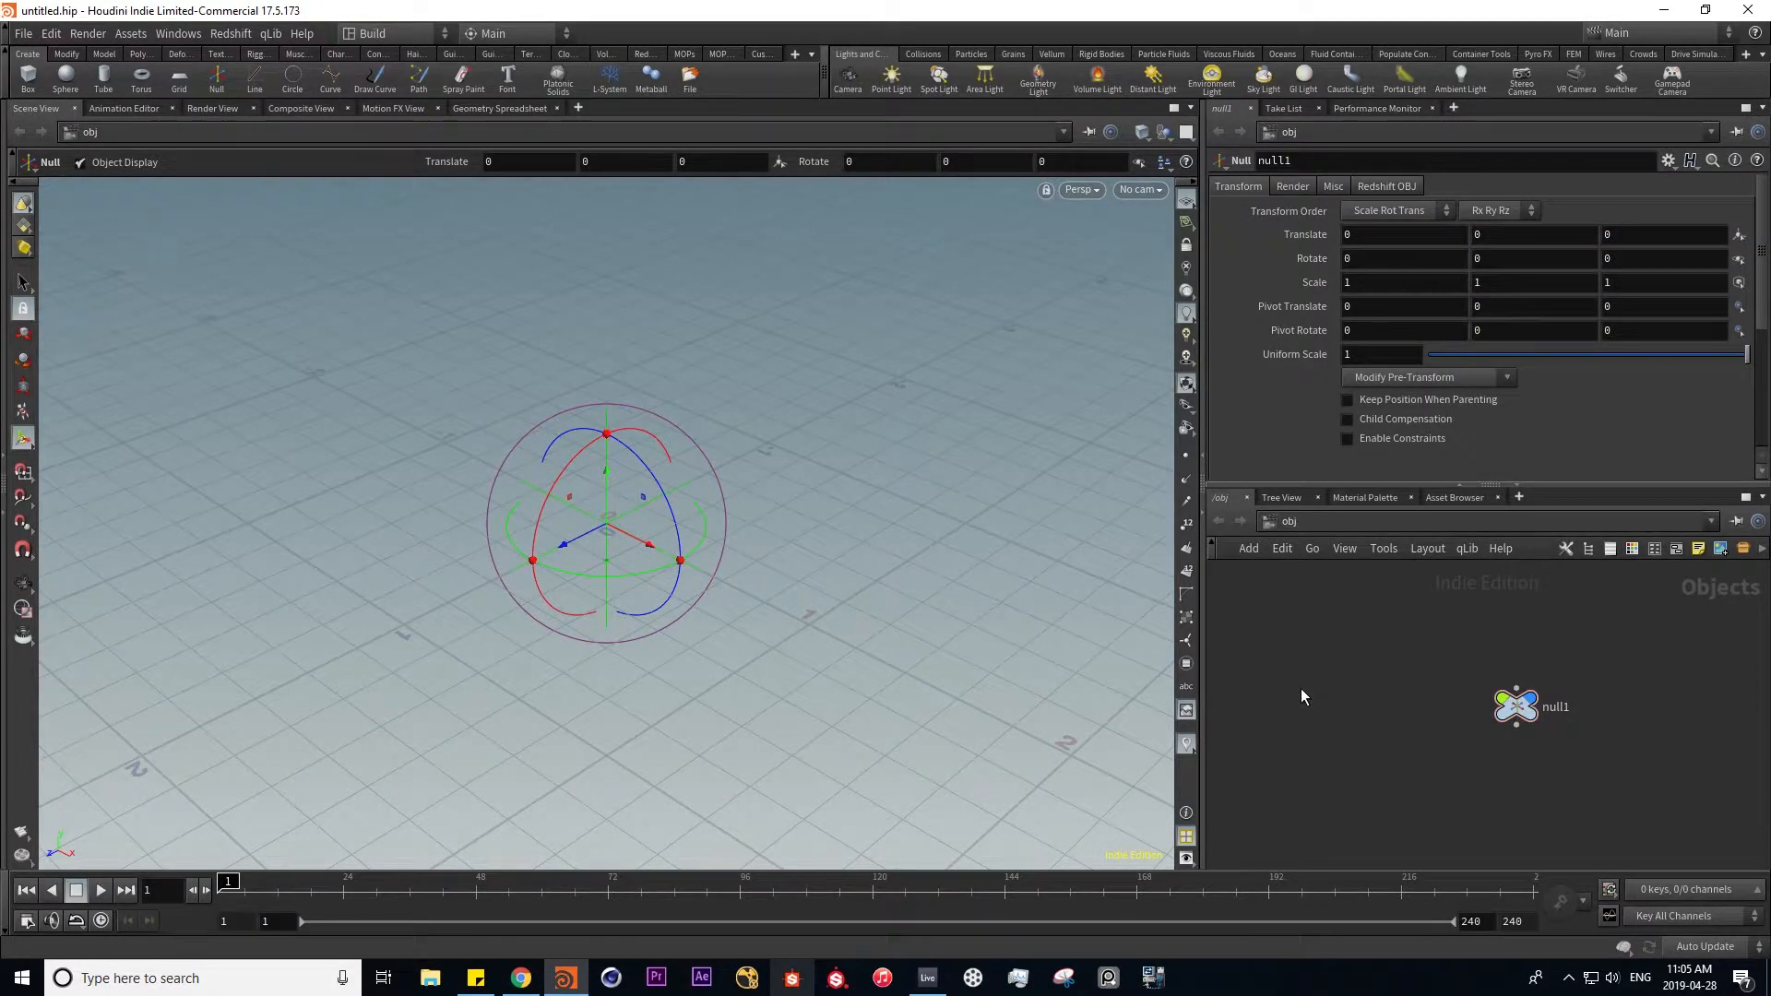
key("Tab")
type("nul")
key("Return")
left_click(1354, 724)
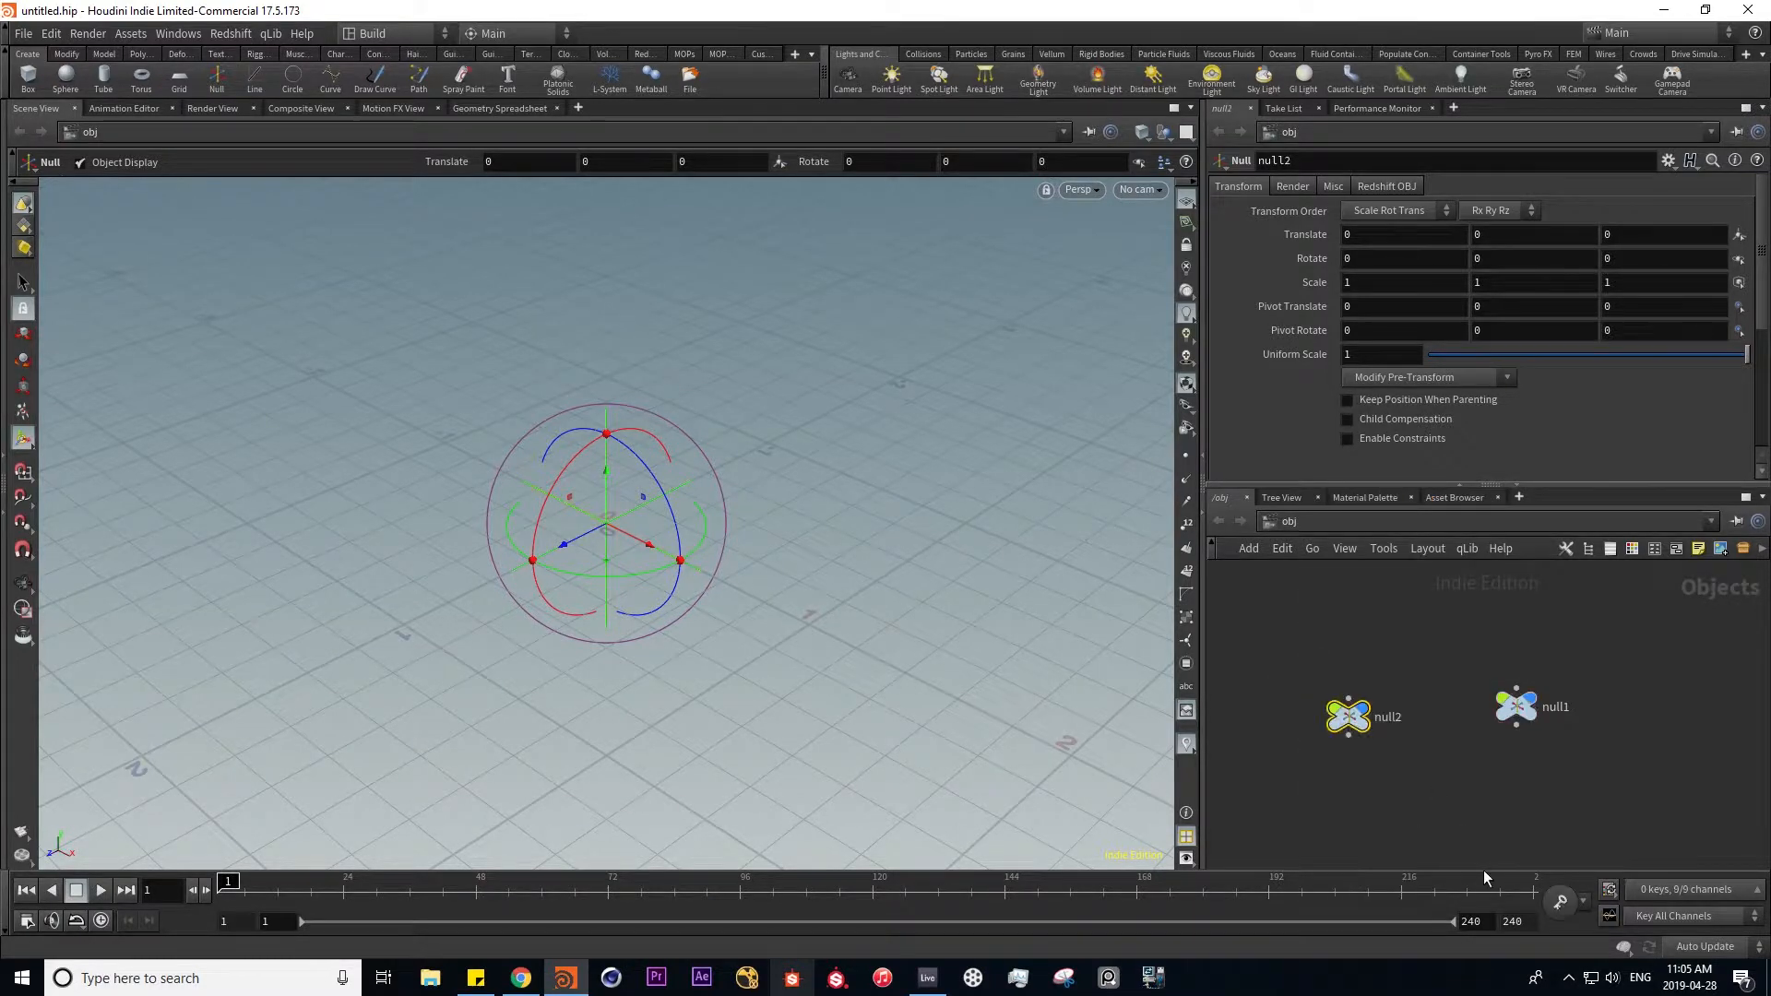
key("ctrl+a")
key("Delete")
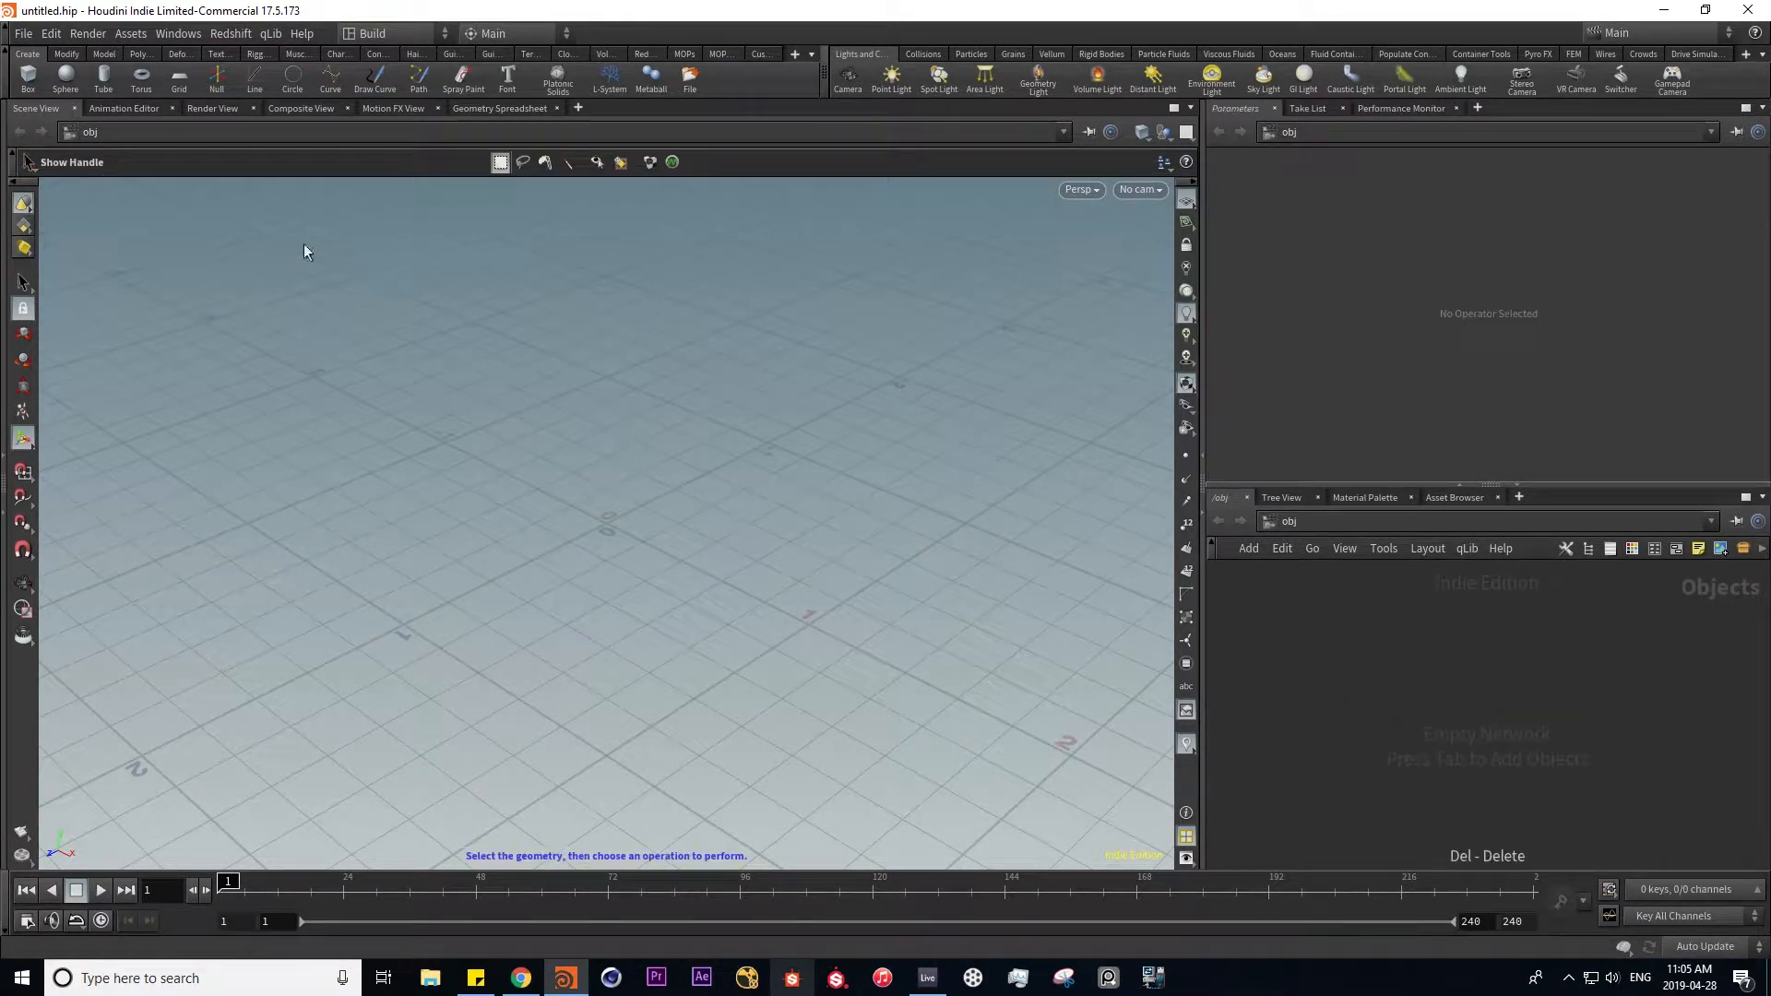
- Create a line object at the origin and go inside its geometry network
left_click(257, 80)
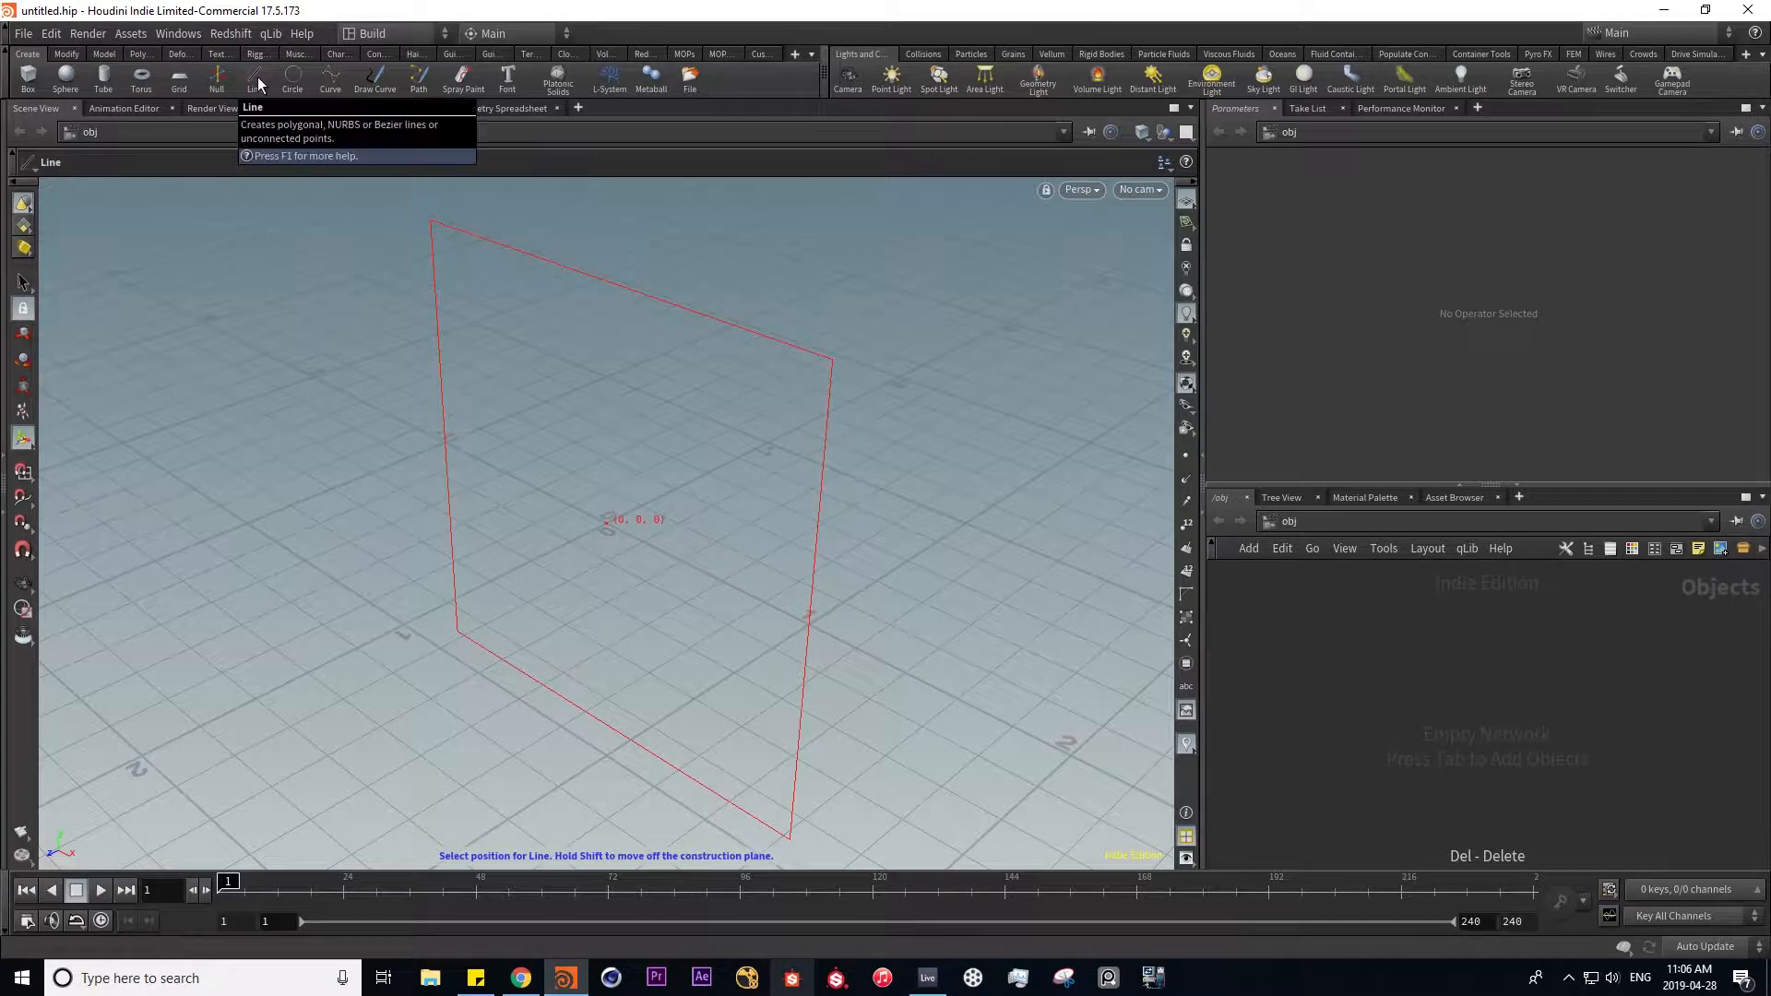
key("Escape")
left_click(258, 77, "ctrl")
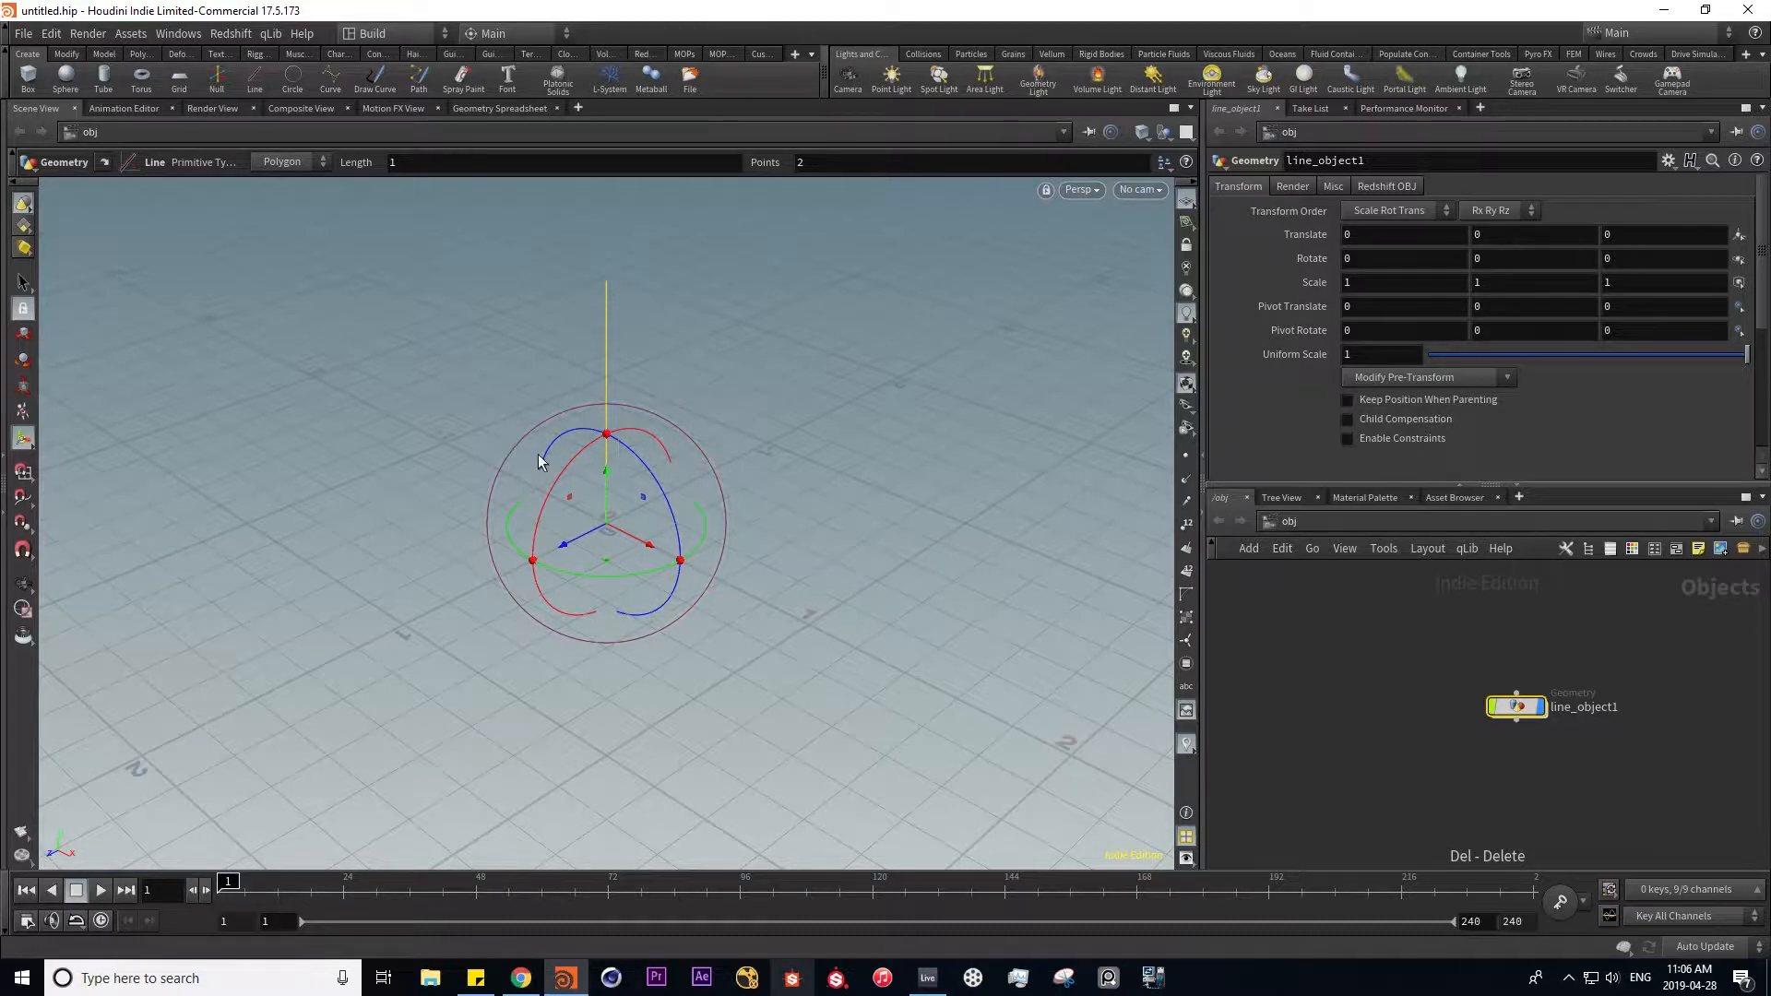
double_click(1517, 708)
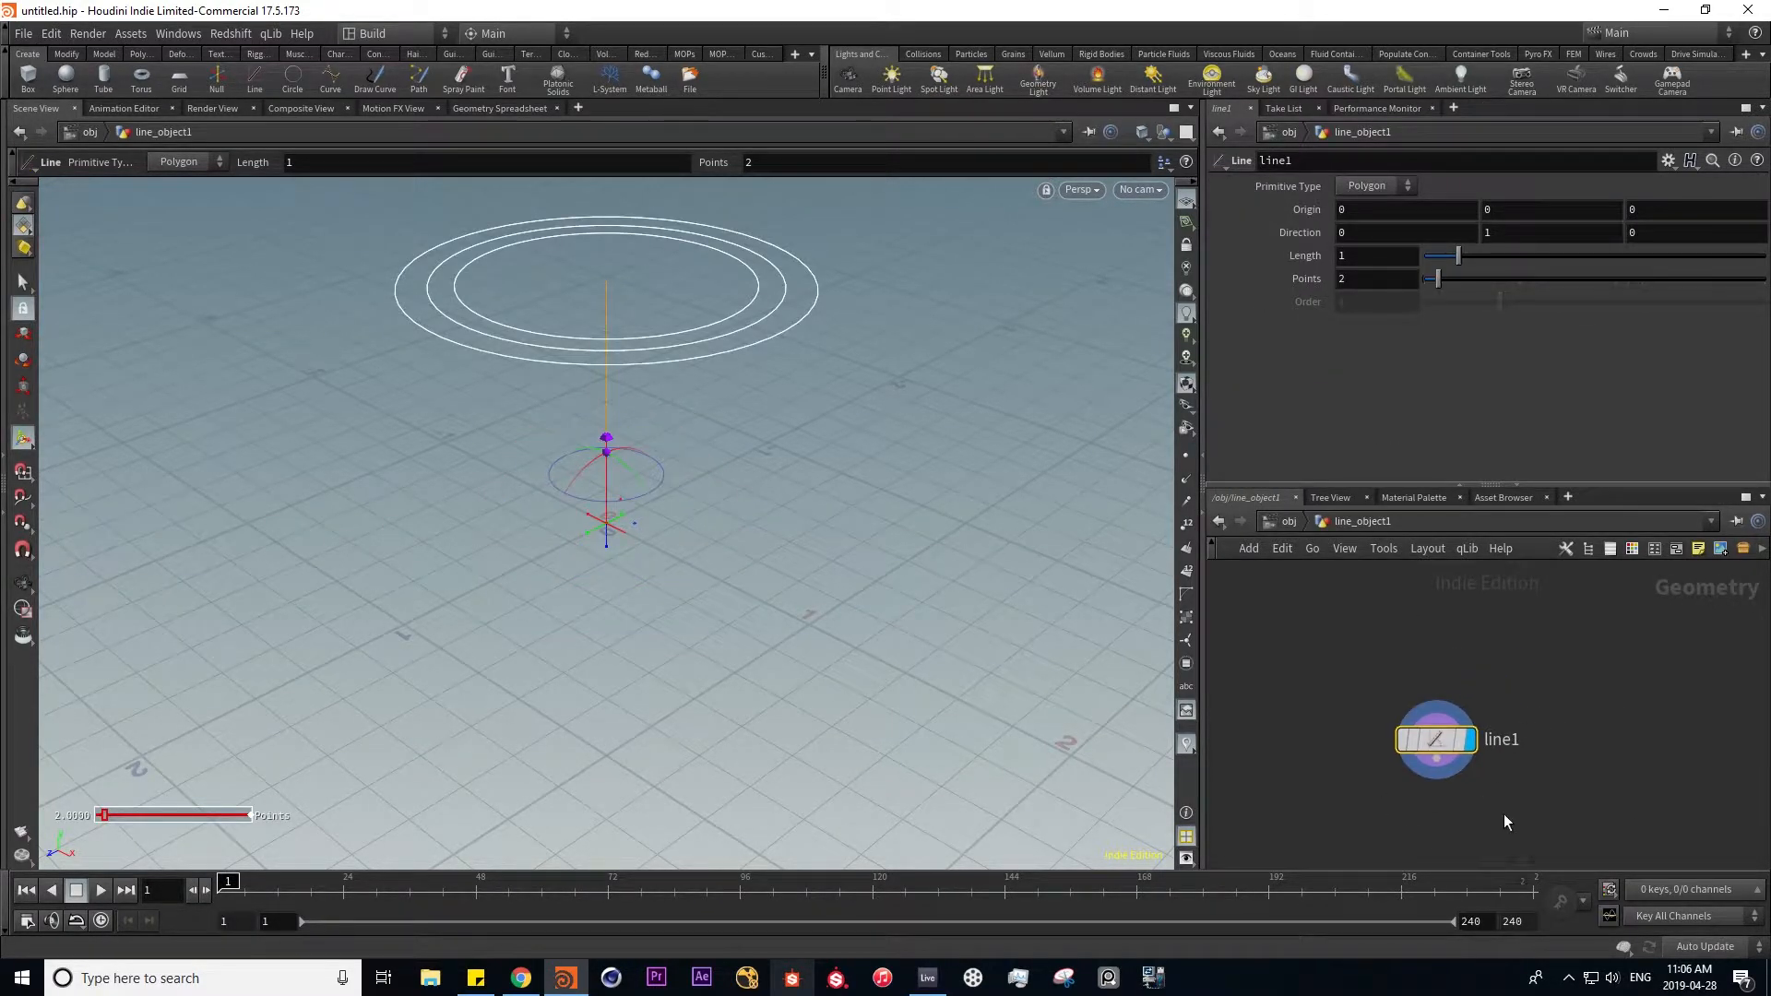
- Turn on the display of points in the viewport
left_click_drag(650, 577, 664, 522, "alt")
right_click_drag(664, 522, 683, 458, "alt")
left_click(1186, 456)
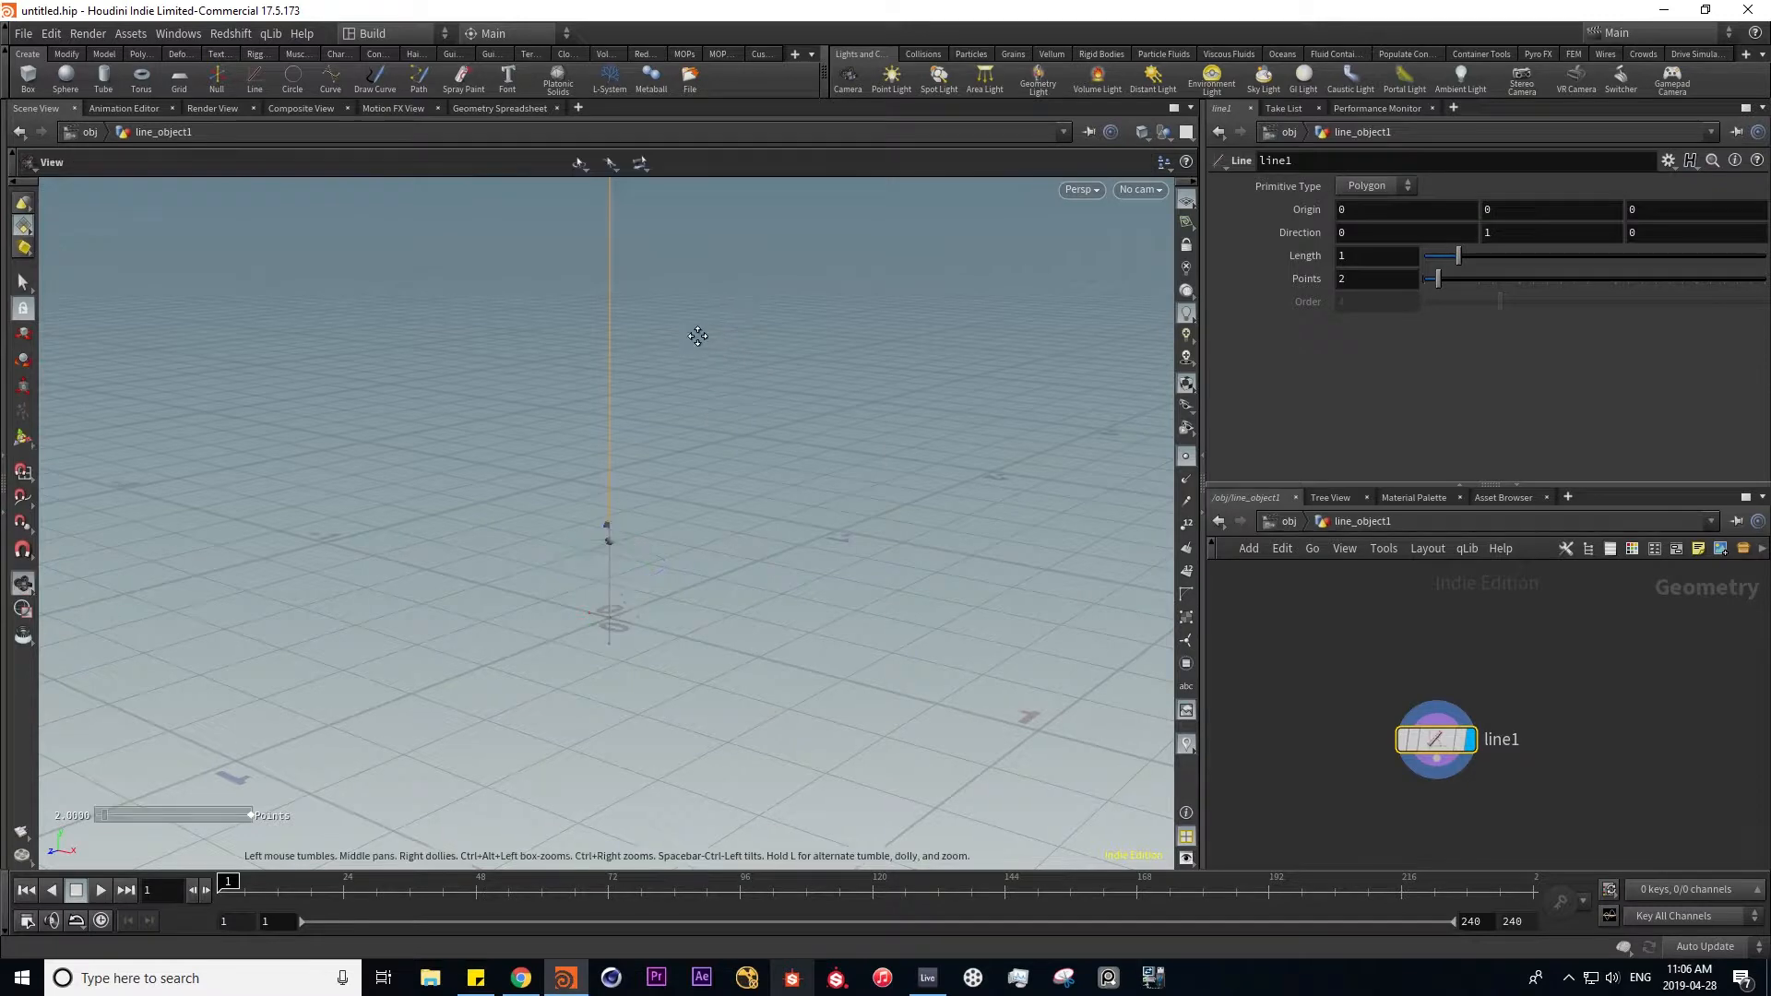
- Examine the line and its end points from several angles and distances
middle_click_drag(700, 335, 662, 522, "alt")
left_click_drag(662, 672, 683, 703, "alt")
right_click(598, 682)
left_click(620, 620)
right_click_drag(621, 621, 735, 399, "alt")
left_click_drag(735, 400, 711, 605, "alt")
left_click_drag(711, 526, 532, 613, "alt")
right_click_drag(532, 613, 670, 517, "alt")
middle_click_drag(744, 513, 720, 549, "alt")
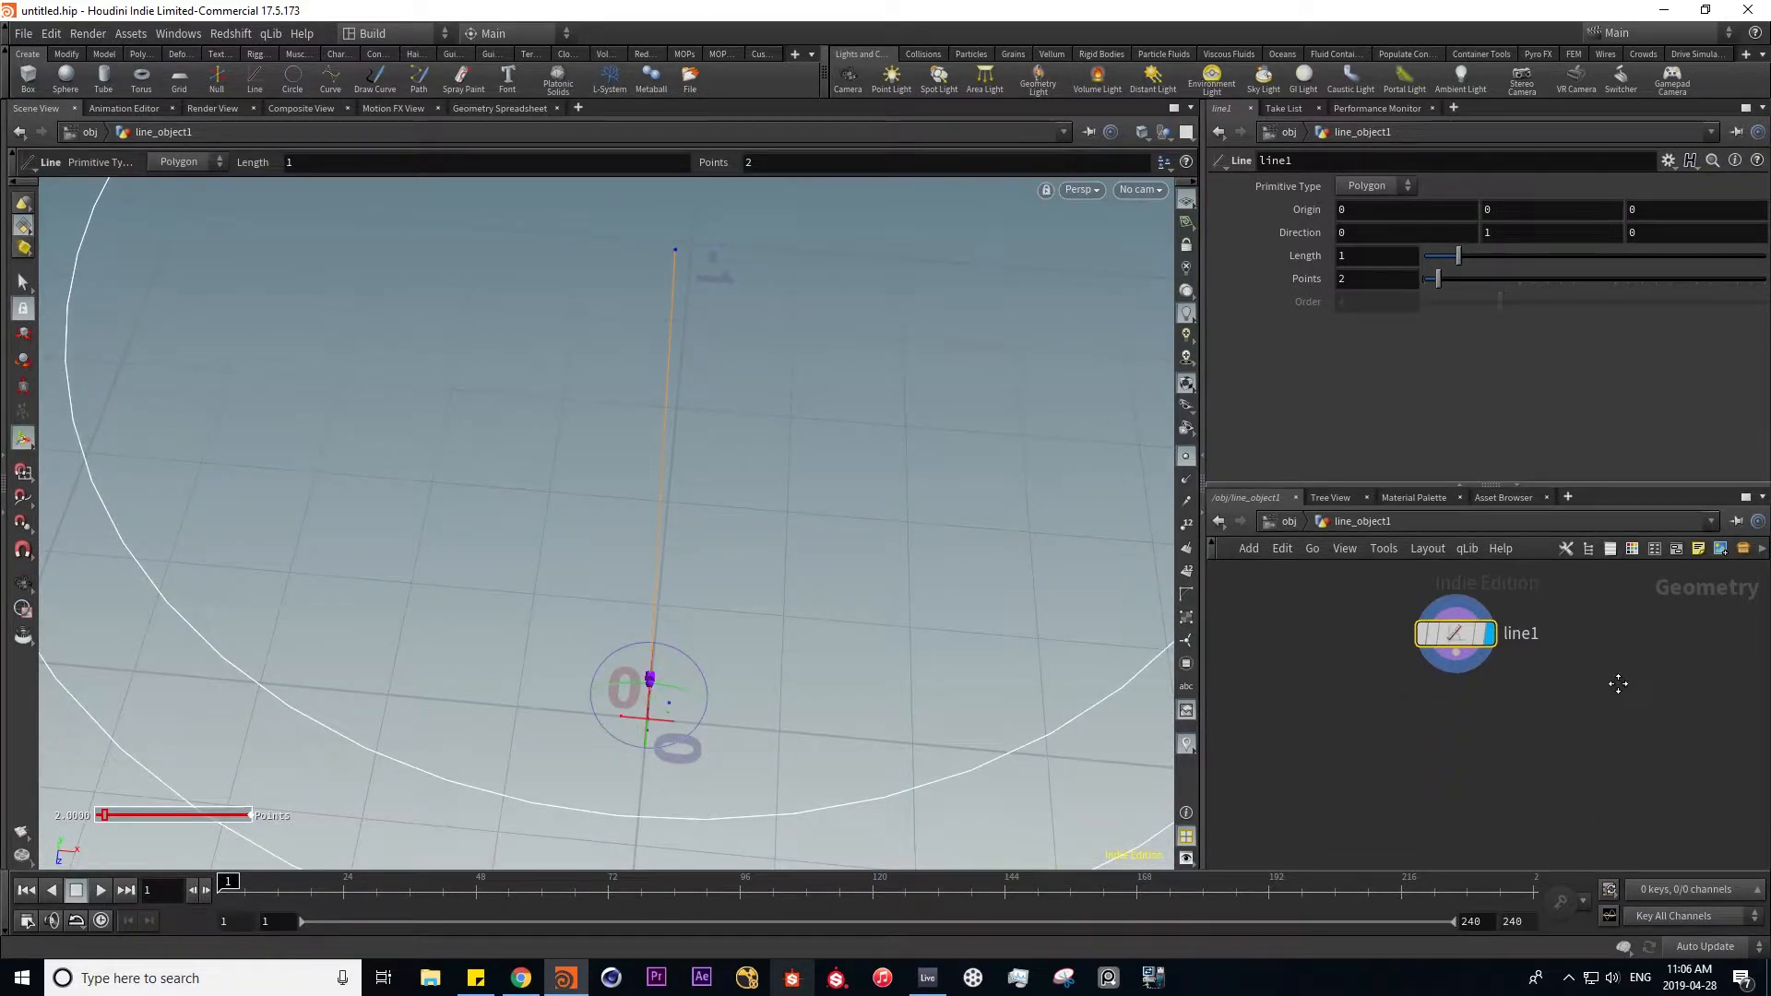
- Add a Resample node after the line, display it, and set its maximum segment length to 0.04
key("Tab")
type("resam")
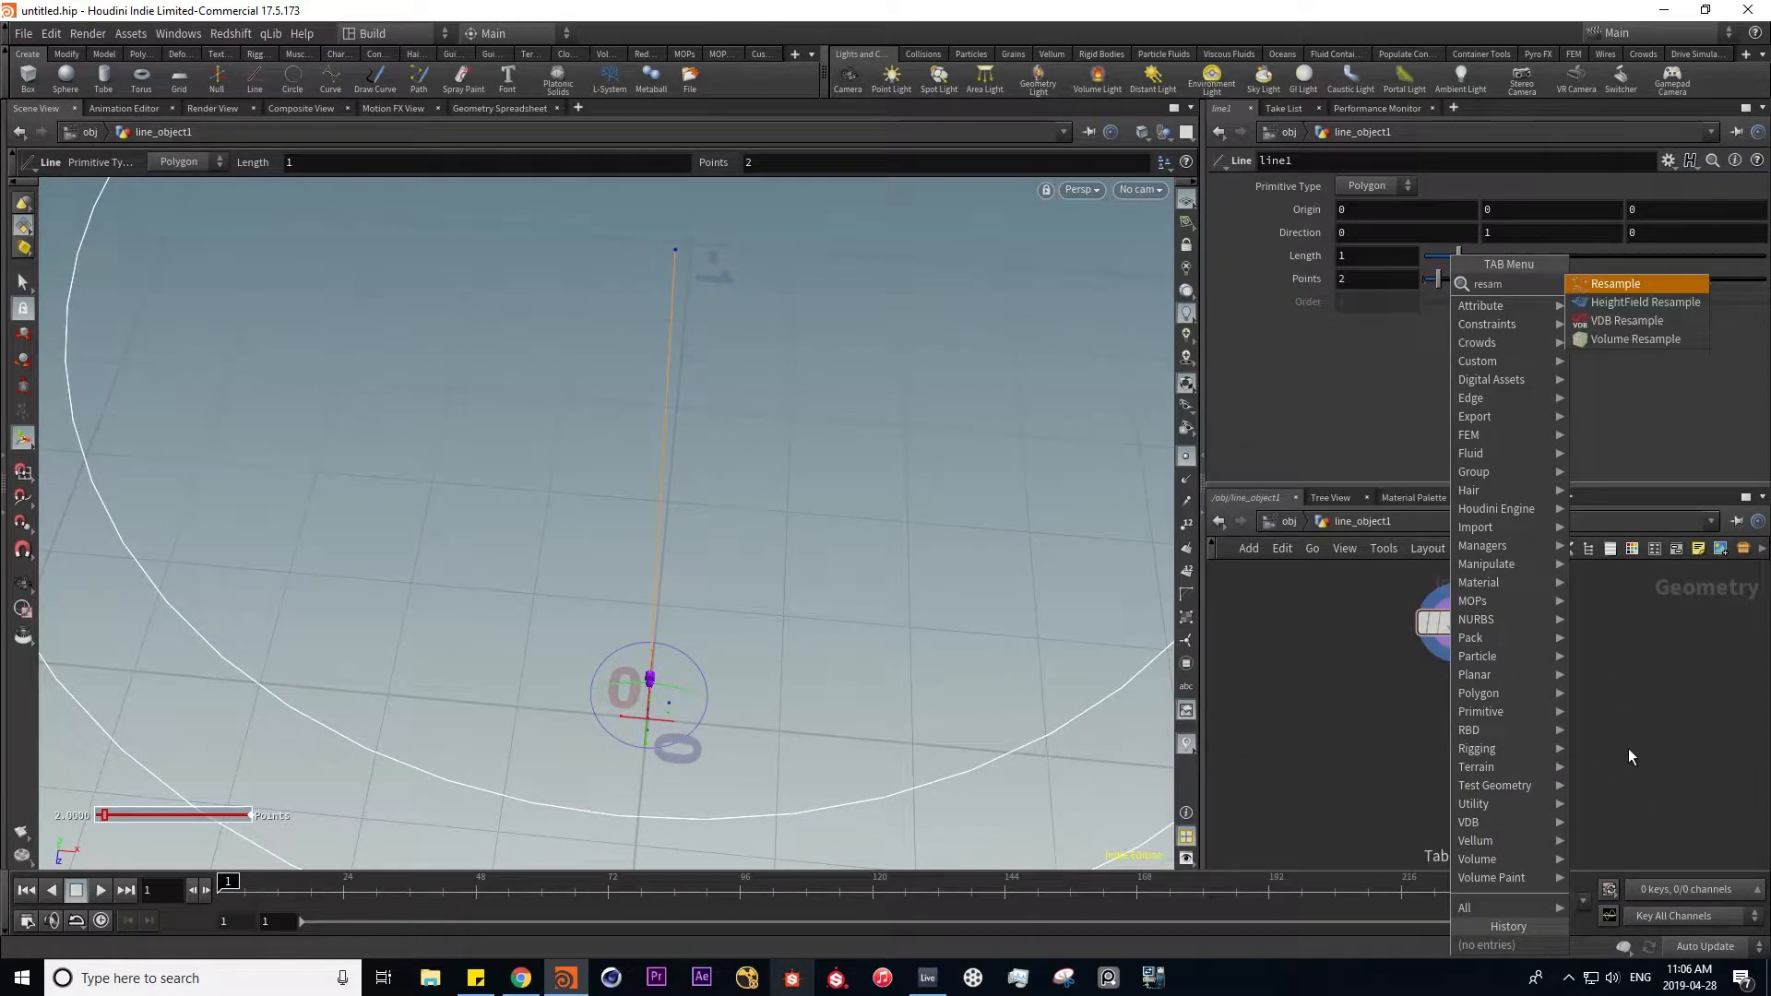
key("Return")
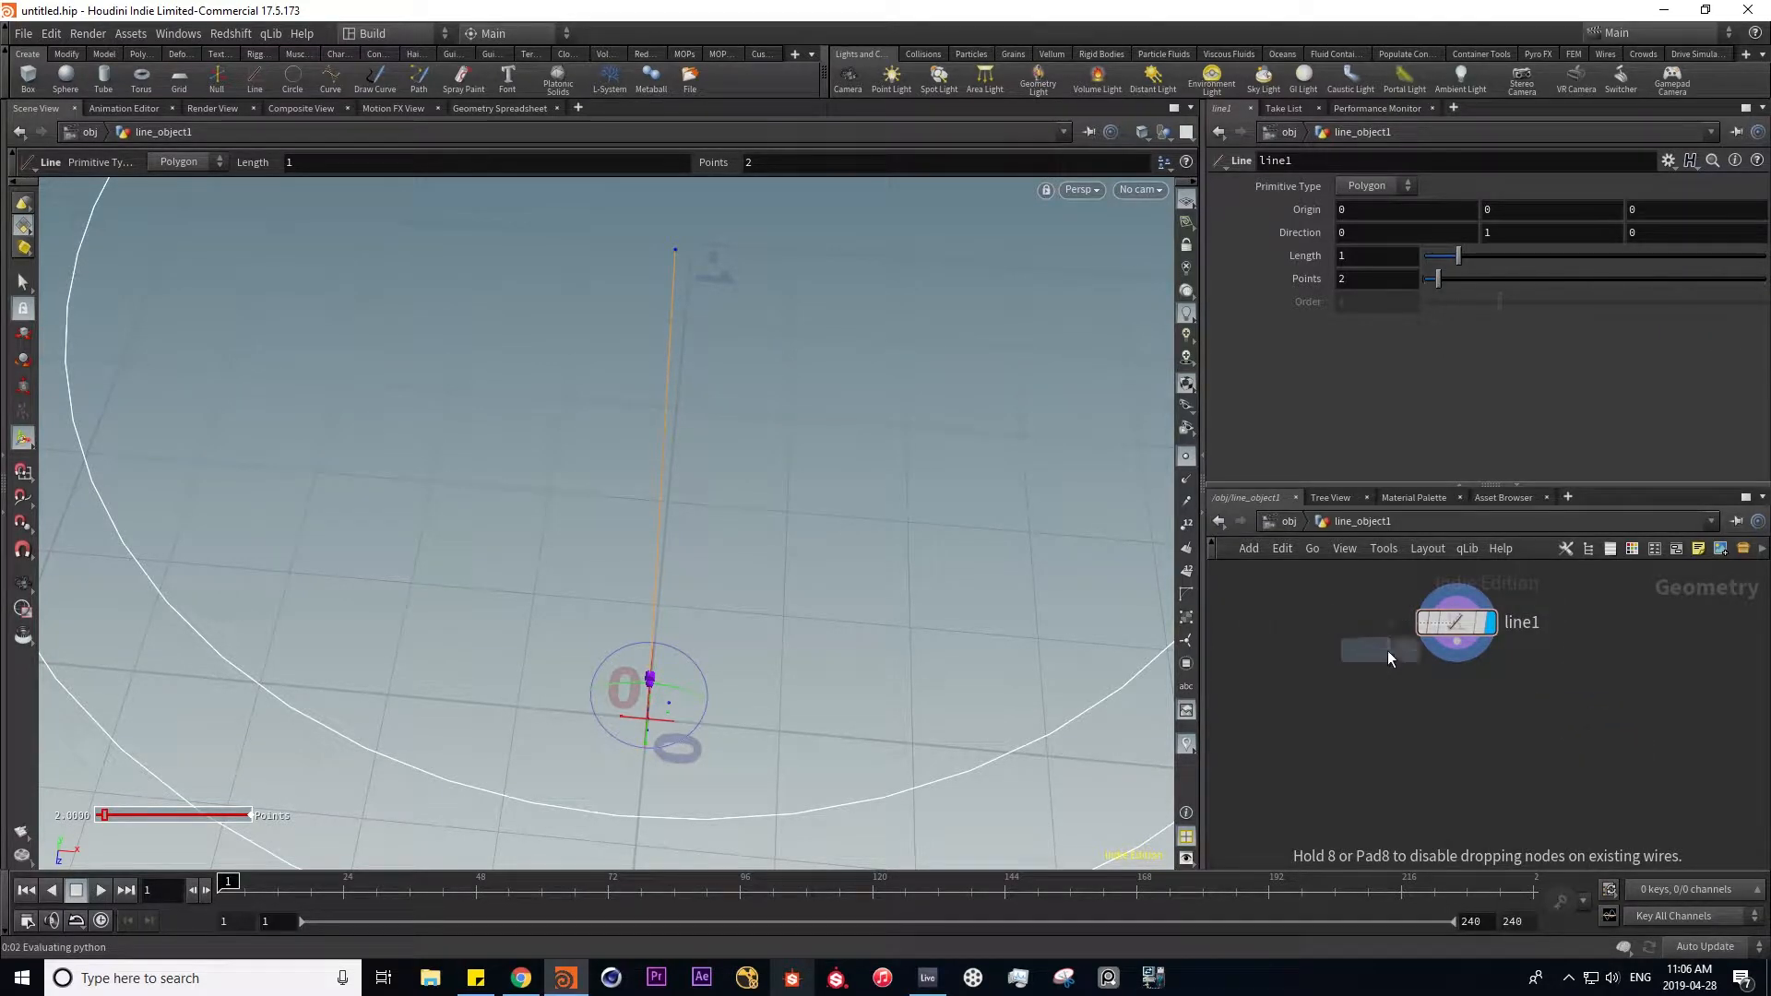
left_click(1466, 696)
left_click(1496, 703)
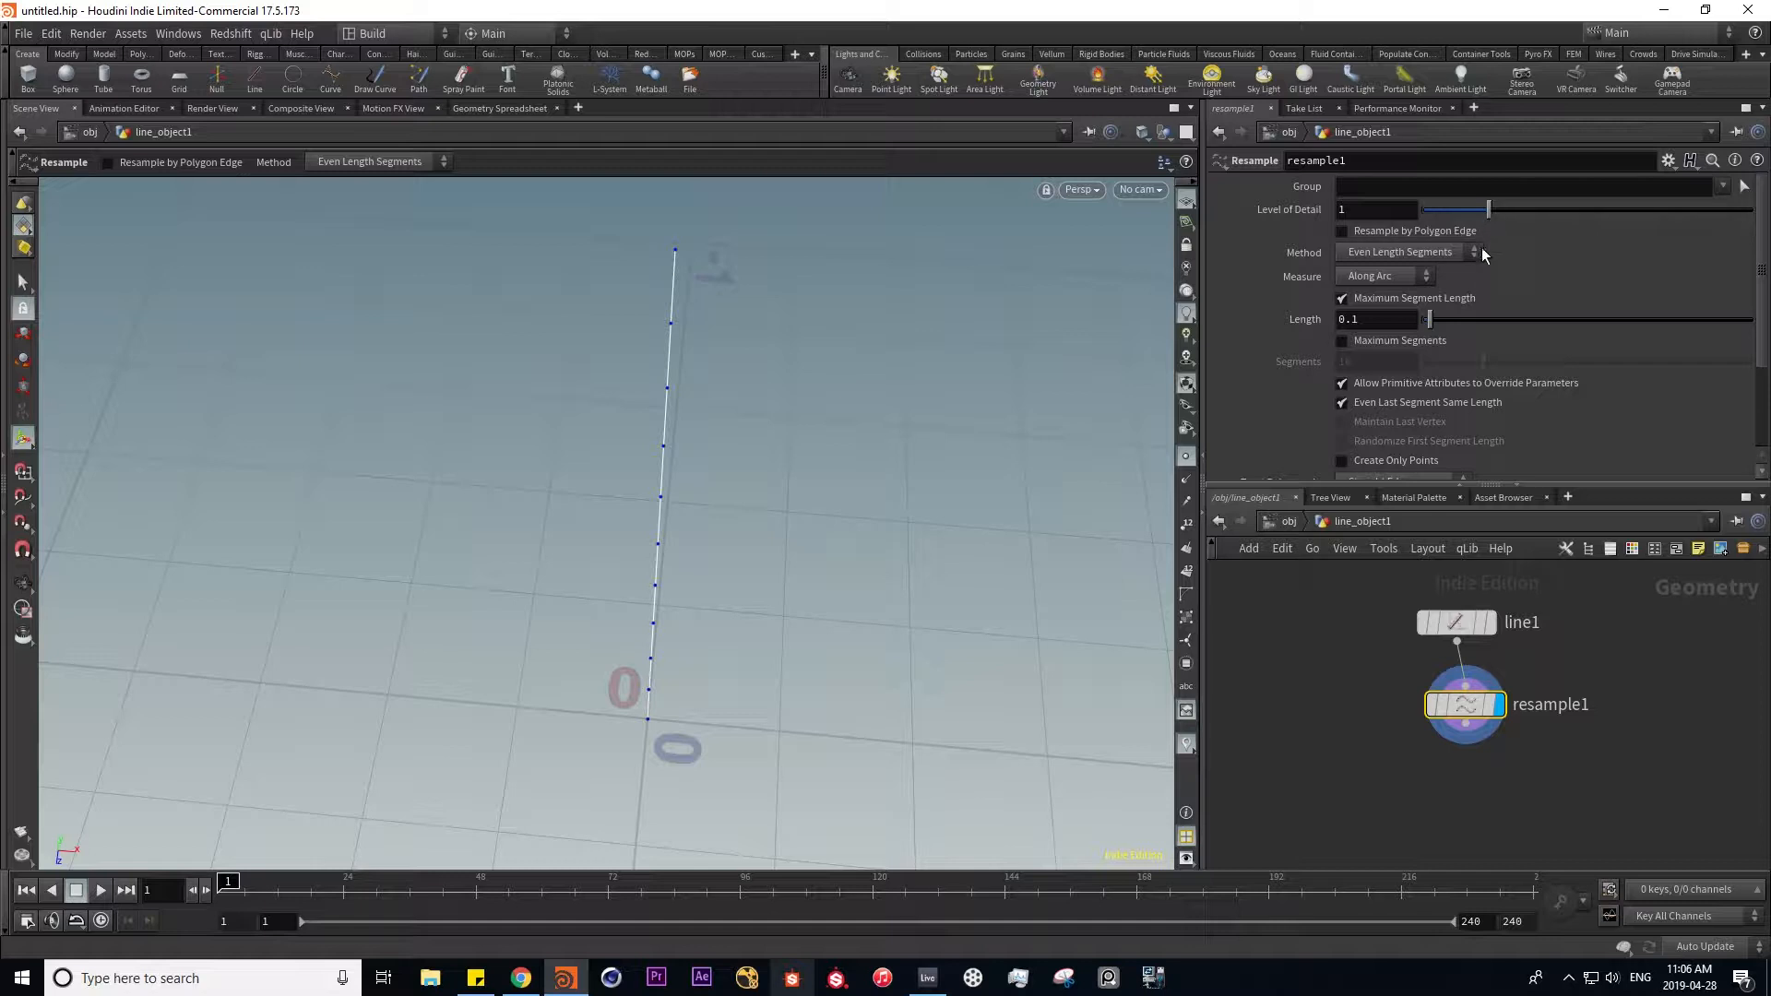
left_click_drag(1430, 319, 1429, 322)
- Add an Attribute VOP below the Resample node and go inside its network
middle_click_drag(1479, 791, 1492, 748)
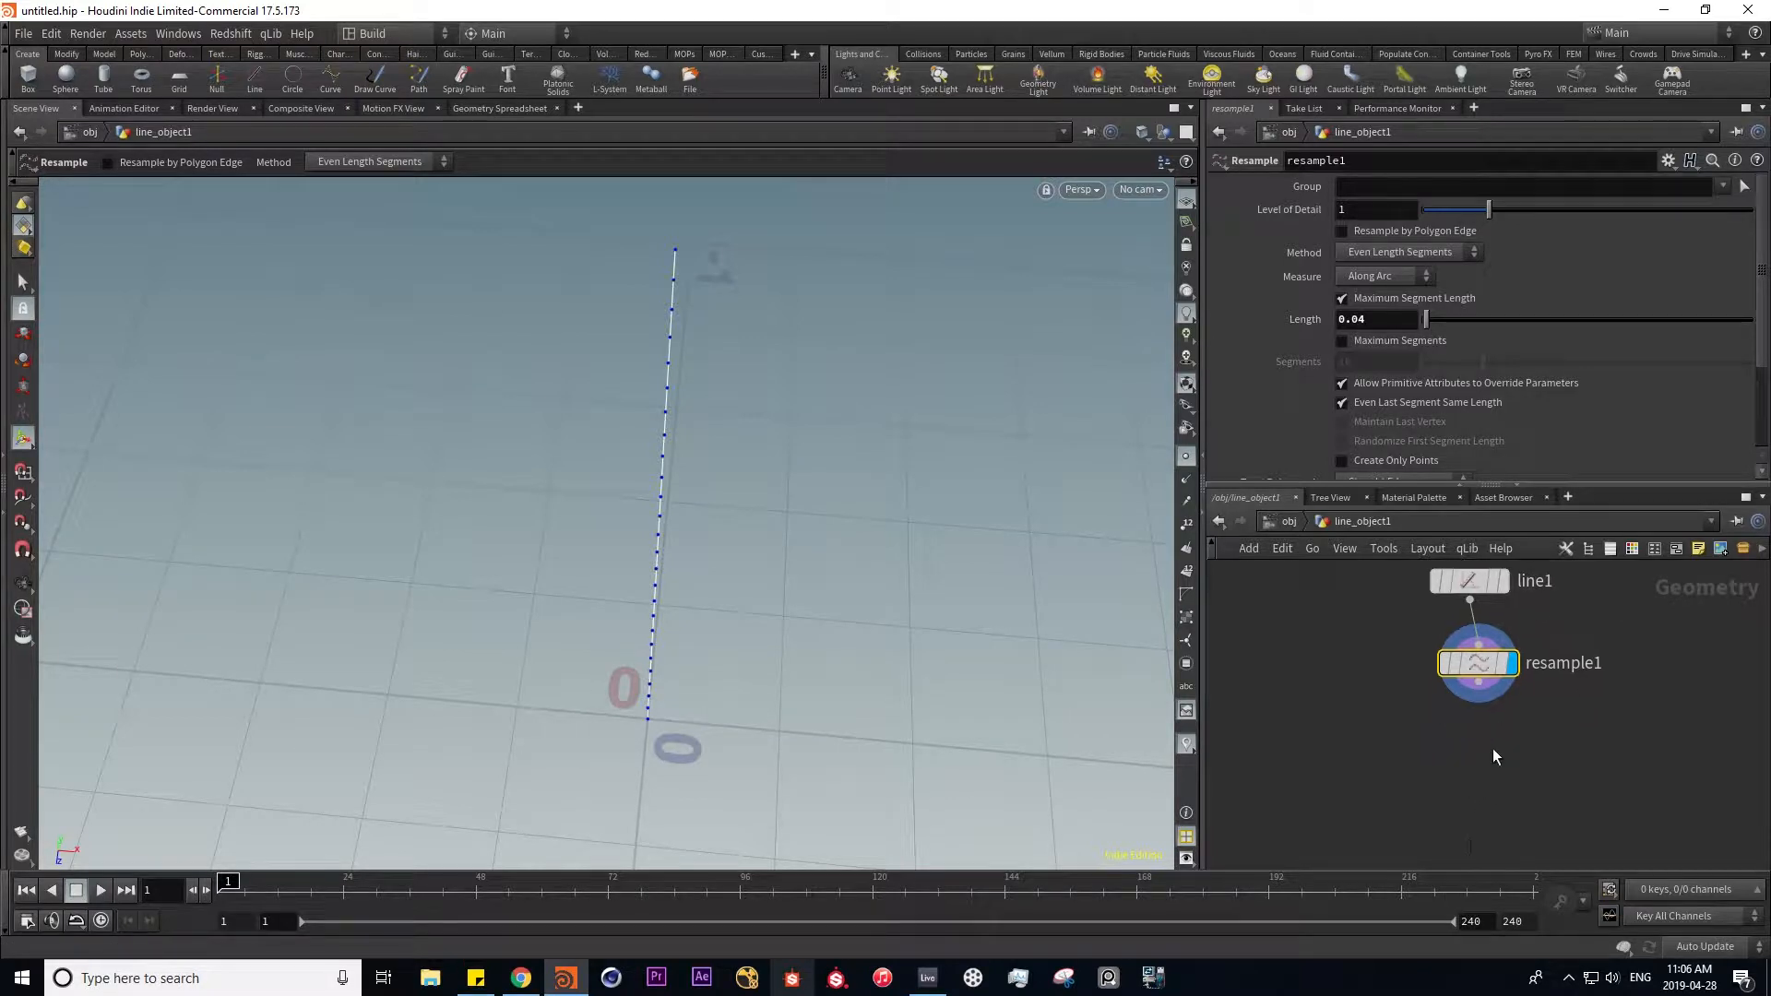
key("Tab")
type("vop")
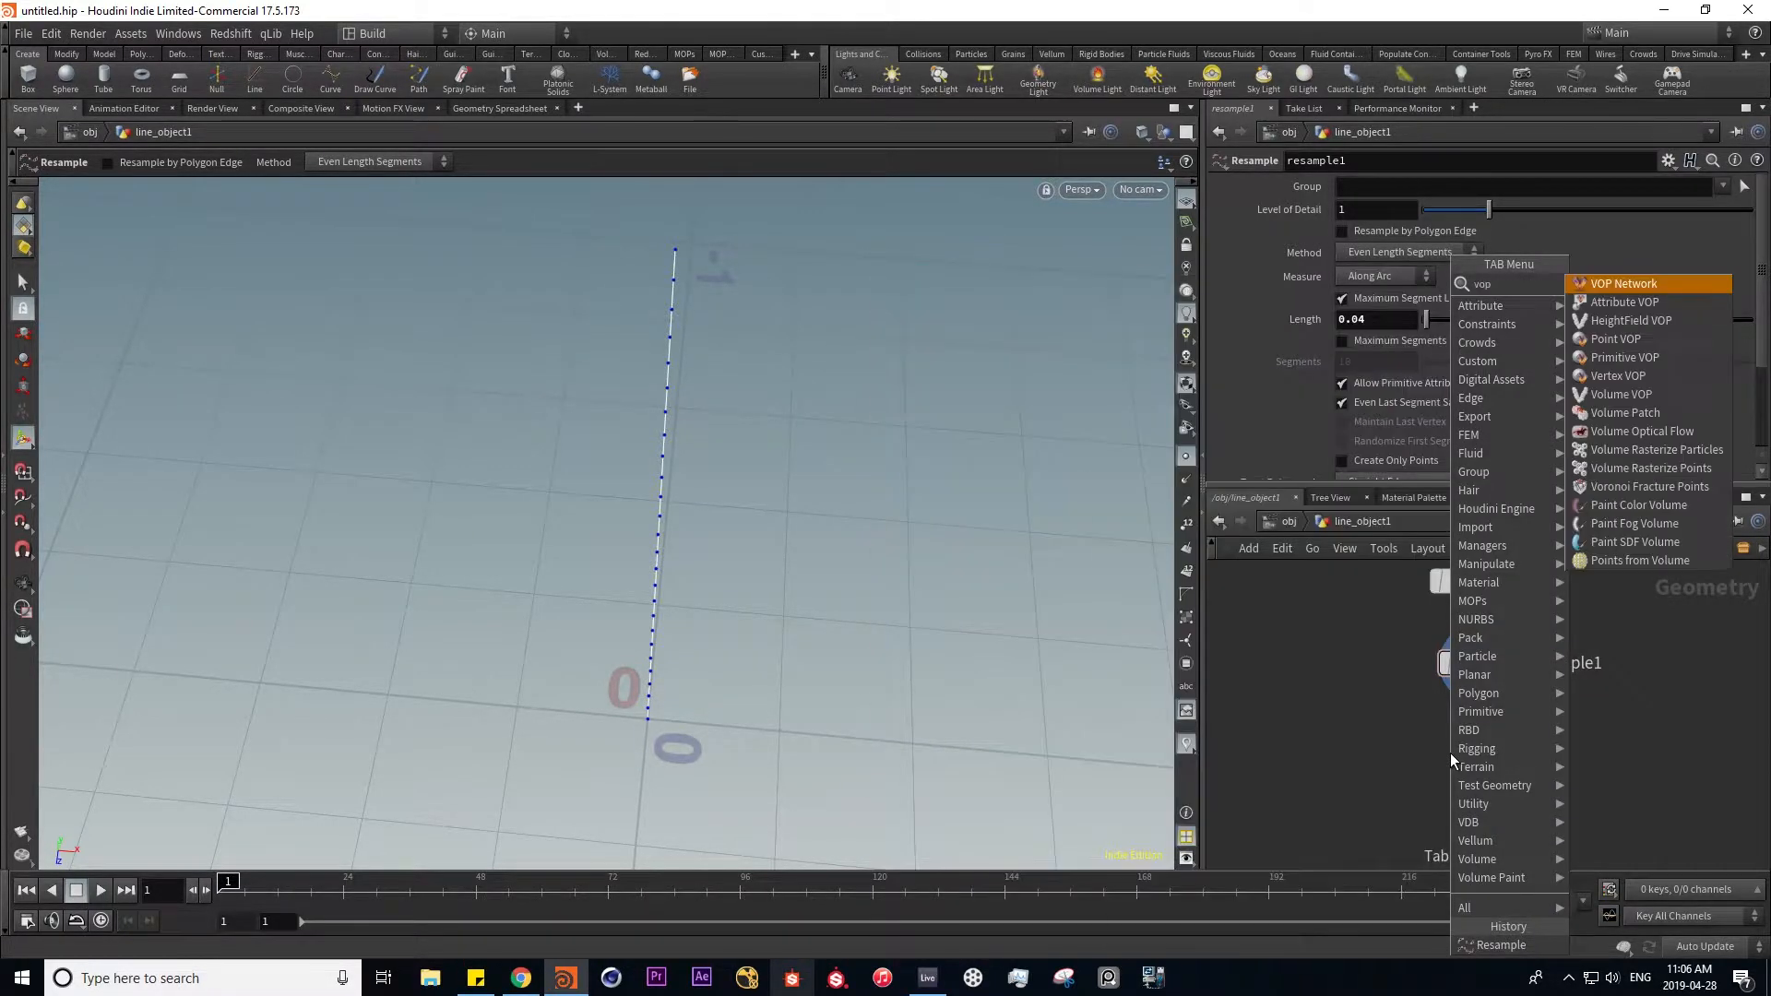
key("Return")
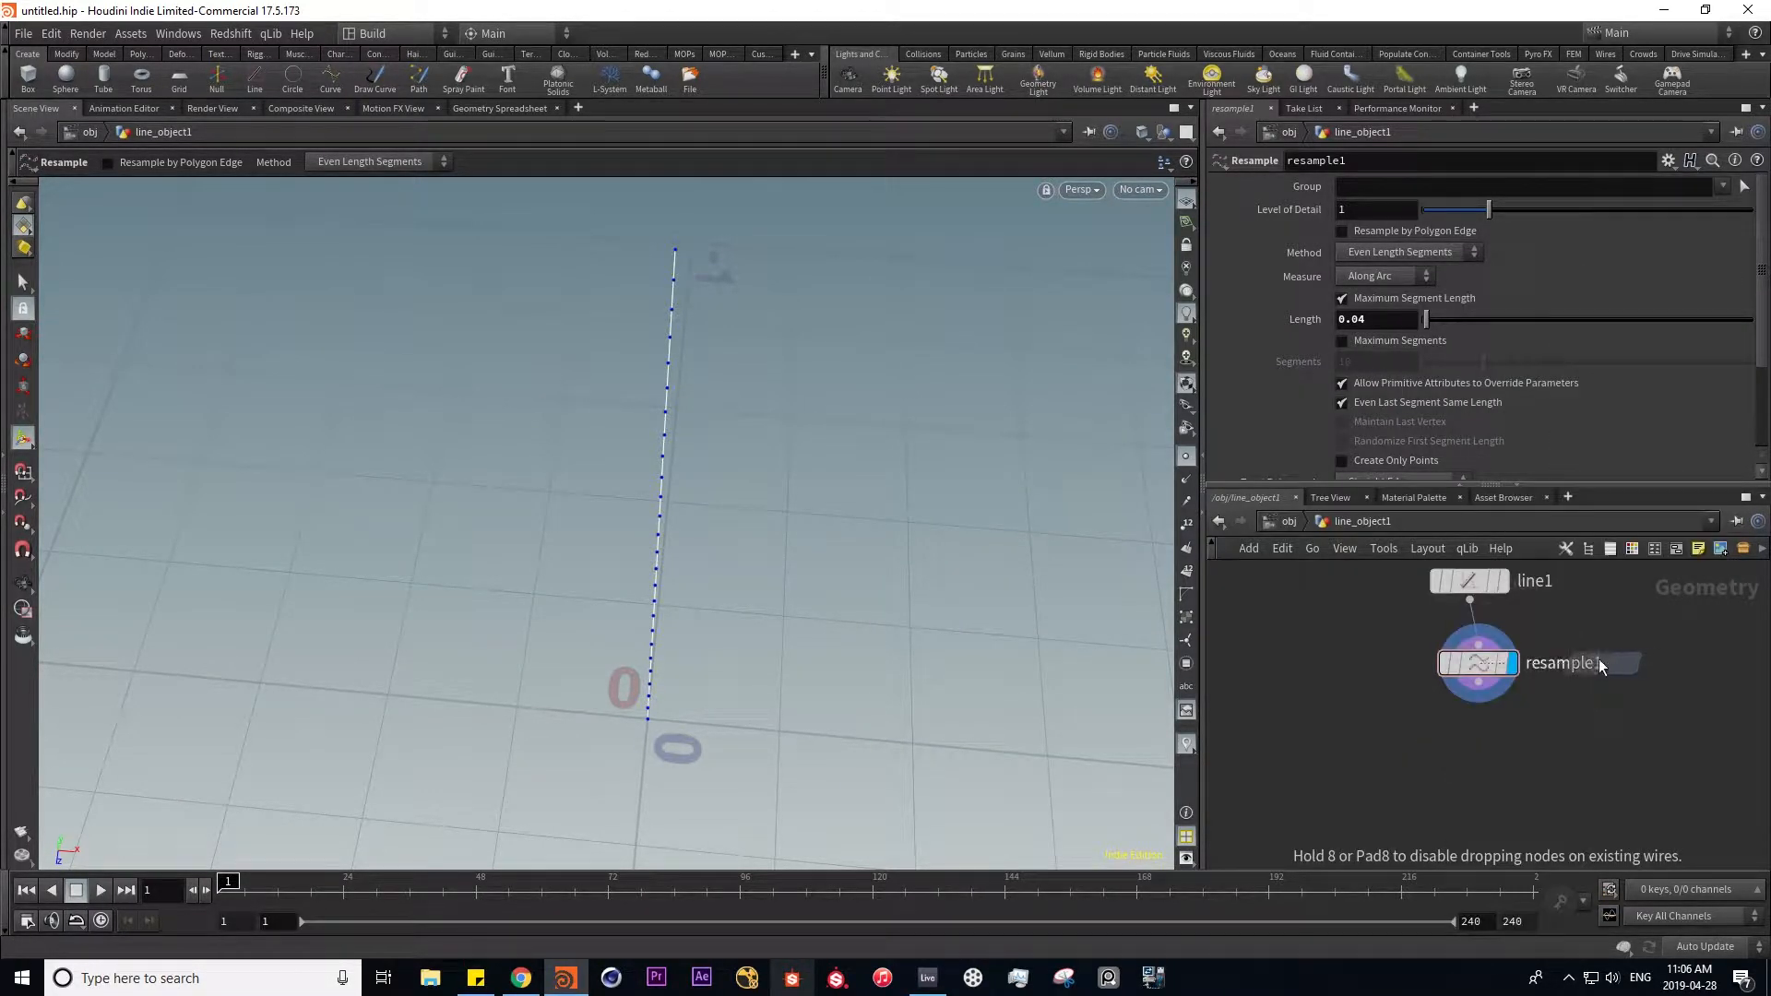
key("Escape")
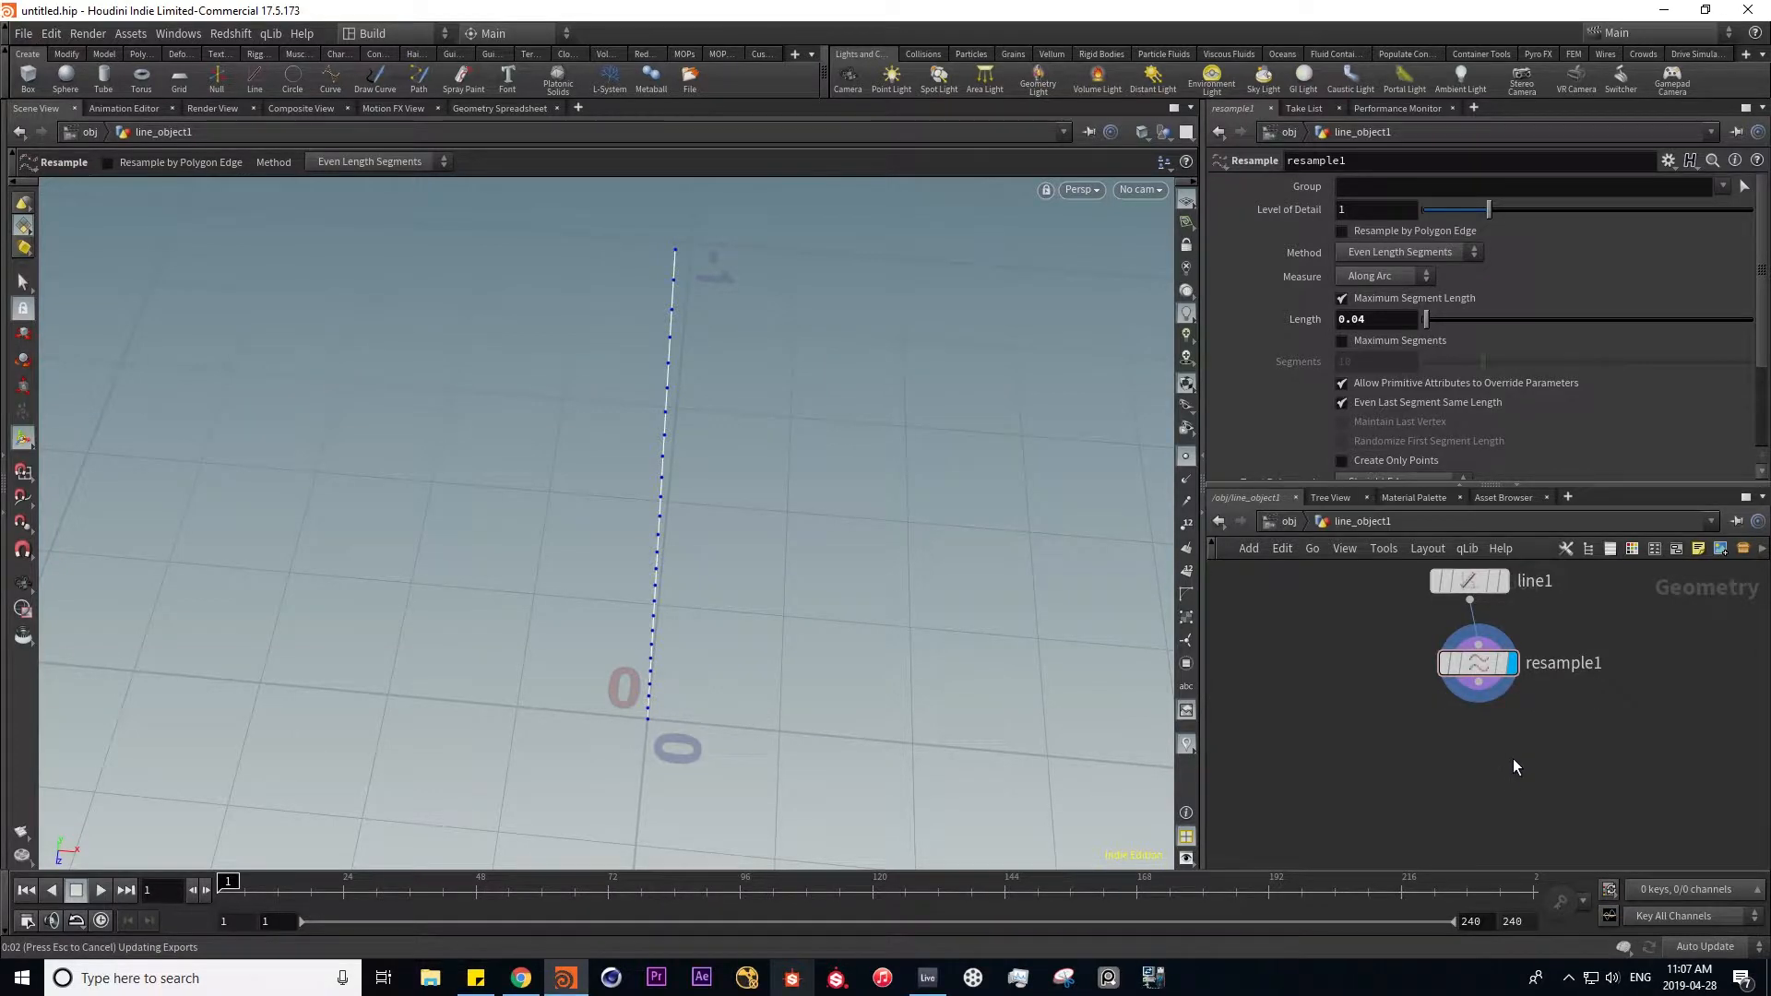
left_click(1509, 741)
double_click(1481, 743)
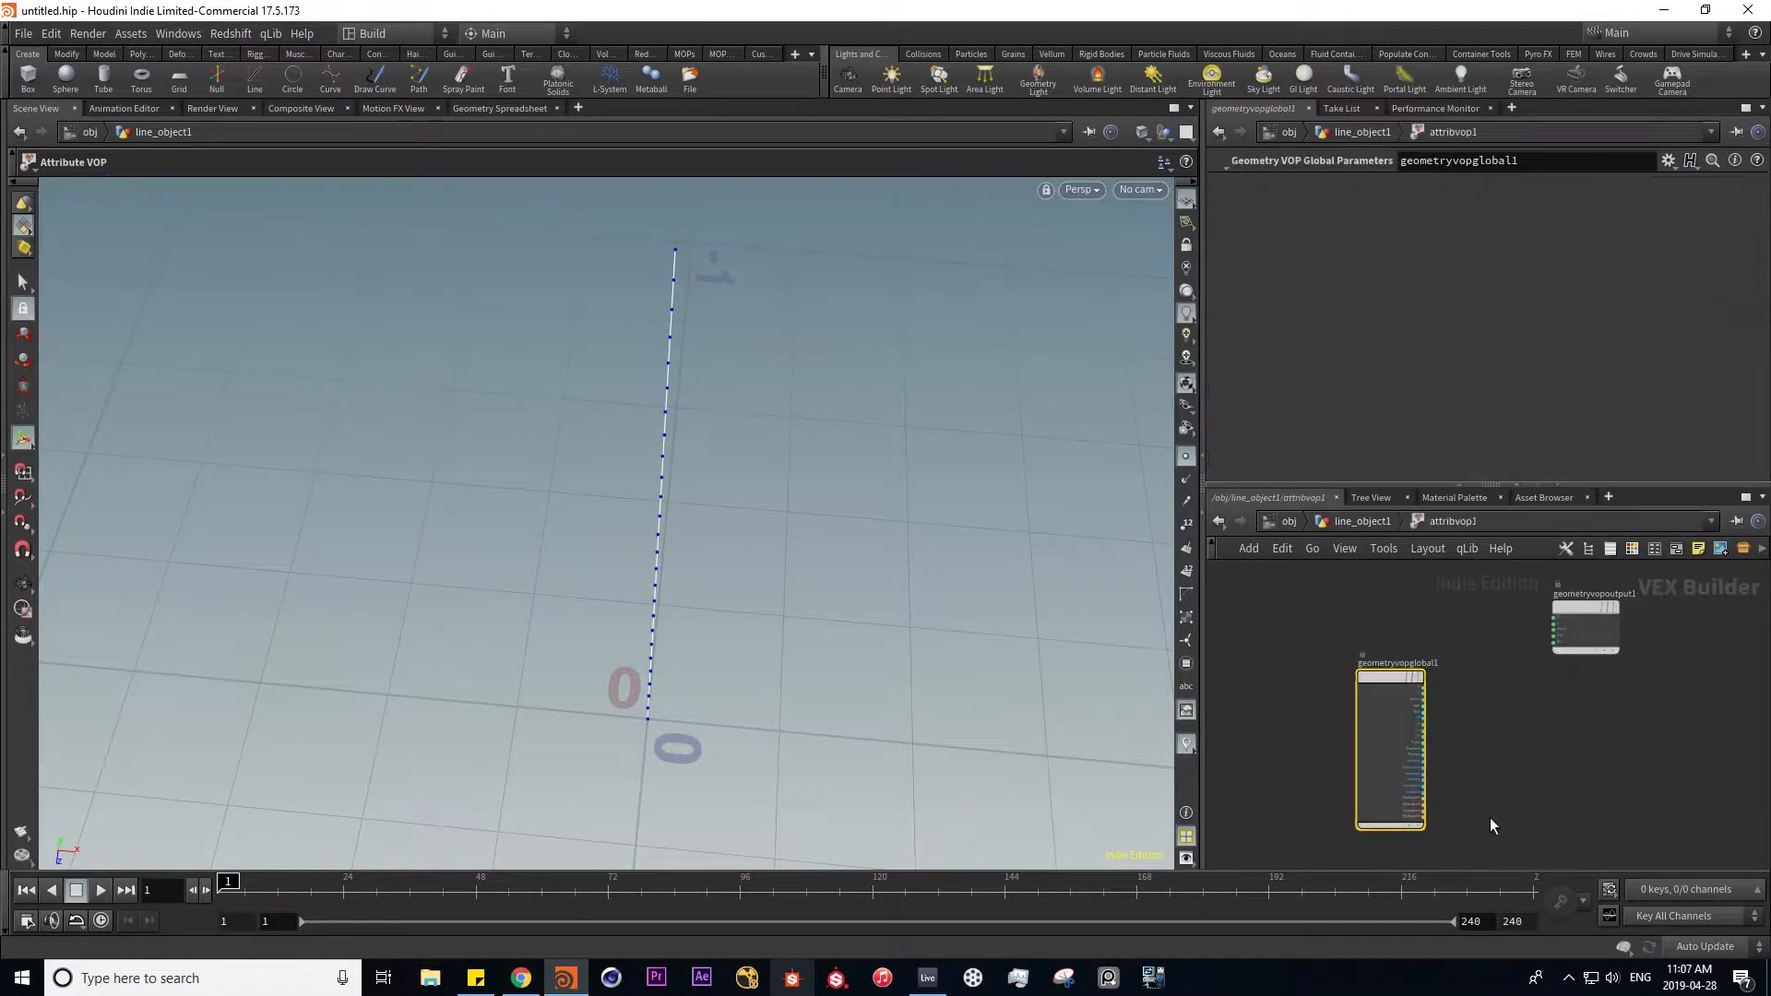
- Place a Turbulent Noise node between the global parameters and the output node
left_click_drag(1367, 723, 1296, 645)
scroll(1379, 647, "up", 3)
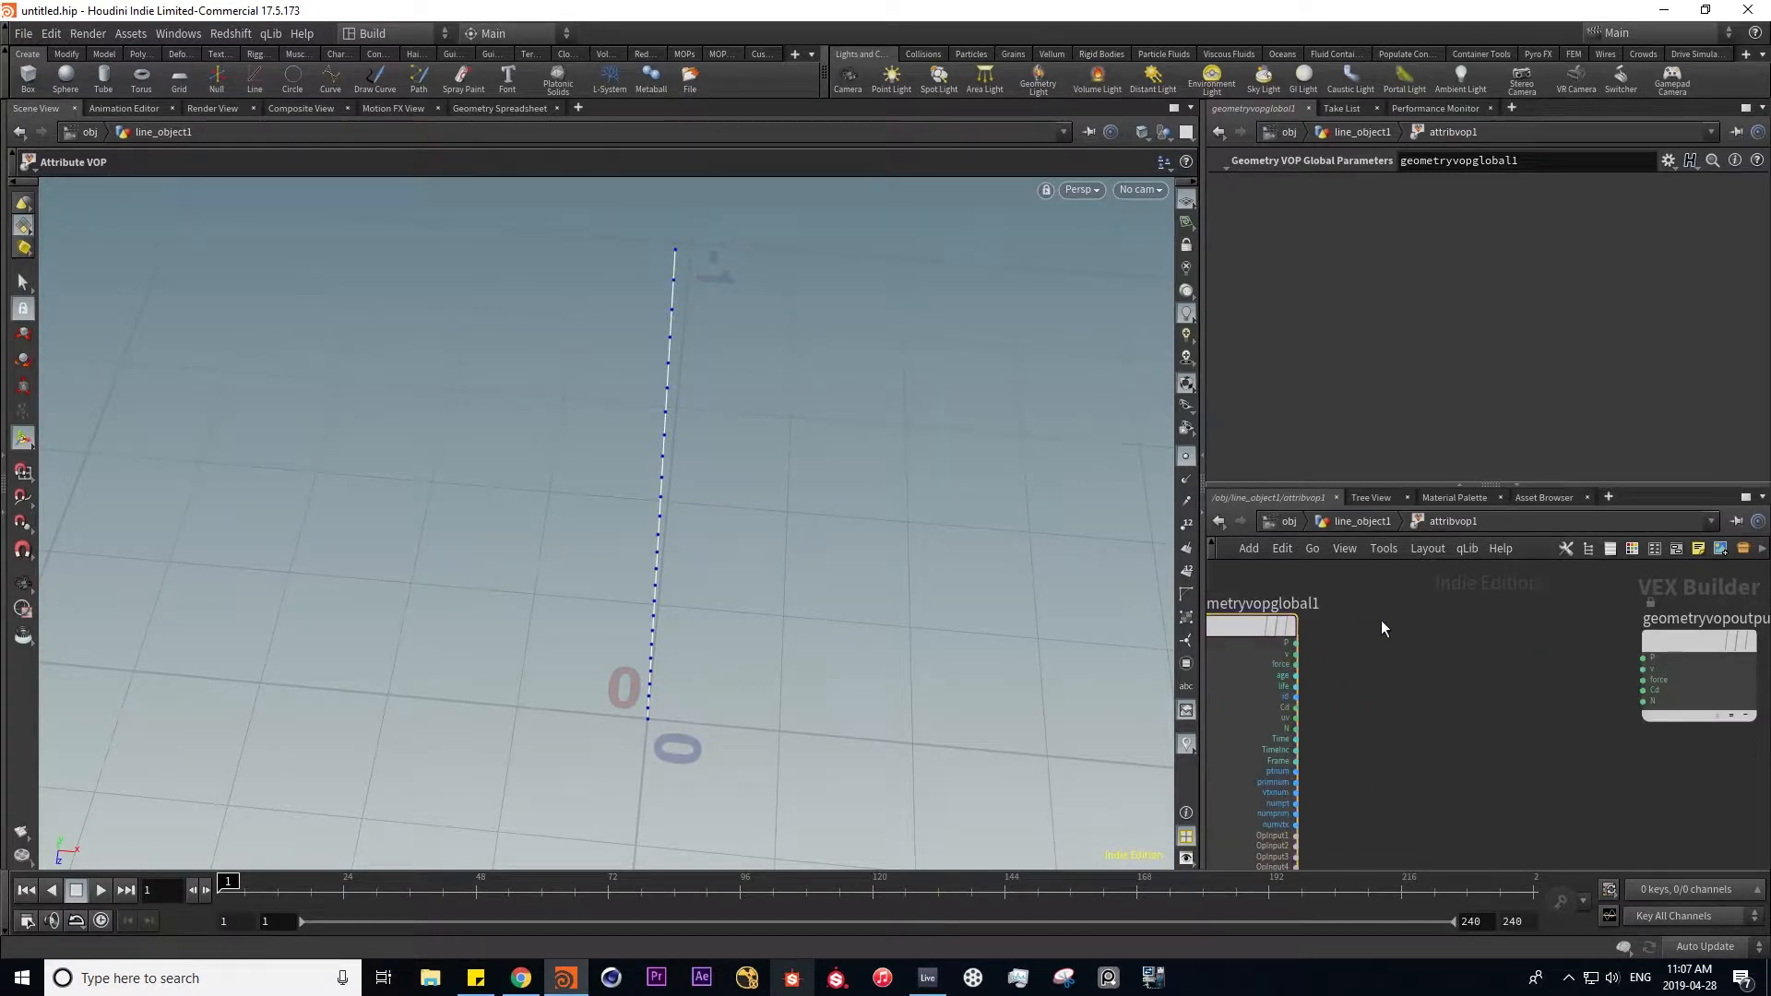
key("Tab")
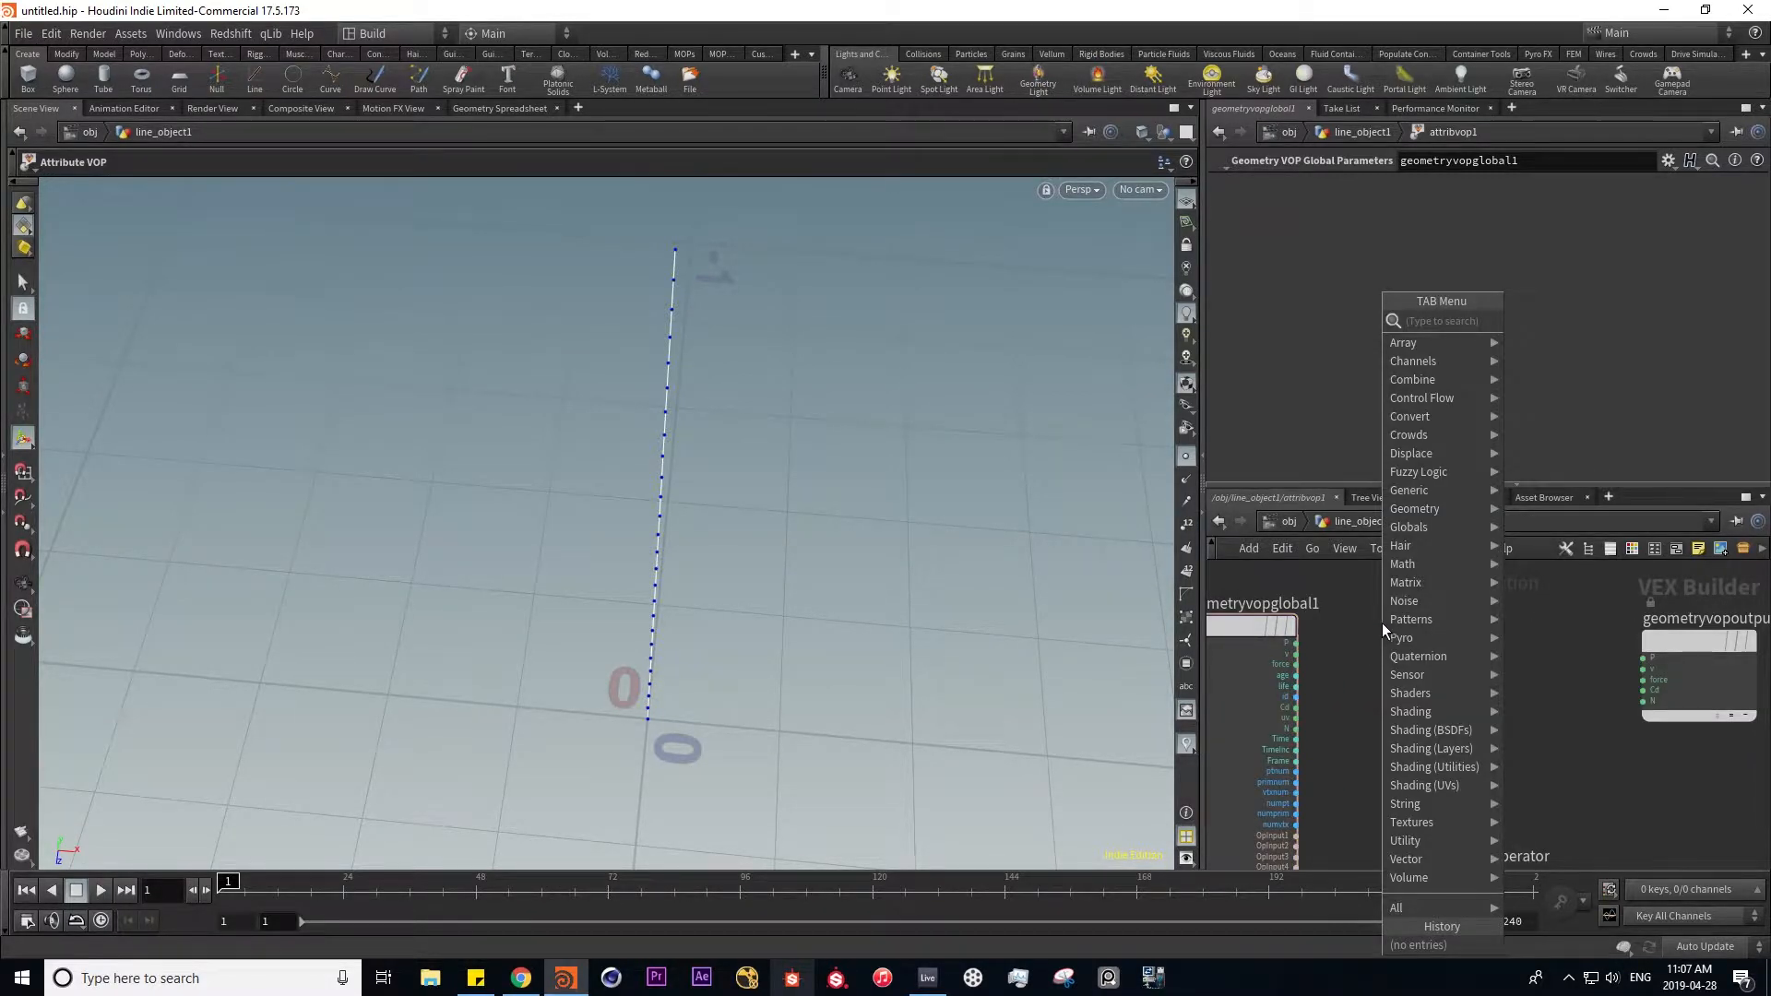
type("turbu")
key("Return")
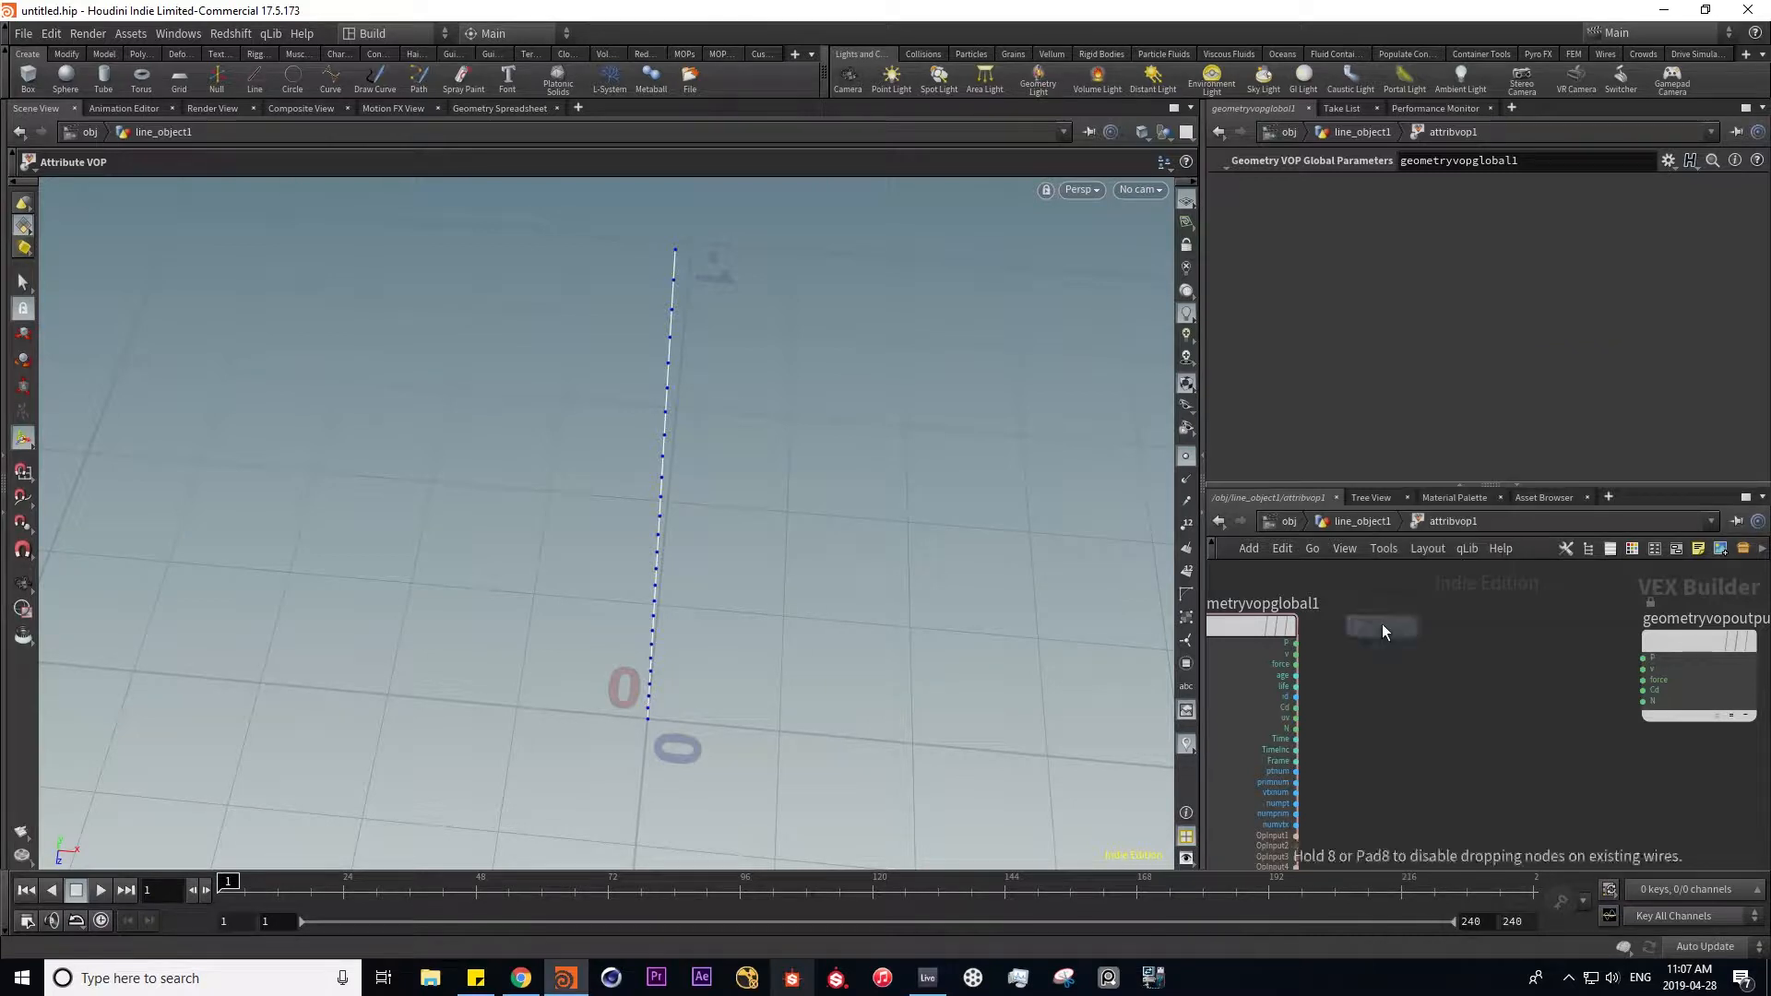
left_click(1442, 639)
- Place an Add node that sums the global P with the P-driven turbulent noise, and connect its sum to the output's P
left_click(1491, 625)
key("Tab")
type("add")
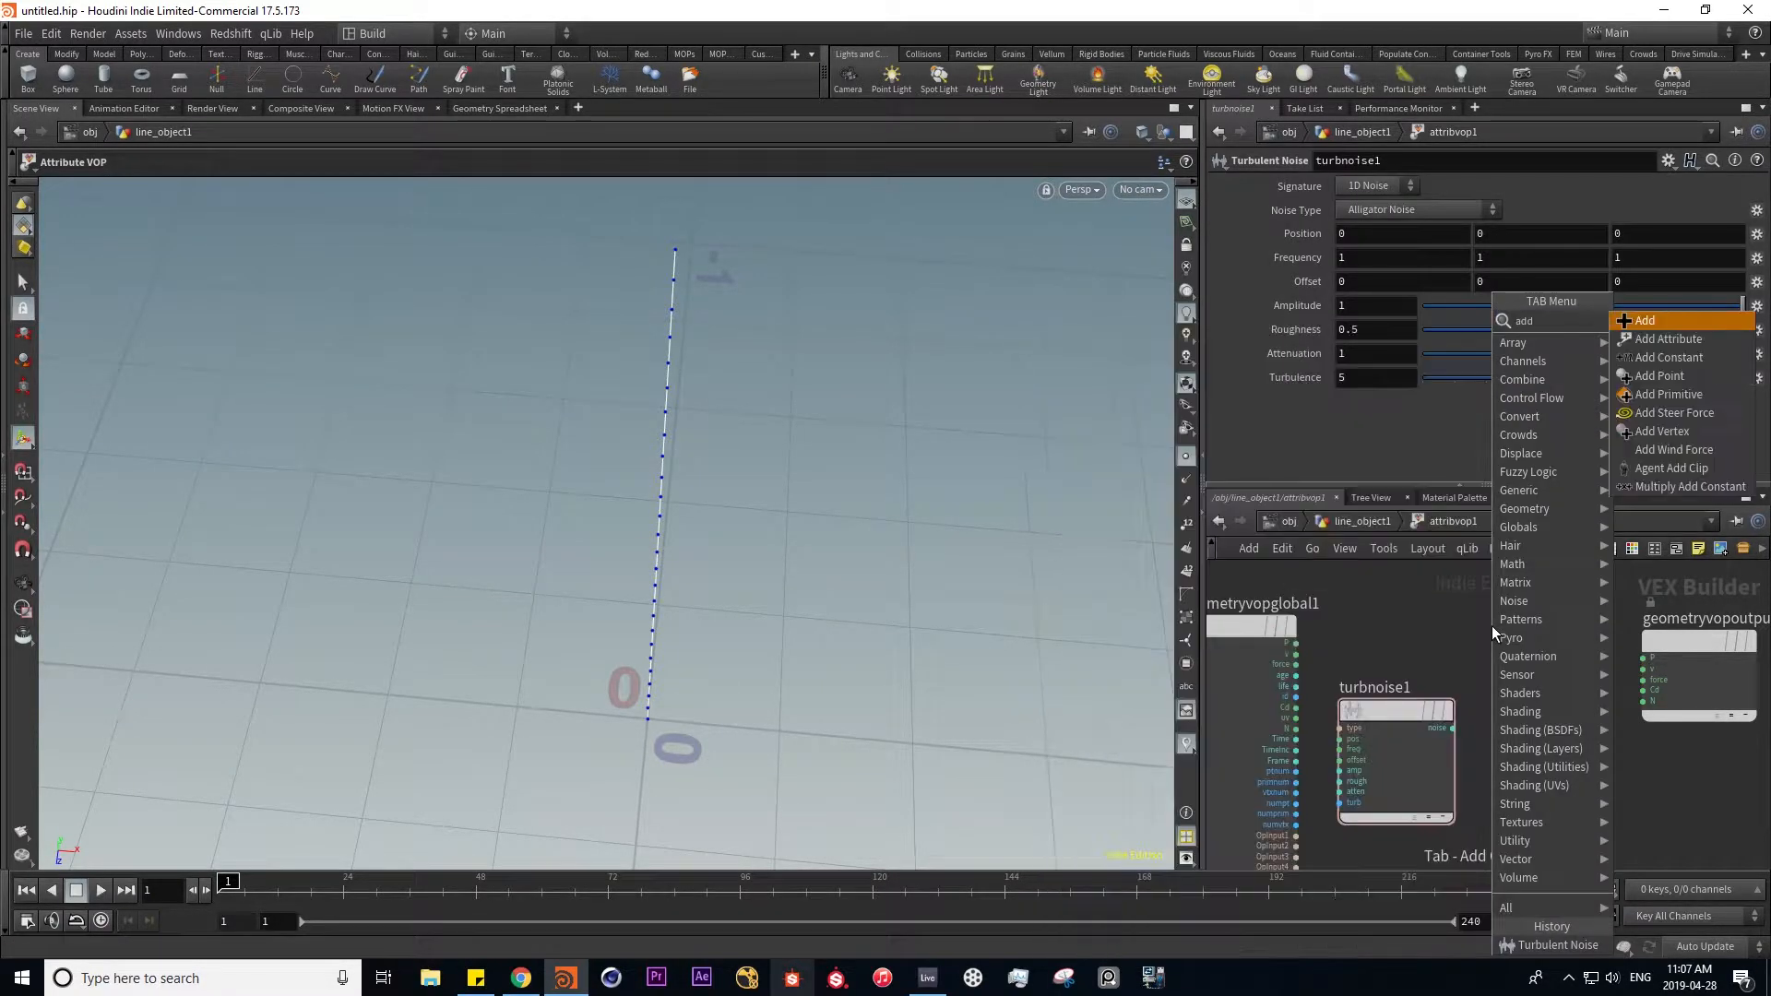
key("Return")
left_click(1505, 635)
left_click_drag(1296, 643, 1449, 643)
left_click_drag(1296, 643, 1449, 654)
left_click_drag(1565, 652, 1643, 658)
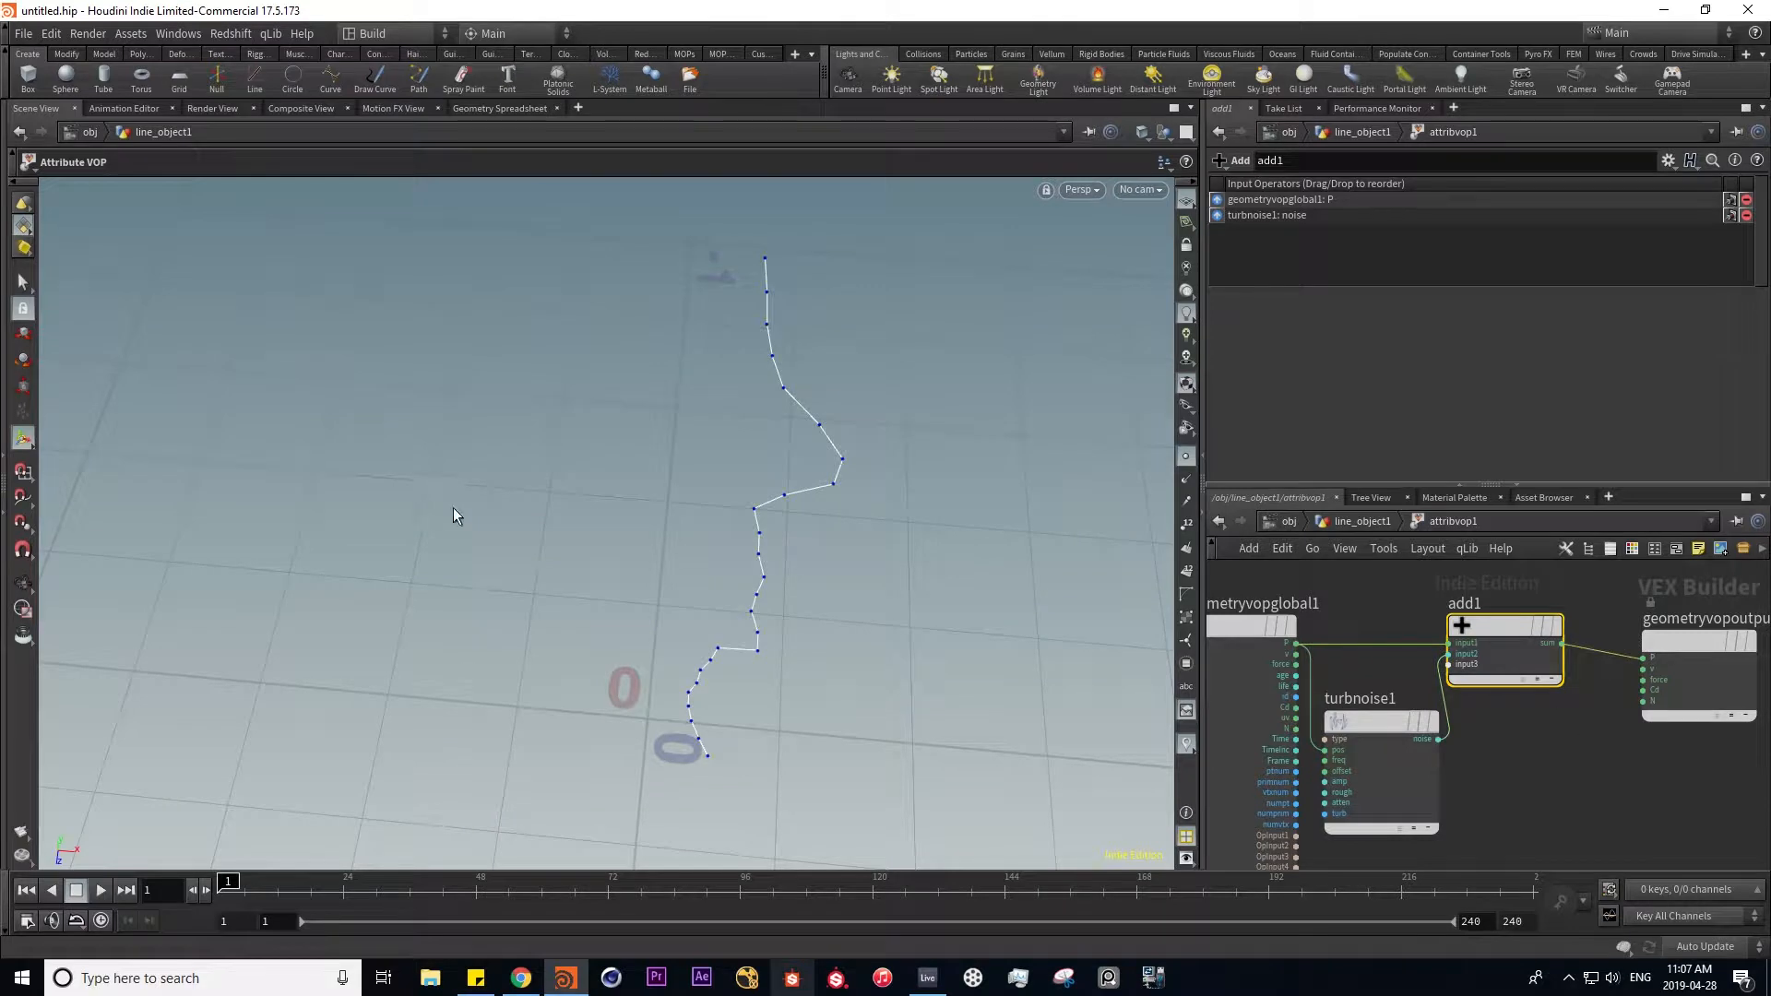
- Promote the Turbulent Noise node's frequency input to a parameter
left_click(1370, 722)
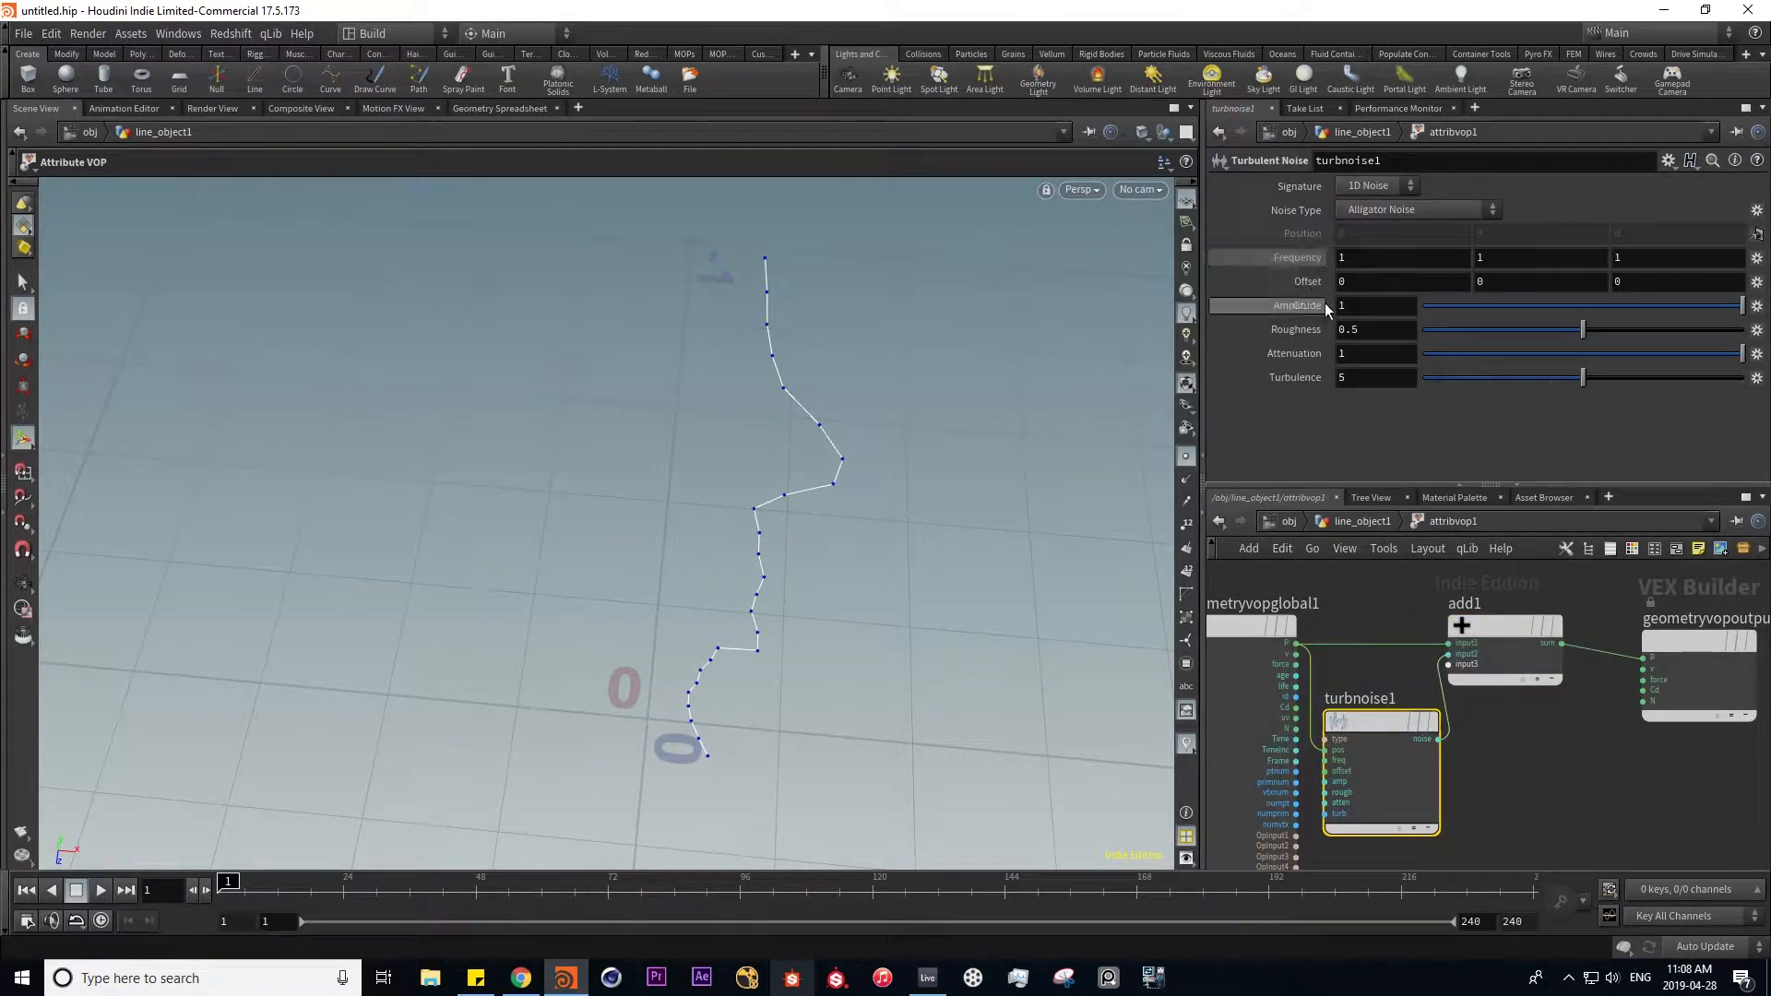
right_click(1324, 761)
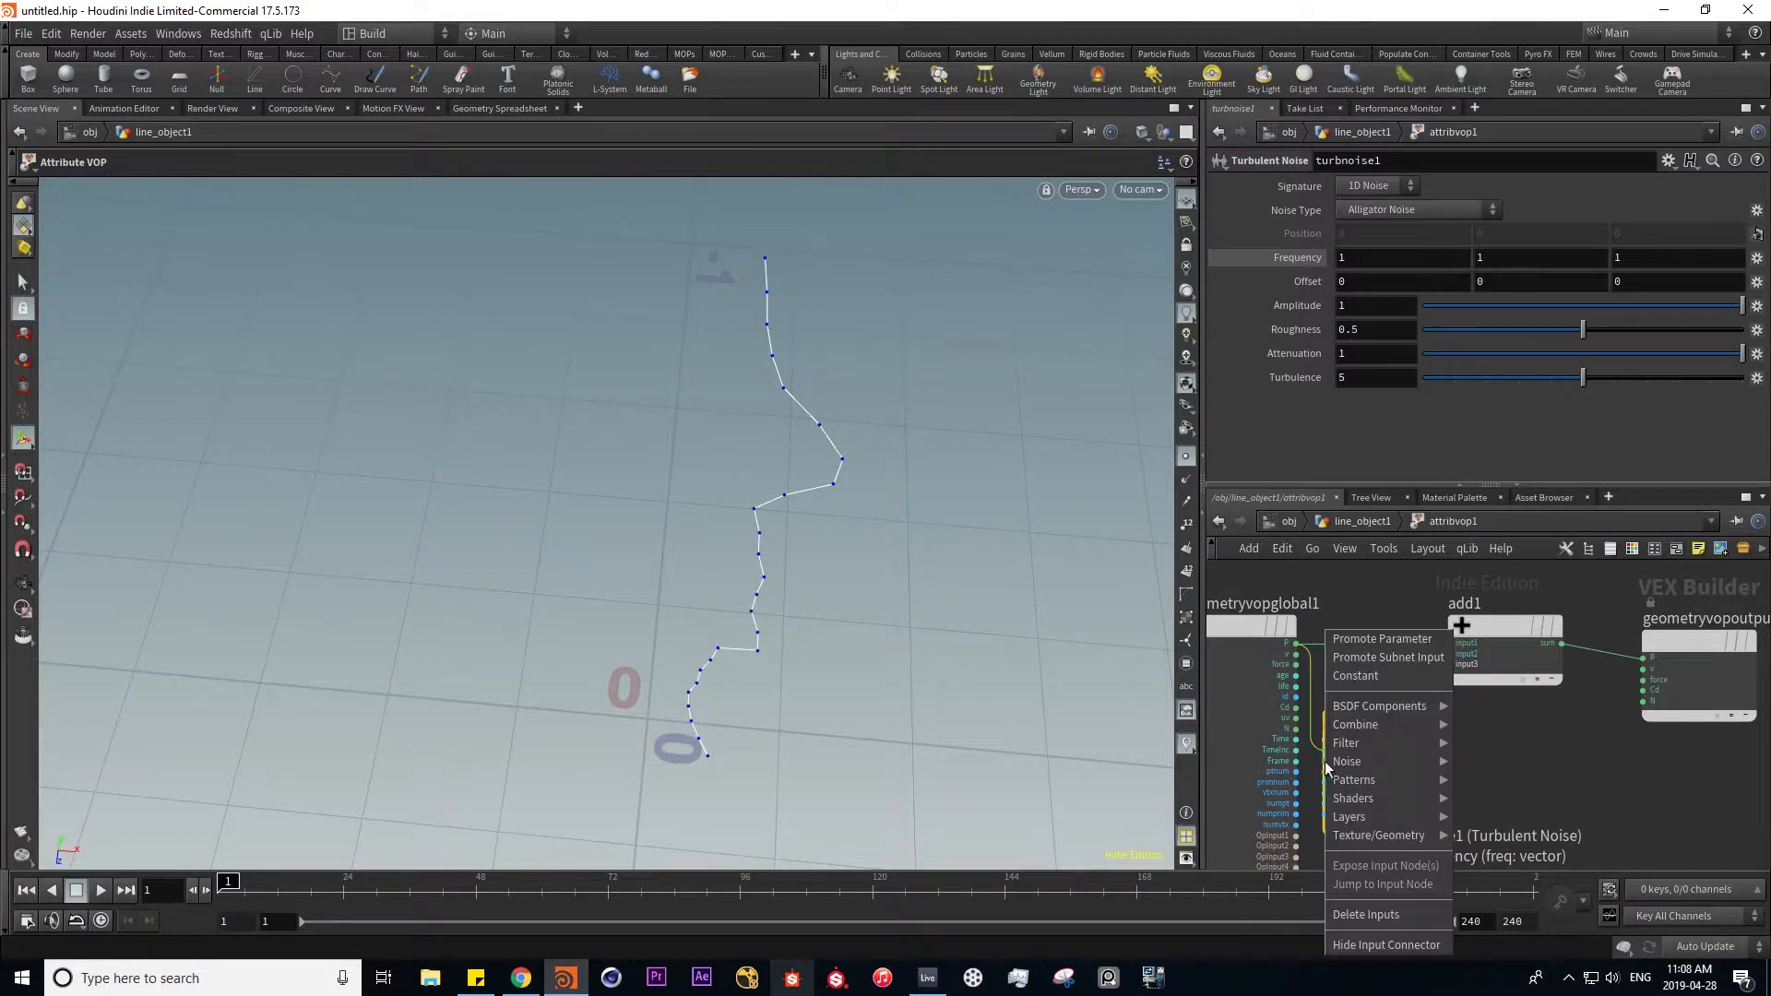
left_click(1361, 640)
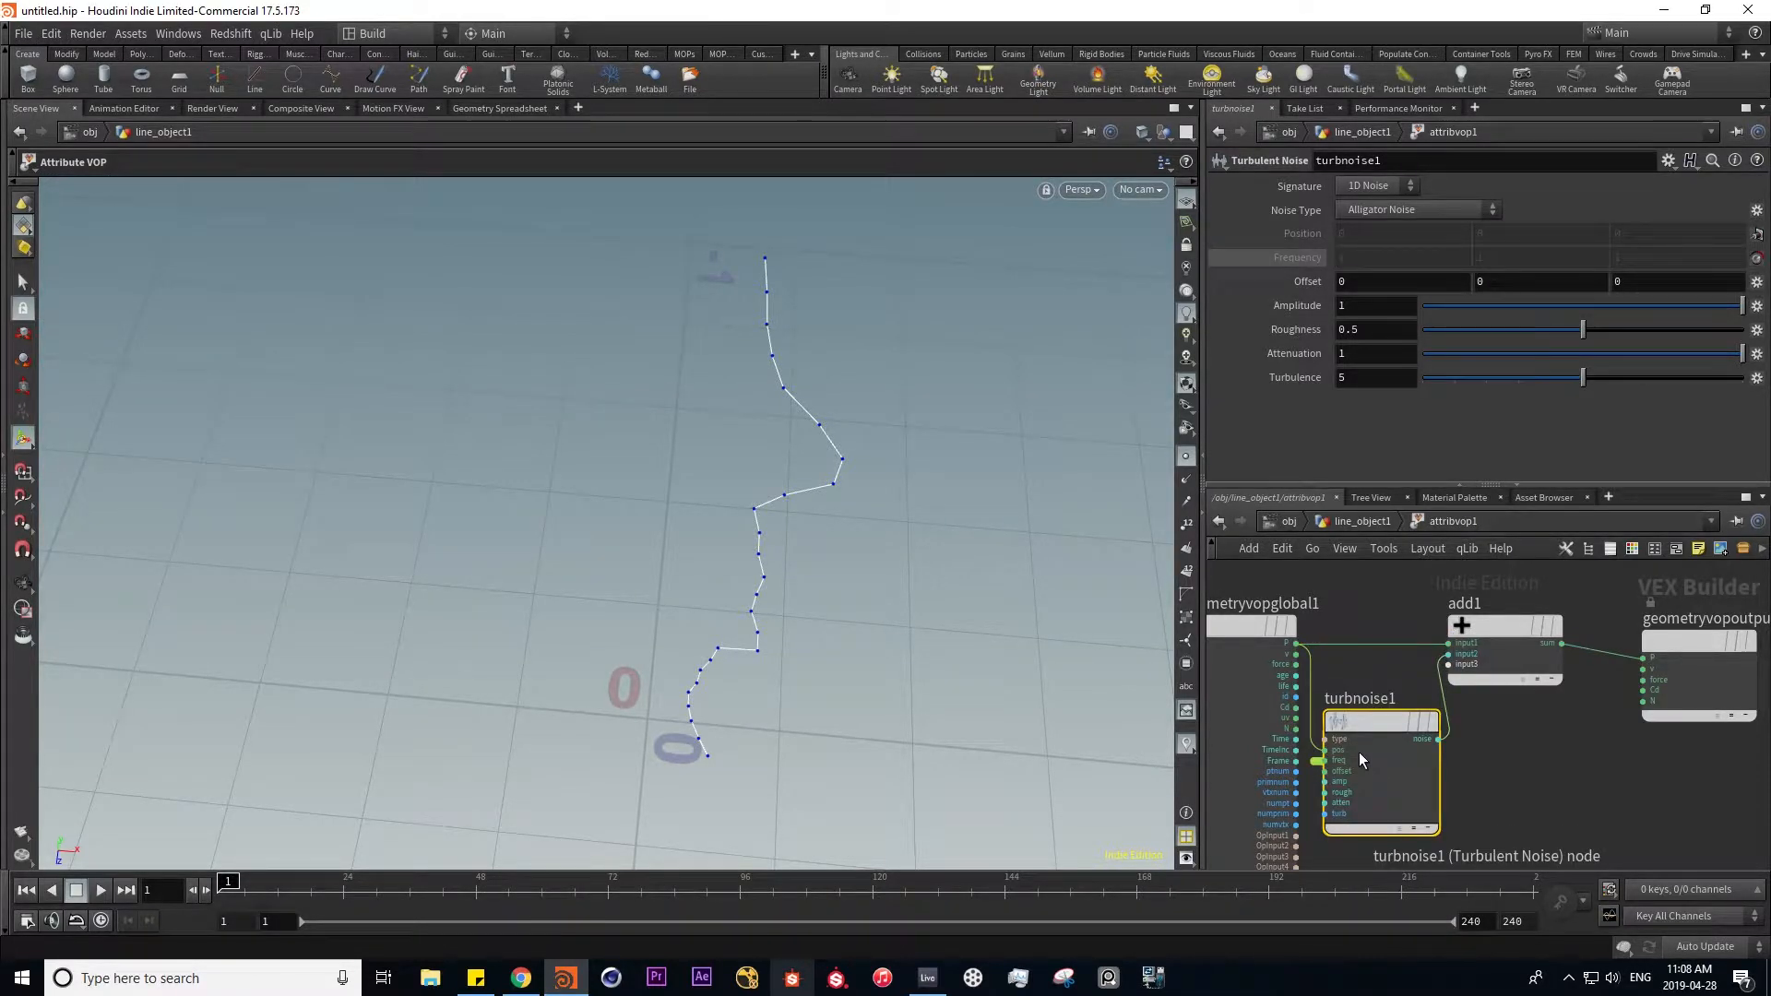
- Return to the geometry level and set the second Frequency component of the Attribute VOP to $F
key("u")
mouse_move(1479, 747)
scroll(1337, 415, "down", 1)
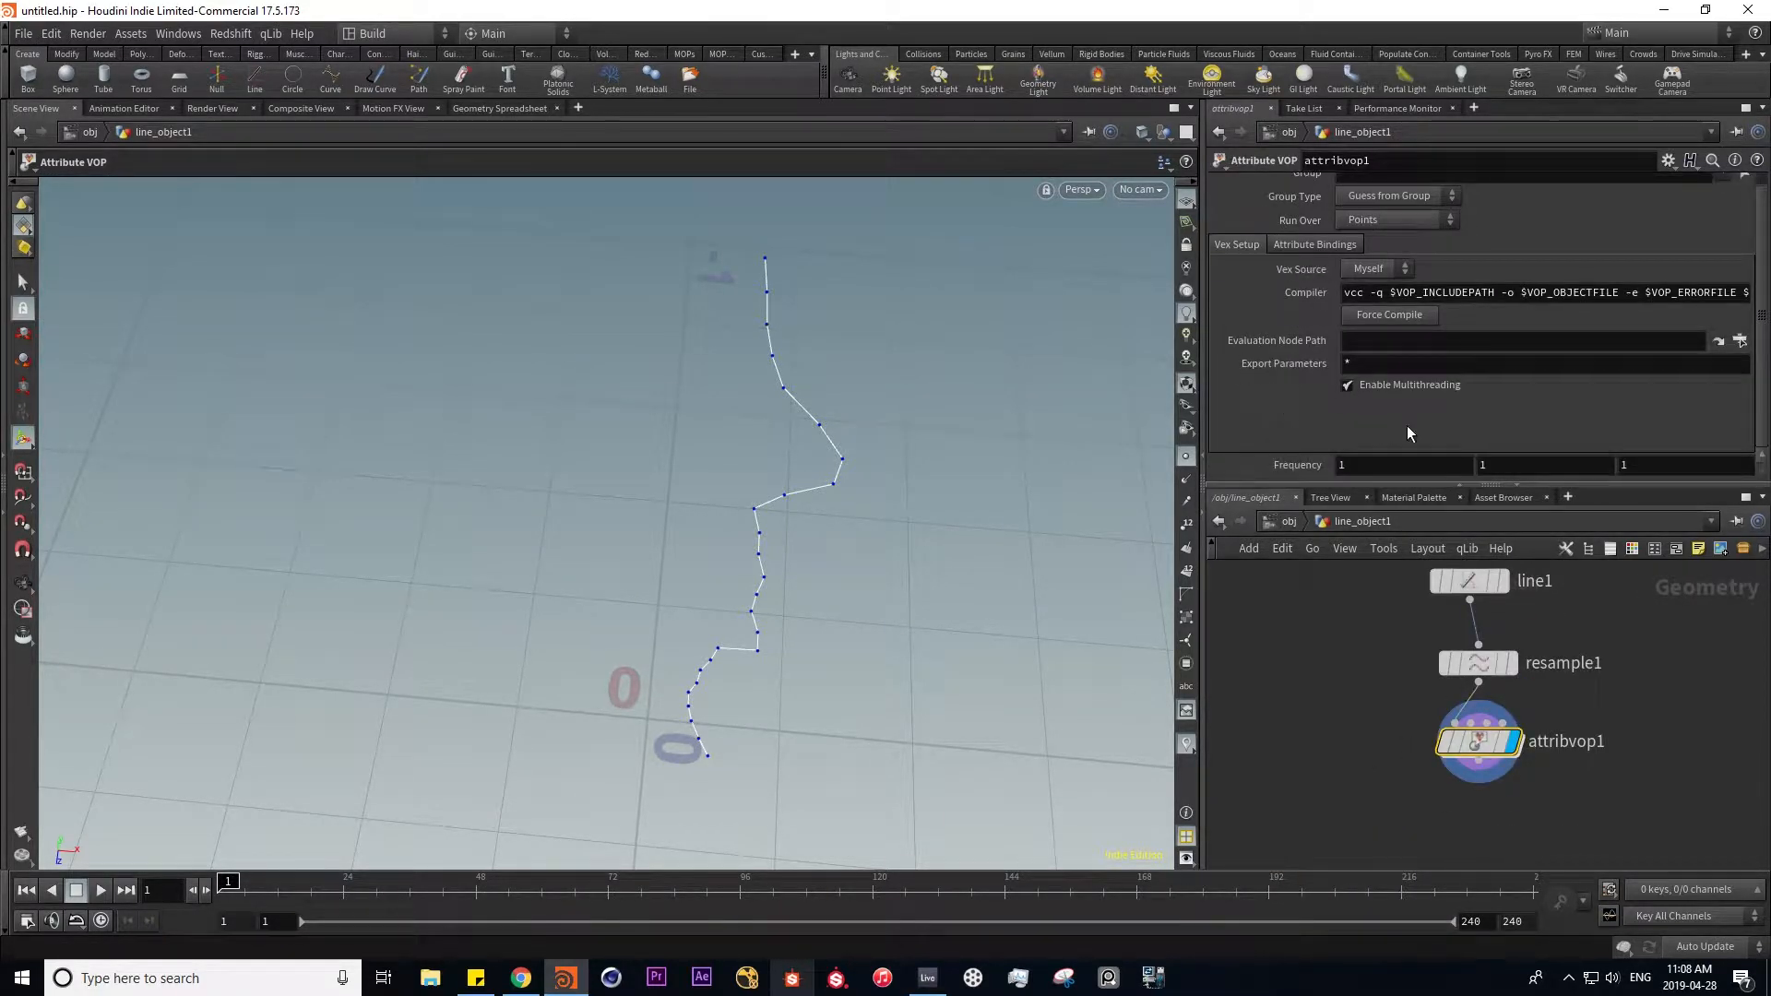
left_click_drag(1510, 466, 1428, 477)
type("$F")
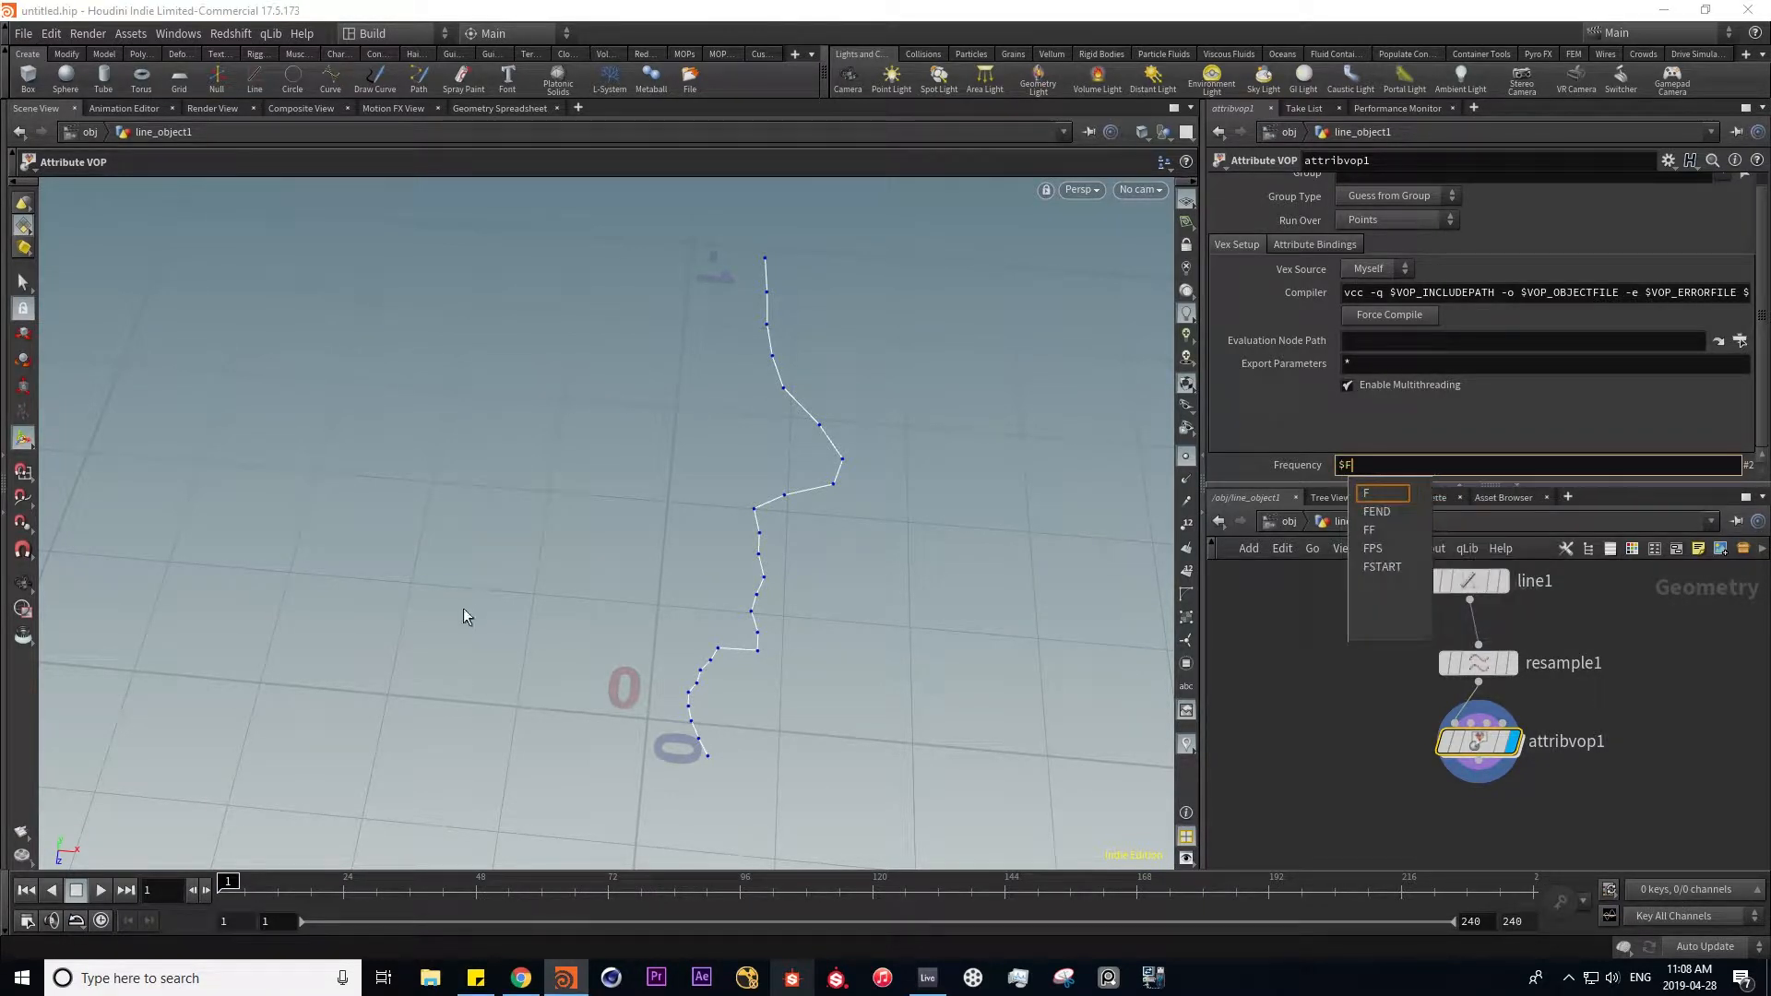
key("Return")
- Play the timeline and examine how the noise animates the line
left_click(101, 889)
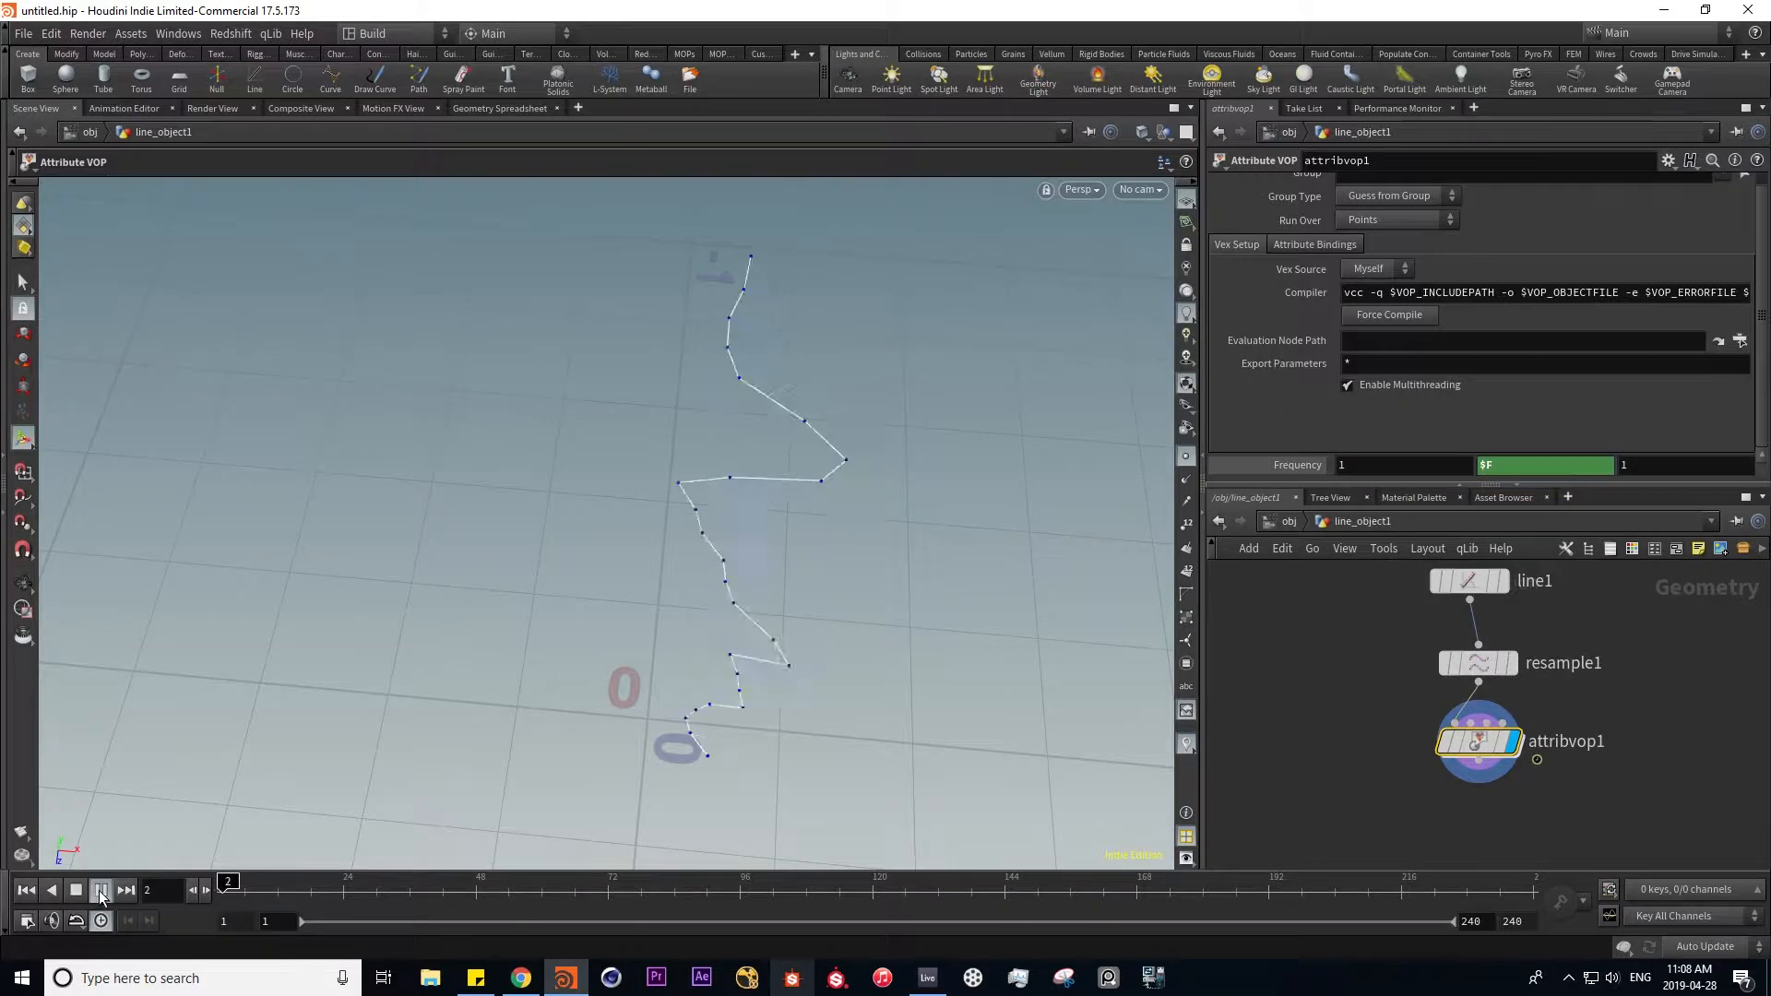
right_click_drag(893, 585, 490, 565, "alt")
left_click_drag(490, 565, 683, 609, "alt")
right_click_drag(683, 609, 762, 527, "alt")
middle_click_drag(761, 528, 675, 608, "alt")
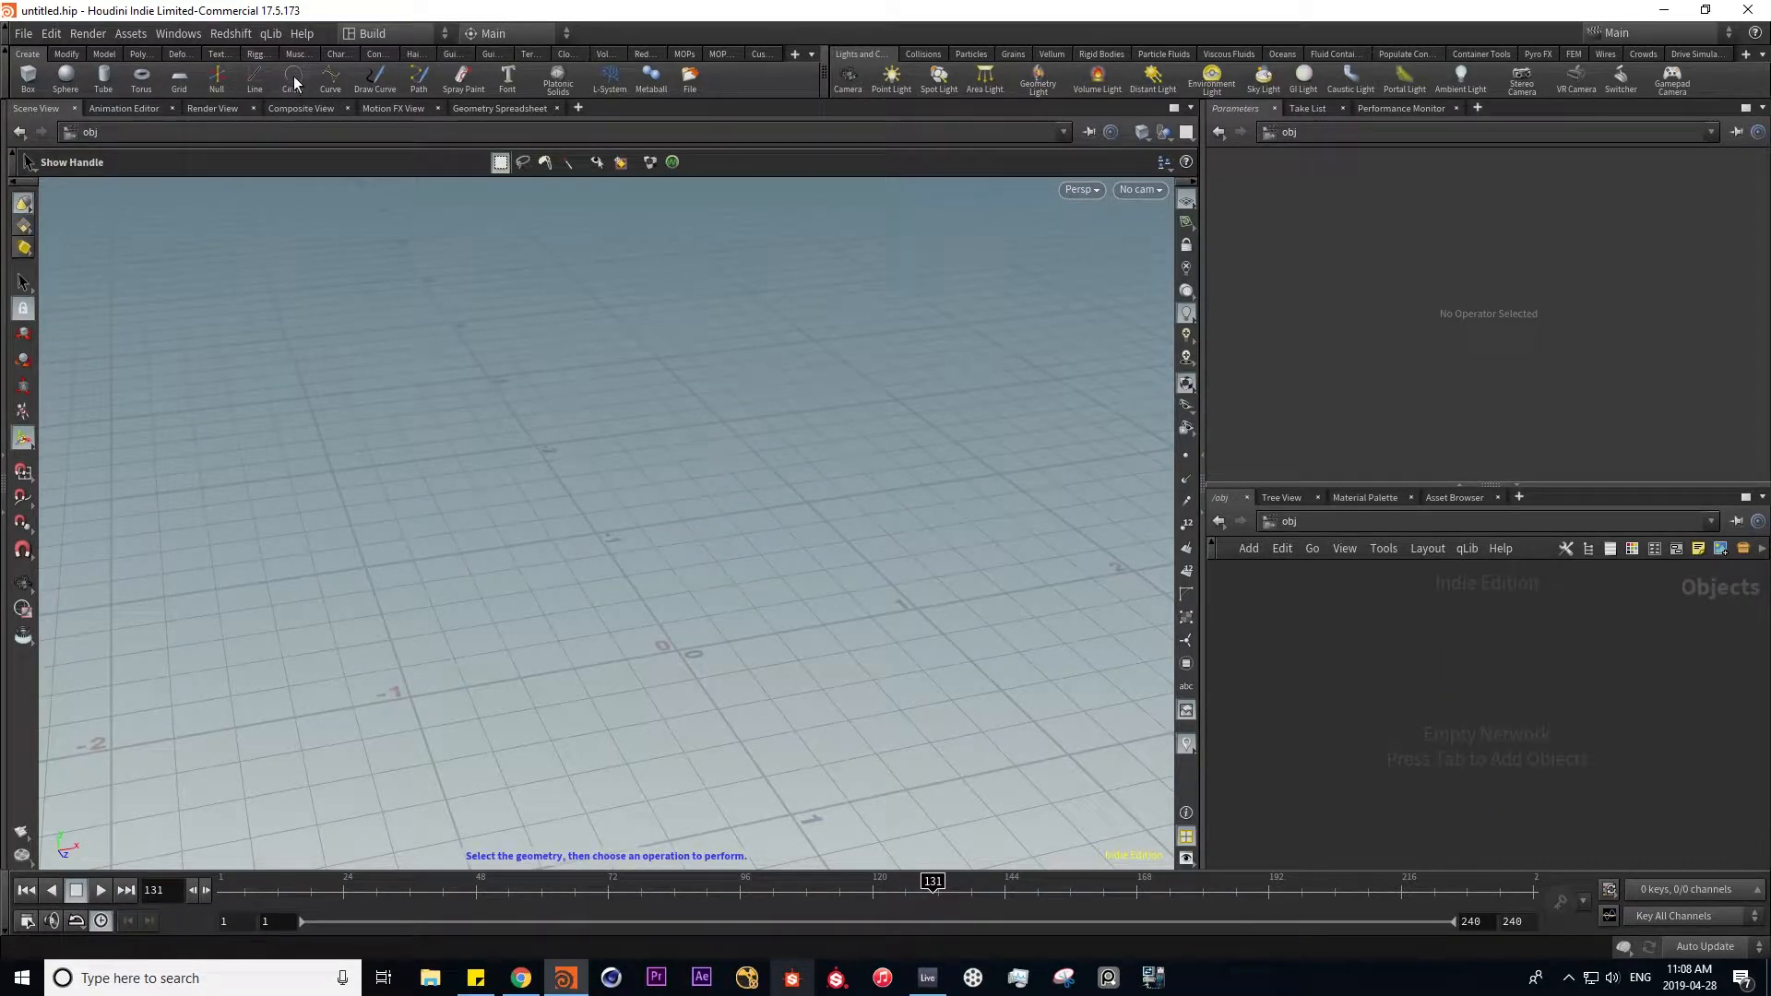
- Place a circle at the origin and open its geometry network
left_click(294, 79)
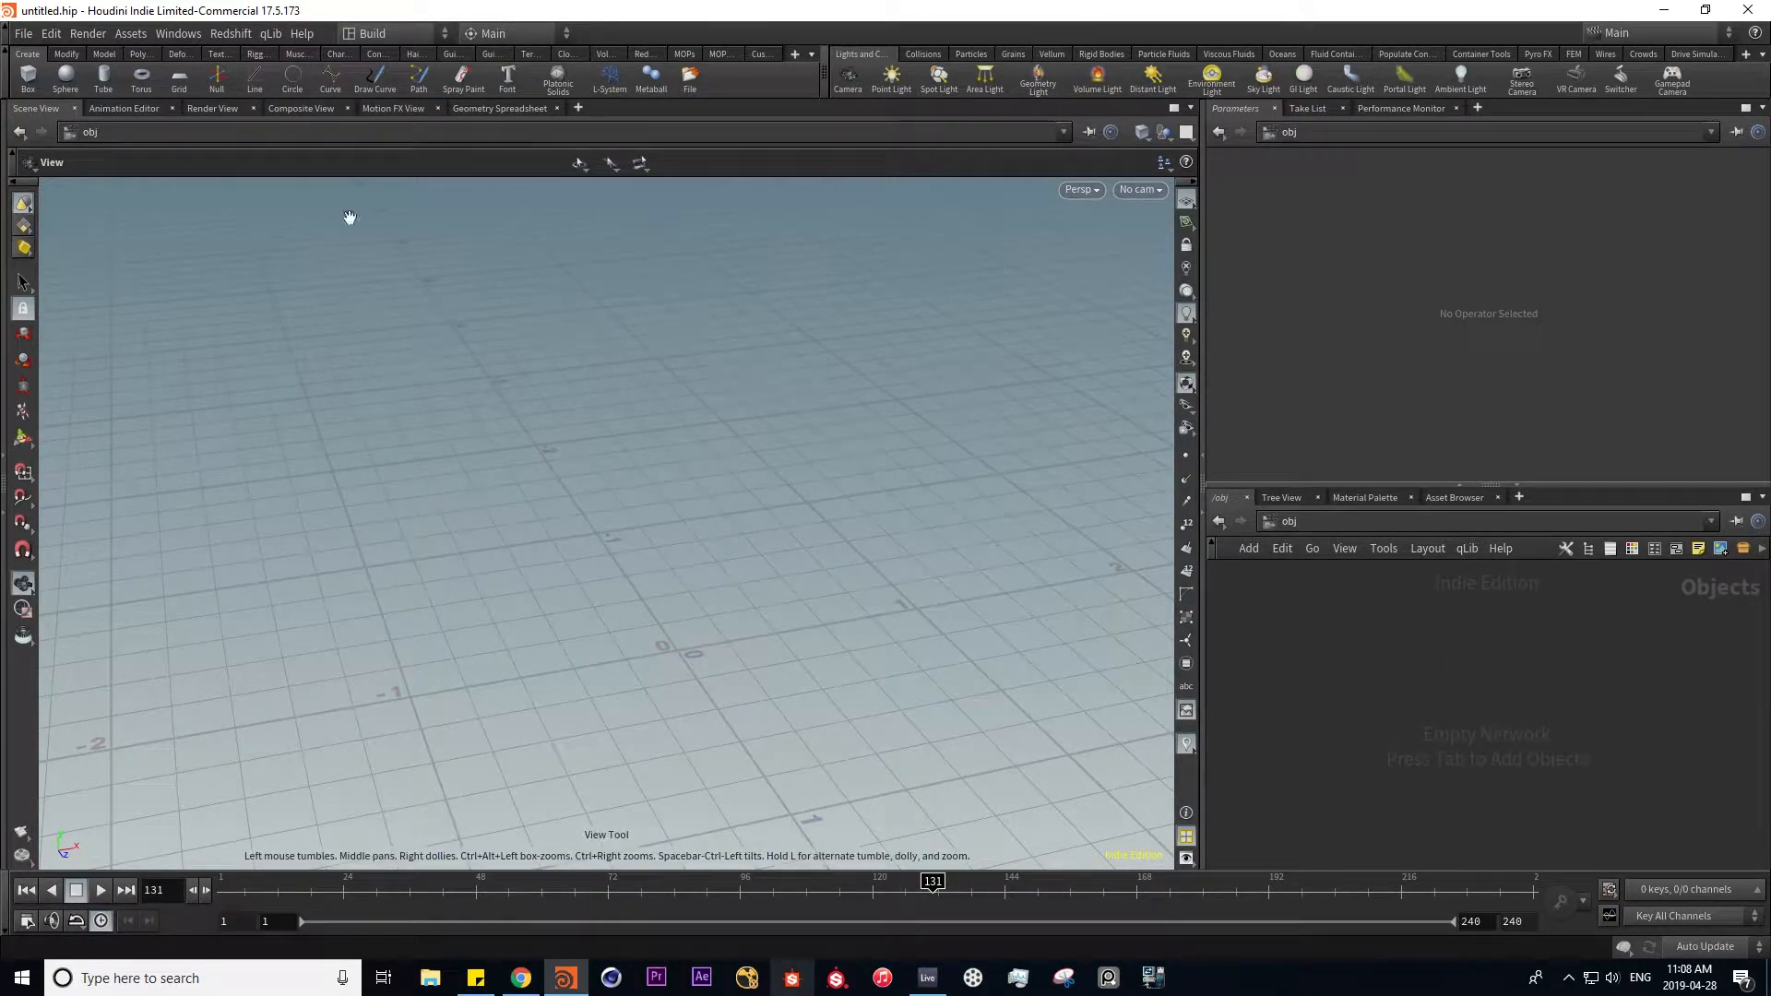
left_click(294, 80)
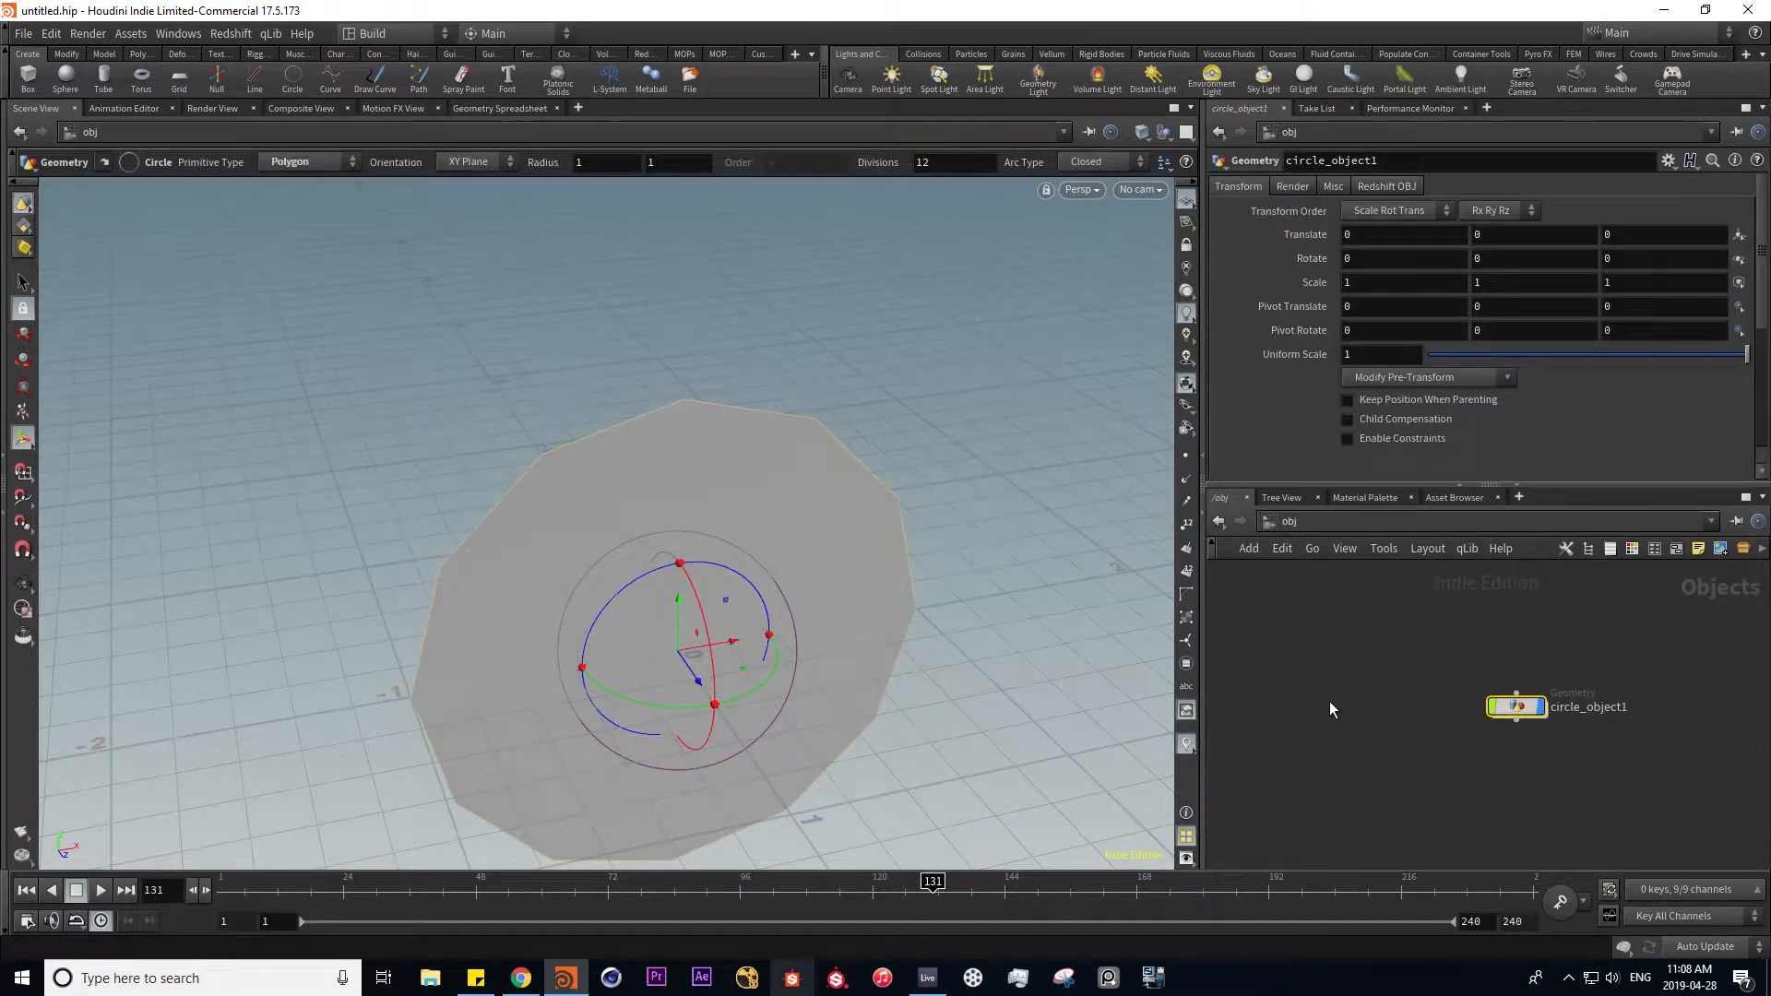
double_click(1505, 708)
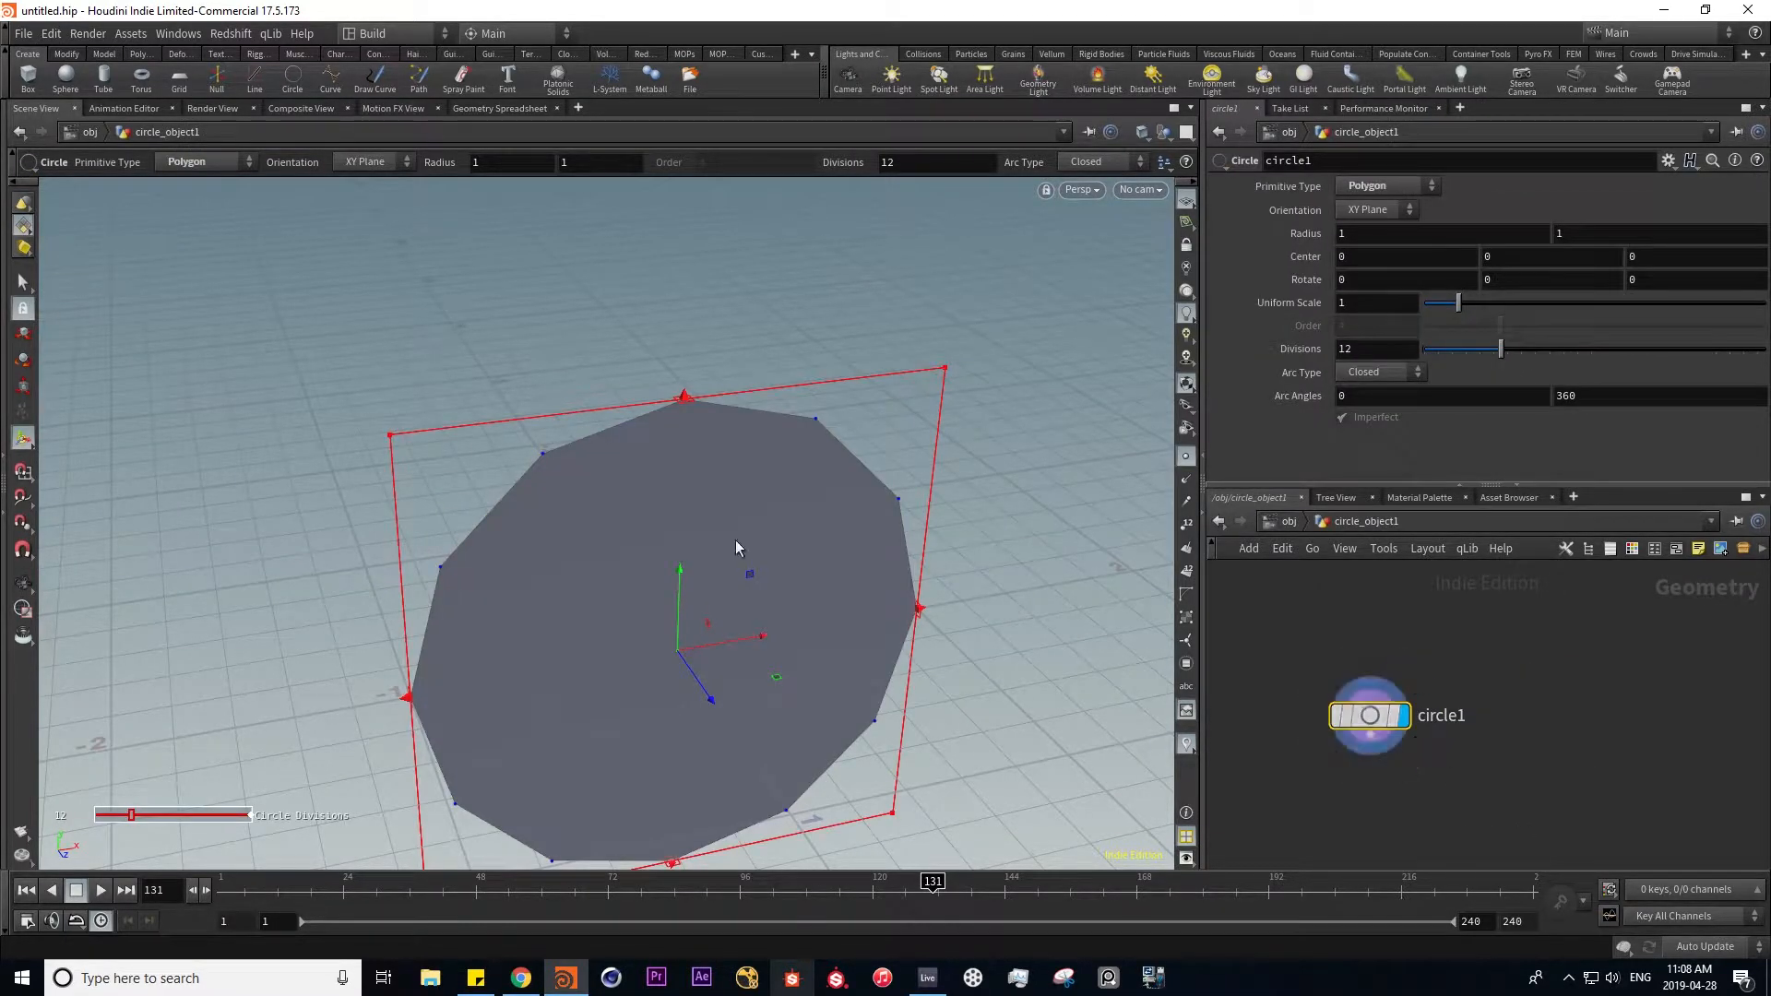
- Try the circle's primitive type as NURBS Curve and set it to Bezier Curve
left_click(1426, 188)
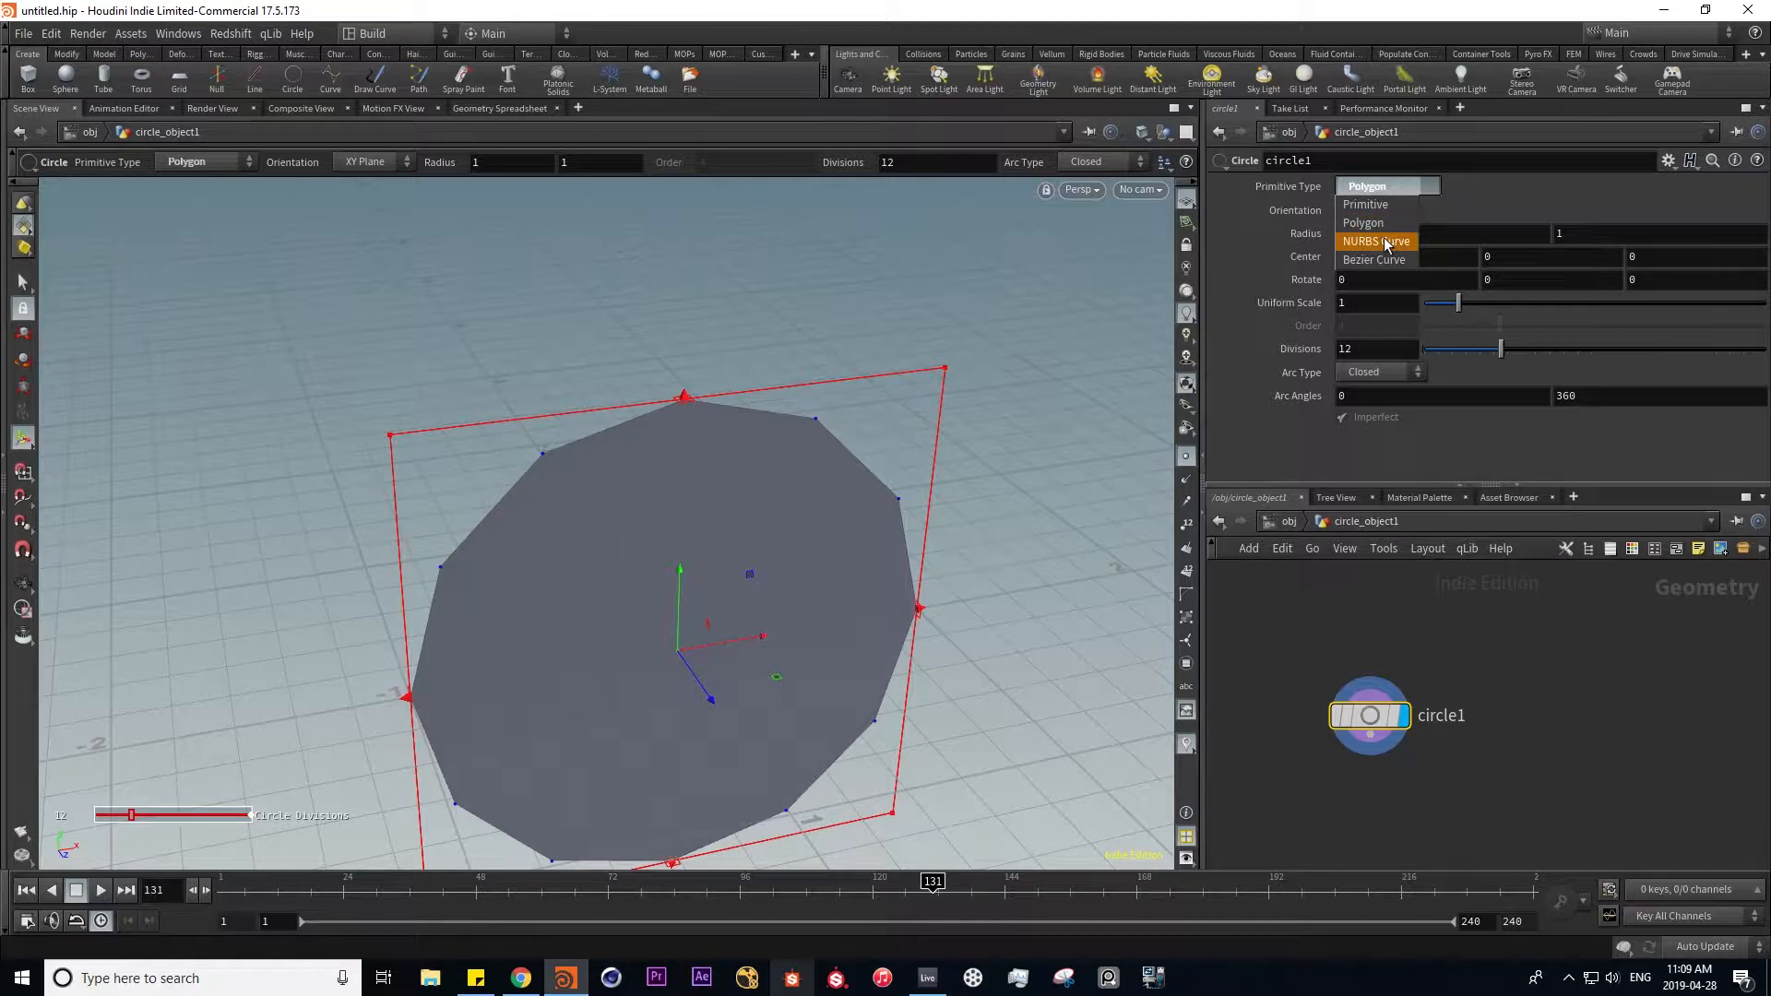
left_click(1376, 241)
left_click(1431, 188)
left_click(1375, 257)
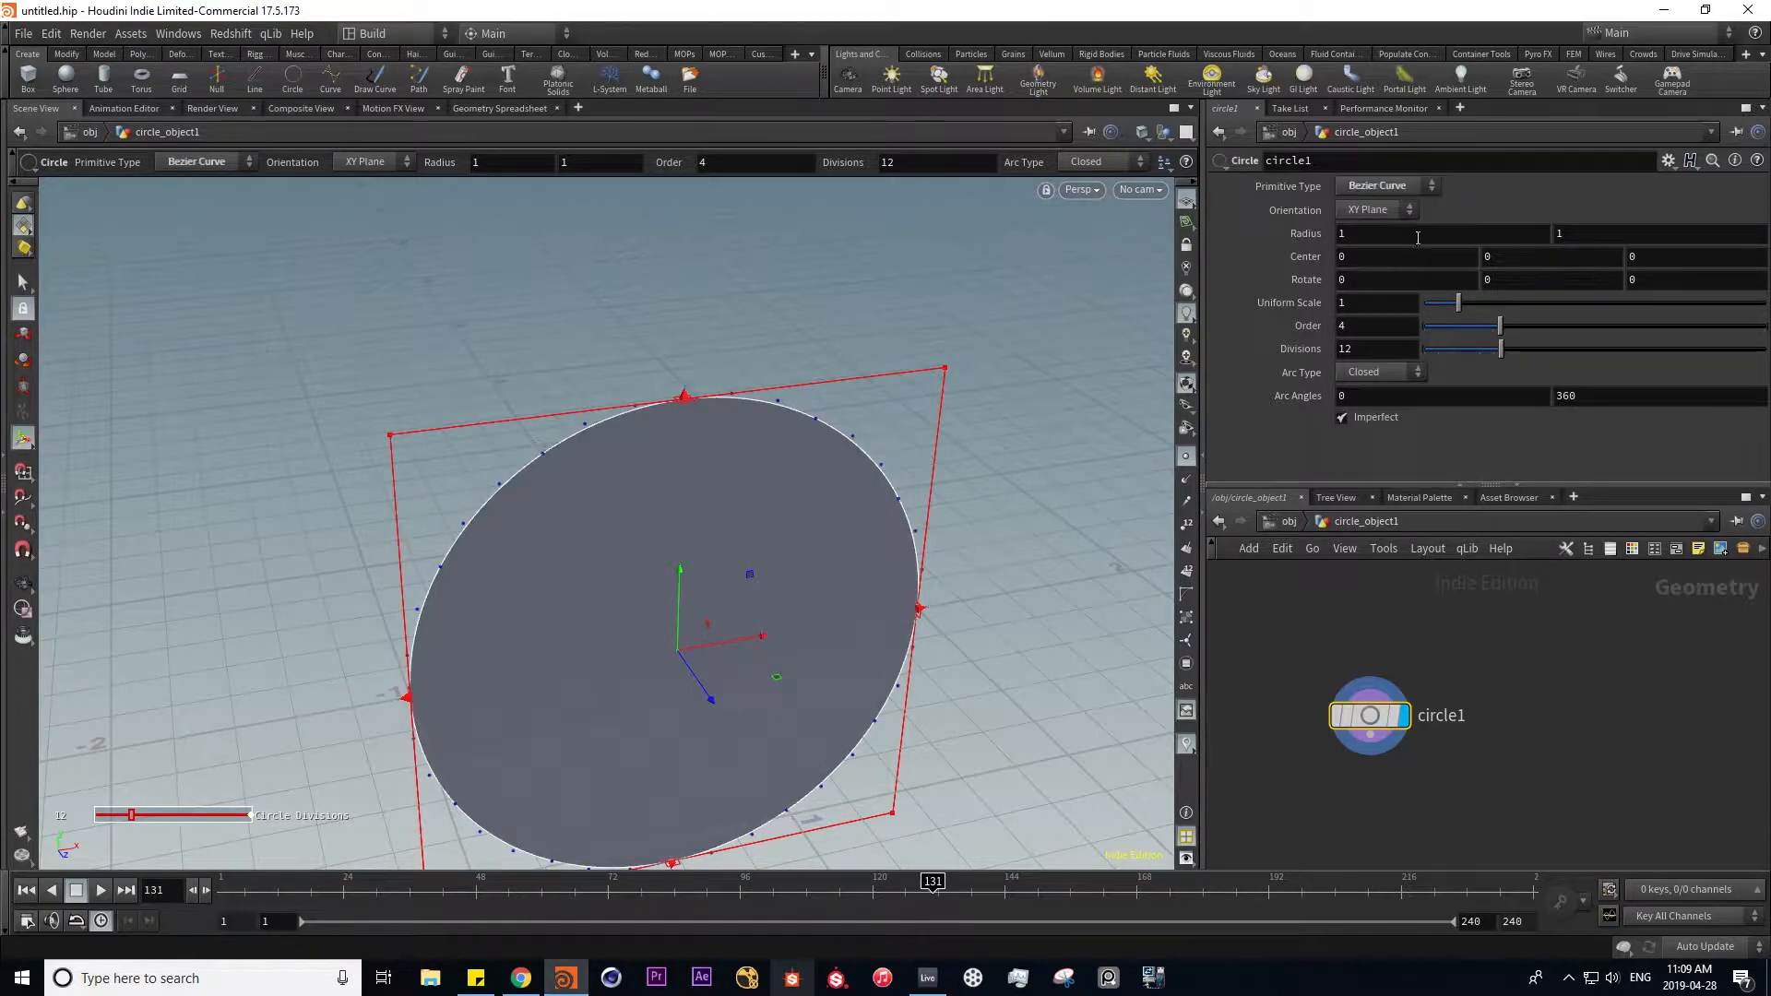
left_click_drag(620, 636, 702, 553, "alt")
middle_click_drag(1268, 802, 1290, 751)
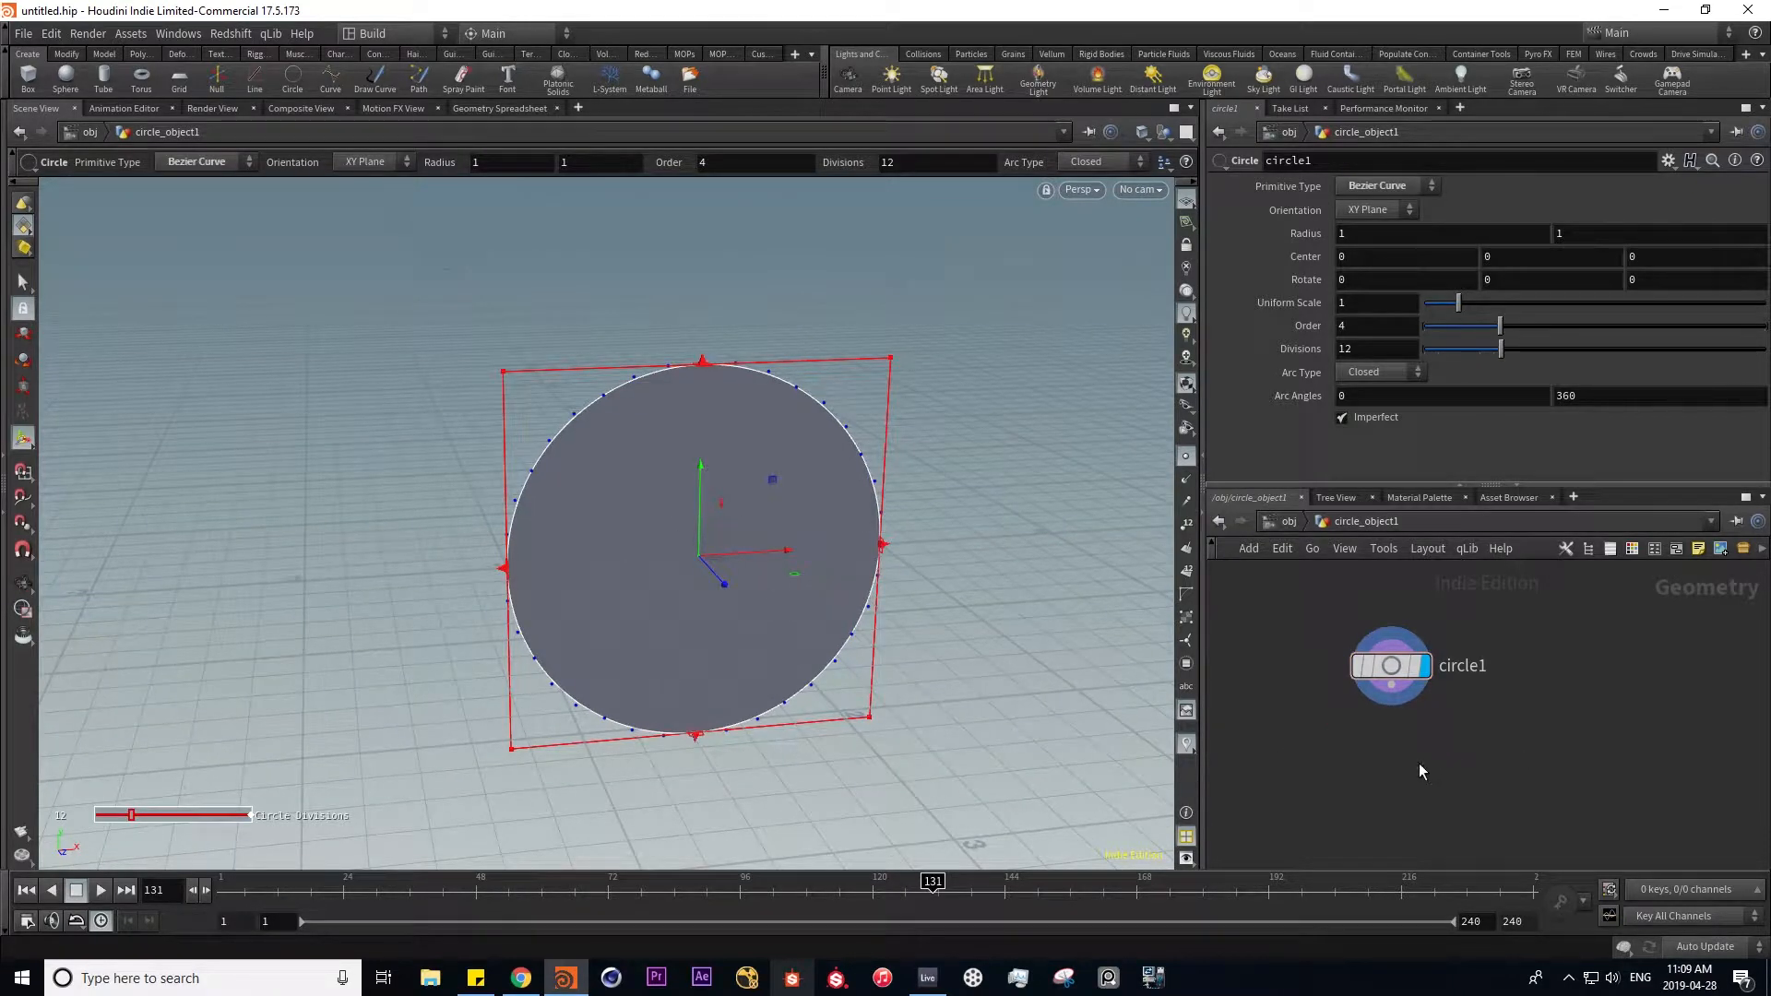
key("Tab")
type("end")
key("Return")
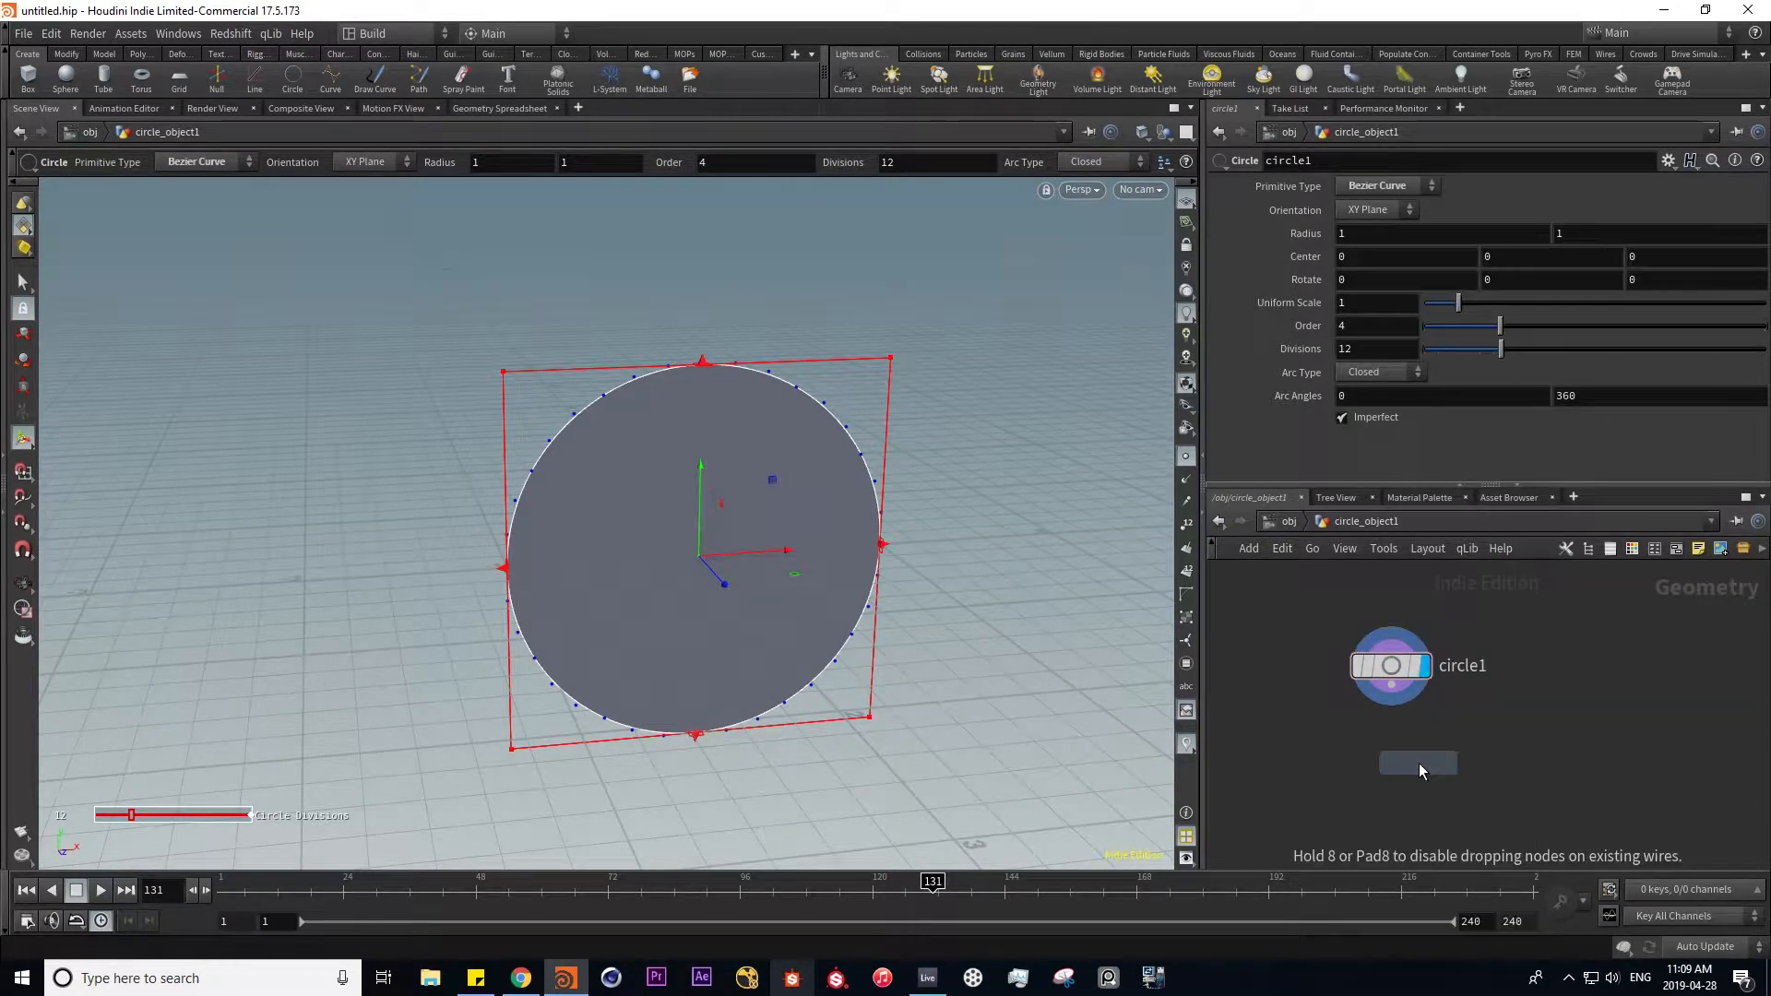
left_click(1393, 743)
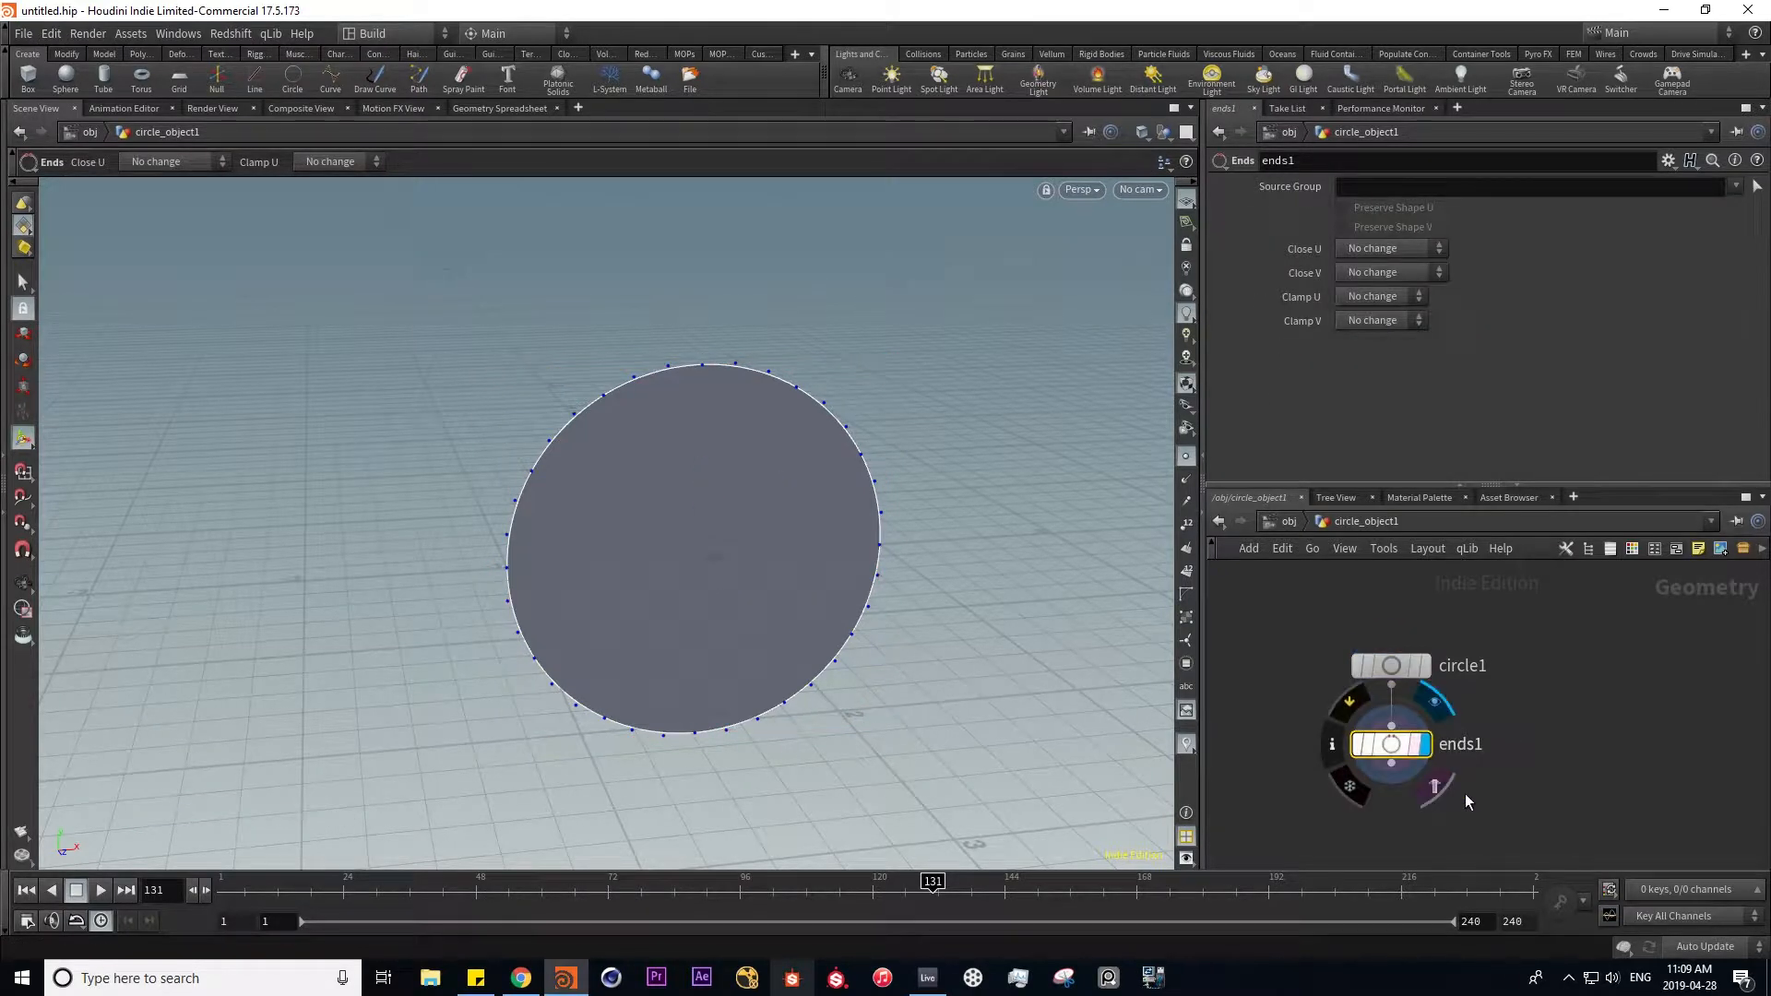
key("Delete")
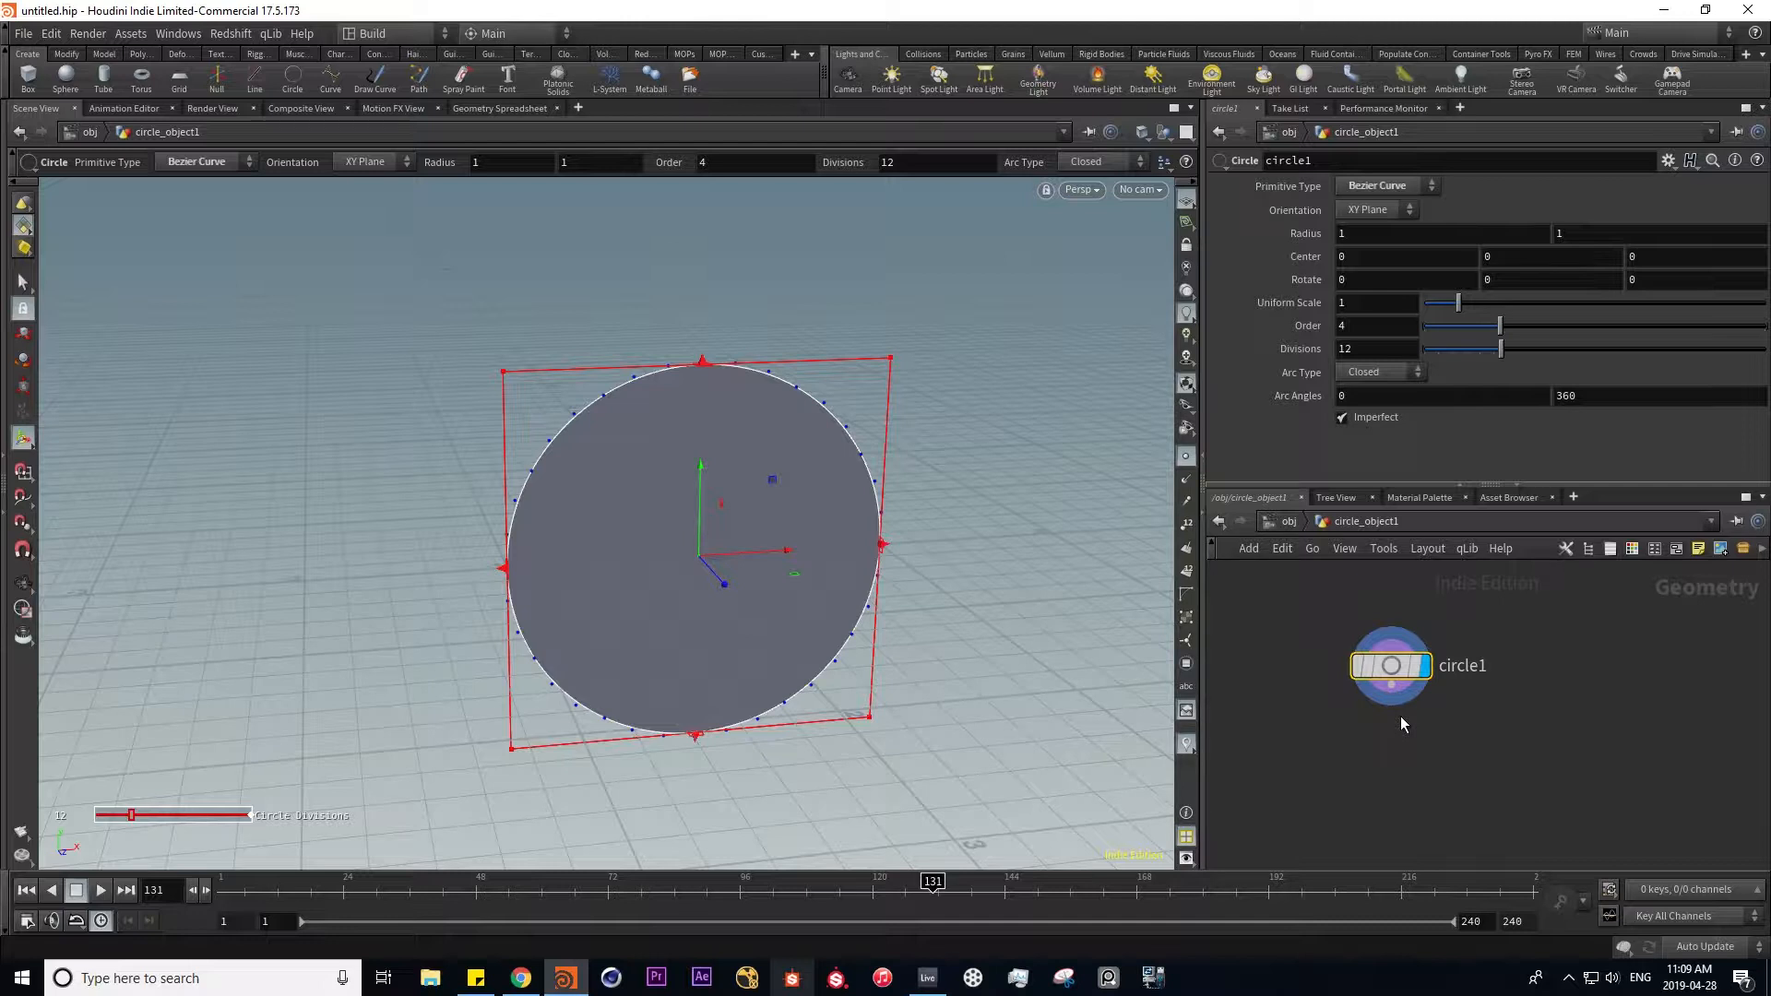
- Append an Ends node to the circle and set its Close U option to Unroll
key("Tab")
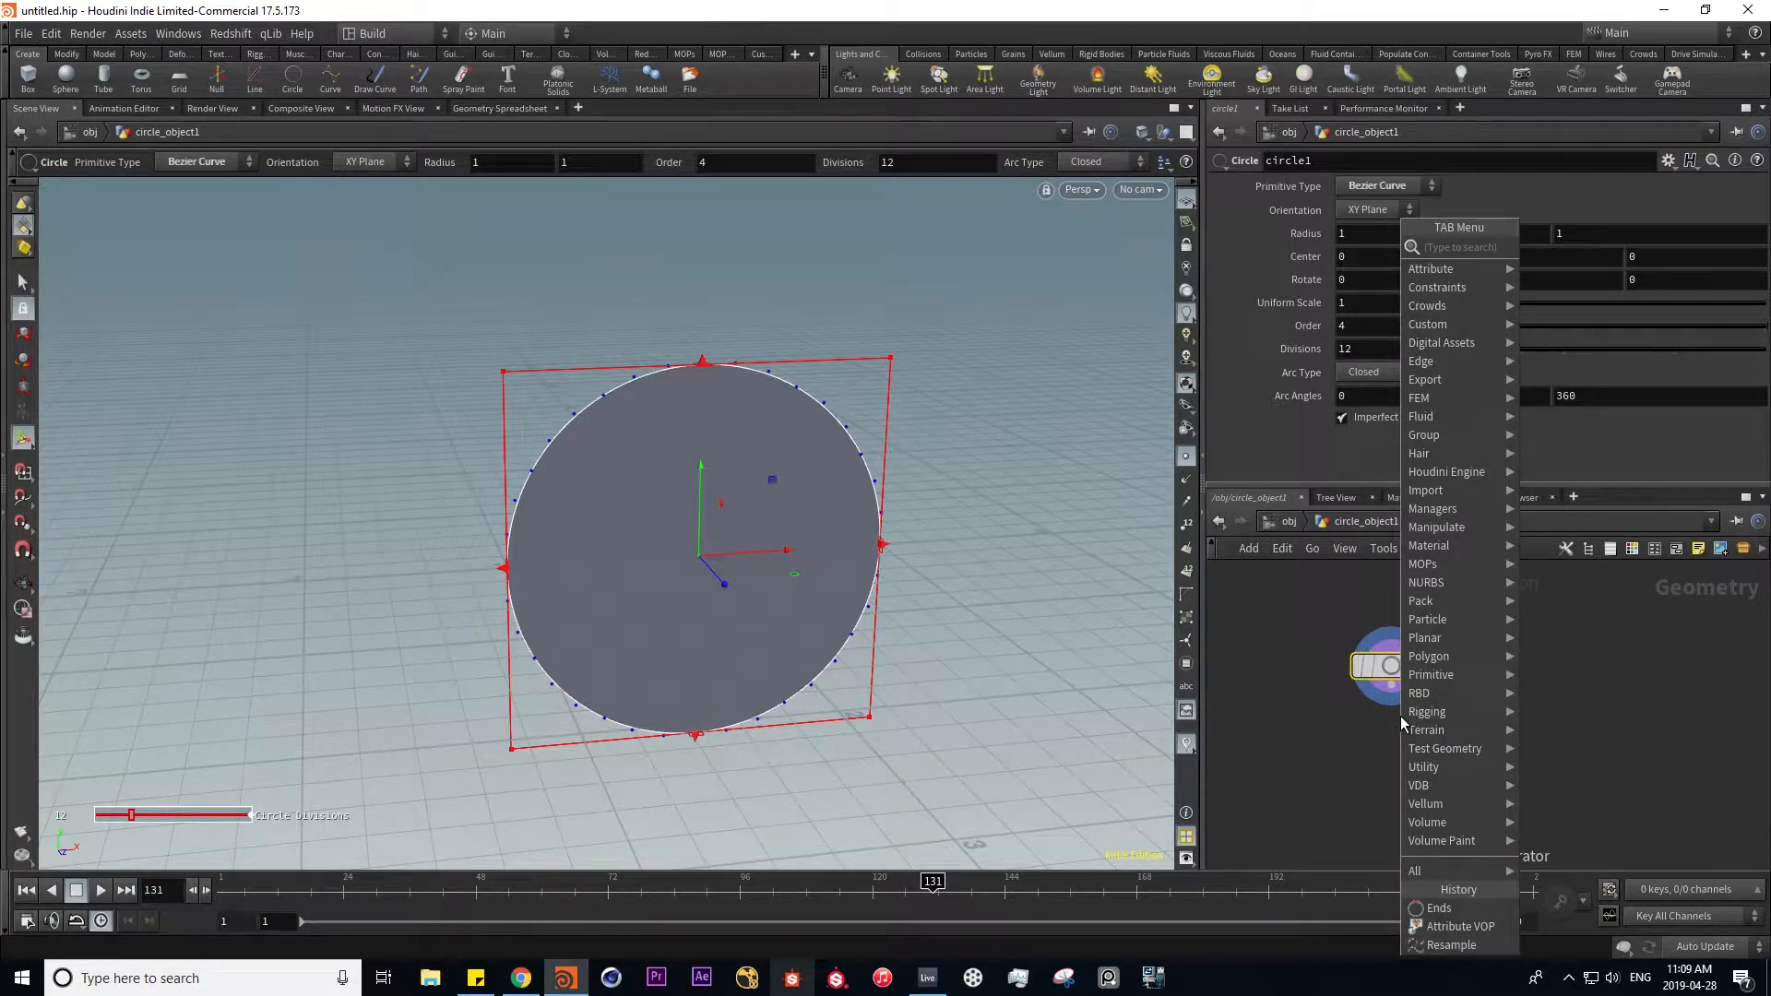
type("e")
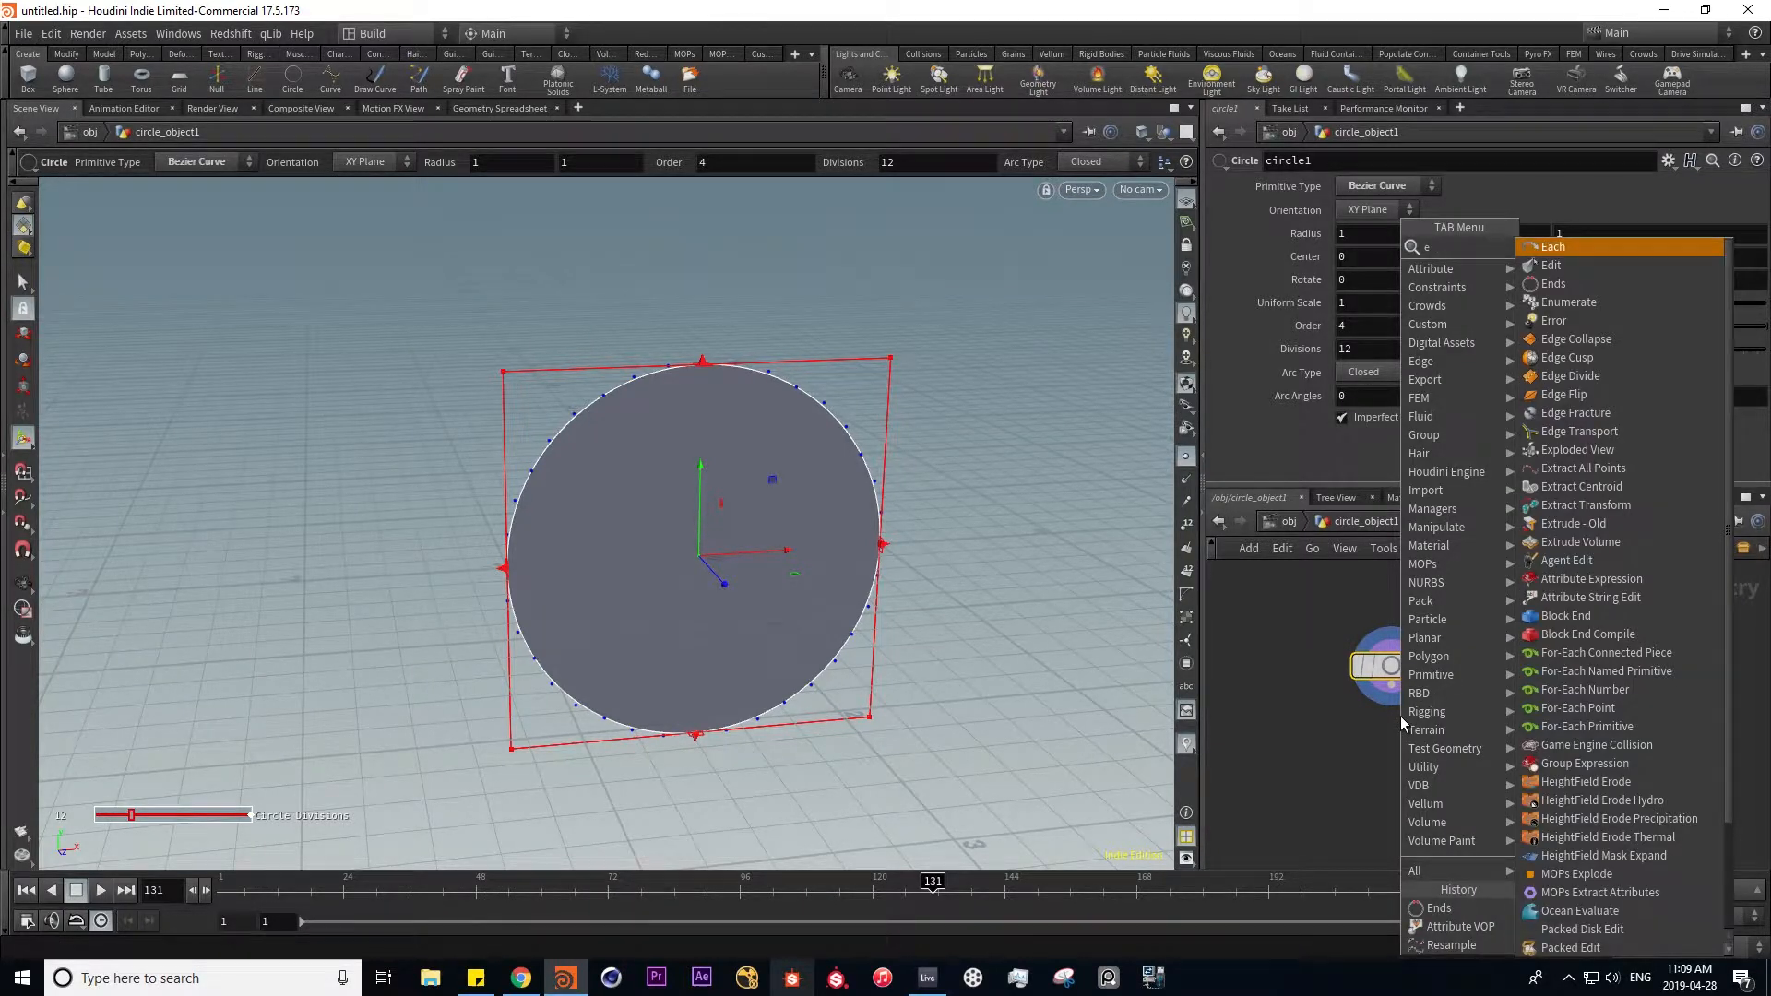
type("nd")
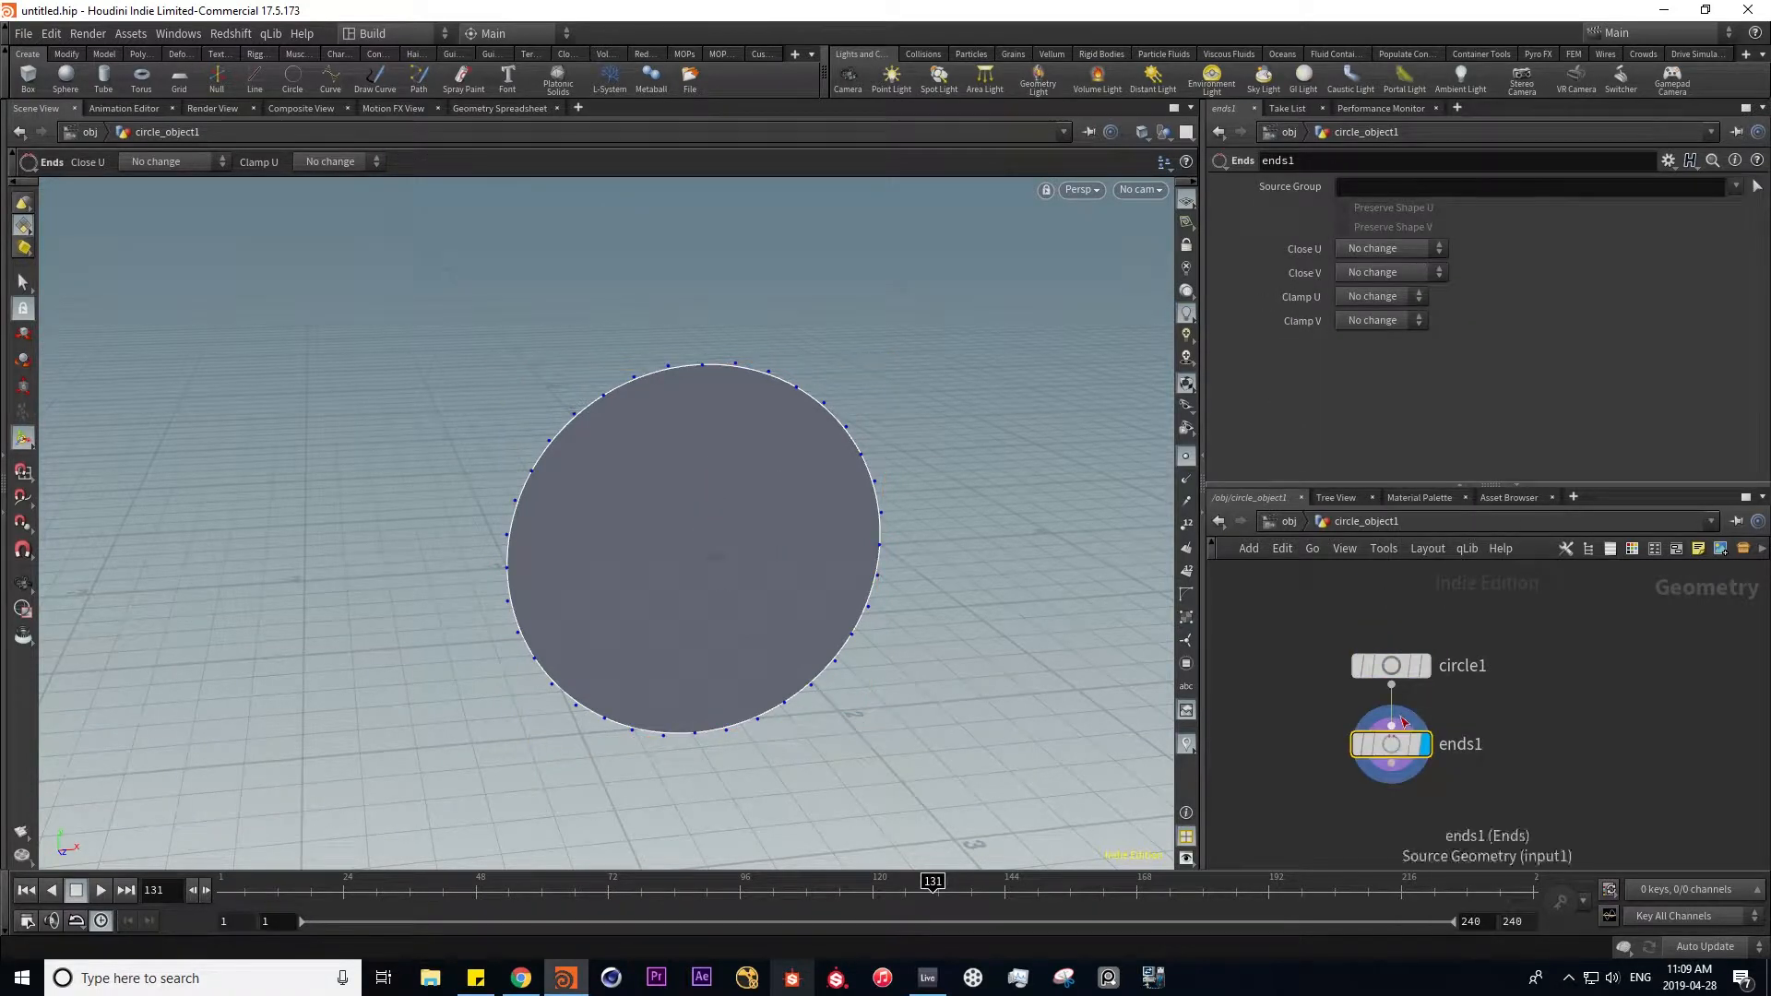
mouse_move(1405, 755)
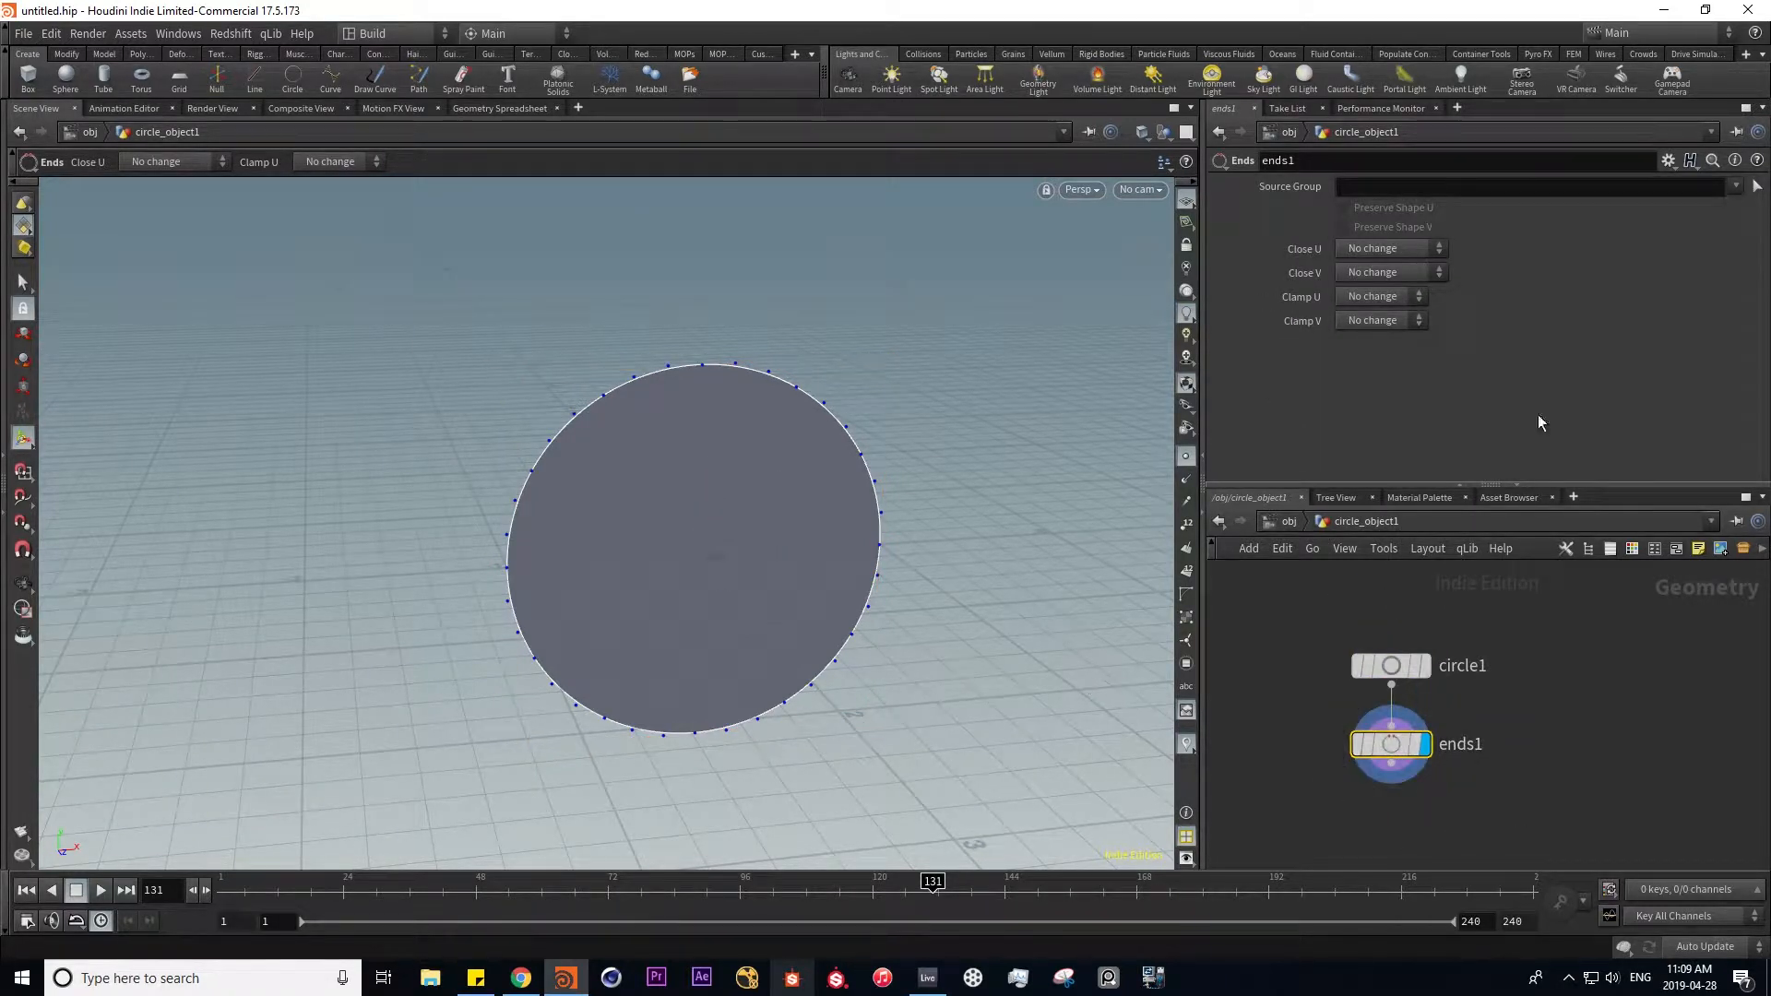
left_click(1436, 247)
left_click(1390, 334)
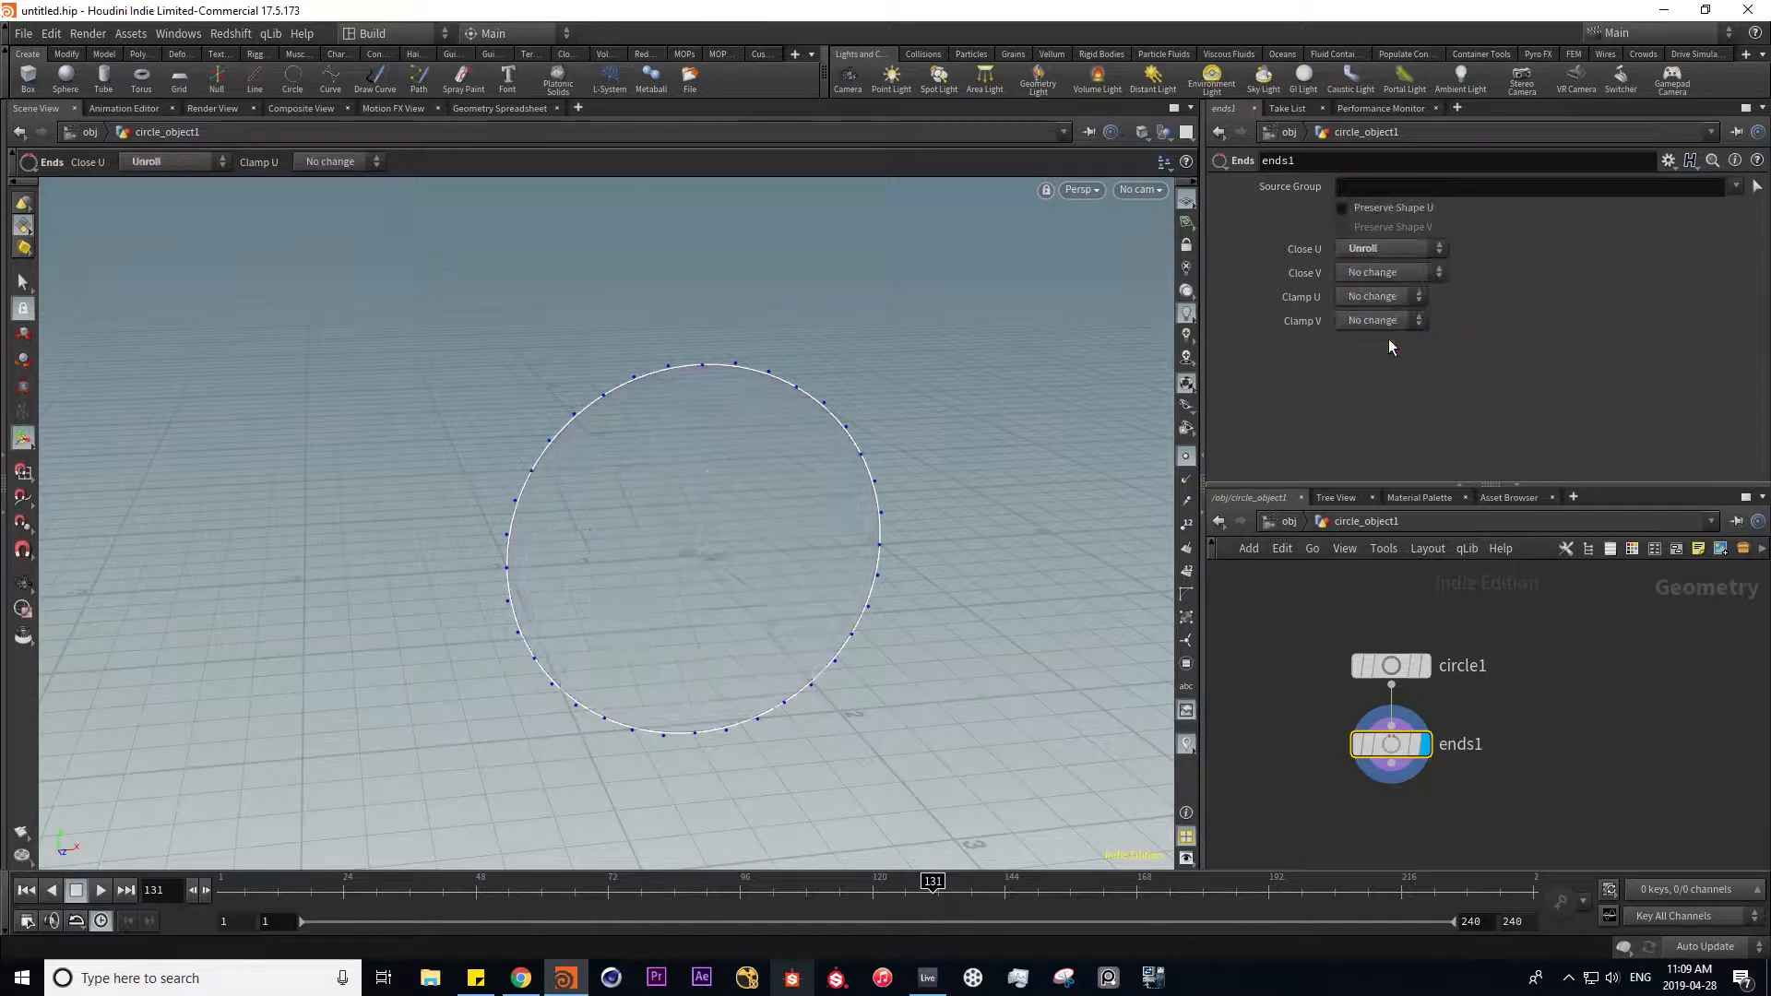
- Return to the object level and delete the circle object
left_click(1284, 521)
key("Delete")
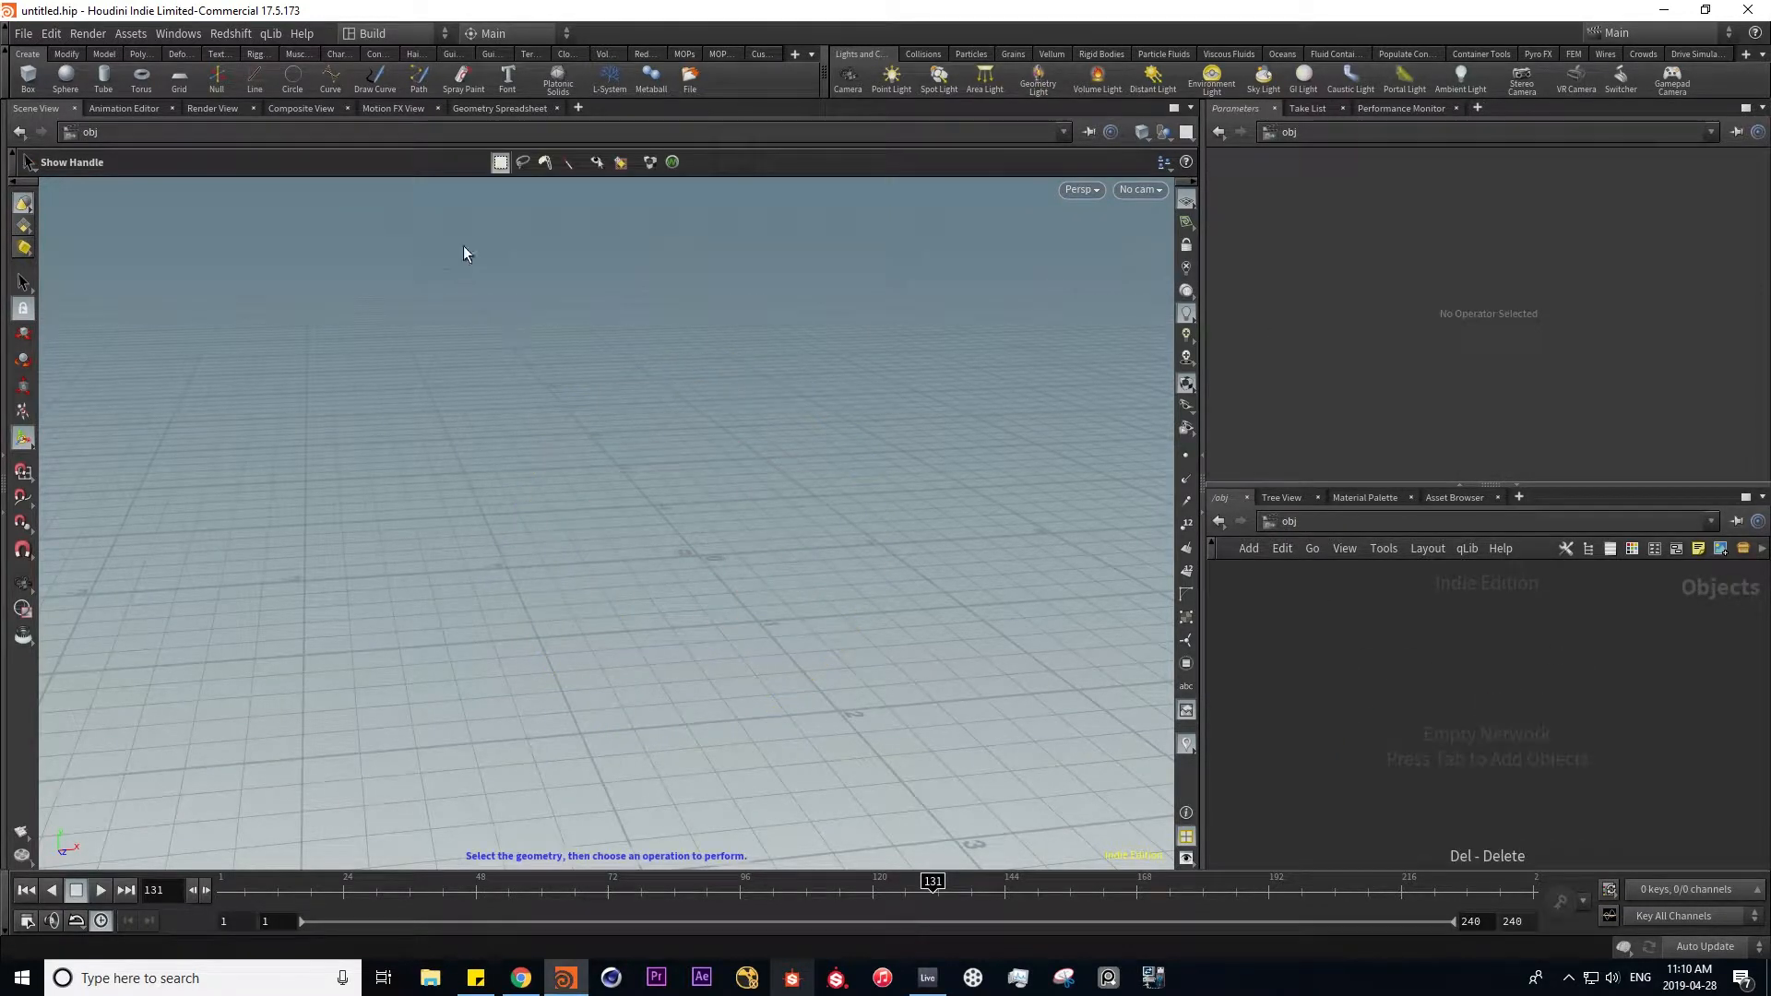
- Draw an open zigzag polygon curve with the Curve tool, starting at the origin, and finish it
left_click(331, 79)
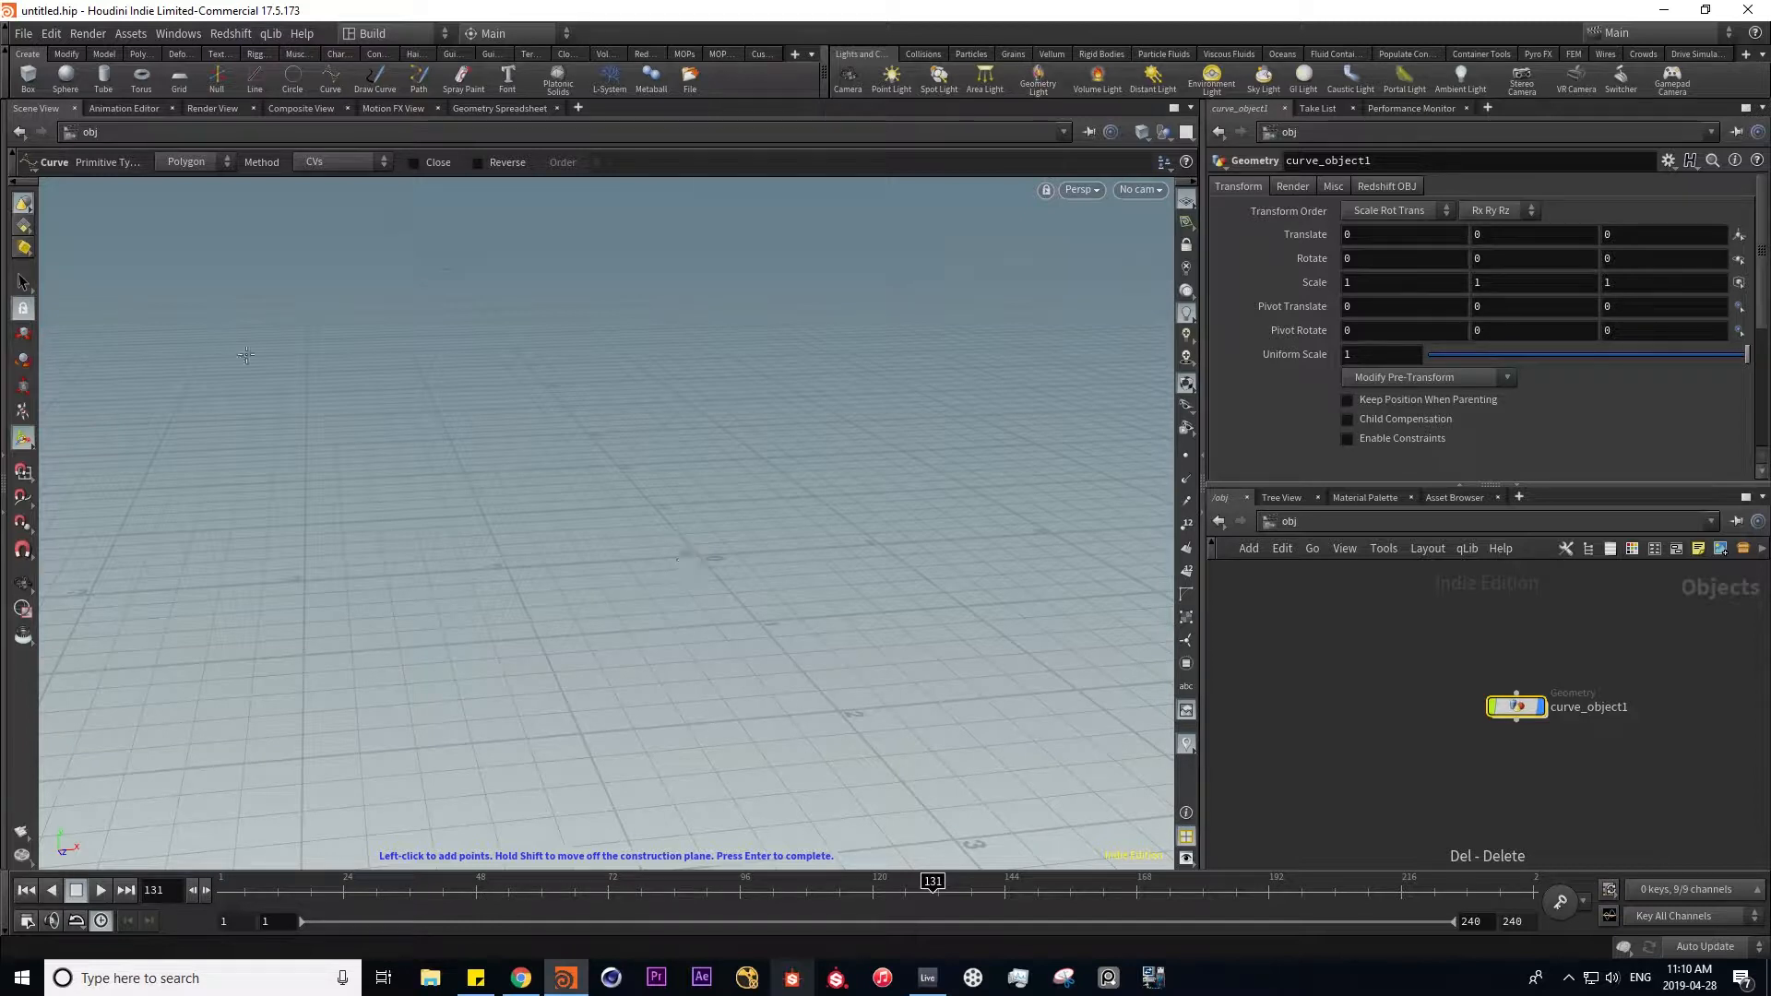
left_click(700, 557)
left_click(825, 453)
left_click(727, 356)
left_click(580, 403)
left_click(501, 295)
left_click(384, 385)
left_click_drag(429, 462, 633, 466, "alt")
left_click(600, 566)
left_click(744, 679)
left_click(838, 459)
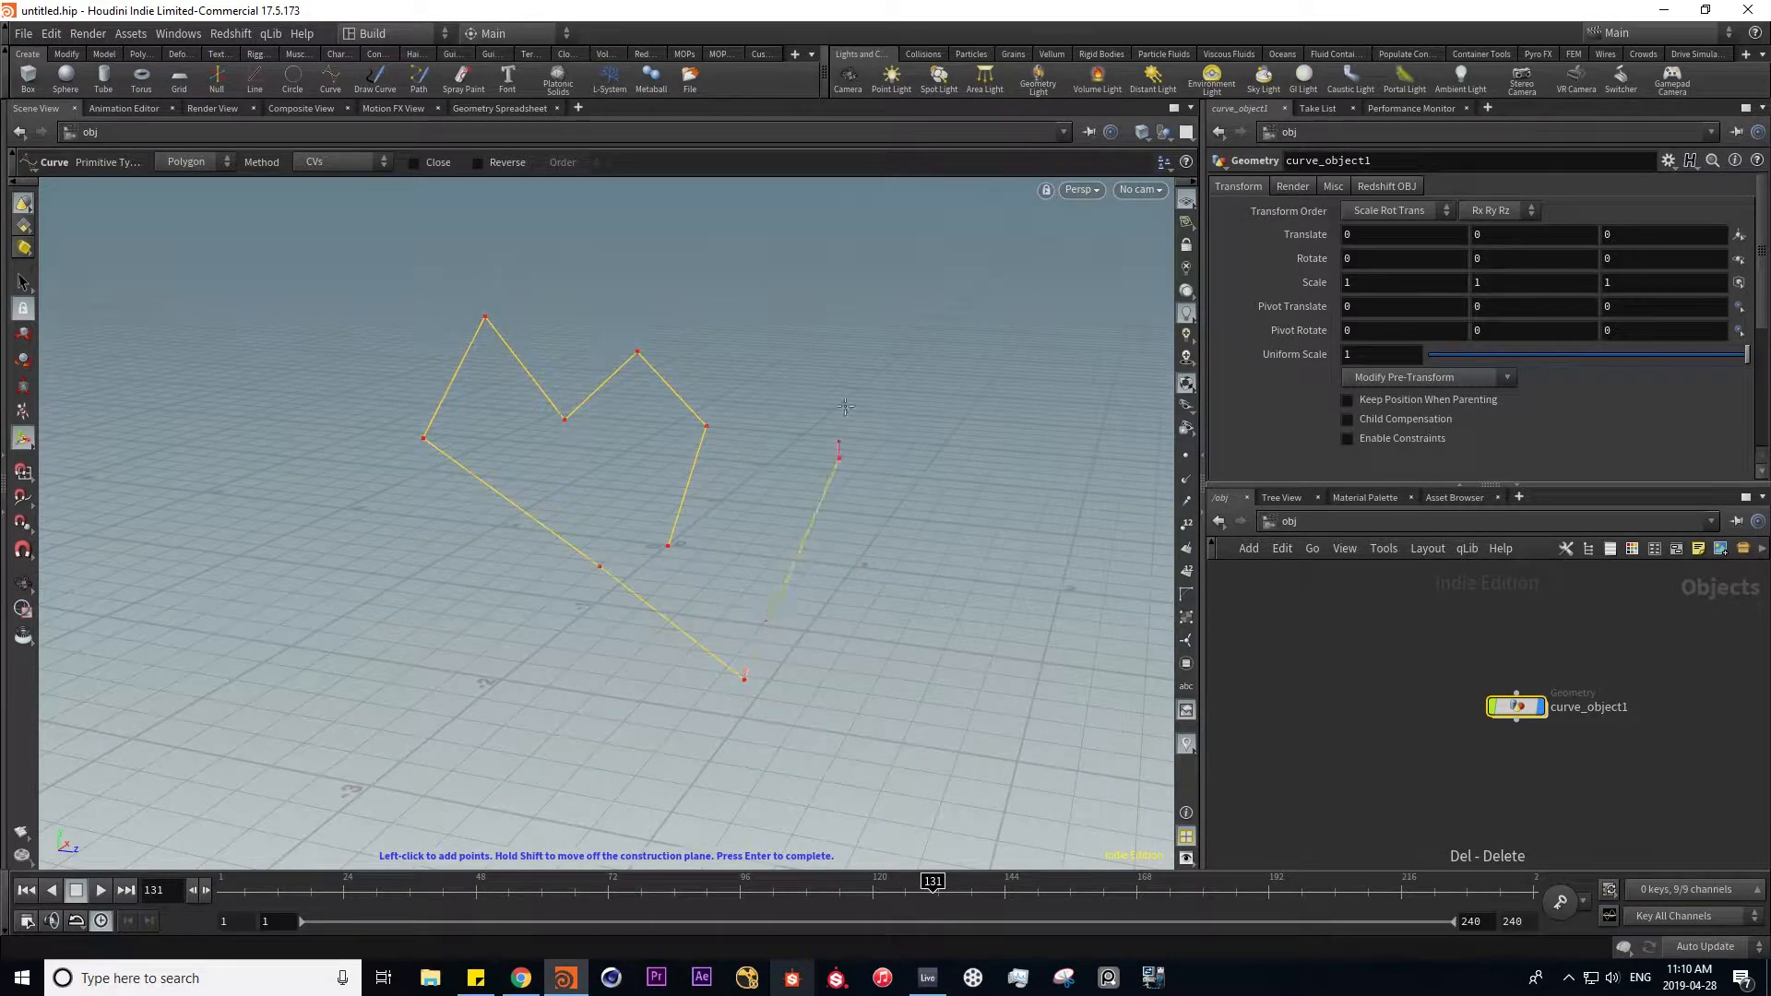
key("Return")
left_click_drag(898, 467, 646, 503, "alt")
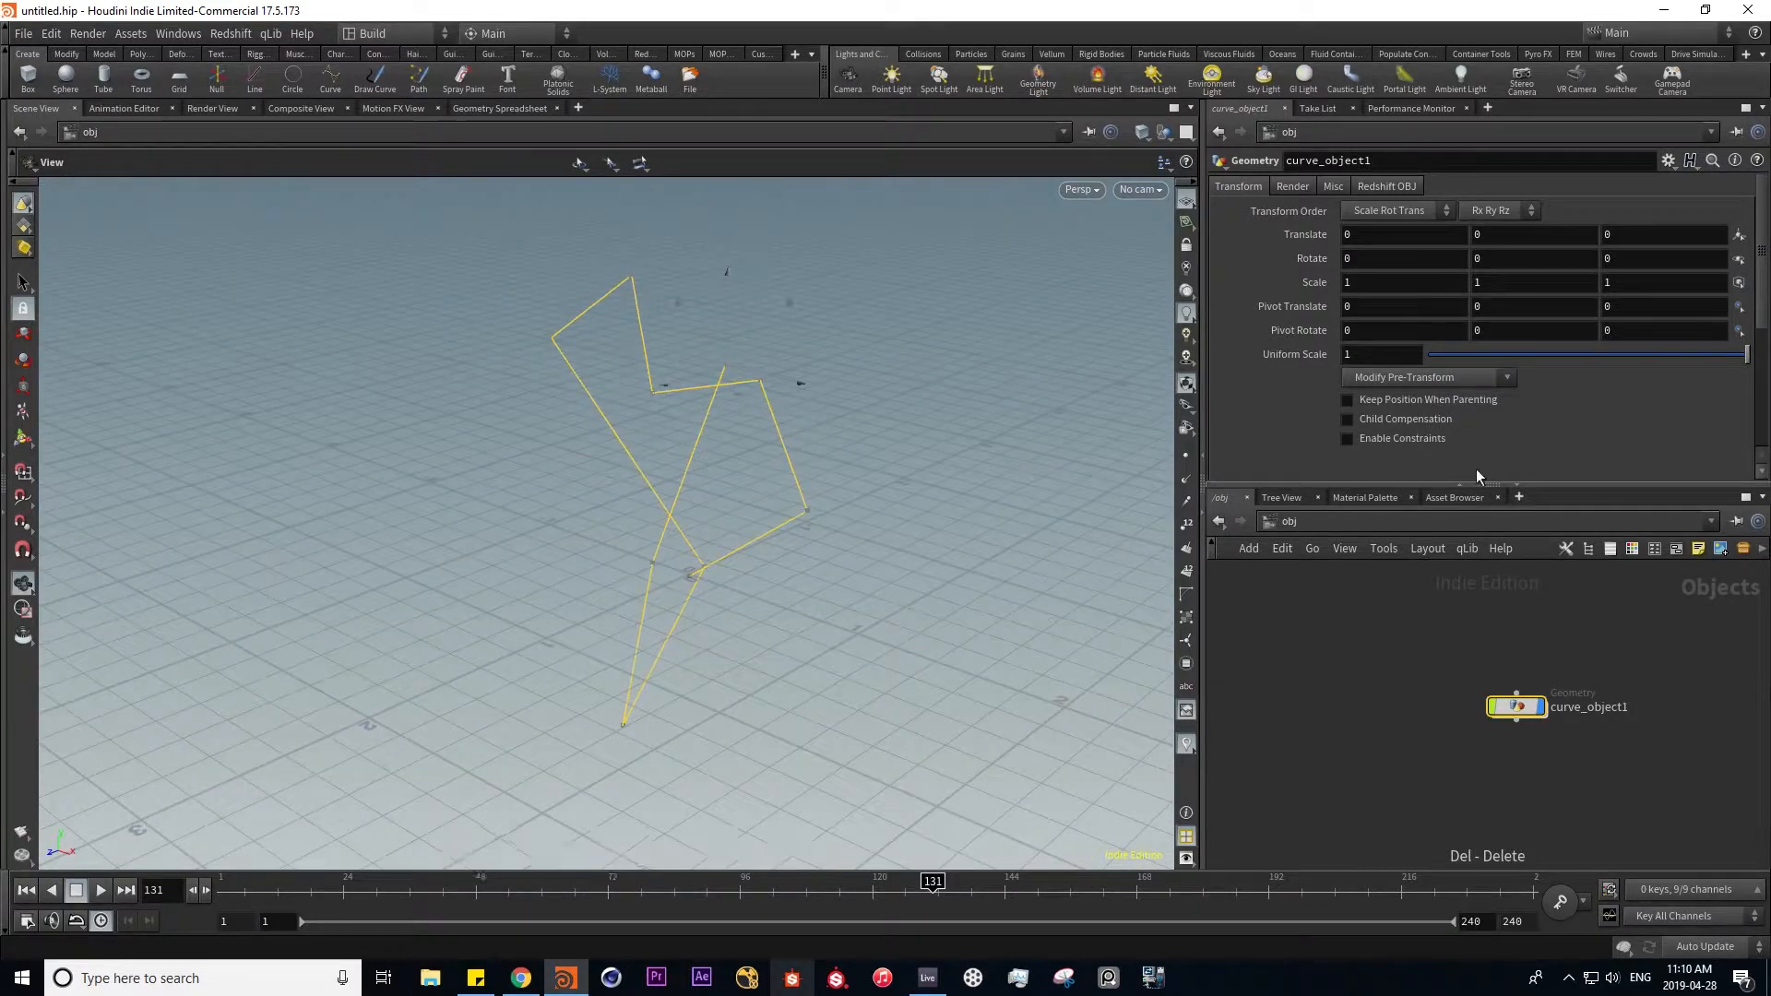
- Inside the curve object, try the curve's primitive type as NURBS and set it to Bezier
double_click(1517, 704)
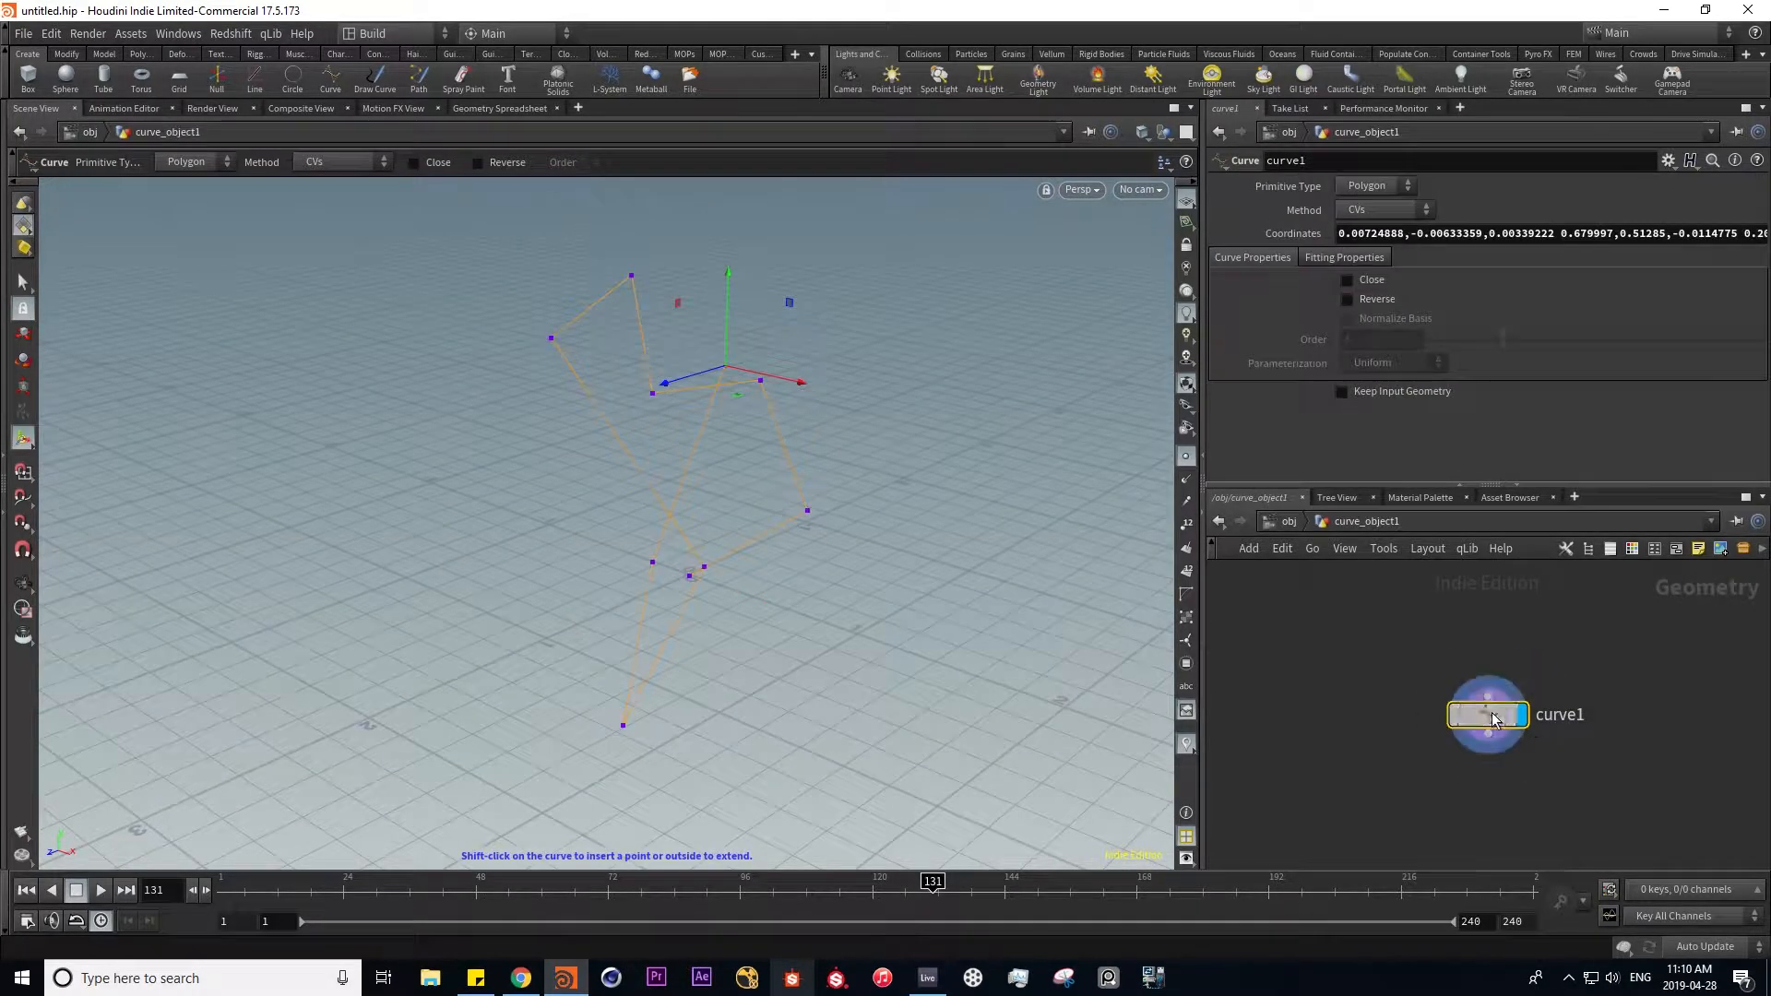
left_click(1374, 185)
left_click(1372, 209)
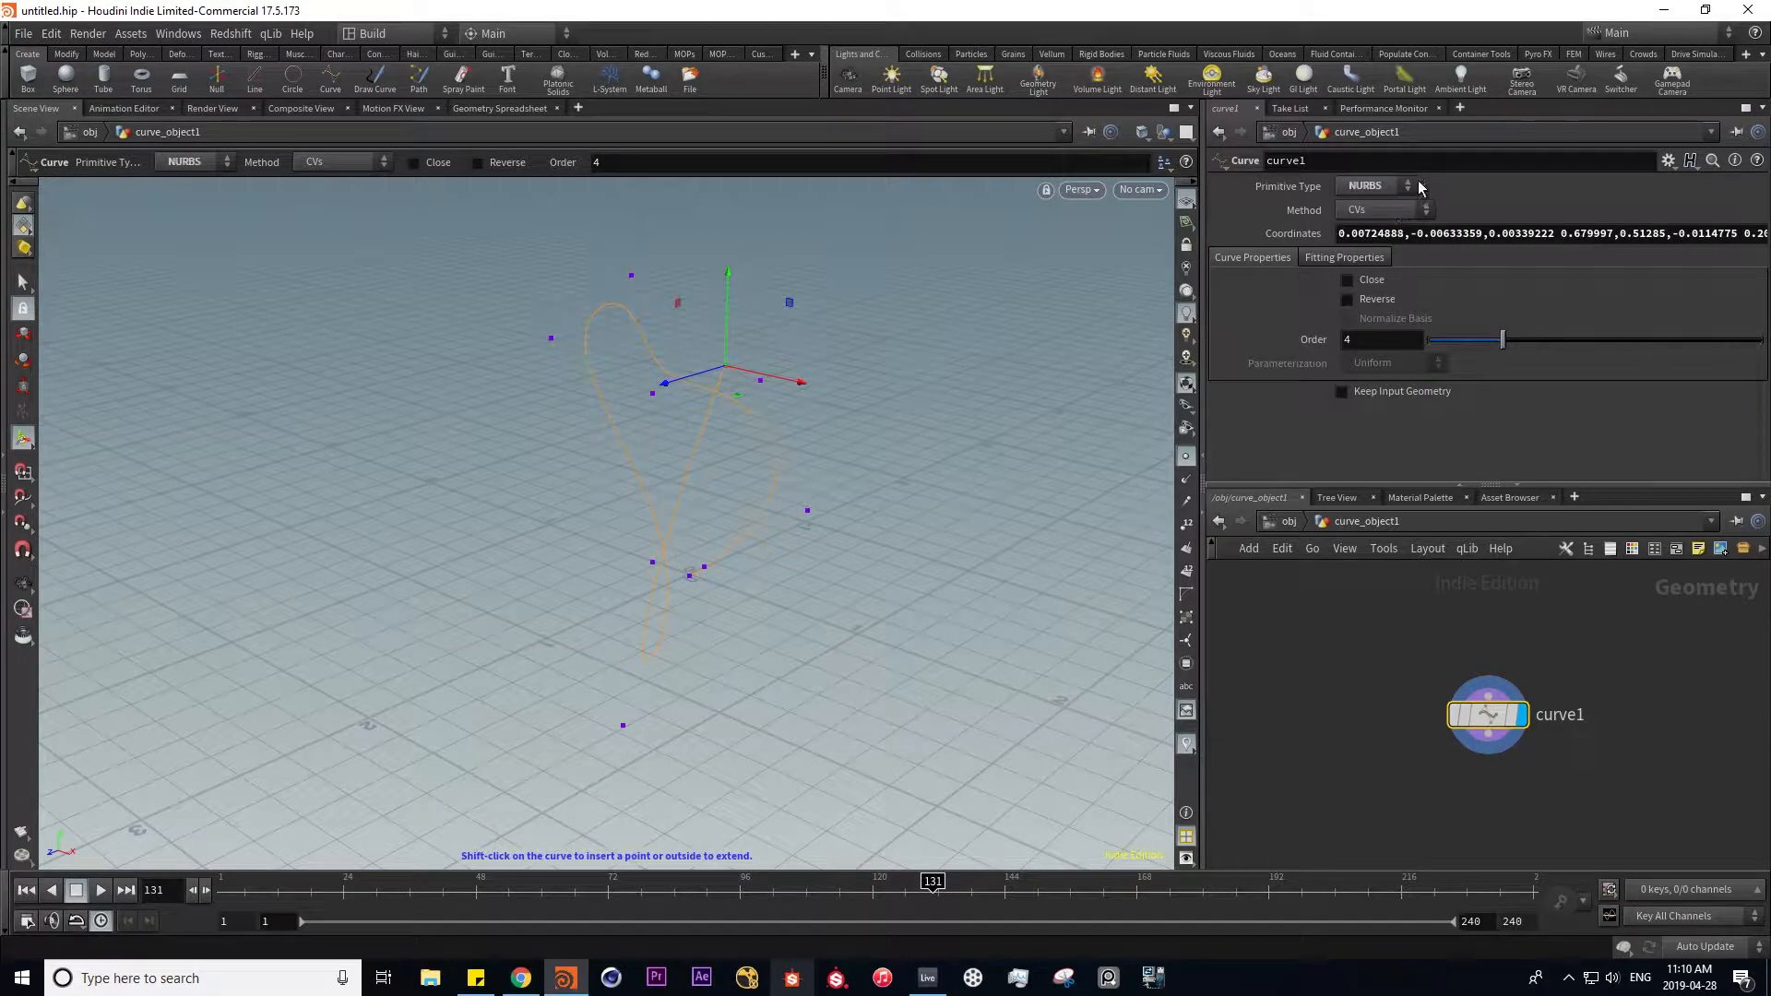
left_click(1406, 191)
left_click(1363, 244)
- Inspect the Bezier curve's shape and control points from several angles
left_click_drag(646, 517, 853, 435, "alt")
left_click_drag(577, 517, 581, 399, "alt")
right_click_drag(581, 399, 628, 422, "alt")
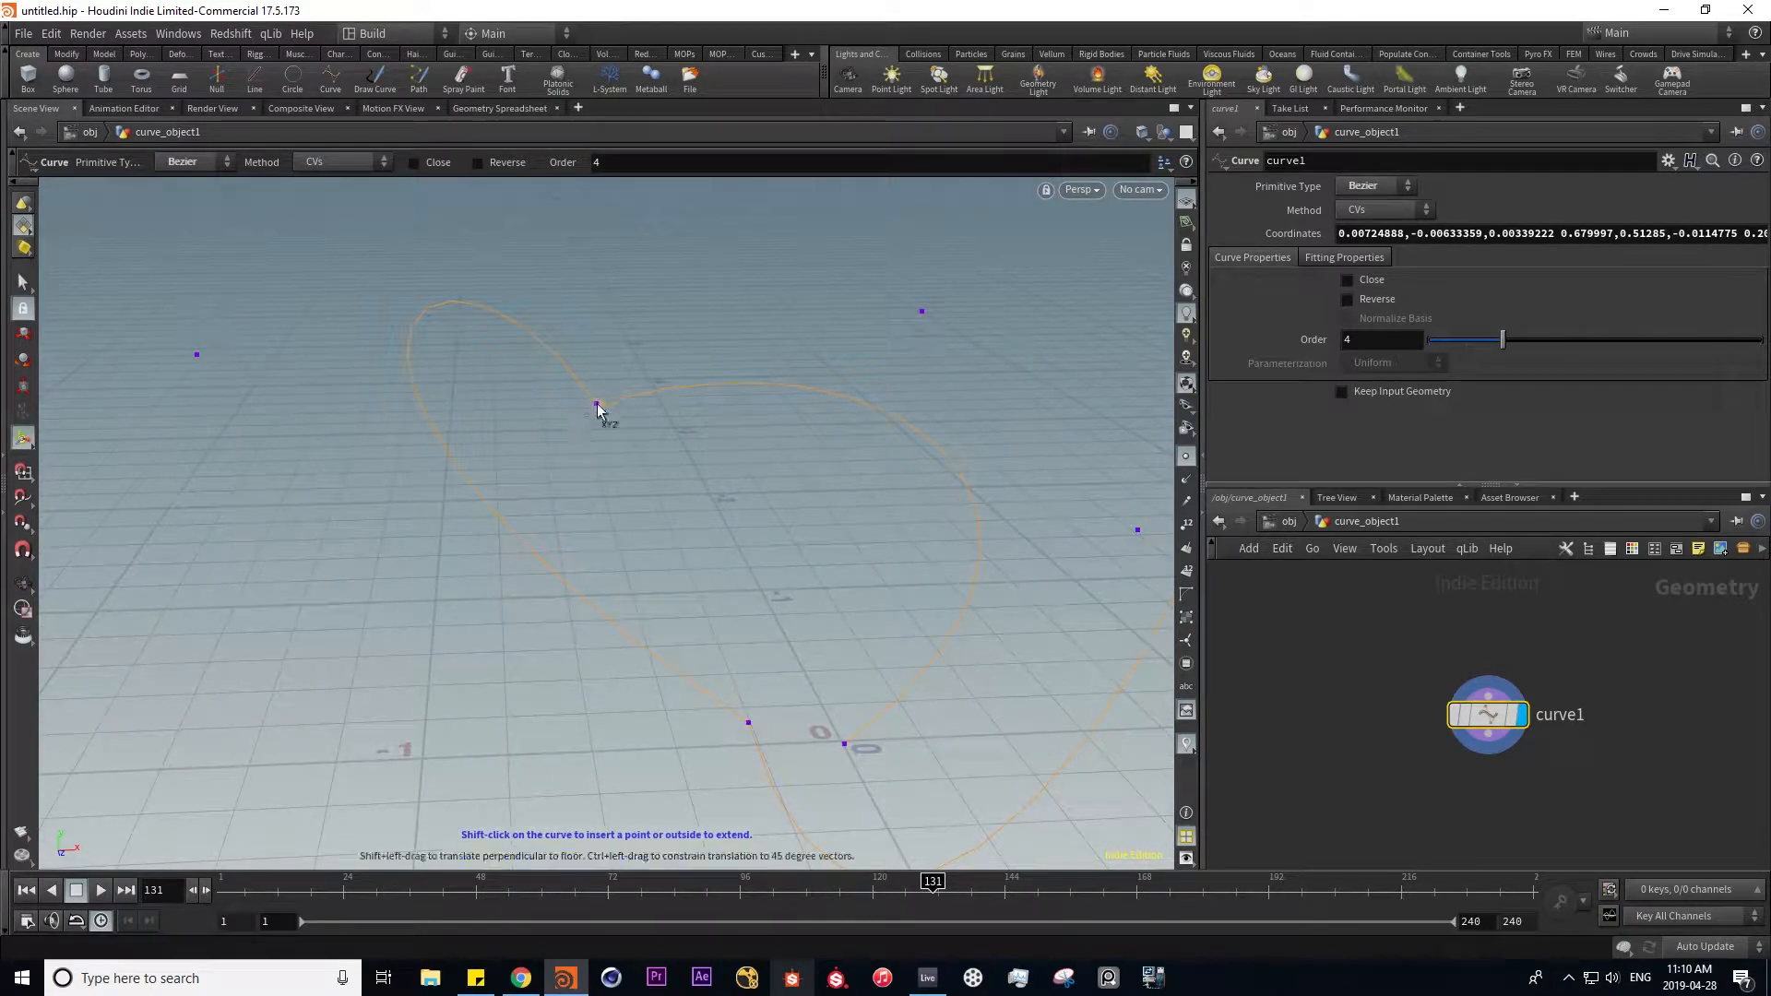
left_click_drag(341, 499, 751, 454, "alt")
middle_click_drag(751, 455, 767, 537, "alt")
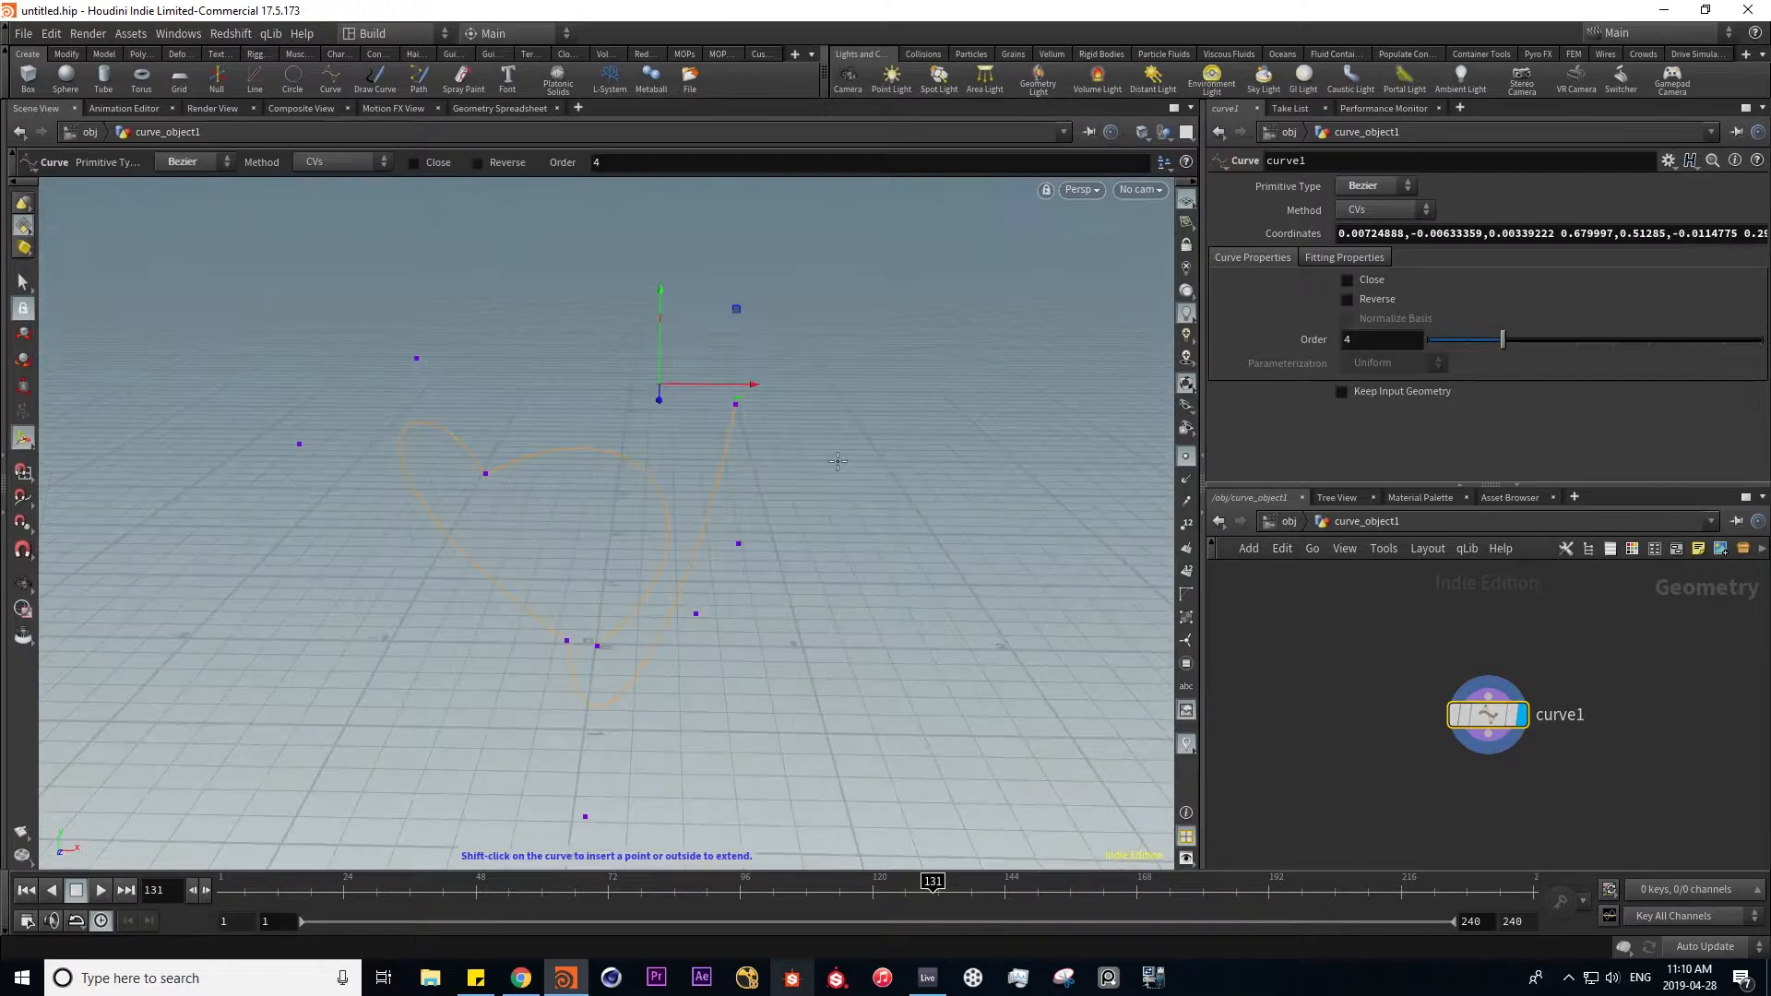
left_click_drag(626, 426, 736, 532, "alt")
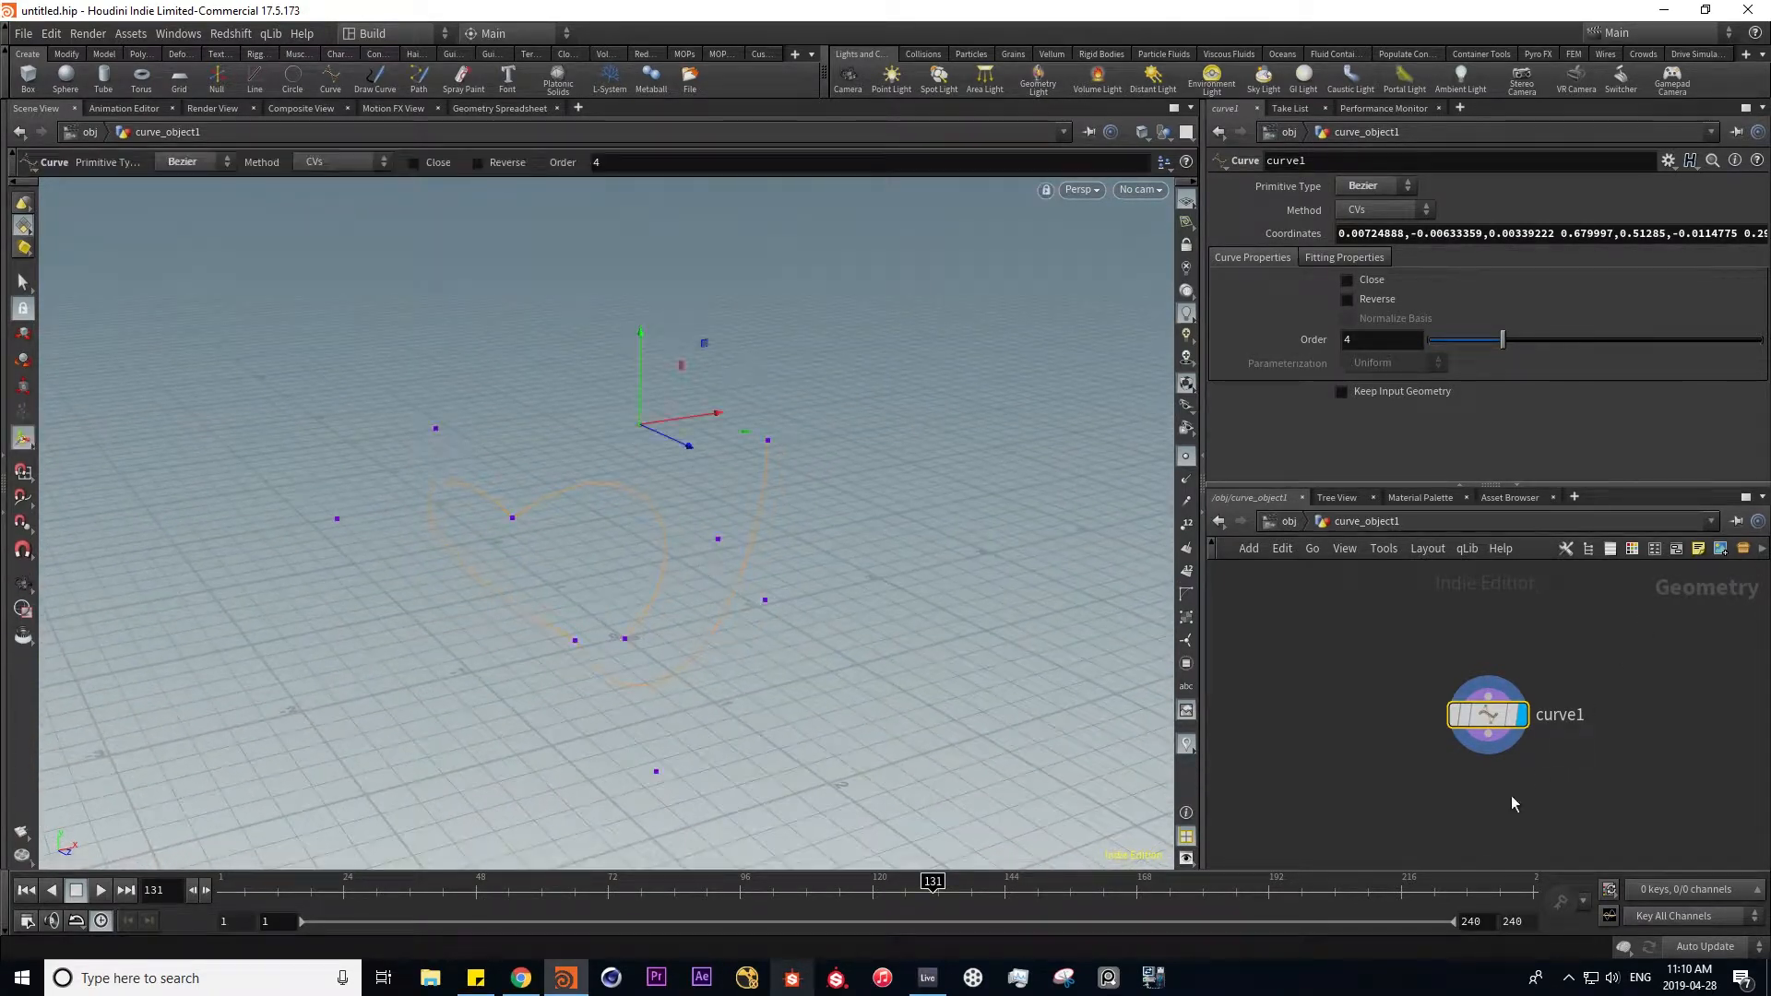
- Return to the object level and delete the curve object
key("u")
key("Delete")
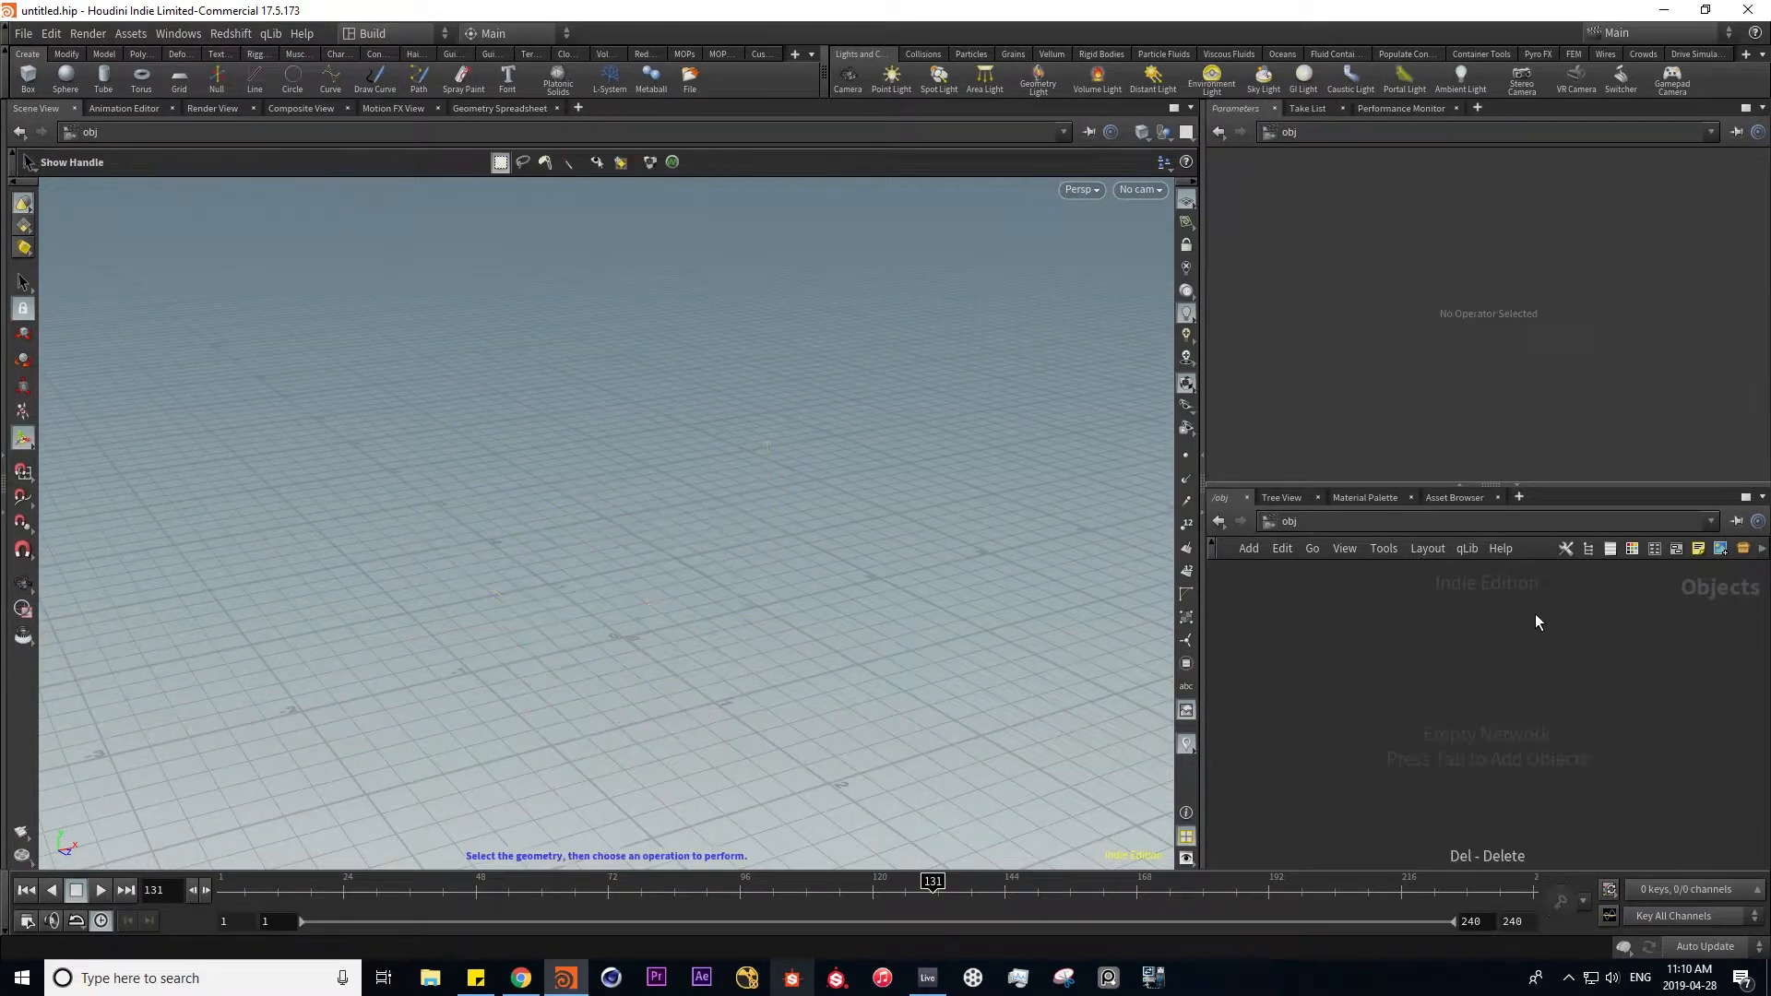
- Draw a curved six-point path with the Path tool, starting near the origin, and finish it
left_click(418, 77)
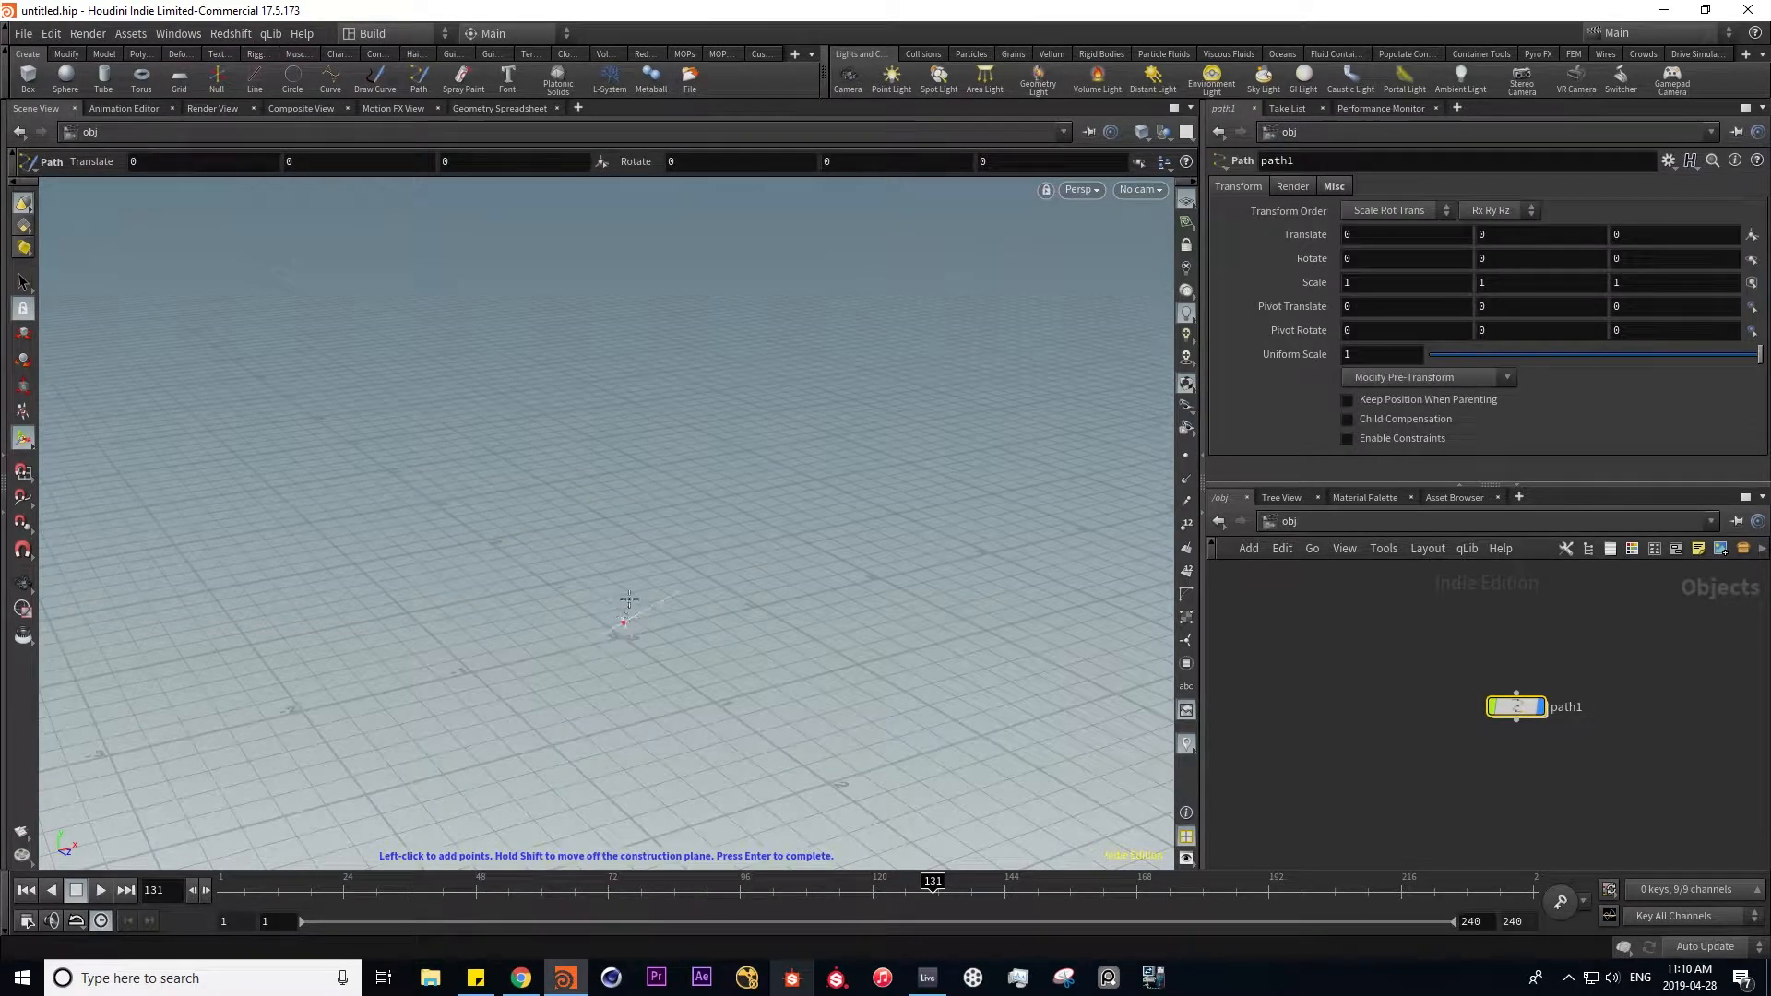
left_click(623, 622)
left_click(685, 499)
left_click(986, 568)
left_click(1009, 340)
left_click(523, 295)
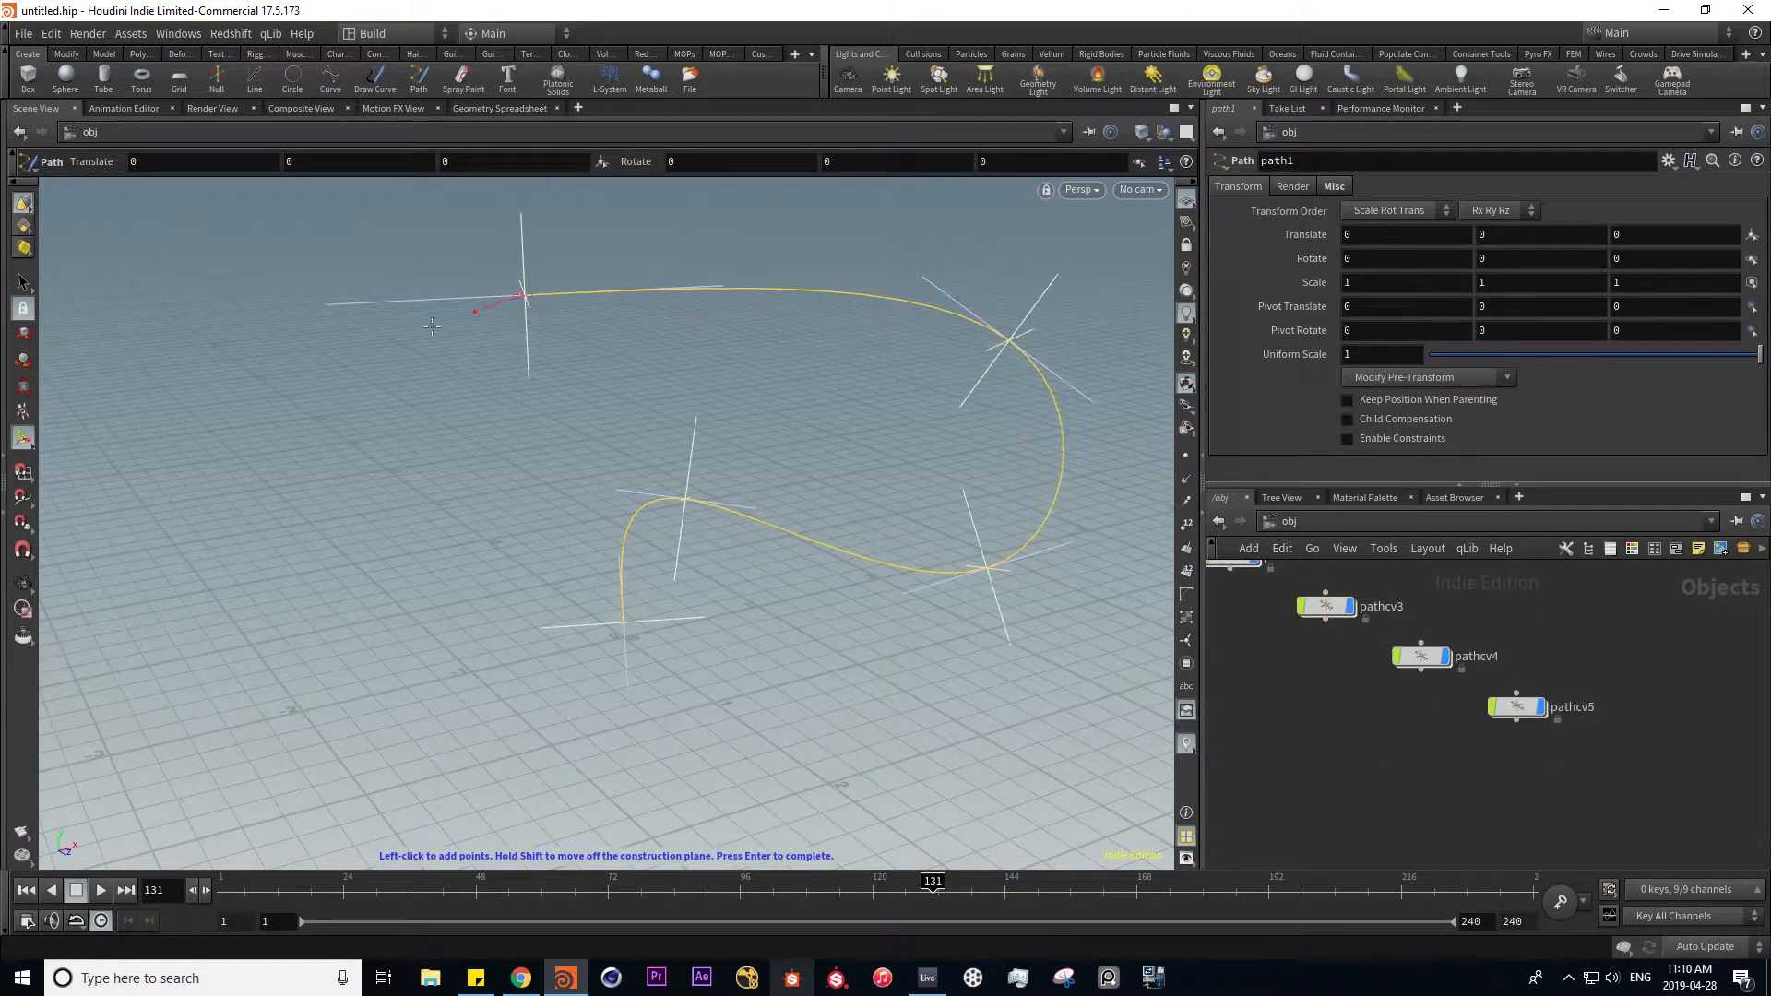
left_click(304, 465)
key("Return")
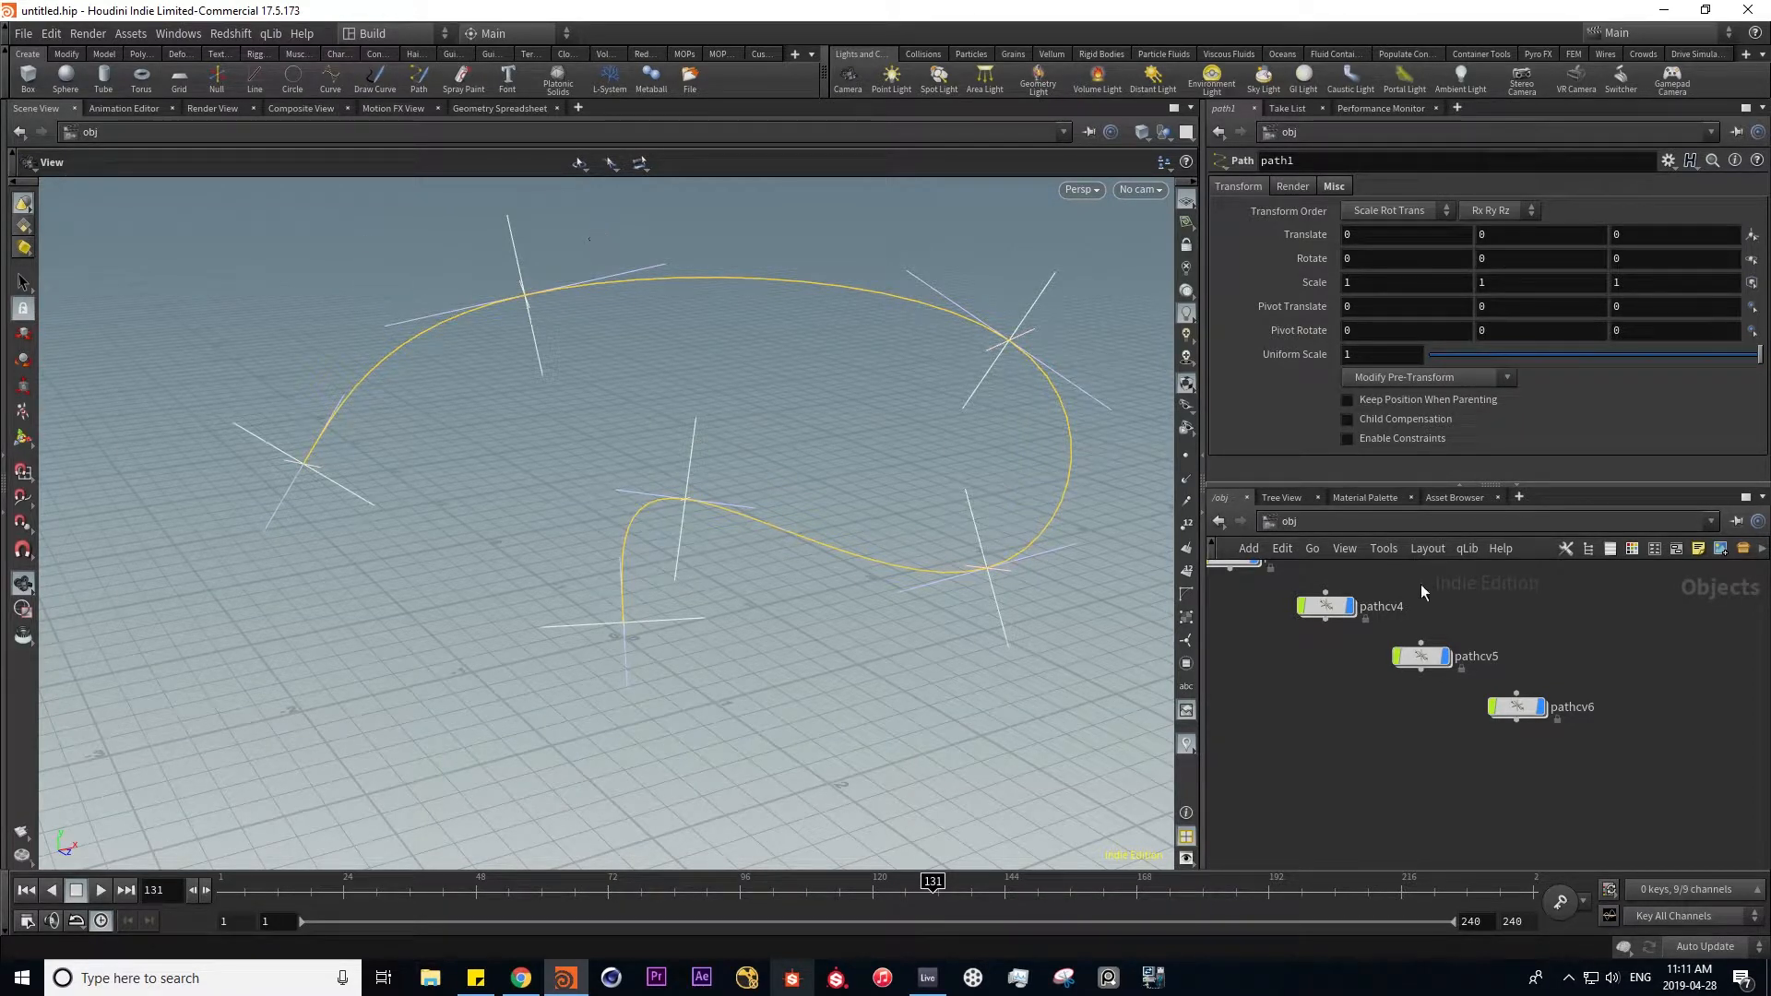
- Examine the path's control-point nodes at the object level and the node chain inside path1
middle_click_drag(1380, 684, 1498, 817)
scroll(1390, 762, "down", 2)
middle_click_drag(1474, 711, 1593, 741)
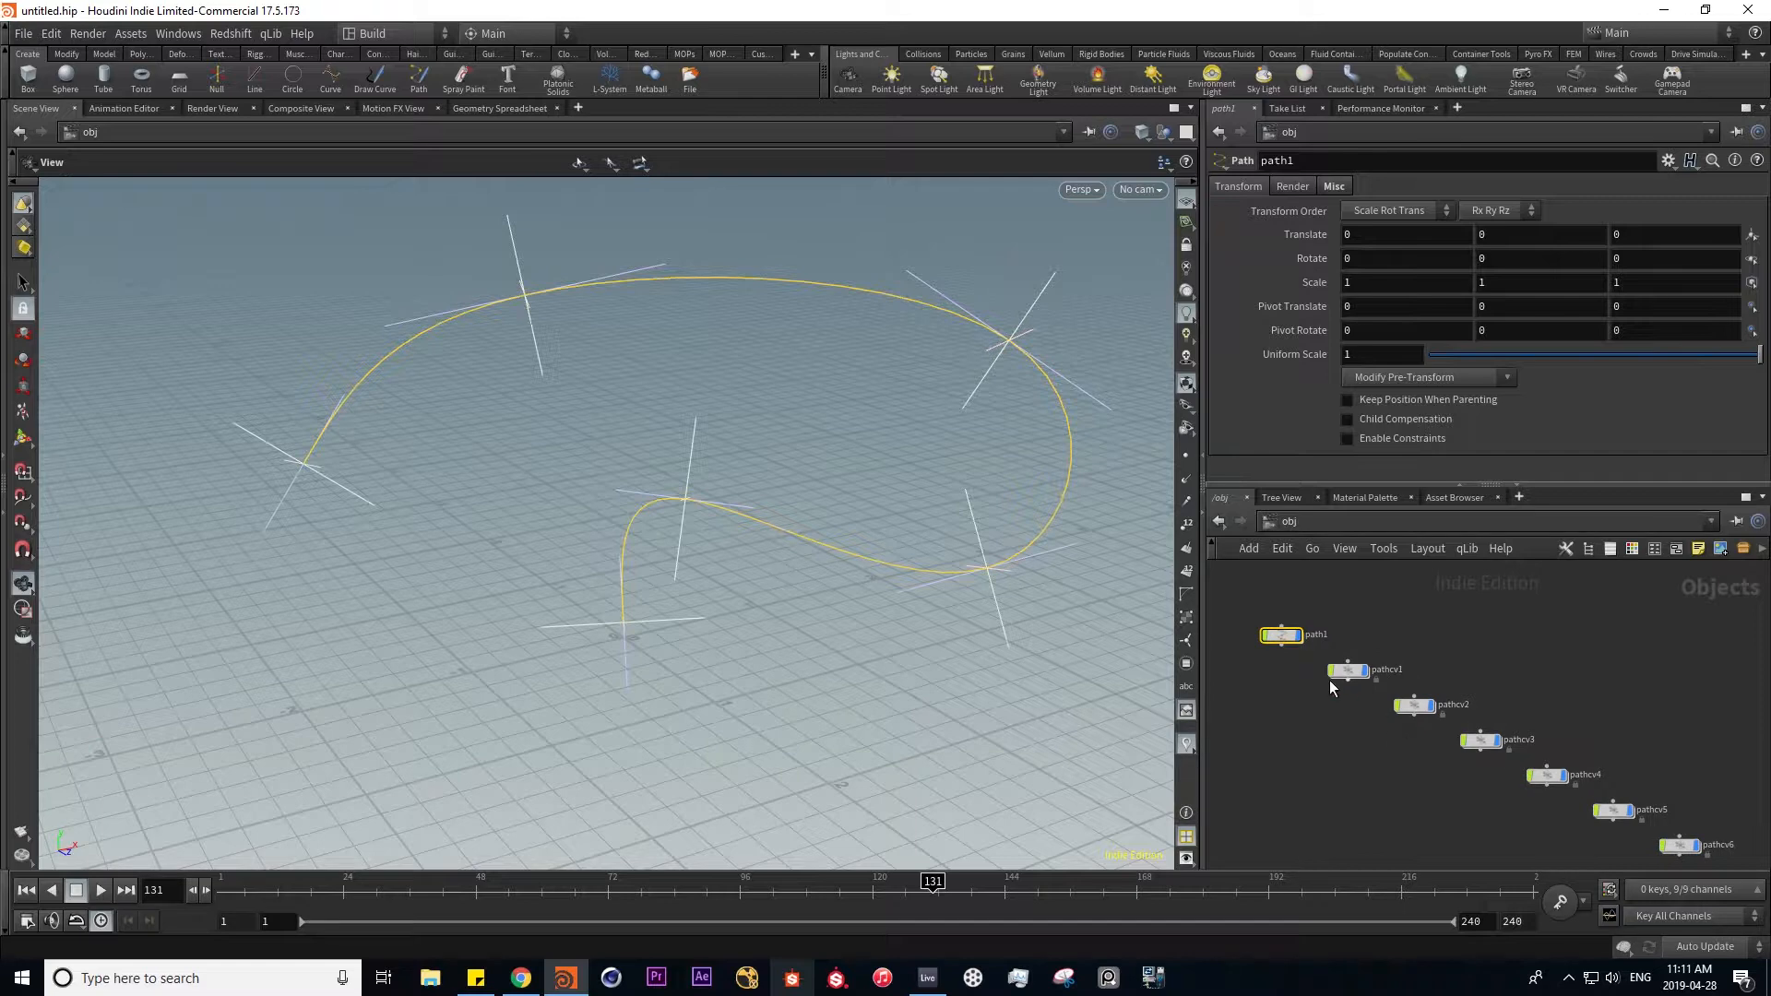
scroll(1331, 676, "up", 1)
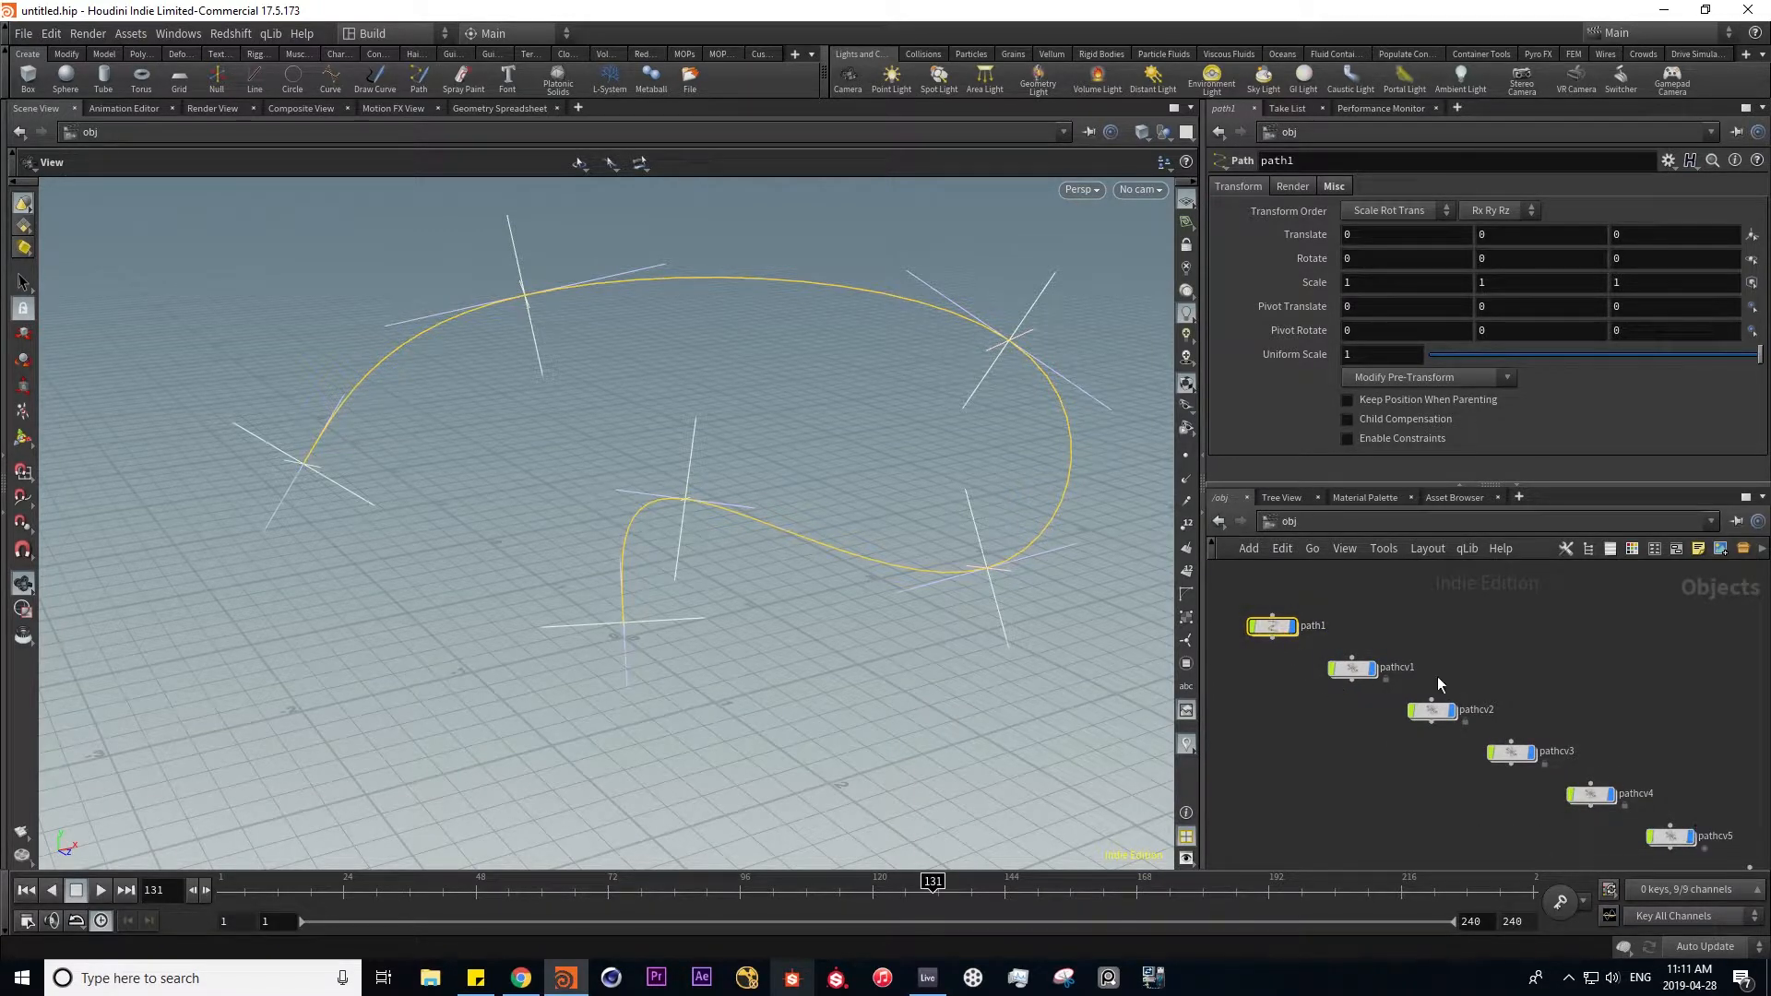
double_click(1268, 627)
middle_click_drag(1724, 704, 1676, 733)
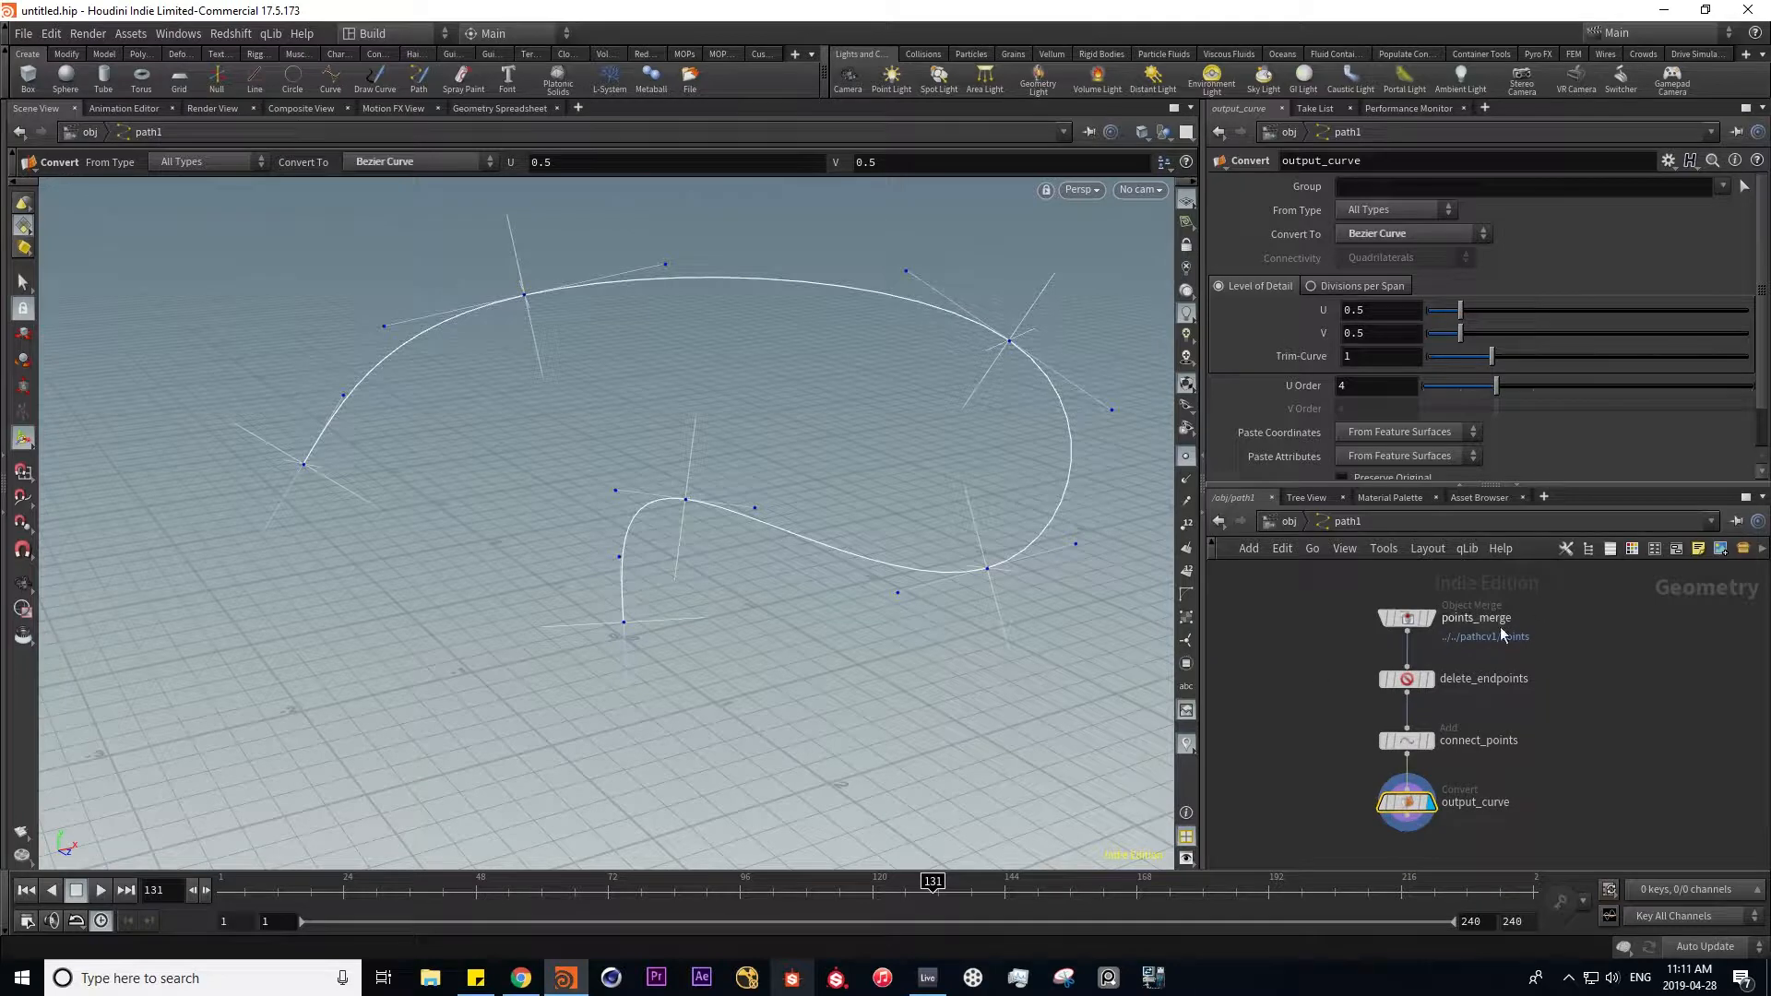
- Return to the object level and delete the path together with all its control-point nodes
left_click(1278, 522)
middle_click_drag(1303, 816, 1259, 744)
left_click_drag(1263, 830, 1708, 618)
key("Delete")
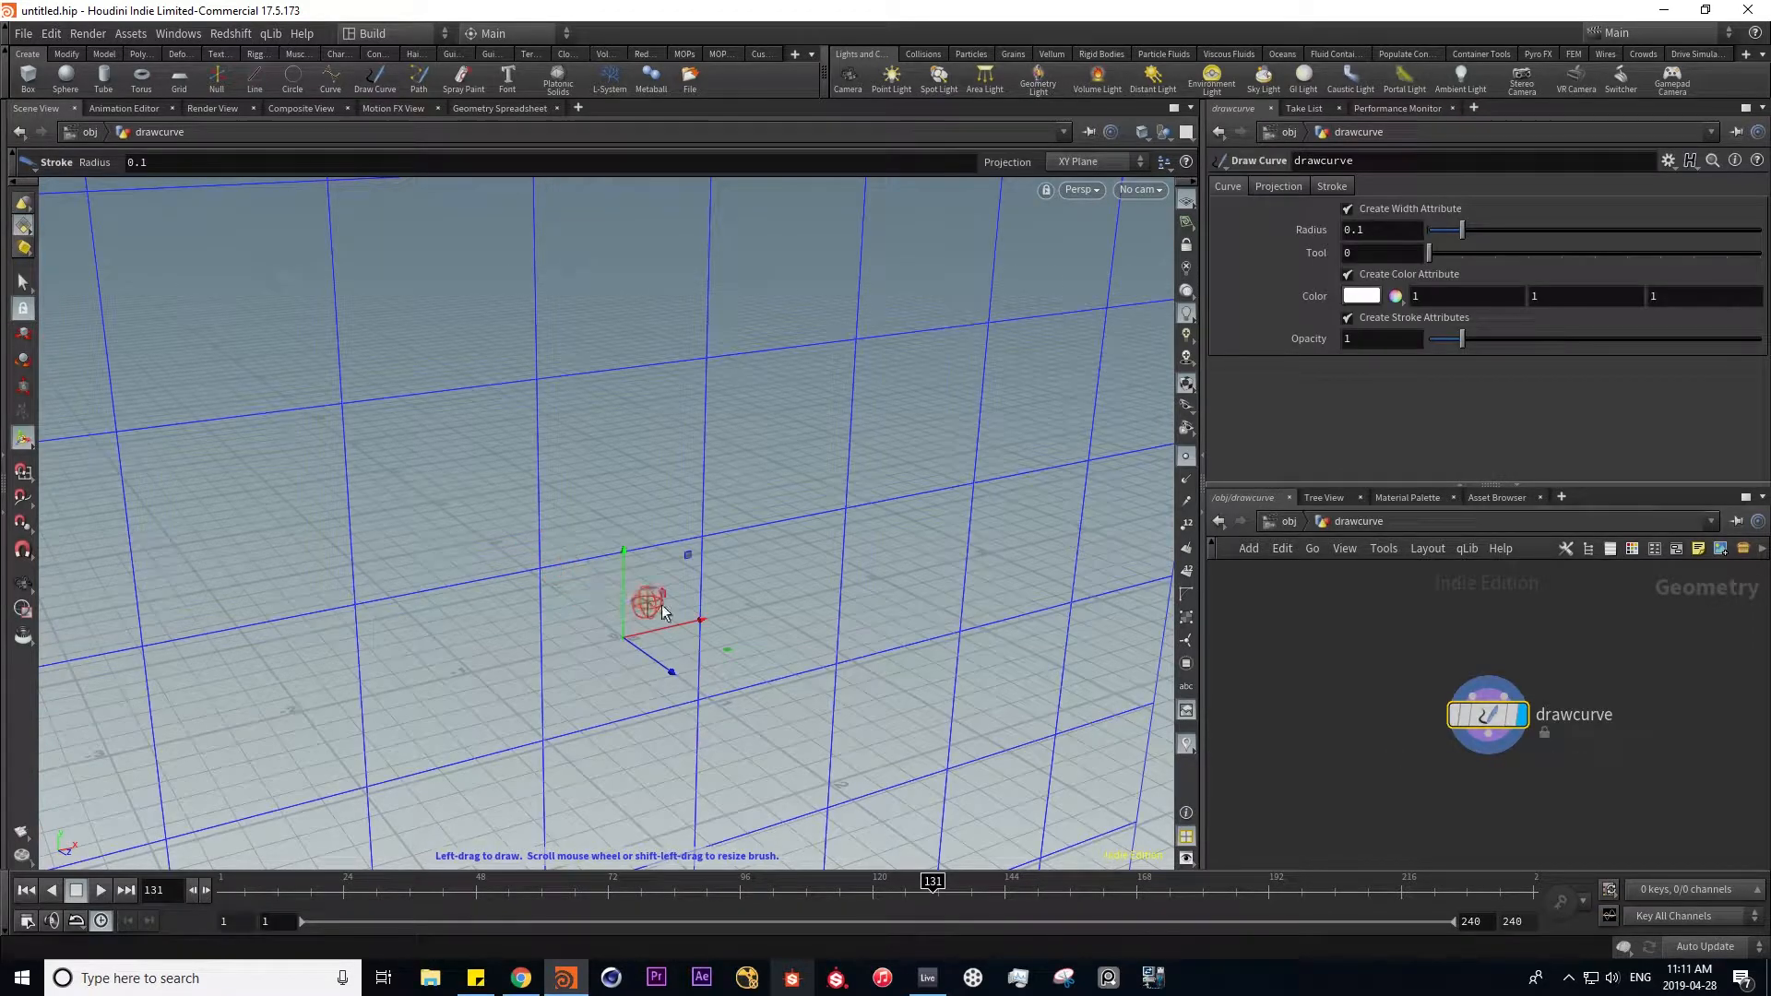
- Draw a long winding freehand stroke around the origin on the XY plane with the Draw Curve tool
left_click_drag(637, 604, 356, 549, "alt")
mouse_move(514, 637)
left_mouse_down()
mouse_move(715, 544)
mouse_move(745, 364)
left_mouse_up()
mouse_move(880, 466)
left_mouse_down()
mouse_move(859, 329)
mouse_move(577, 262)
mouse_move(390, 601)
mouse_move(498, 757)
left_mouse_up()
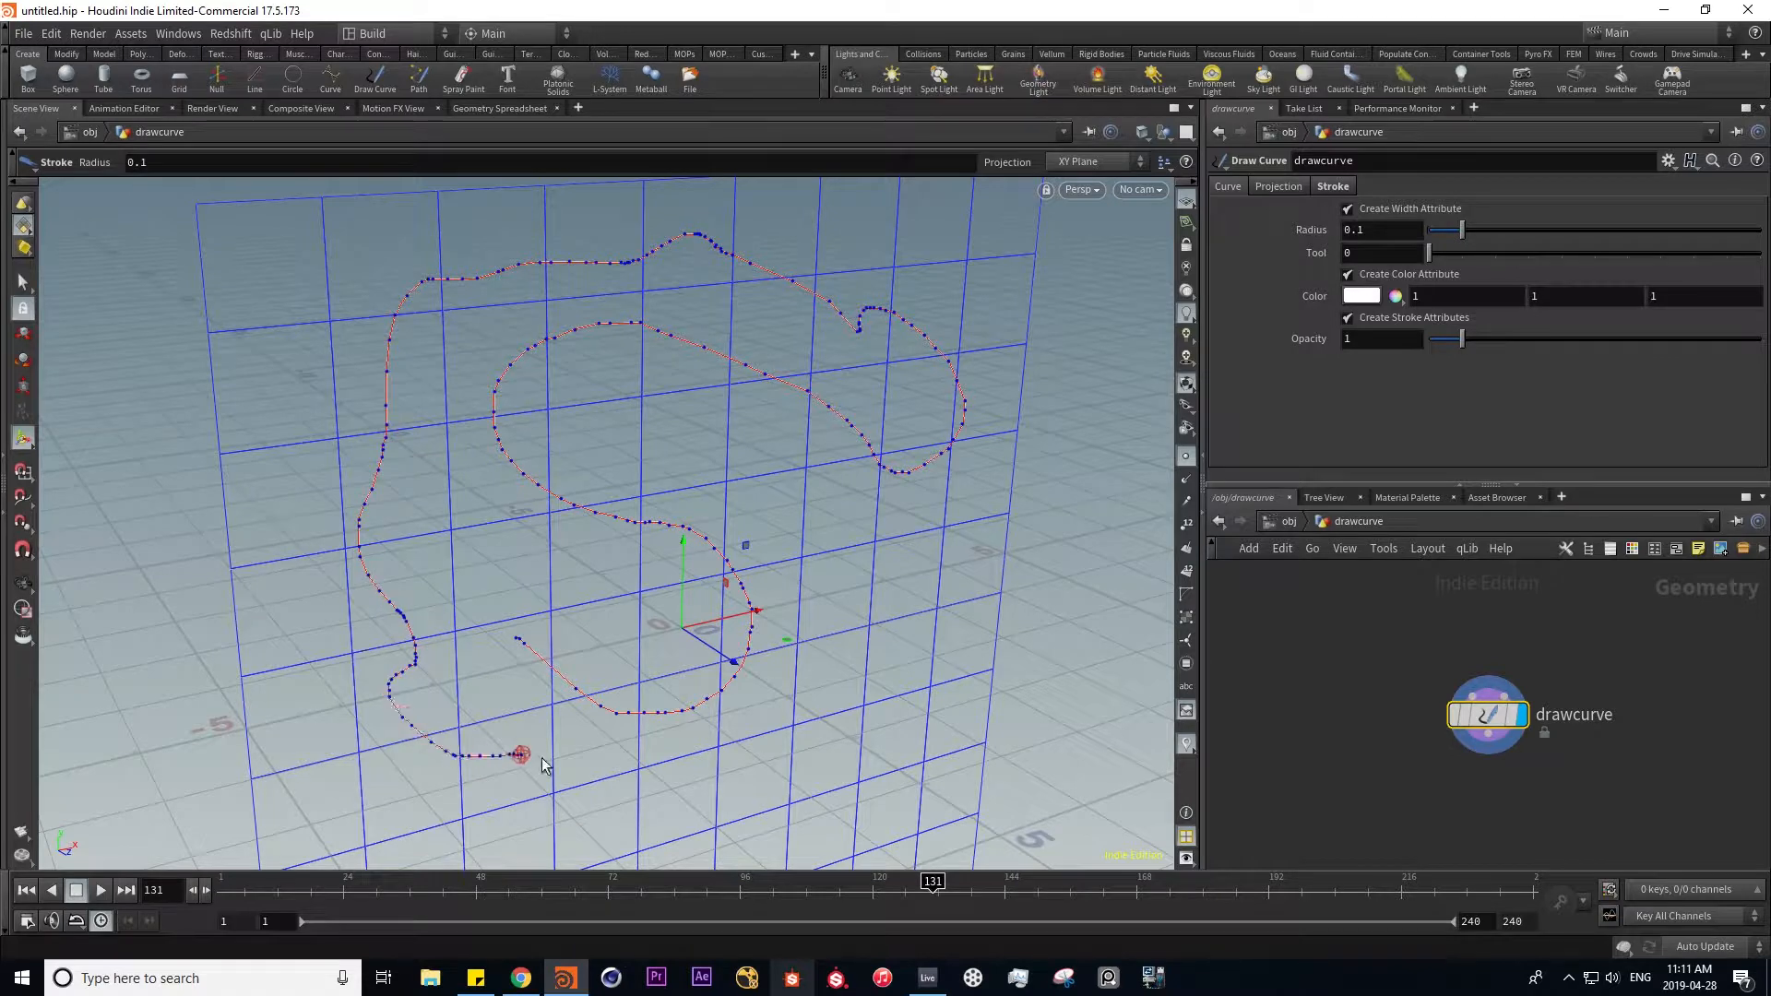
- Look at the network inside the drawcurve node and return to the object level
double_click(1506, 731)
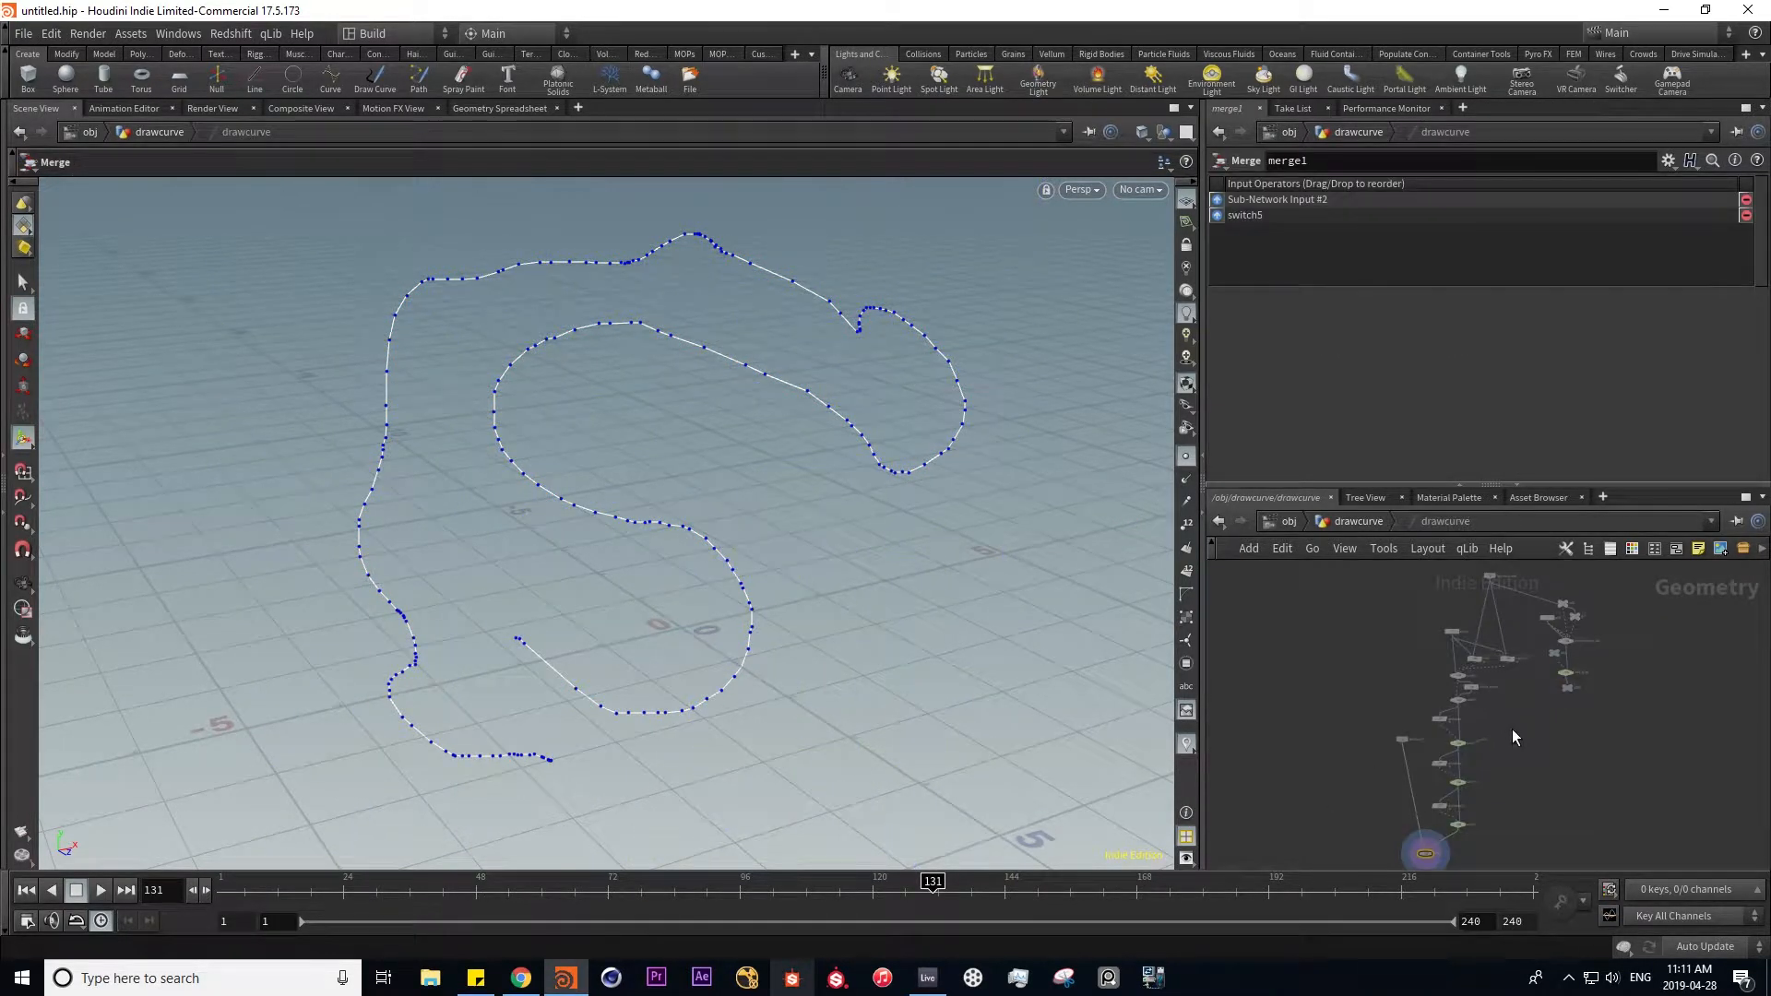
left_click(1307, 528)
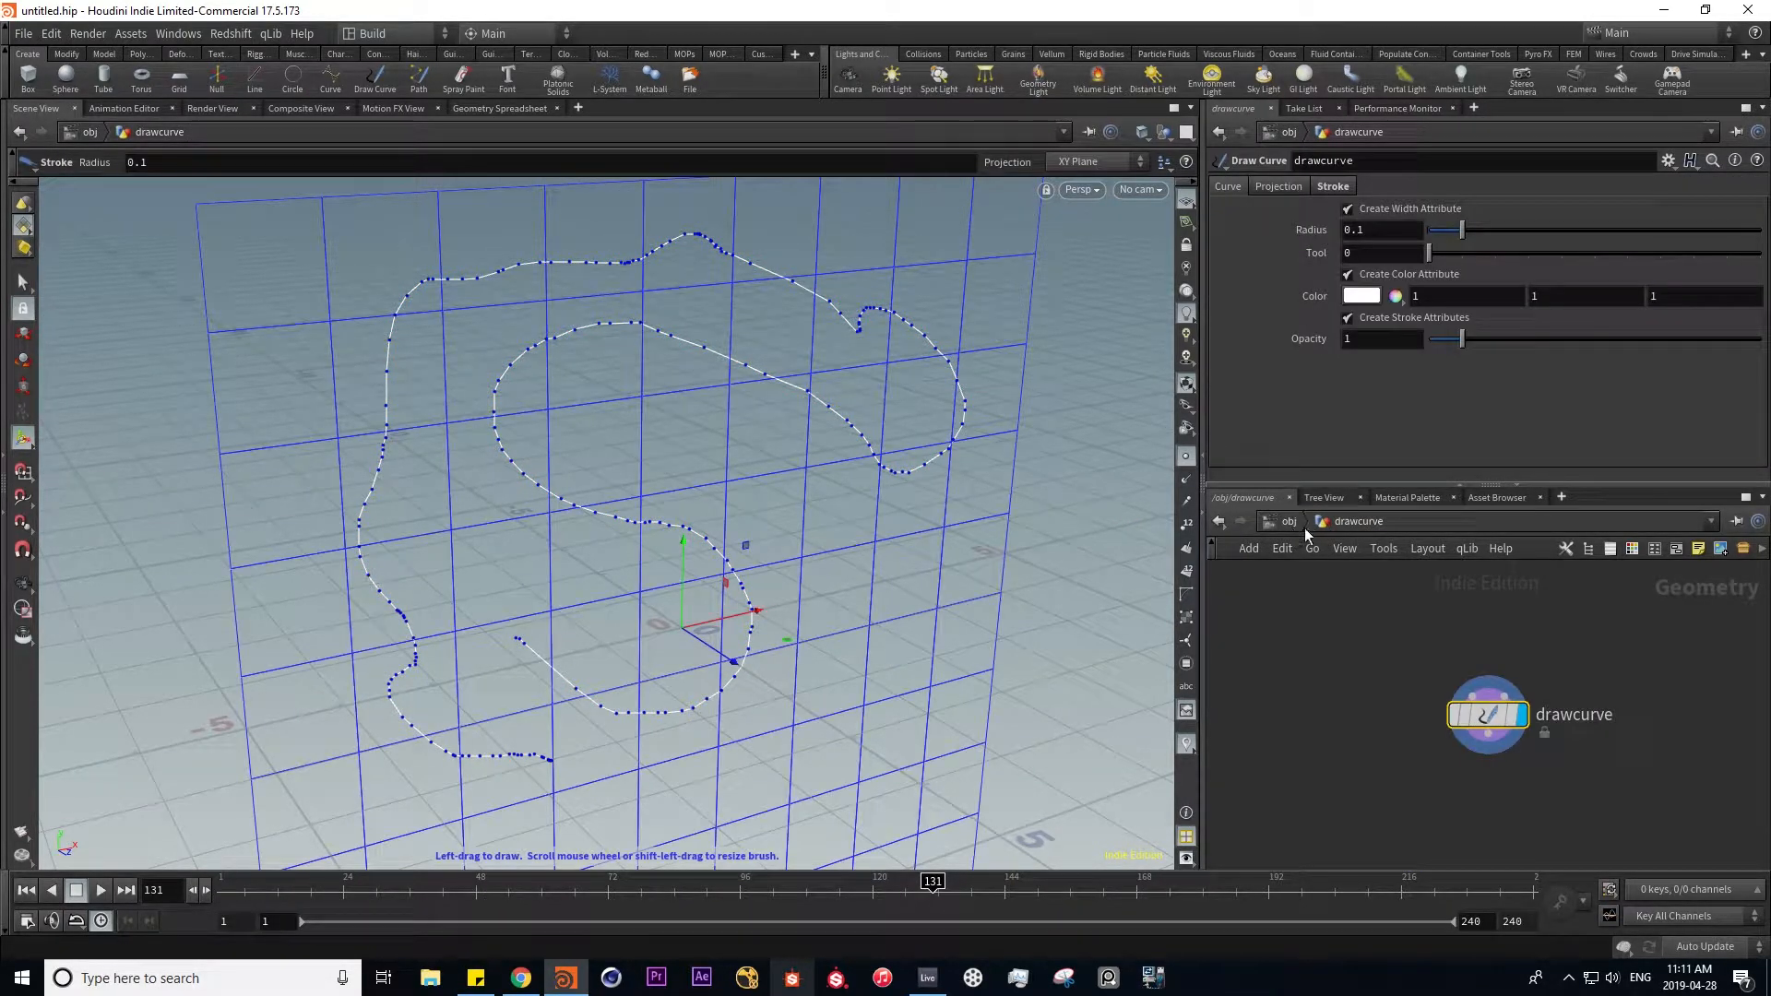
left_click(1289, 524)
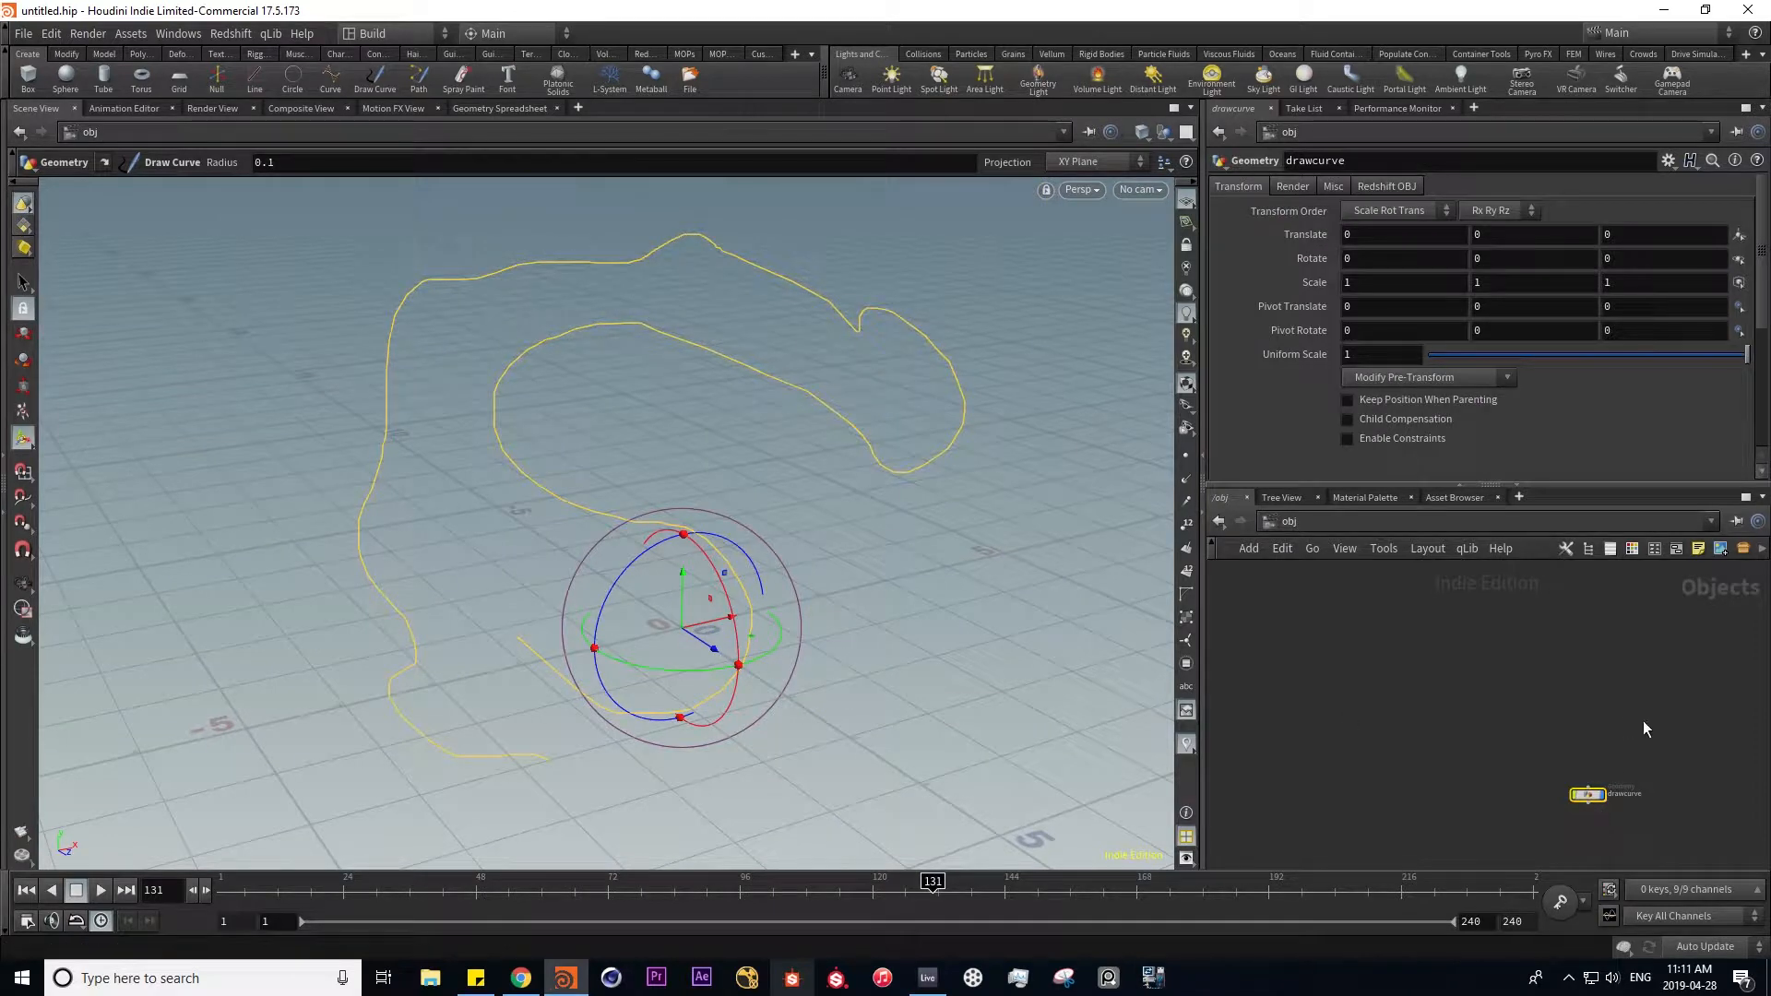
- Delete the drawn curve object and create a sphere at the origin
key("Delete")
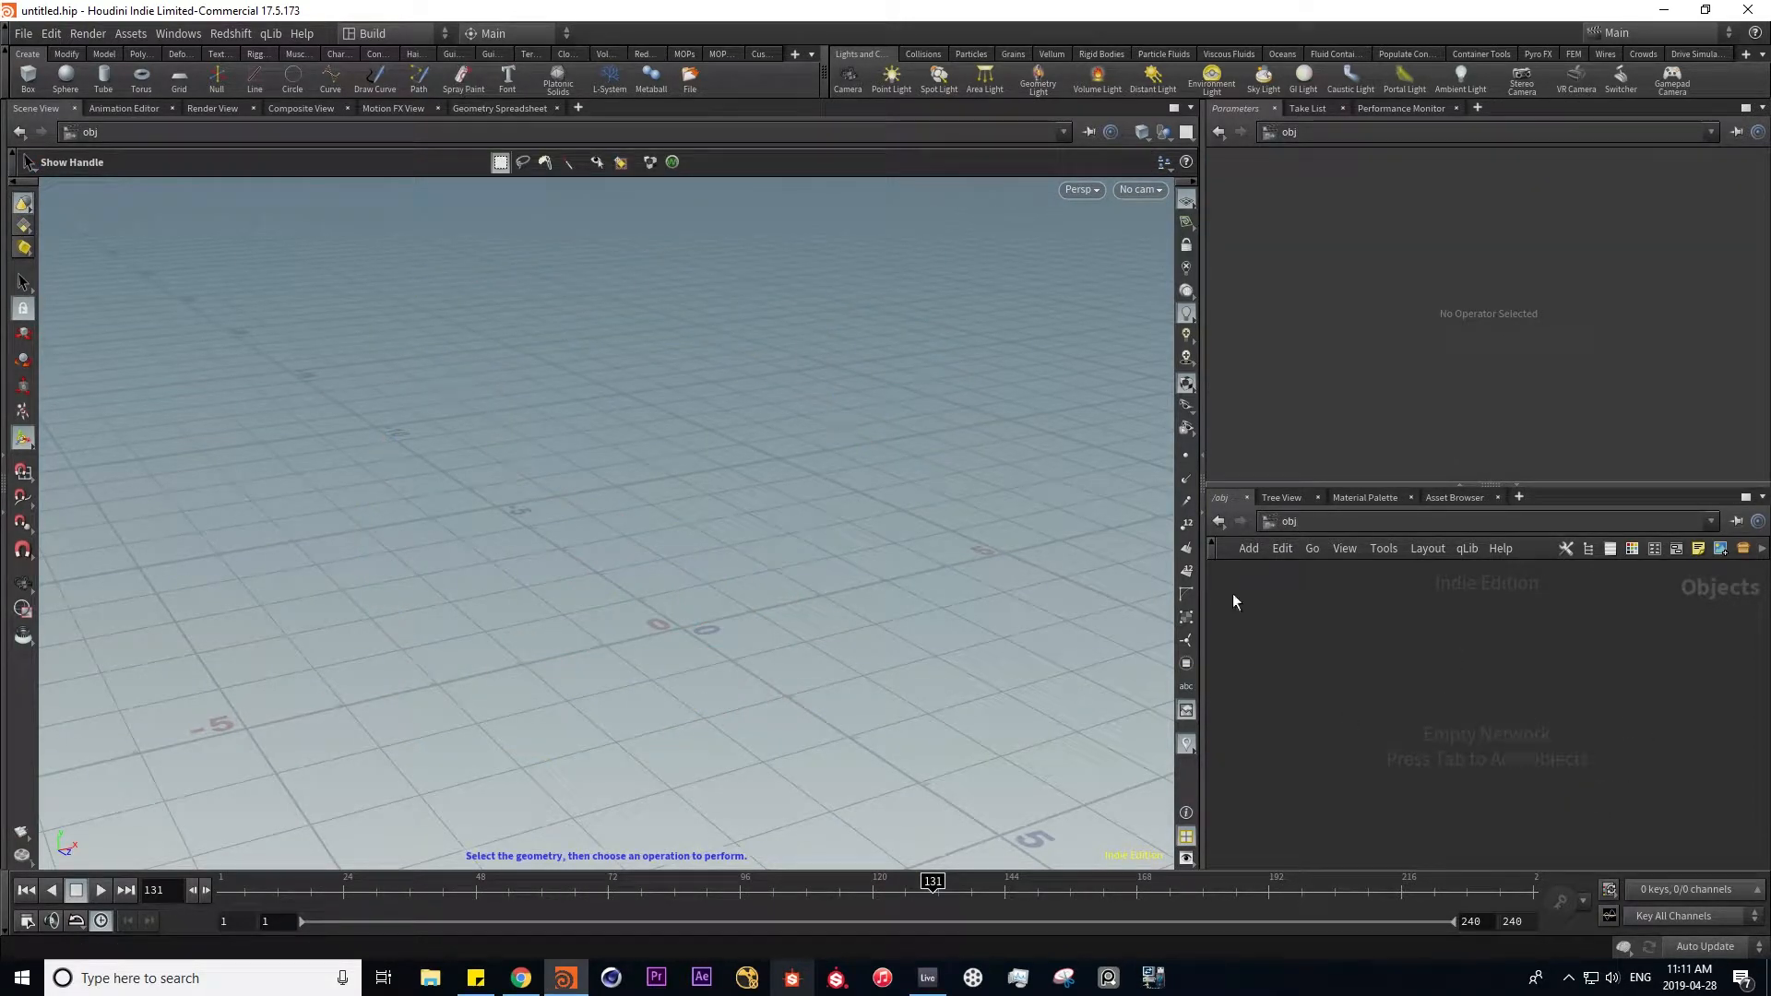
left_click(65, 74)
scroll(687, 611, "up", 3)
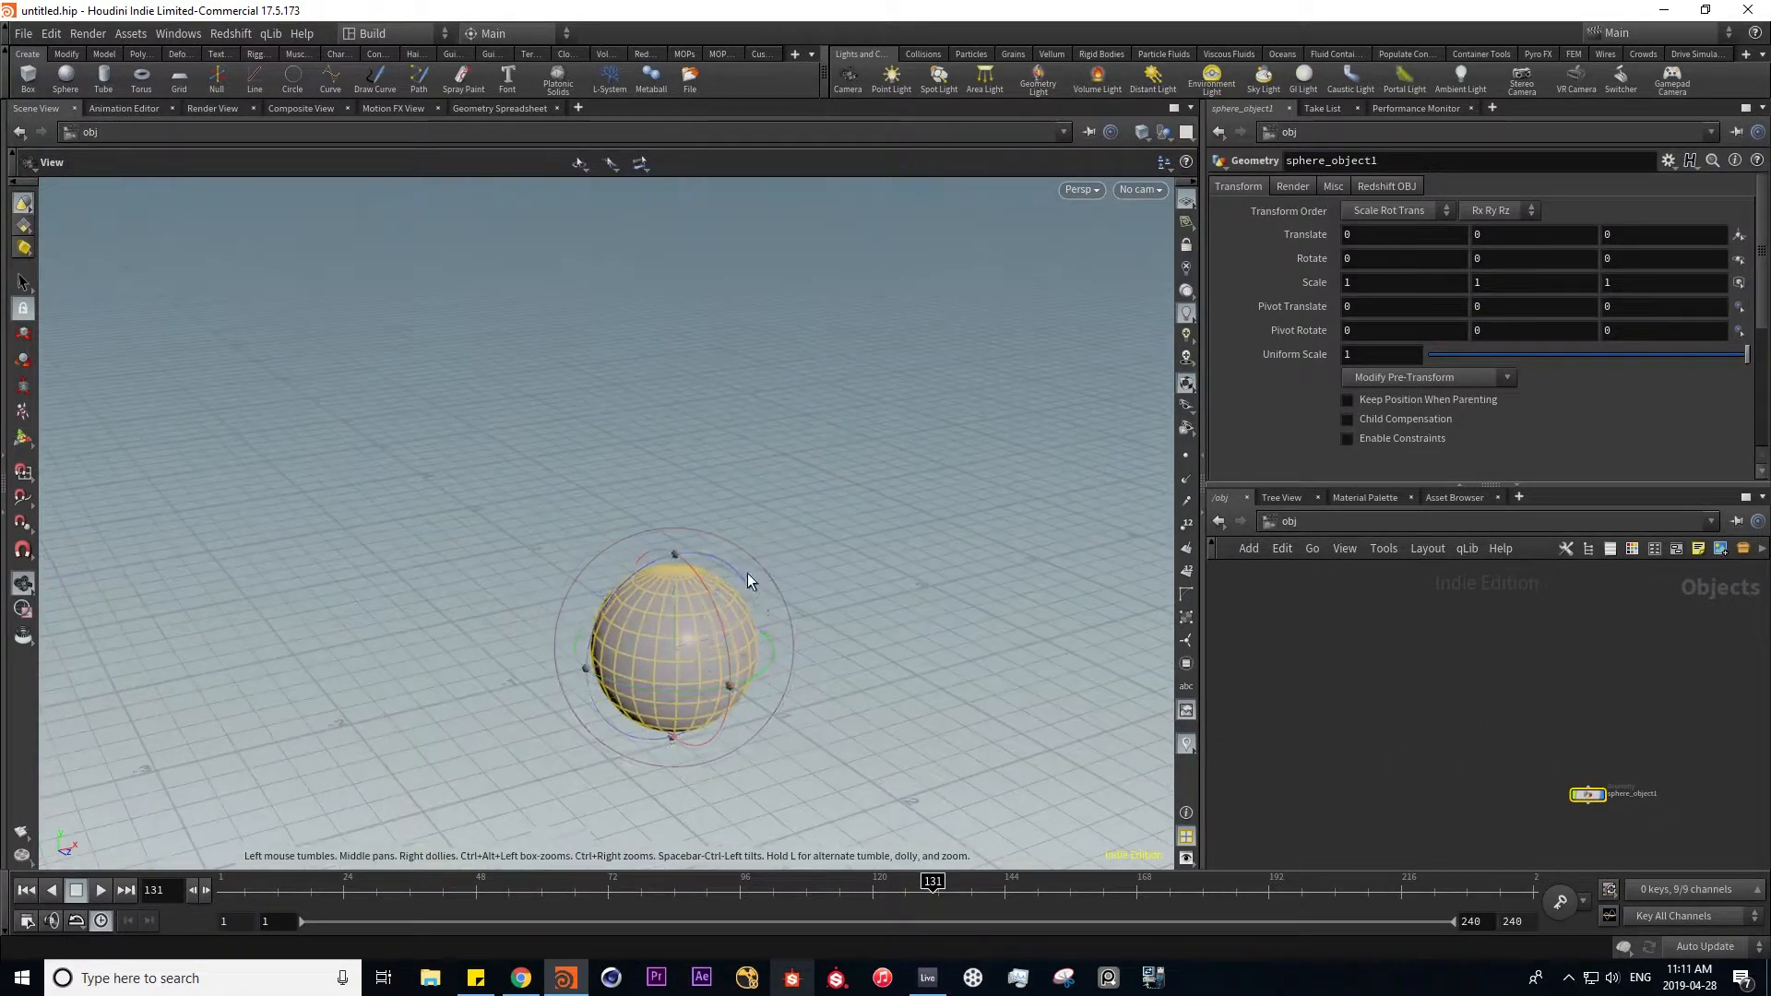
- Inside the sphere object, change the sphere's primitive type to Polygon
double_click(1587, 795)
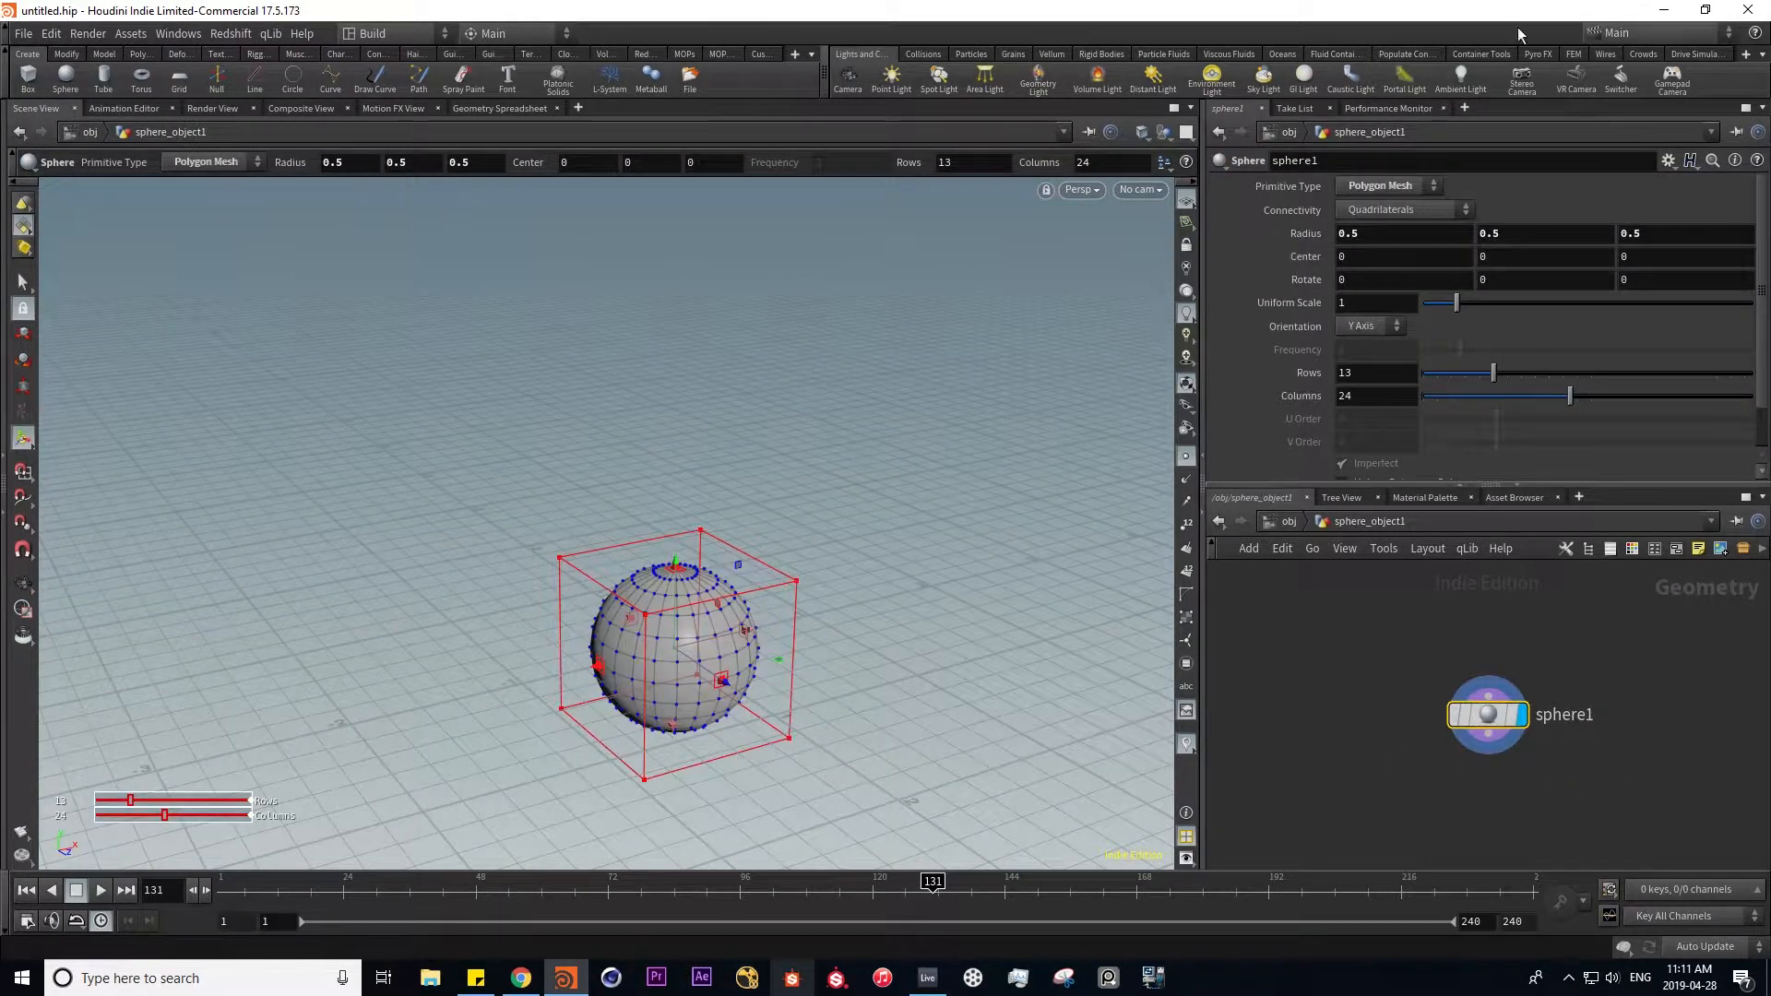
left_click(1380, 187)
left_click(1371, 224)
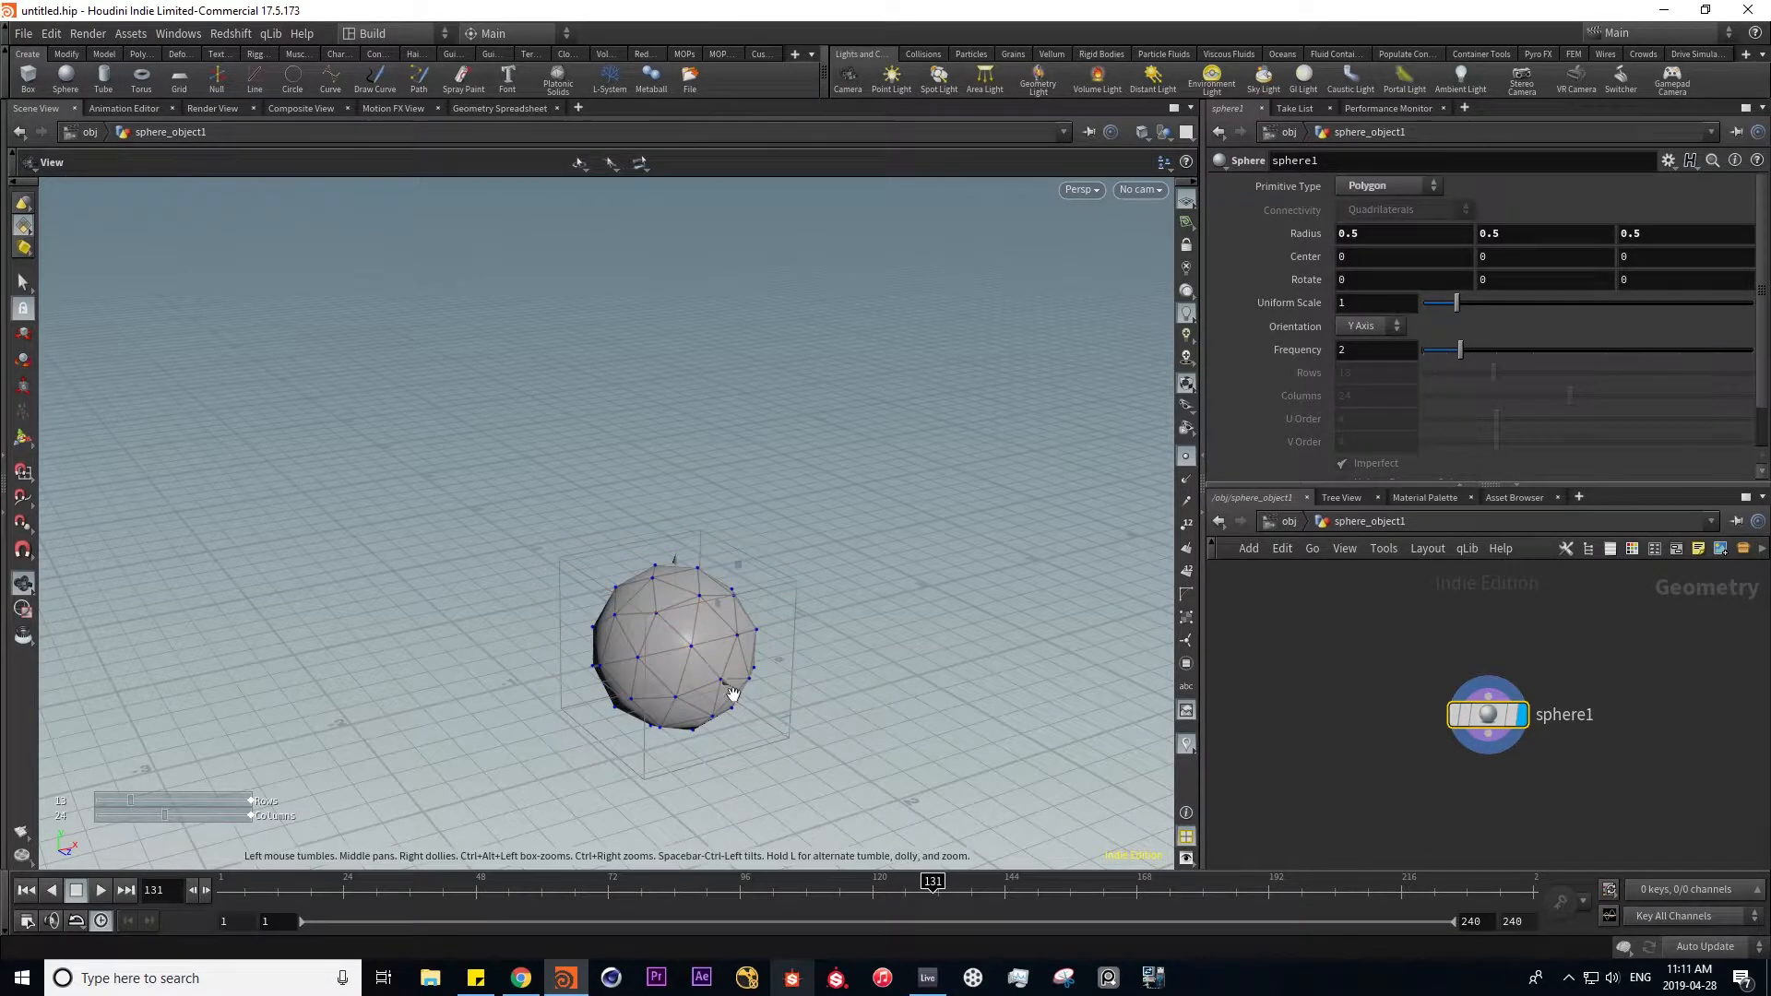
scroll(953, 603, "up", 2)
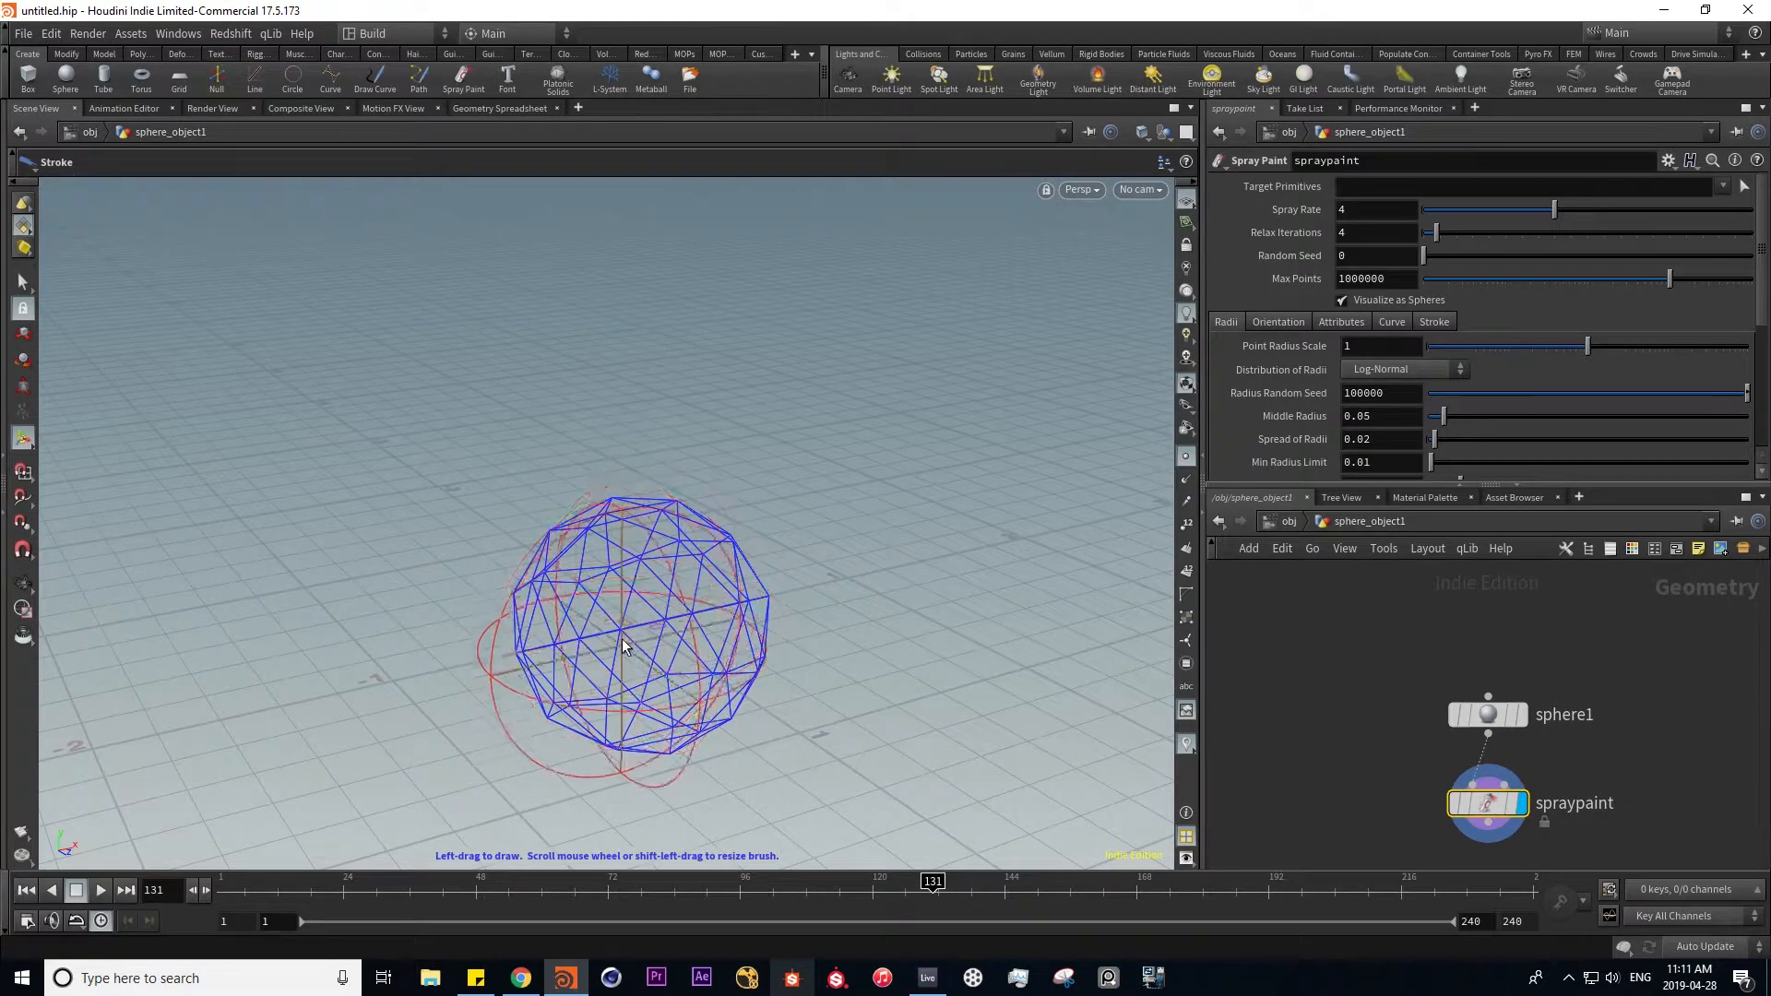
- Scatter points over the sphere's surface with the Spray Paint tool, turning off Visualize as Spheres between strokes
mouse_move(620, 643)
left_mouse_down()
mouse_move(703, 638)
mouse_move(704, 604)
mouse_move(617, 649)
mouse_move(620, 683)
mouse_move(709, 635)
mouse_move(925, 645)
mouse_move(608, 593)
mouse_move(548, 633)
left_mouse_up()
key("Return")
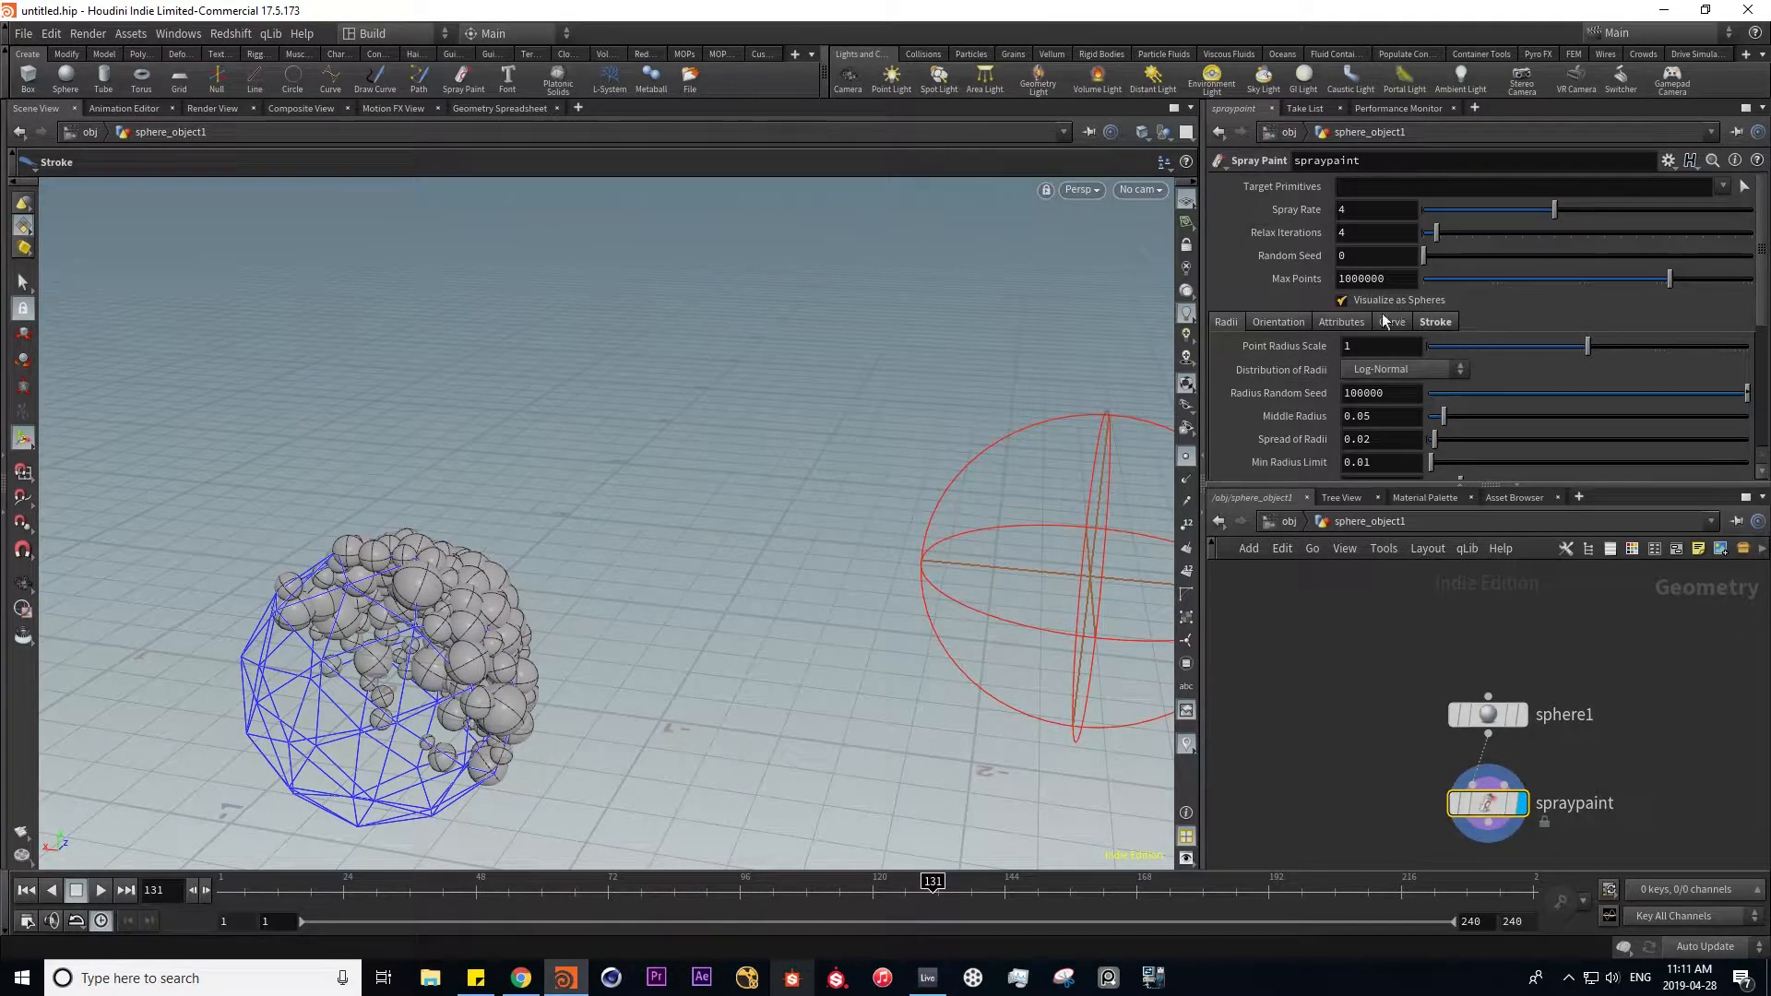
left_click(1341, 299)
key("Escape")
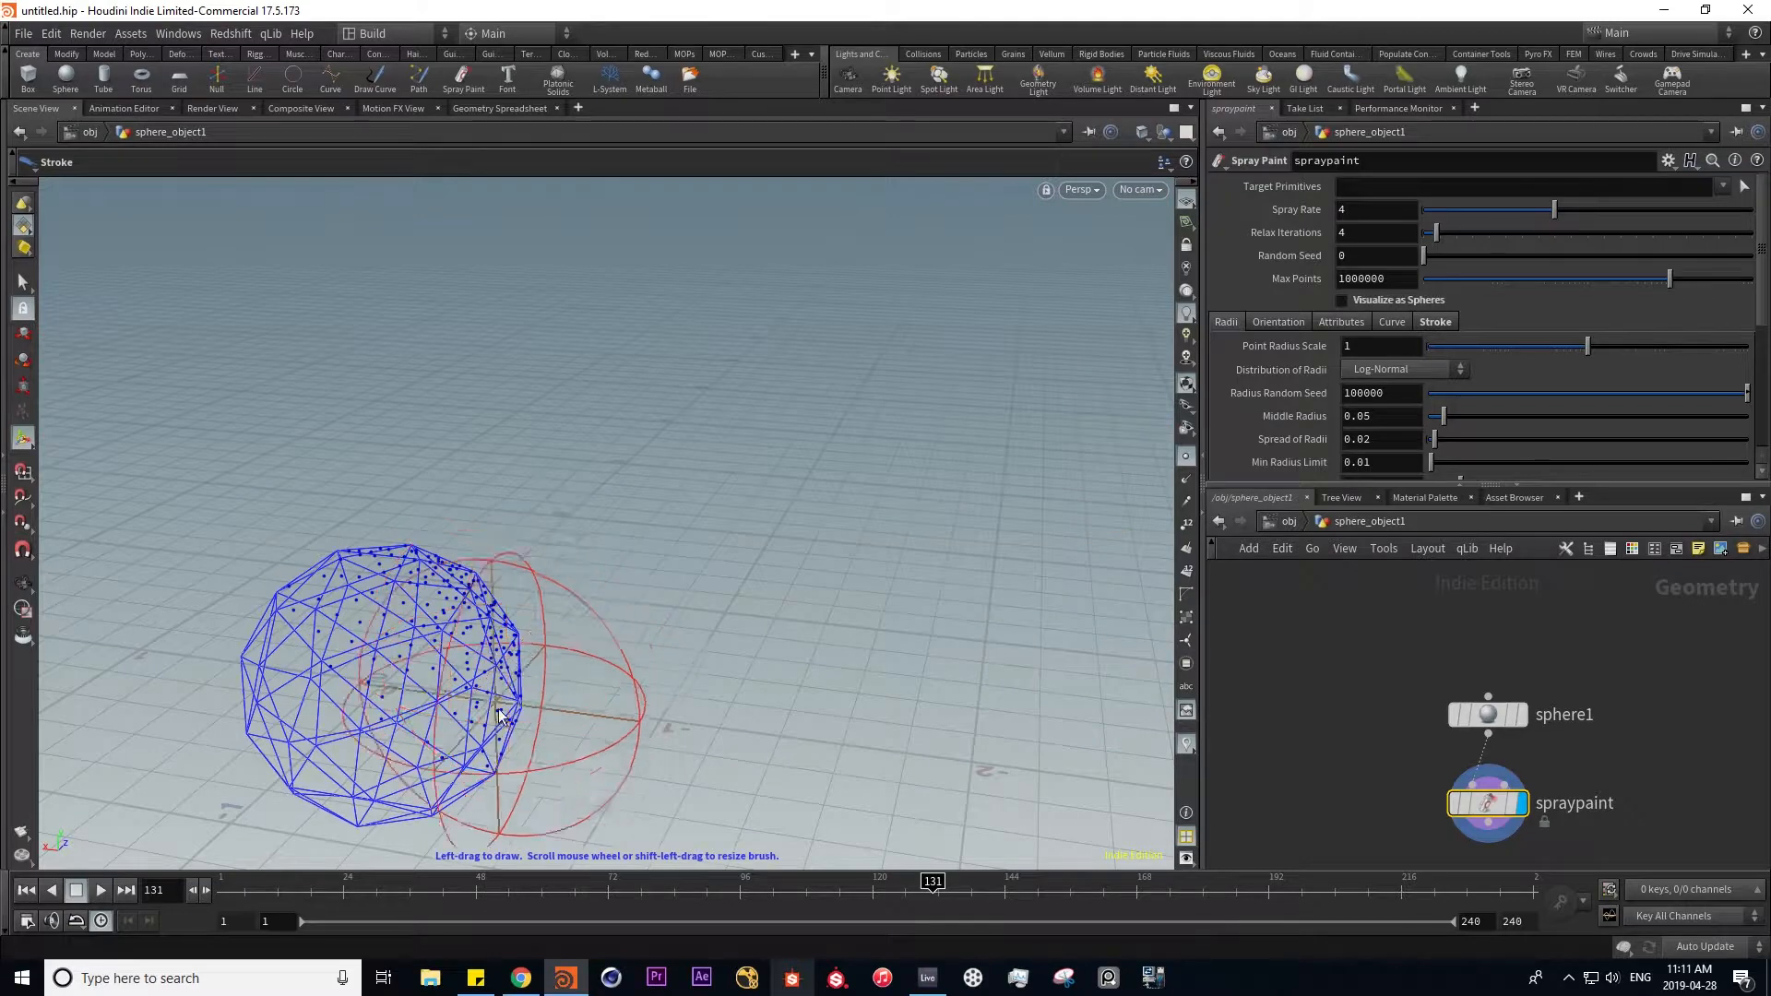
left_click_drag(599, 738, 242, 707)
key("Return")
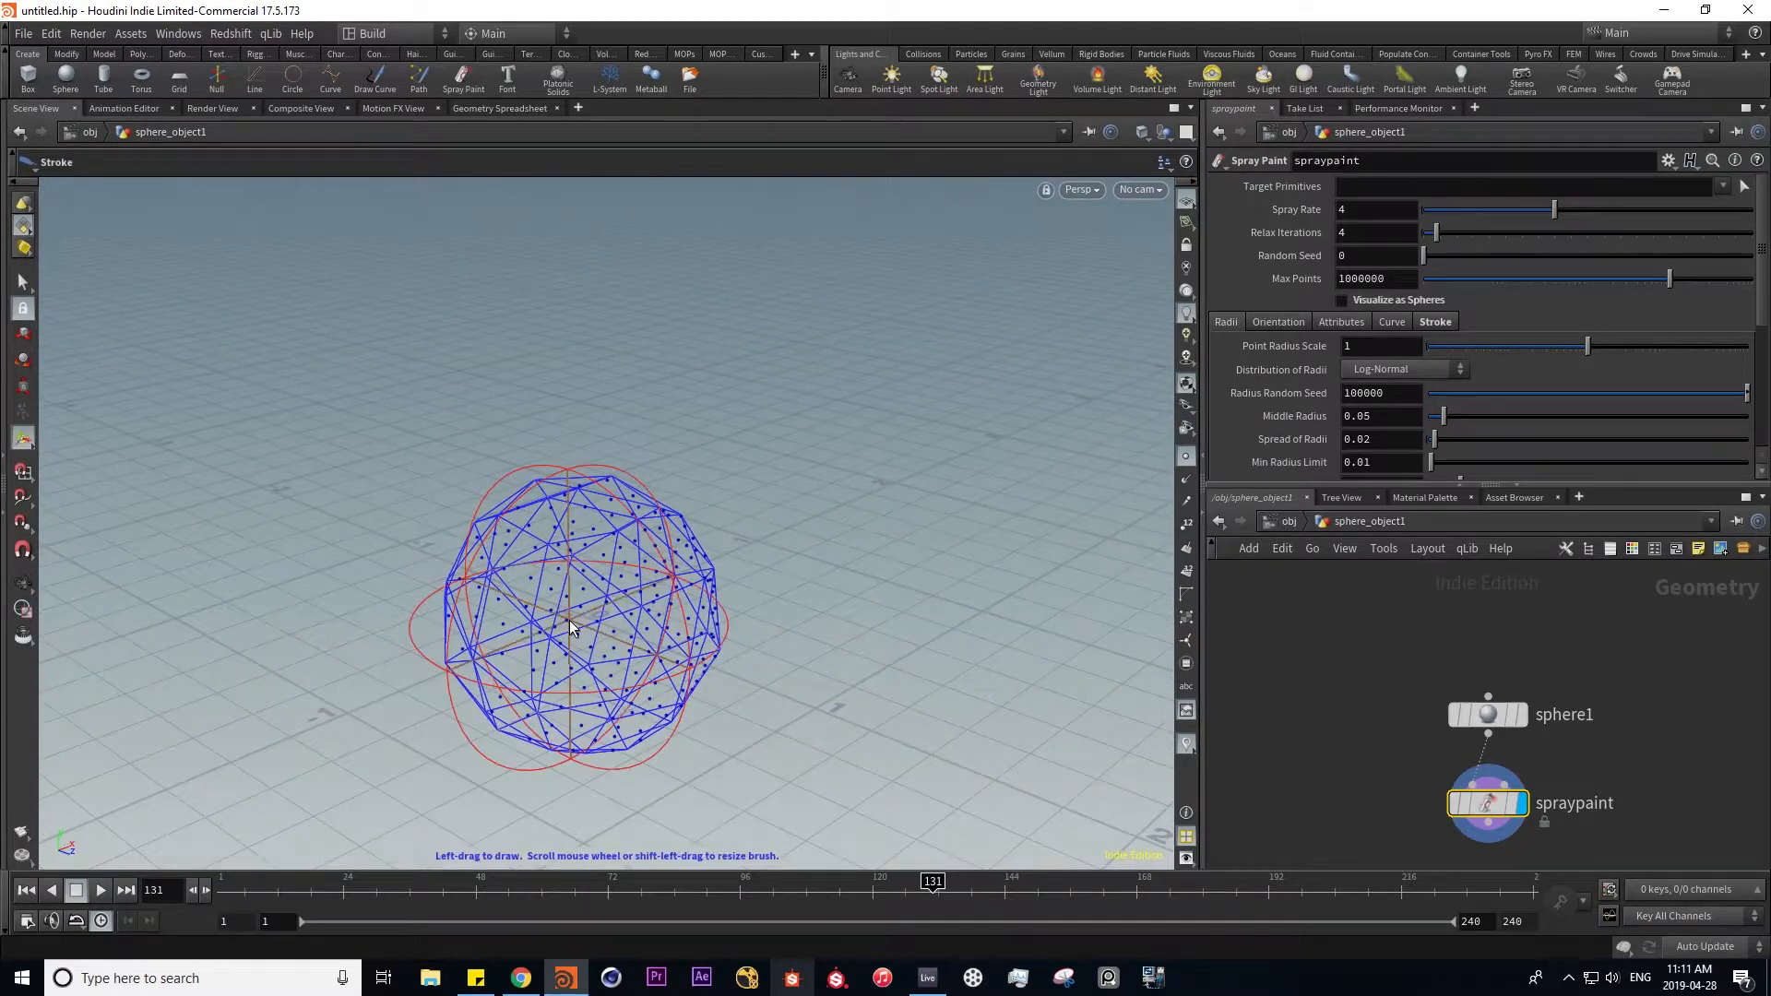
- Return to the object level and delete the spray-painted sphere object
mouse_move(1476, 809)
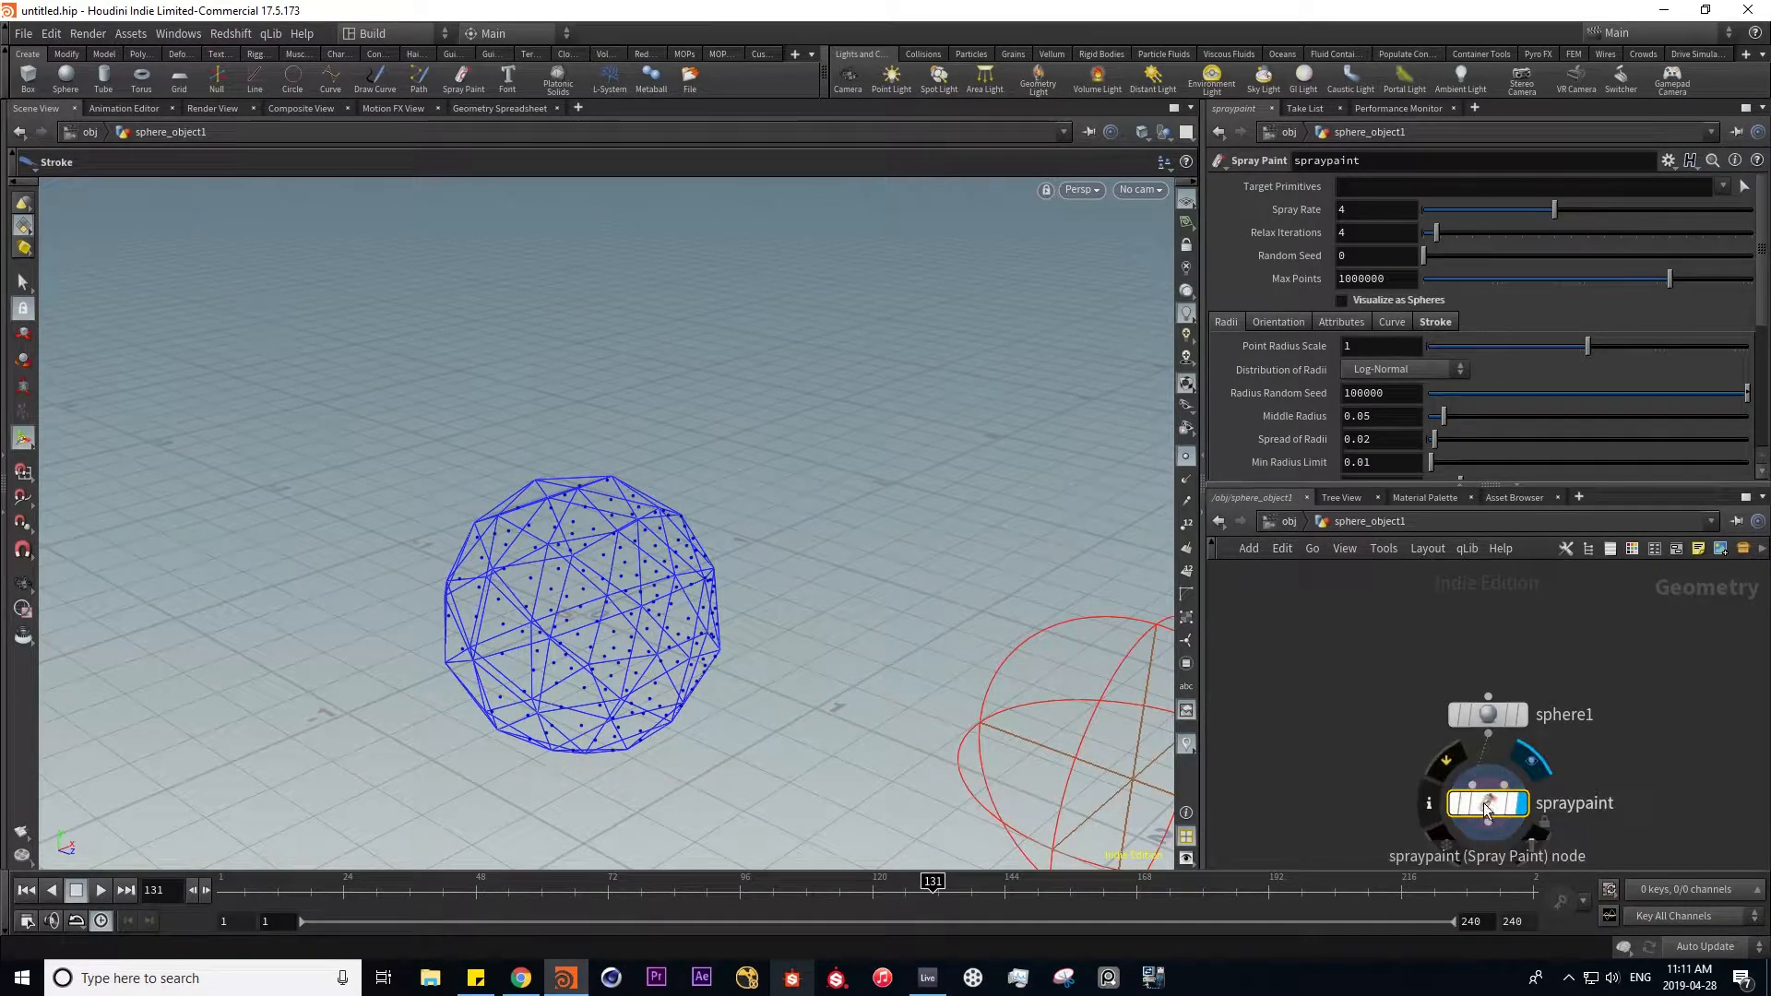
left_click(1276, 519)
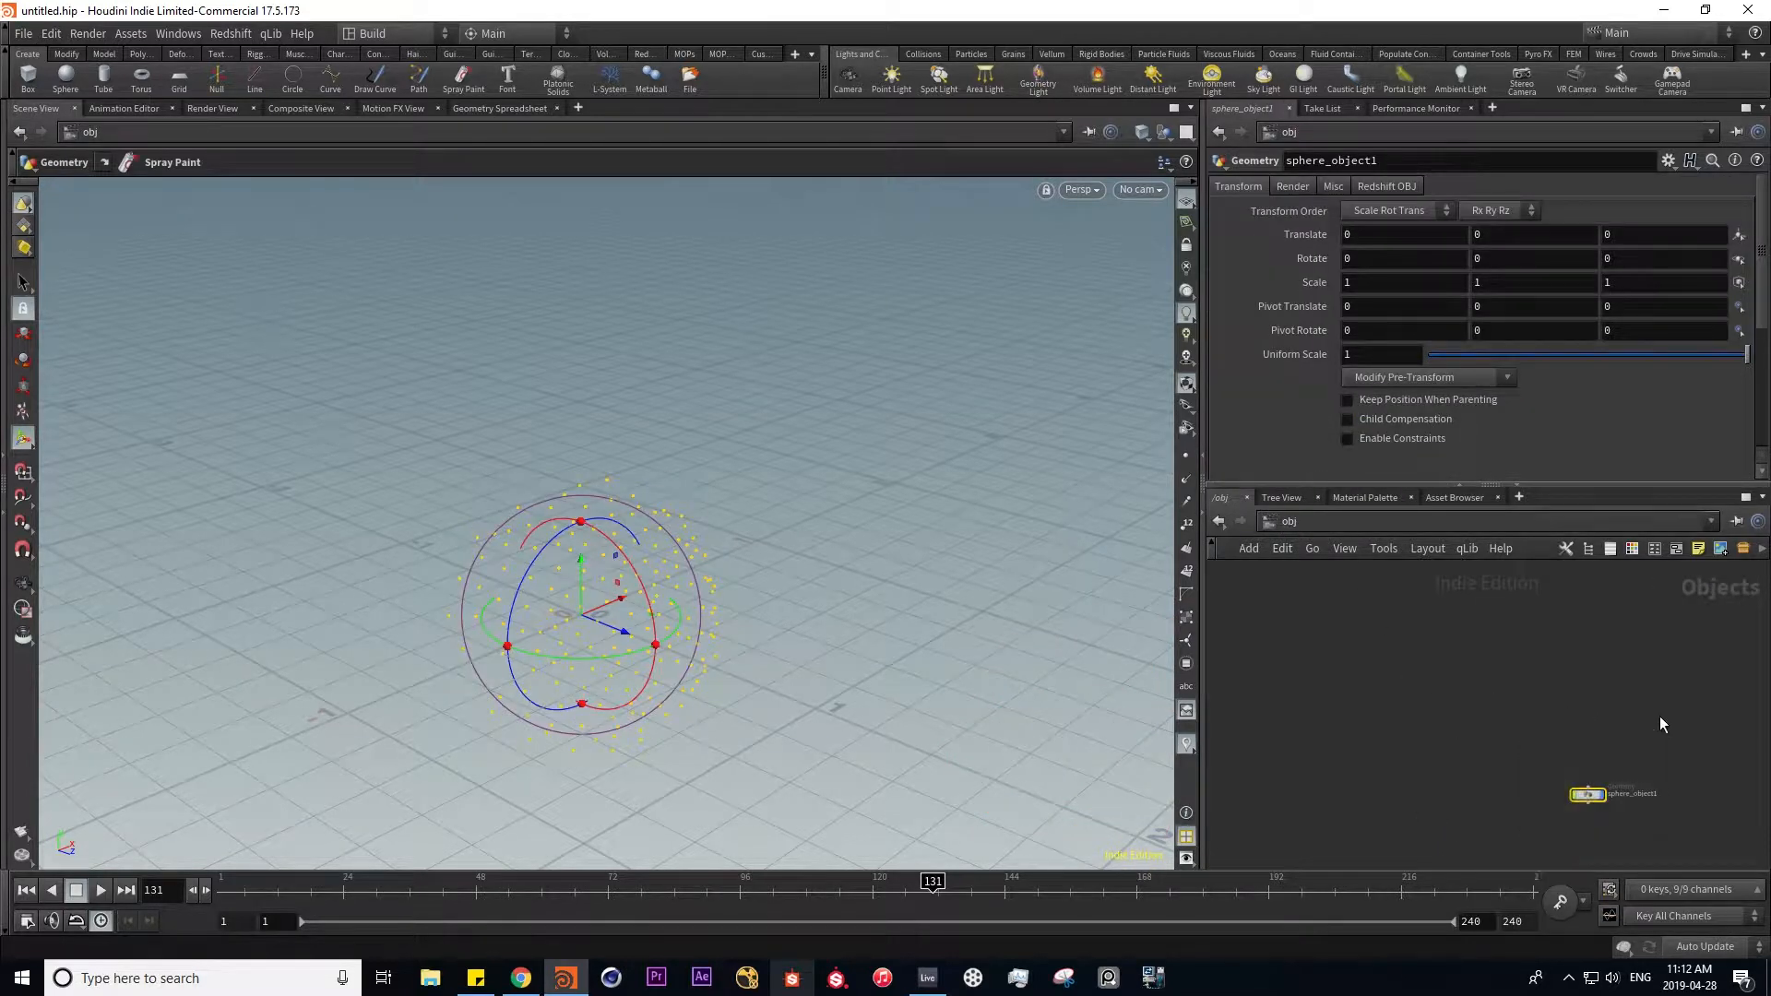
key("Delete")
- Create a Font text object at the origin
left_click(508, 83)
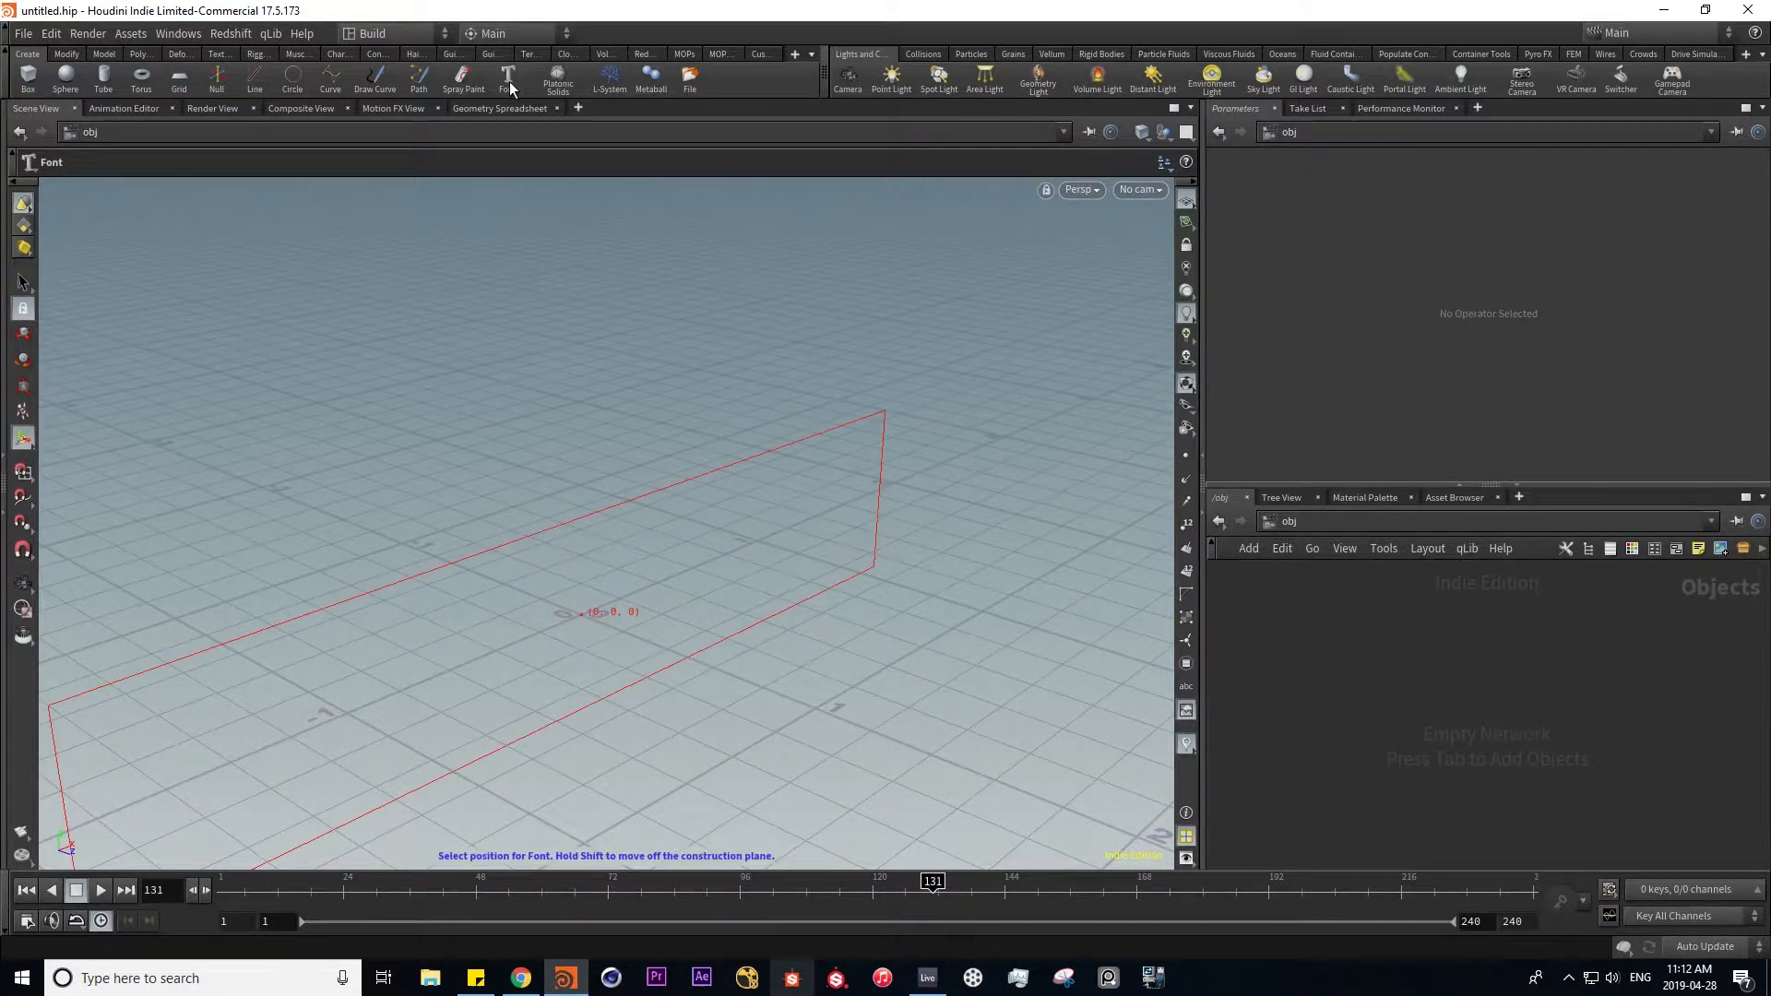
key("Escape")
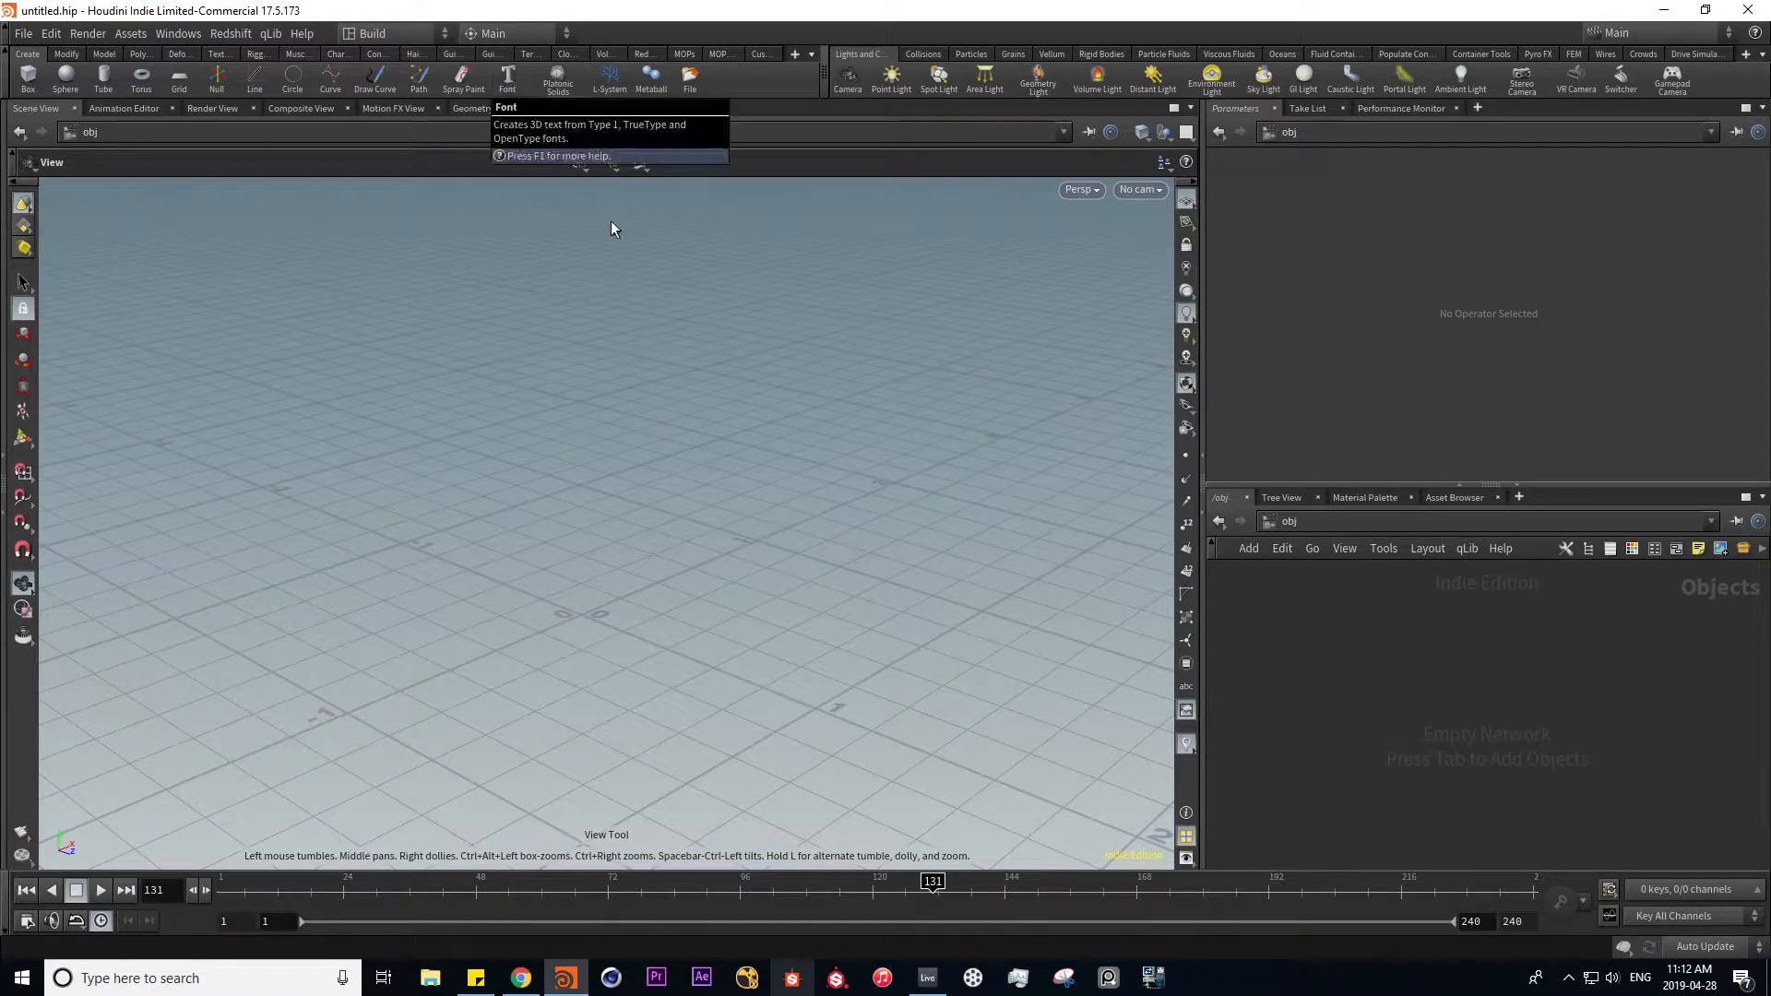
left_click_drag(699, 617, 723, 585, "alt")
key("Return")
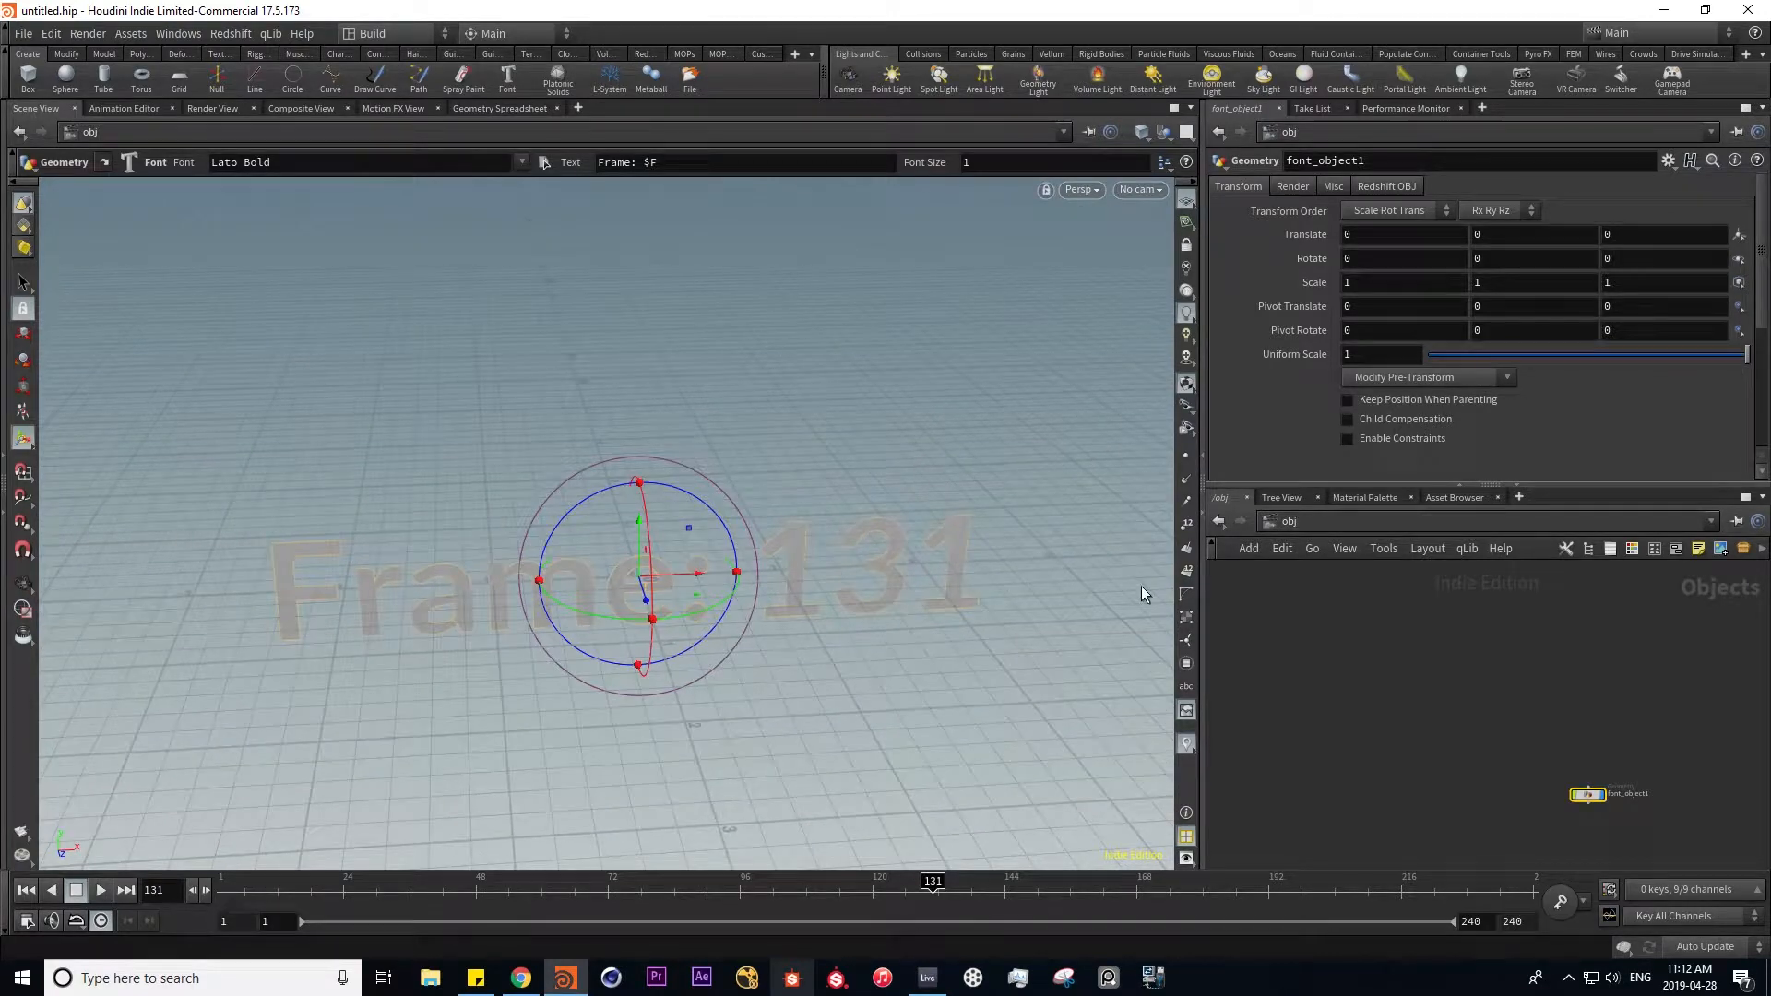
- Inside the font object, change the text's font to Helvetica
double_click(1587, 794)
left_click(1495, 188)
left_click(1495, 189)
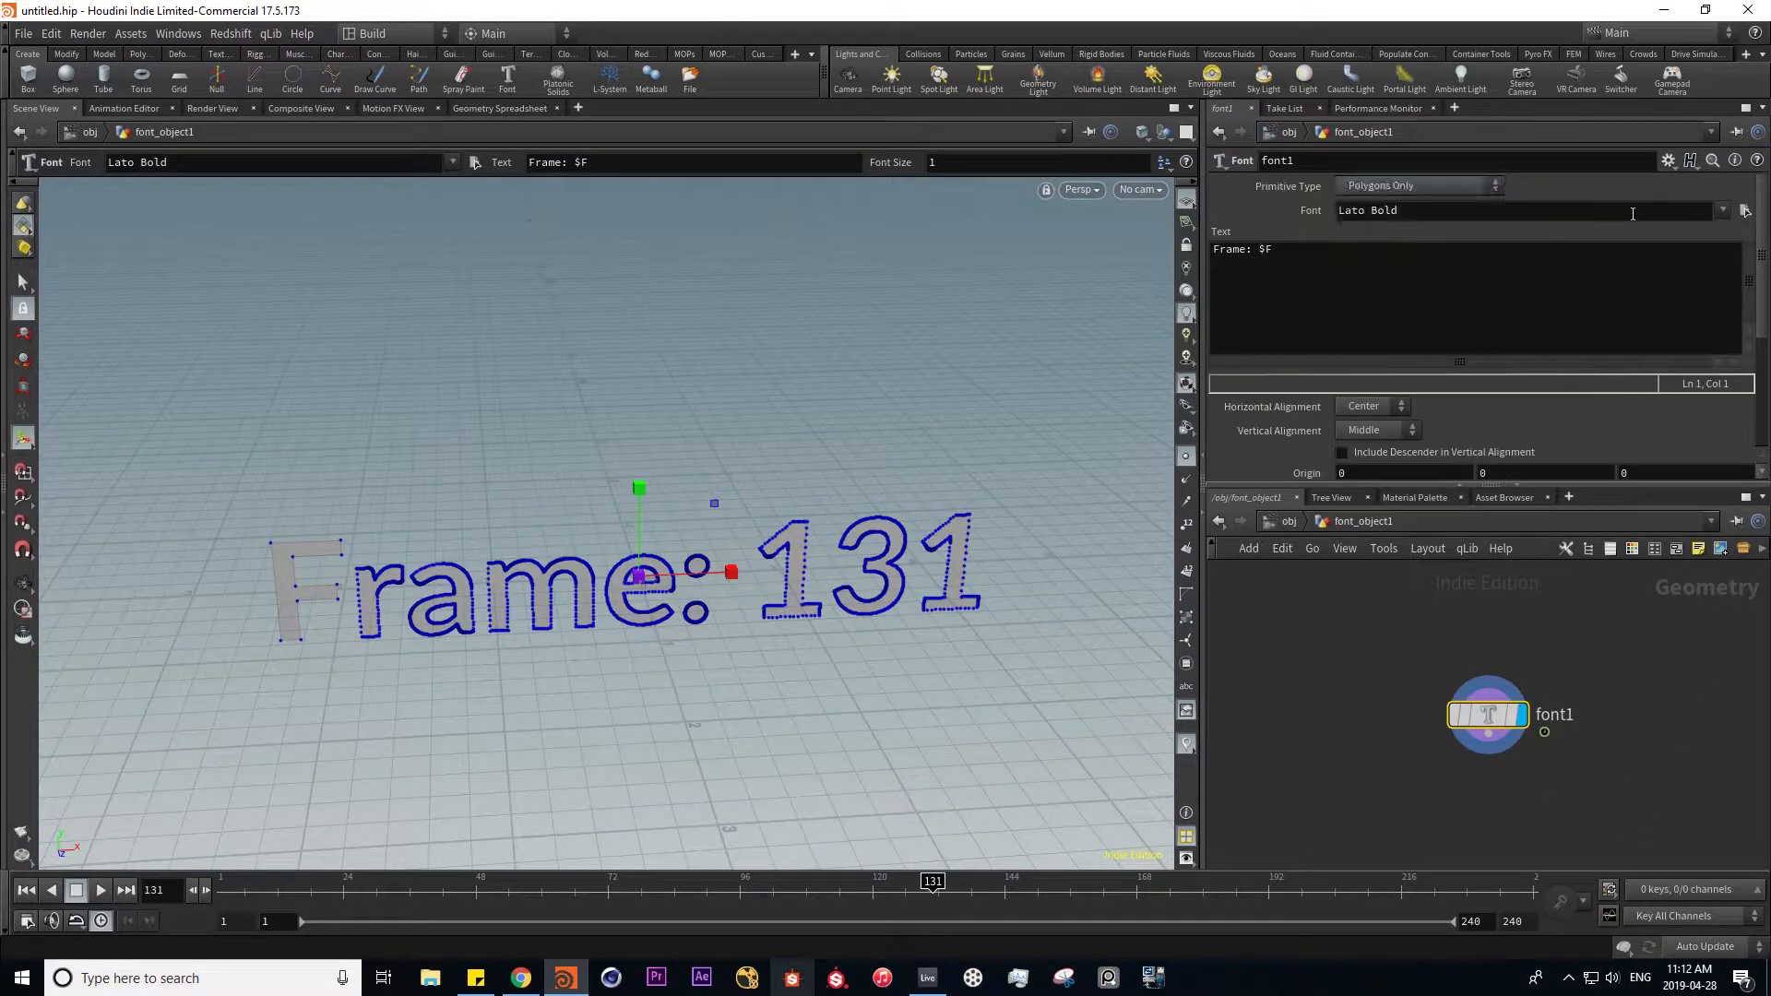
left_click(1725, 211)
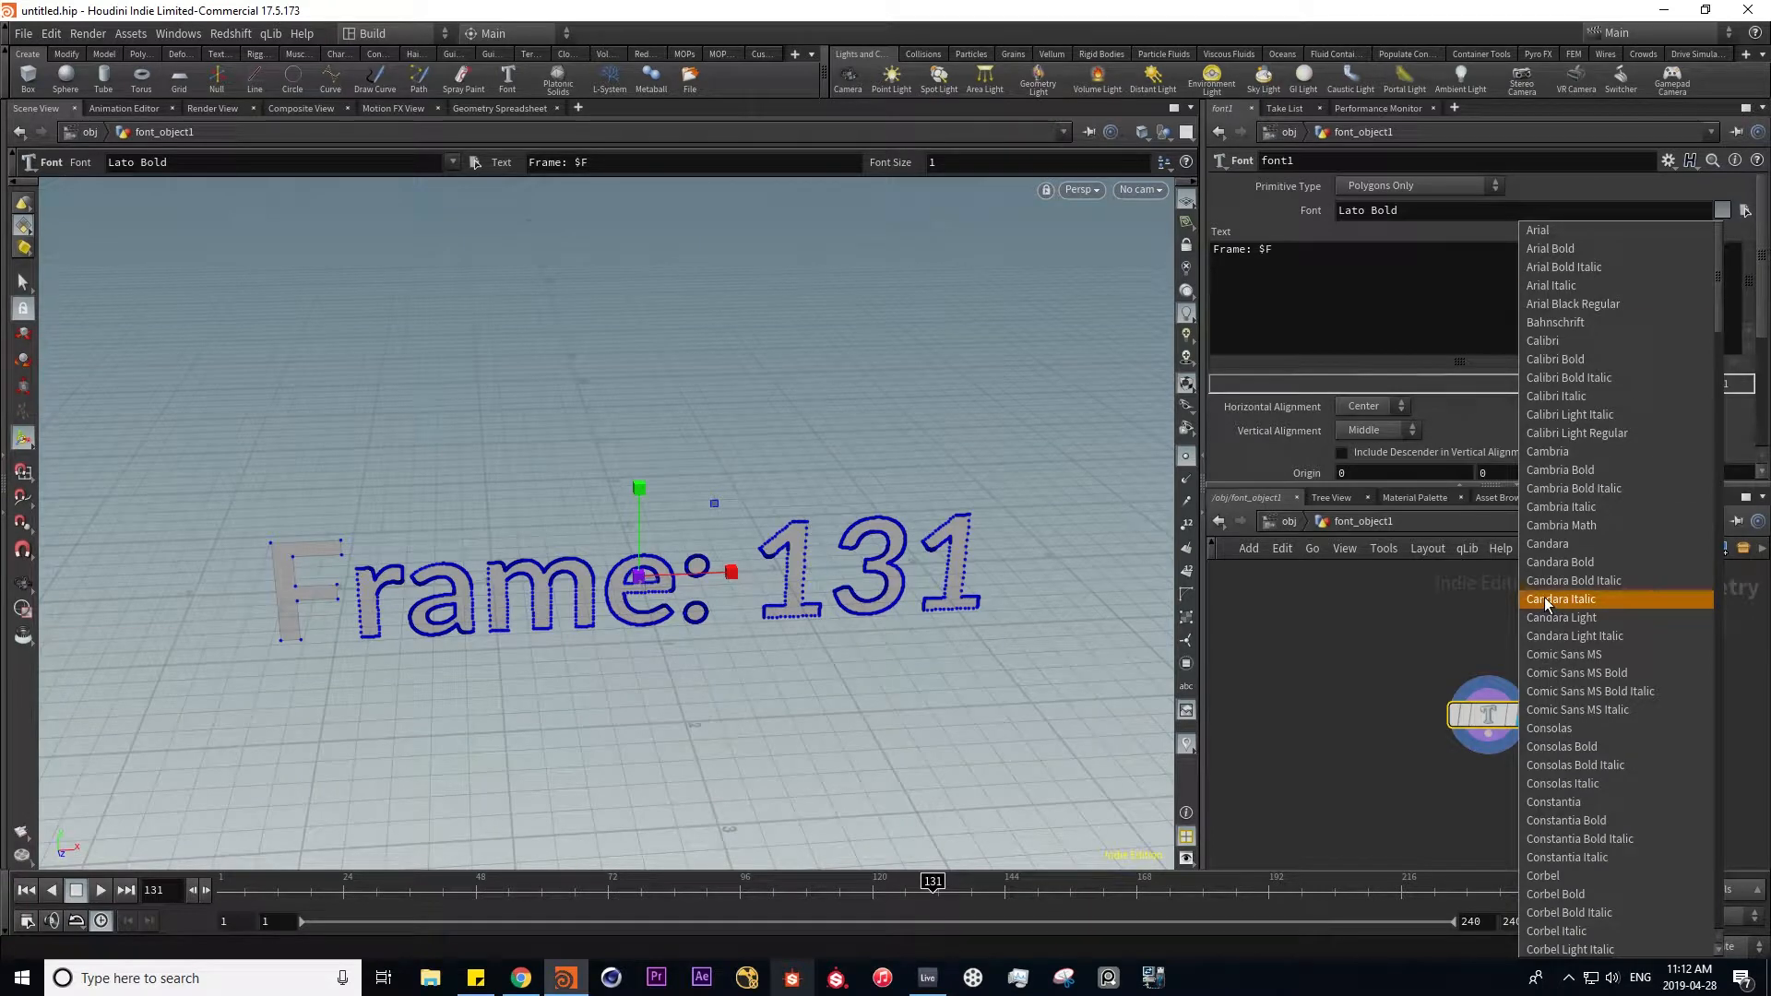
scroll(1567, 719, "down", 10)
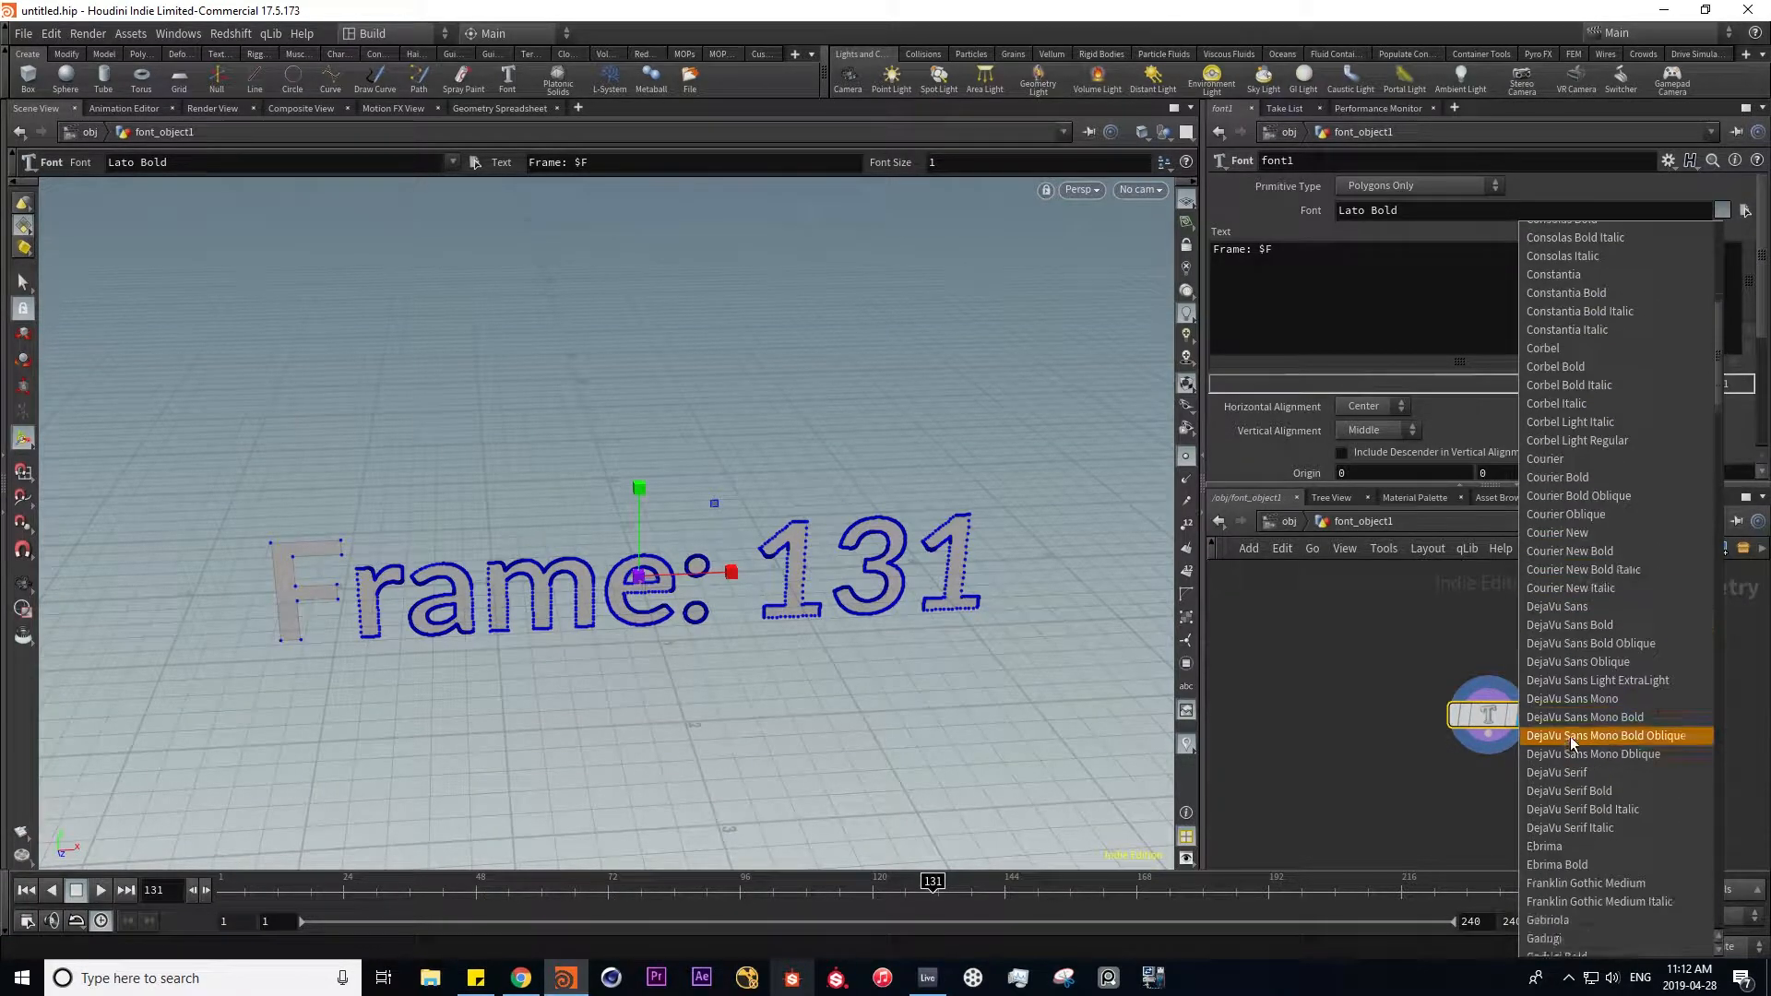
scroll(1576, 728, "down", 3)
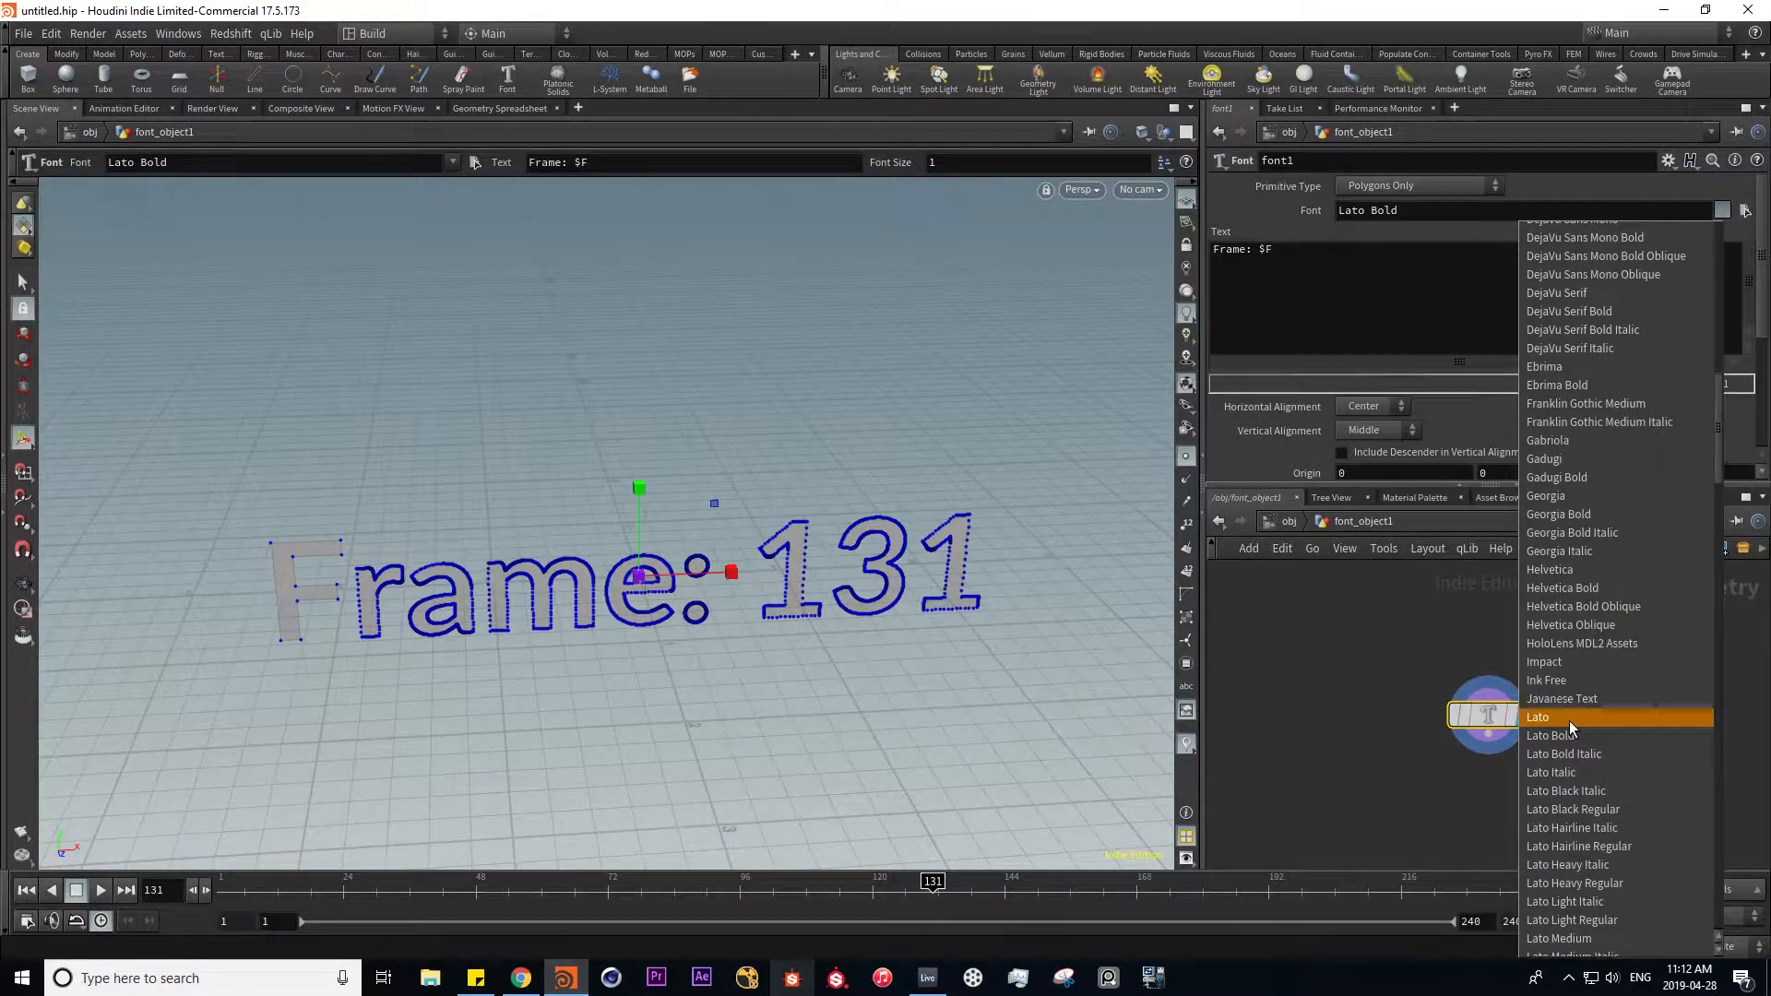
left_click(1577, 572)
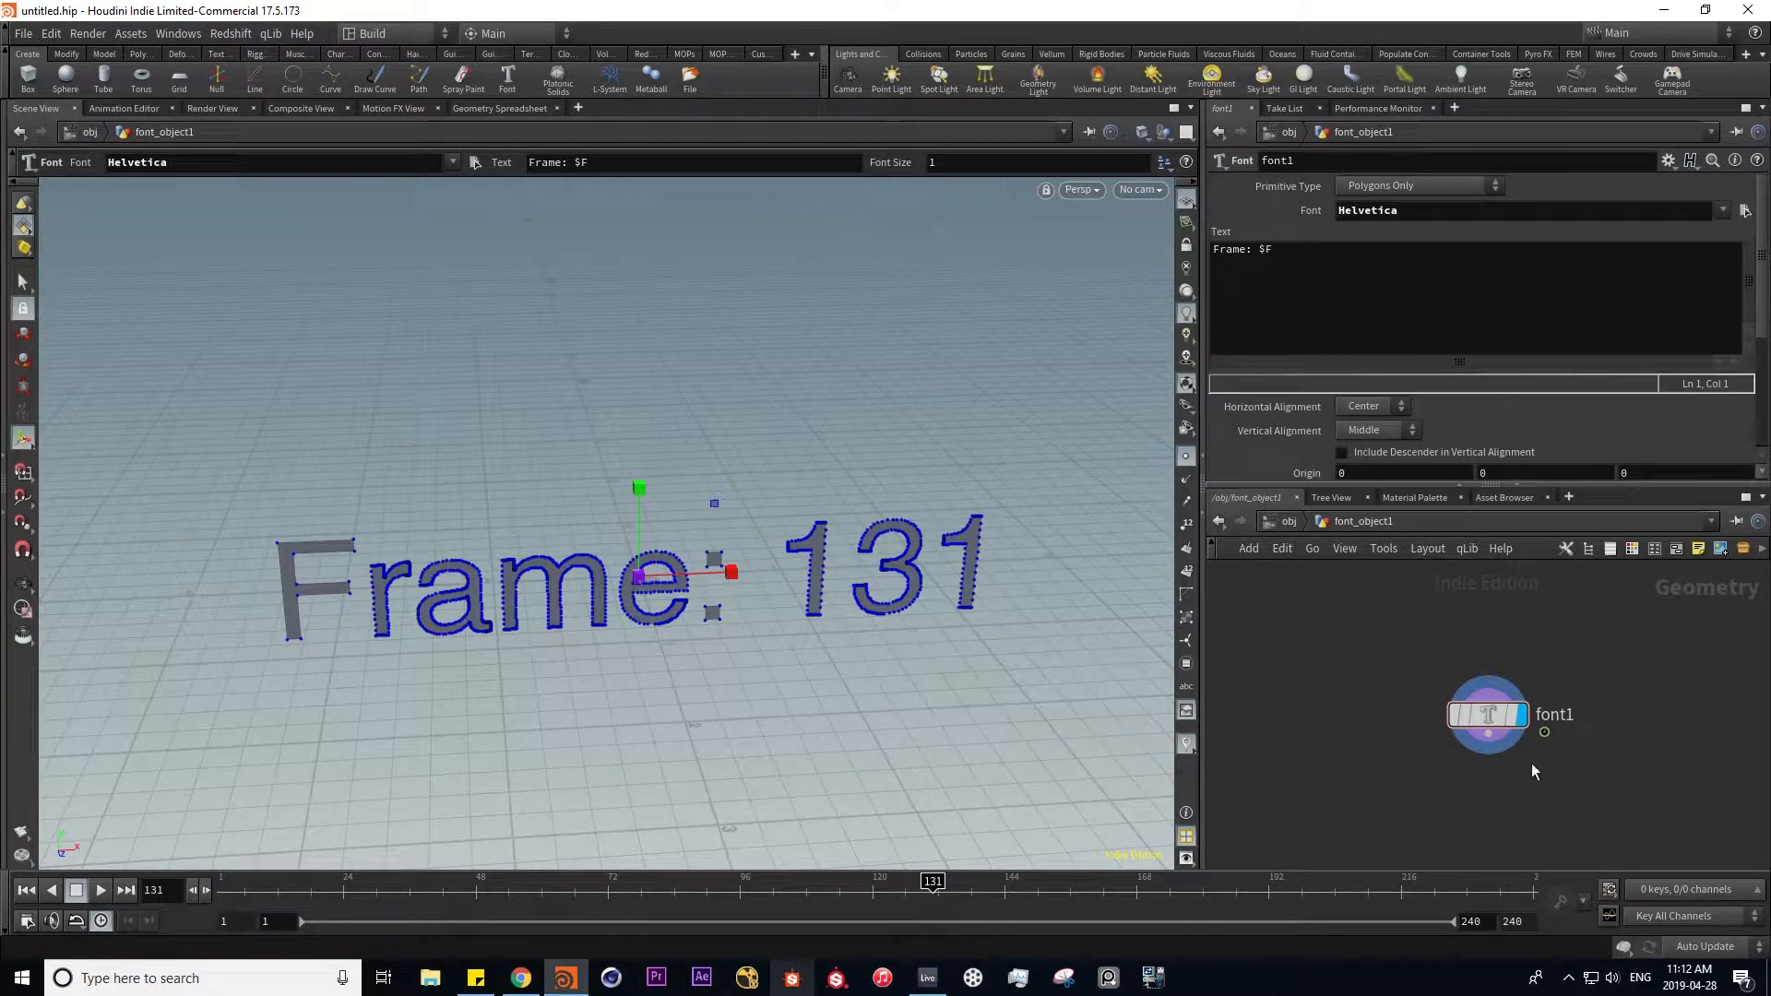
- Add a PolyExtrude node connected below font1
key("Tab")
type("e")
key("BackSpace")
type("poly")
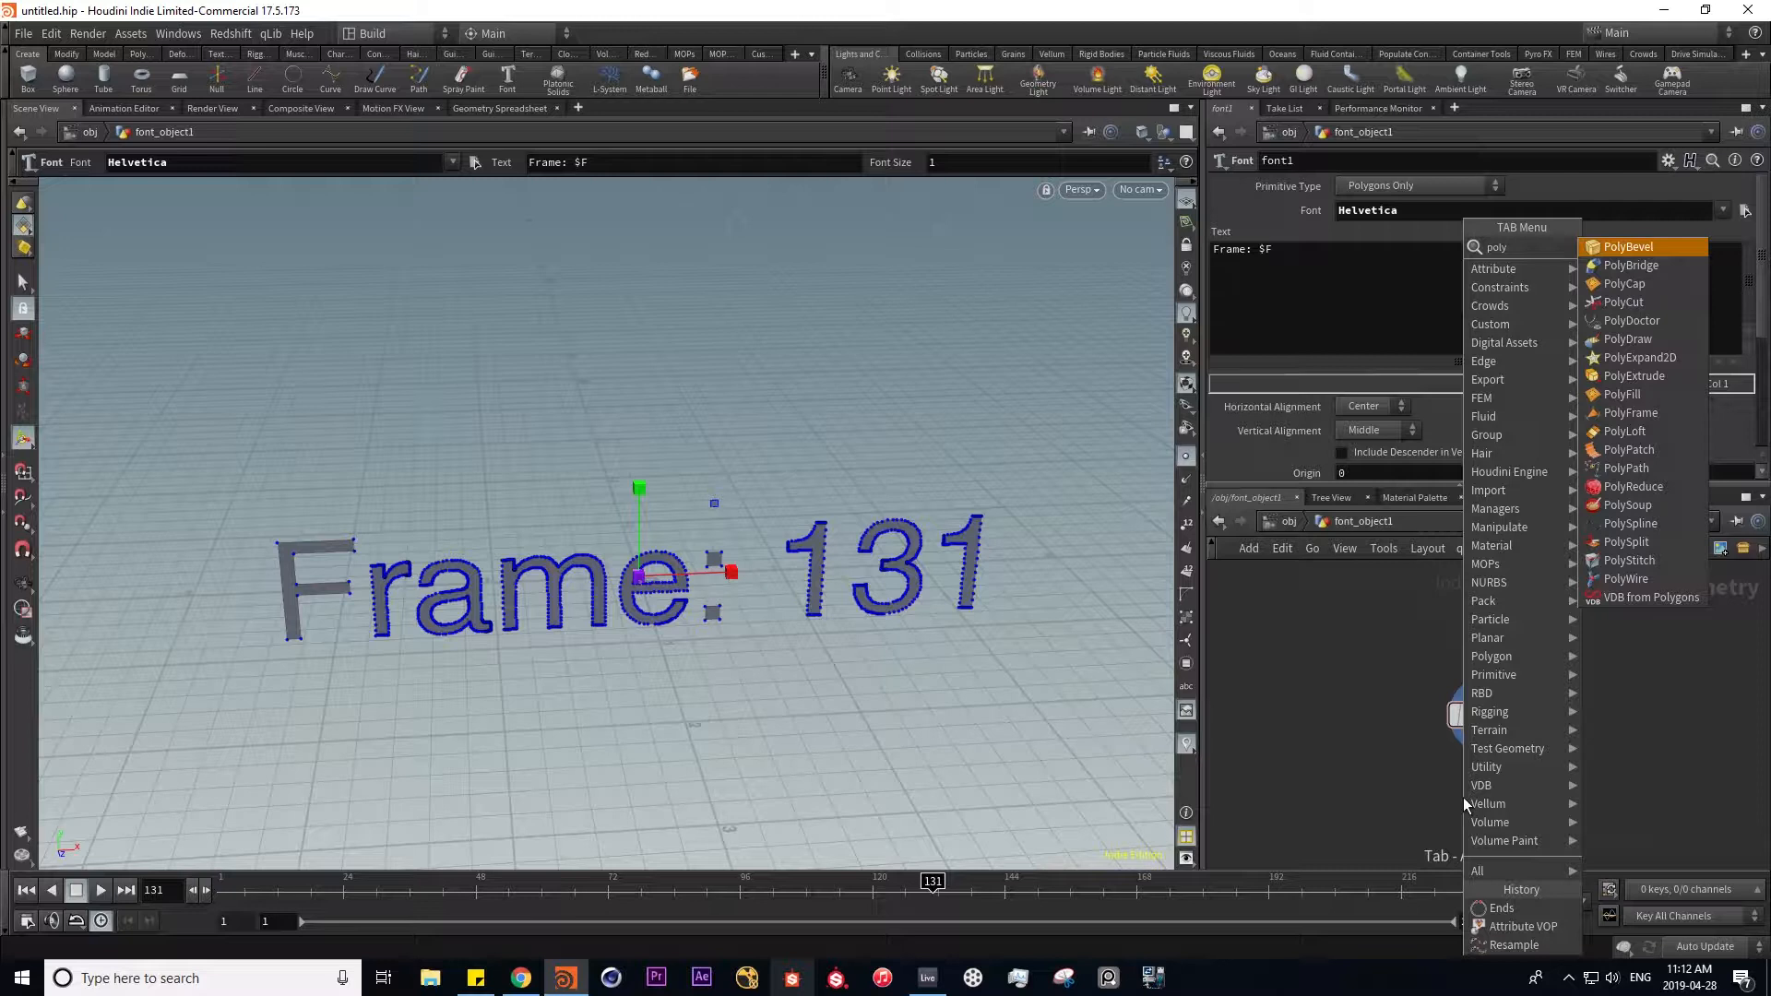
type("ex")
key("Return")
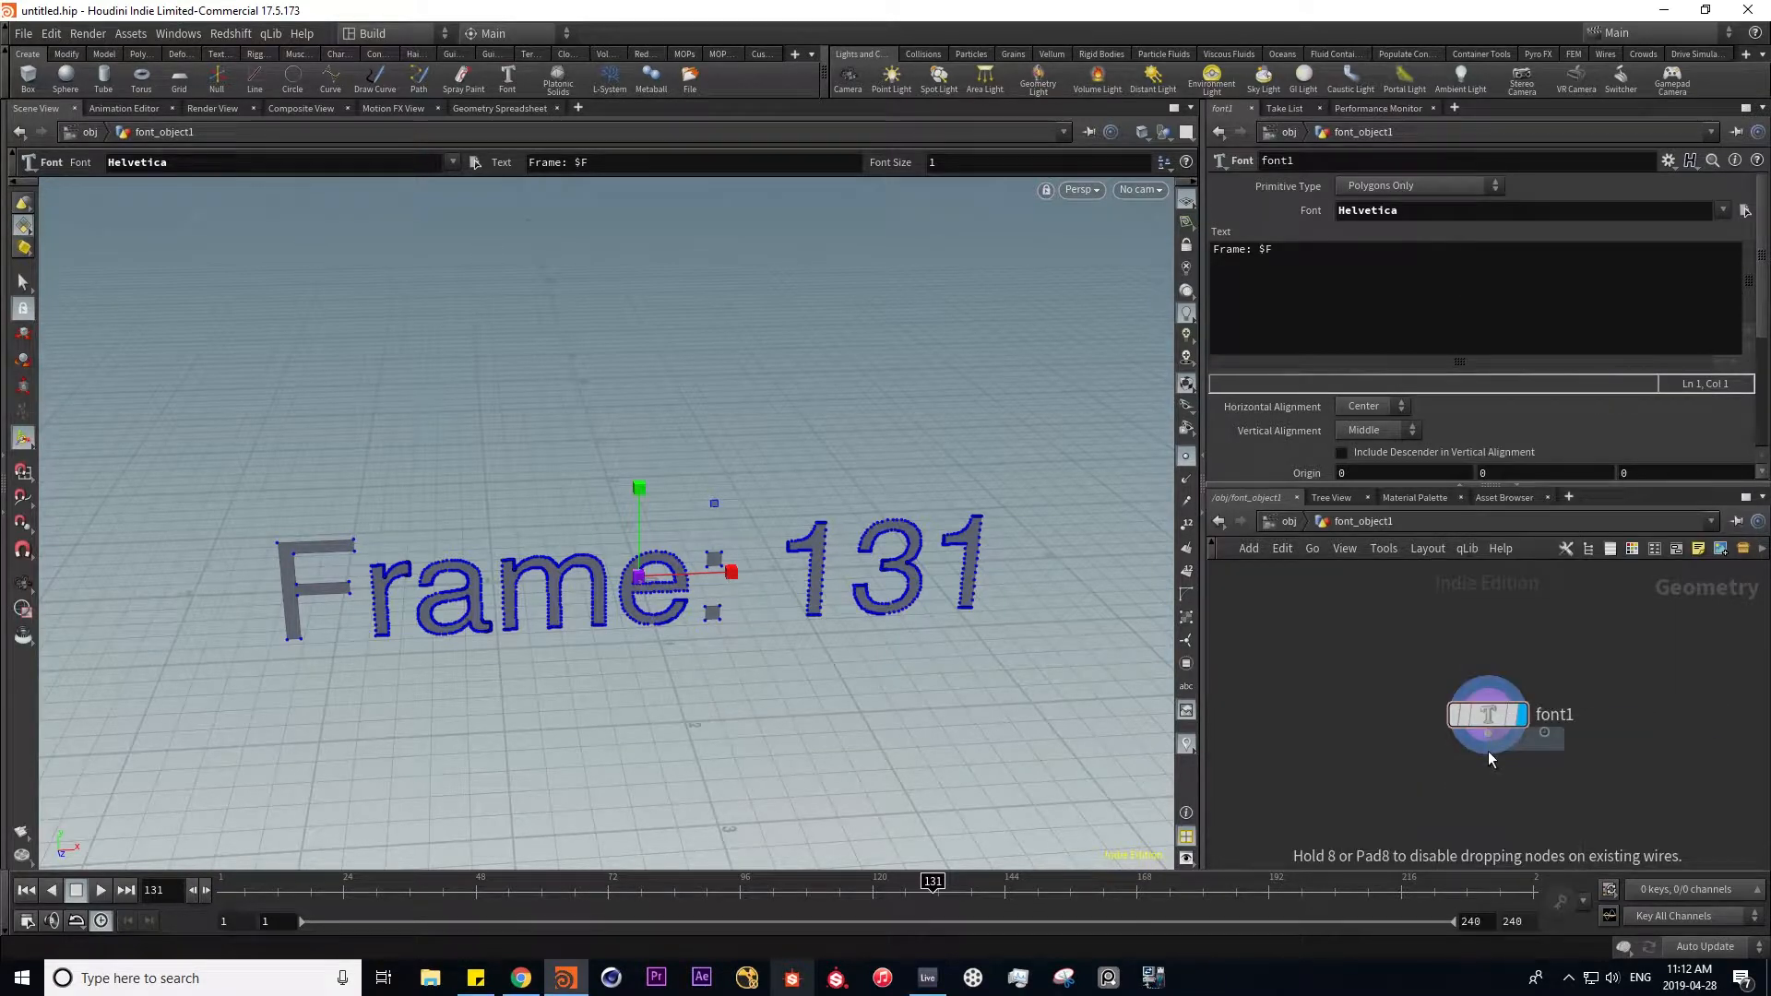
left_click(1513, 813)
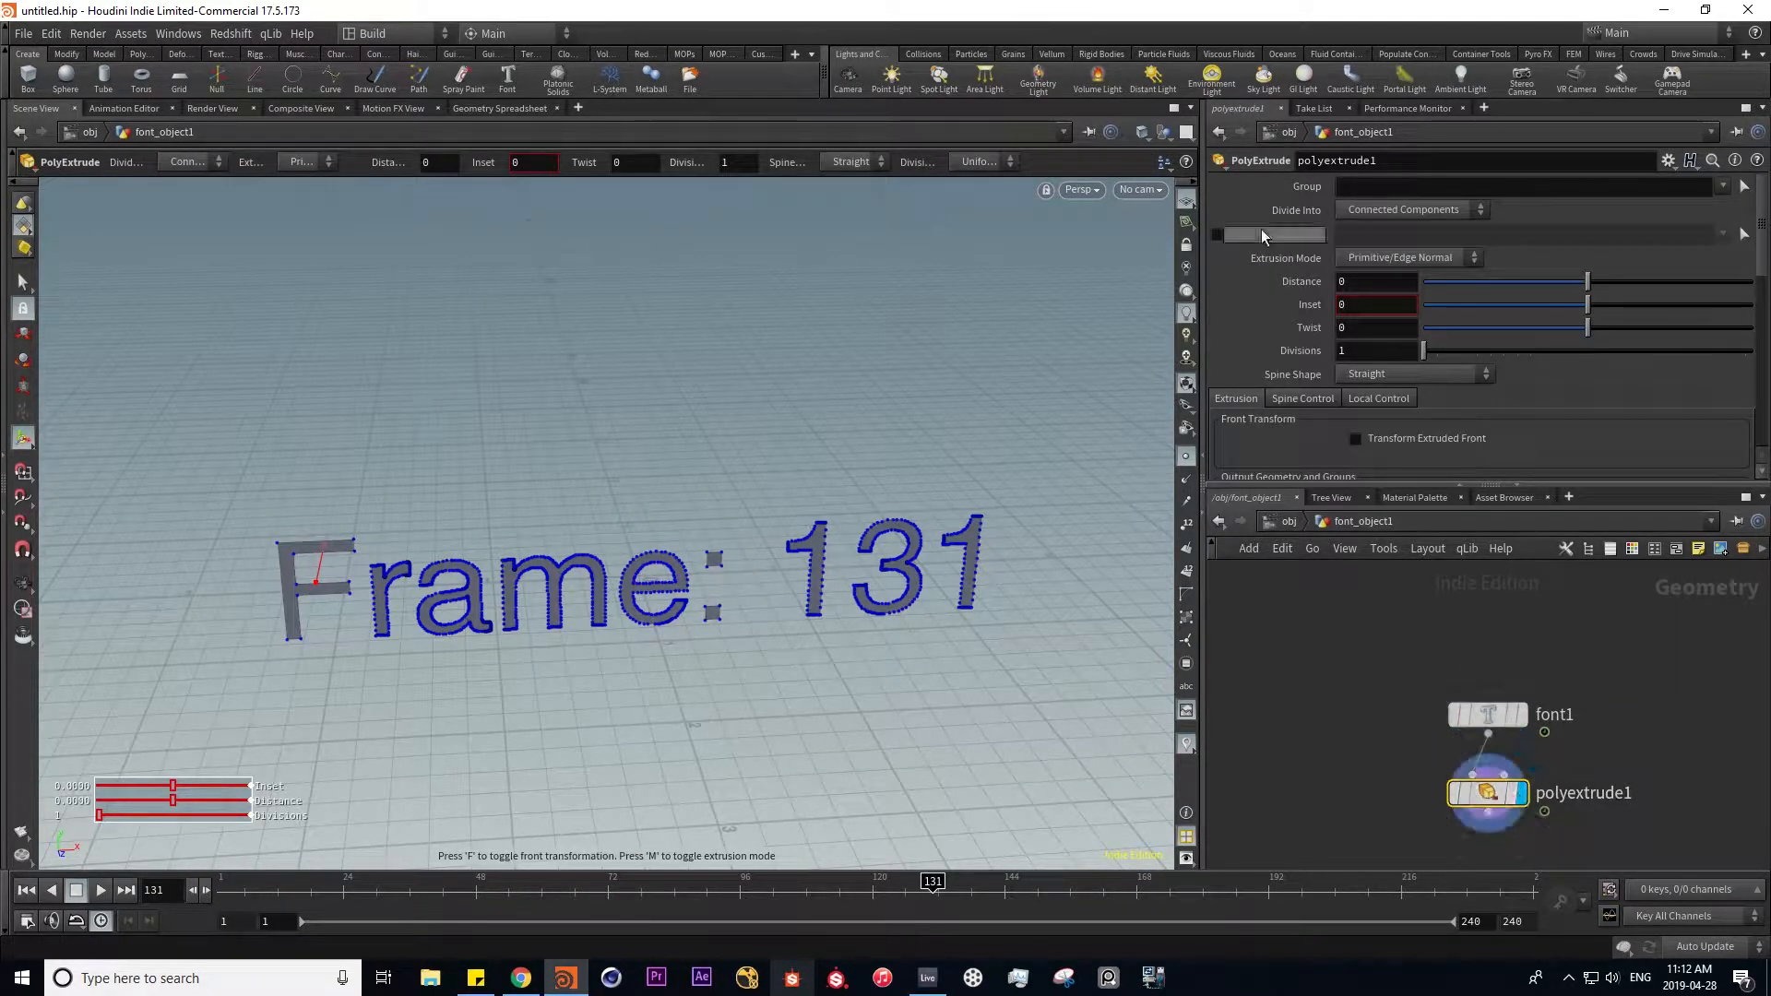
- Set the text's extrusion distance to about 0.303 and turn on Output Back to close the rear faces
left_click_drag(1588, 282, 1637, 283)
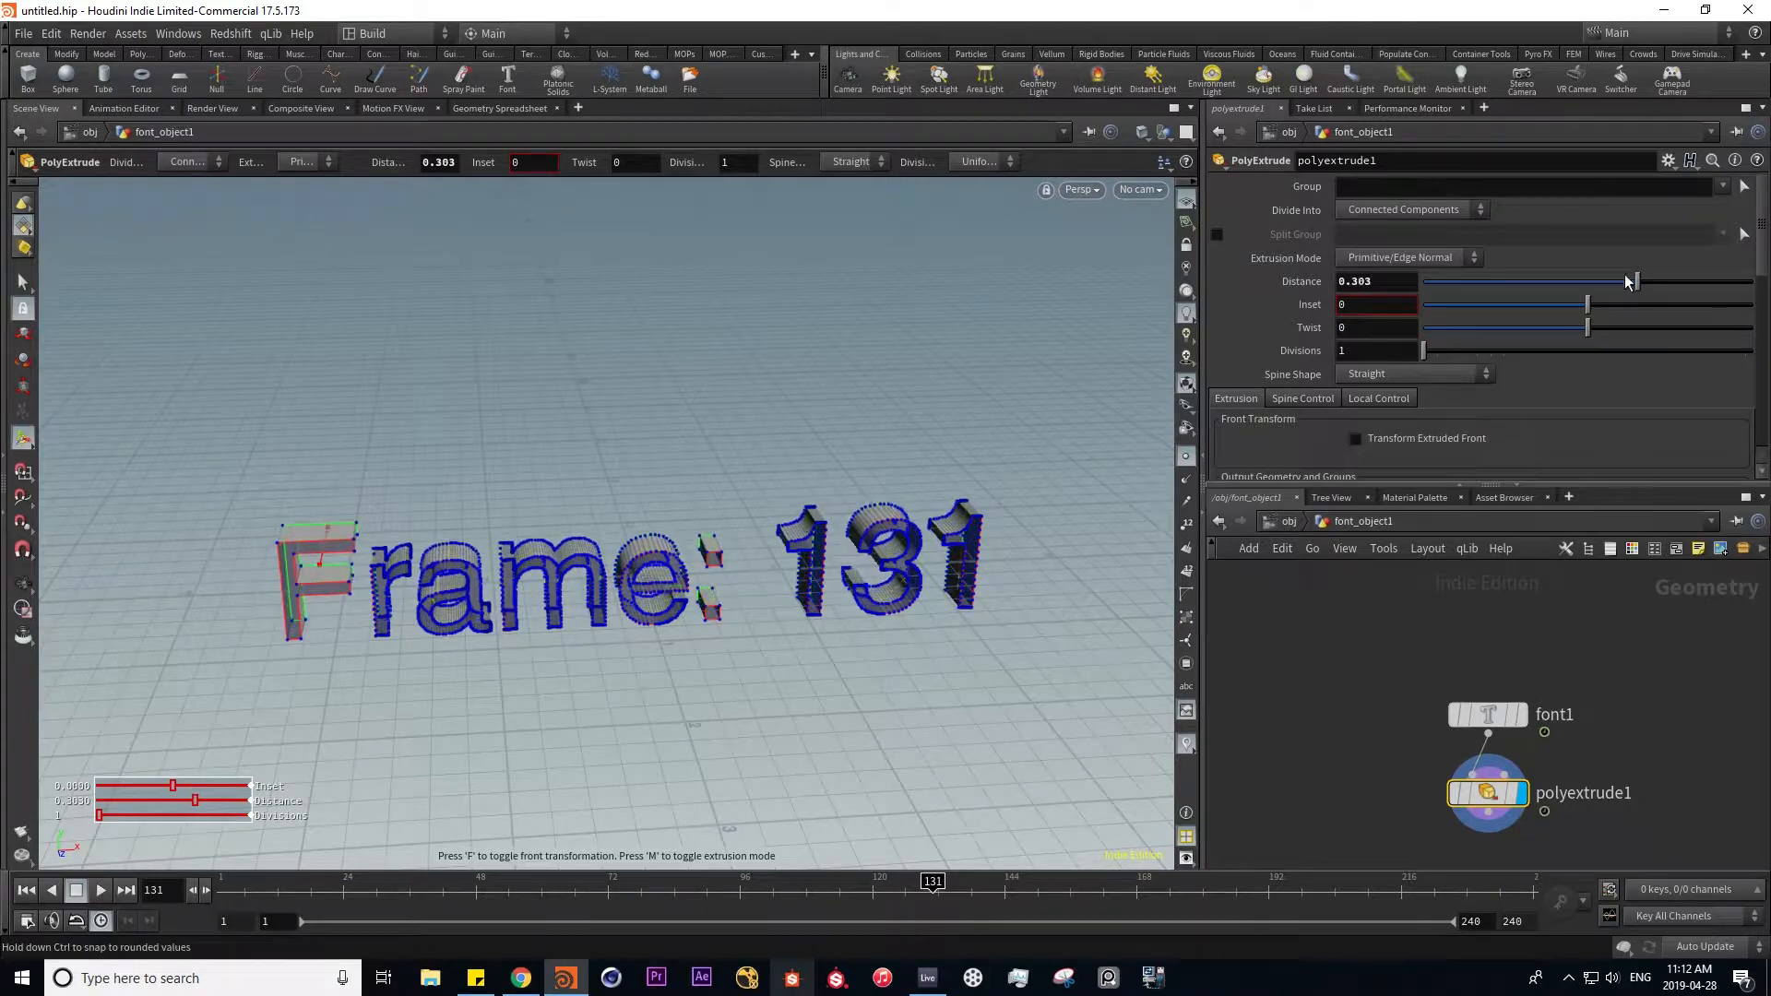
left_click_drag(1032, 640, 591, 581)
scroll(1498, 397, "down", 3)
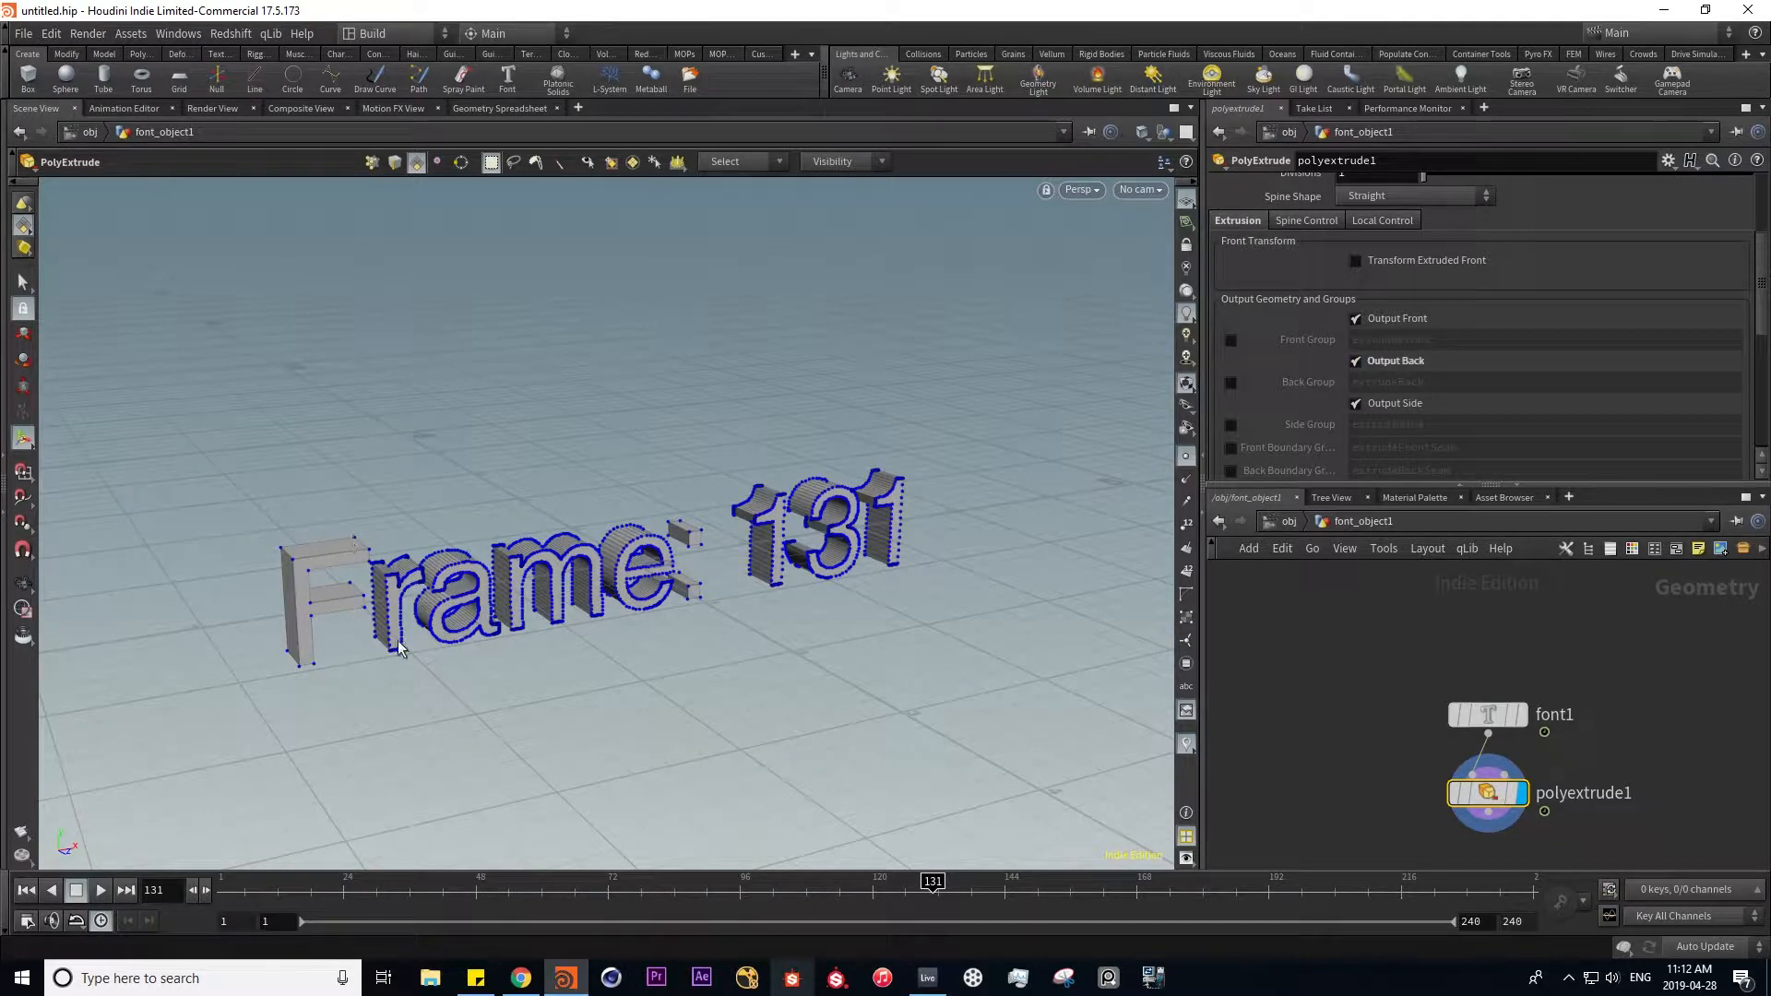
mouse_move(572, 642)
left_mouse_down()
mouse_move(759, 608)
mouse_move(545, 646)
left_mouse_up()
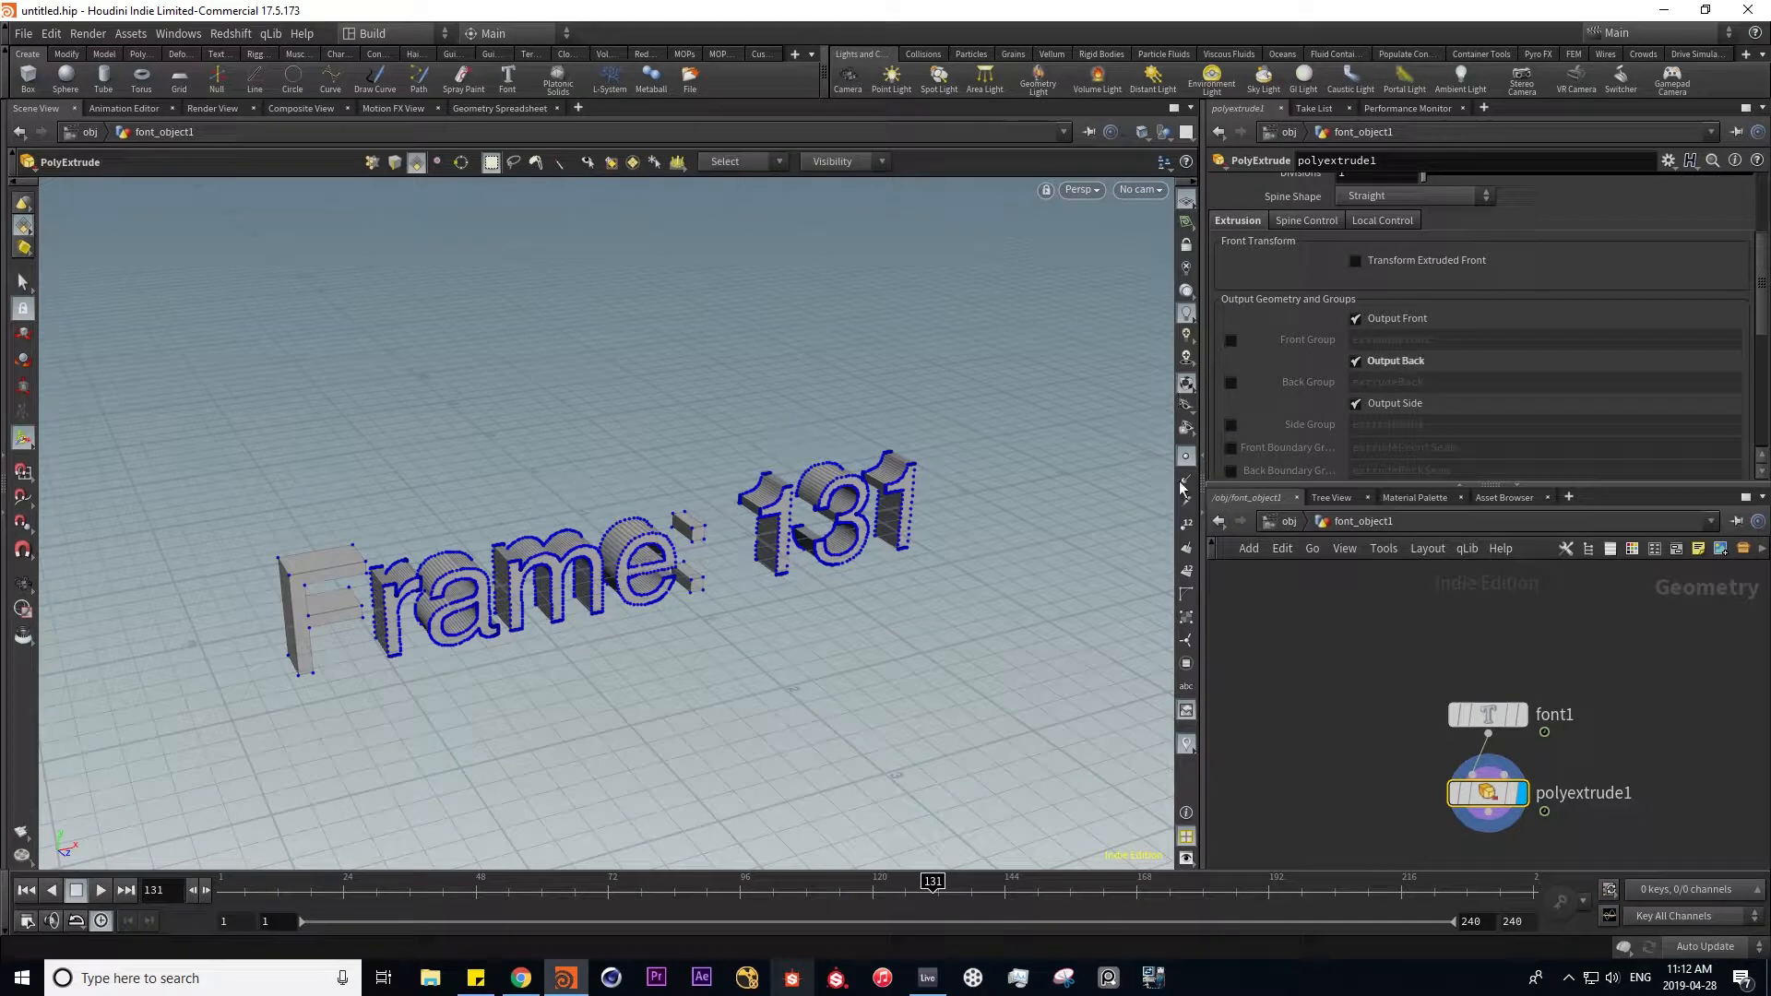
- Try a different tracking value on the font1 node and undo the change
left_click(1488, 714)
middle_click_drag(1374, 342, 1441, 338)
key("ctrl+z")
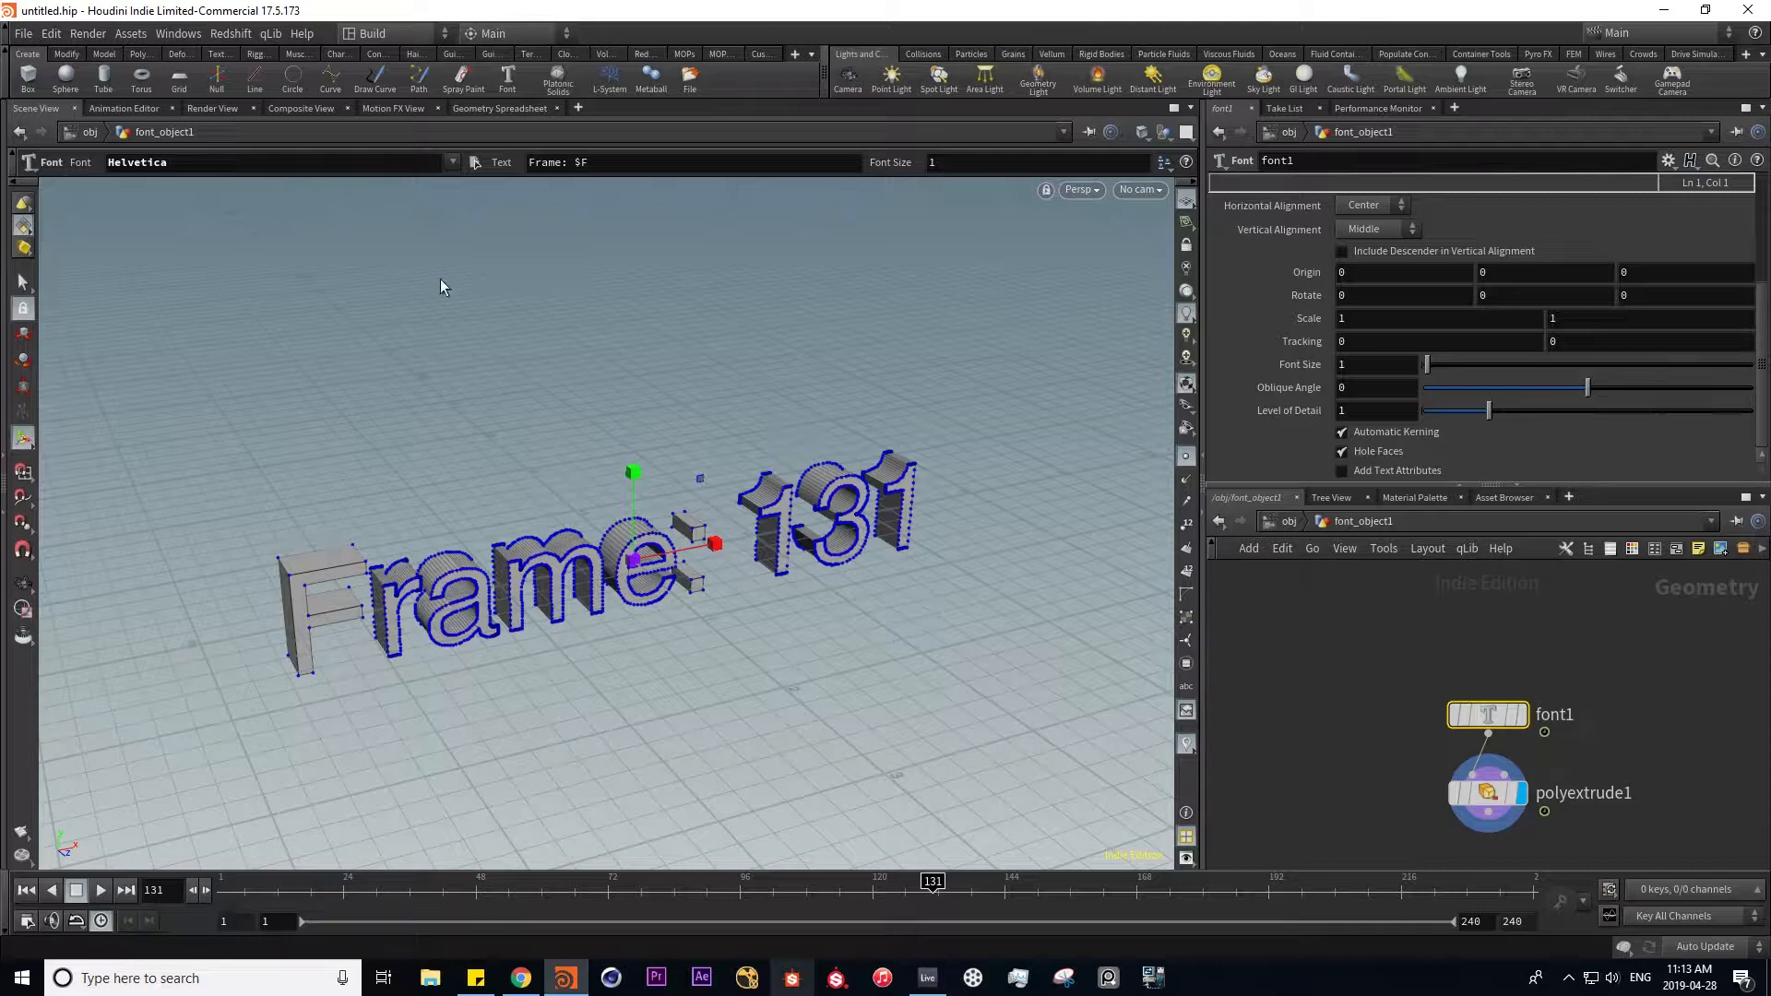
- Return to the object level and delete the extruded text object
left_click(1290, 523)
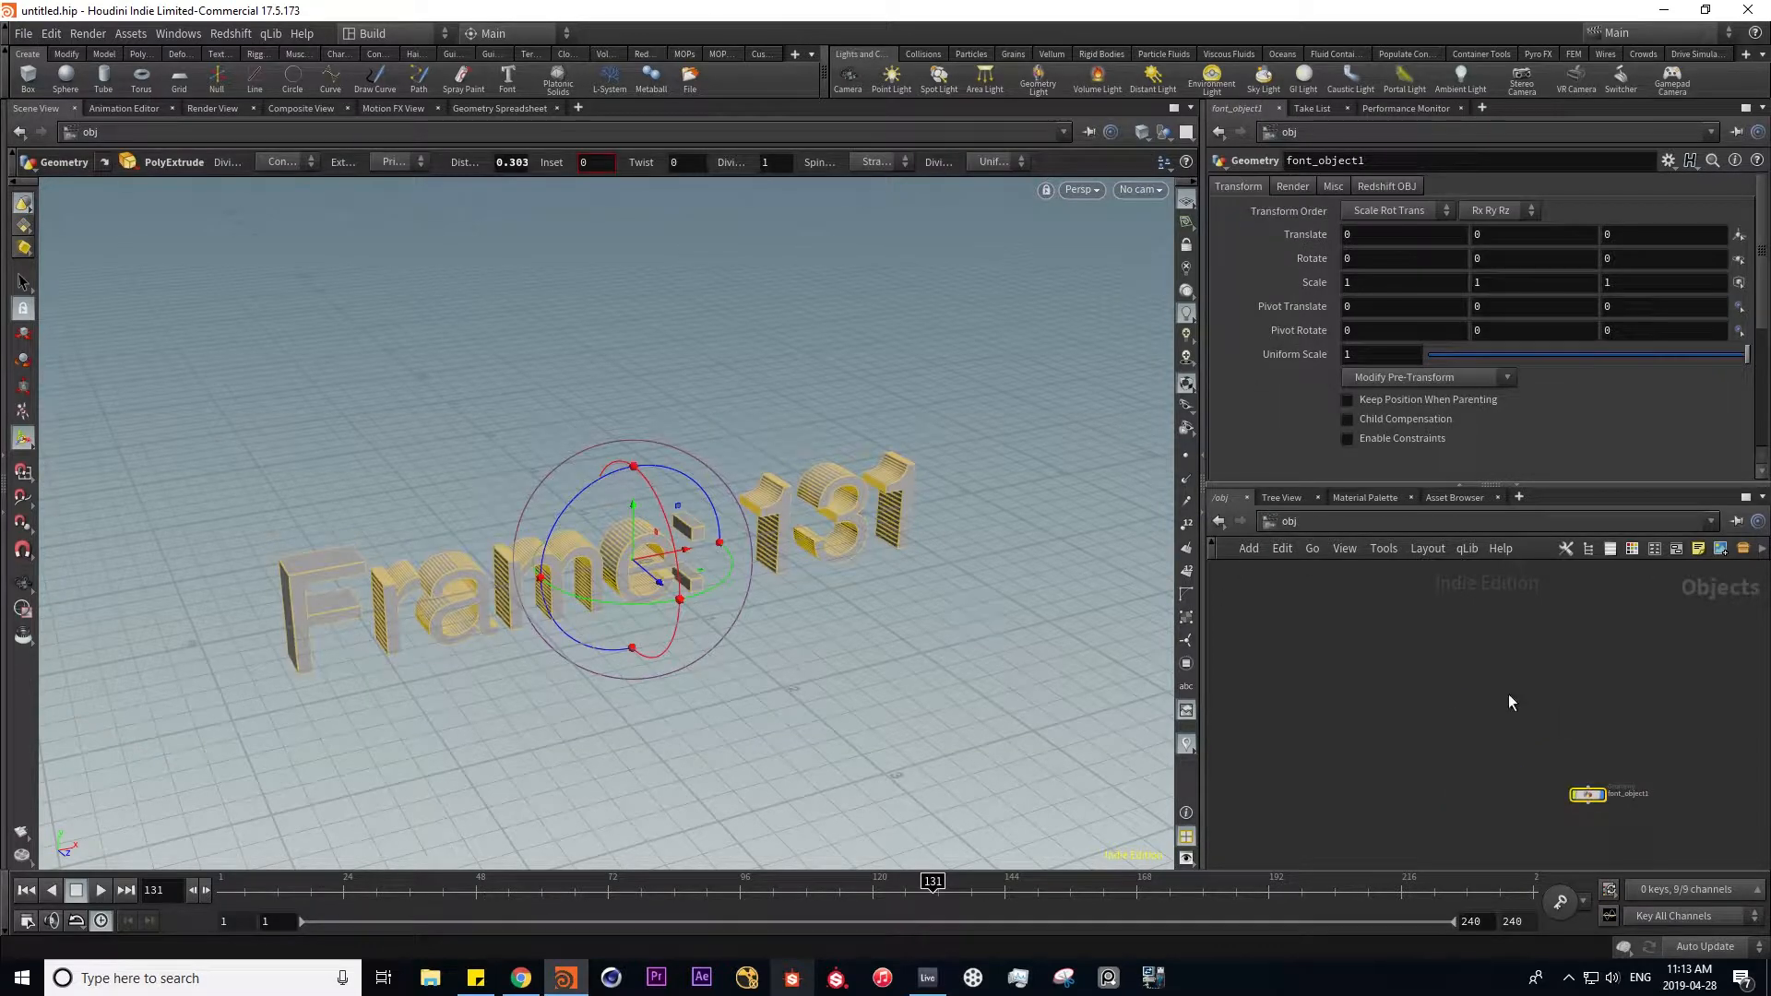
left_click_drag(1435, 668, 1571, 826)
key("Delete")
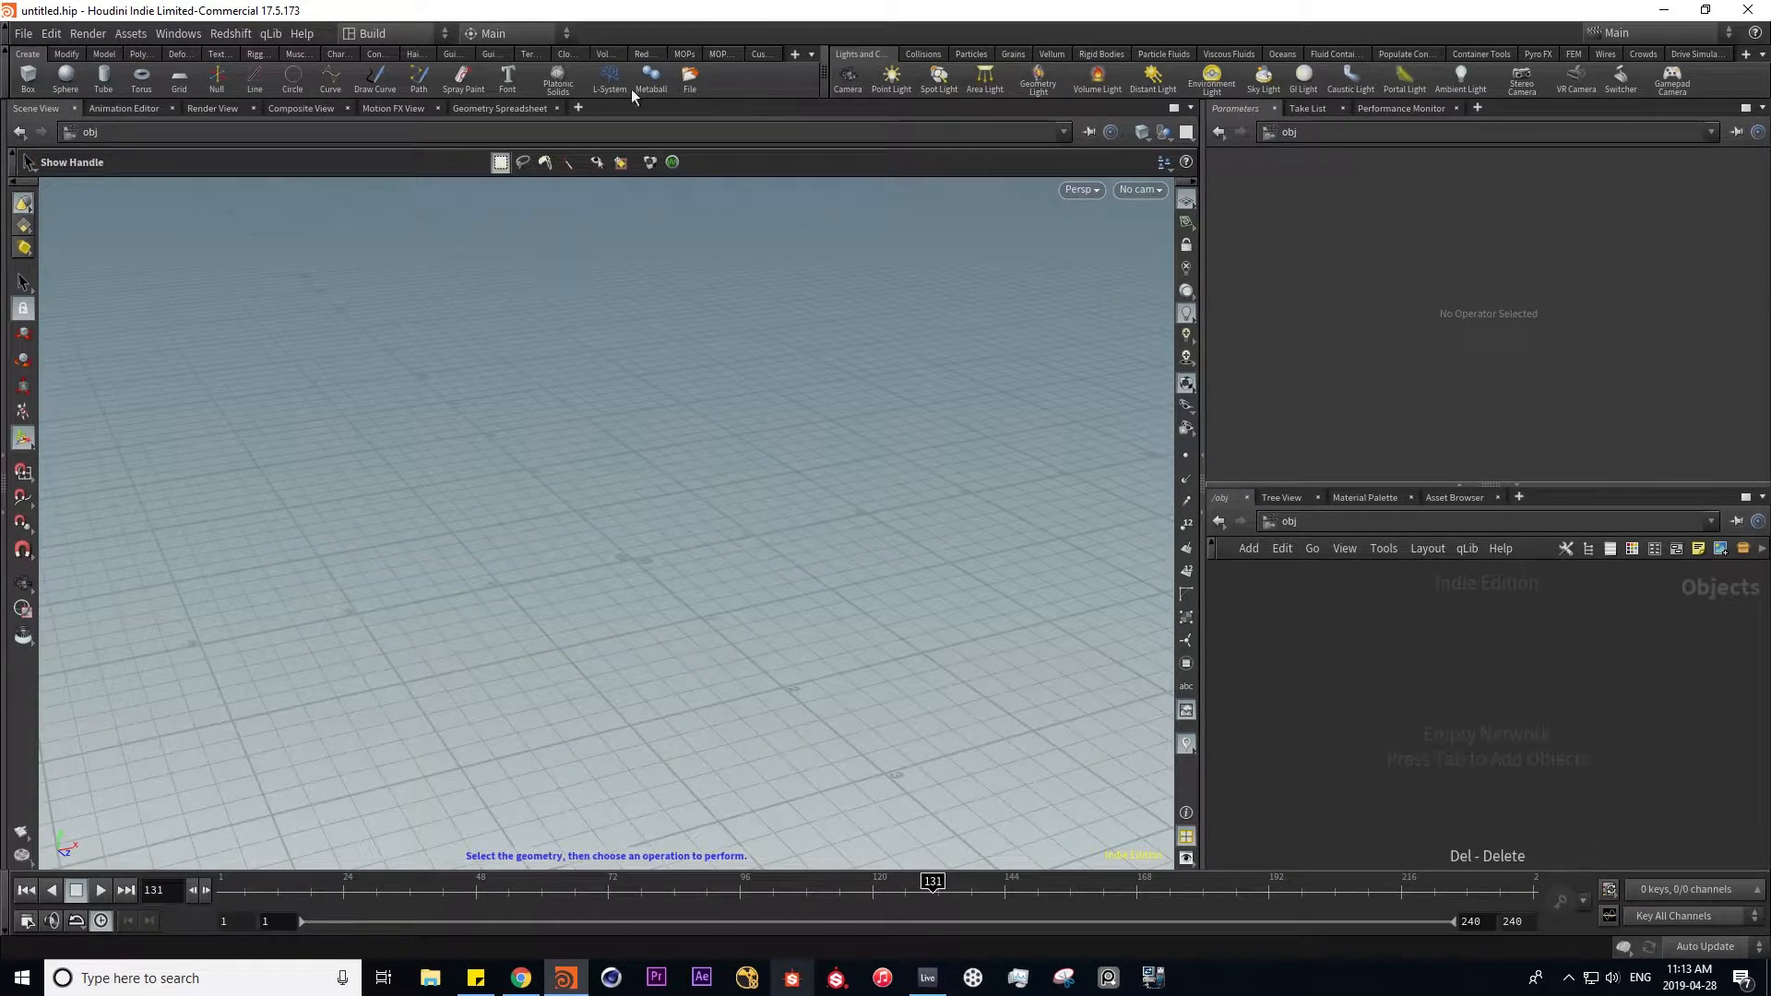
- Create a tetrahedron at the origin with the Platonic Solids tool
left_click(557, 85)
key("Escape")
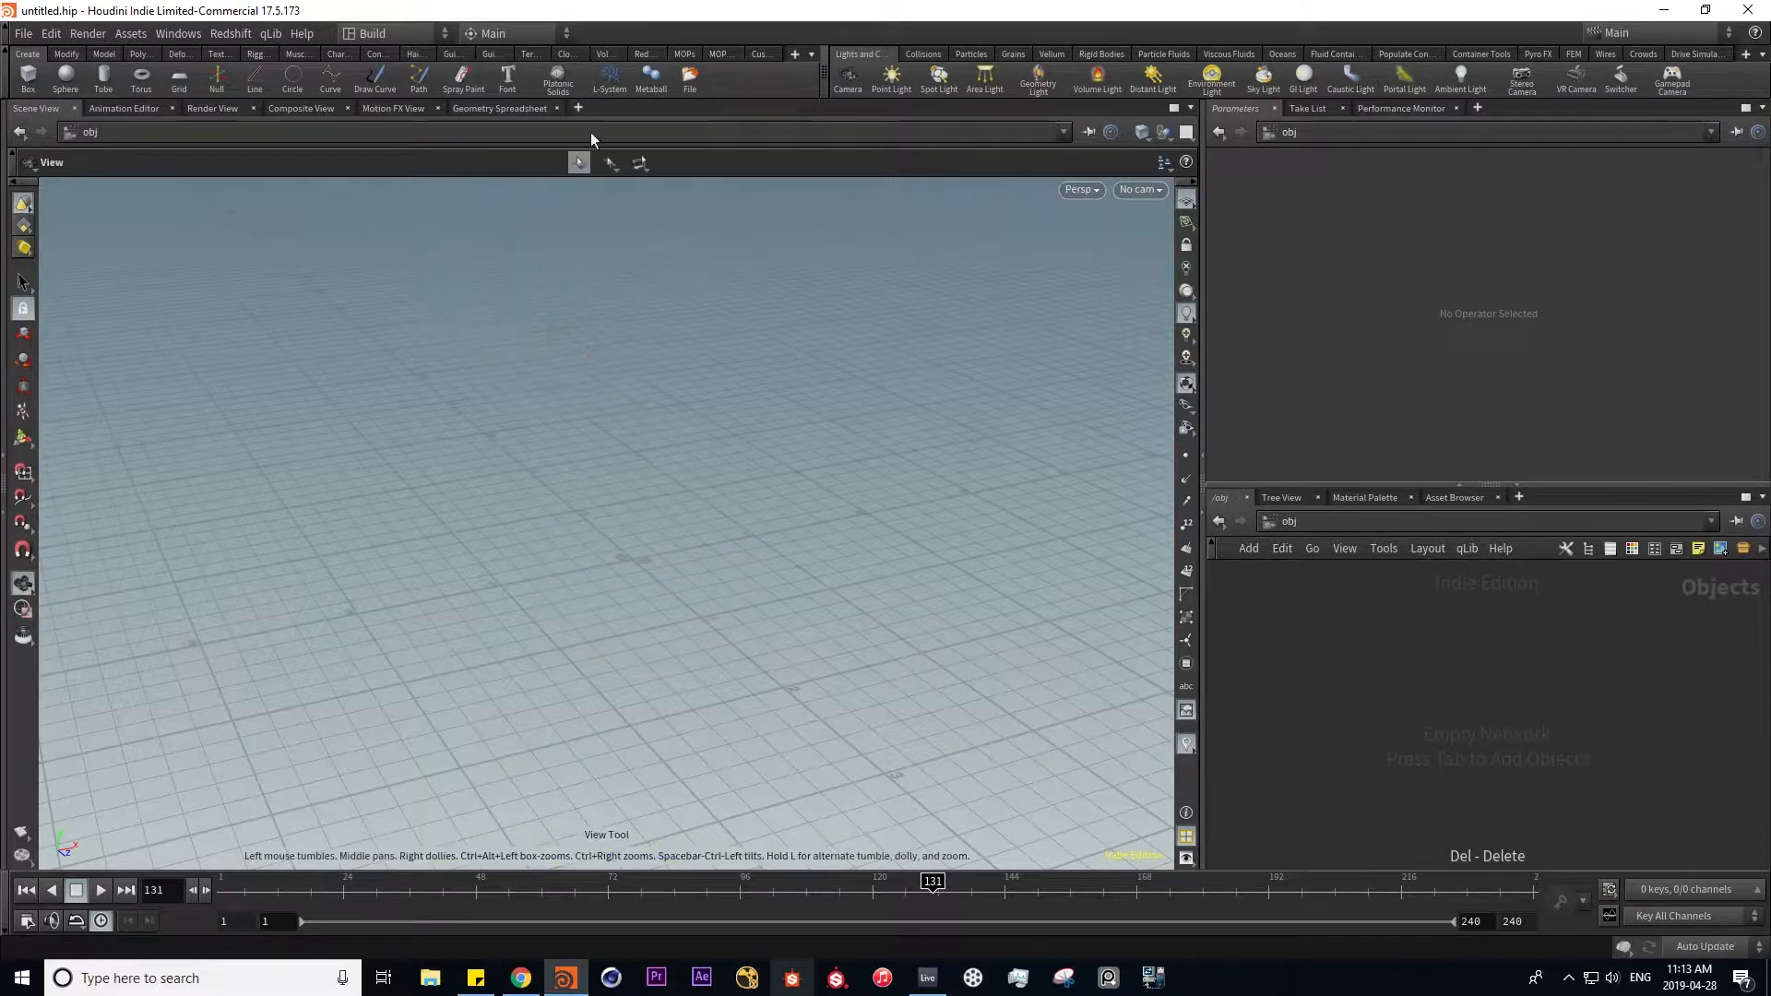
left_click(572, 82)
key("Return")
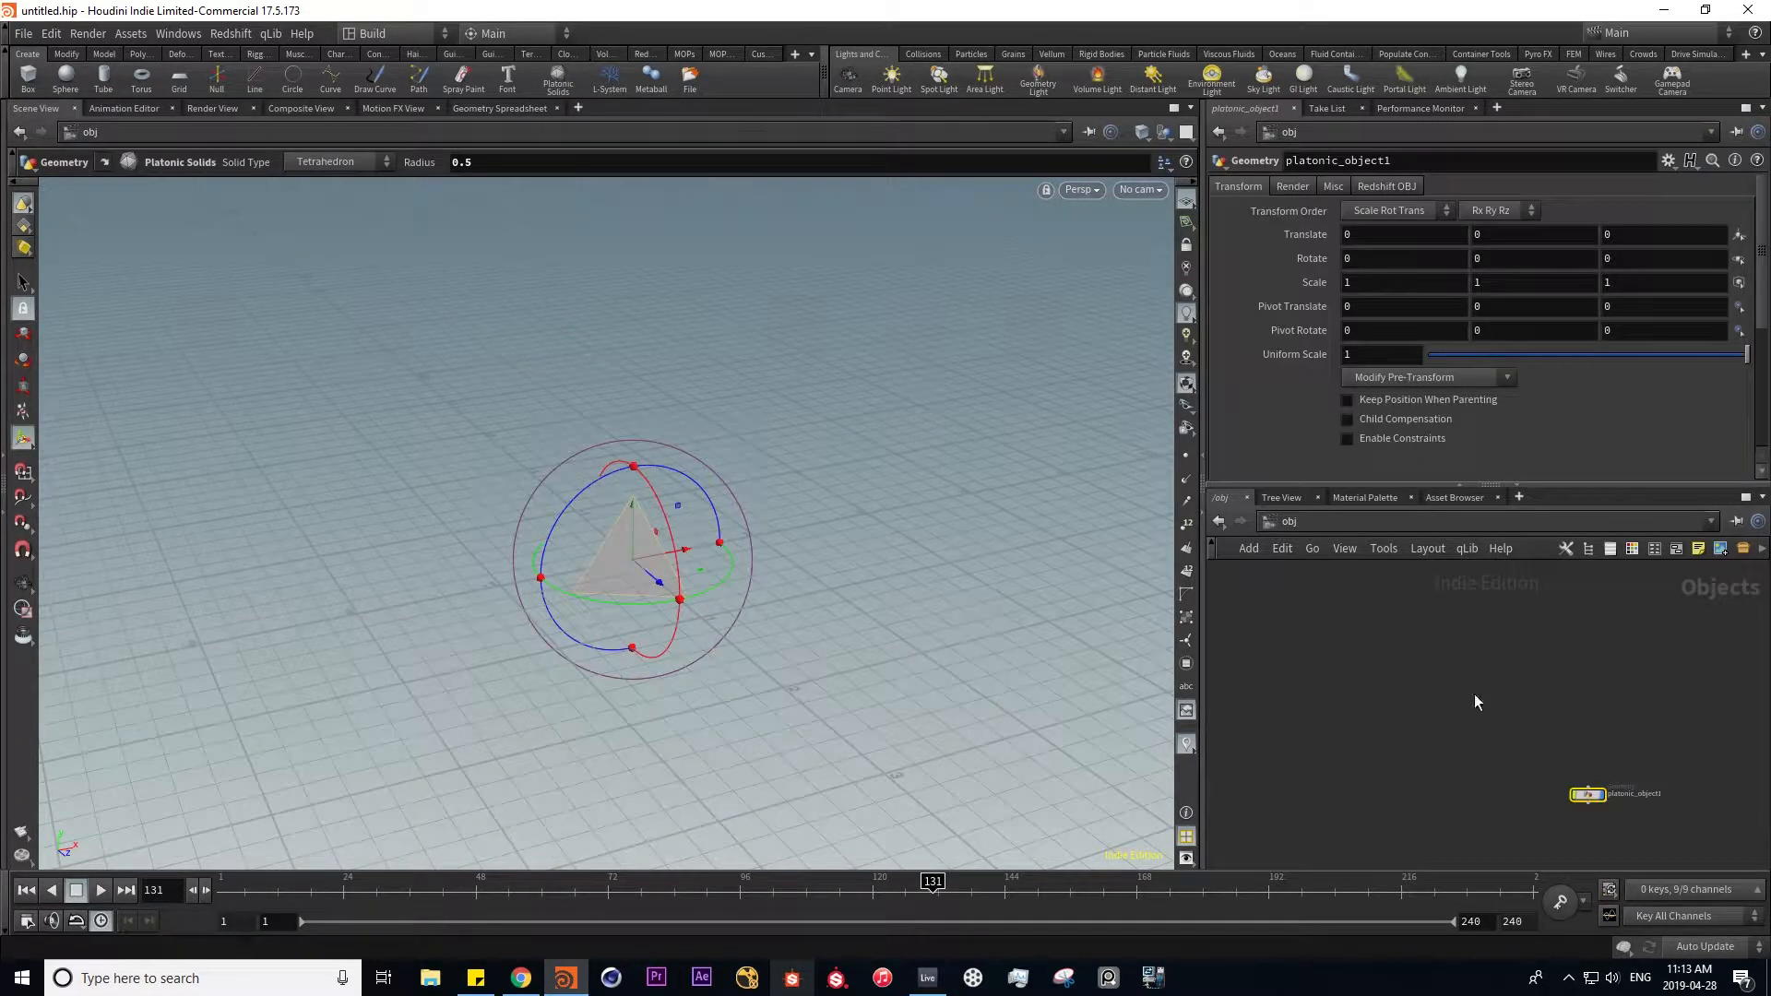
- Look at the node inside the platonic solid object, and delete the object at the object level
double_click(1588, 795)
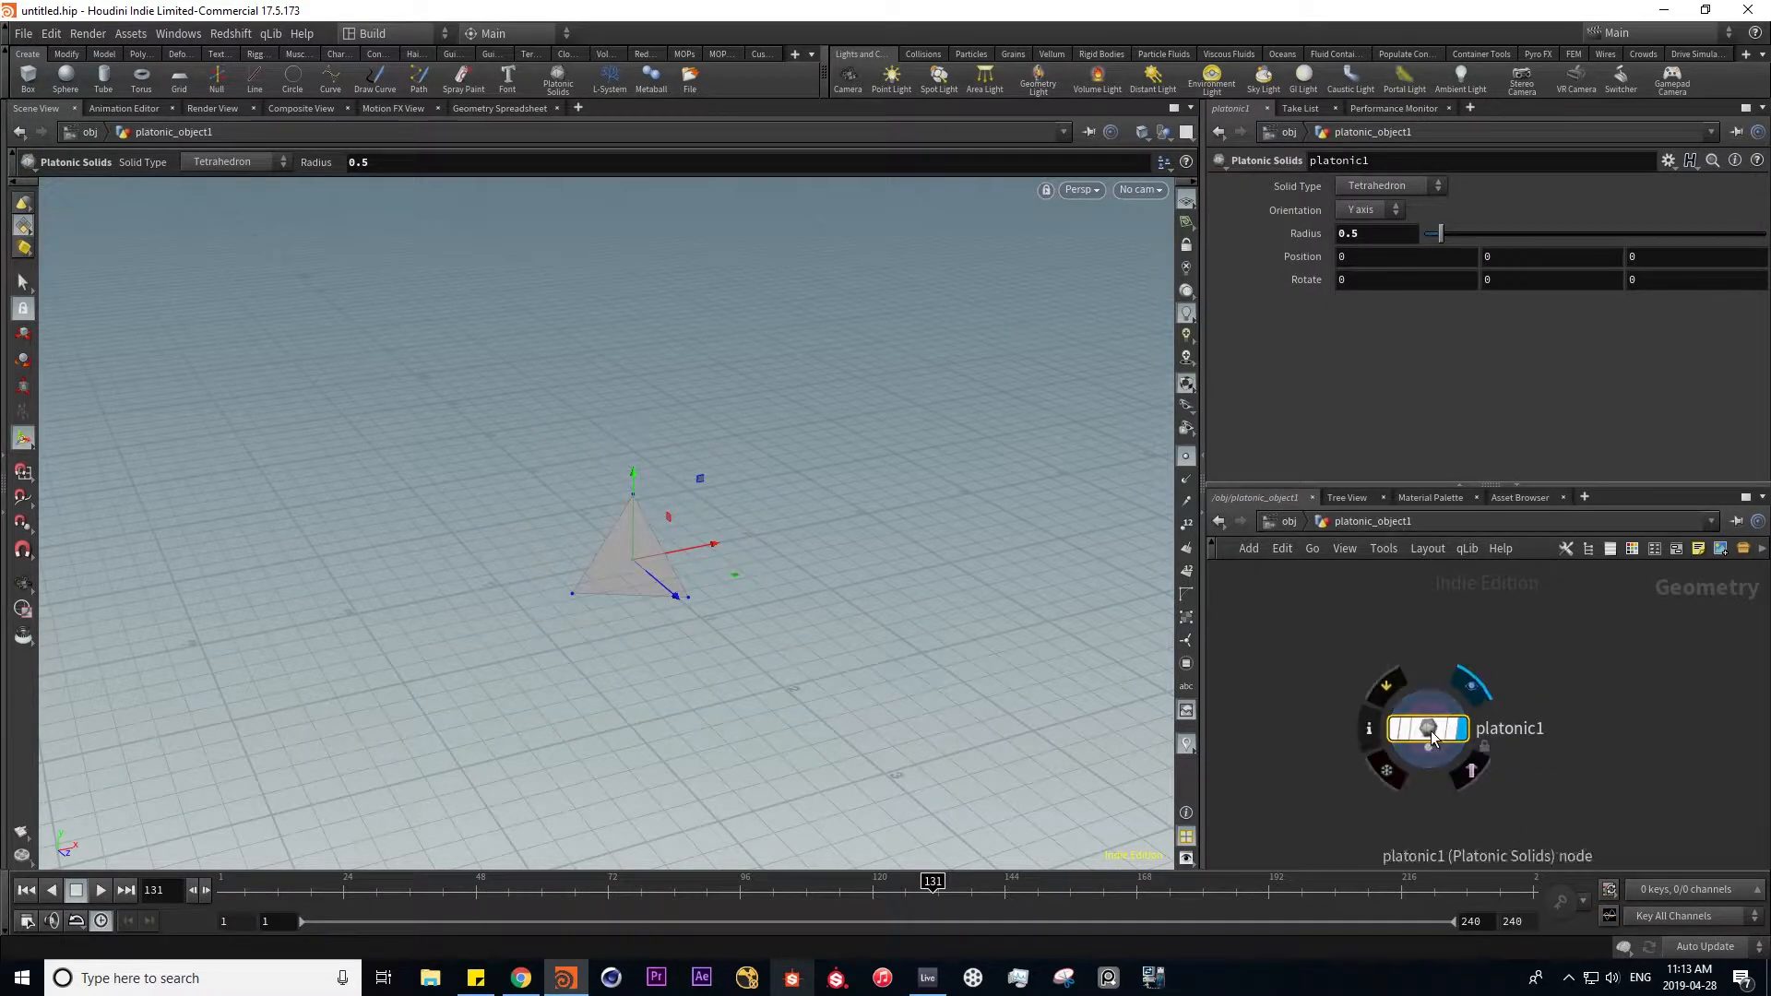
left_click(1266, 523)
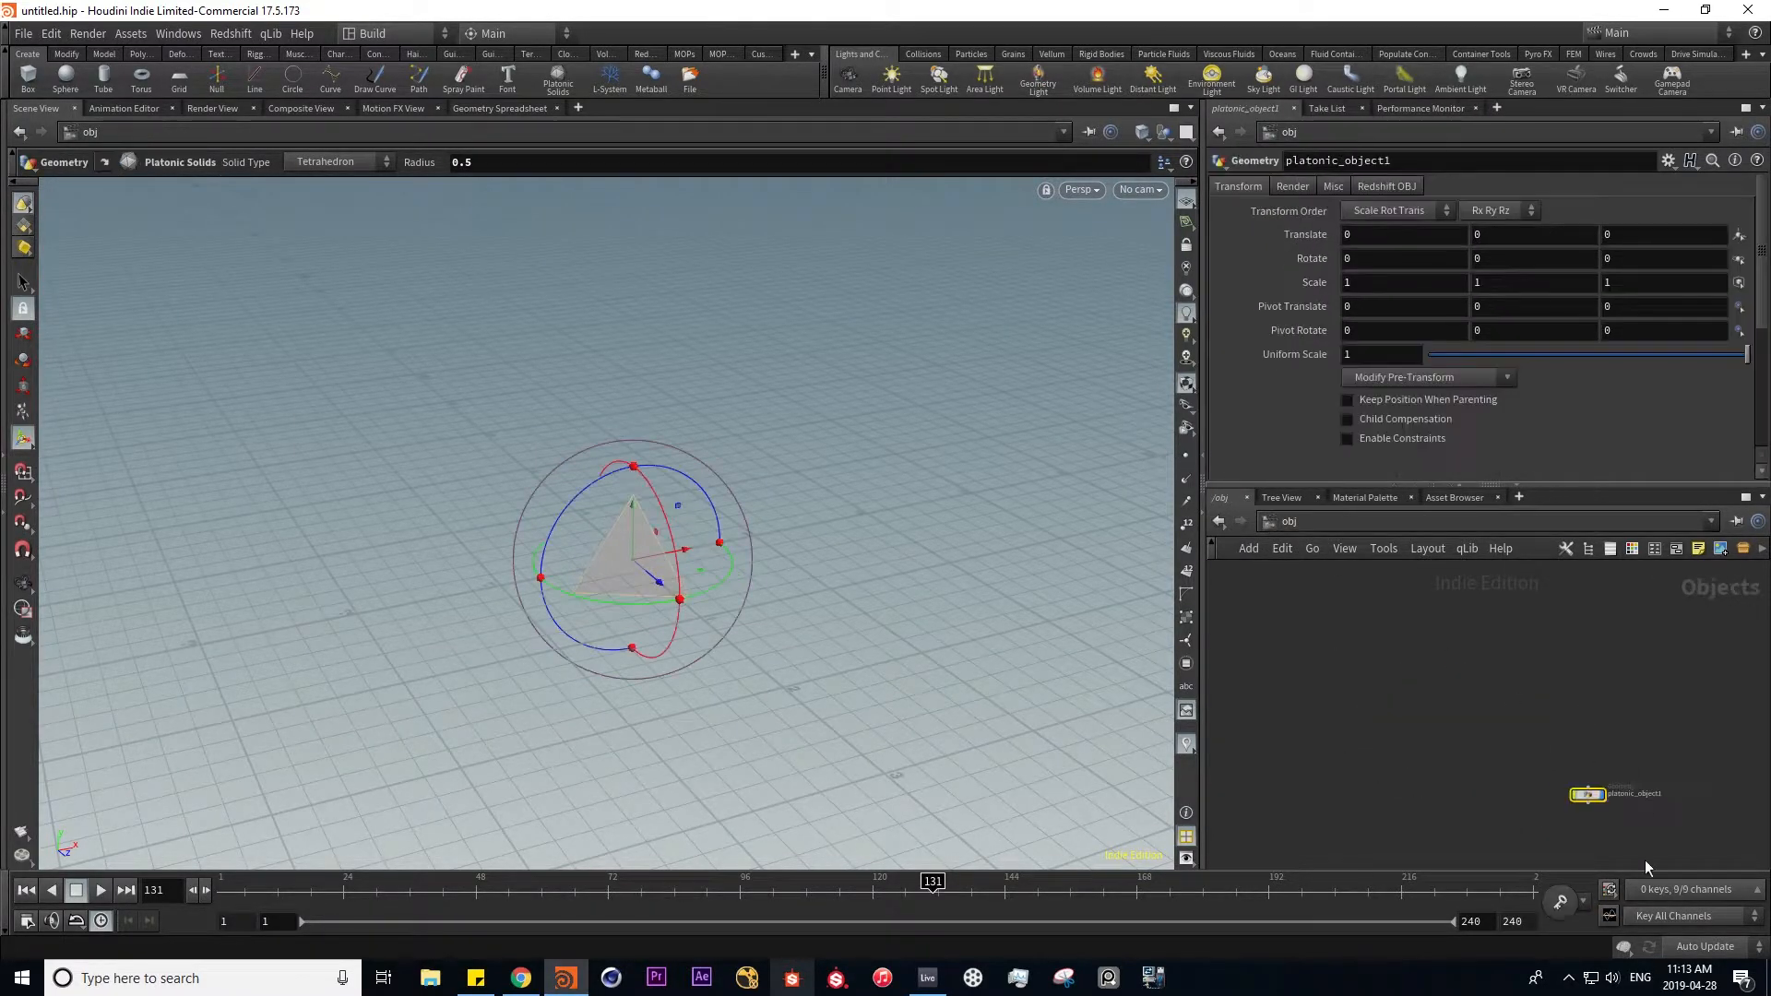
key("Delete")
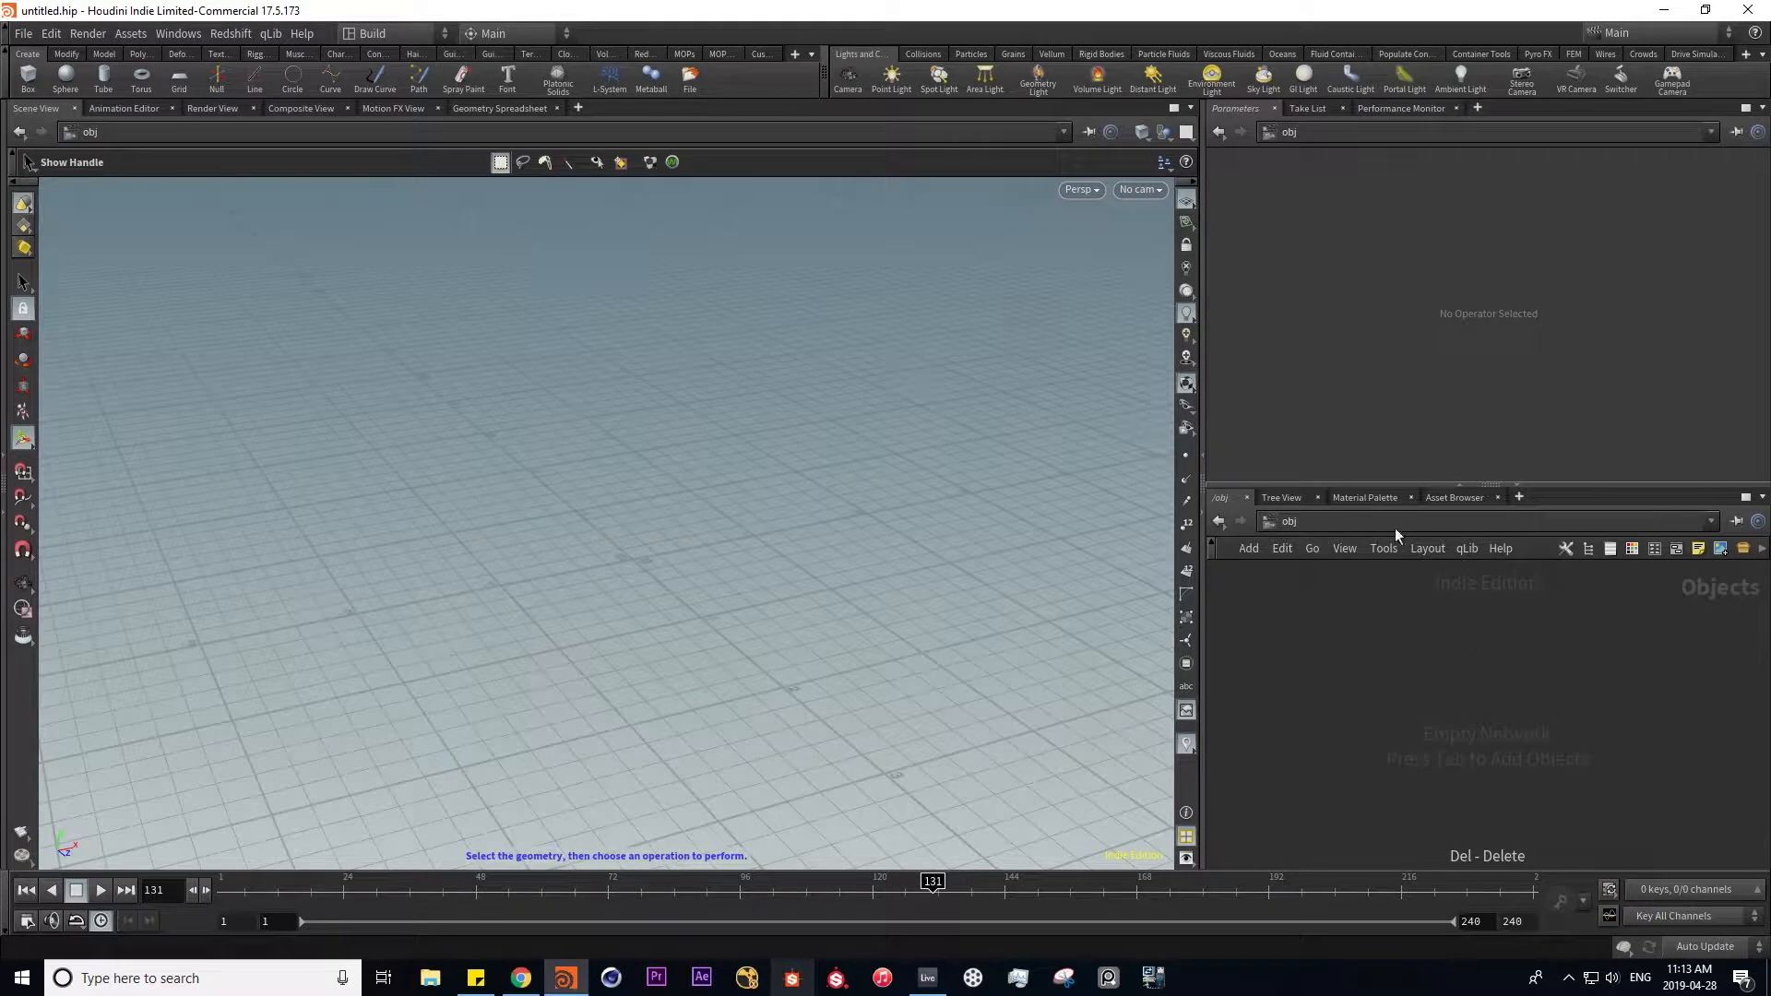
- Create an L-System object at the origin and open the network inside it
left_click(611, 79)
scroll(1599, 814, "up", 3)
middle_click_drag(1599, 814, 1448, 821)
double_click(1438, 773)
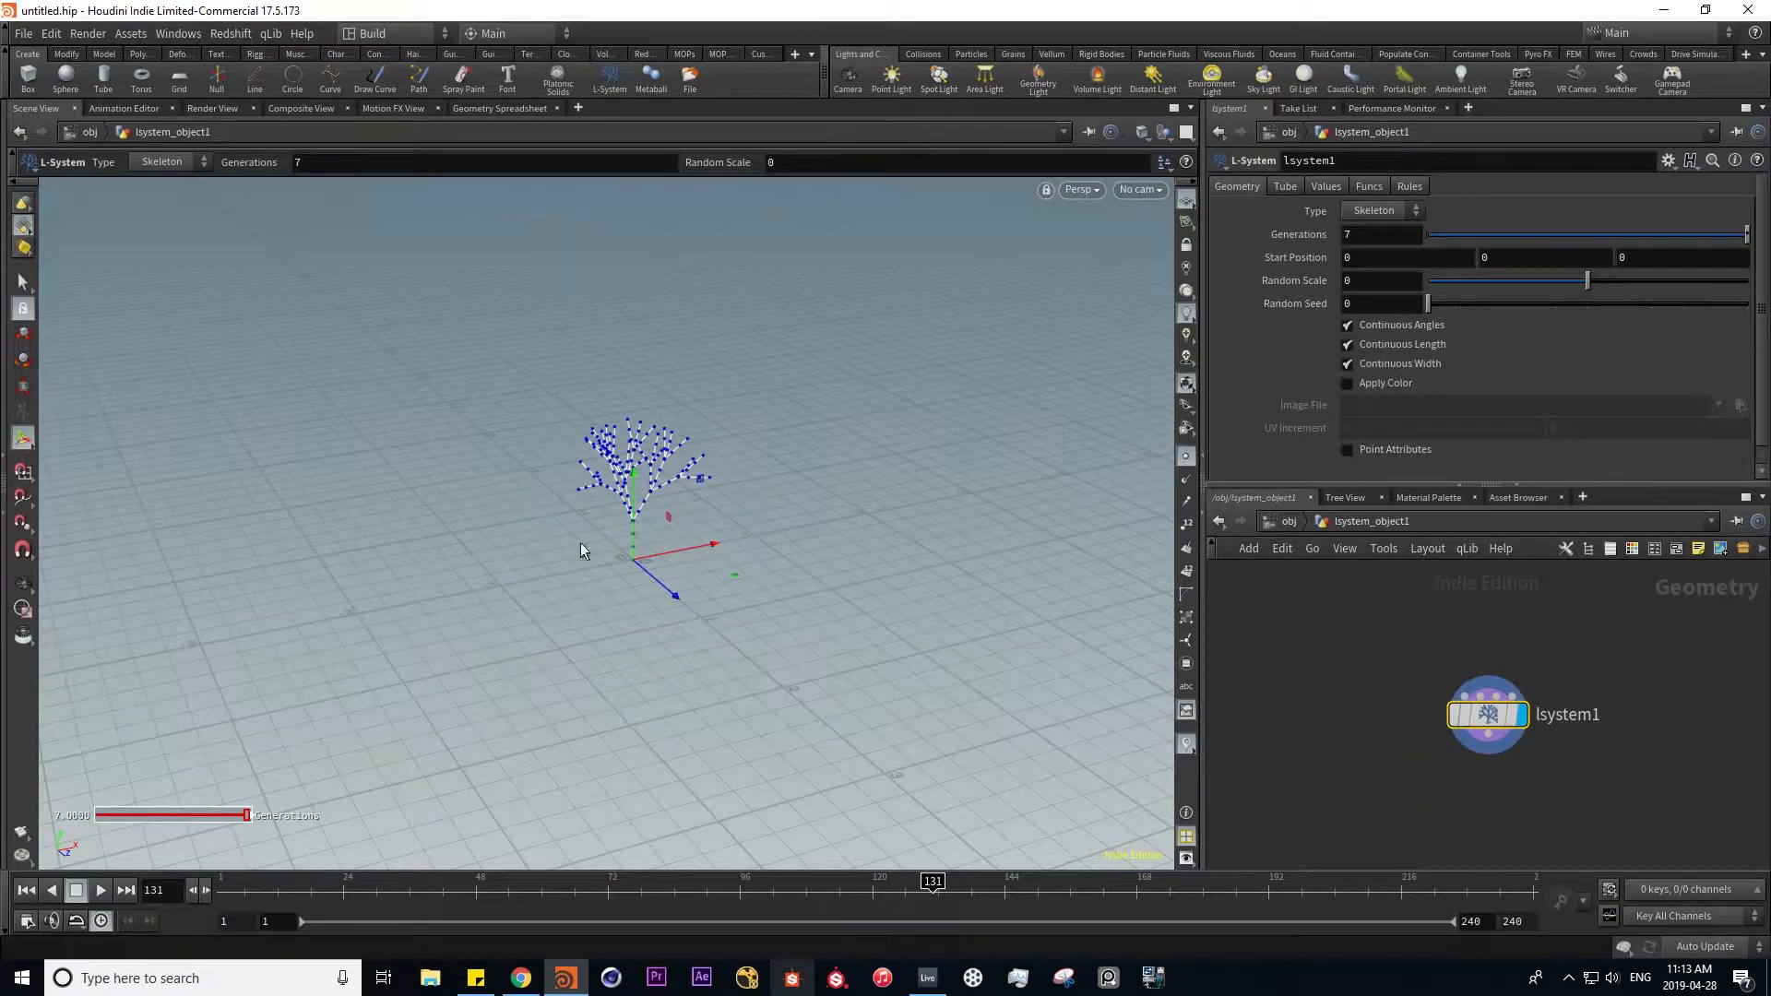
right_click_drag(630, 479, 969, 429, "alt")
left_click_drag(640, 534, 760, 556, "alt")
- Change the L-System's type to Tube and examine the branch geometry up close
left_click(1374, 211)
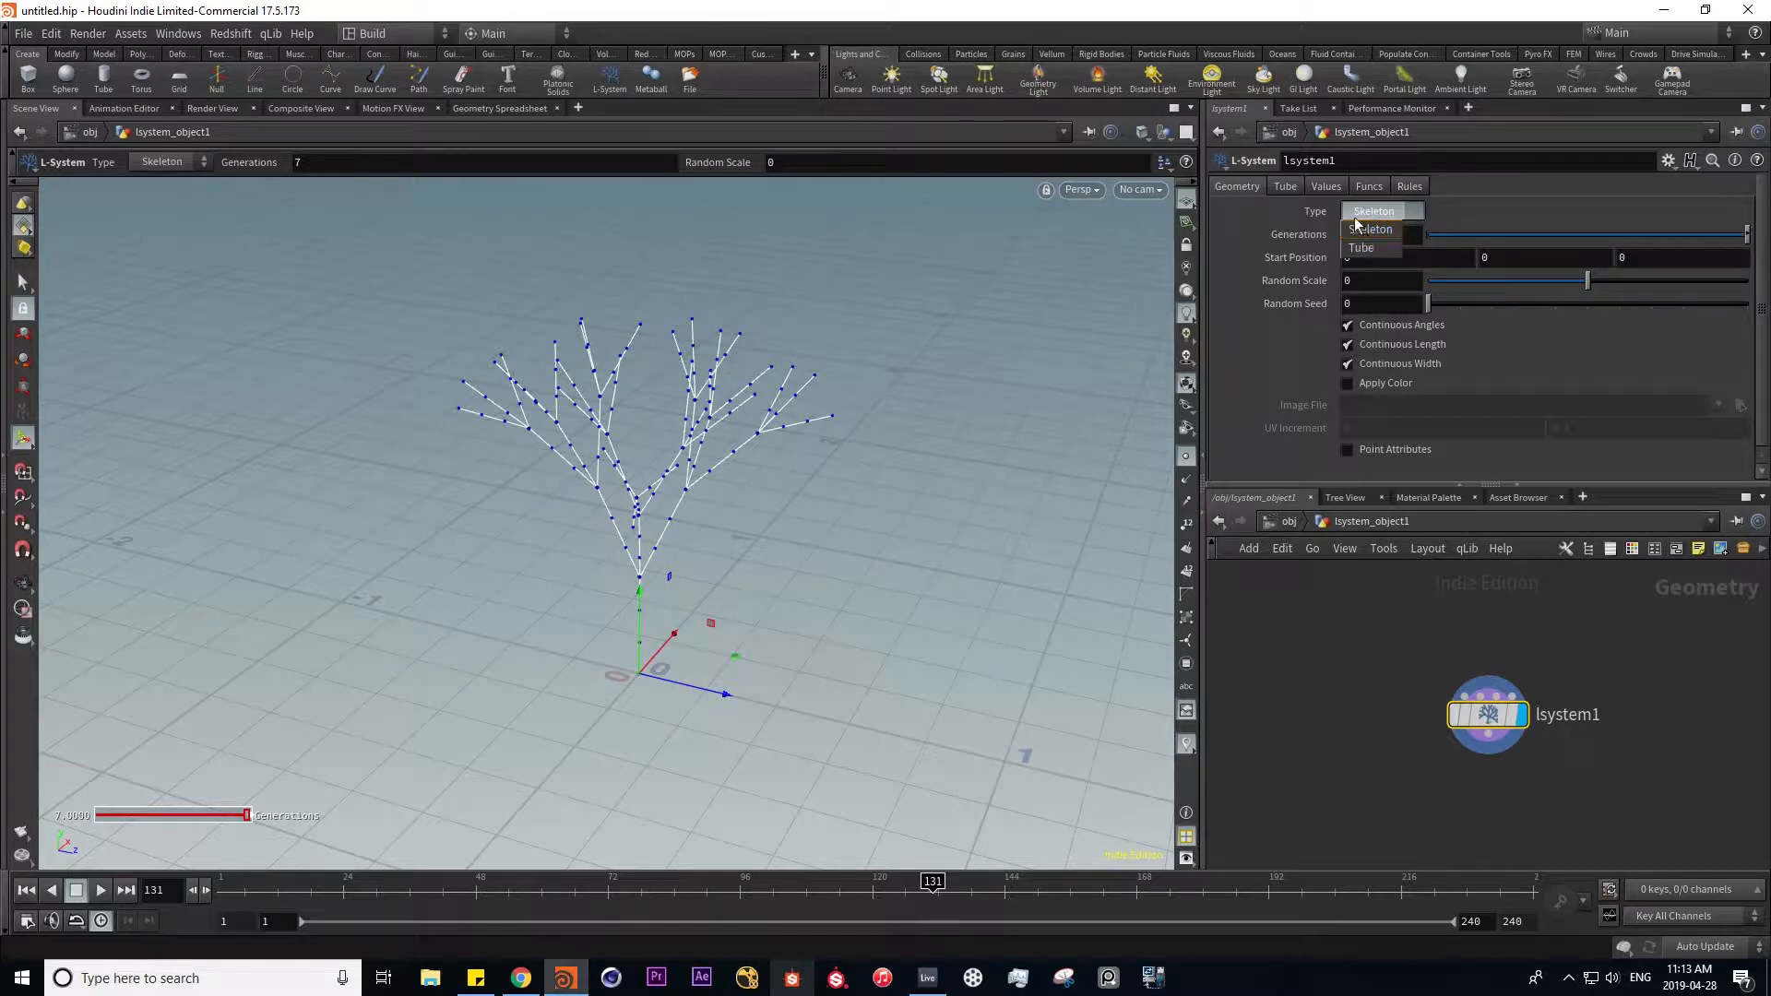
left_click(1361, 247)
key("Escape")
scroll(696, 530, "up", 10)
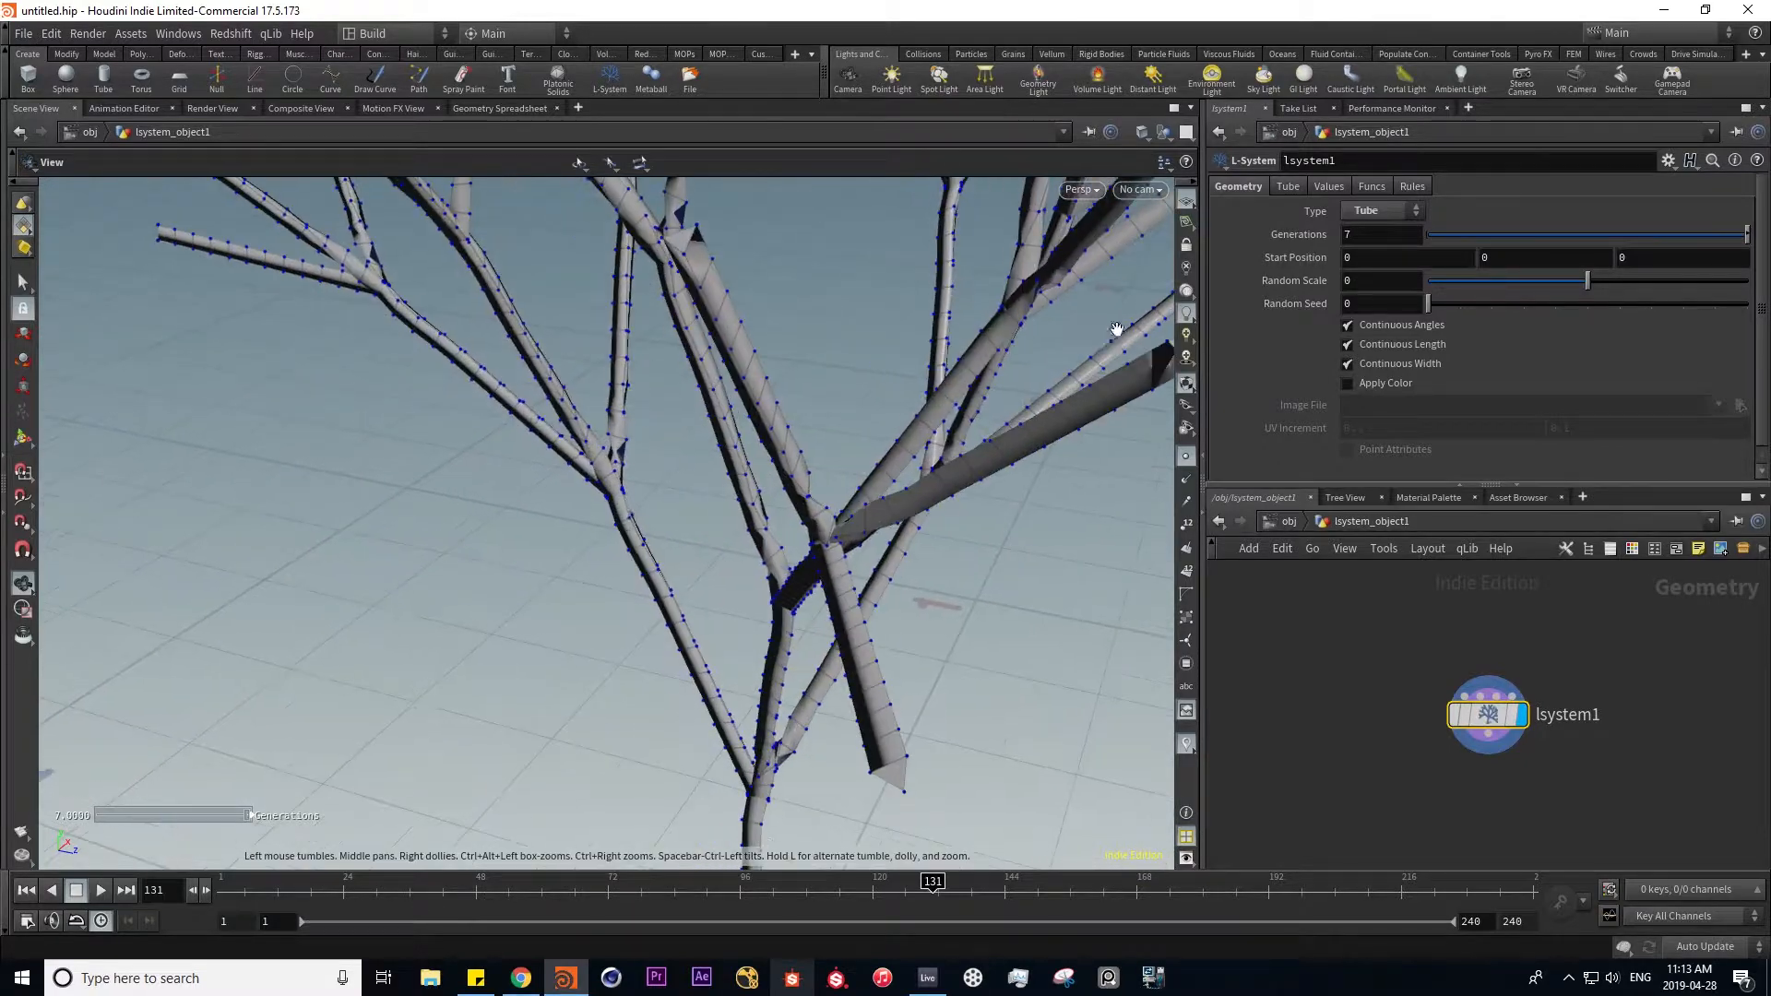
- Set the L-System's type to Skeleton and its generations to 5
left_click_drag(700, 526, 523, 528, "alt")
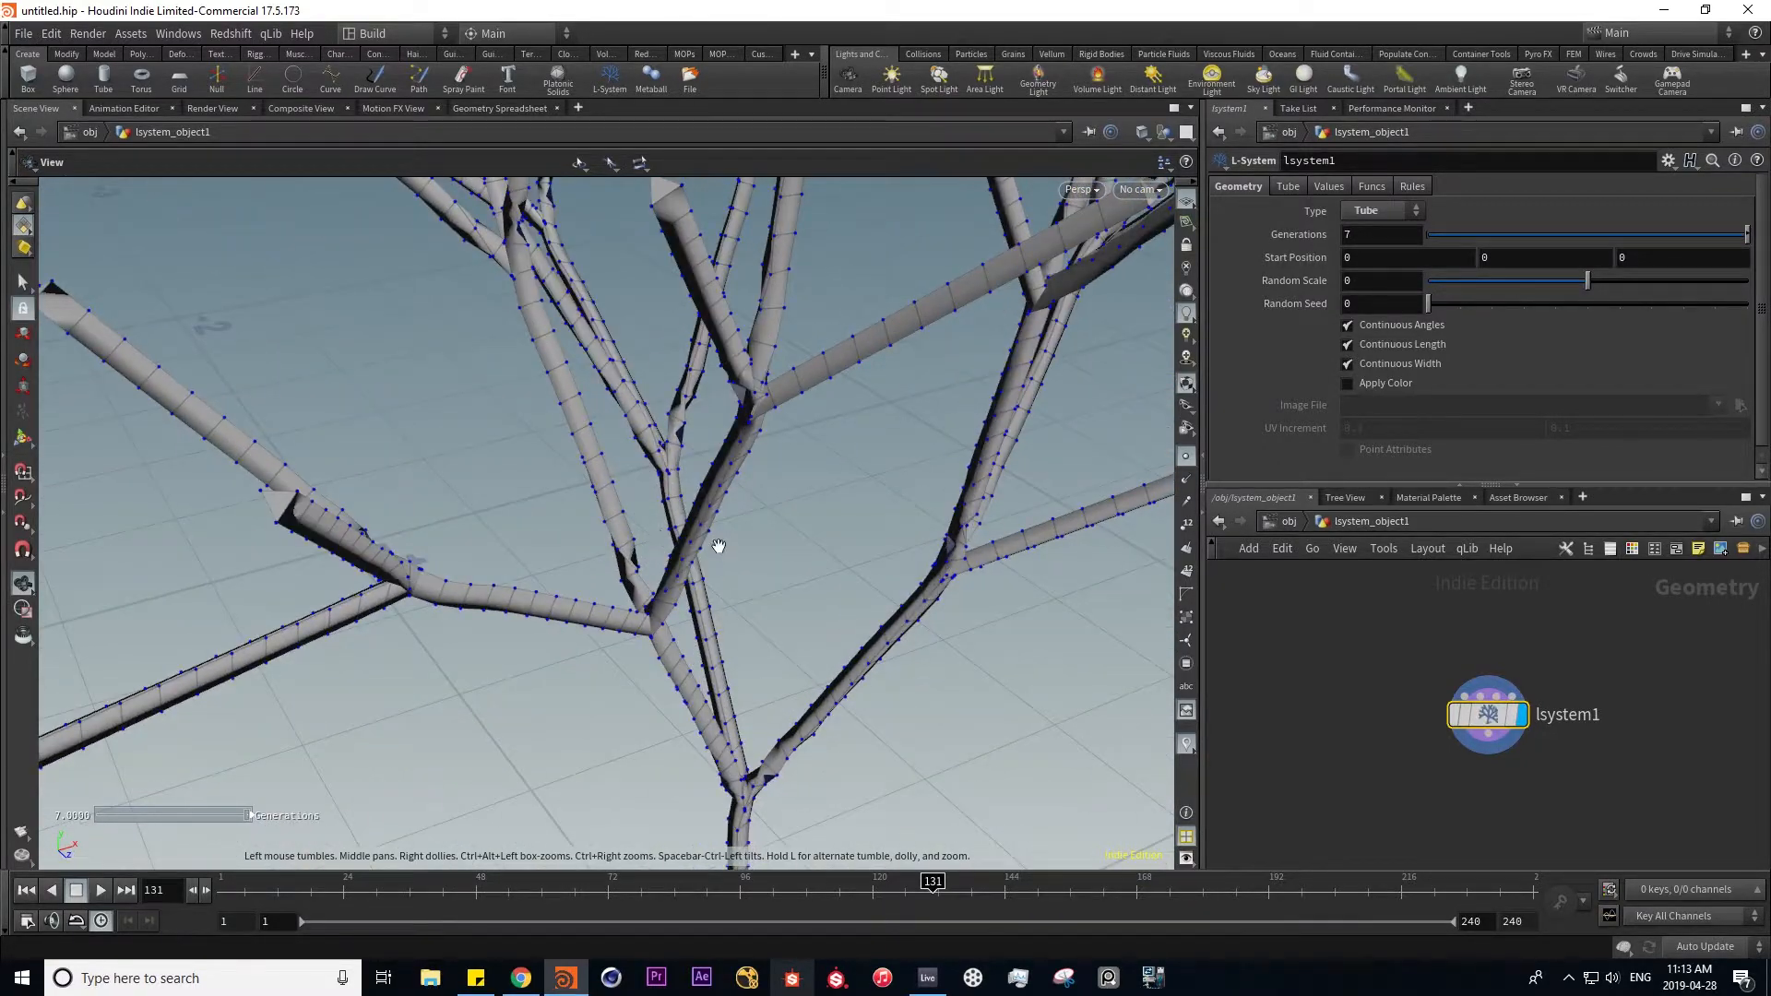
scroll(776, 507, "down", 5, "alt")
left_click(1417, 214)
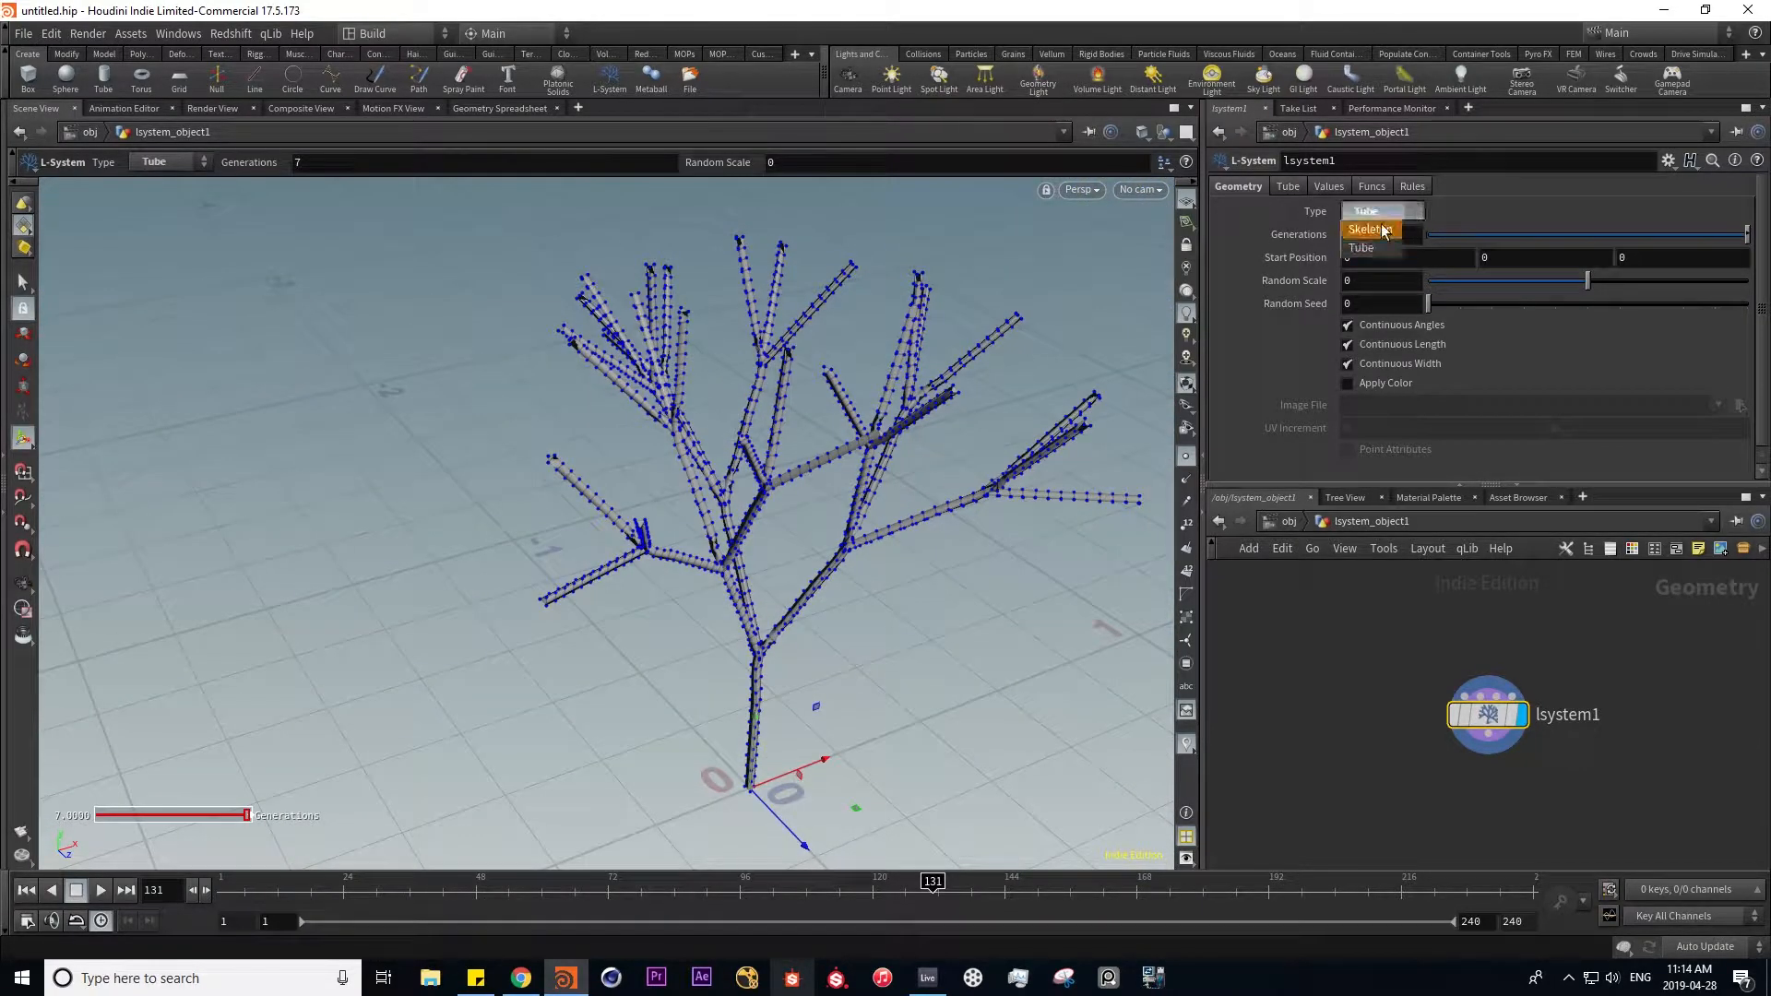
left_click(1375, 229)
mouse_move(1734, 238)
left_mouse_down()
mouse_move(1633, 238)
mouse_move(1746, 238)
left_mouse_up()
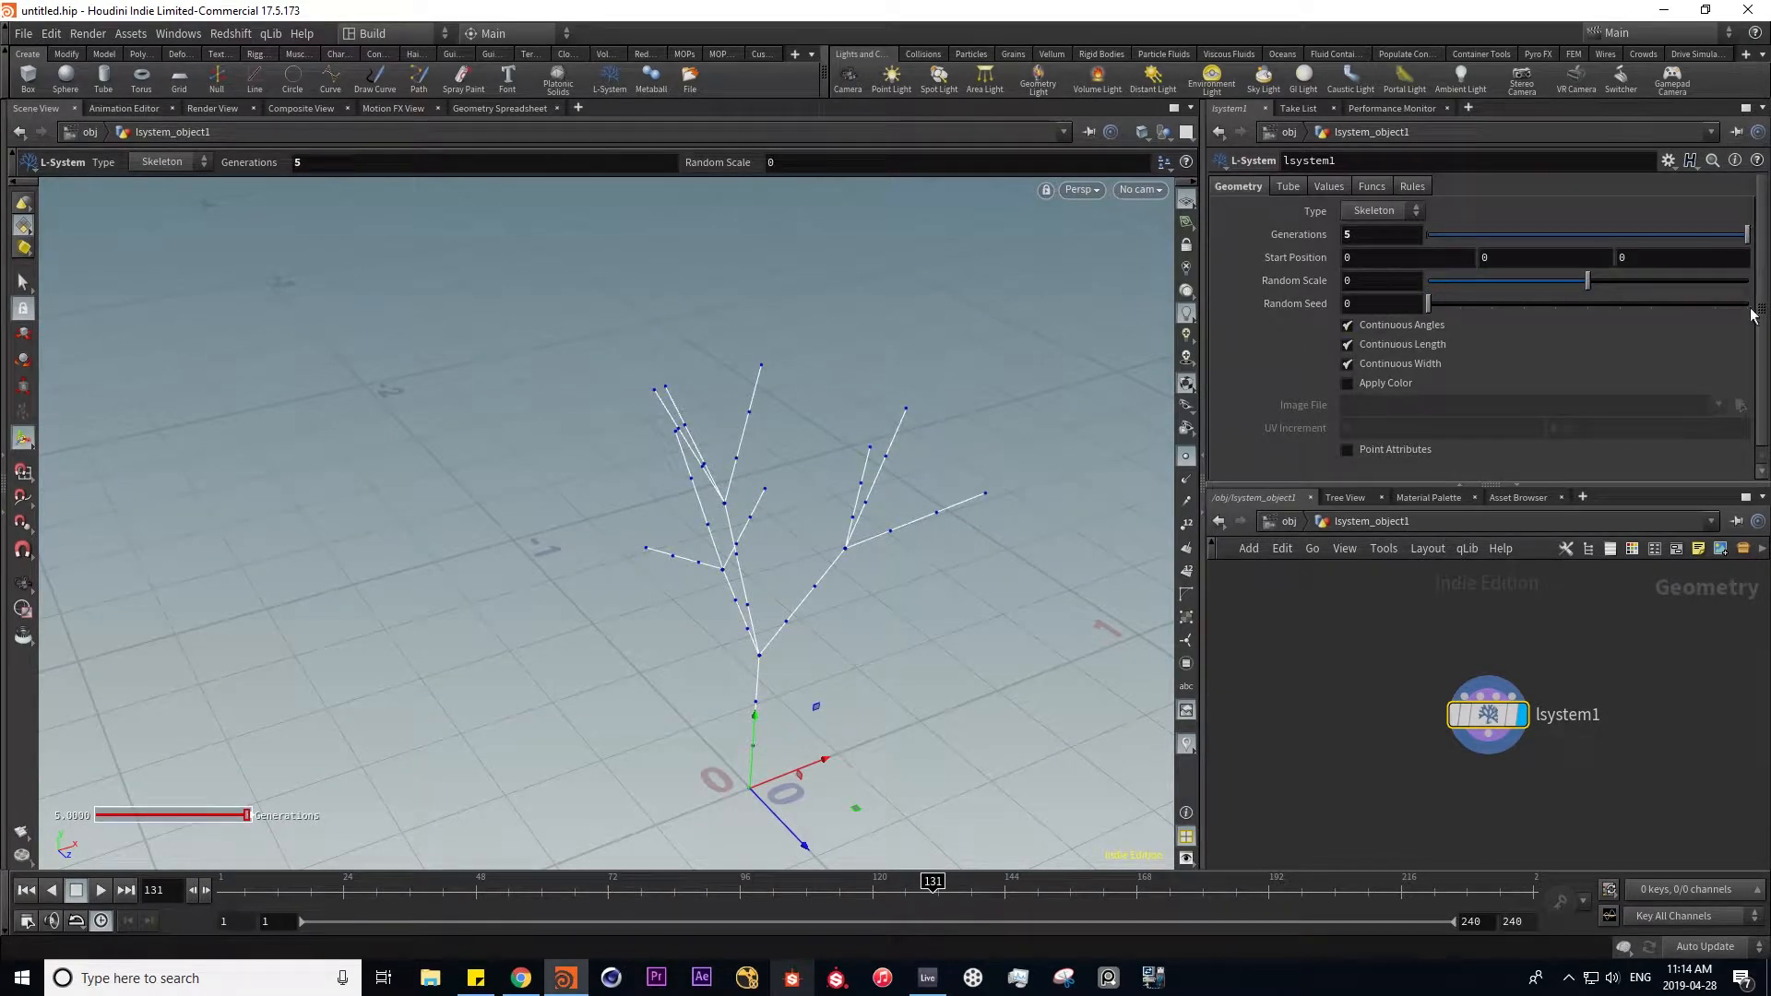
- Vary the L-System with a random scale of 0.179 and random seed of 2, and widen its branching angle
left_click_drag(1600, 281, 1616, 281)
left_click_drag(1428, 303, 1491, 304)
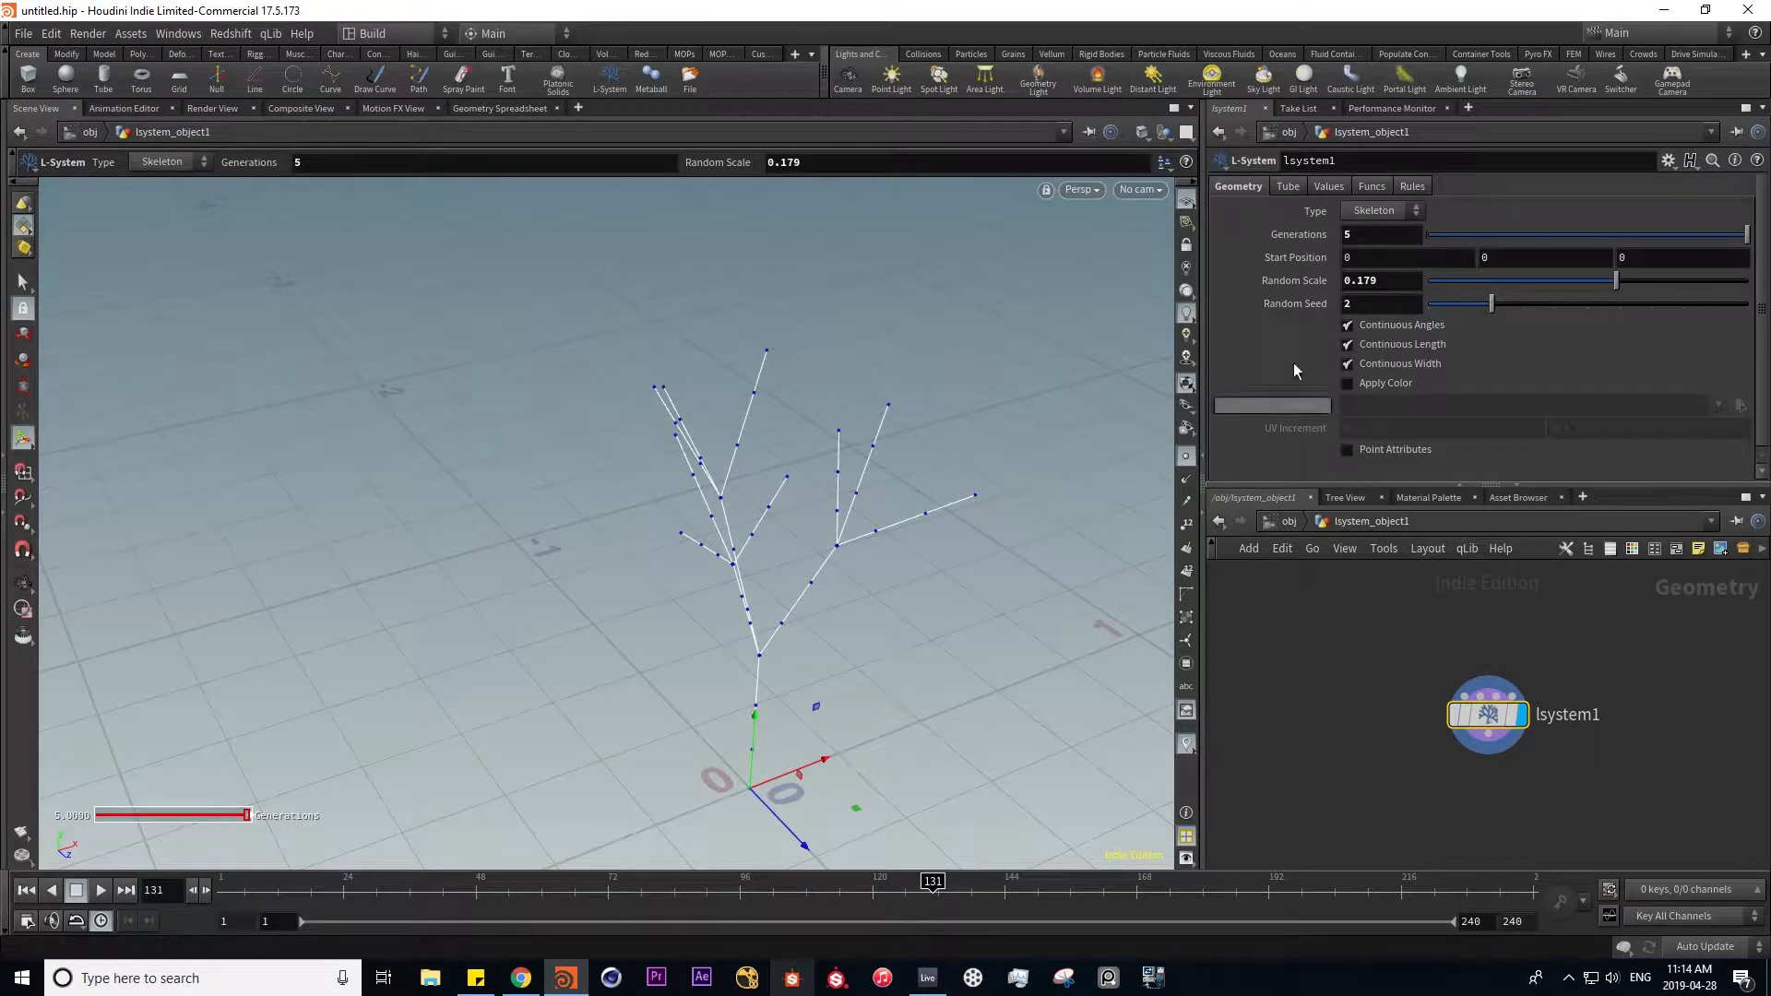
left_click(1294, 189)
left_click(1338, 190)
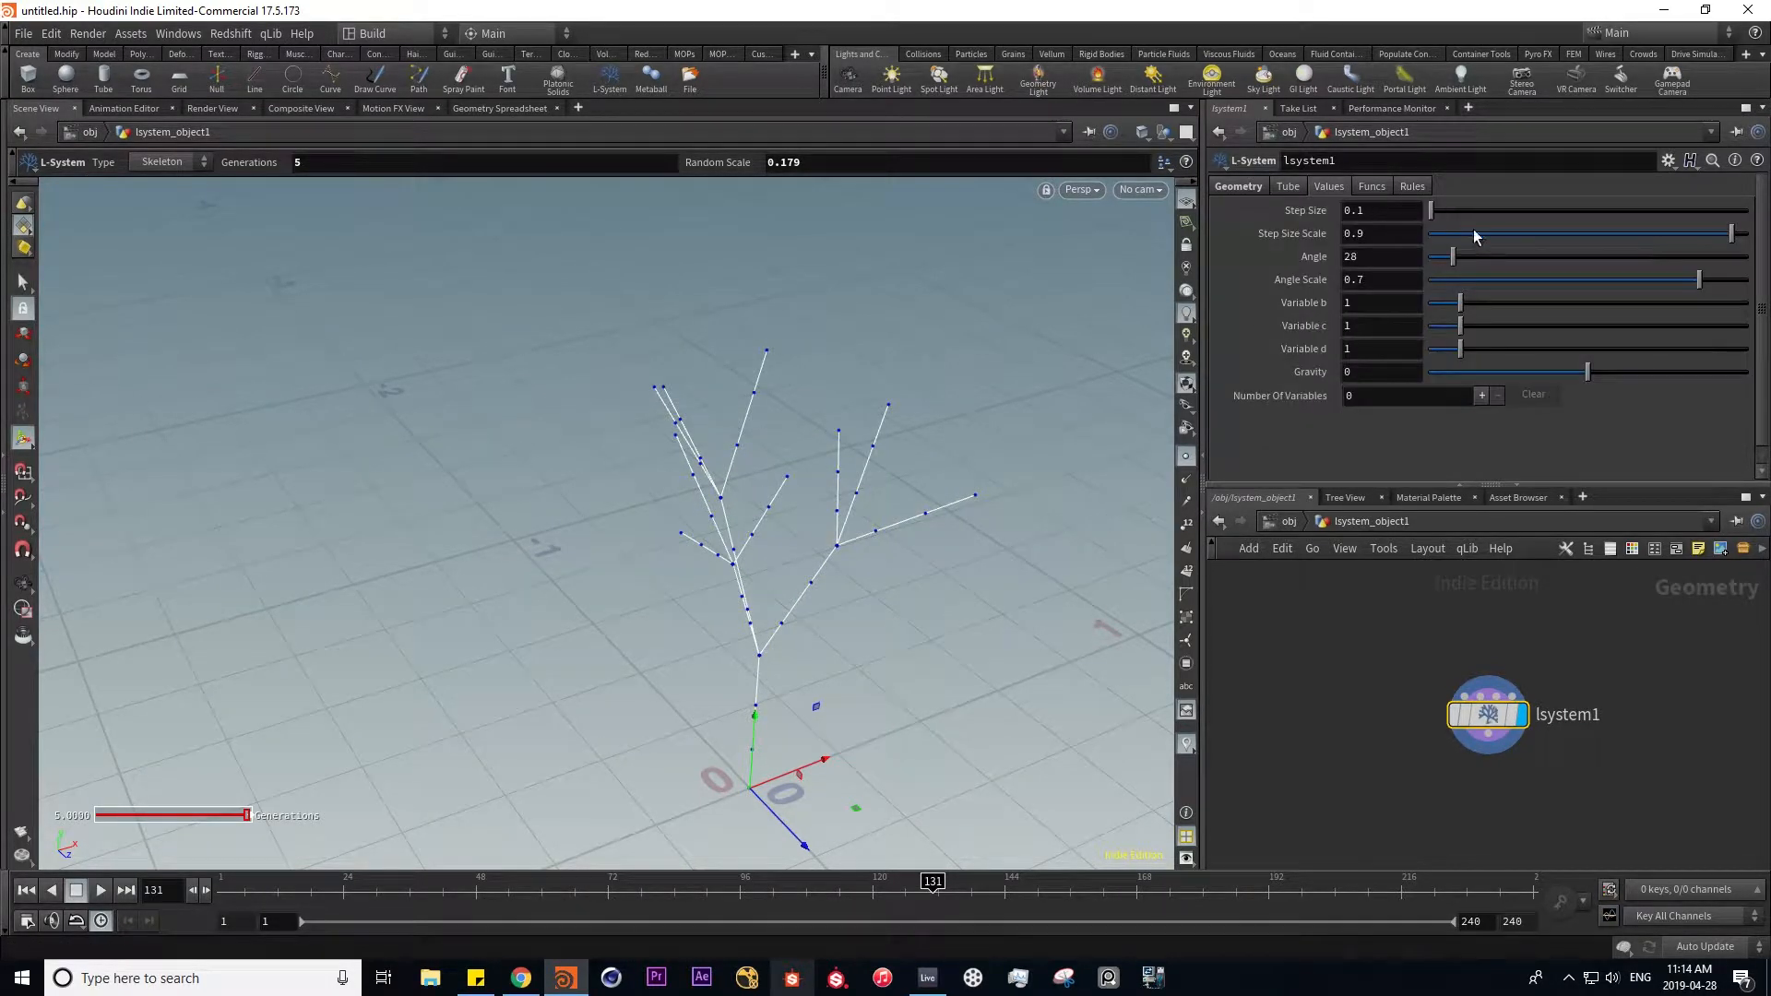
left_click_drag(1432, 213, 1473, 256)
- Delete the L-System object at the object level and create a metaball at the origin
left_click(1290, 521)
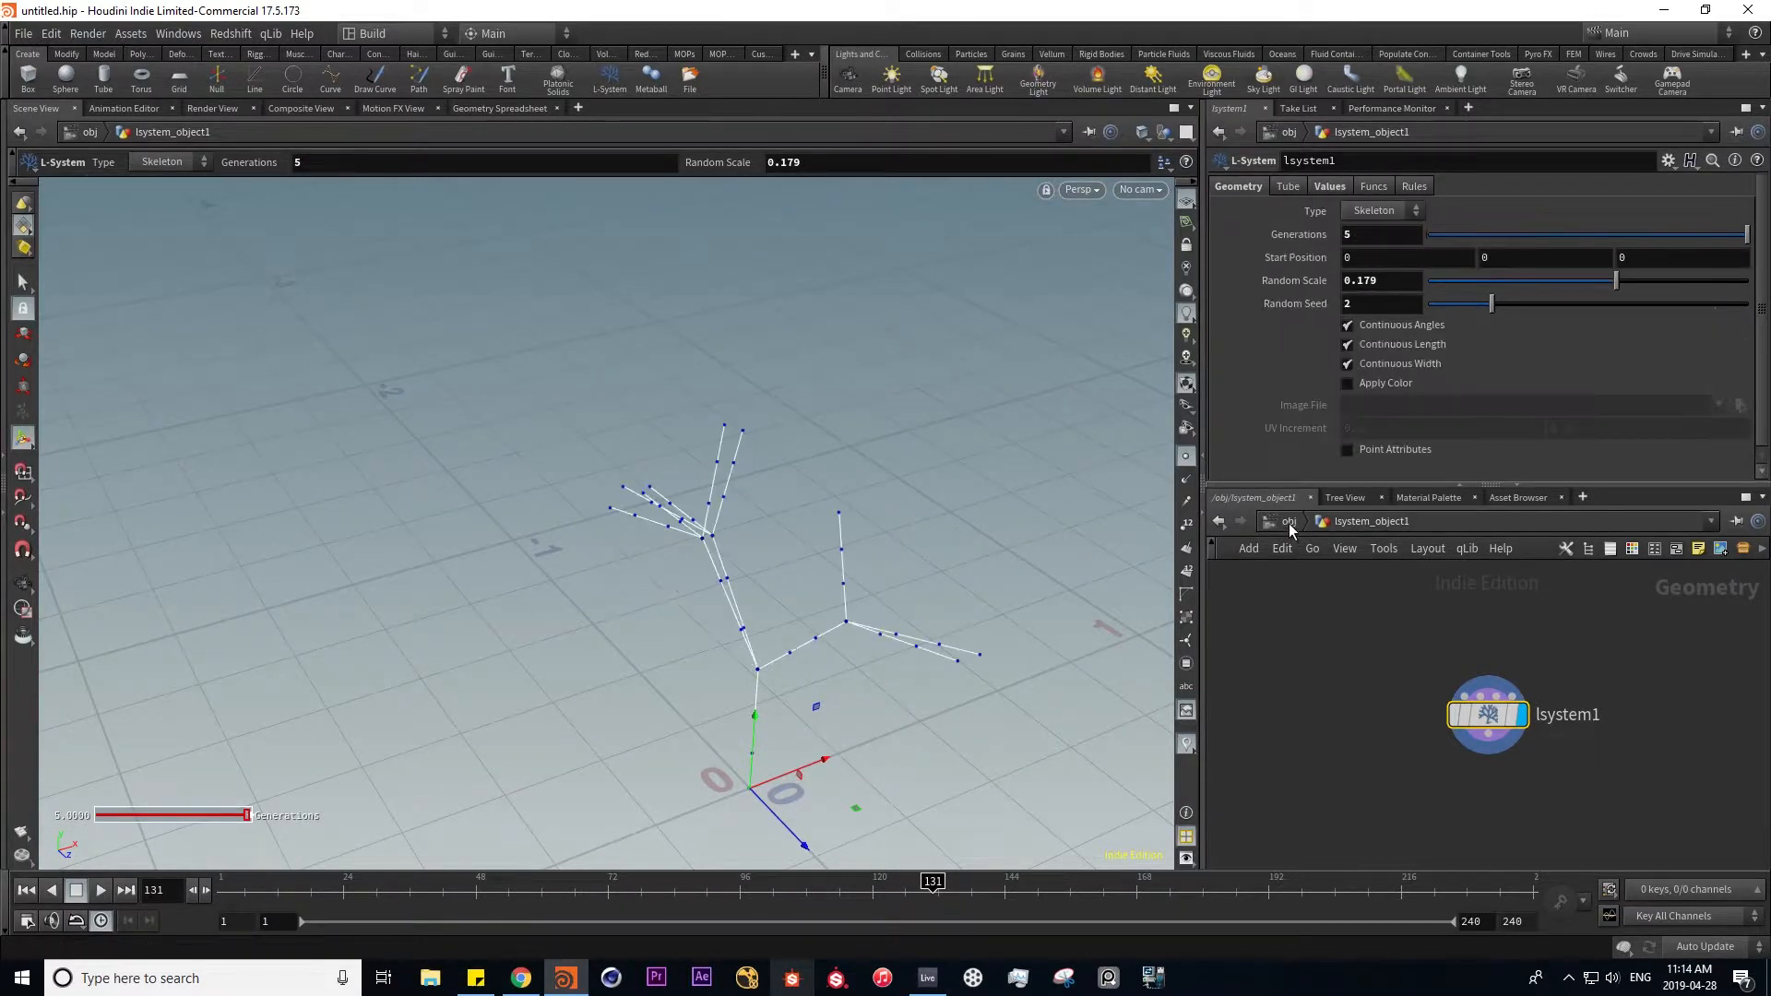
key("Delete")
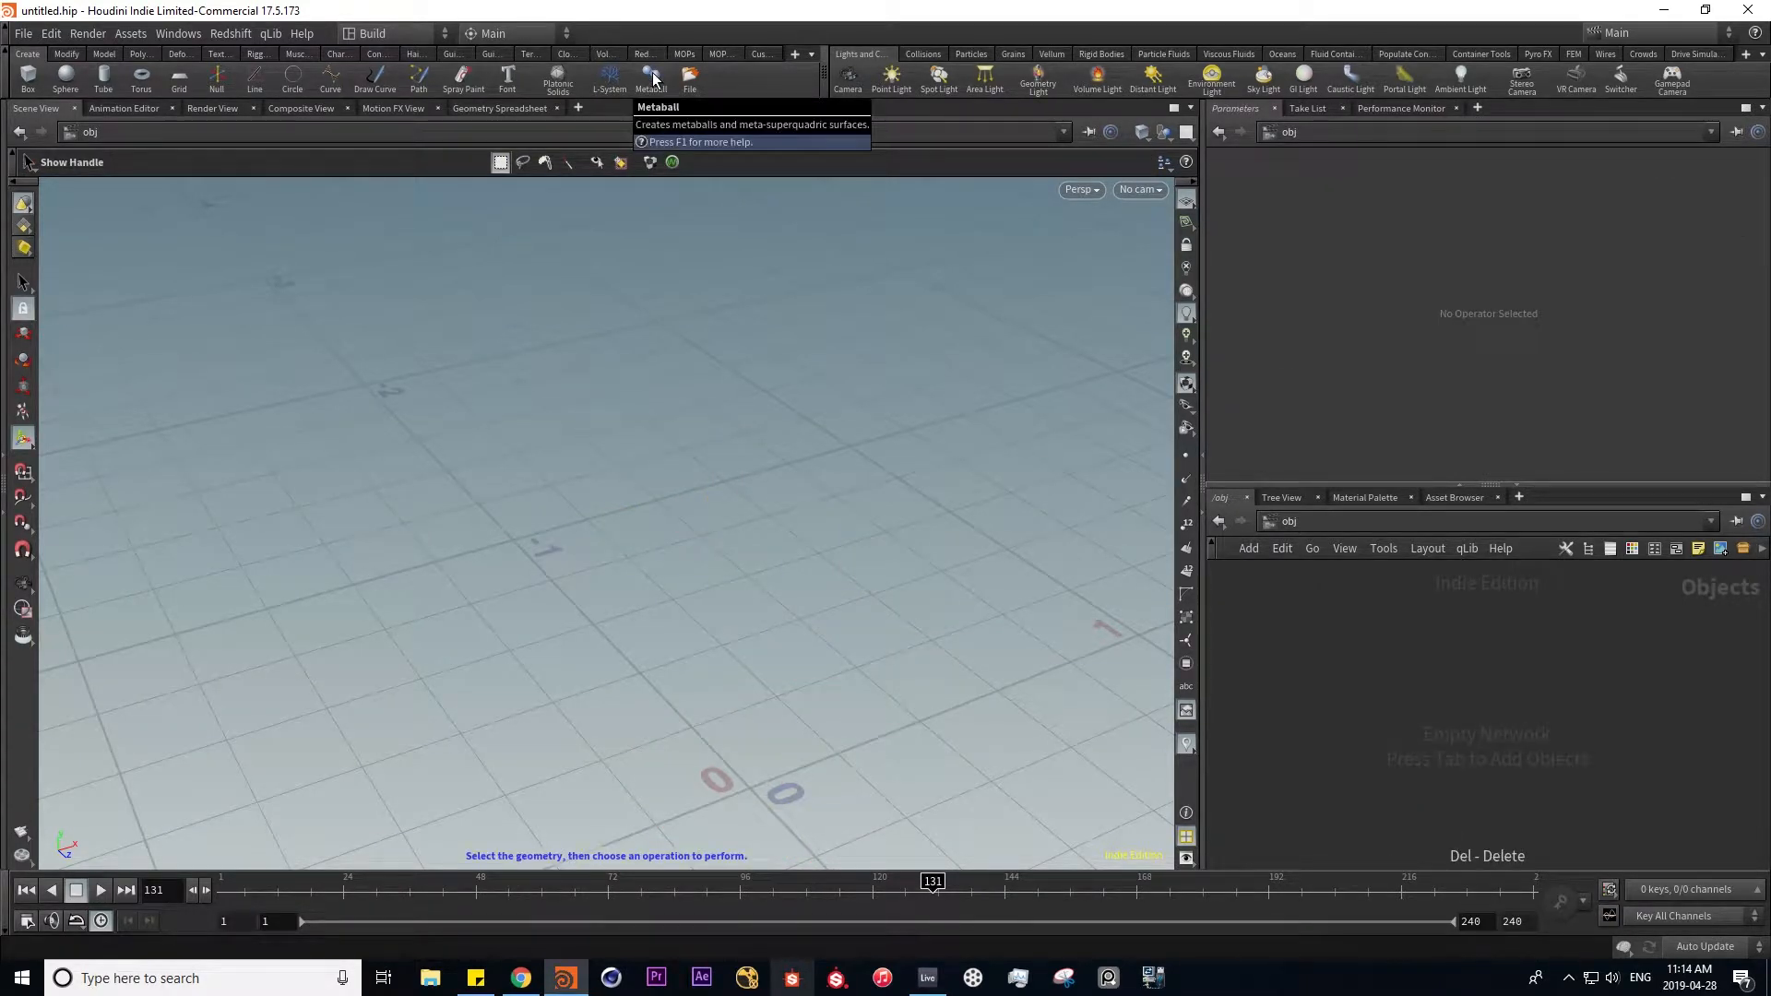
left_click(653, 78)
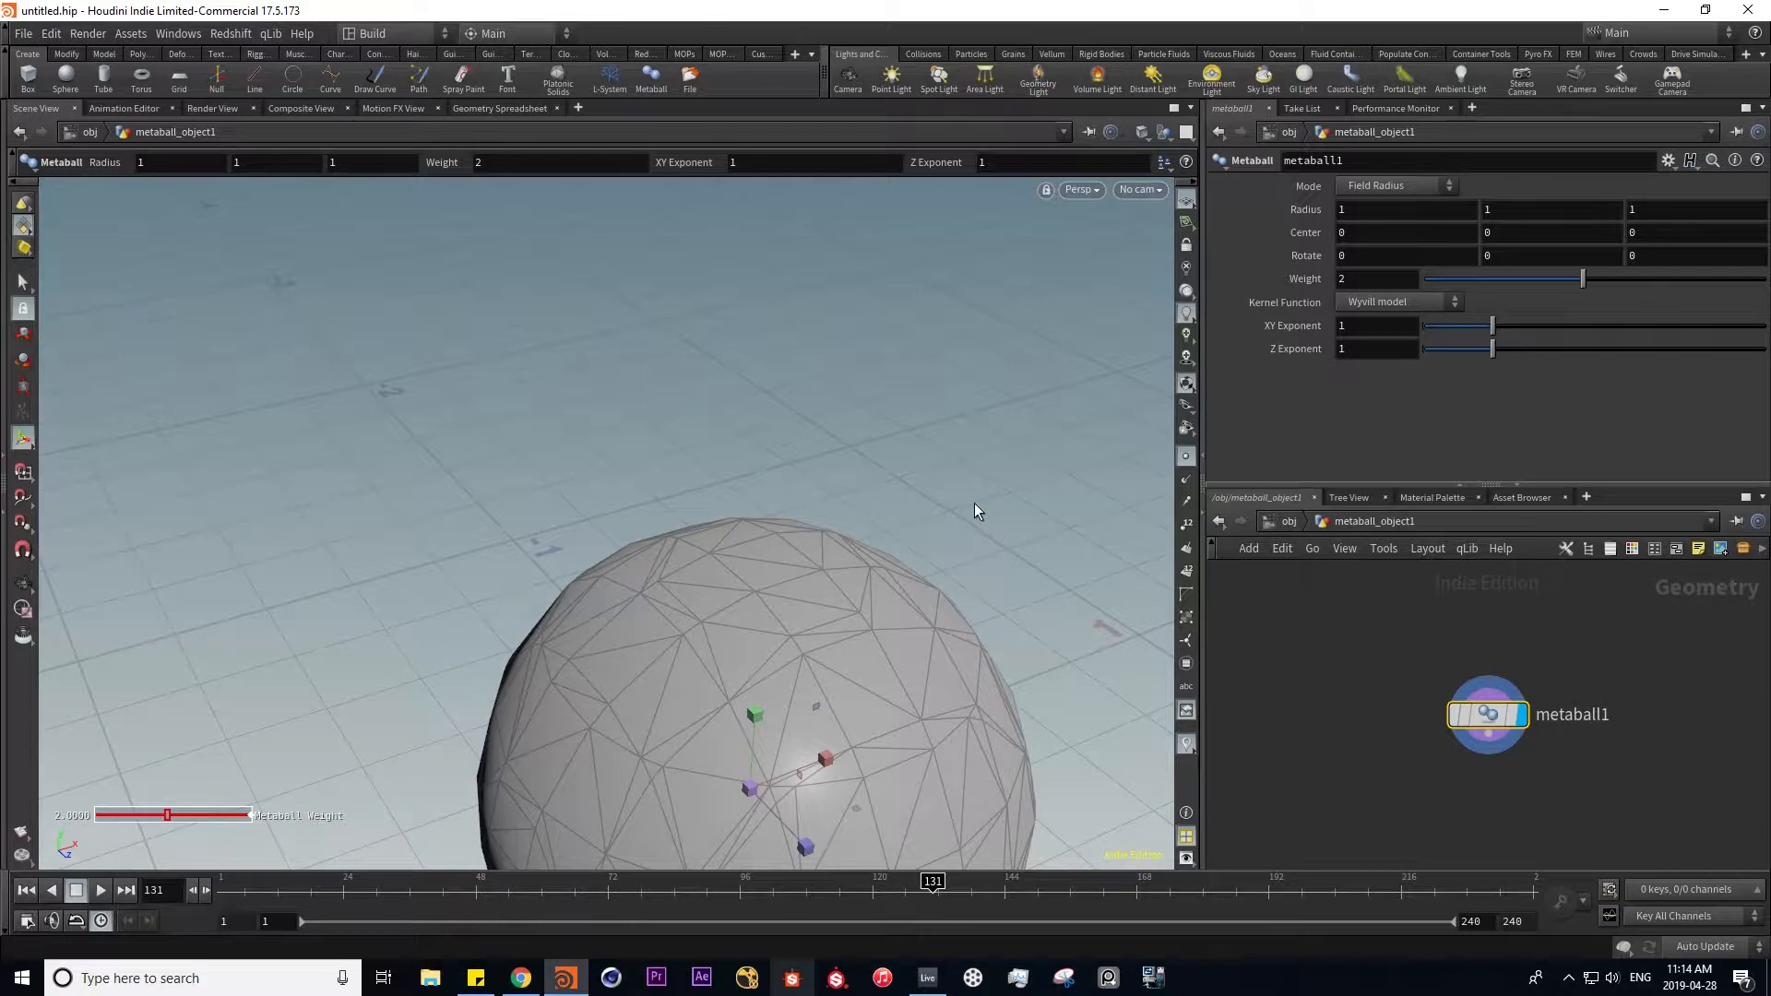
right_click_drag(961, 607, 798, 652, "alt")
middle_click_drag(798, 652, 752, 446, "alt")
left_click_drag(664, 569, 830, 481, "alt")
key("Return")
right_click_drag(1037, 553, 719, 541, "alt")
left_click_drag(719, 541, 766, 593, "alt")
- Duplicate the metaball node and move the copy along Z to a center of about 0.73
mouse_move(1493, 720)
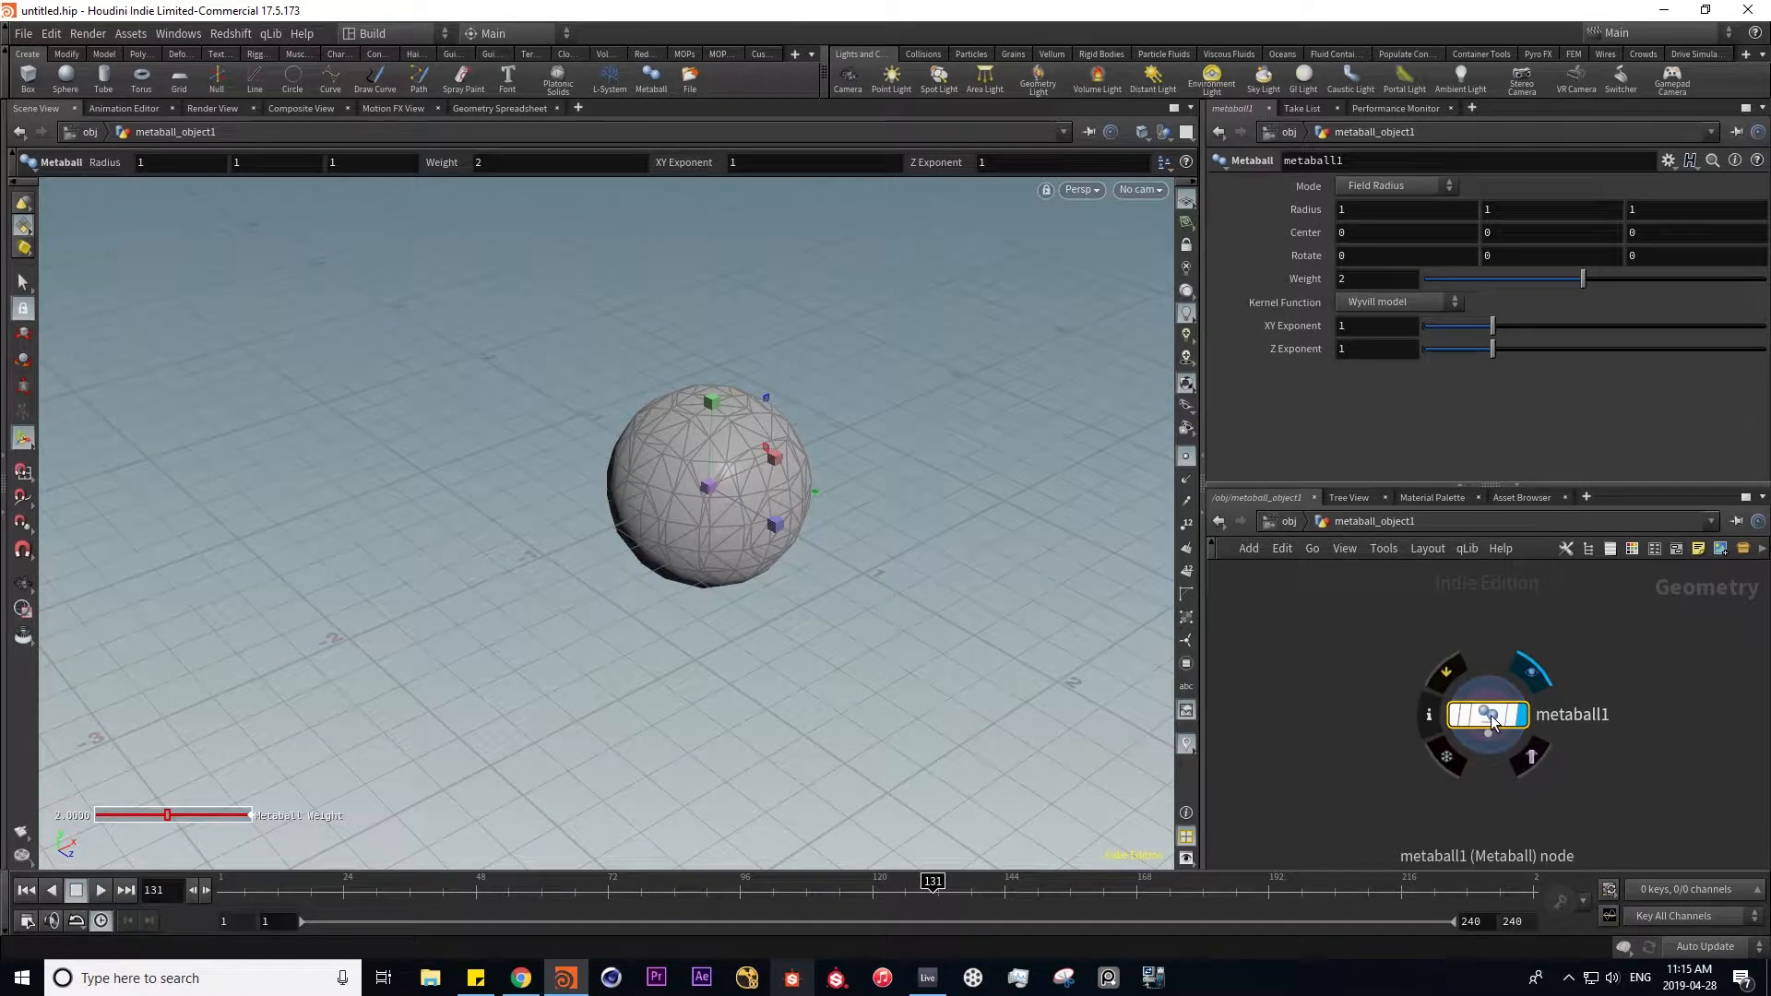
left_click_drag(1493, 720, 1682, 715, "alt")
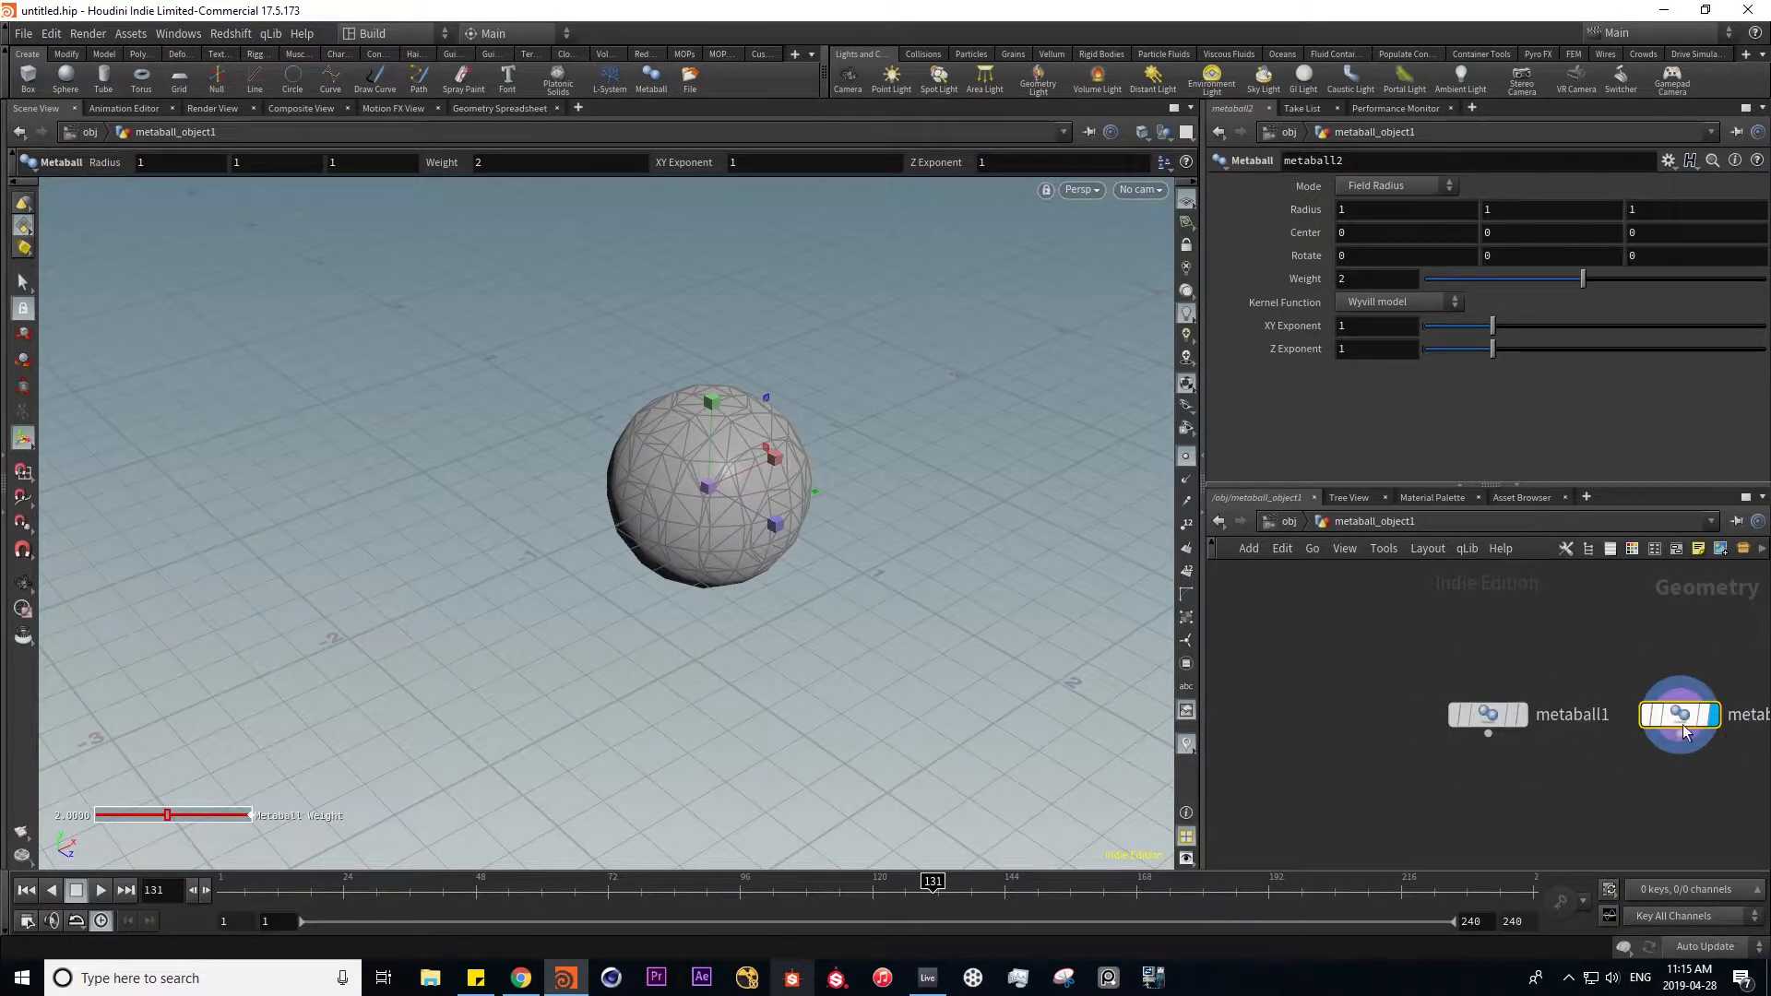
key("t")
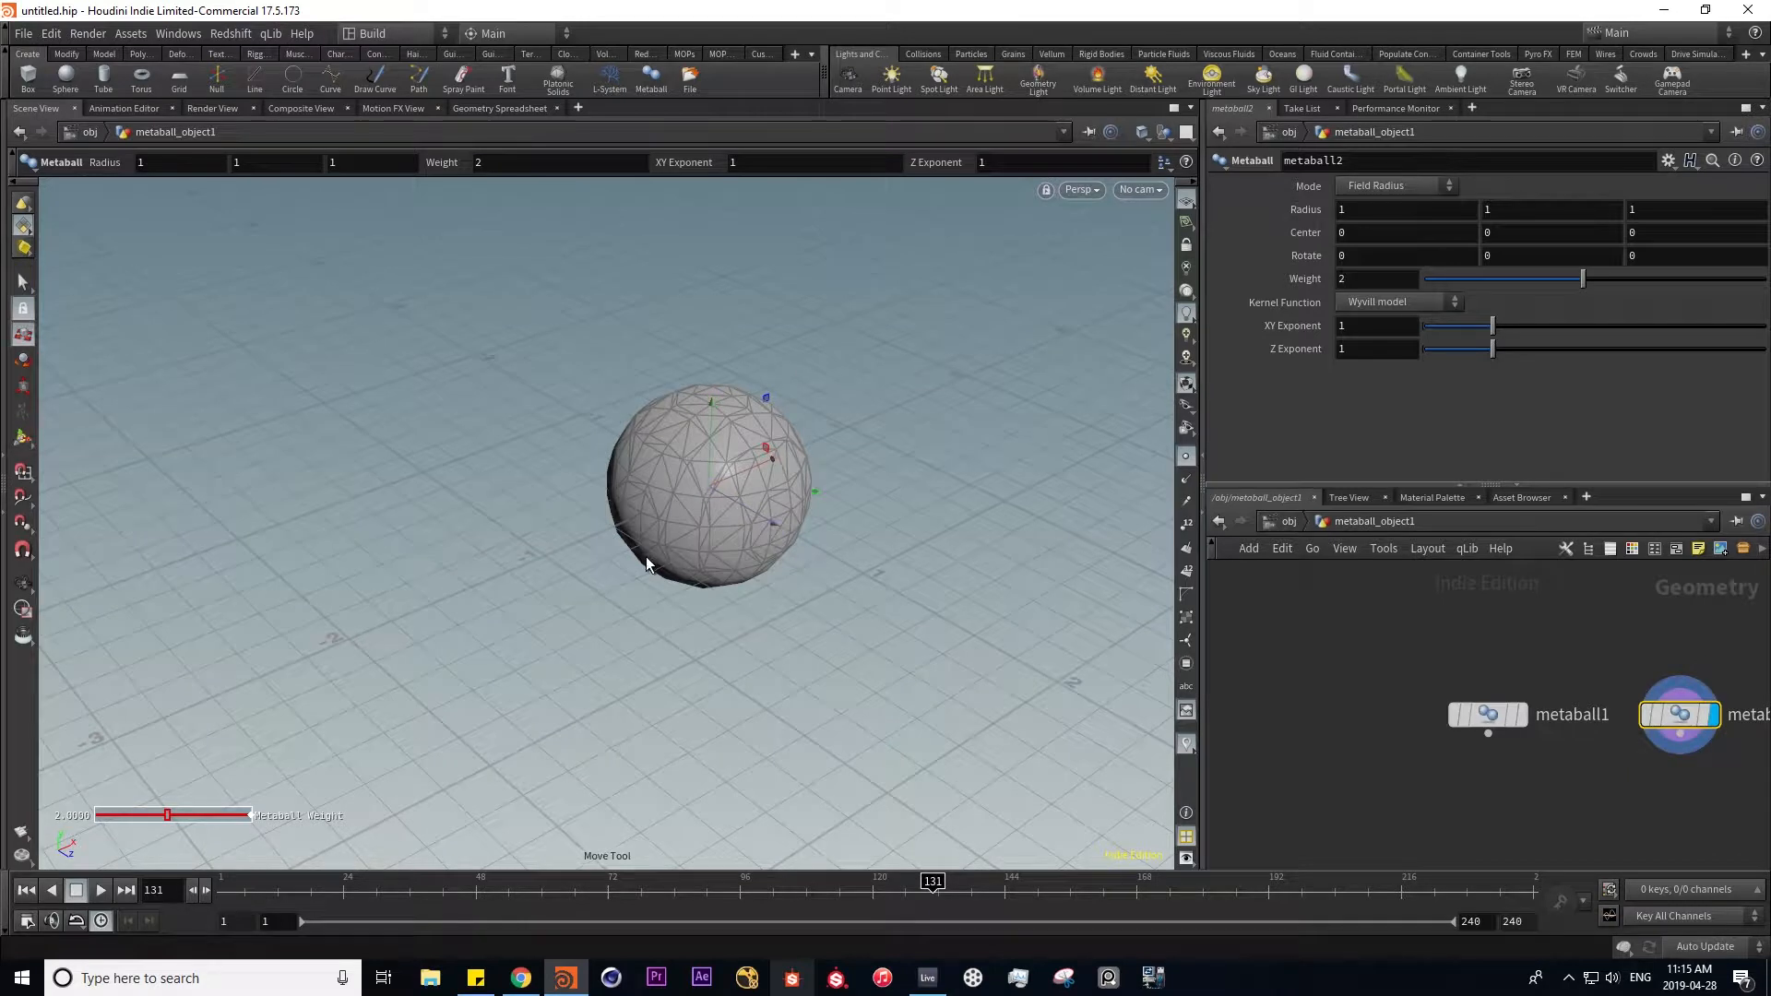
left_click_drag(778, 530, 898, 603)
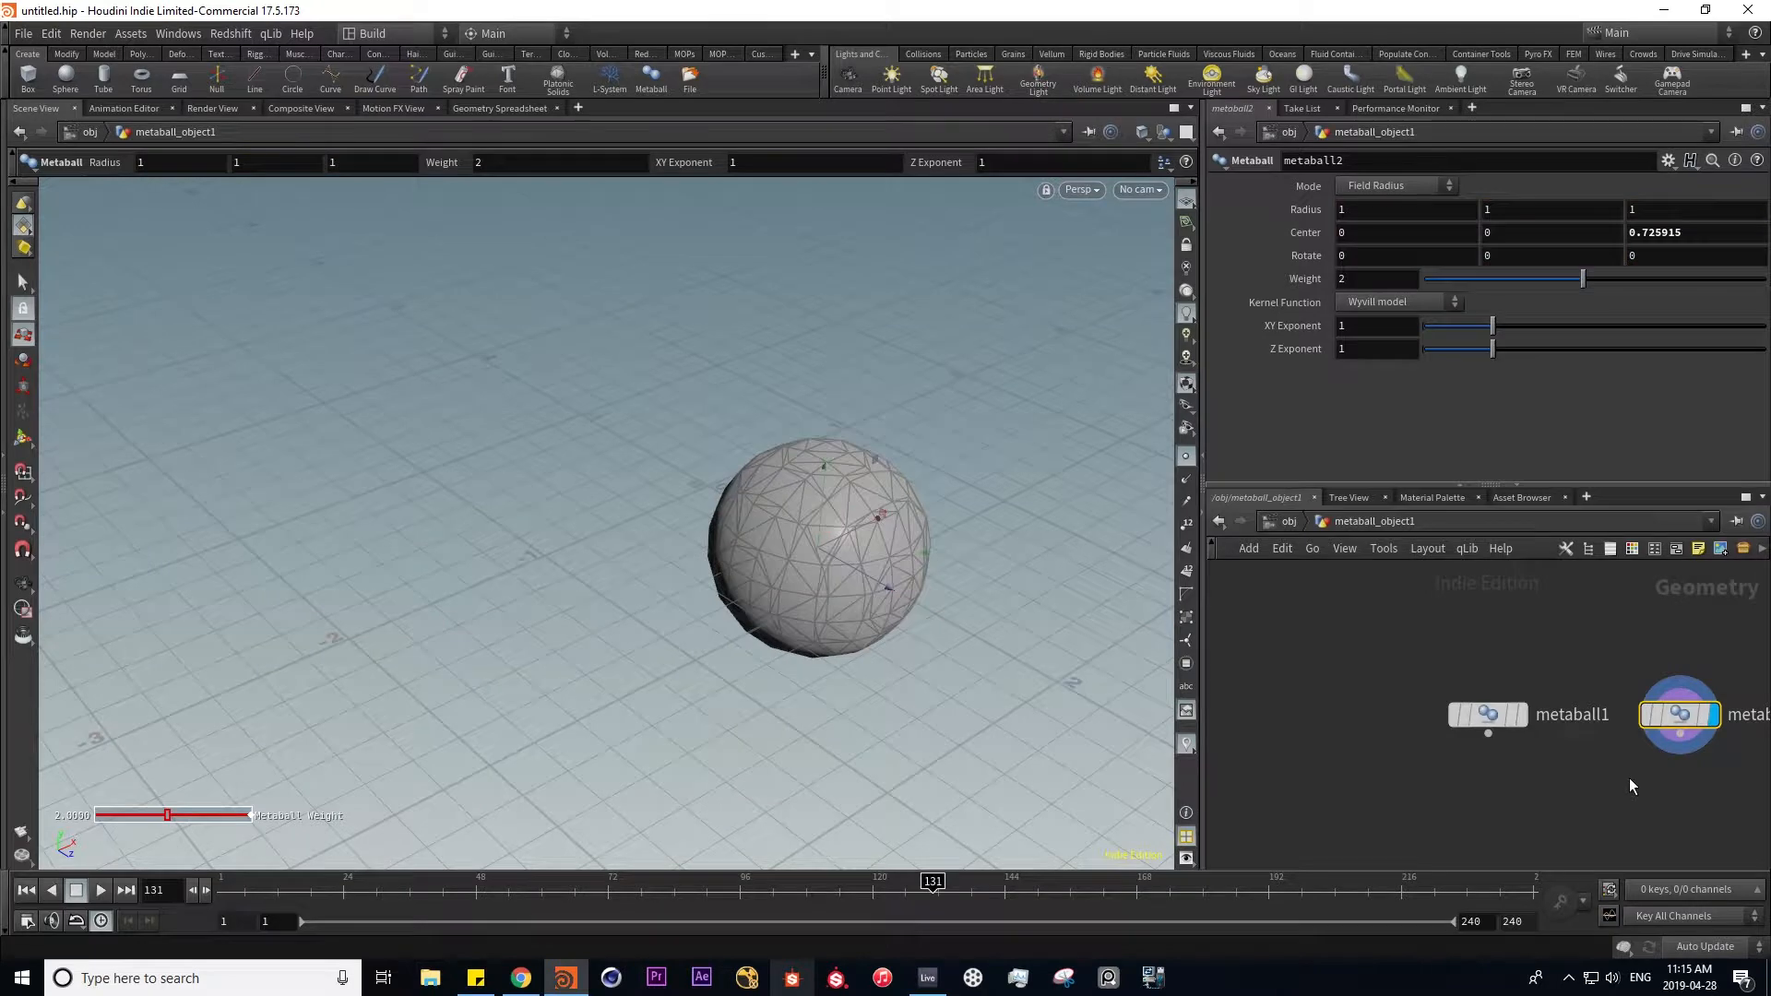
- Add a Merge node below the metaballs, connect both to it, and display the merged result
middle_click_drag(1581, 821, 1487, 788)
key("Tab")
type("merge")
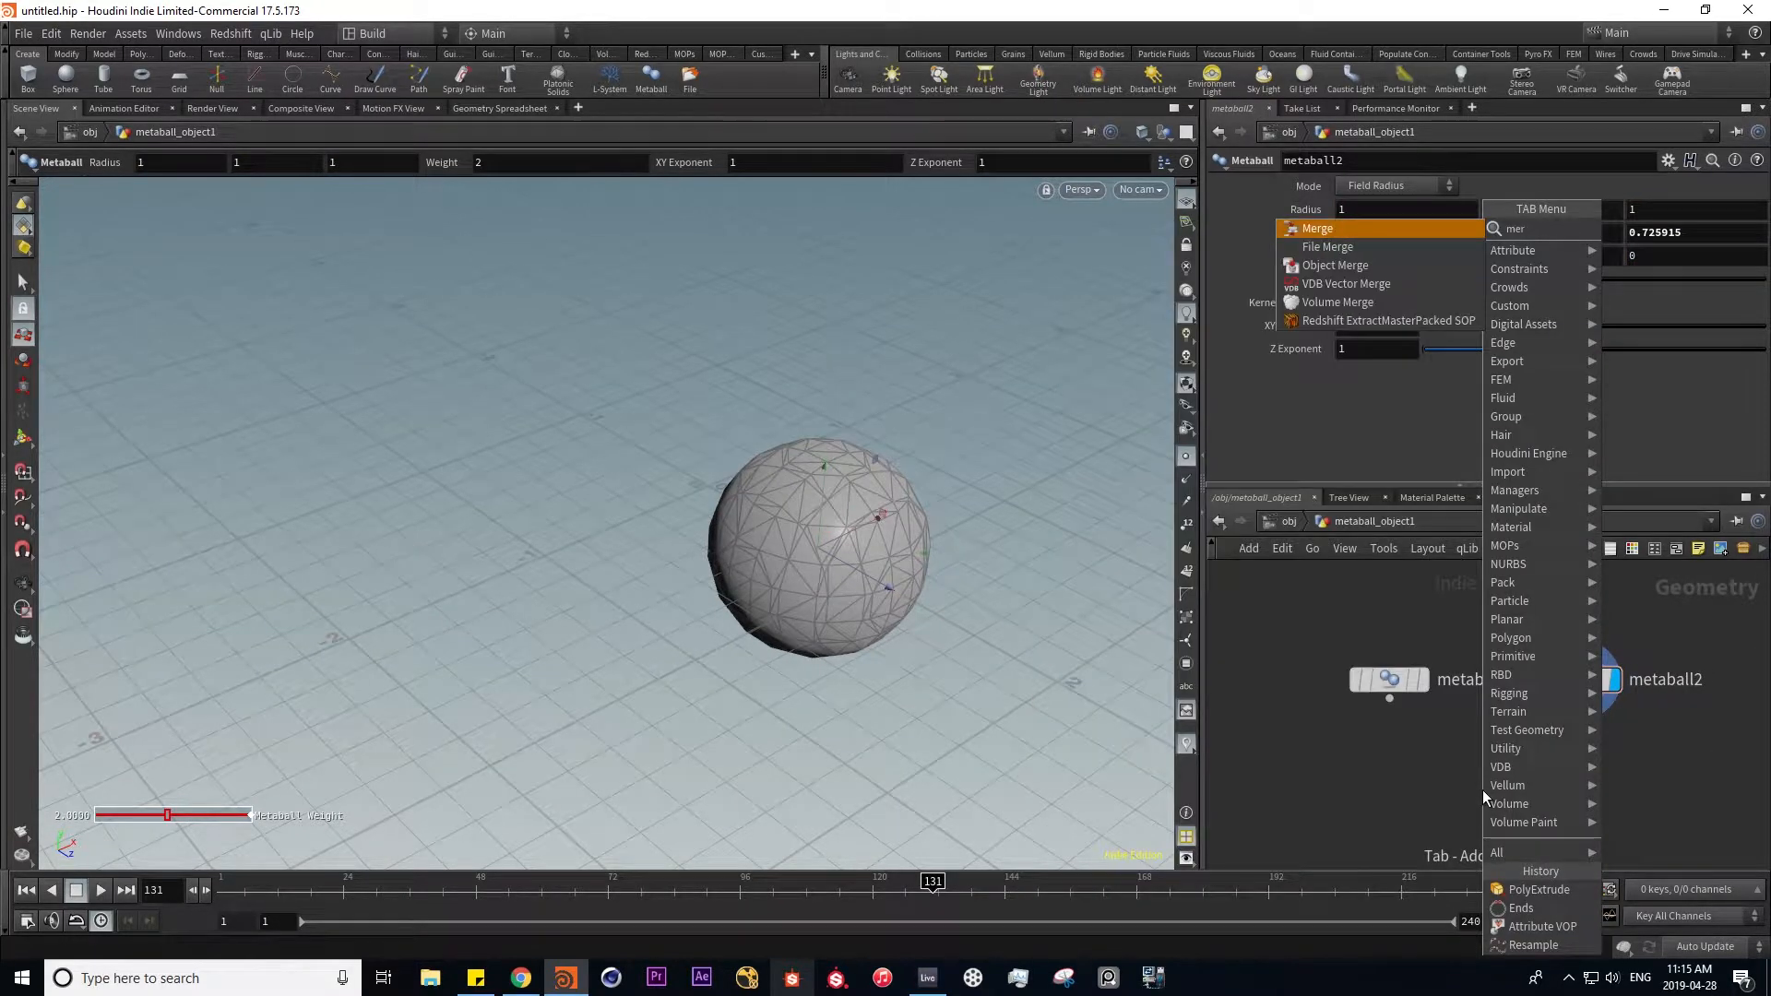
key("Return")
left_click(1487, 785)
left_click_drag(1347, 637, 1628, 705)
left_click(1511, 779)
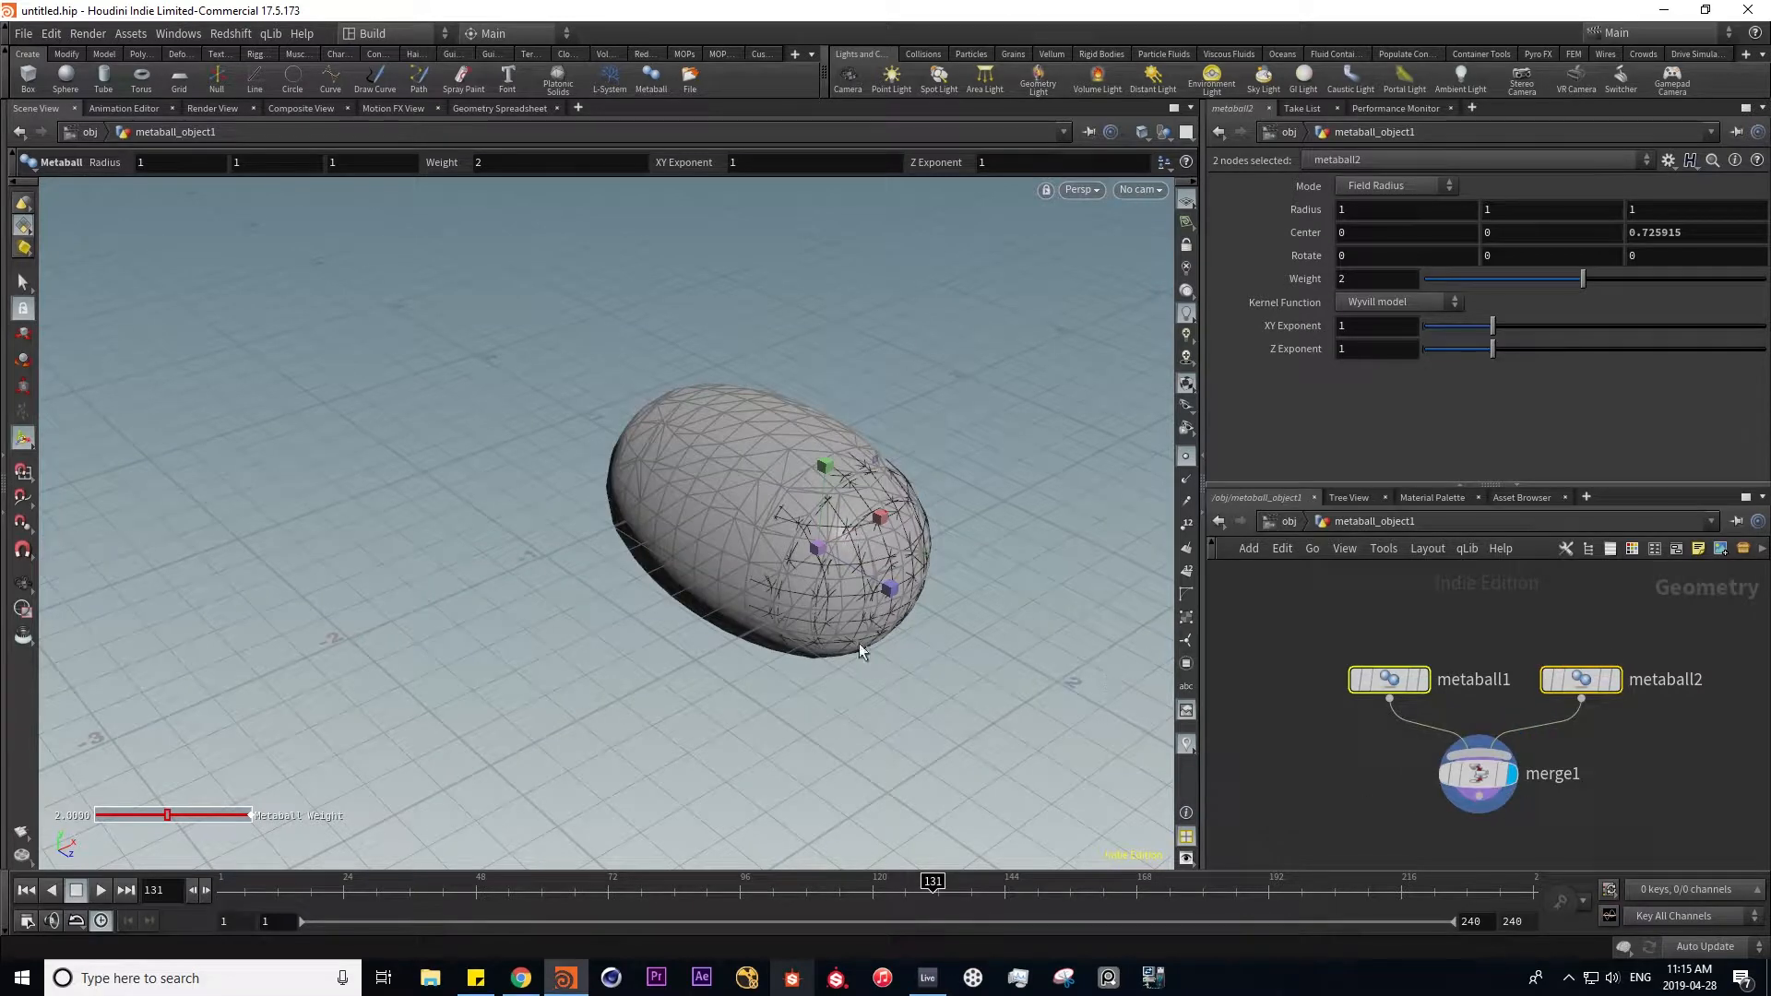
- Move the second metaball farther along Z to a center of about 1.23
left_click_drag(815, 656, 908, 650, "alt")
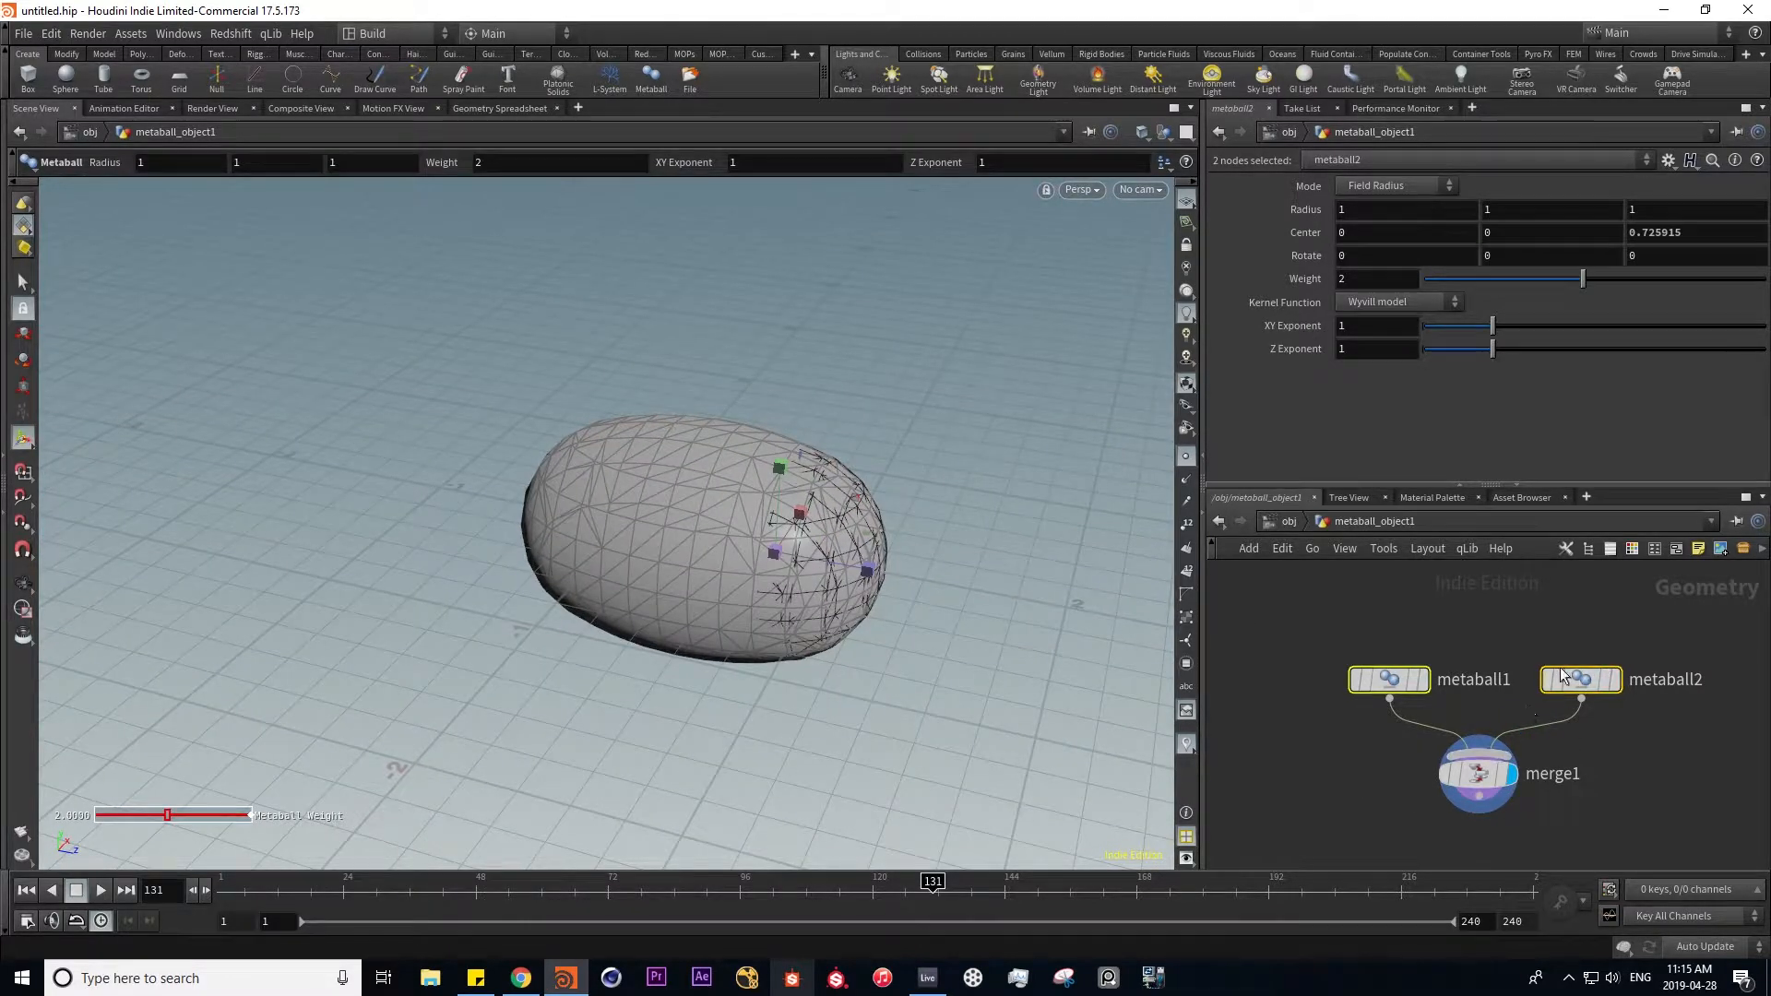
left_click(1598, 678)
key("t")
left_click_drag(879, 569, 988, 584)
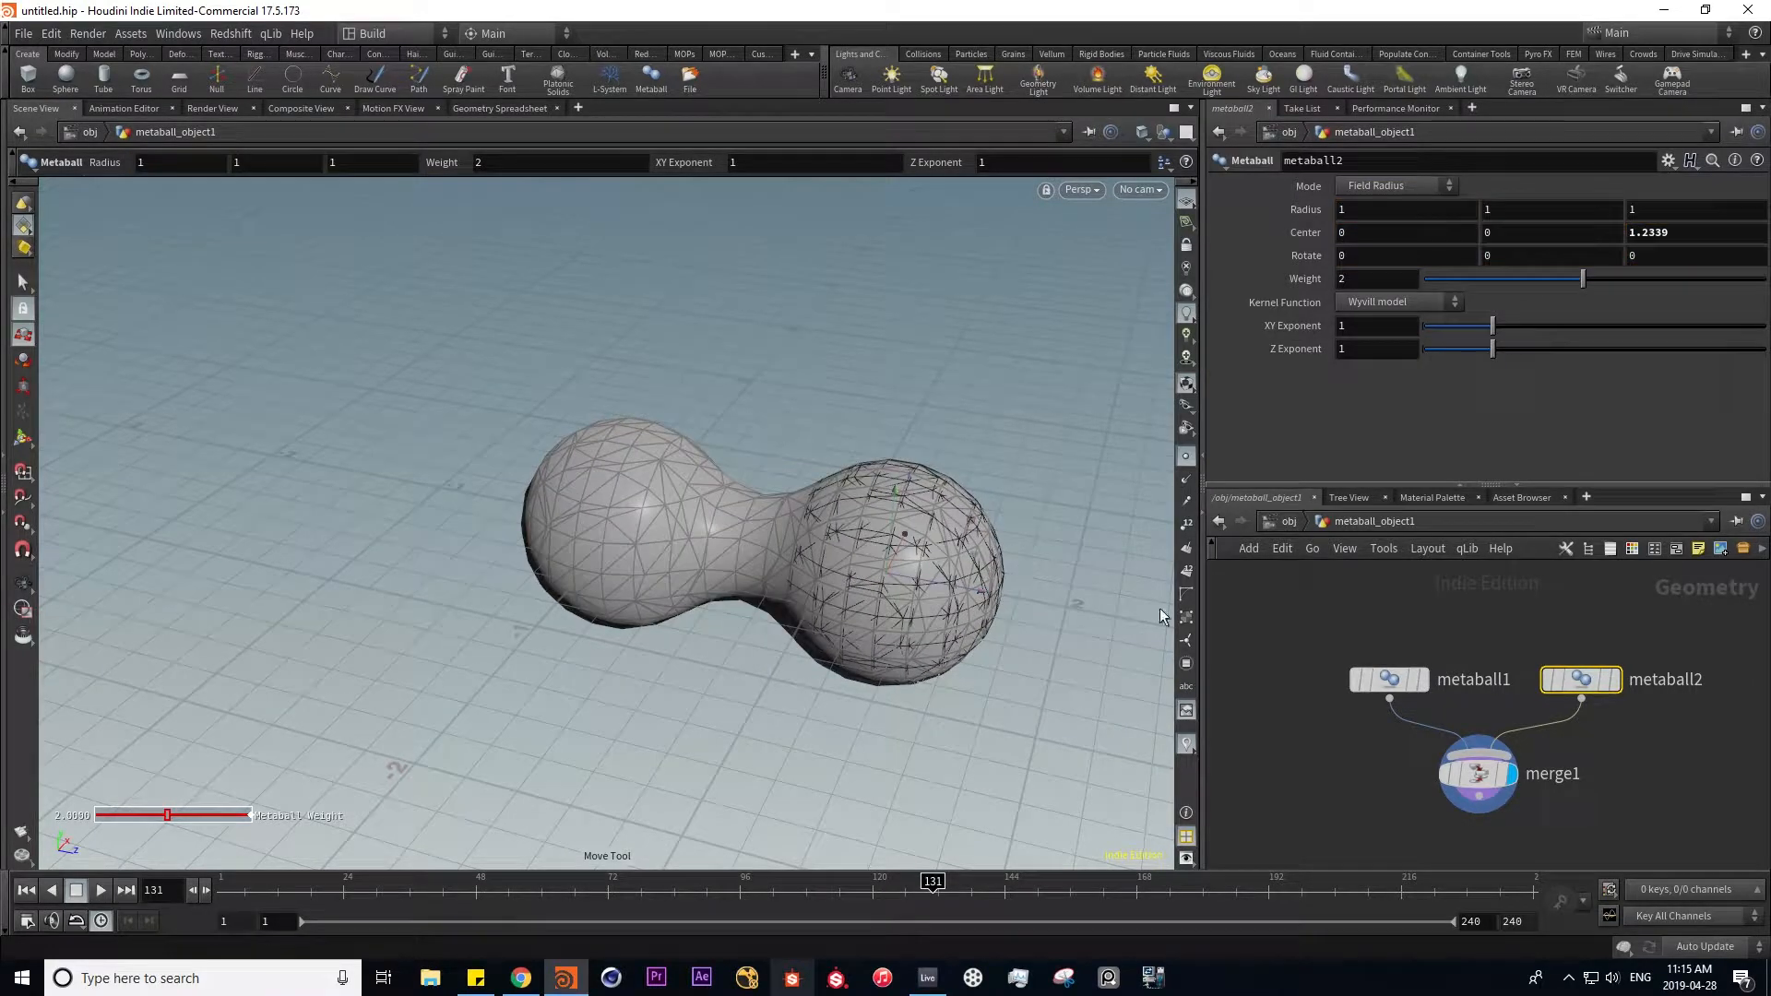
- Delete the metaball object at the object level, and check the File tool's geometry chooser without loading a file
key("u")
left_click_drag(1335, 813, 1496, 721)
key("Delete")
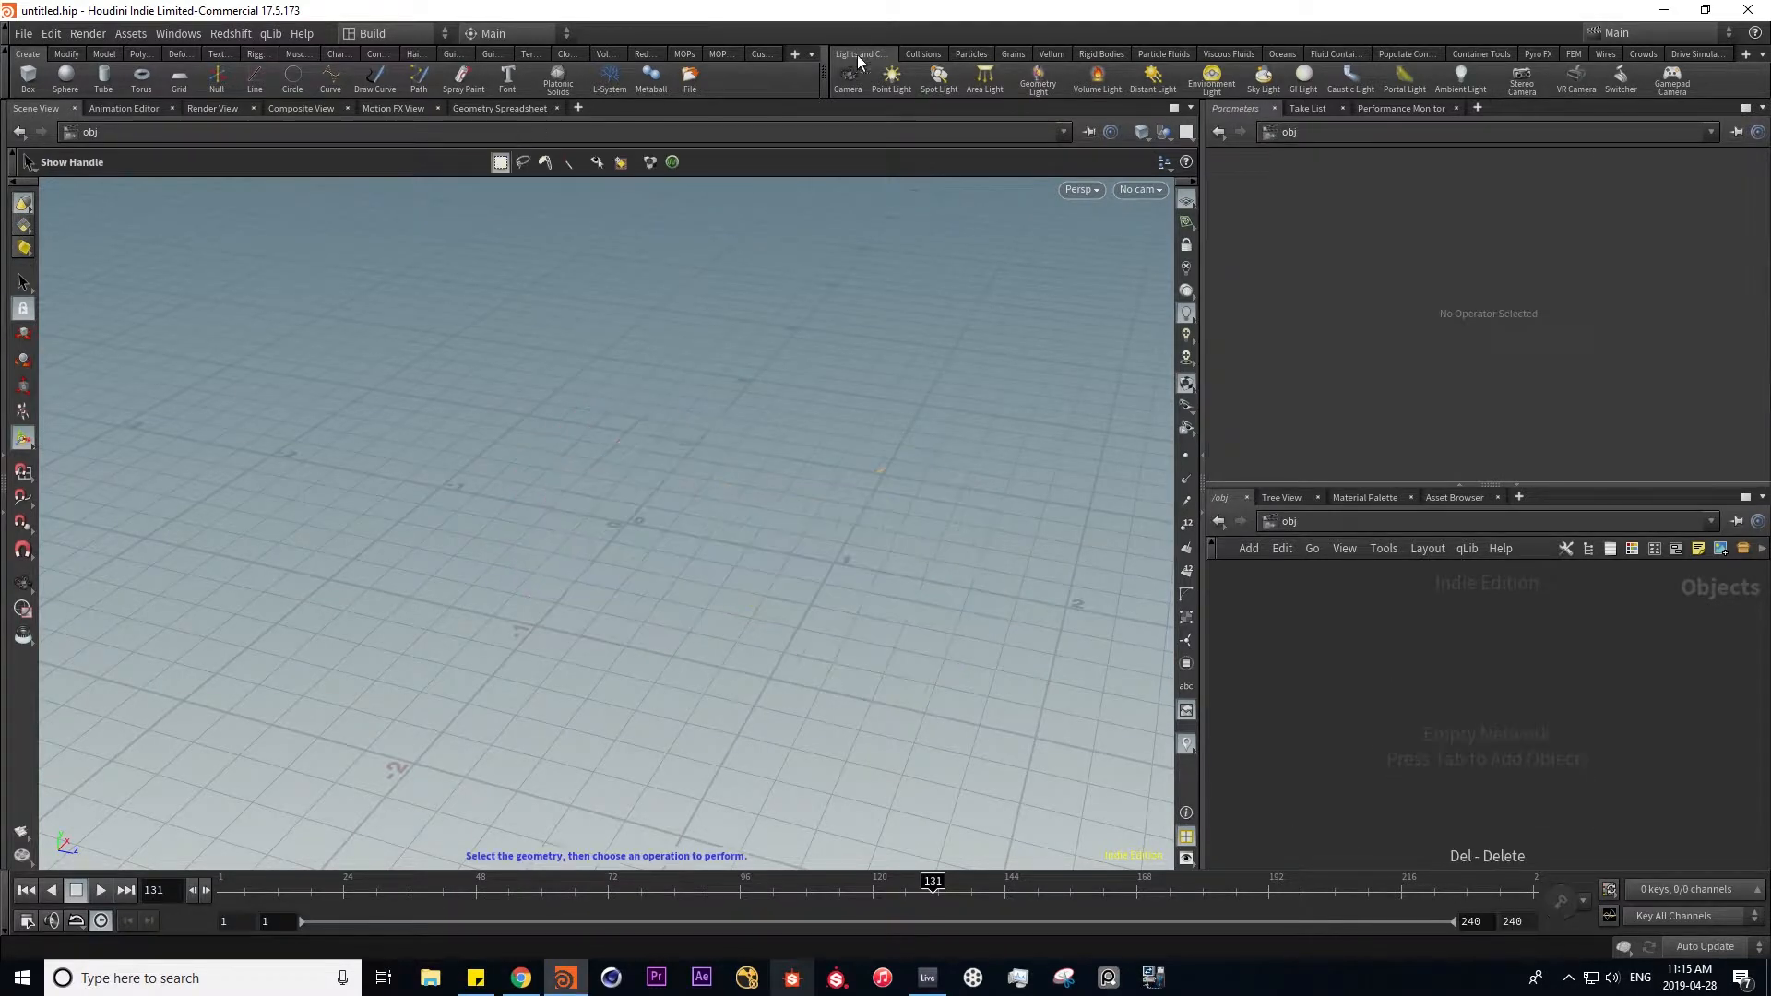
left_click(690, 78)
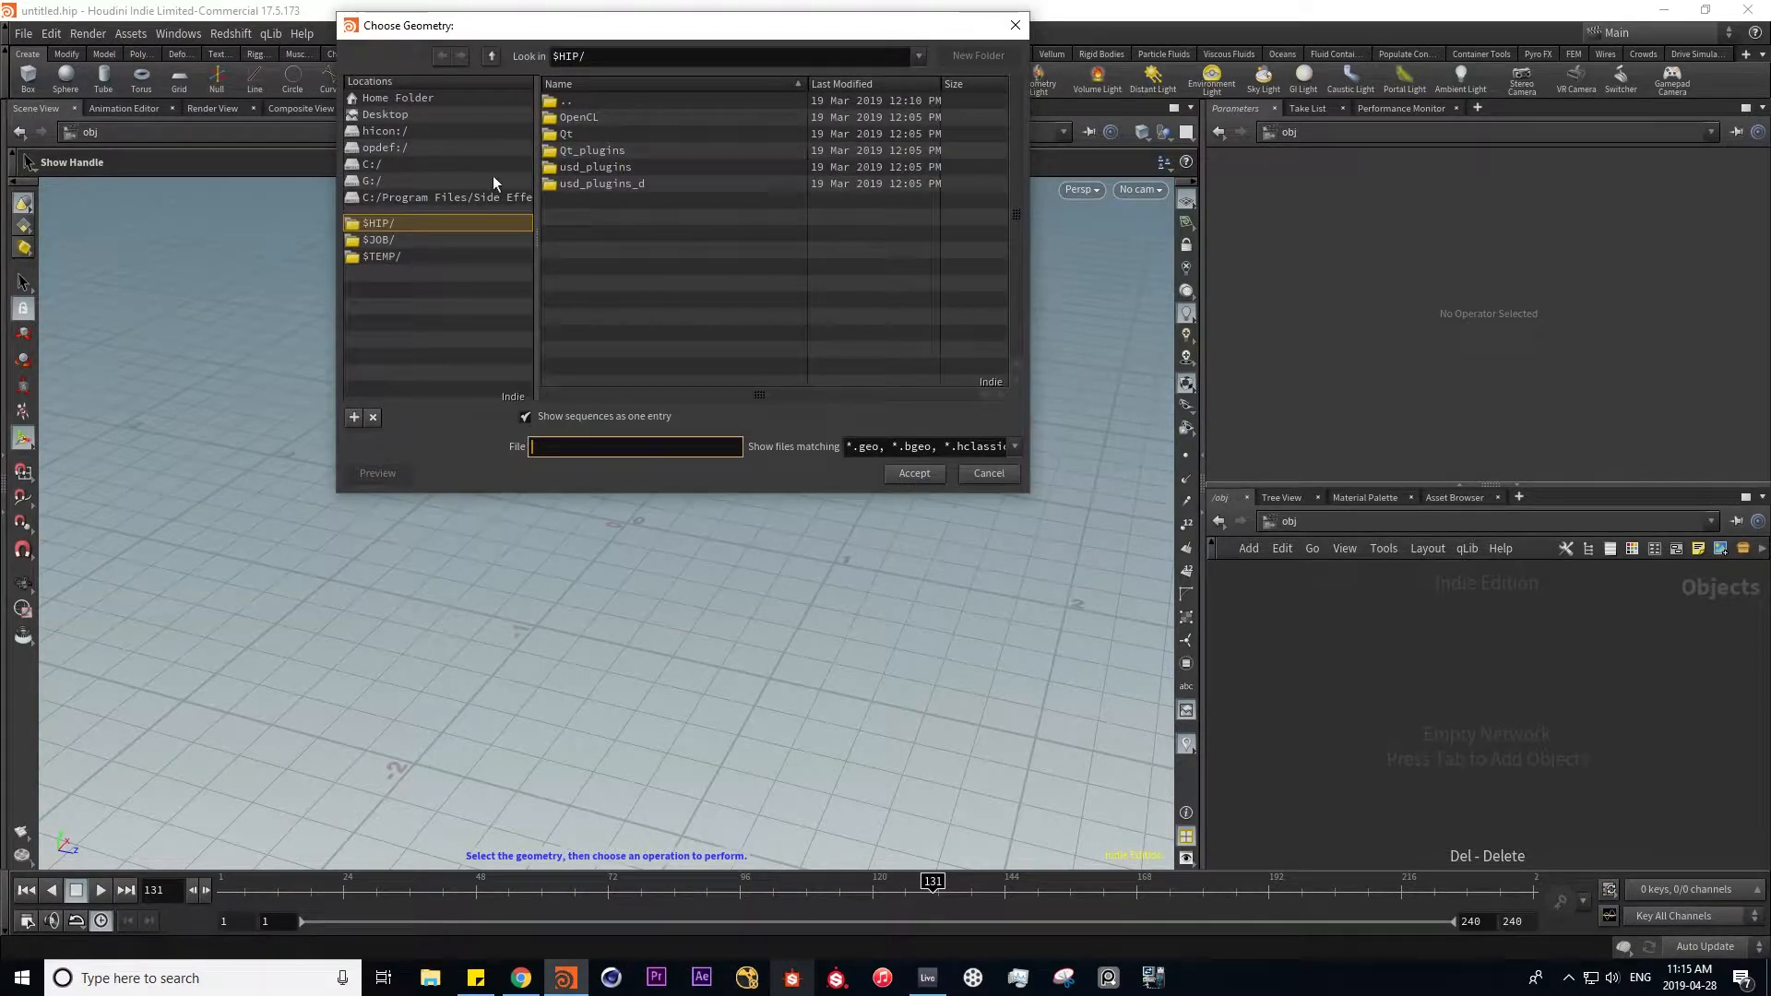
left_click(989, 473)
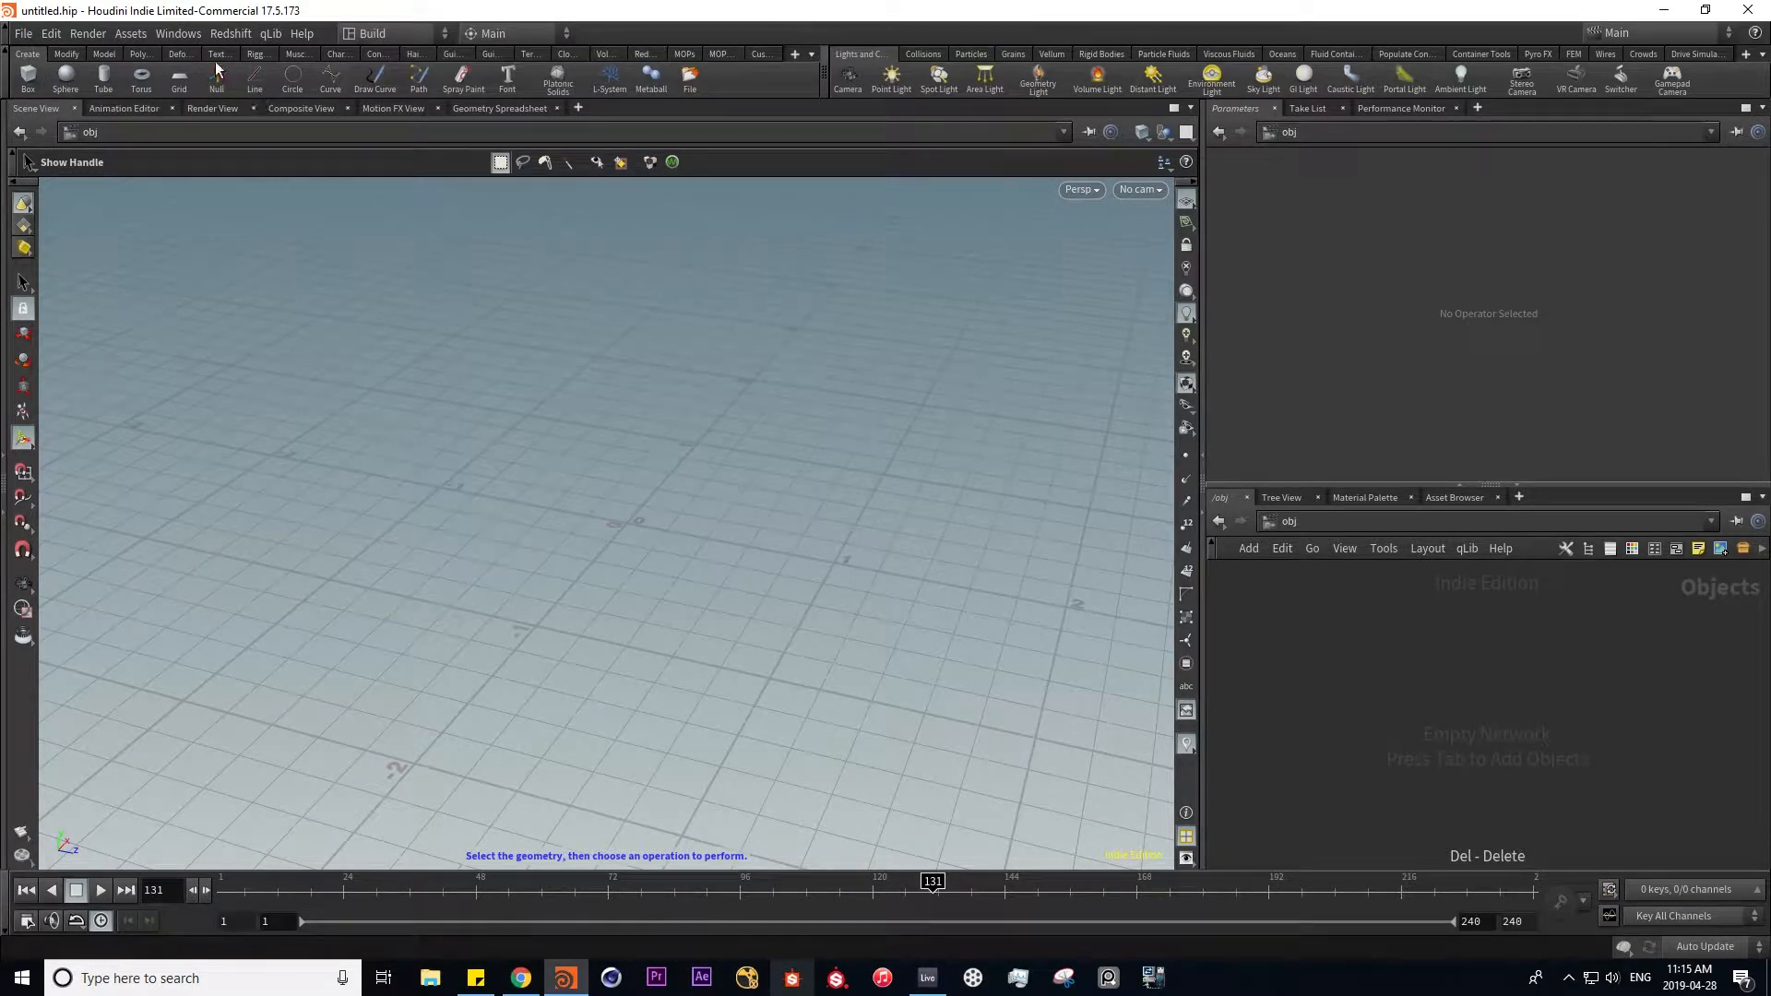
- Show the Modify shelf tools and read through the help page for the Combine tool
left_click(66, 53)
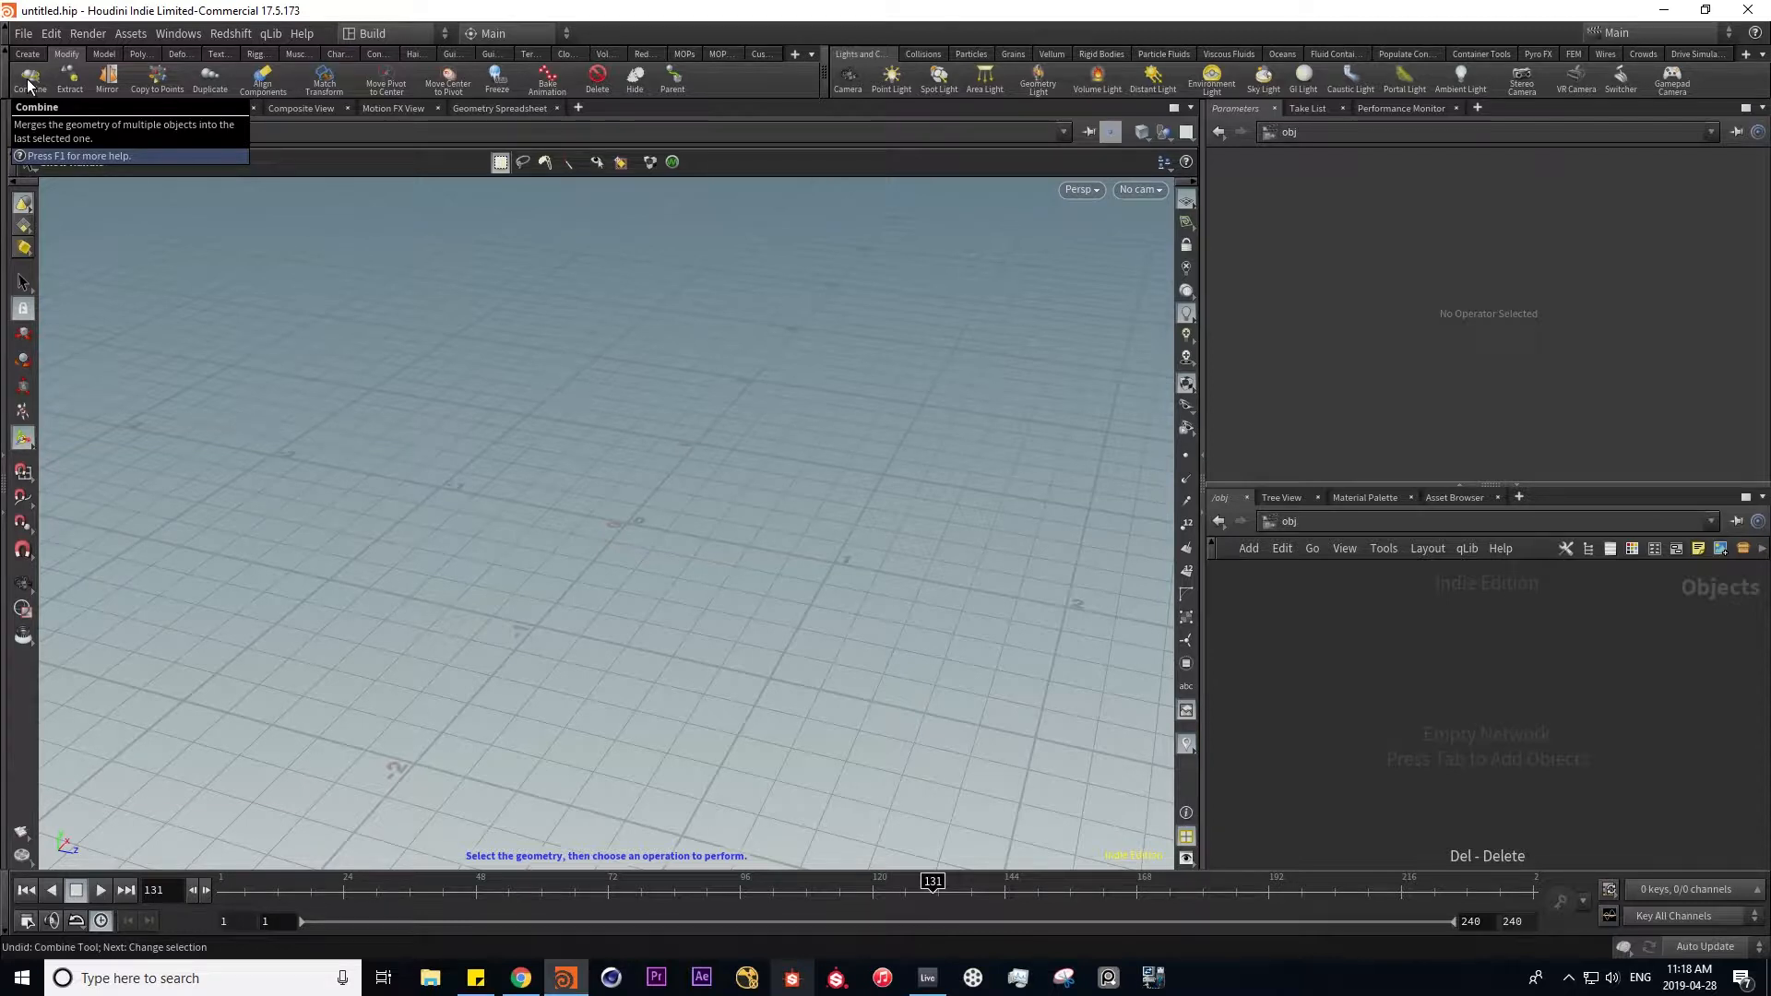
key("F1")
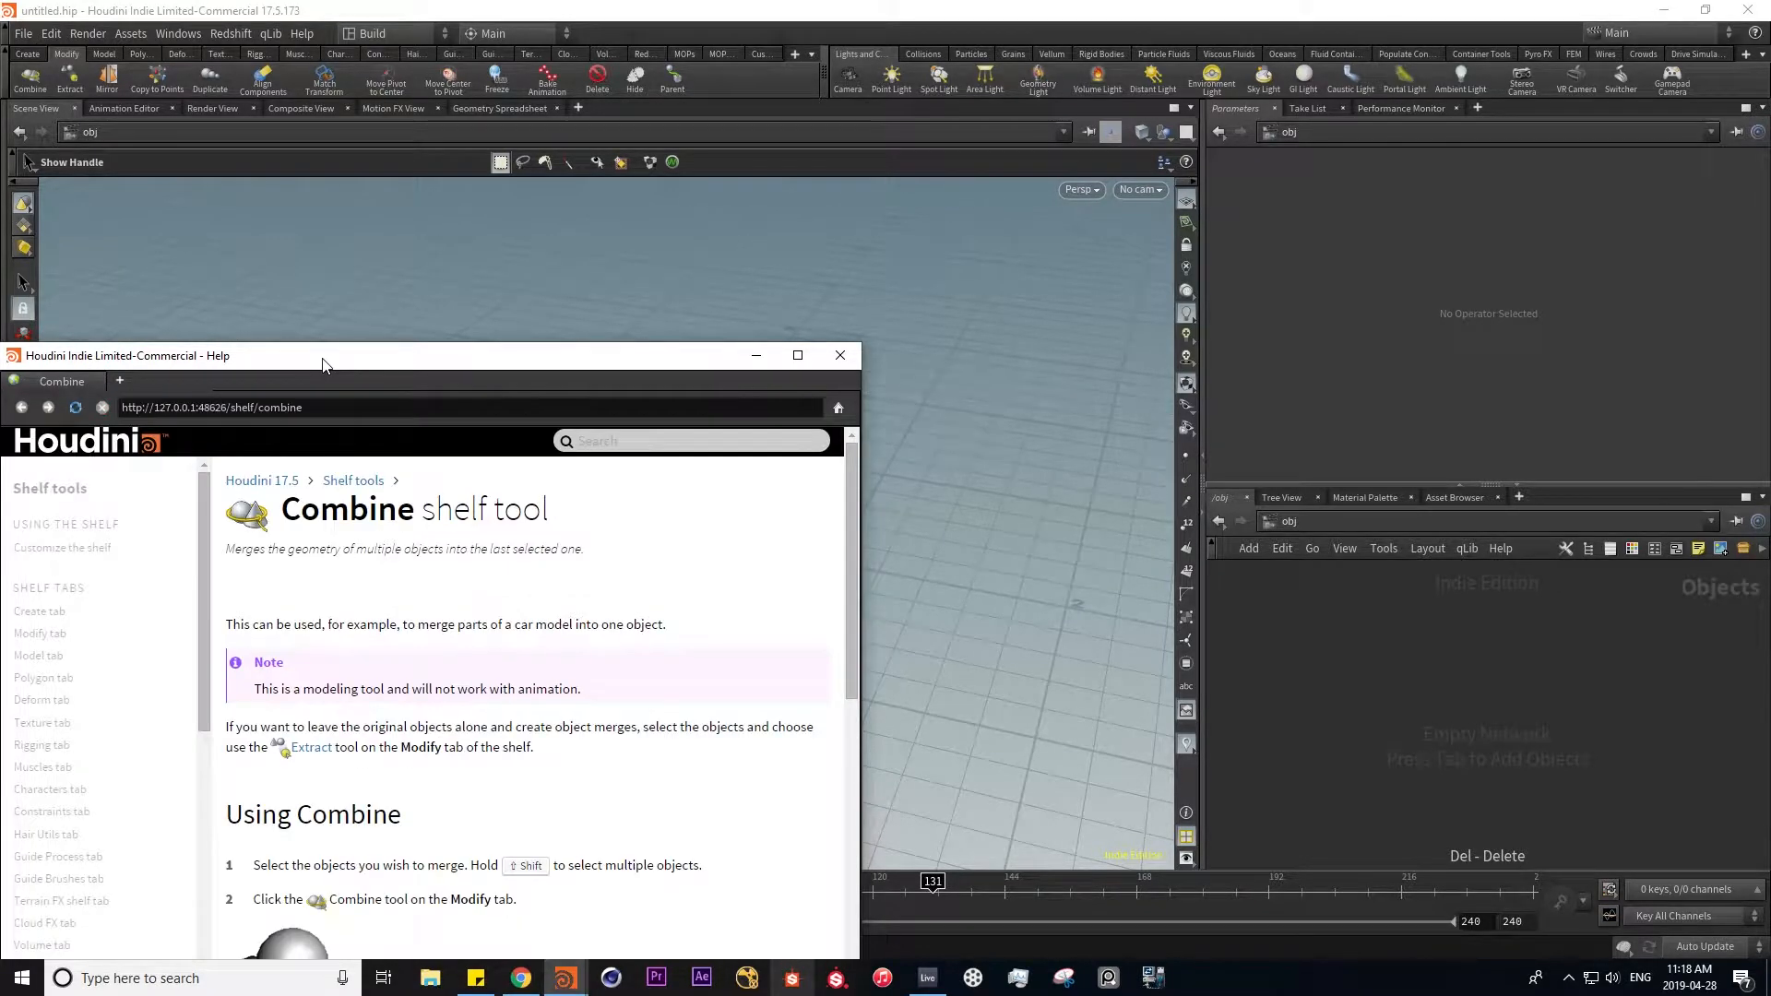
left_click_drag(320, 361, 461, 175)
scroll(738, 508, "down", 6)
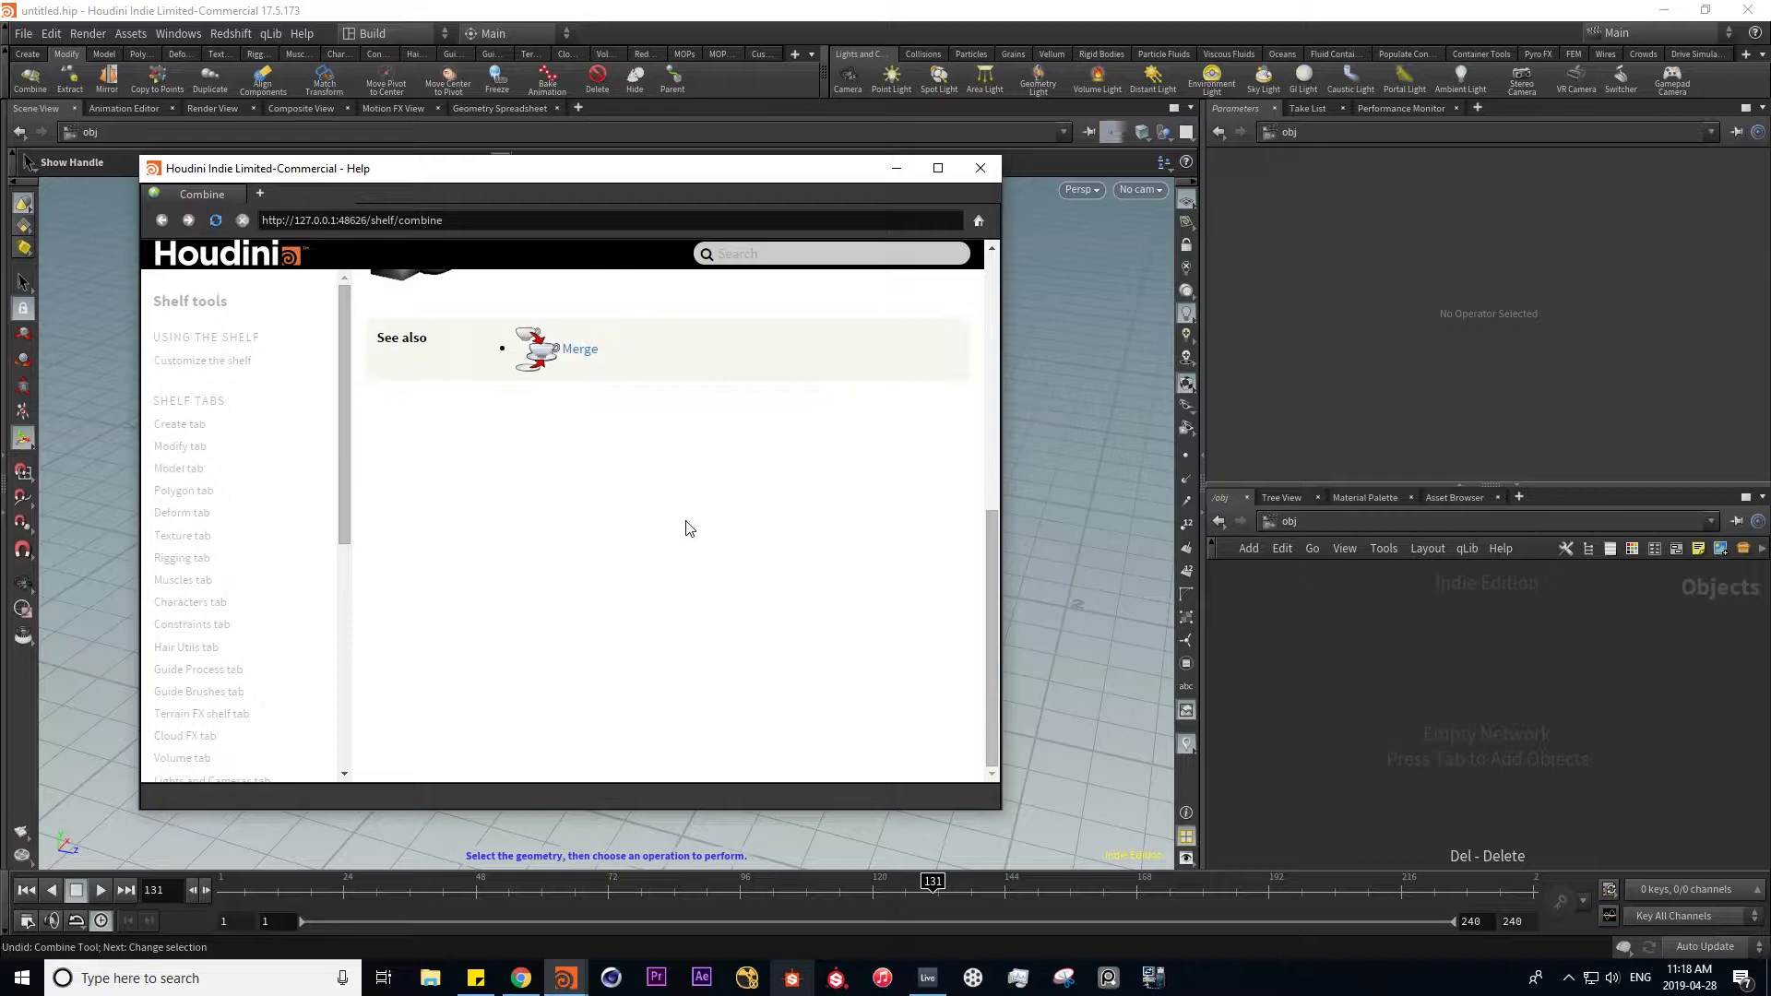
scroll(646, 553, "up", 5)
scroll(566, 573, "down", 5)
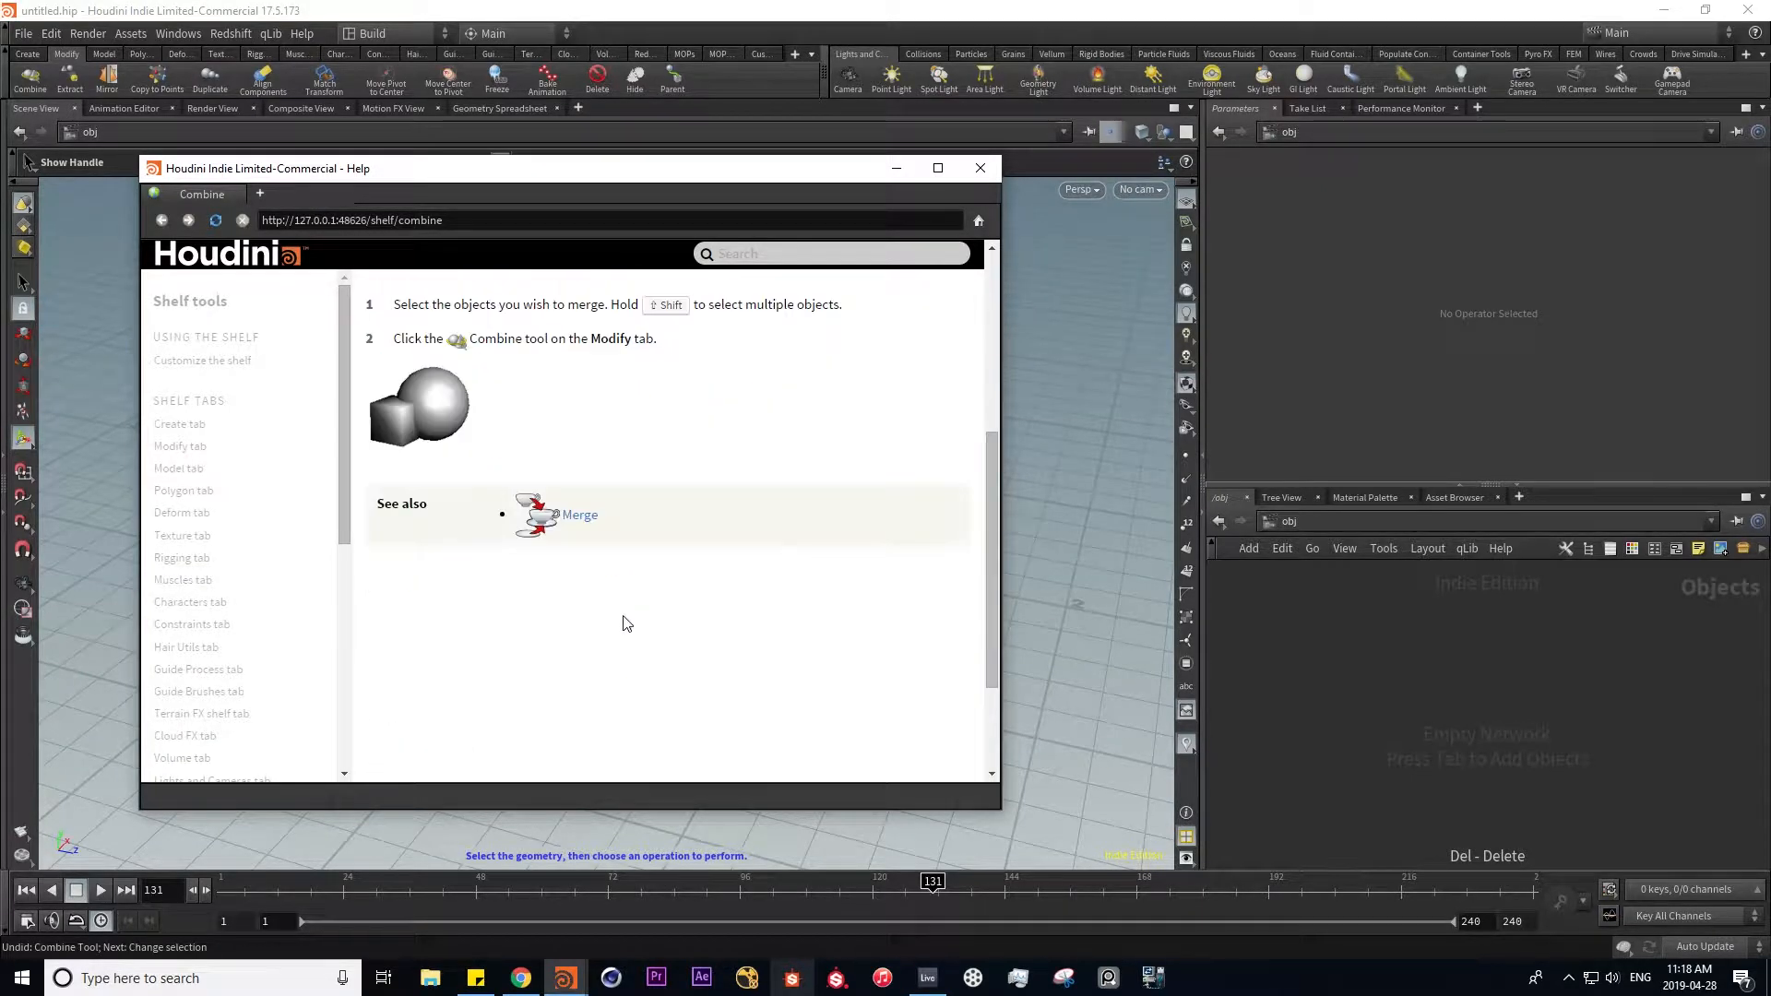
scroll(530, 470, "up", 3)
scroll(446, 599, "up", 3)
scroll(571, 461, "down", 3)
scroll(699, 324, "up", 3)
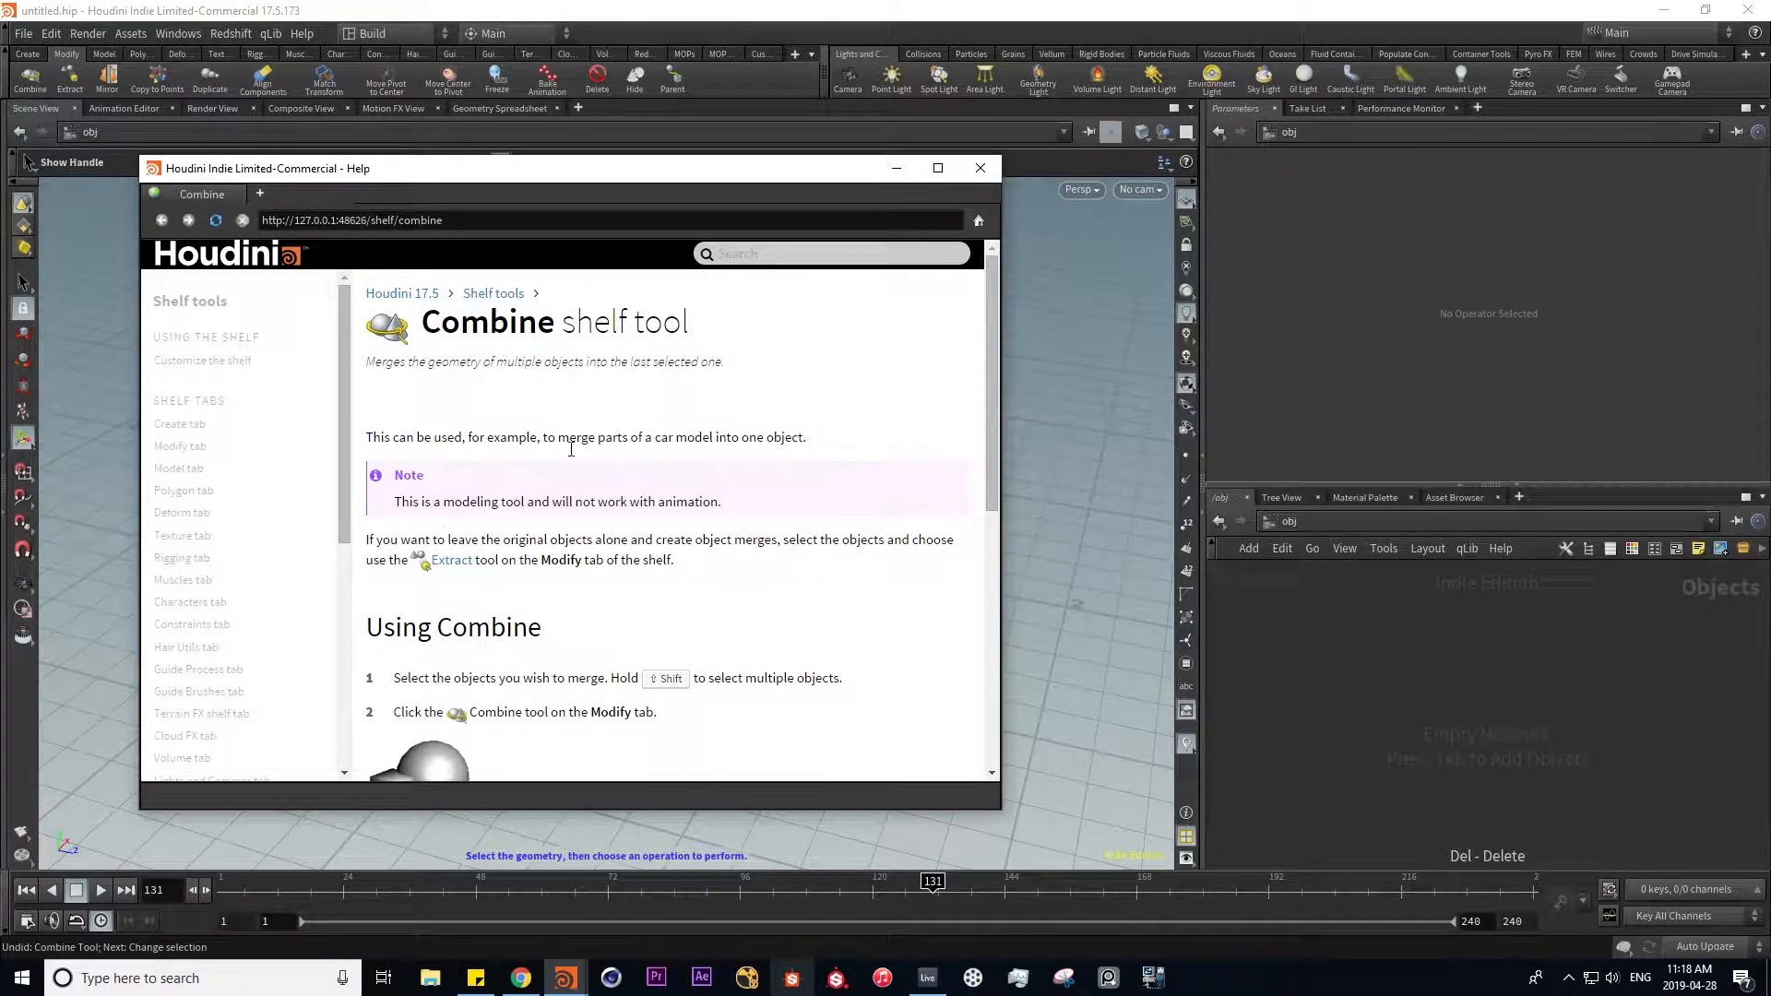
left_click(980, 168)
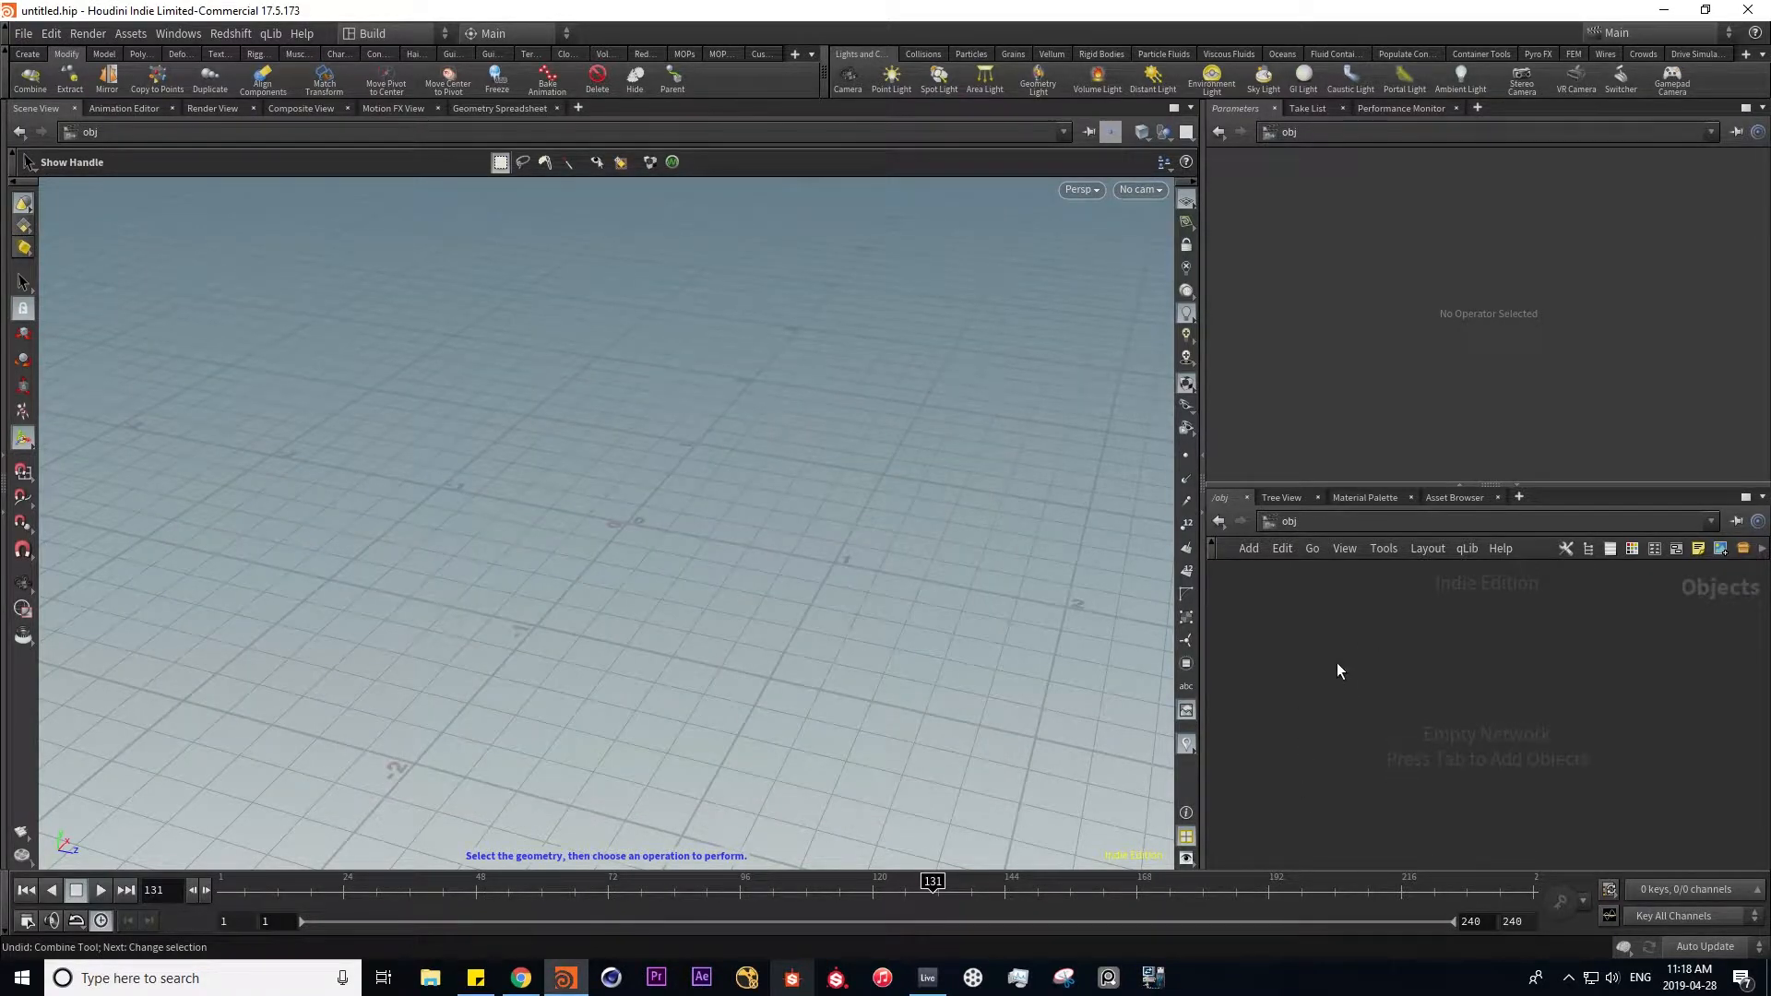
- Create a sphere object and a torus object in the object network
key("Tab")
type("sp")
key("Return")
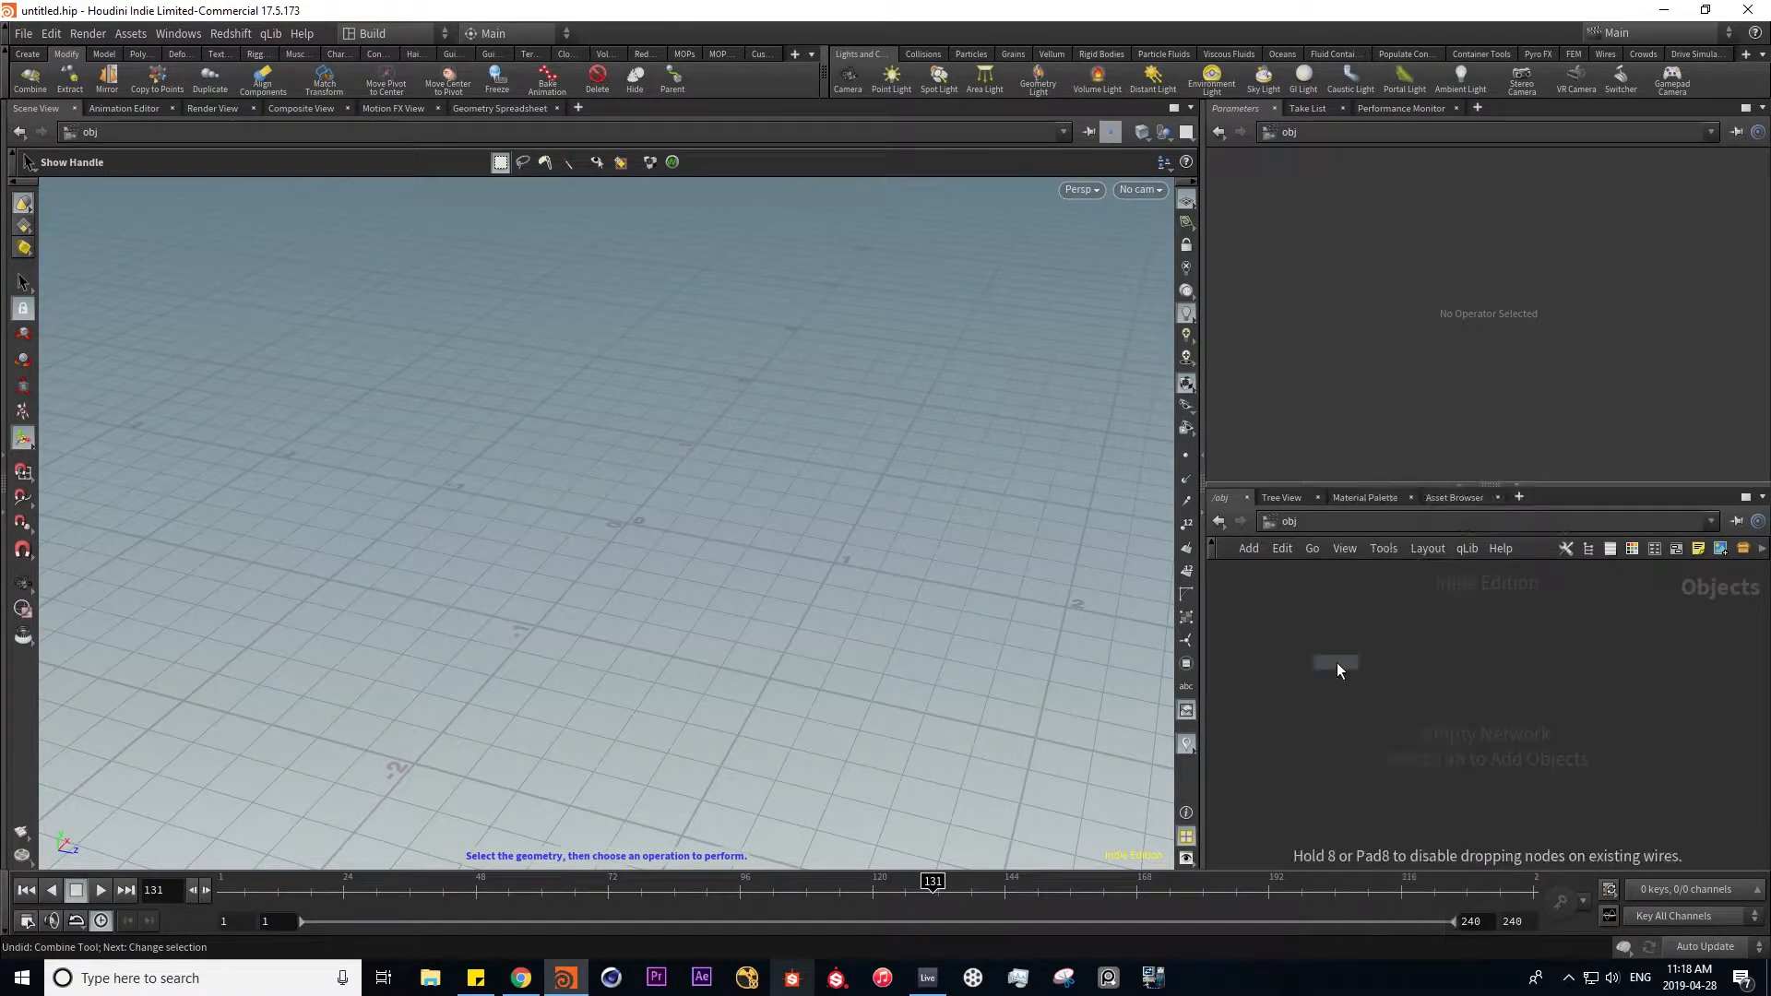
key("Tab")
type("to")
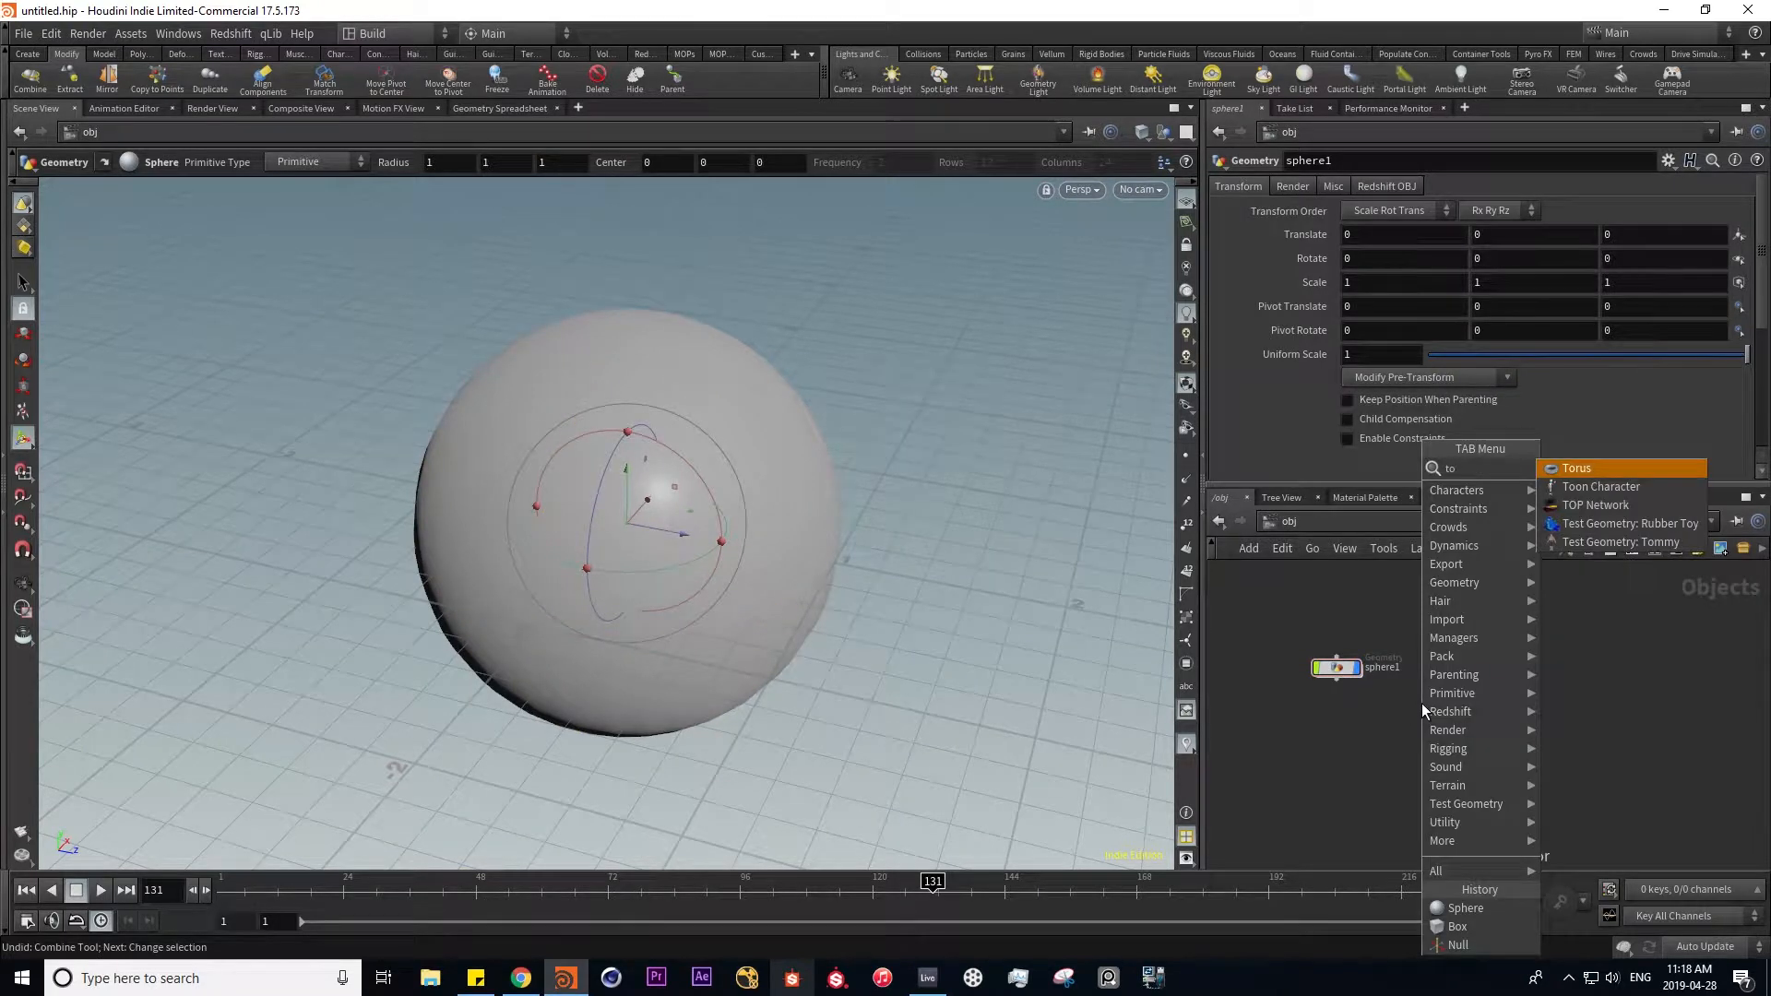
key("Return")
left_click(1422, 711)
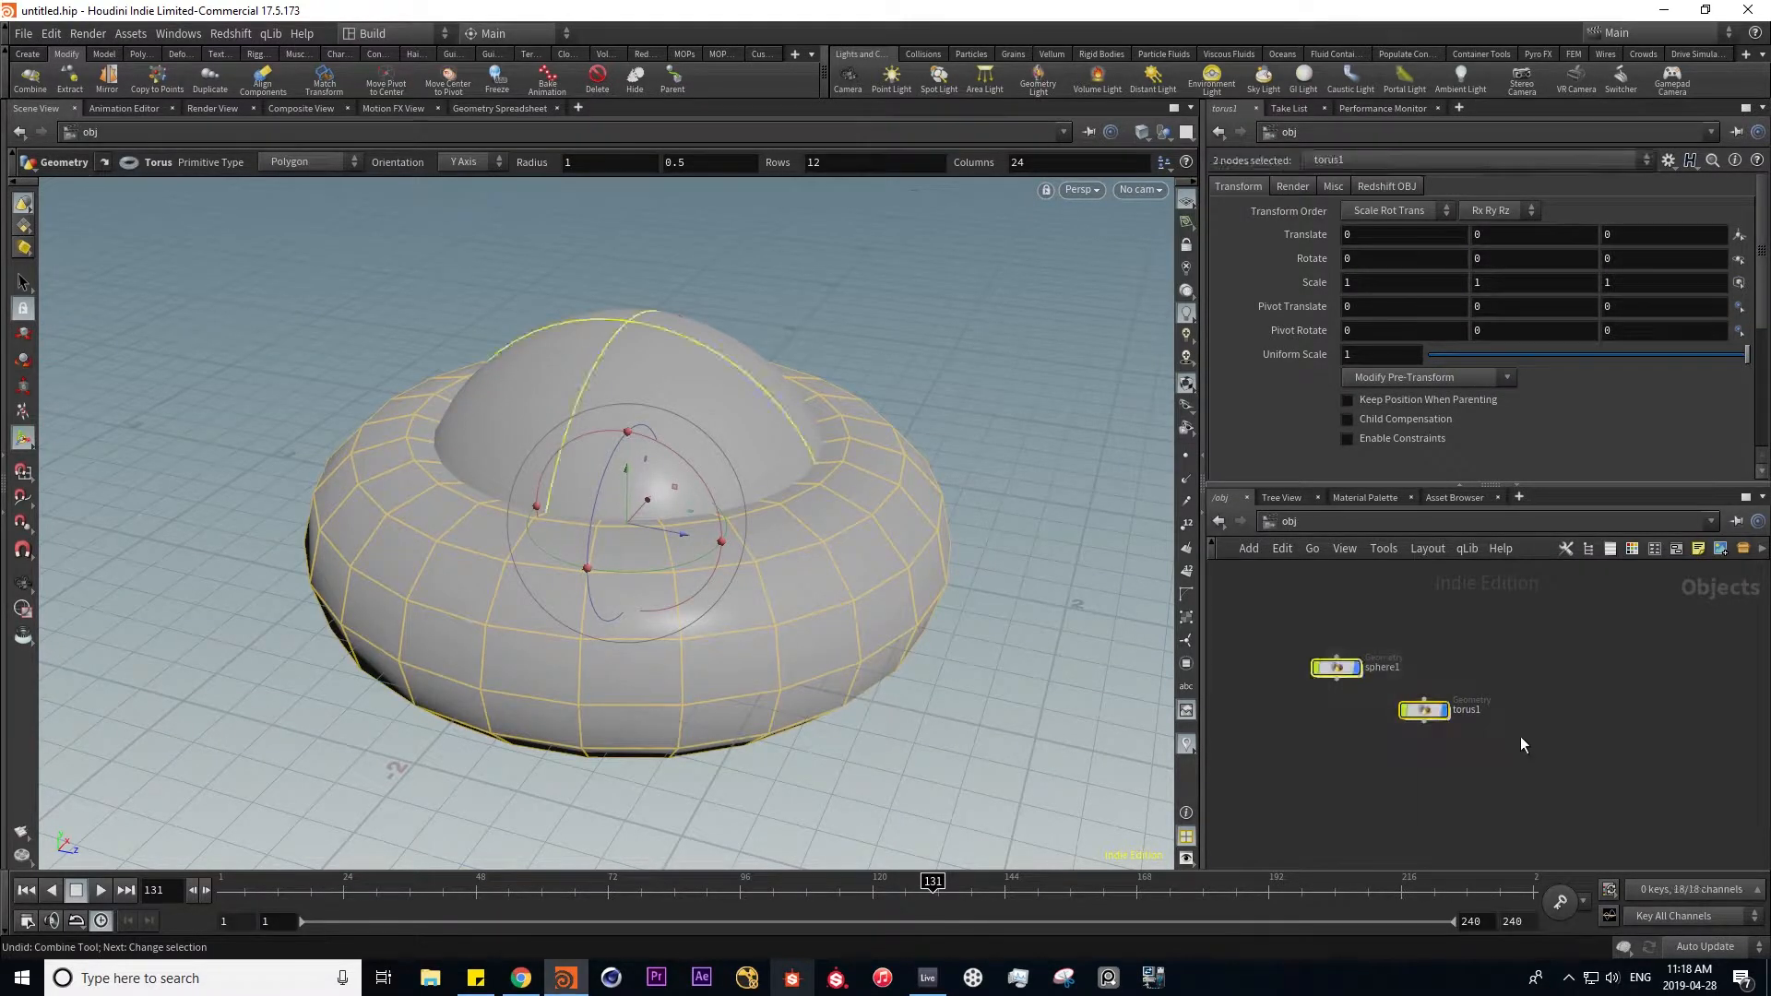
- Combine the selected sphere and torus into one object and return to the object level
left_click(30, 78)
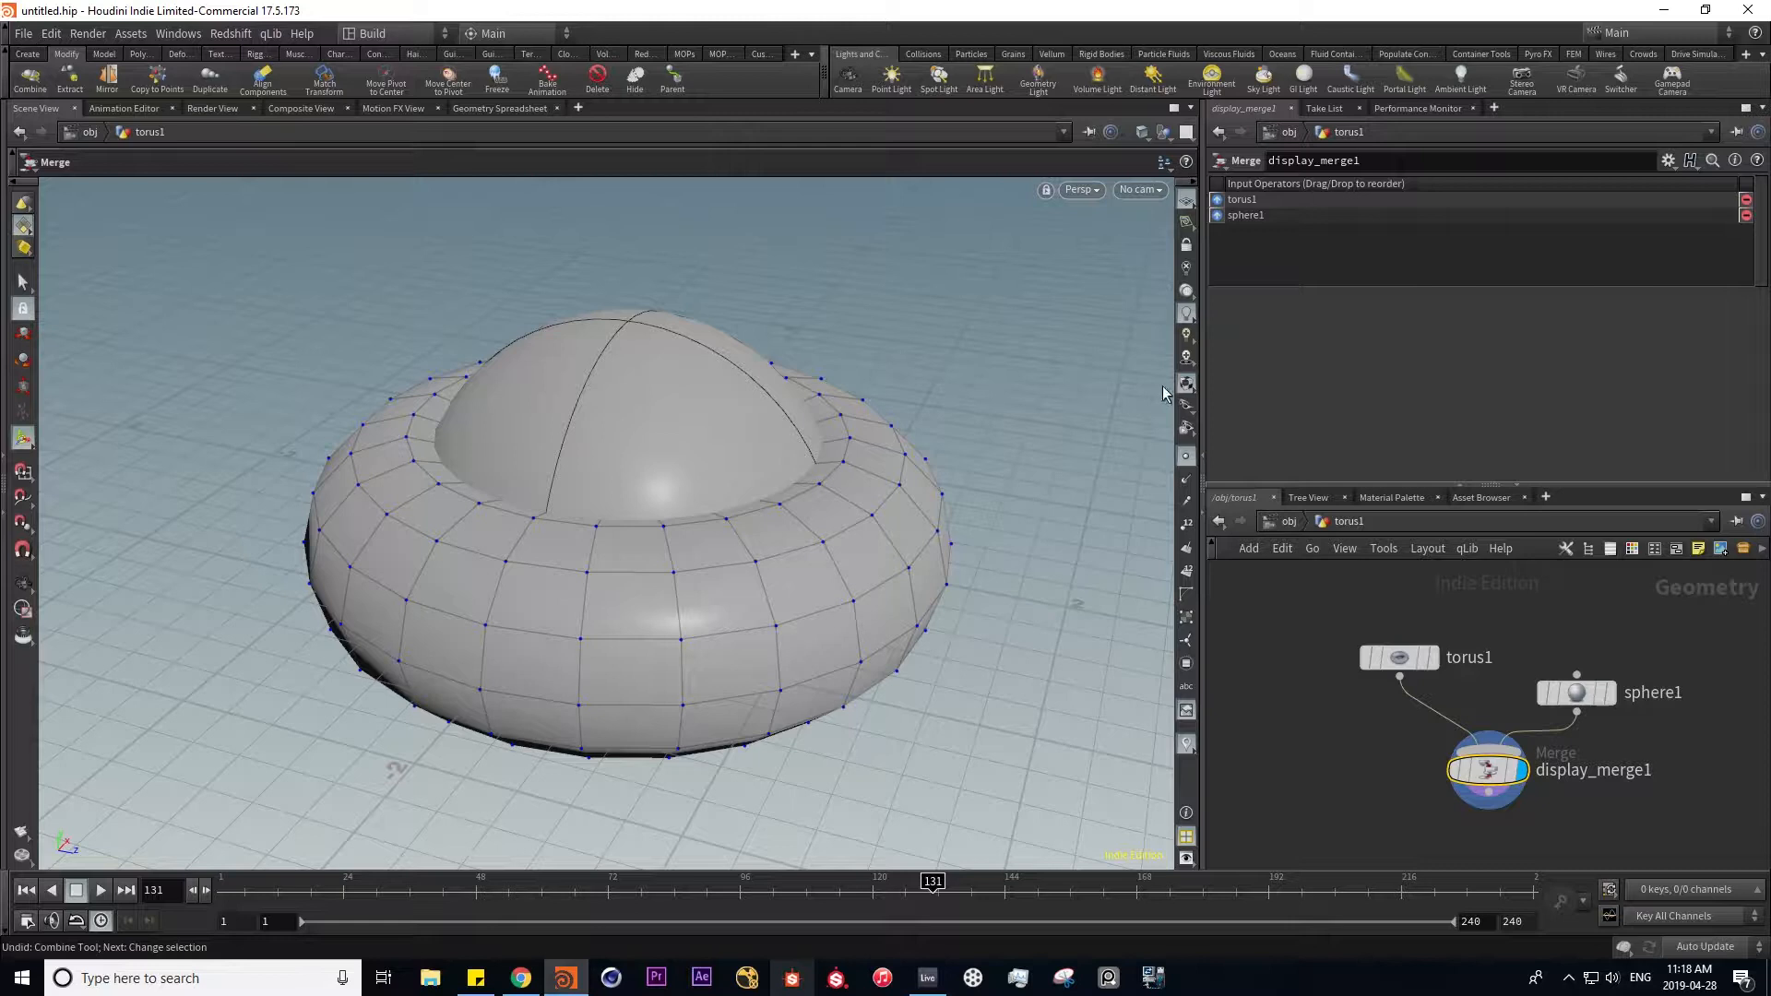
left_click(1289, 522)
scroll(1499, 741, "up", 4)
middle_click_drag(1548, 727, 1547, 816)
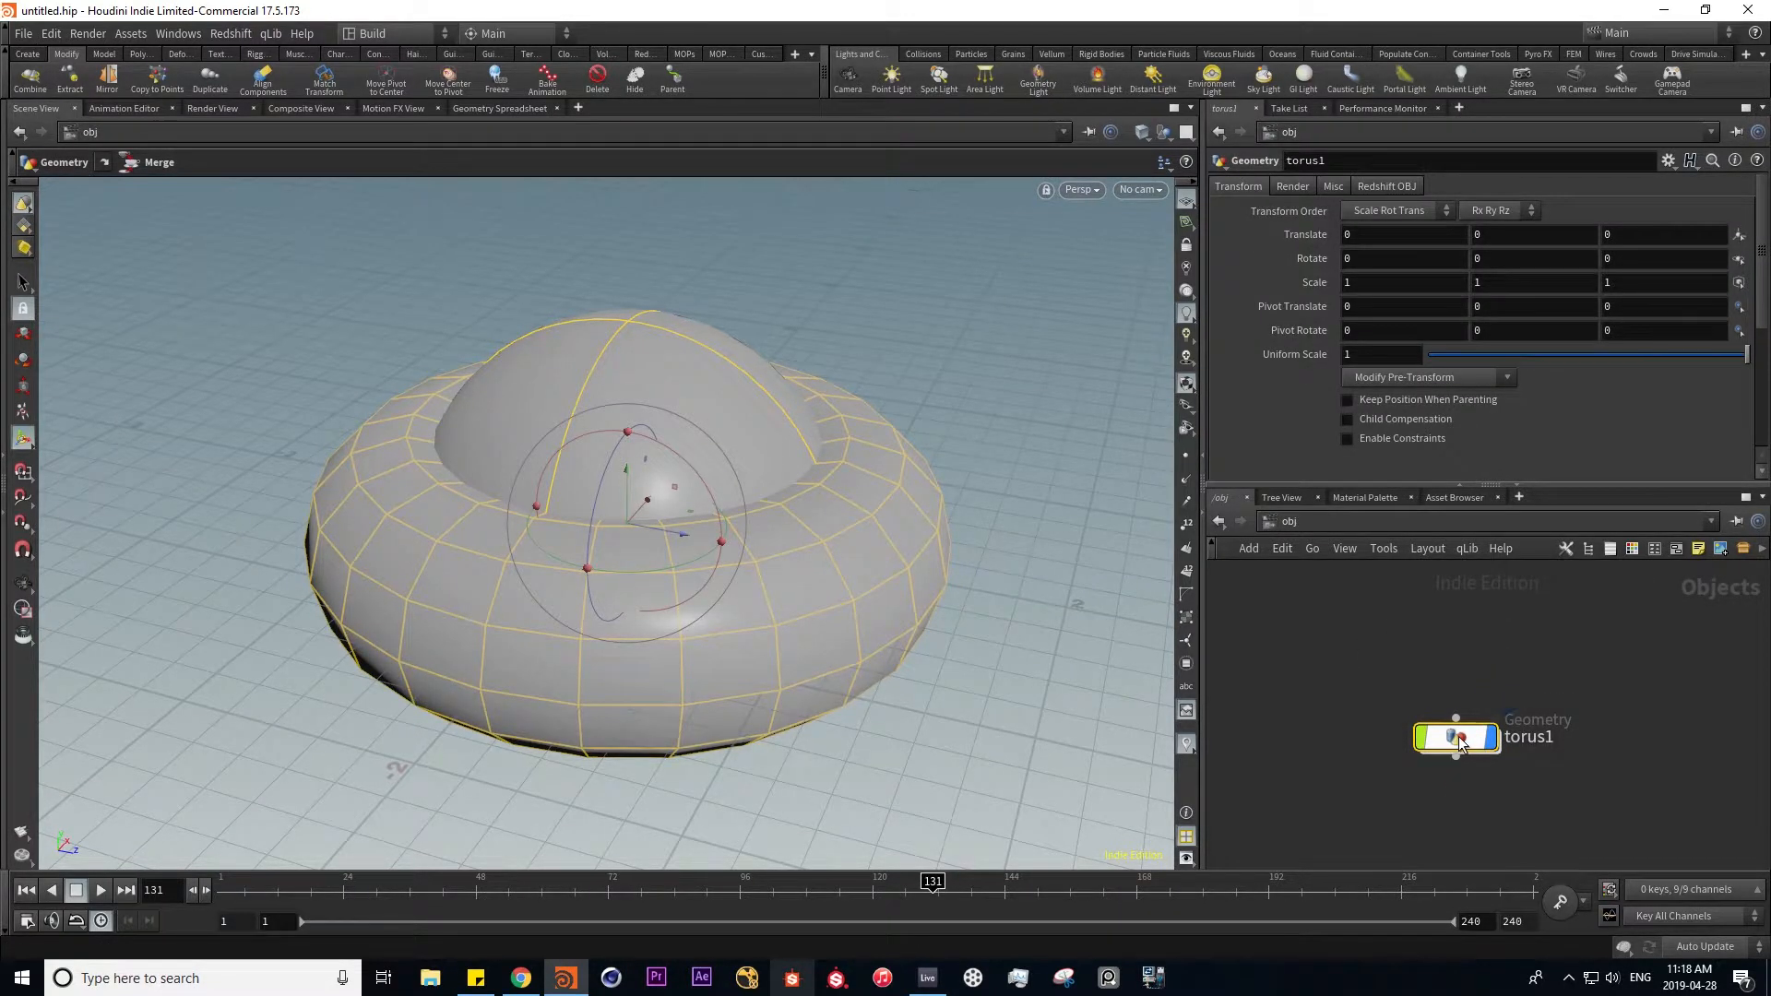
- Look at the merge network inside the combined torus object, and delete the object at the object level
double_click(1458, 736)
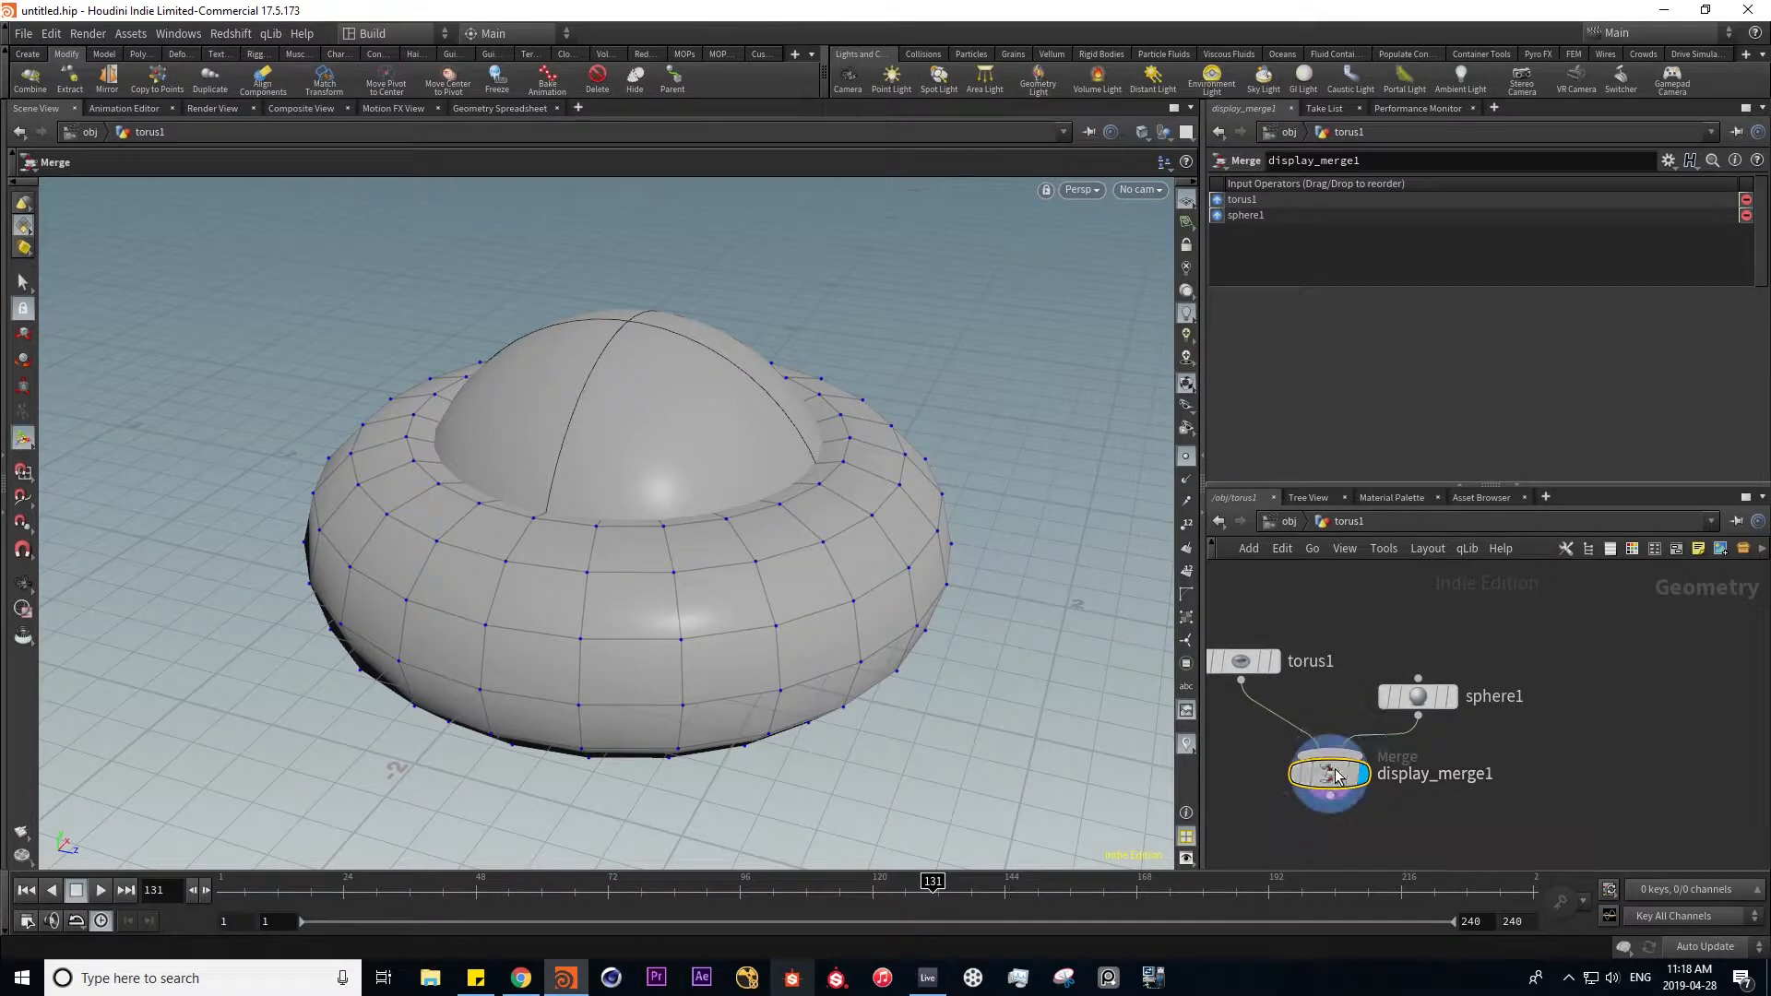
left_click(1282, 522)
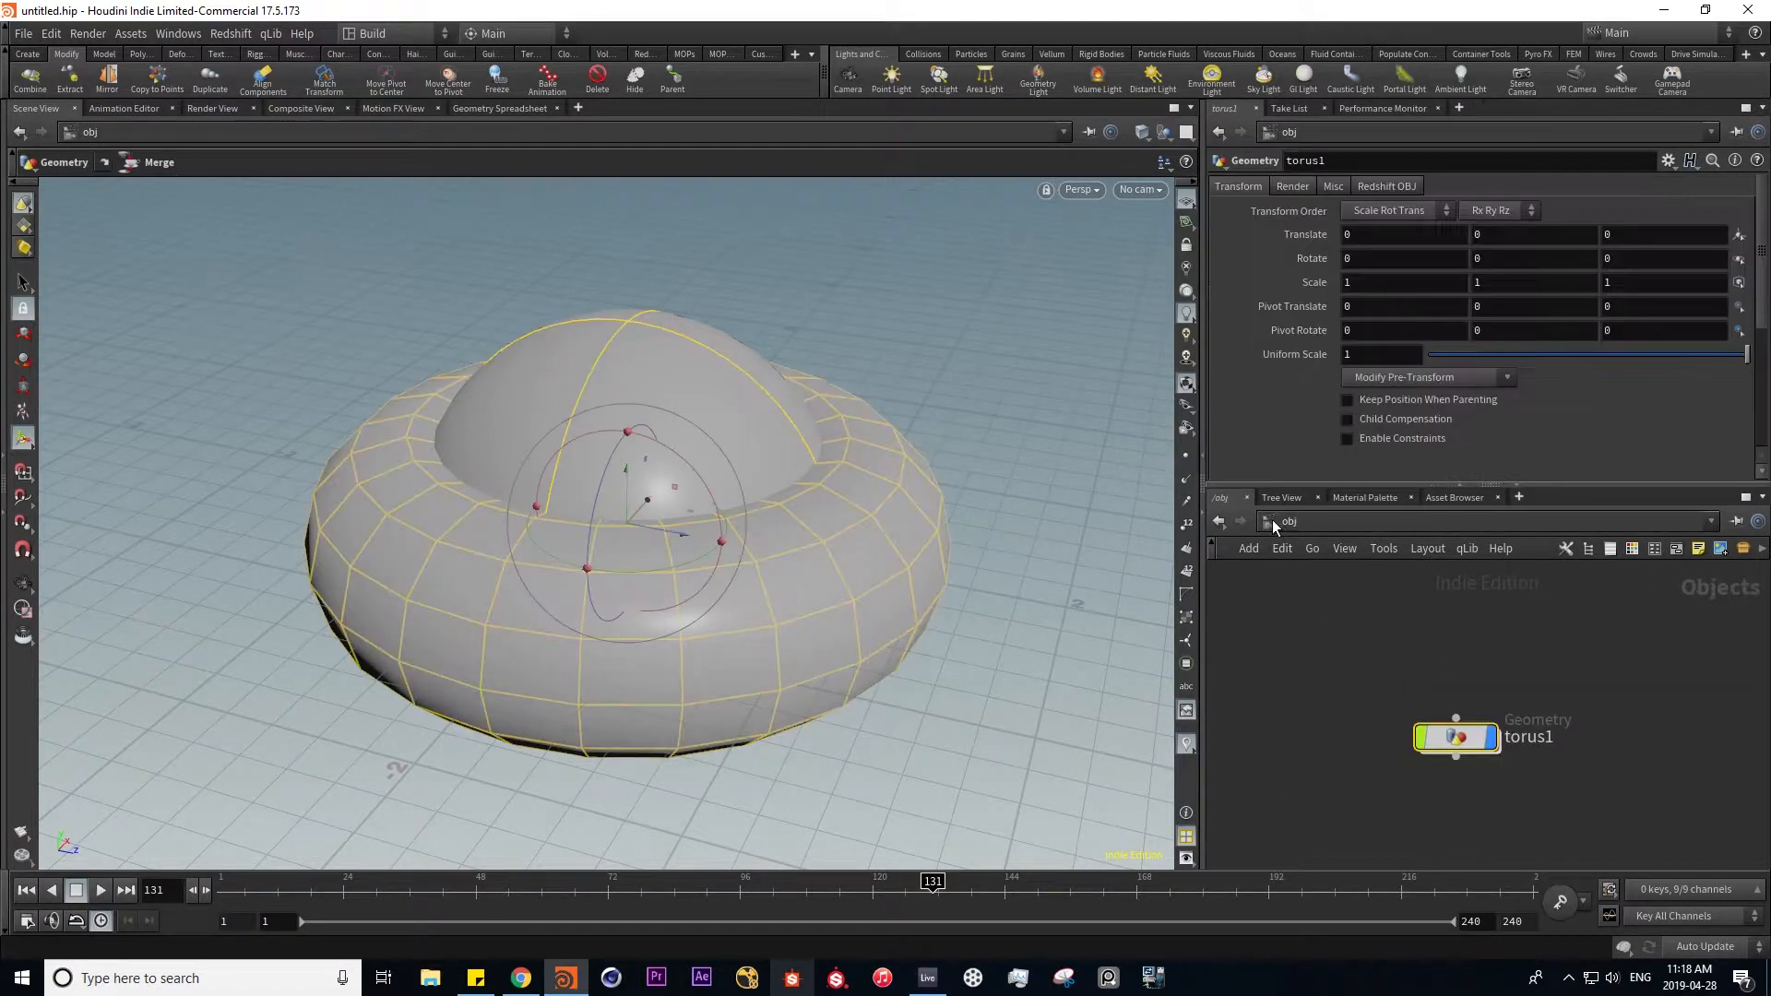
key("Delete")
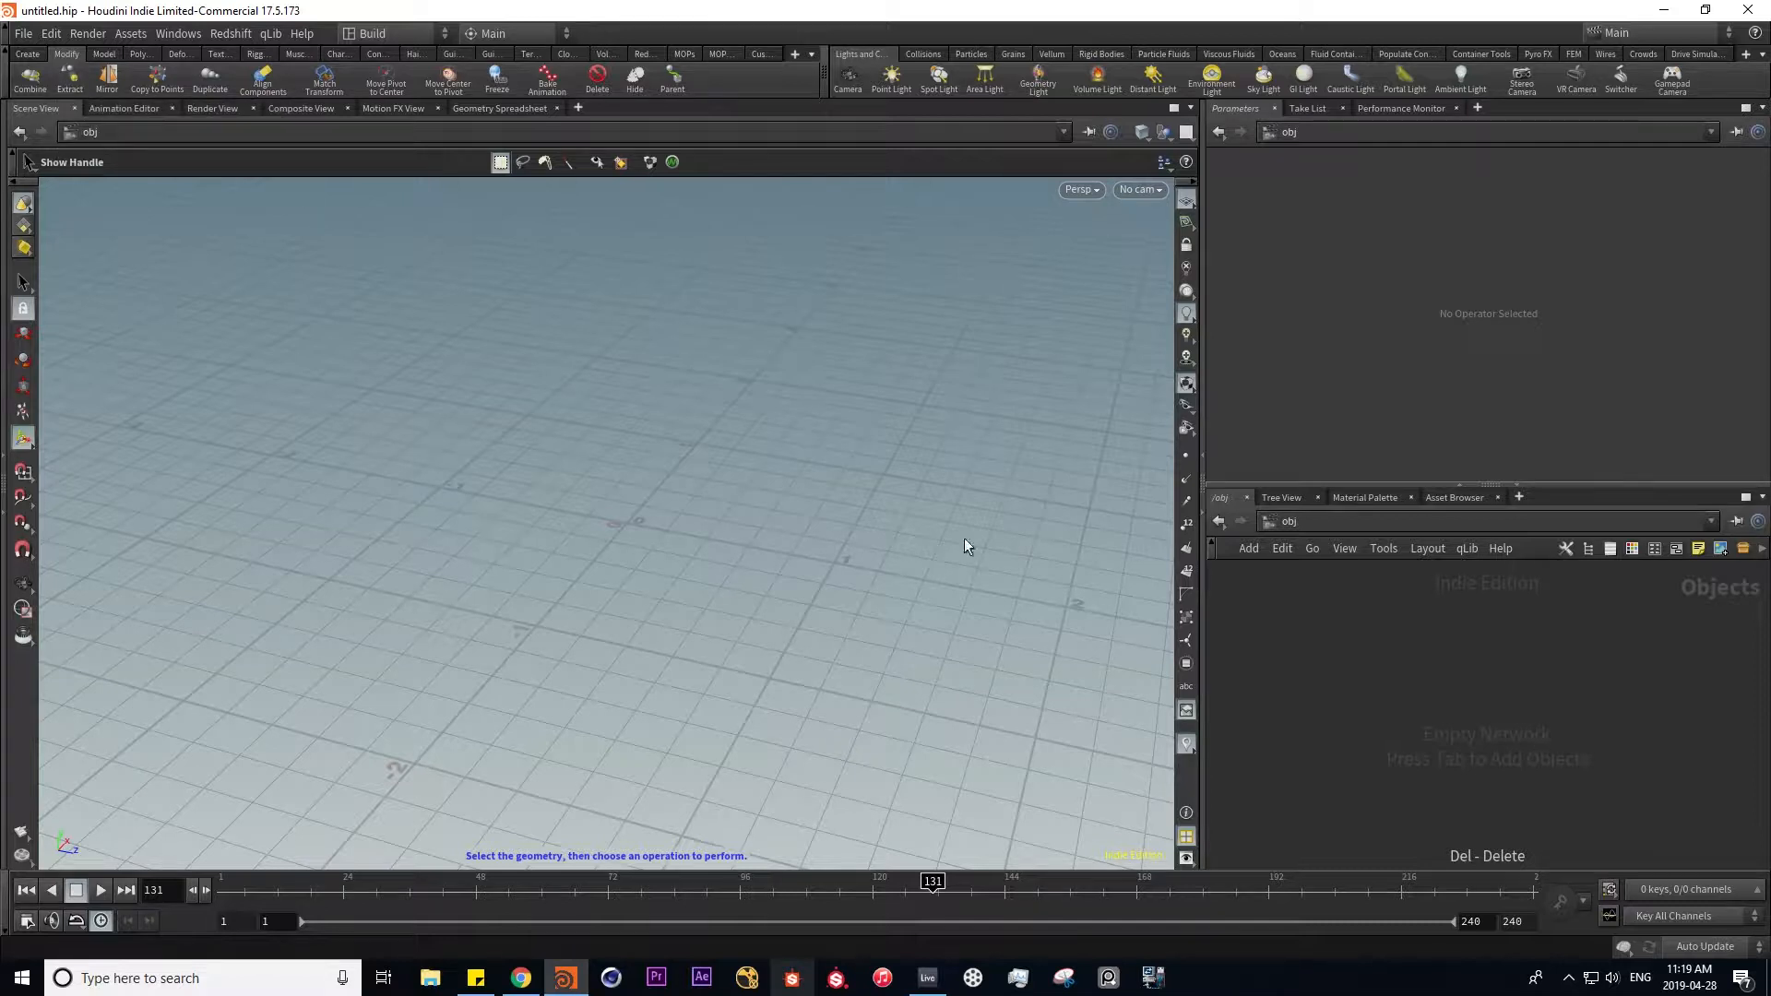
- Create a new torus object and extract its geometry into a separate object with the Extract tool
key("Tab")
type("to")
key("Return")
left_click(1352, 645)
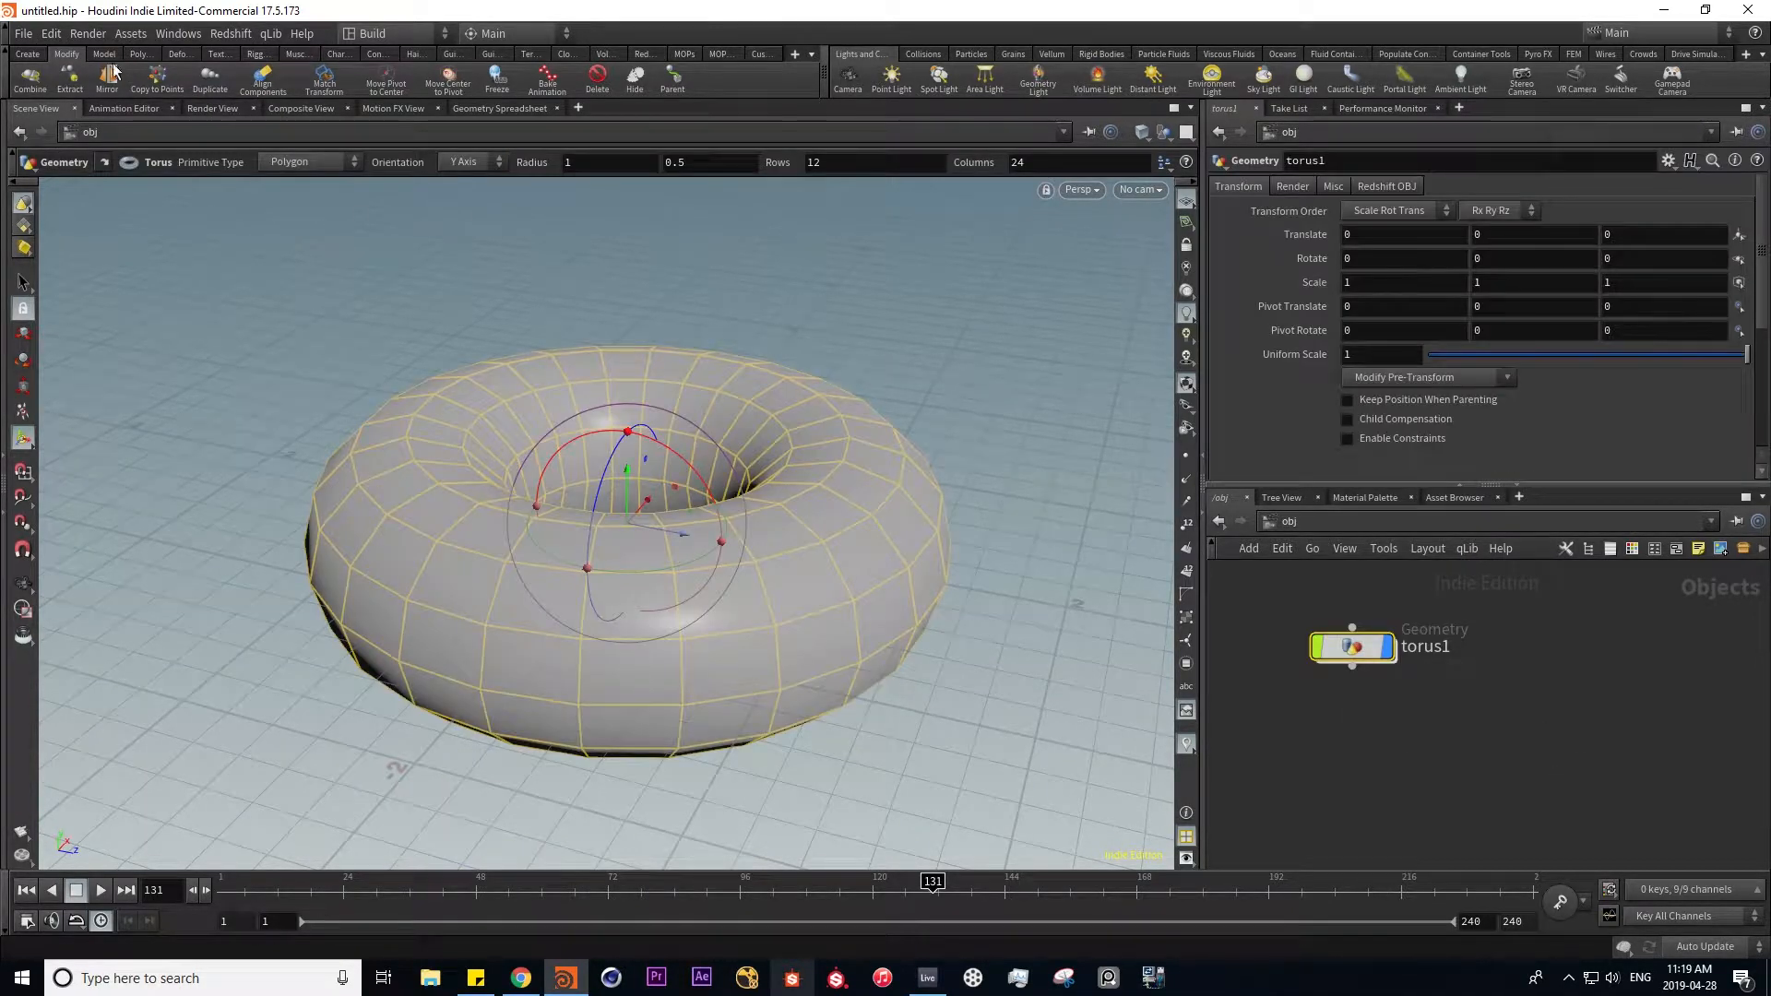
left_click(70, 78)
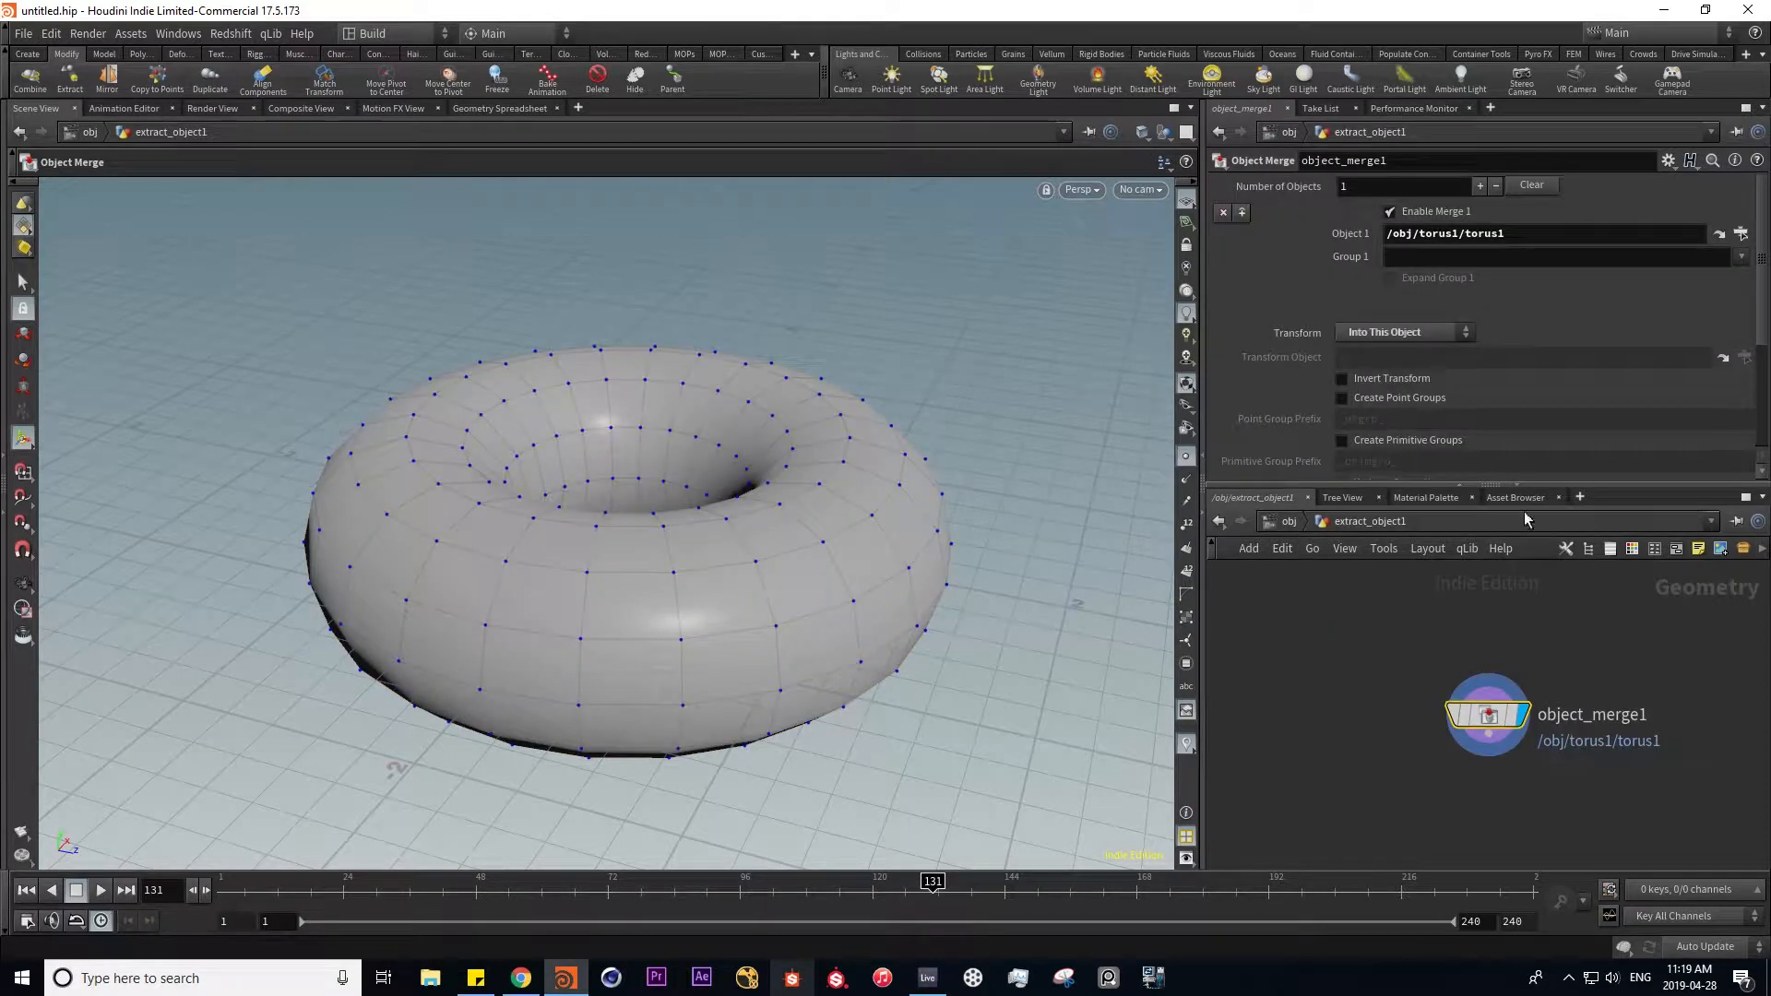
- Look at the object merge network inside the extracted object, and delete the extracted object at the object level
left_click(1288, 522)
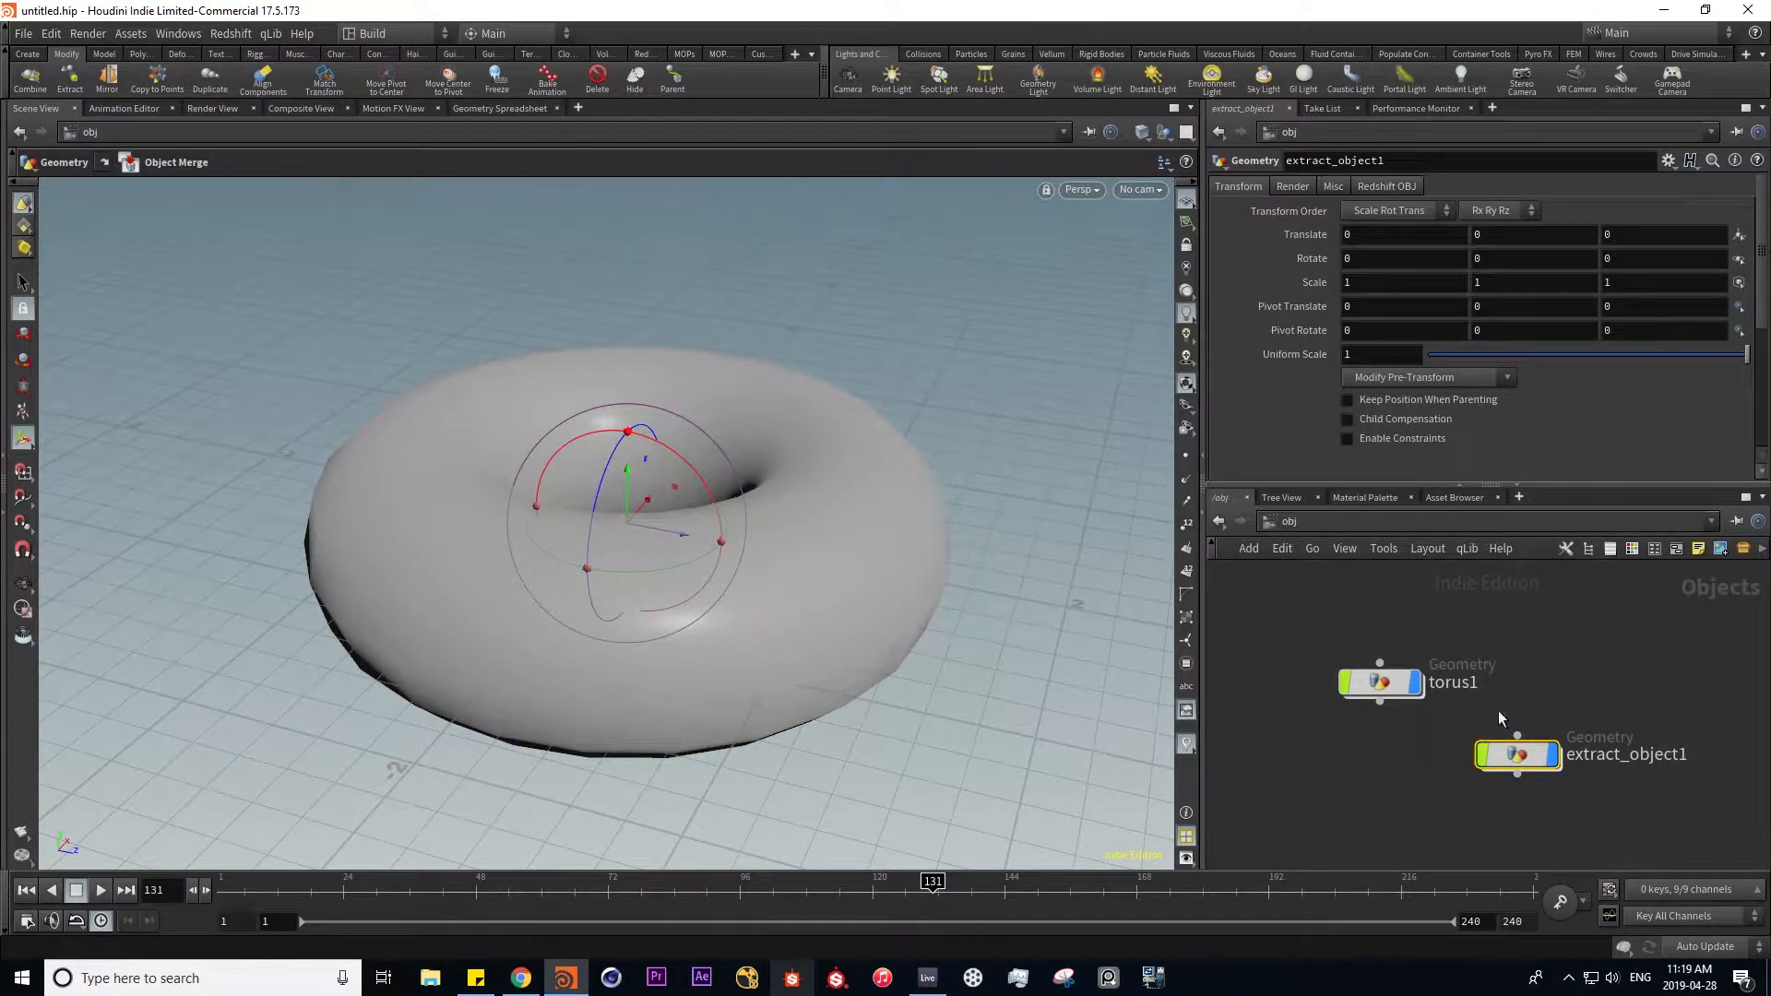
double_click(1490, 757)
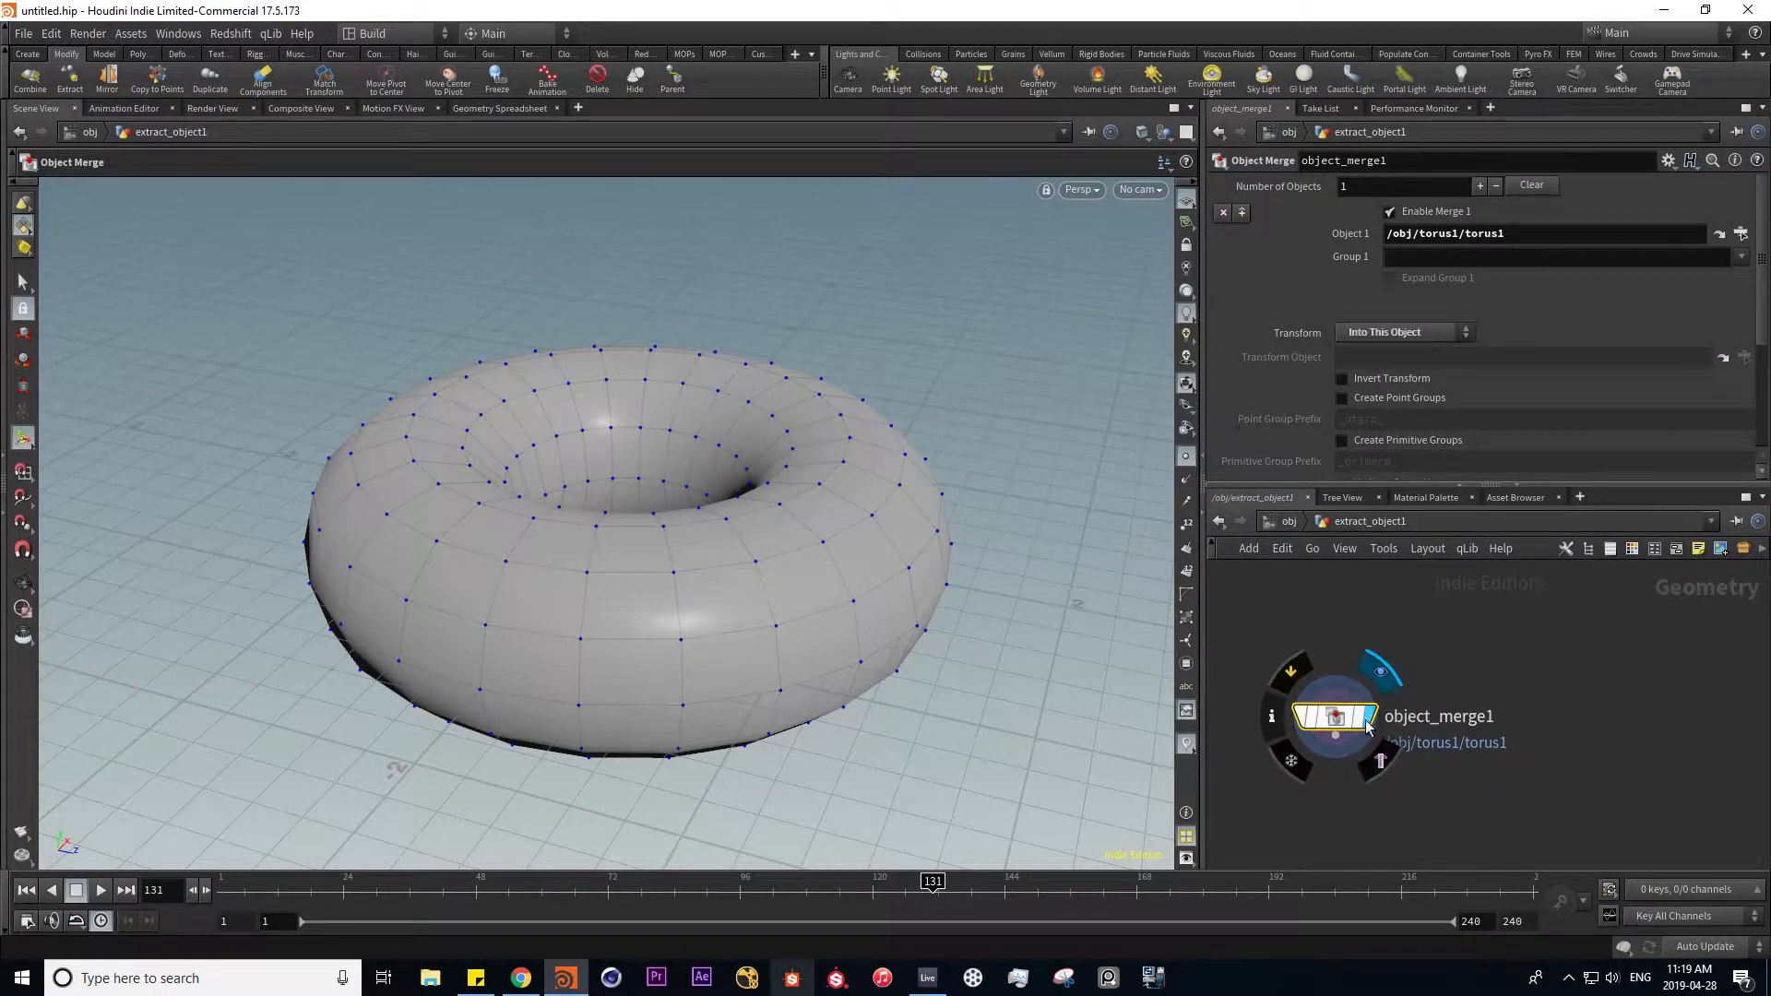
left_click(1287, 524)
double_click(1515, 756)
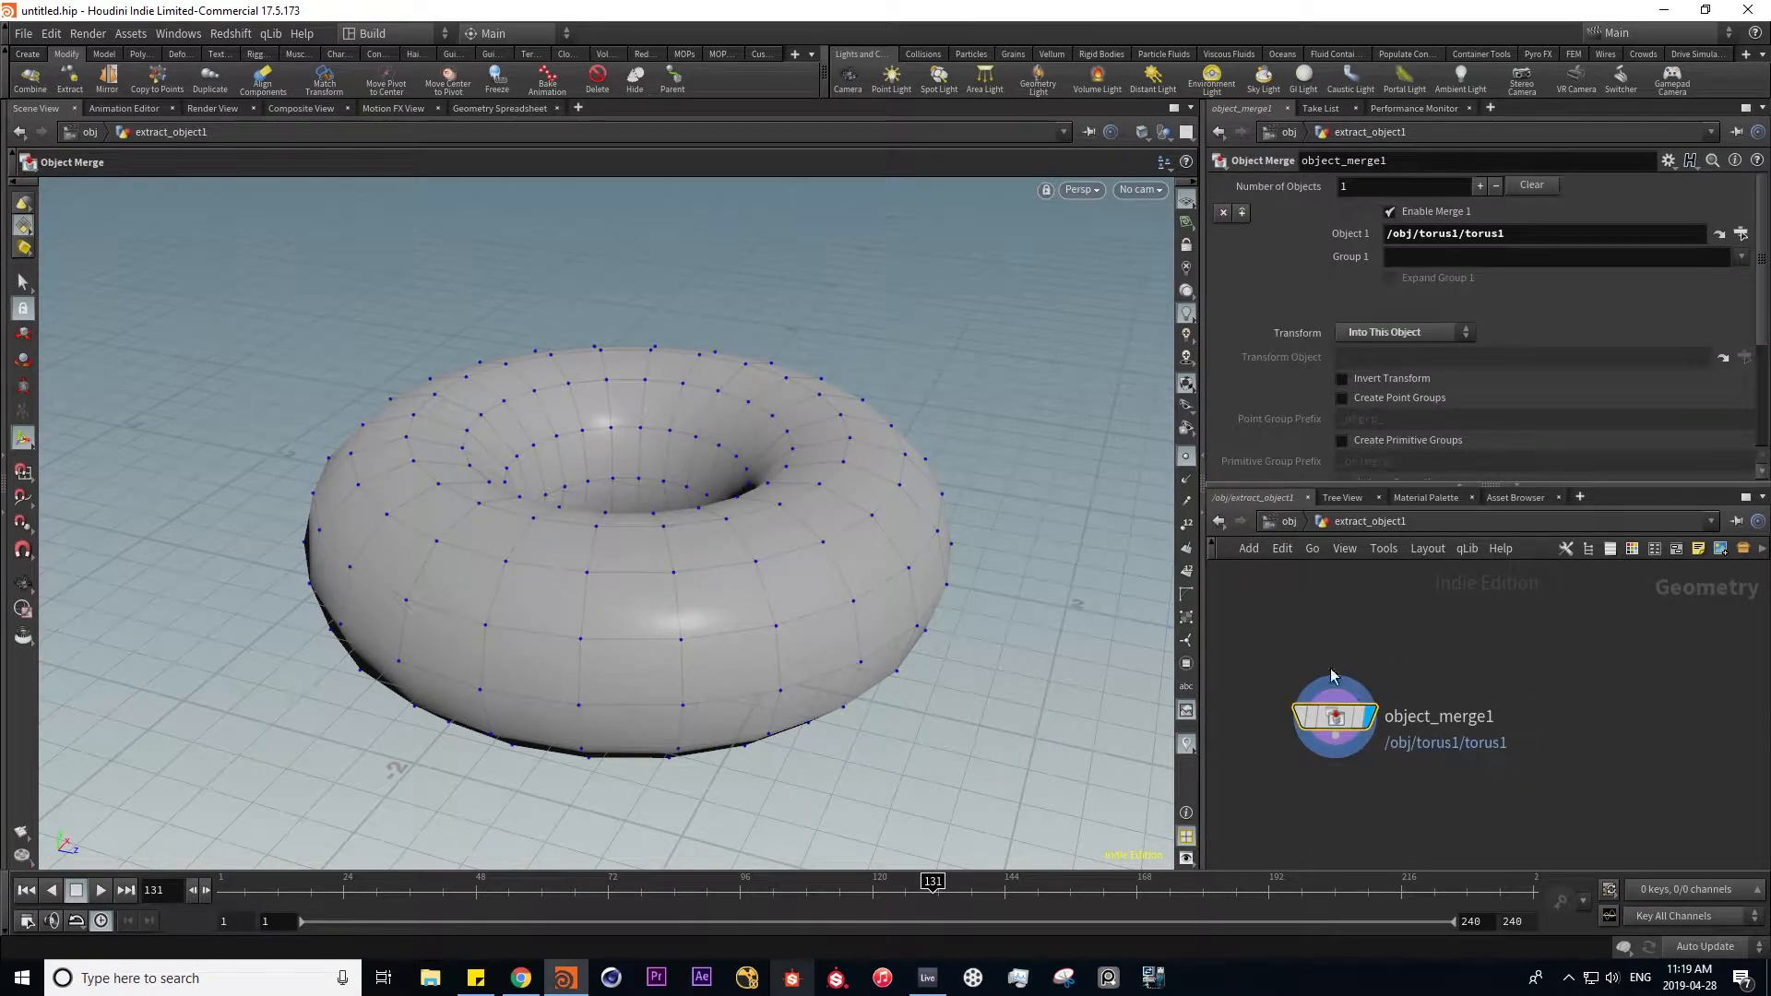
key("h")
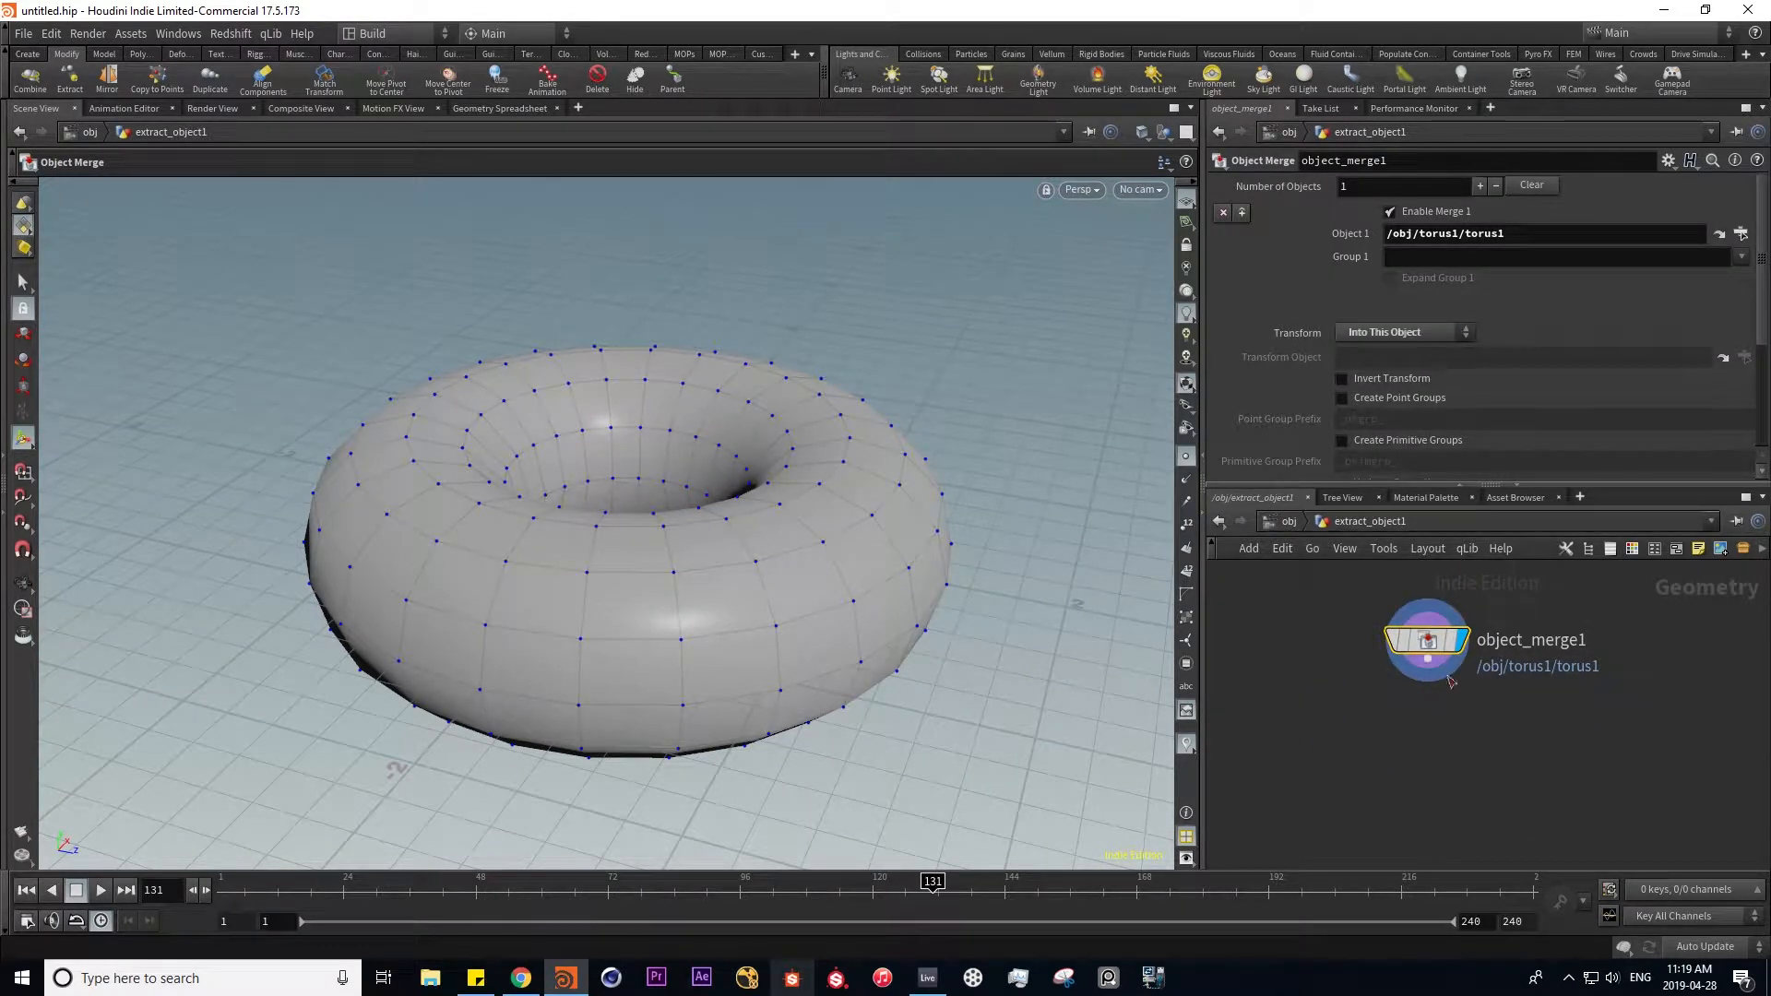
left_click(1276, 522)
key("Delete")
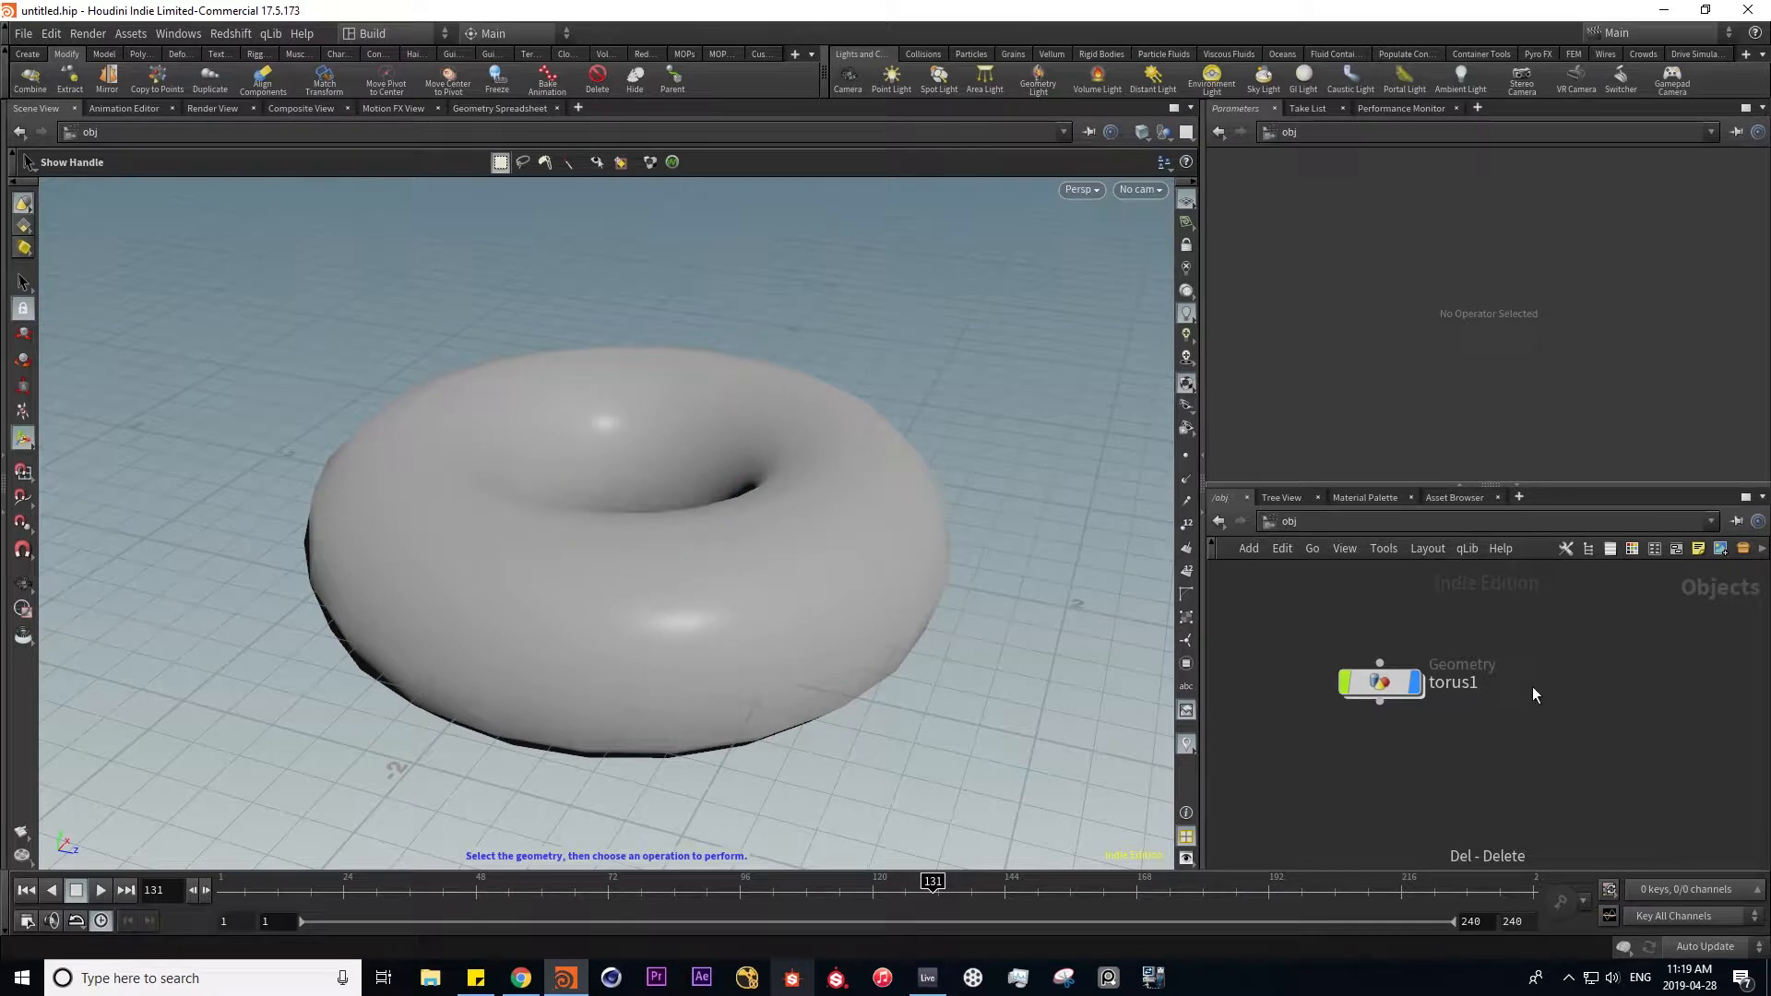
- Move the torus object about 2.9 units in the negative X direction
left_click(1380, 683)
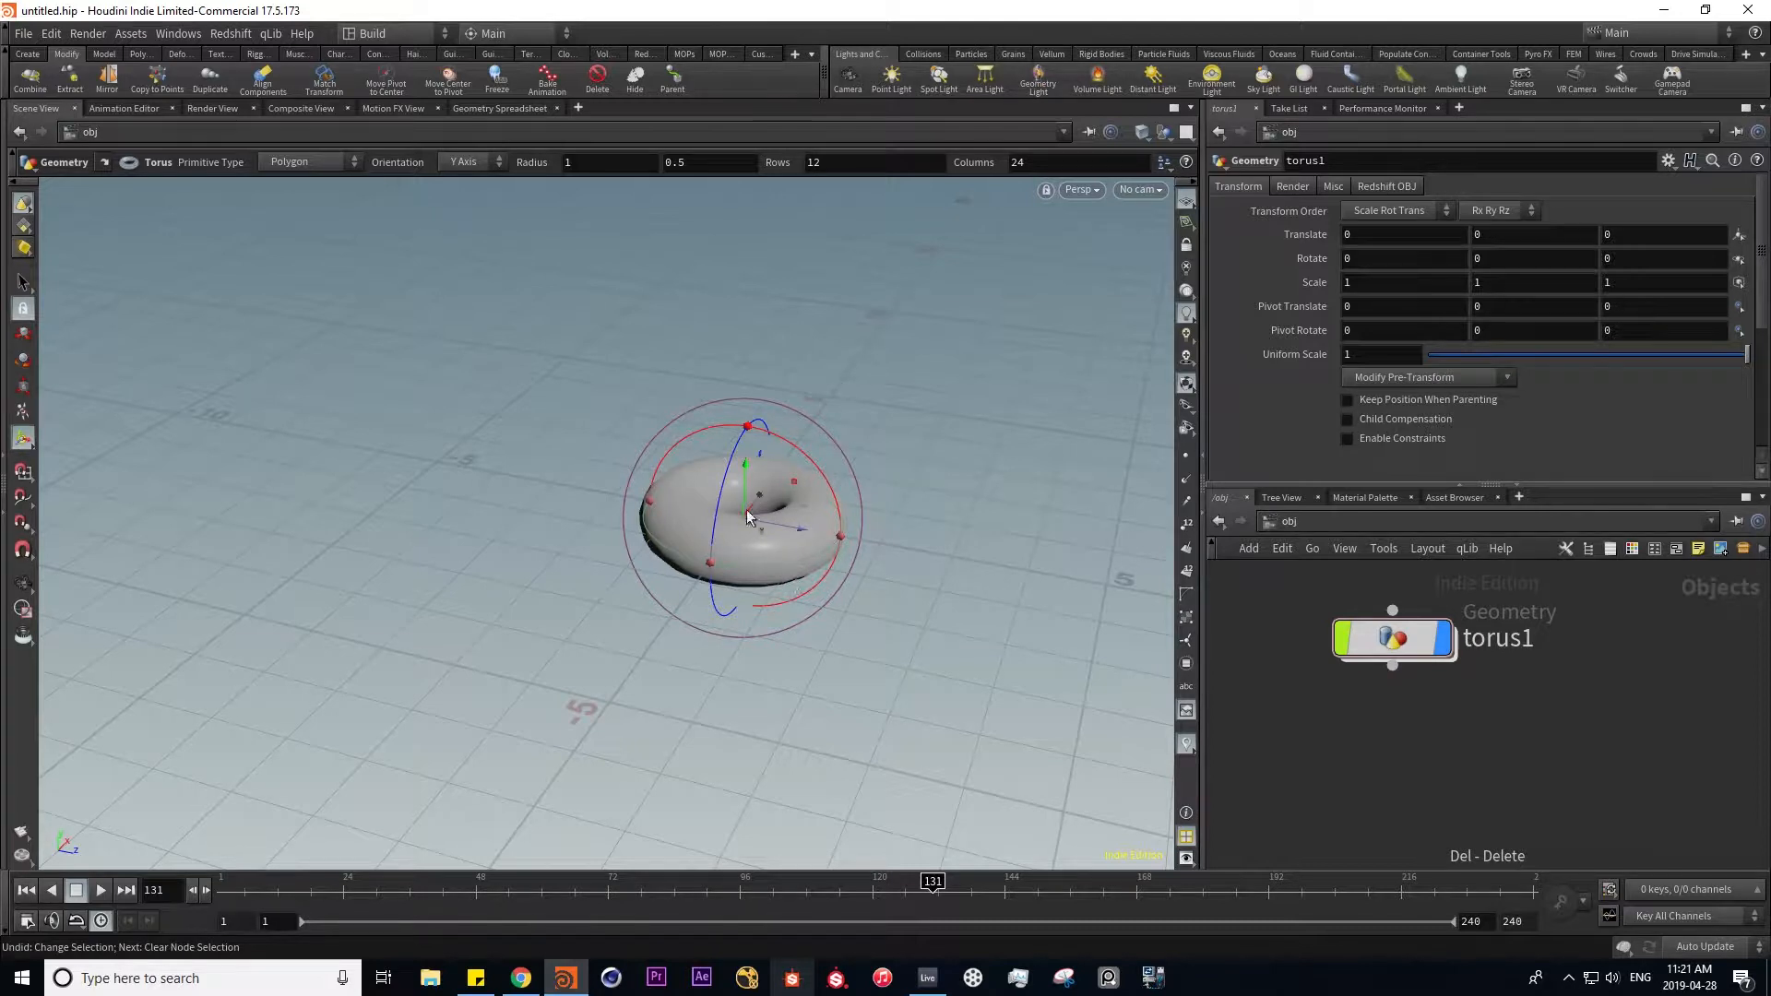
left_click(1394, 643)
left_click_drag(761, 501, 692, 593)
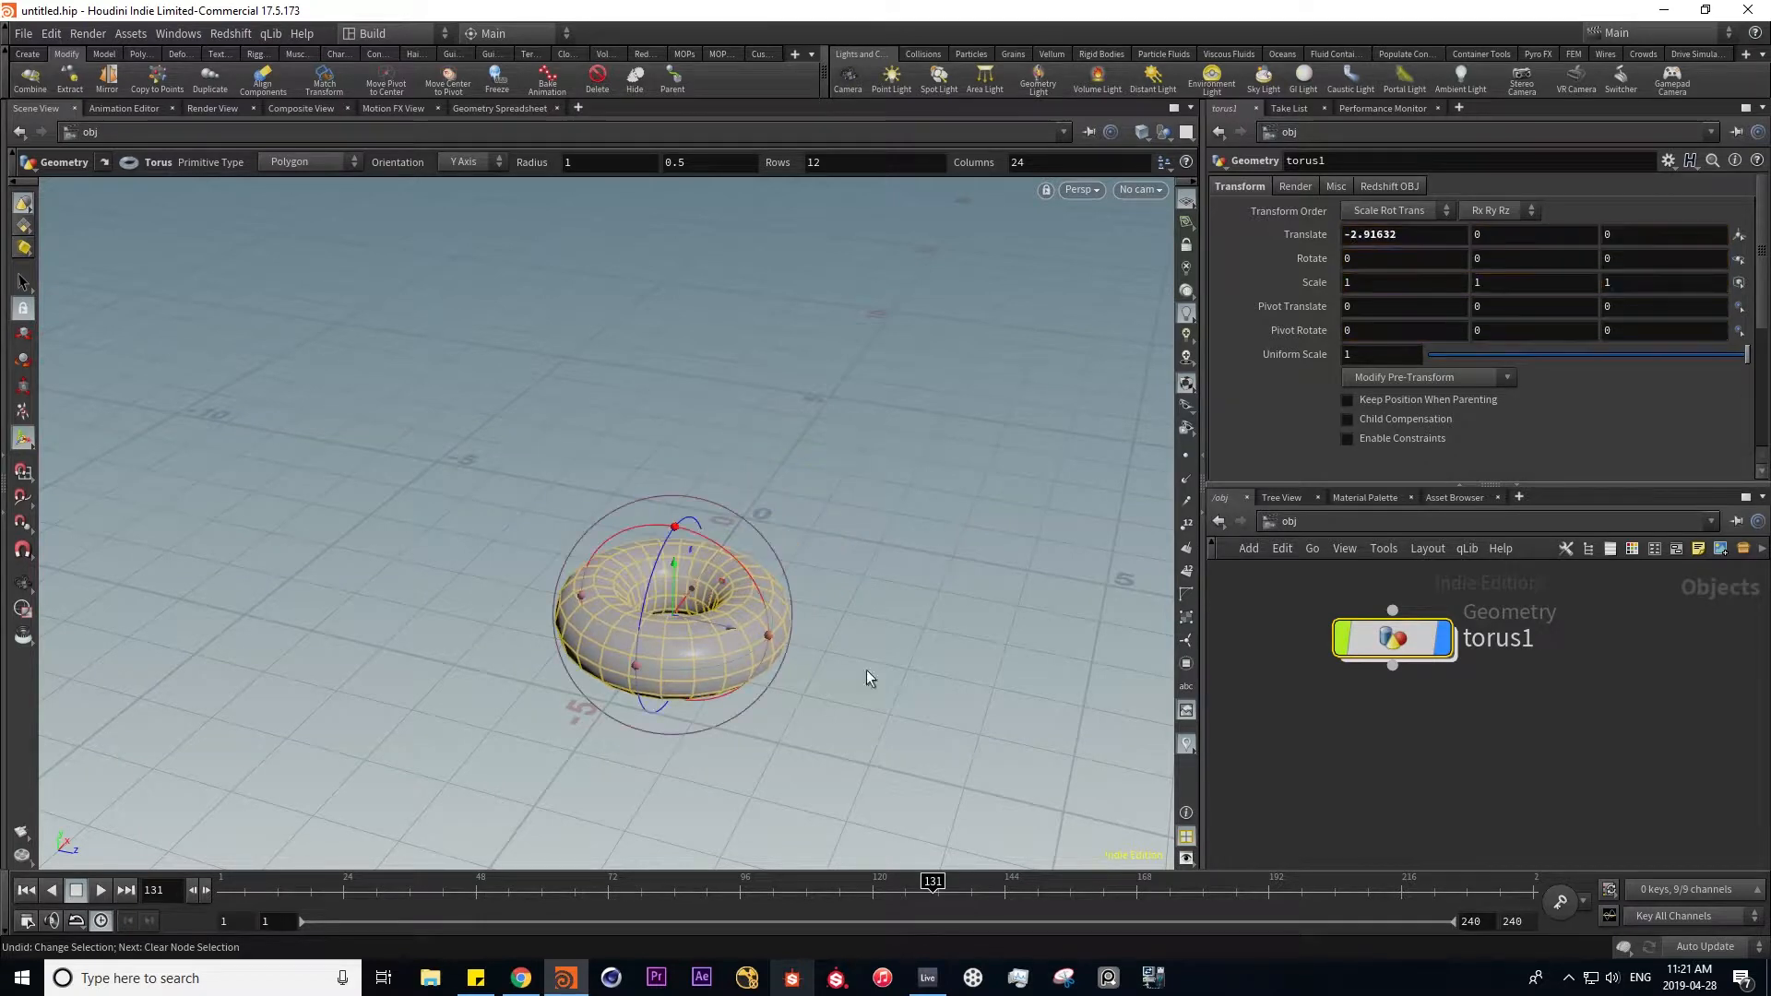
- Mirror the torus object across the YZ plane with the Mirror tool
left_click(108, 78)
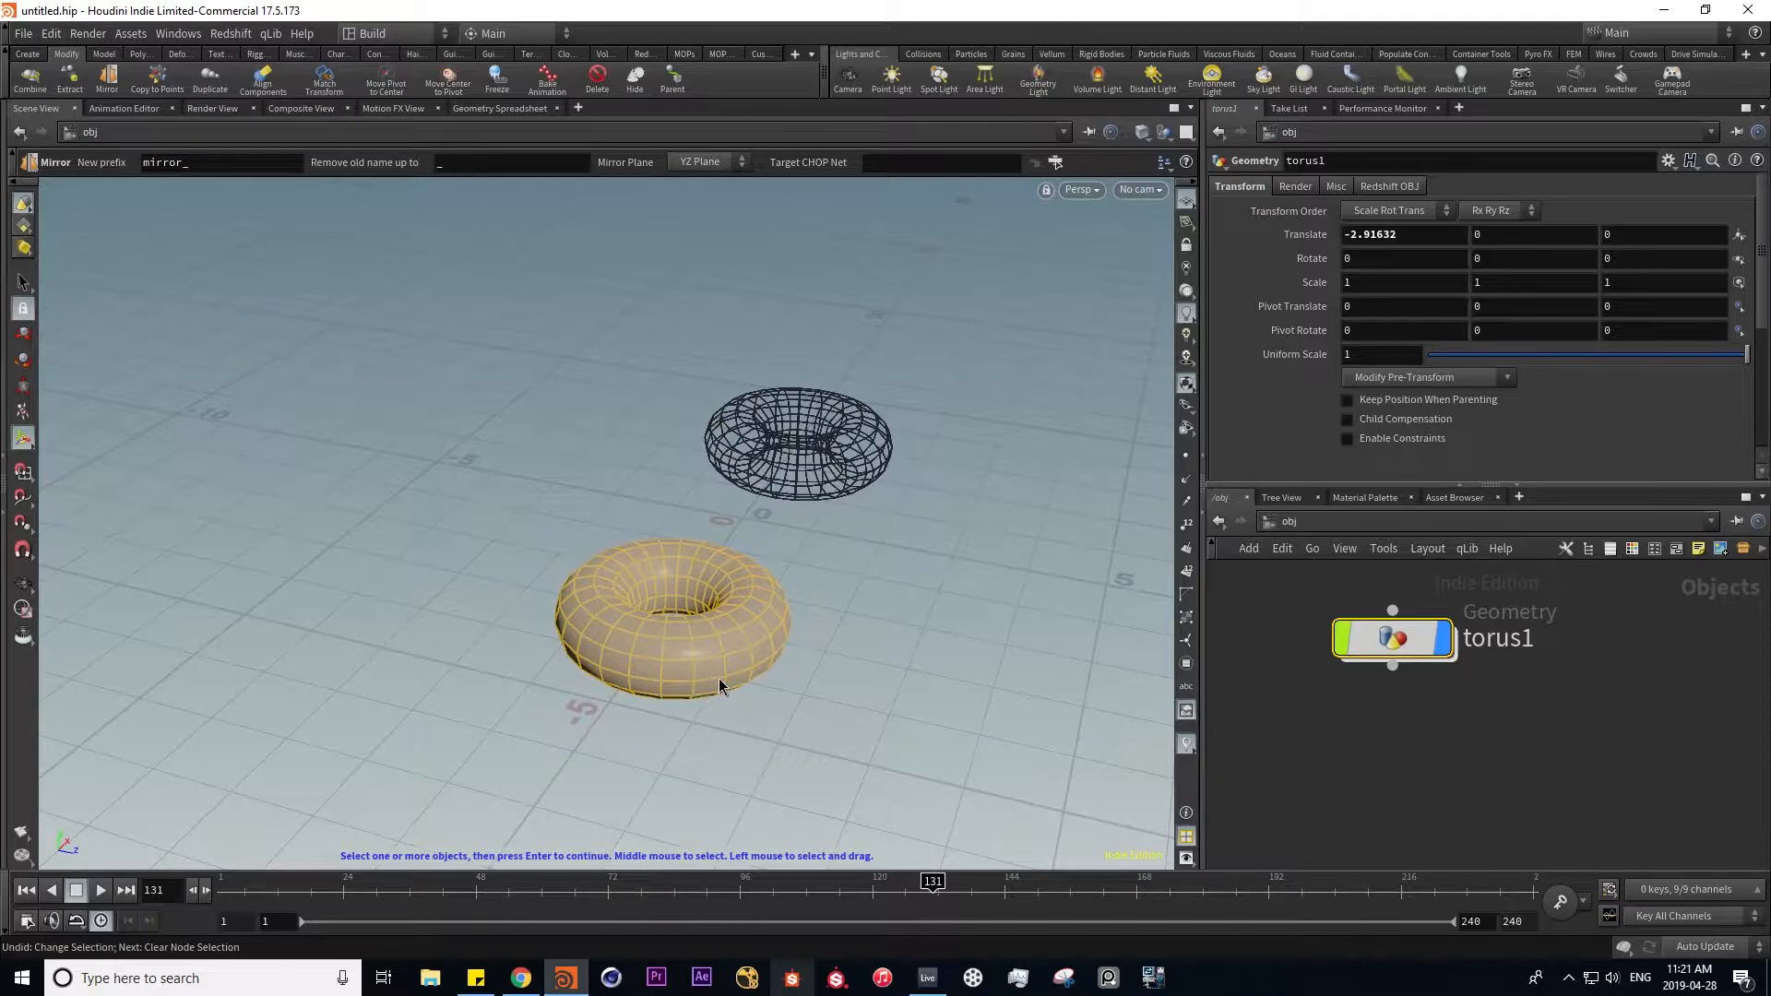
left_click(743, 605)
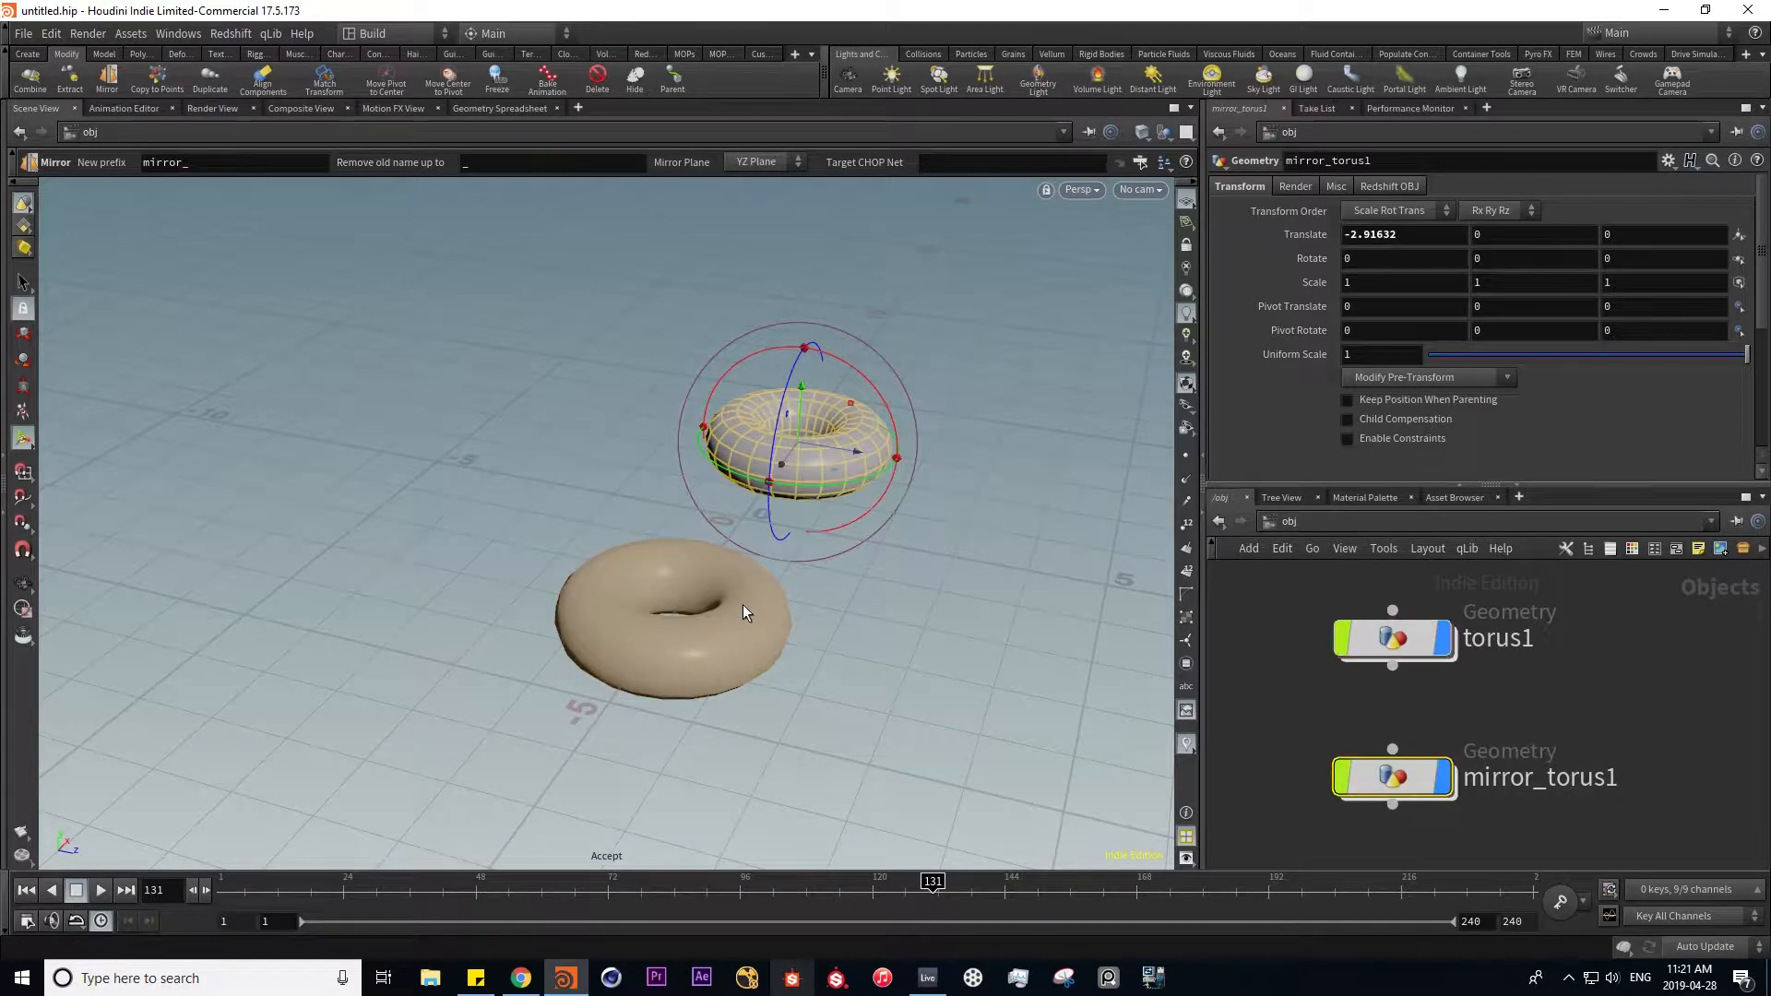
left_click_drag(679, 579, 865, 598, "alt")
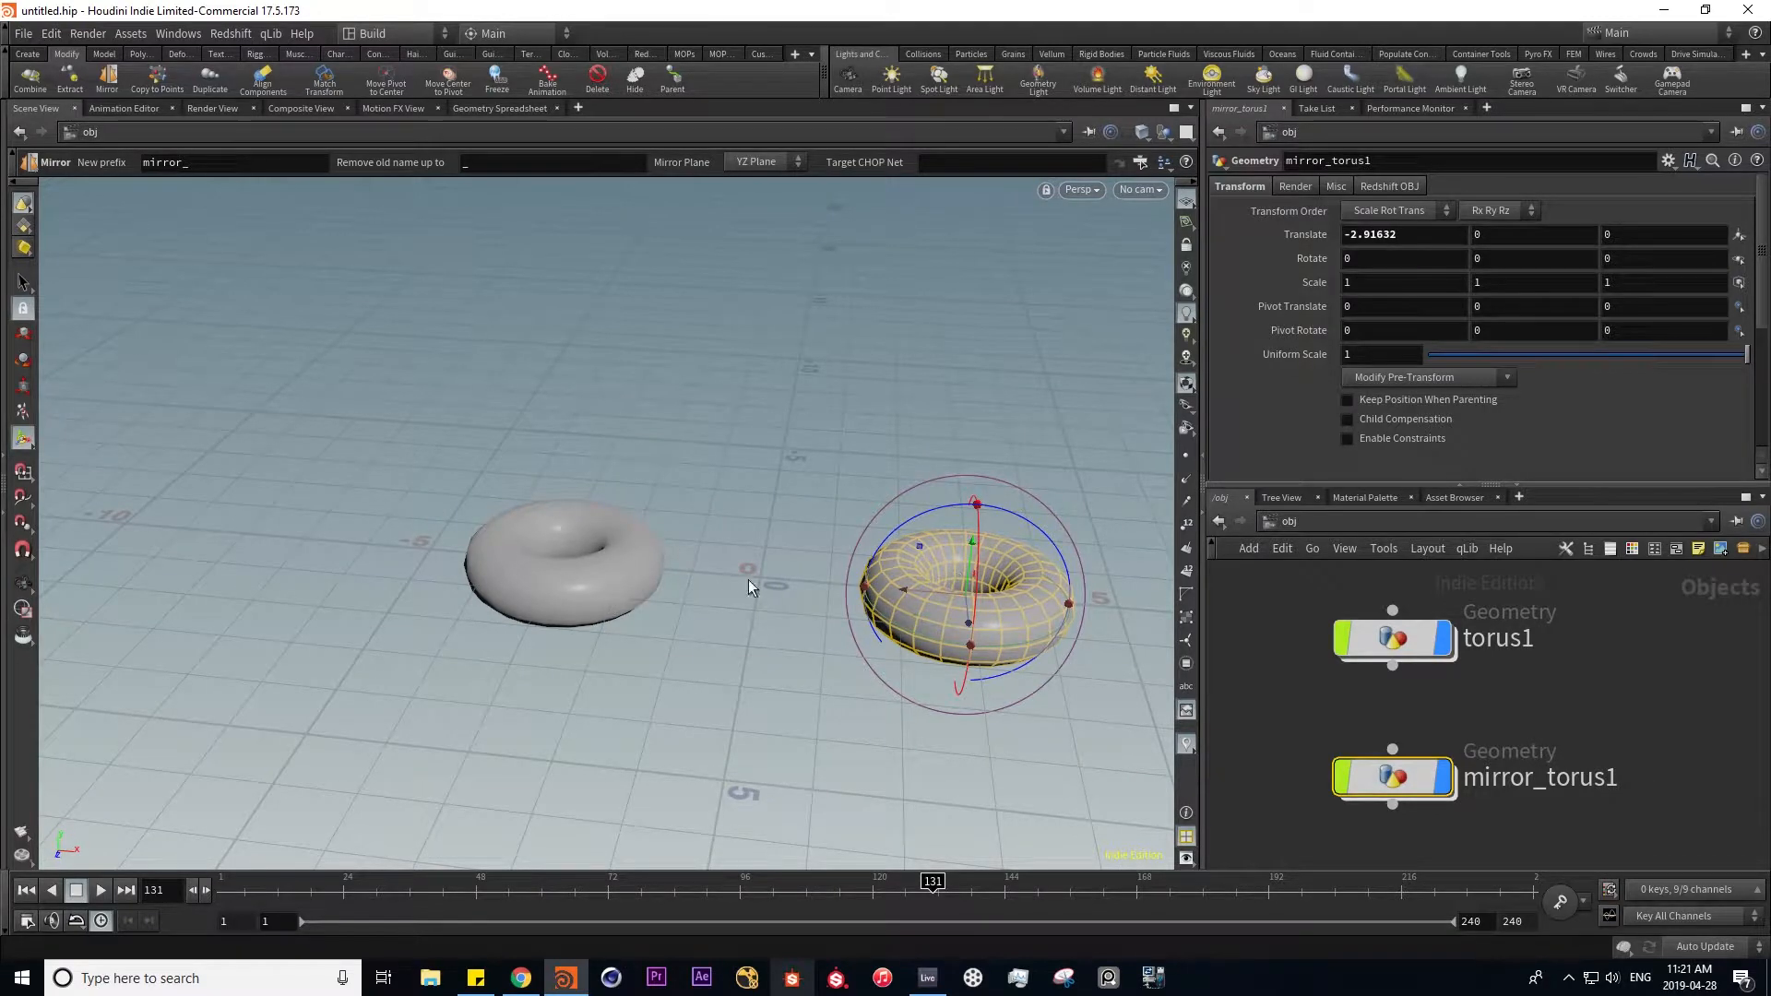
left_click_drag(715, 625, 775, 673, "alt")
mouse_move(1411, 796)
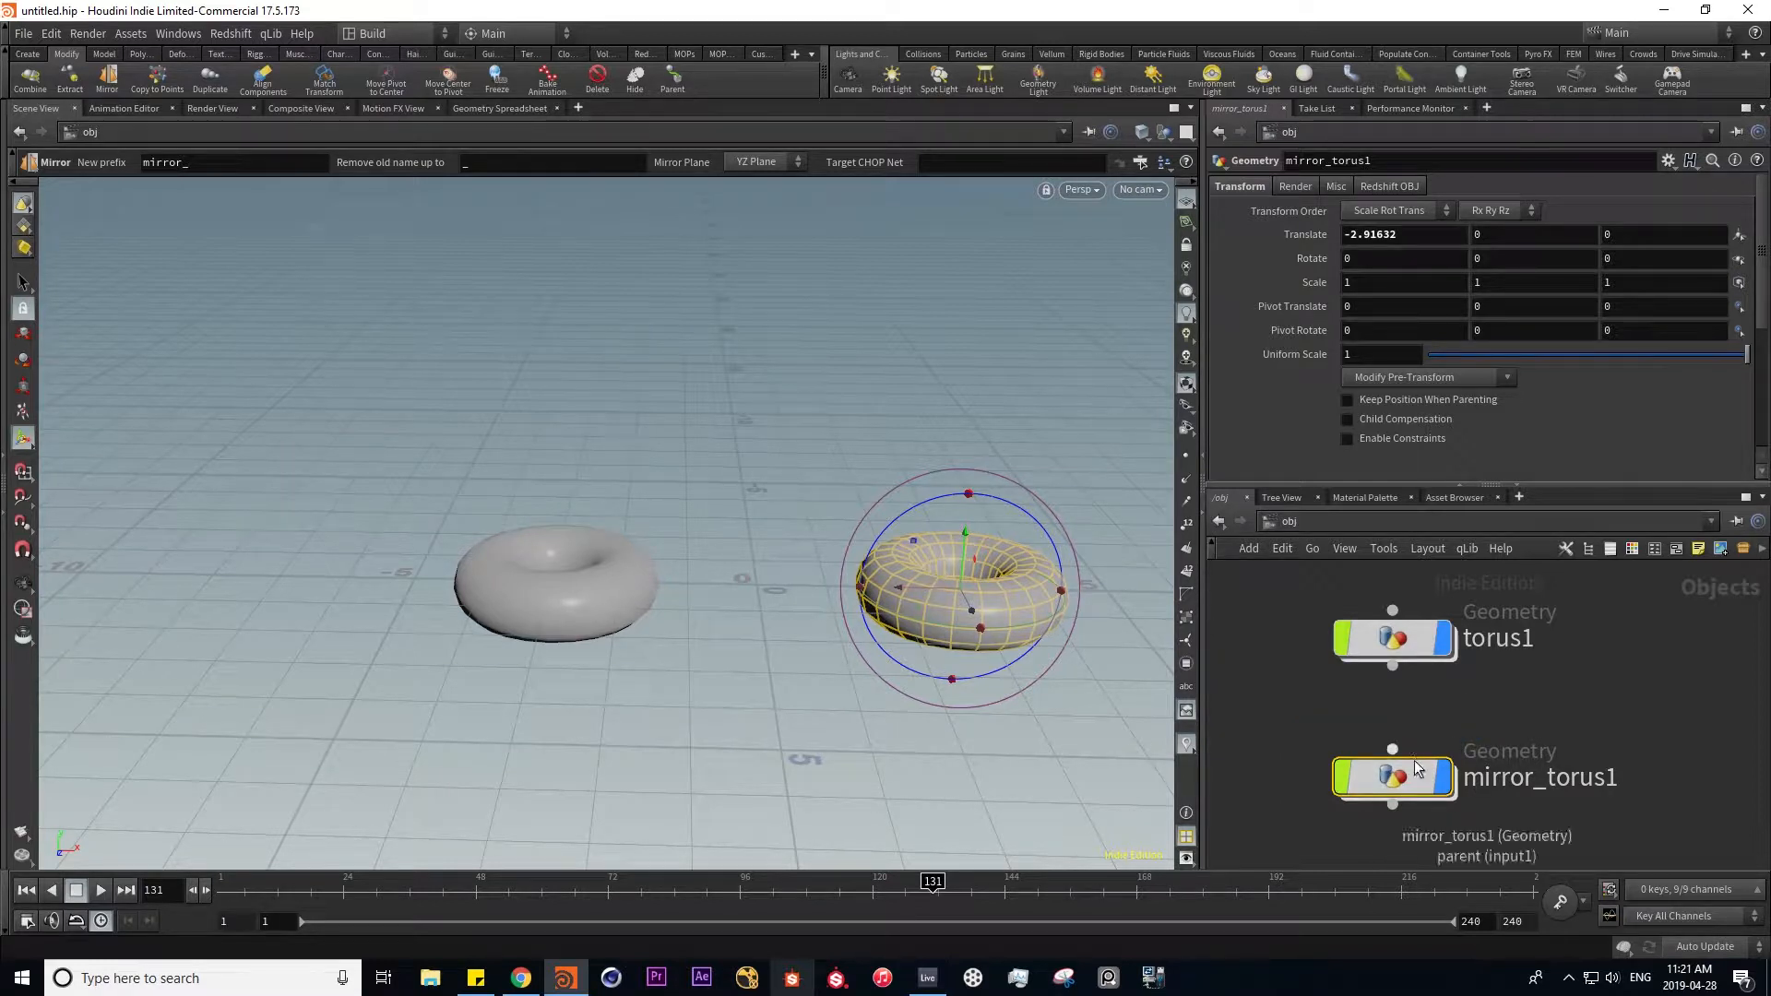
- Delete the mirrored torus, and add a sphere object with its uniform scale set to 0.422
key("Delete")
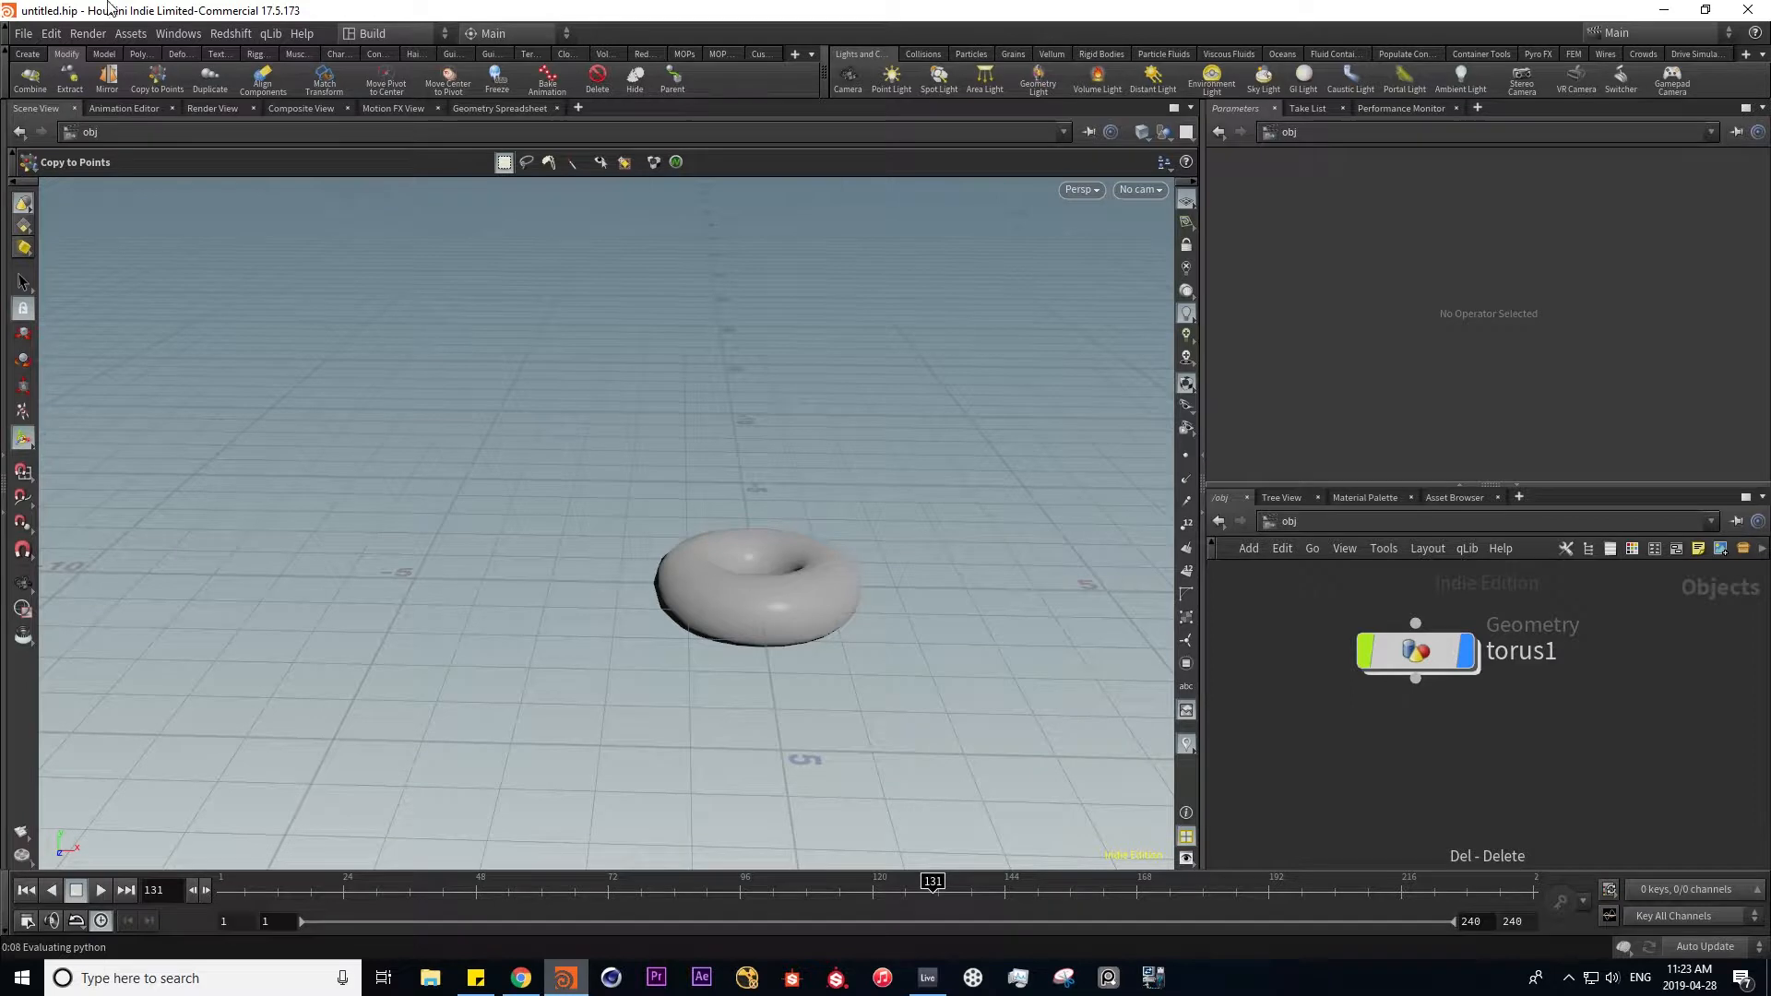
left_click(157, 83)
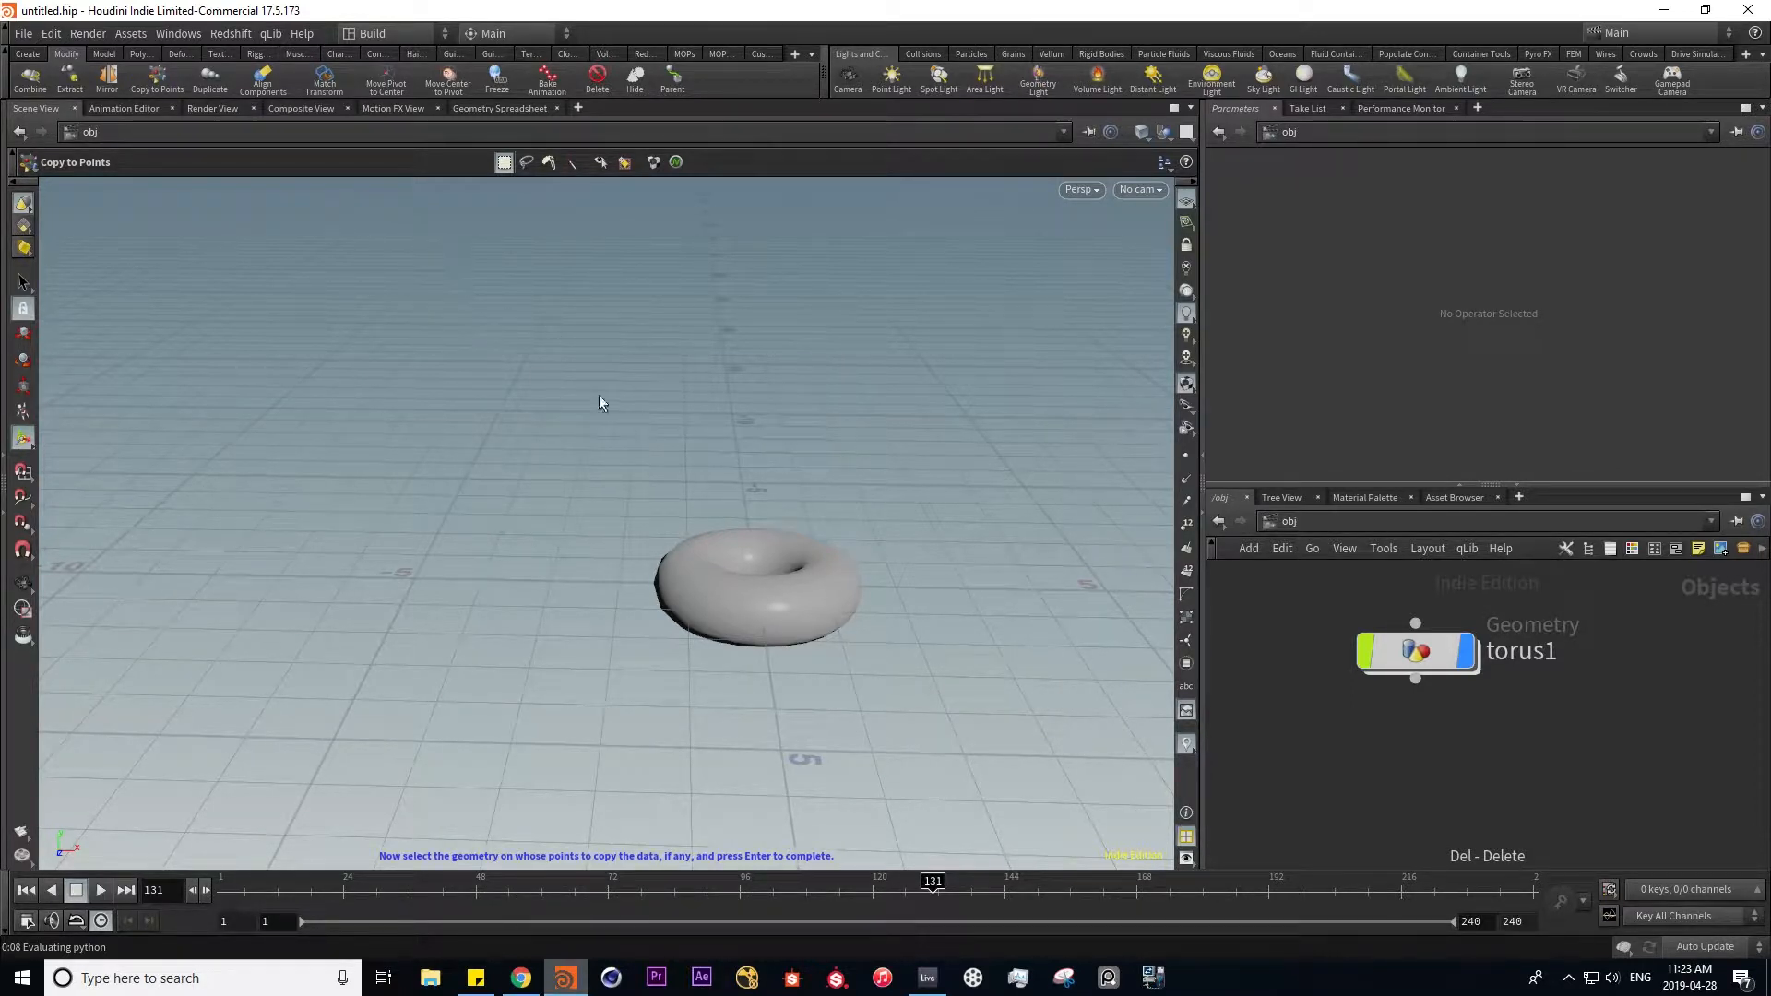
key("Tab")
type("sph")
key("Return")
left_click(1326, 782)
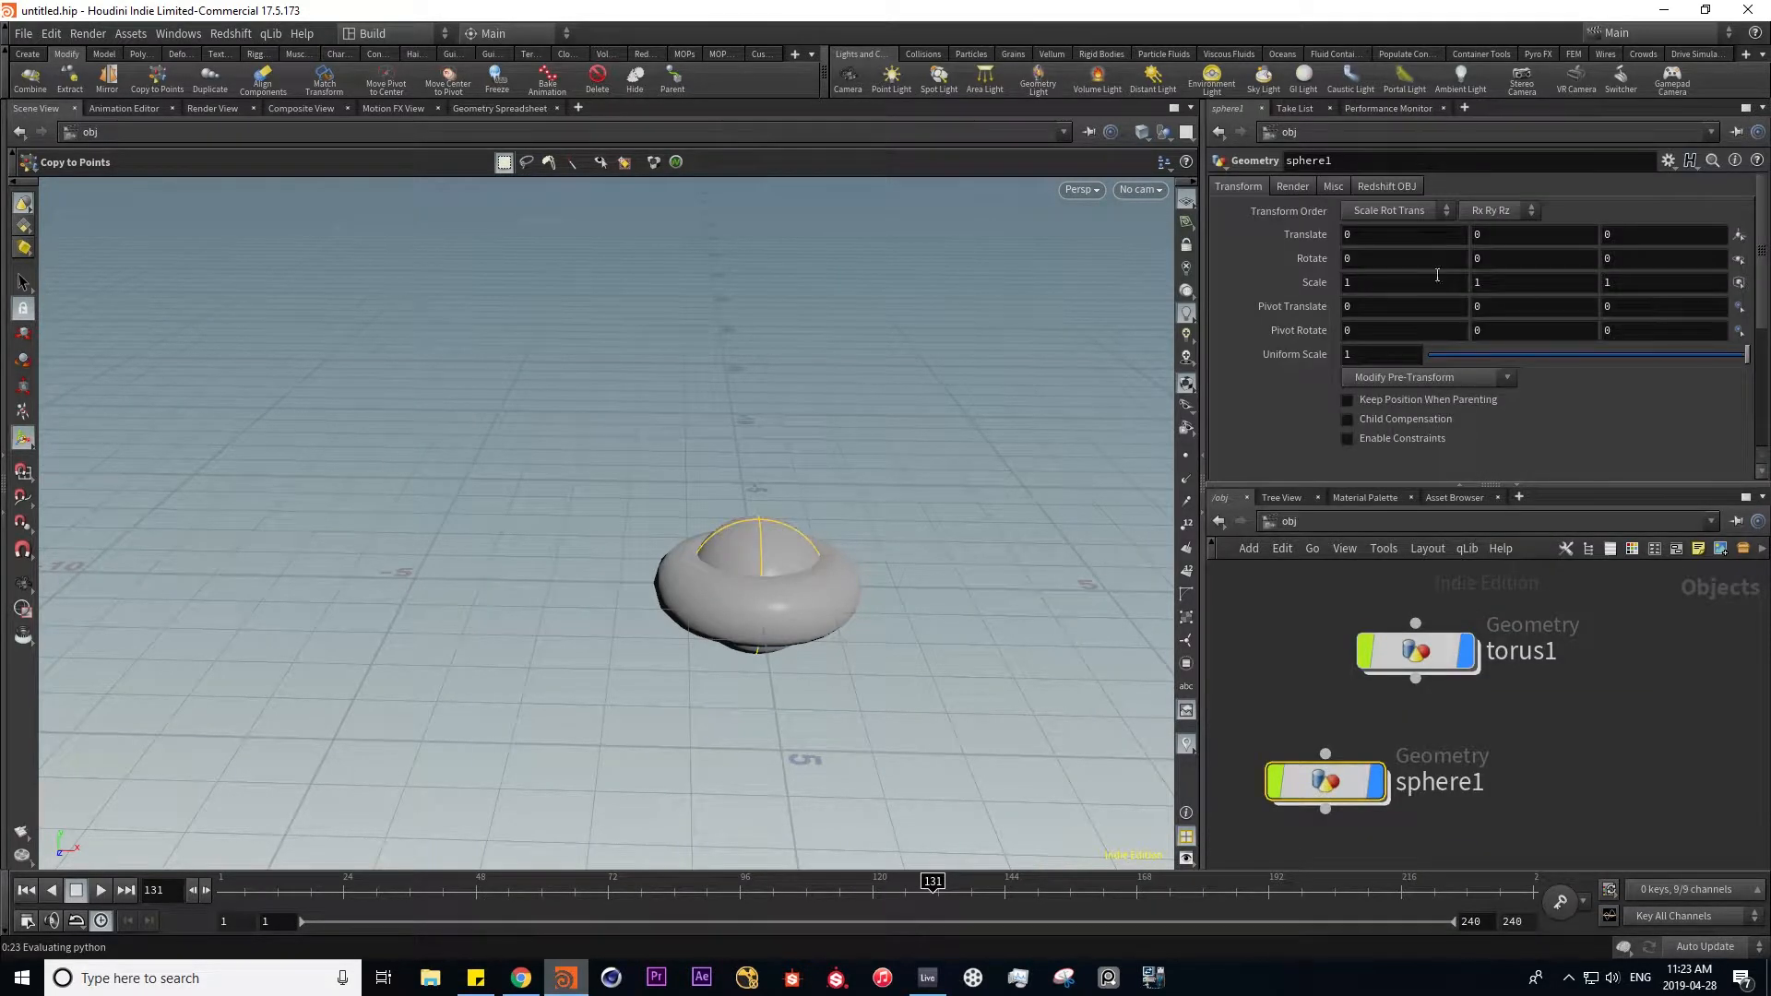
left_click_drag(1695, 360, 1562, 351)
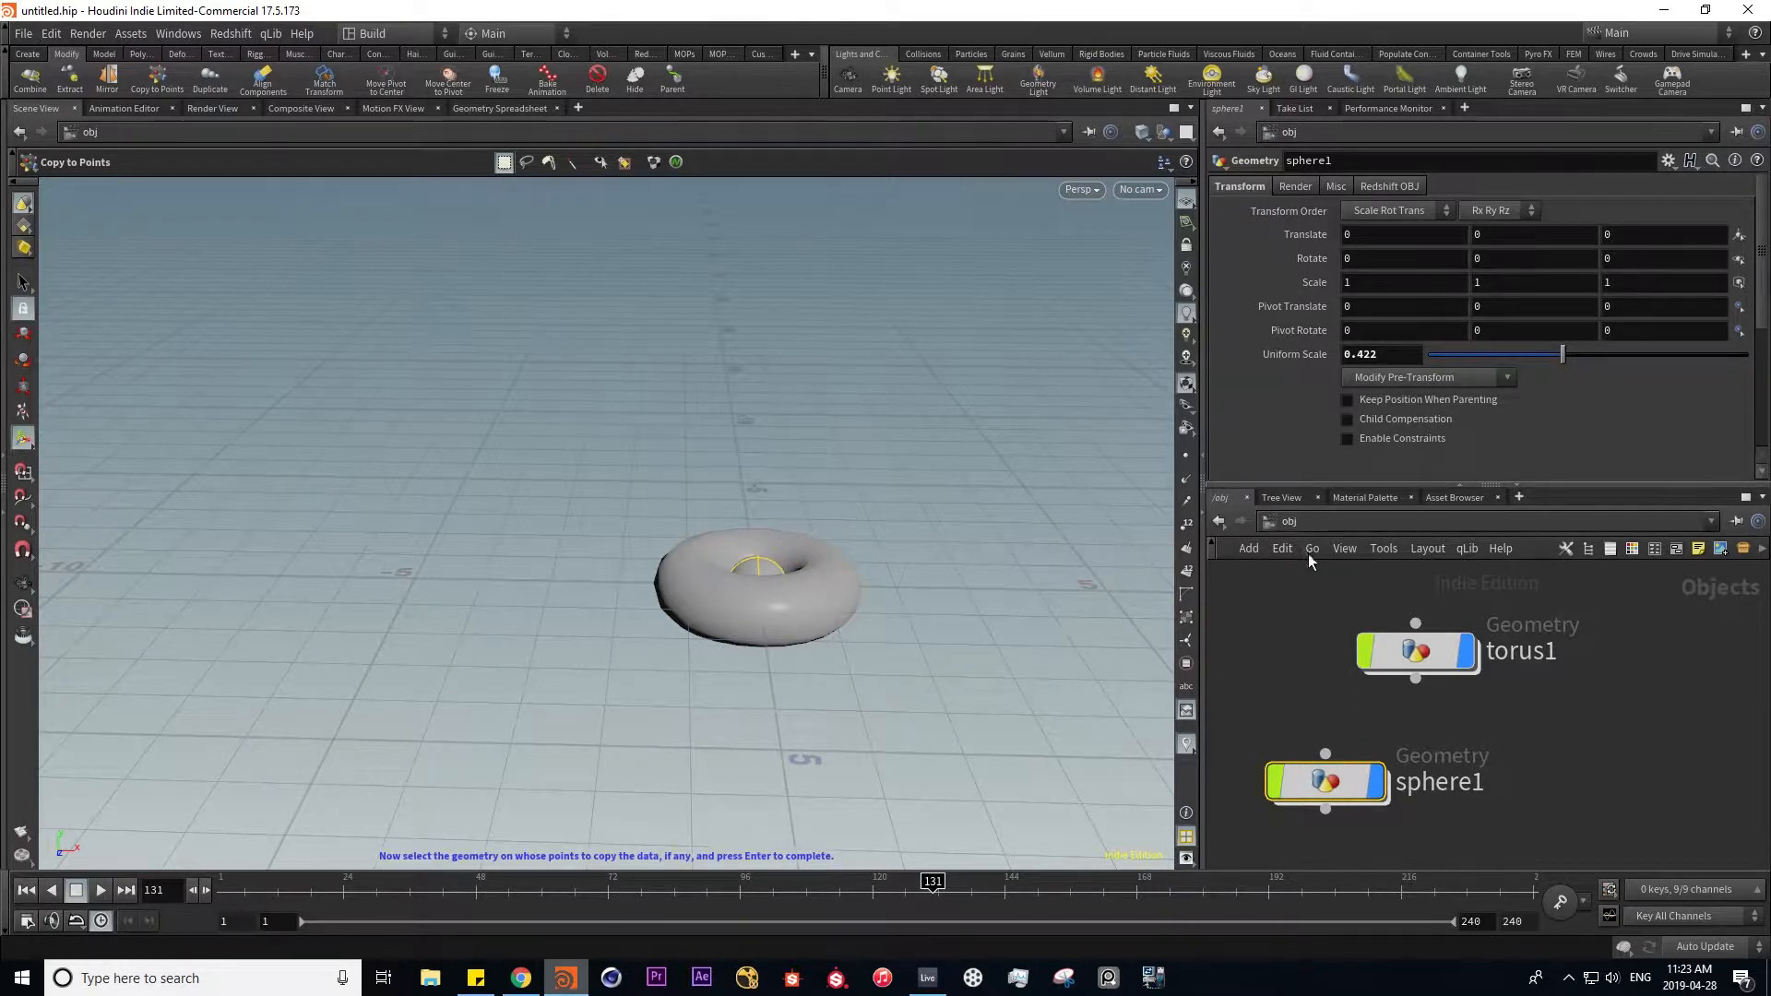
- Copy the small sphere onto all points of the torus with the Copy to Points tool
left_click(766, 564)
key("Return")
left_click(159, 79)
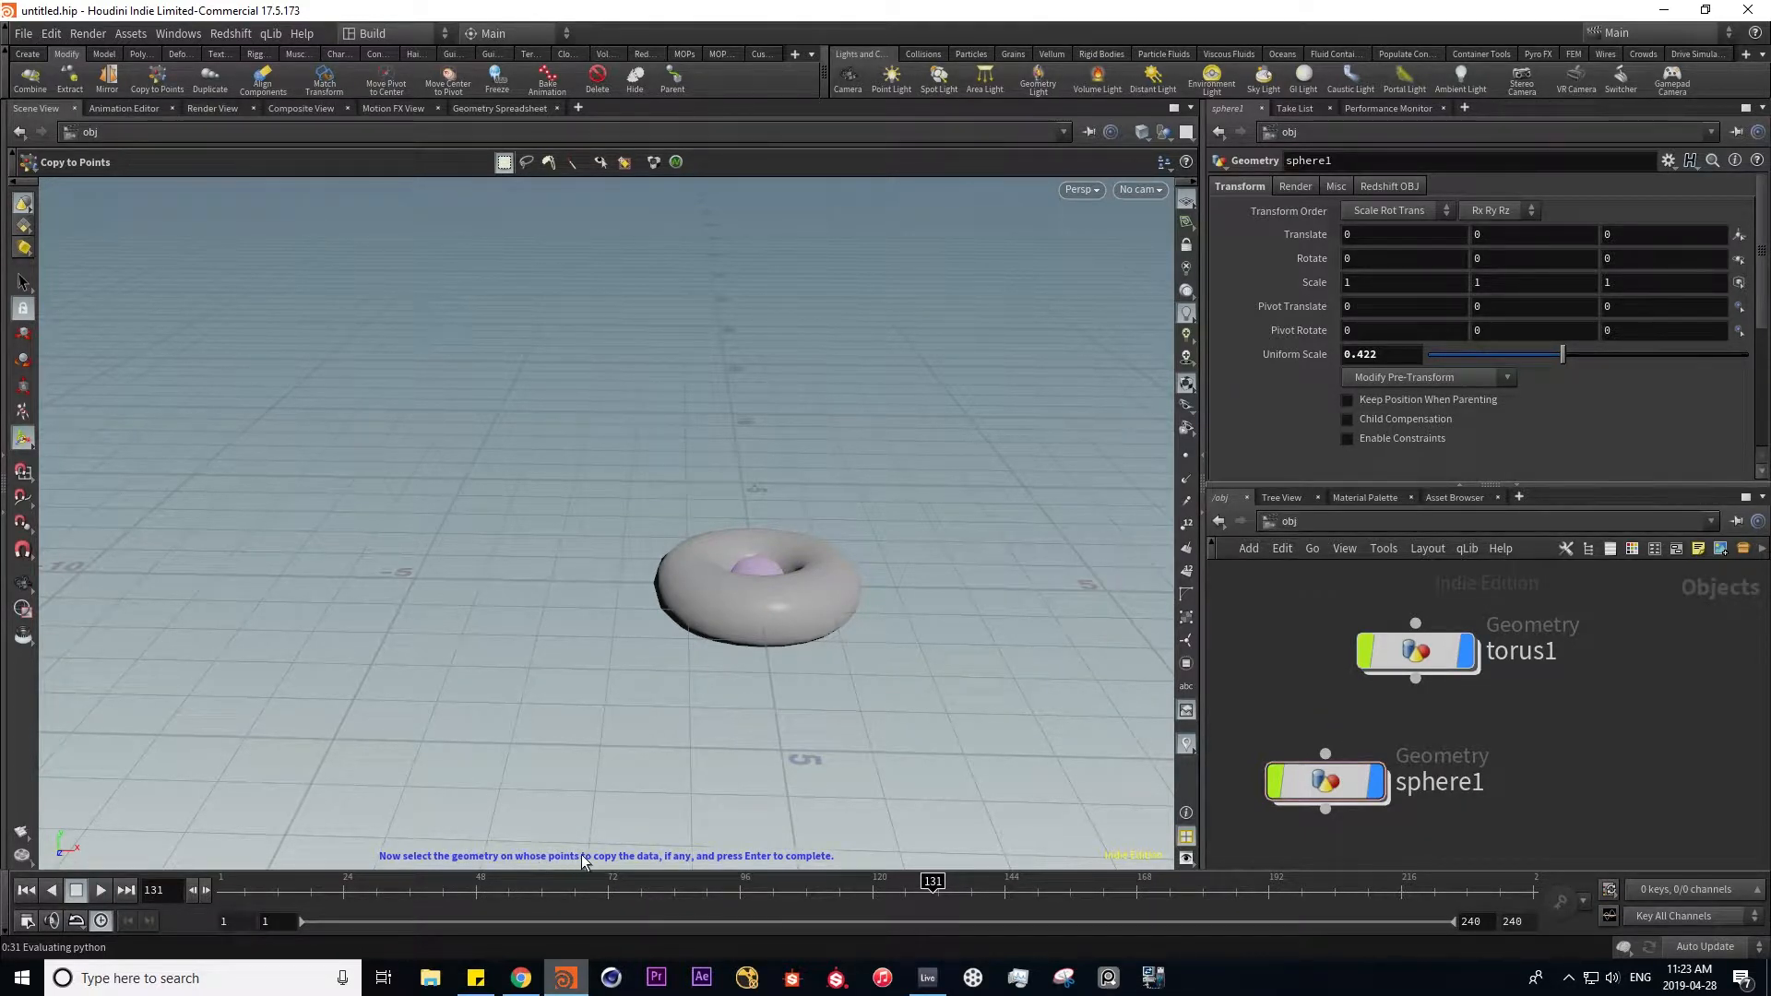
left_click(689, 579)
key("Return")
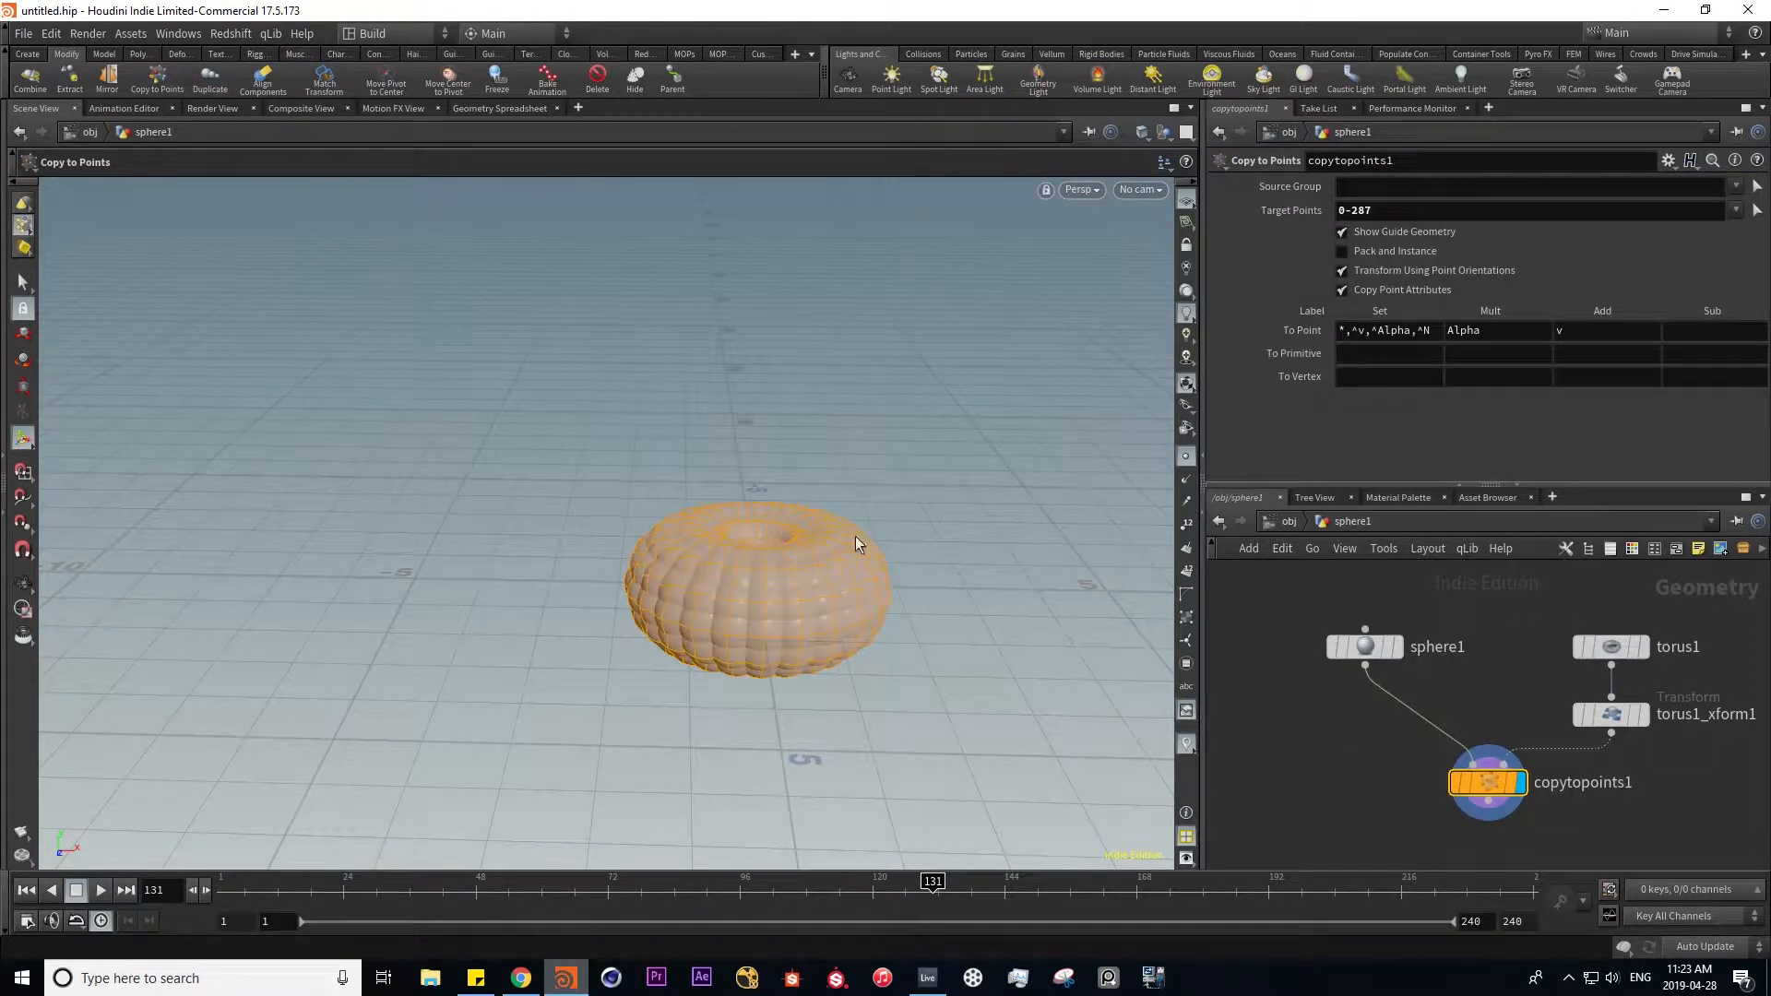
- Examine the copied spheres in the viewport and the Copy to Points network inside the sphere object
left_click_drag(735, 645, 723, 705, "alt")
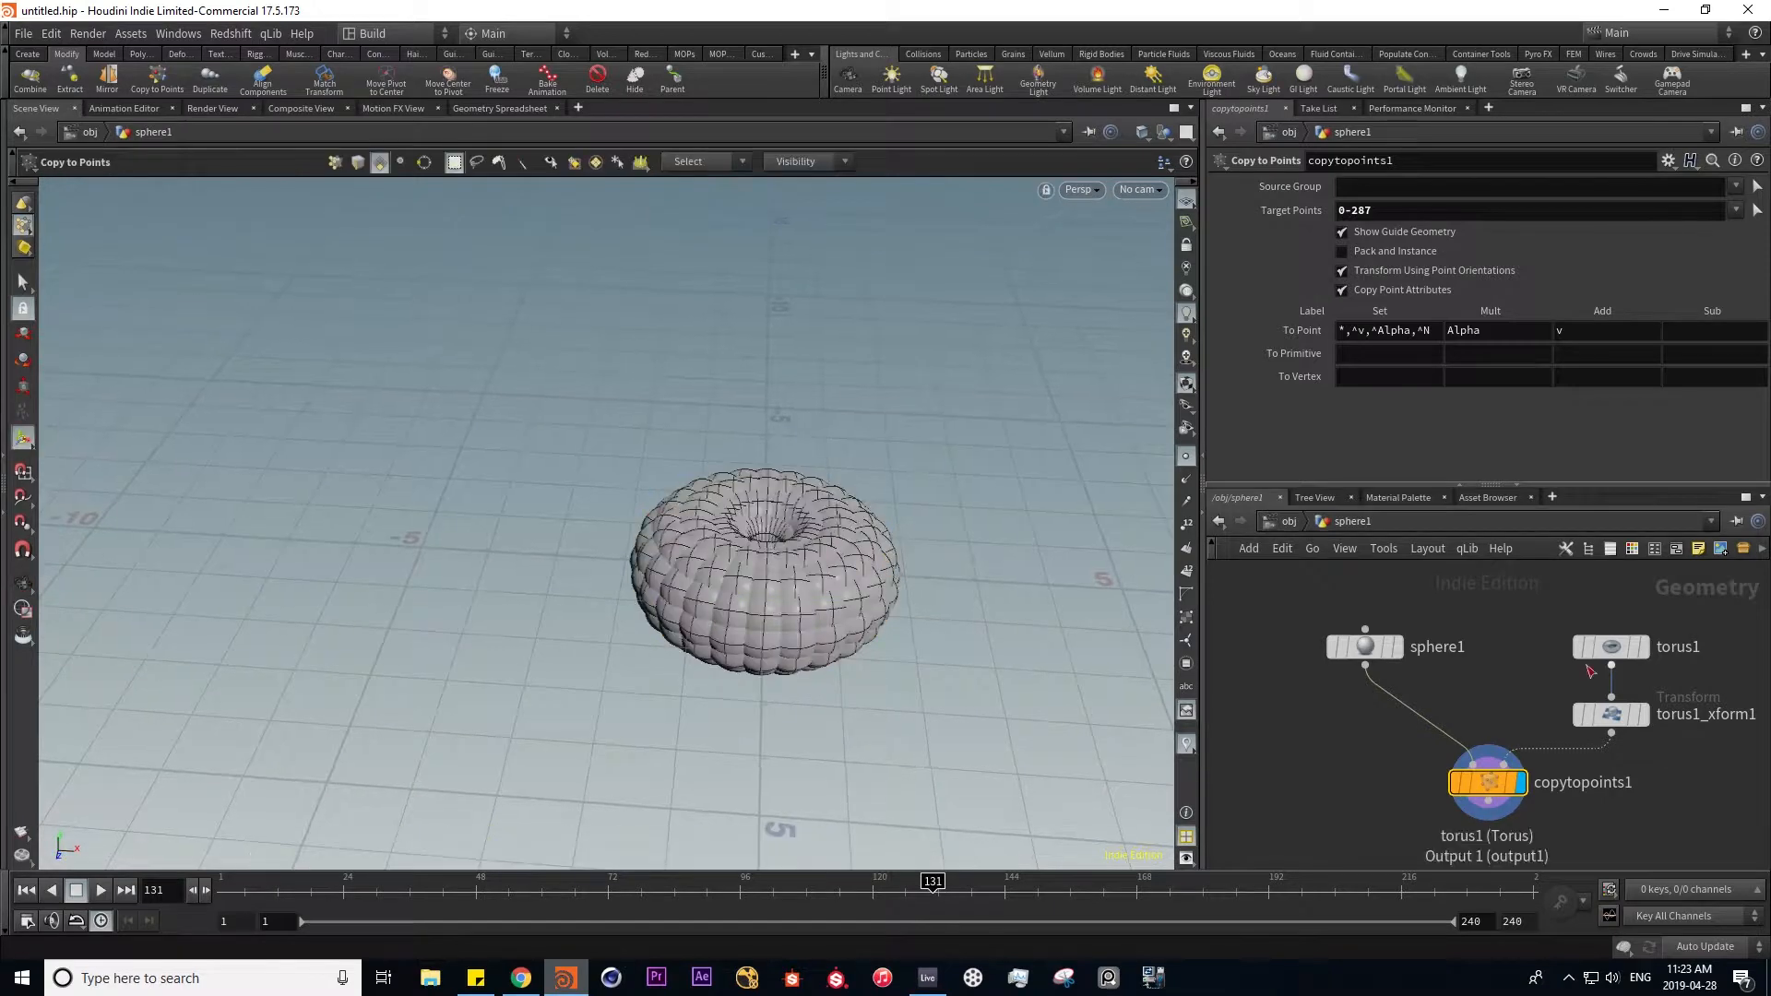
key("u")
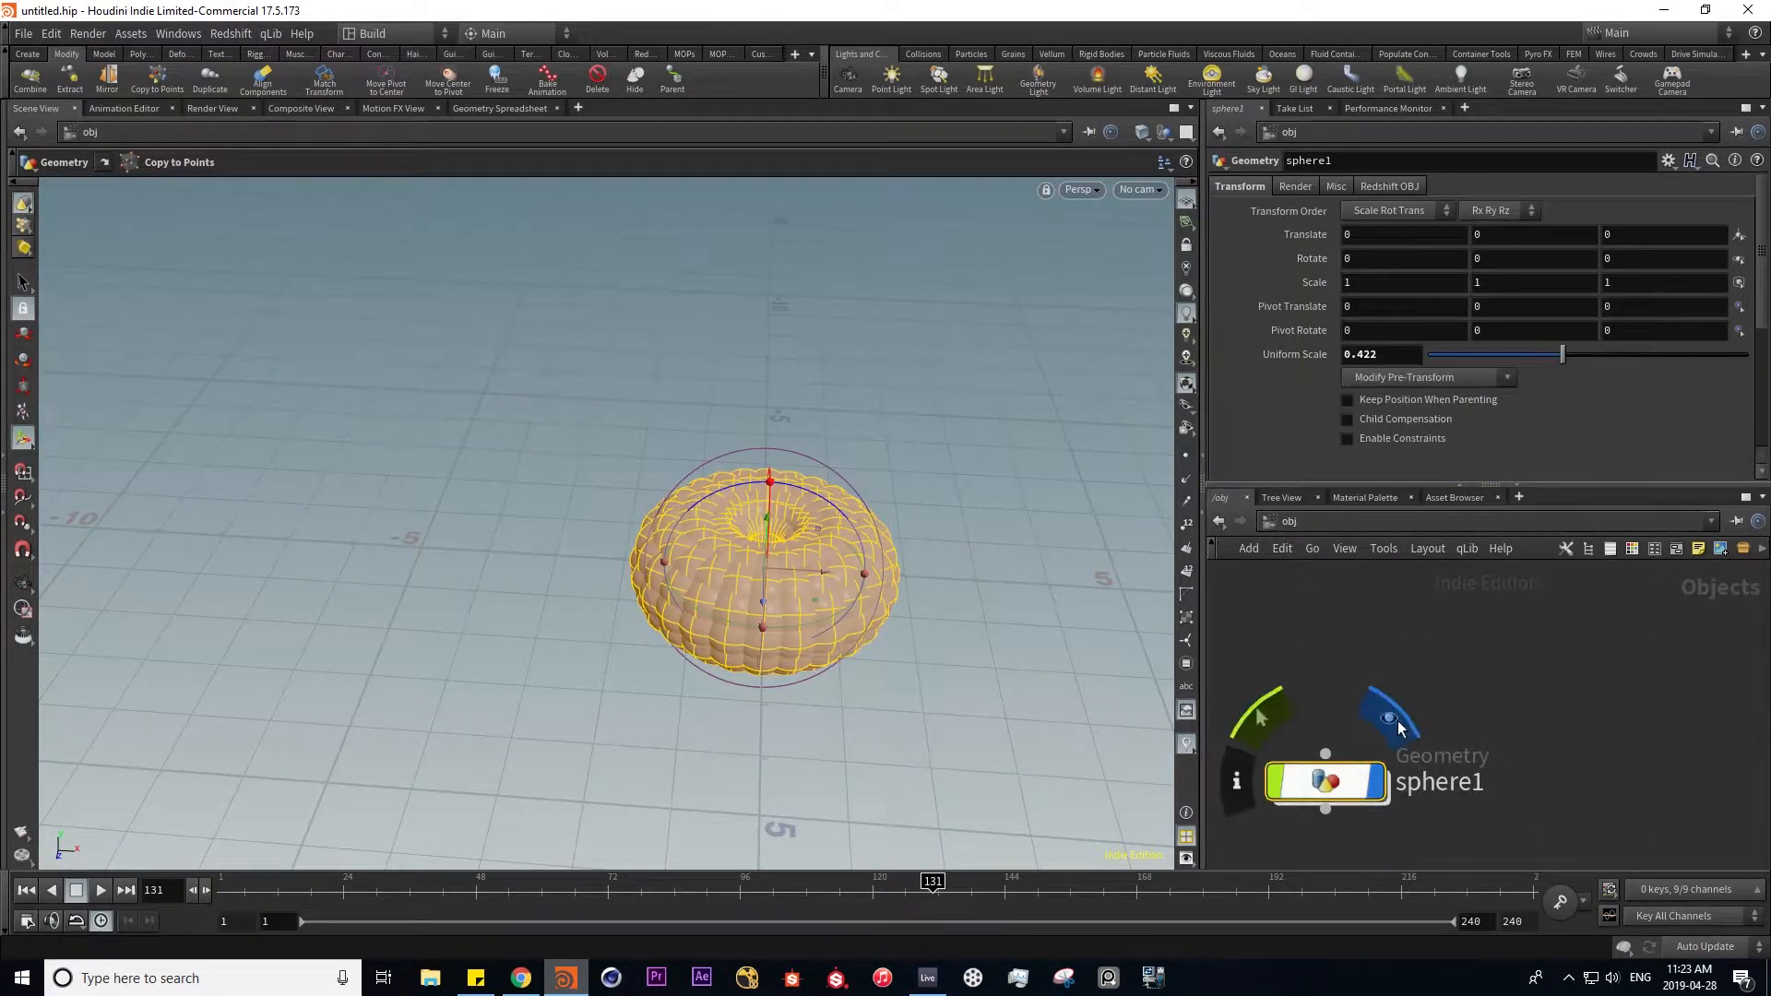
scroll(1398, 727, "down", 4)
middle_click_drag(1458, 709, 1420, 713)
double_click(1466, 769)
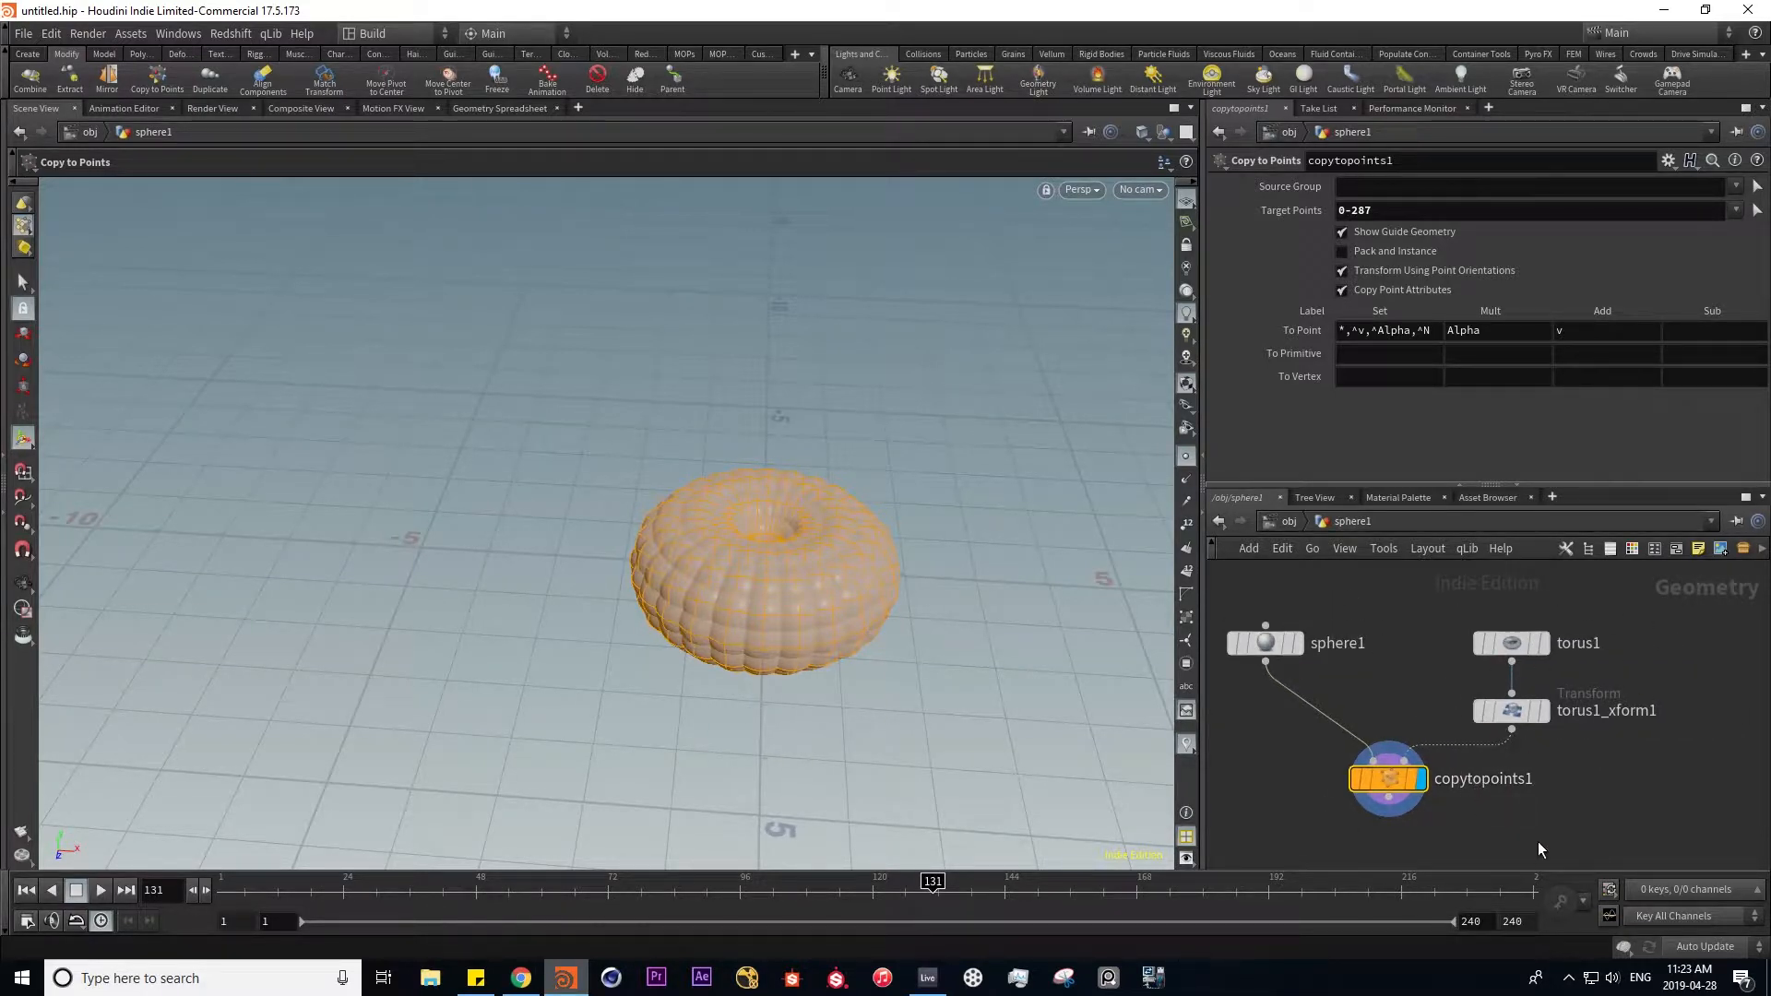
middle_click_drag(1537, 843, 1570, 782)
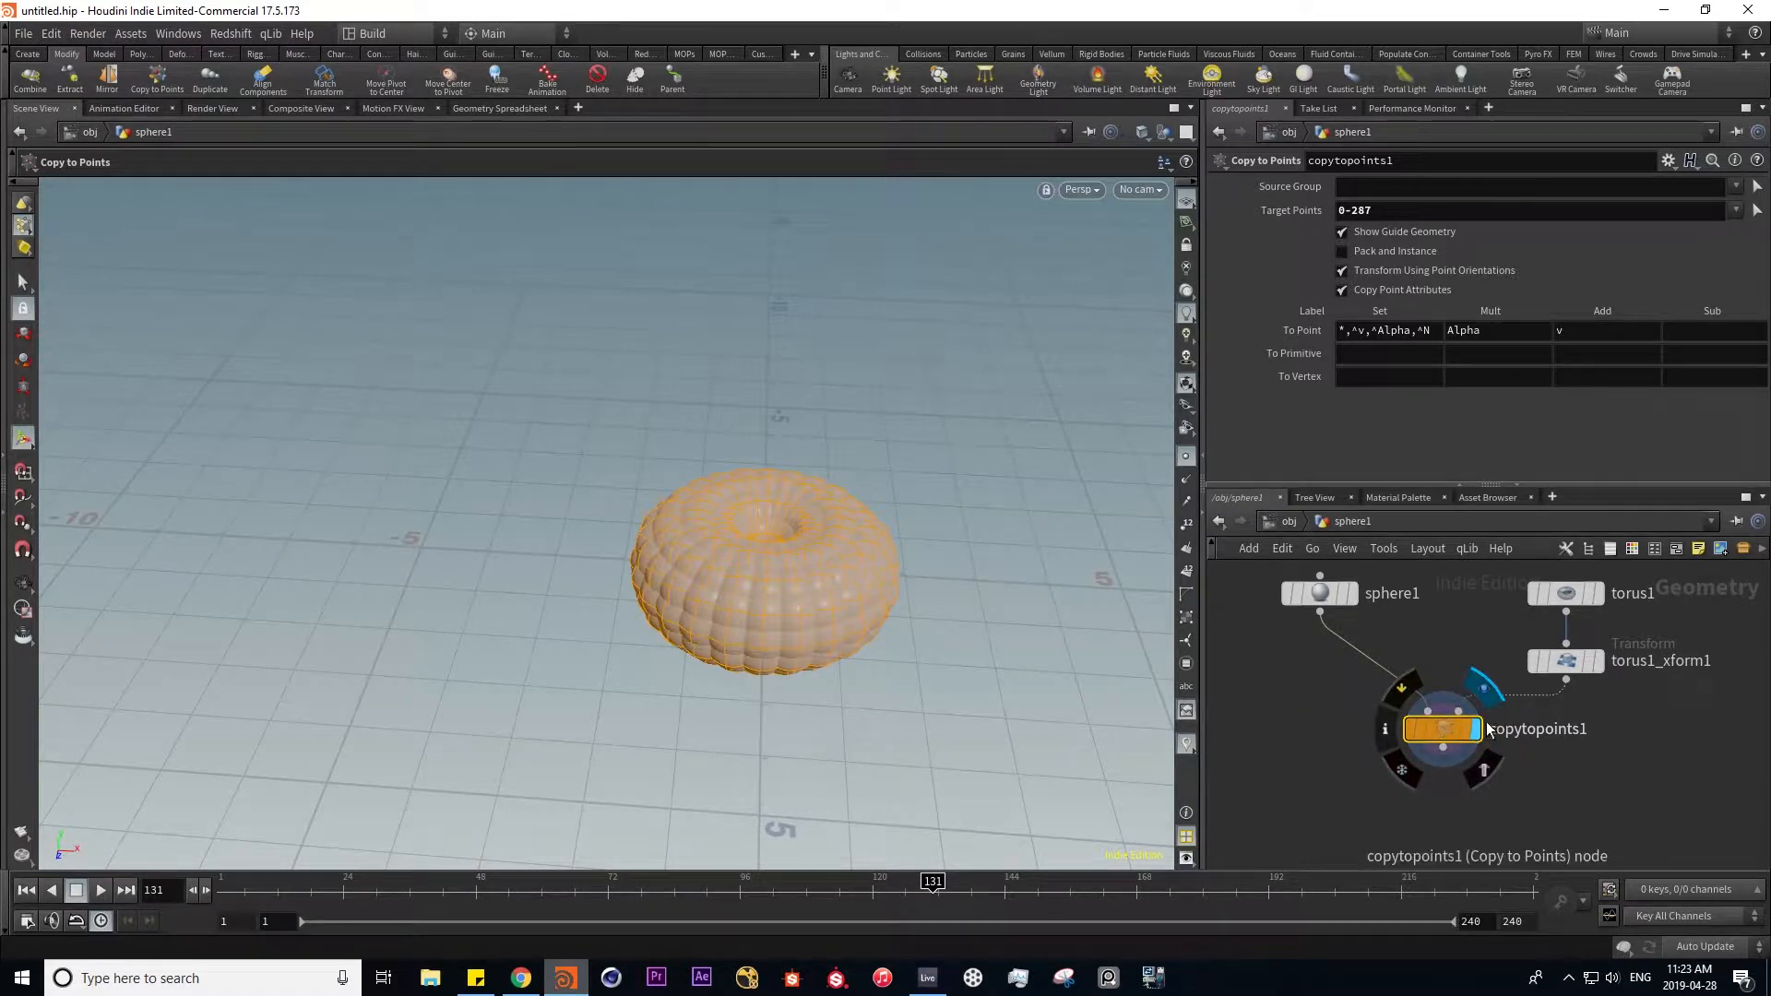
- Return to the object level and duplicate the sphere object repeatedly with the Duplicate tool
left_click(1287, 522)
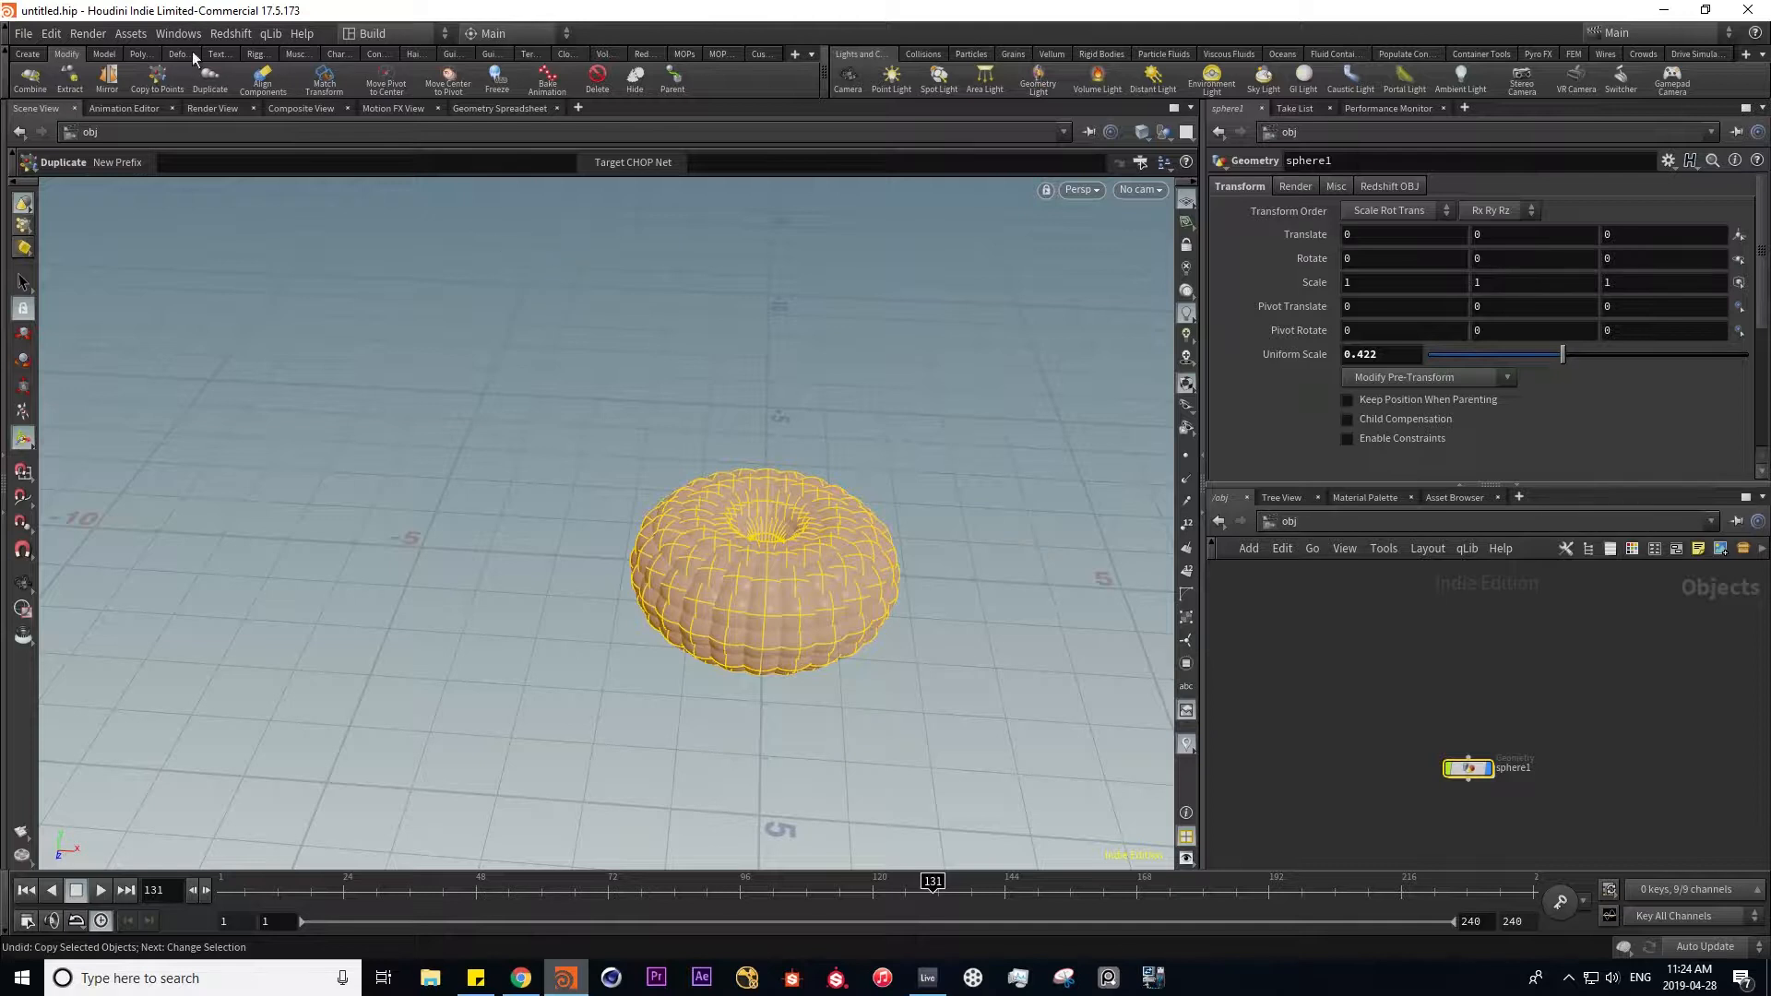
left_click(212, 81)
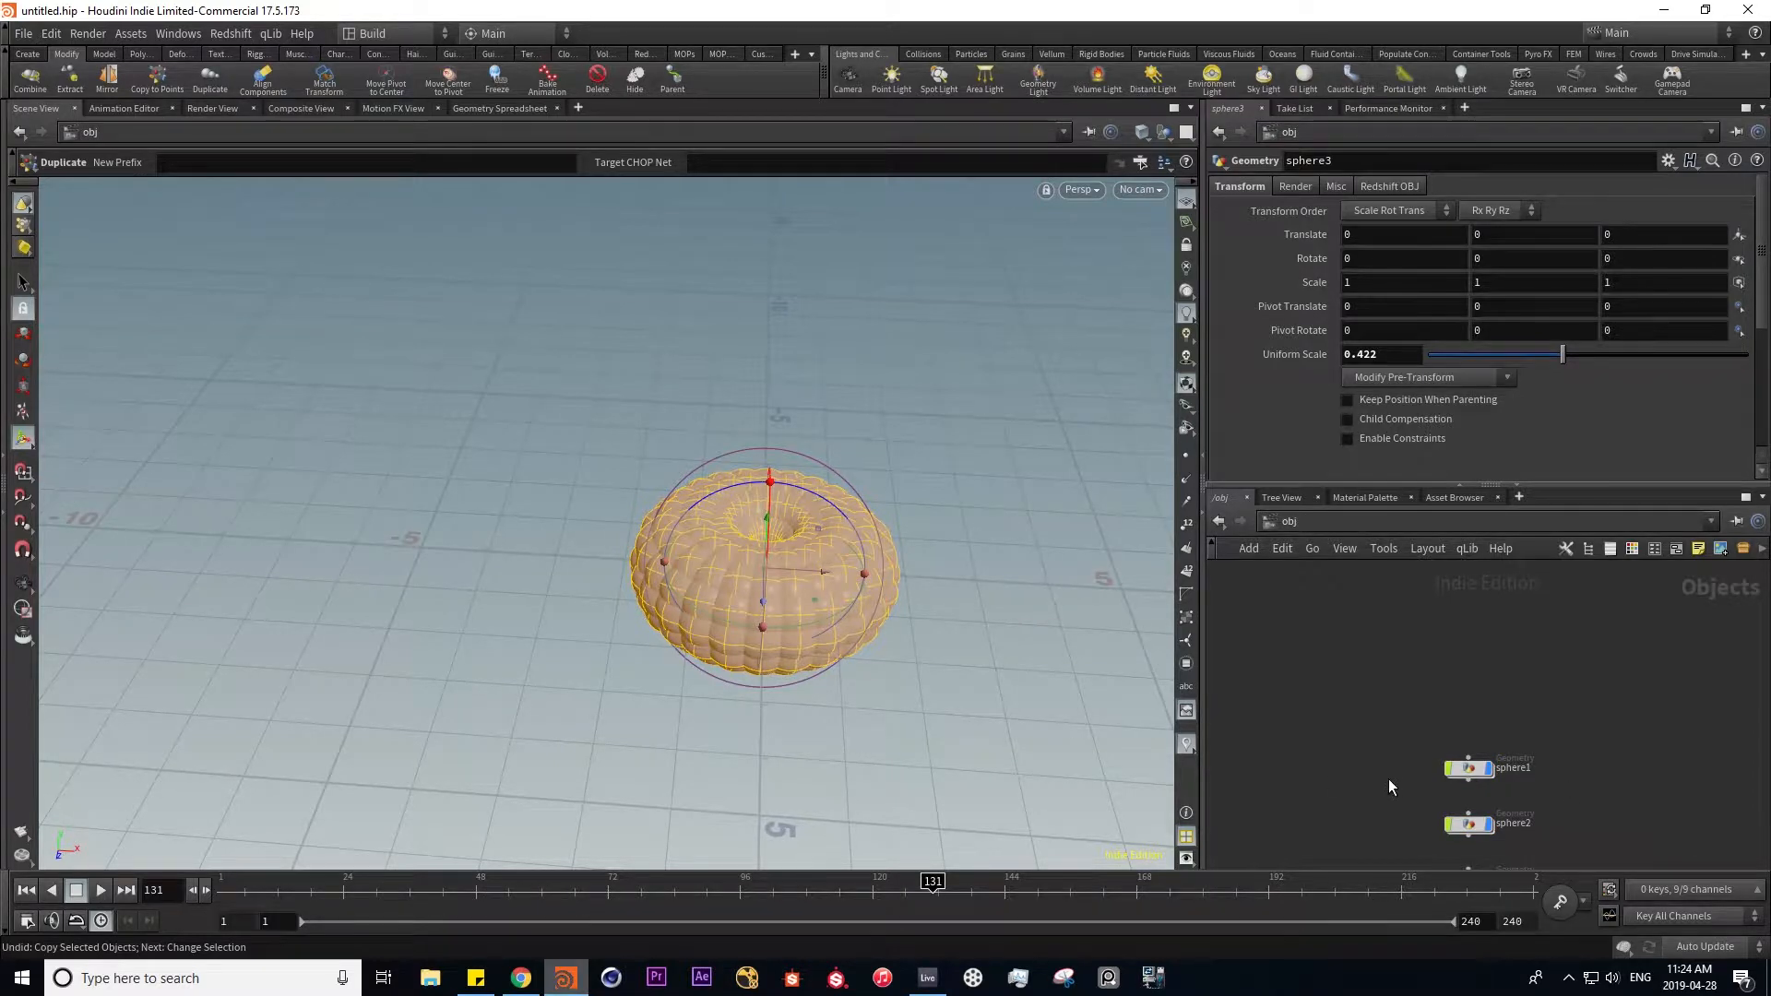
left_click(210, 77)
- Delete all sphere objects from the object network, and create a rubber toy test geometry
left_click_drag(1379, 863, 1538, 655)
key("Delete")
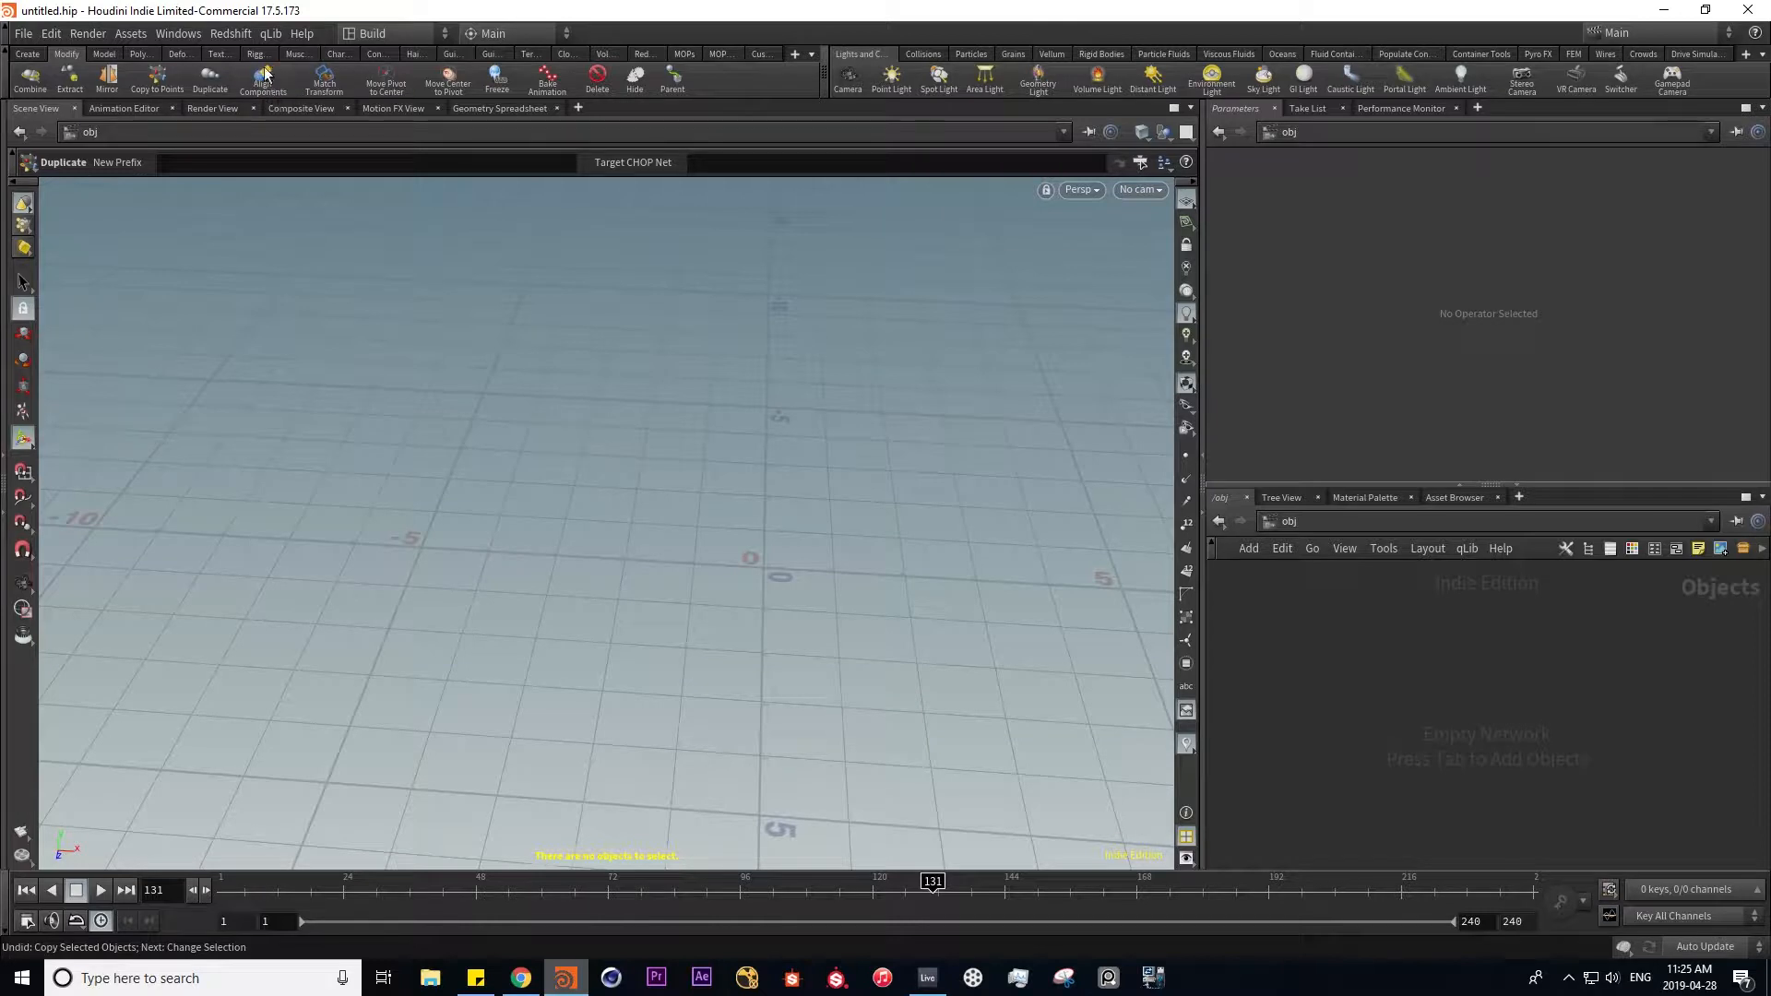
key("Tab")
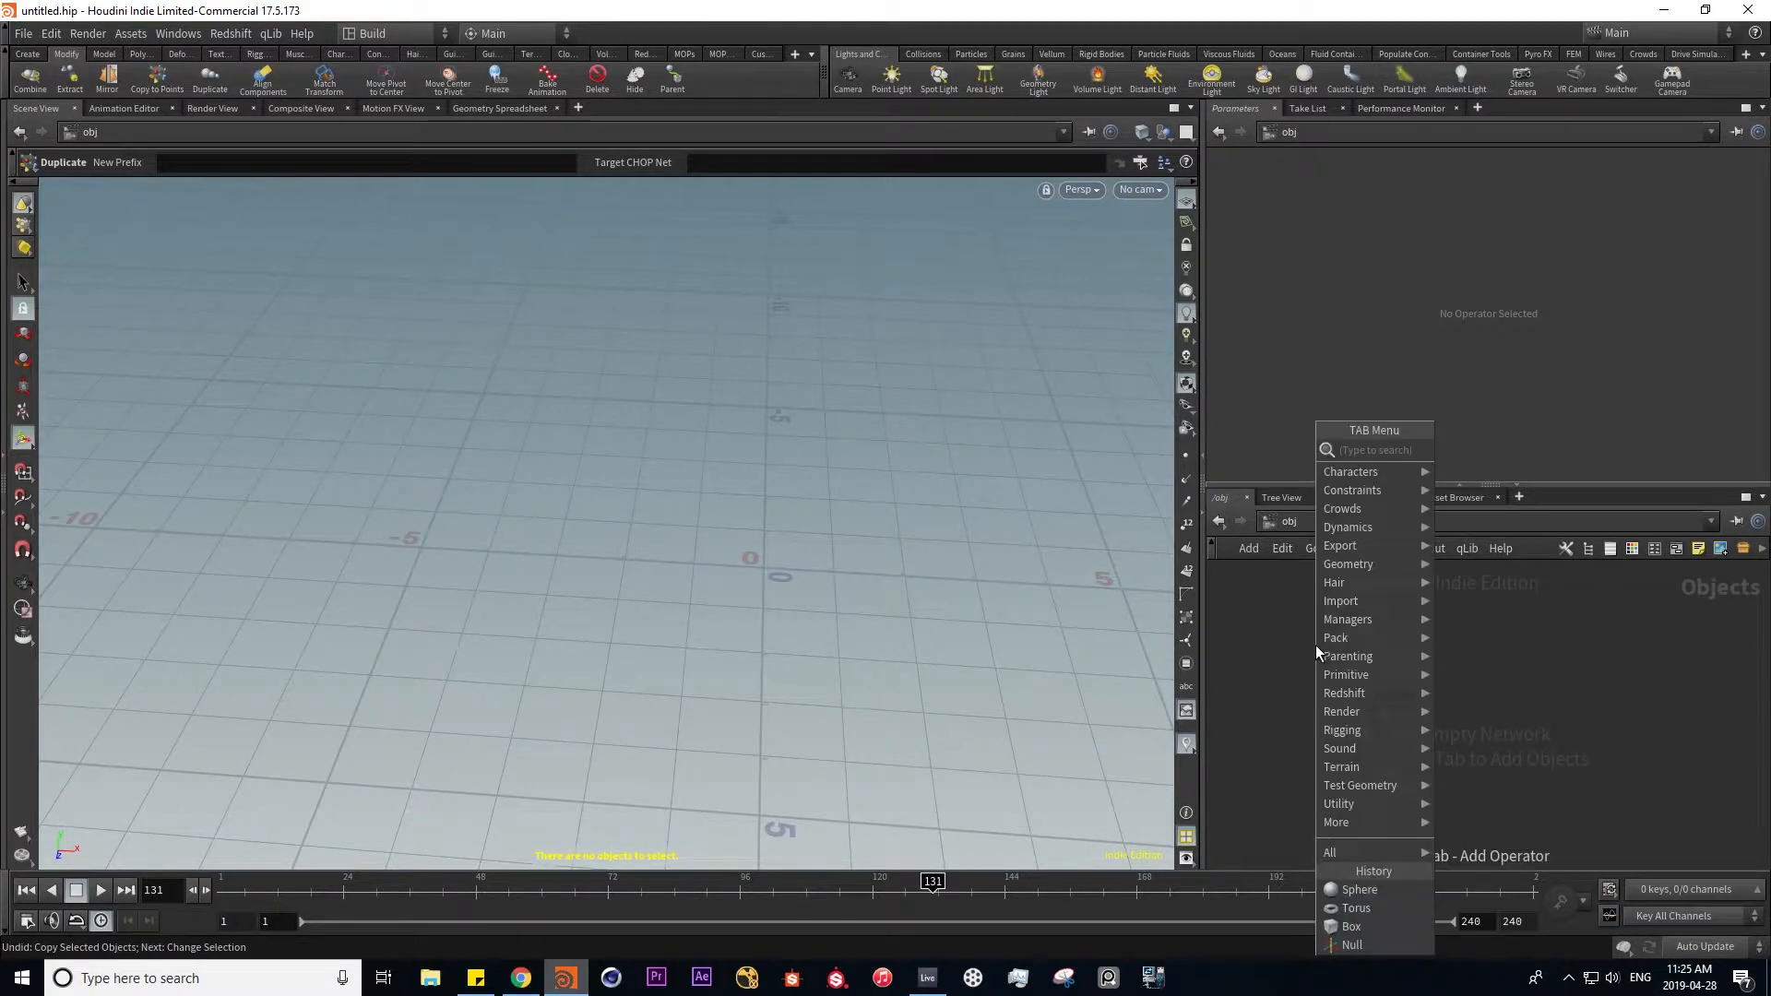
type("rubbe")
key("Return")
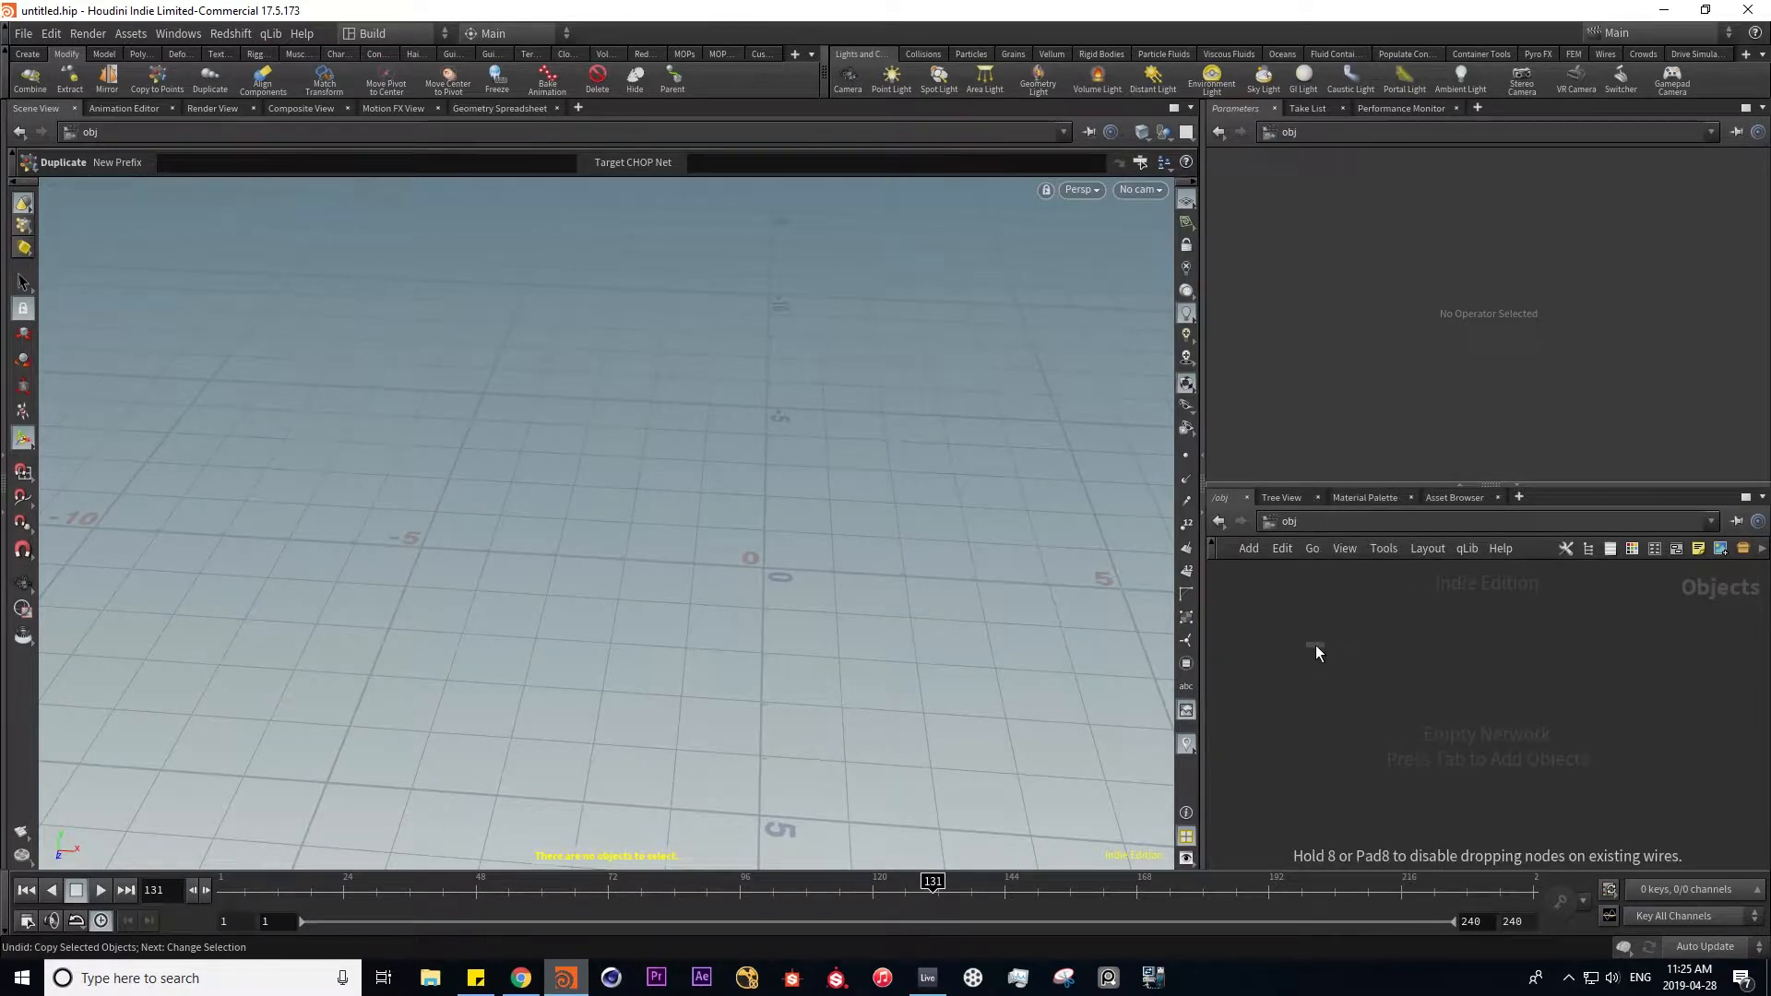
left_click(1363, 657)
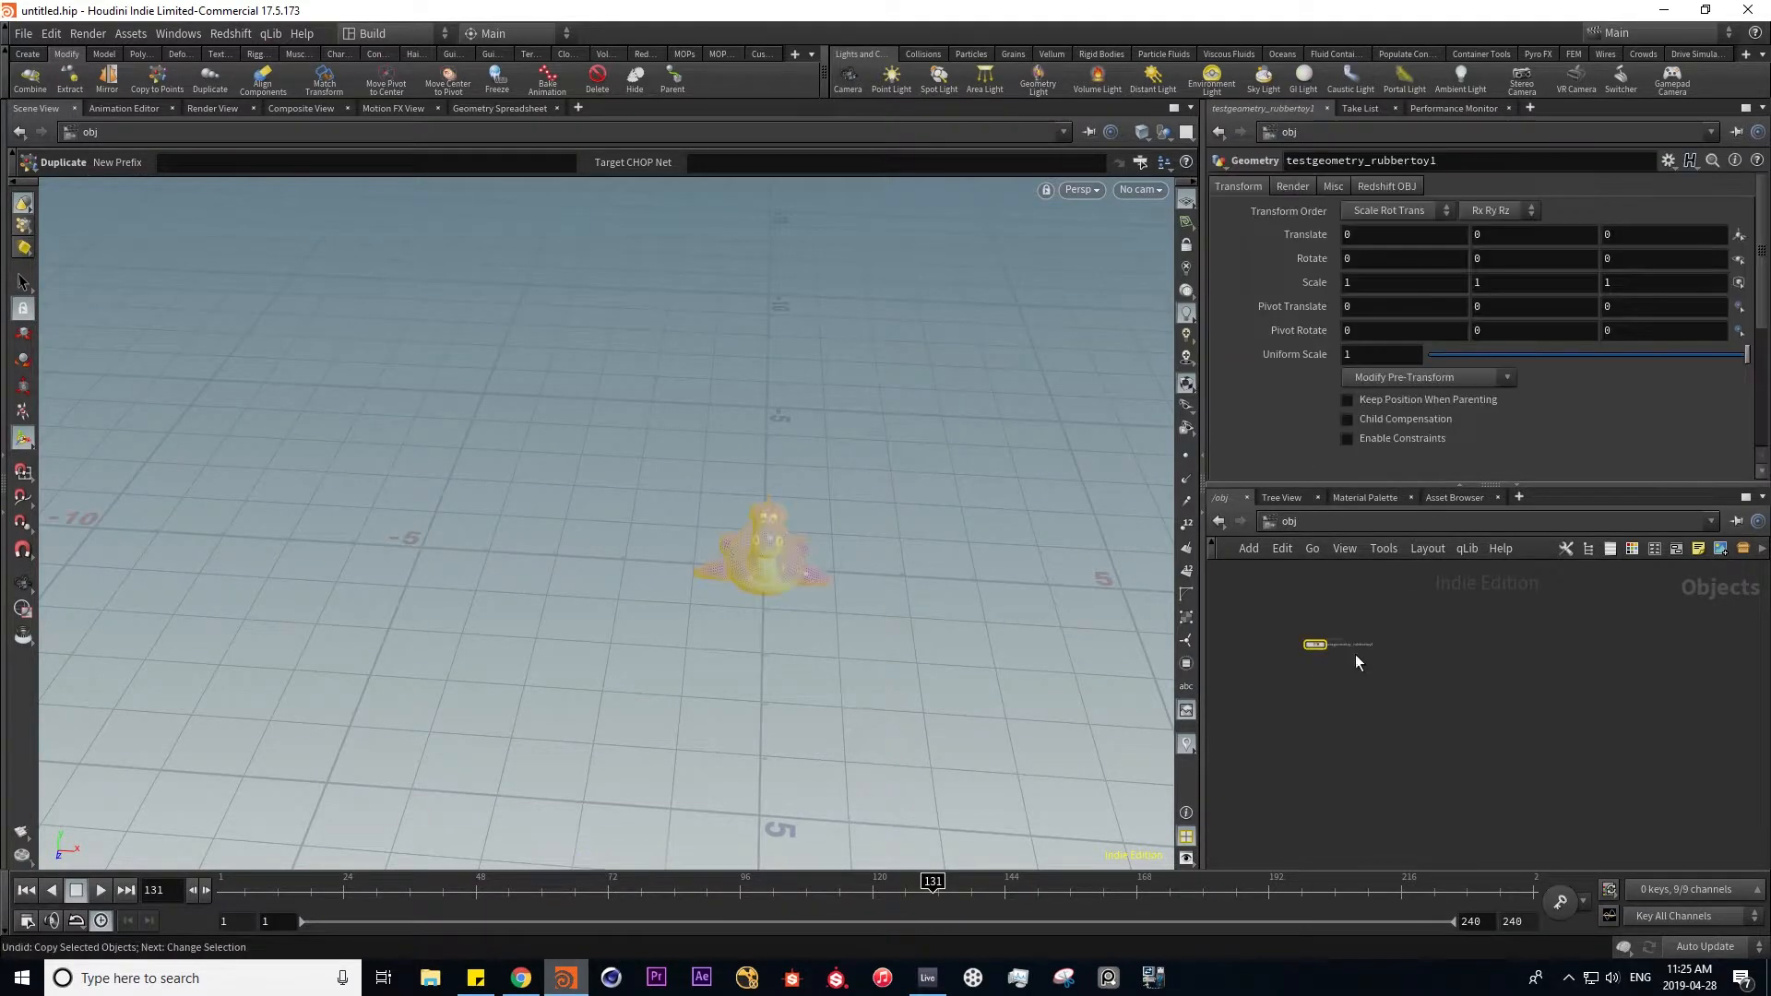
left_click(1330, 735)
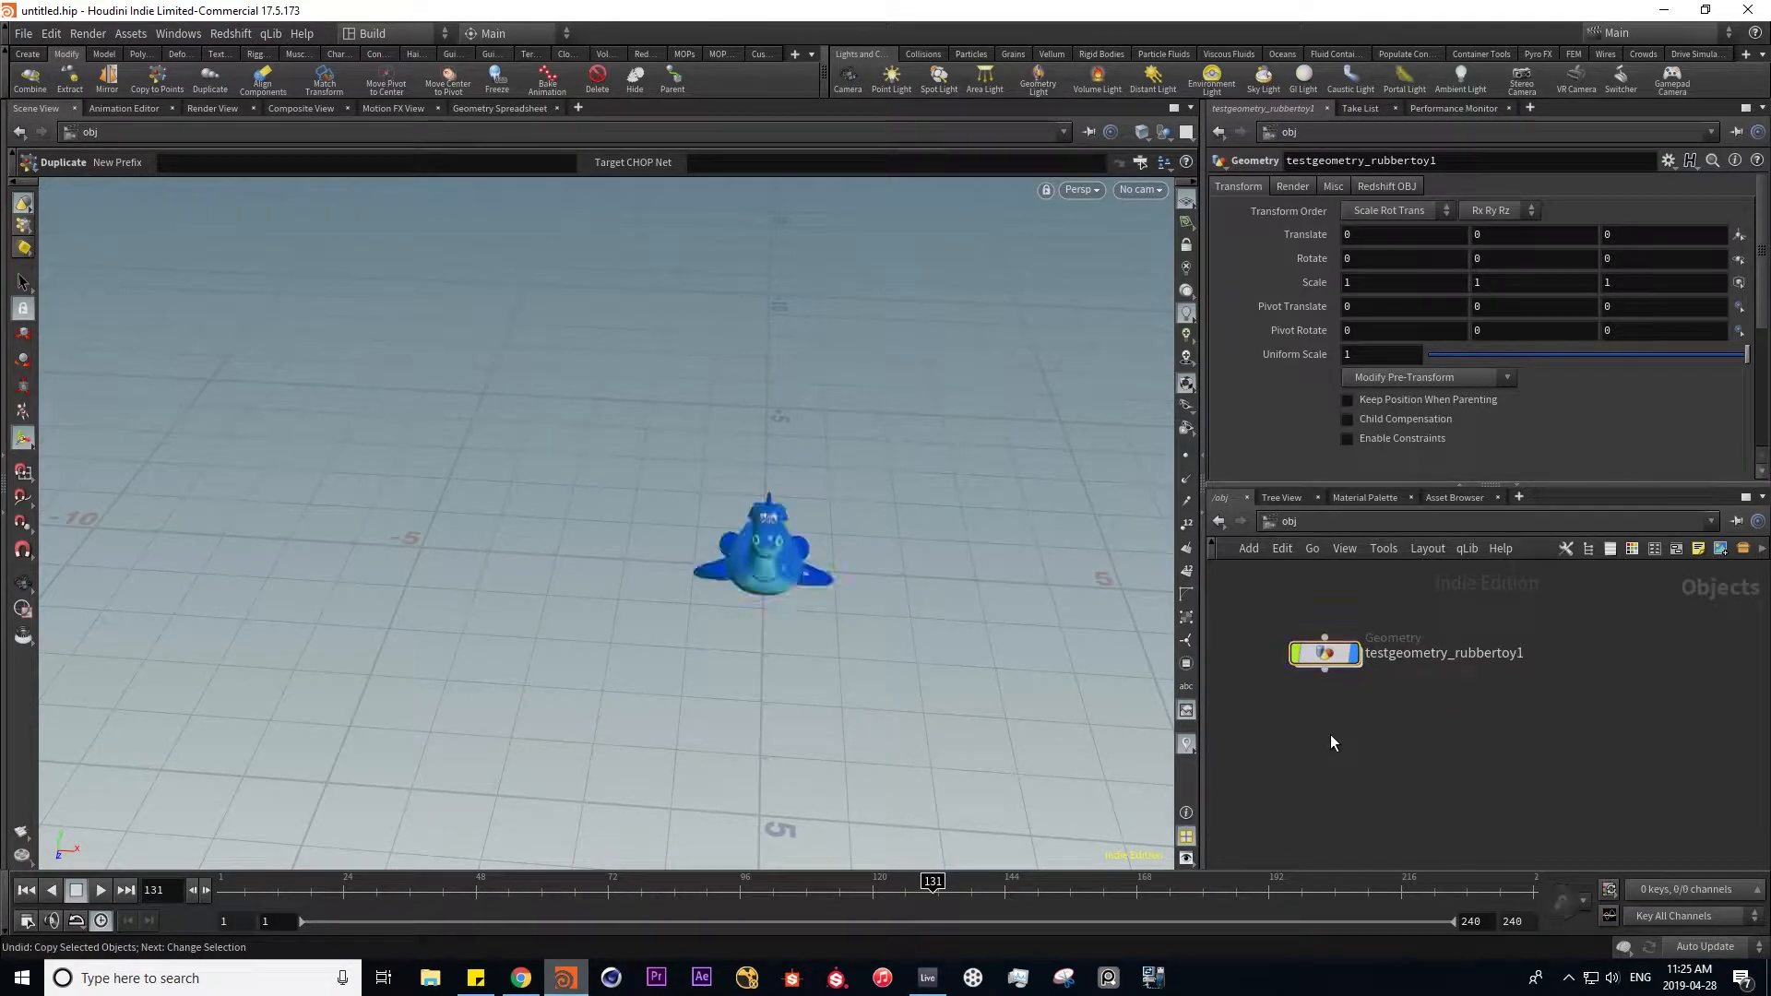
- Place a Platonic Solids object in the scene beside the rubber toy
left_click(28, 54)
left_click(557, 78)
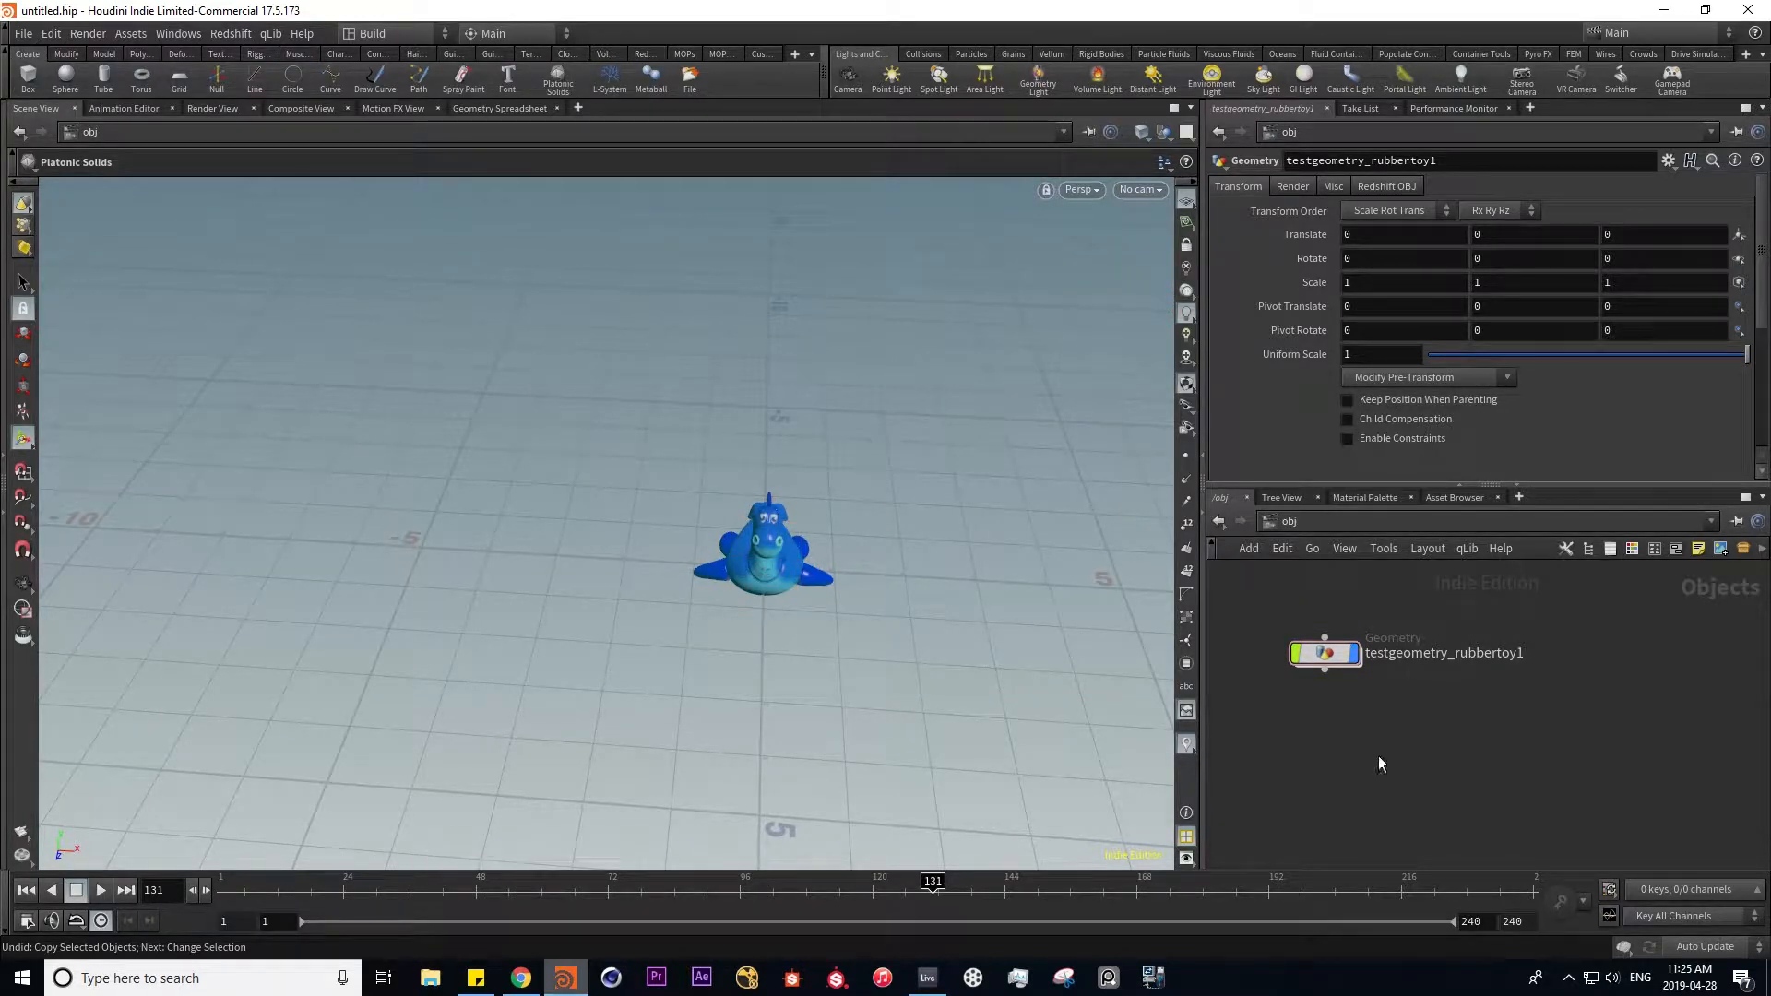
left_click(975, 426)
double_click(1328, 654)
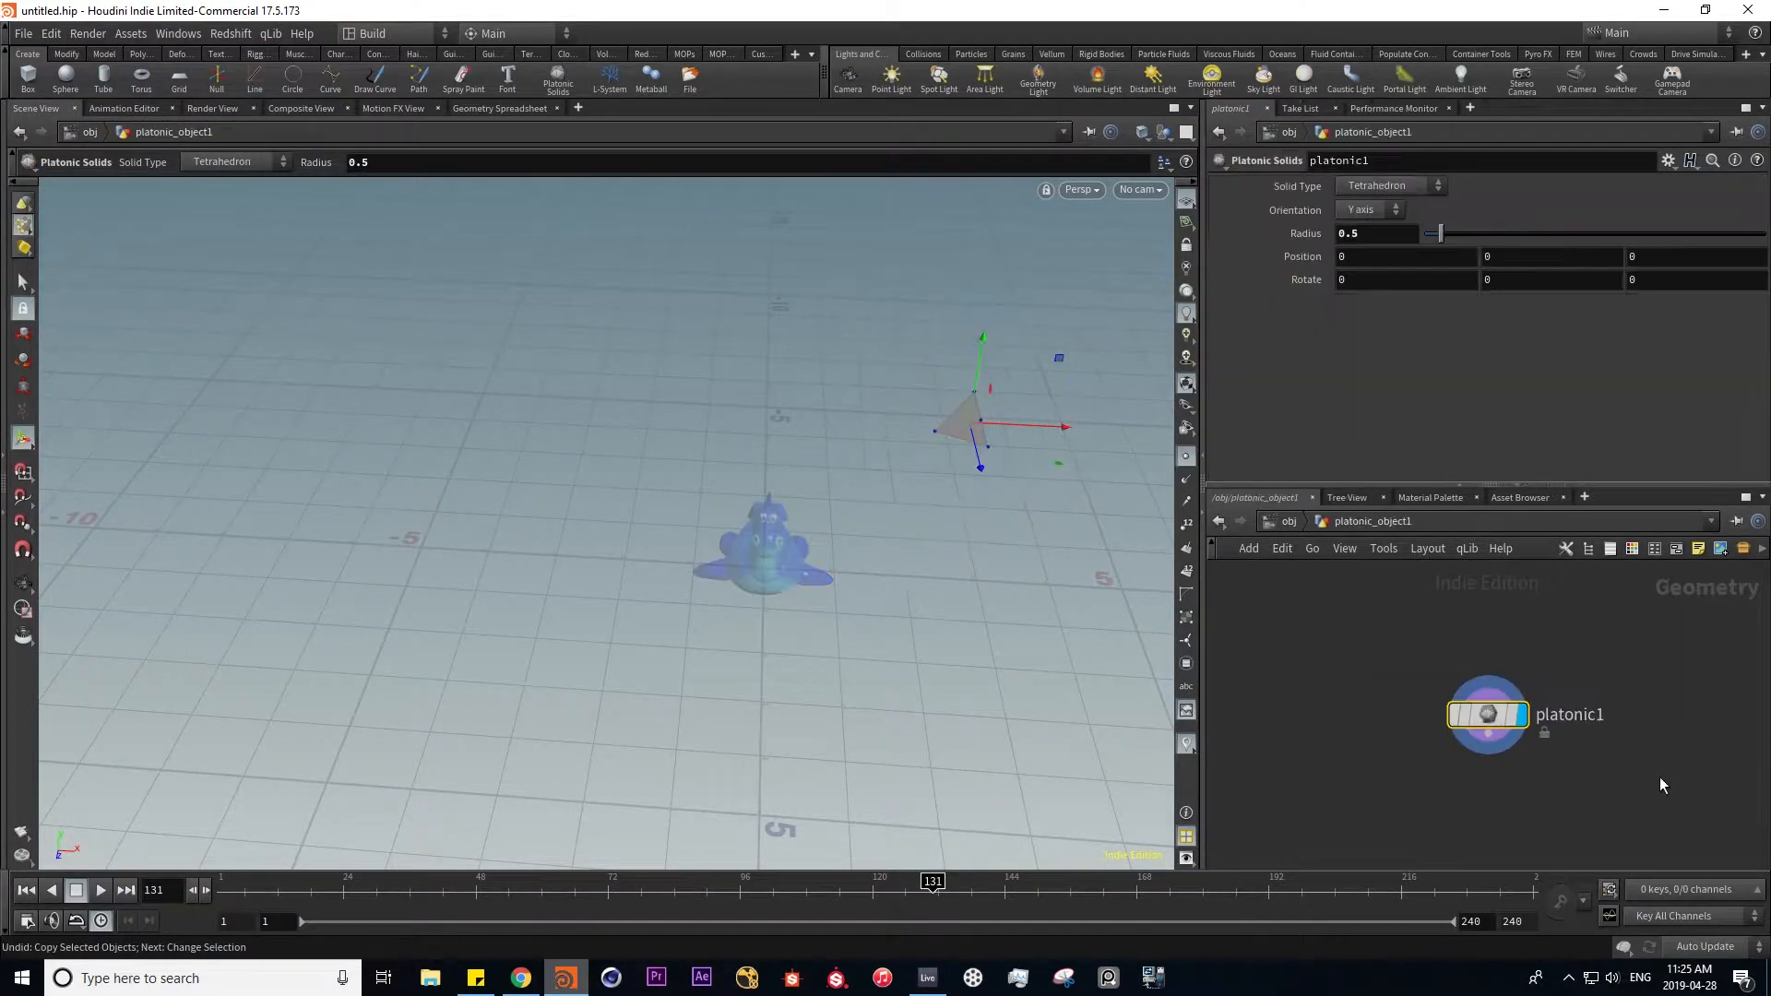
- Make the platonic solid an Icosahedron with a radius of 1.68, and return to the object level
left_click_drag(1440, 233, 1481, 233)
left_click(1436, 185)
left_click(1388, 273)
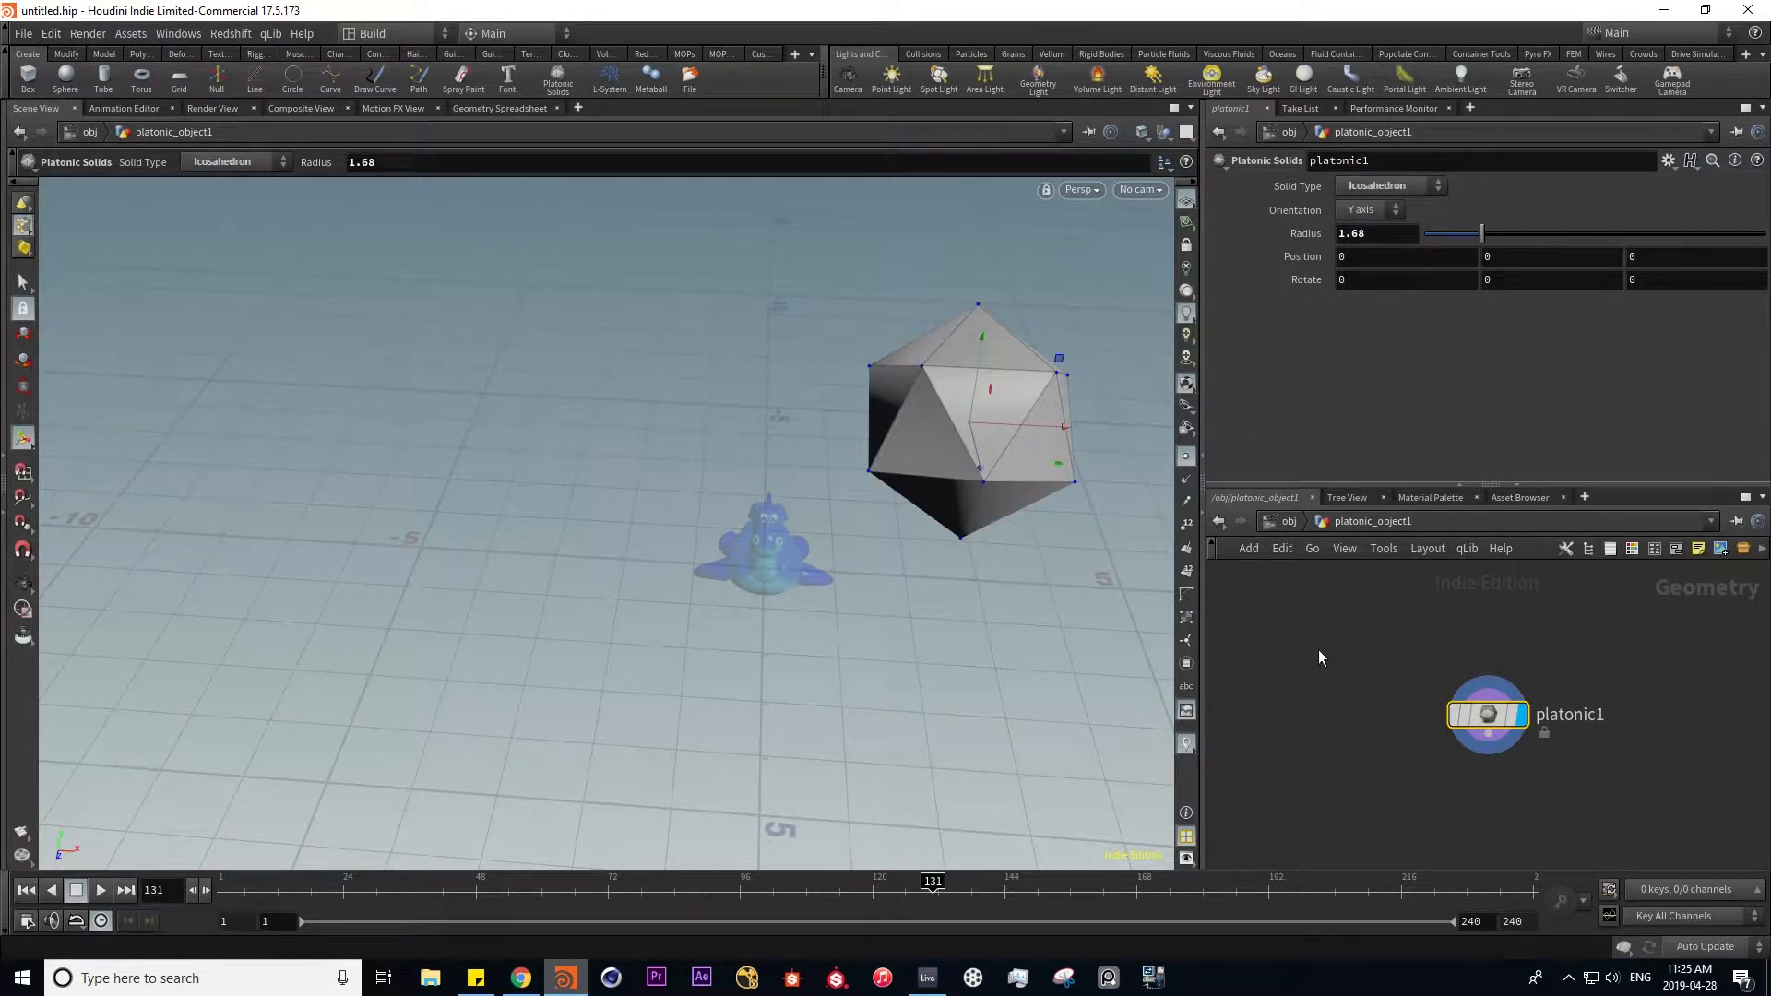
key("u")
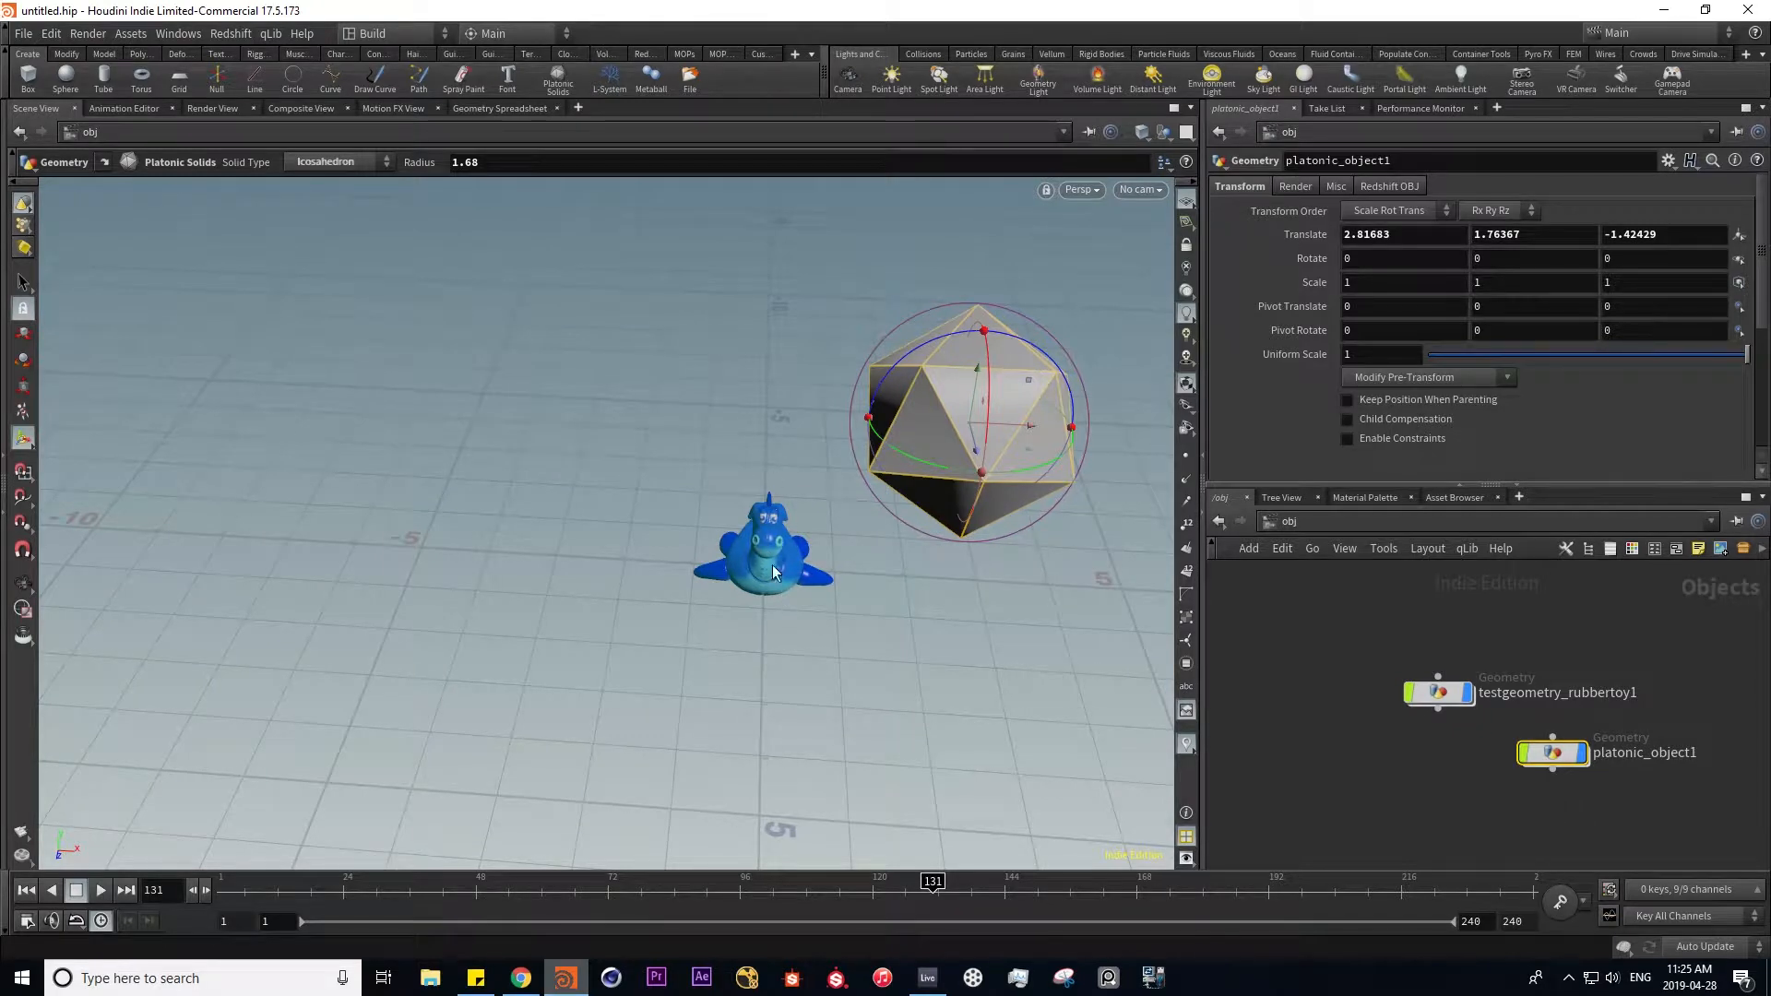
- Use Align Components to align a point on the rubber toy's underside with the icosahedron's upper front vertex
key("Escape")
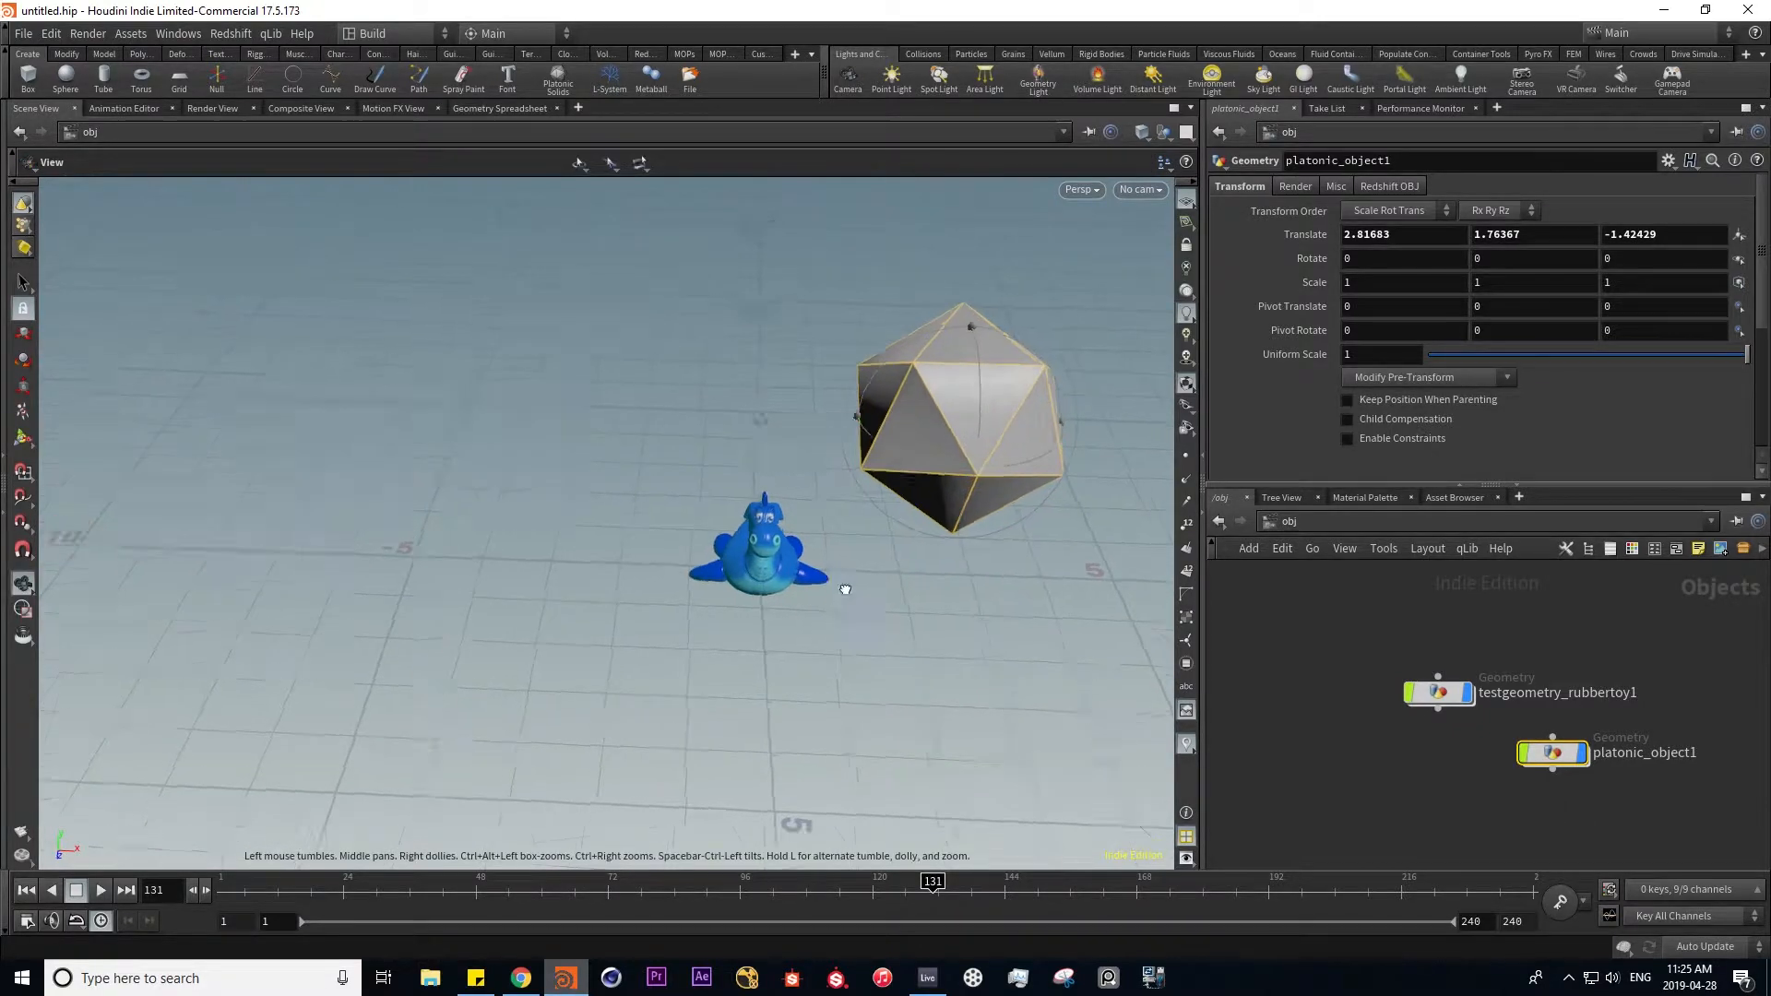
left_click_drag(842, 583, 873, 527)
left_click_drag(750, 585, 701, 585, "alt")
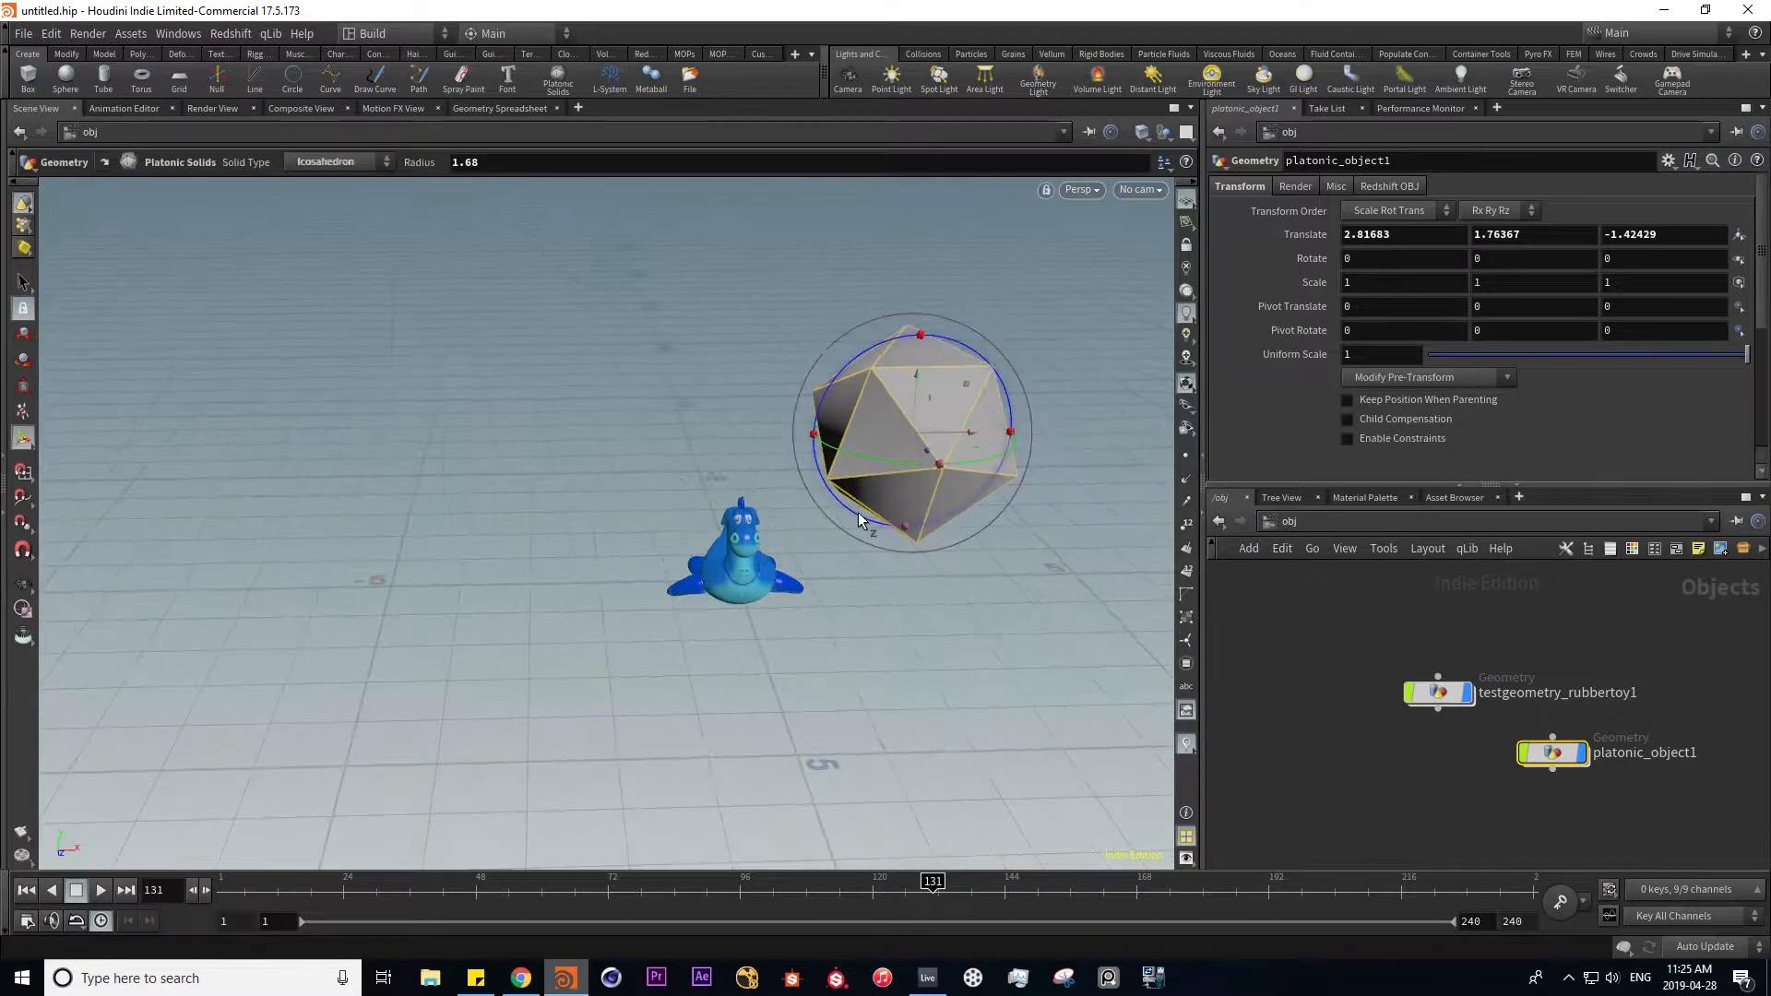
left_click(1446, 697)
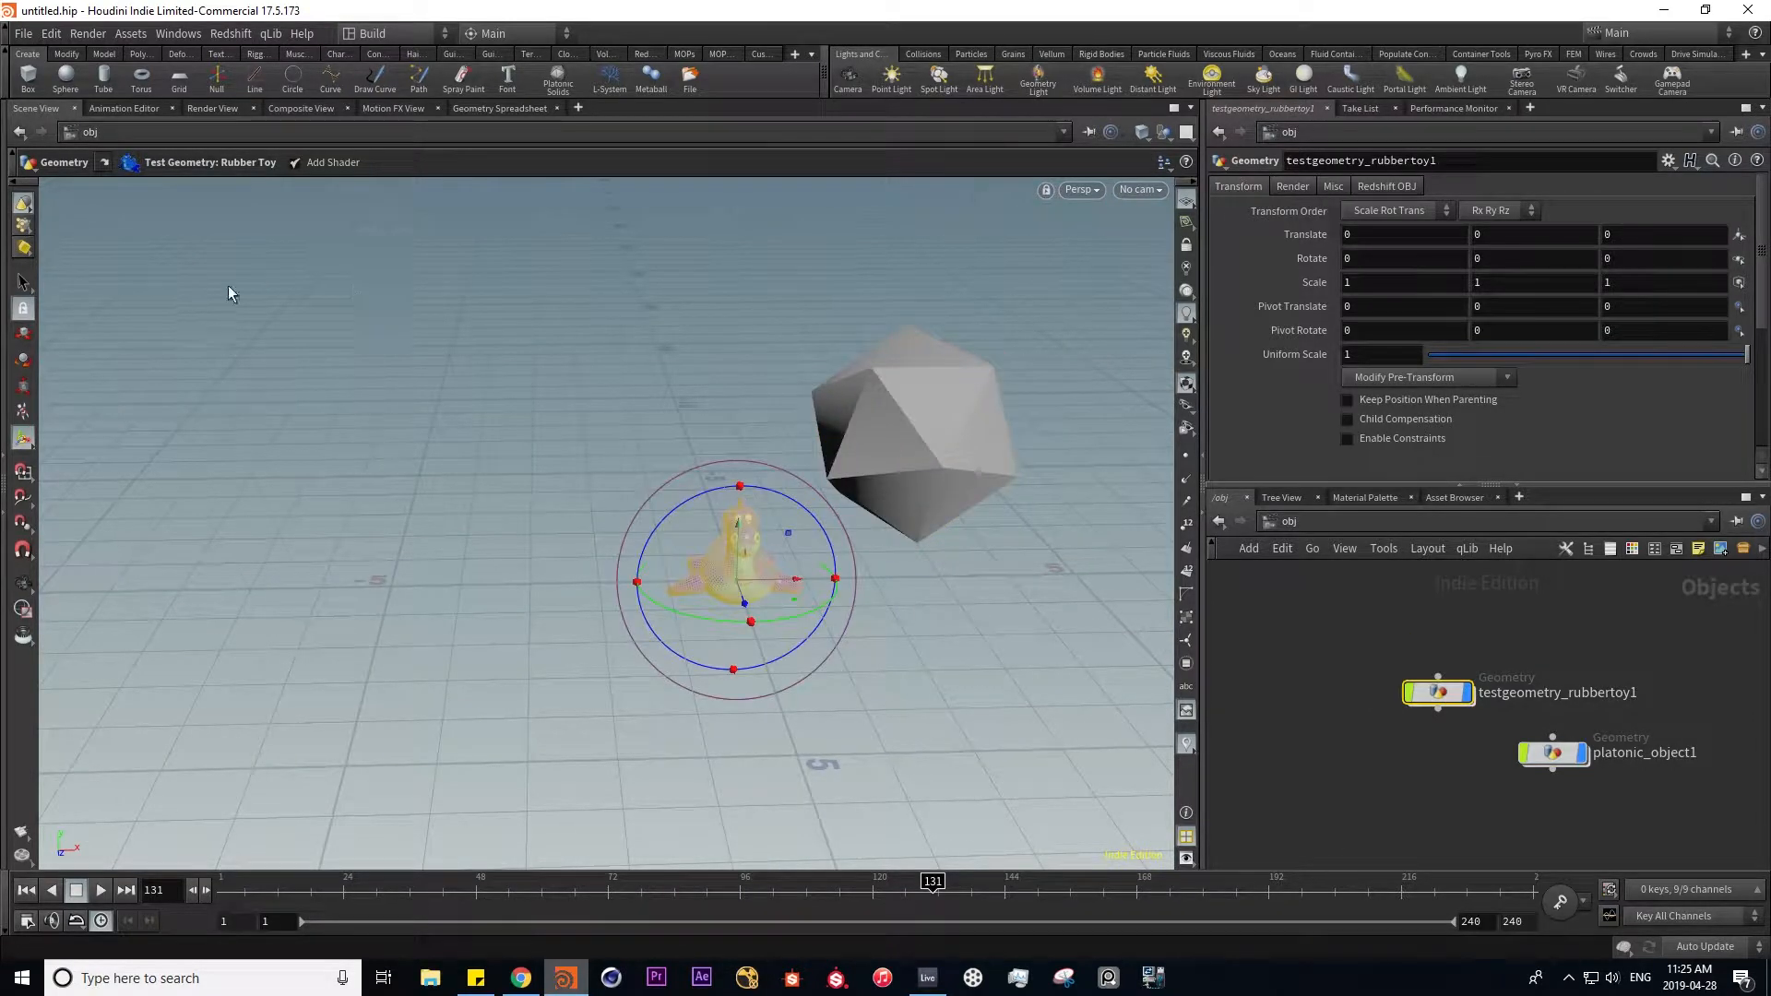
left_click(67, 53)
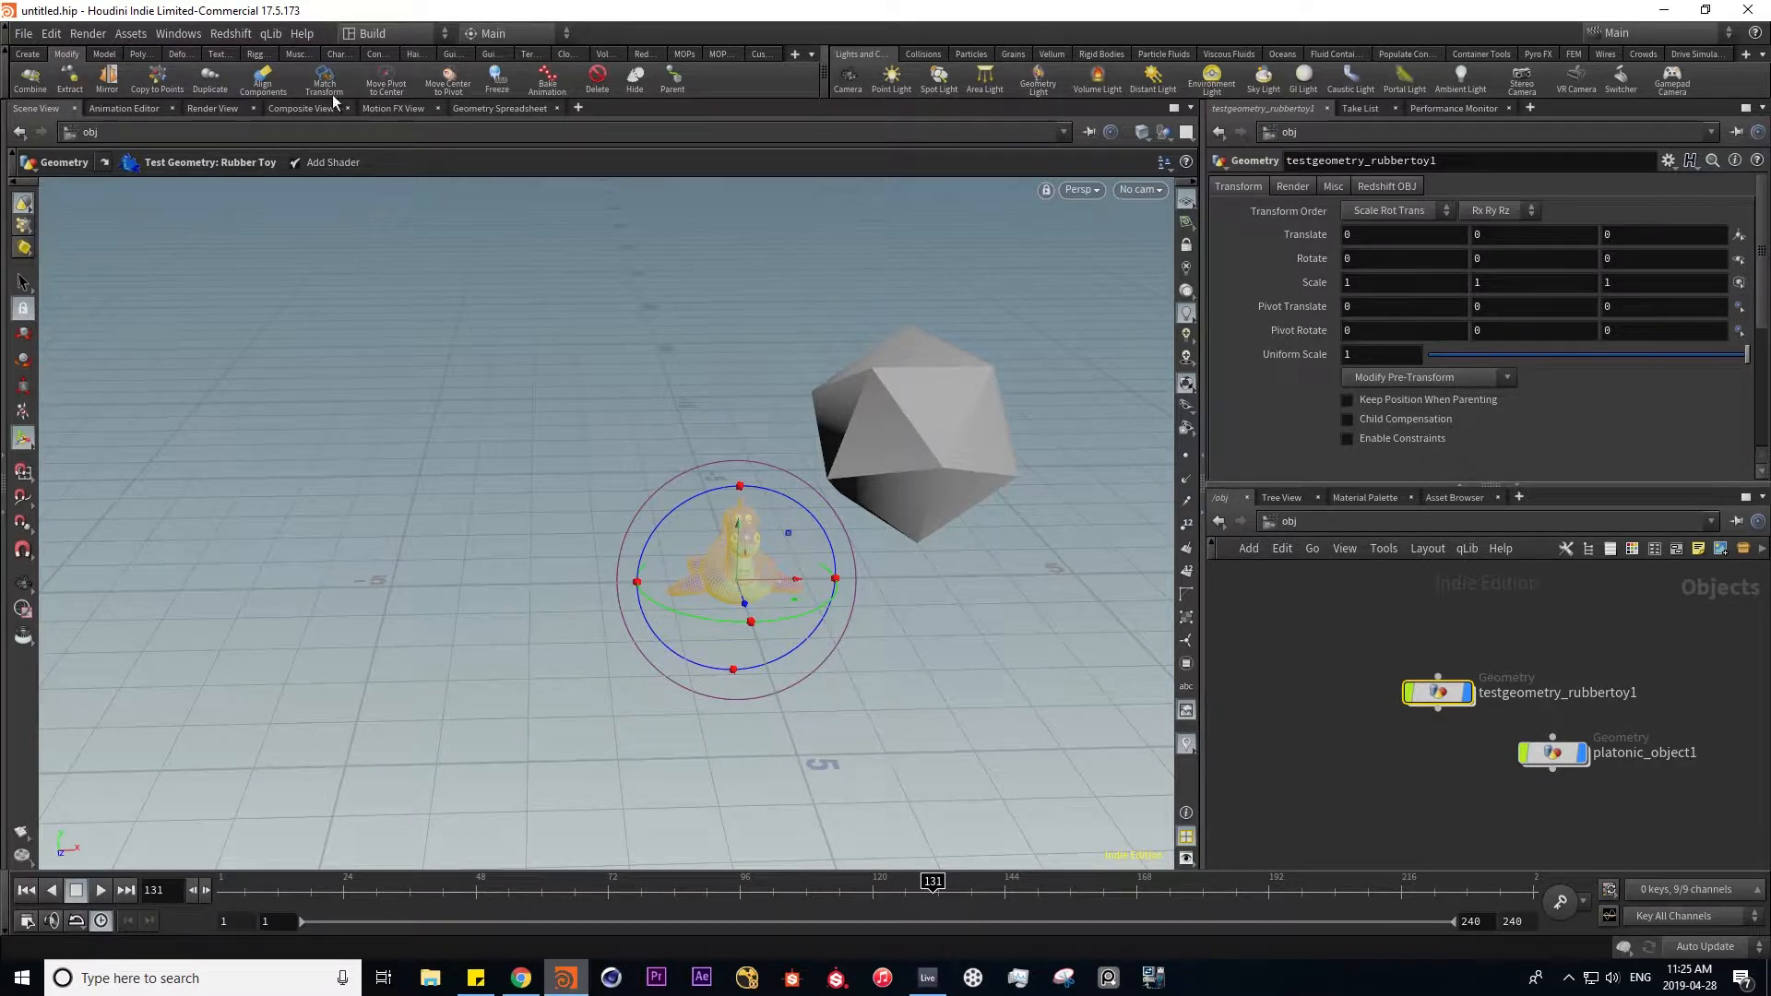
left_click(262, 81)
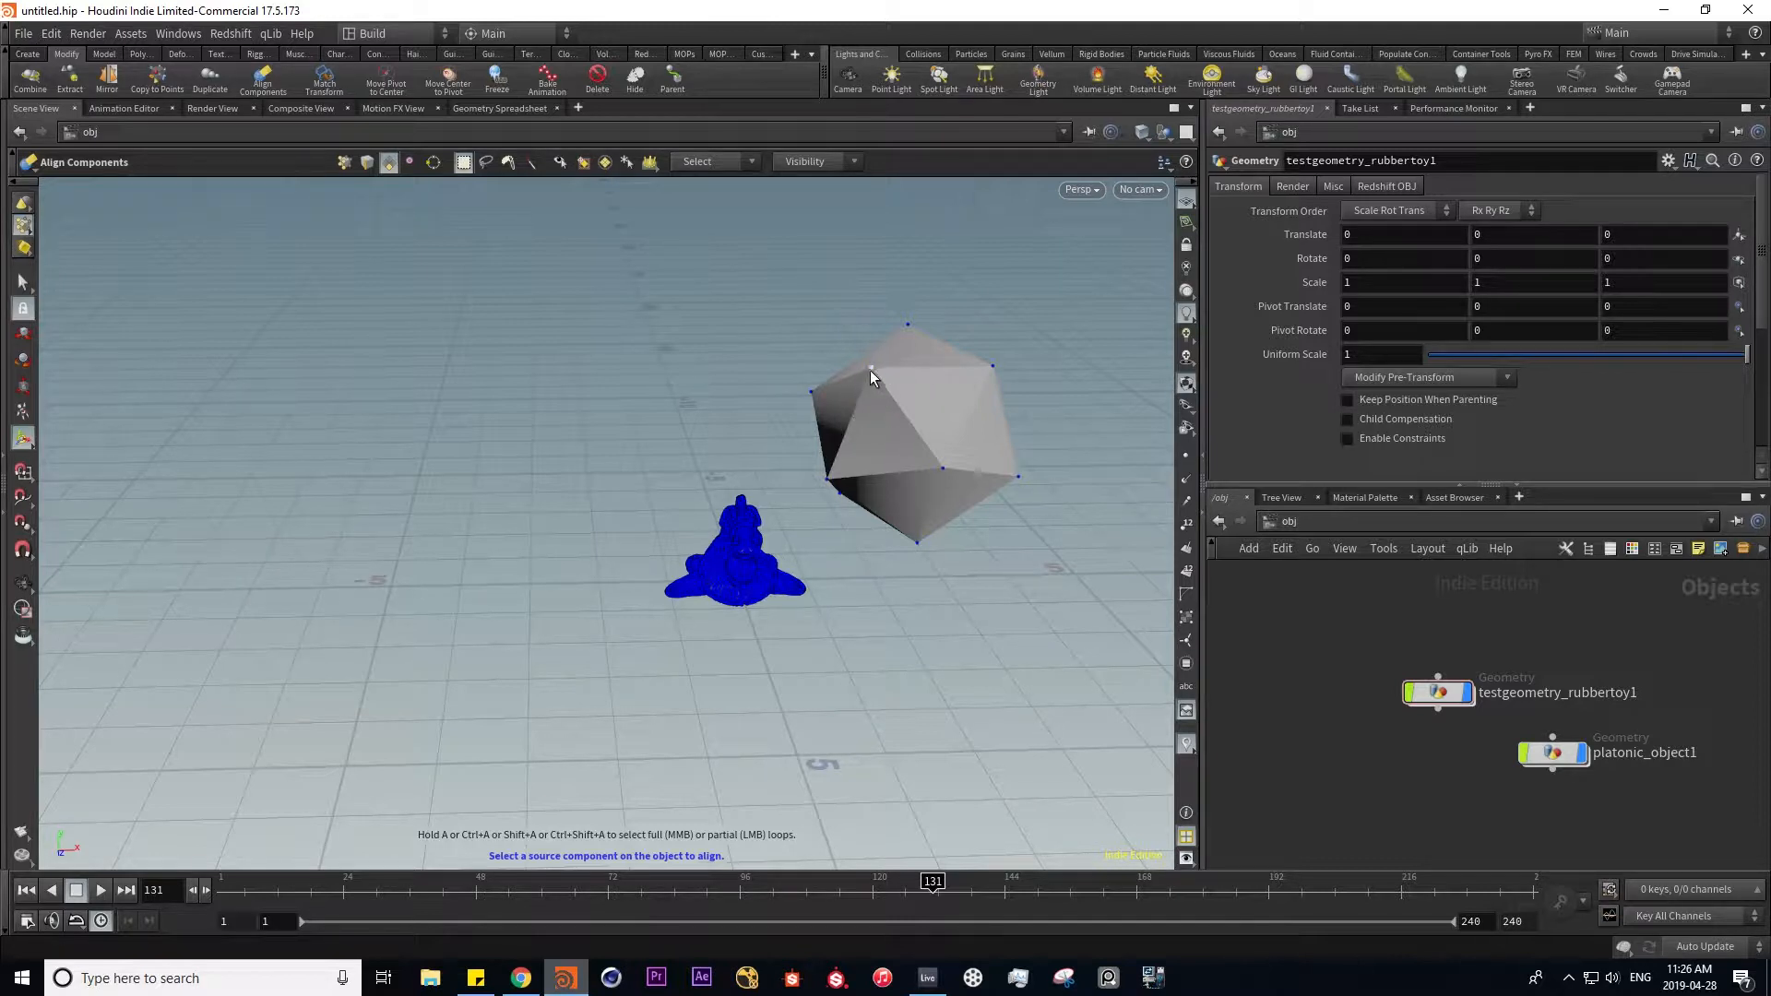
key("ctrl+z")
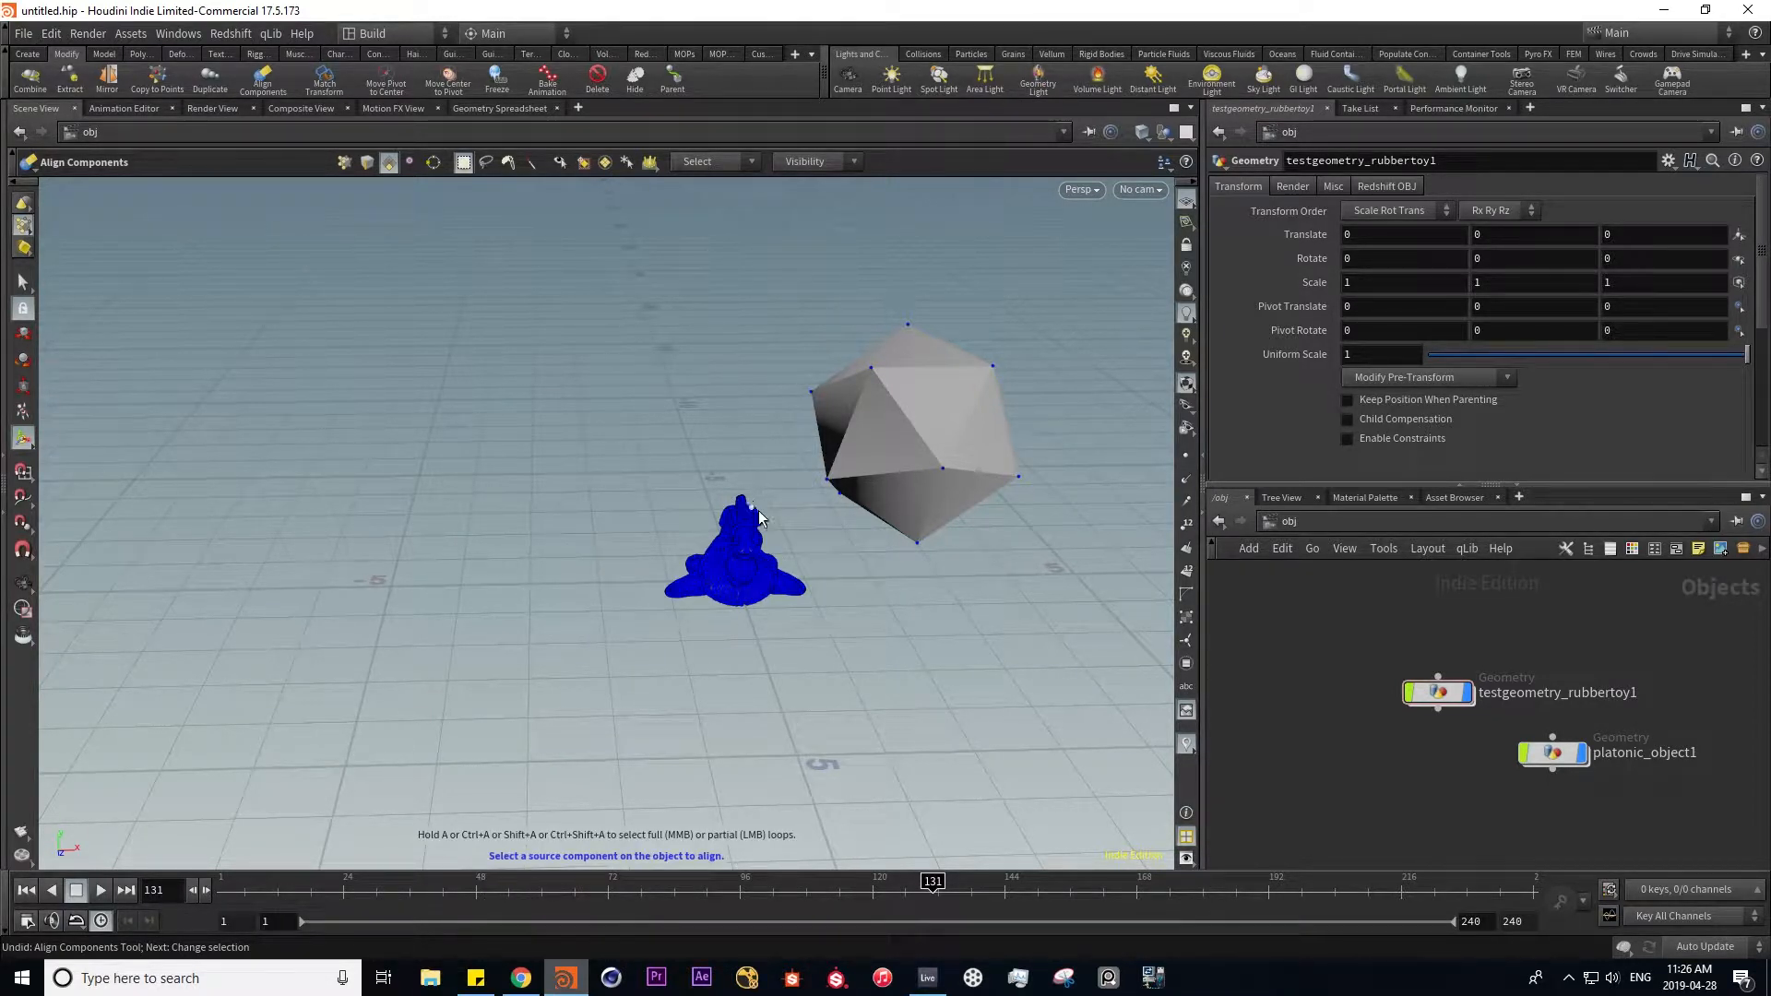
key("Escape")
left_click_drag(783, 525, 943, 500)
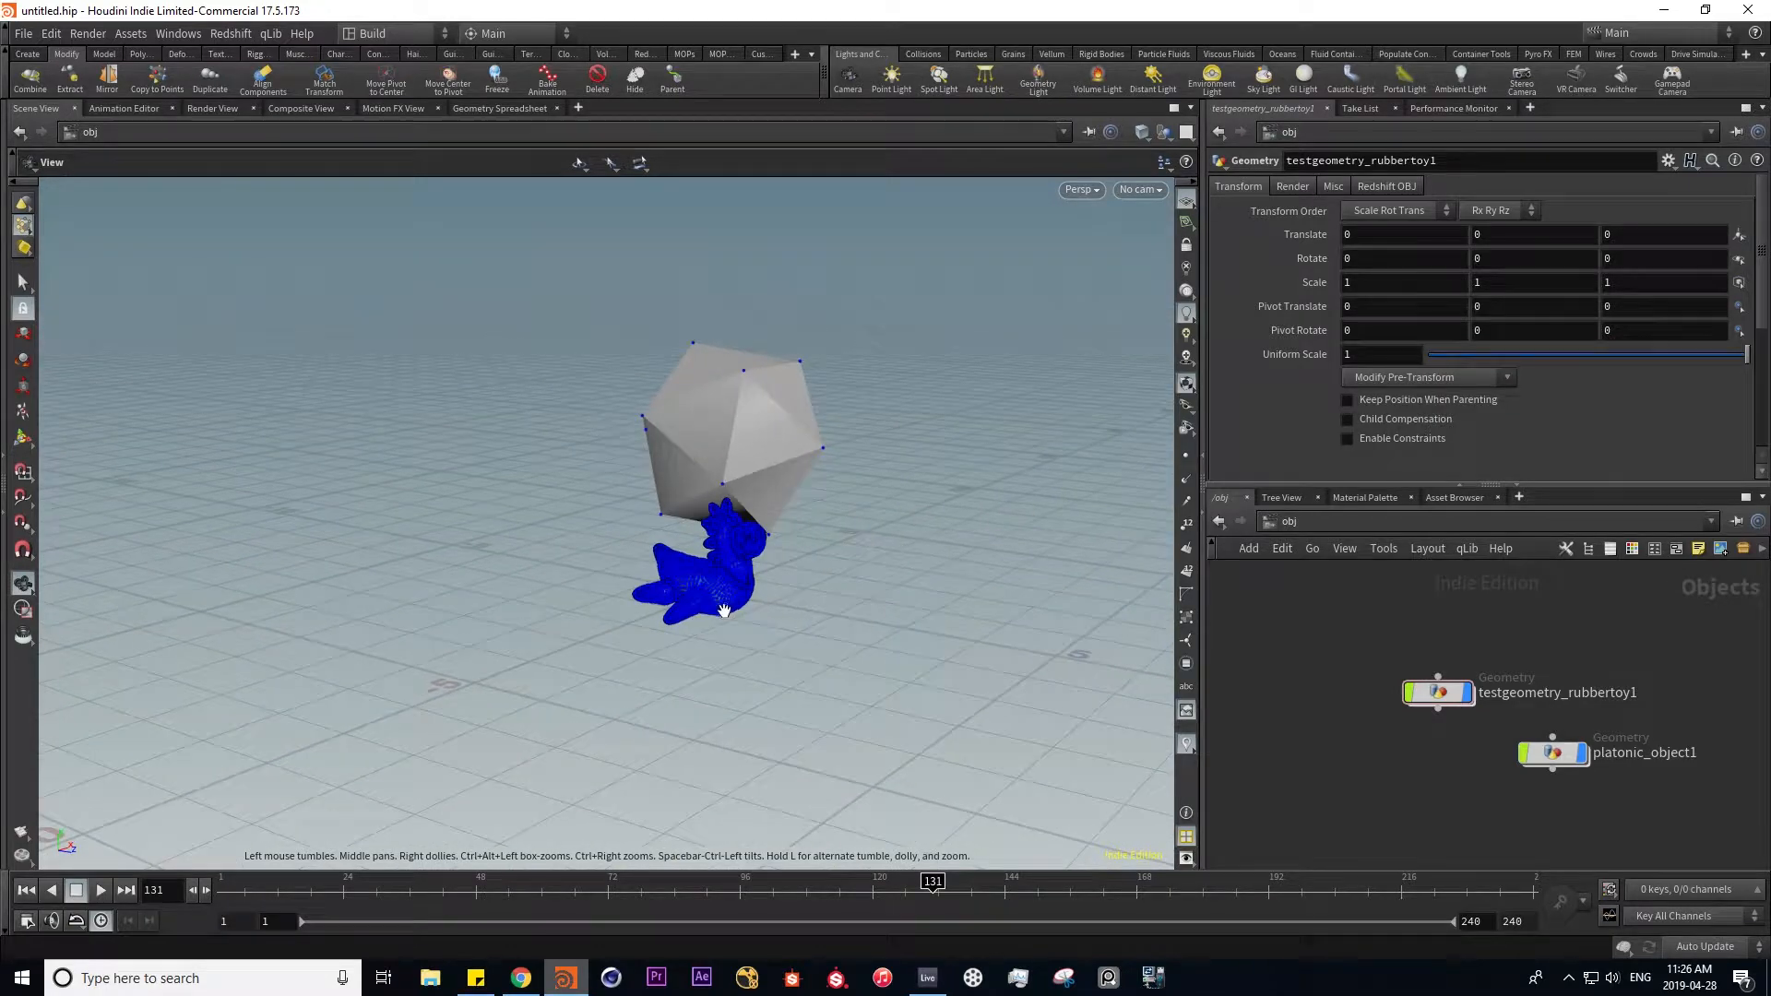
left_click_drag(734, 578, 787, 668)
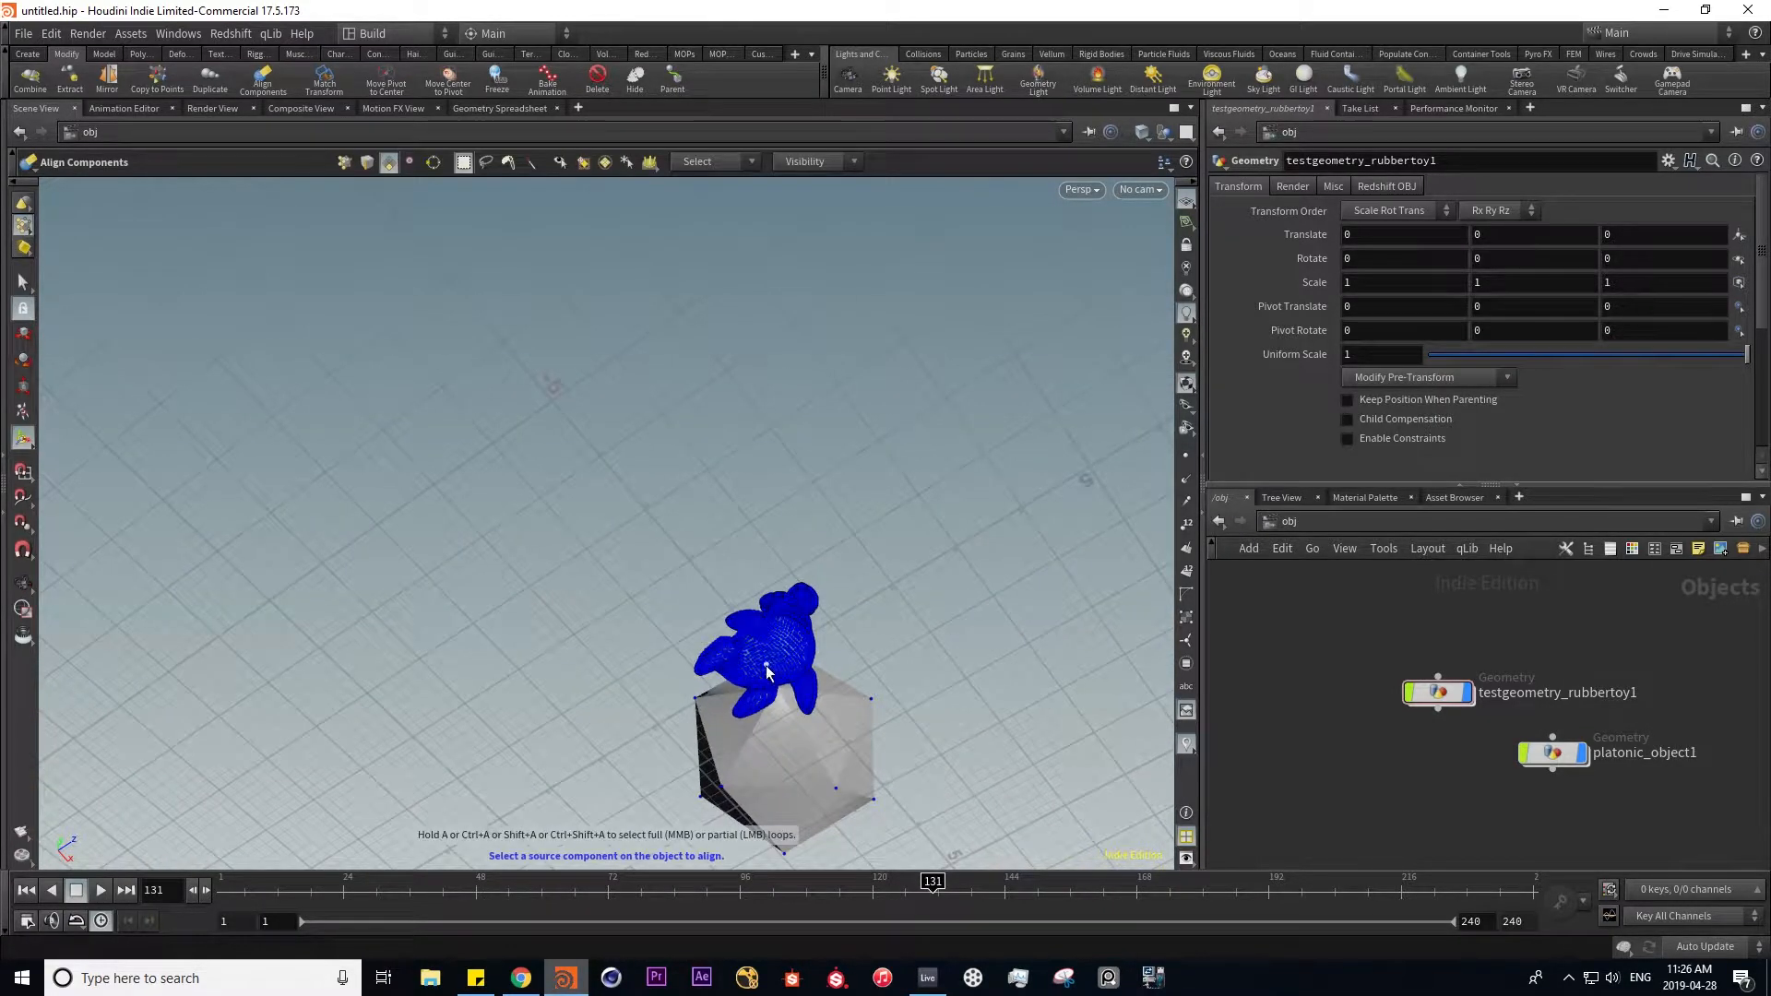
left_click(771, 662)
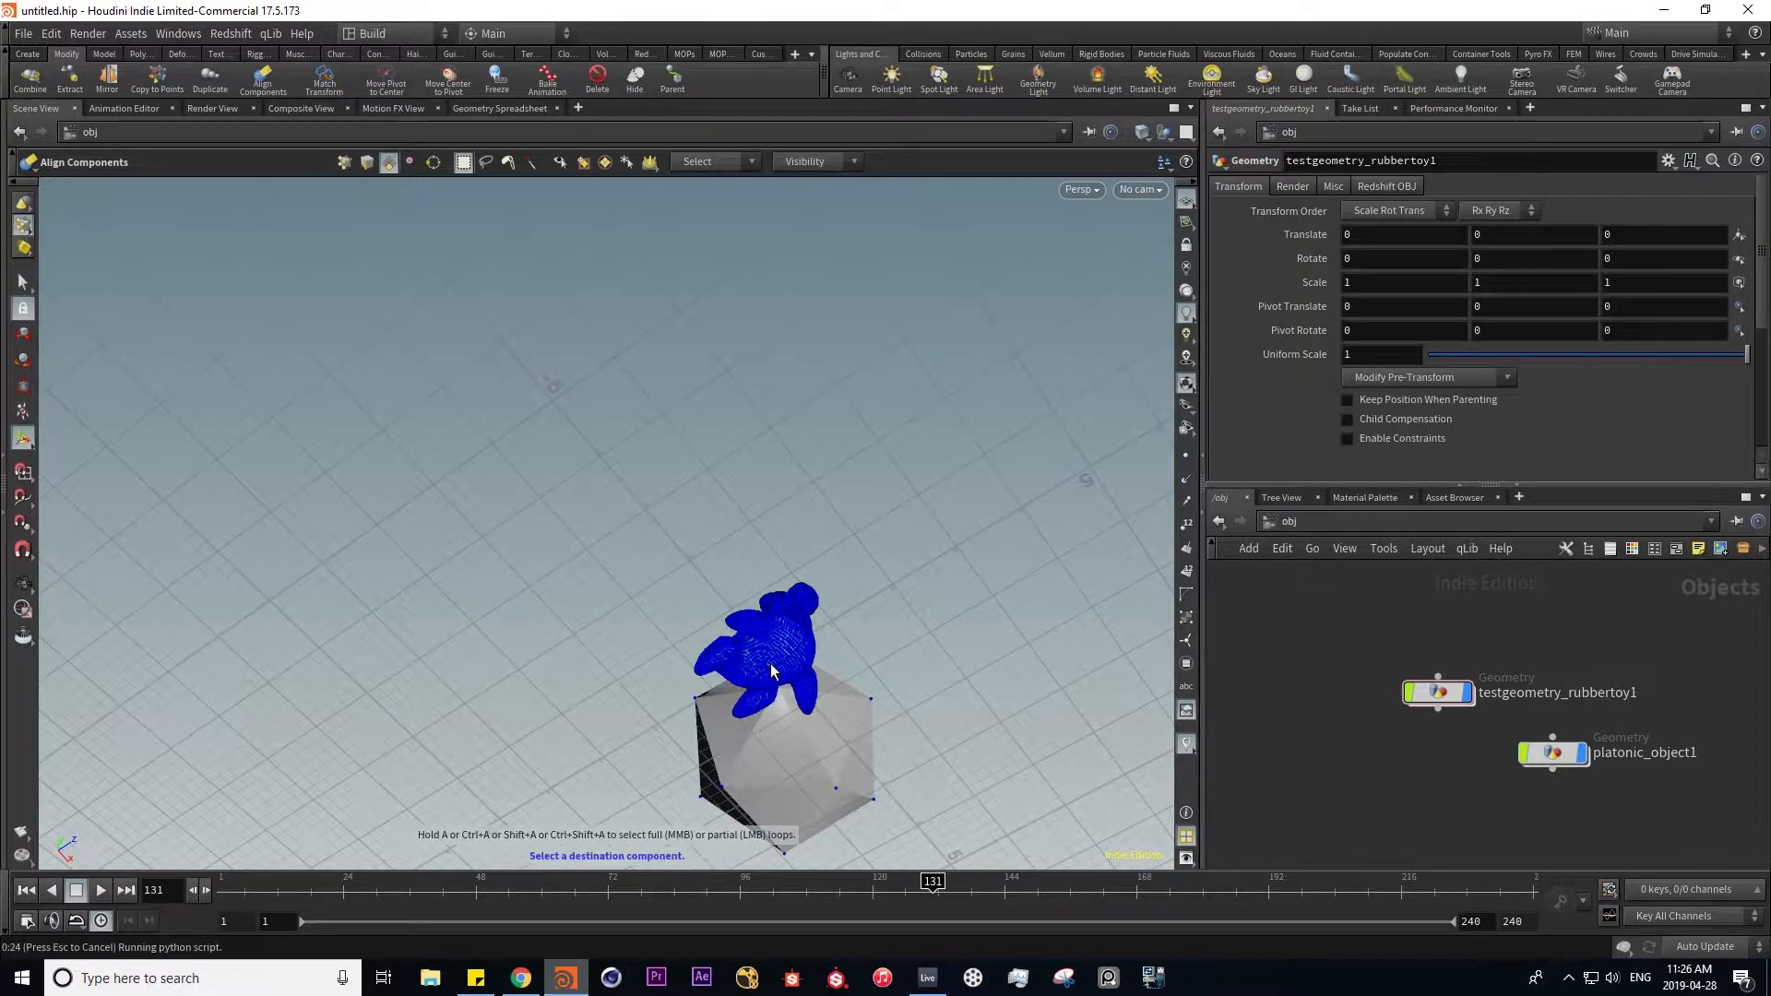
left_click_drag(766, 557, 650, 800, "alt")
left_click_drag(772, 455, 652, 624, "alt")
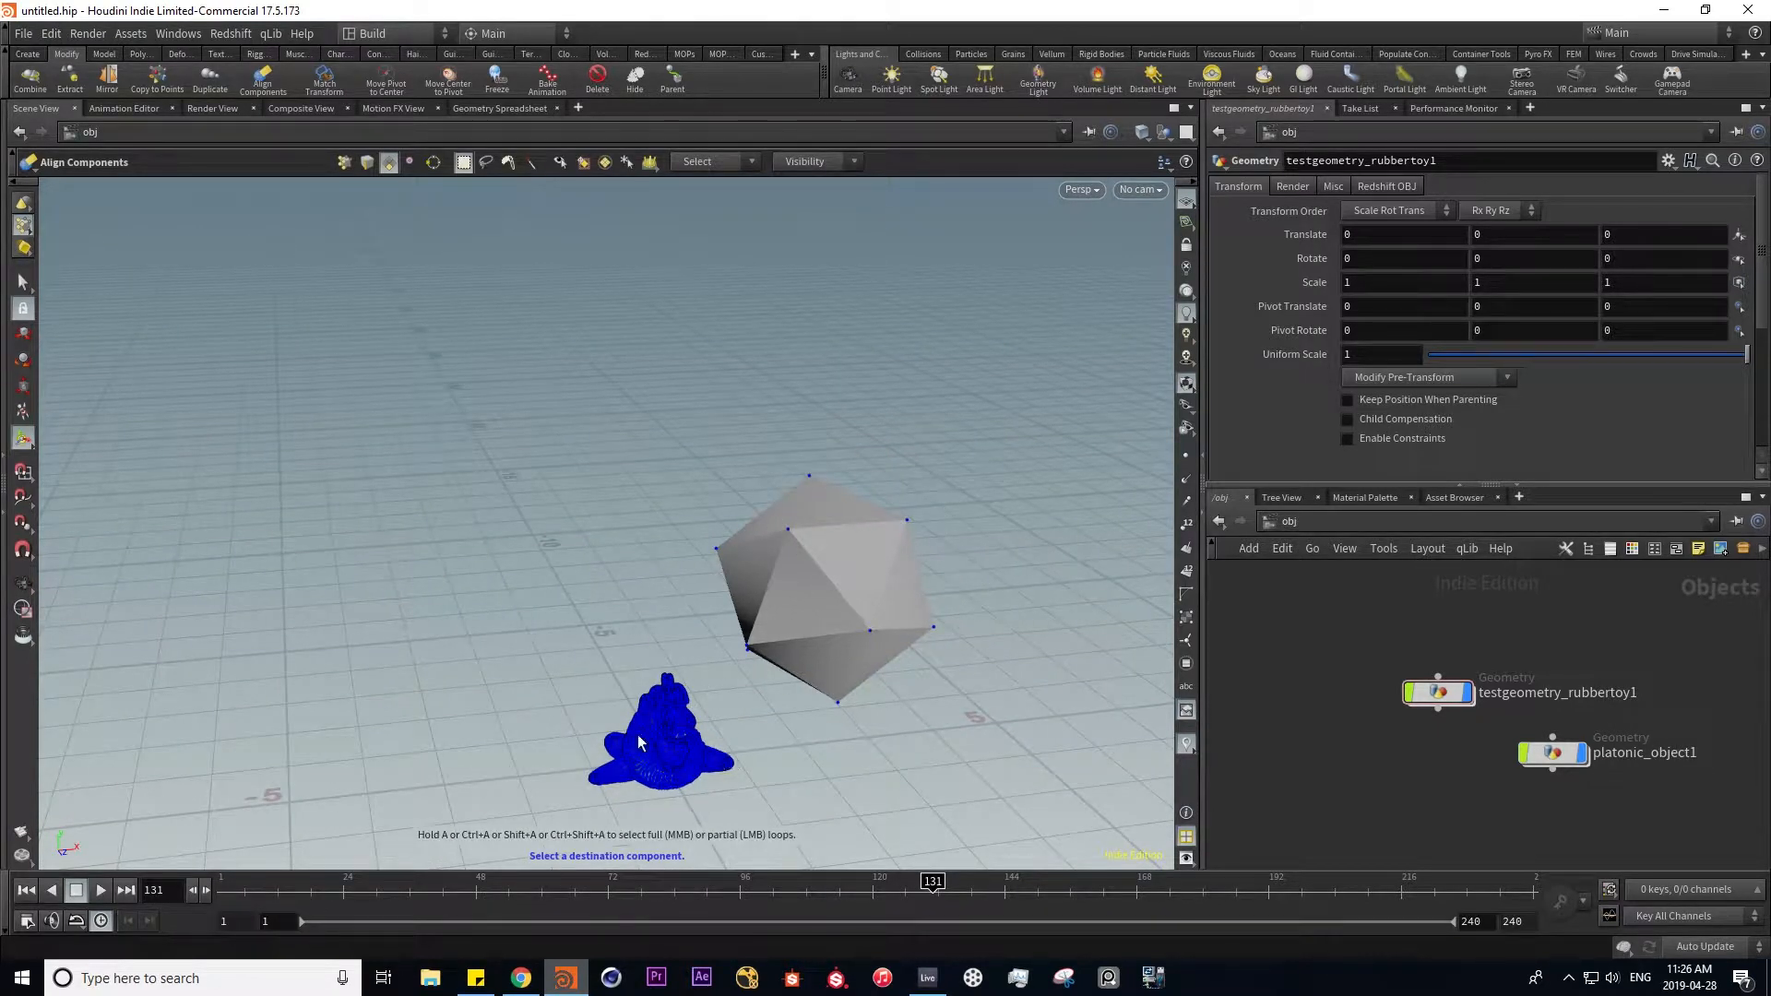
left_click(789, 528)
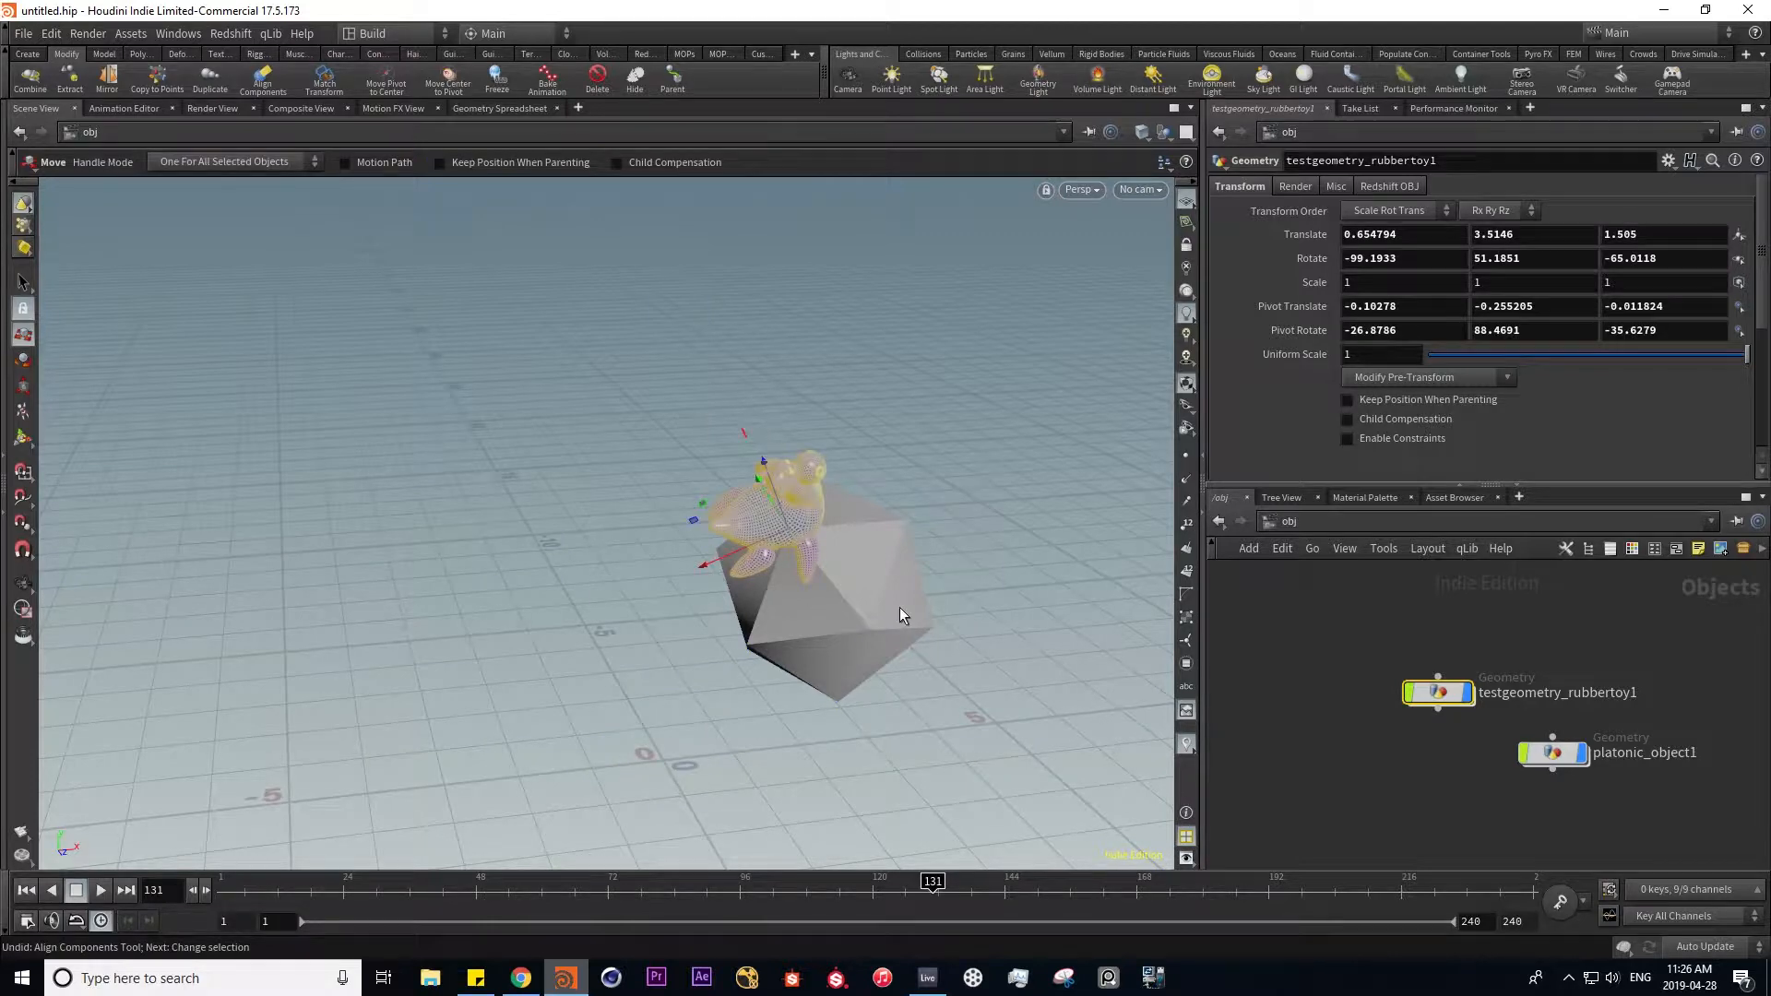
- Examine how the aligned rubber toy sits on the icosahedron and check its inner geometry node, returning to the object level
key("Escape")
left_click_drag(845, 625, 573, 569)
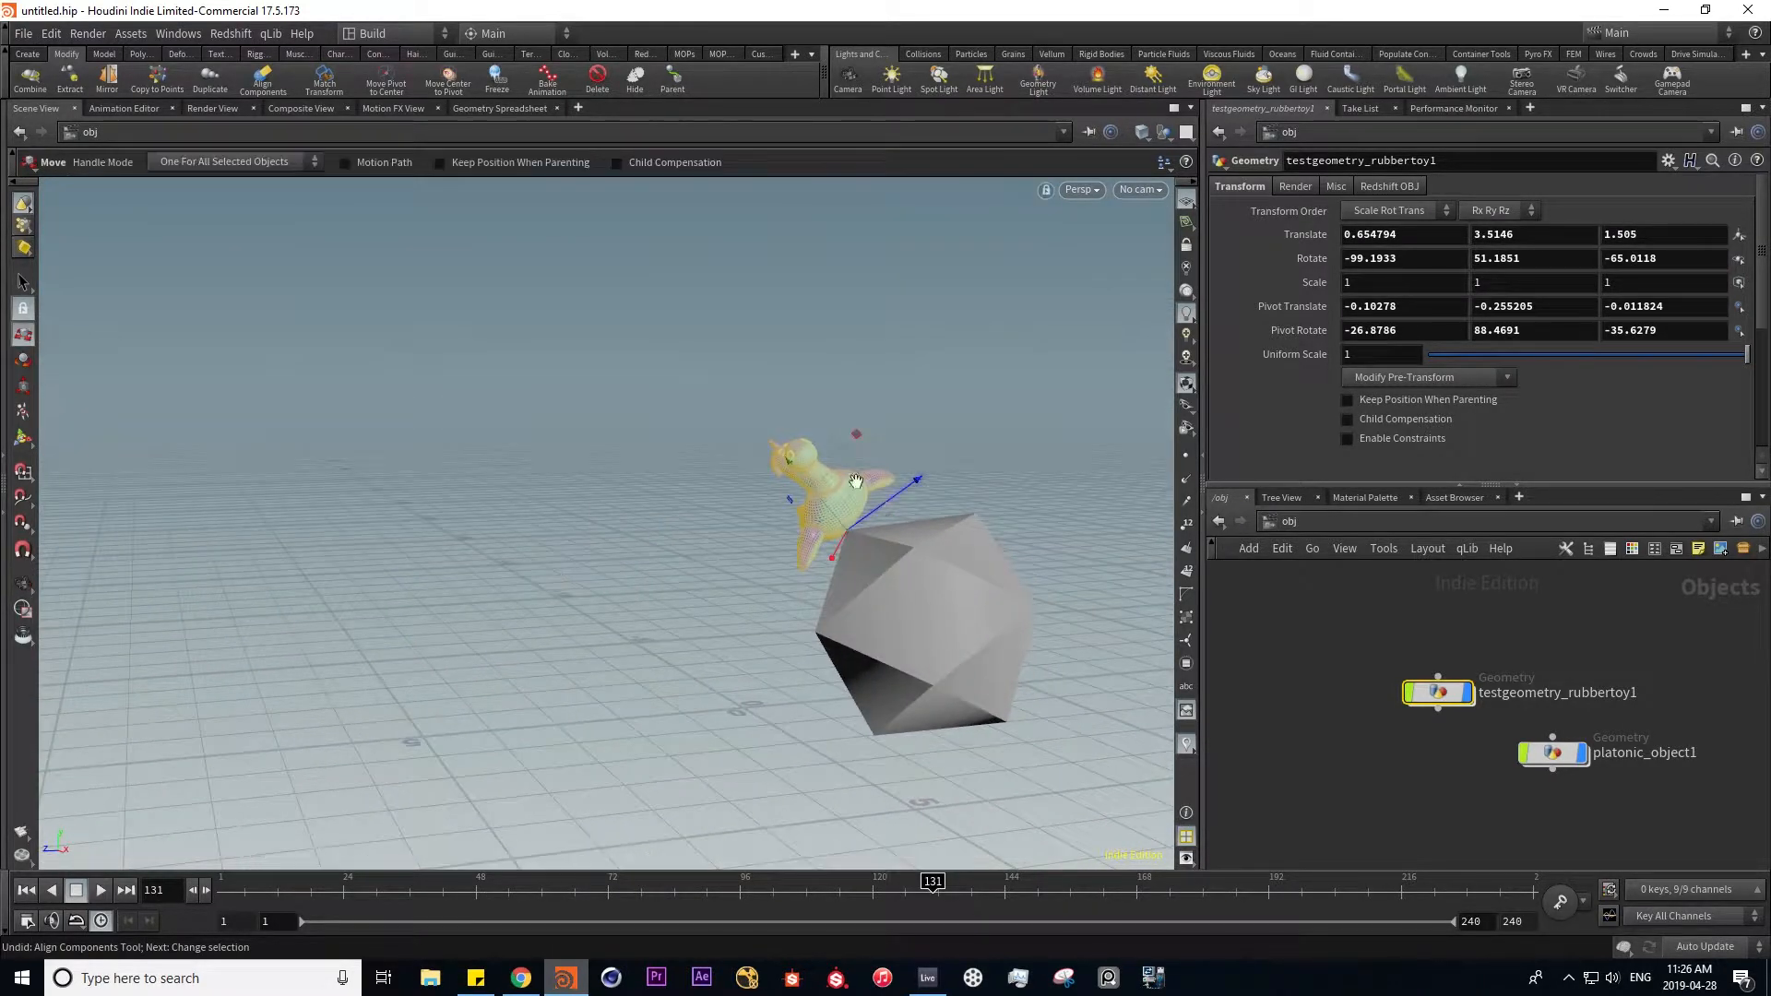
right_click_drag(882, 500, 1091, 506, "alt")
left_click_drag(820, 641, 842, 696, "alt")
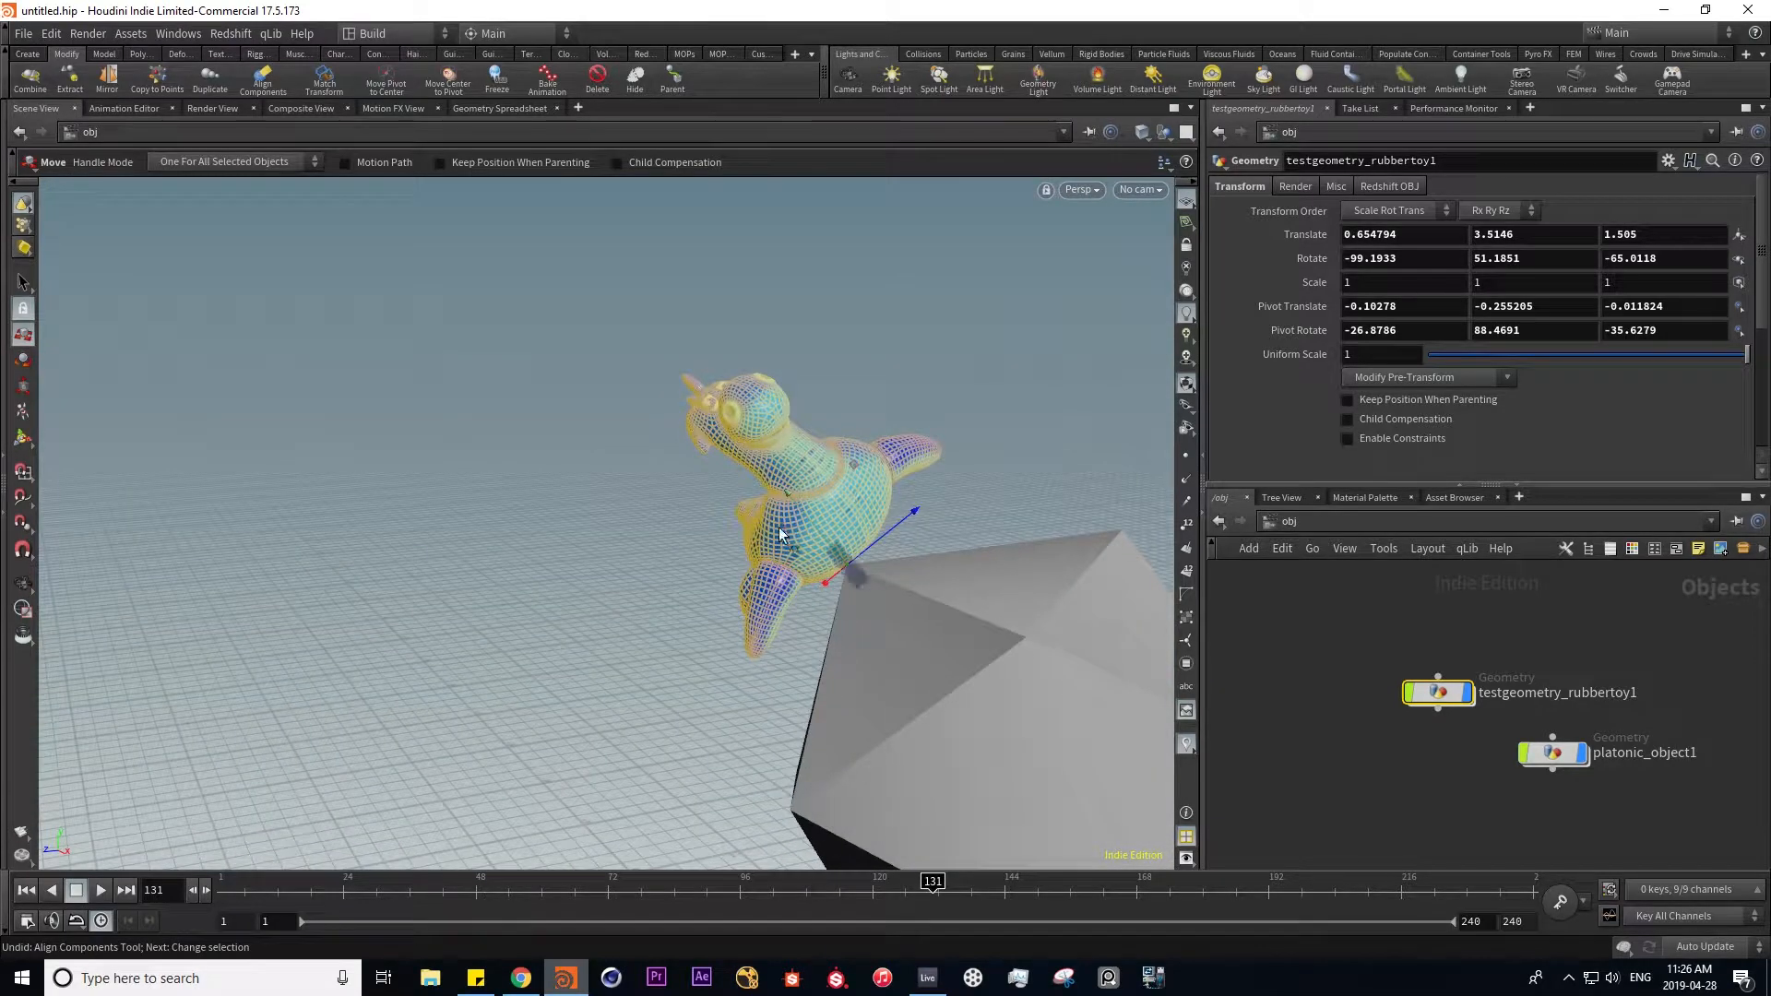
double_click(1444, 693)
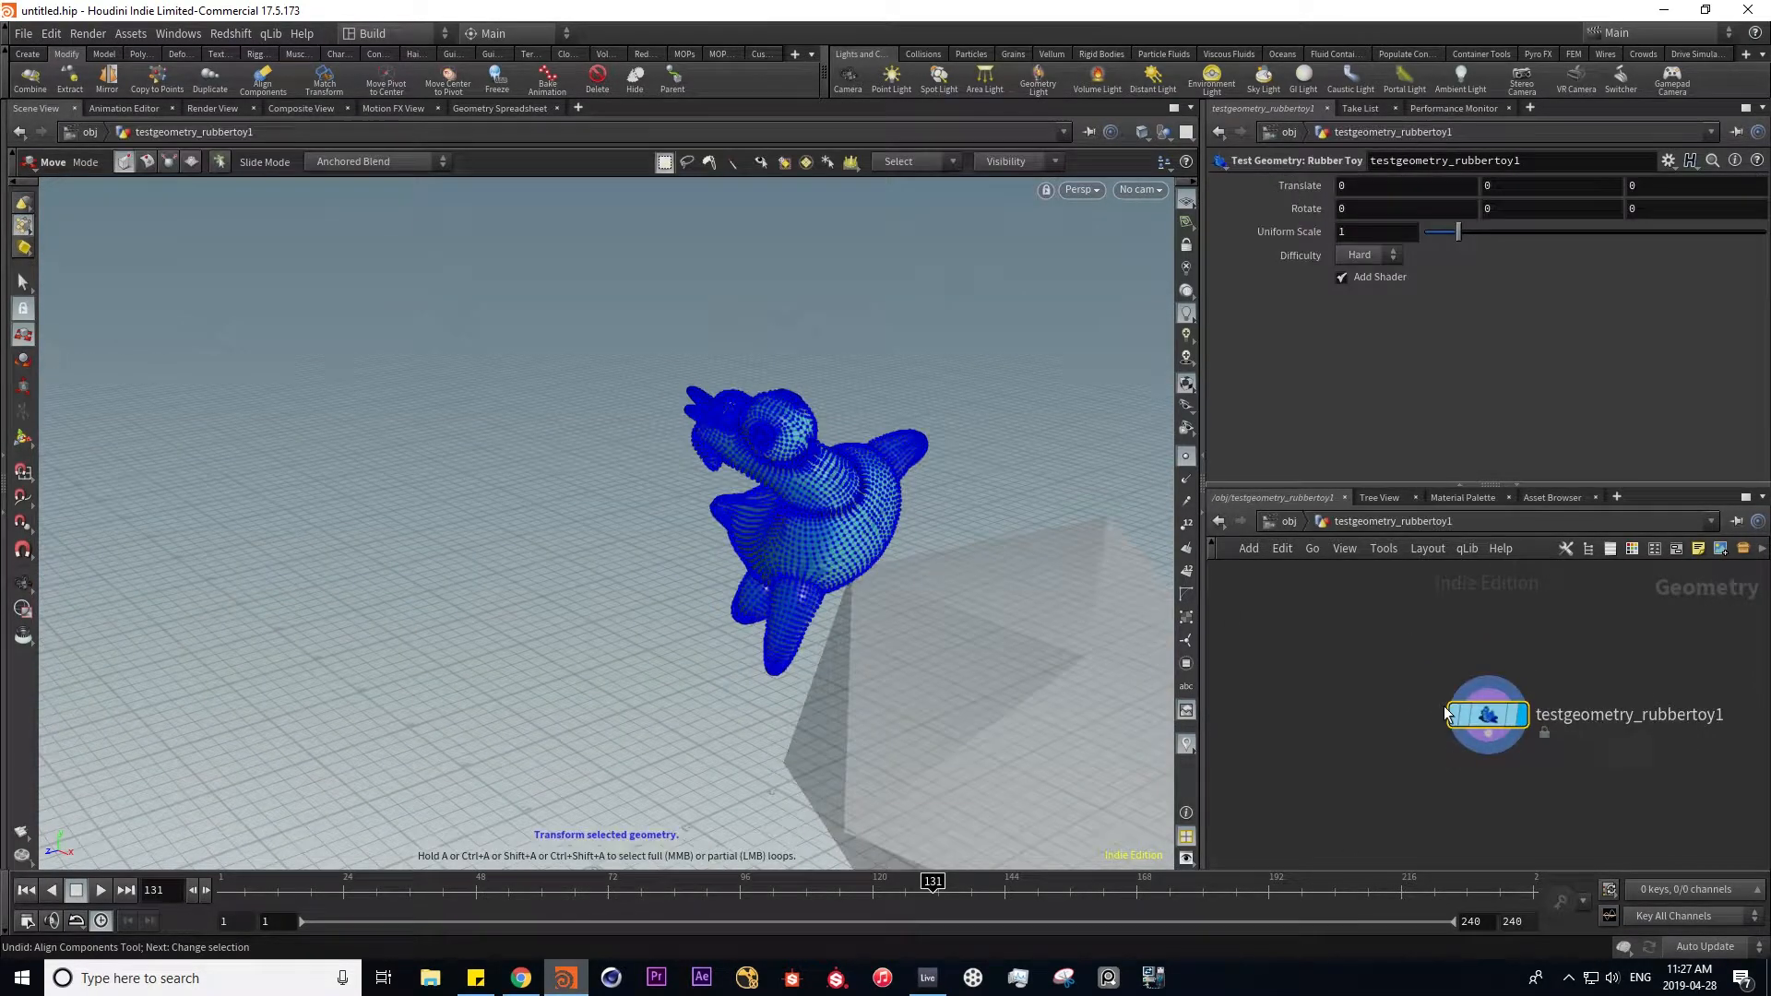
left_click(1288, 521)
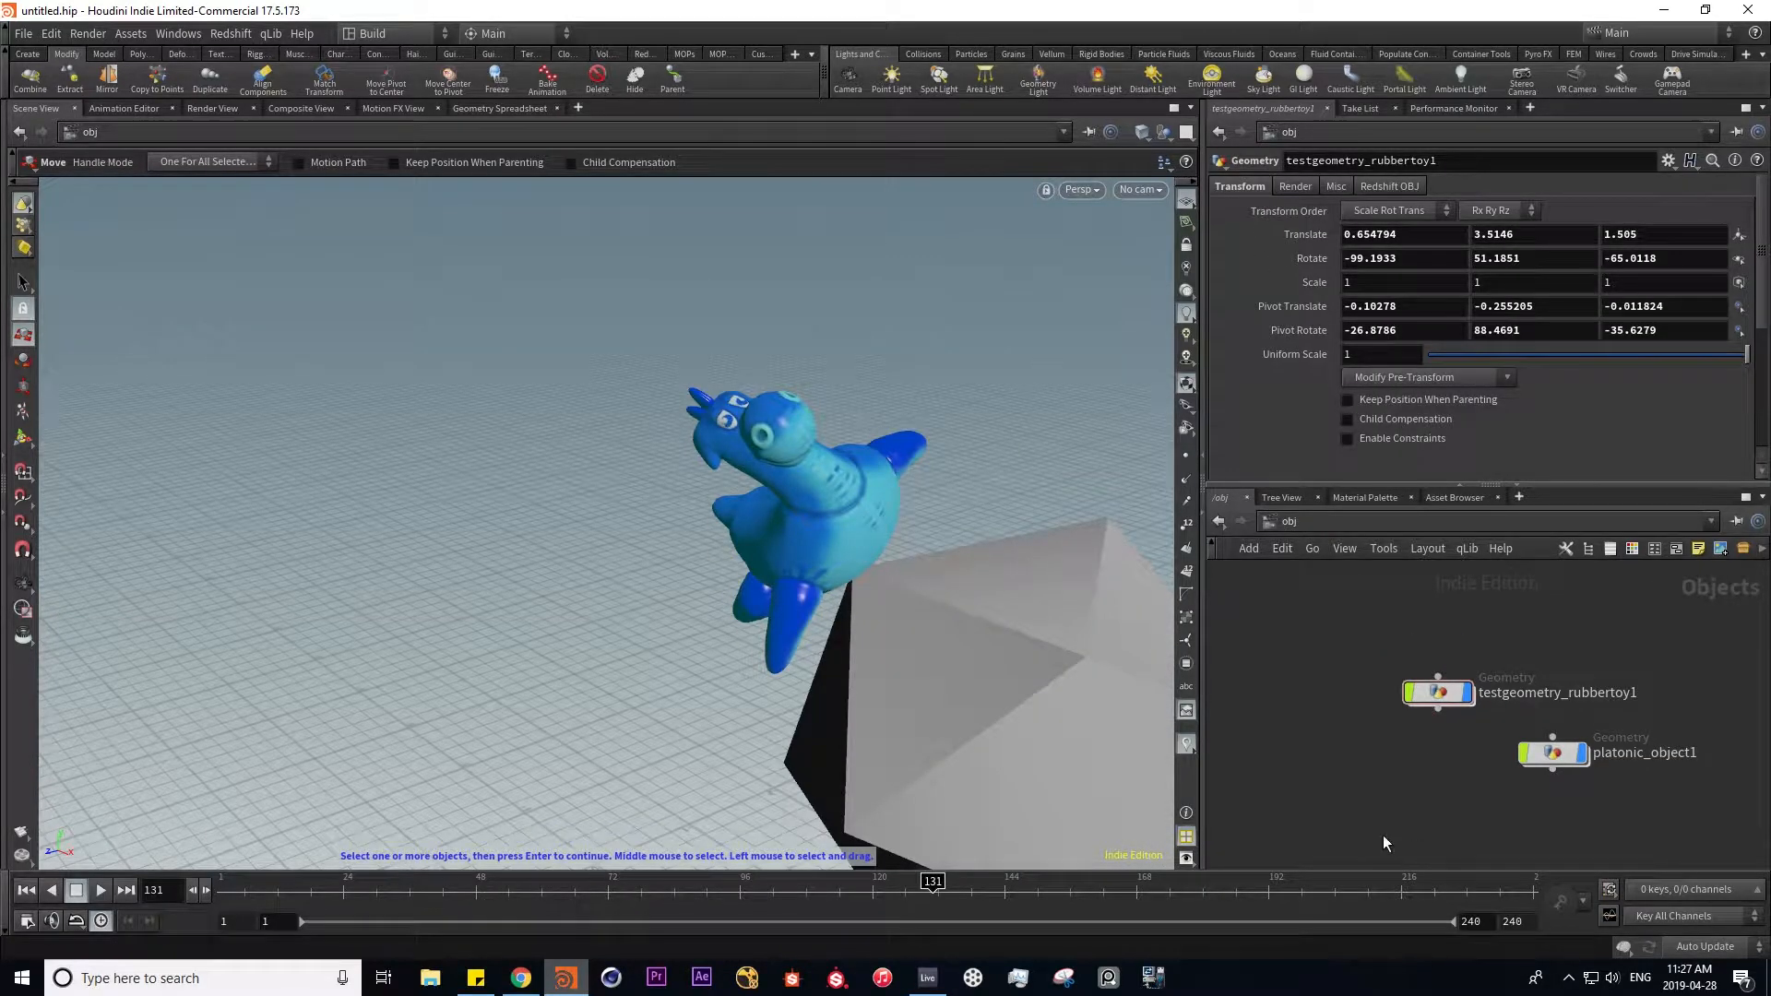
- Clear the object network, and add a rubber toy test geometry and a torus
key("Delete")
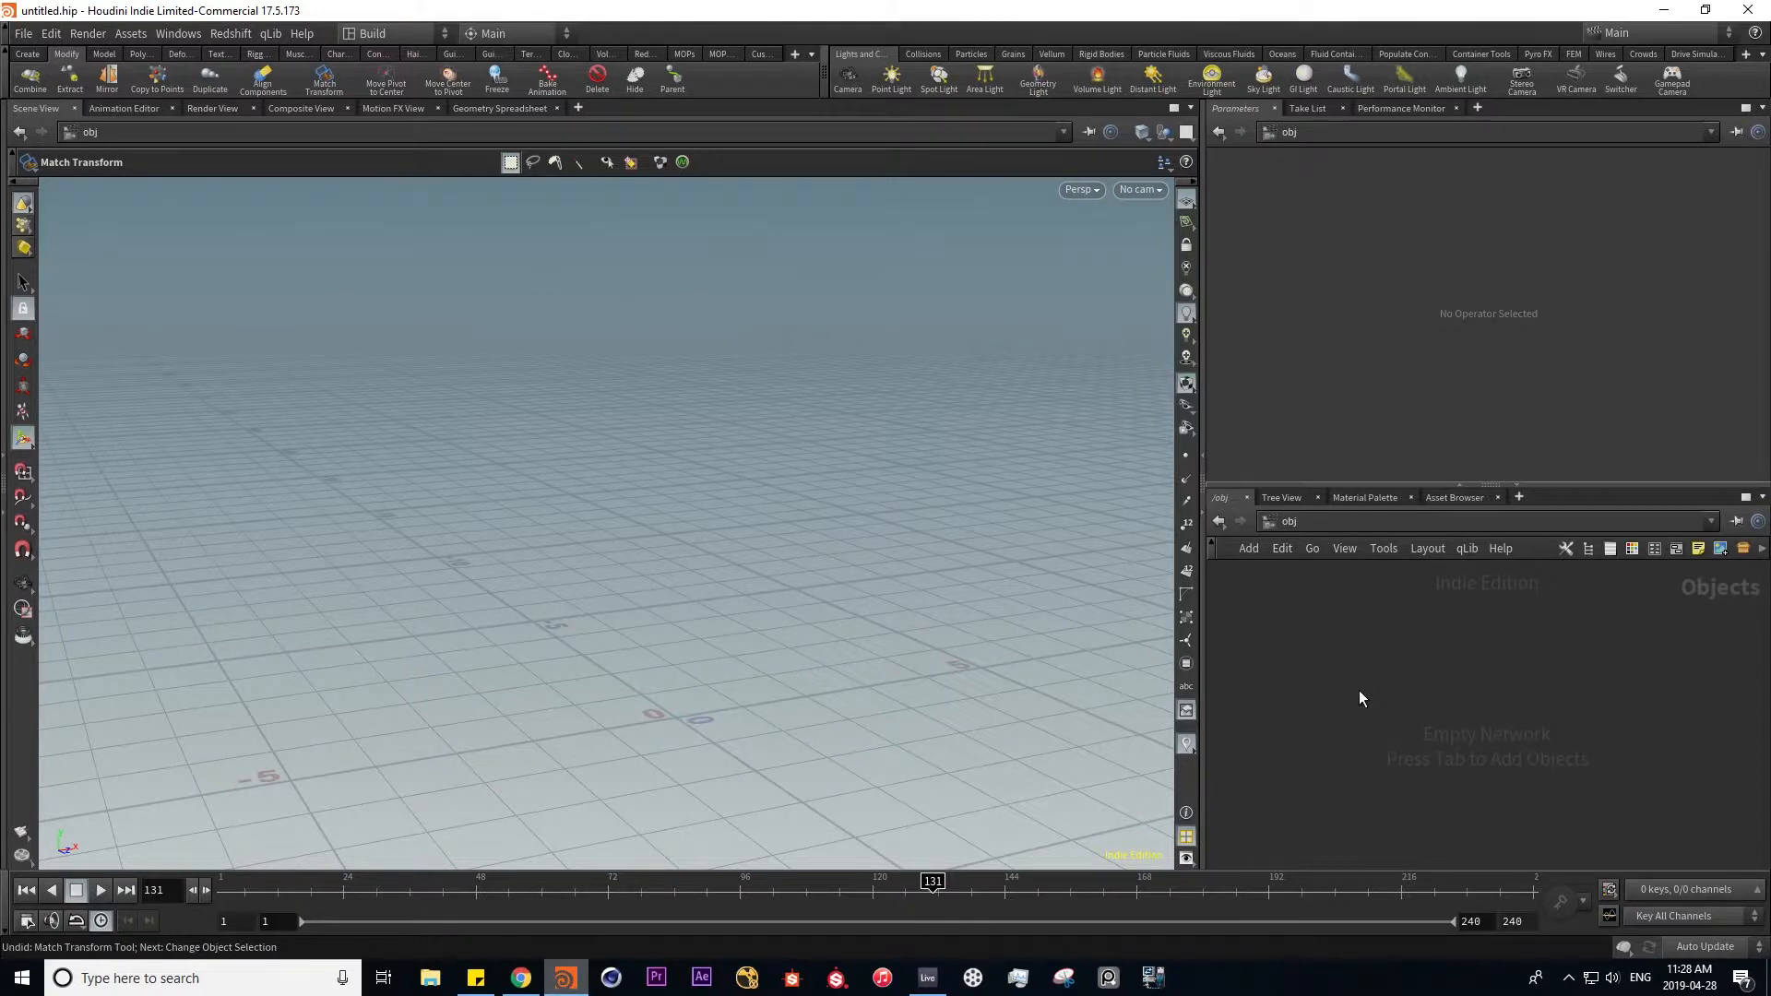
key("Tab")
type("rubb")
key("Return")
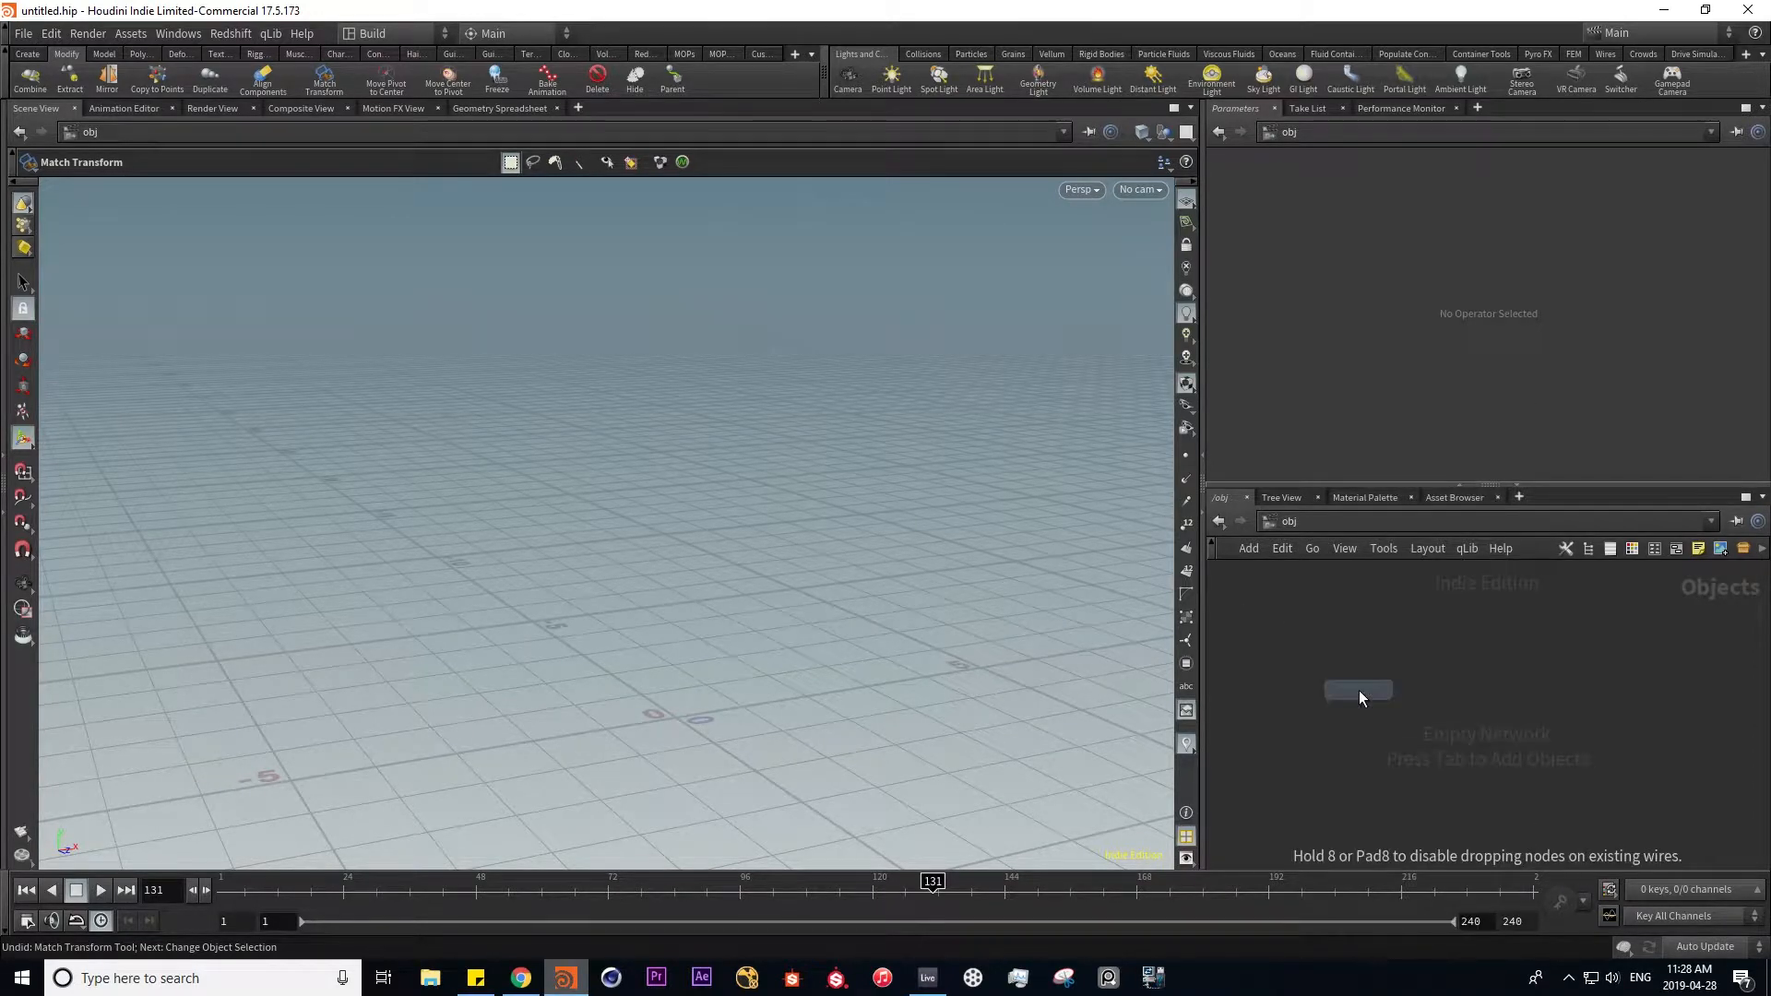
left_click(1359, 690)
key("Tab")
type("tor")
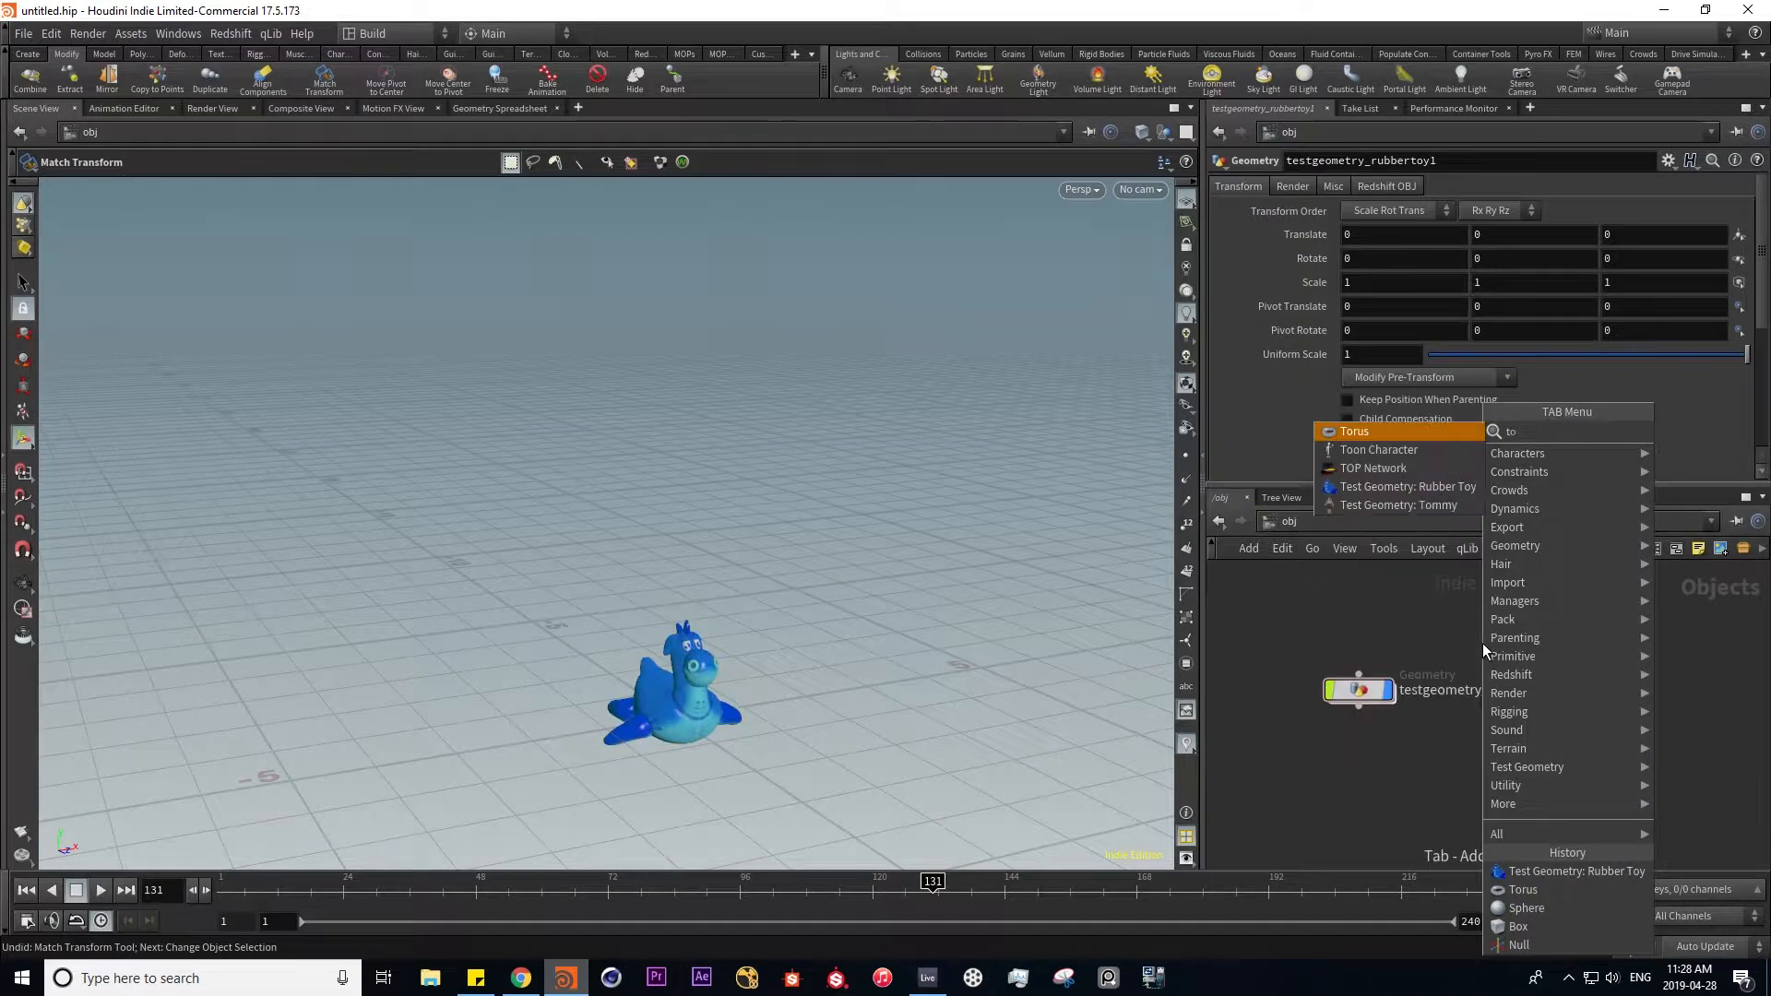
key("Return")
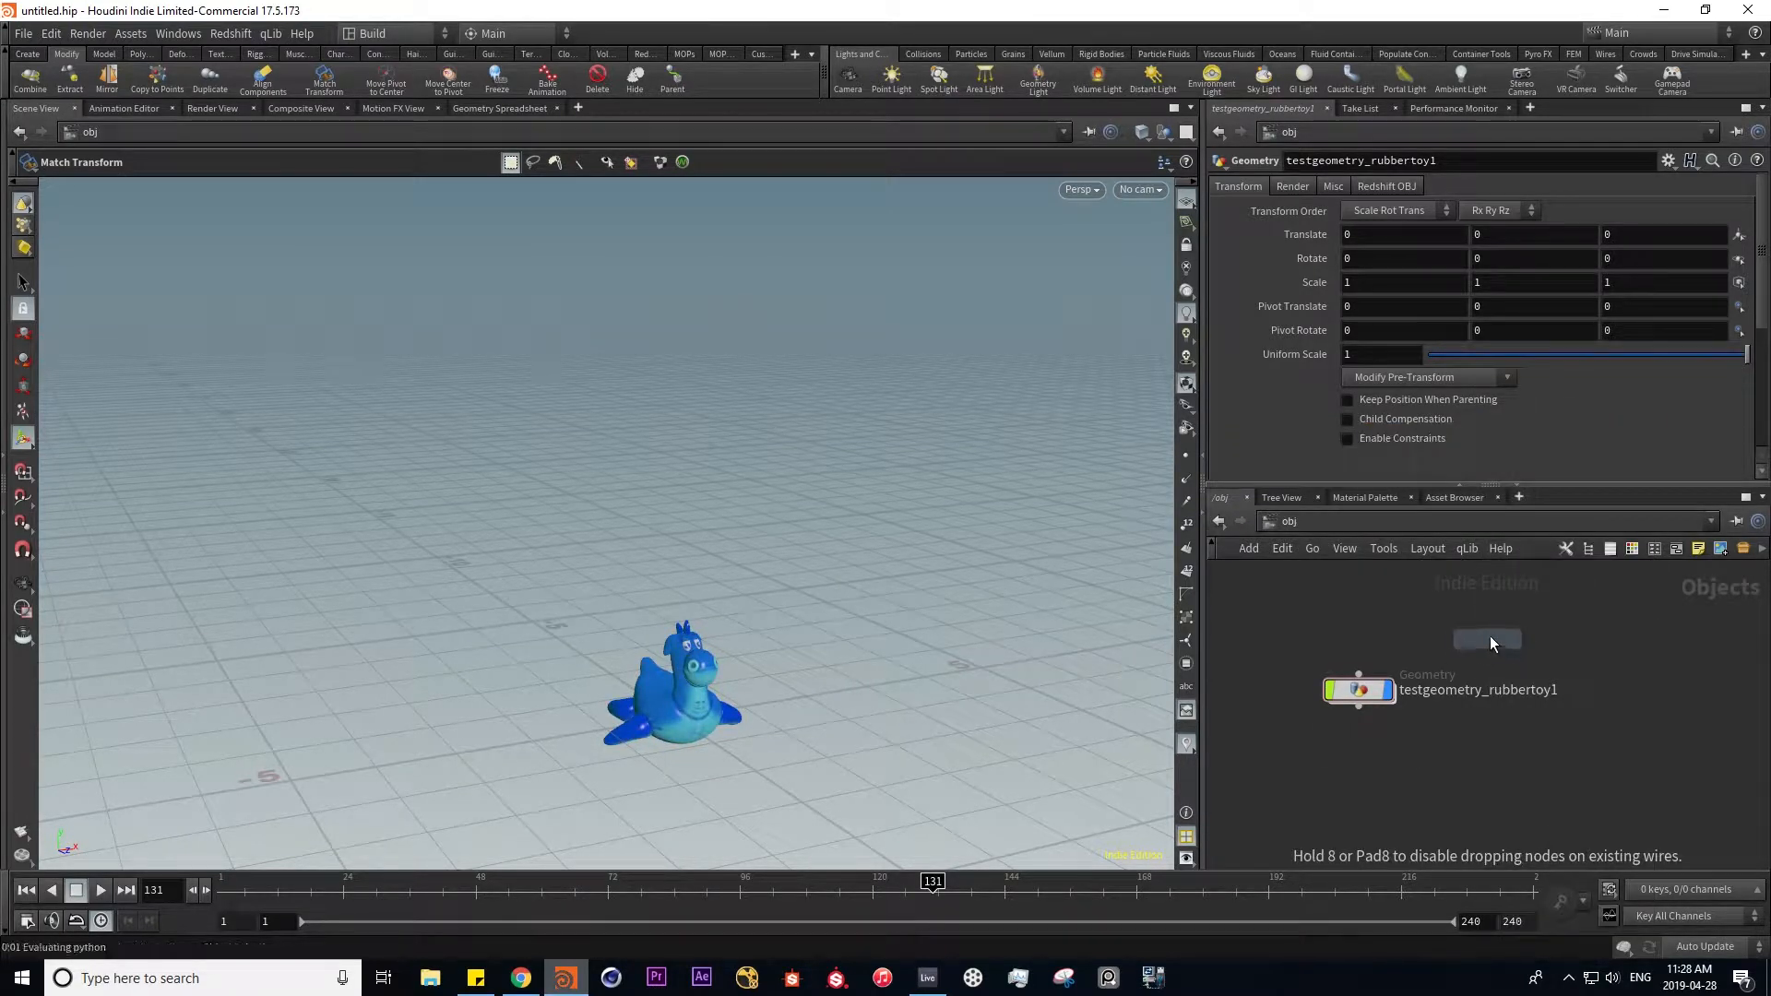
left_click(1494, 633)
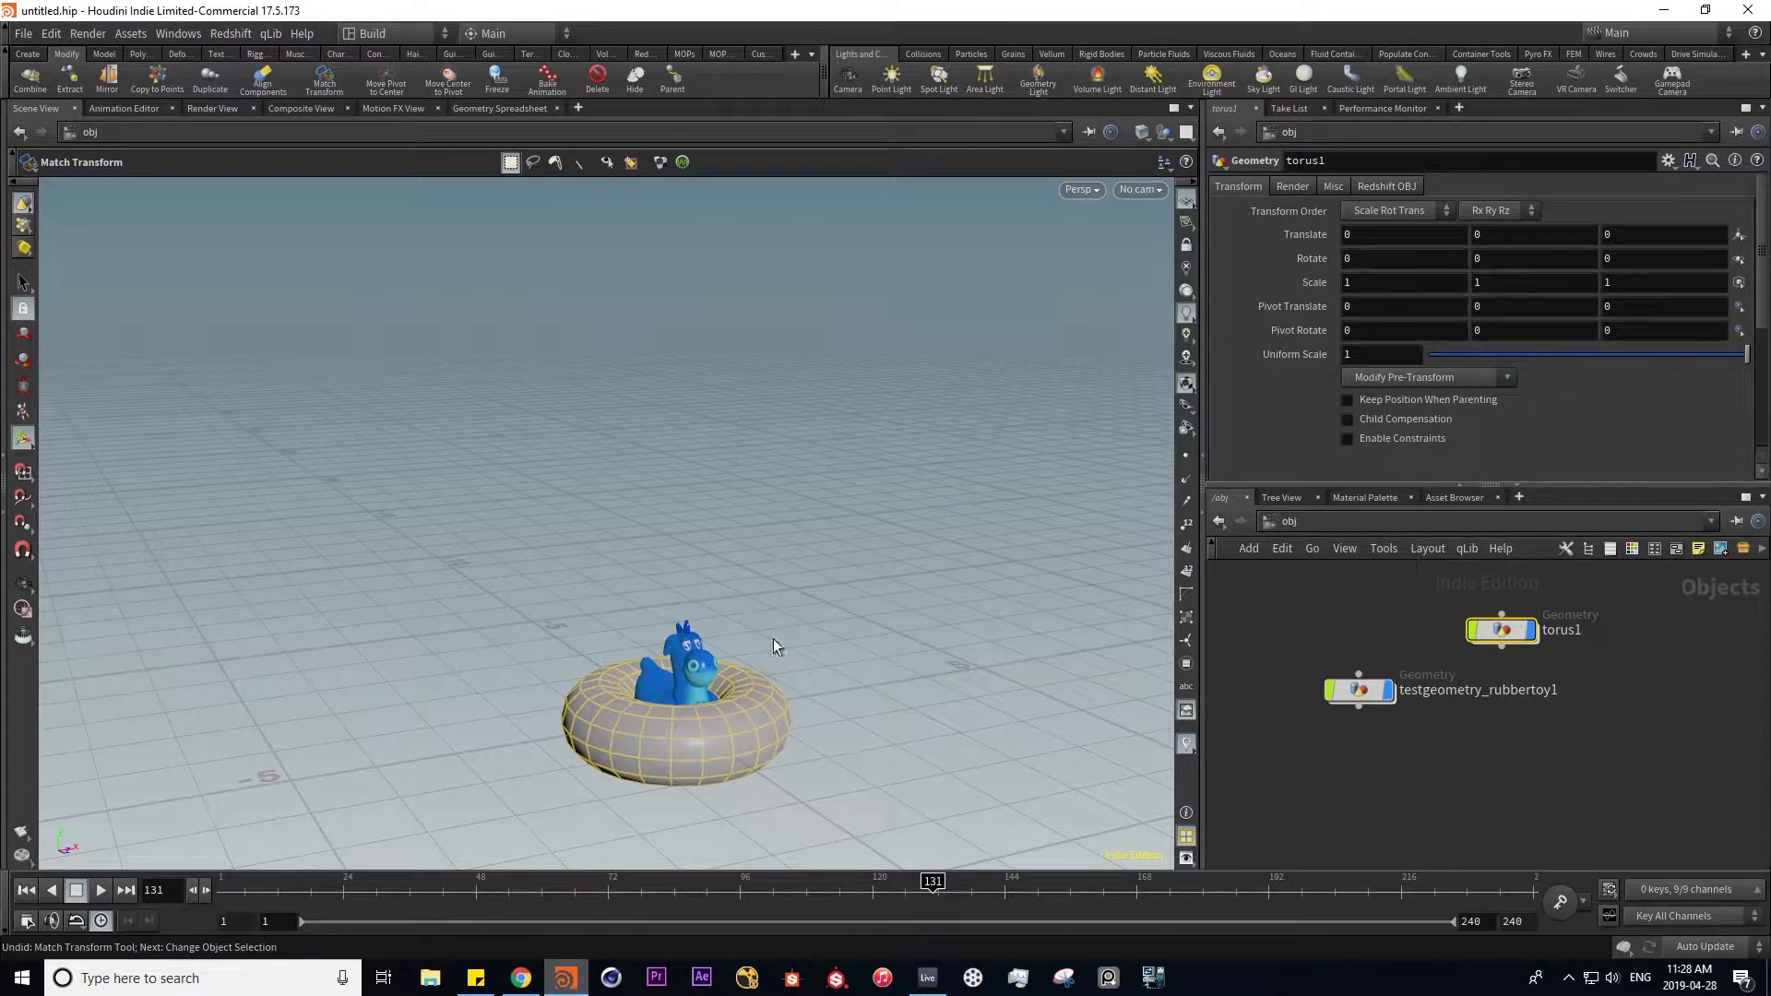
- Move the torus up and away from the toy to about 2.53, 4.53, 1.06 and rotate it to about 208.6, 159.1, 212.1
key("Return")
left_click_drag(687, 657, 672, 332)
left_click_drag(687, 414, 810, 306)
key("r")
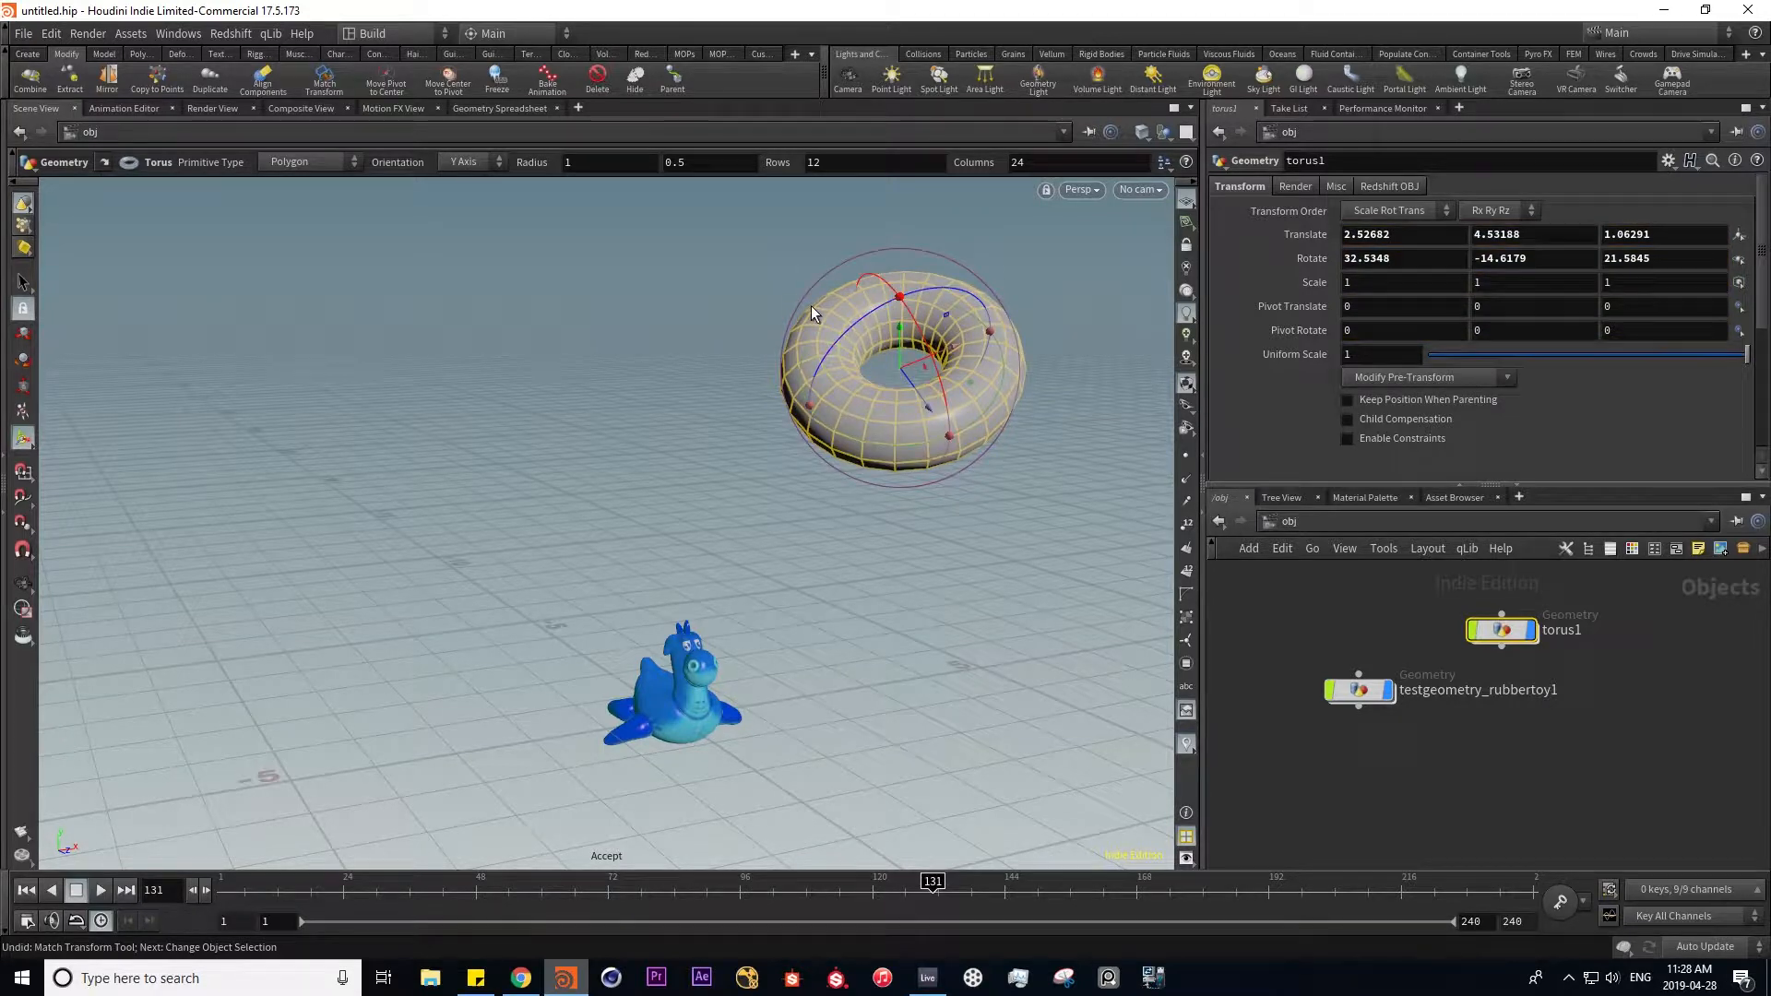
left_click_drag(955, 452, 906, 288)
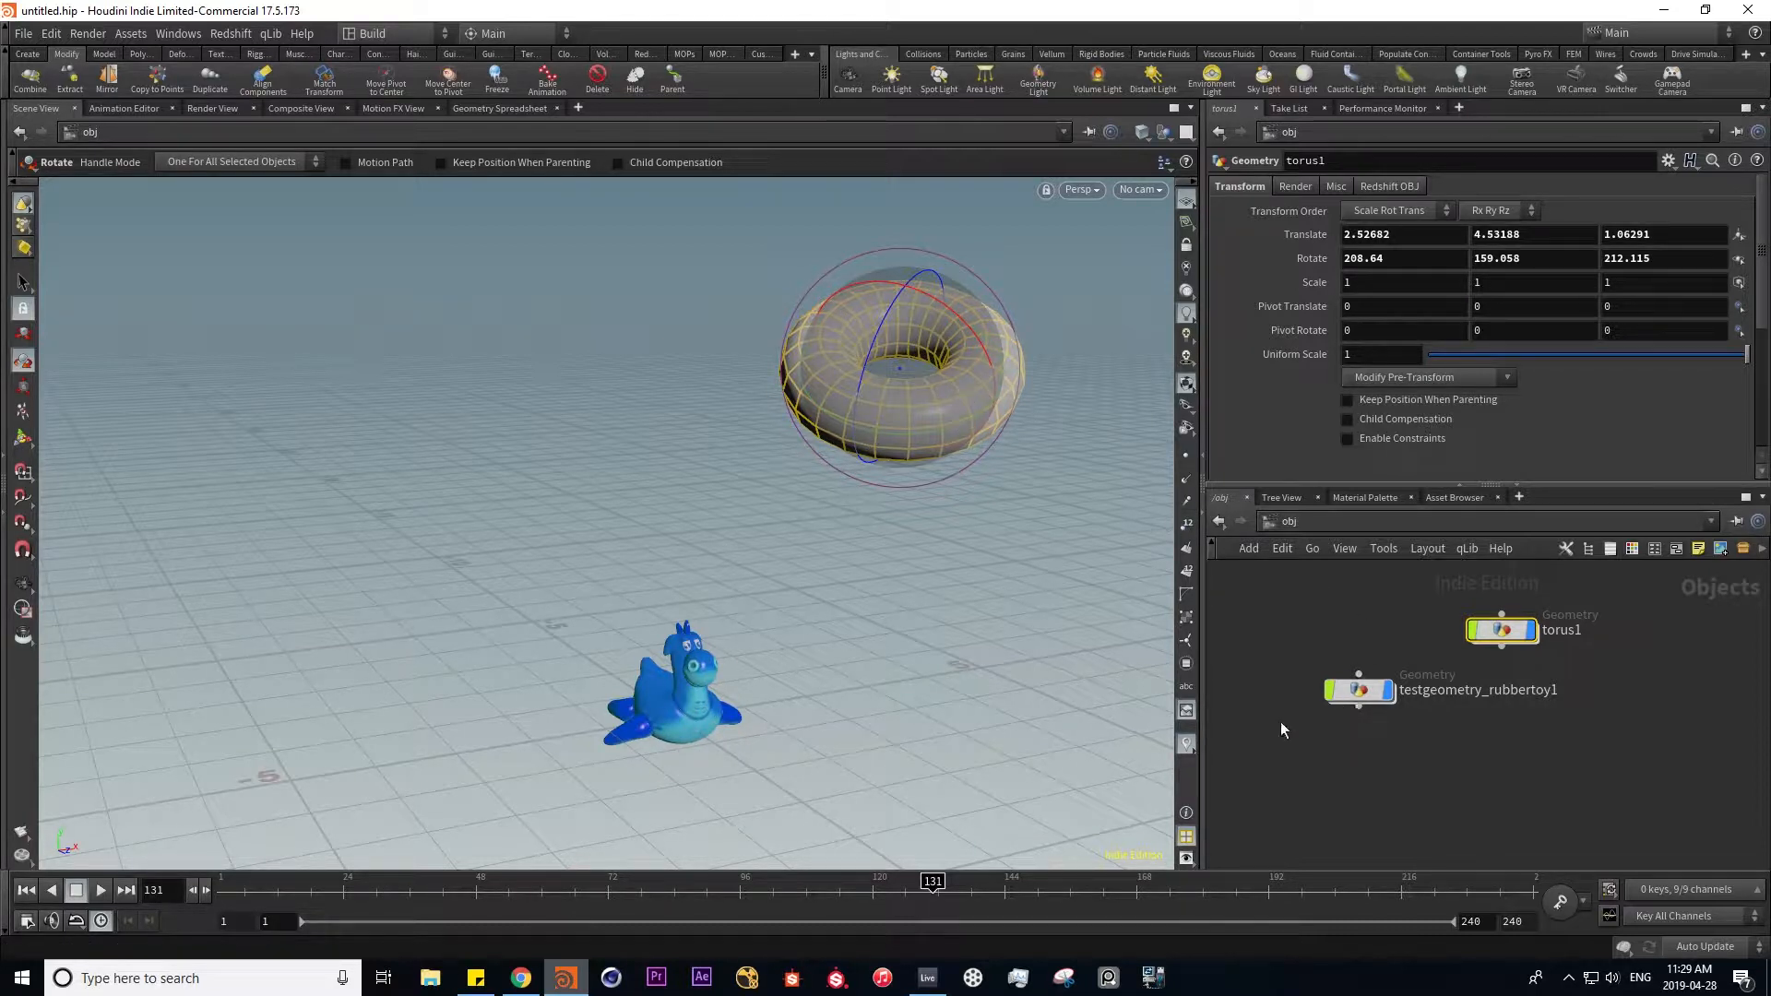
- Match the rubber toy's transform to the torus with Match Transform, and select the toy to check its parameters
left_click(1360, 689)
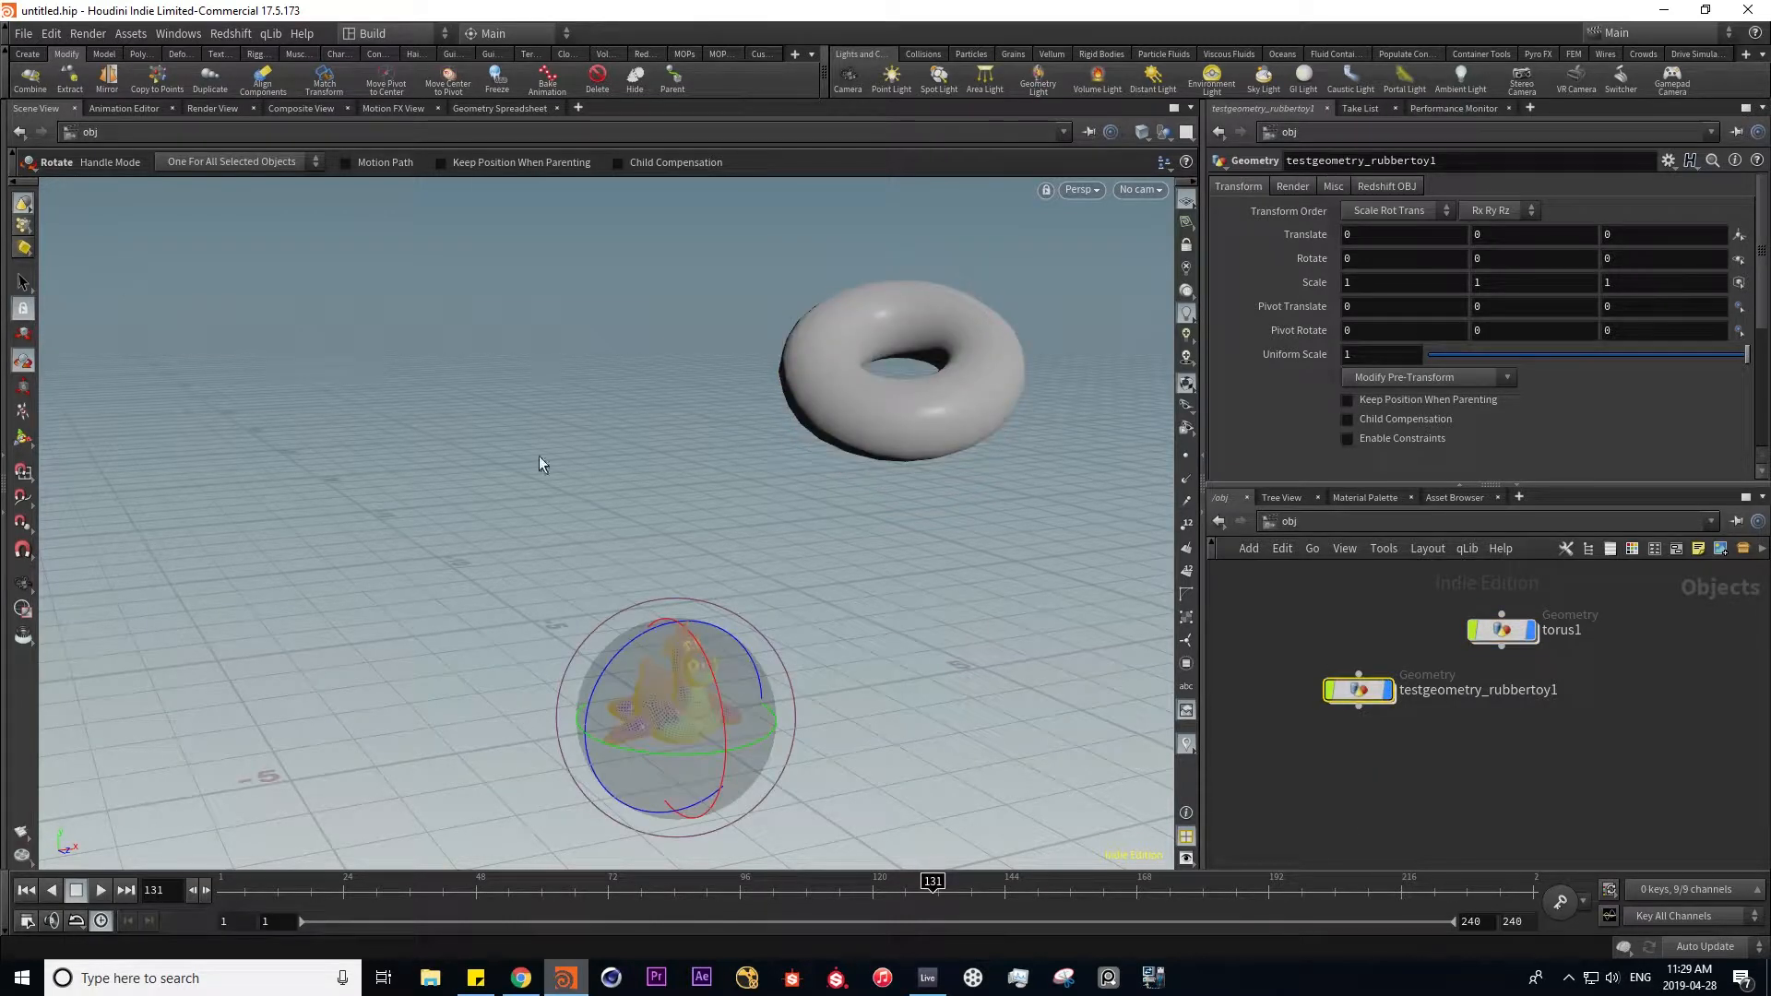
left_click(325, 78)
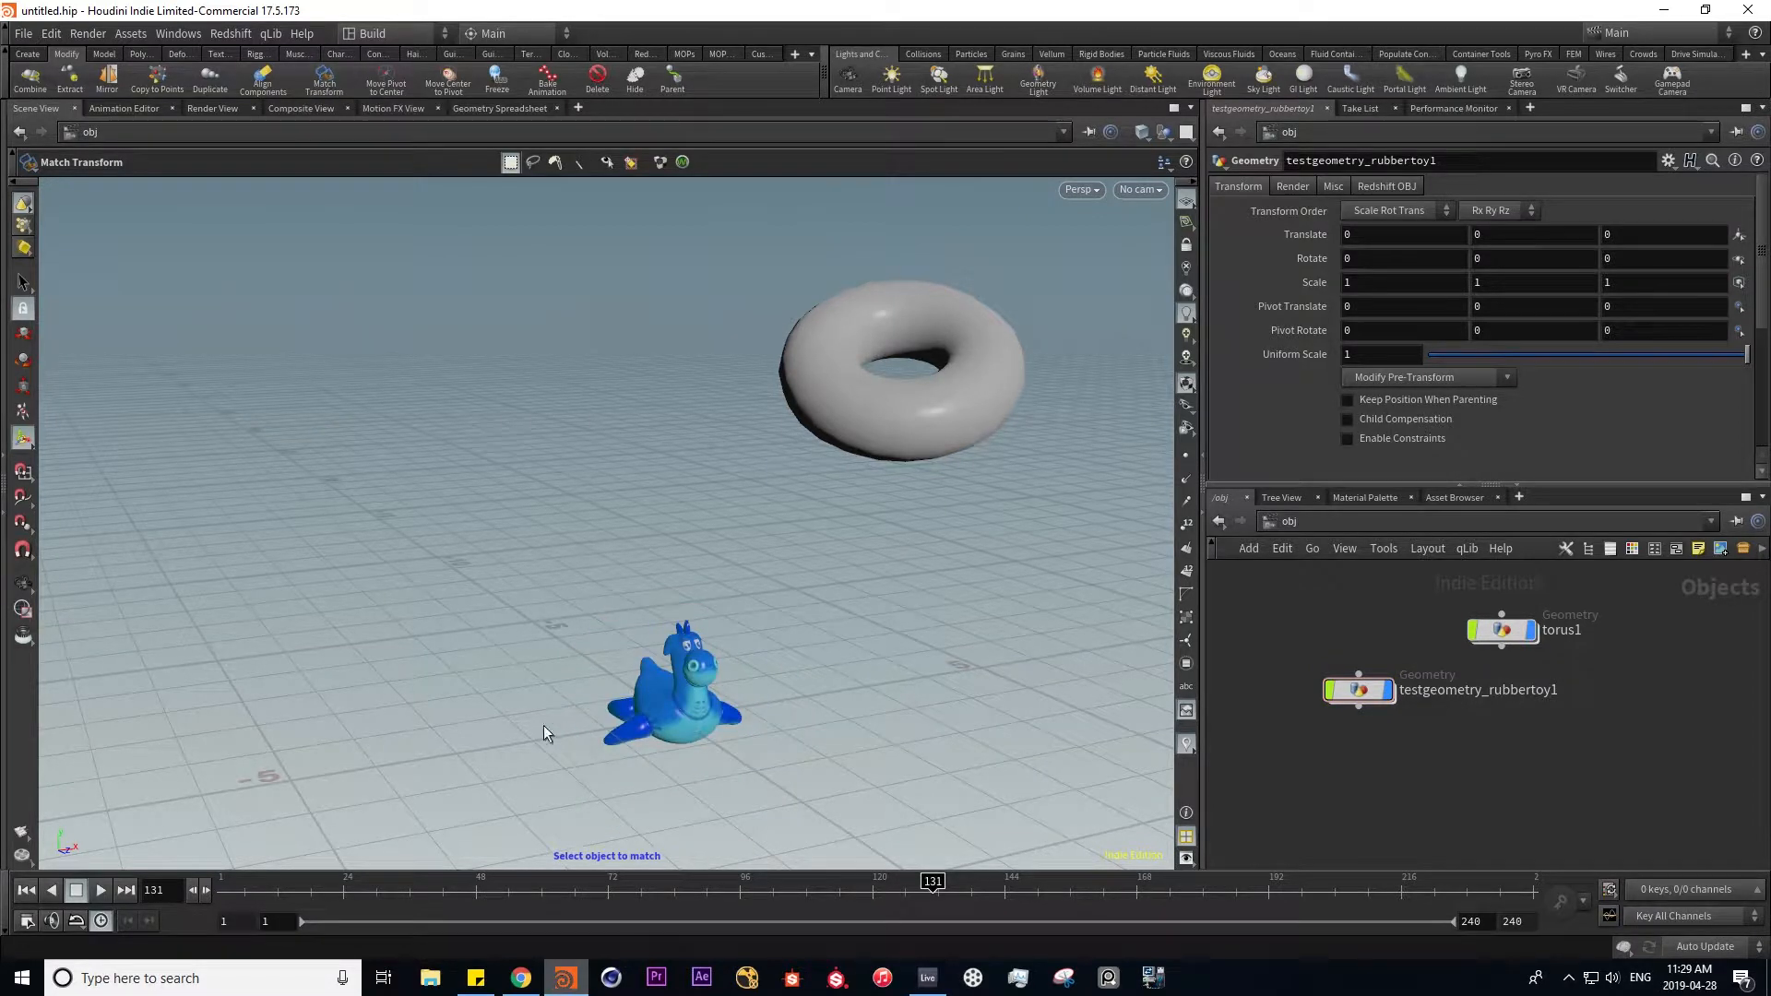
left_click(884, 414)
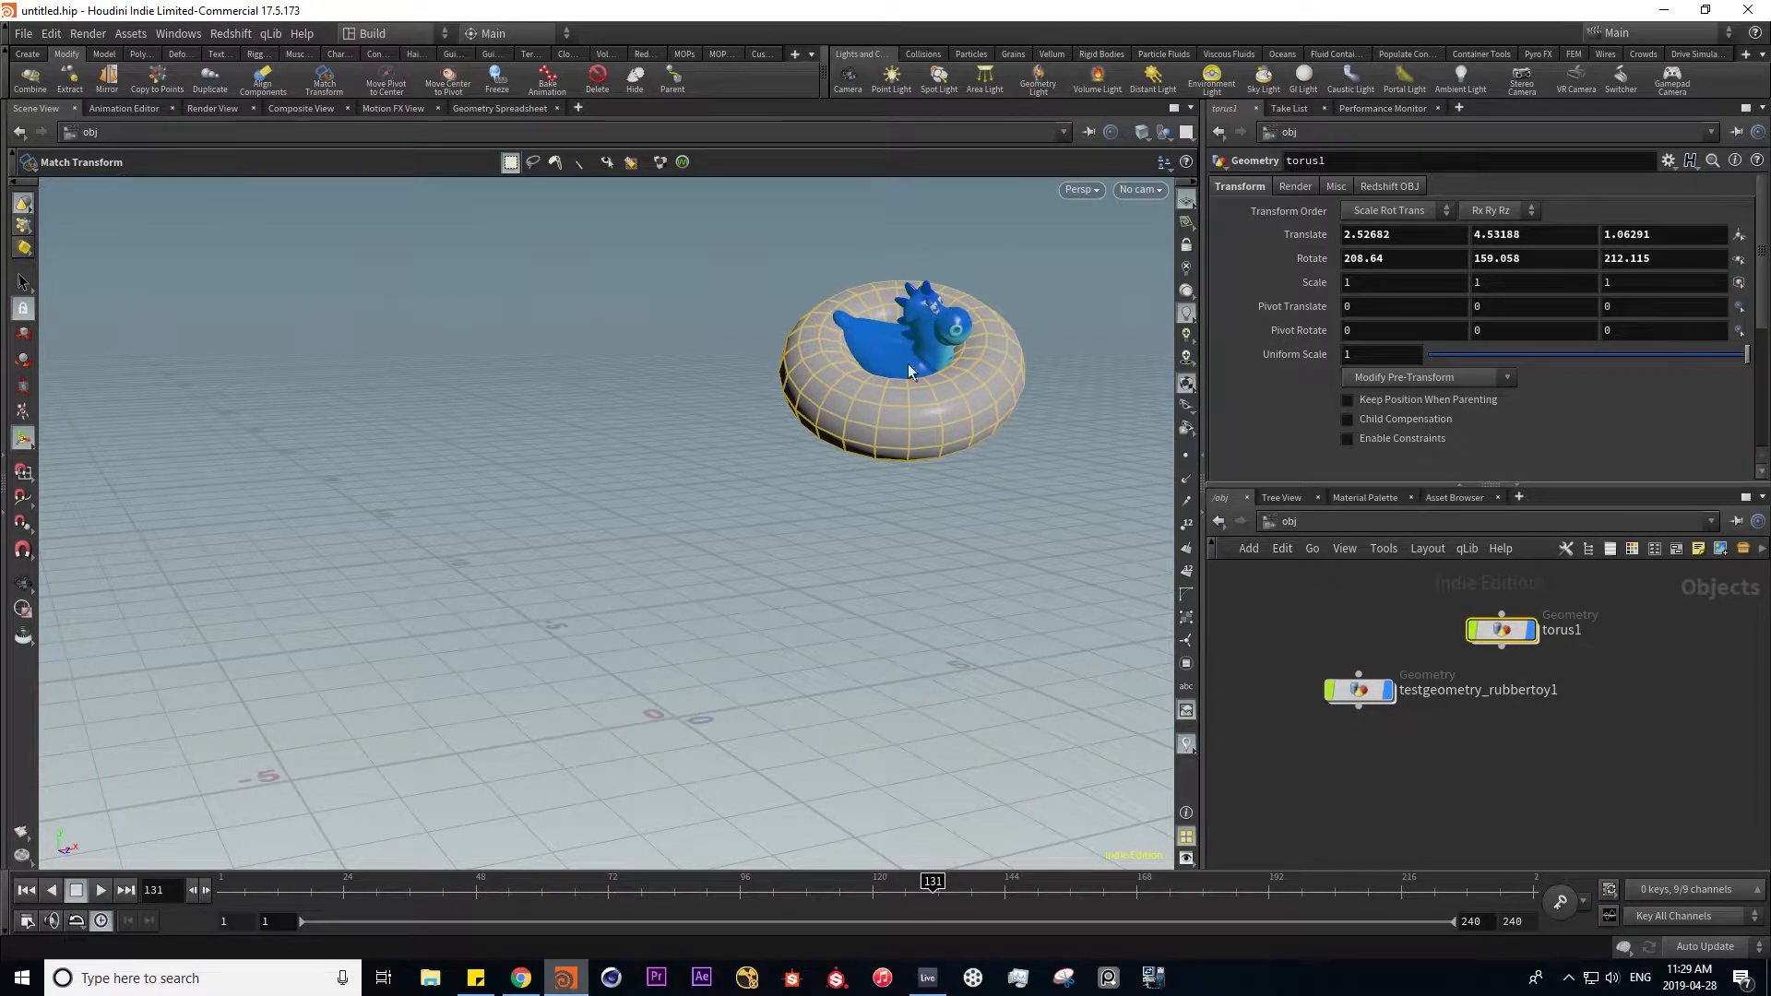
key("Escape")
left_click_drag(942, 410, 959, 289)
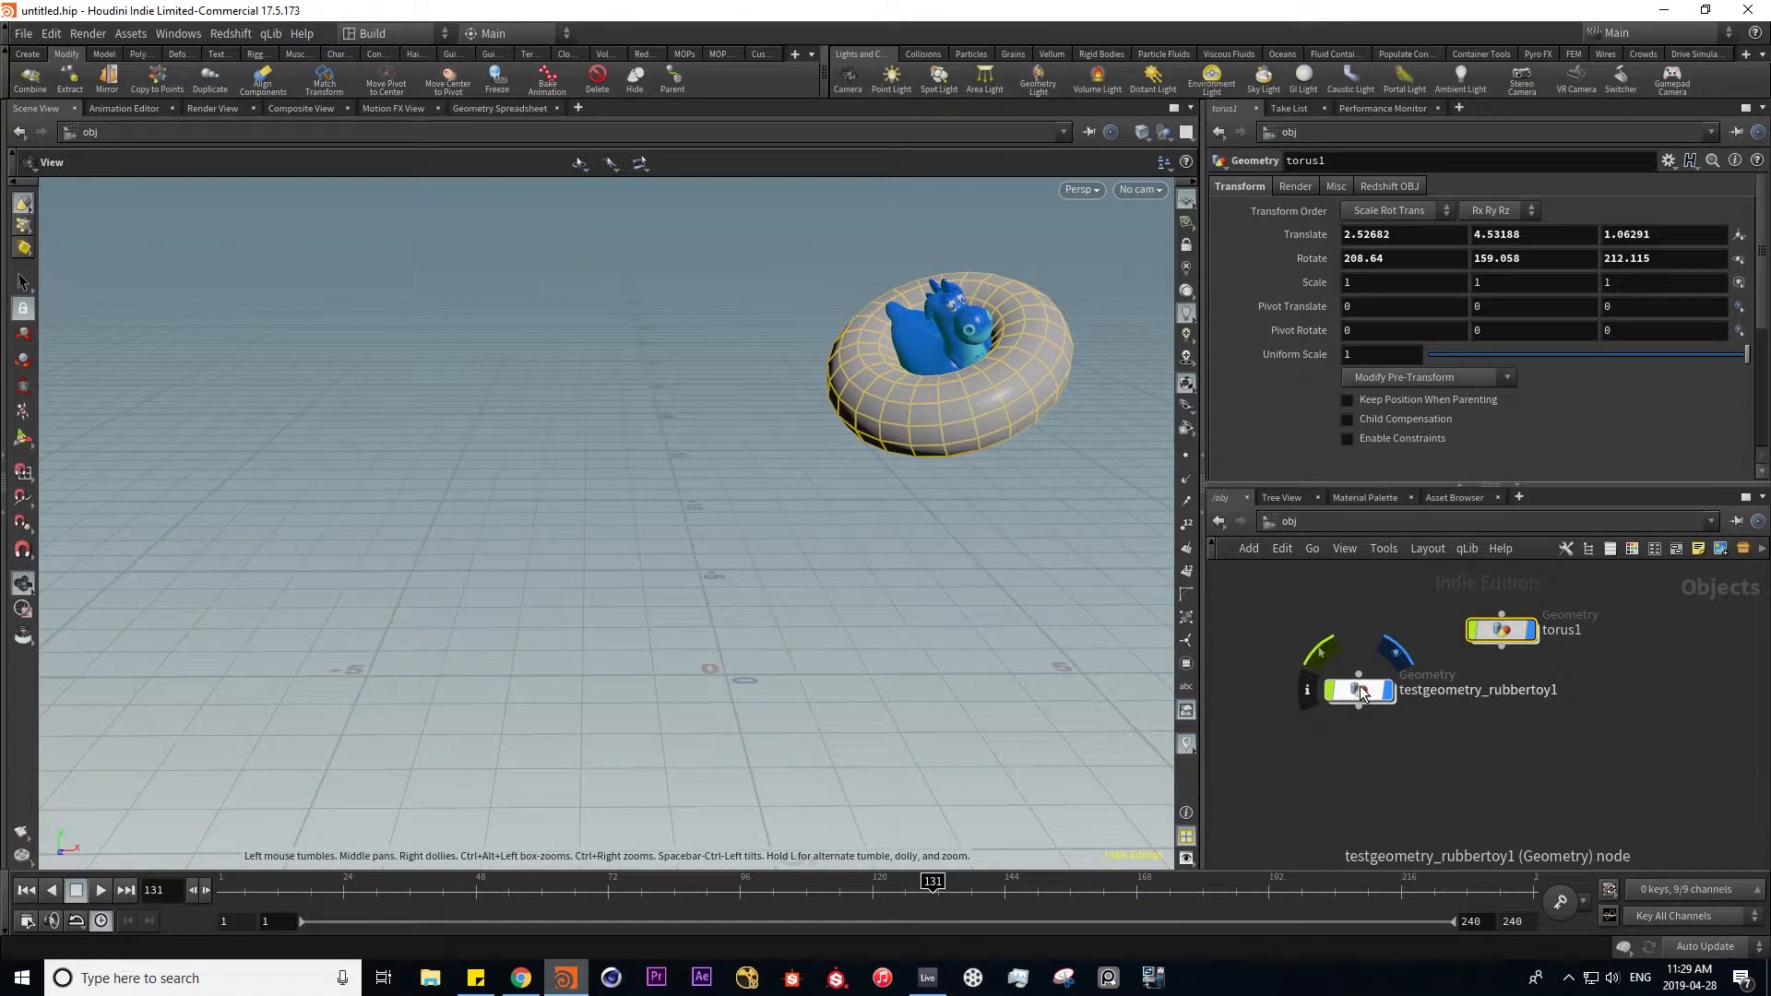
left_click(1360, 691)
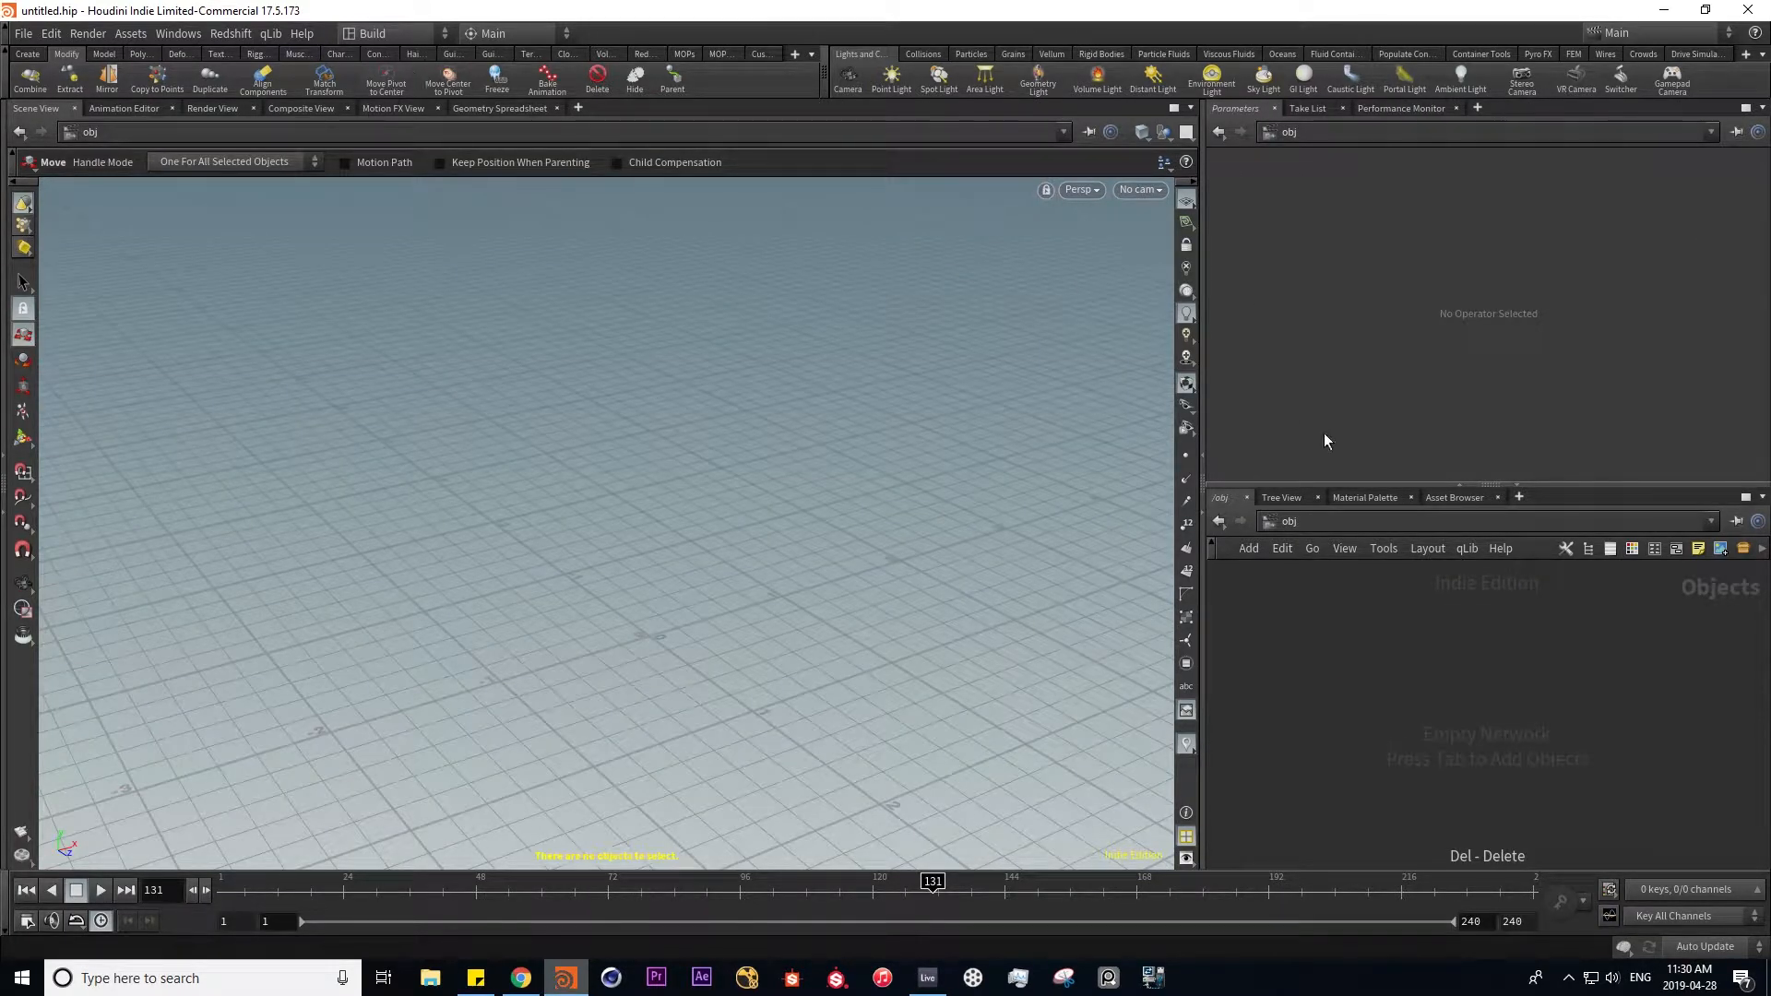
- Add a box object to the empty object network
key("Tab")
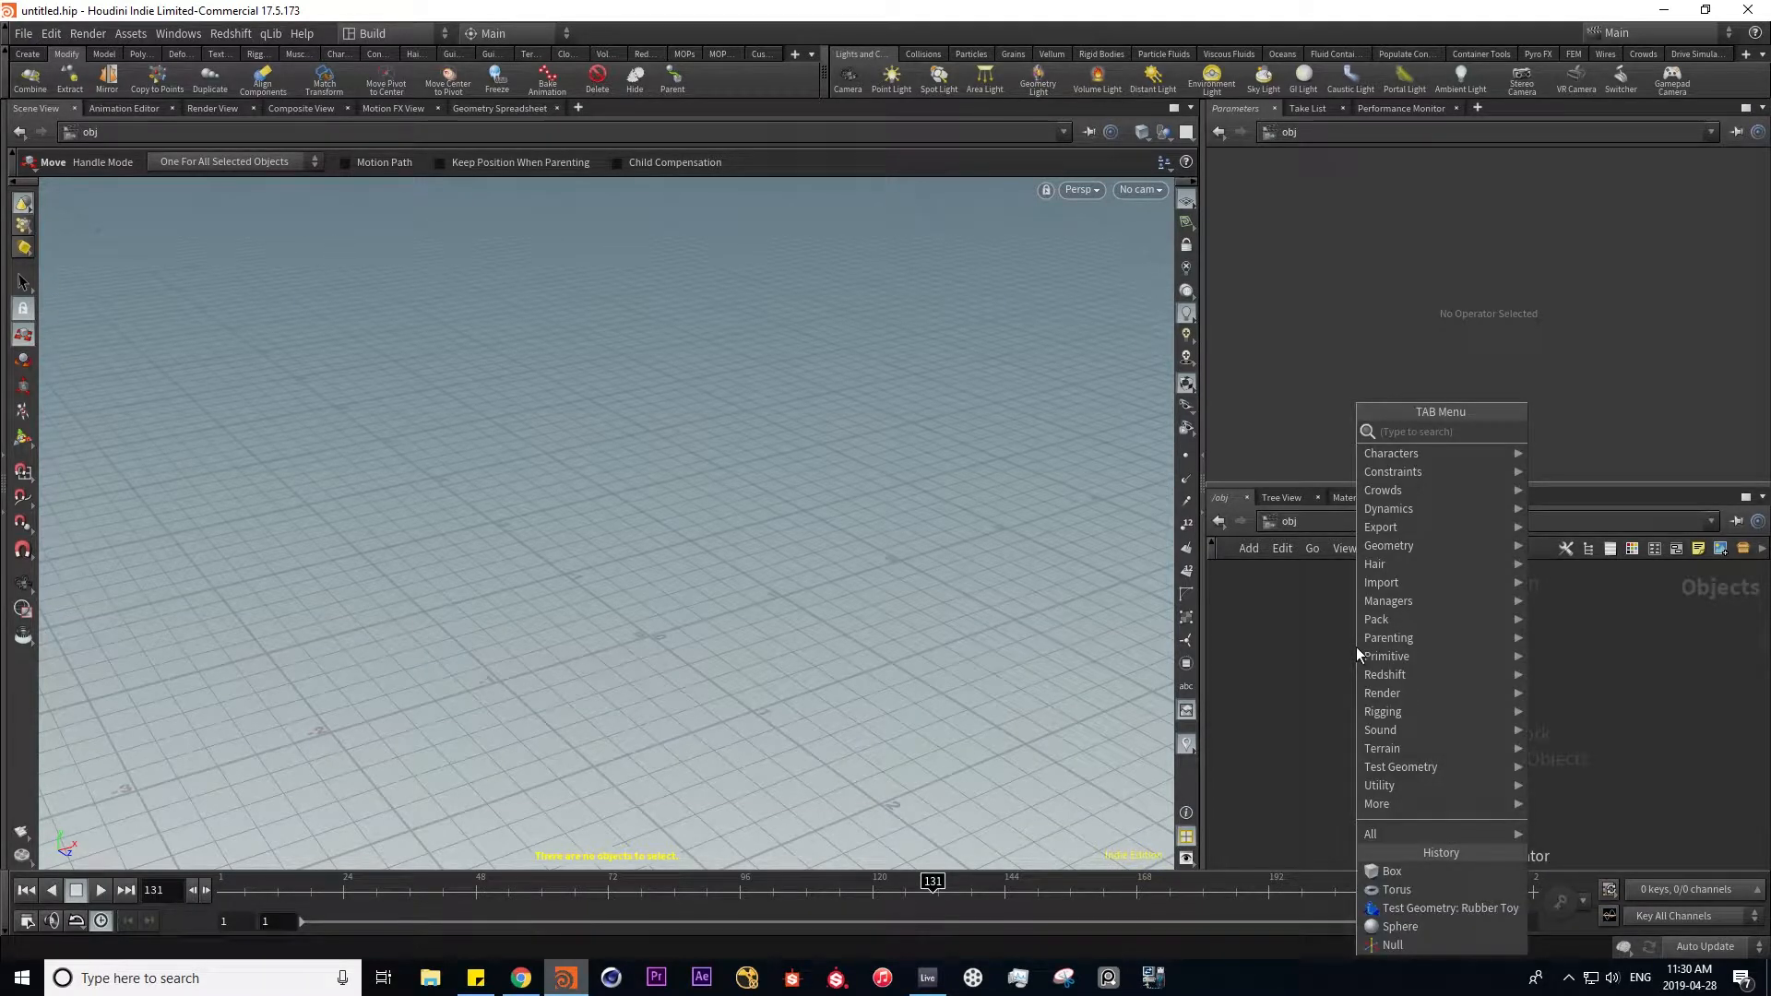
type("box")
key("Return")
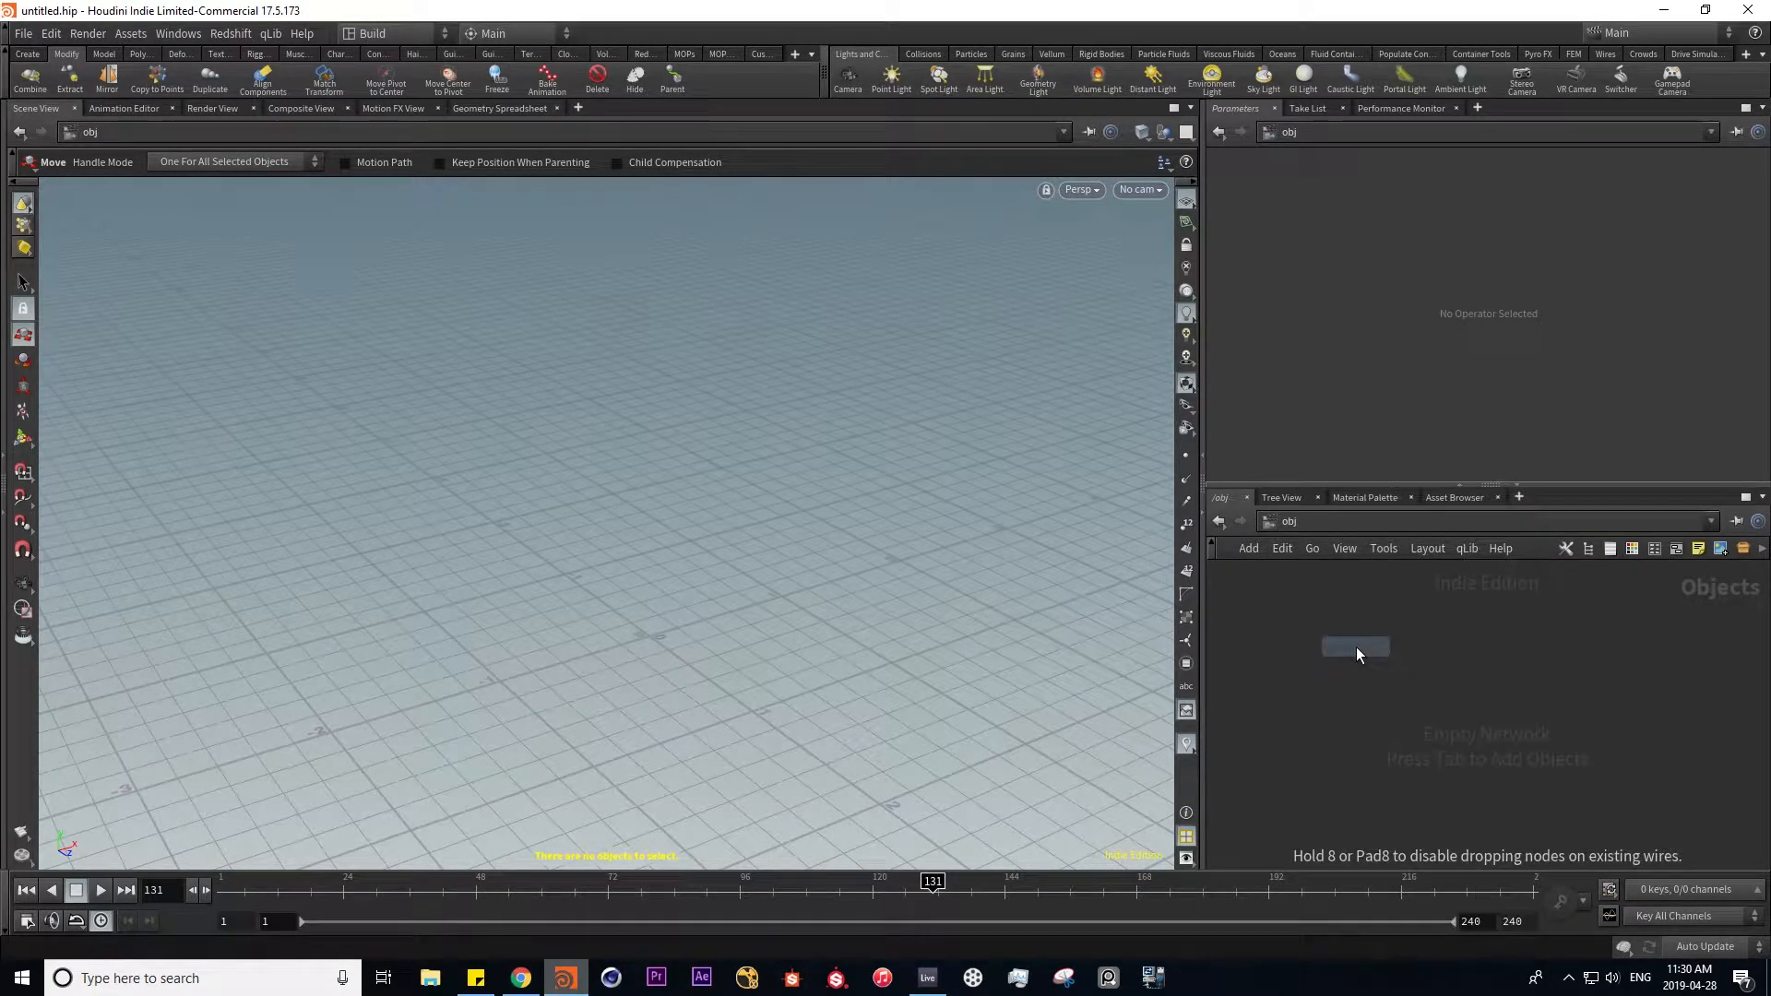
left_click(1356, 646)
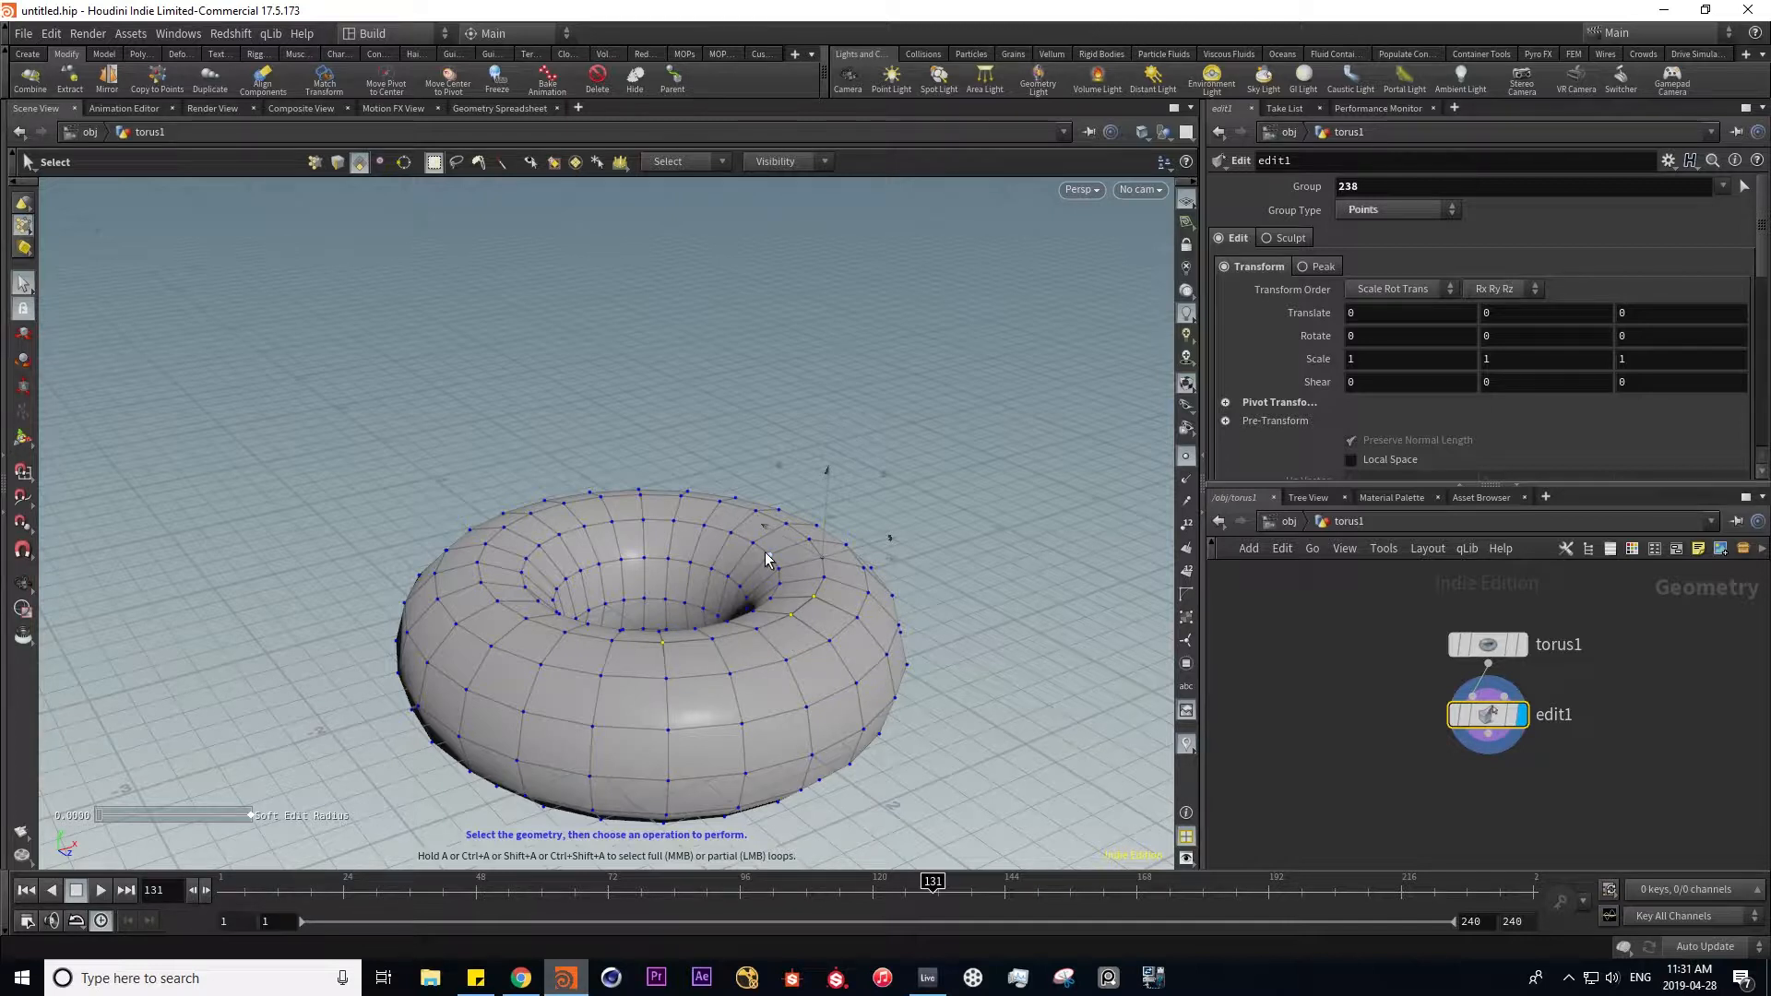
- Move the selected inner torus points upward and outward by about 1.41, 1.53, 0.49 to form spikes
key("t")
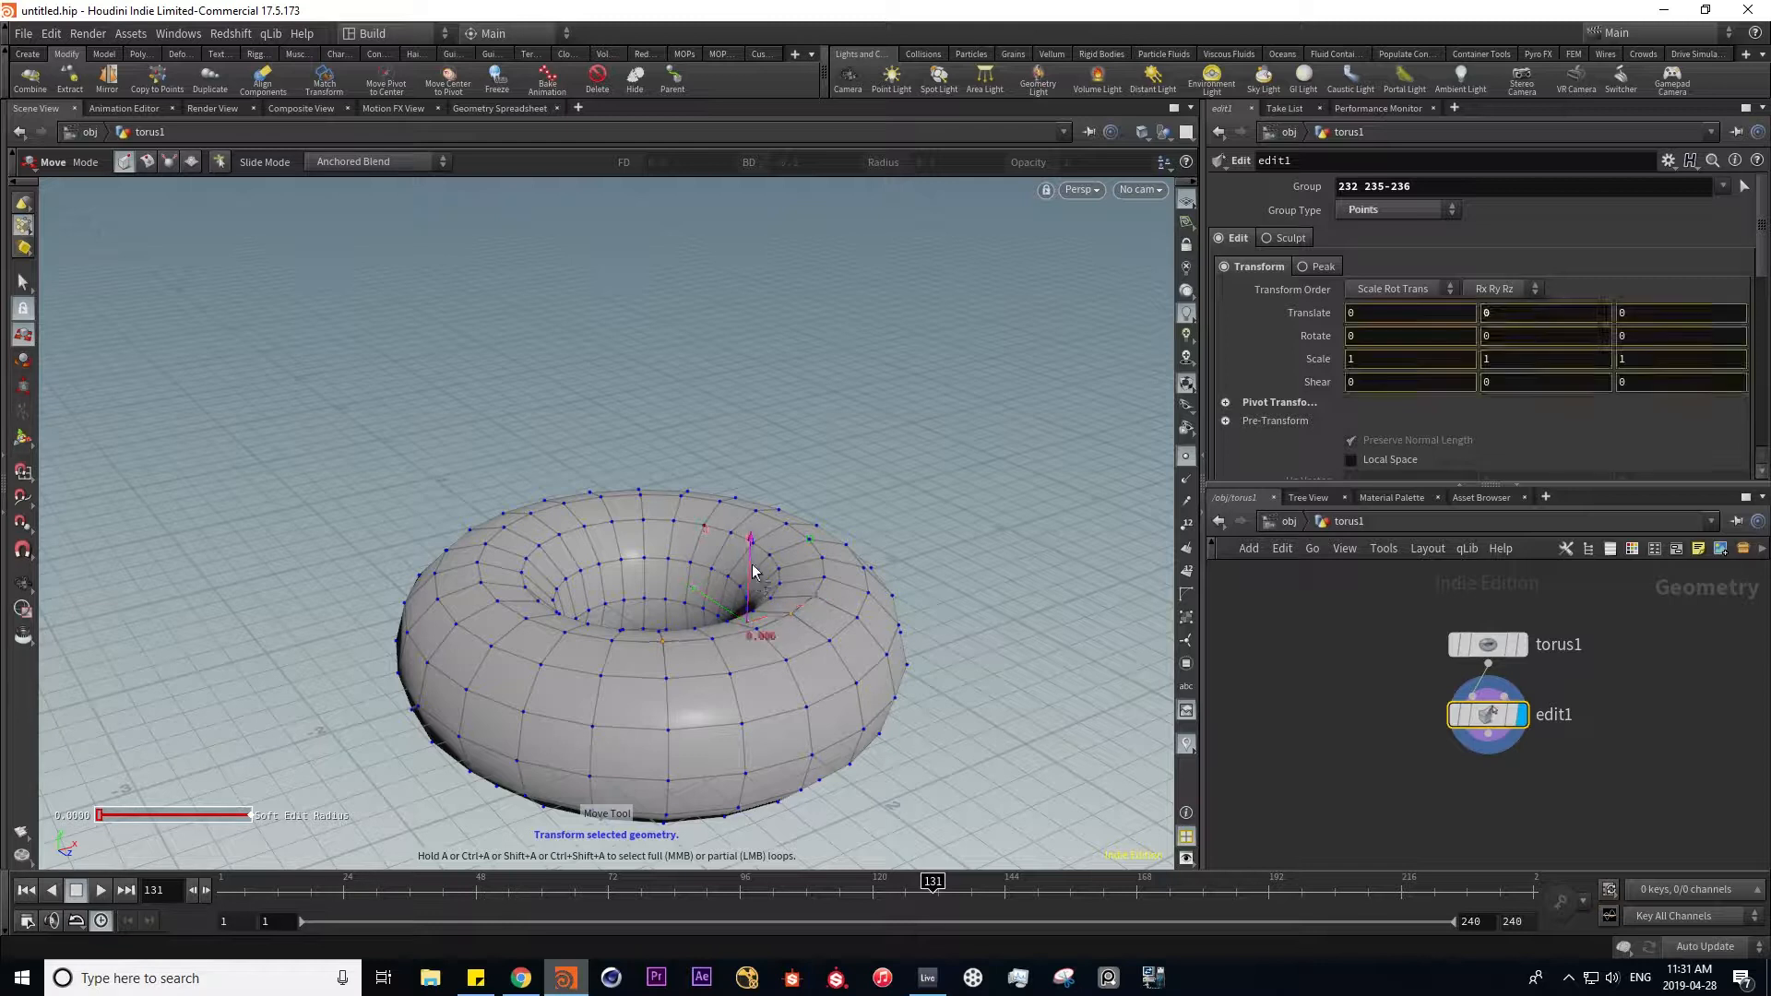
left_click_drag(753, 569, 756, 452)
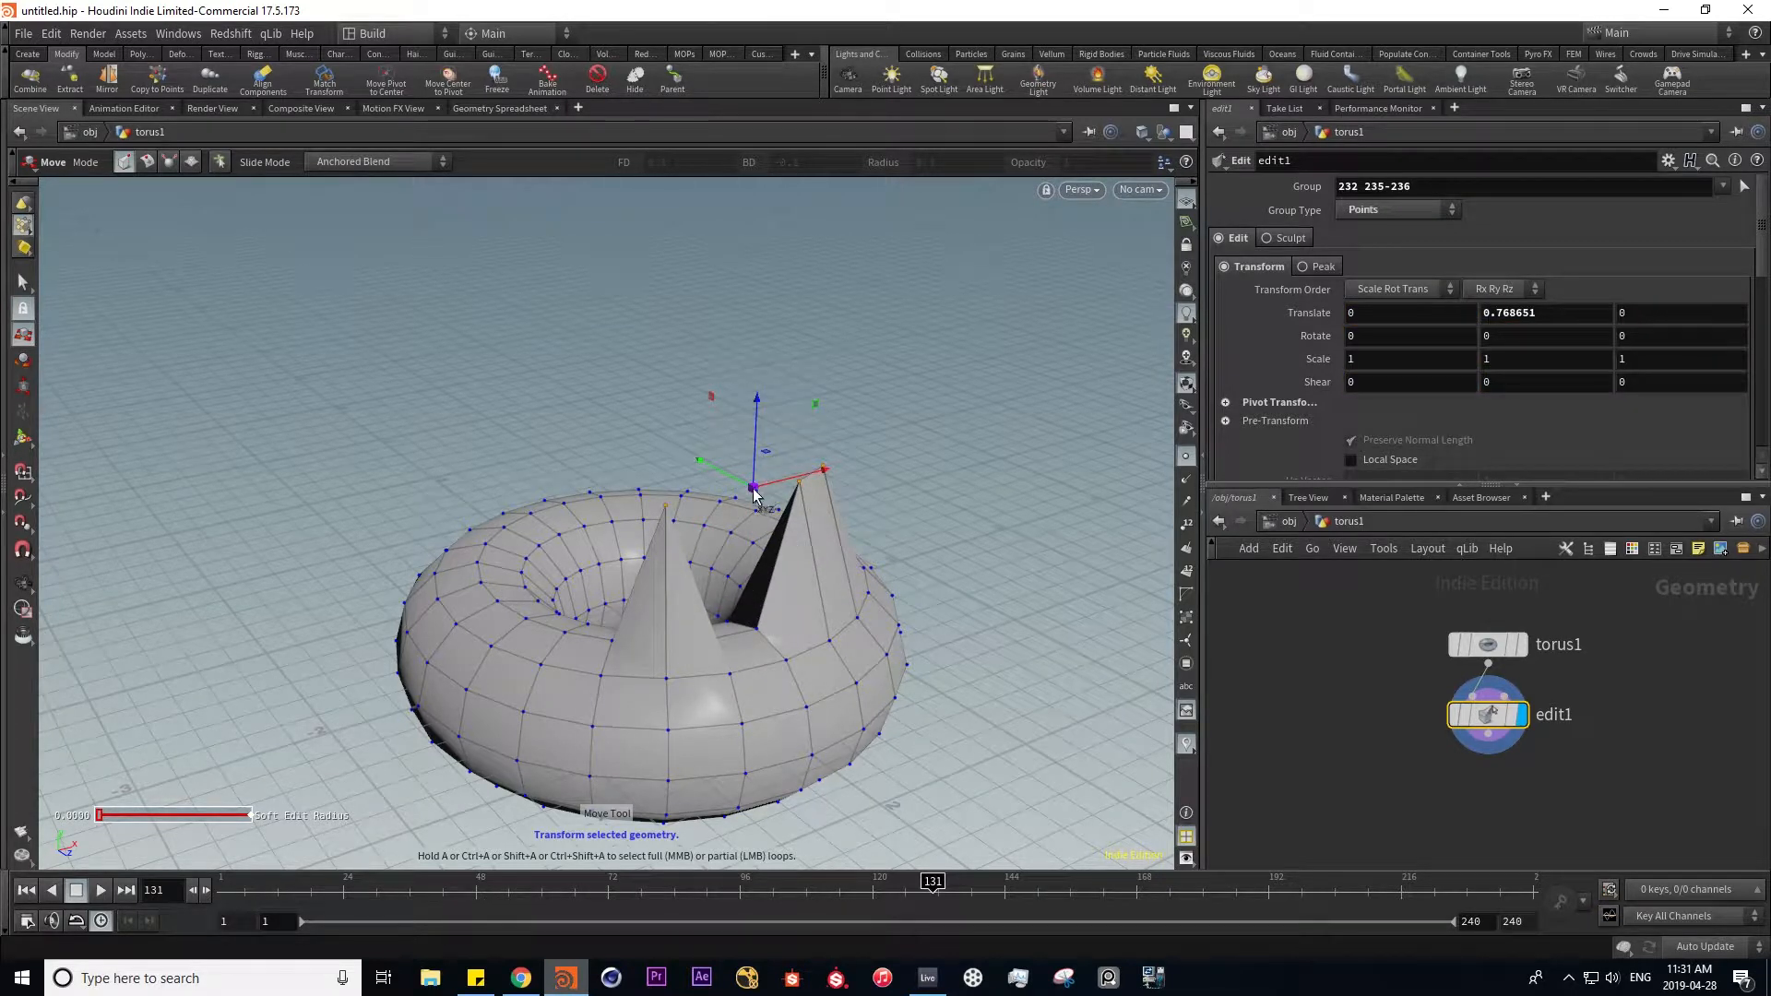
left_click_drag(754, 493, 1043, 323)
left_click_drag(677, 459, 830, 627, "alt")
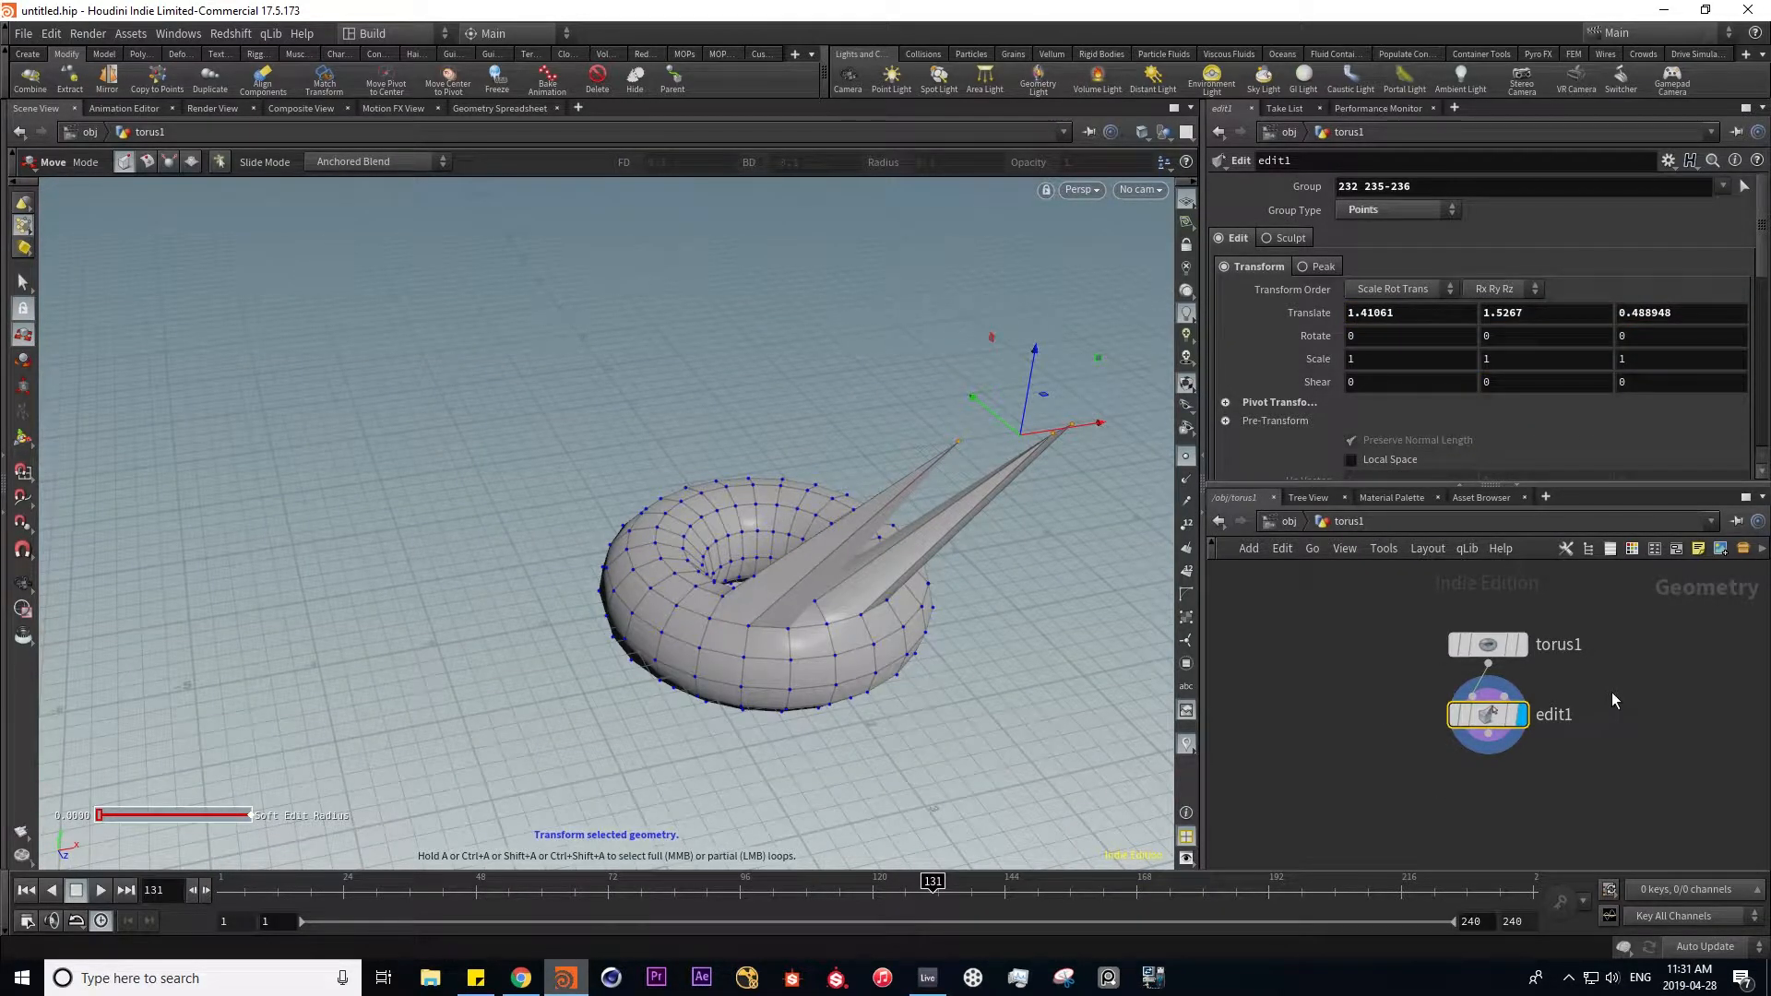
- Add a Bound node beside the edit node, feed it from the torus and display its bounding box
key("Tab")
type("bound")
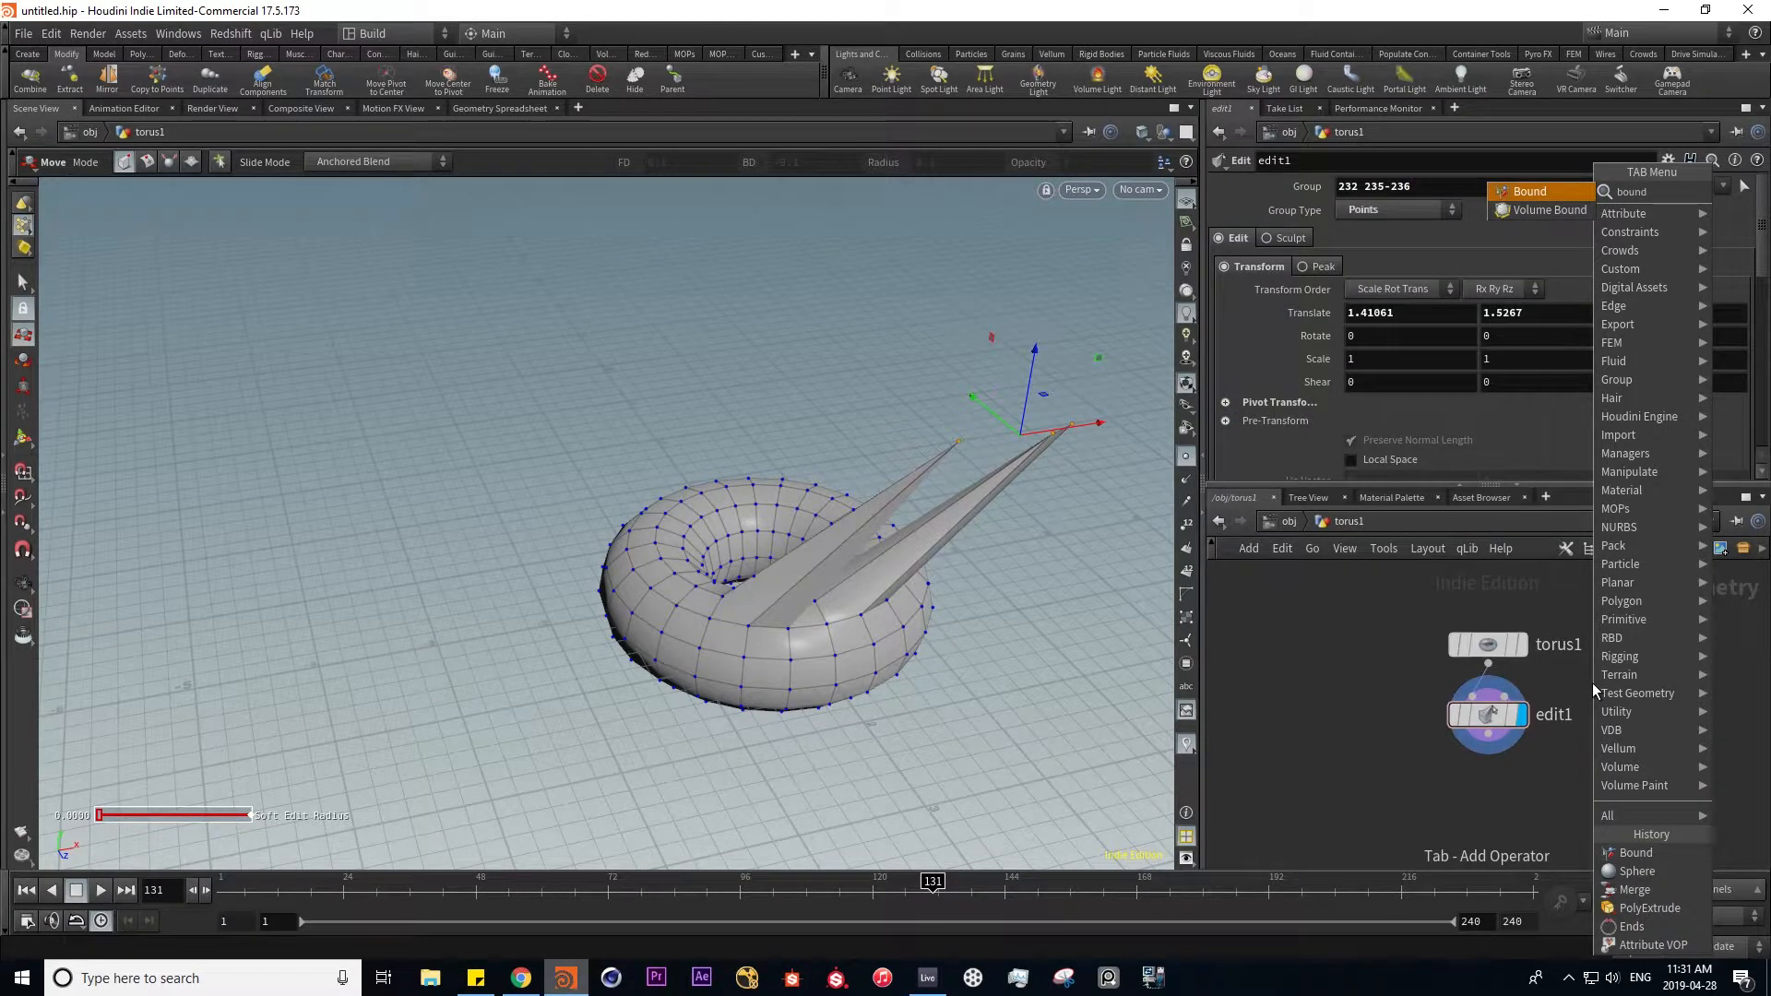
key("Return")
left_click(1631, 711)
middle_click_drag(1517, 688, 1352, 700)
left_click_drag(1325, 676, 1469, 708)
left_click(1500, 725)
left_click_drag(686, 692, 695, 716, "alt")
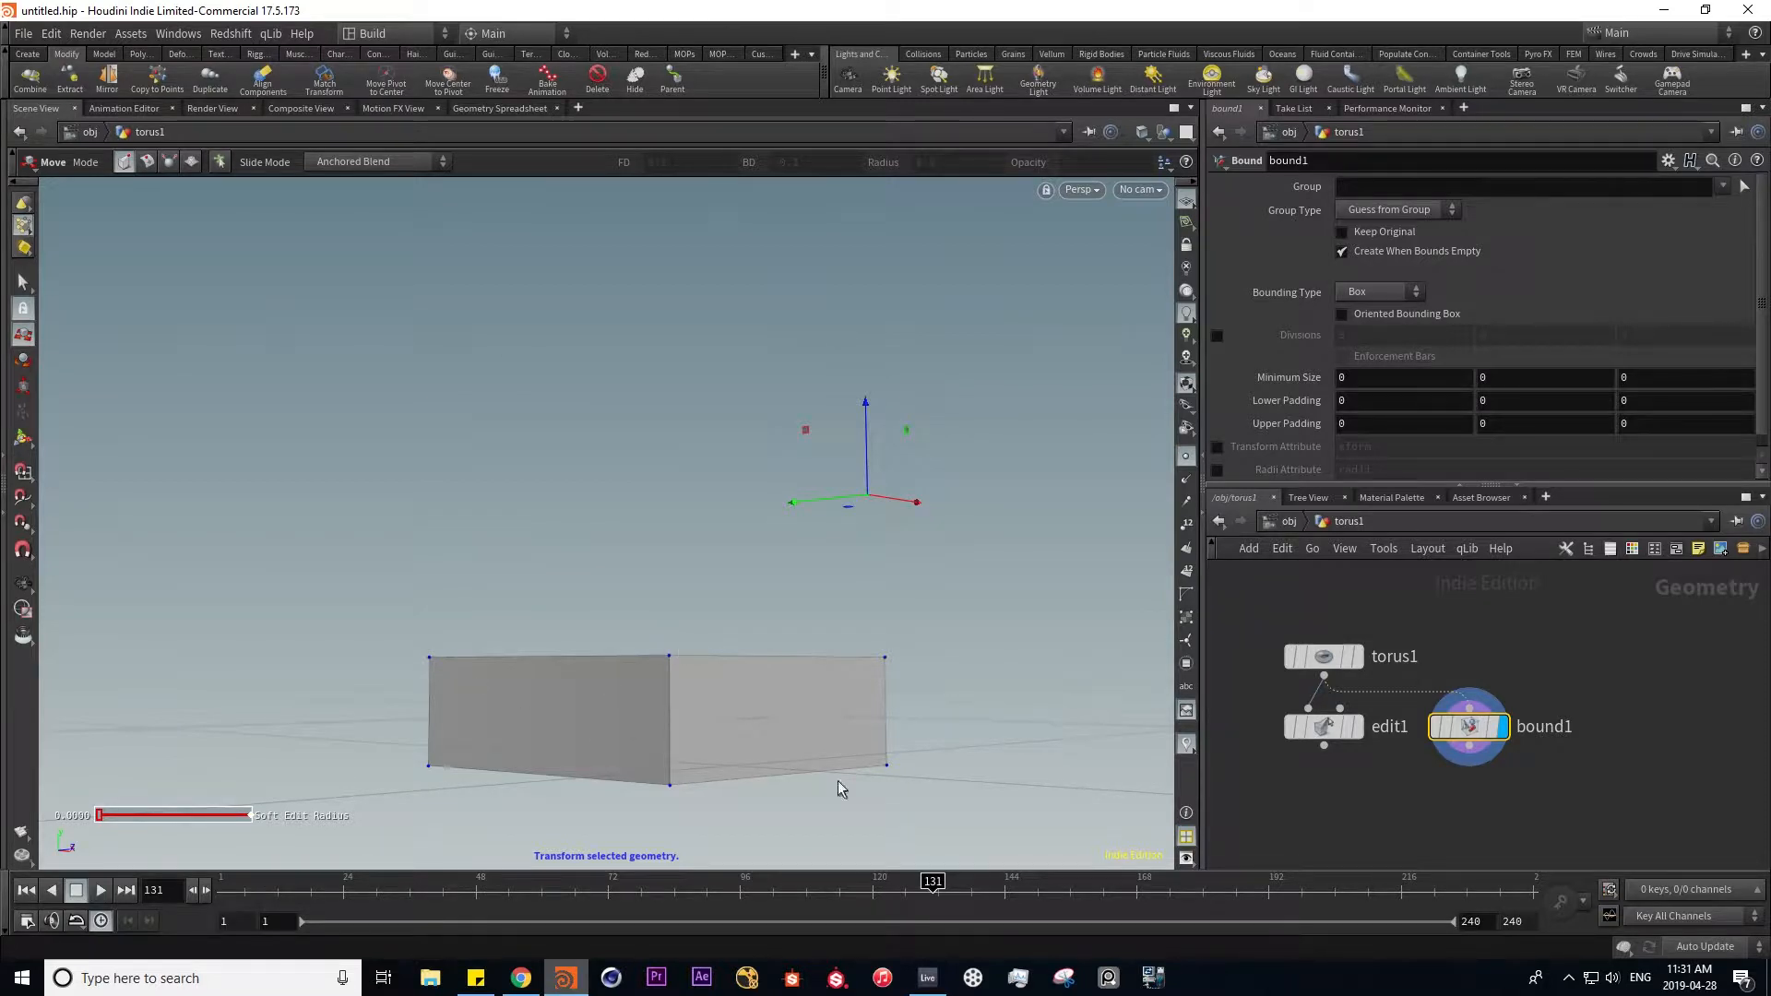
- Feed the Bound node from the edit node instead of the torus, and place it below the edit node
left_click_drag(716, 712, 712, 657, "alt")
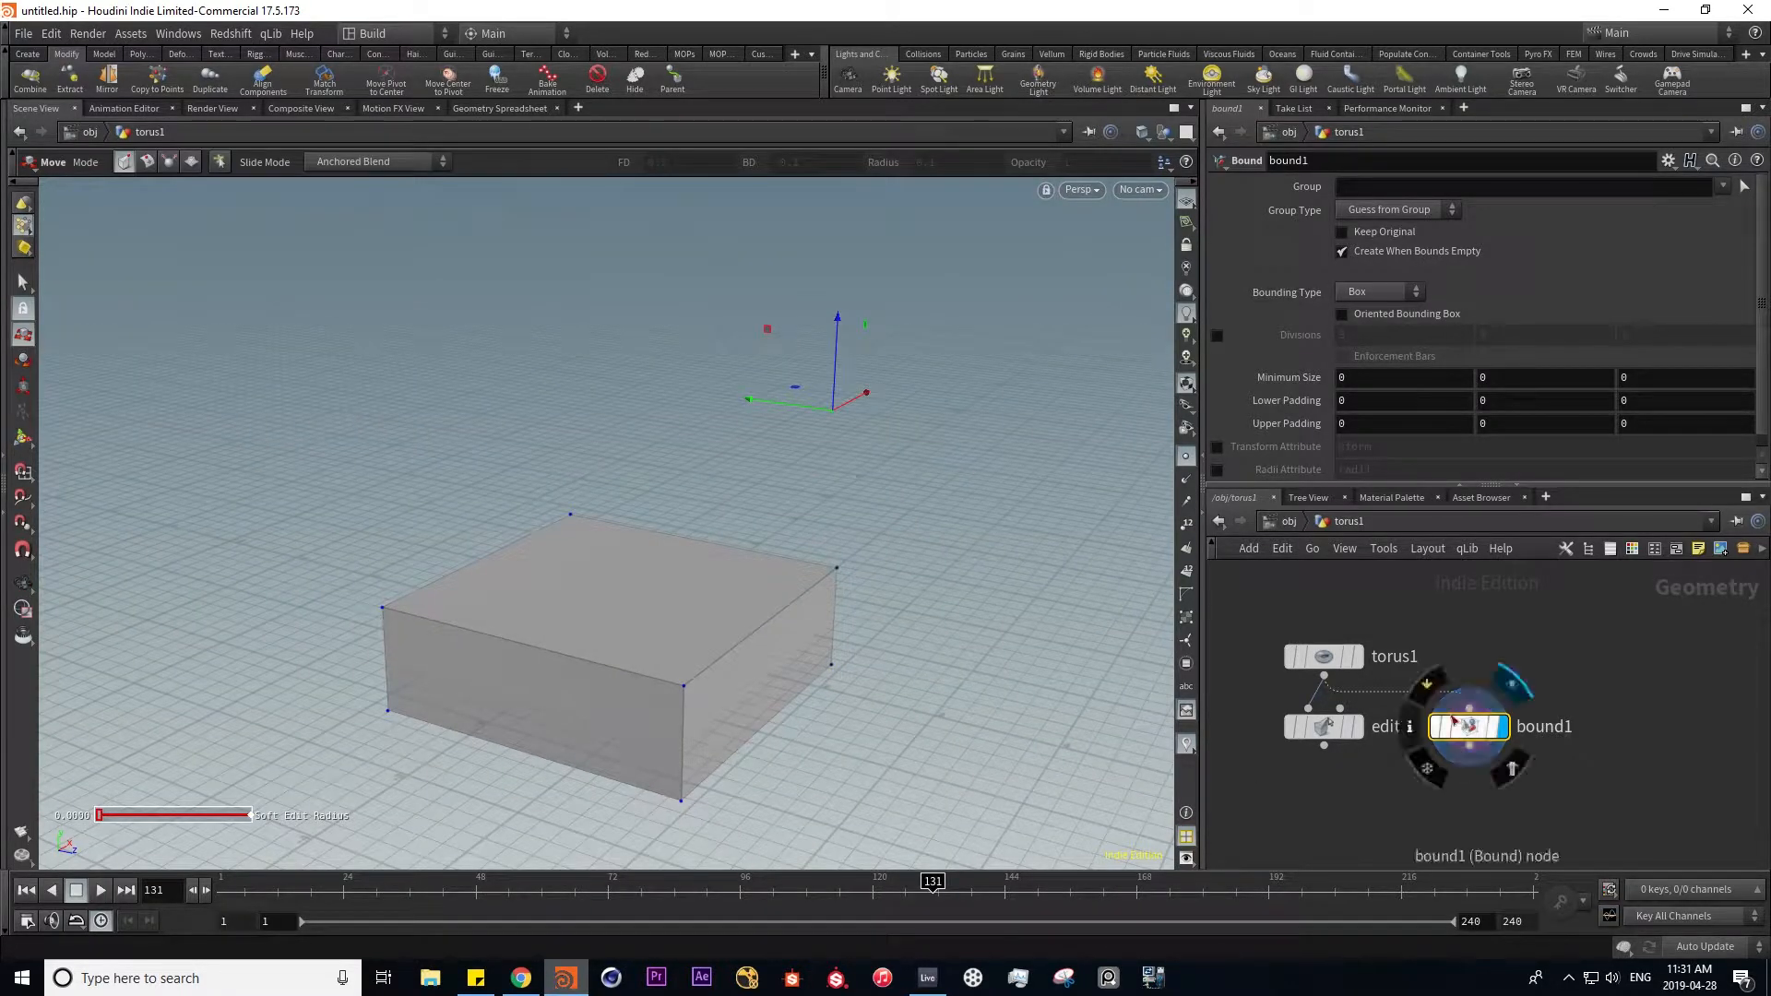
left_click_drag(1325, 747, 1467, 706)
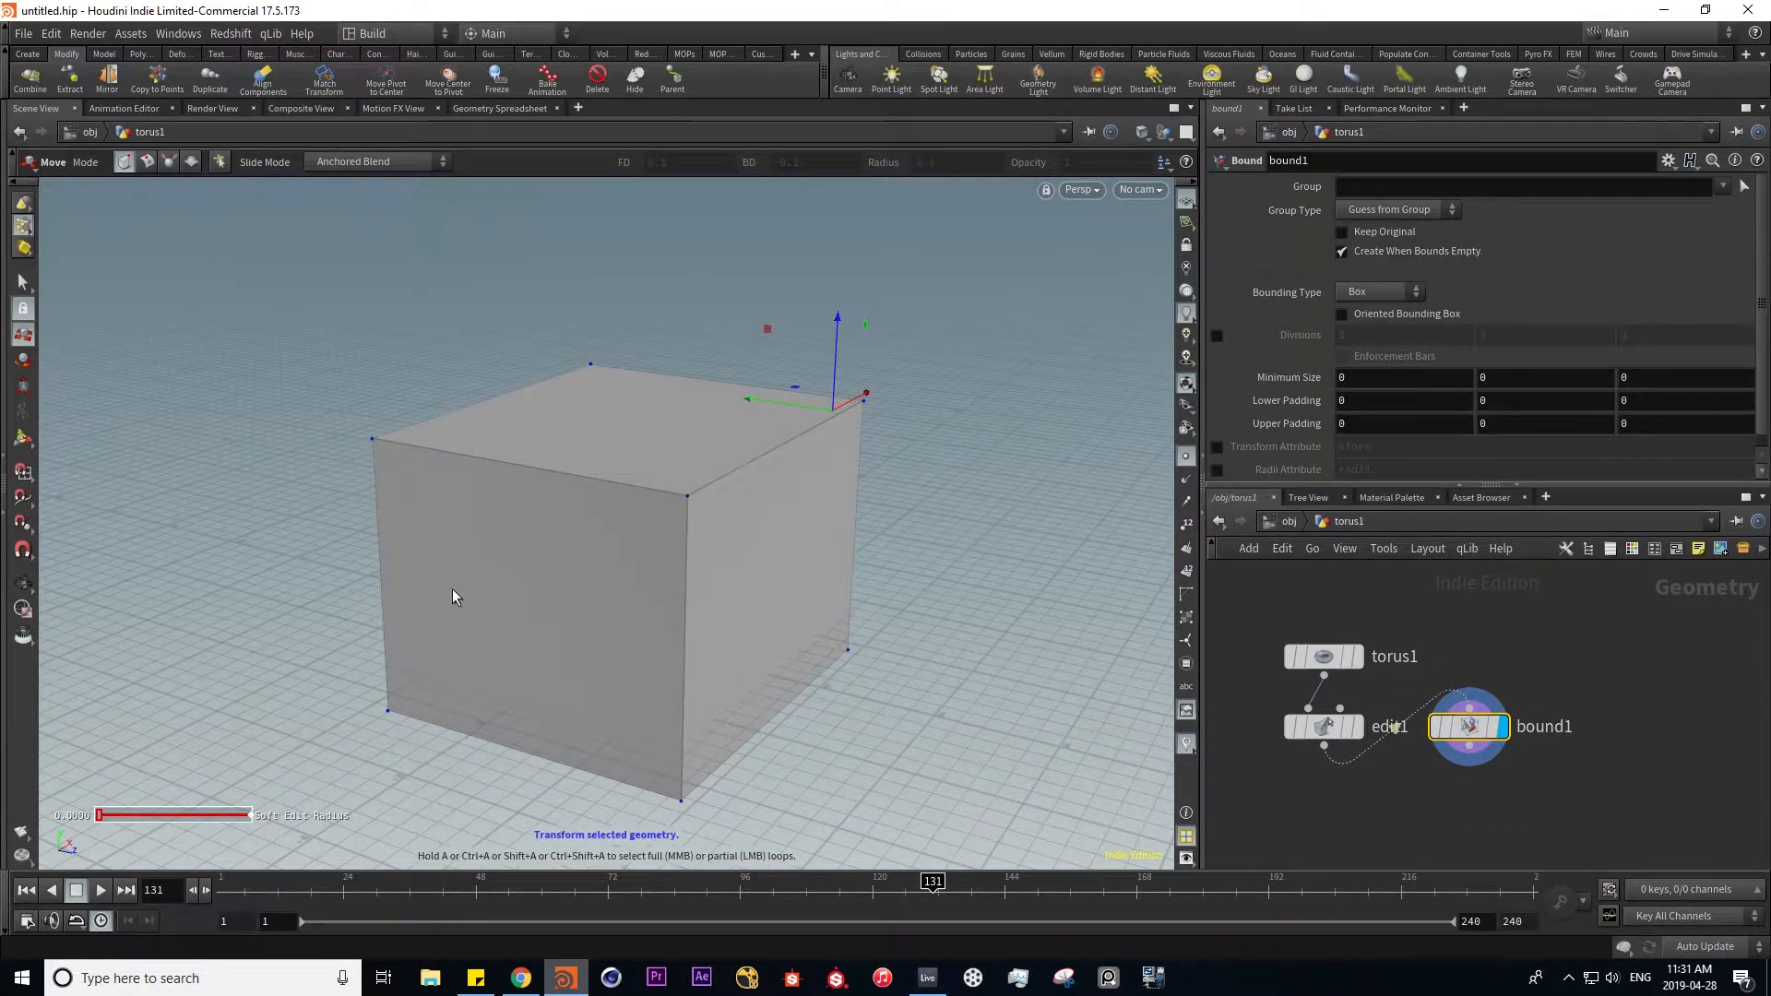
left_click_drag(846, 691, 719, 692, "alt")
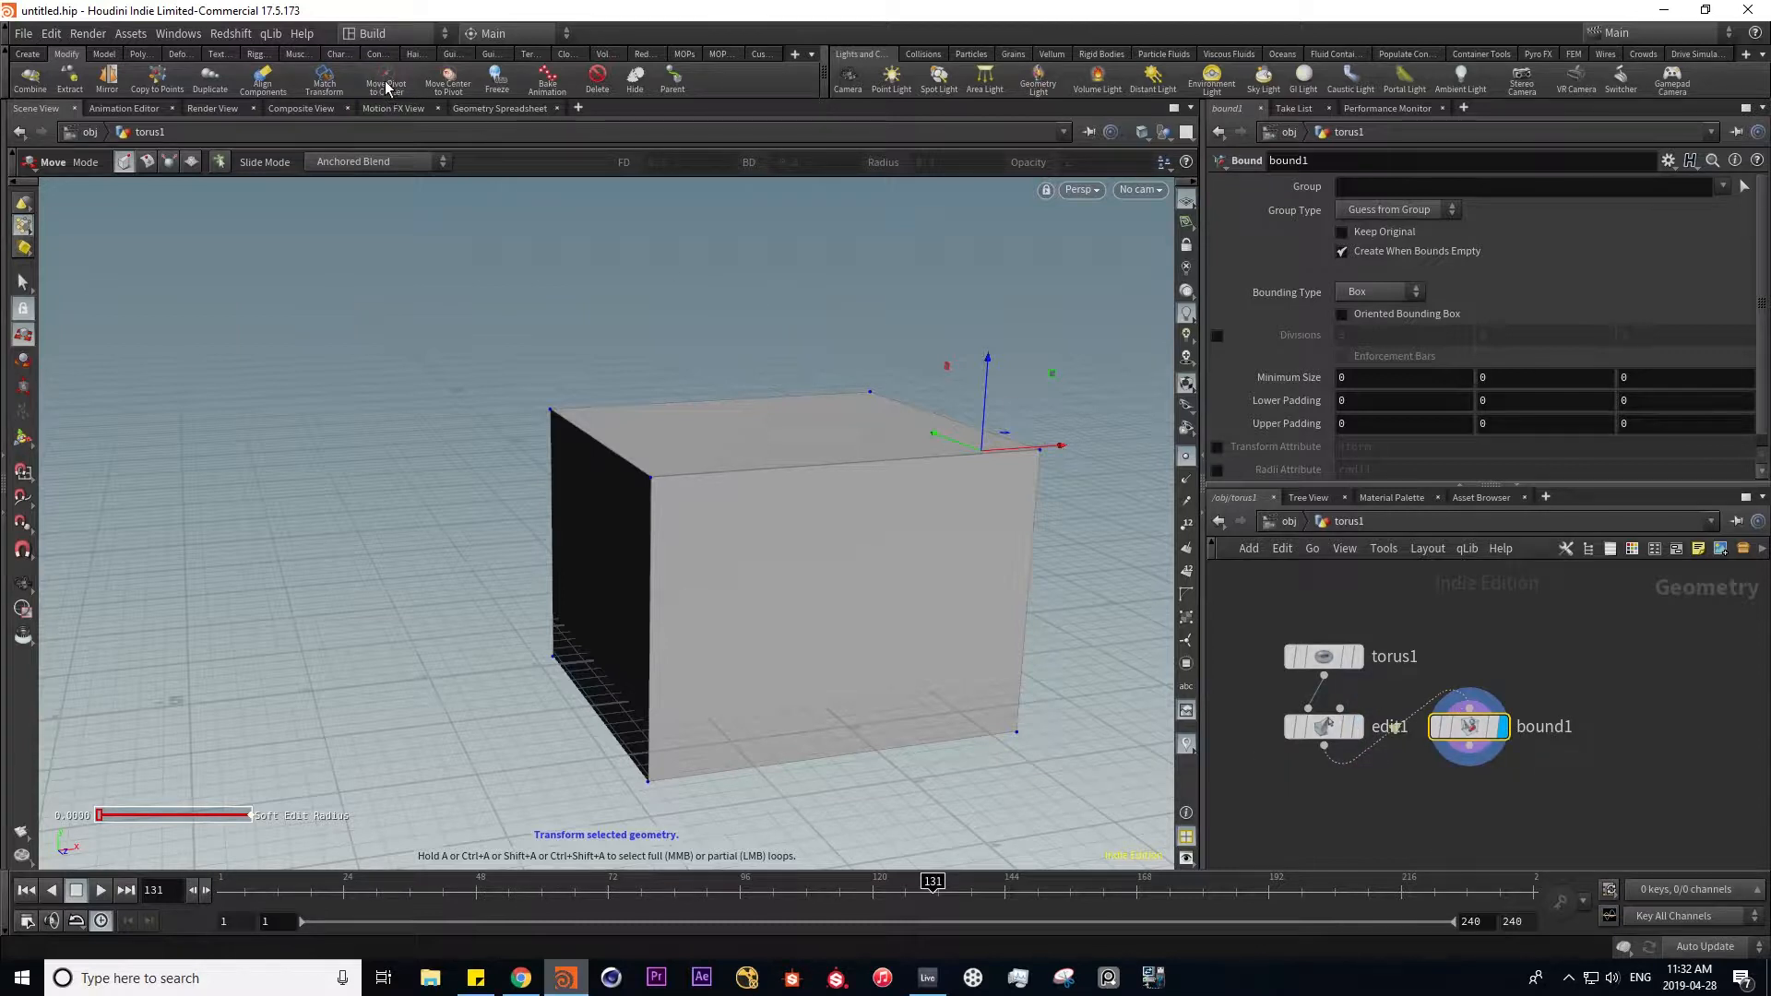
left_click_drag(1468, 726, 1334, 823)
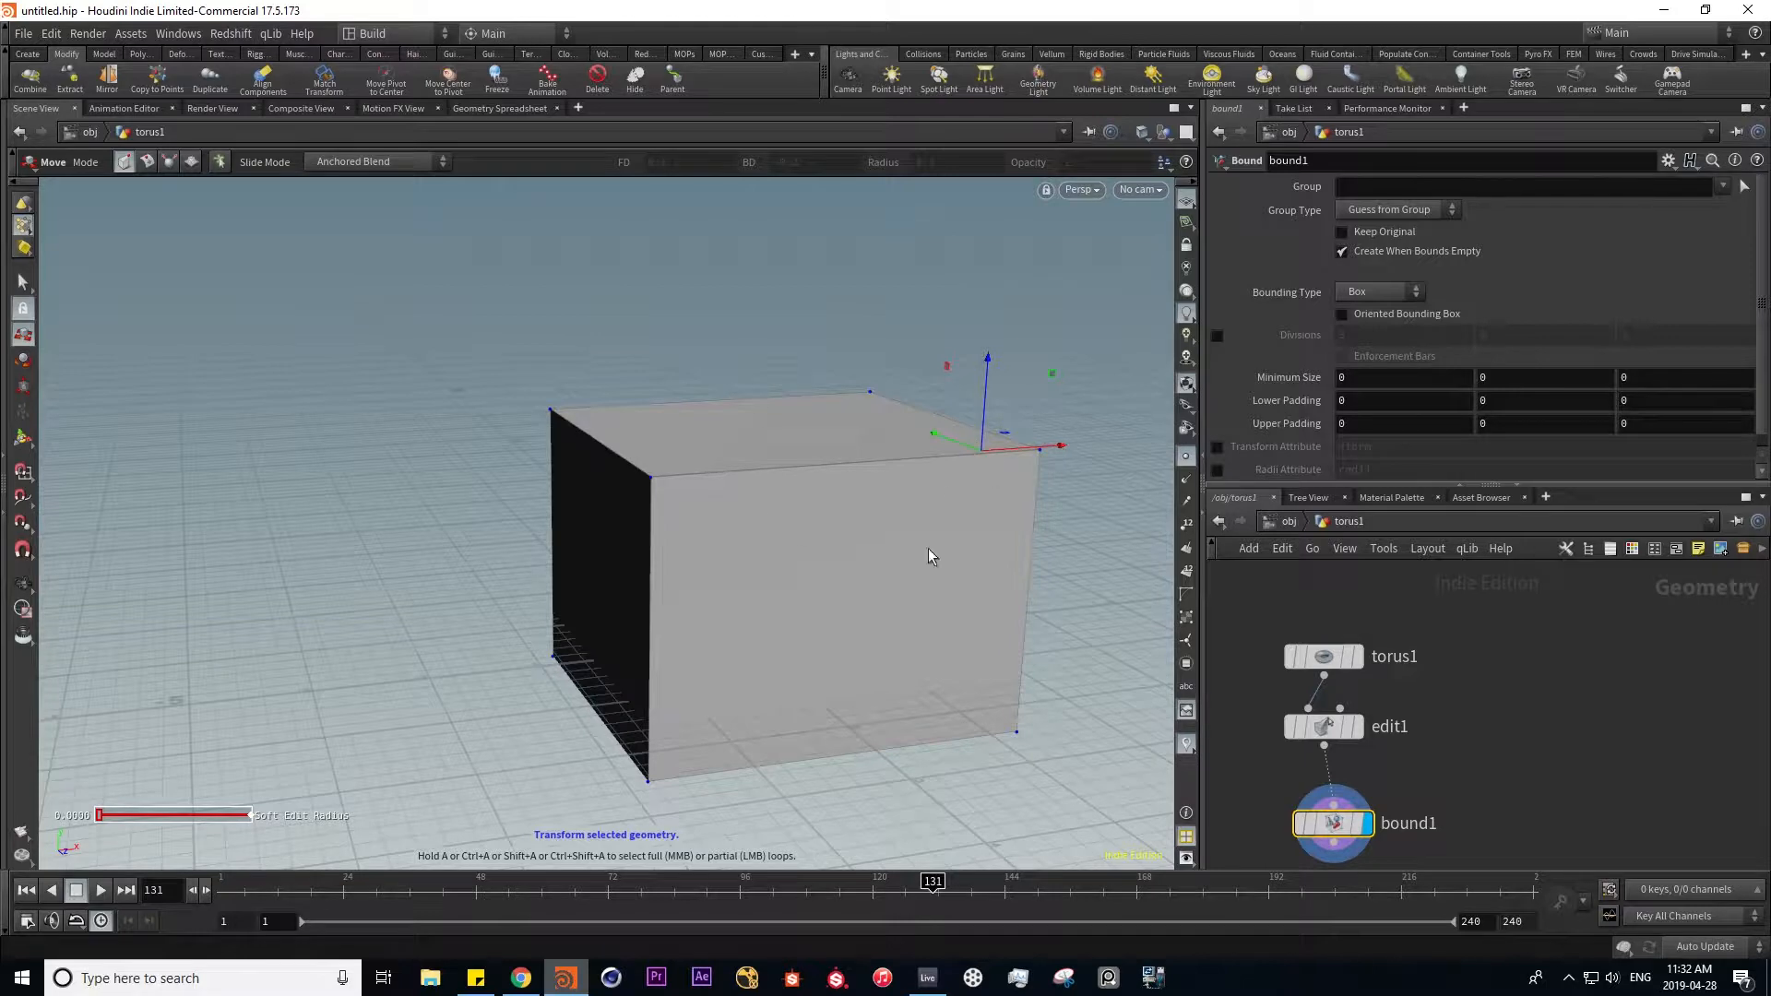
- Undo the last Move Center to Pivot, and delete the nodes following the torus inside the torus object
key("ctrl+z")
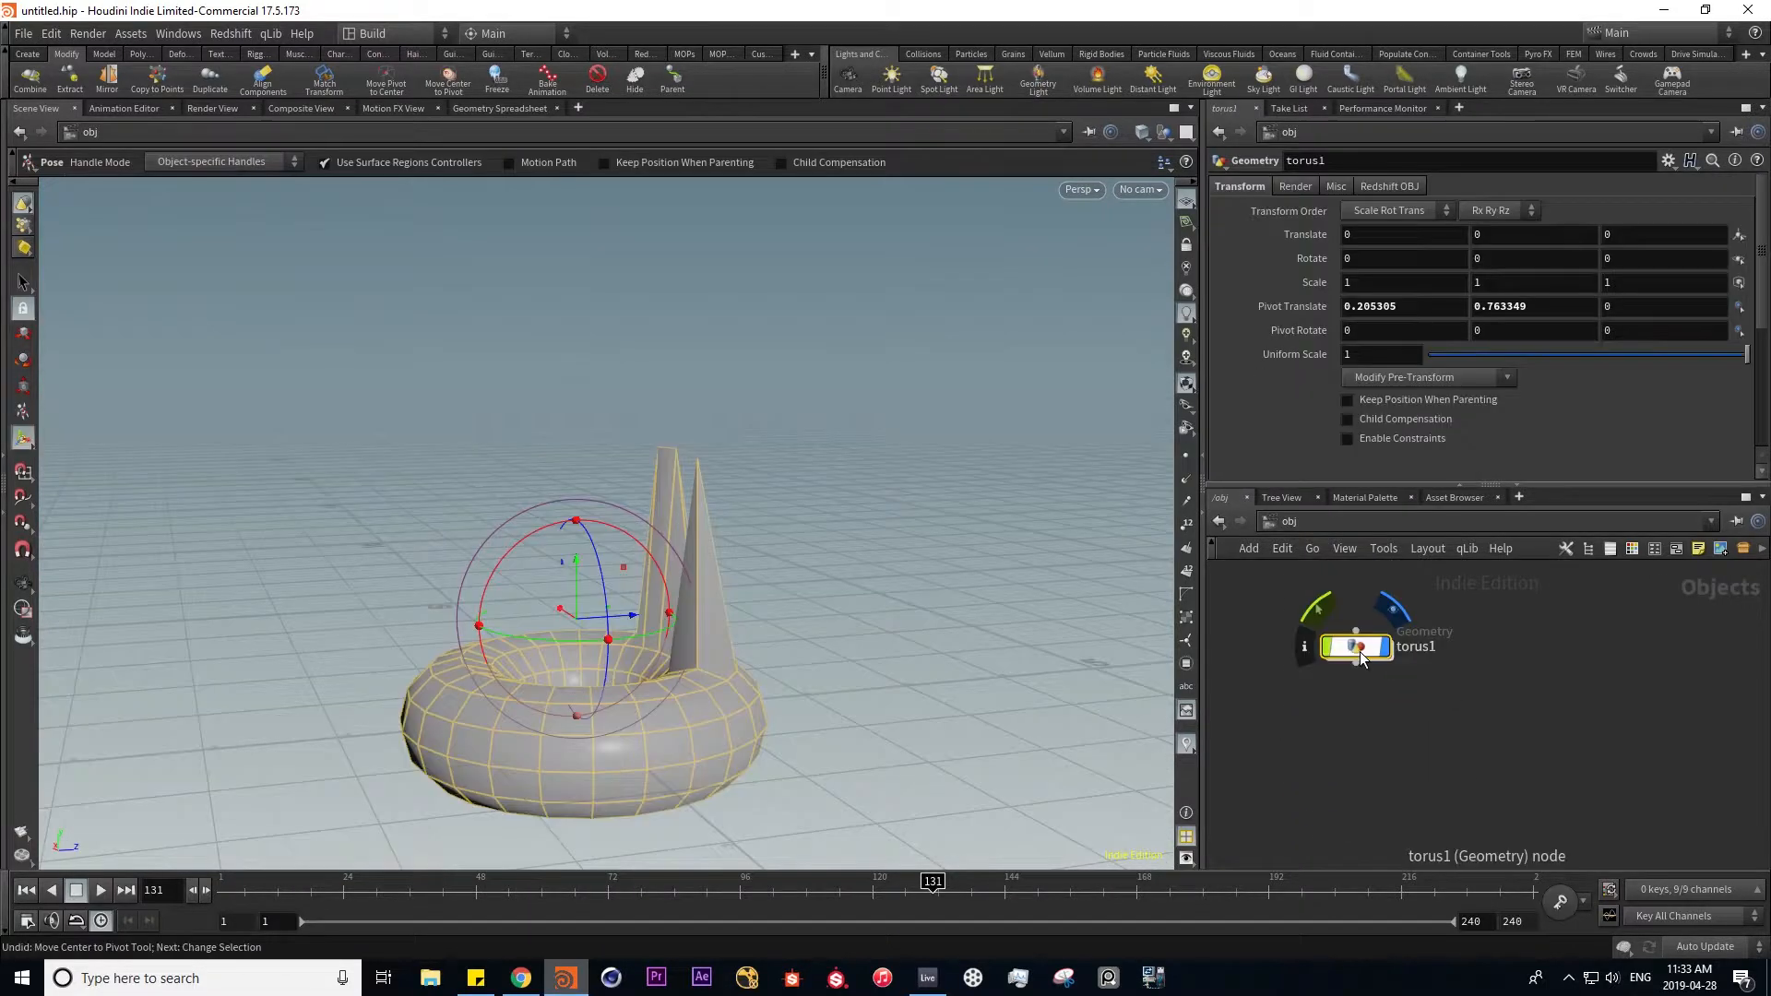
double_click(1358, 650)
left_click_drag(1225, 835, 1417, 649)
key("Delete")
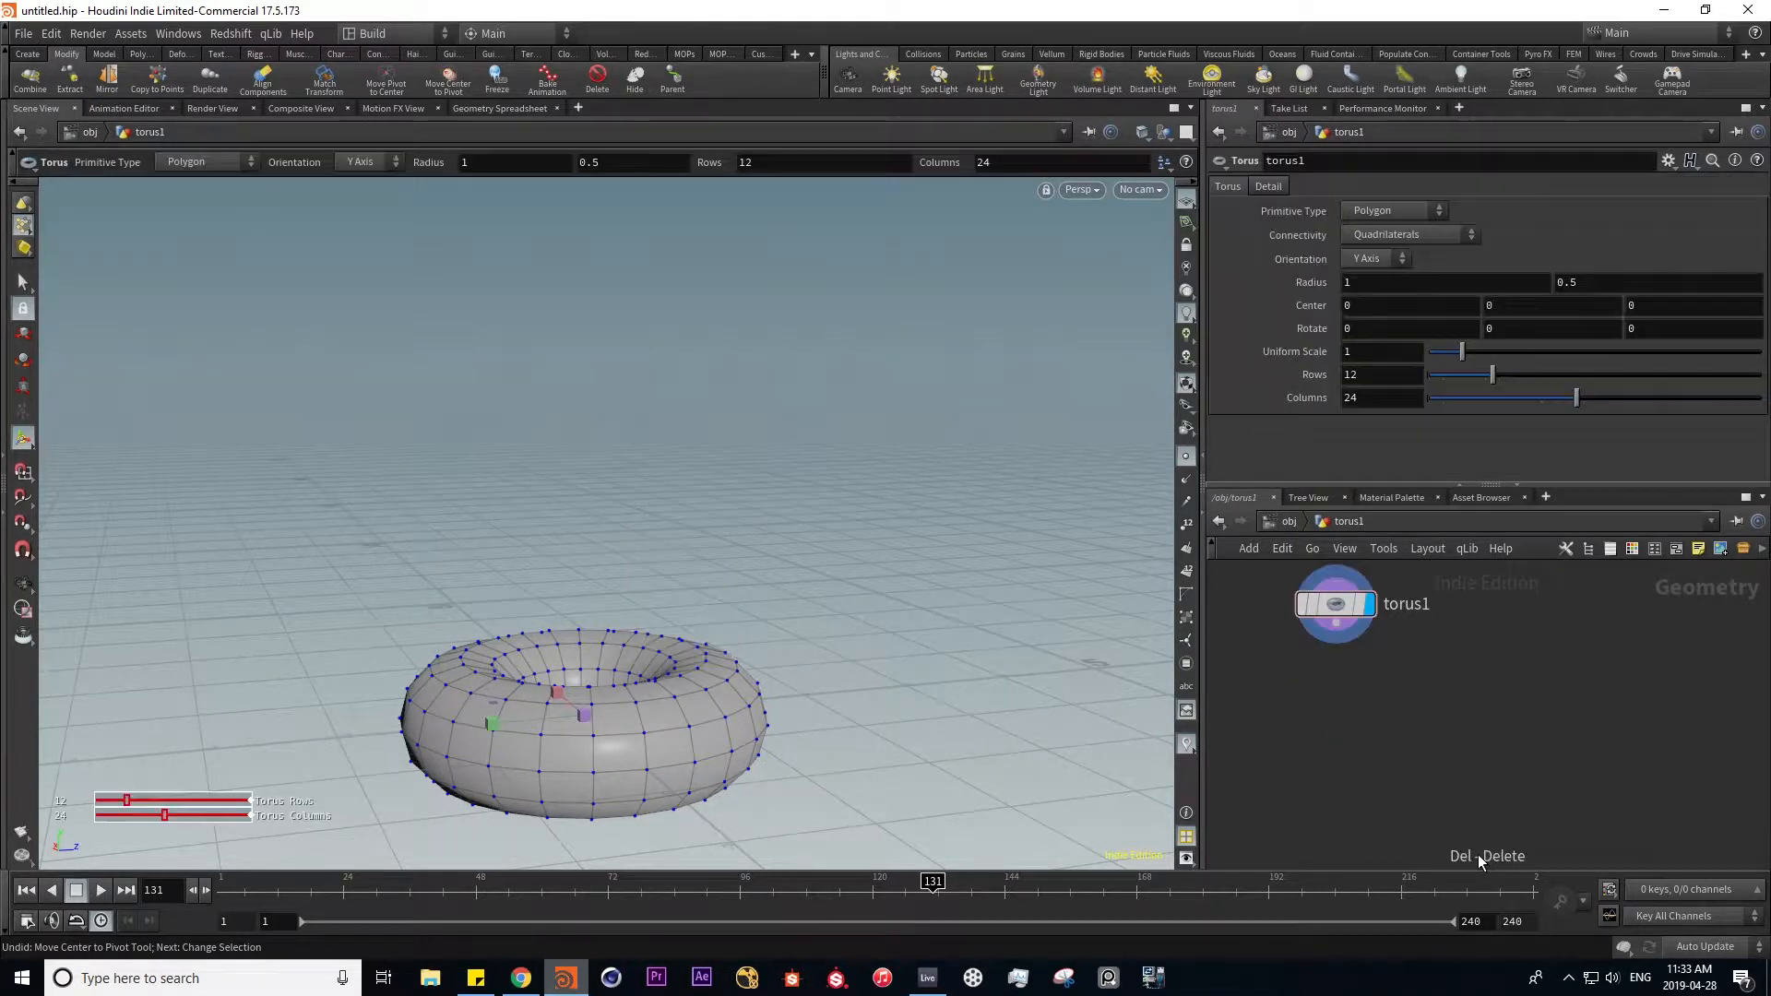
- Add a displayed Transform node below the torus node, and try to move its detached handle away from the geometry
key("Tab")
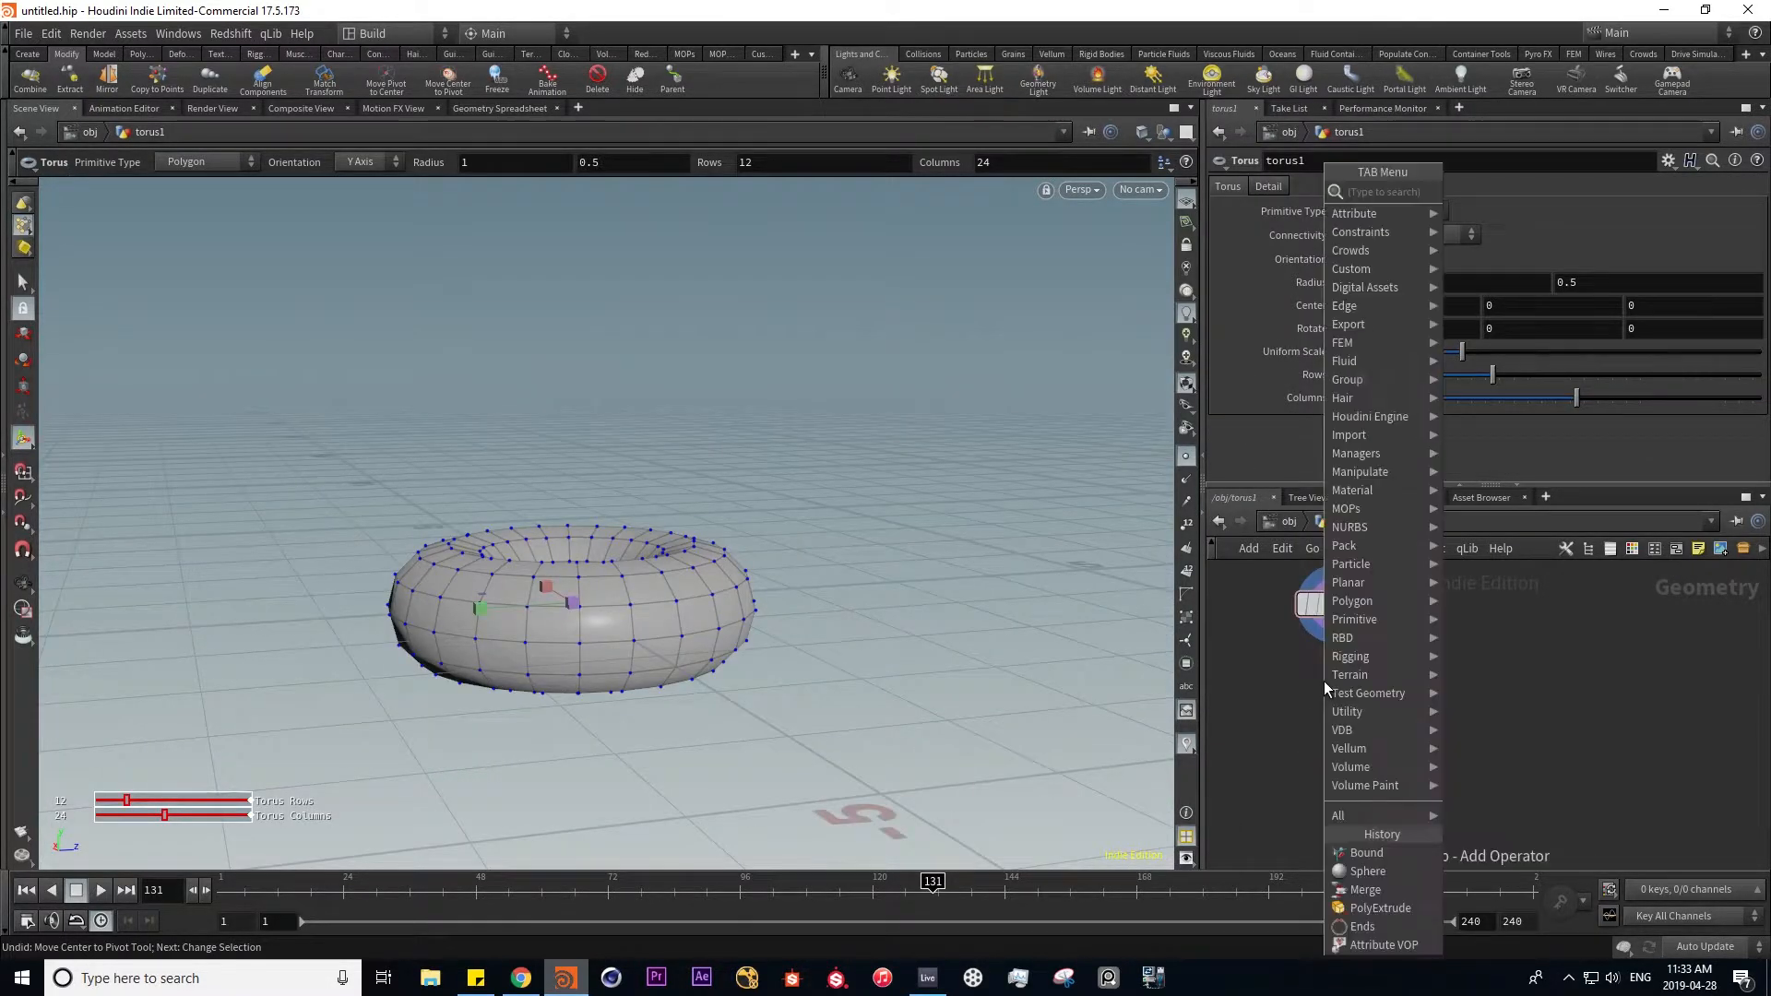
type("tran")
key("Return")
left_click(1321, 680)
left_click(1370, 685)
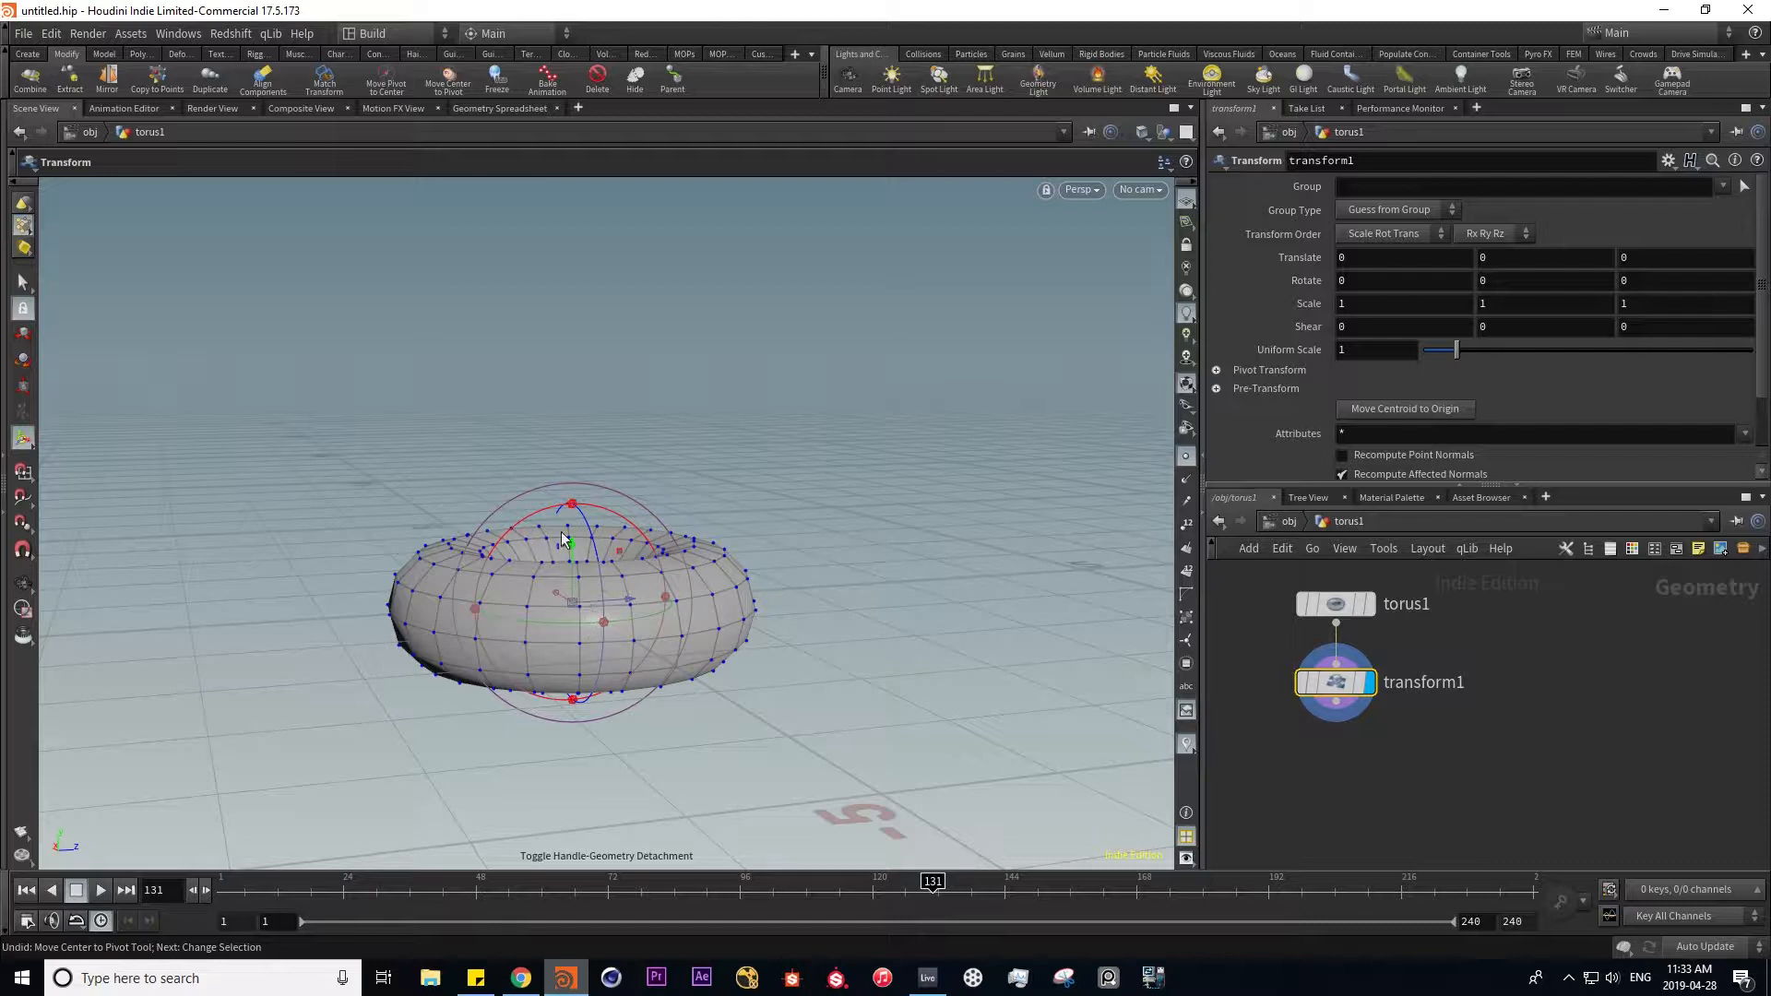
left_click_drag(556, 542, 774, 498)
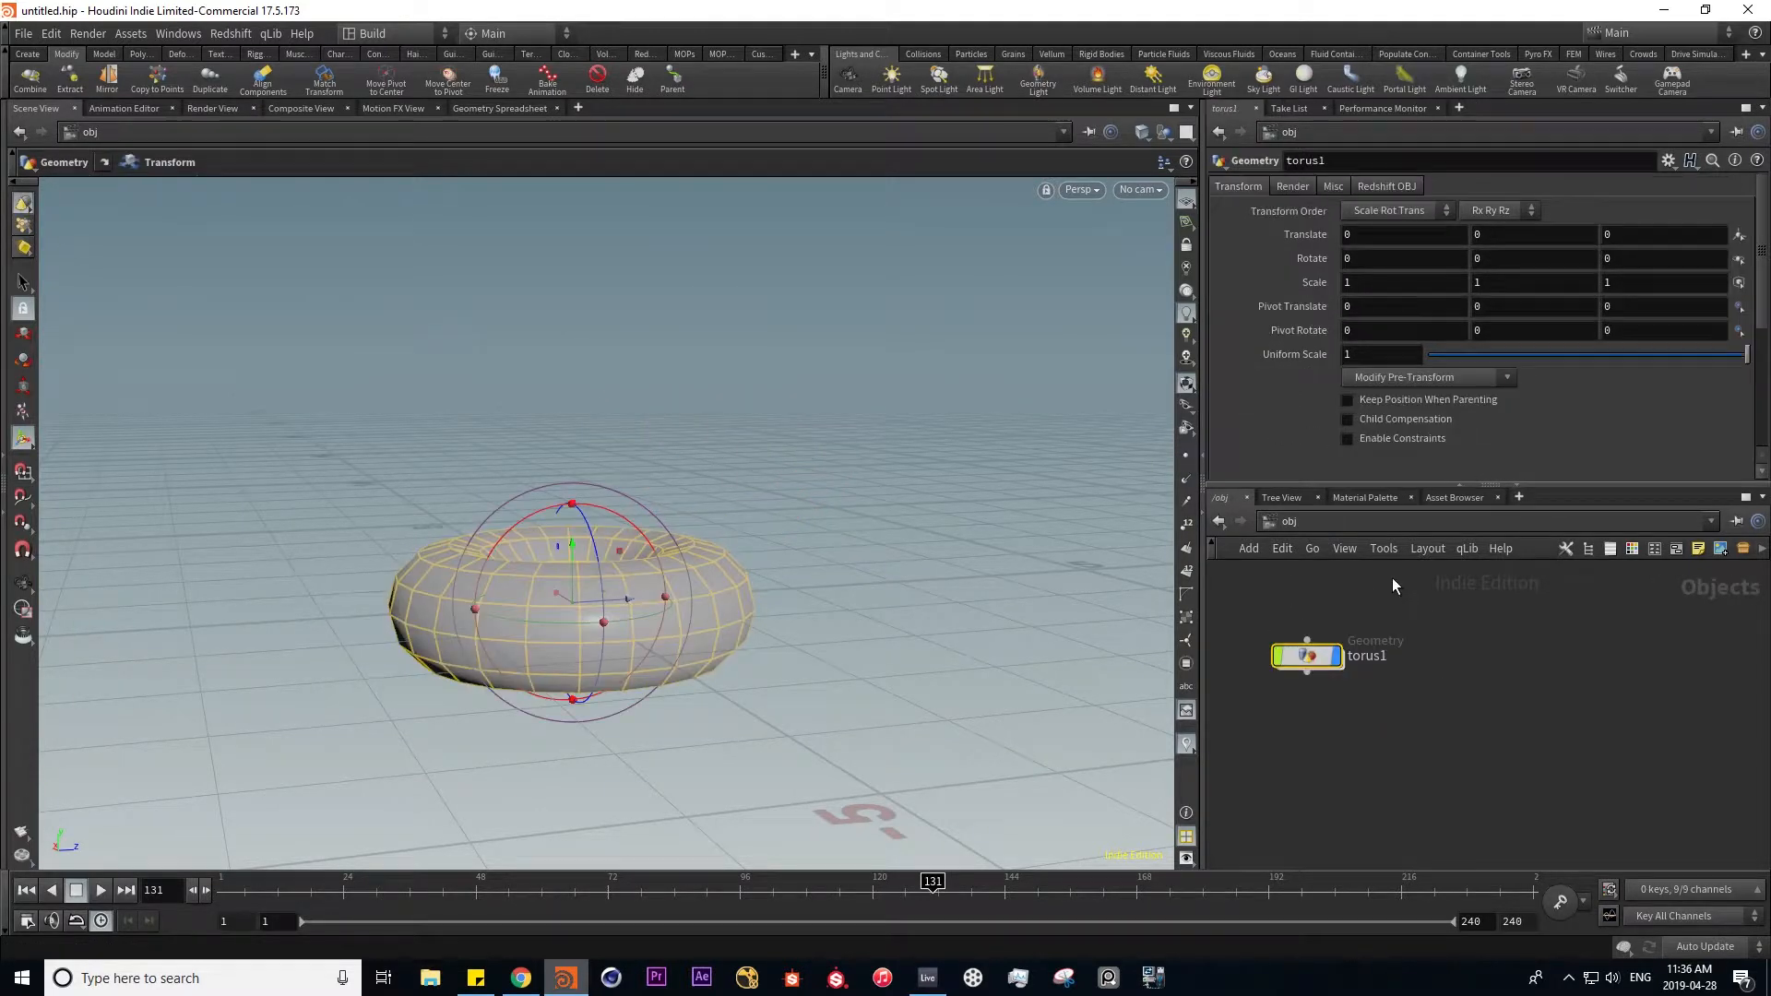
- Delete the torus object, add a fresh torus object in its place and enter its geometry network
key("Delete")
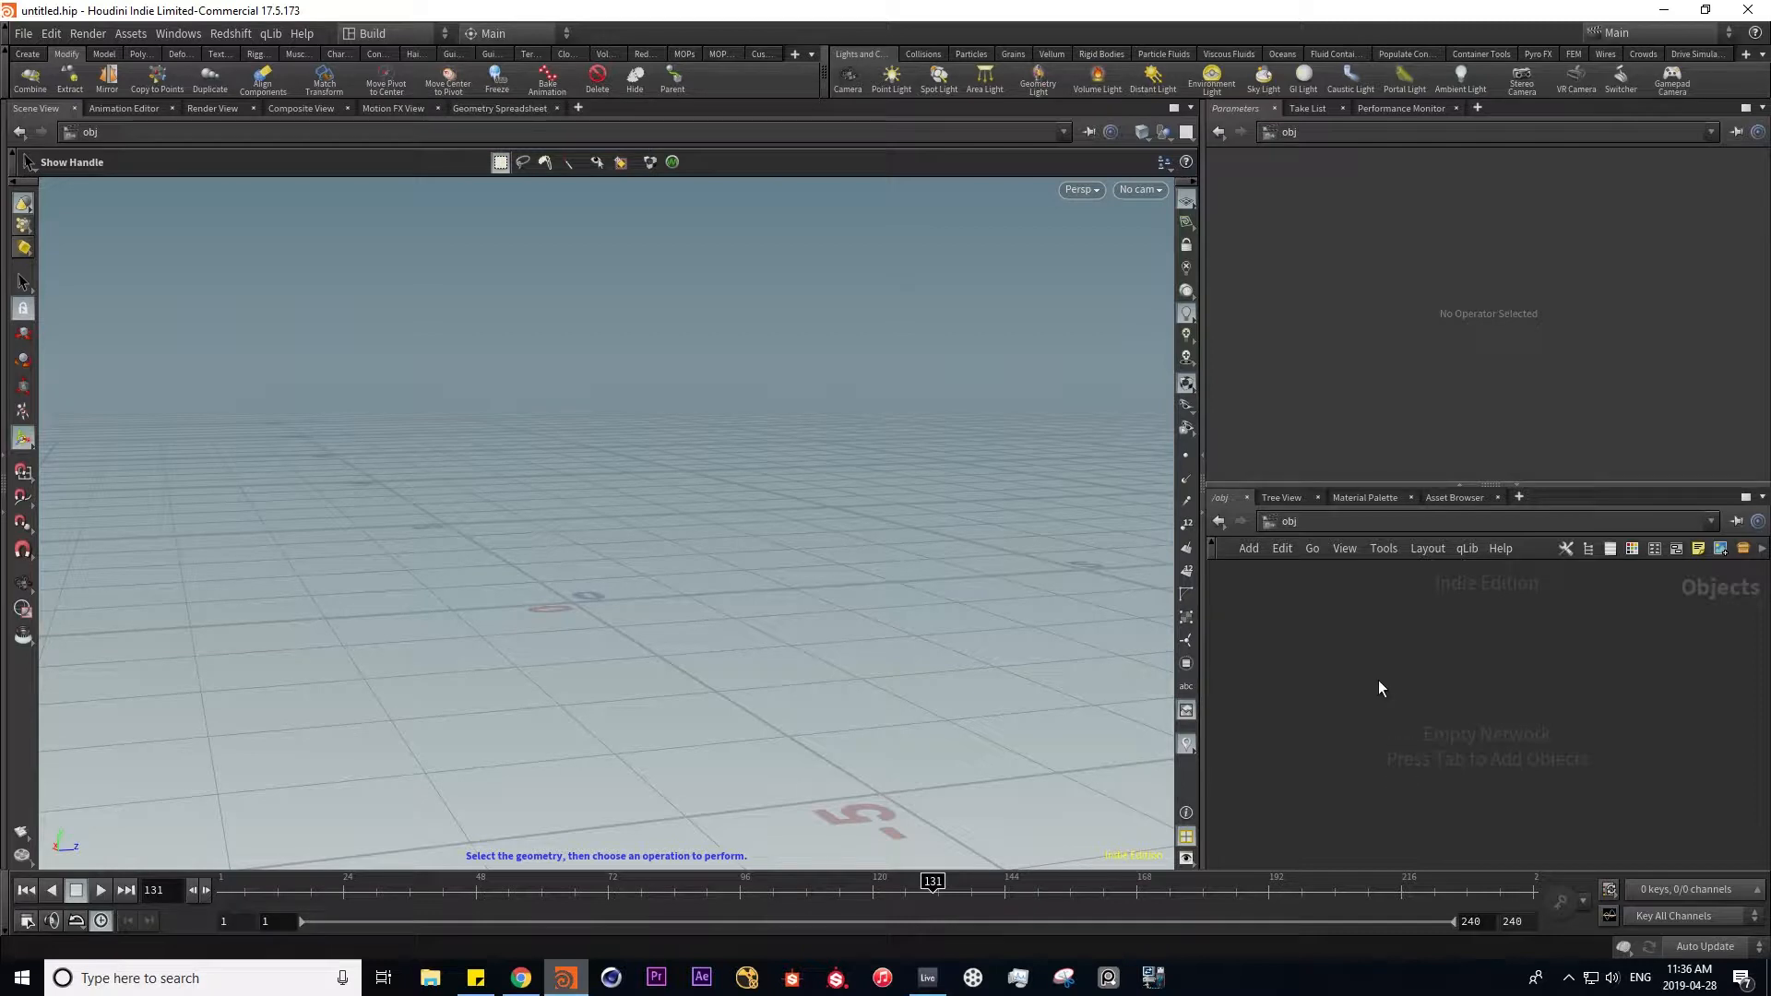
key("Tab")
type("to")
key("Return")
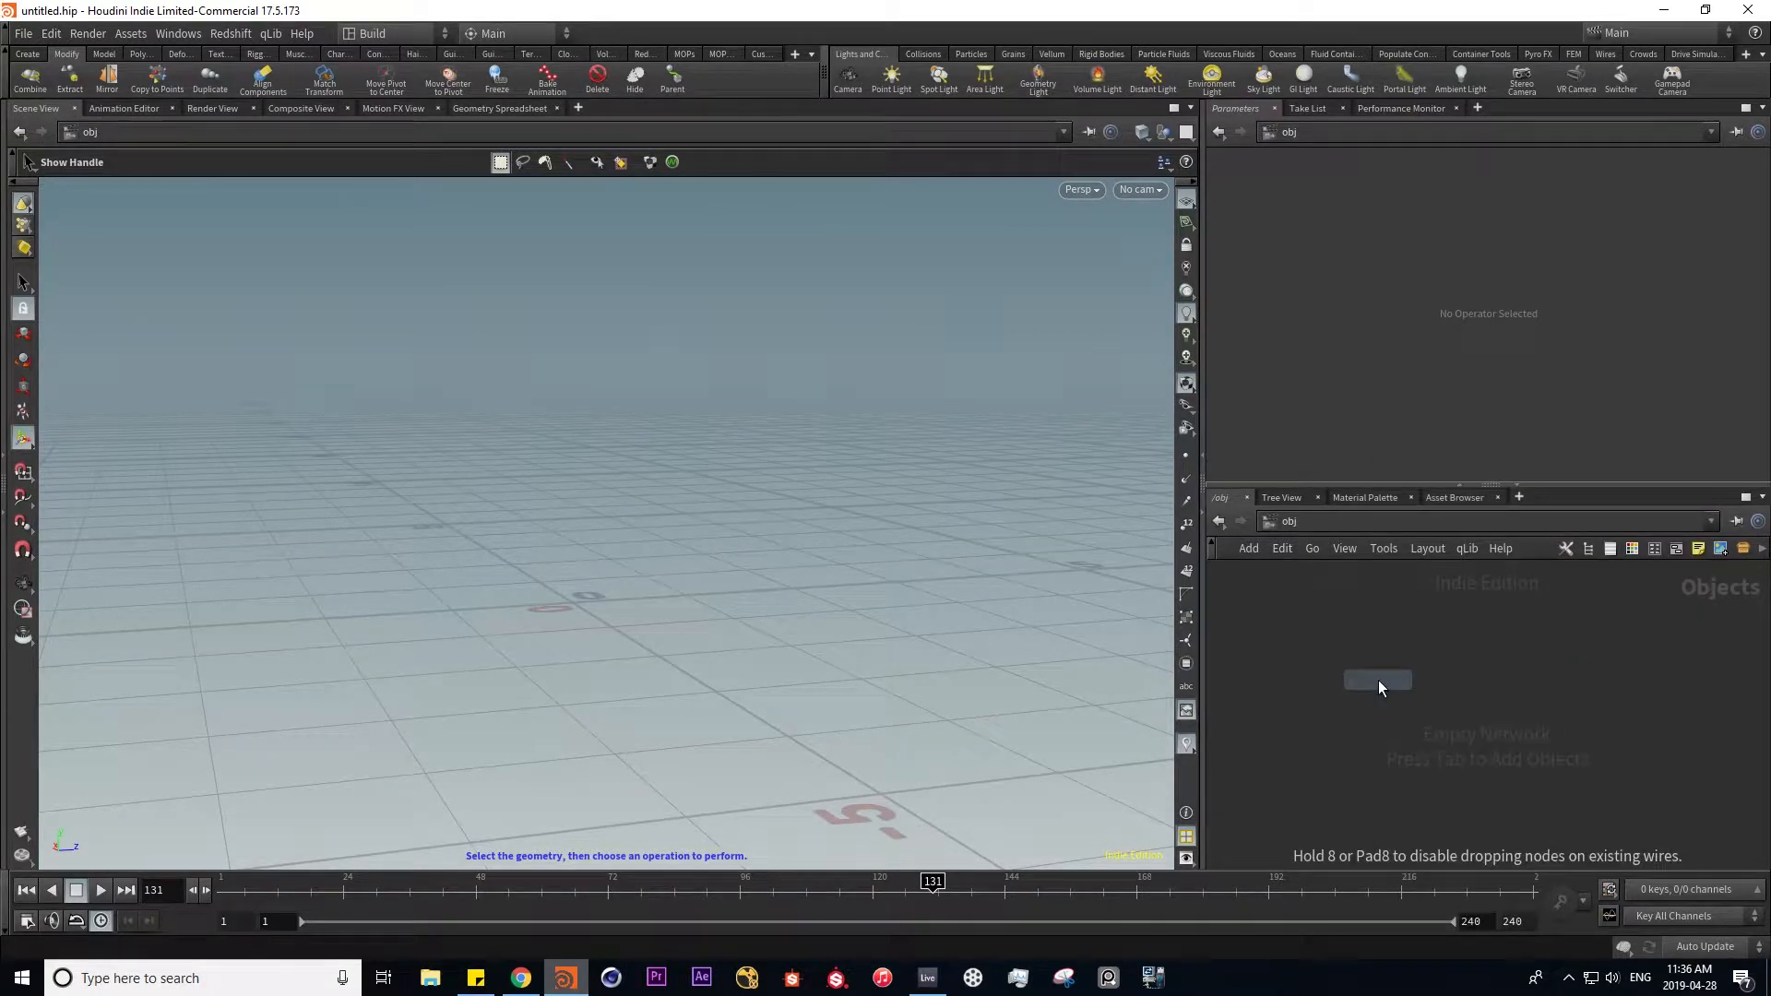
left_click(1378, 680)
double_click(1378, 681)
- Add a Transform node below the torus node and turn on its display
key("Tab")
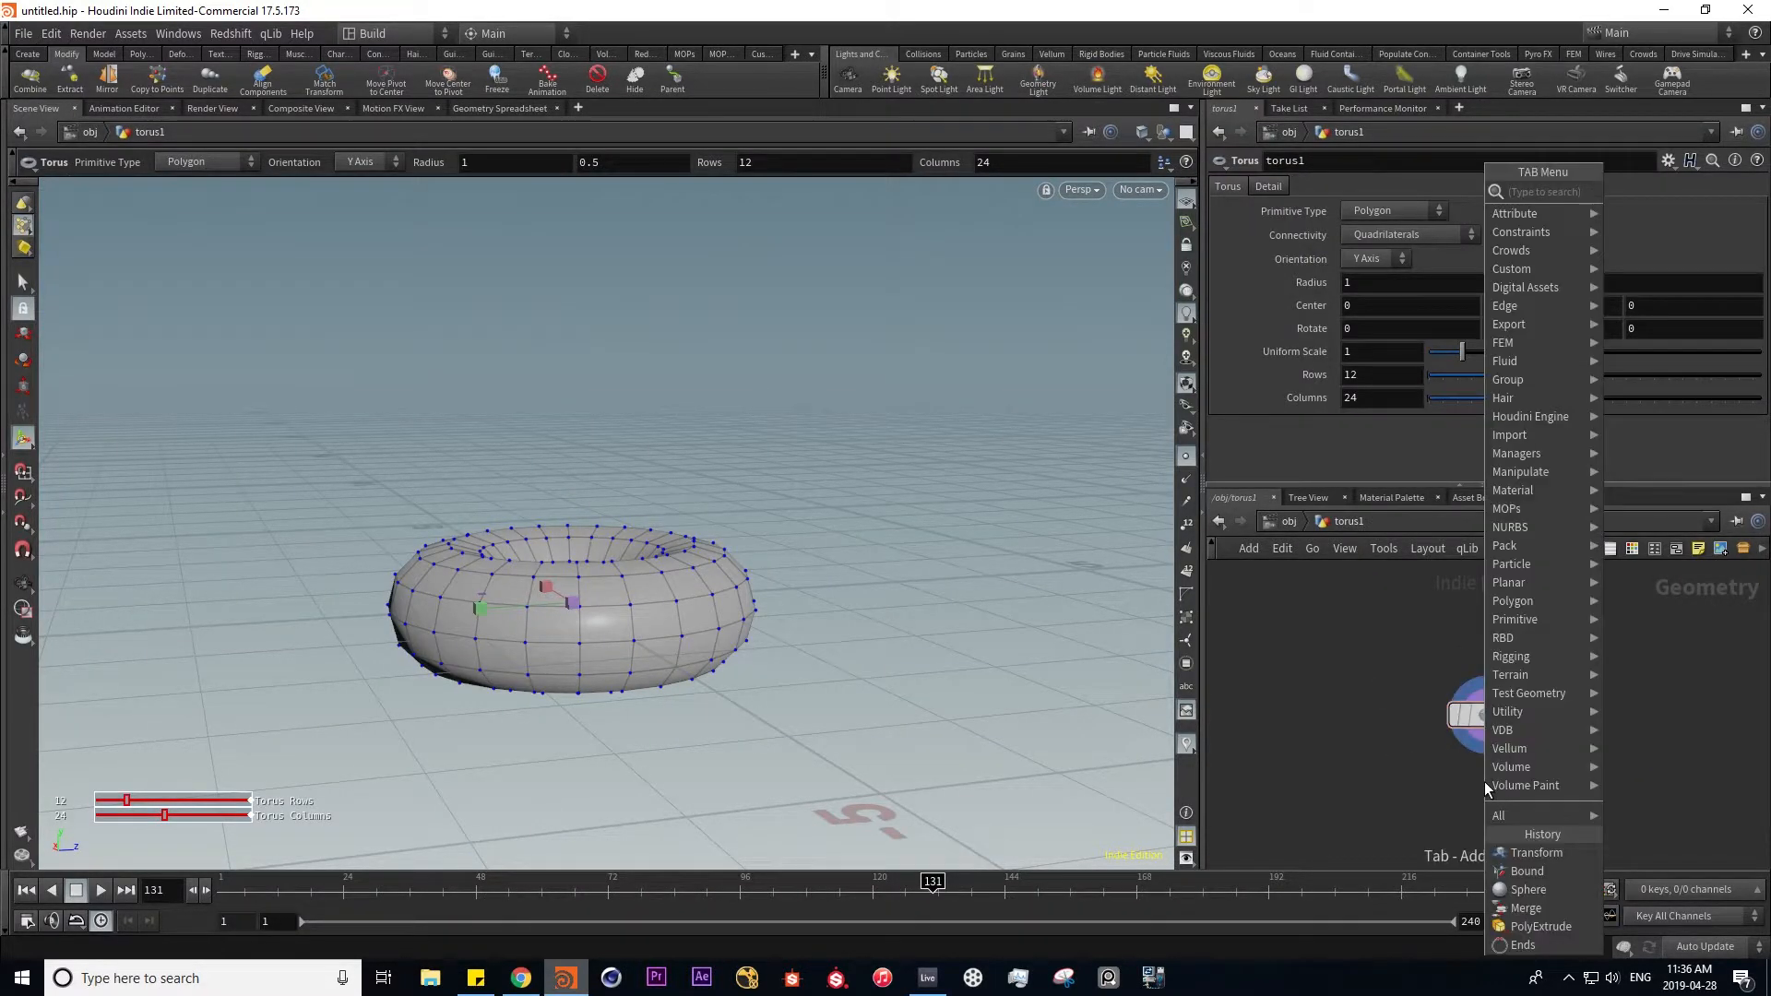
type("tran")
key("Return")
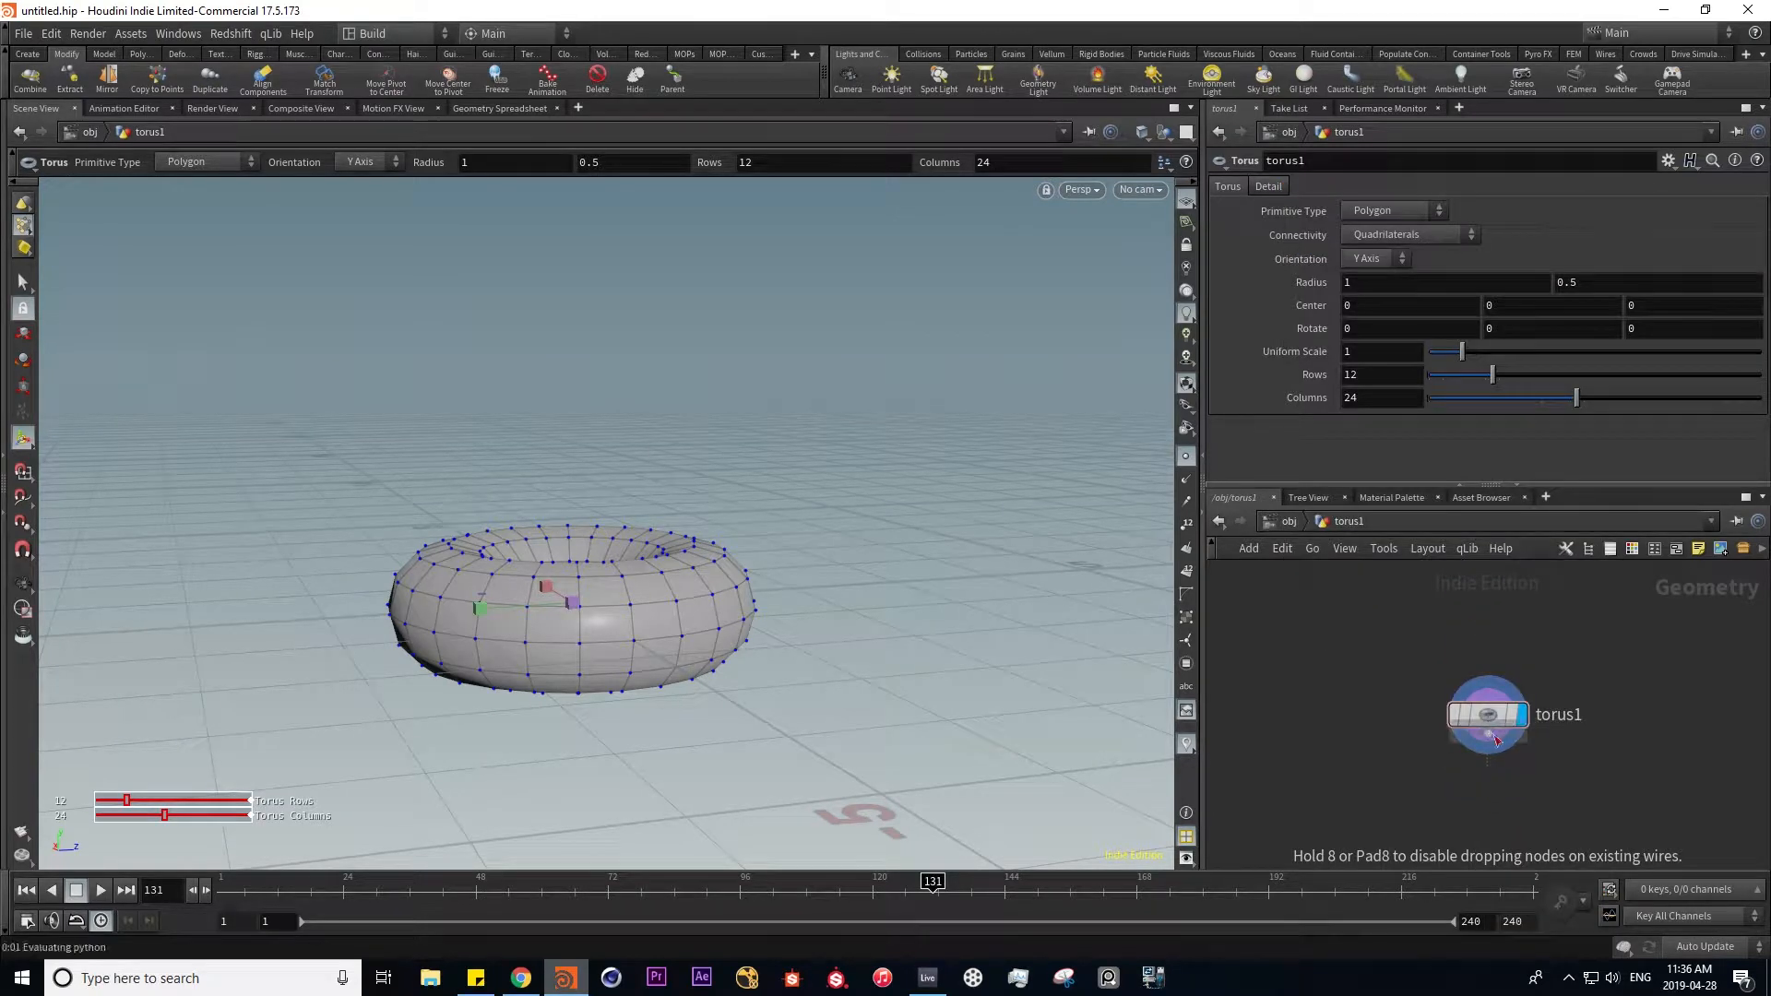
left_click(1489, 795)
left_click(1539, 836)
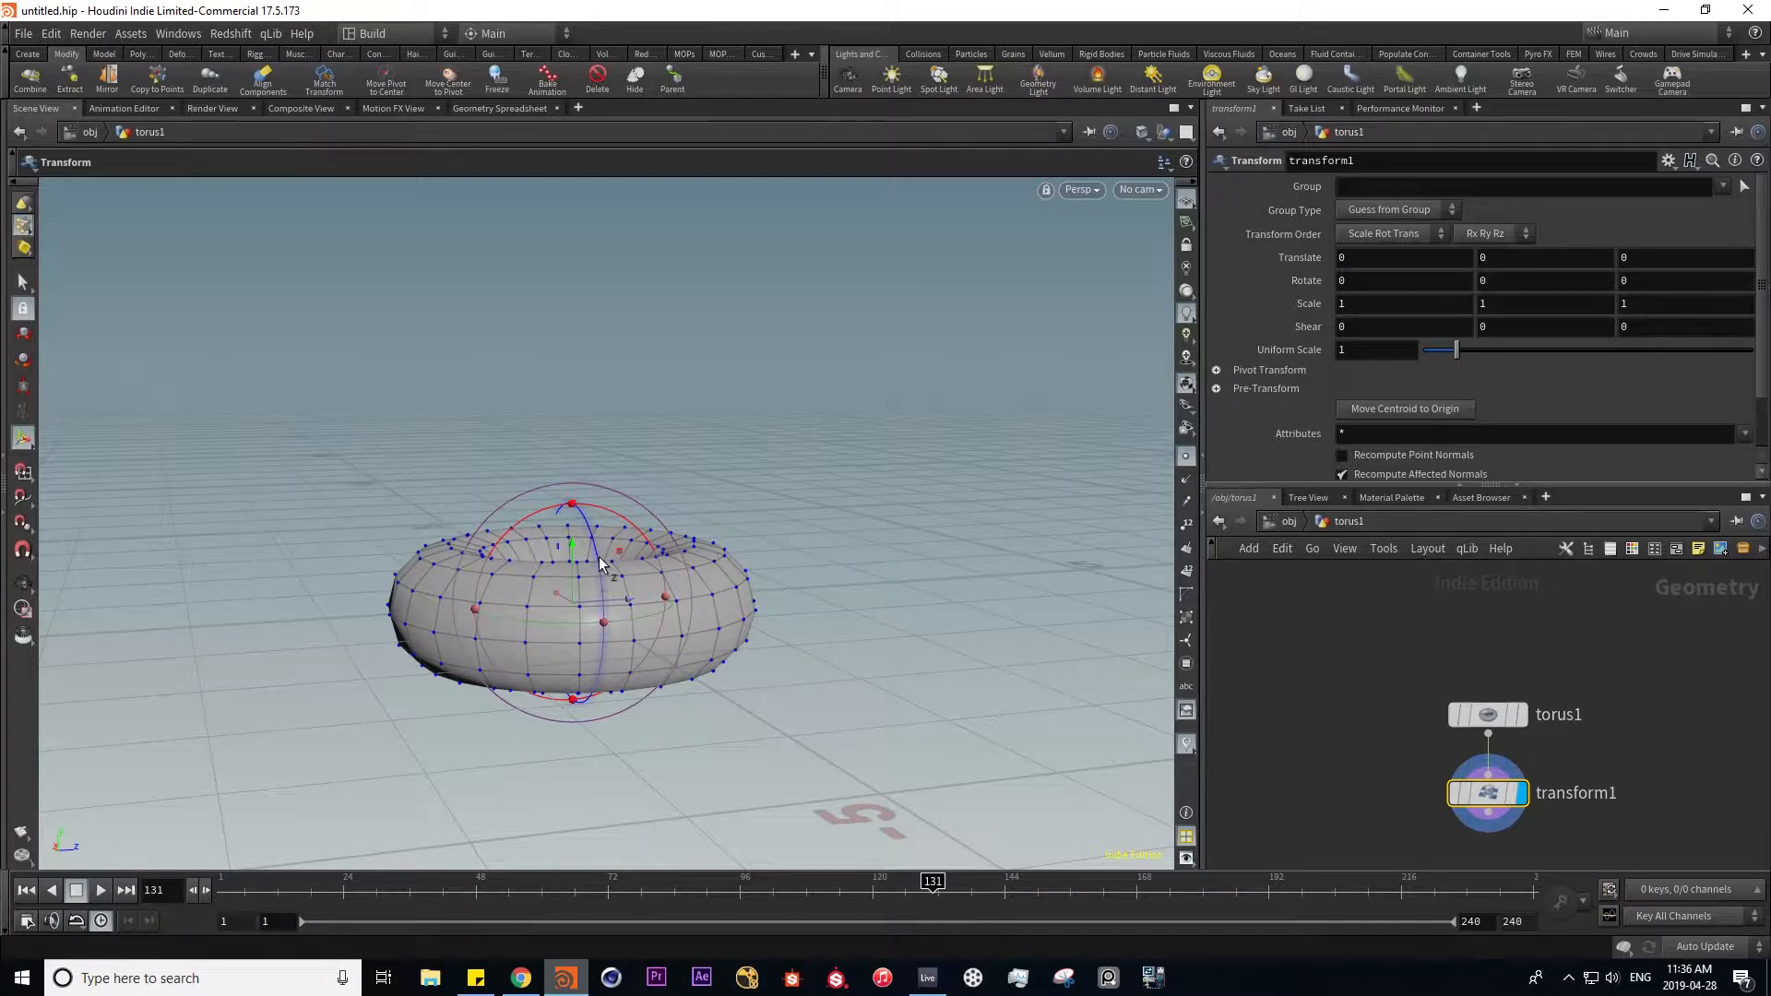
- Detach the transform handle from the geometry, and move it above the torus and off to one side
key("apostrophe")
left_click_drag(570, 541, 546, 349)
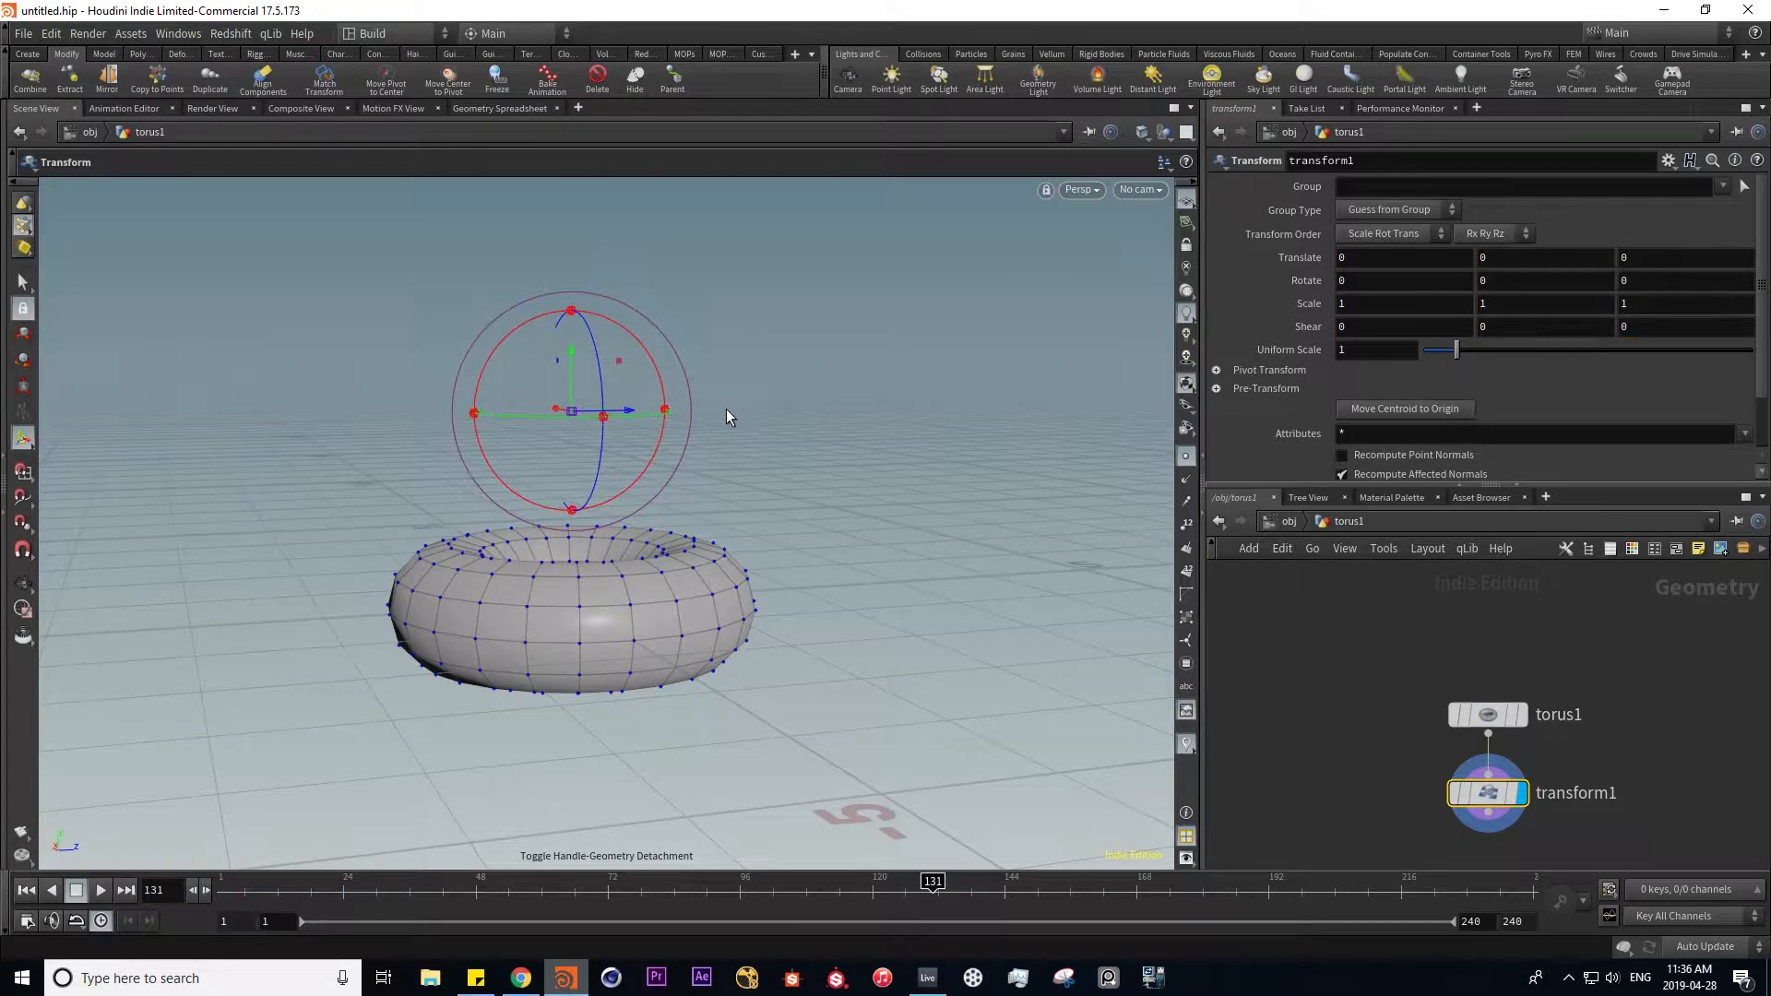
left_click_drag(630, 409, 845, 407)
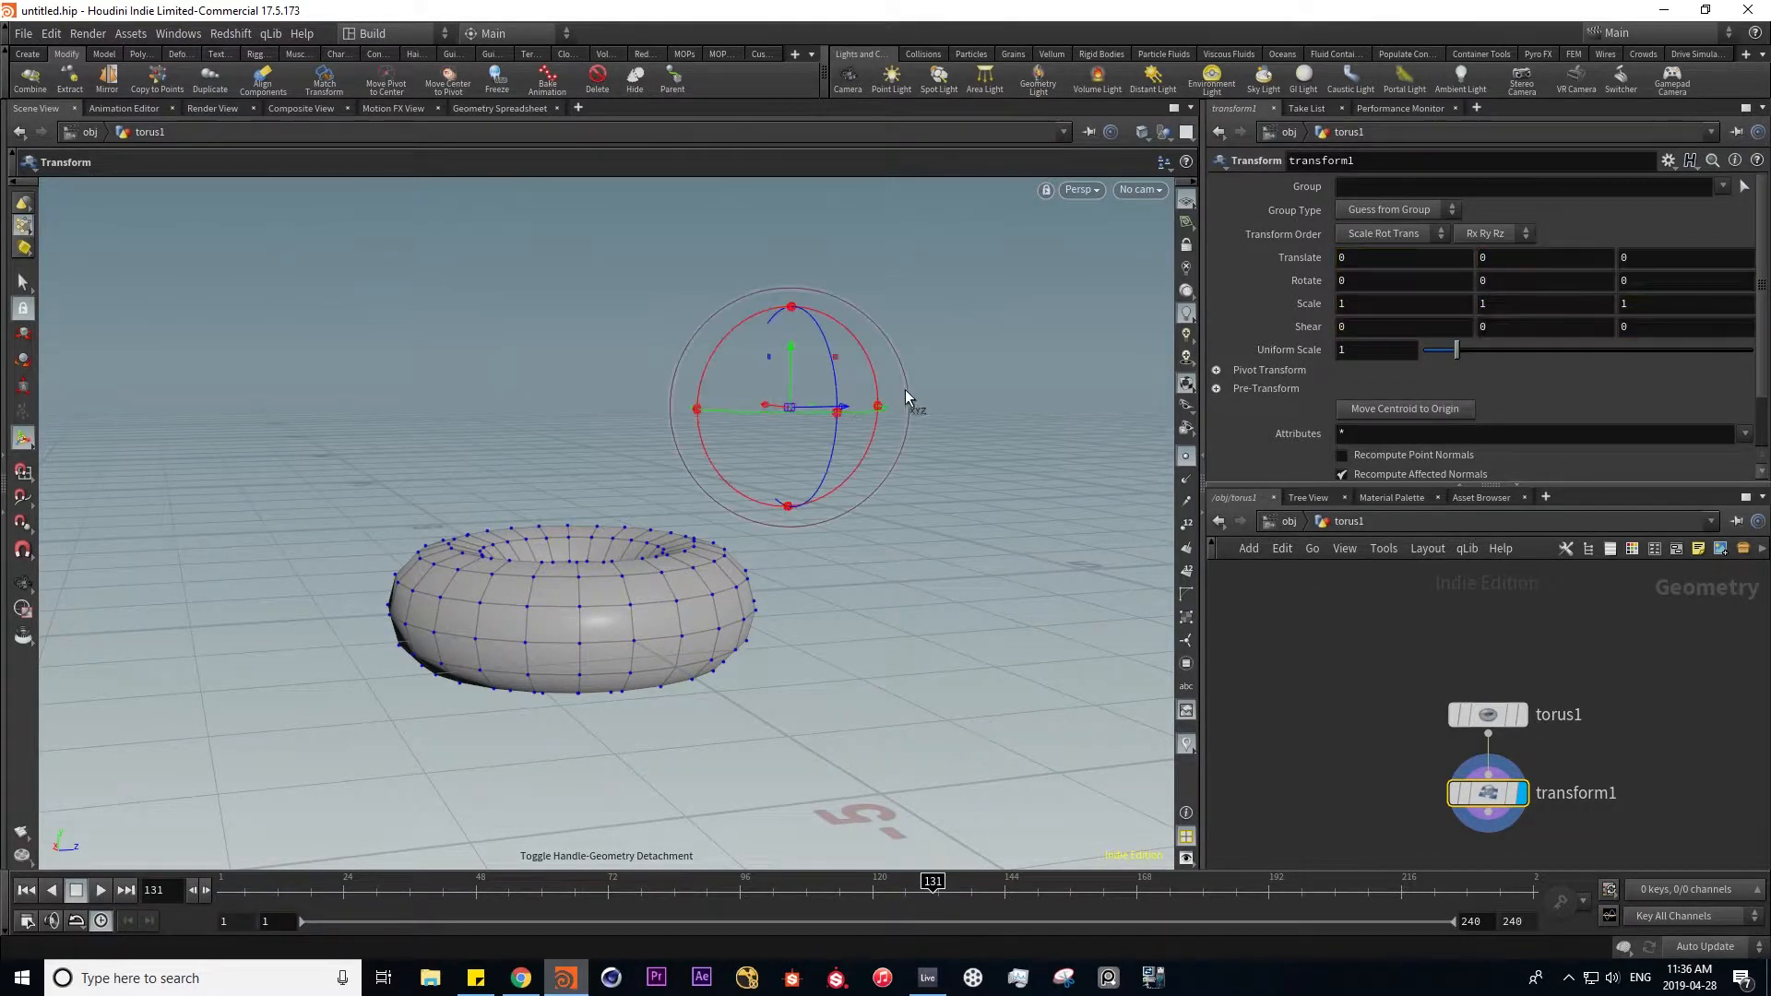
- Apply Move Center to Pivot to the torus object, and select the transform node it adds inside the object
key("u")
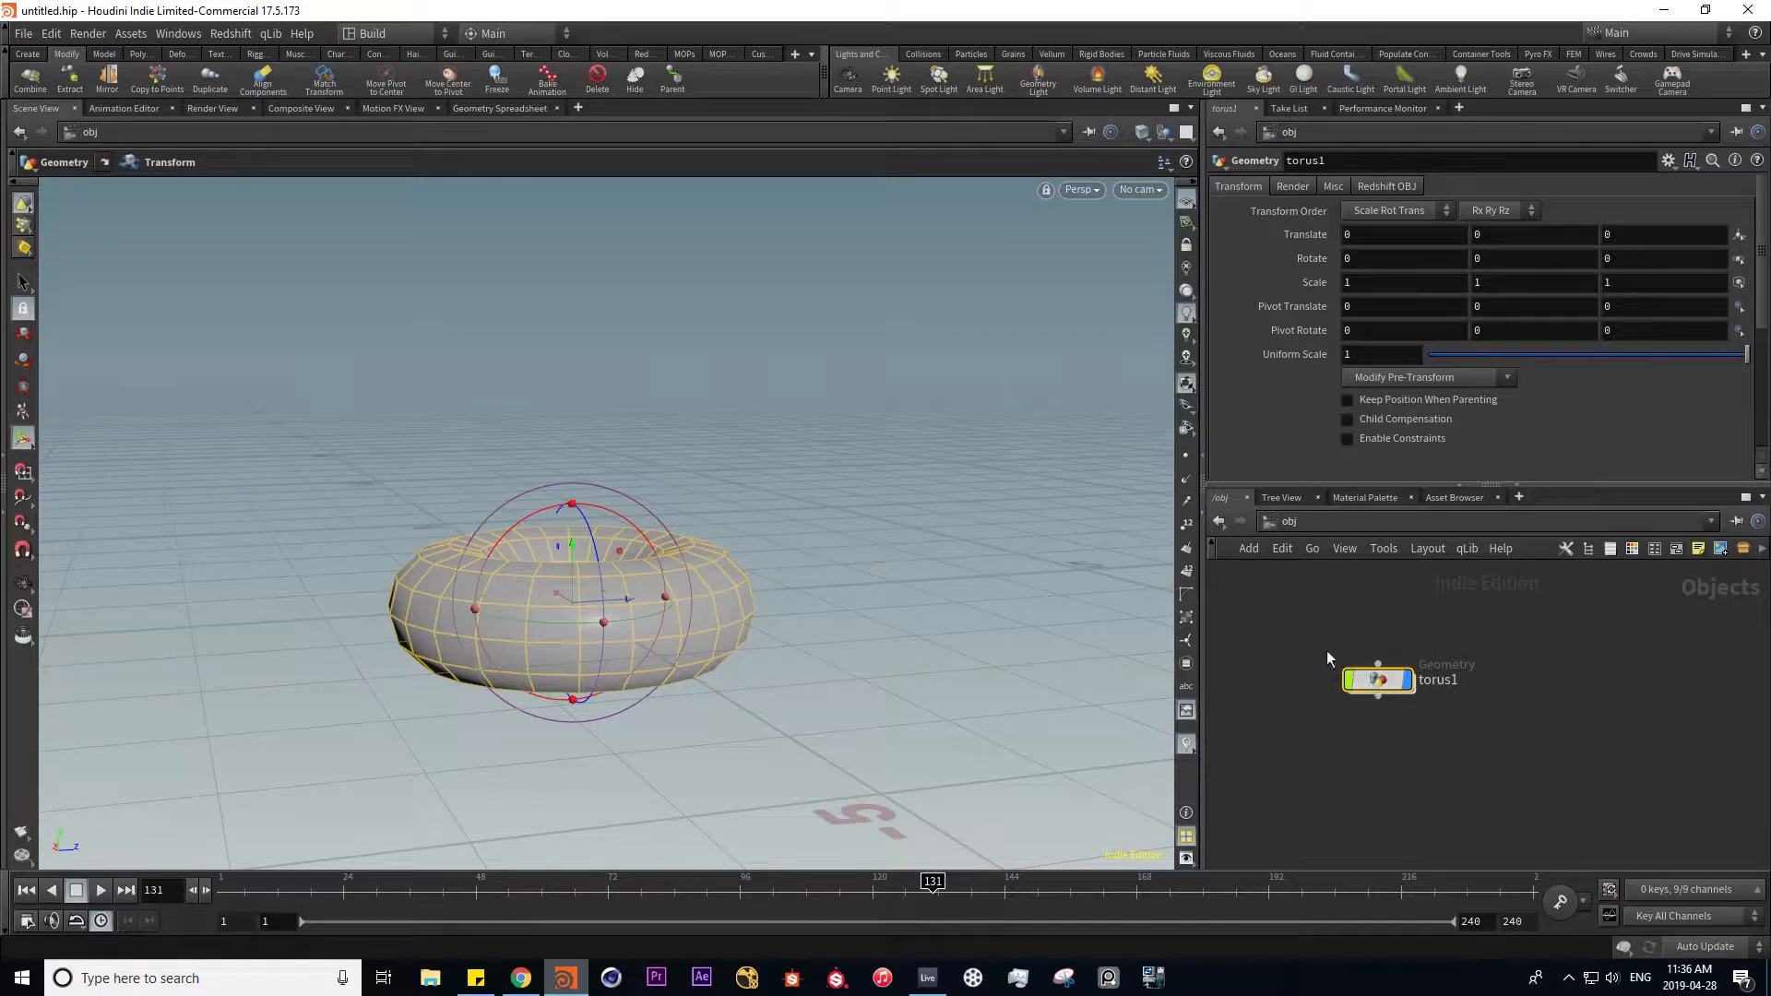
left_click(455, 86)
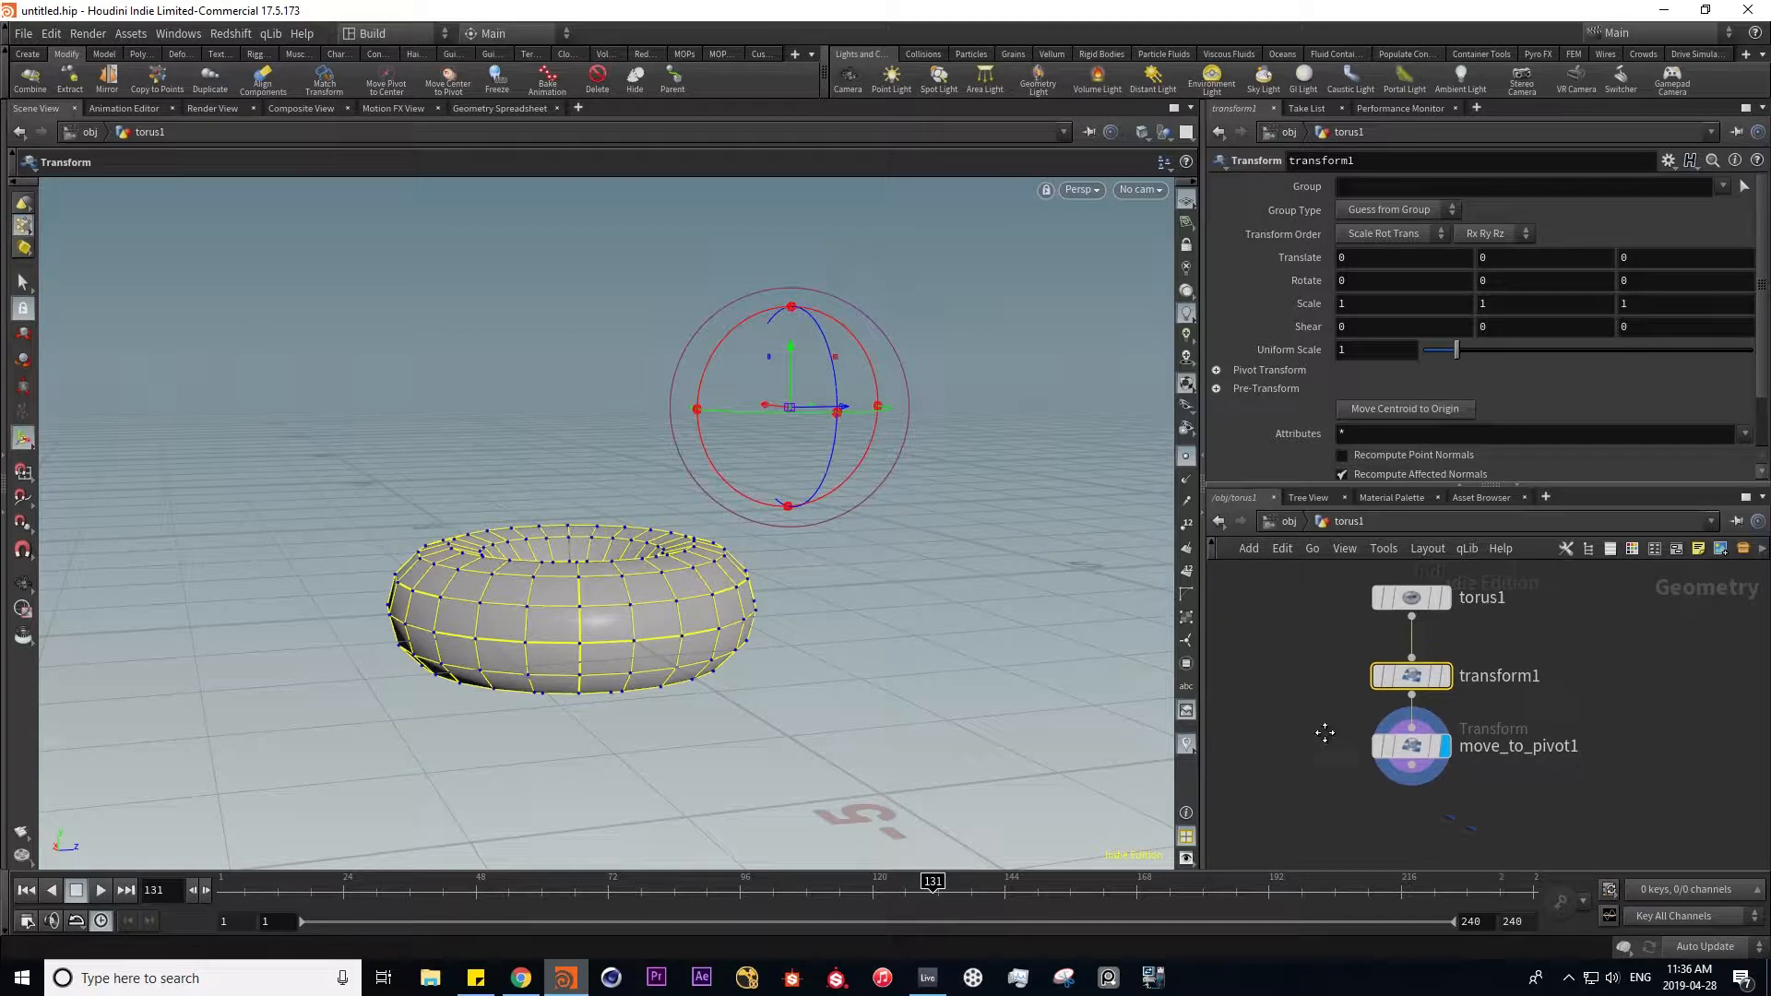
mouse_move(1429, 751)
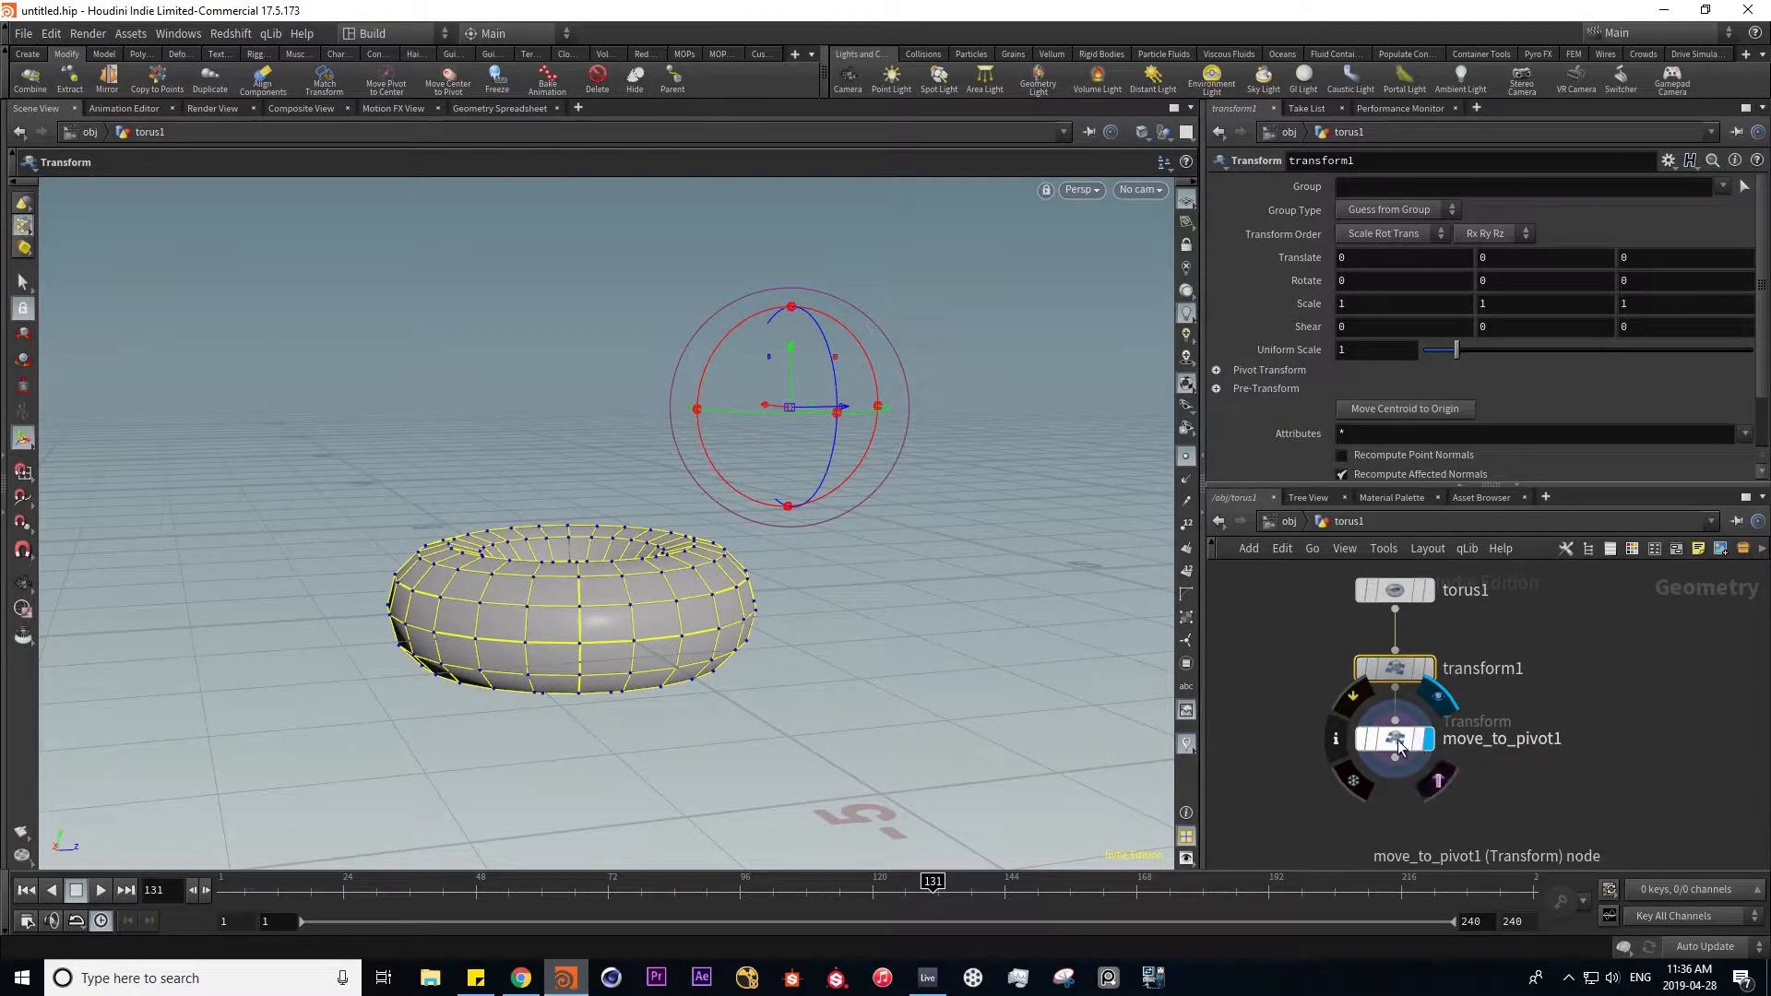
left_click(1428, 749)
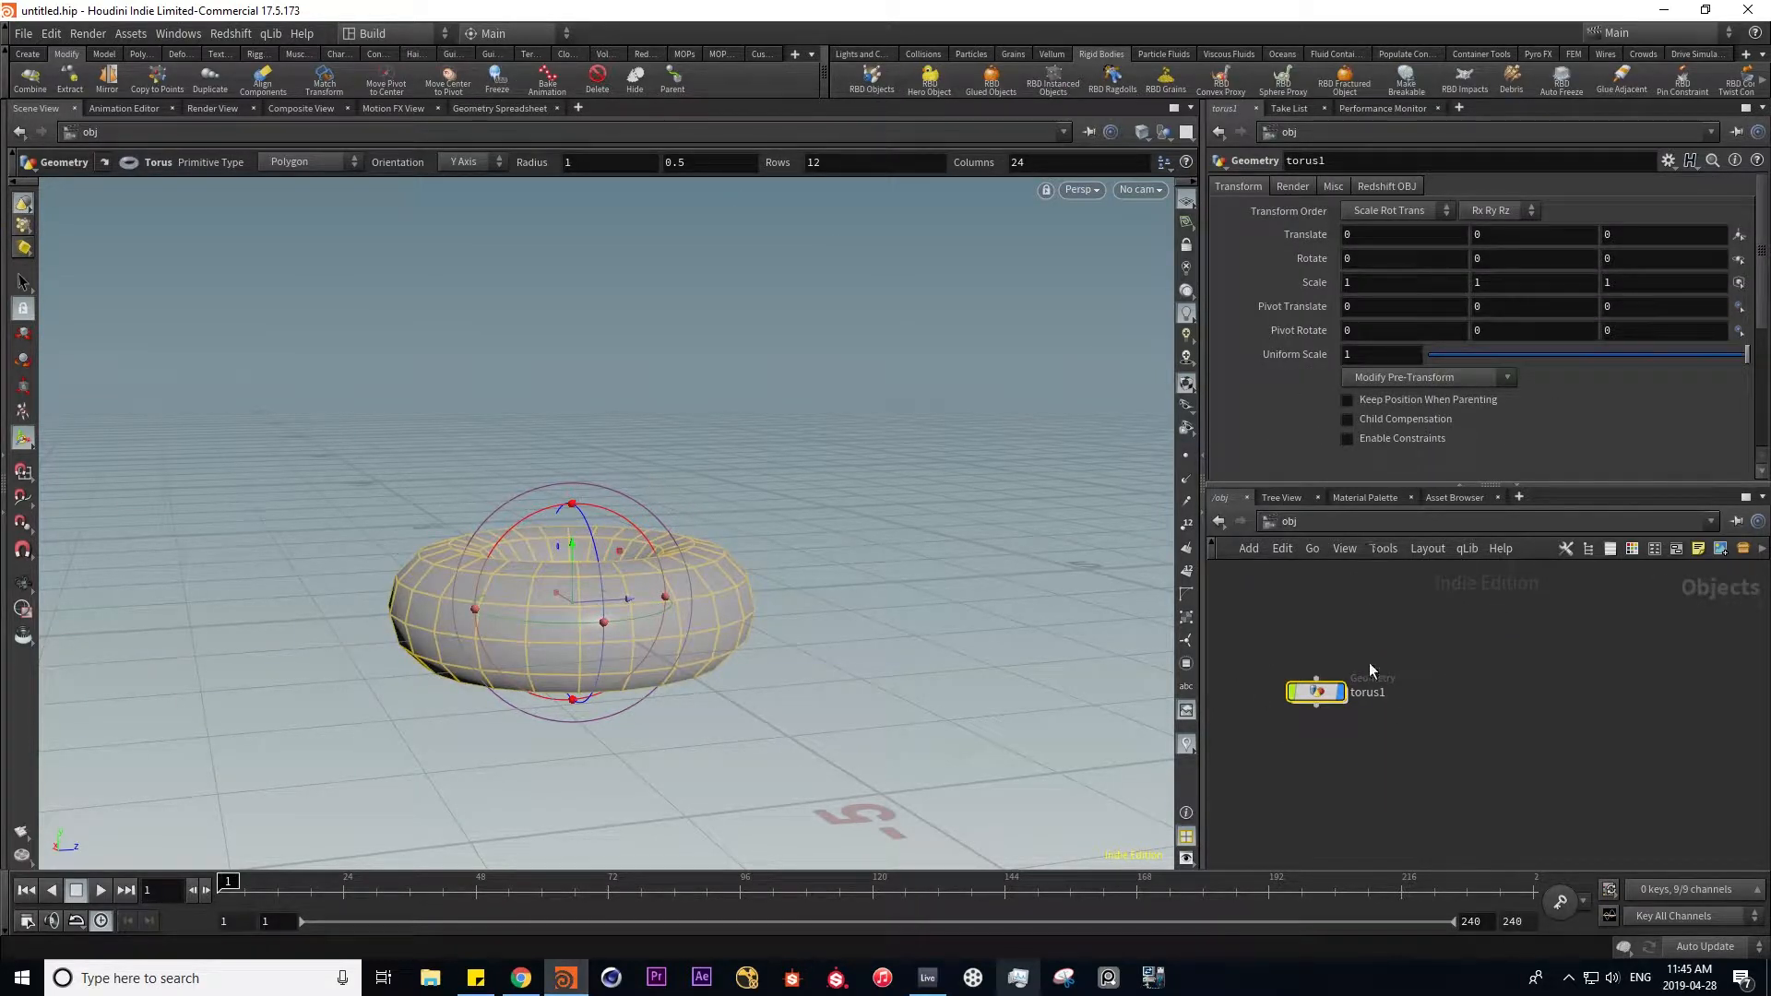
- Set the torus object's translate to 4, 1.1, 1.3, its rotate to 90, 9, 13 and its X scale to 5
middle_click_drag(1385, 234, 1440, 324)
middle_click_drag(1502, 260, 1518, 302)
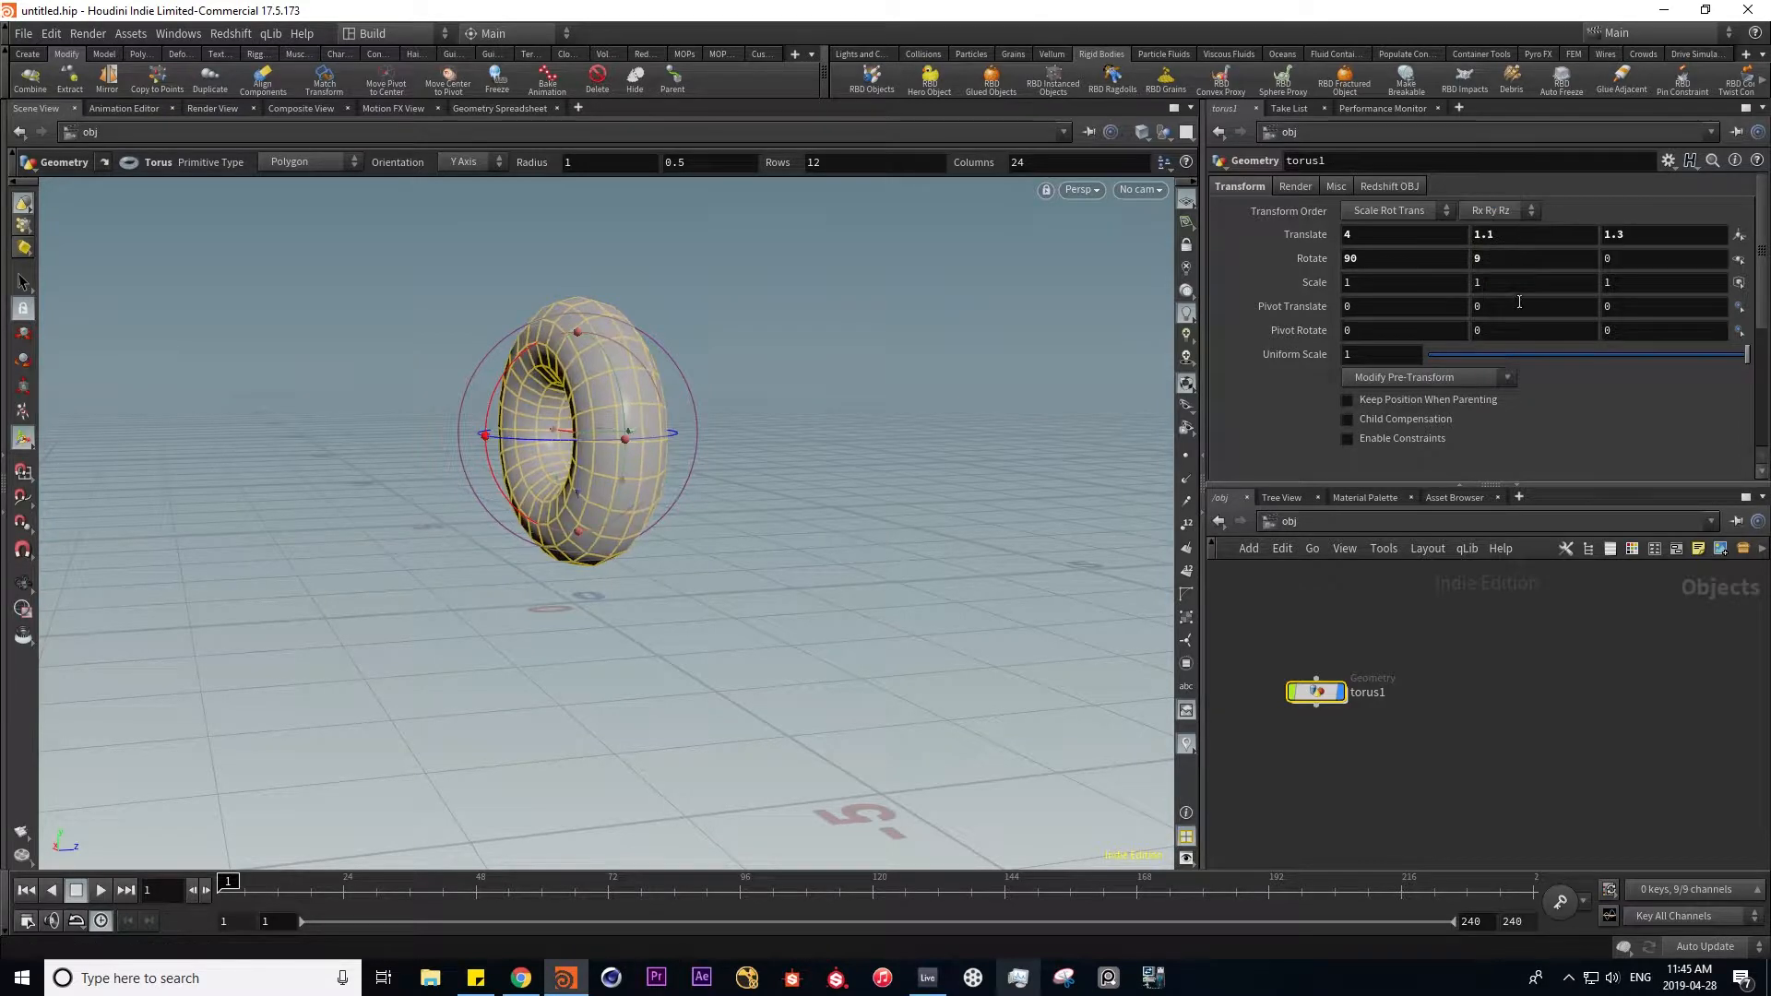
middle_click_drag(1617, 254, 1237, 332)
middle_click_drag(1402, 277, 1449, 245)
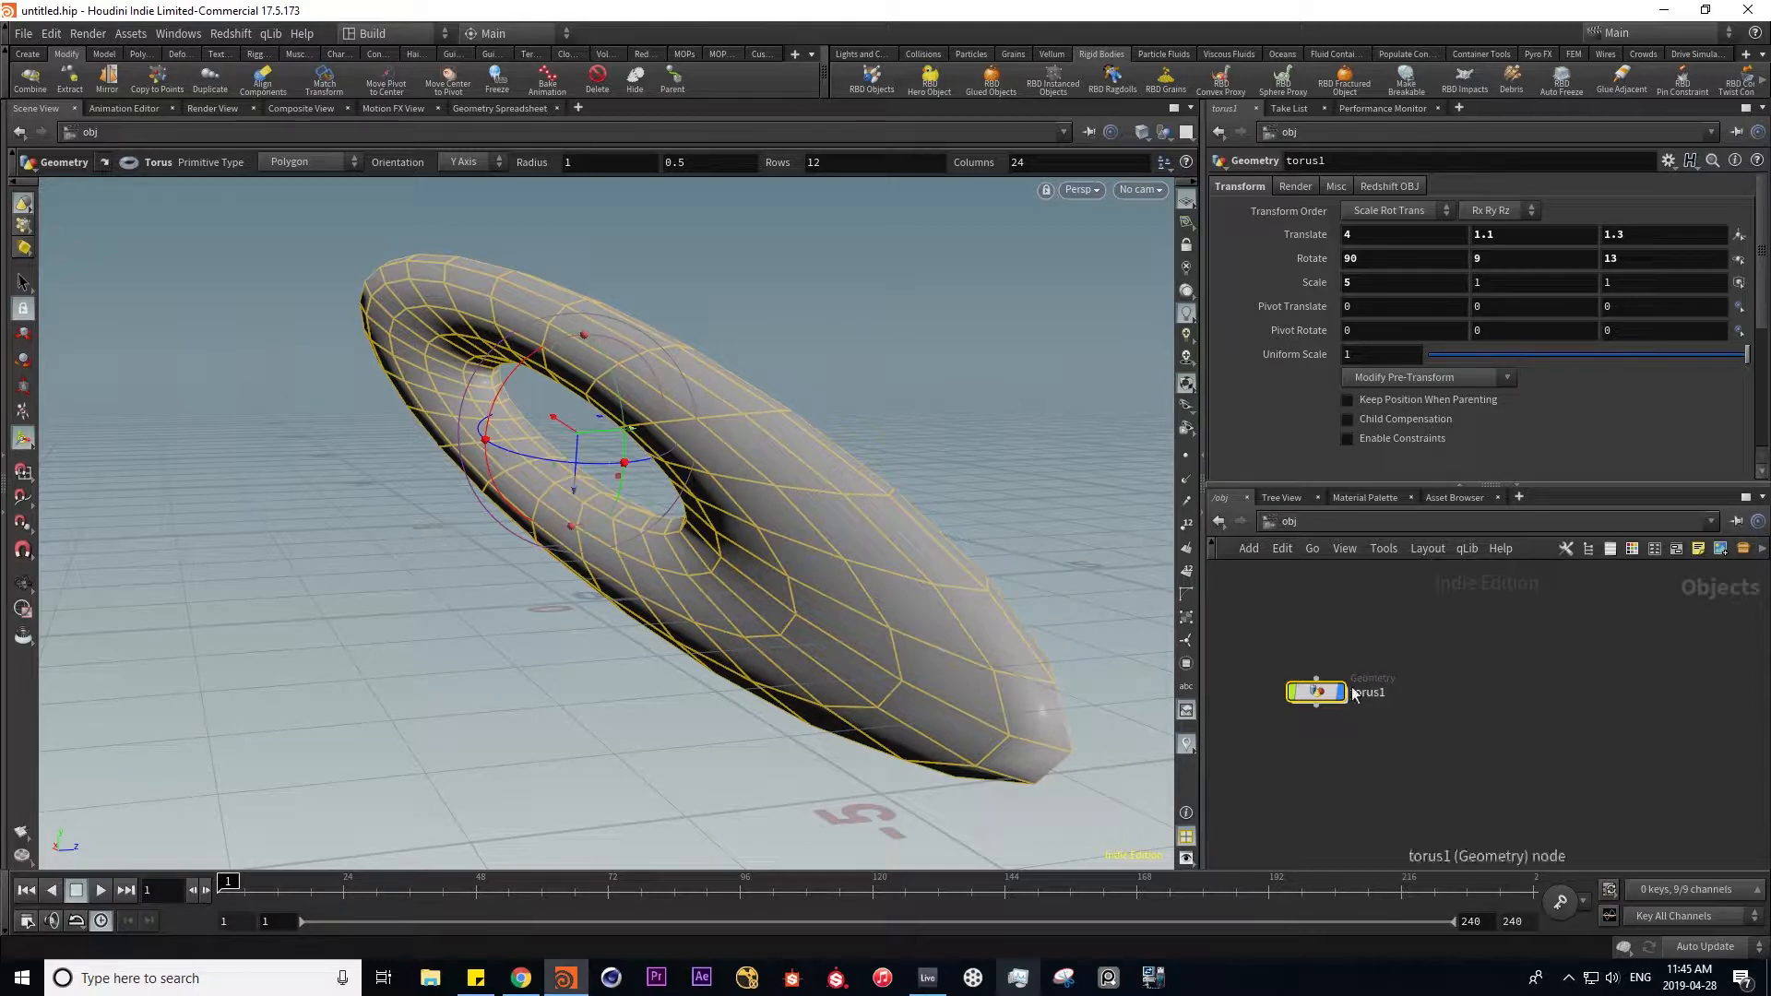
- Freeze the torus object's transforms, and compare its object parameters with the transform node added inside it
left_click(494, 78)
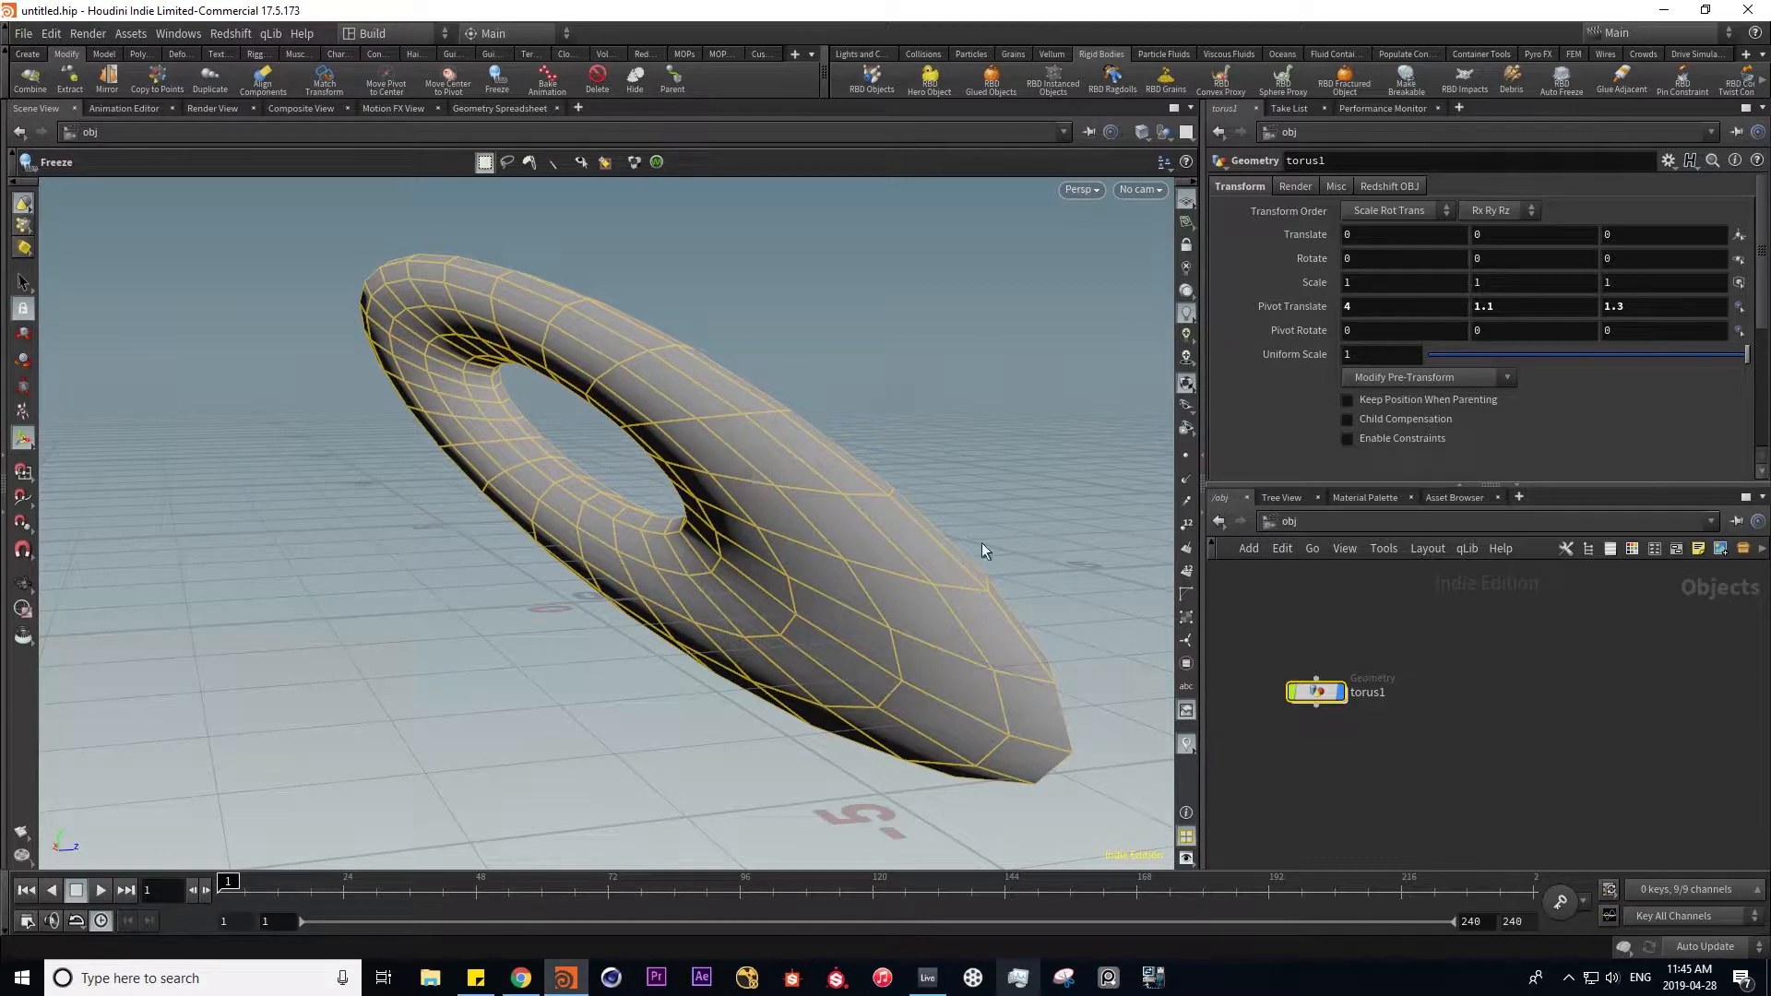
double_click(1316, 701)
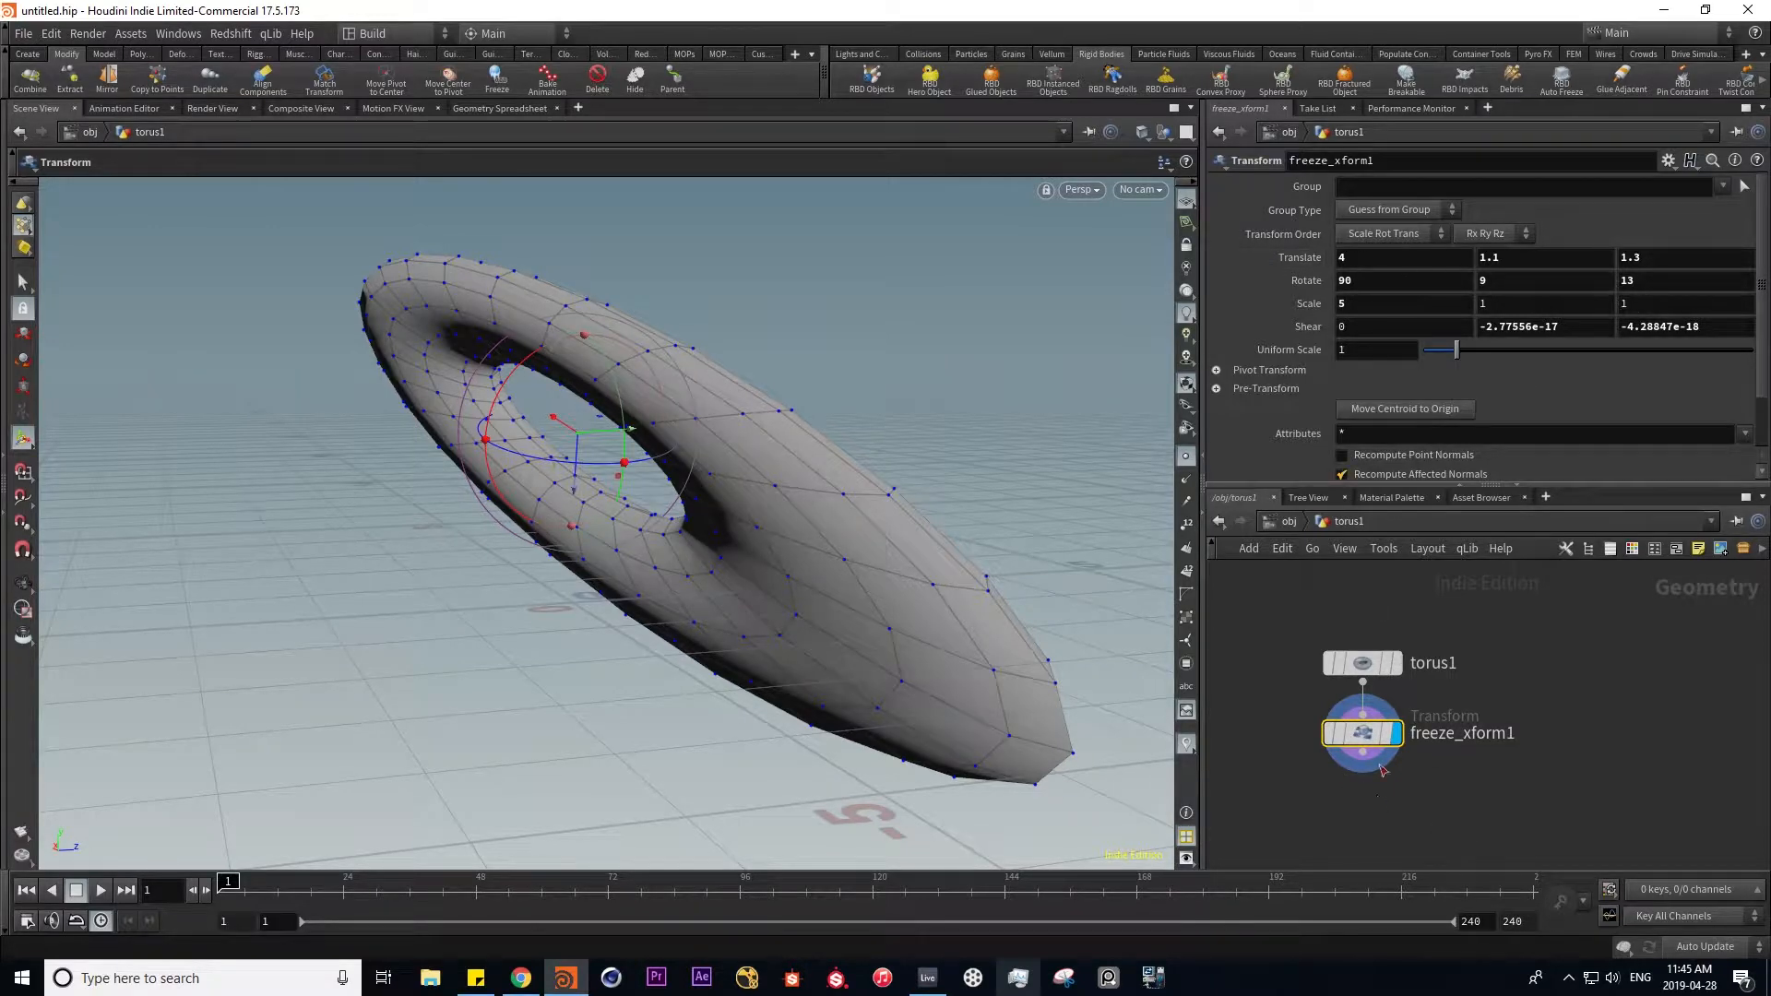
left_click(1288, 521)
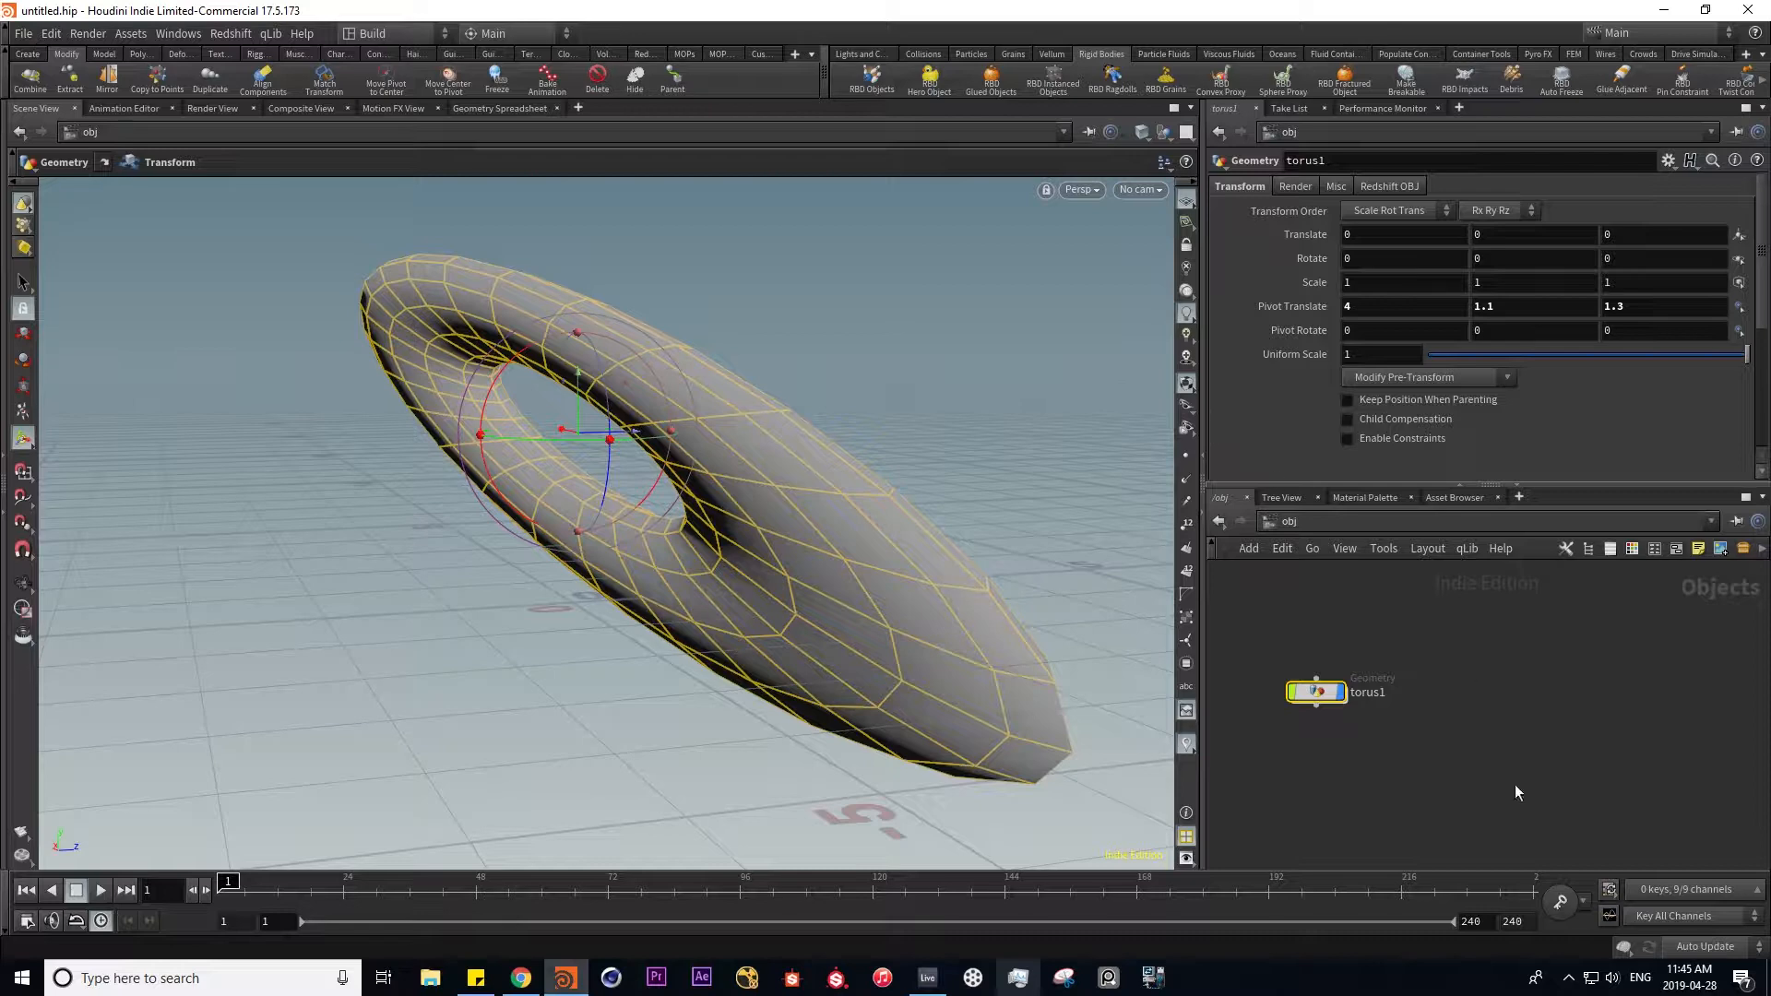
double_click(1317, 692)
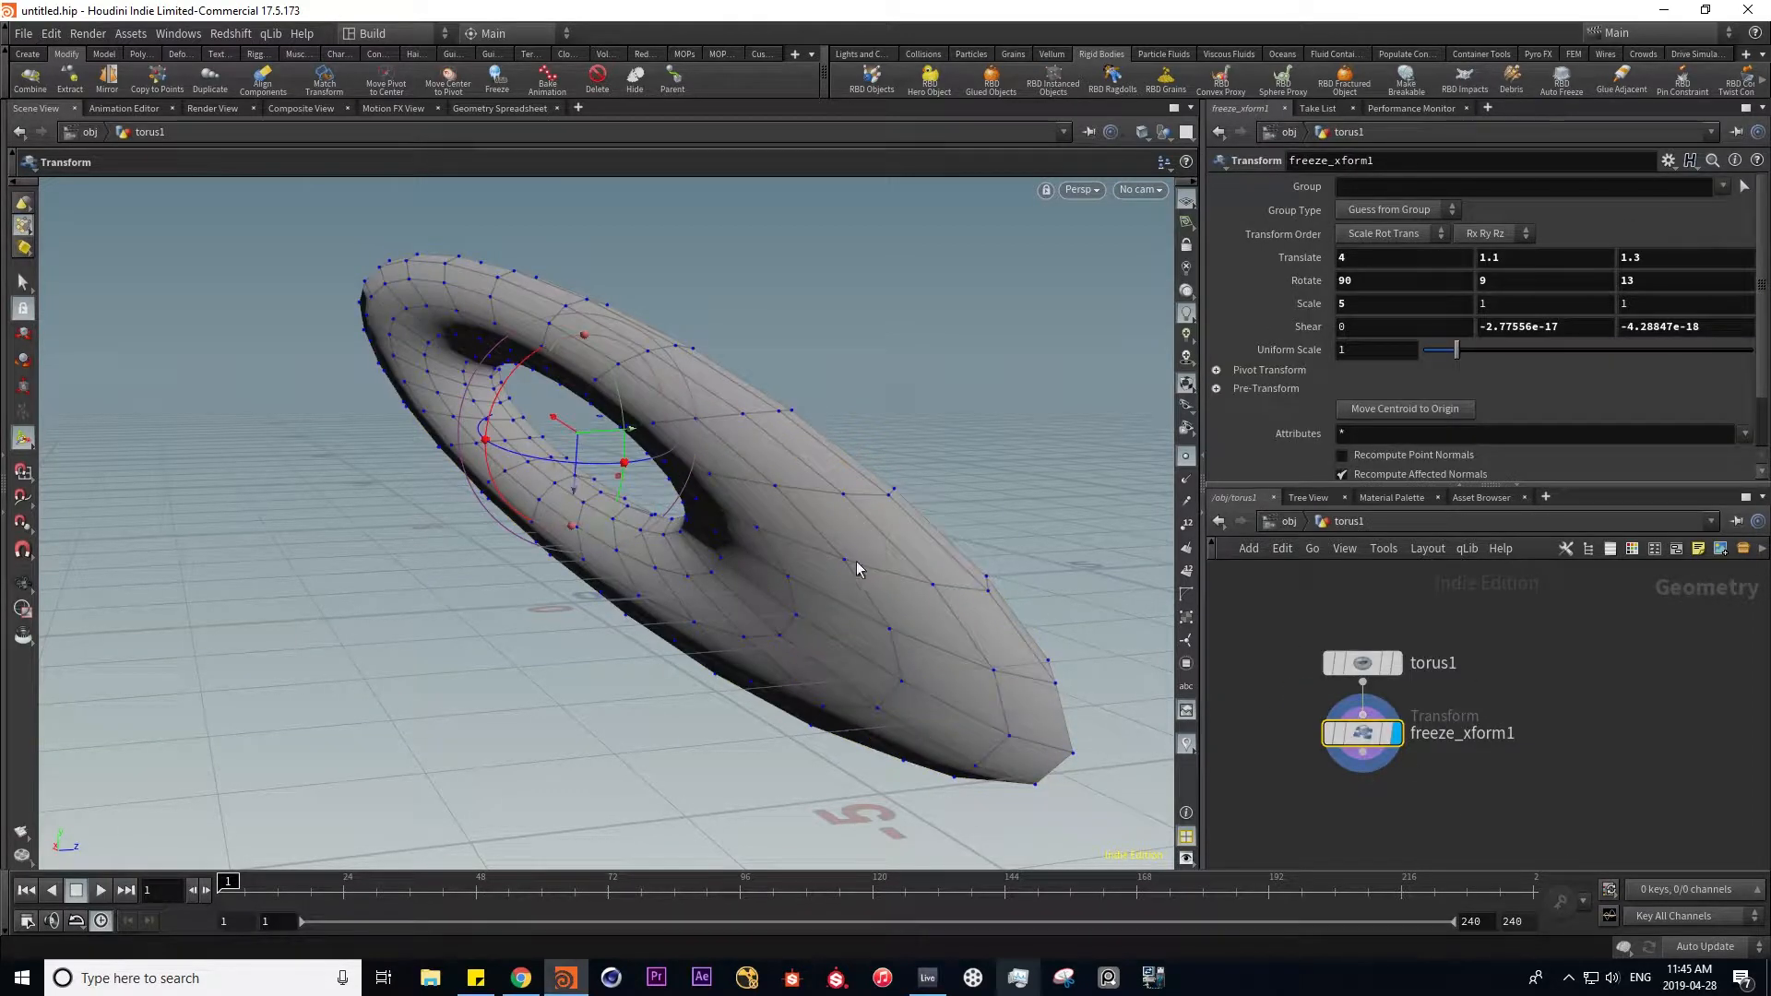
- Restrict area selection to visible geometry only, and box-select the points on the torus's wide front side
key("s")
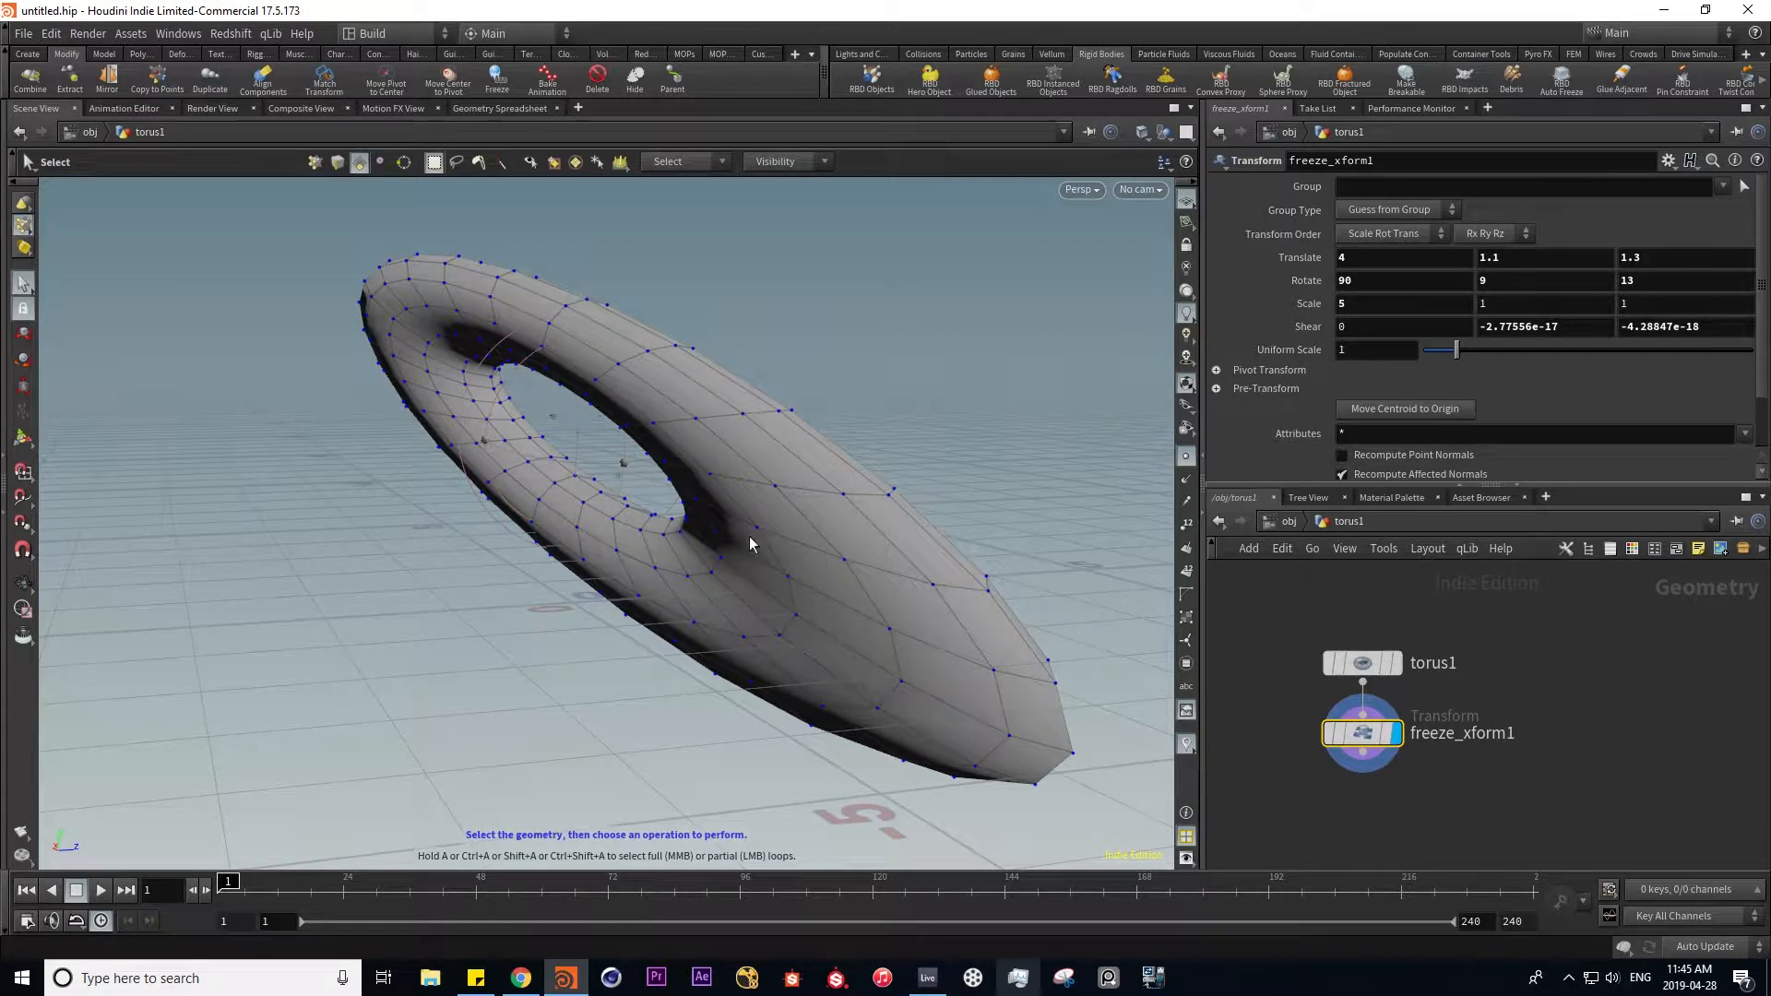
left_click_drag(743, 509, 900, 632)
left_click(23, 282)
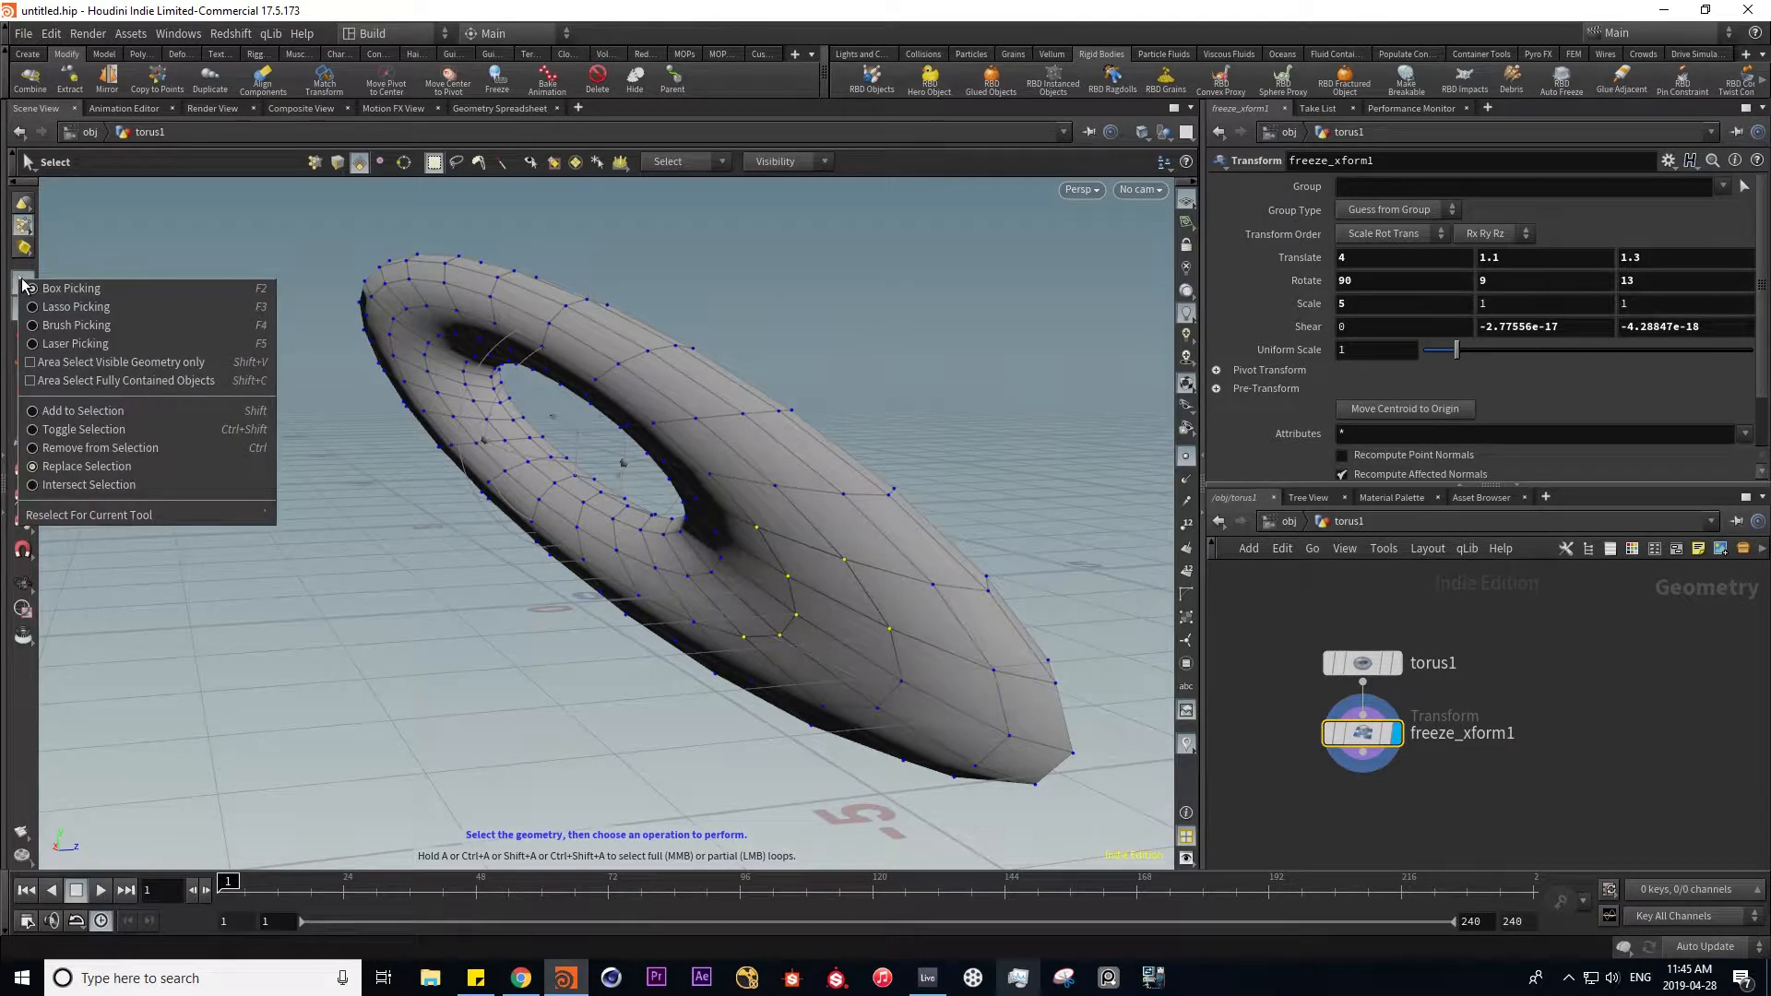
left_click(64, 364)
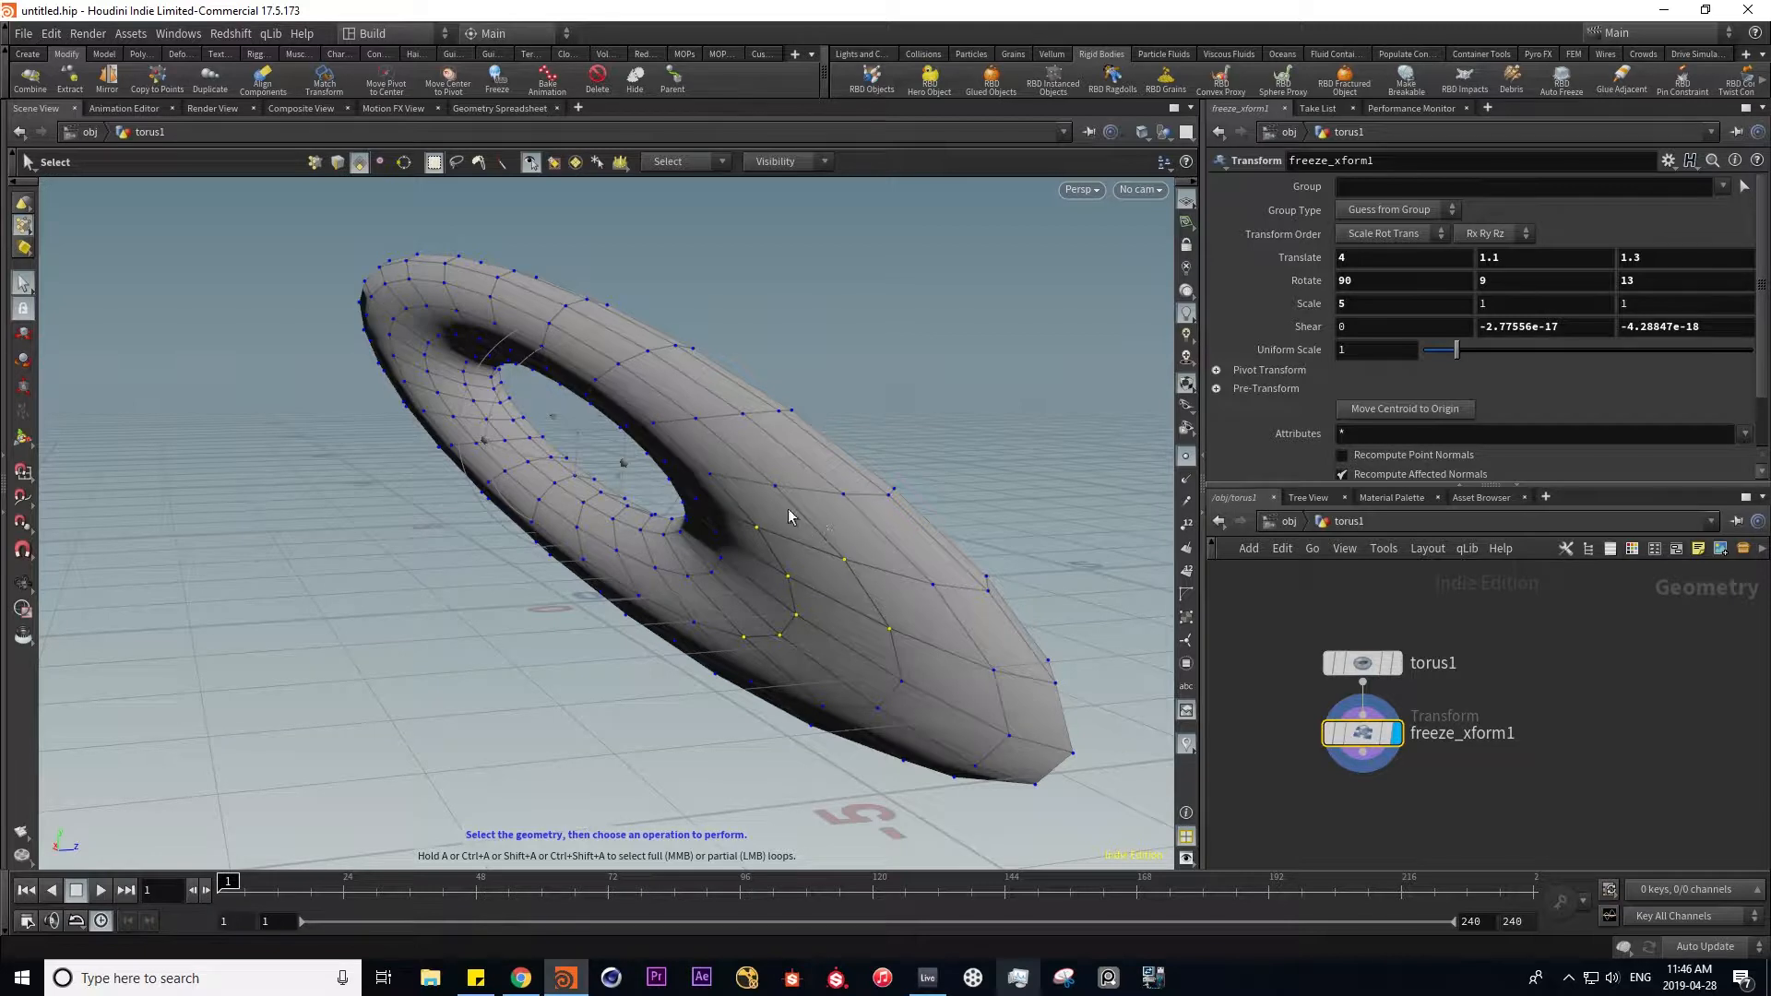
left_click_drag(735, 496, 900, 644)
- Remove the selected torus points with the Delete tool, and undo the last object-level deletion
left_click(596, 79)
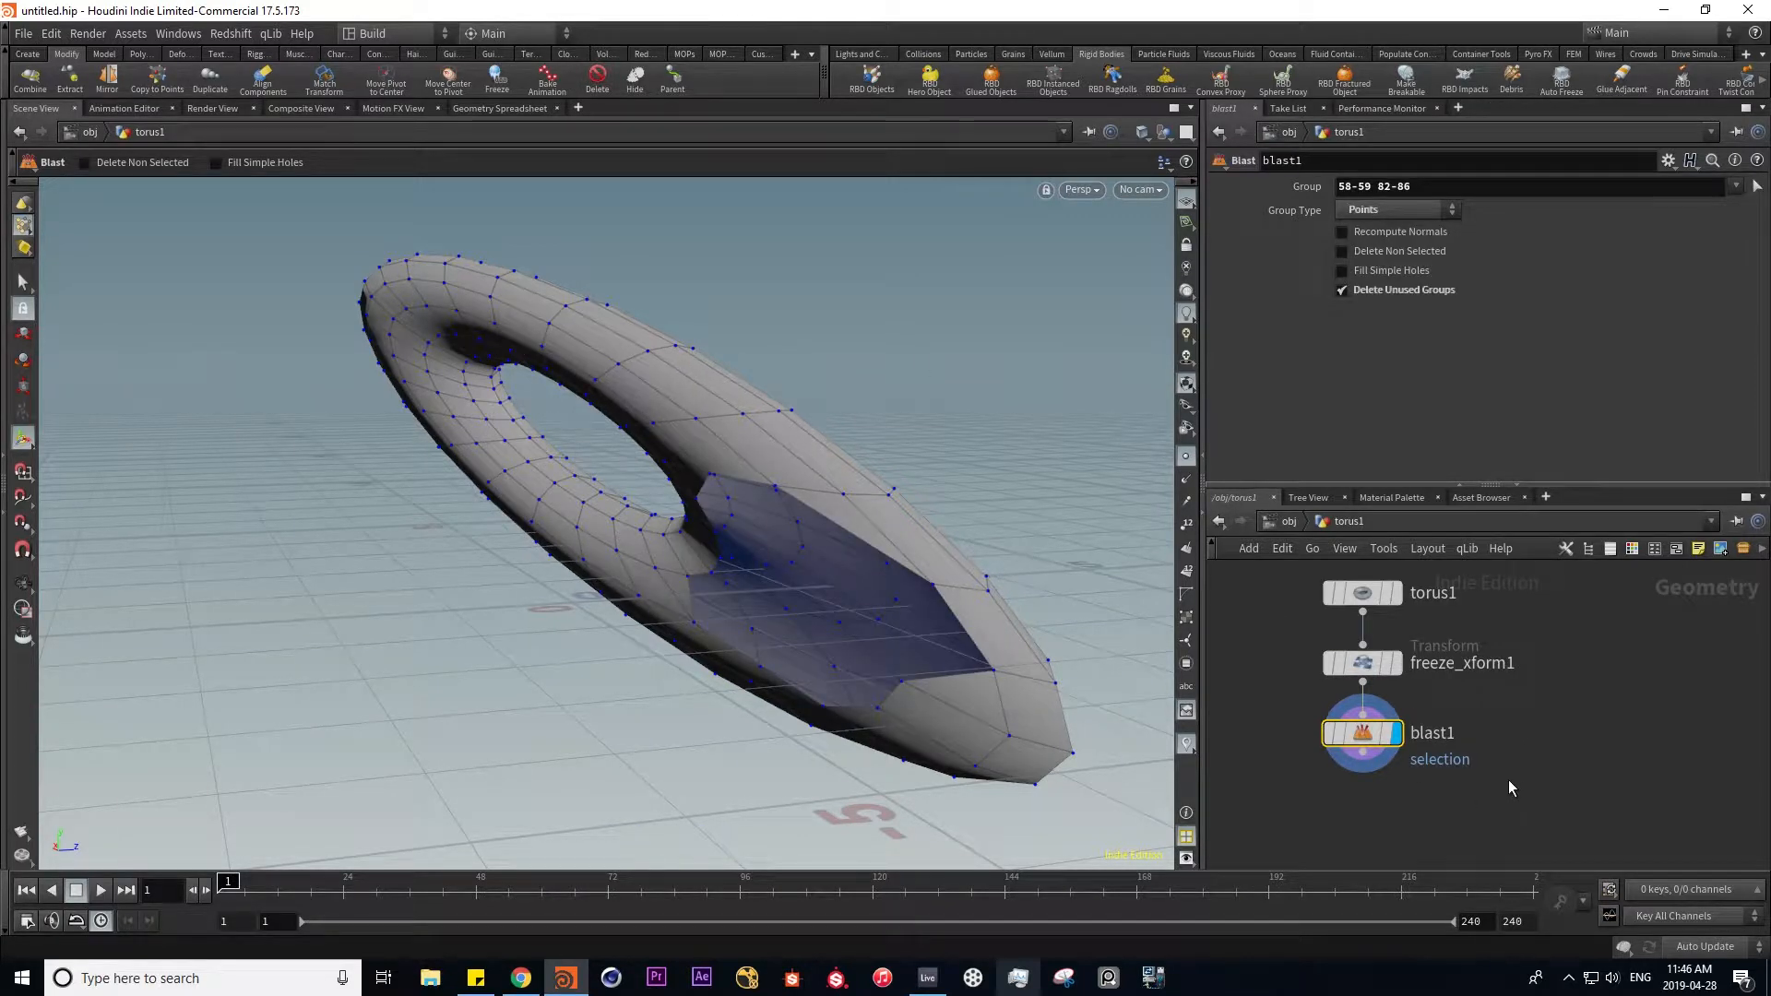
middle_click_drag(1507, 778, 1491, 723)
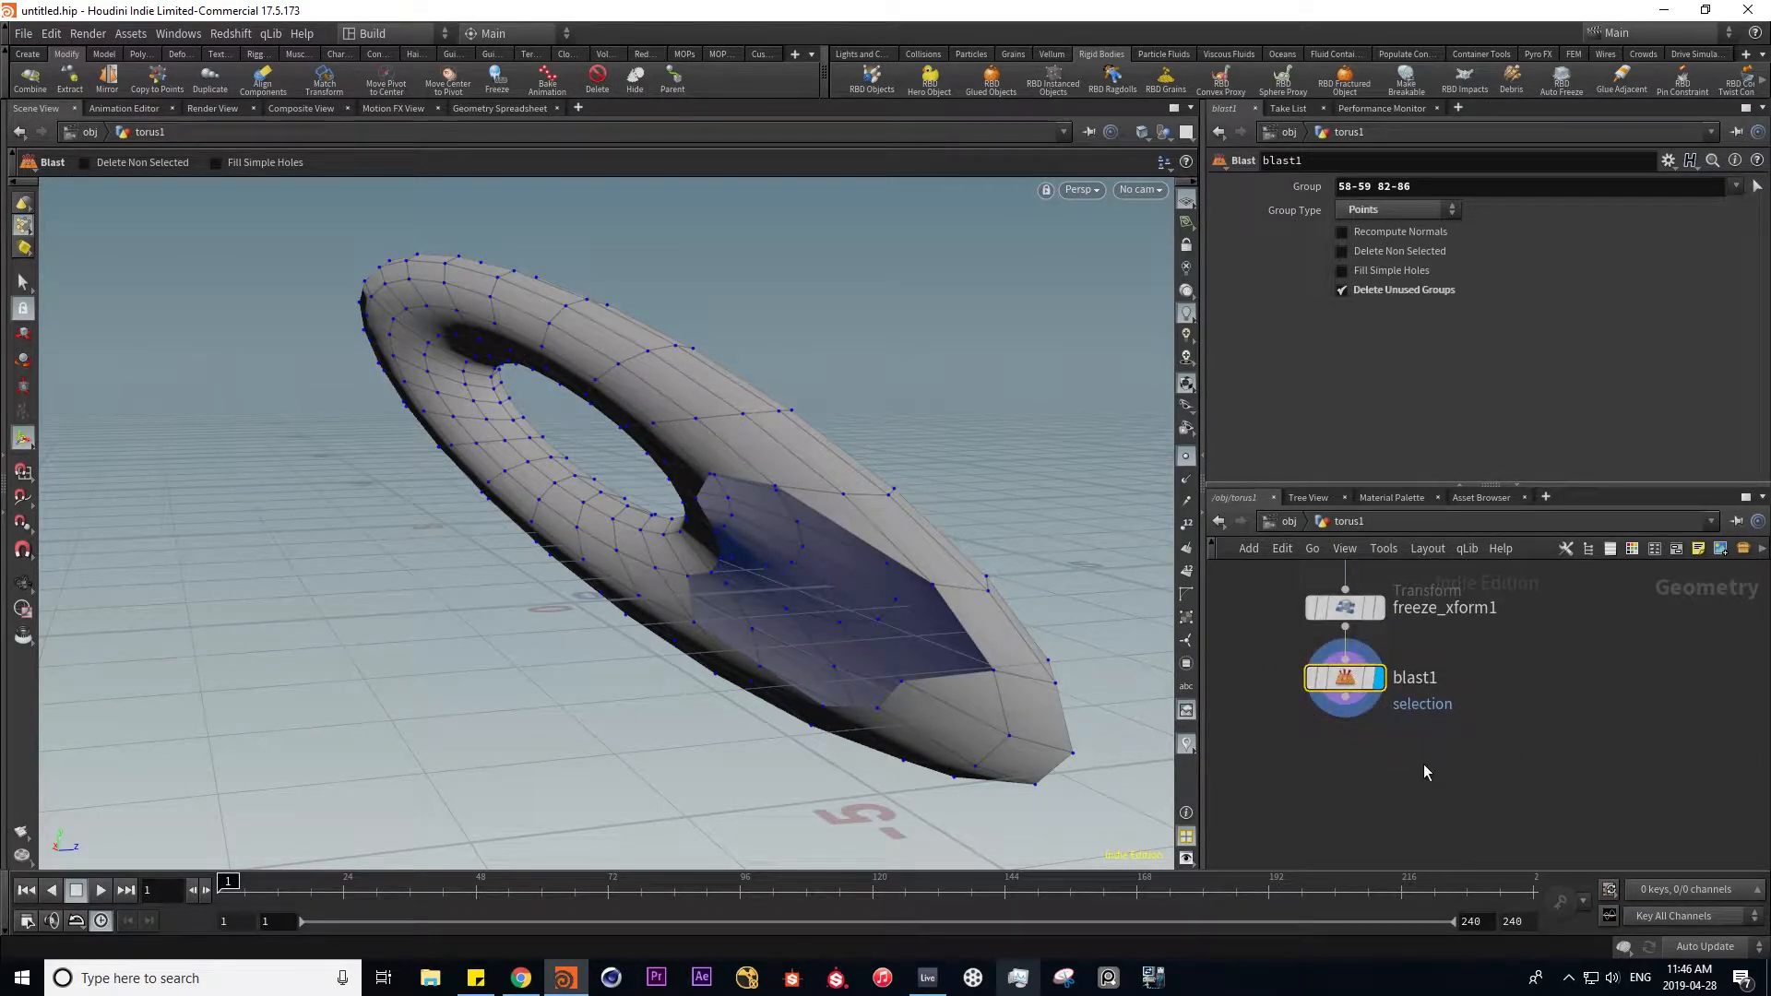
key("ctrl+z")
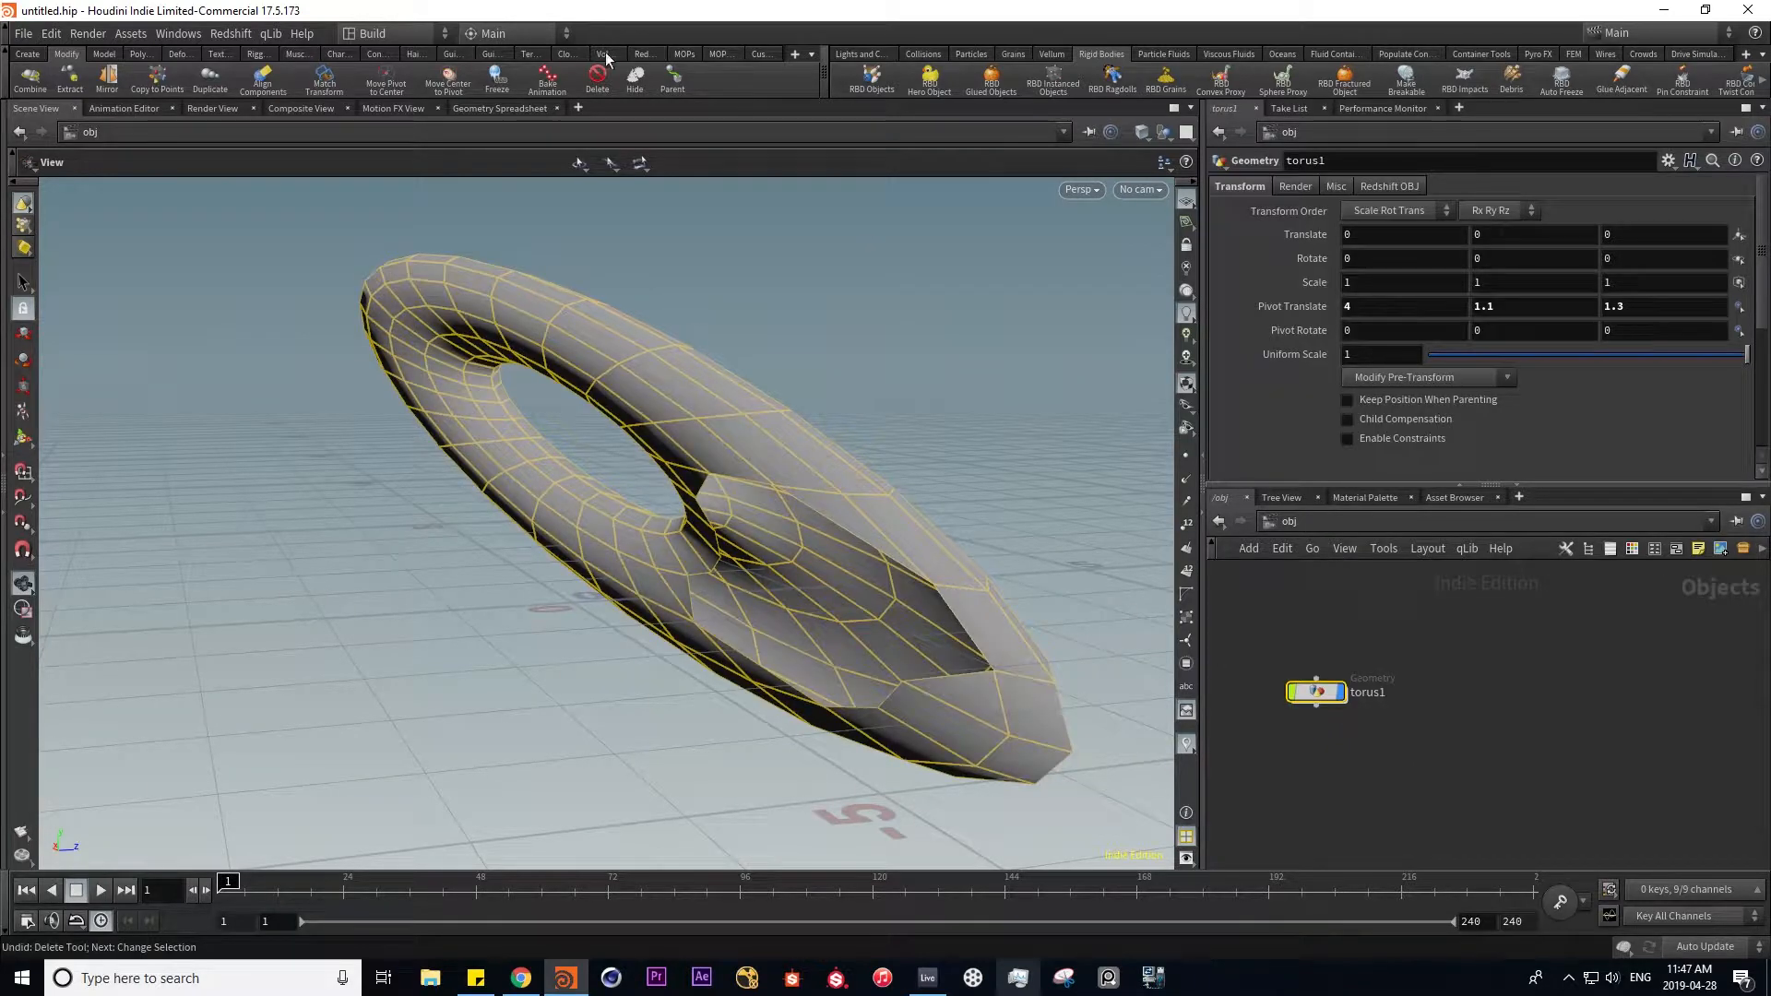
- Hide the torus object with the Hide tool, and turn its display back on
left_click(634, 80)
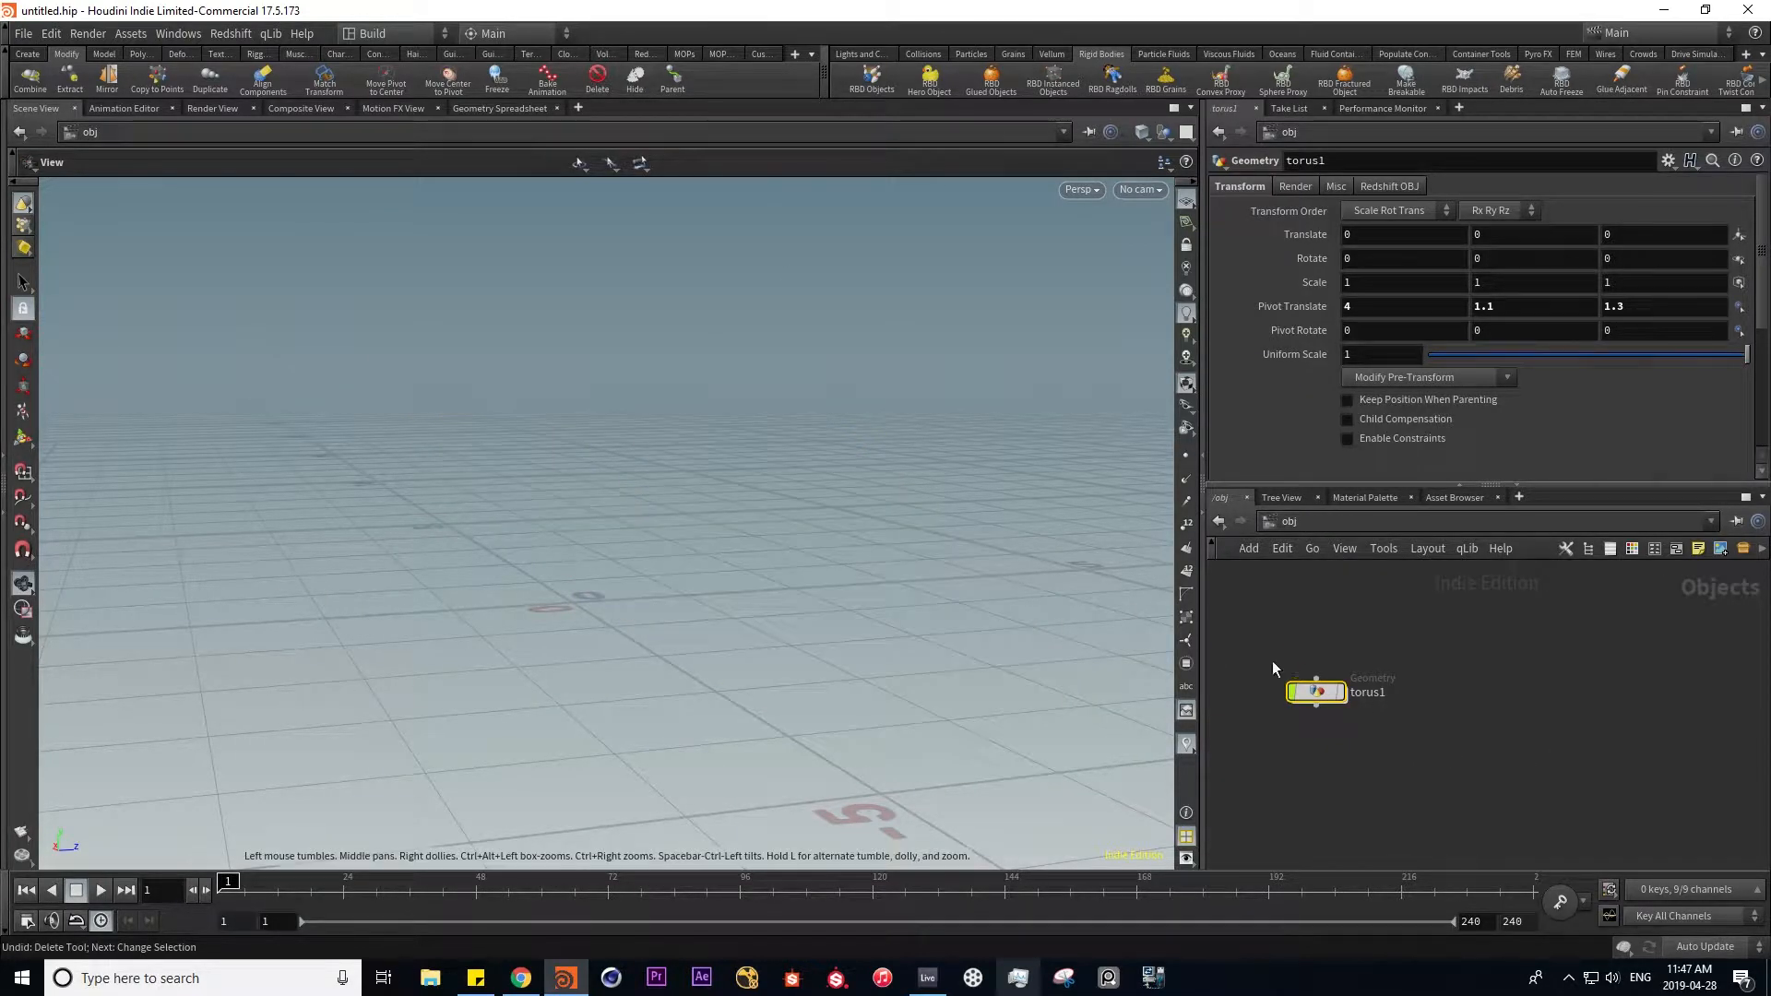
left_click(1340, 693)
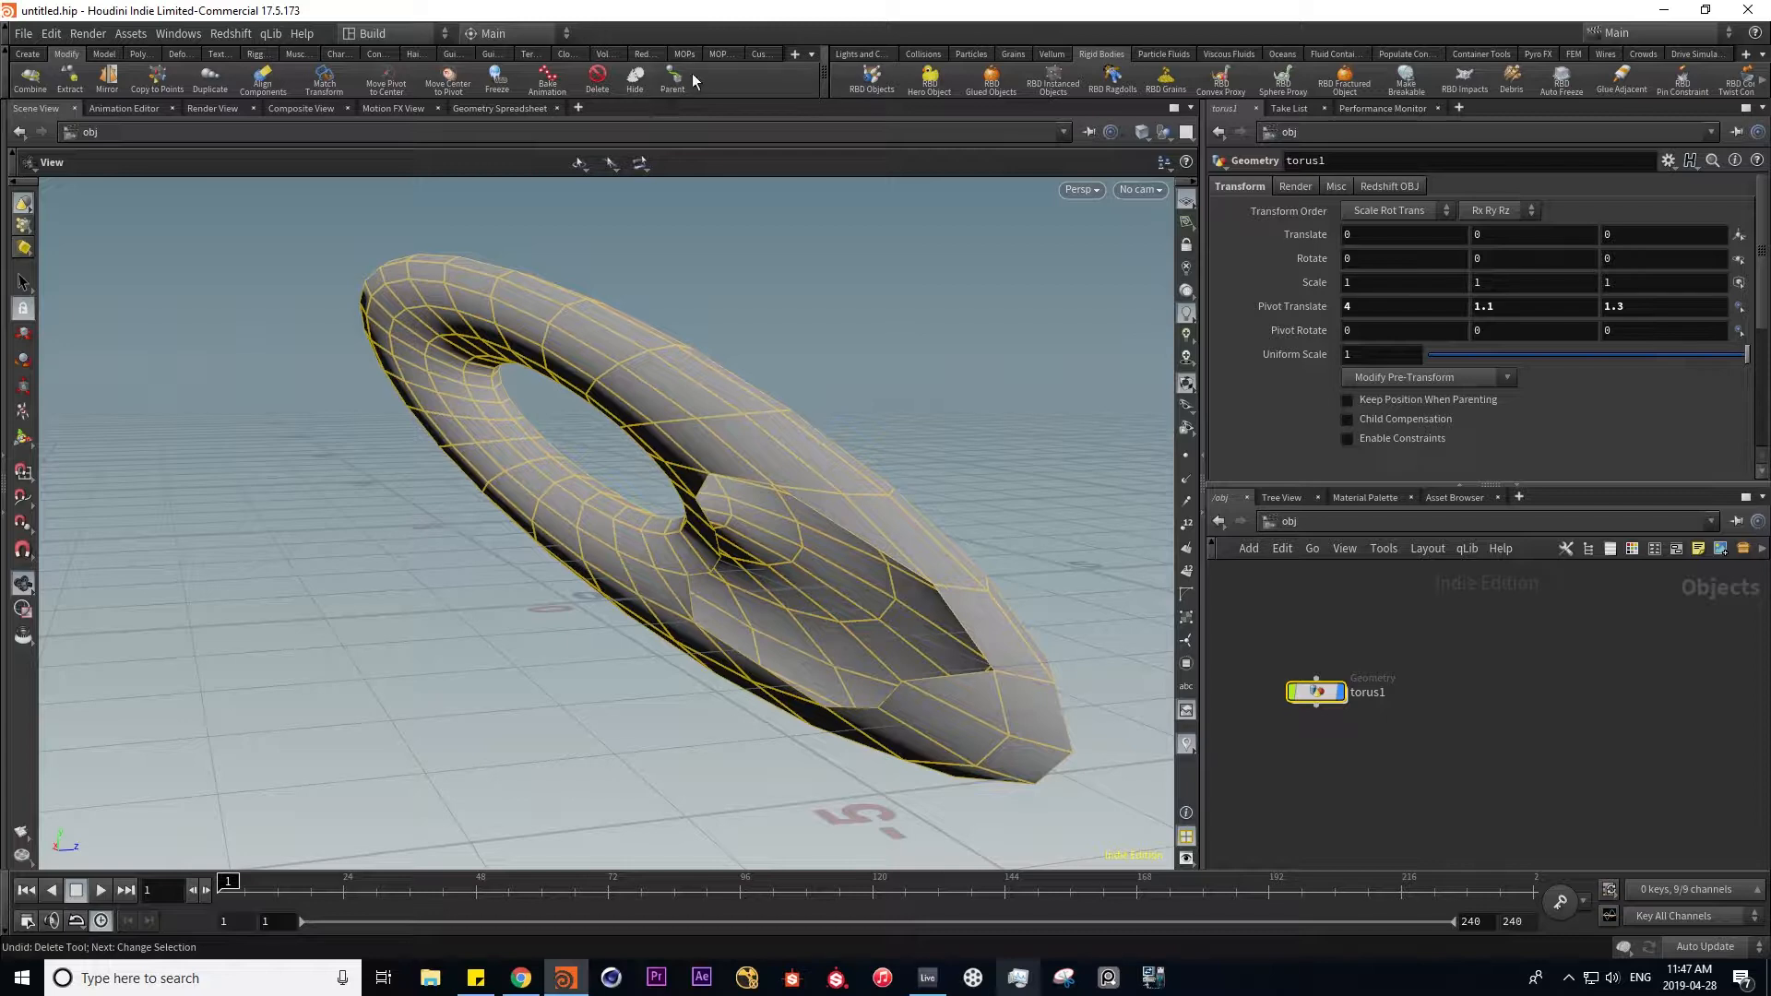
- Parent the torus to a new null object with the Parent tool, and delete both objects from the scene
left_click(1511, 735)
key("Tab")
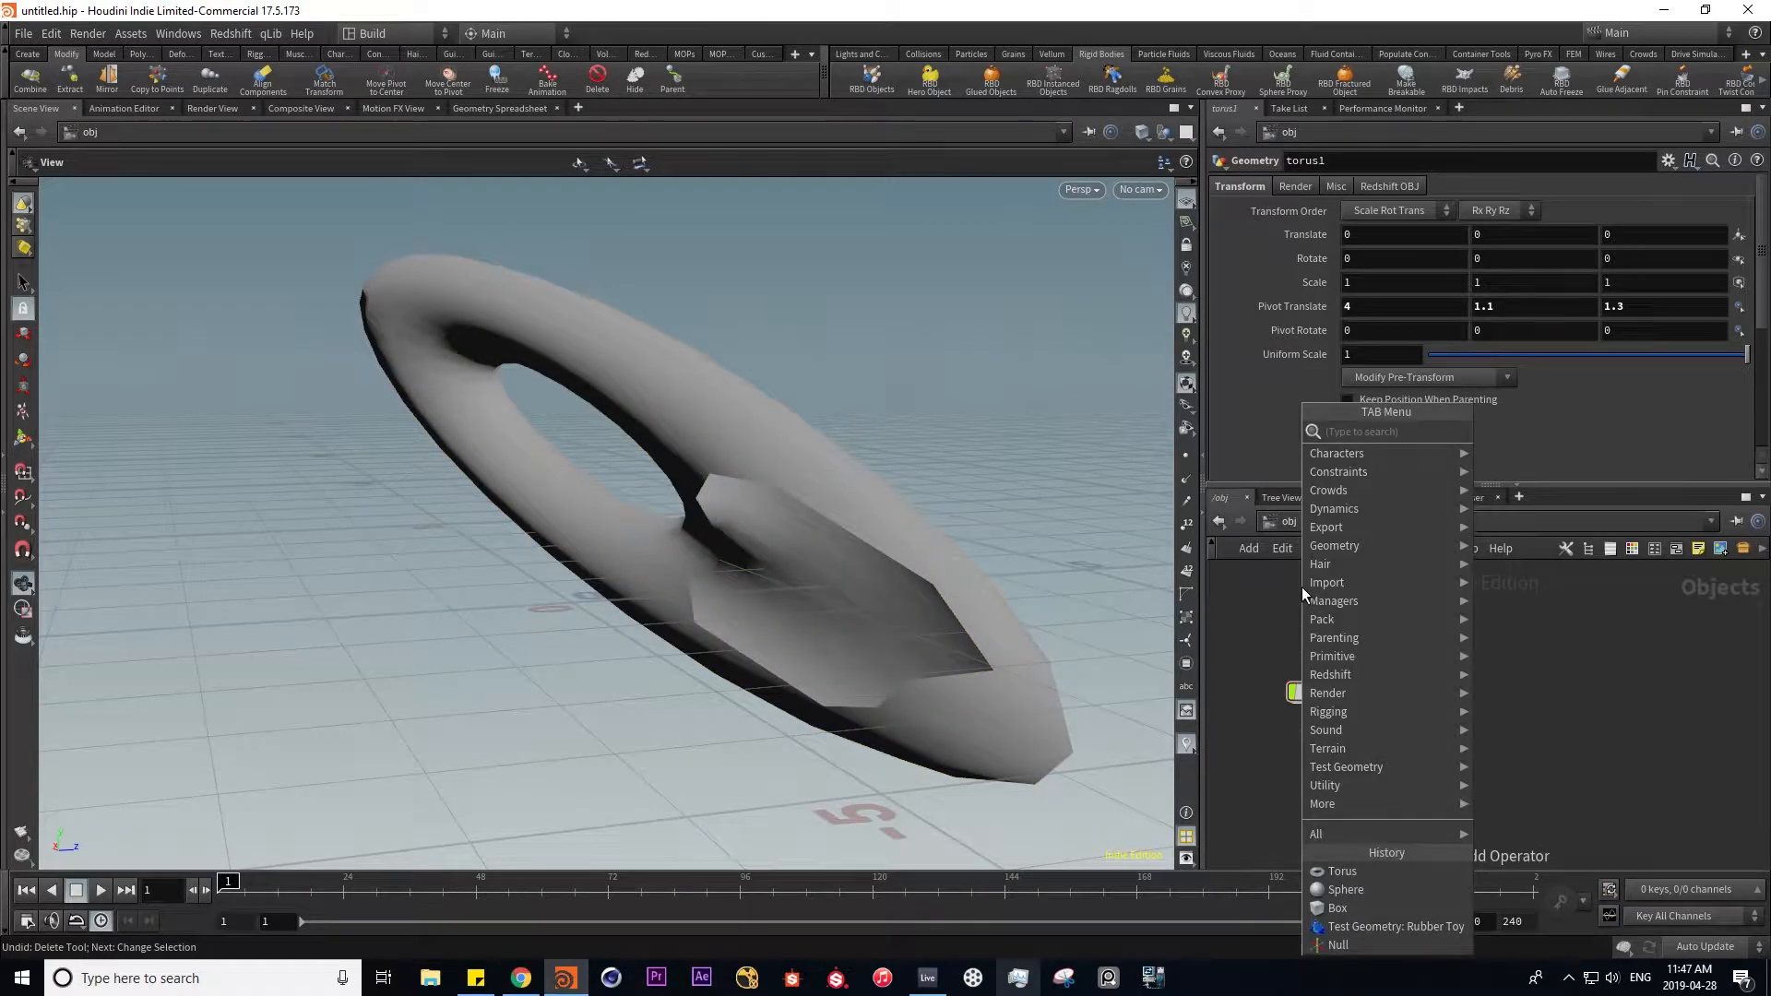
type("nul")
key("Return")
left_click(1302, 590)
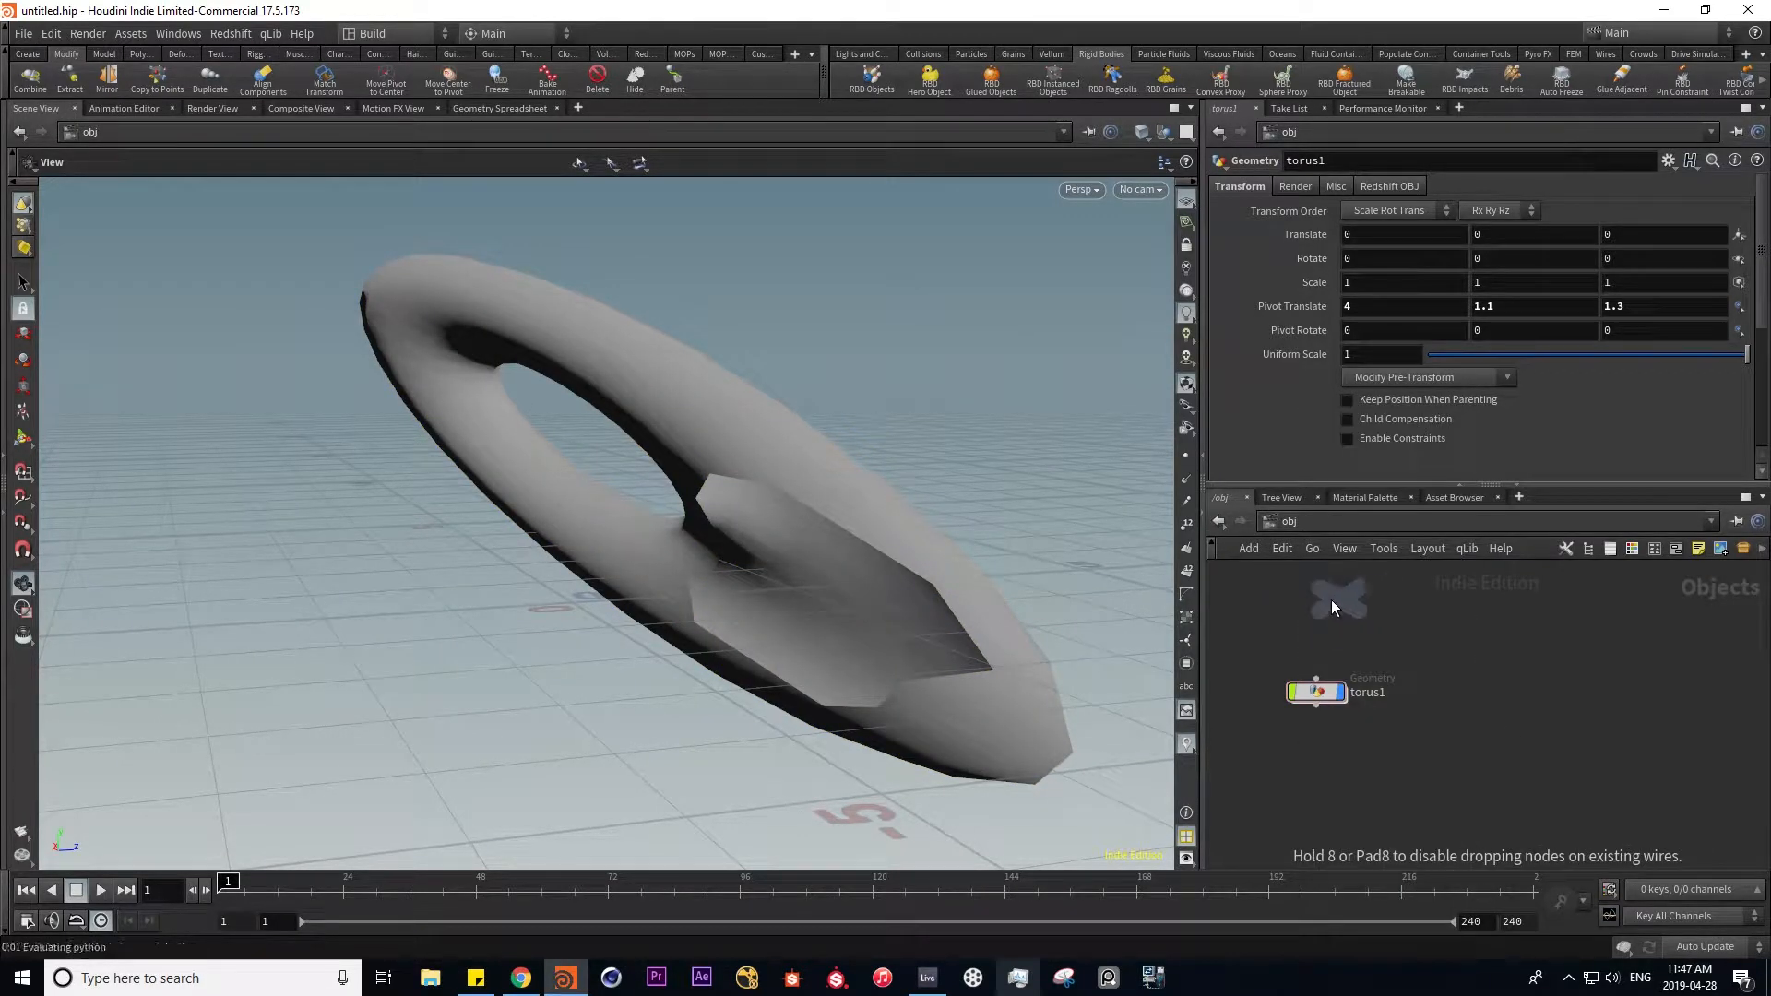
key("Return")
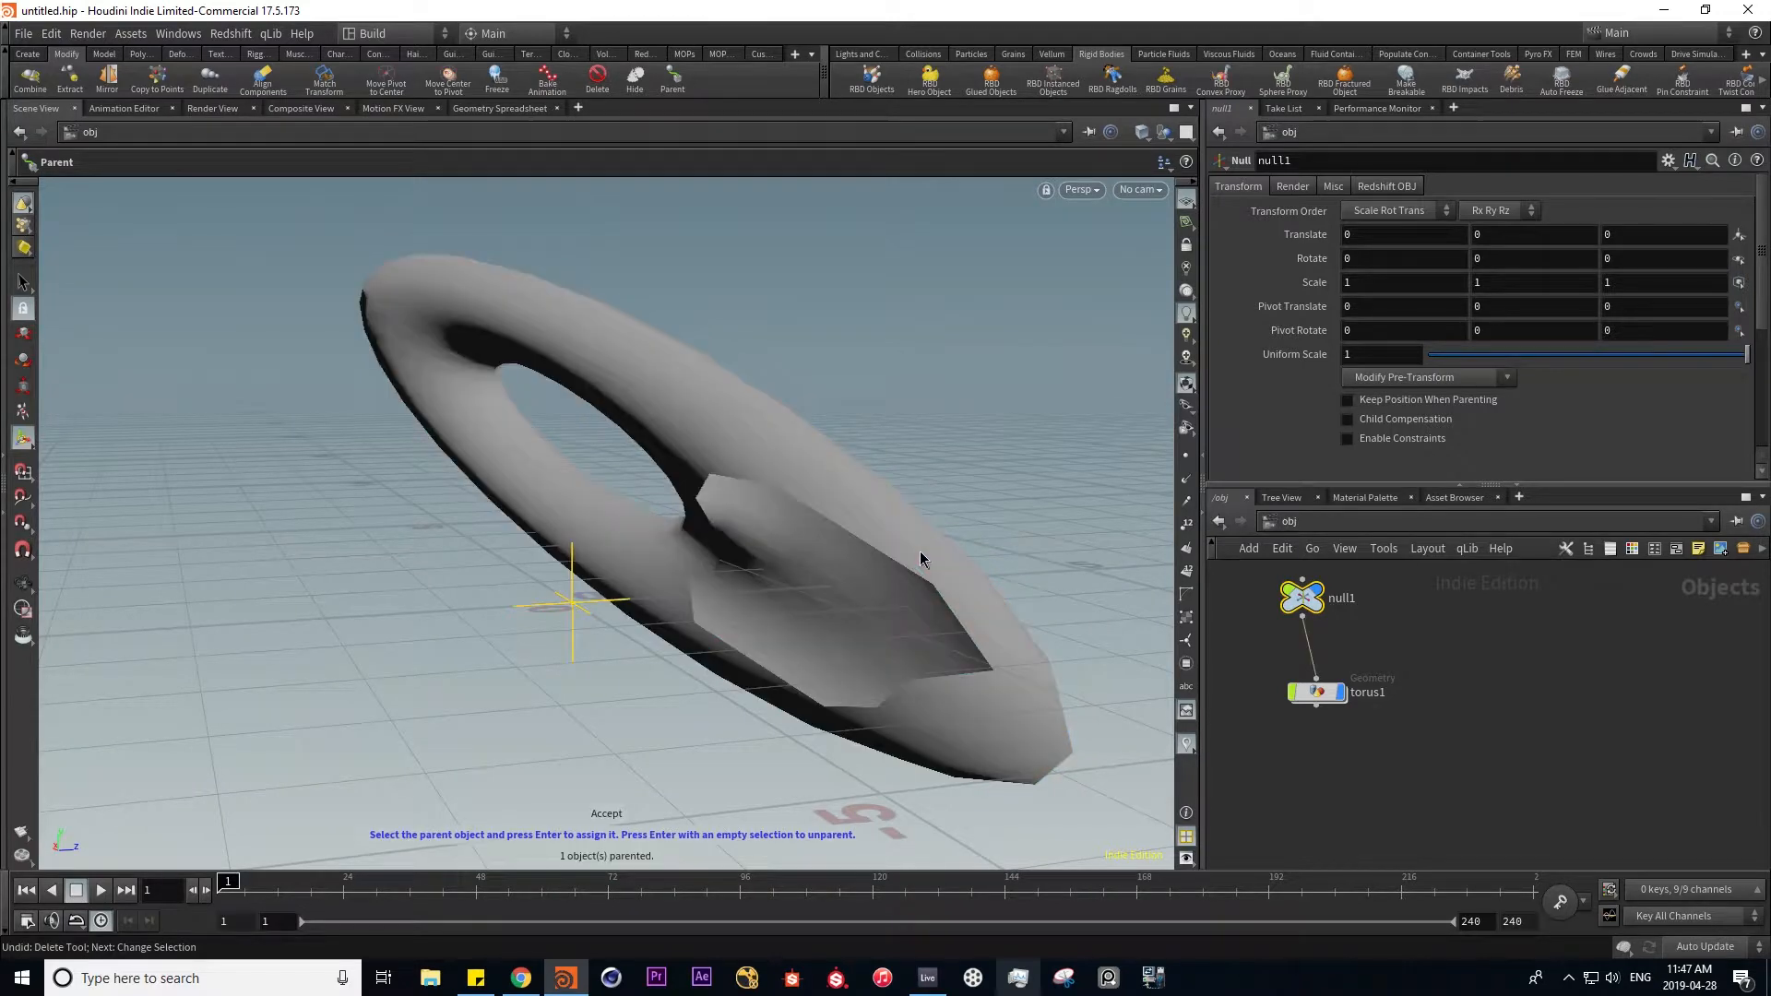
left_click_drag(1274, 772, 1372, 604)
key("Delete")
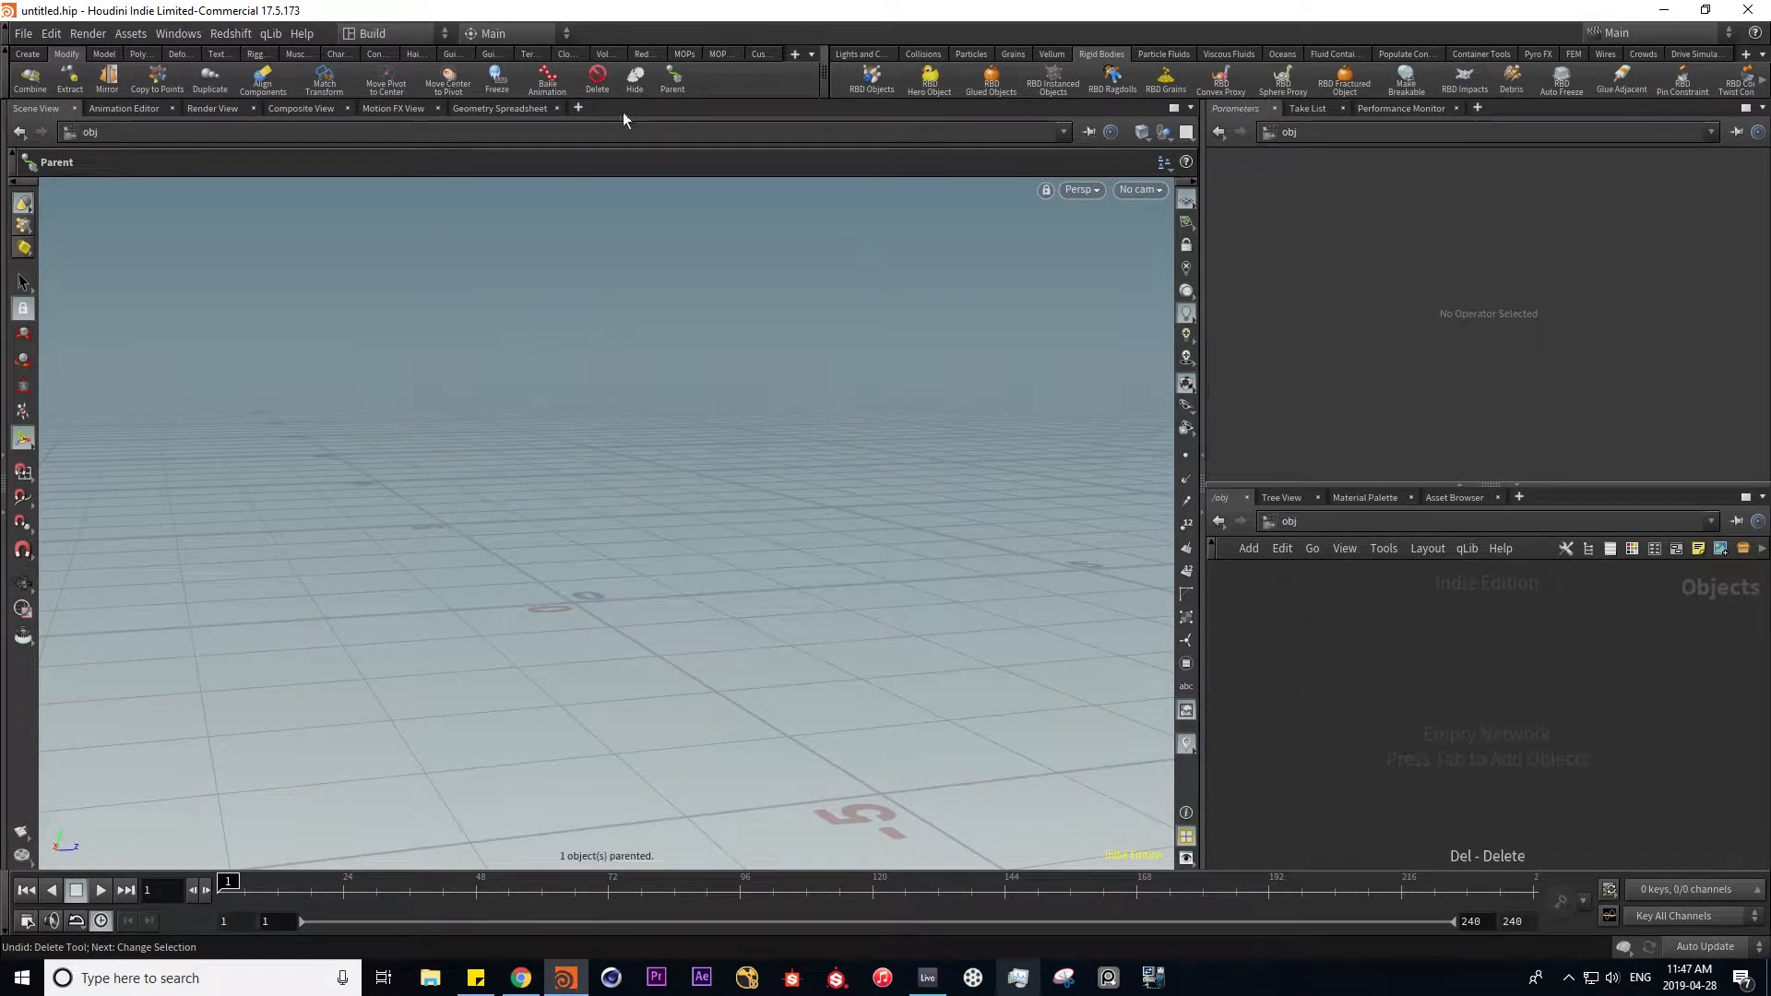
- Draw an open zigzag polygon curve of eight points in the front view, starting at the origin and ending directly above it
left_click(104, 54)
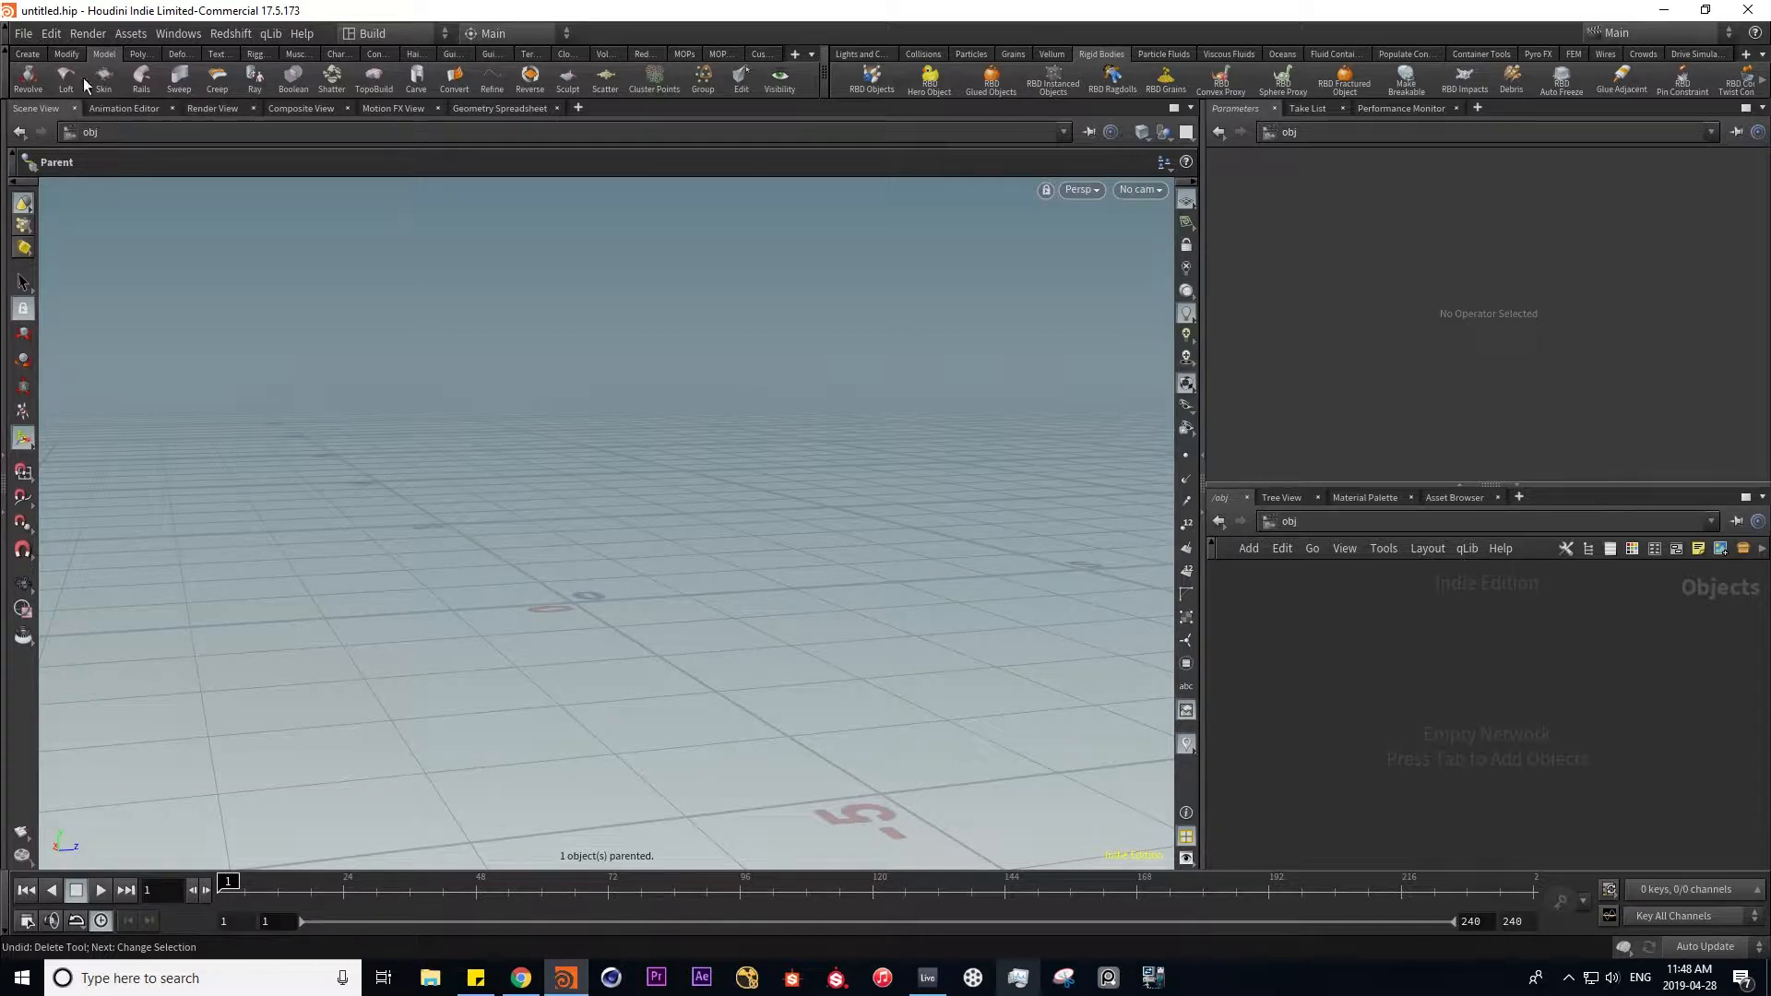
left_click(28, 53)
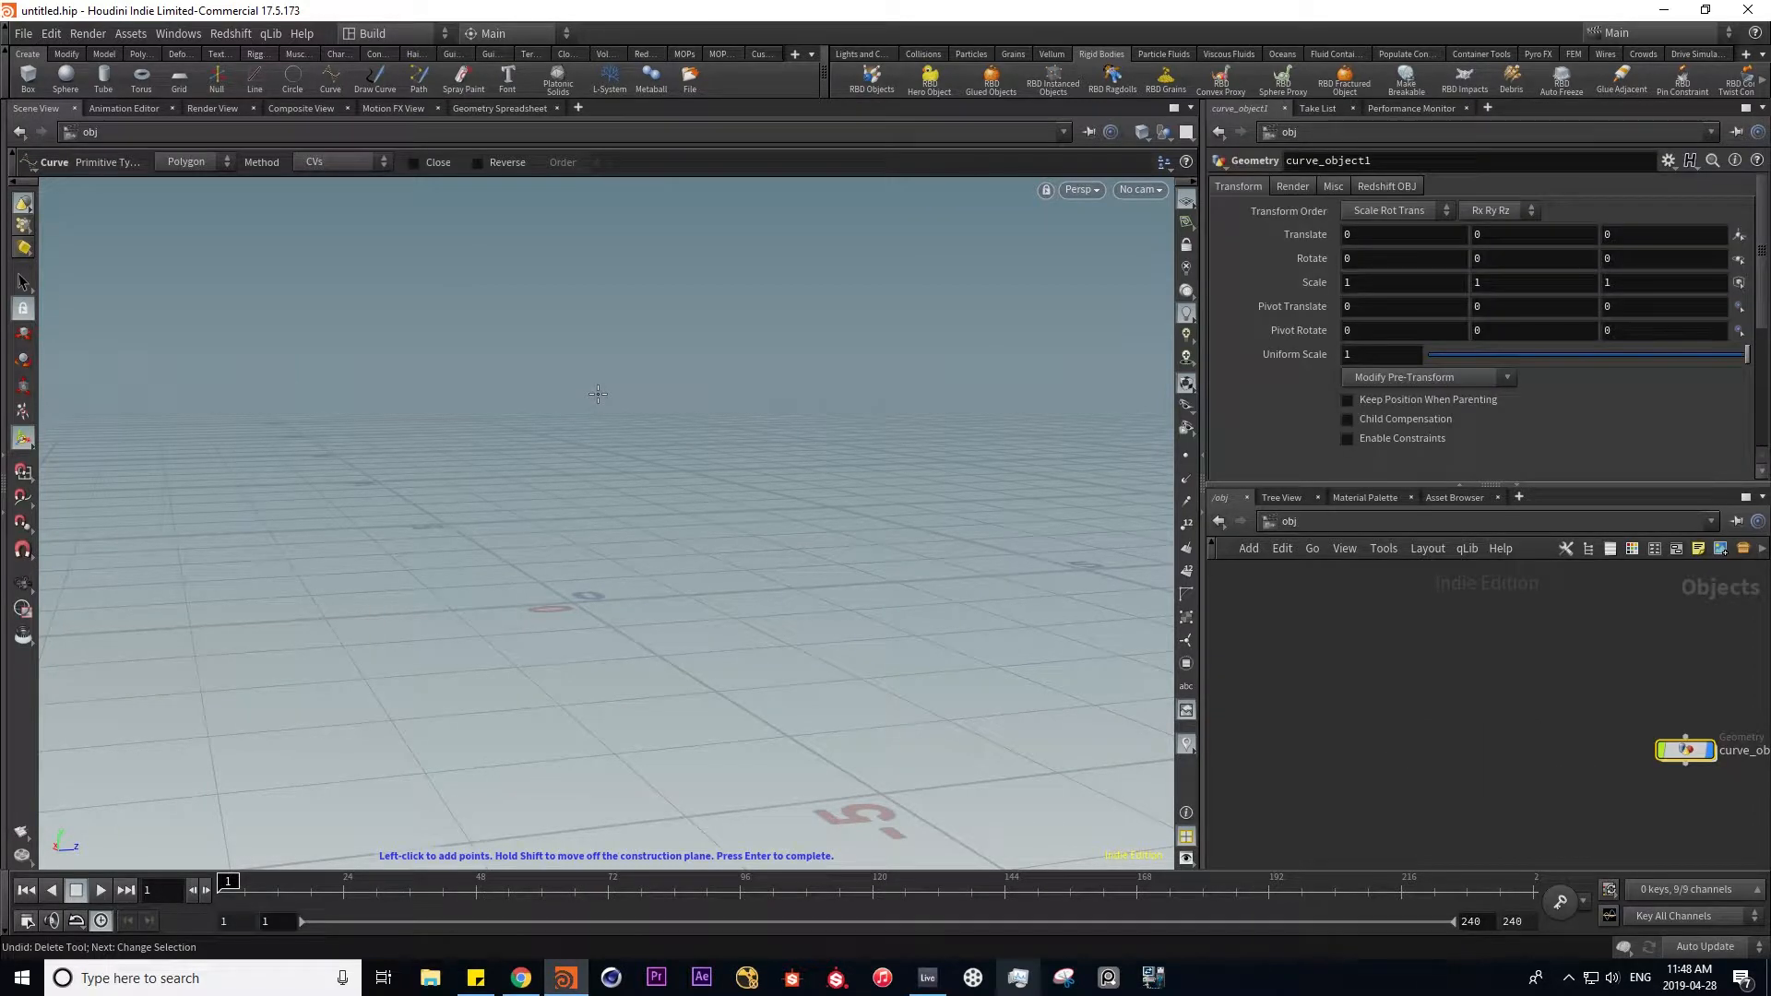
key("space+3")
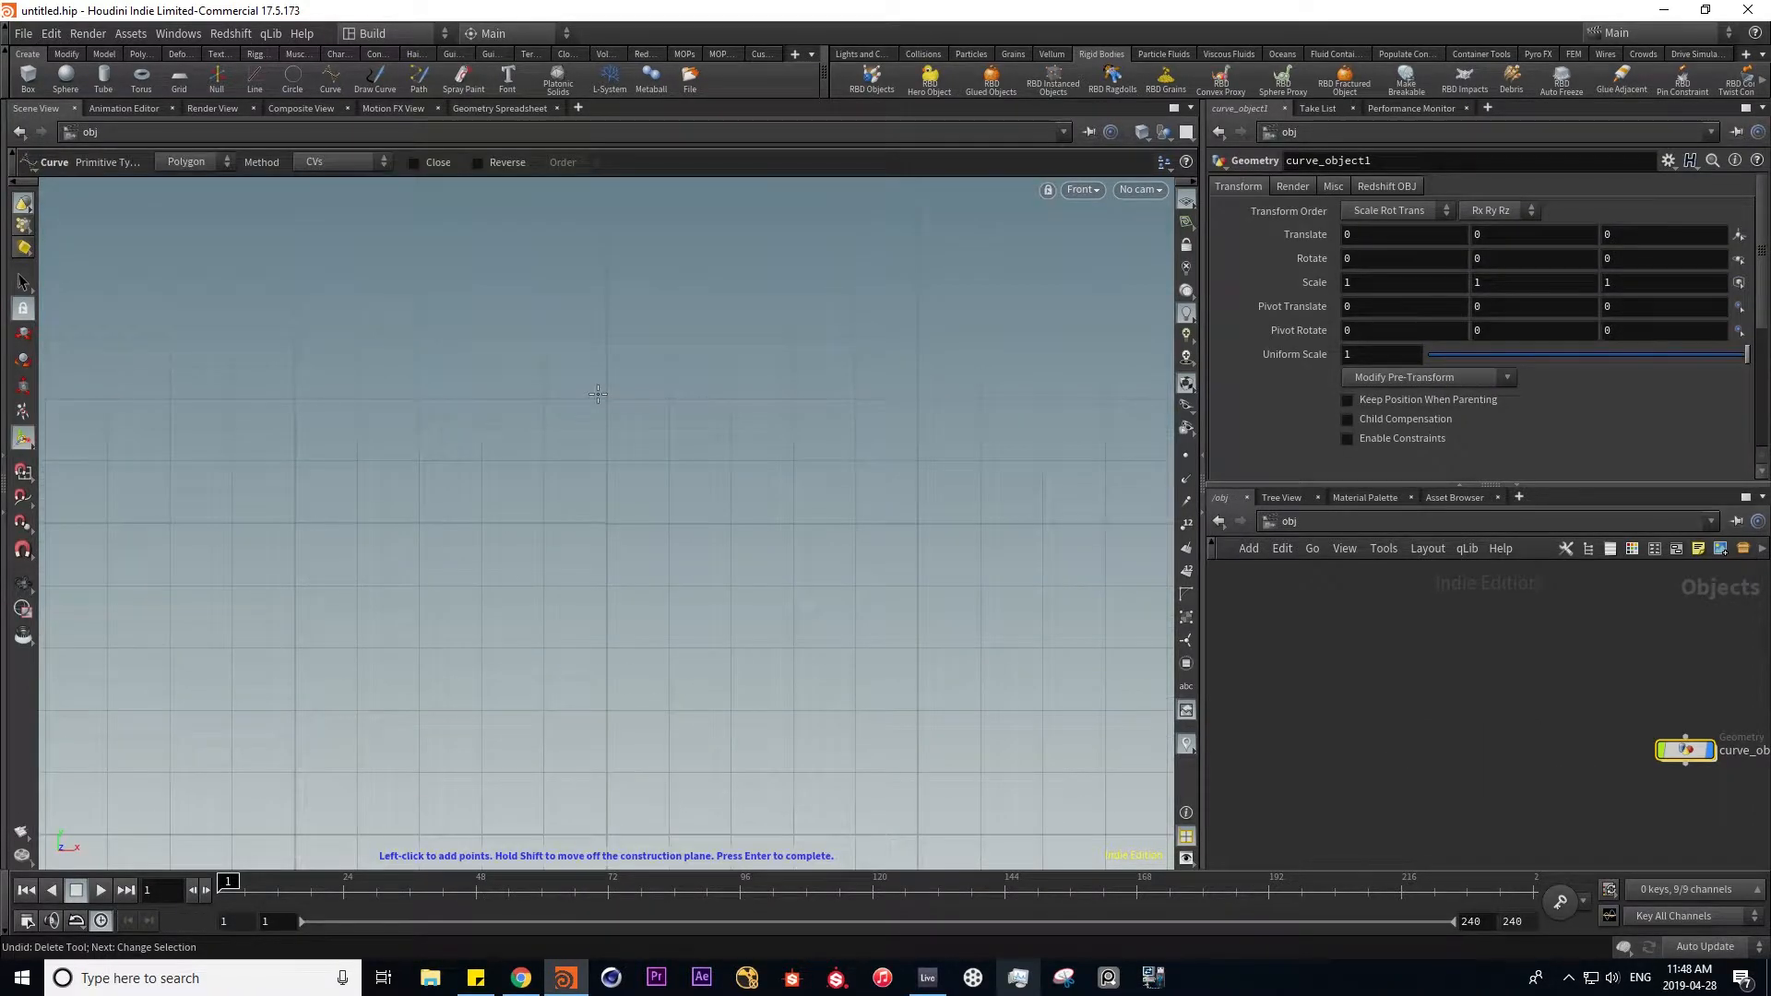
left_click(607, 523)
left_click(542, 476)
left_click(522, 387)
left_click(559, 345)
left_click(537, 281)
left_click(522, 201)
left_click(606, 199)
key("Return")
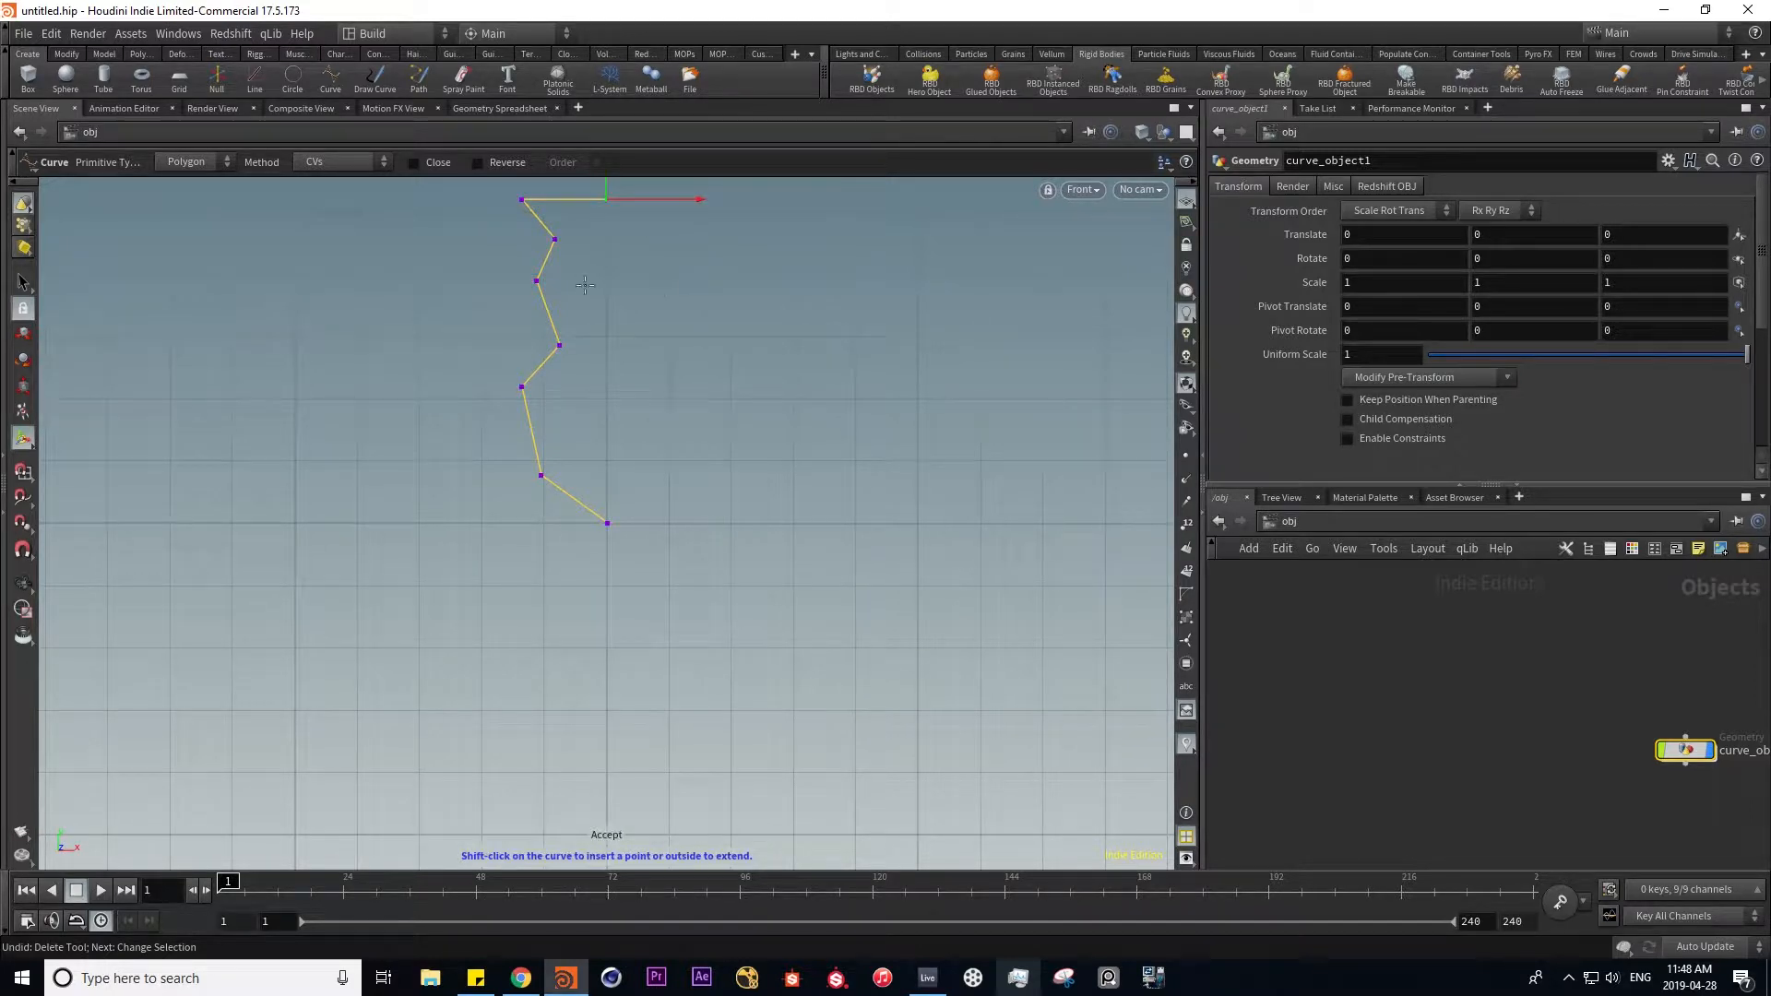
- Revolve the zigzag curve around the vertical axis, then delete the revolve node and return to the object level
key("space+1")
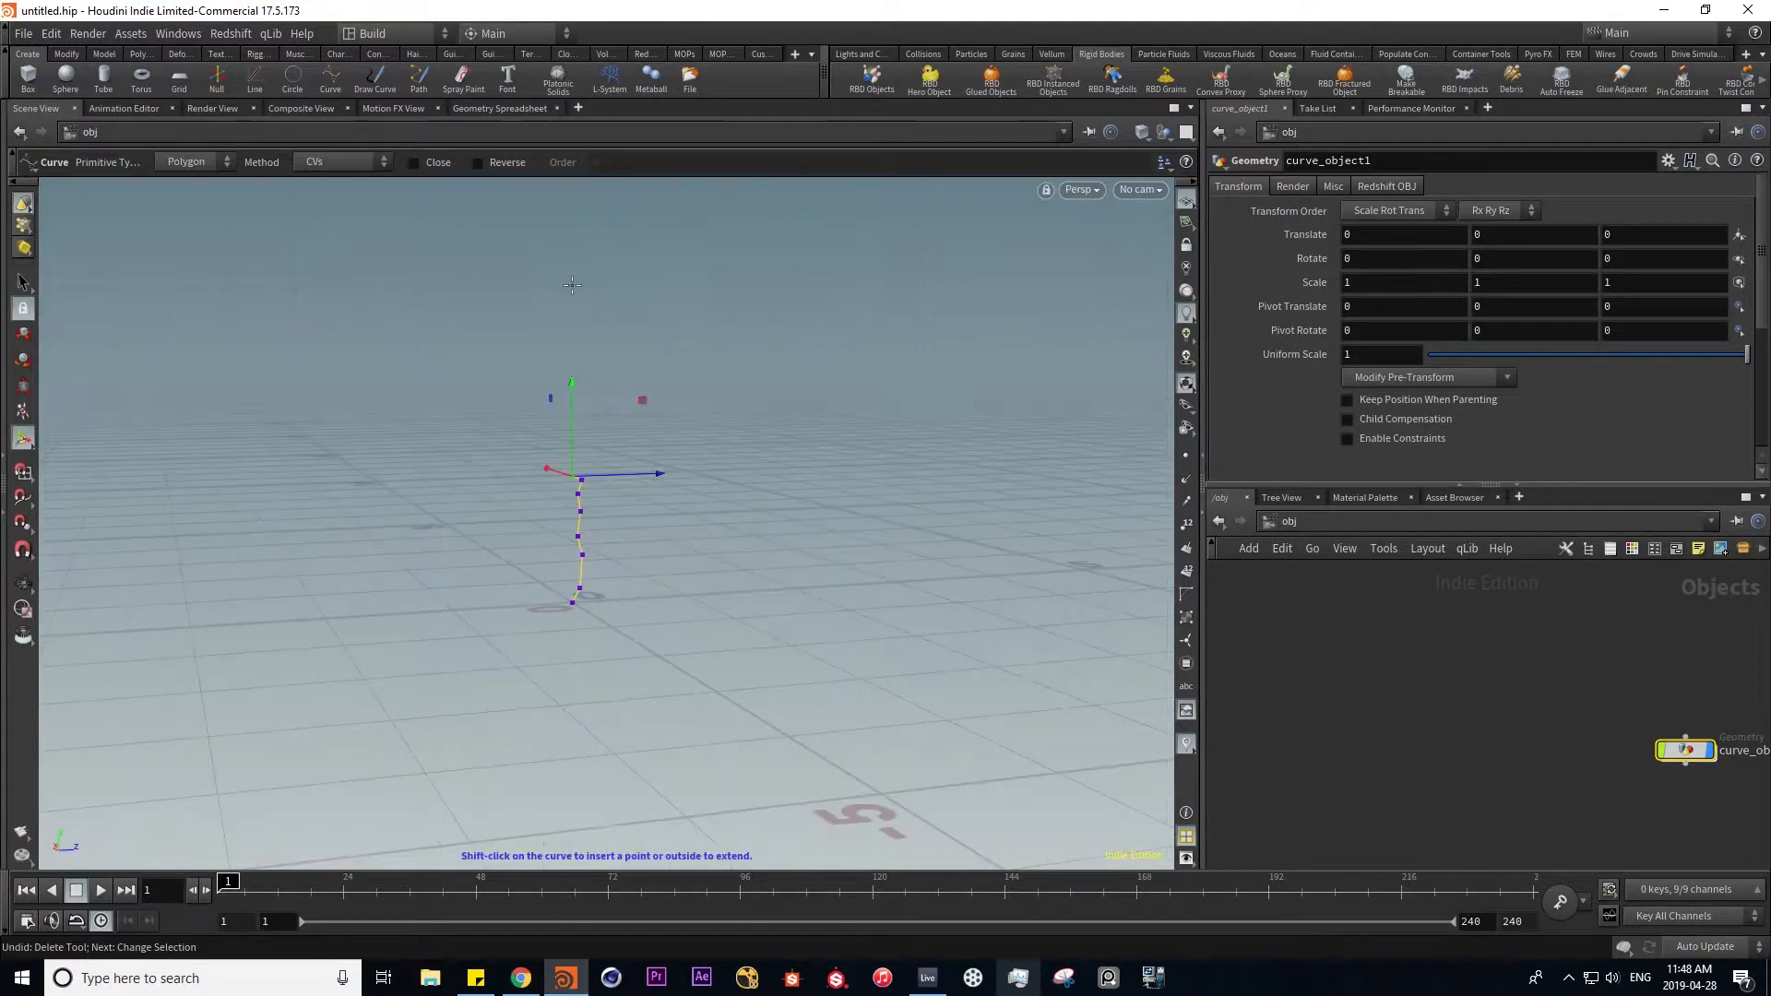
left_click_drag(633, 538, 402, 547, "alt")
left_click_drag(942, 458, 878, 435, "alt")
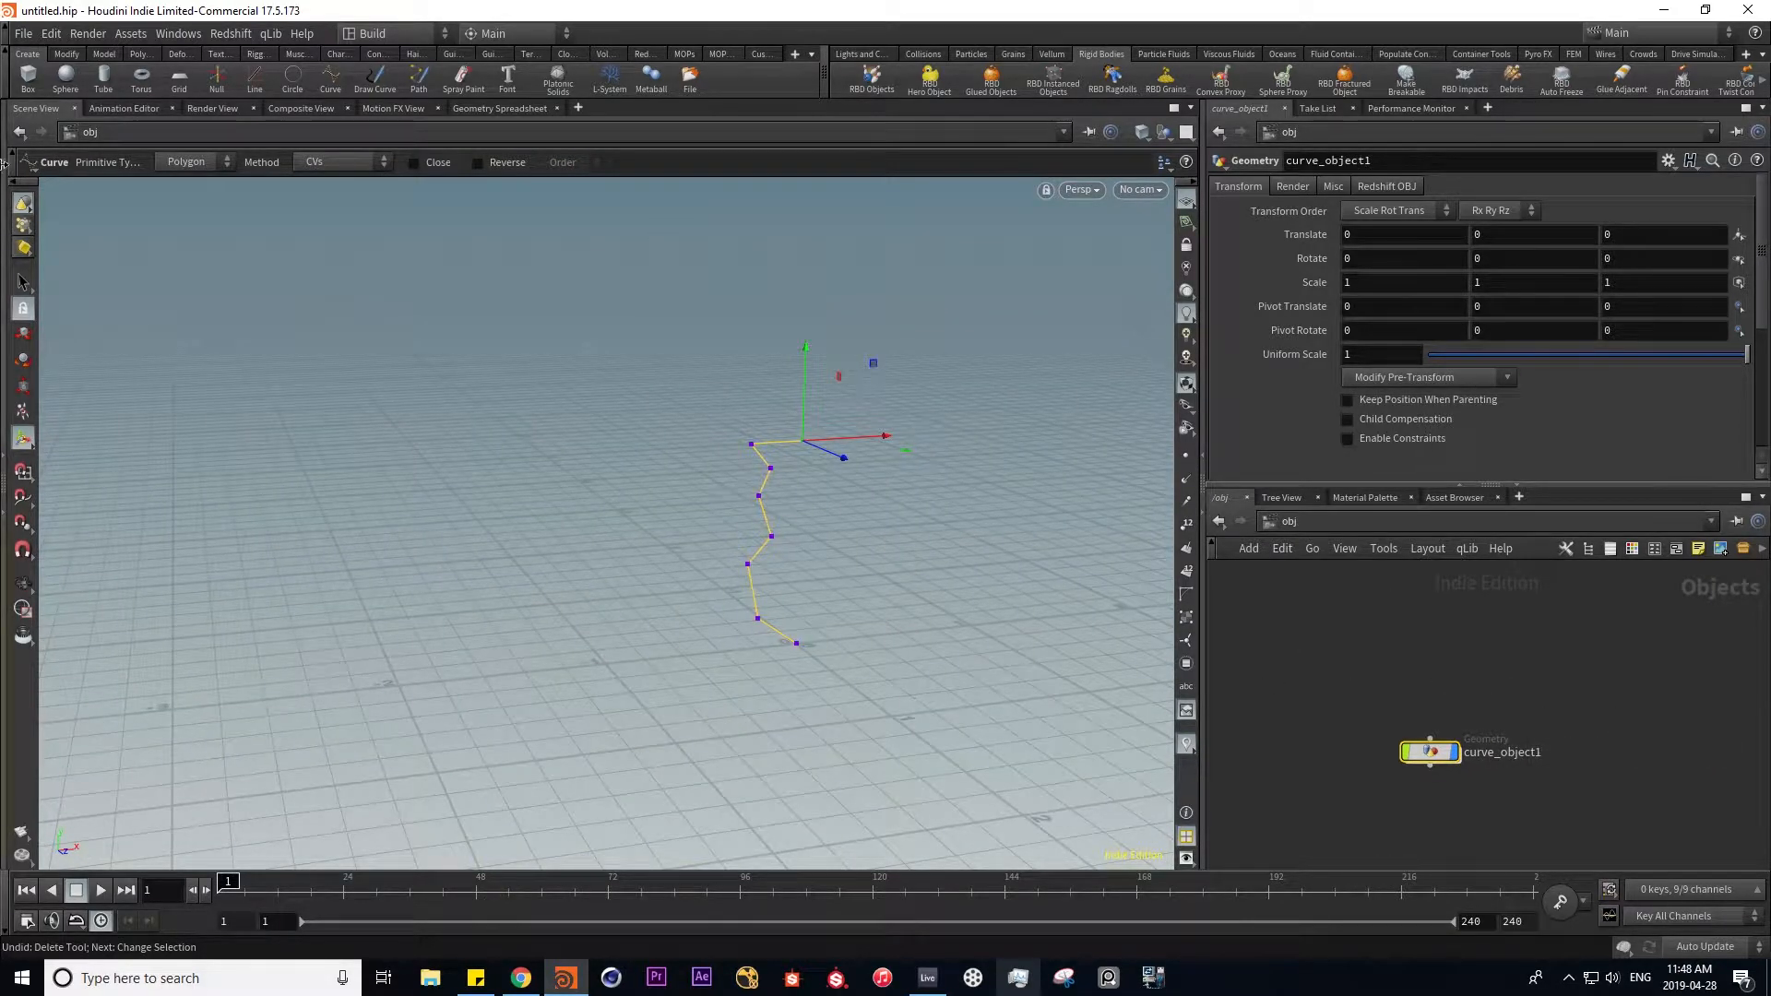
left_click(104, 53)
left_click(27, 78)
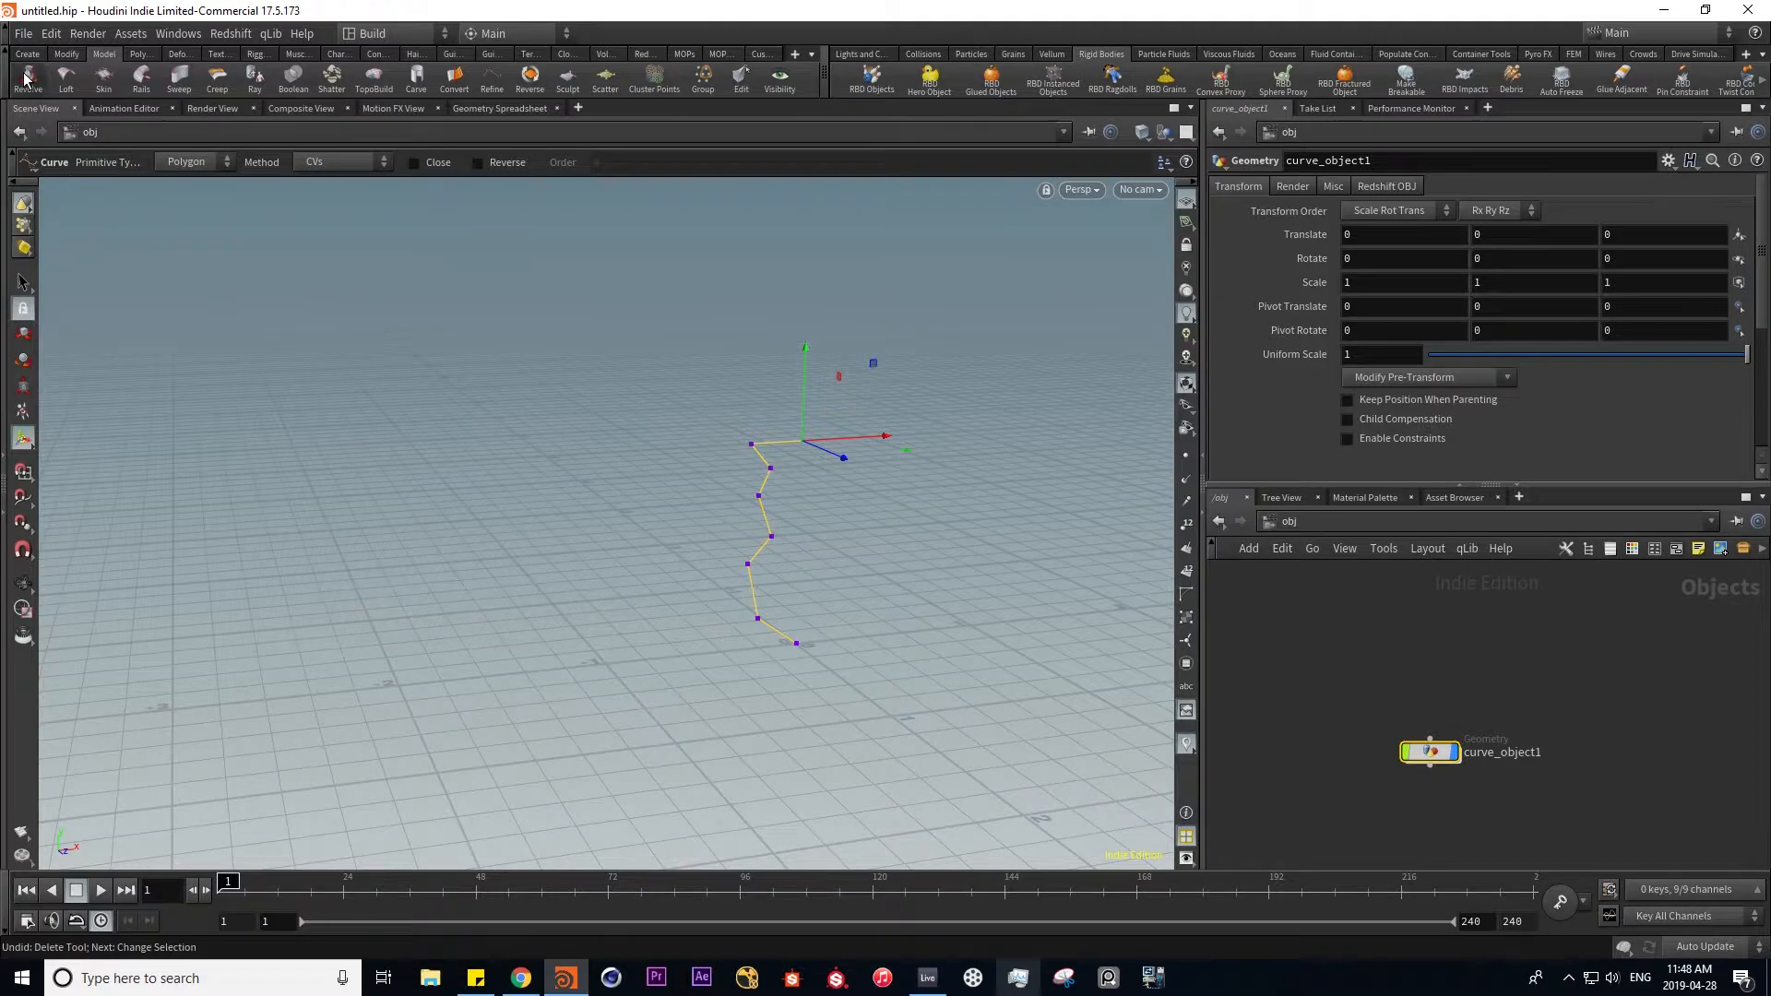
left_click_drag(877, 624, 880, 585, "alt")
right_click_drag(881, 584, 779, 636, "alt")
left_click_drag(773, 689, 877, 707, "alt")
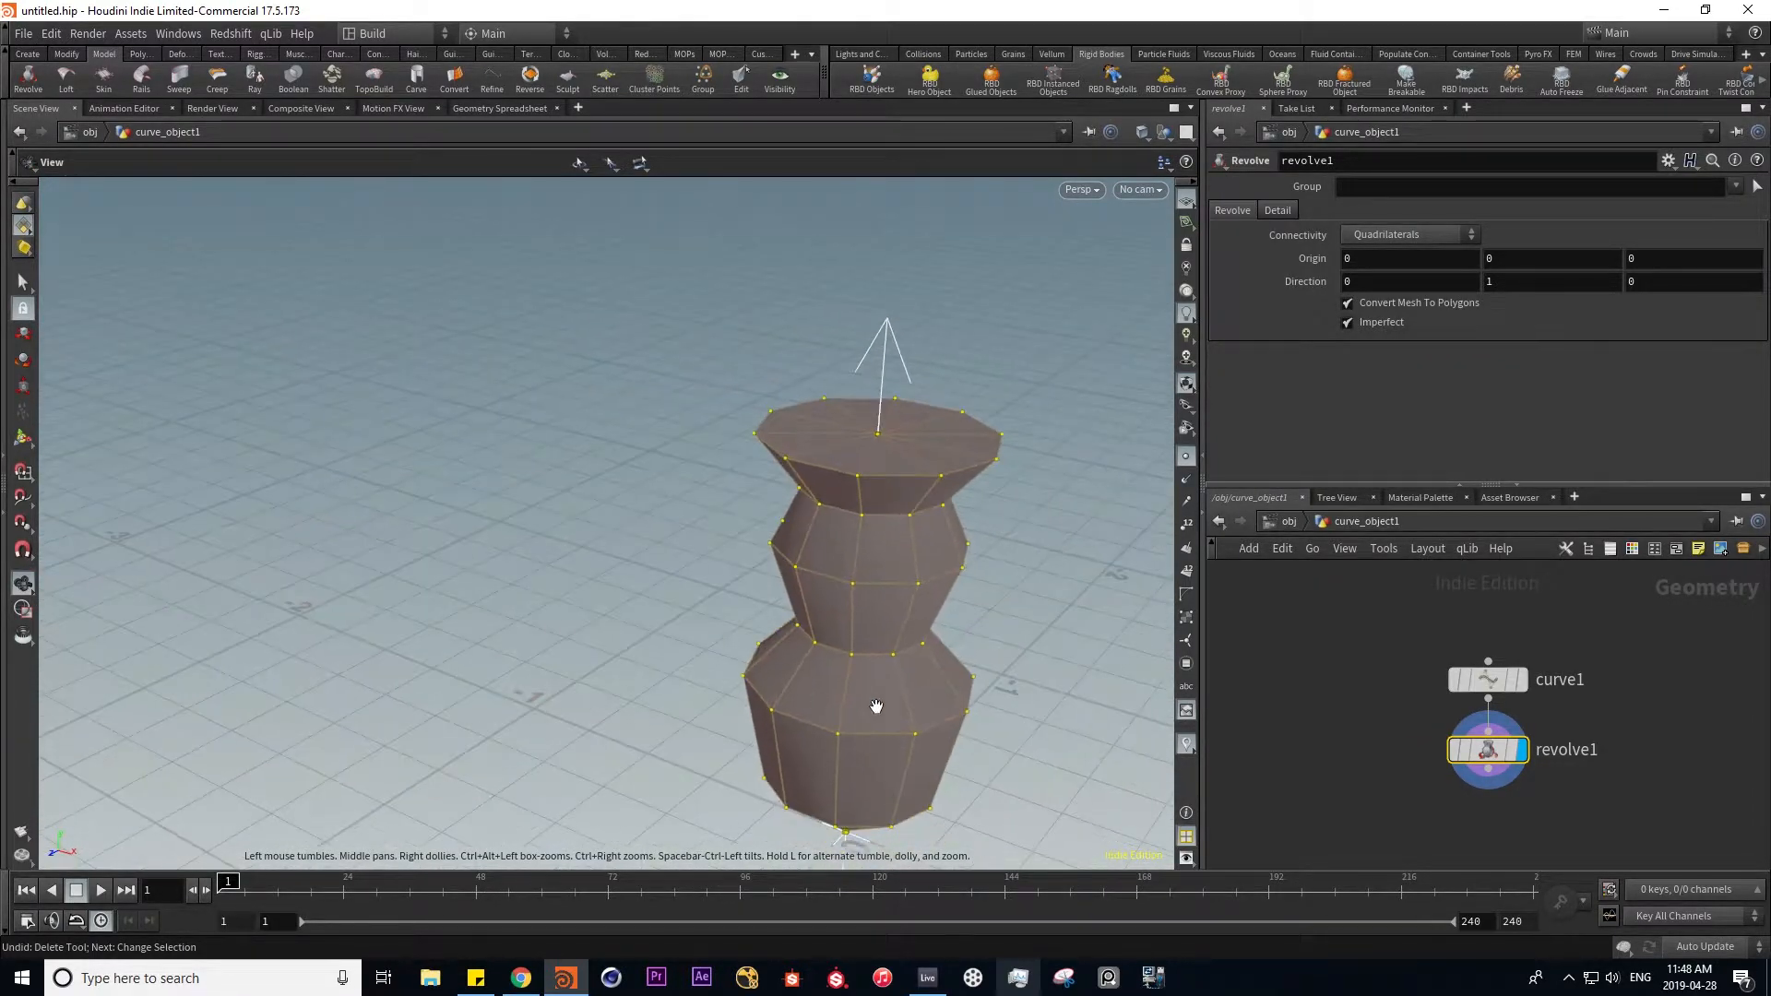
middle_click_drag(877, 707, 752, 676, "alt")
left_click_drag(753, 676, 565, 454, "alt")
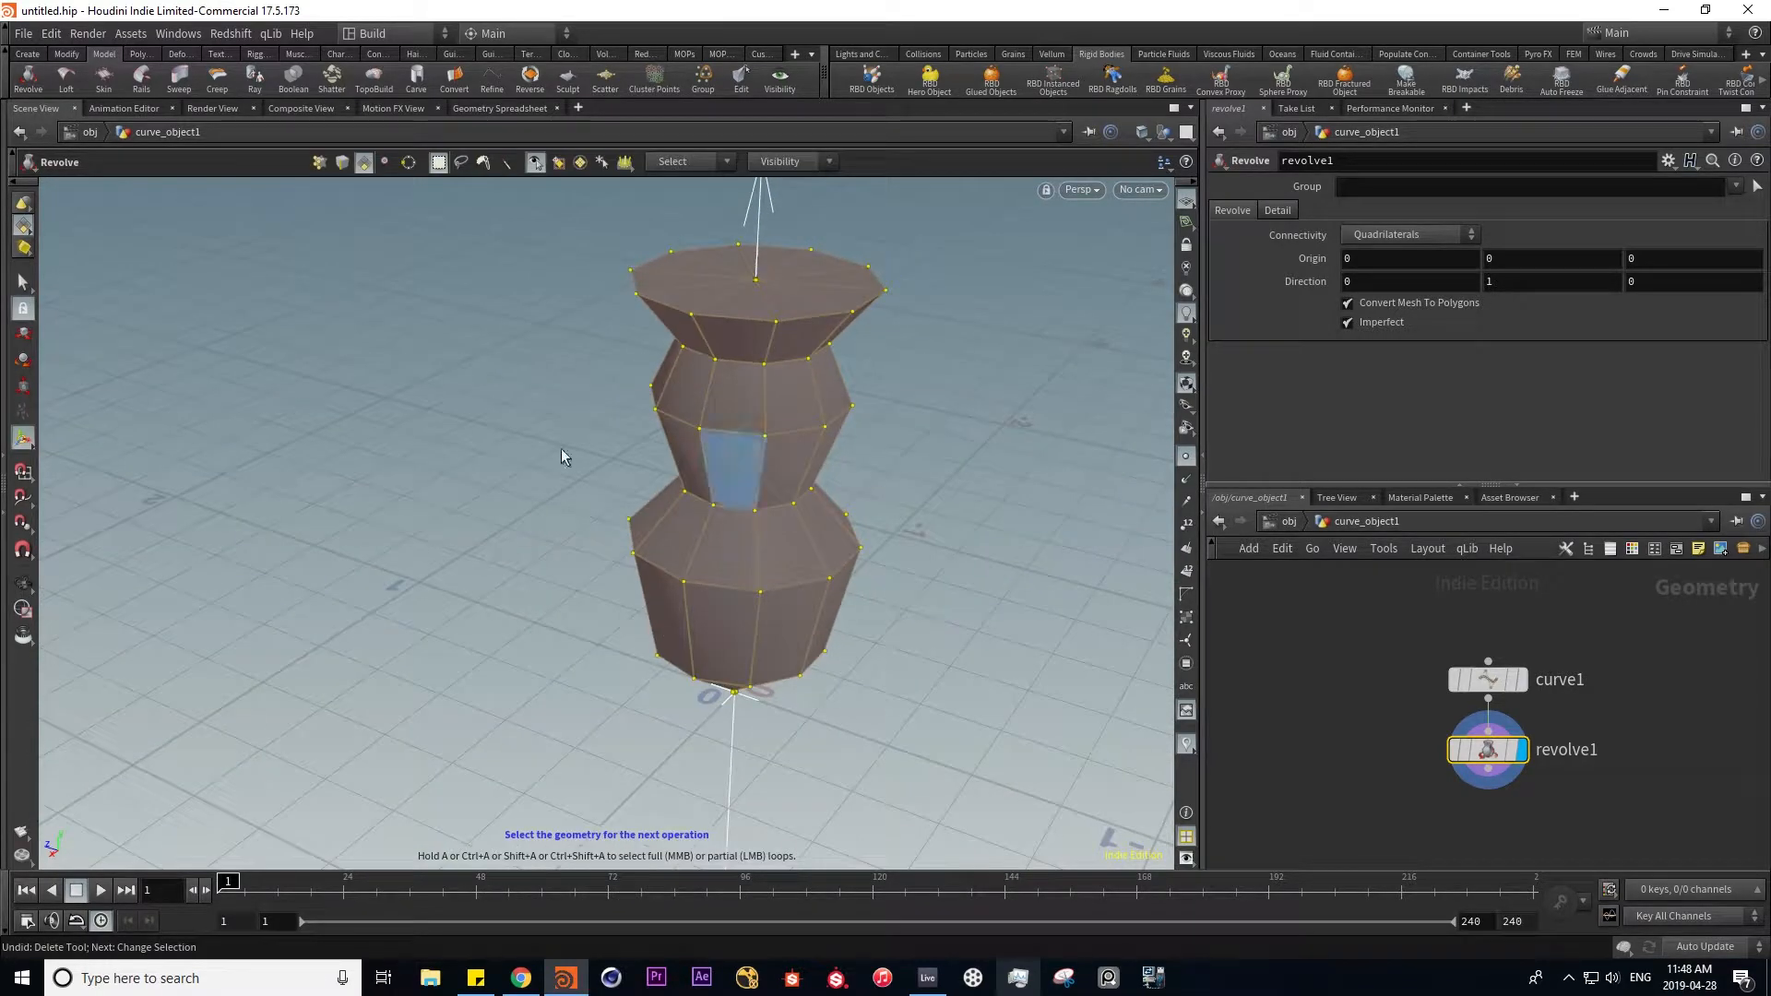
key("Delete")
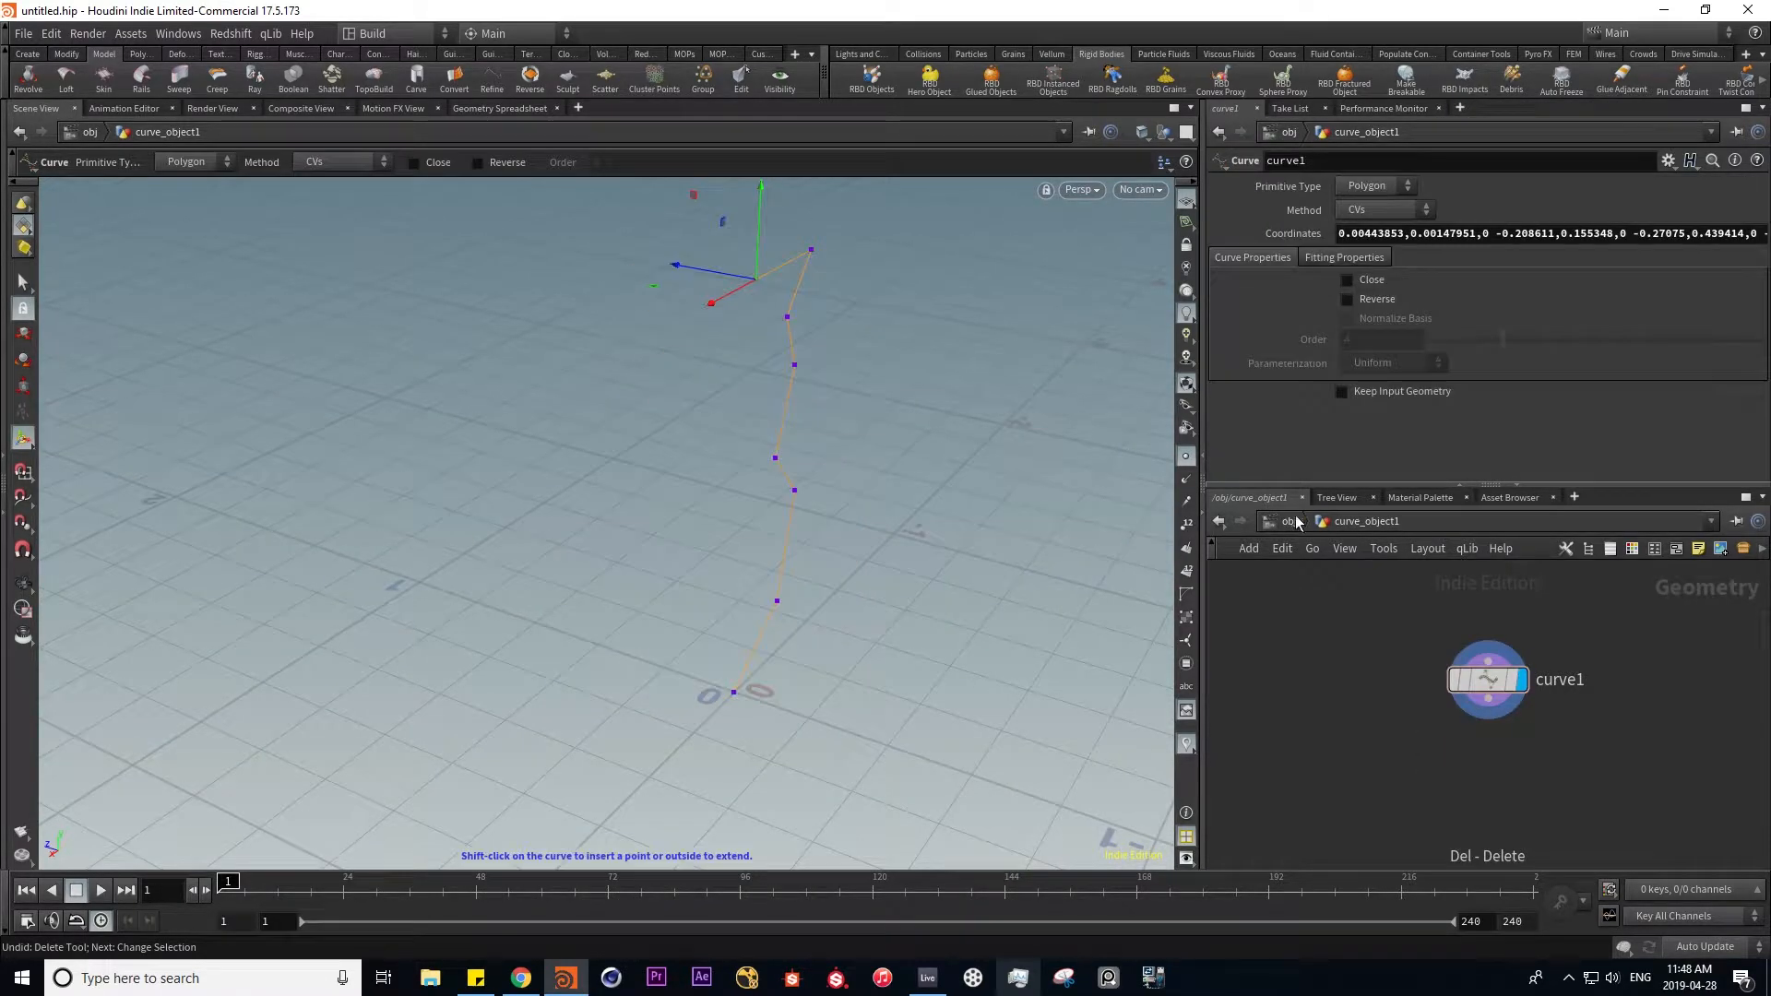
left_click(1289, 521)
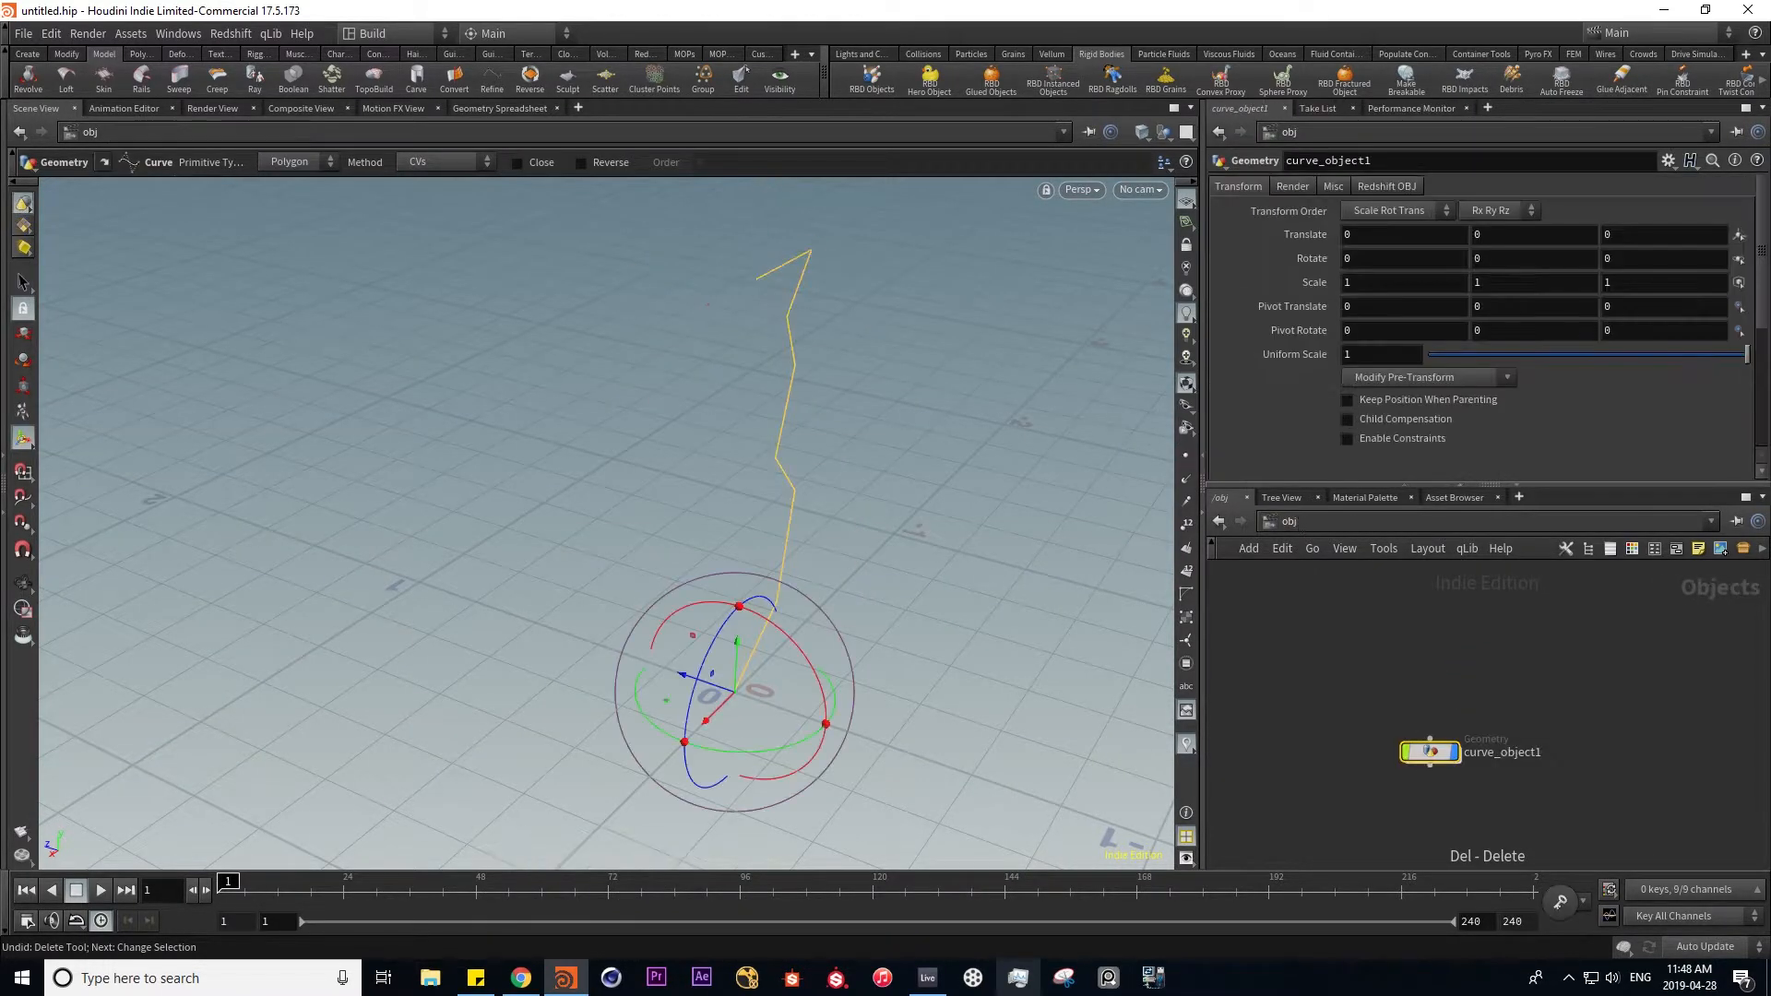
- Apply the Loft tool to the zigzag curve, then delete the loft node and return to the object level
left_click(63, 85)
key("Escape")
left_click_drag(815, 513, 919, 541)
left_click_drag(717, 632, 759, 593)
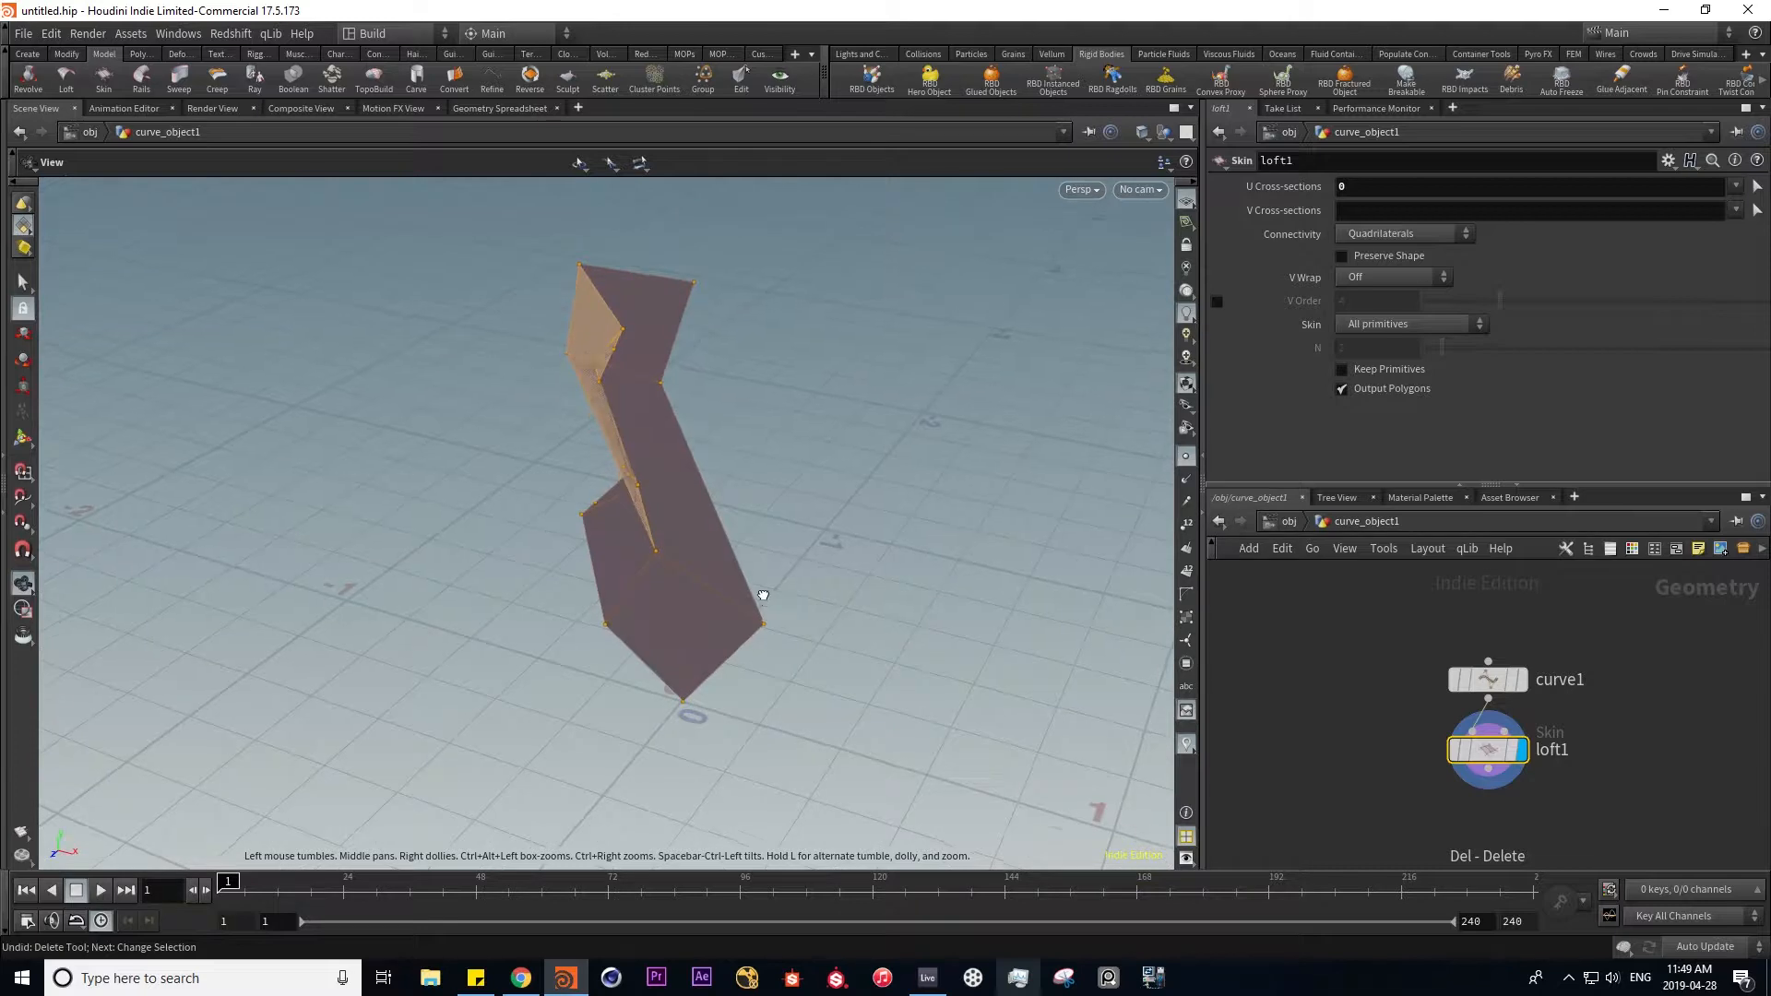
key("Return")
left_click(1486, 751)
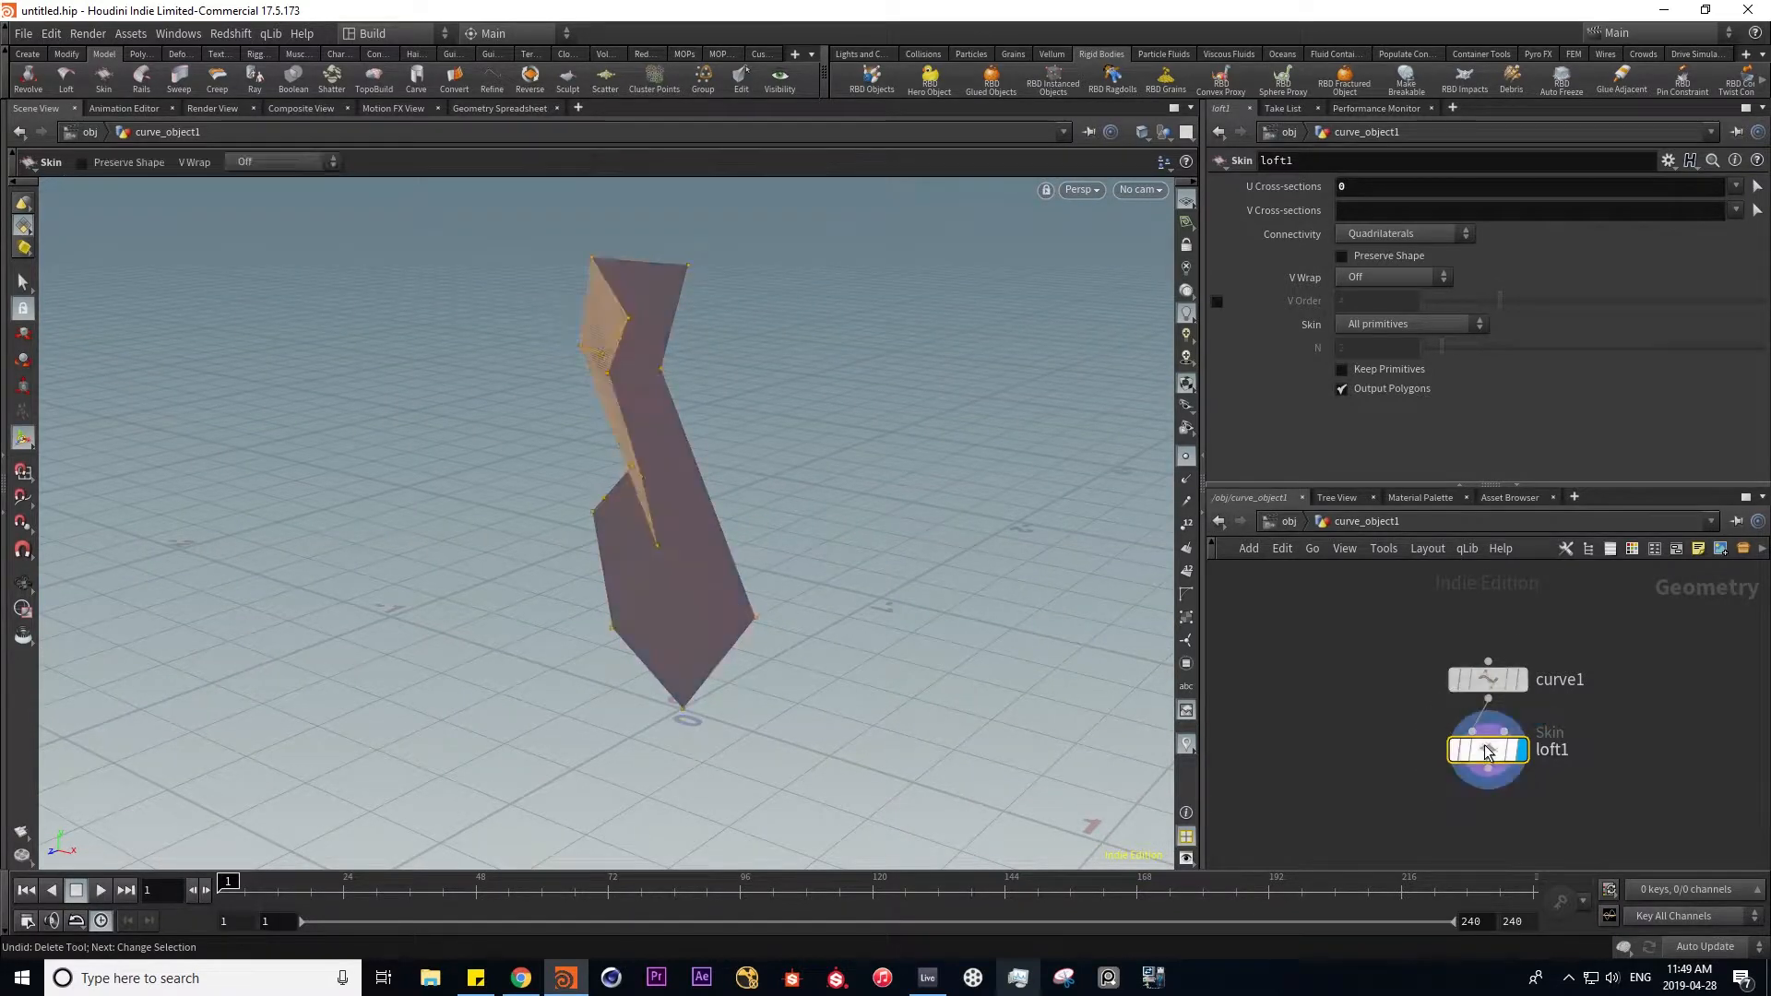
key("Delete")
left_click(1290, 521)
key("Escape")
- Add a circle object beside the curve object and set the circle's uniform scale to 0.3
left_click_drag(814, 522, 269, 369)
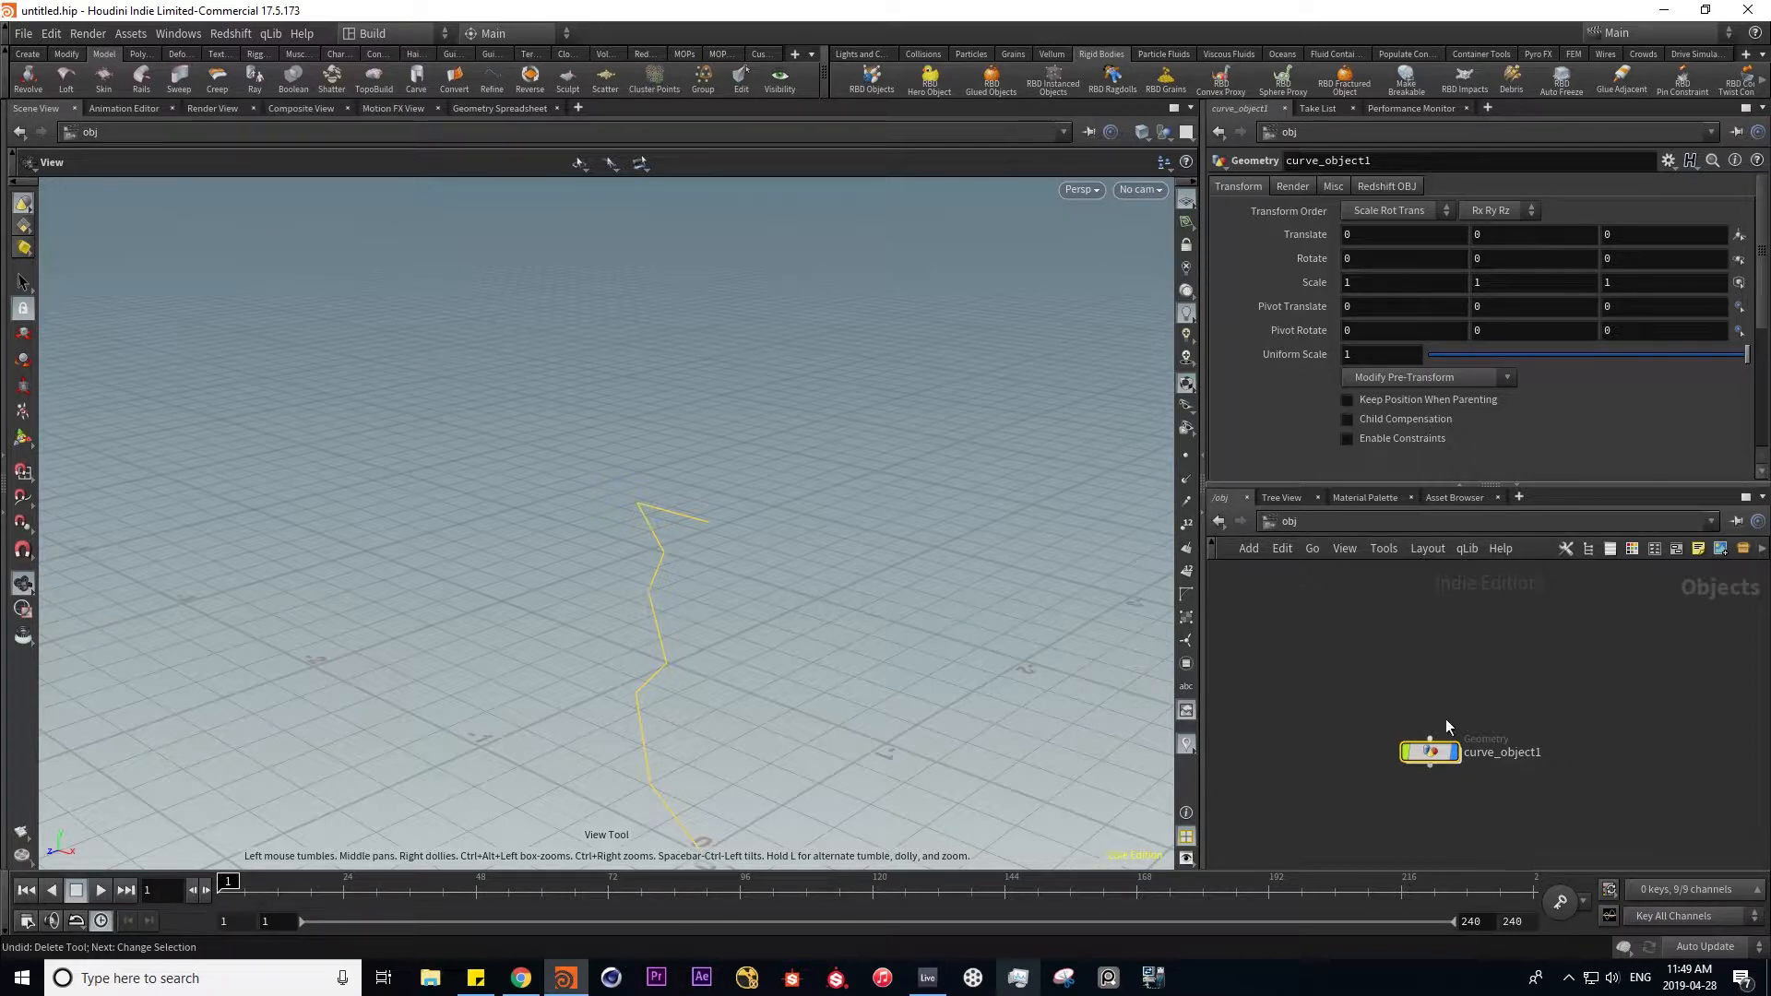
middle_click_drag(1523, 715, 1431, 701)
key("Tab")
type("cir")
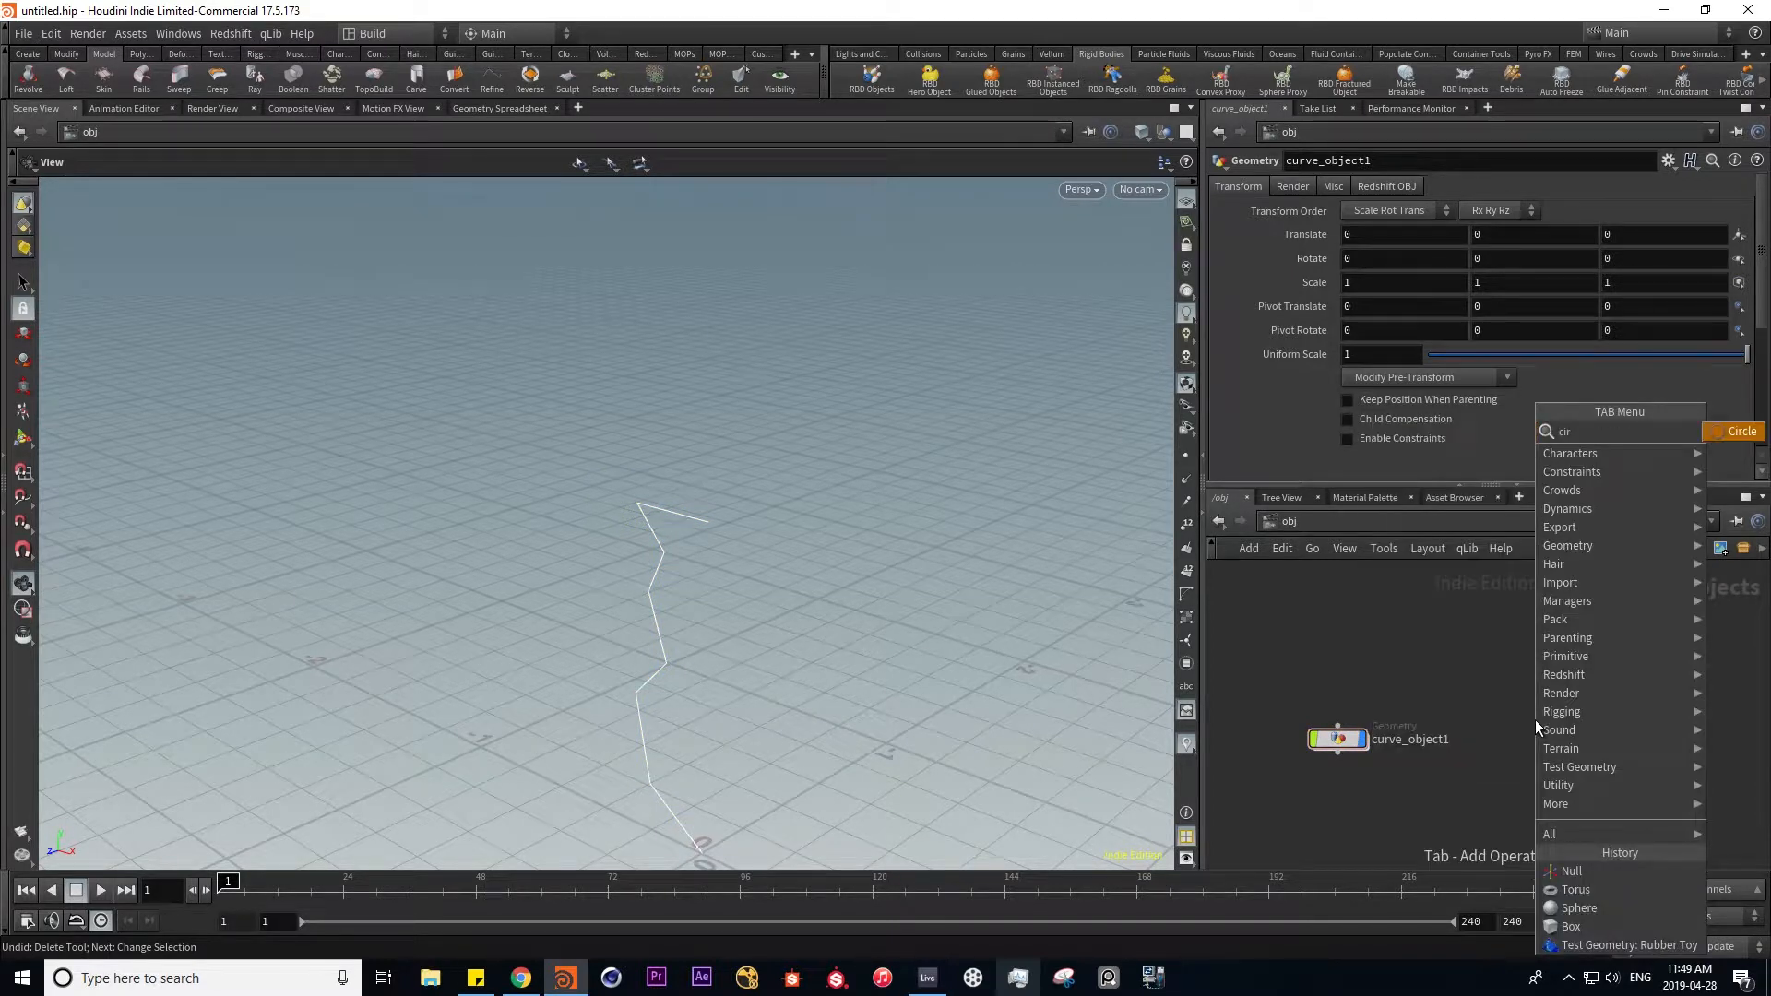
key("Return")
left_click(1535, 719)
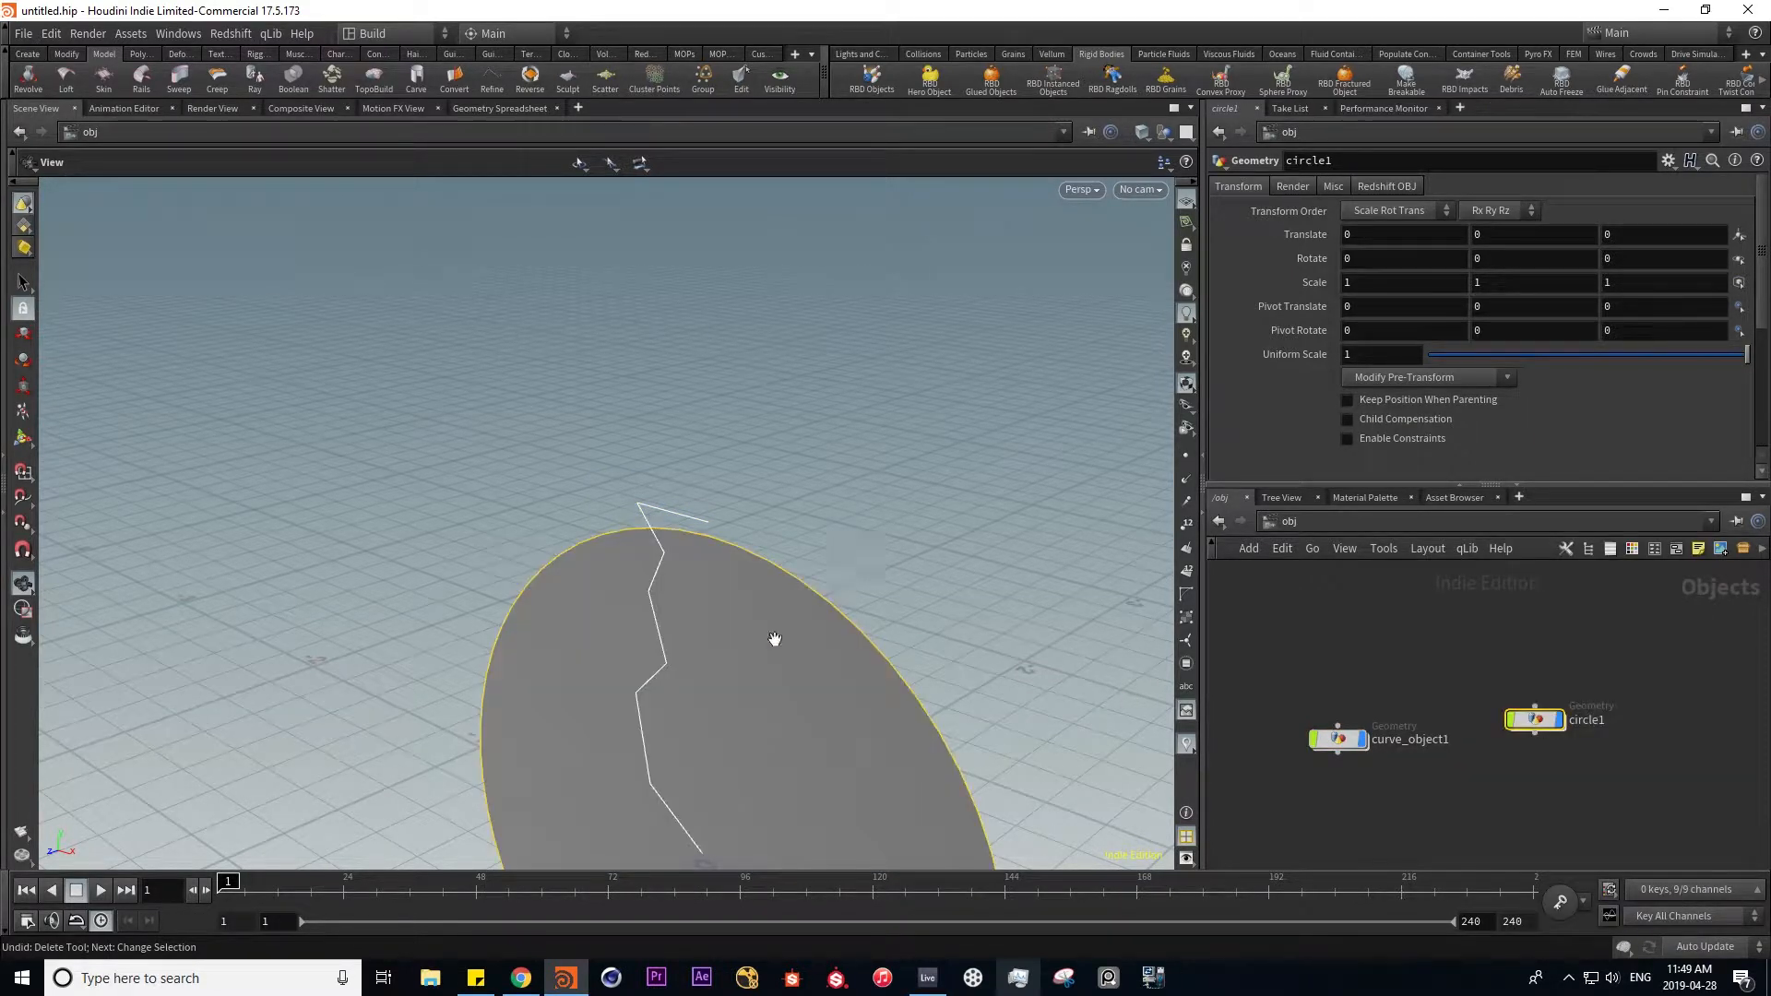
middle_click_drag(752, 649, 732, 576)
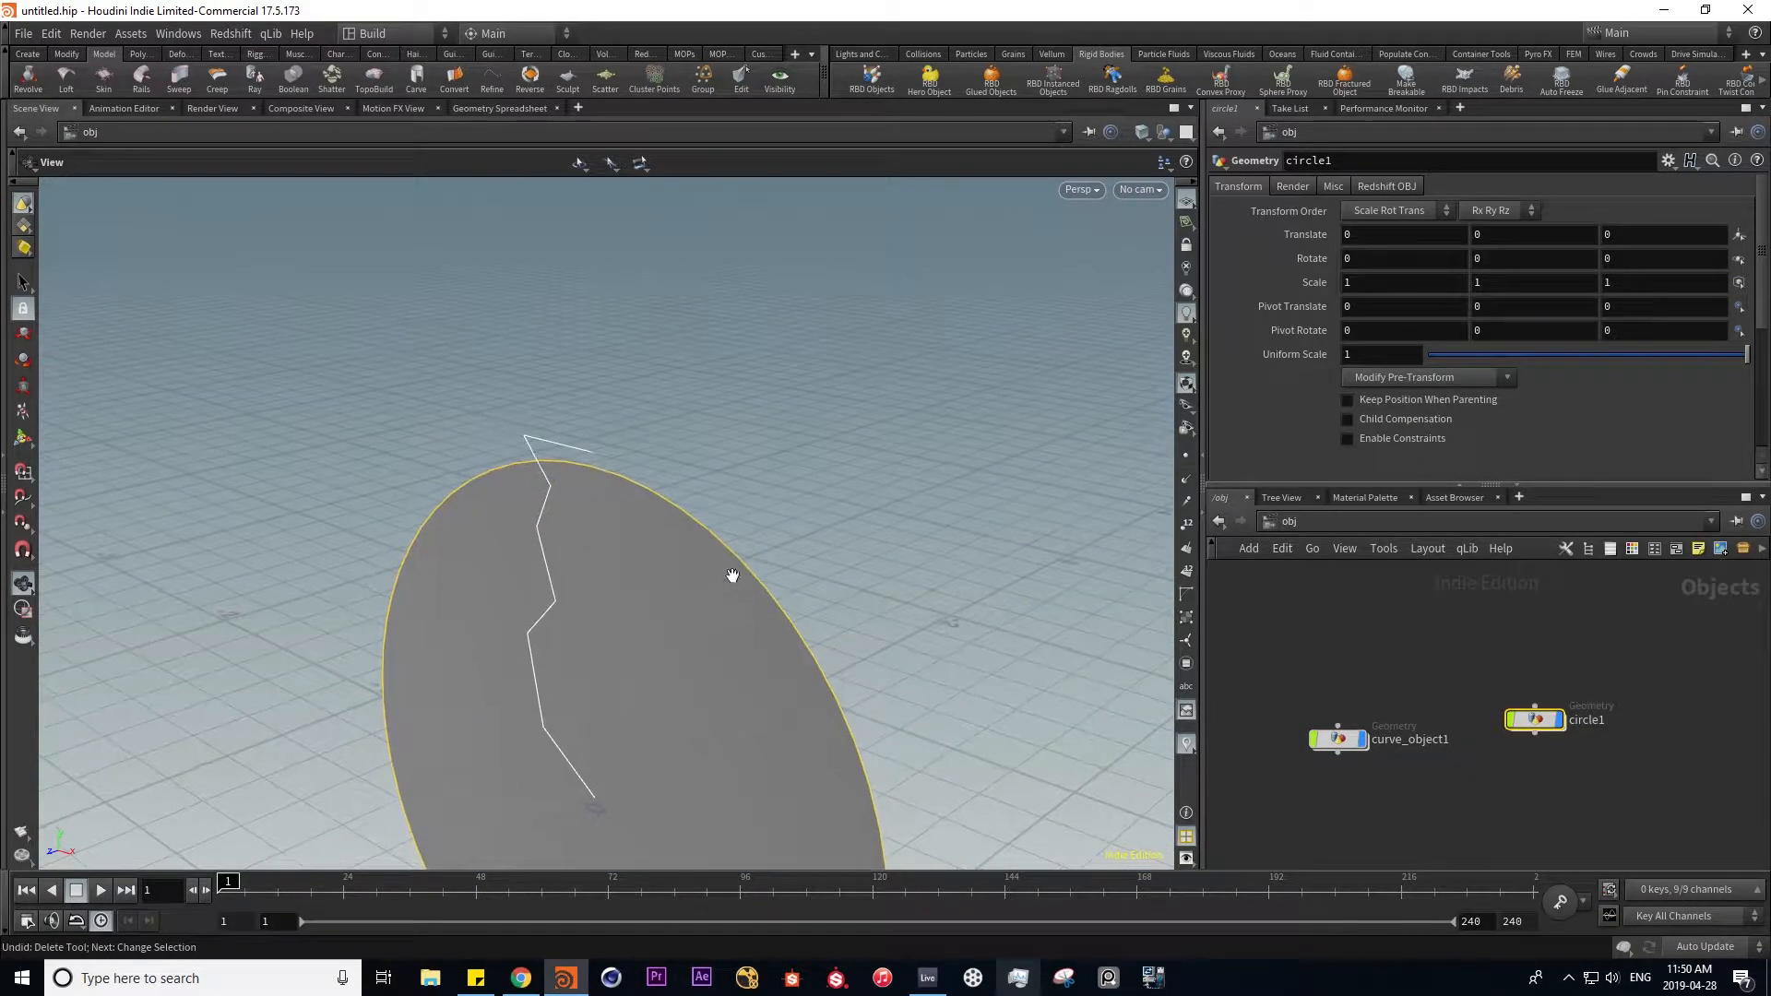
double_click(1532, 718)
left_click_drag(1458, 308, 1433, 307)
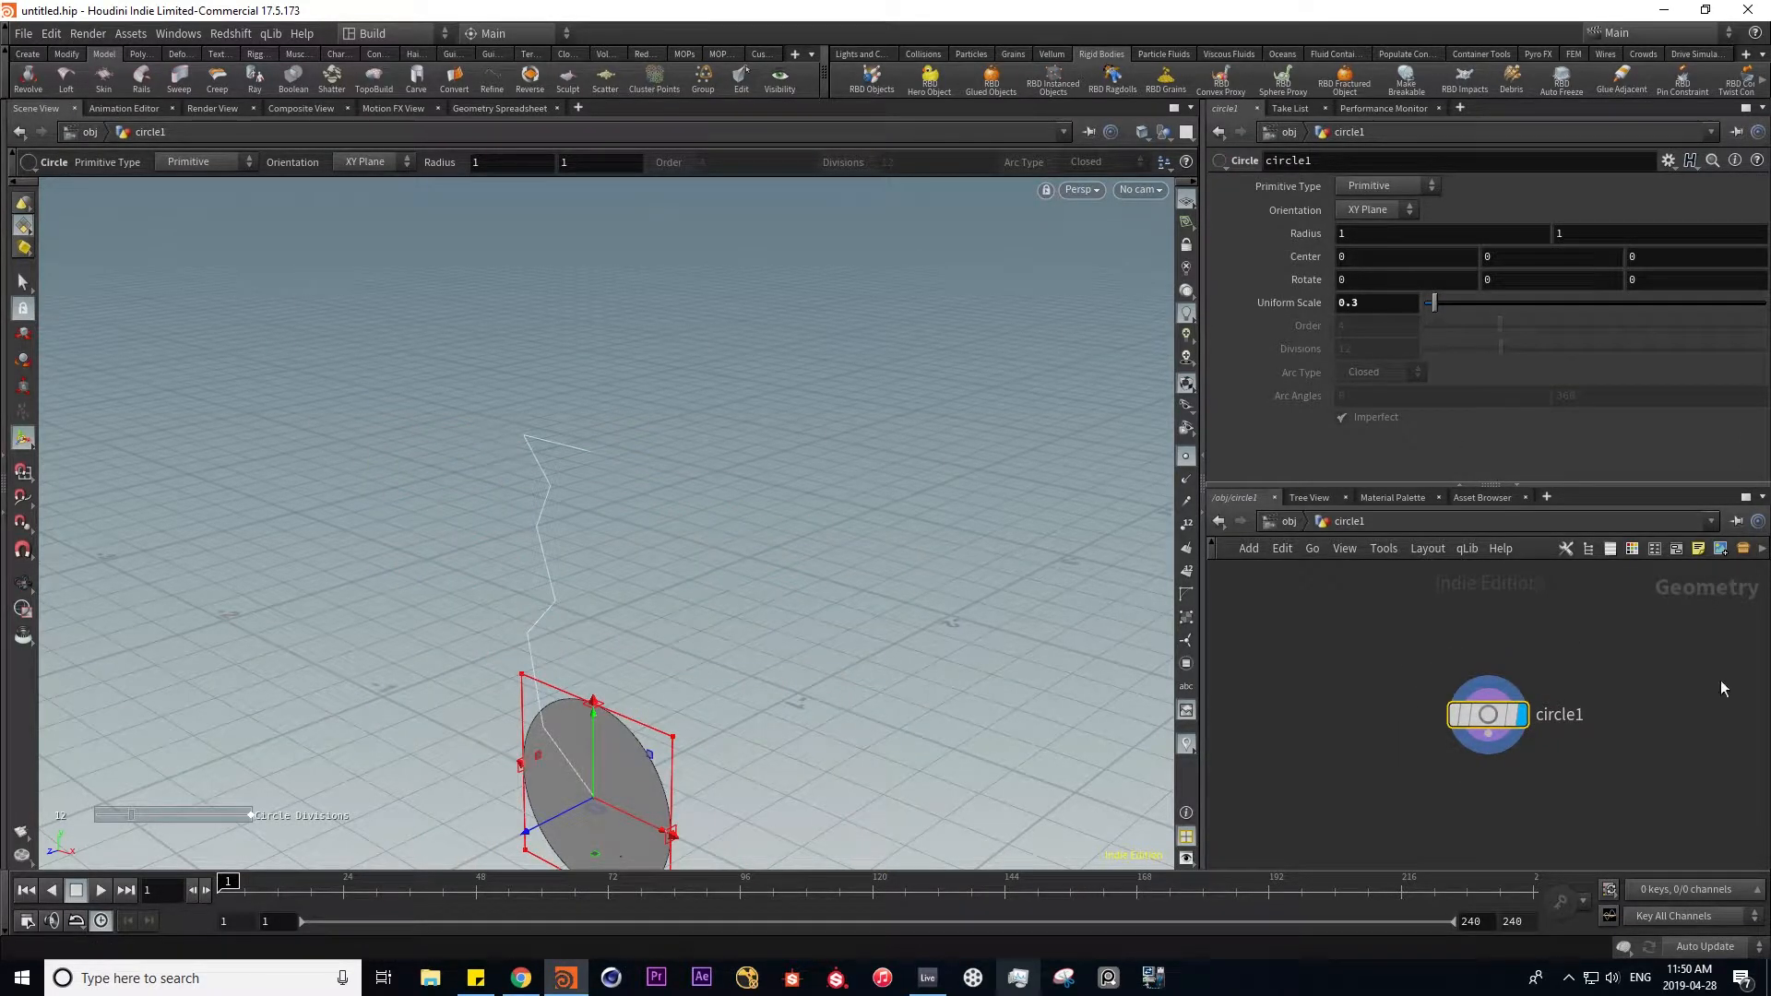
key("u")
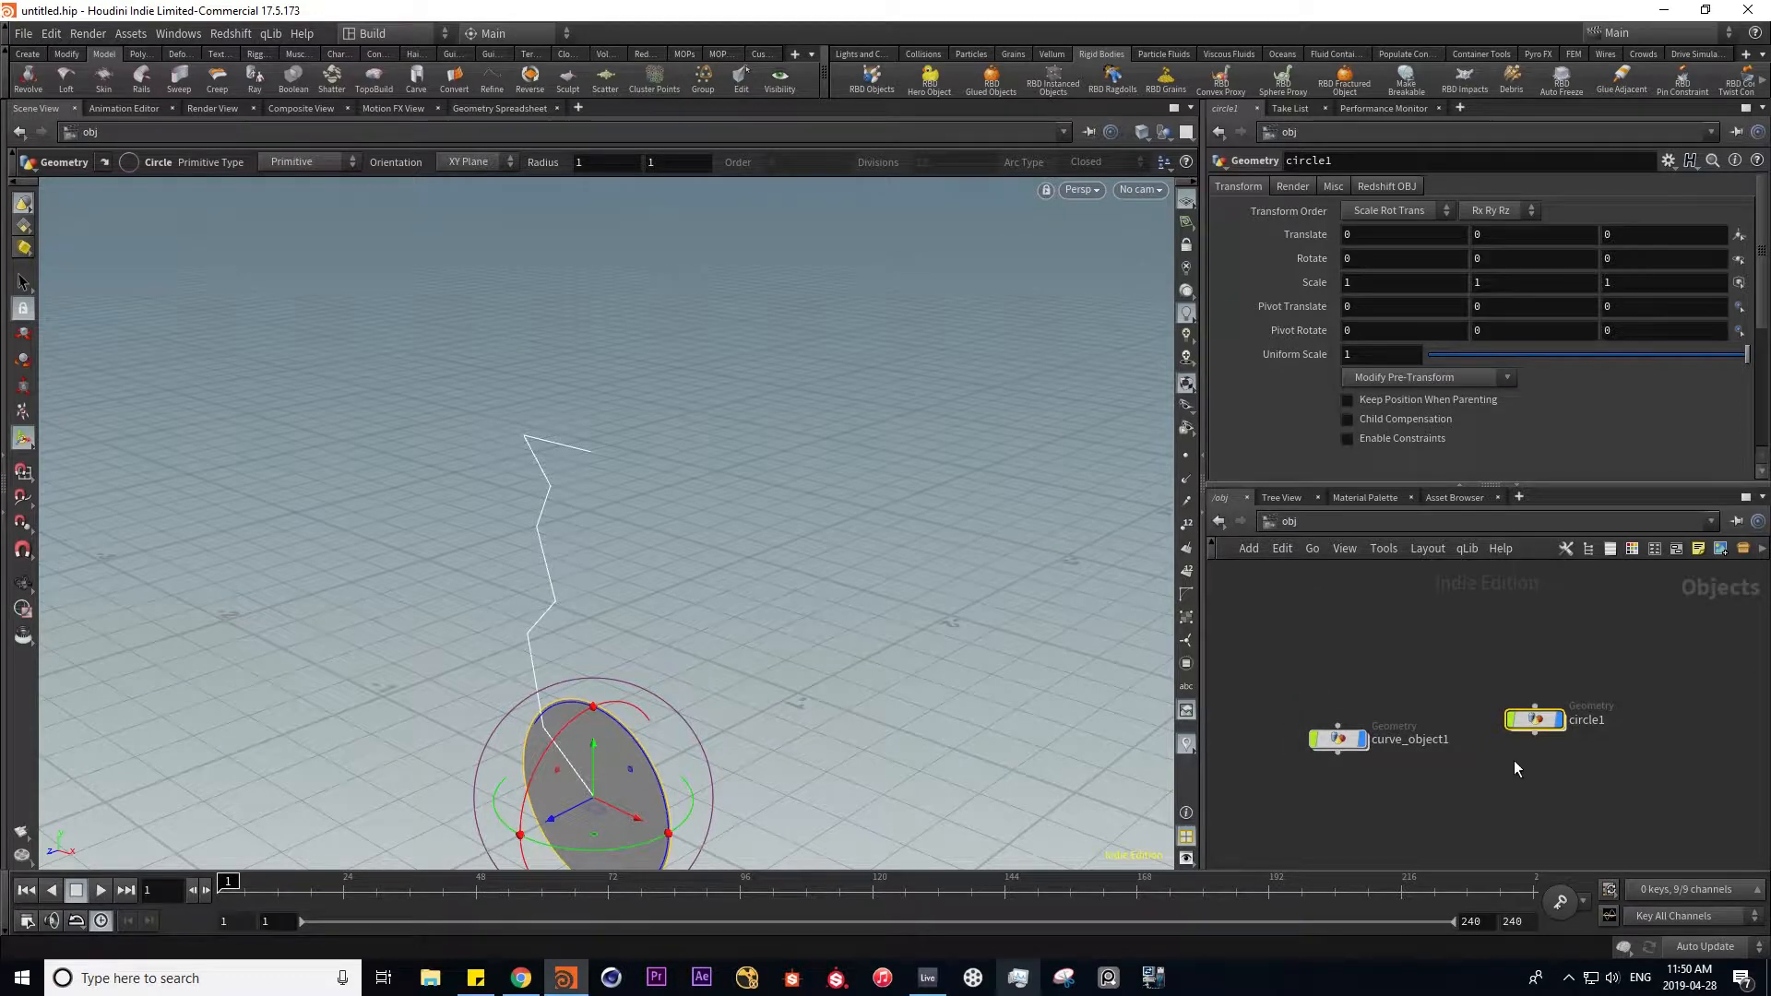
- Sweep the circle along the zigzag curve with the Sweep tool
left_click(169, 81)
left_click(551, 606)
key("Return")
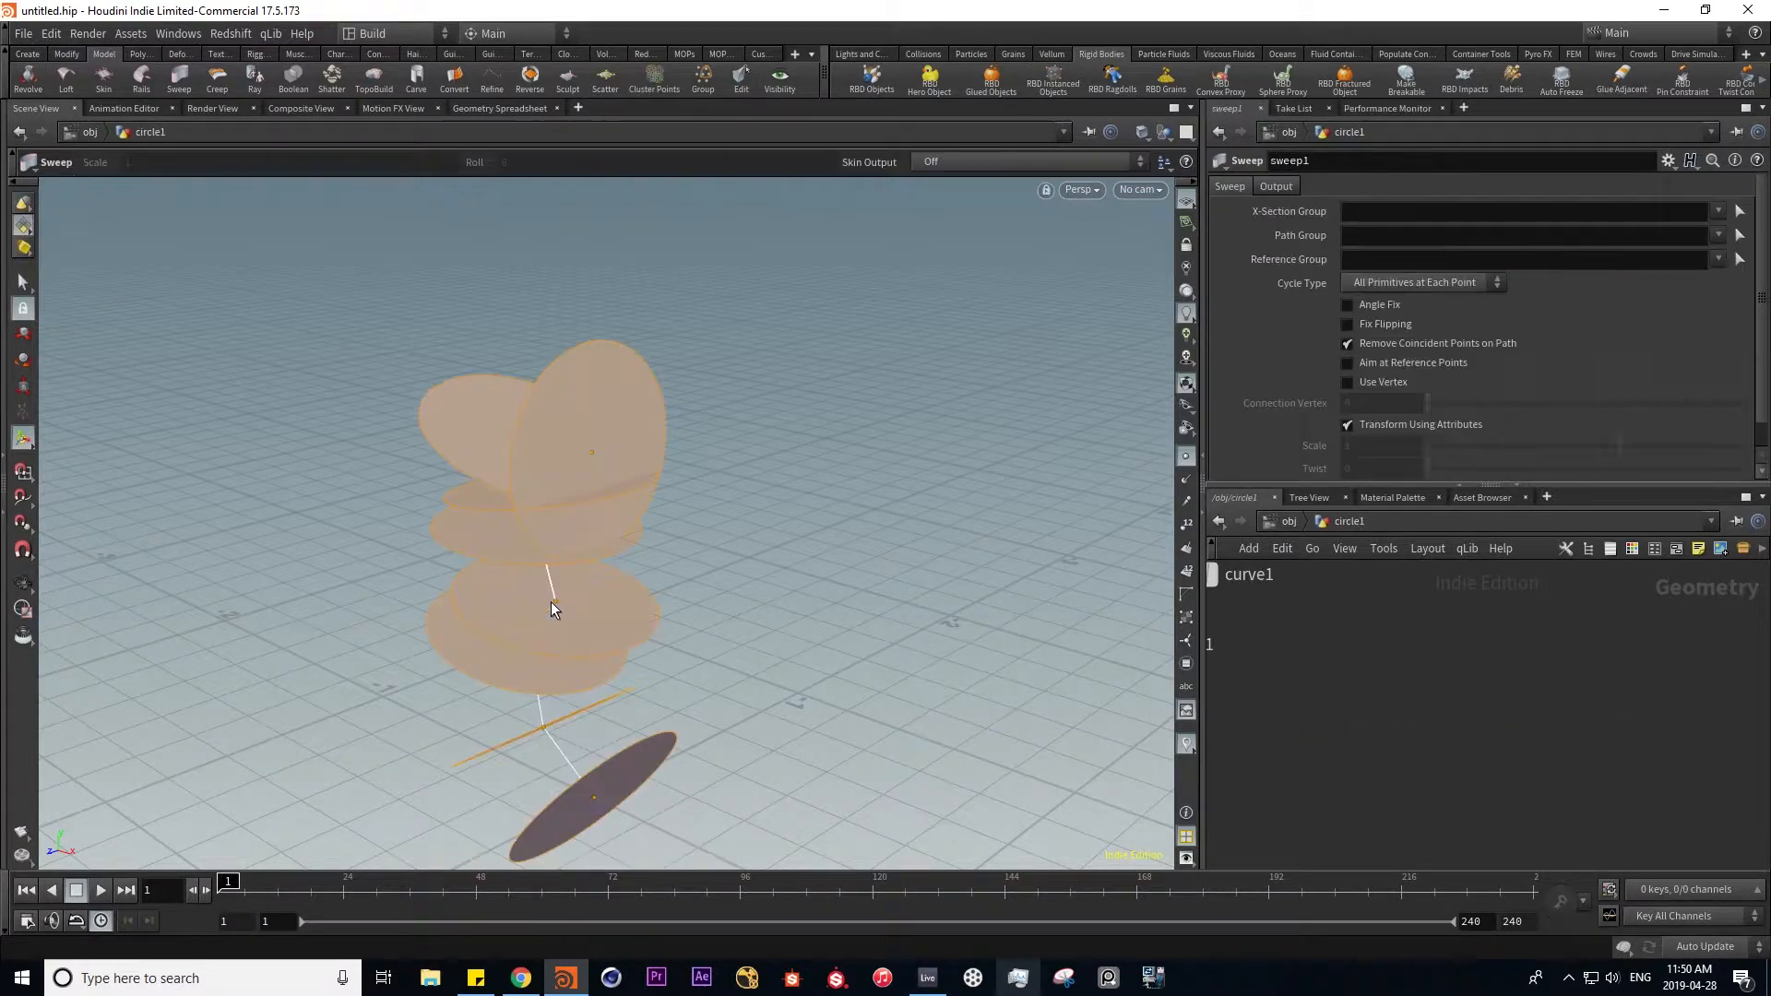
left_click_drag(583, 861, 620, 771)
key("Return")
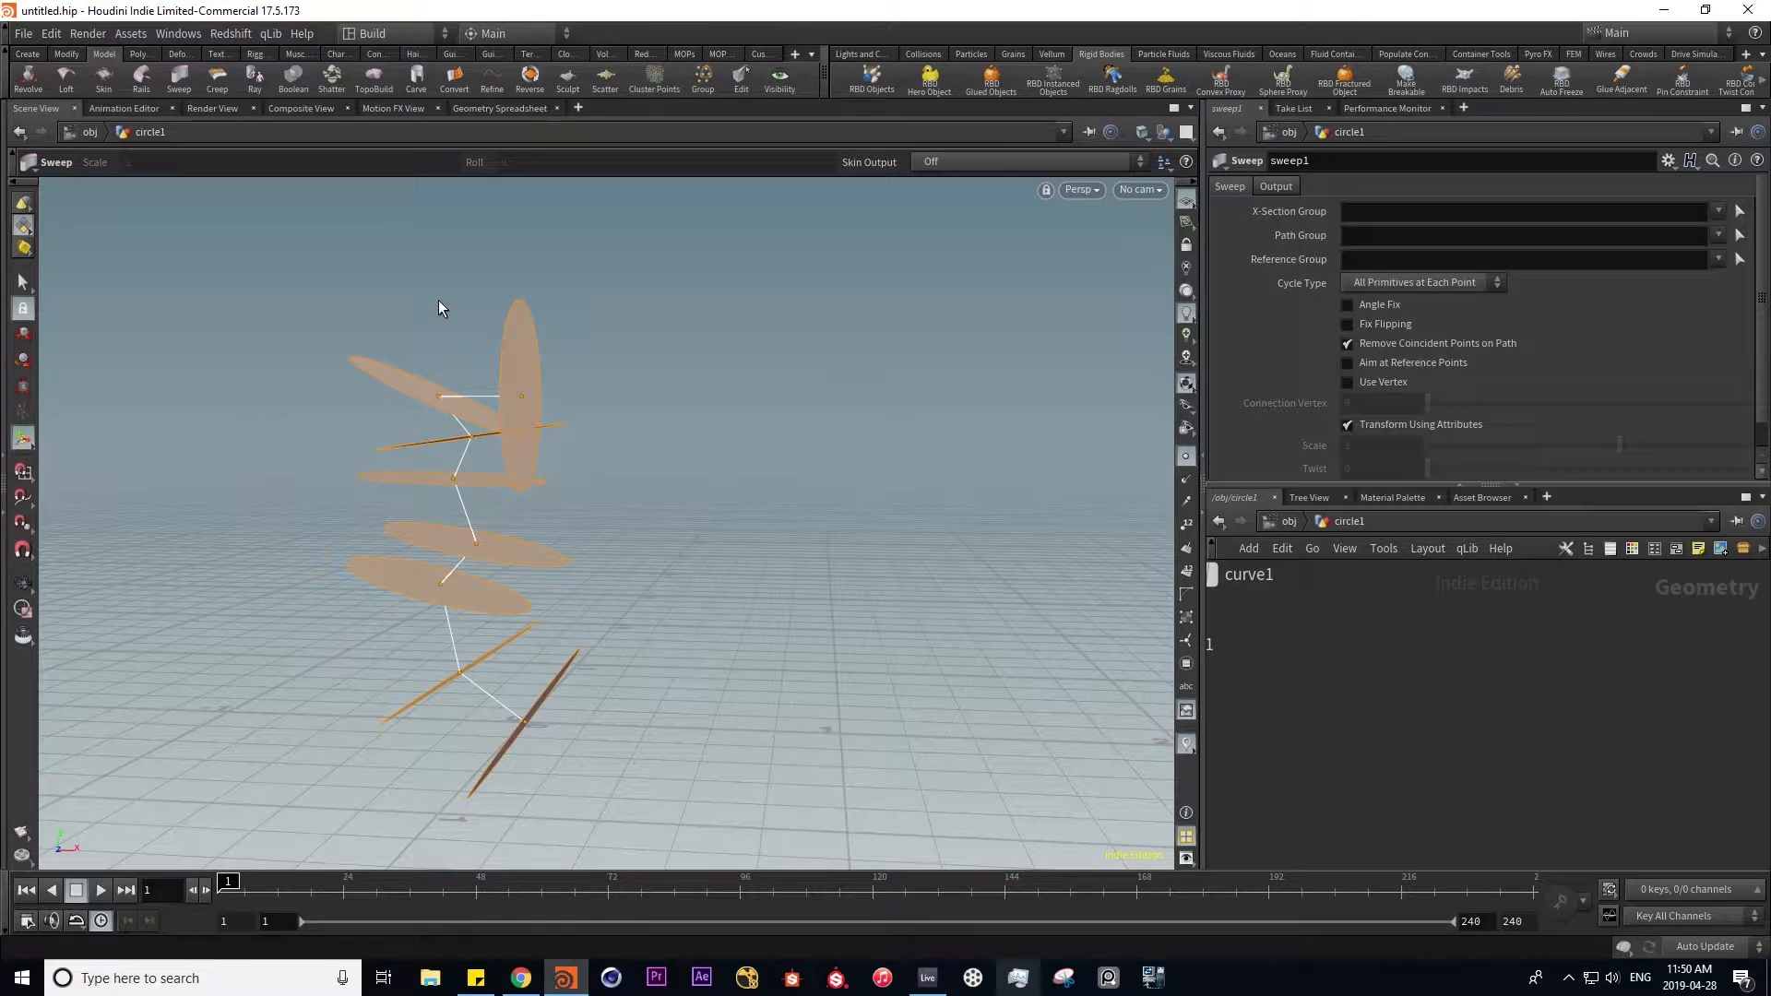
- Reduce the uniform scale of the circle cross-section feeding the sweep
middle_click_drag(1428, 621, 1731, 795)
left_click(1348, 590)
middle_click_drag(1375, 304, 1330, 309)
- Insert a Resample node between the curve and the sweep, and select the sweep node
left_click(1482, 748)
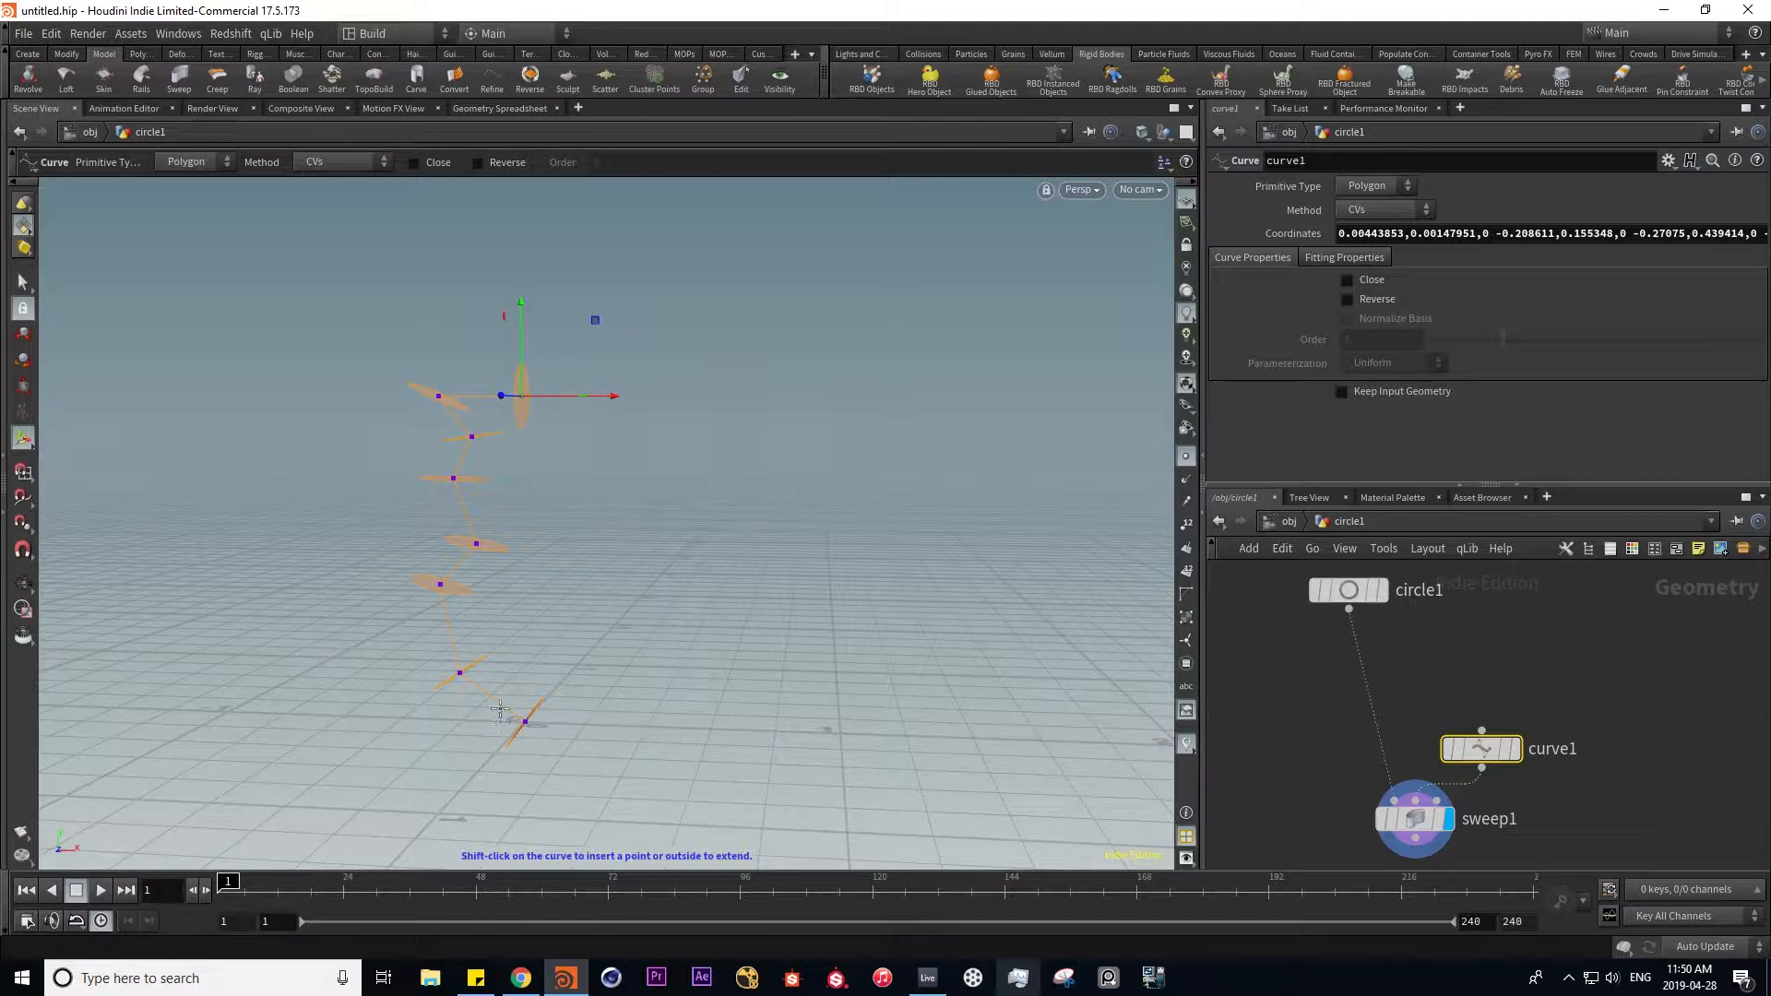
left_click_drag(1481, 748, 1504, 654)
key("Tab")
type("resam")
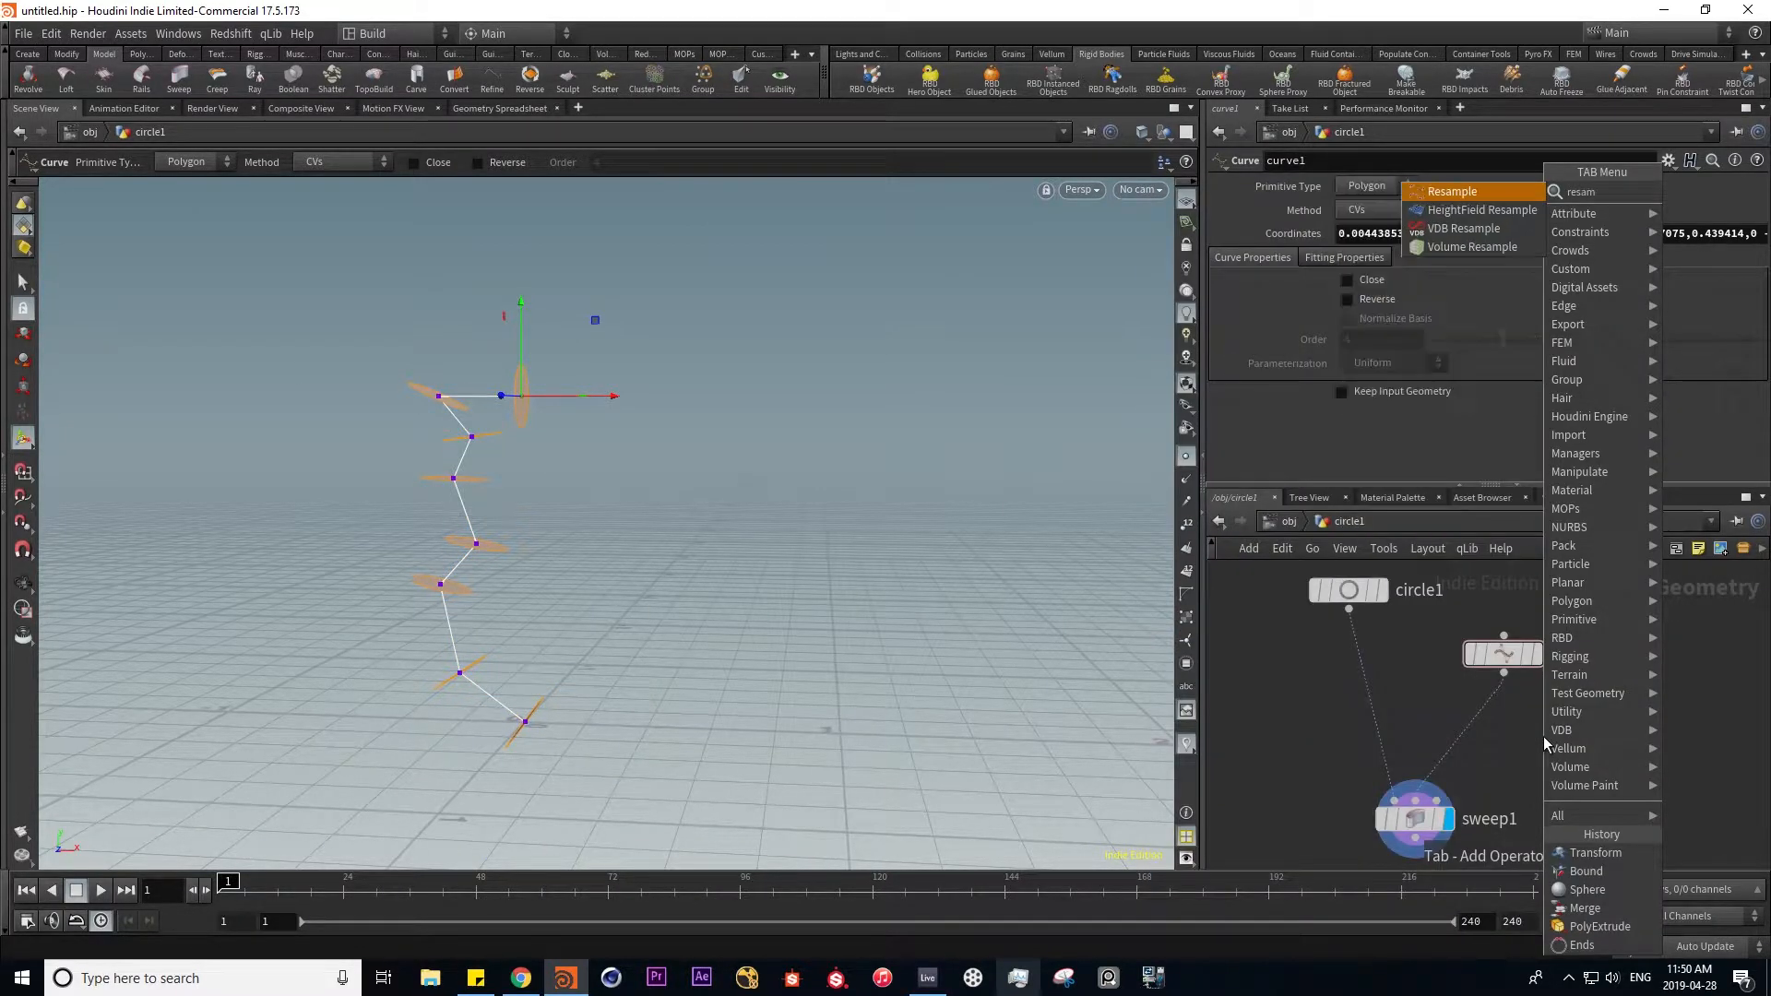
key("Return")
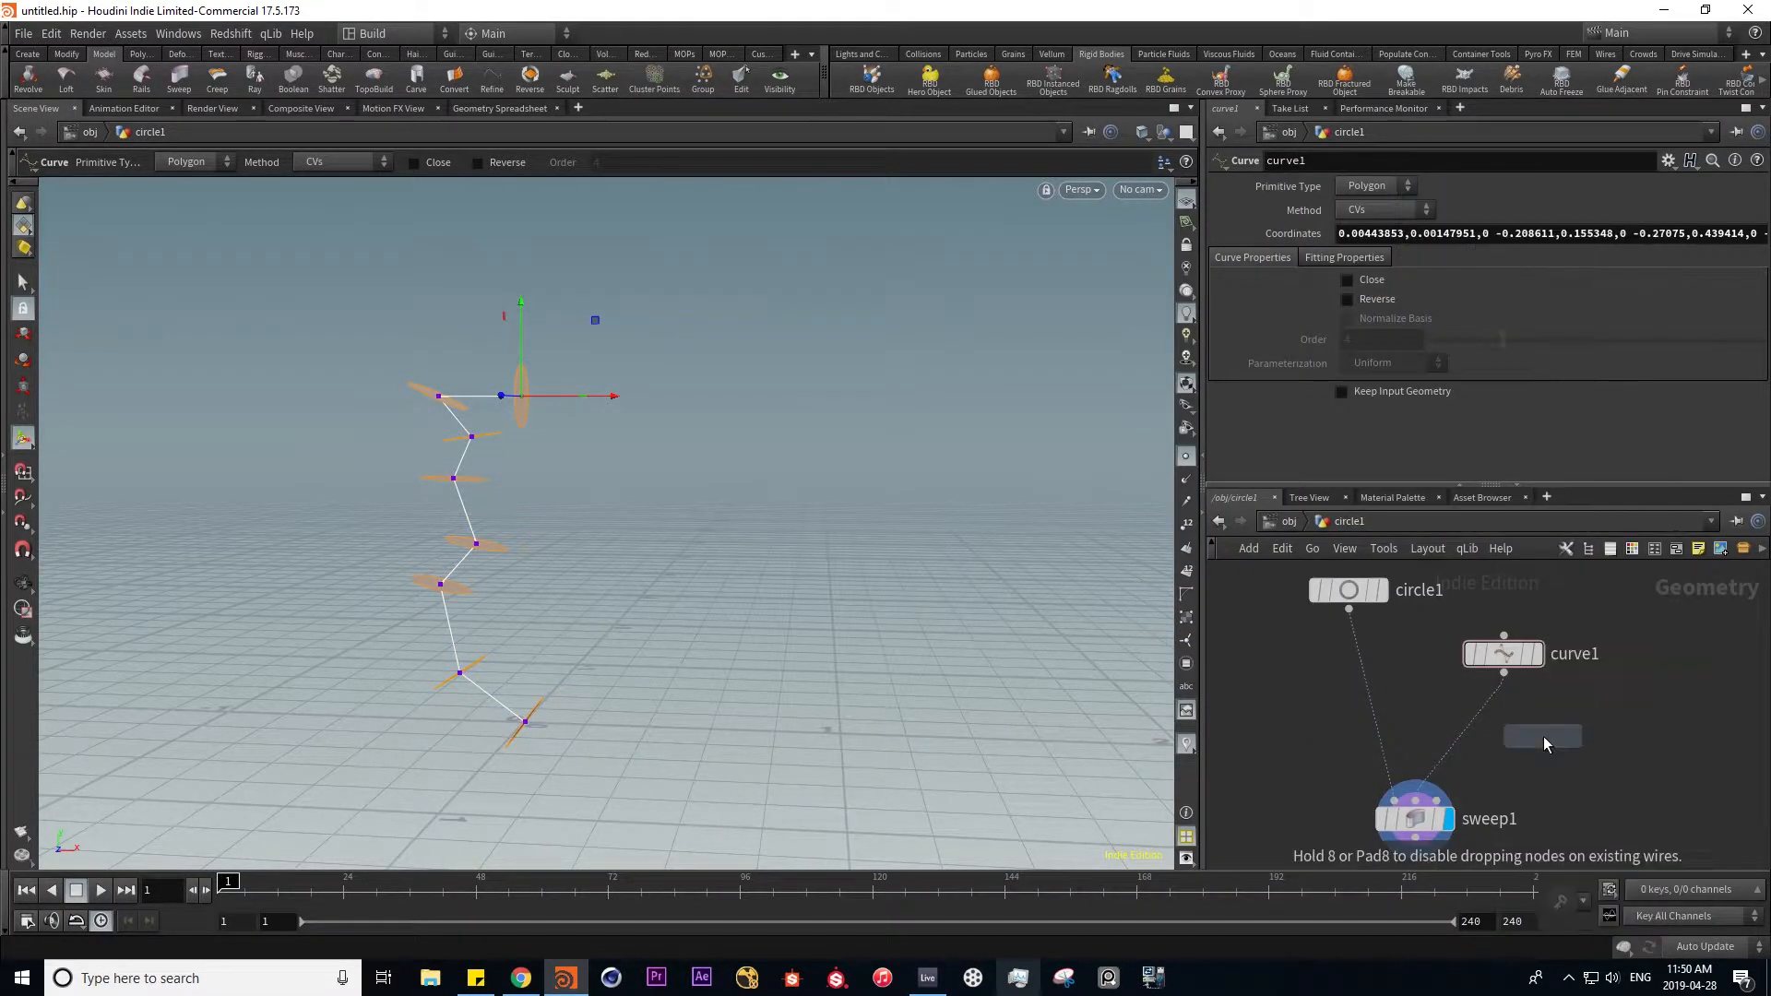
left_click(1468, 733)
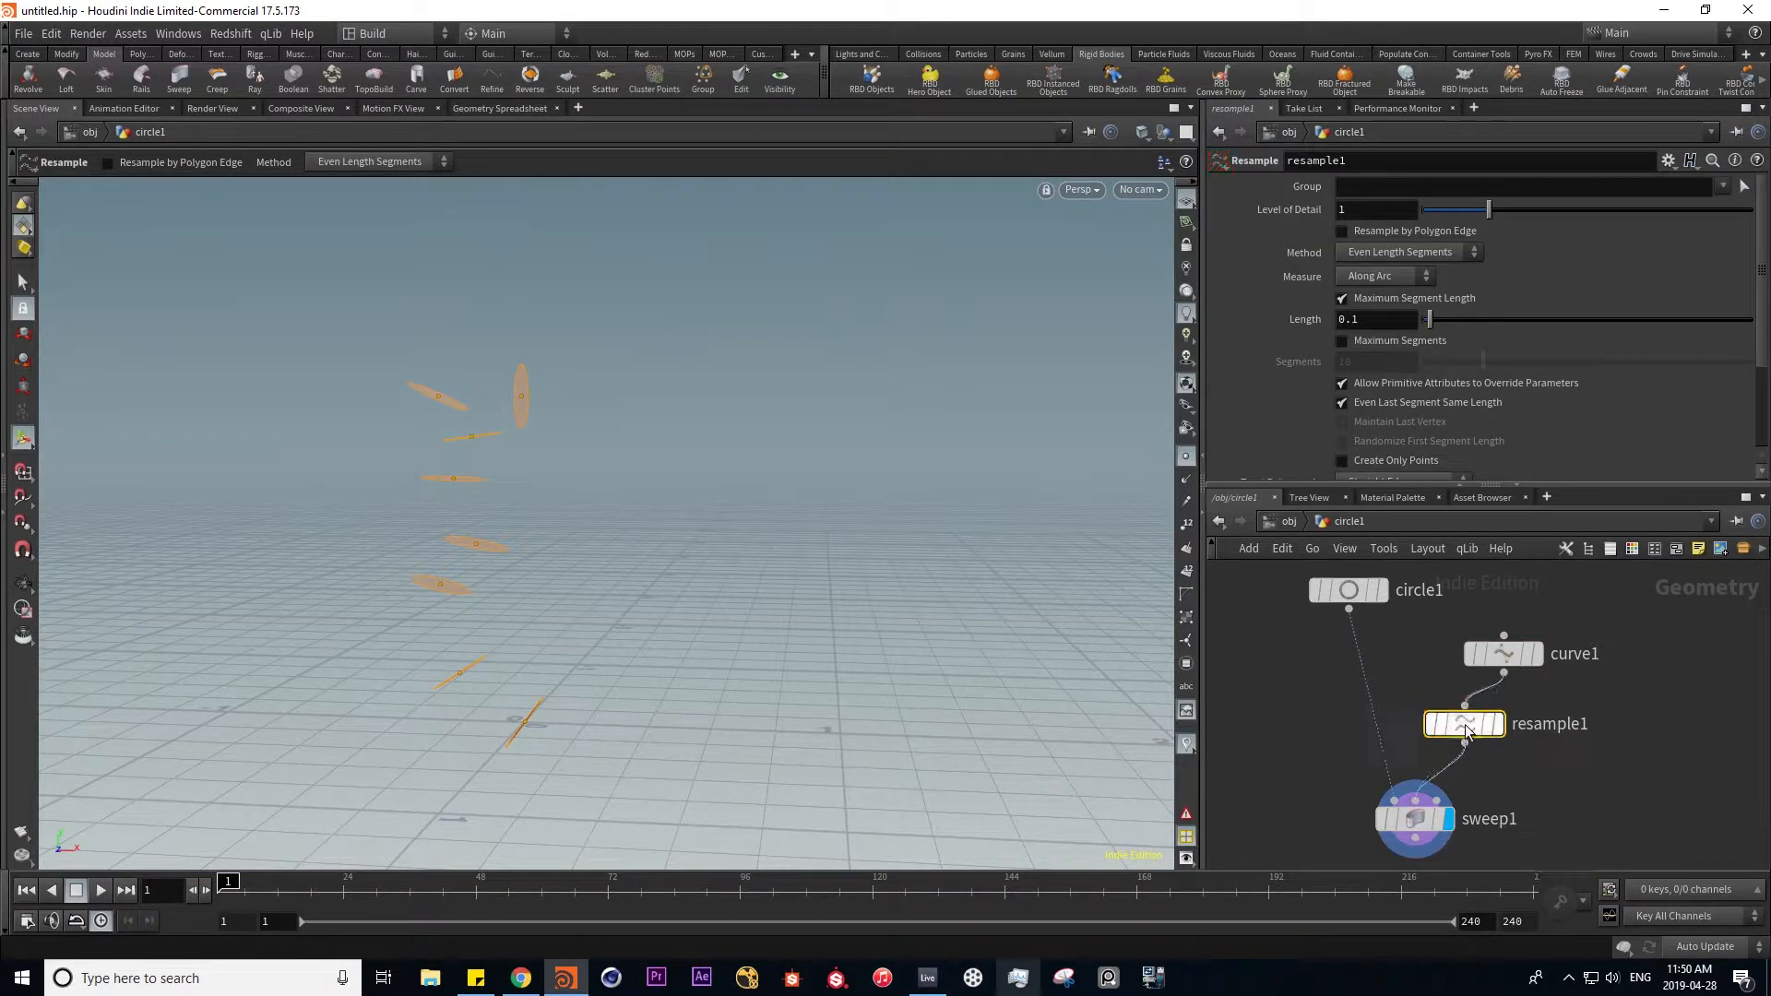
left_click(1413, 818)
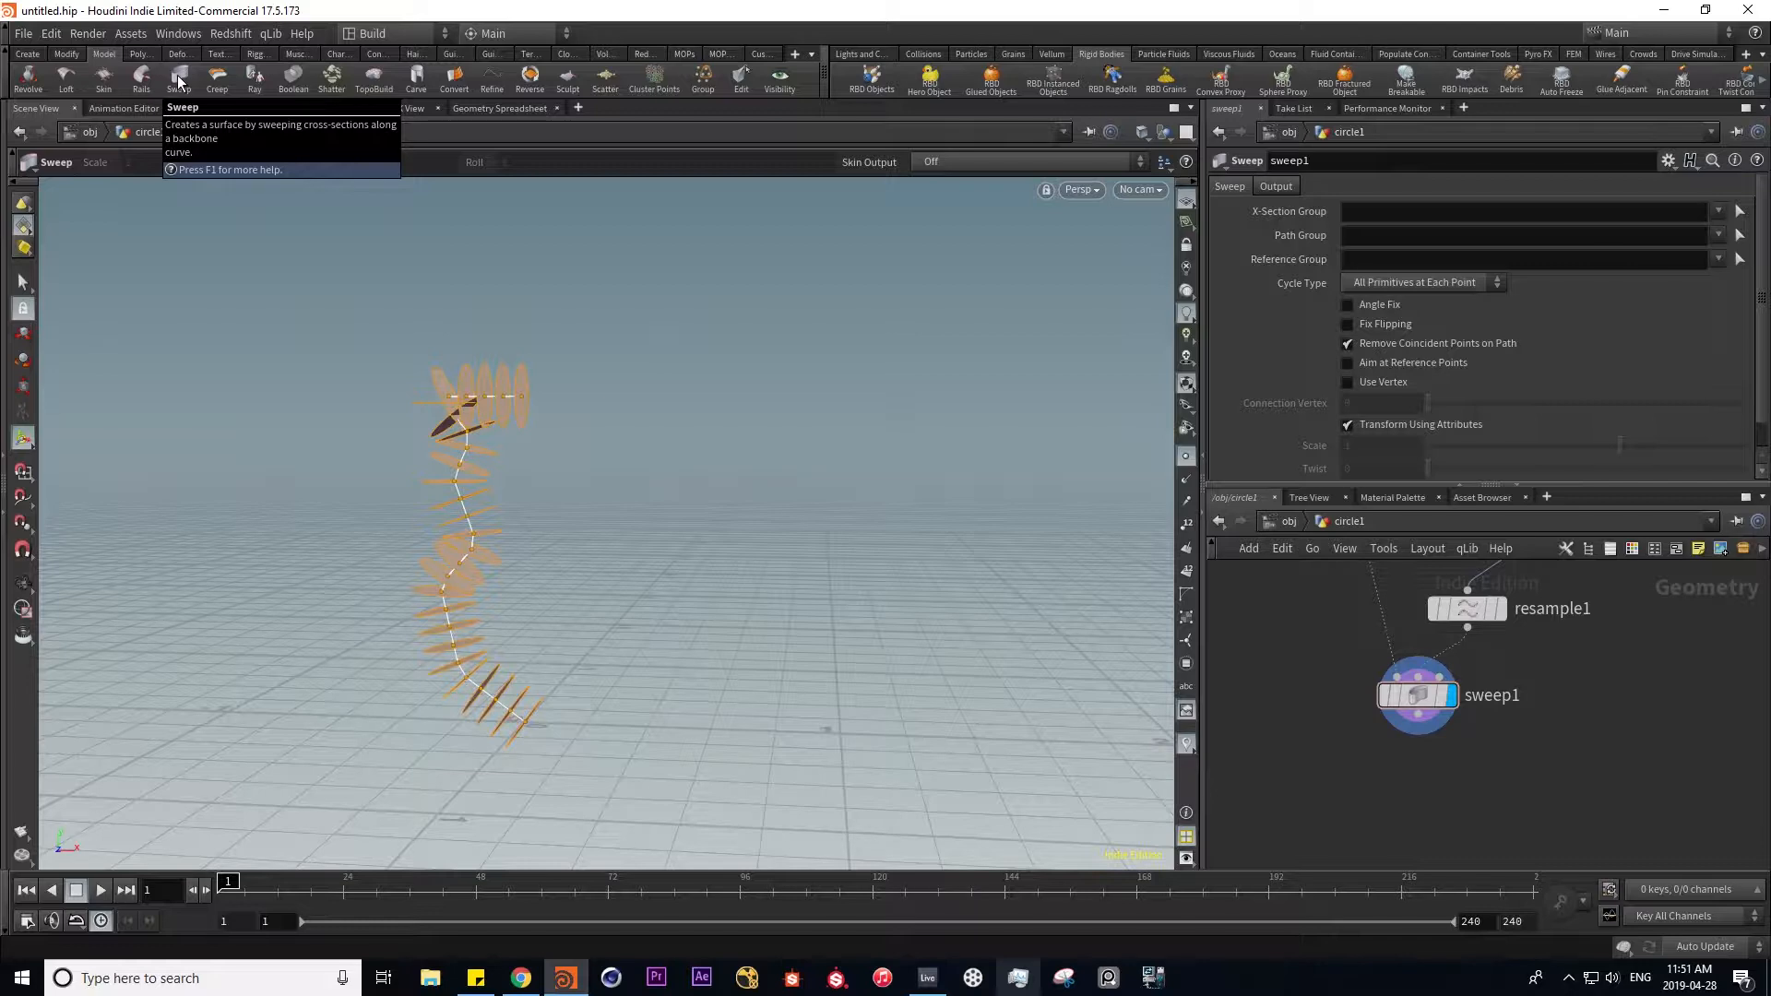
- Open the Sweep tool's help page and launch its SweepBasic example
key("F1")
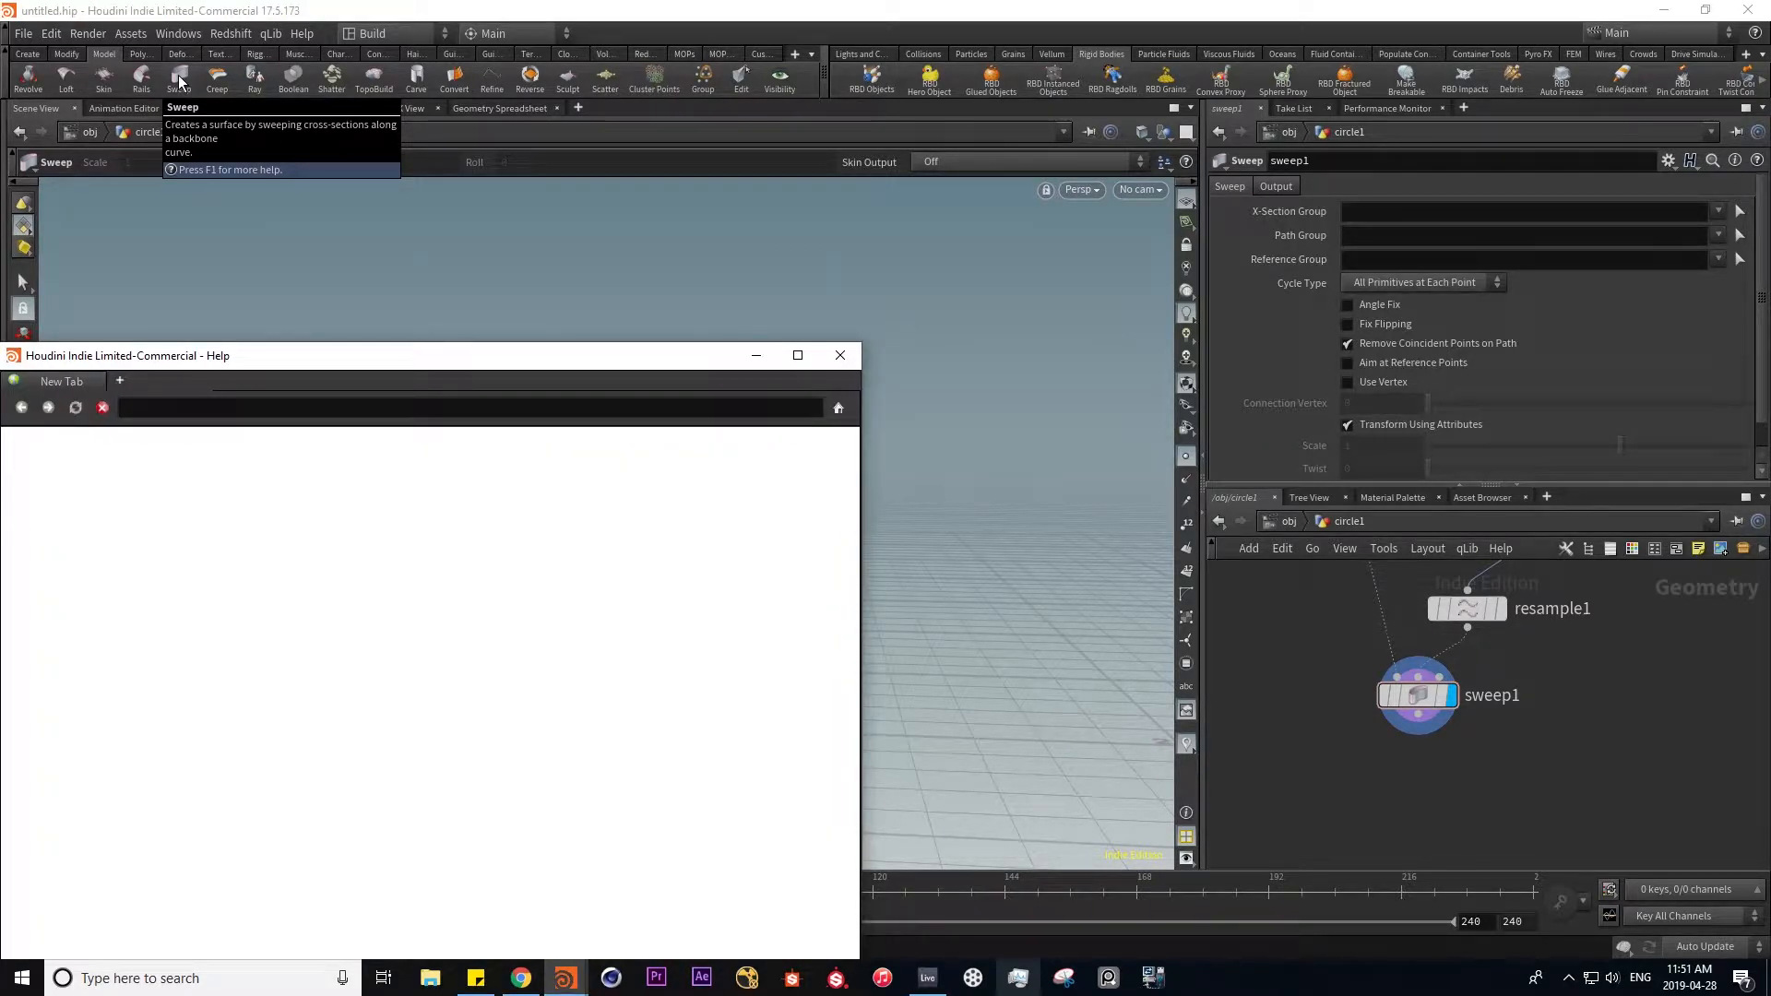
scroll(474, 678, "down", 10)
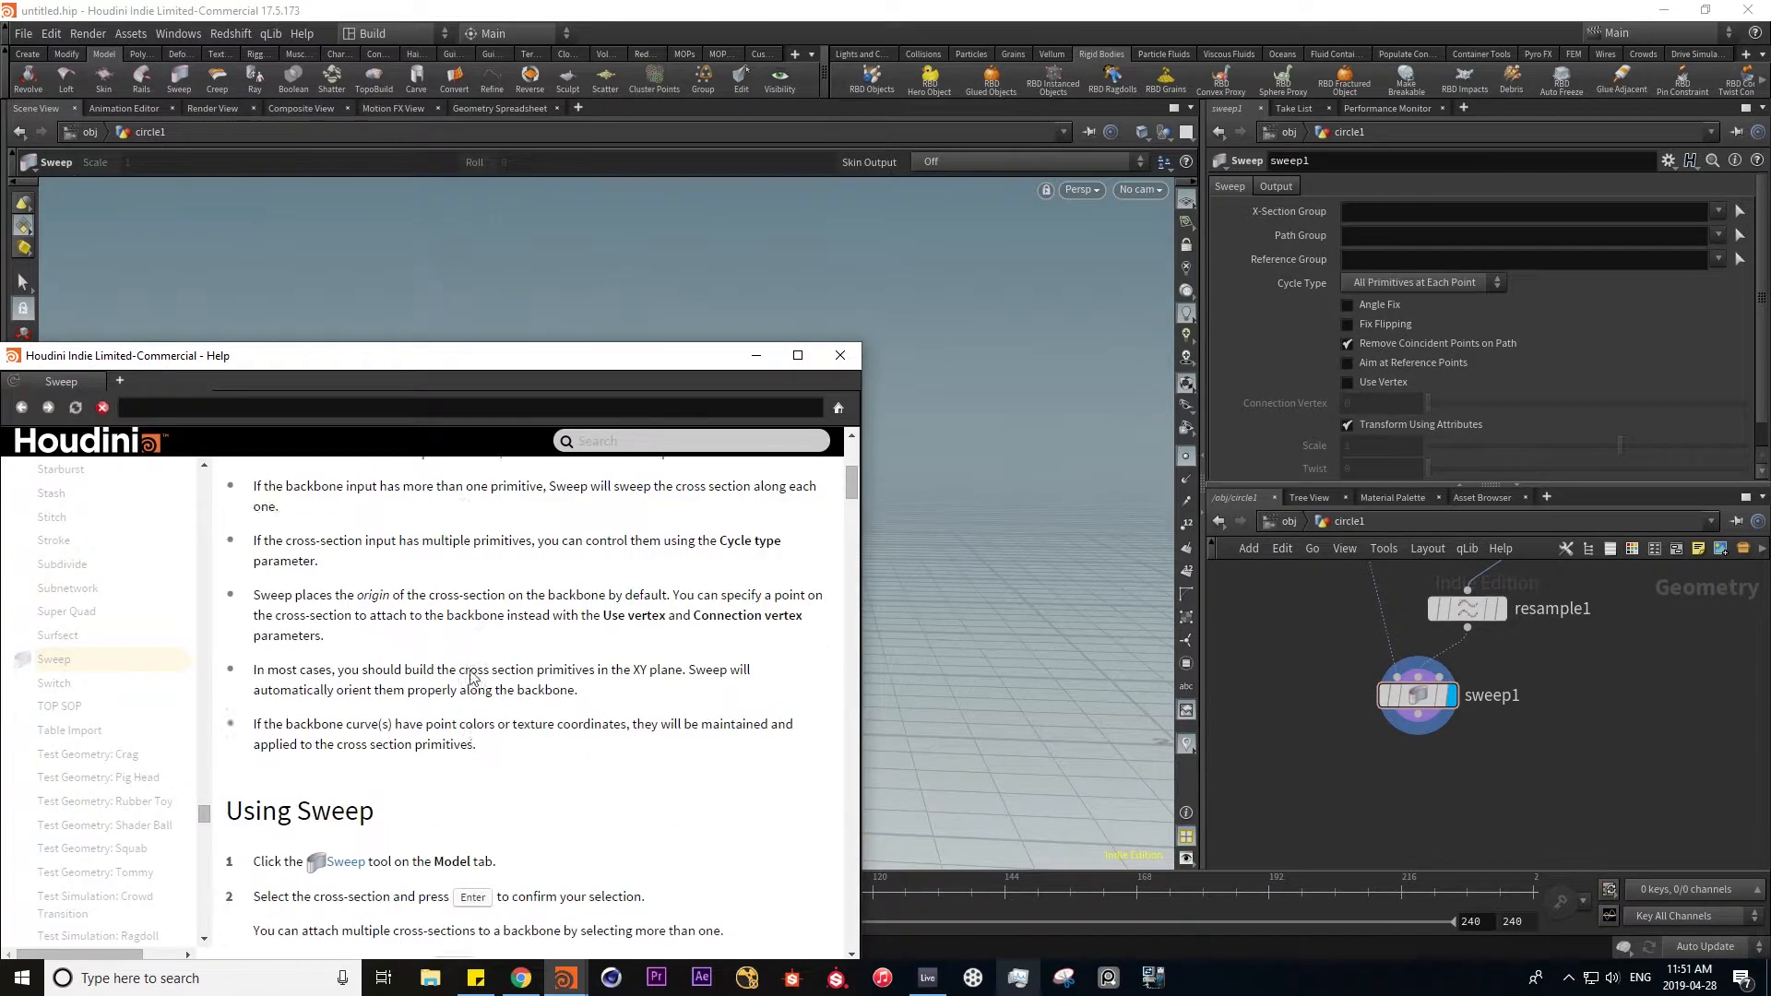
scroll(474, 678, "down", 20)
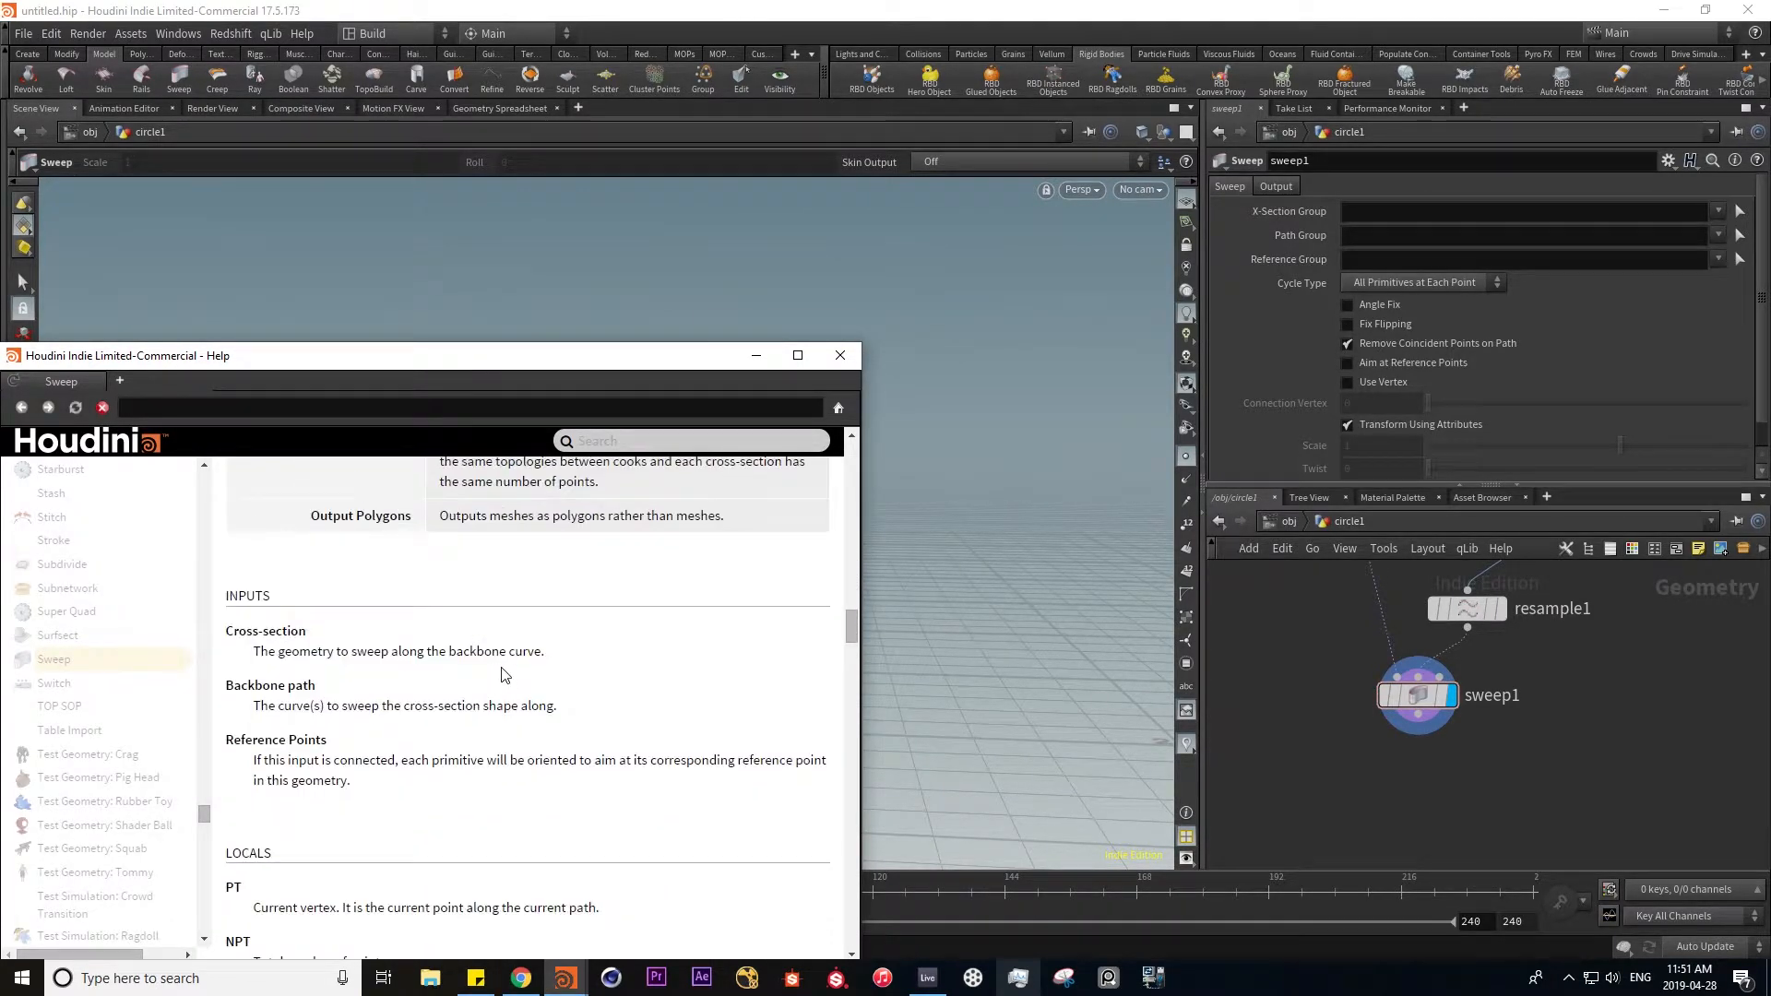
scroll(537, 689, "up", 5)
scroll(503, 691, "down", 2)
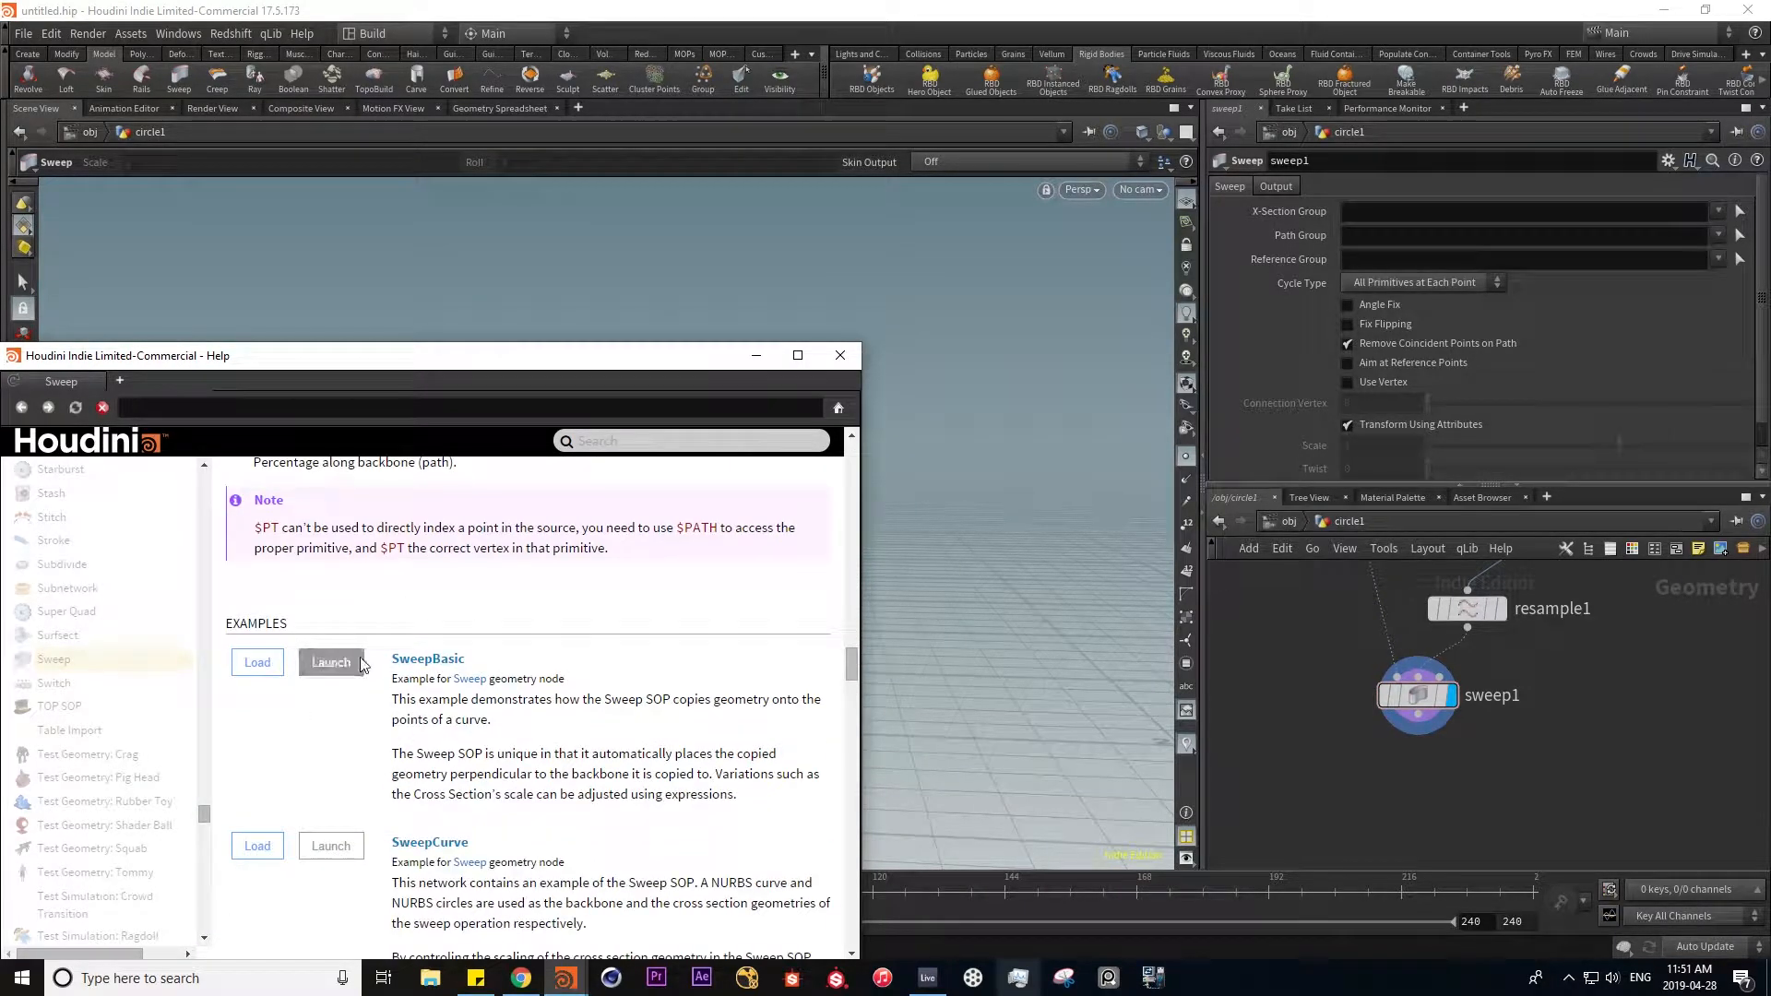
left_click(330, 661)
left_click(424, 671)
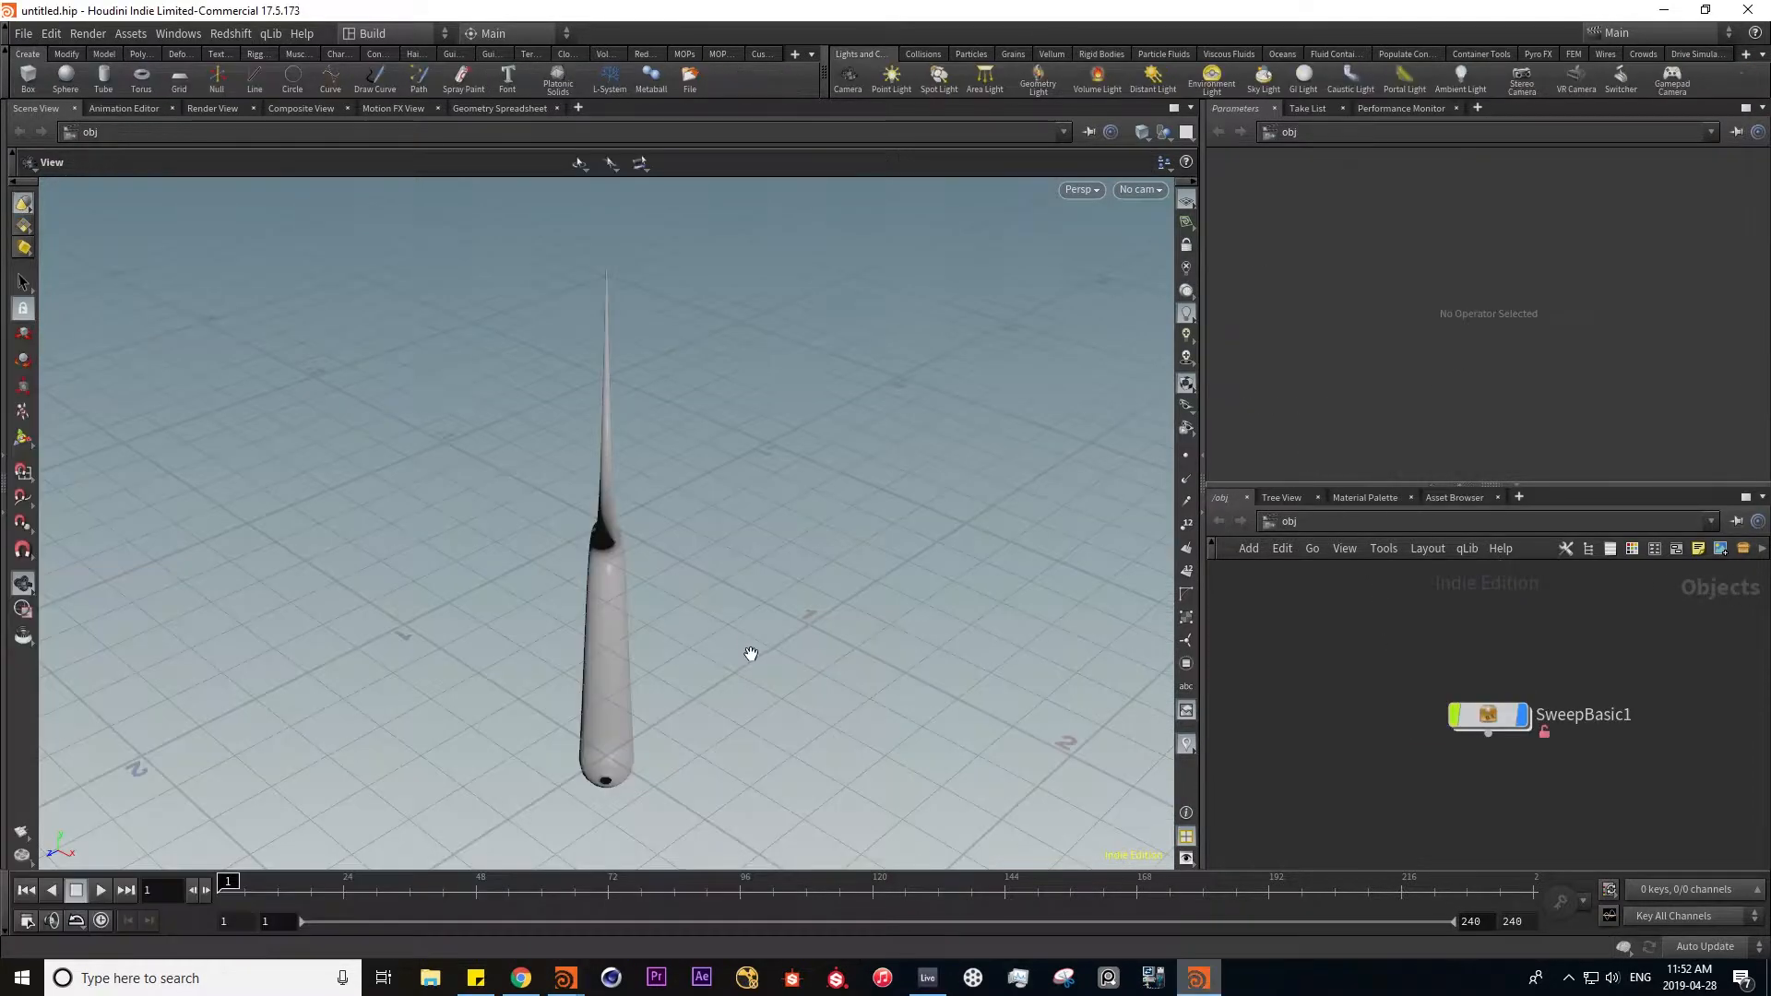
- View the example's swept shape from another side and look inside the SweepBasic1 node before returning to the object level
left_click_drag(615, 619, 837, 596)
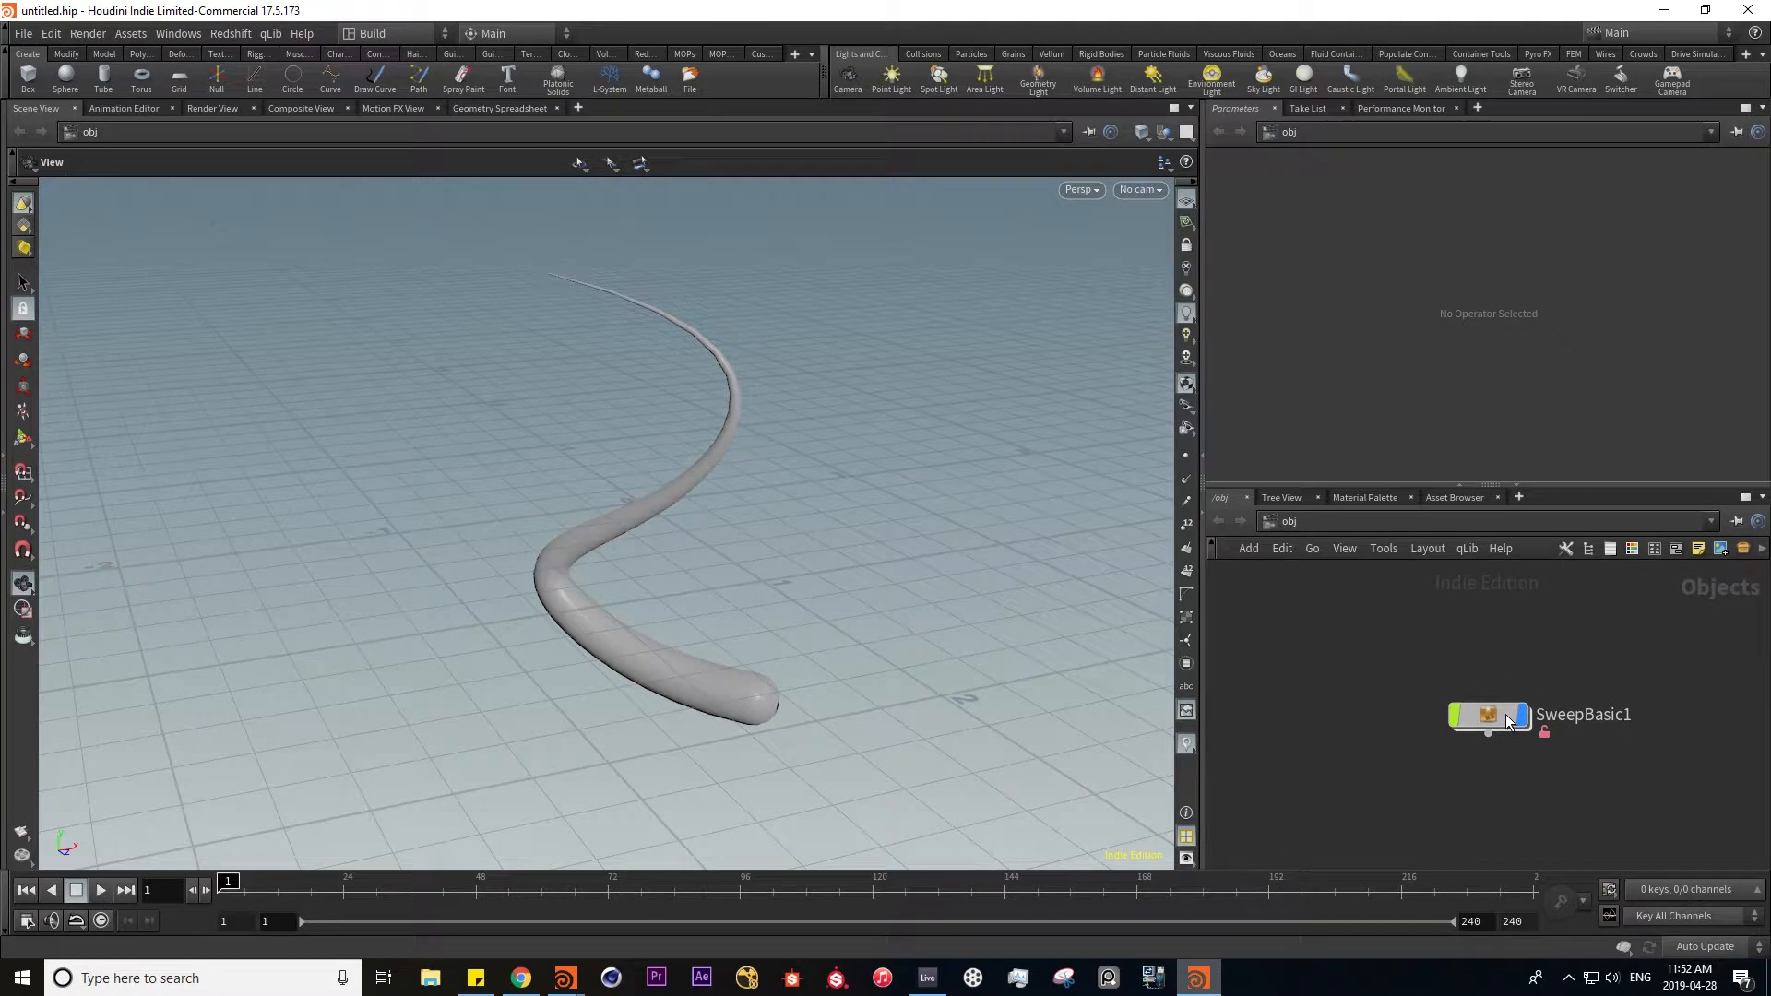
double_click(1517, 729)
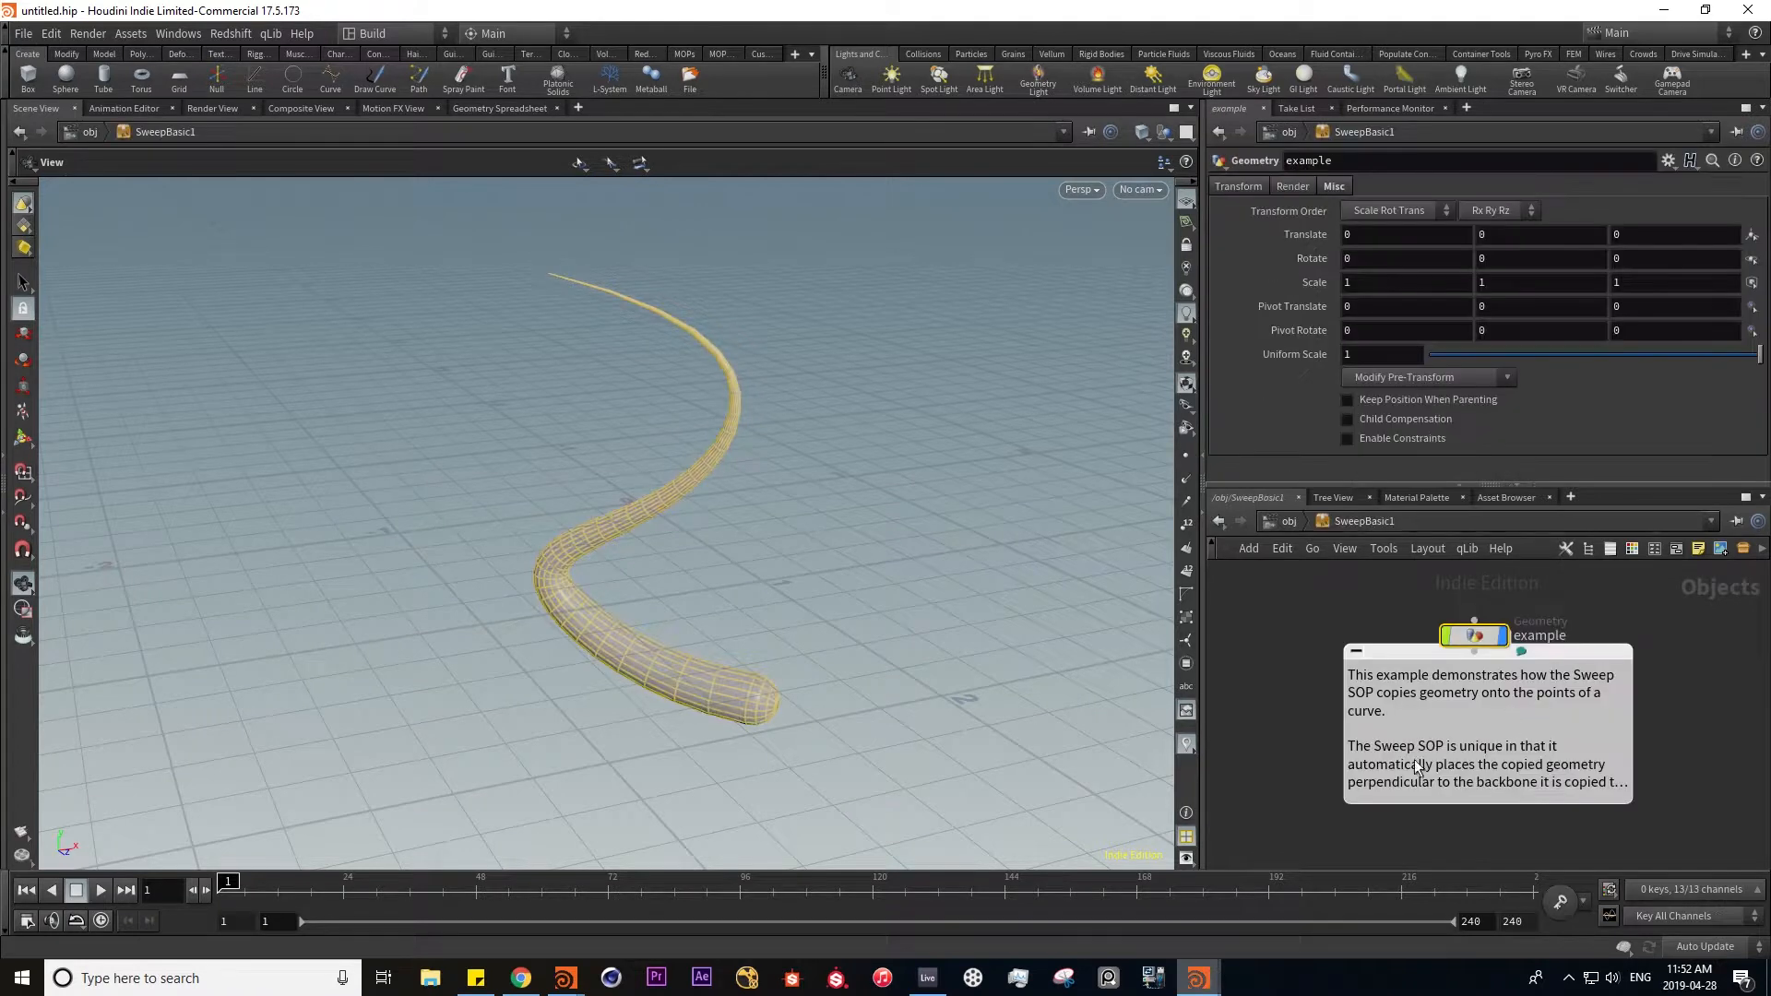
left_click(1288, 521)
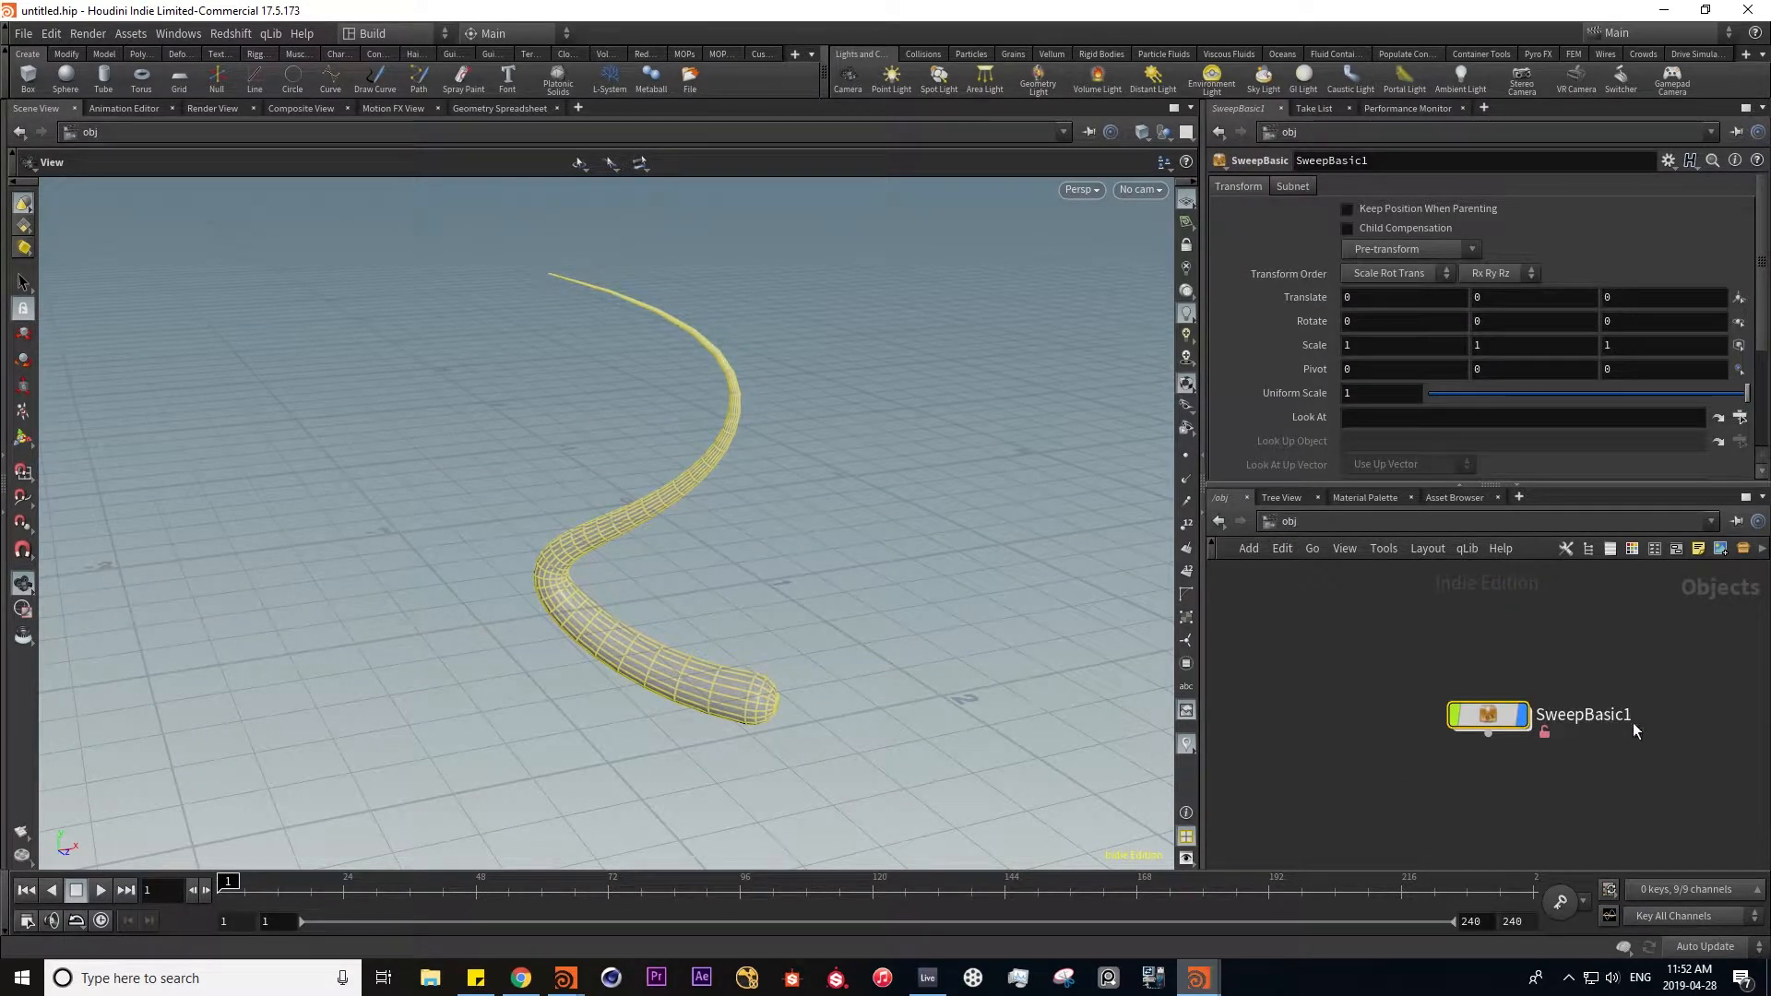
mouse_move(1505, 721)
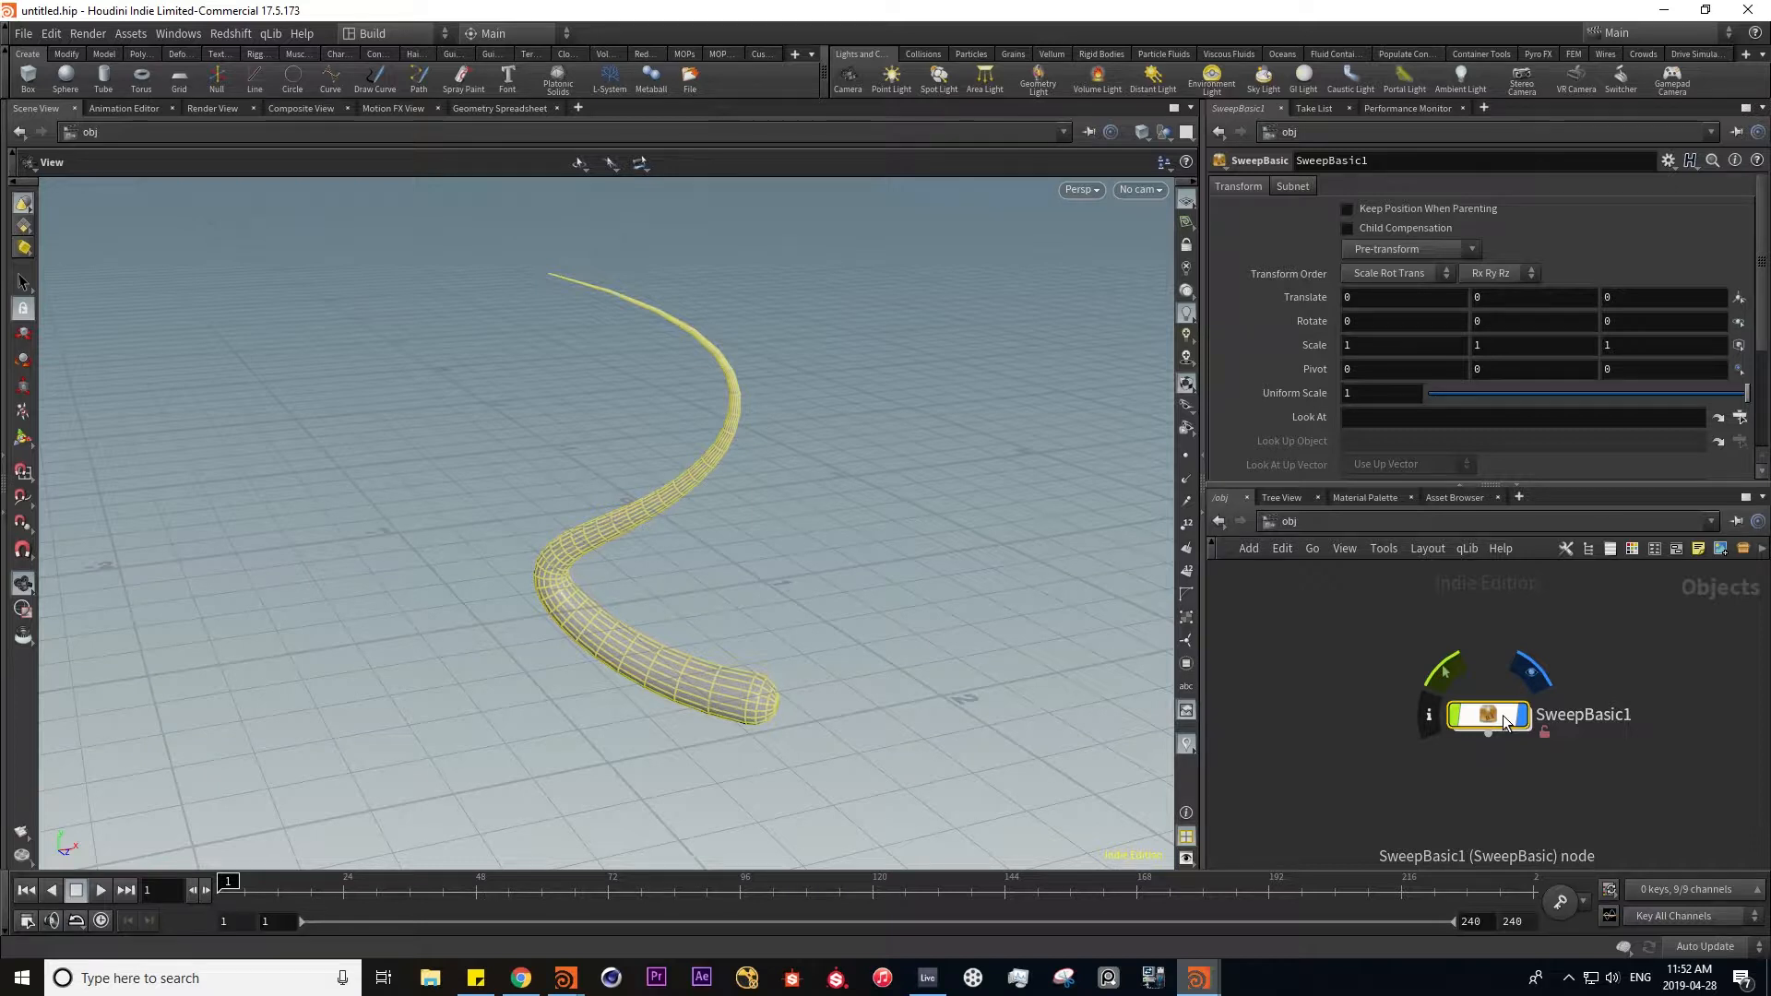
left_click_drag(1480, 724, 1408, 734)
middle_click_drag(1437, 801, 1358, 814)
middle_click_drag(1523, 792, 1502, 756)
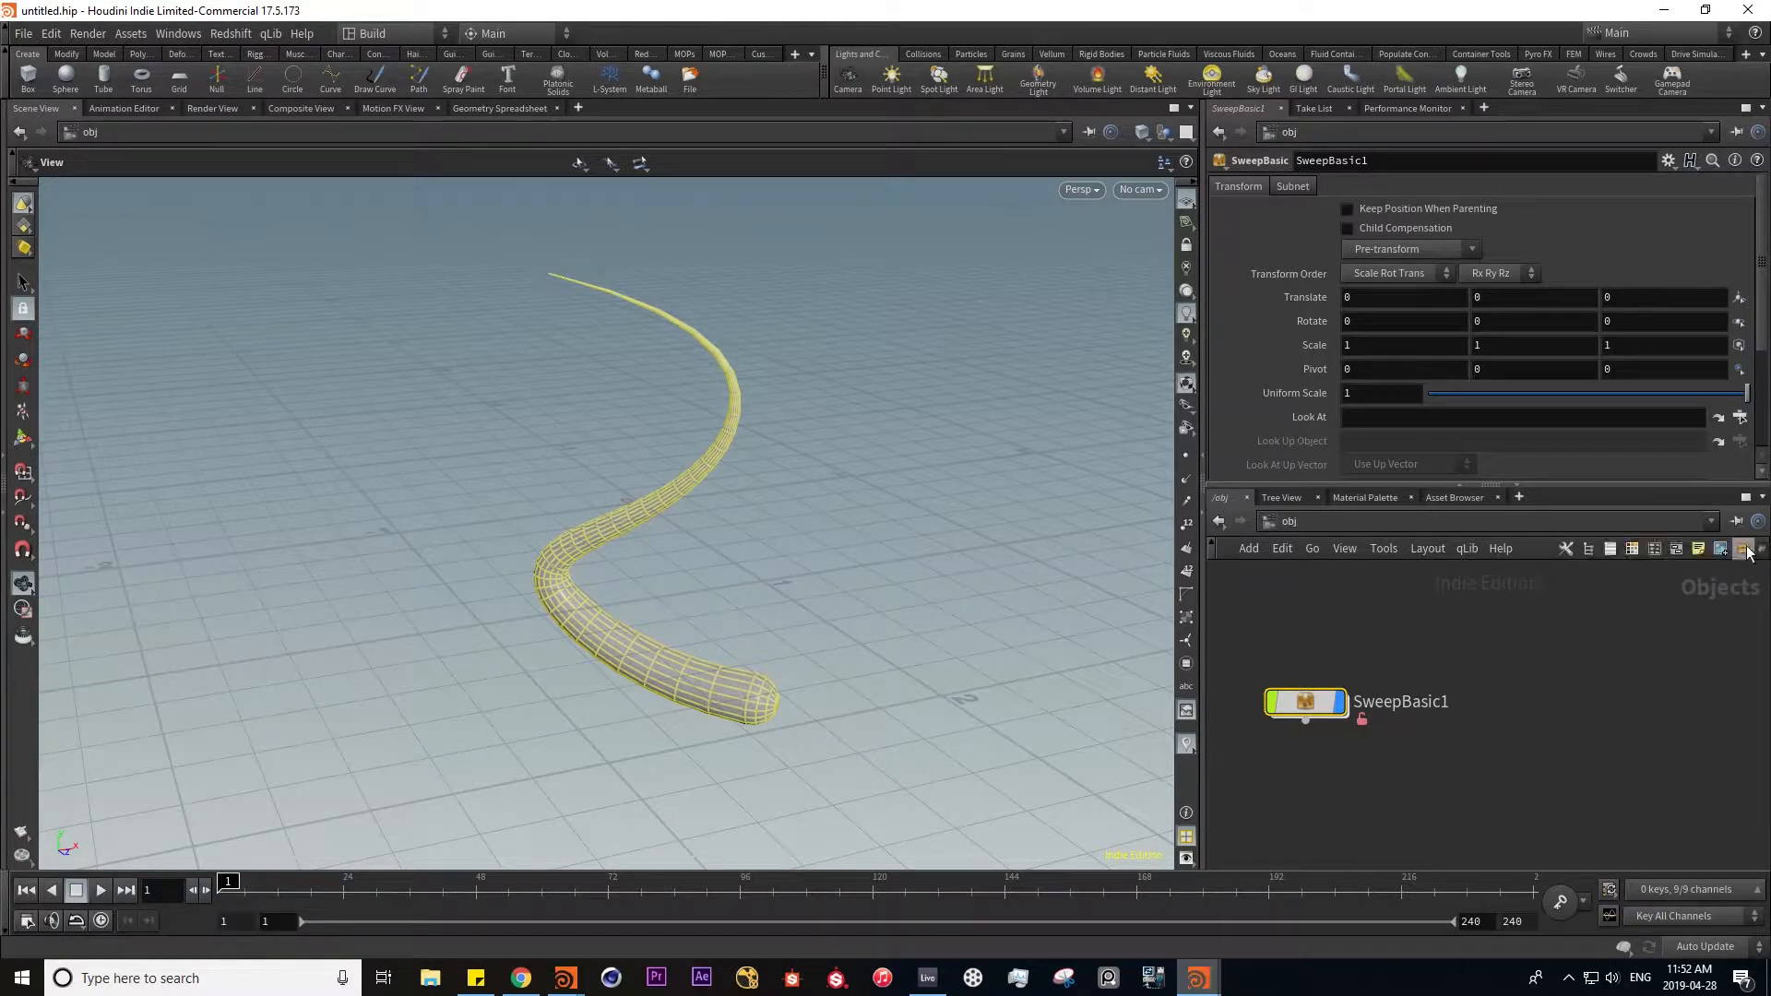
- Add a torus object and a box object to the object network and collapse both into a subnet
key("Tab")
type("torus")
key("Return")
left_click(1502, 699)
key("Tab")
type("box")
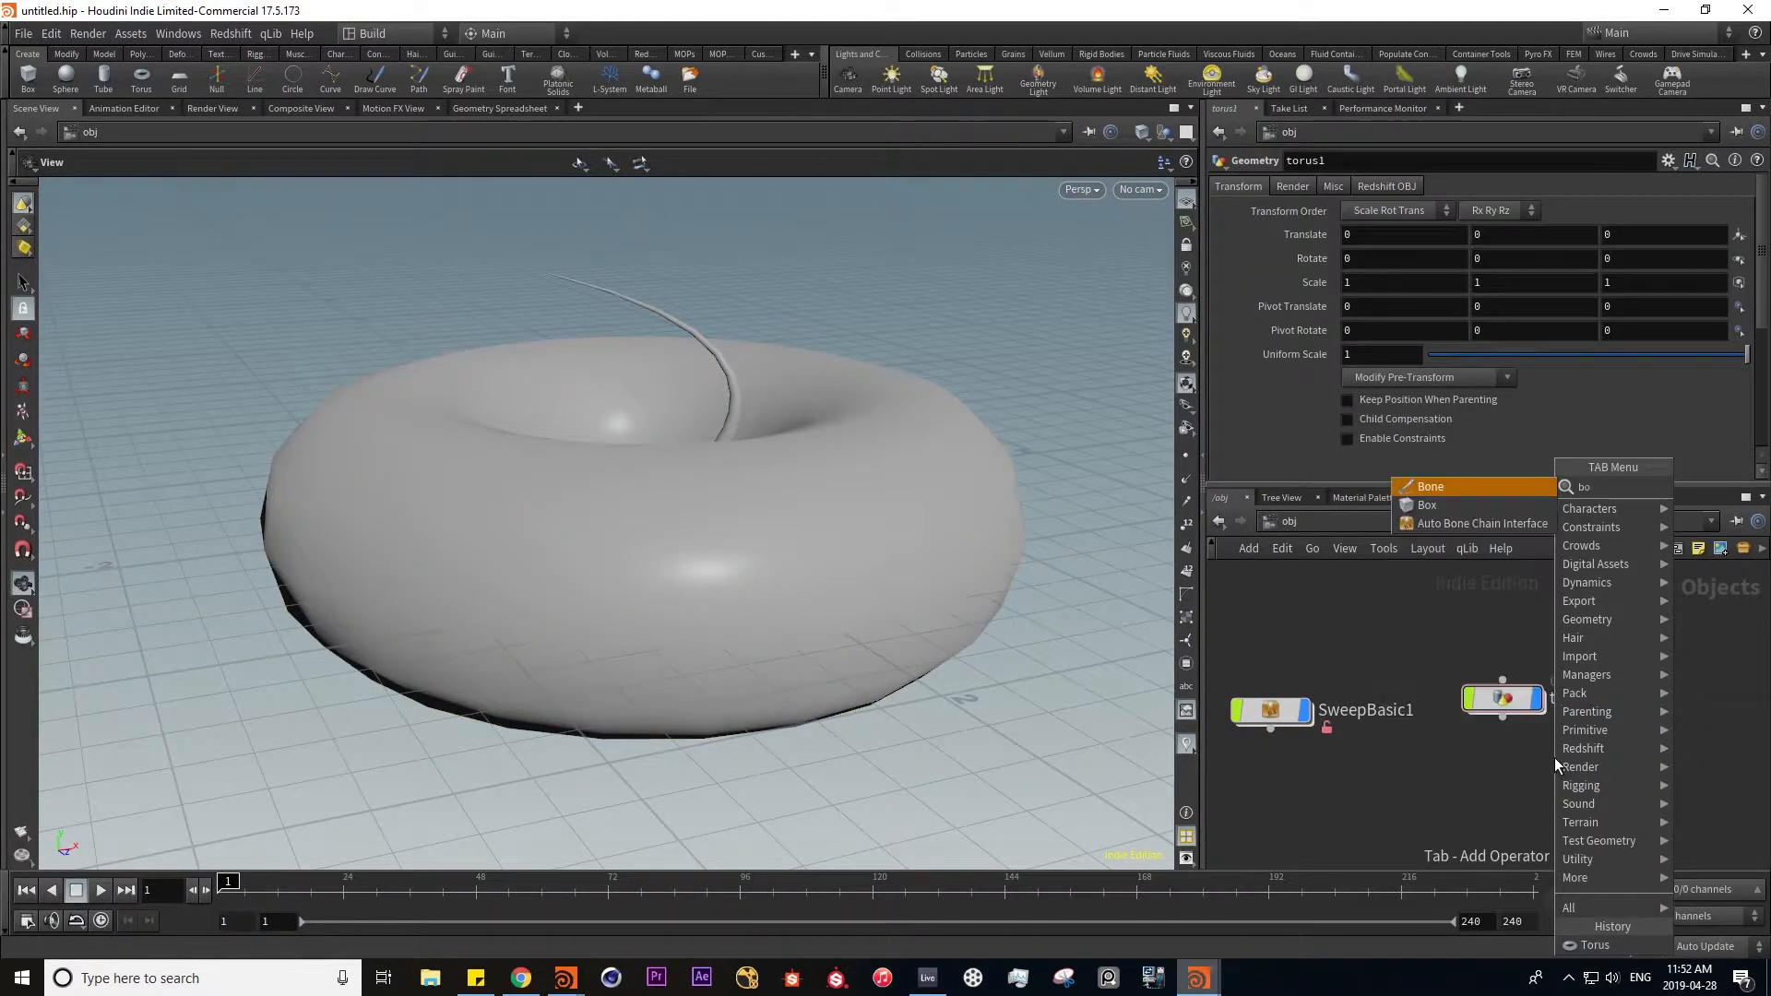
key("Return")
left_click(1573, 752)
left_click_drag(1458, 621, 1757, 857)
key("shift+c")
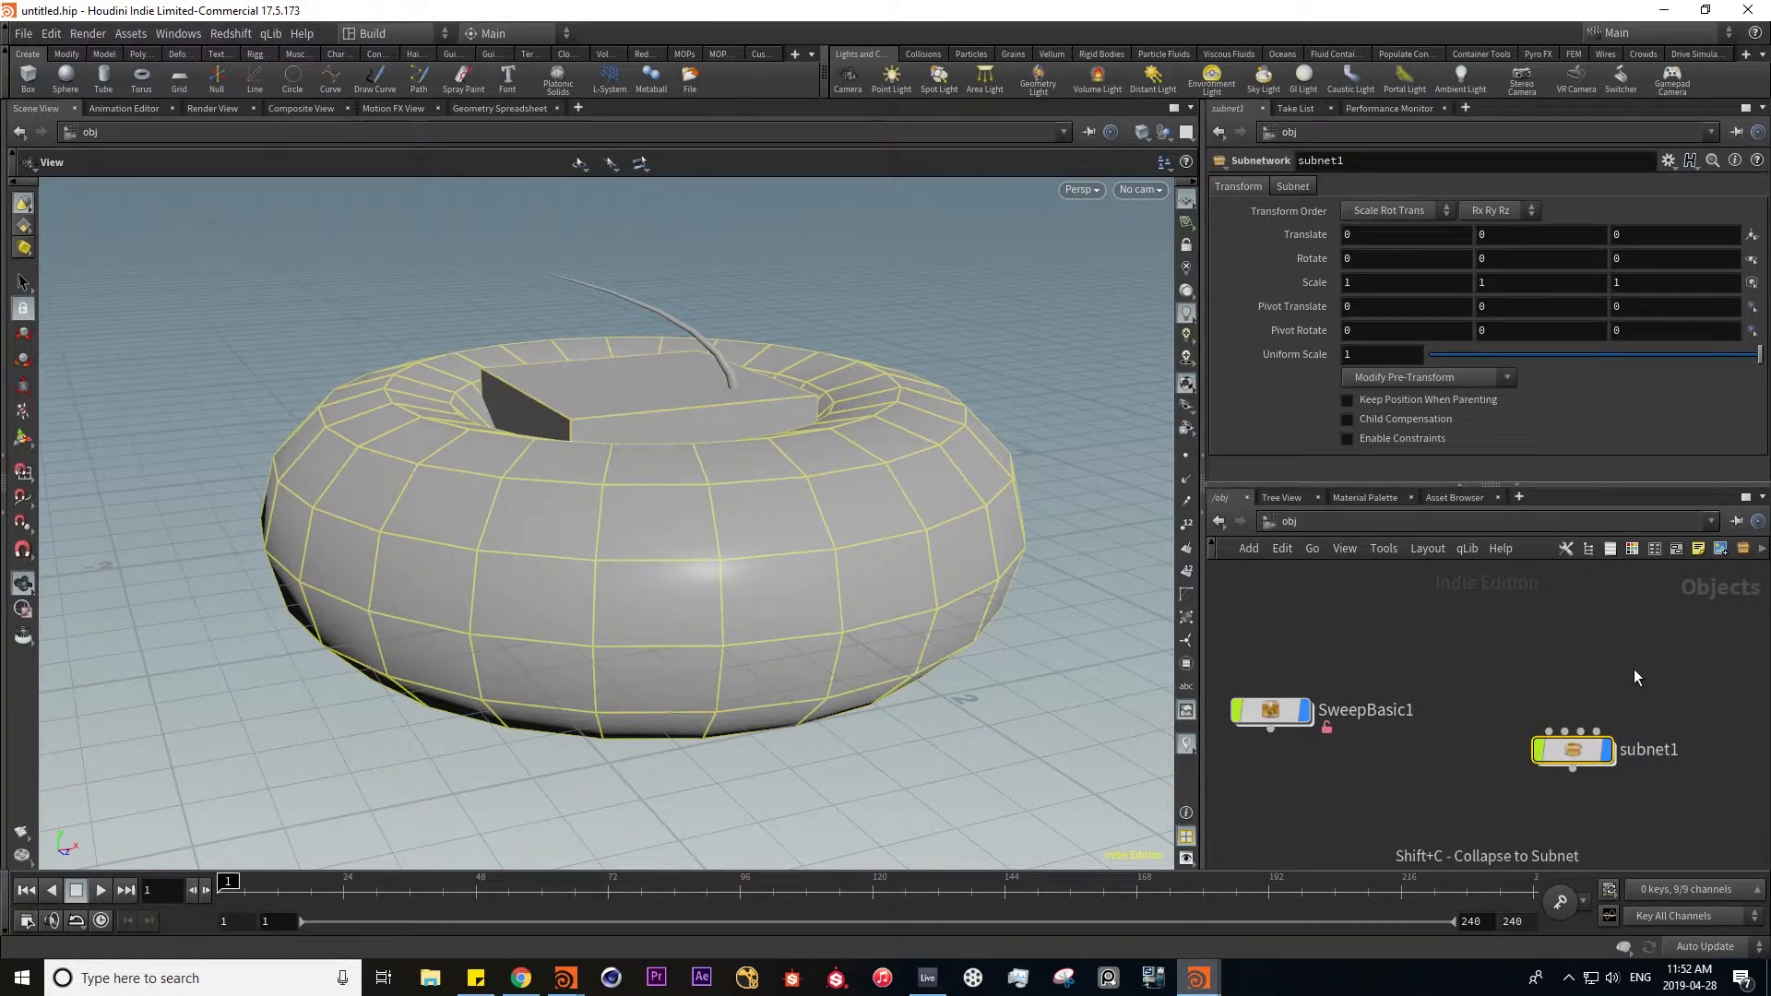
- Look inside the subnet holding the torus and box, and delete it from the object level
double_click(1573, 750)
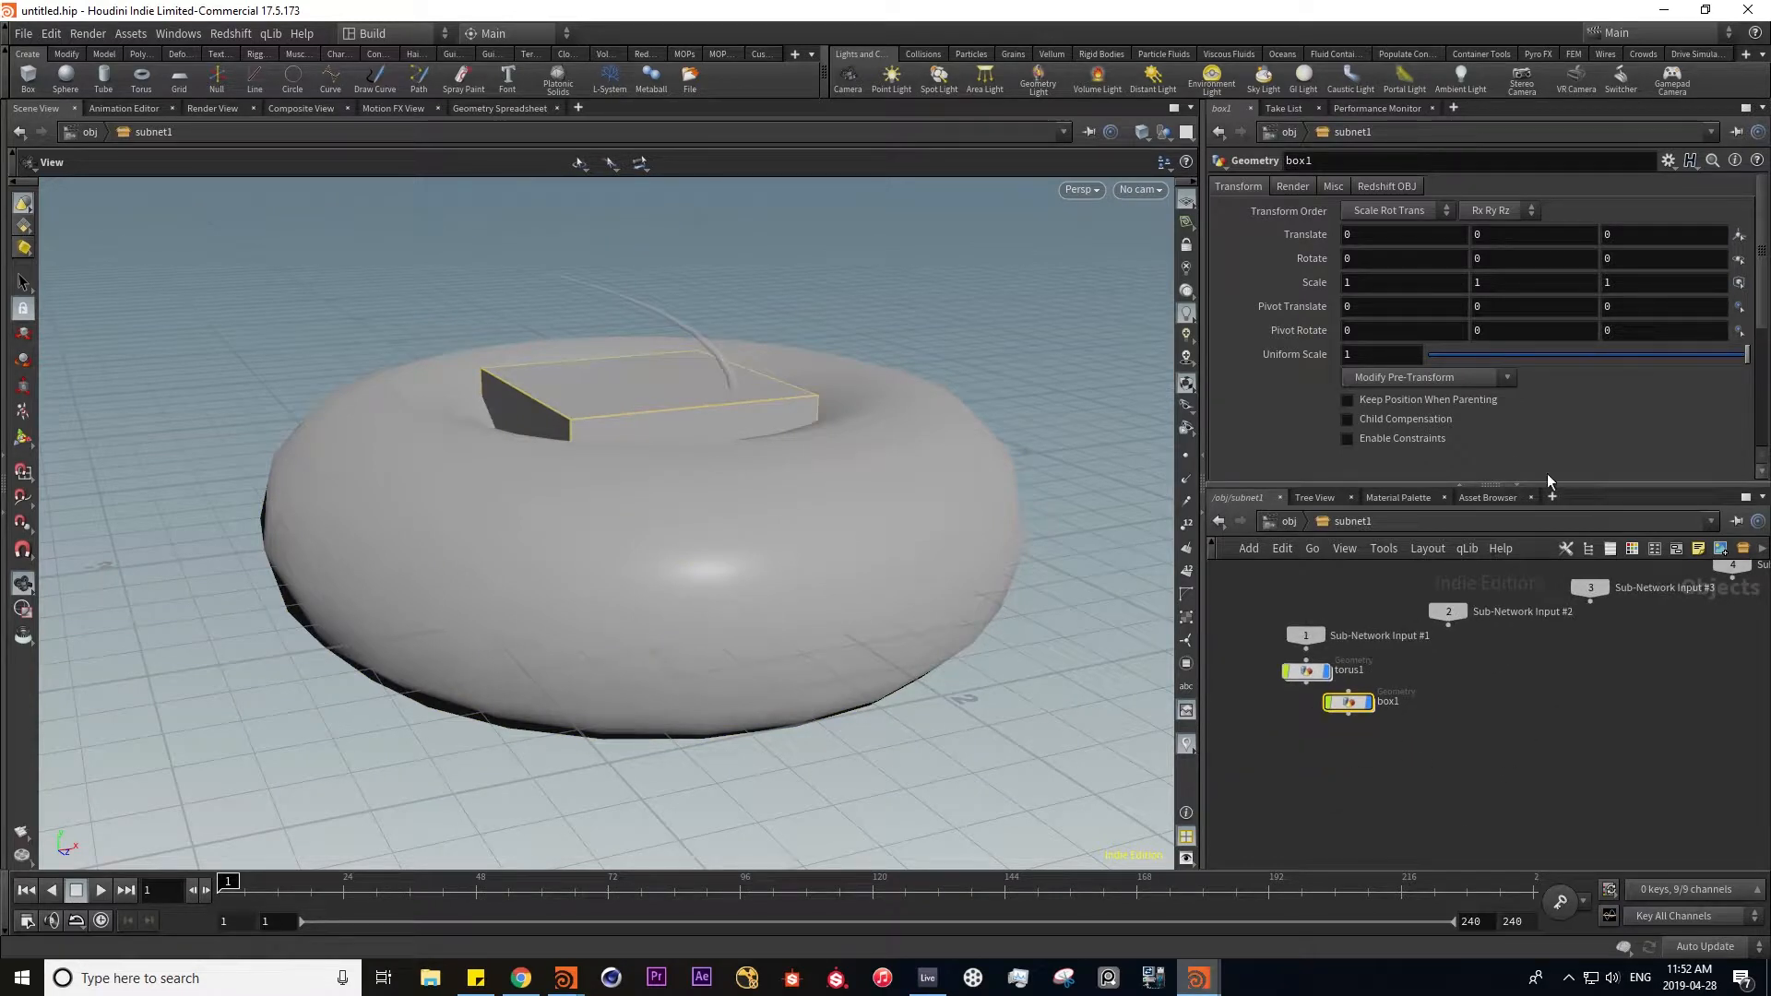
left_click(1288, 523)
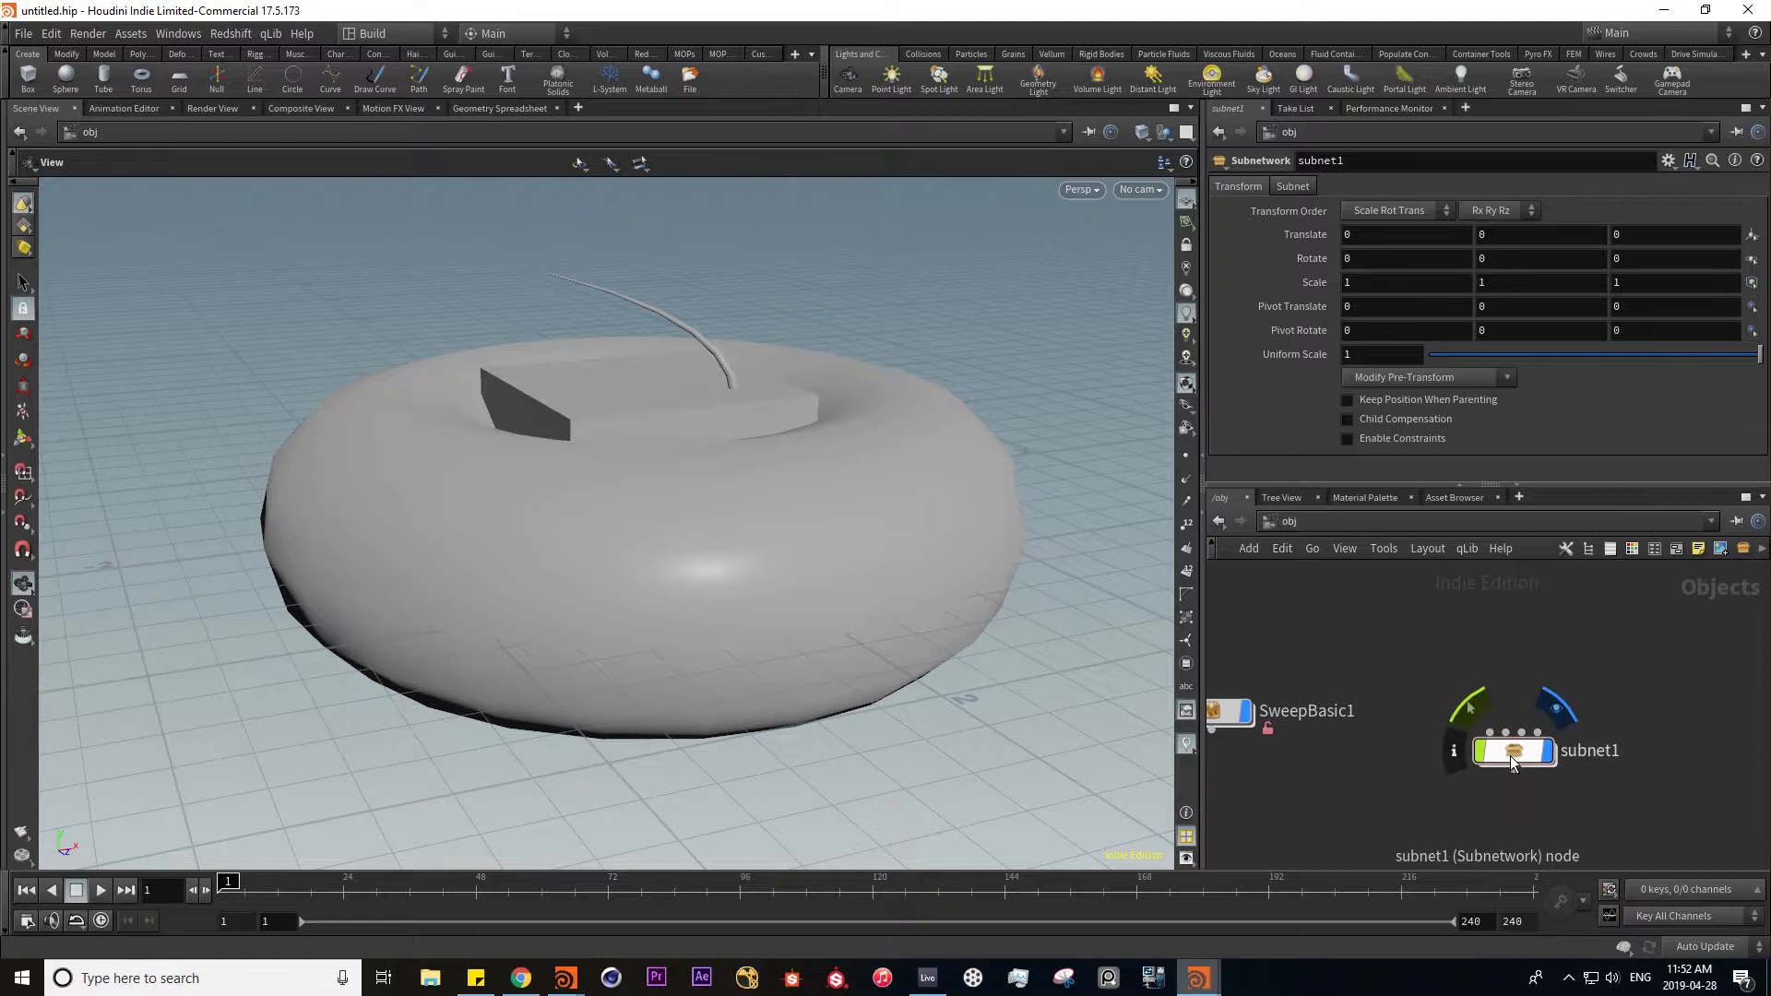
key("Delete")
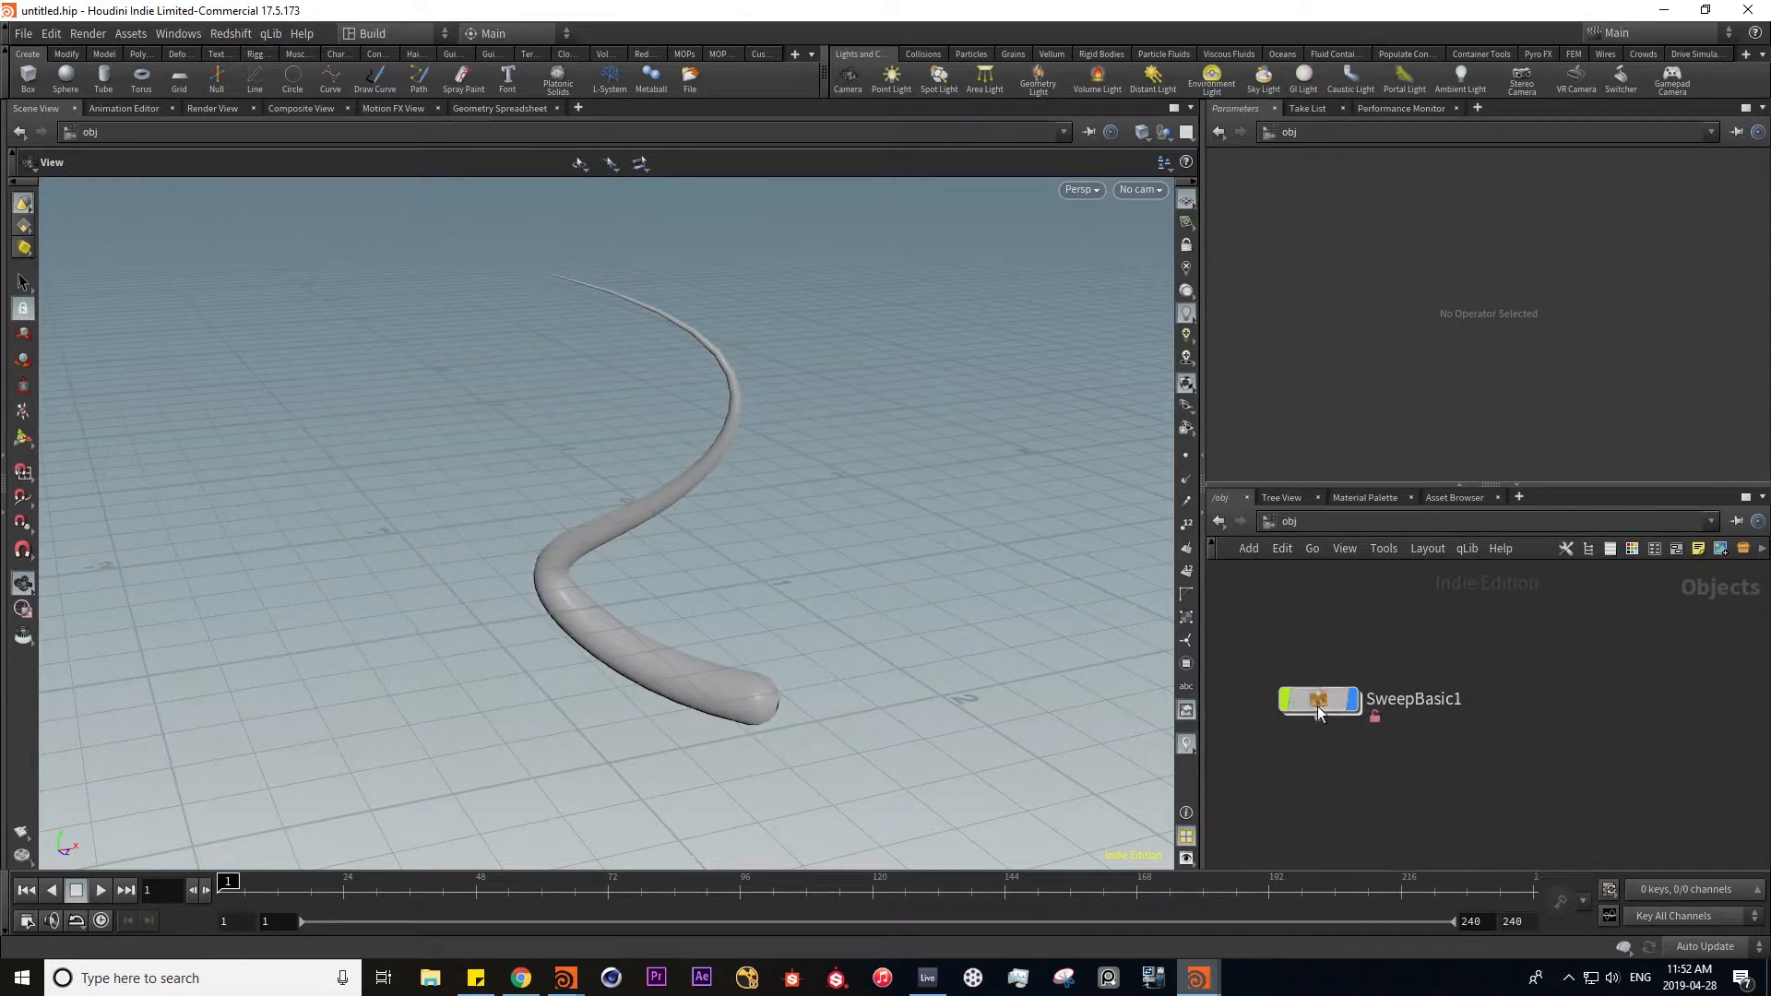
- Open the example network inside SweepBasic1 and examine the settings of its curve1 and convert1 nodes
left_click(1317, 703)
double_click(1317, 702)
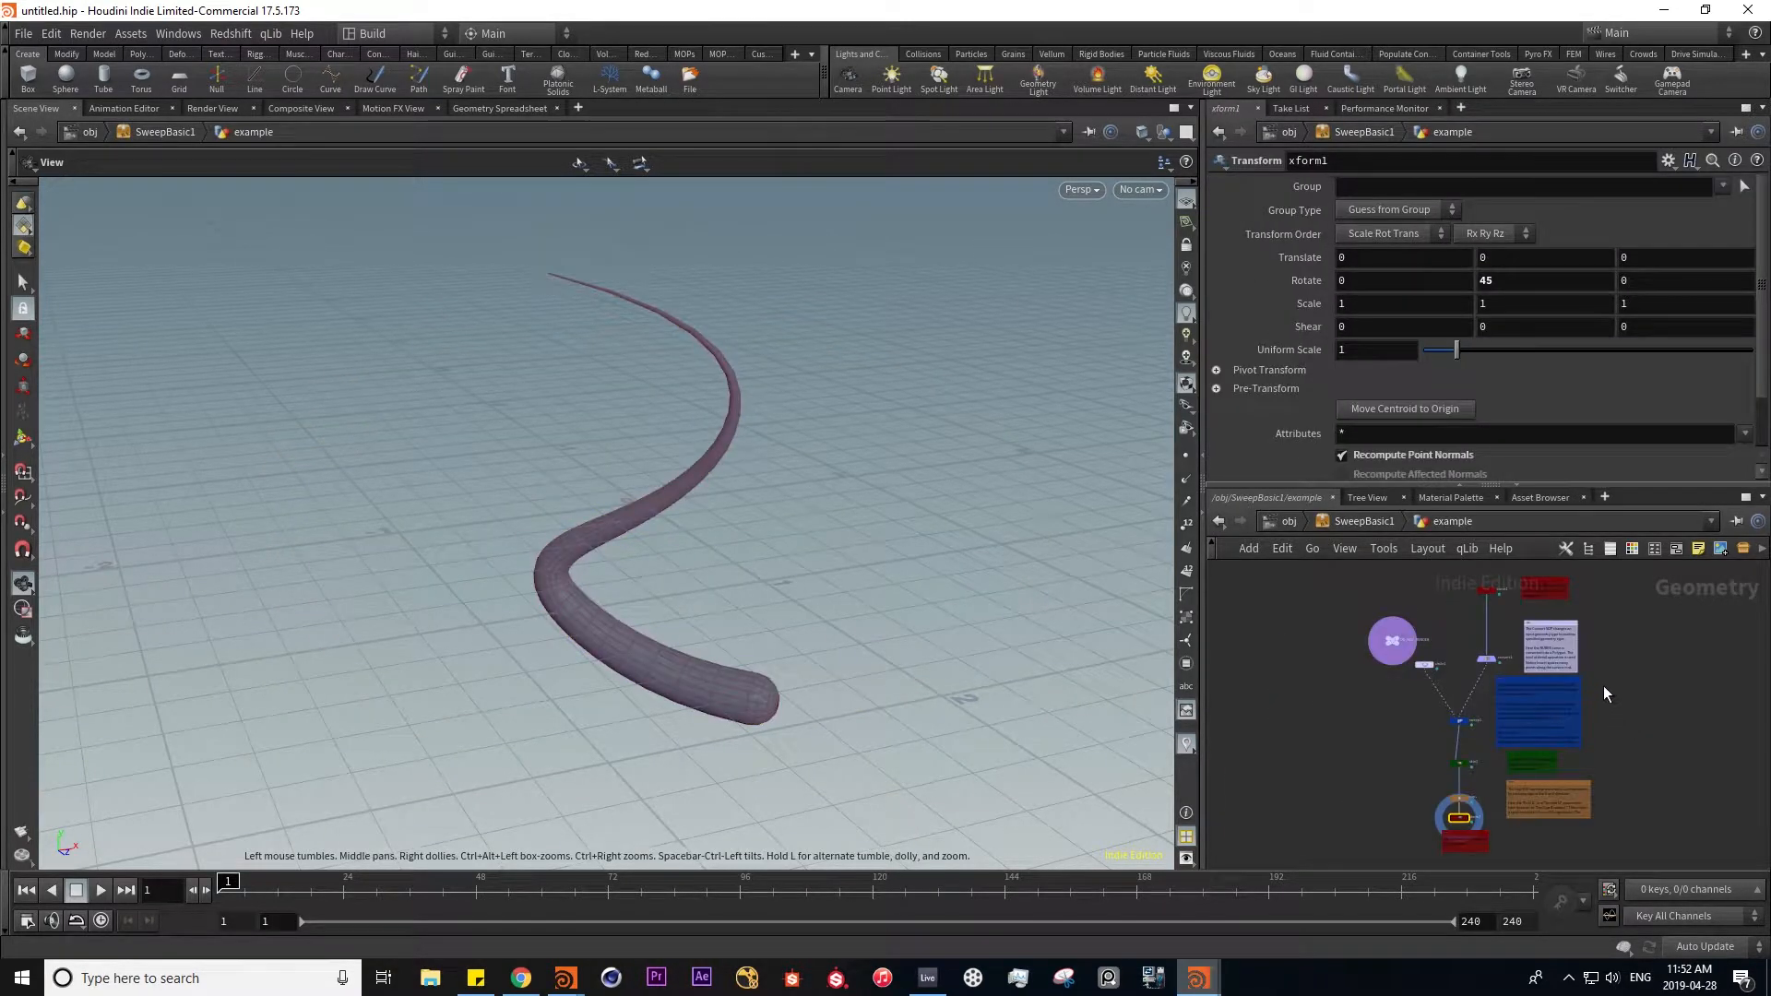
scroll(1508, 563, "up", 5)
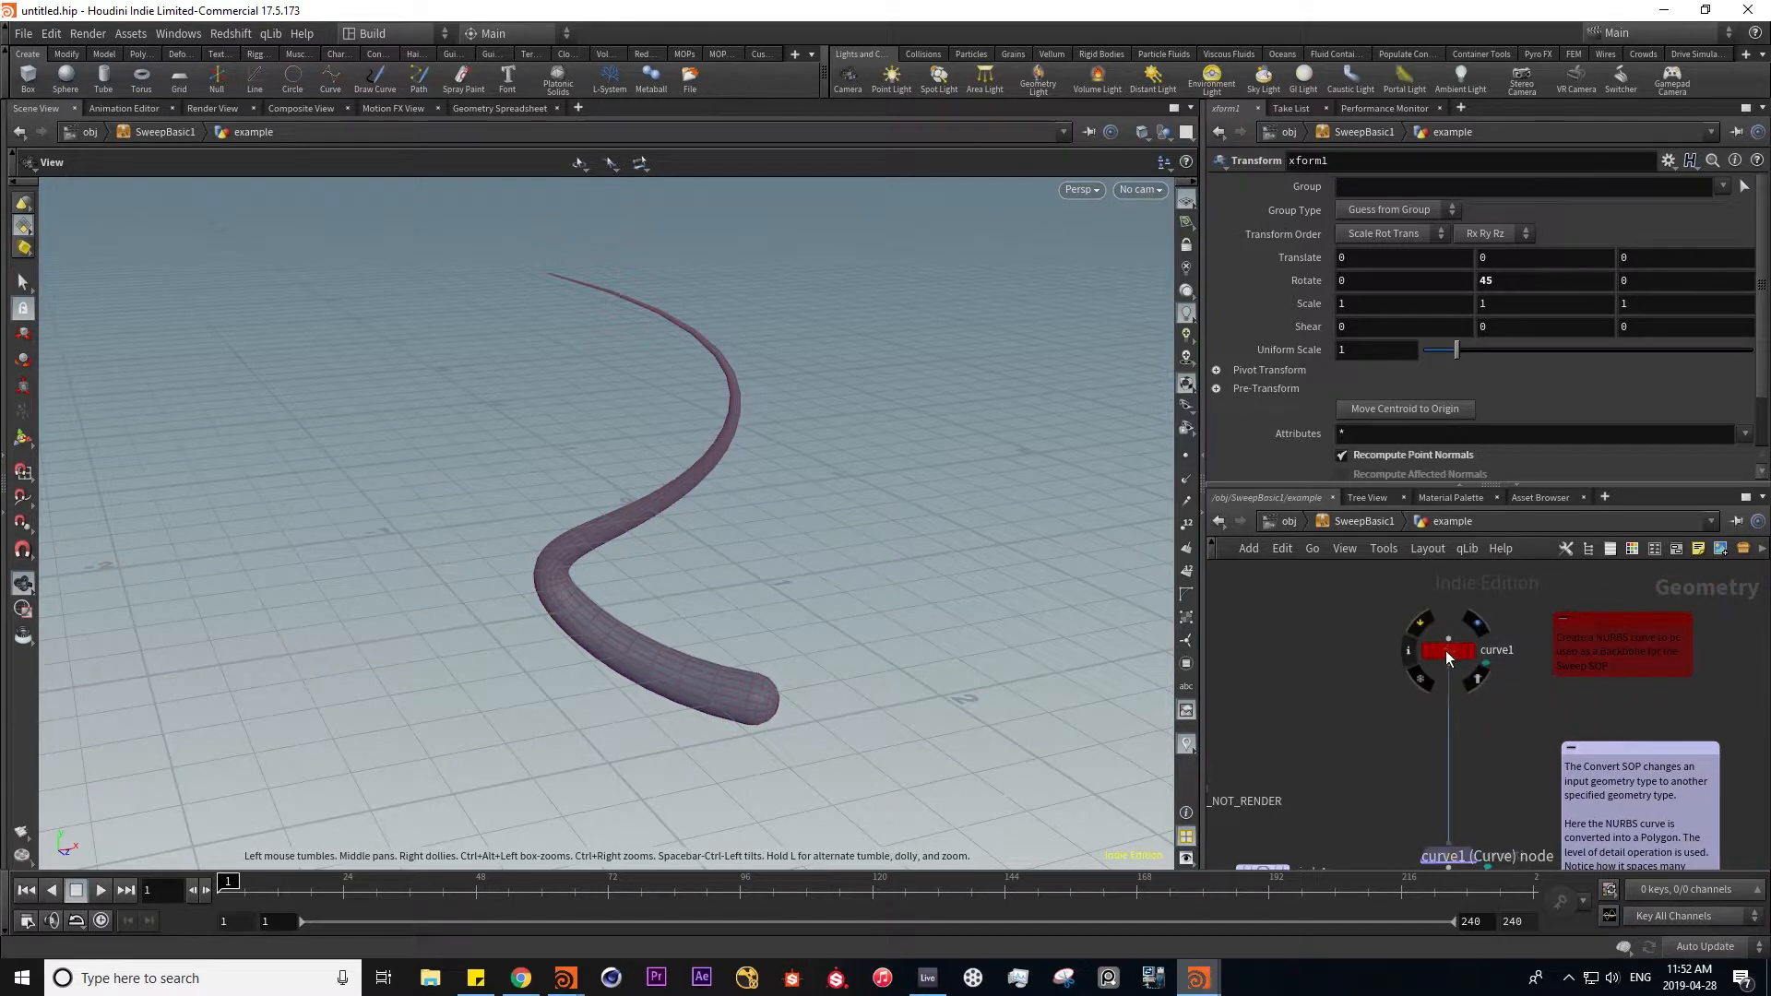
left_click(1446, 651)
middle_click_drag(1474, 775, 1536, 581)
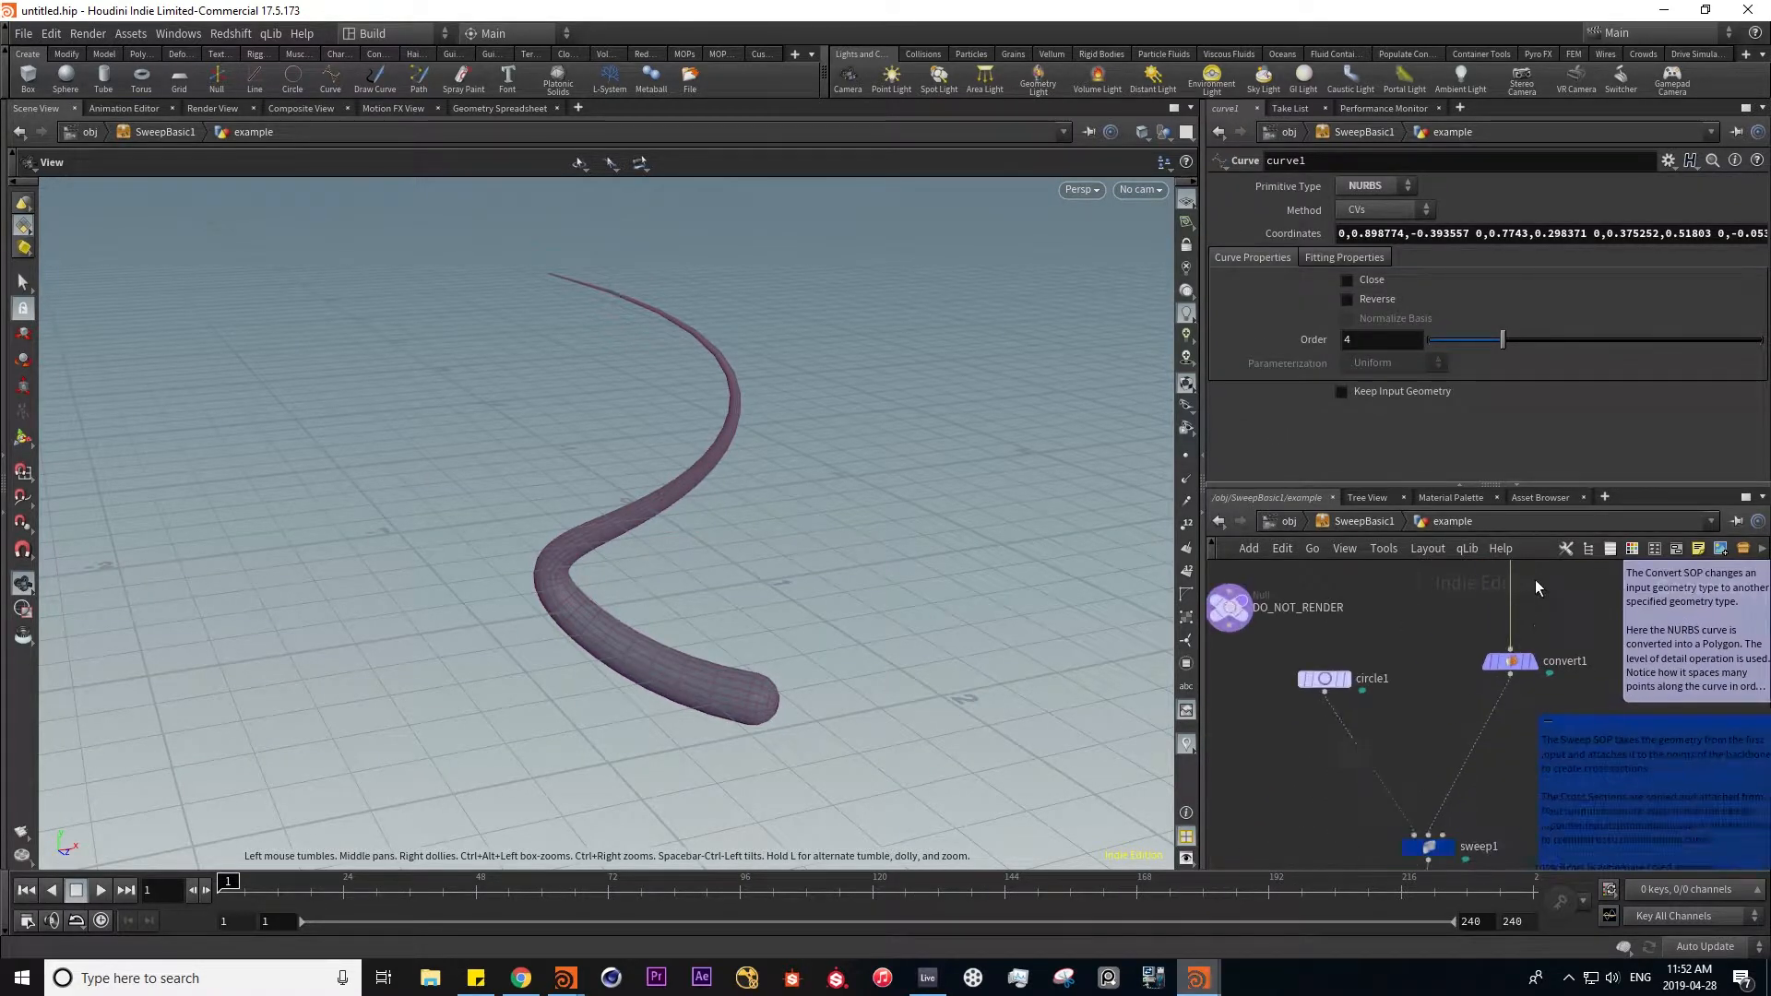
left_click(1516, 648)
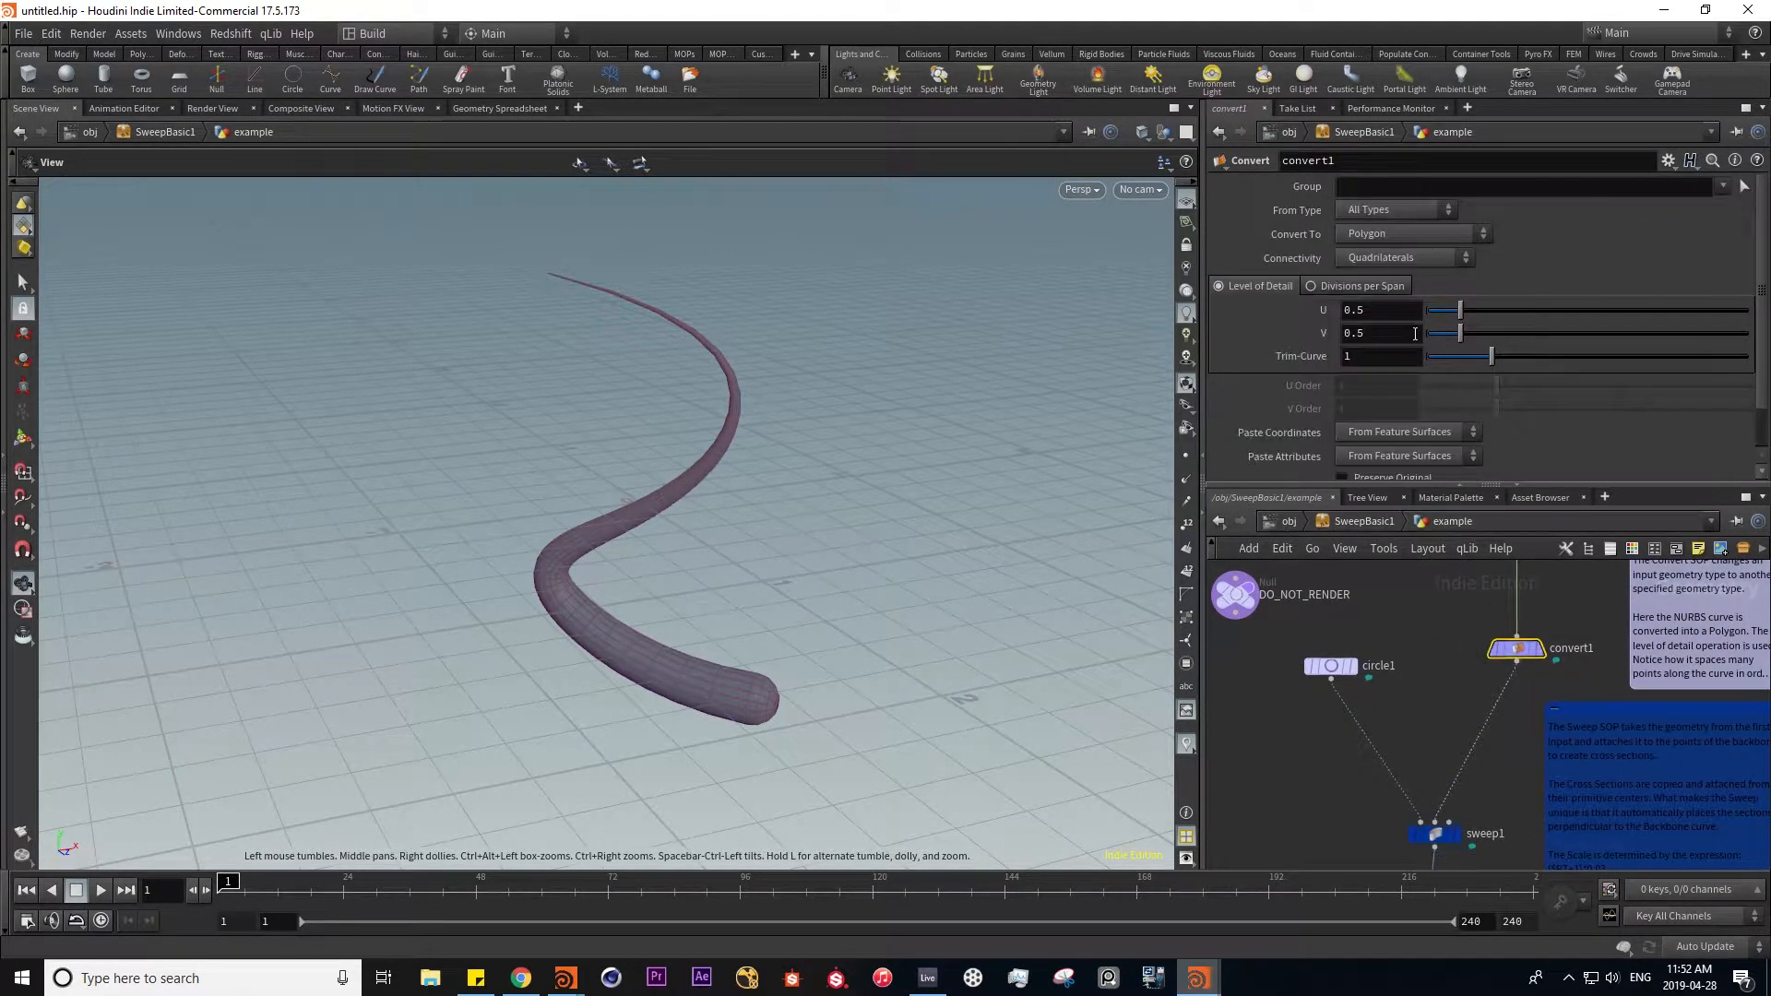
middle_click_drag(1420, 705, 1449, 627)
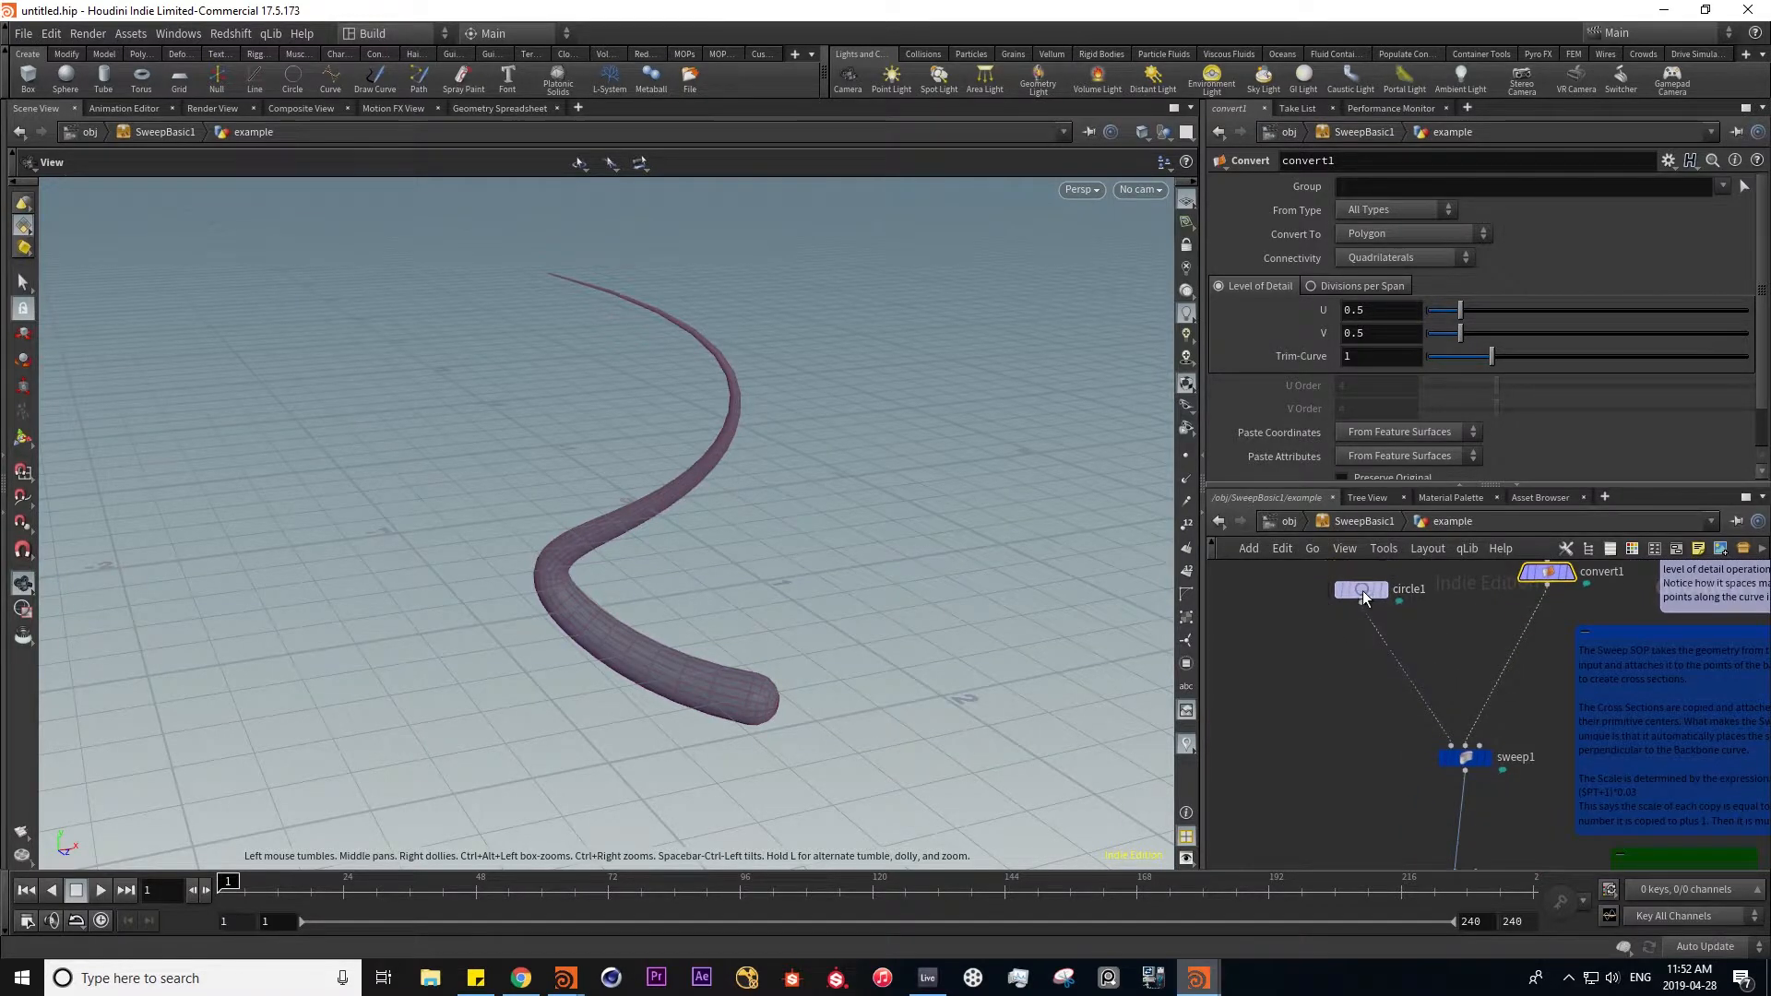
- Examine the circle1 settings, display the sweep1 result and reveal the expression driving the sweep's scale
left_click(1357, 583)
middle_click_drag(1401, 703, 1394, 676)
left_click(1480, 727)
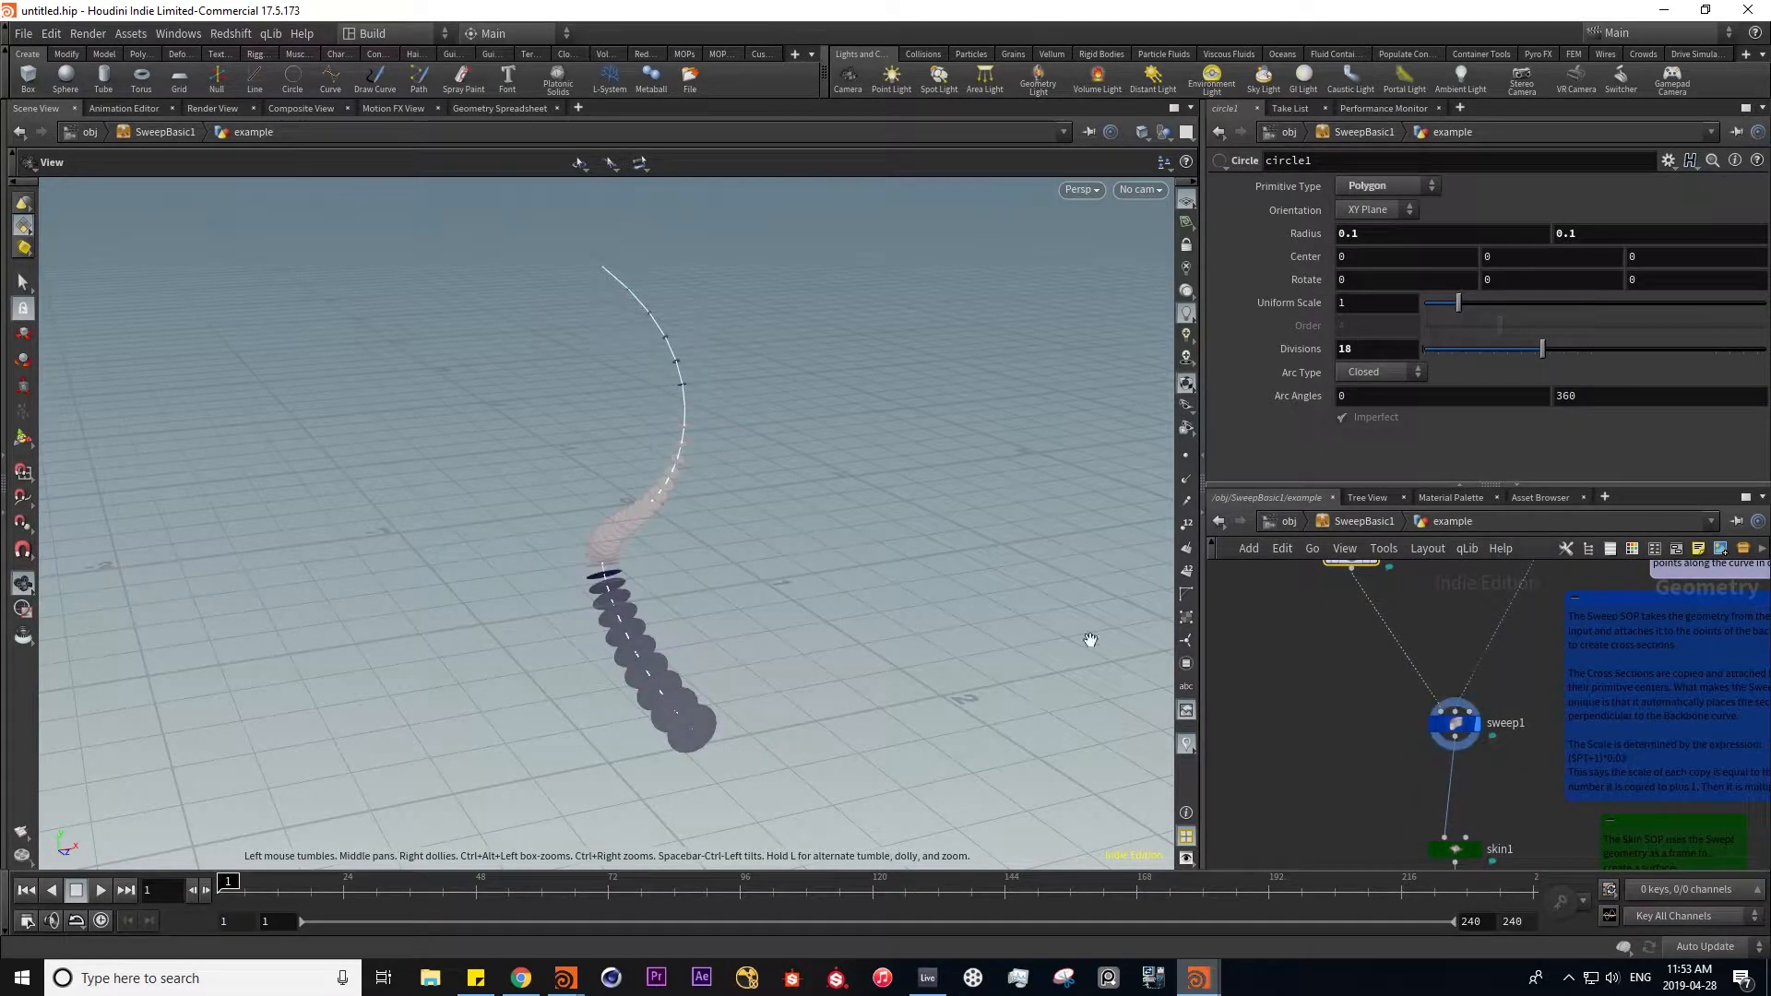
left_click_drag(640, 581, 747, 558)
left_click(1454, 724)
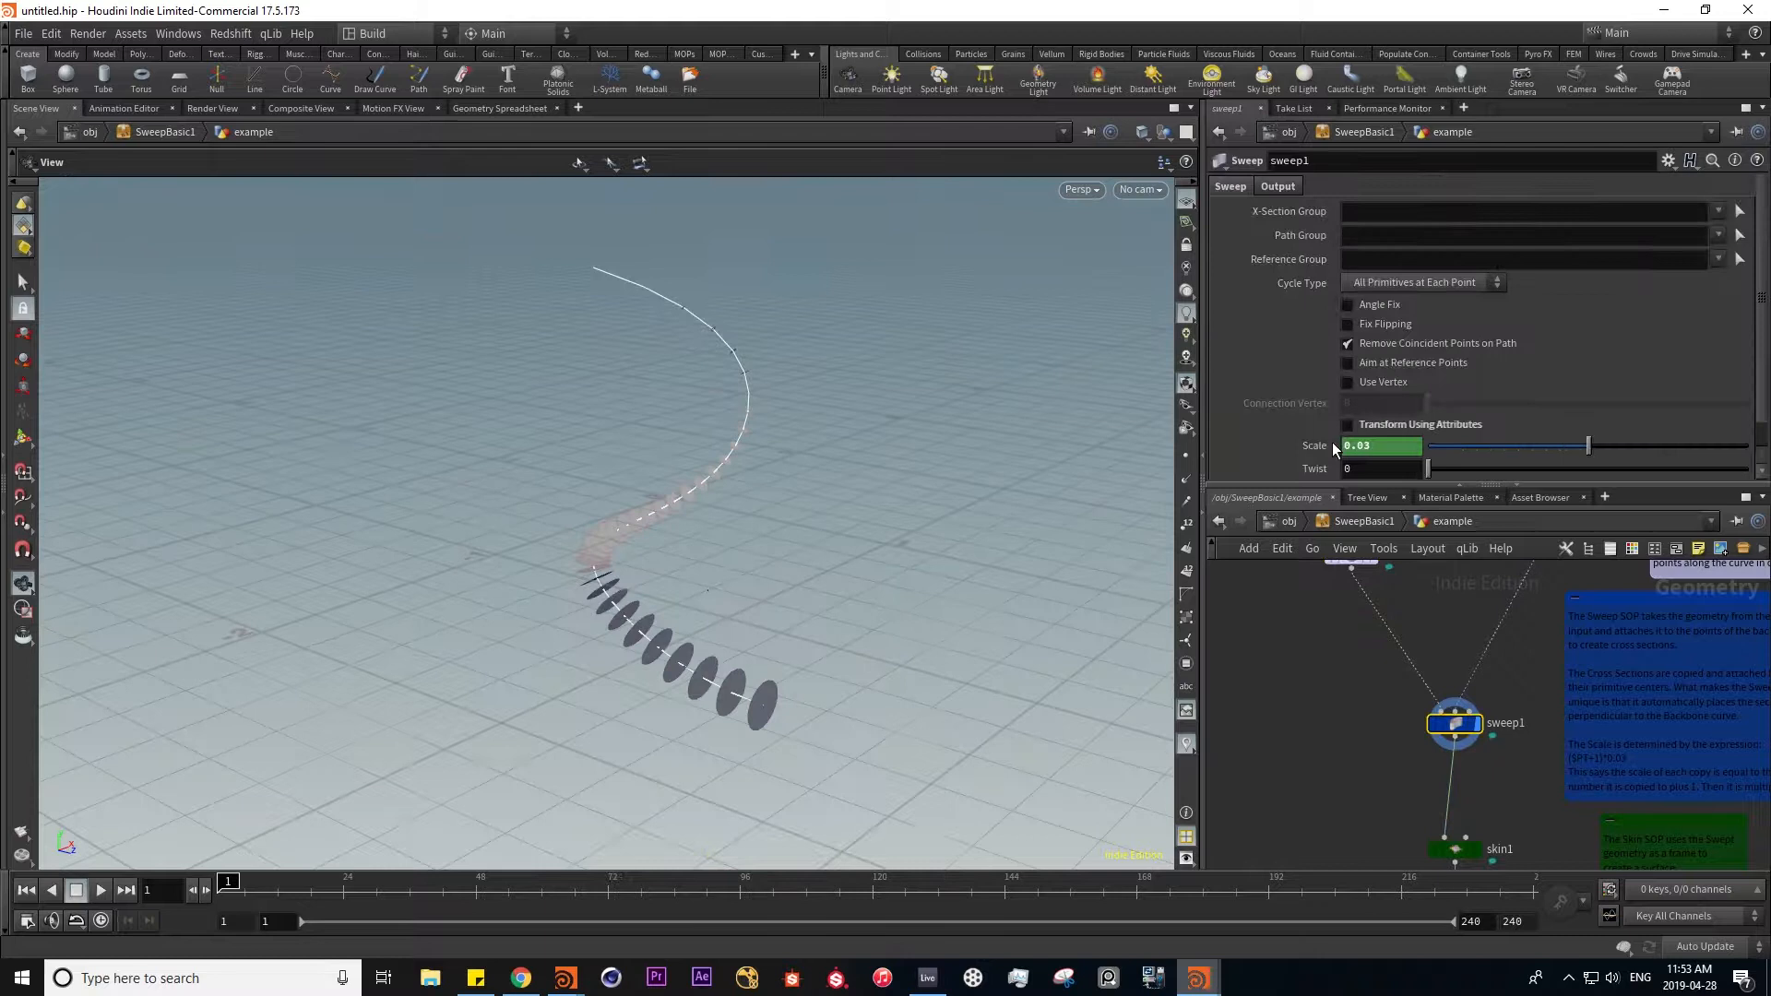
left_click(1326, 452)
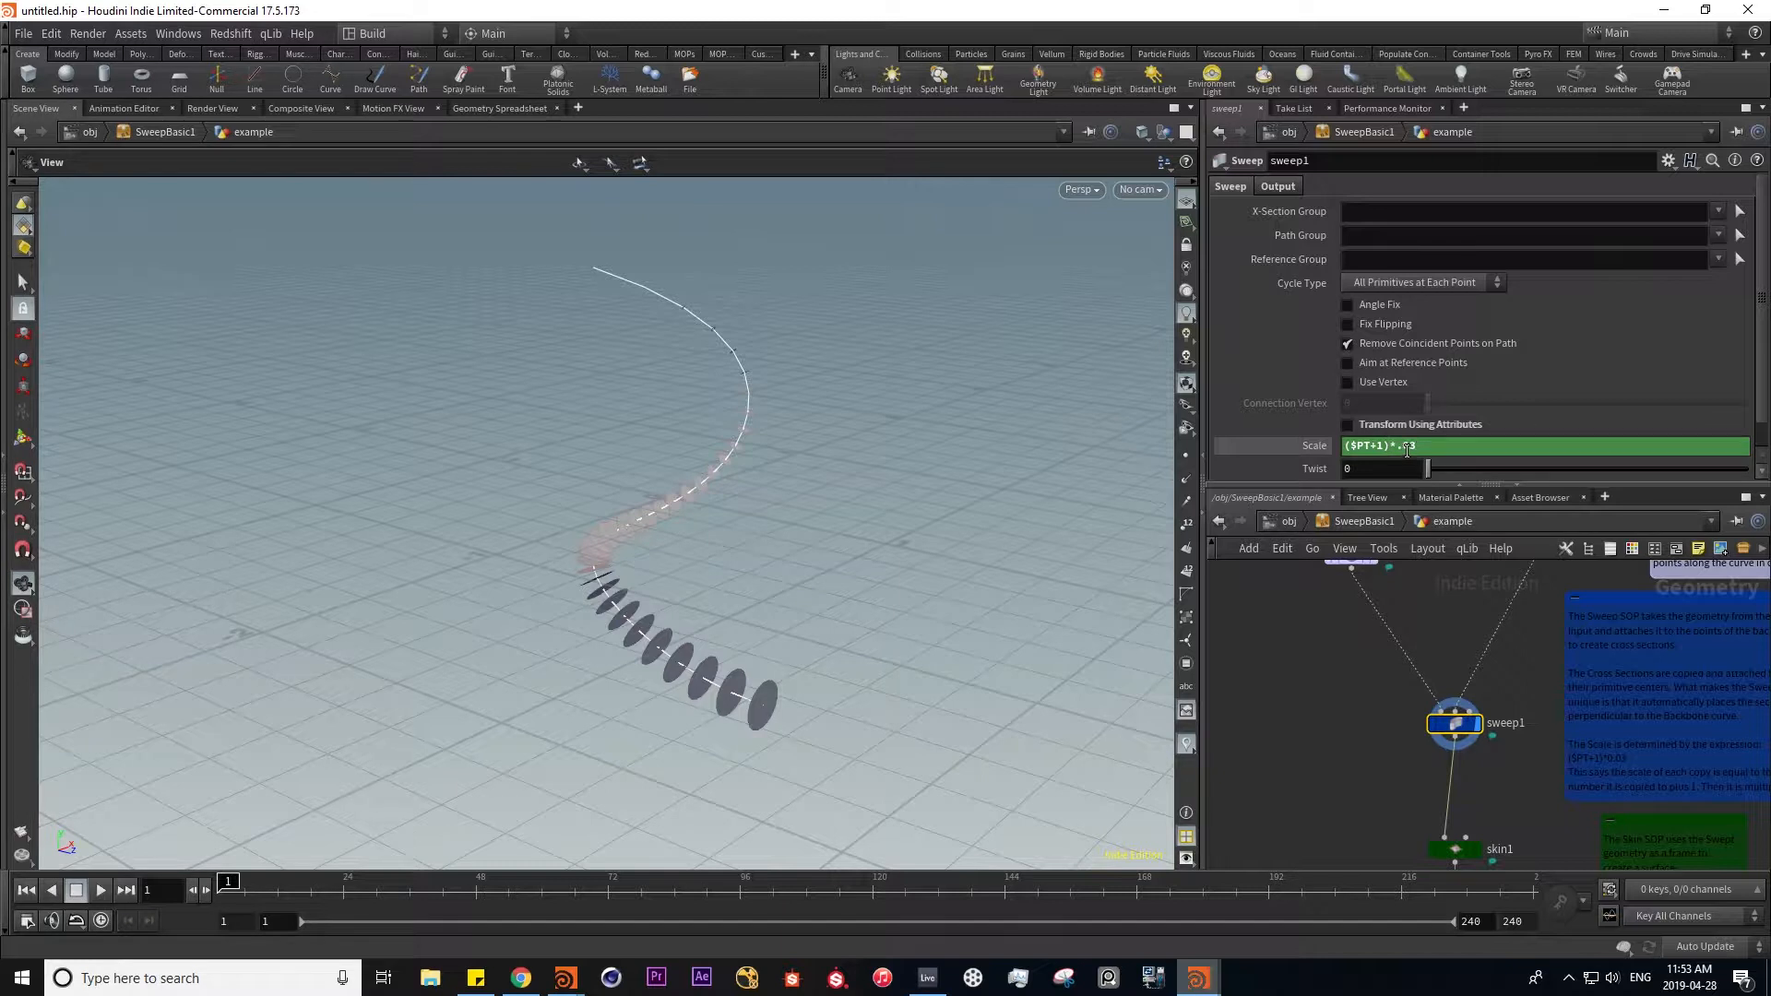
- Show point numbers in the viewport and compare the numbering on the sweep1 and convert1 nodes
middle_click_drag(1335, 632, 1349, 741)
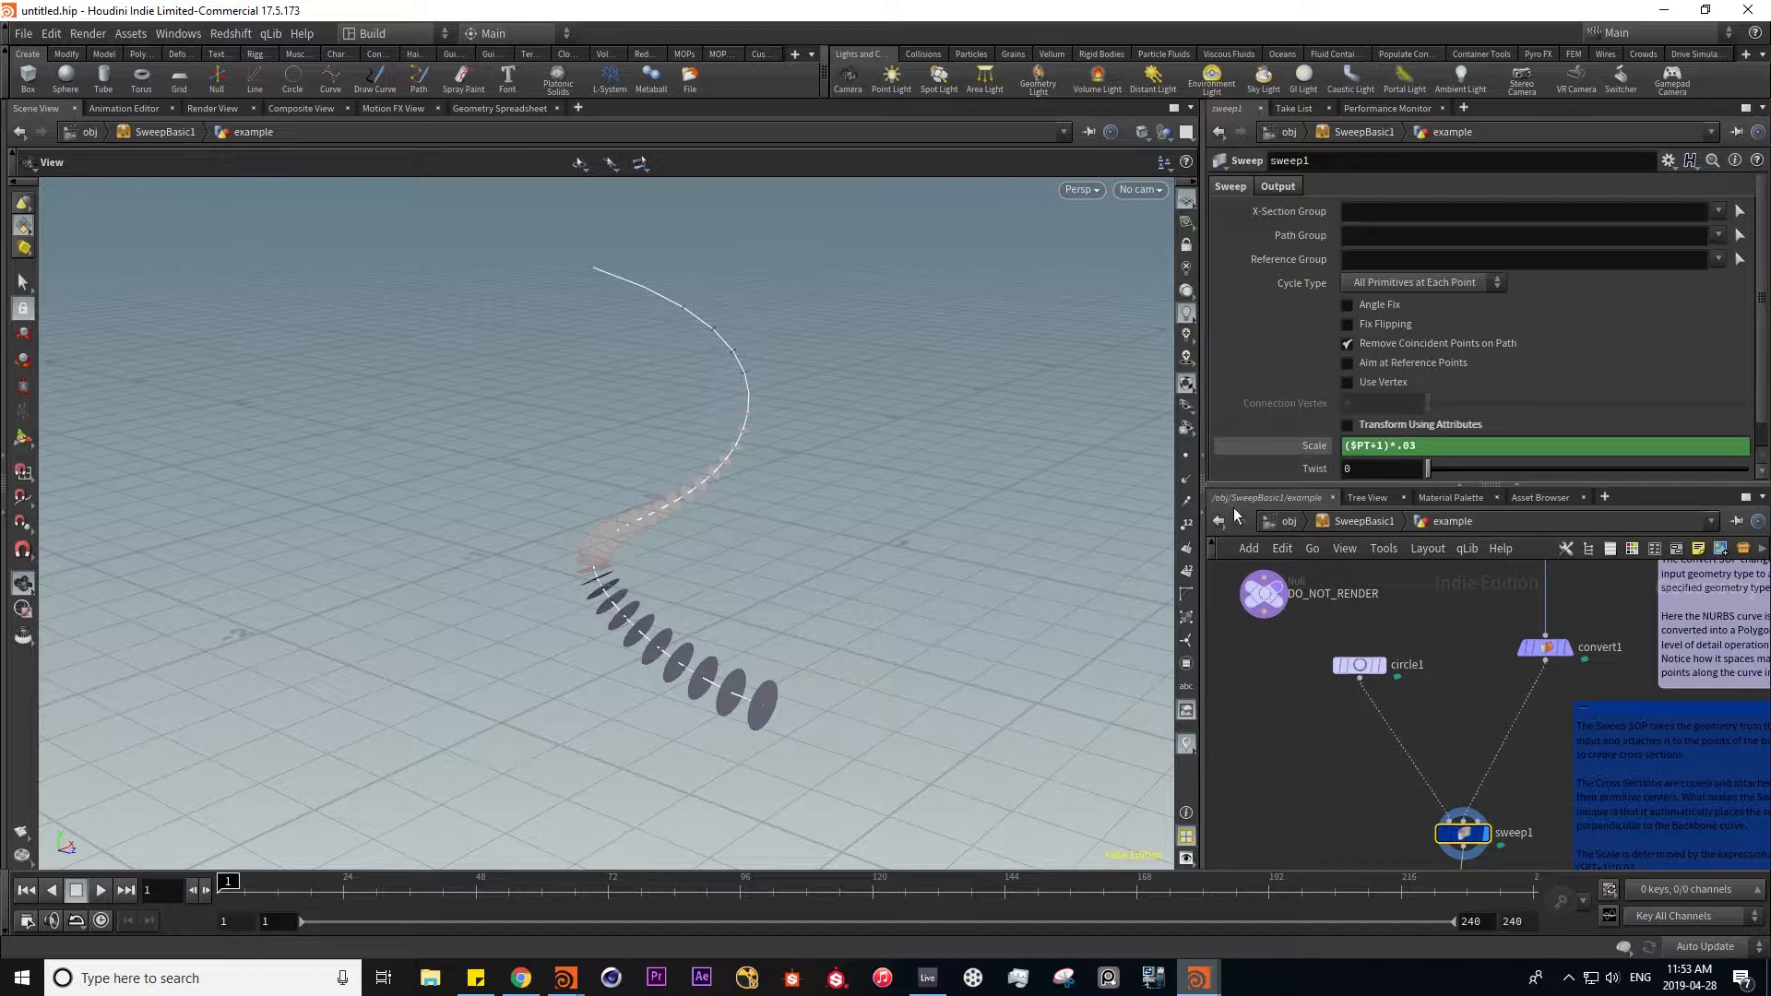
left_click(1186, 524)
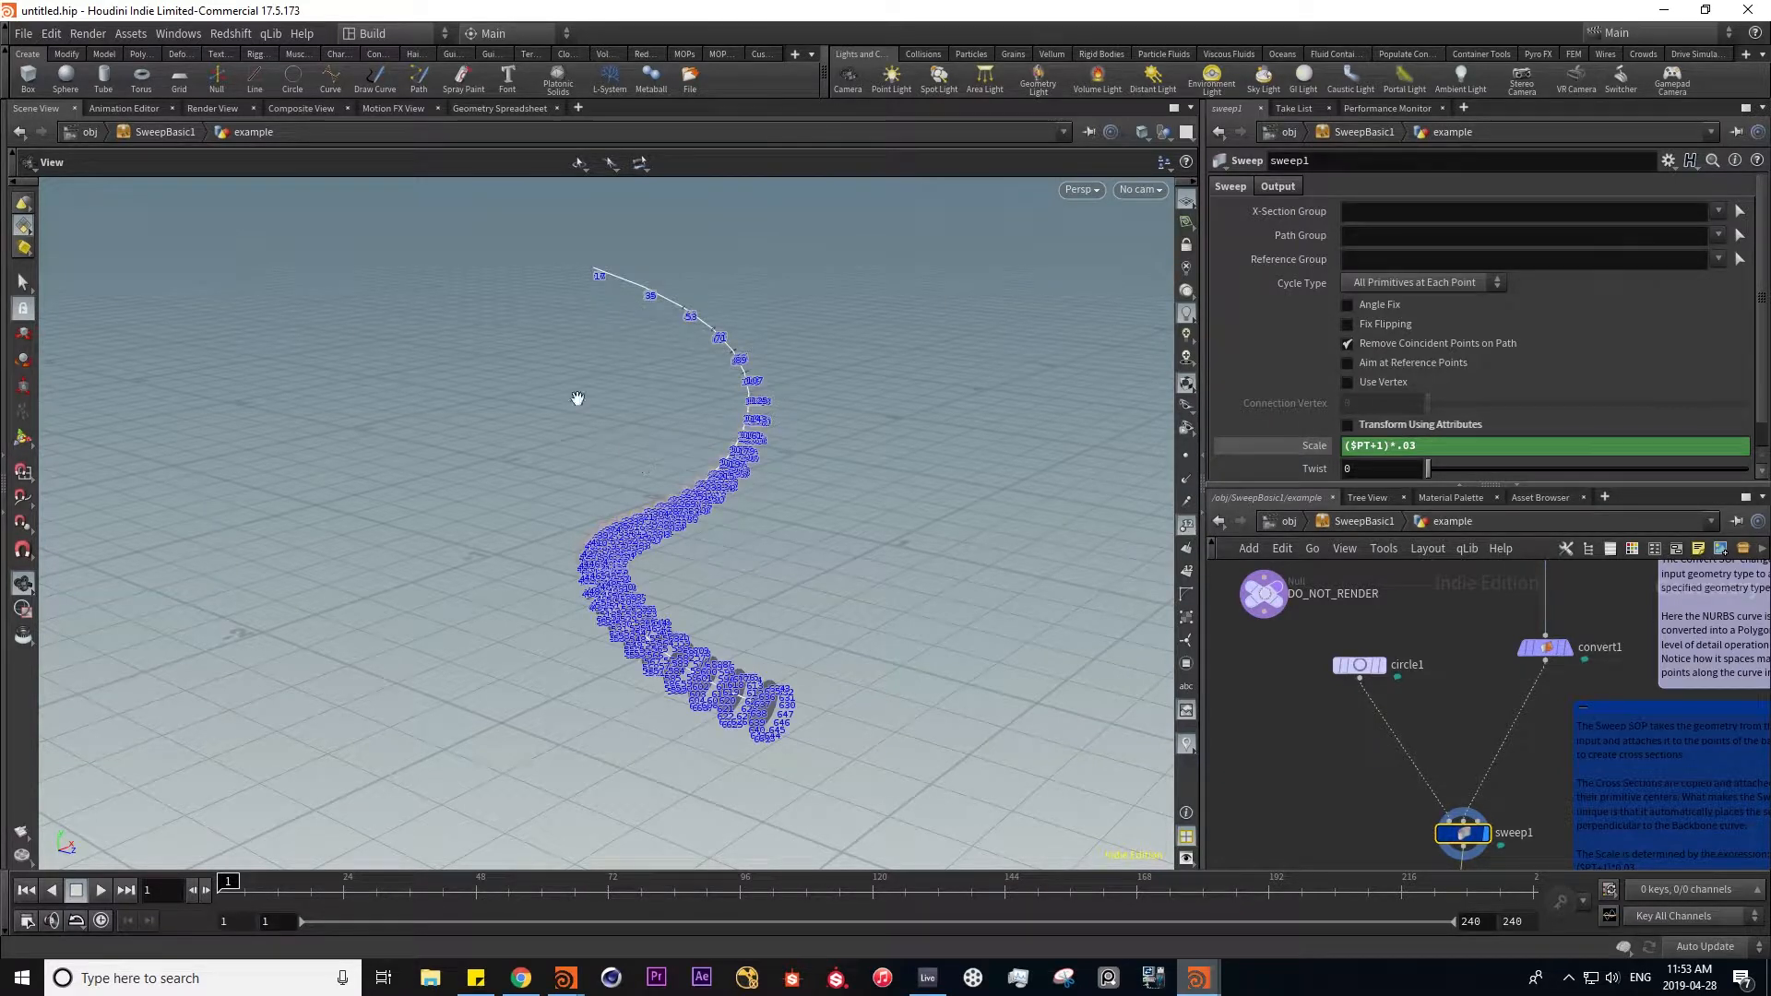
middle_click_drag(1480, 684, 1459, 699)
left_click(1526, 666)
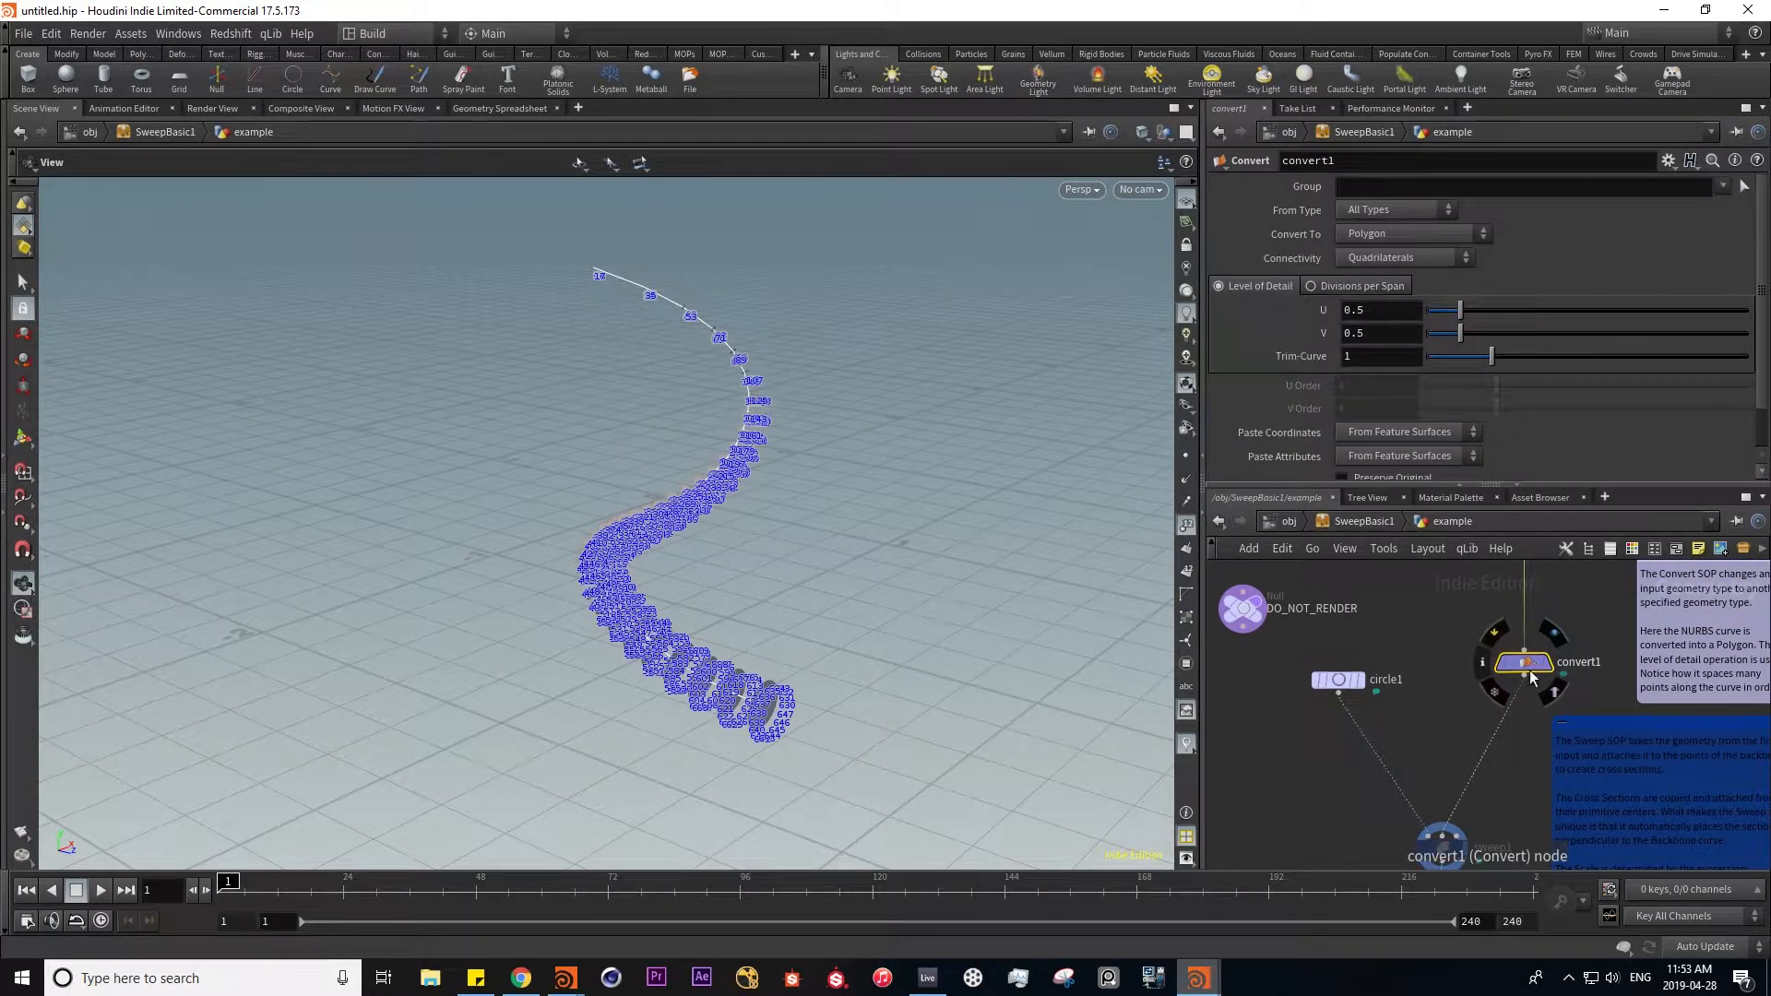
left_click(1553, 634)
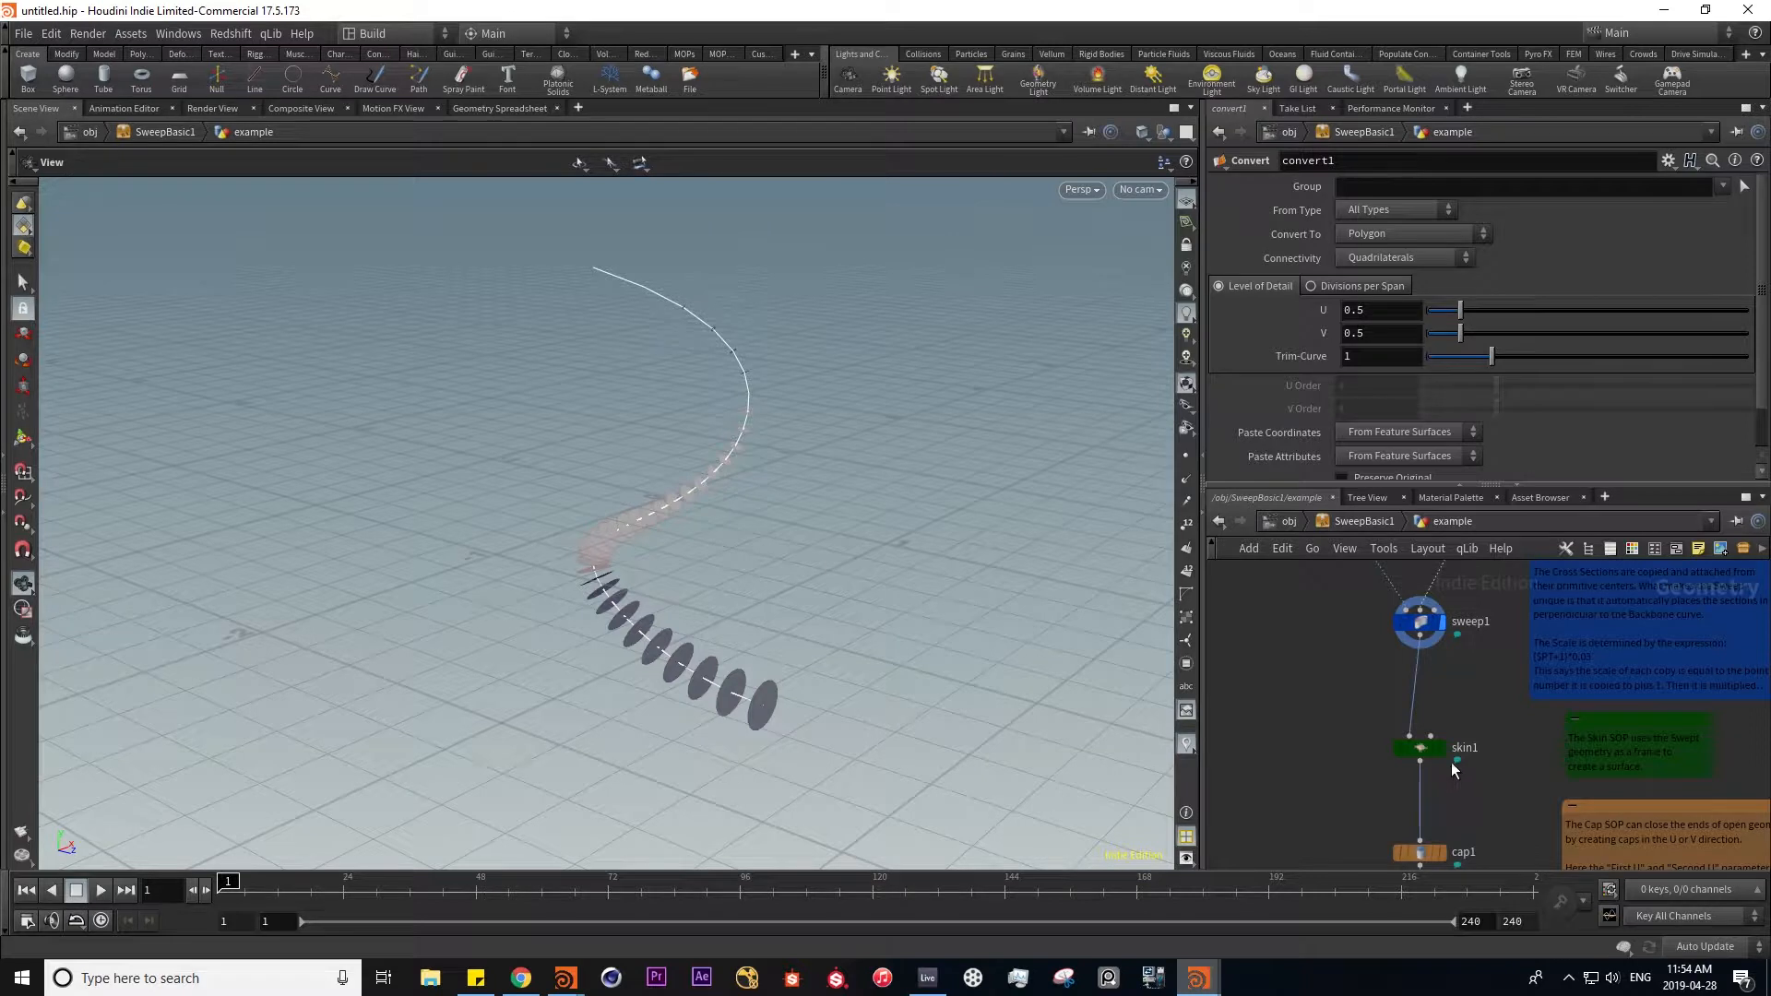
- Display the skin1, cap1 and xform1 nodes one after another to examine how each stage builds the tapered tube
left_click(1444, 748)
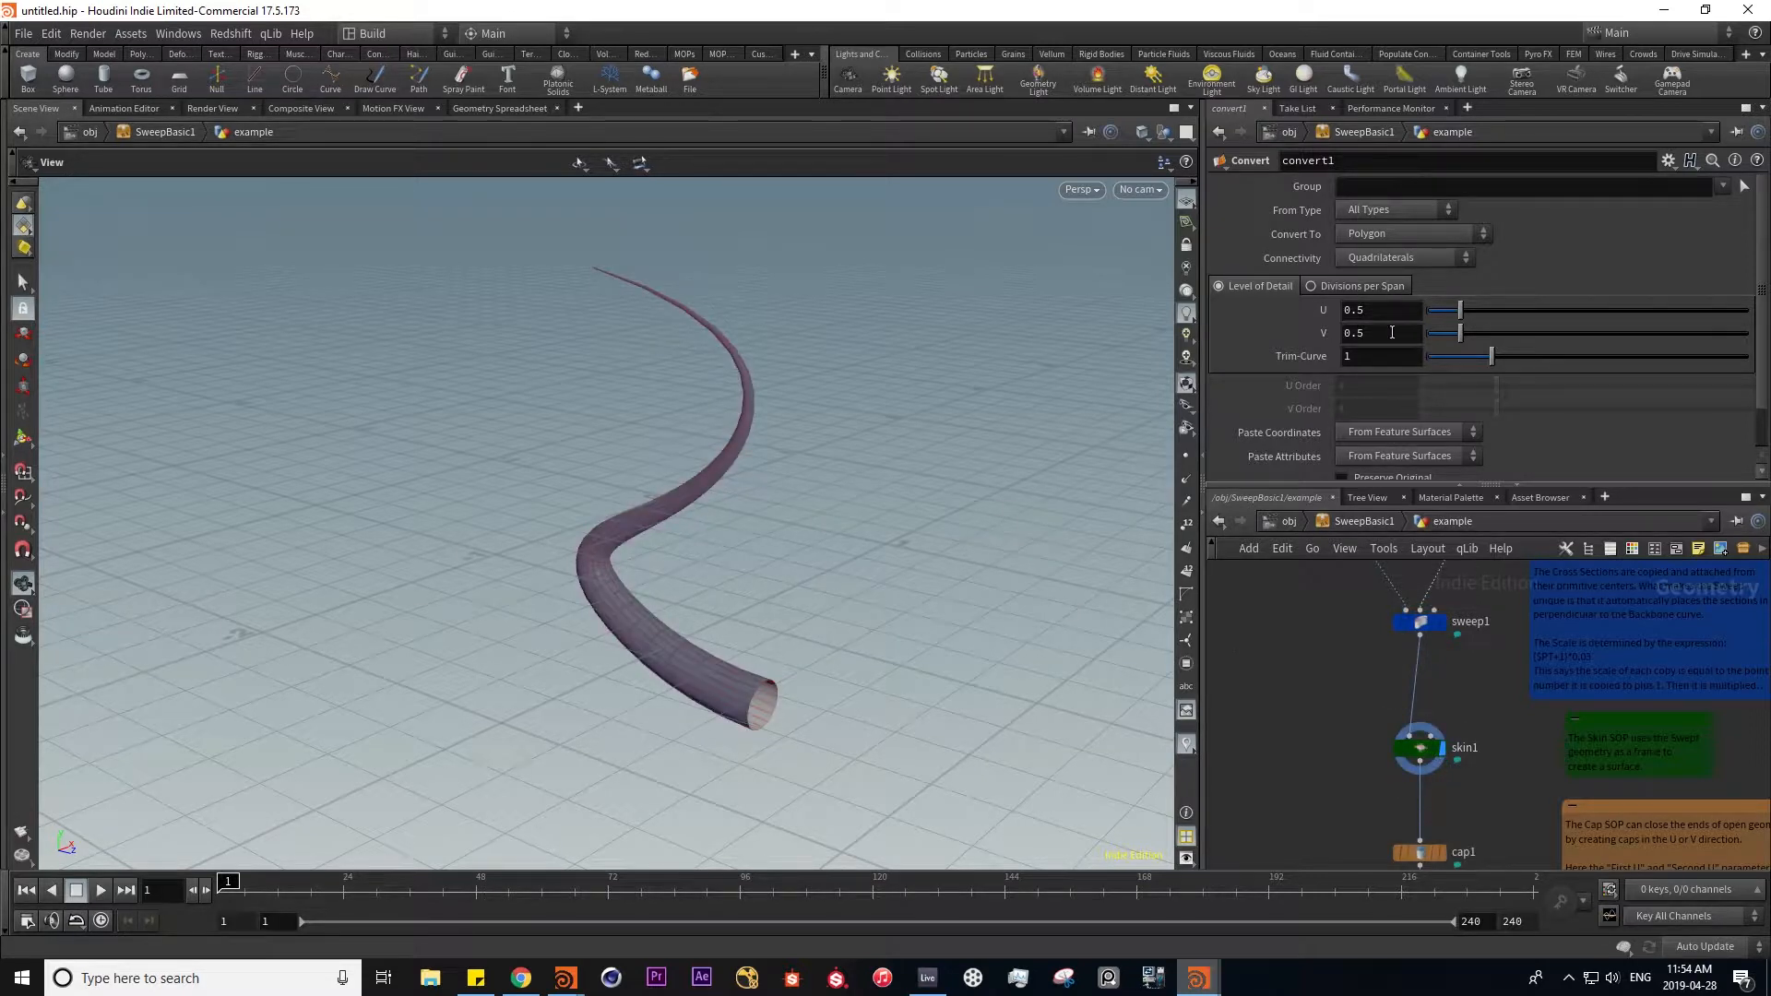
scroll(1395, 325, "down", 1)
scroll(1394, 325, "up", 1)
middle_click_drag(1533, 805, 1532, 668)
left_click(1441, 716)
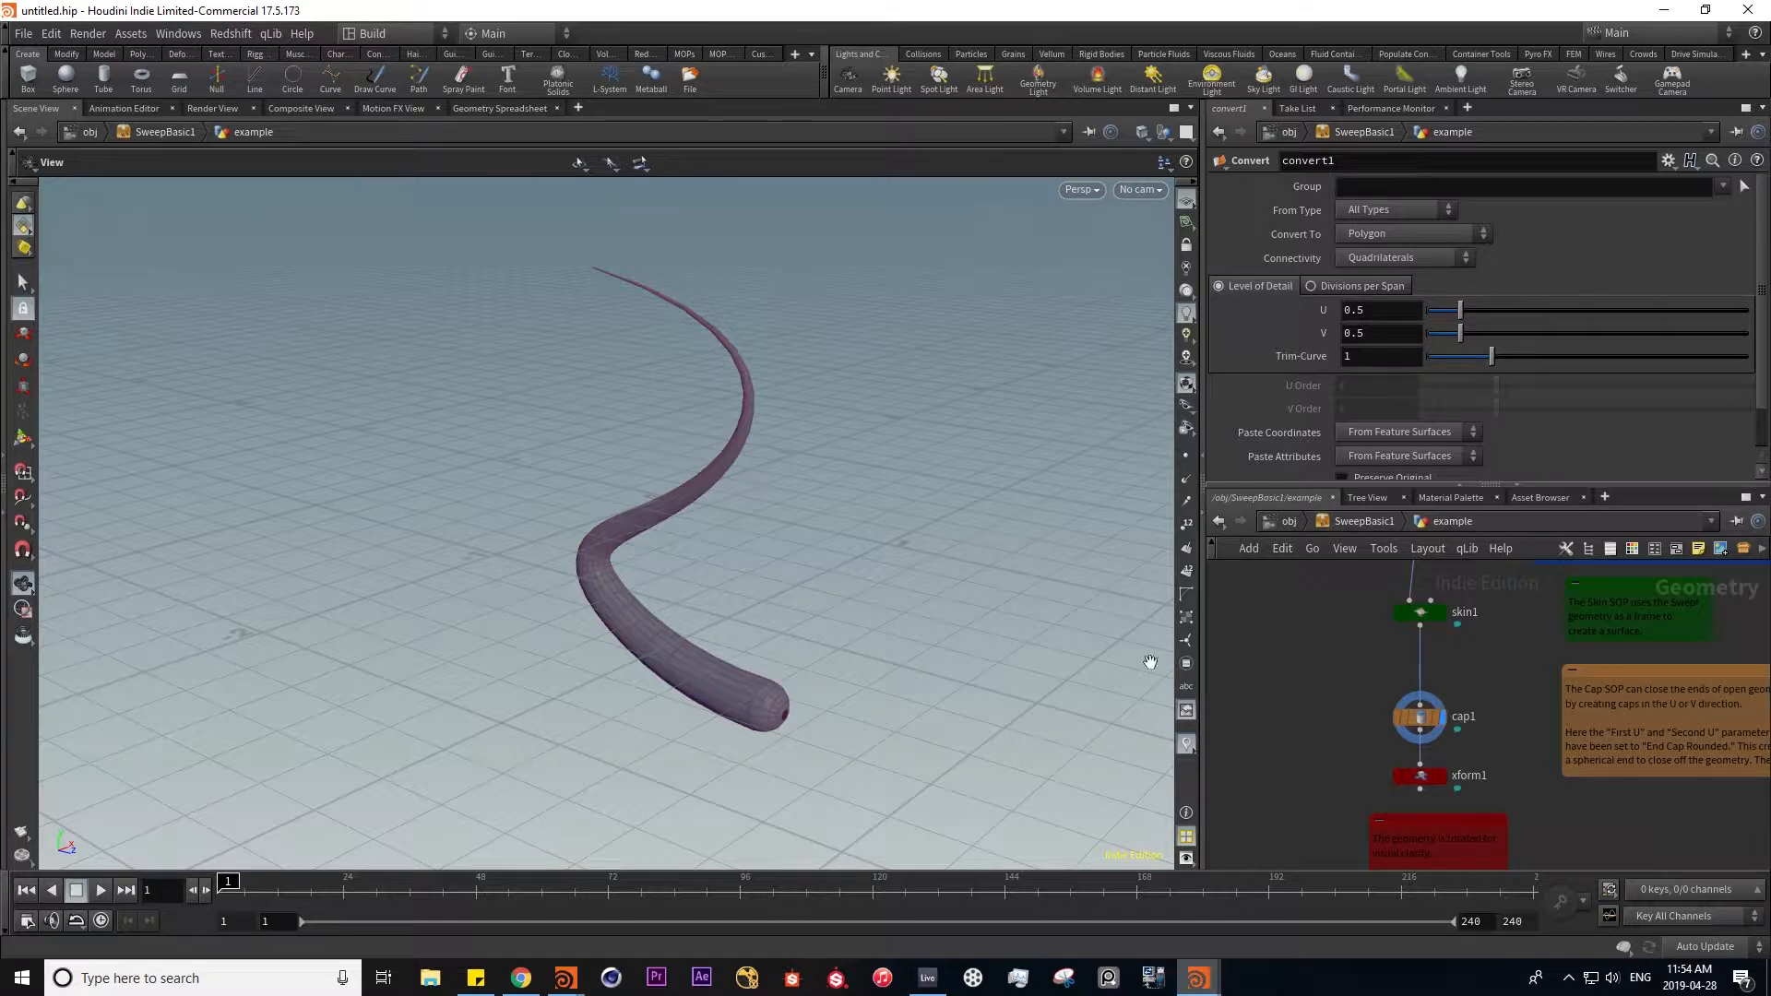
middle_click_drag(1297, 744, 1295, 691)
left_click(1440, 719)
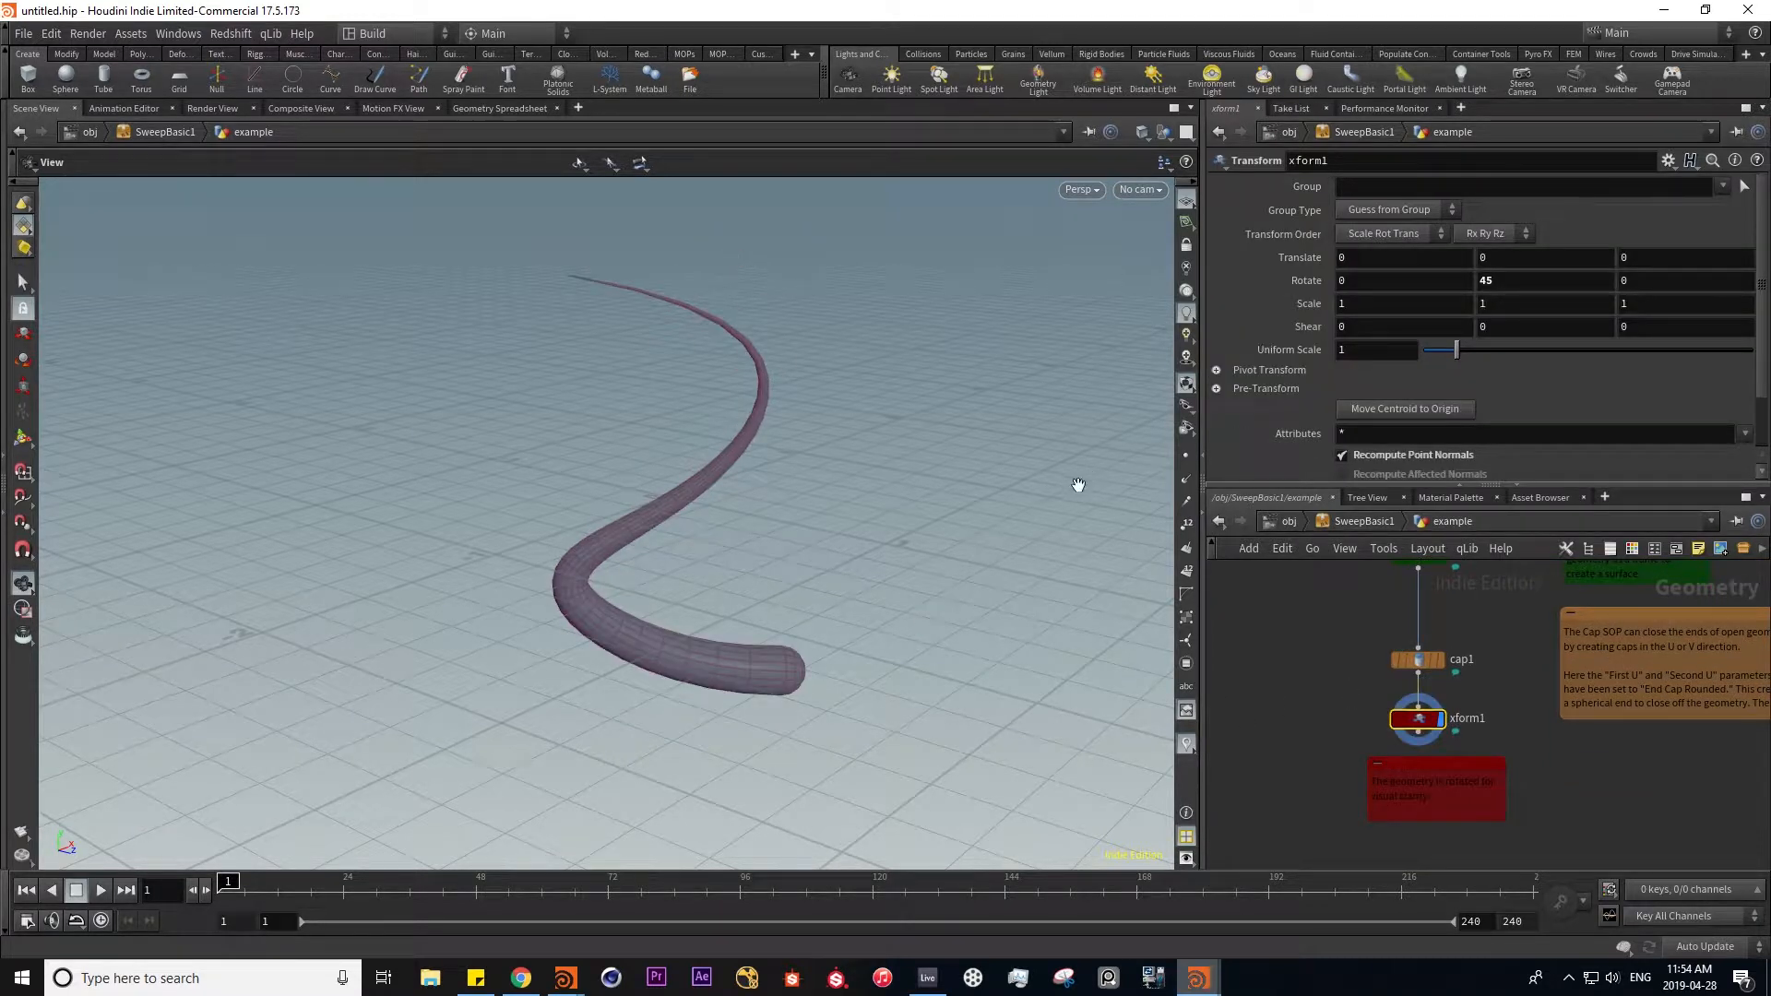
- Quit the example session without saving and add a torus object to the empty scene
left_click(1748, 10)
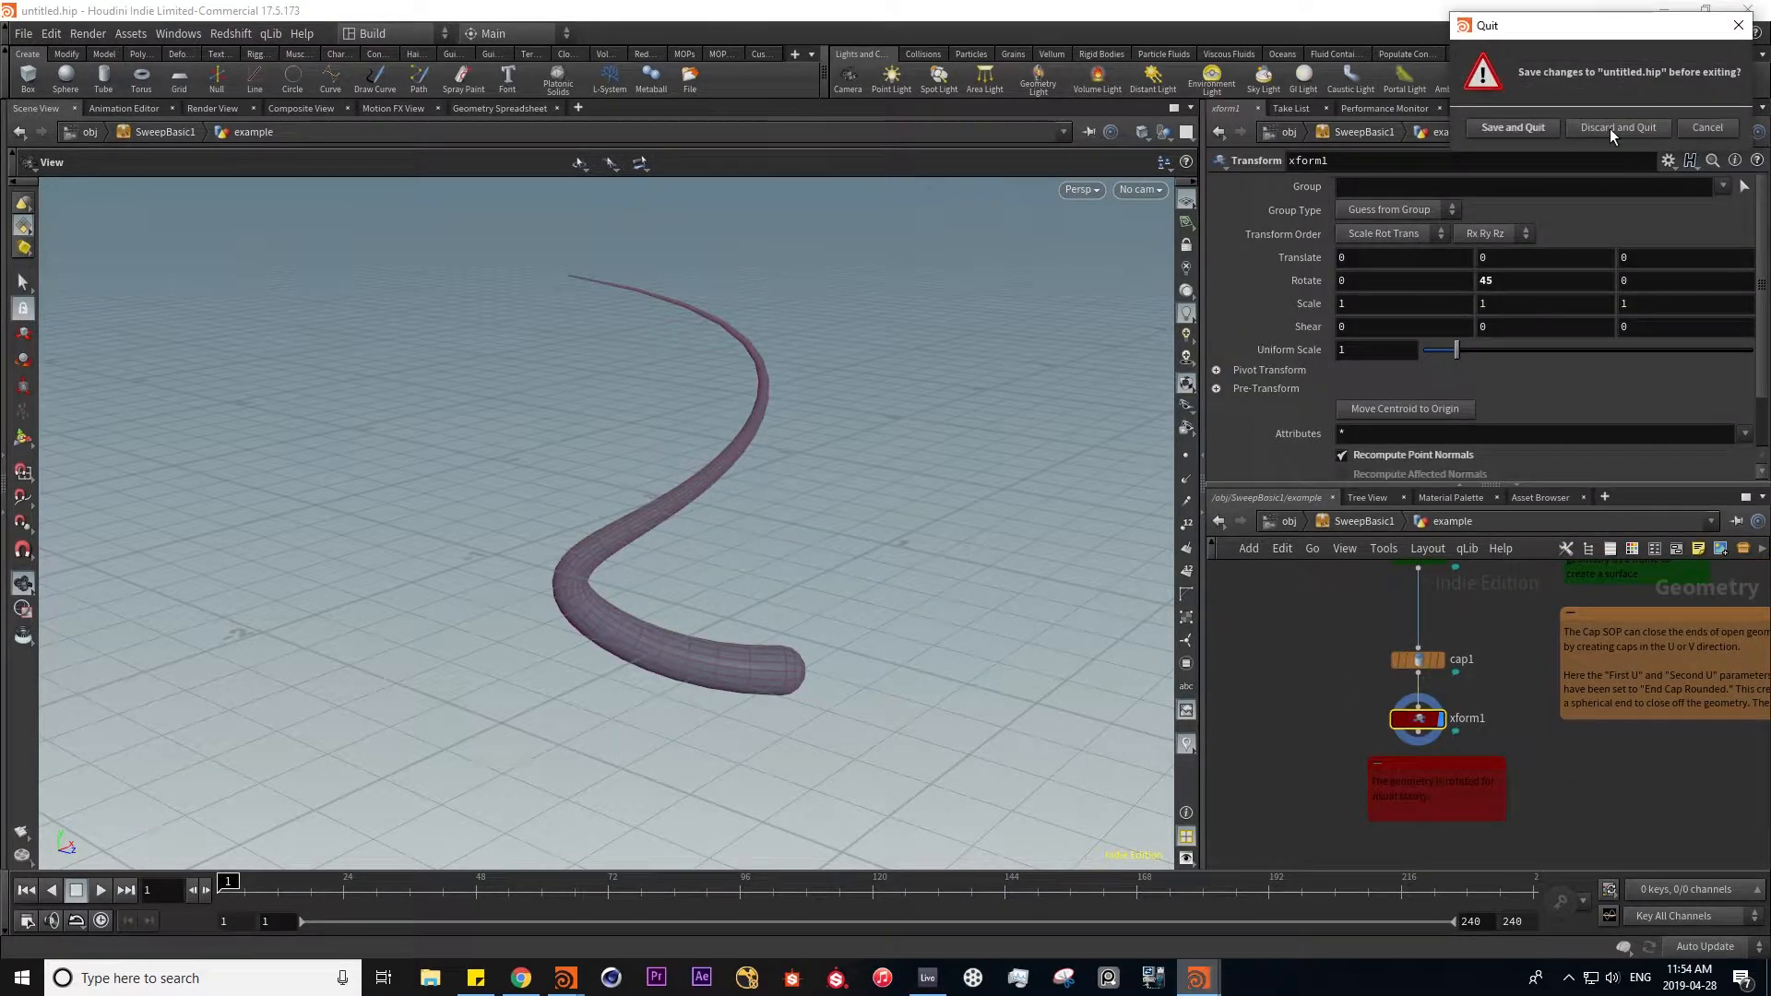
left_click(1617, 128)
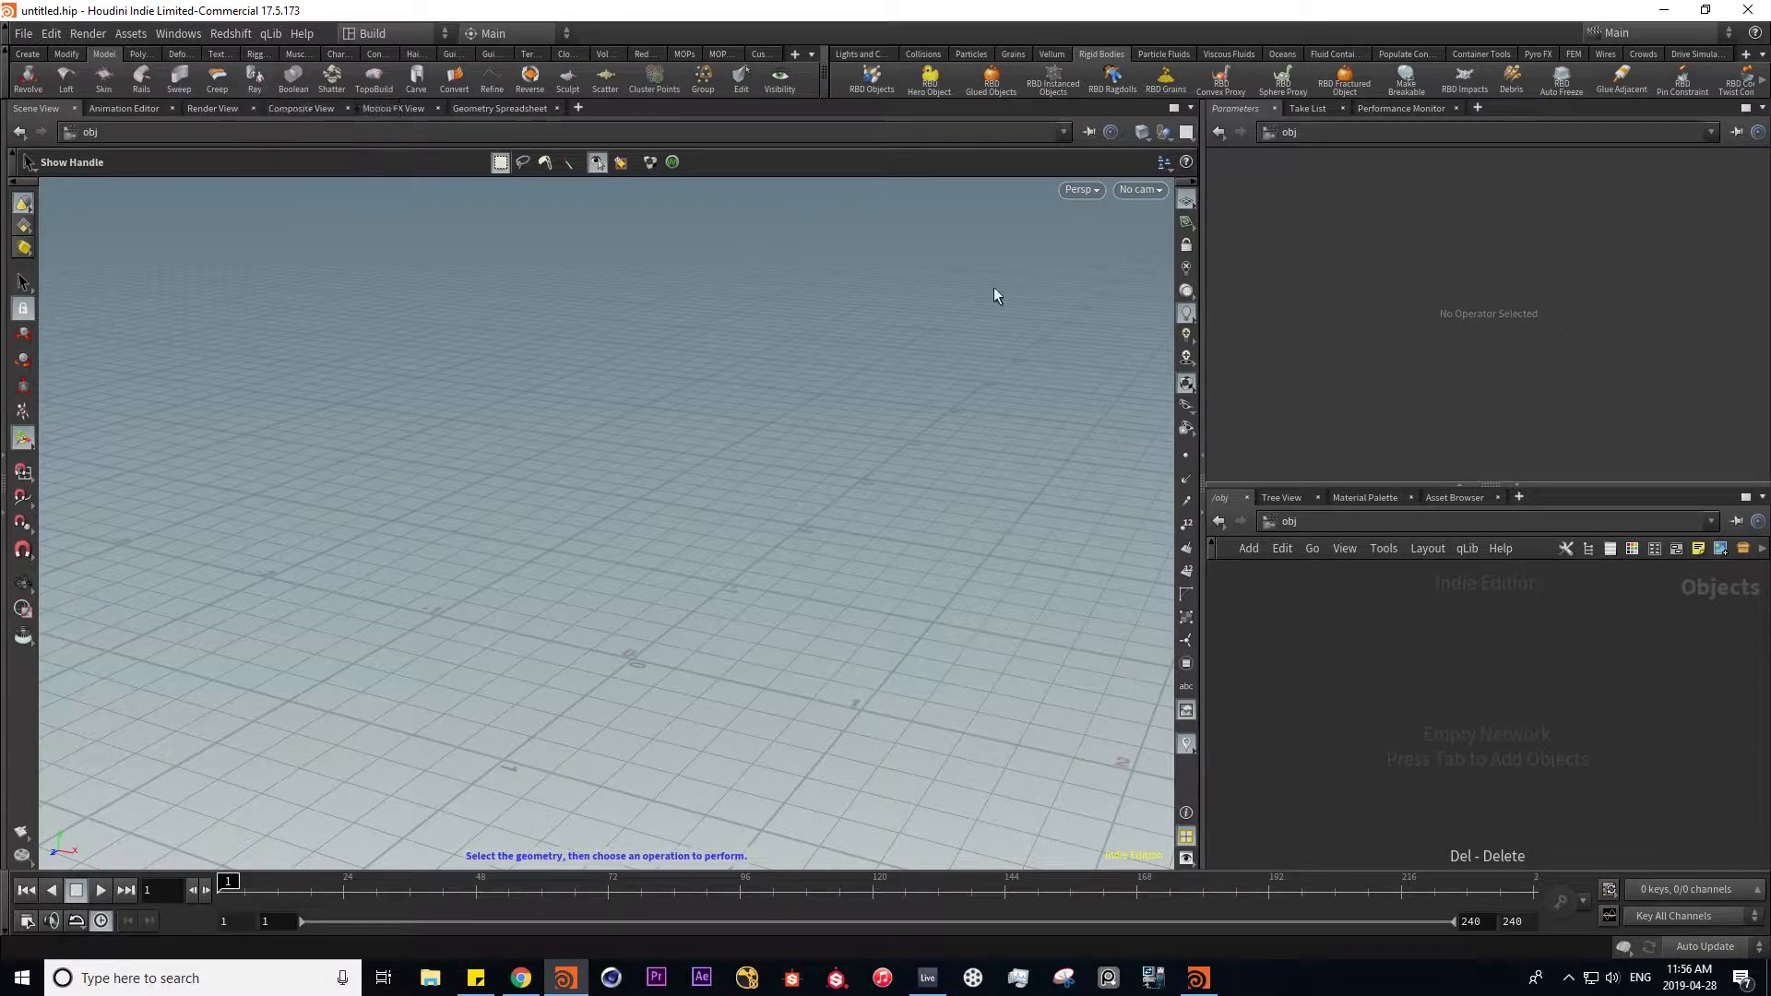
key("Tab")
type("tube")
key("Return")
left_click(1337, 677)
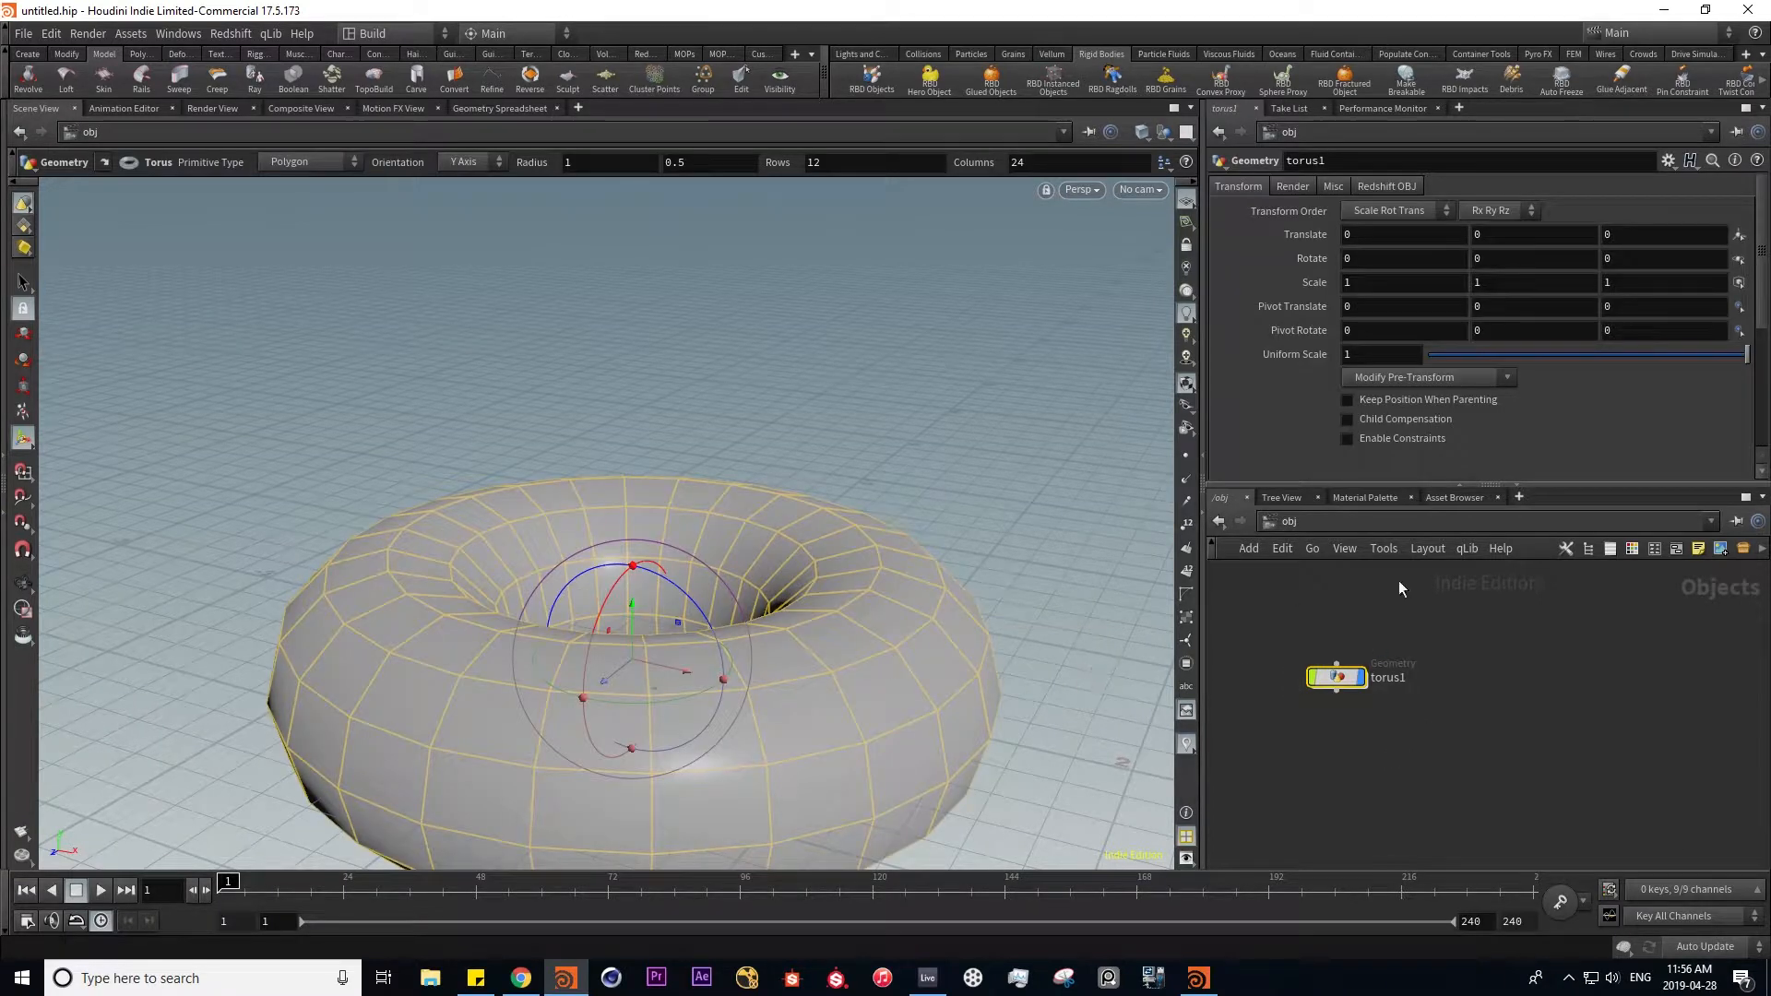
- Stand the torus upright by setting its Z rotation to 90 inside its geometry network, and return to the object level
double_click(1336, 677)
mouse_move(1506, 330)
middle_mouse_down()
mouse_move(1568, 287)
mouse_move(1507, 333)
middle_mouse_up()
key("ctrl+z")
middle_click_drag(1653, 327, 1769, 291)
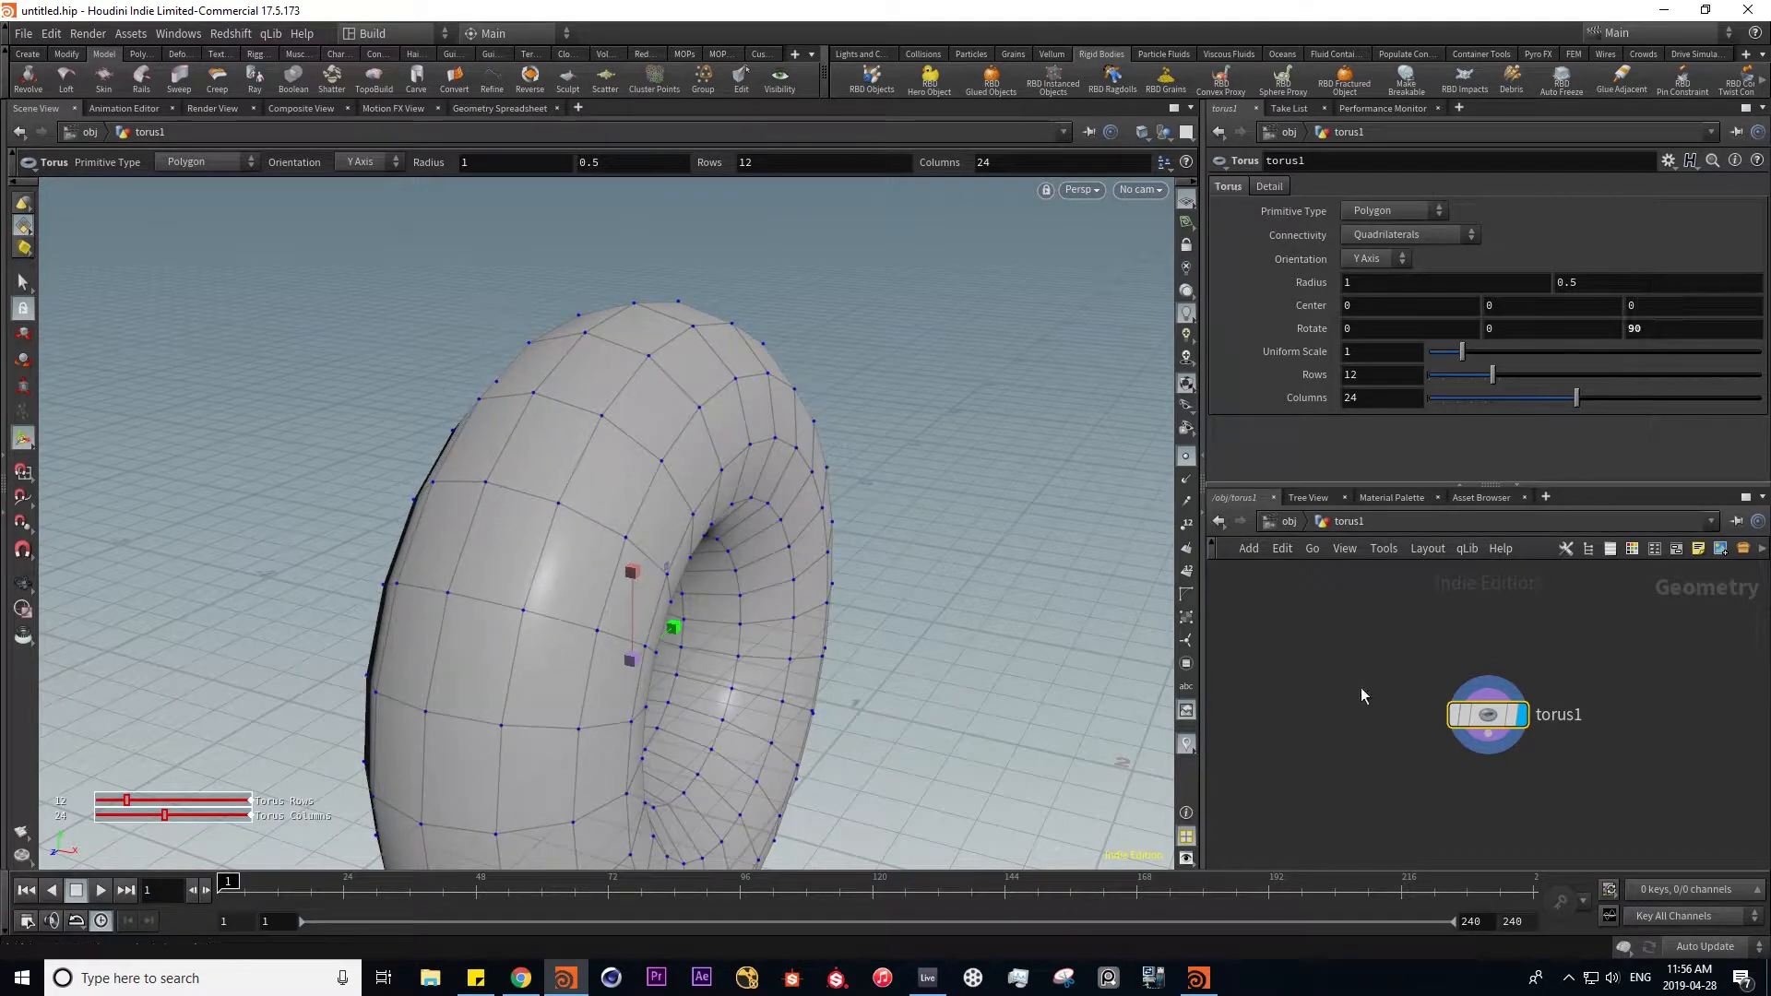
key("u")
- Add a Rubber Toy test geometry object to the scene next to the torus node
key("Tab")
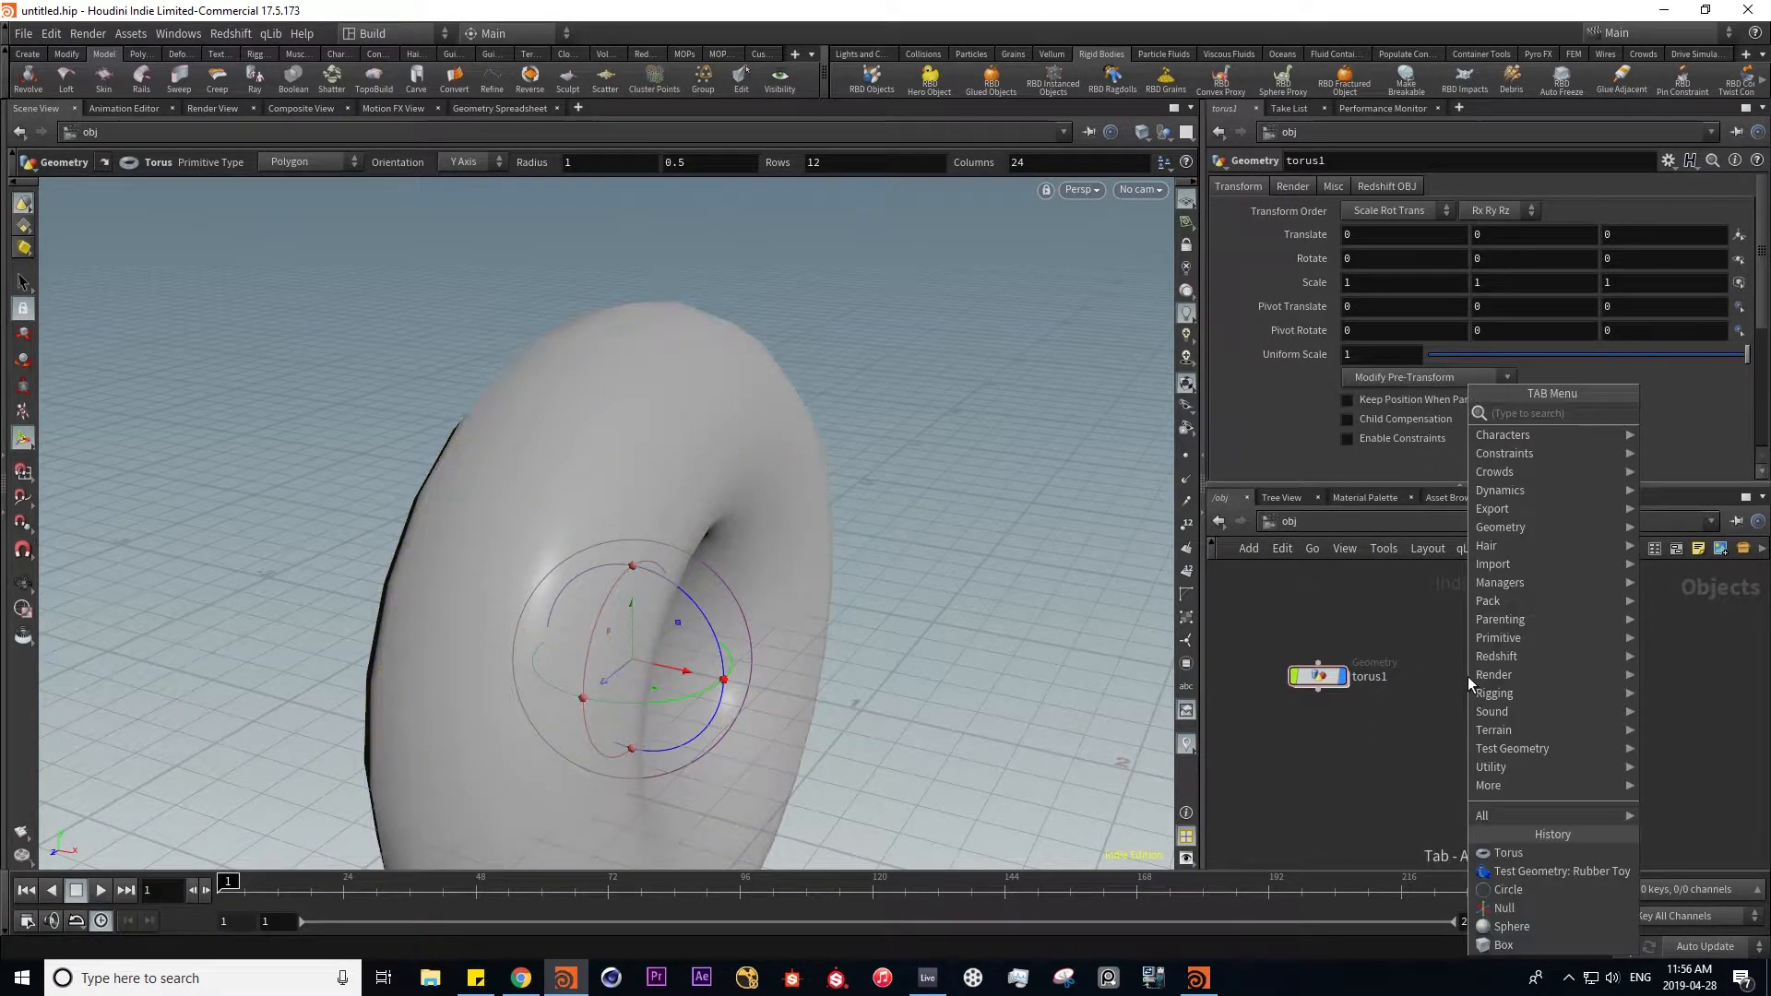
type("rub")
key("Return")
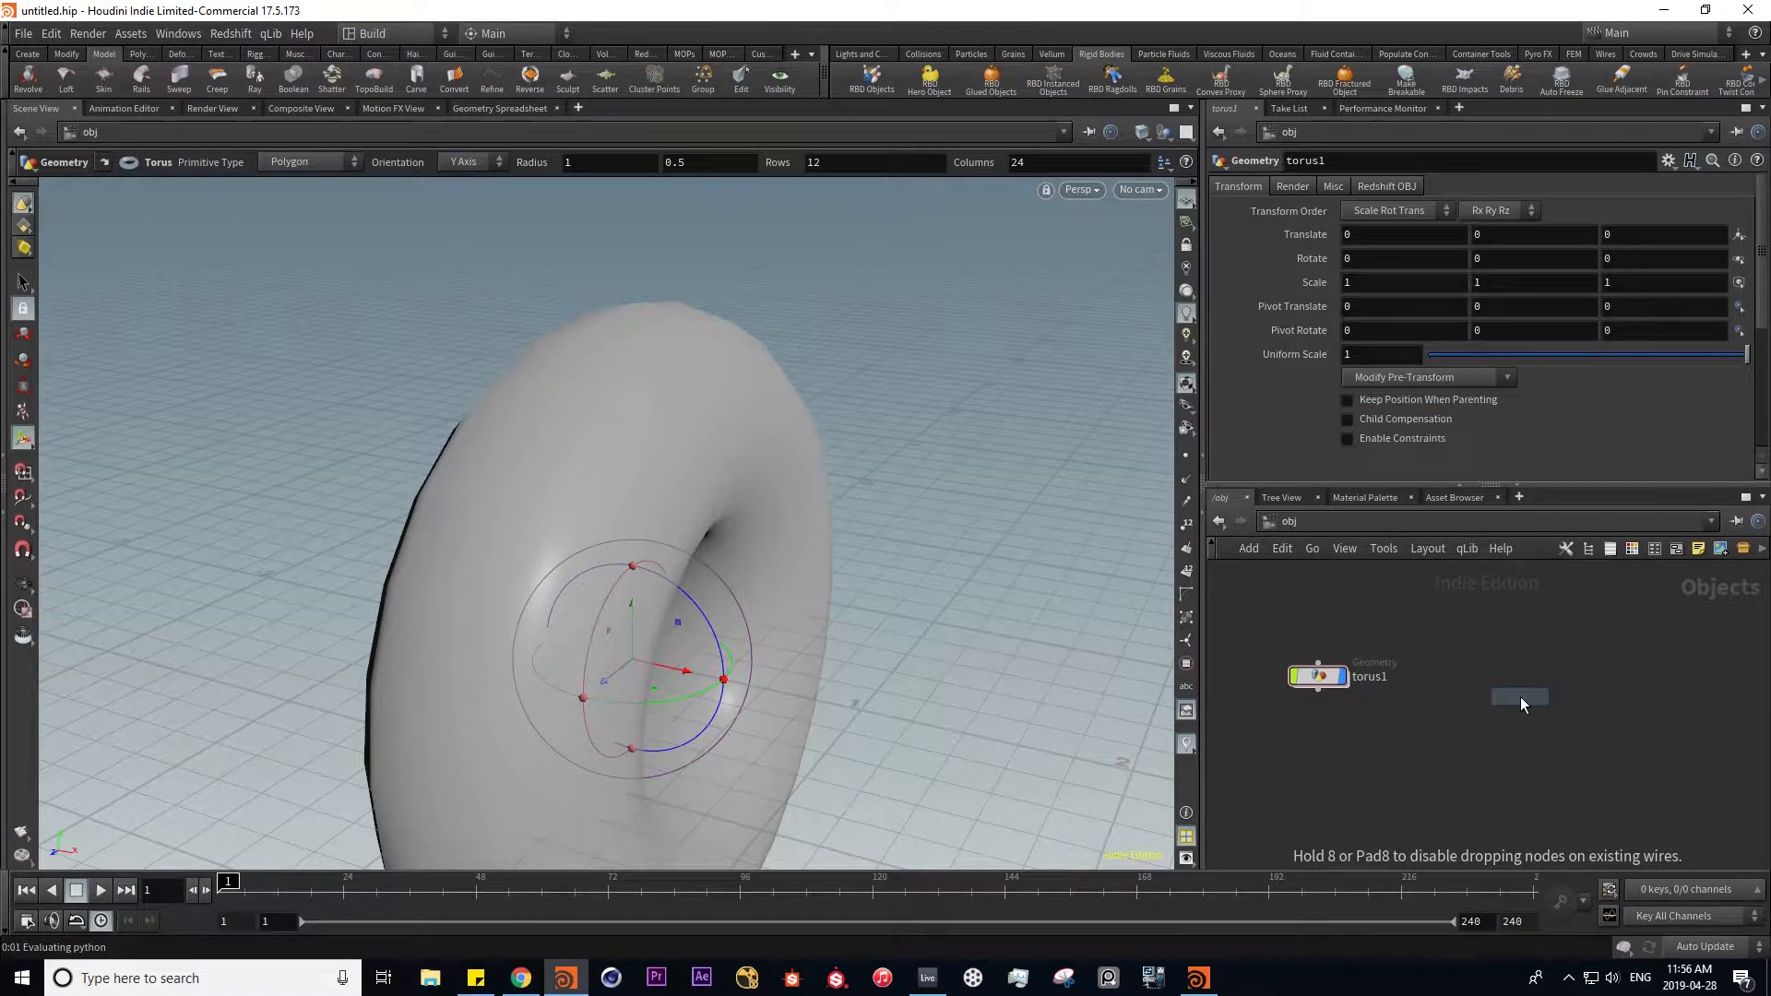
left_click(1520, 695)
- Move the rubber toy beside the torus to about 2.19 in X and set its uniform scale to 3
right_click_drag(892, 691, 812, 684, "alt")
left_click_drag(823, 697, 1092, 712)
right_click_drag(970, 699, 645, 688, "alt")
left_click_drag(921, 707, 765, 772, "alt")
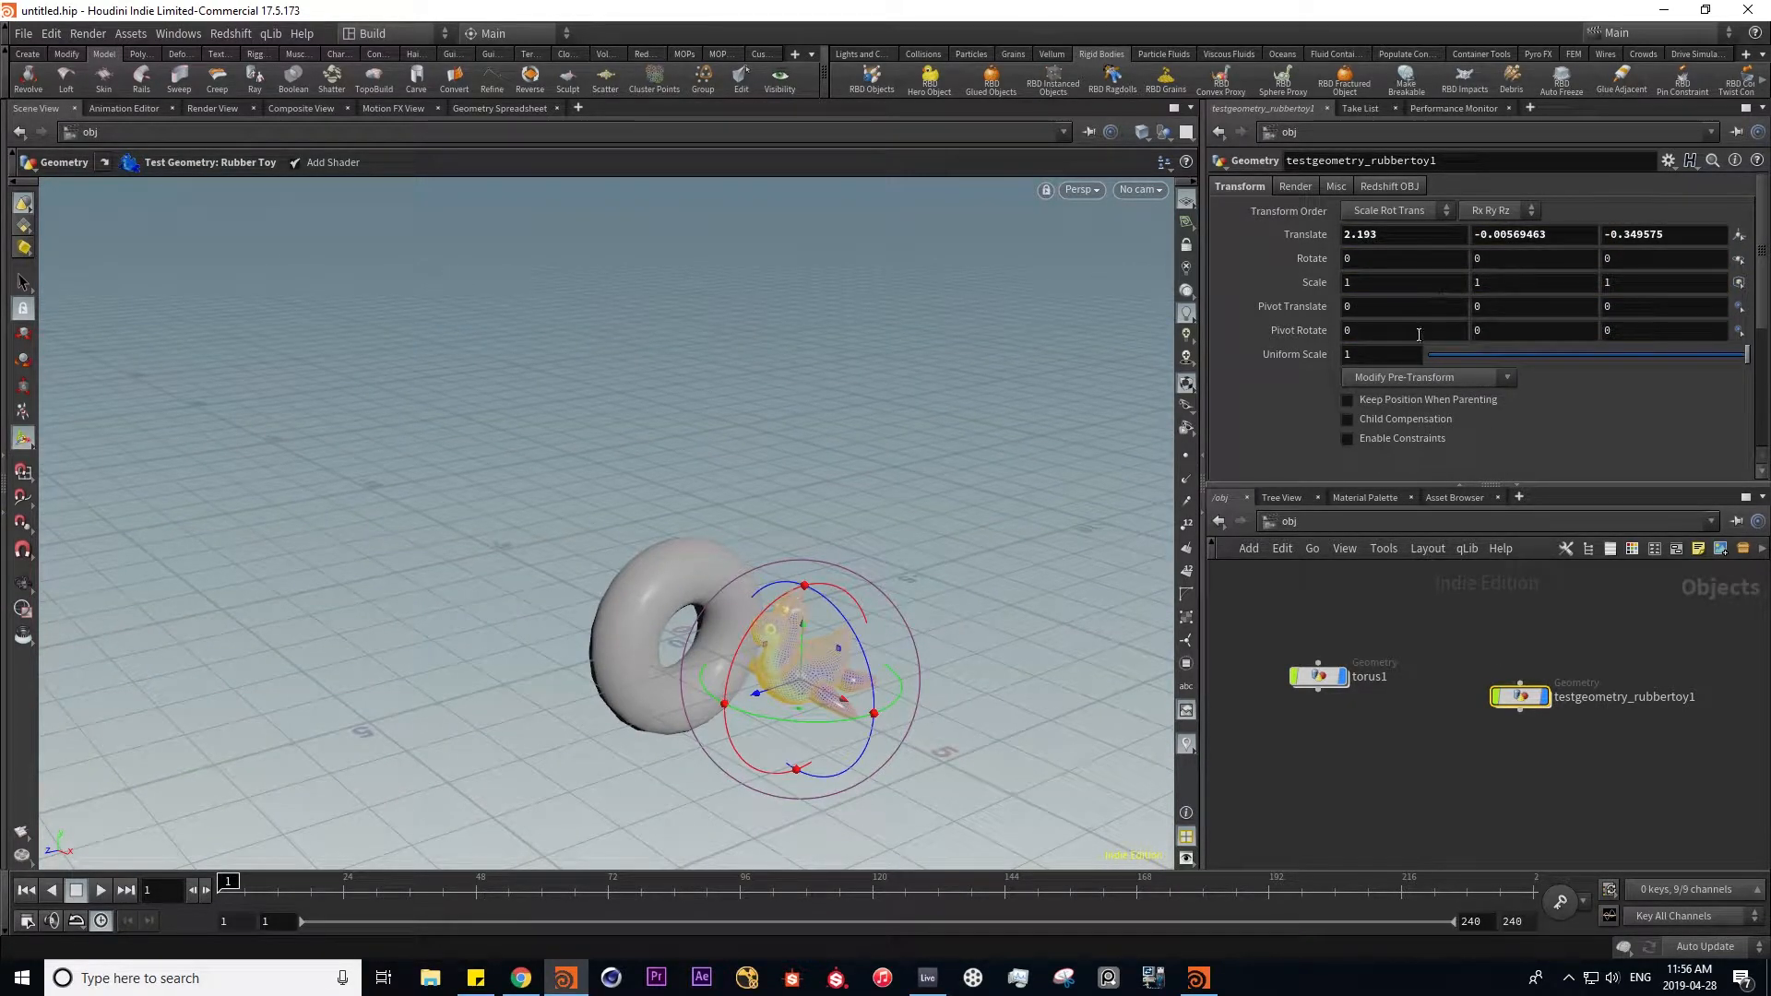
middle_click_drag(1356, 352, 1400, 312)
left_click_drag(828, 691, 1030, 634, "alt")
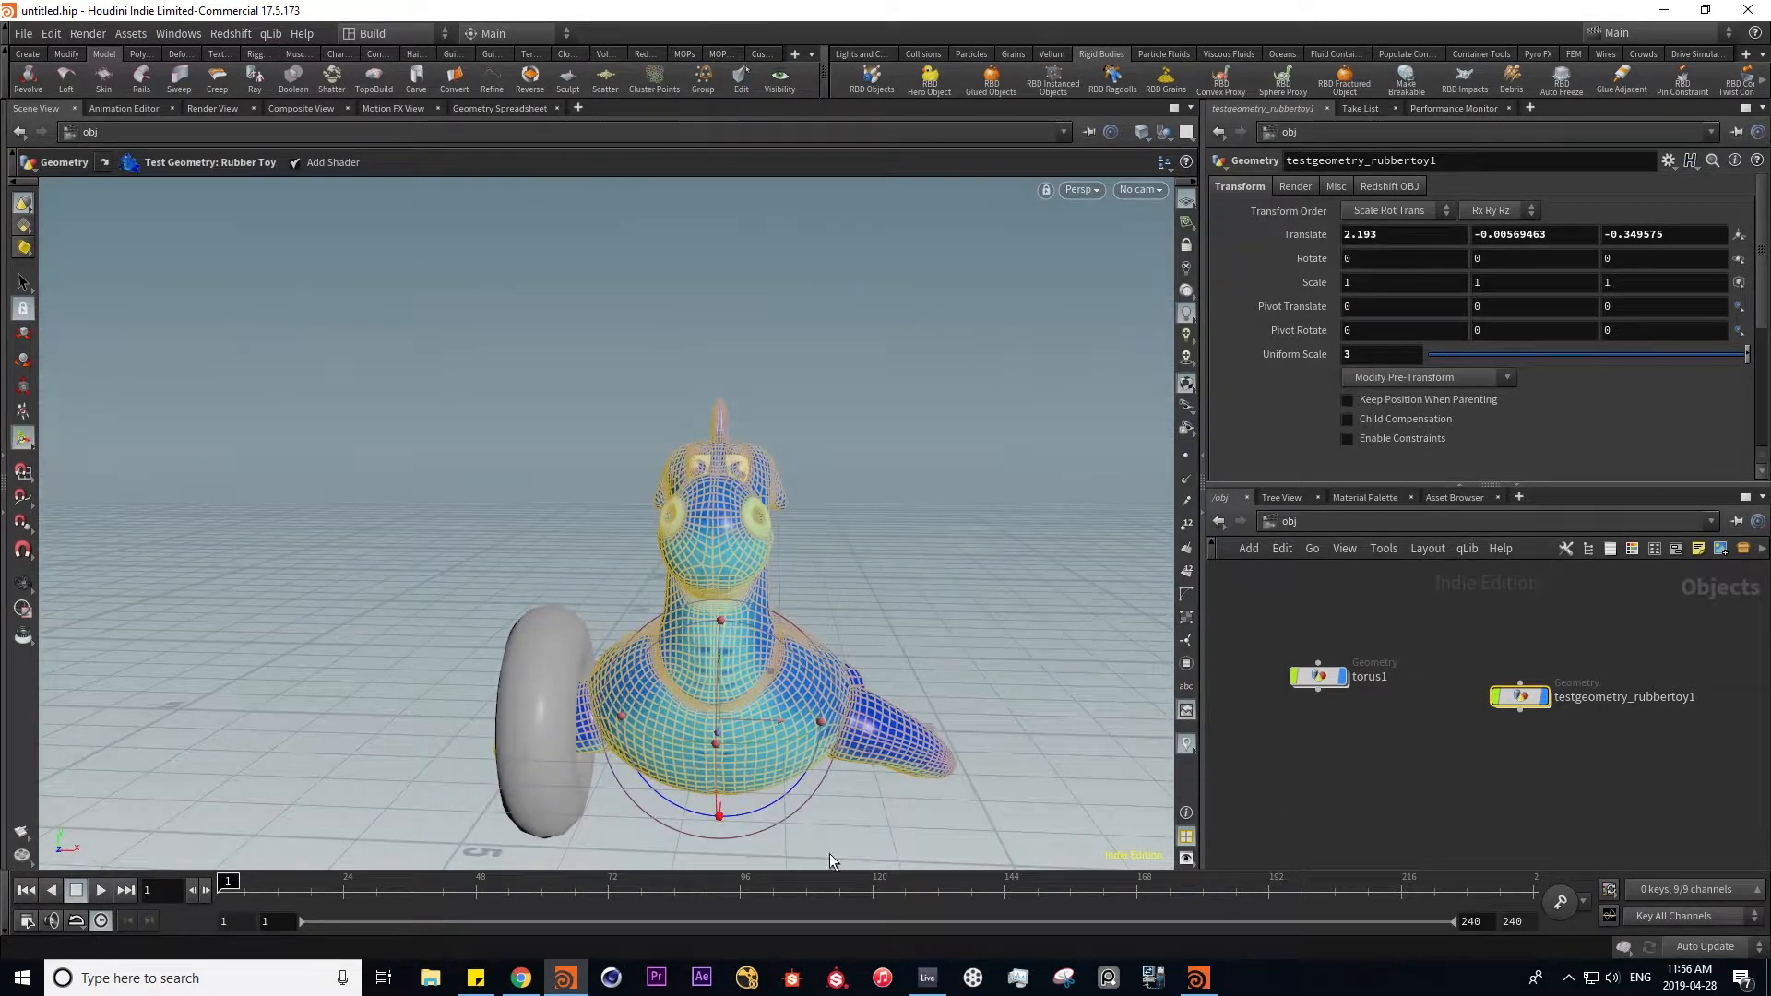
- Apply the Ray tool to project the torus onto the rubber toy
left_click(1317, 676)
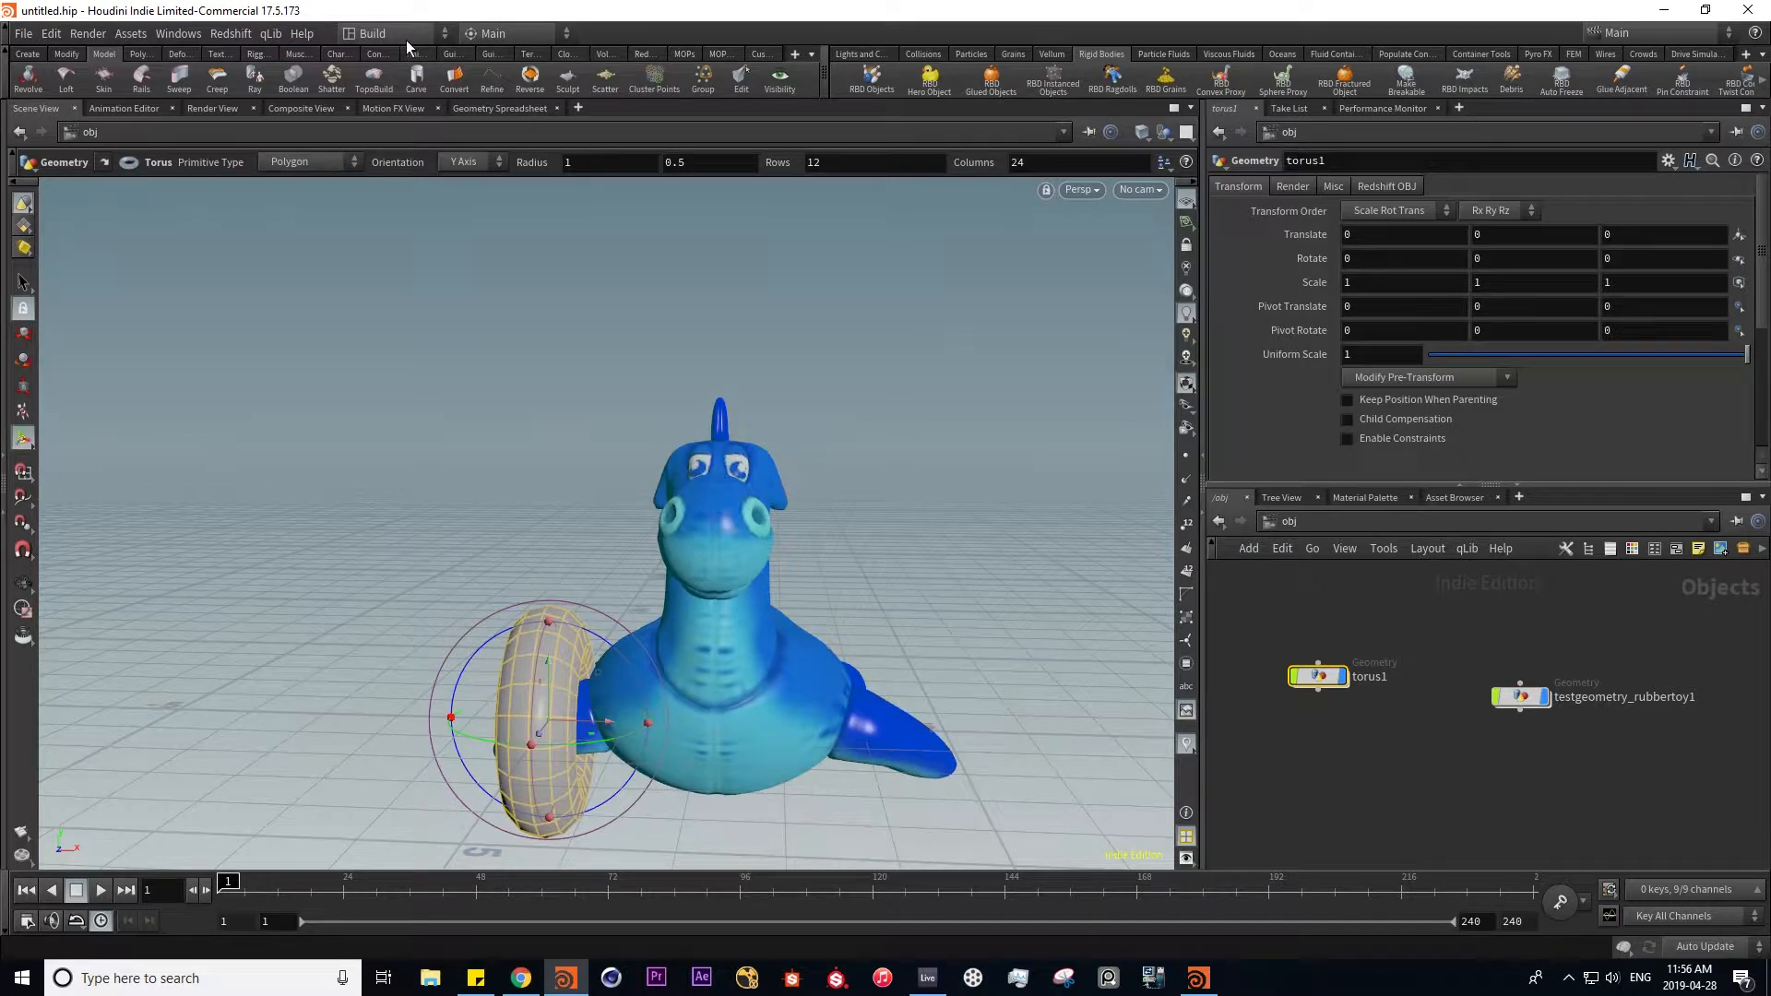
left_click(255, 78)
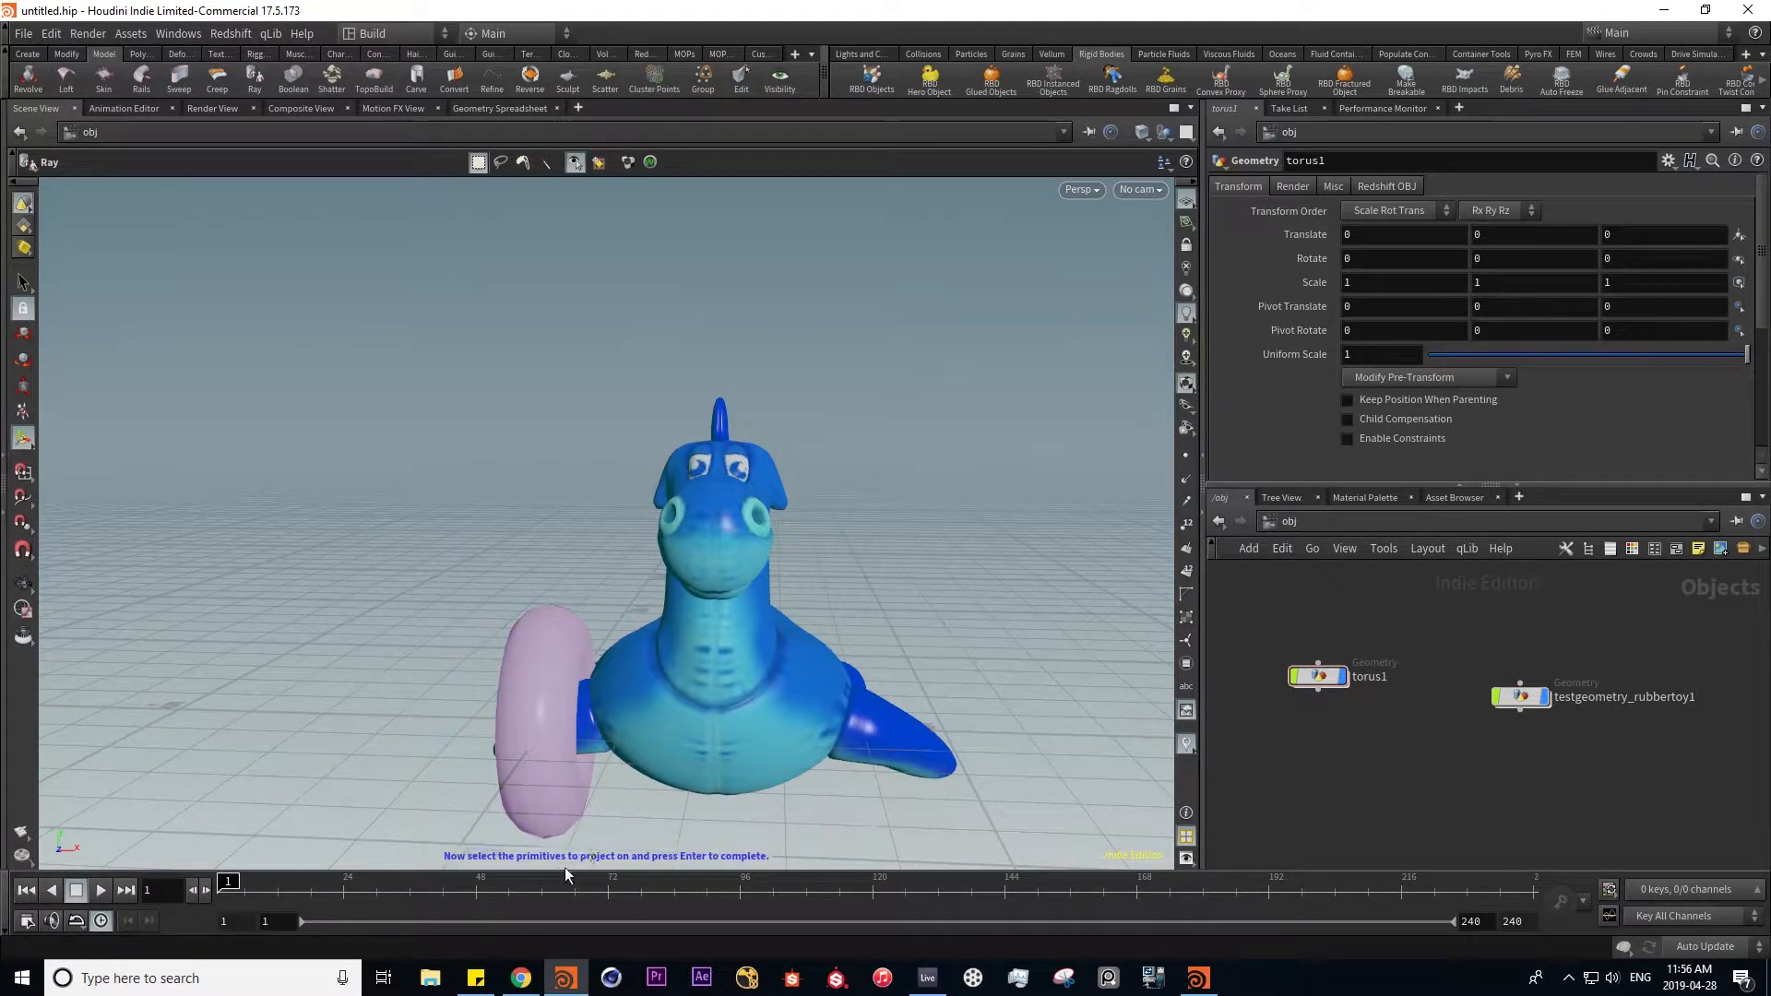
left_click(702, 672)
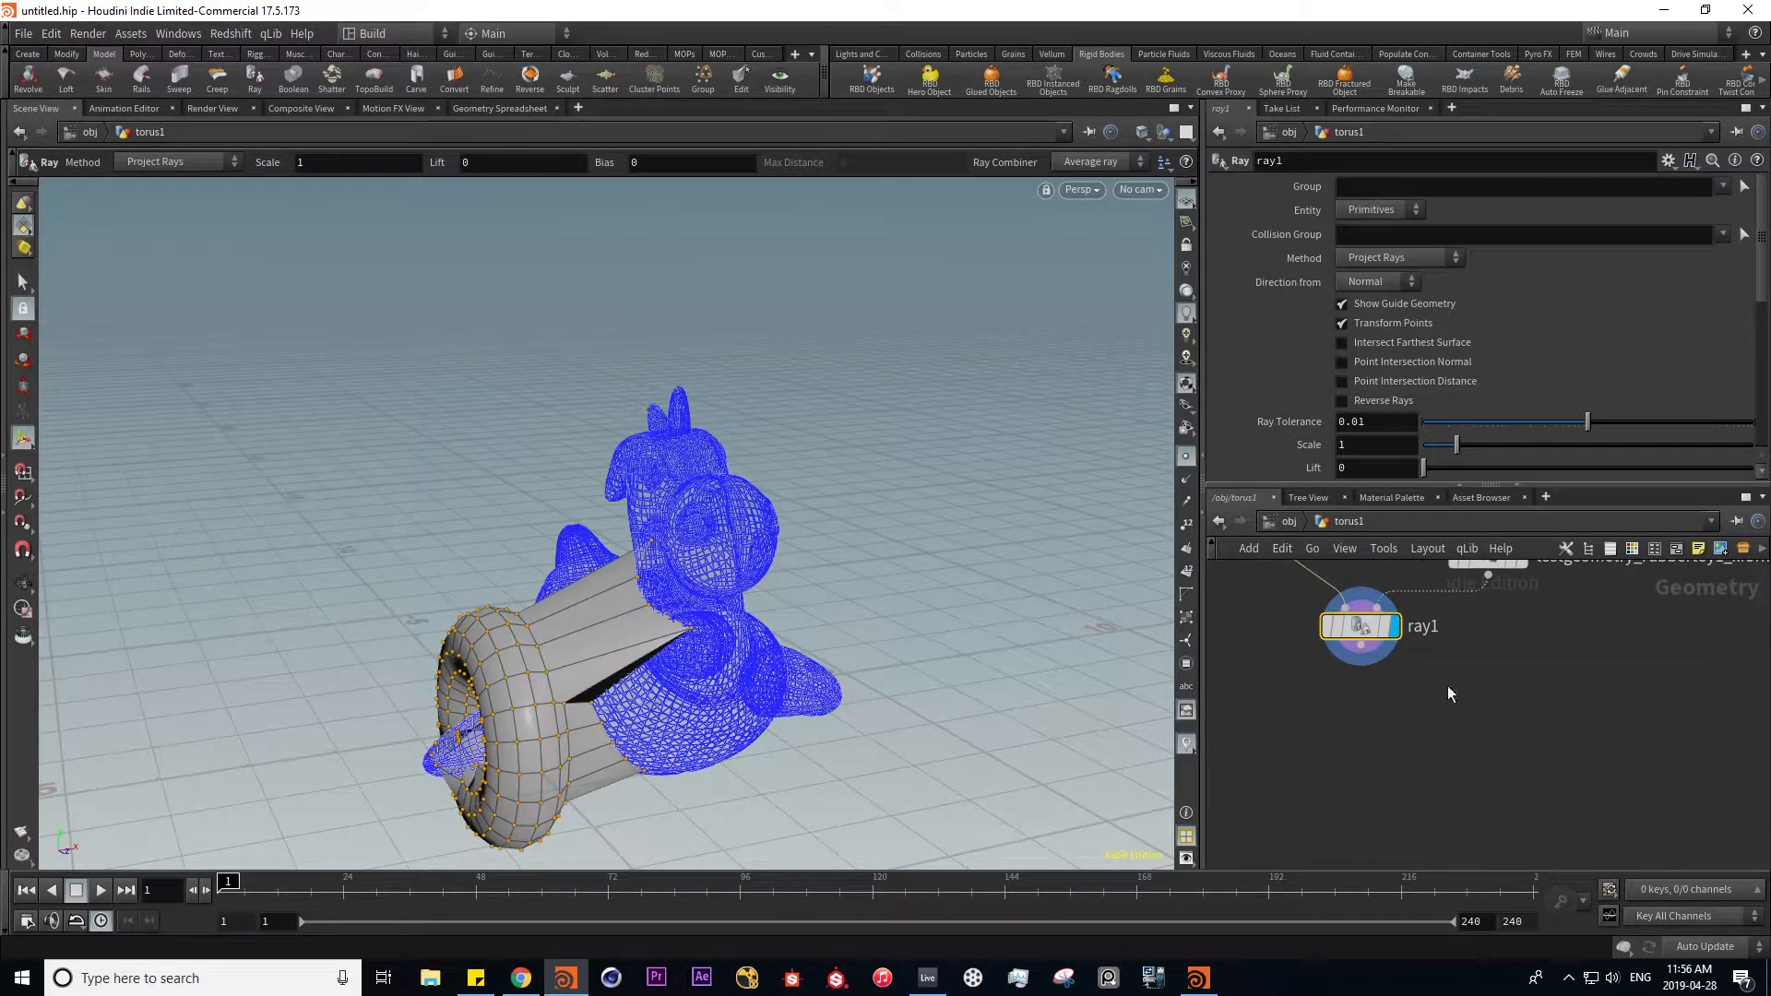
- Select the torus node feeding the Ray node and use the Move tool on the torus to examine the projection
key("h")
left_click(1240, 620)
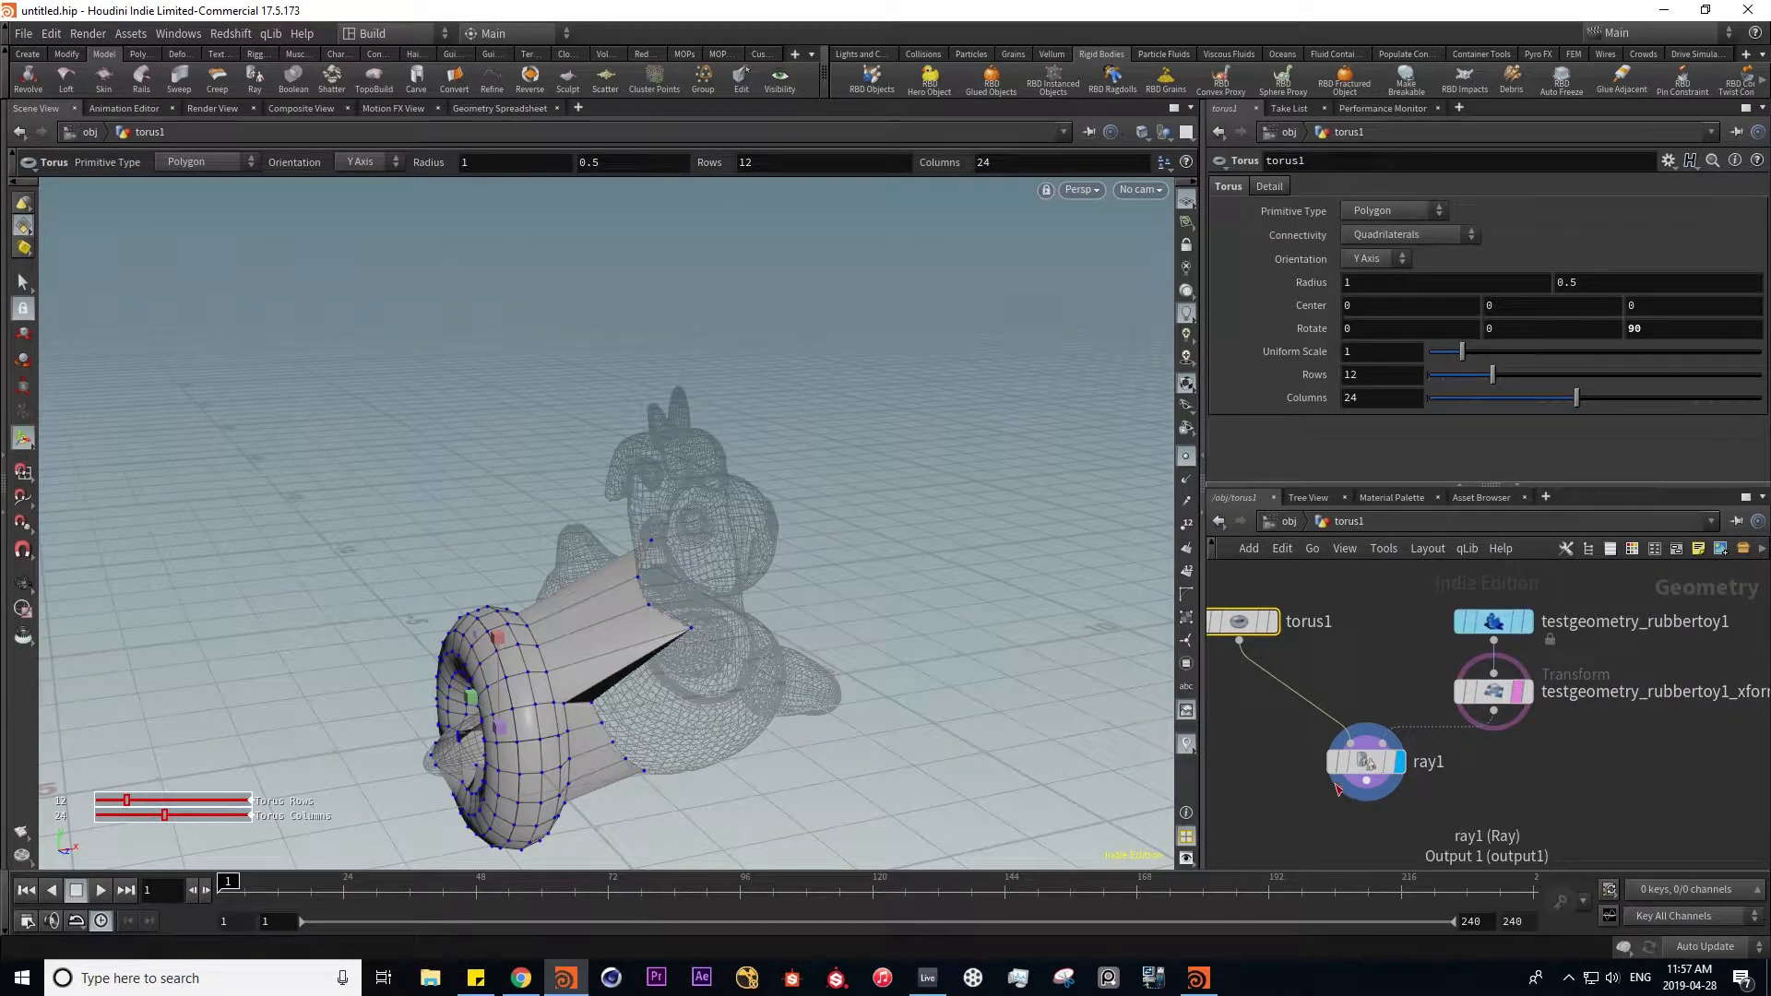
mouse_move(1254, 632)
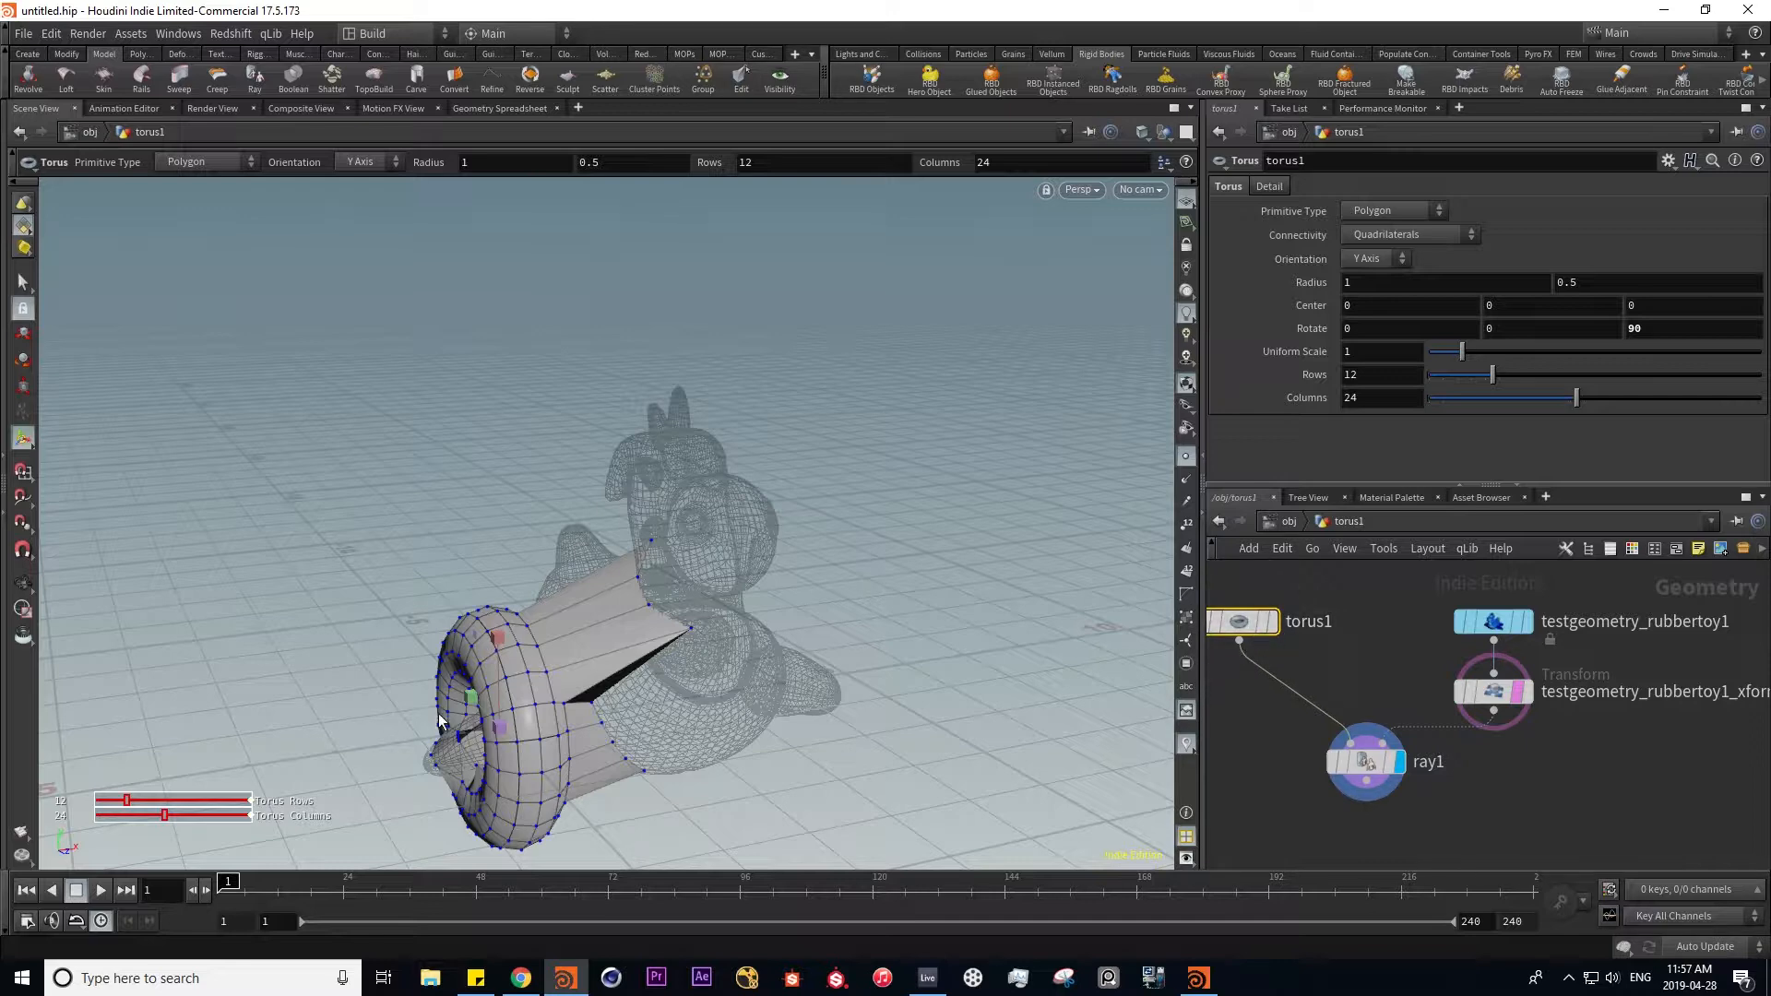
key("t")
left_click_drag(427, 737, 894, 596)
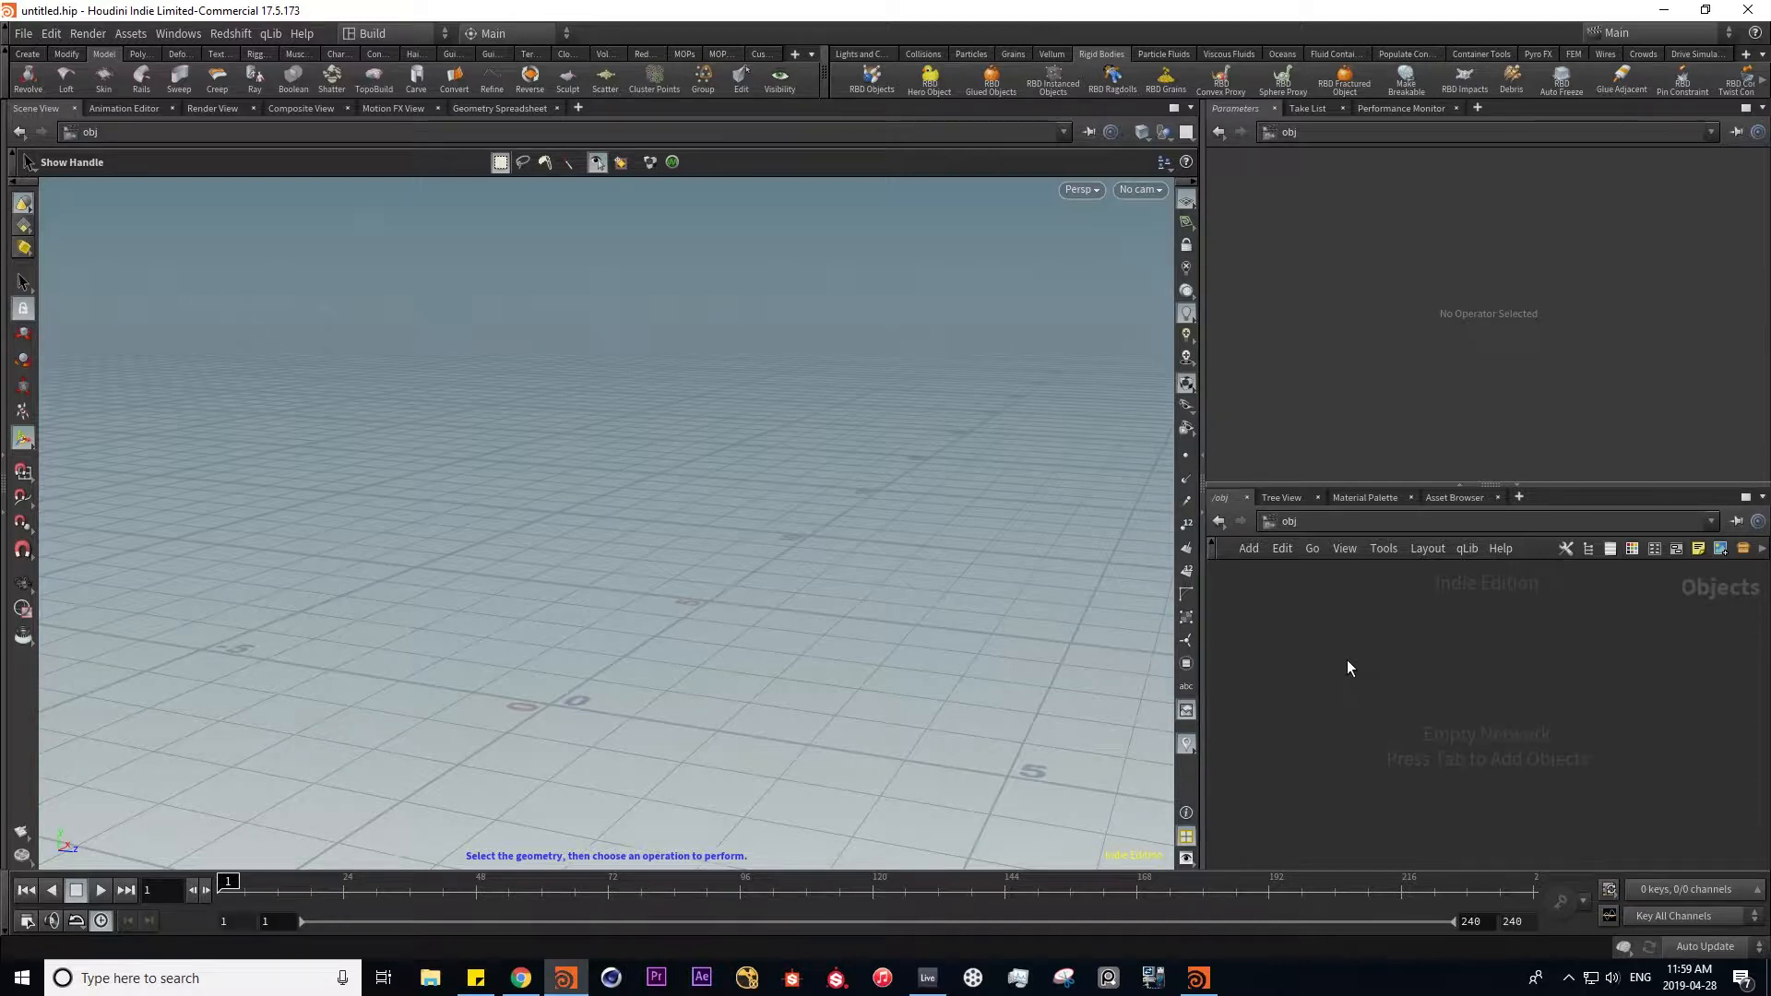
- Add a Pig Head test geometry object and a torus object to the empty scene
key("Tab")
type("pig")
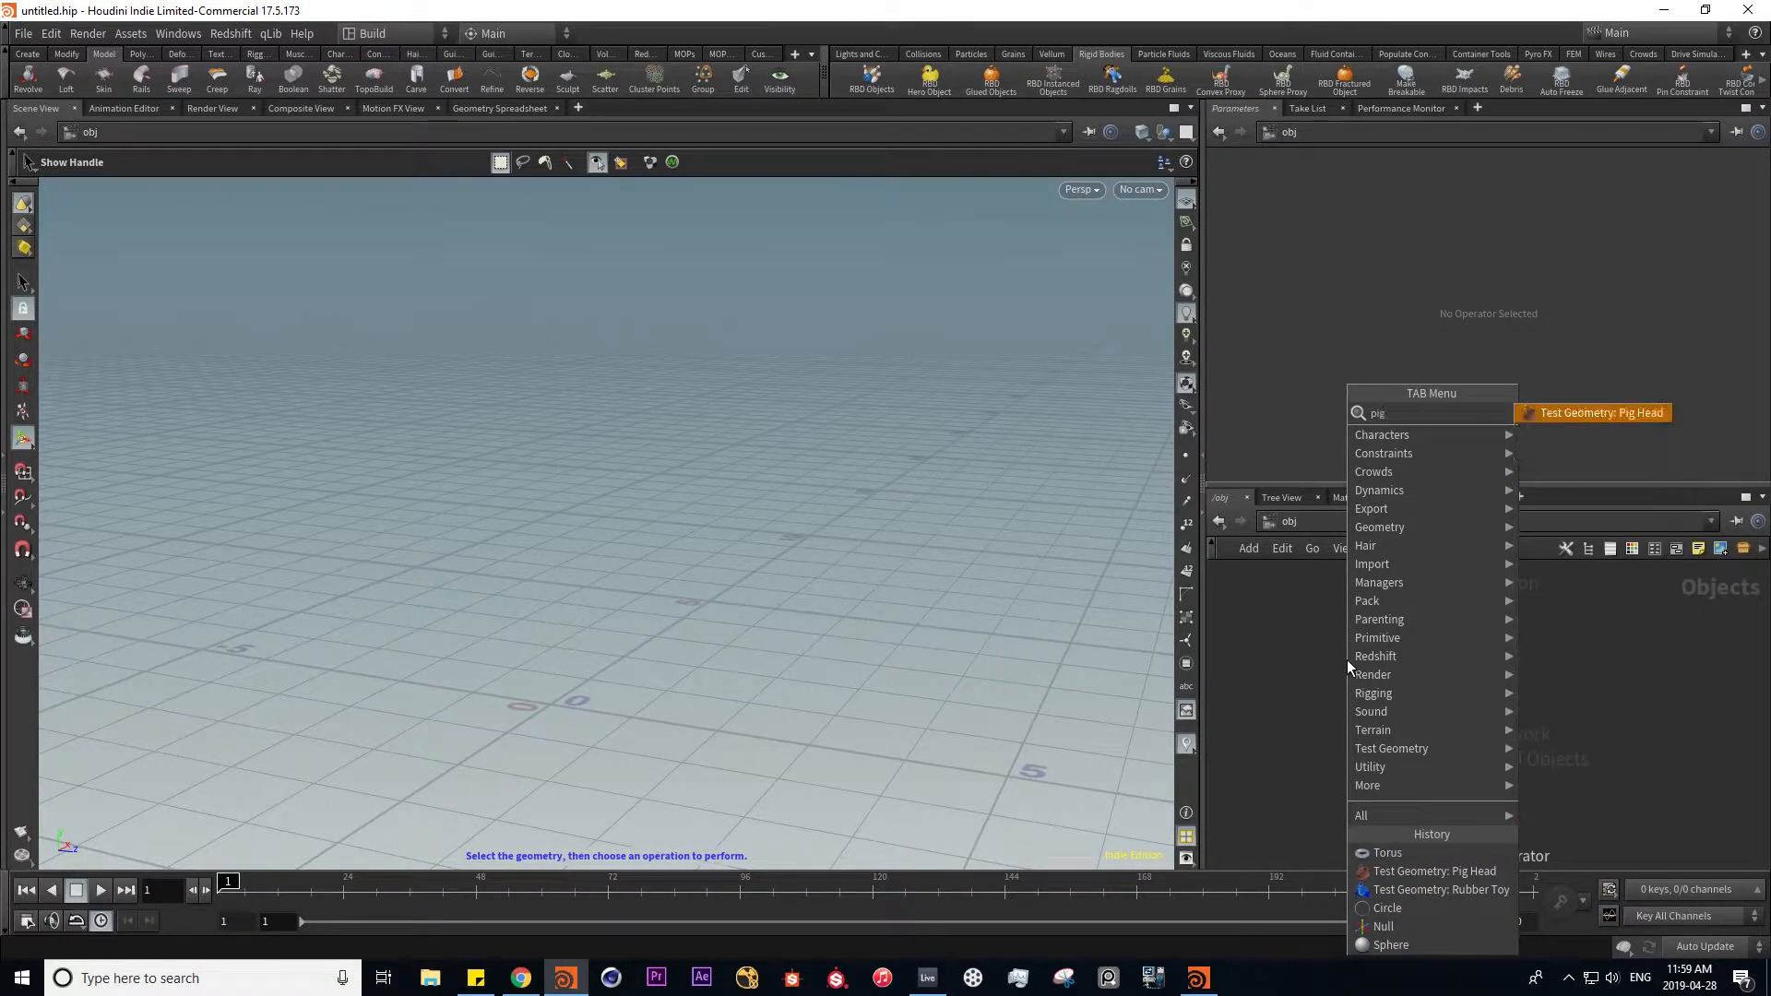
key("Return")
left_click(1346, 660)
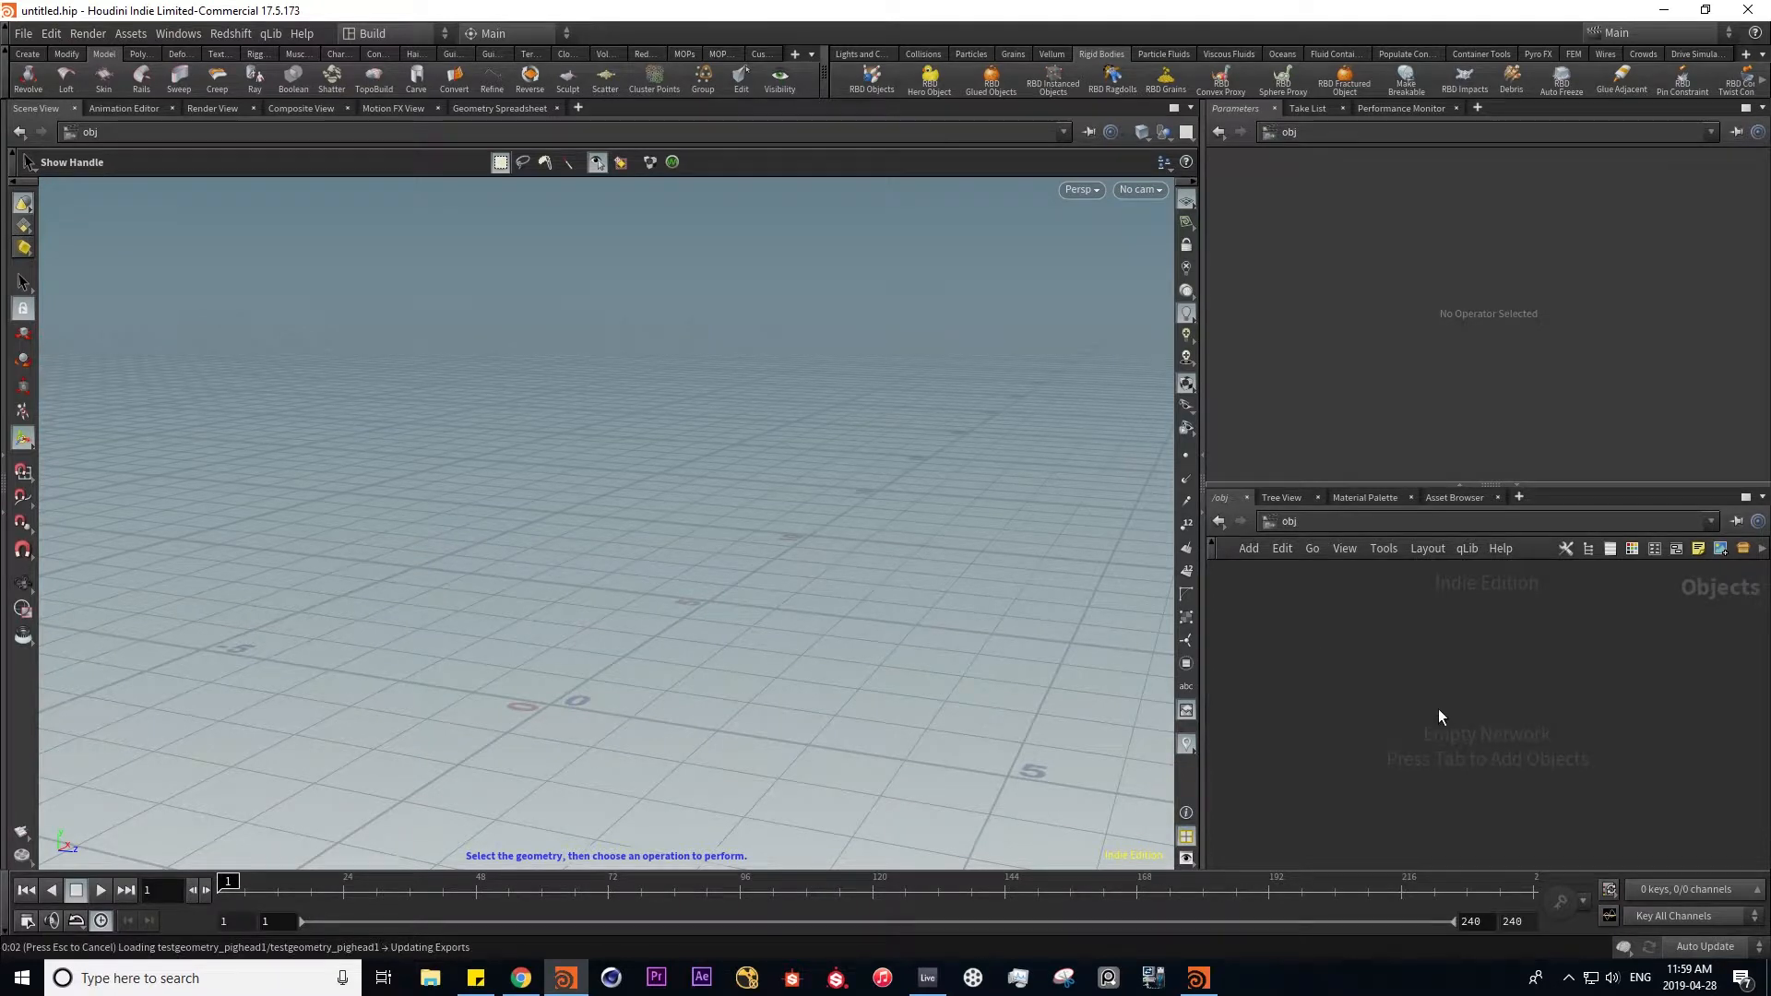
key("Tab")
type("to")
key("Return")
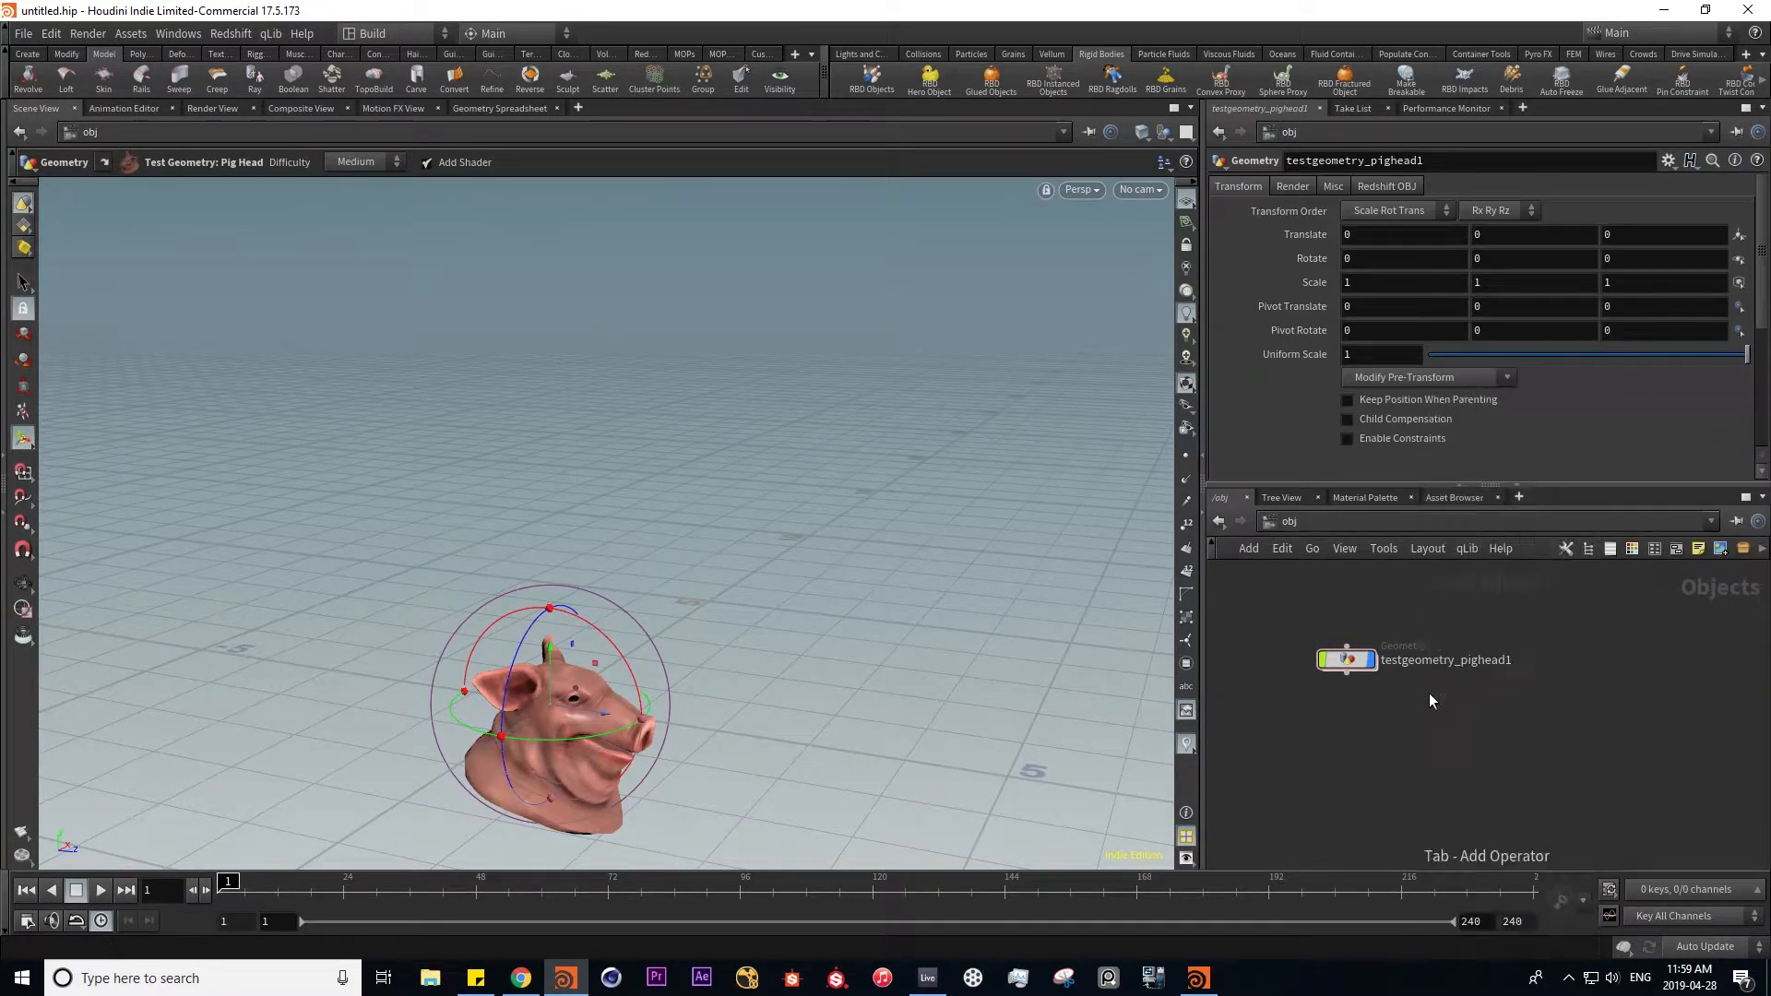
left_click(1436, 708)
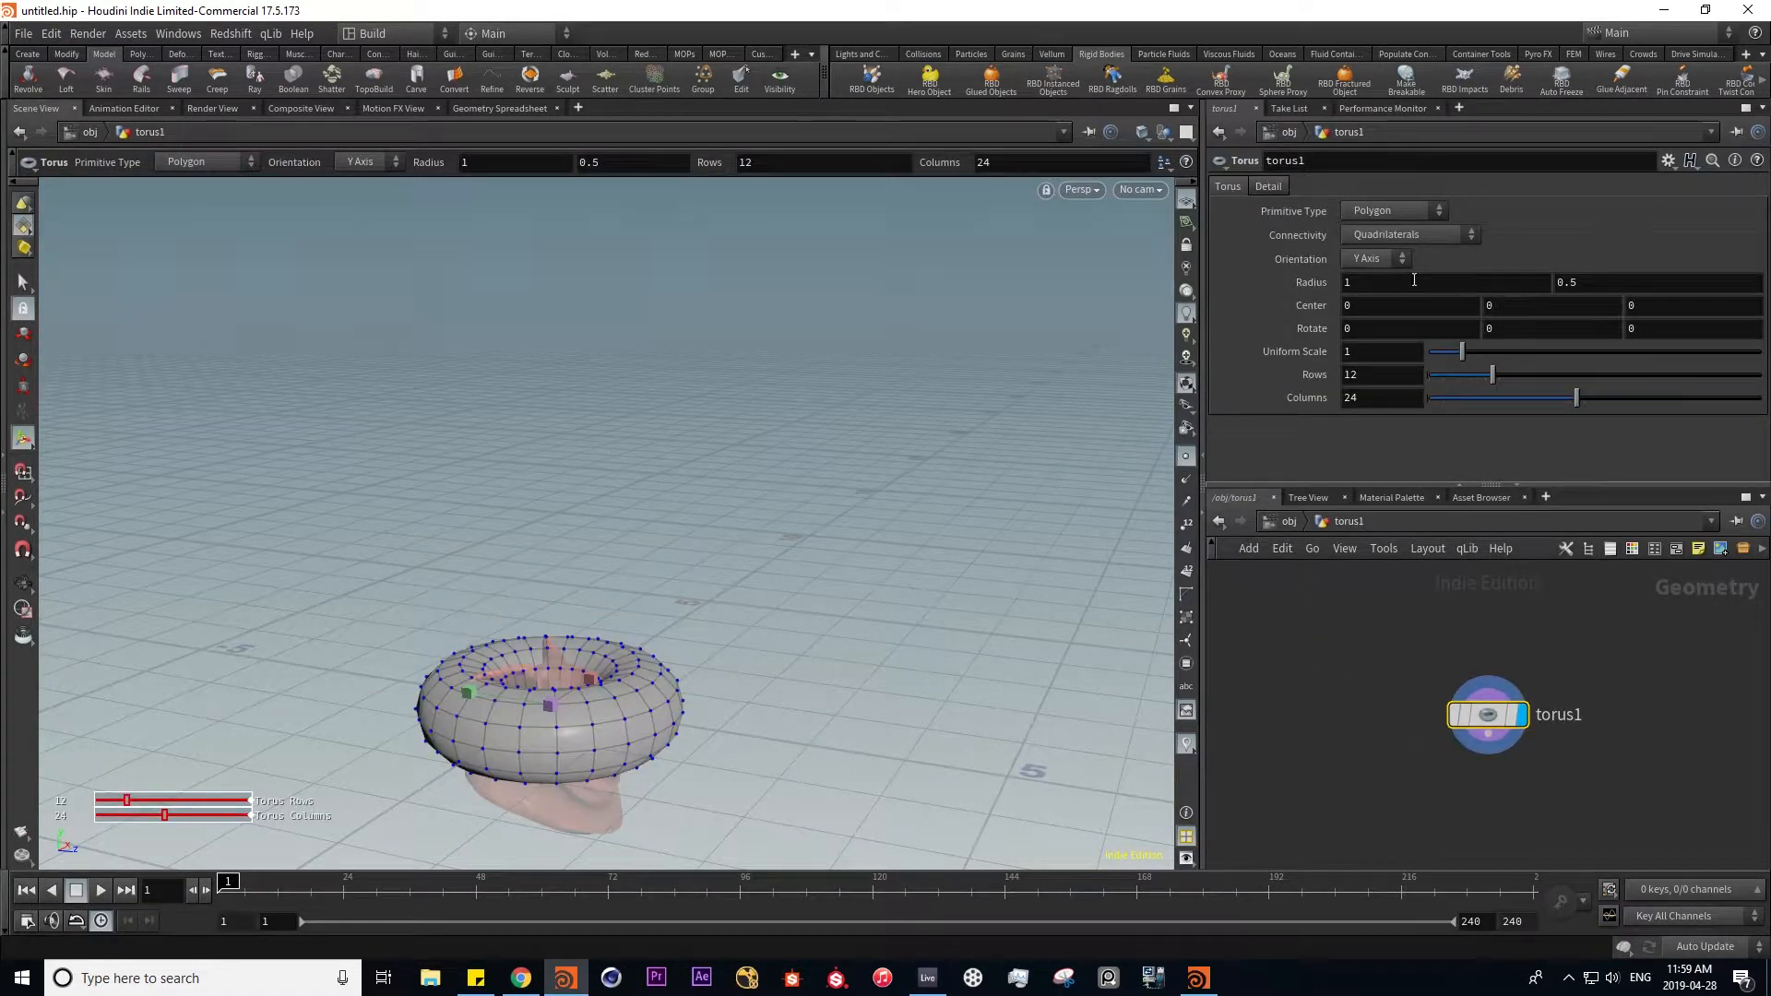
- Set the torus radii to 0.7 and 0.2 and move its center to about -0.73 in Y and 0.66 in Z, overlapping the pig's neck
middle_click_drag(1324, 286, 1275, 288)
left_click_drag(835, 729, 932, 695, "alt")
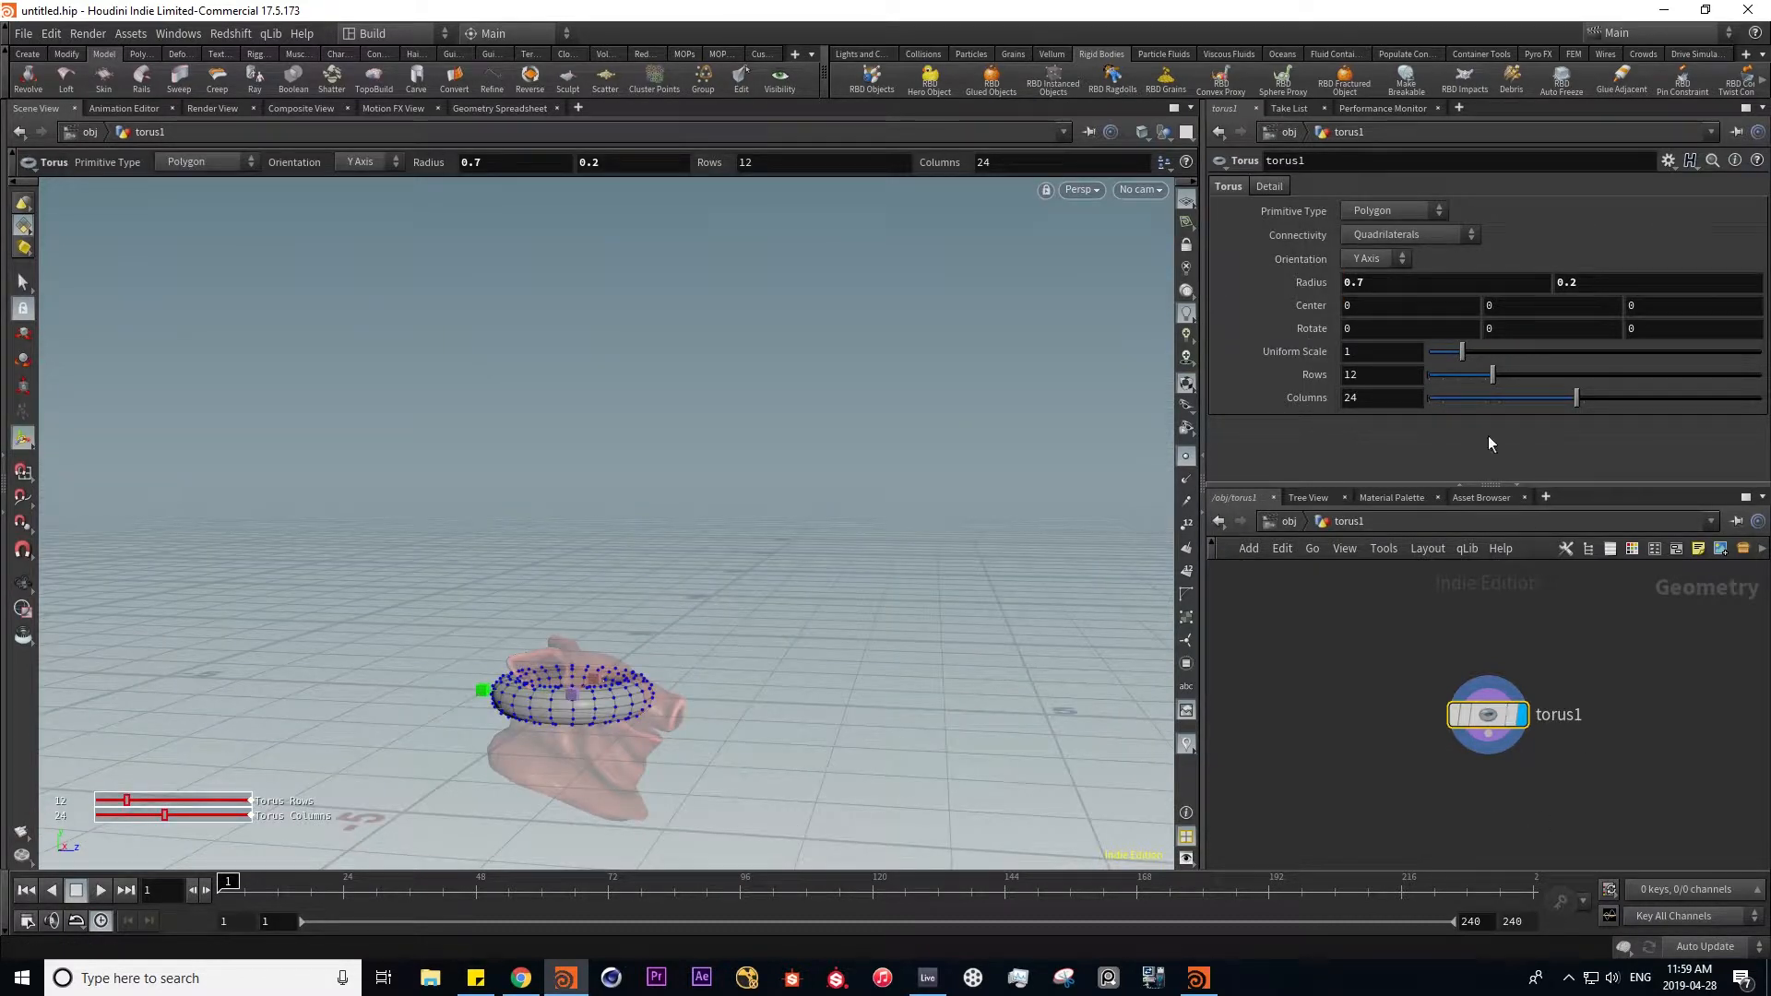
key("t")
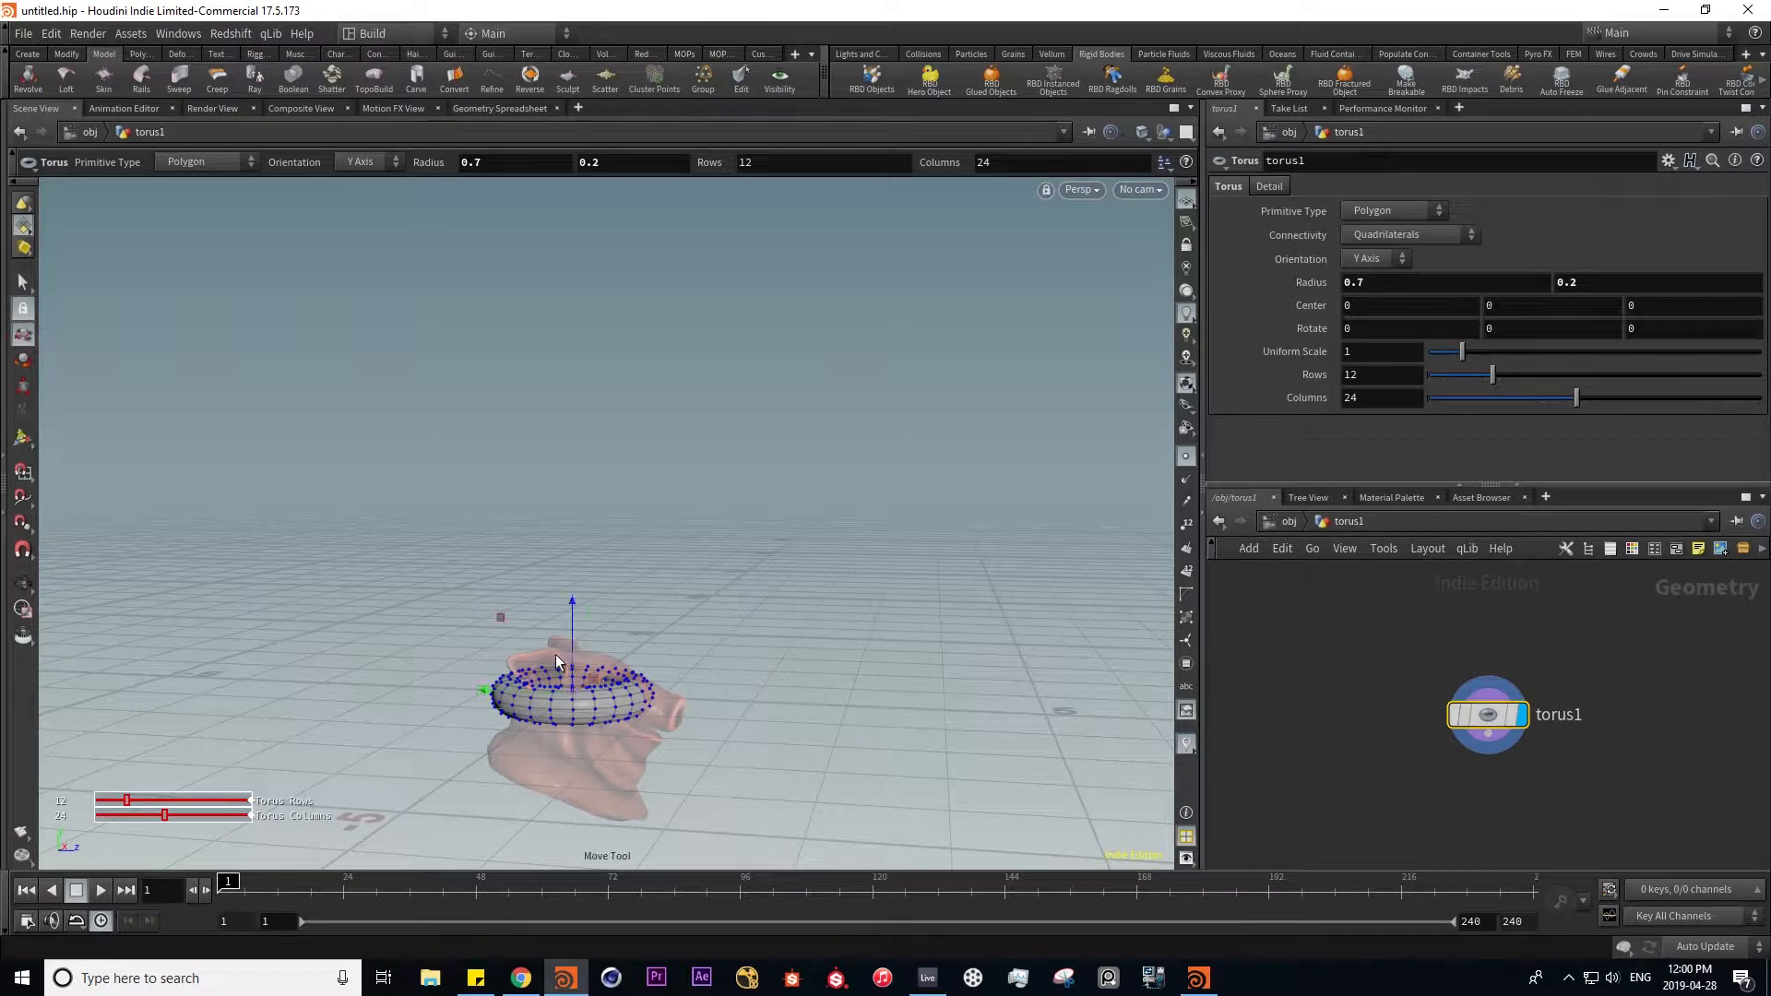
left_click_drag(491, 694, 543, 693)
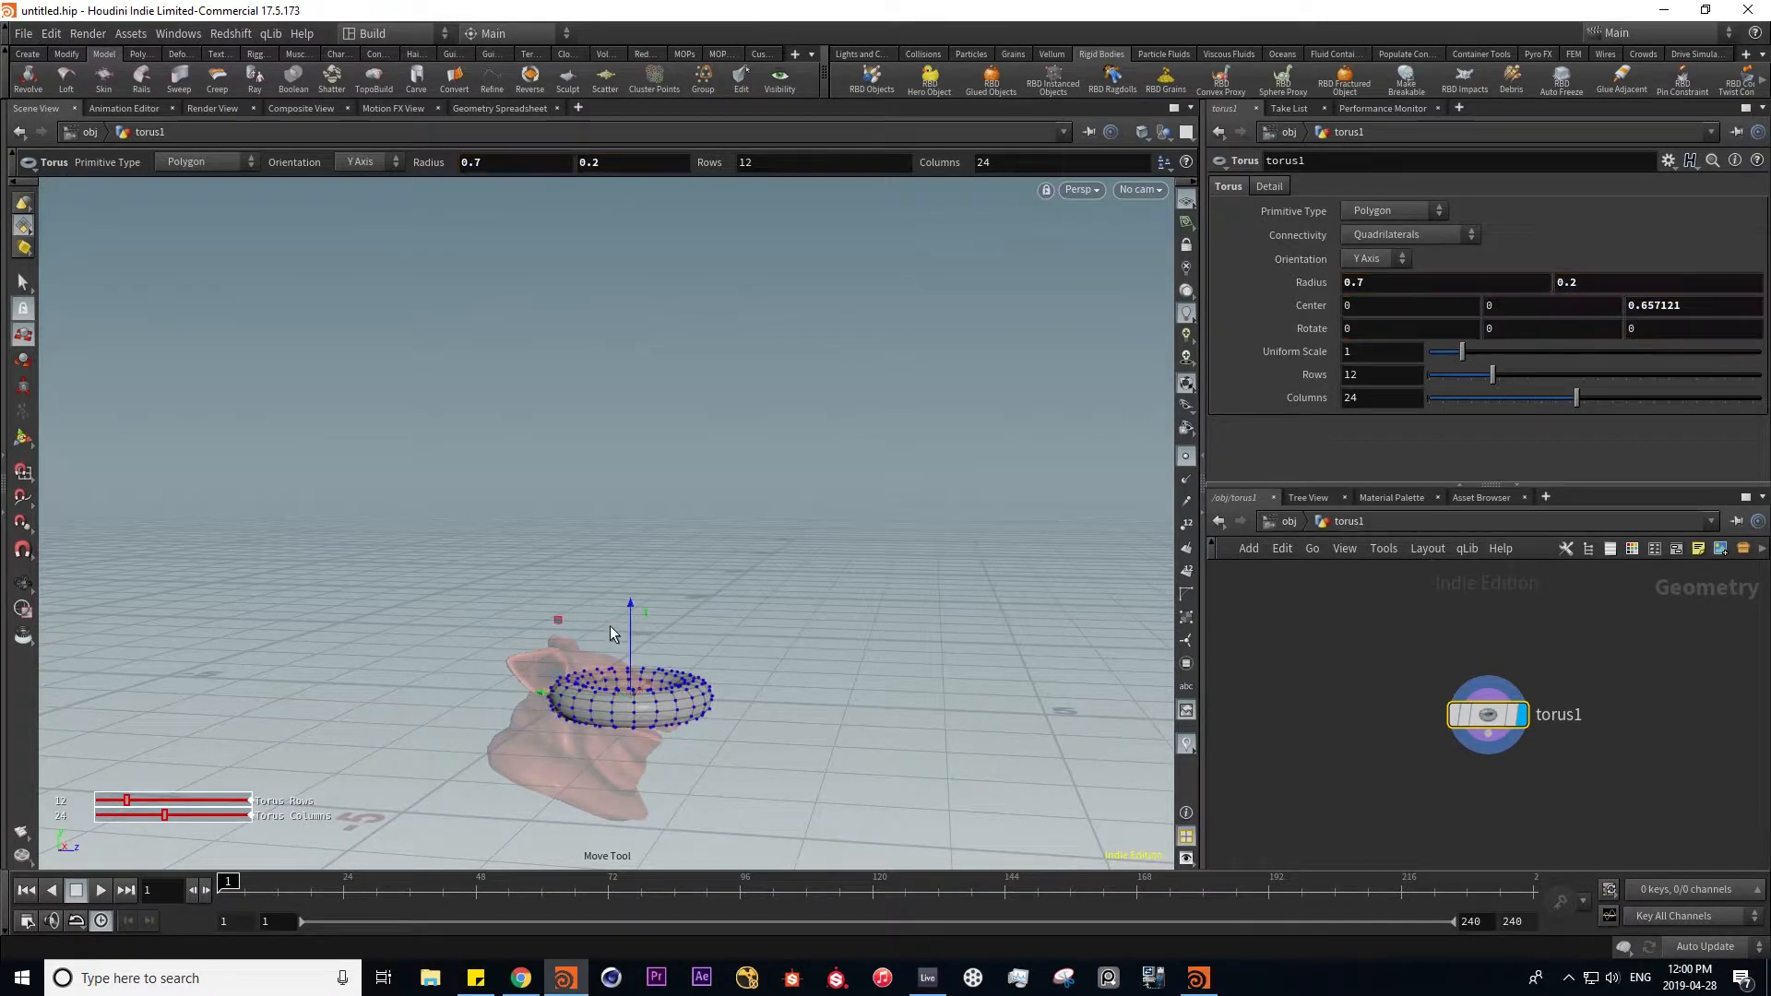
left_click_drag(638, 599, 638, 677)
left_click_drag(585, 788, 529, 811, "alt")
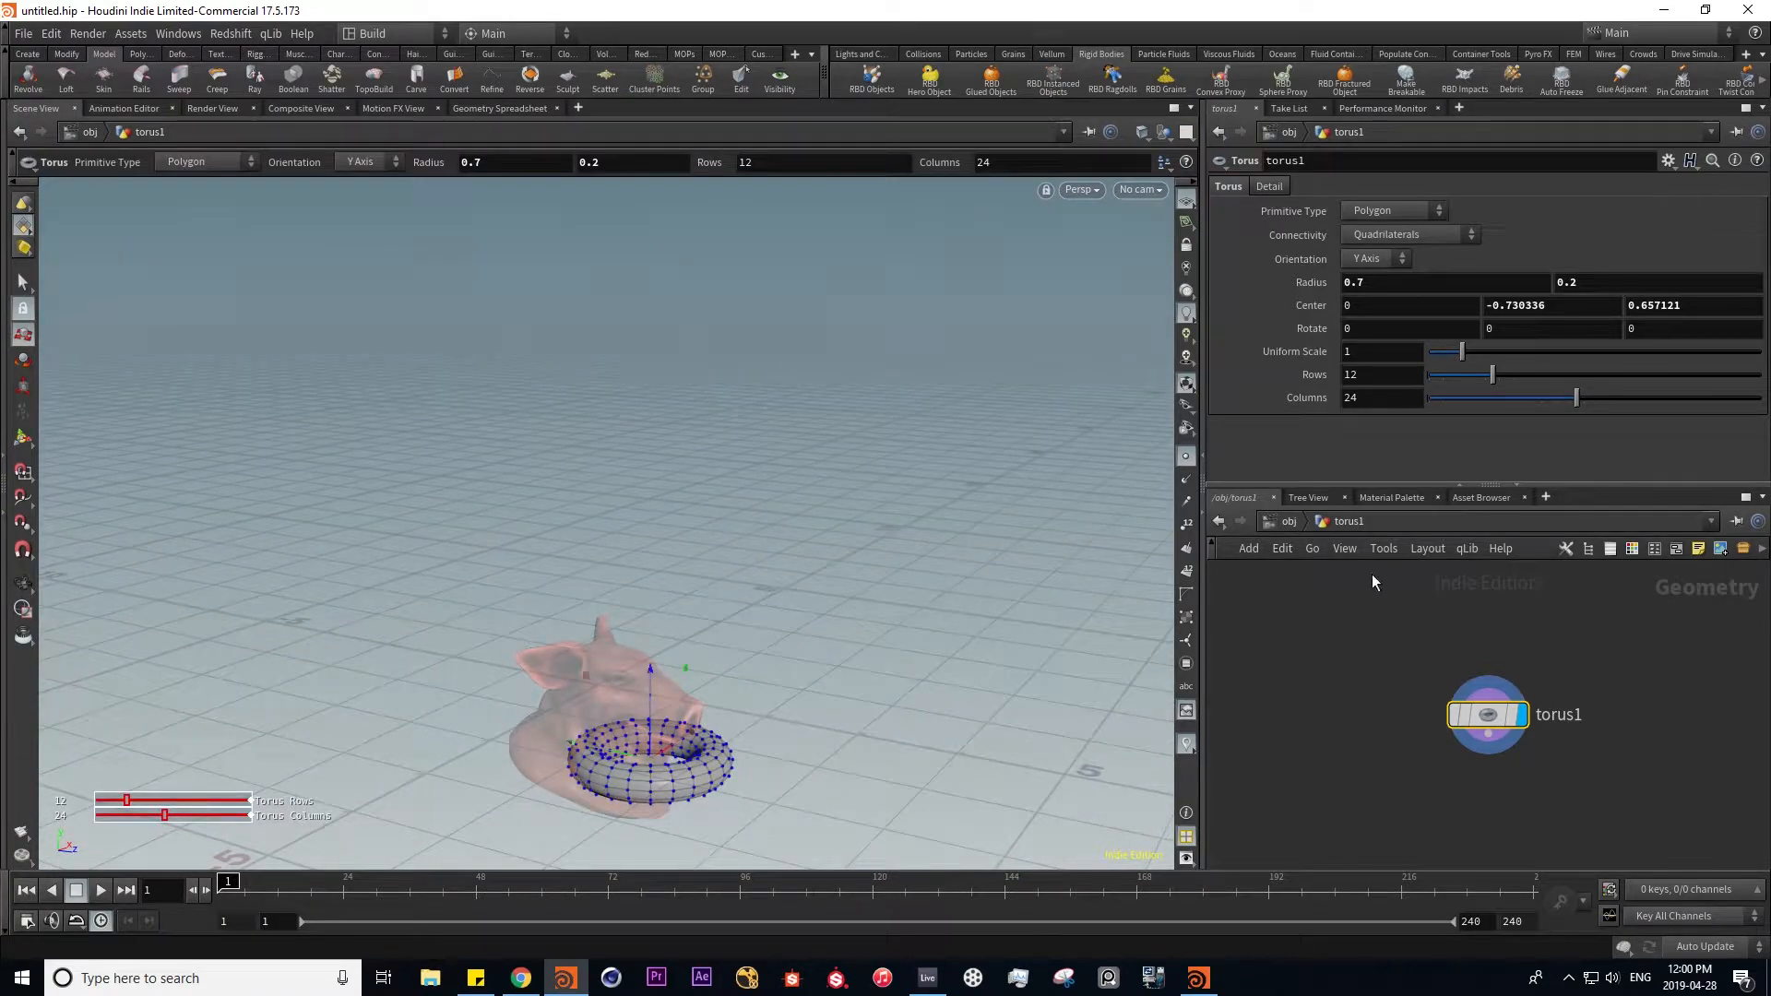
- At the object level, apply the Boolean tool with the pig head as set A and the torus as set B
key("u")
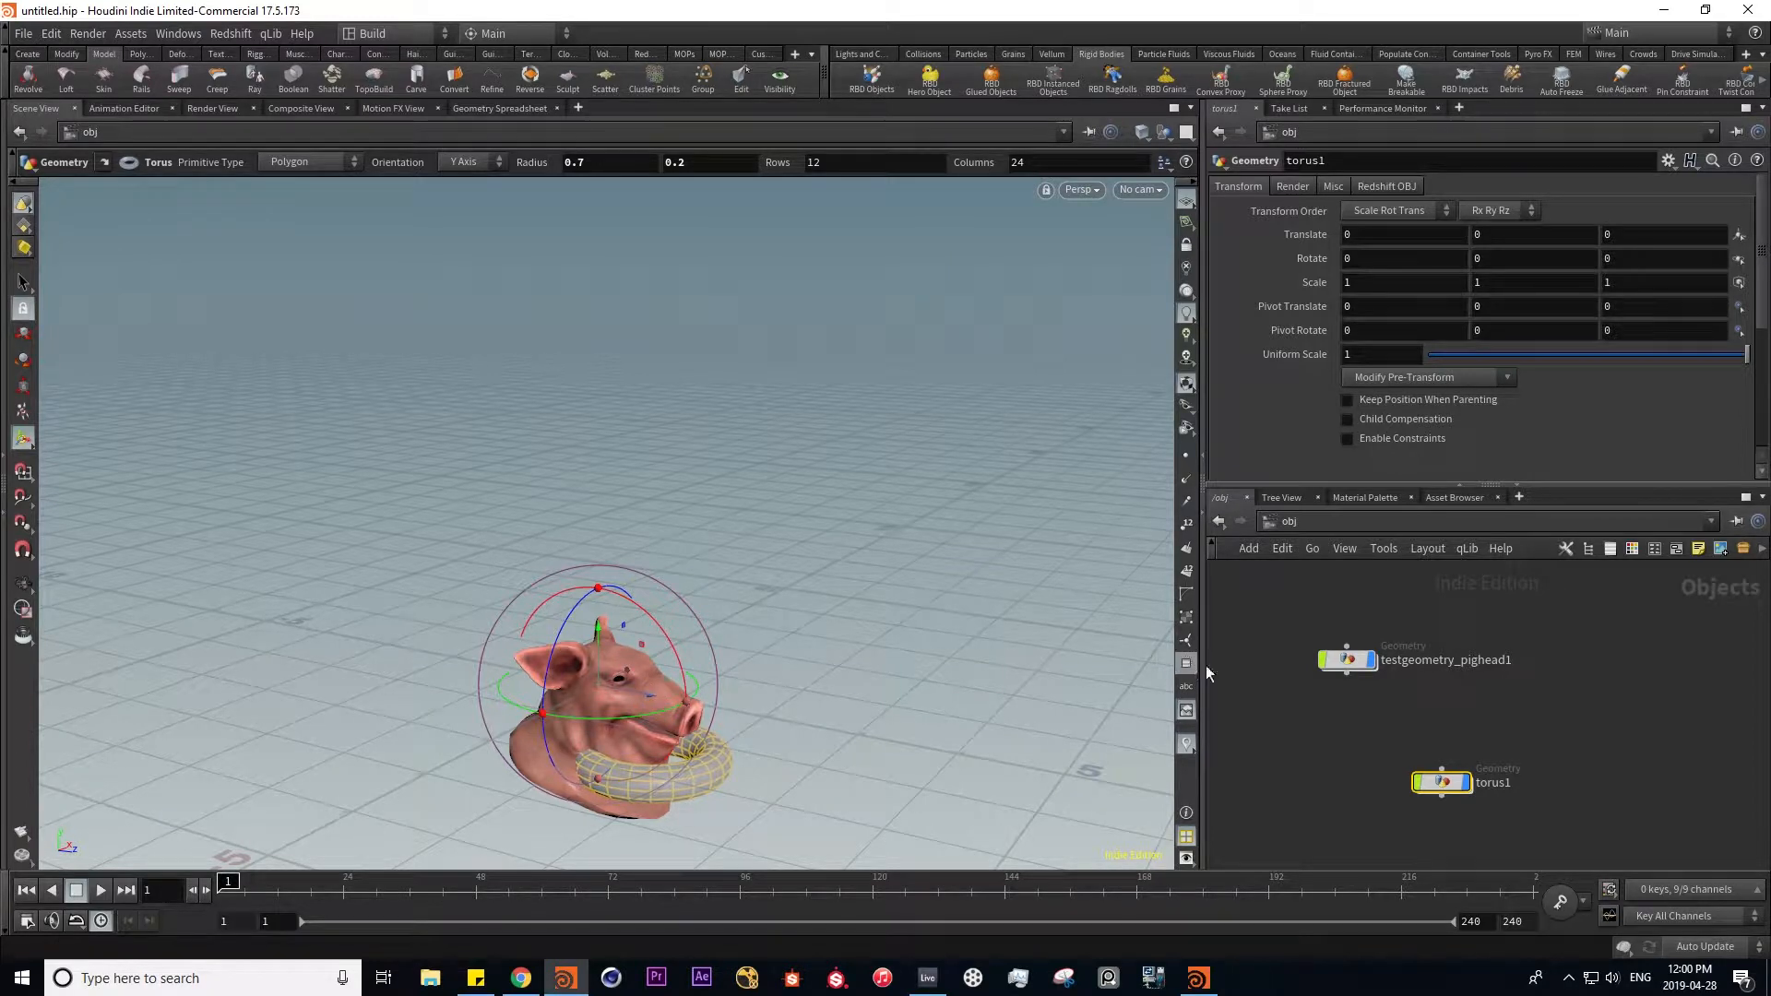
left_click_drag(1315, 734, 1408, 600)
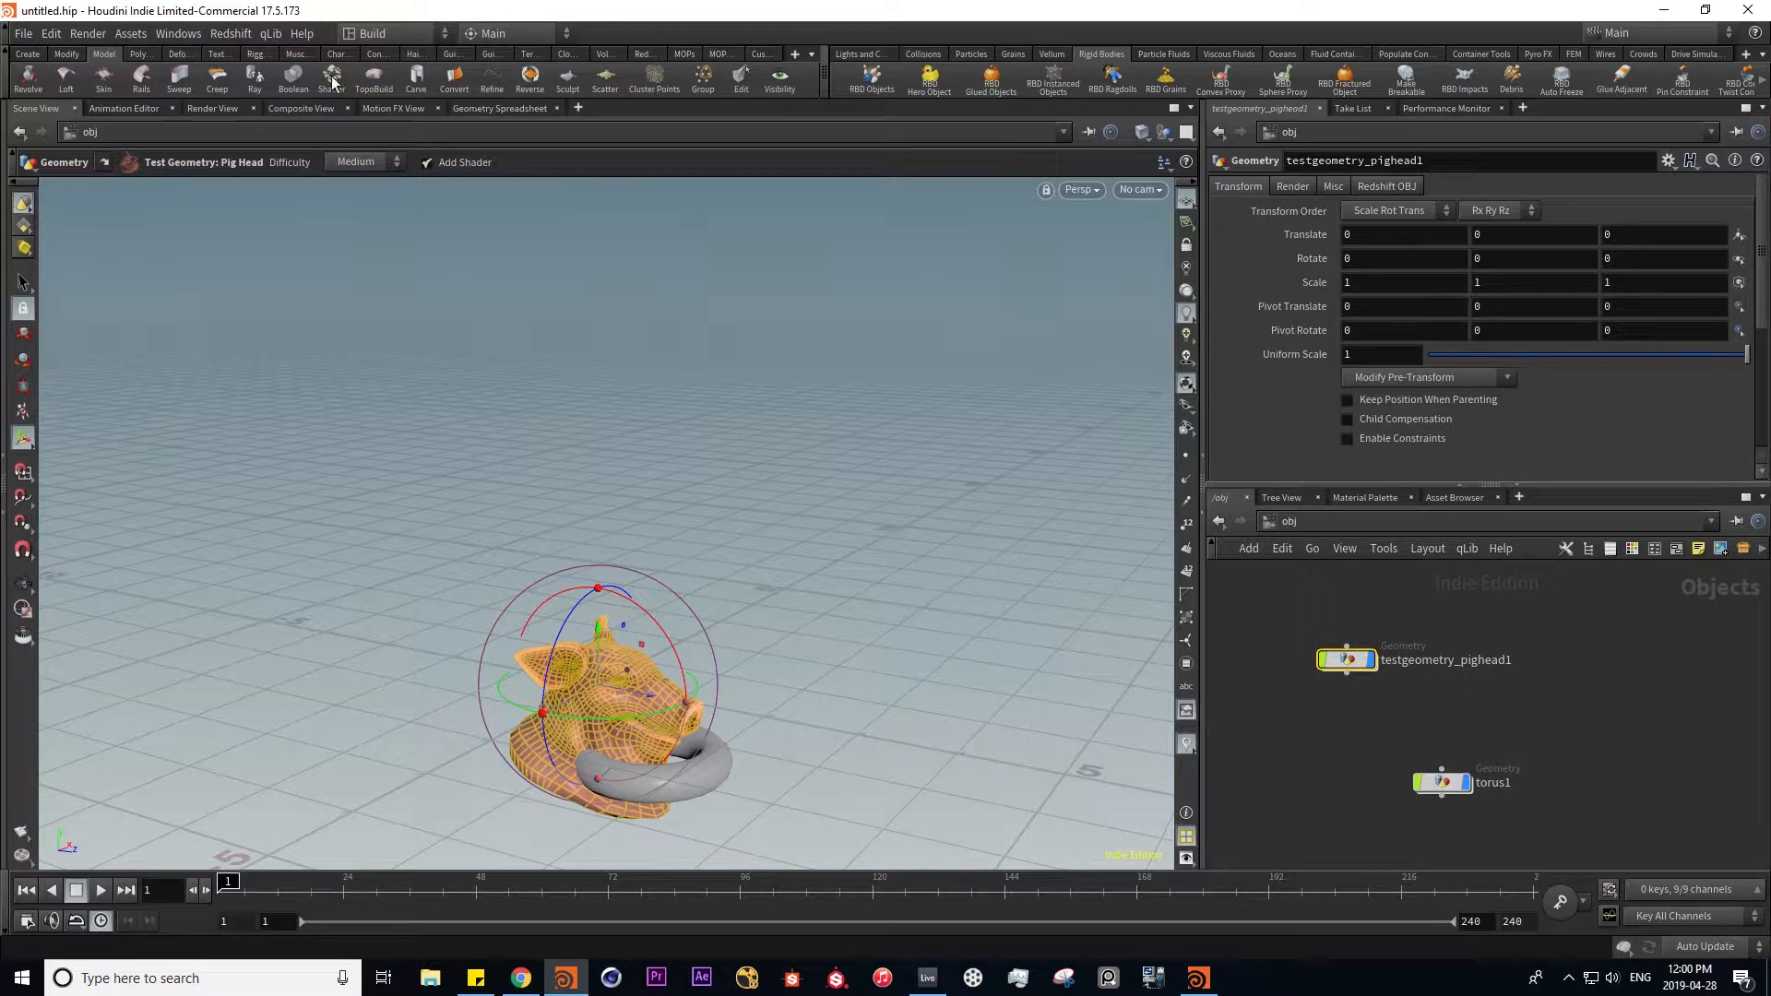
left_click(291, 75)
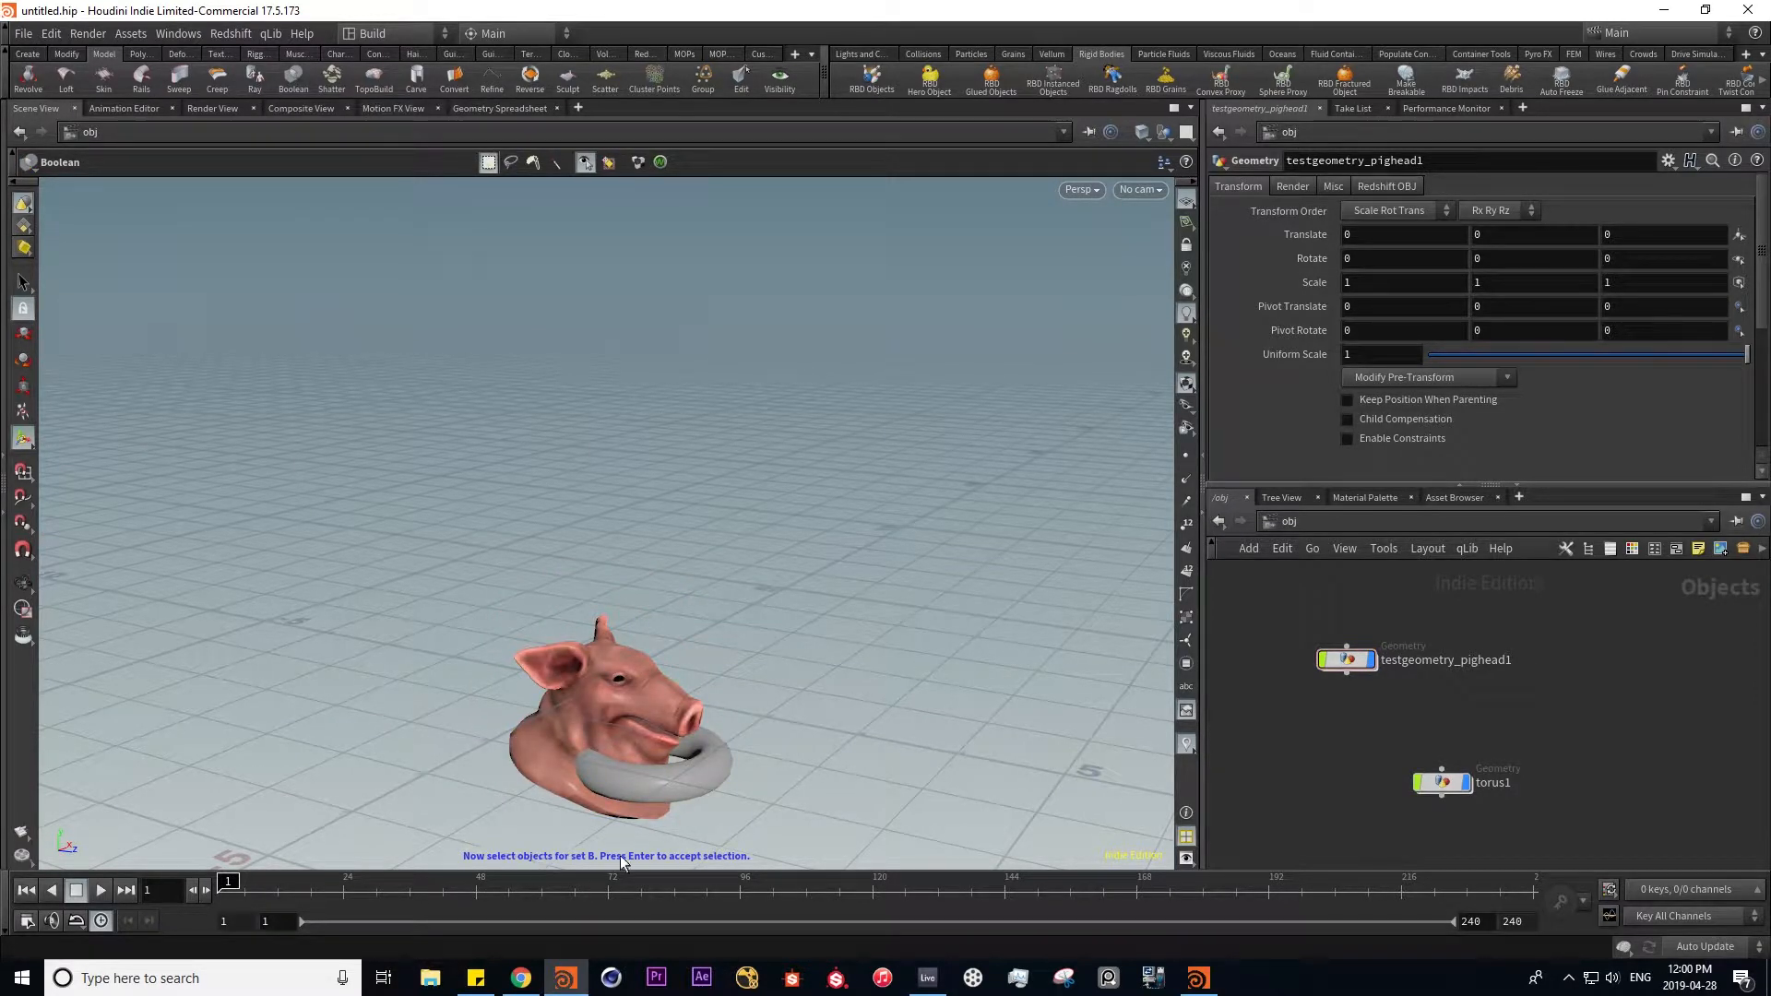
left_click(702, 773)
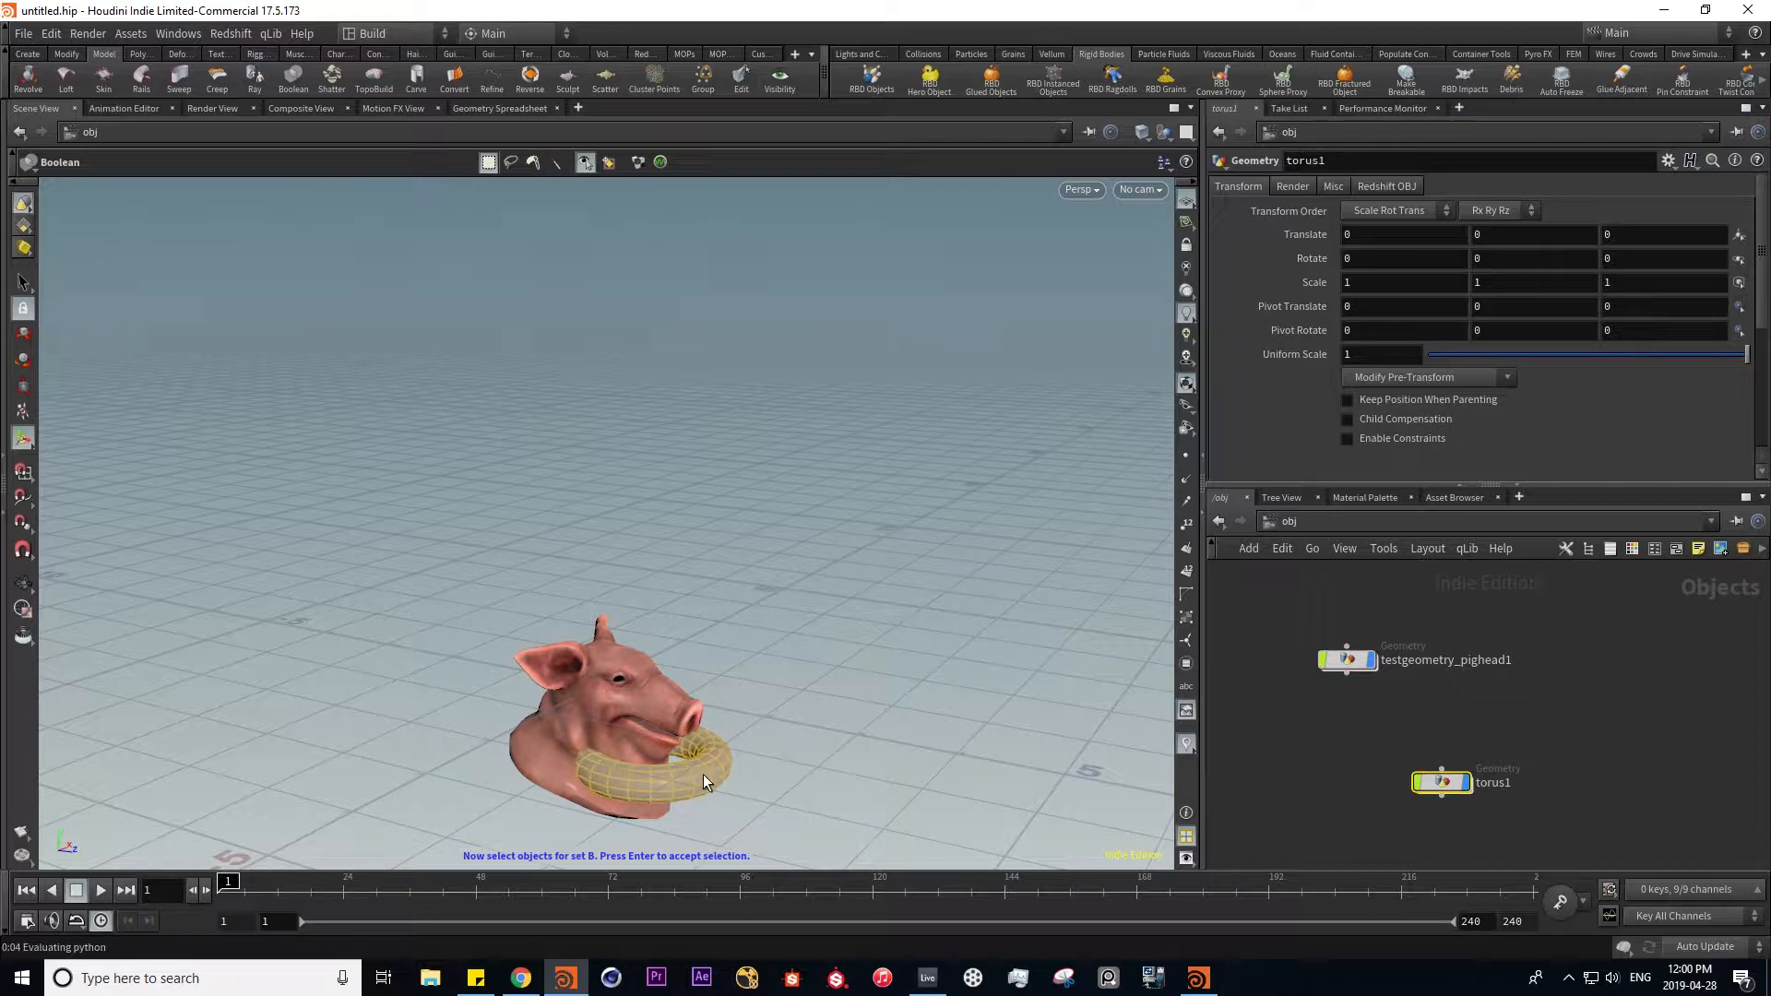
key("Return")
key("Escape")
- Examine the Boolean intersection of the pig head and torus from several angles and up close
left_click_drag(587, 822, 615, 747)
right_click_drag(615, 747, 751, 656)
middle_click_drag(667, 767, 666, 653)
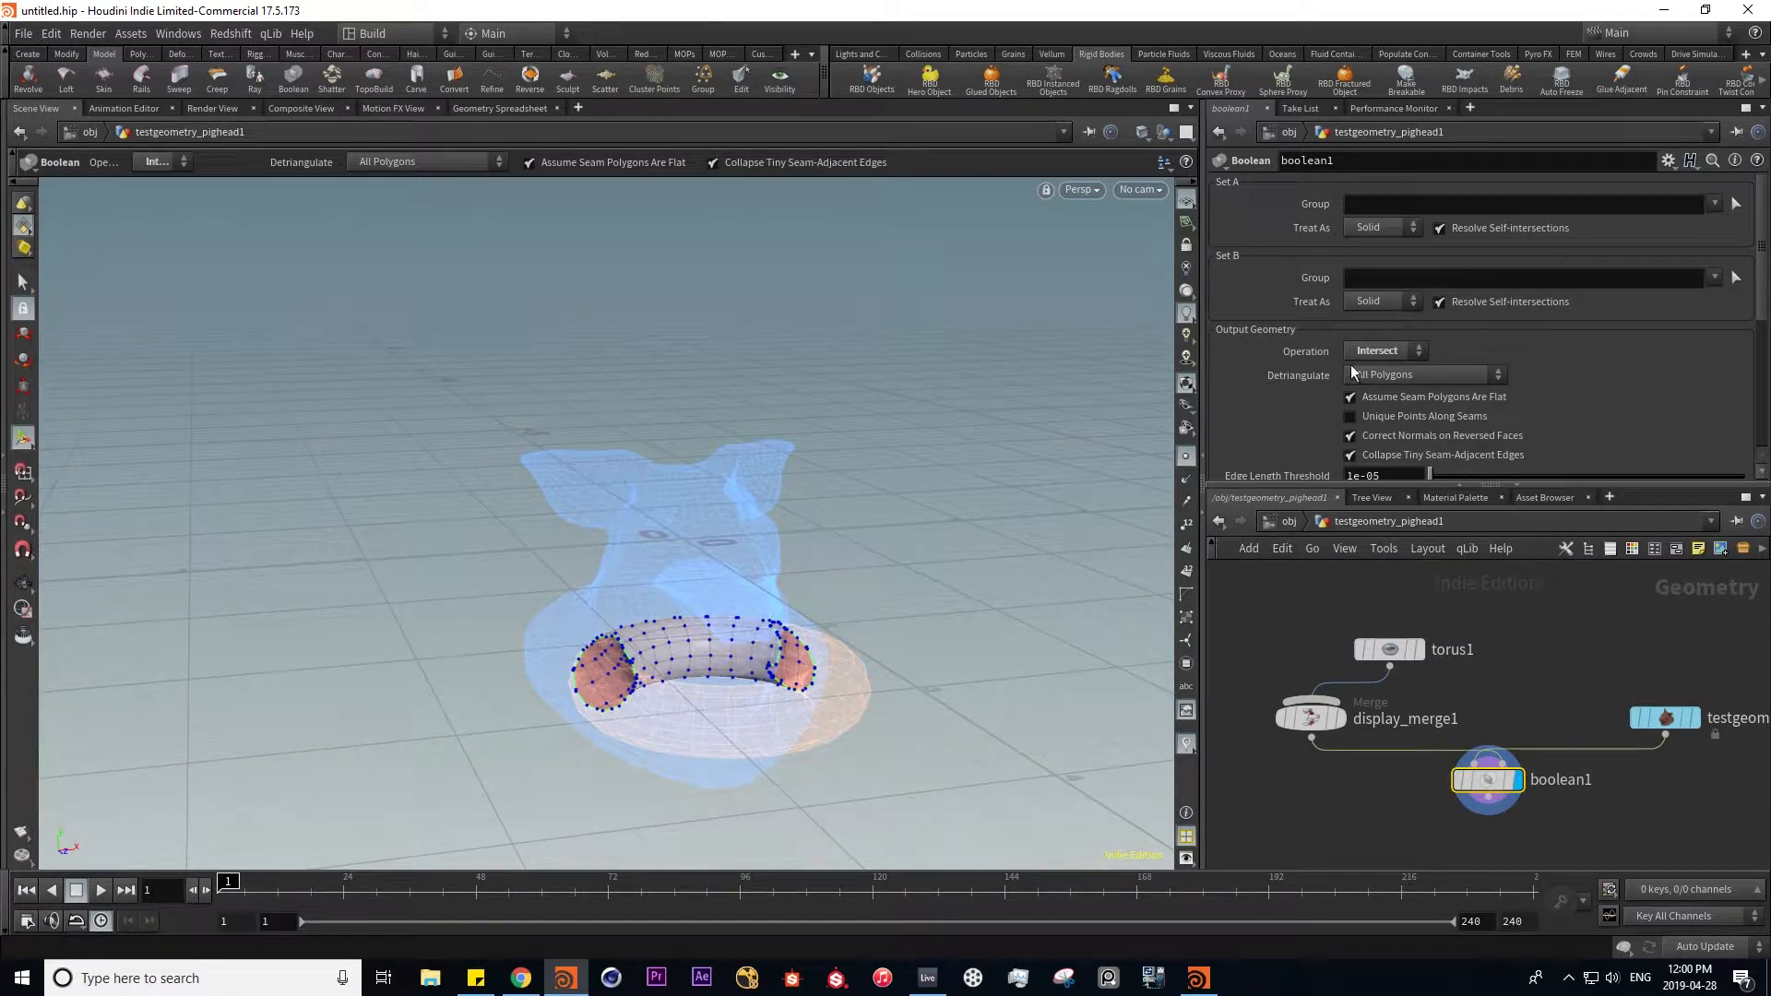
key("Escape")
left_click_drag(840, 679, 632, 648)
right_click_drag(632, 648, 762, 616)
middle_click_drag(675, 658, 664, 562)
left_click_drag(664, 562, 616, 627)
key("Return")
left_click(1347, 789)
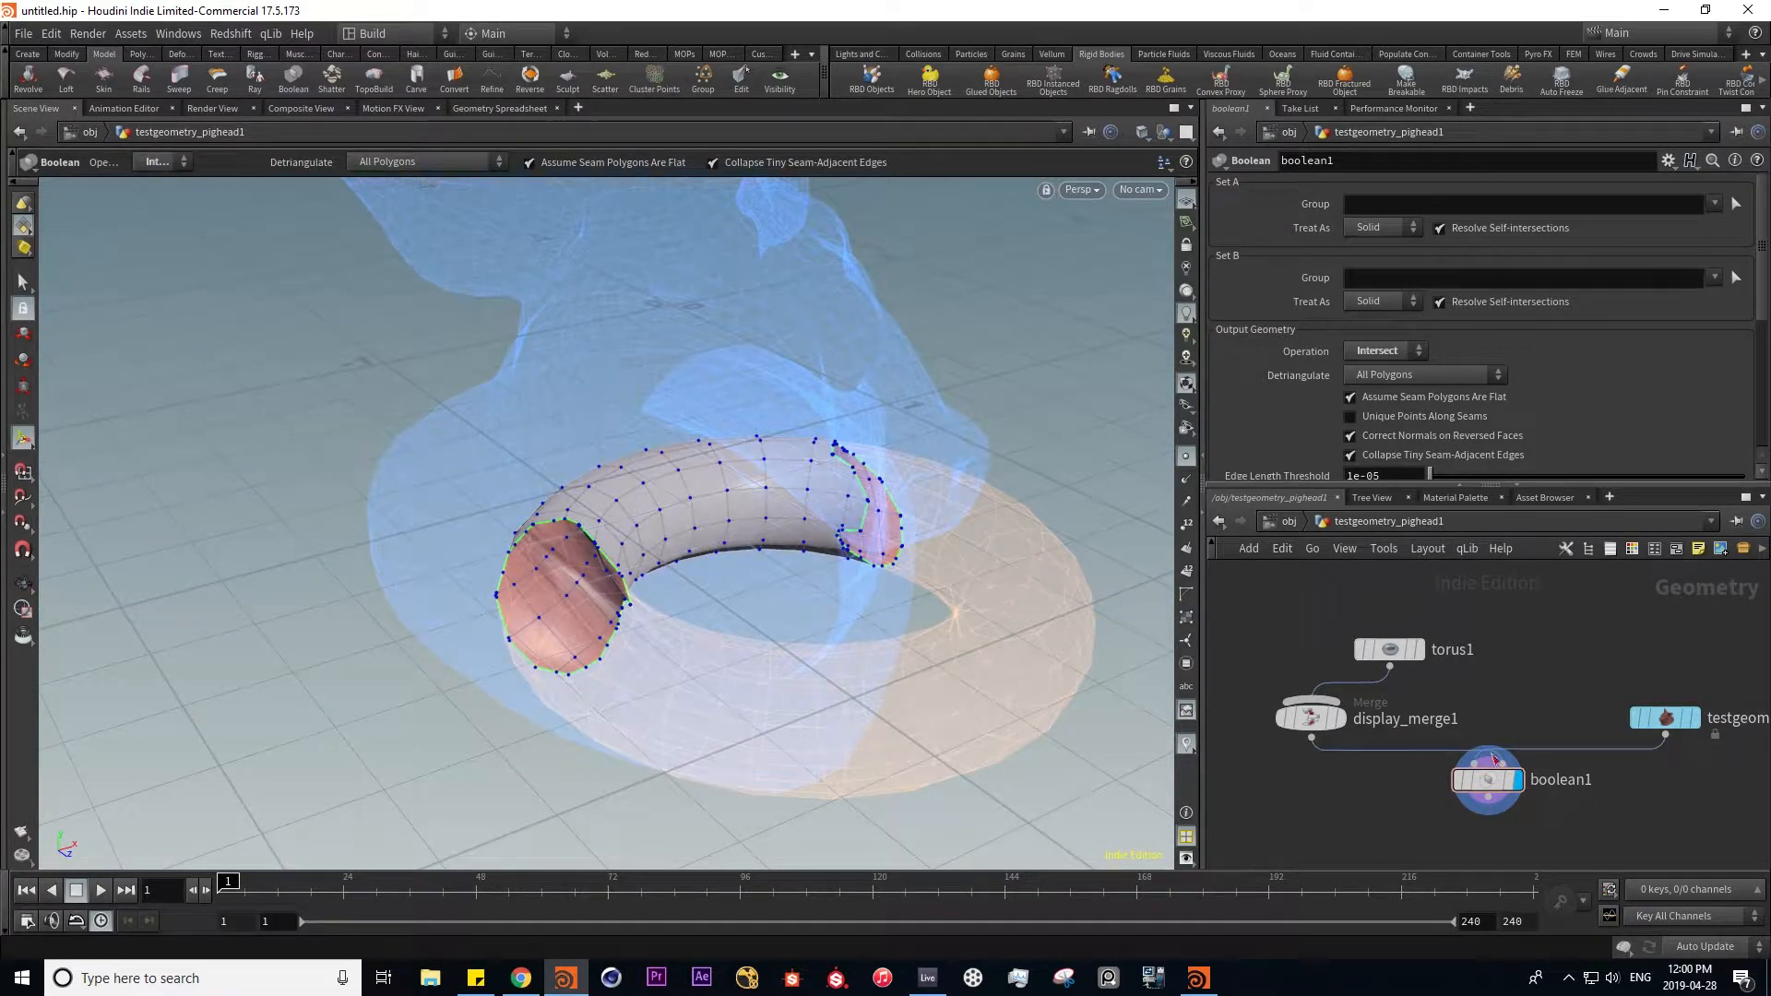
- Try the Union and Intersect operations on the Boolean node, then set it to Subtract
left_click(1421, 358)
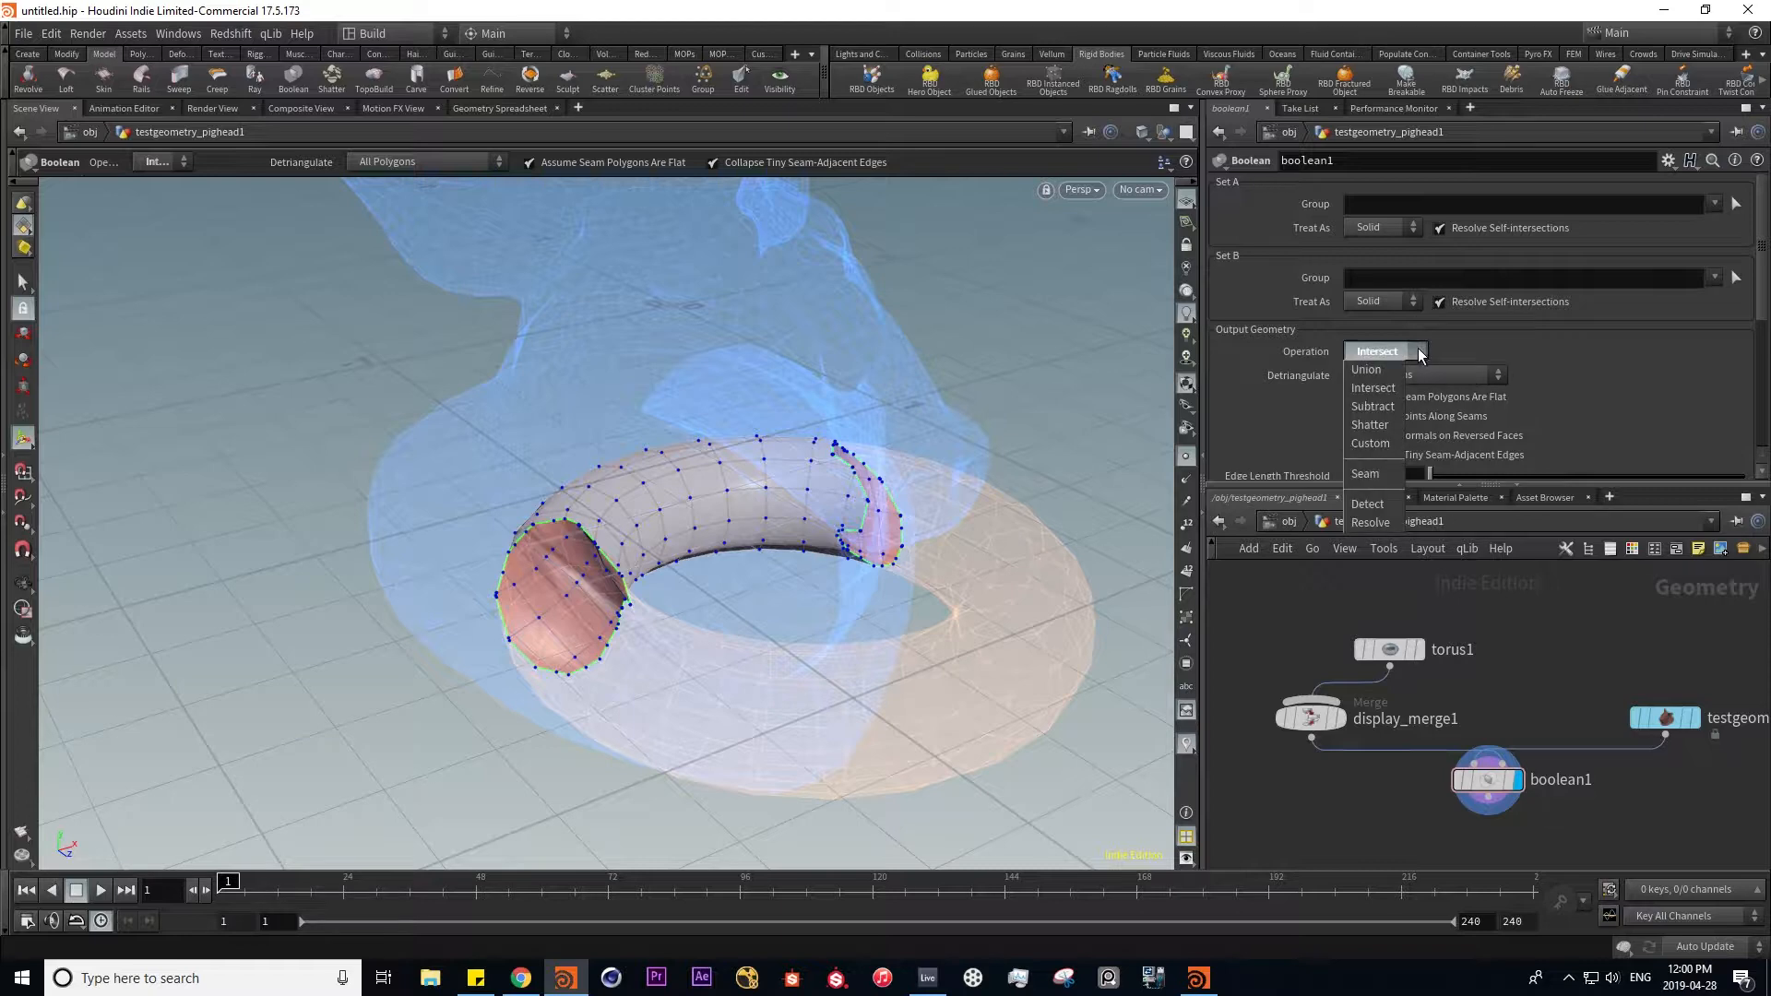
left_click(1363, 386)
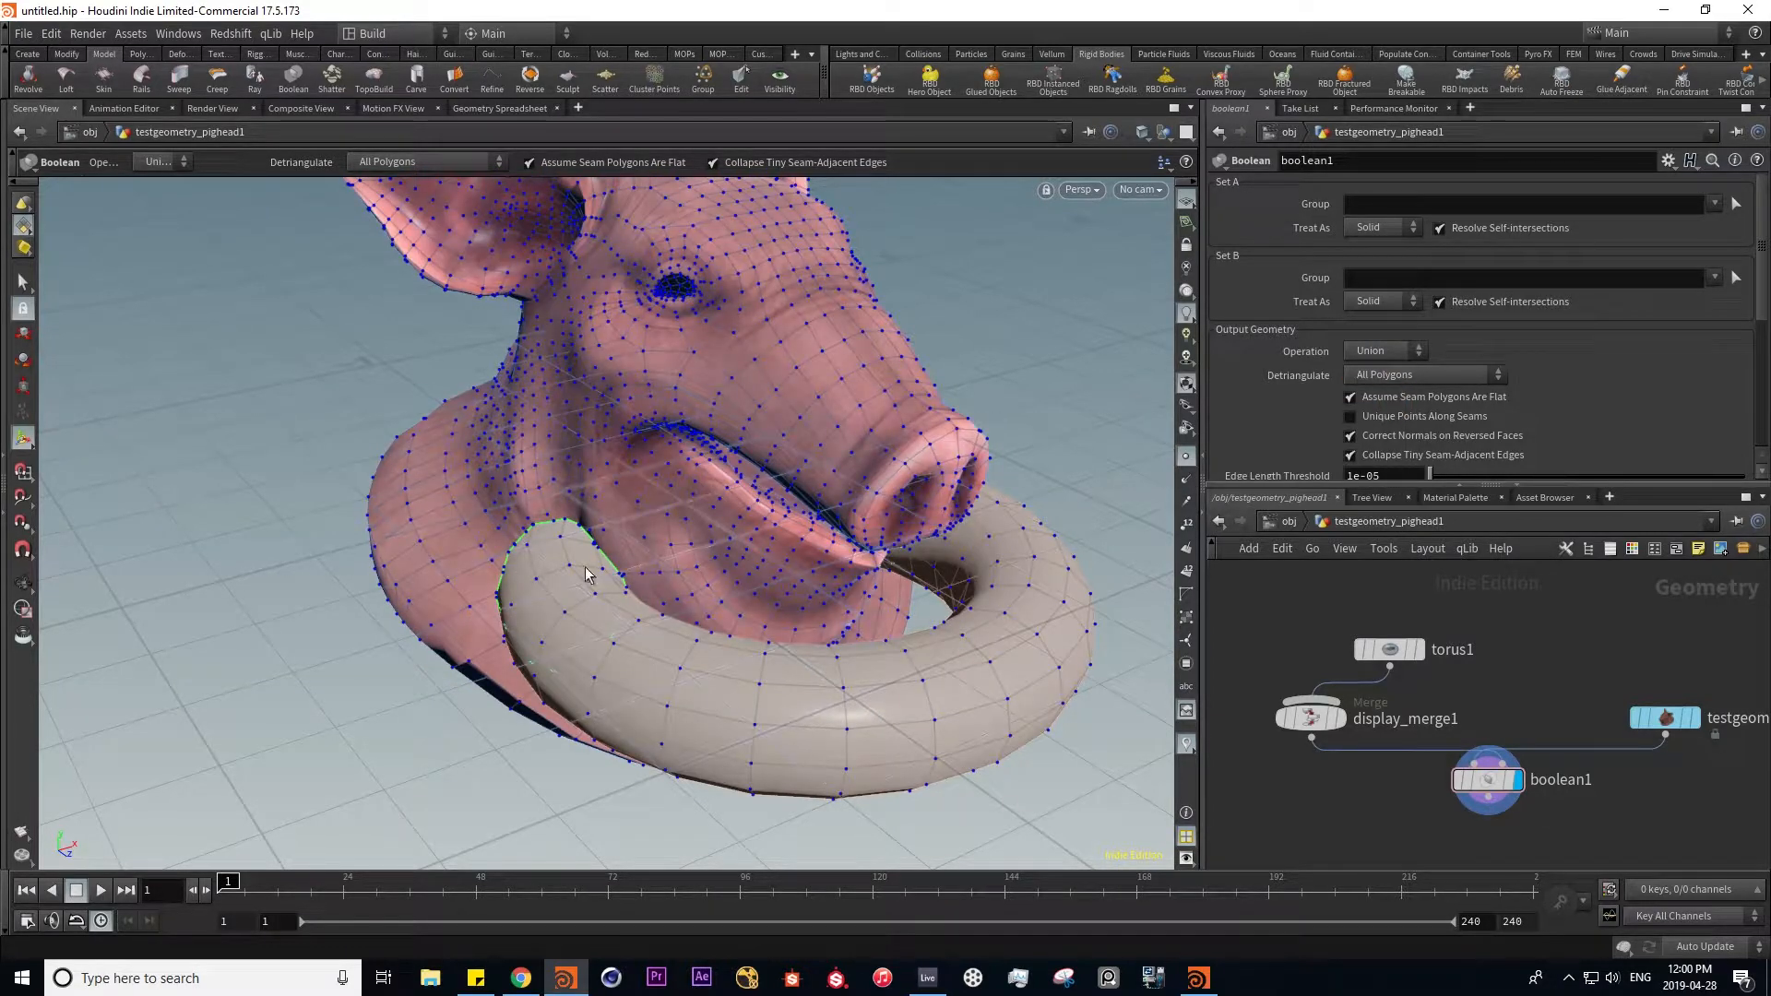
left_click(1413, 356)
left_click(1375, 393)
left_click(1386, 351)
left_click(1380, 412)
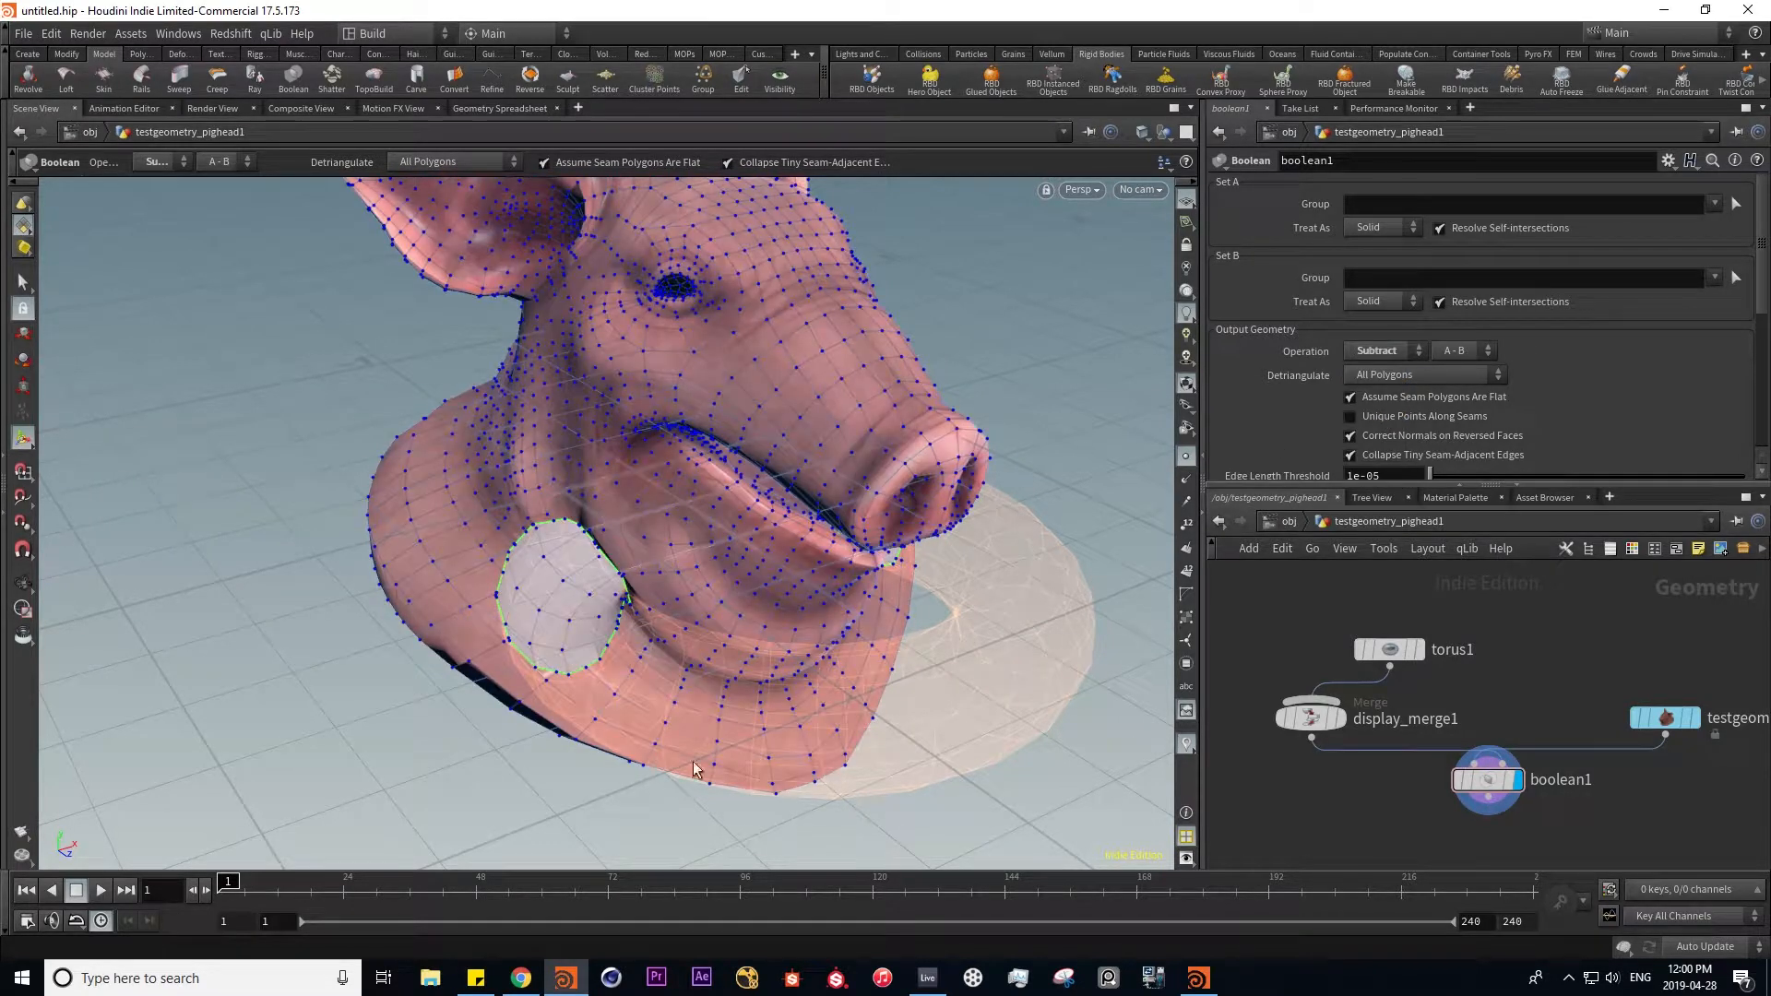
- Examine the torus-shaped cut in the pig head up close, both at the object level and inside its geometry network
left_click_drag(581, 720, 680, 648, "alt")
right_click_drag(504, 650, 660, 589, "alt")
left_click_drag(521, 625, 669, 599, "alt")
key("u")
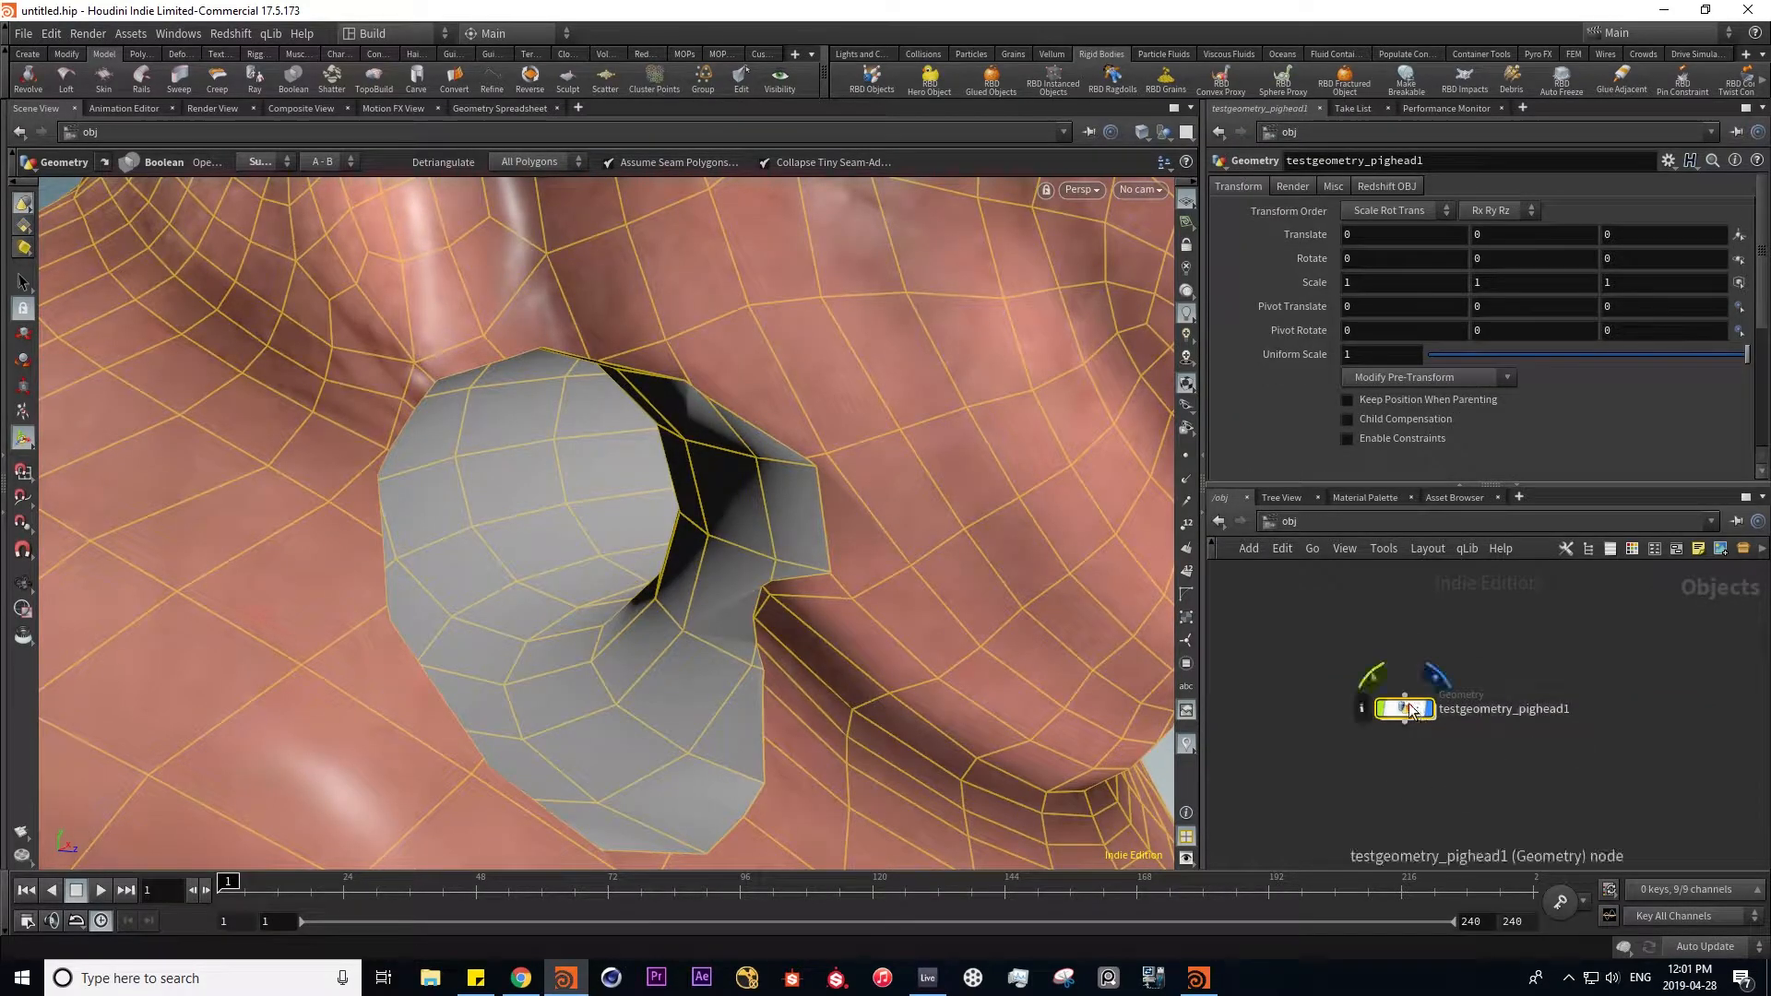
key("i")
left_click_drag(1467, 791, 1458, 817)
middle_click_drag(1493, 842, 1524, 696)
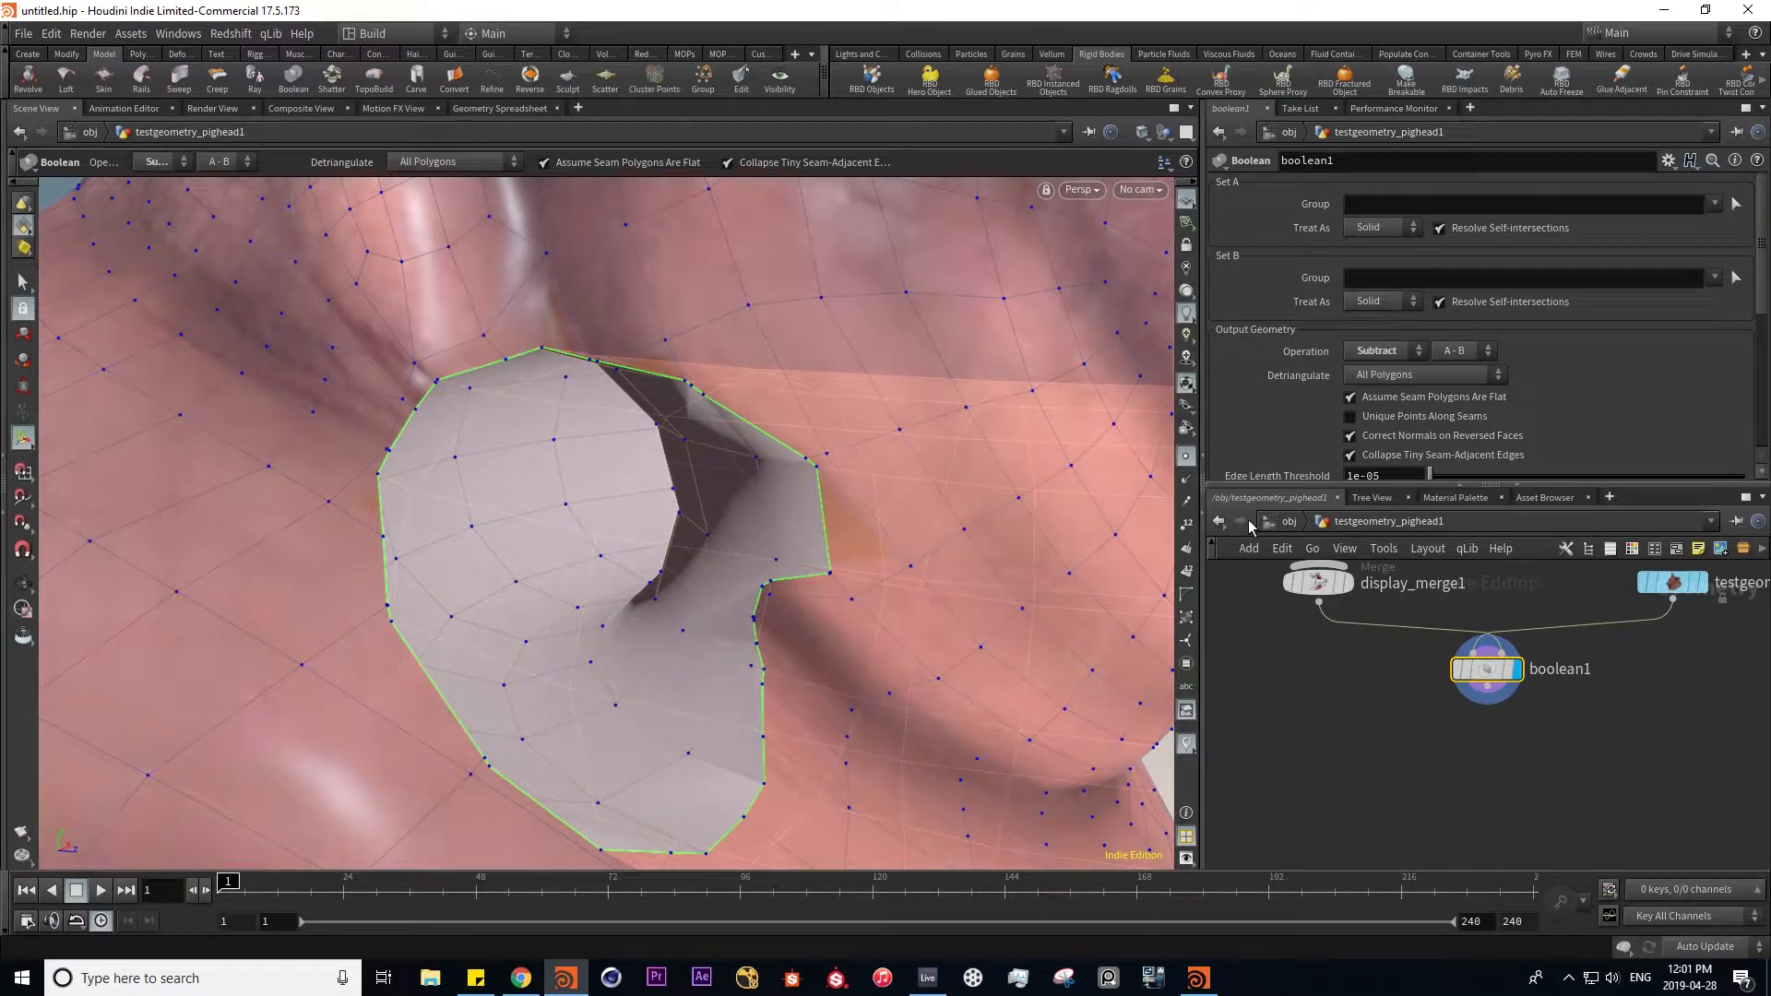
left_click(1288, 521)
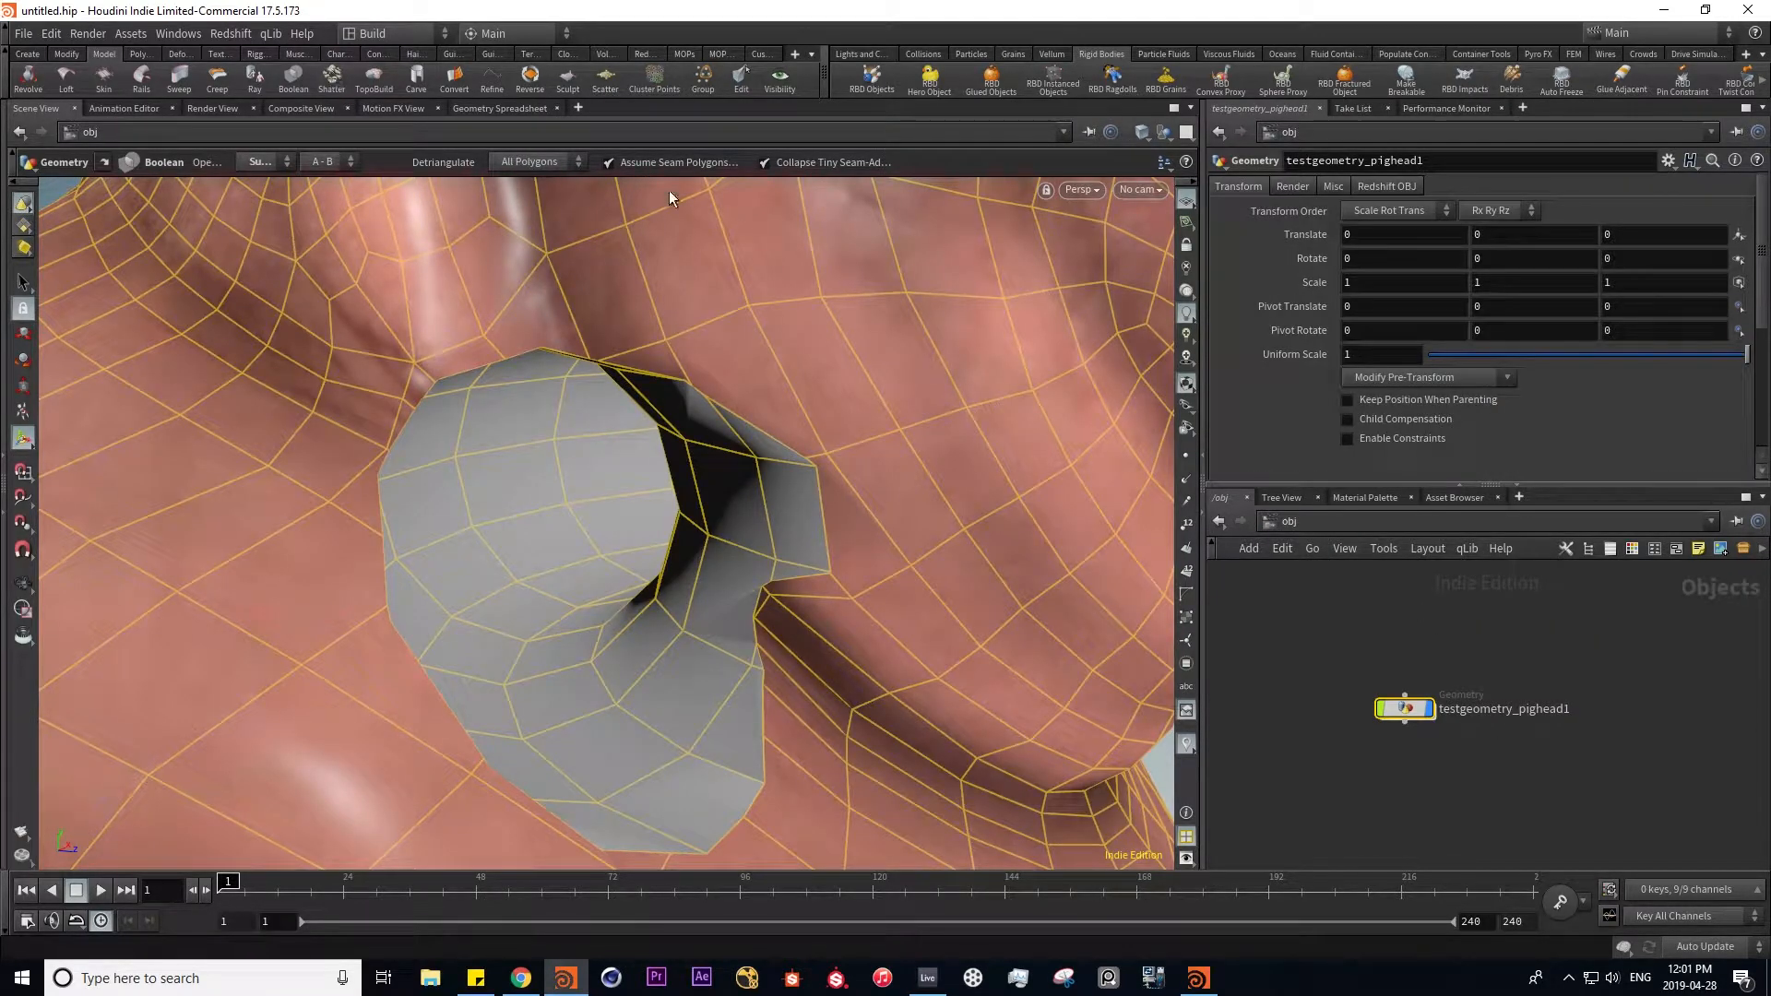
- Delete the torus, merge and Boolean nodes from the pig head's geometry network and return to the object level
double_click(1404, 708)
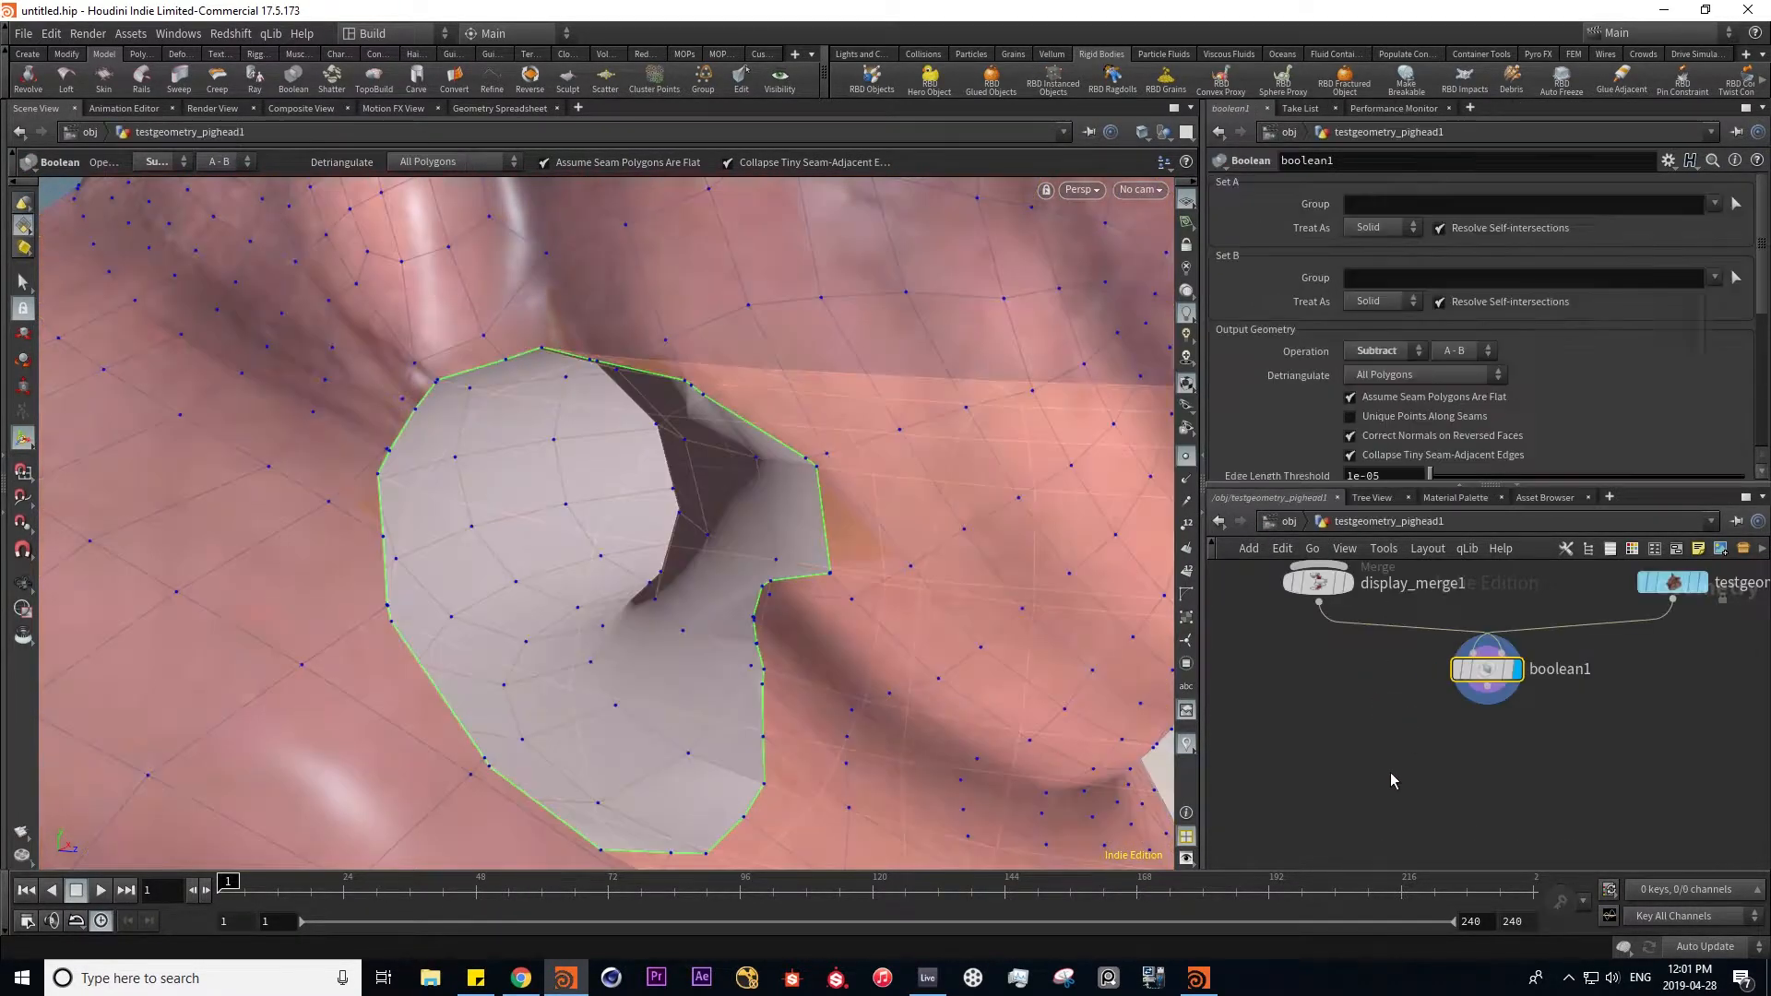
left_click_drag(1248, 603, 1442, 827)
key("Delete")
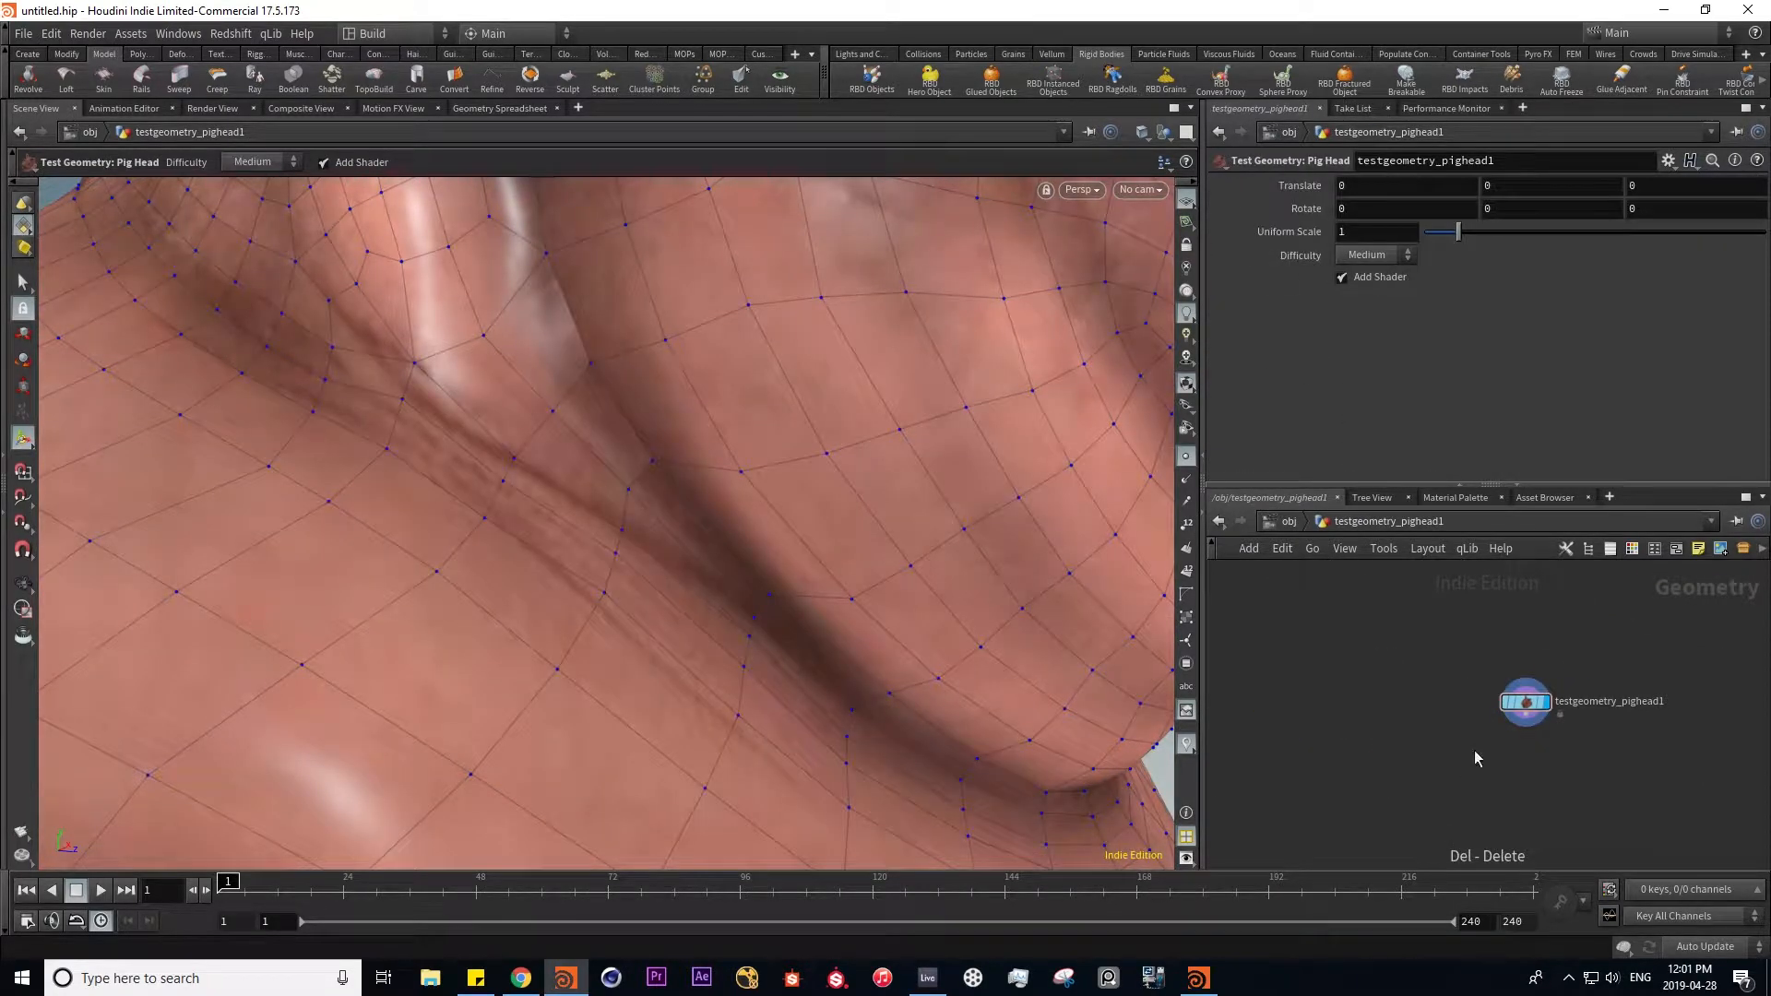
left_click(1288, 522)
- Apply the Shatter tool to the whole pig head and bring its fracture network into view
right_click_drag(856, 439, 517, 480, "alt")
middle_click_drag(516, 480, 340, 735, "alt")
left_click_drag(509, 719, 373, 779, "alt")
middle_click_drag(516, 683, 573, 508, "alt")
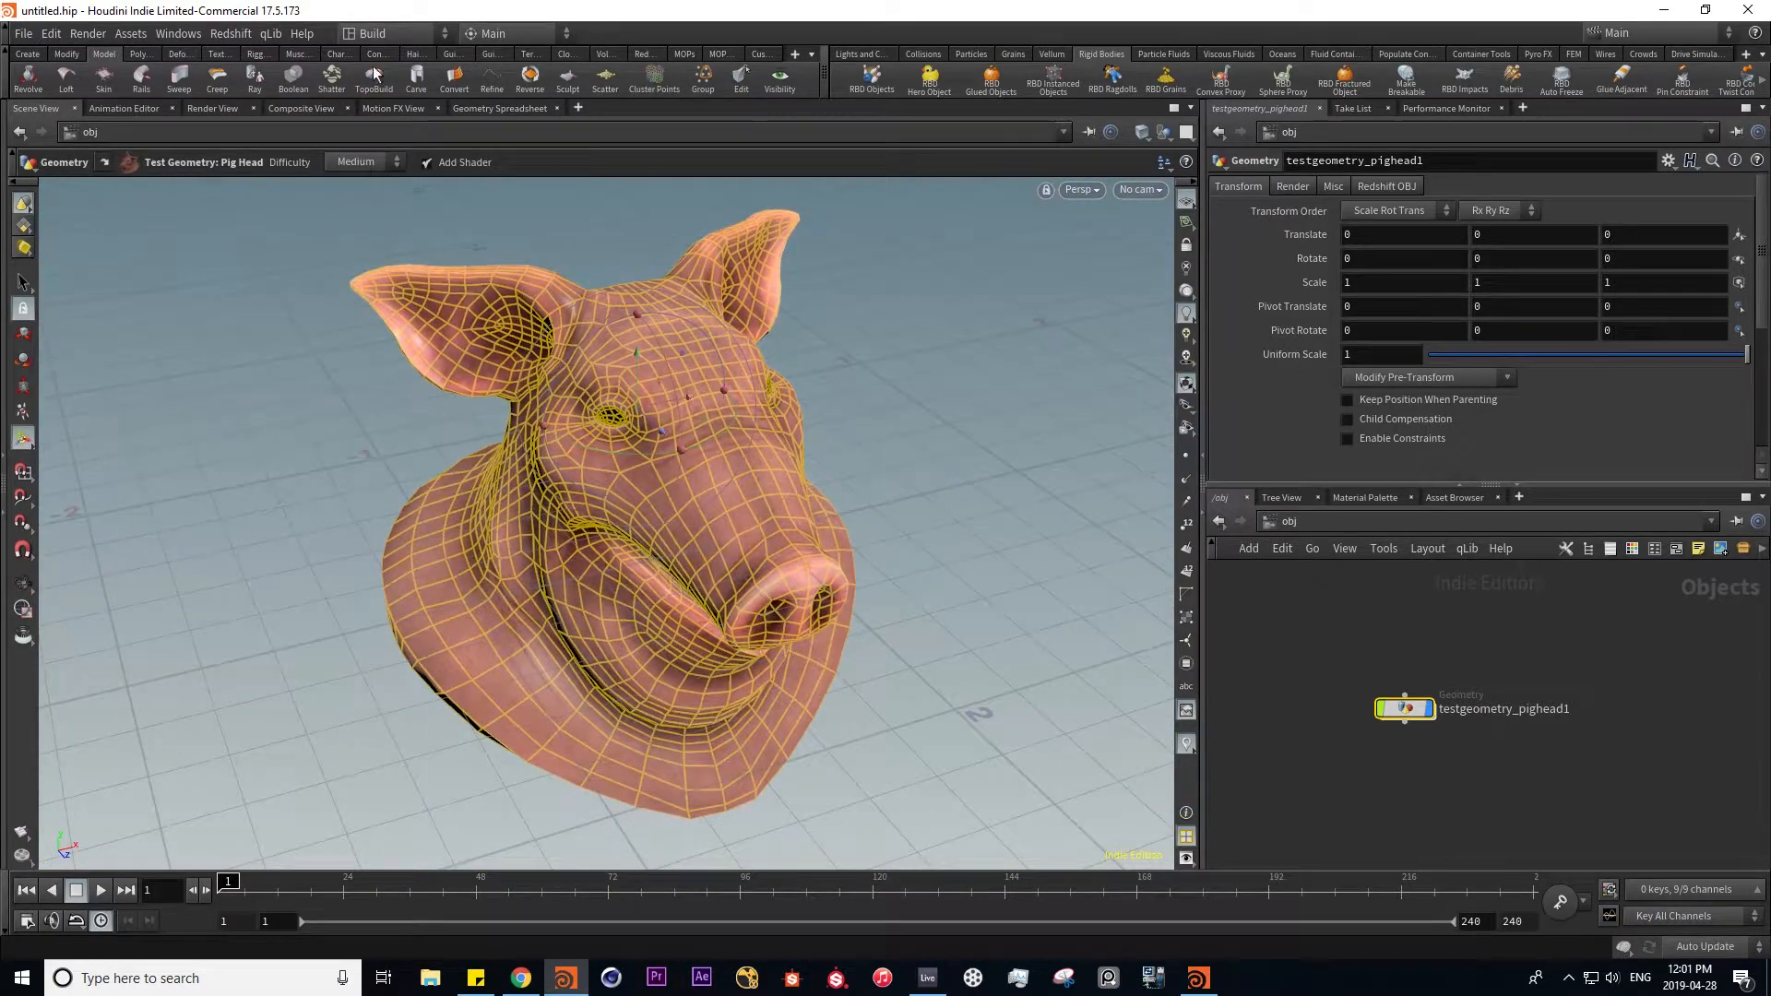
left_click(333, 78)
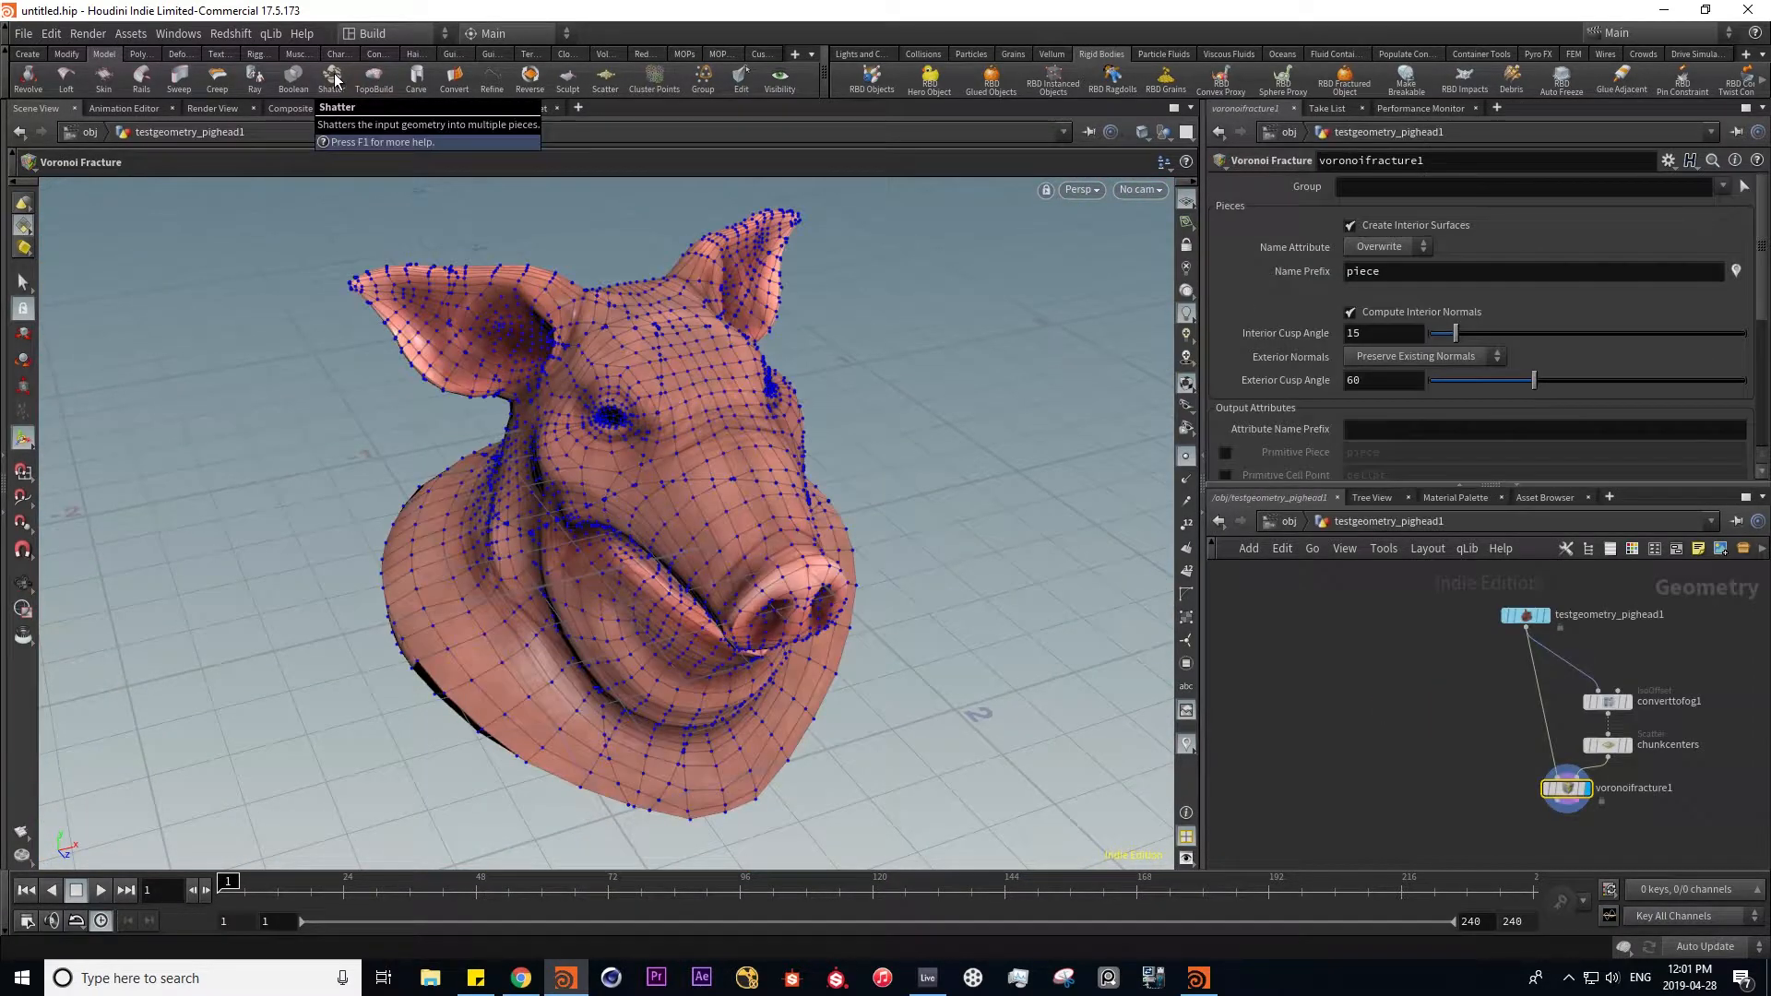
middle_click_drag(1472, 693, 1319, 709)
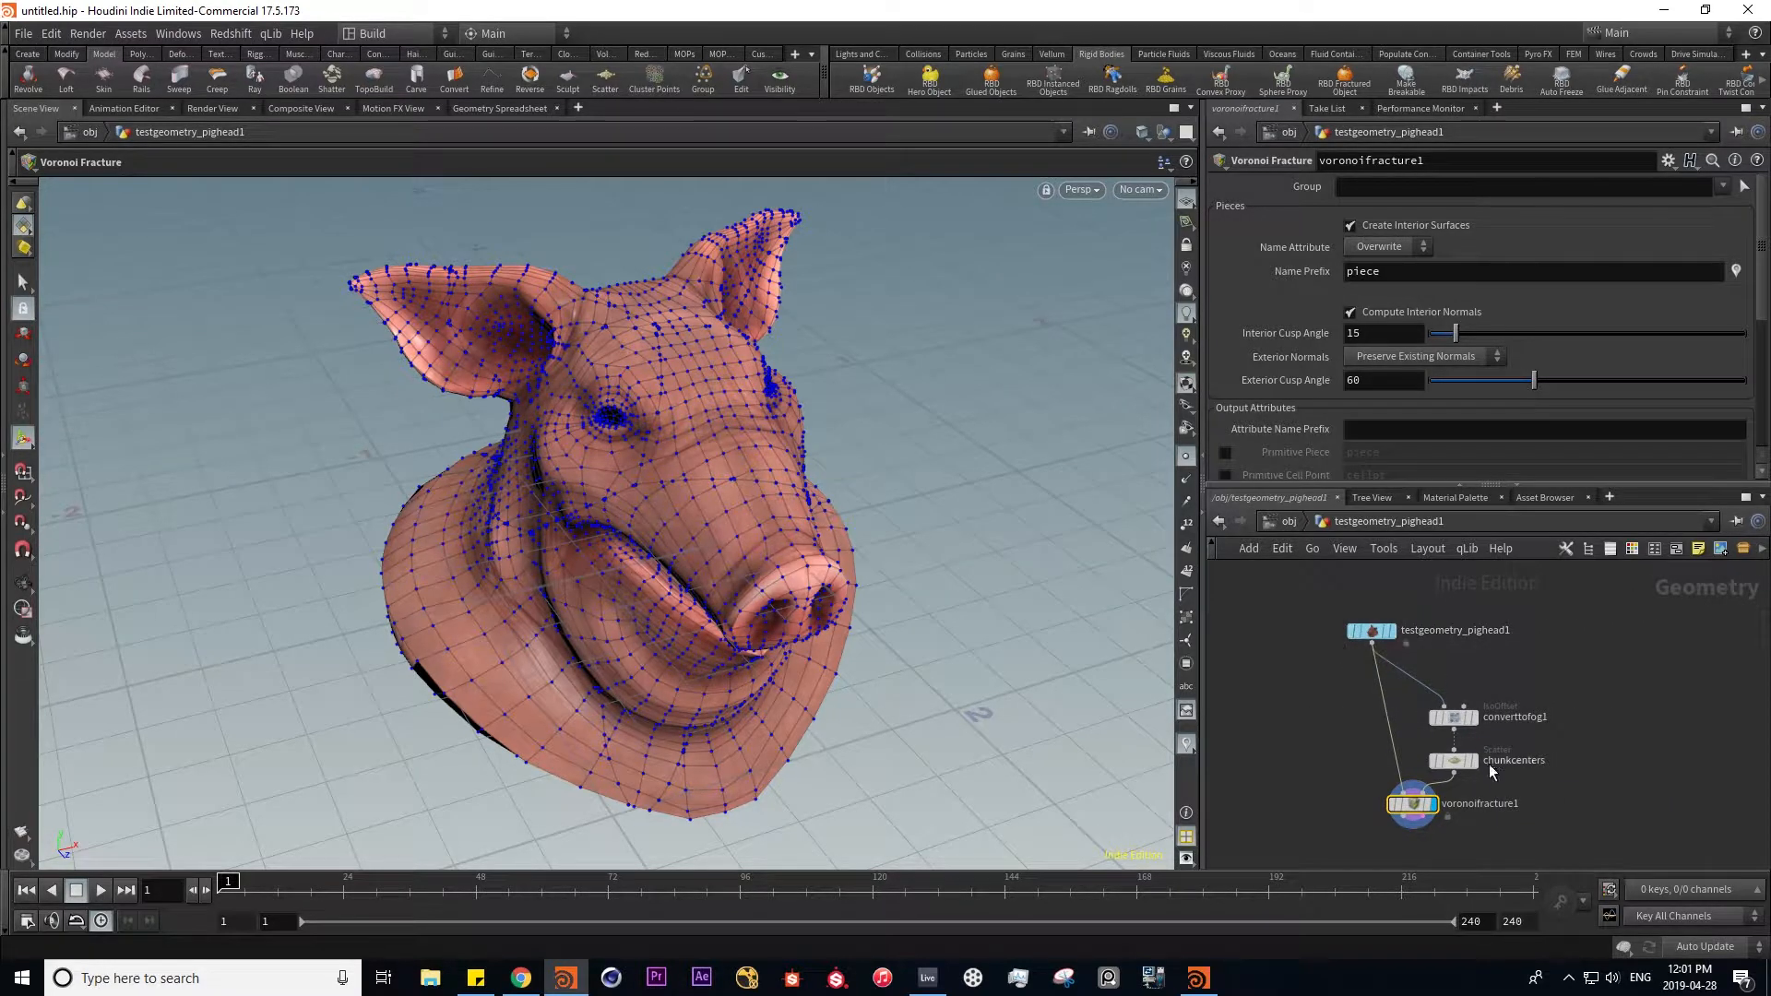
middle_click_drag(1460, 678, 1420, 703)
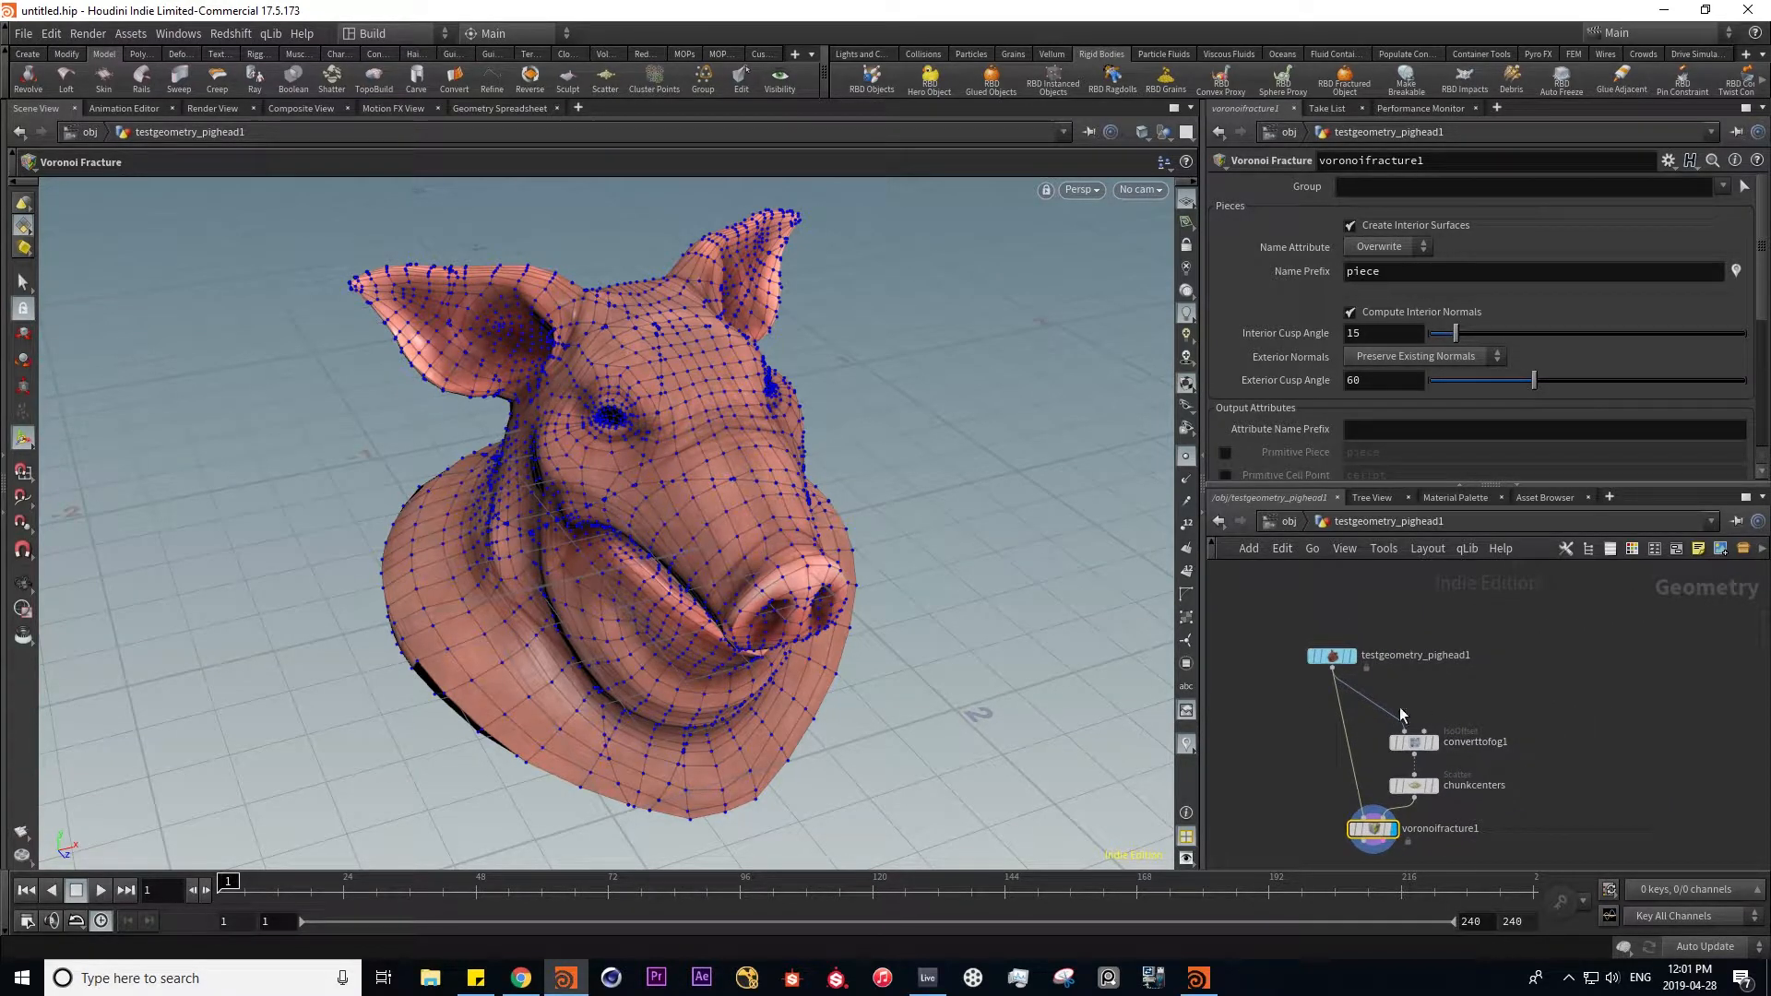
- Display the fog conversion, chunk centers and Voronoi fracture nodes in turn to examine how the shatter is built
left_click(1436, 743)
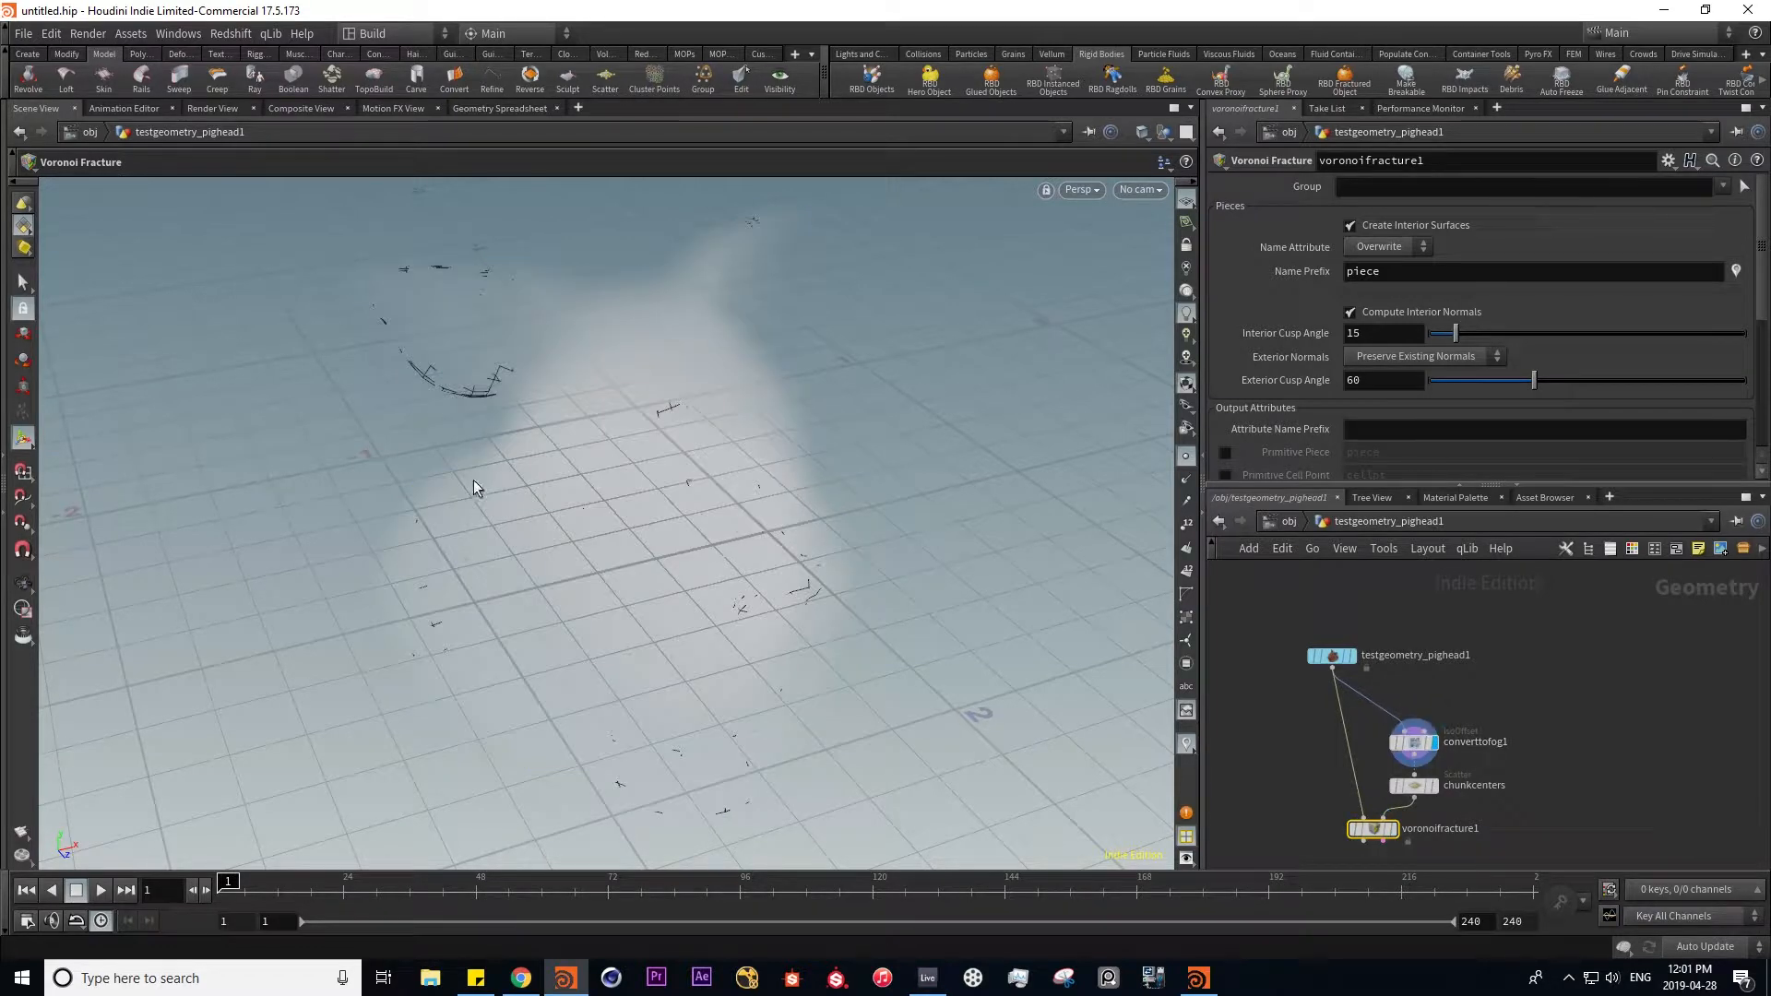
left_click_drag(648, 566, 703, 530, "alt")
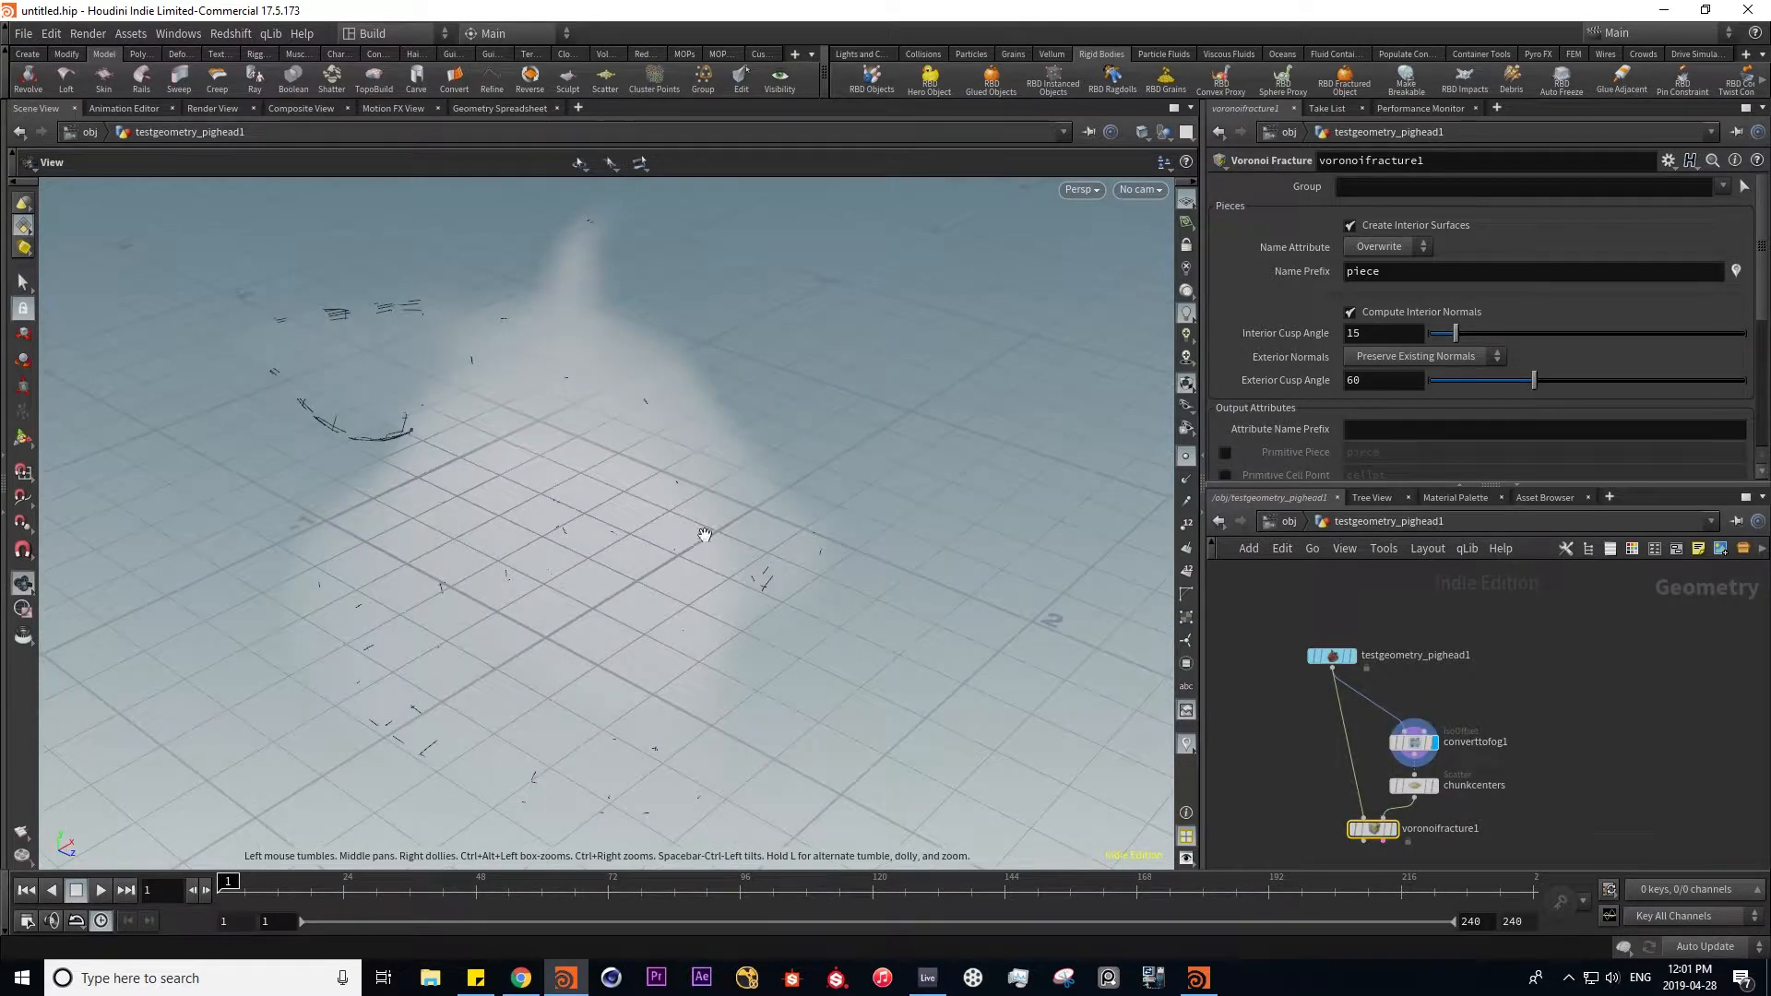
left_click(1419, 743)
mouse_move(1435, 787)
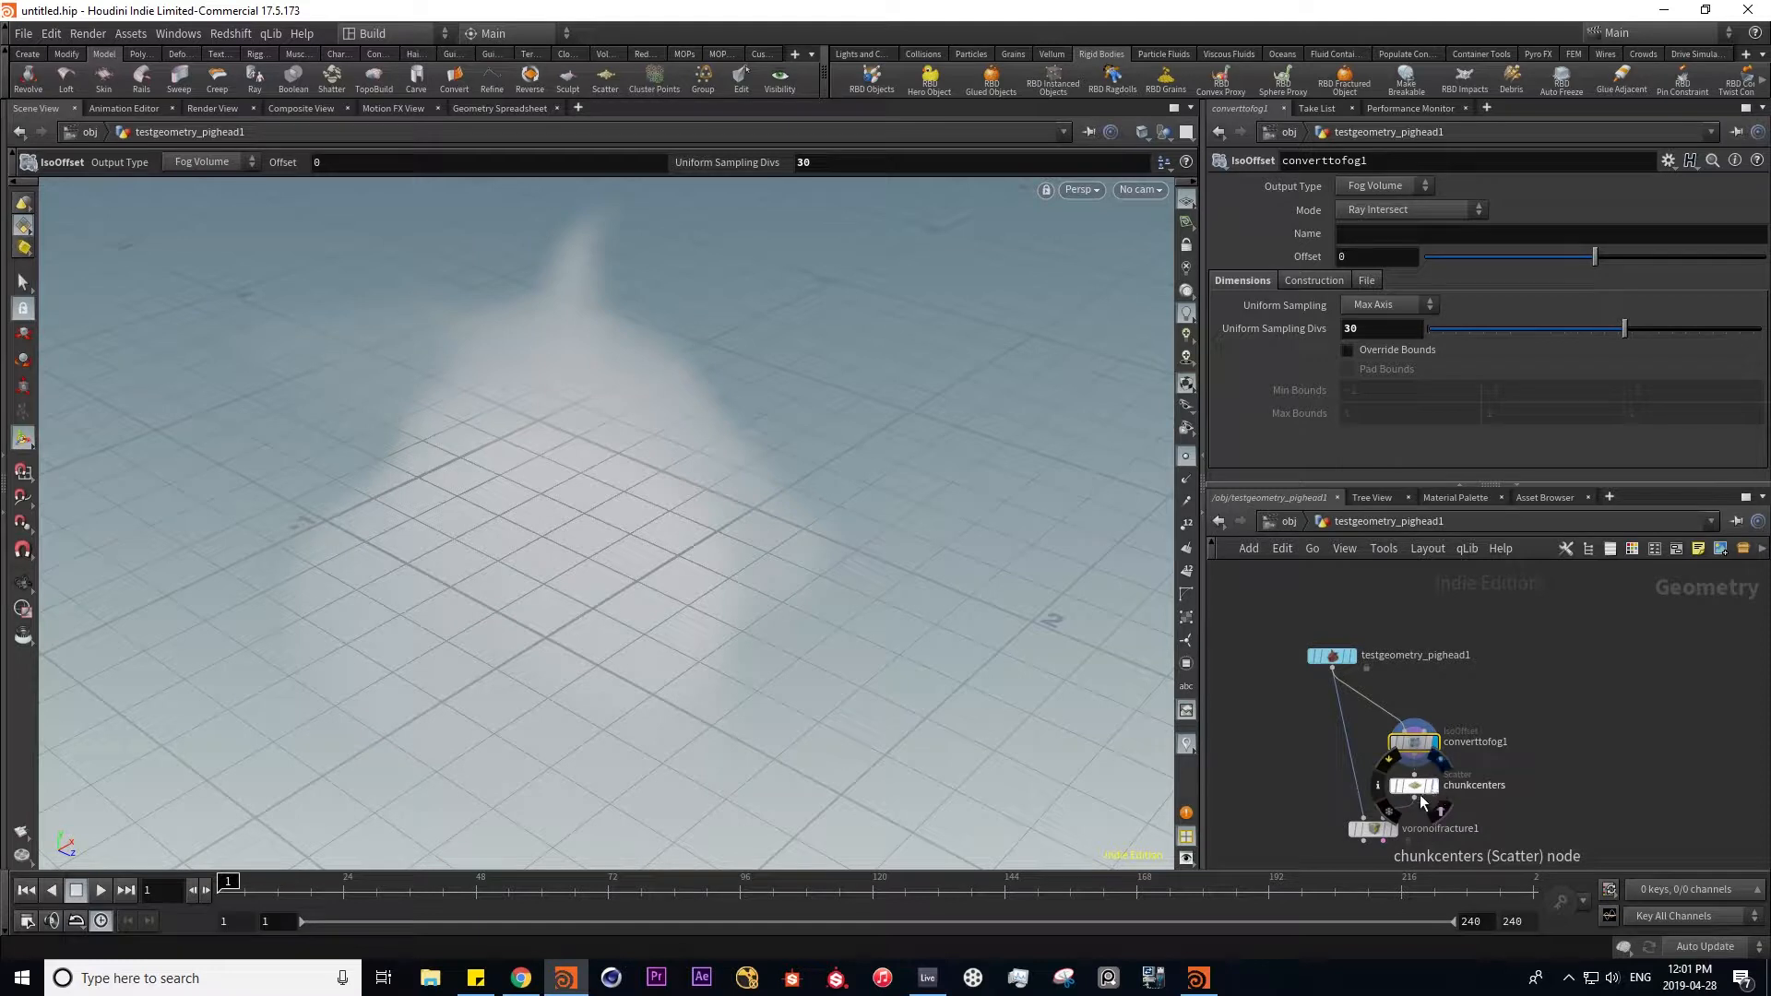
left_click(1435, 786)
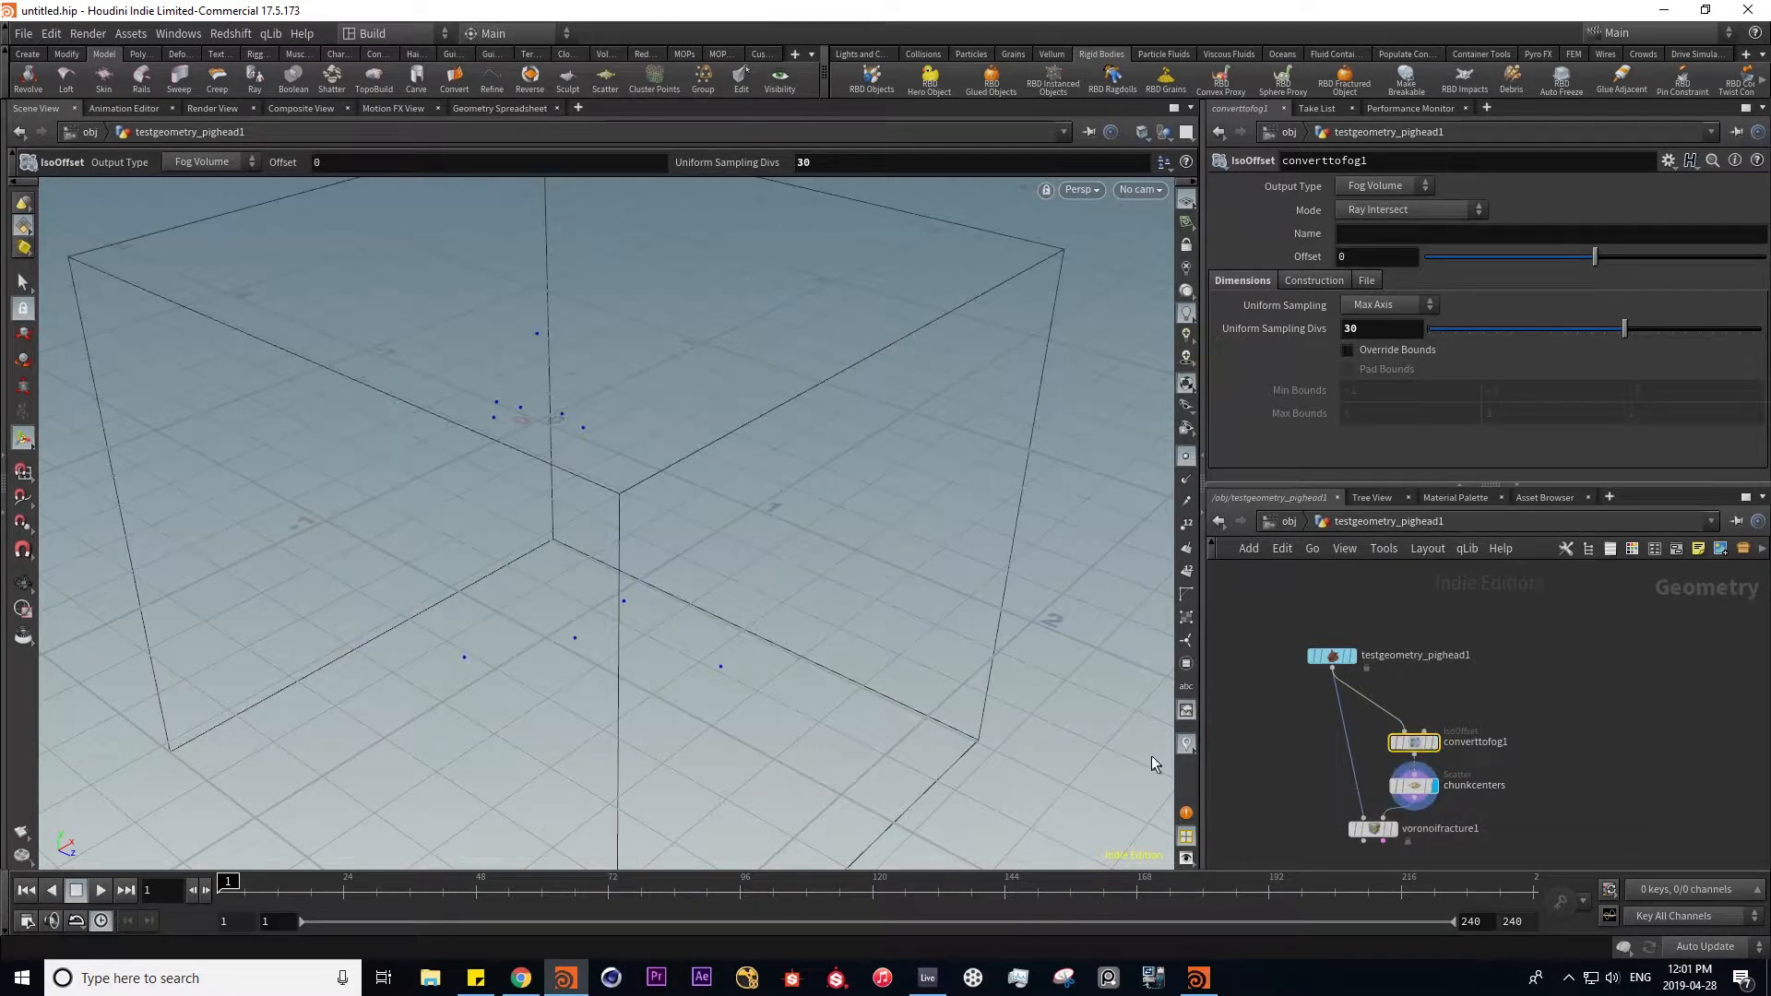
left_click(1392, 828)
left_click(1369, 830)
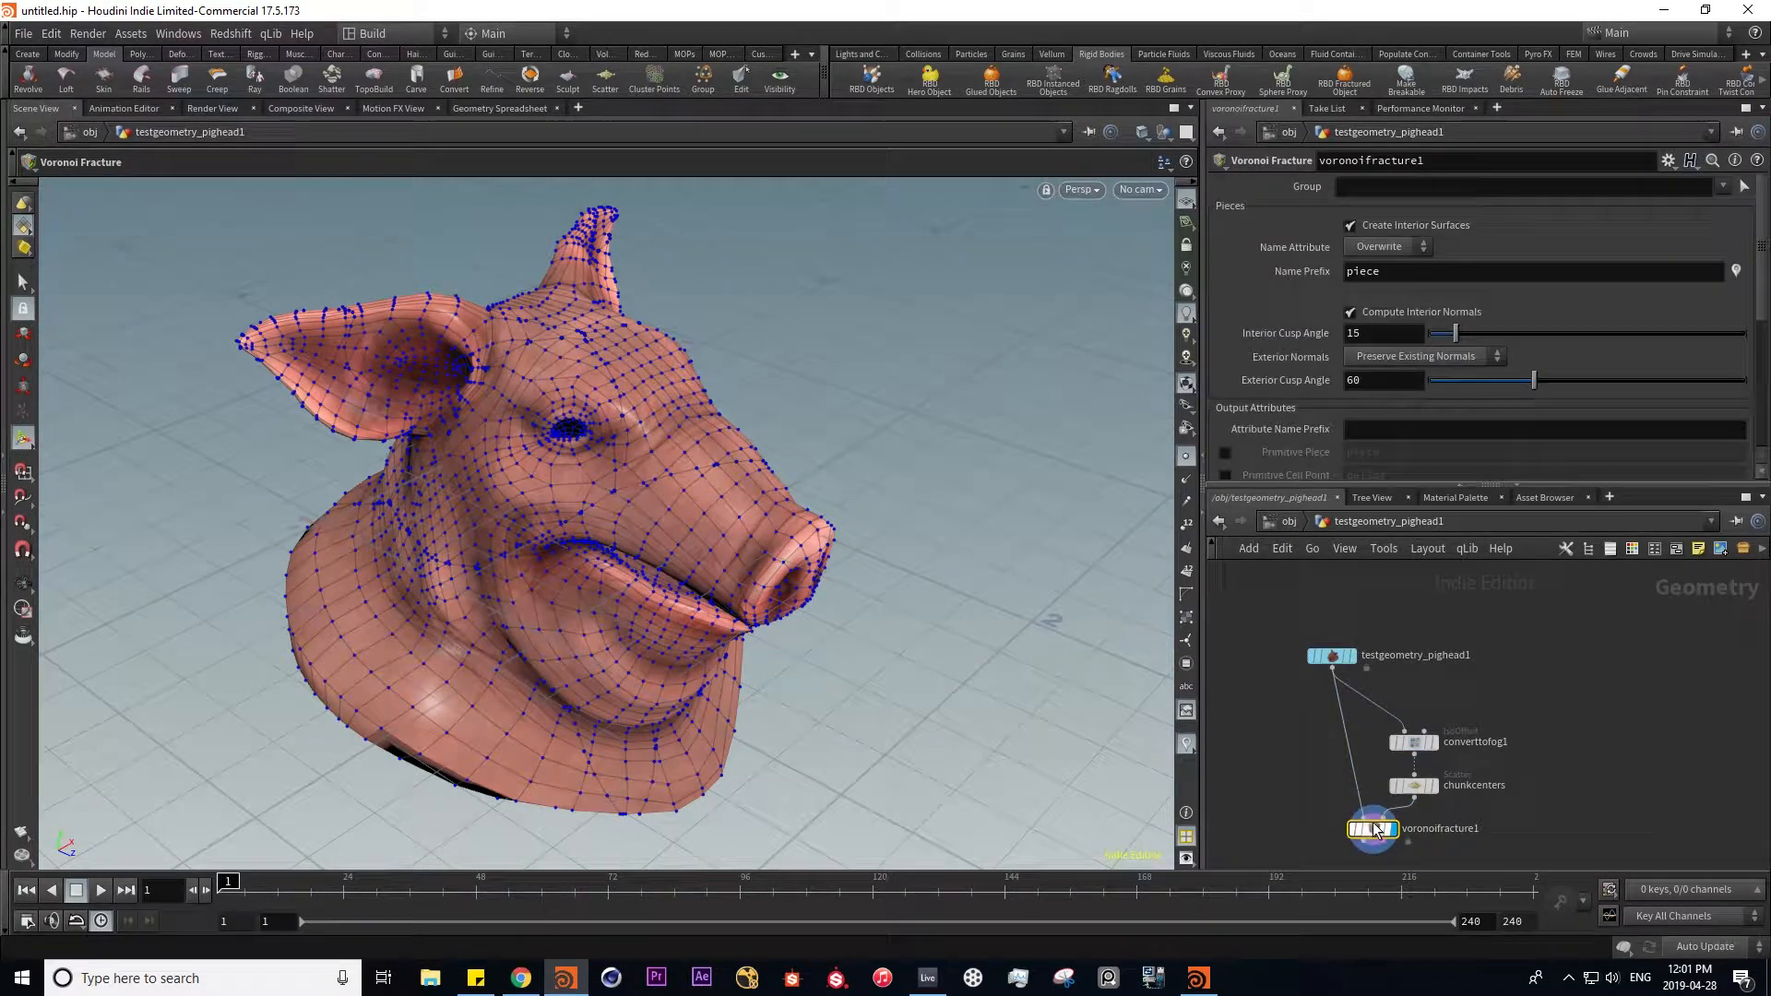
- Add an Exploded View node after voronoifracture1 and make it the displayed node
left_click_drag(607, 551, 714, 512, "alt")
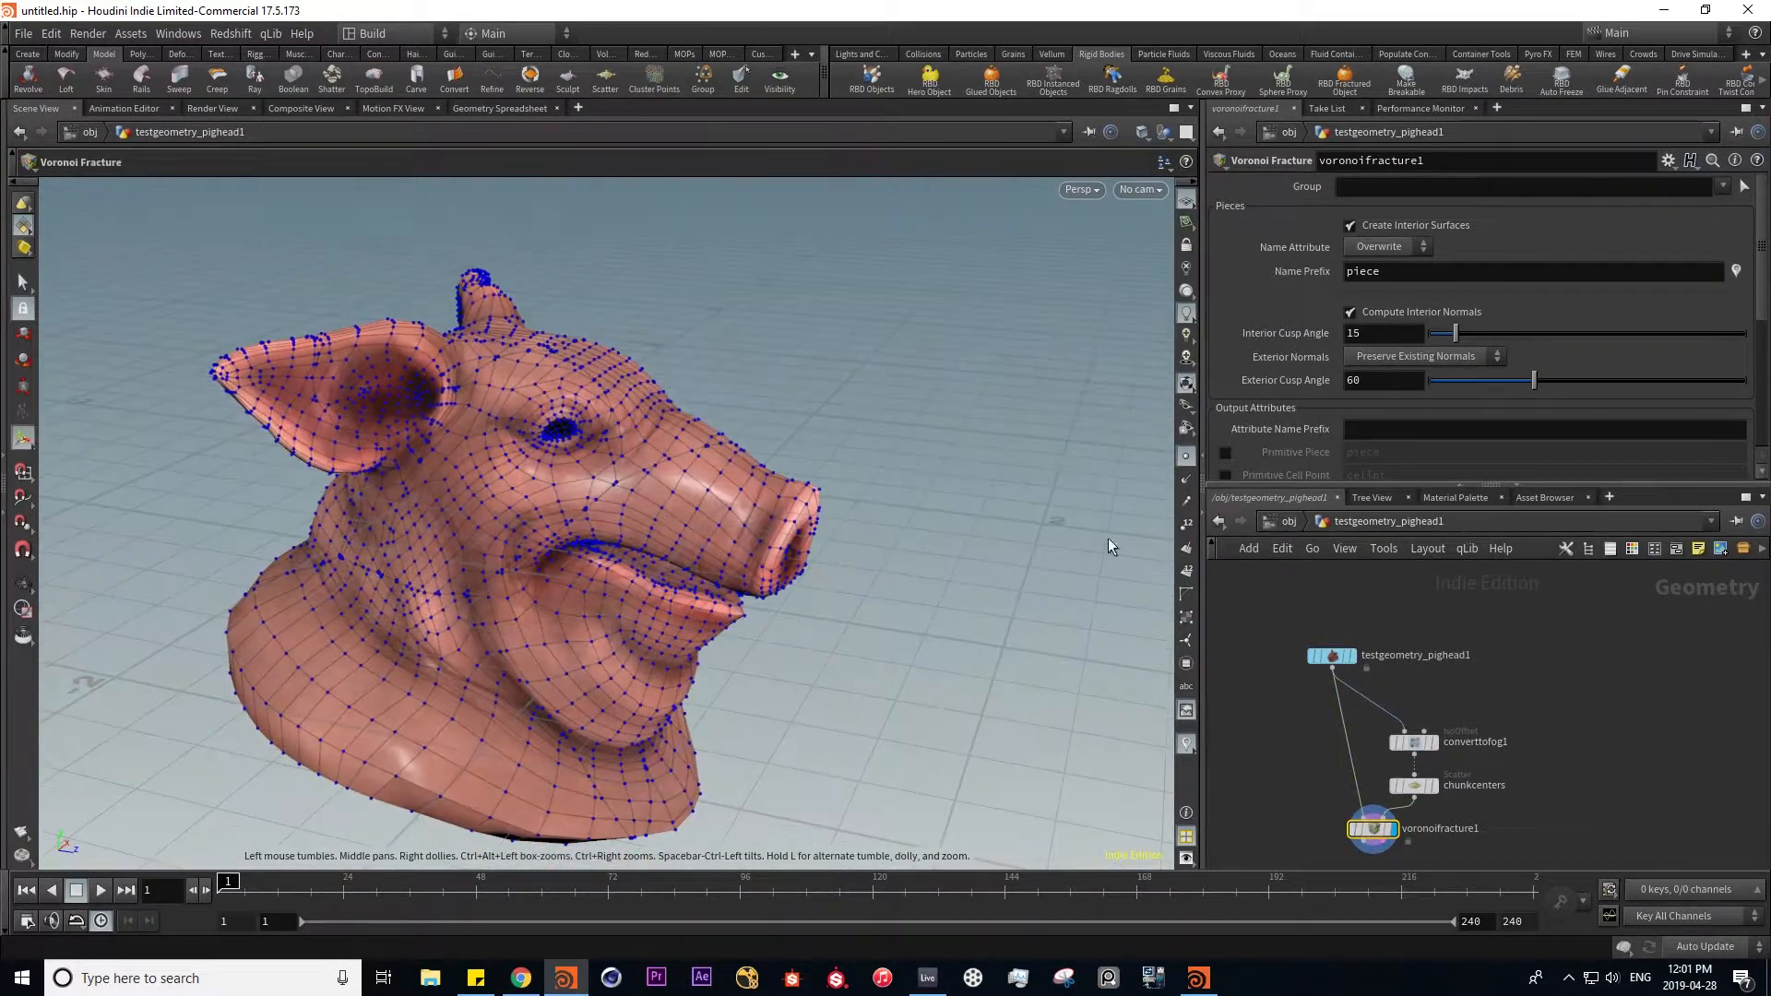
middle_click_drag(1643, 821, 1638, 704)
key("Tab")
type("exp")
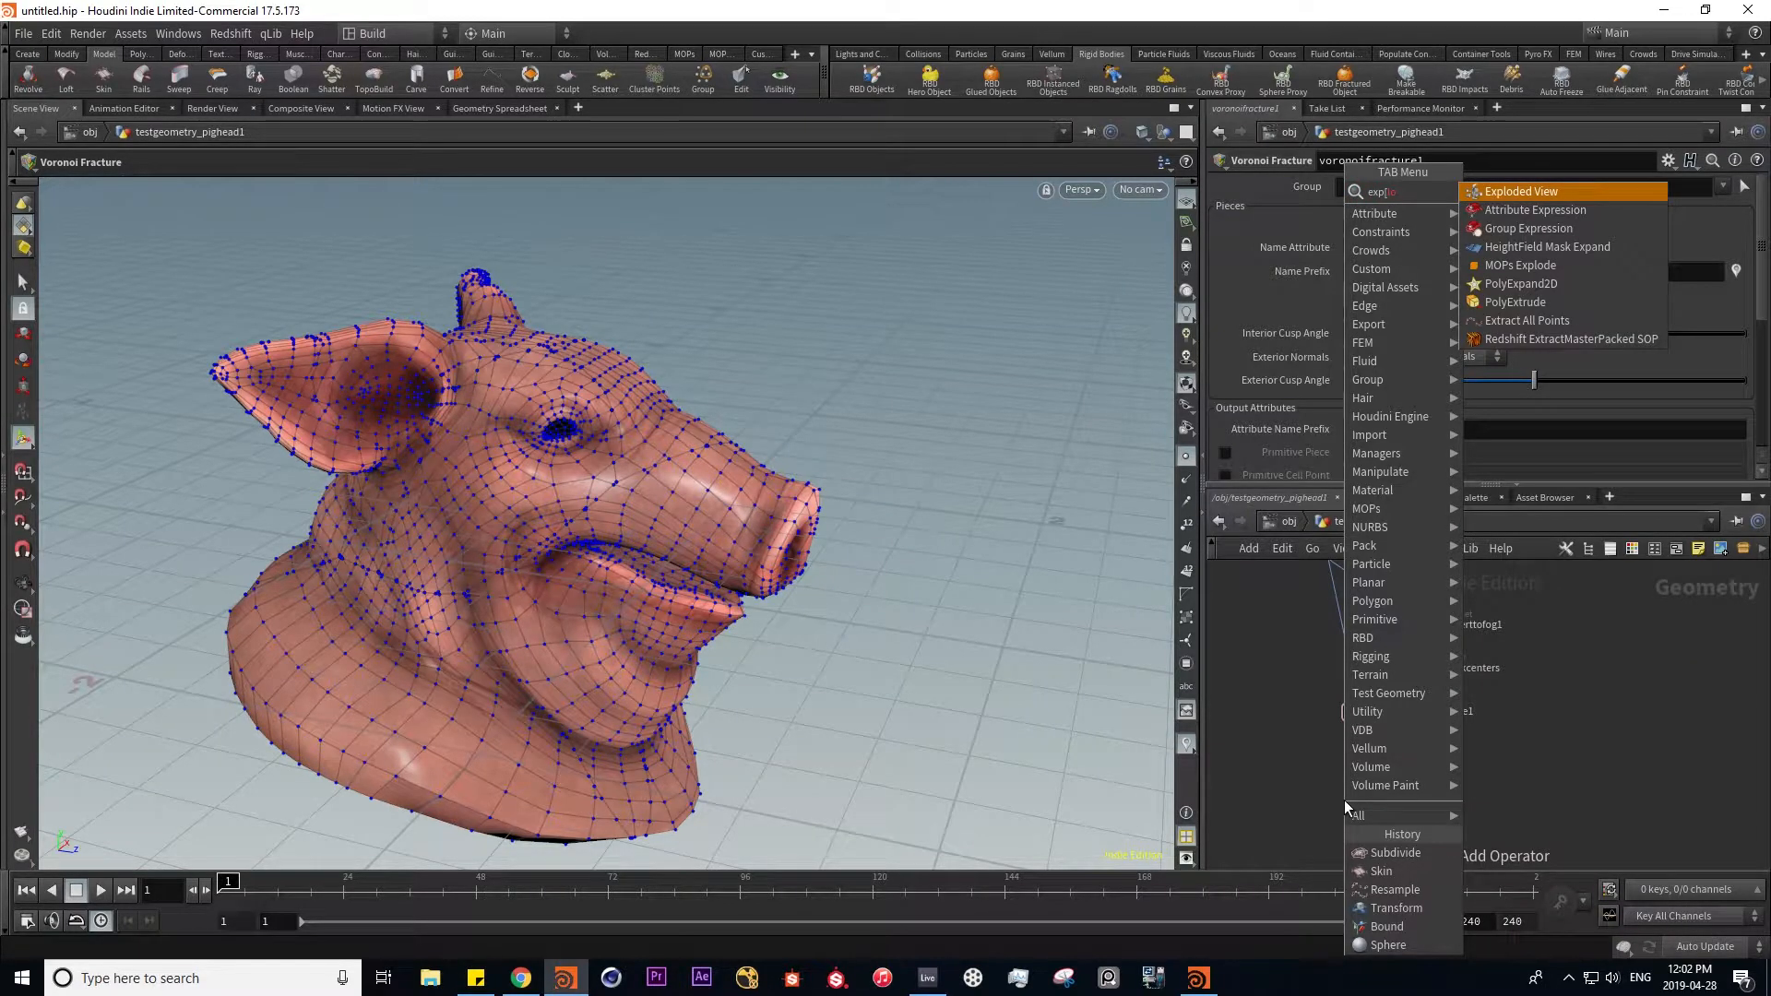
key("Return")
left_click(1363, 764)
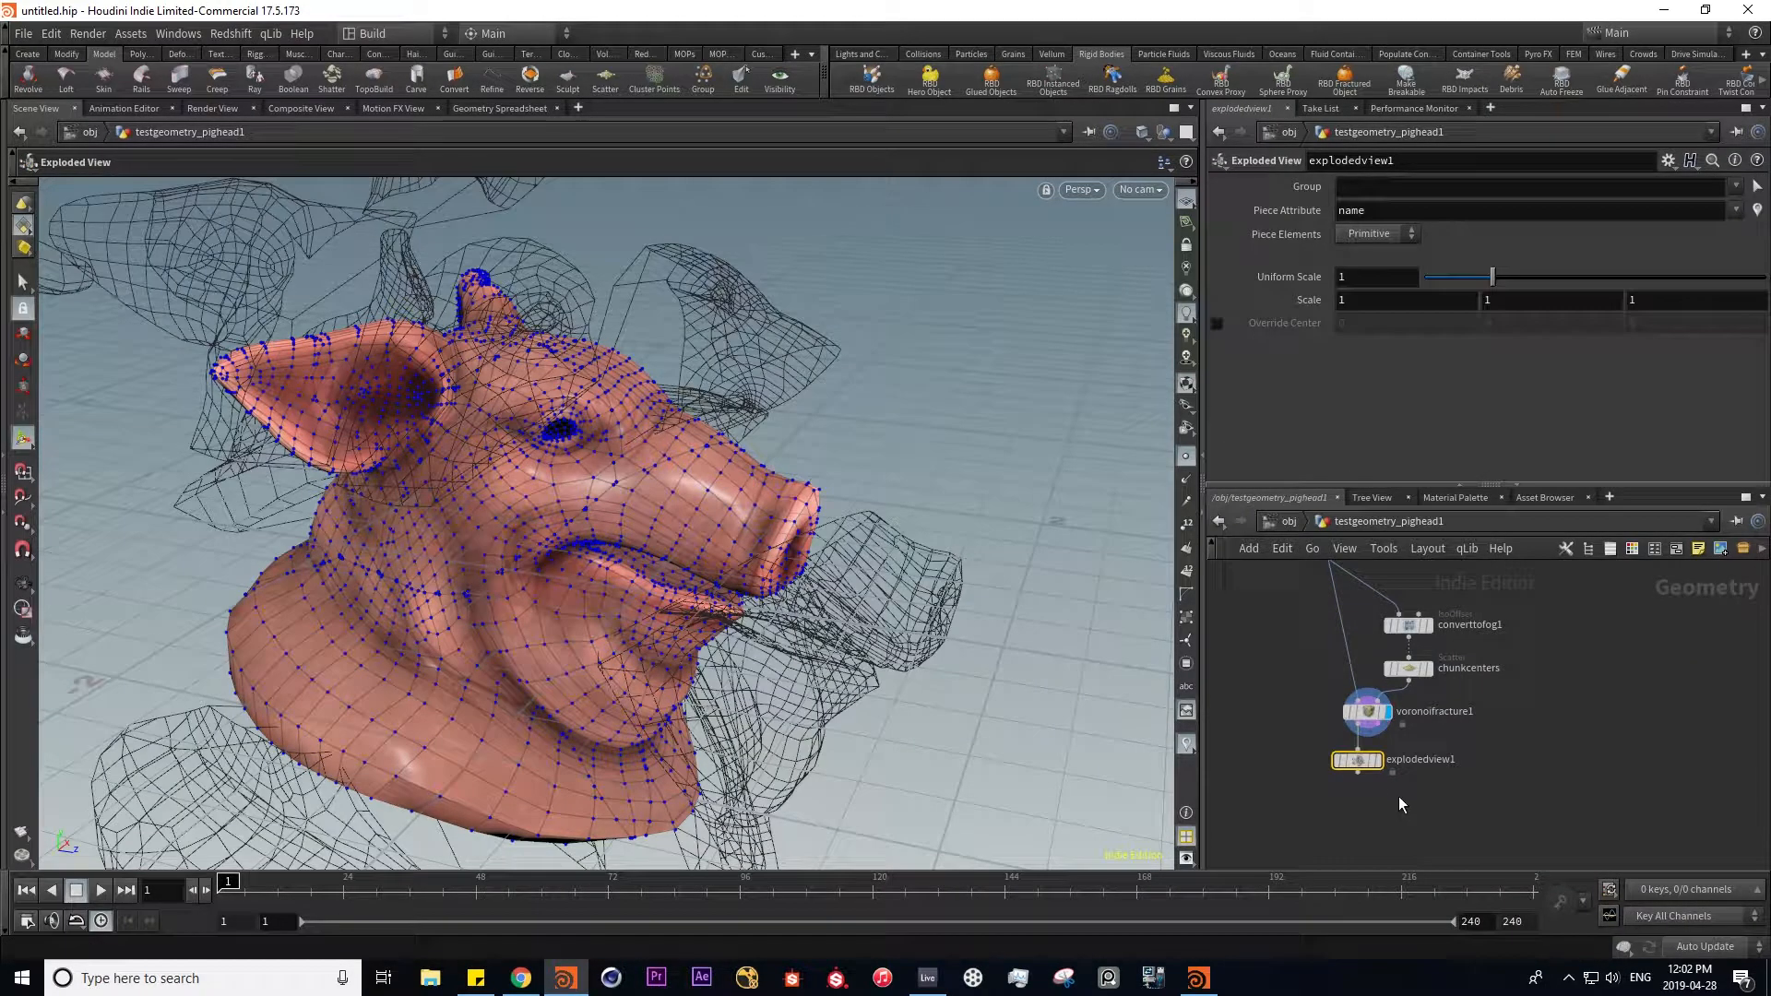
left_click(1379, 760)
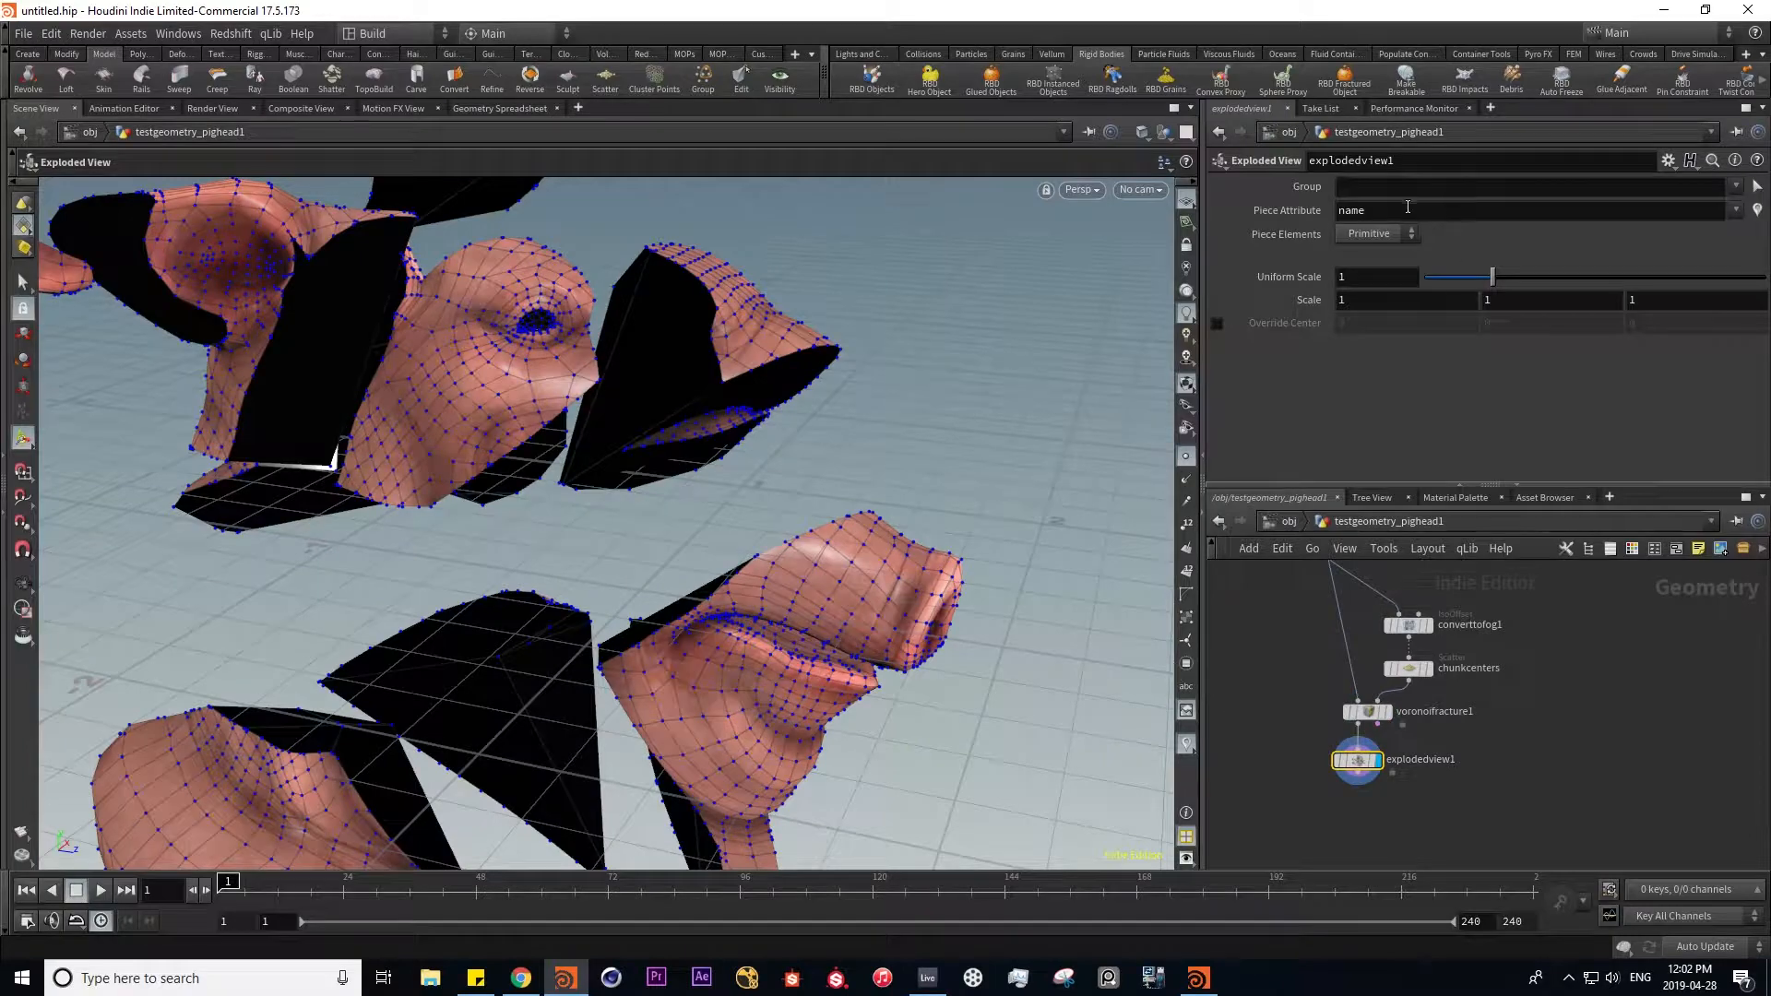
- Set the Exploded View's uniform scale to about 2.24 and turn off point display in the viewport
left_click_drag(1494, 279, 1576, 282)
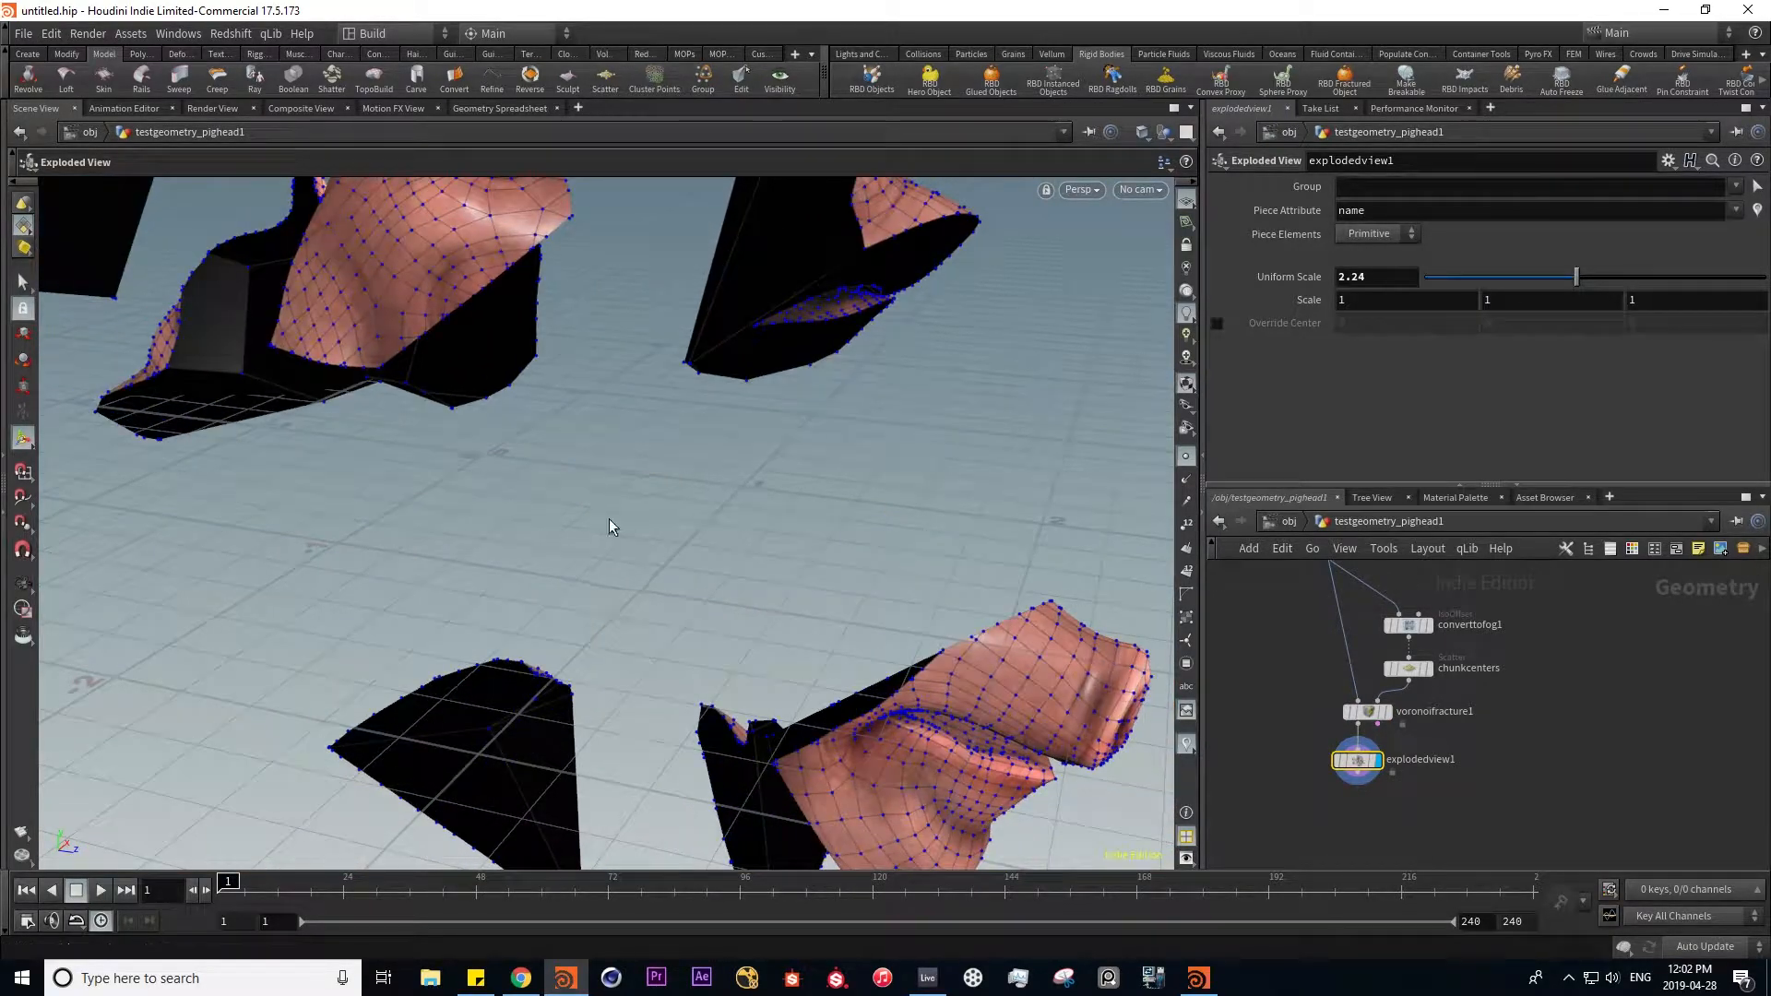
left_click_drag(609, 522, 929, 410, "alt")
scroll(929, 411, "down", 10)
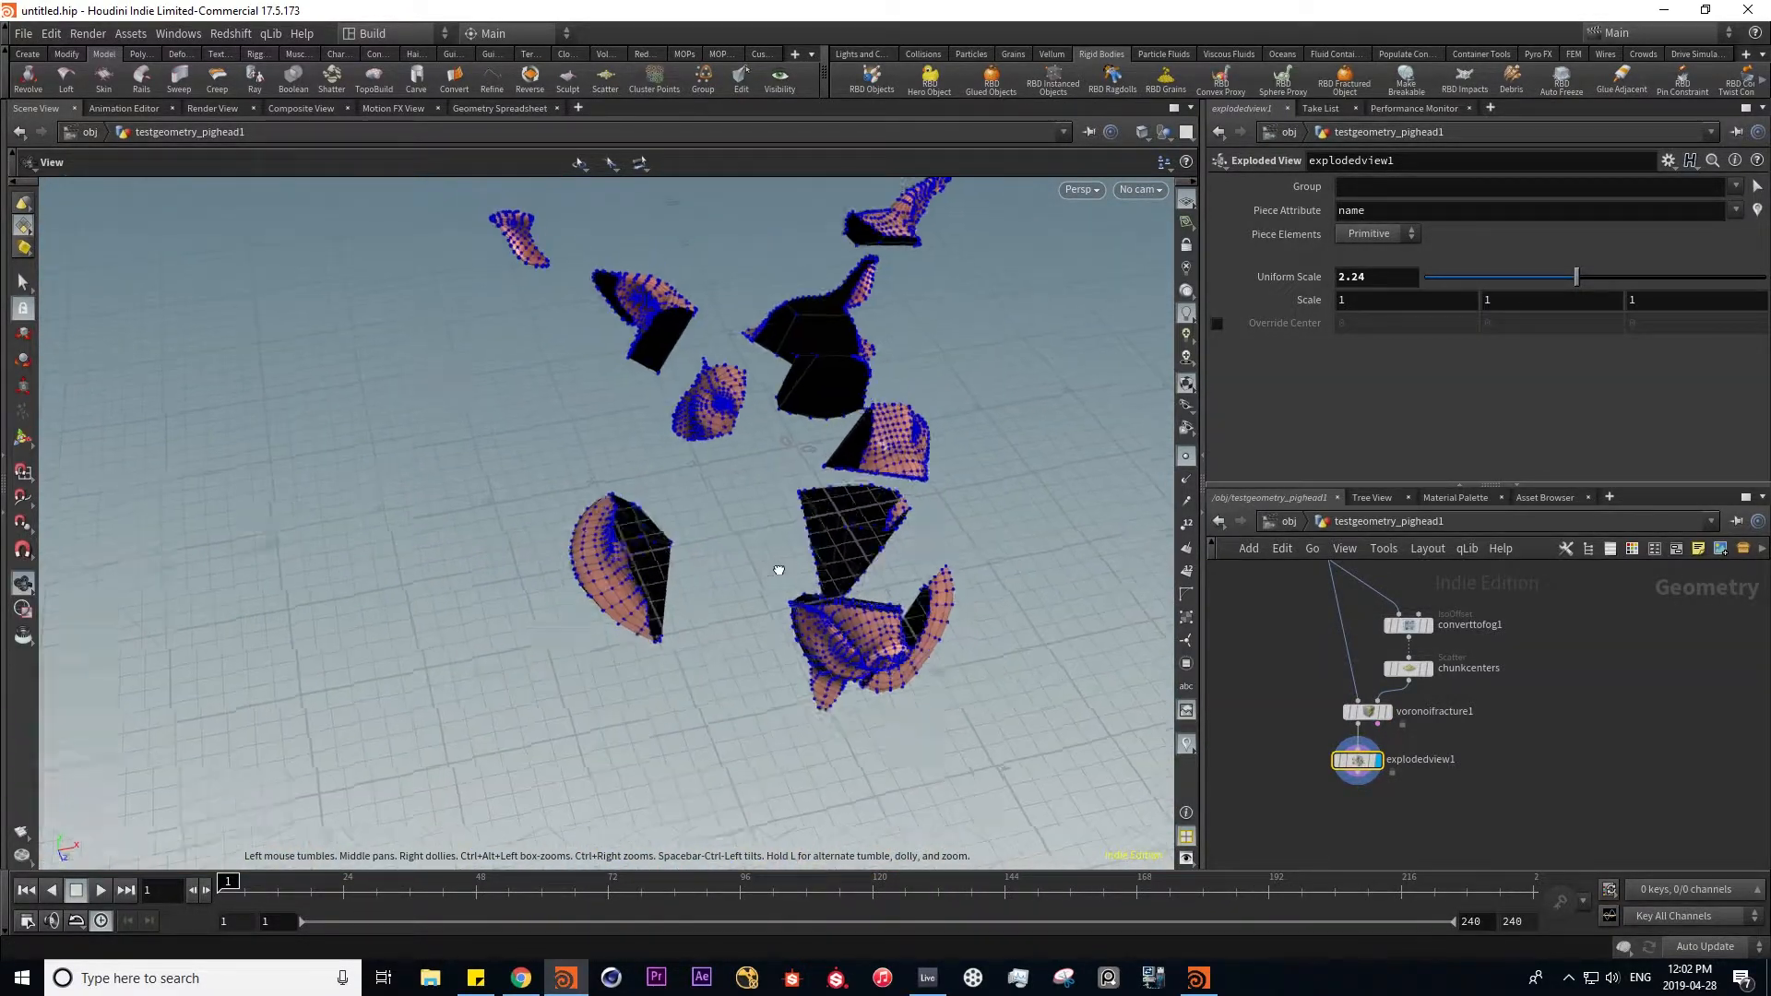
left_click_drag(931, 493, 805, 486)
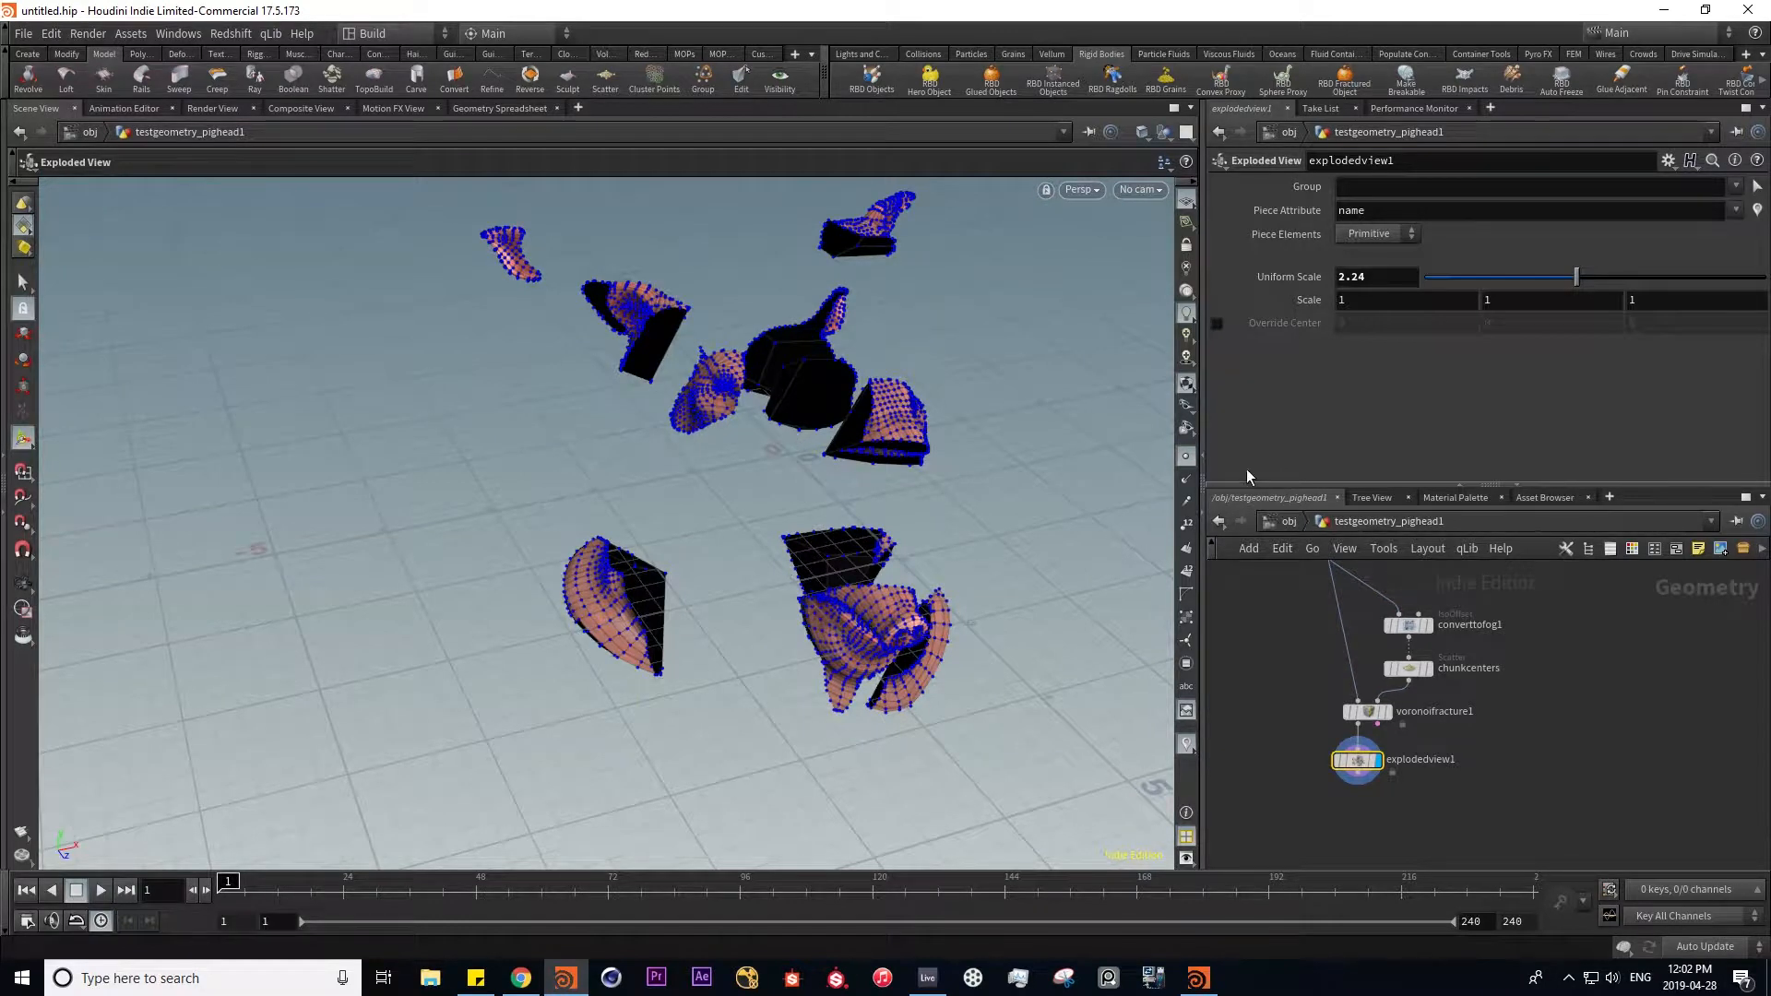
left_click(1185, 464)
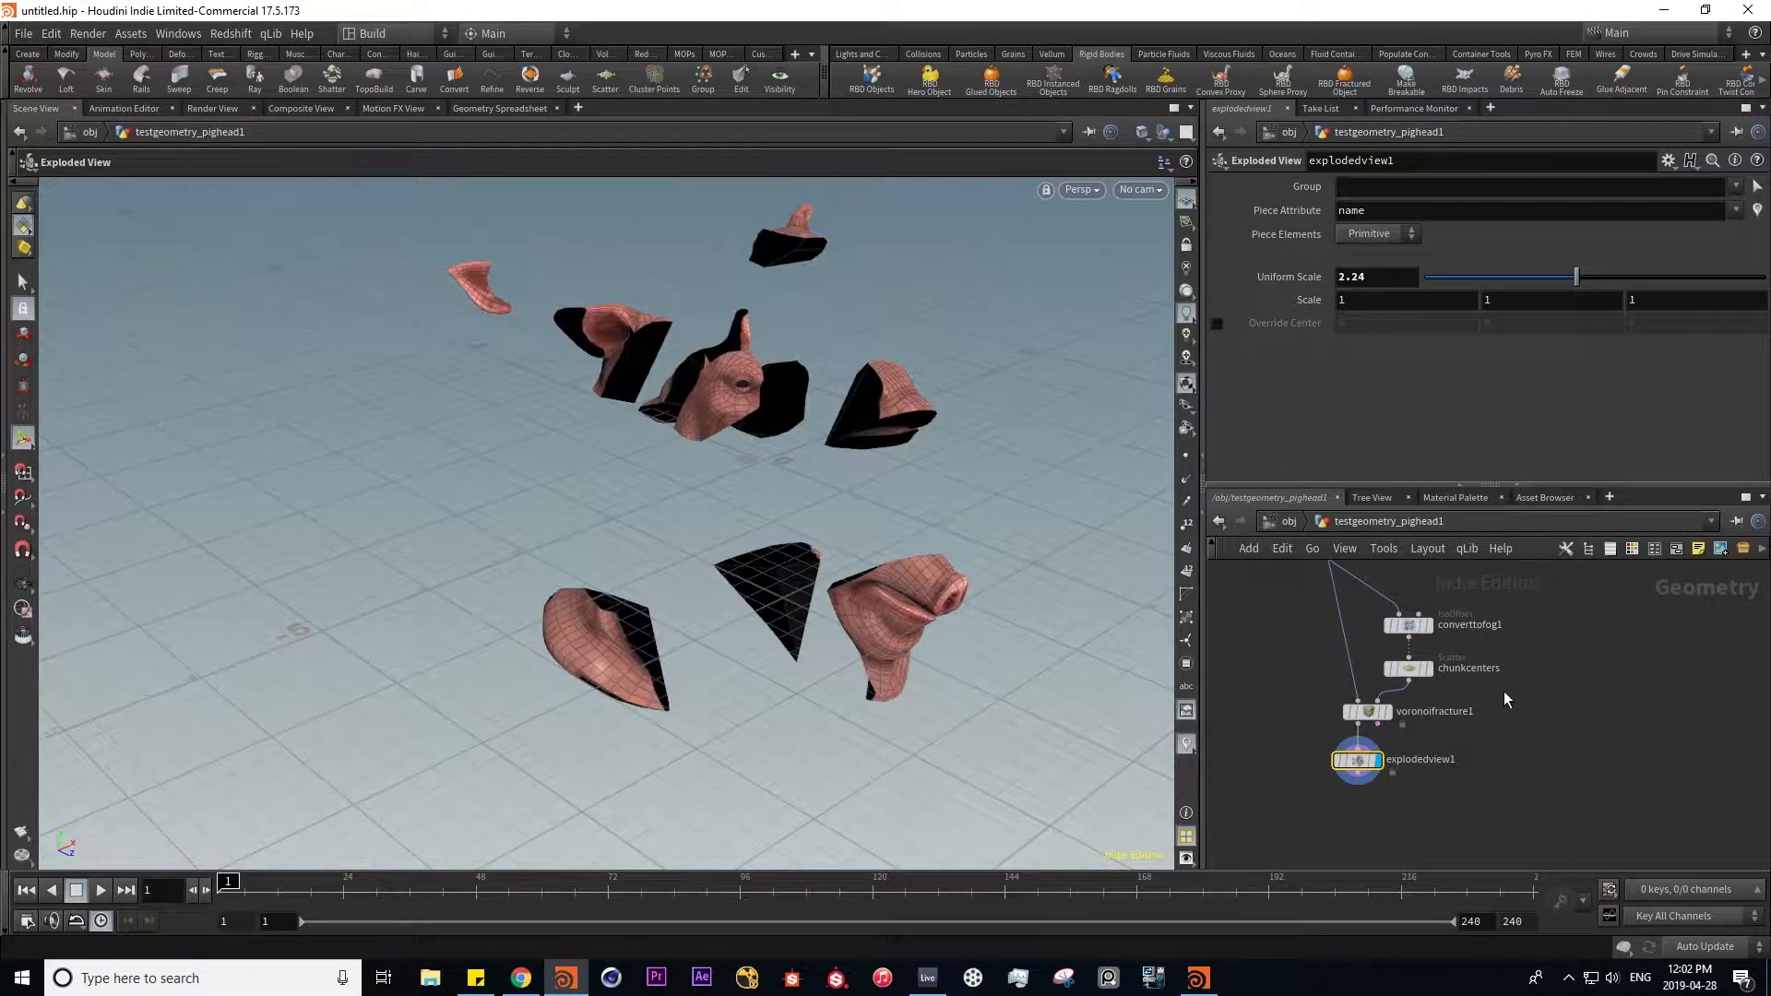
- Add an RBD Material Fracture node beside the Voronoi fracture chain
middle_click_drag(1503, 690, 1558, 761)
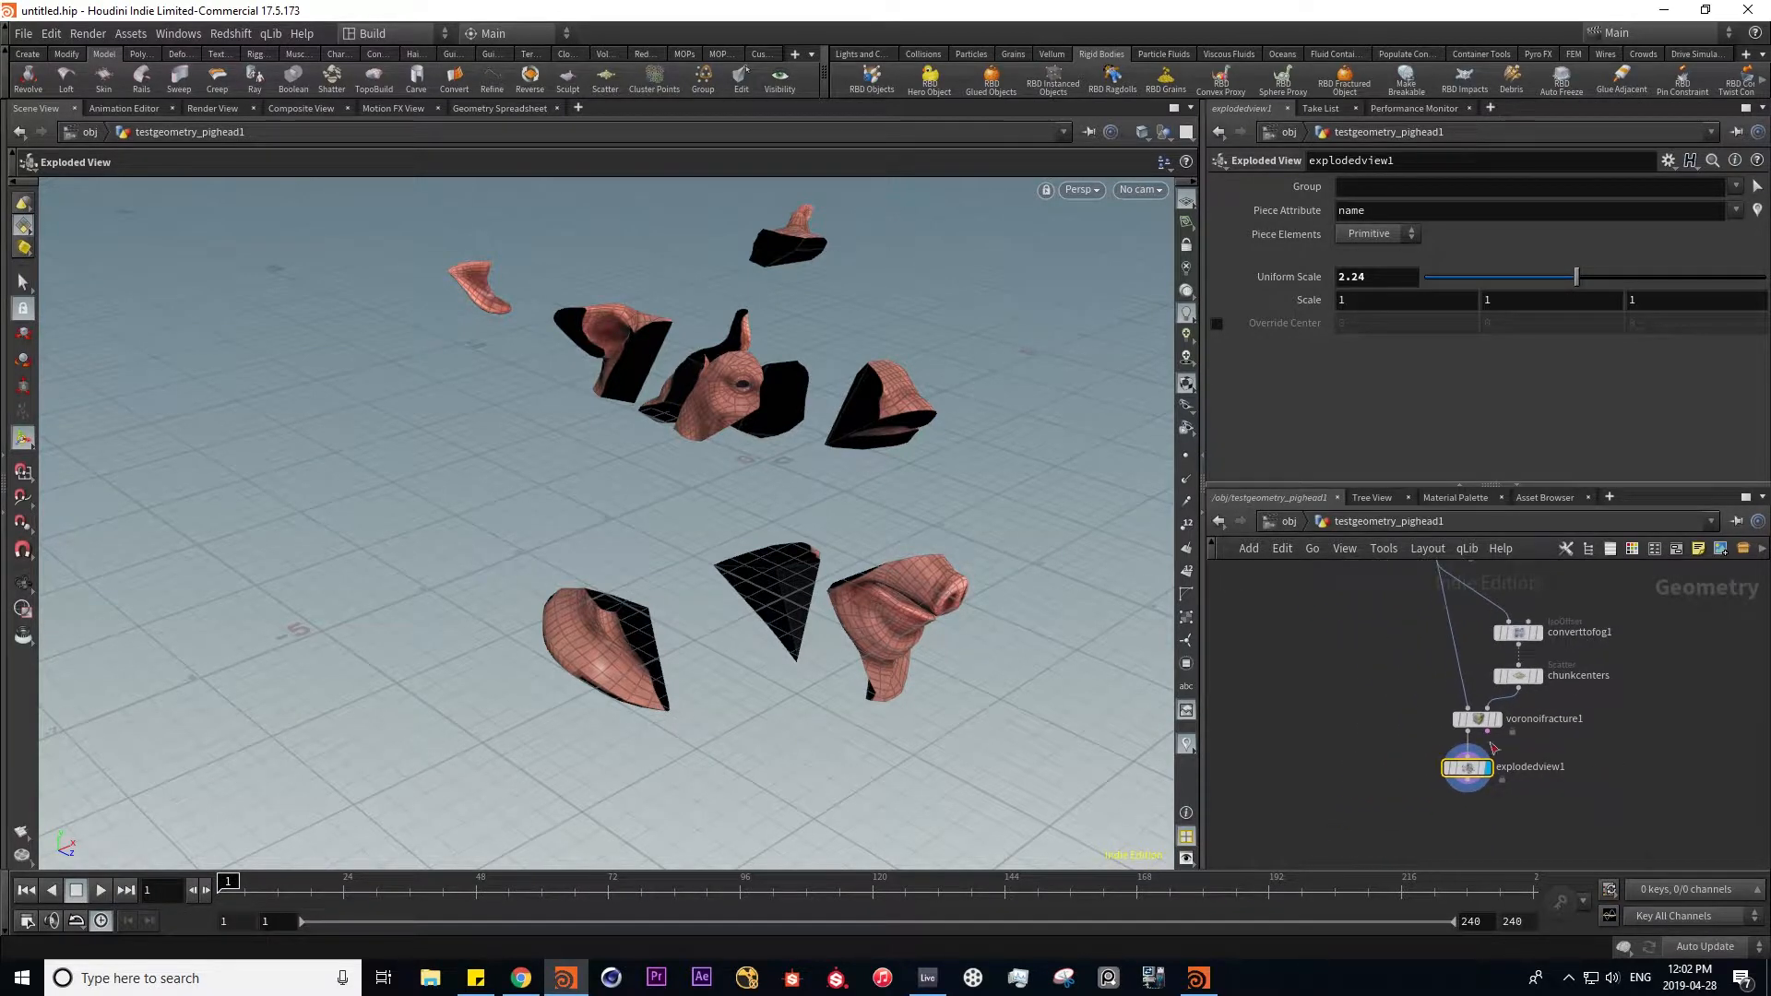
key("Tab")
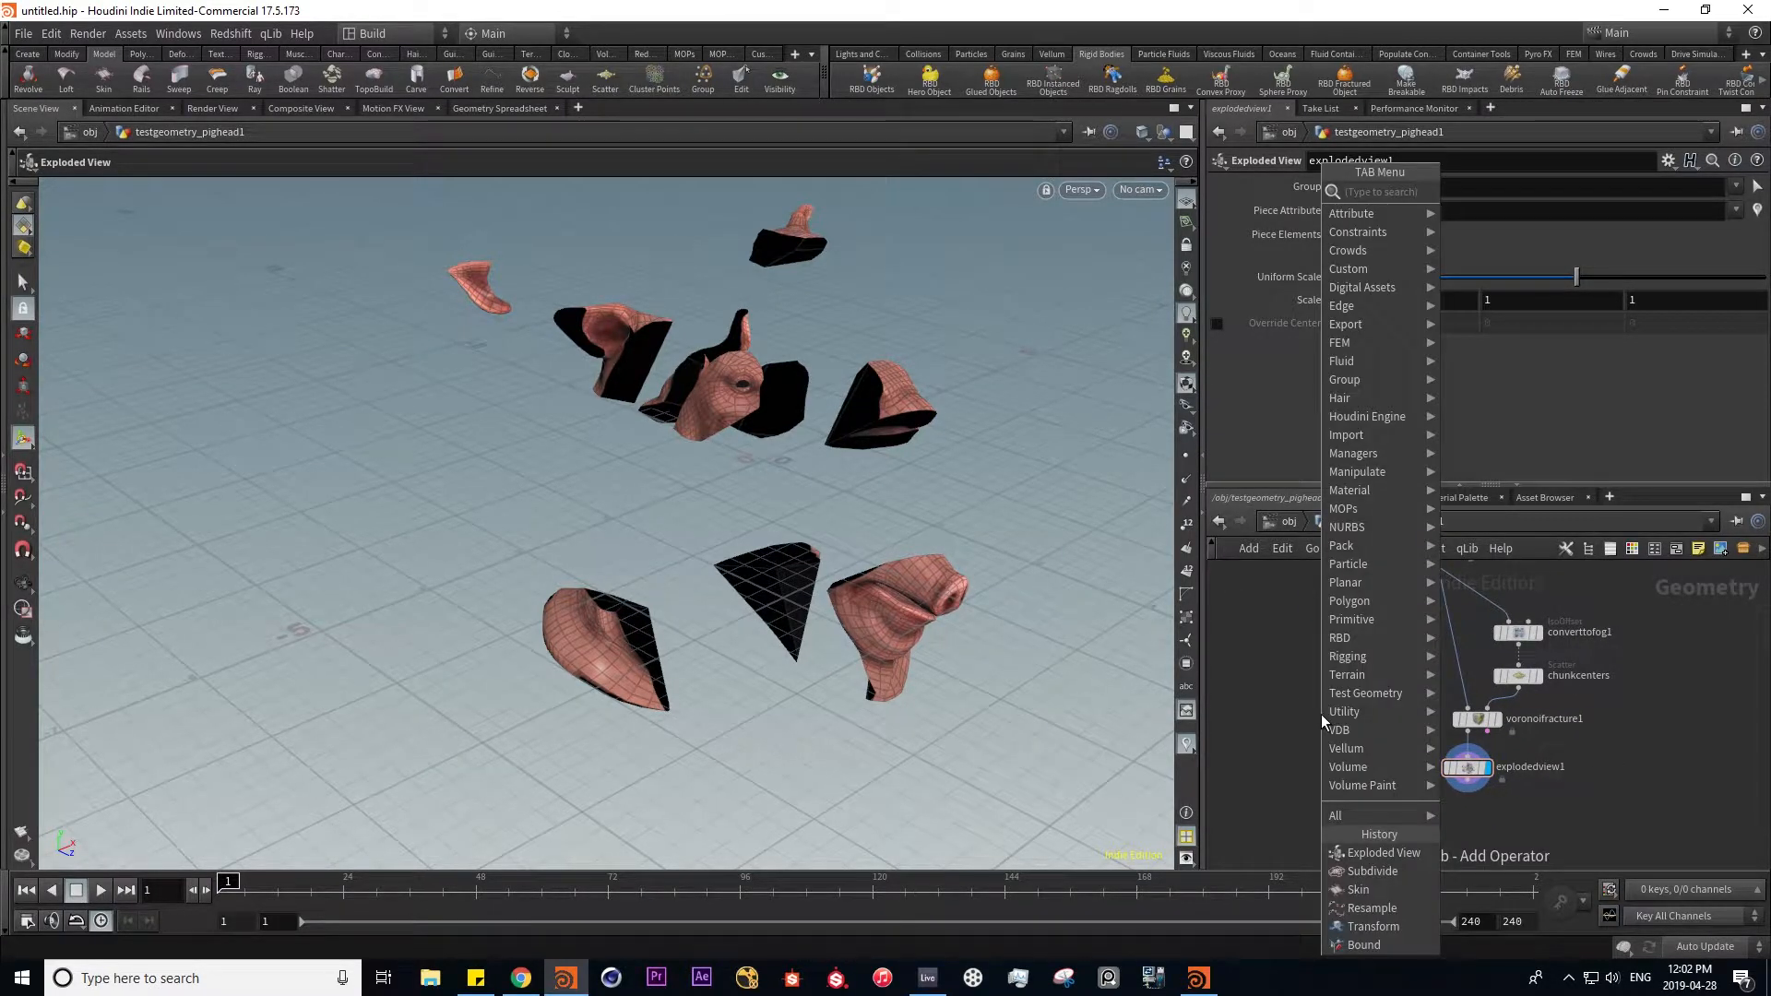
type("rbdma")
key("Return")
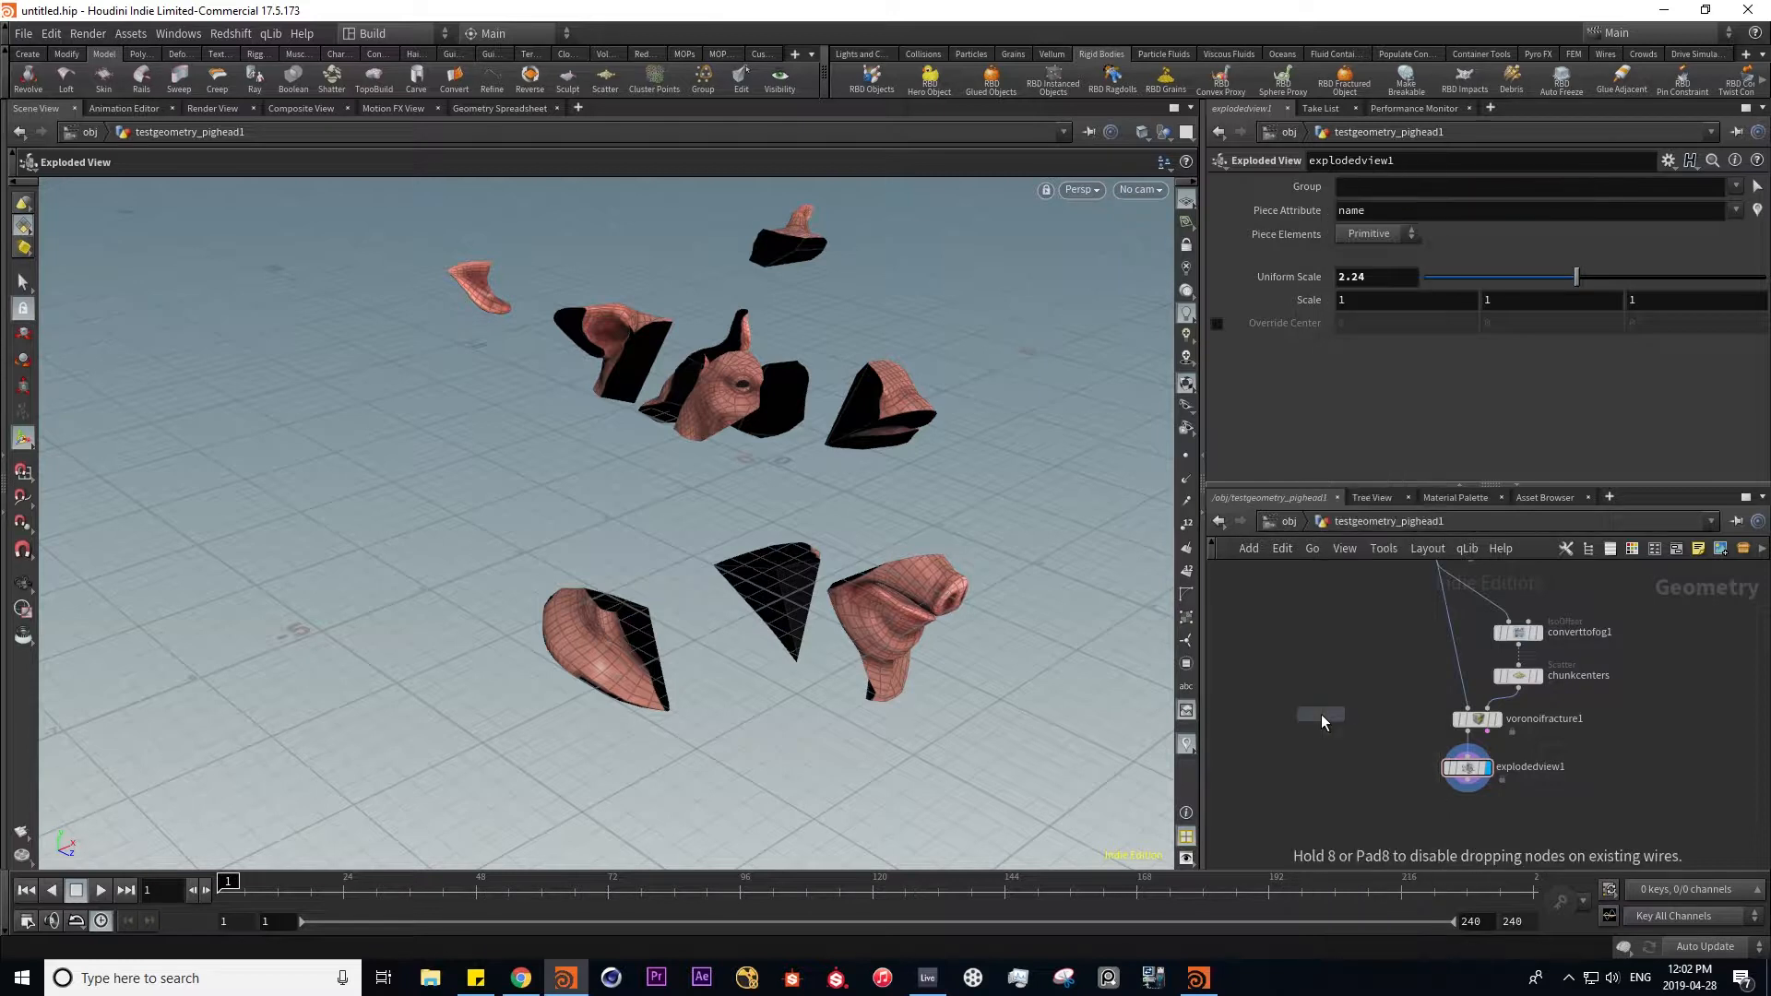
left_click(1337, 713)
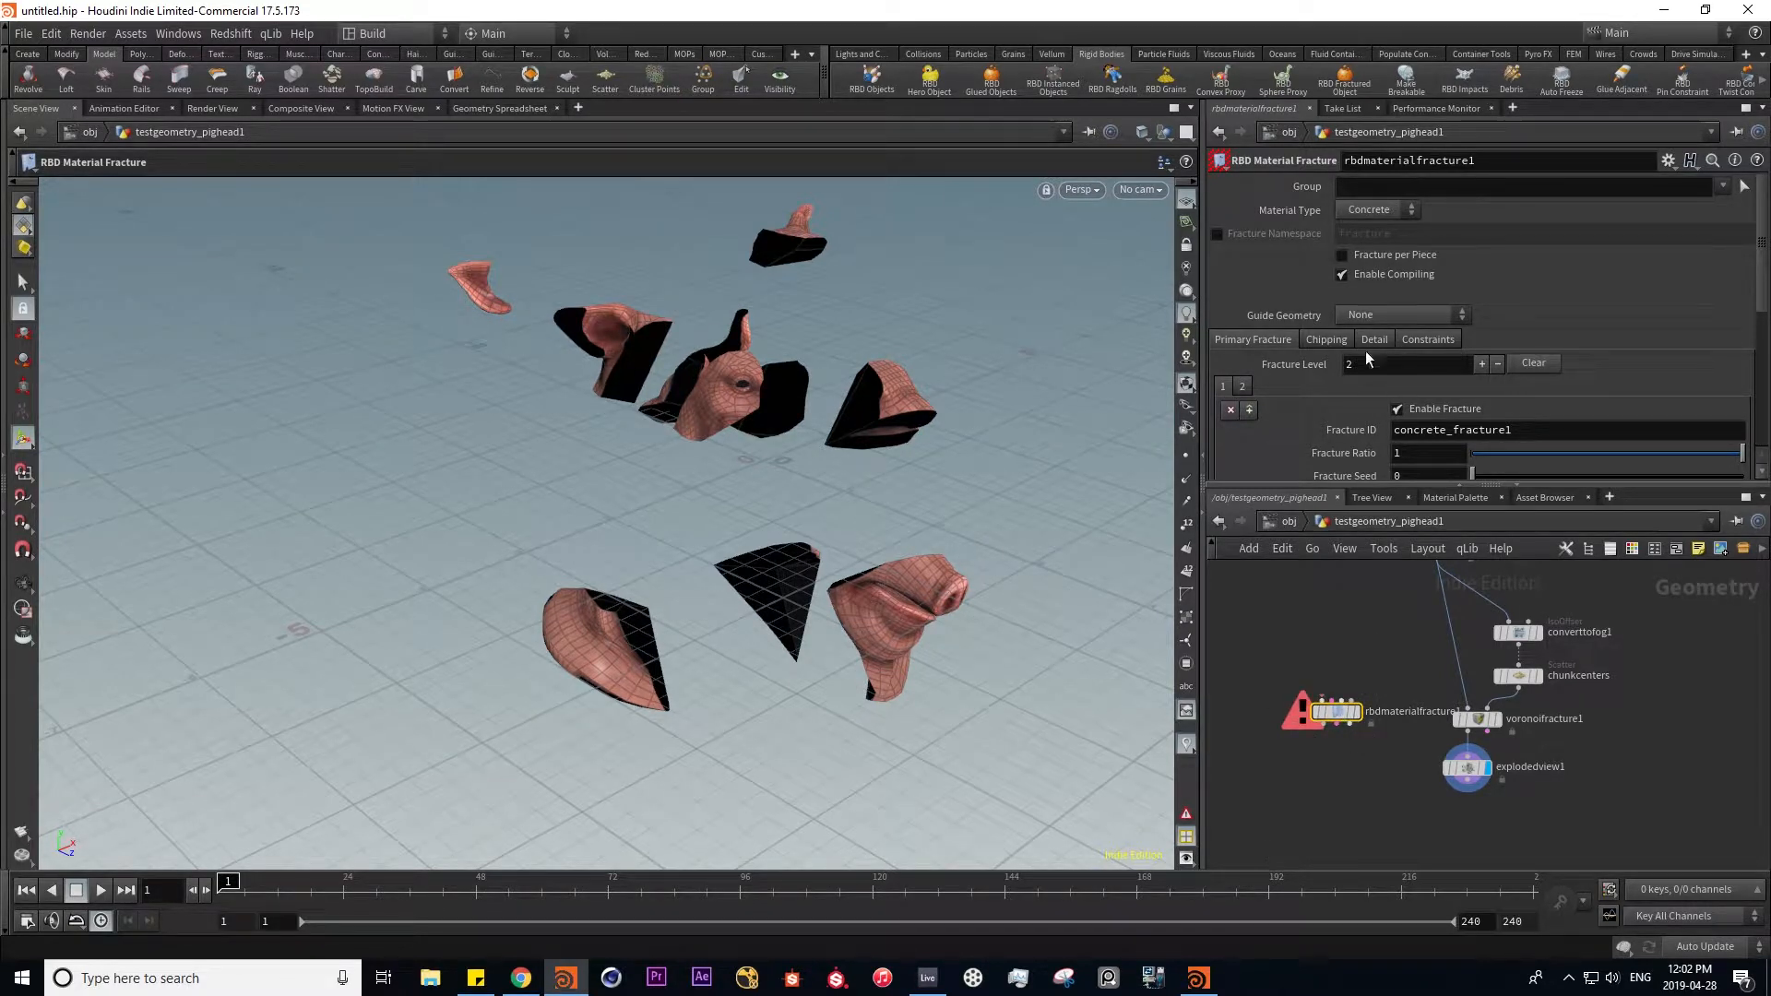
- Examine the RBD Material Fracture's material types and its primary fracture, chipping and detail settings
left_click(1399, 211)
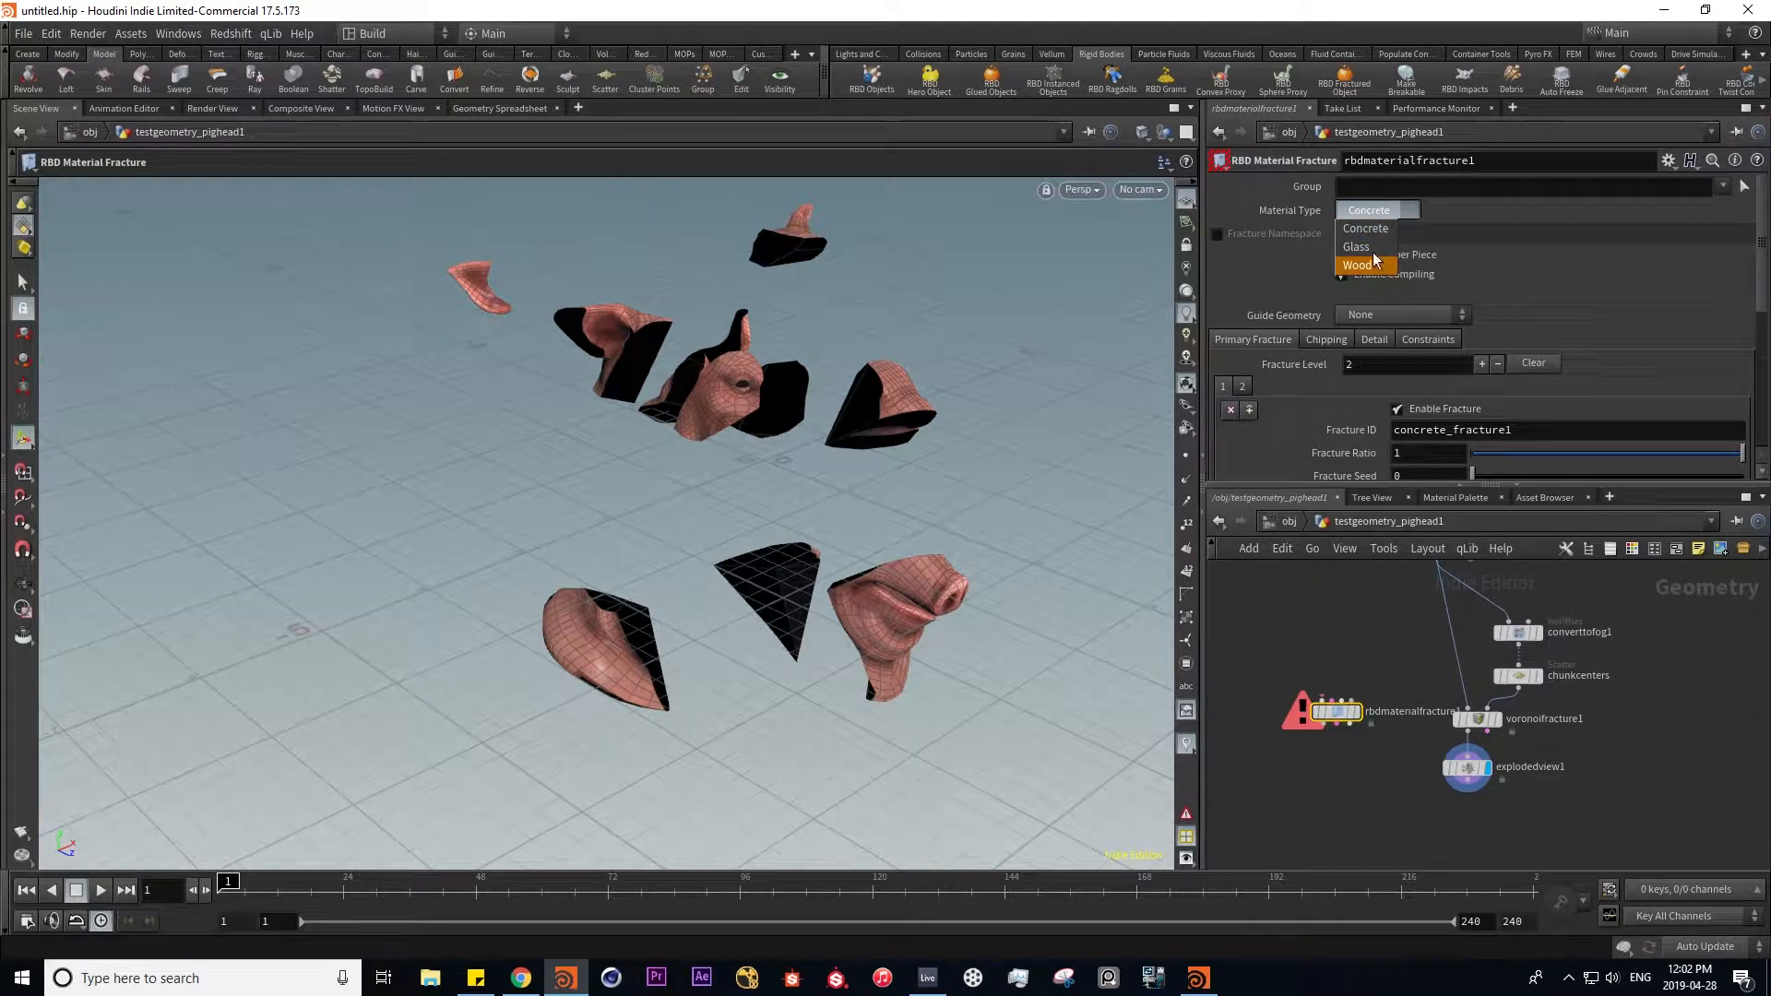
left_click(1486, 282)
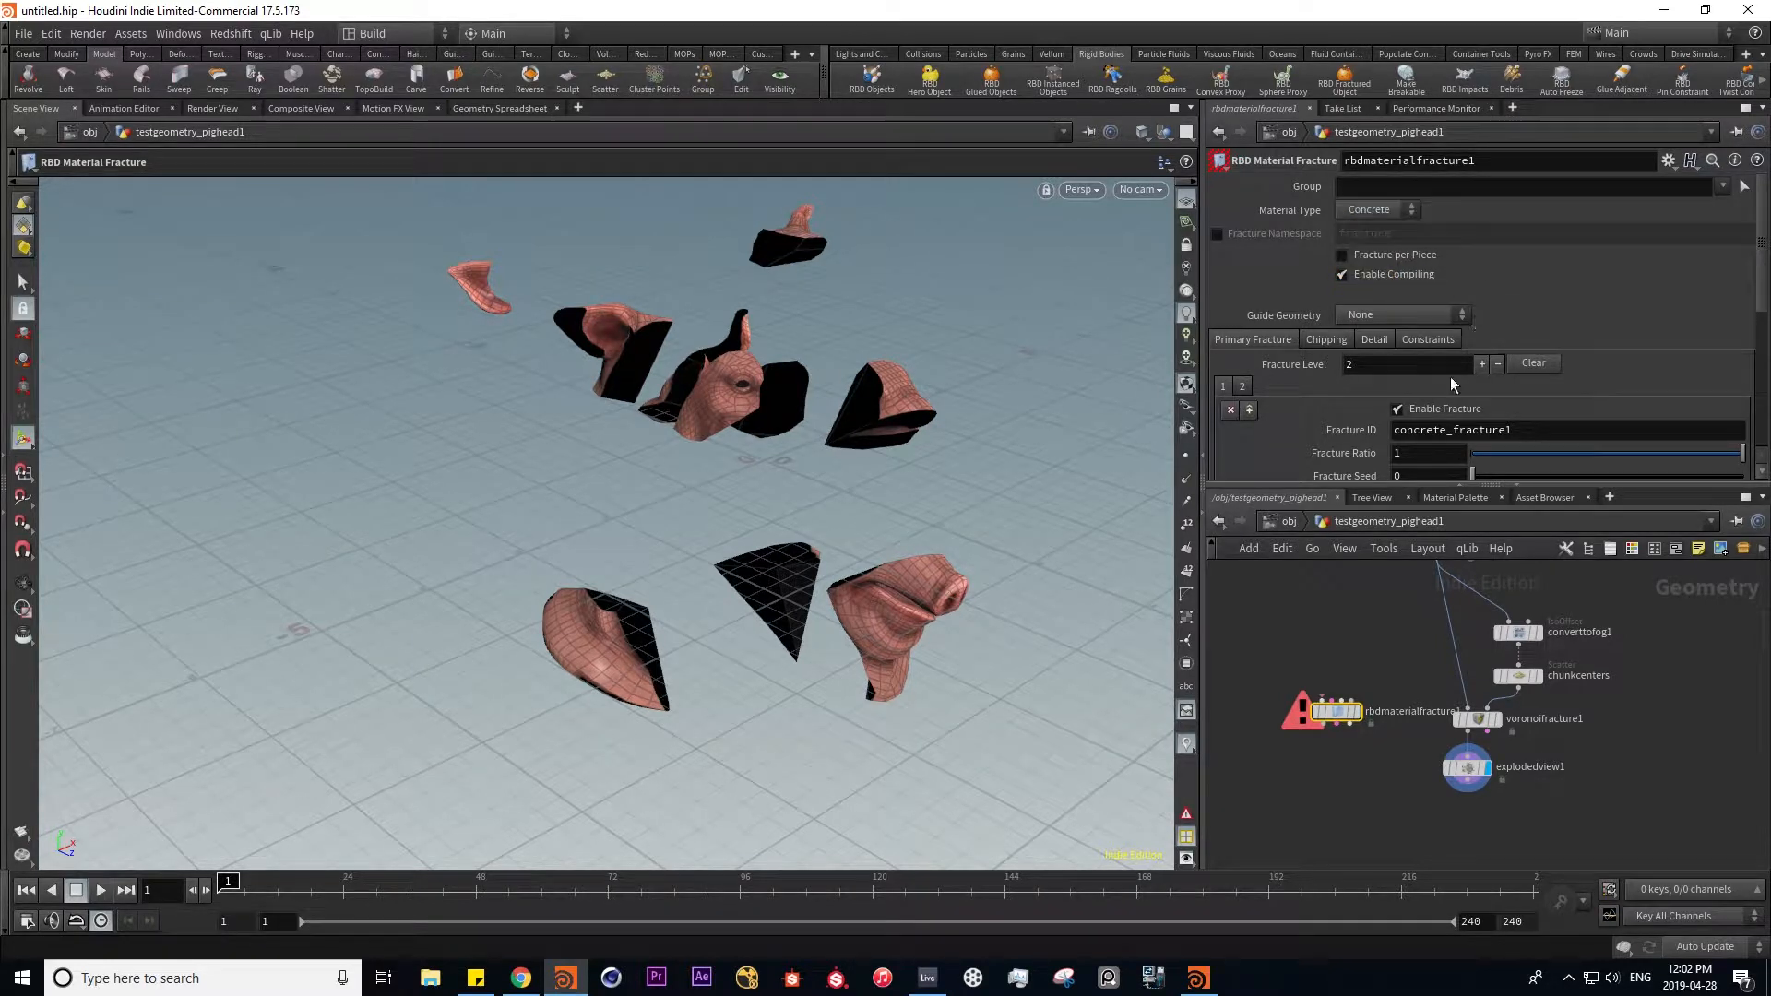
middle_click_drag(1408, 586, 1315, 626)
left_click_drag(1330, 677, 1458, 767)
middle_click_drag(1344, 751, 1430, 680)
left_click(1328, 680)
scroll(1391, 314, "down", 3)
scroll(1315, 269, "up", 3)
left_click(1341, 334)
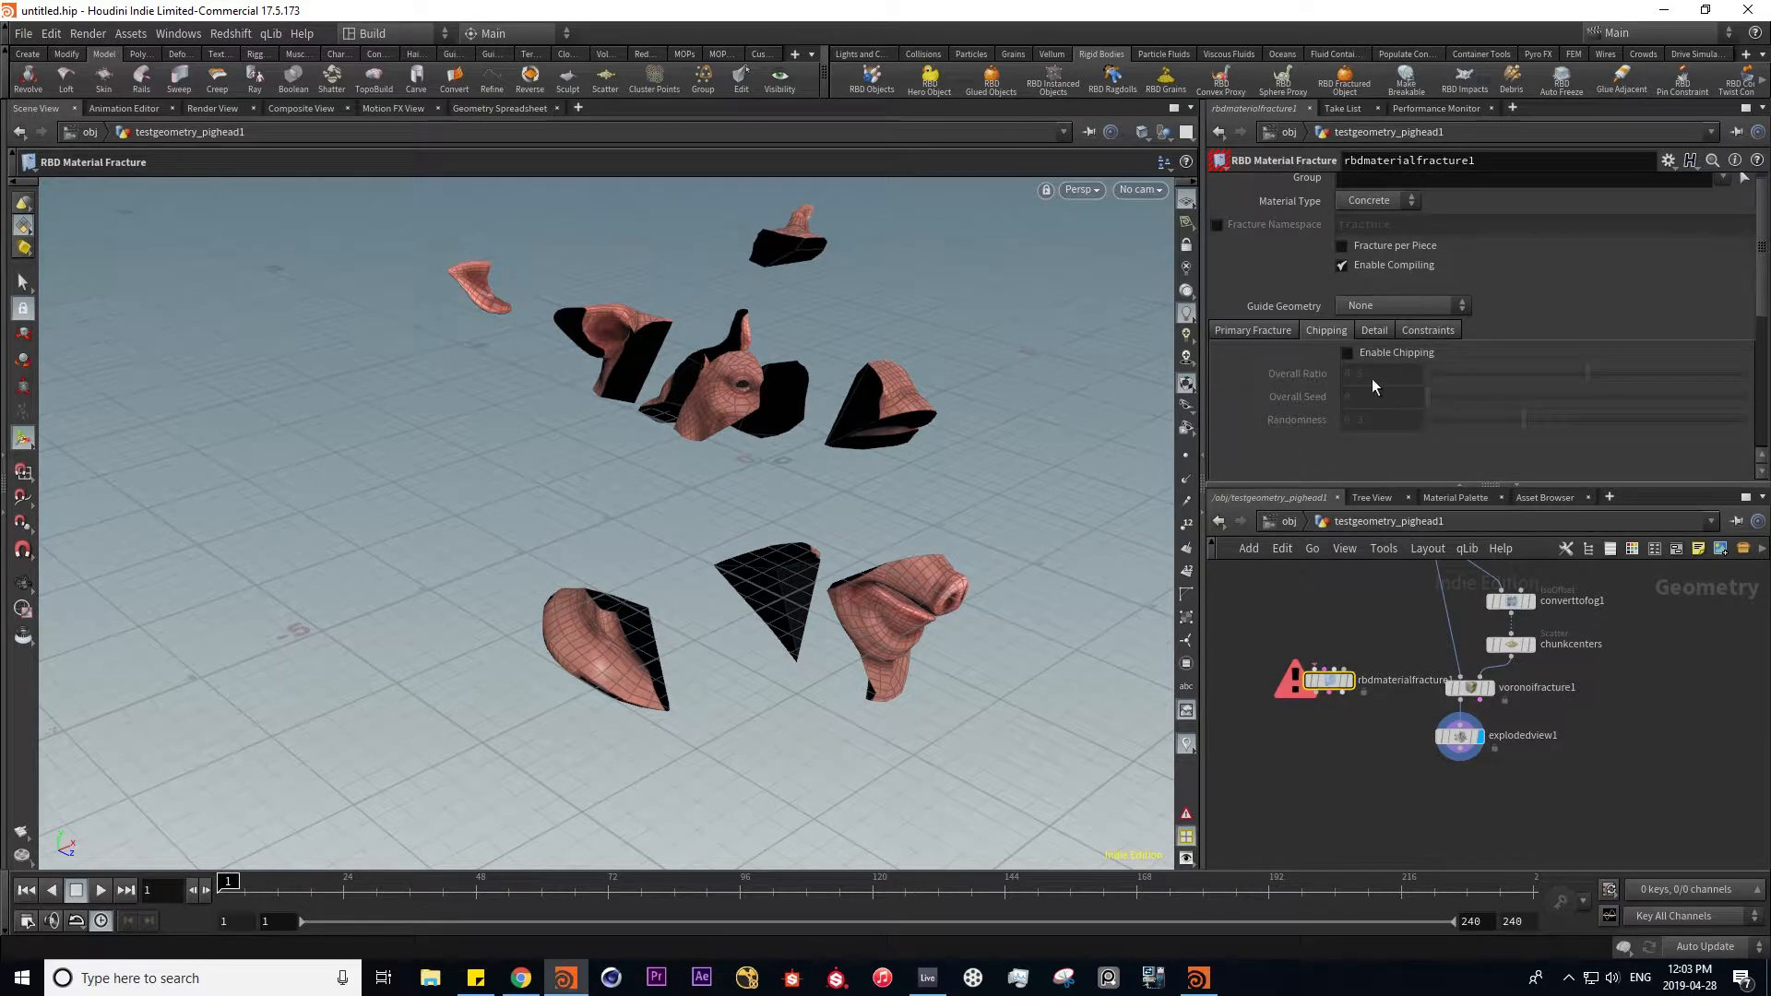
left_click(1375, 331)
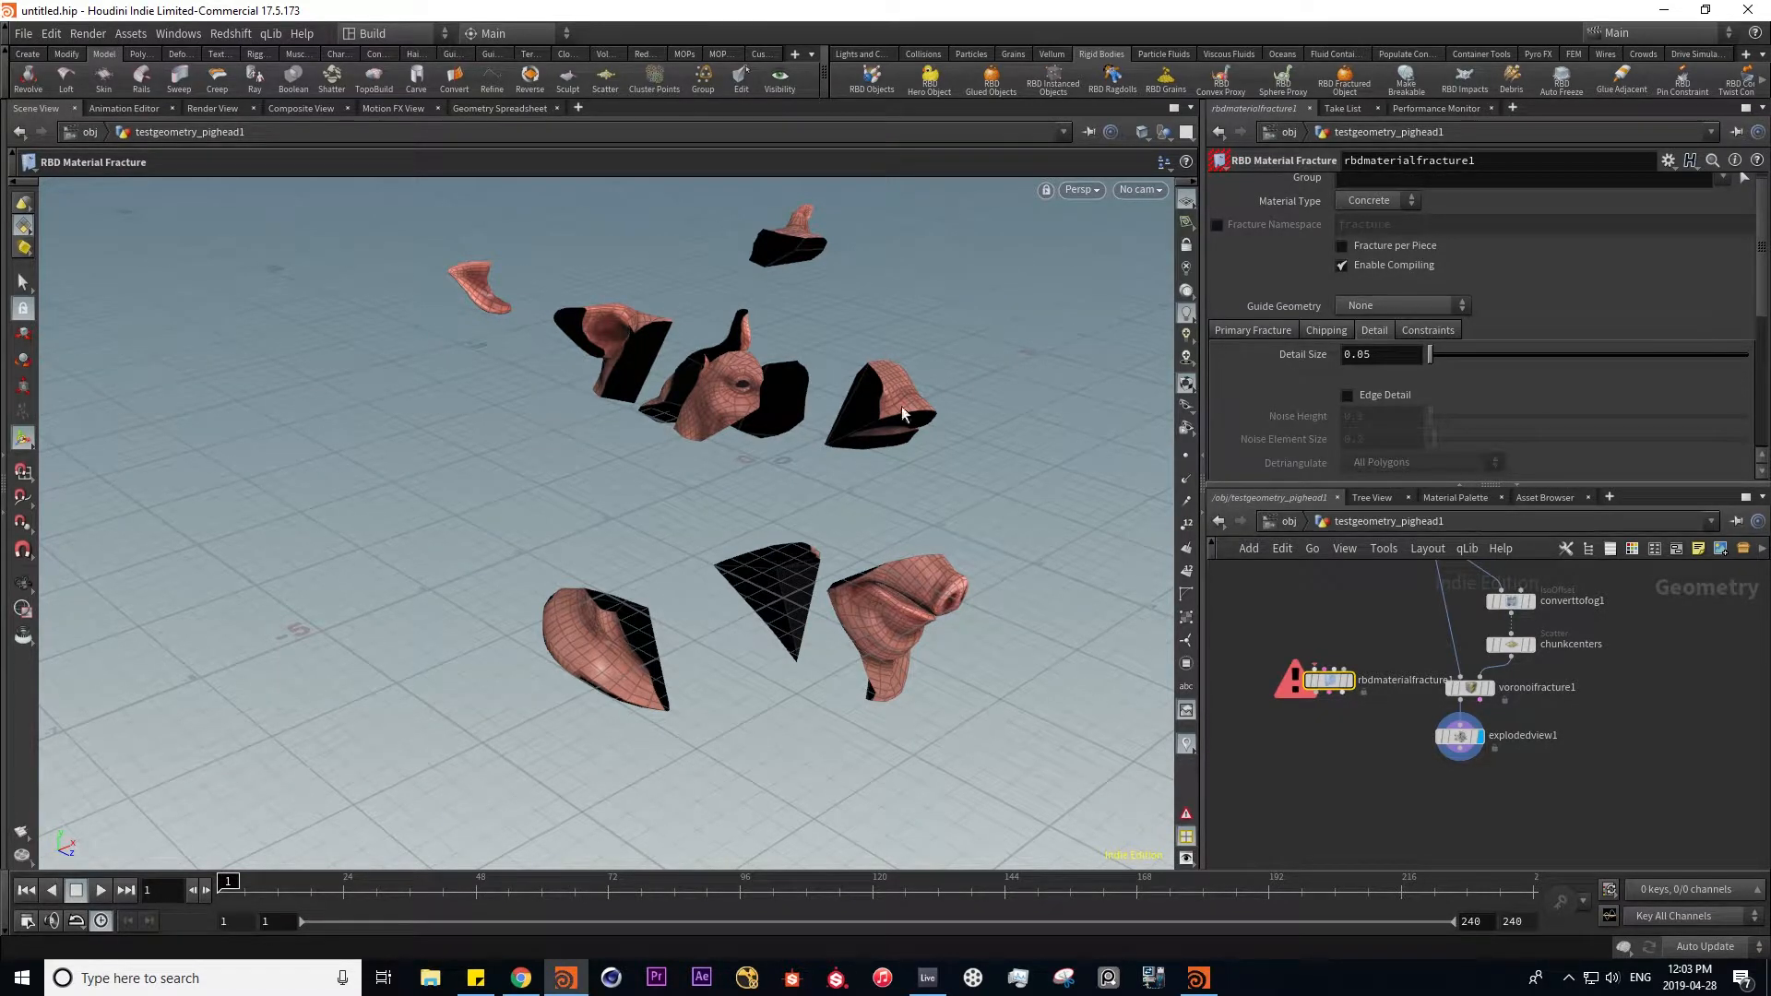
- Connect testgeometry_pighead1 to the first input of rbdmaterialfracture1 and display the fracture node
middle_click_drag(1461, 728, 1394, 831)
left_click_drag(1361, 630, 1247, 772)
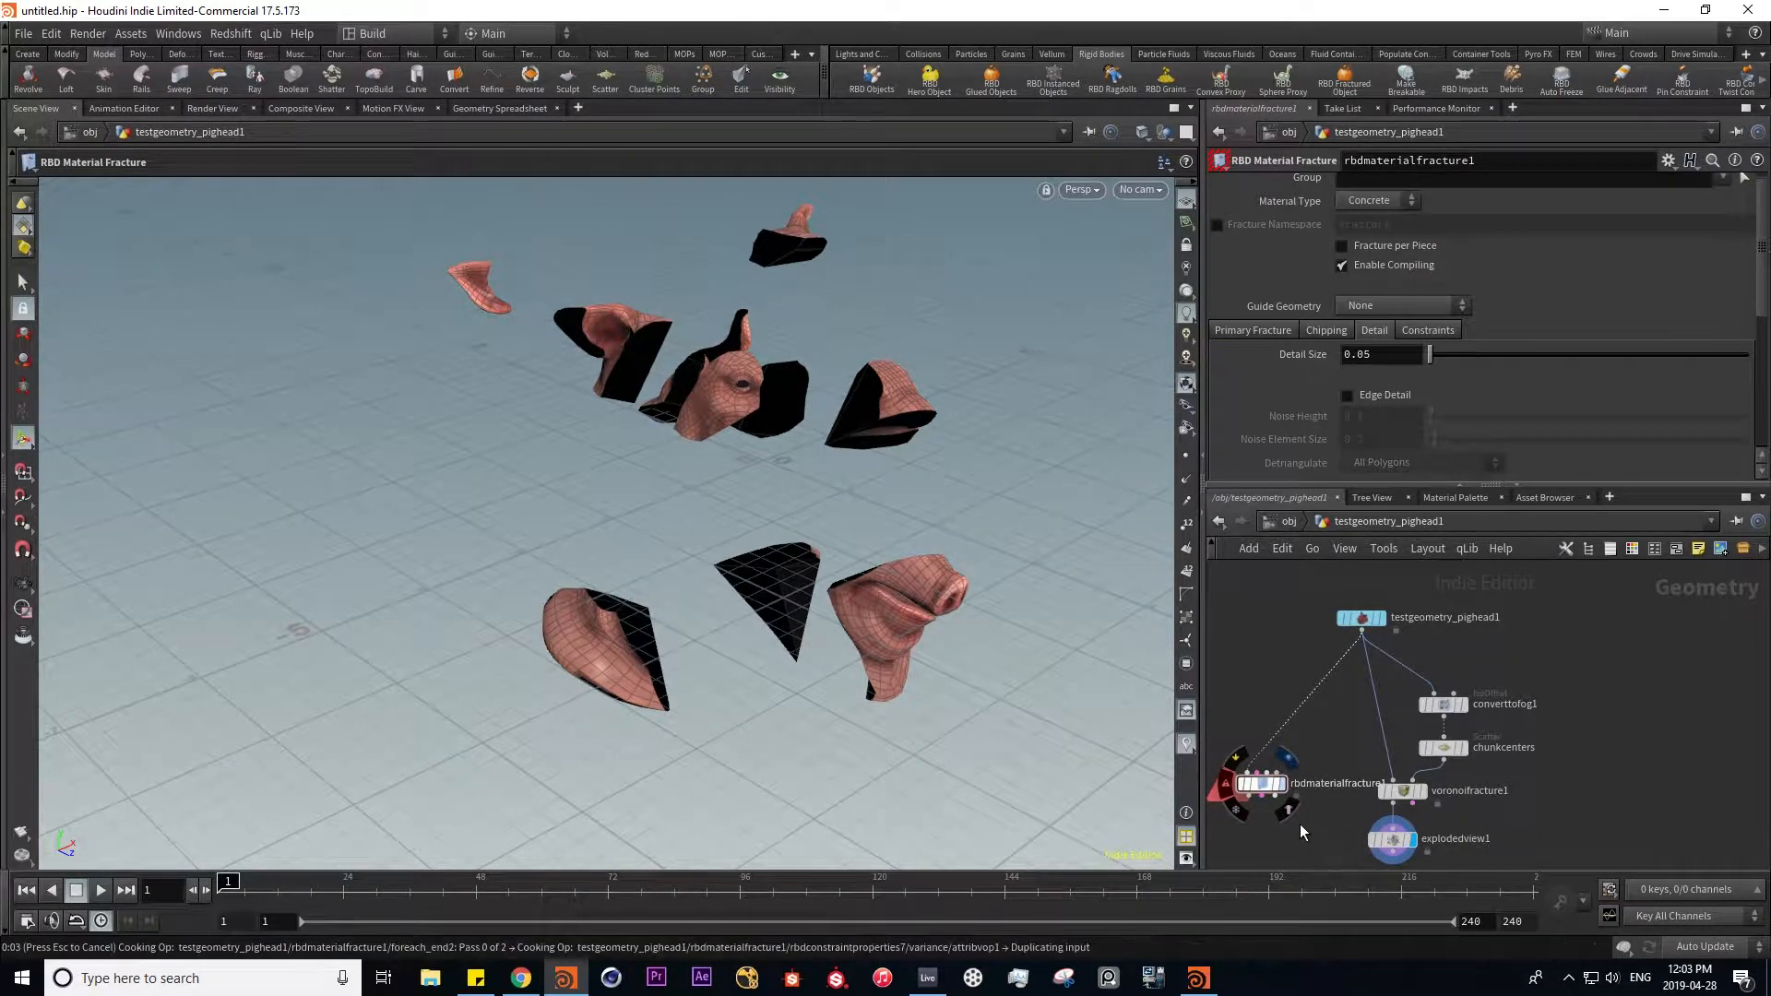
middle_click_drag(1285, 823, 1351, 723)
scroll(1339, 715, "up", 5)
- Connect the first output of rbdmaterialfracture1 to explodedview1 and display the exploded pieces
middle_click_drag(1560, 705, 1506, 727)
scroll(1506, 727, "up", 1)
middle_click_drag(1359, 725, 1428, 736)
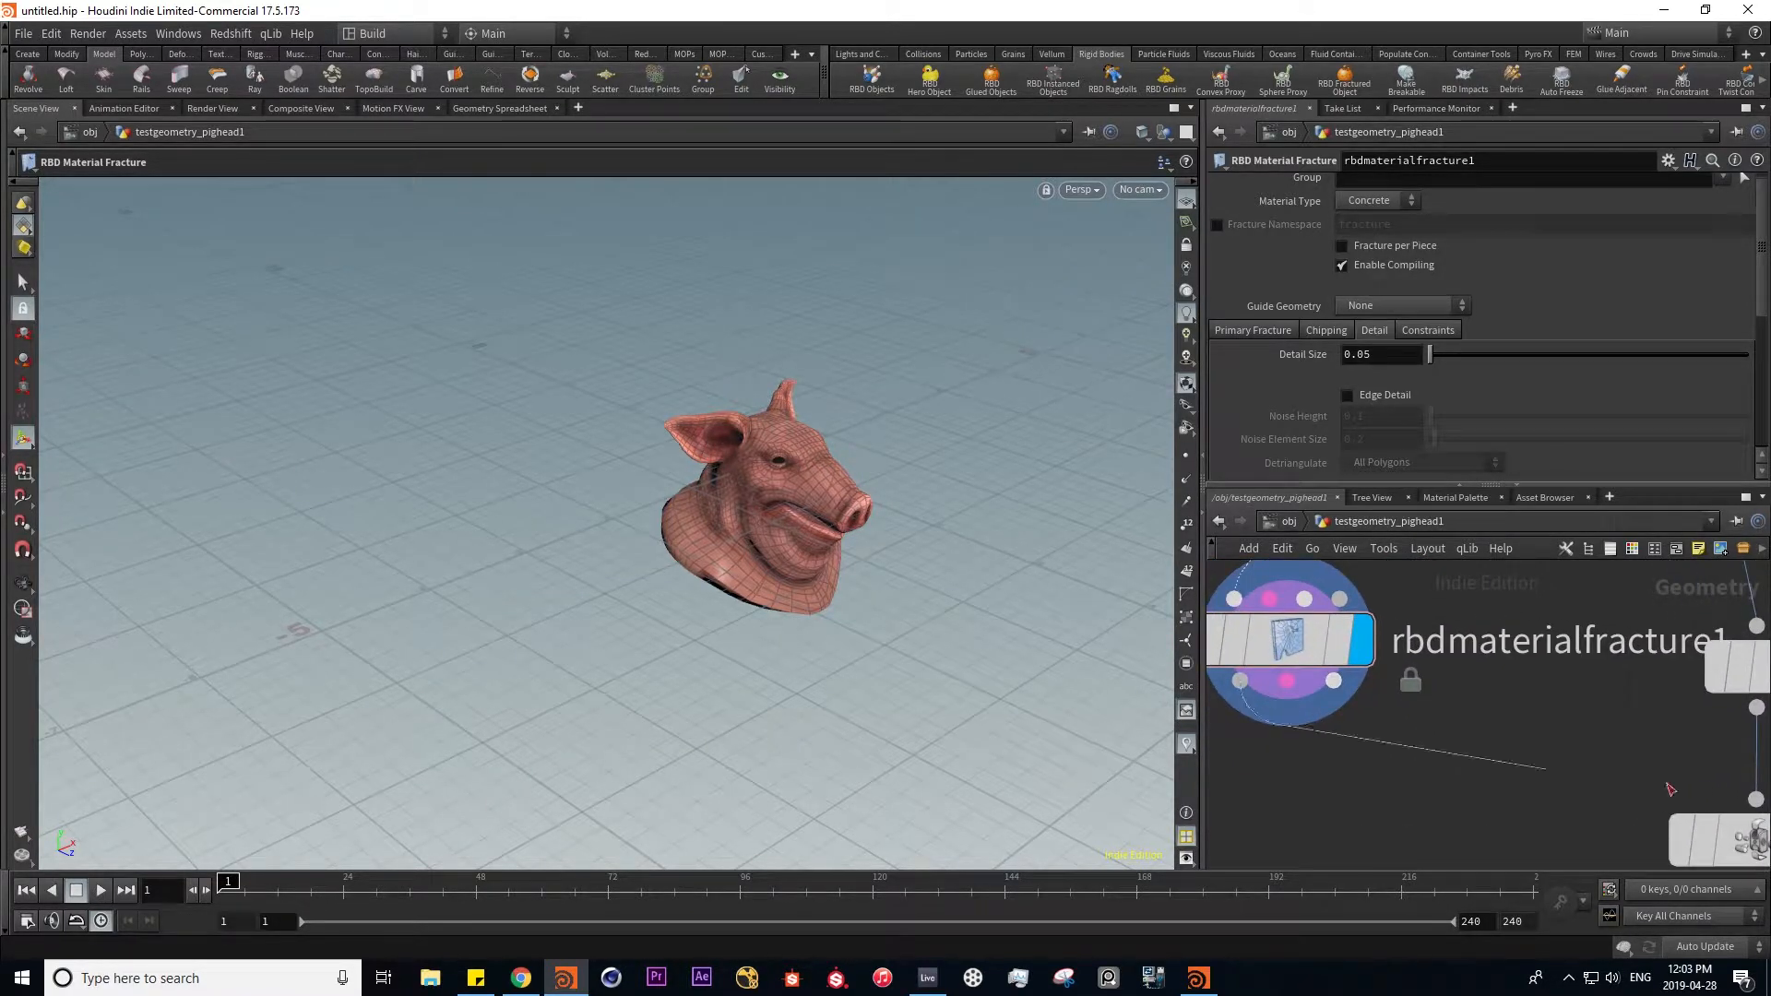
scroll(1468, 786, "down", 2)
scroll(1468, 786, "down", 2)
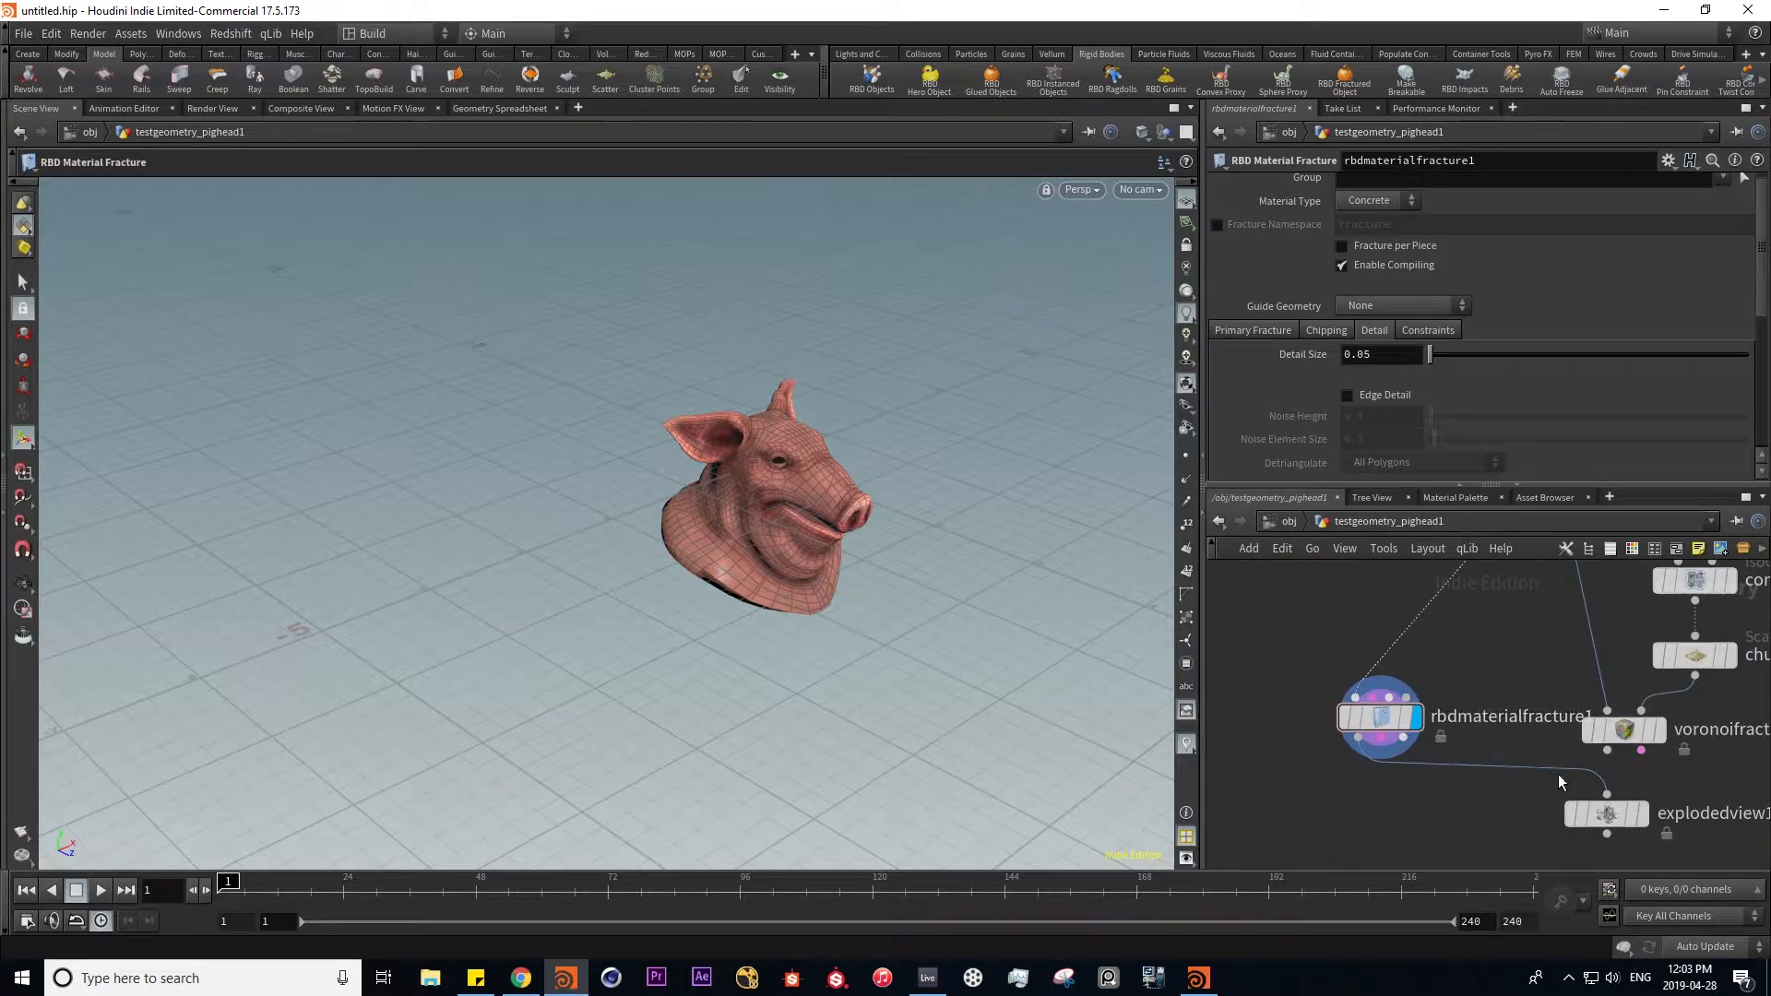
left_click(1640, 816)
left_click_drag(832, 564, 917, 560)
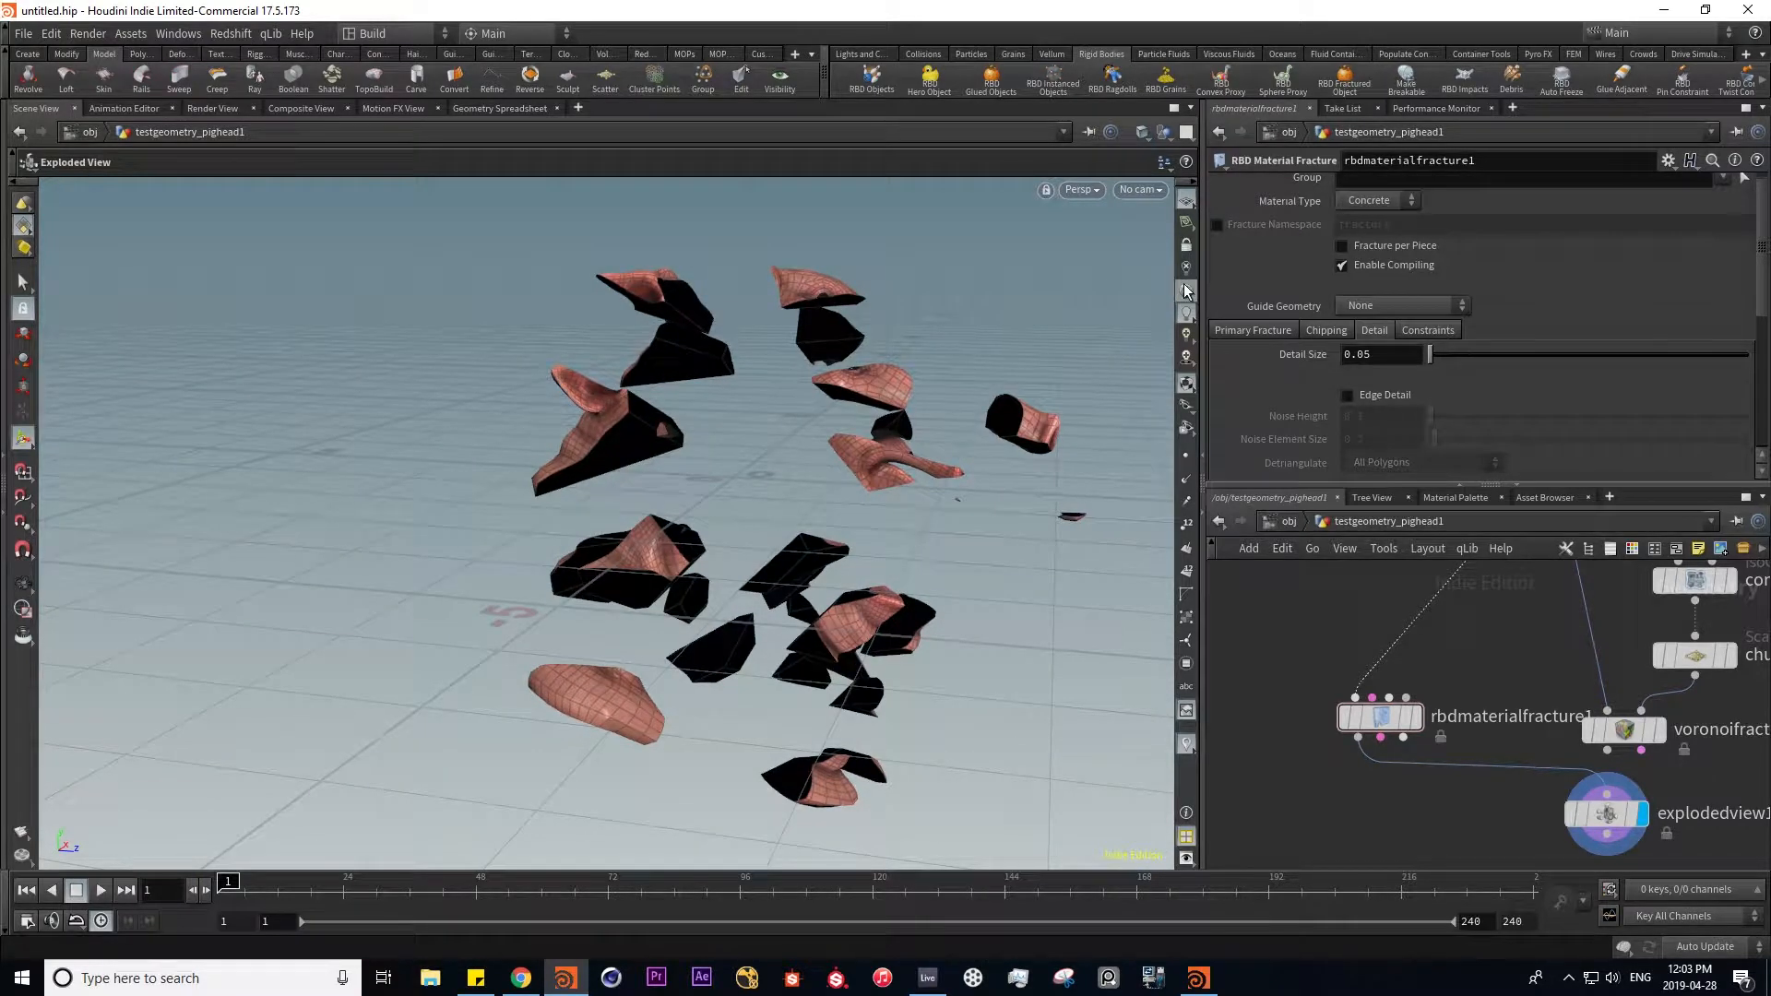
- Change the viewport lighting mode and turn off Add Shader on testgeometry_pighead1
left_click(1187, 291)
left_click(1187, 268)
left_click_drag(865, 490, 724, 501)
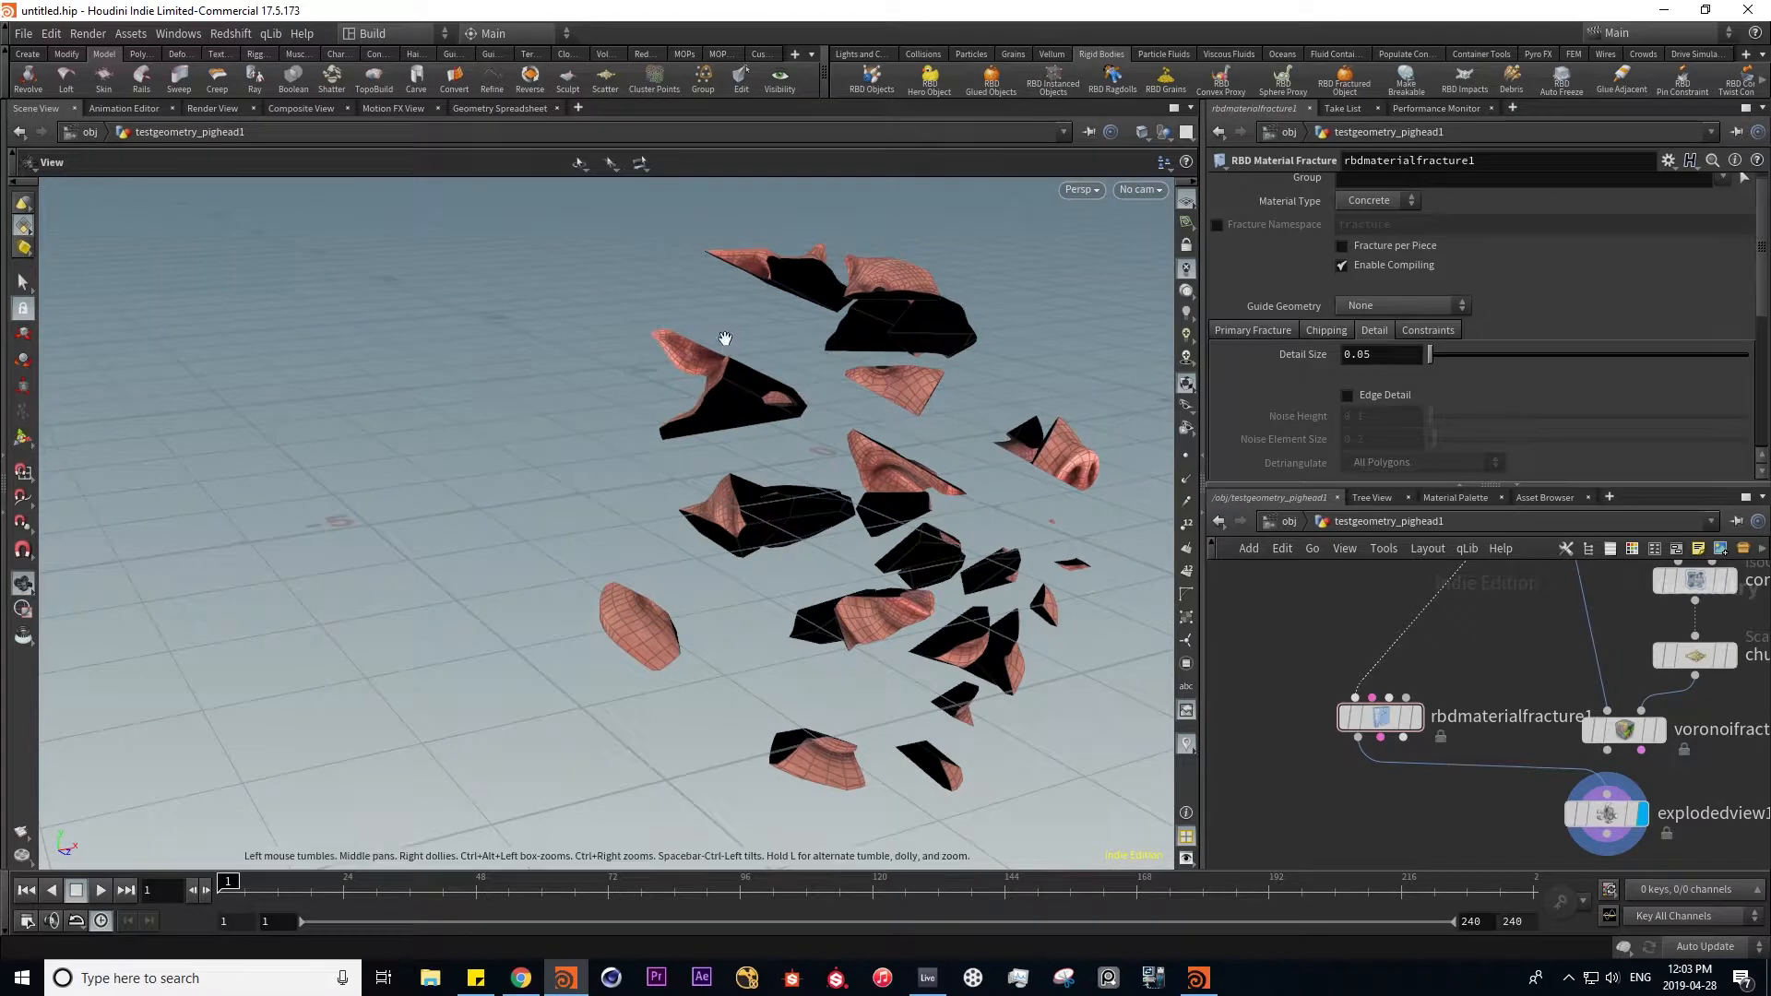
right_click_drag(716, 342, 1168, 214)
left_click_drag(811, 458, 915, 467)
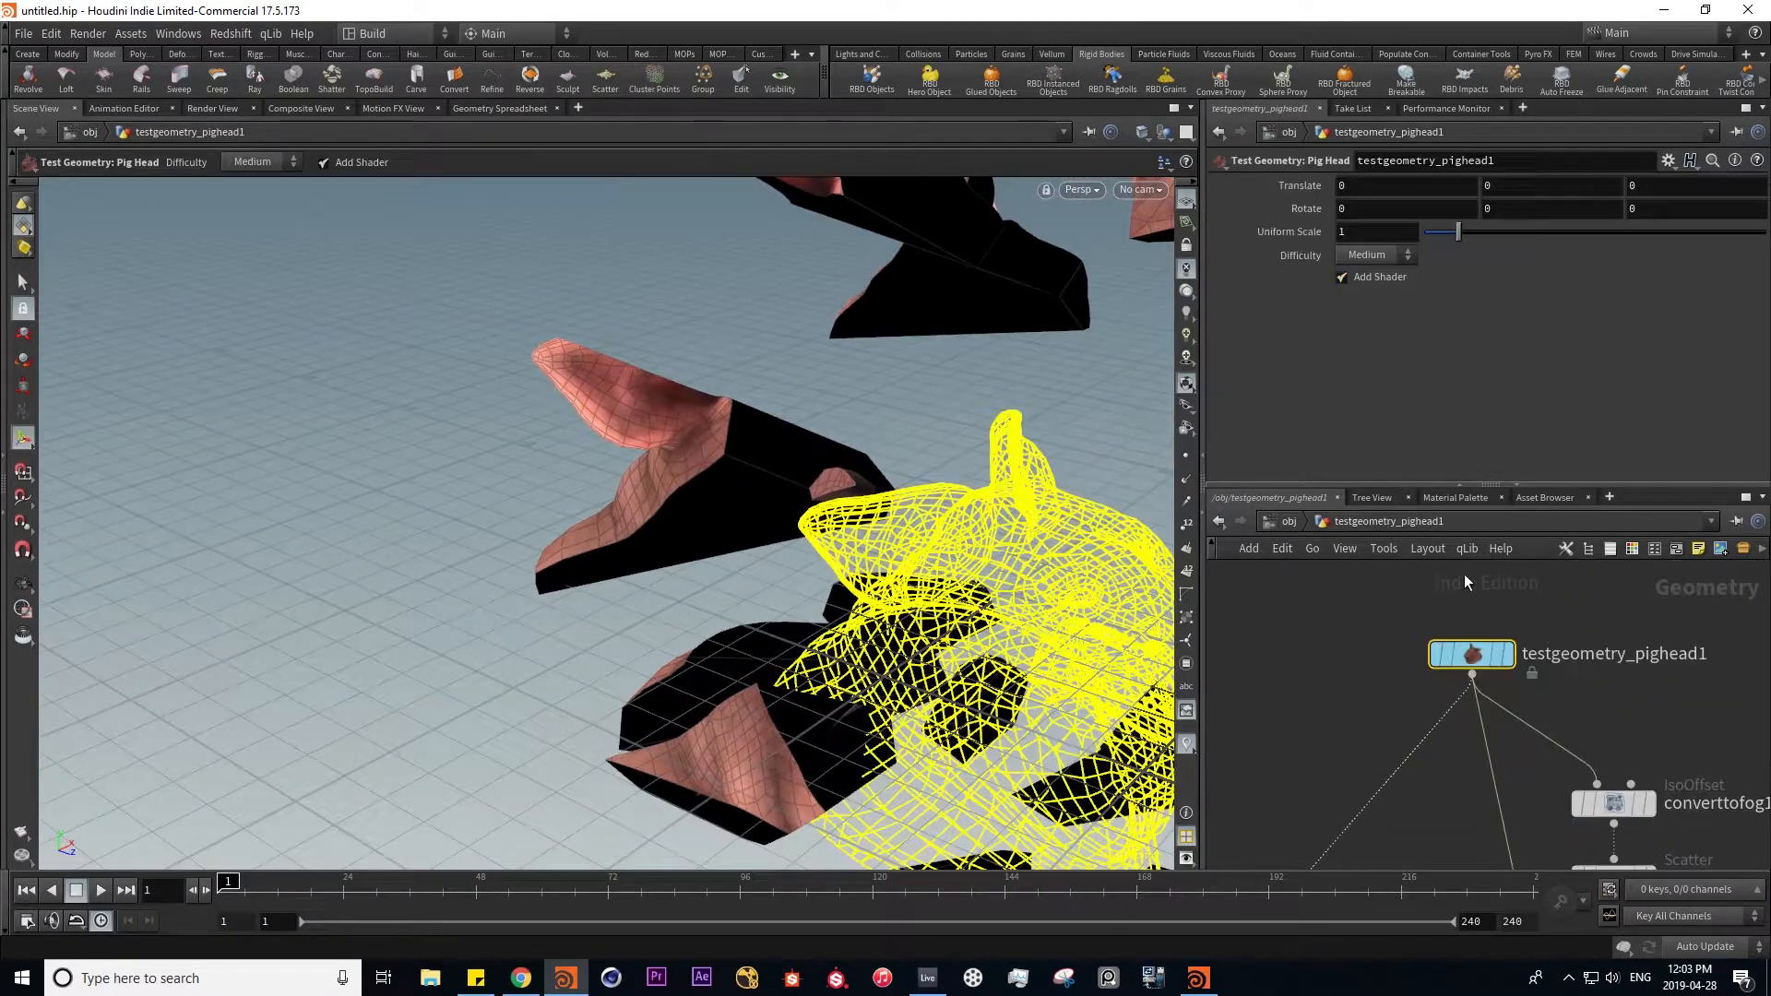
left_click(1341, 277)
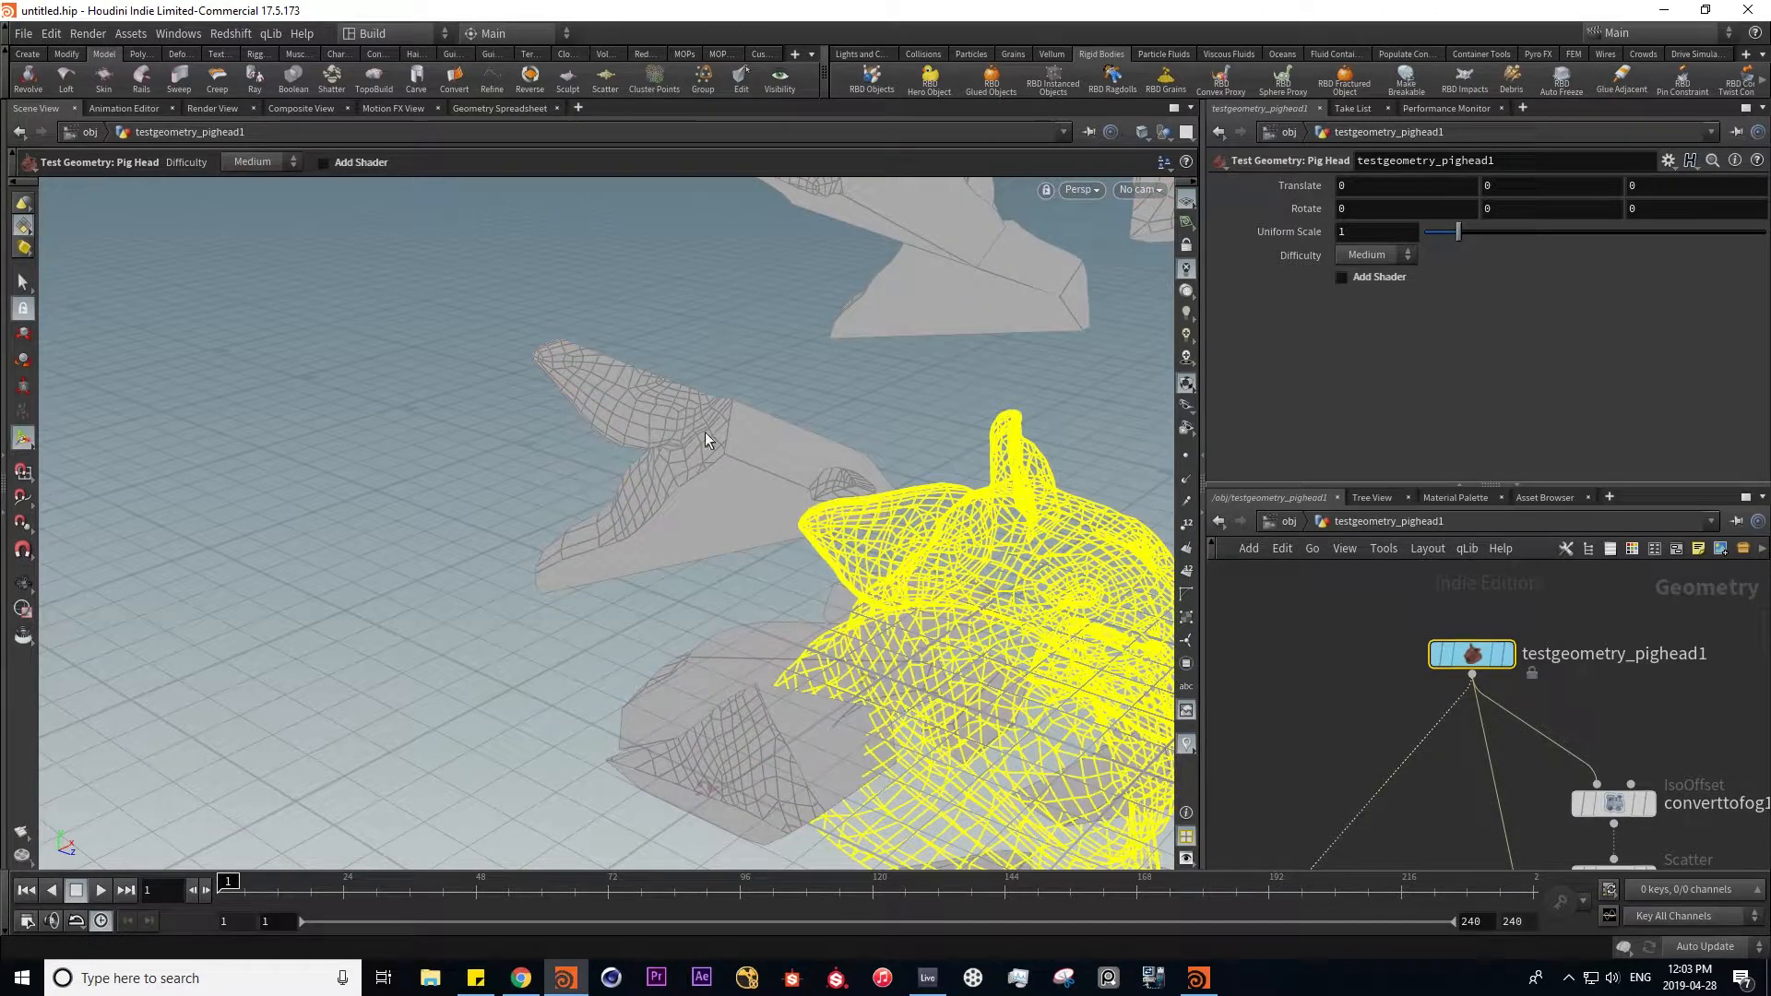
left_click_drag(941, 537, 841, 420, "alt")
left_click_drag(838, 495, 908, 433, "alt")
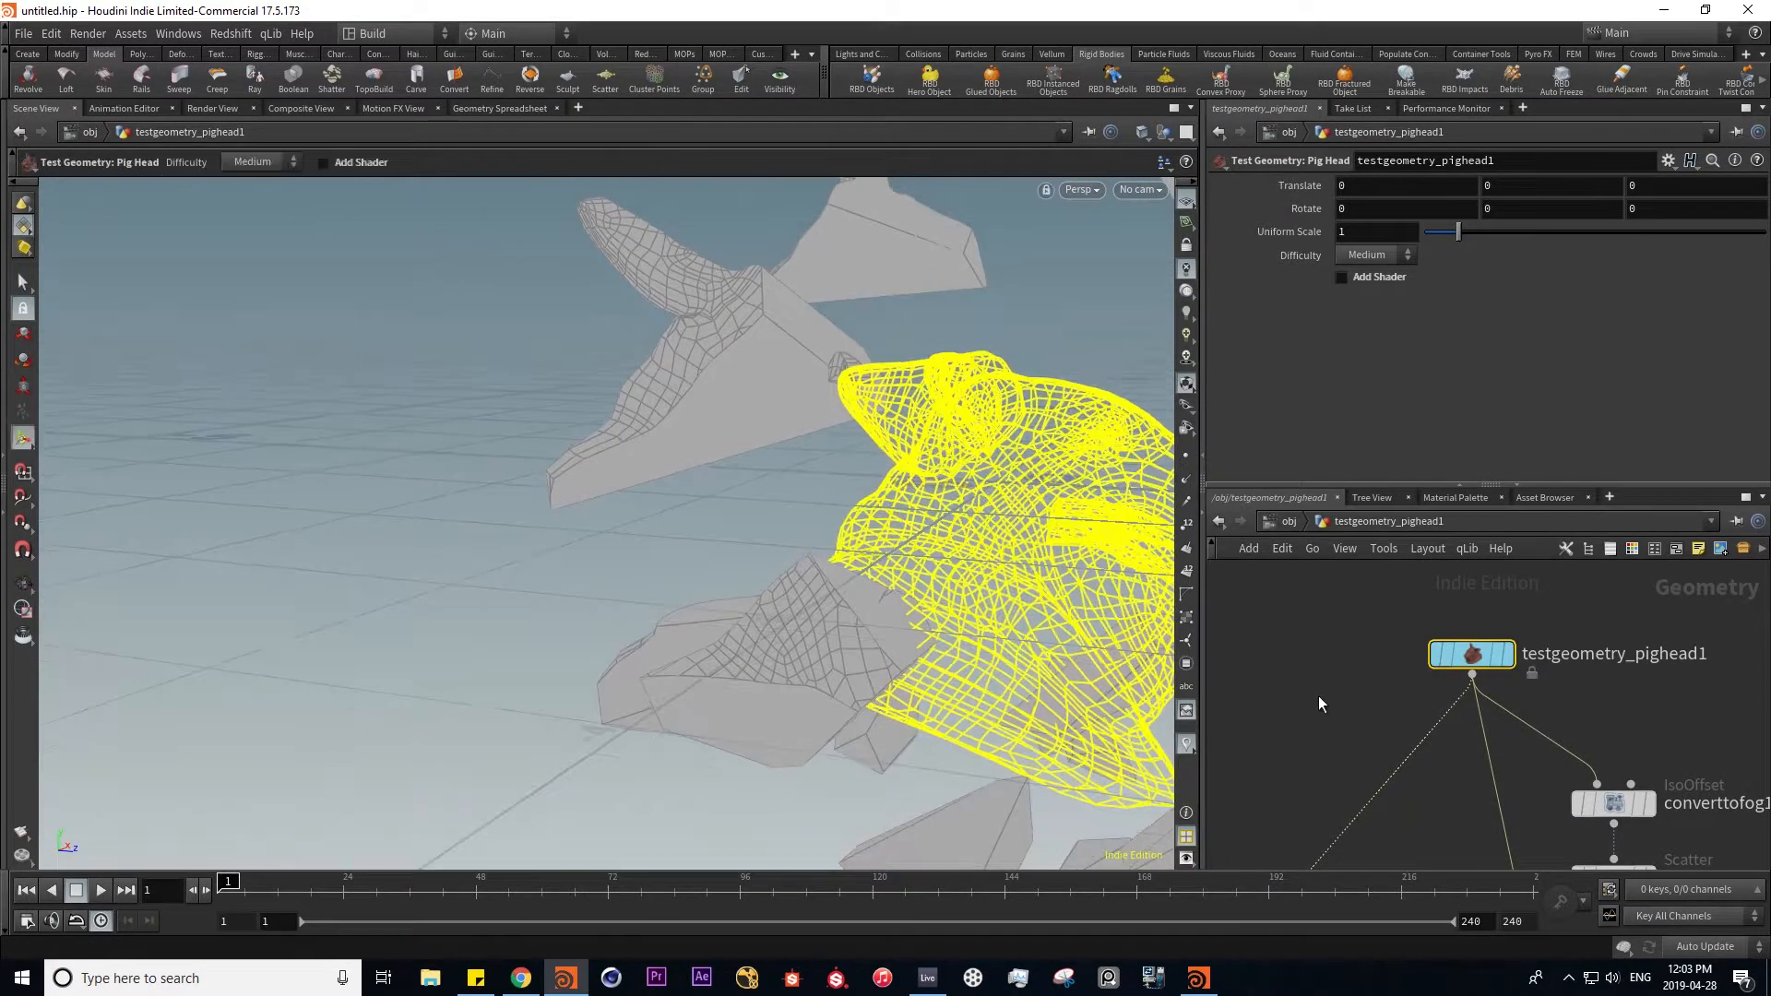
- Enable Edge Detail on rbdmaterialfracture1 and inspect the fractured edges of the pieces up close
middle_click_drag(1317, 694, 1310, 408)
left_click(1305, 626)
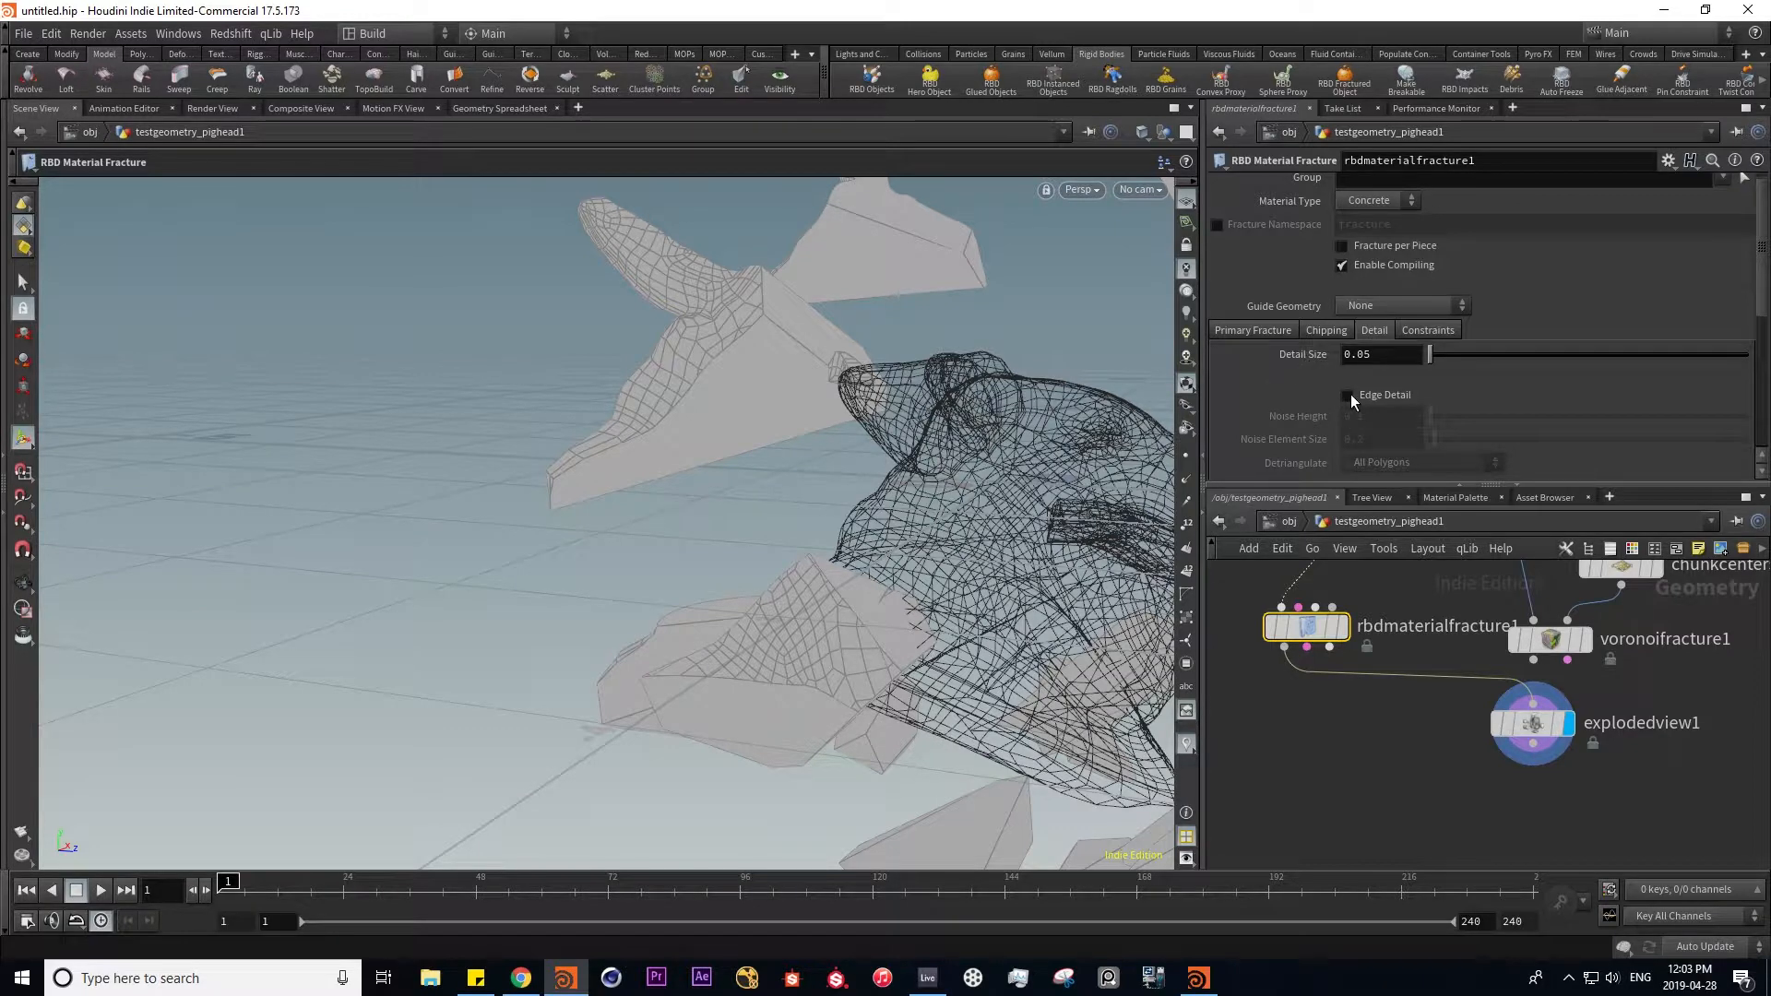
left_click(1348, 395)
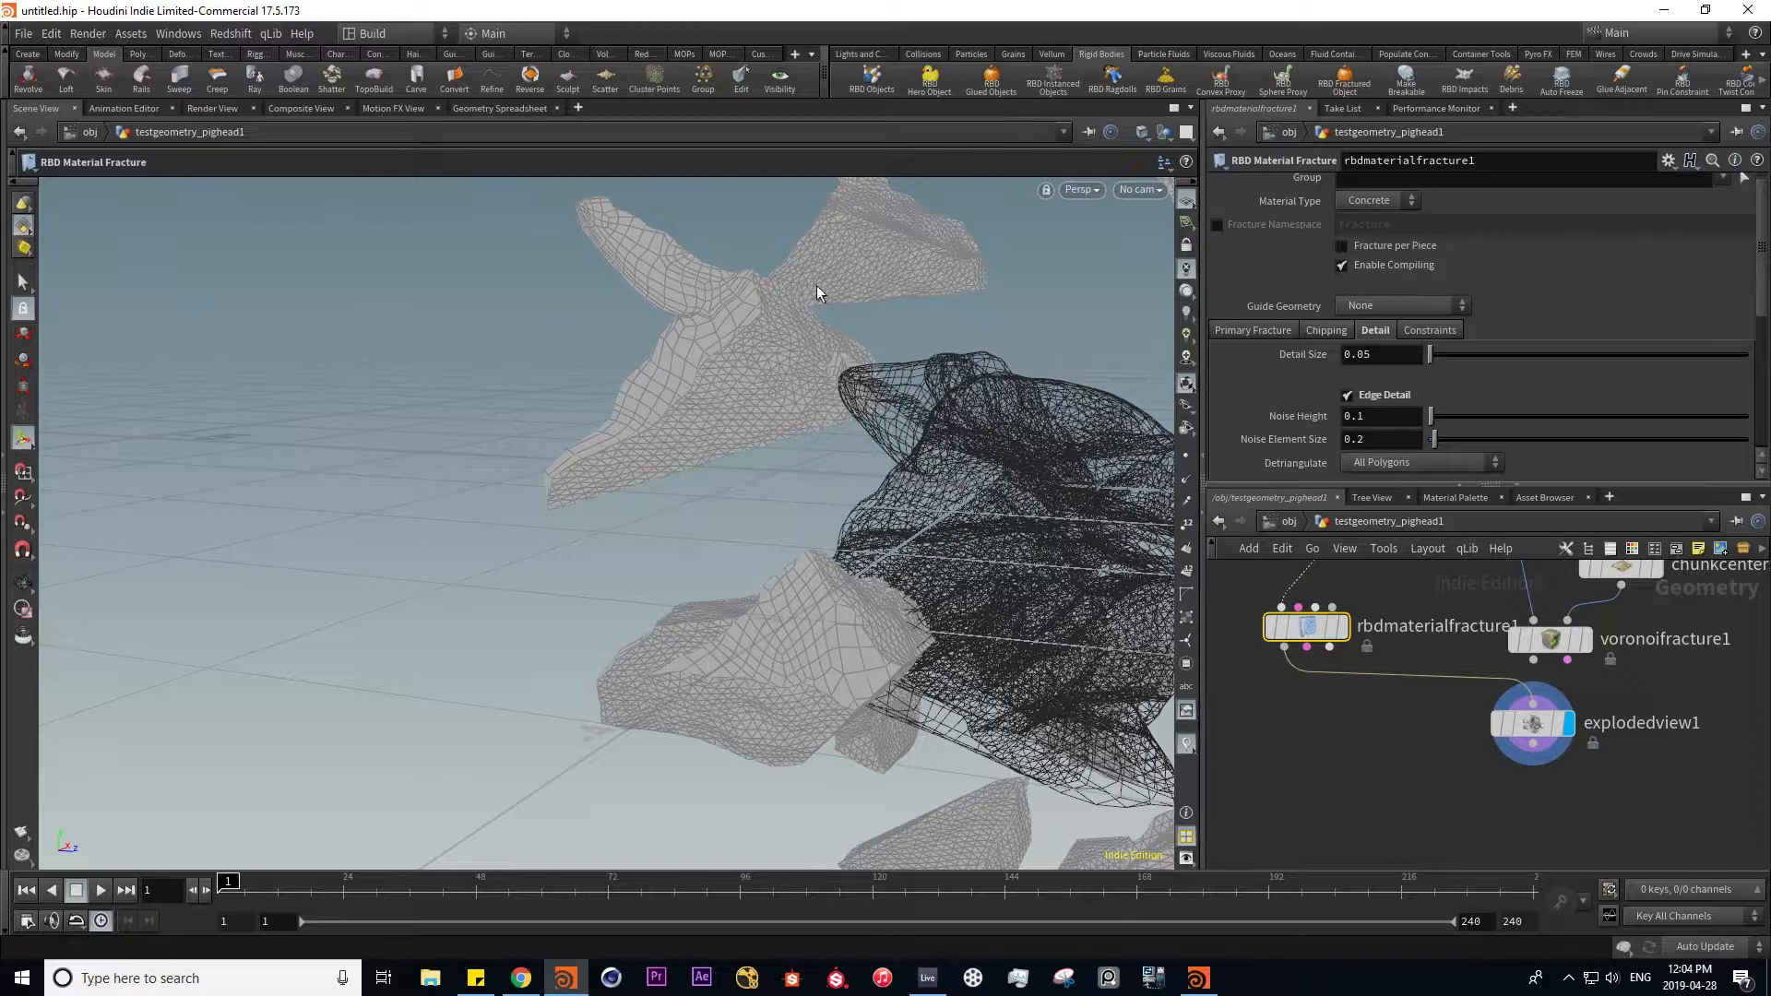
scroll(701, 411, "up", 5)
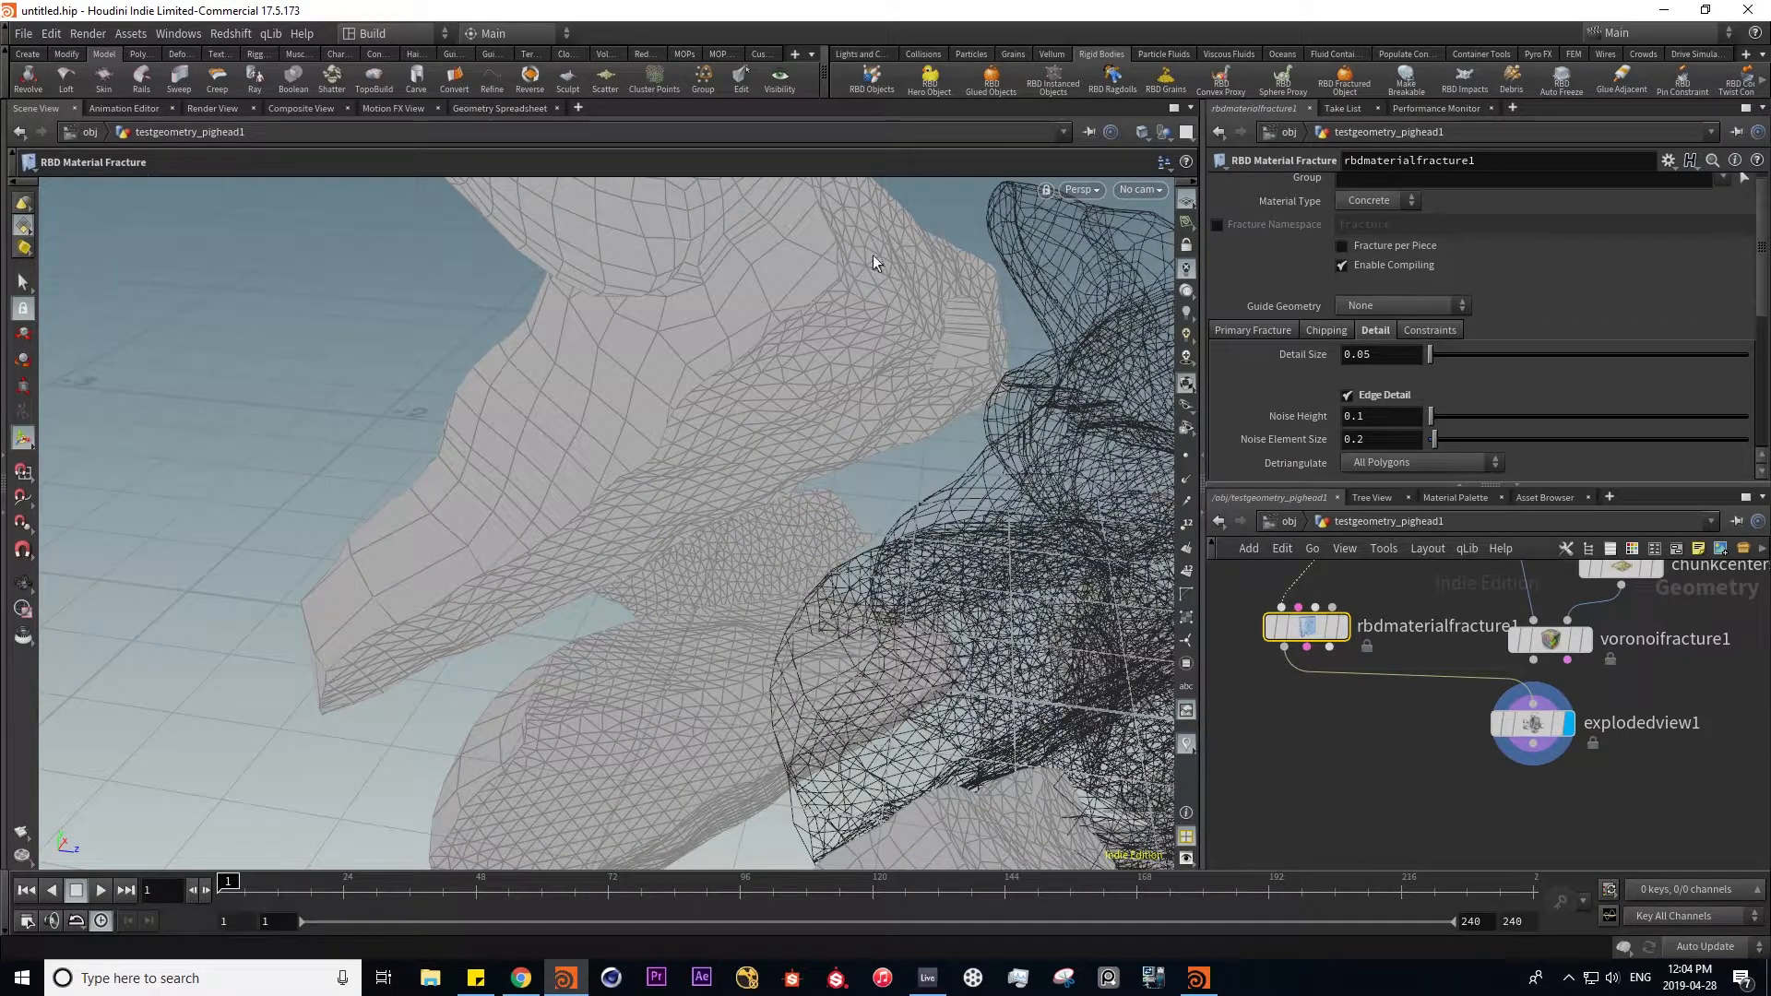
left_click_drag(806, 474, 682, 426, "alt")
- Enable Interior Detail on rbdmaterialfracture1 and view all the exploded pieces
middle_click_drag(1481, 686, 1350, 931)
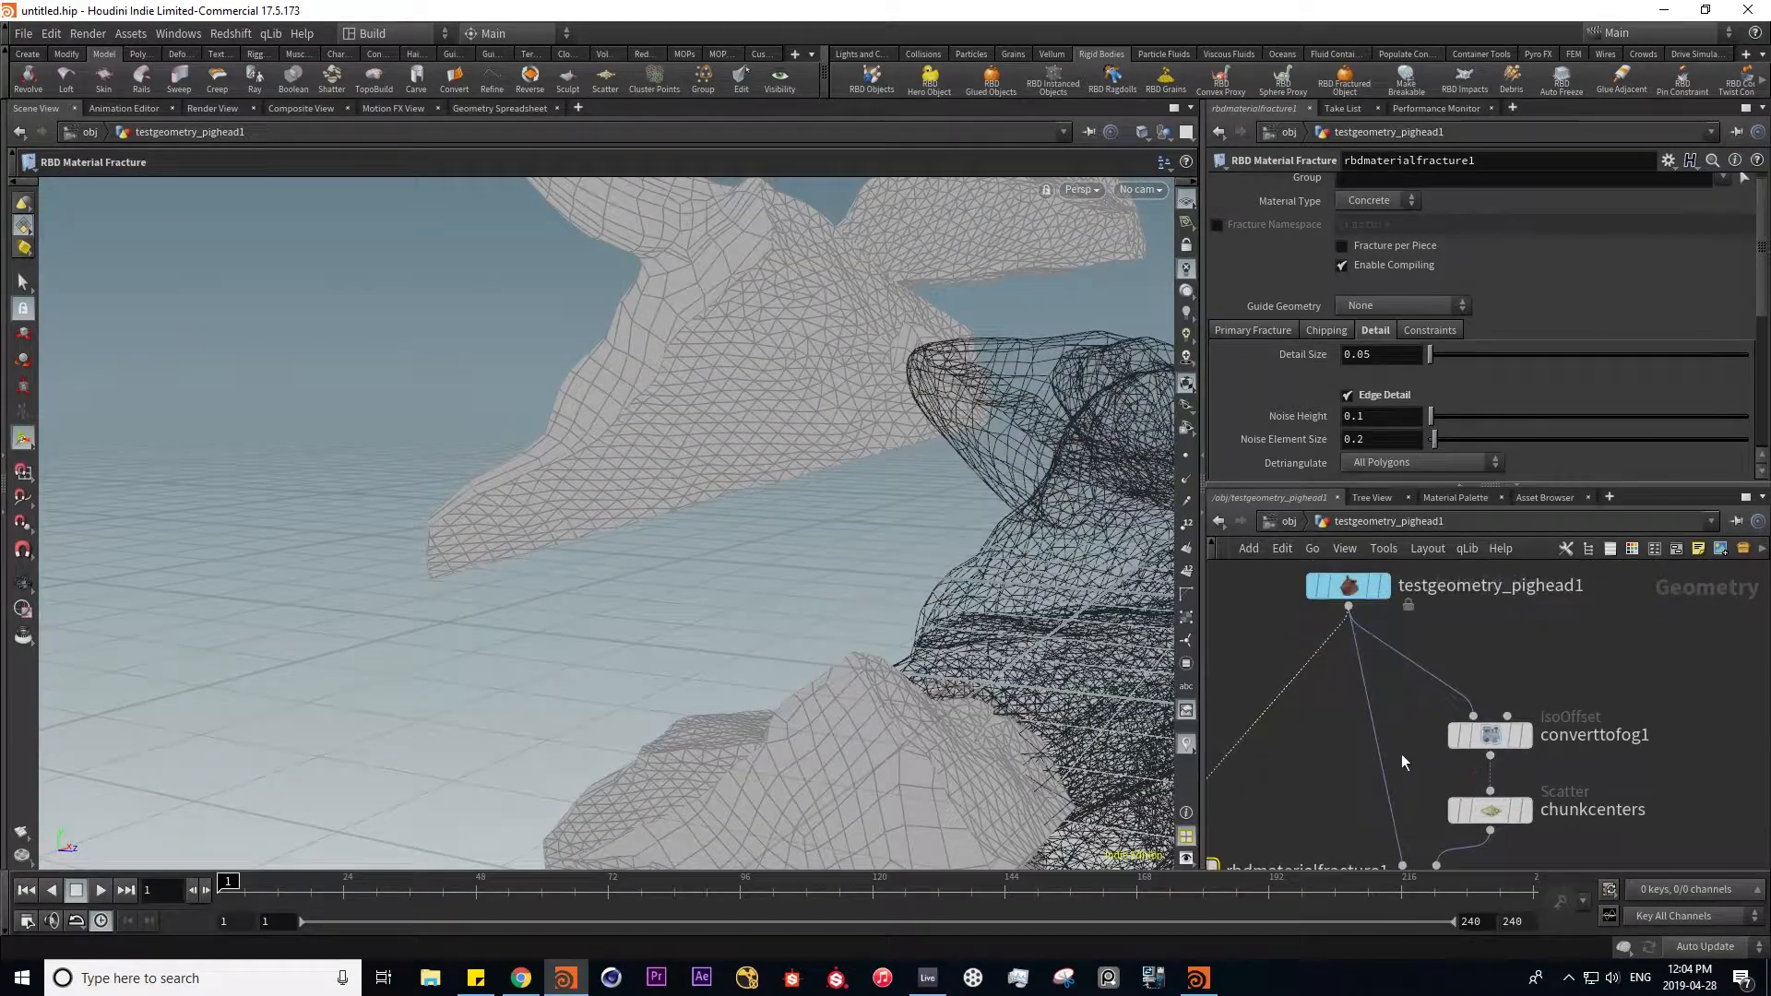
middle_click_drag(1319, 783, 1423, 539)
middle_click_drag(1378, 728, 1402, 751)
scroll(1276, 422, "down", 3)
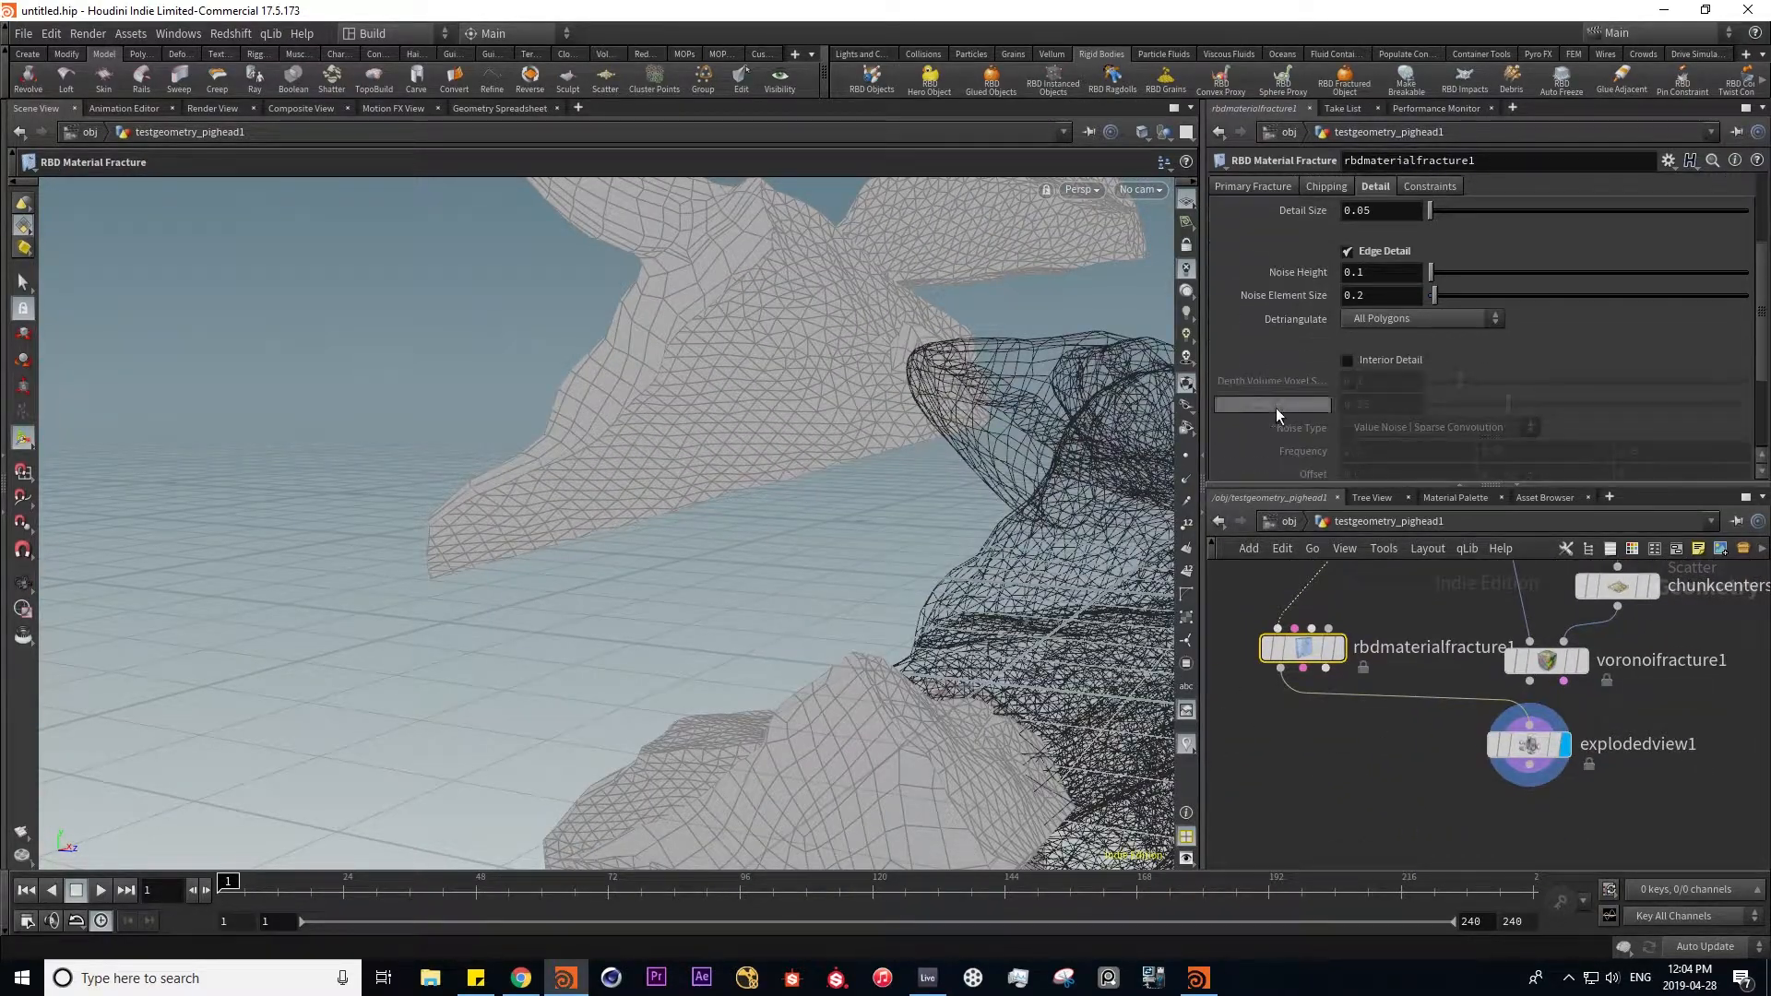
left_click(1345, 358)
key("space")
left_click_drag(822, 474, 877, 471)
key("h")
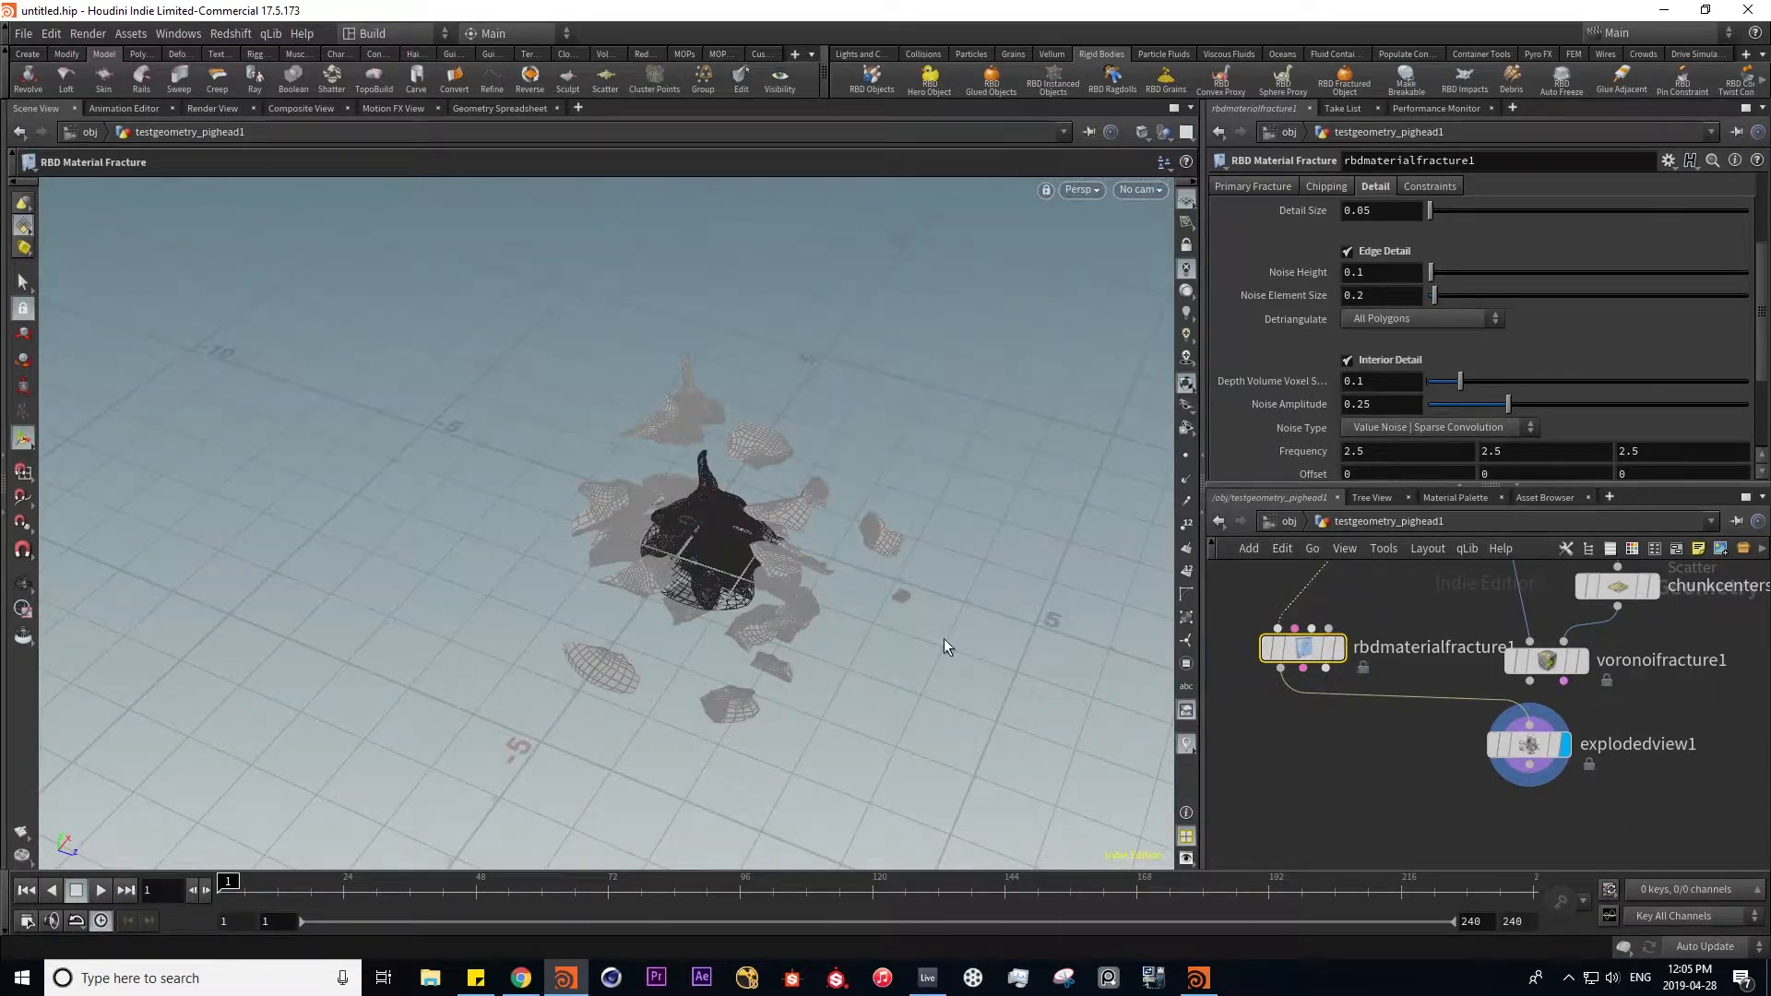
- Add a Null node fed by the second output of rbdmaterialfracture1
mouse_move(1331, 766)
middle_mouse_down()
mouse_move(1355, 800)
mouse_move(1360, 752)
middle_mouse_up()
key("Tab")
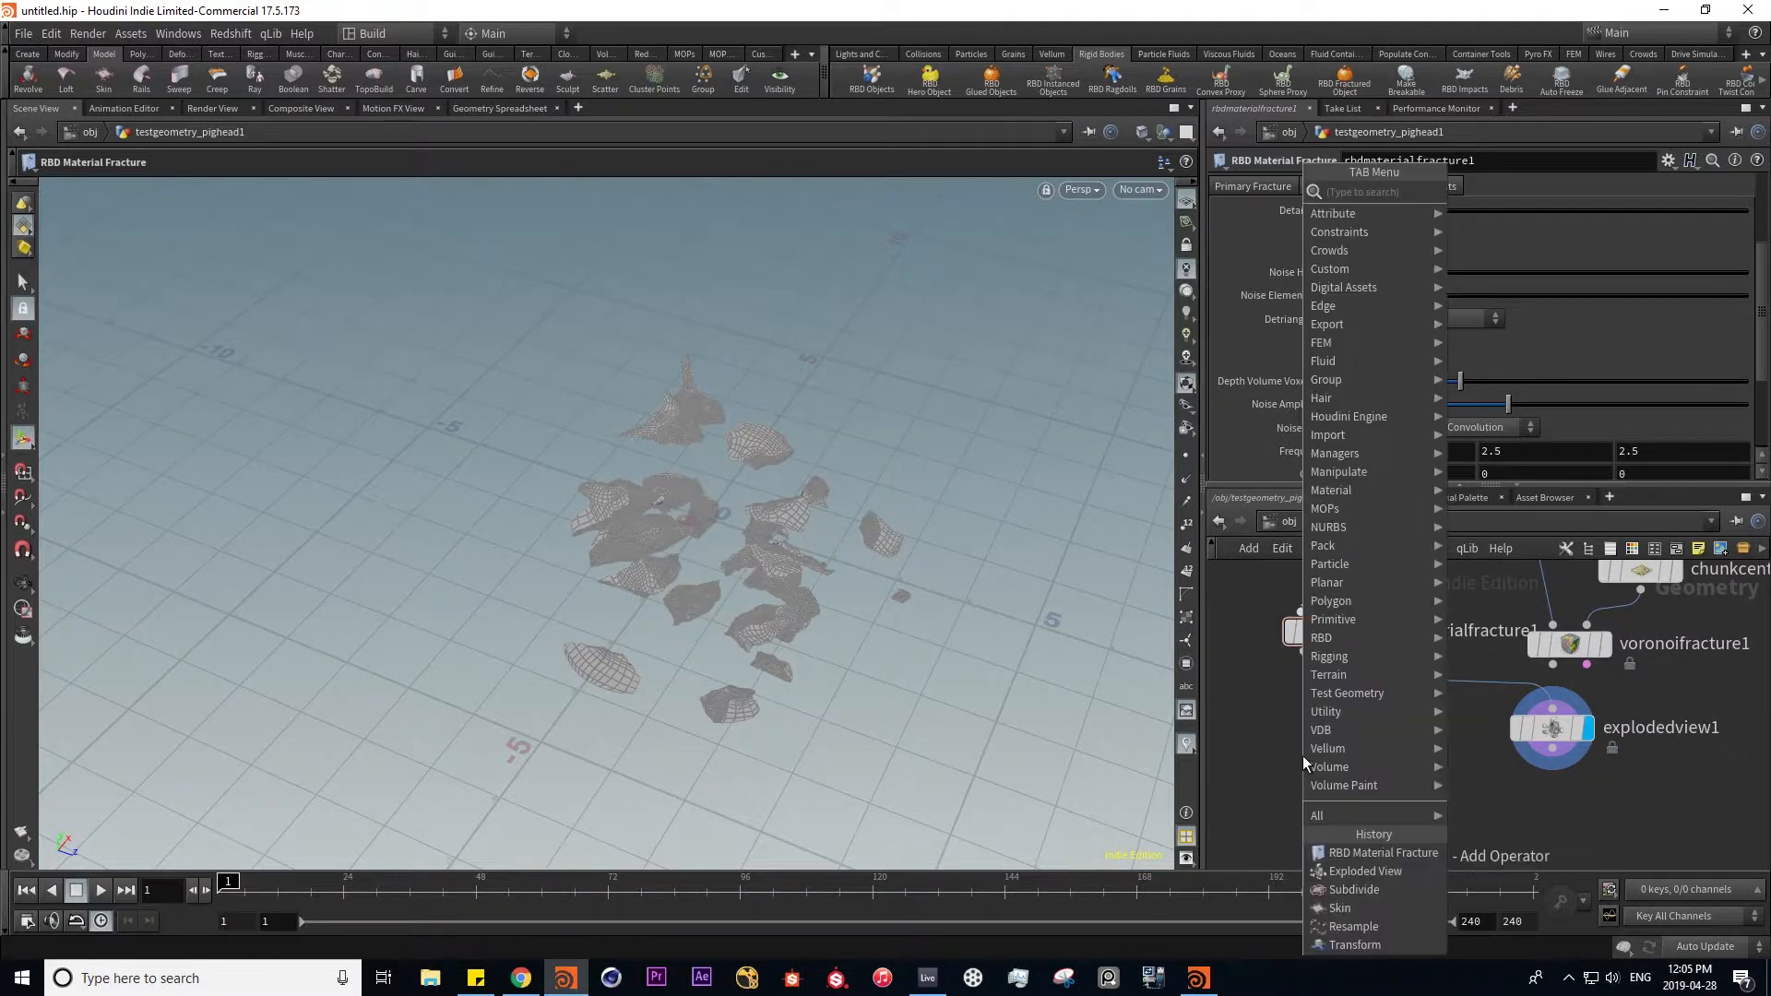
type("nu")
key("Return")
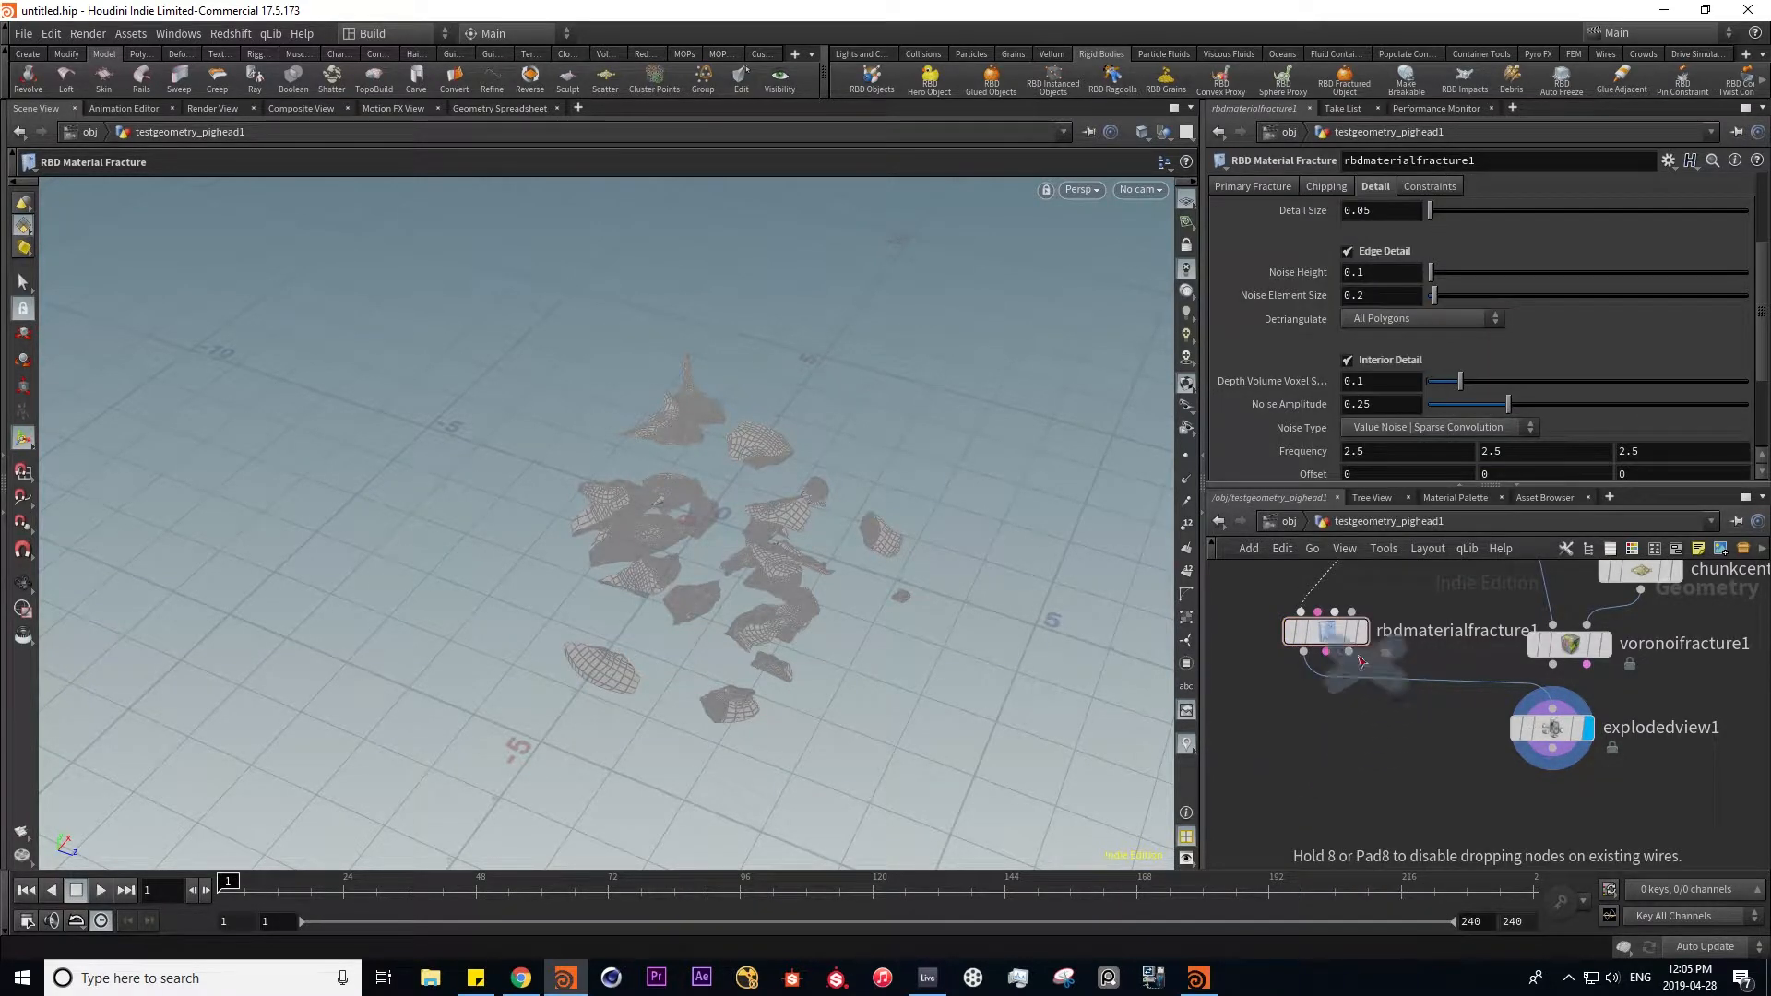
left_click(1328, 724)
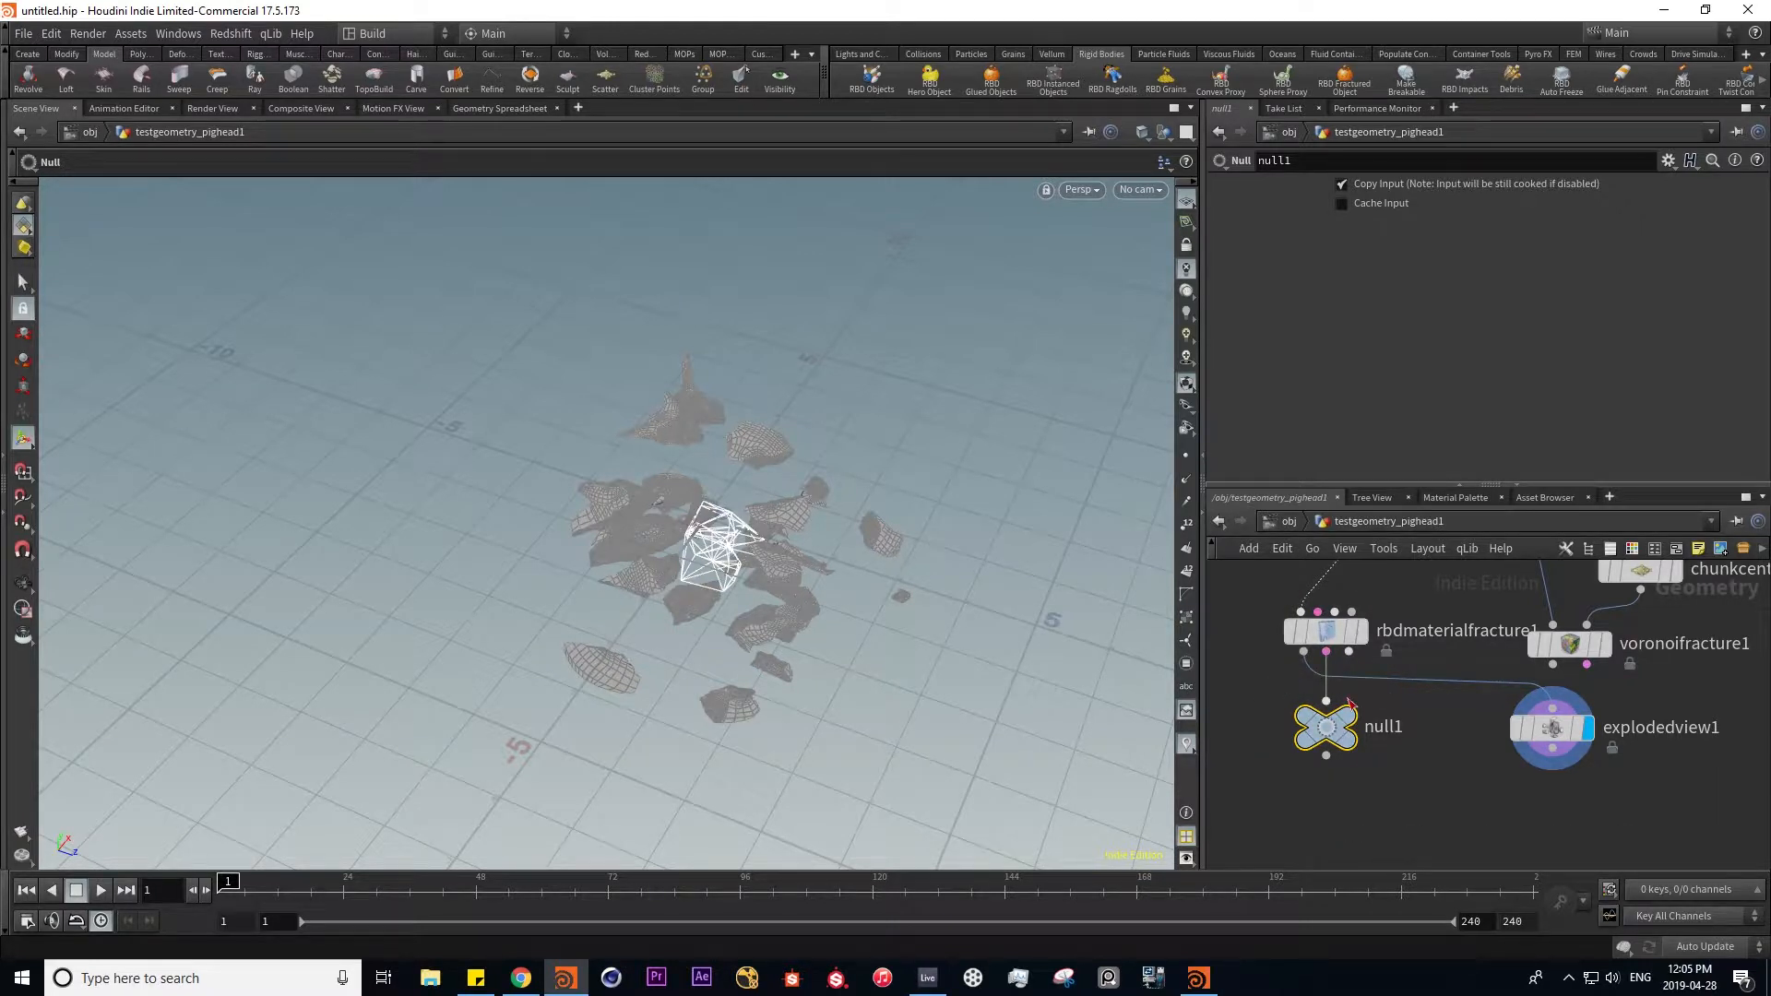
- Display the Null node and frame its constraint network in the viewport
left_click(1370, 681)
key("f")
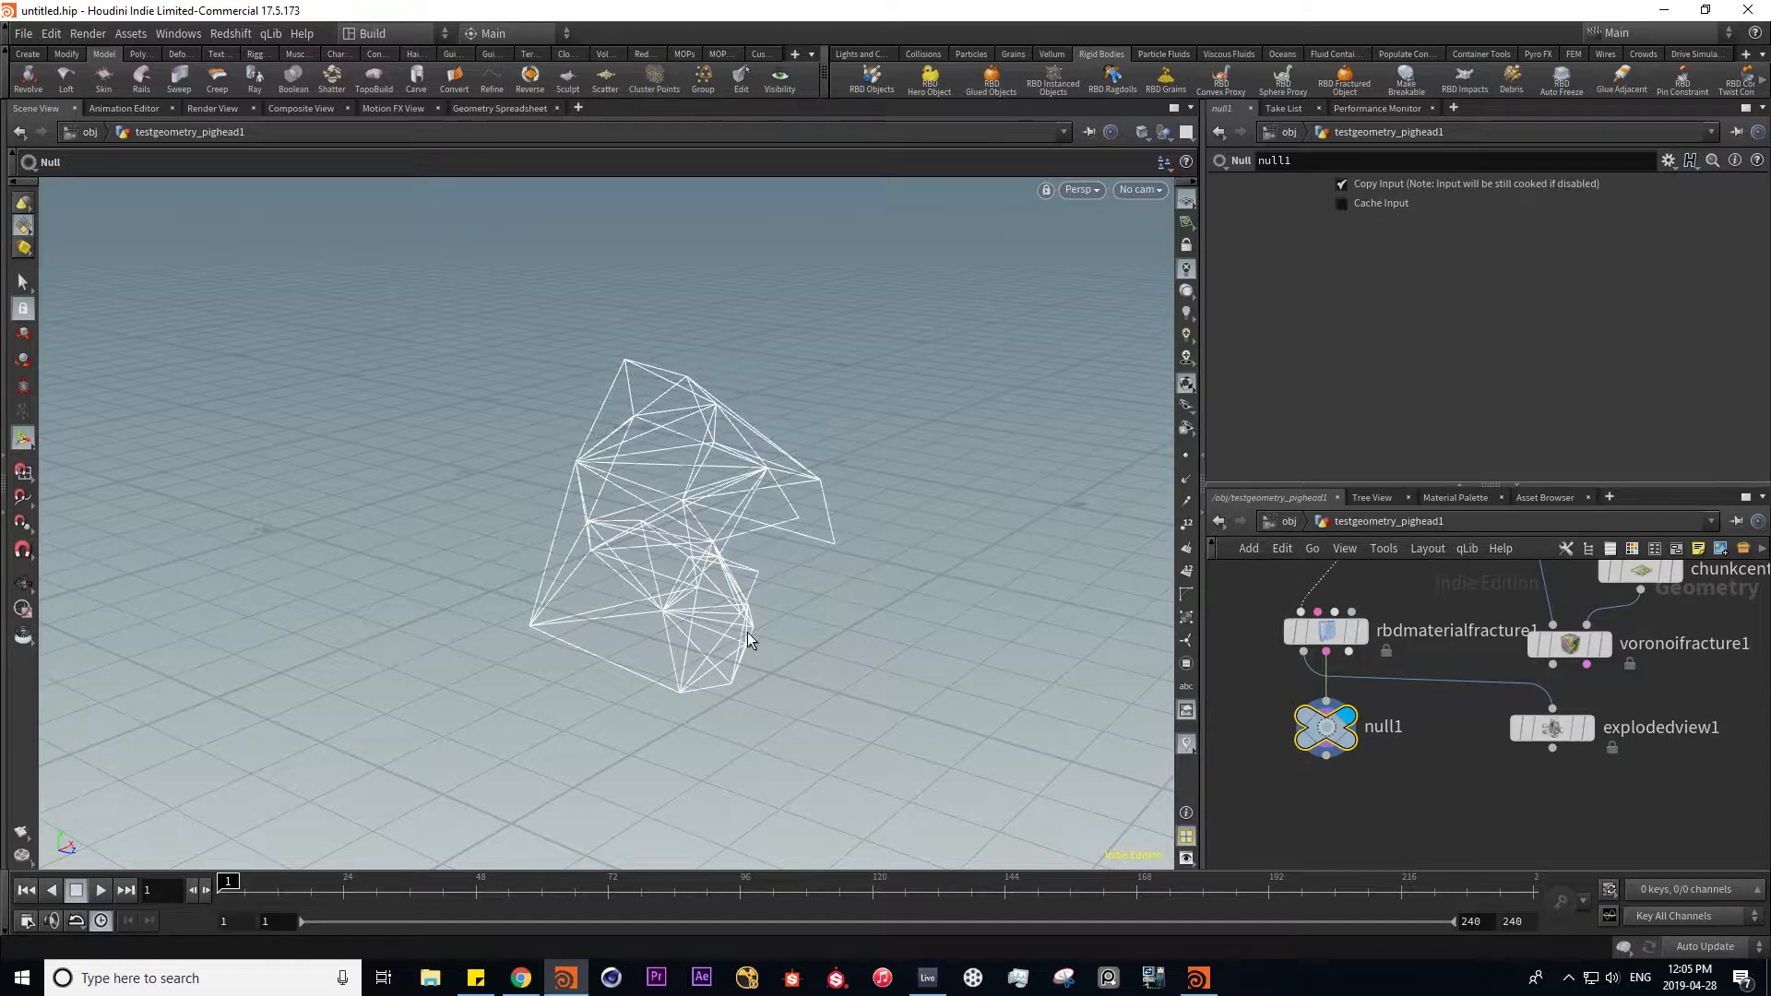
scroll(1293, 590, "down", 2)
middle_click_drag(1293, 571, 1314, 648)
scroll(1289, 660, "down", 2)
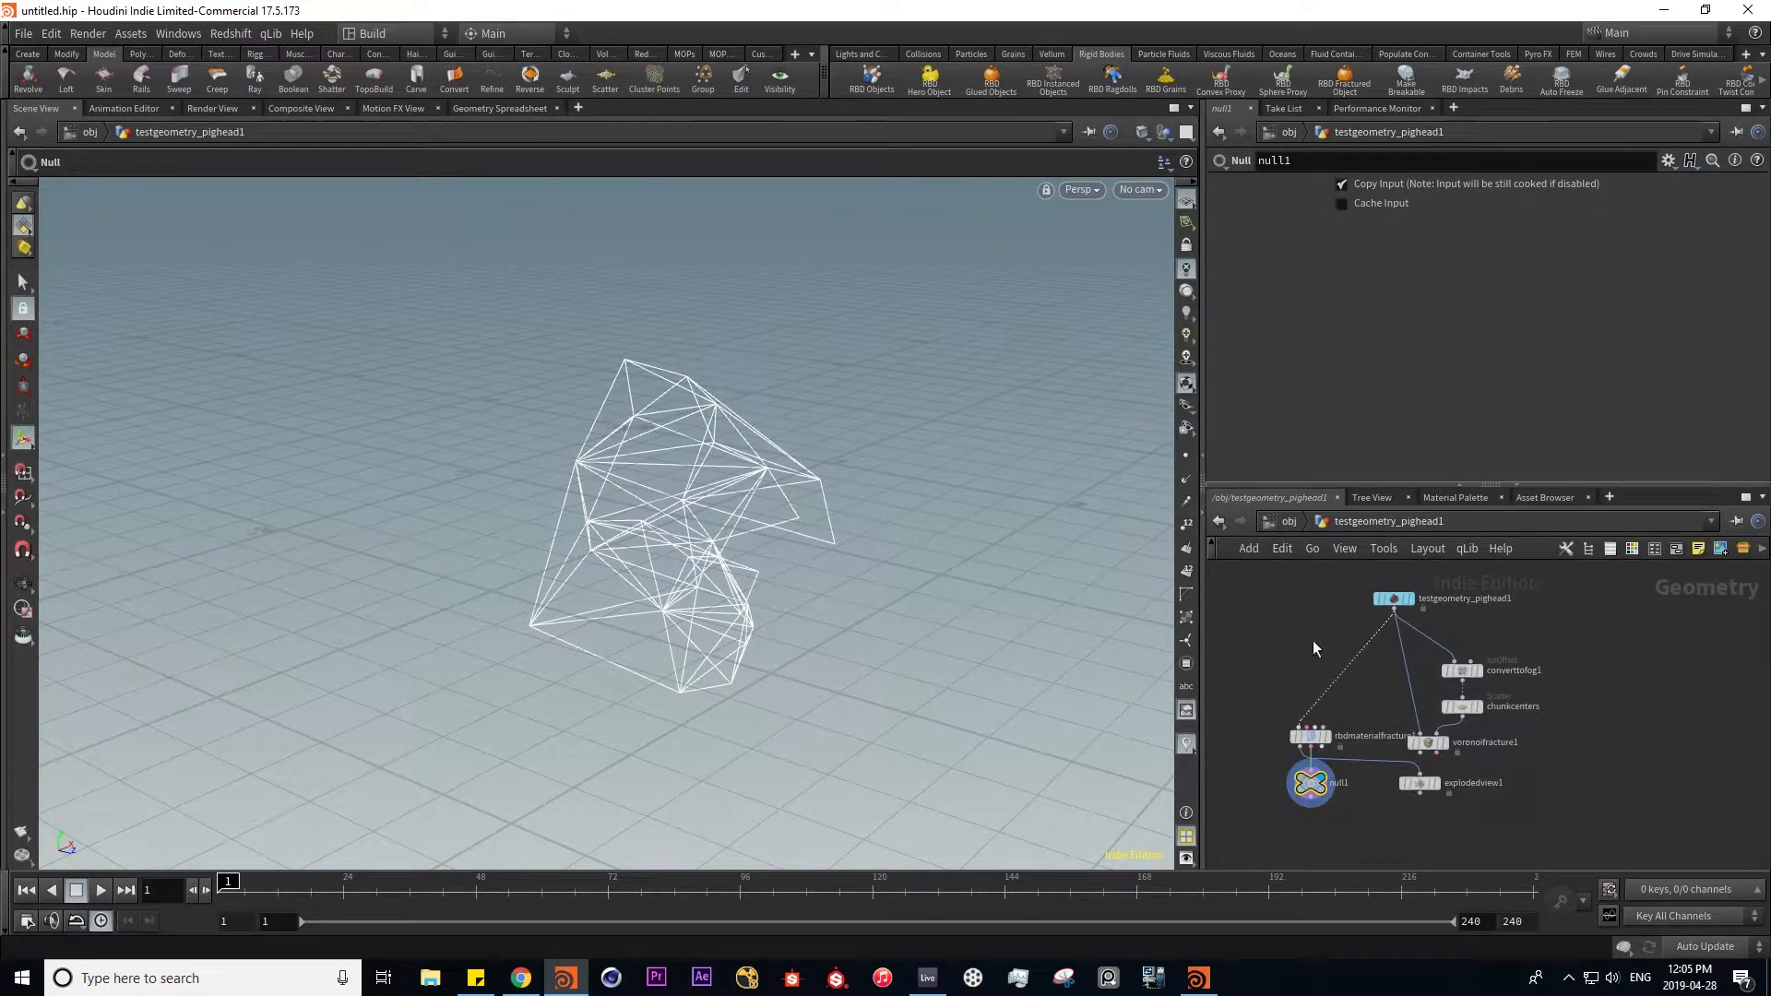
- Delete every node except testgeometry_pighead1 from the pig head network and return to the object level
left_click_drag(1295, 850, 1531, 646)
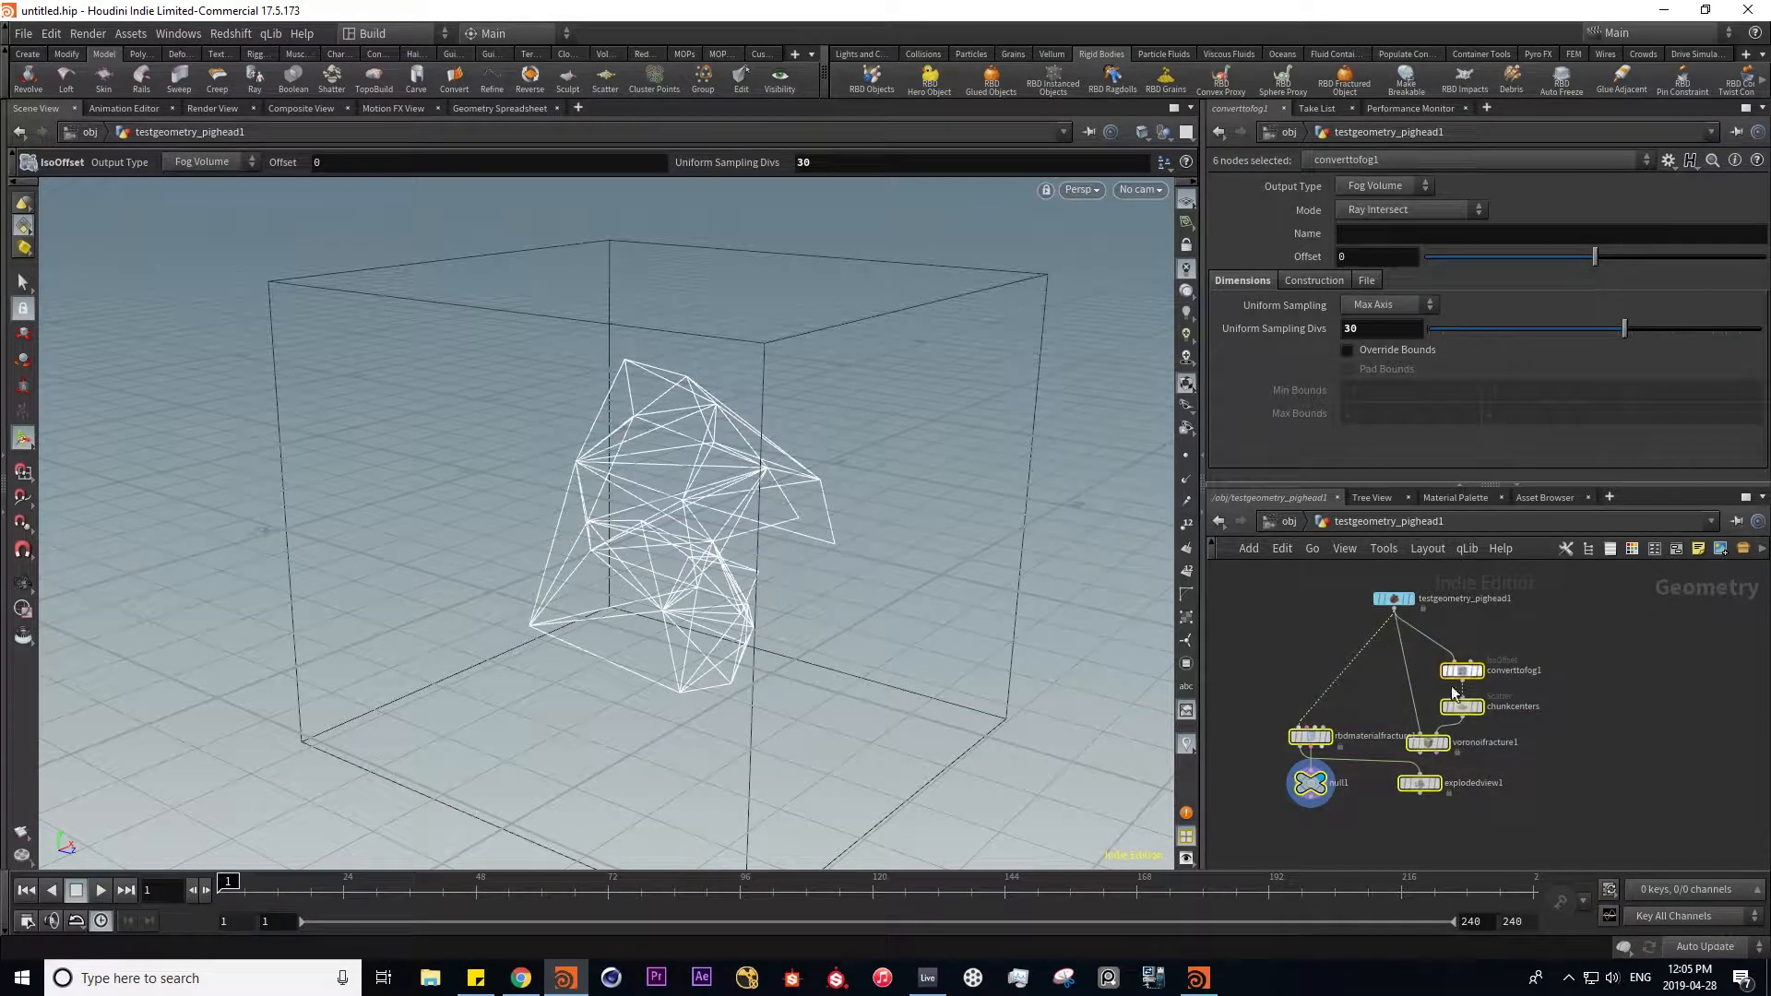
key("Delete")
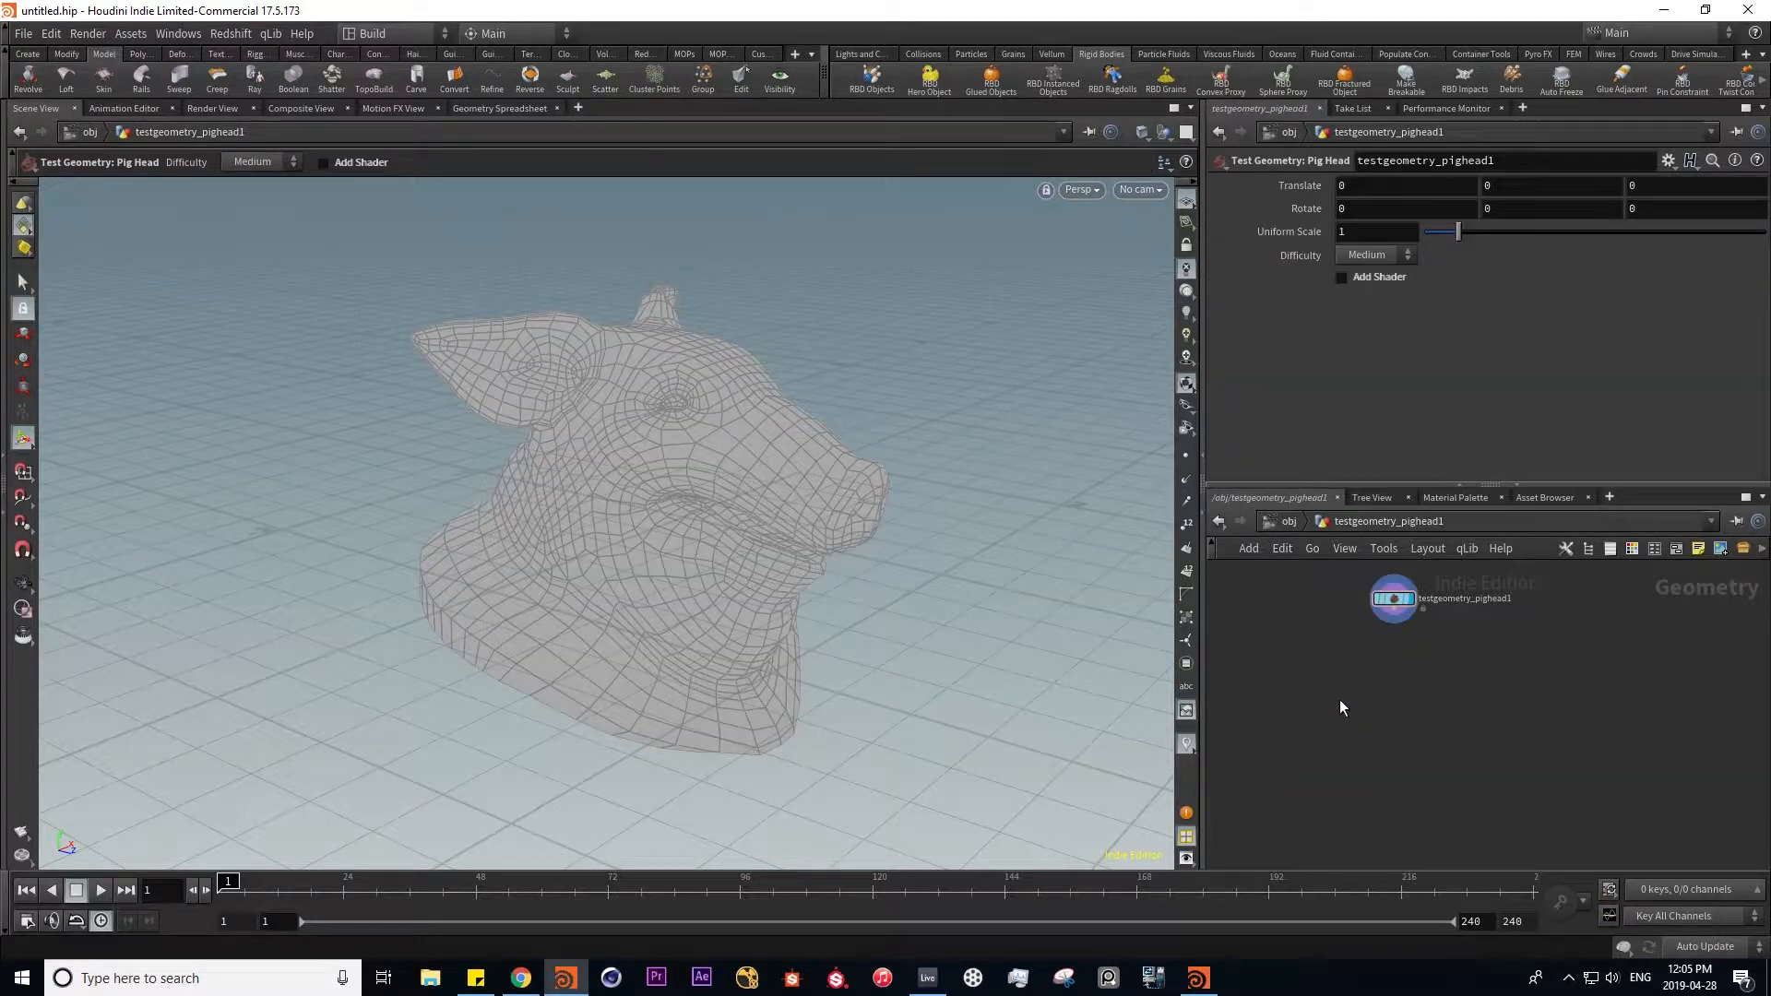
left_click(1285, 525)
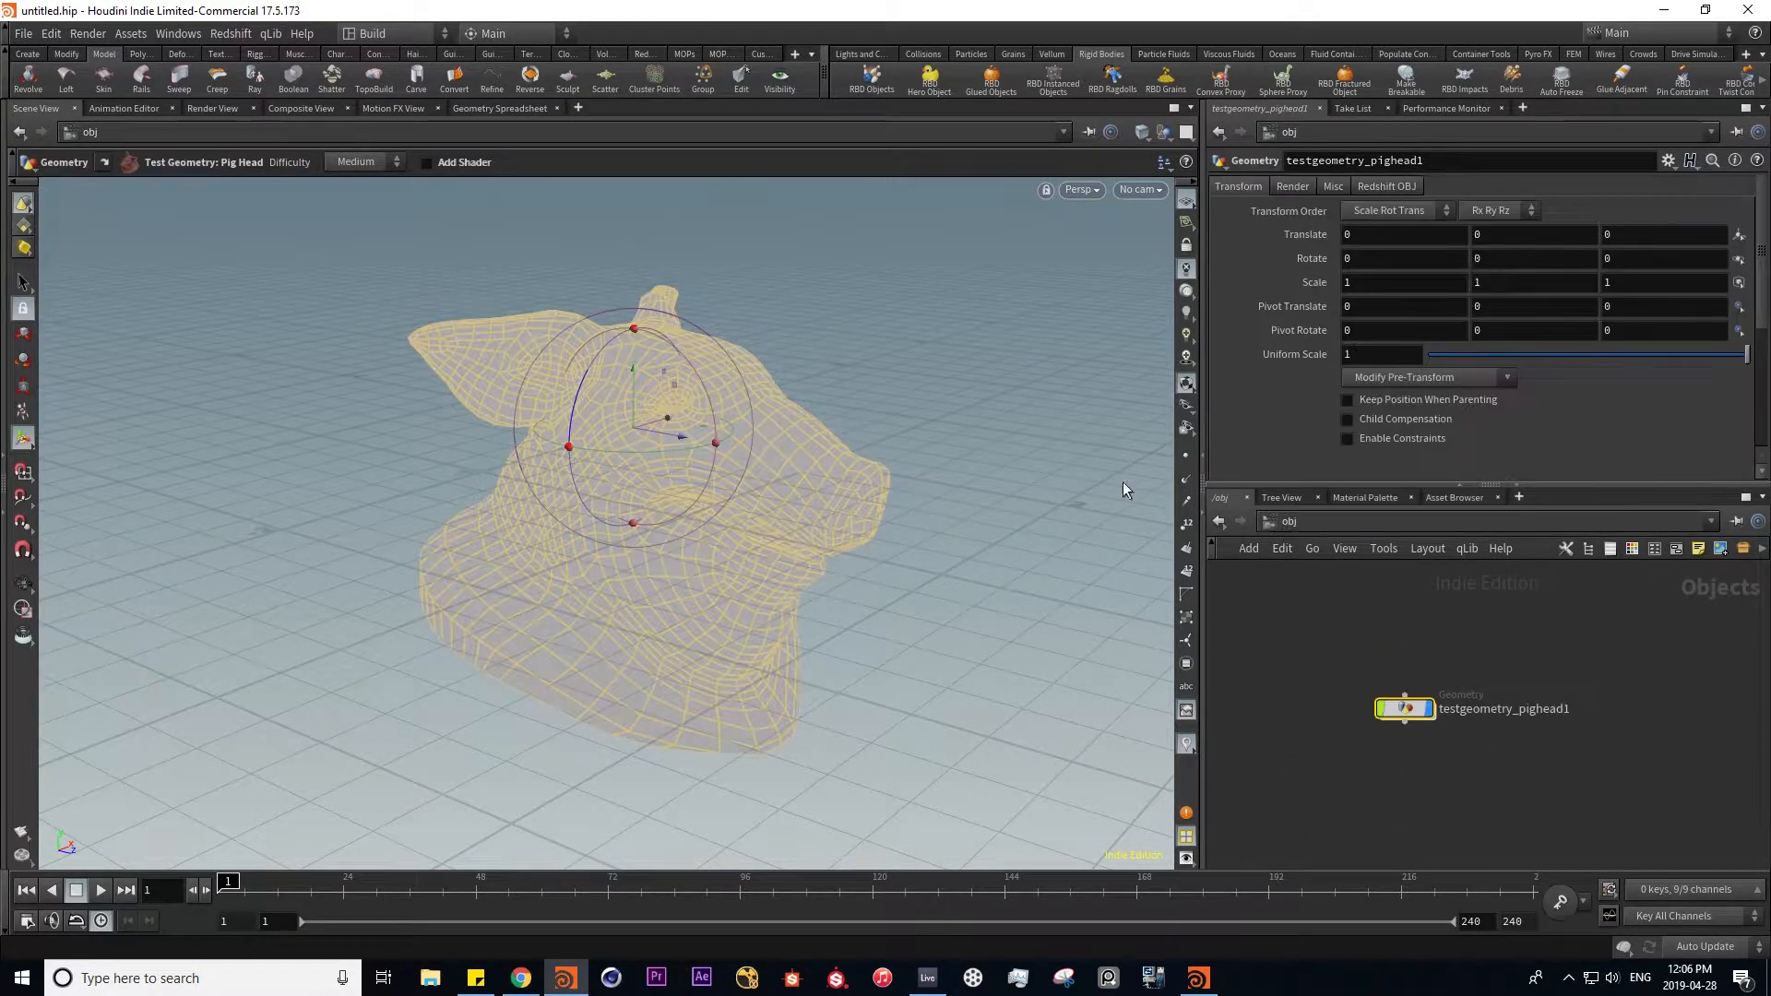
- Turn on shaded viewport lighting and start TopoBuild with the pig head as projection geometry and no existing topology to extend
left_click_drag(699, 593, 535, 648, "alt")
left_click_drag(780, 570, 972, 591, "alt")
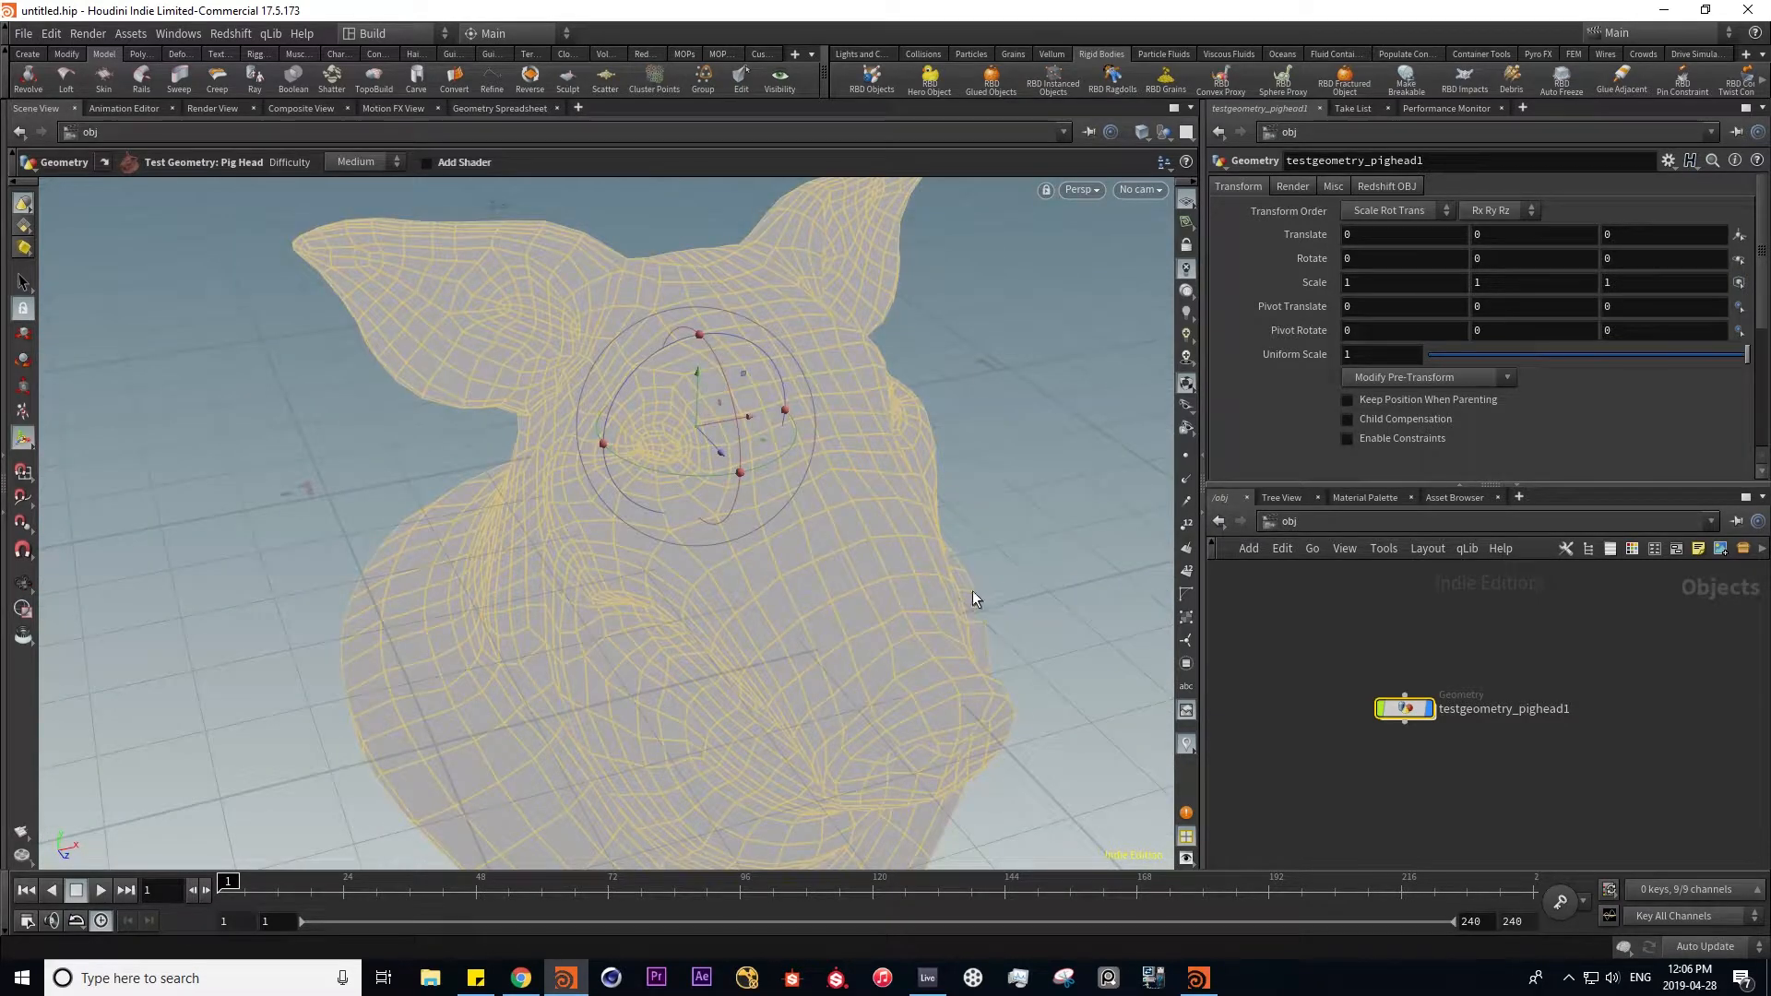
left_click(1260, 666)
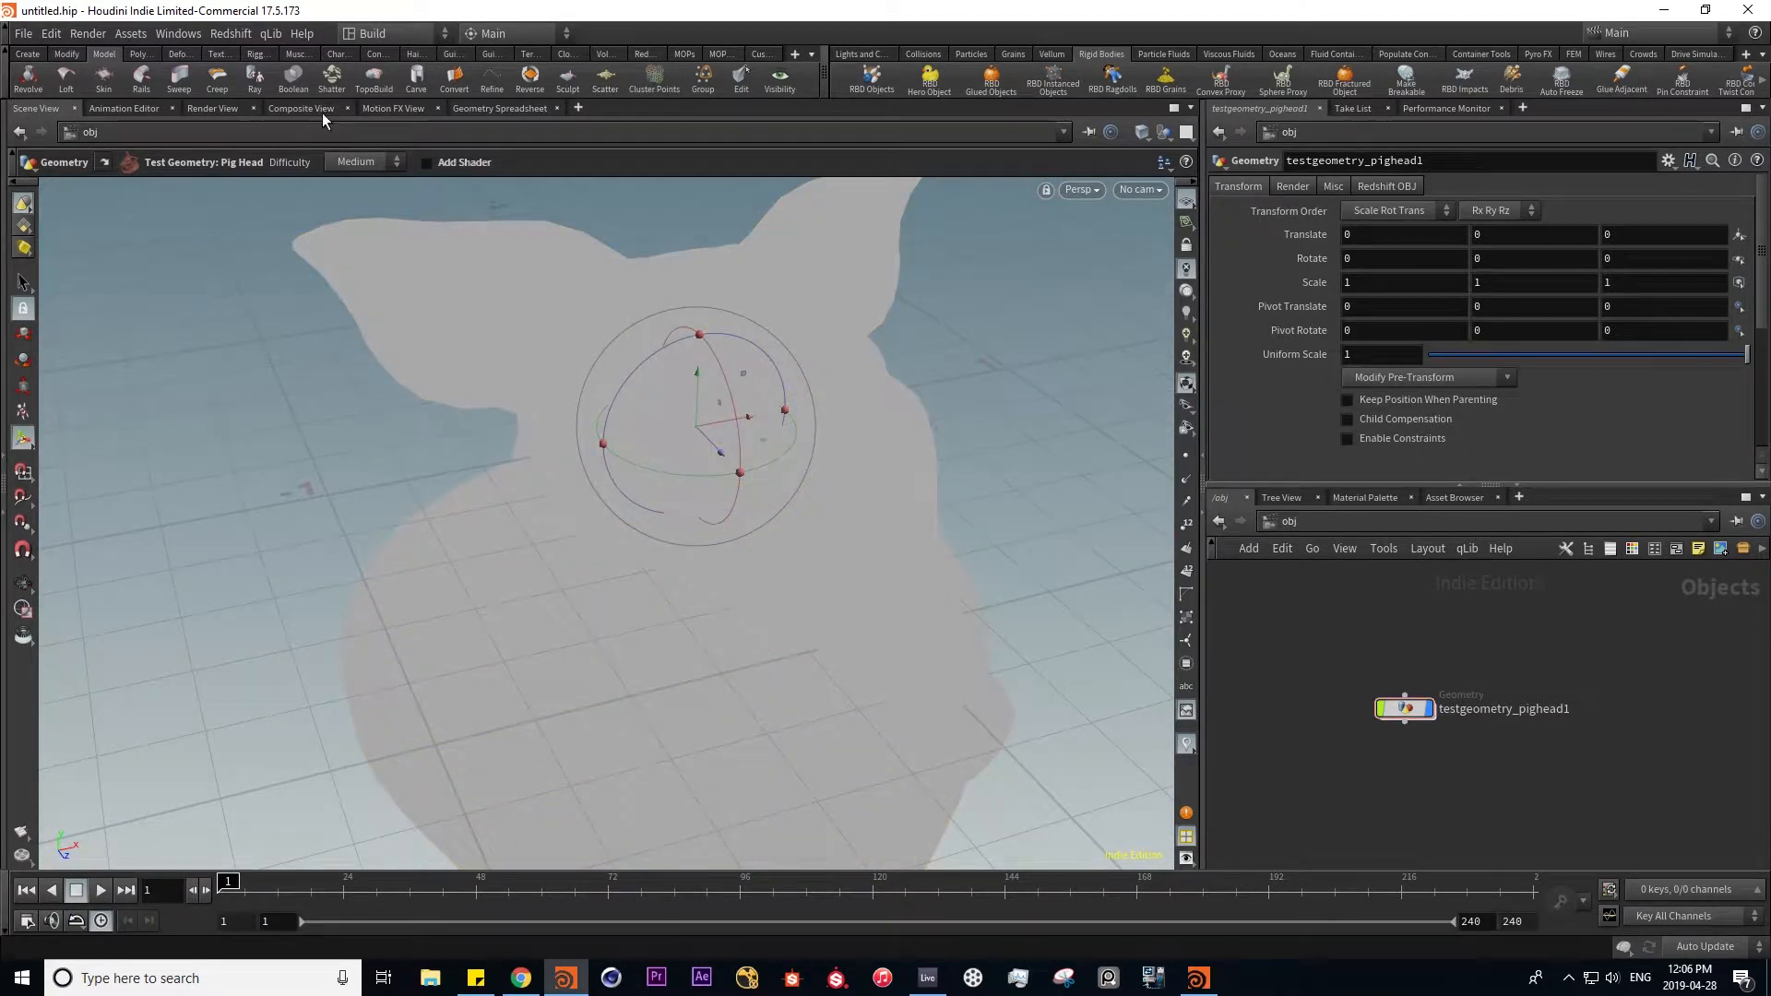
left_click(374, 78)
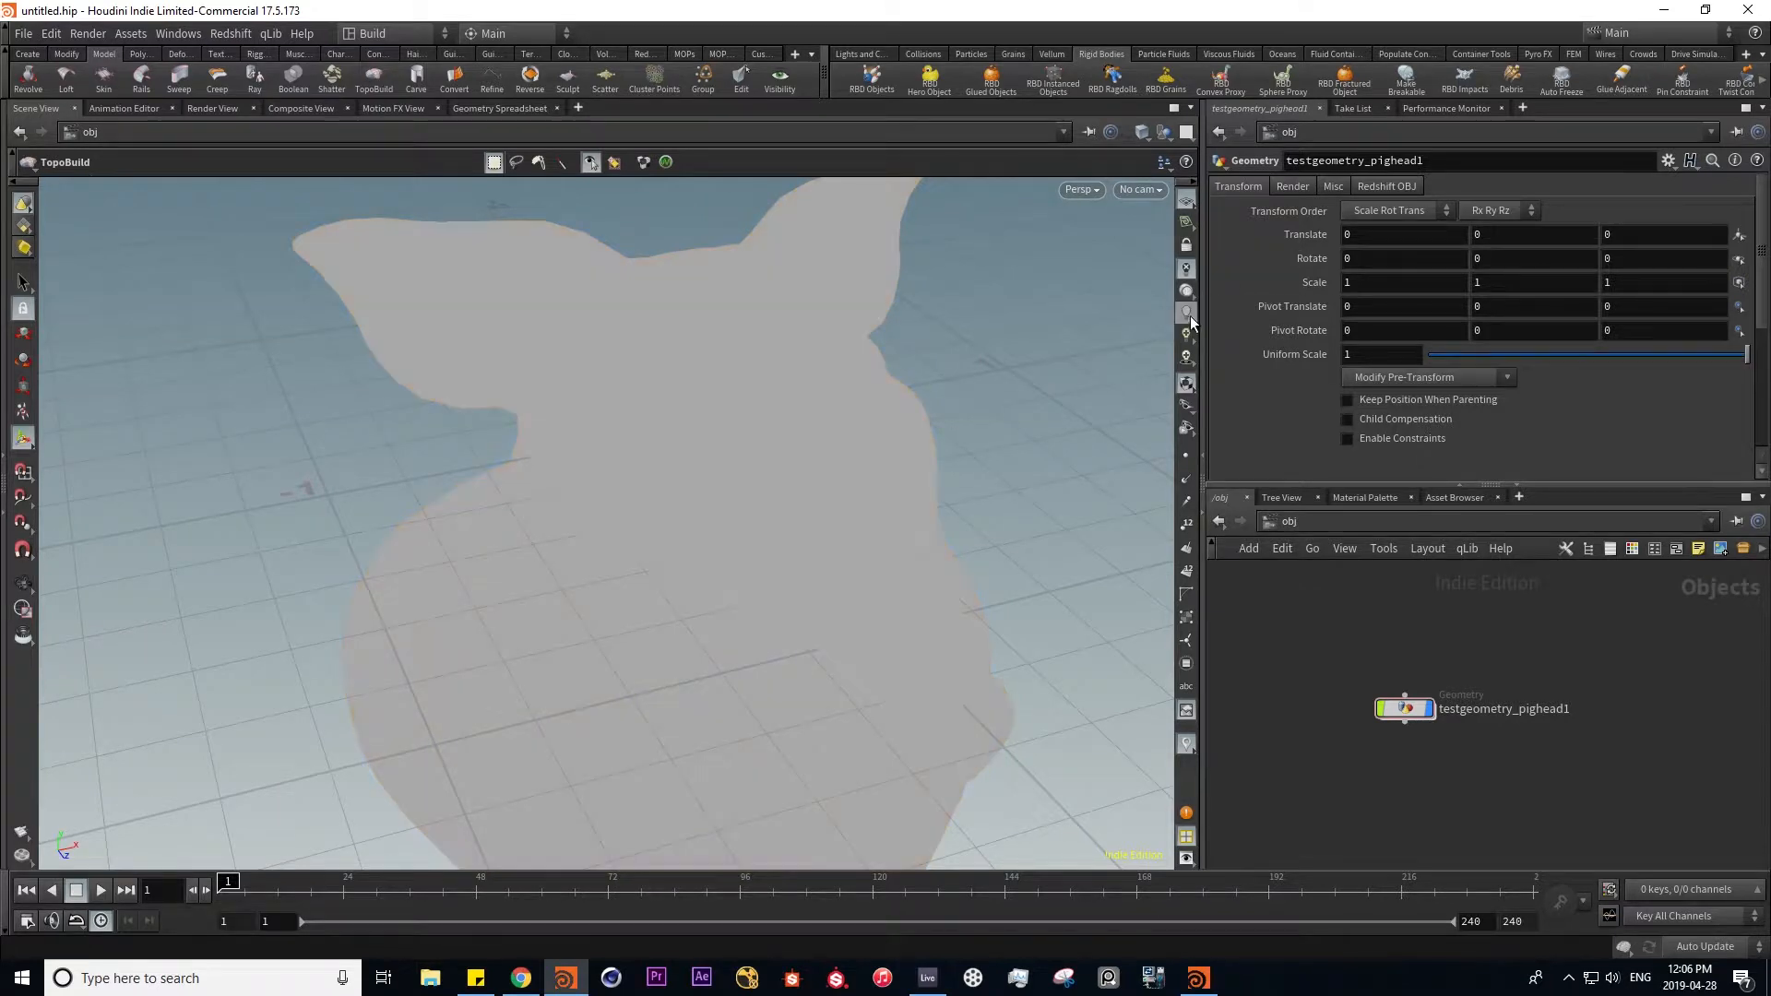
left_click(1186, 292)
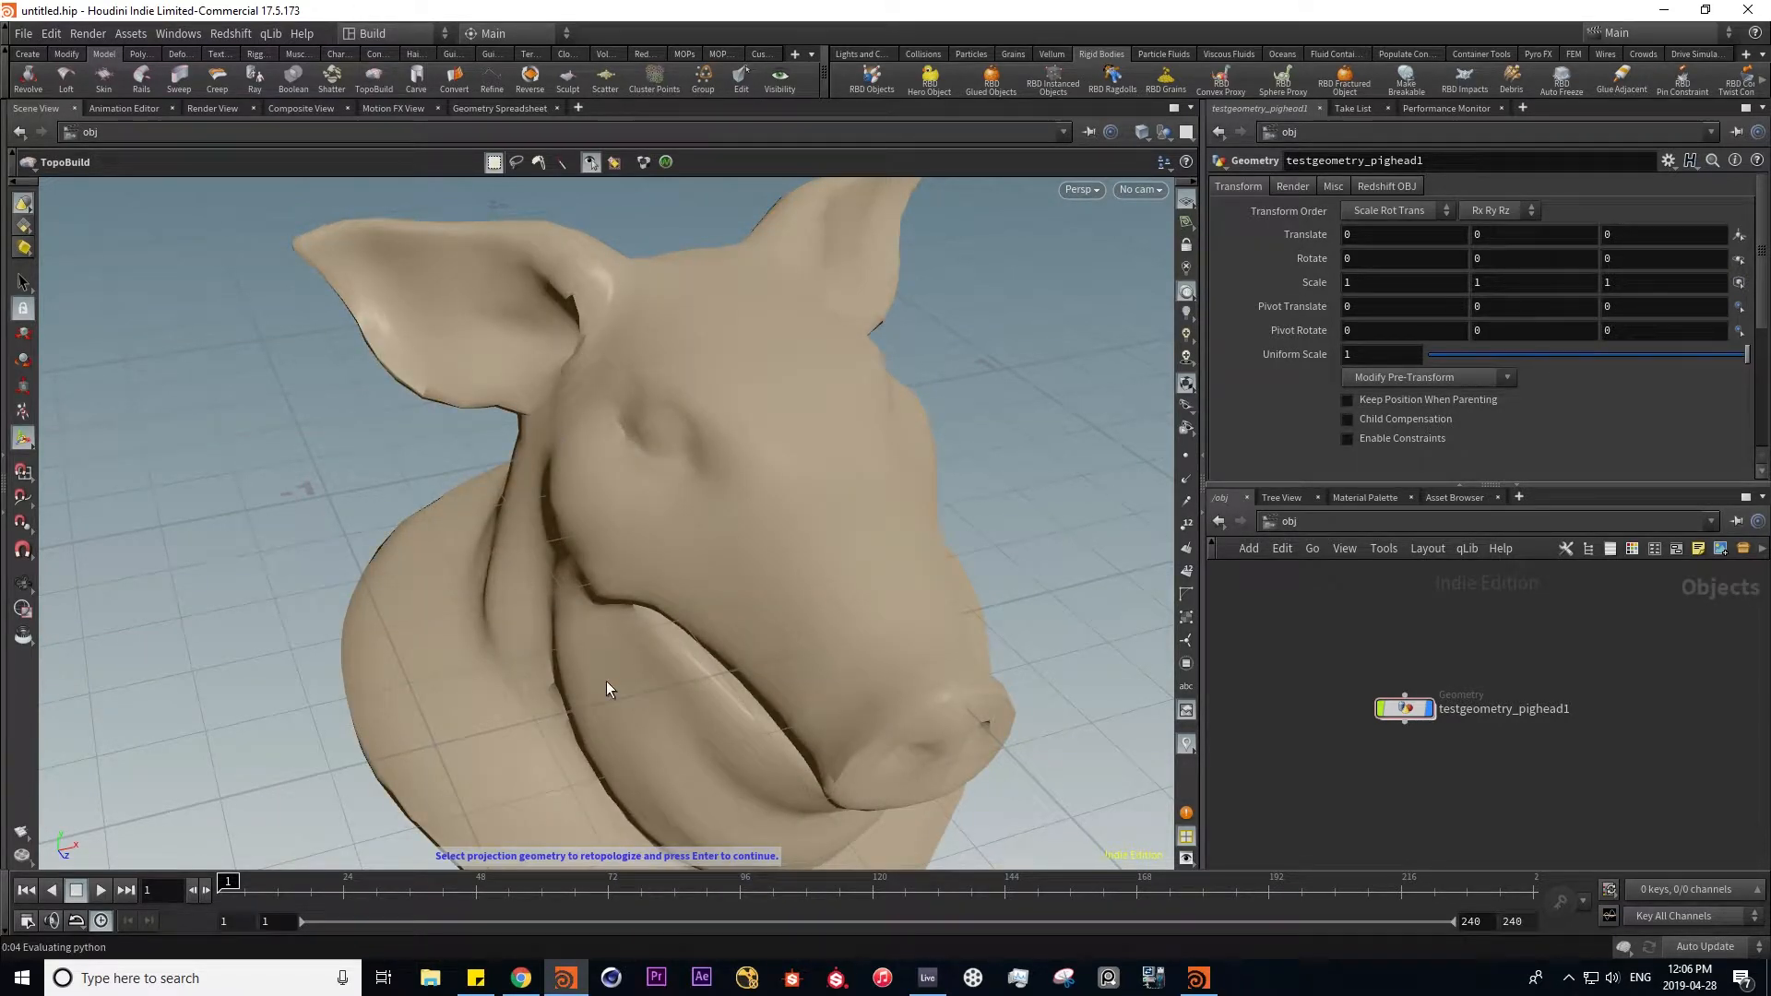
left_click(706, 495)
key("Return")
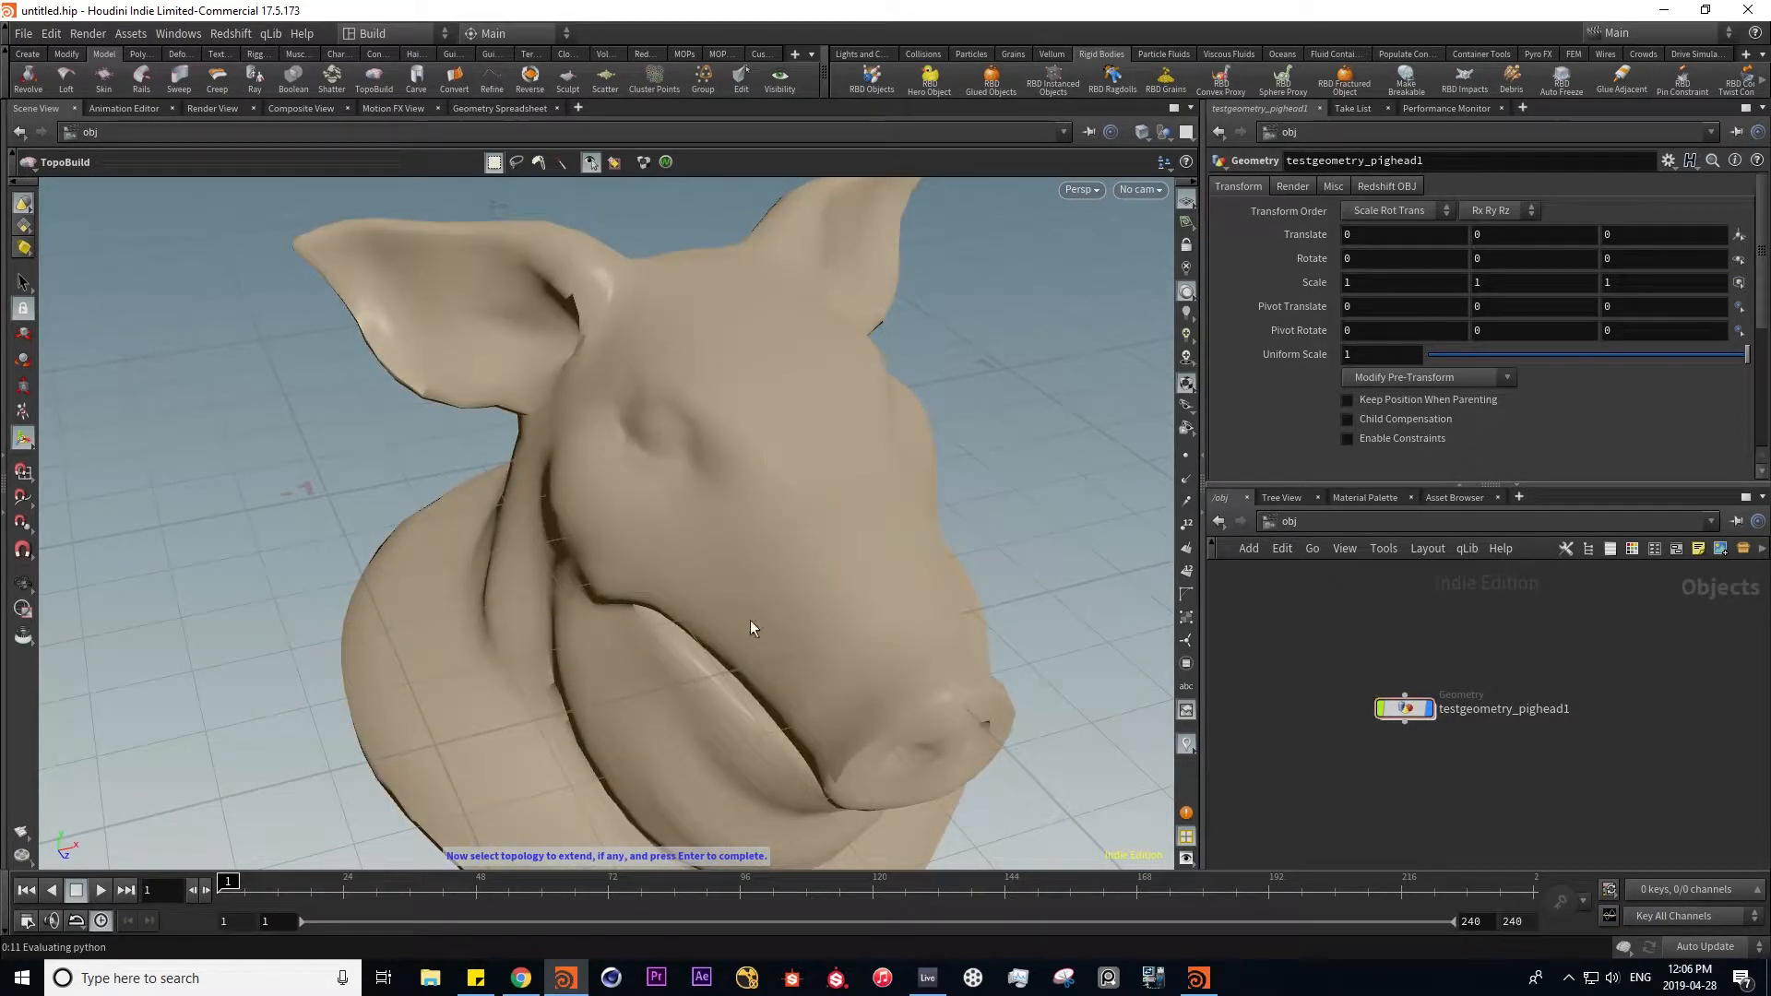
key("Return")
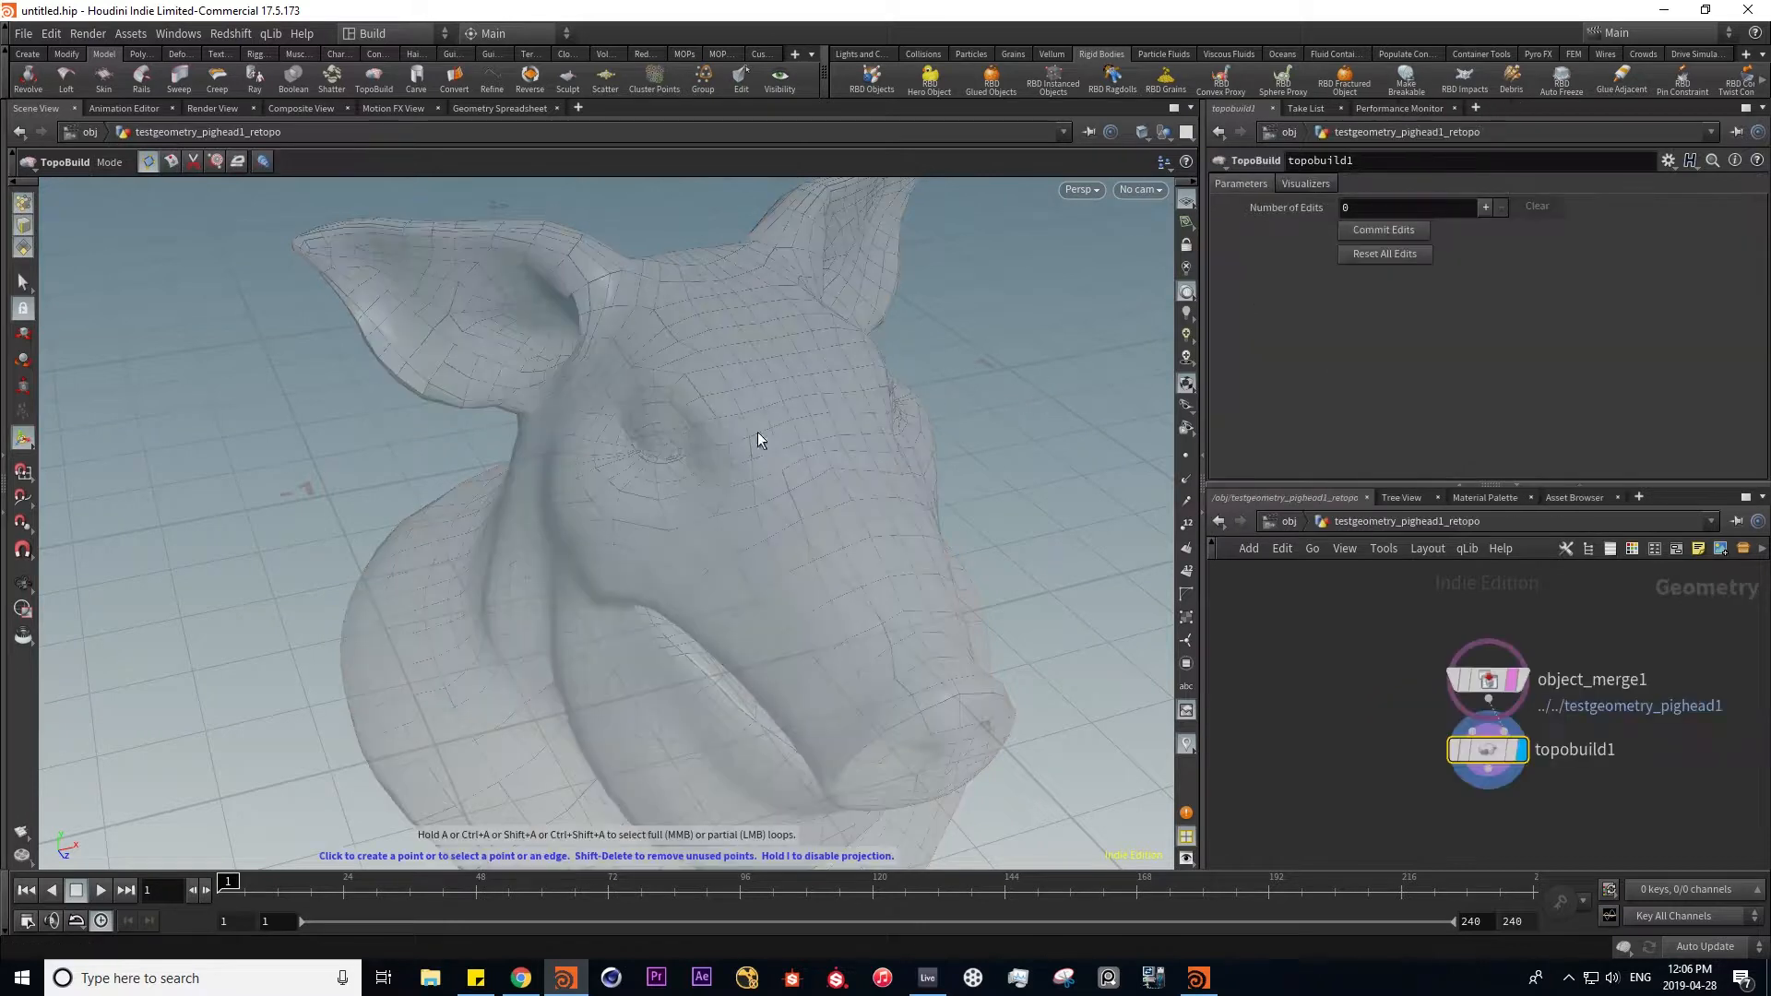
- Build a strip of new TopoBuild polygons along the pig head's snout bridge and forehead, projected onto its surface
left_click(772, 496)
left_click(826, 511)
left_click(813, 482)
left_click(837, 445)
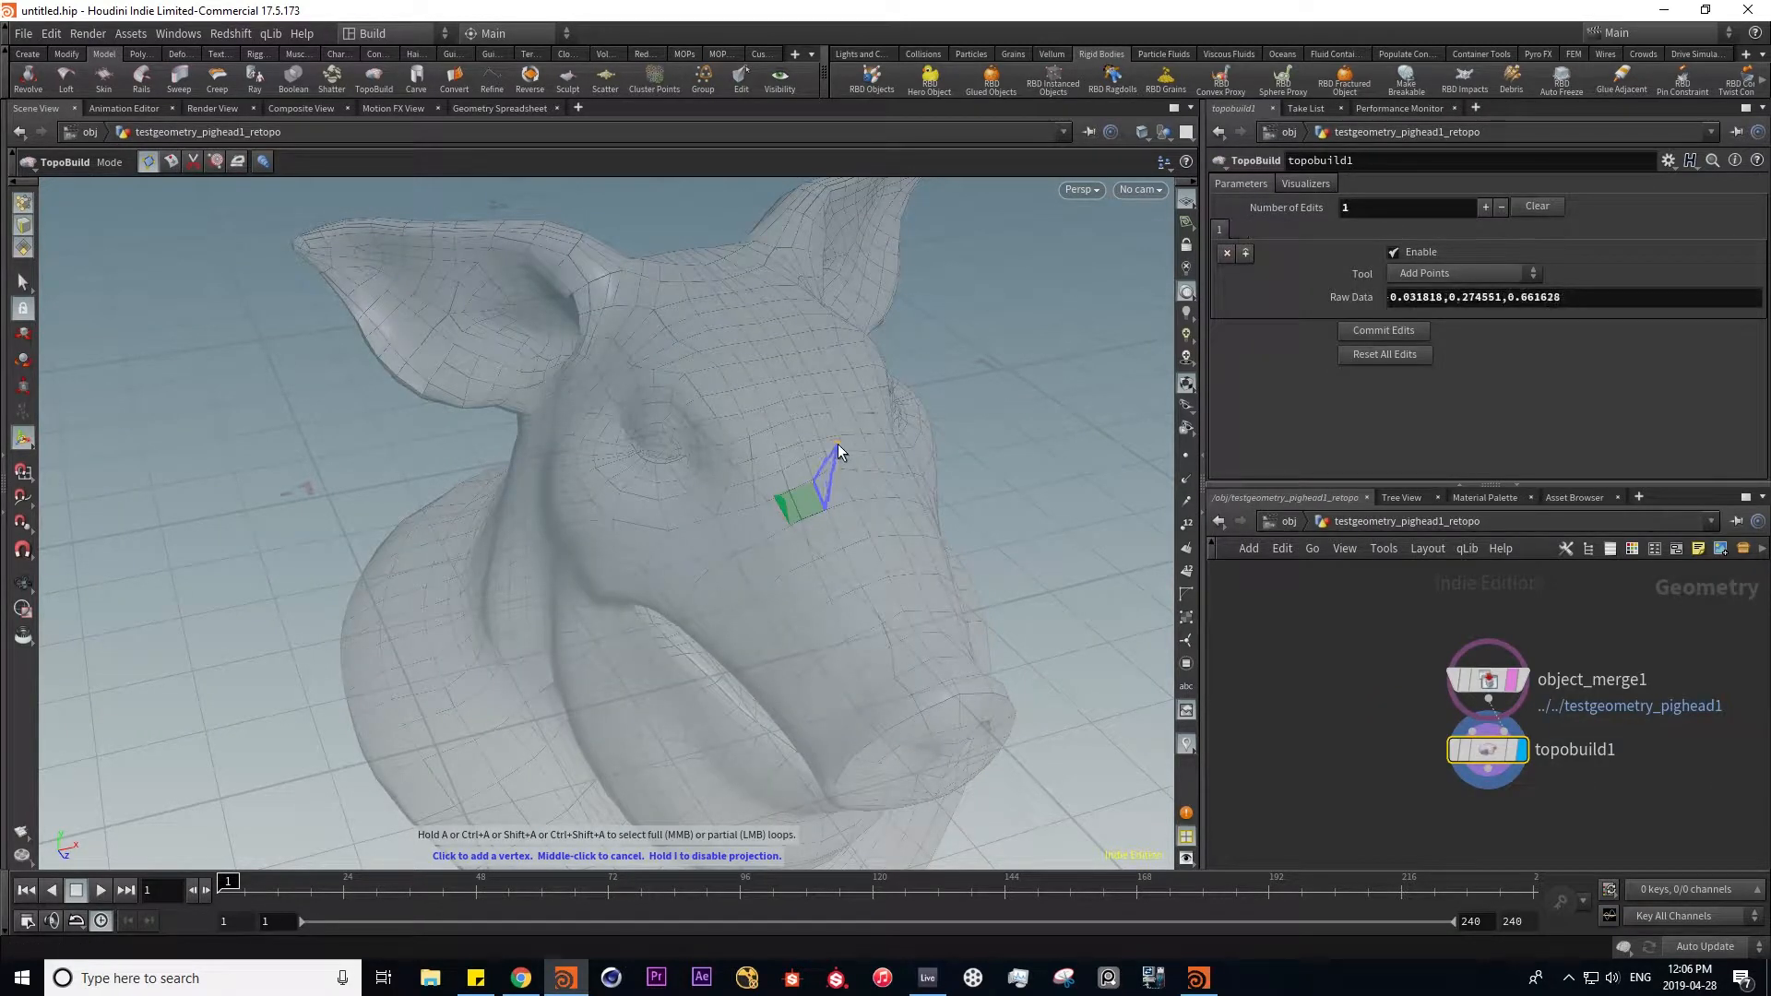
left_click(874, 479)
left_click(876, 405)
left_click(822, 367)
left_click(854, 328)
left_click(808, 309)
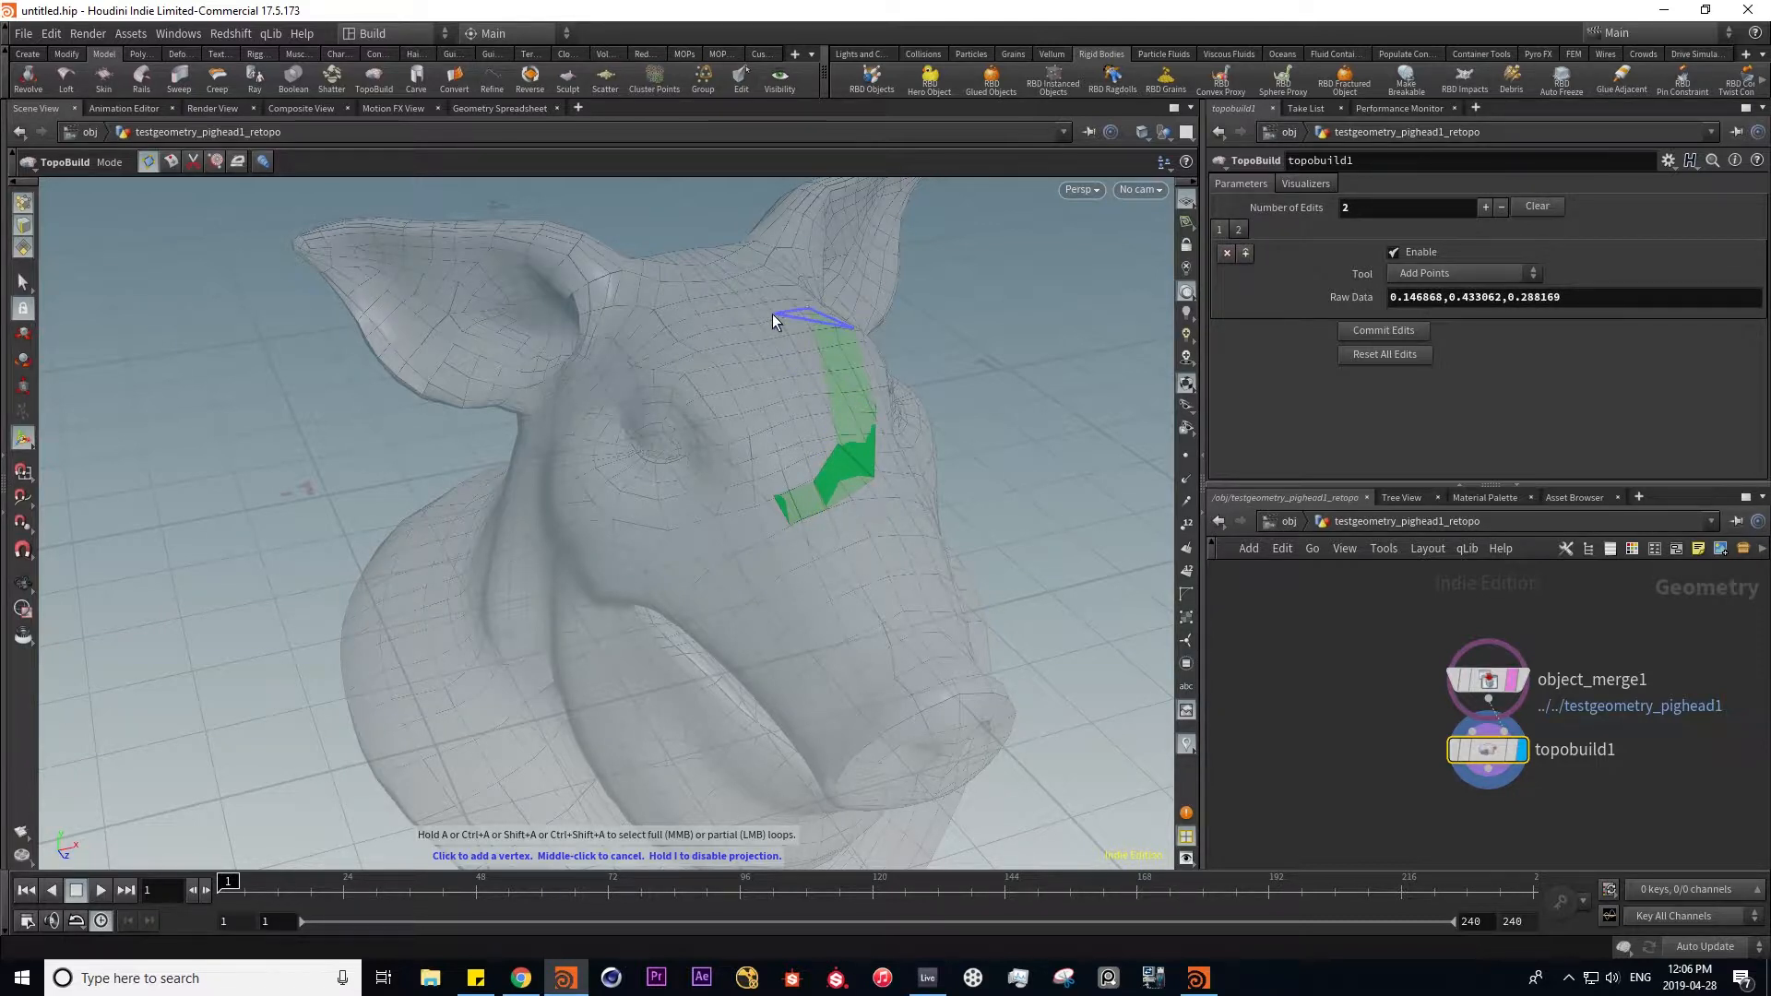
left_click(811, 286)
left_click(775, 280)
middle_click(721, 330)
left_click_drag(852, 332, 708, 605, "alt")
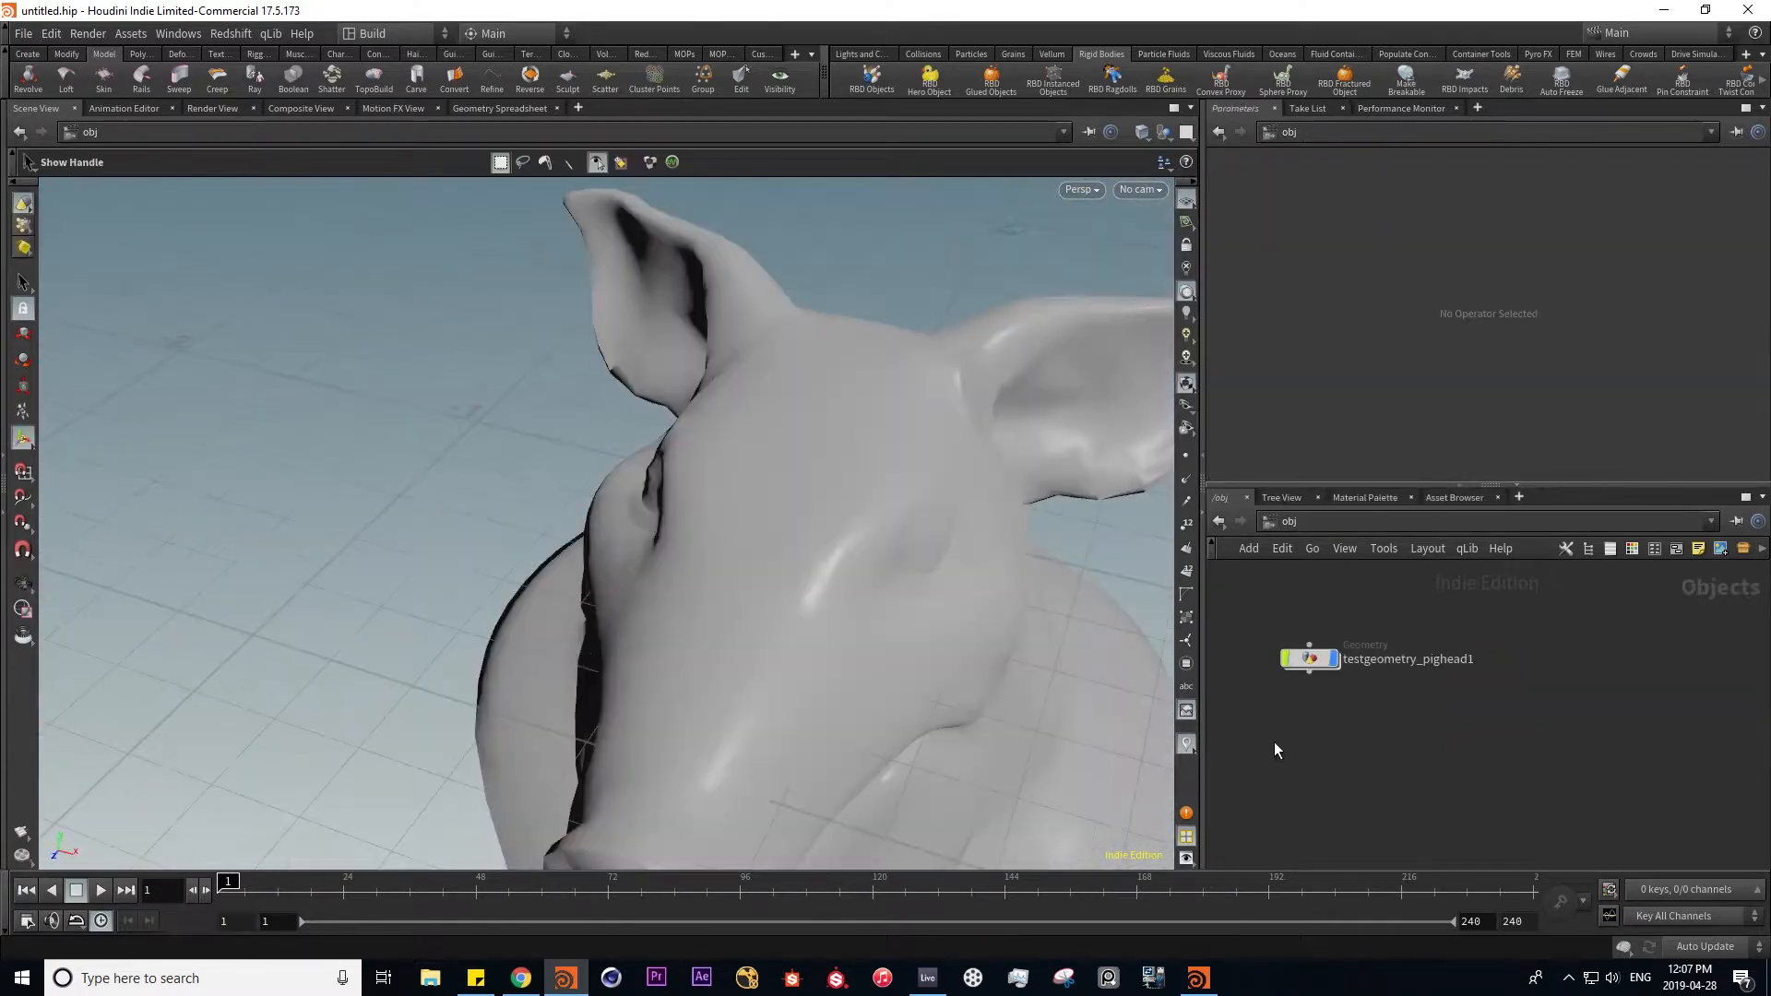
- Go inside the testgeometry_pighead1 object and enable Add Shader on the pig head
left_click_drag(1275, 741, 1411, 624)
key("i")
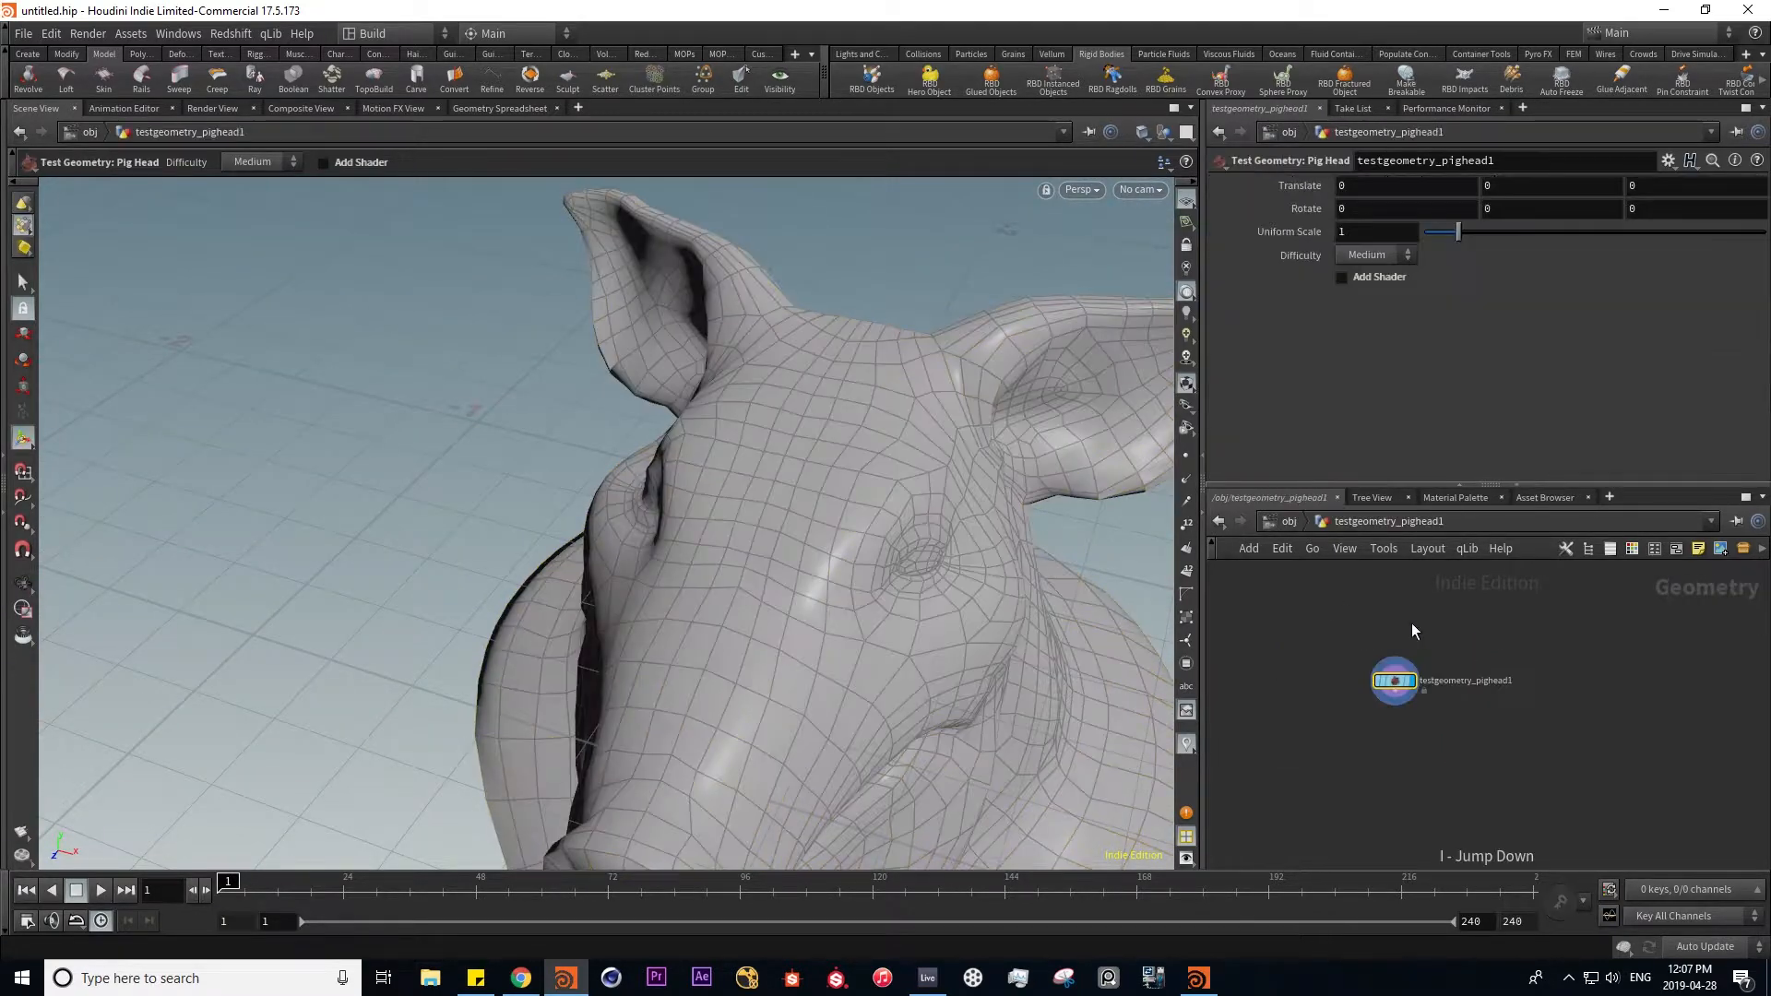
left_click(1341, 277)
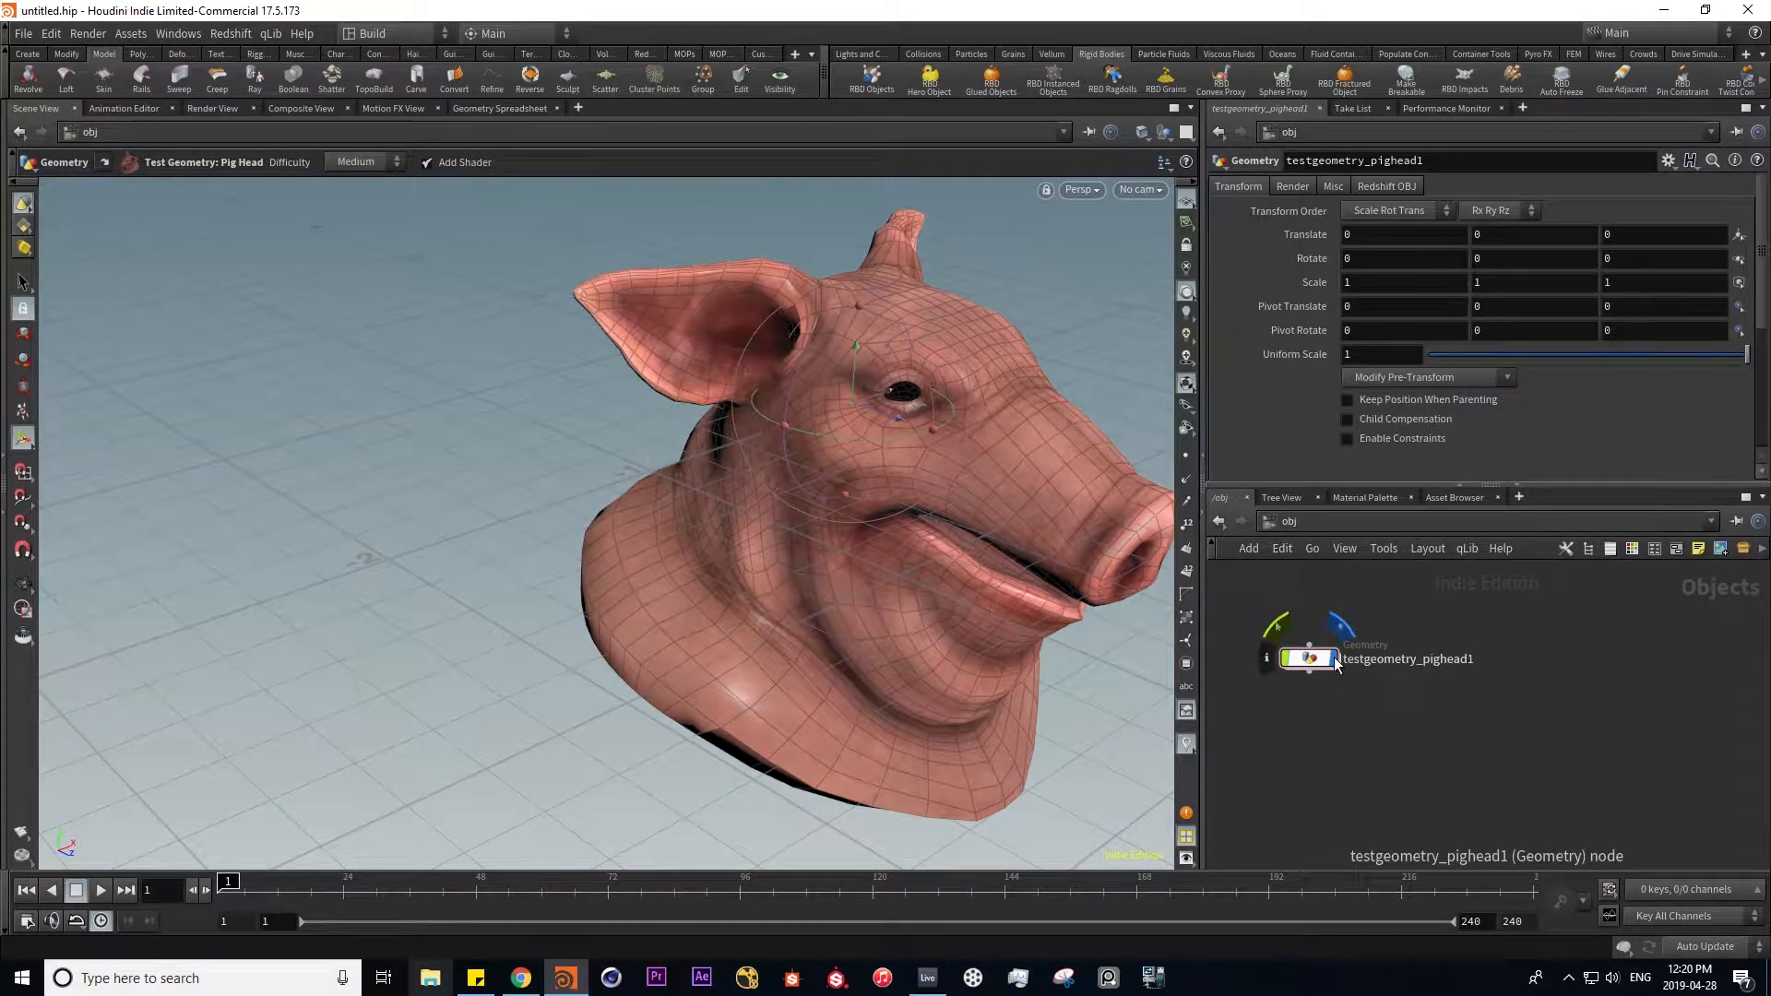
- Hide the pig head object and place a vertical Line object near the grid origin
left_click(1334, 659)
left_click(27, 54)
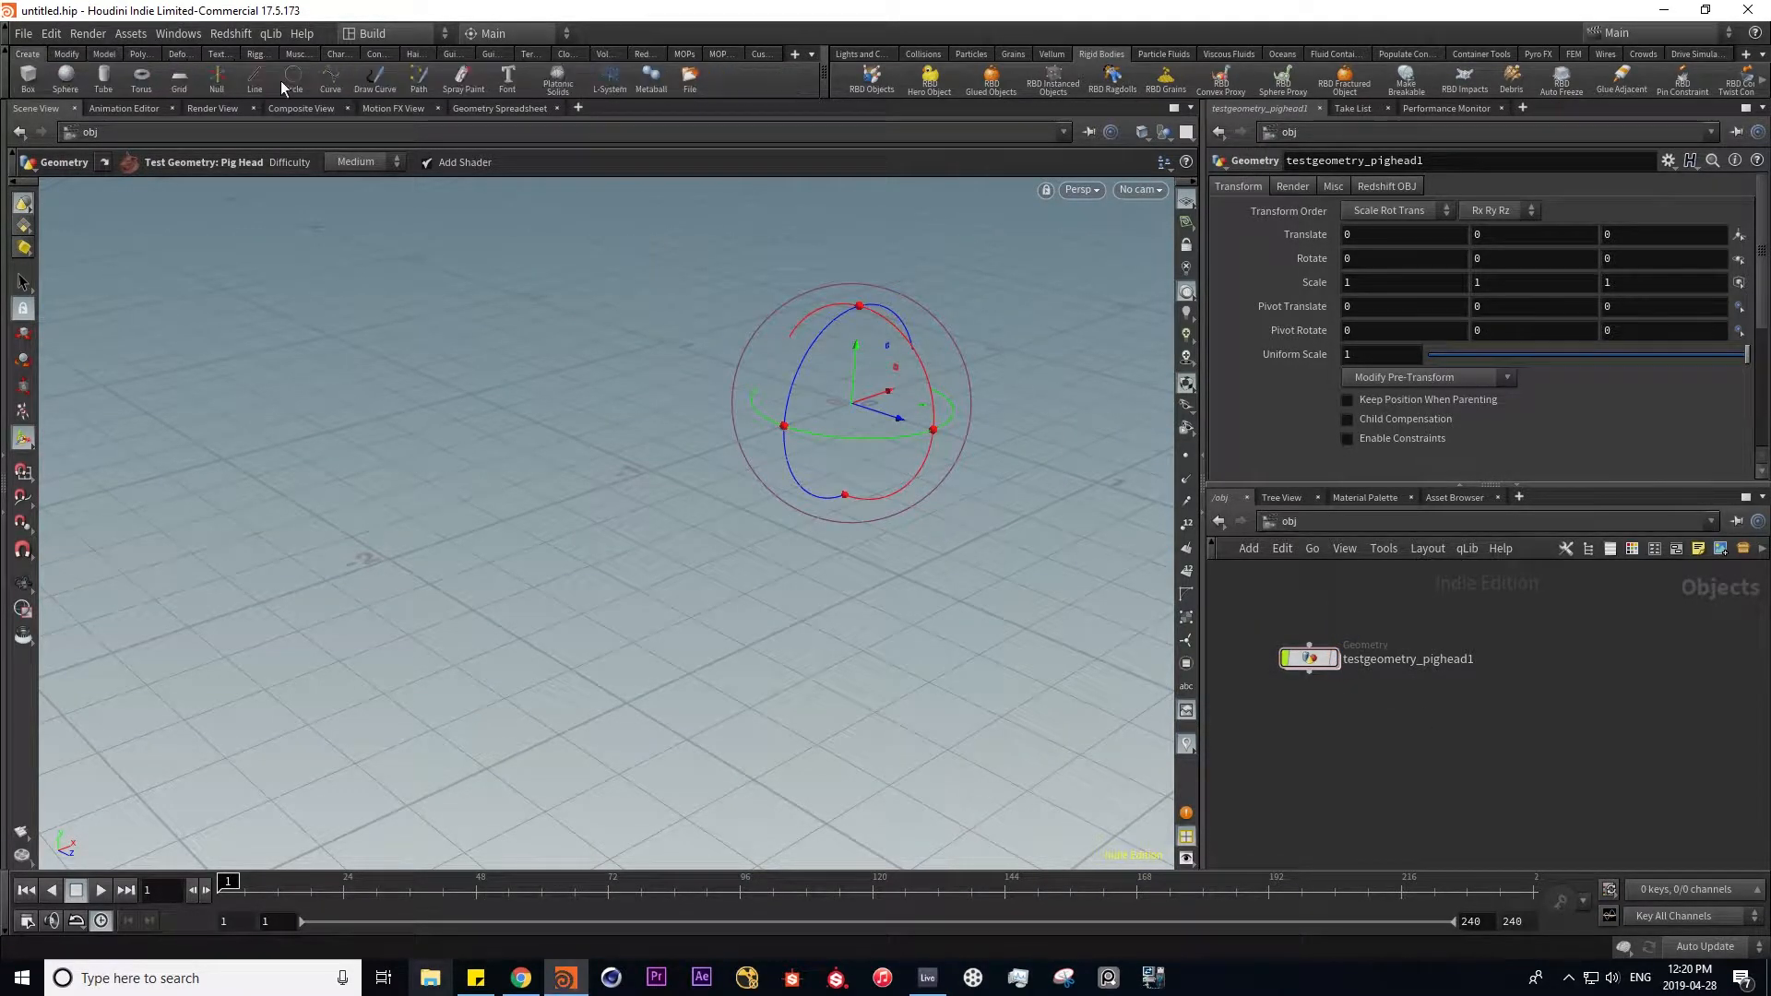
left_click(254, 78)
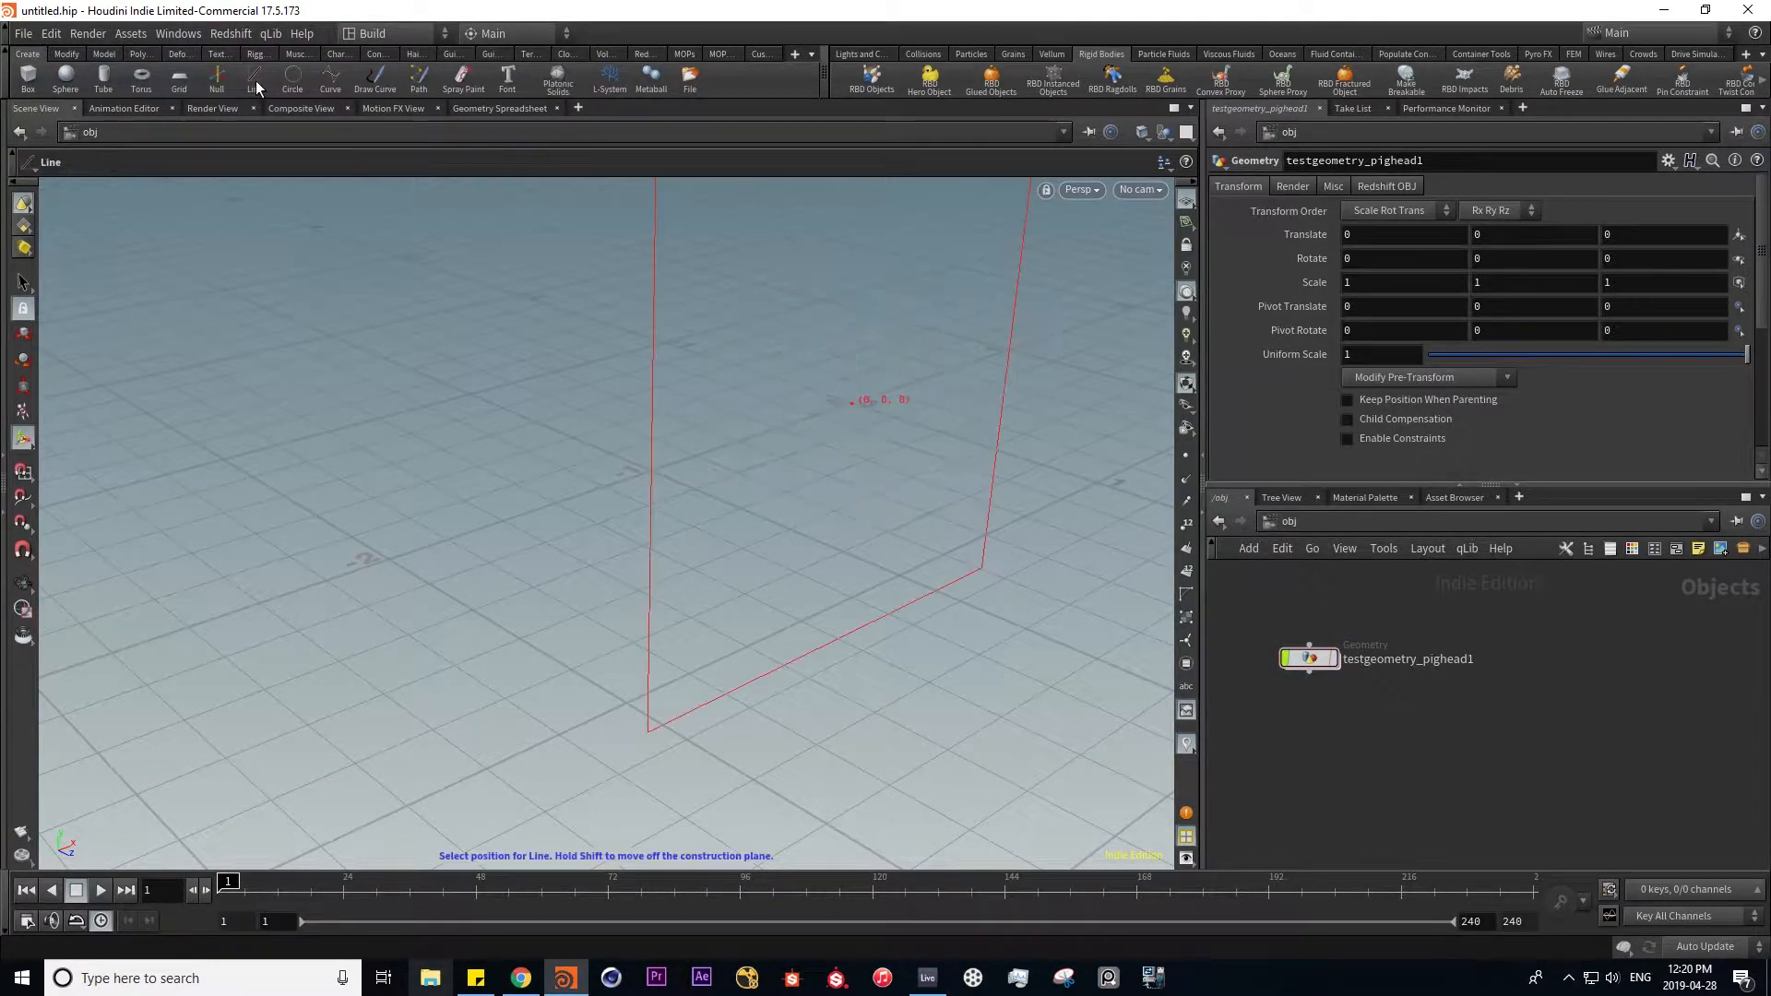
left_click(842, 471)
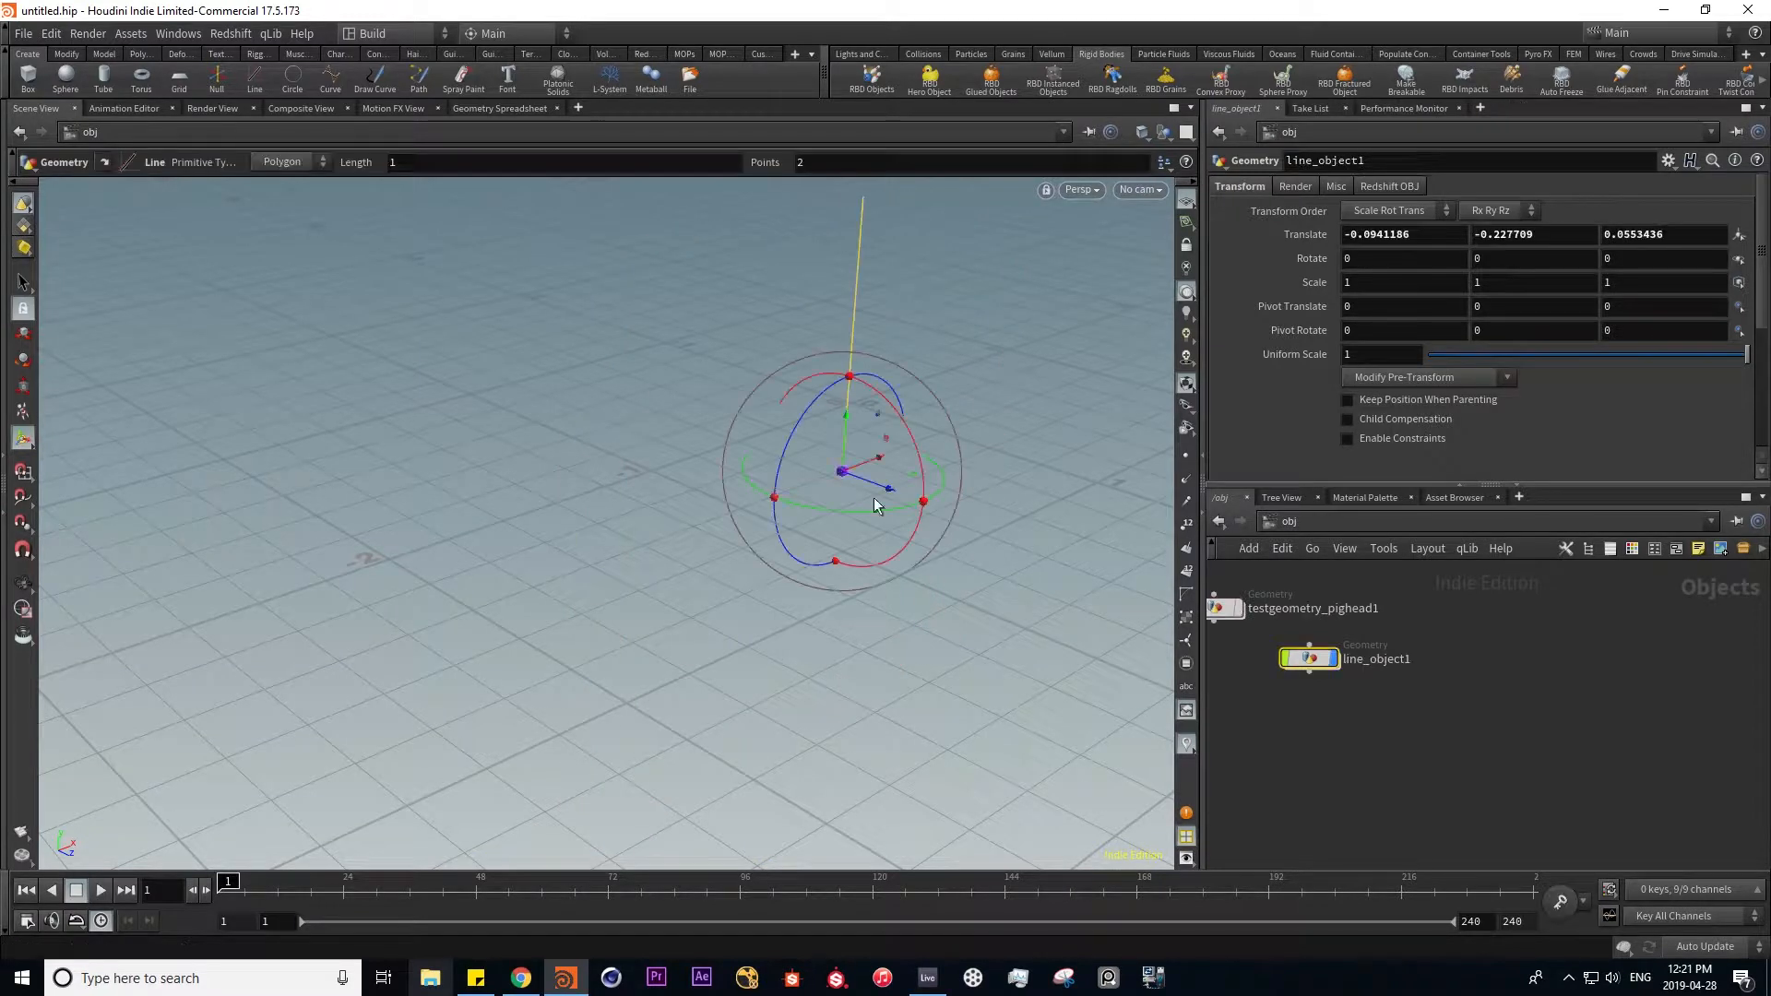
- Apply Refine to the line and try adjusting its refinement slider
left_click(103, 54)
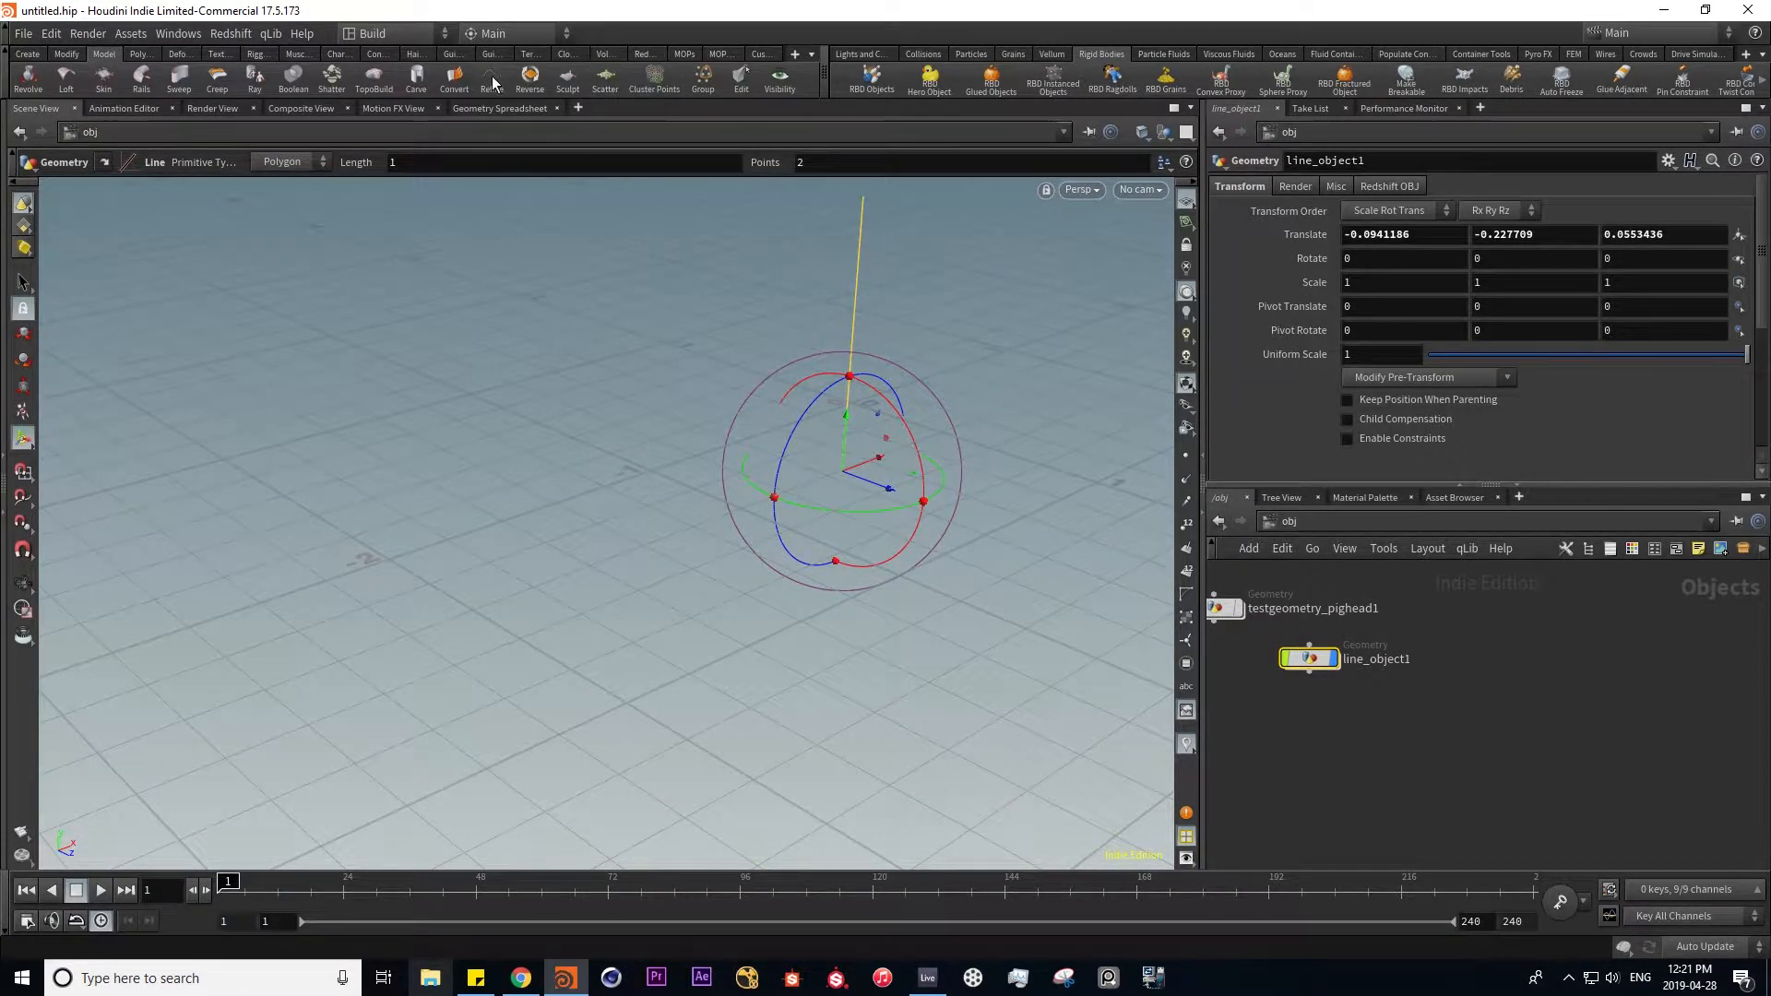
left_click(492, 78)
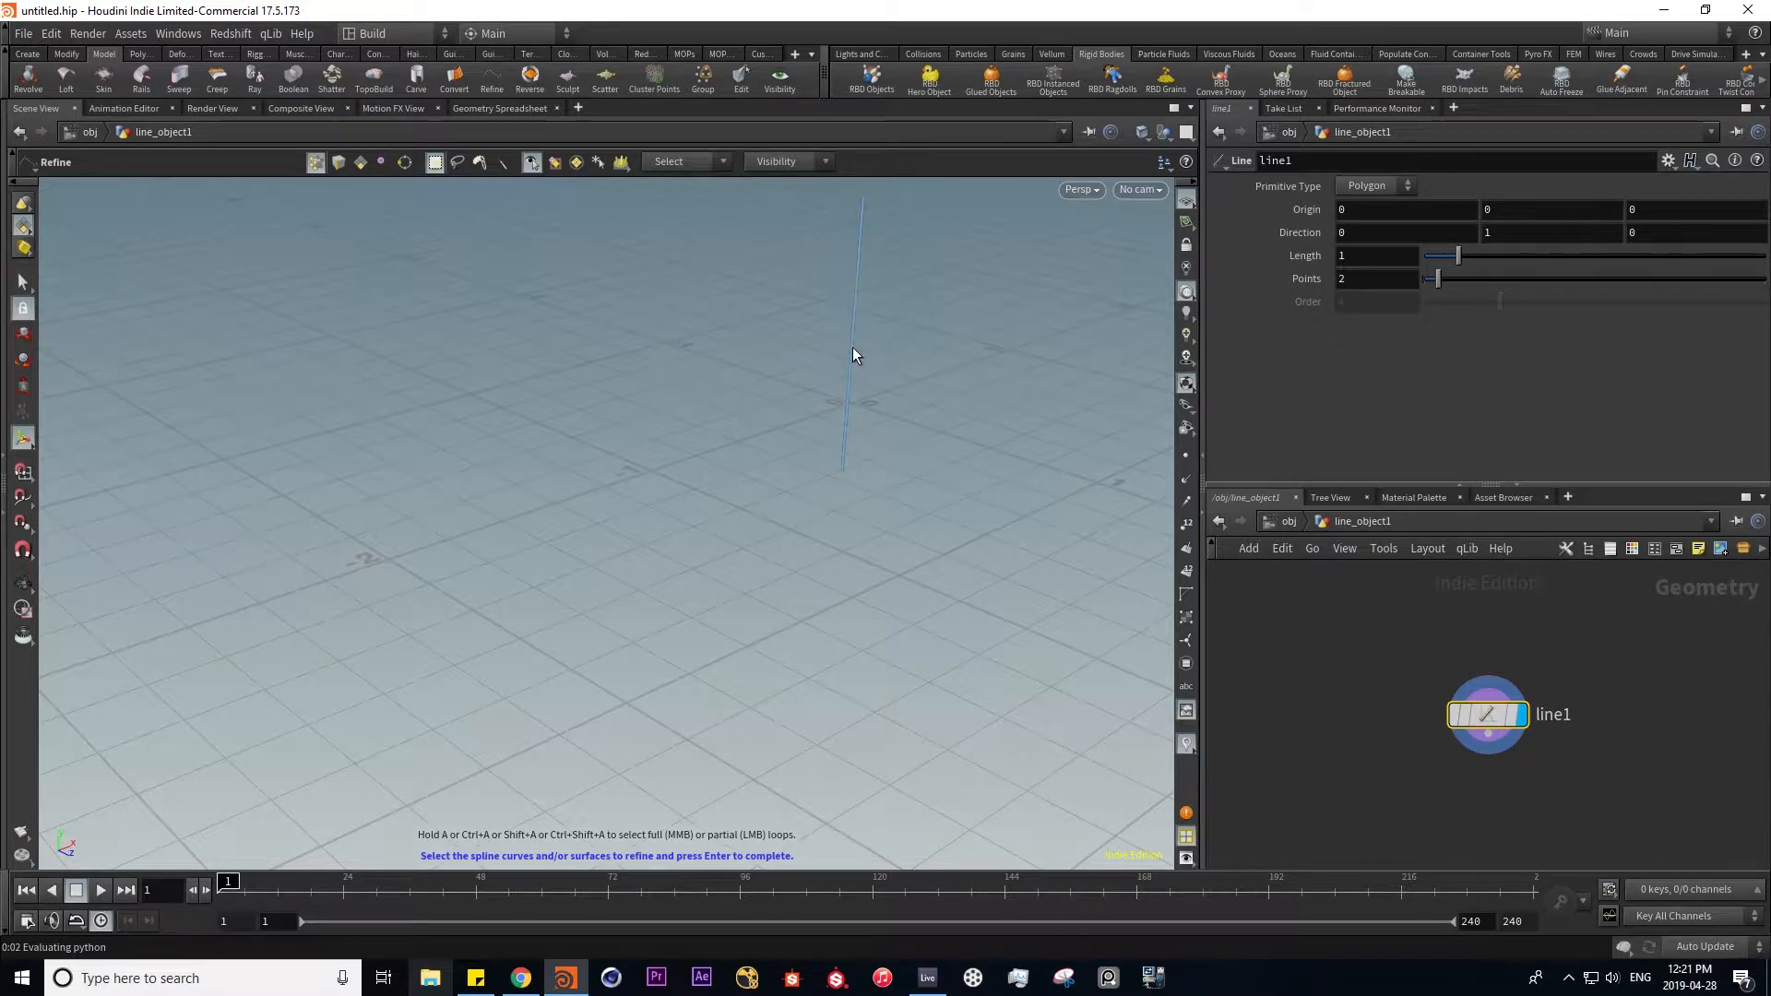
key("Return")
mouse_move(1508, 210)
left_mouse_down()
mouse_move(1474, 209)
mouse_move(1530, 212)
mouse_move(1506, 212)
left_mouse_up()
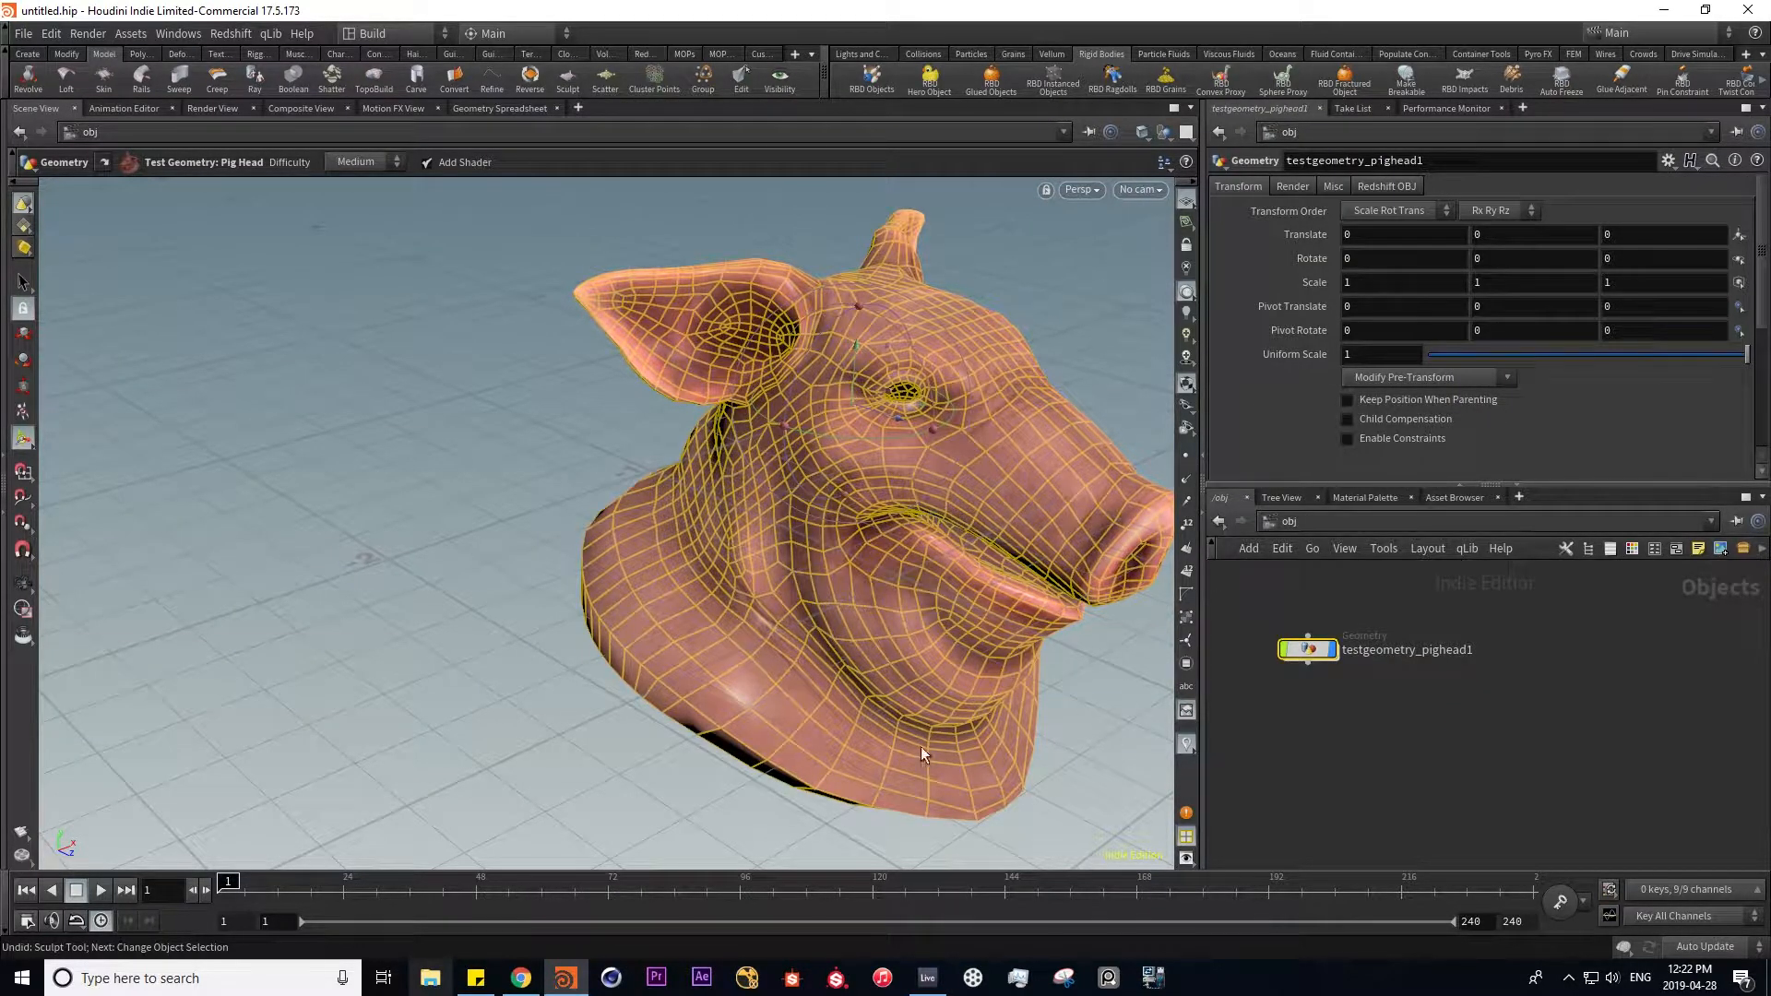
- Apply the Sculpt tool to all faces of the pig head and displace its surface with brush strokes
left_click(569, 83)
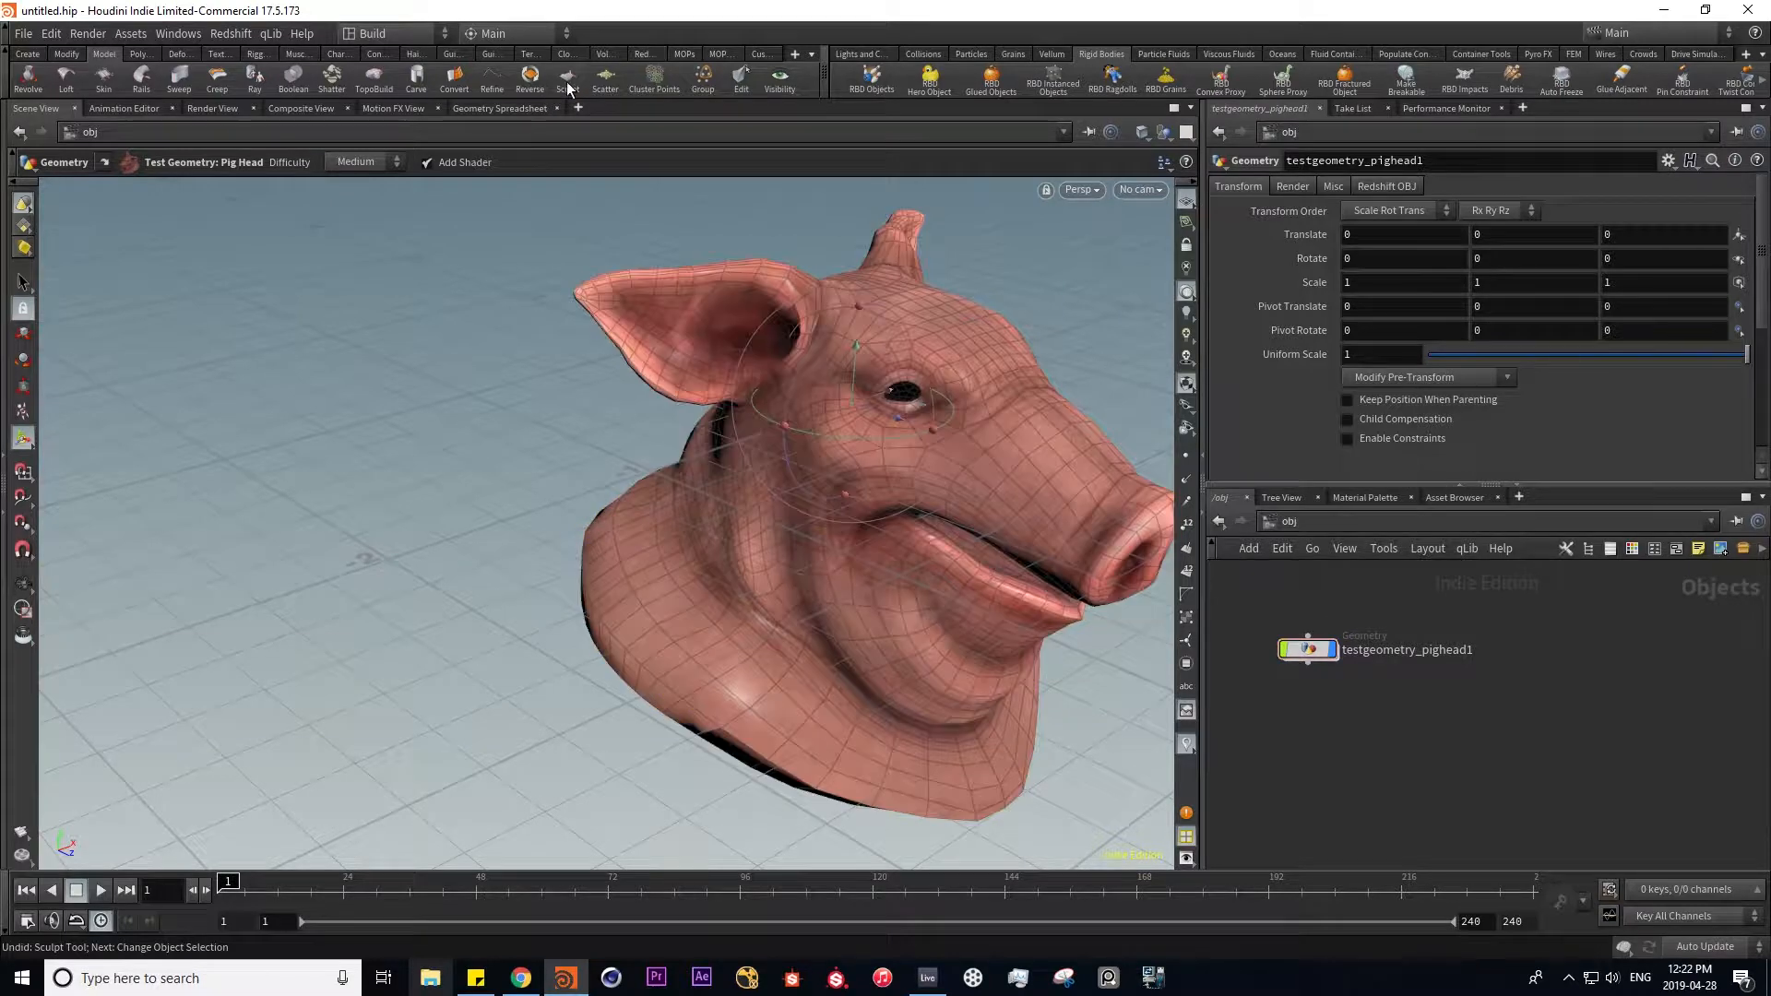
left_click(569, 83)
left_click(847, 473)
key("Return")
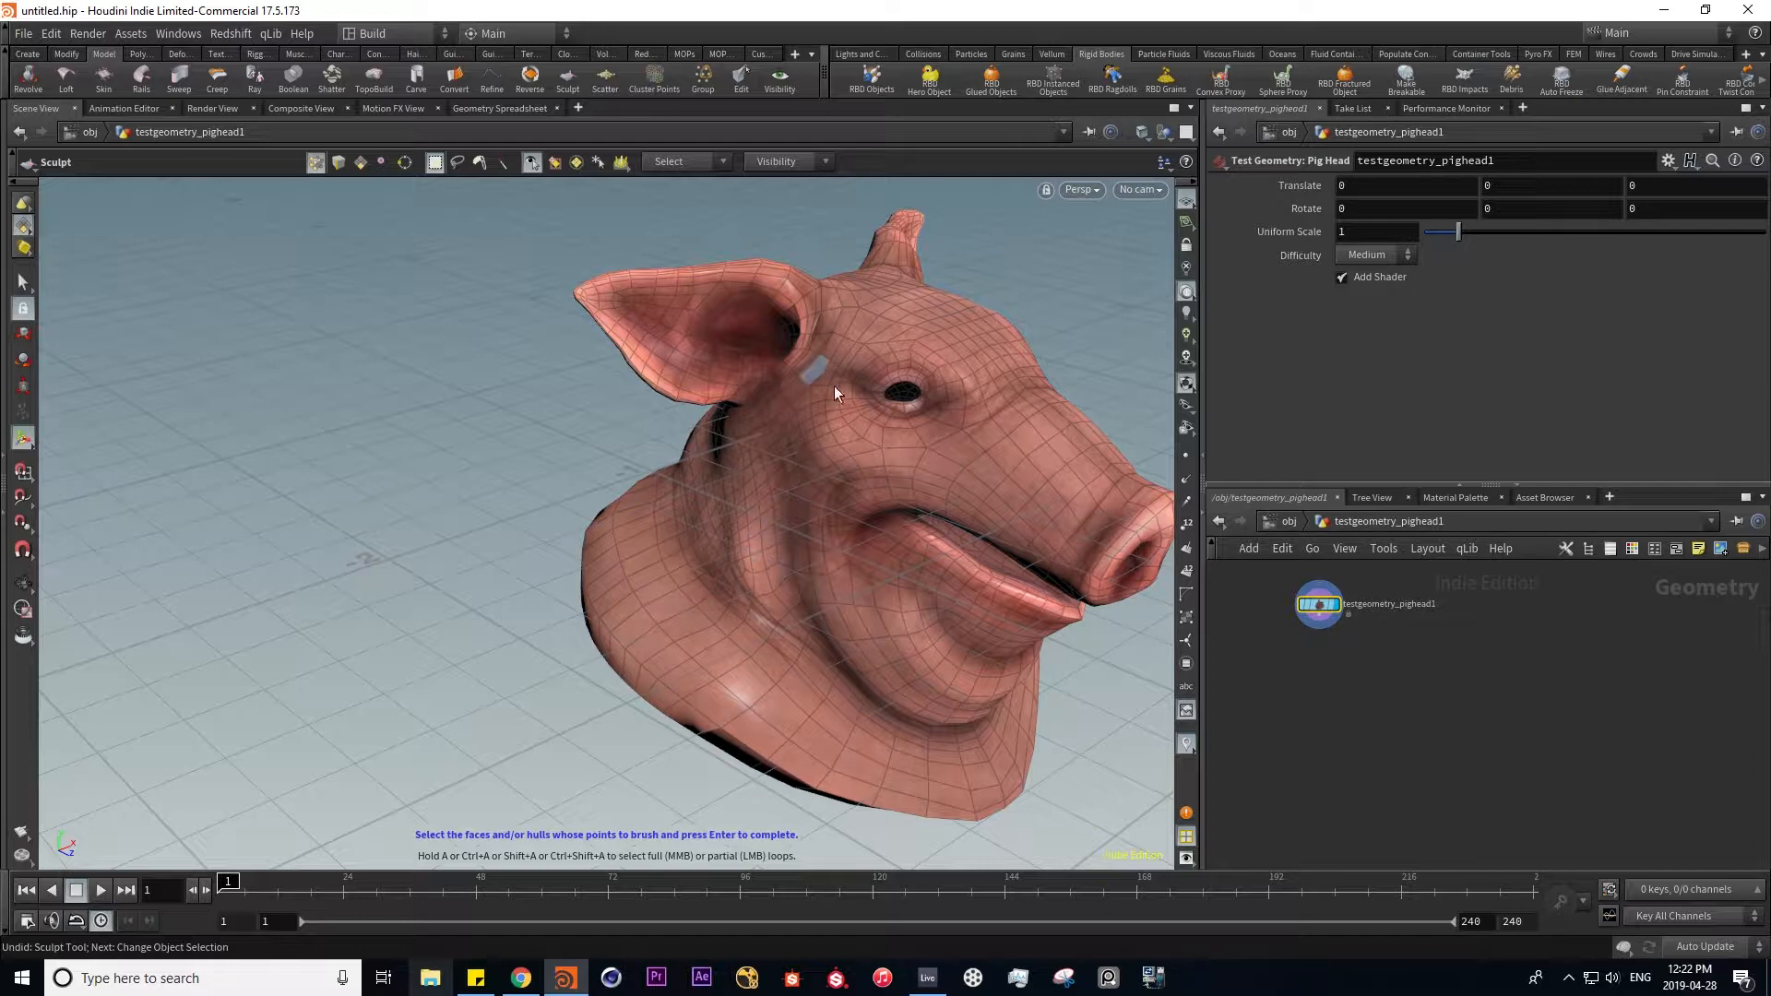
key("n")
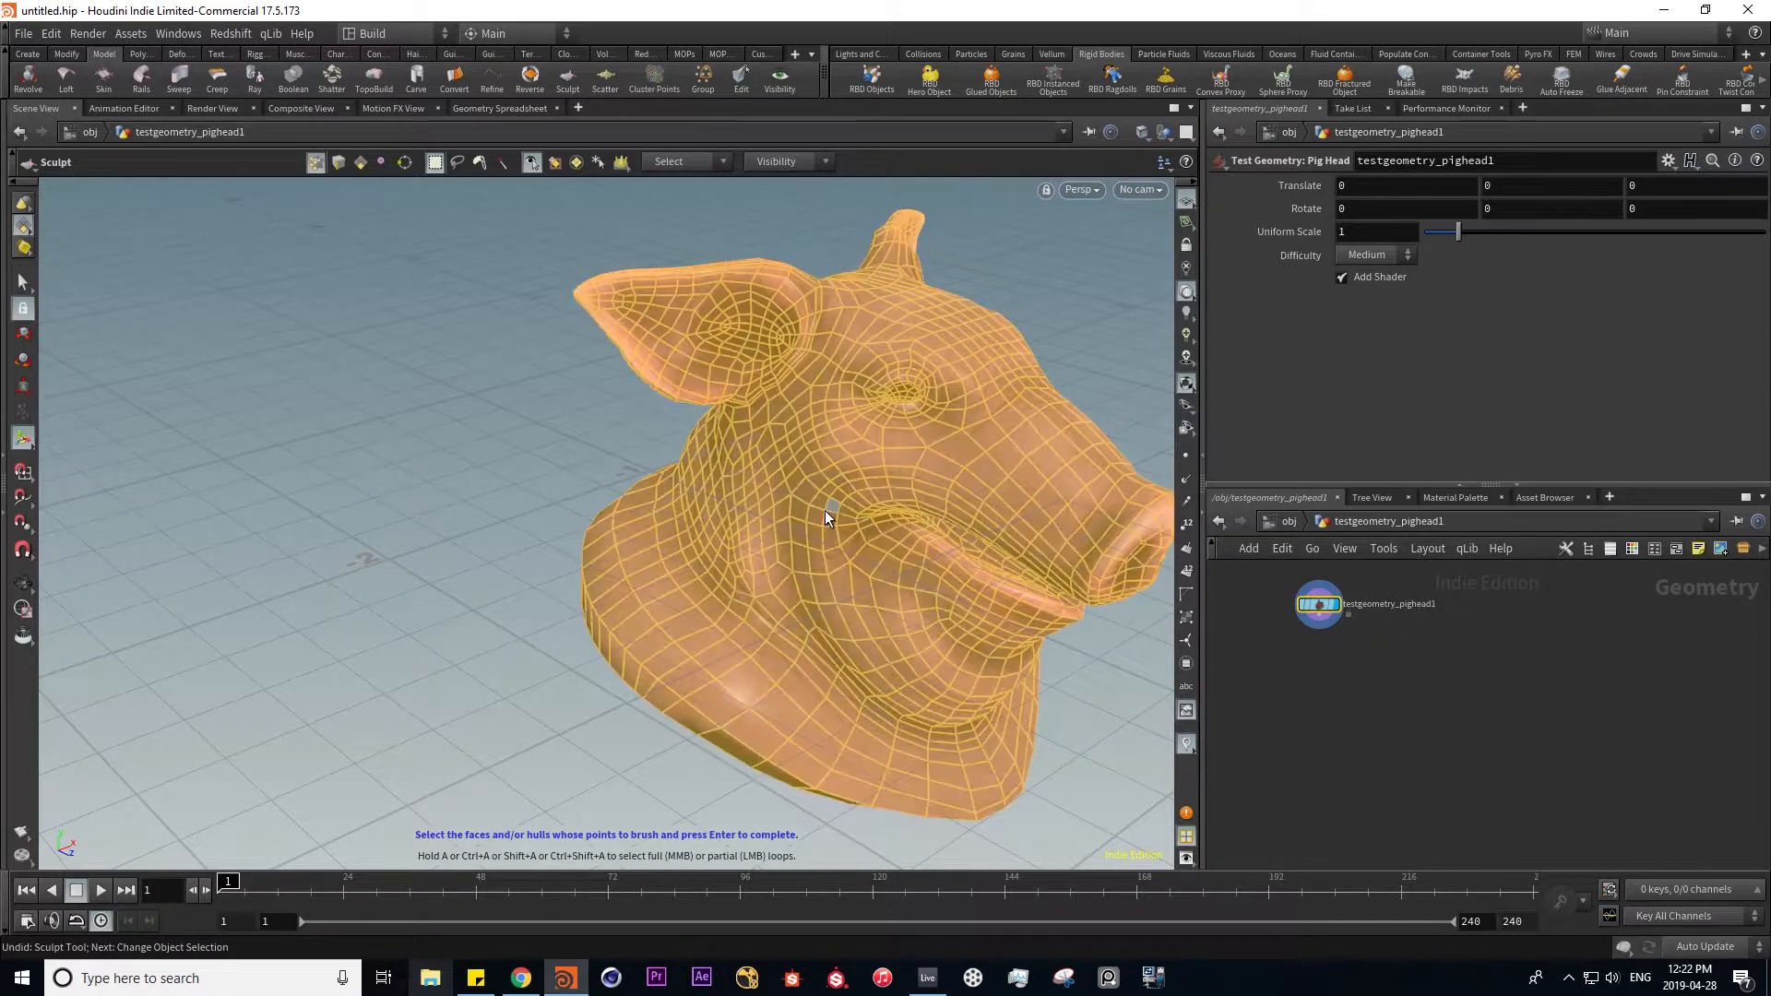
key("Return")
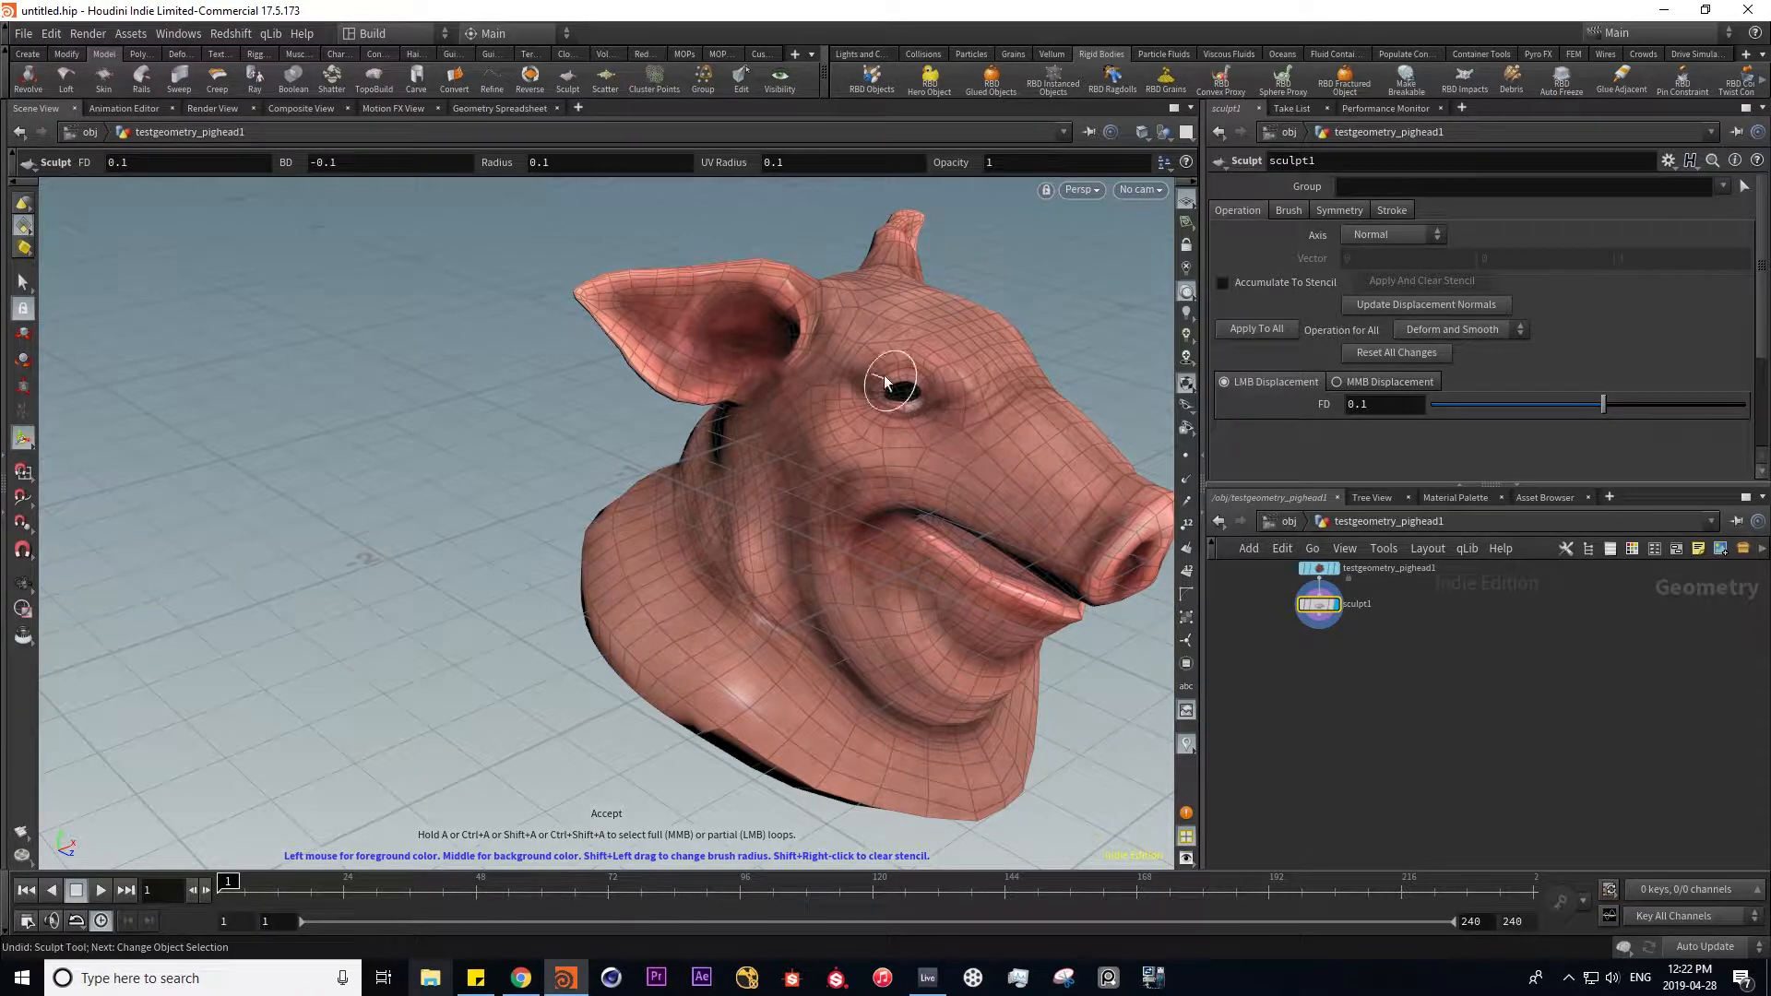
mouse_move(846, 445)
left_mouse_down()
mouse_move(1022, 424)
mouse_move(1078, 452)
mouse_move(912, 265)
mouse_move(853, 481)
left_mouse_up()
middle_click_drag(1414, 737, 1477, 848)
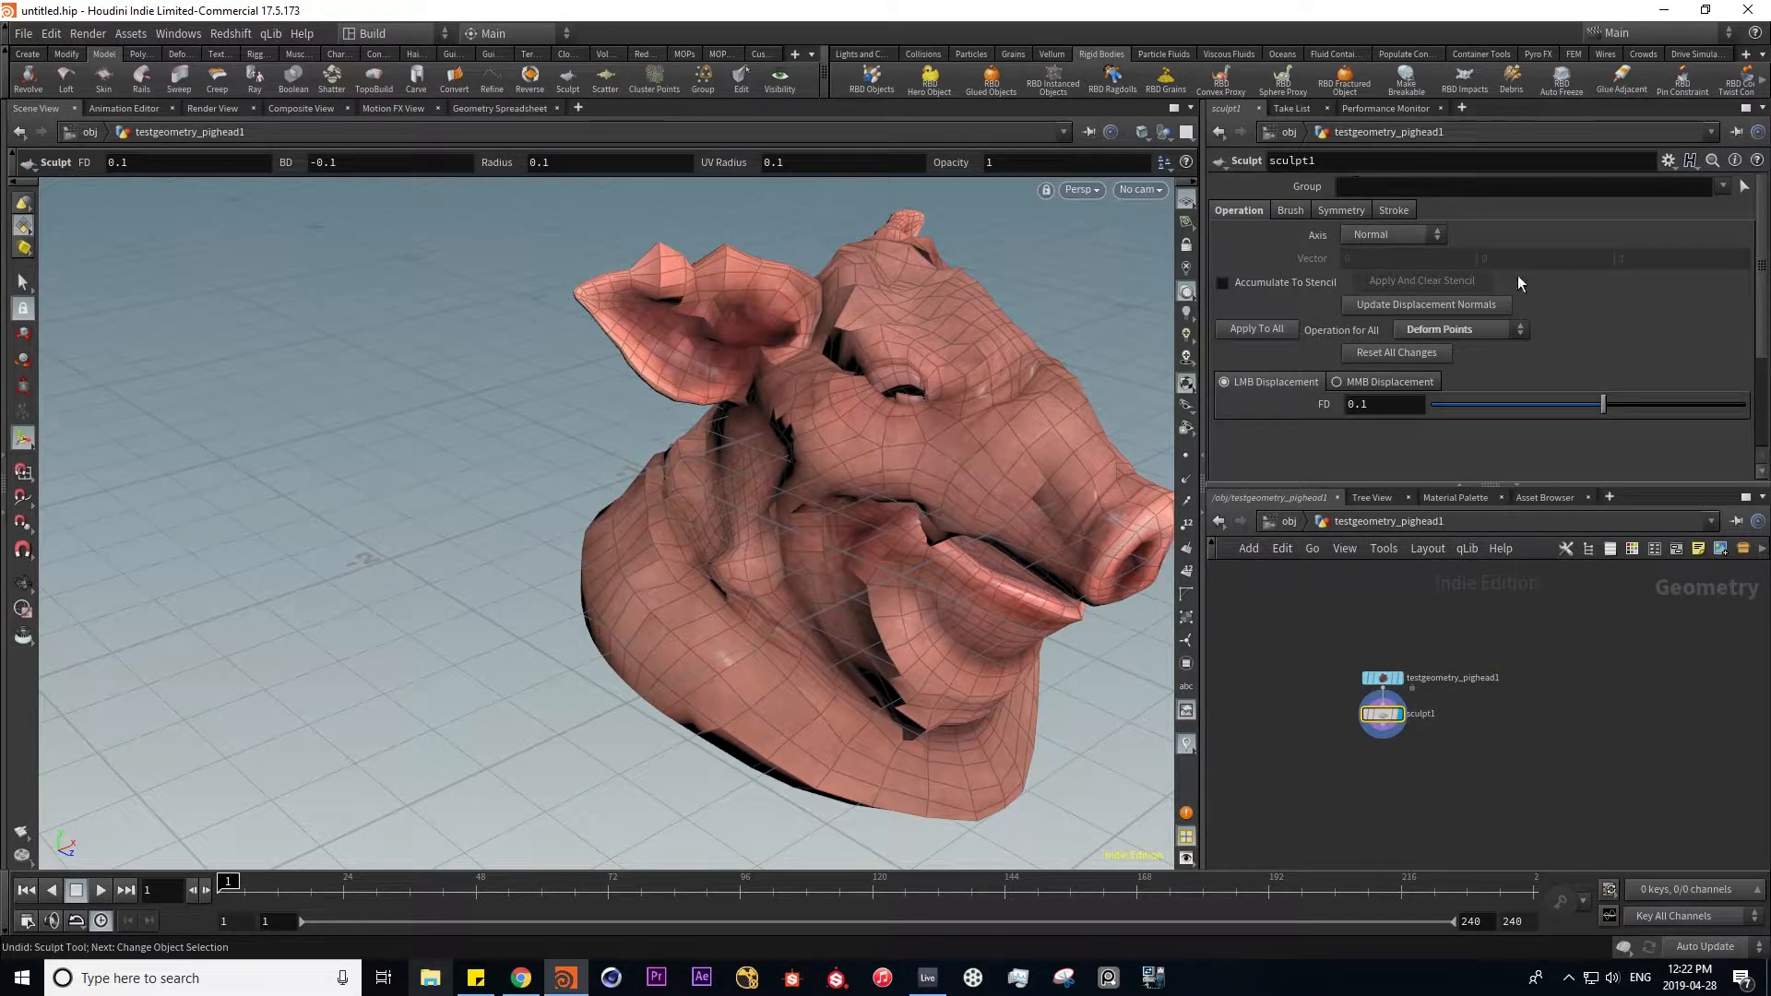
- Set the sculpt1 brush radius to 0.145 and enable Reflective symmetry
left_click(1364, 239)
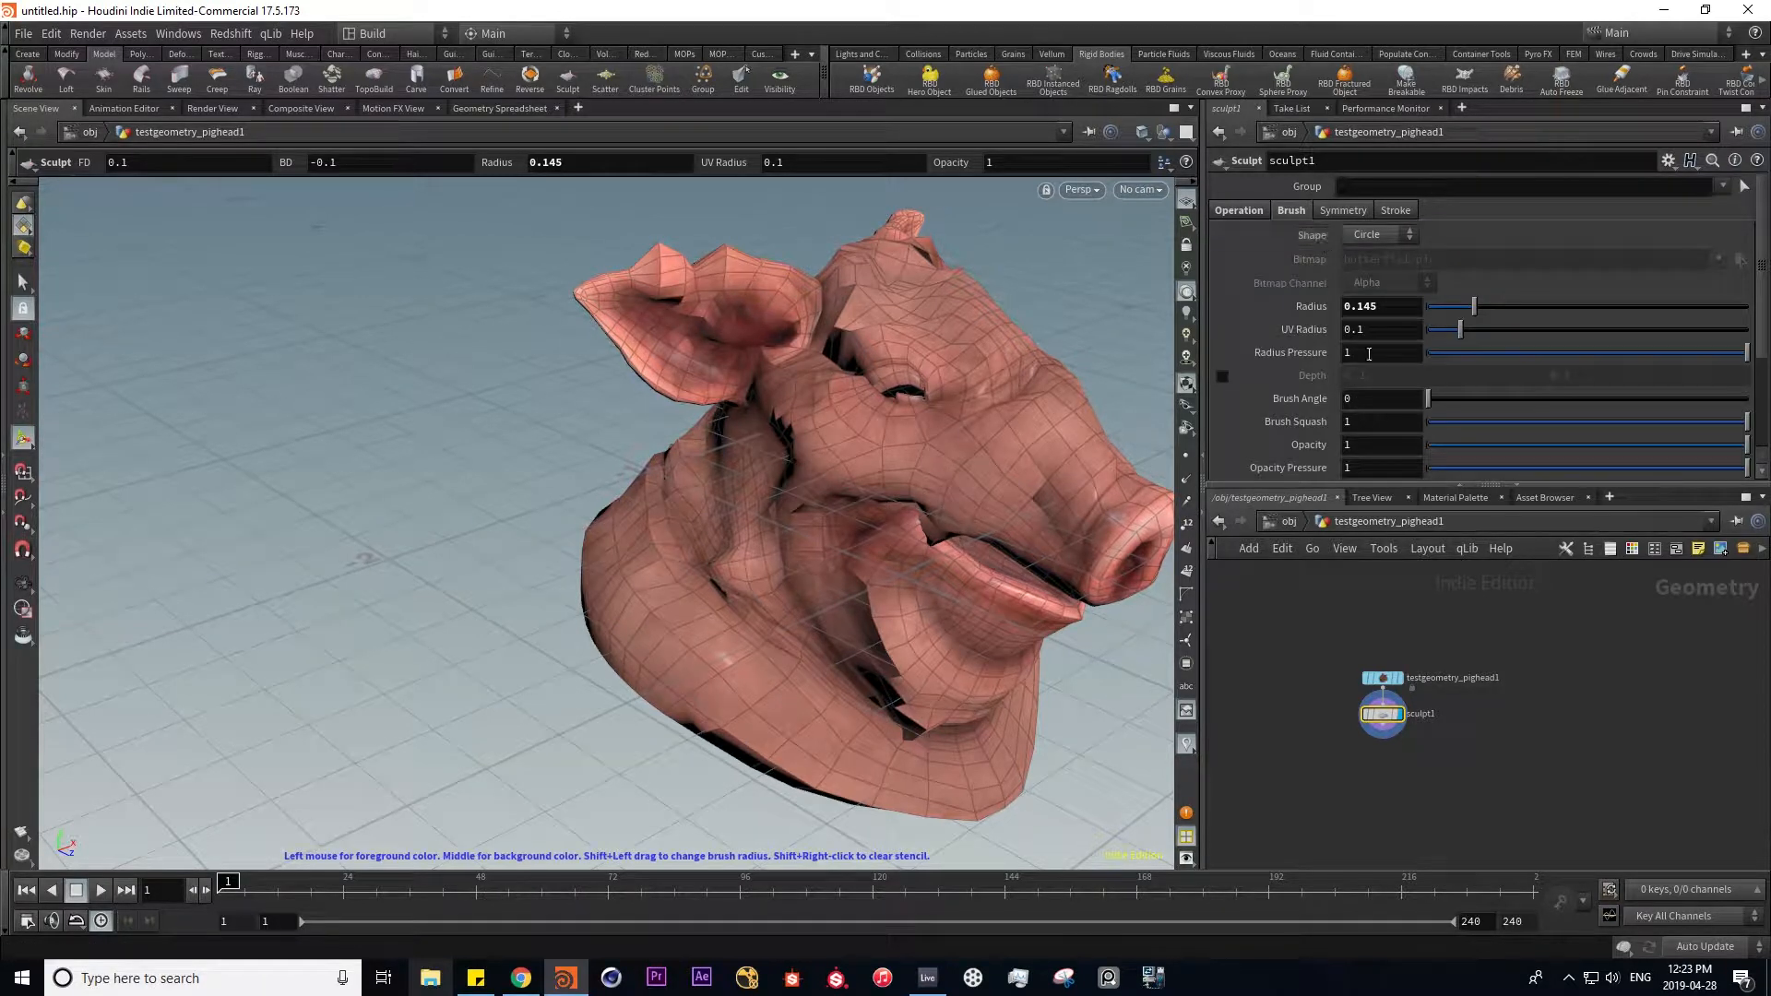
left_click(1343, 211)
left_click(1398, 211)
left_click(1332, 209)
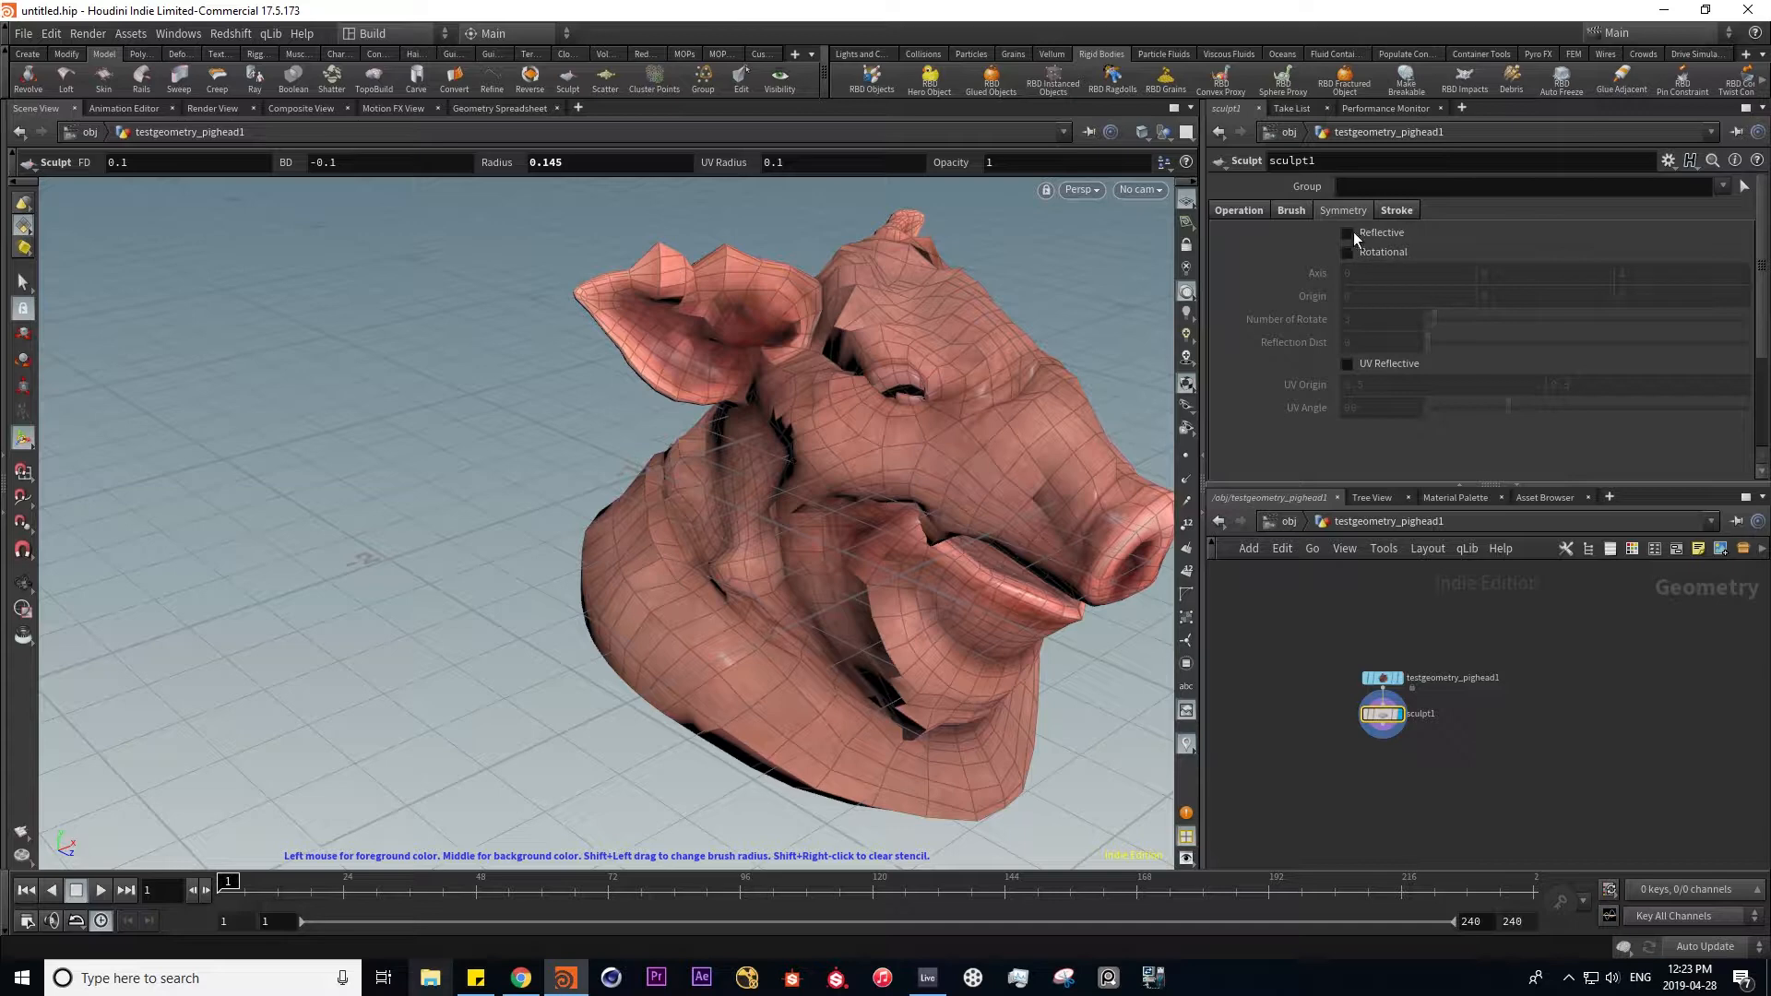
left_click(1347, 233)
- Sculpt reflected strokes across the pig head and undo the last changes
mouse_move(1066, 490)
left_mouse_down("alt")
mouse_move(922, 486)
mouse_move(771, 393)
mouse_move(931, 358)
mouse_move(942, 540)
mouse_move(924, 462)
mouse_move(791, 544)
mouse_move(751, 483)
mouse_move(873, 533)
mouse_move(828, 548)
left_mouse_up("alt")
scroll(827, 548, "down", 3, "alt")
mouse_move(762, 439)
left_mouse_down()
mouse_move(625, 486)
mouse_move(723, 546)
mouse_move(659, 664)
mouse_move(673, 659)
left_mouse_up()
key("ctrl+z")
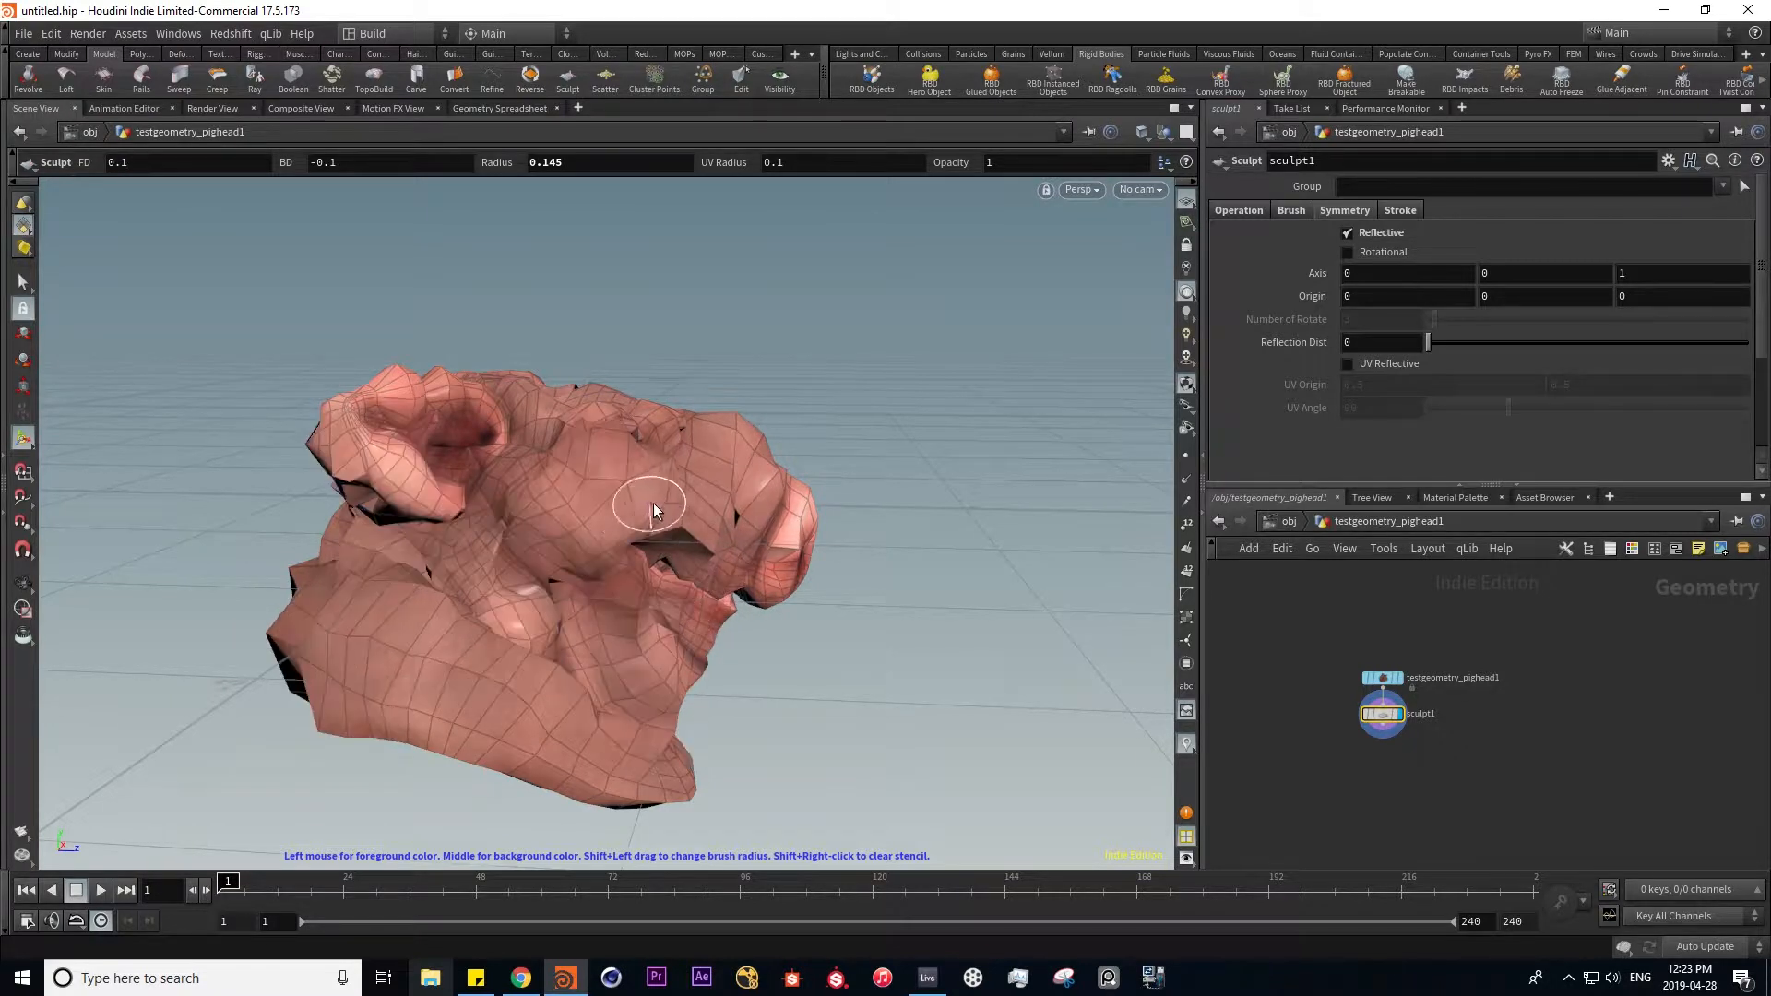
key("ctrl+z")
mouse_move(651, 500)
left_mouse_down("alt")
mouse_move(636, 557)
mouse_move(643, 486)
left_mouse_up("alt")
scroll(643, 486, "down", 3, "alt")
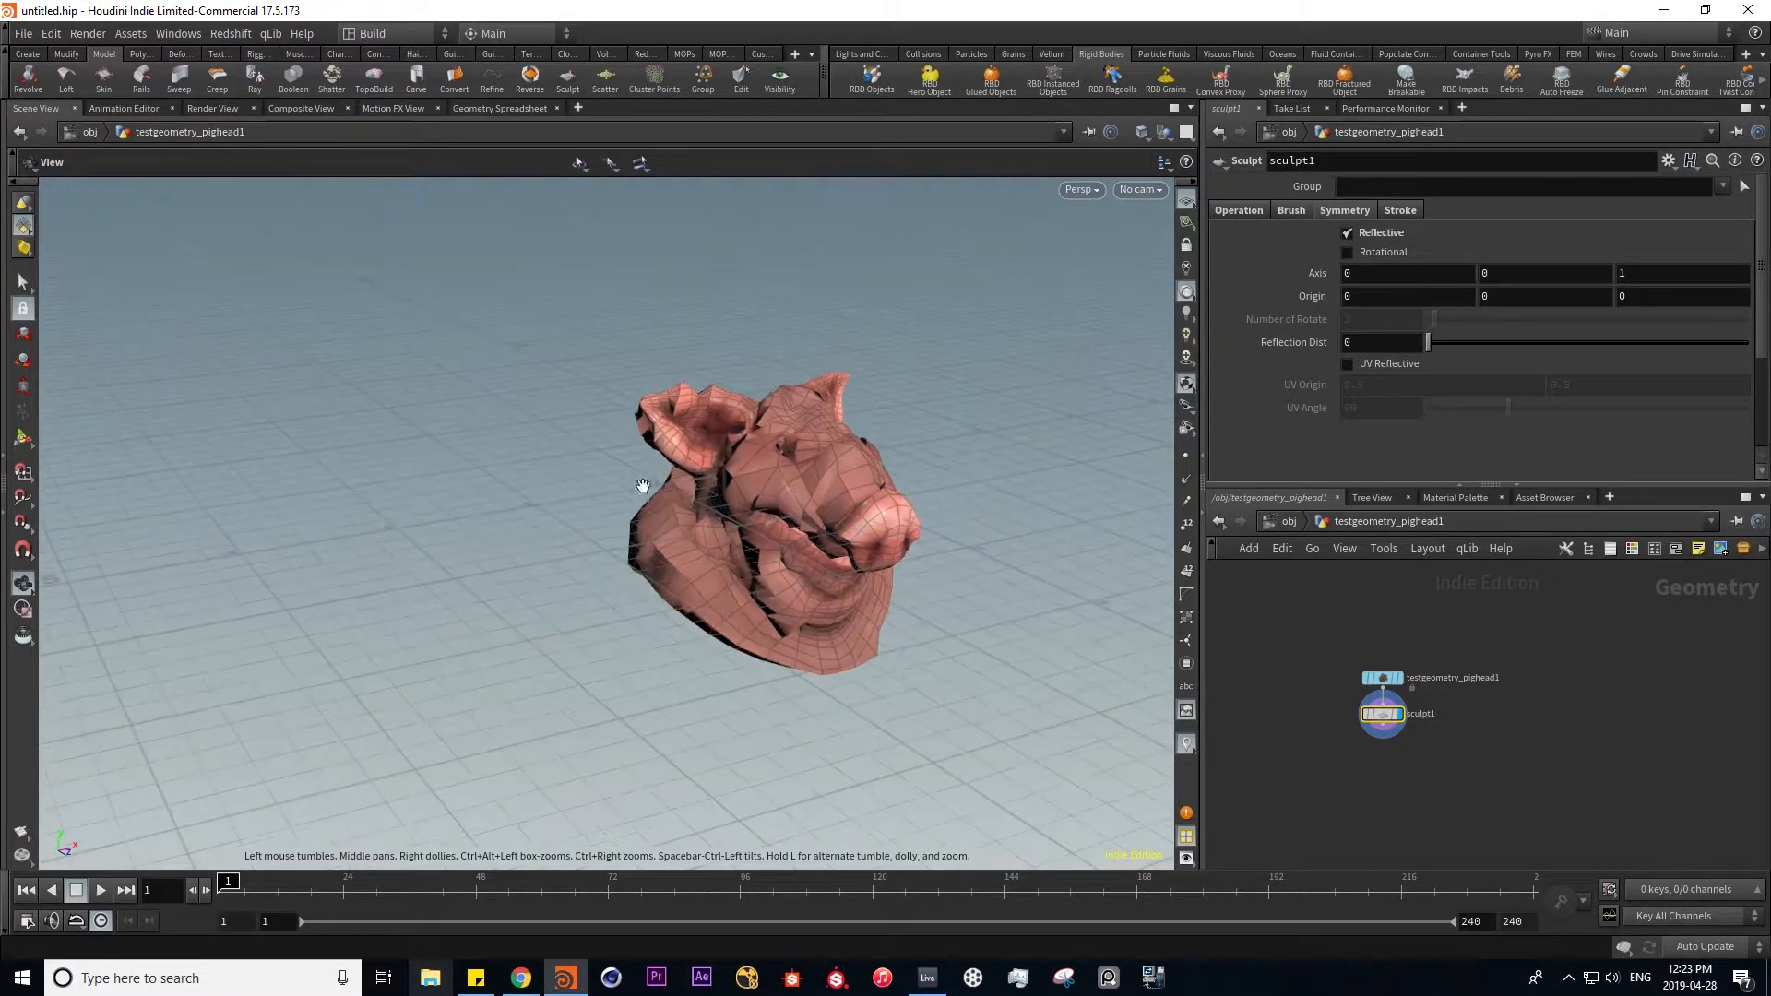
- Return to the object level, hide the pig head, and add a Sphere object below it in the network
left_click(1289, 521)
left_click(1331, 649)
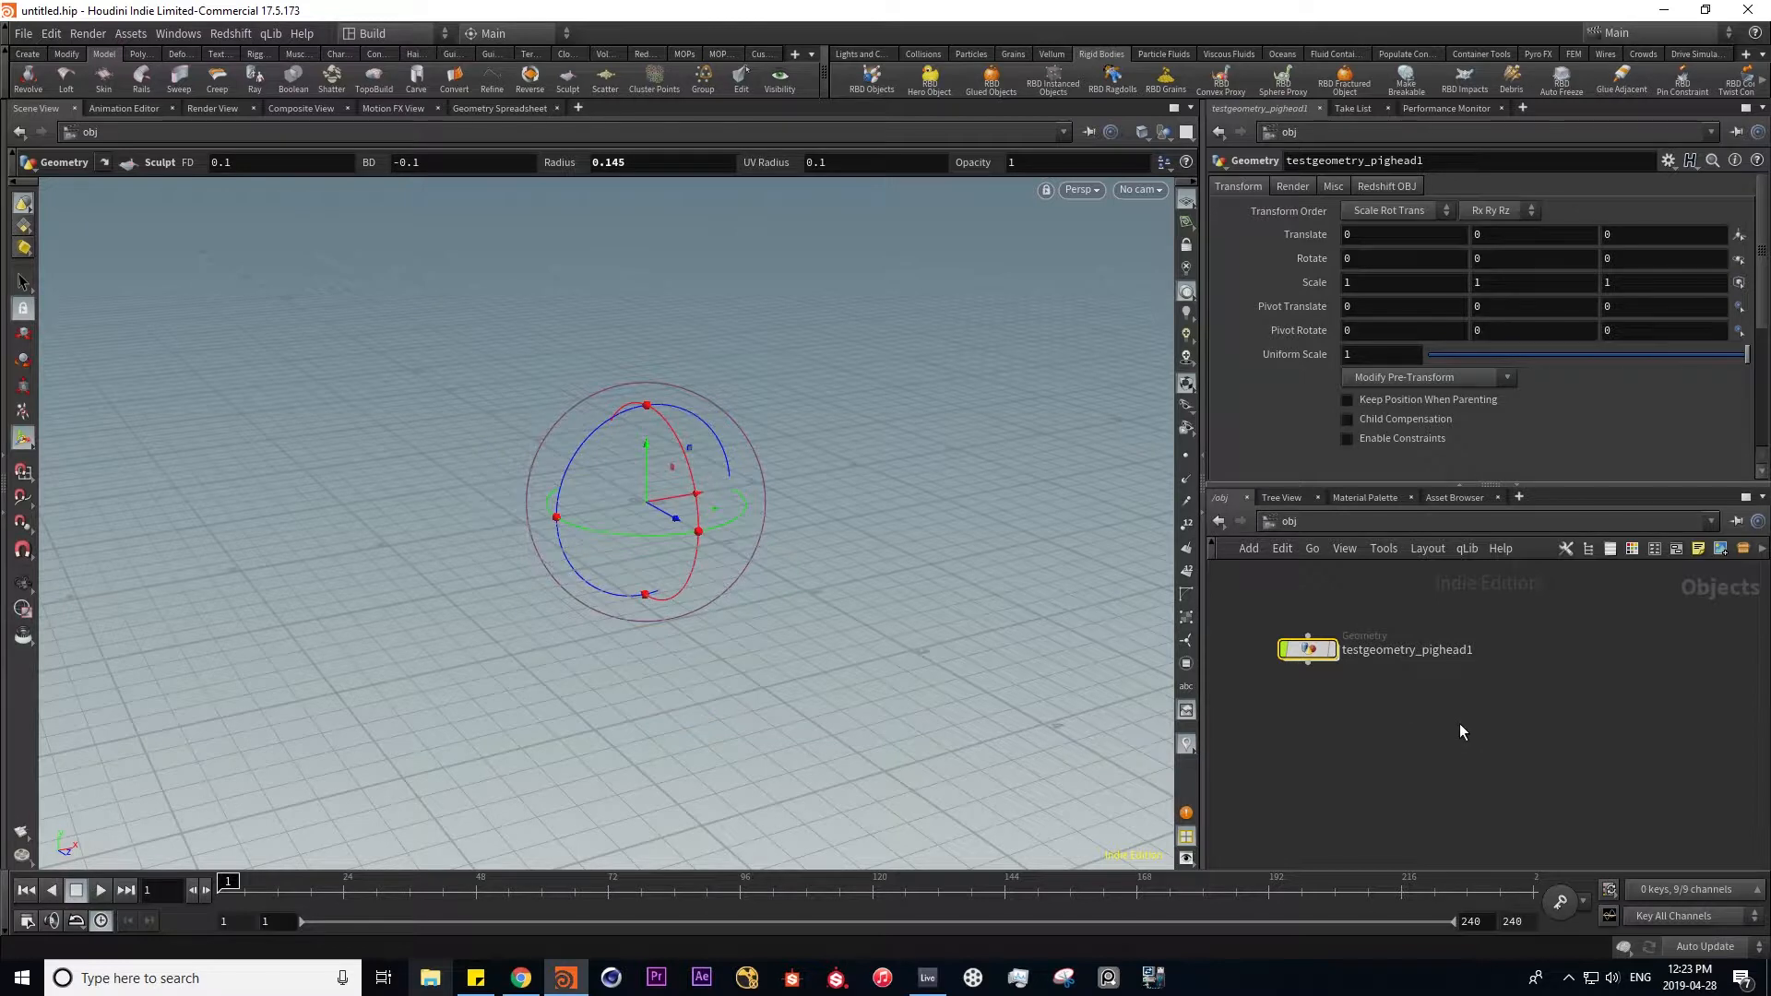
key("Tab")
type("sp")
key("Return")
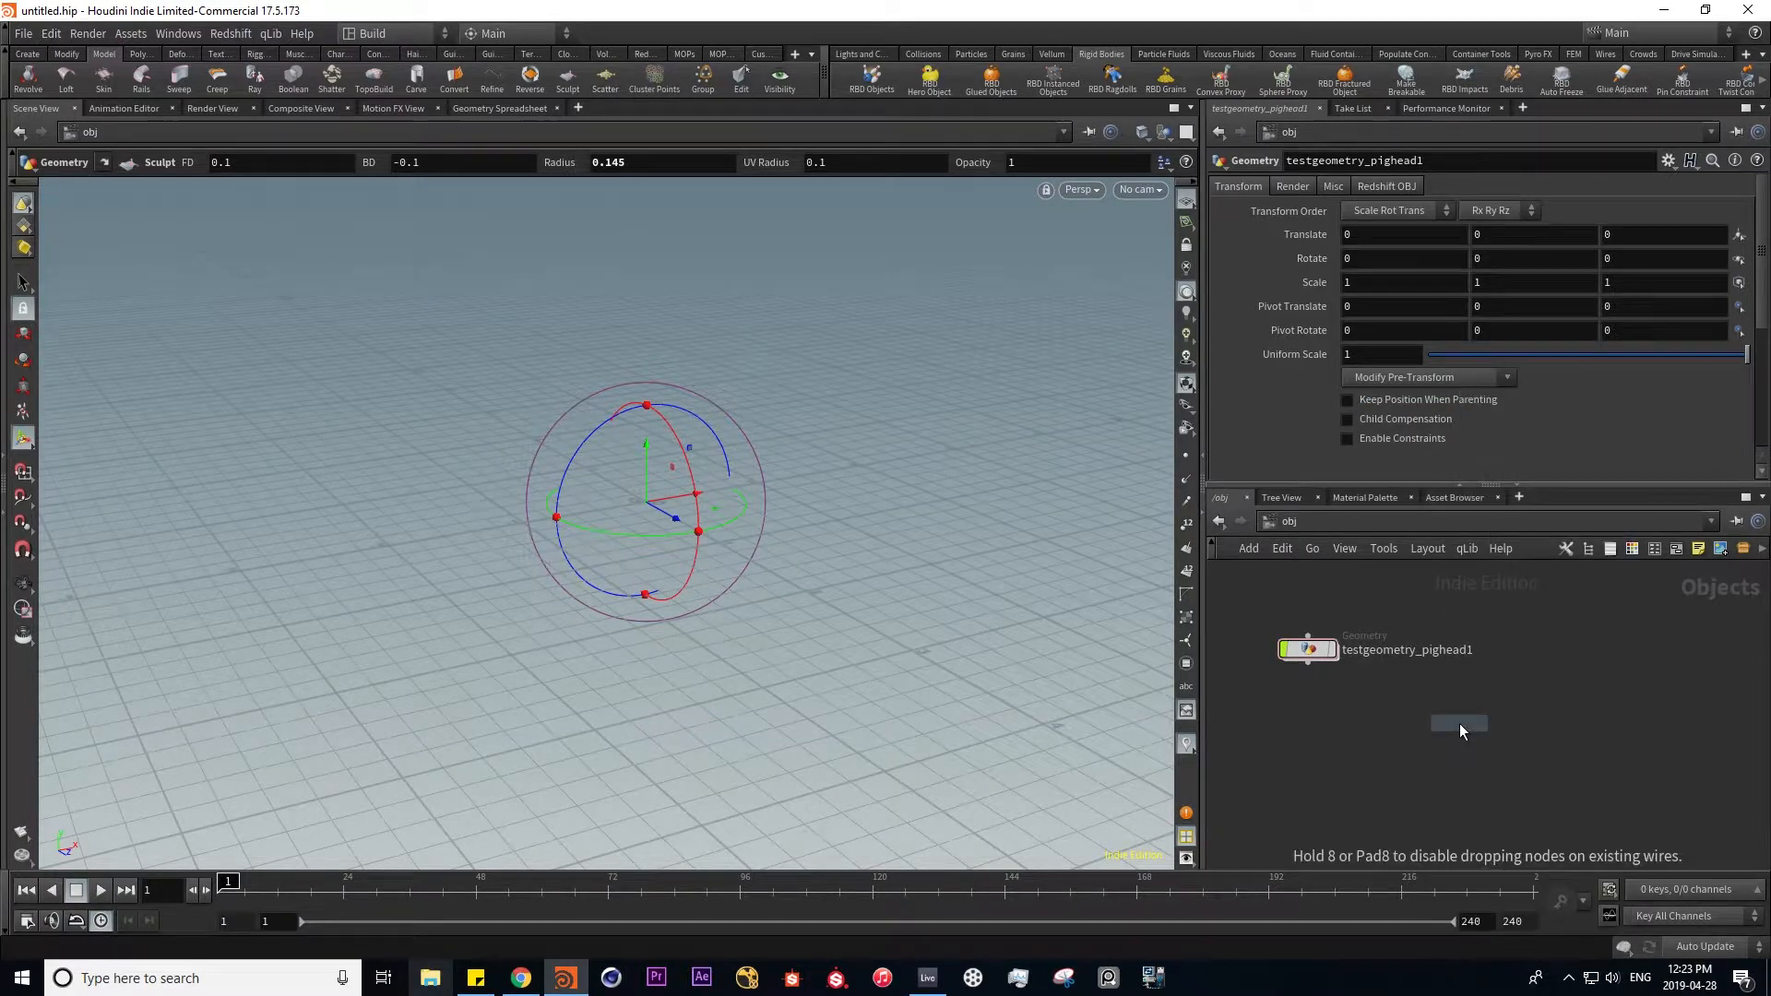
left_click(1459, 723)
- Change the sphere's primitive type to Polygon Mesh and set its rows and columns to 50 each
left_click(1383, 185)
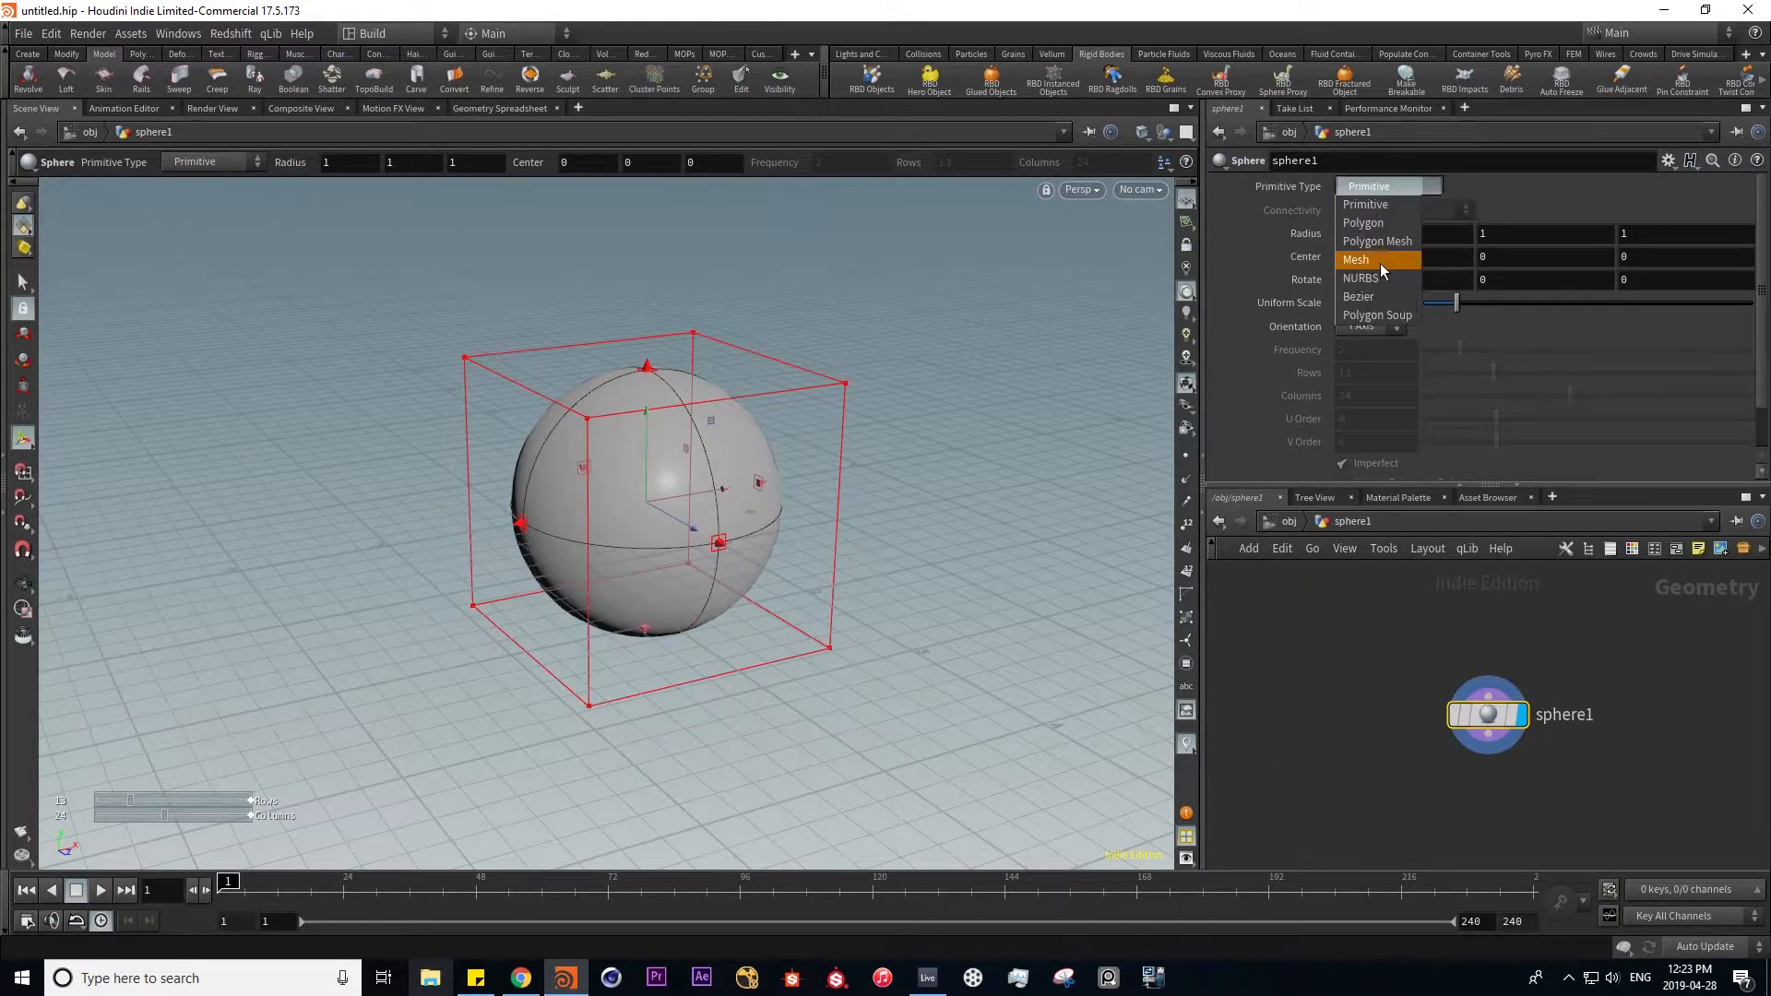
left_click(1379, 229)
left_click_drag(1494, 373, 1752, 373)
left_click_drag(1570, 396, 1751, 396)
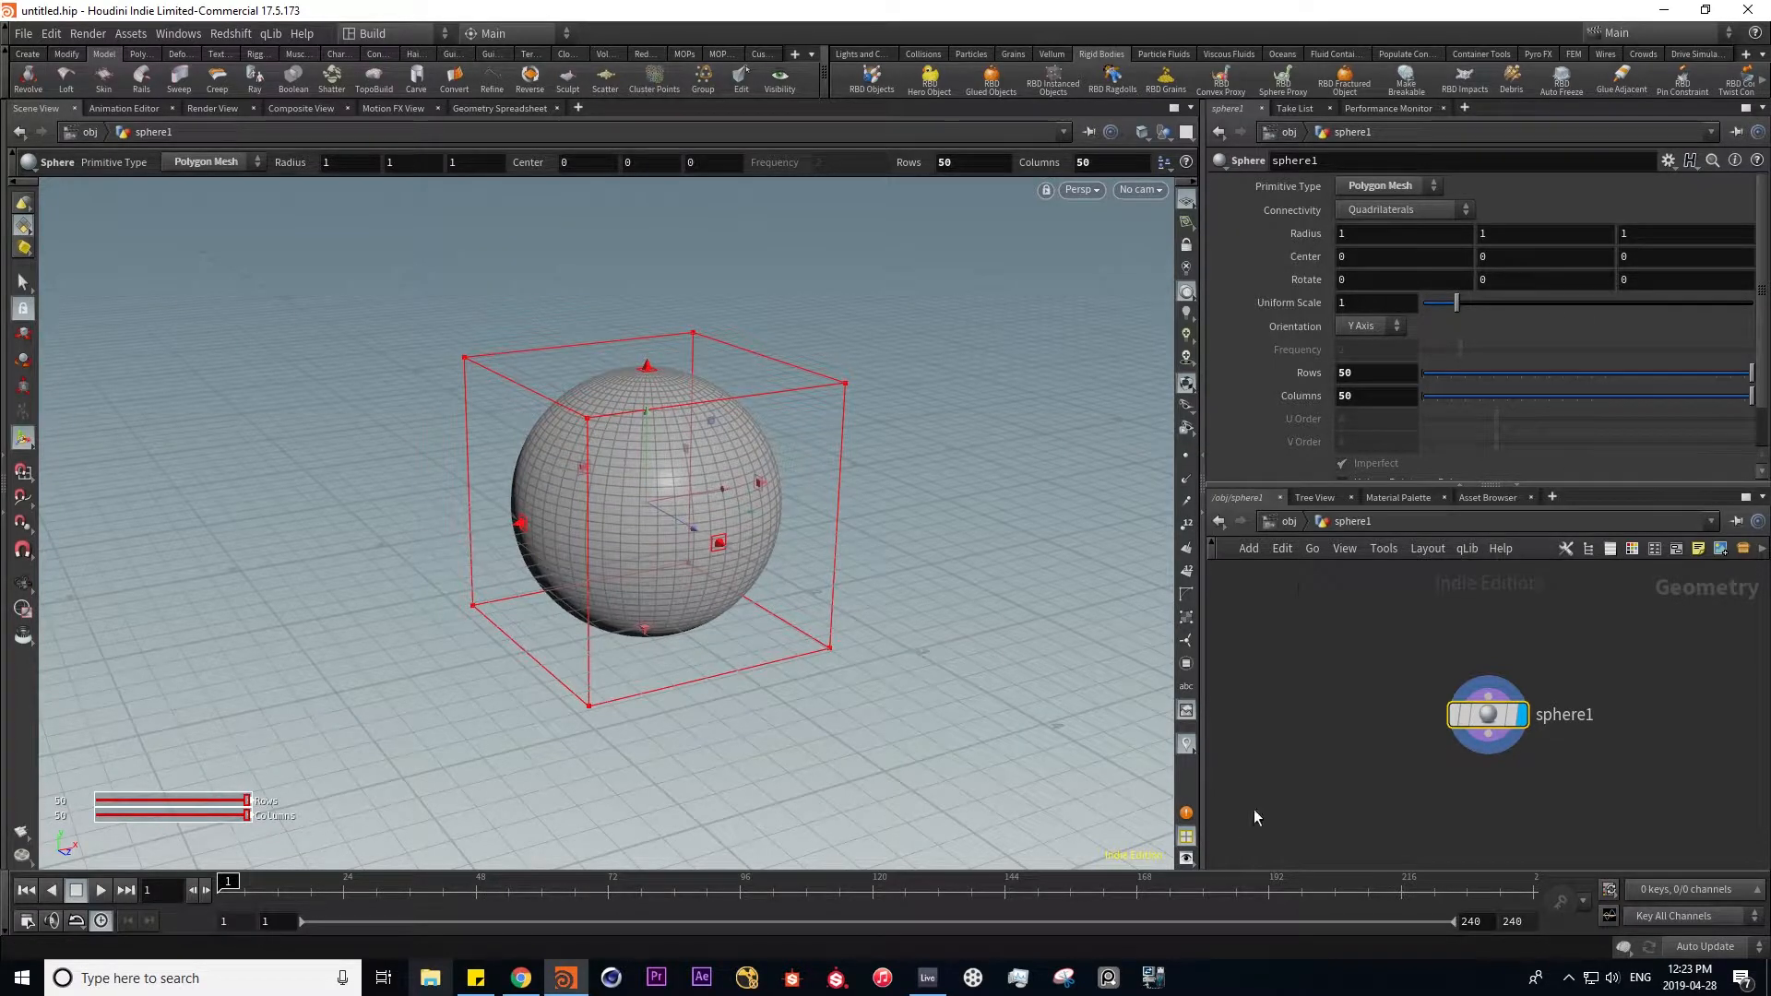
- Apply a Sculpt node to all of the sphere's primitives from the object level
left_click(1288, 521)
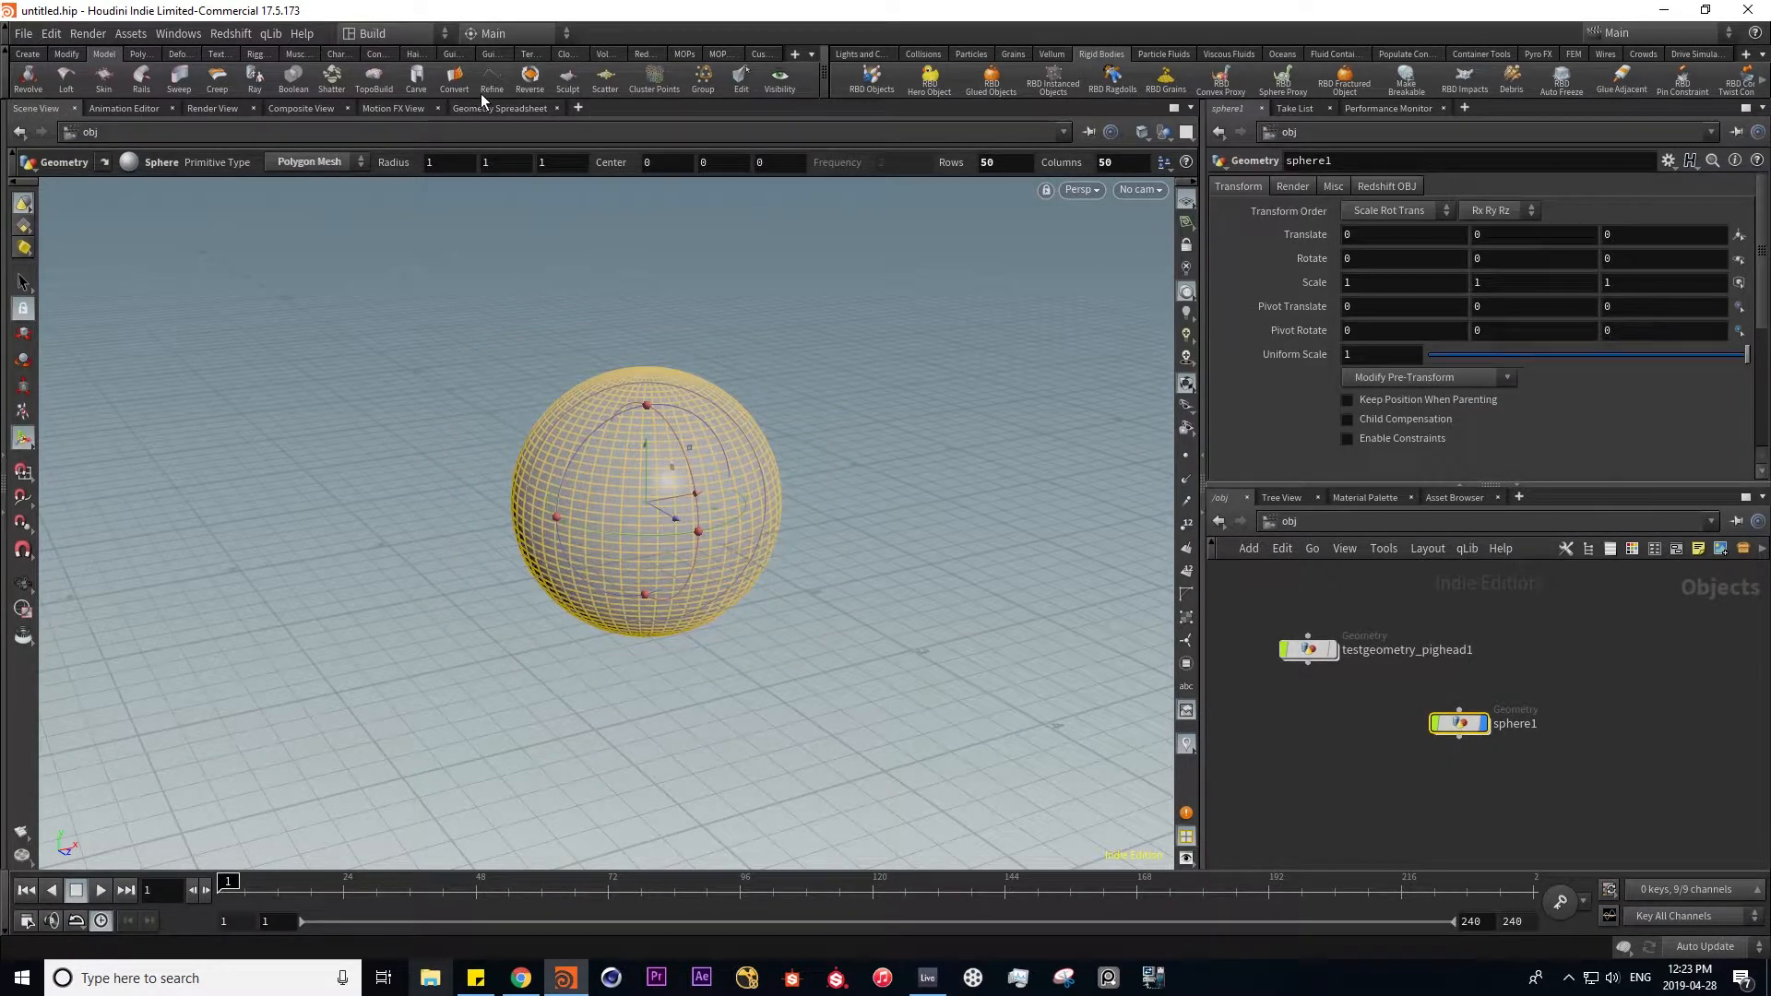
left_click(567, 77)
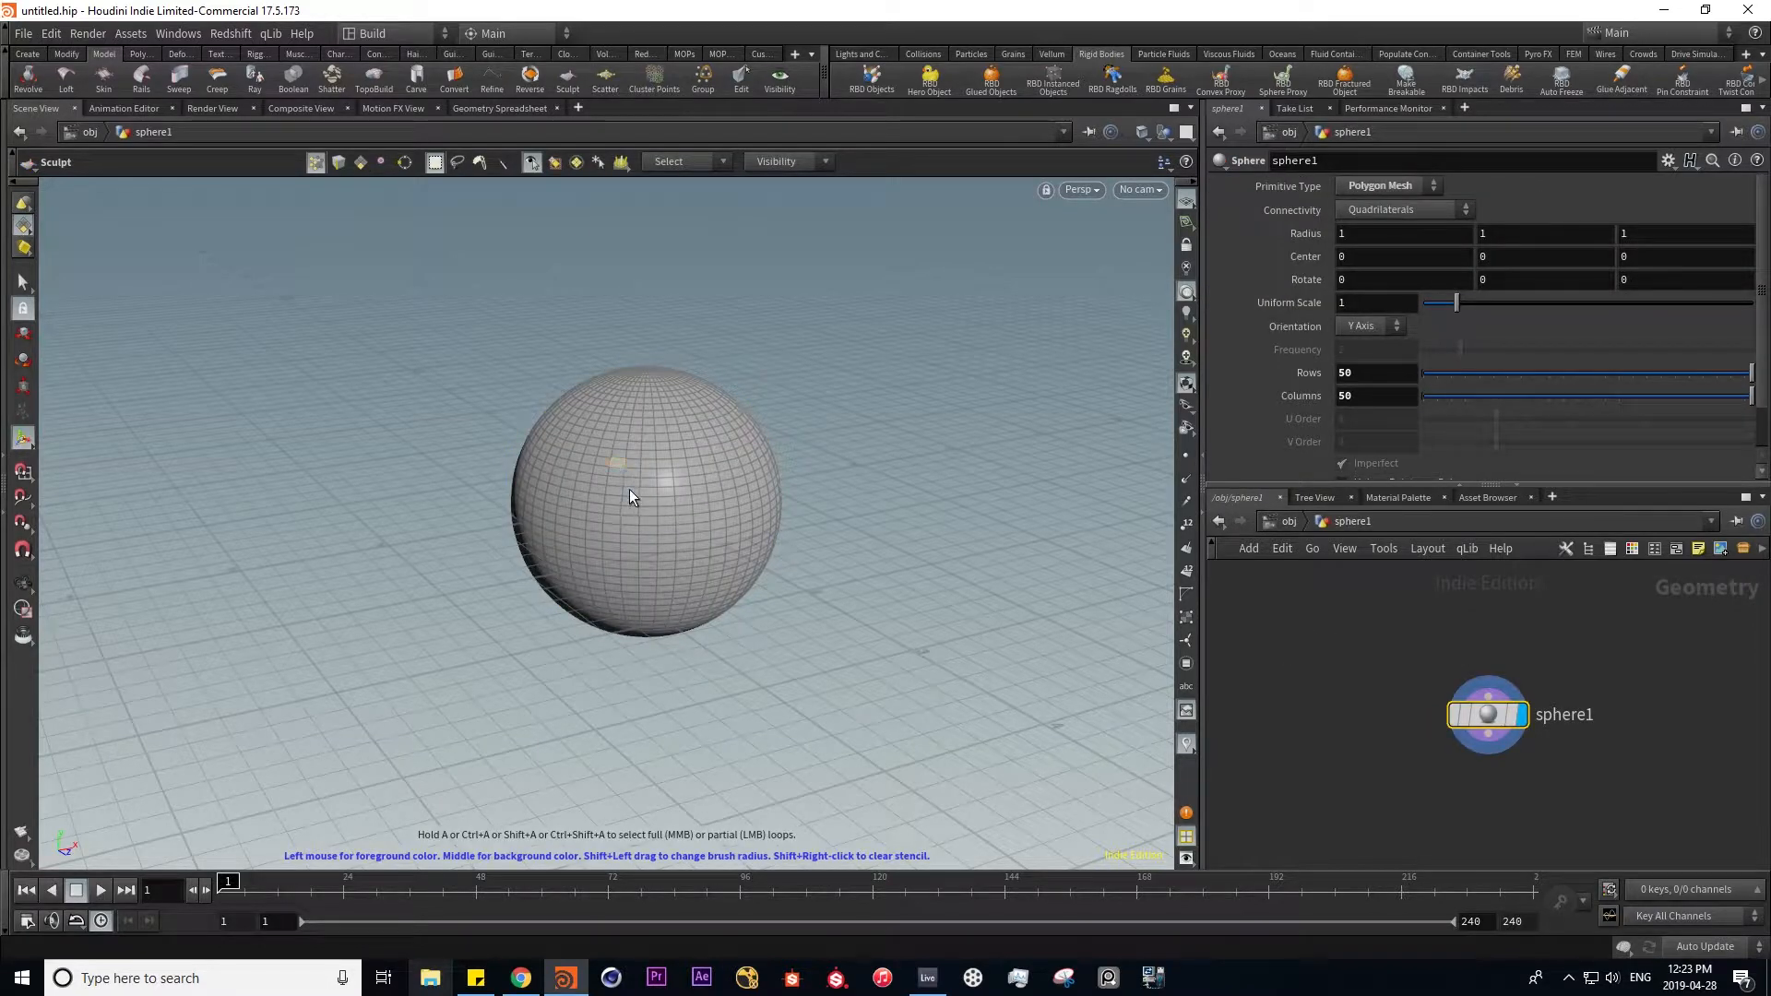
key("n")
key("Return")
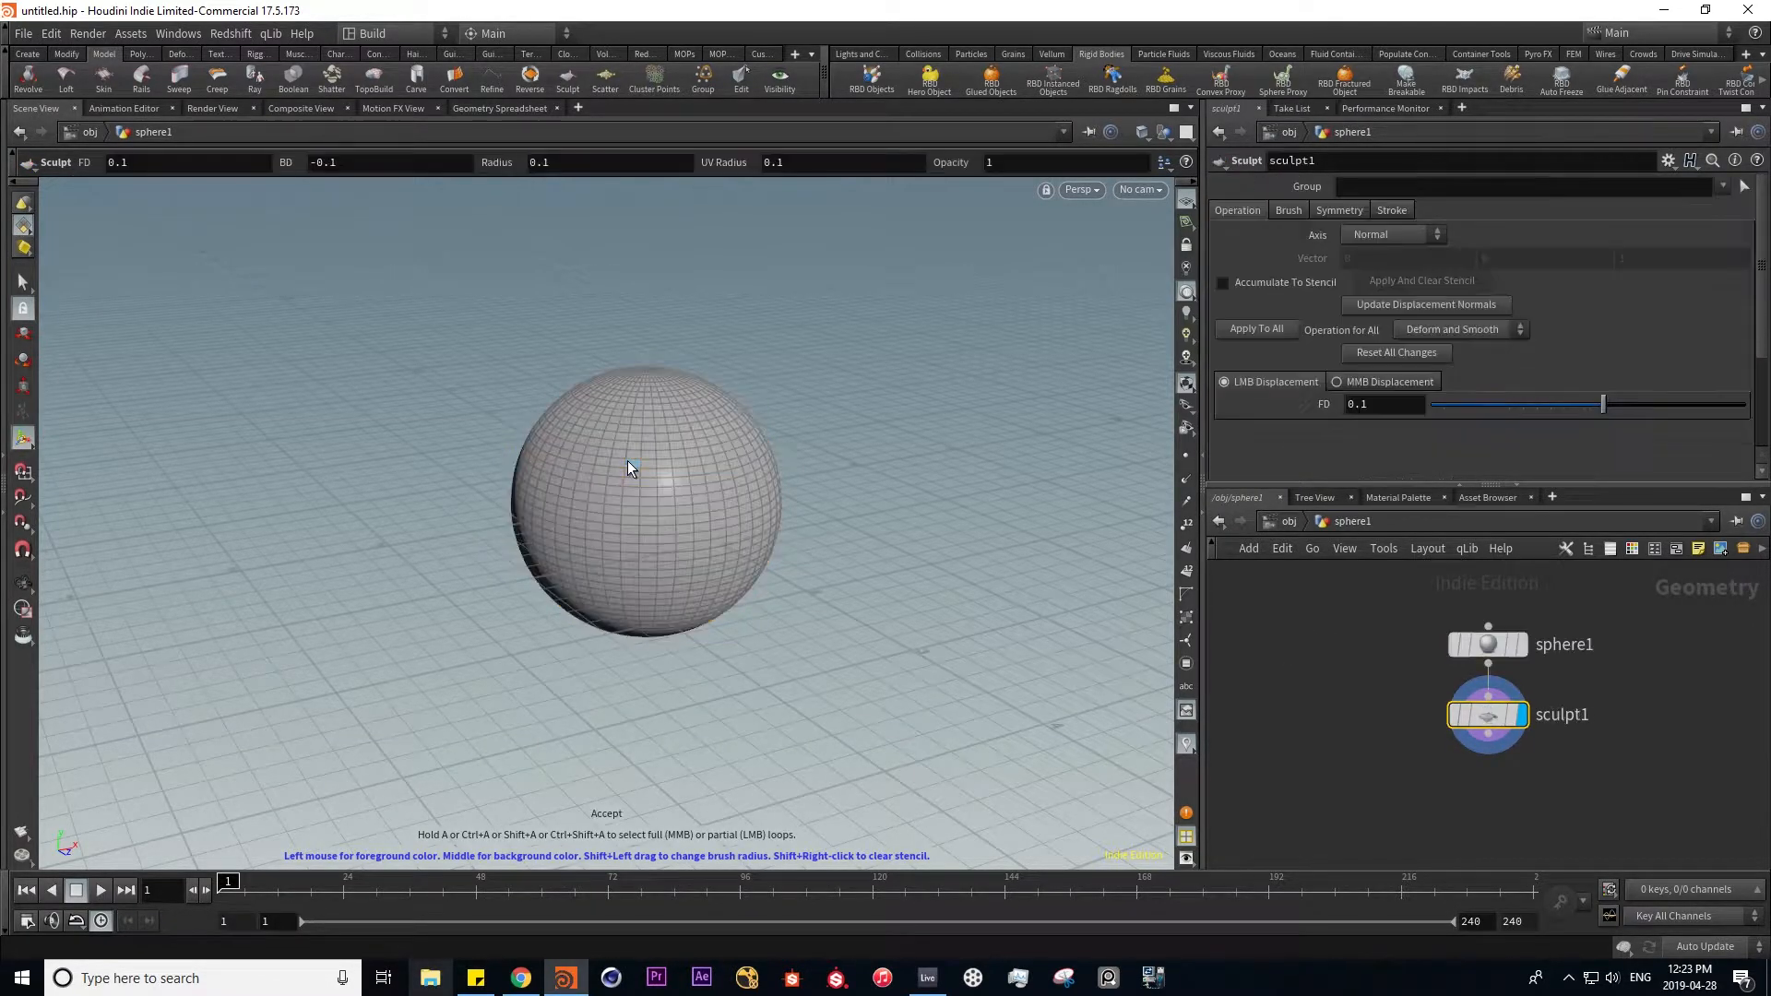
- Sculpt a stroke across the sphere's side and undo it
mouse_move(620, 451)
left_mouse_down()
mouse_move(600, 501)
mouse_move(715, 518)
mouse_move(743, 489)
mouse_move(434, 482)
left_mouse_up()
key("Escape")
key("Return")
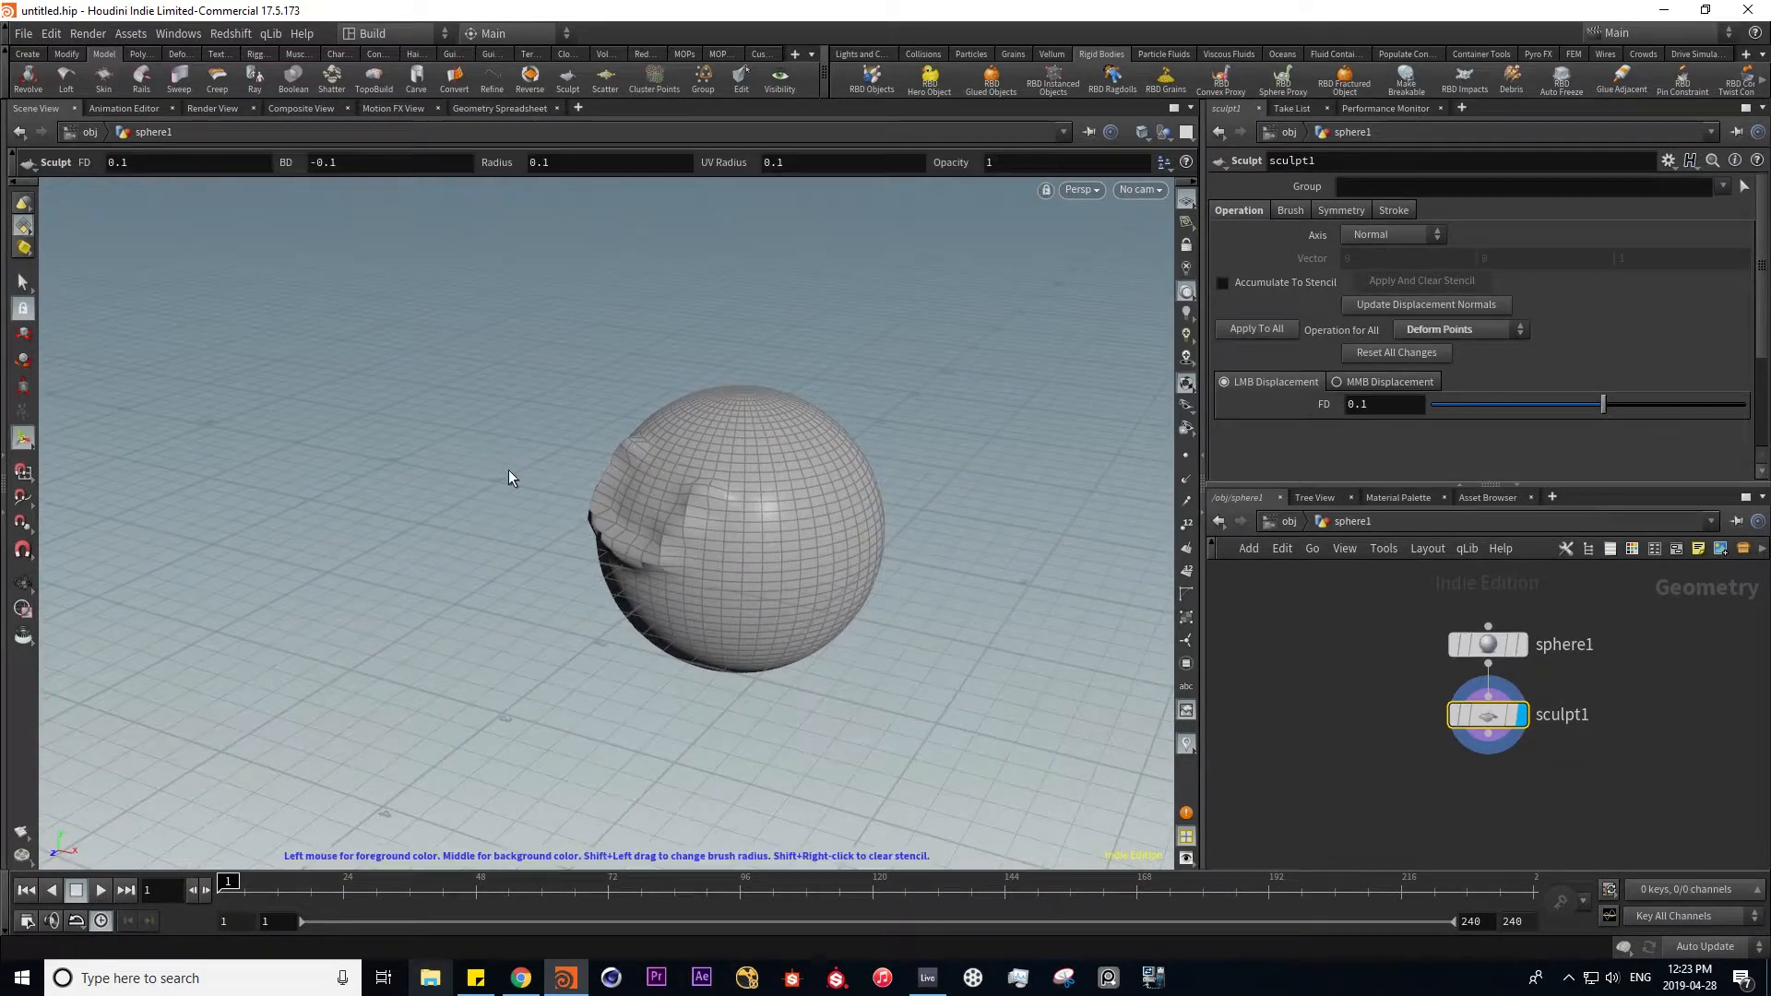
key("ctrl+z")
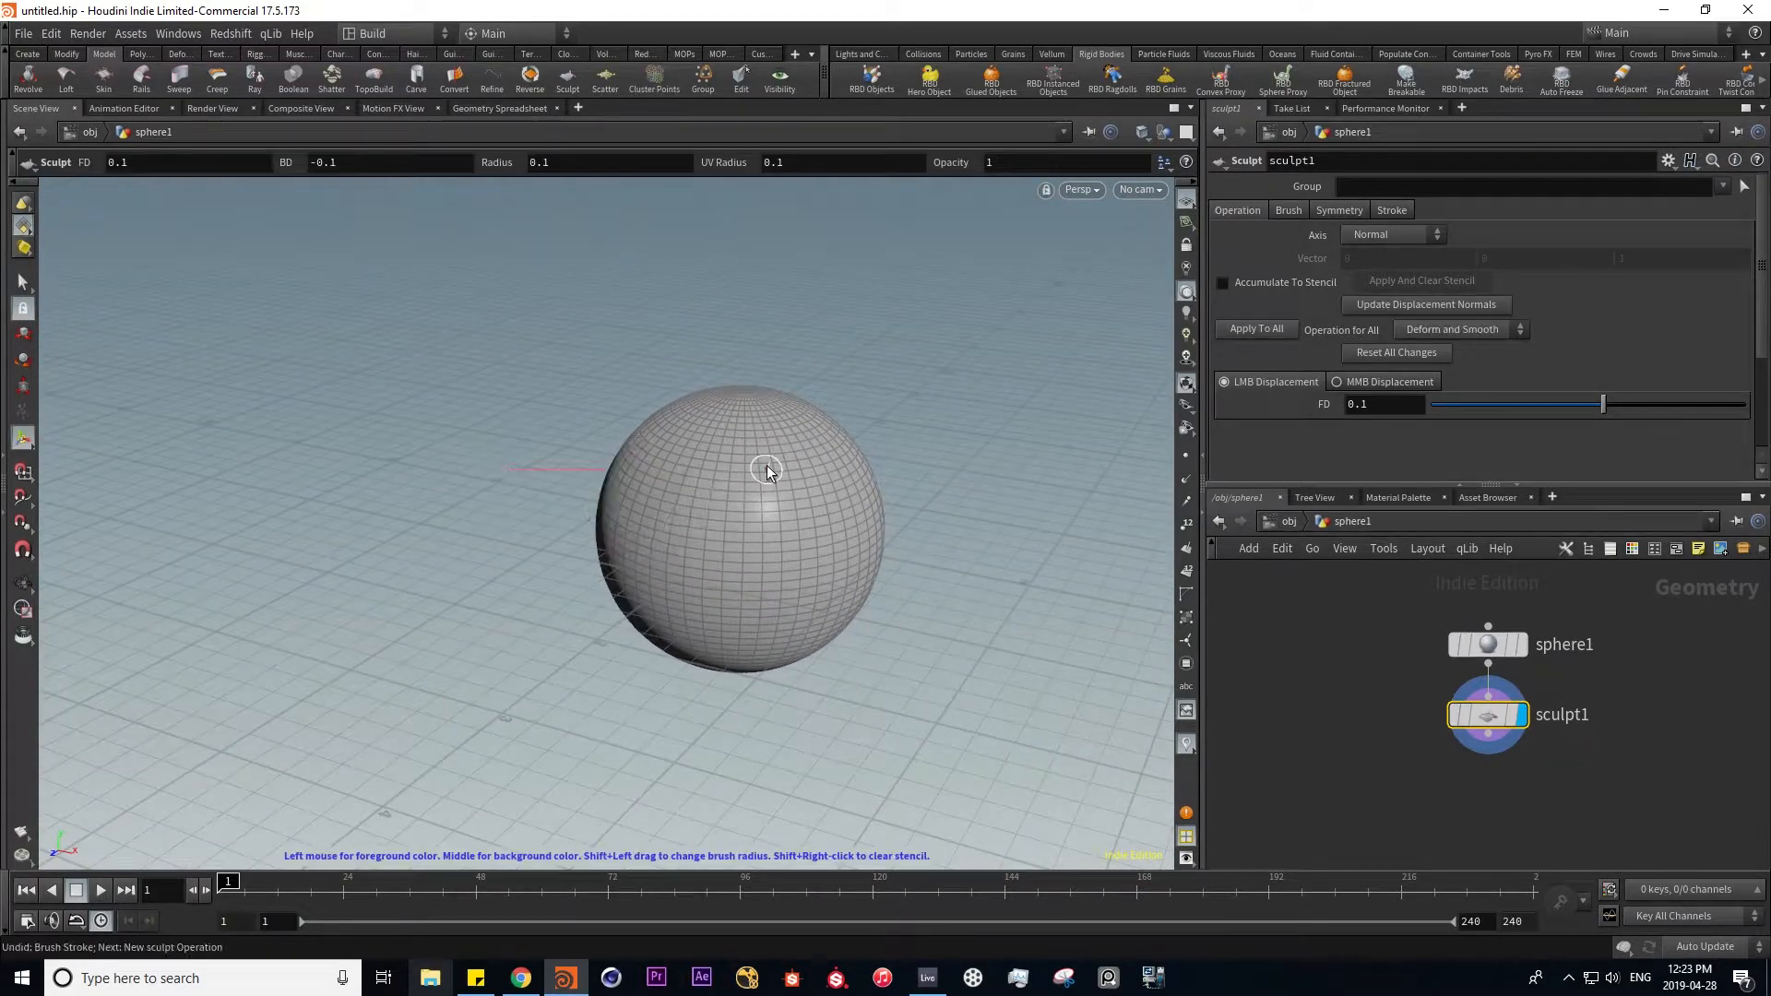
- Enable Reflective symmetry on the sculpt node and sculpt mirrored strokes across the sphere
left_click(1338, 210)
left_click(1347, 232)
key("Escape")
mouse_move(809, 549)
left_mouse_down()
mouse_move(775, 513)
mouse_move(719, 581)
mouse_move(728, 424)
mouse_move(775, 422)
left_mouse_up()
mouse_move(875, 497)
left_mouse_down("alt")
mouse_move(737, 521)
mouse_move(917, 518)
mouse_move(688, 541)
mouse_move(719, 467)
mouse_move(690, 475)
mouse_move(668, 522)
mouse_move(684, 486)
mouse_move(651, 503)
mouse_move(593, 494)
mouse_move(593, 553)
mouse_move(674, 572)
left_mouse_up("alt")
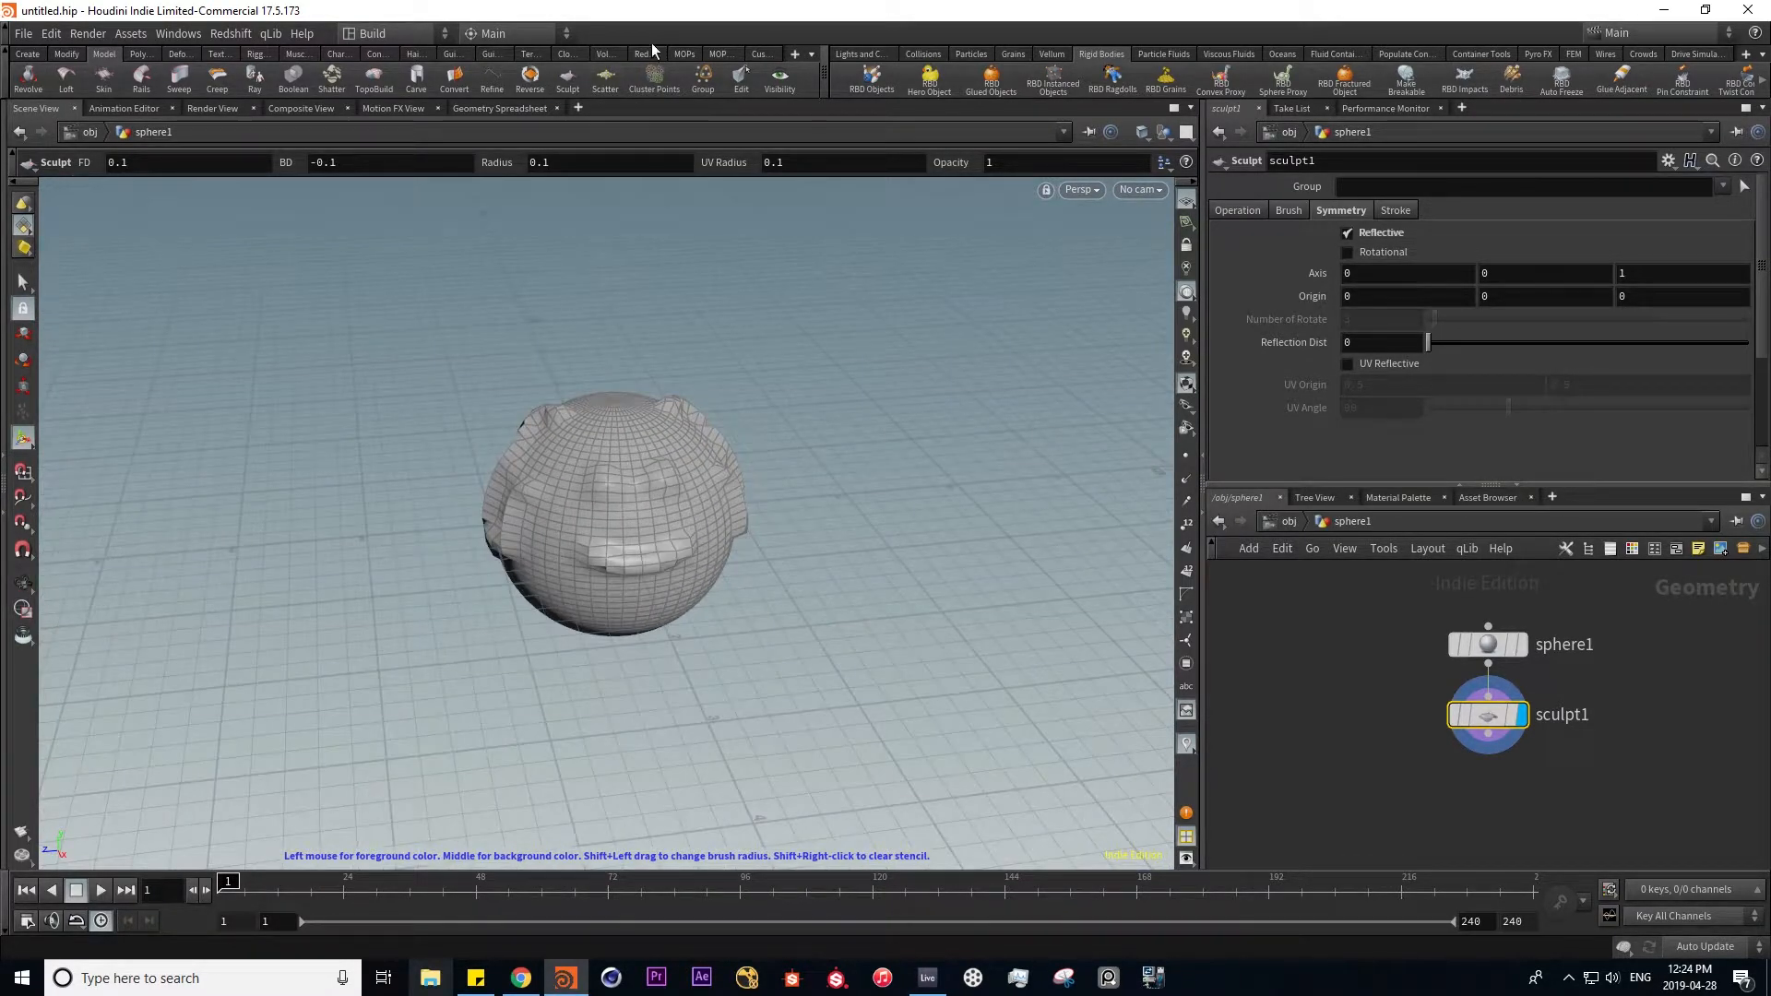
- Scatter points over the sculpted sphere with a total count of 1000 and view them from several angles
left_click(602, 78)
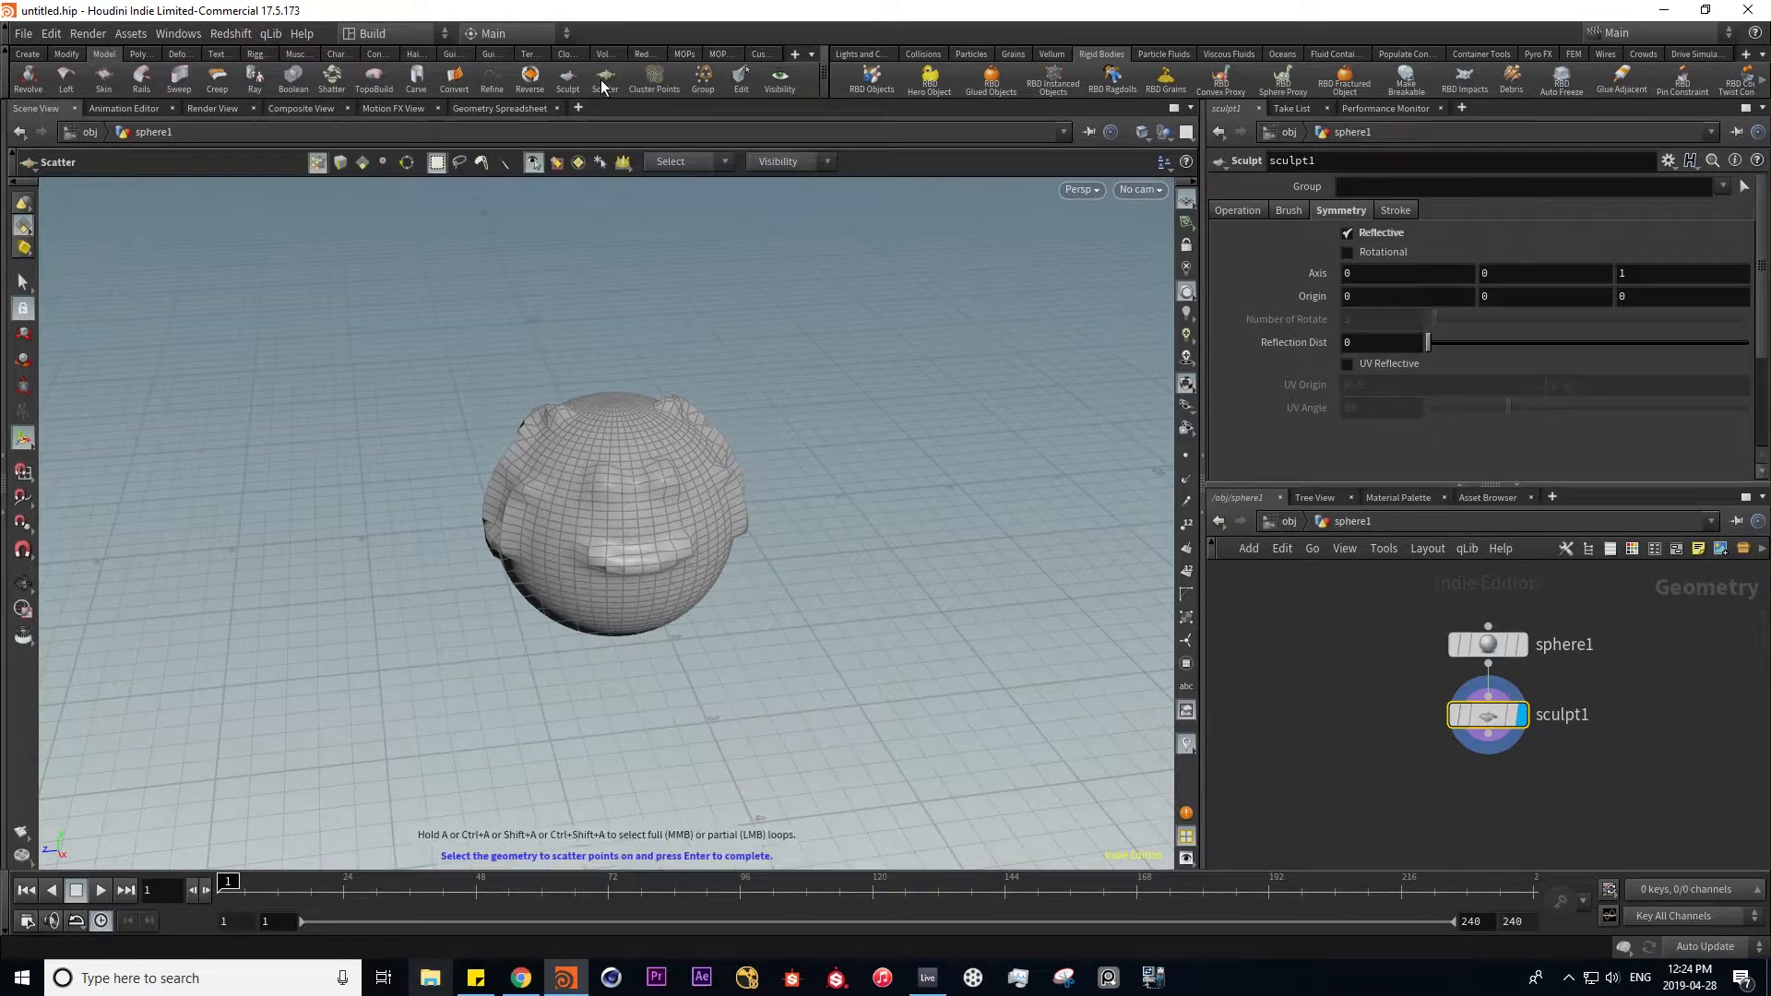
left_click(631, 522)
key("Return")
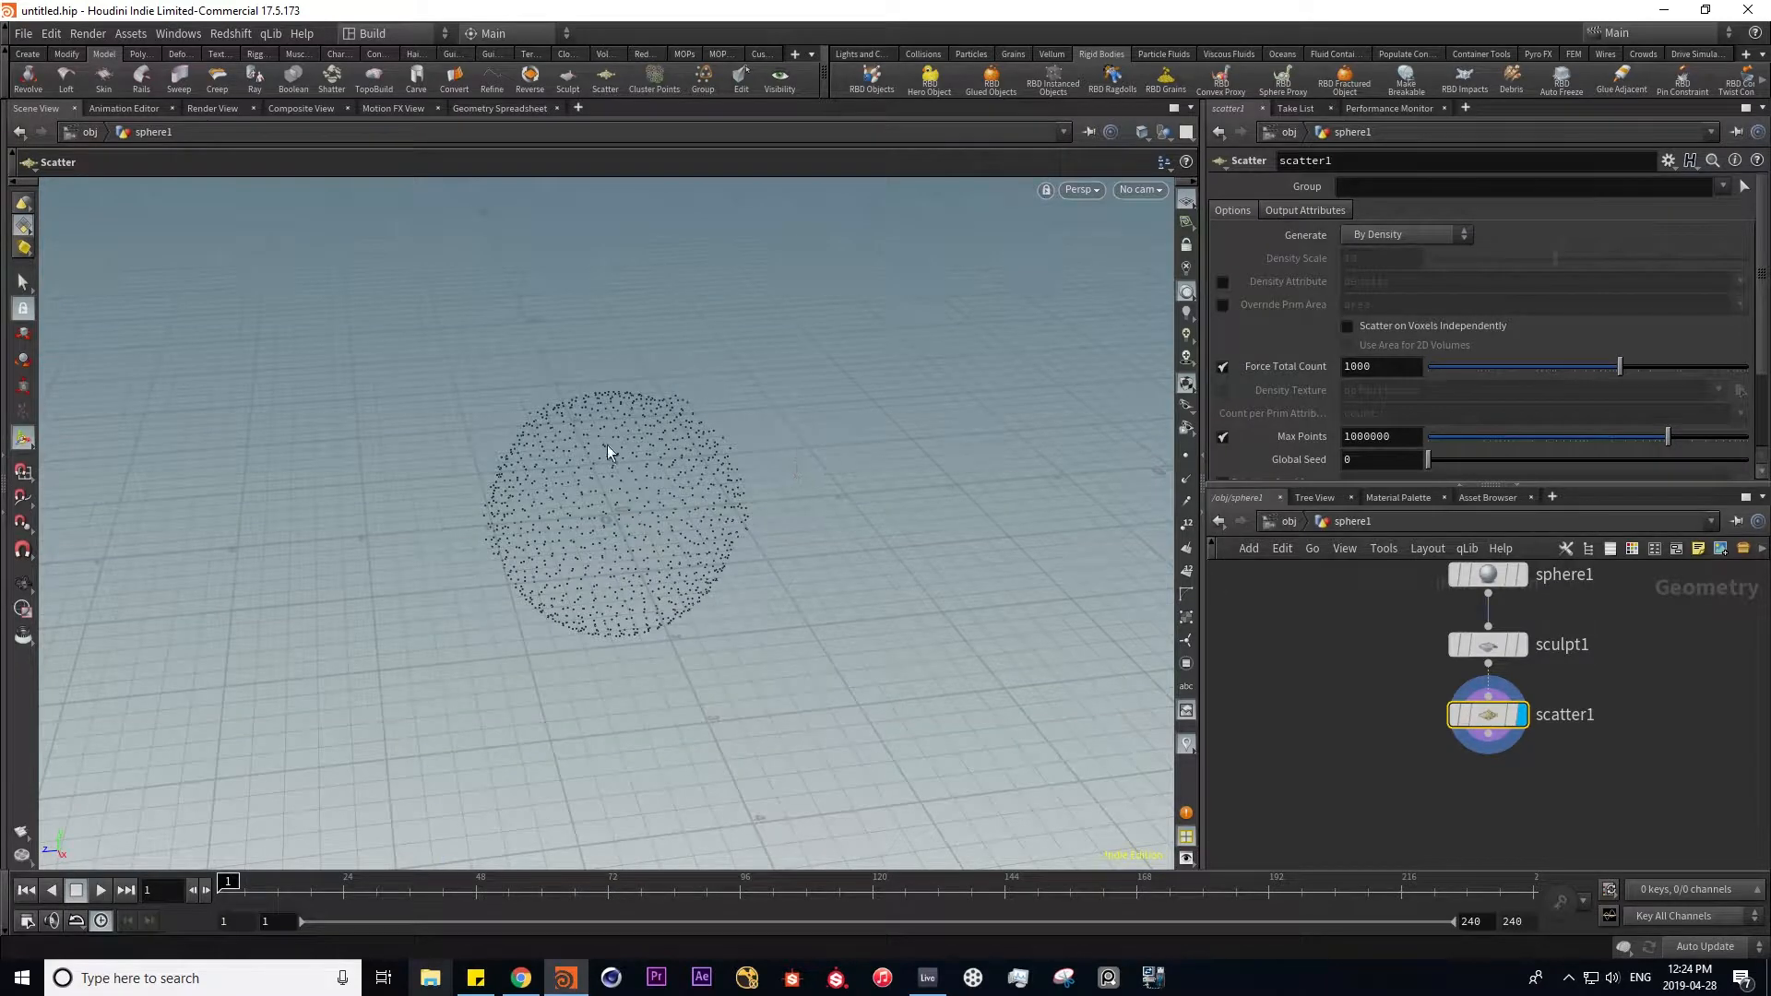
left_click_drag(585, 545, 738, 563)
right_click_drag(738, 562, 688, 489)
left_click_drag(688, 490, 514, 507)
right_click_drag(696, 473, 534, 644)
left_click_drag(534, 645, 569, 613)
key("Return")
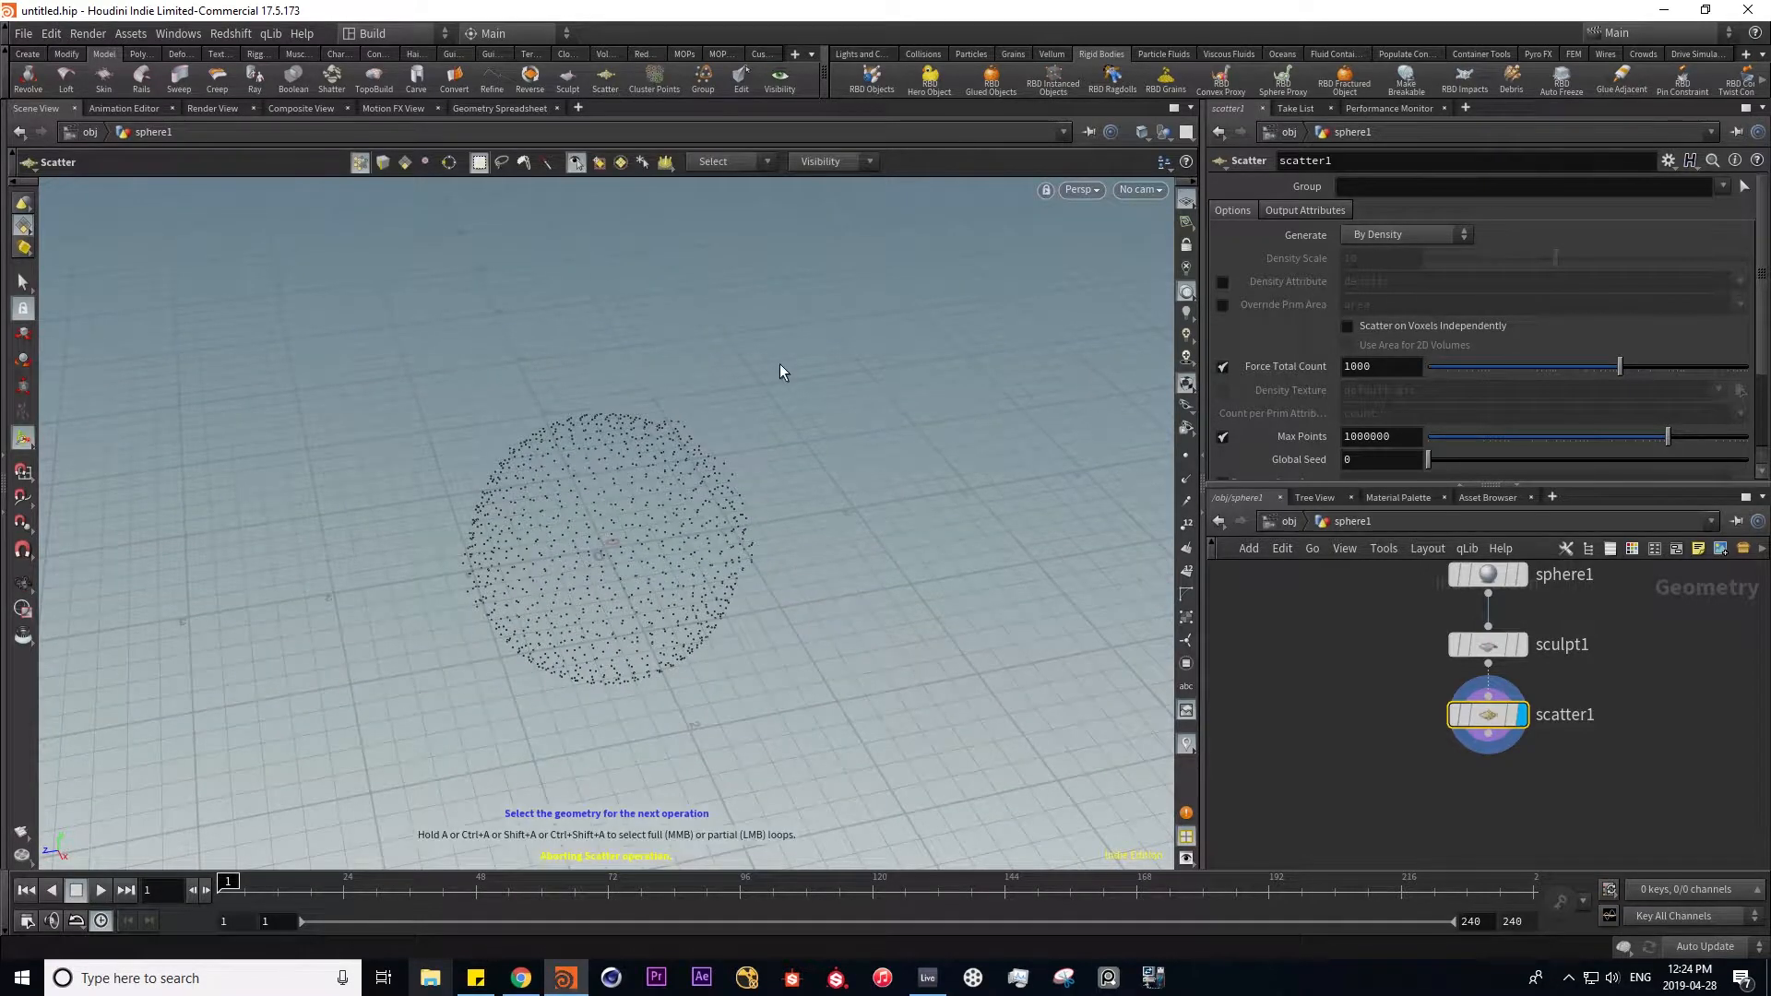
- Delete the scatter and sculpt nodes, and create a primitive group from the upper half of the sphere
key("Delete")
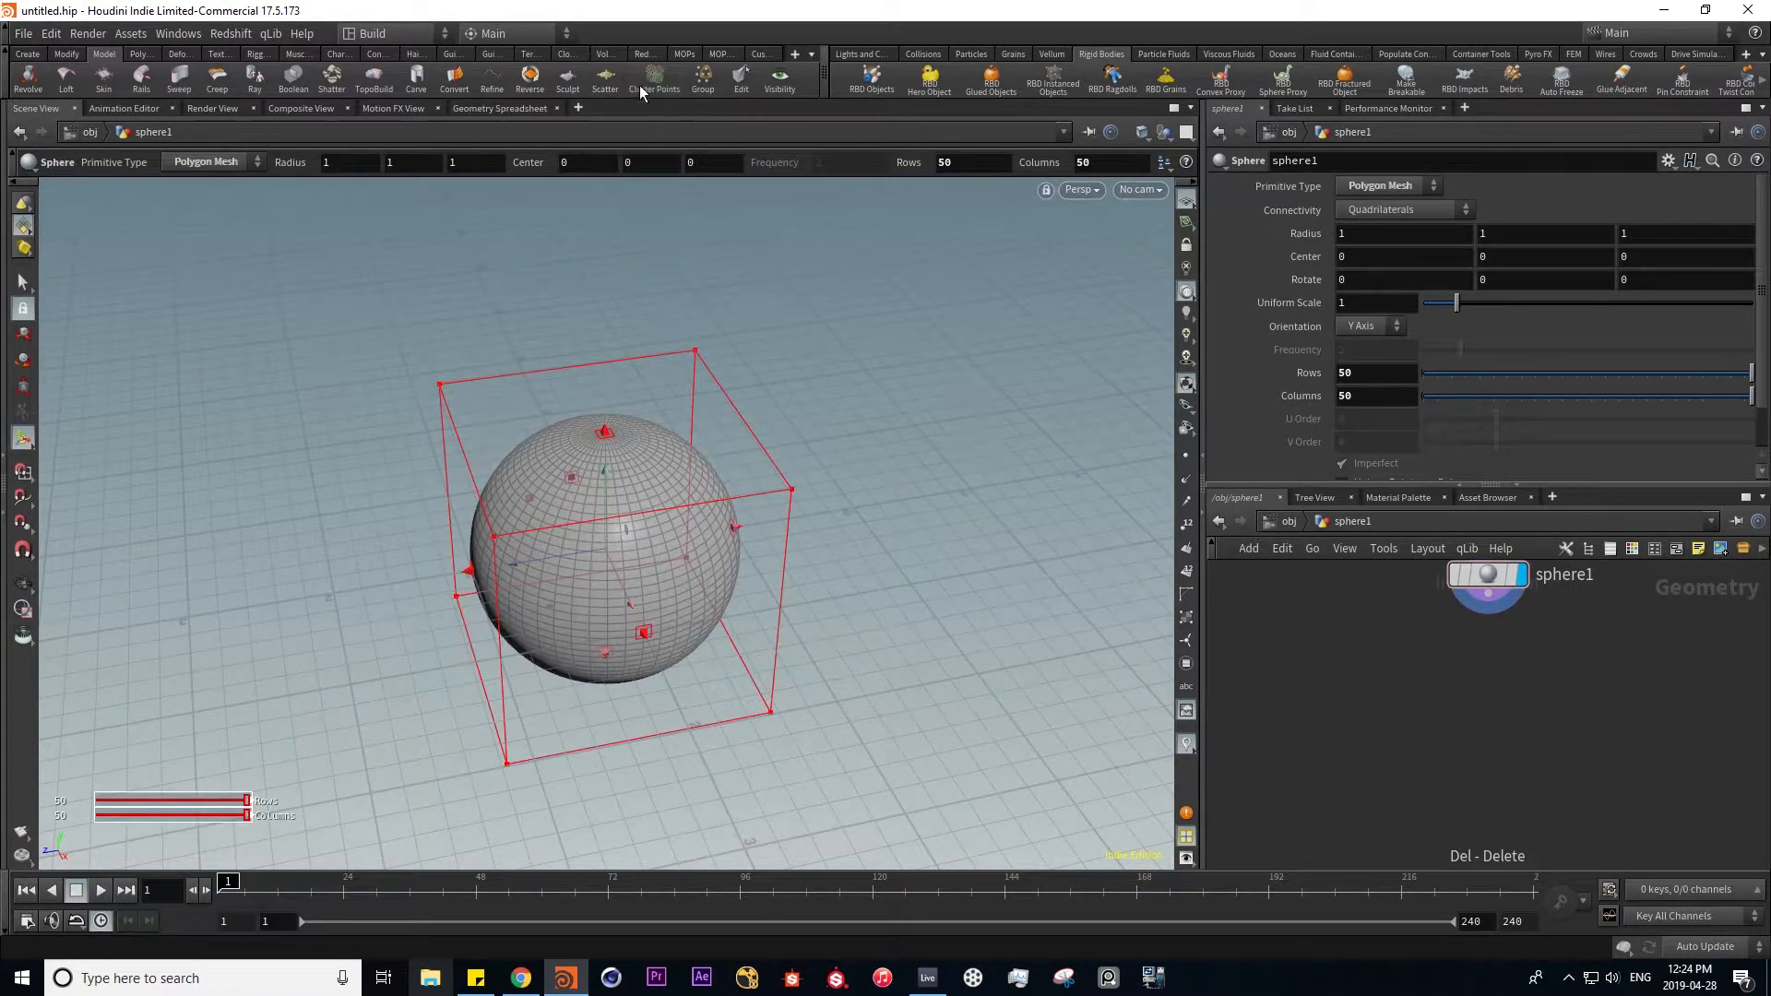
left_click(705, 81)
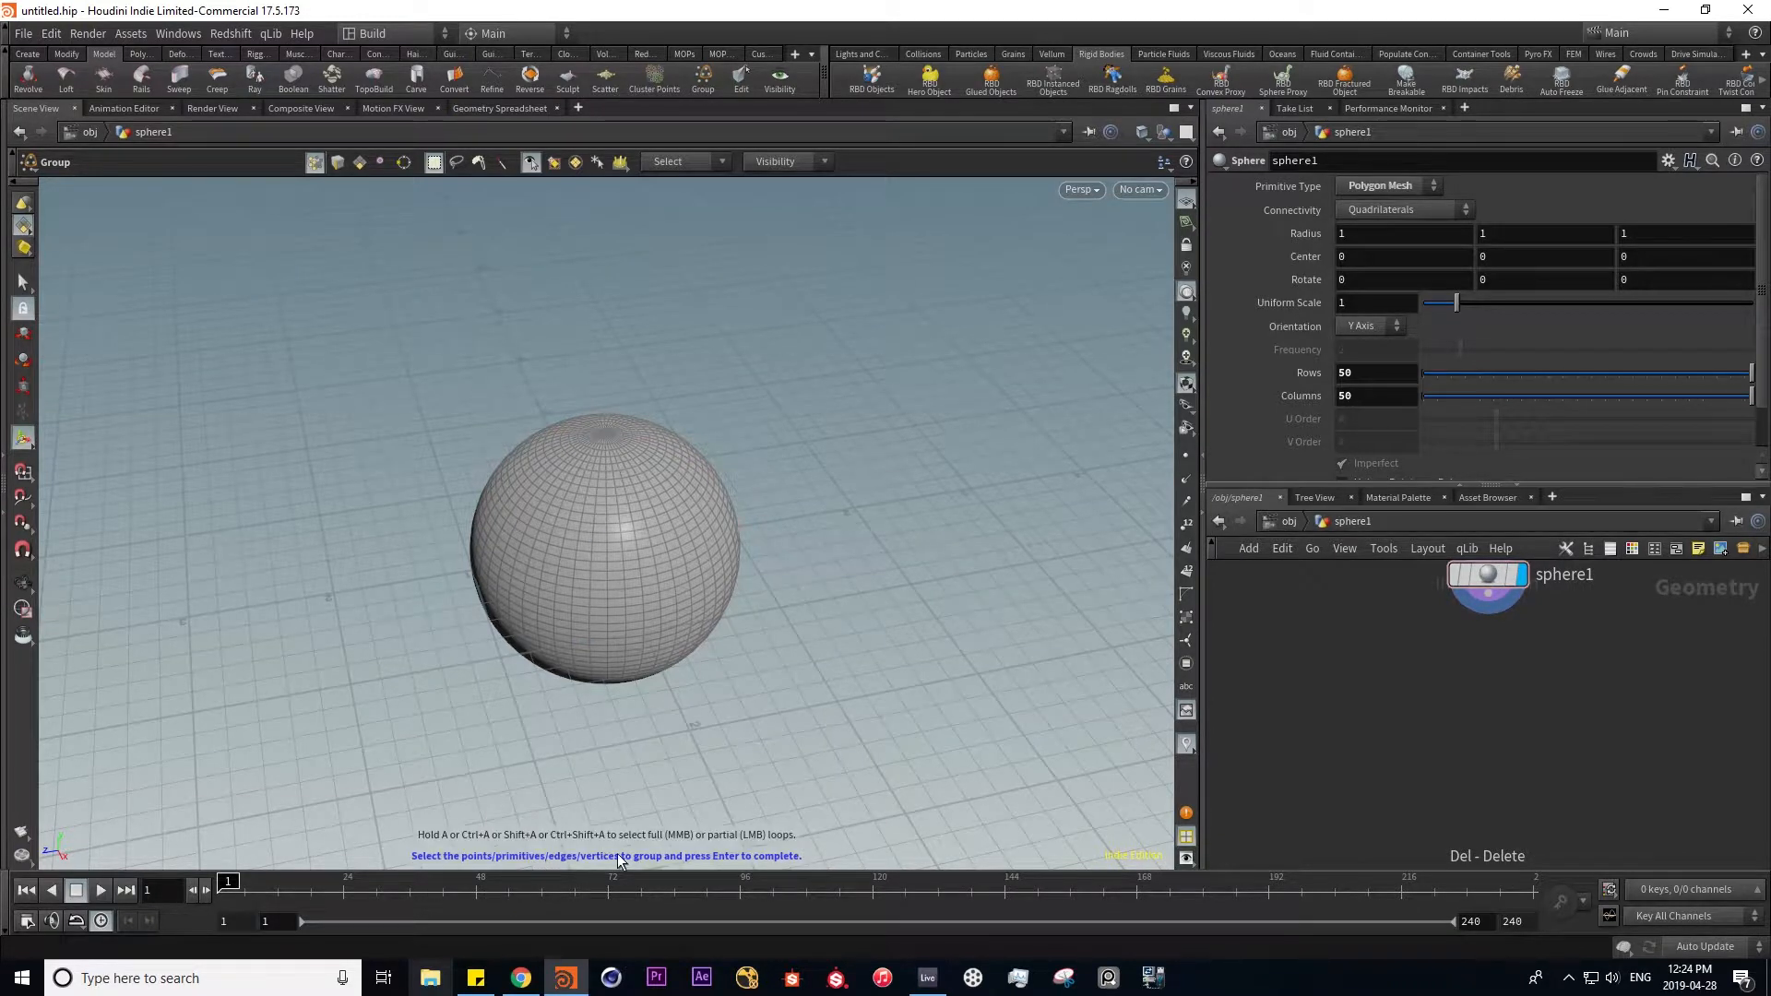
left_click_drag(426, 329, 765, 572)
left_click(432, 395)
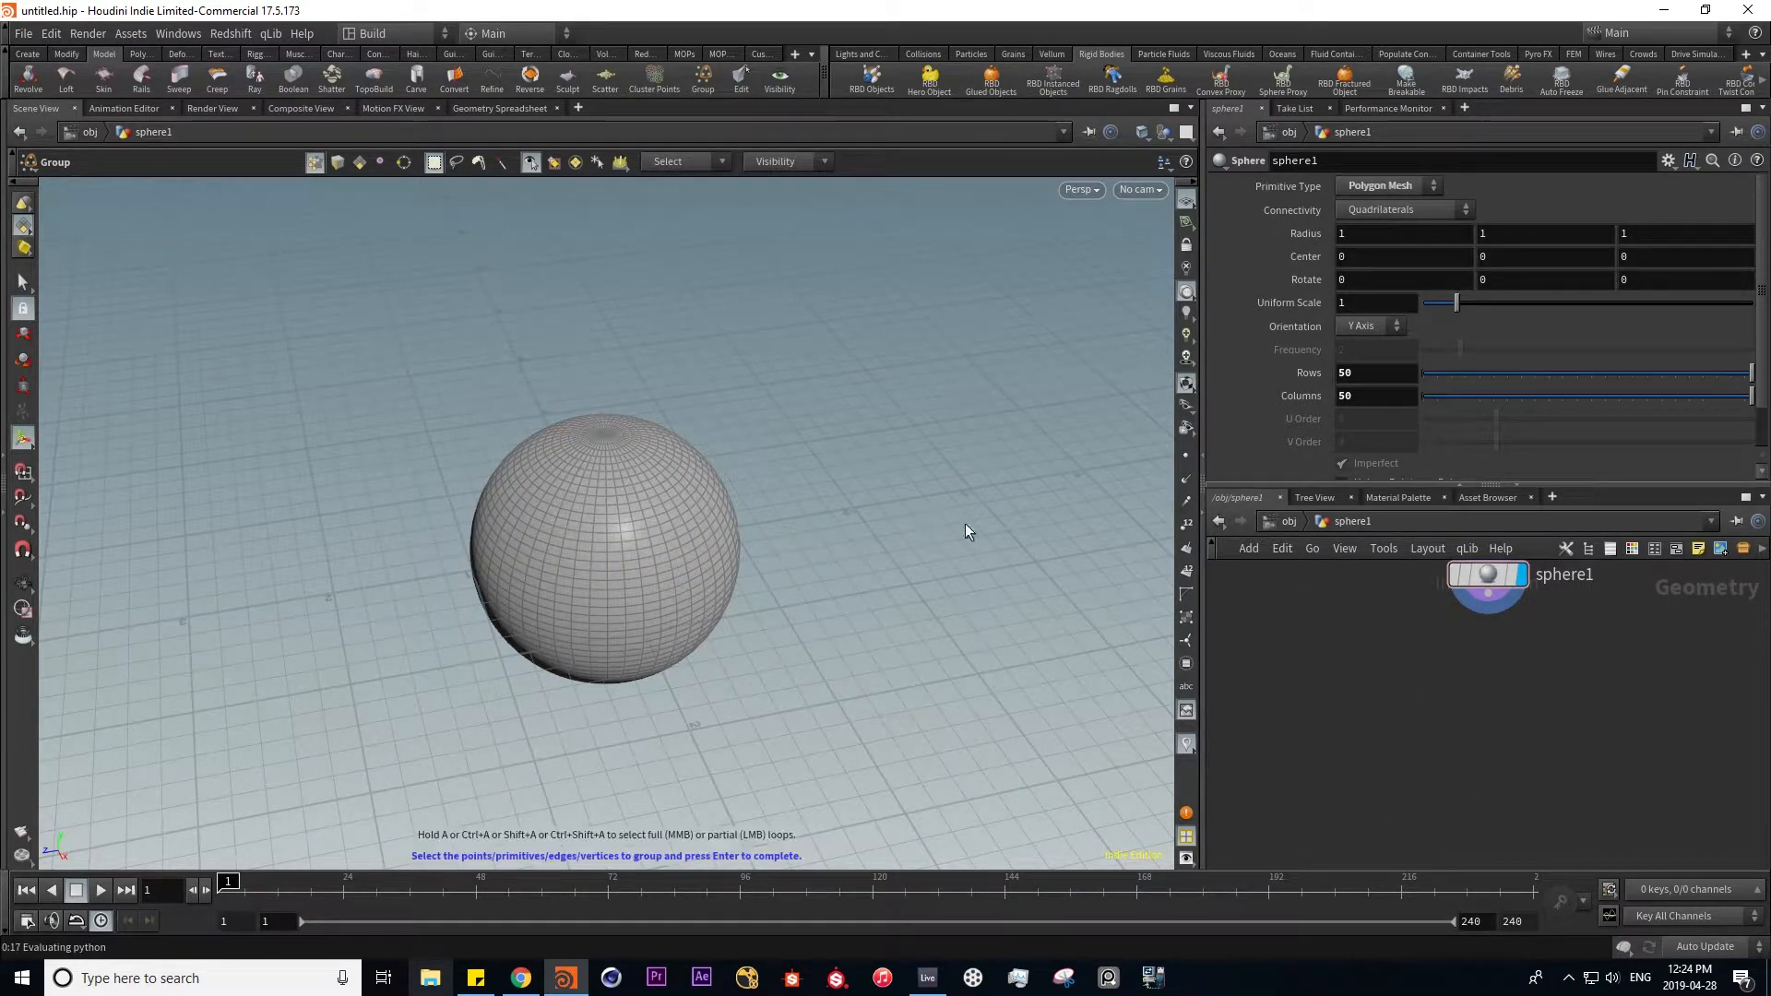
left_click_drag(414, 327, 808, 581)
key("Return")
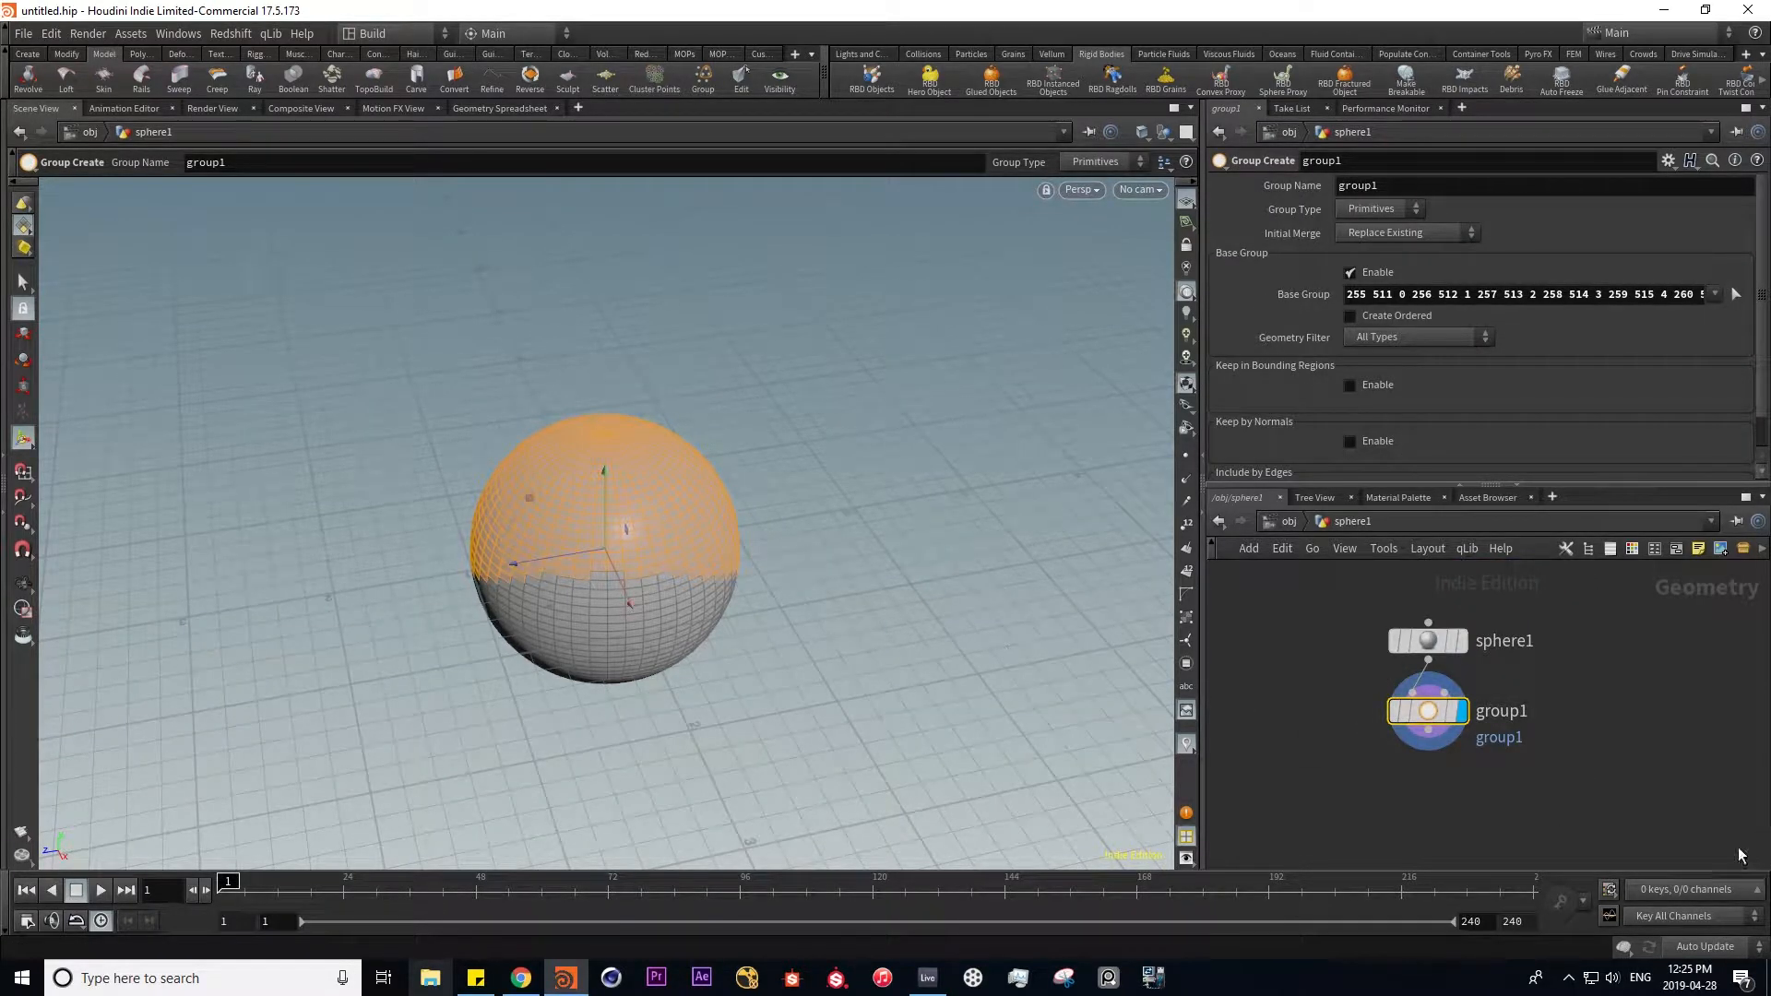
- Add an Edit node for the grouped half, and hide a patch of primitives near the sphere's underside with Visibility
left_click(740, 79)
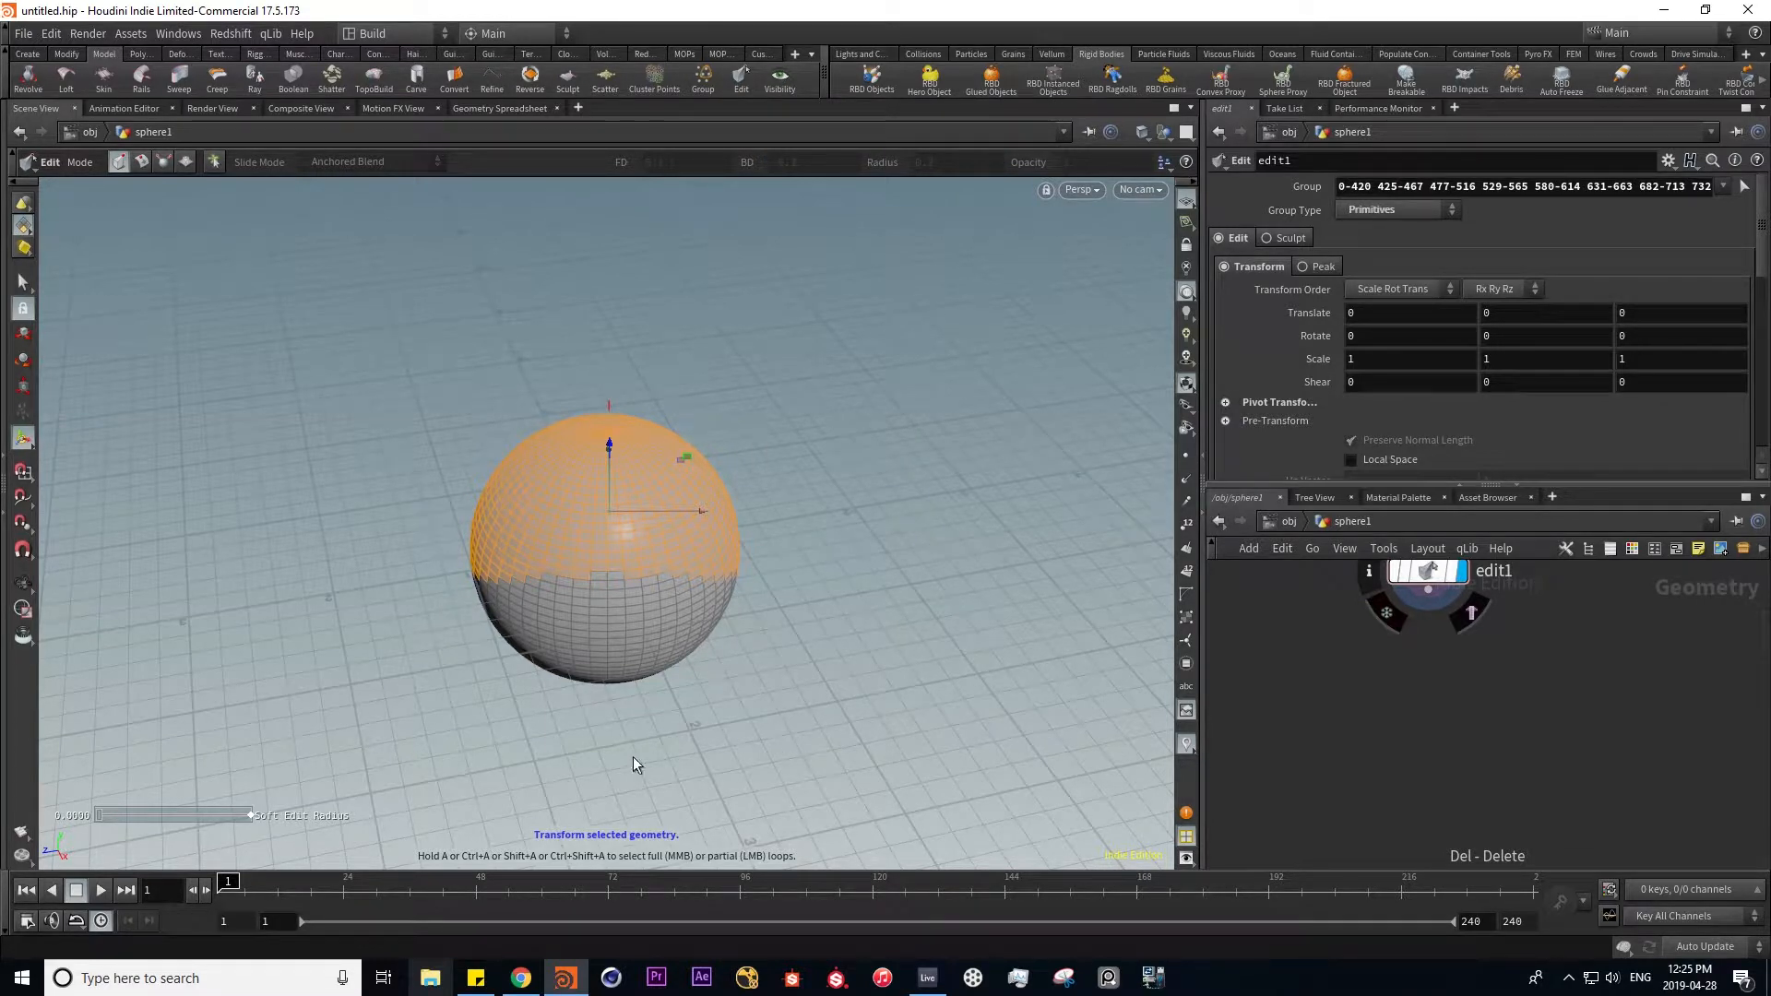
key("s")
left_click_drag(557, 706, 651, 629)
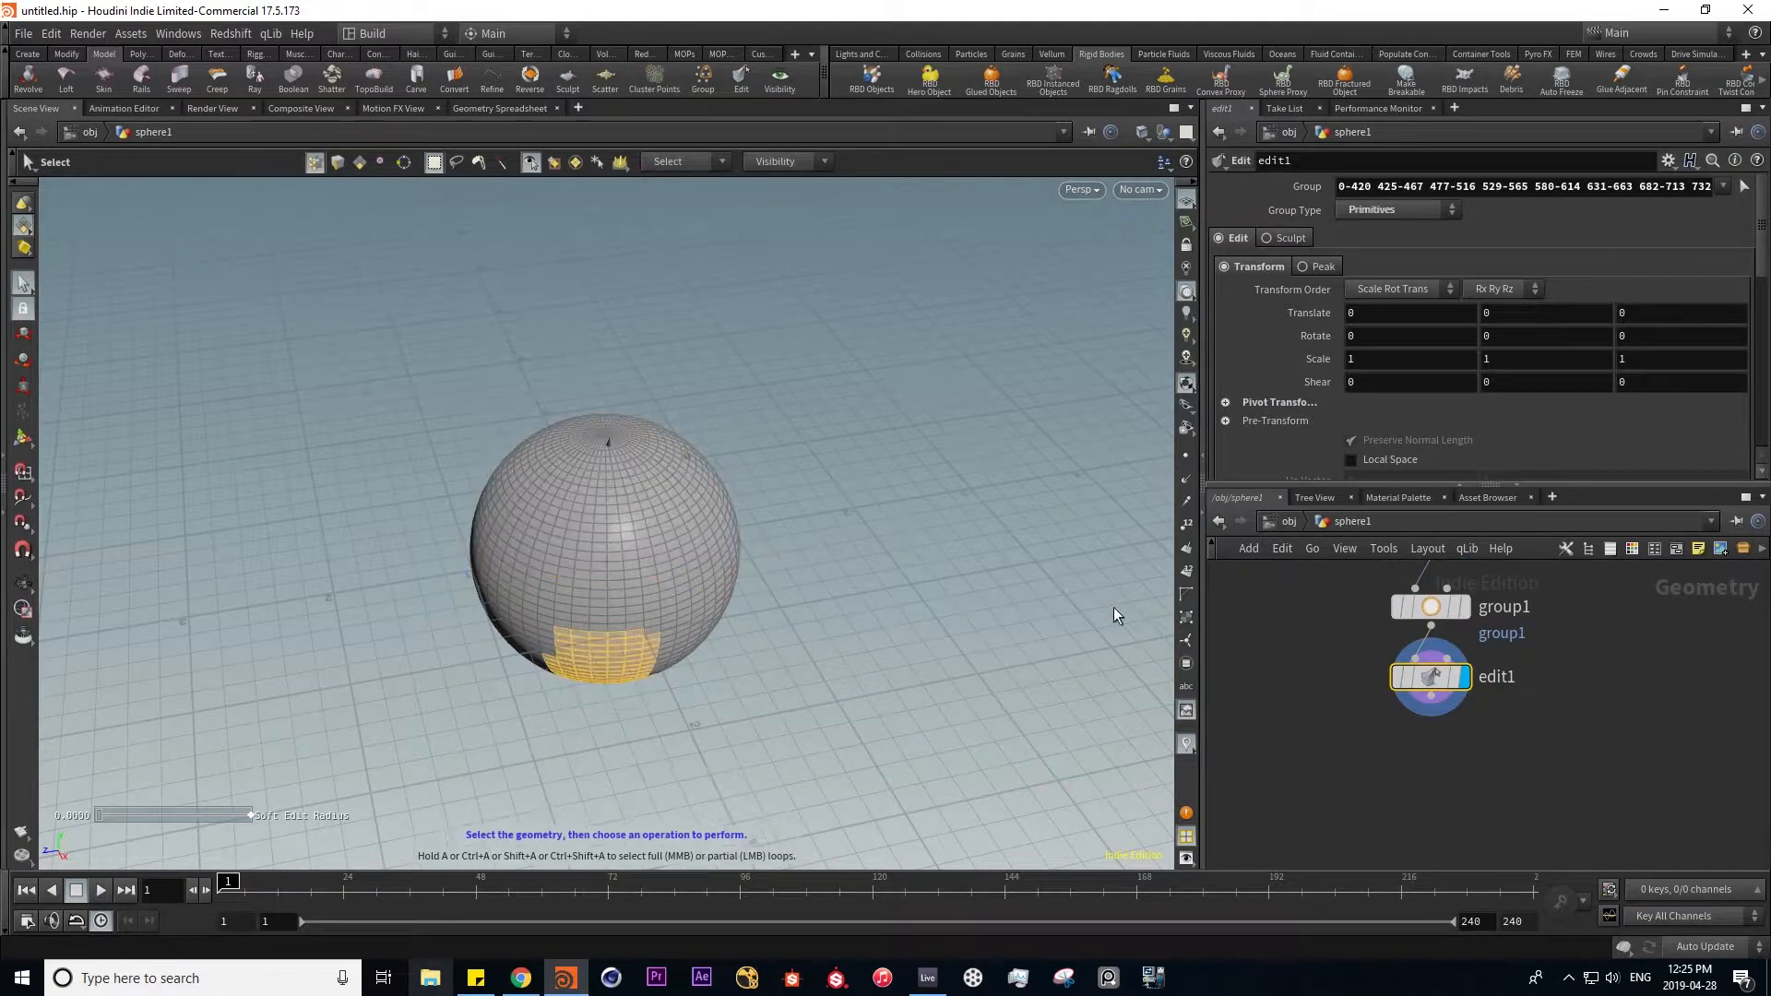
left_click(779, 76)
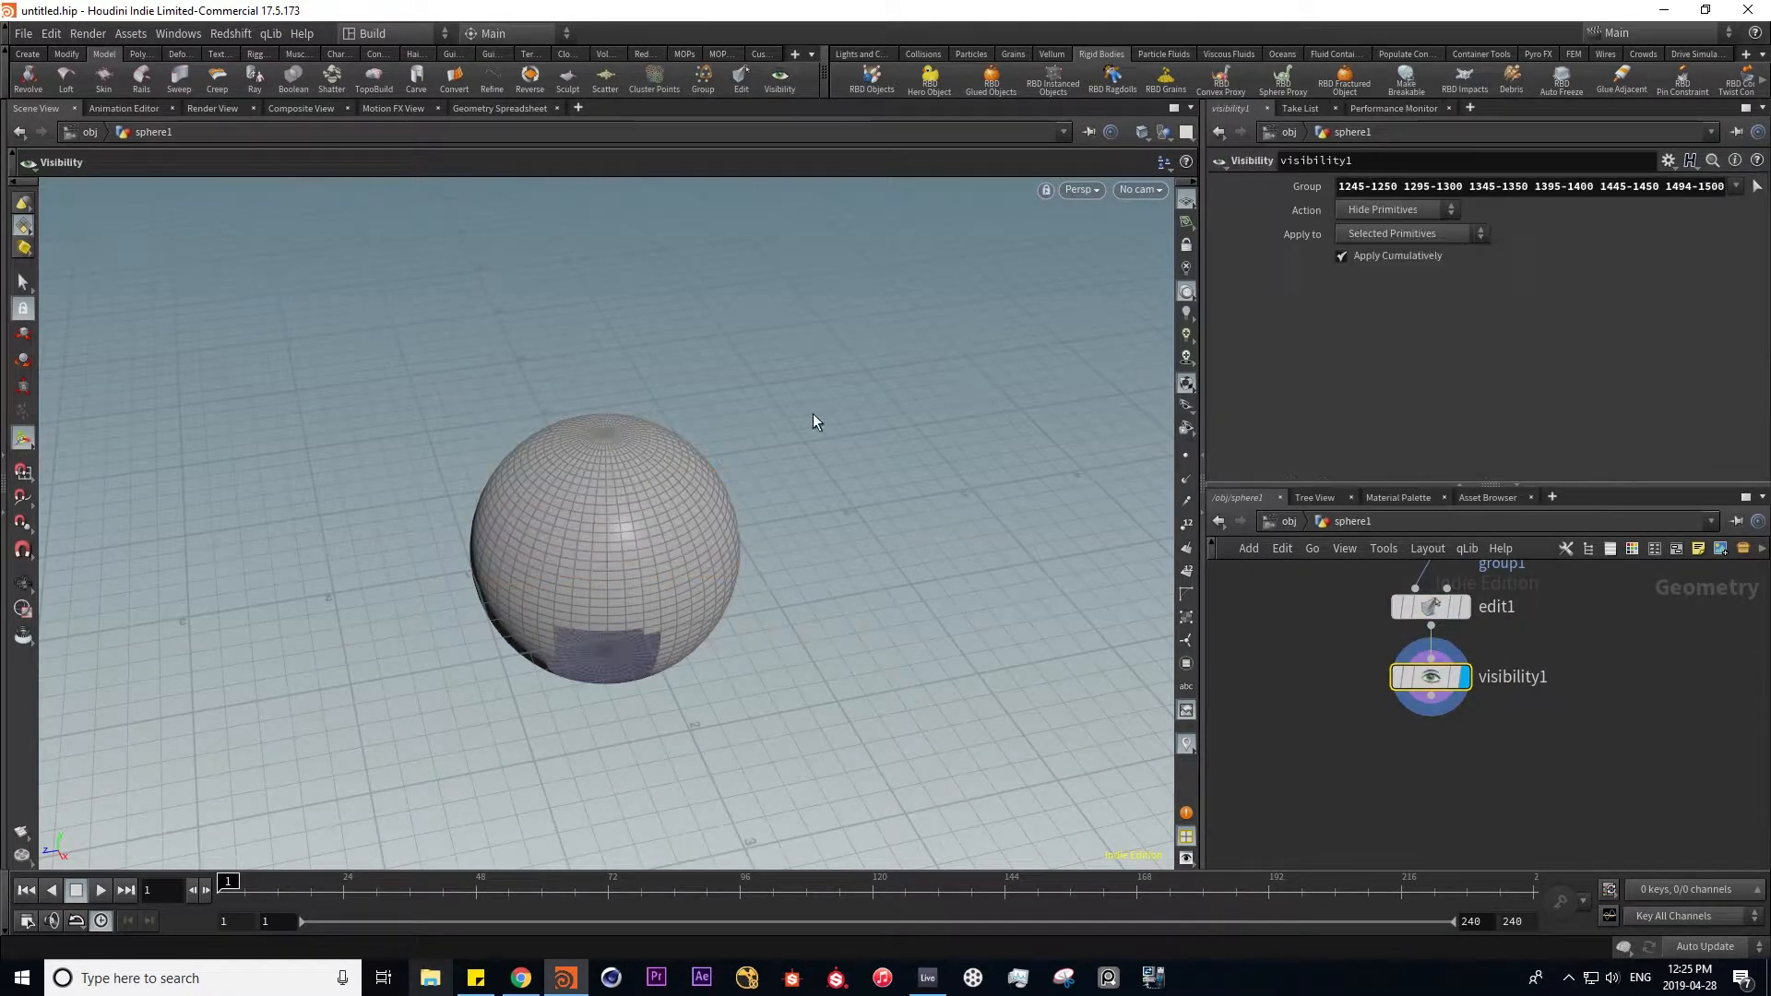
left_click_drag(629, 797, 567, 472, "alt")
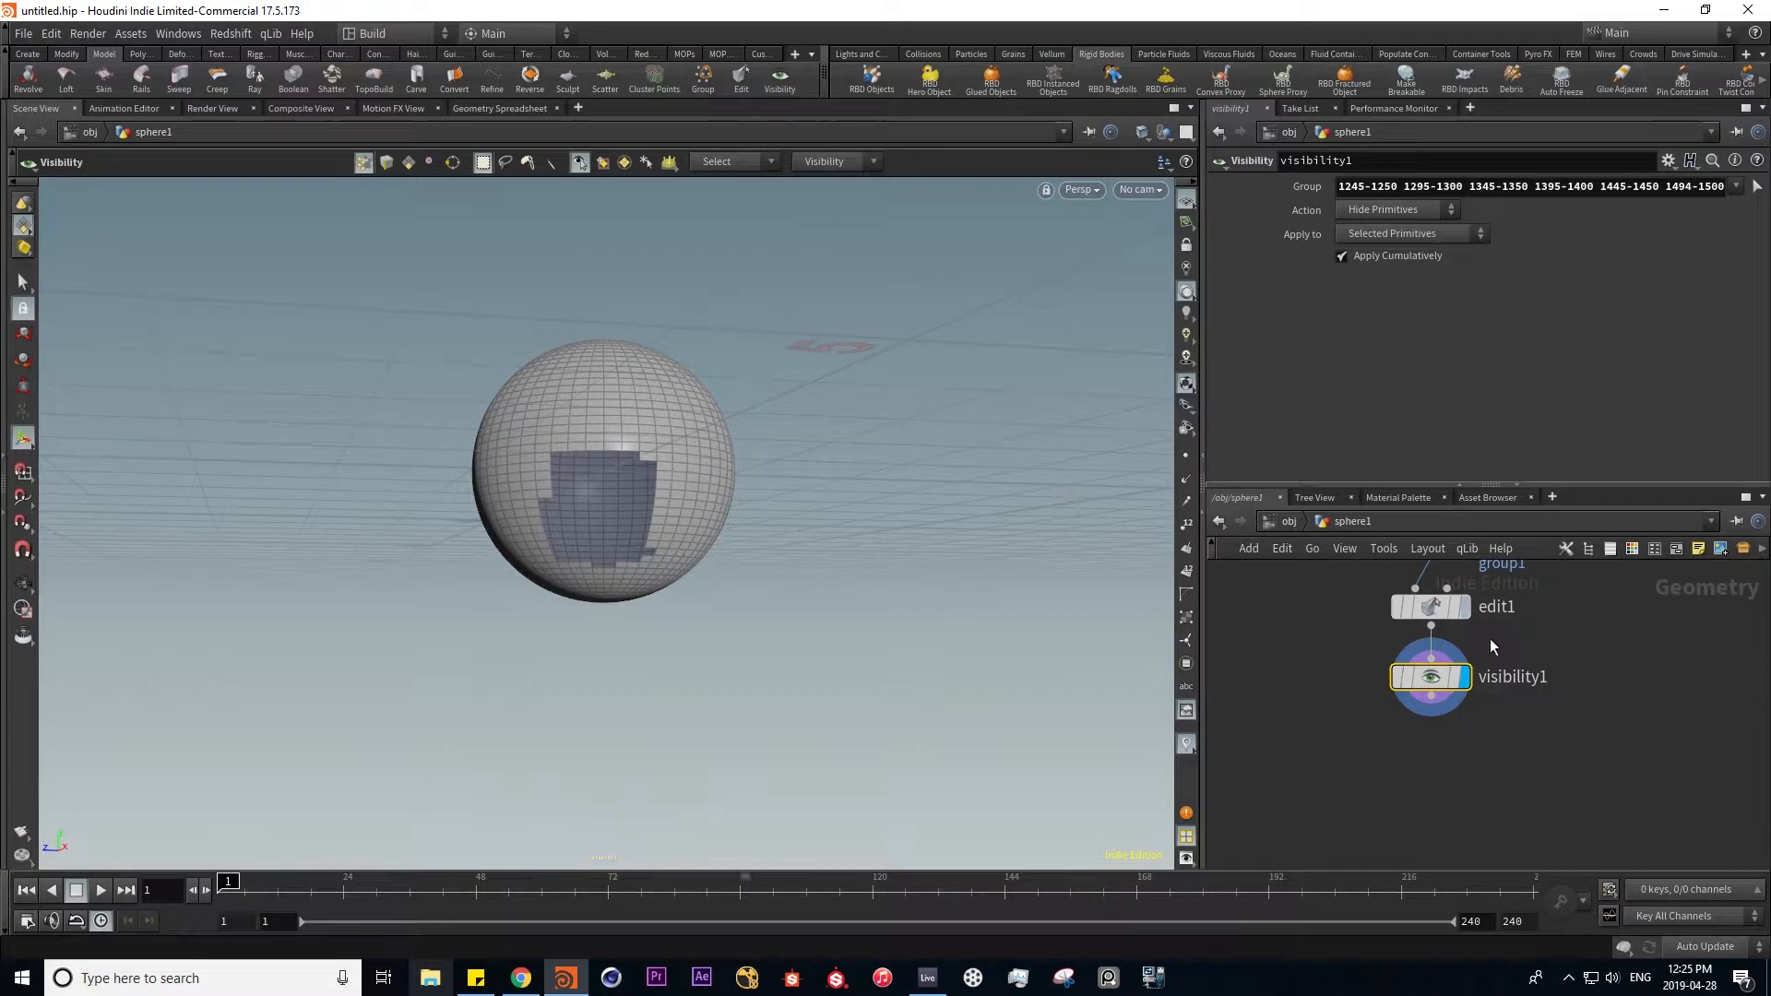
middle_click_drag(1299, 628, 1289, 683)
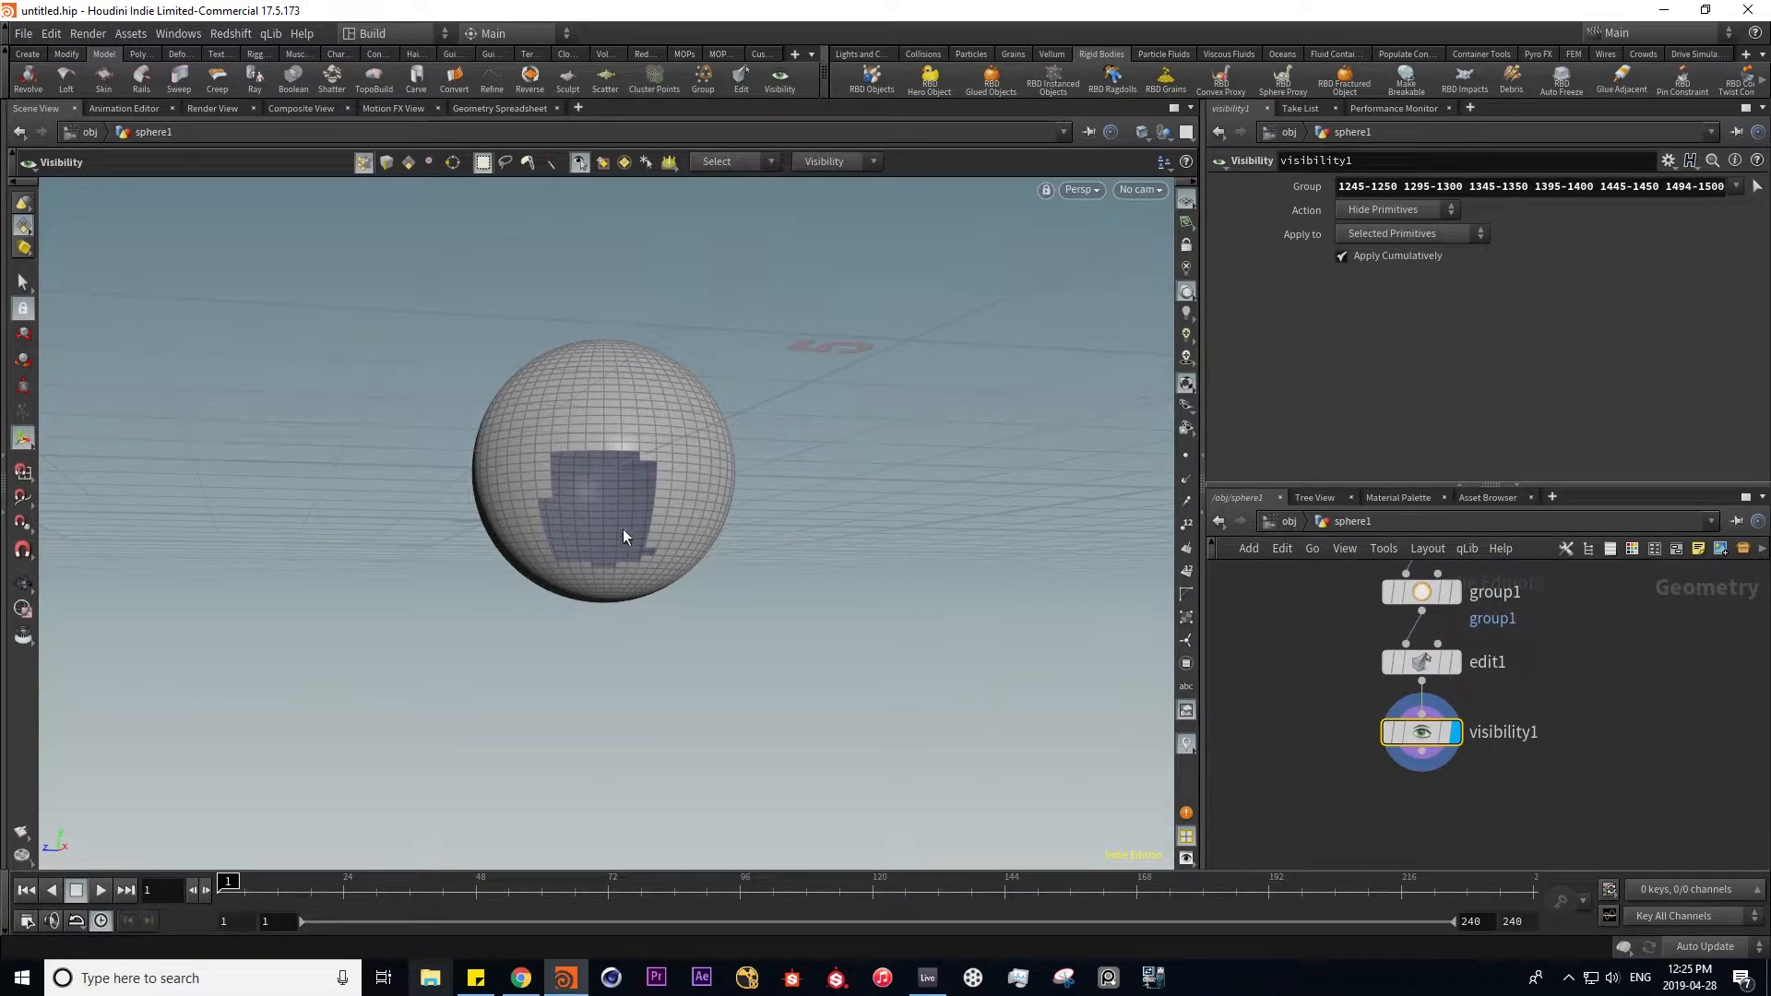
- Return to the object level and delete the sphere object
left_click(145, 55)
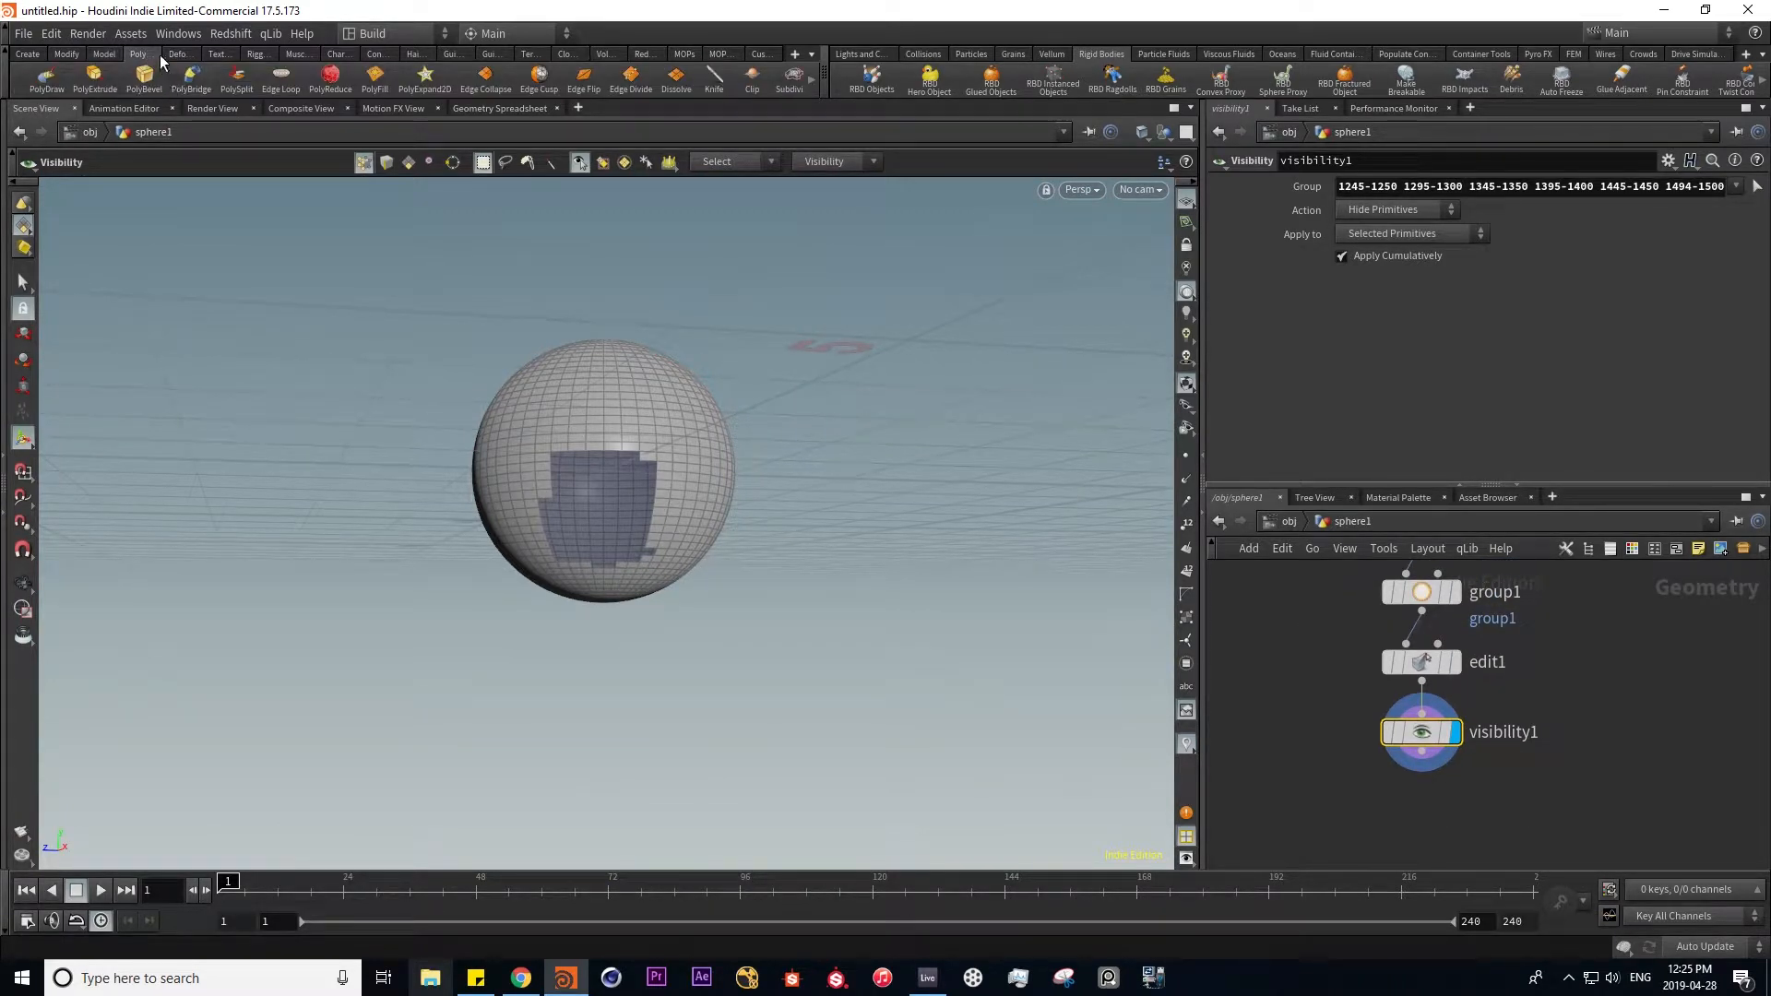
left_click(90, 131)
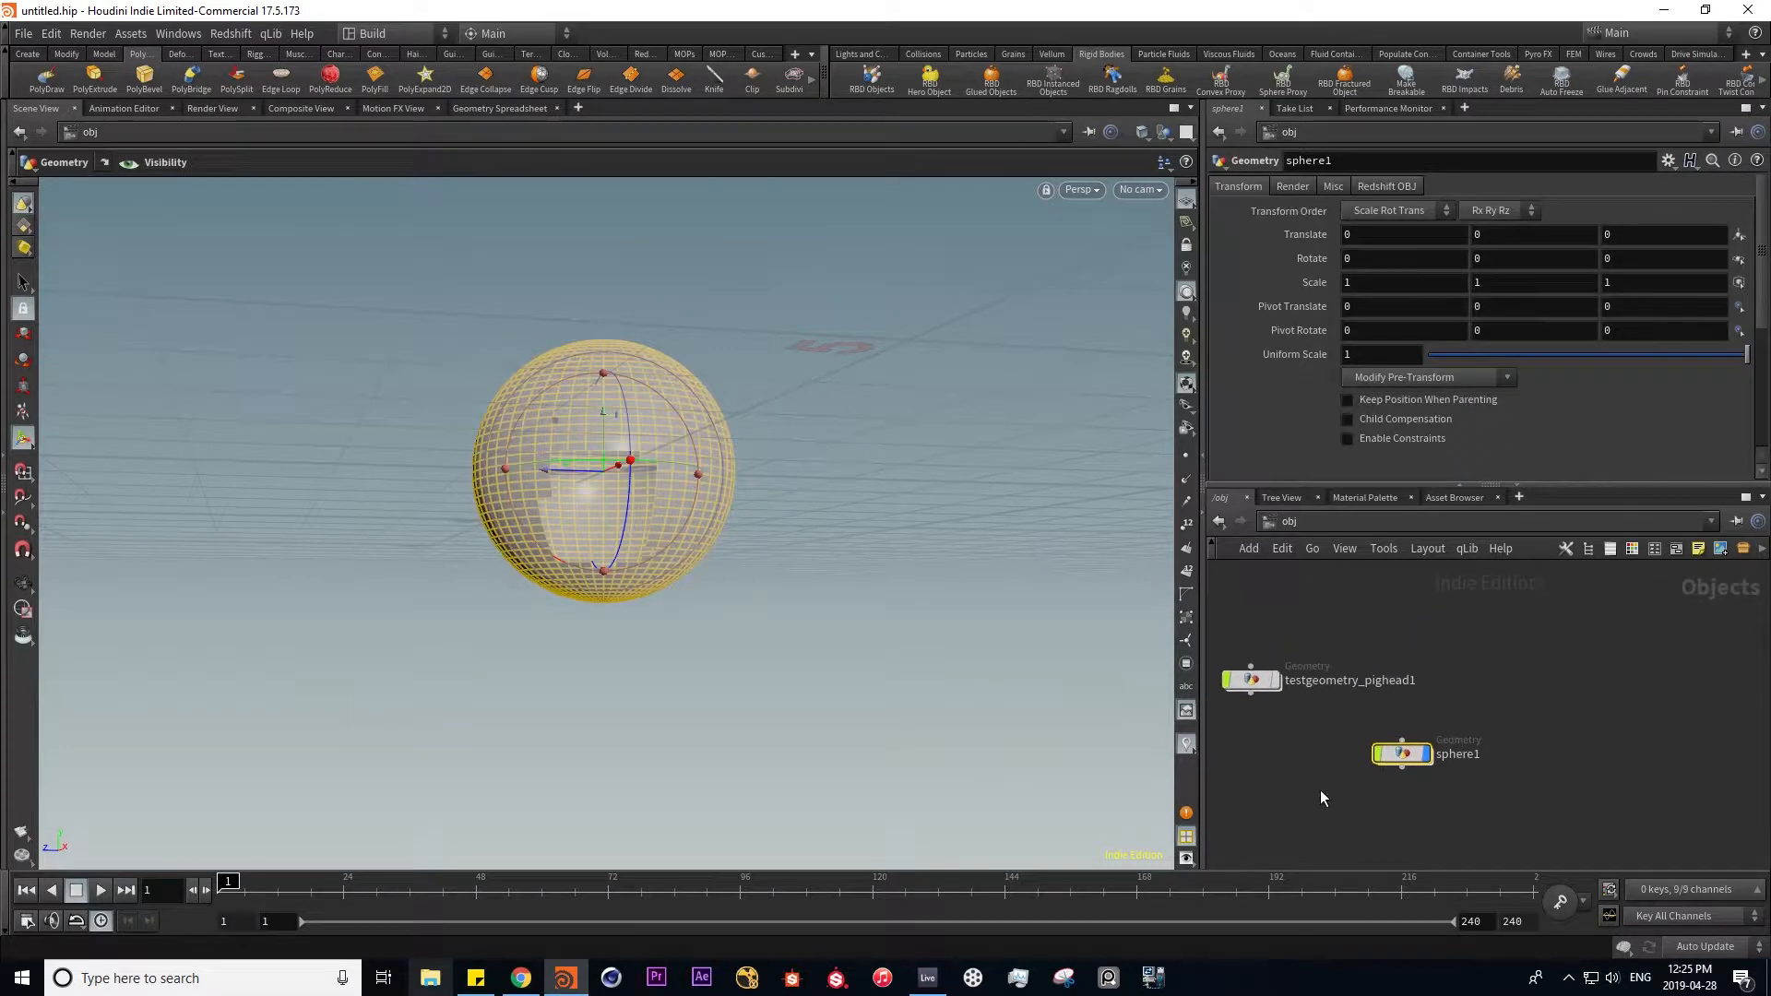
key("Delete")
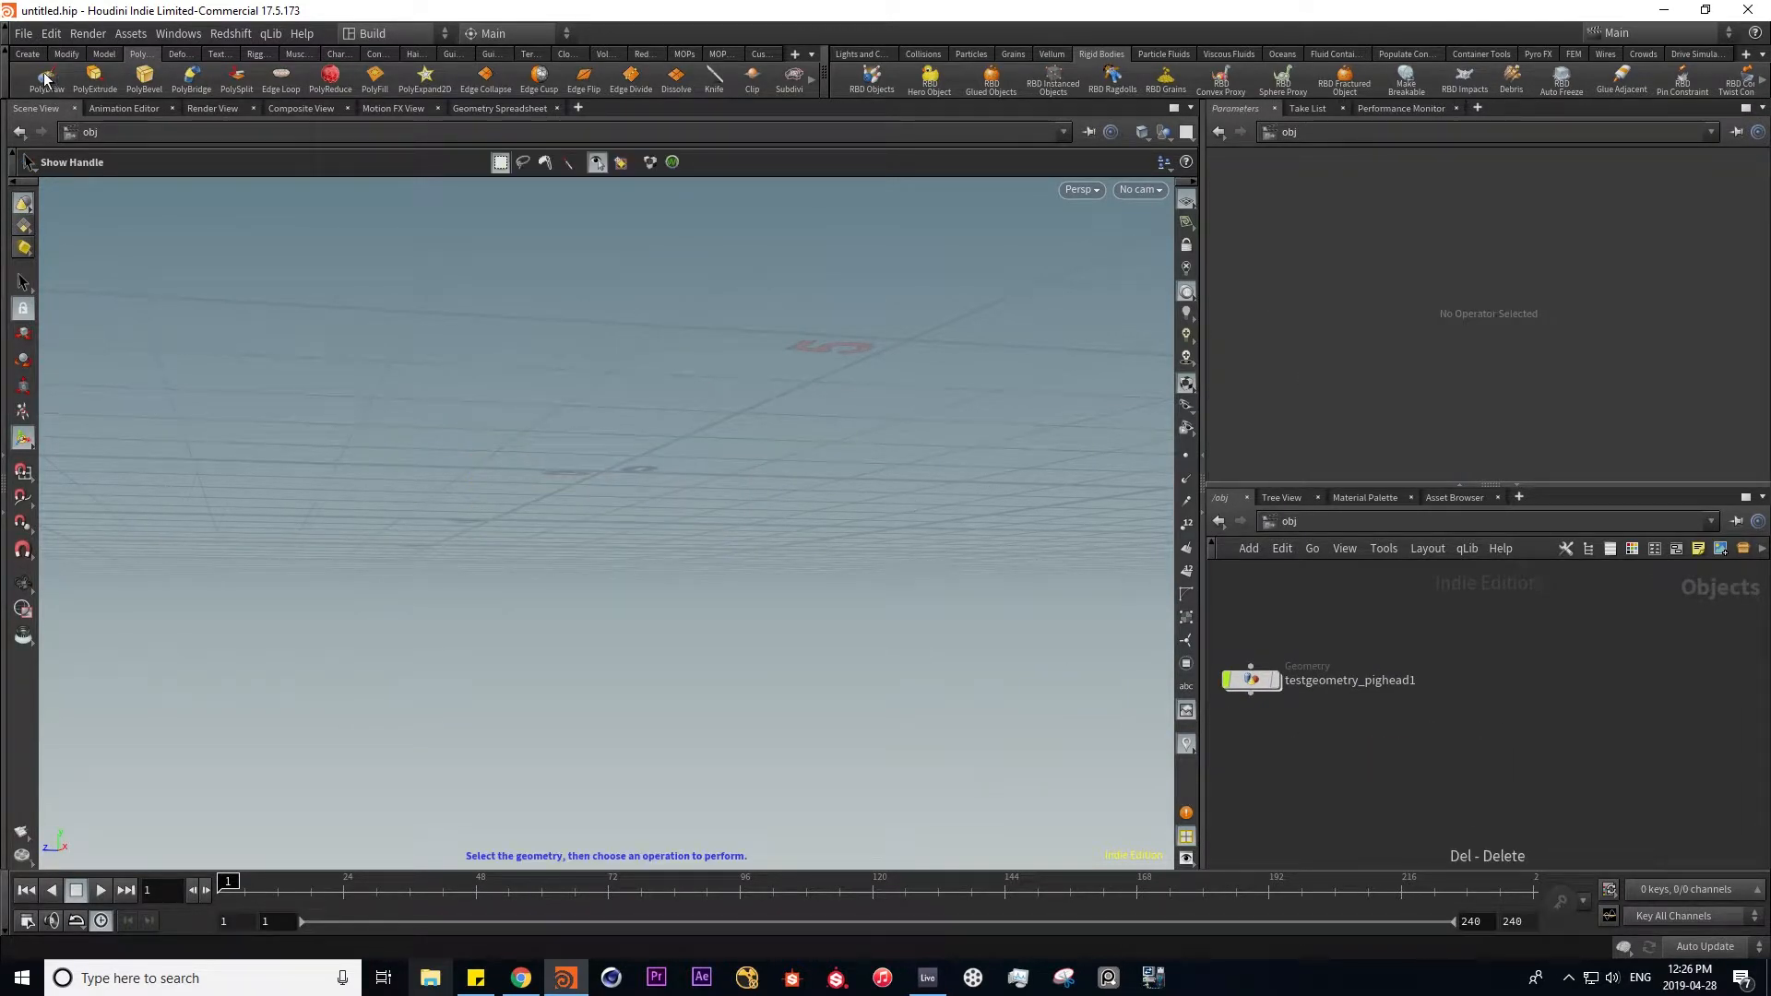
- Draw a curved strip of five connected quads with the PolyDraw tool, bending downward at its end
left_click(46, 80)
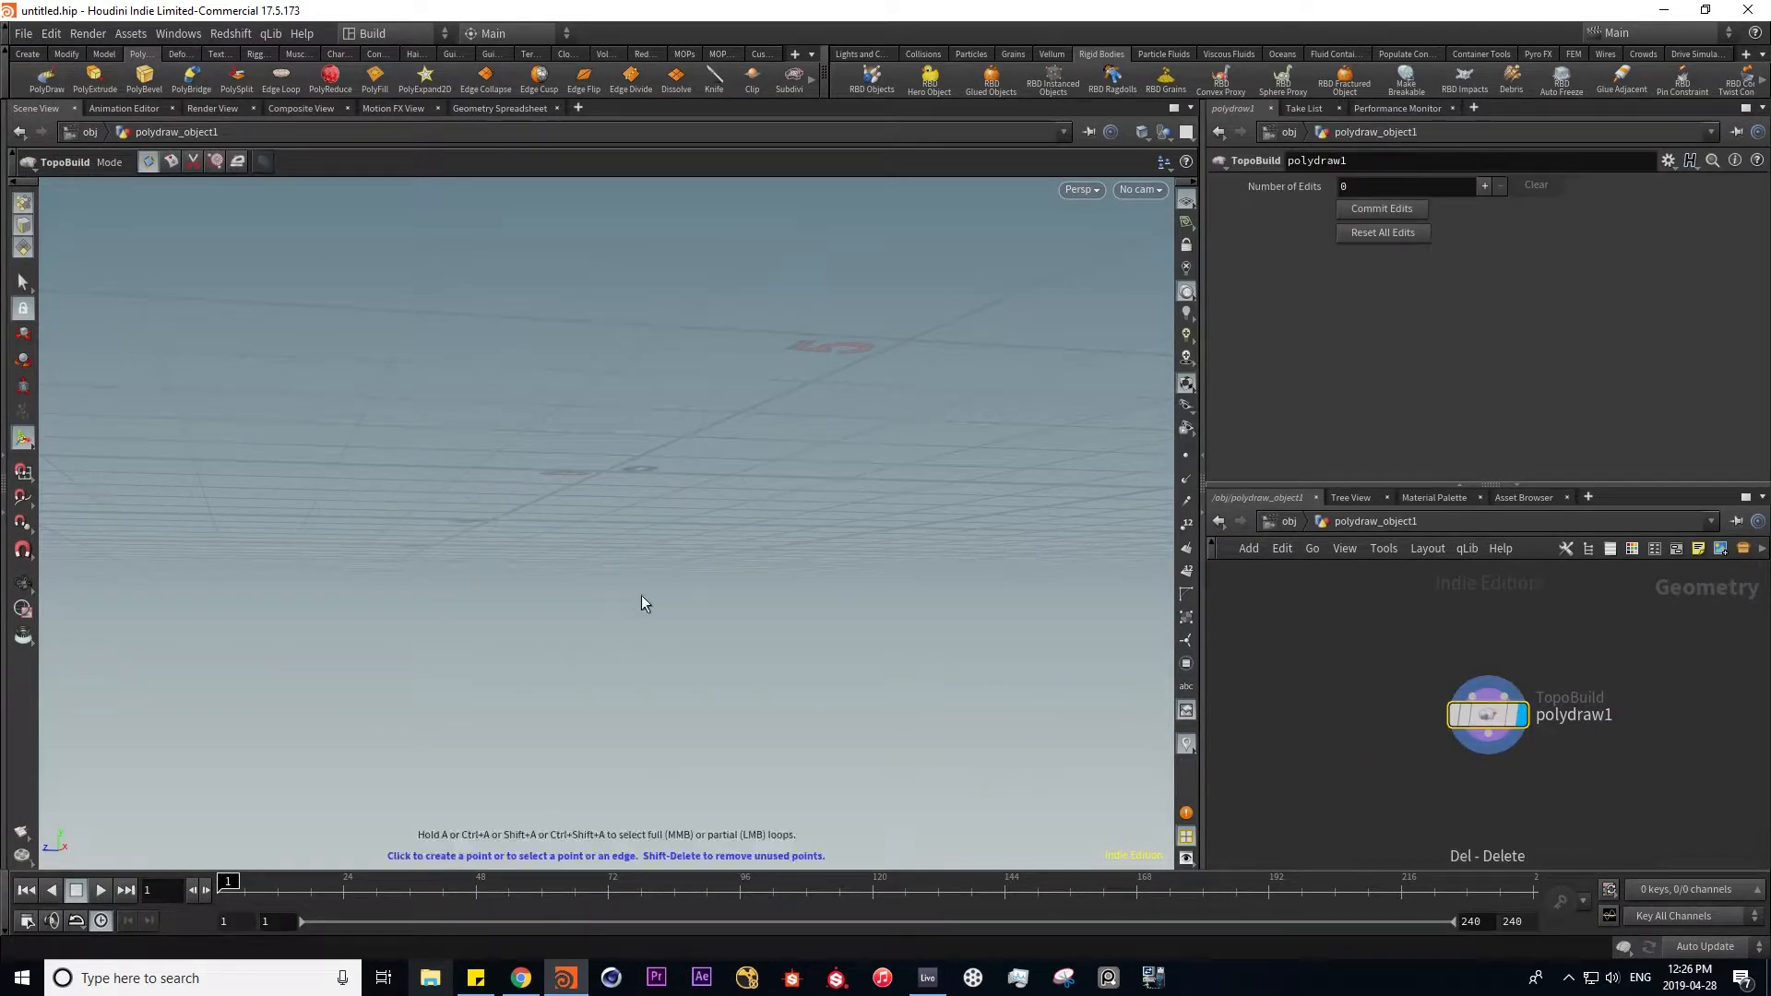
left_click(468, 363)
left_click(468, 469)
left_click(607, 459)
left_click(616, 352)
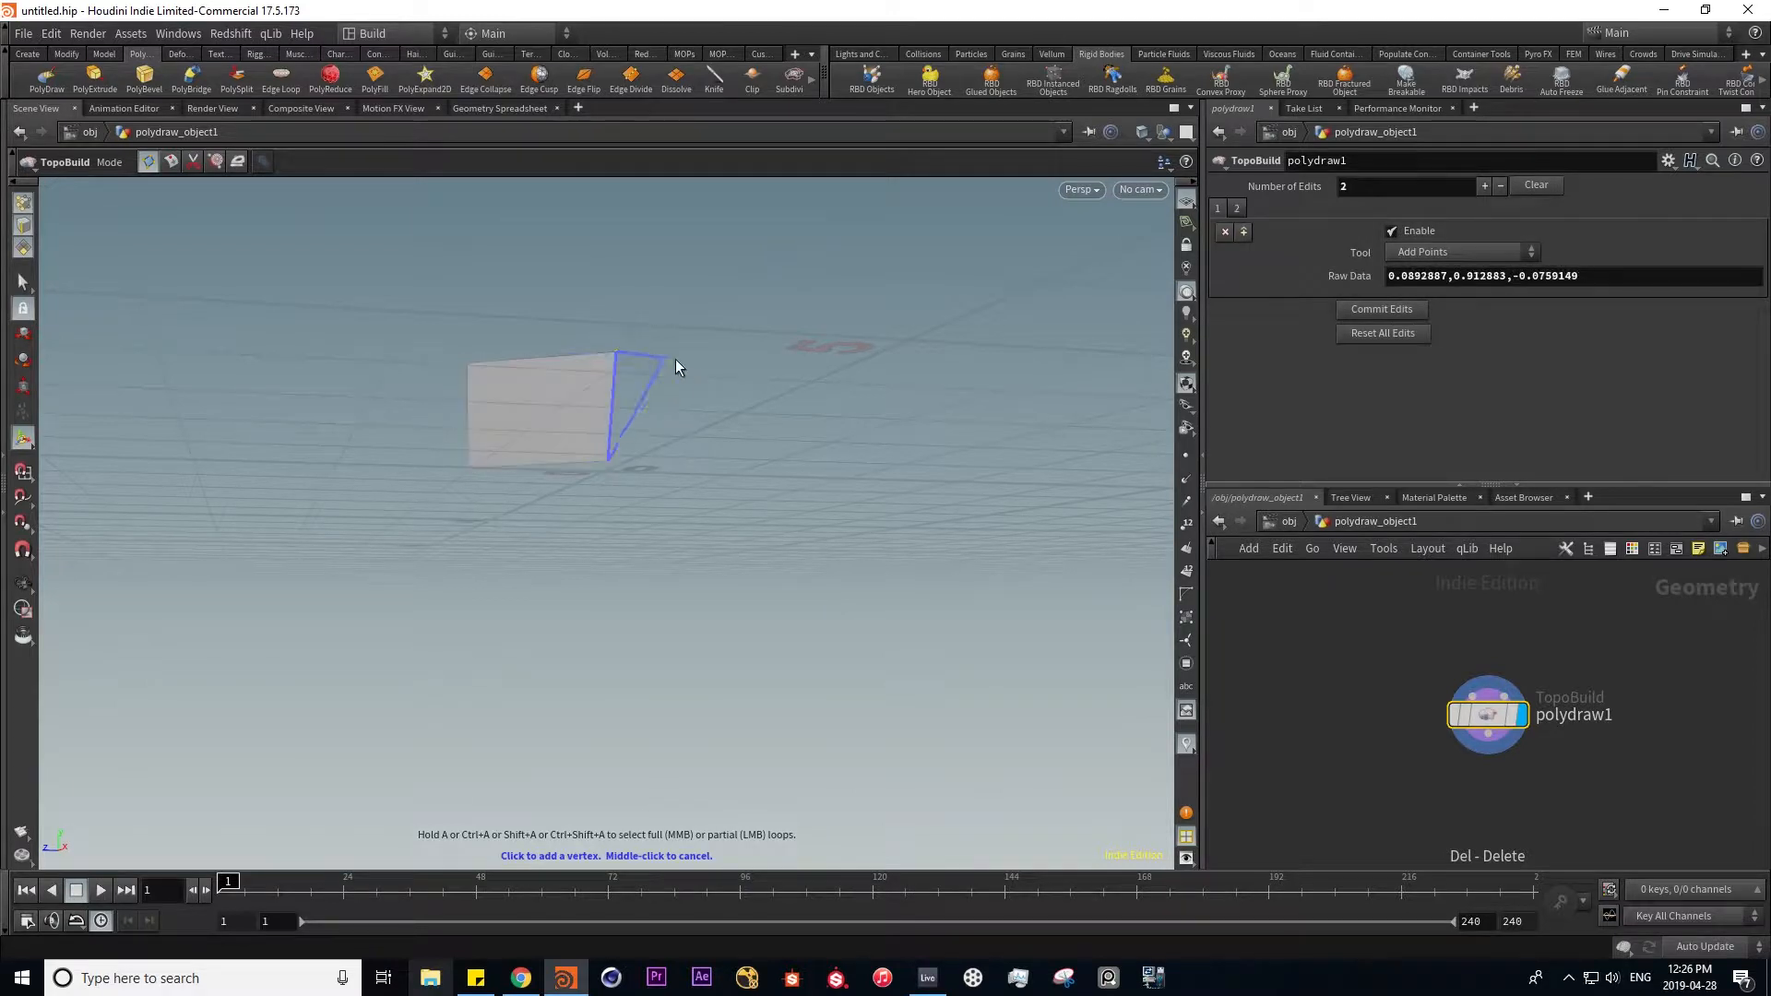
left_click(774, 354)
left_click(777, 439)
left_click(889, 484)
left_click(947, 424)
left_click(1019, 503)
left_click(947, 612)
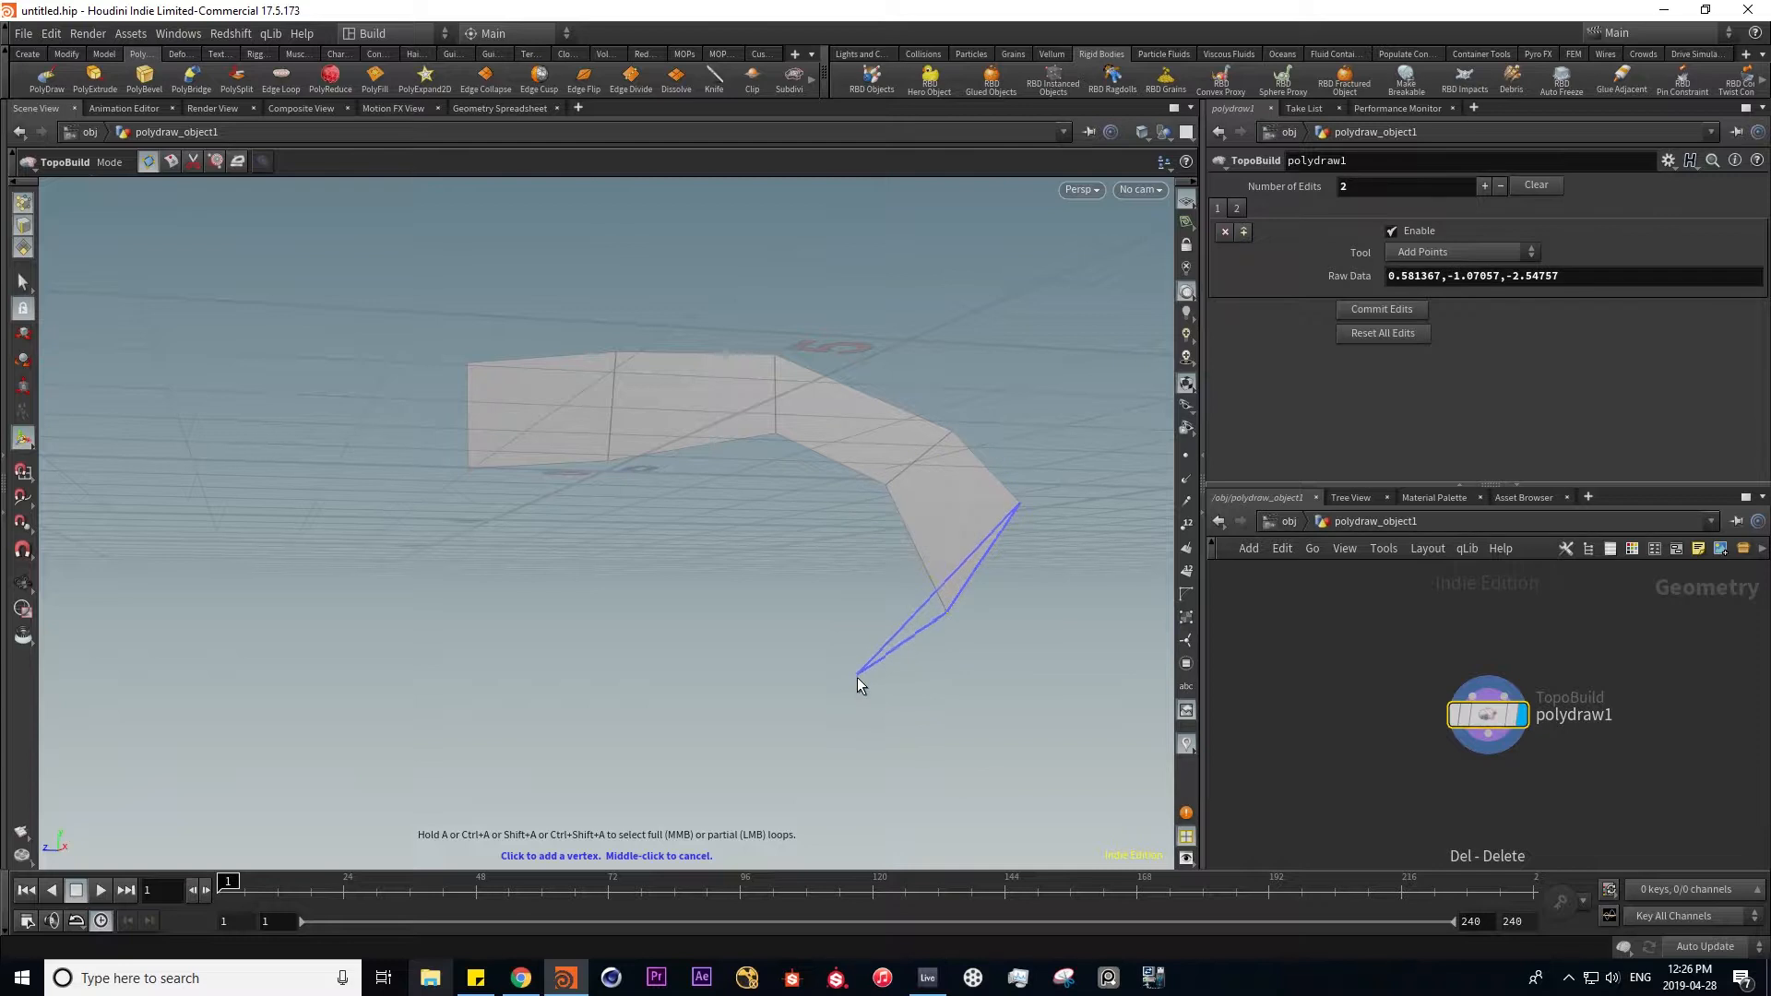
left_click(1021, 710)
left_click(963, 763)
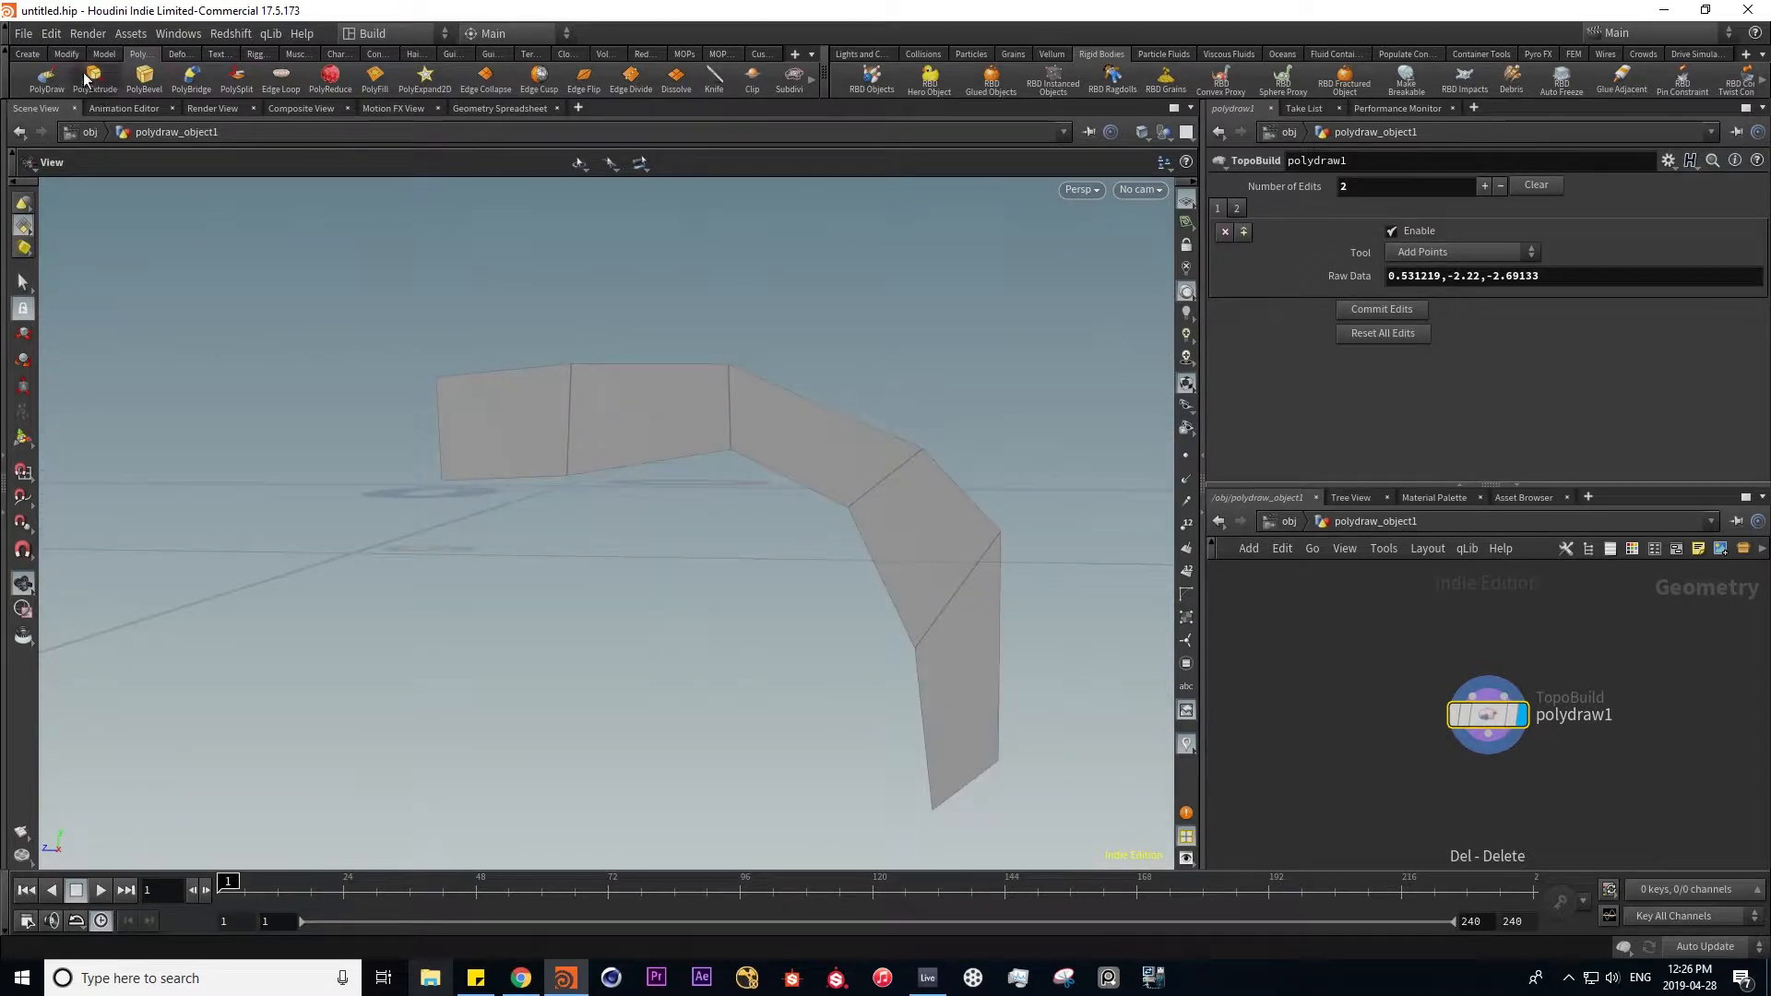
- Try a PolyExtrude of about 1.03 on the strip's first quad with Output Back enabled, and undo the extrusion
left_click(93, 78)
left_click(494, 422)
key("Return")
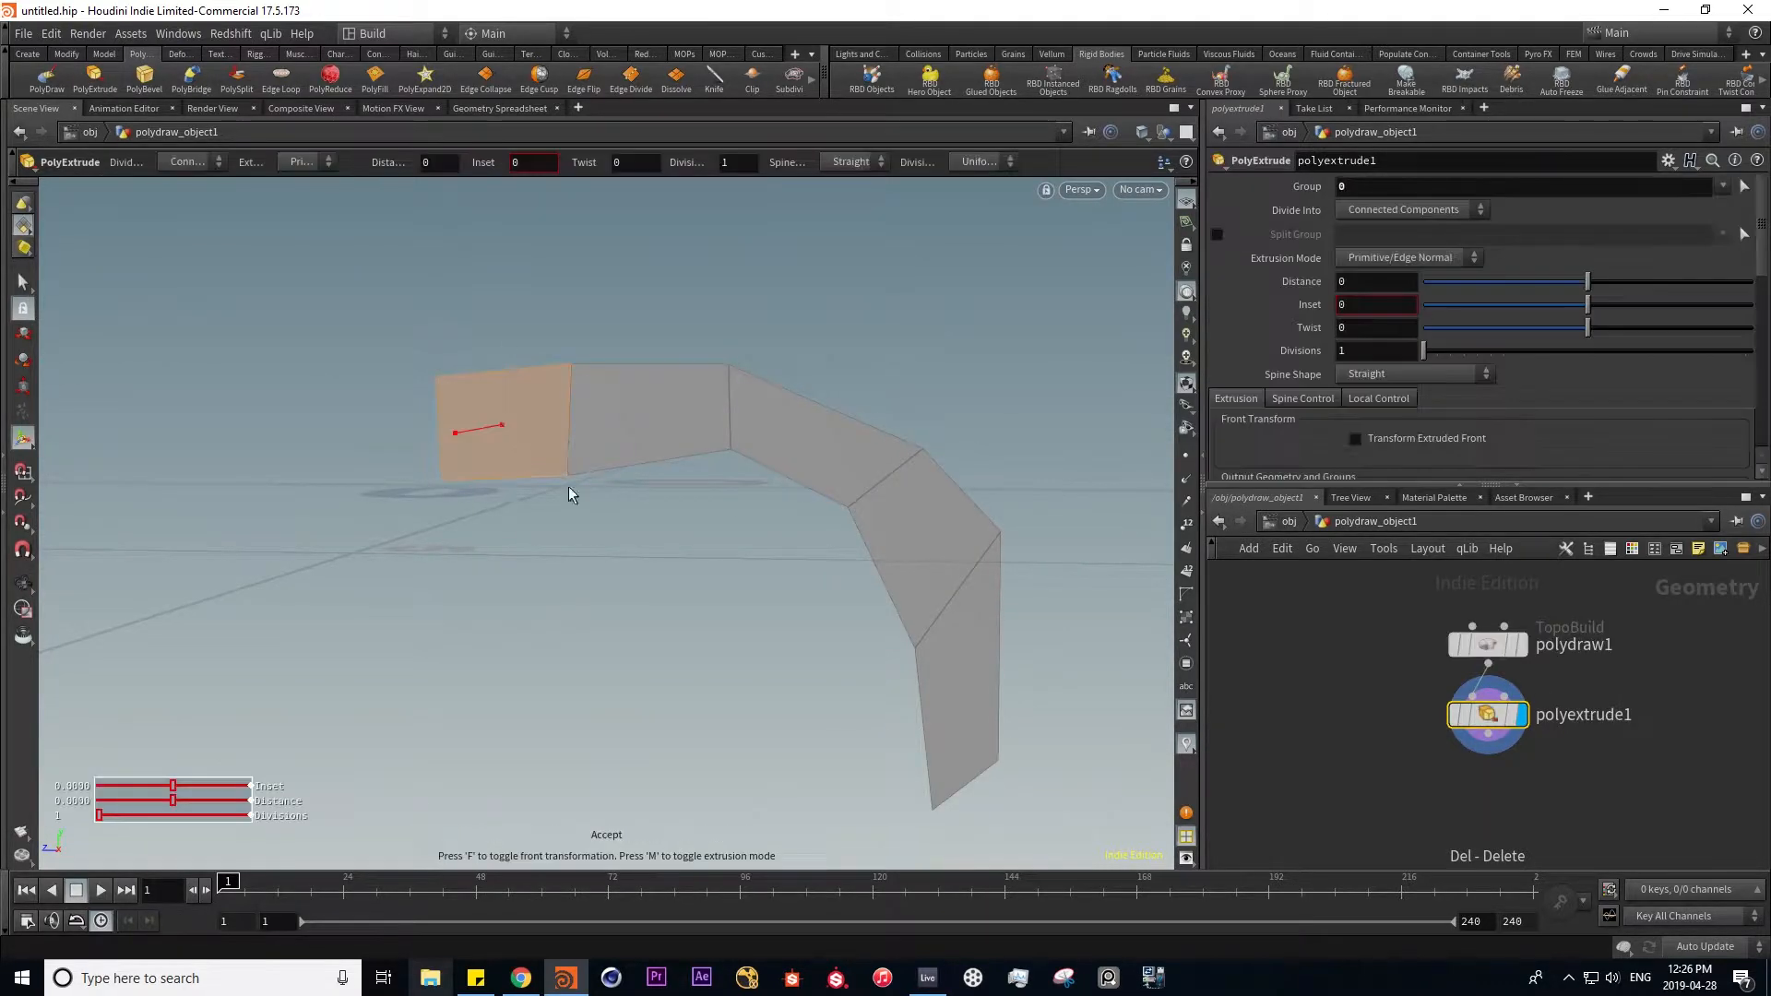
left_click_drag(453, 427, 337, 436)
left_click_drag(544, 608, 231, 701, "alt")
scroll(1374, 425, "down", 4)
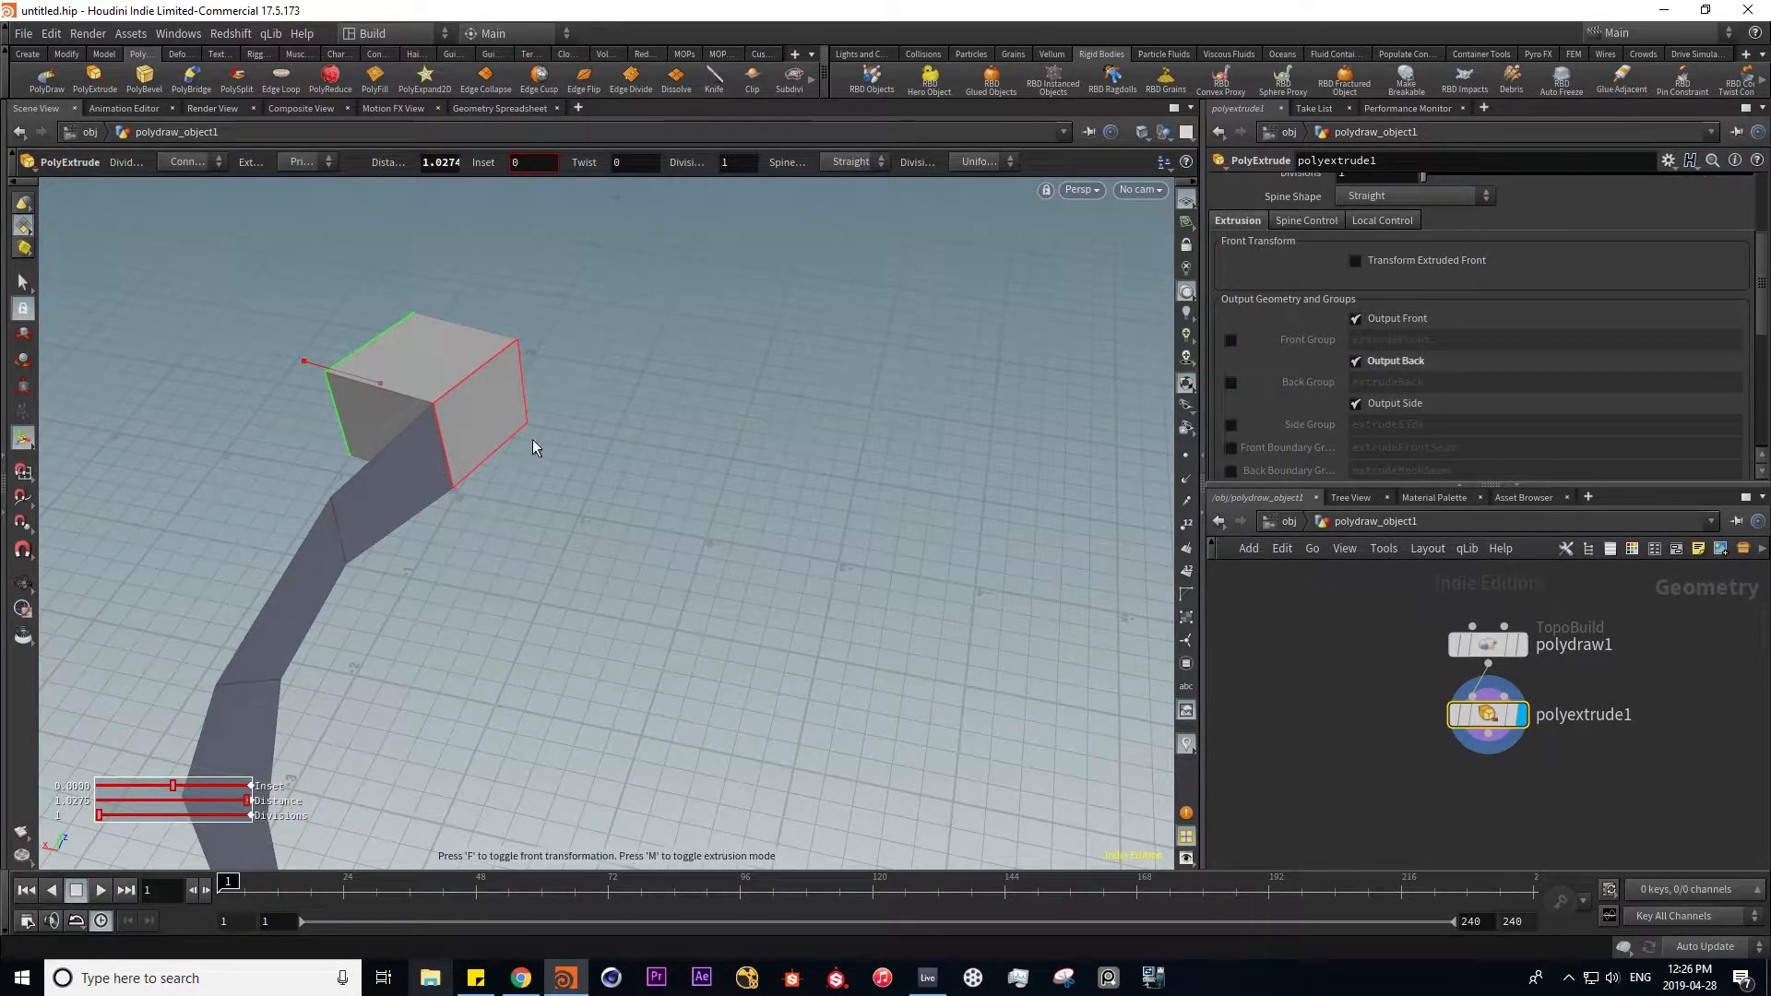
key("ctrl+z")
key("ctrl+z")
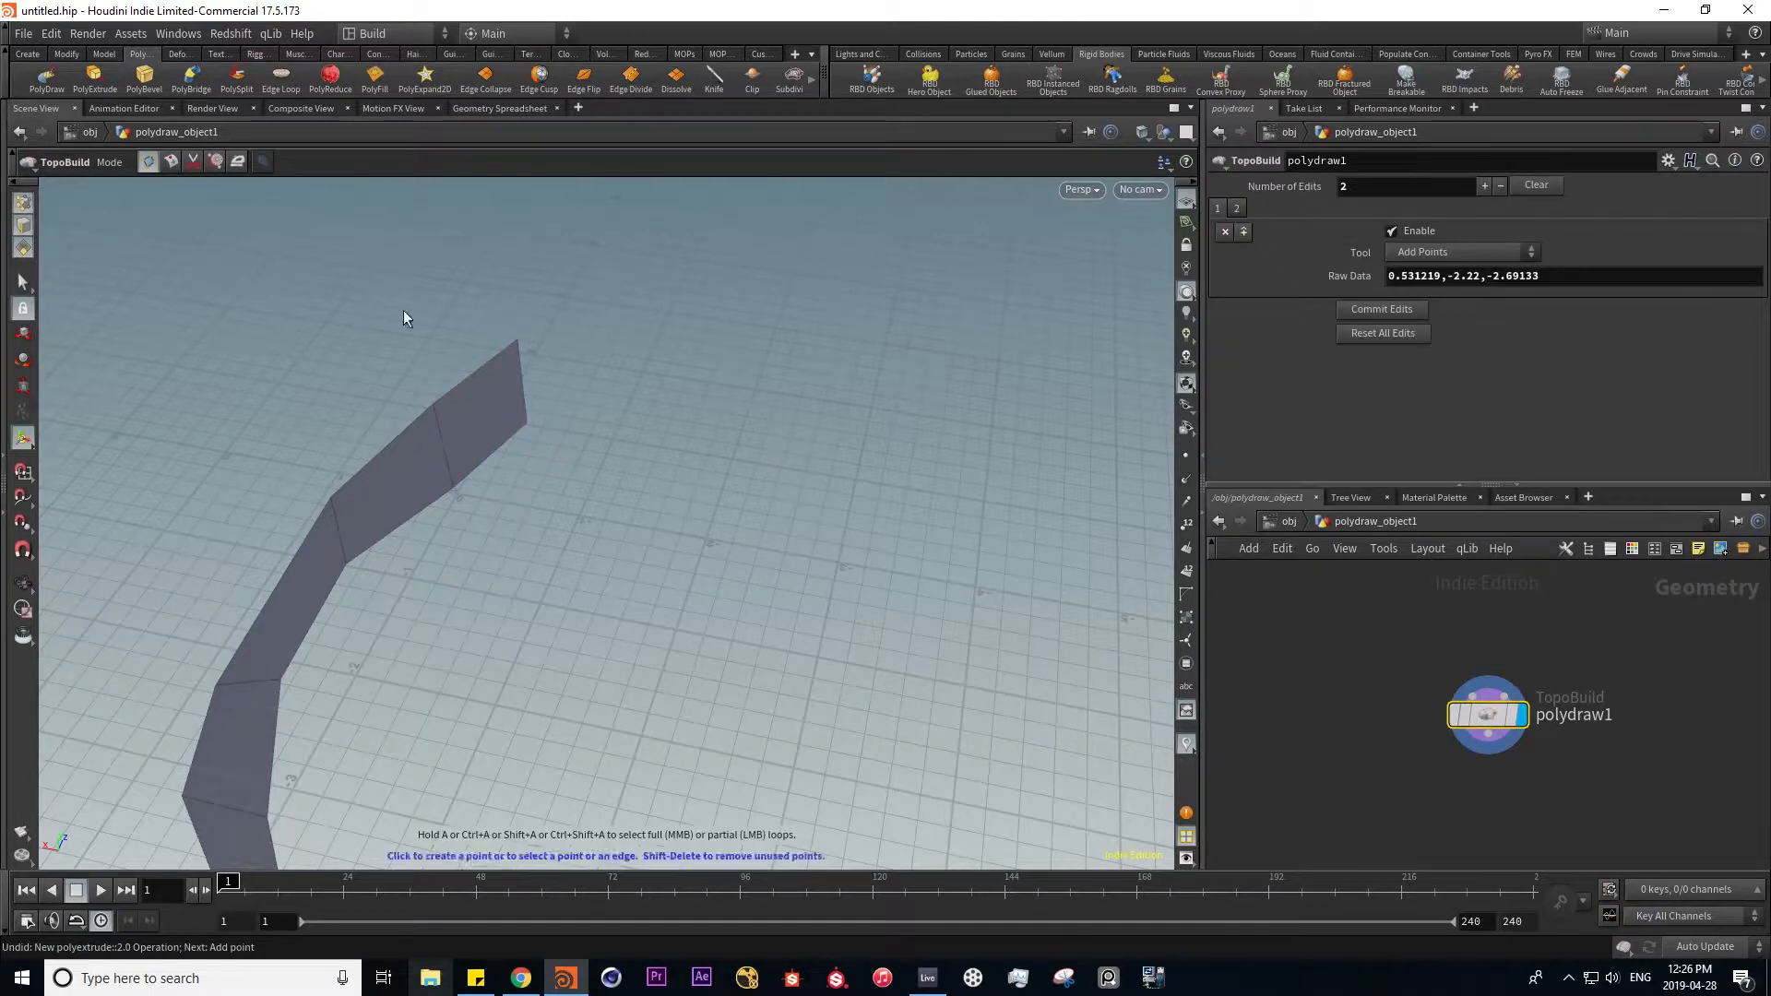
left_click(144, 78)
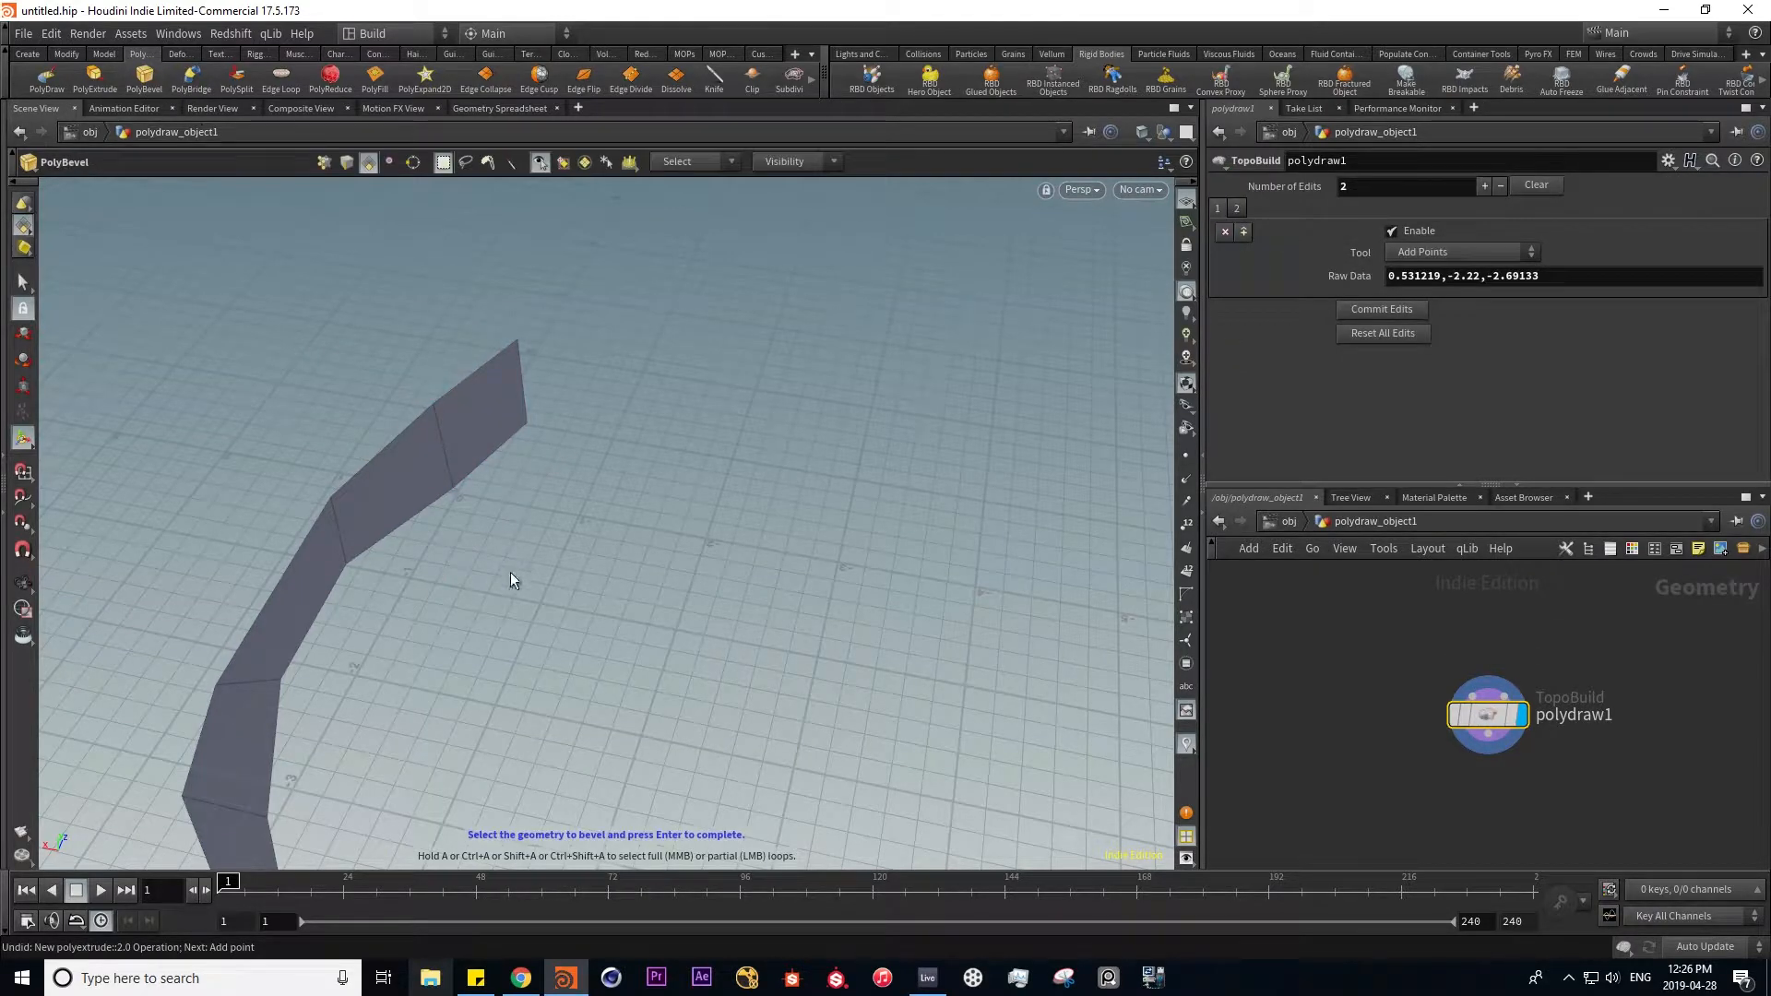
left_click_drag(399, 518, 443, 441, "alt")
left_click(415, 437)
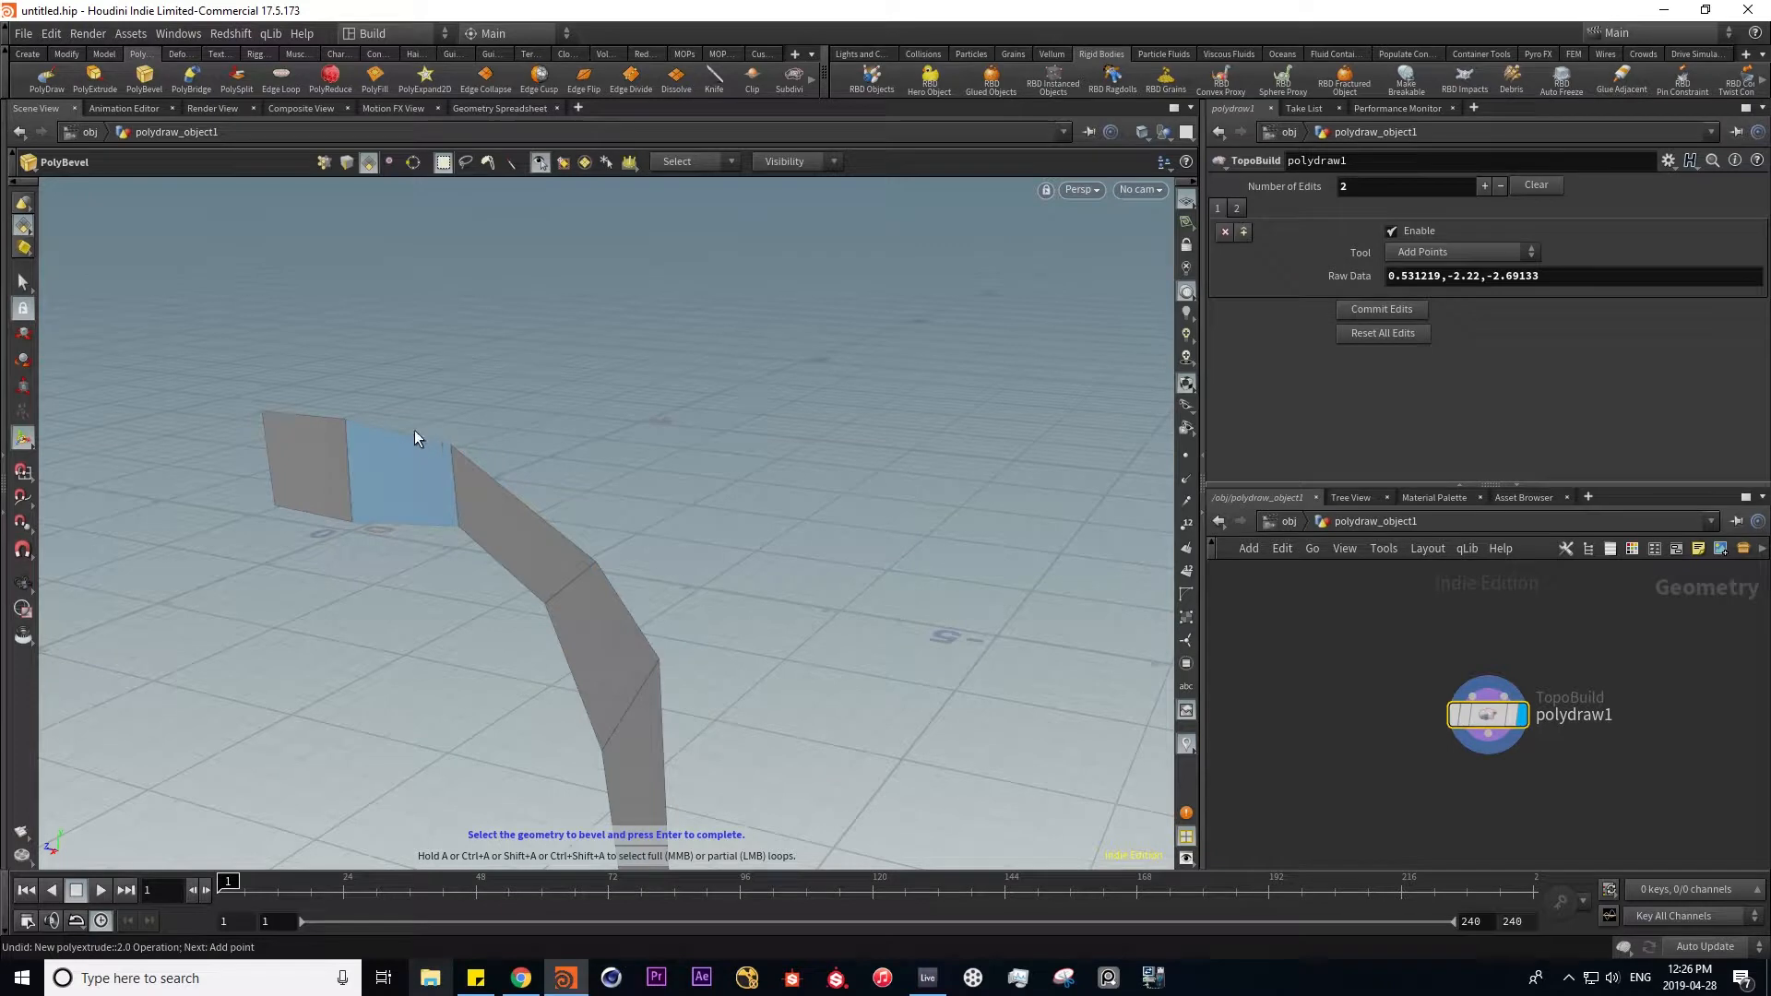
key("Escape")
- Delete the drawn polygon object at the object level and add a Torus object below the pig head node
left_click(1288, 522)
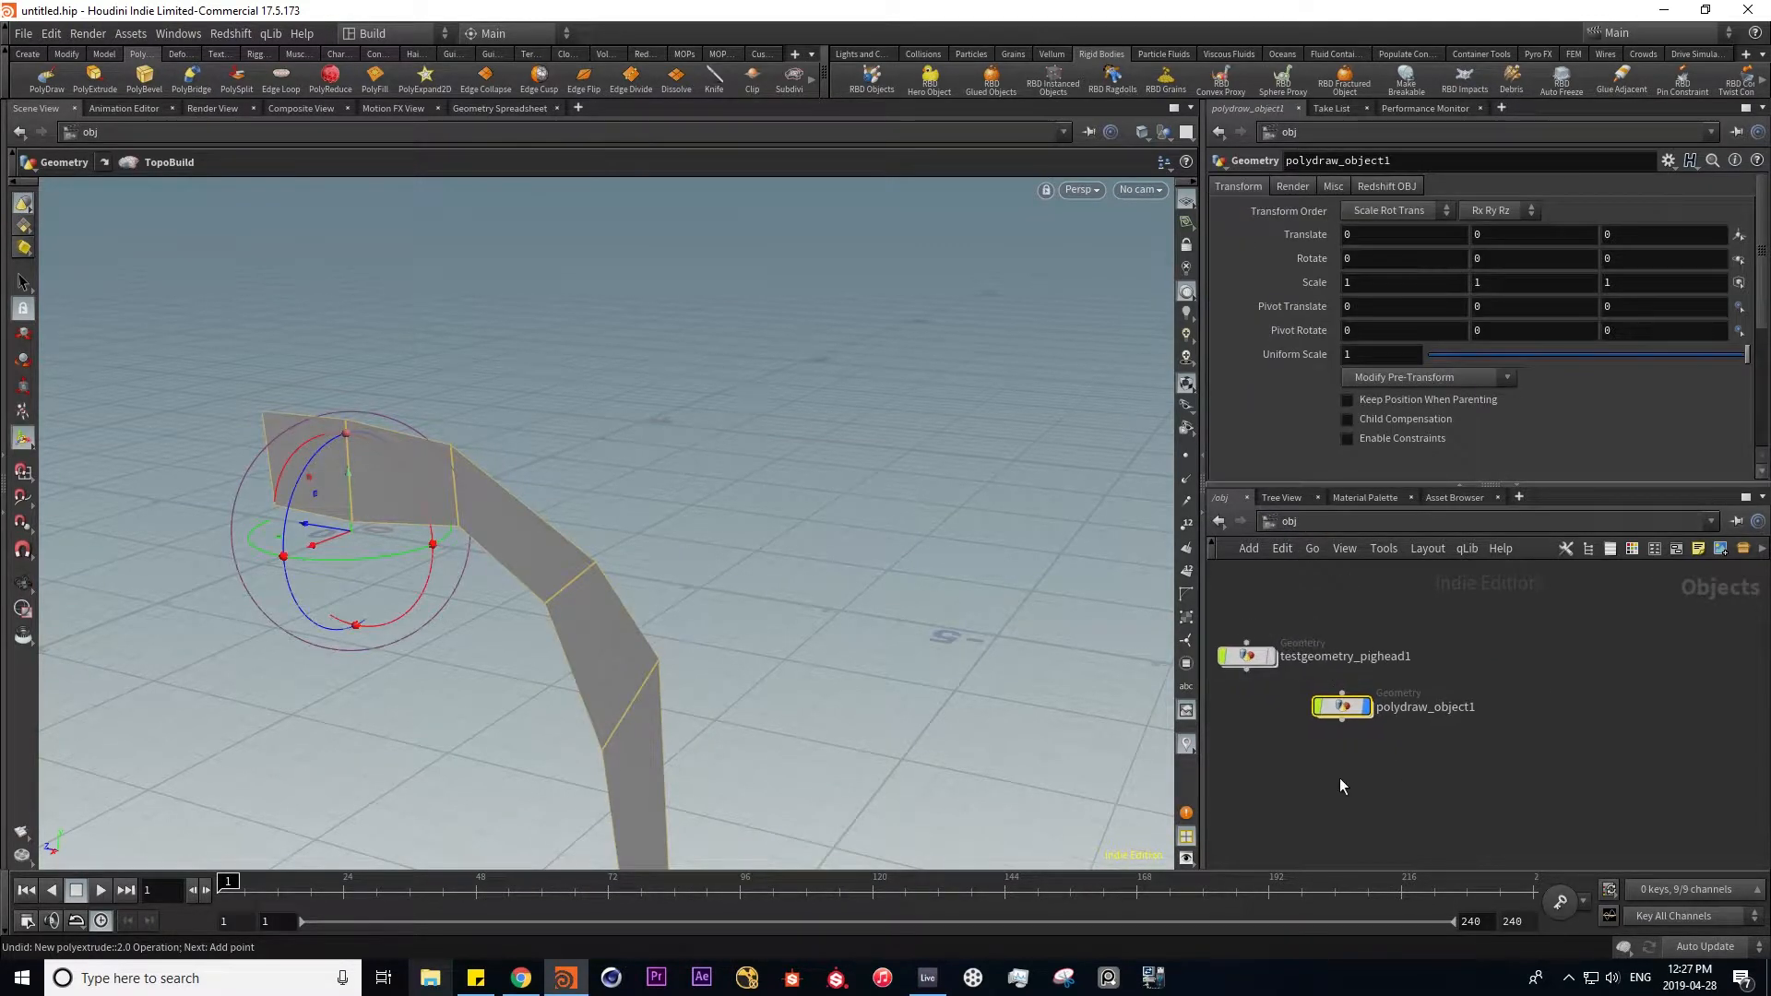
key("Delete")
key("Tab")
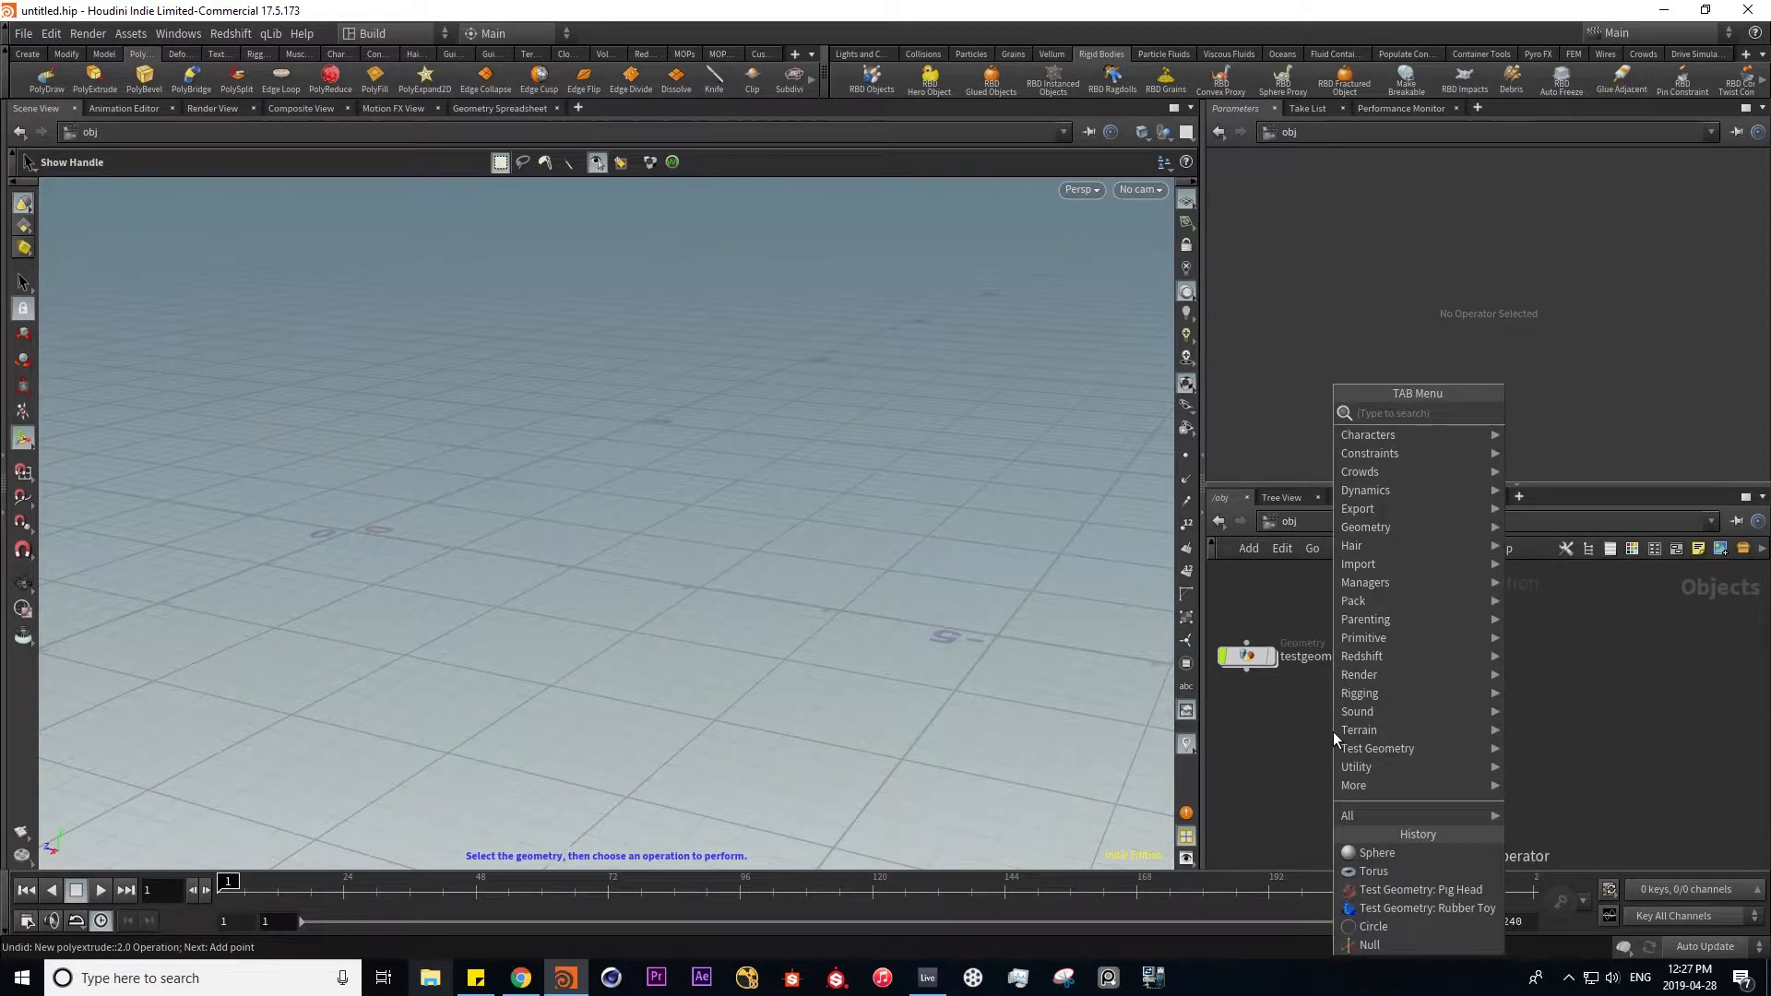
type("torus")
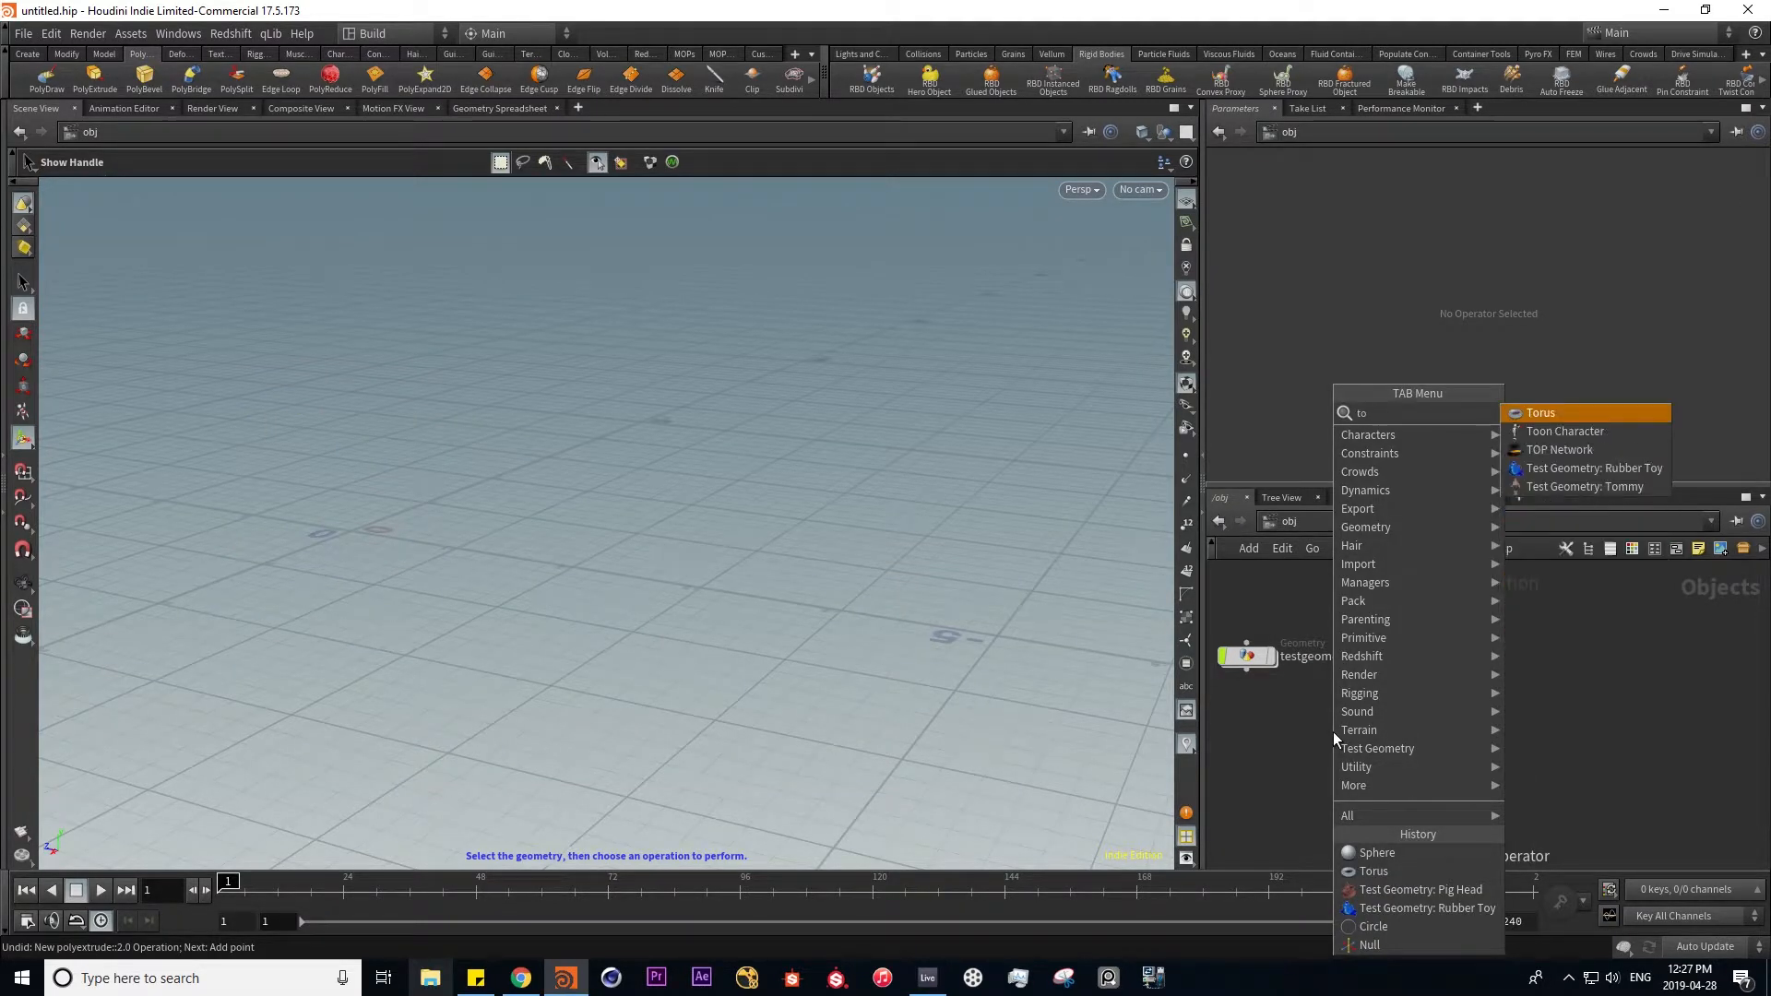
key("Return")
left_click(1331, 733)
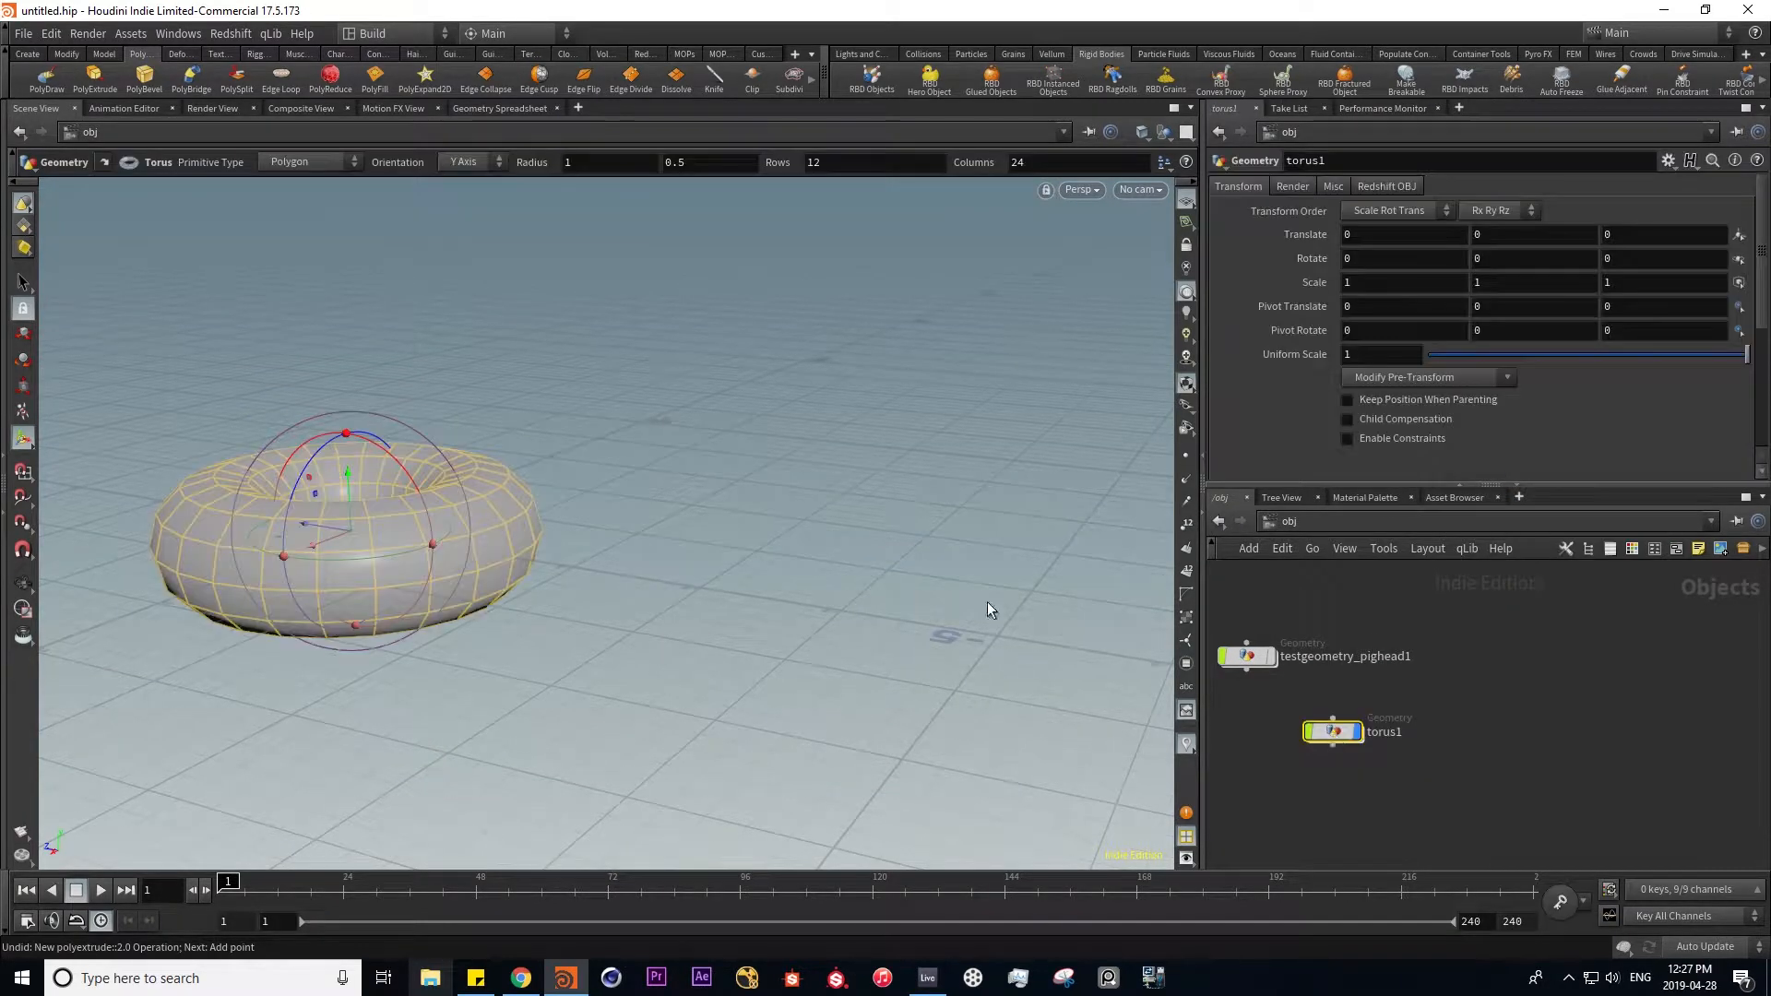
- Start the PolyBridge tool for the torus and cancel it
left_click(192, 79)
key("Escape")
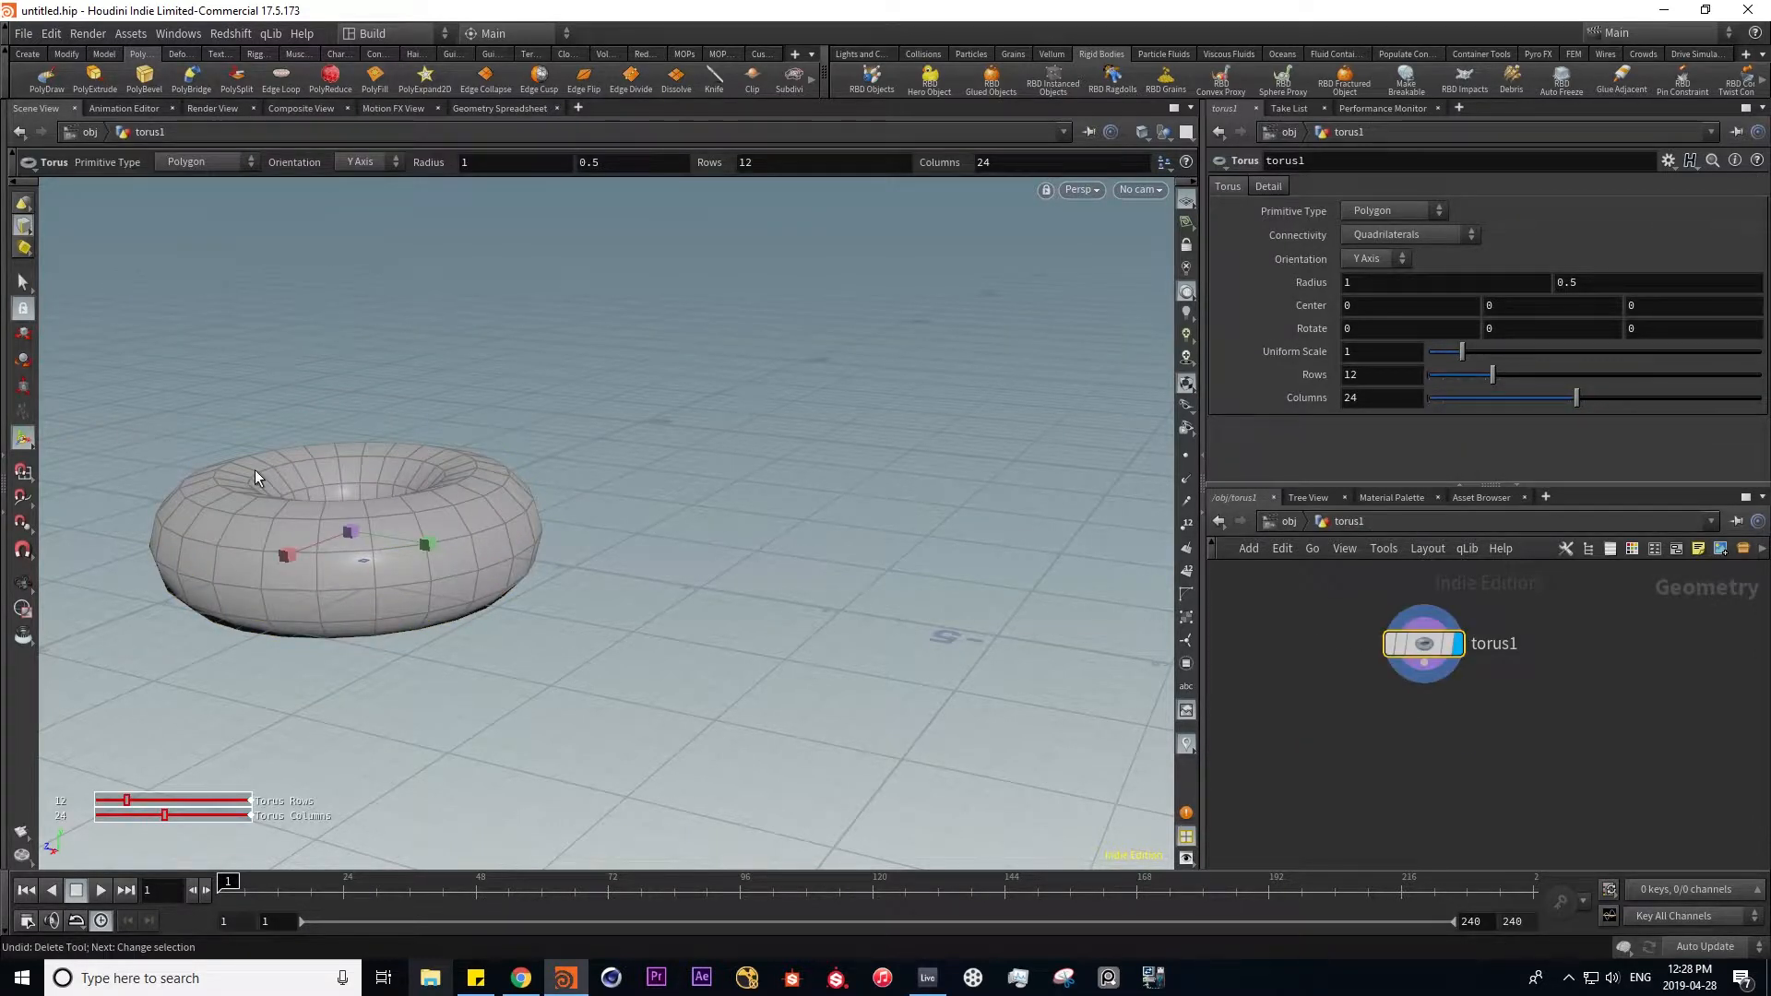
- Select a run of six adjacent faces on the torus's upper outer side and delete them to open a hole
key("s")
key("2")
key("3")
key("4")
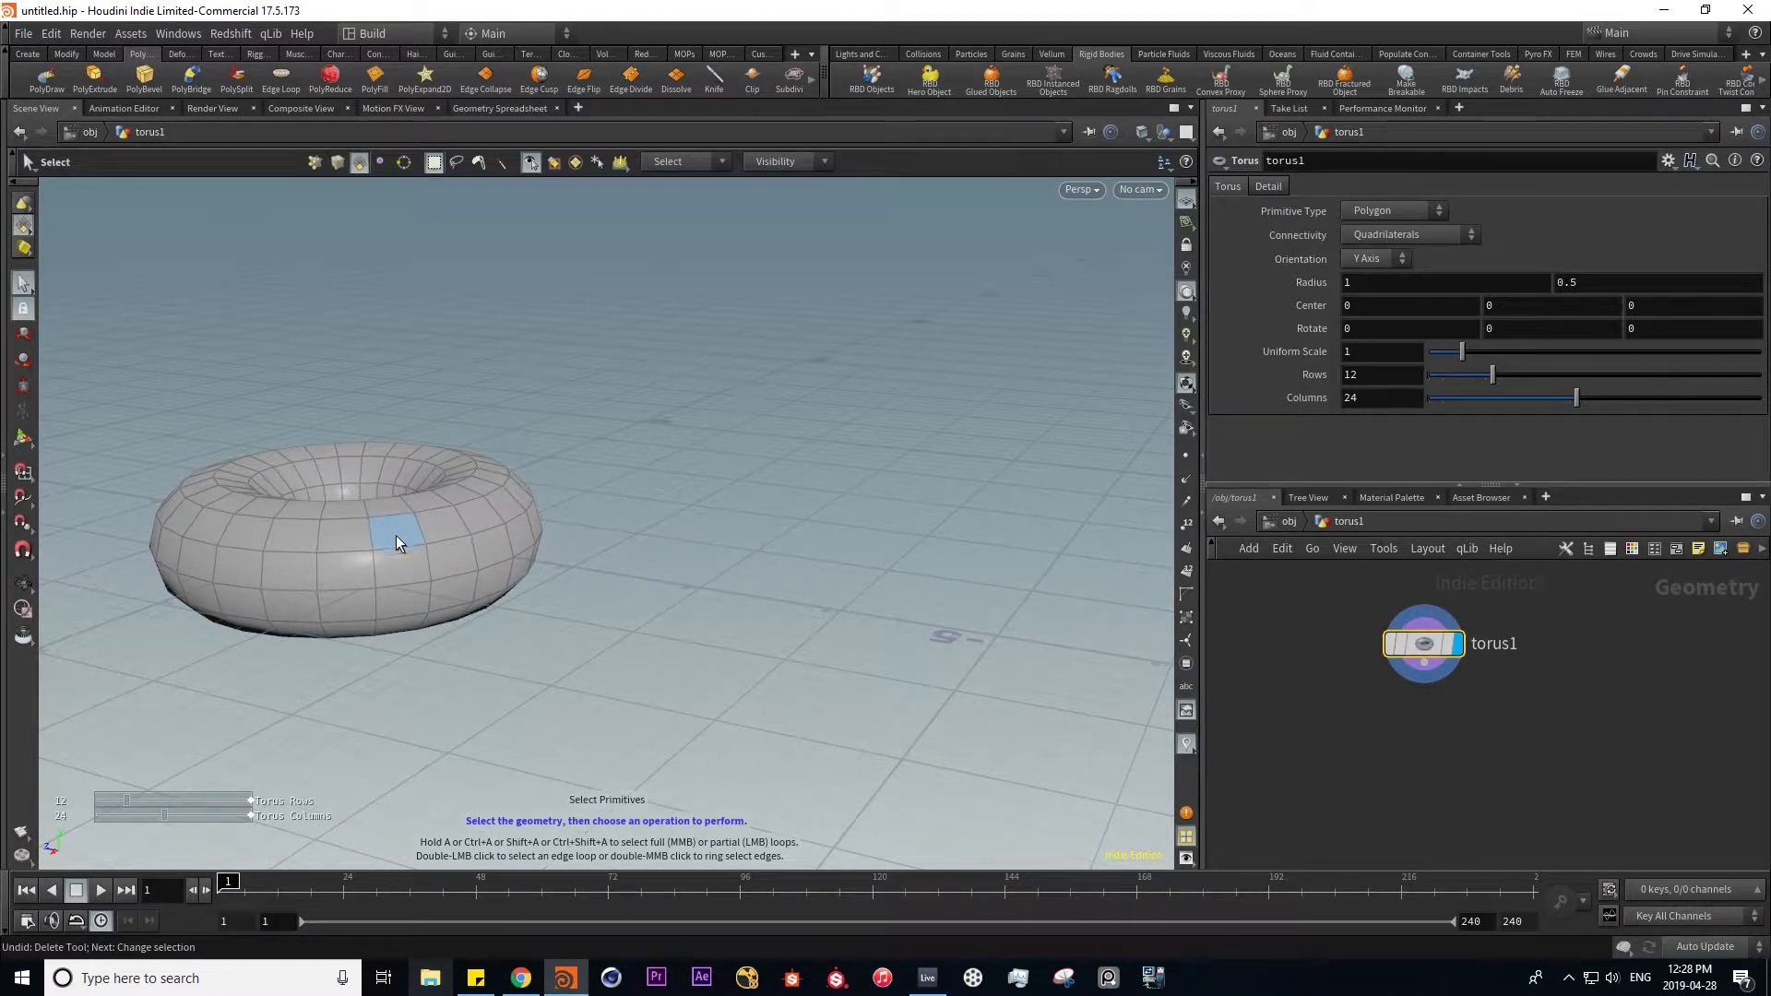
left_click(403, 599)
left_click(398, 531)
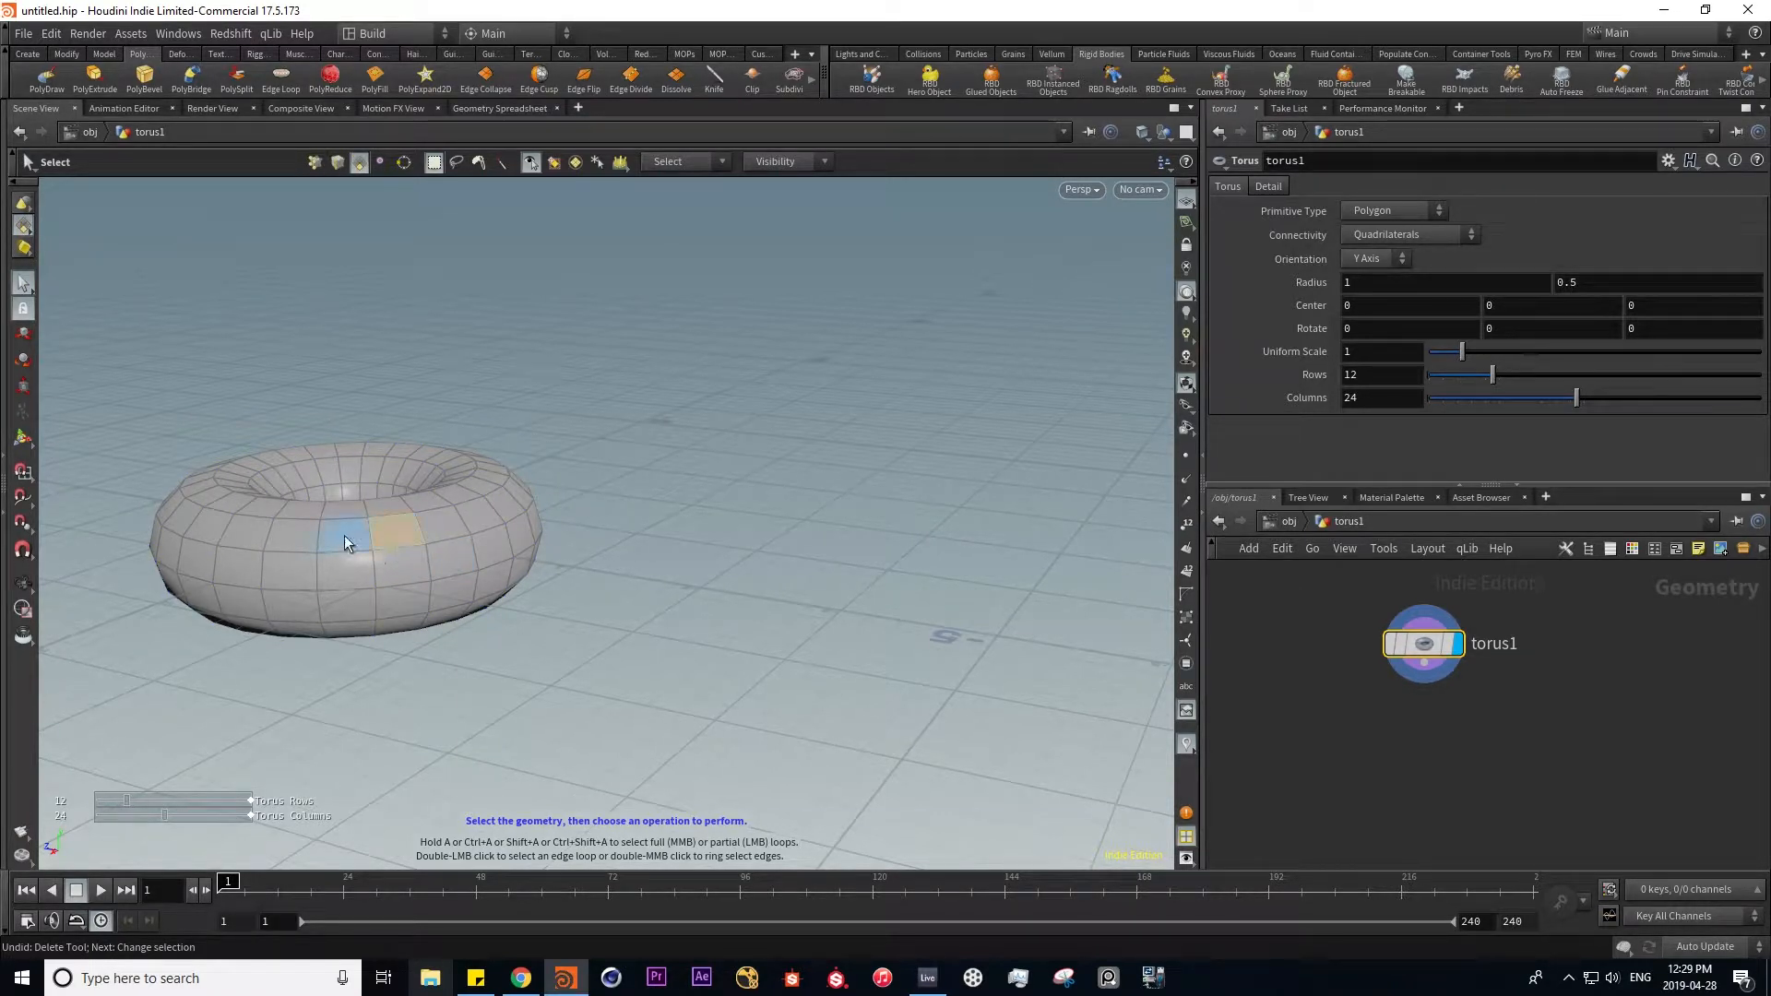
left_click_drag(378, 512, 395, 546, "alt")
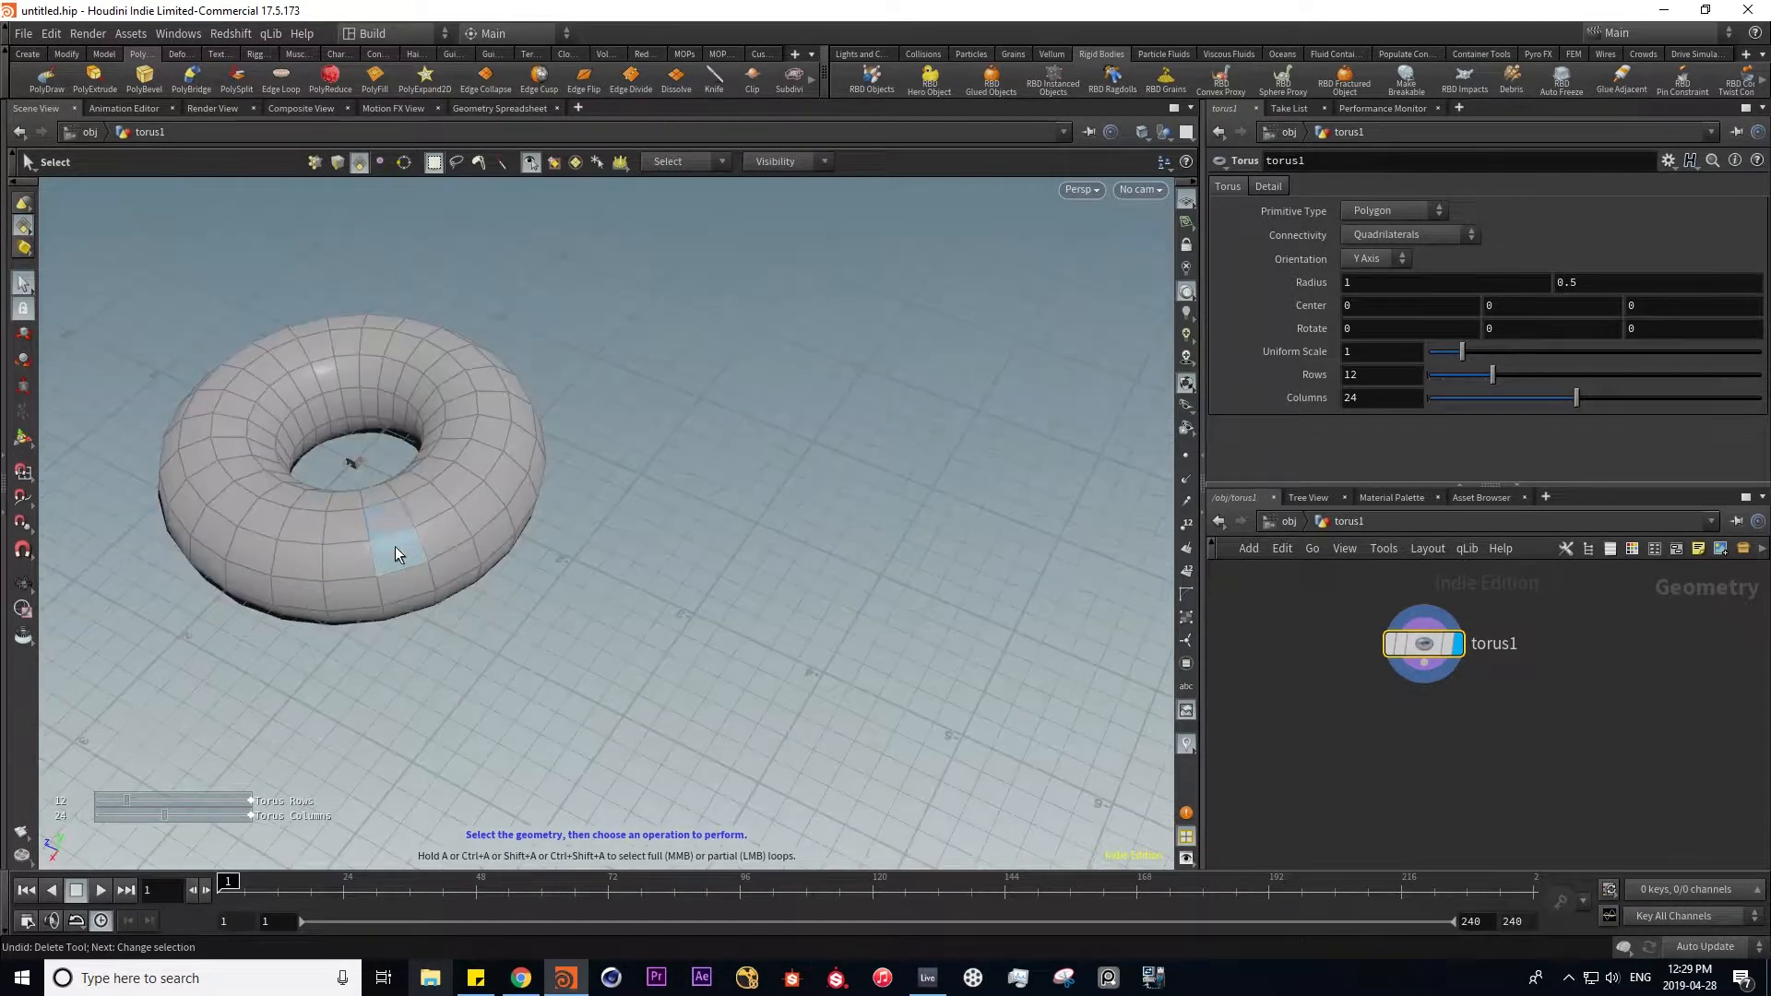
left_click(192, 513)
key("Delete")
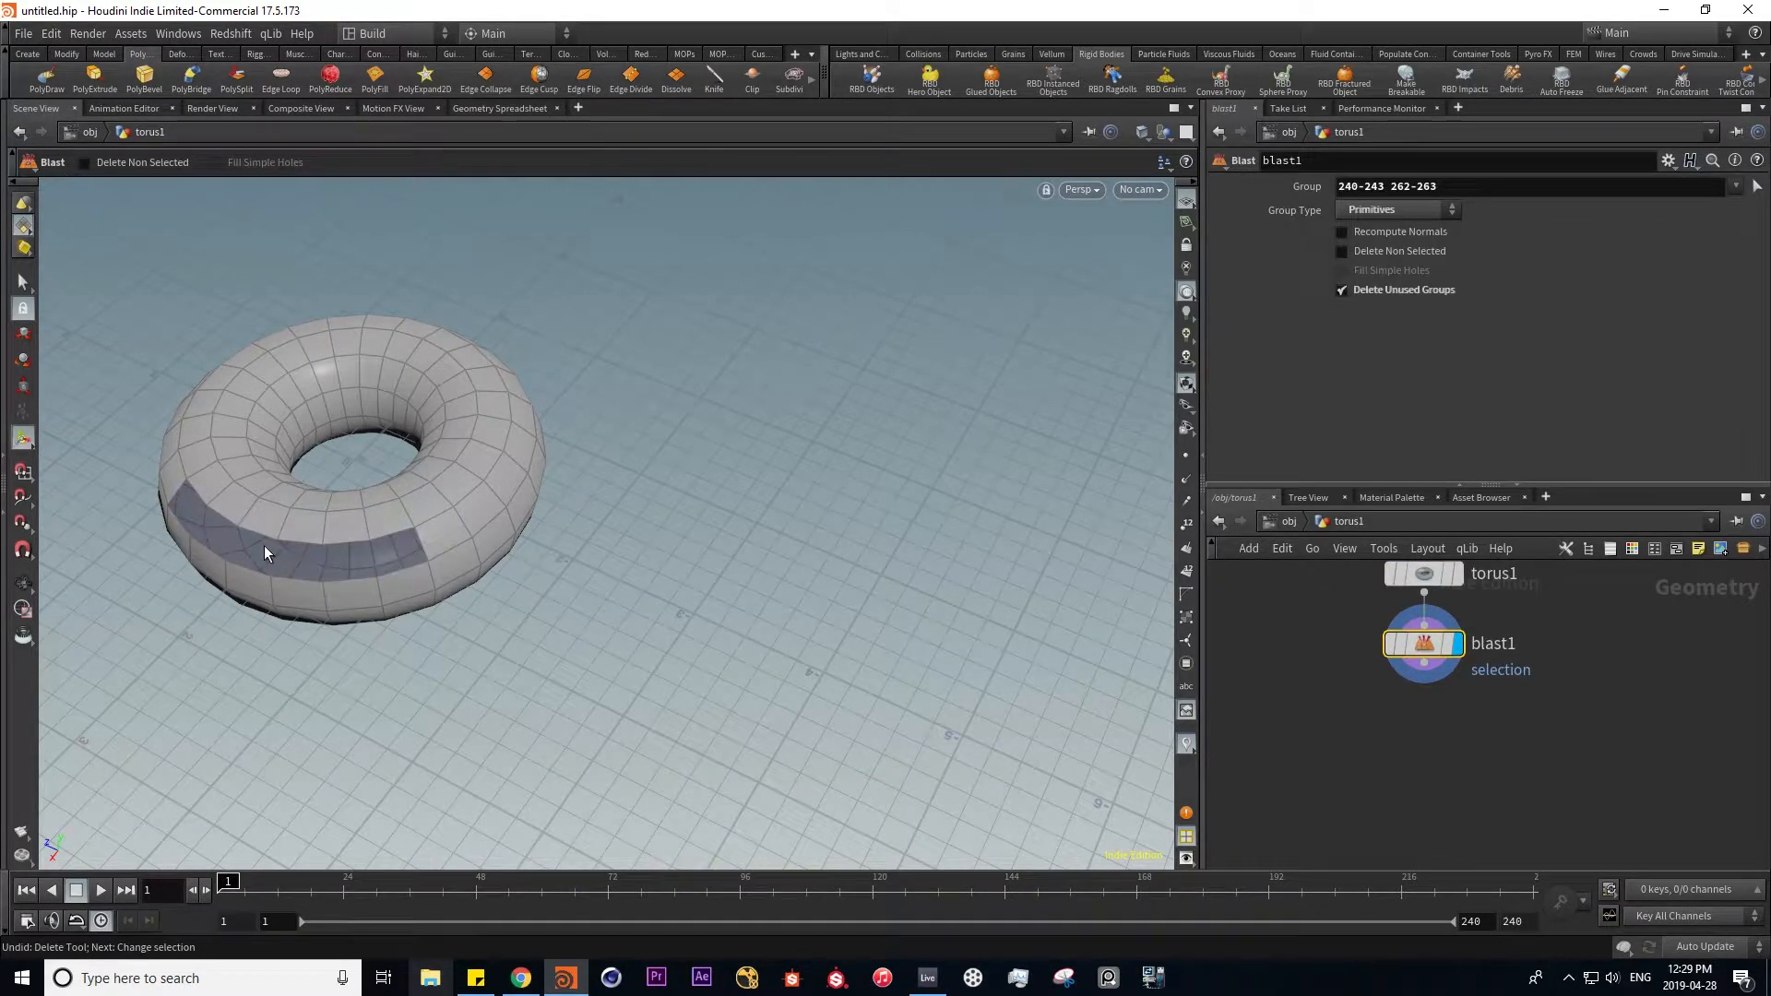
- PolyBridge one edge on the hole's upper side to the opposite edge on its lower side
left_click_drag(288, 585, 308, 553, "alt")
scroll(308, 544, "up", 4)
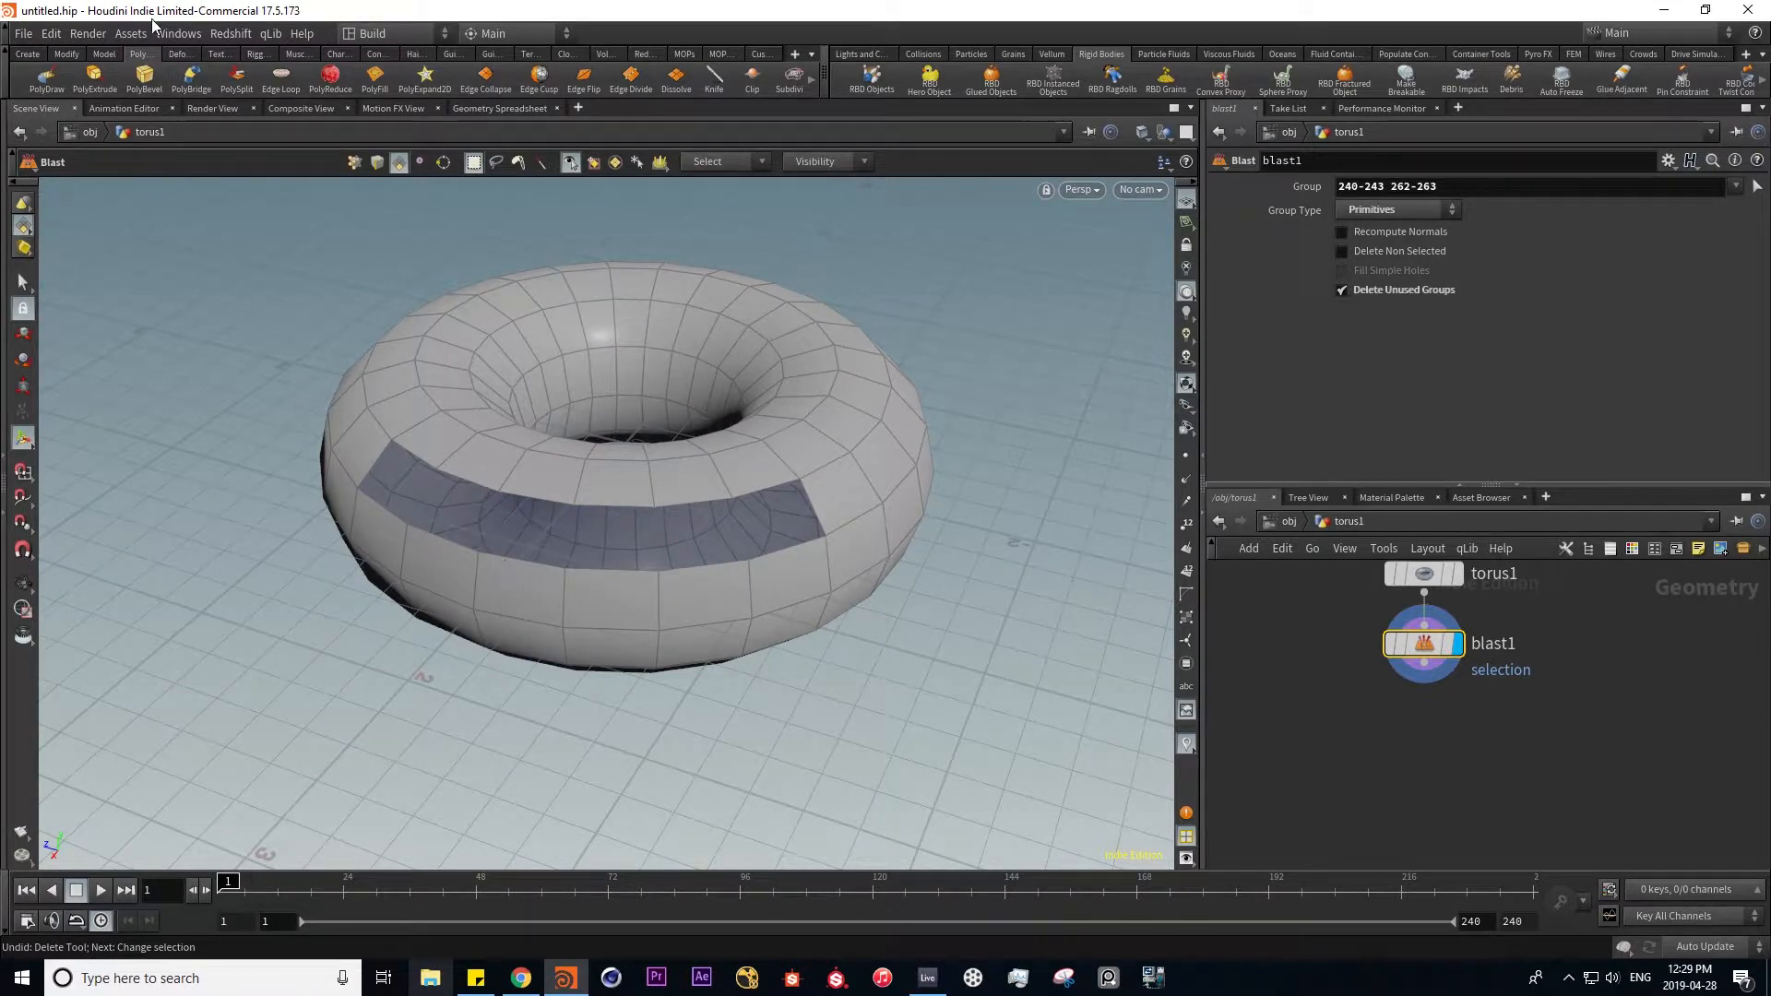
left_click(208, 76)
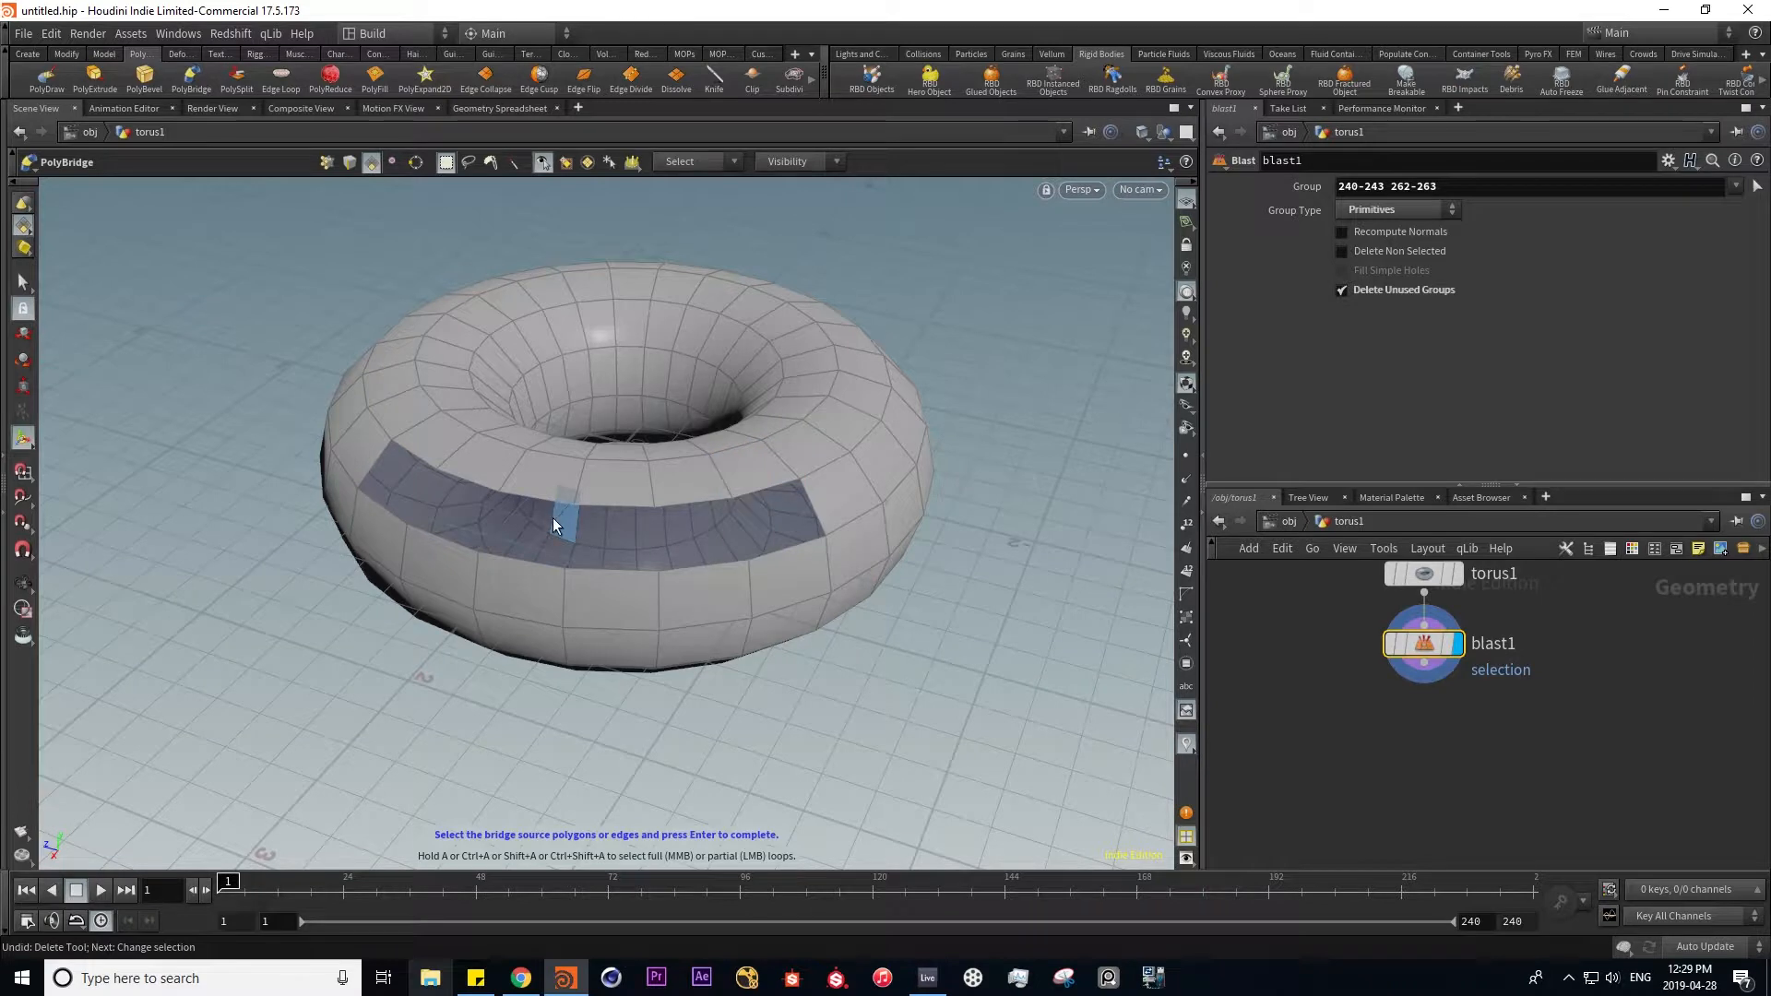
key("3")
left_click(533, 496)
key("Return")
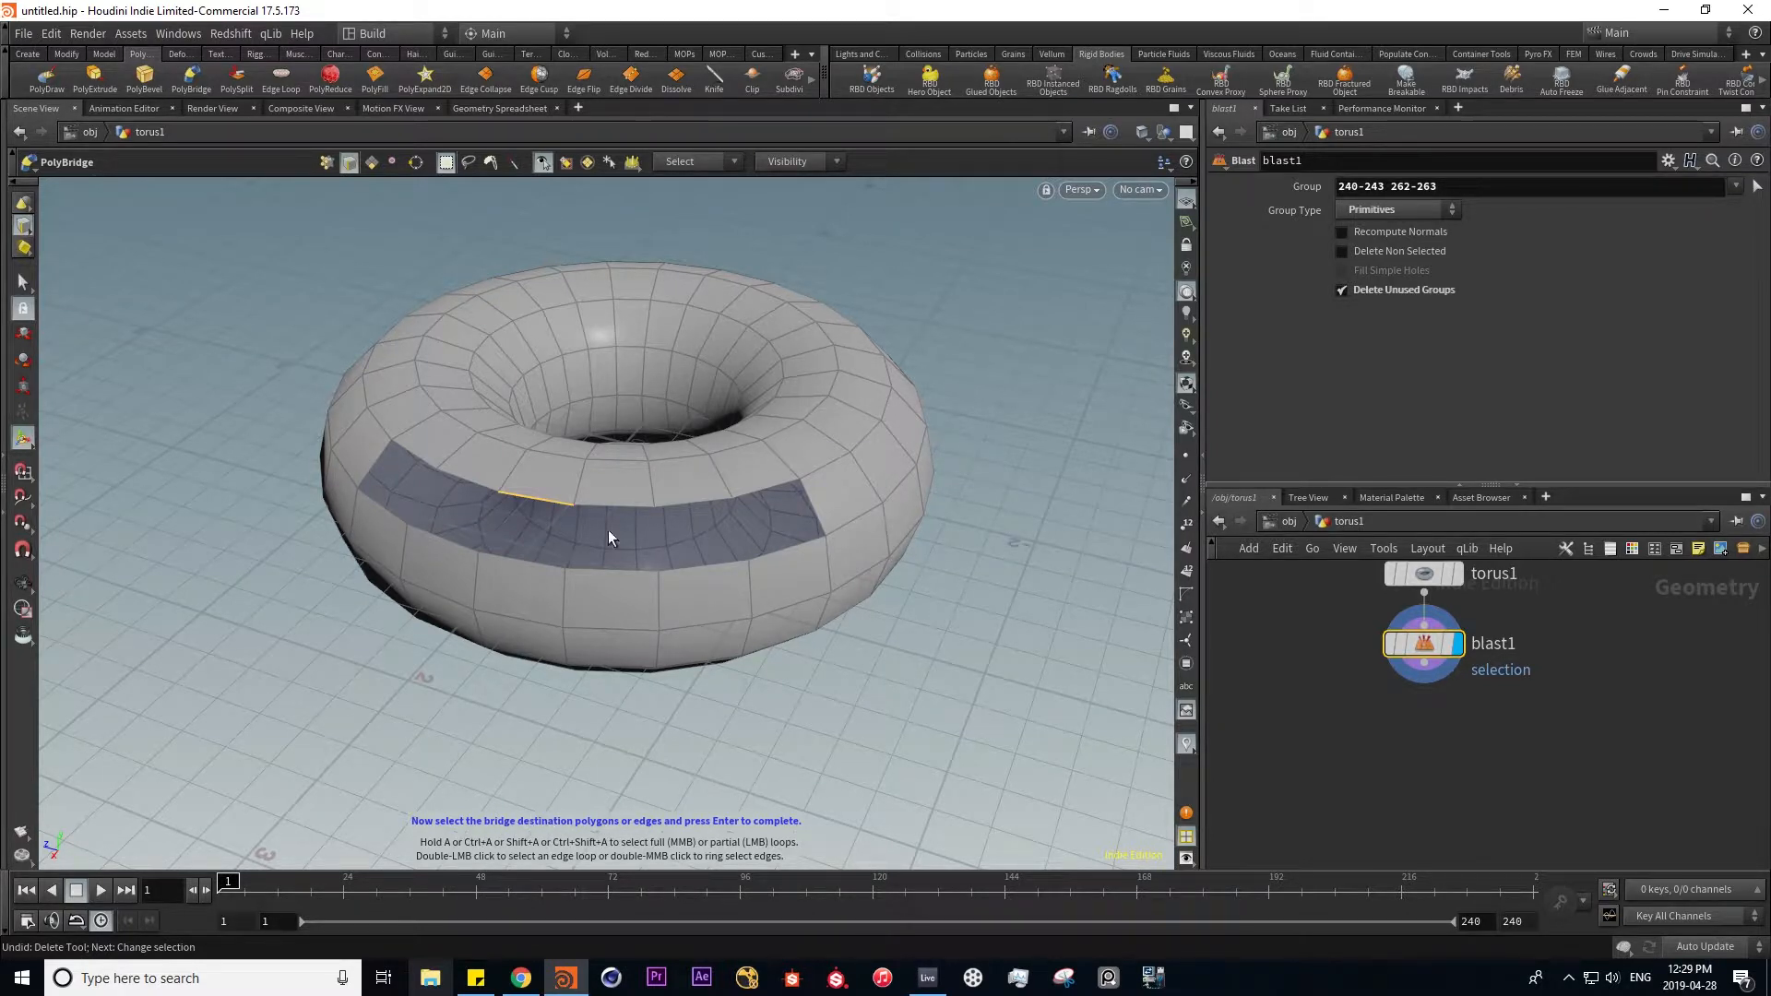
left_click(522, 557)
key("Return")
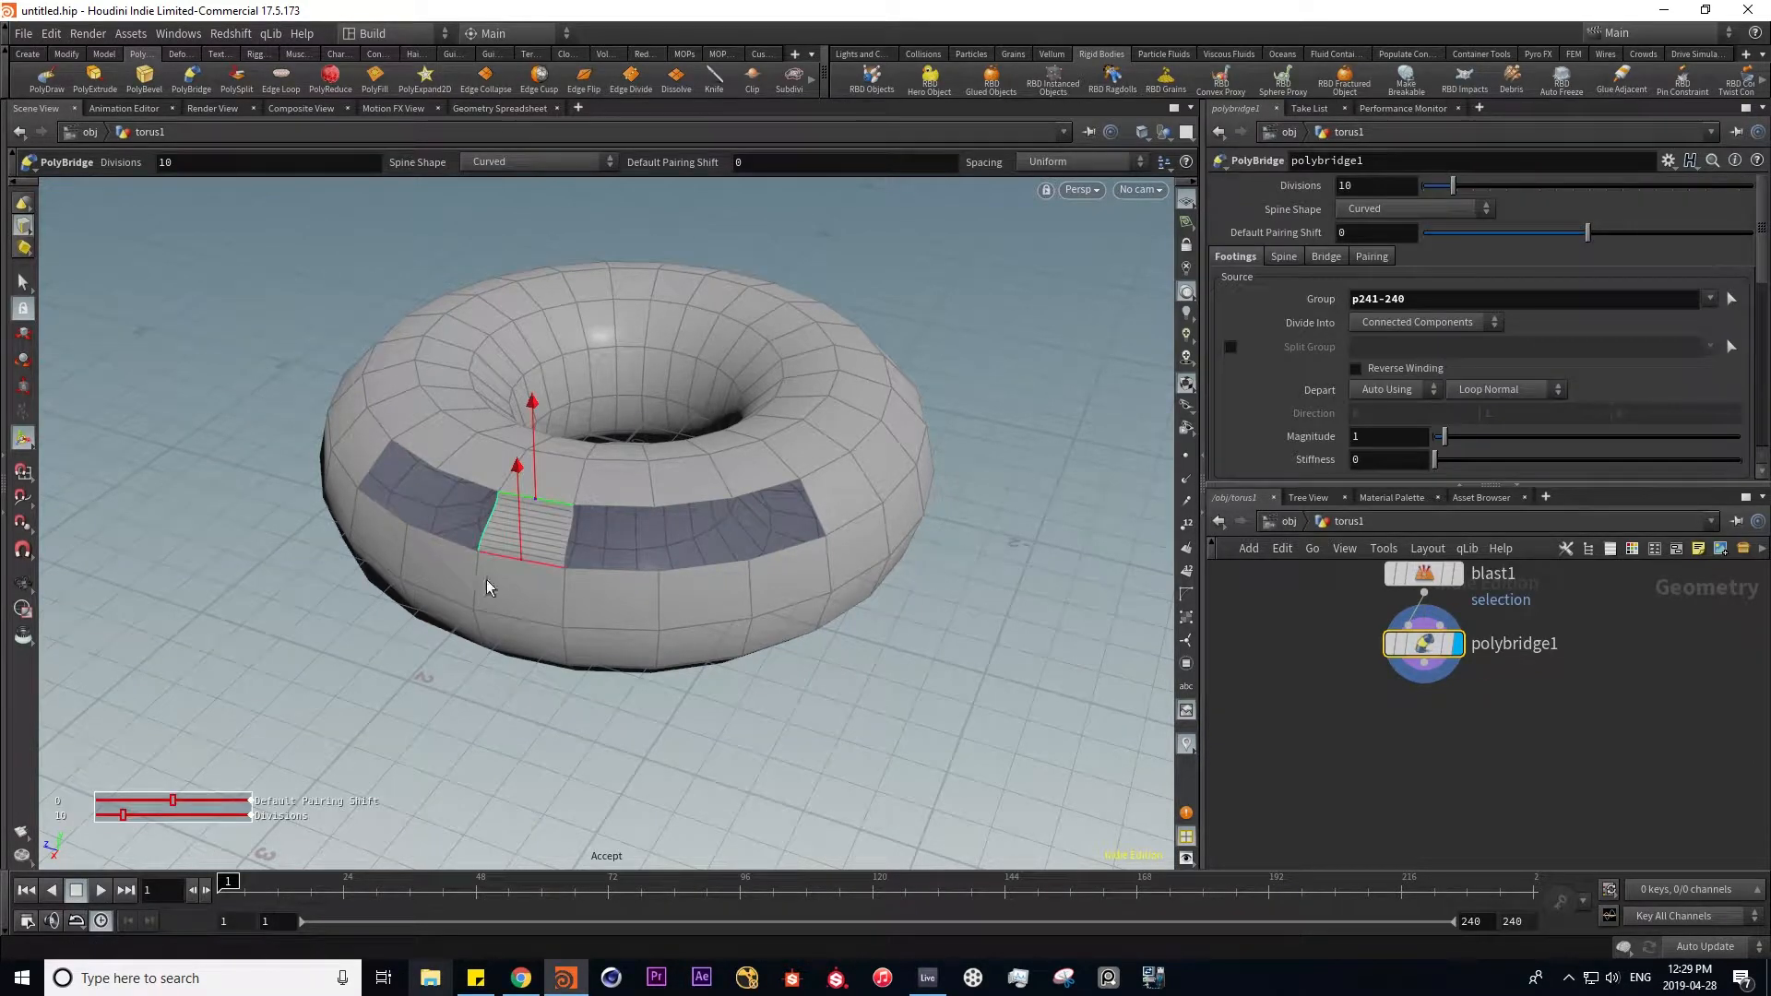
- Reduce the bridge's divisions so that a single face spans the hole
scroll(504, 547, "up", 10)
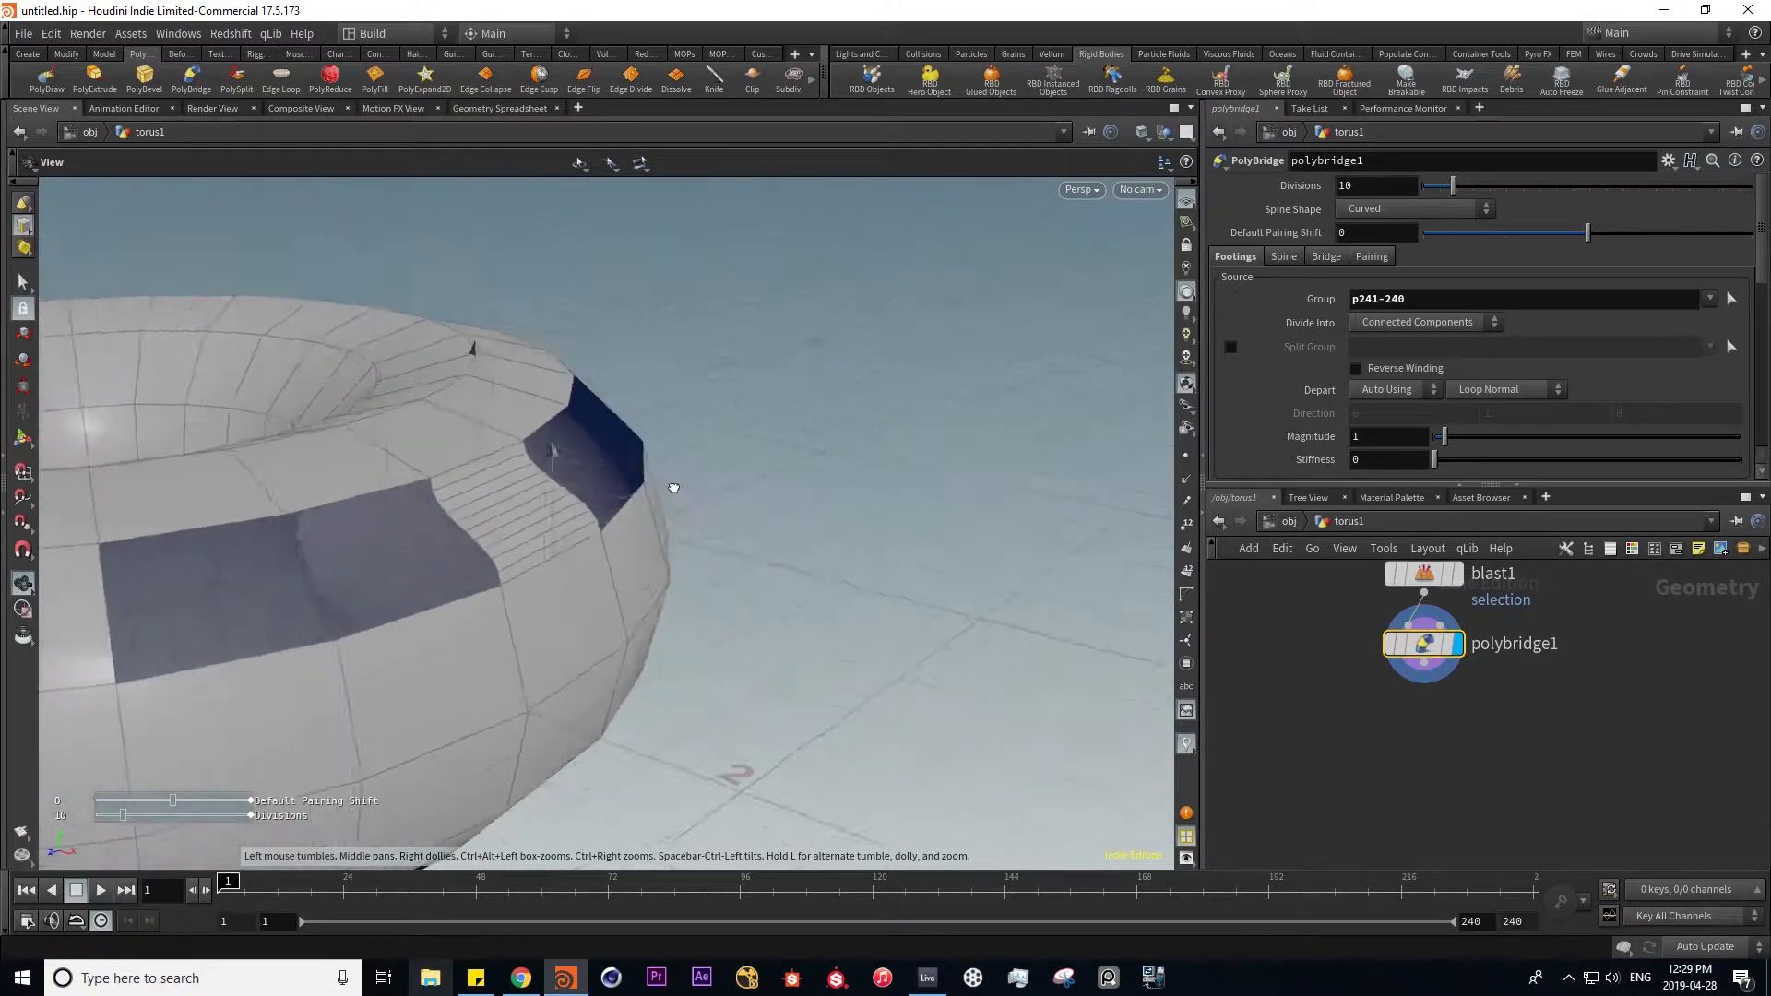
left_click_drag(508, 532, 541, 530, "alt")
left_click_drag(1453, 186, 1420, 194)
- Use PolySplit to cut a freehand zigzag line into the bridge face
left_click_drag(551, 583, 676, 692, "alt")
left_click(236, 79)
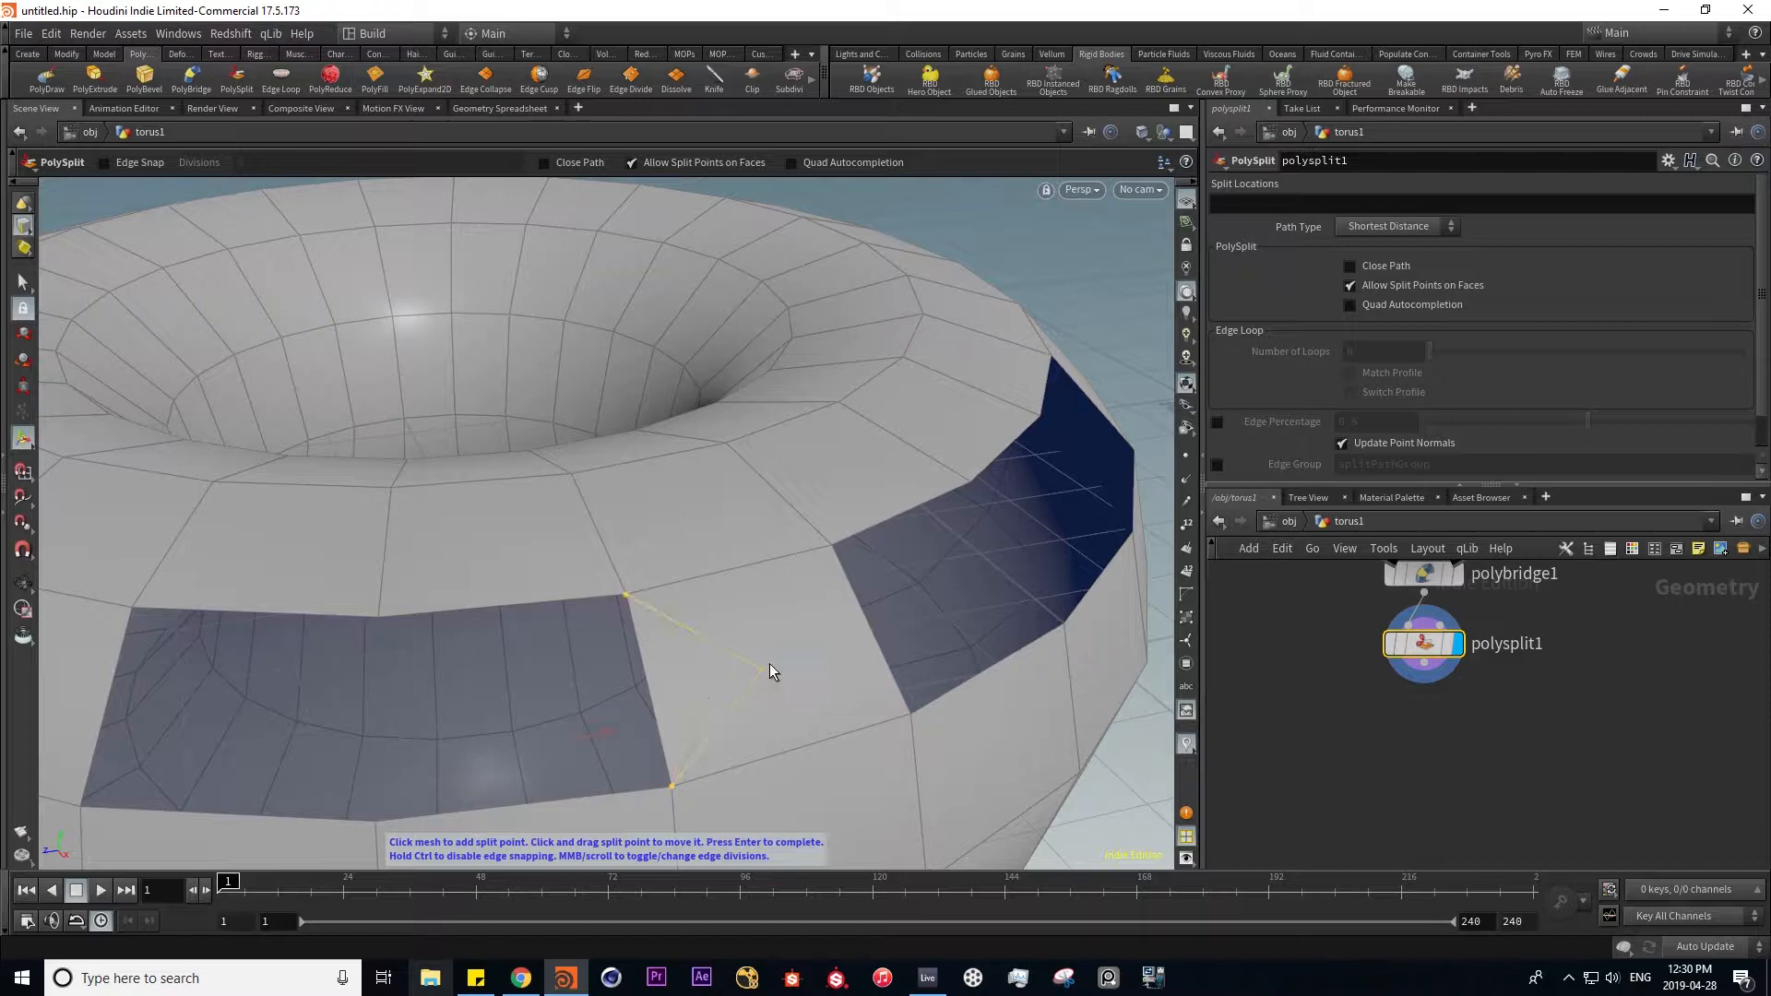
left_click(733, 645)
key("Return")
- Insert an edge loop around the torus's upper side, just above the hole, with the Edge Loop tool
left_click_drag(832, 564, 690, 616, "alt")
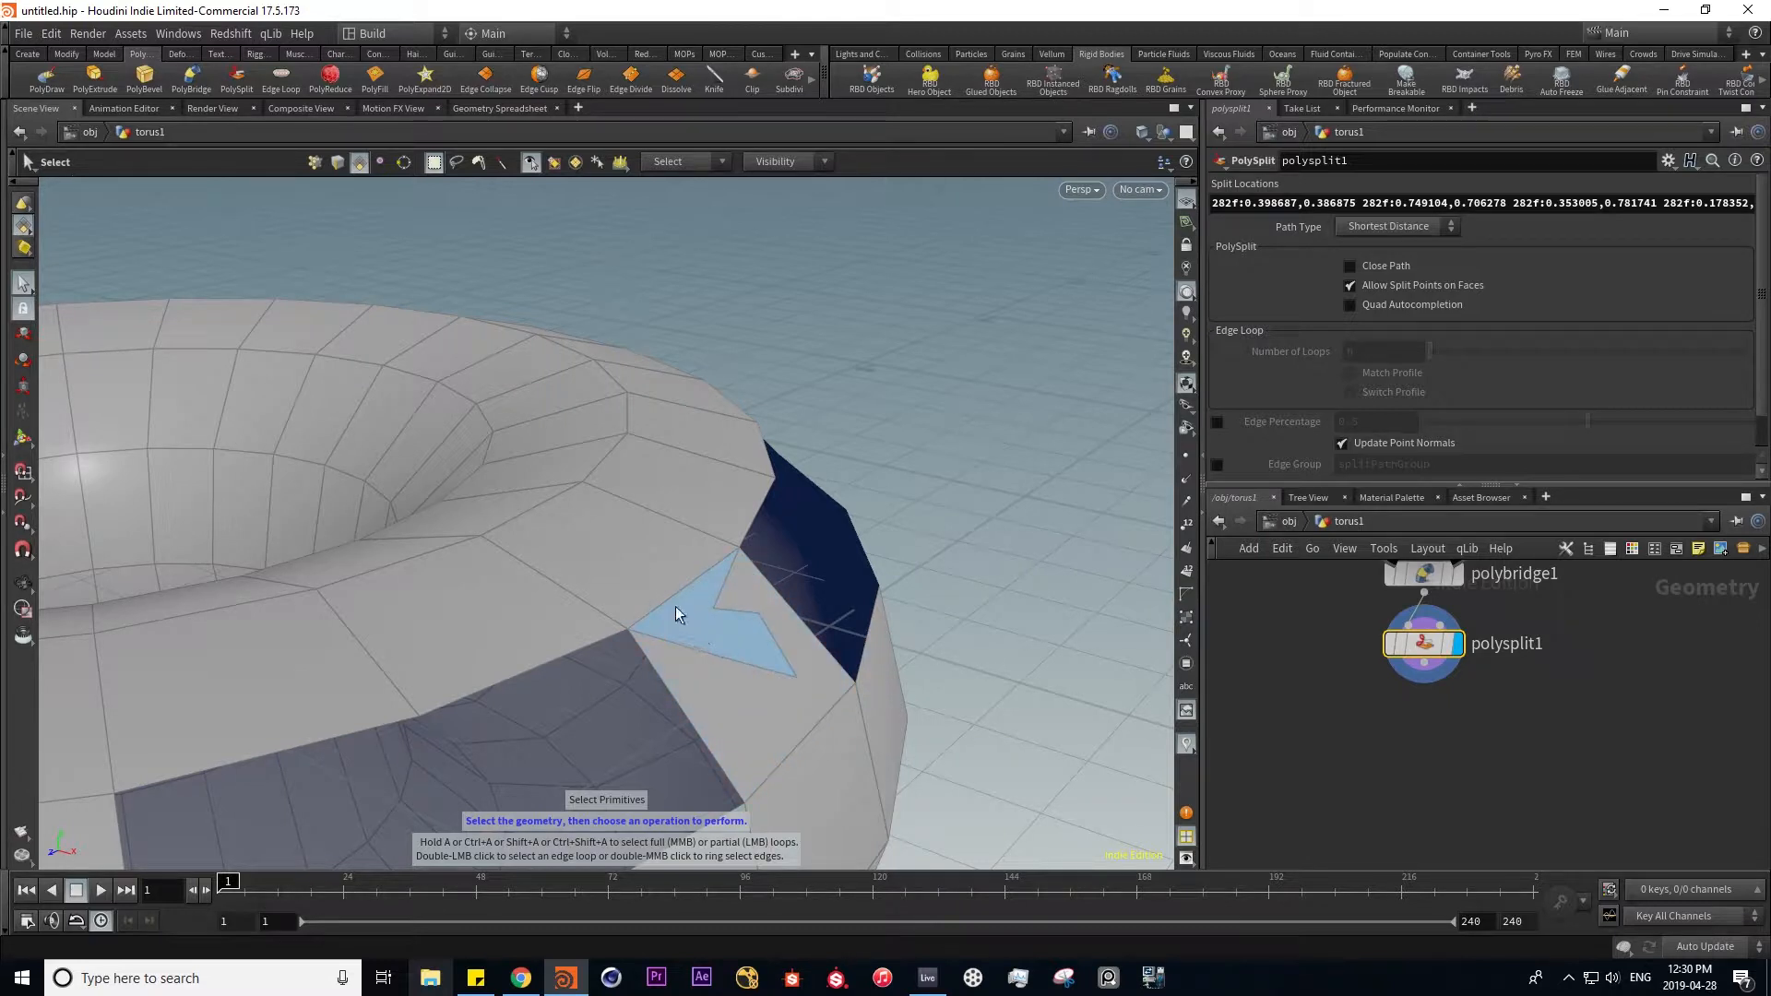
left_click(280, 79)
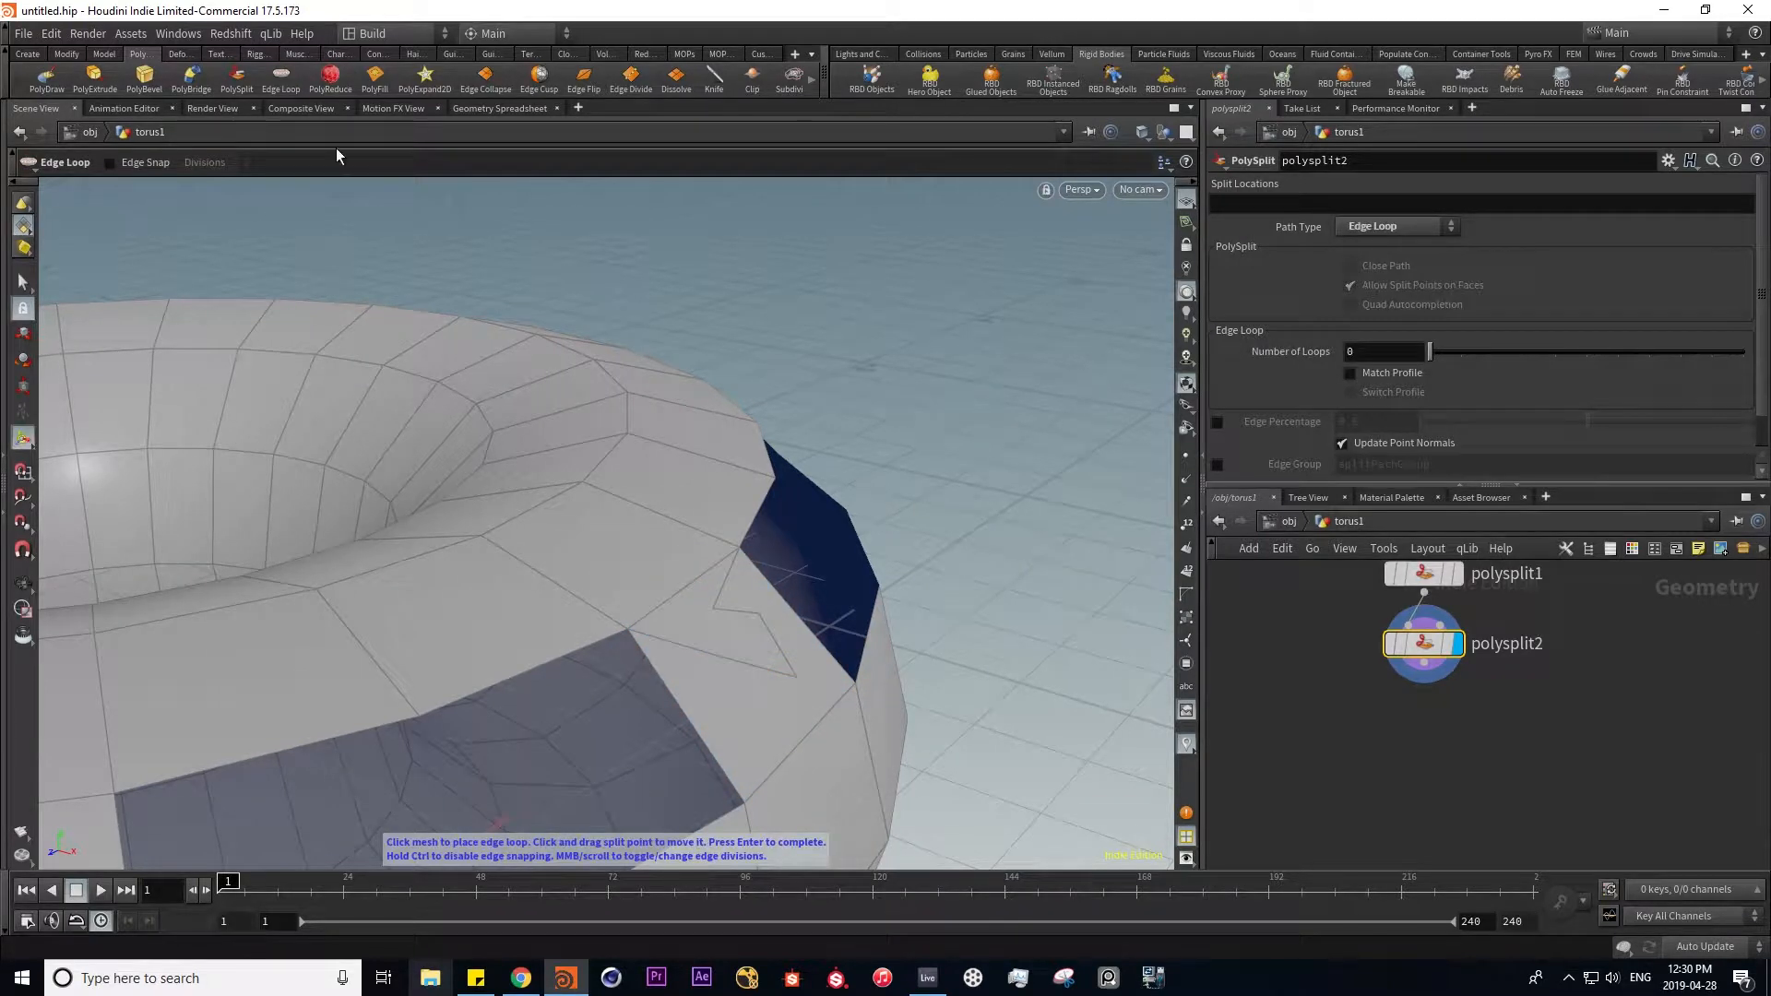
key("Escape")
left_click_drag(367, 610, 277, 601)
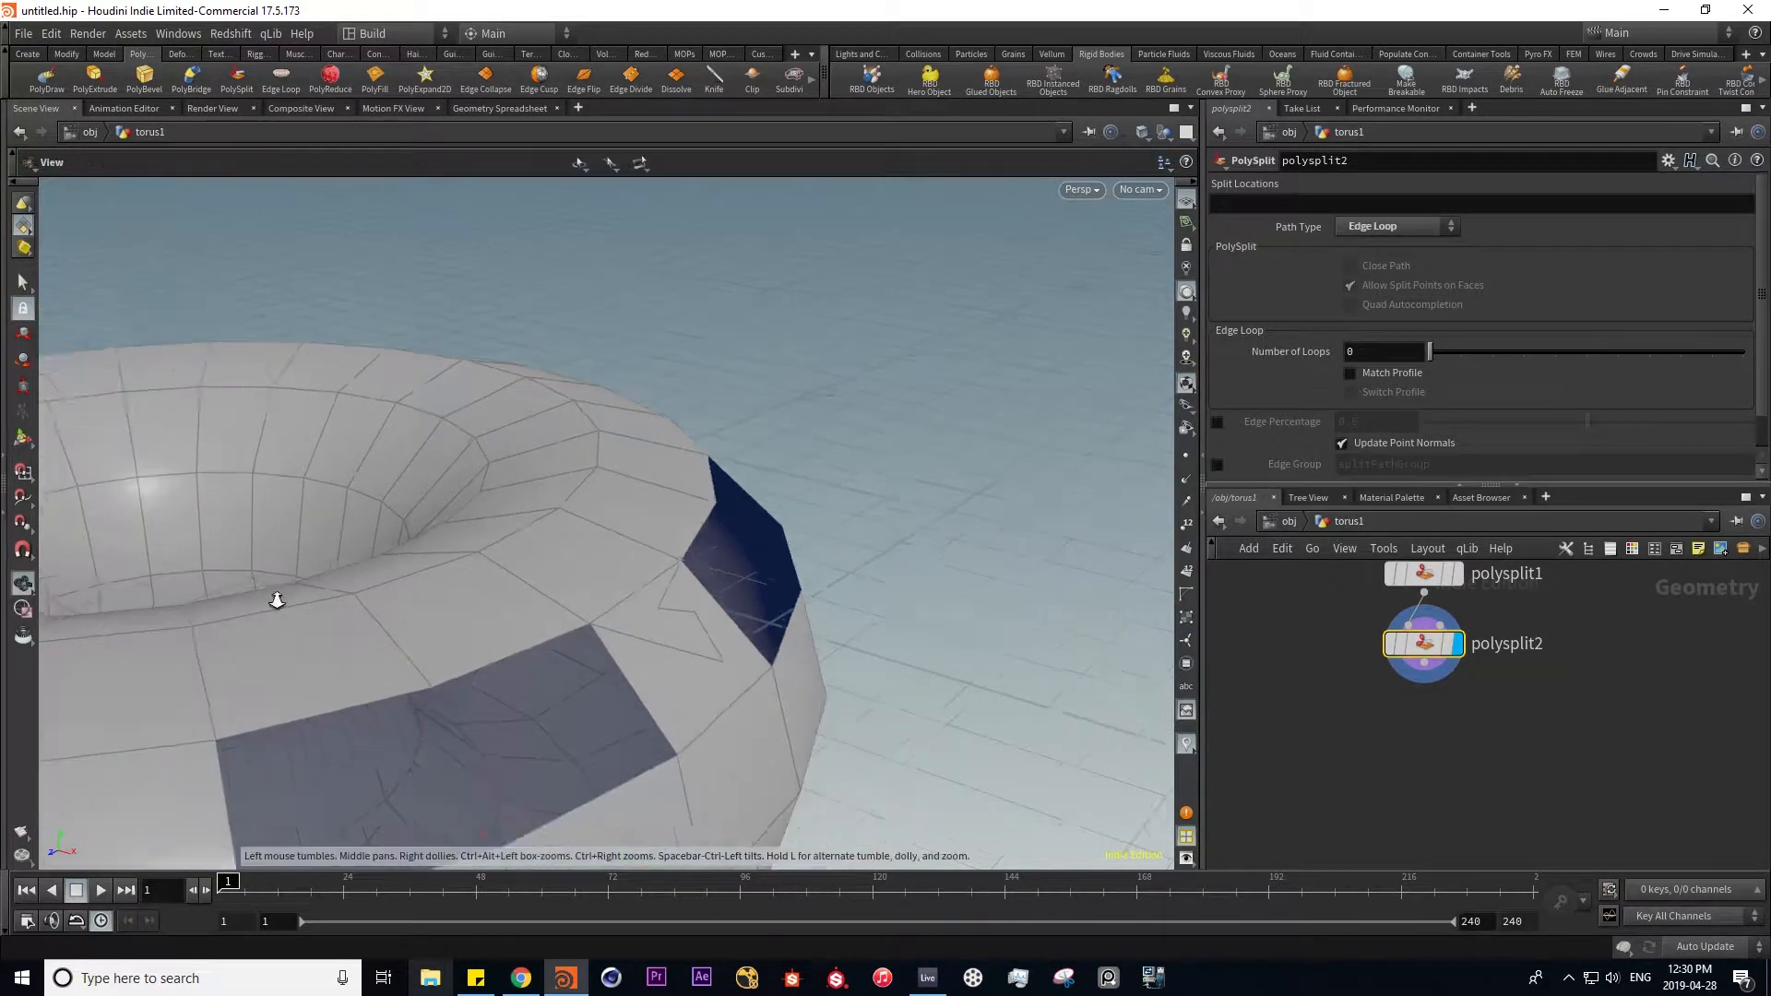
right_click_drag(277, 601, 461, 609, "alt")
left_click(415, 616)
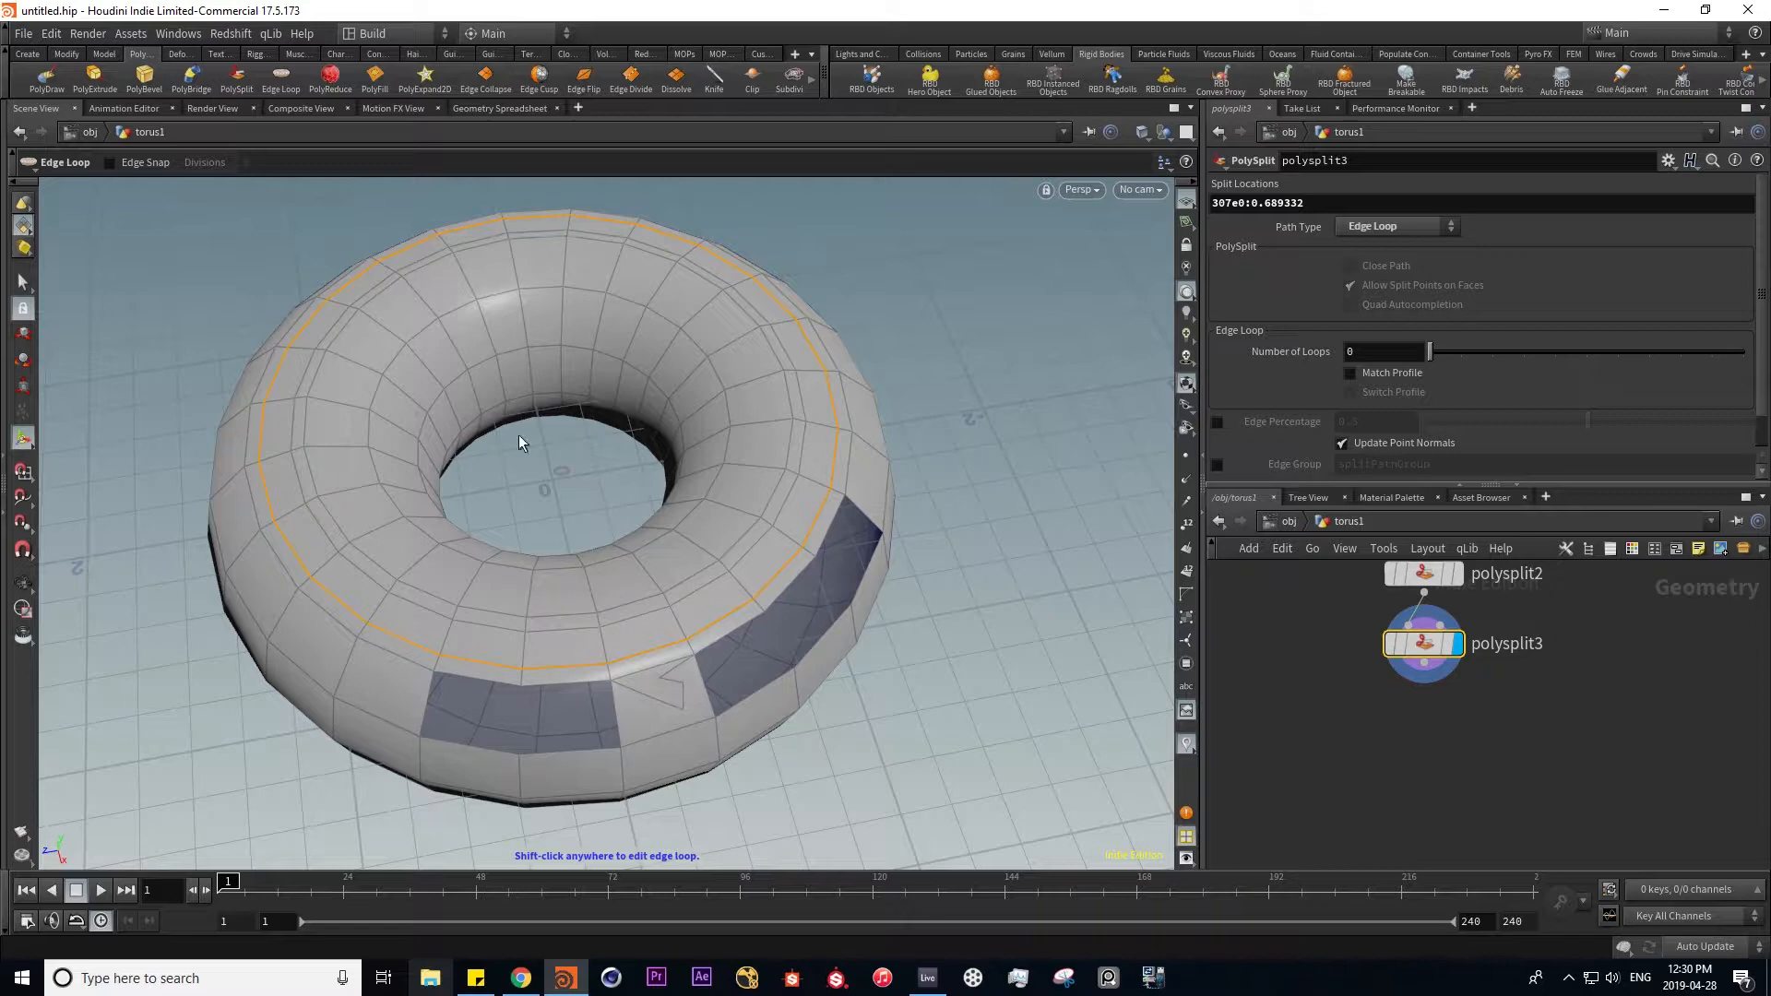
- Try adding a Subdivide node to the torus network and undo it
key("Tab")
type("sub")
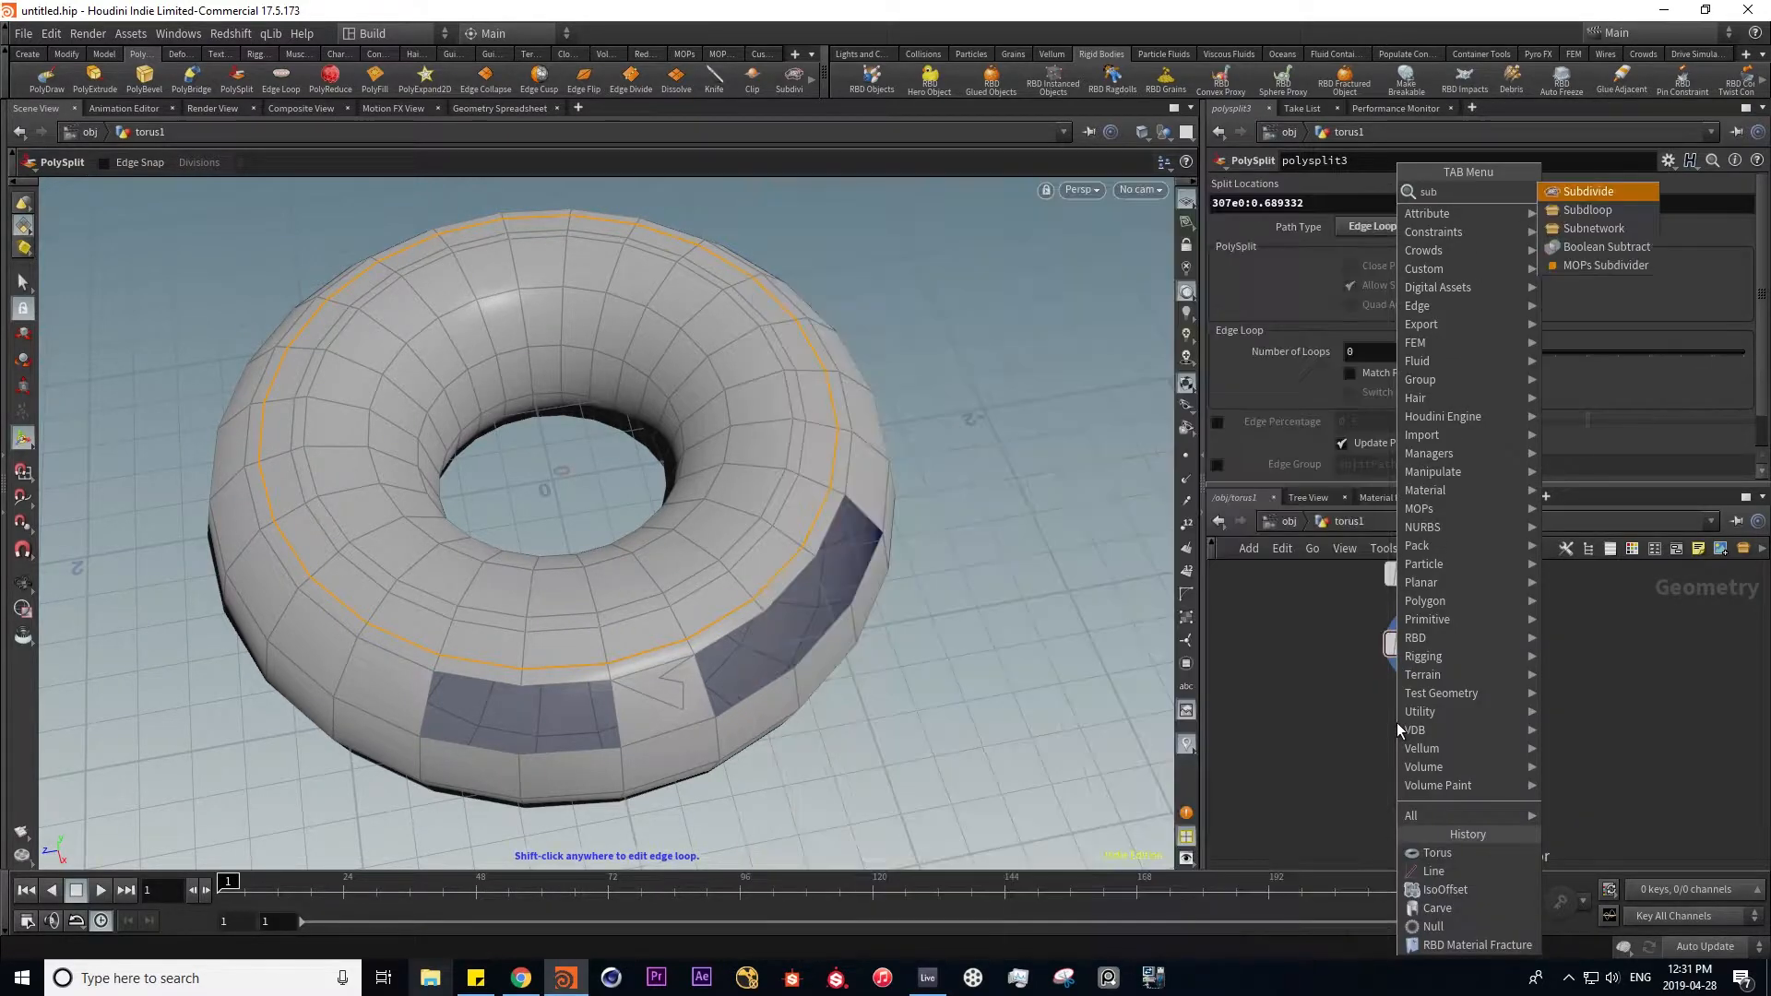
key("Return")
key("ctrl+z")
- Add a Box node beside the torus chain and insert an edge loop close to the box's bottom edge
key("Tab")
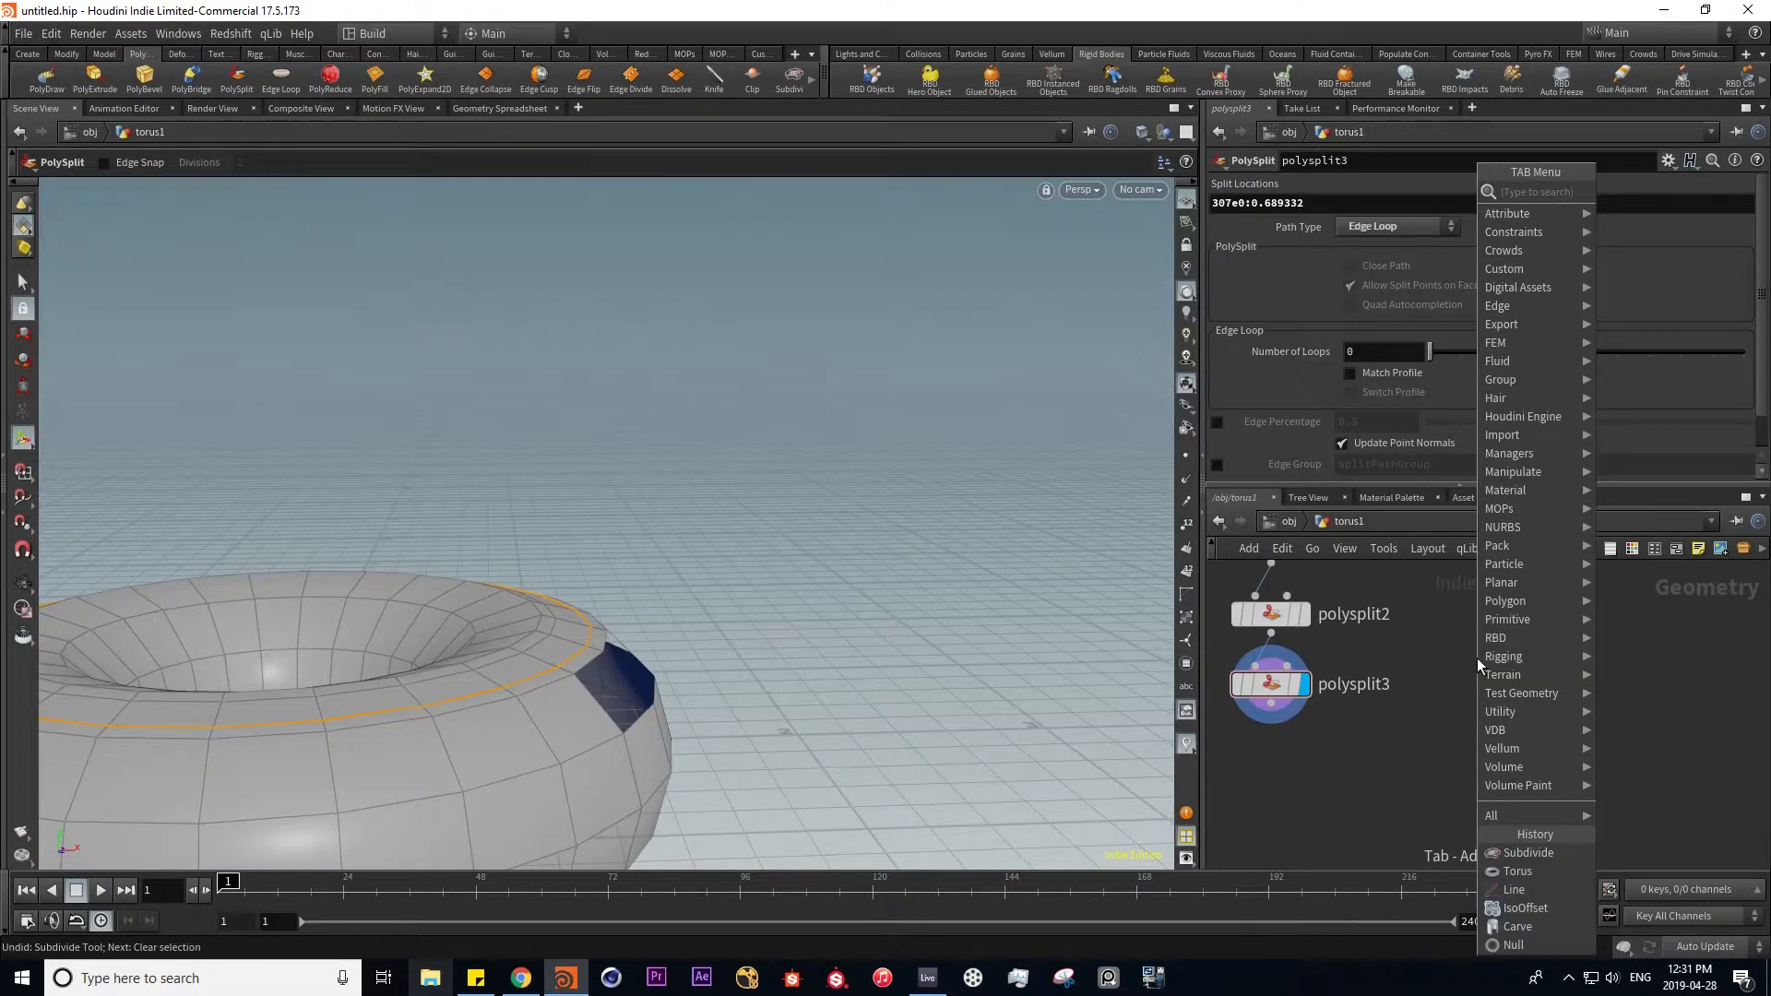
type("bo")
key("Return")
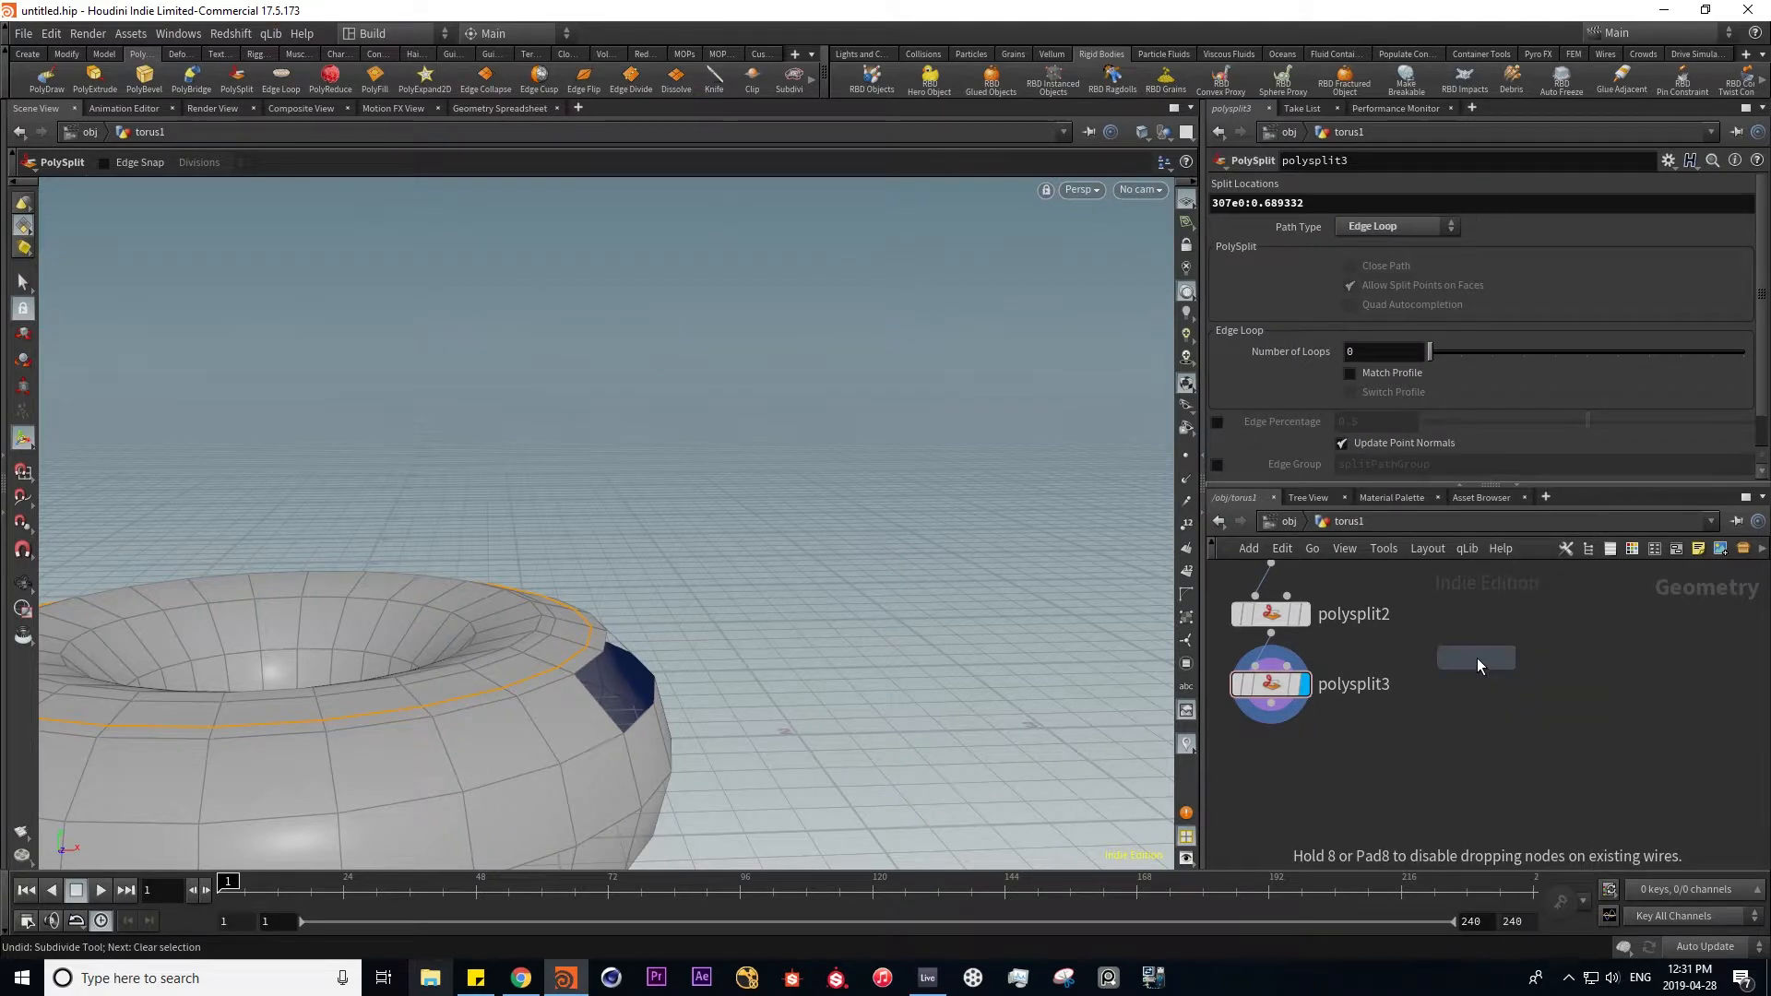
left_click(1476, 656)
left_click(281, 78)
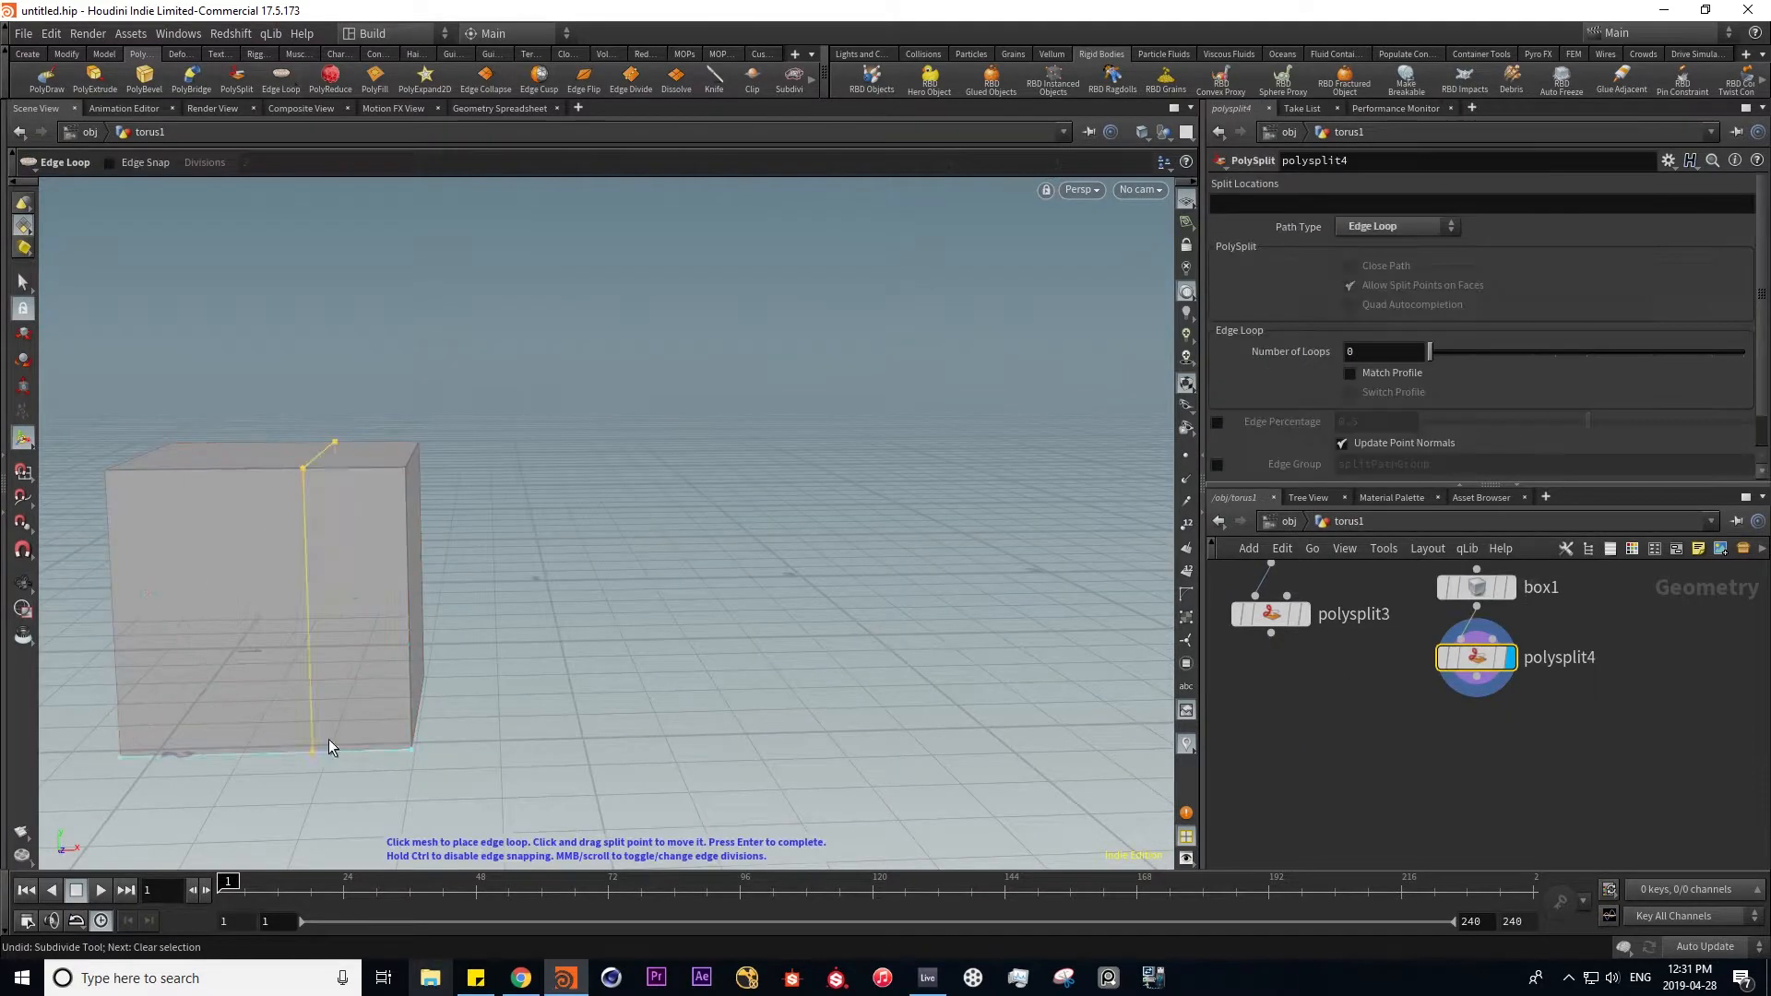
left_click(408, 740)
key("Return")
- Add a Subdivide node after the box's edge loop and inspect the smoothed box from several angles
key("Tab")
type("sub")
key("Return")
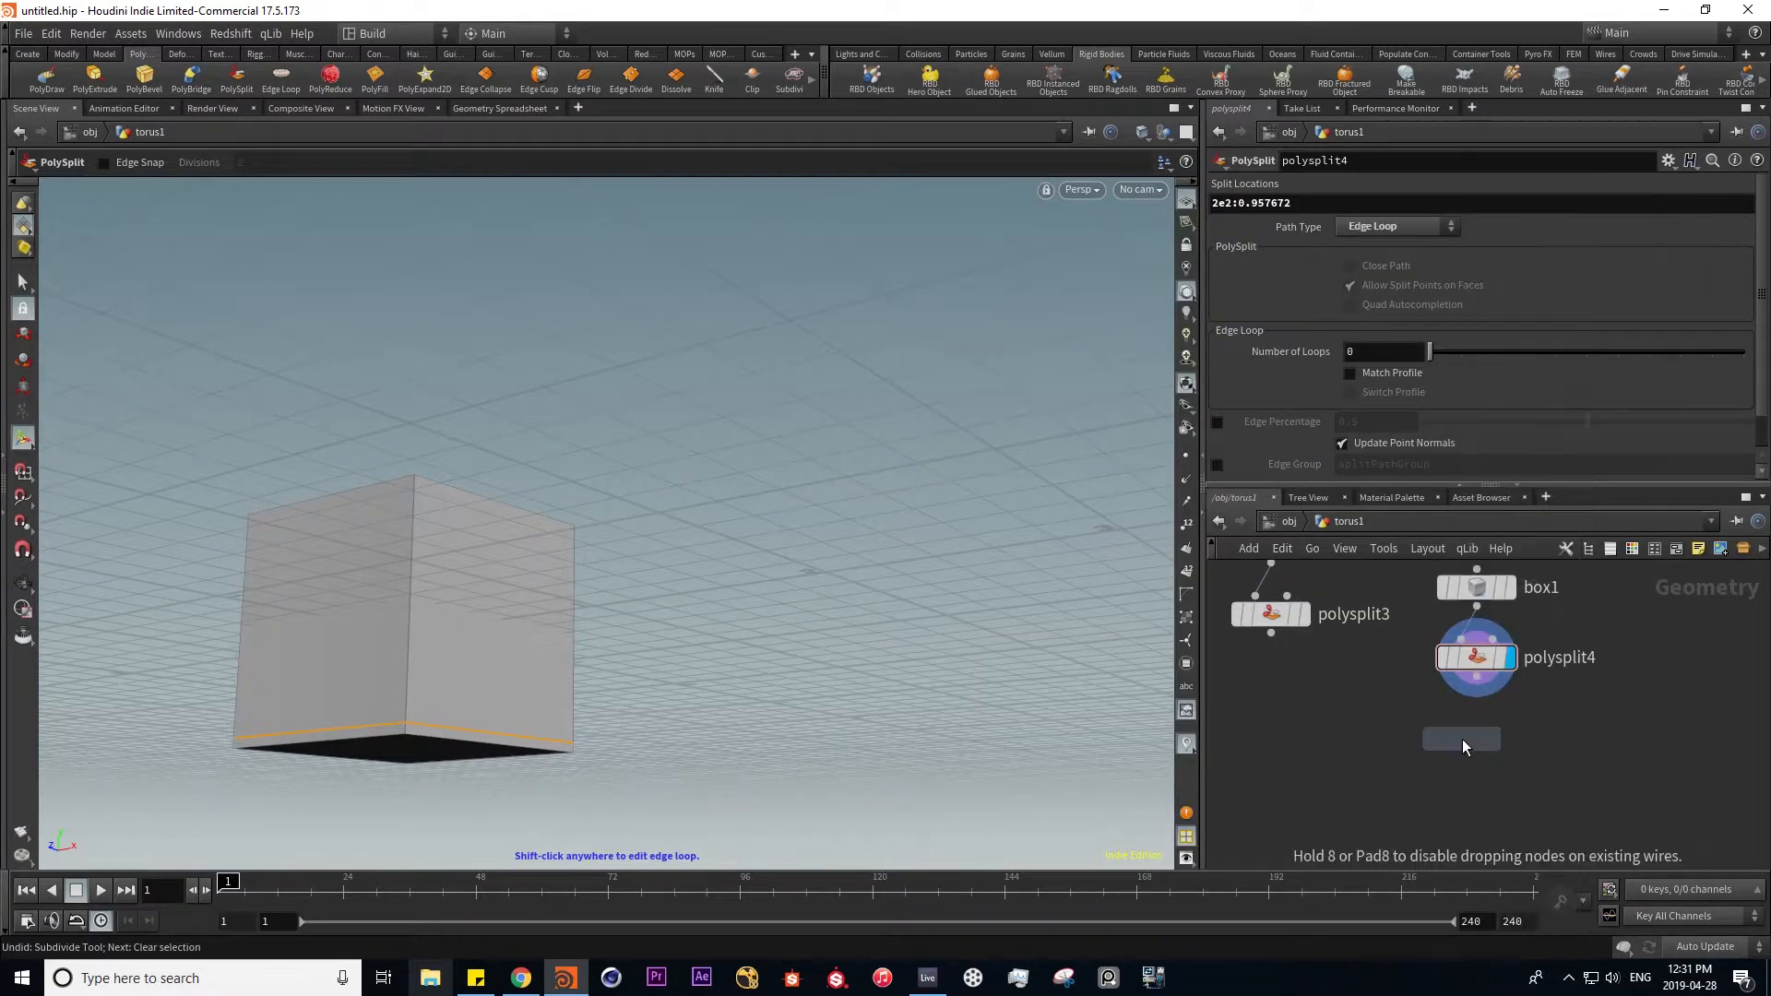
left_click(1479, 734)
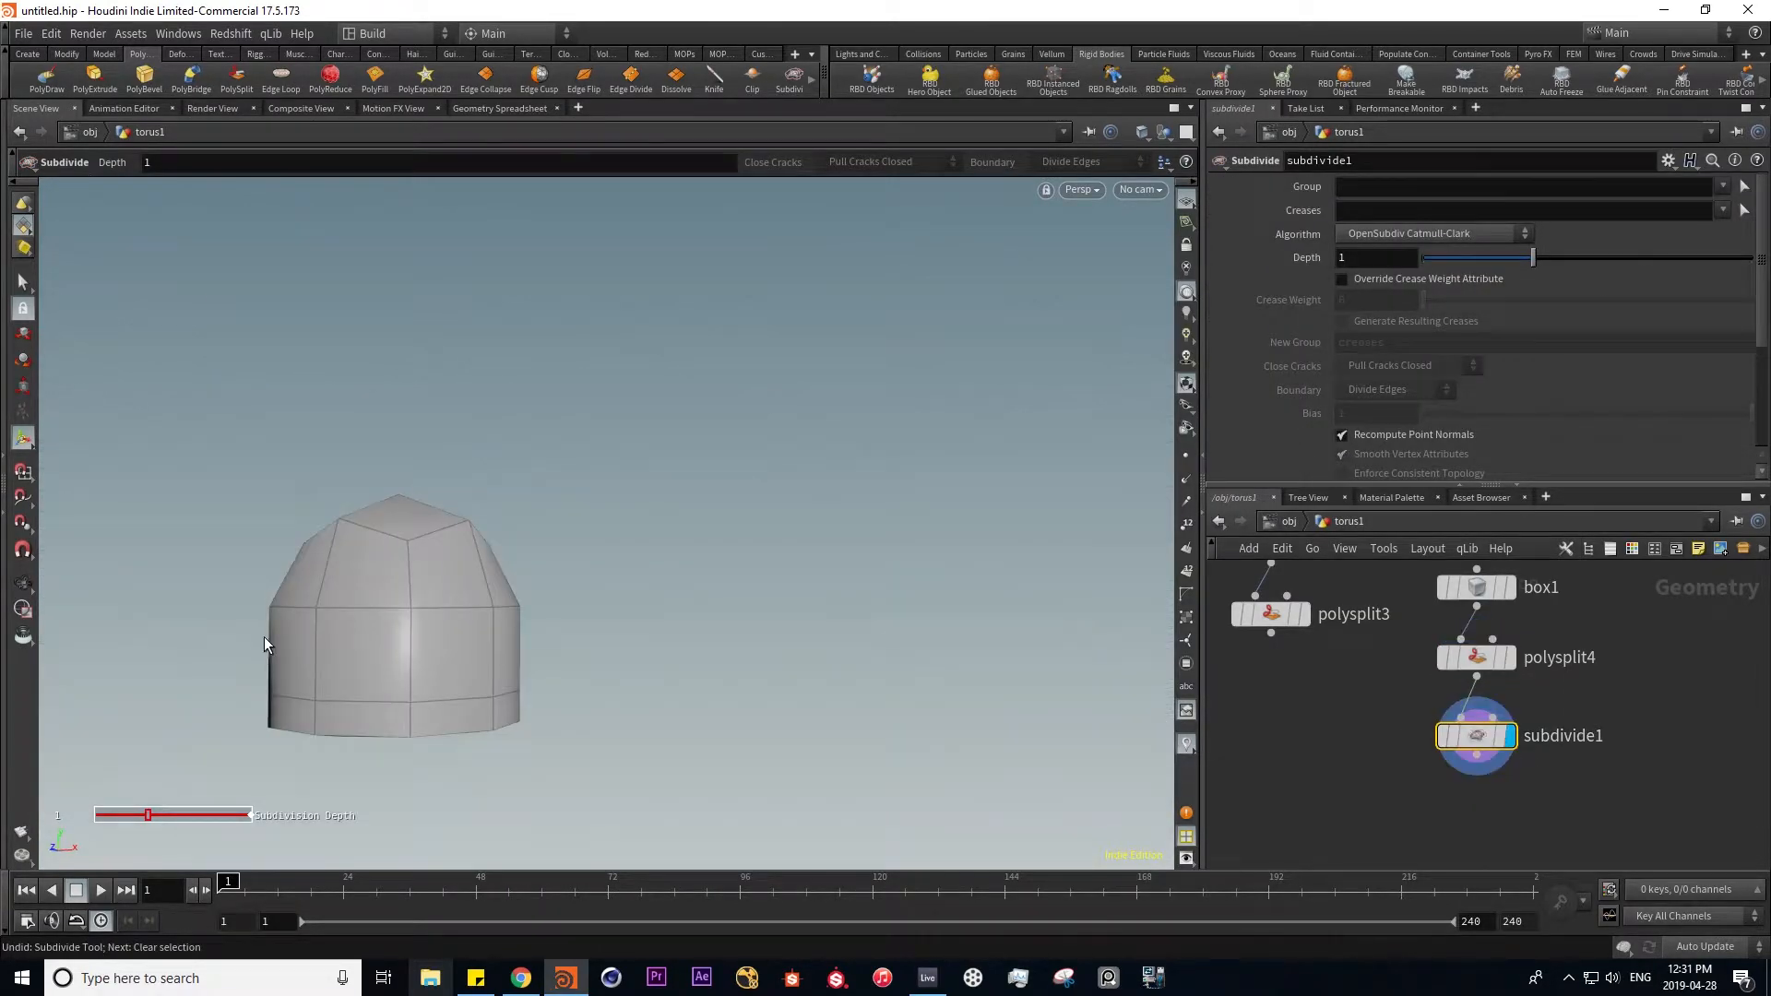
left_click_drag(459, 577, 476, 695)
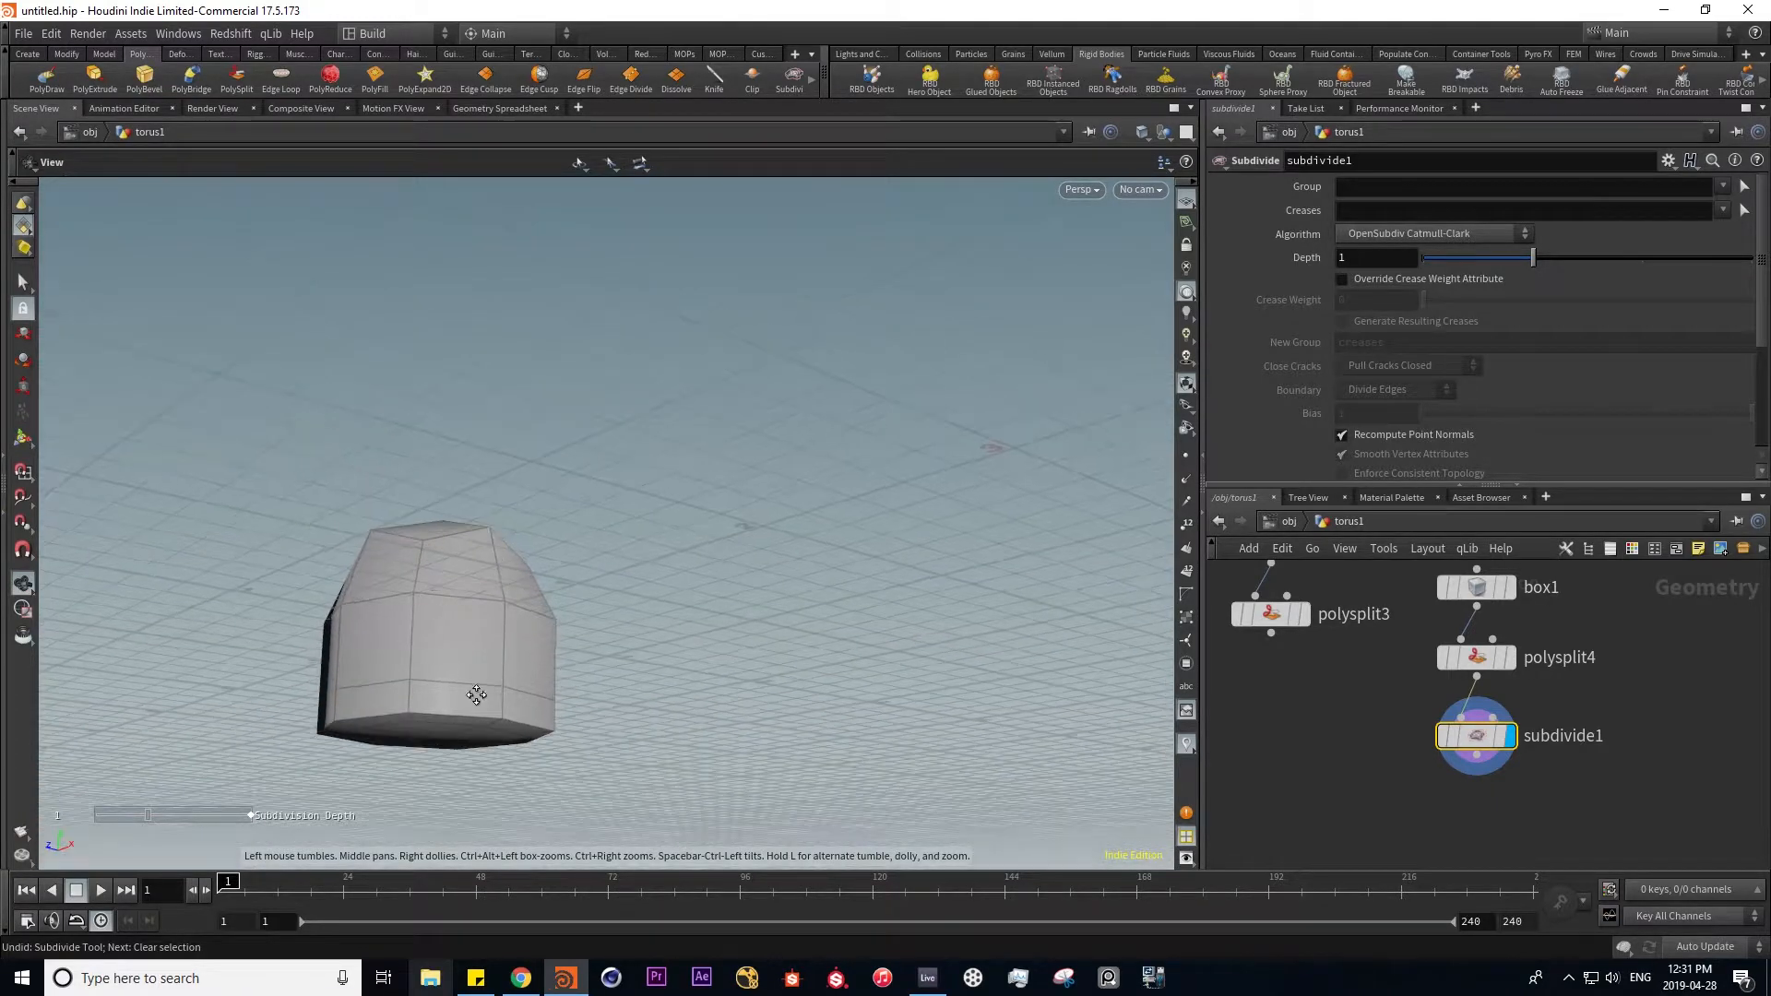
middle_click_drag(476, 695, 443, 633)
left_click_drag(443, 633, 471, 605)
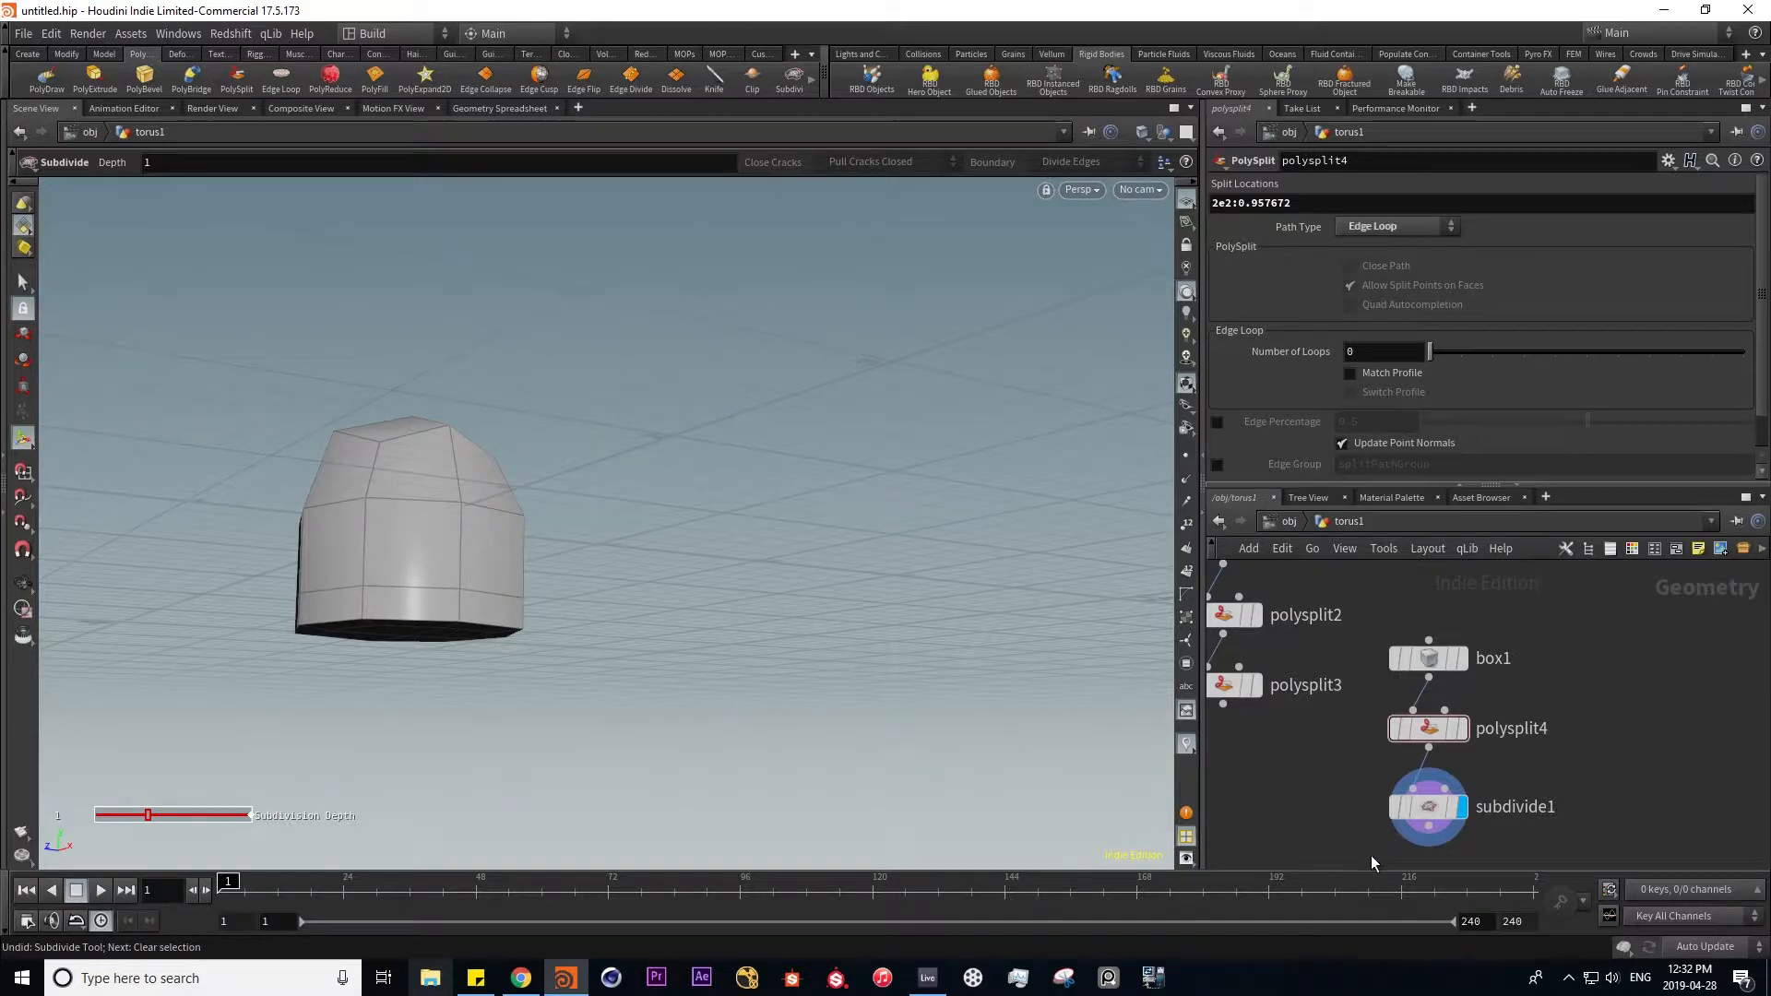
- Delete the box, its edge loop and Subdivide nodes, and every node below the torus, keeping only the torus
left_click_drag(1371, 855, 1523, 615)
key("Delete")
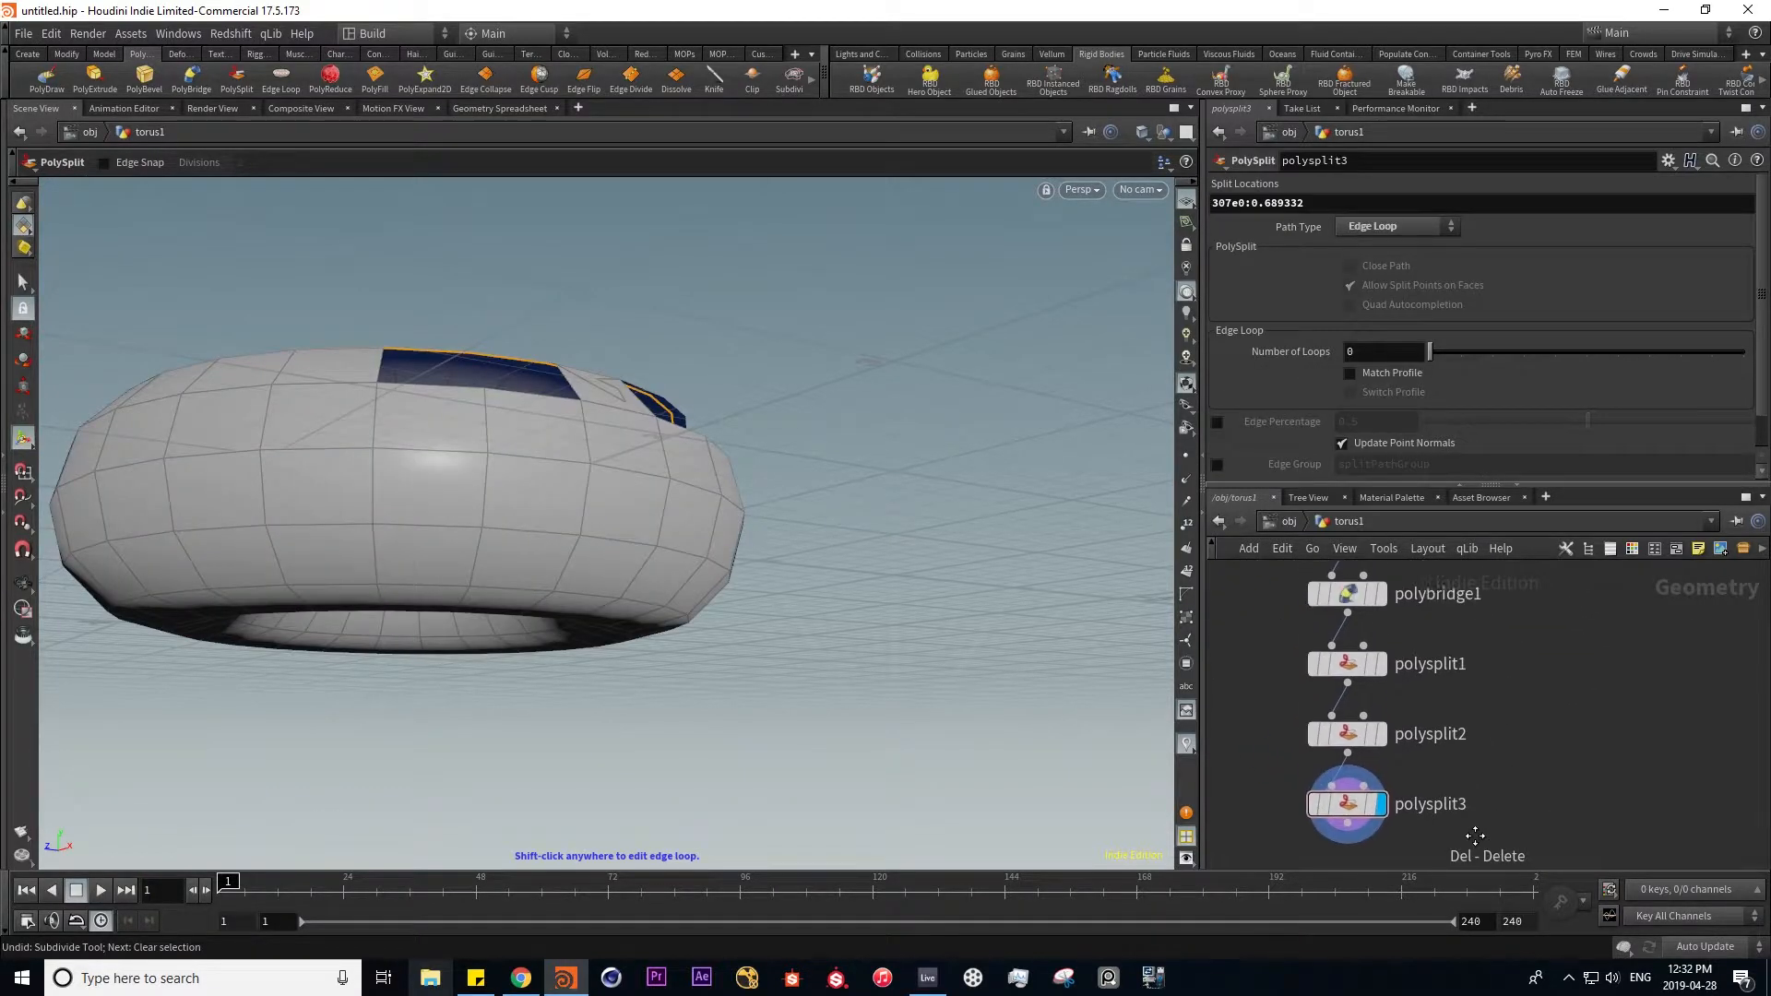
scroll(1503, 774, "down", 2)
left_click_drag(1314, 834, 1481, 624)
key("Delete")
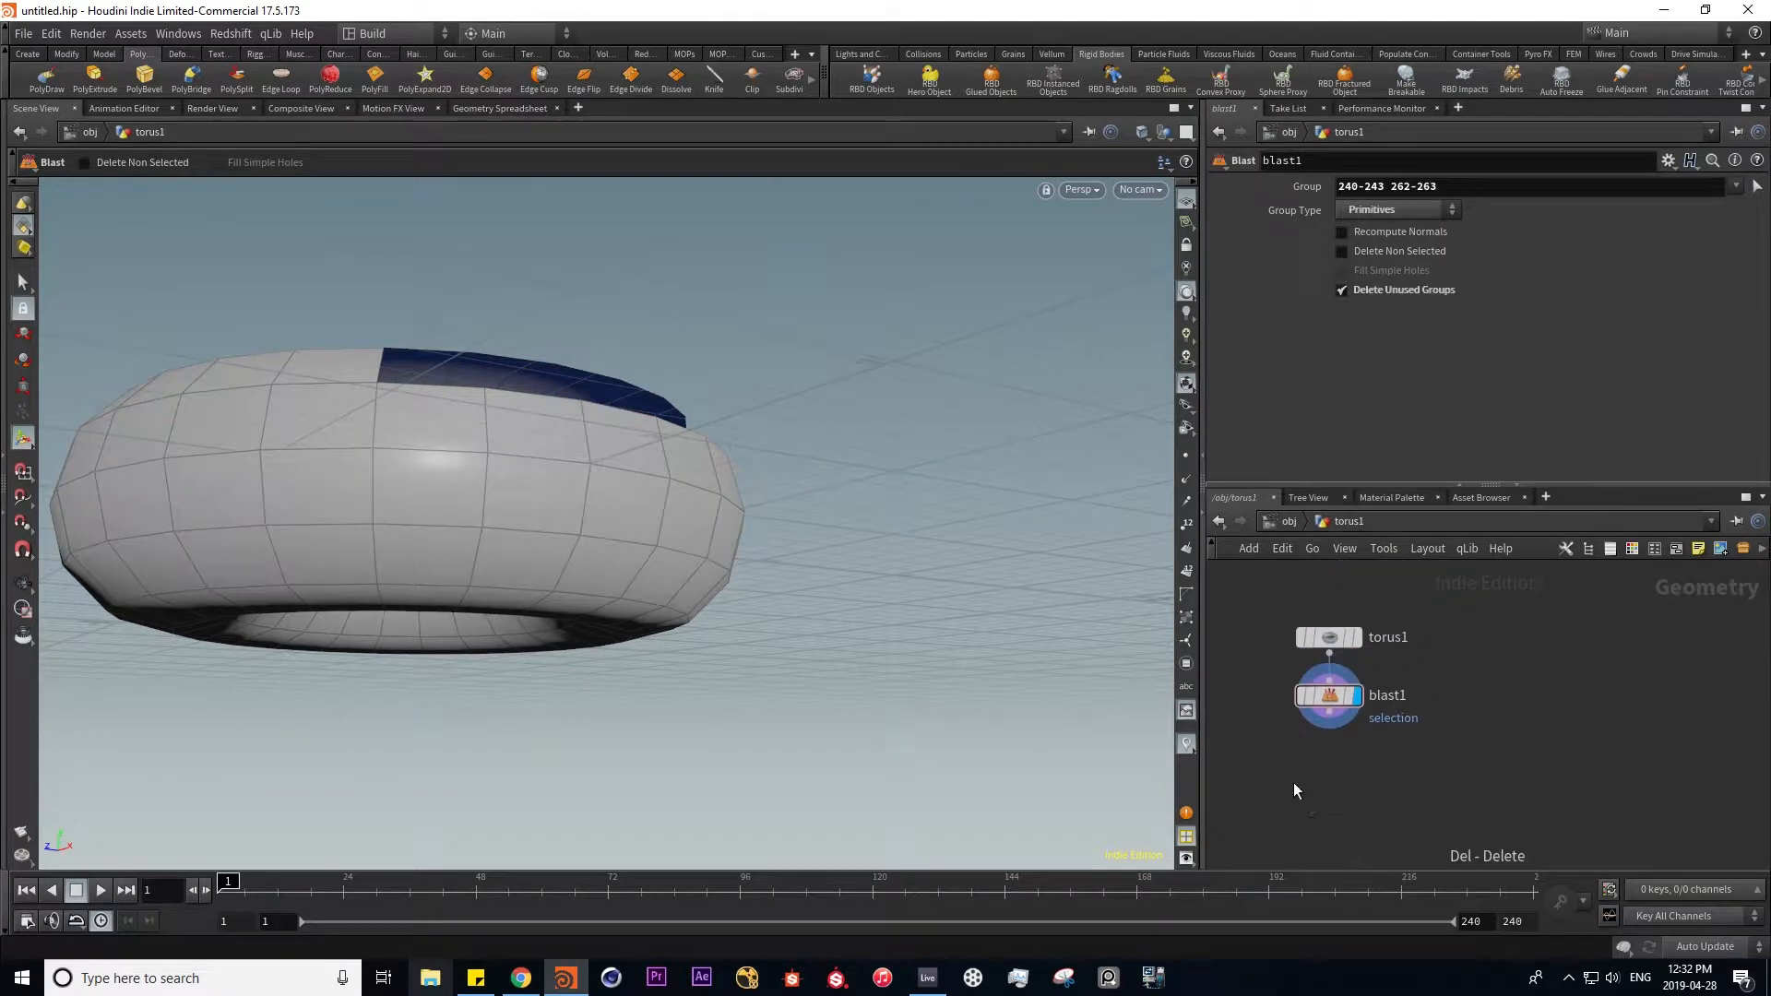
key("Delete")
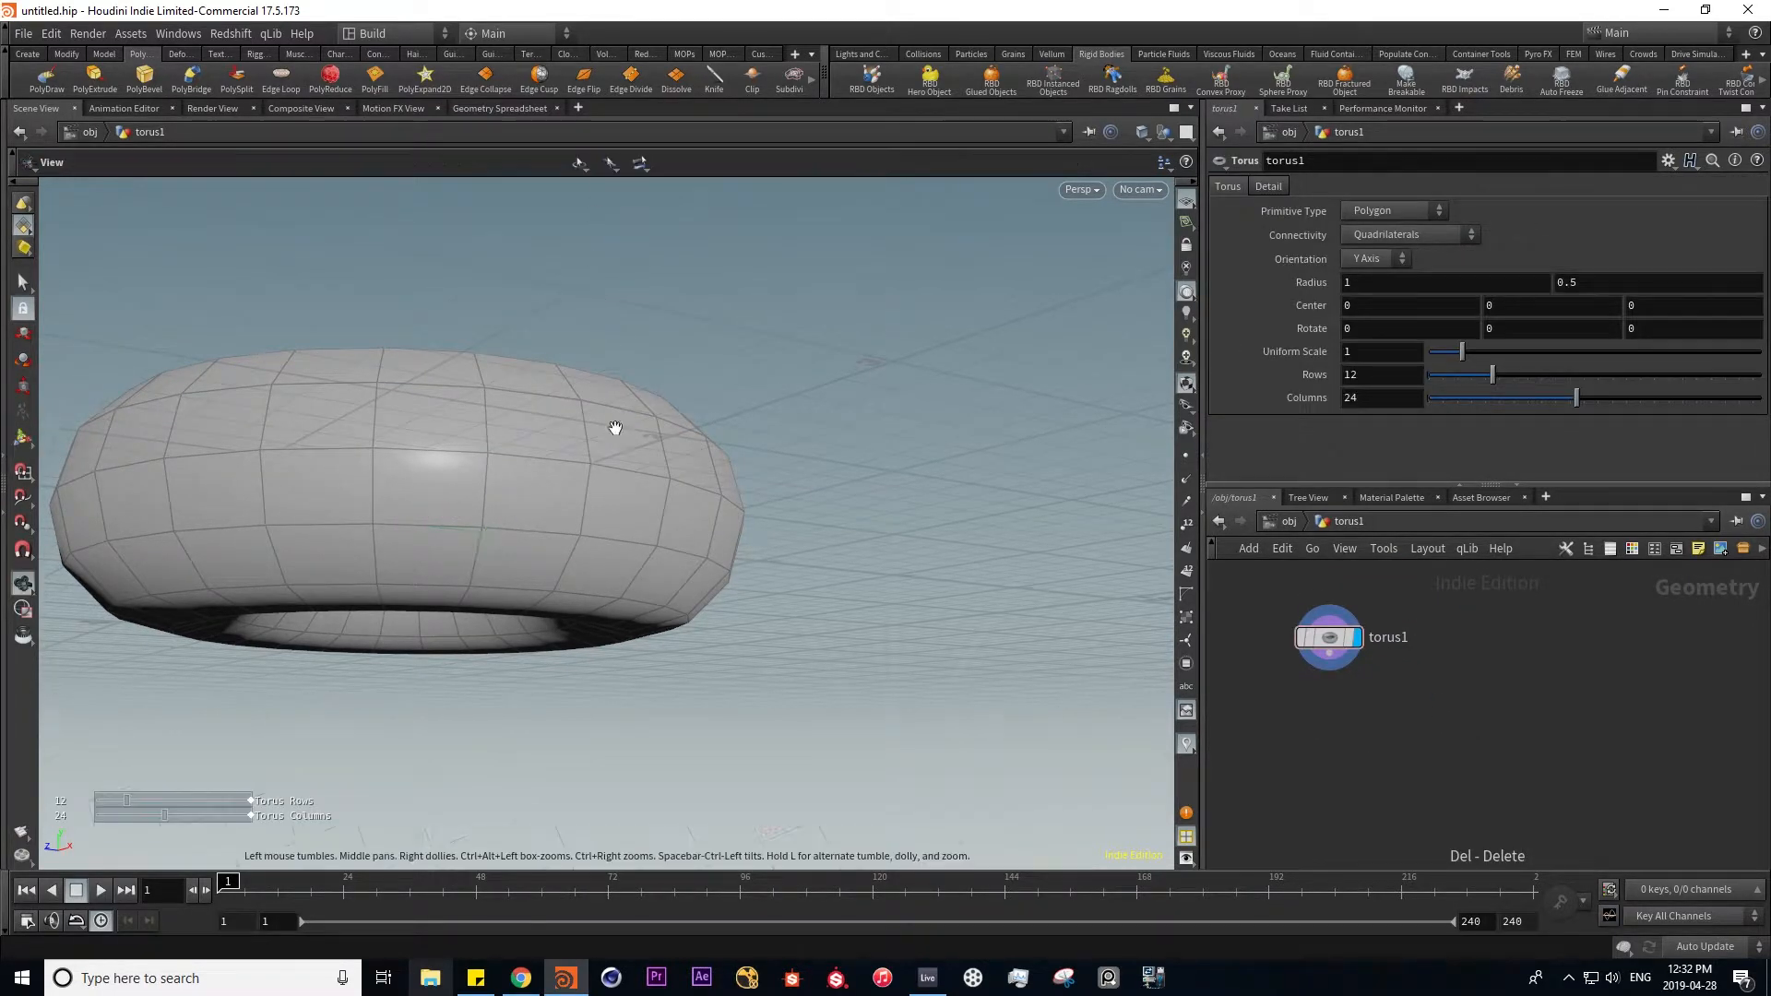
- Apply PolyReduce to the whole torus
left_click_drag(616, 427, 566, 621, "alt")
middle_click_drag(561, 243, 467, 636, "alt")
left_click(1328, 636)
left_click(341, 78)
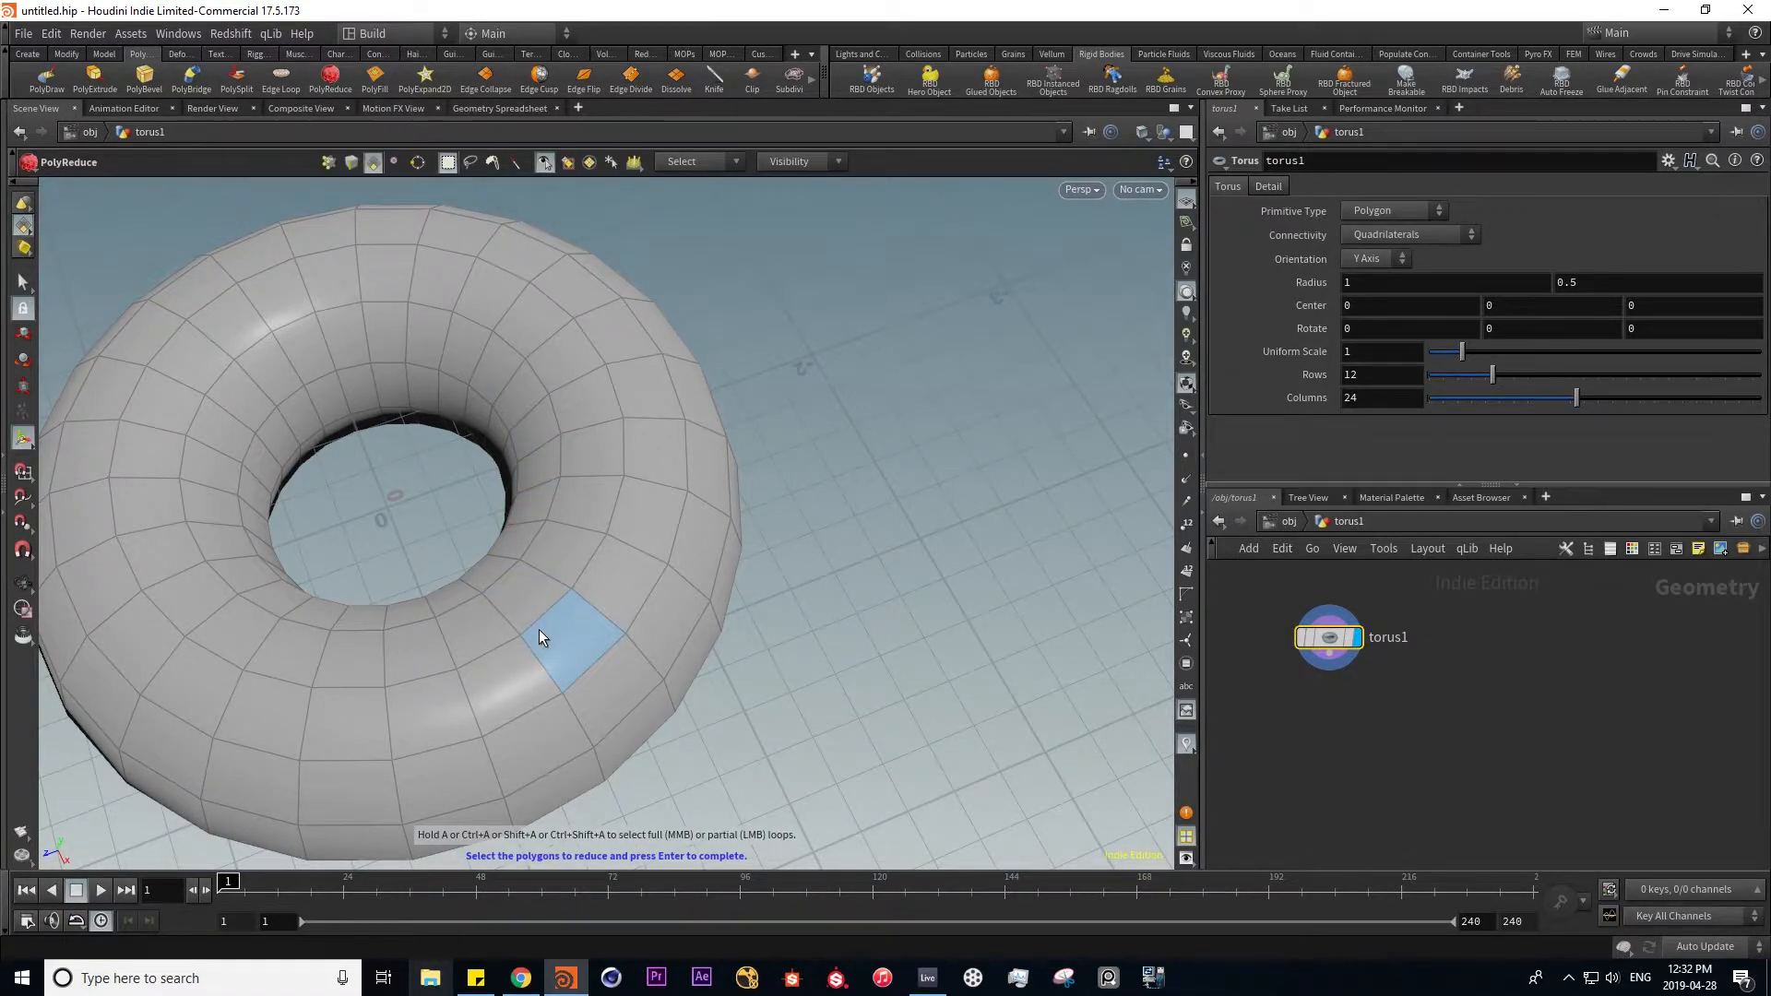
key("n")
key("Return")
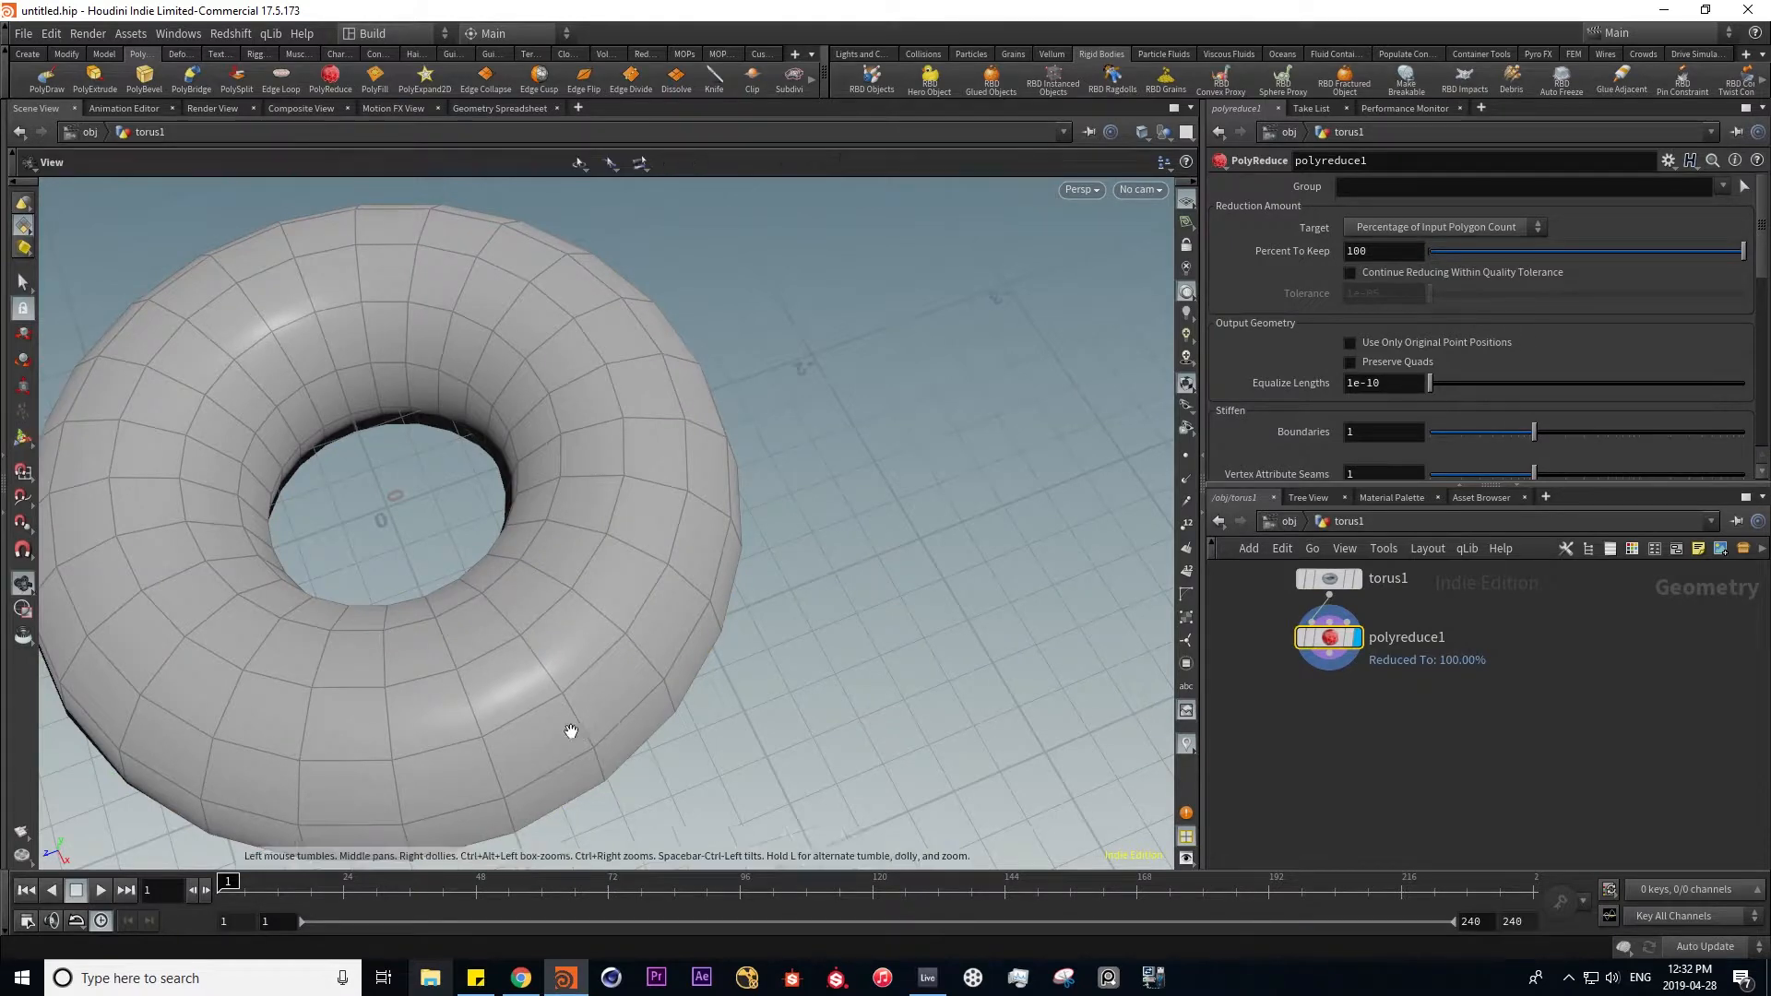
- Vary PolyReduce's Percent To Keep, return it to 100, and delete the PolyReduce node
left_click_drag(572, 729, 638, 667, "alt")
key("s")
left_click_drag(1614, 251, 1748, 255)
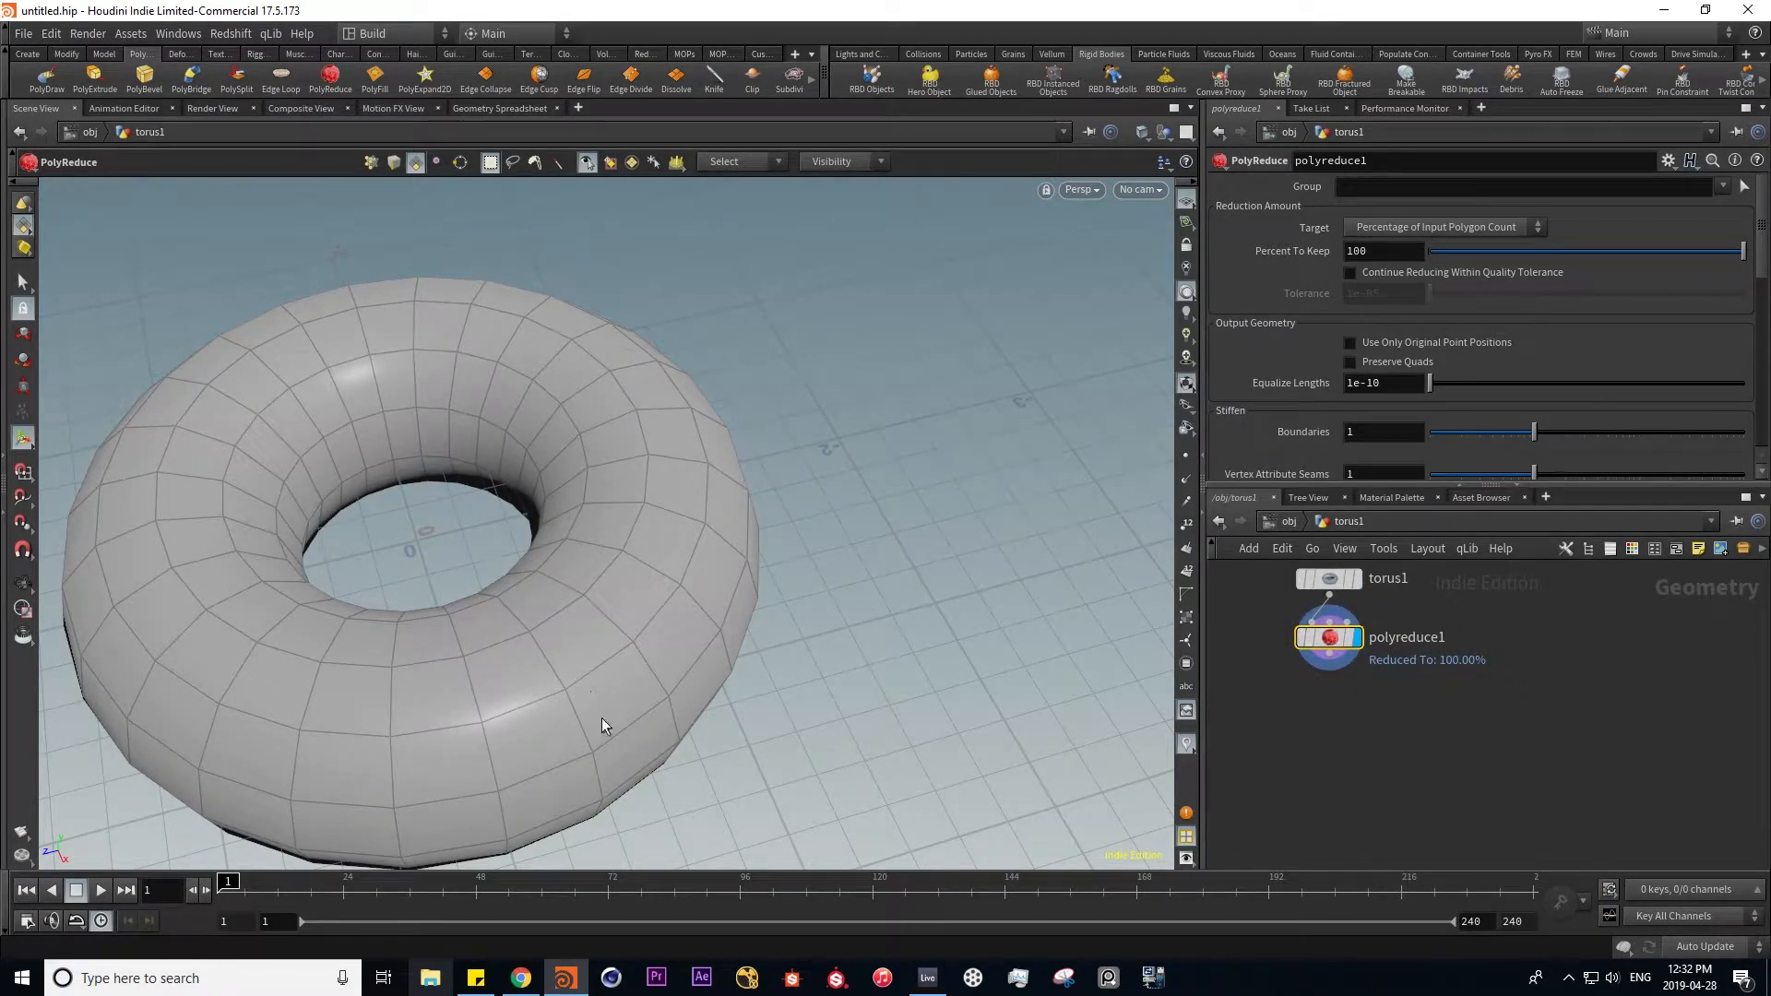
left_click_drag(612, 738, 849, 644, "alt")
right_click_drag(850, 644, 652, 688, "alt")
left_click_drag(652, 688, 577, 605, "alt")
key("Delete")
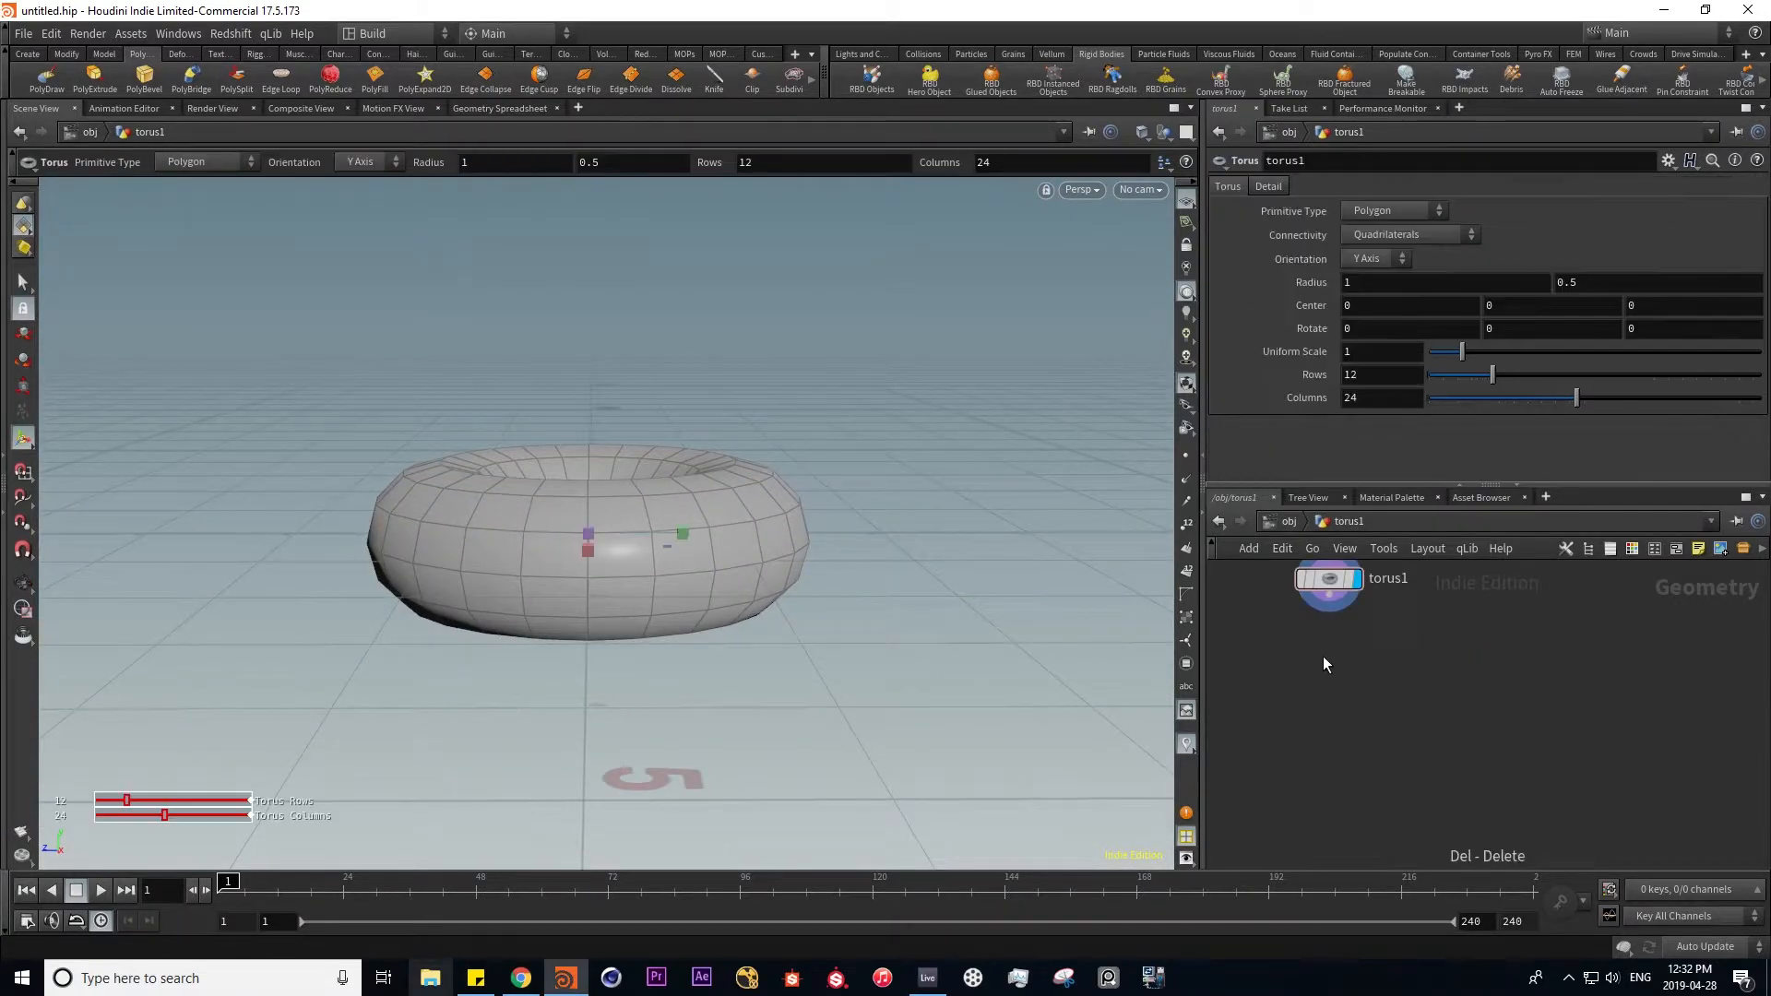
- Add a Clip node below the torus, display it, and view the cut torus from underneath
key("Tab")
type("clip")
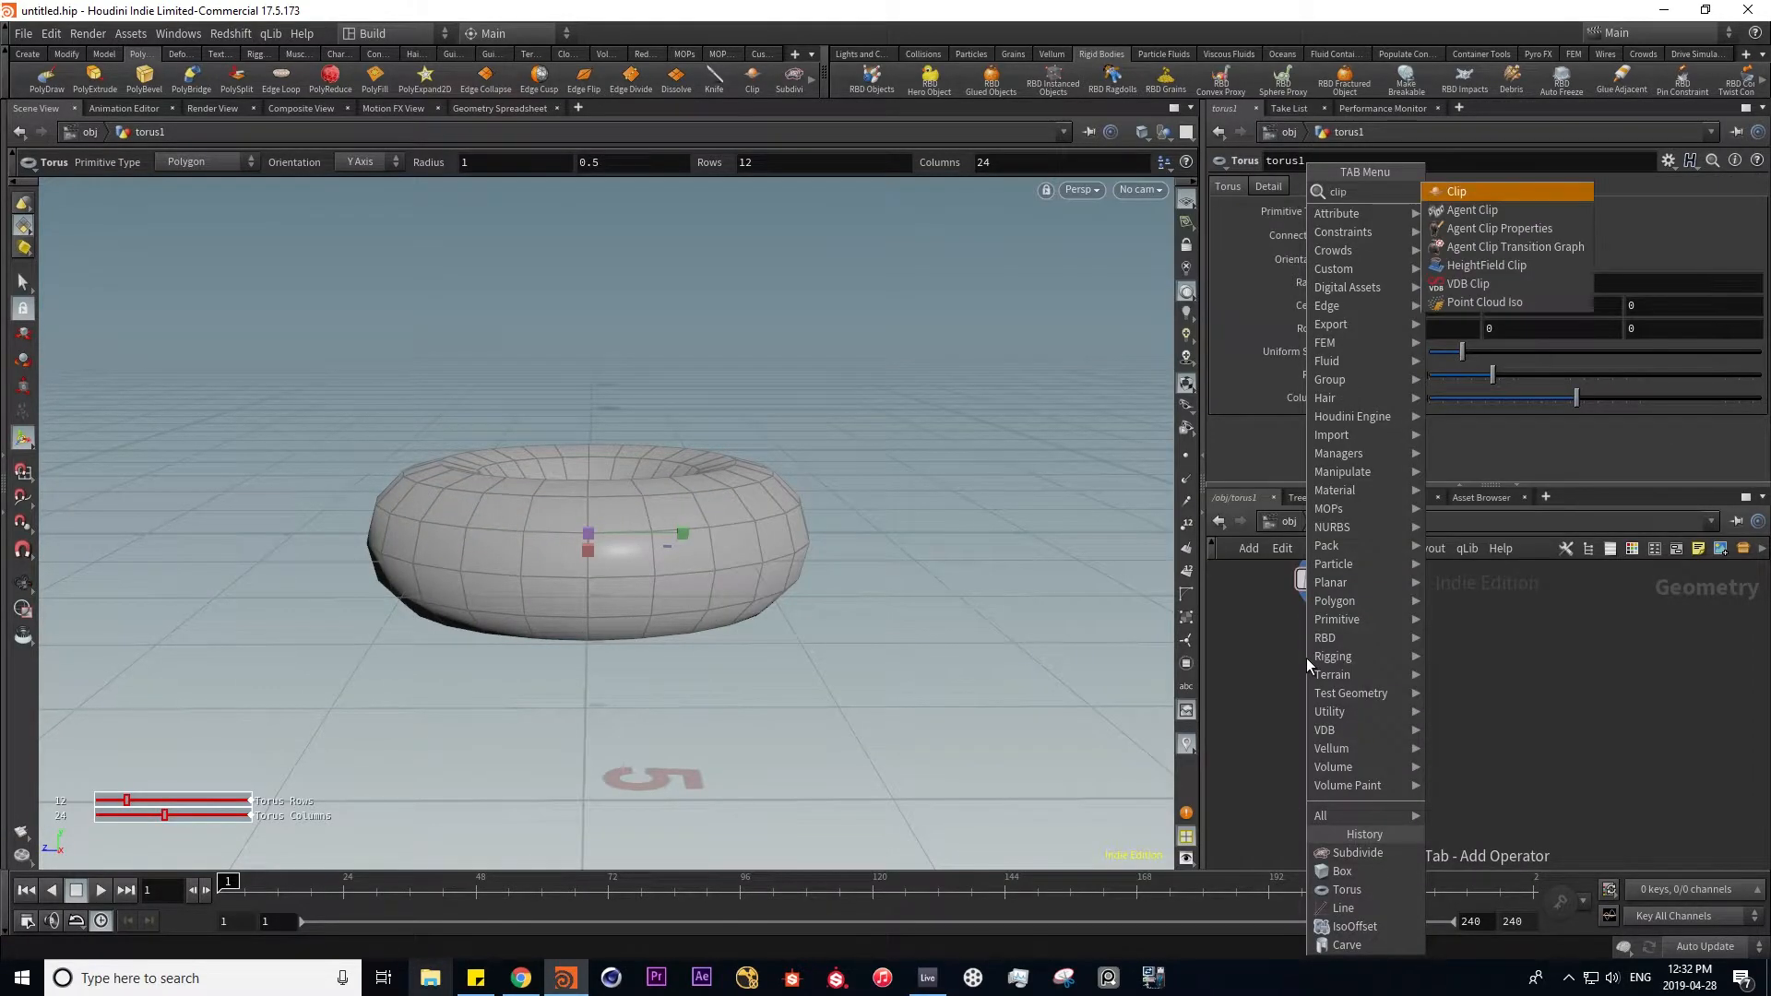
key("Return")
left_click(1337, 647)
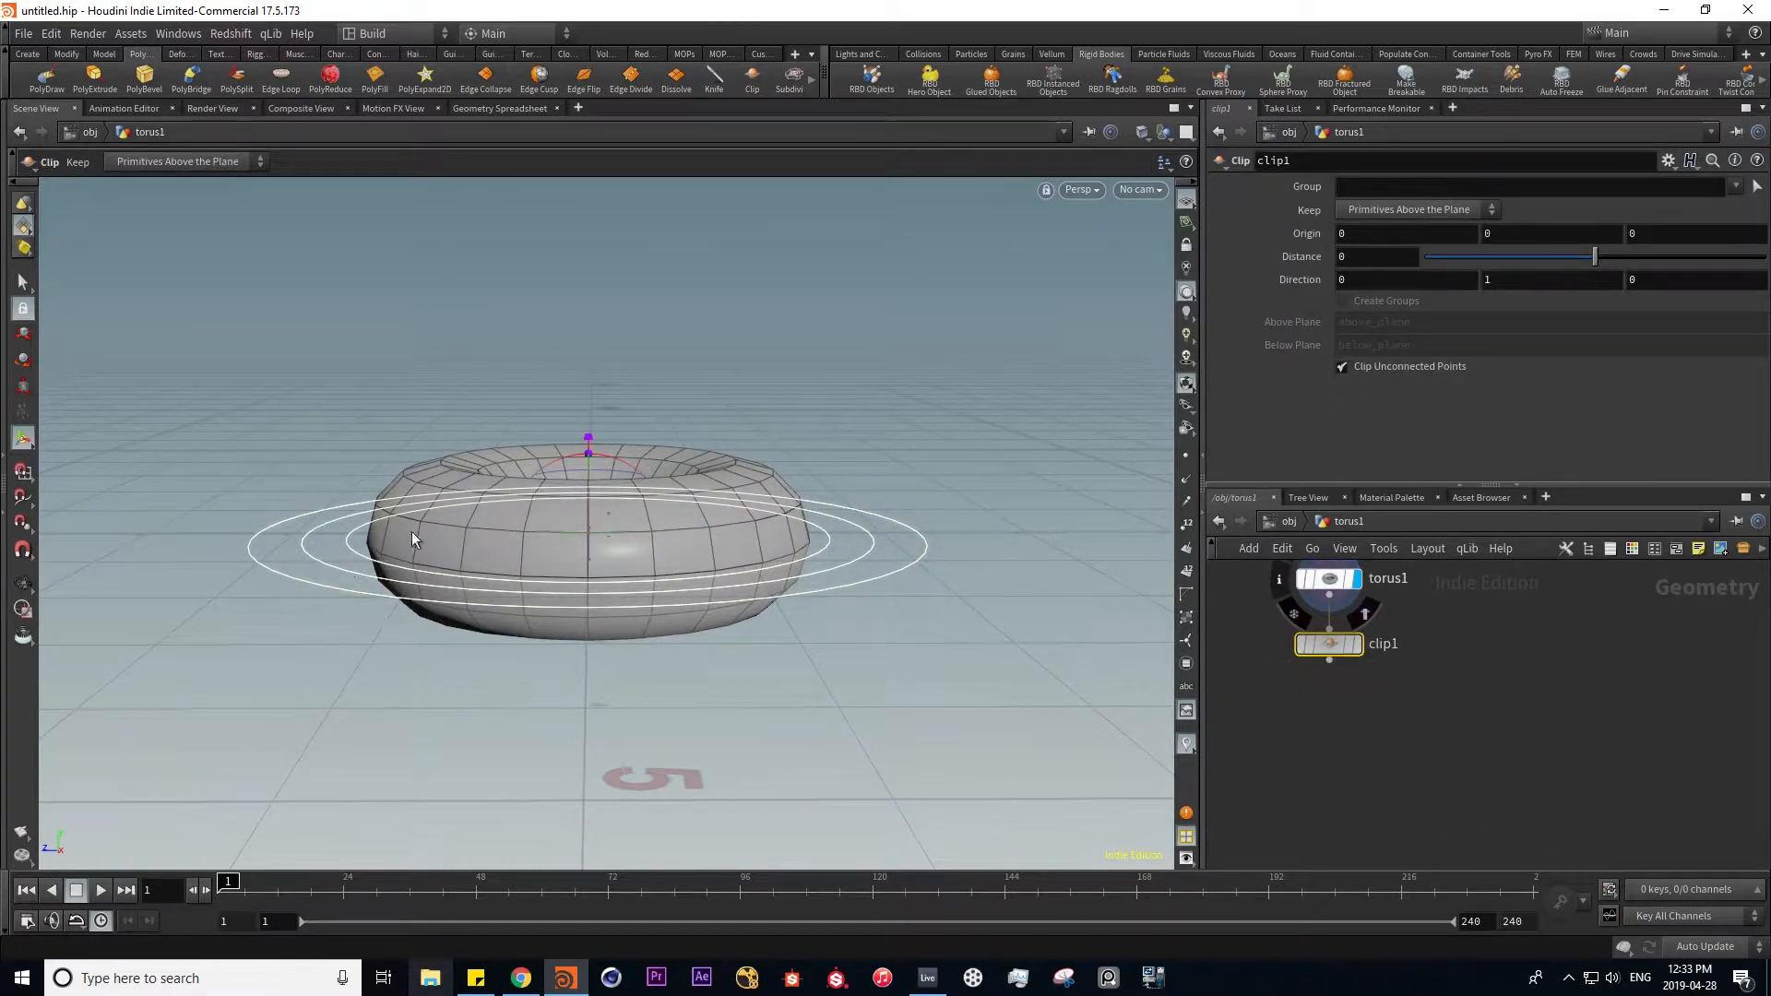
key("Escape")
left_click_drag(649, 567, 667, 623)
left_click_drag(868, 589, 830, 648, "alt")
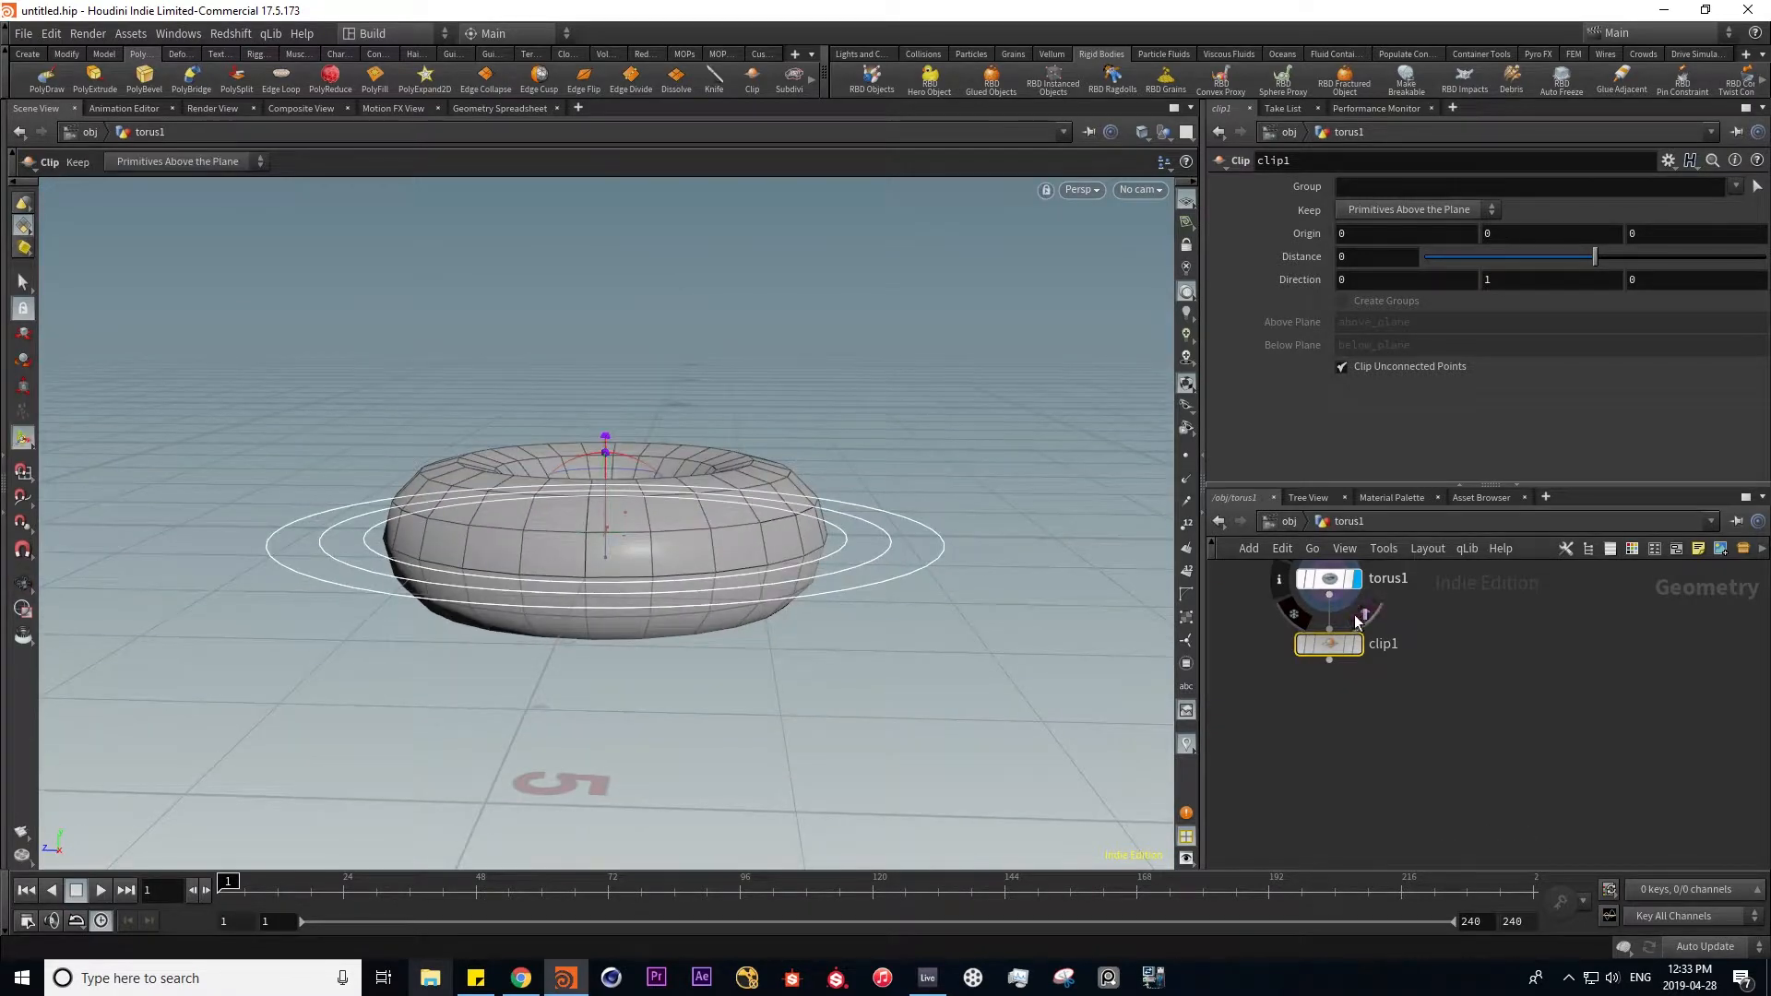
key("Escape")
left_click_drag(590, 554, 540, 648)
right_click_drag(563, 628, 676, 628)
left_click_drag(676, 628, 701, 590)
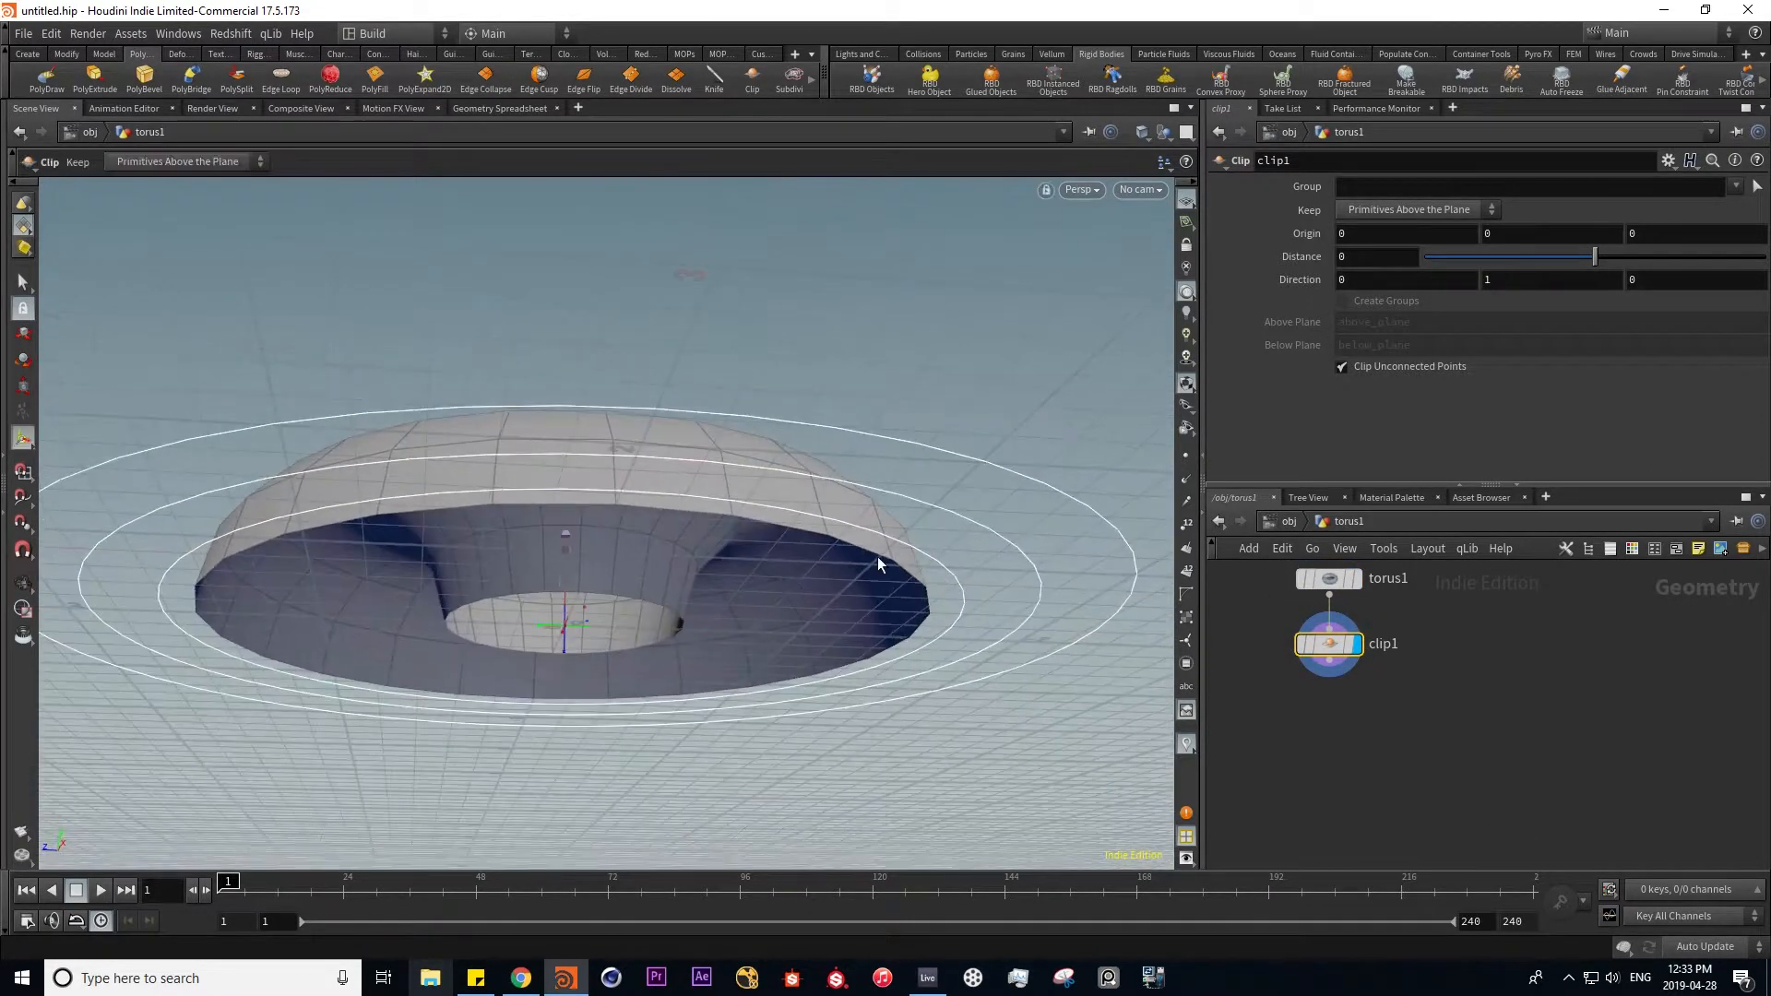
- Set the Clip node to keep Primitives Below the Plane and view the open half from above
left_click(1479, 211)
left_click(1411, 244)
key("Escape")
left_click_drag(634, 616, 622, 720)
left_click_drag(623, 721, 620, 756)
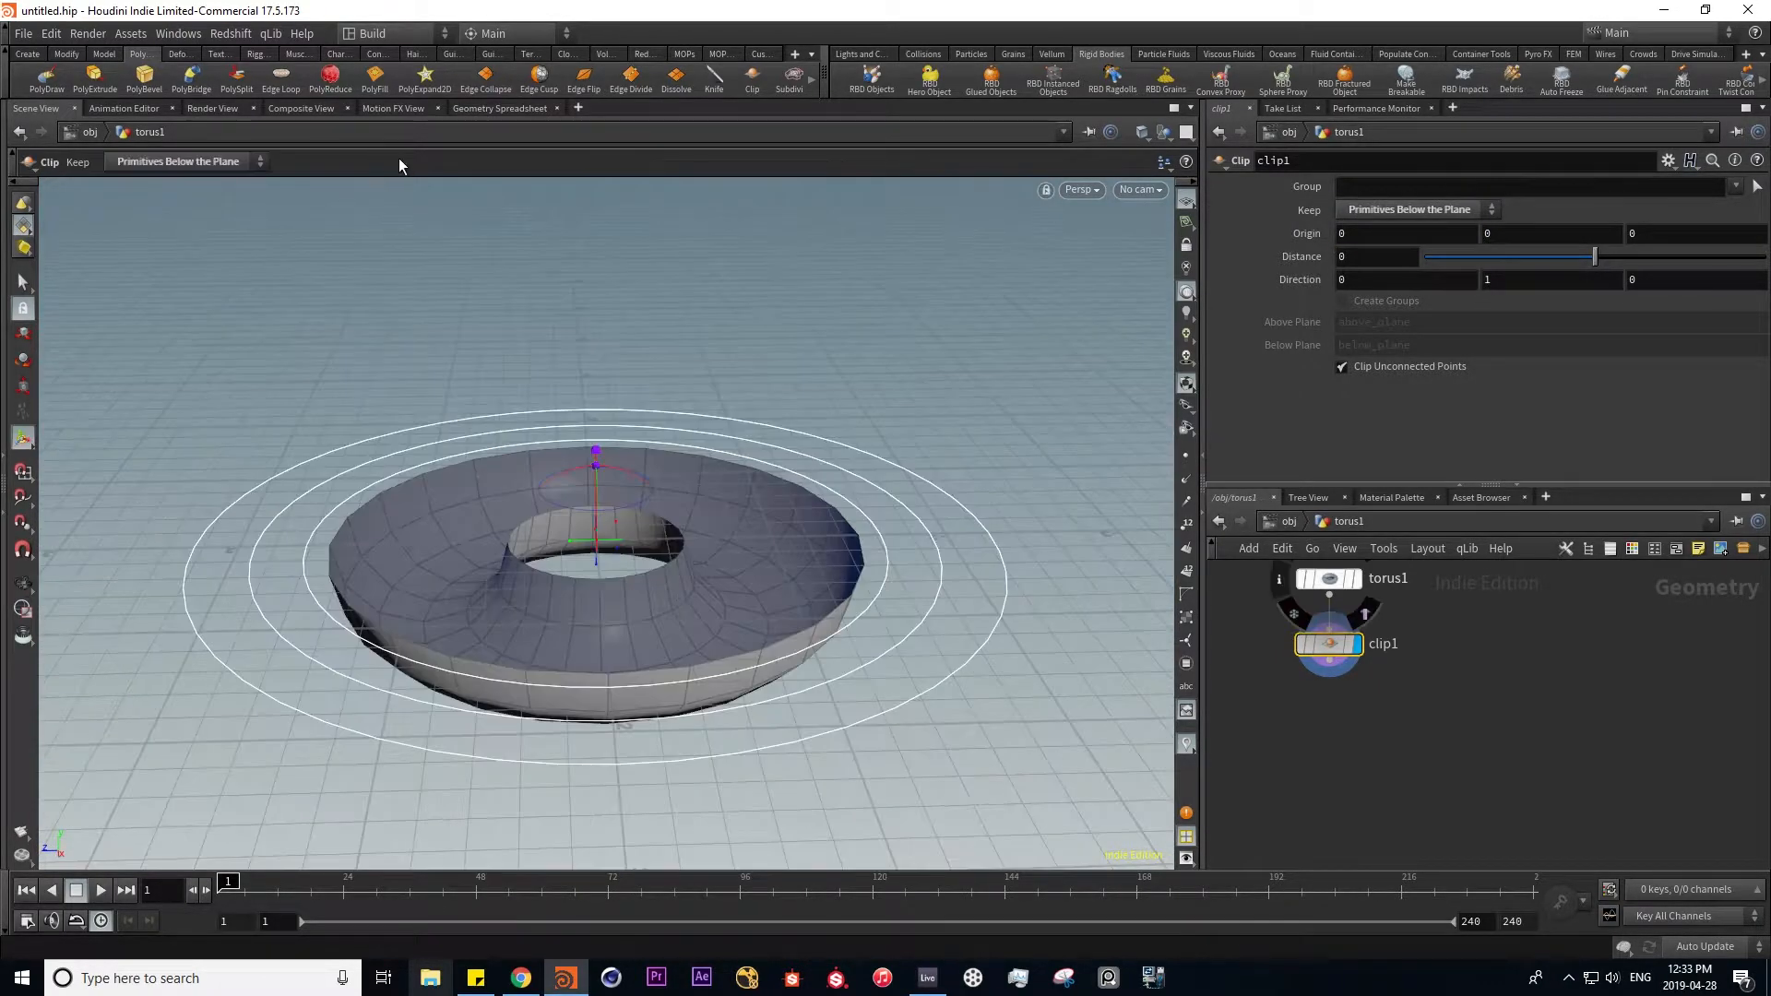
- Fill the outer and inner open edge loops of the clipped torus with PolyFill, check the cap from above, and delete the PolyFill node
left_click(378, 81)
double_click(497, 664)
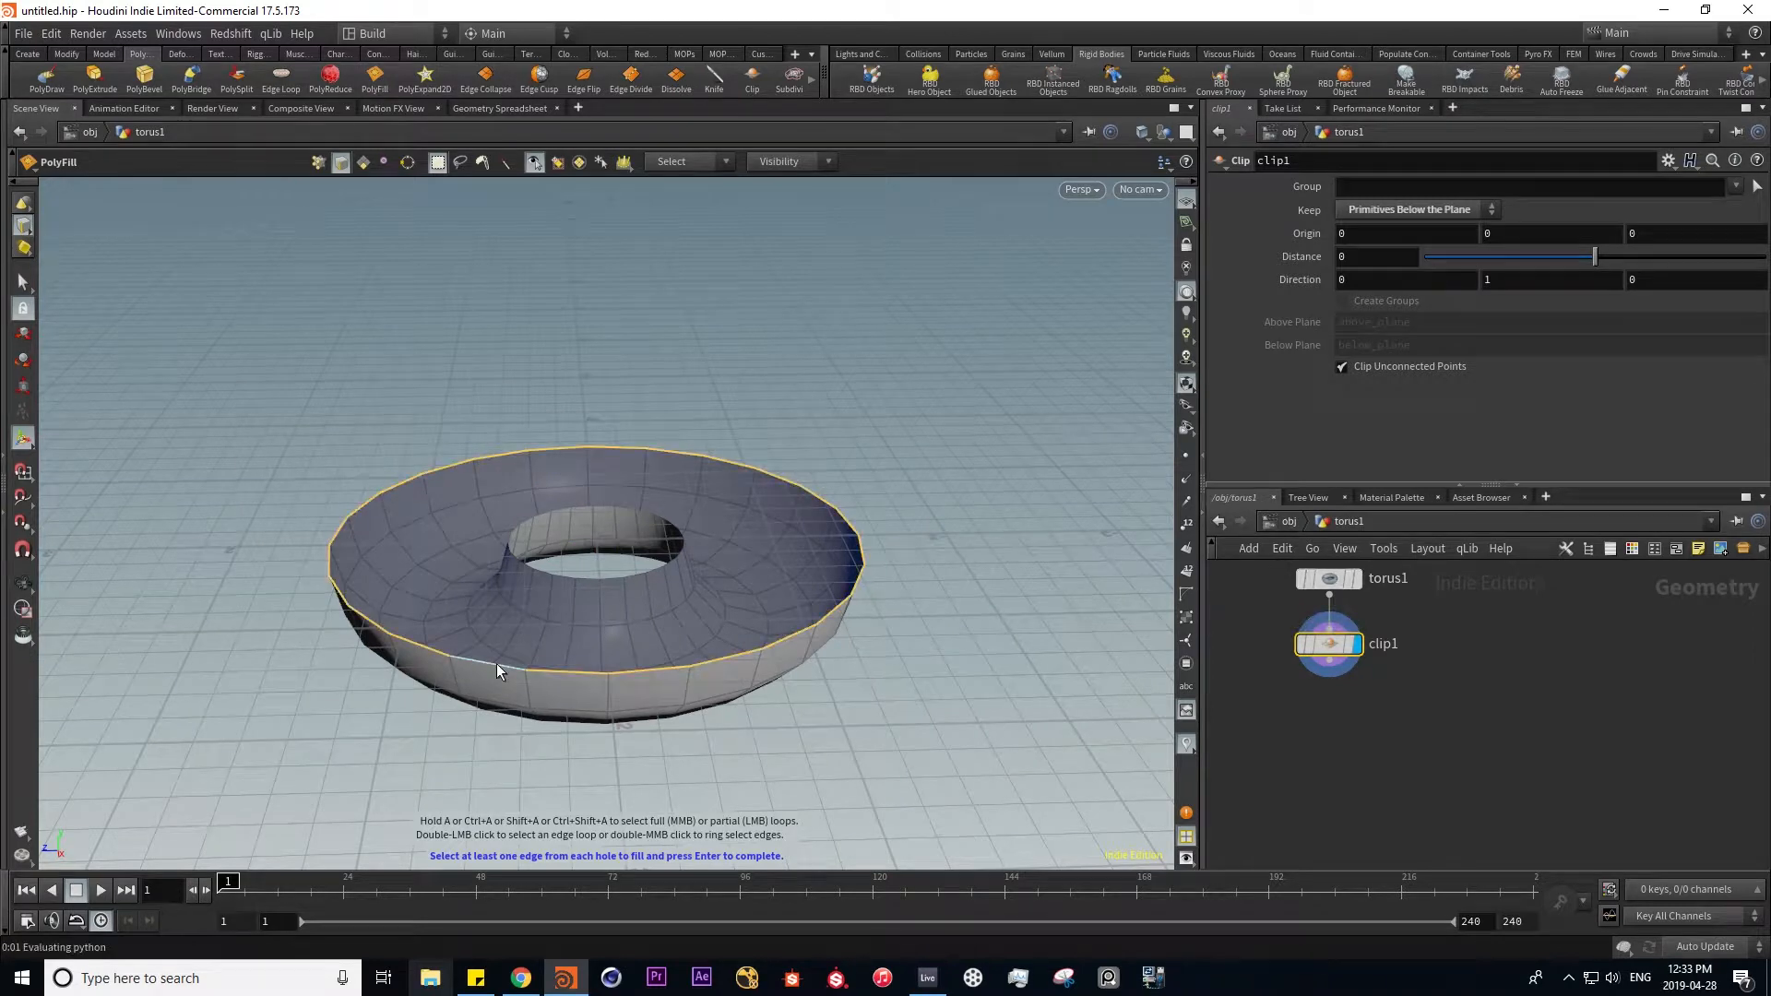
double_click(579, 577, "shift")
key("Return")
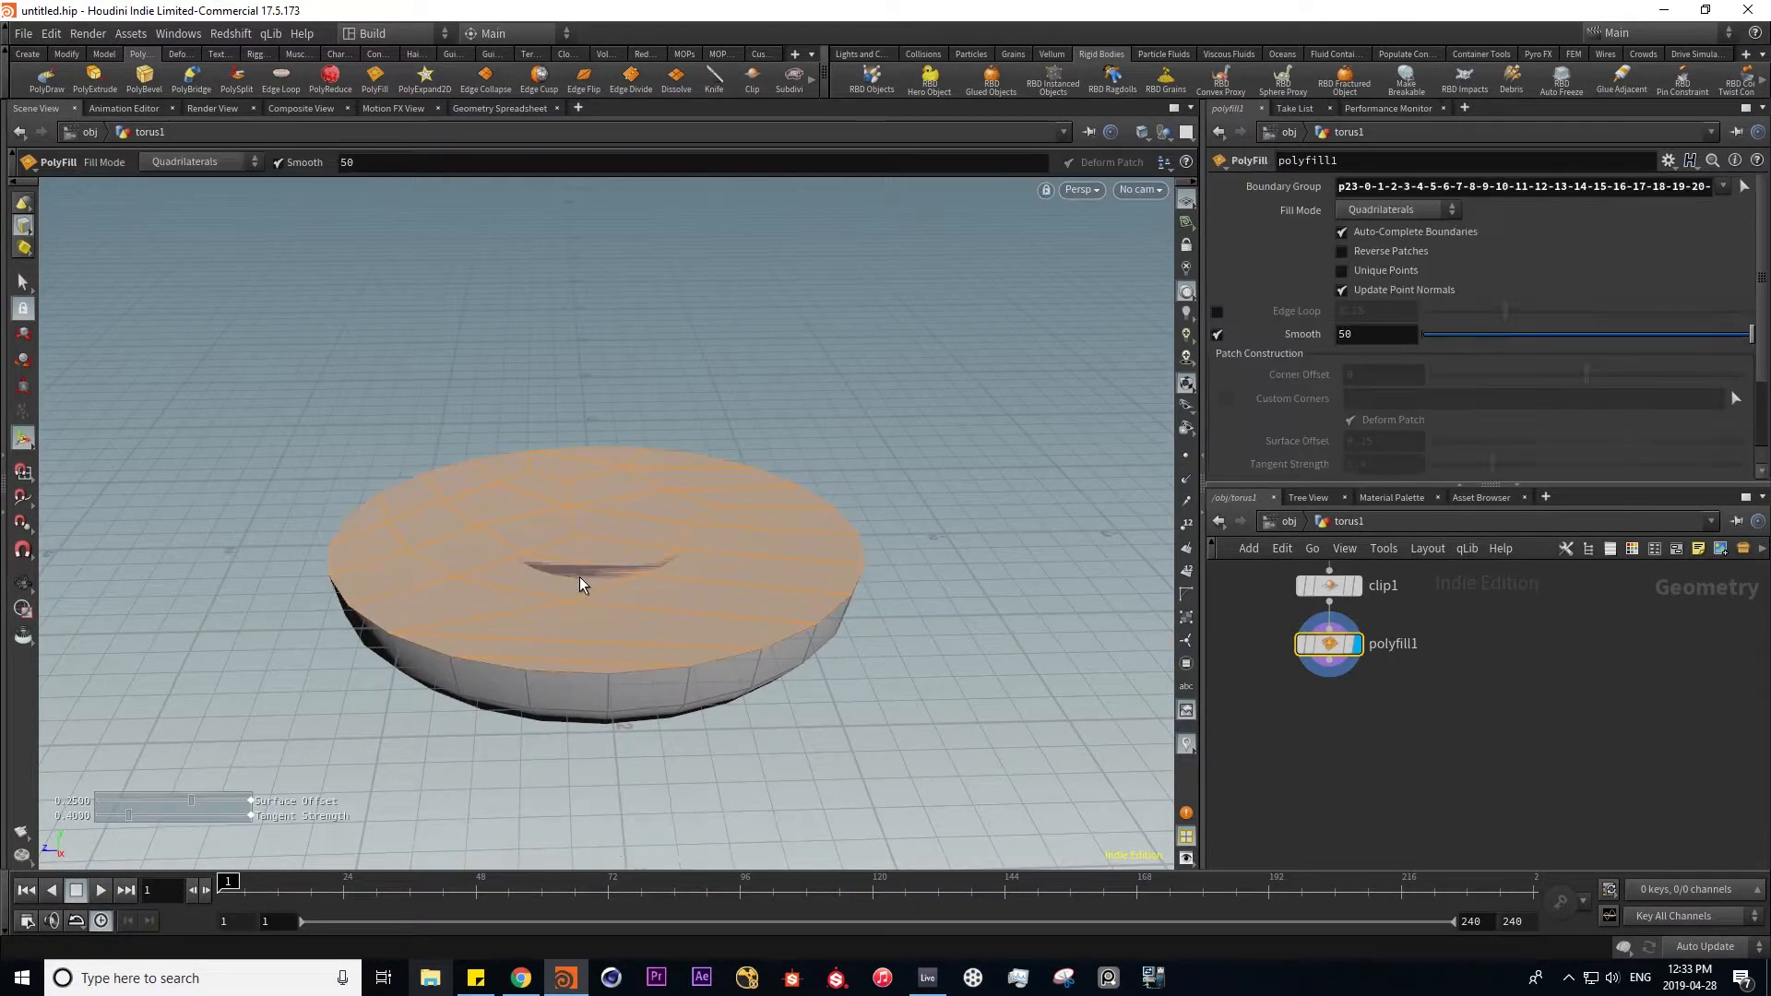
key("Escape")
left_click_drag(618, 582, 637, 636)
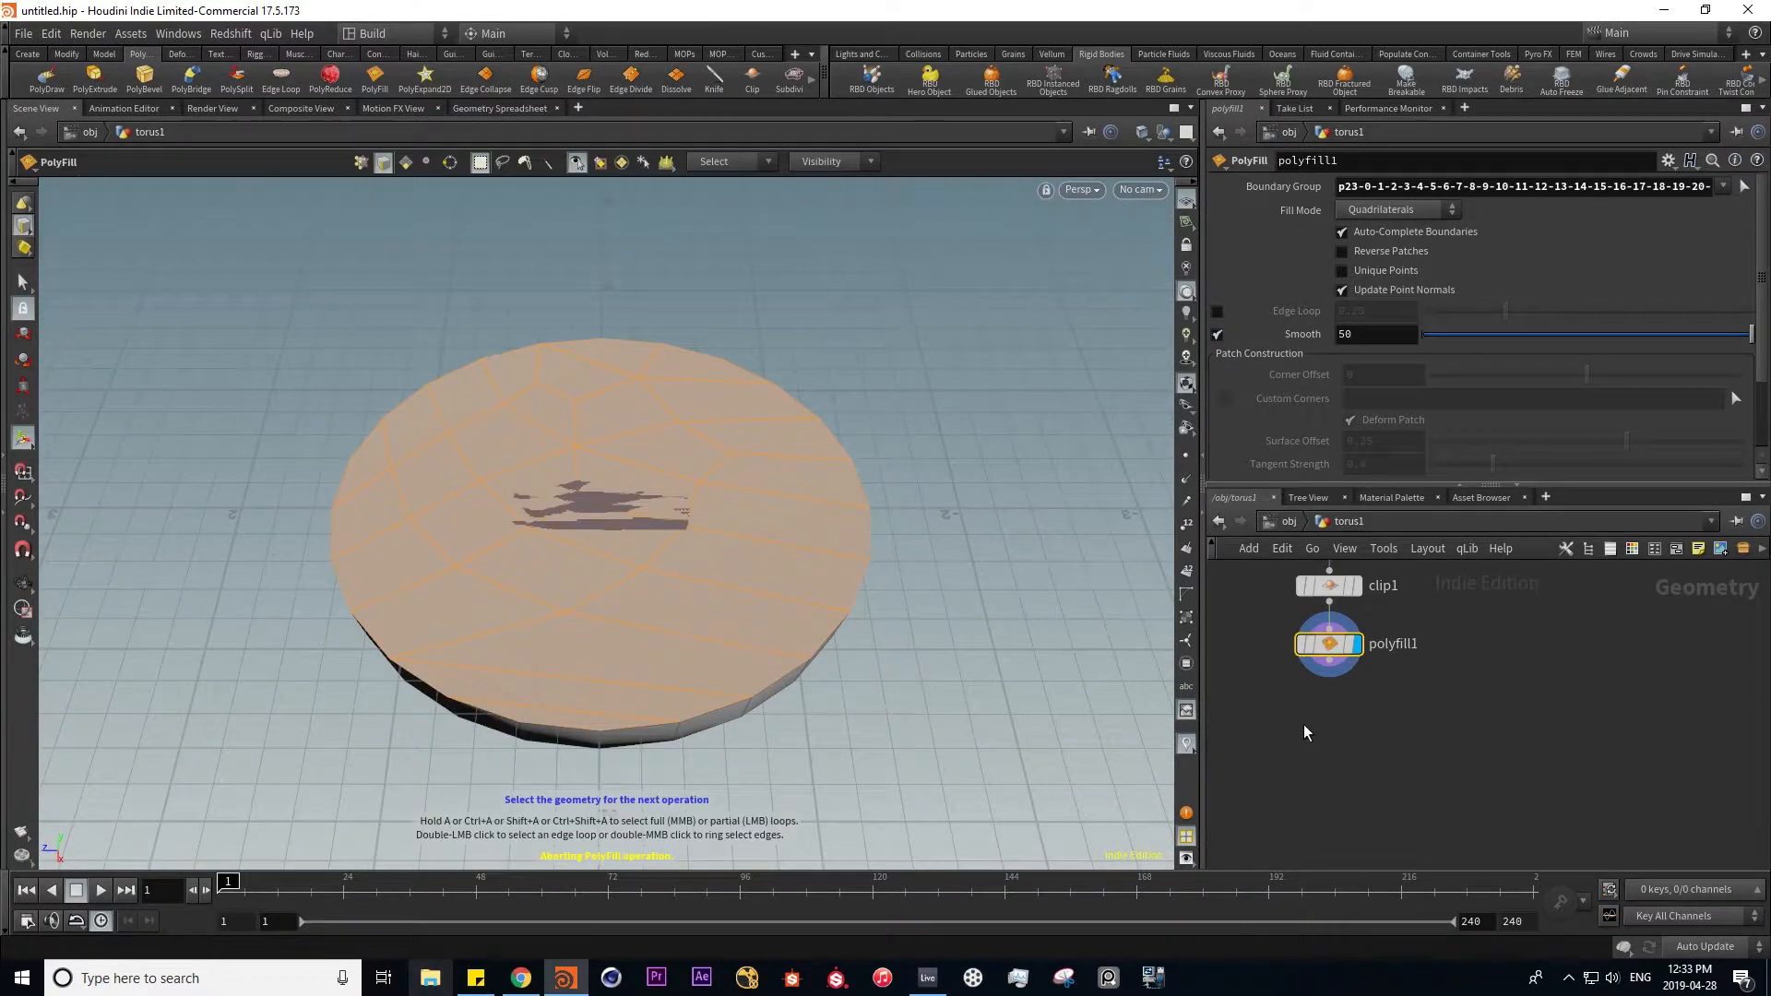
key("Delete")
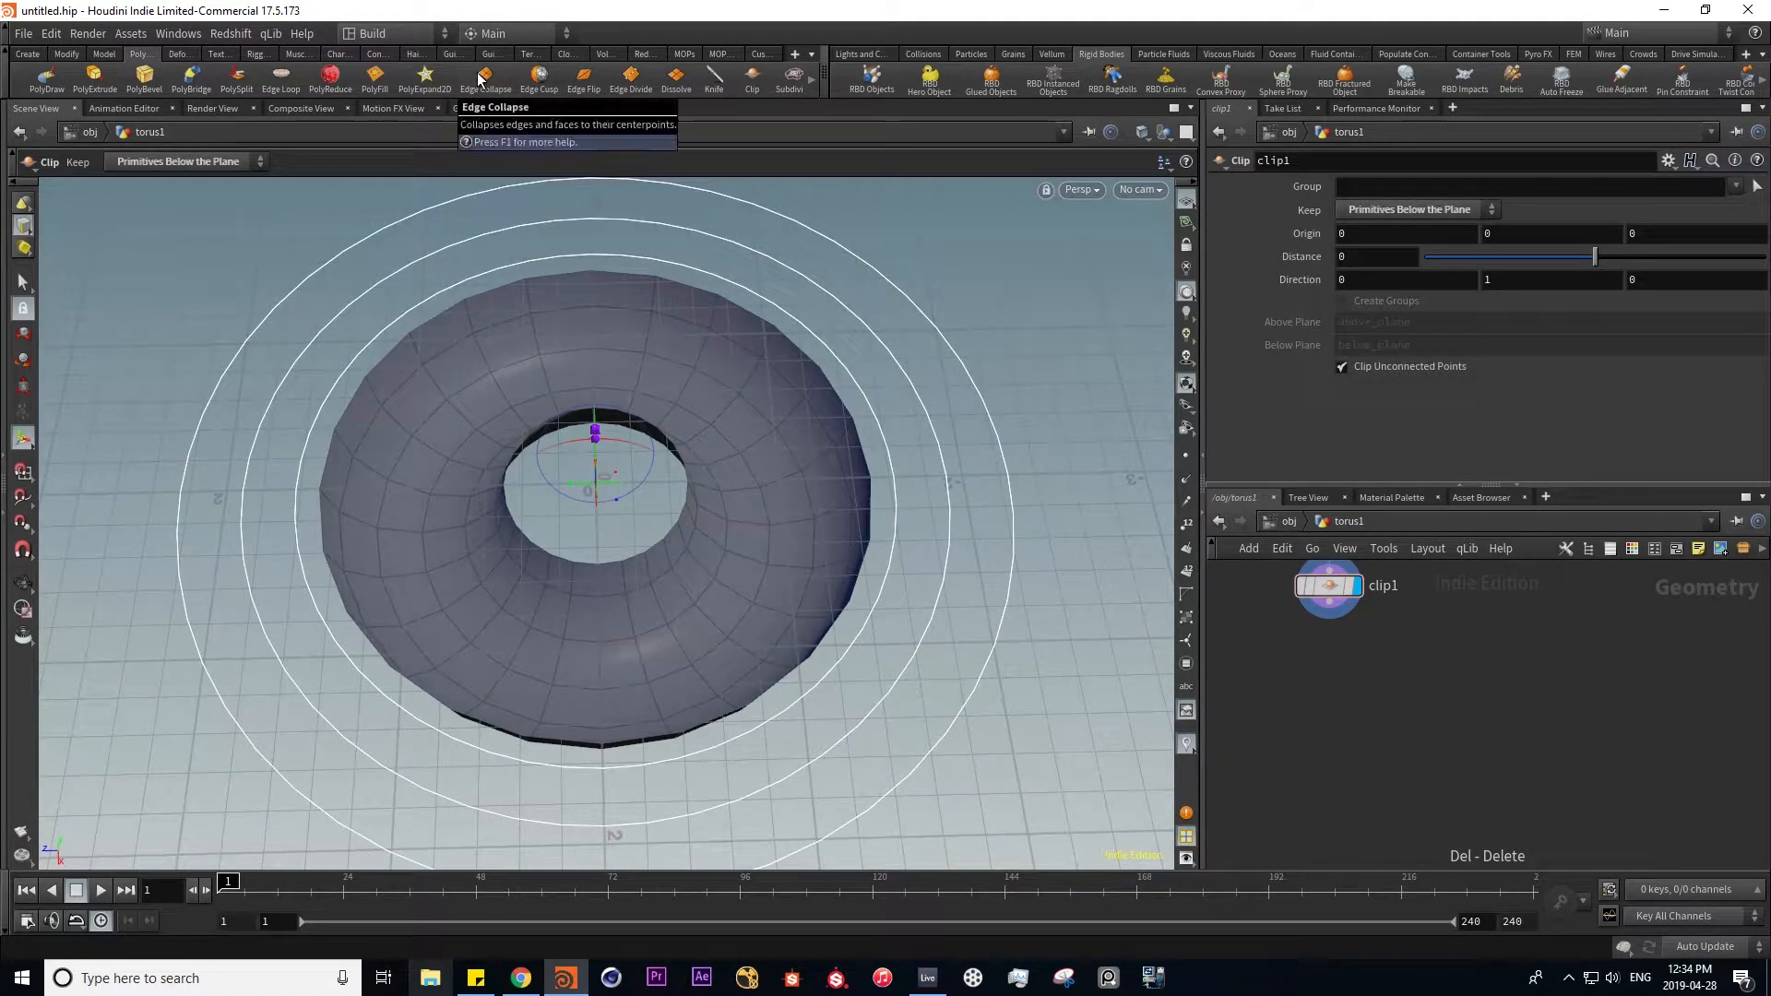
- Apply Edge Collapse to a single face on the inside surface of the clipped torus
left_click(484, 79)
key("4")
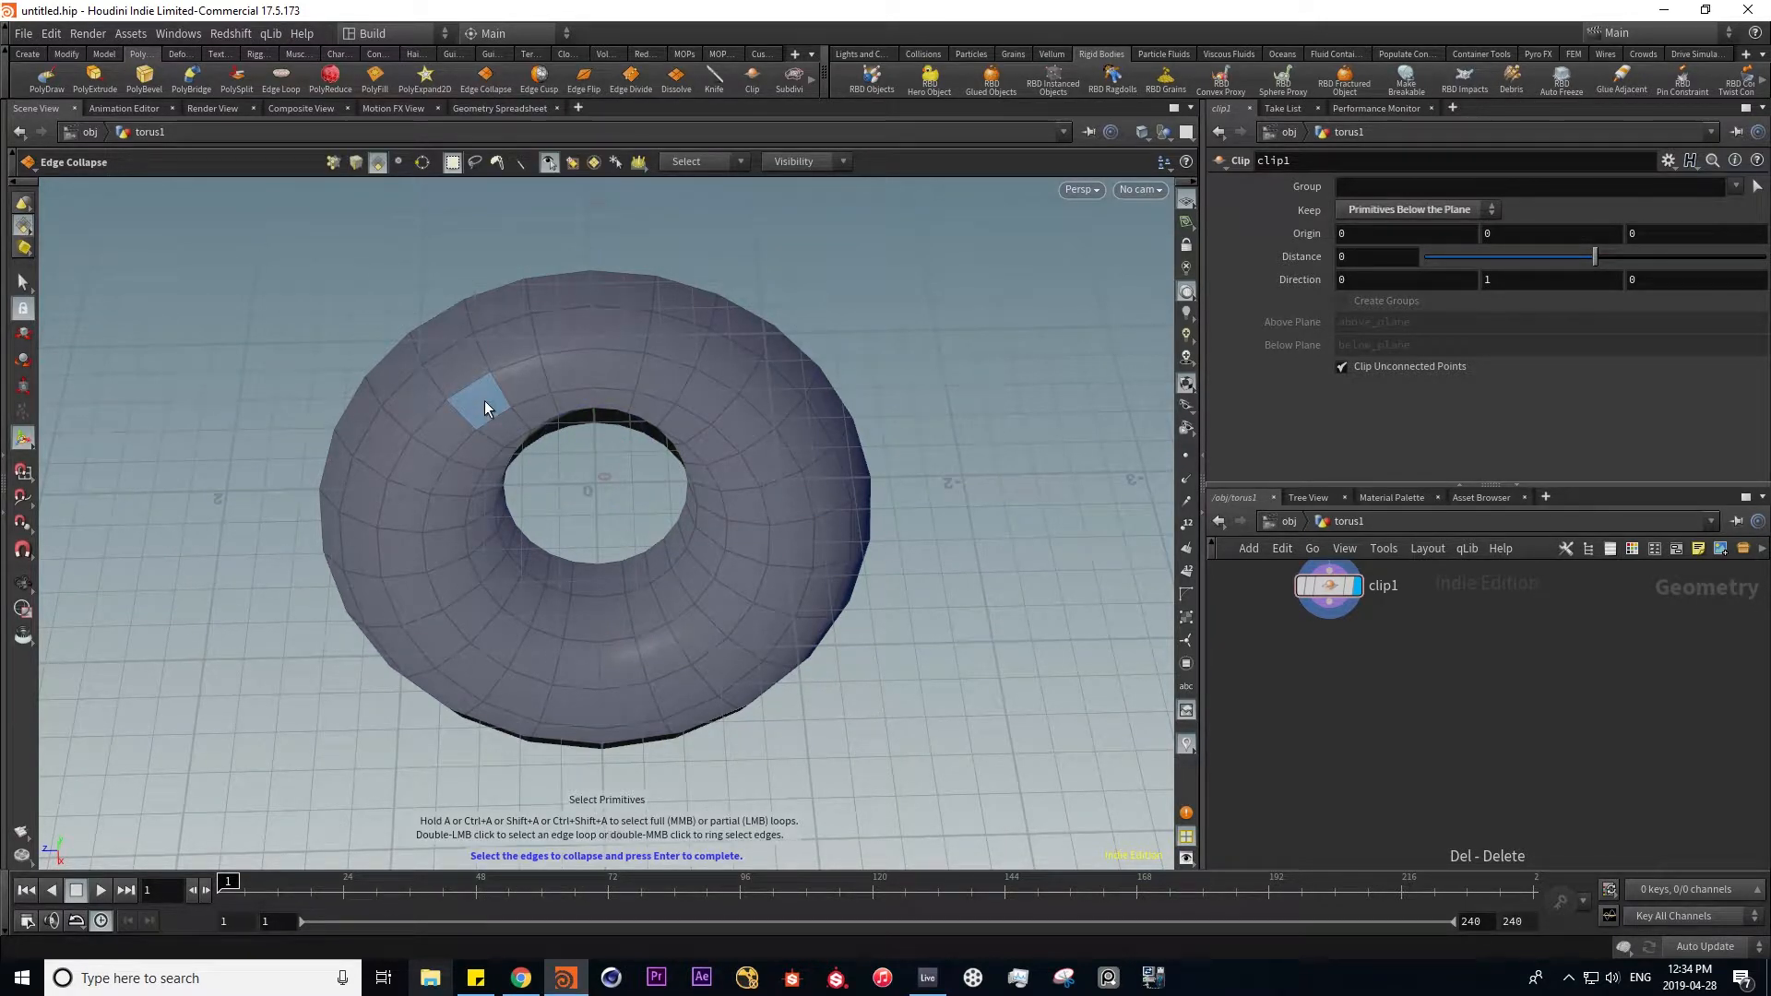
left_click(486, 407)
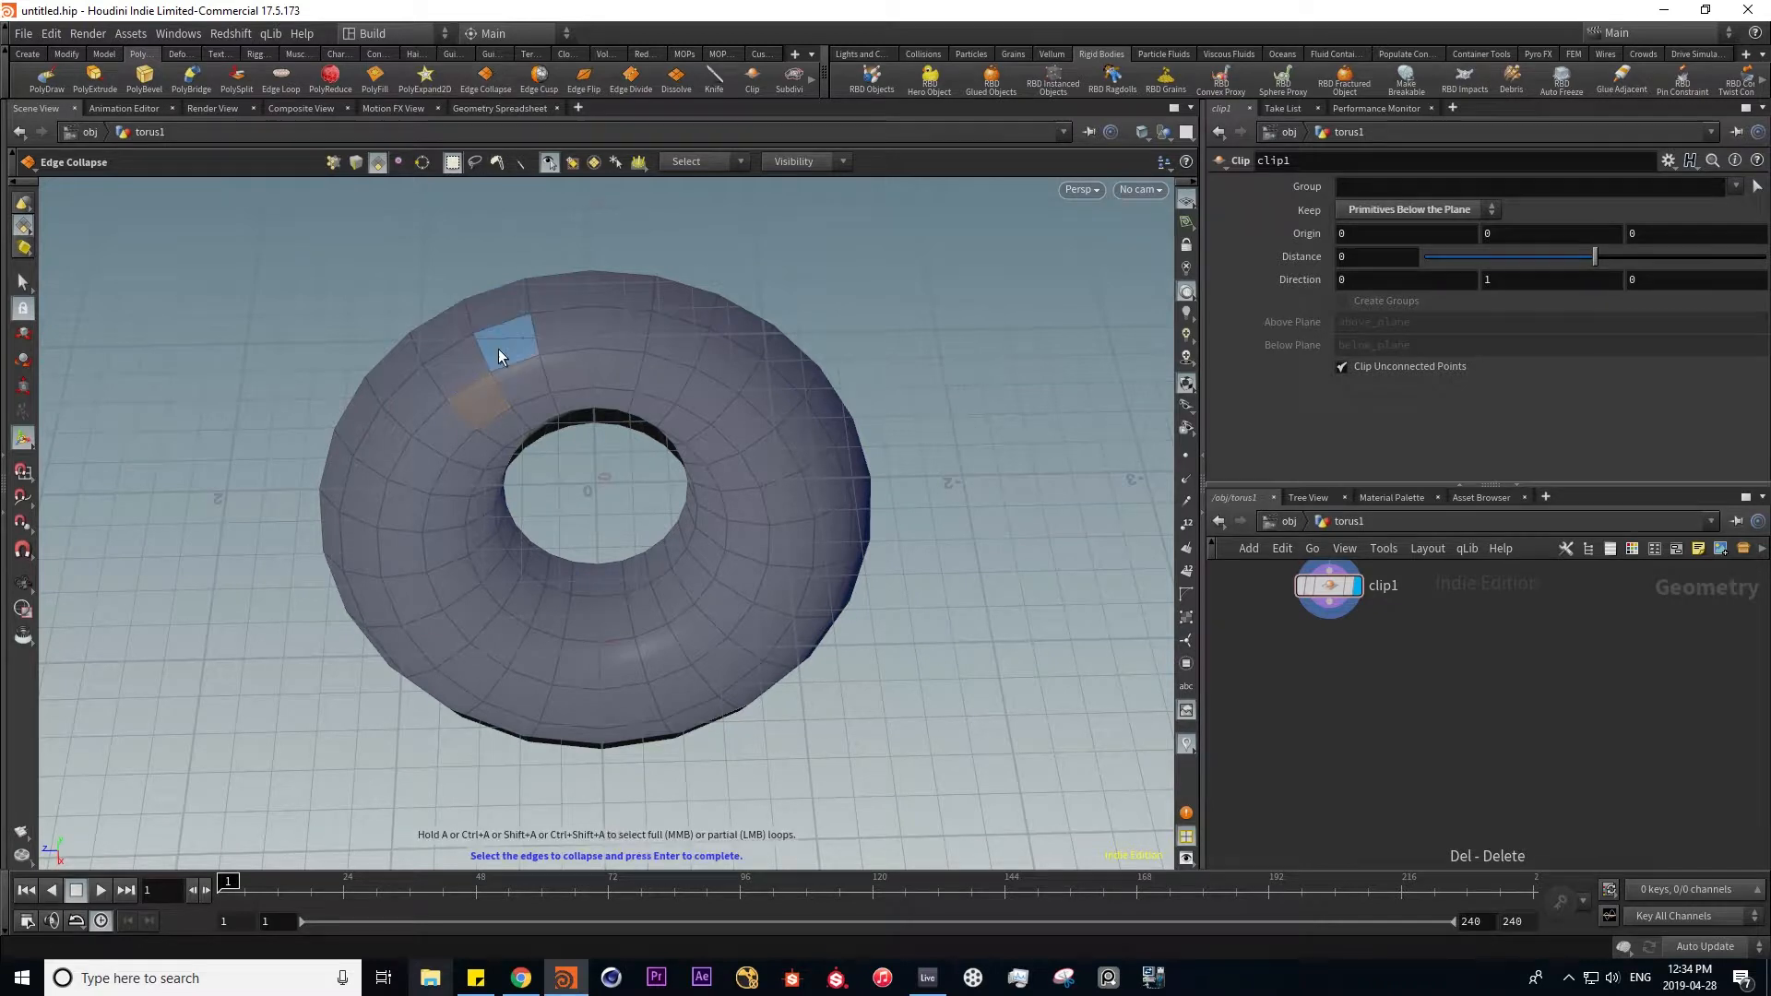
key("Return")
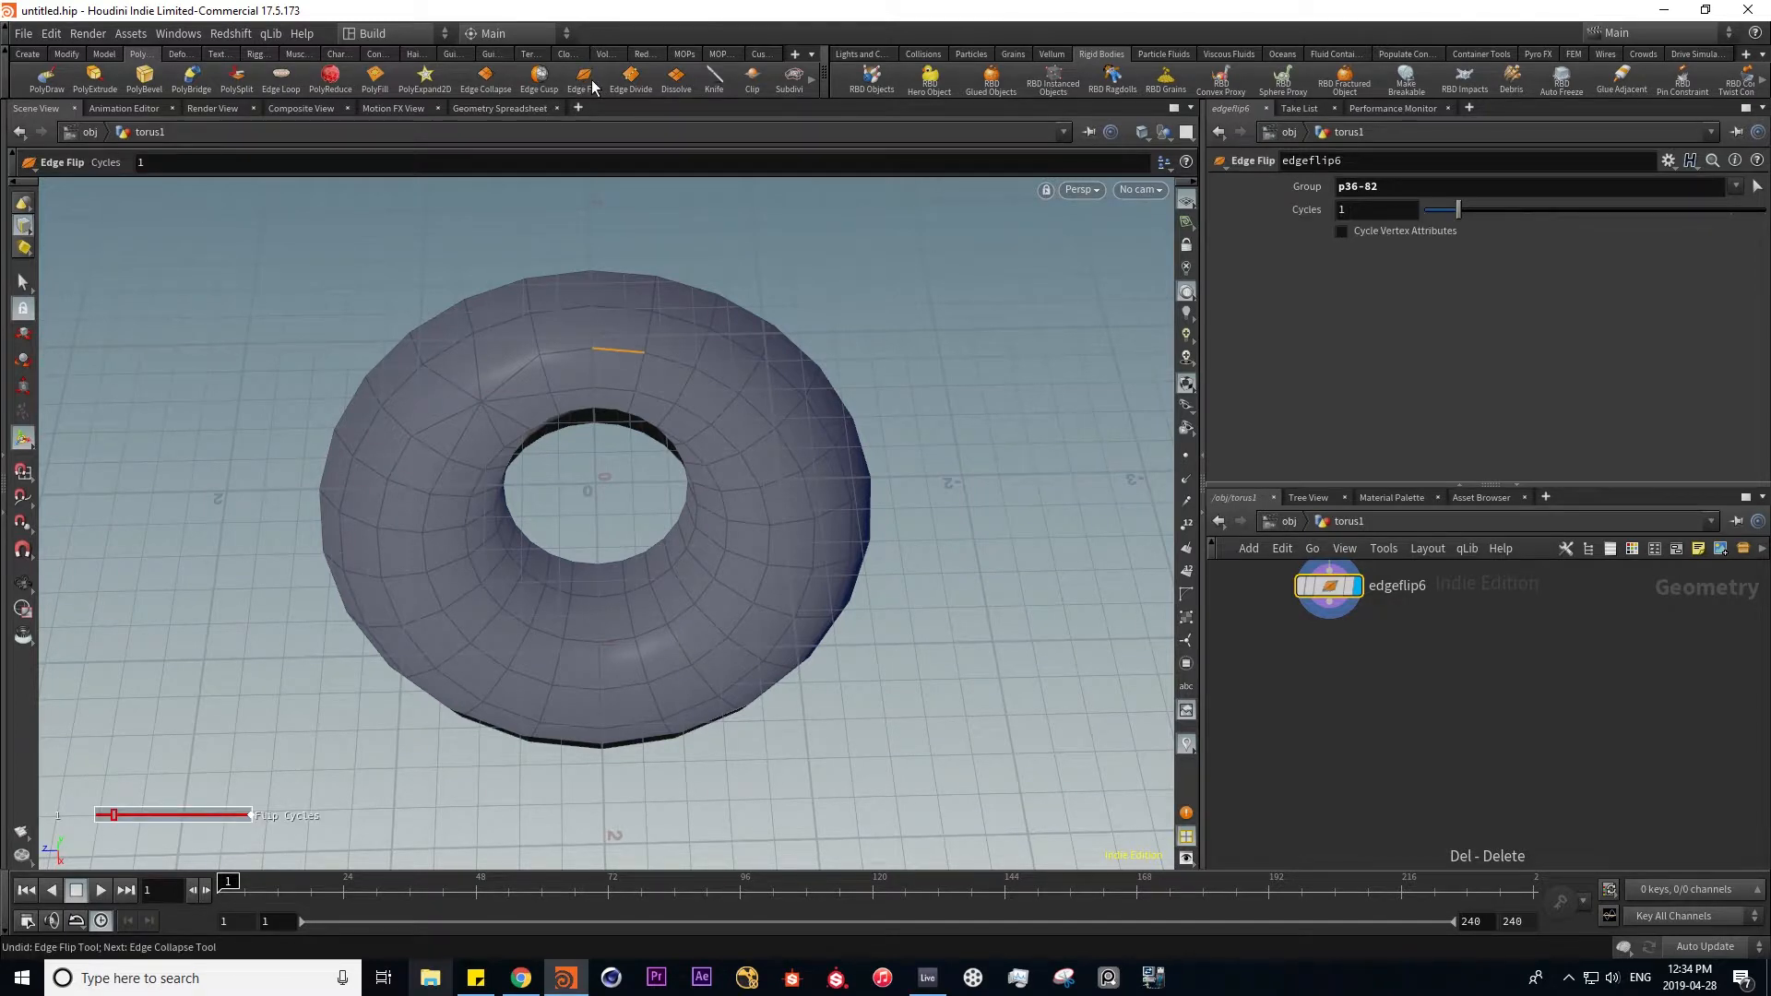
- Apply Edge Flip six more times to the selected edge of the clipped torus
left_click(592, 86)
left_click(592, 86)
left_click(592, 86)
left_click(592, 86)
left_click(592, 86)
left_click(592, 86)
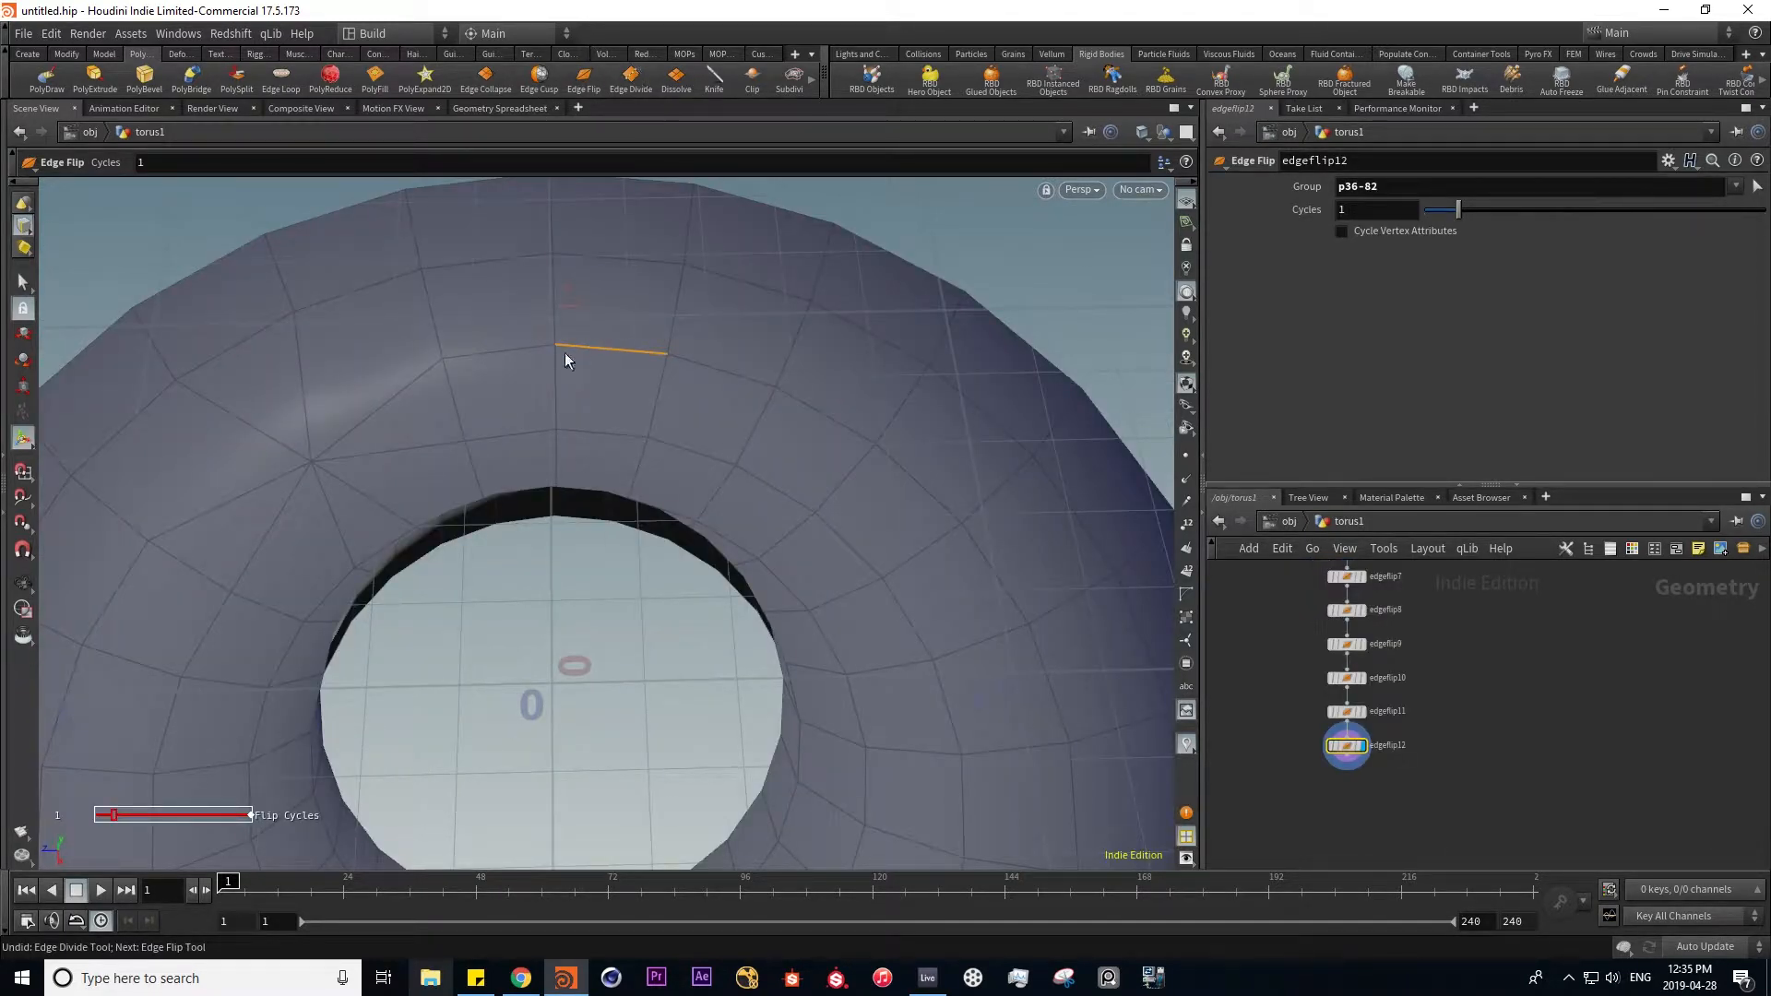
- Display the points, try Edge Divide repeatedly on the selected edge, and undo the divisions
left_click(1187, 458)
left_click(633, 87)
left_click(632, 87)
left_click(632, 87)
left_click(633, 86)
key("ctrl+z")
key("ctrl+z")
key("ctrl+z")
key("ctrl+z")
- Apply Dissolve to the selected edge of the clipped torus
left_click(677, 77)
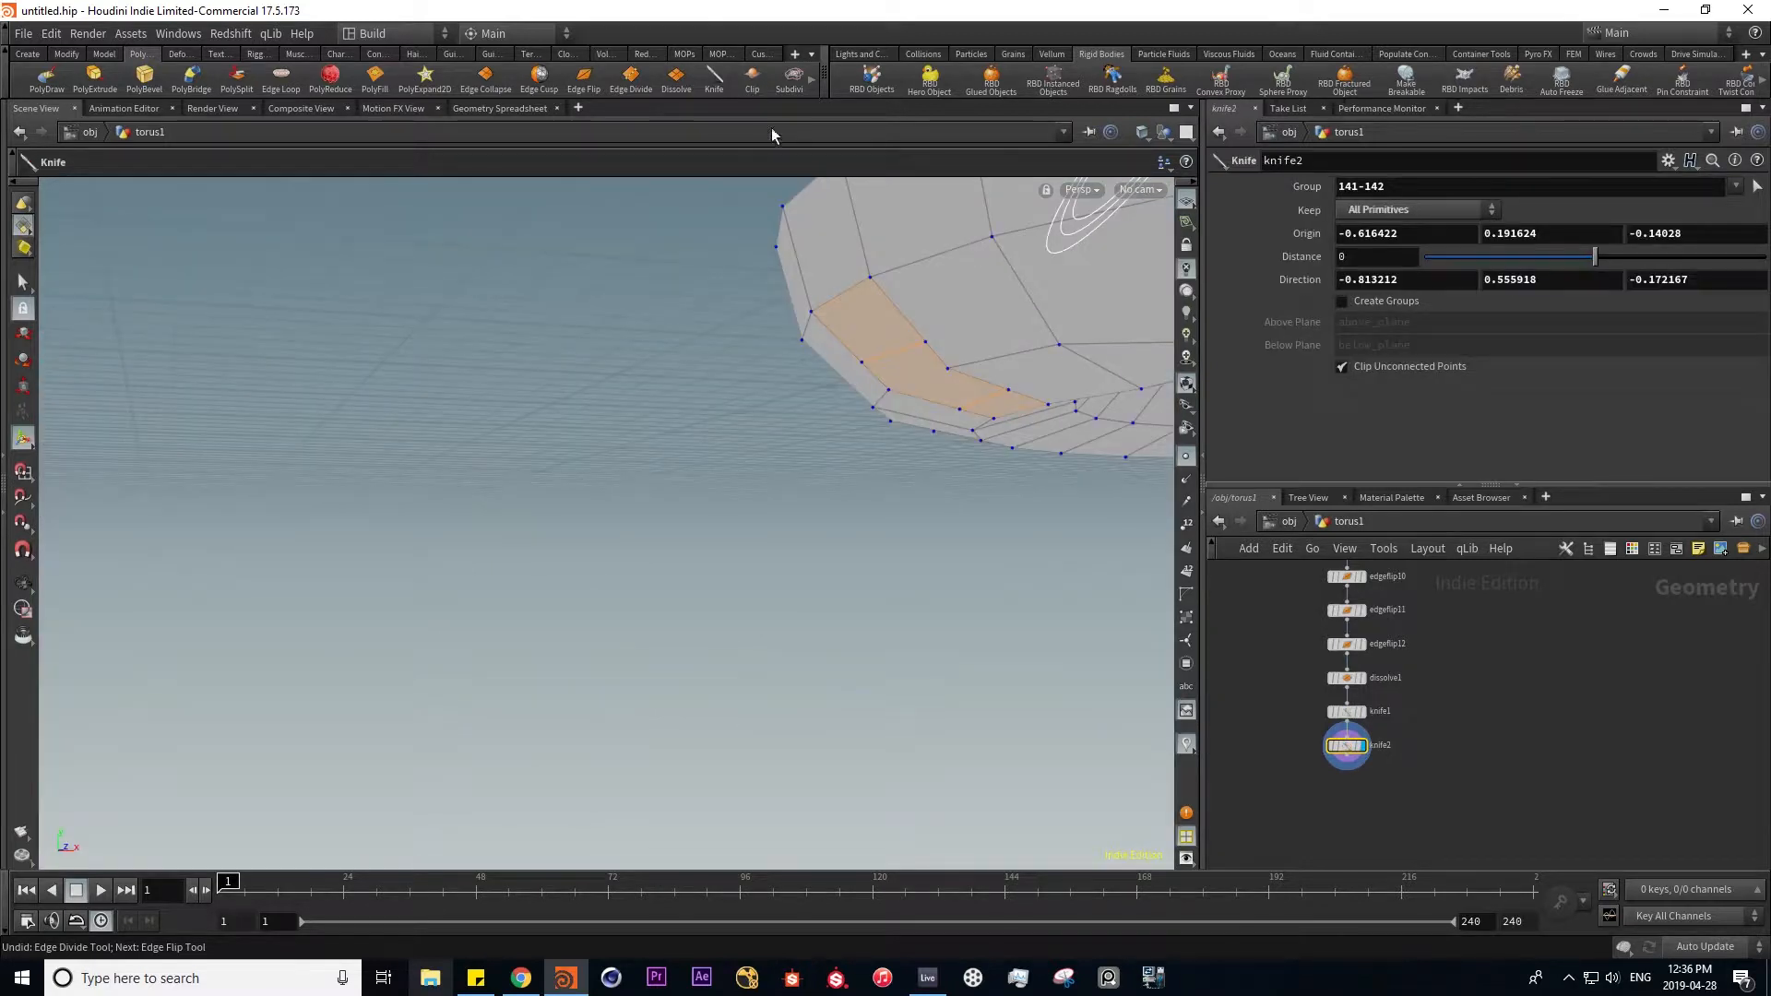
- Delete all nodes below the torus, from Clip down to the last Knife node
middle_click_drag(1477, 640, 1451, 883)
middle_click_drag(1425, 711, 1411, 860)
middle_click_drag(1391, 671, 1418, 780)
left_click(1333, 707)
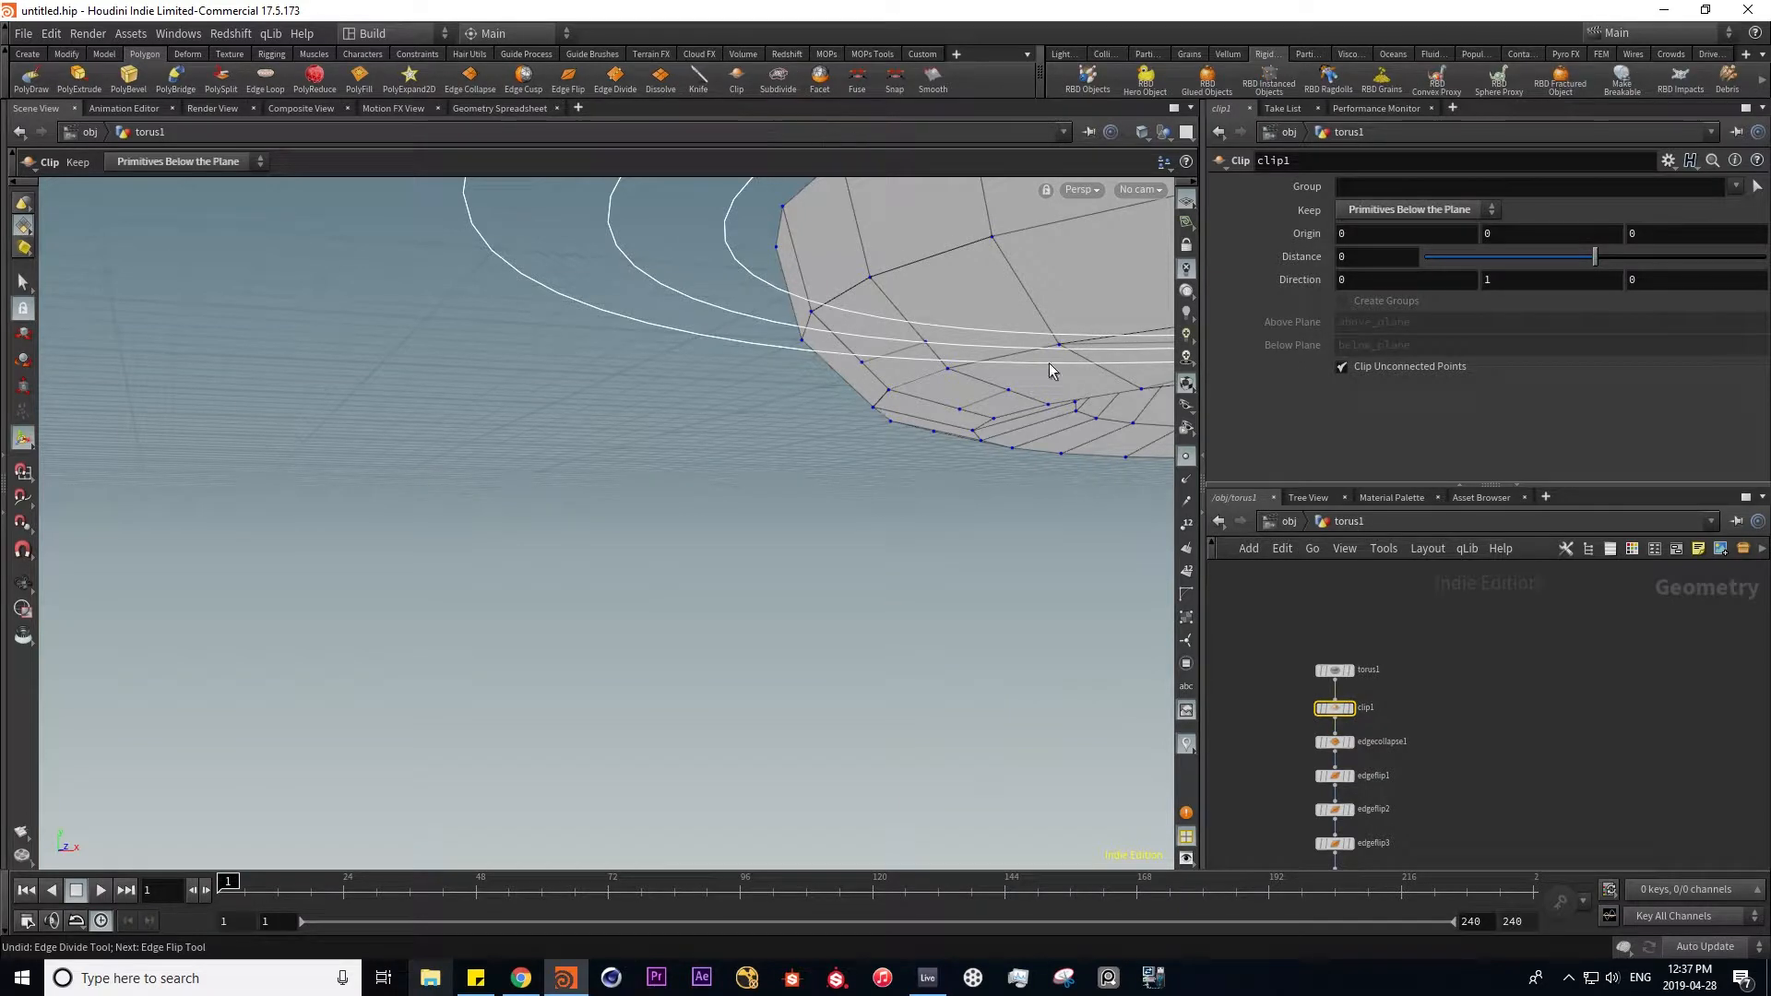
scroll(1430, 680, "down", 3)
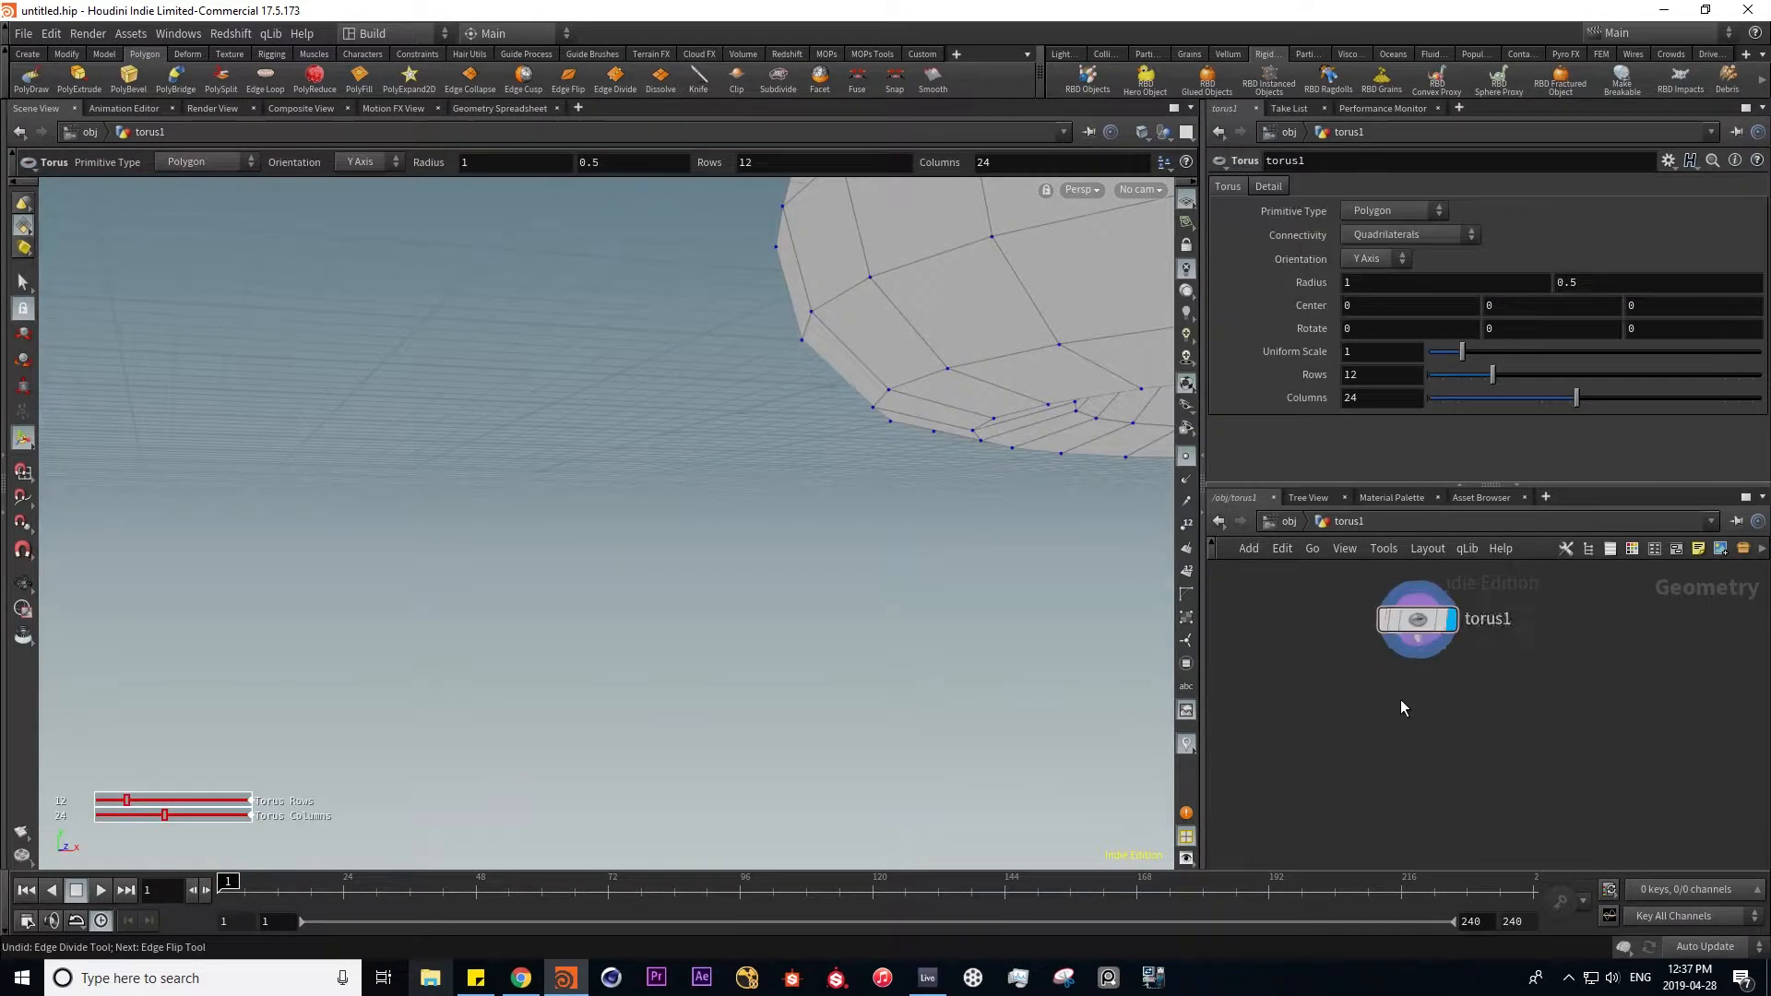
- Apply Subdivide to the whole torus
scroll(1400, 699, "up", 1)
middle_click_drag(1401, 692, 1415, 744)
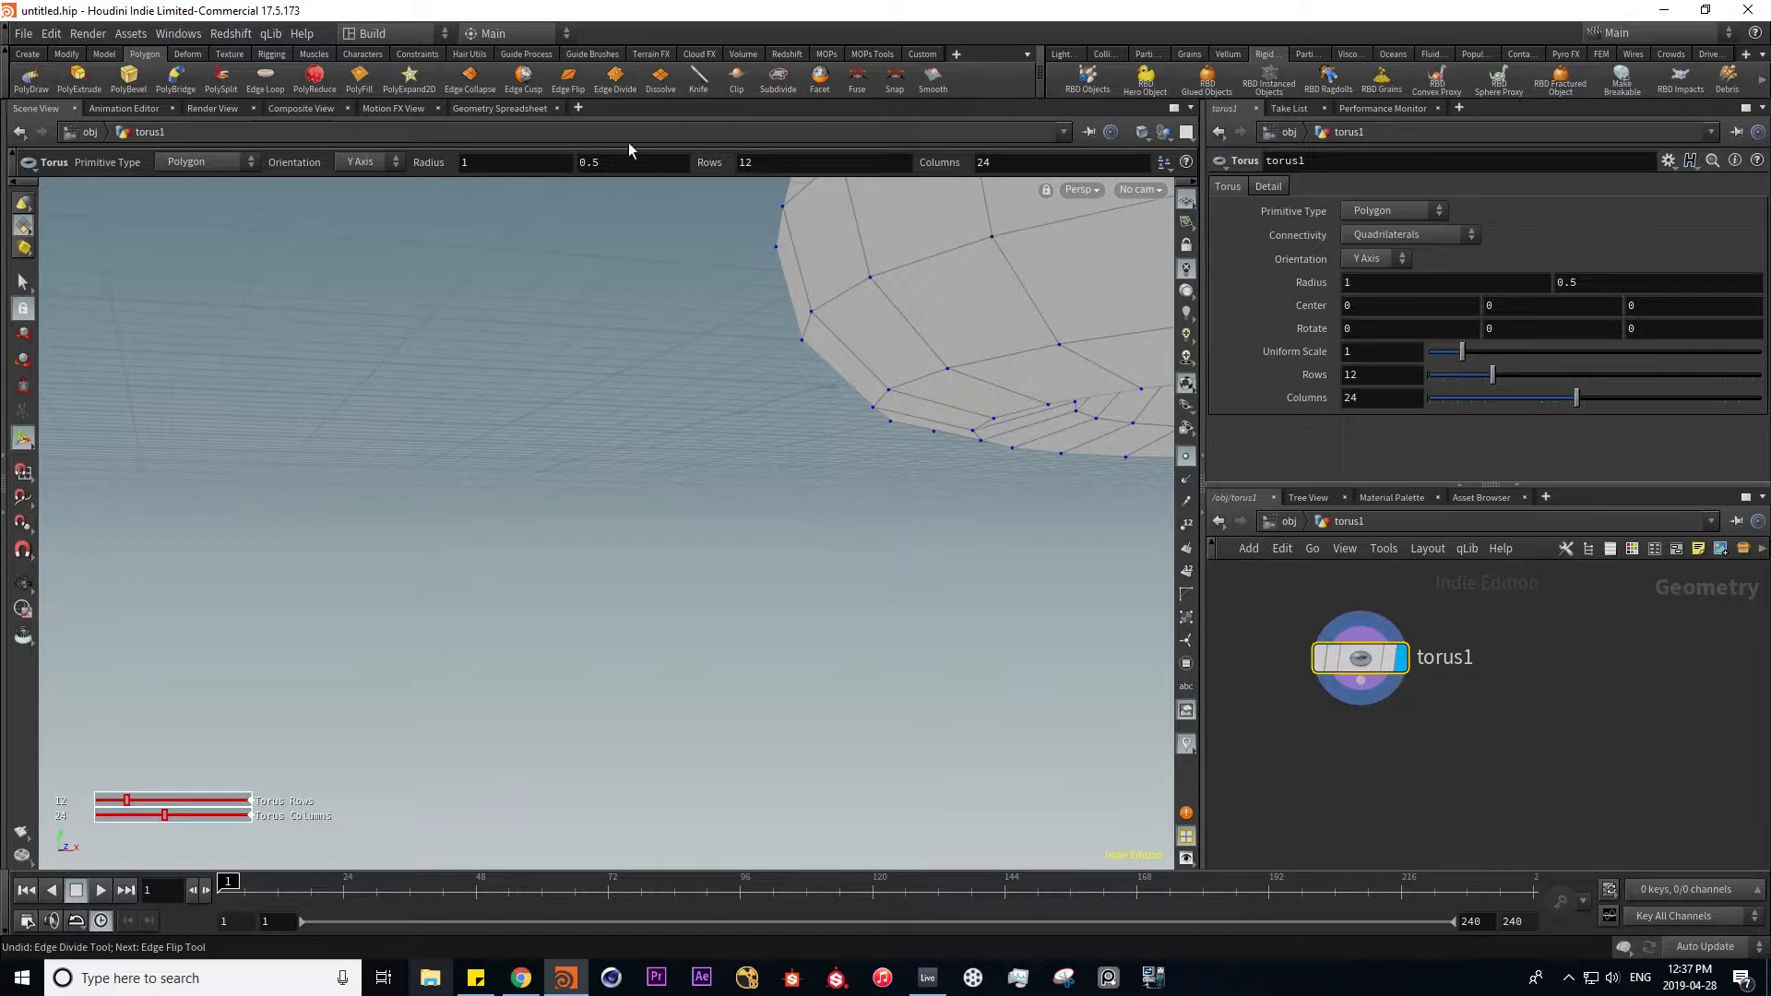
left_click(774, 83)
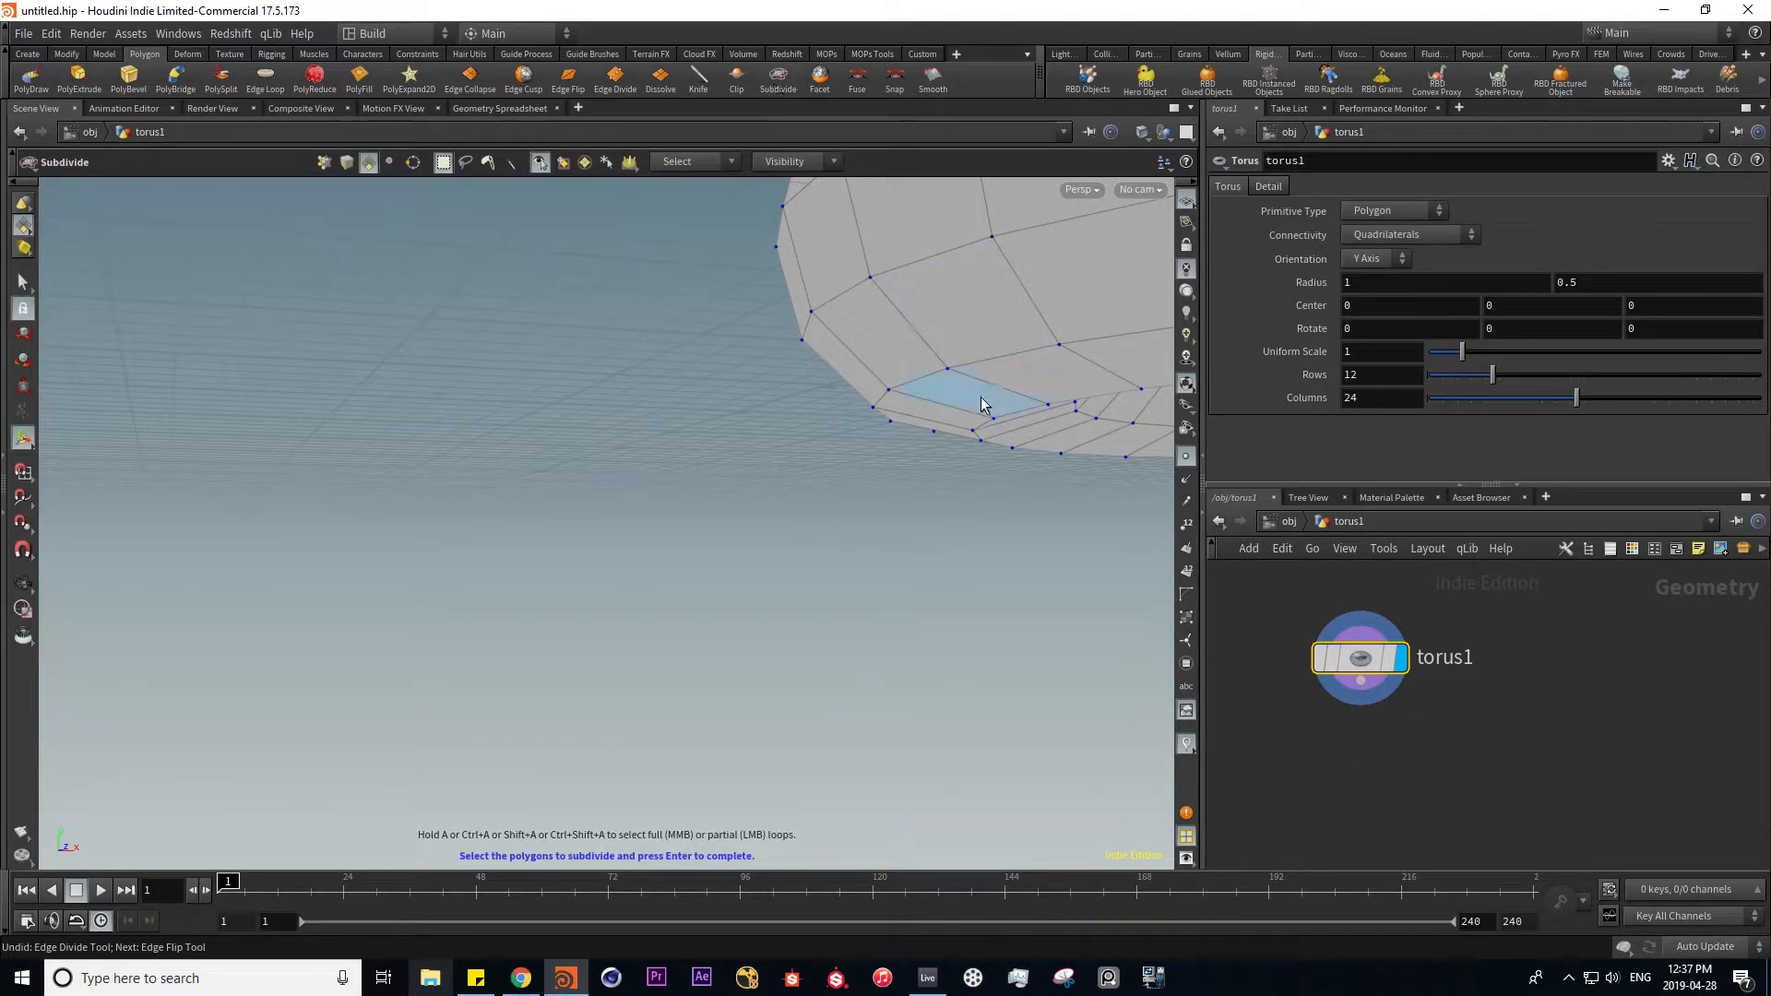
key("n")
key("Return")
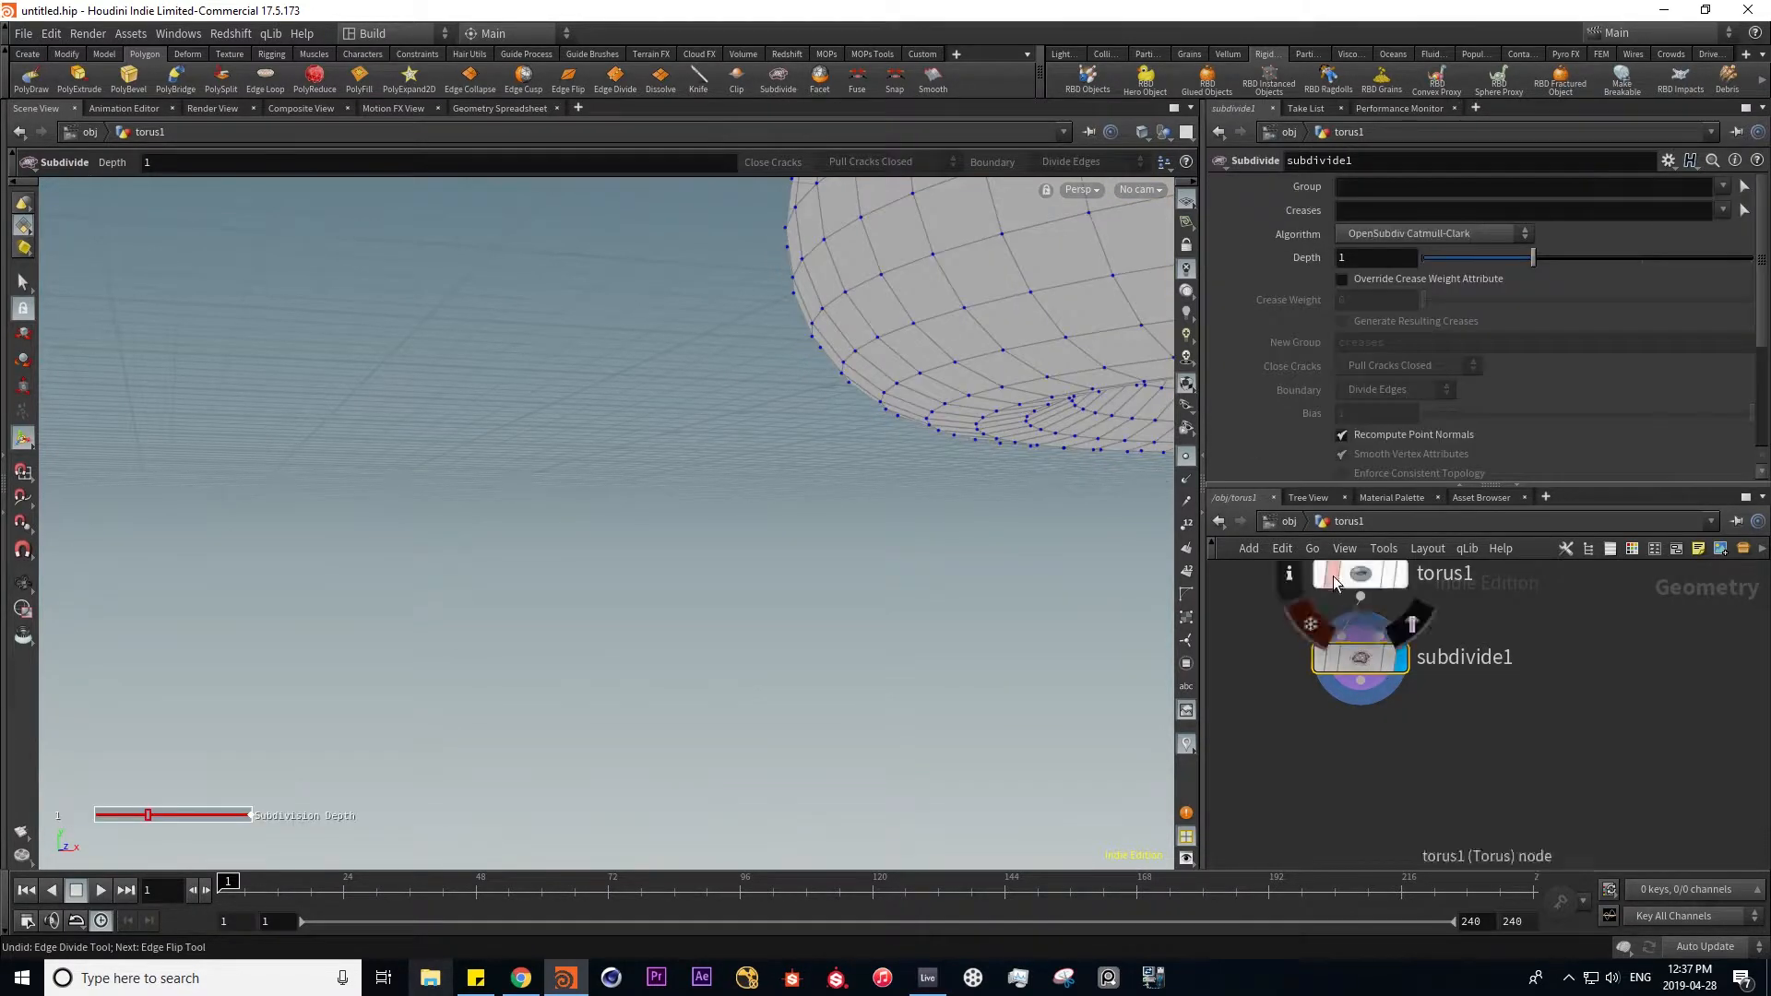
- Compare the original torus with its subdivided version by switching the display between the two nodes
left_click_drag(1013, 408, 1006, 451, "alt")
right_click_drag(1007, 451, 889, 435, "alt")
middle_click_drag(889, 435, 822, 560, "alt")
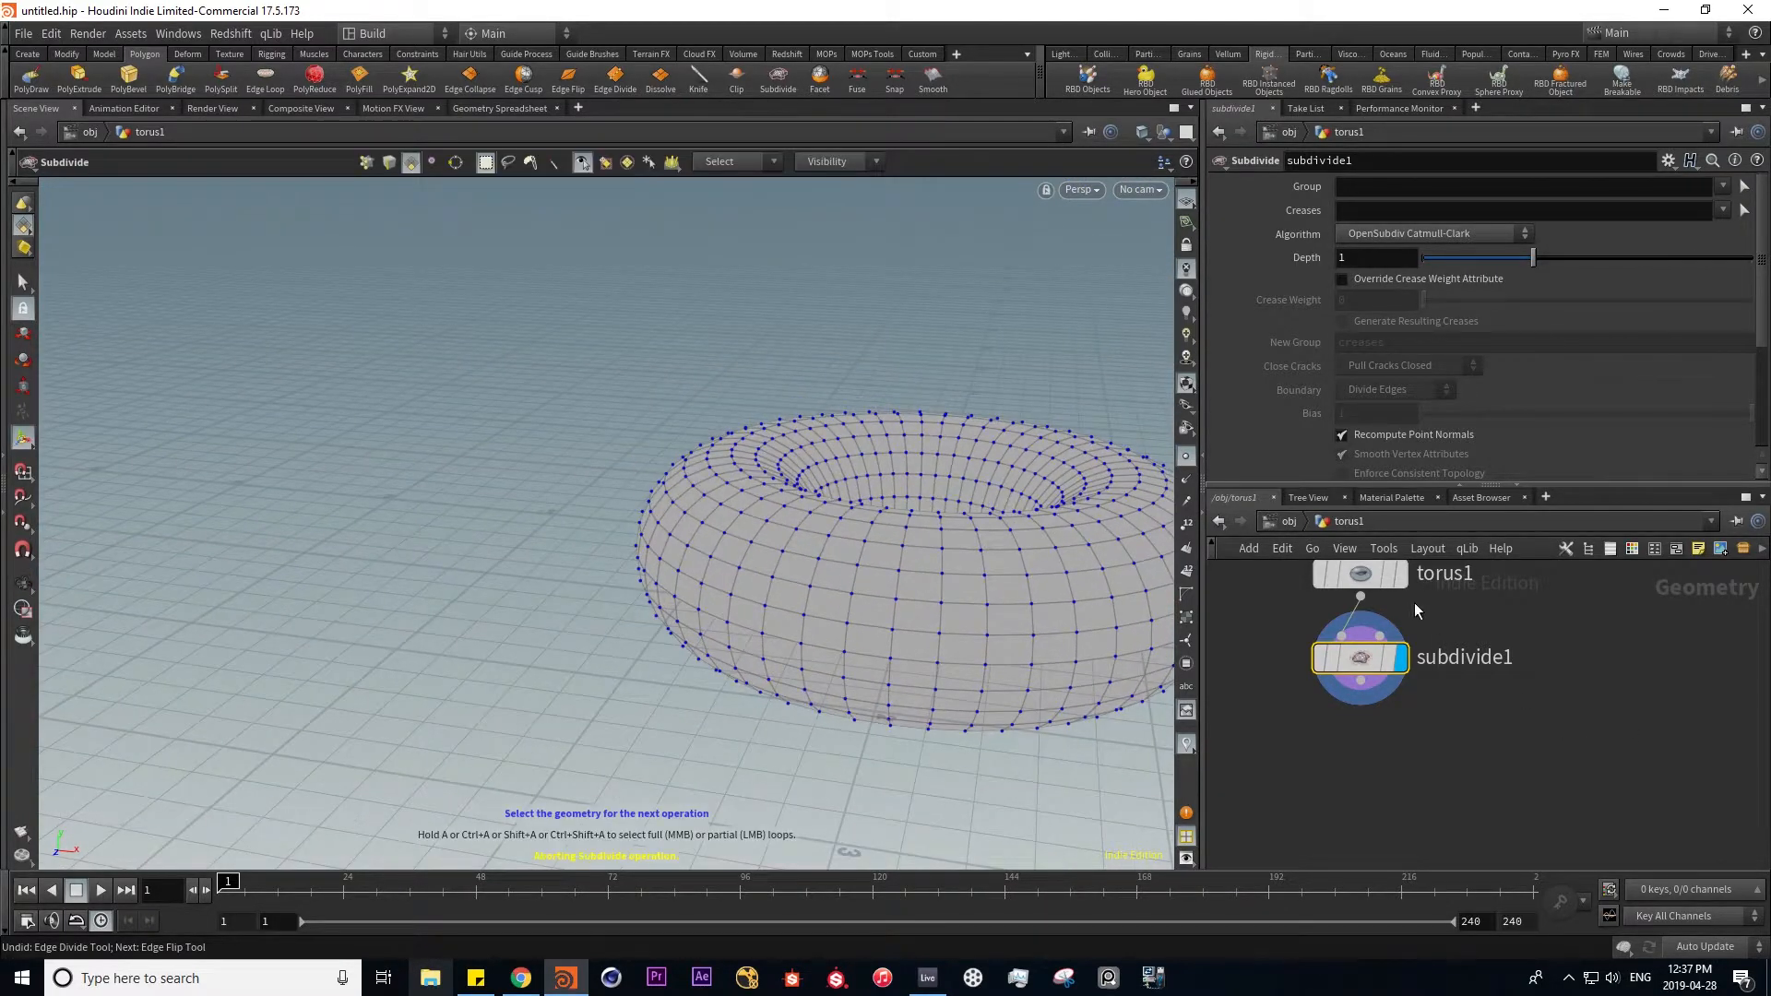
left_click(1403, 578)
left_click(1400, 658)
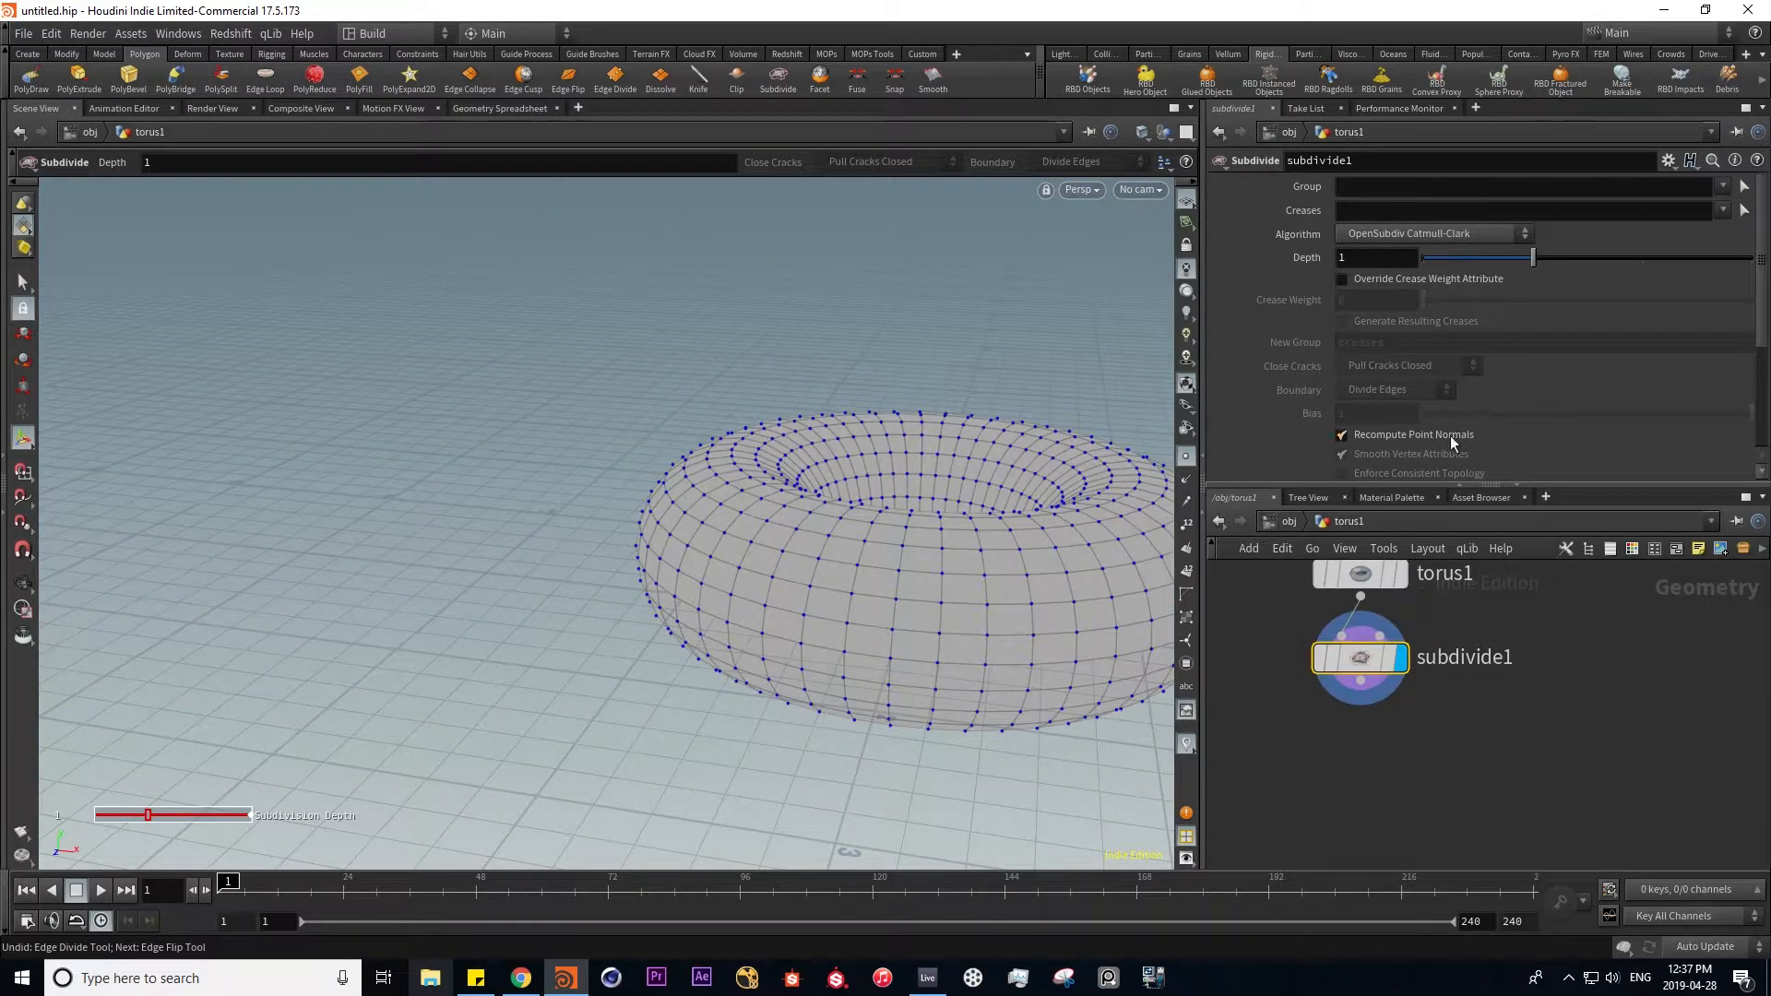
- Set the Subdivide algorithm to OpenSubdiv Bilinear and compare the result with the original torus
left_click(1527, 233)
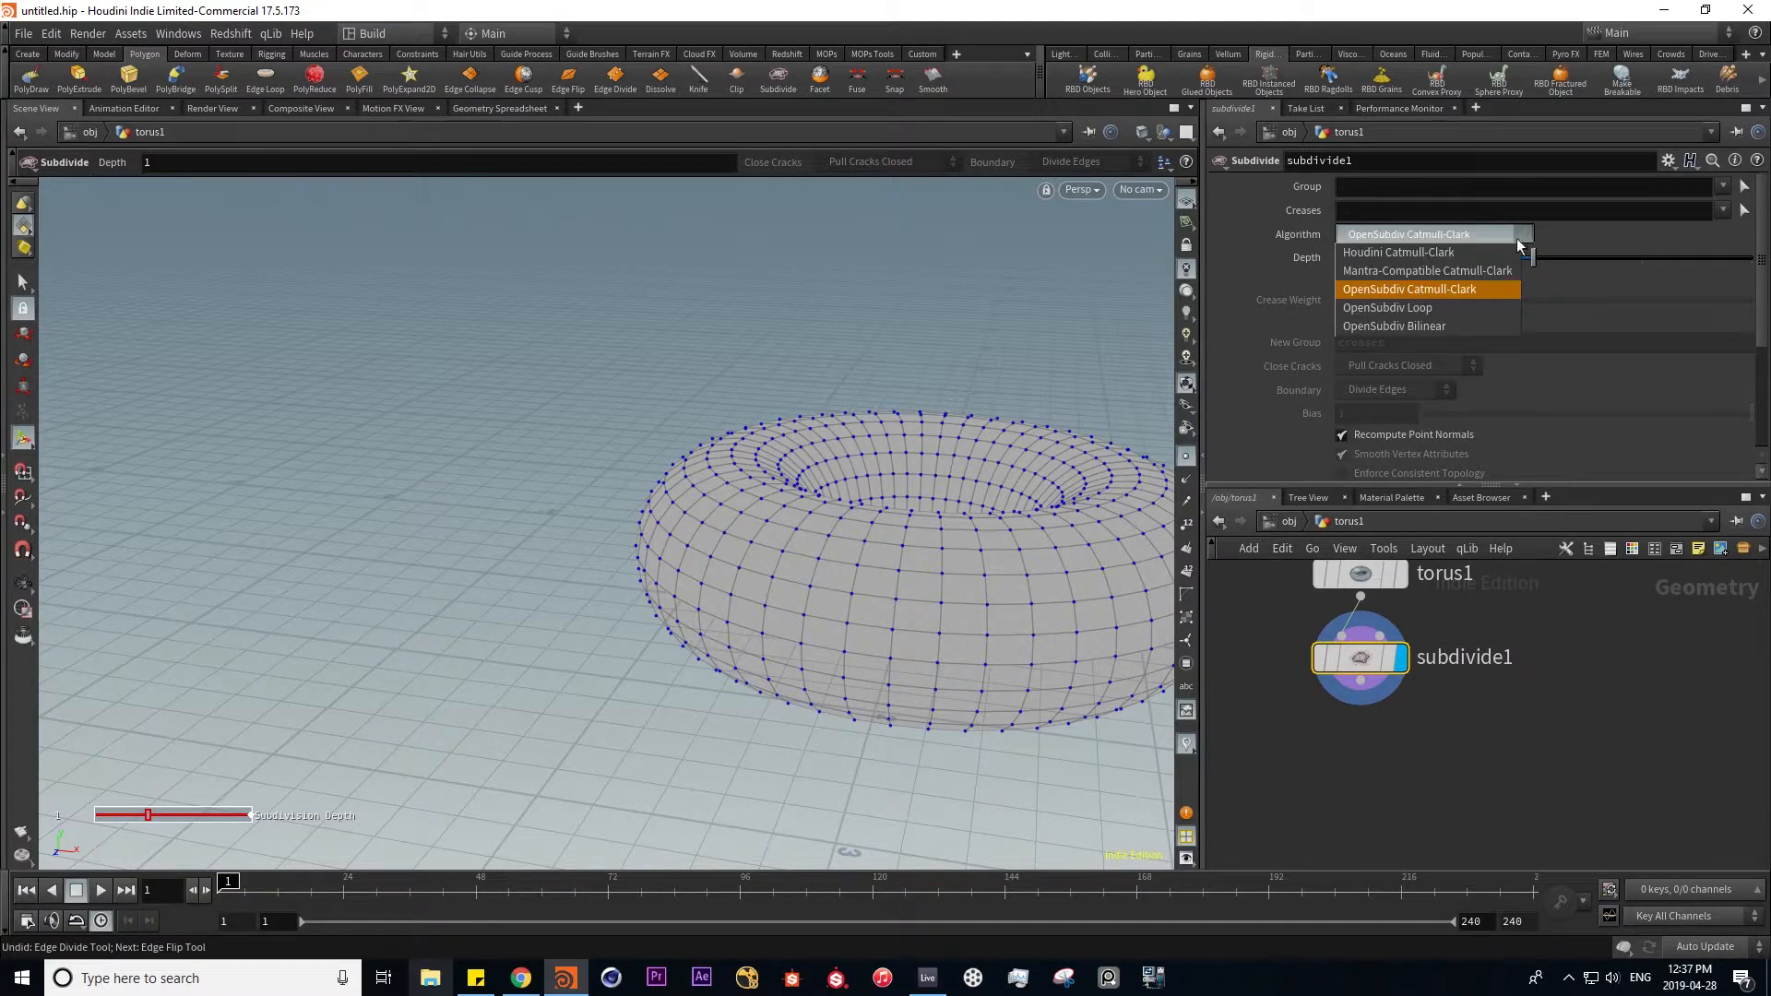
left_click(1415, 326)
left_click_drag(694, 647, 803, 562, "alt")
right_click_drag(1130, 480, 845, 493, "alt")
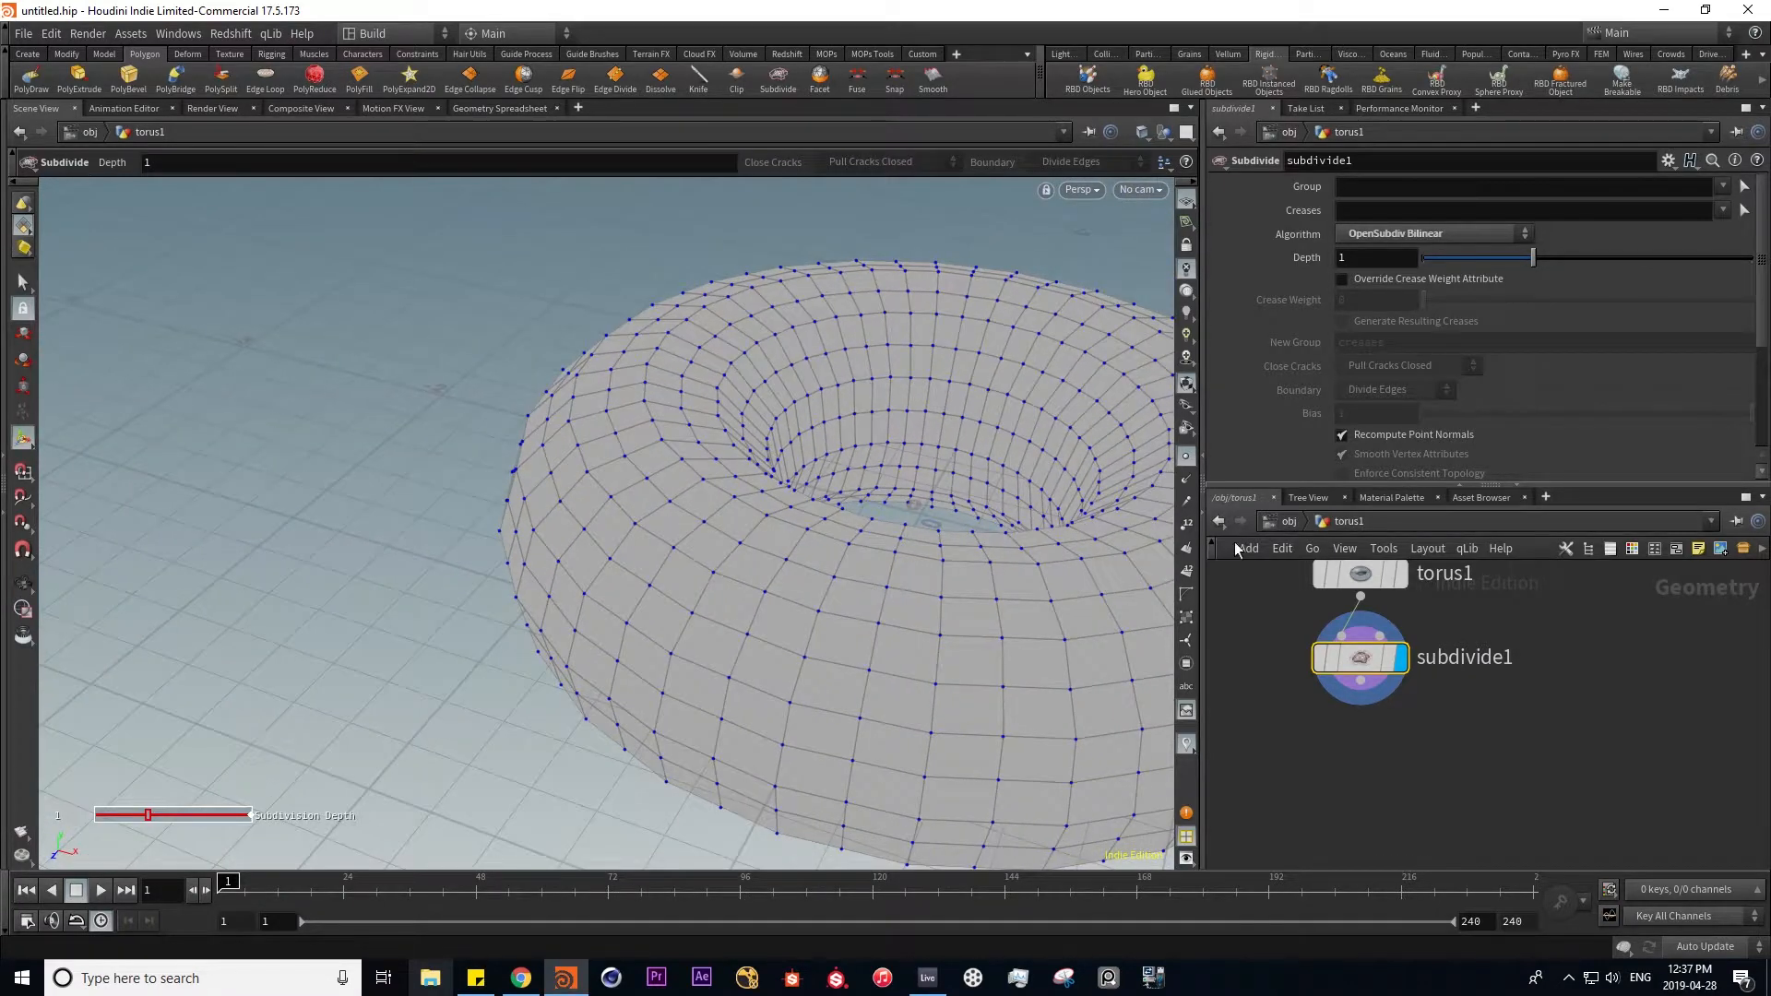
left_click(1400, 573)
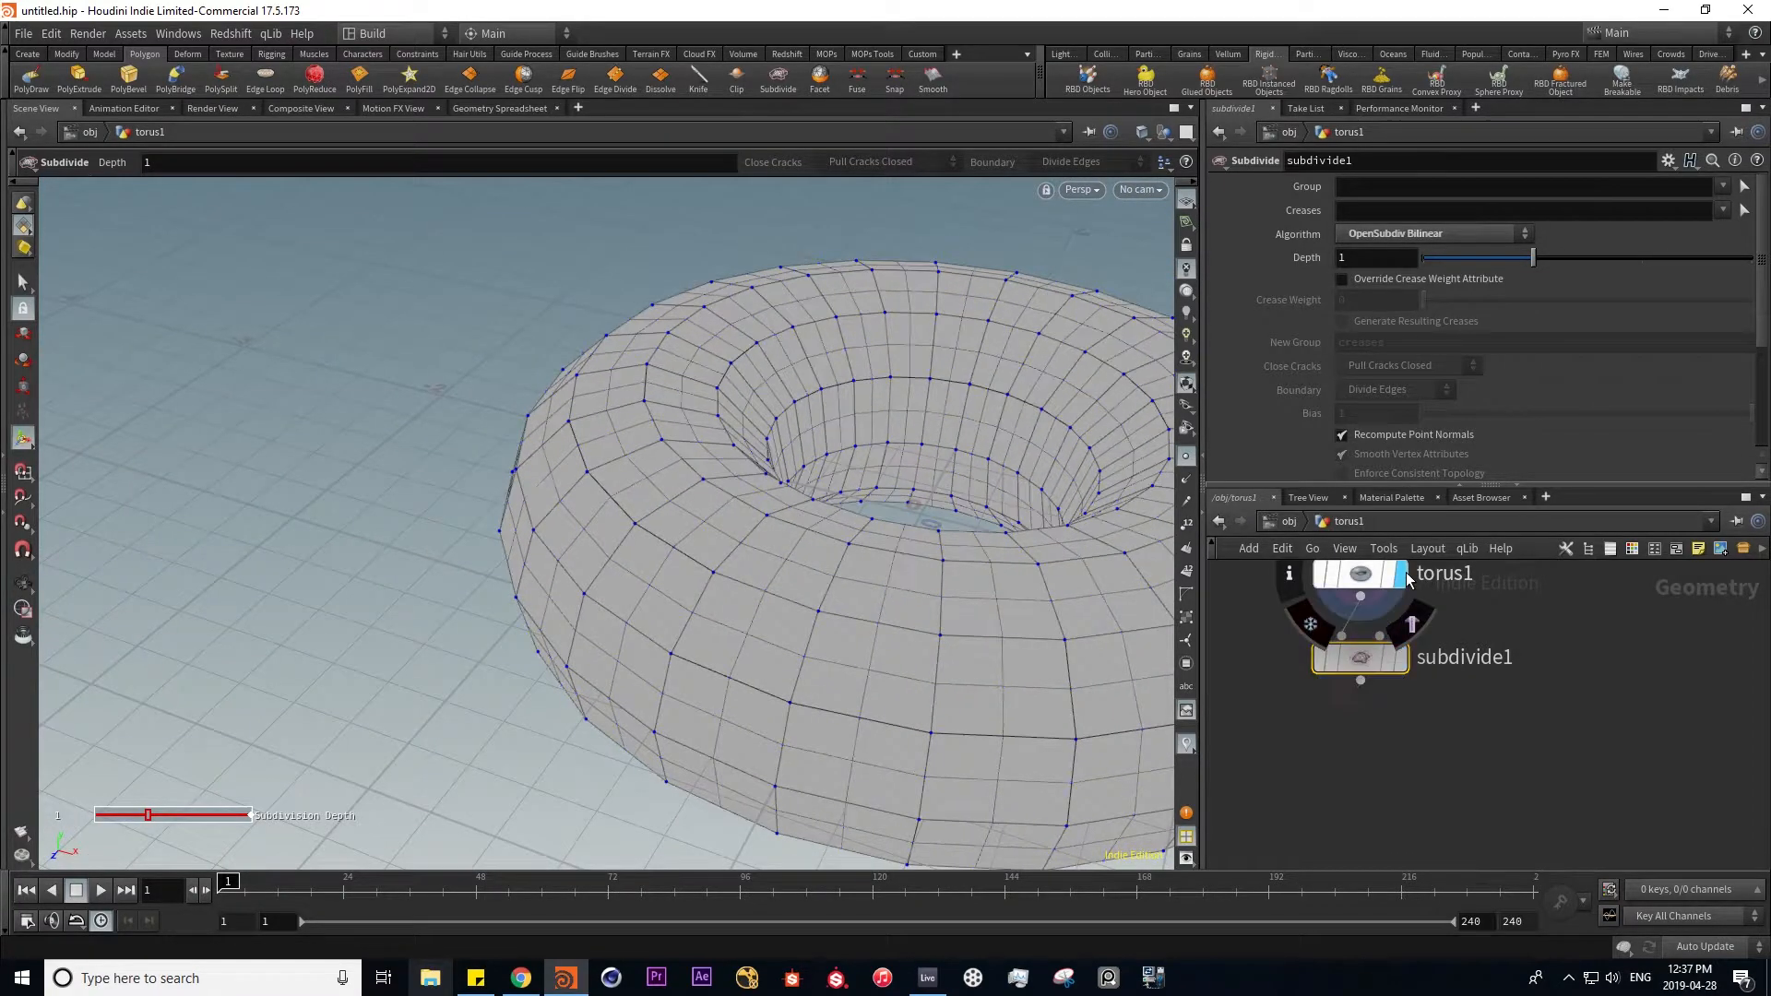
left_click(1401, 656)
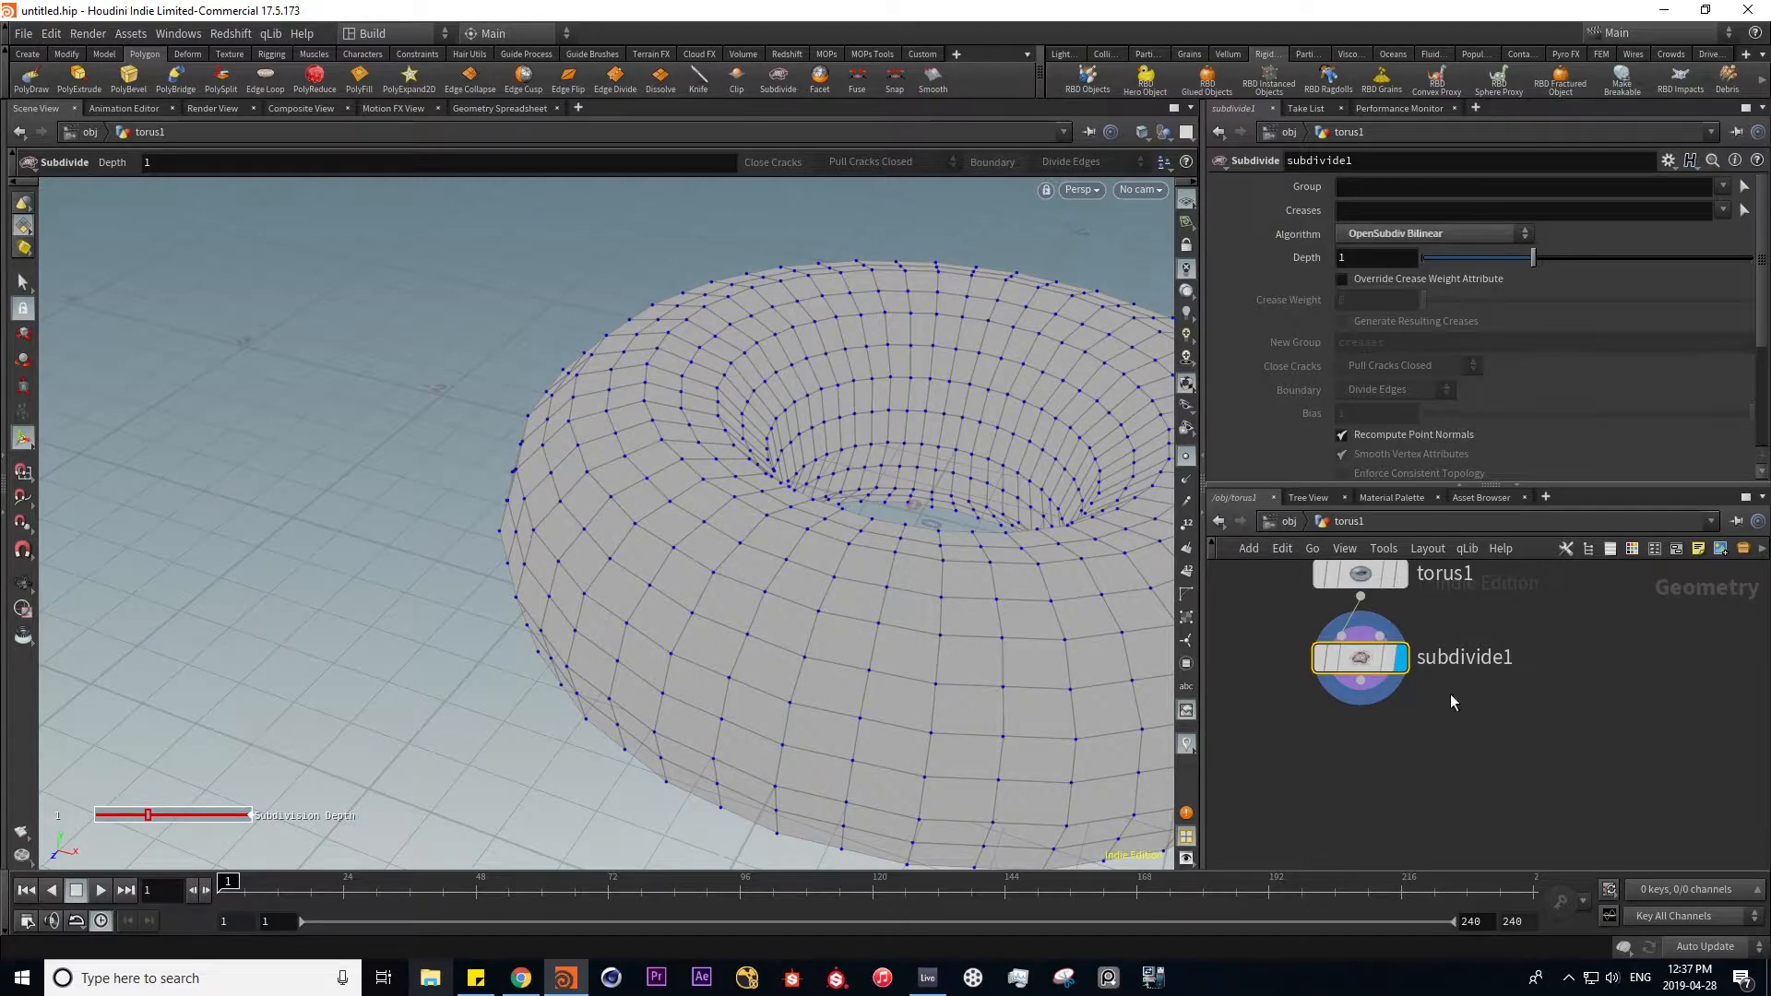
- Set the Subdivide depth to 3 with the OpenSubdiv Bilinear algorithm and inspect the dense mesh up close
left_click_drag(774, 650, 968, 660, "alt")
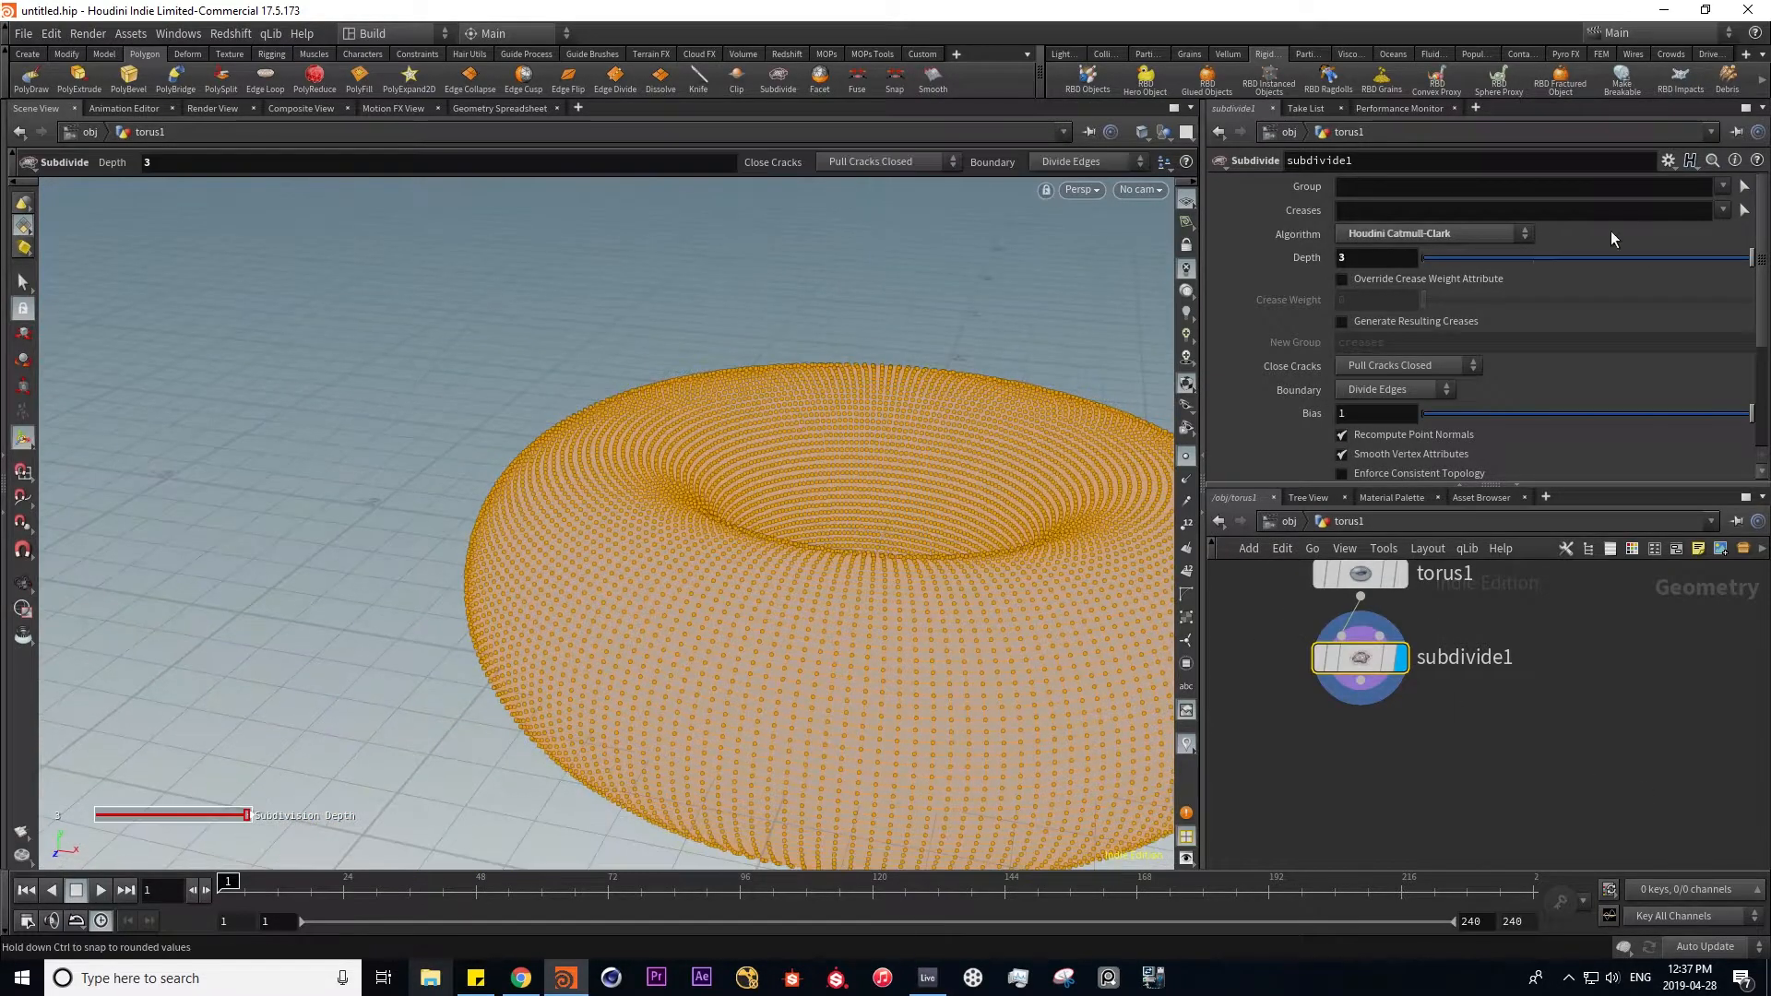
left_click(1509, 236)
left_click(1413, 329)
left_click_drag(1007, 568, 731, 585, "alt")
right_click_drag(646, 524, 1032, 545, "alt")
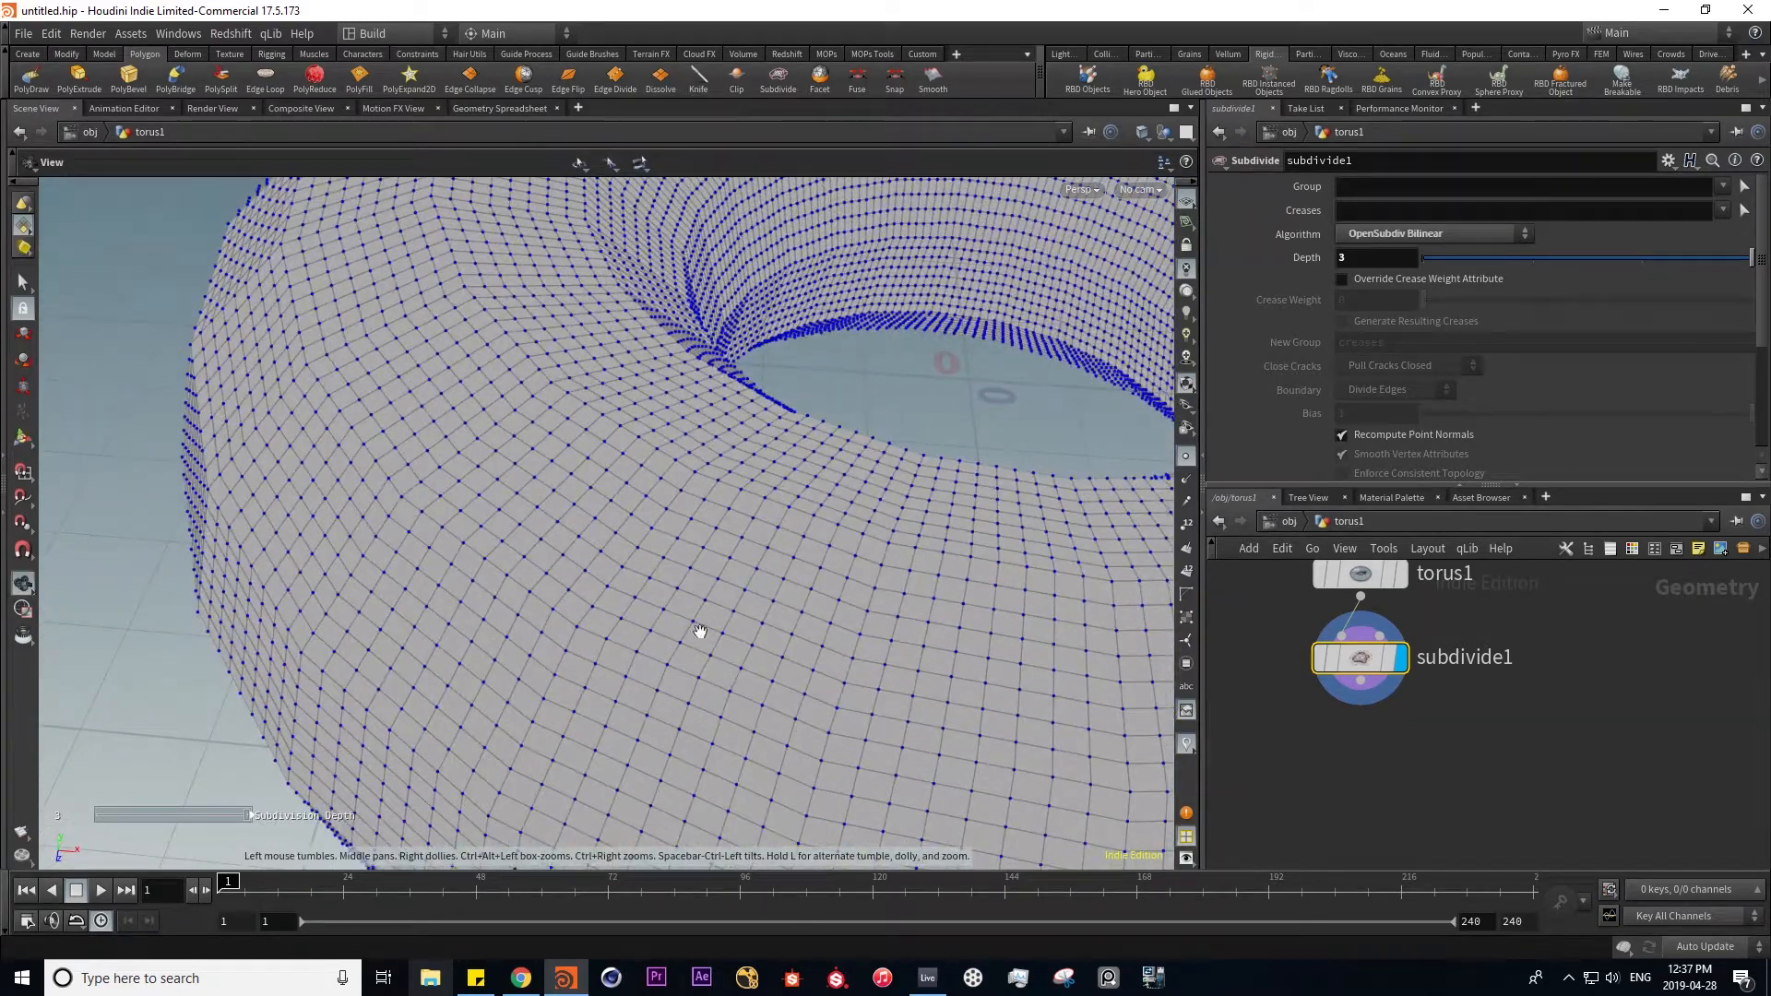
left_click_drag(673, 742, 833, 676, "alt")
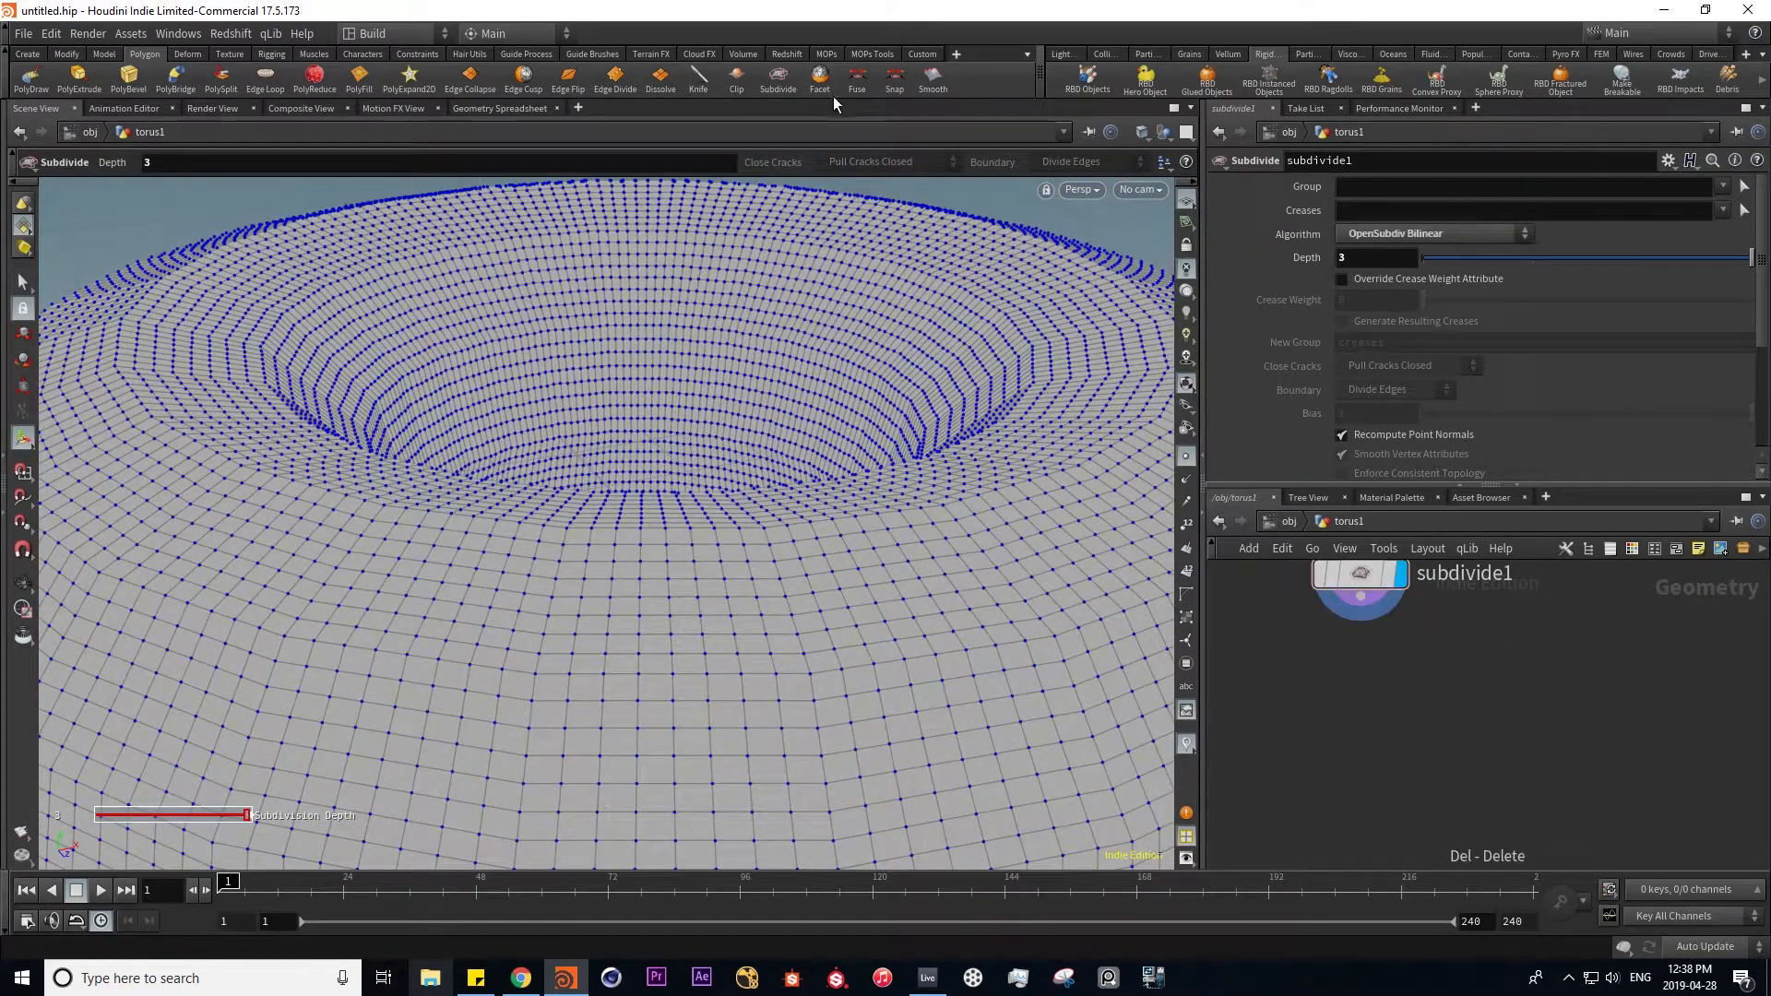
- Apply Facet to the whole subdivided torus
left_click(824, 80)
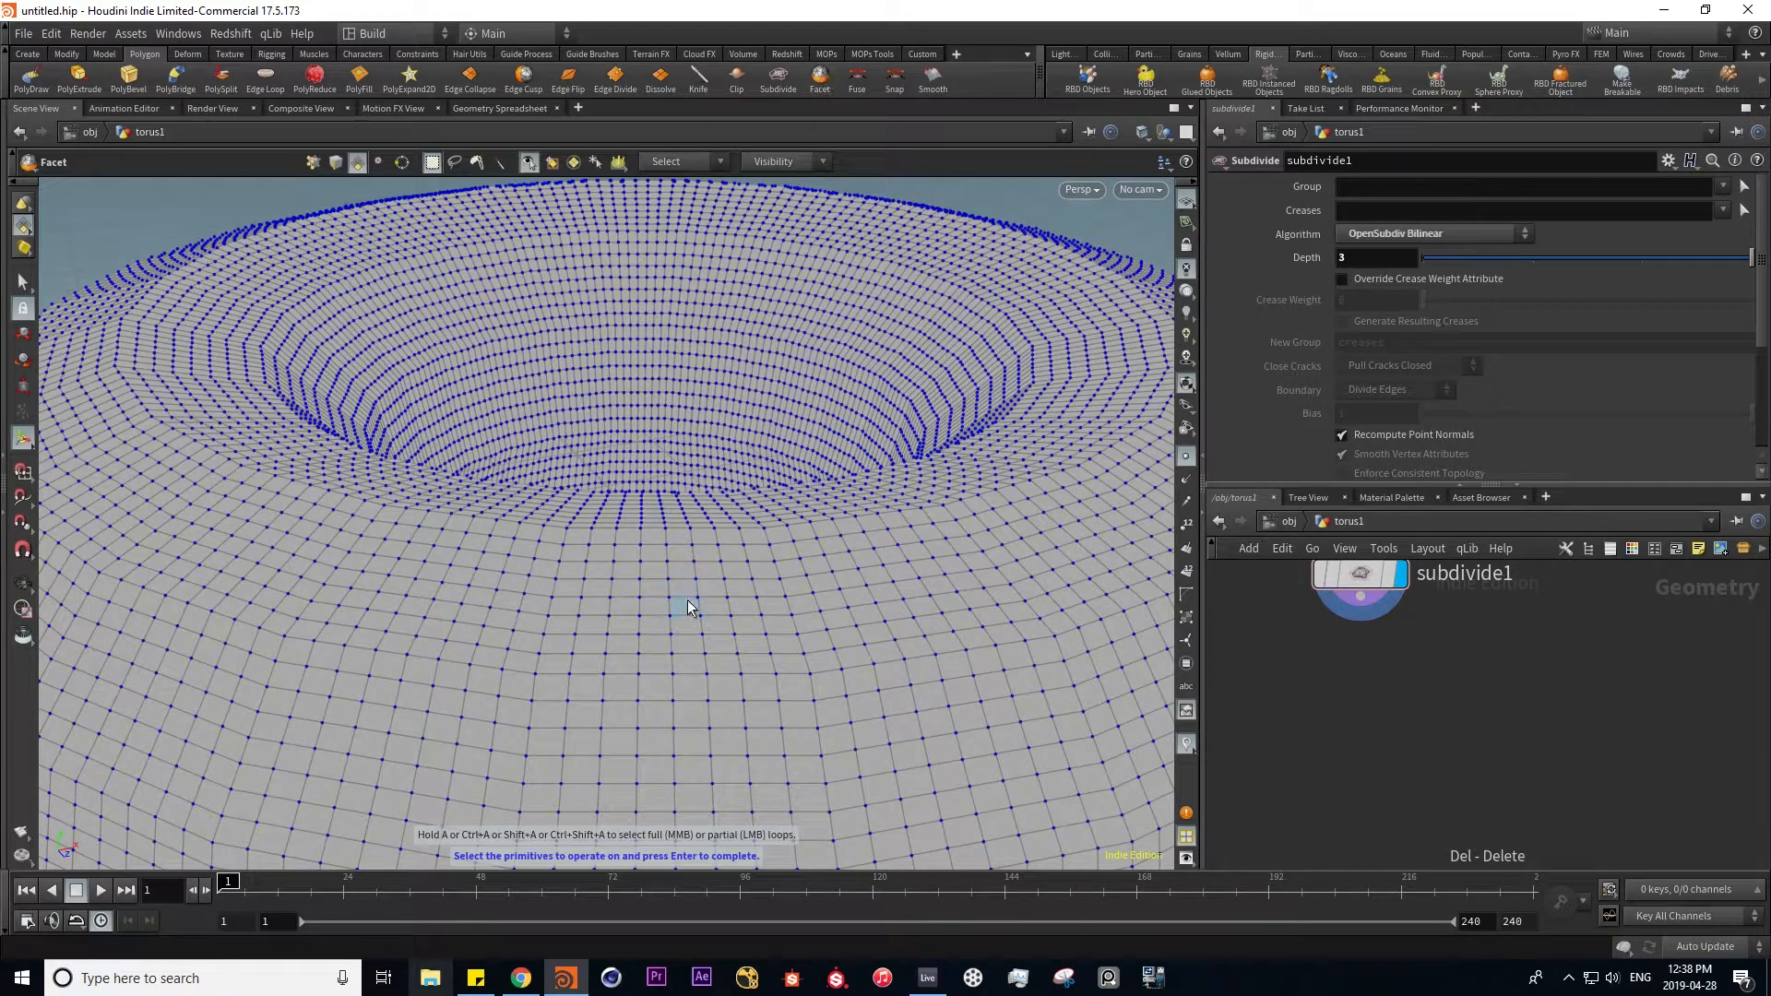
key("n")
key("Return")
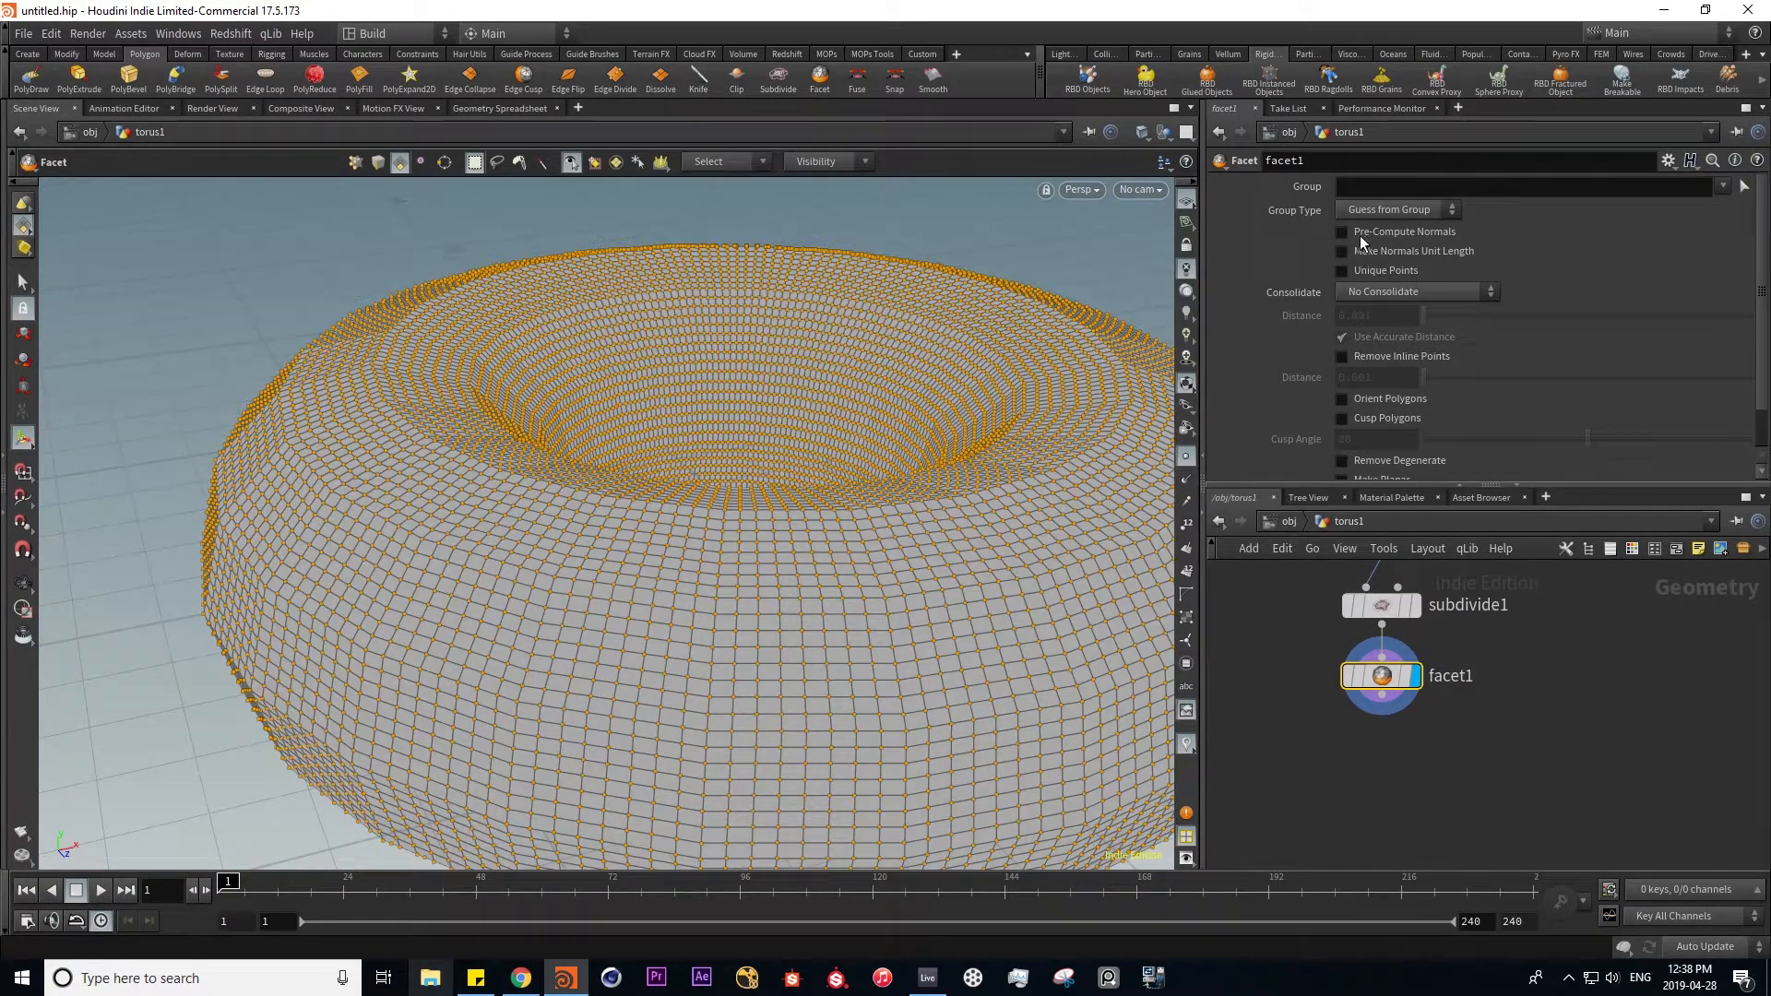
- Switch the Facet node's Reverse Normals option on and off again
scroll(1426, 315, "down", 2)
left_click(1342, 471)
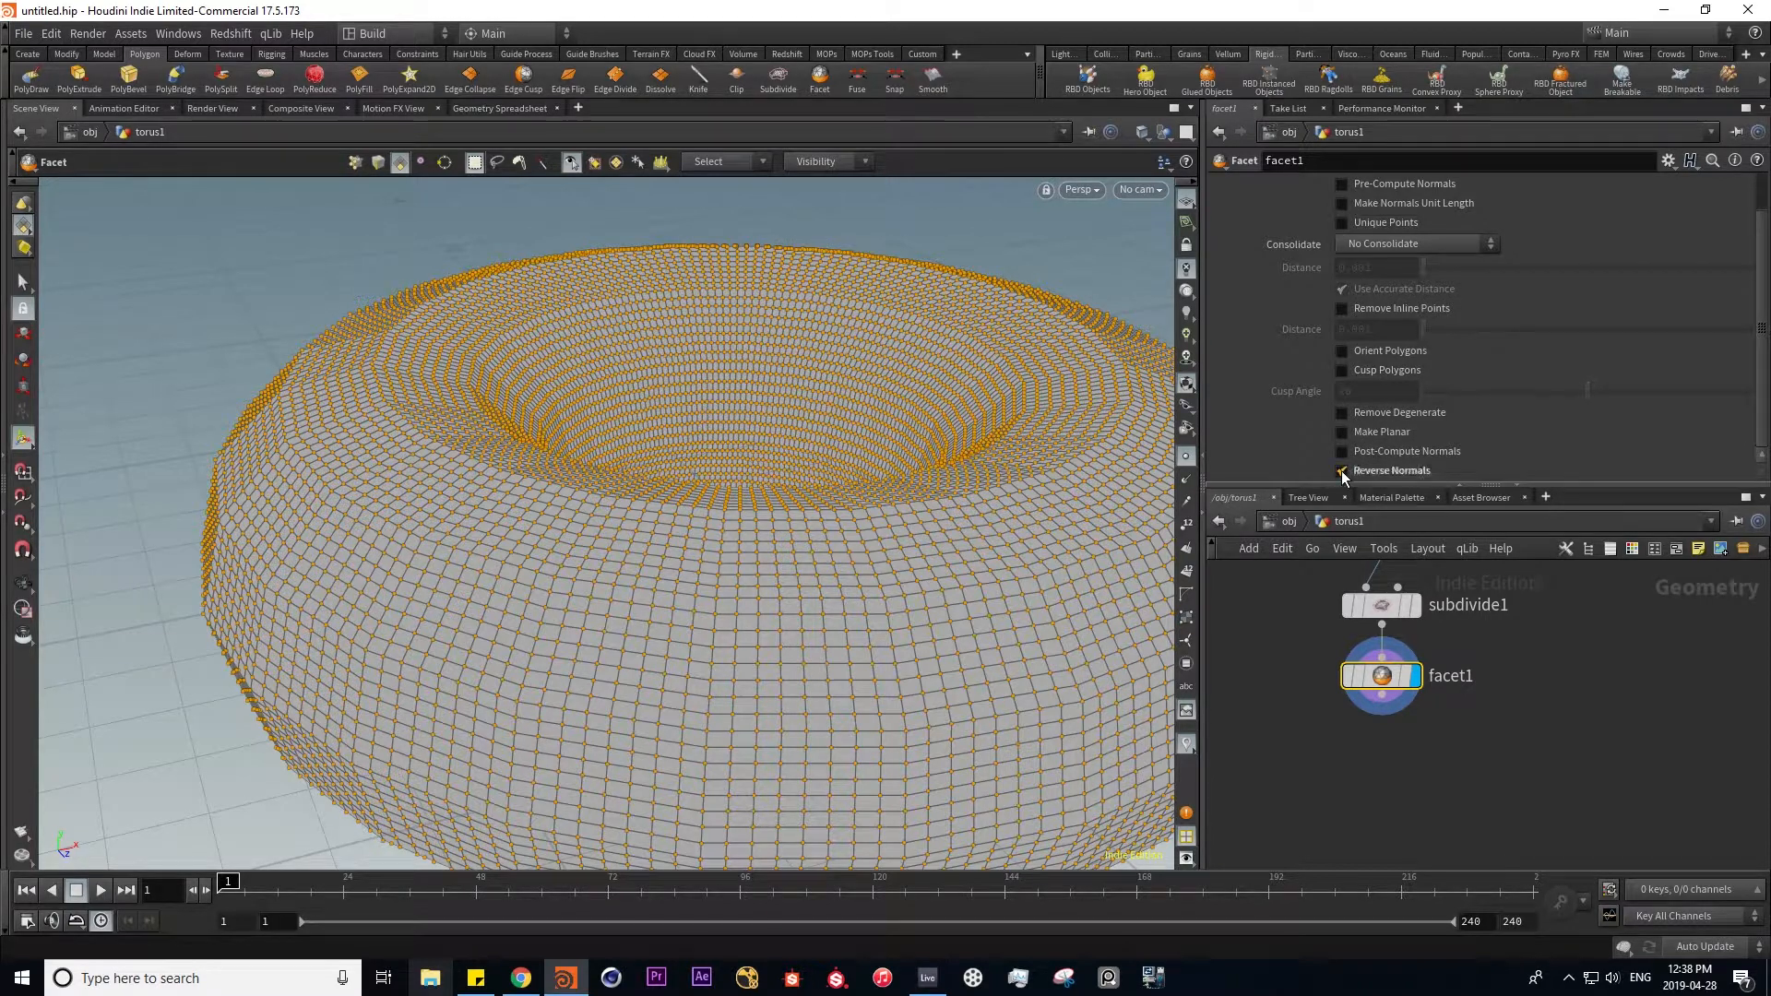
left_click(1341, 470)
scroll(1318, 328, "up", 2)
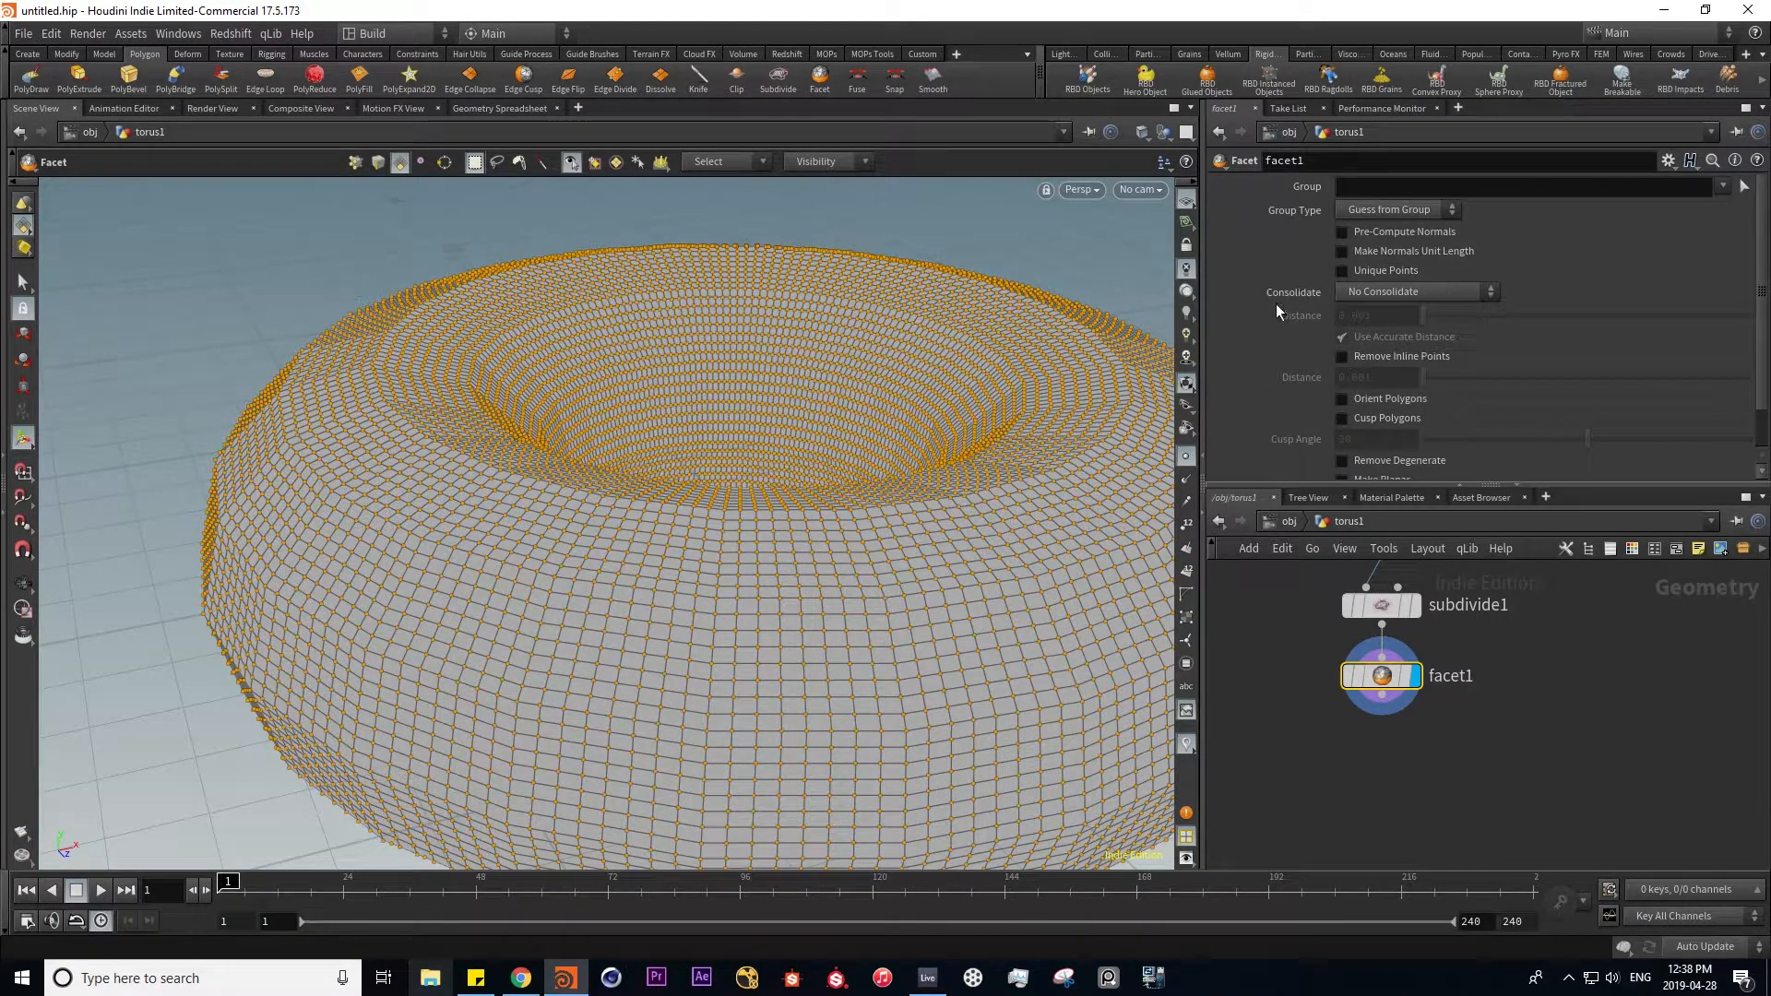
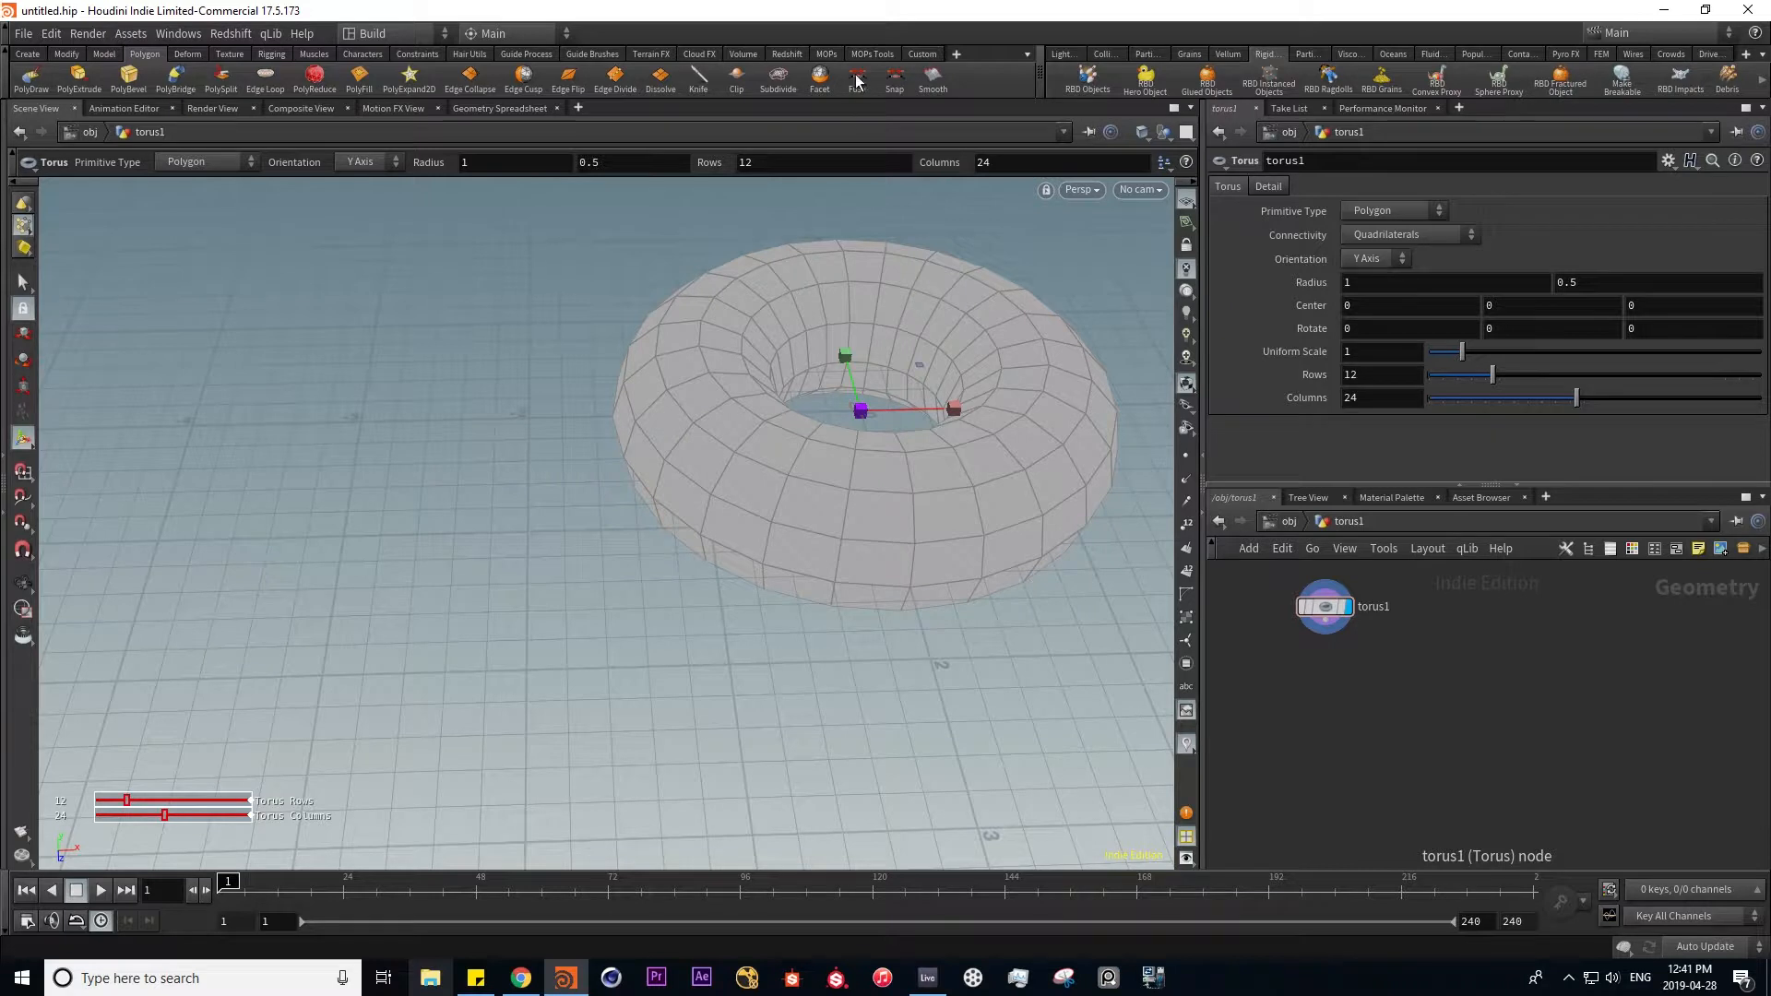
- Add a Fuse node to the torus and limit its group to two neighbouring points, 257-258
left_click(858, 83)
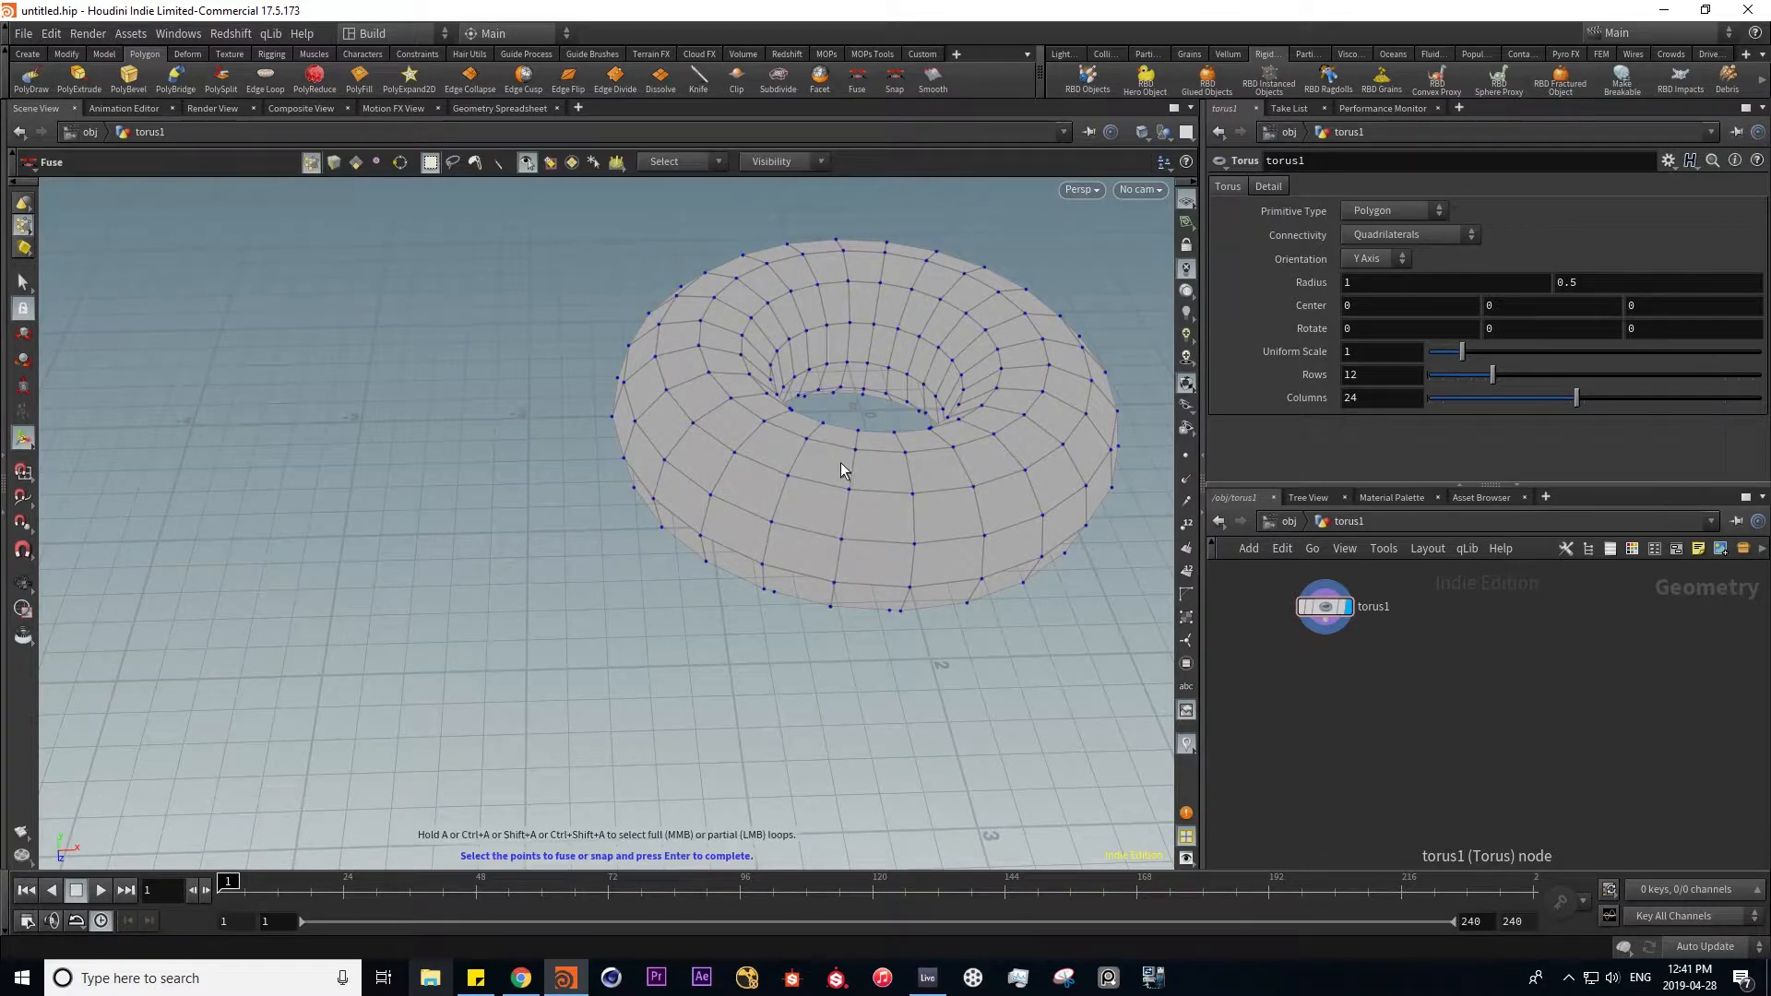
key("Return")
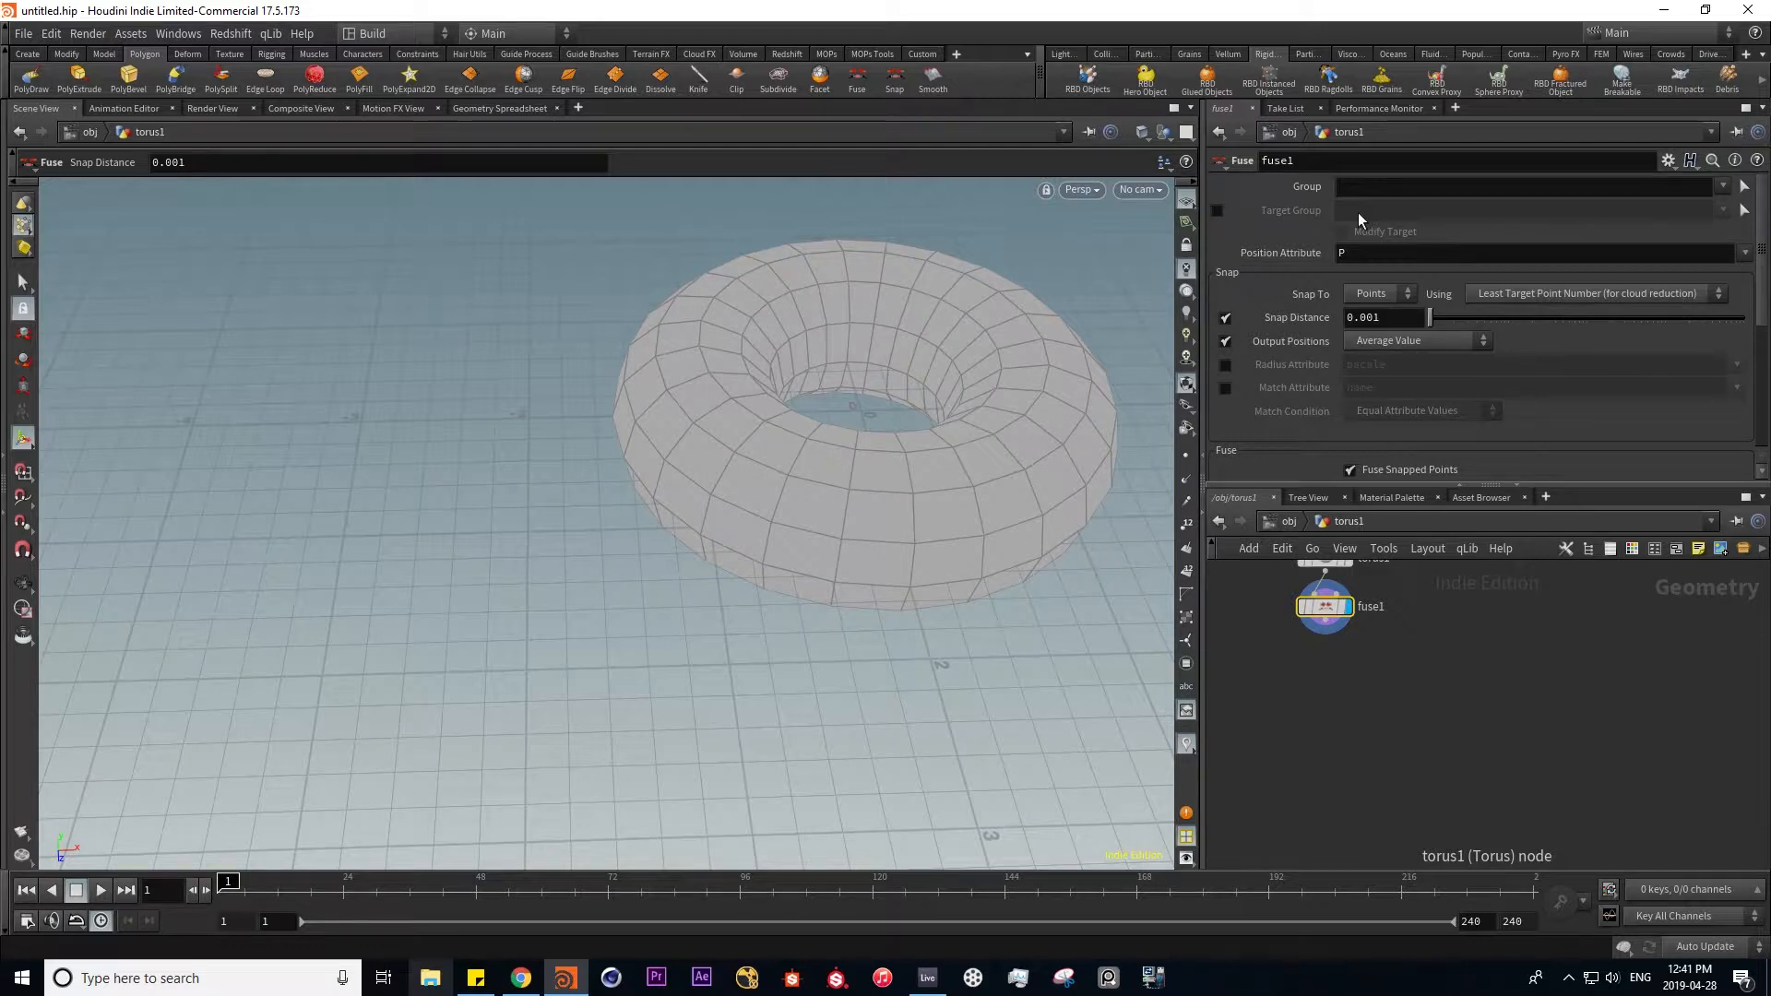
left_click(1744, 188)
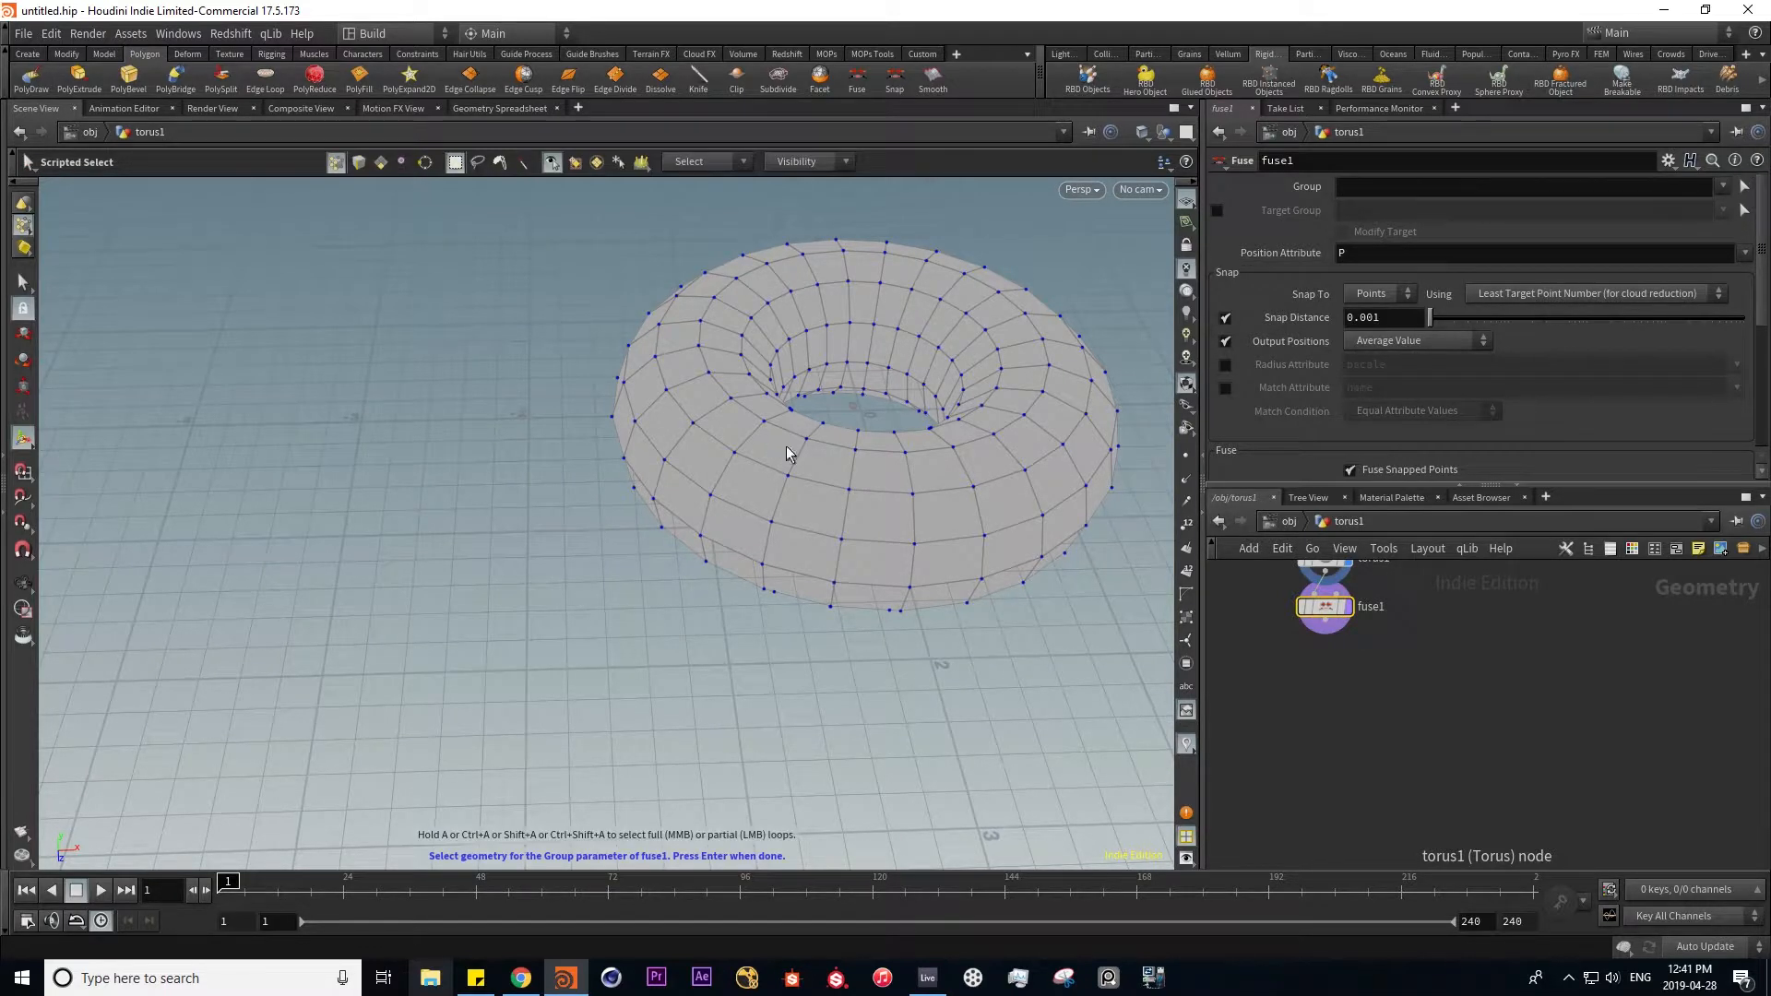
left_click_drag(834, 473, 937, 509)
key("Return")
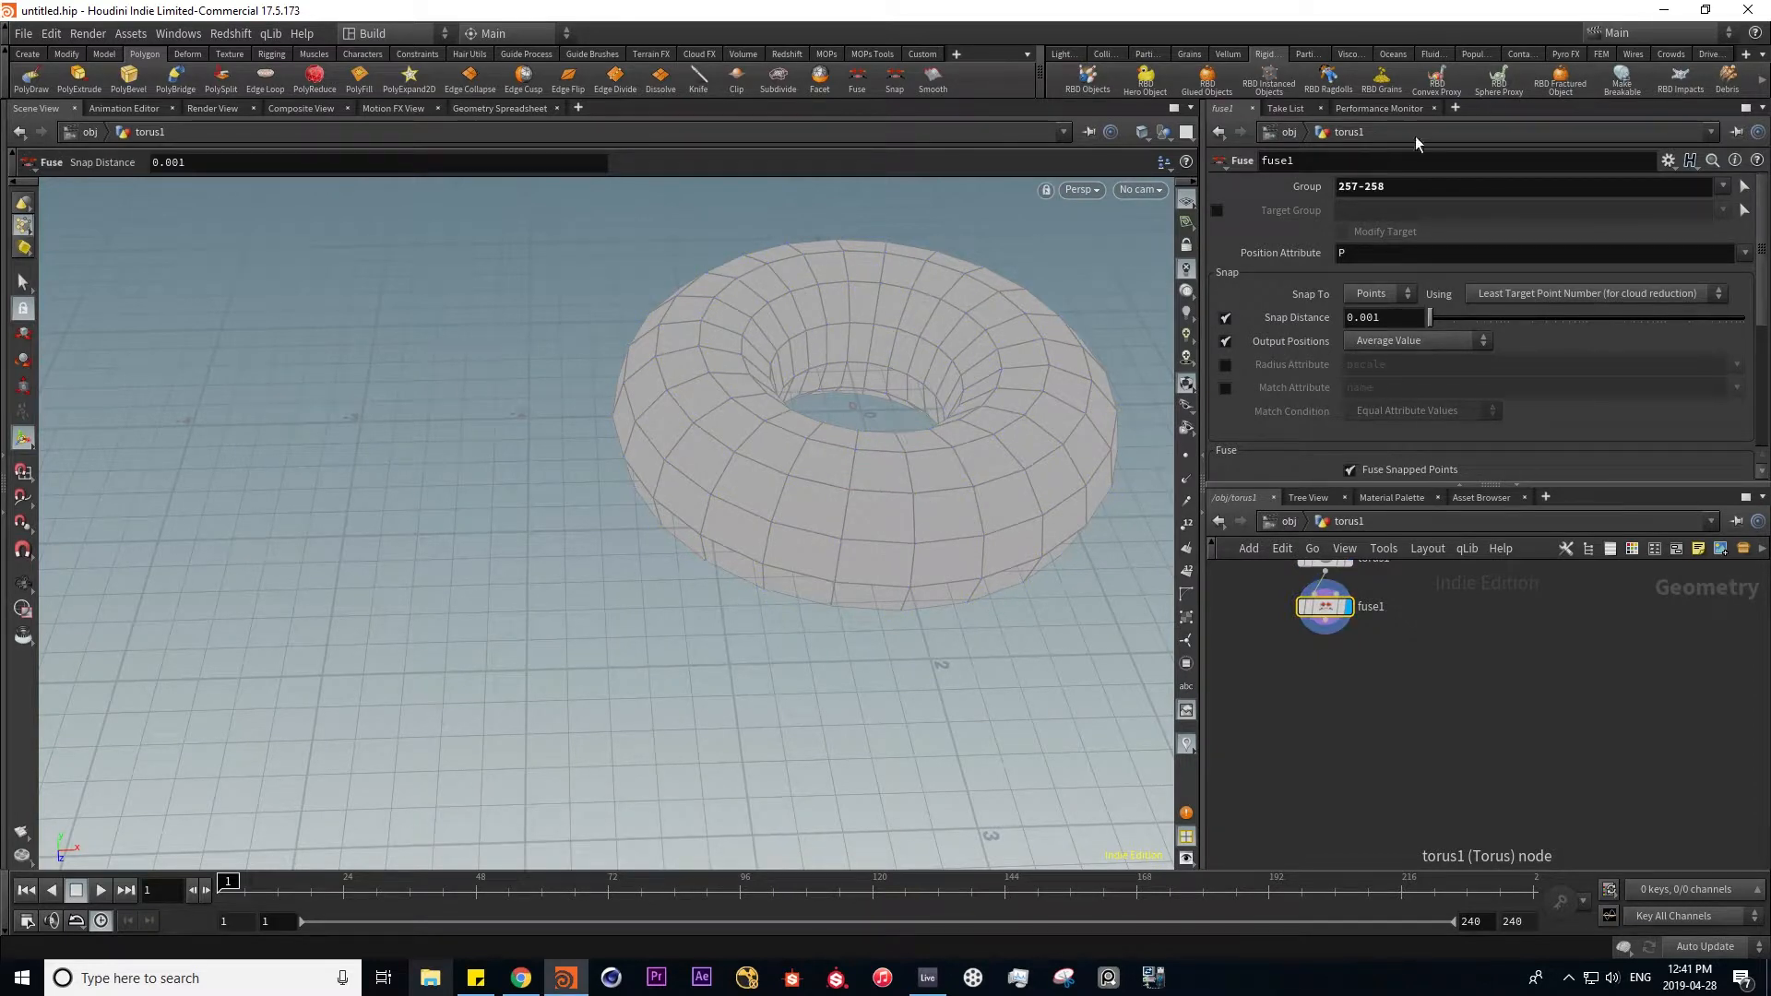
- Raise the Fuse node's Snap Distance to about 1.056, and delete the node
left_click_drag(1432, 322, 1439, 322)
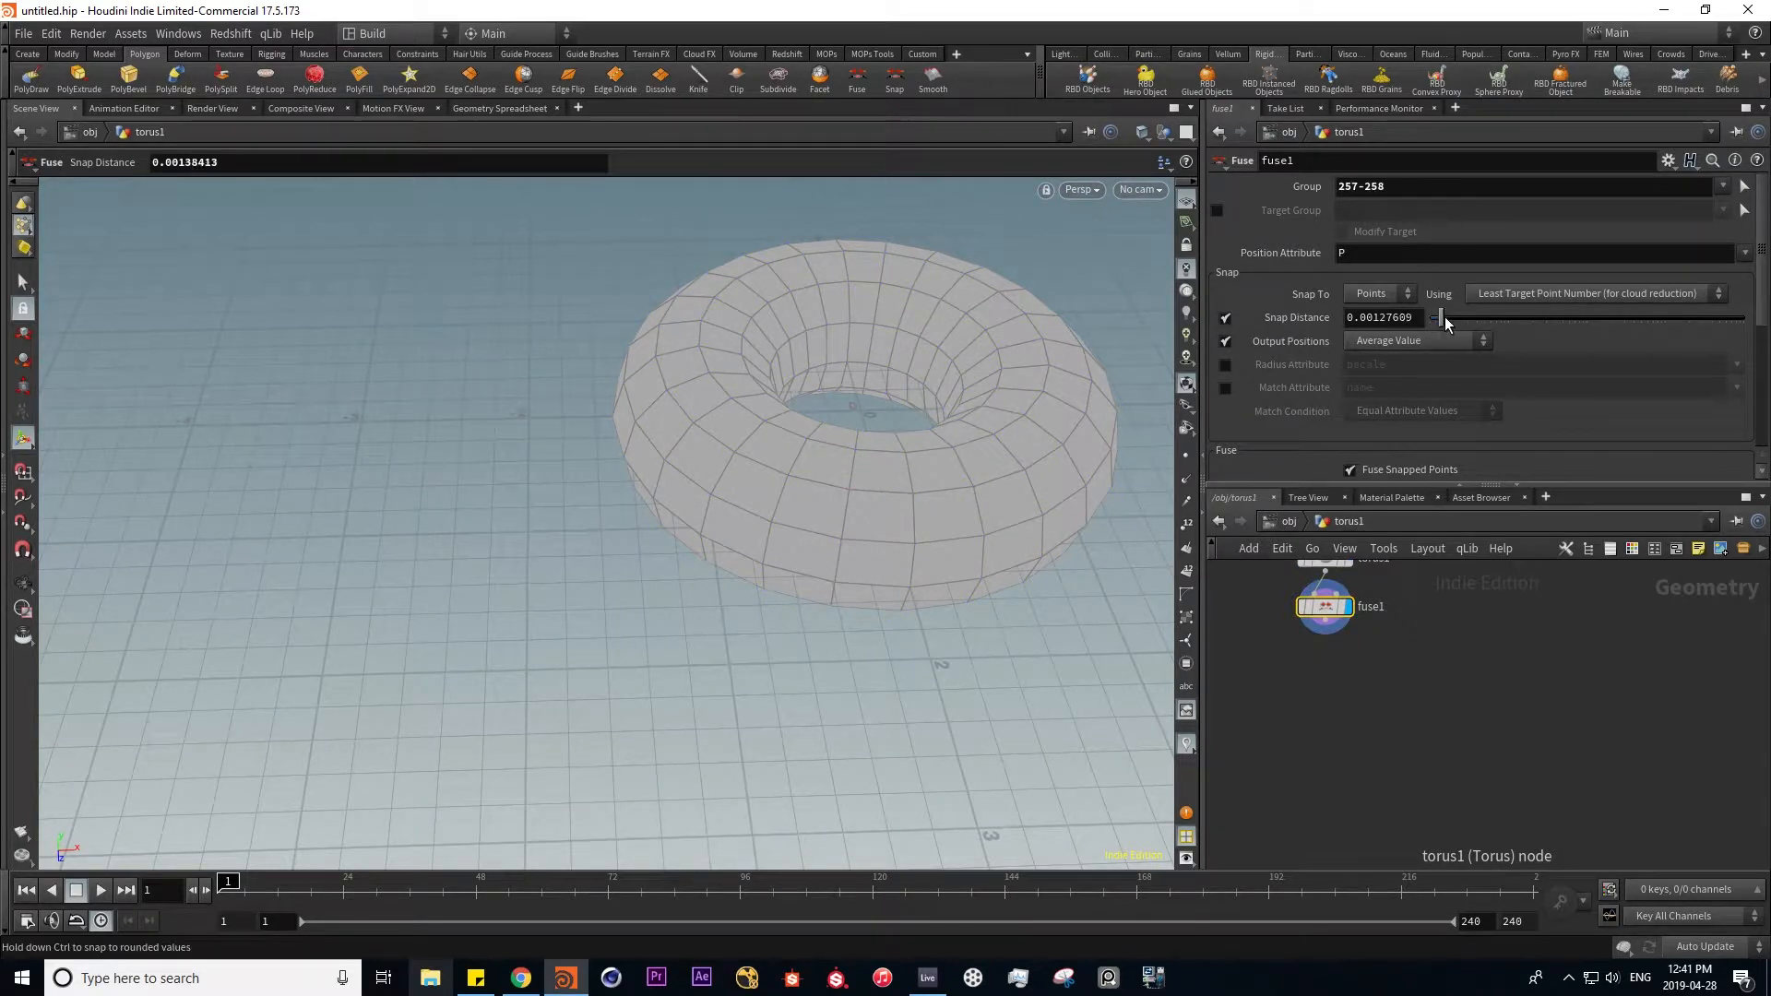
left_click_drag(1589, 318, 1667, 311)
scroll(1667, 312, "down", 1)
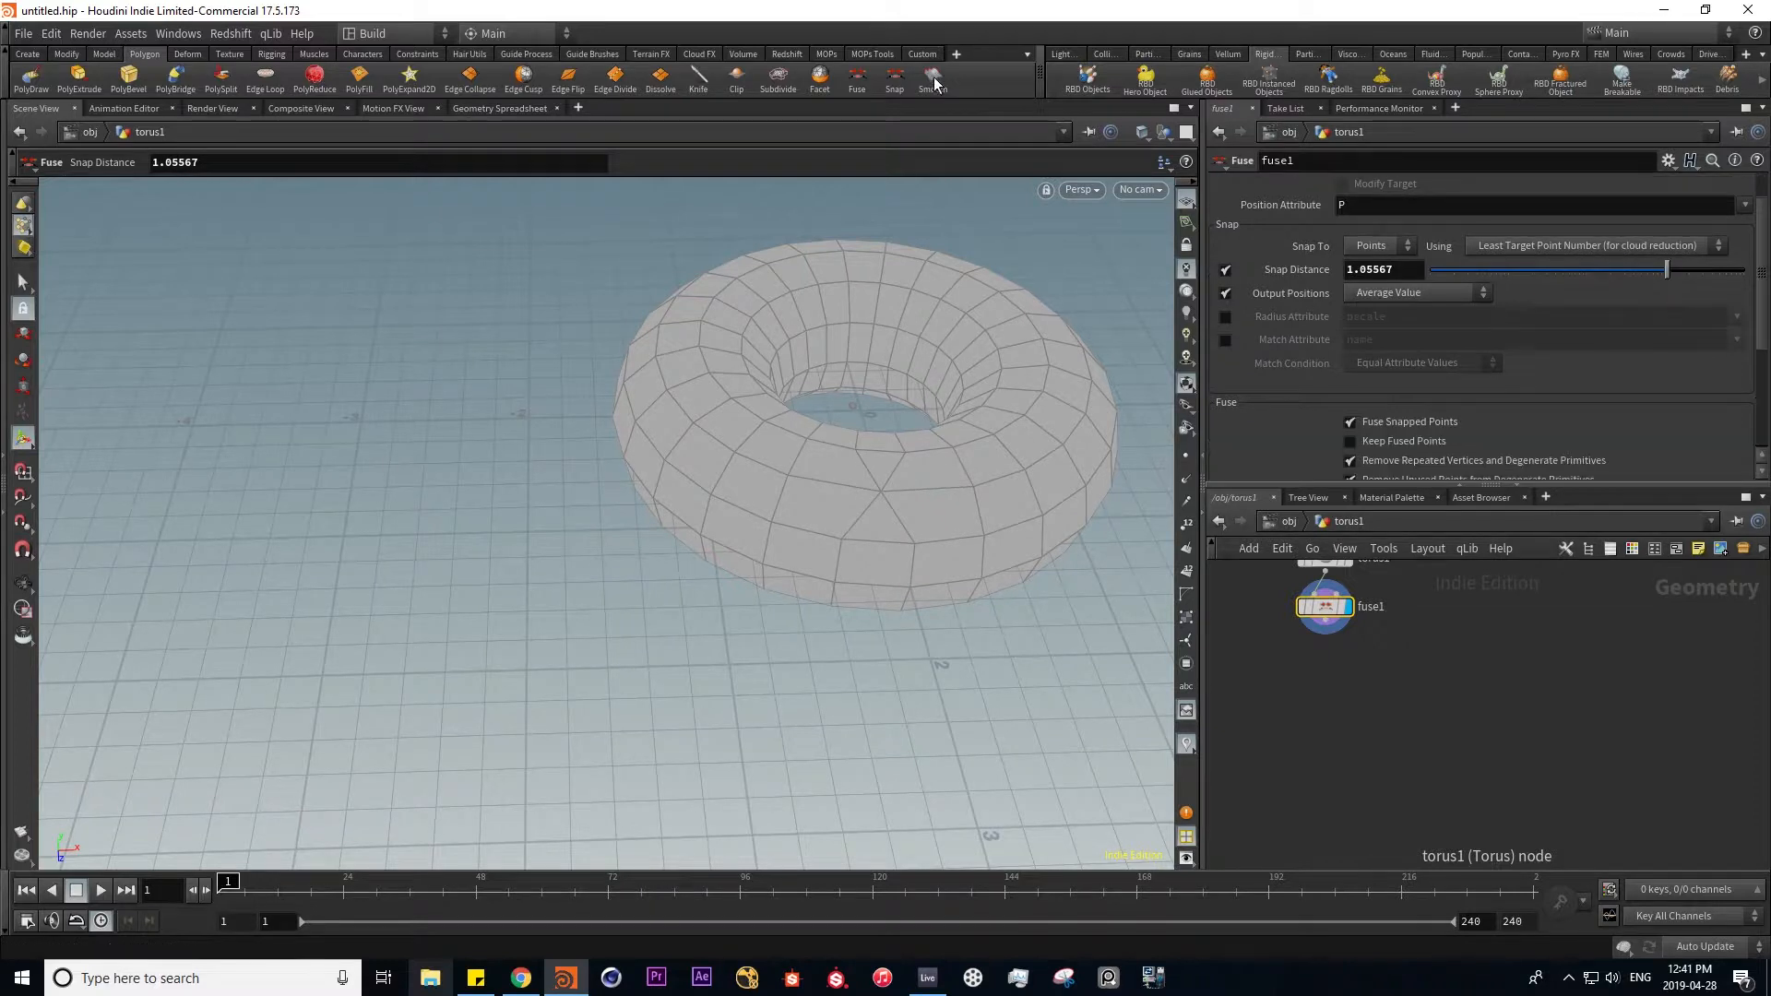
key("Delete")
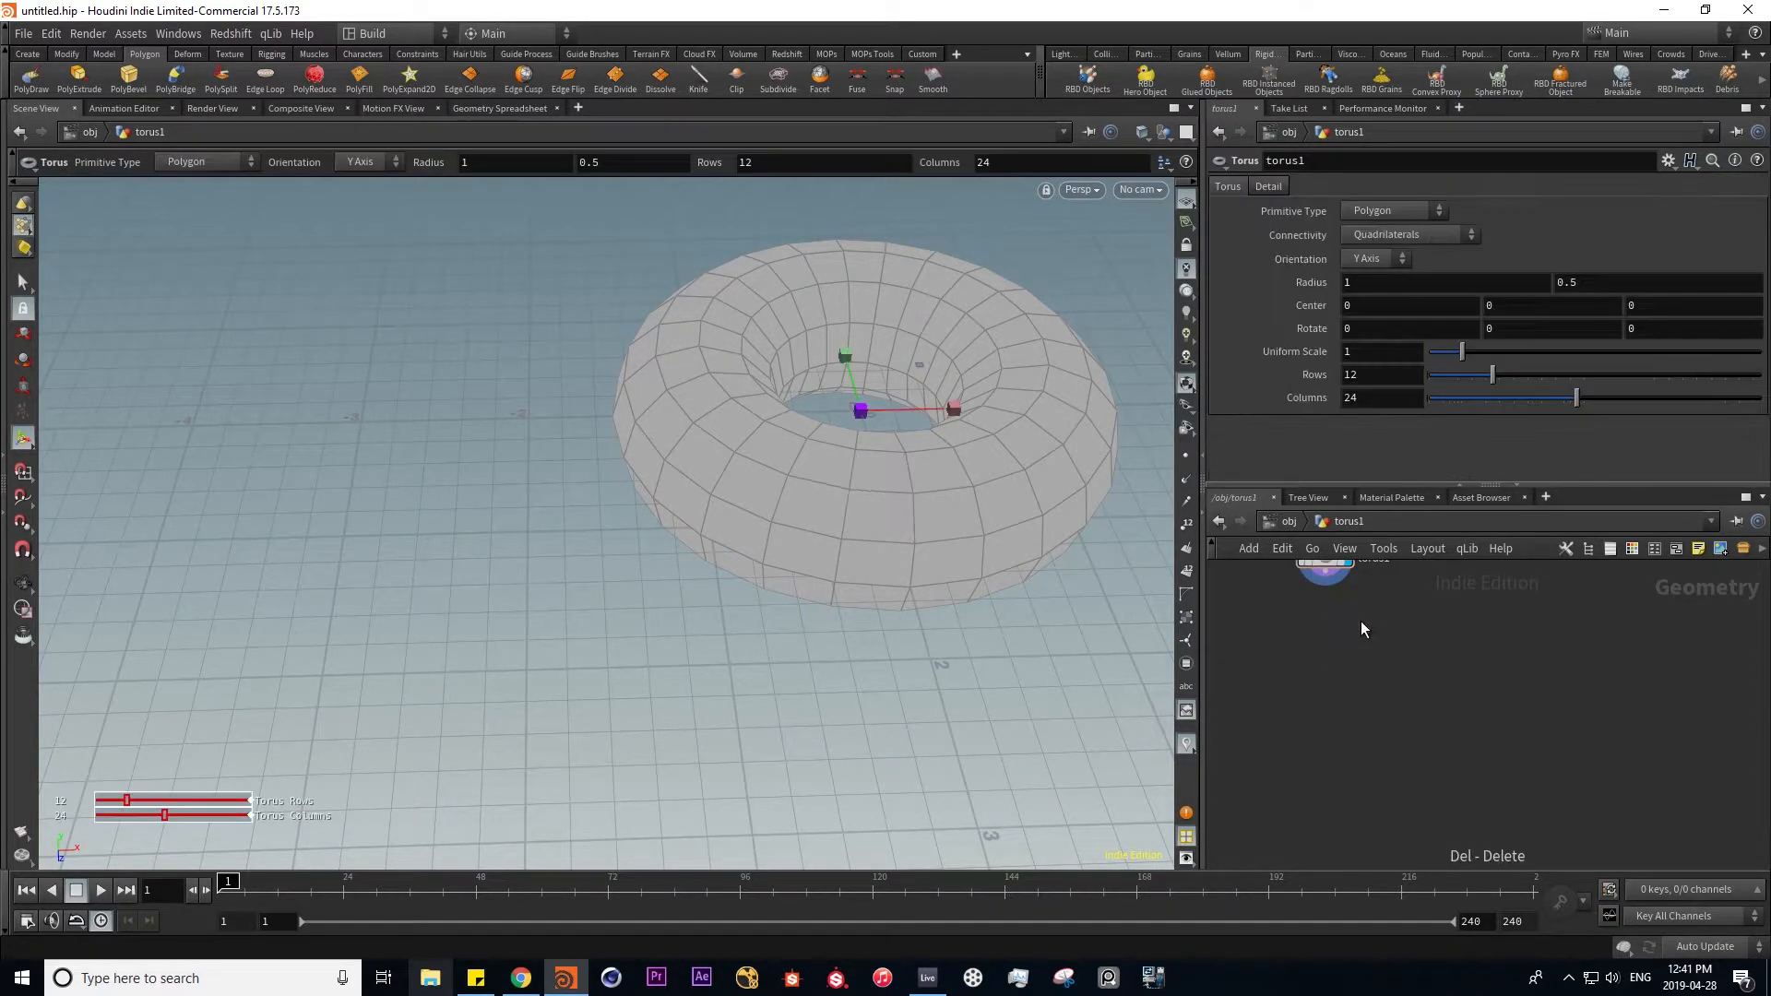
- Apply Smooth to the torus, raise its Strength to 48.4, and delete the node
left_click(927, 82)
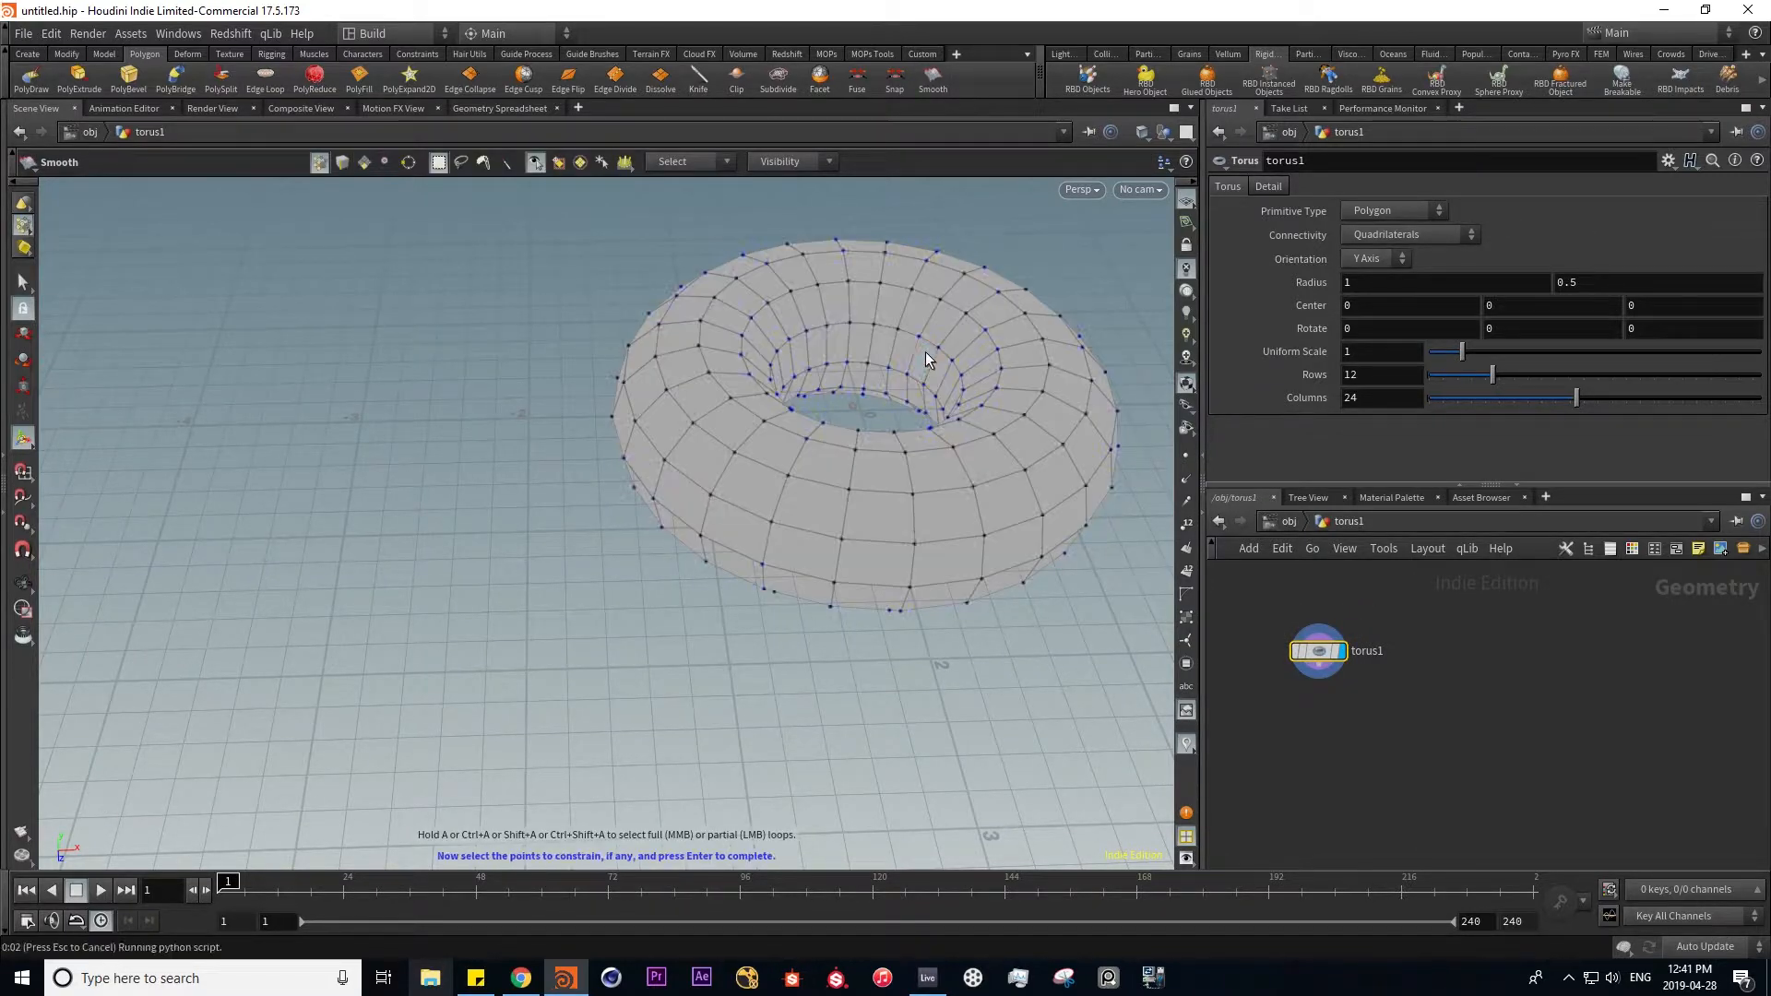
key("Return")
left_click_drag(1455, 305, 1767, 312)
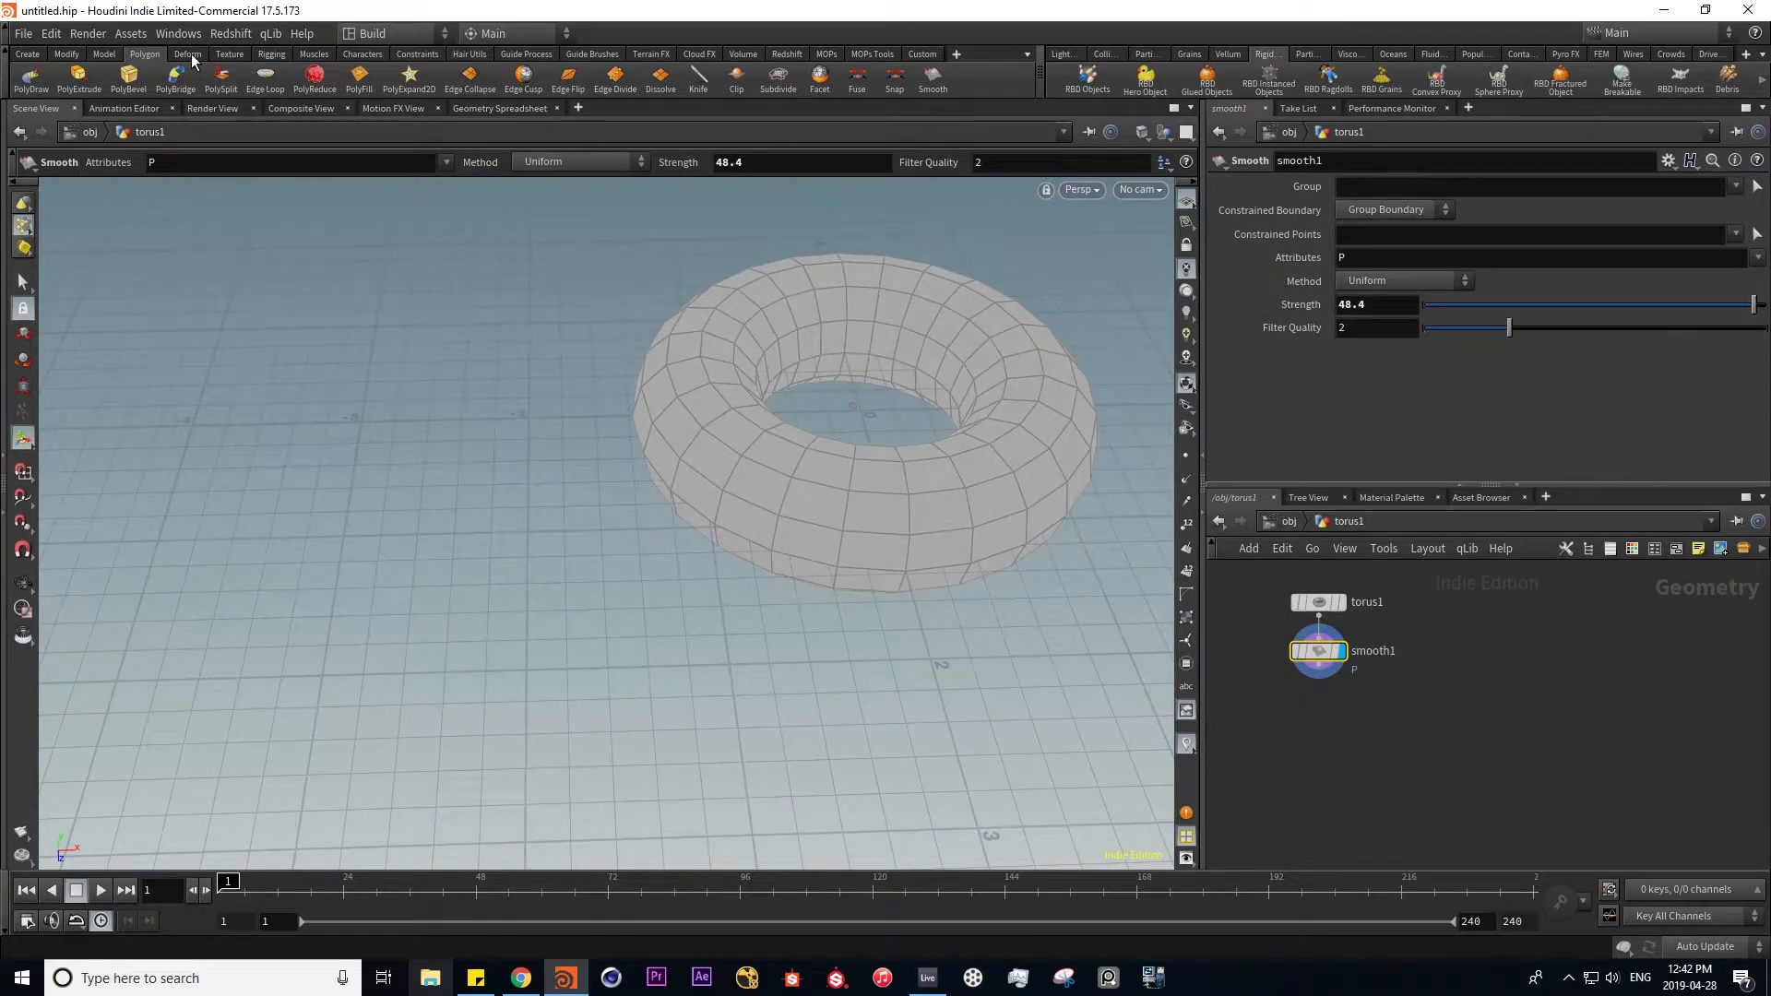
left_click(188, 54)
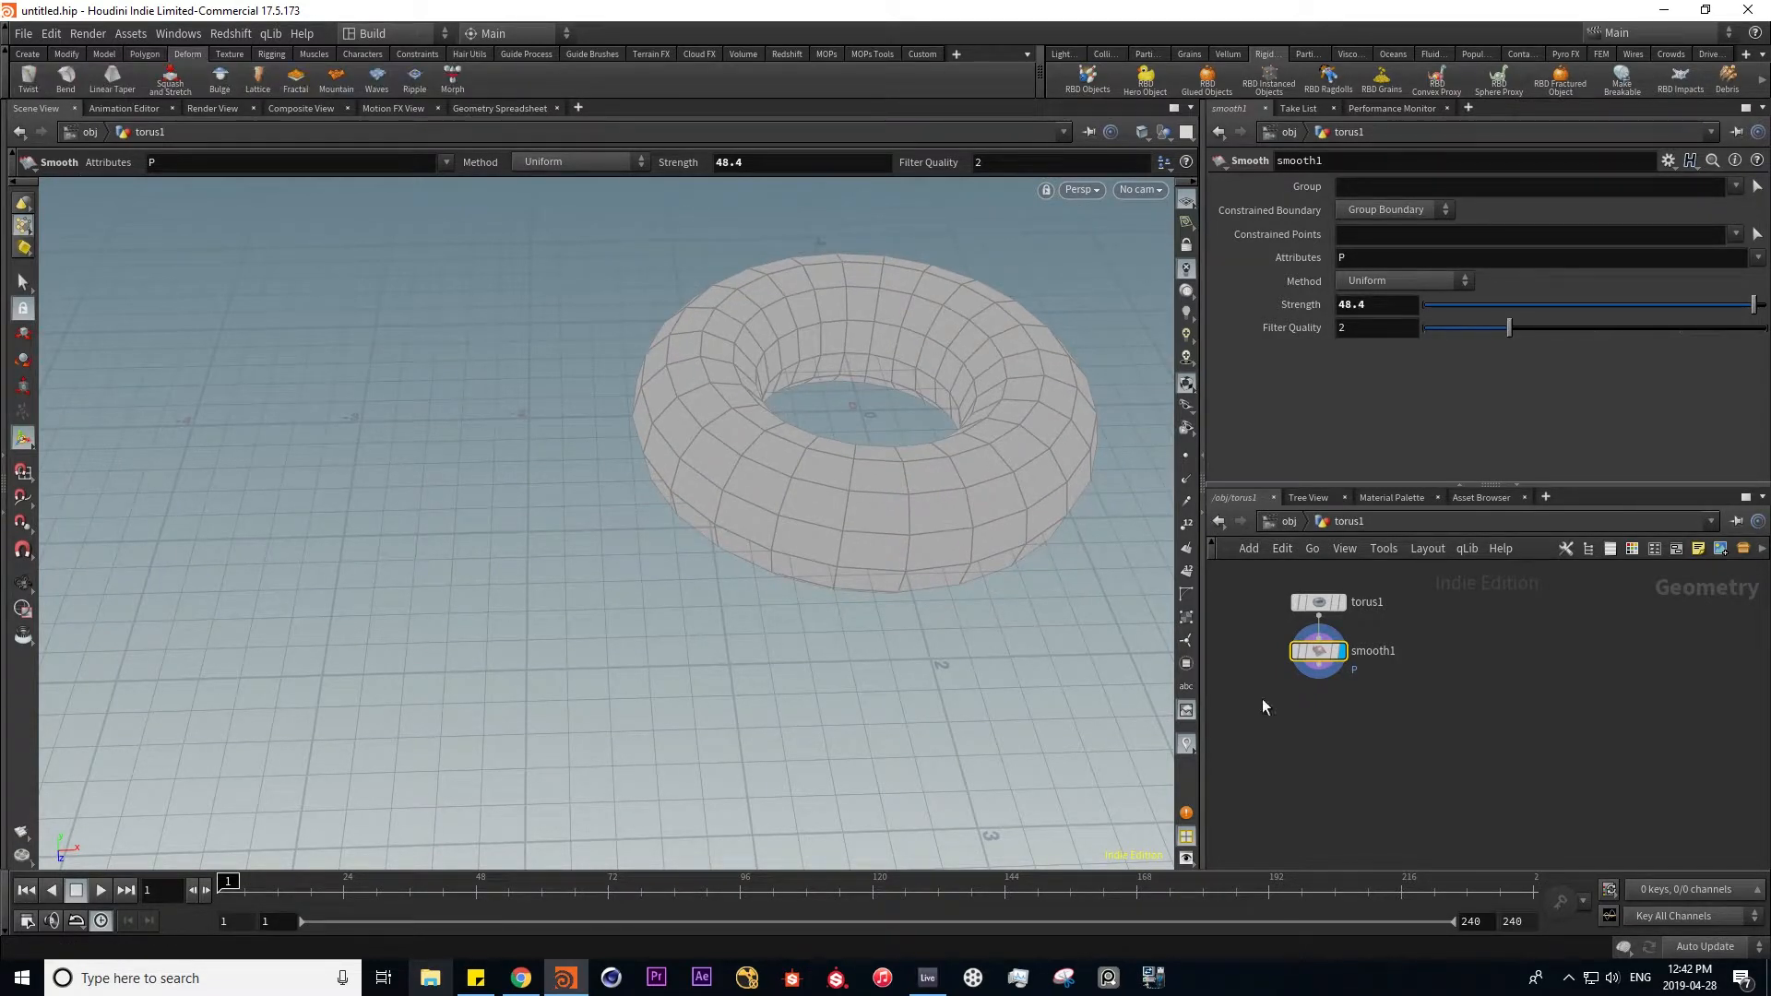
key("Delete")
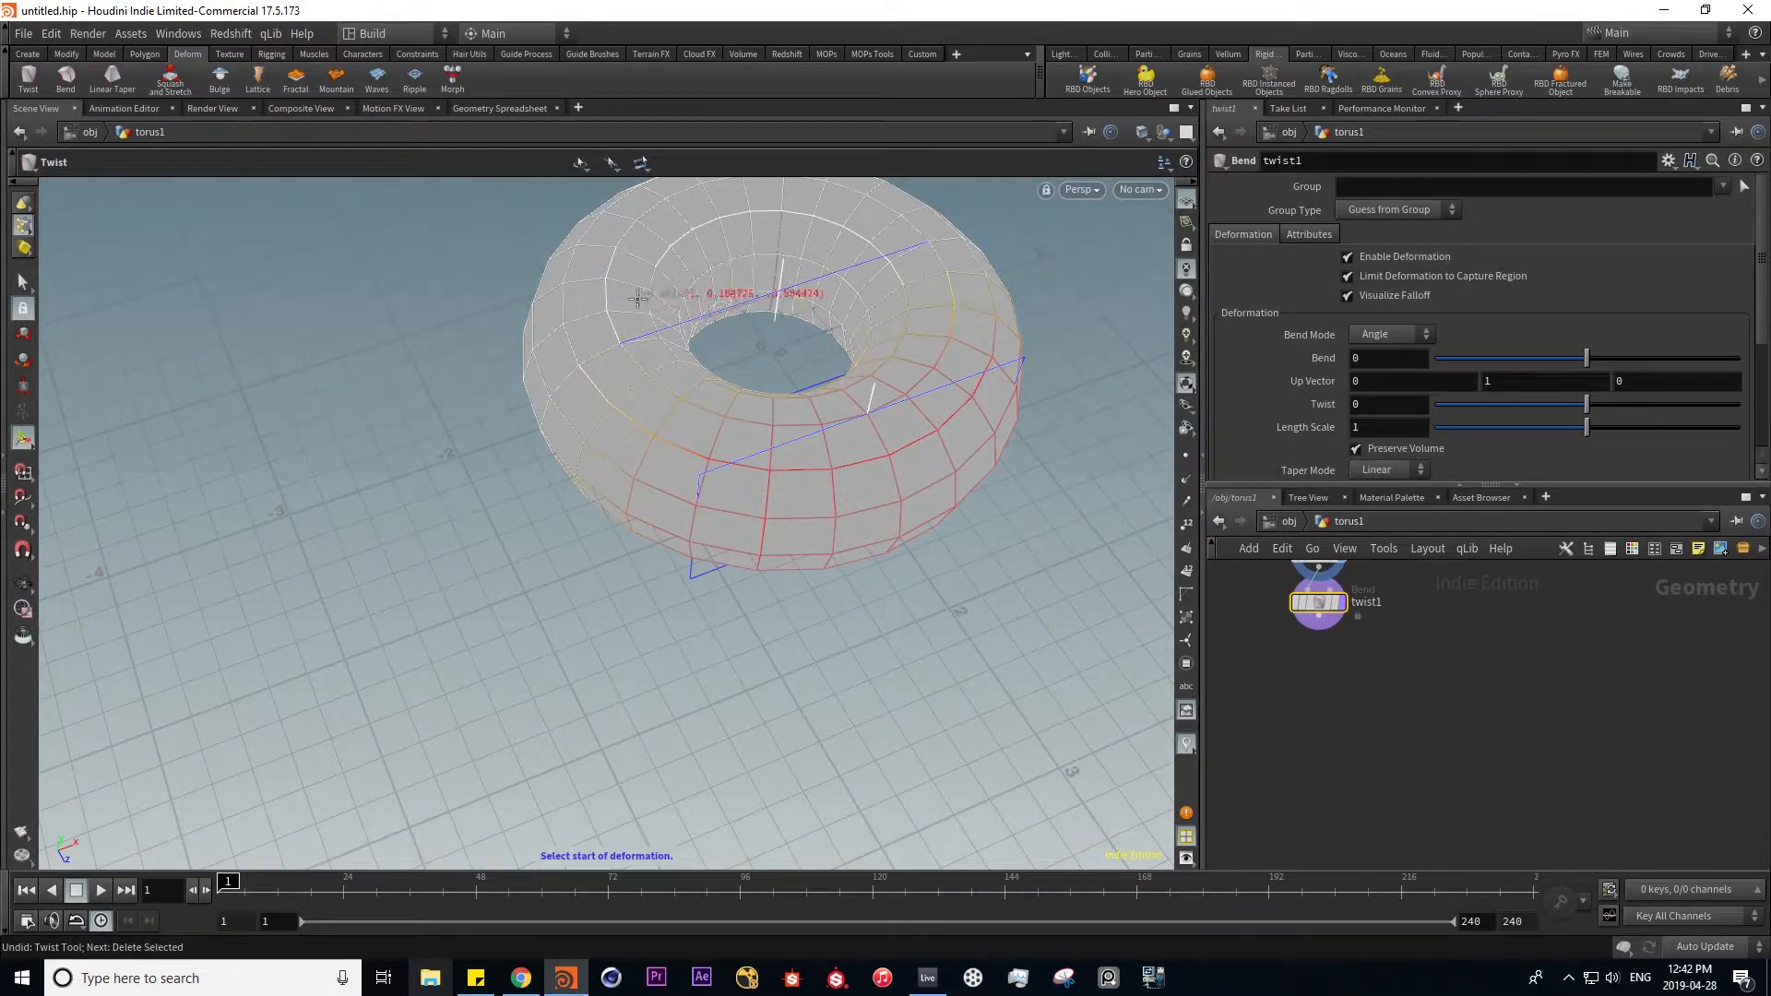
- Set a Twist deformation's start and end across the torus, adjust its Twist amount, and delete the node
left_click(629, 263)
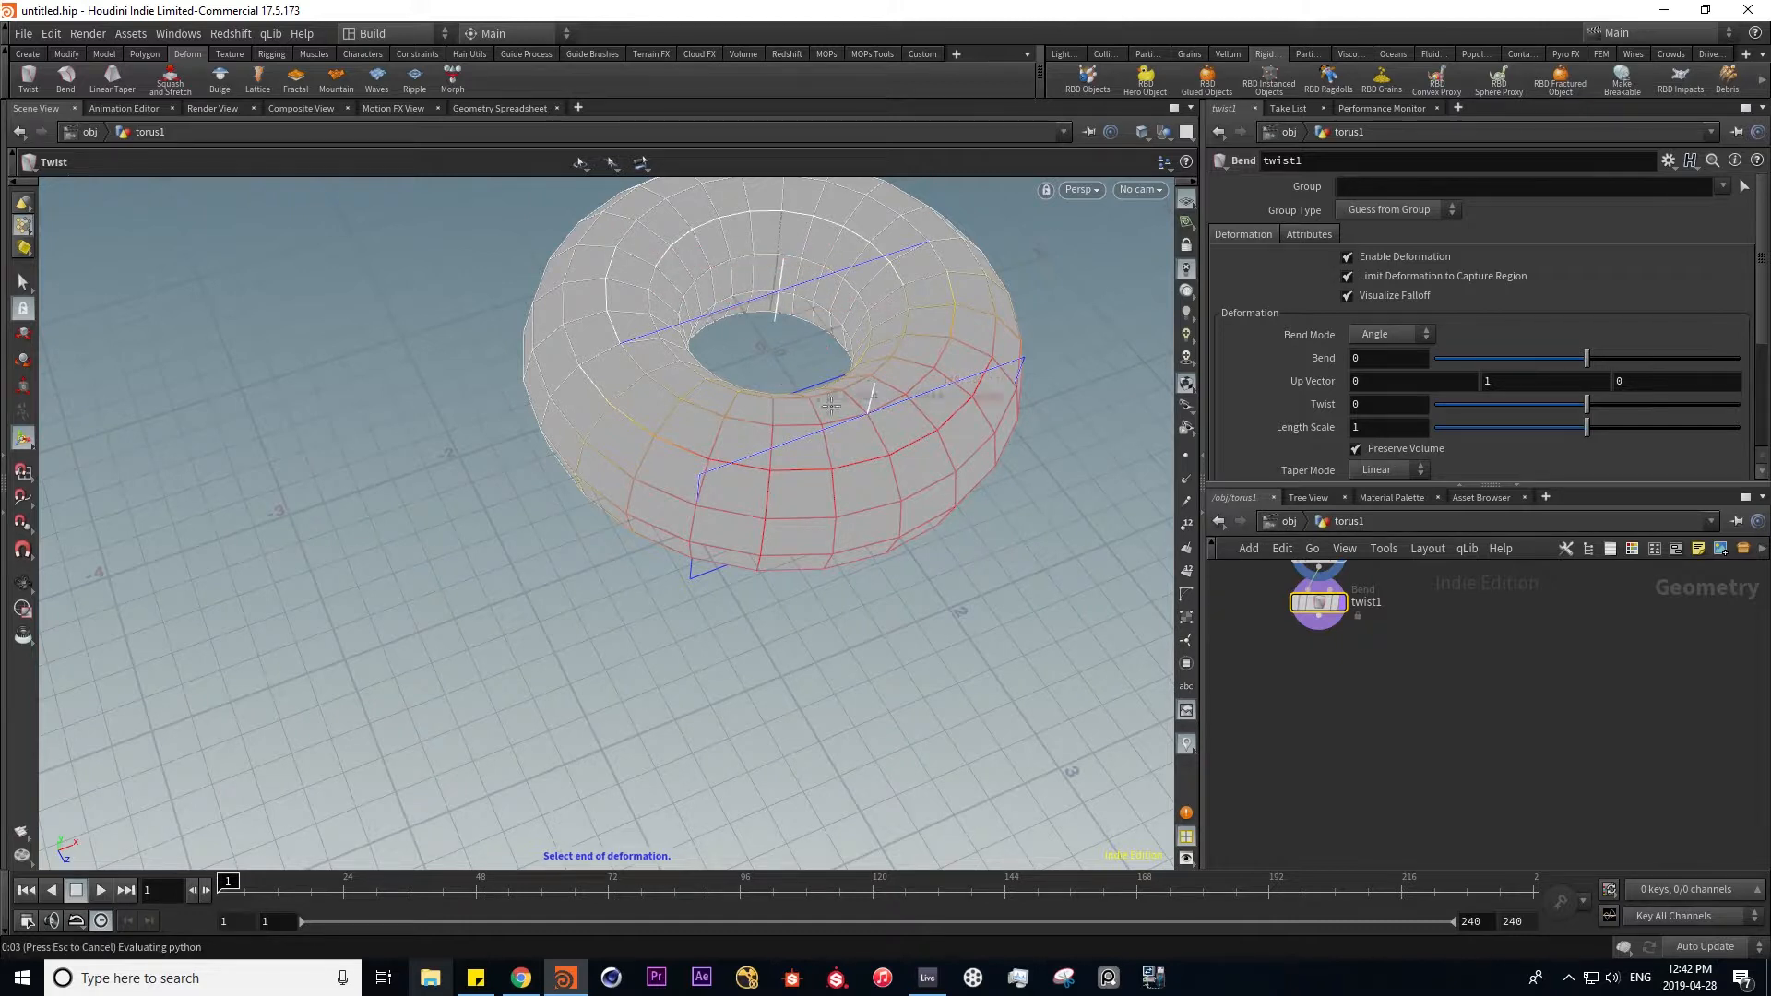
left_click(902, 395)
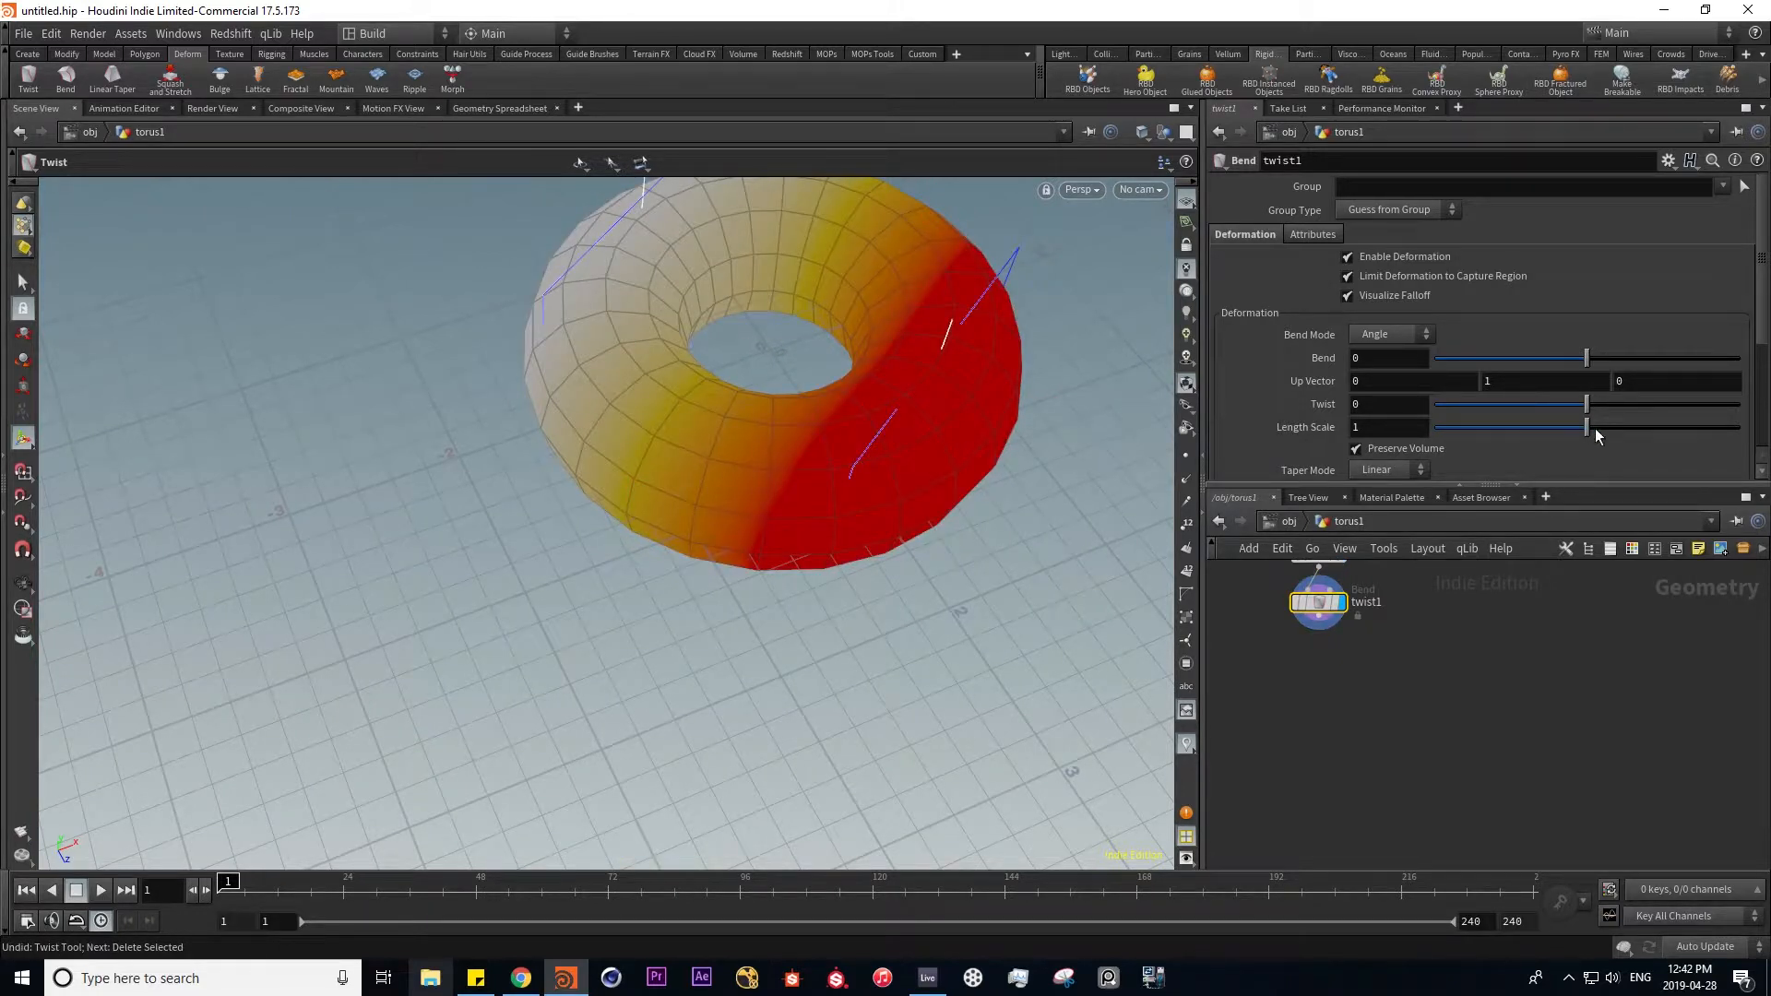
mouse_move(1590, 410)
left_mouse_down()
mouse_move(1637, 403)
mouse_move(1502, 395)
mouse_move(1657, 389)
mouse_move(1540, 393)
mouse_move(1586, 403)
left_mouse_up()
key("Delete")
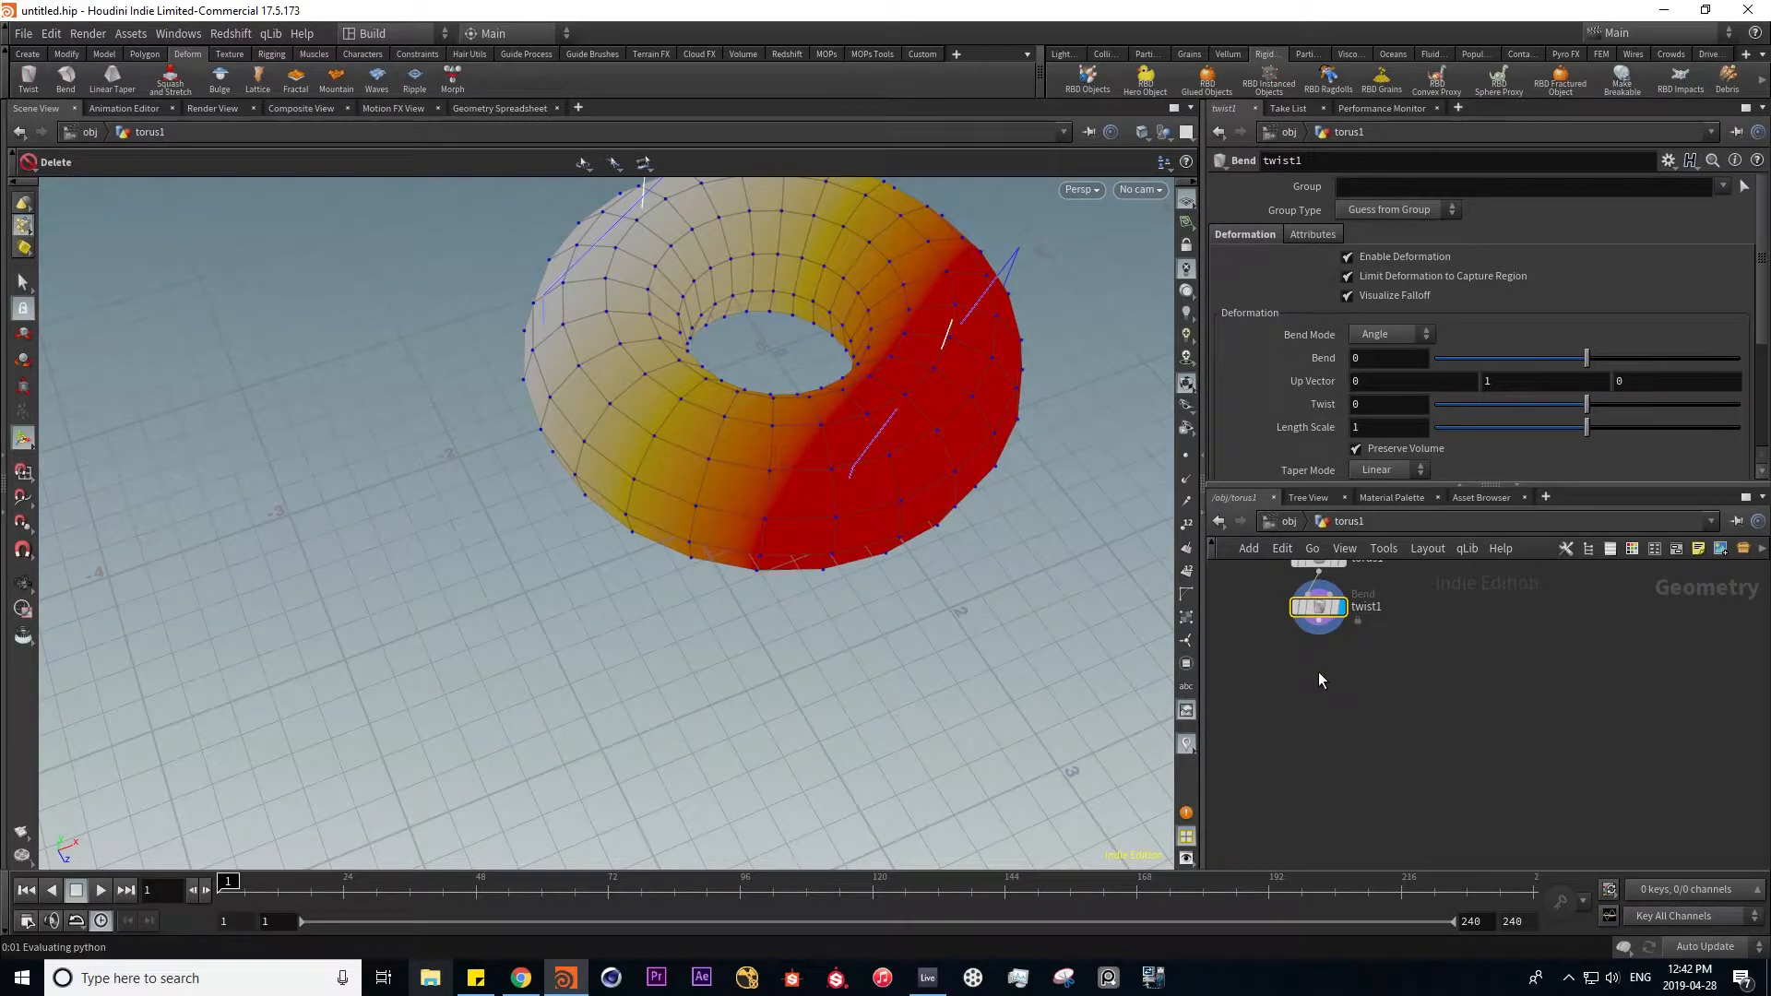
key("Delete")
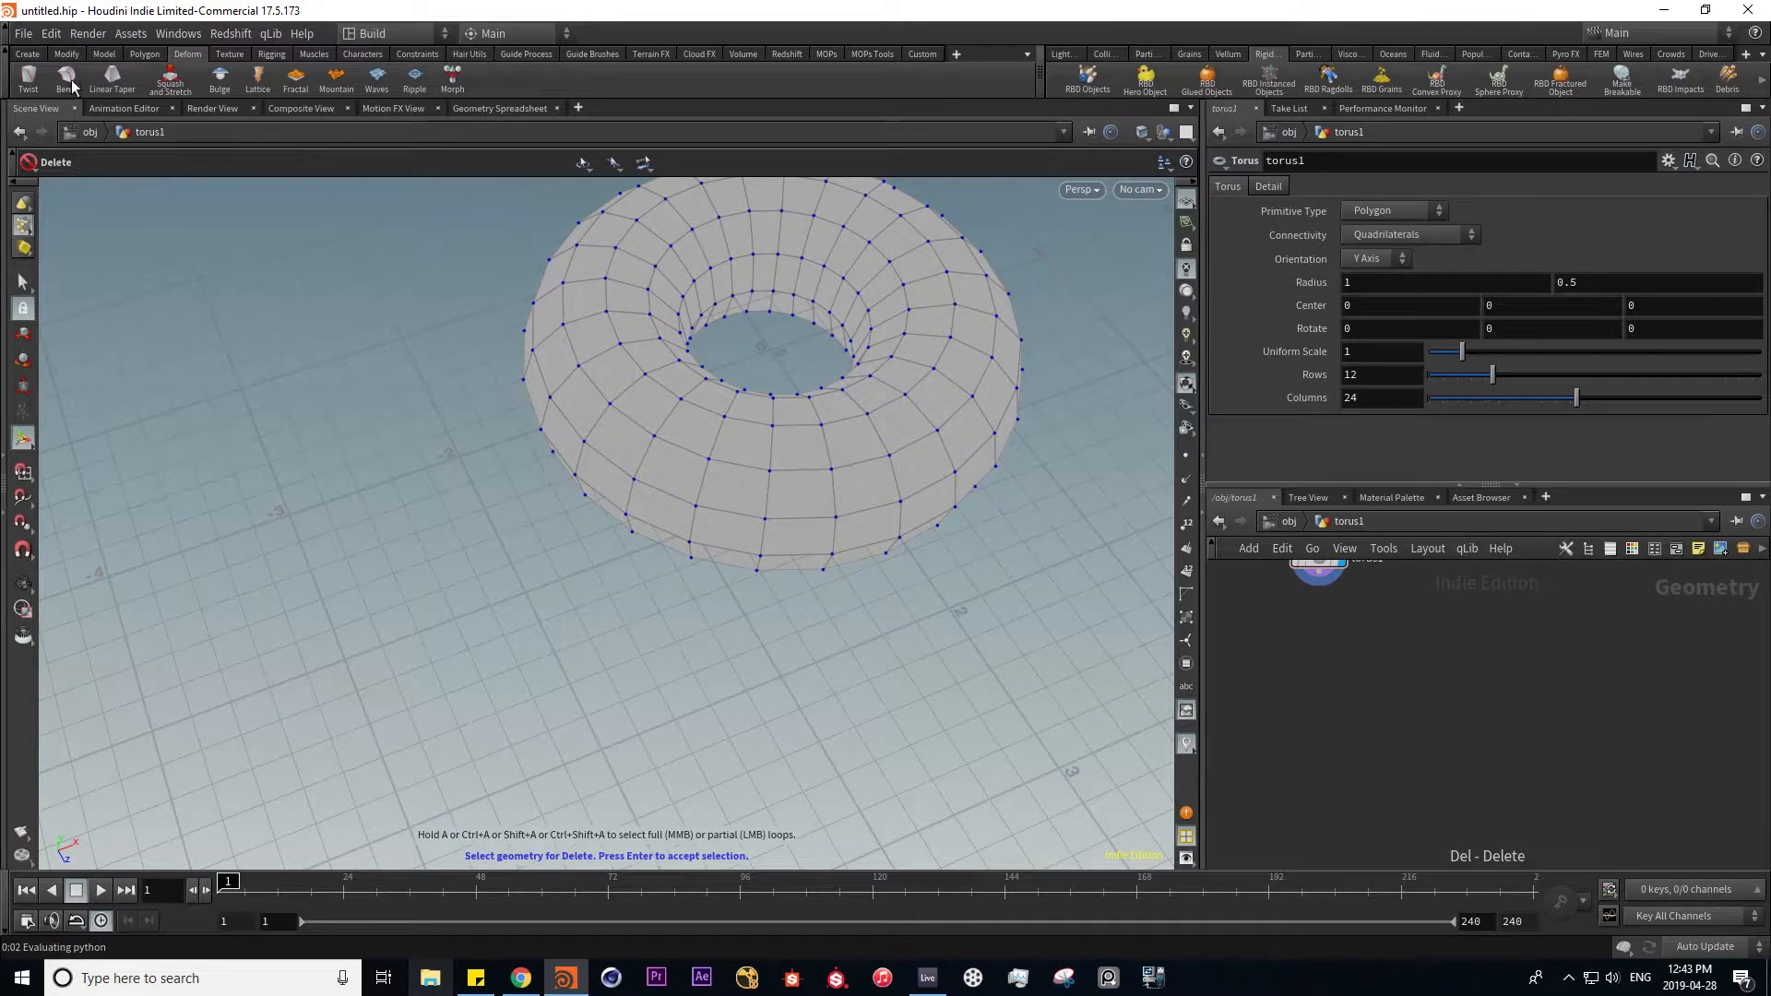
- Set a Bend deformation's start and end across the torus, raise Bend to 56.2, and delete the node
key("ctrl+z")
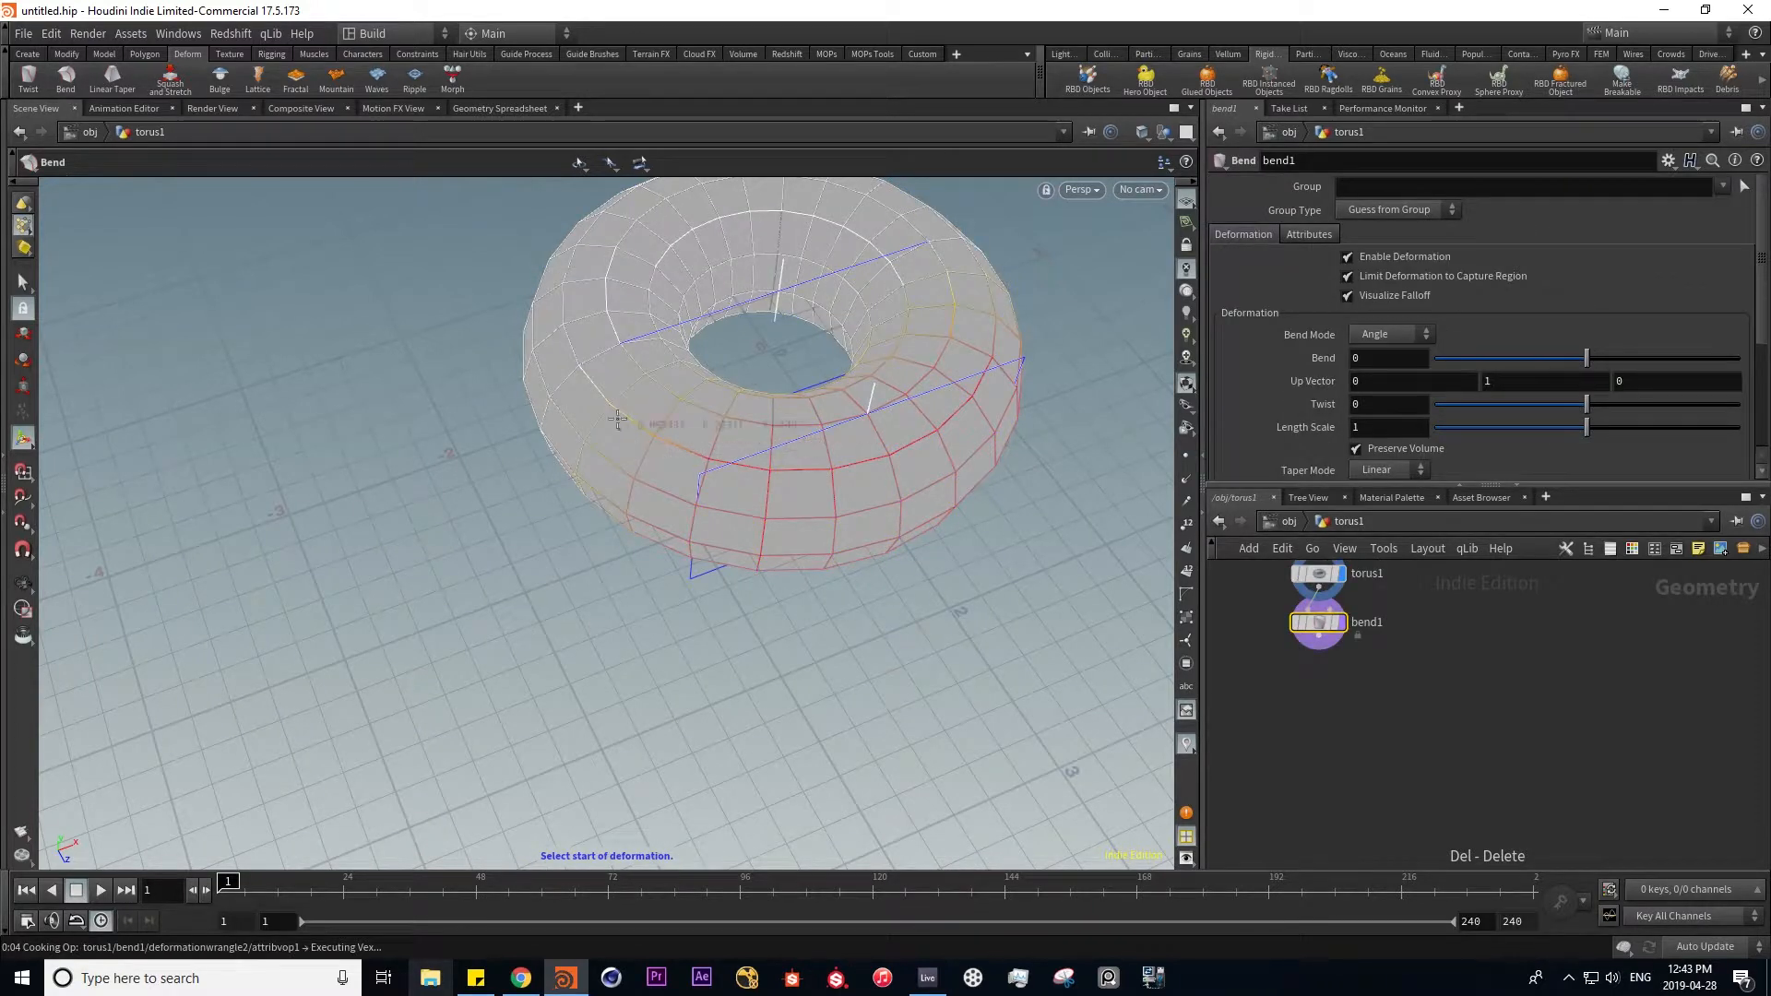
left_click(622, 262)
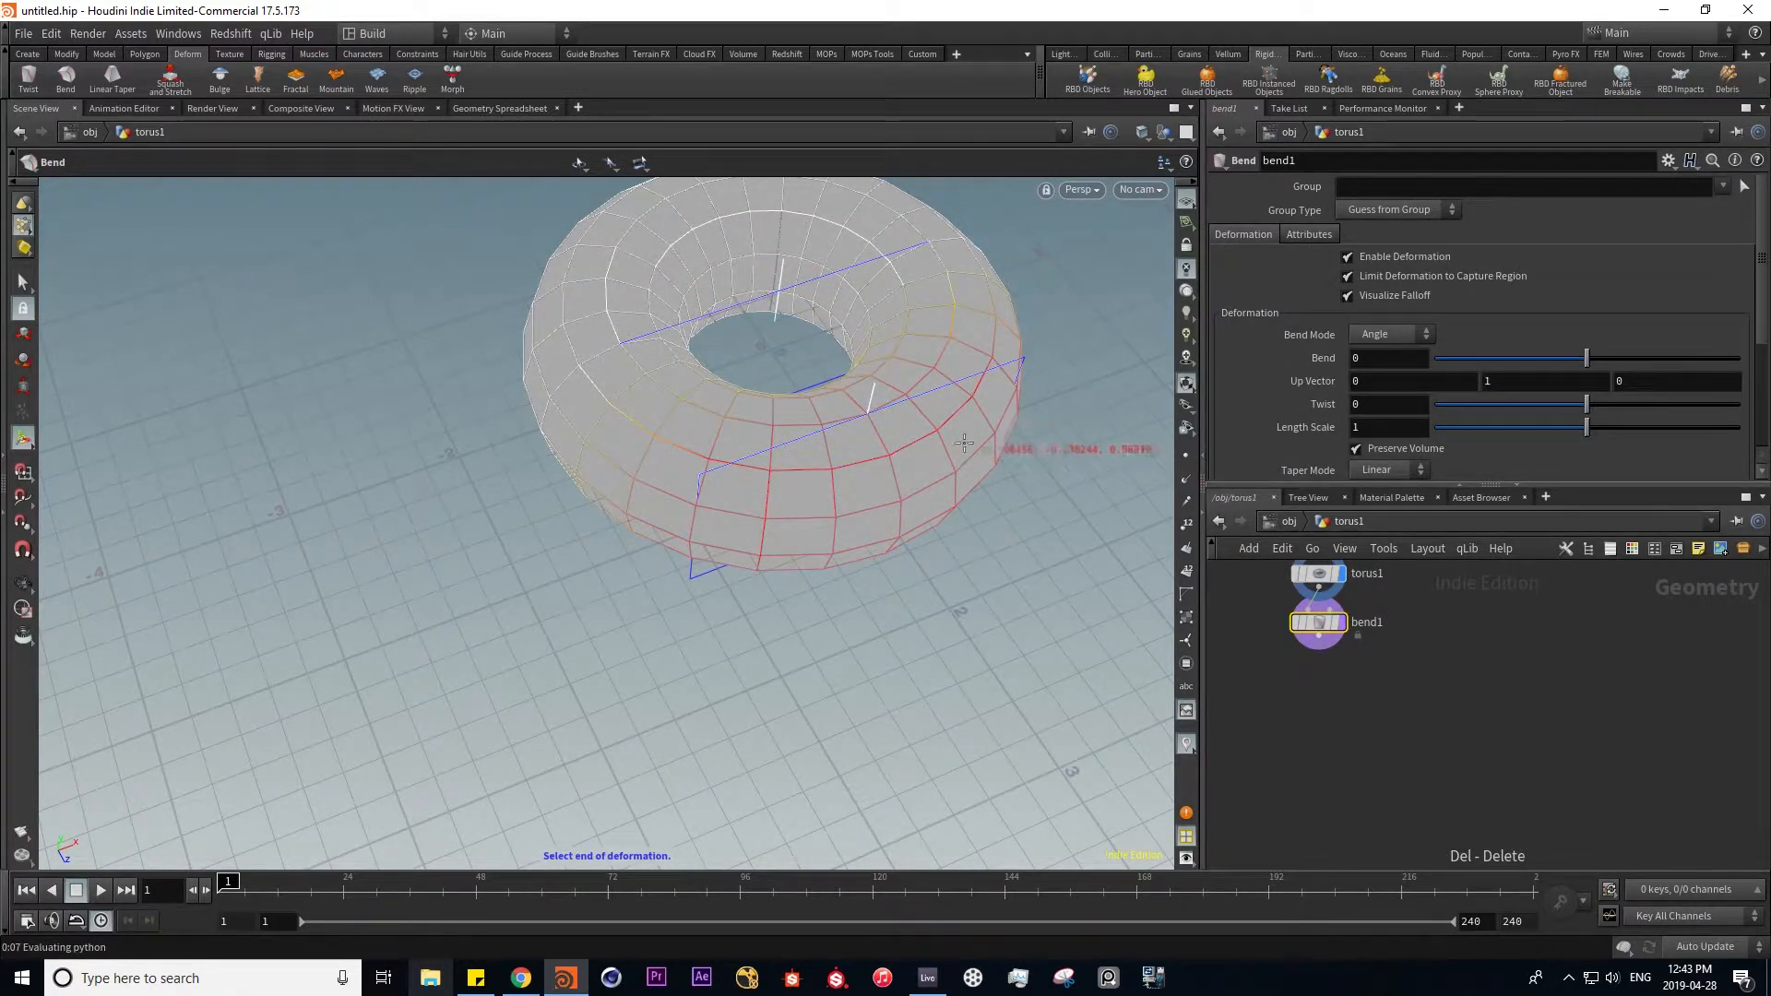
left_click(933, 368)
key("Delete")
left_click(964, 421)
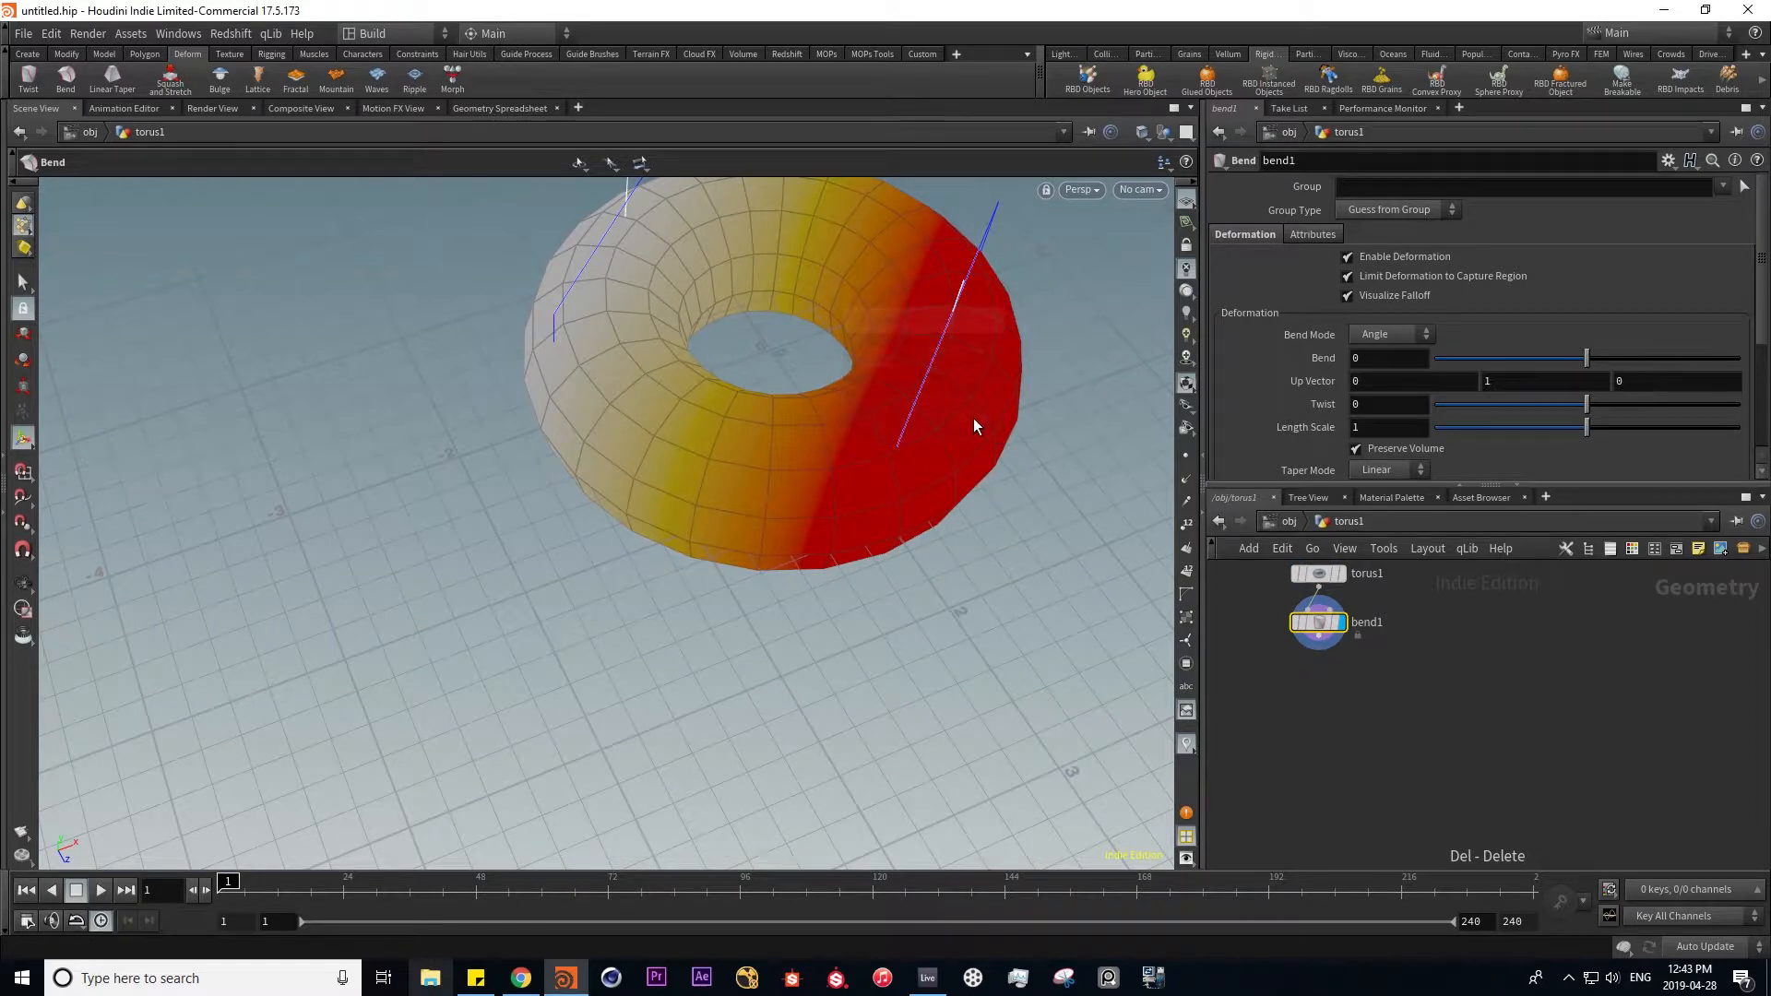
mouse_move(1589, 367)
left_mouse_down()
mouse_move(1651, 356)
mouse_move(1609, 349)
left_mouse_up()
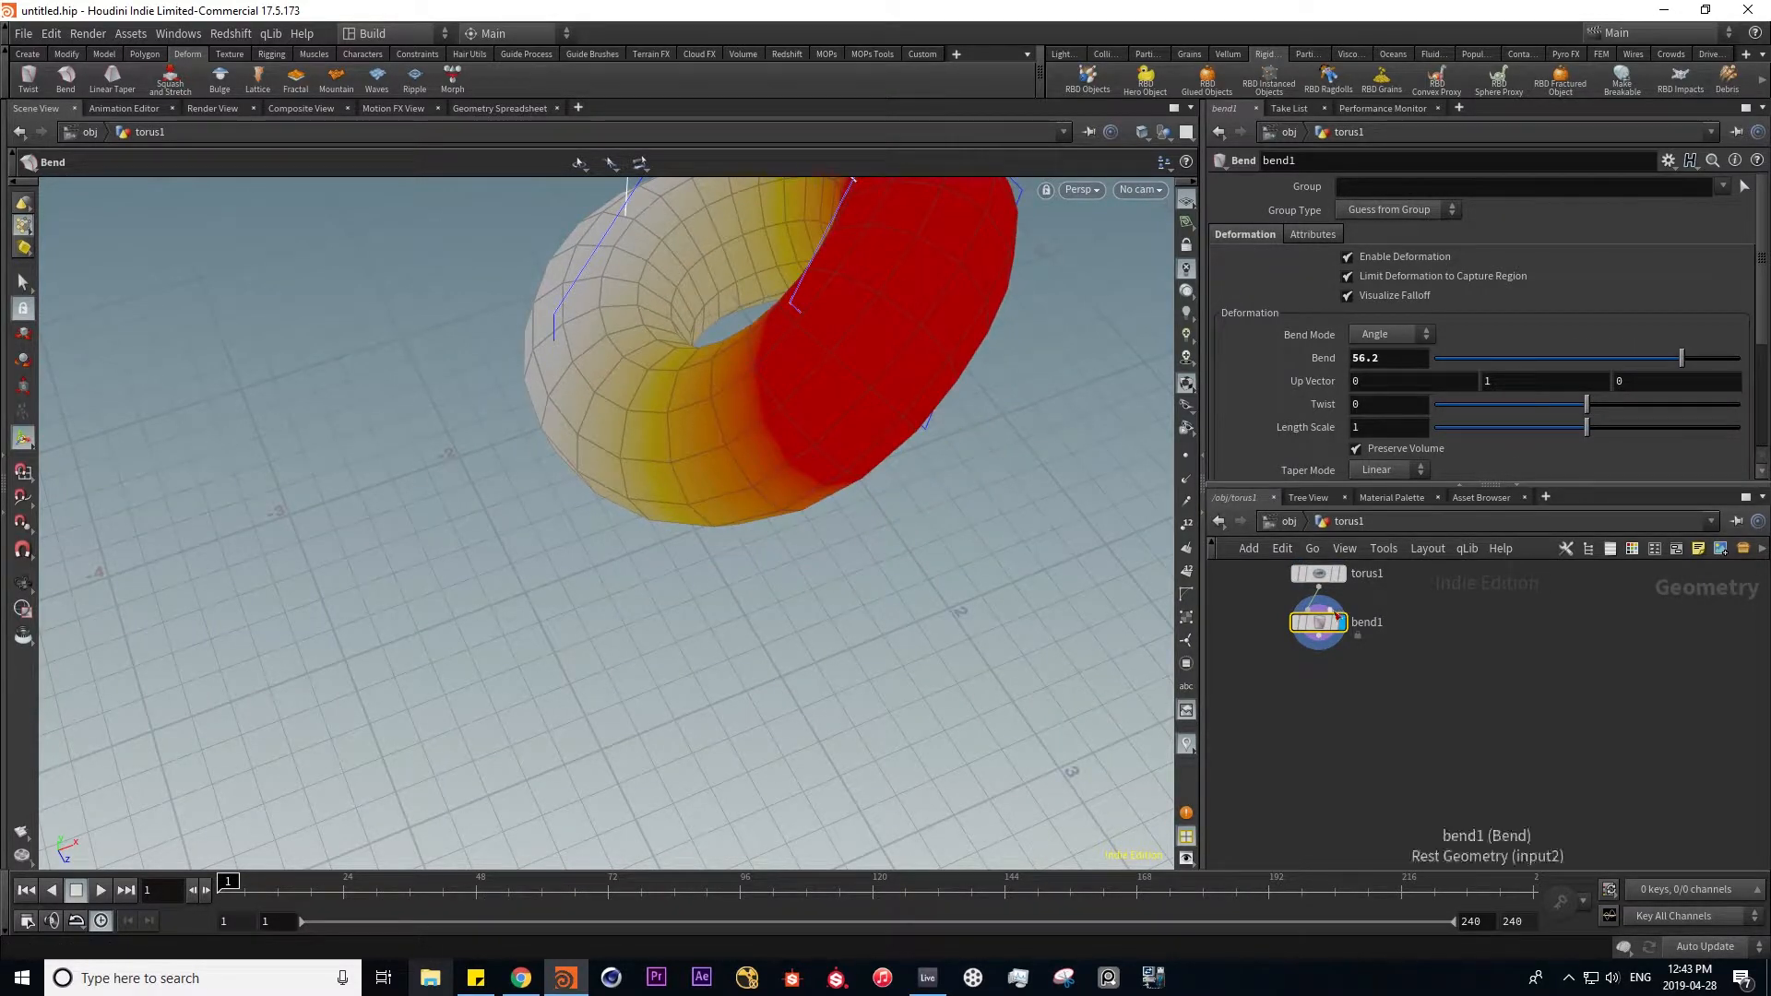
key("Delete")
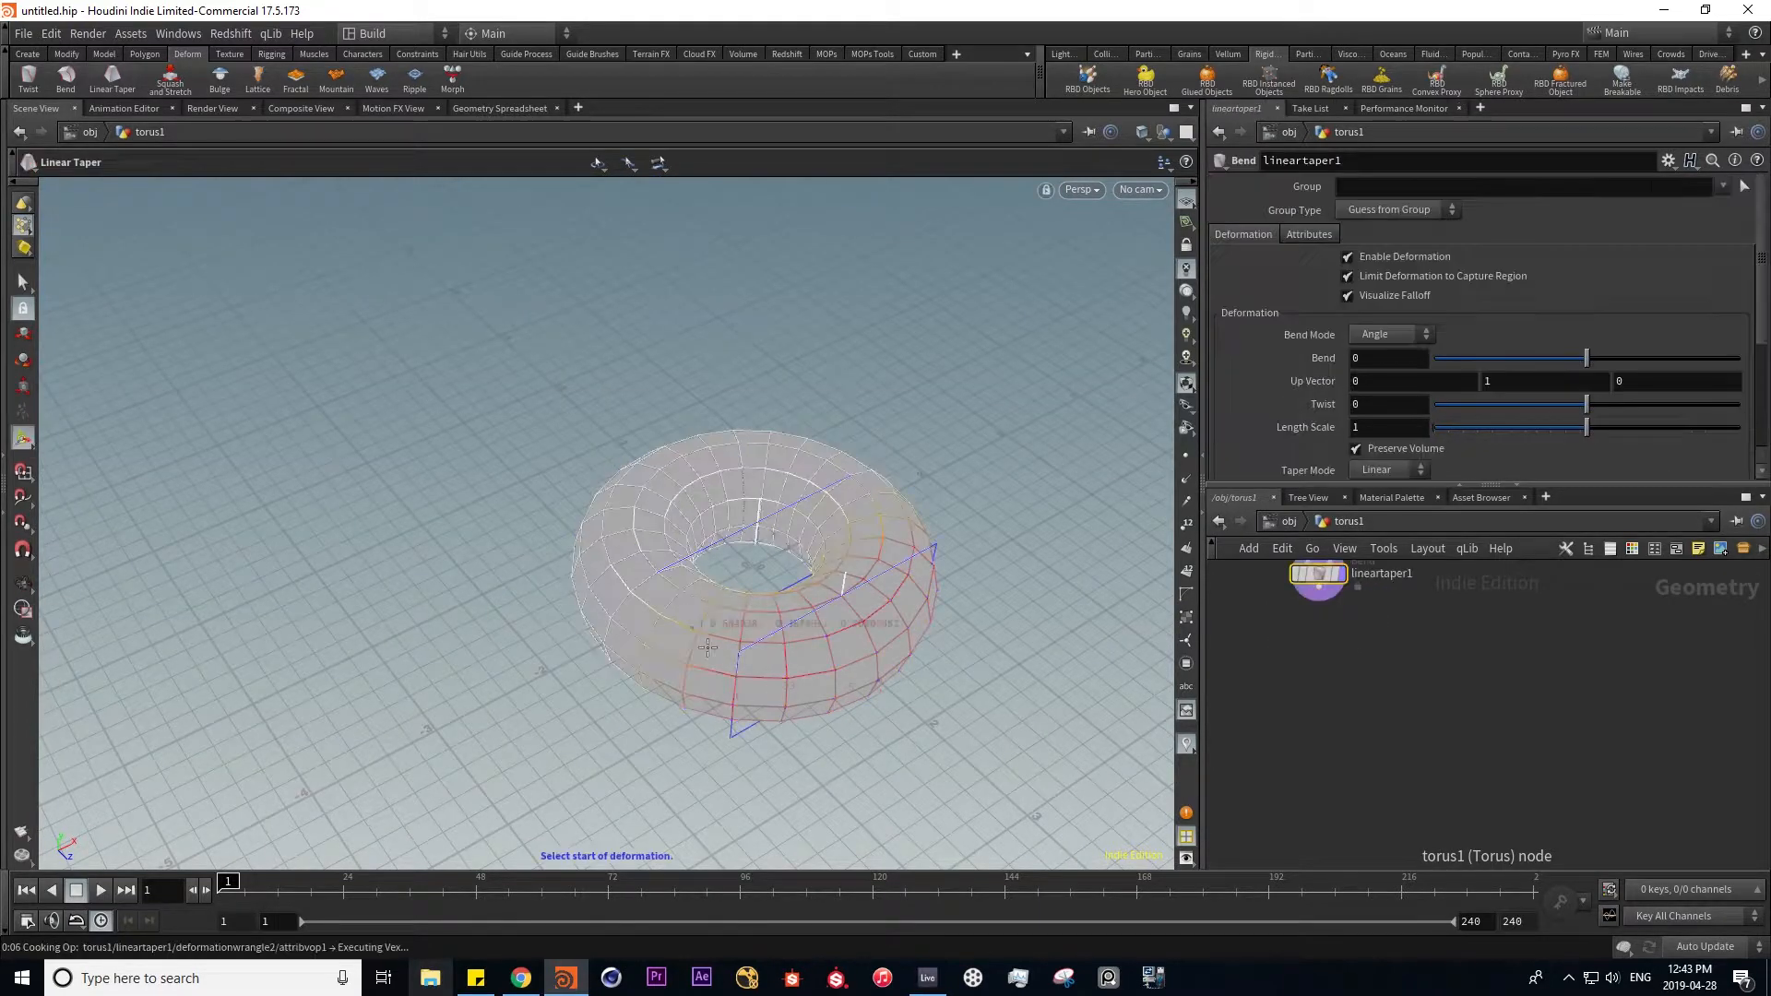
- Set a Linear Taper deformation from the torus's near side to its far side and reduce the Taper value
left_click(762, 679)
left_click(697, 497)
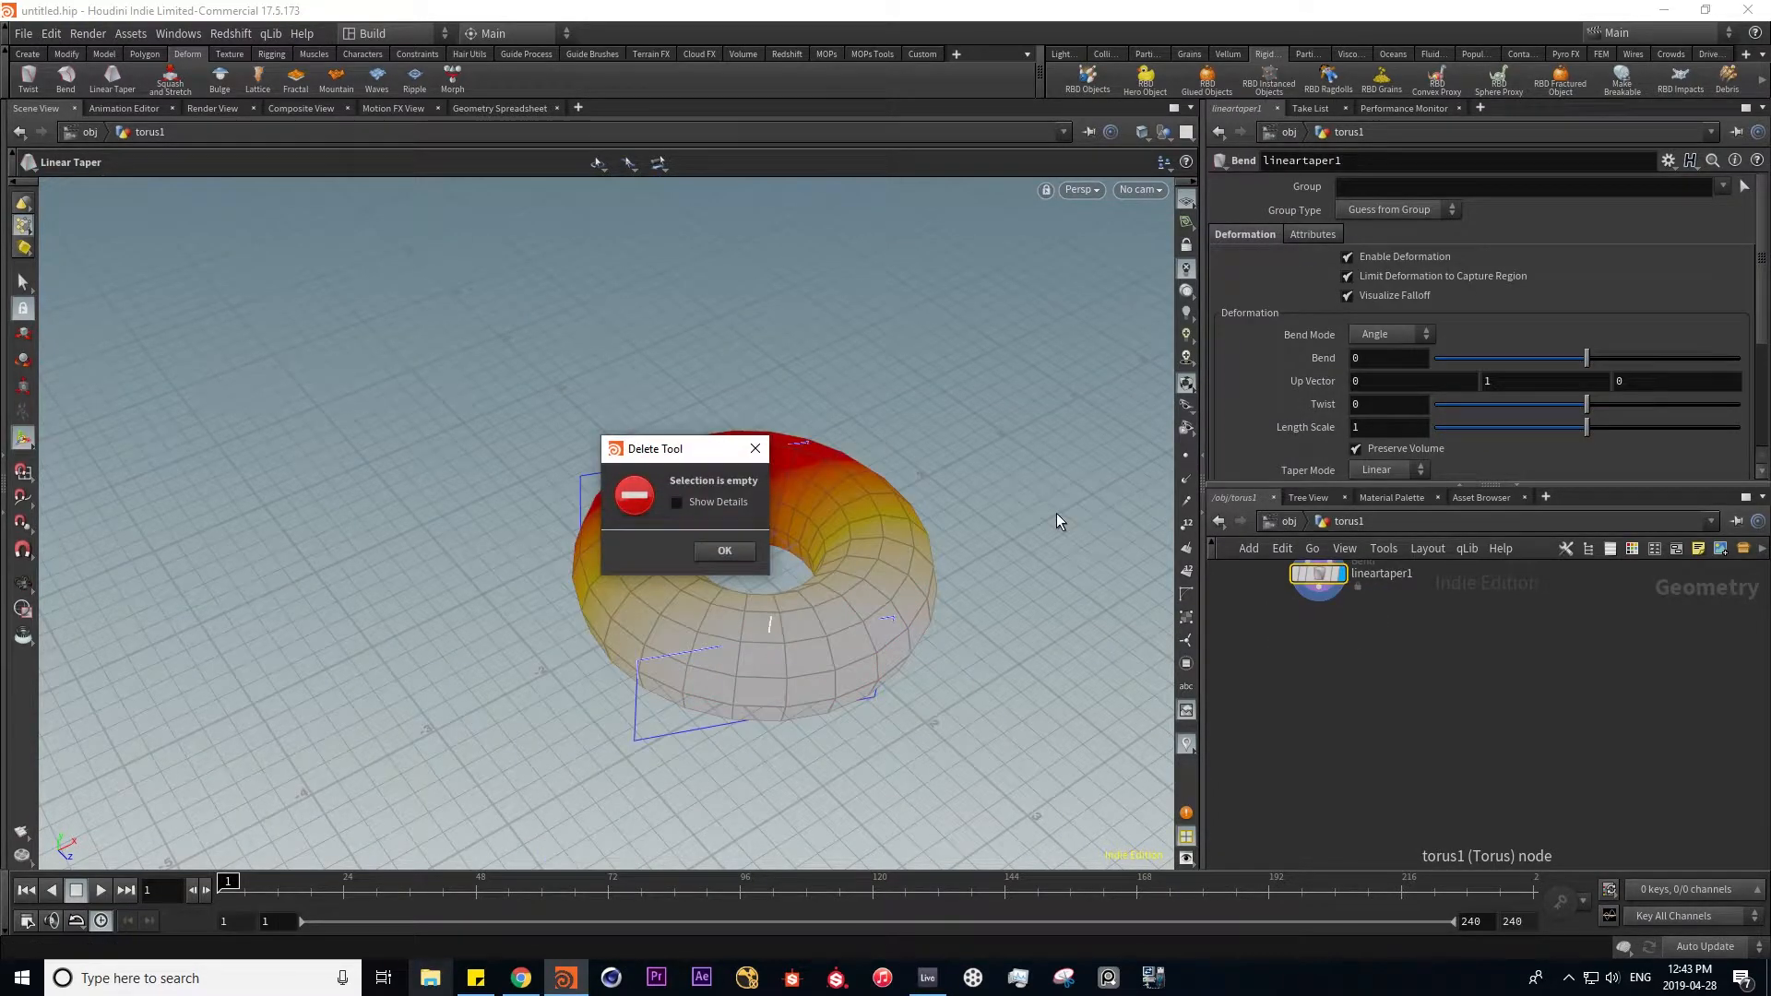
left_click(743, 556)
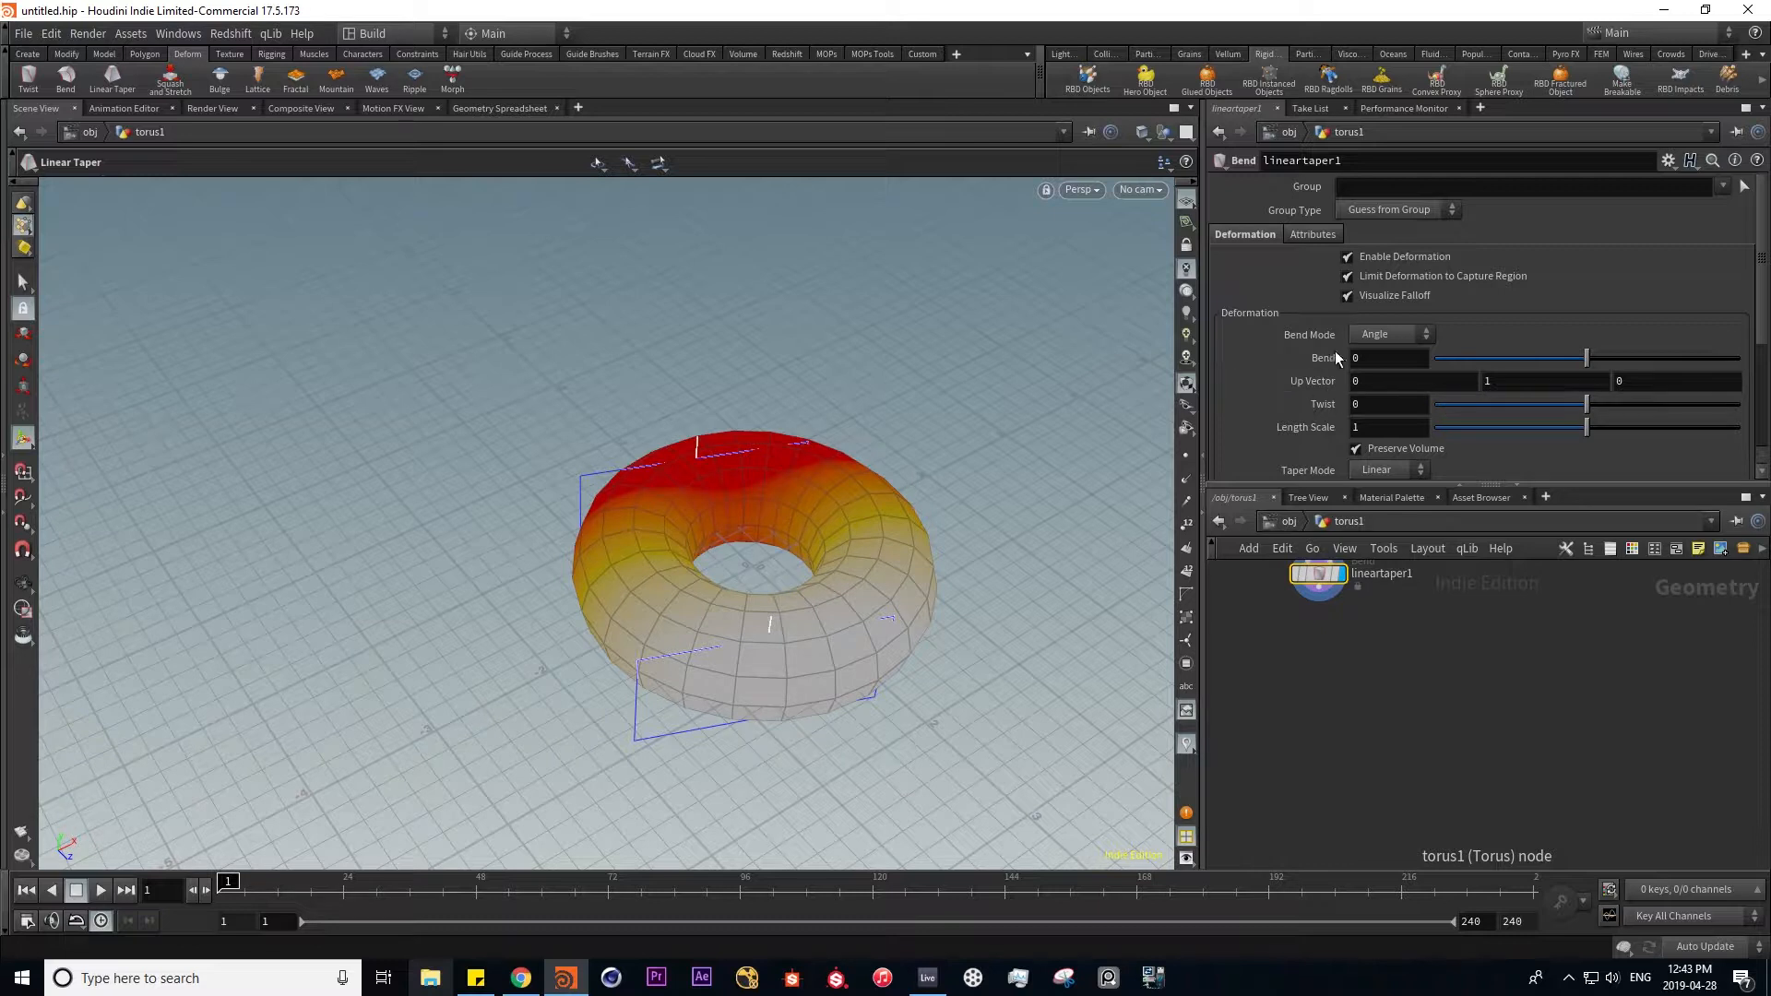
scroll(1309, 384, "down", 2)
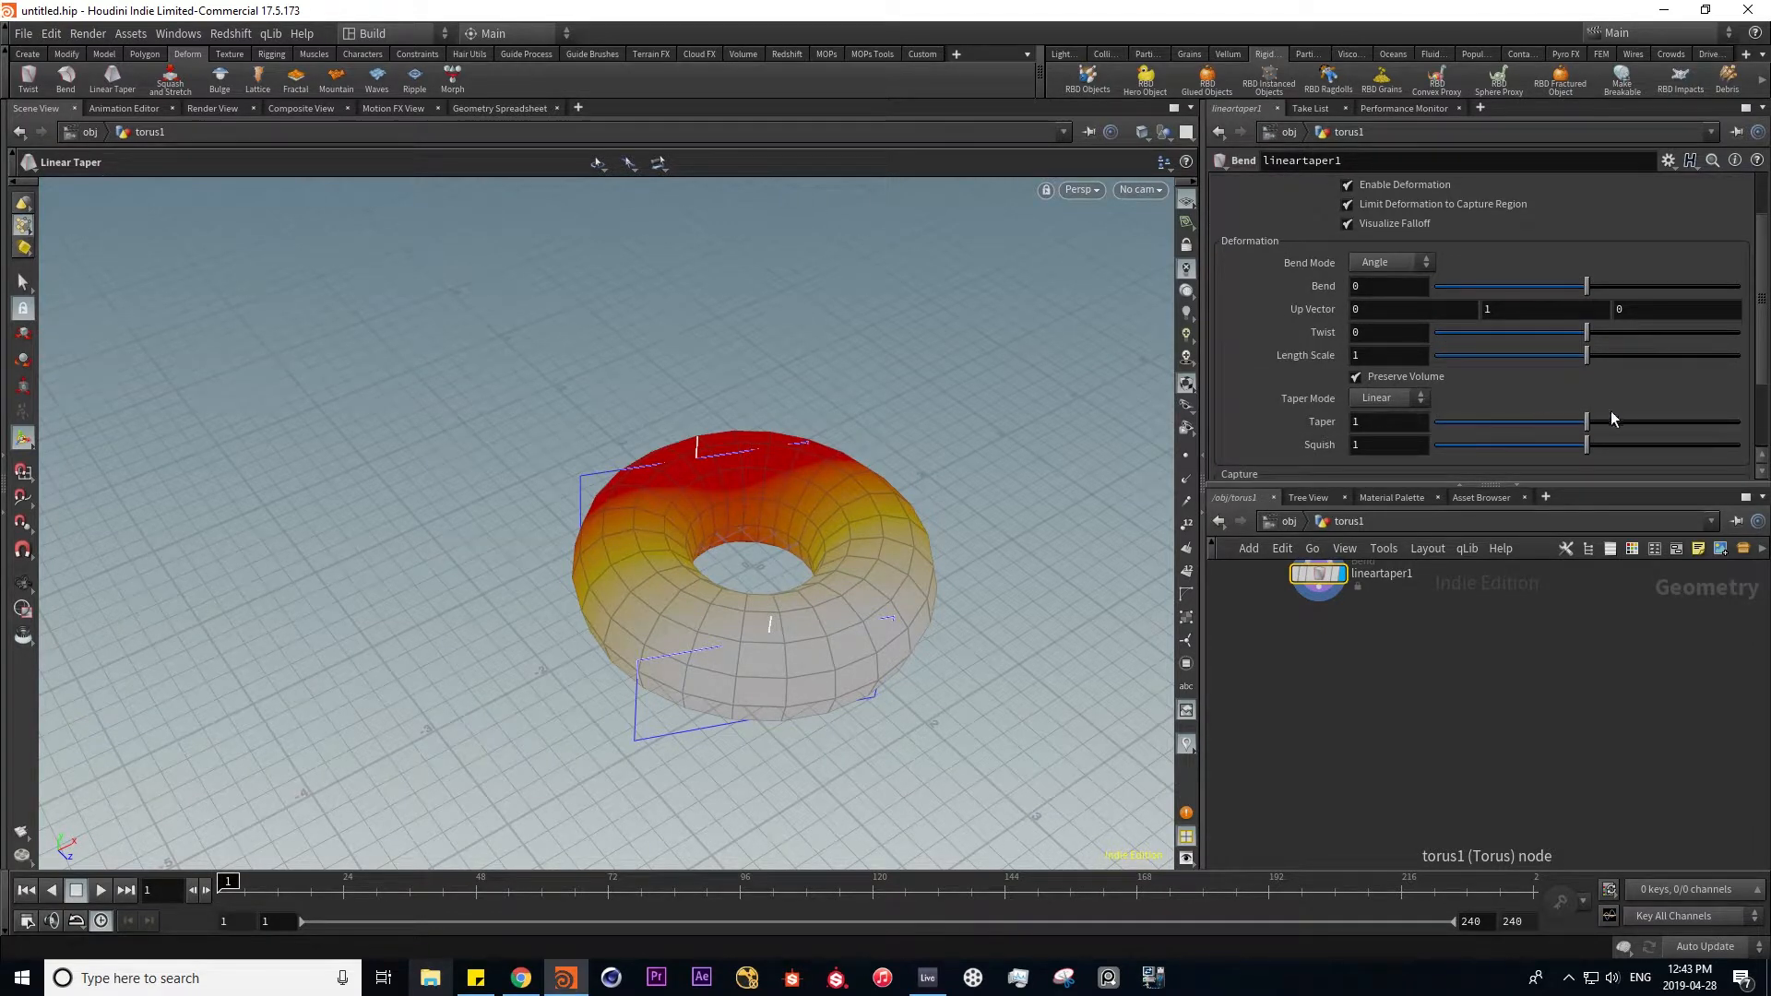
left_click_drag(1585, 426, 1475, 392)
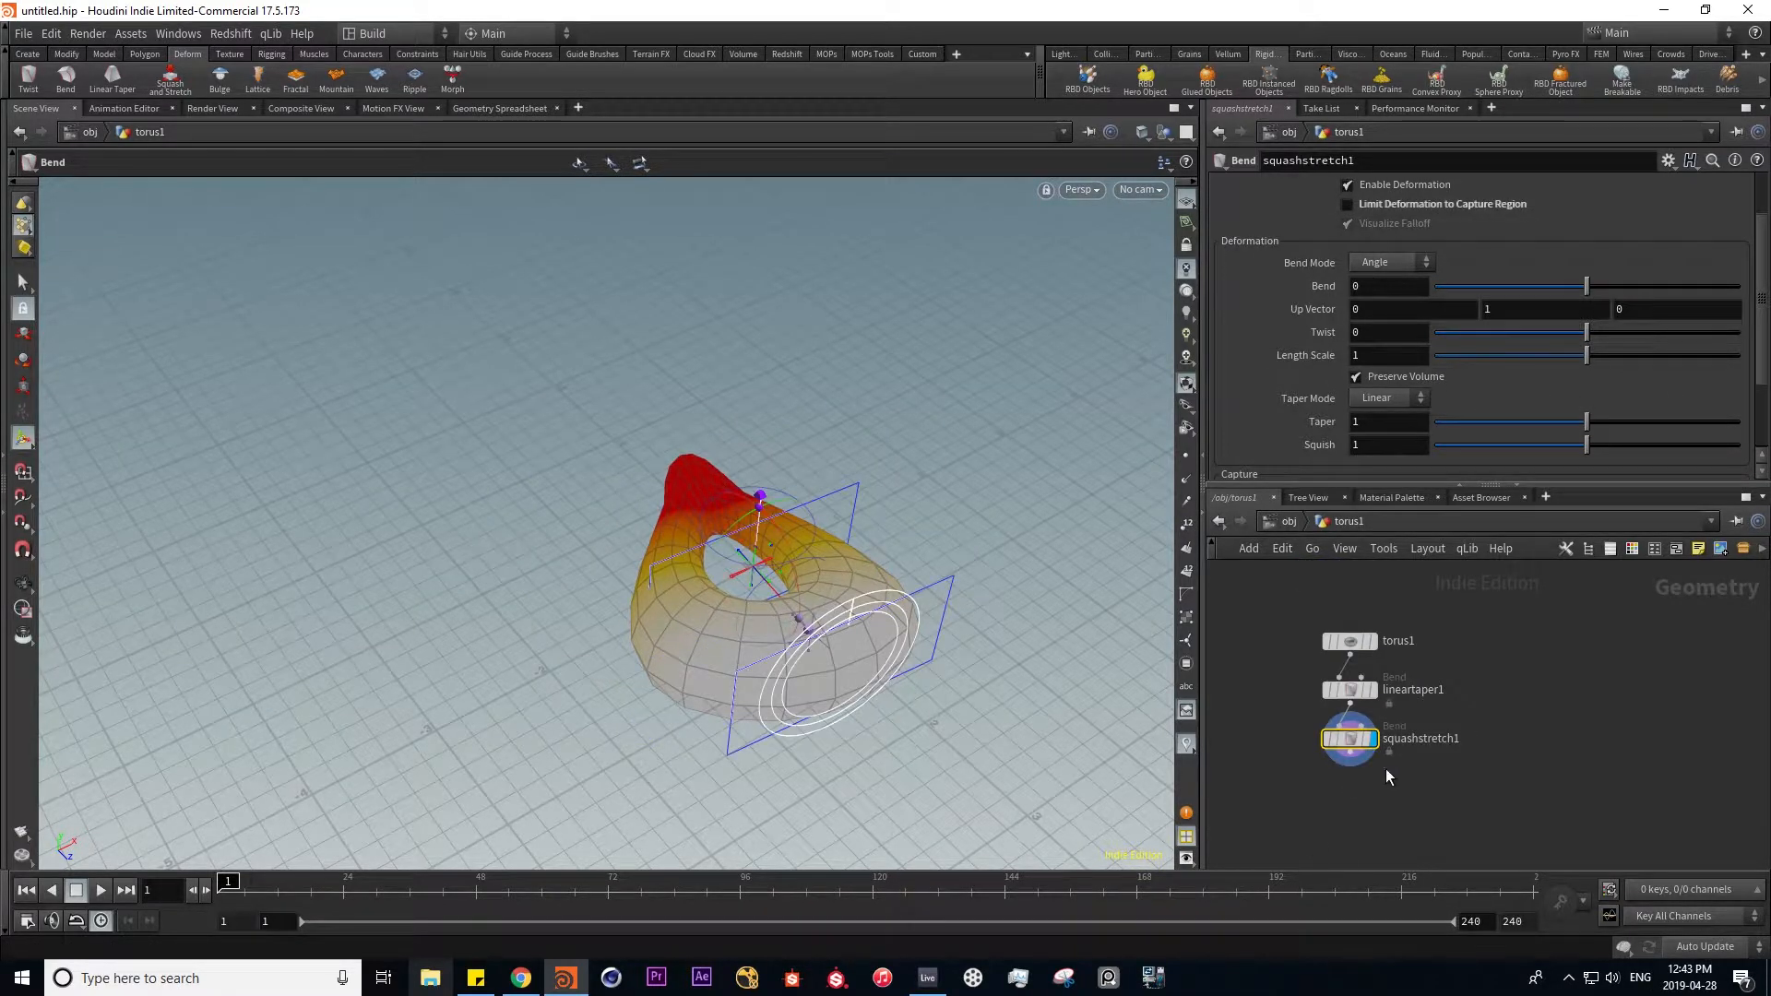
- Look through the squash and stretch node's deformation and capture parameters, and delete it together with the linear taper node
scroll(1320, 380, "down", 5)
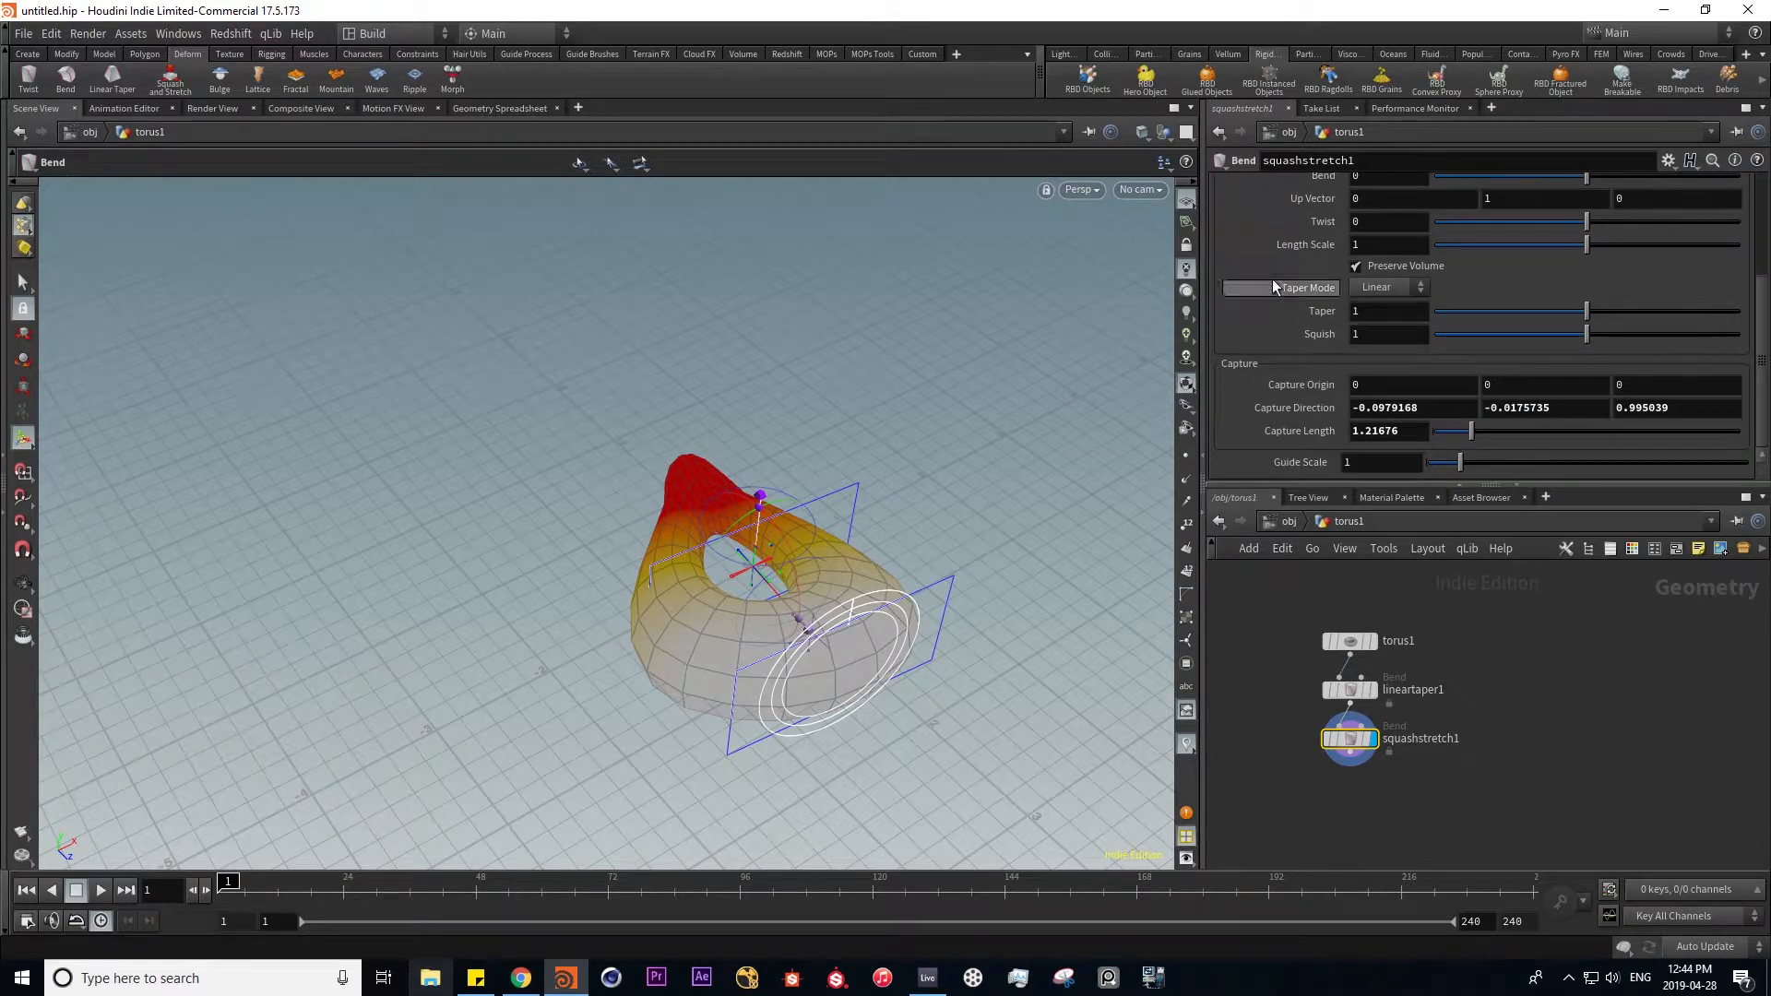
scroll(1386, 313, "up", 3)
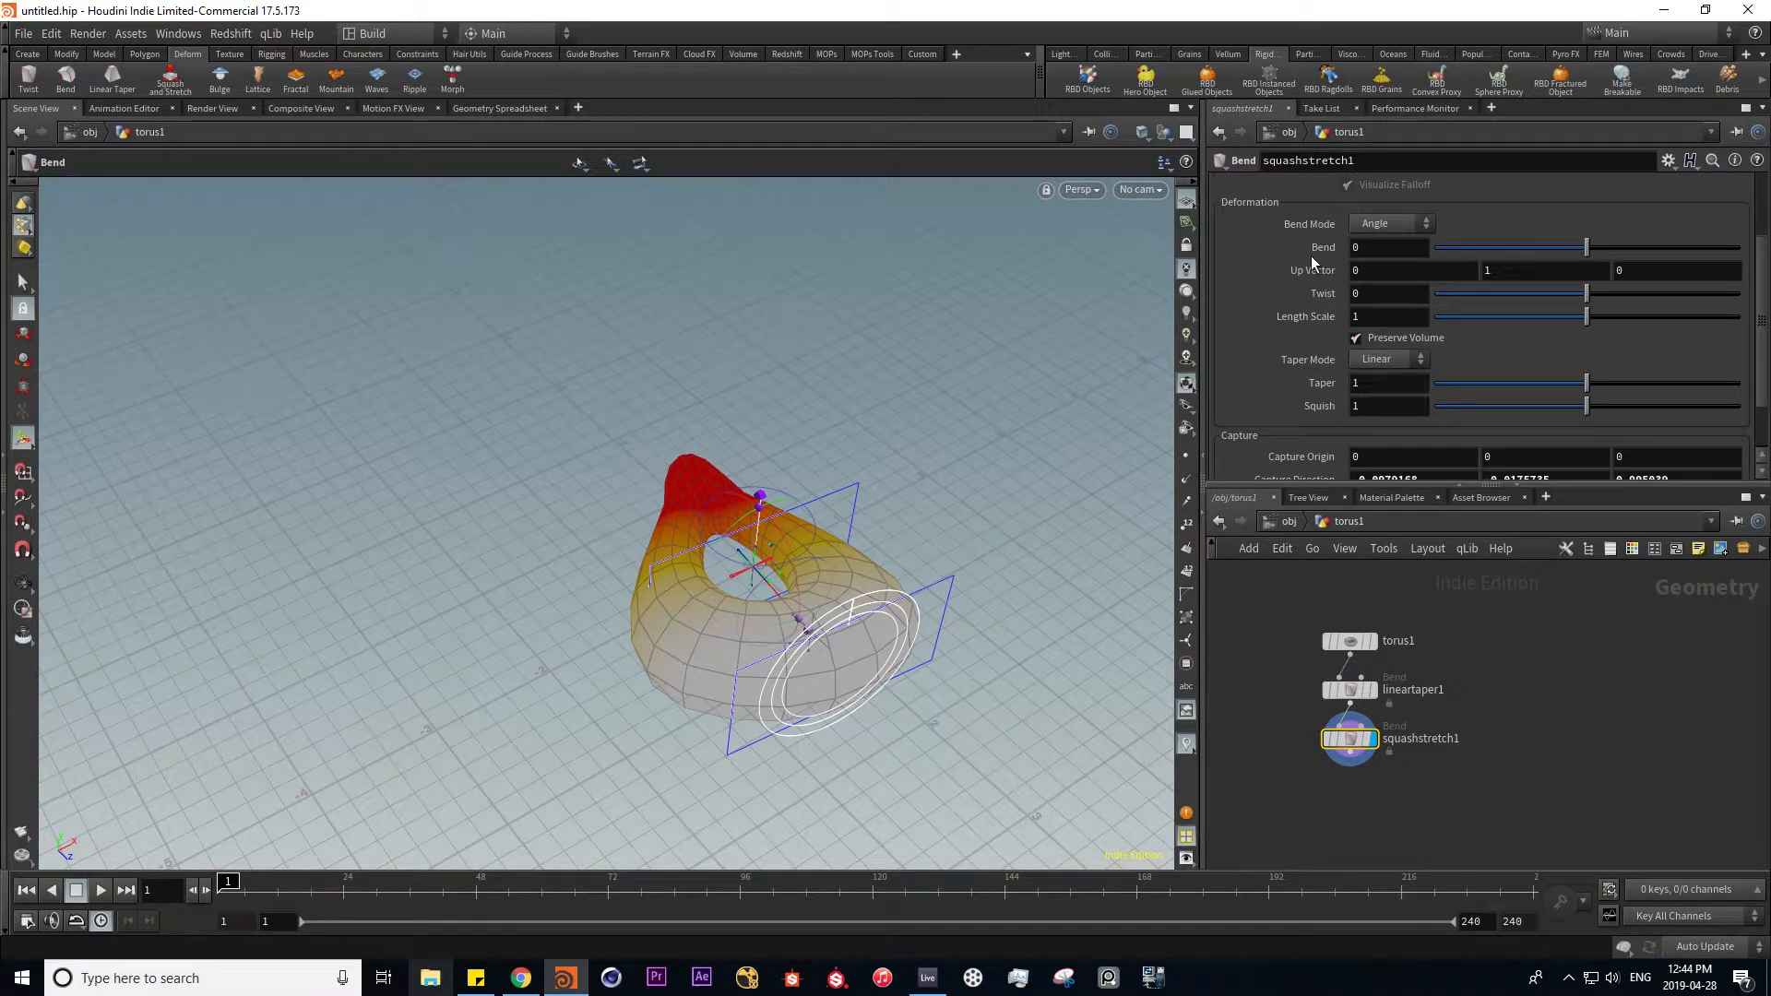
key("Delete")
key("Delete")
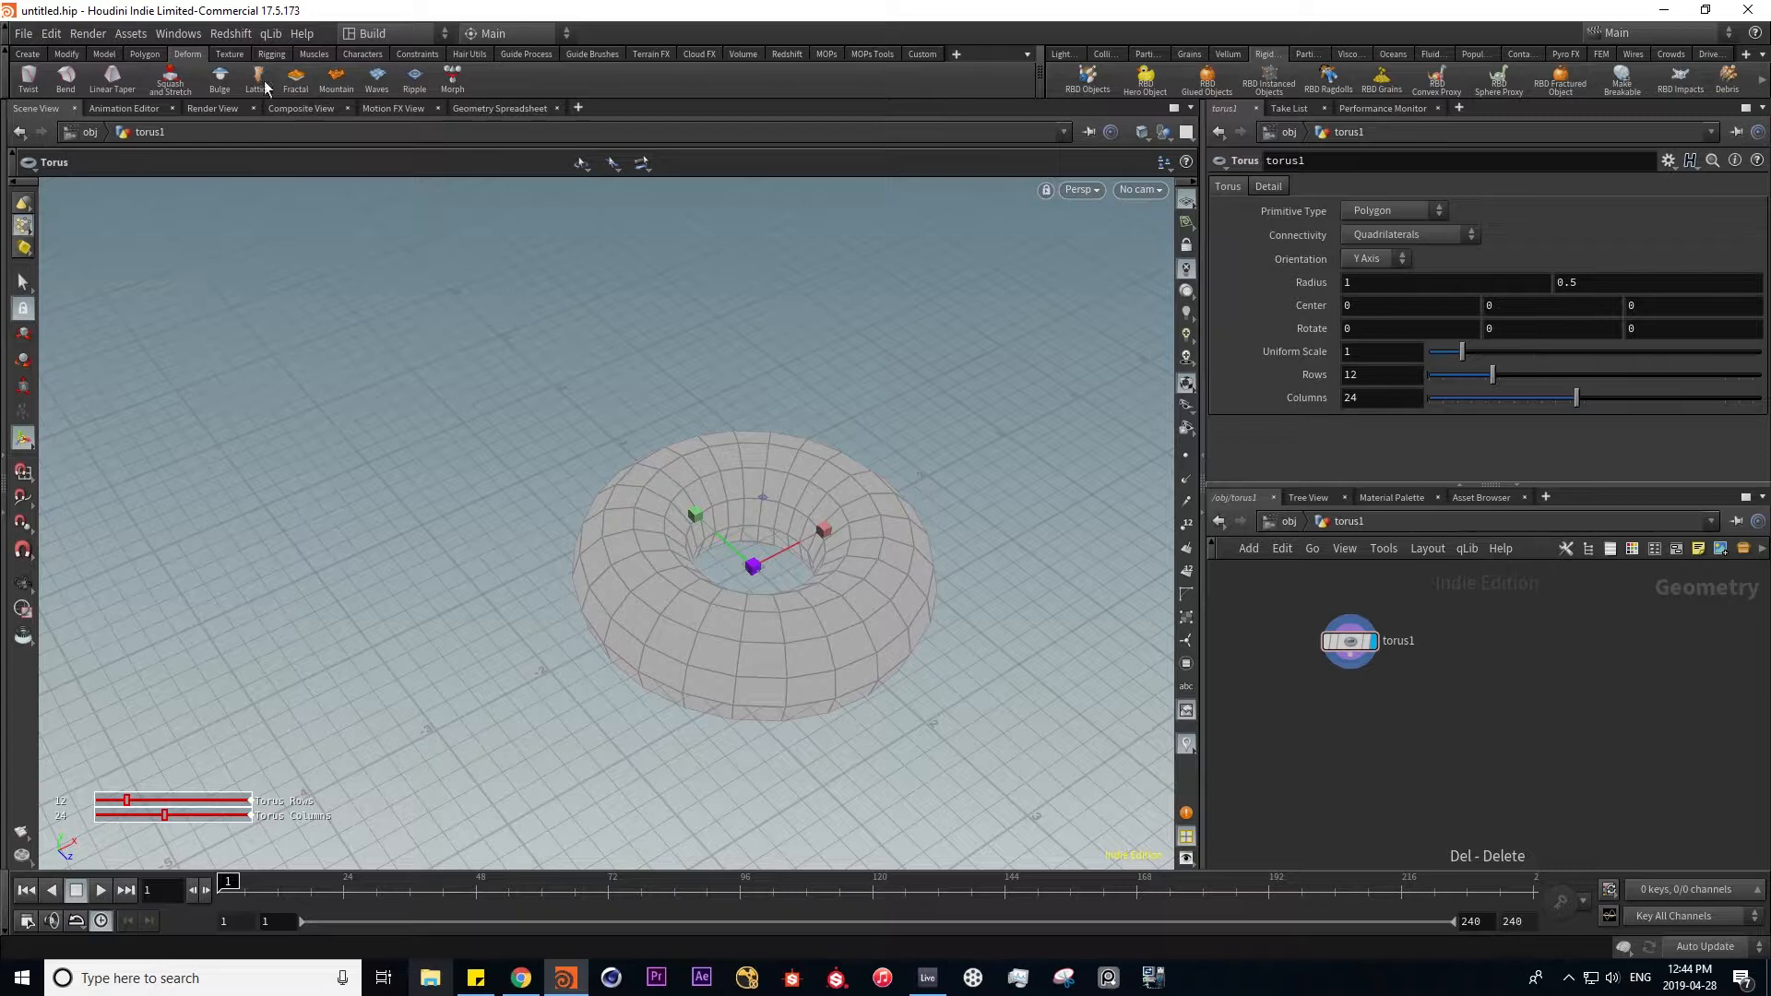
- Apply Fractal to all of the torus's primitives, inspect the deformed shape, and delete the node
left_click(296, 79)
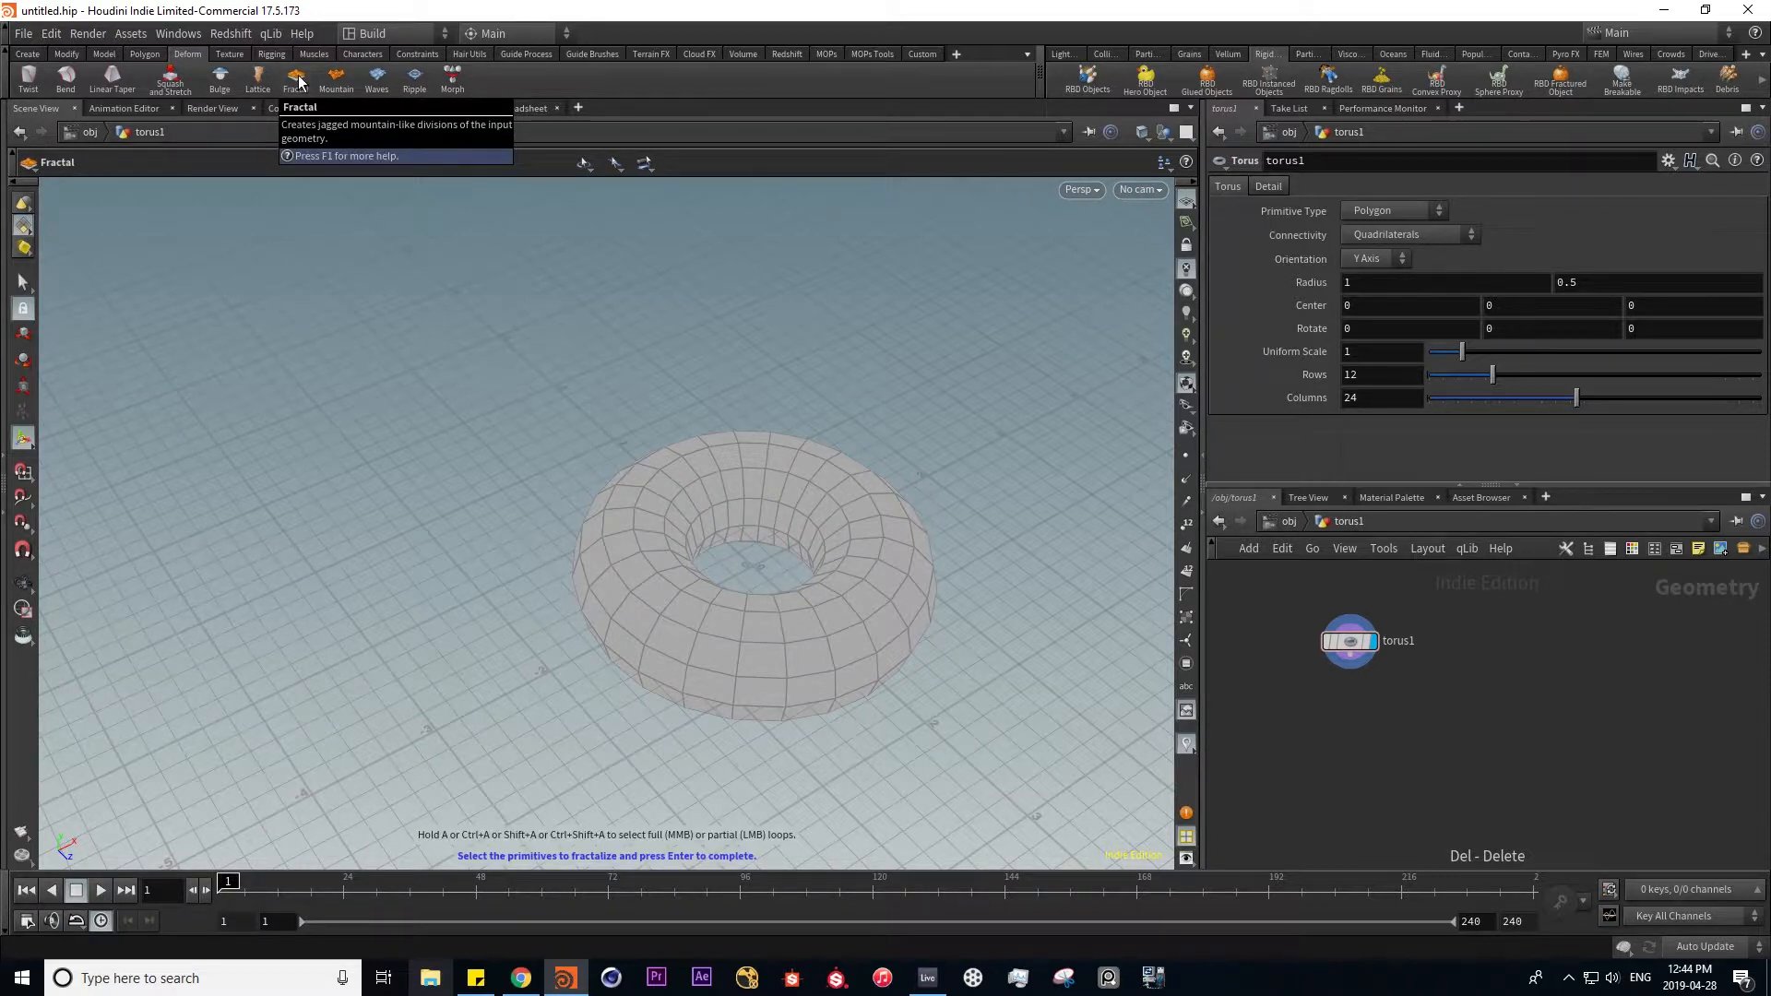
key("n")
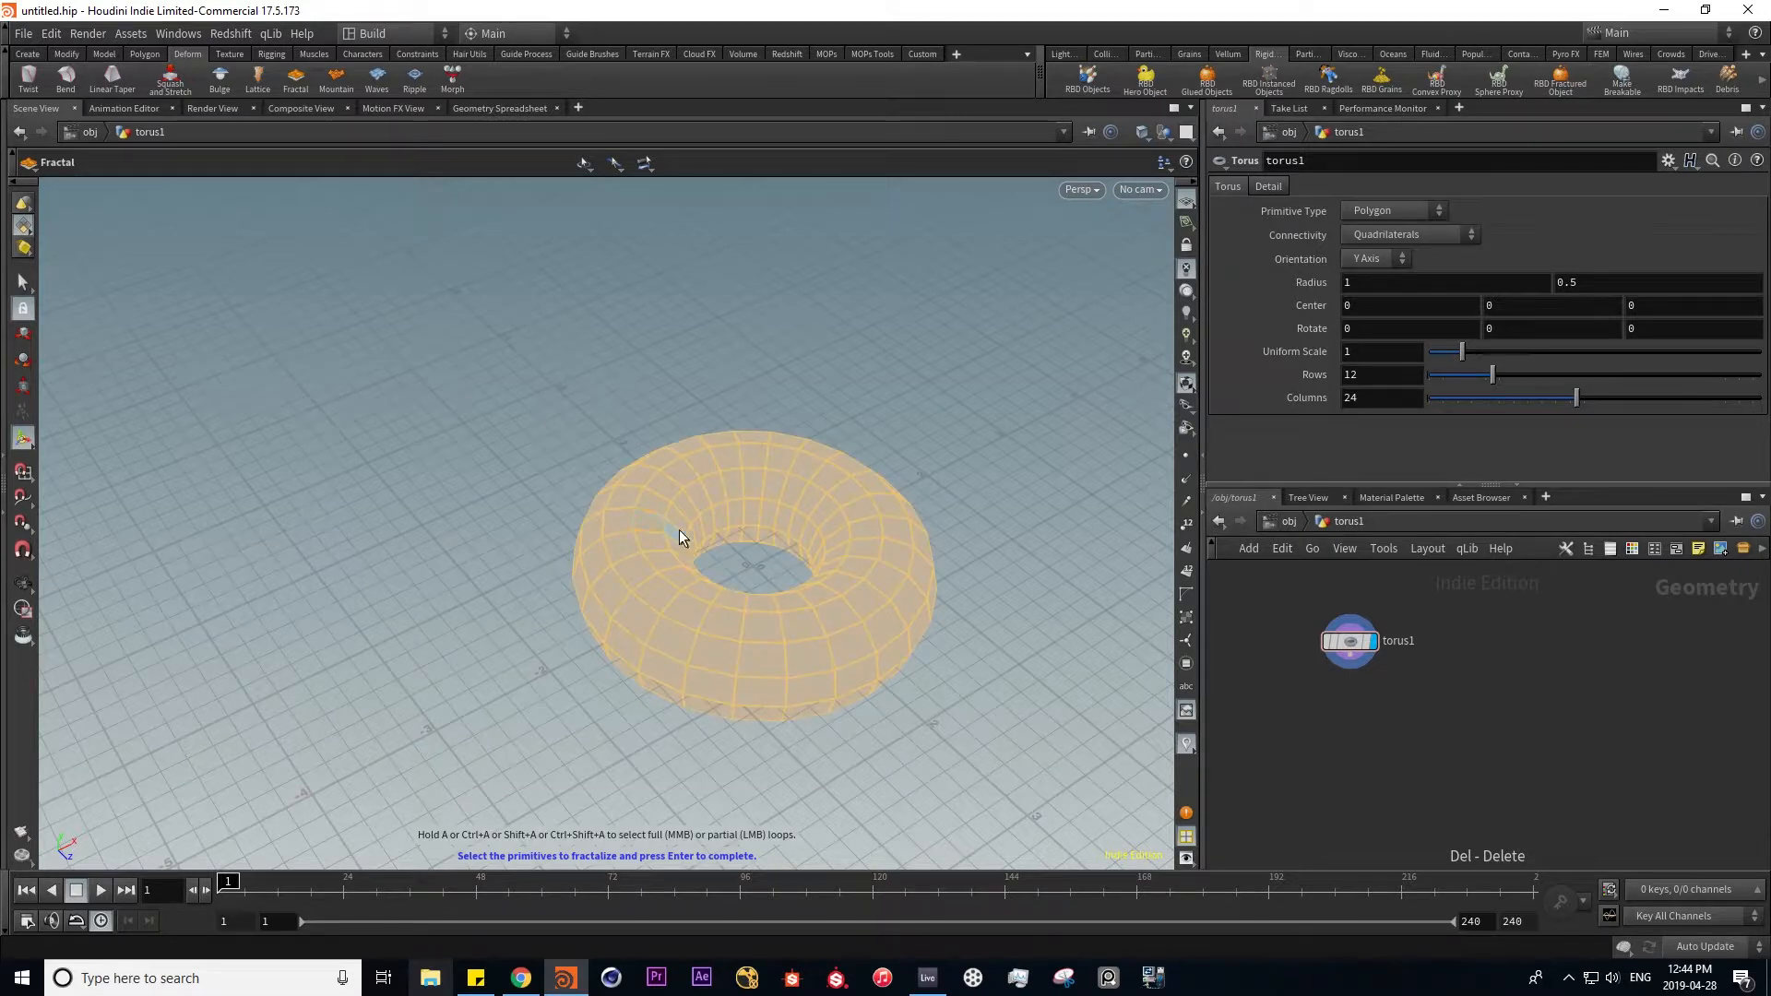
key("Return")
left_click_drag(850, 692, 752, 729, "alt")
left_click_drag(1314, 696, 1368, 643)
key("Delete")
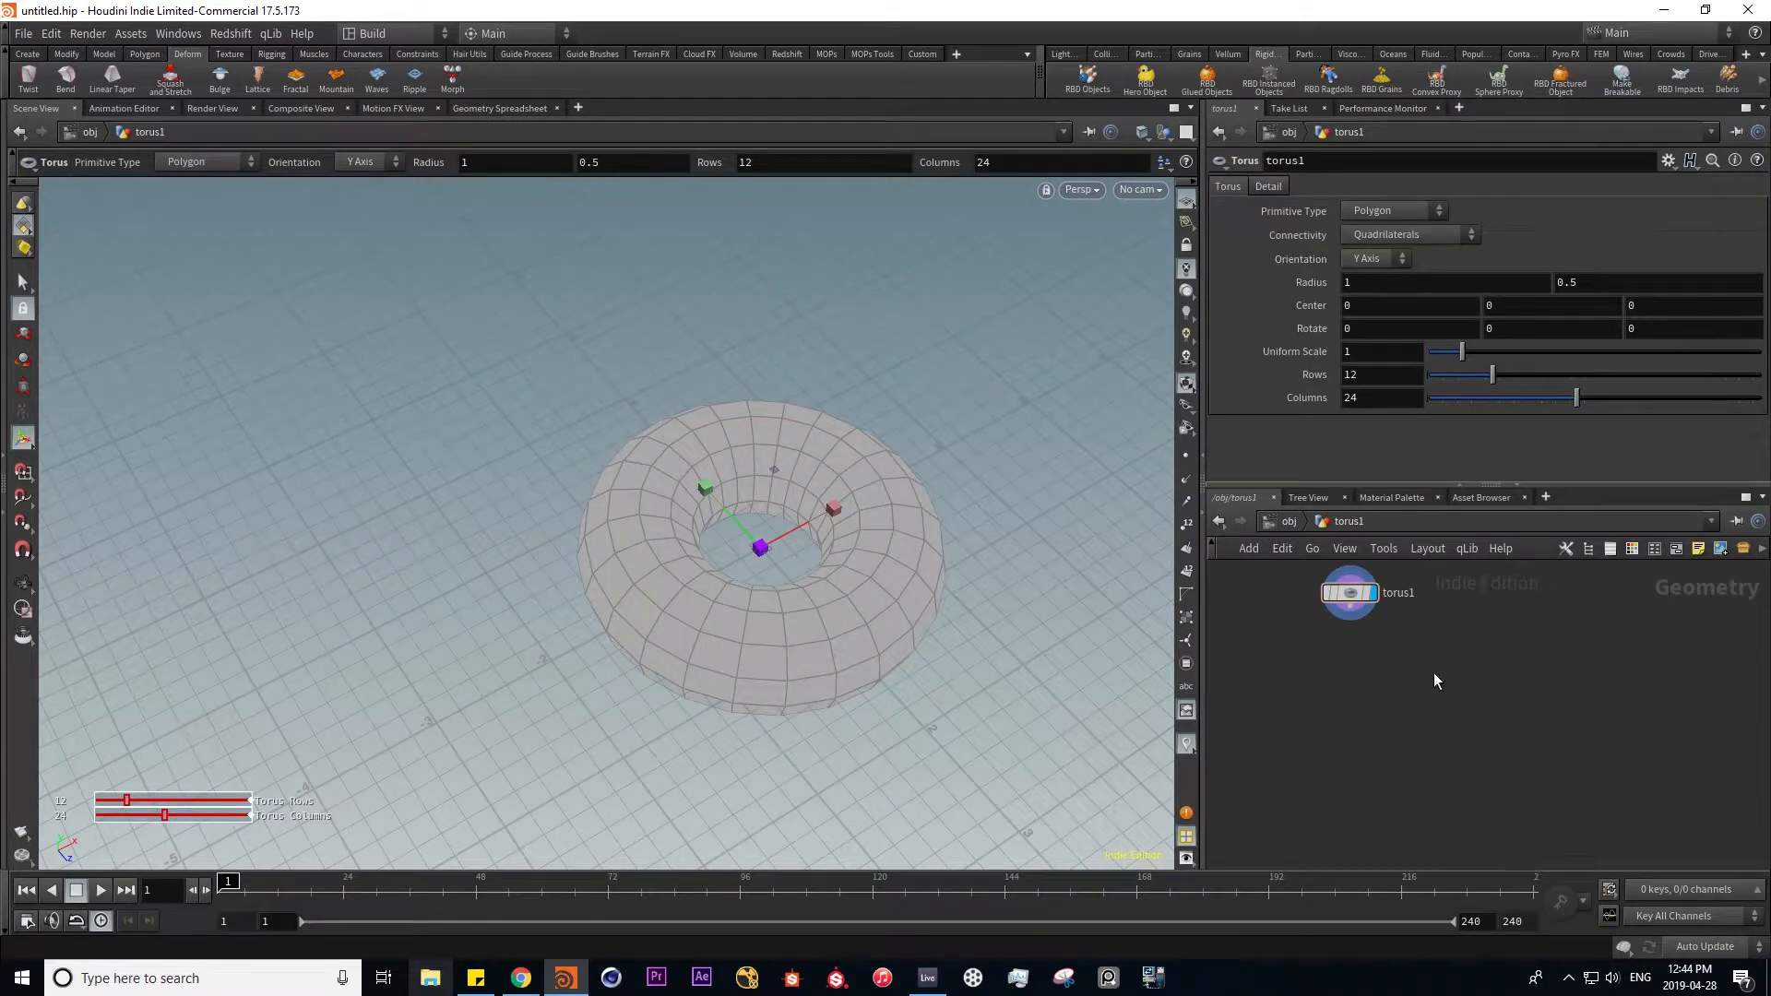
- Apply Mountain to the whole torus and inspect the deformed surface up close
left_click(335, 81)
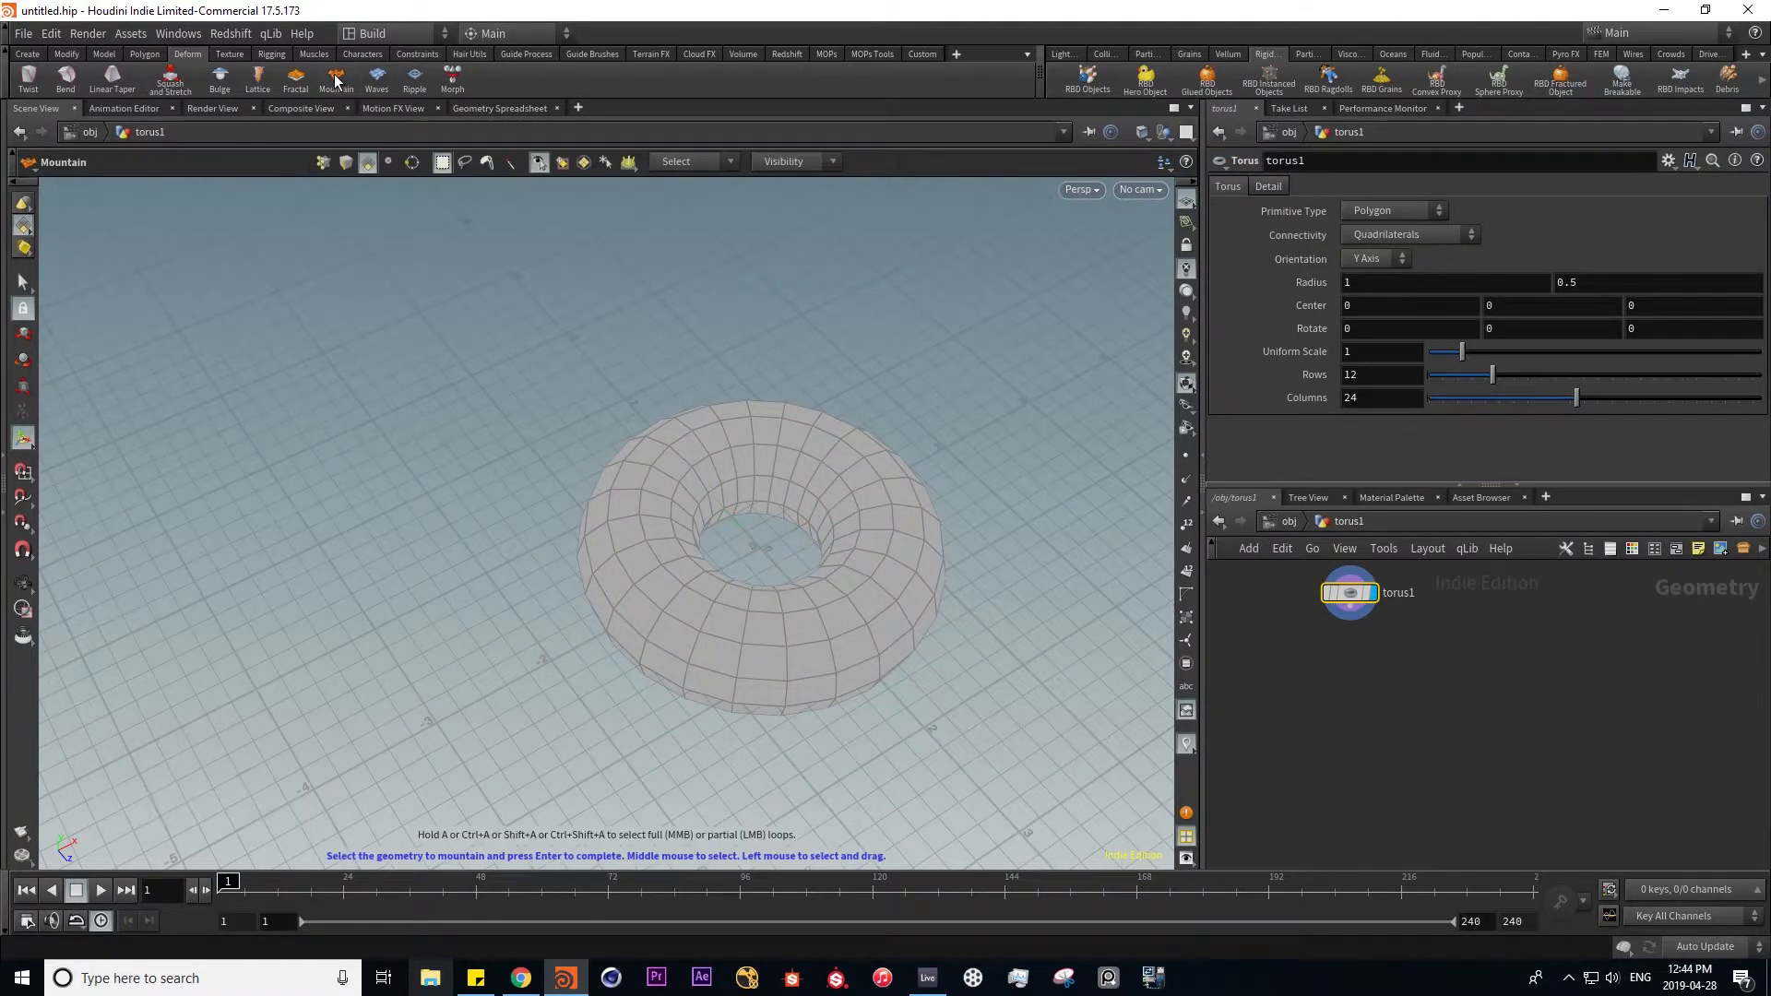
key("n")
key("Return")
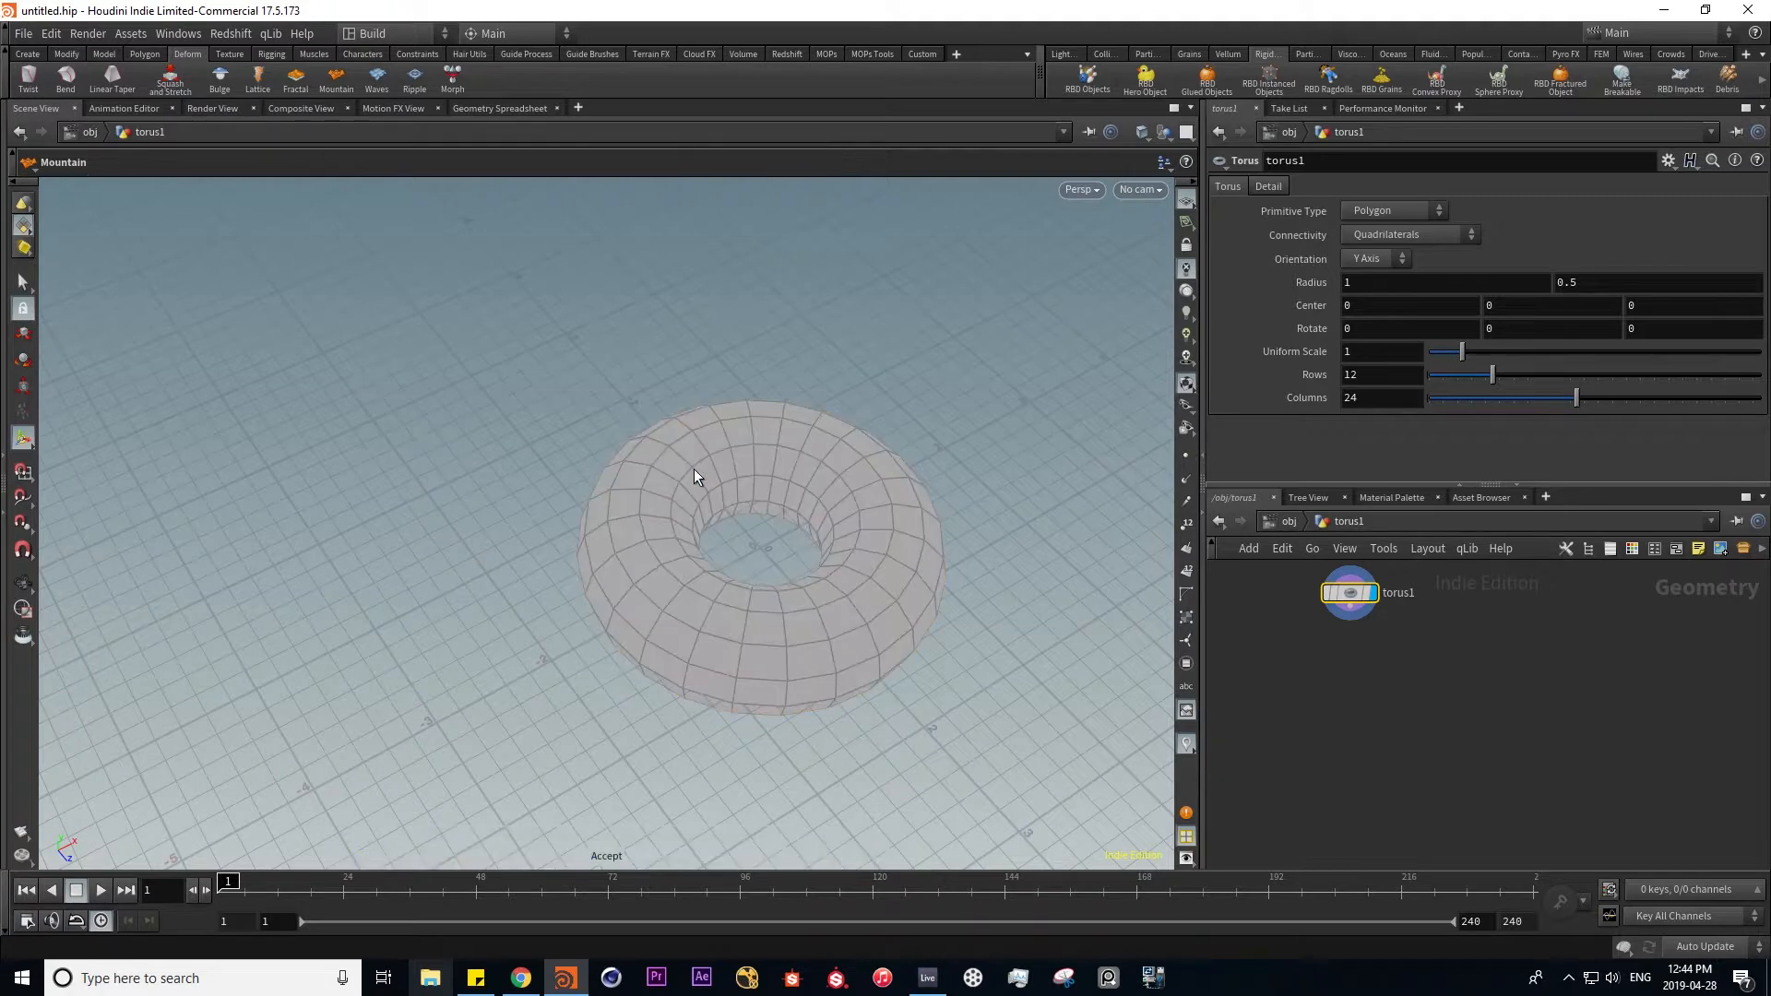
left_click_drag(756, 413, 815, 553, "alt")
right_click_drag(815, 554, 802, 664, "alt")
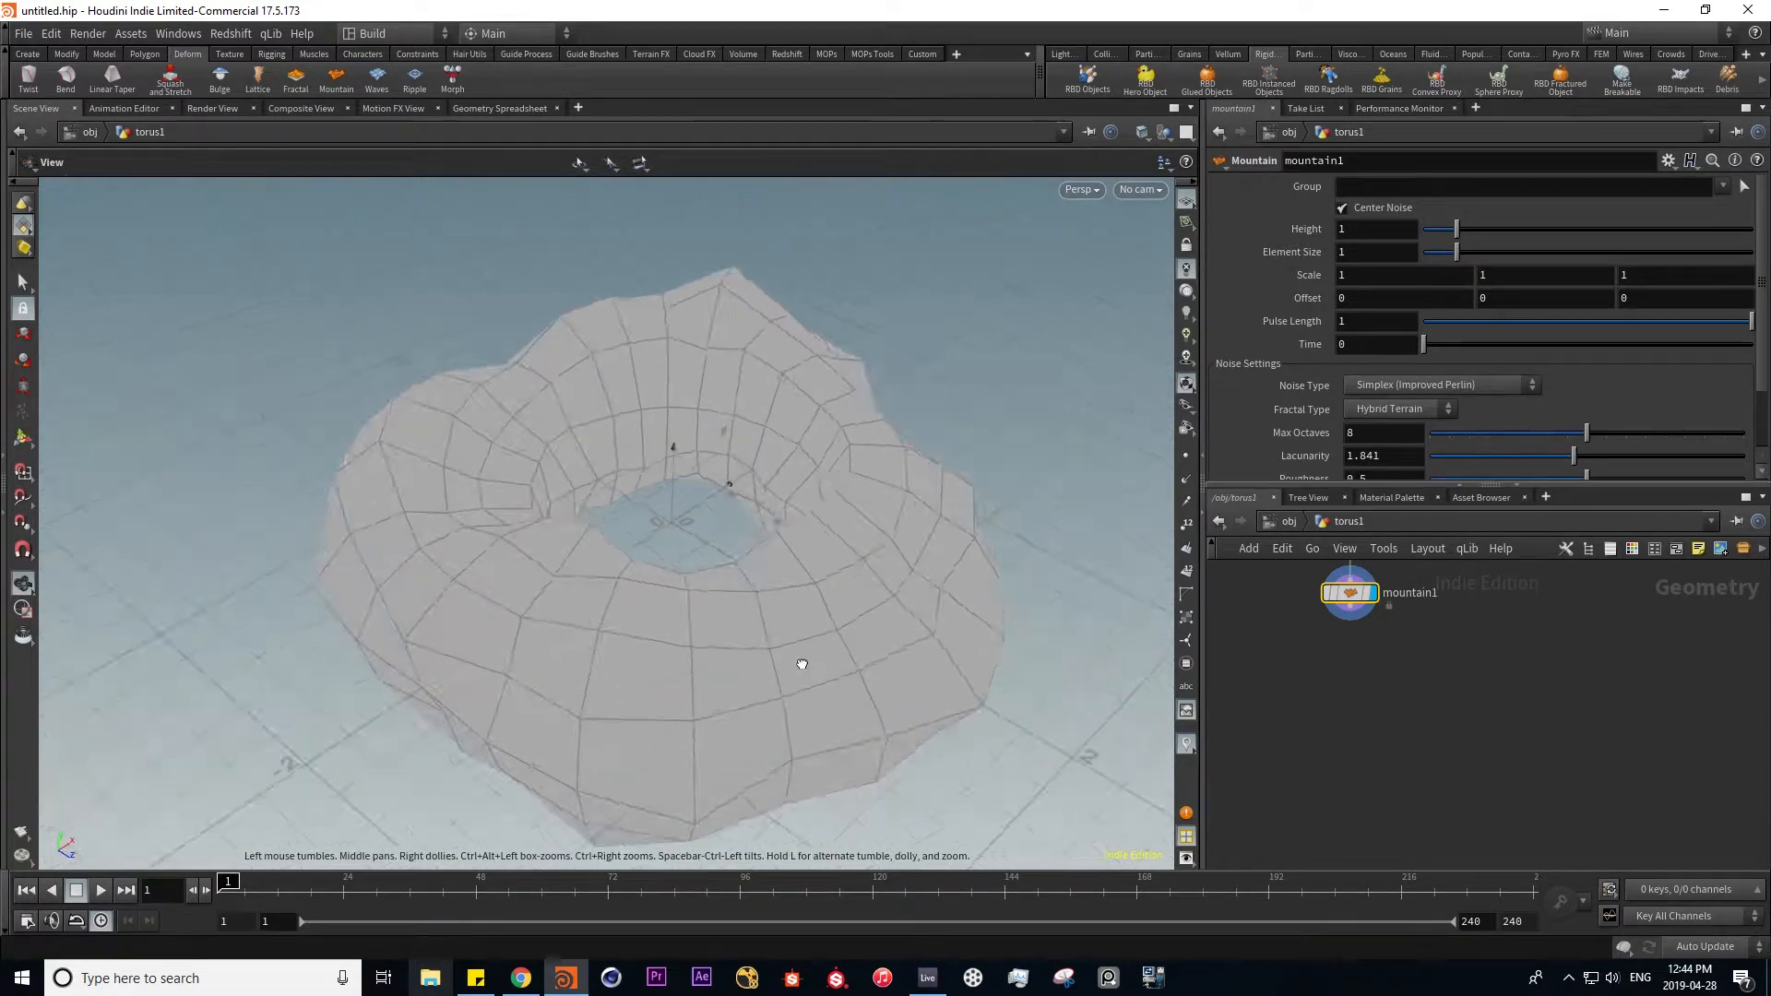
middle_click_drag(802, 664, 913, 651, "alt")
- Increase the Mountain node's Height, and delete the node
left_click_drag(1457, 230, 1511, 238)
middle_click_drag(1312, 720, 1310, 756)
key("Delete")
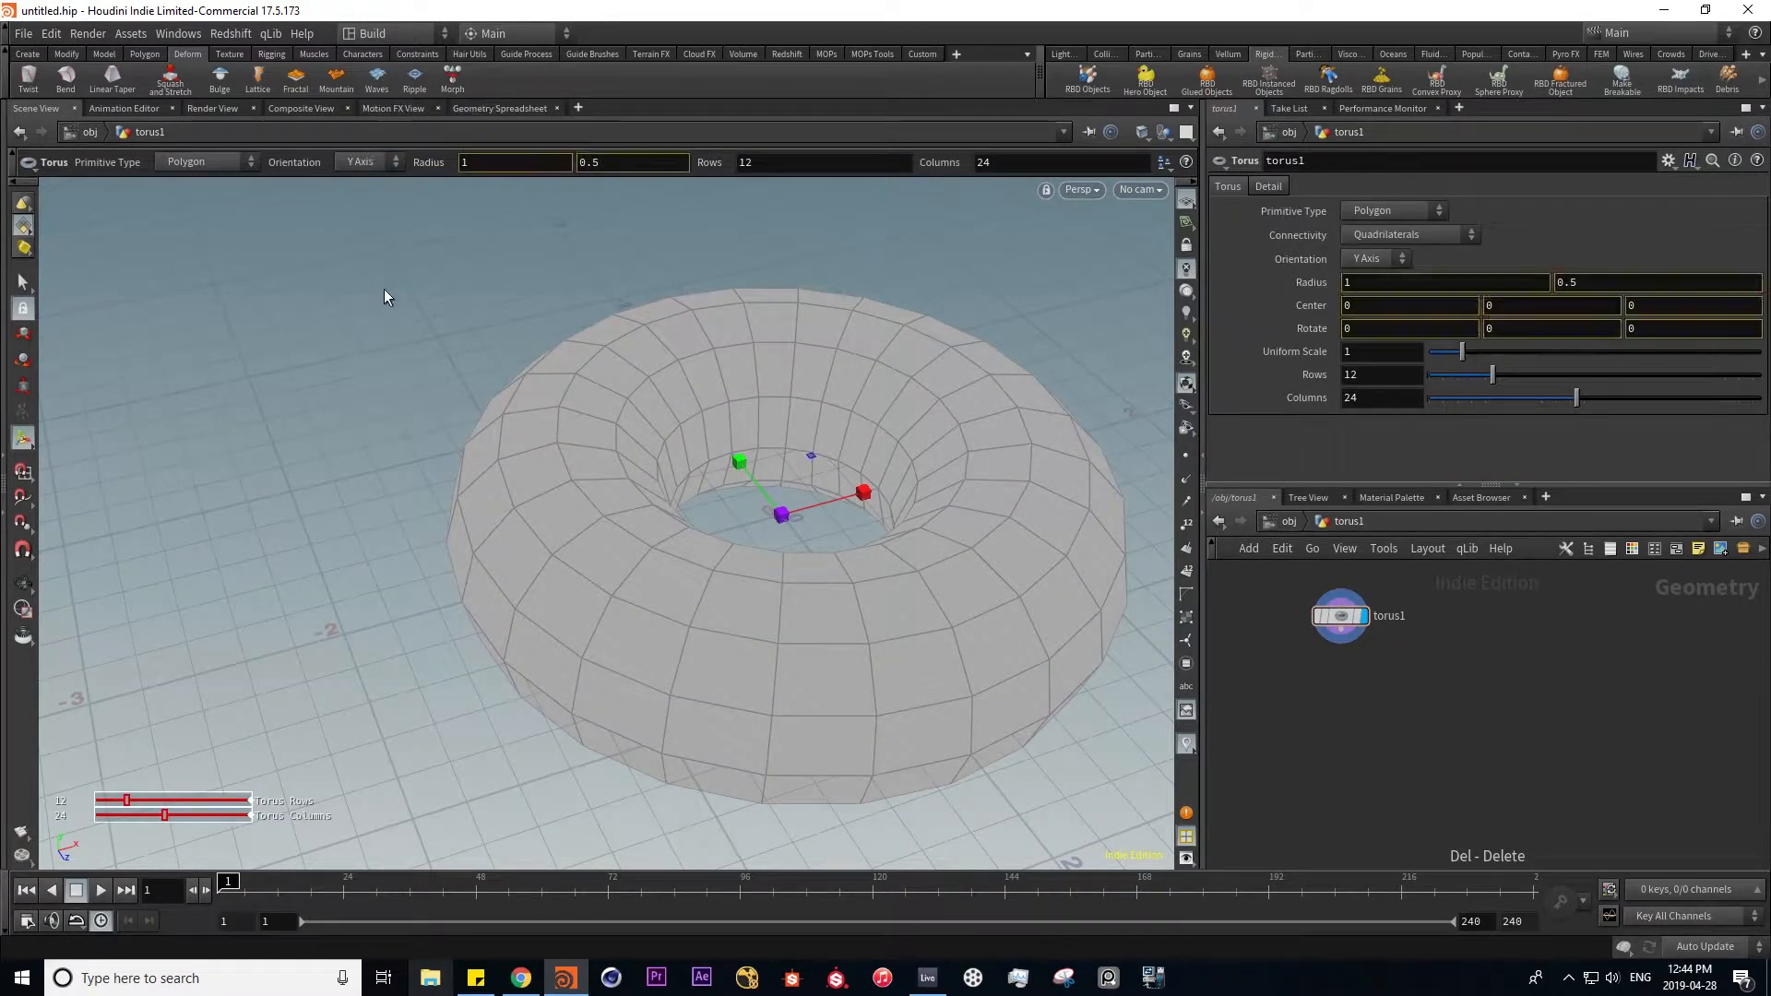
- Return to the object level and delete the torus object
left_click_drag(393, 280, 356, 363)
right_click_drag(475, 385, 311, 376, "alt")
middle_click_drag(806, 444, 625, 454, "alt")
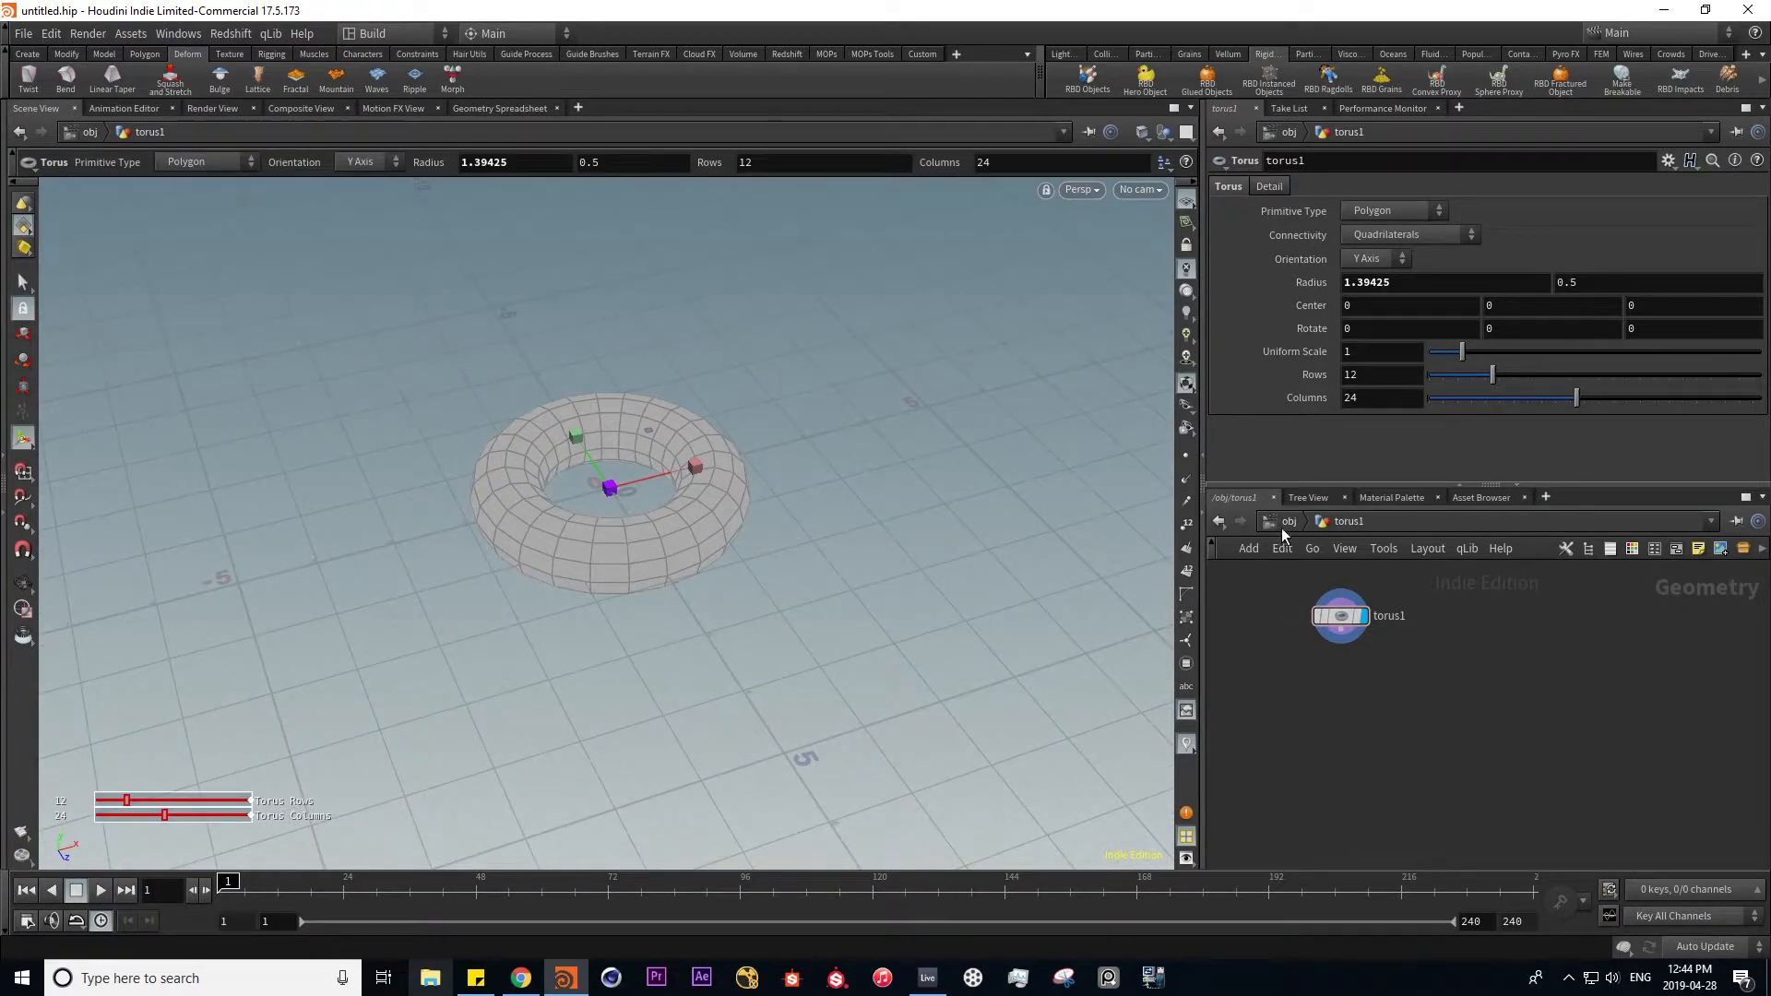
key("u")
key("Delete")
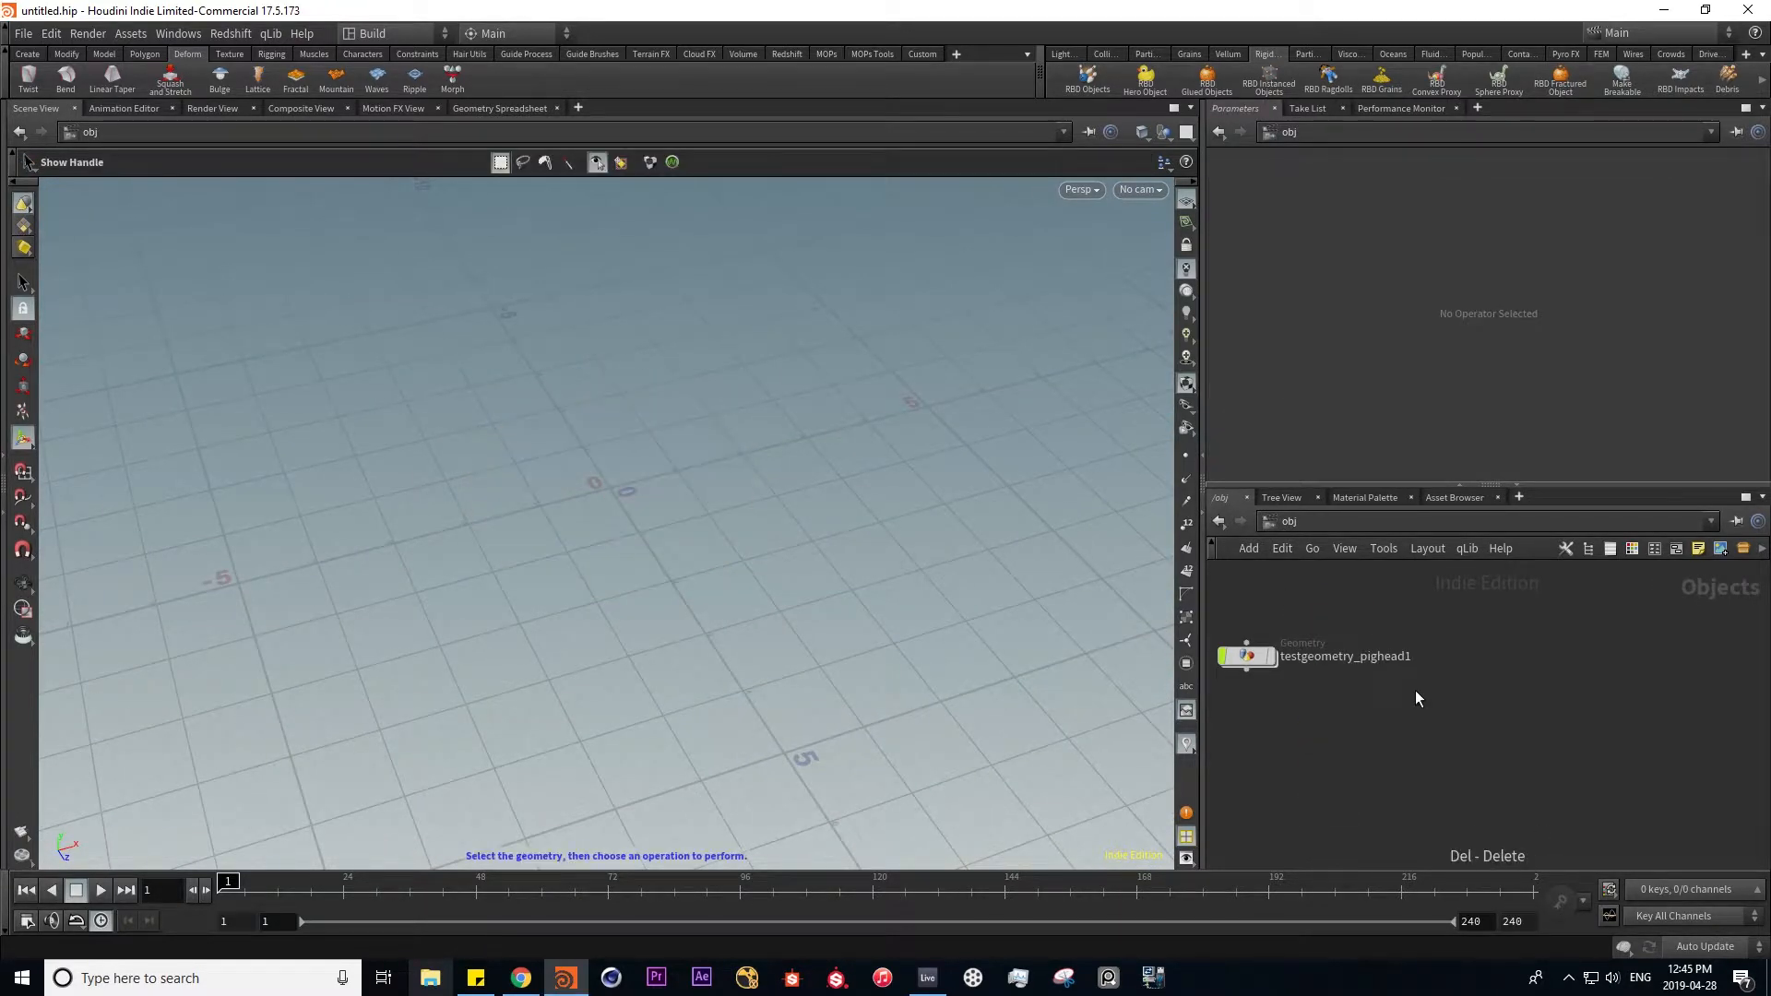
- Create a grid object of size 8.4 by 8.4 with 50 rows and 50 columns, and return to the object level
left_click(29, 53)
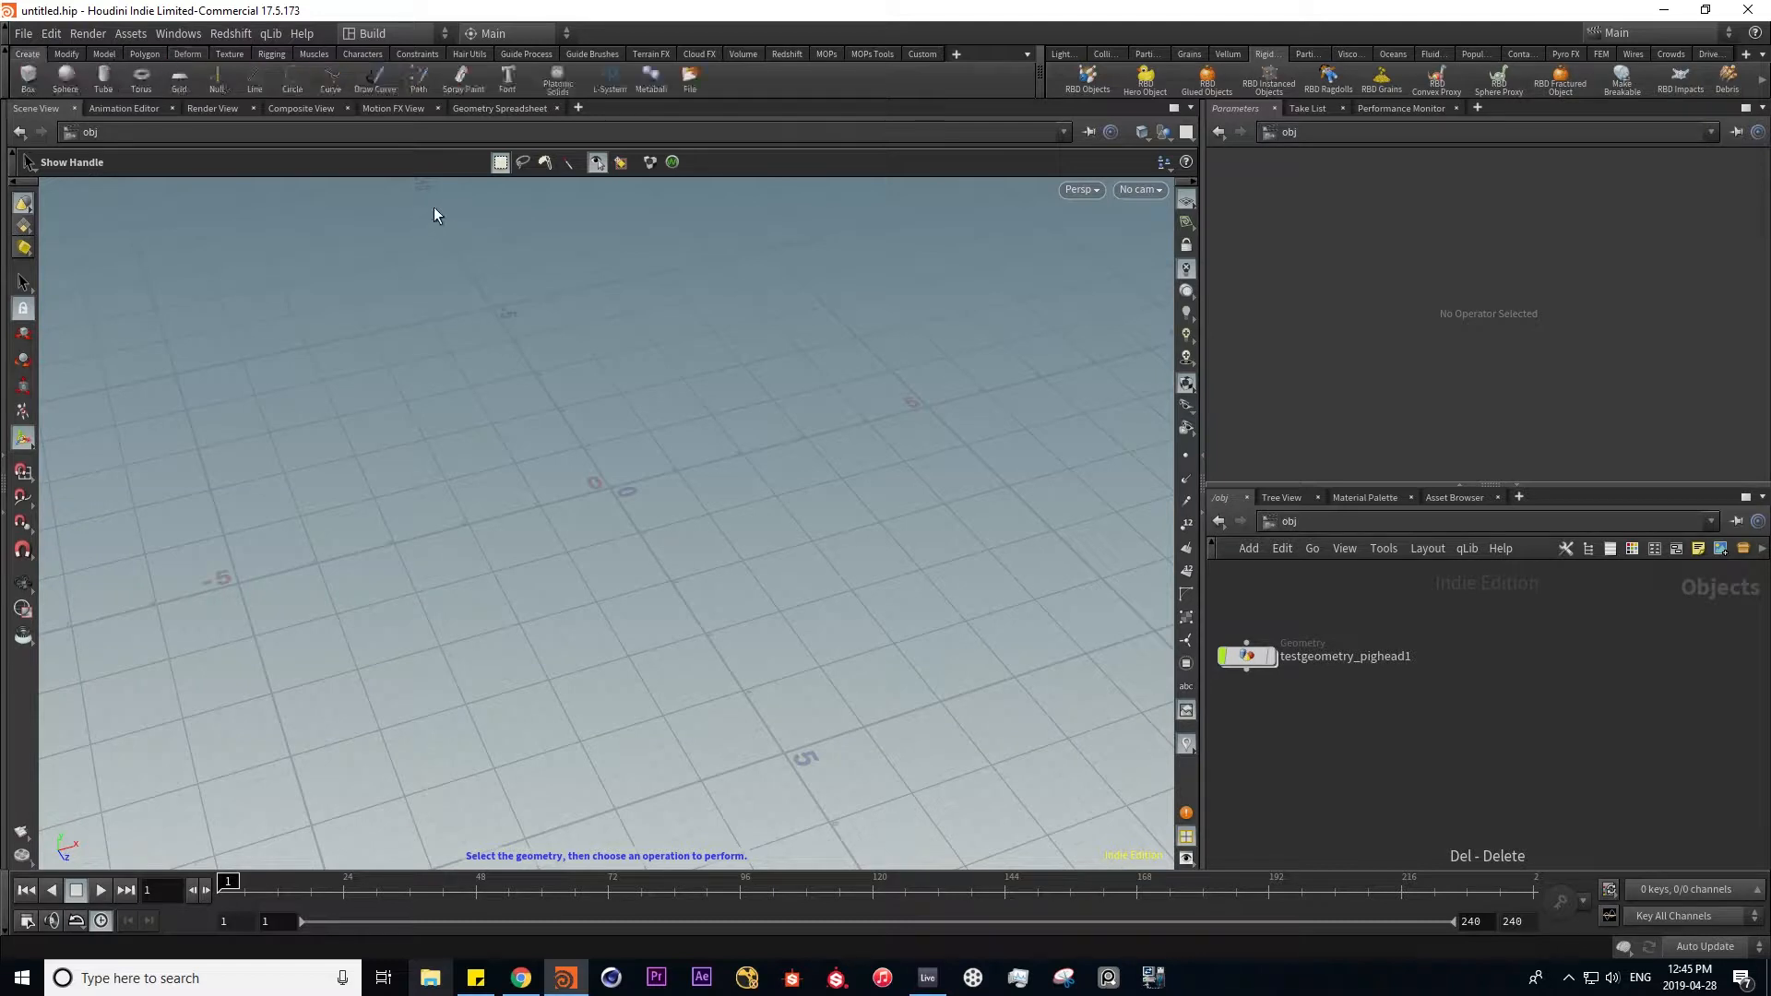
left_click(178, 80)
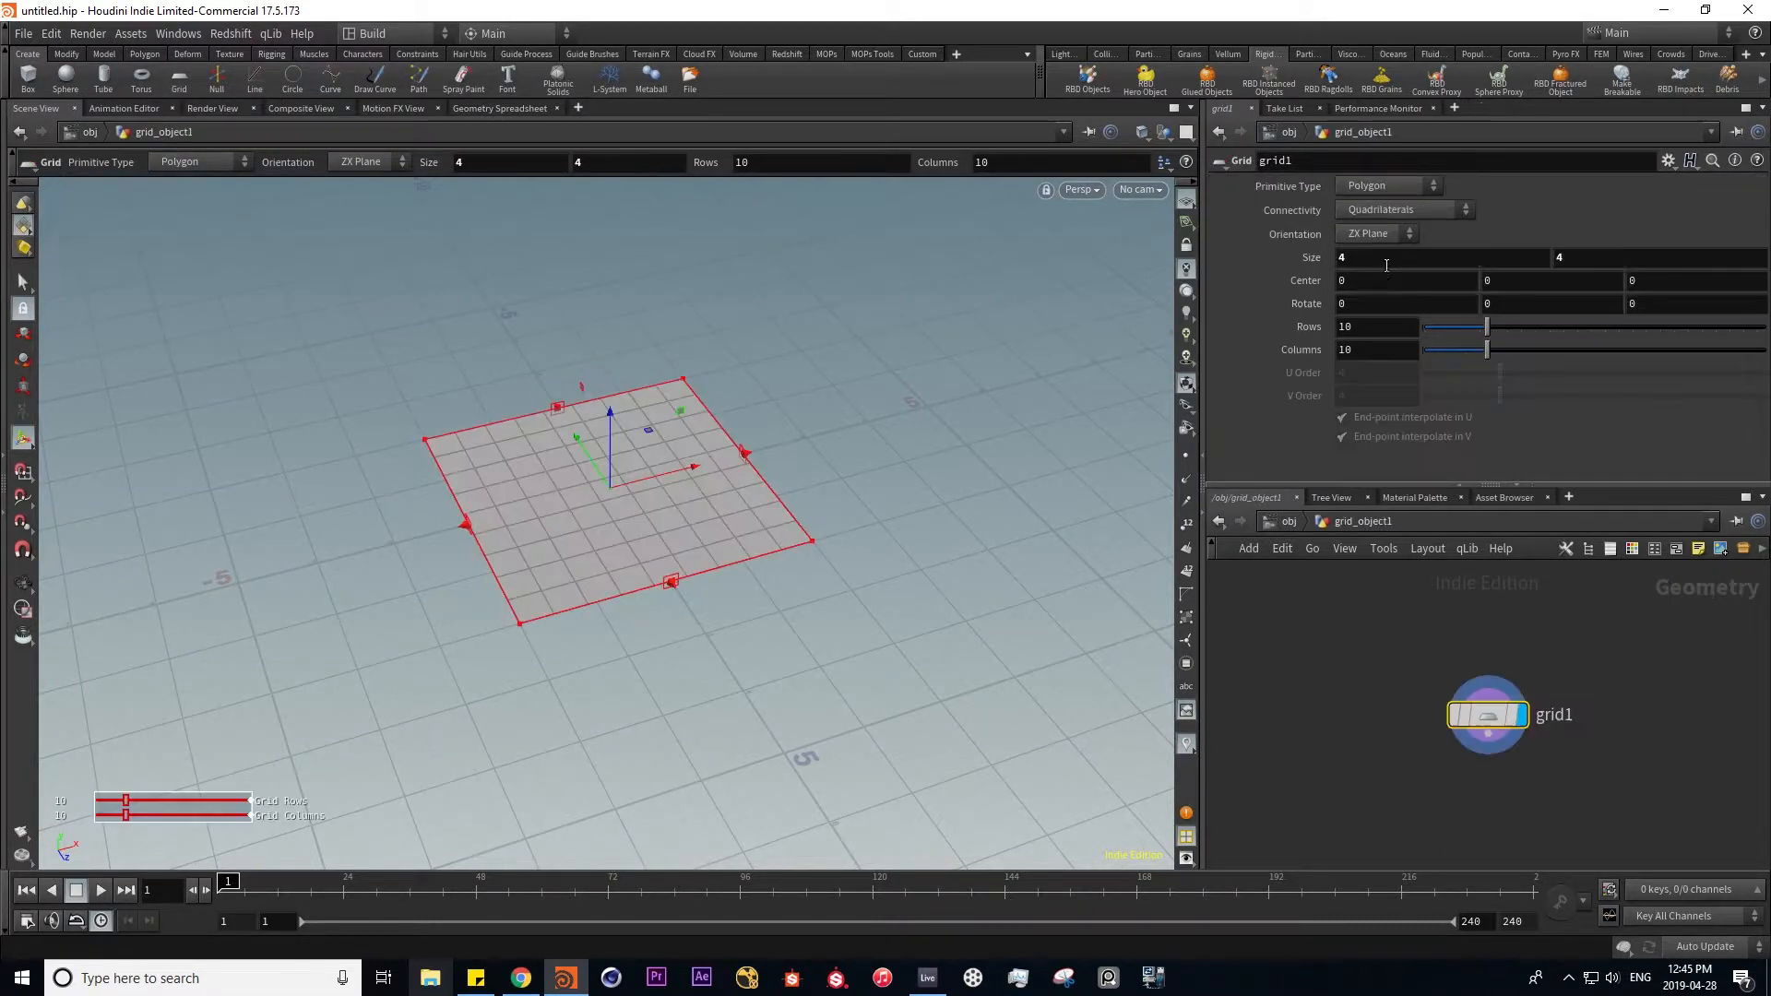
left_click_drag(1300, 257, 1323, 257)
left_click_drag(1476, 327, 1582, 312)
left_click_drag(1701, 353, 1763, 350)
left_click(1288, 522)
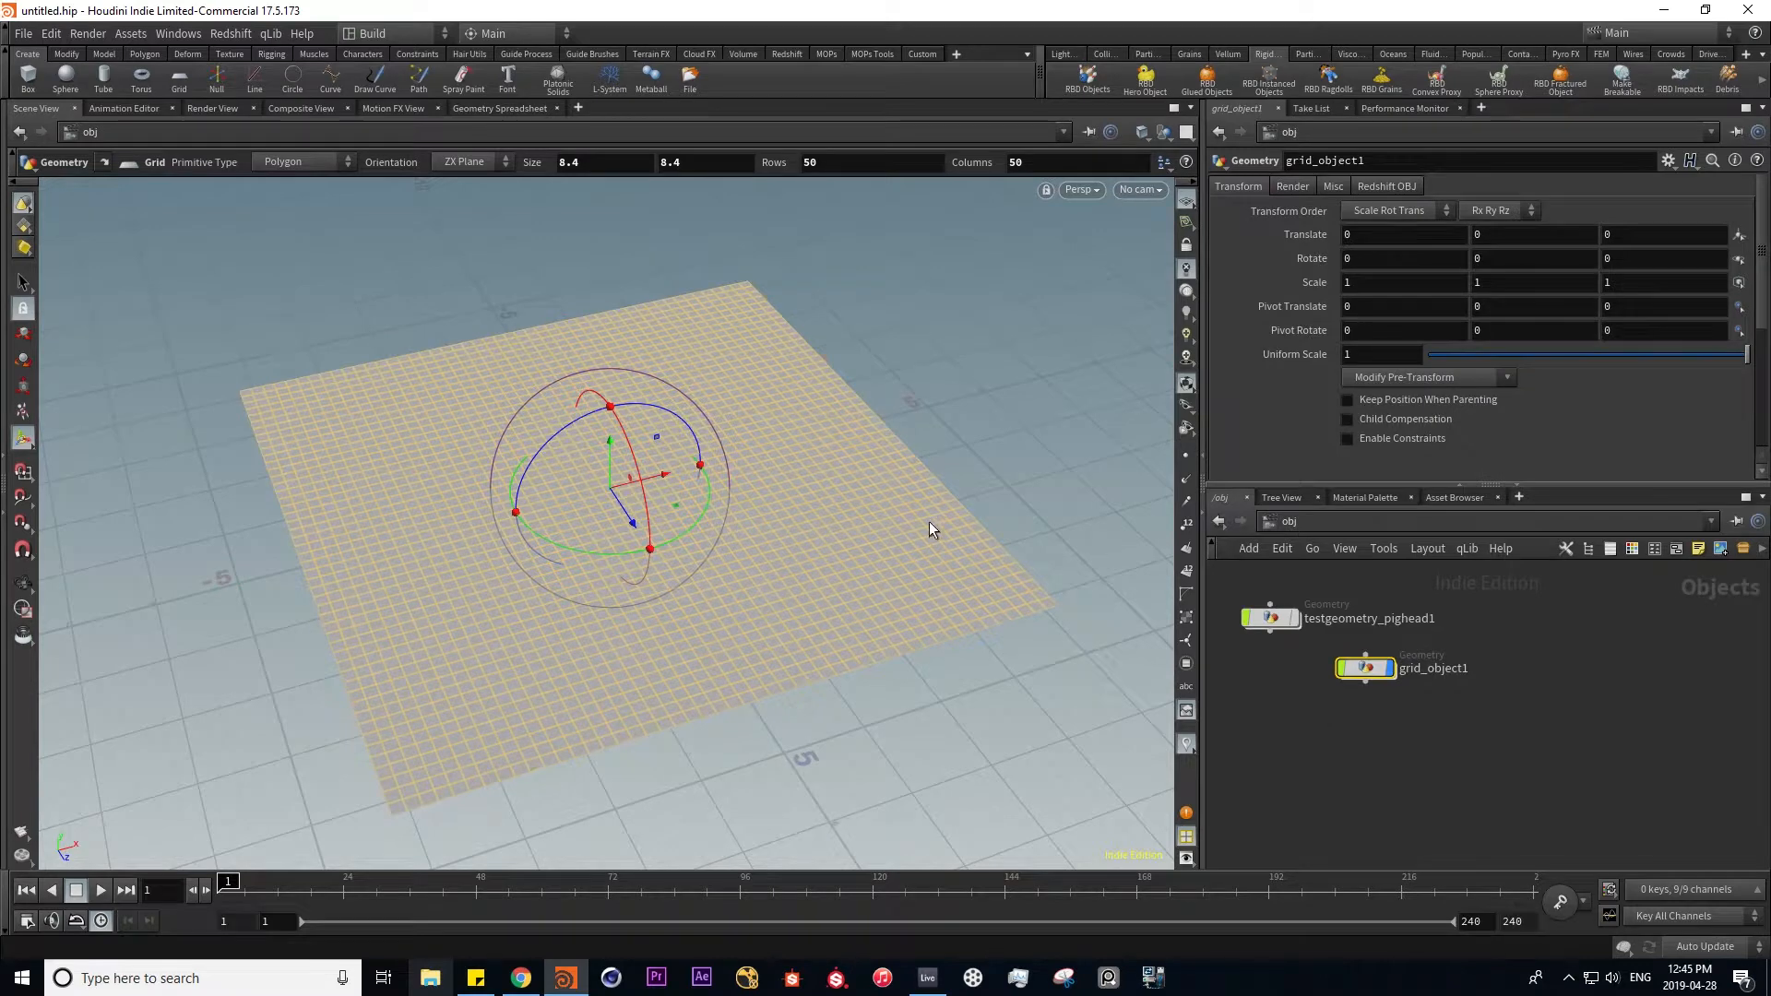
- Apply Waves to the grid and play the animation
left_click(104, 54)
left_click(187, 54)
left_click(377, 79)
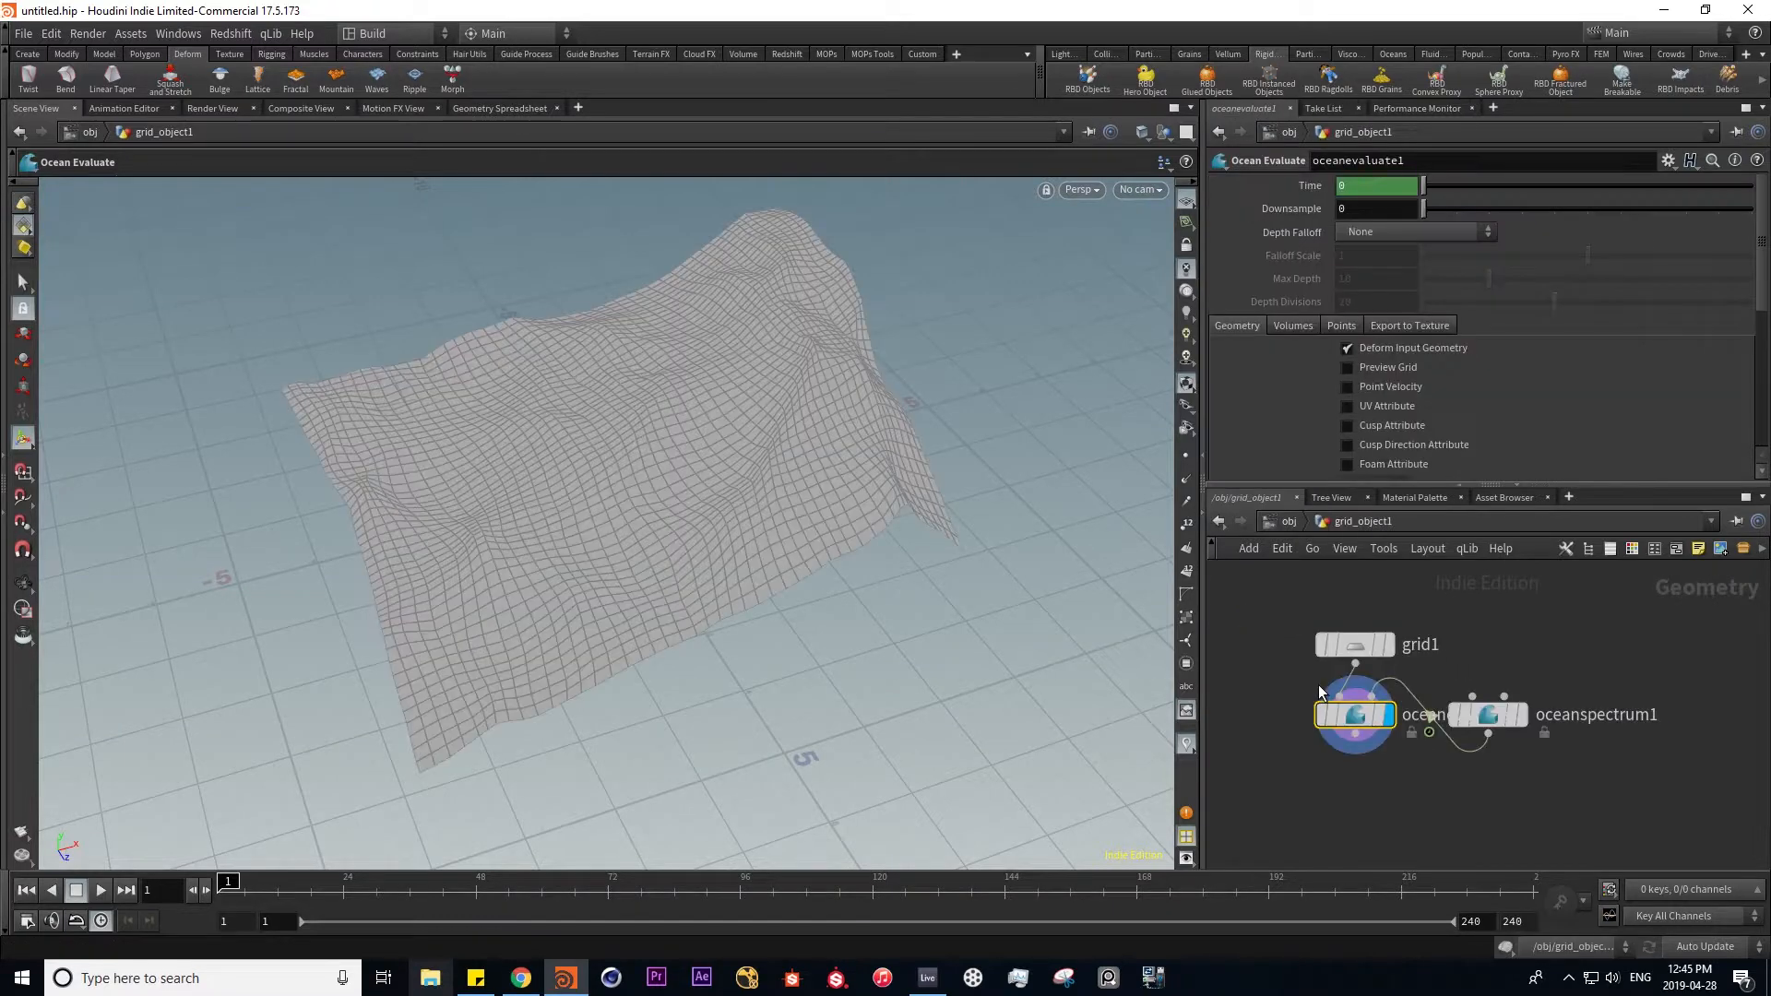
scroll(740, 444, "down", 3)
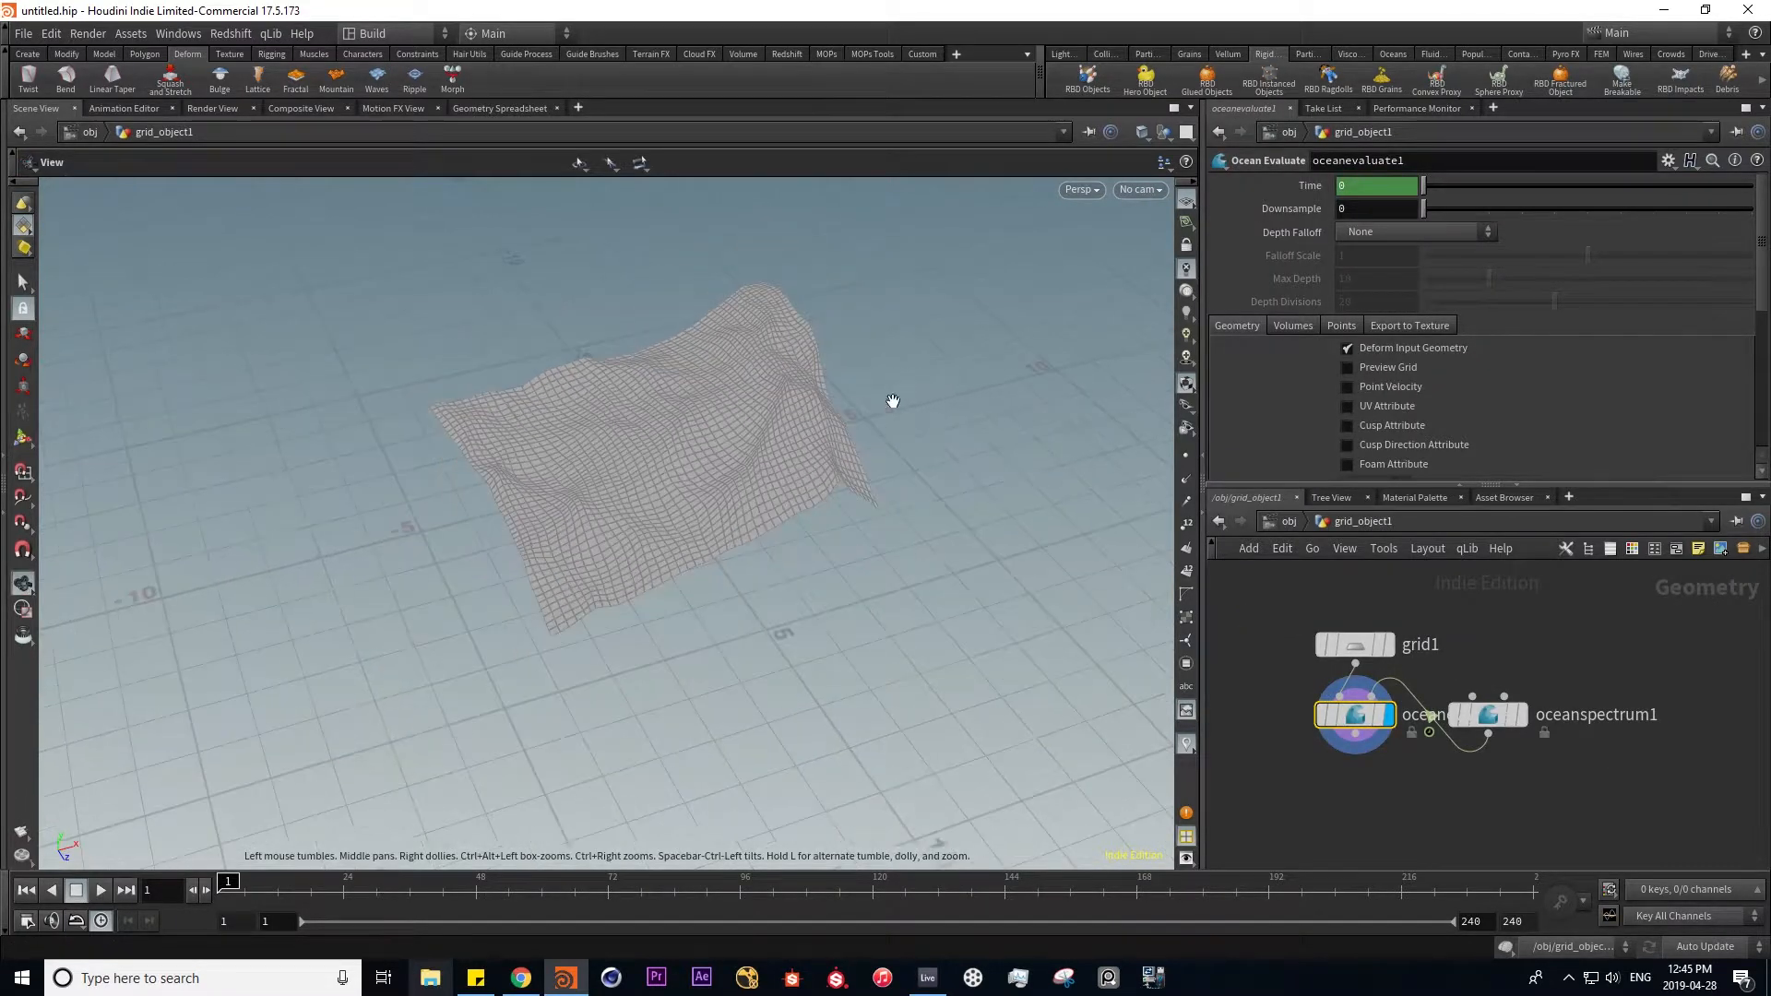
key("Up")
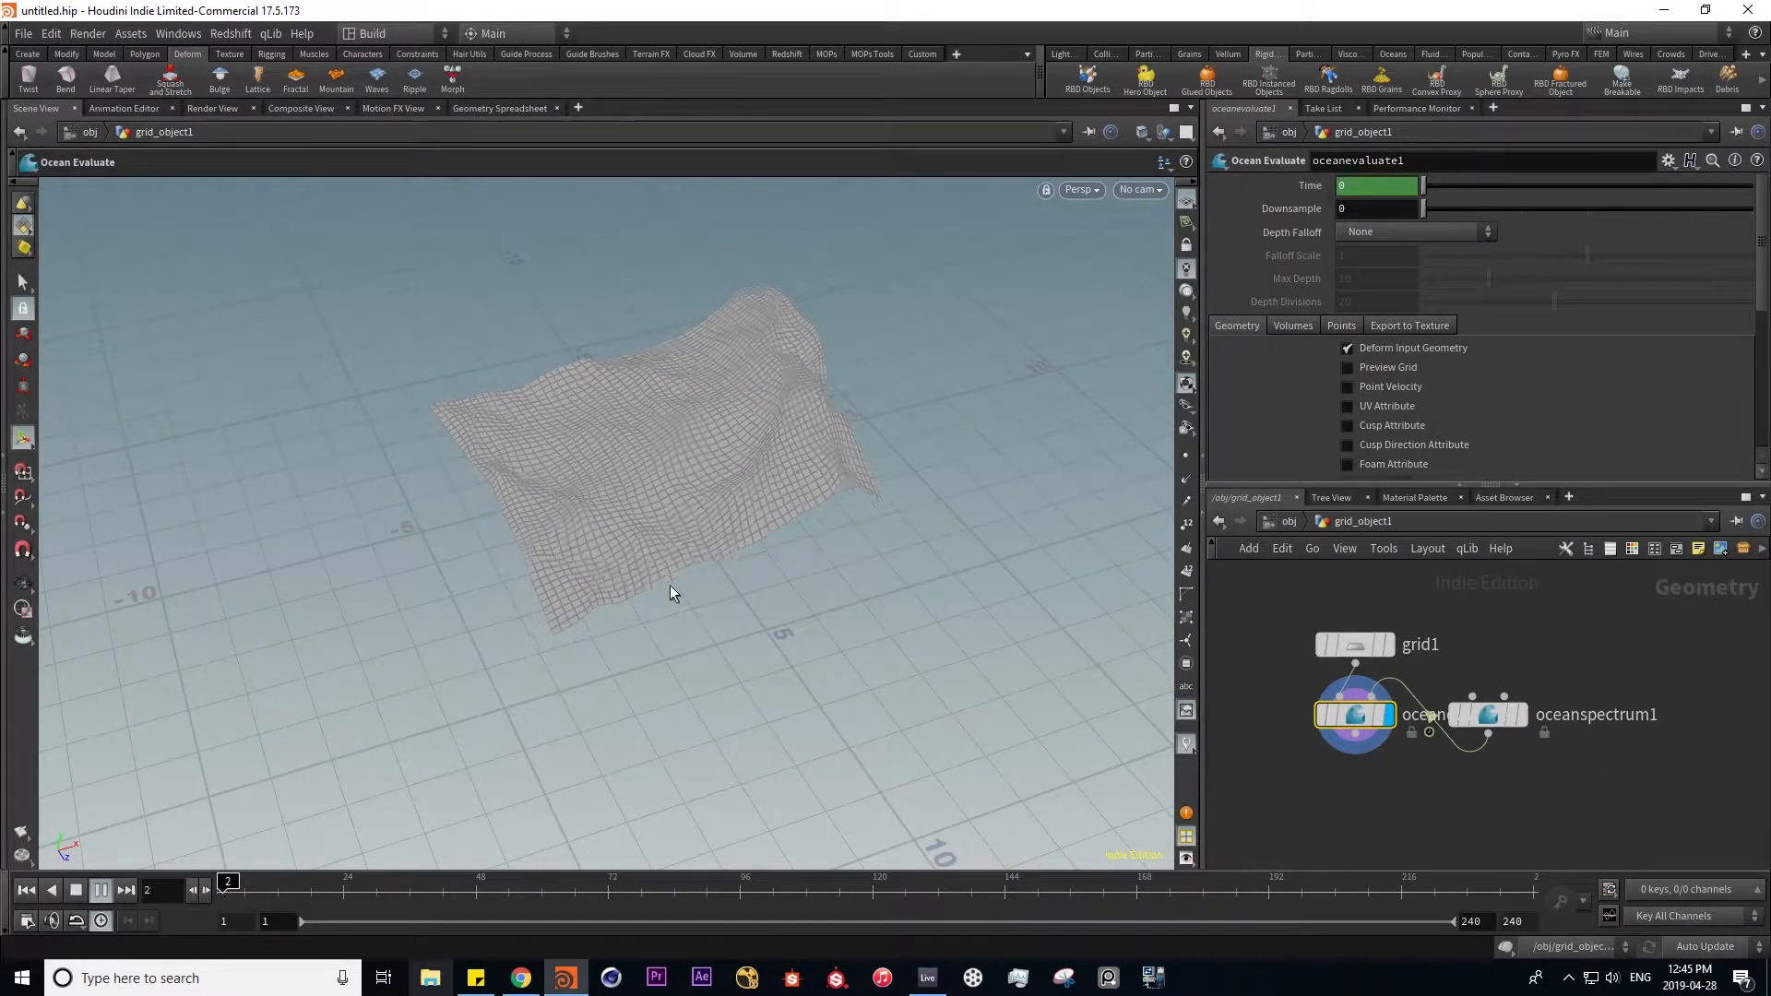
- Set the ocean spectrum's Grid Size to 21.9, Depth to 30.9817, Time Offset to -3.88 and Resolution Exponent to 6
left_click_drag(866, 589, 731, 533, "alt")
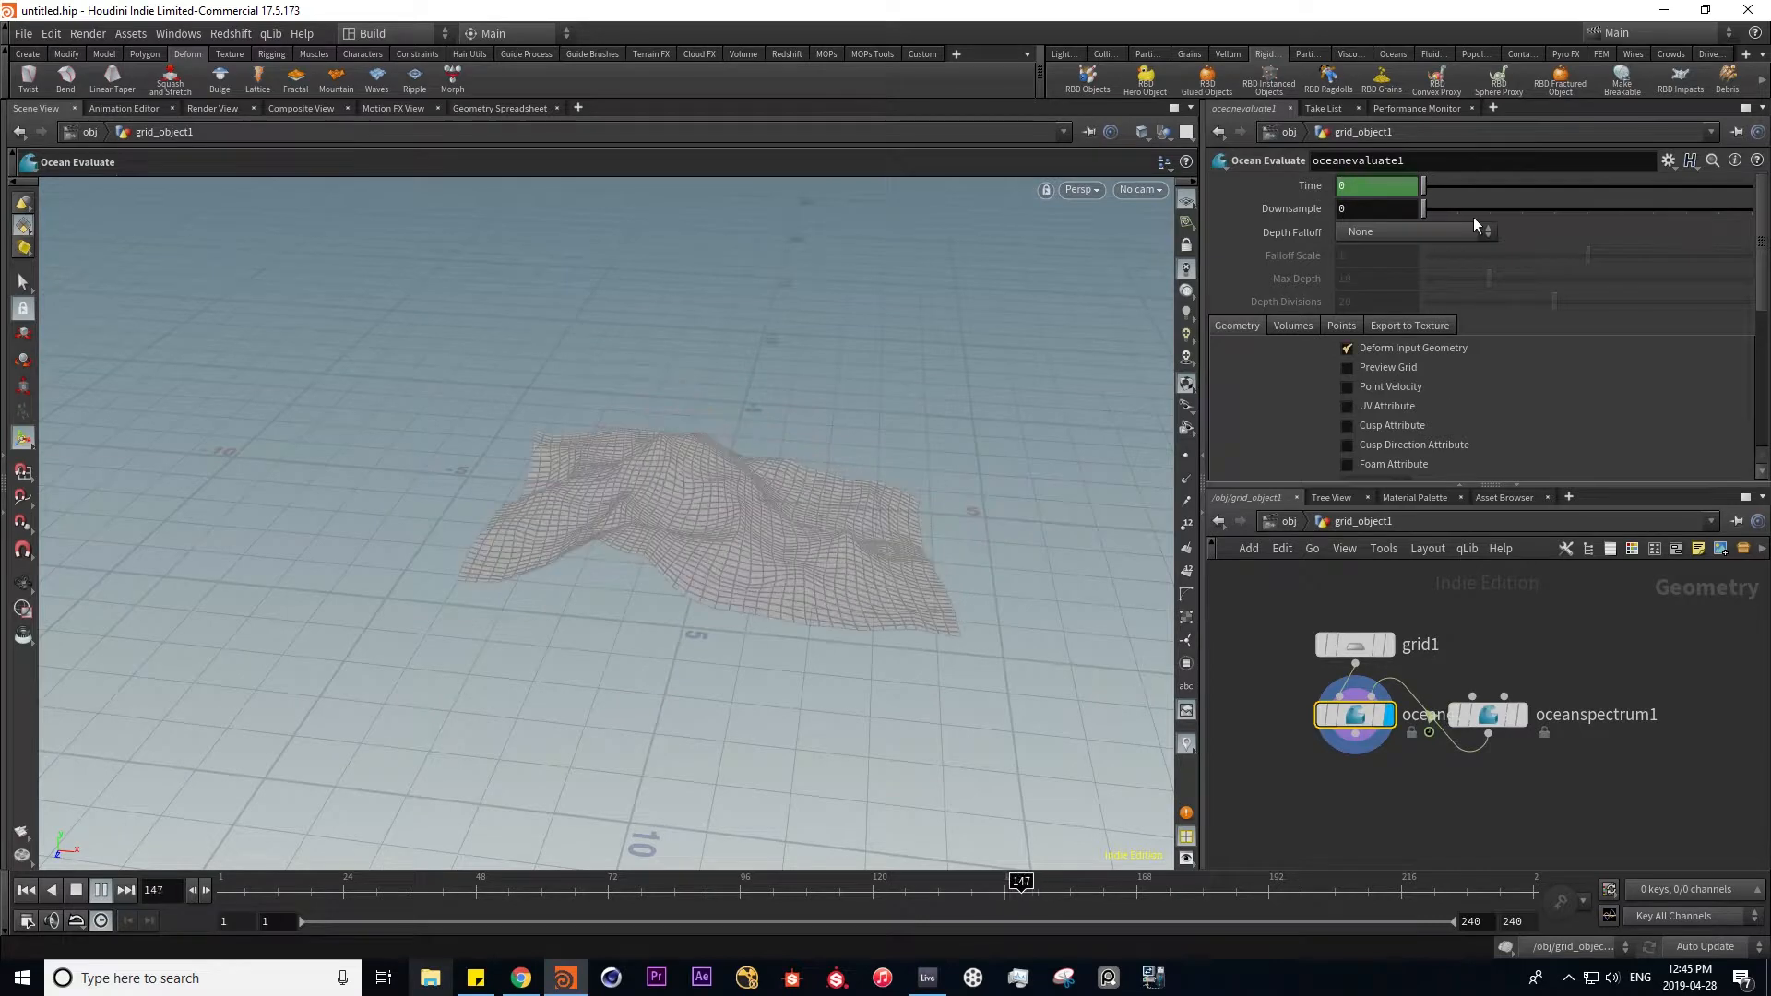
left_click_drag(1356, 716, 1341, 789)
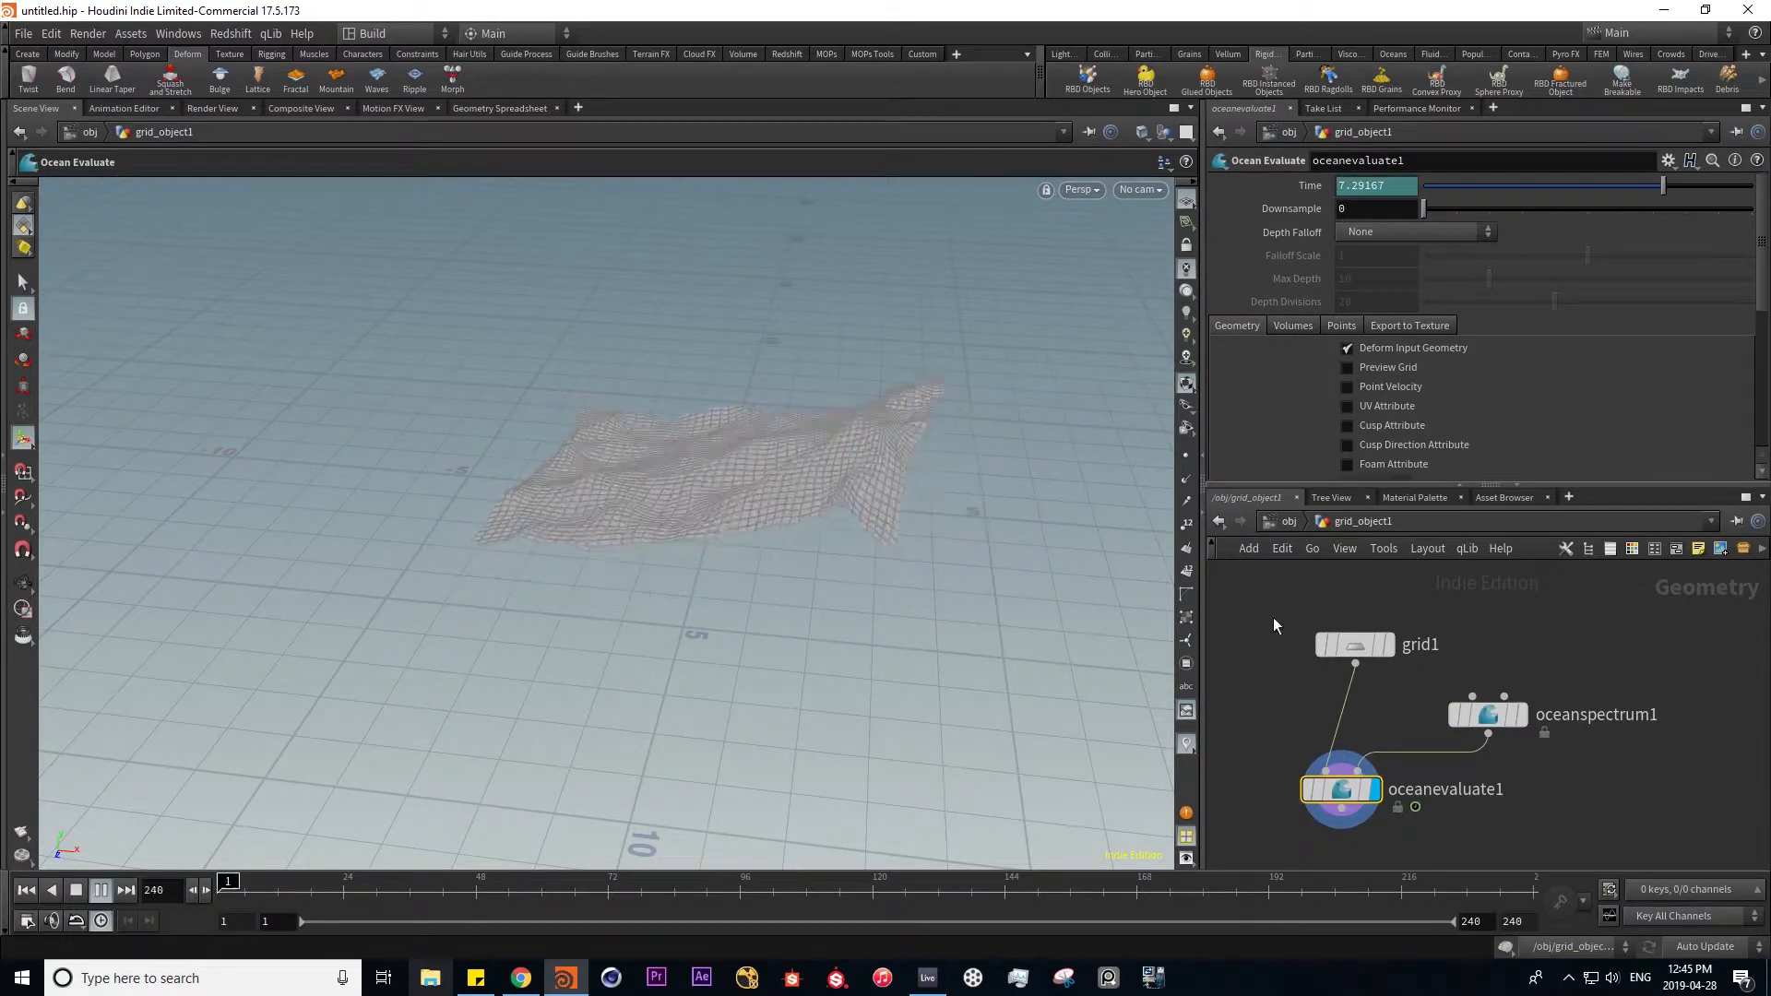
left_click(1486, 717)
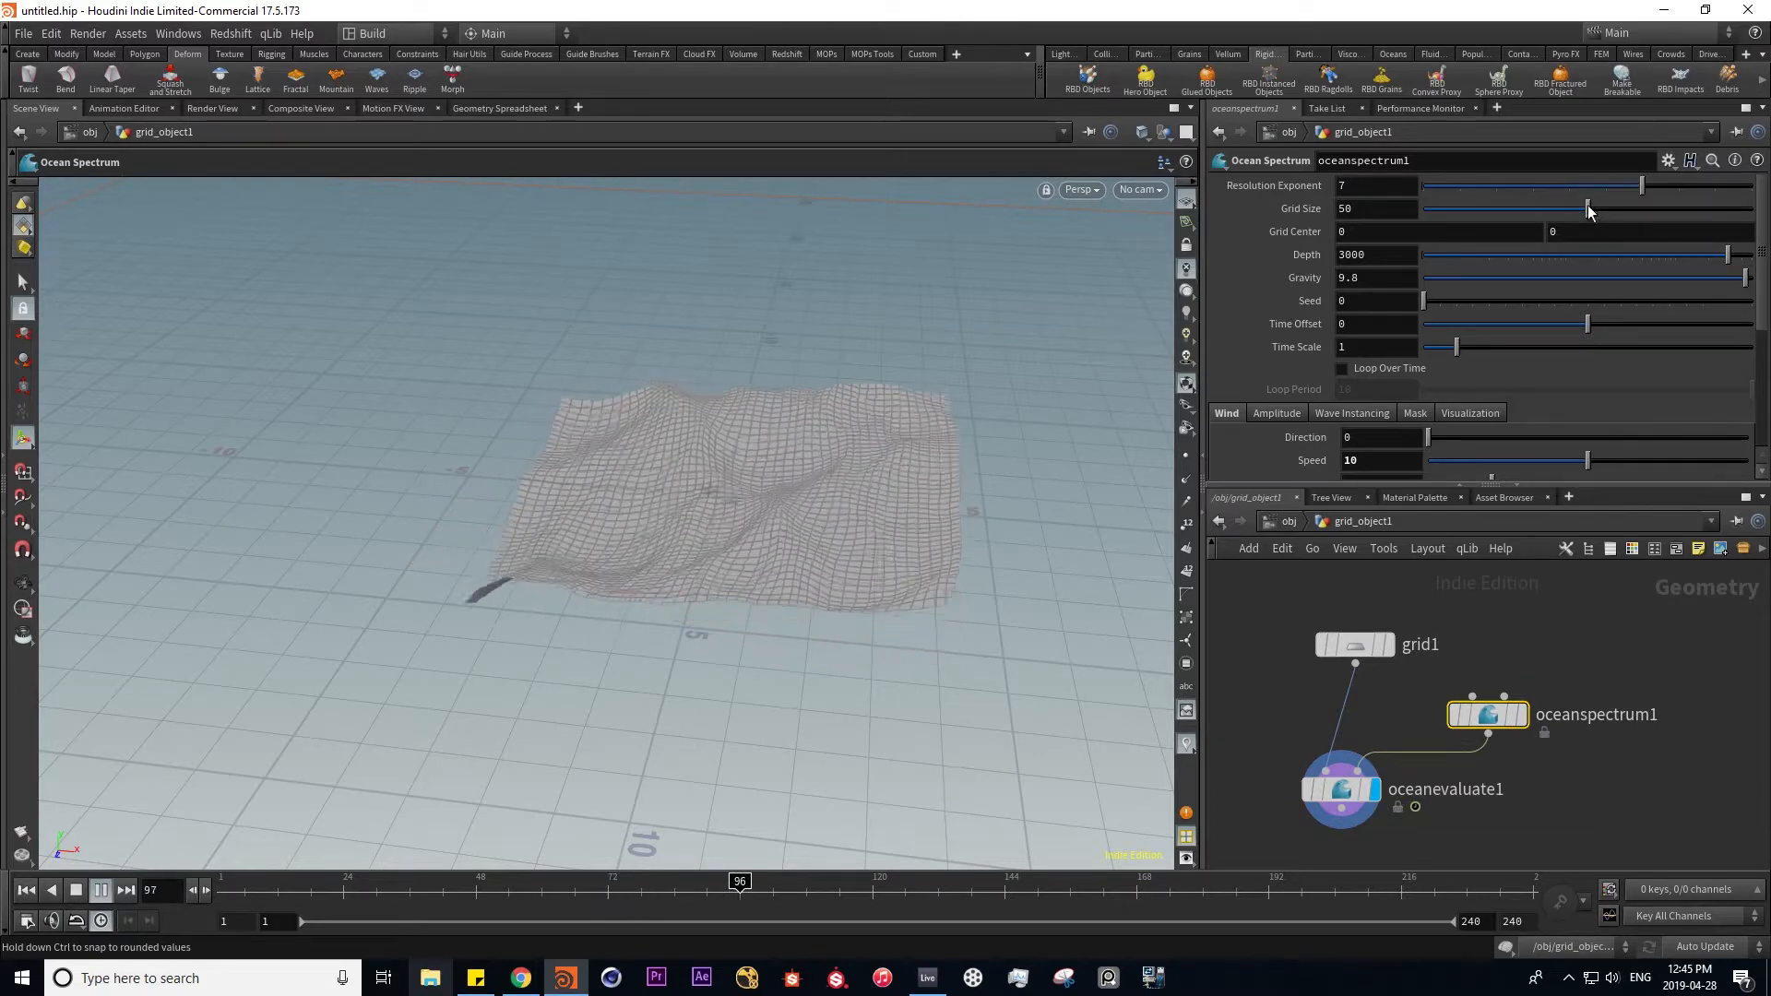
left_click_drag(1586, 209, 1496, 208)
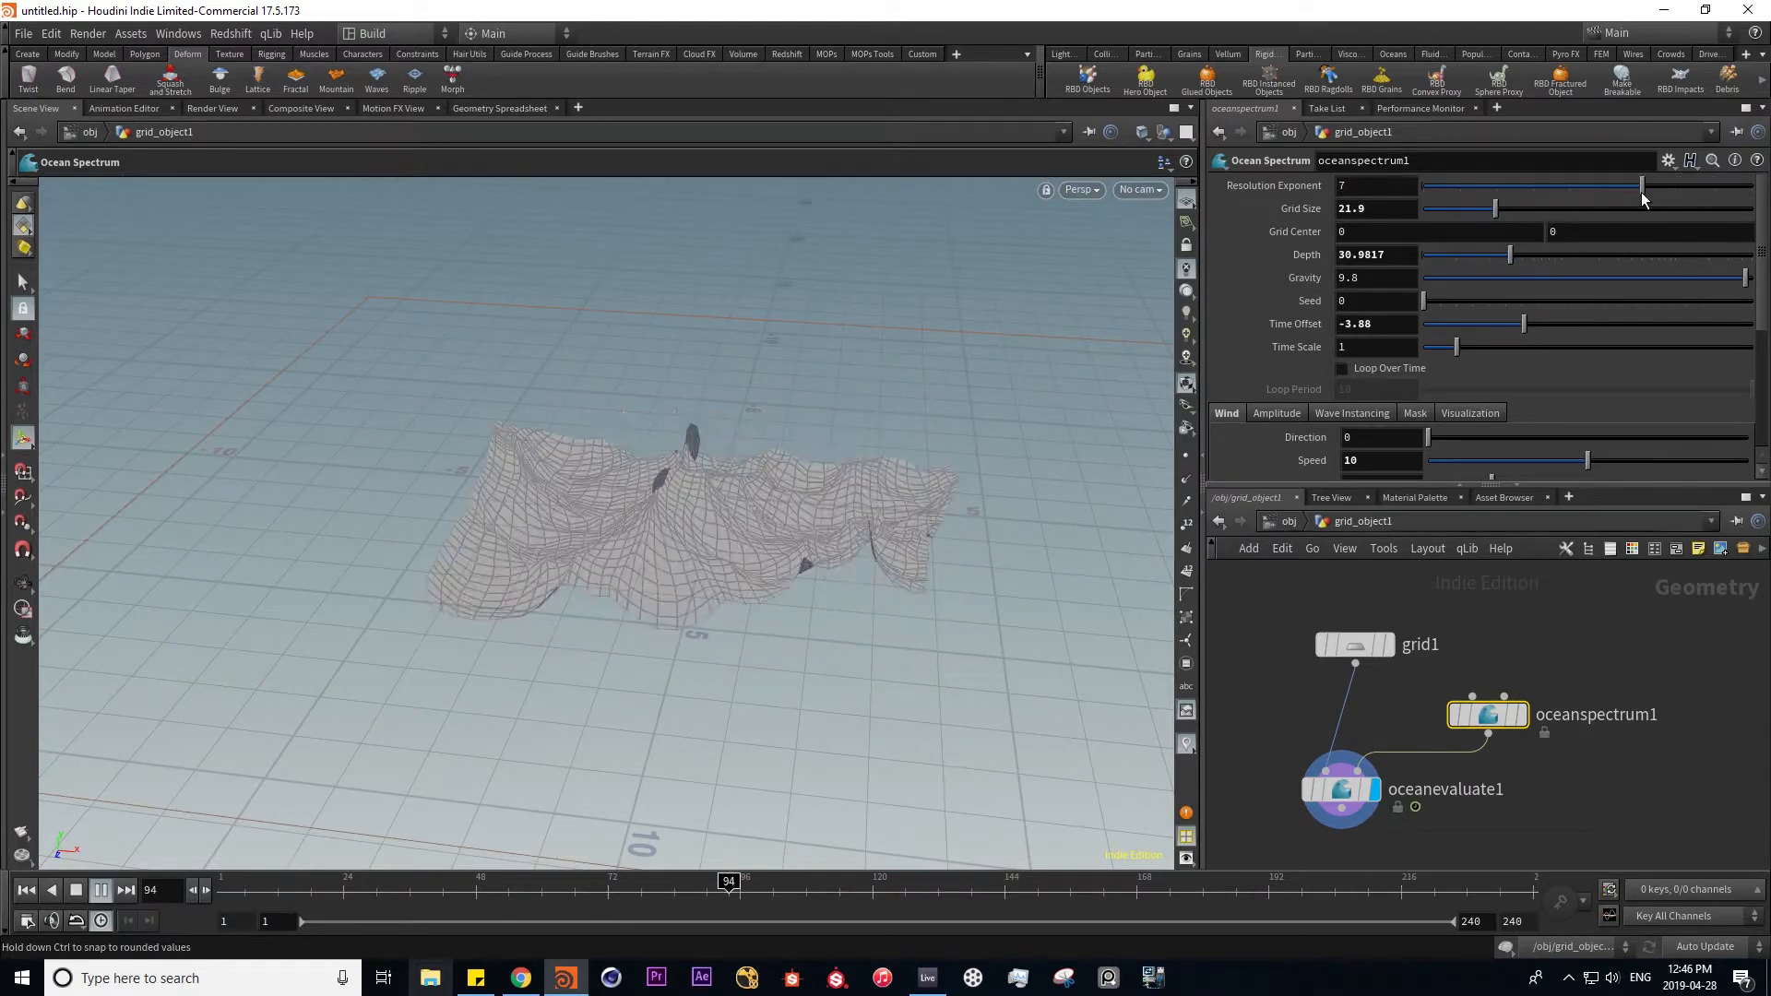
left_click_drag(1640, 189, 1595, 190)
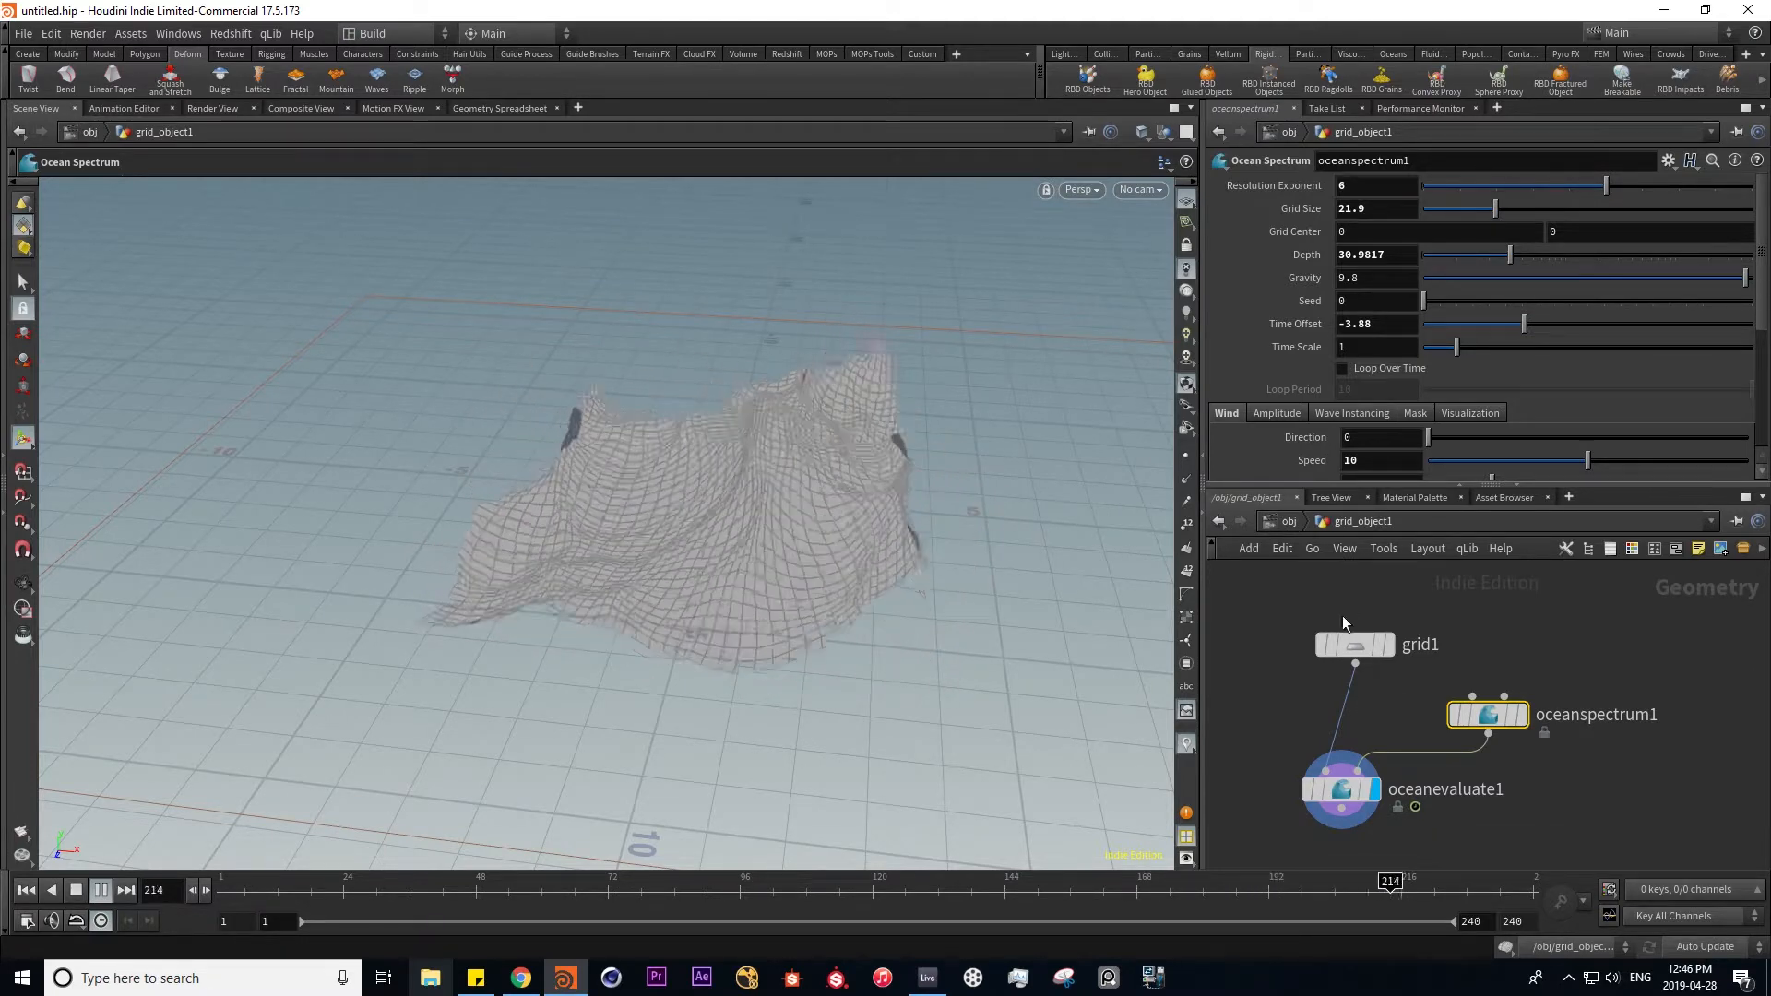
- Set the size of the grid node to 100 by 100
left_click(1352, 645)
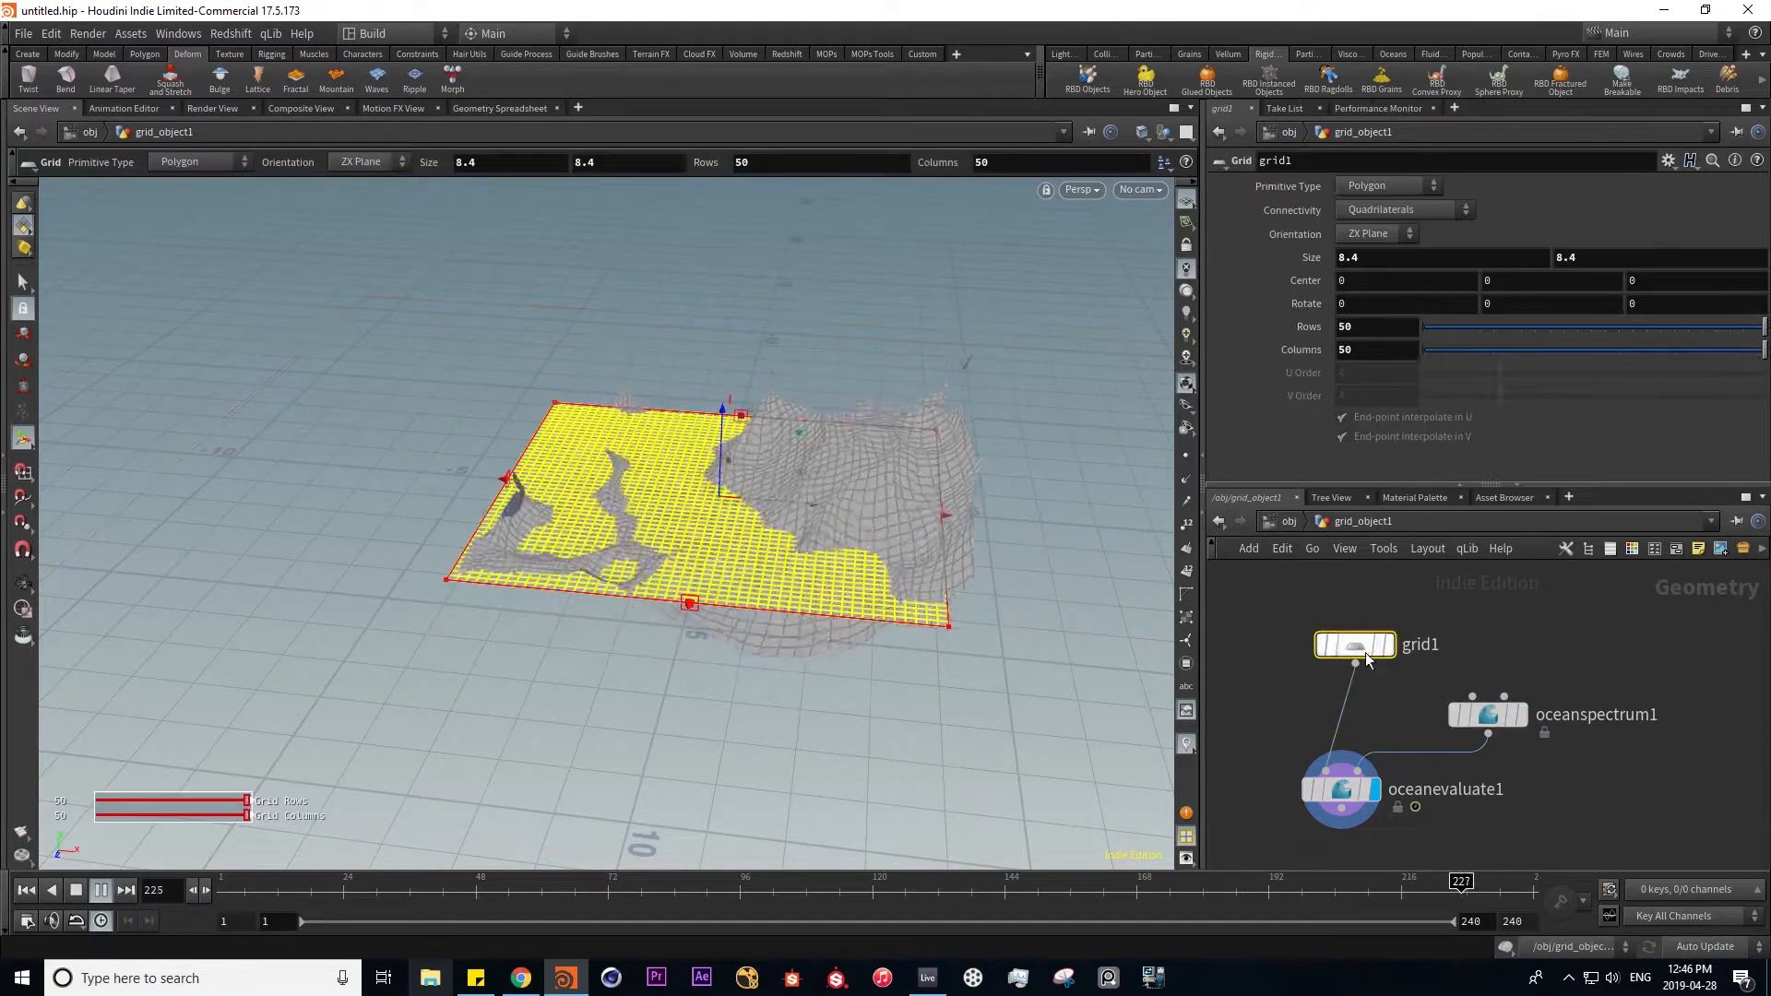
double_click(1367, 259)
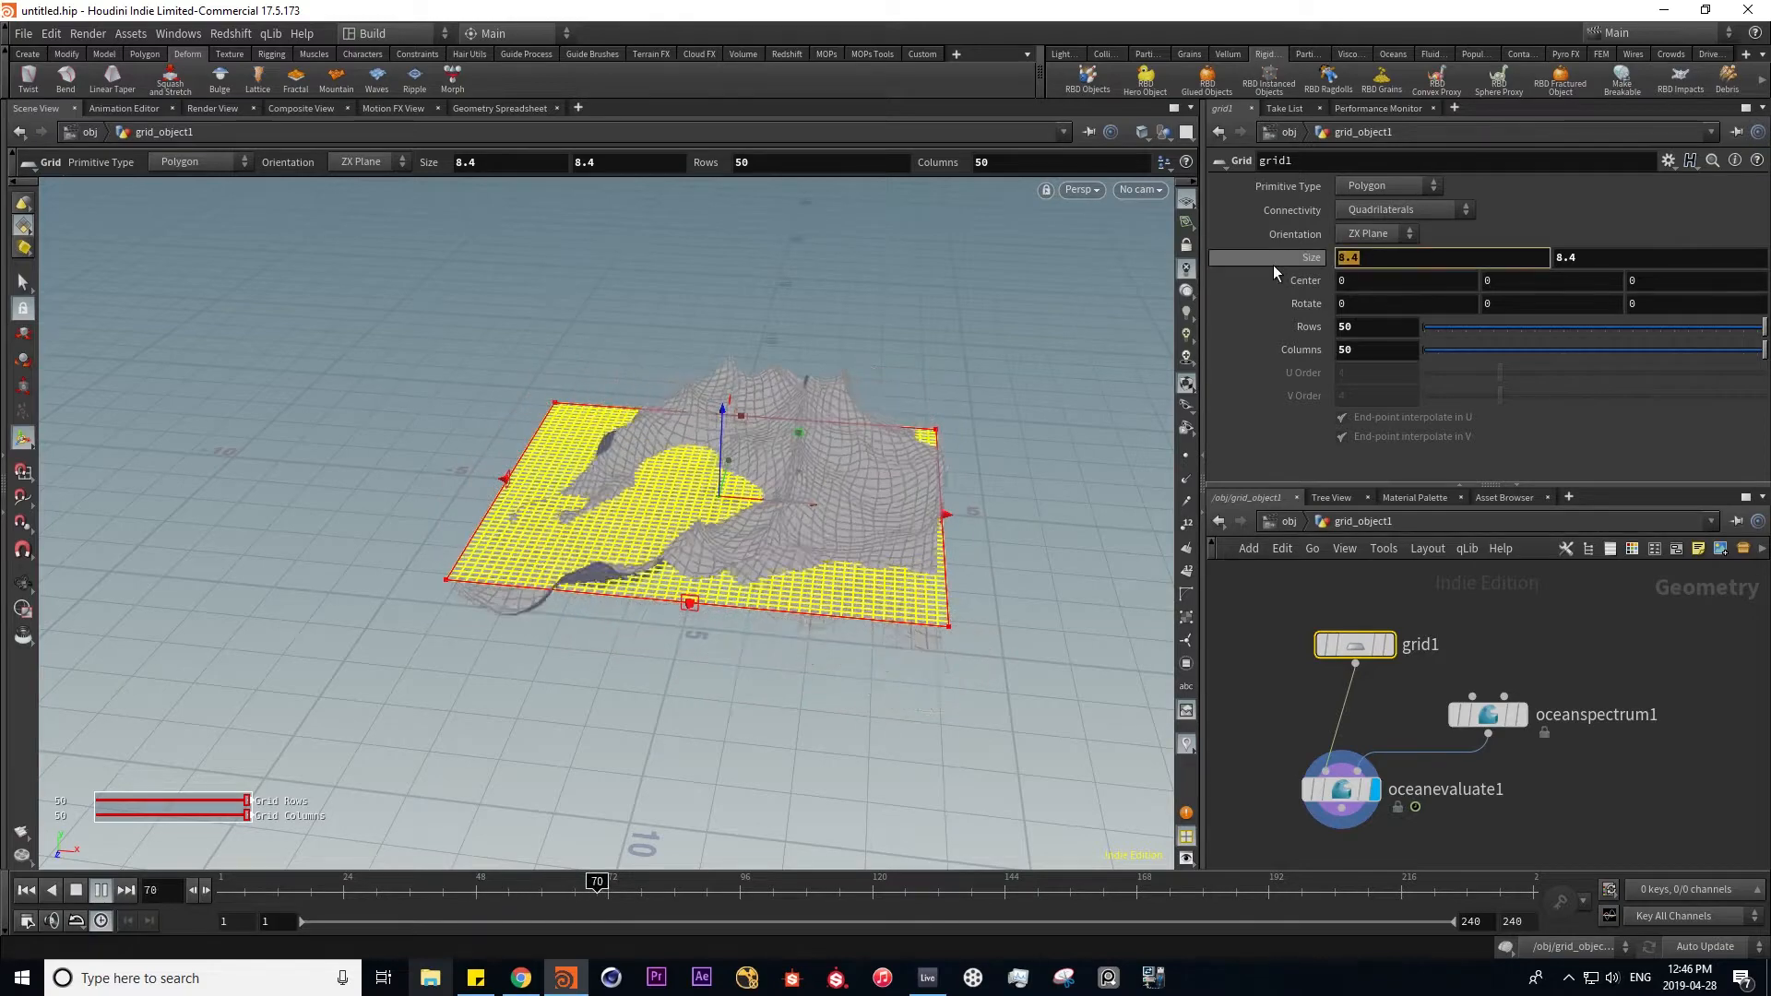
type("100")
key("Tab")
type("100")
key("Return")
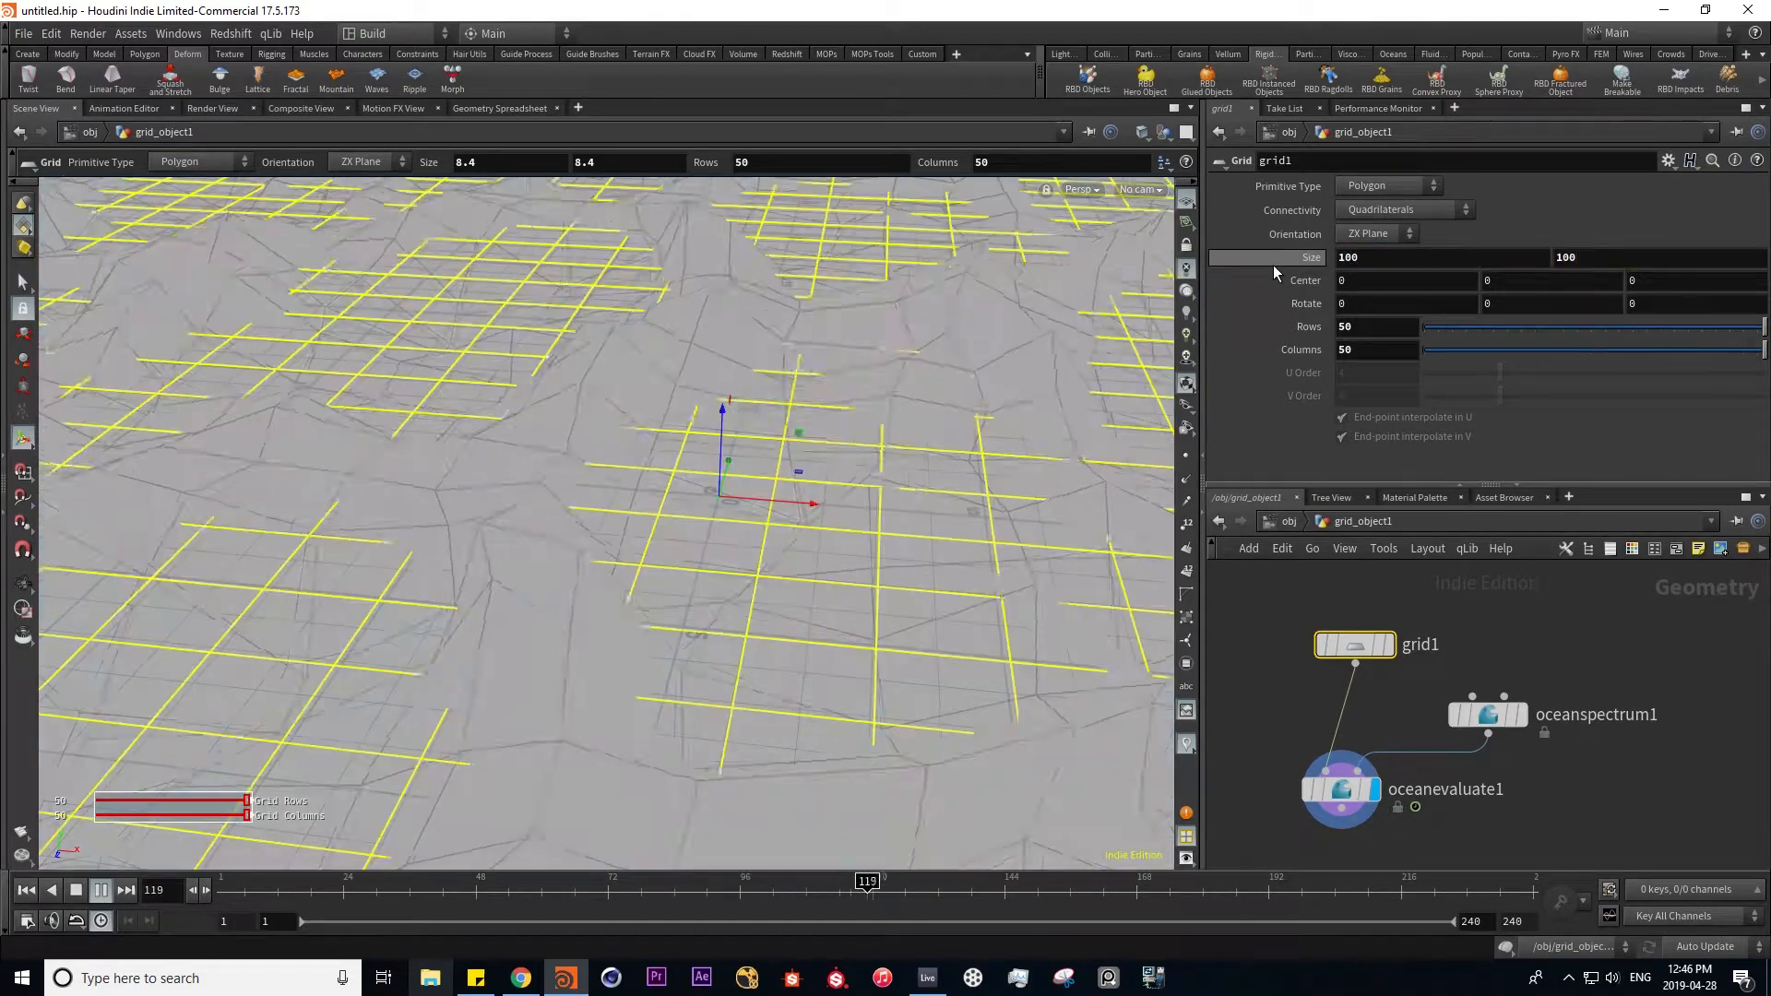
- Set the grid's rows and columns to 200 each
key("Escape")
right_click_drag(445, 569, 554, 664)
left_click_drag(554, 664, 921, 597)
middle_click_drag(921, 597, 848, 498)
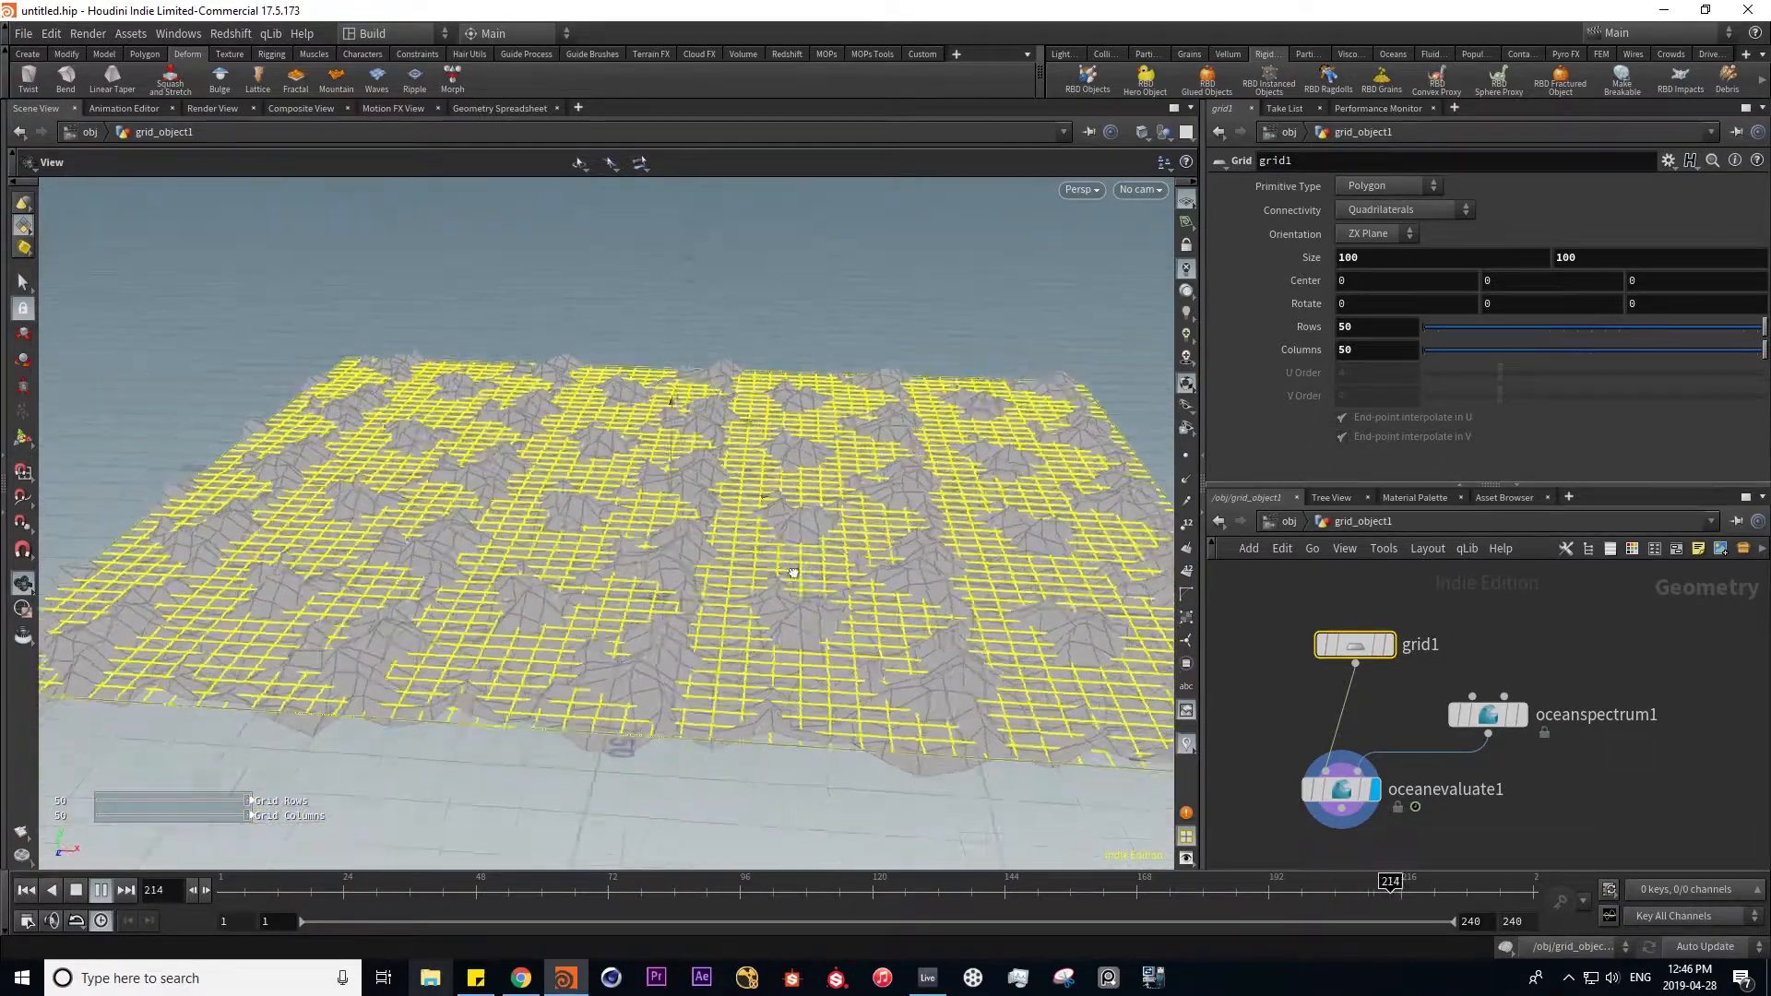
left_click_drag(848, 498, 752, 503)
left_click(1542, 760)
left_click_drag(659, 590, 744, 589)
right_click_drag(743, 589, 886, 525)
left_click(1401, 334)
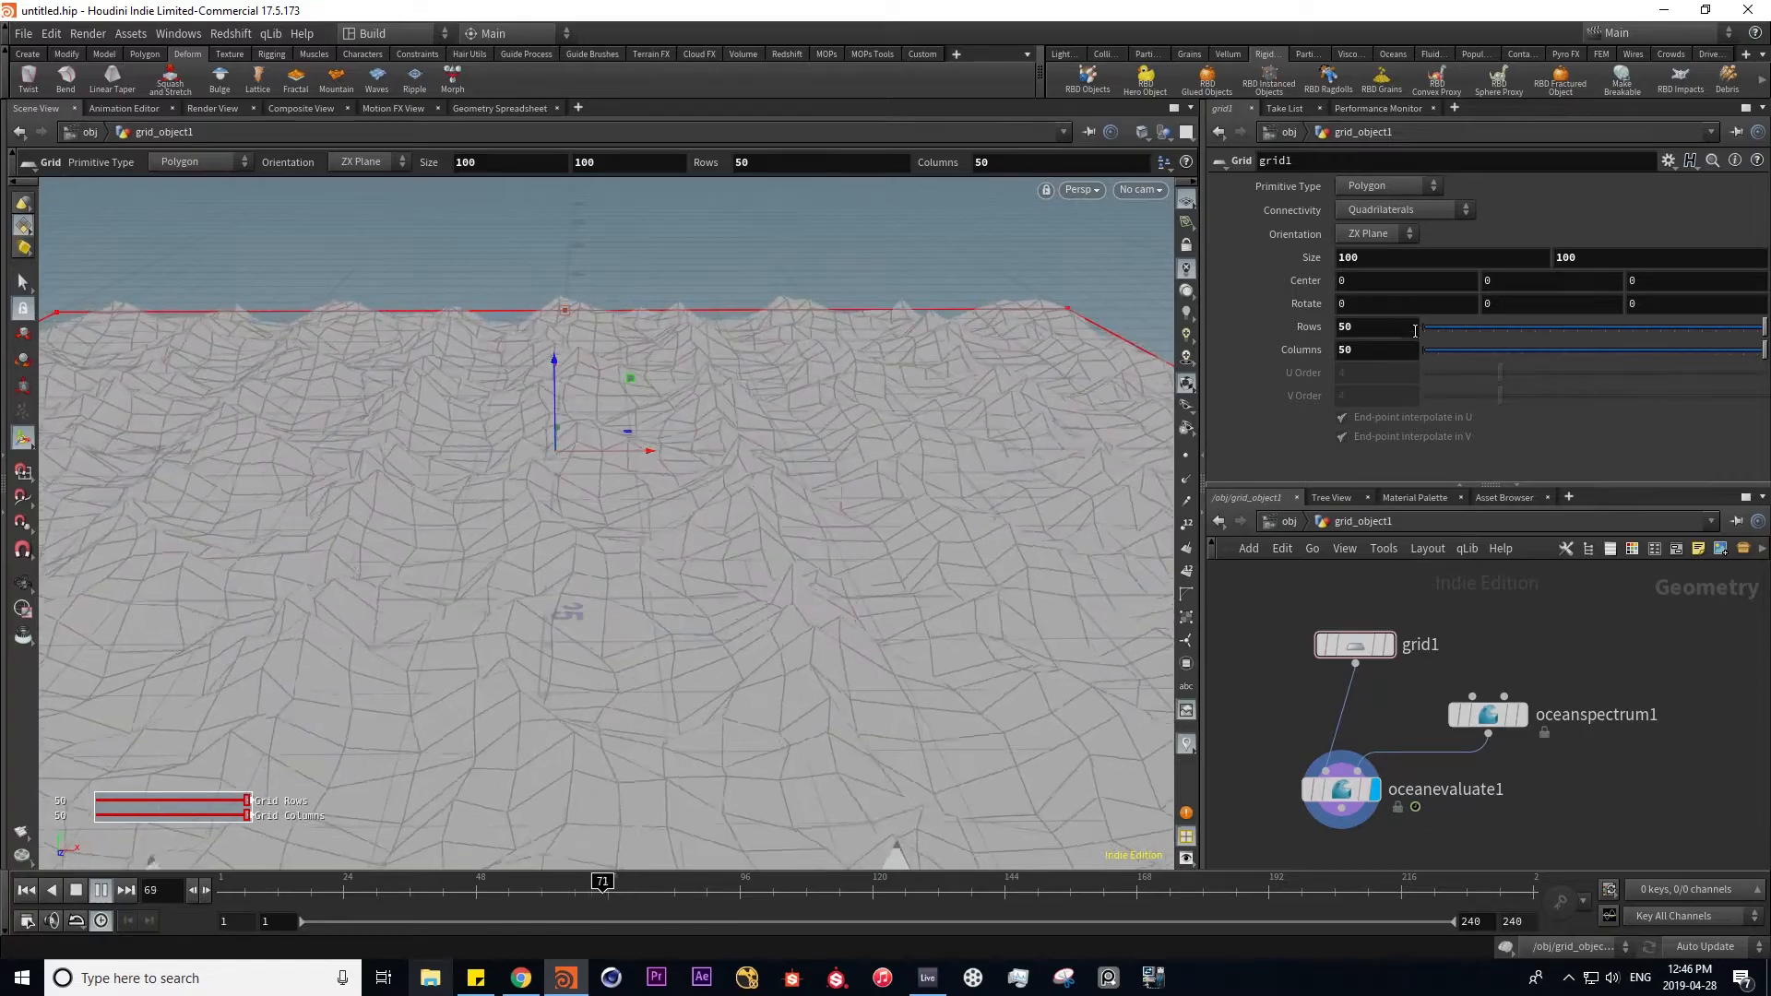
type("200")
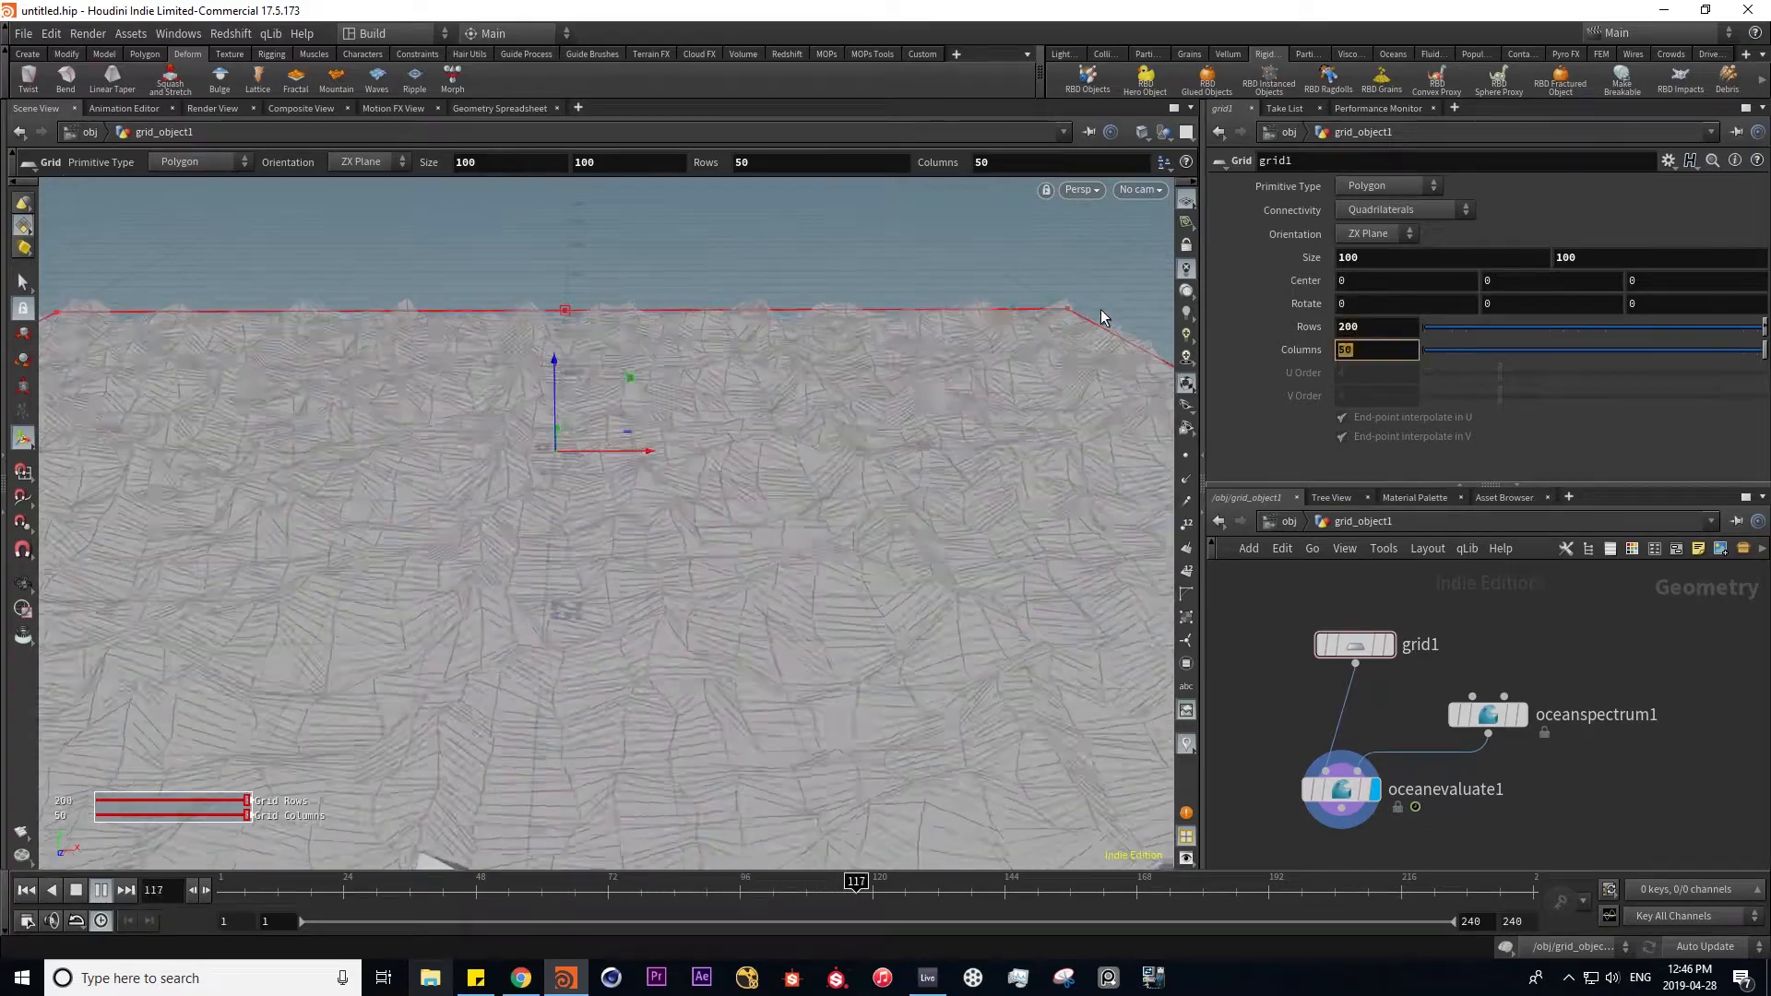
key("Tab")
type("200")
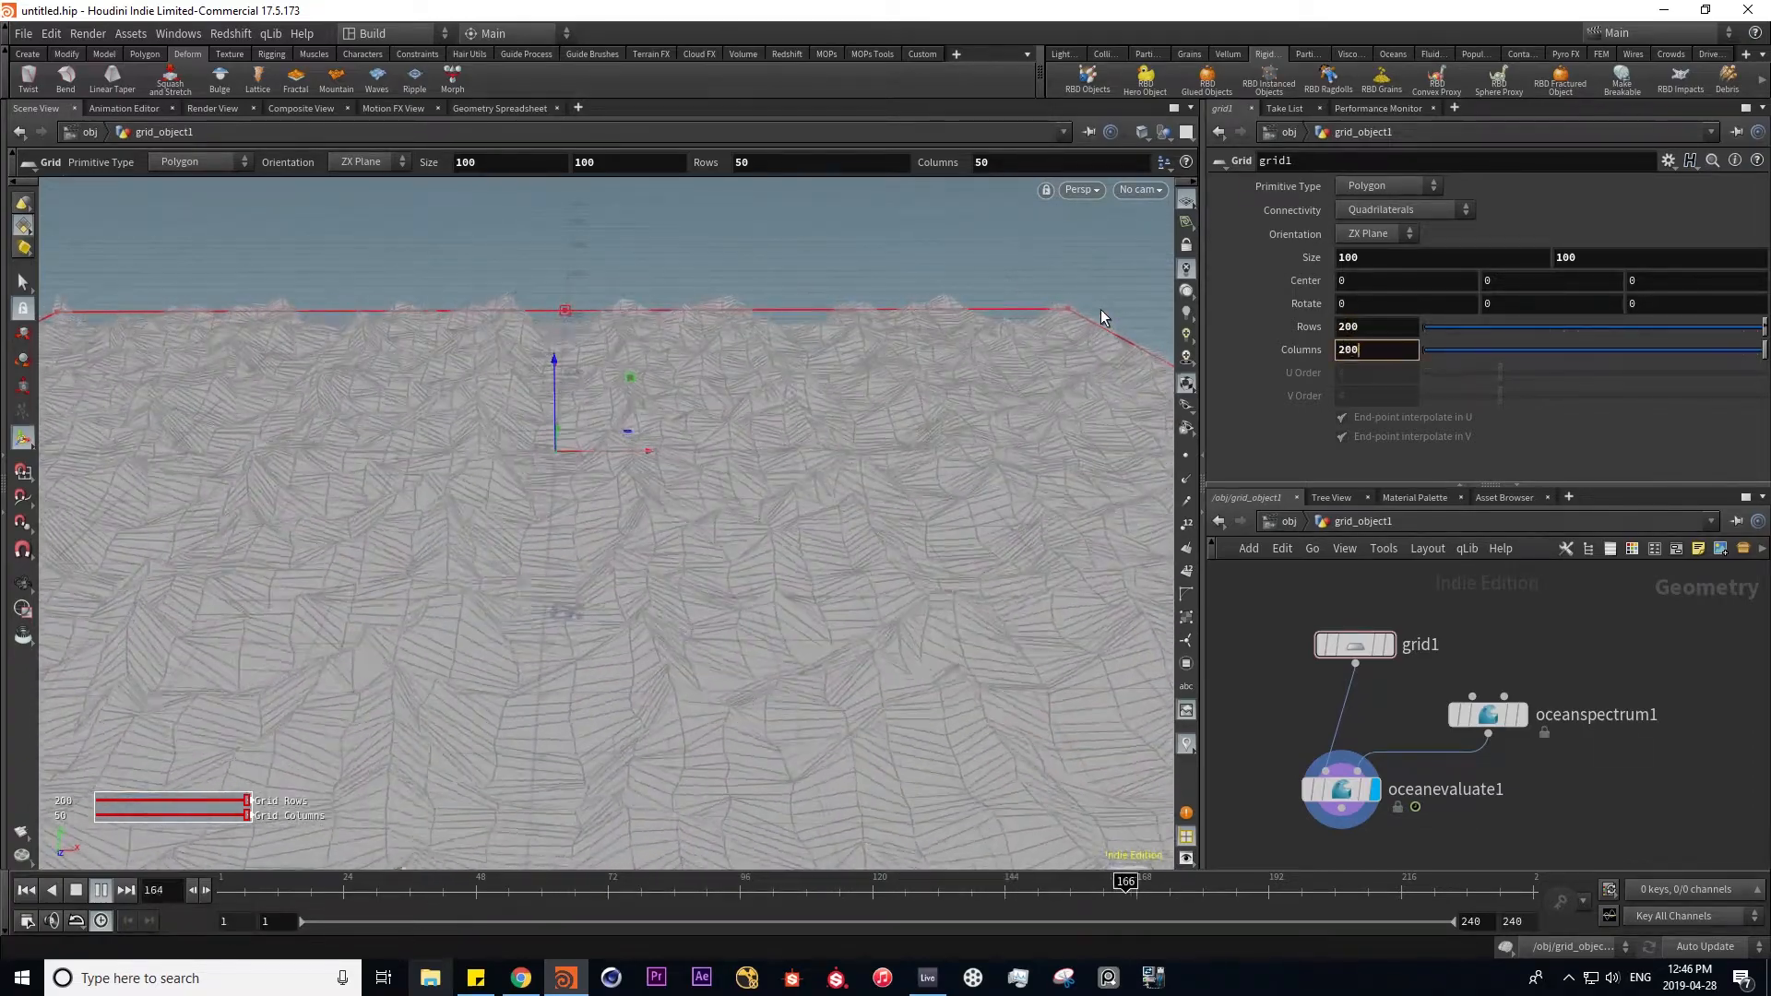
key("Return")
- Examine the denser ocean surface, and delete the ocean spectrum and ocean evaluate nodes
key("space")
right_click_drag(1143, 353, 839, 655)
left_click_drag(838, 656, 913, 573)
middle_click_drag(913, 572, 684, 680)
right_click_drag(683, 680, 775, 565)
left_click_drag(775, 565, 897, 480)
left_click(1487, 715)
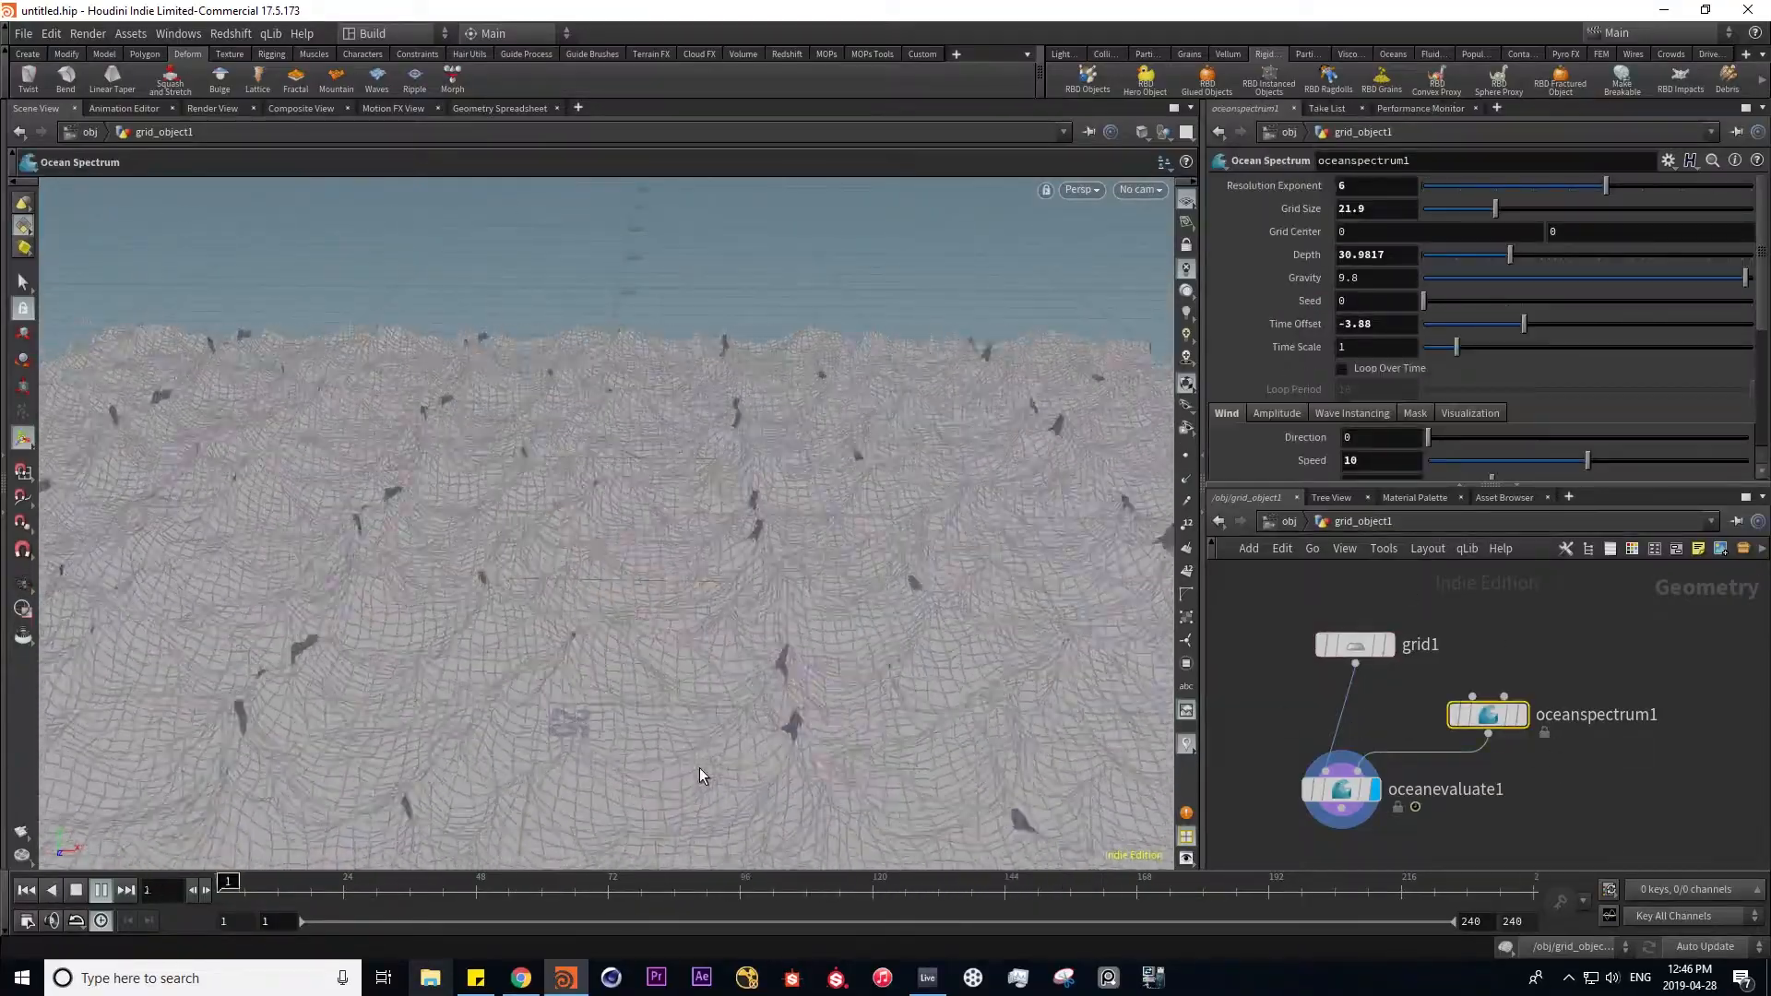
left_click_drag(1336, 860, 1590, 689)
key("Delete")
- Apply the Ripple deformer to all points of the grid
mouse_move(1360, 648)
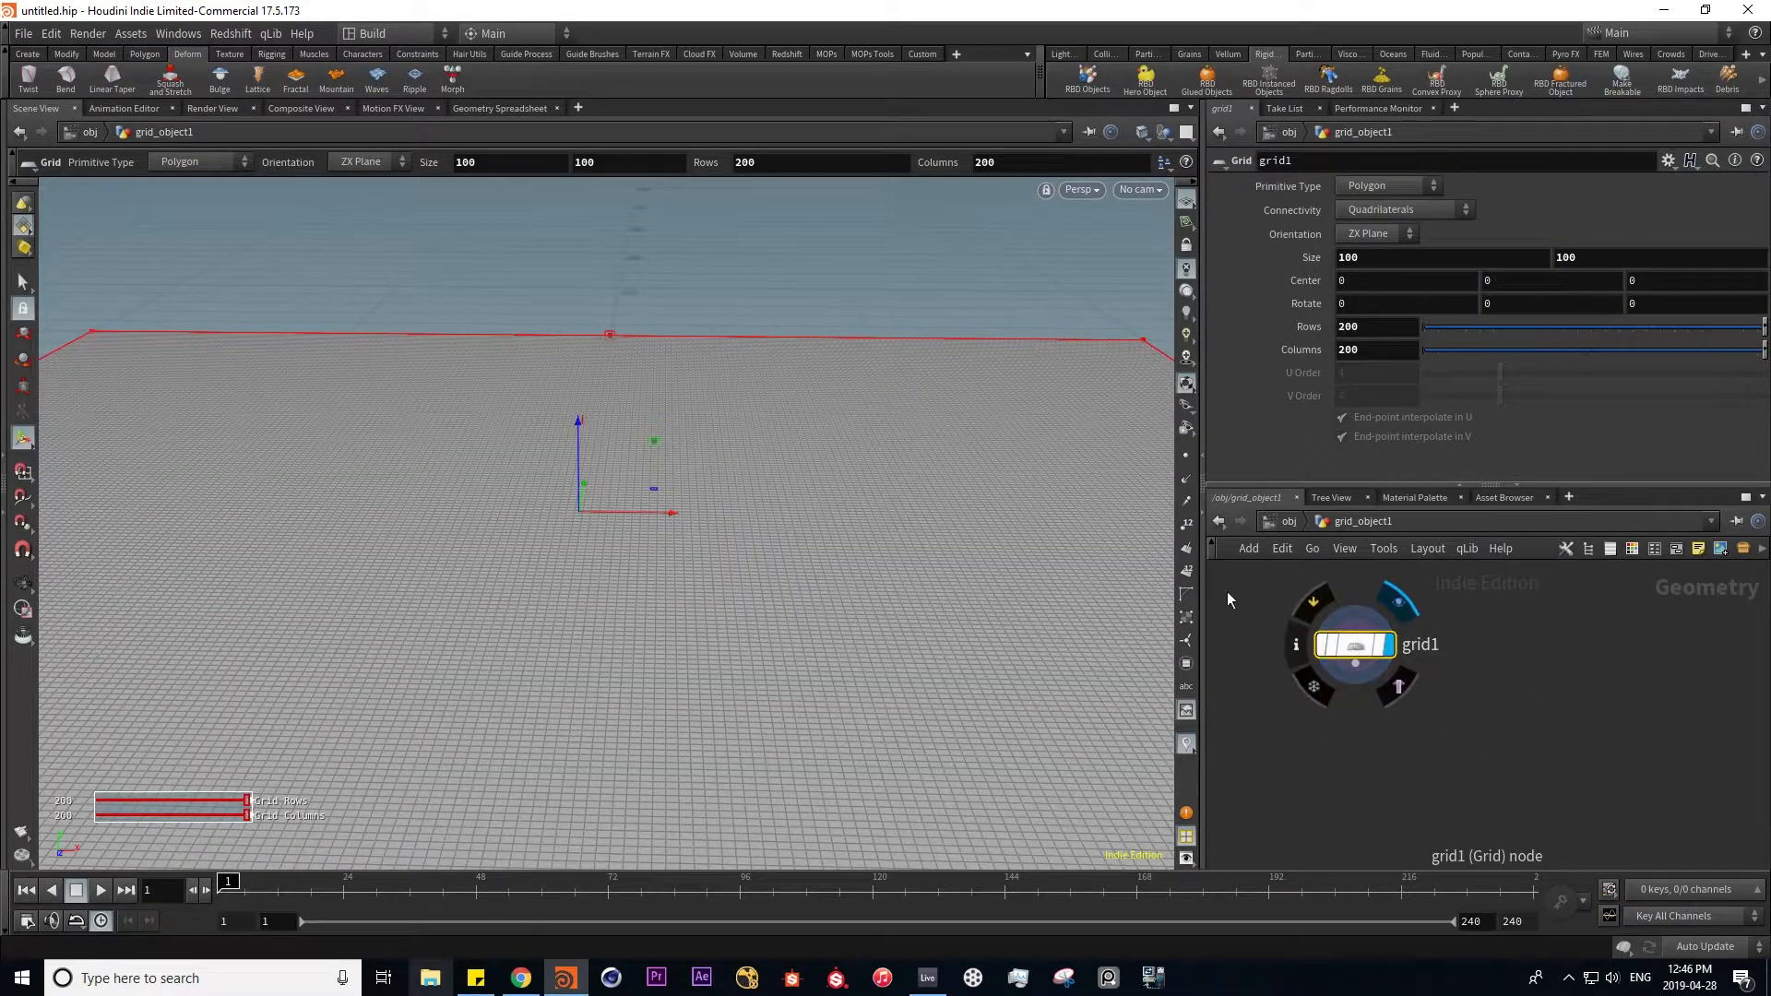
left_click(416, 79)
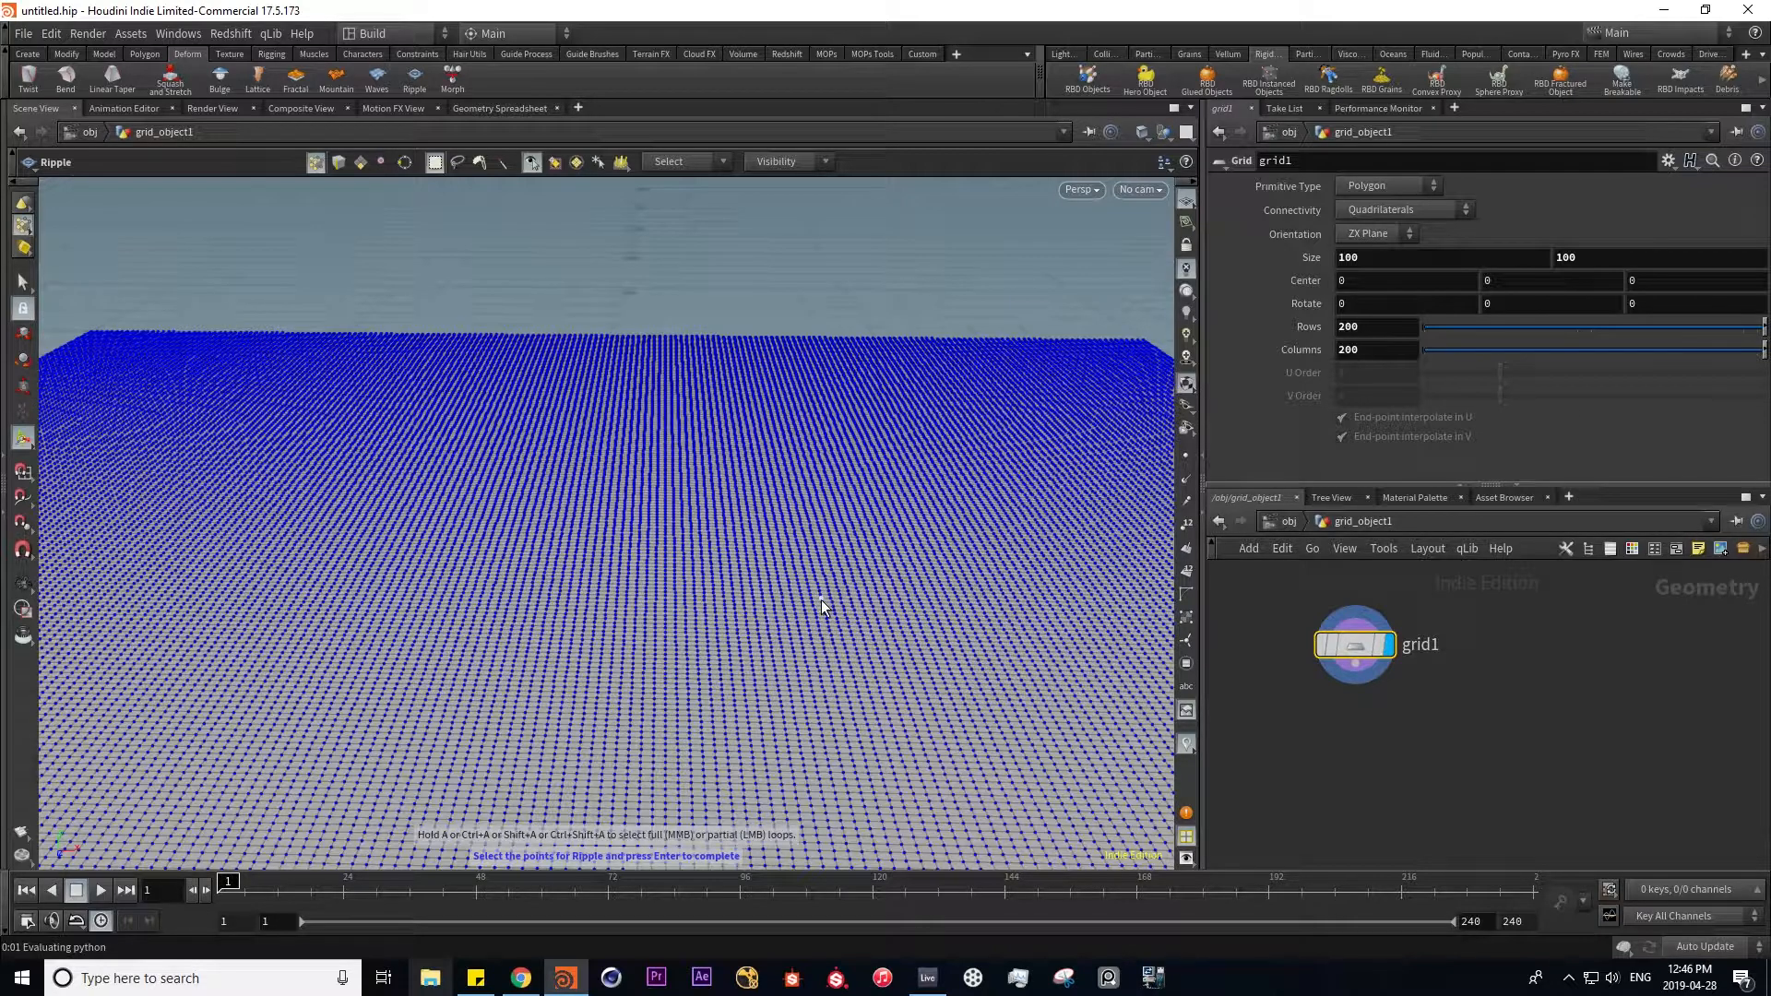
key("n")
key("Return")
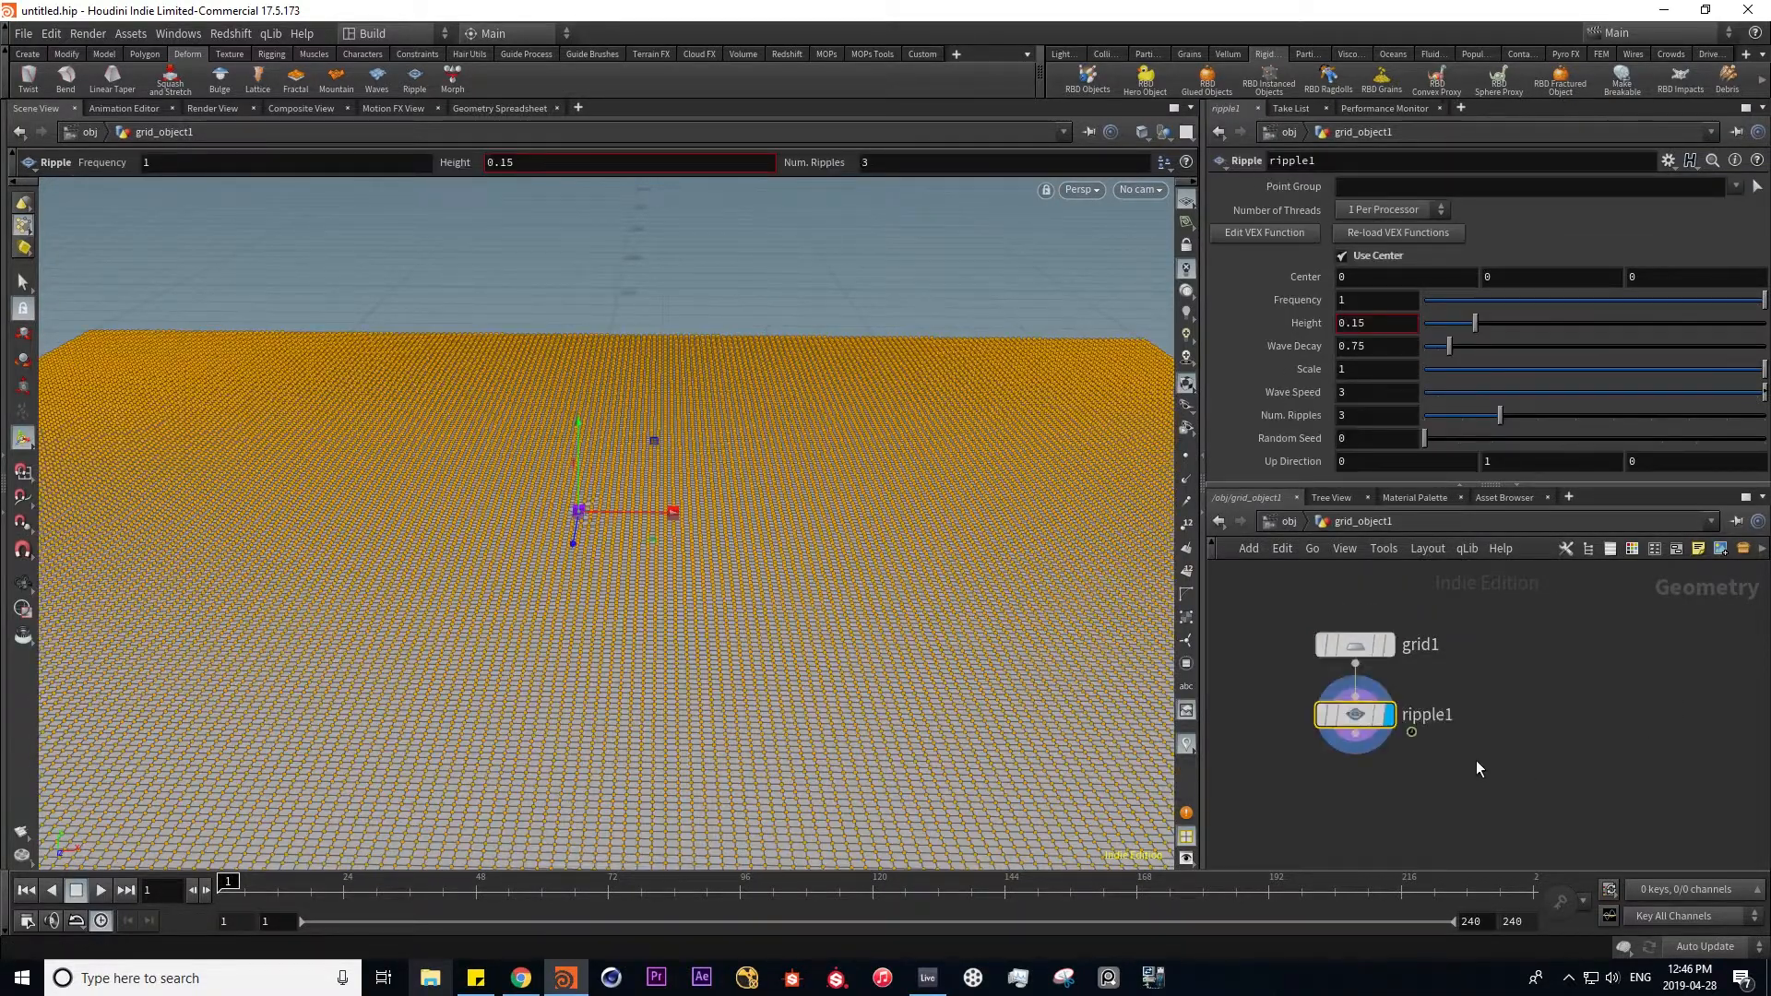
- Undo the ripple's parameter changes, and set its Height to 0.789 and Wave Decay to 0.15
key("ctrl+z")
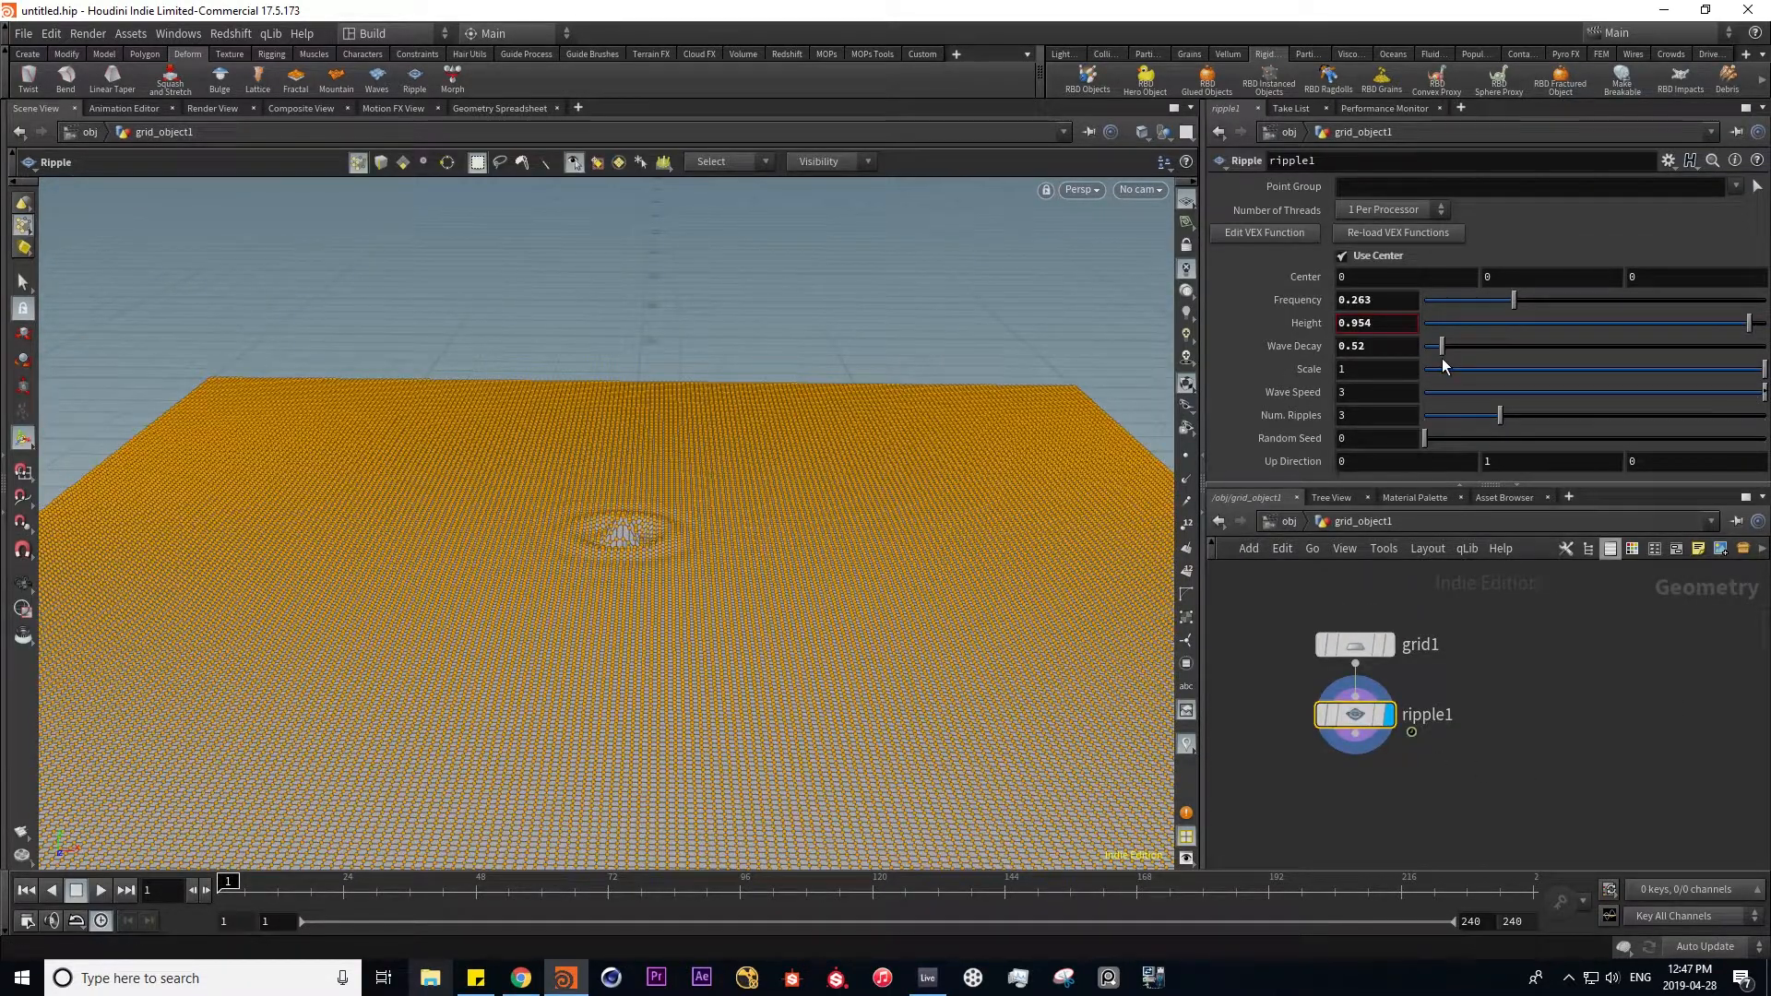
key("ctrl+z")
key("ctrl+z")
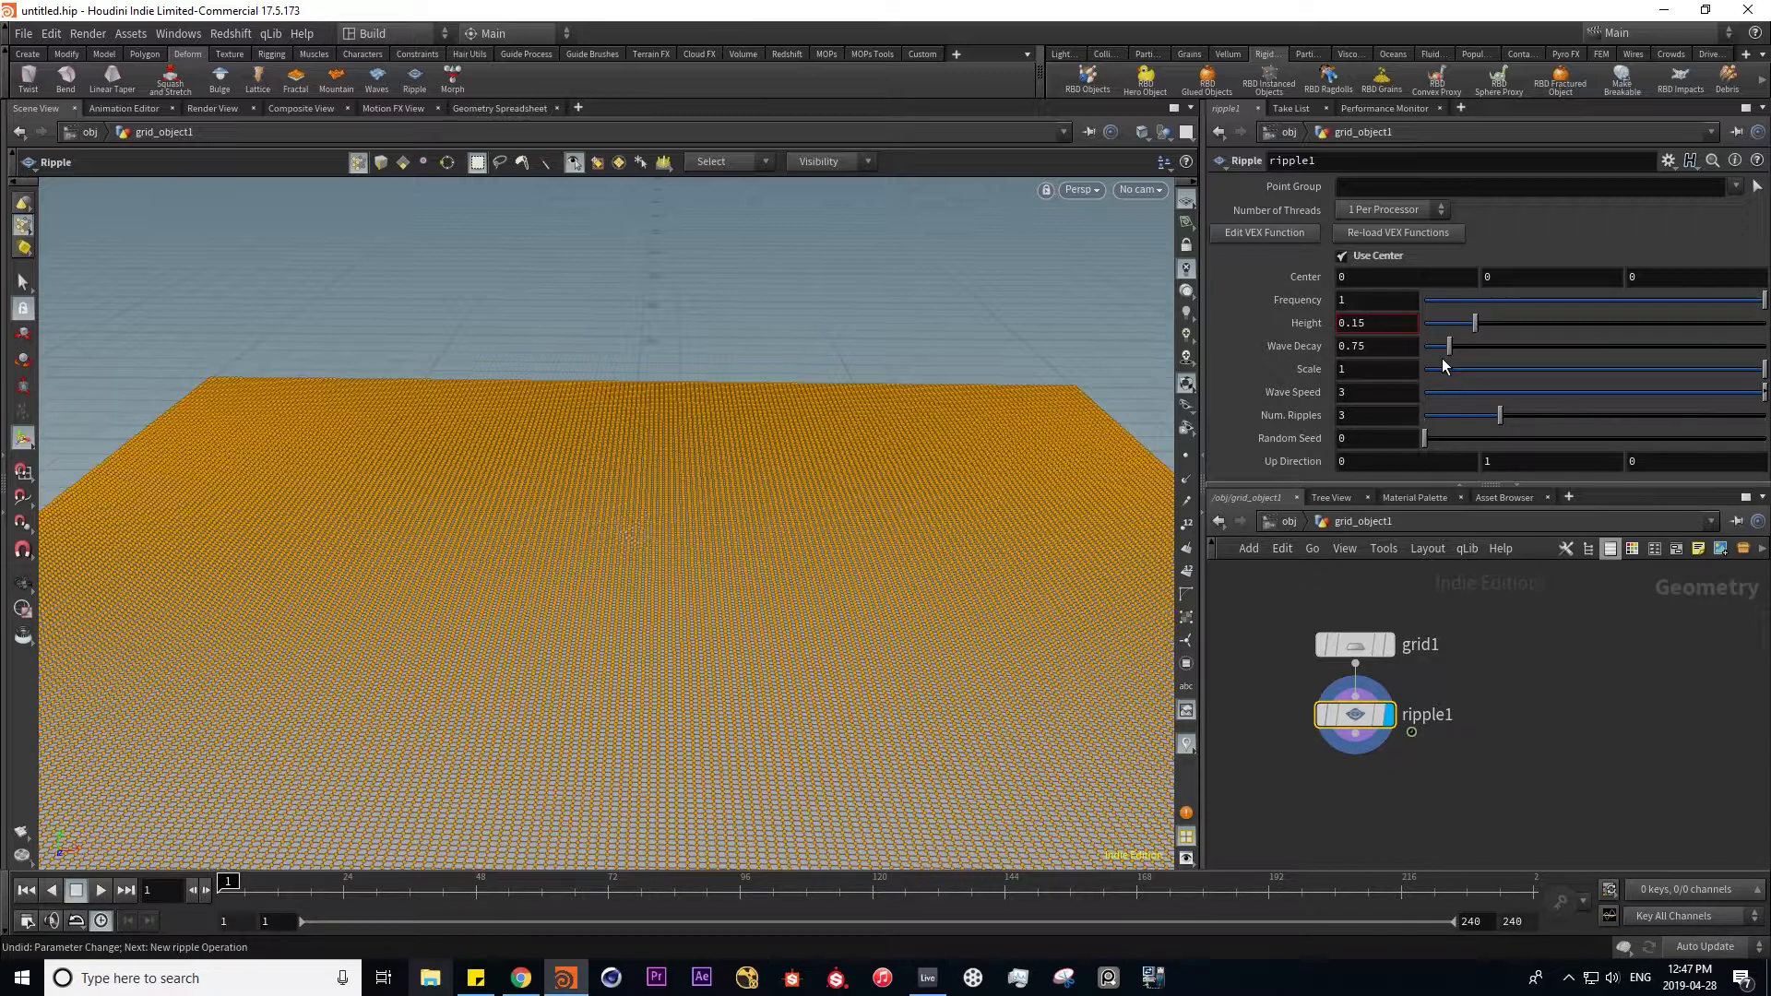
left_click_drag(1474, 323, 1610, 351)
left_click_drag(1469, 356, 1430, 352)
left_click_drag(553, 599, 590, 683, "alt")
left_click(1429, 797)
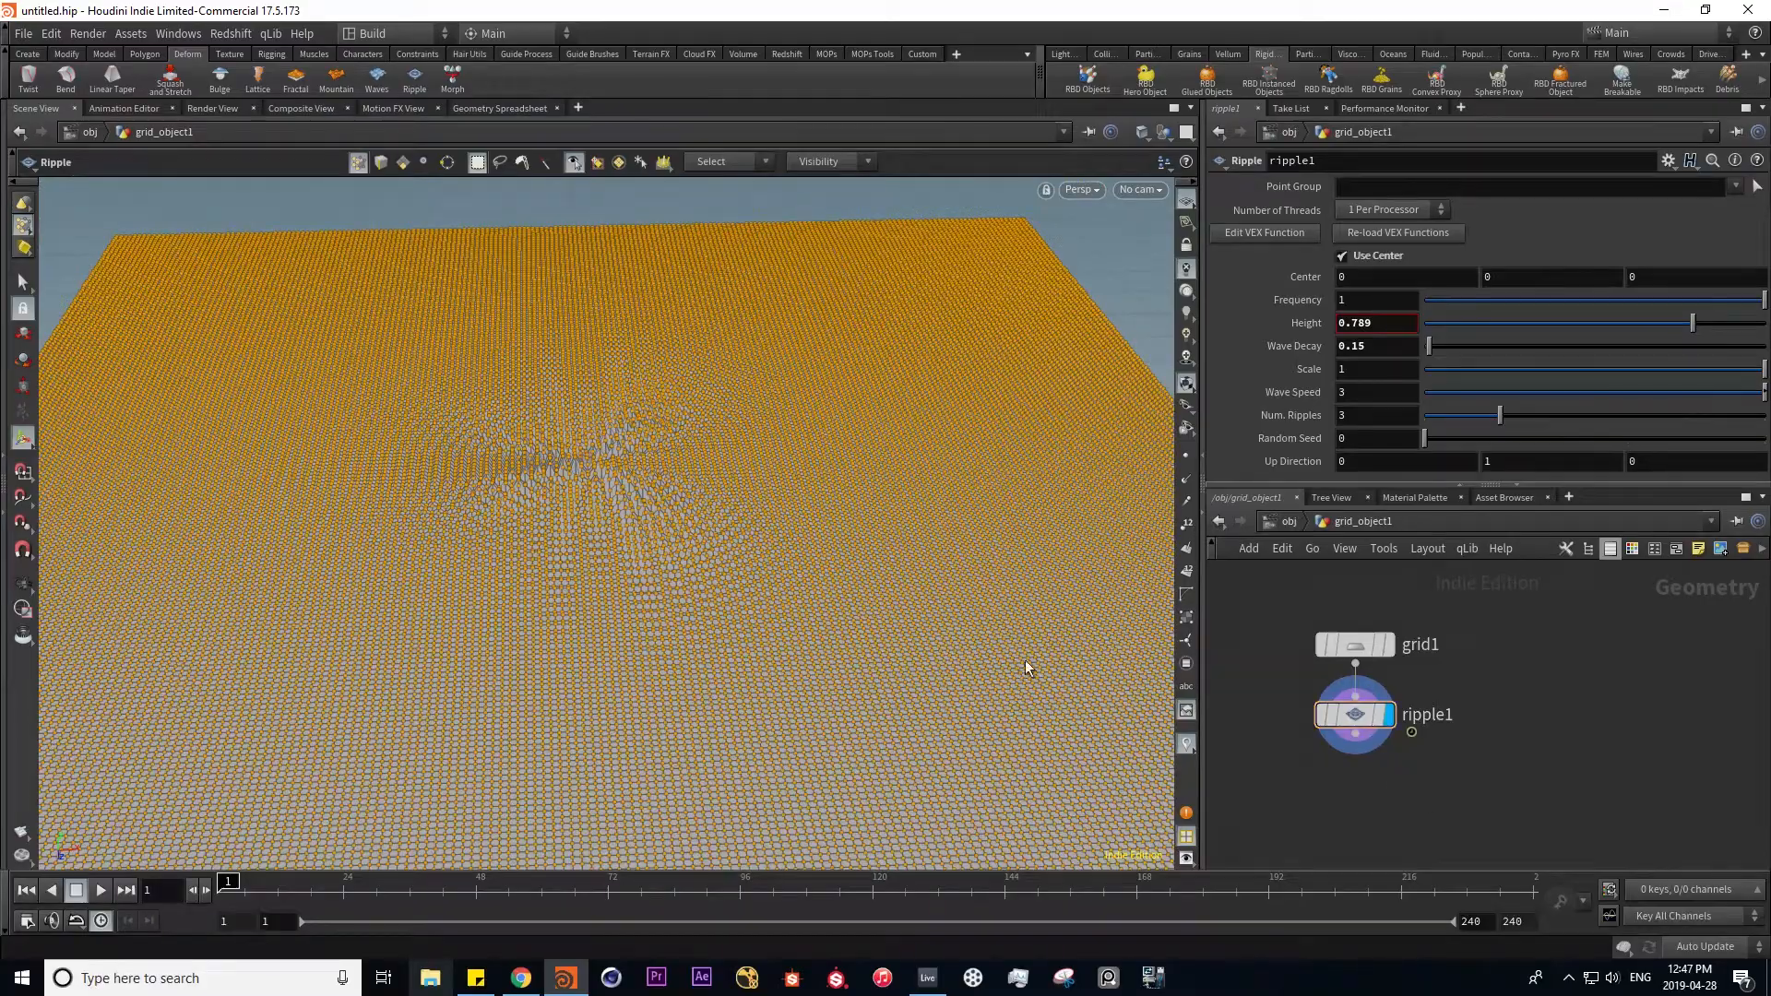
left_click(1354, 645)
key("Escape")
left_click_drag(672, 541, 690, 512)
scroll(673, 554, "up", 5)
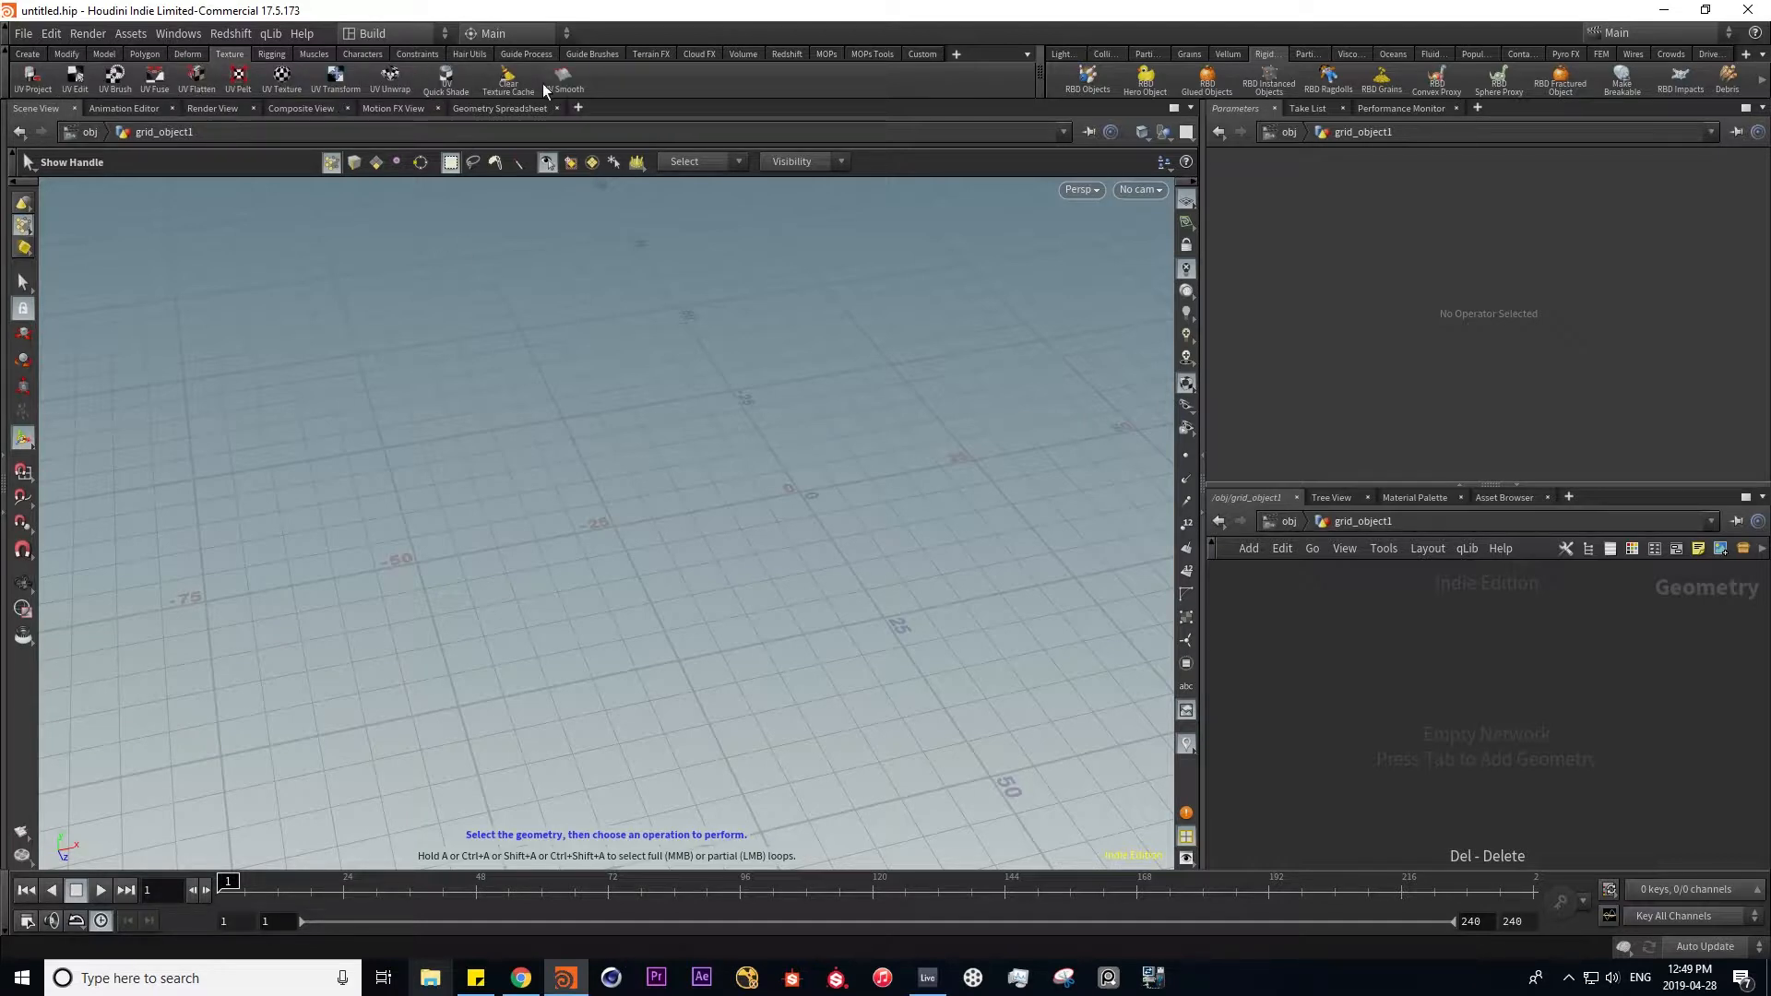
- Show the Rigging, Muscles, Characters and Constraints tool sets in turn
left_click(273, 54)
left_click(315, 54)
left_click(372, 55)
left_click(426, 56)
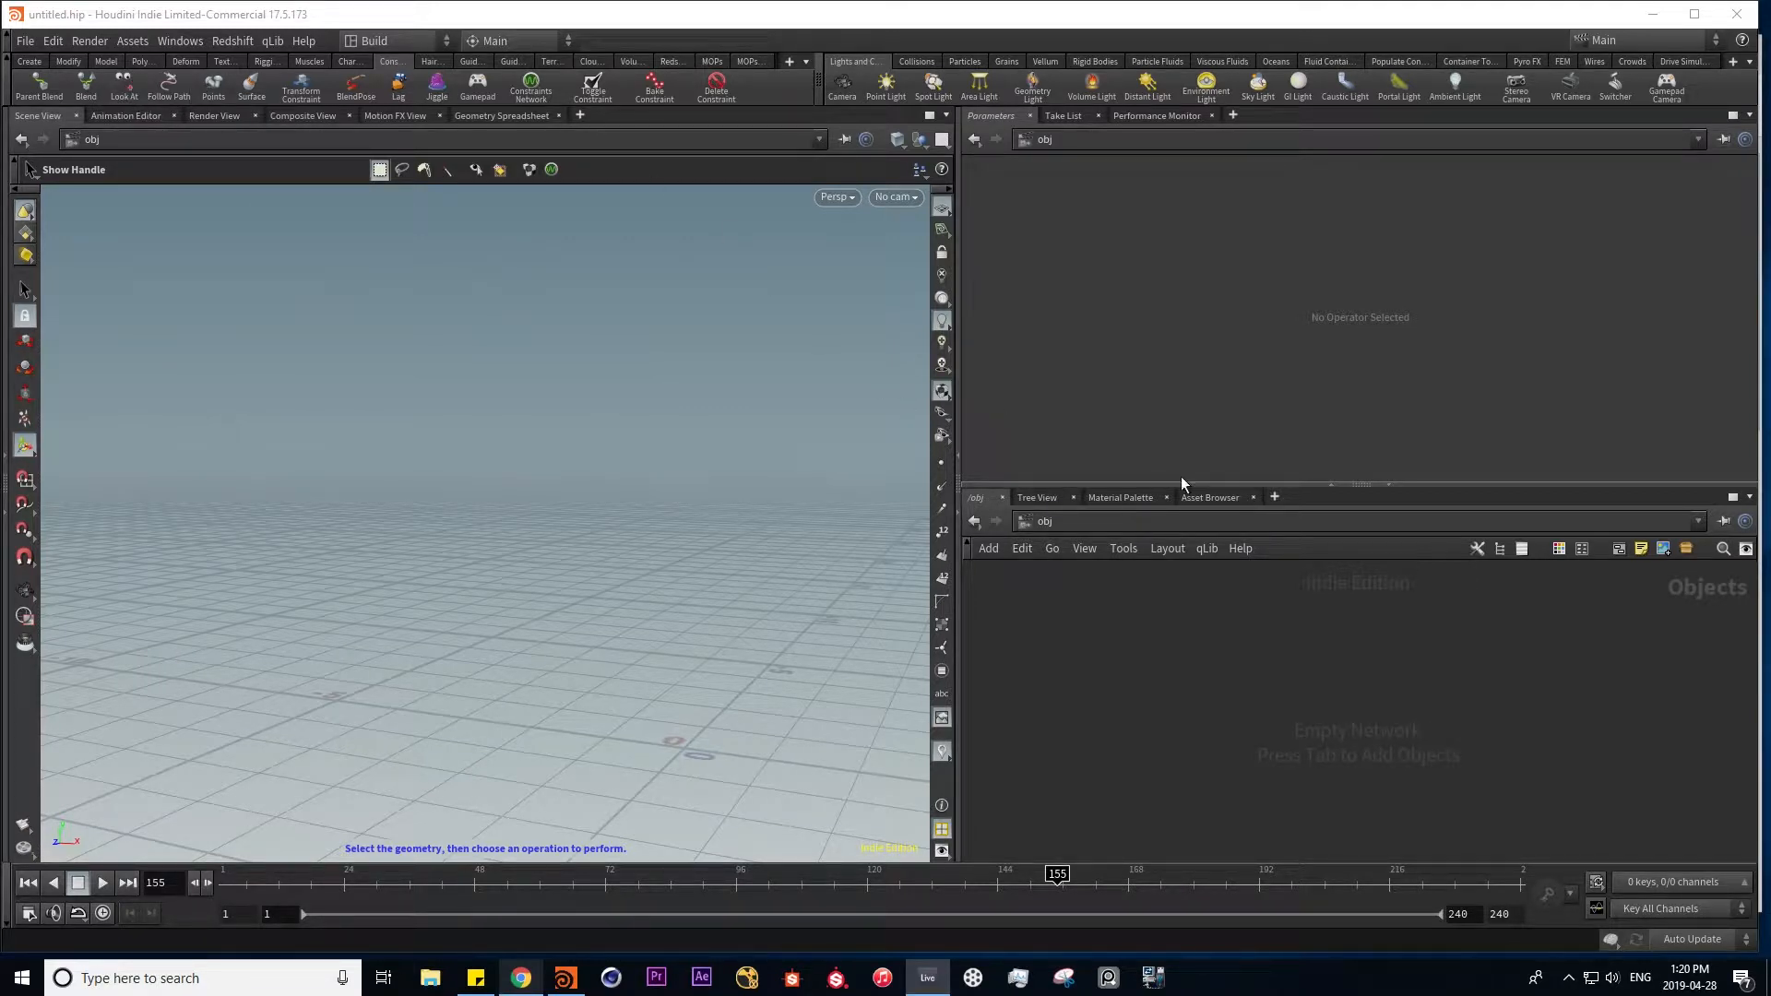
- Add a camera and a null object side by side at the object level
key("Tab")
key("Escape")
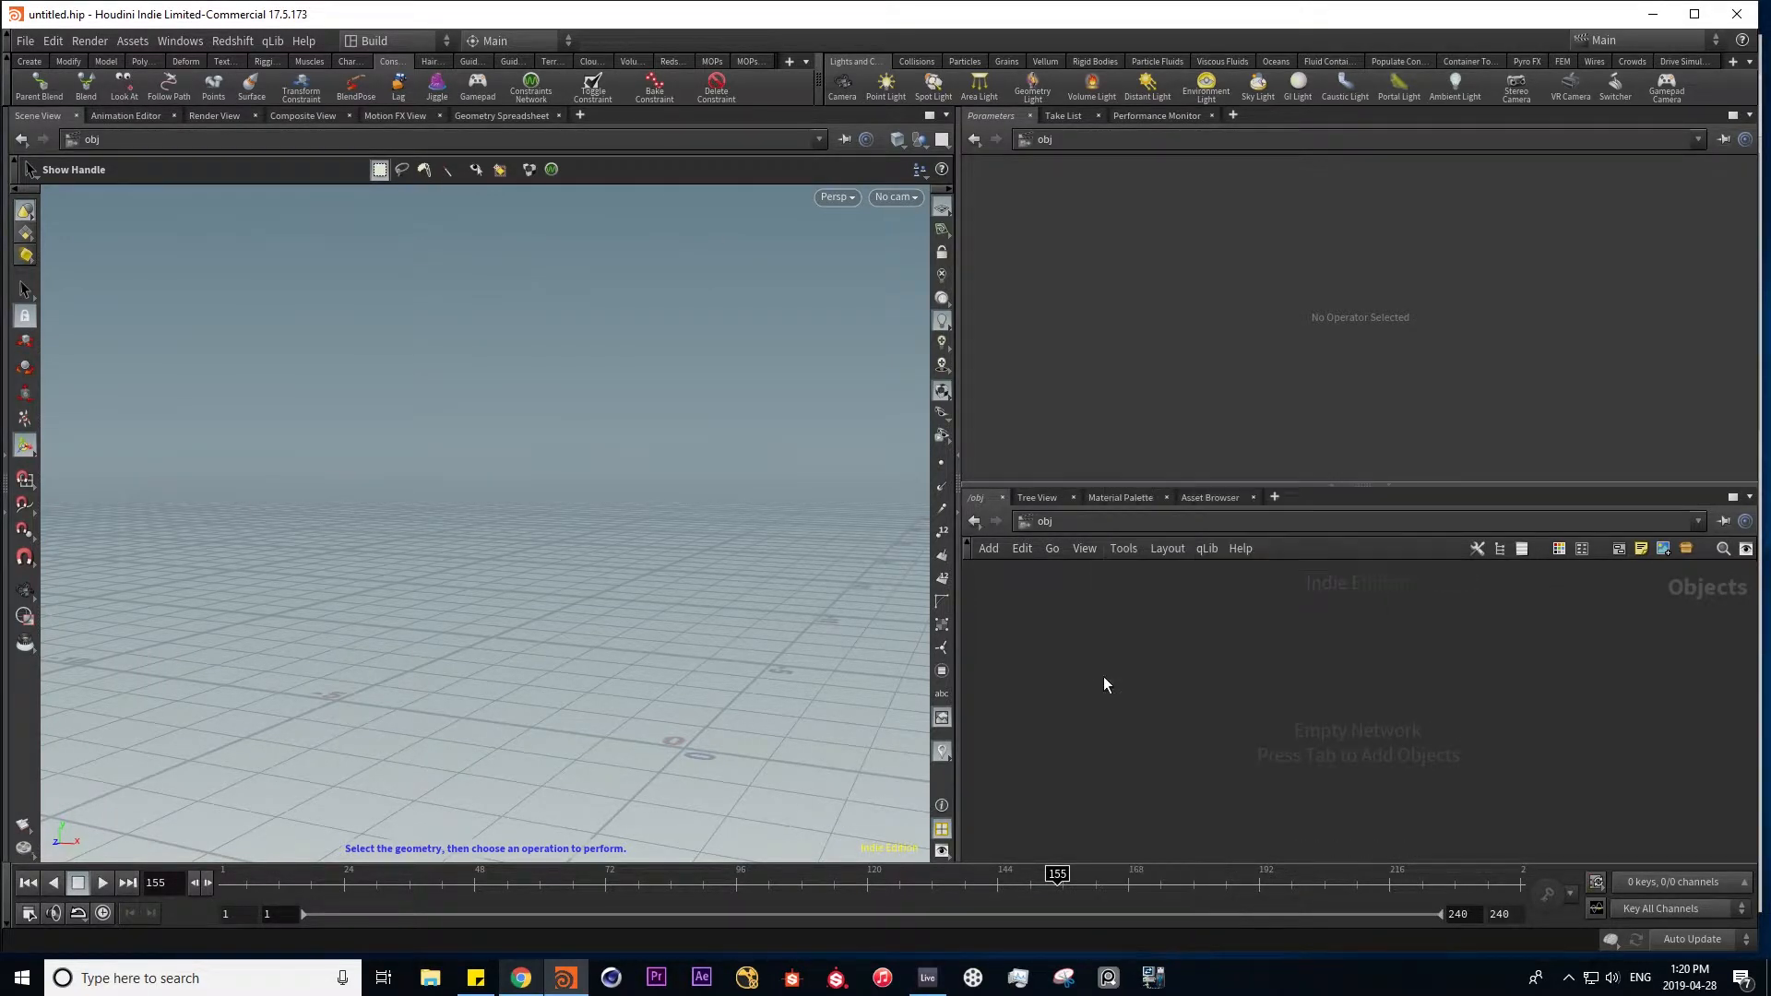
left_click(1081, 692)
left_click(1130, 738)
key("Tab")
type("null")
key("Return")
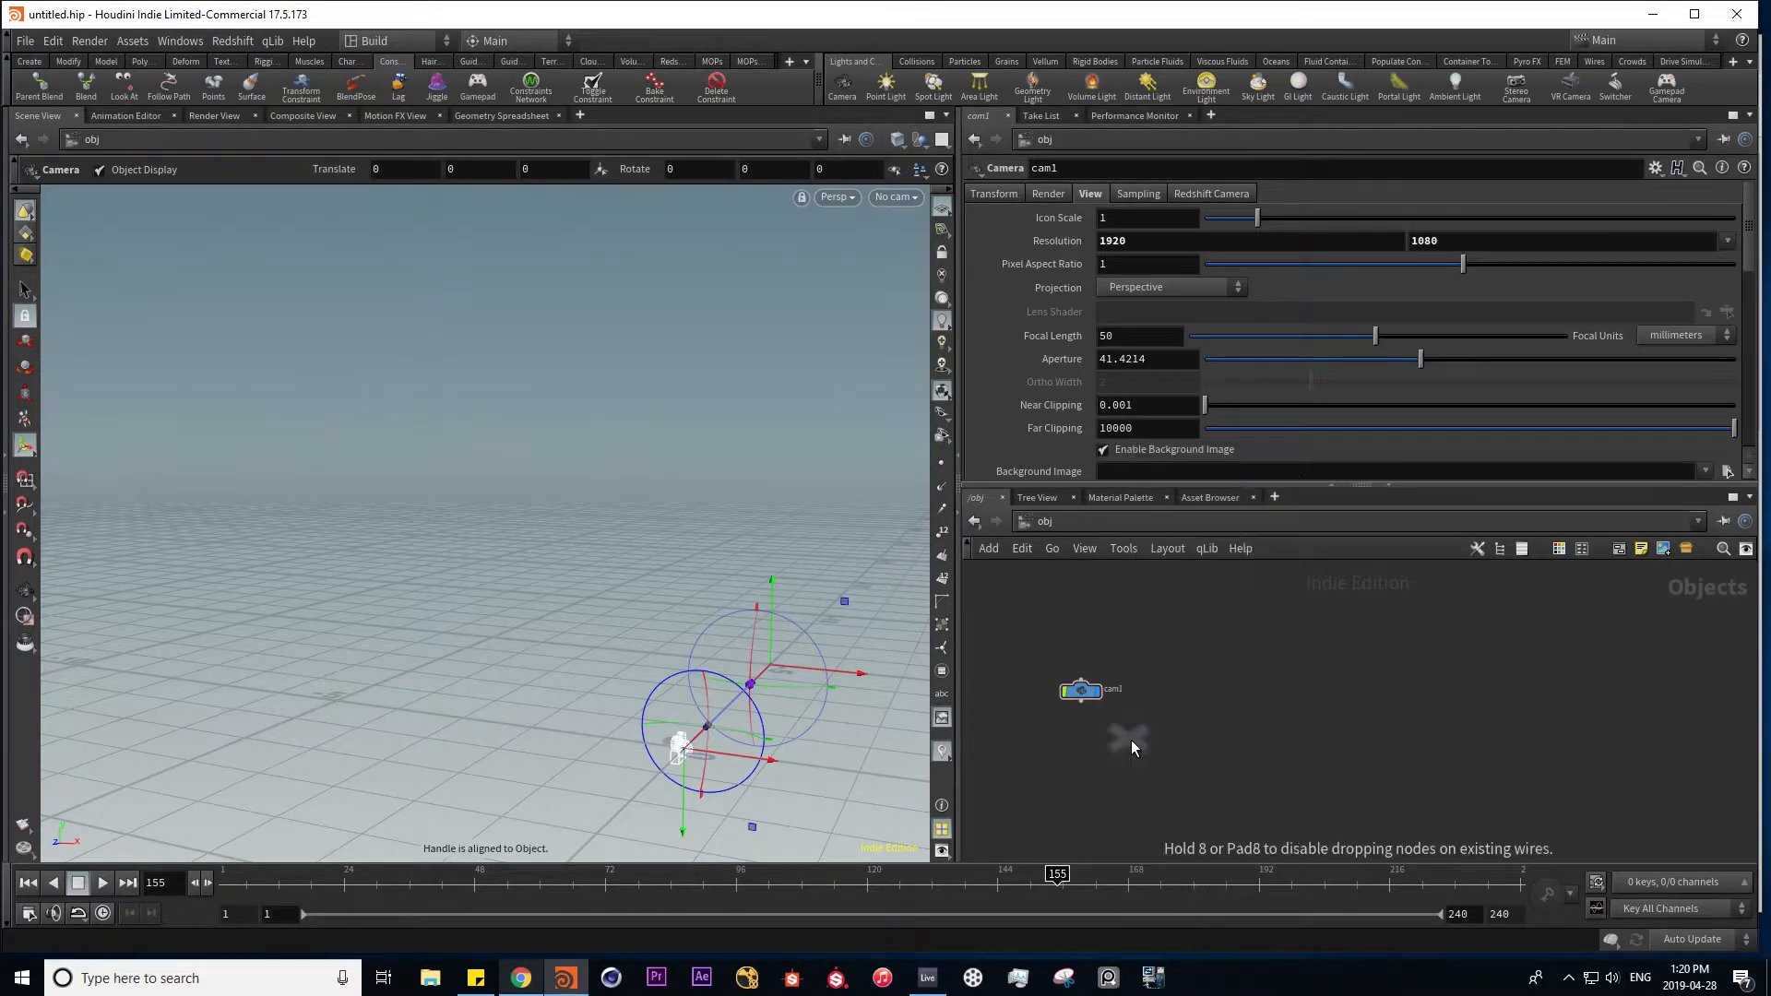
left_click(1157, 744)
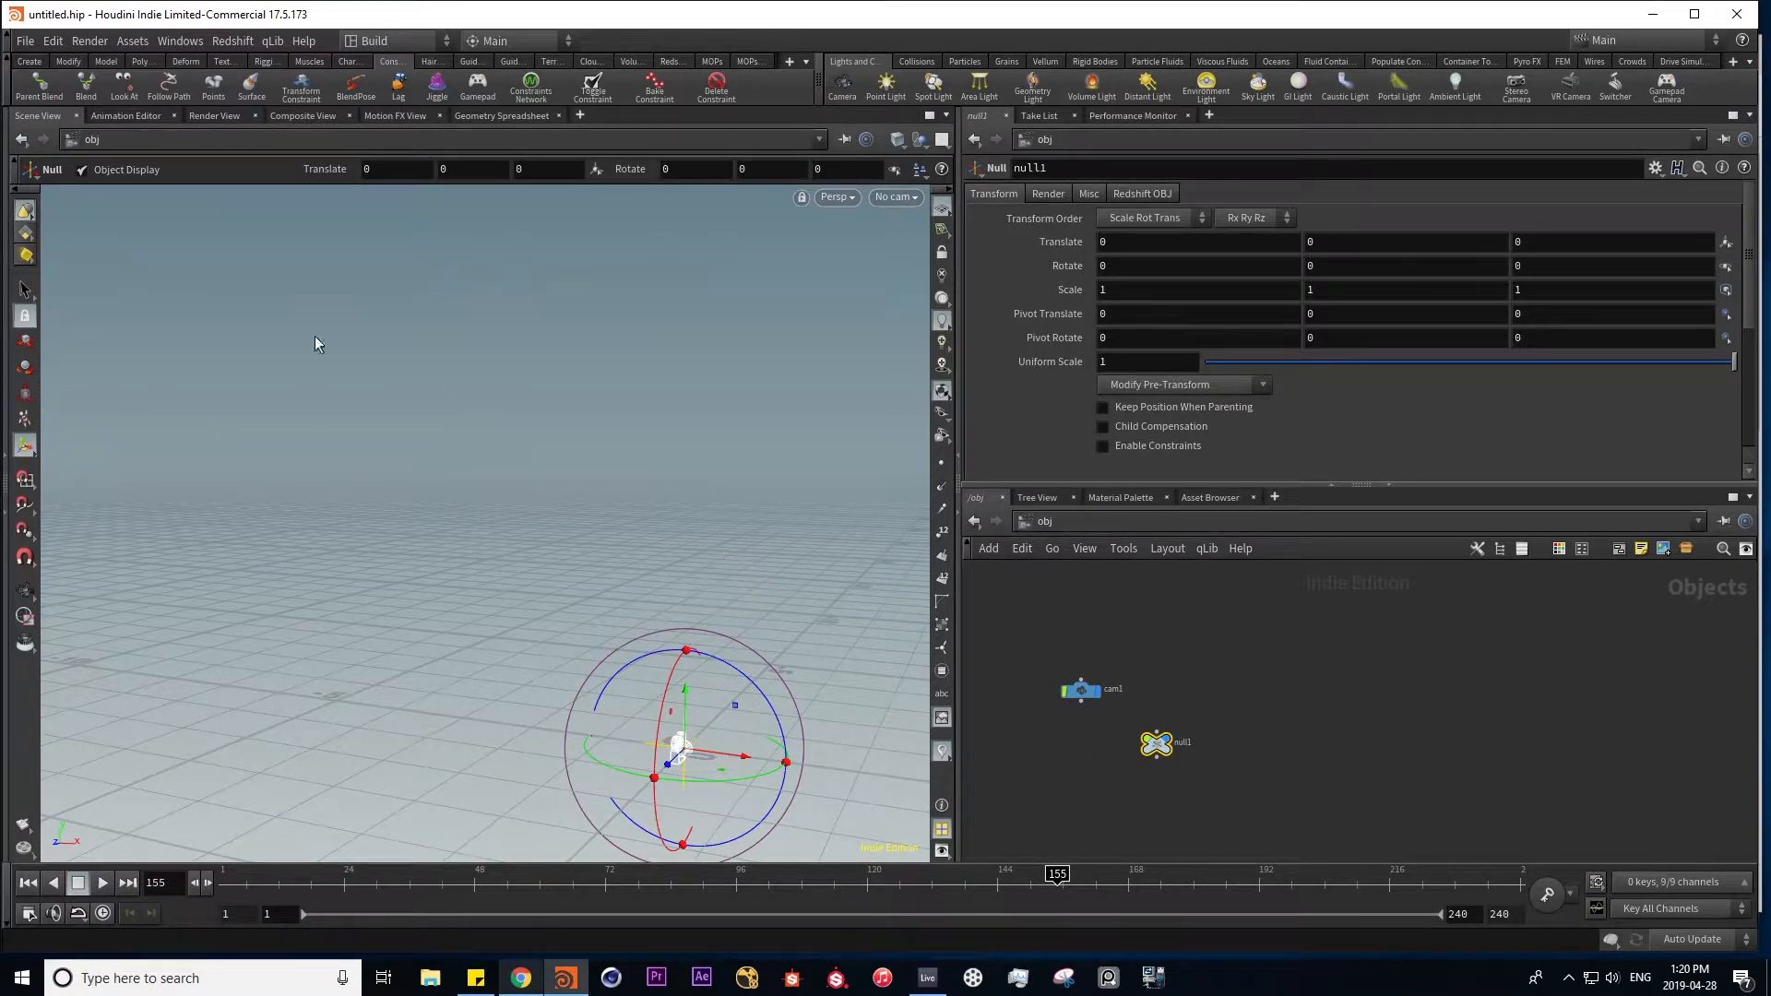
- Apply a Look At constraint that makes the camera point at the null, and return to the object level
left_click(1082, 690)
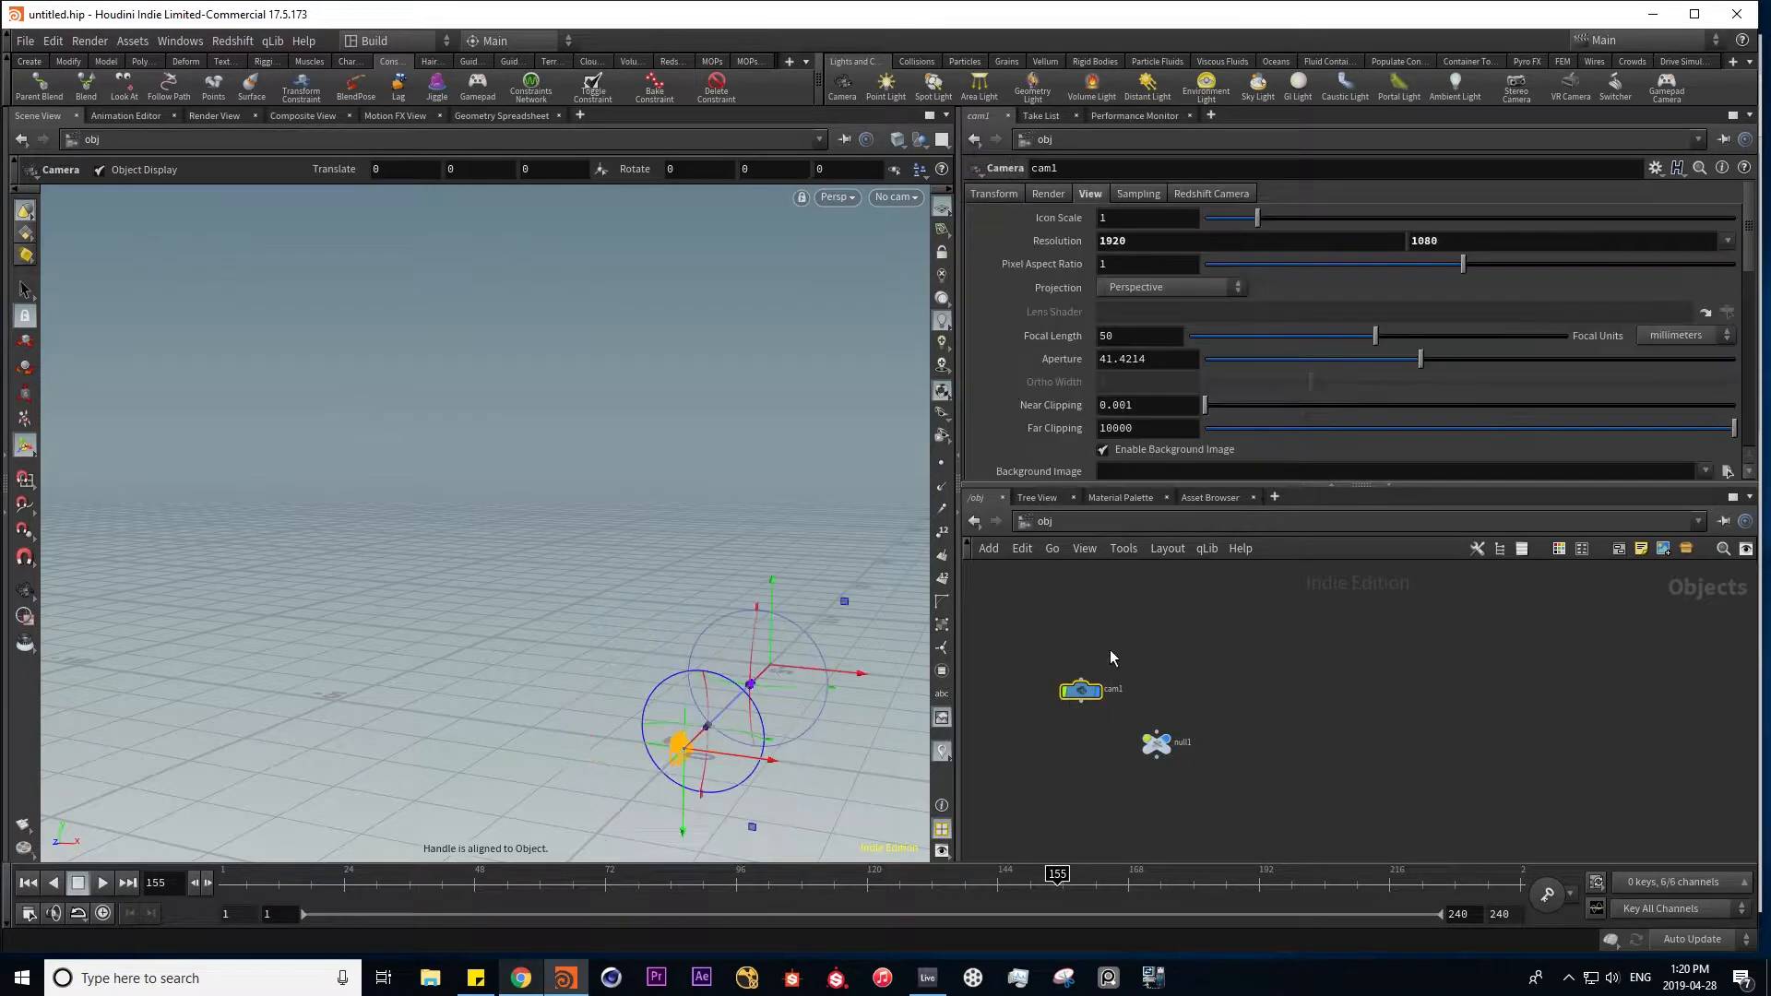
left_click(125, 87)
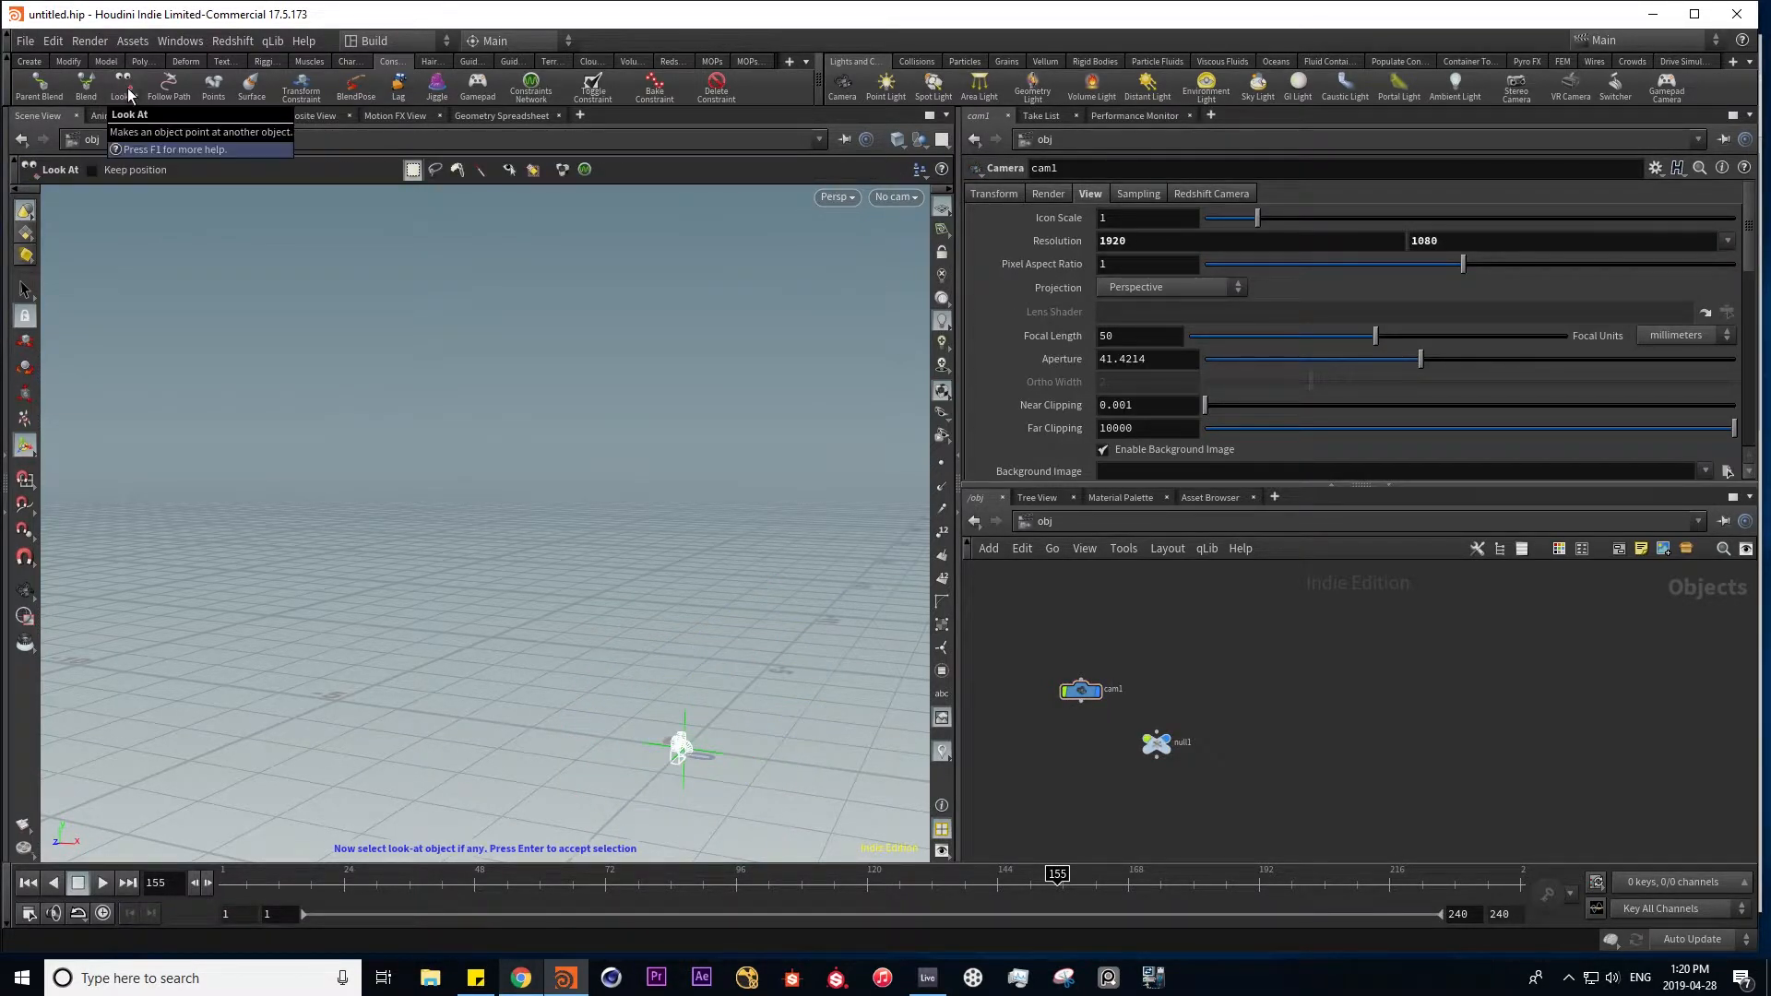
left_click(710, 751)
key("Return")
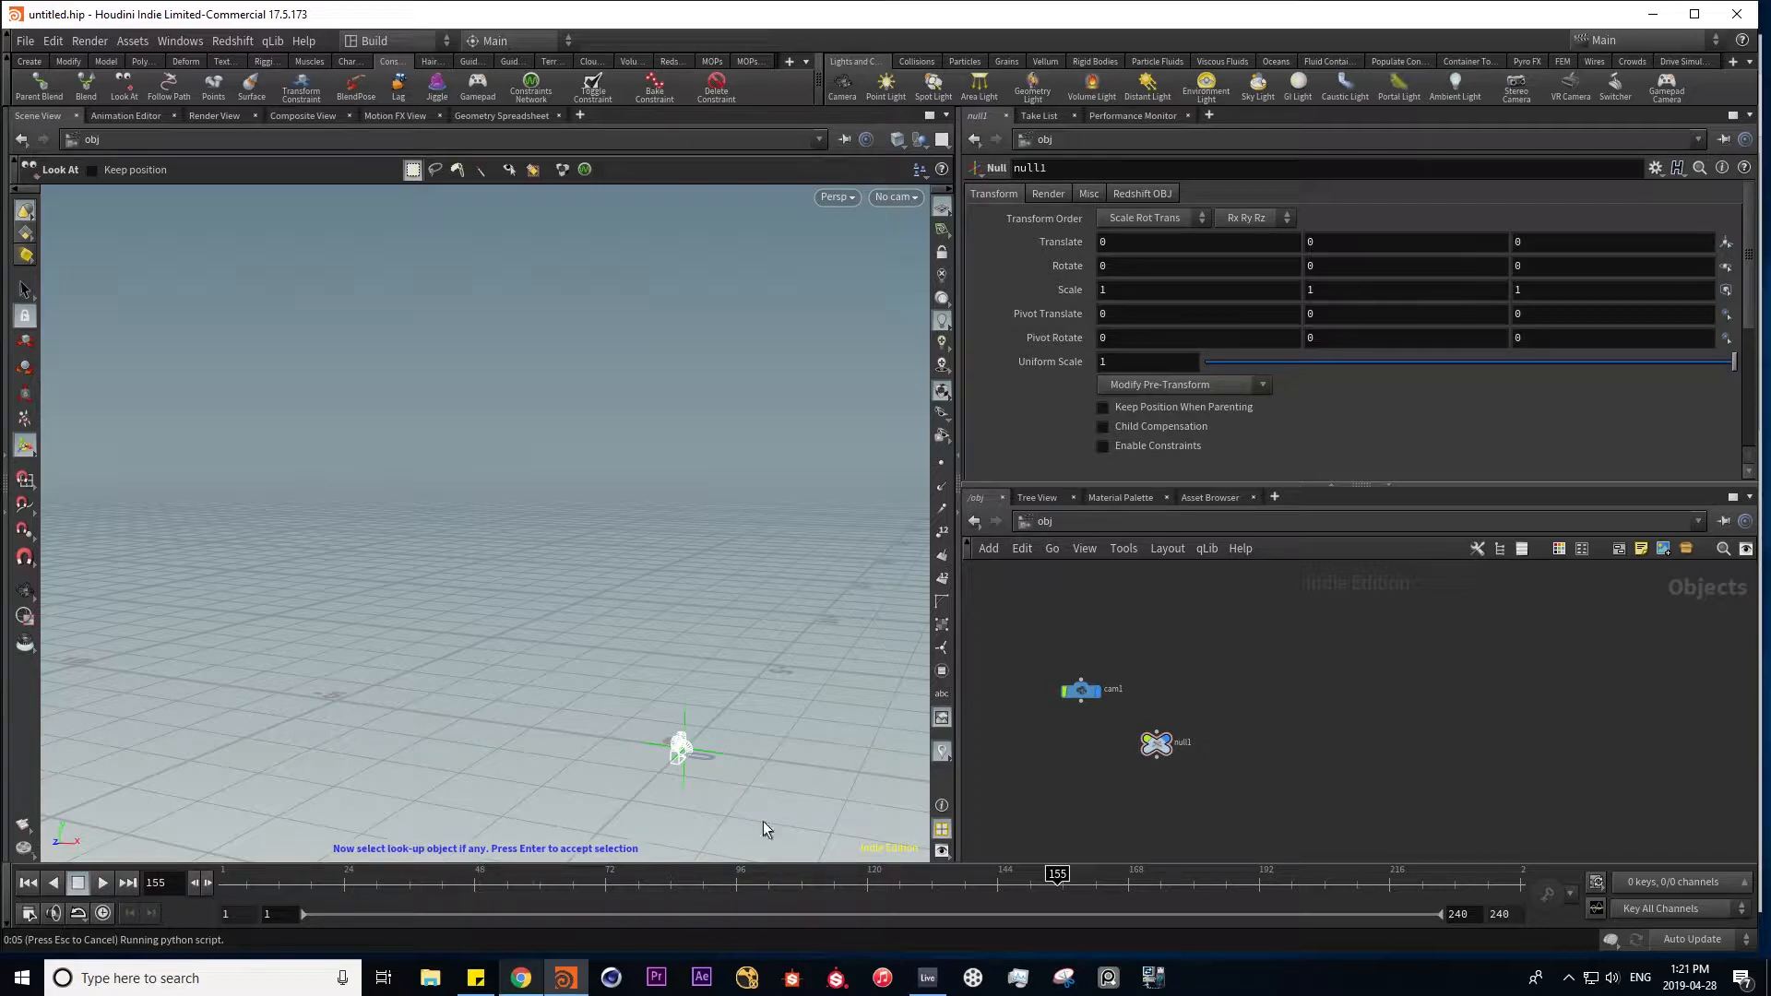
key("Return")
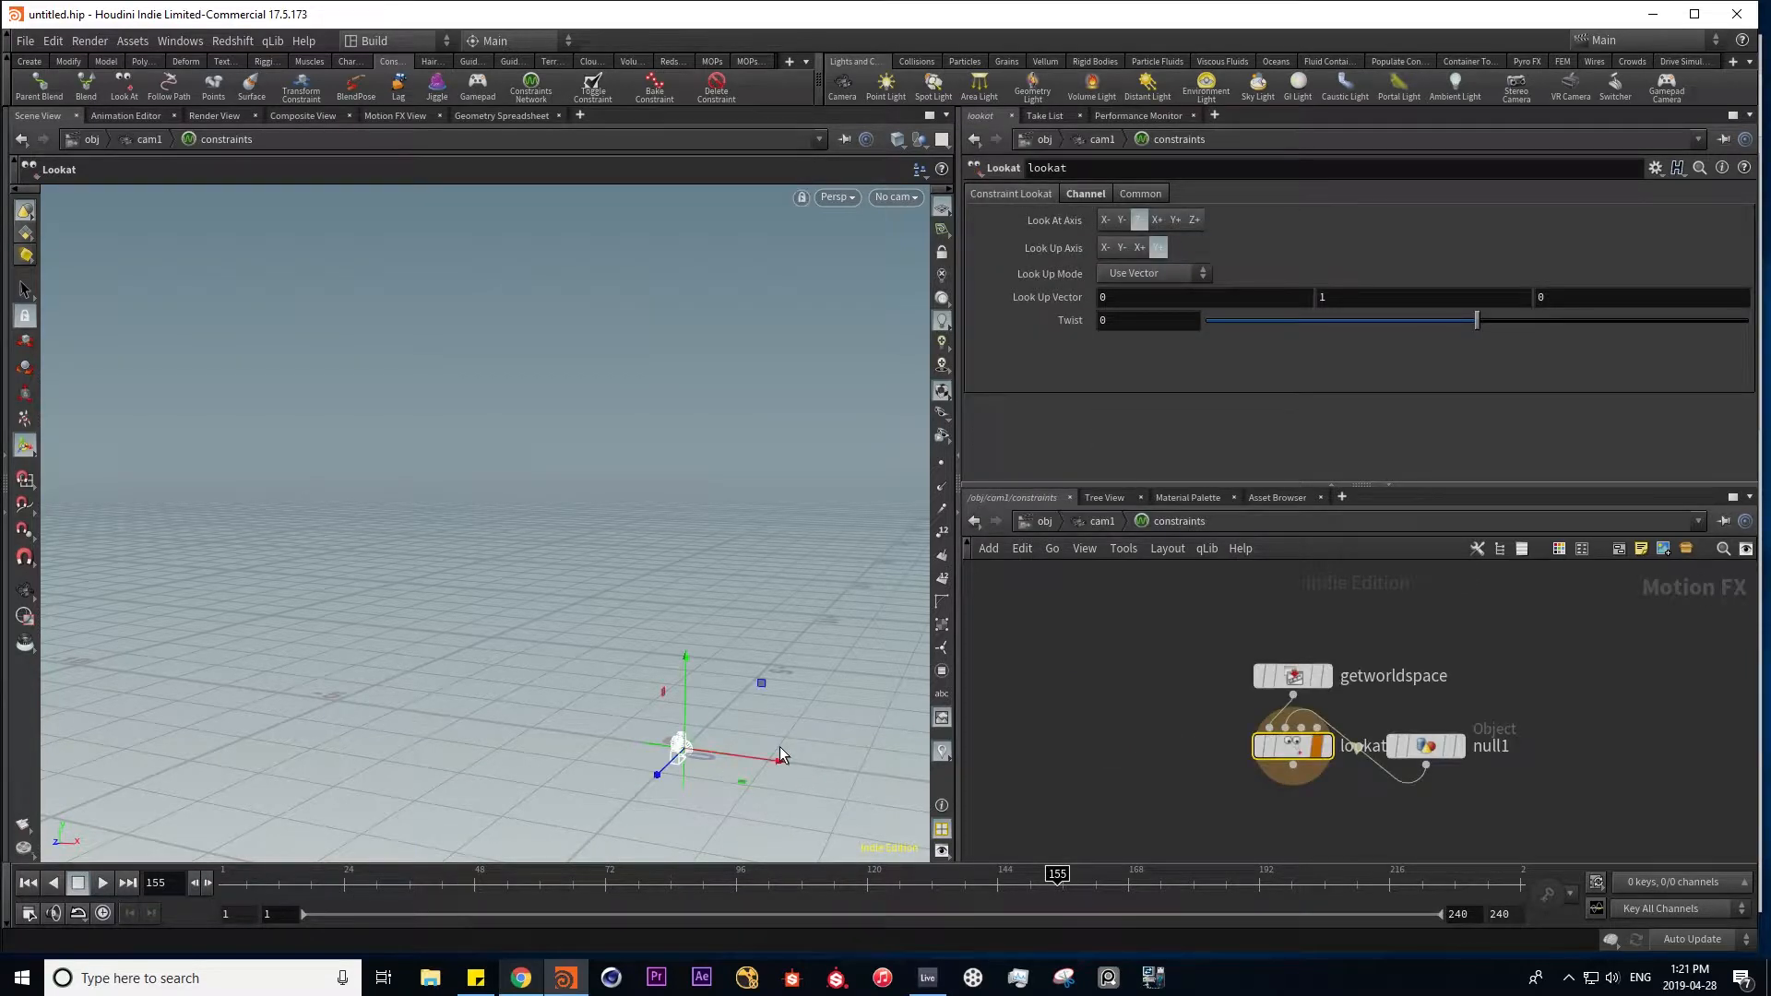
left_click(1093, 521)
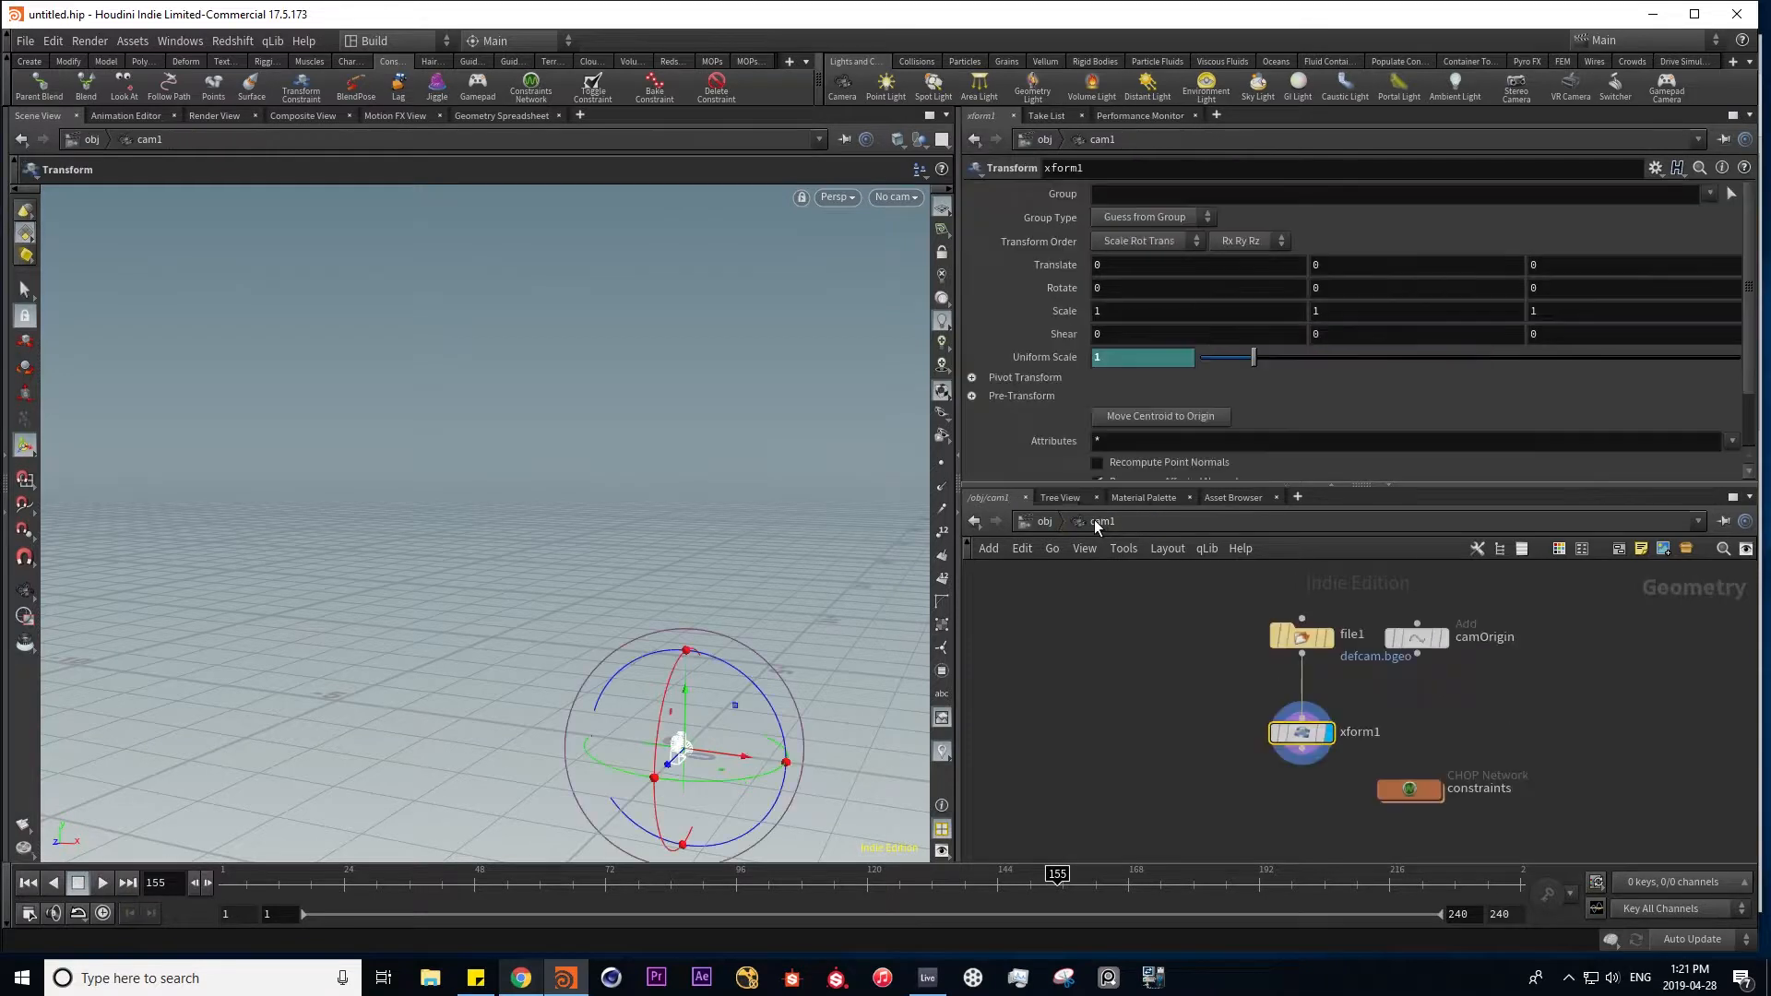
key("u")
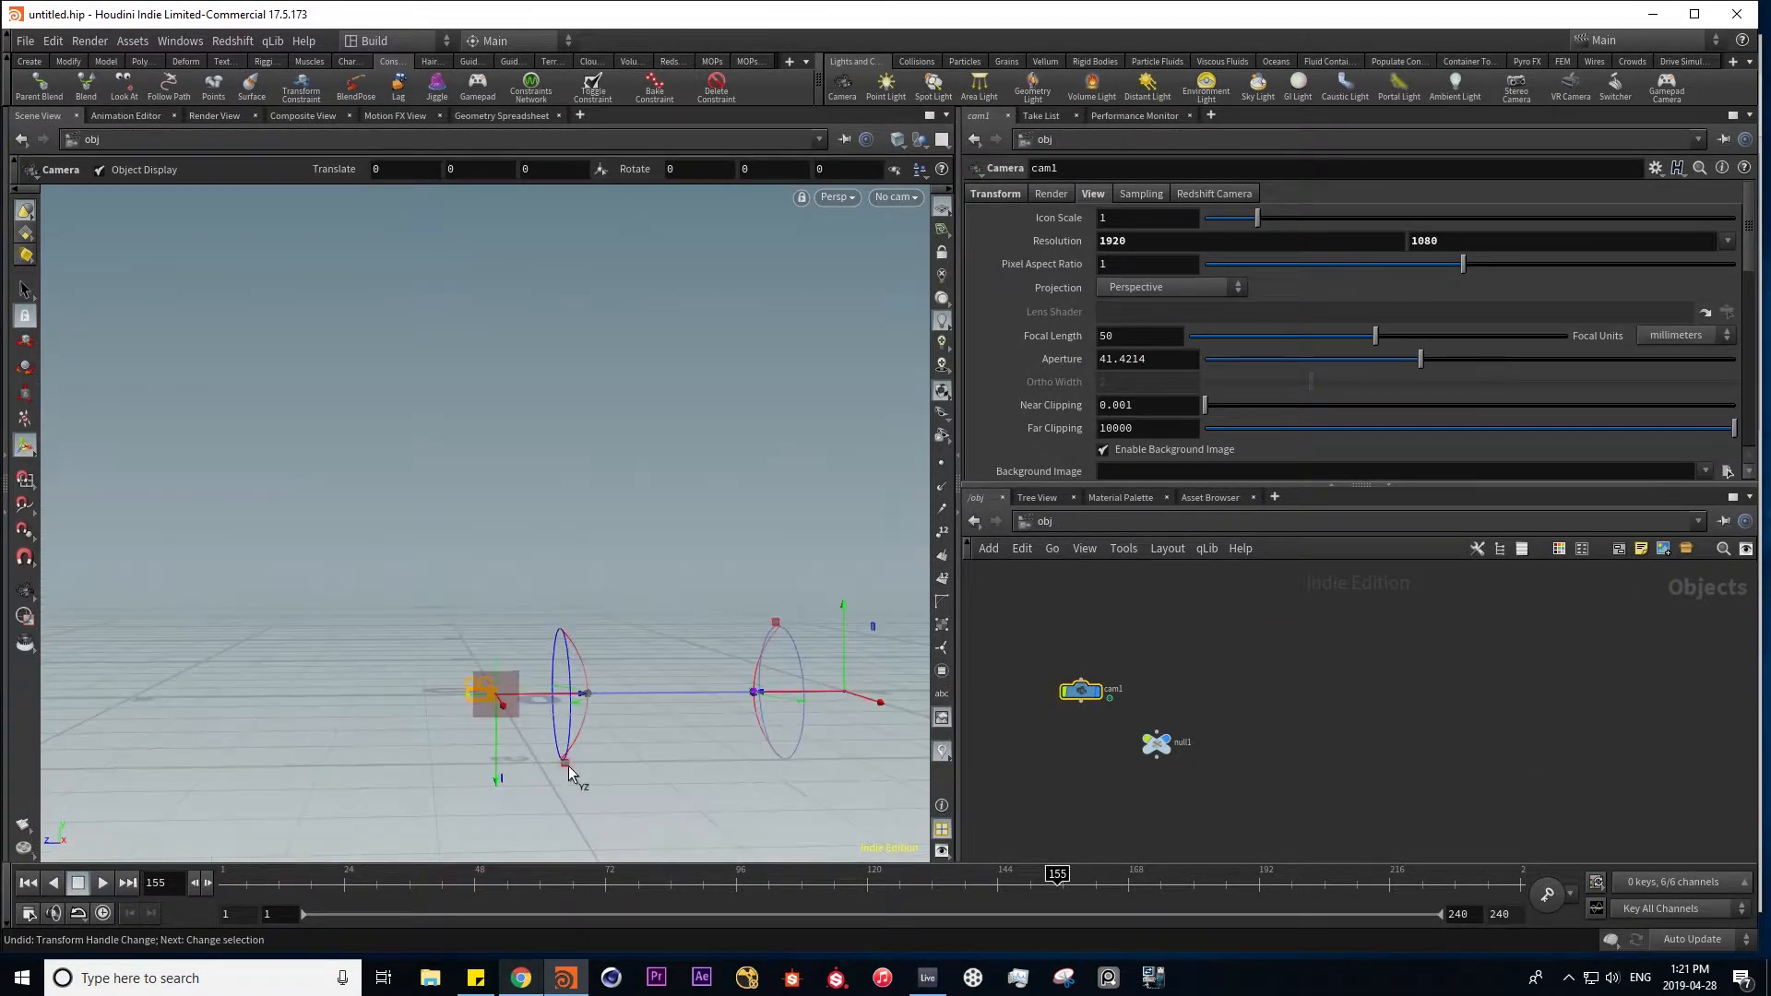
- Move the camera off the origin and the null to about 0.6, 0, -3.93, and open the camera's network
left_click_drag(568, 766, 480, 666)
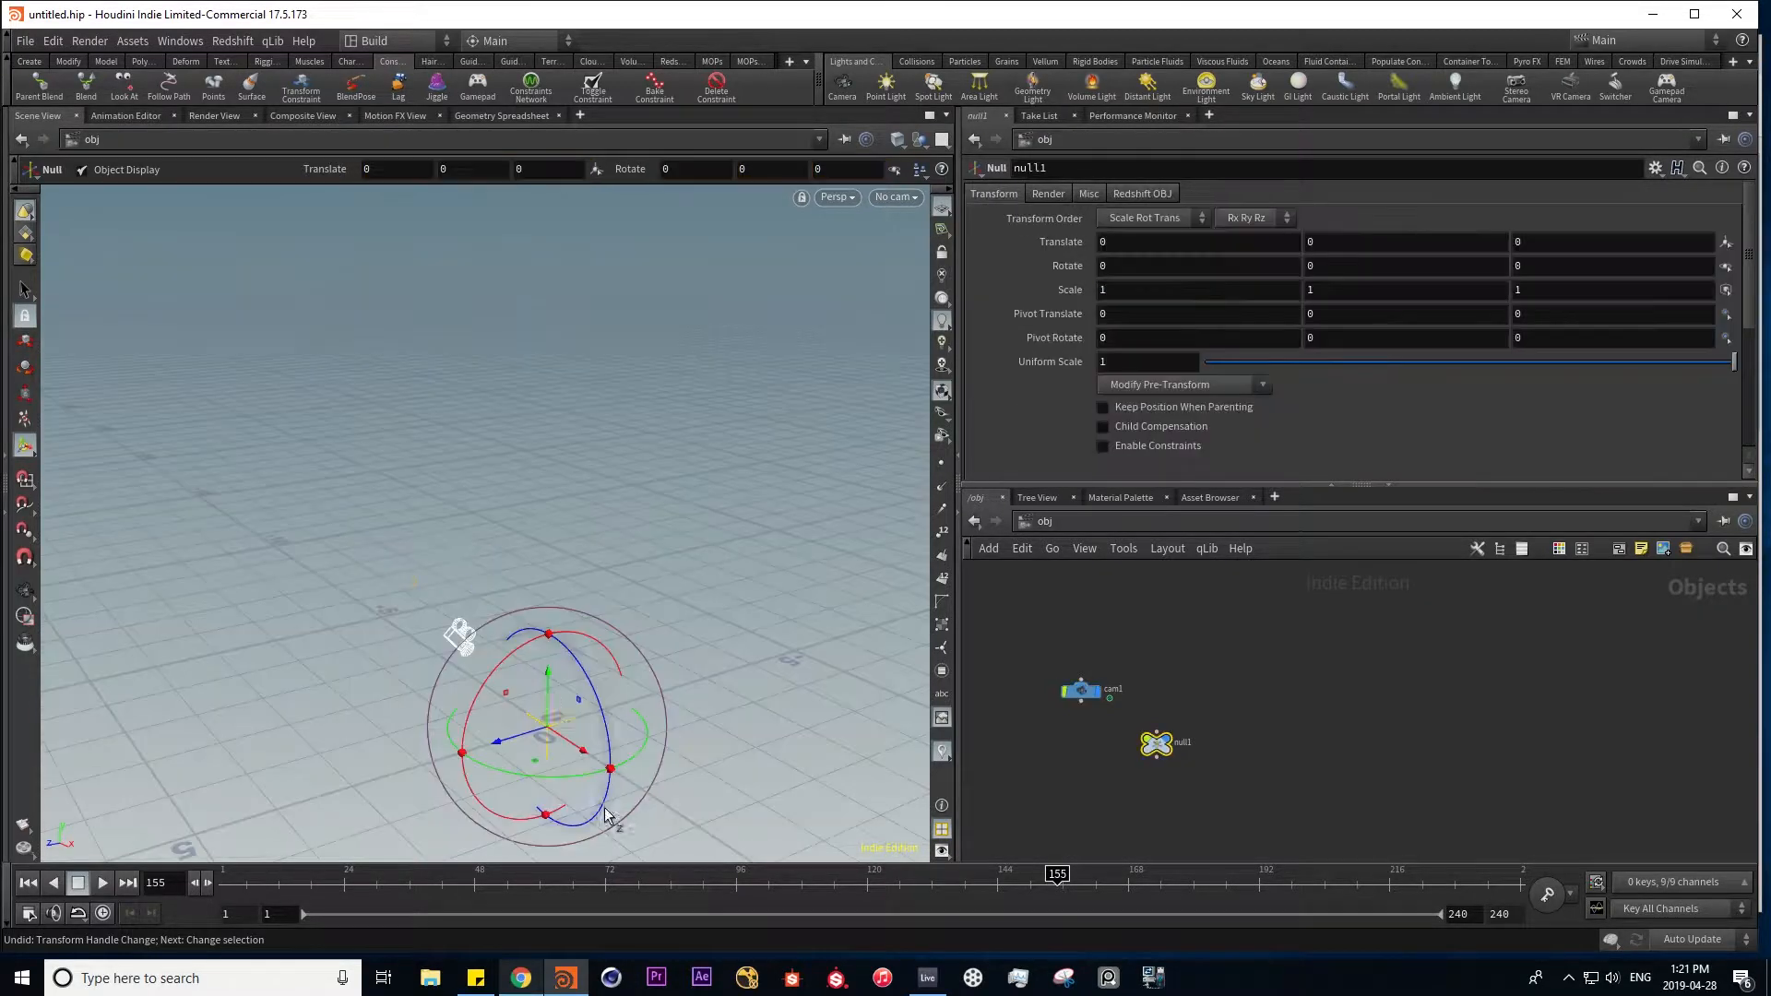
left_click_drag(578, 747, 759, 751)
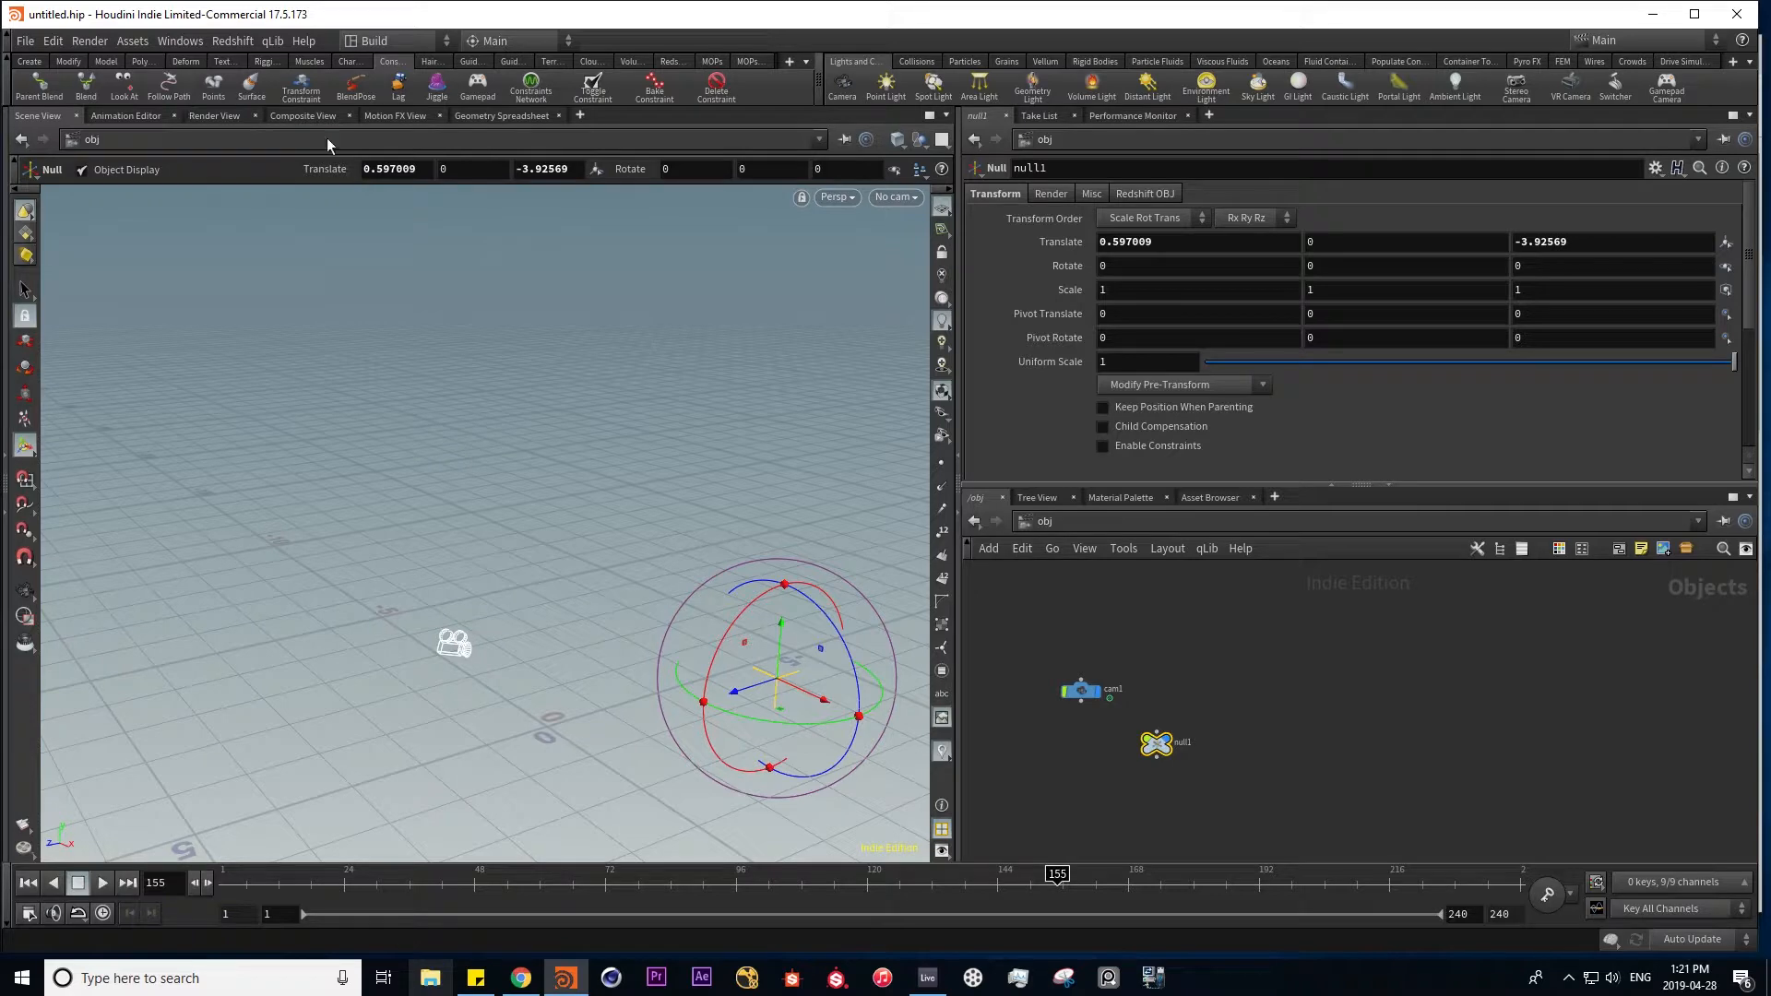
double_click(1084, 691)
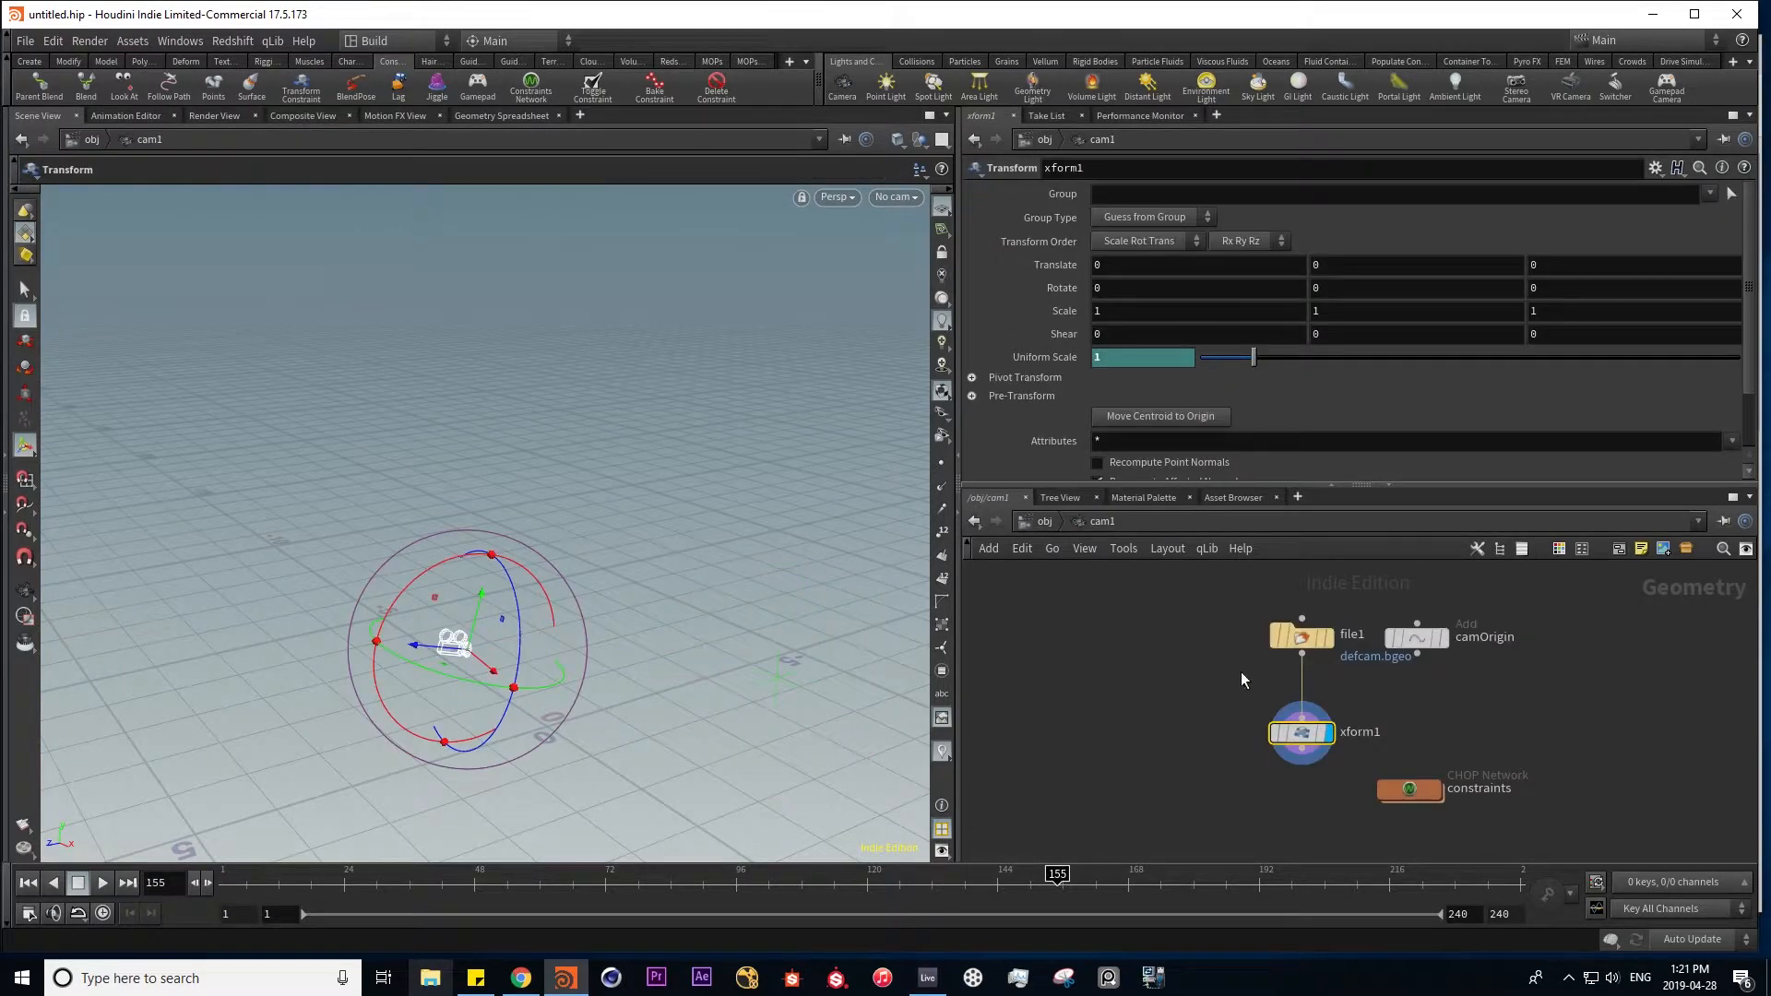
- Return to the object level and delete the camera and null objects
left_click(1041, 524)
left_click_drag(1106, 736, 1256, 671)
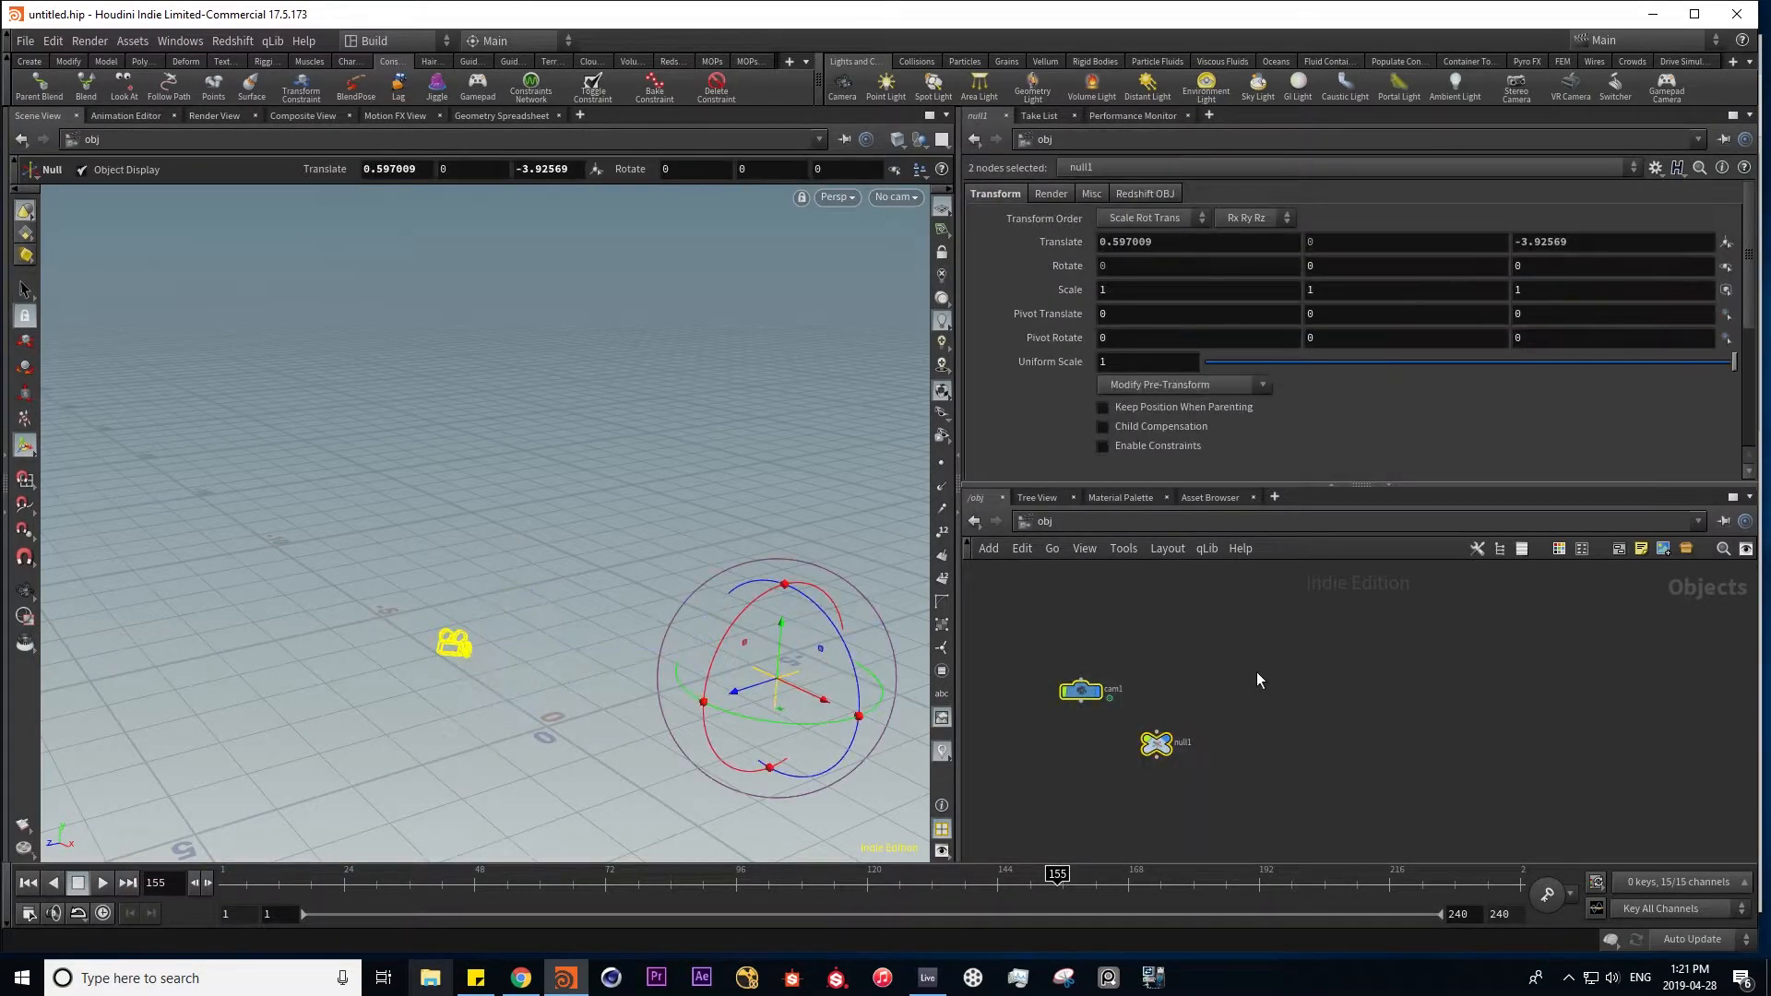
key("Delete")
- Add a camera object to the empty object-level network
key("Tab")
type("cam")
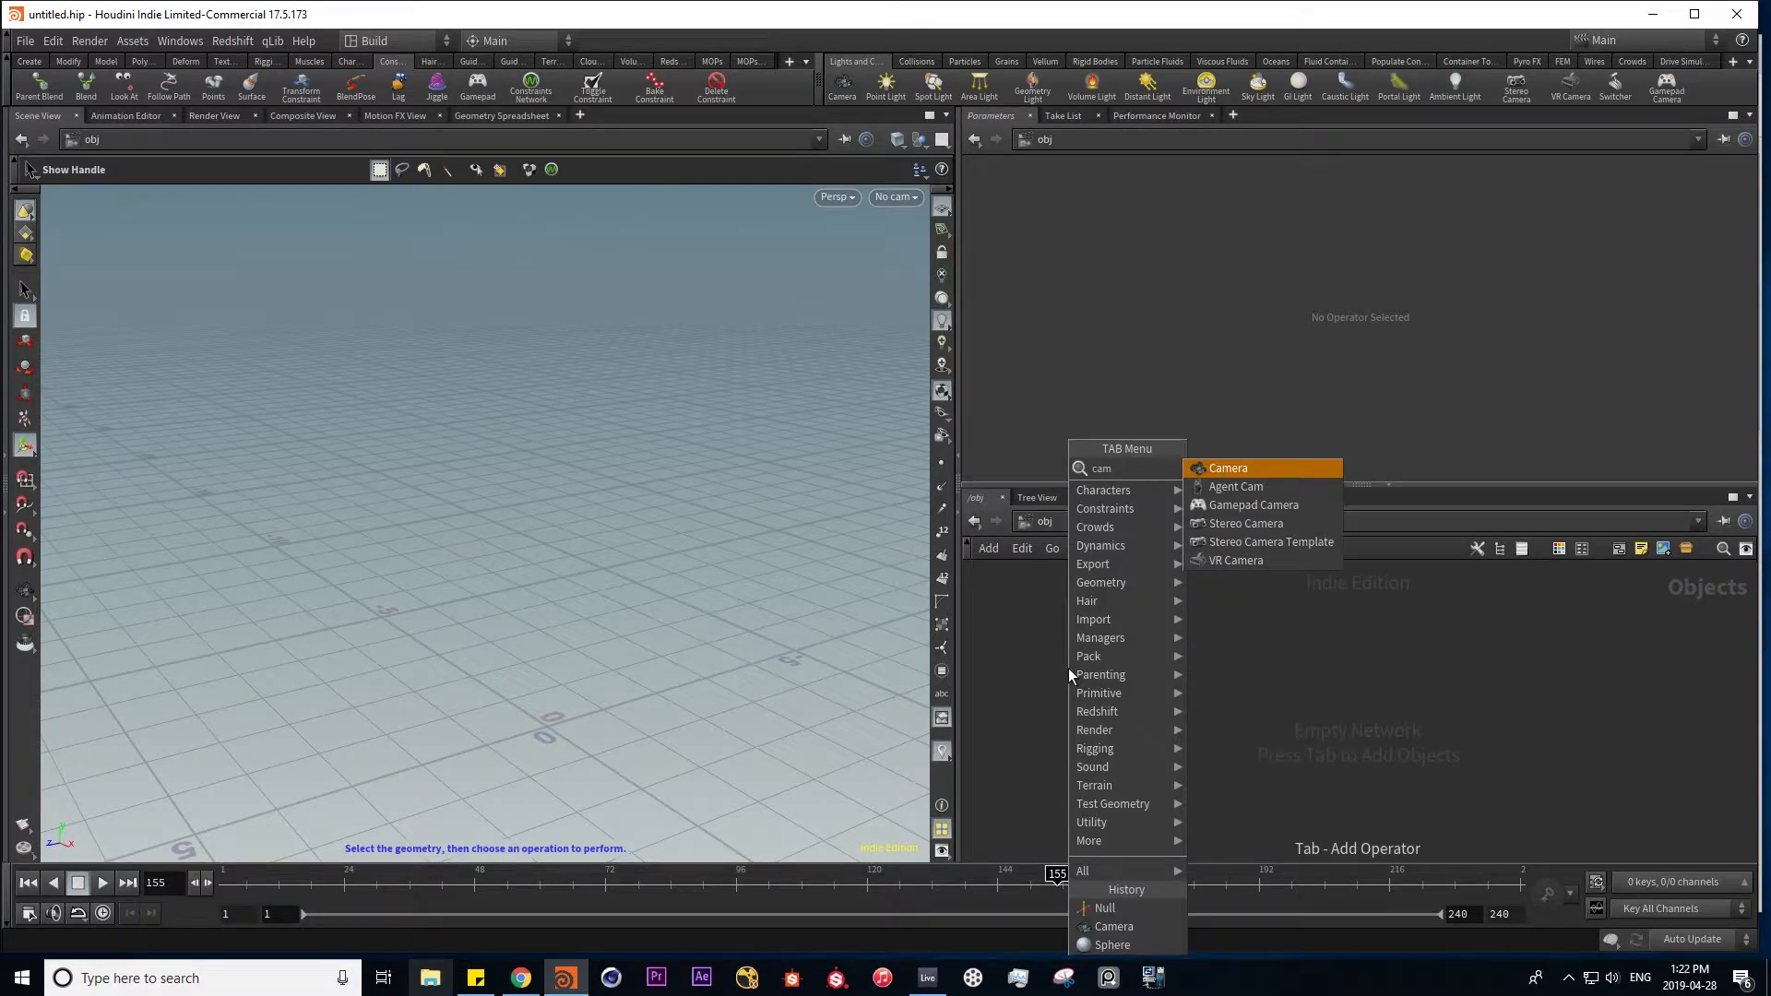
key("Return")
left_click(1080, 668)
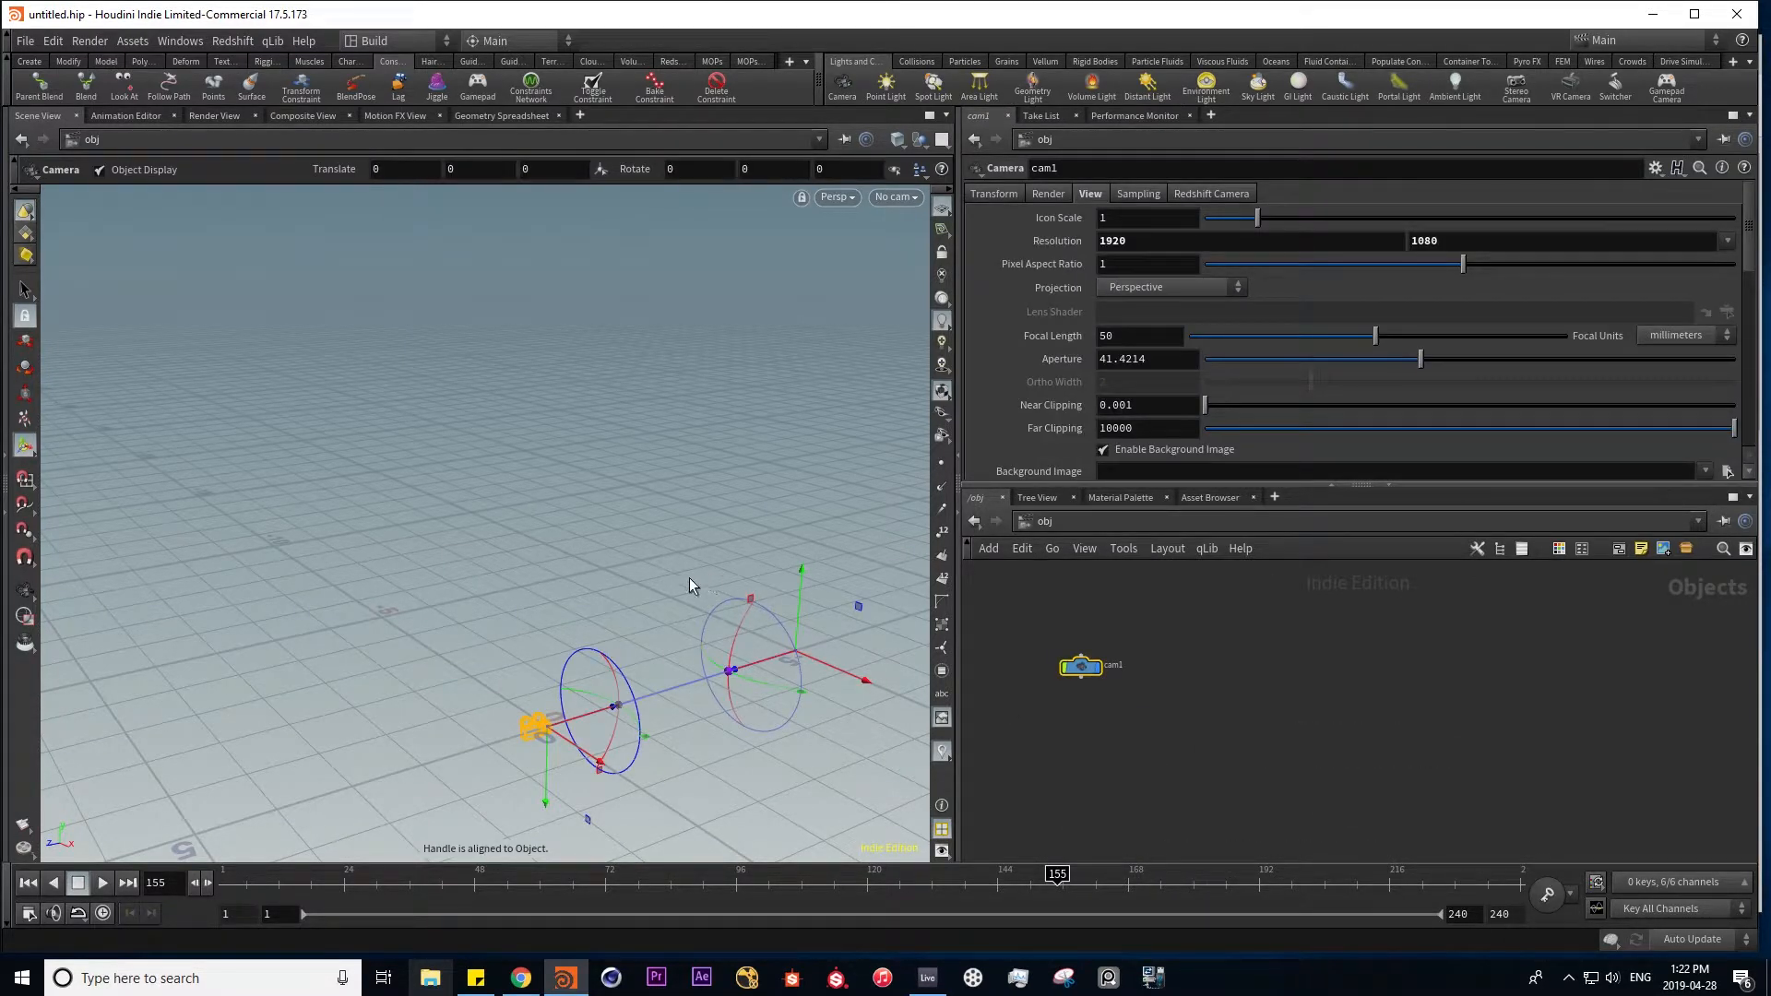
- Draw a winding six-point curve starting beside the camera, and change its primitive type from Polygon to NURBS
left_click(29, 61)
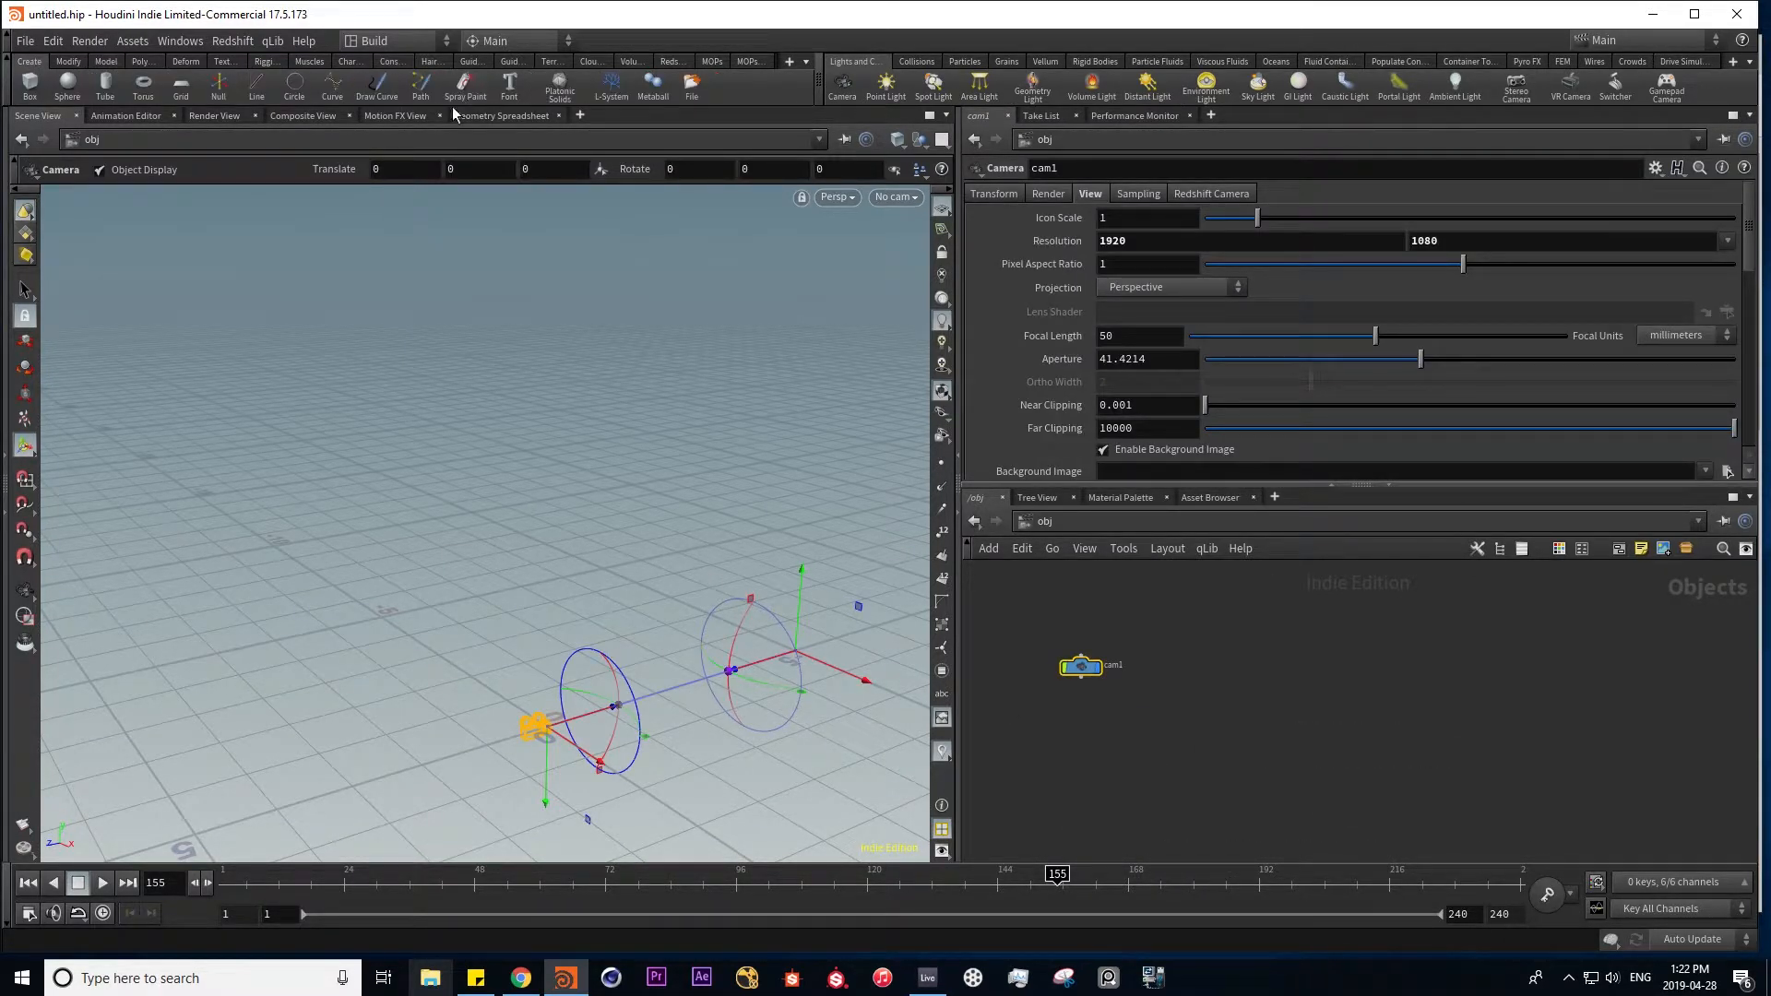
left_click(334, 87)
left_click(571, 735)
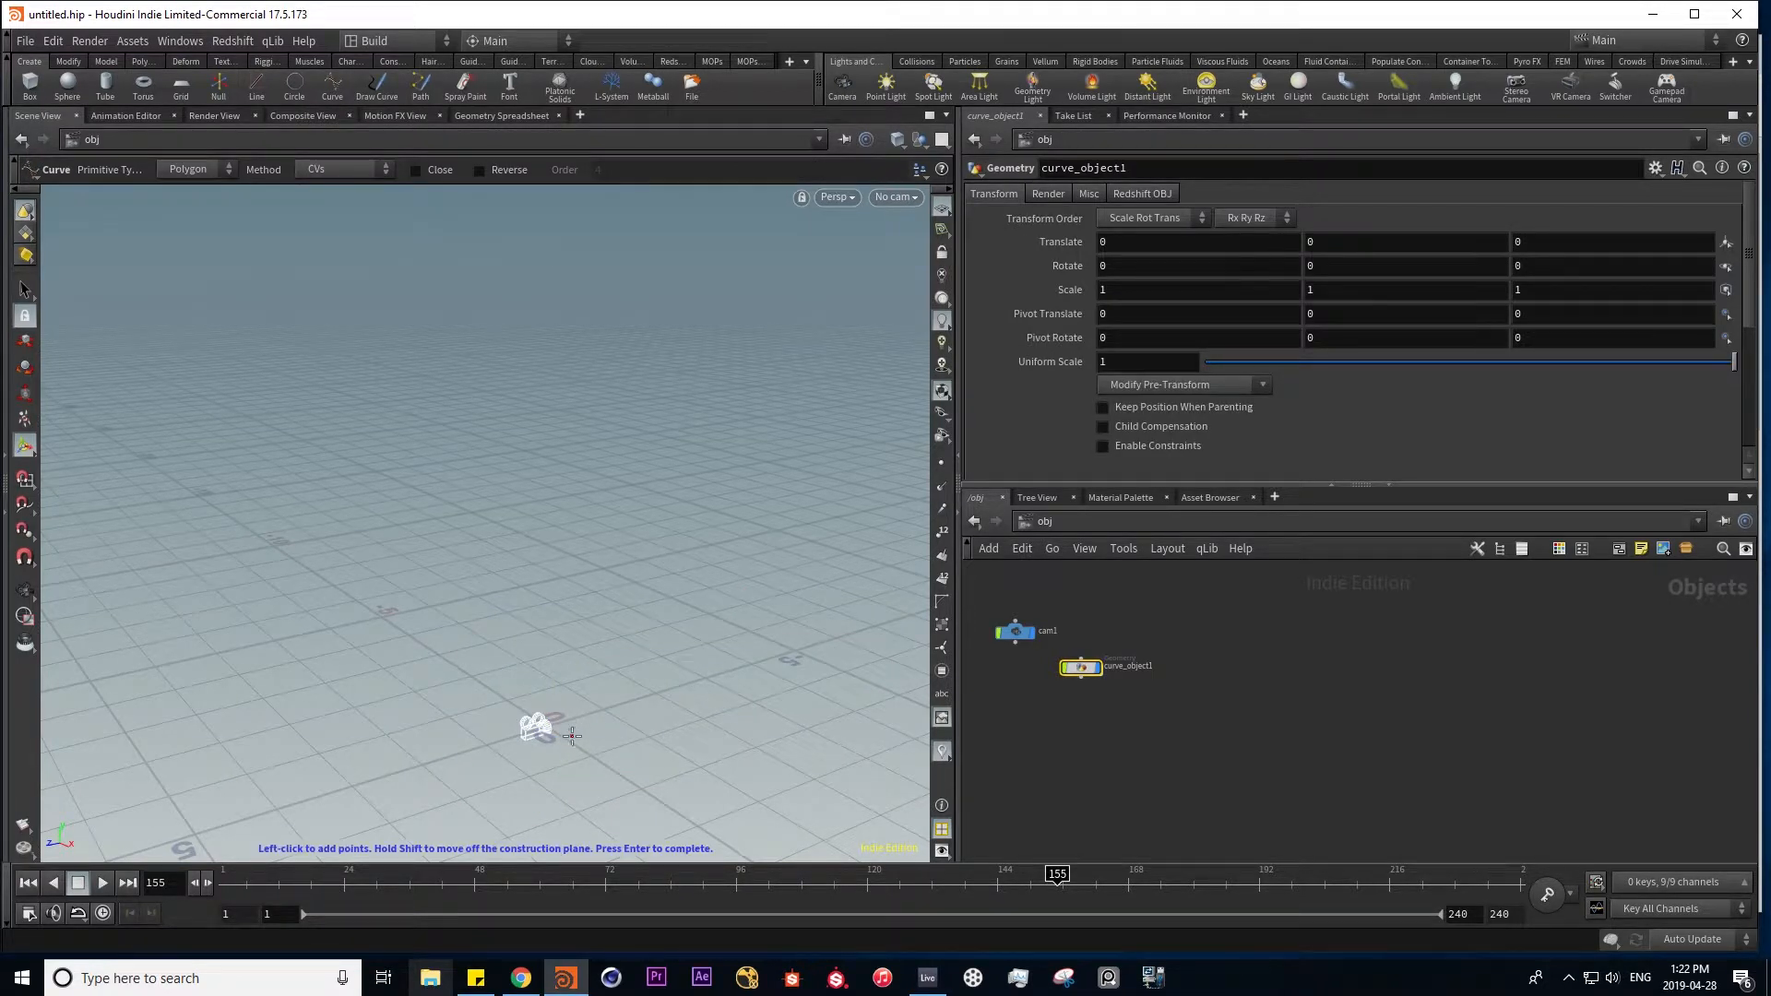
left_click(755, 582)
left_click(618, 427)
left_click(408, 549)
left_click(324, 386)
left_click(421, 320)
key("Return")
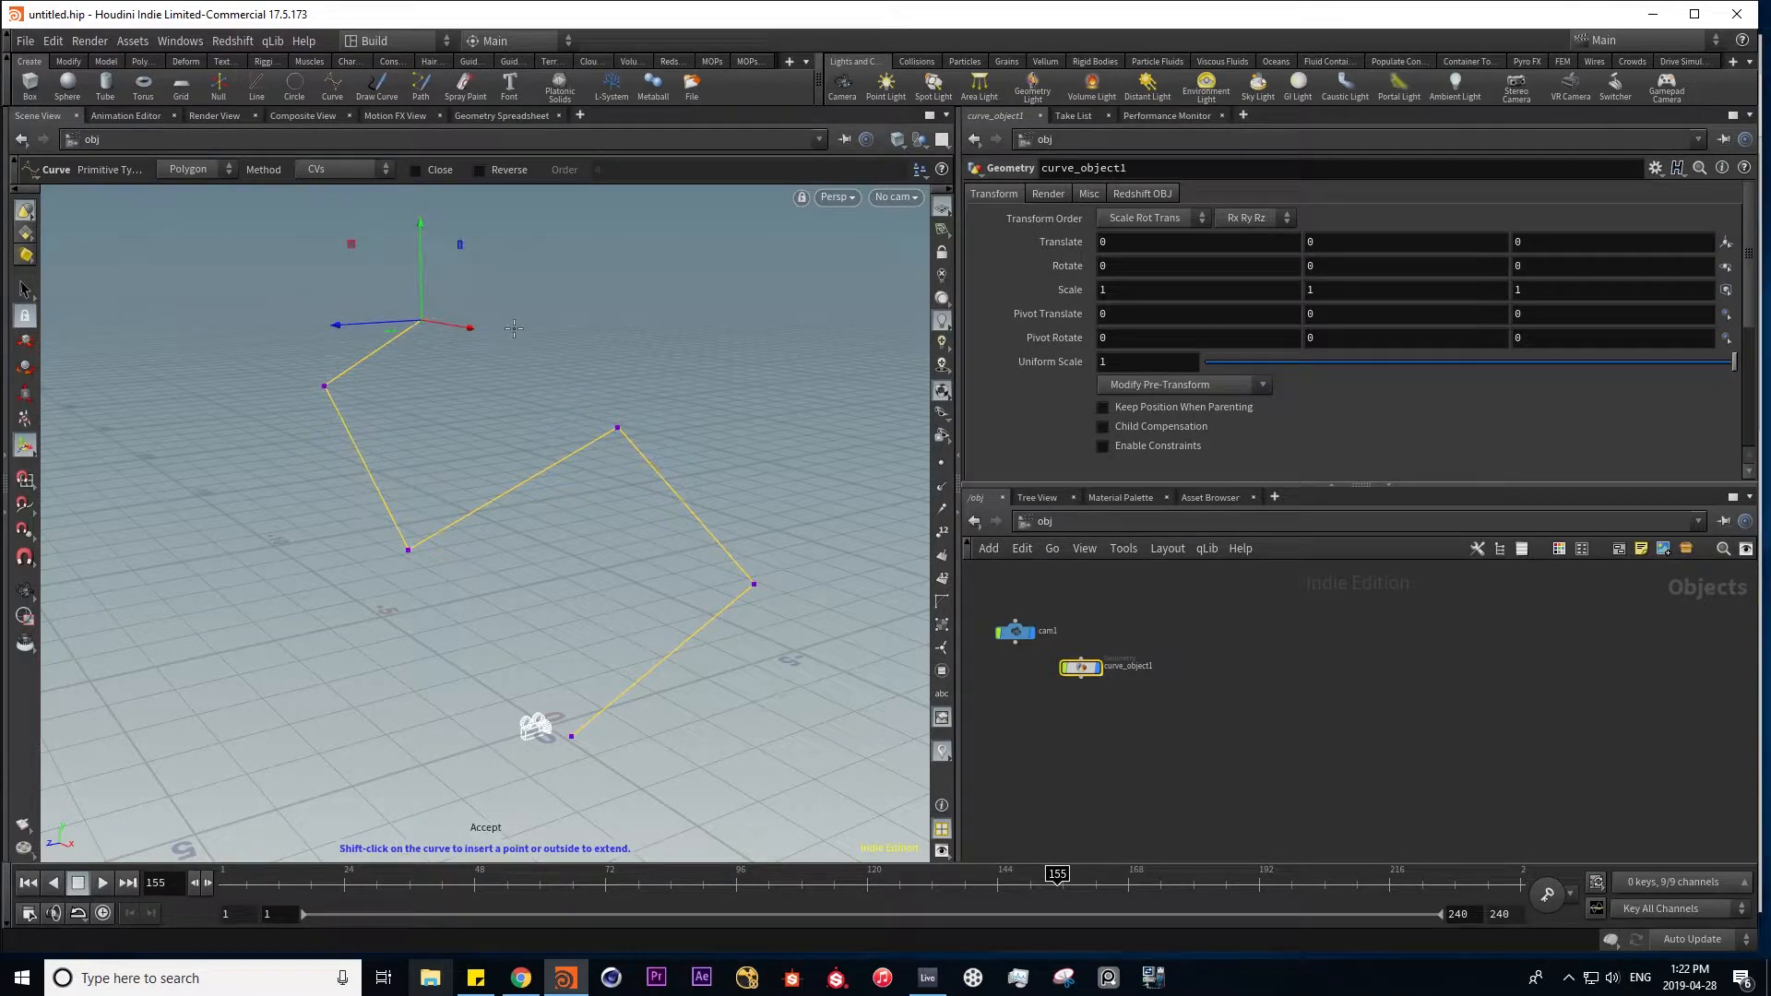
left_click(188, 169)
left_click(188, 199)
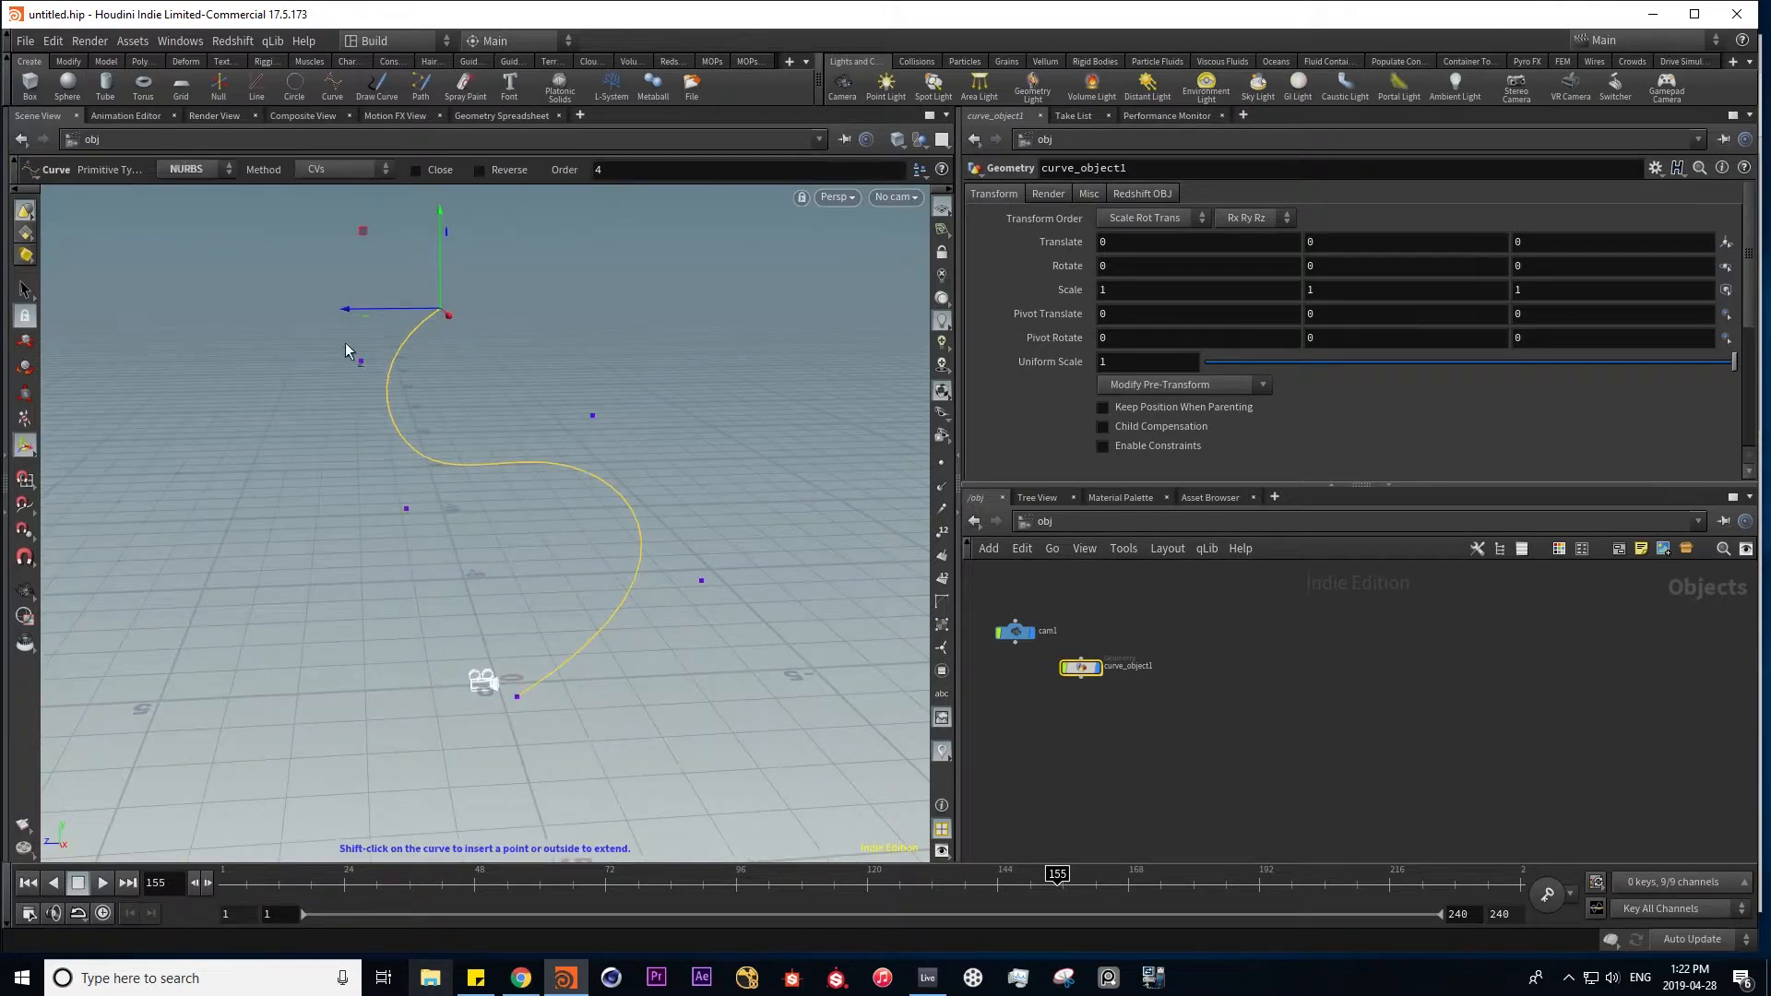
- Apply a Follow Path constraint to the camera with the curve as its path, without a look-at or look-up object
left_click(1015, 631)
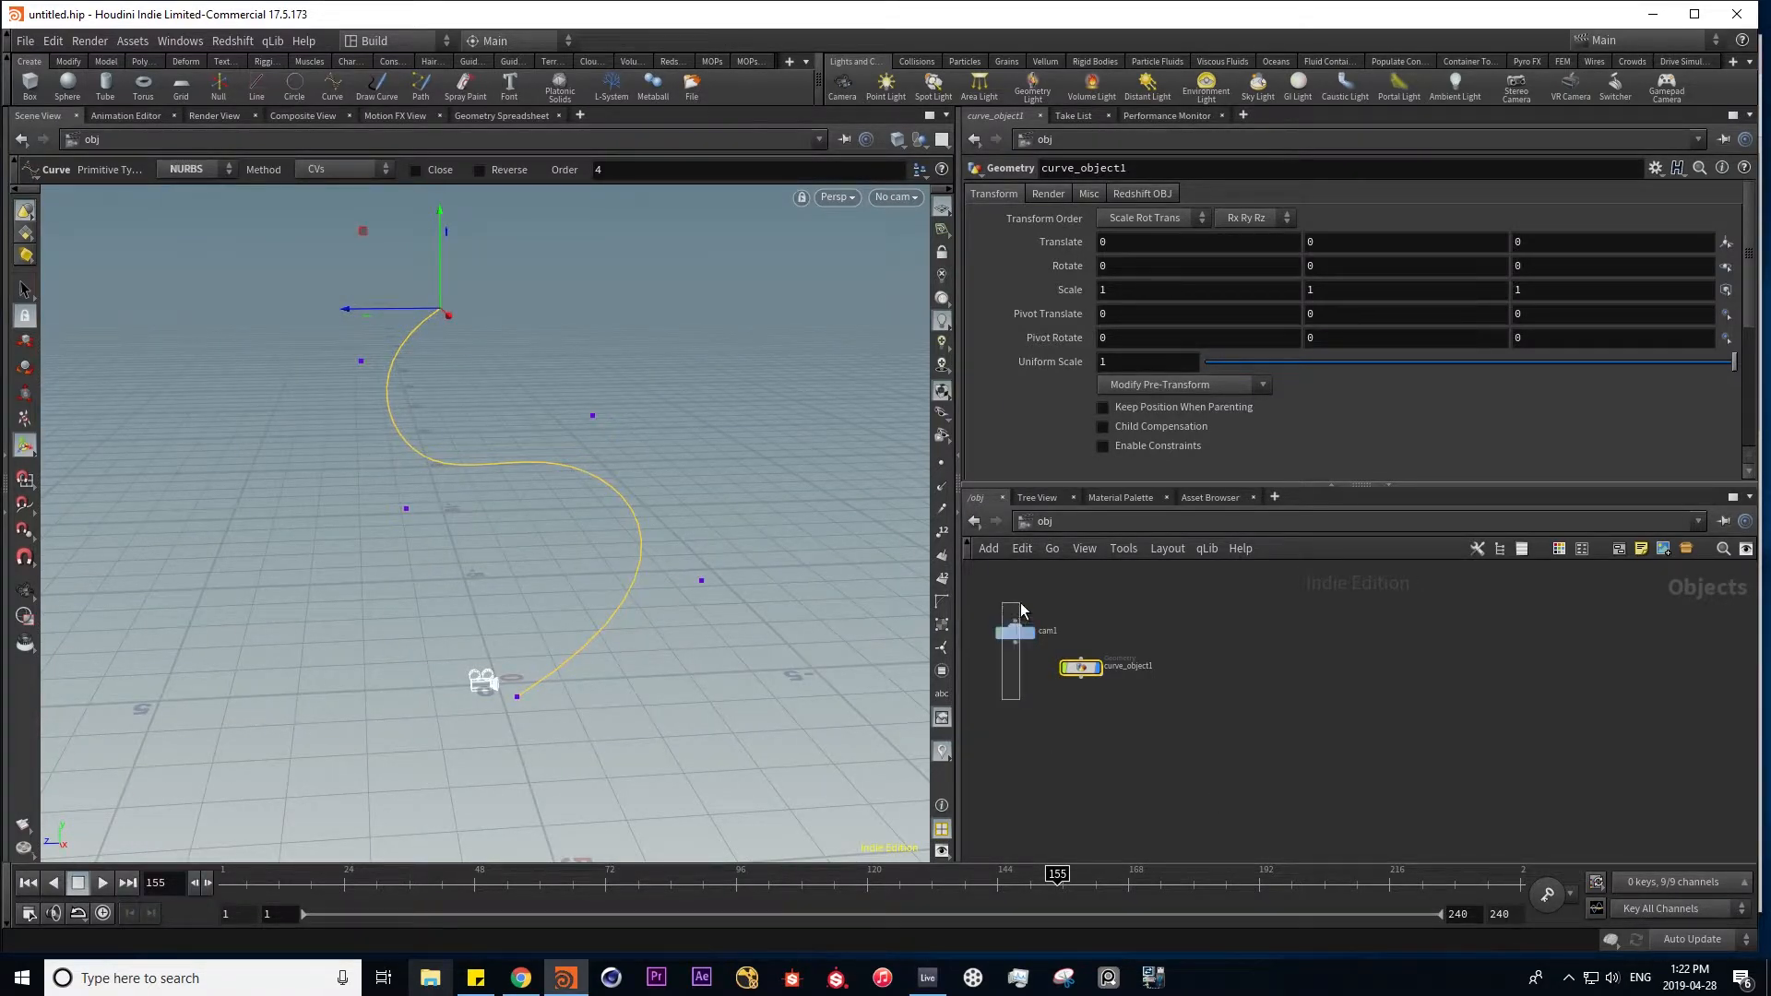
left_click(390, 62)
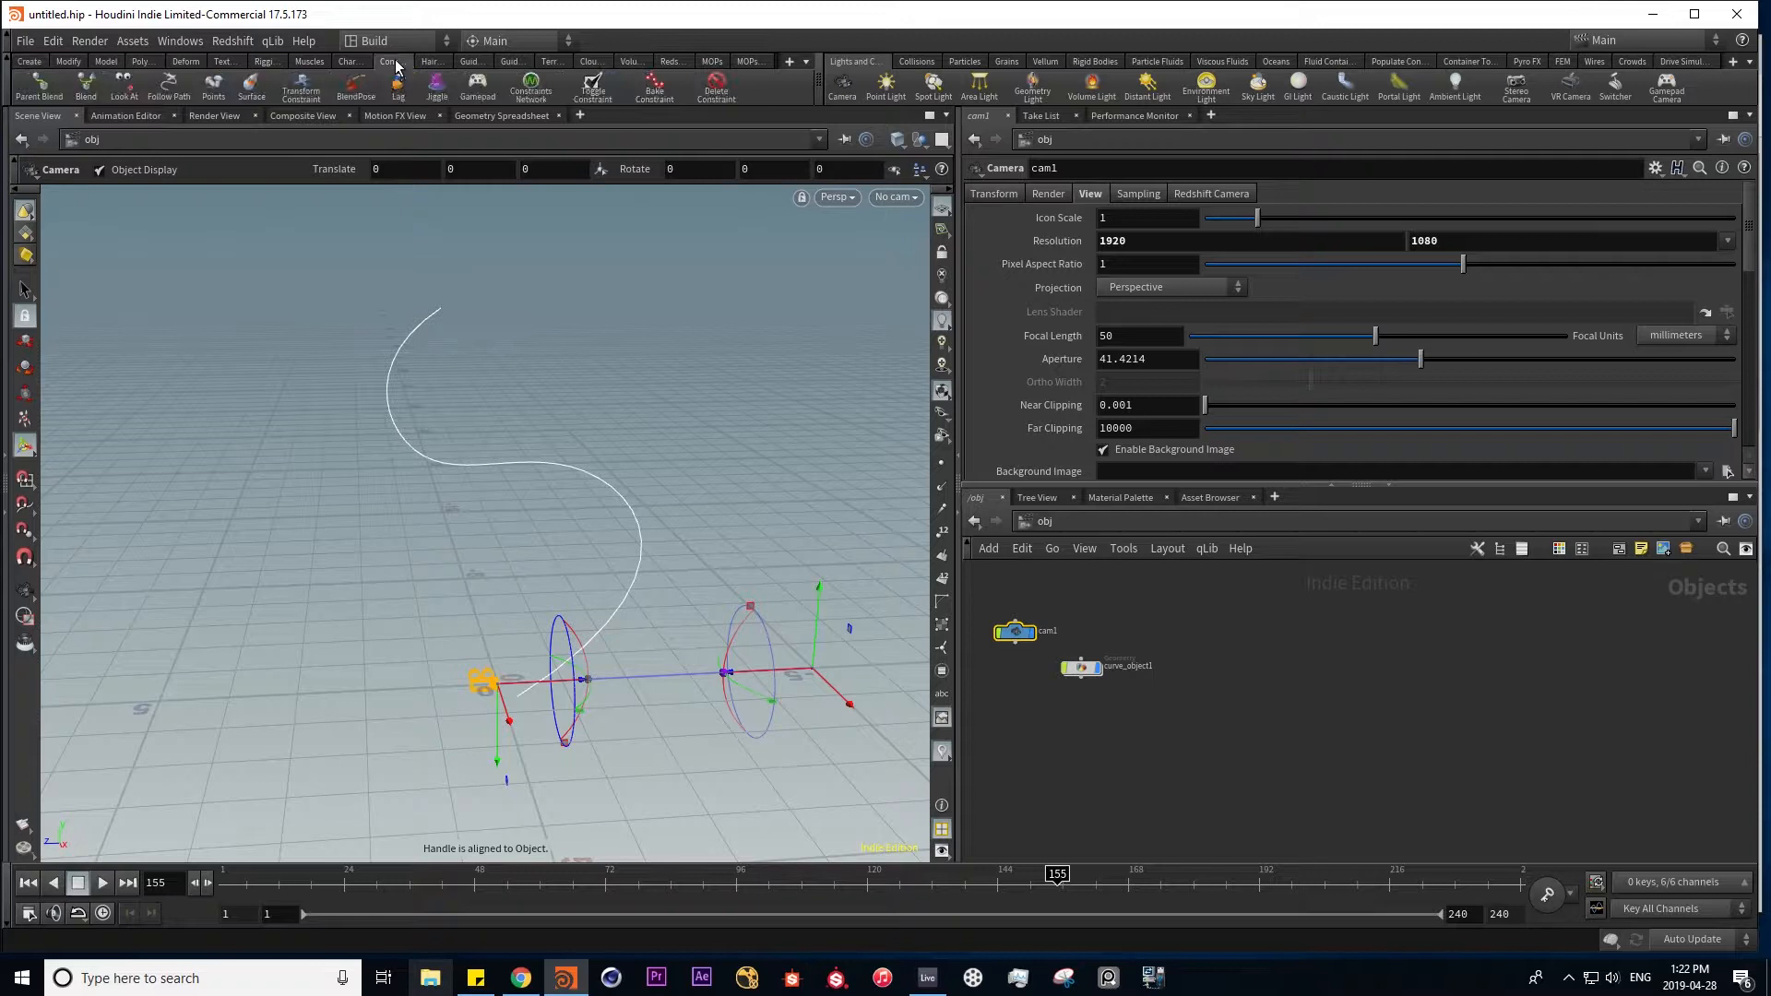
left_click(178, 87)
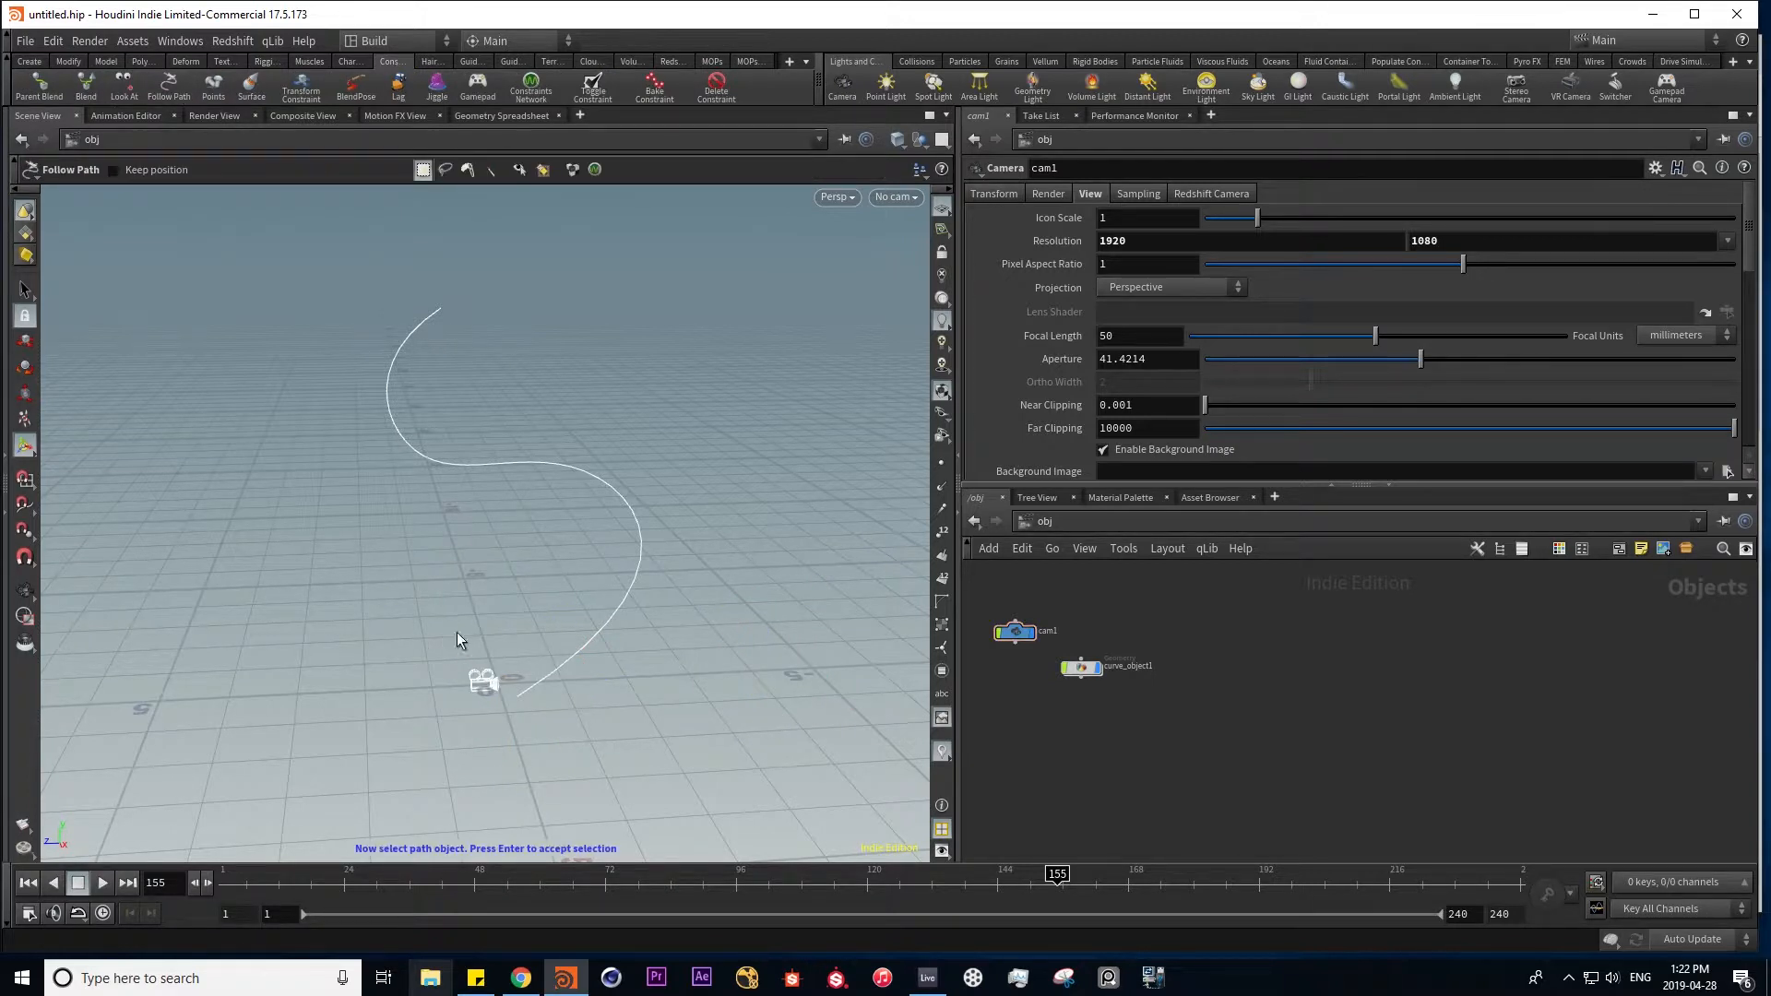
left_click(596, 632)
key("Return")
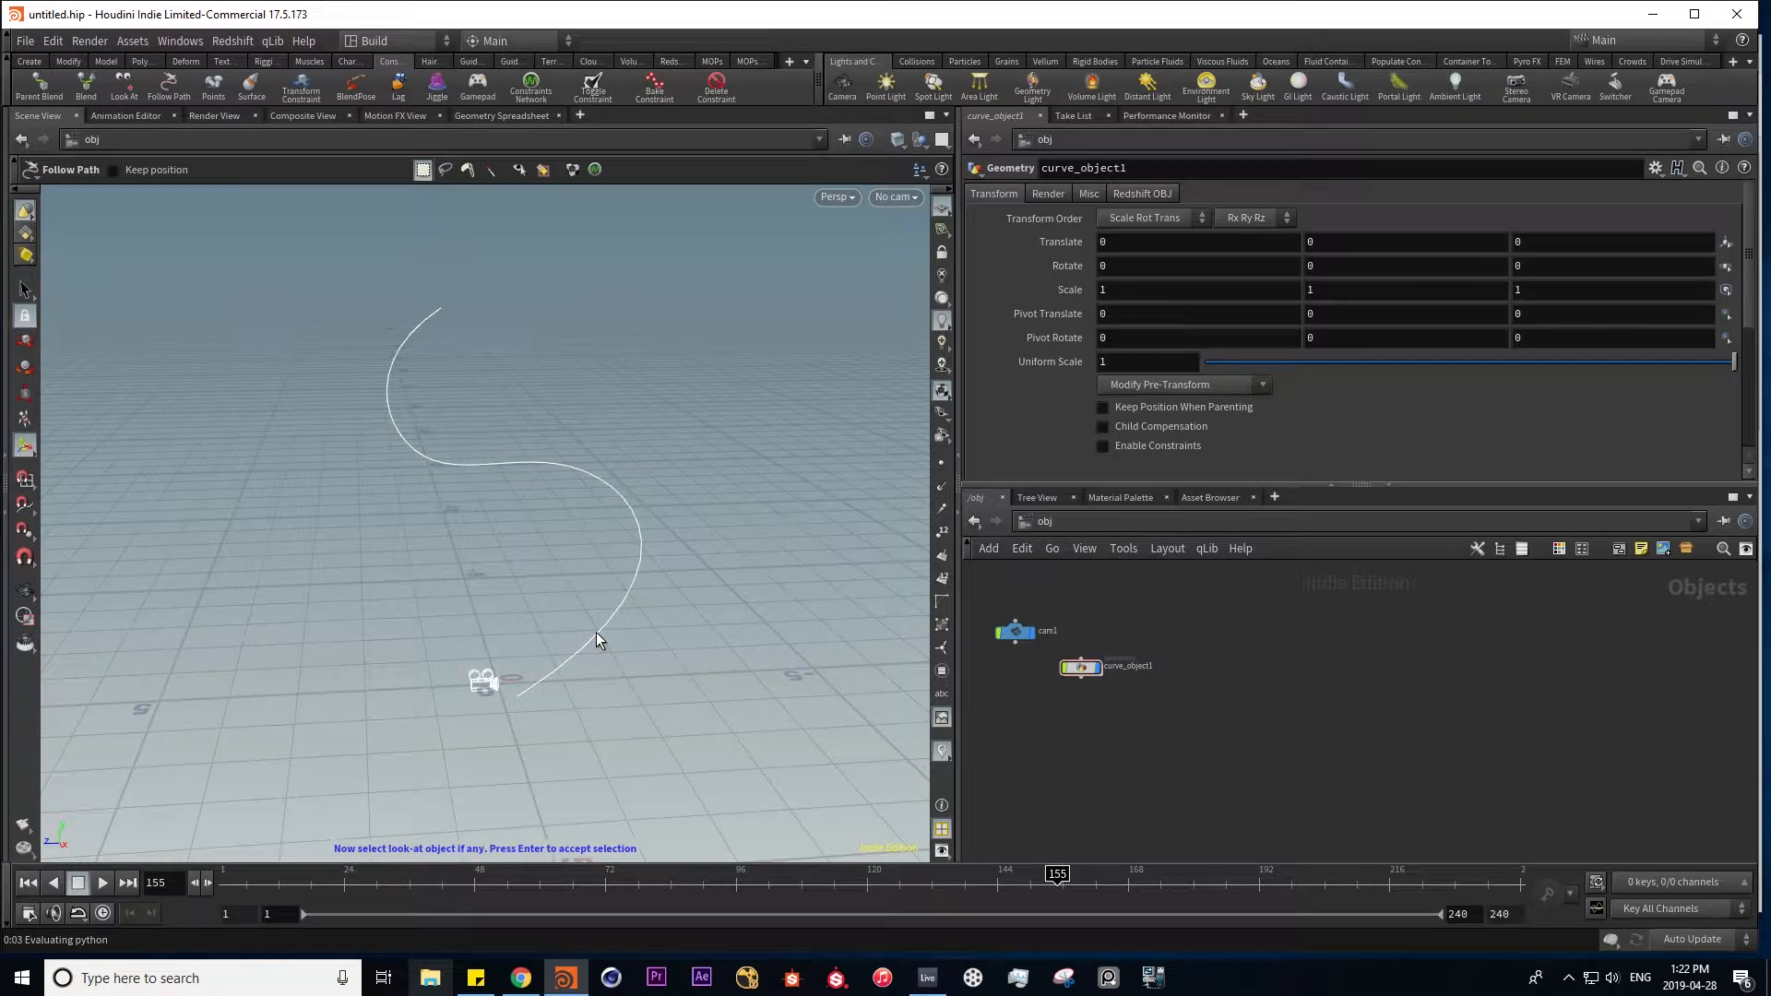
key("Return")
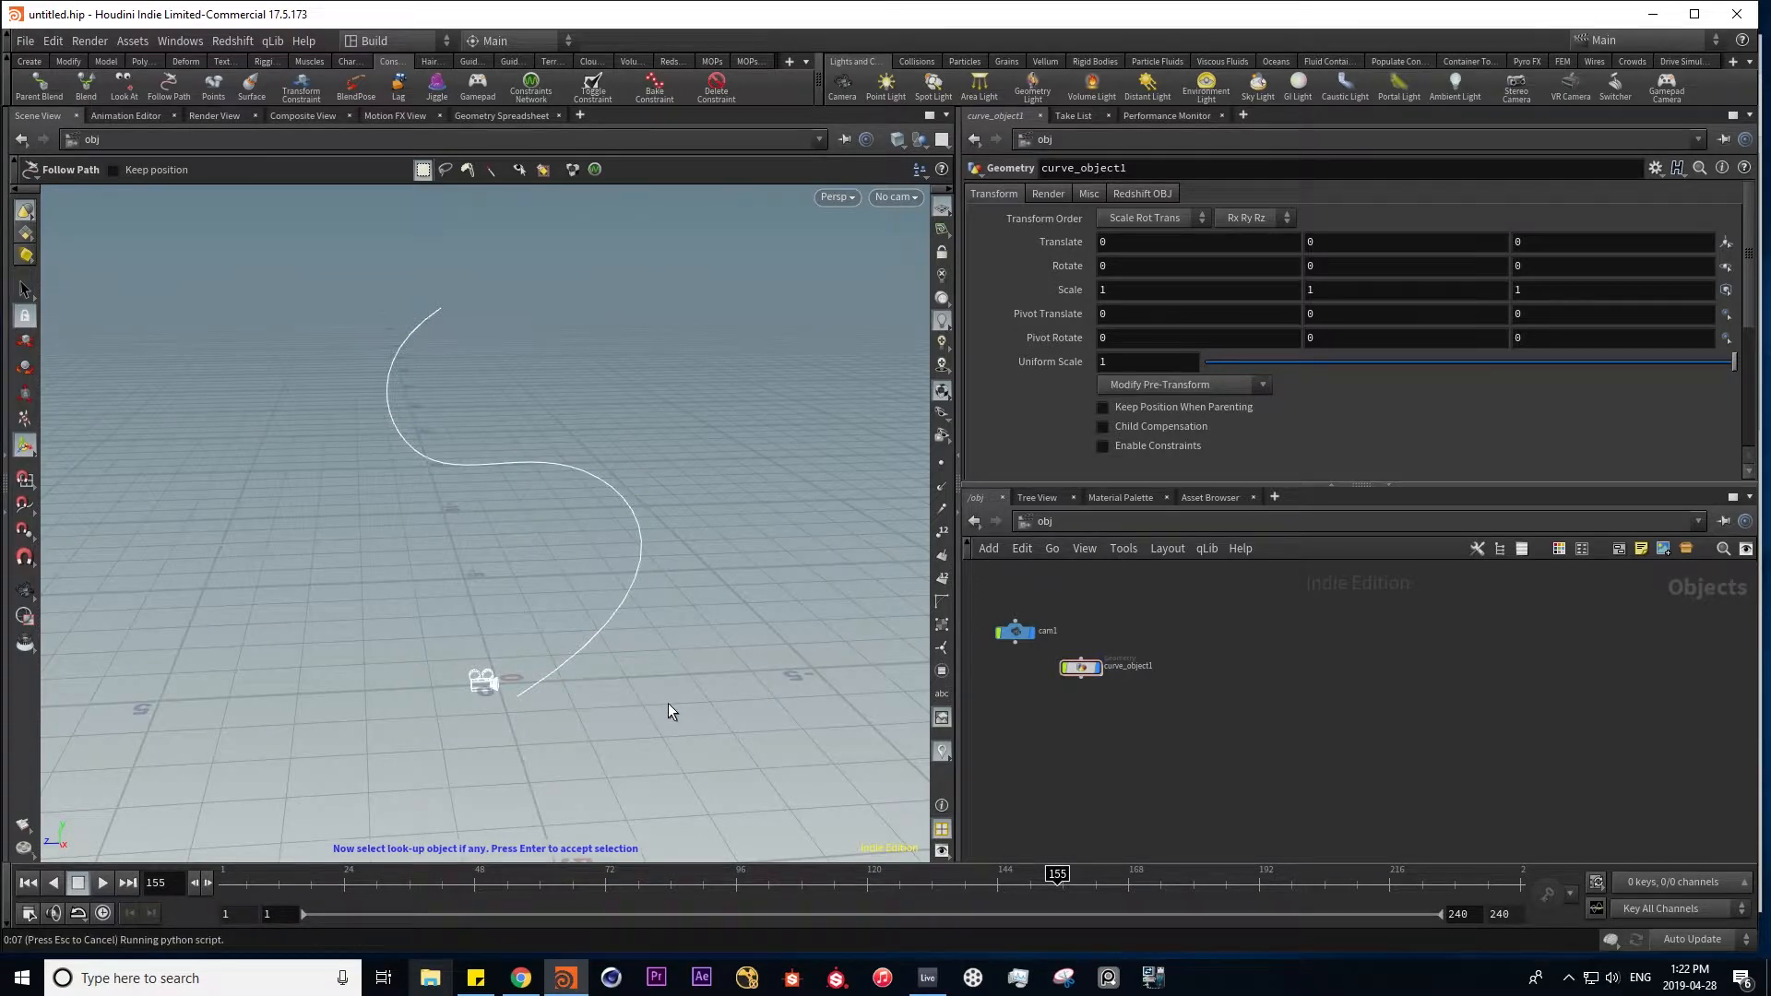
key("Return")
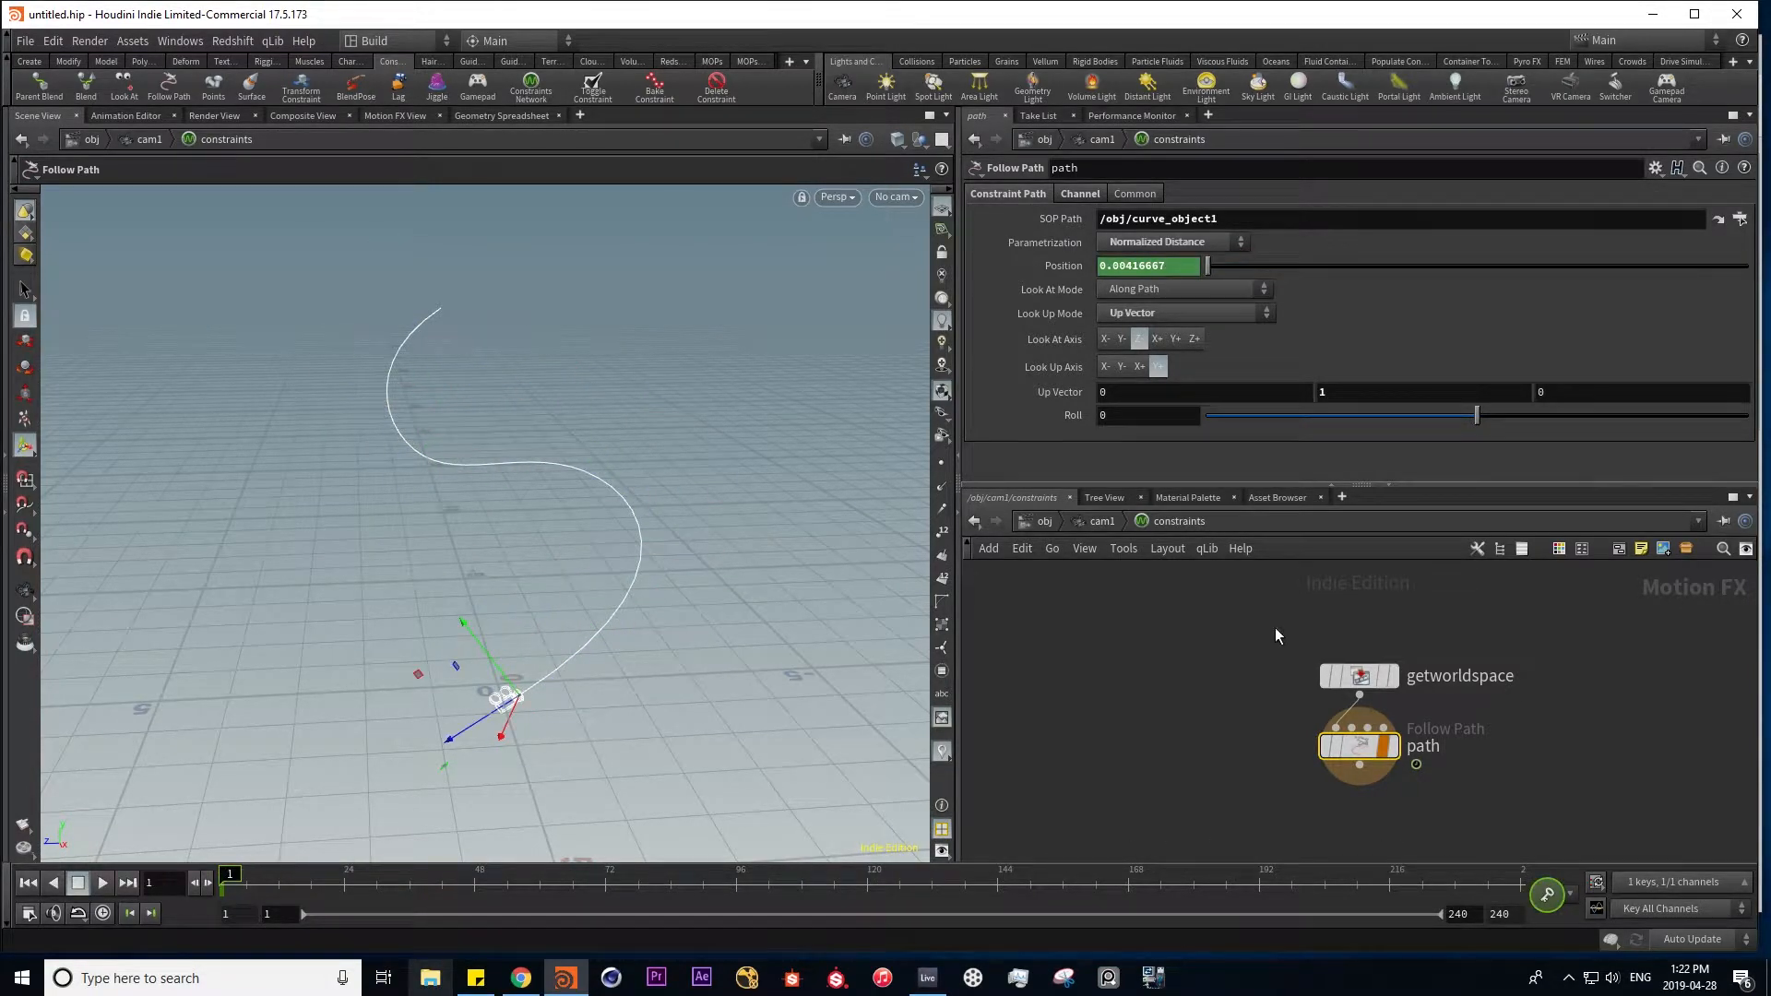
- Return to the object level and delete the camera and the curve
left_click(1099, 522)
left_click(1045, 522)
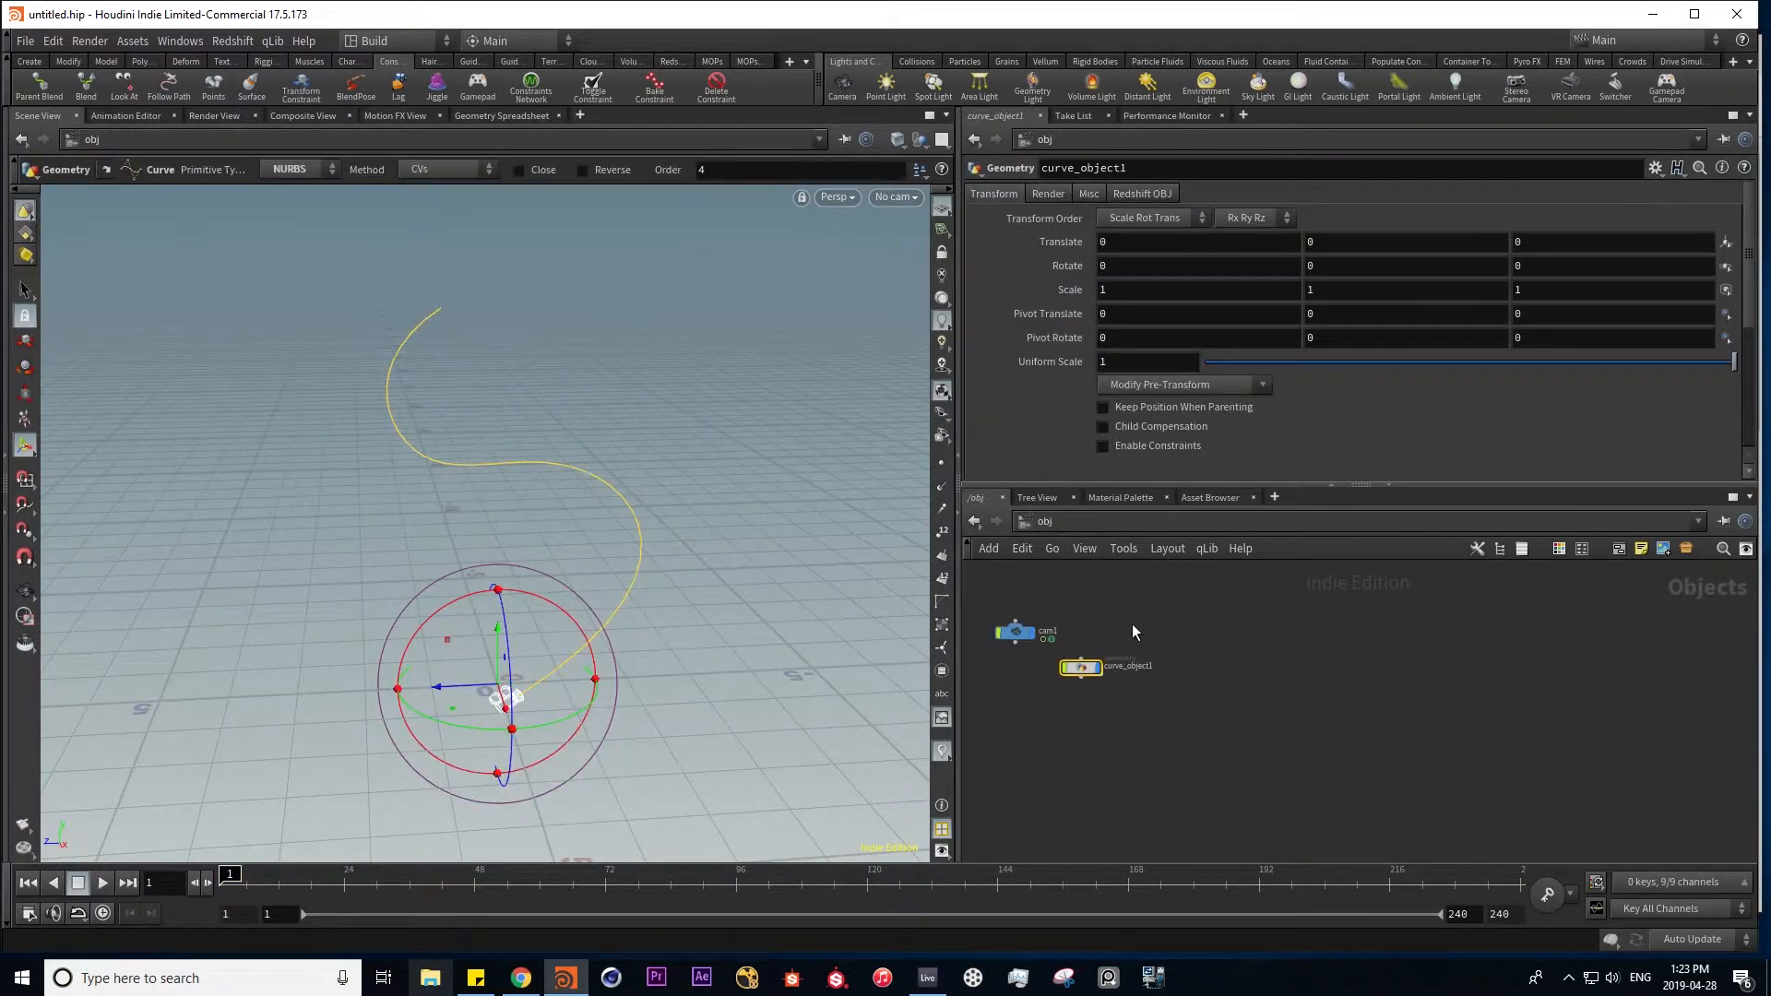
left_click_drag(1119, 726, 1269, 614)
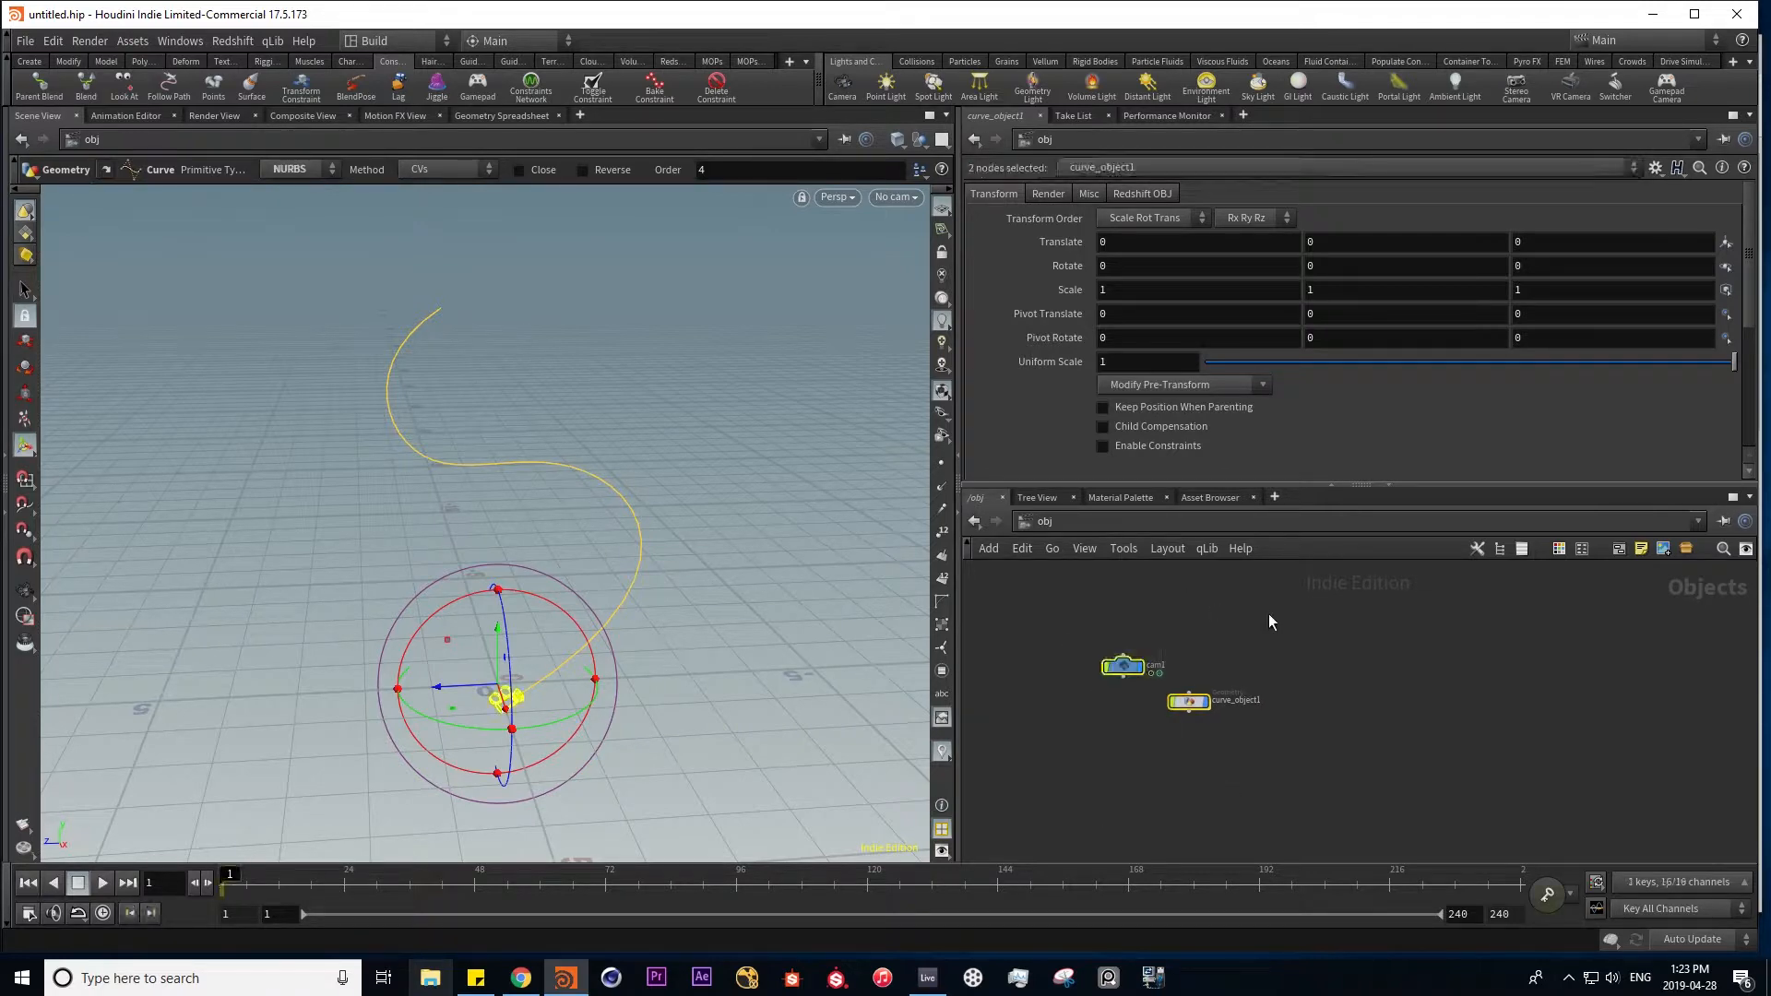
key("Delete")
- Add a new camera and a null object below it in the object network
key("Tab")
type("cam")
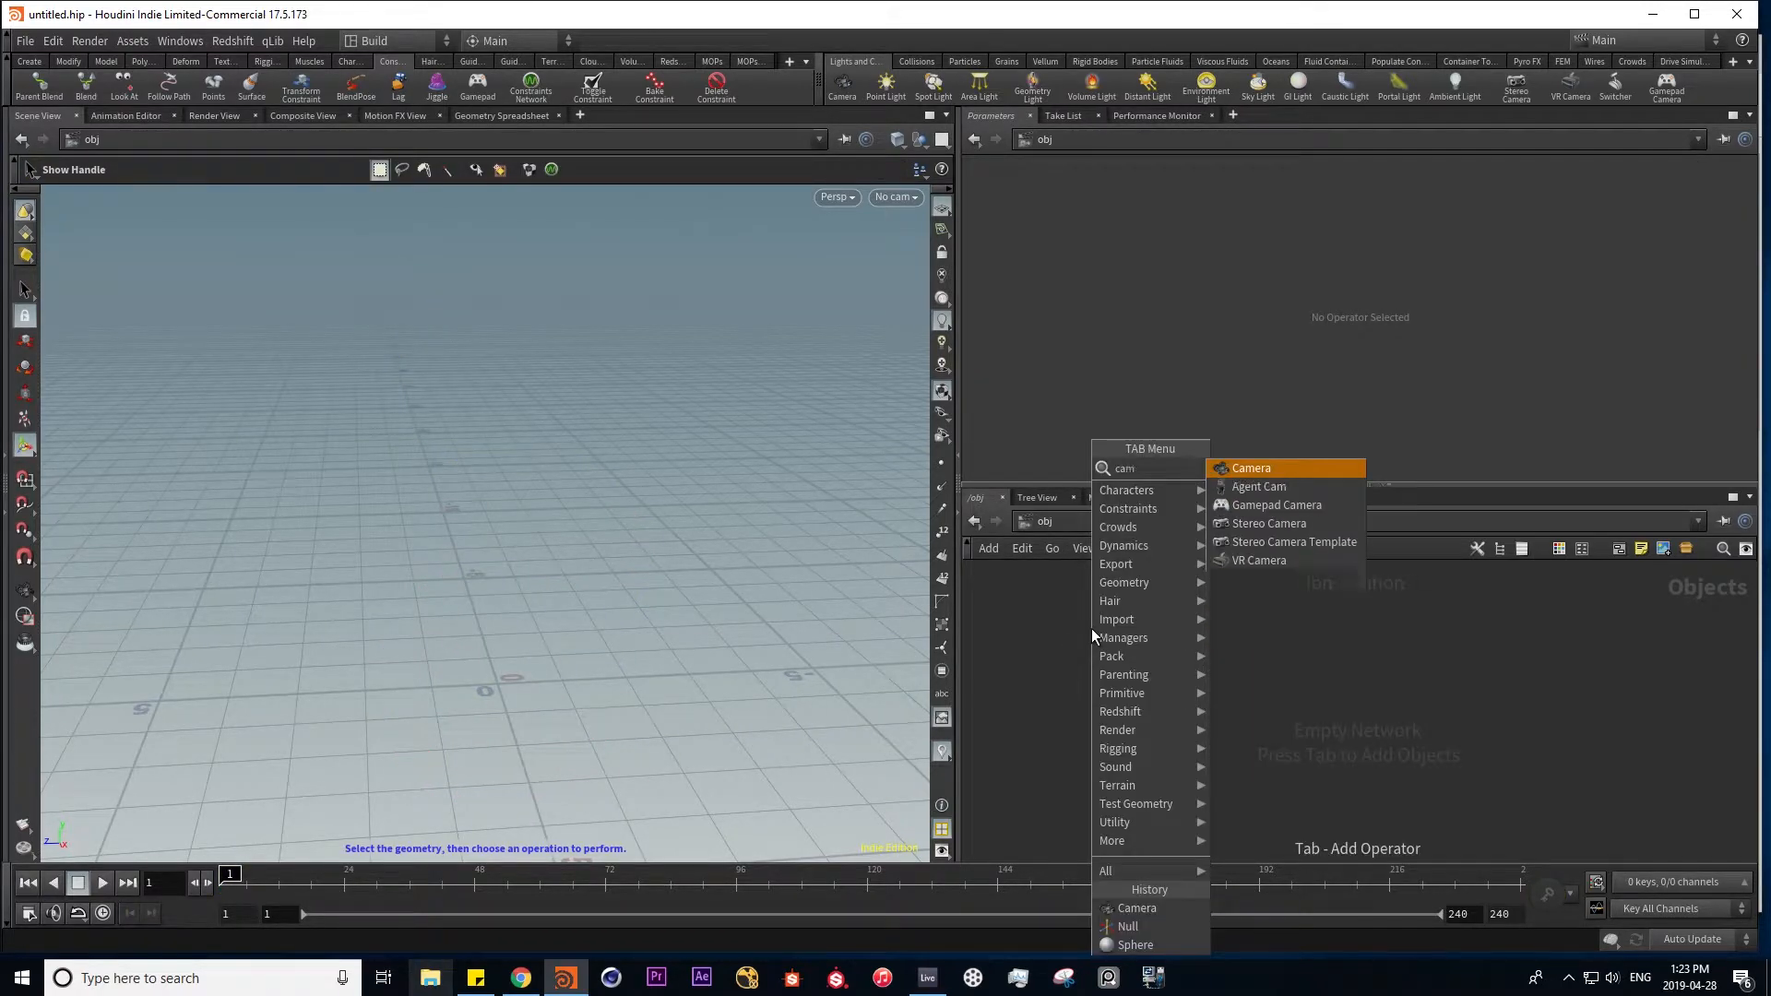
key("Return")
left_click(1104, 670)
key("Tab")
type("null")
key("Return")
left_click(1154, 747)
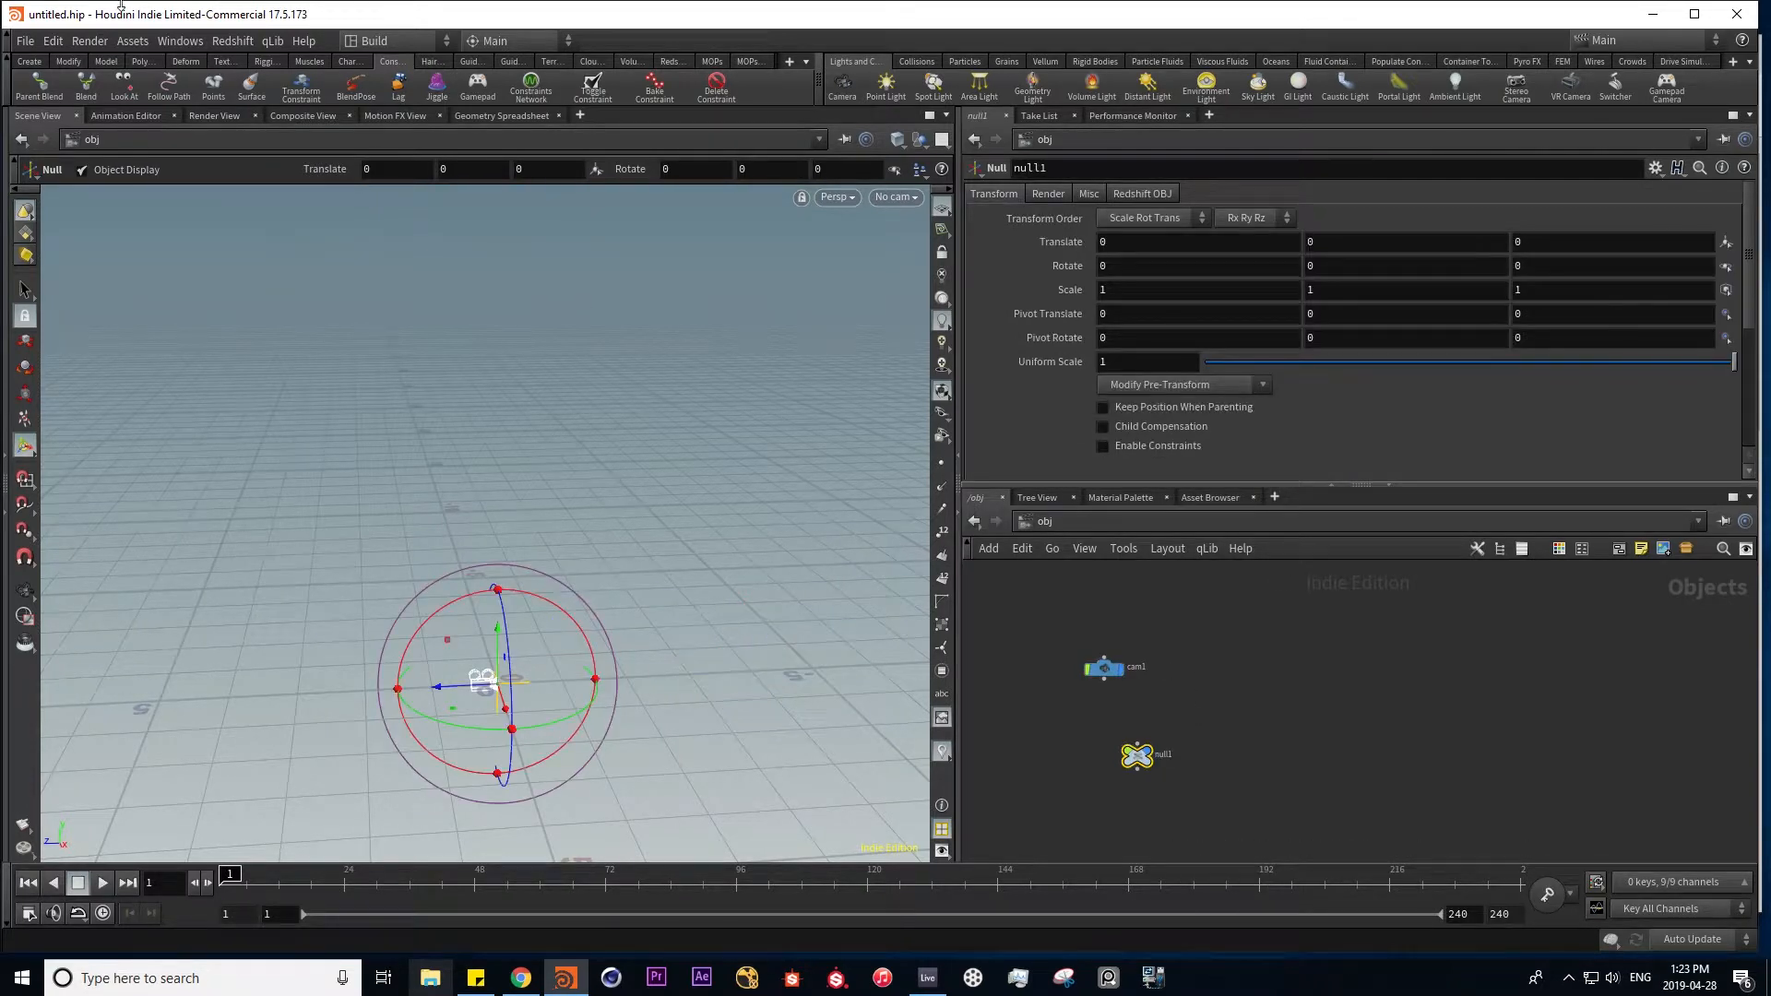
- Draw a four-point curve arching around the camera, undoing the extra fifth point, and set its primitive type to NURBS
left_click(68, 61)
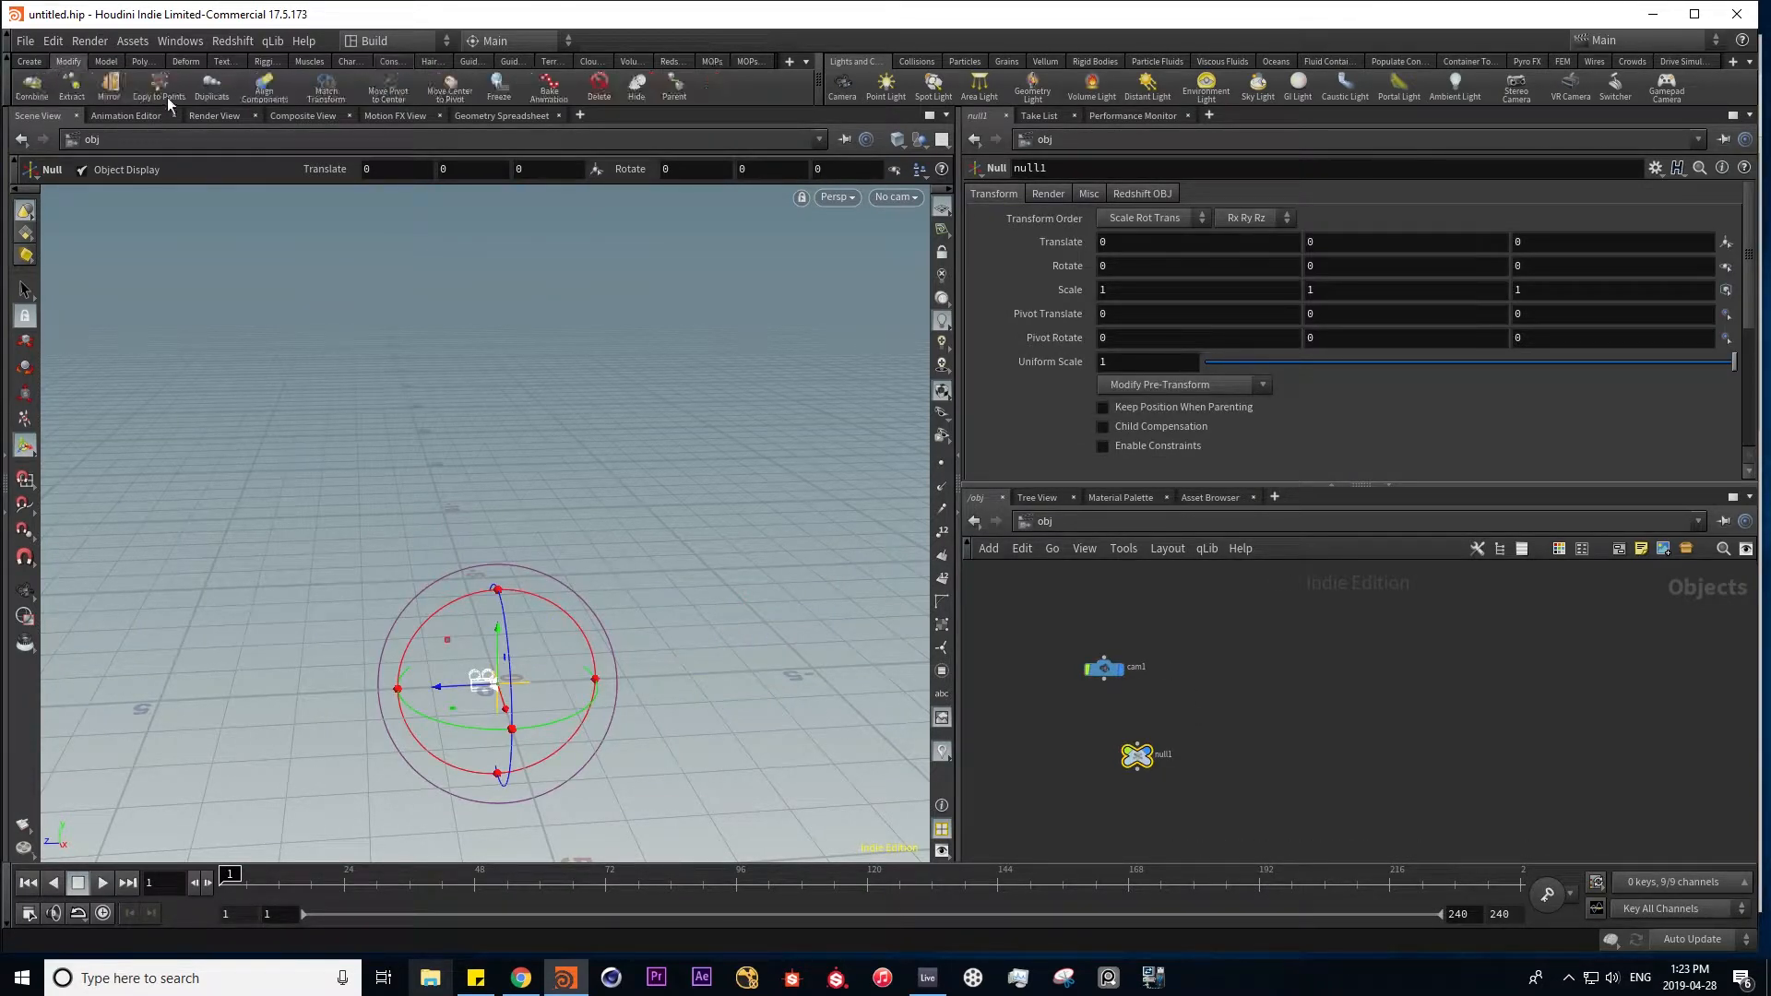
left_click(34, 62)
left_click(332, 87)
left_click(599, 656)
left_click(700, 539)
left_click(346, 395)
left_click(212, 453)
left_click(185, 632)
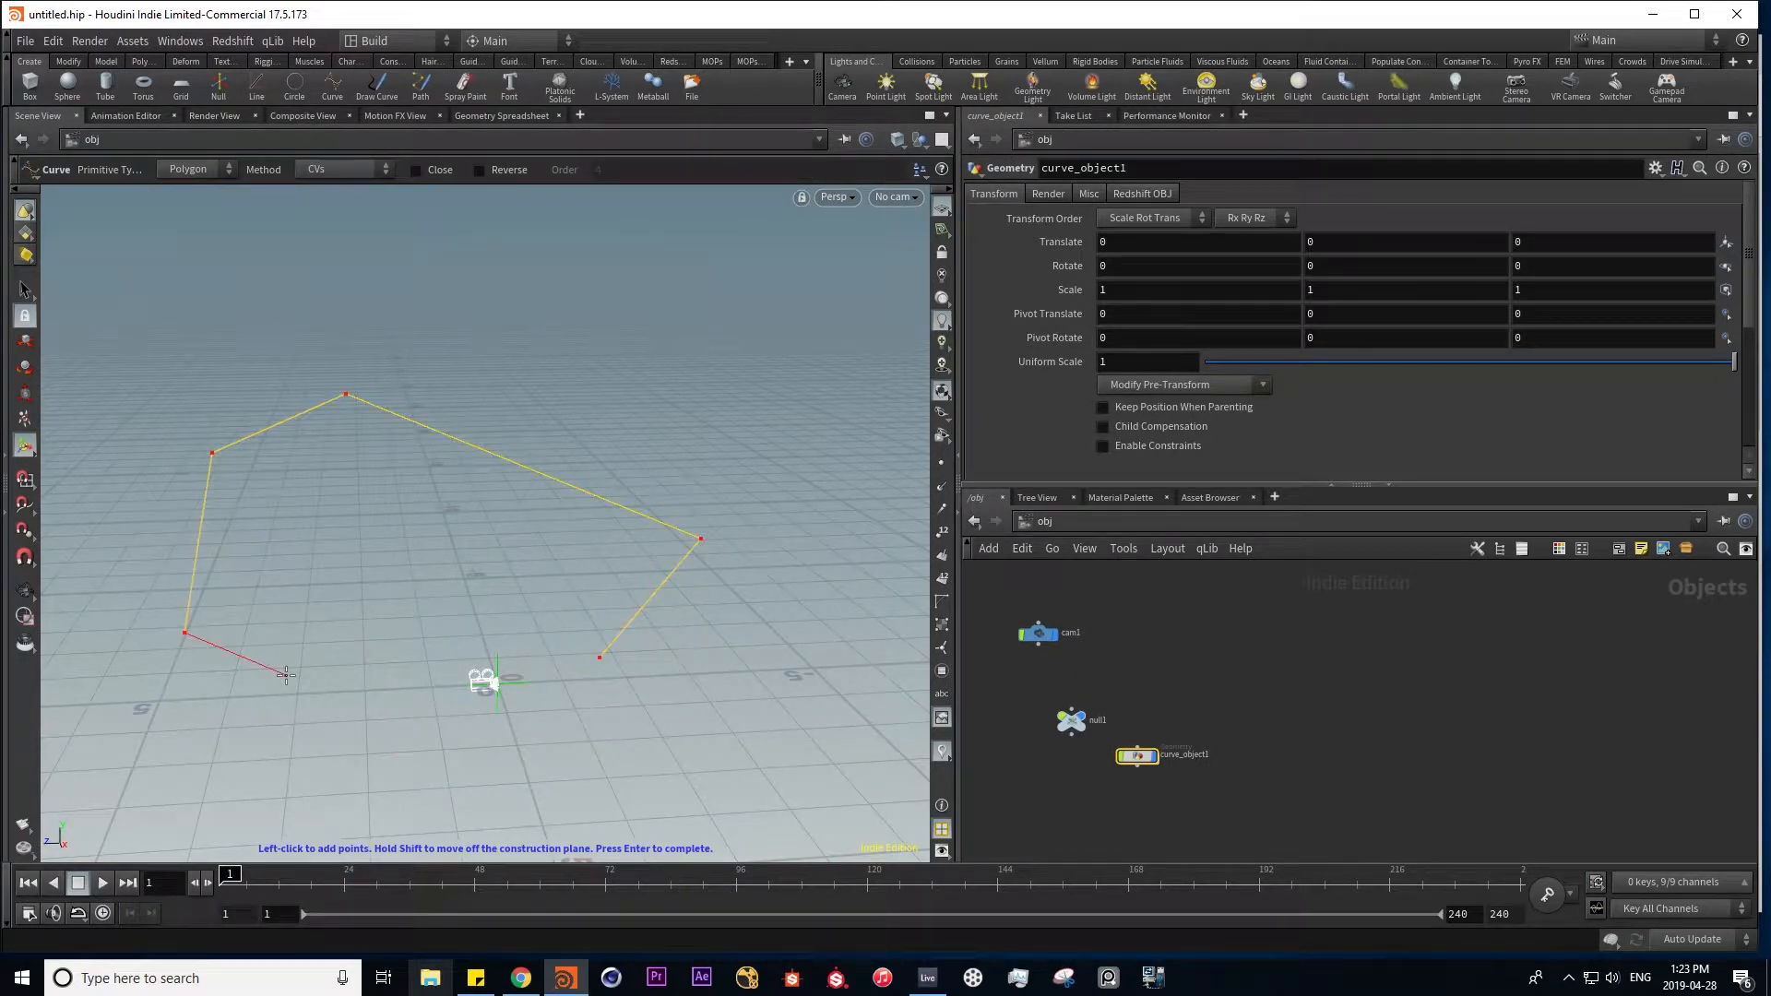
key("ctrl+z")
key("Return")
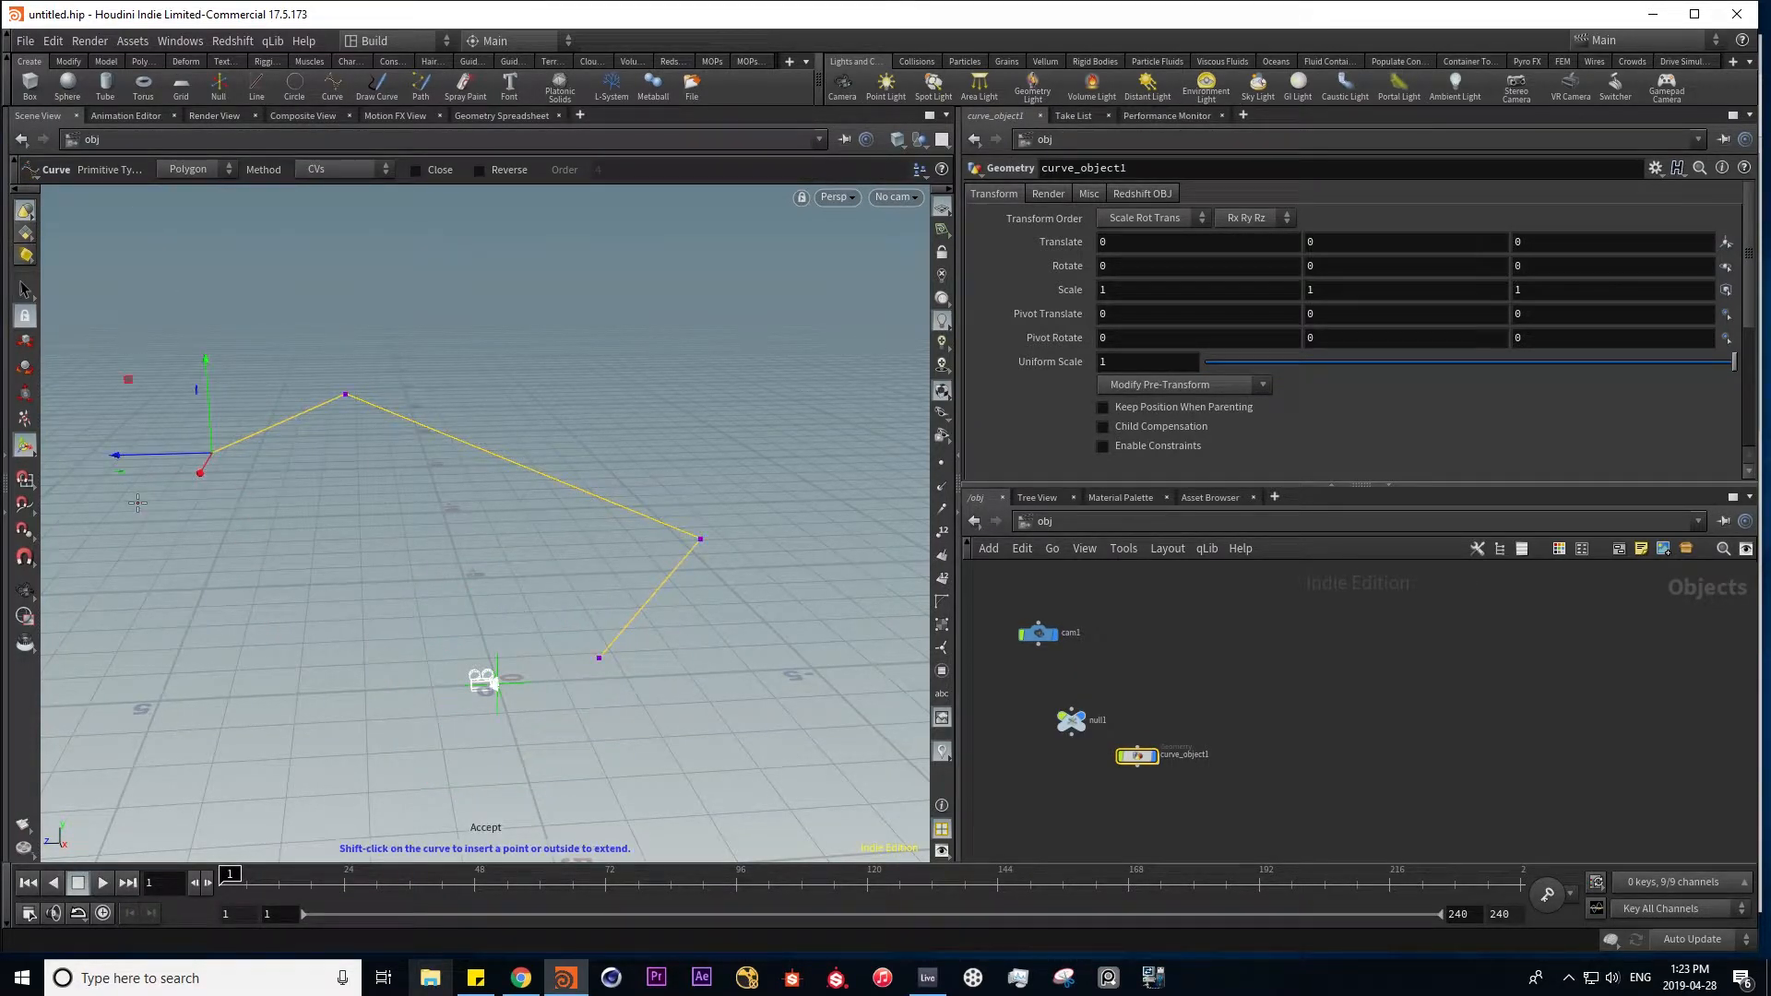
left_click(188, 168)
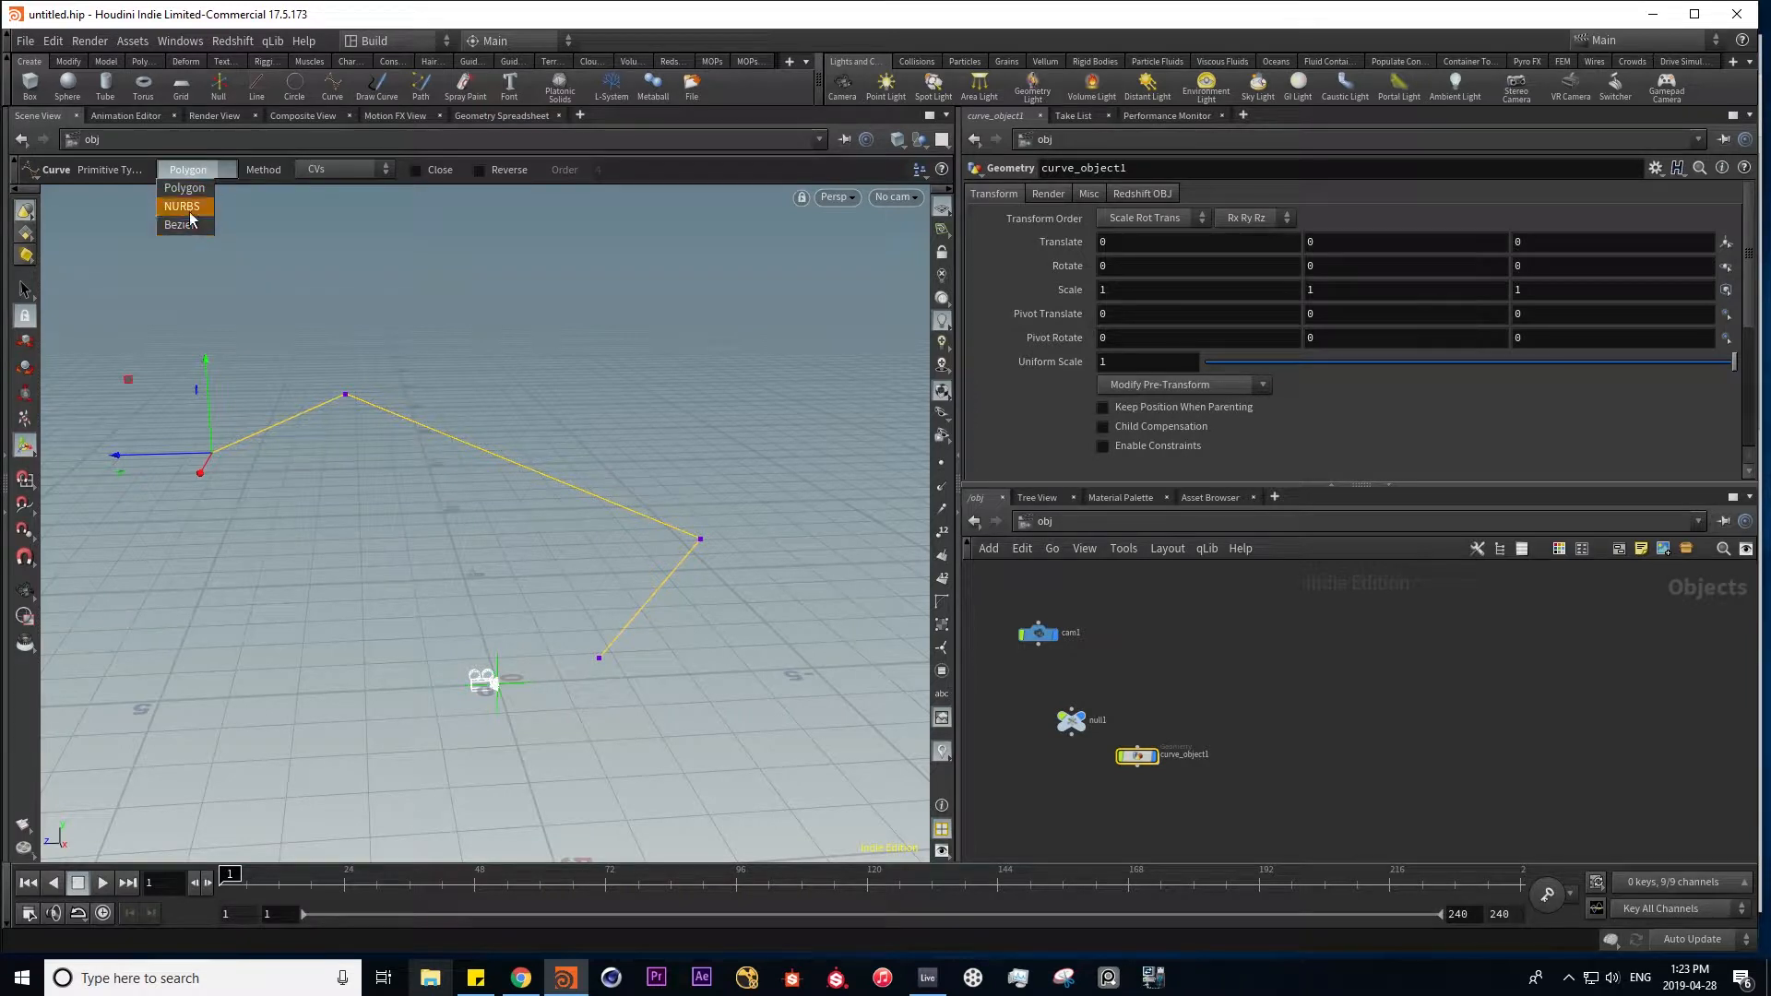
left_click(182, 206)
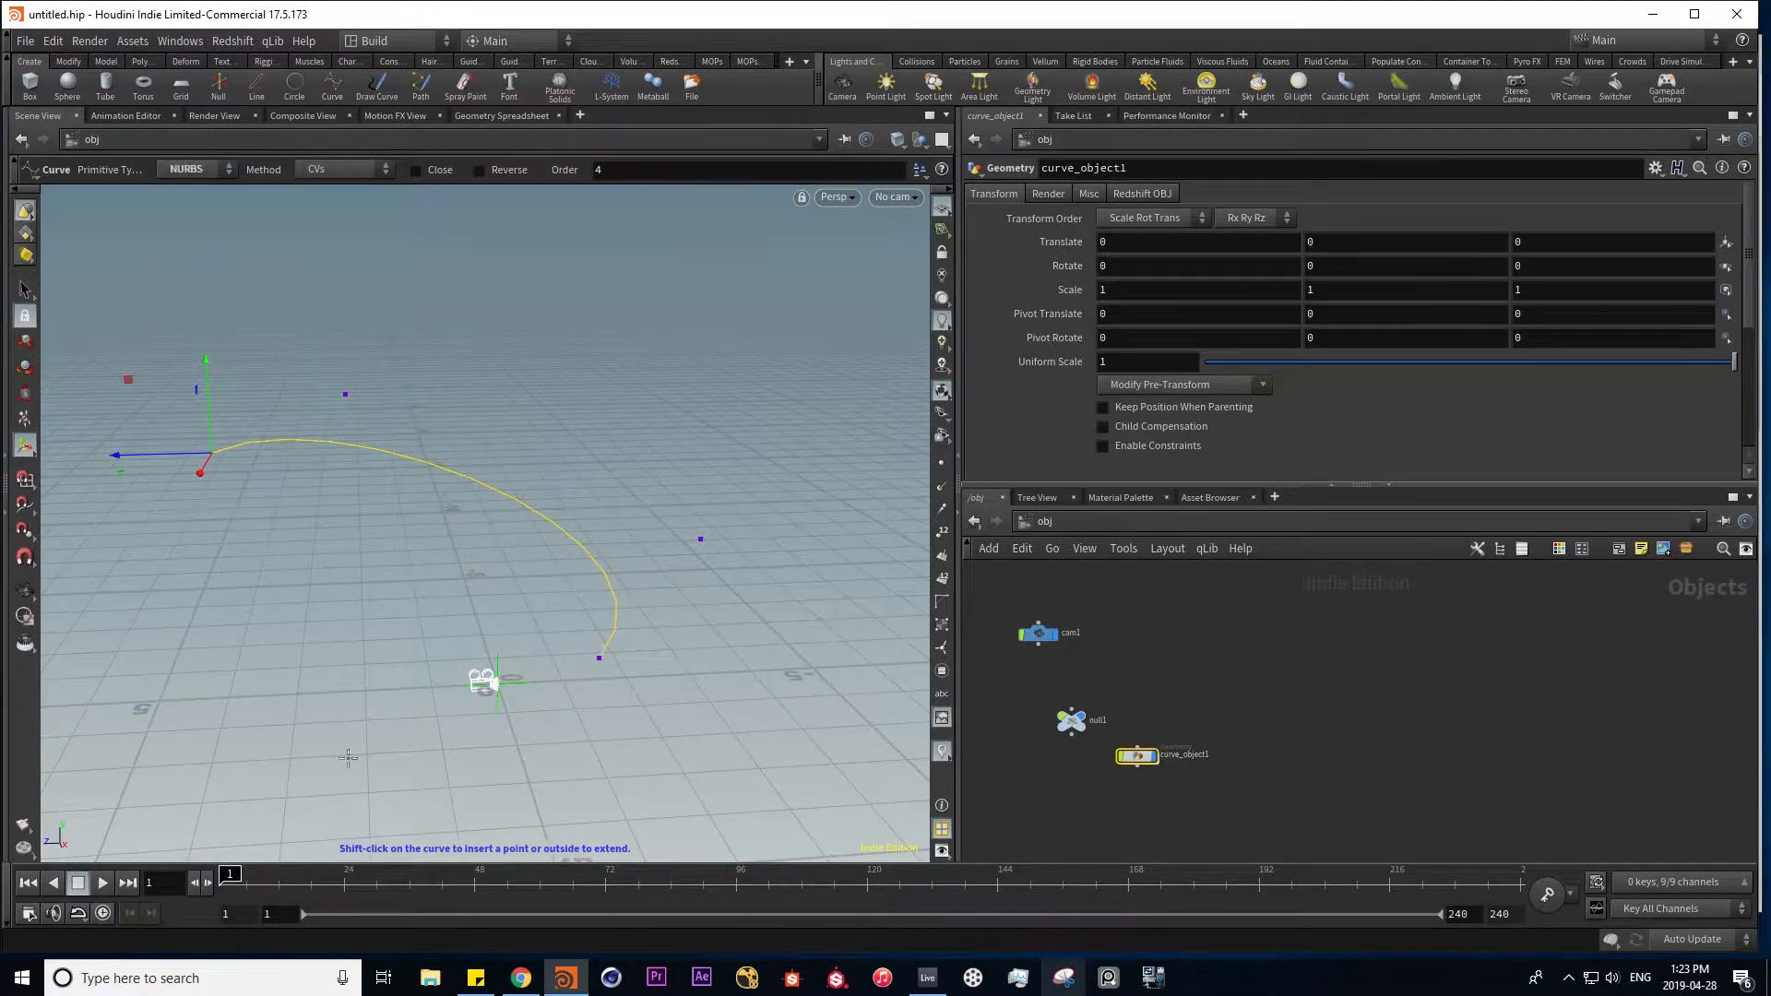
- Apply a Follow Path constraint to the camera with the curve as path, the null as look-at object and no look-up object
left_click(1038, 633)
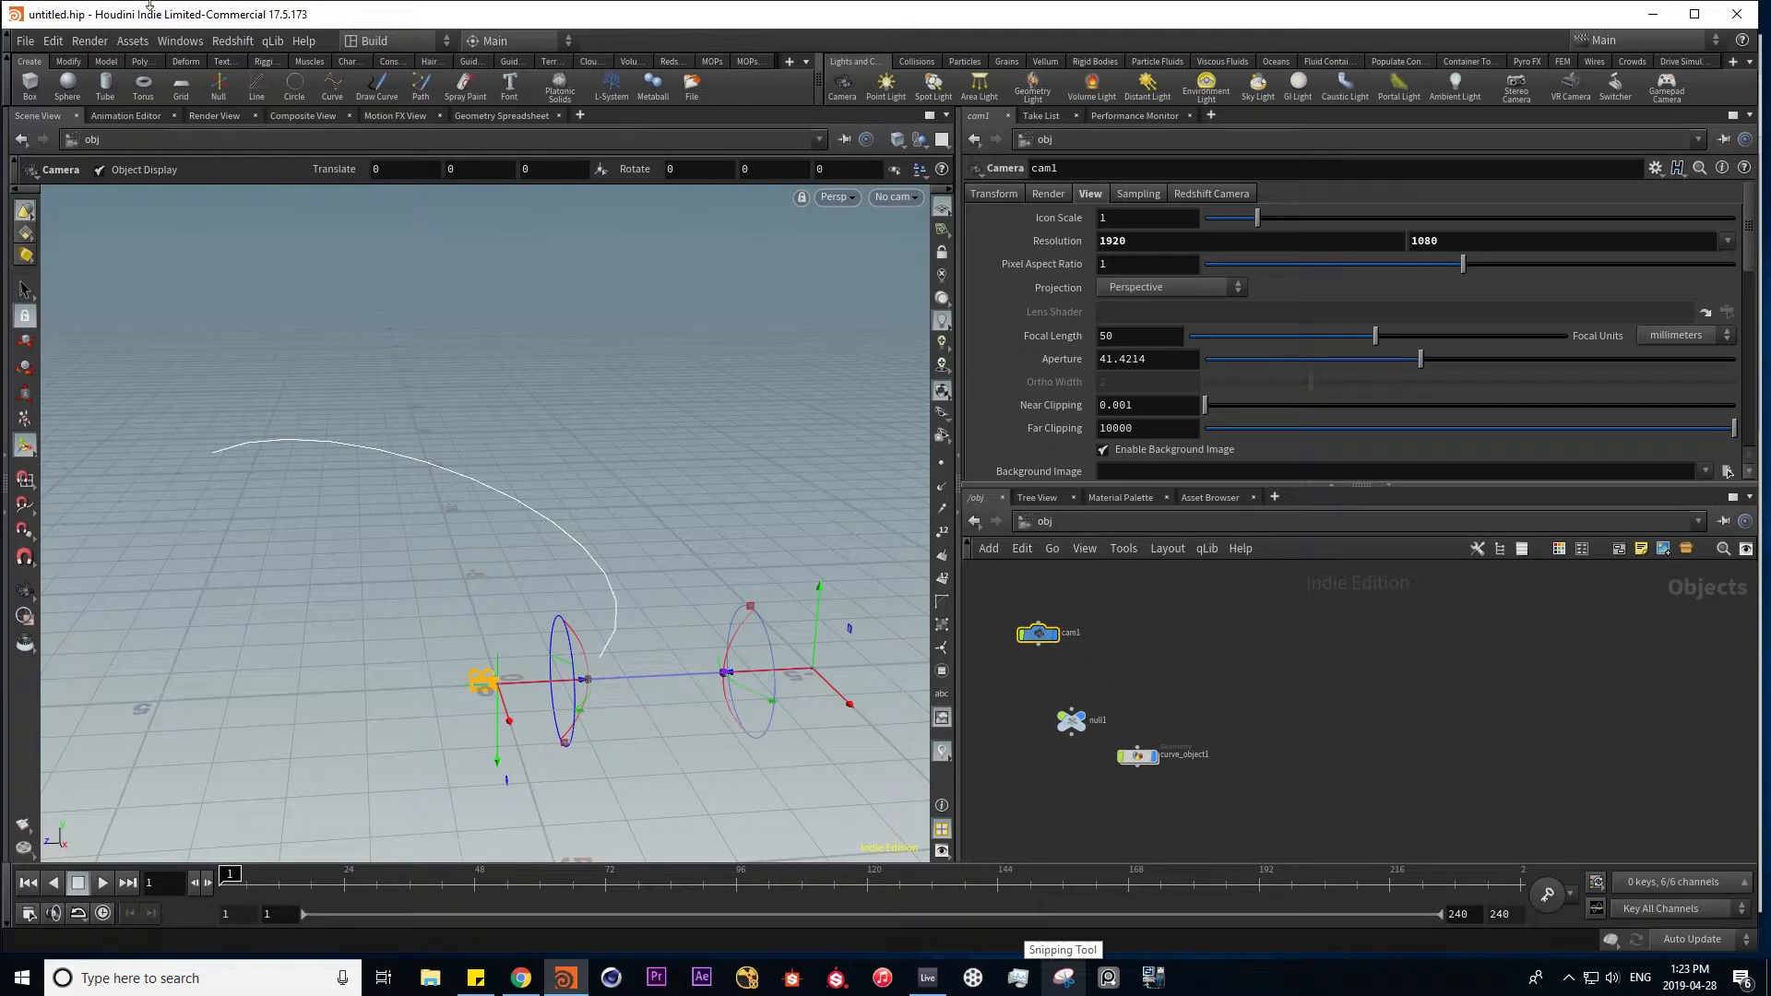
left_click(391, 62)
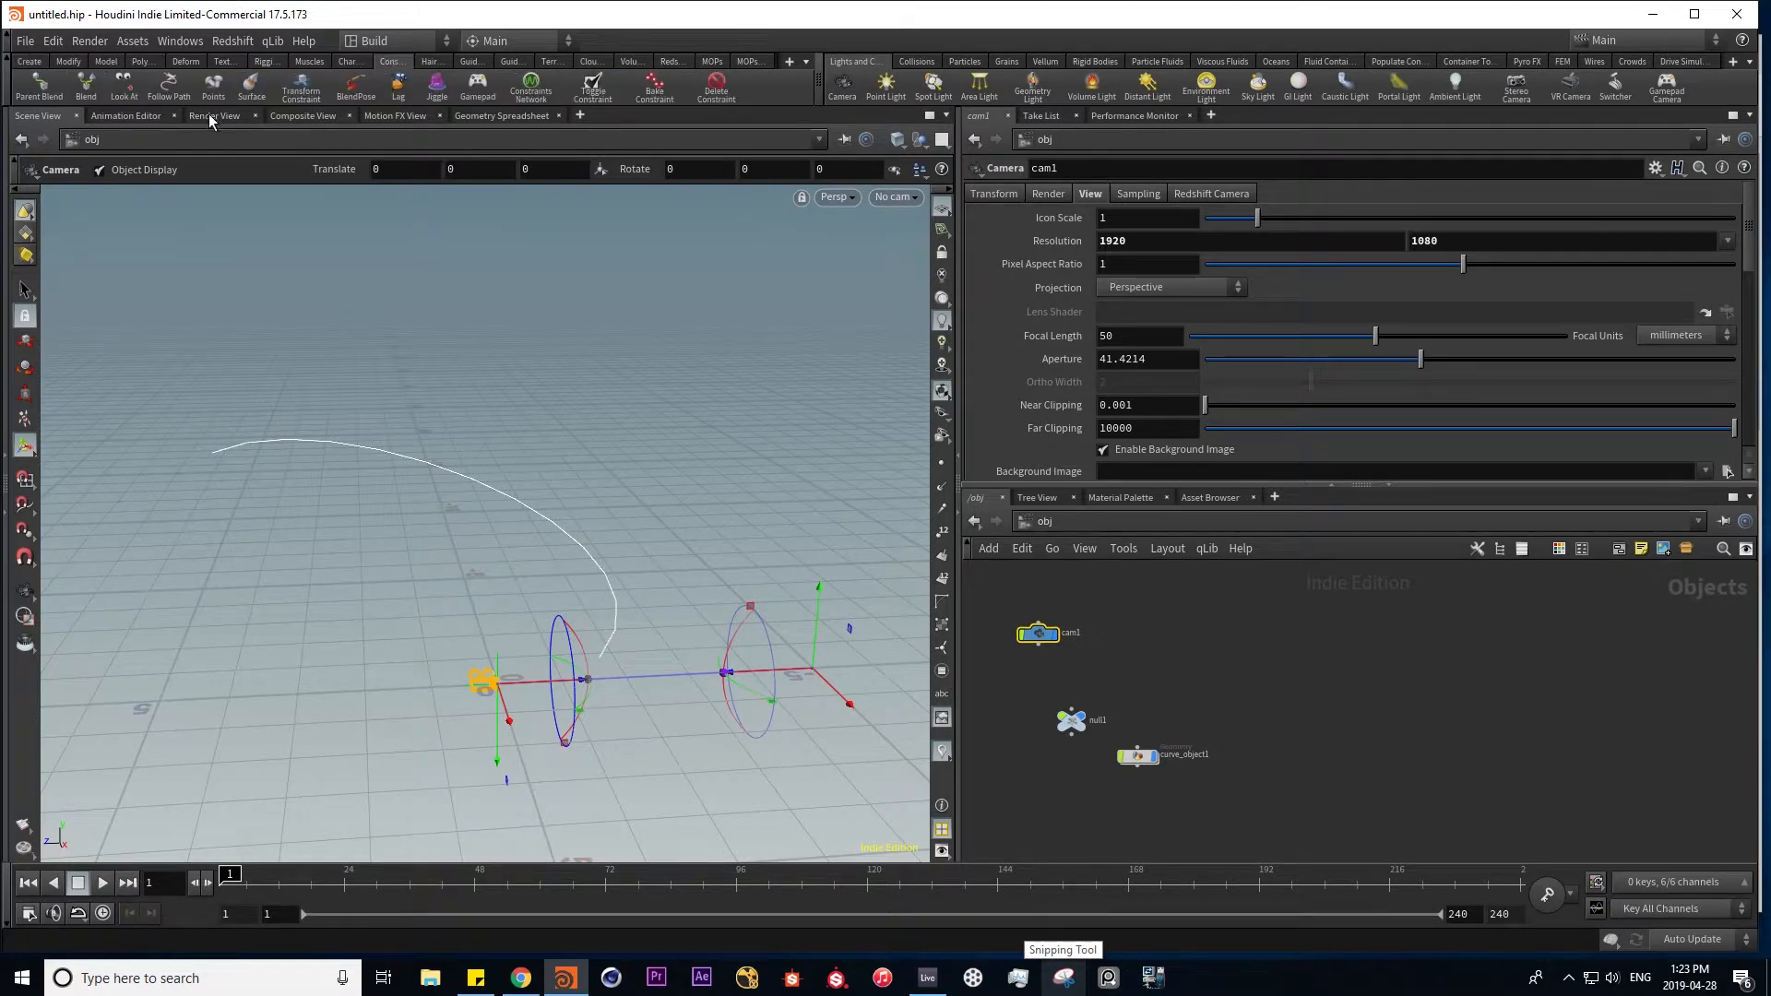
left_click(171, 90)
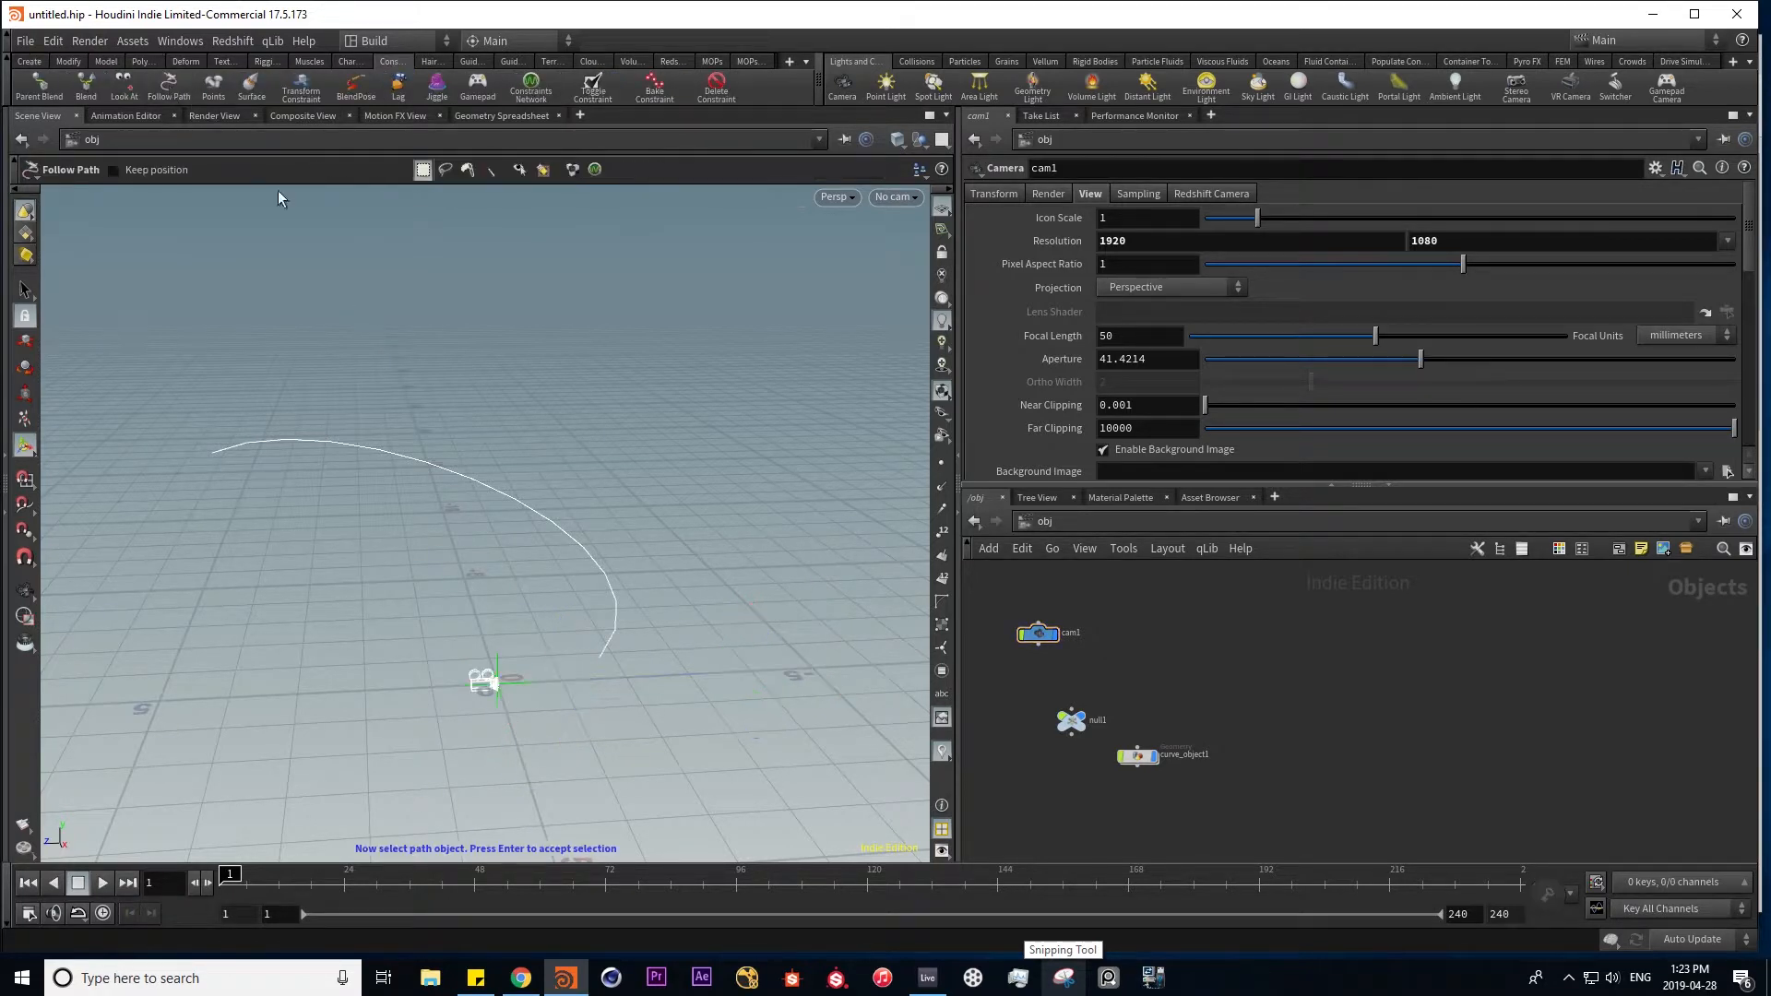
left_click(529, 509)
key("Return")
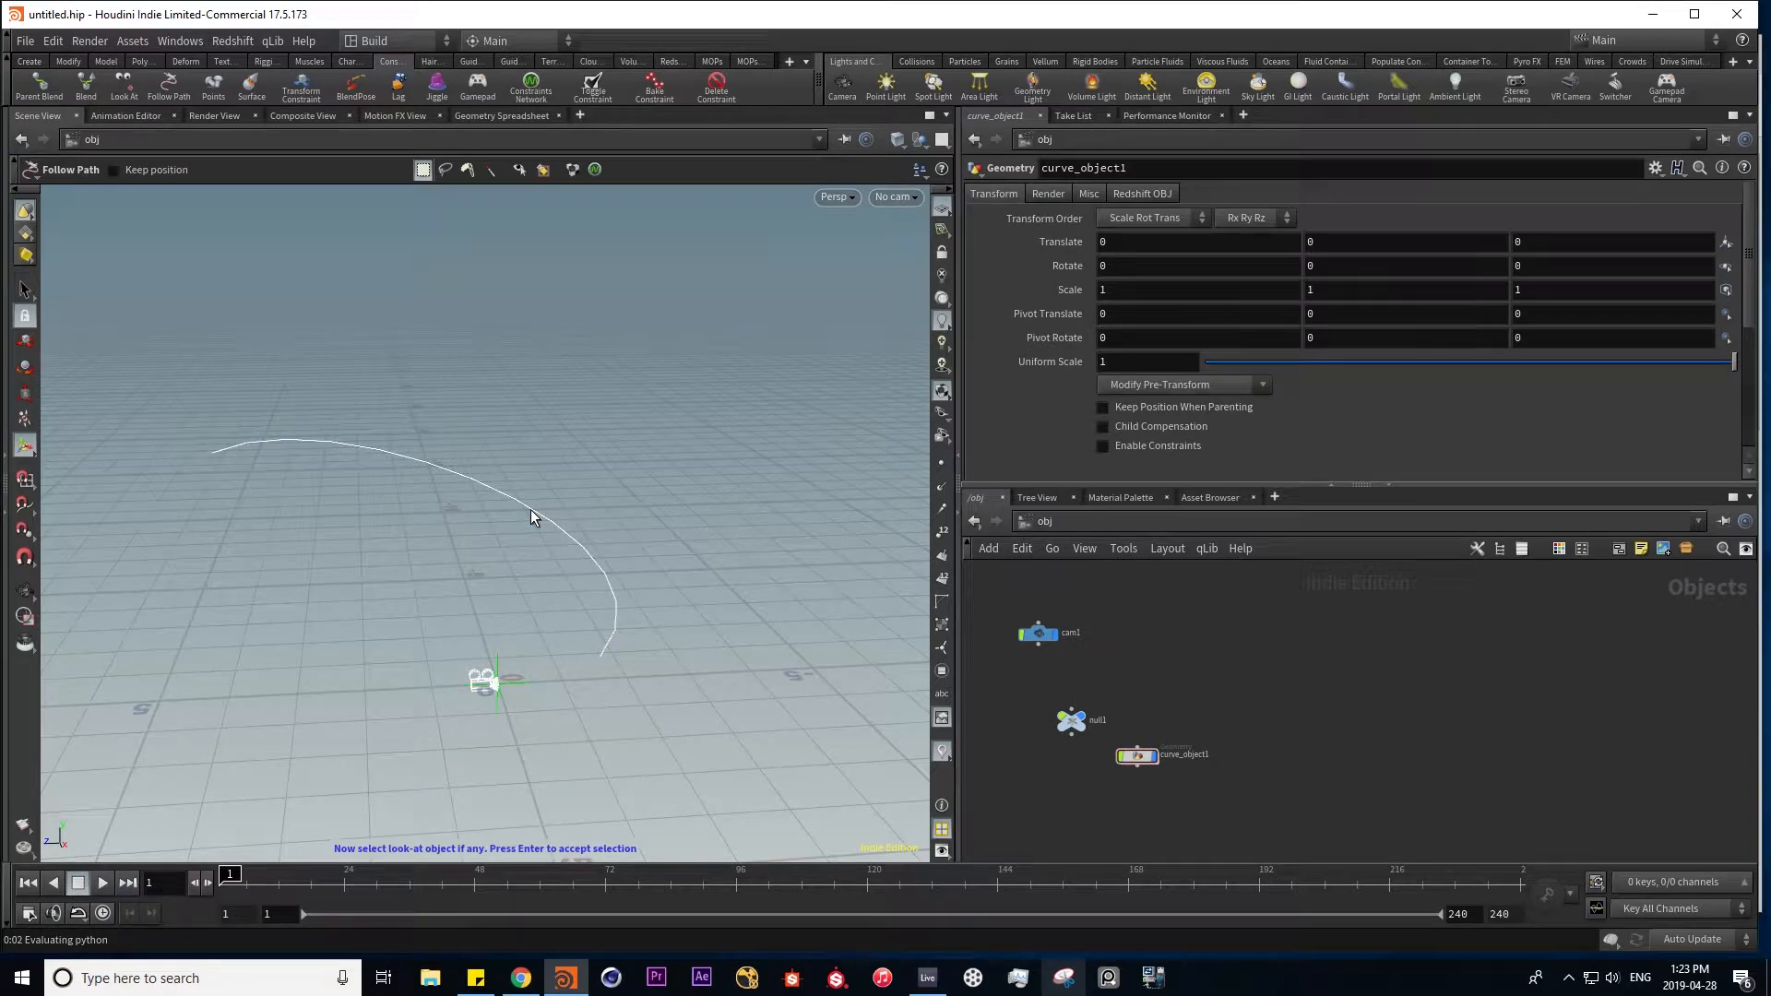
left_click(1068, 718)
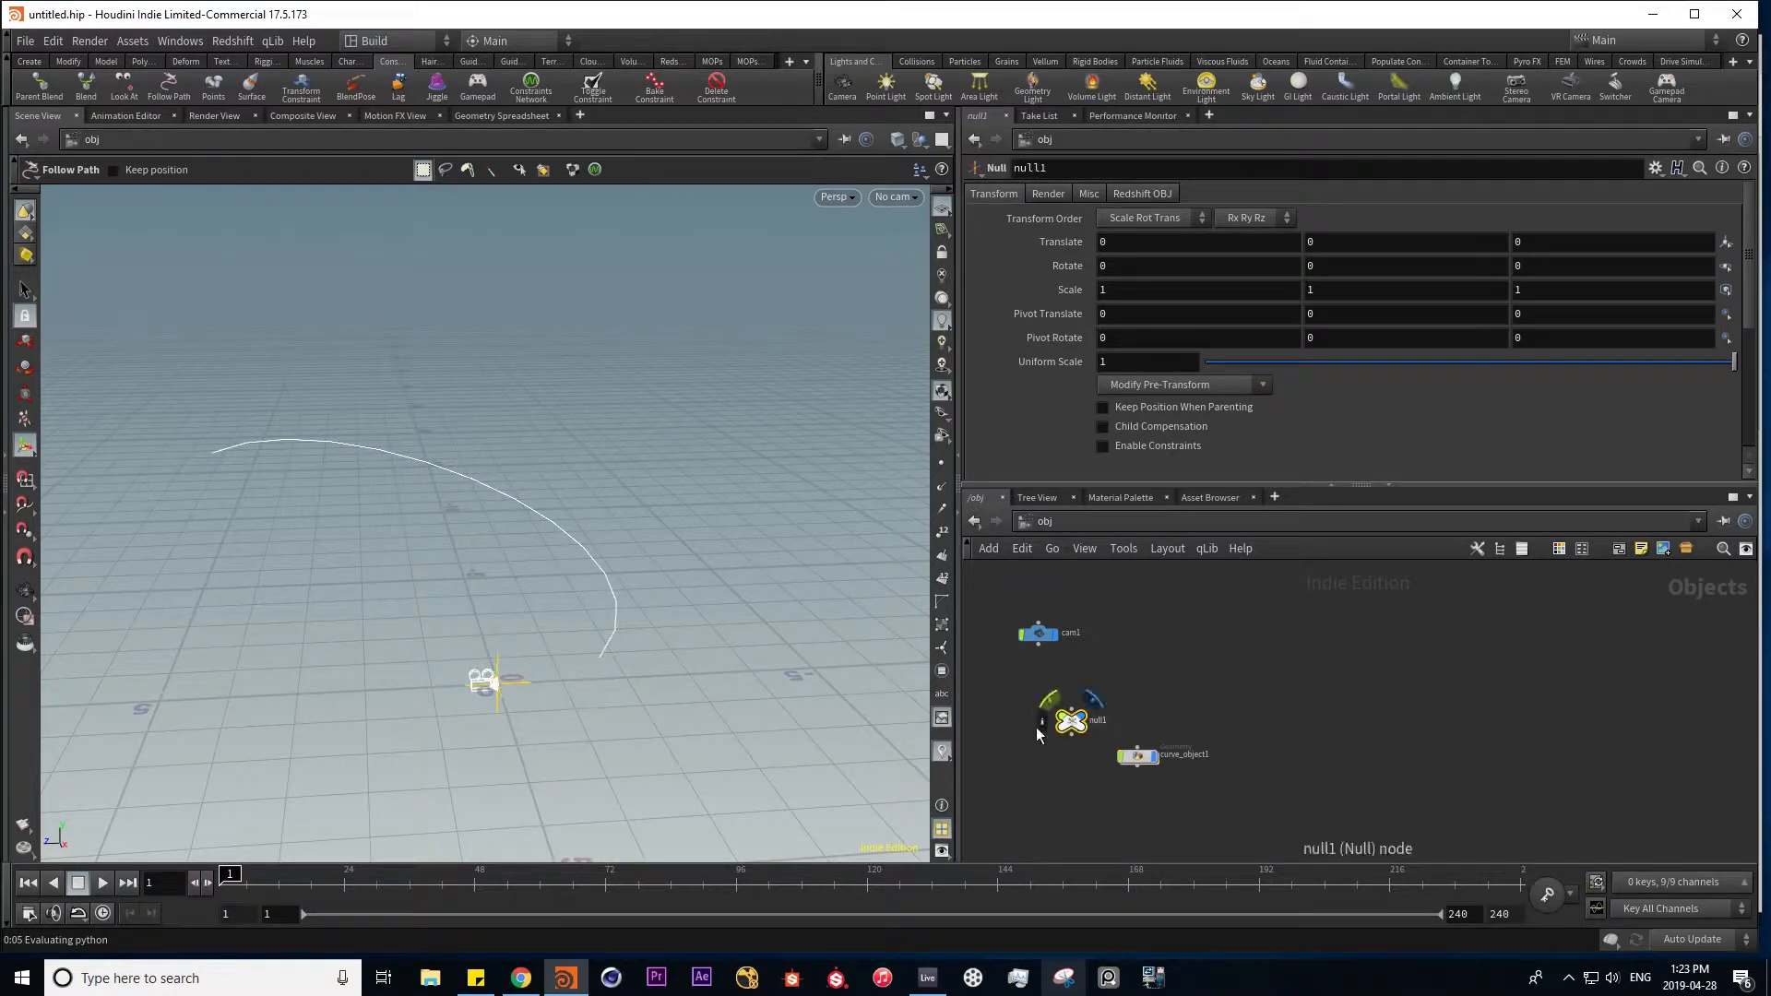
key("Return")
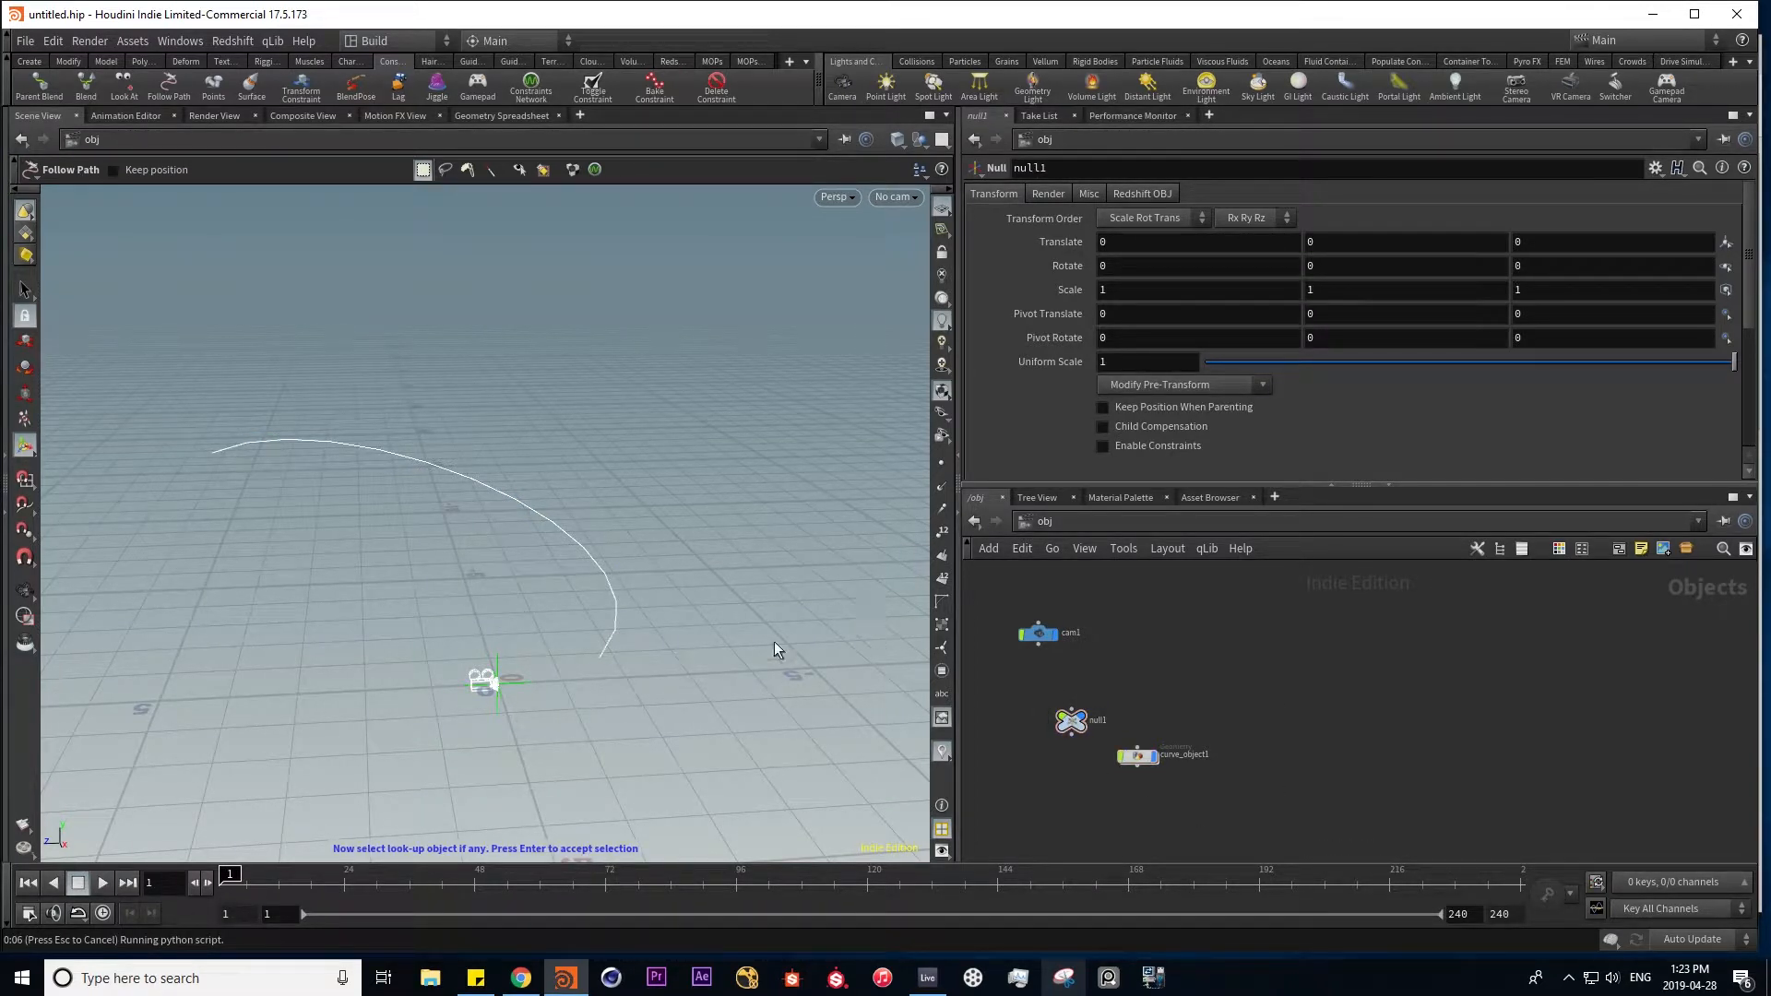
key("Return")
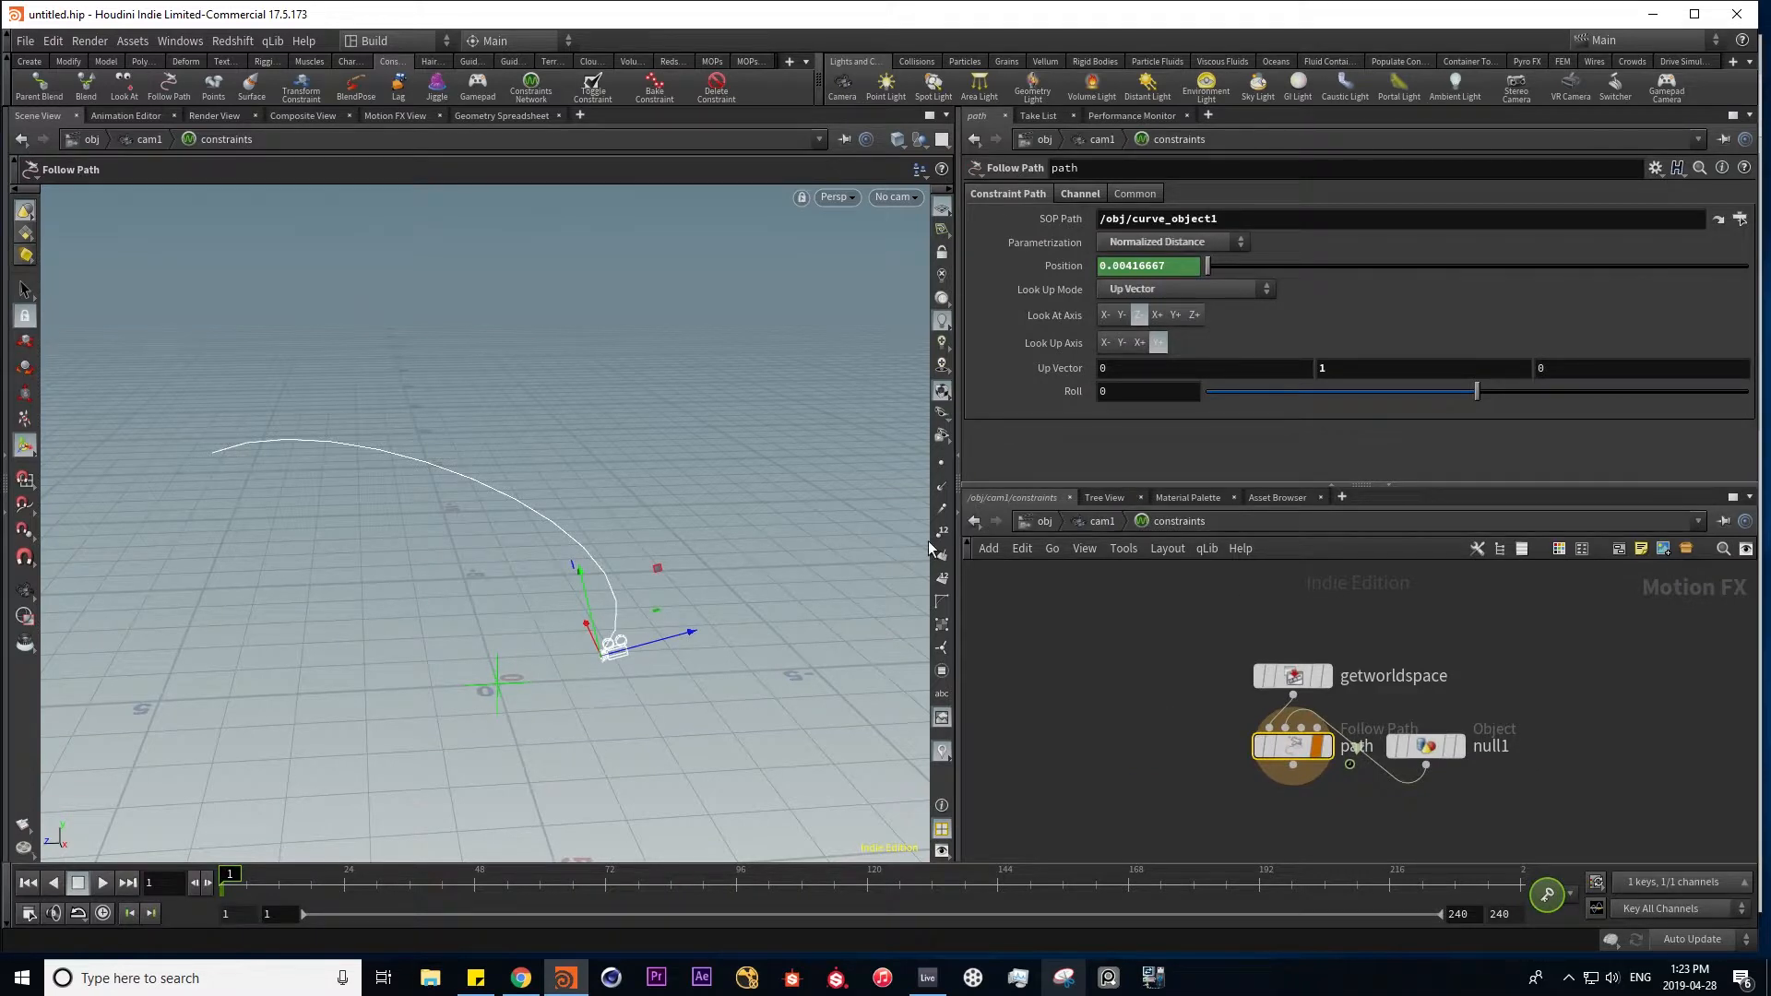
- Test the constraint by scrubbing to frame 26, moving the null at the object level to about -4.84 in Z, and scrubbing to frame 66
left_click_drag(228, 885, 358, 846)
left_click(1044, 521)
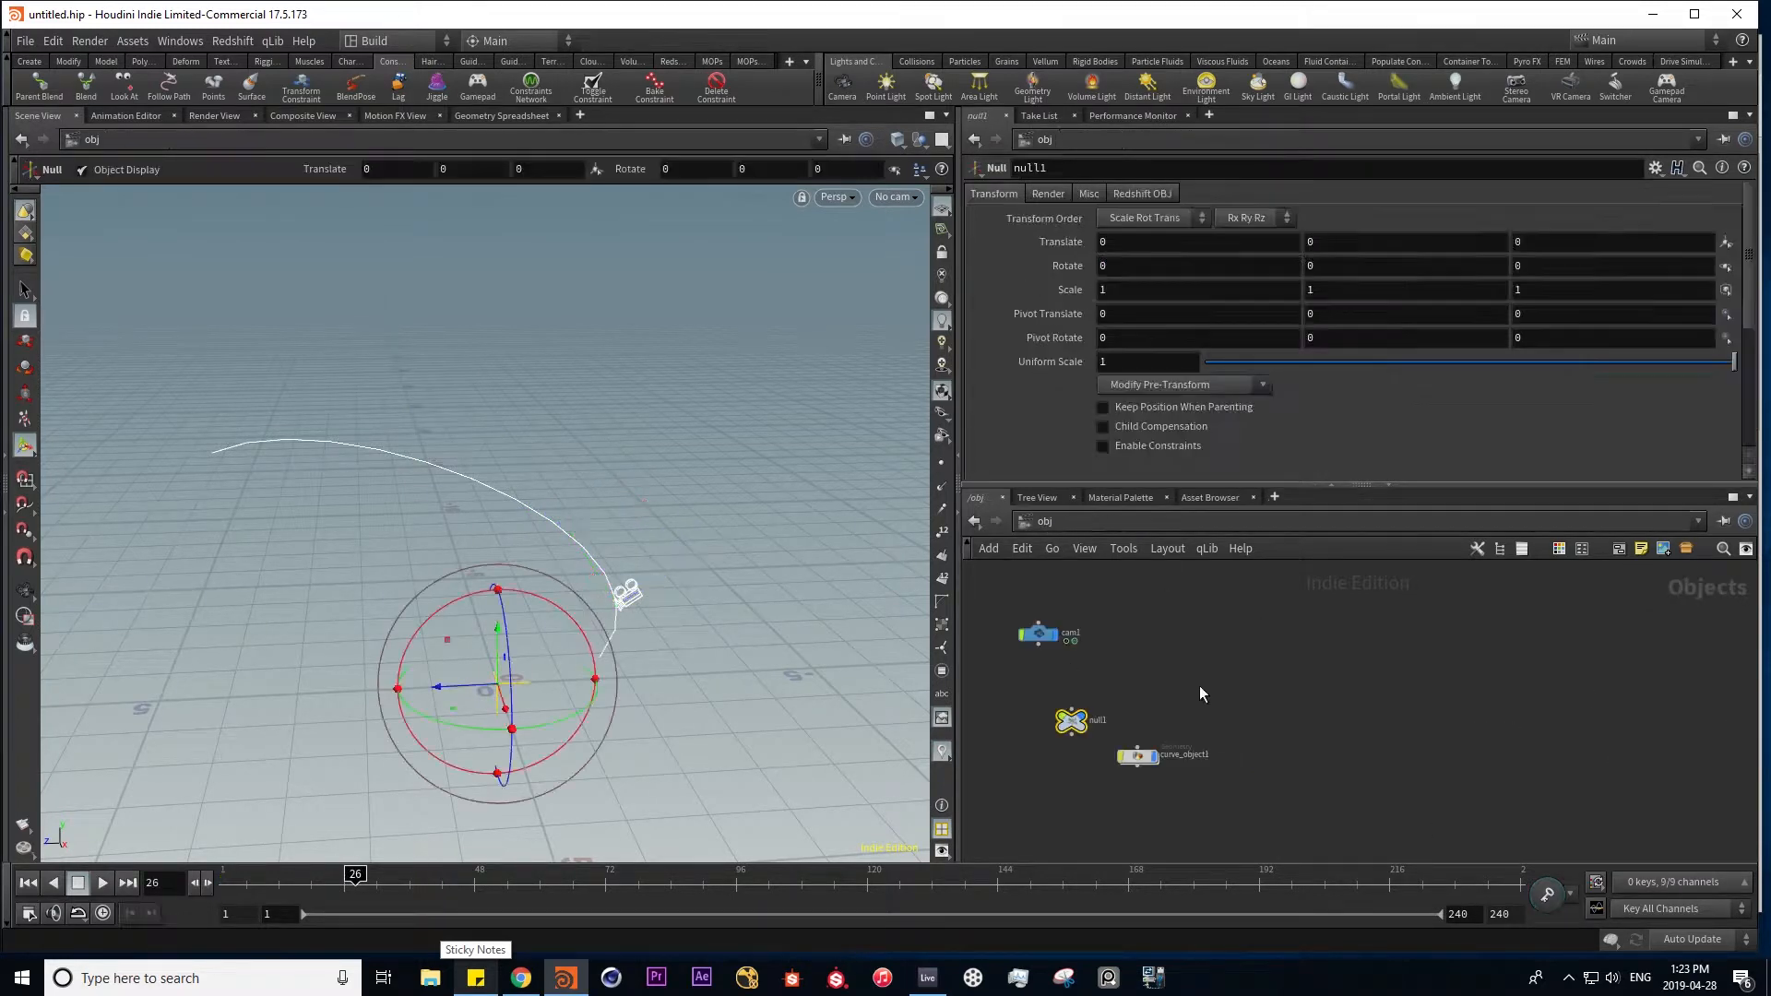
left_click_drag(445, 683, 728, 684)
left_click_drag(347, 876, 572, 876)
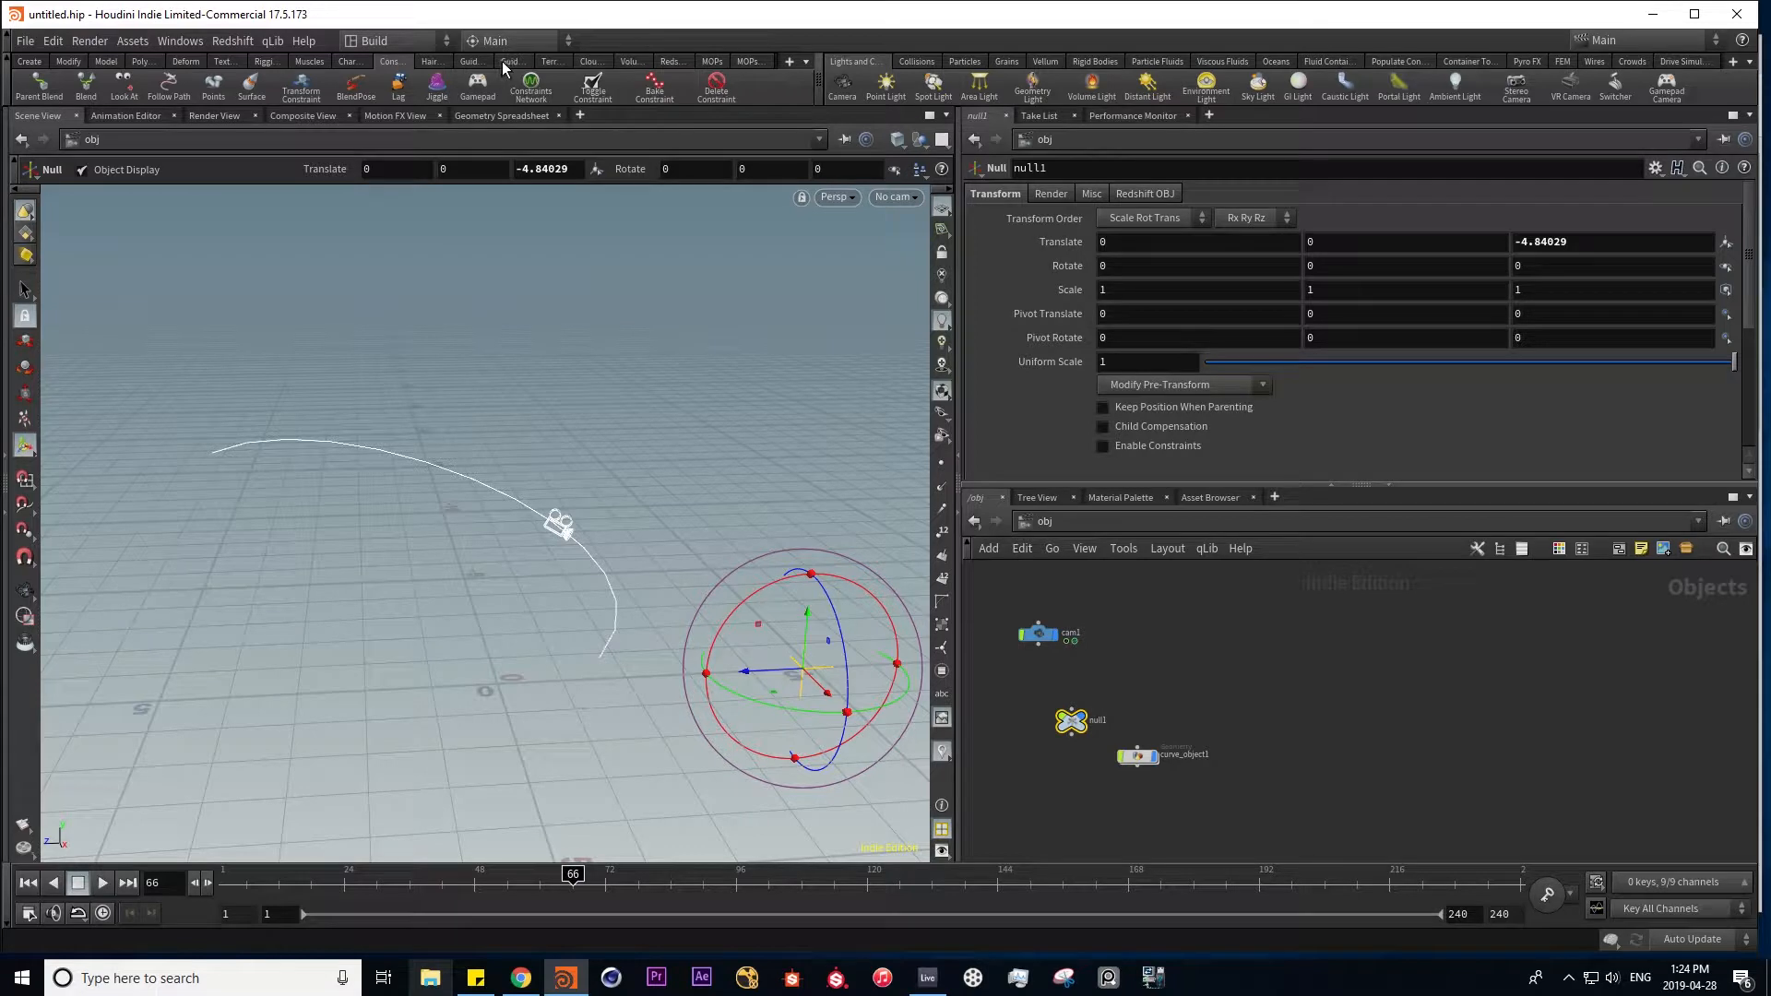
- Bring up the terrain shelf tools, and delete the camera, null and curve objects
left_click(432, 63)
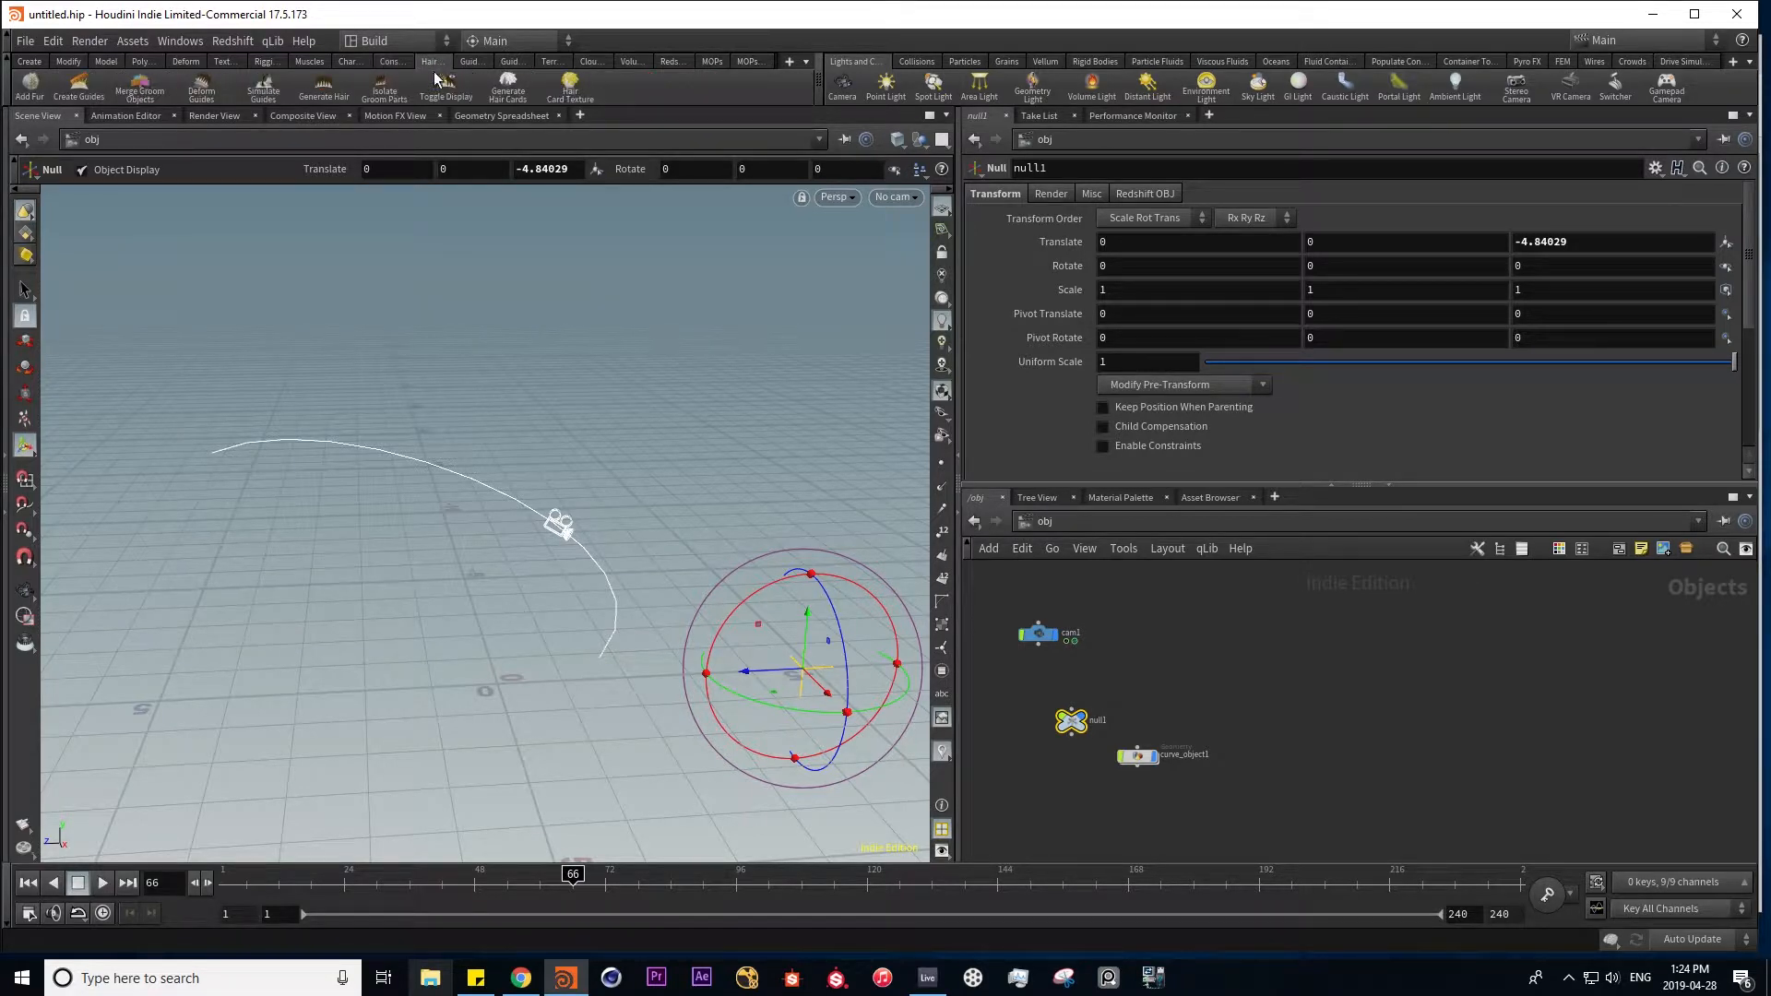
left_click(474, 63)
left_click(514, 63)
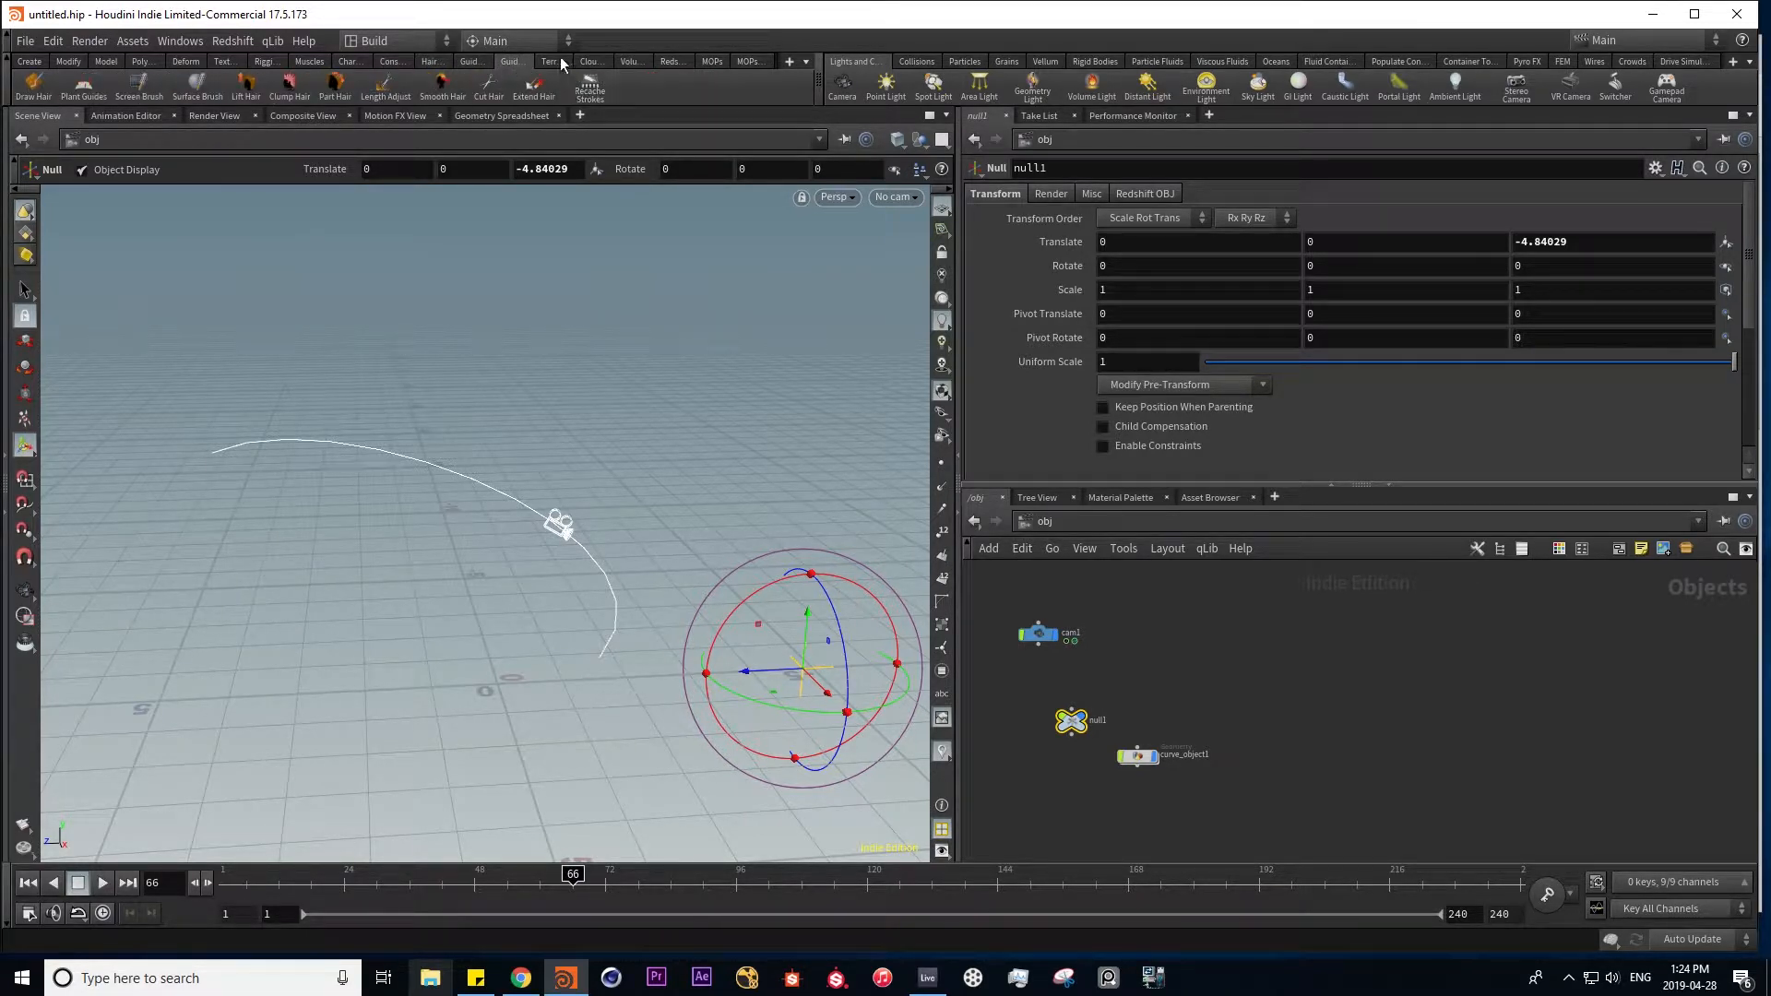
left_click(556, 62)
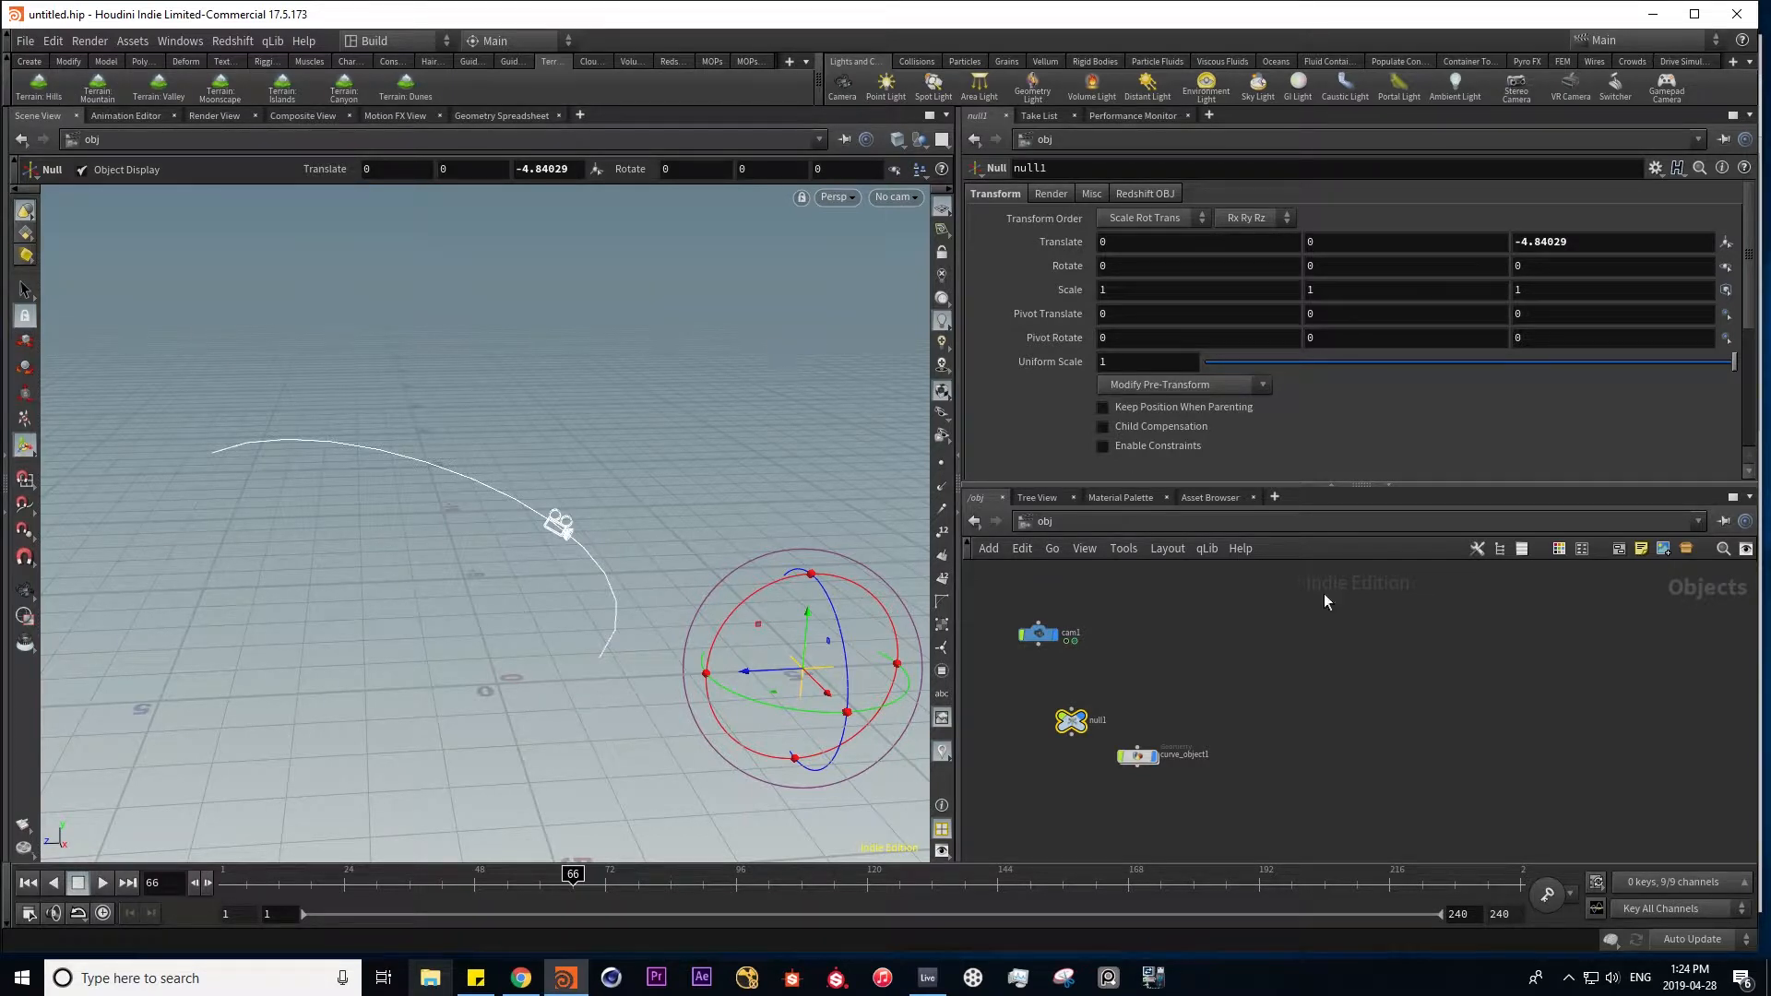
left_click_drag(1005, 800, 1233, 541)
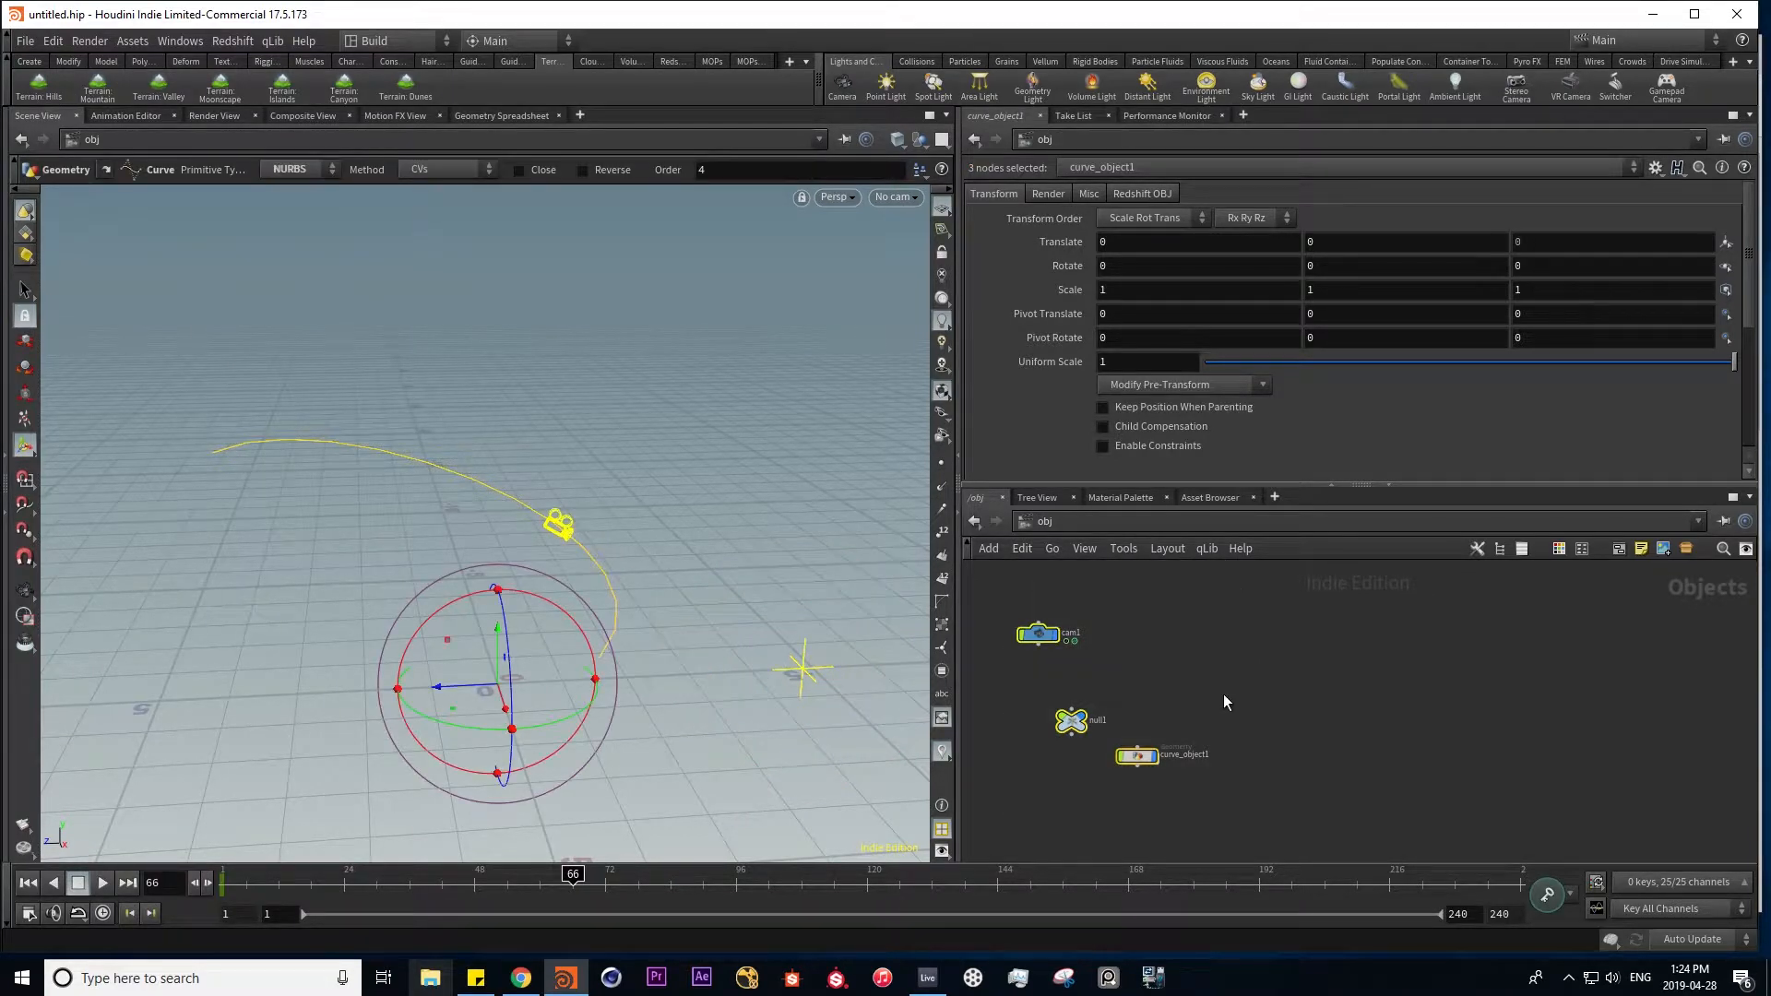
key("Delete")
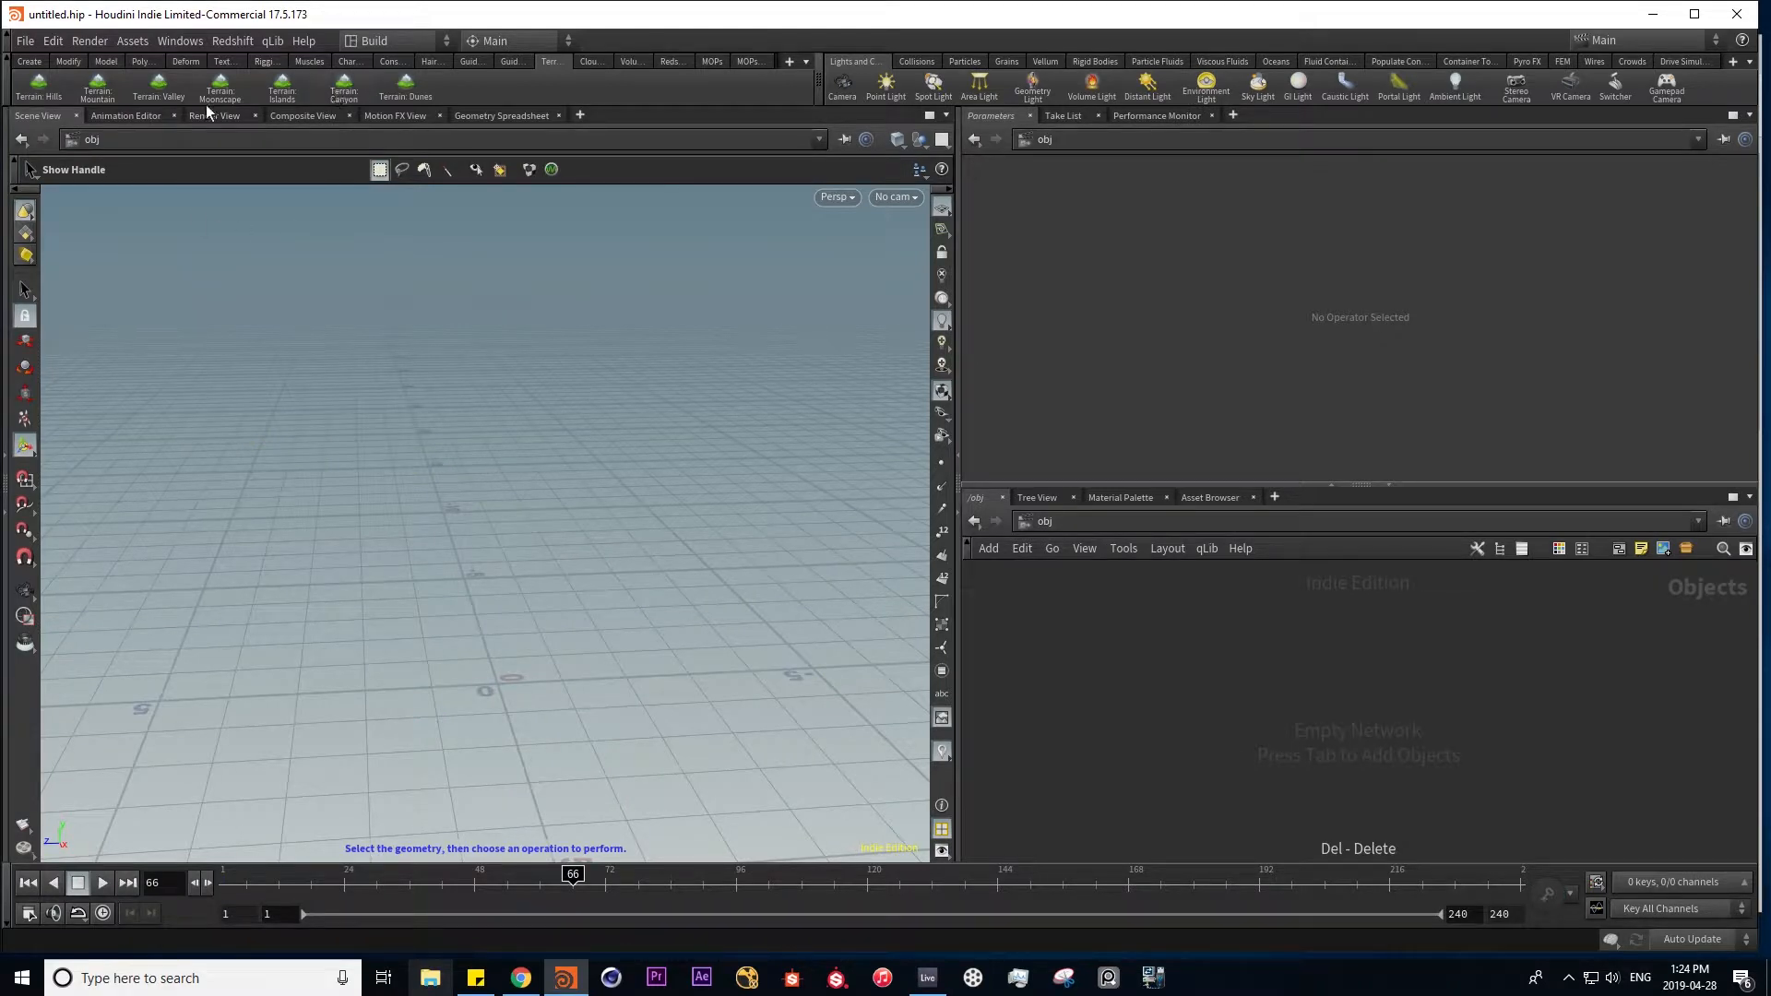
- Create a Terrain Islands landscape, view it up close, and return to the object level with the terrain node in view
left_click(284, 90)
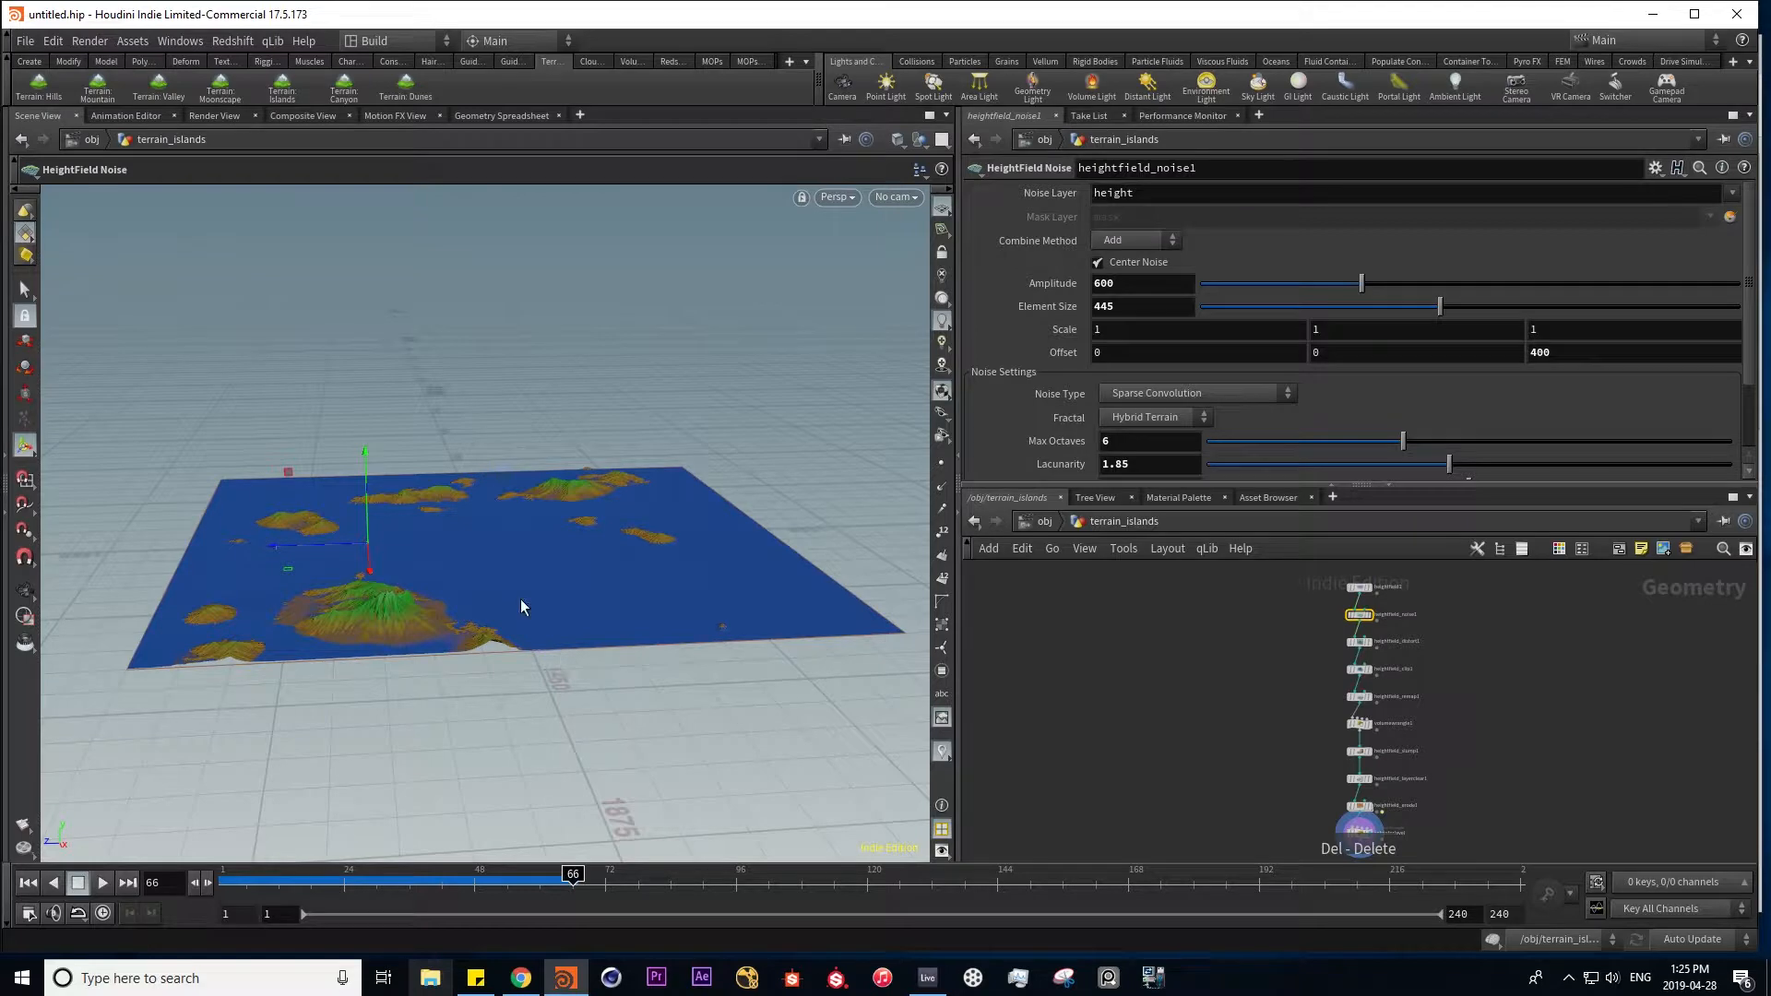
mouse_move(365, 633)
left_mouse_down("alt")
mouse_move(344, 688)
mouse_move(363, 612)
left_mouse_up("alt")
right_click_drag(364, 612, 701, 508, "alt")
key("u")
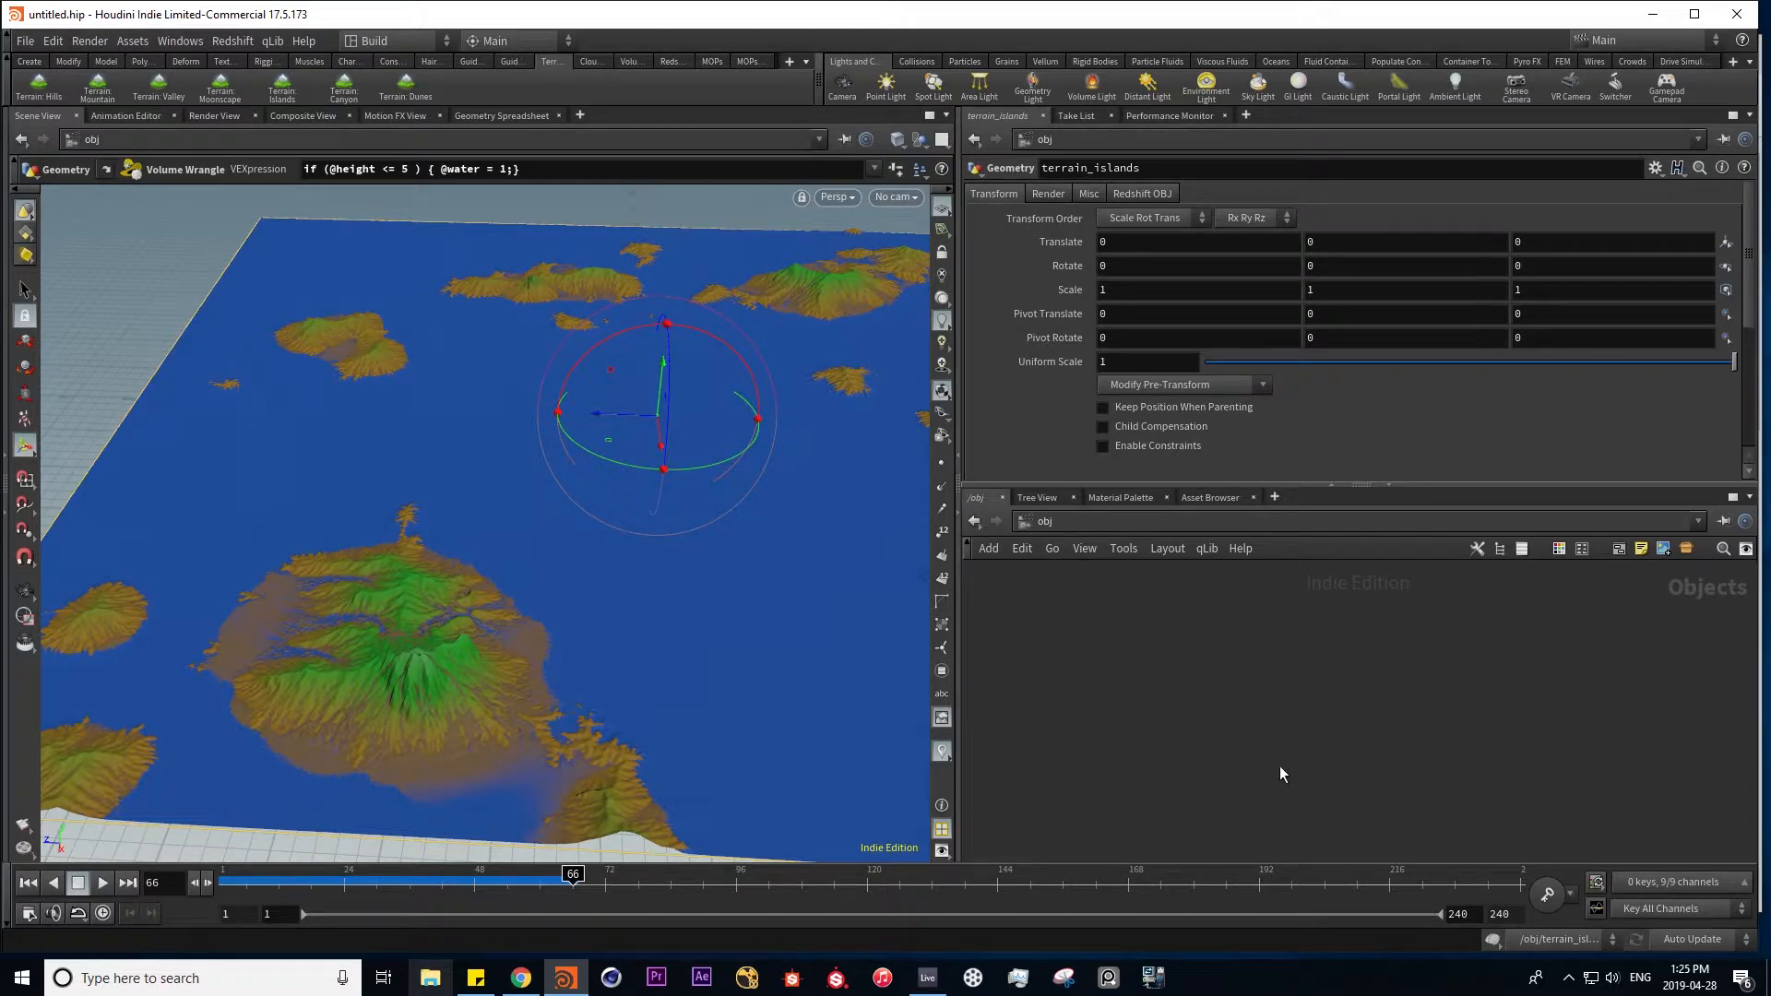
key("h")
middle_click_drag(1405, 767, 1252, 753)
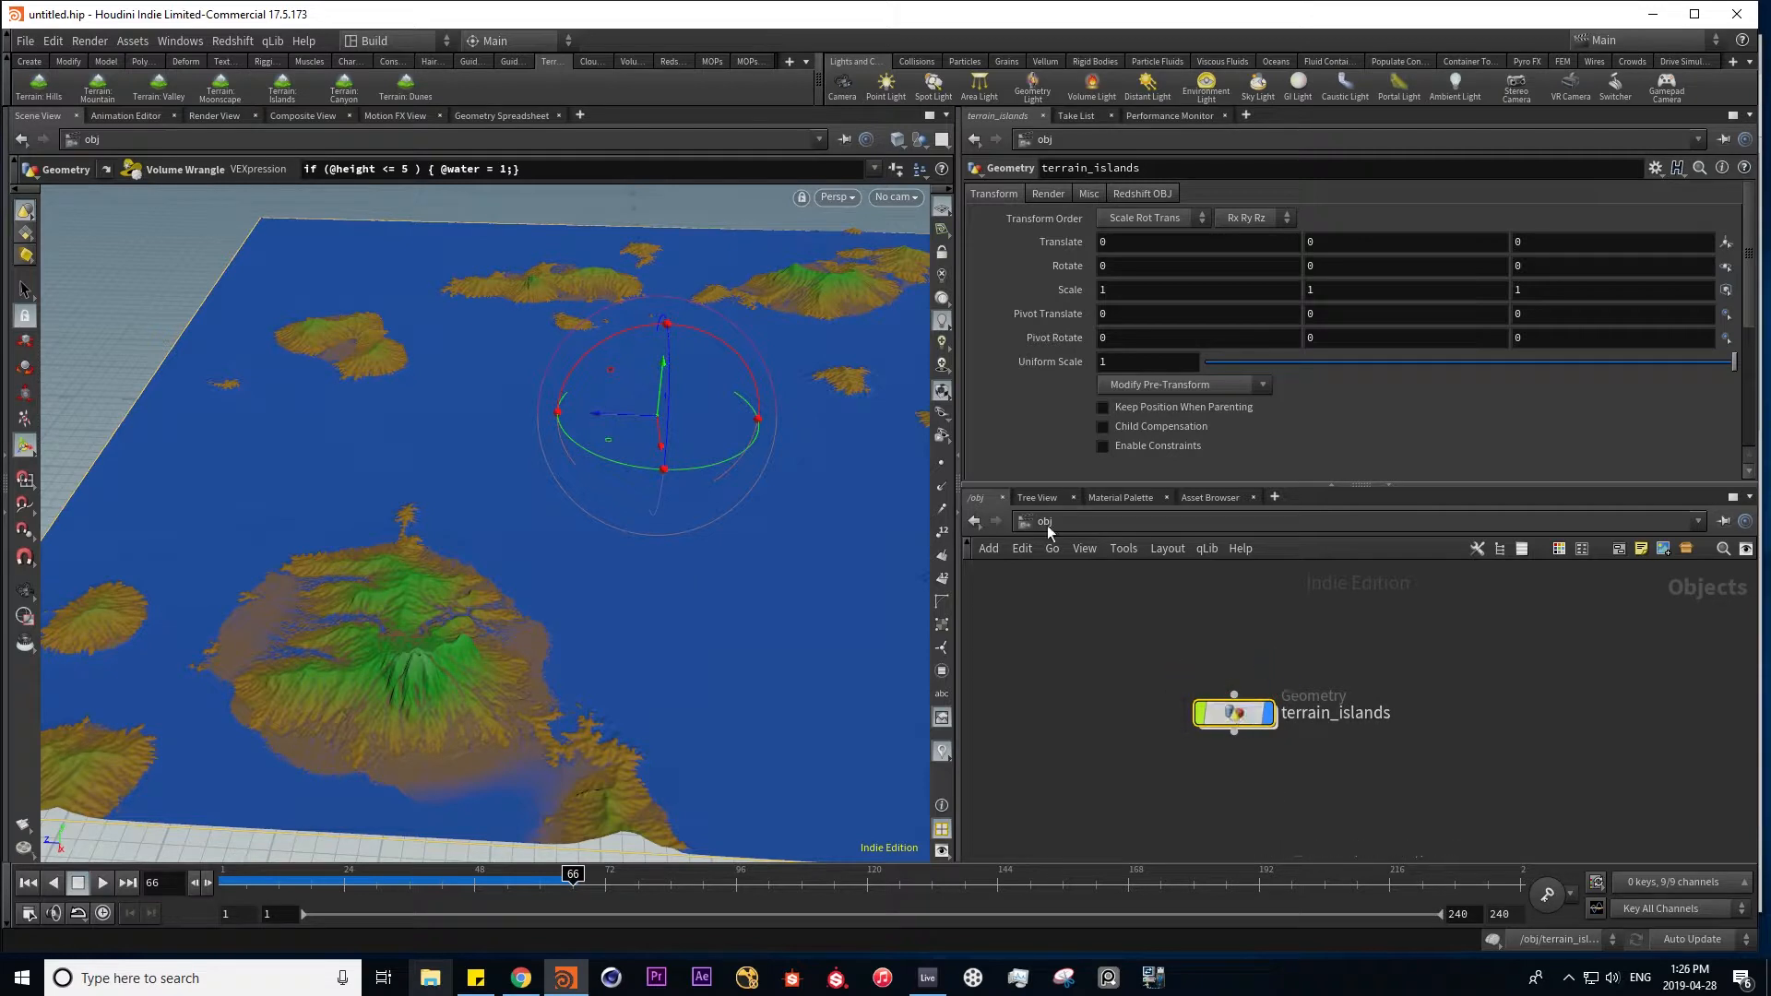
- Review the terrain_islands node chain down to setwaterlevel and the relief of the largest island, and delete the terrain object
double_click(1244, 719)
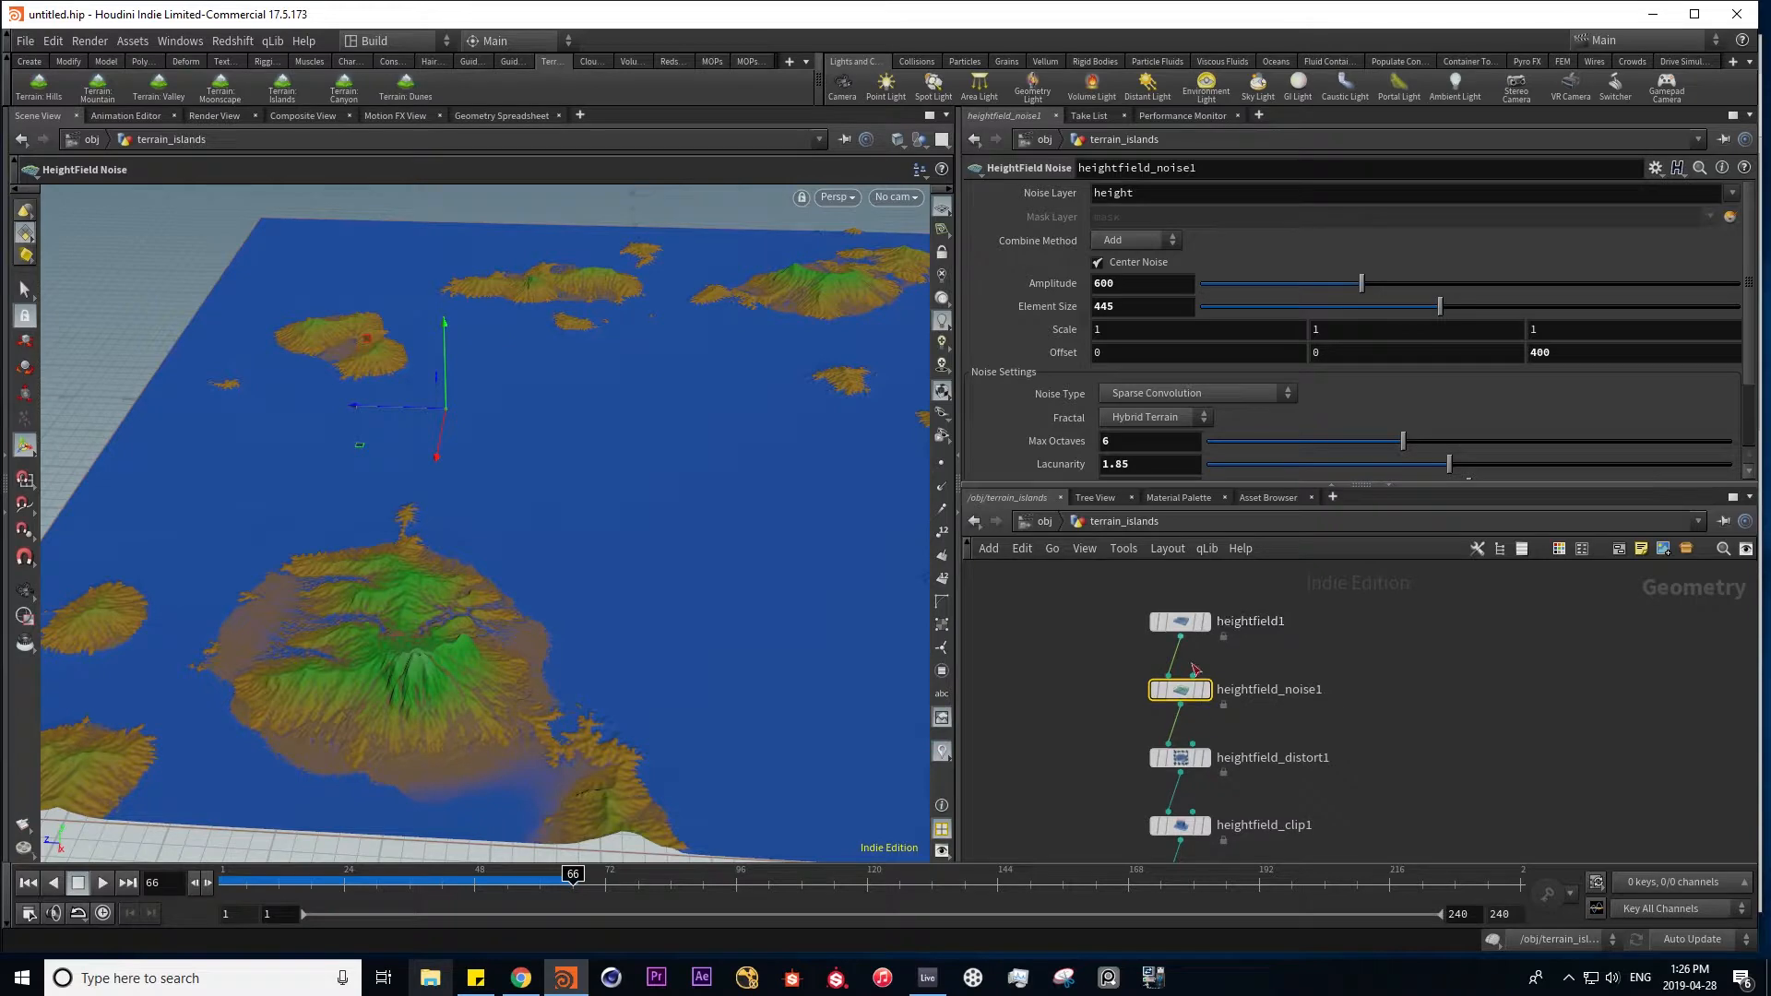
middle_click_drag(1395, 714, 1444, 426)
middle_click_drag(1431, 743, 1464, 605)
left_click_drag(551, 737, 479, 656, "alt")
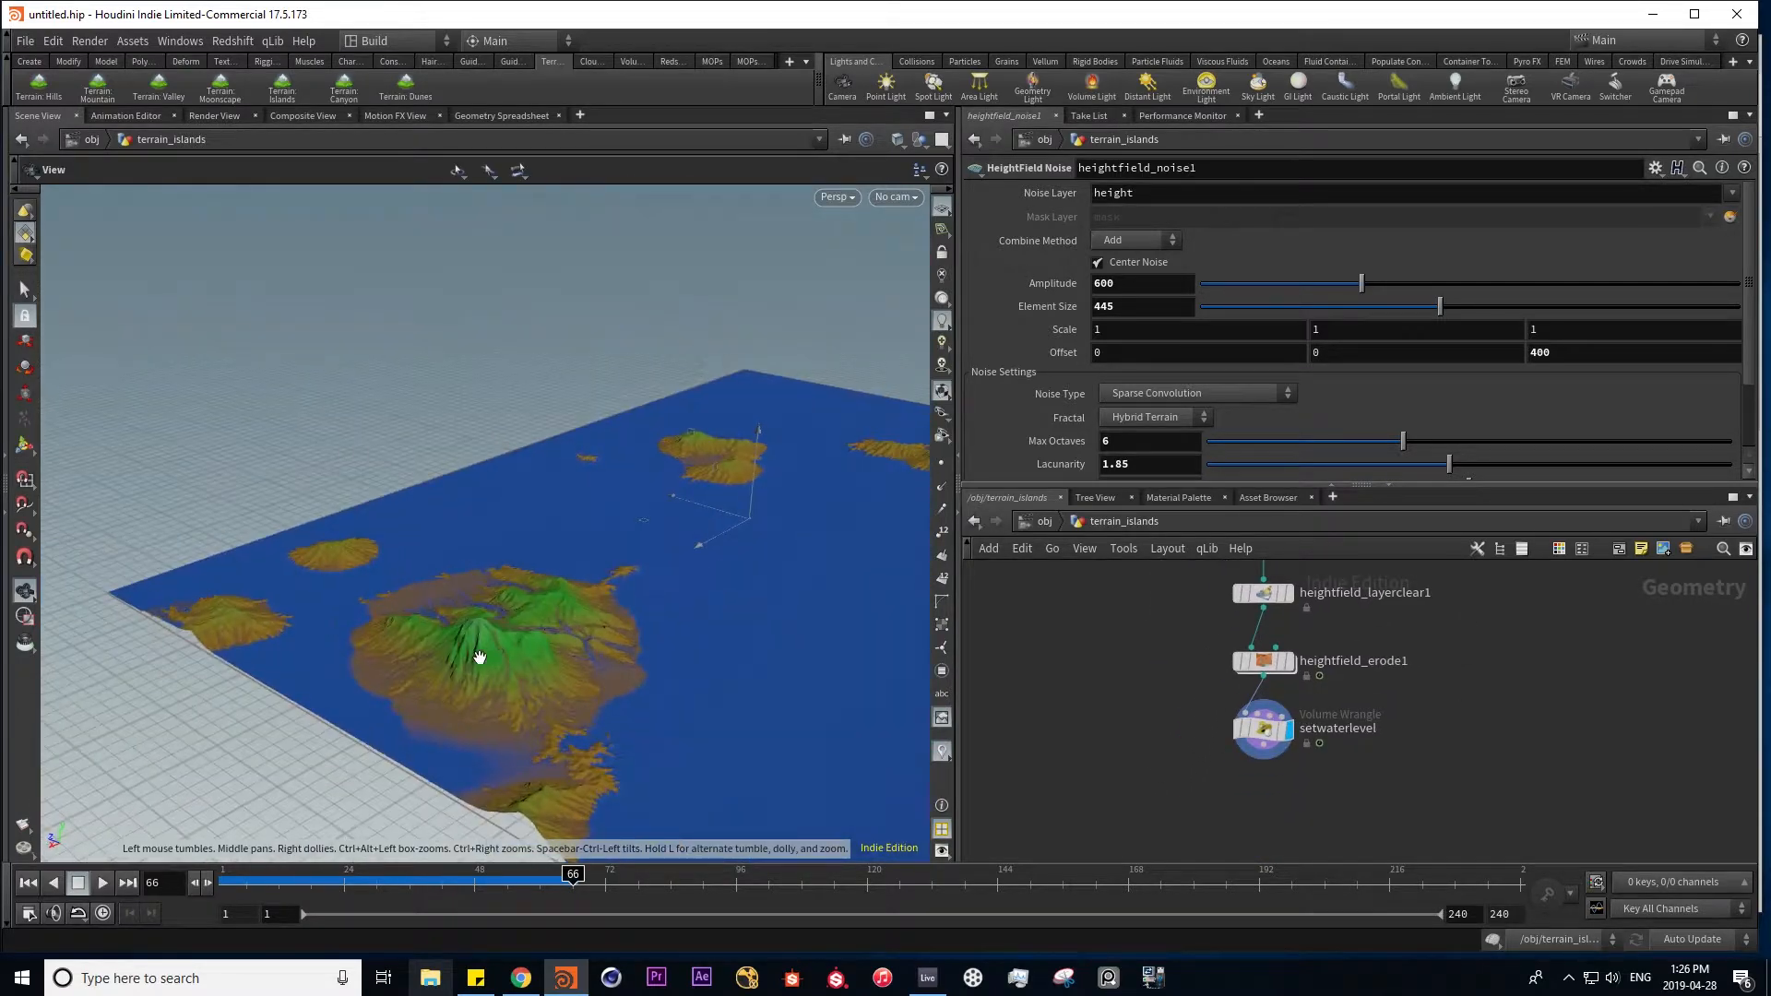
right_click_drag(479, 656, 719, 668, "alt")
left_click_drag(720, 667, 609, 729, "alt")
key("u")
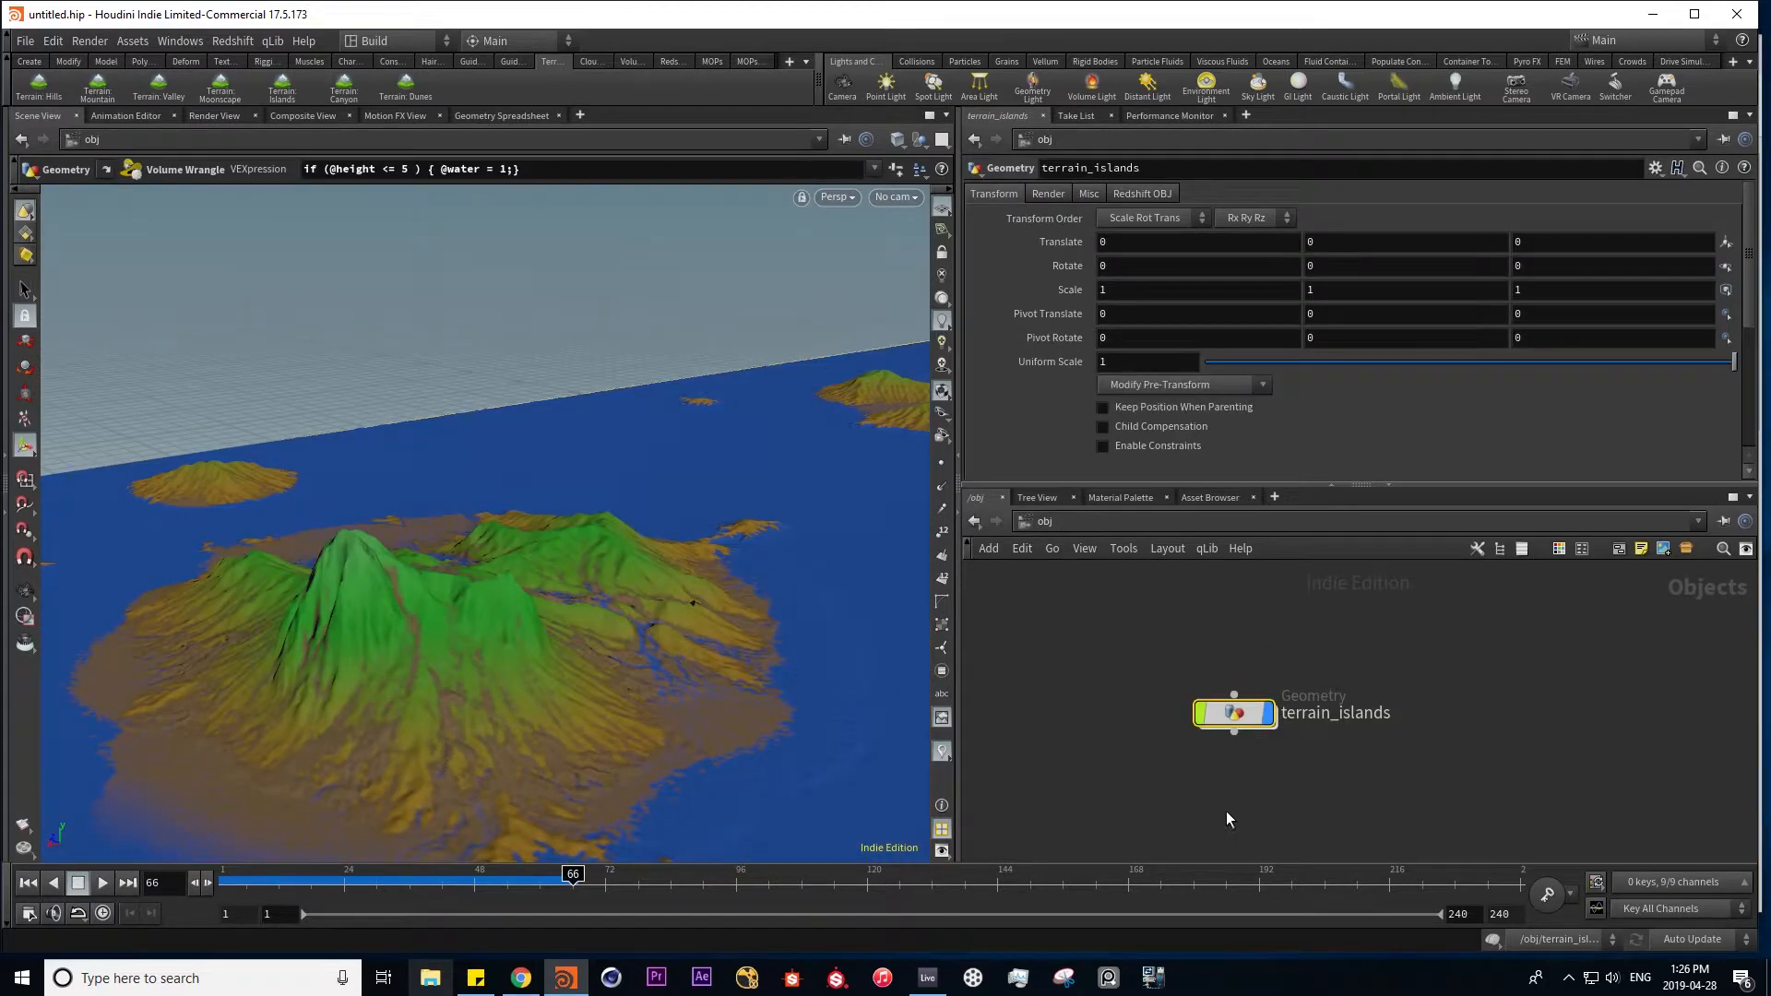
key("Delete")
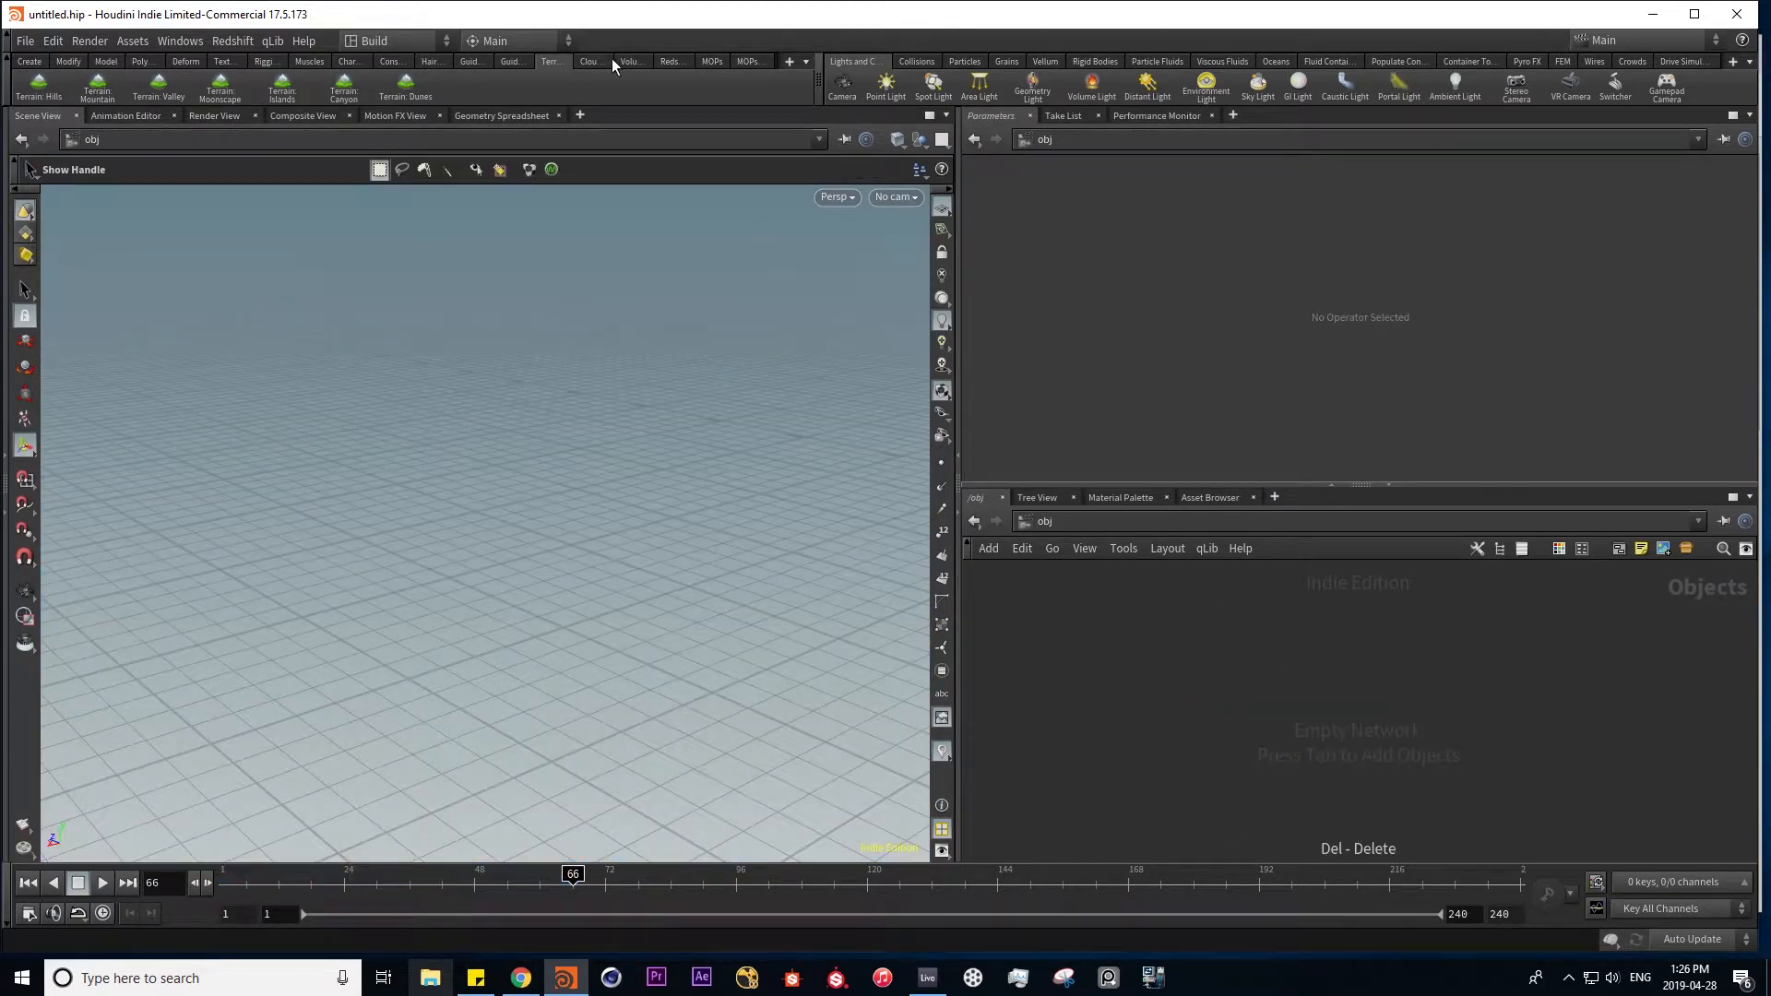
- Bring up the Cloud FX shelf tools and try the Cloud tool in the empty scene
left_click(593, 62)
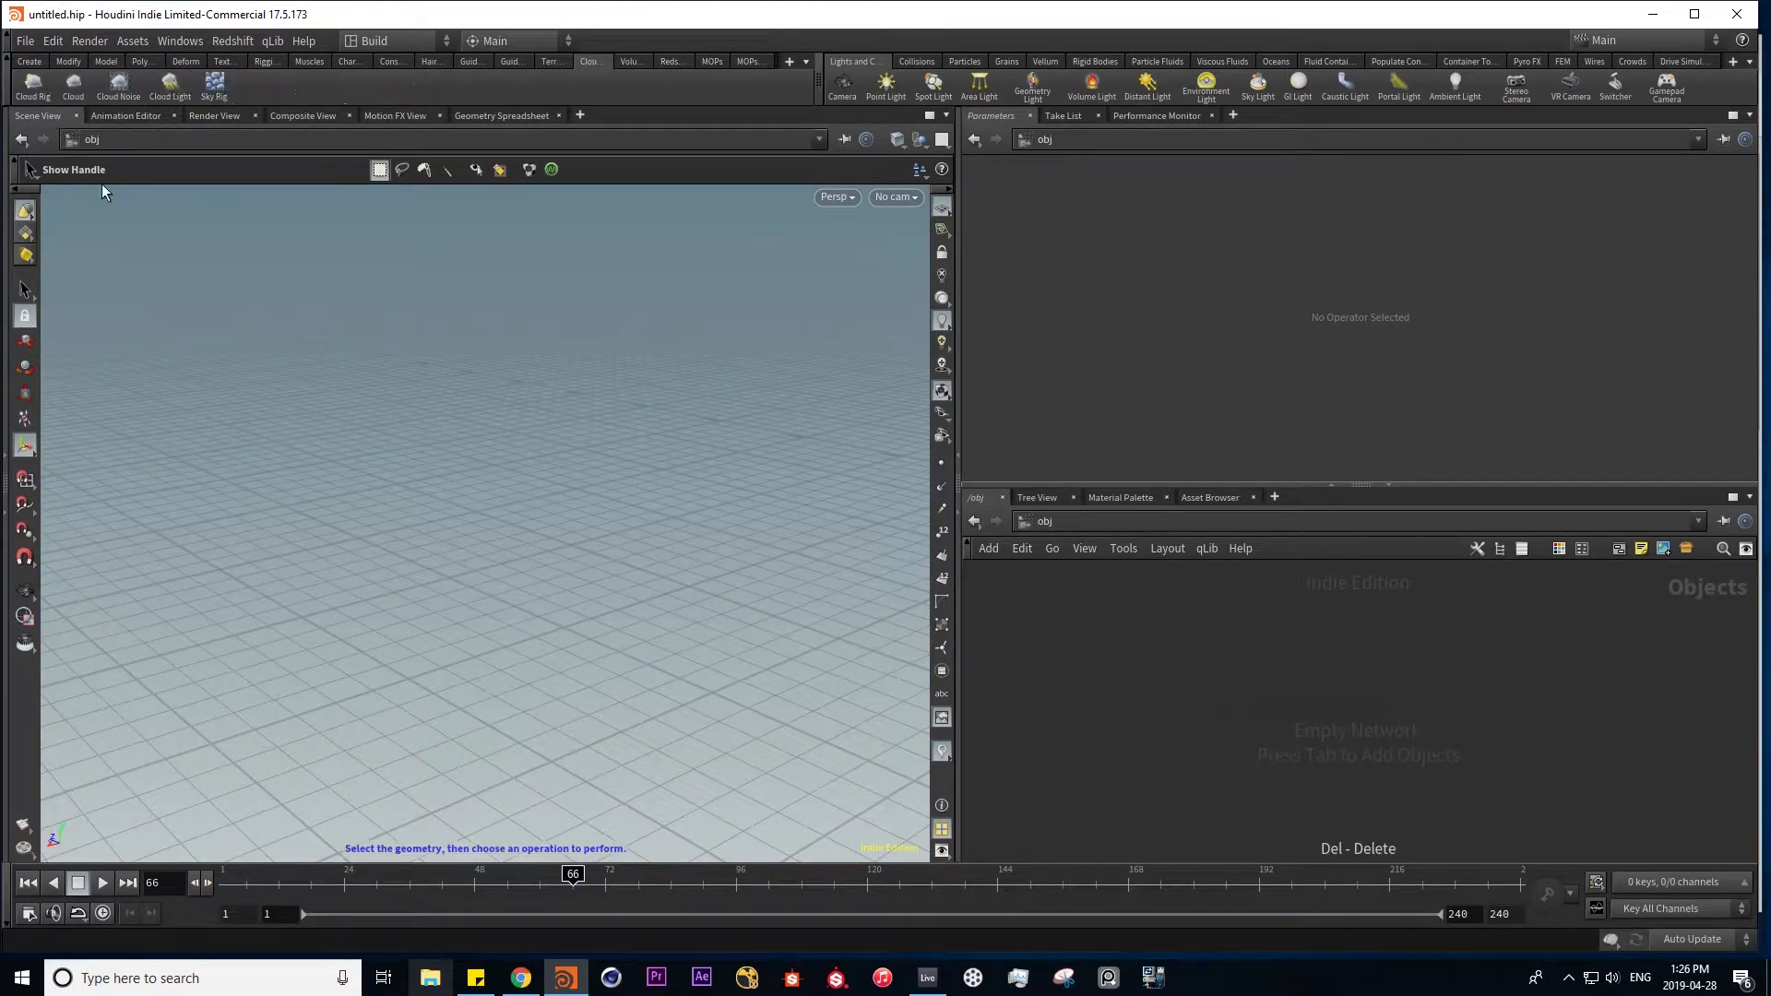
left_click(74, 88)
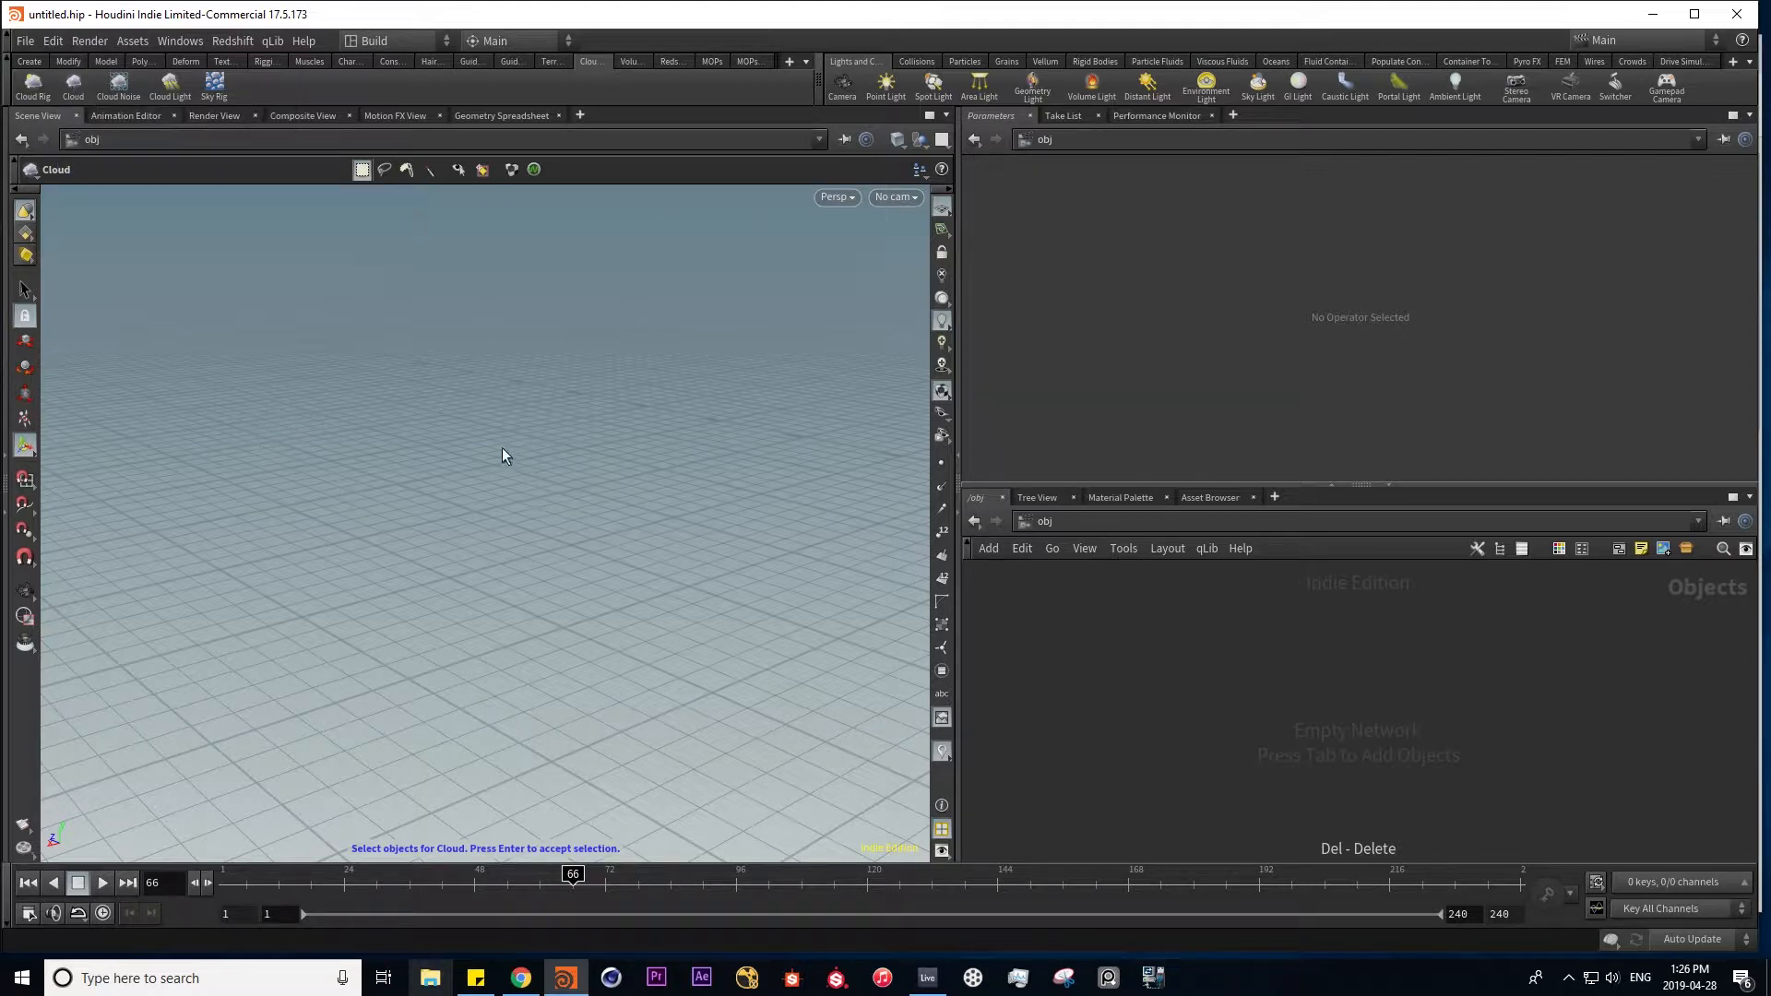
key("Escape")
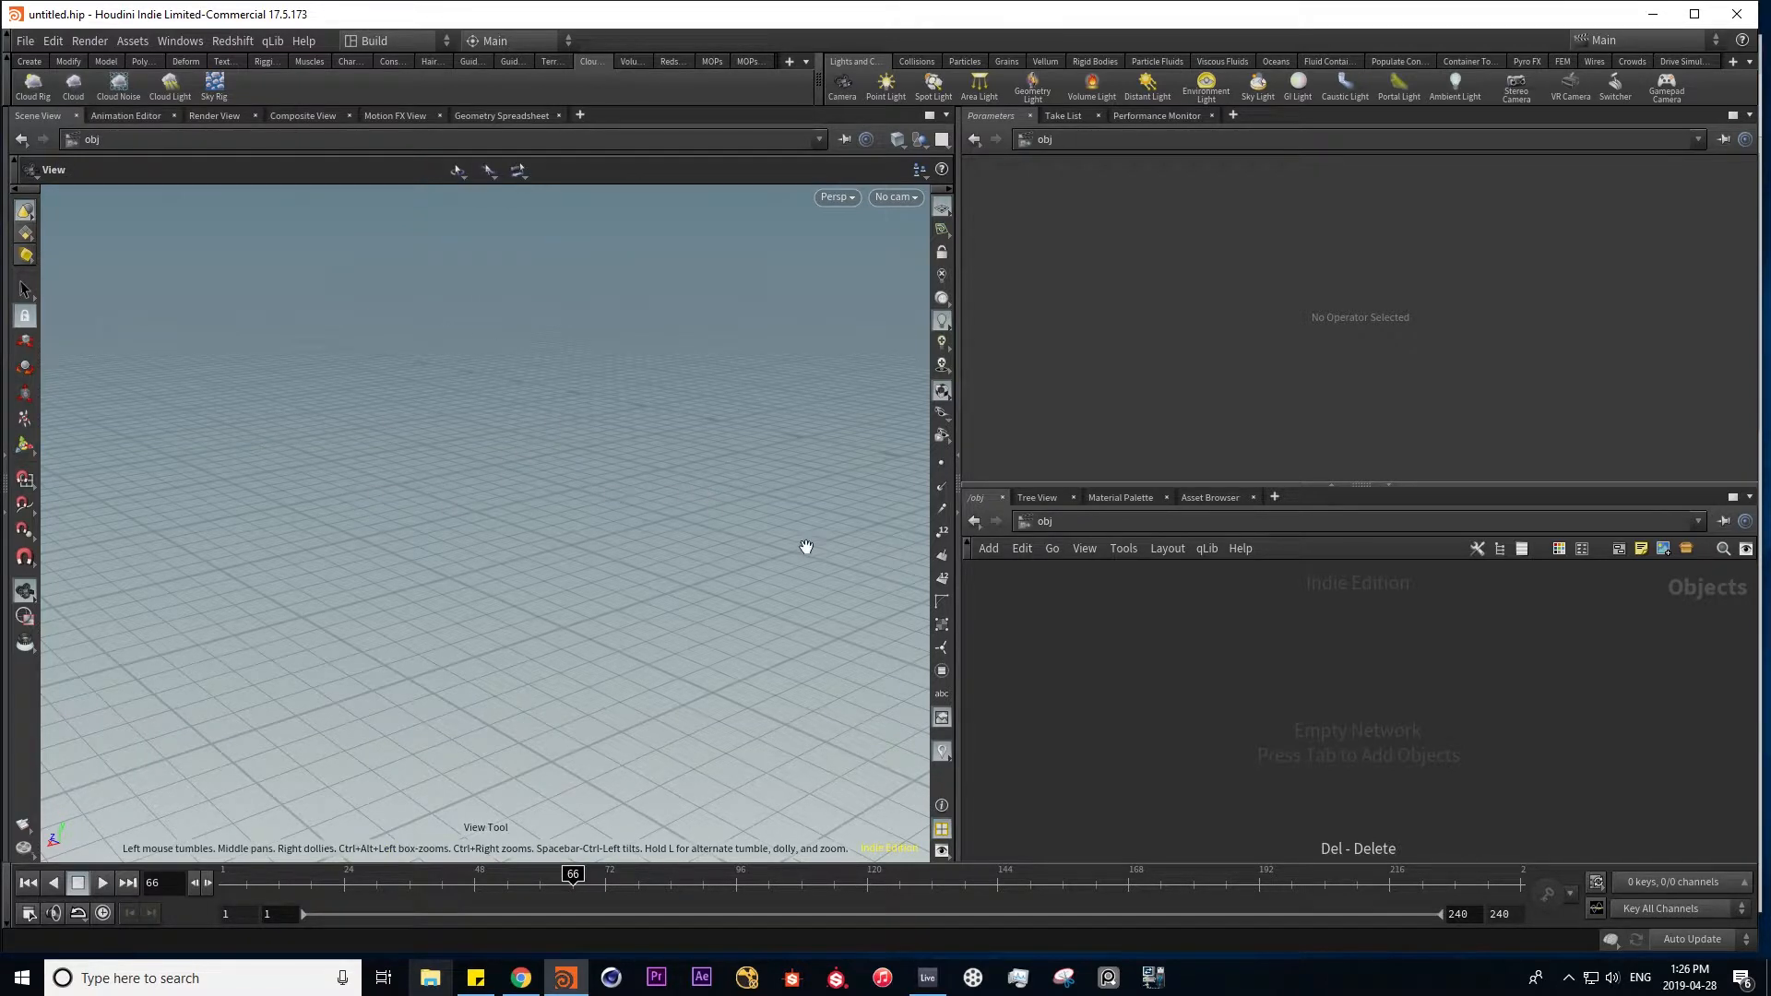
- Add a sphere object and set its primitive type to Polygon Mesh
key("Tab")
type("sphe")
key("Return")
left_click(1284, 661)
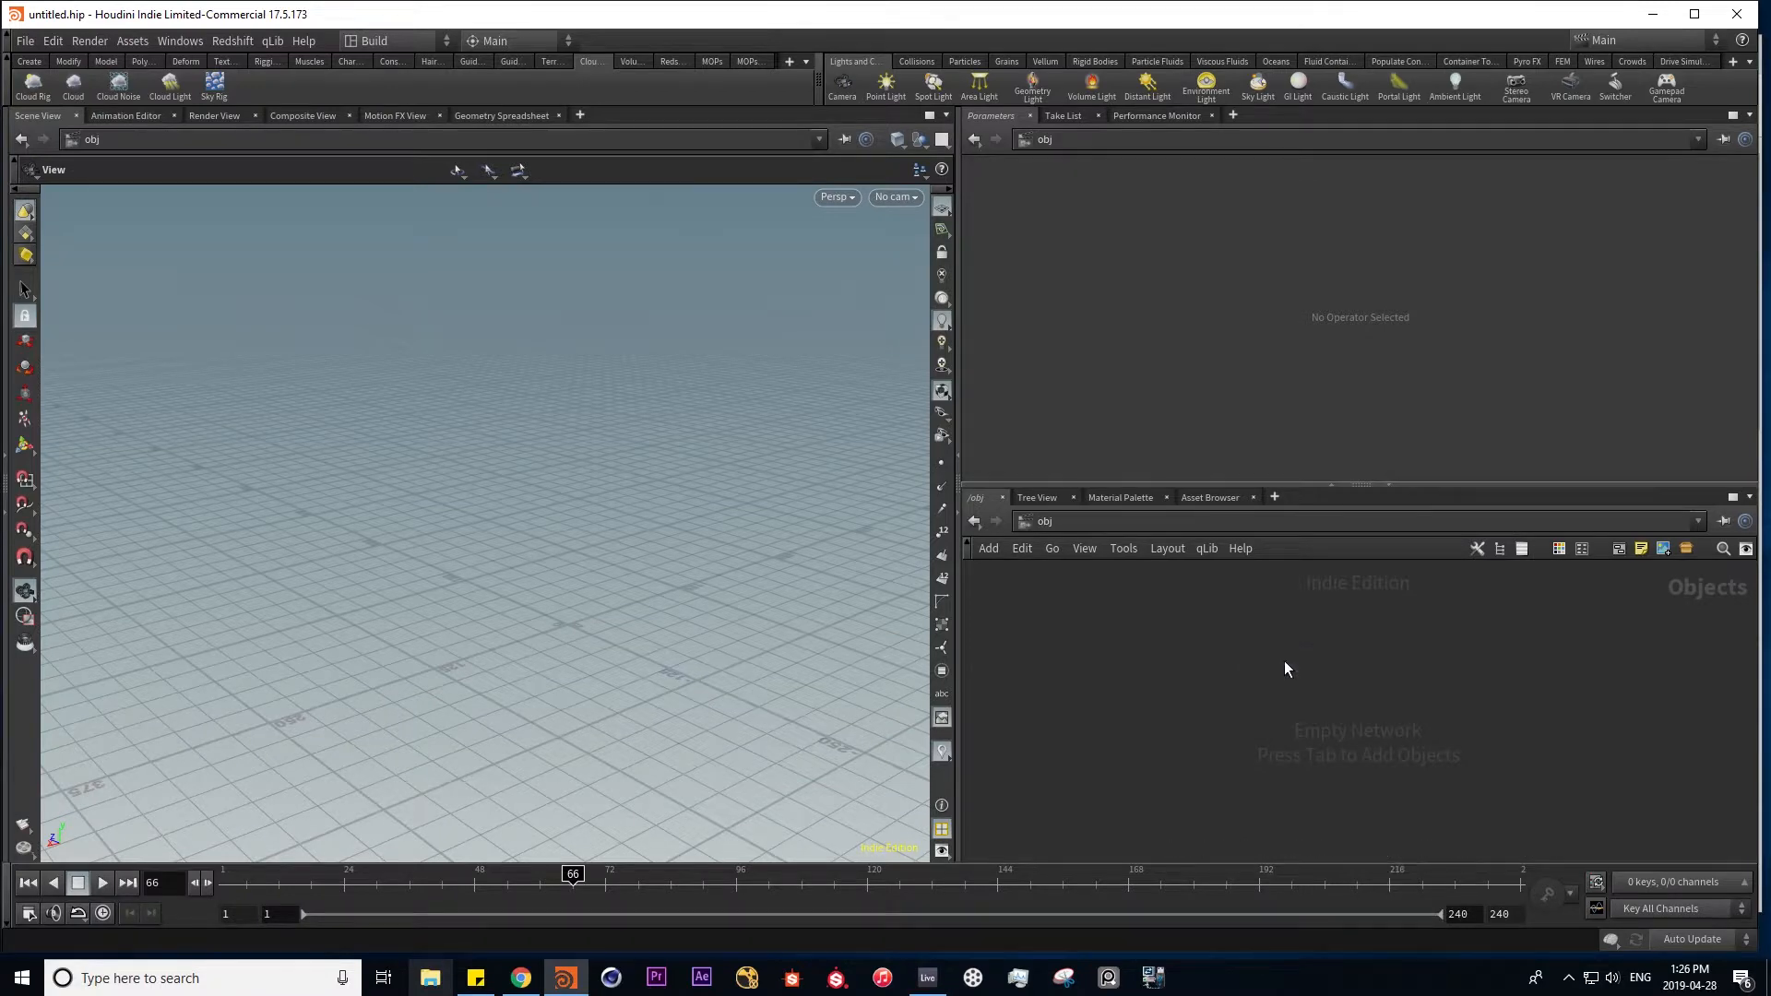
left_click(1148, 193)
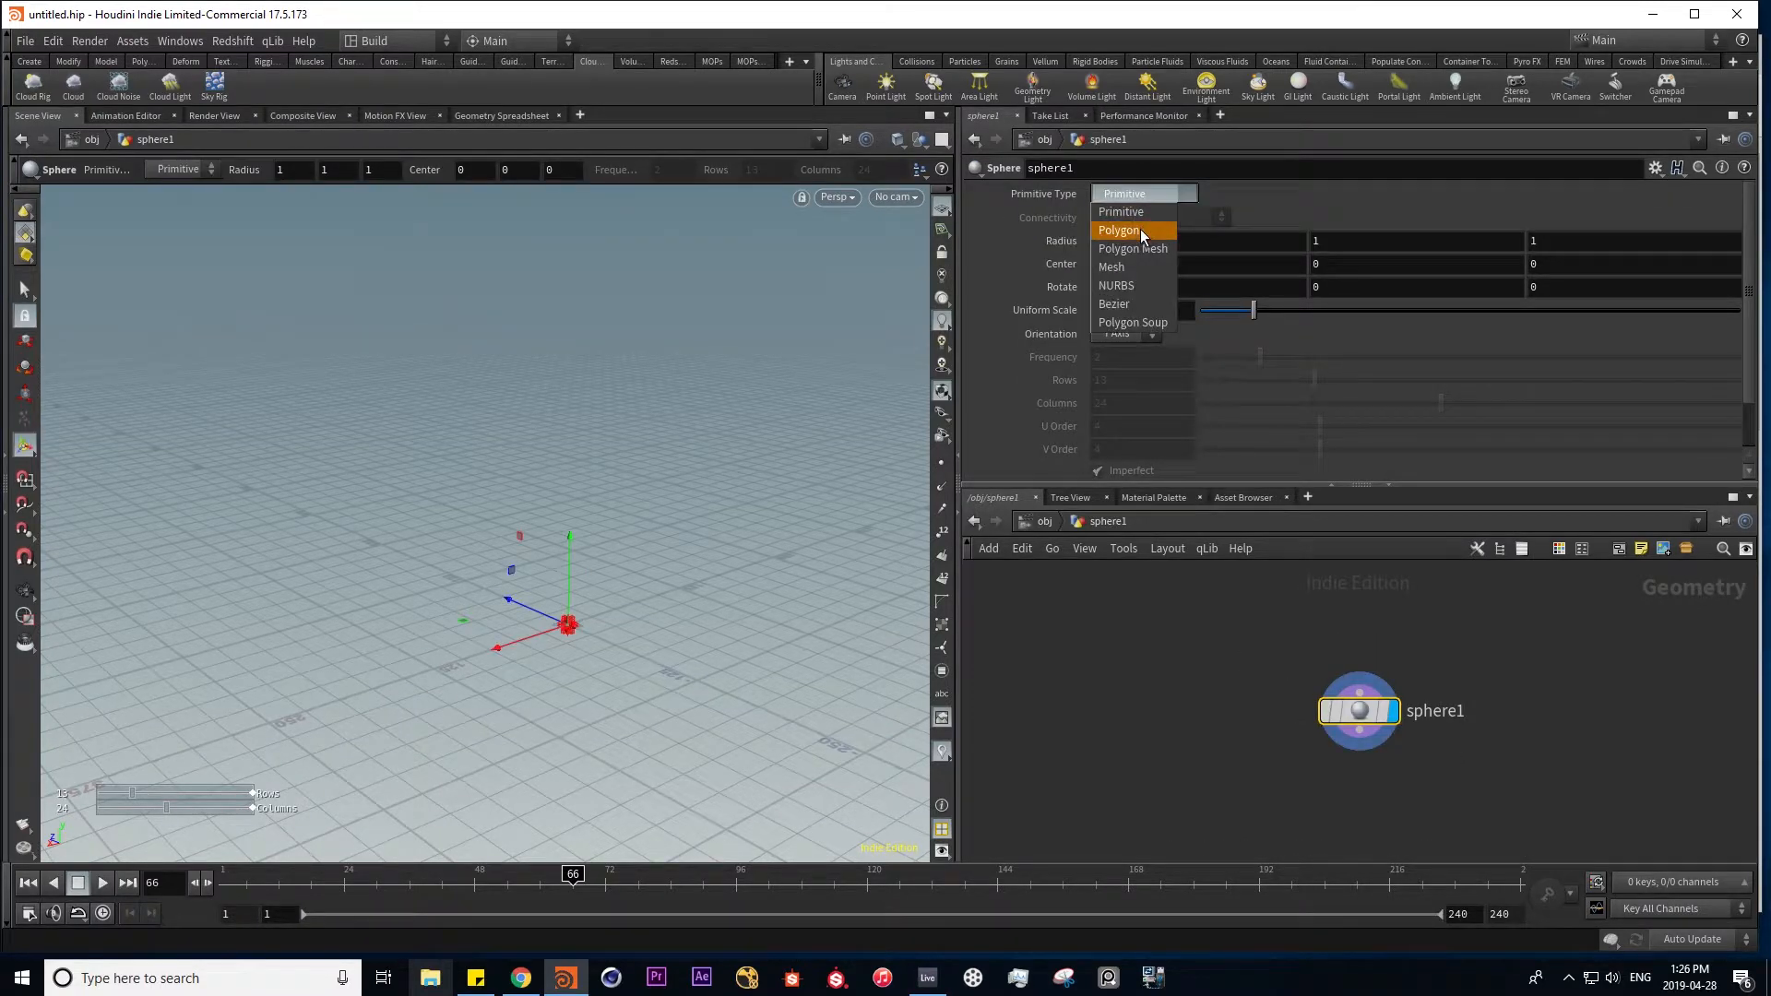
left_click(1140, 227)
- Append a Mountain node below sphere1 and make it the displayed node
middle_click_drag(1319, 761, 1310, 697)
left_click(1328, 758)
key("Tab")
type("mou")
key("Return")
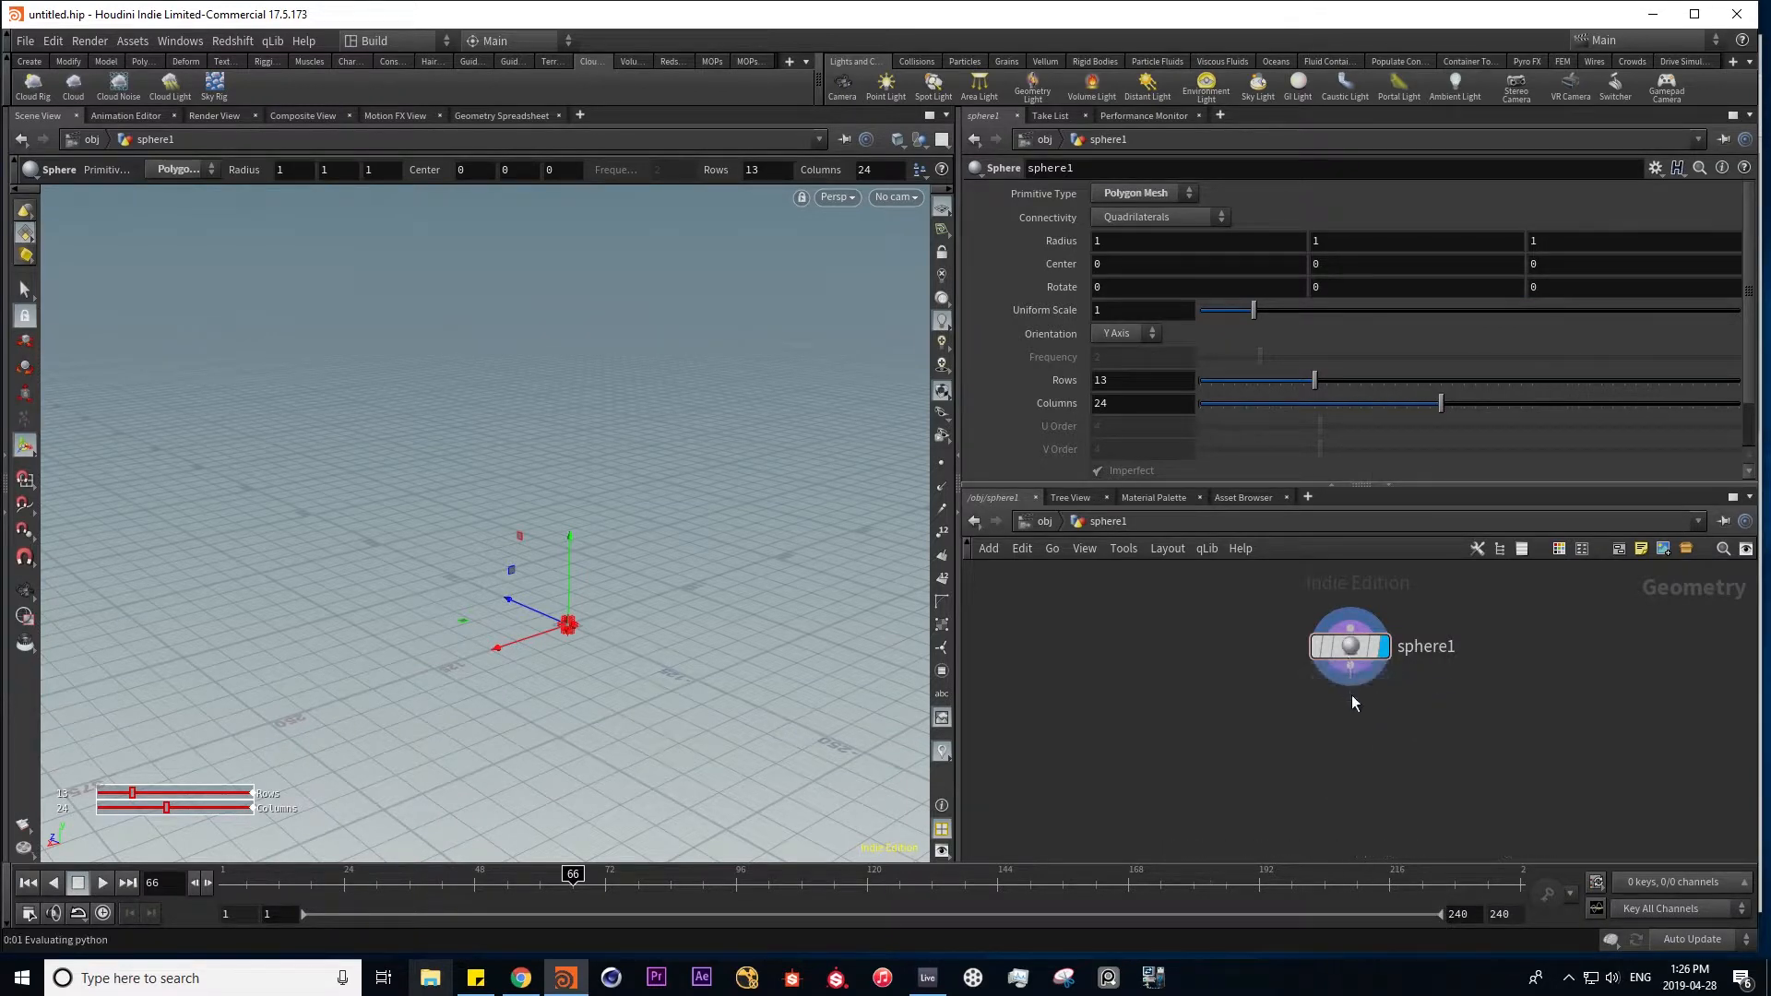
left_click(1351, 723)
left_click(1386, 726)
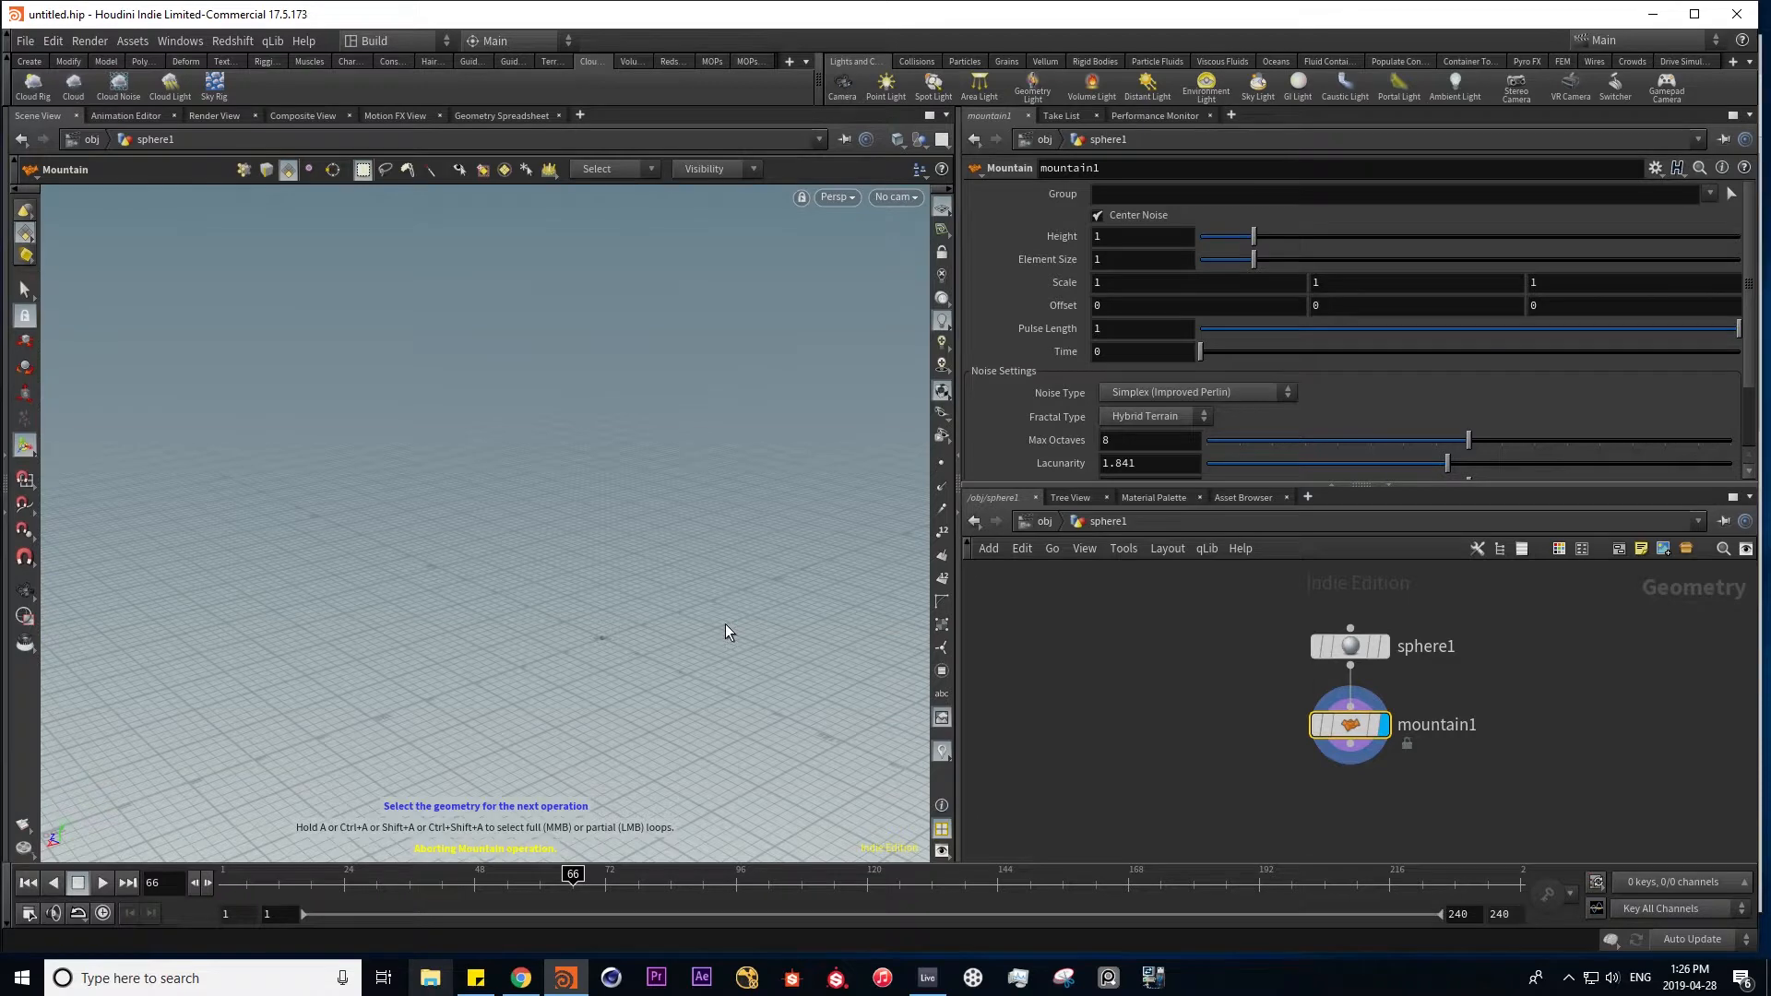
- Frame the deformed sphere and set the Mountain's height to 2.95 and element size to 0.96
key("space+g")
right_click_drag(624, 565, 477, 561)
left_click_drag(787, 527, 876, 535)
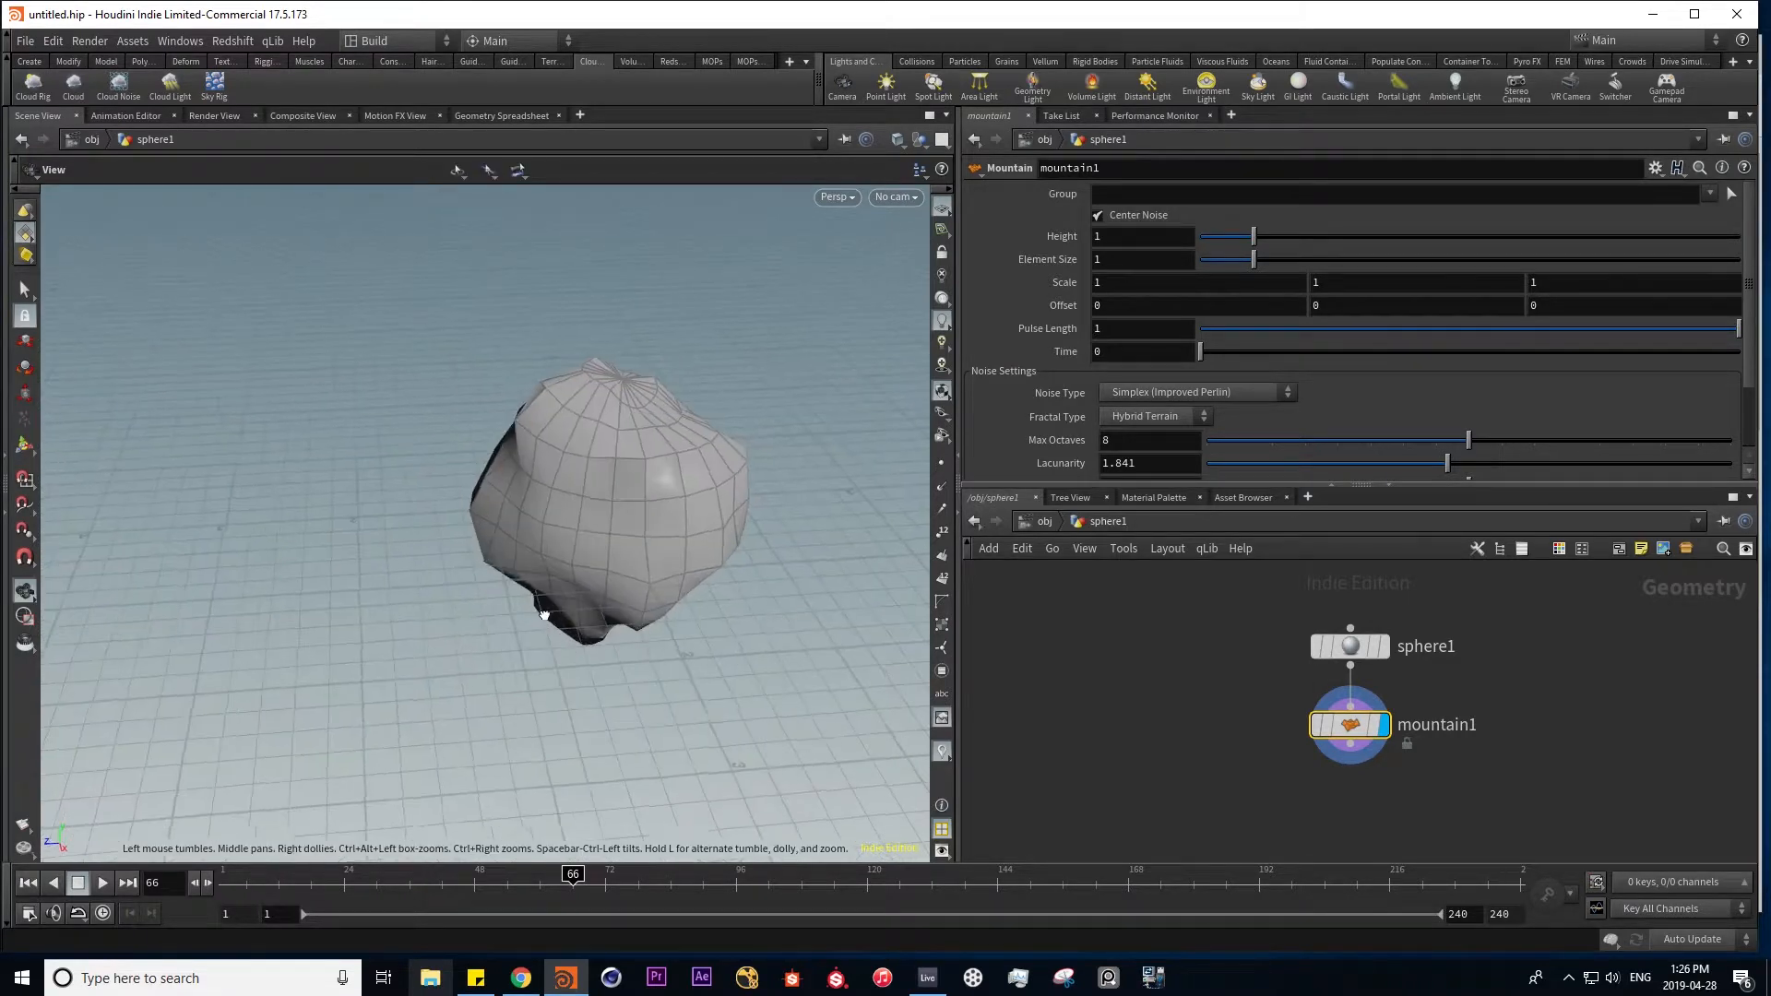
left_click_drag(1252, 237, 1358, 232)
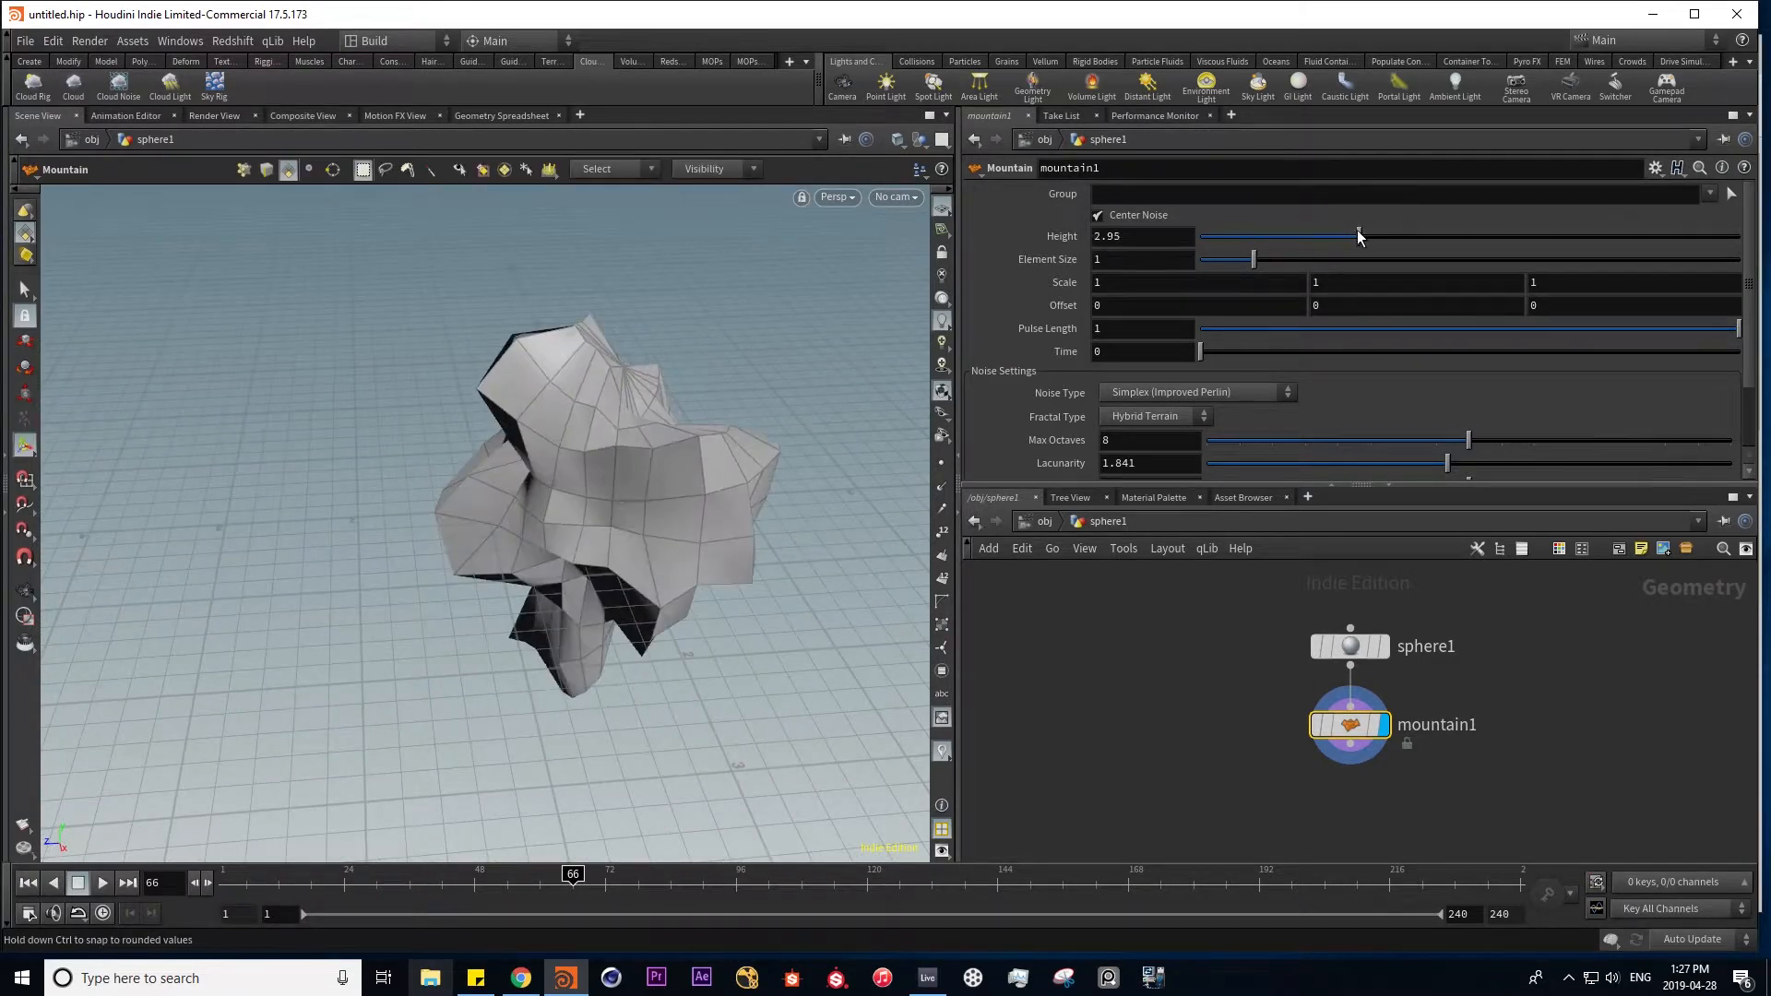
mouse_move(1254, 259)
left_mouse_down()
mouse_move(1531, 263)
mouse_move(1252, 249)
left_mouse_up()
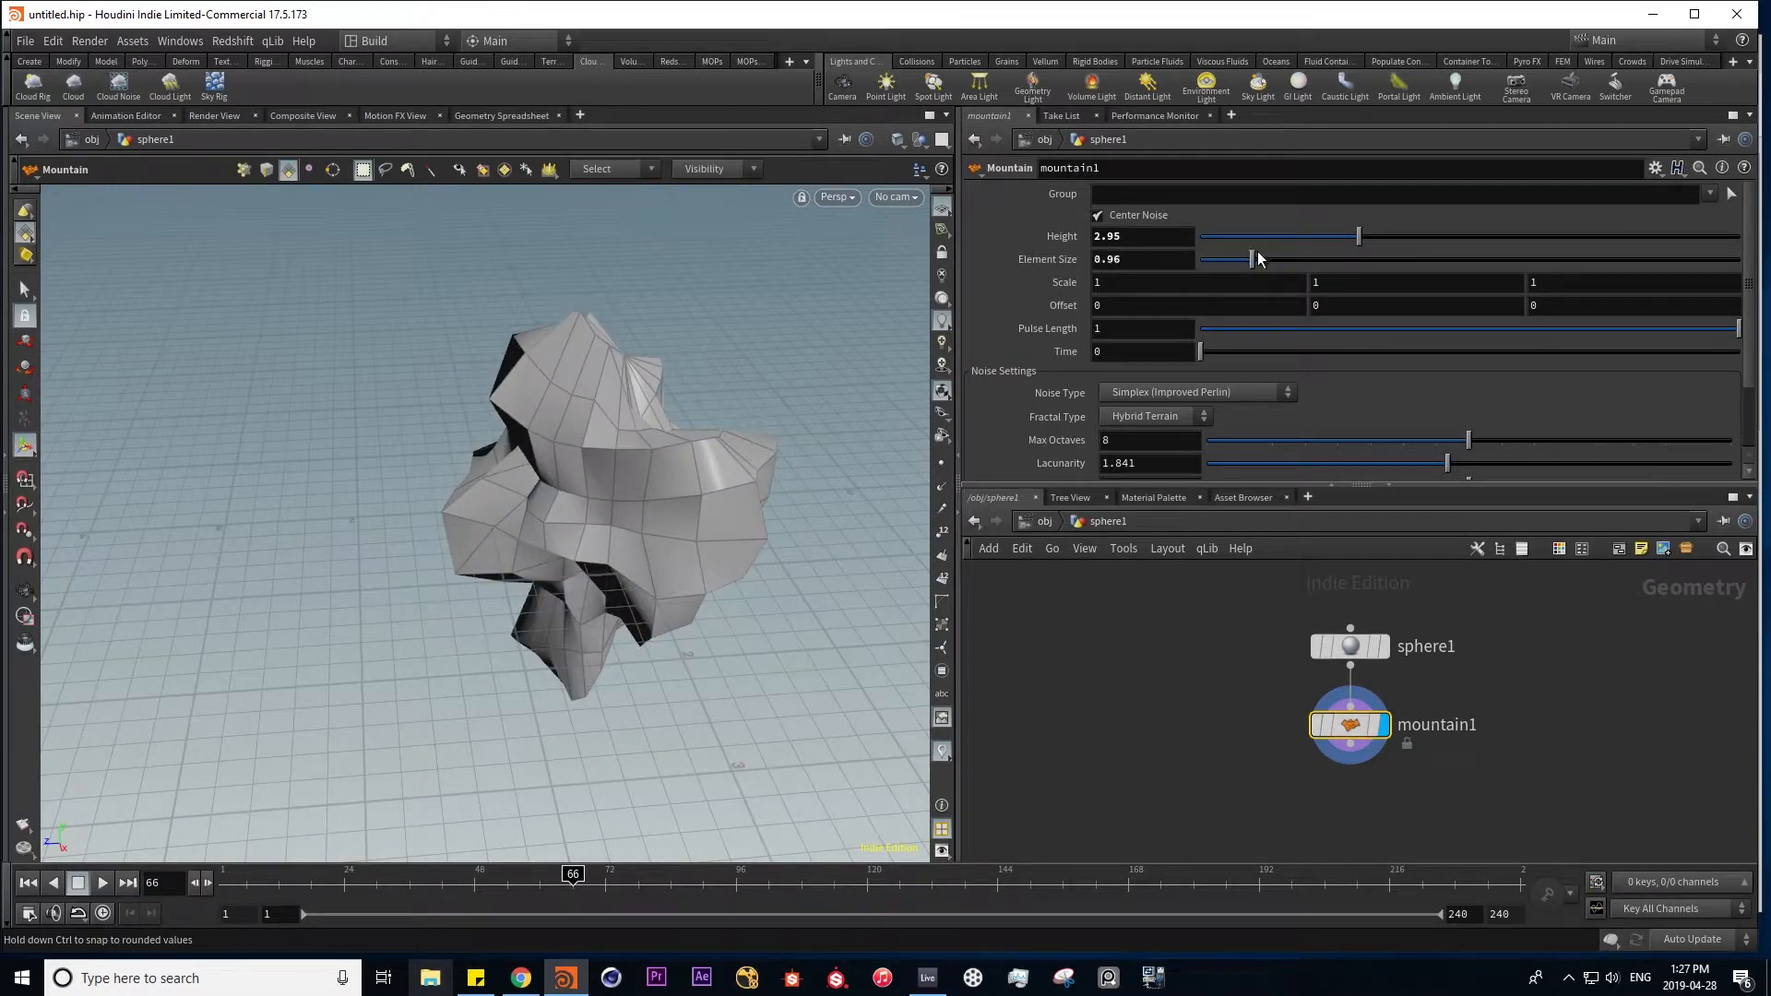
- Convert the deformed sphere into a cloud volume from the object level and view it from another angle
left_click(1045, 521)
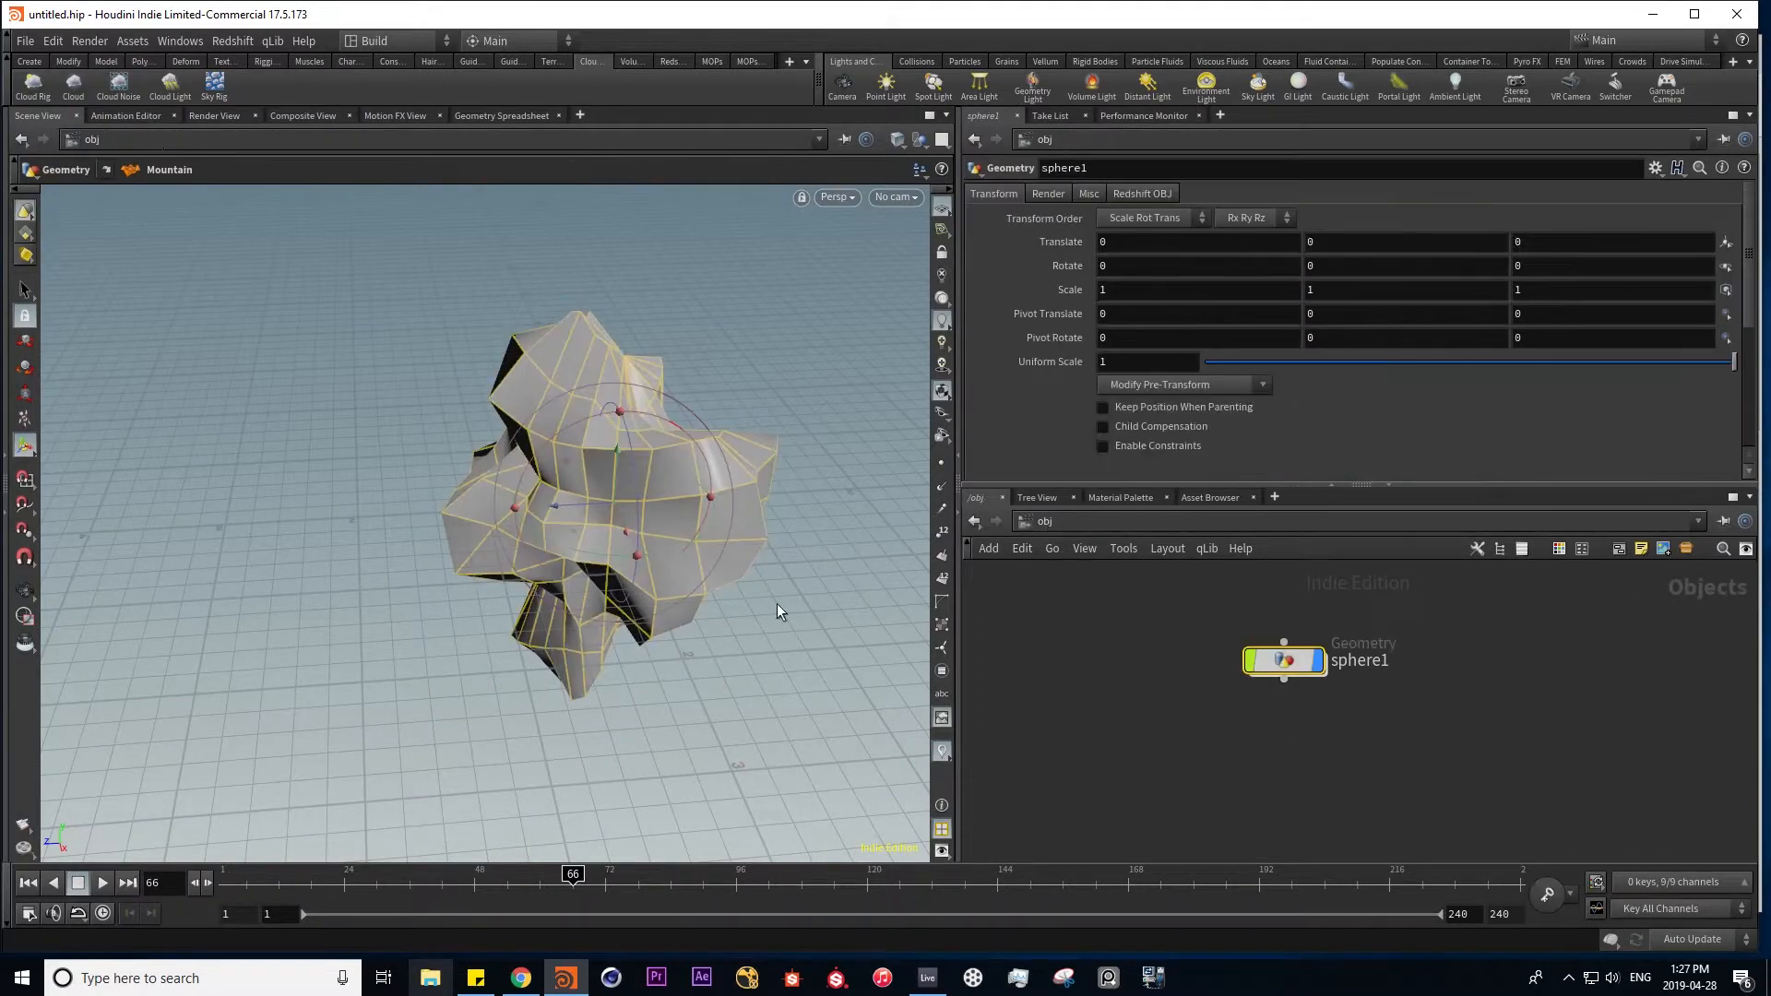
left_click(74, 85)
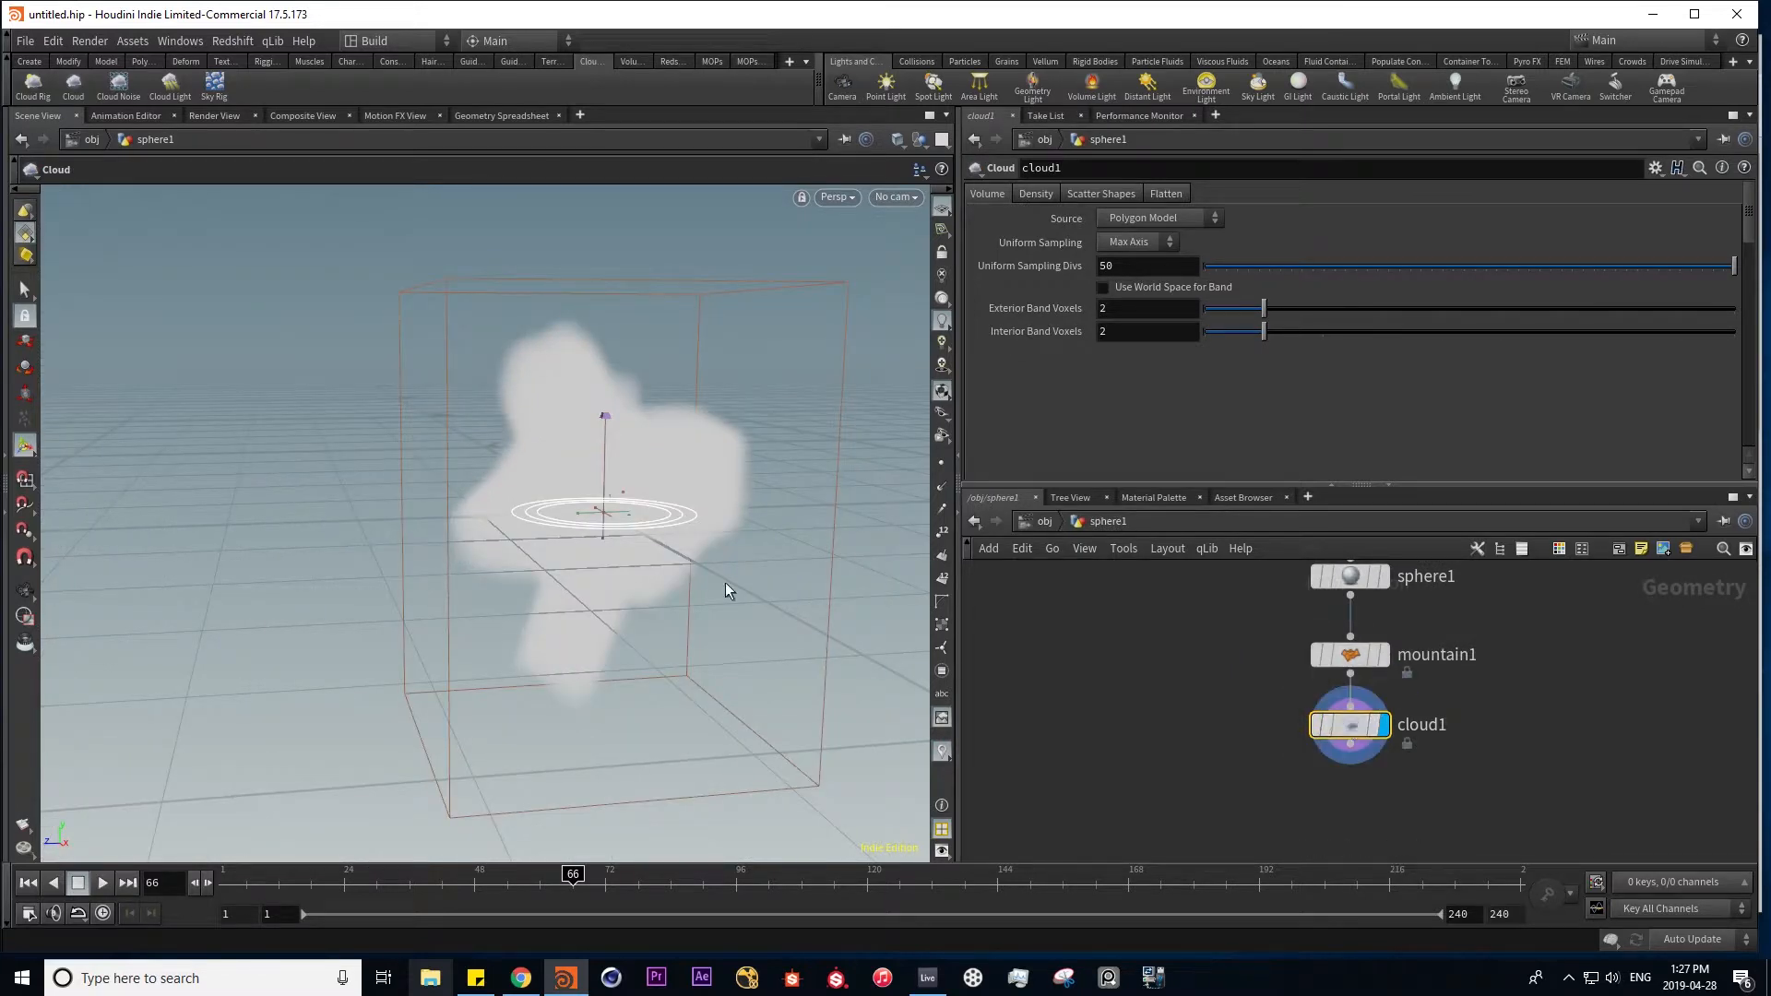
left_click_drag(802, 684, 728, 634, "alt")
key("Tab")
key("Escape")
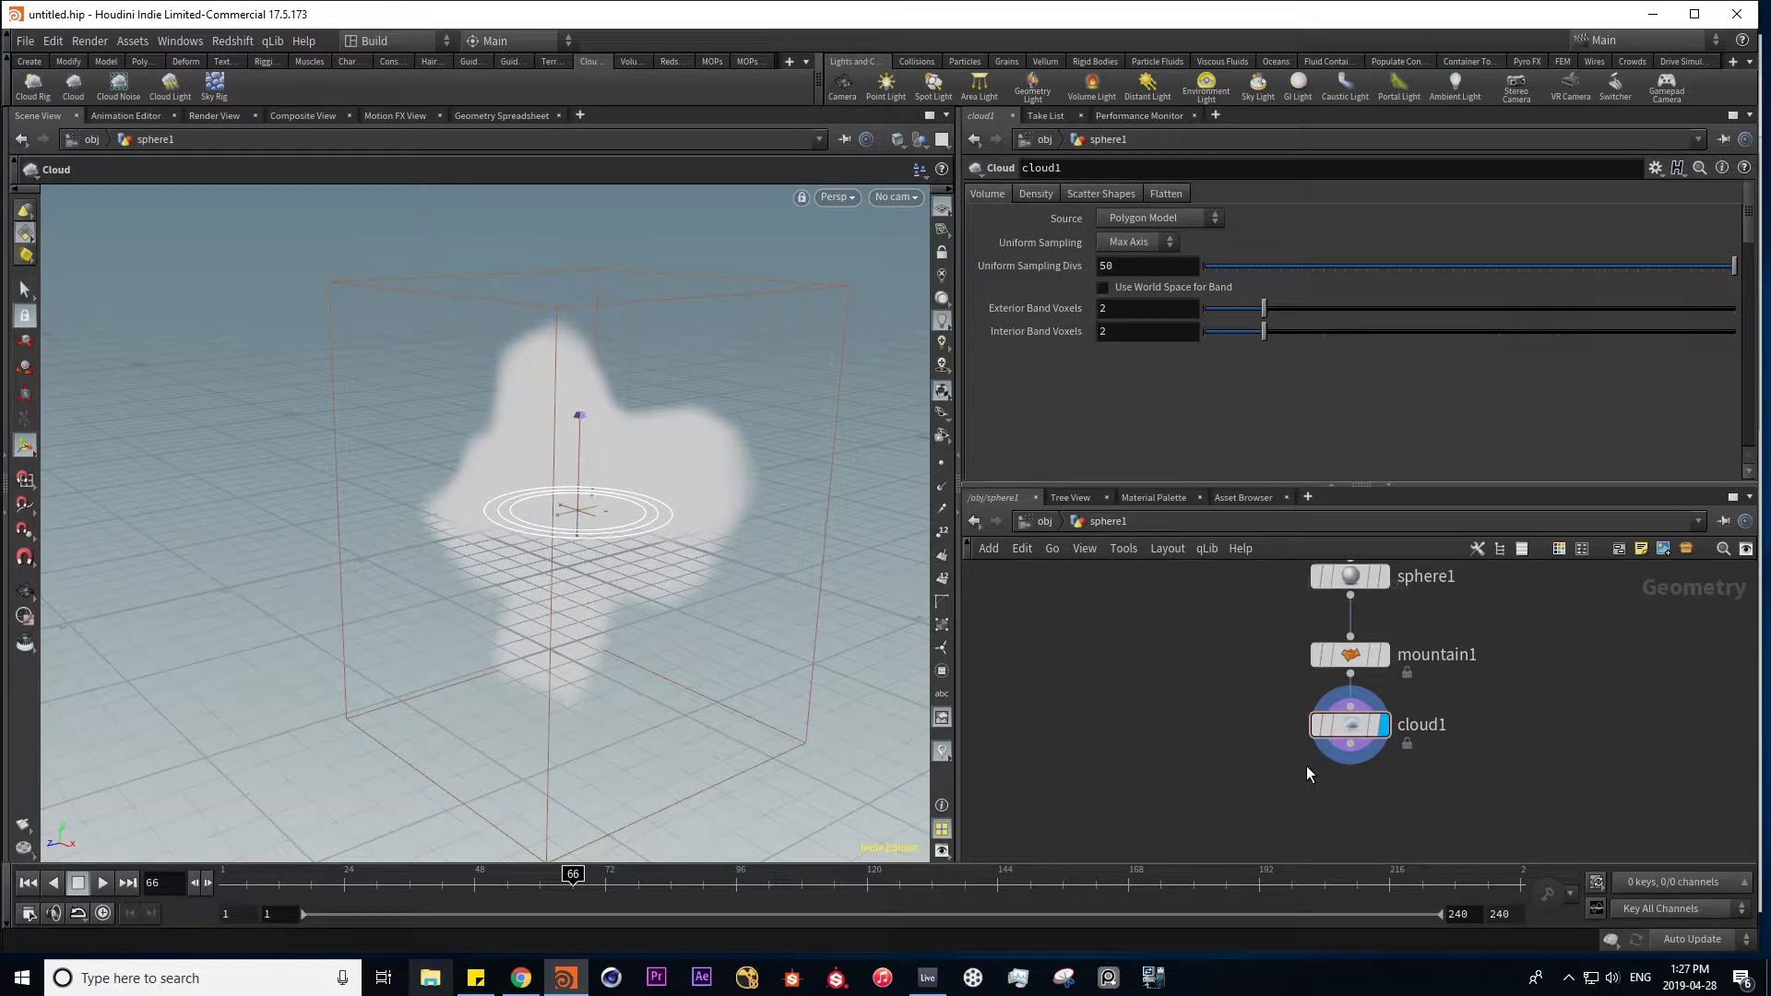
- Delete the cloud object, create a Sky Rig in its place, and view its clouds
key("u")
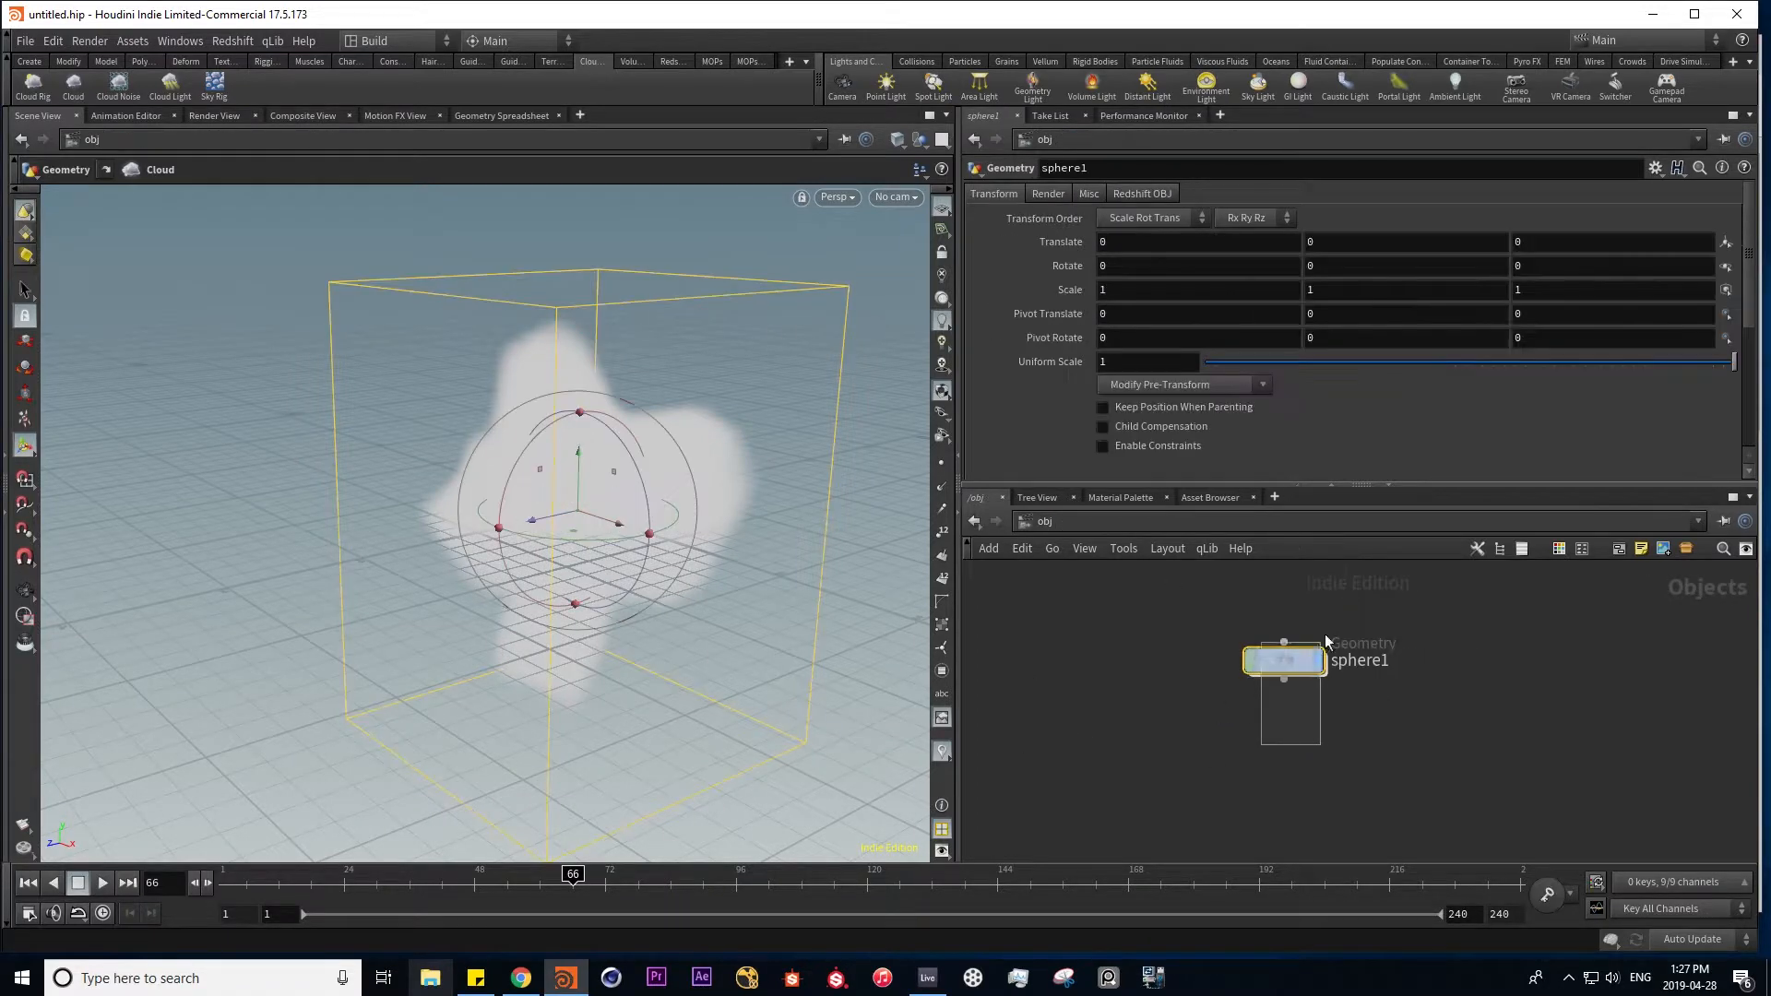
left_click(214, 85)
key("Return")
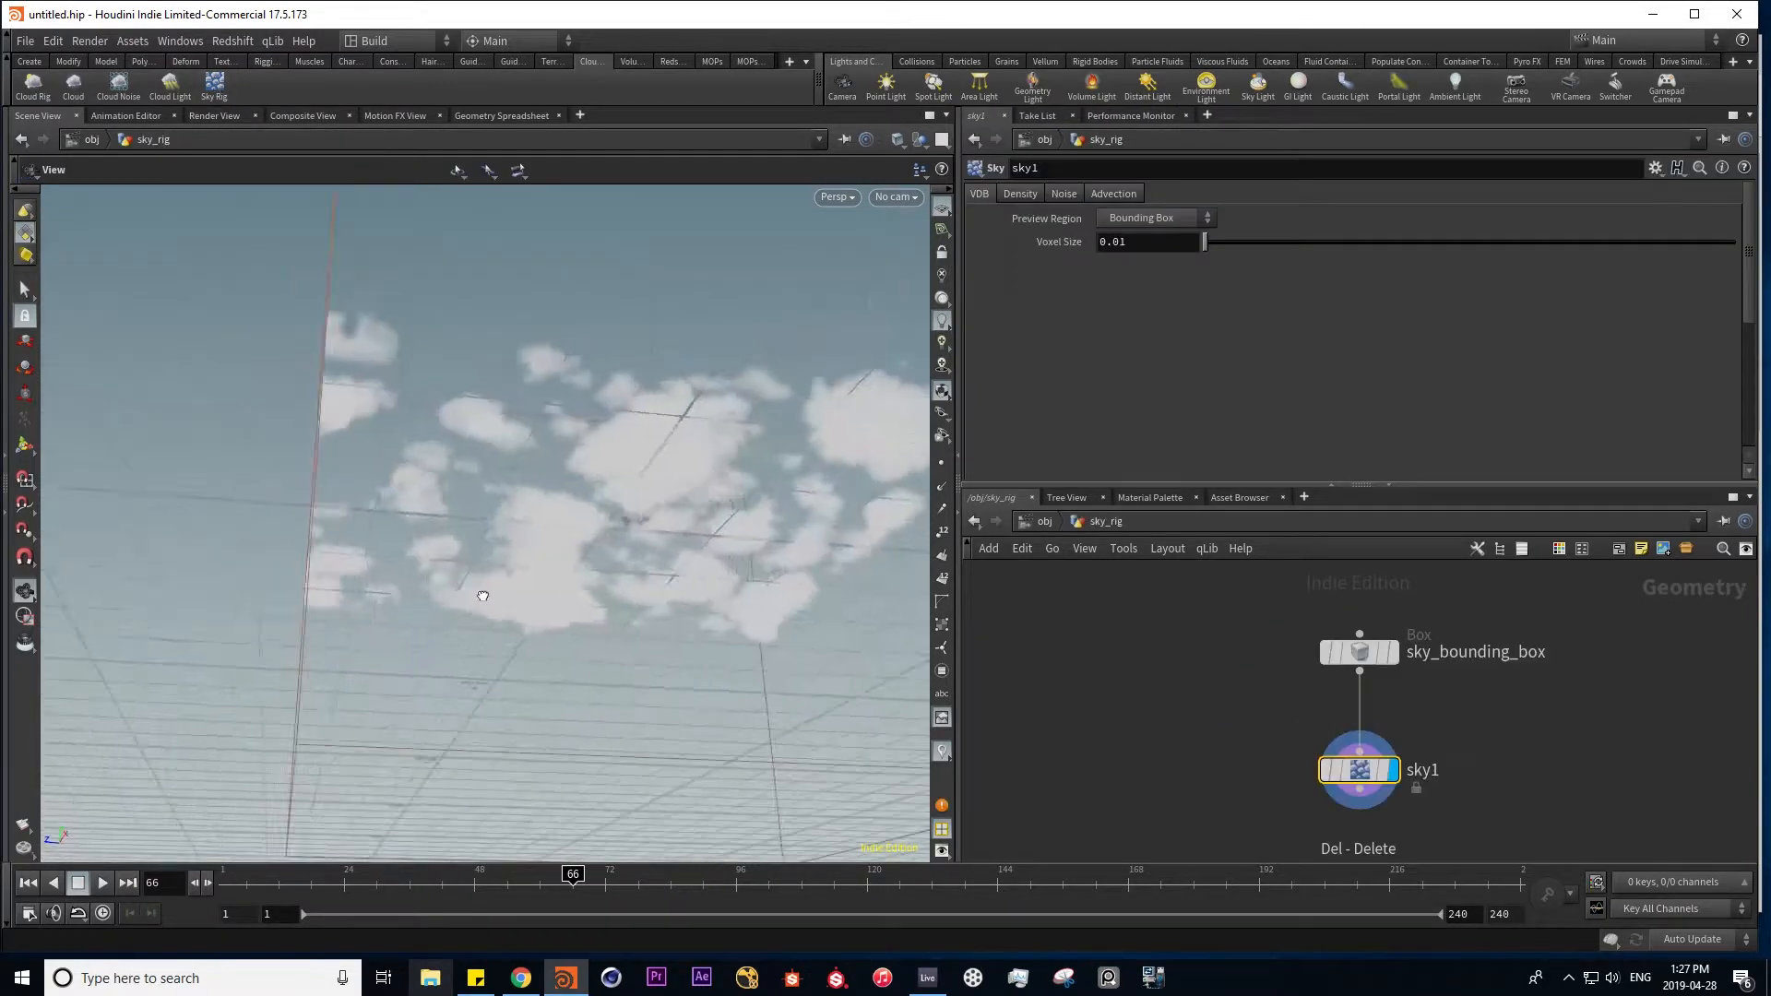
left_click_drag(470, 591, 553, 498)
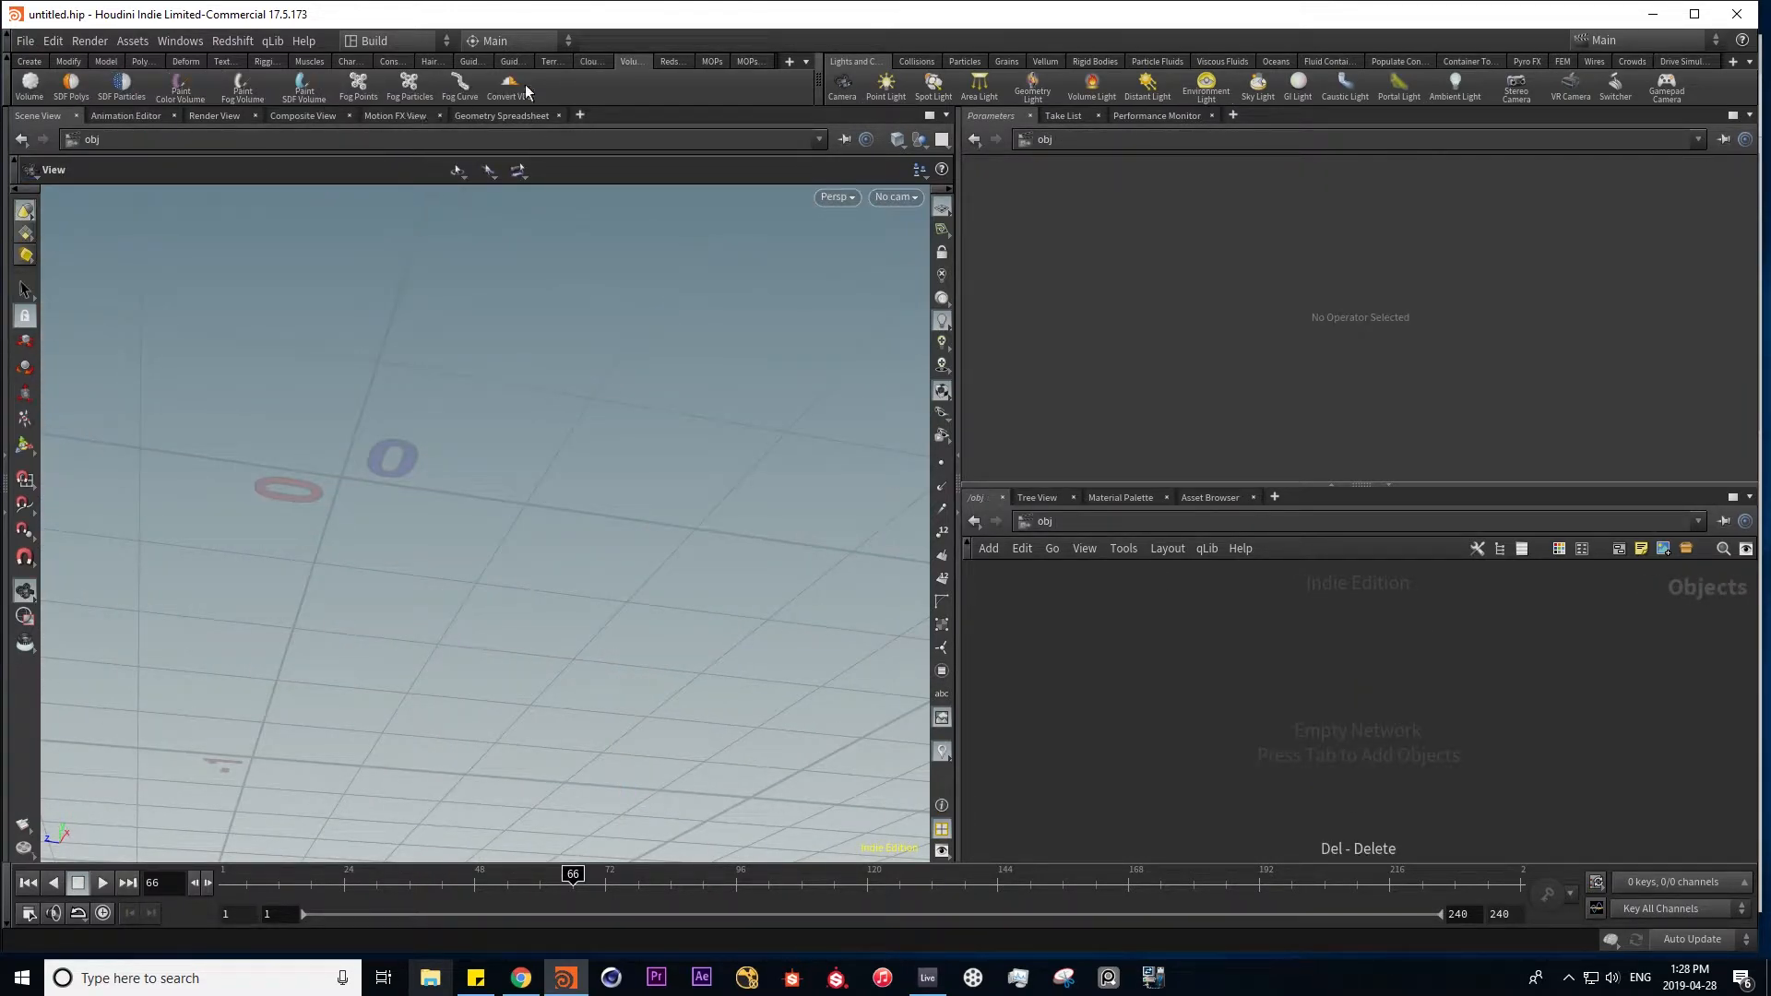
- Browse the Redshift, MOPs, MOPs Tools and Custom shelves, widening the shelf set so that the full shelf names fit
left_click(676, 61)
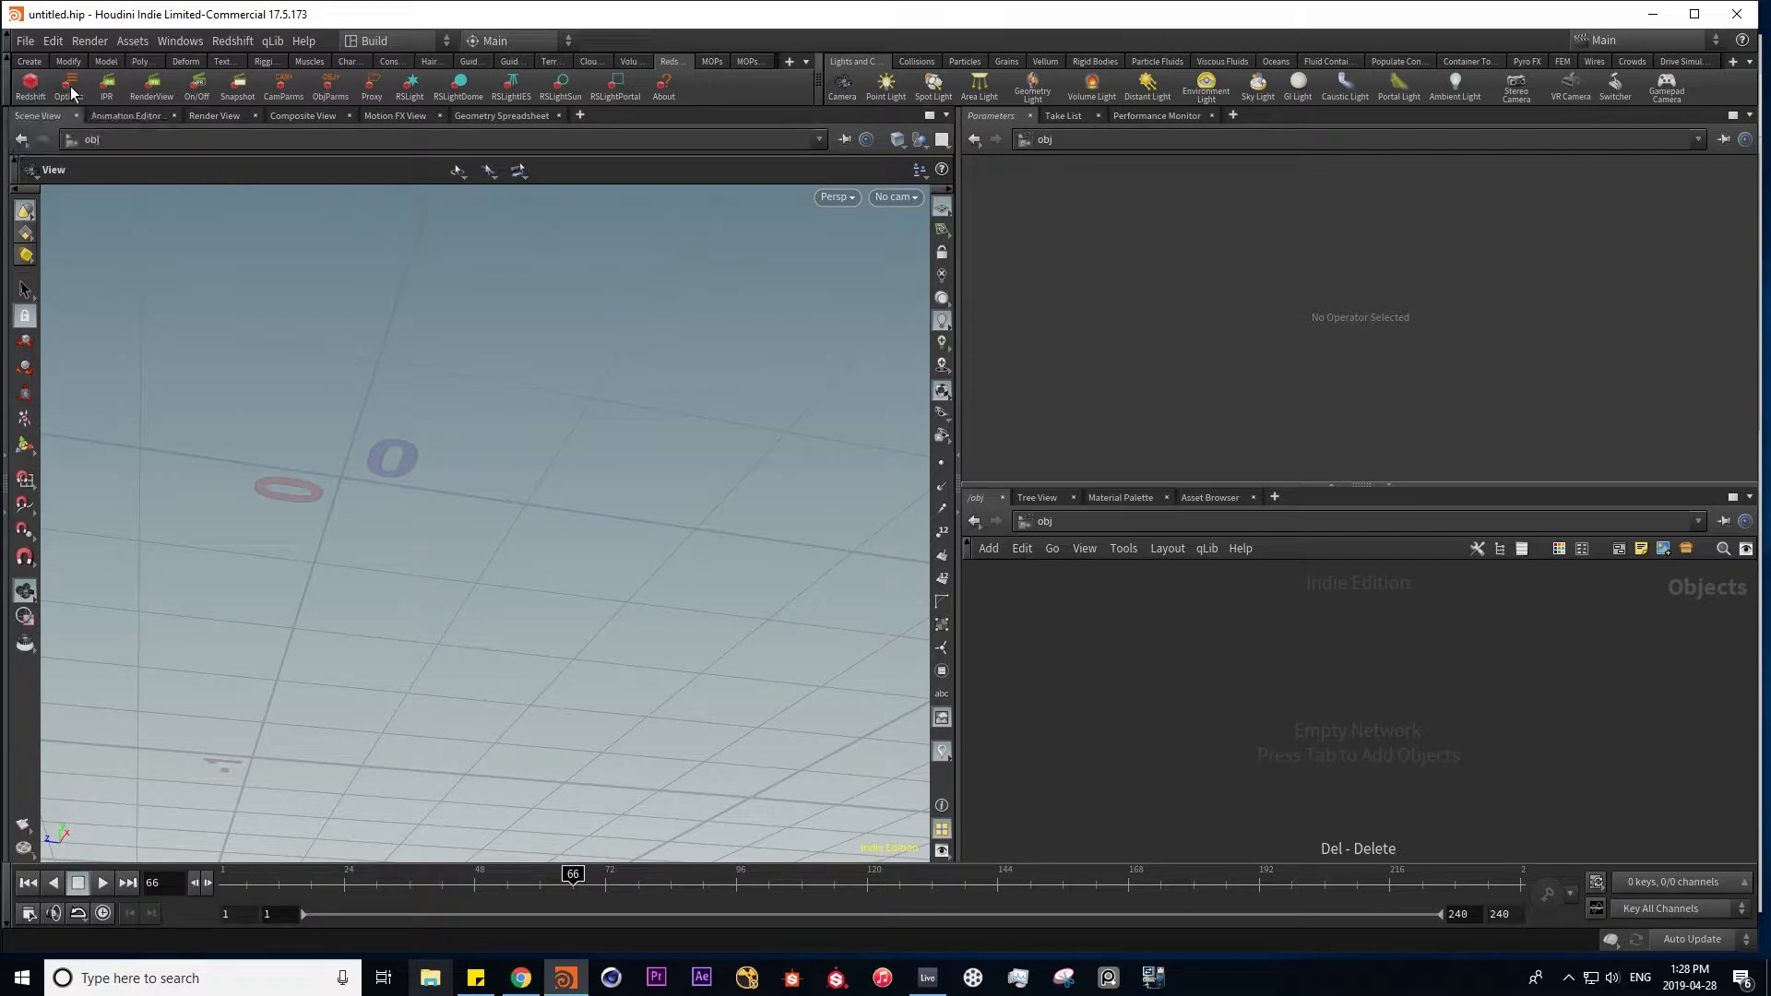
left_click_drag(820, 76, 908, 76)
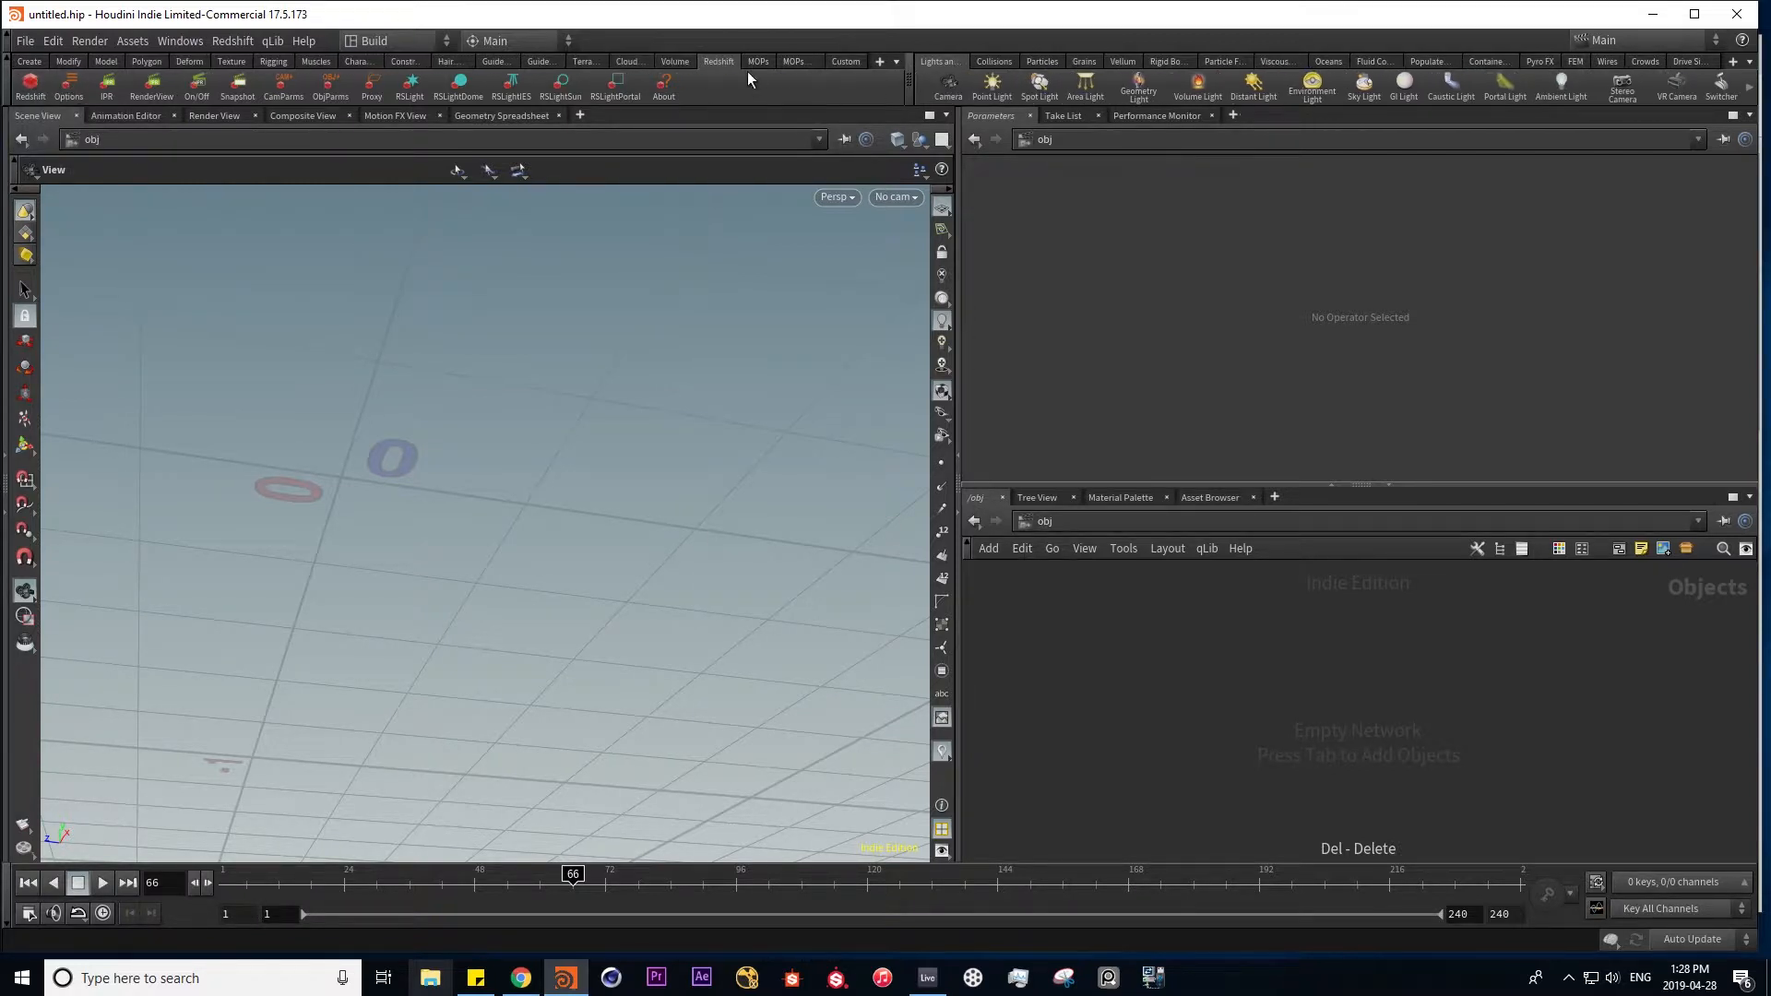
left_click(759, 61)
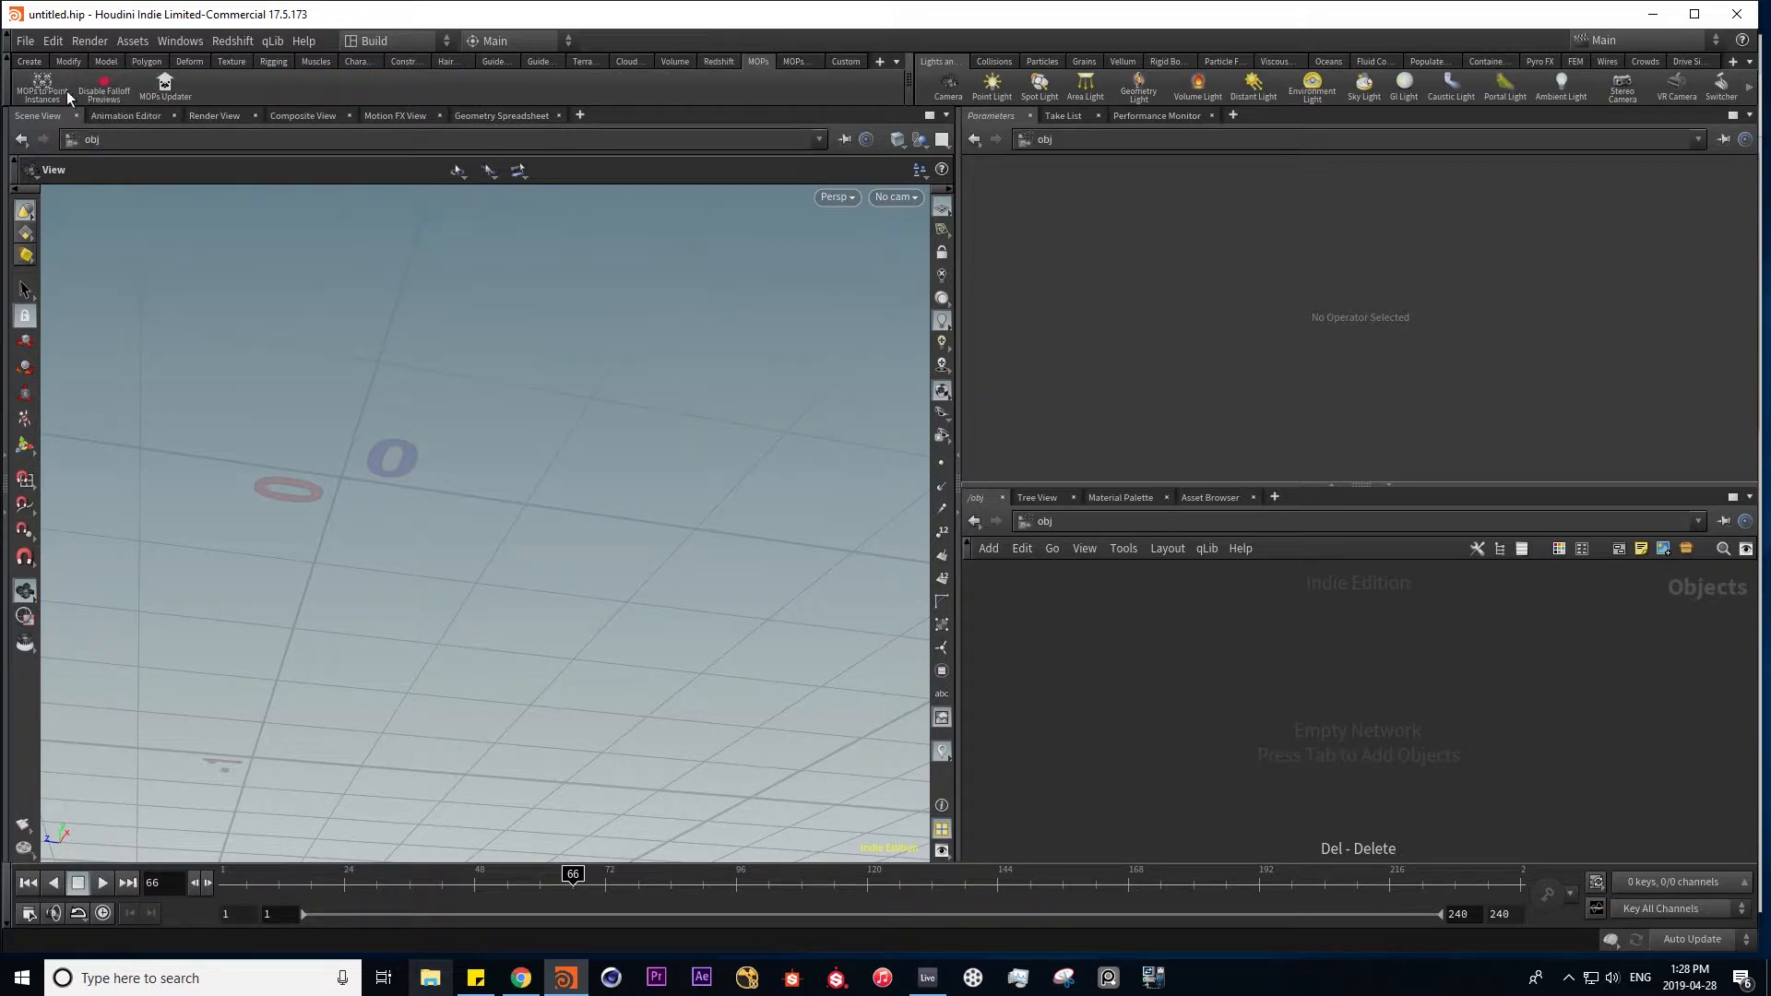
left_click(797, 63)
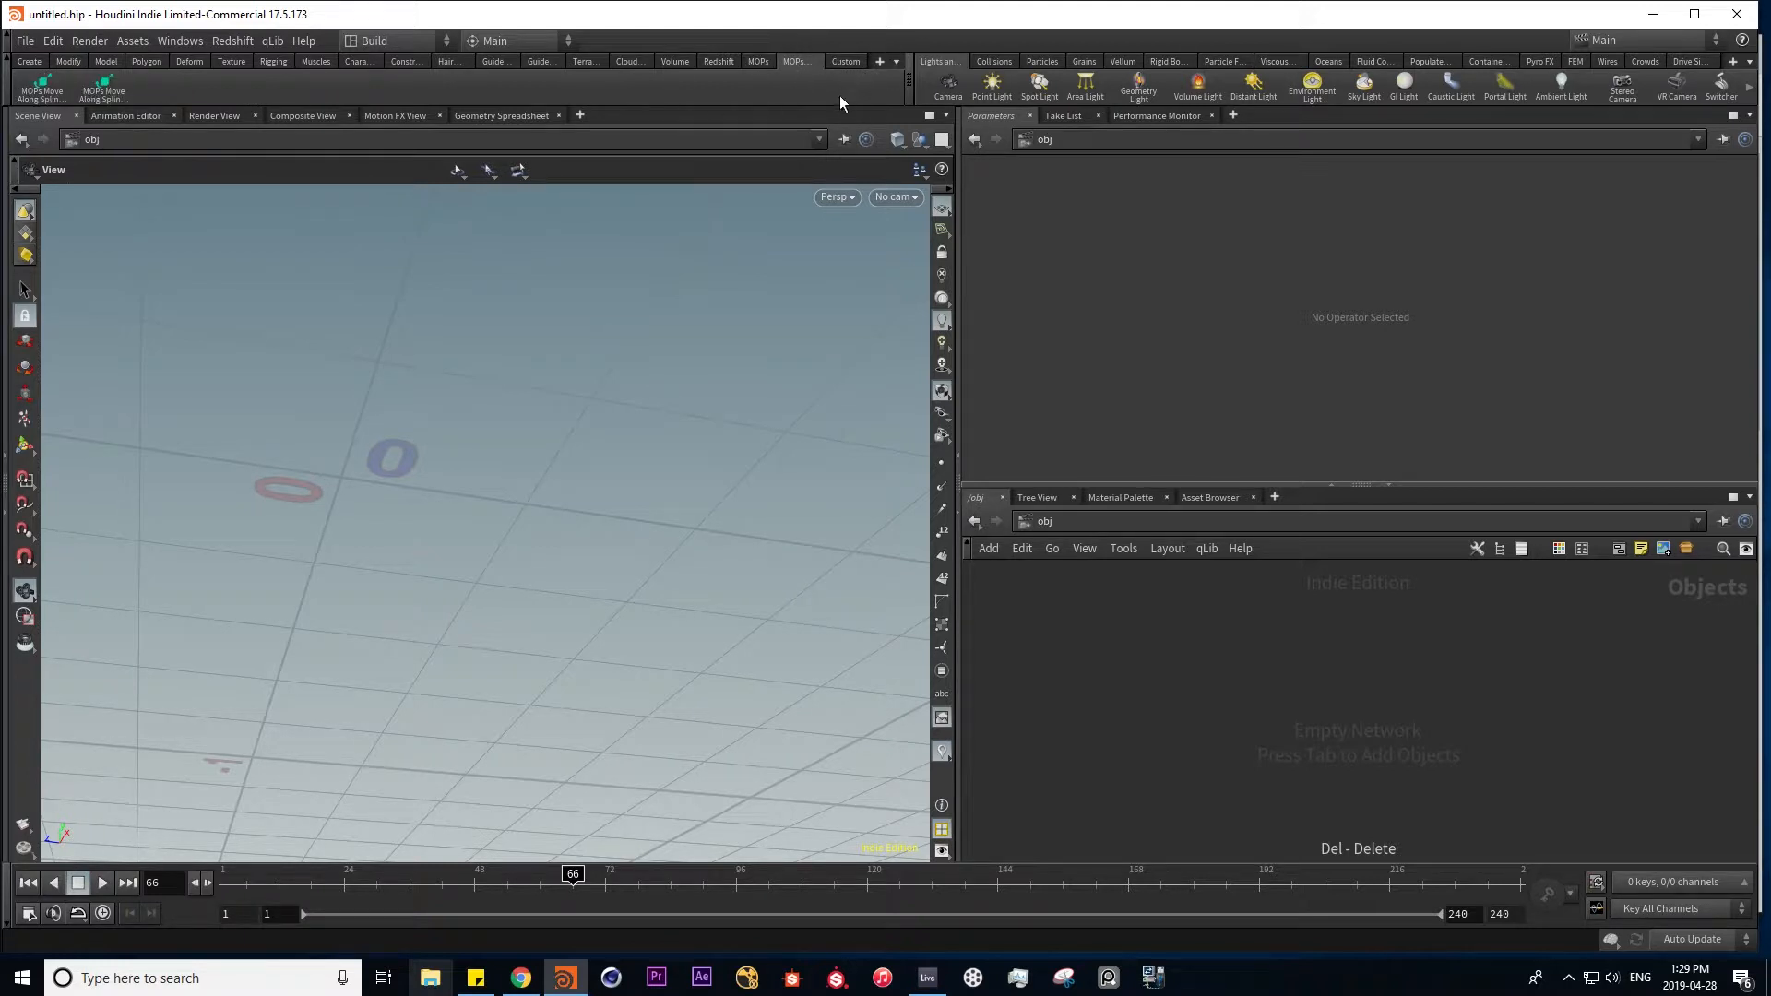
left_click(850, 63)
left_click_drag(904, 80, 1009, 80)
- Add a new shelf to the shelf set, keeping the name shelf_1 and the label New Shelf
left_click(959, 61)
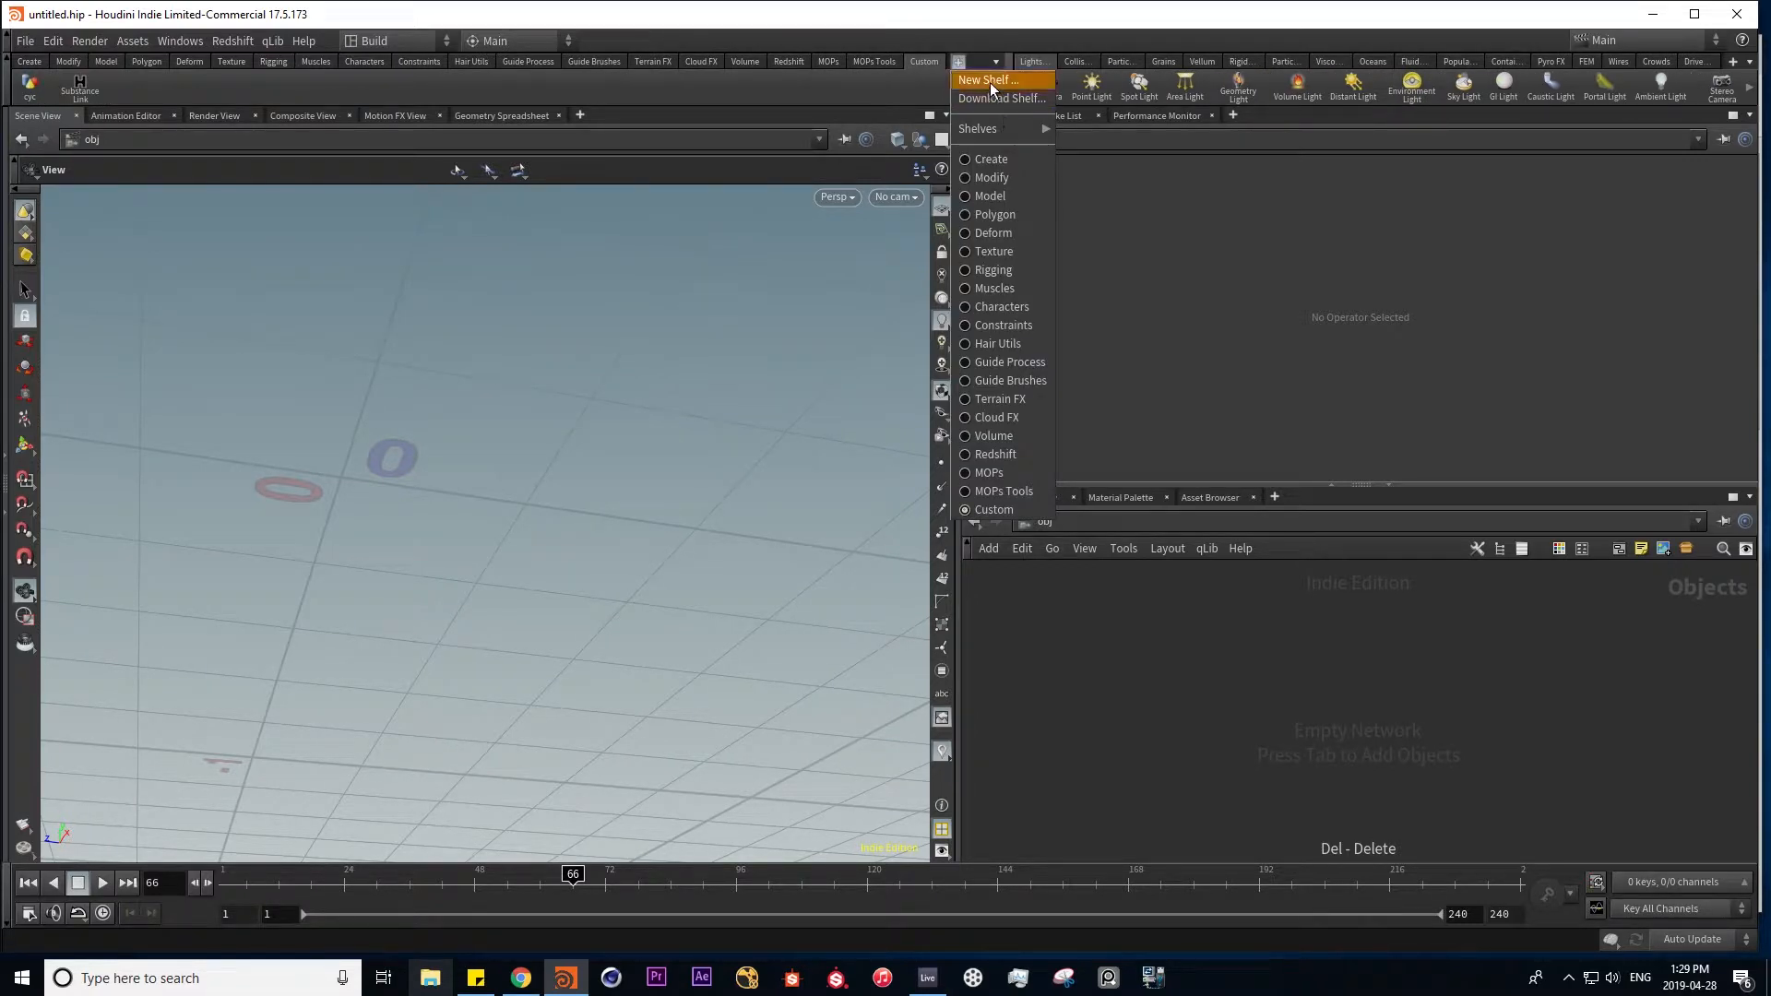
left_click(988, 81)
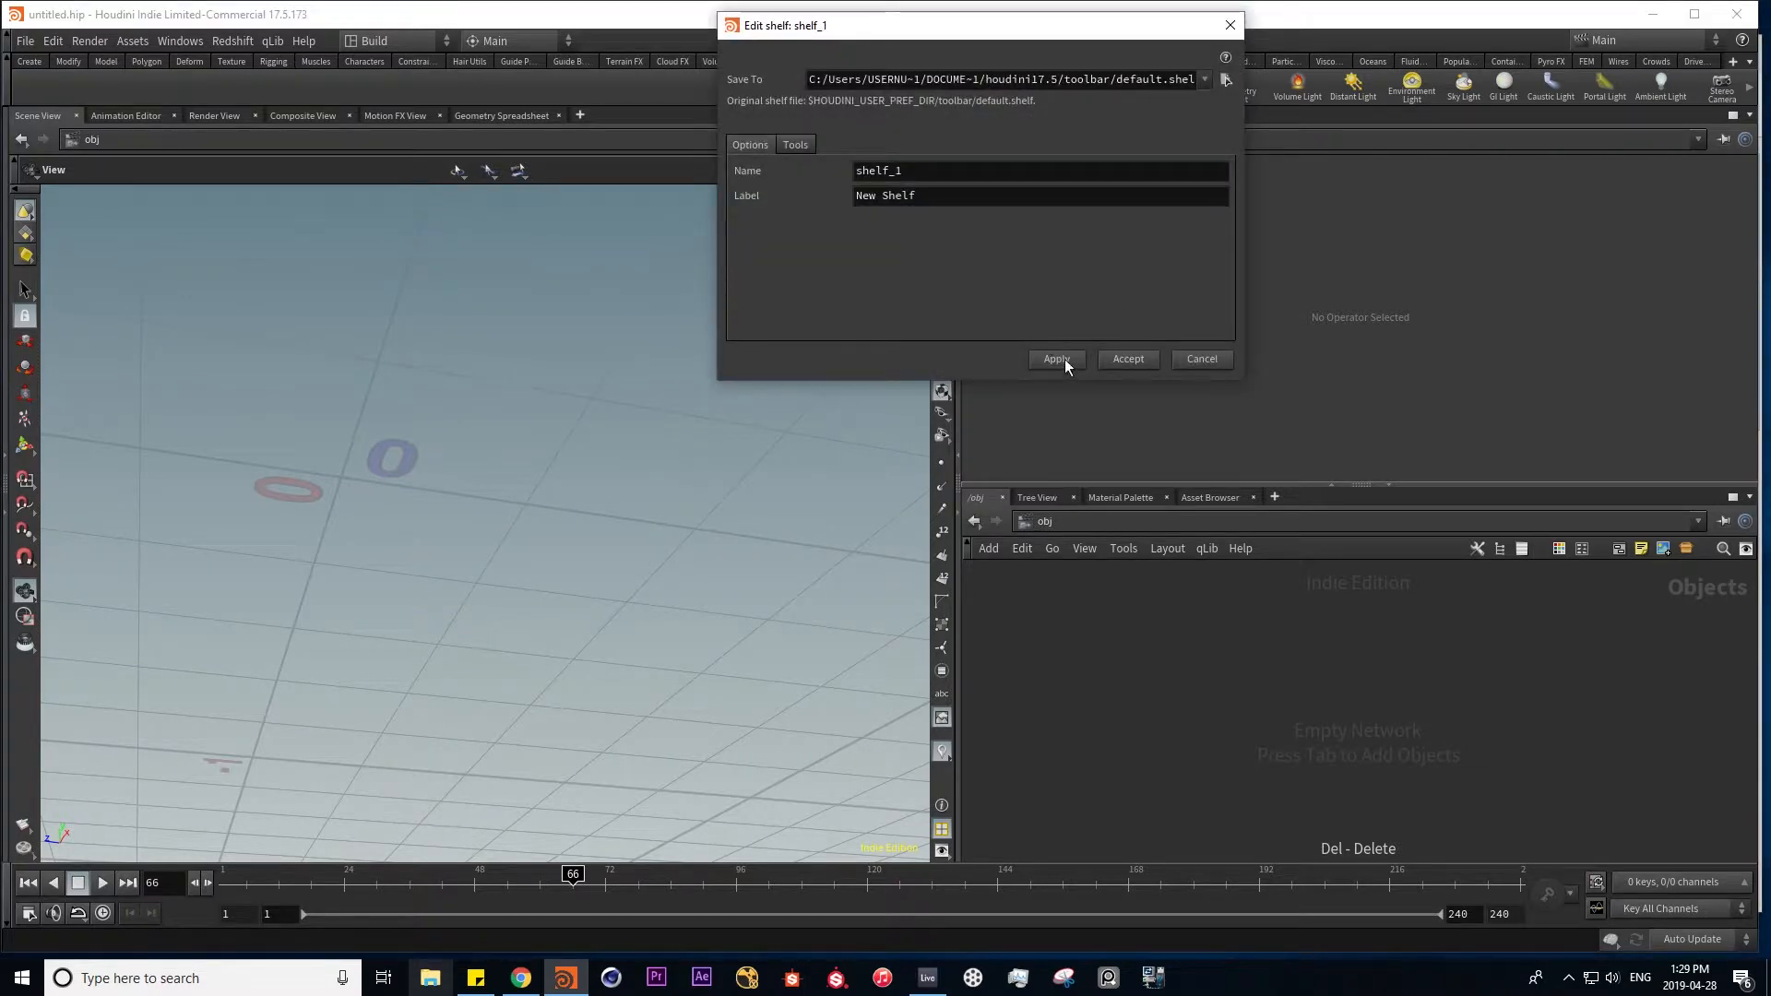
left_click(1106, 358)
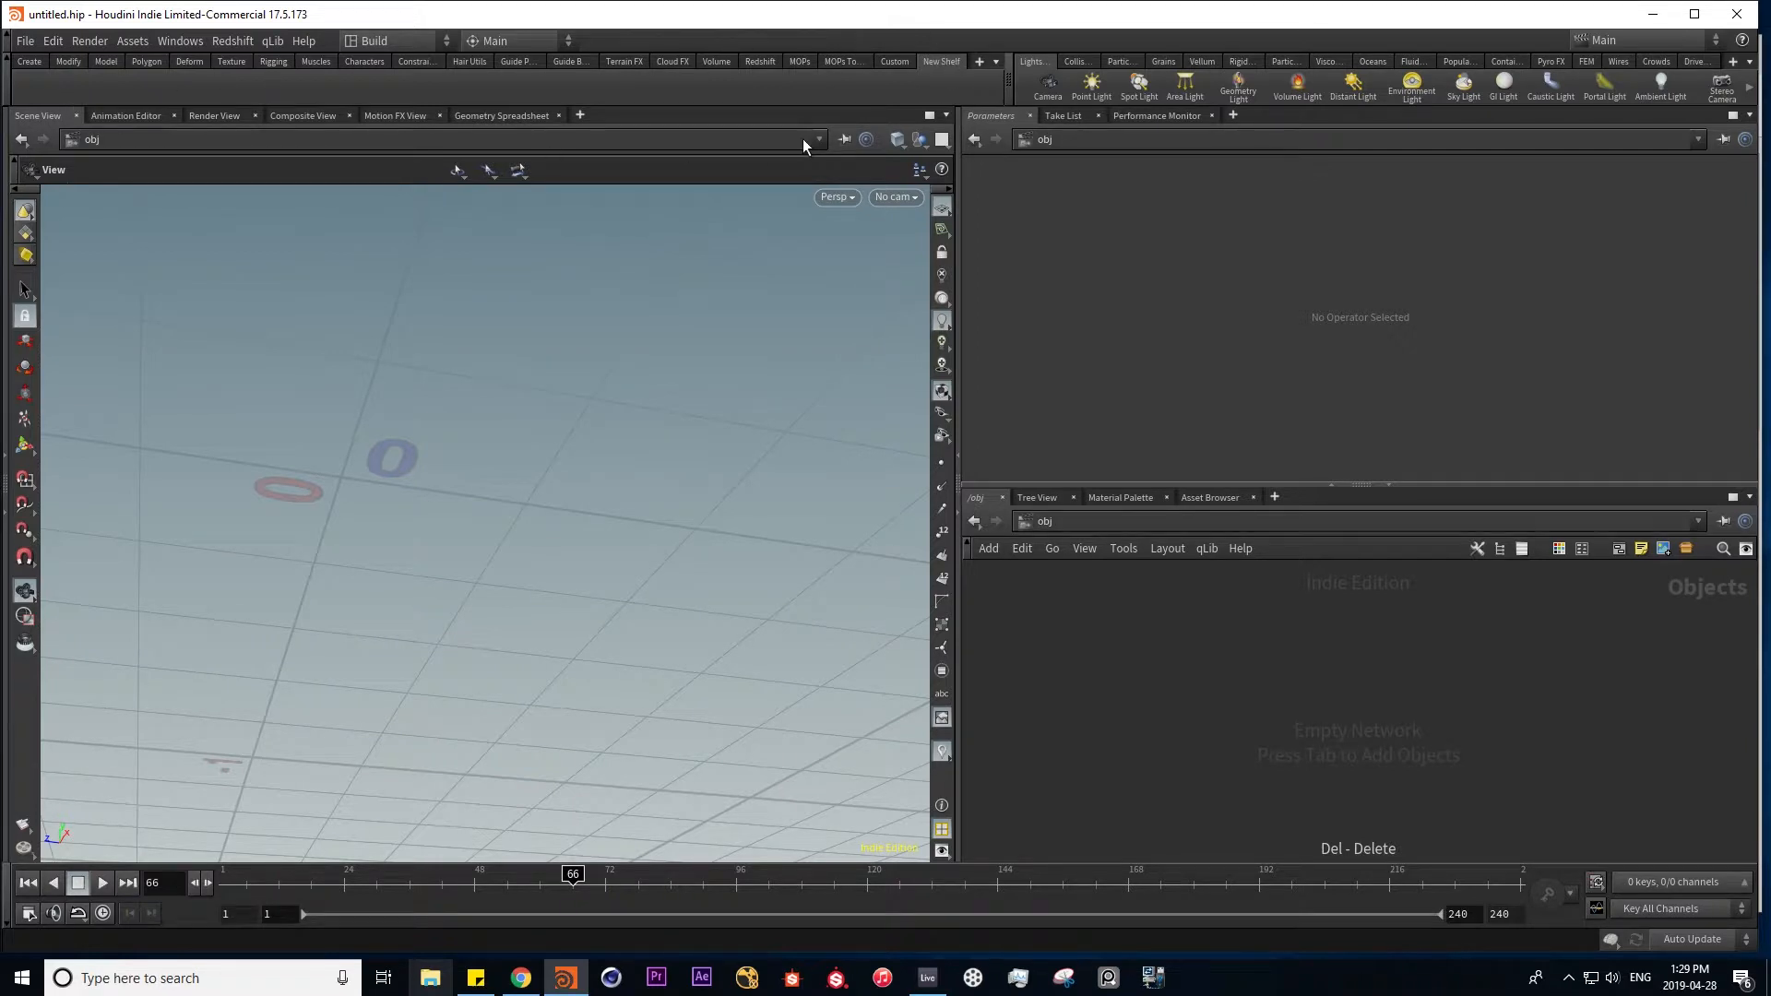
- Delete the New Shelf tab from the shelf set
right_click(940, 62)
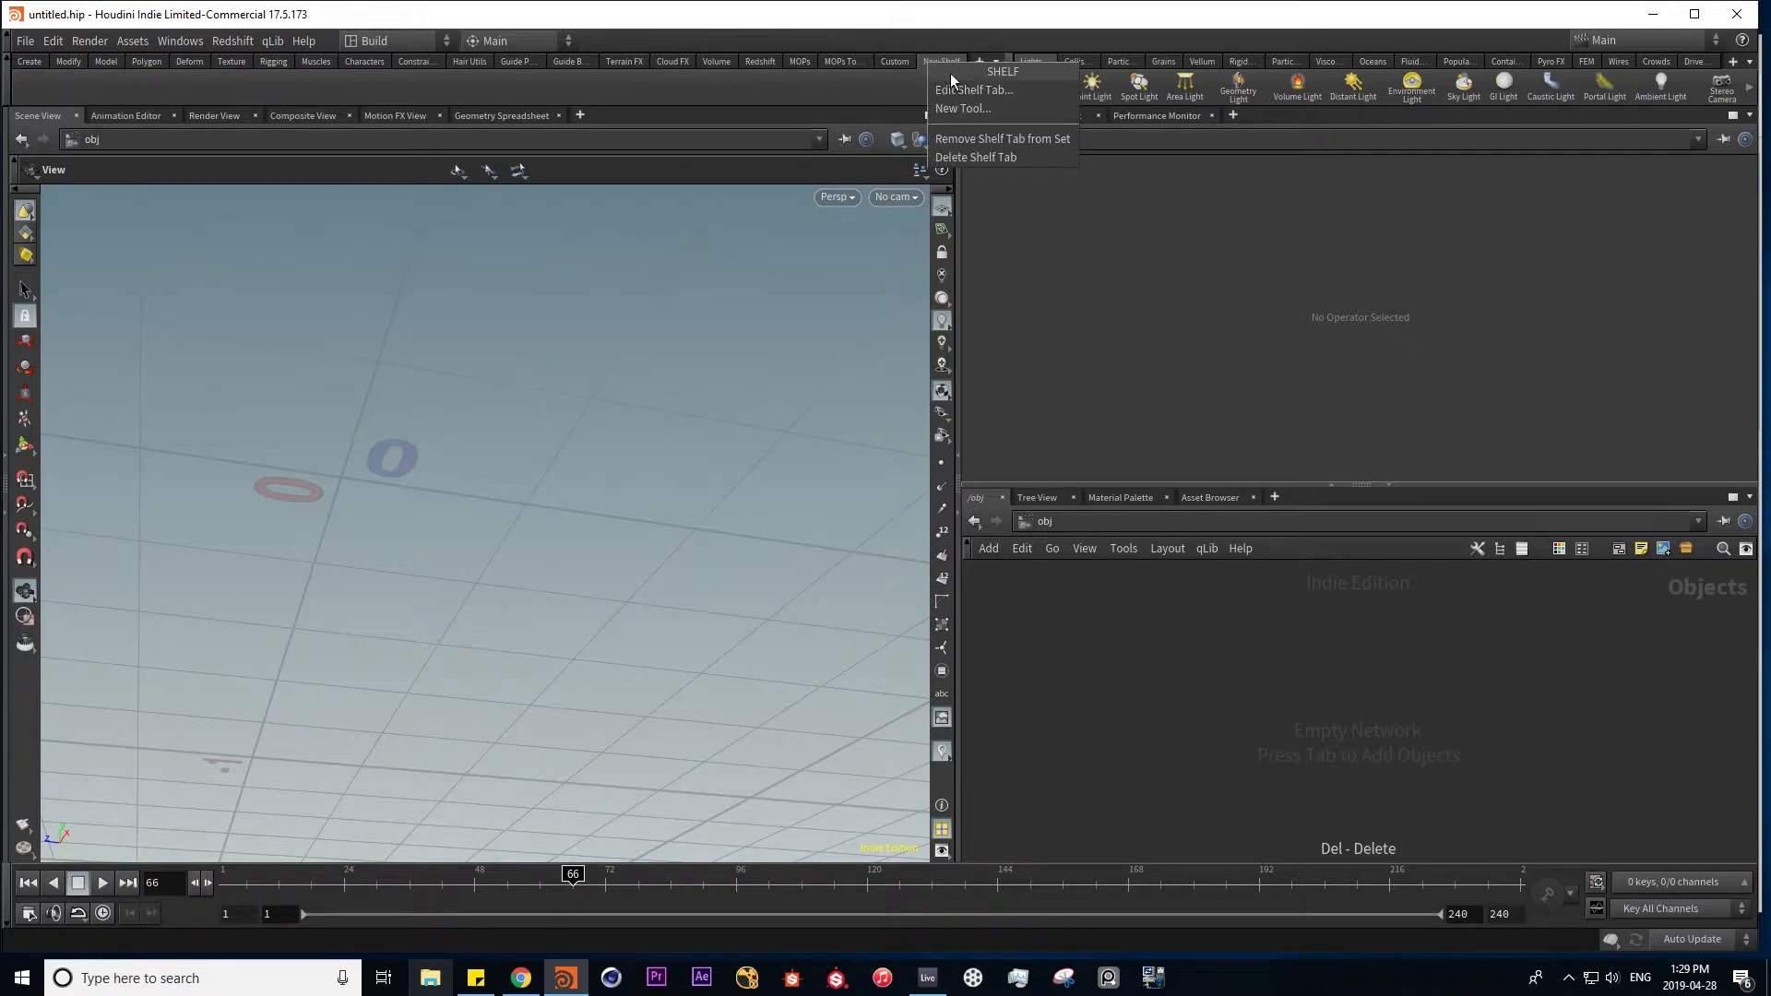
left_click(994, 159)
left_click(1031, 217)
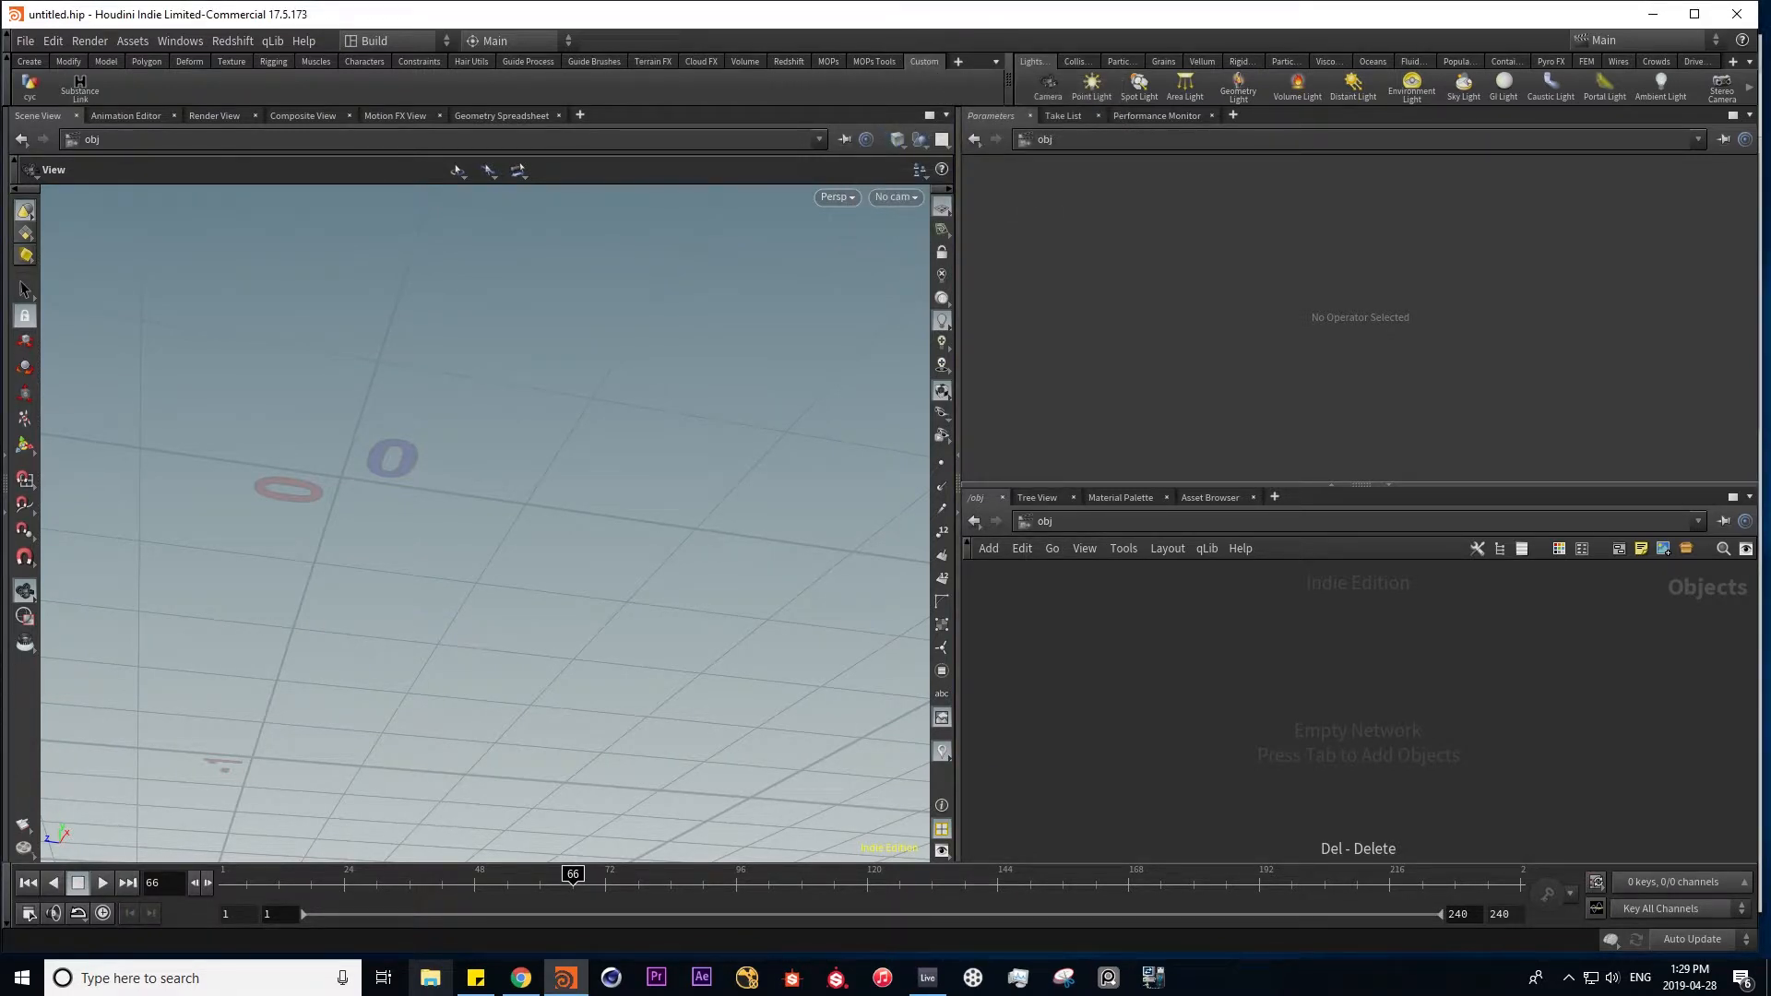
- Create the backdrop from the custom cyc tool, enter its grid and bend network, and show the bend's handles
left_click(31, 87)
double_click(1254, 726)
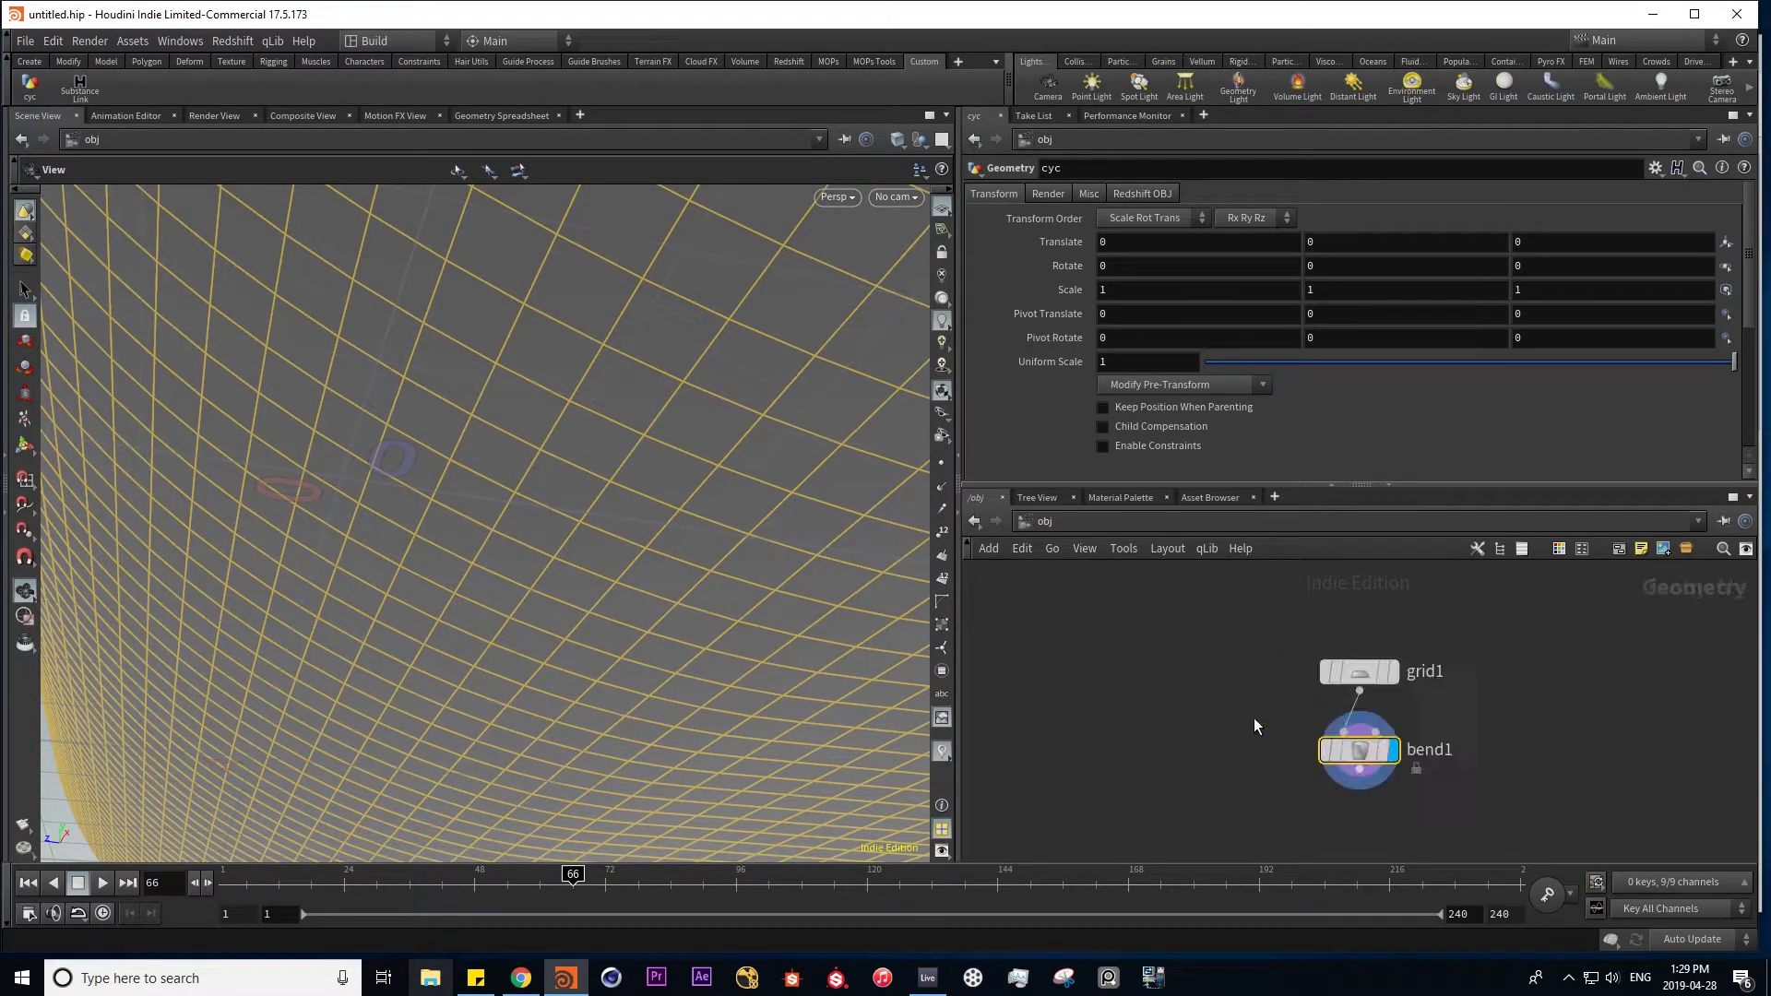
scroll(1337, 790, "down", 1)
left_click_drag(522, 648, 529, 589, "alt")
key("Return")
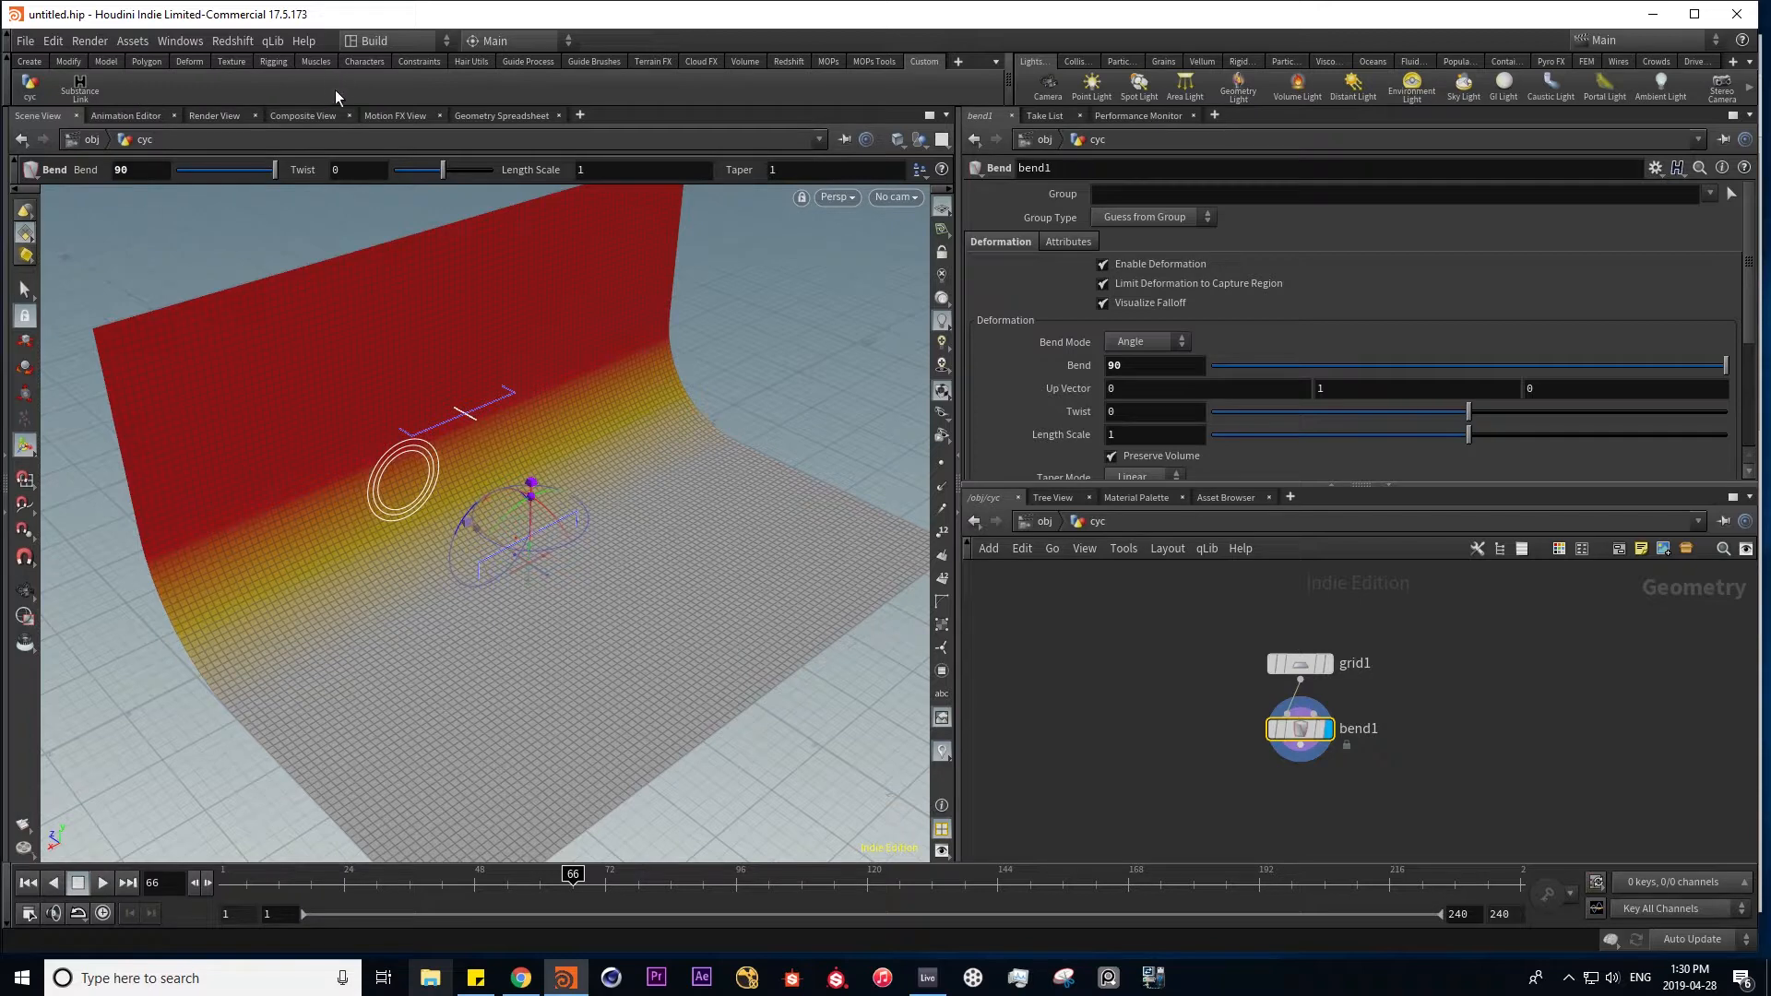
- Bring up the Modify shelf tools
left_click(68, 61)
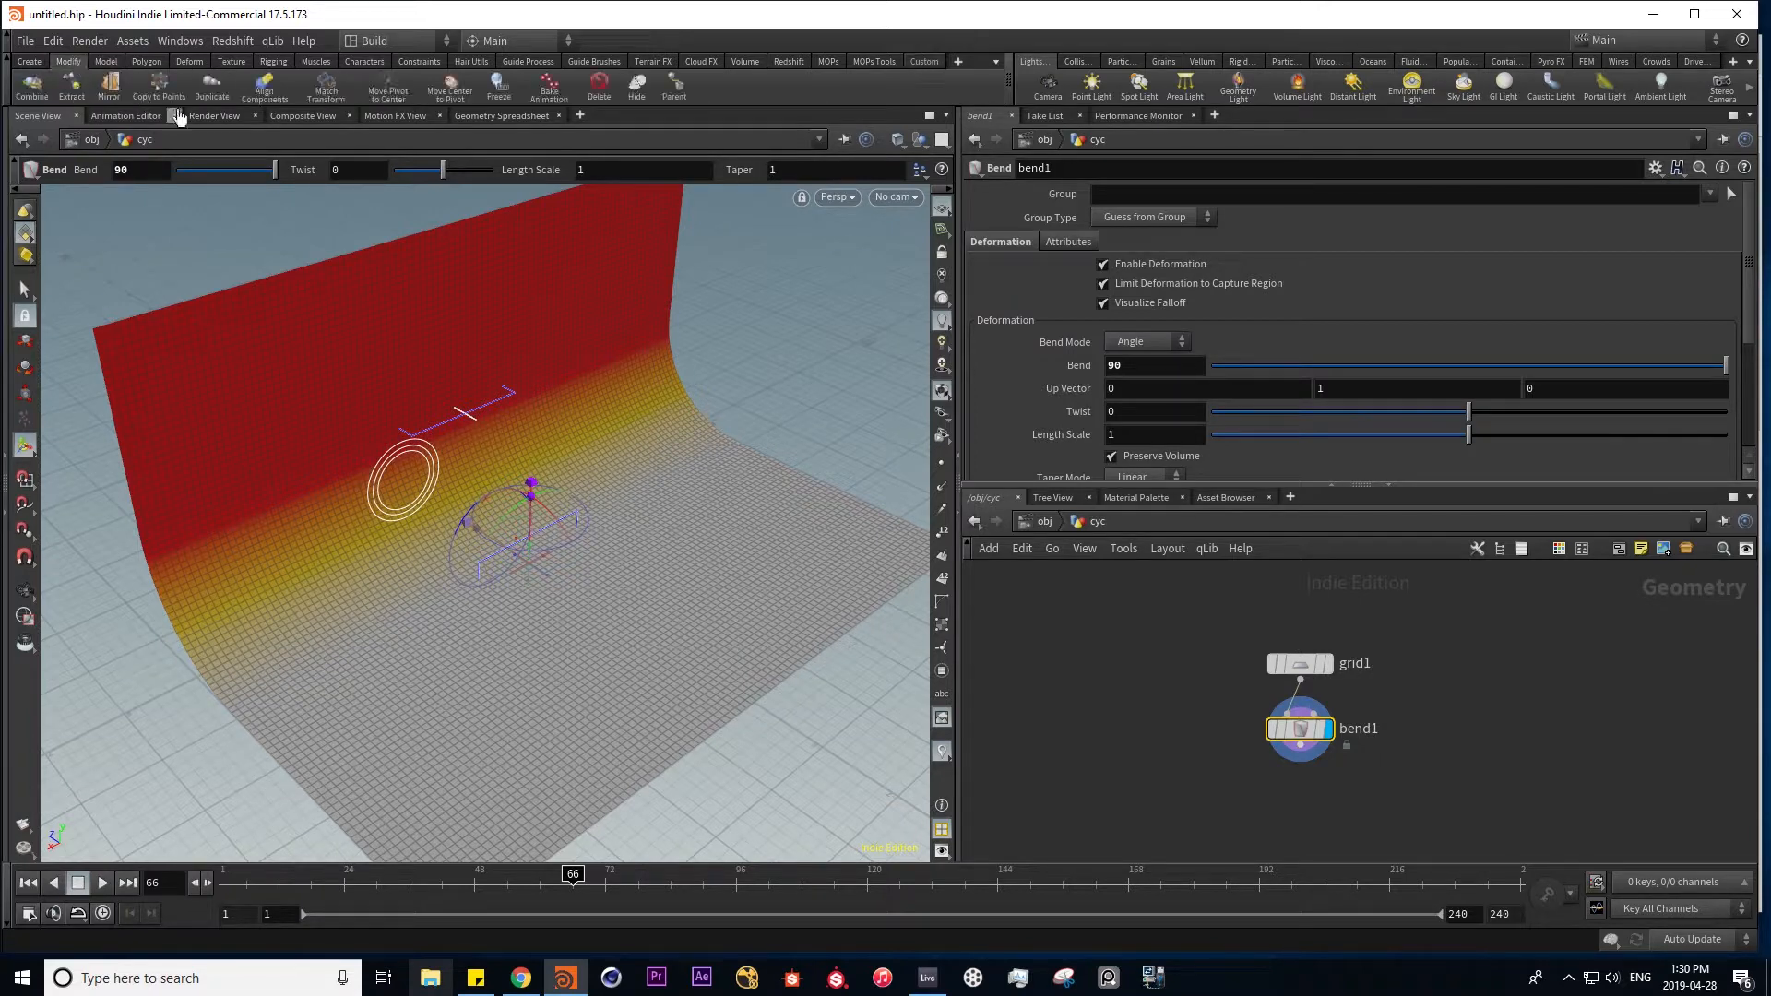
- Examine the Python script behind the Mirror tool of the Modify shelf, enlarging its editor, without changing the tool
right_click(118, 88)
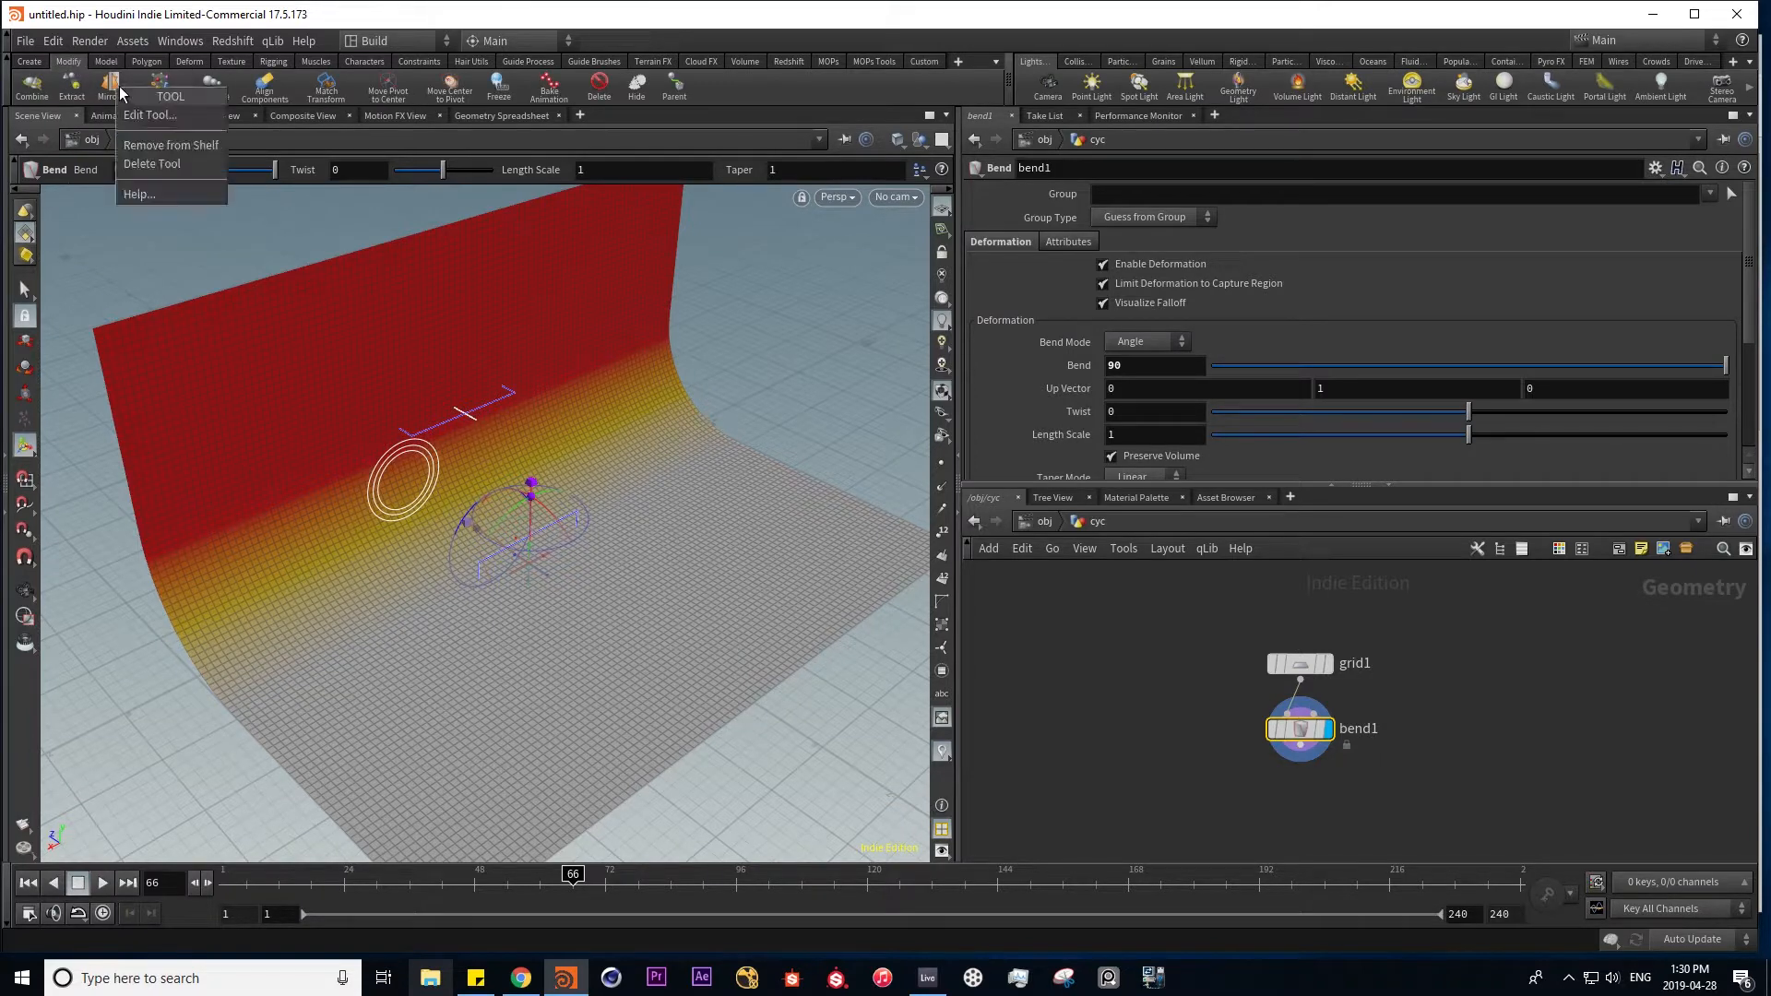
left_click(157, 116)
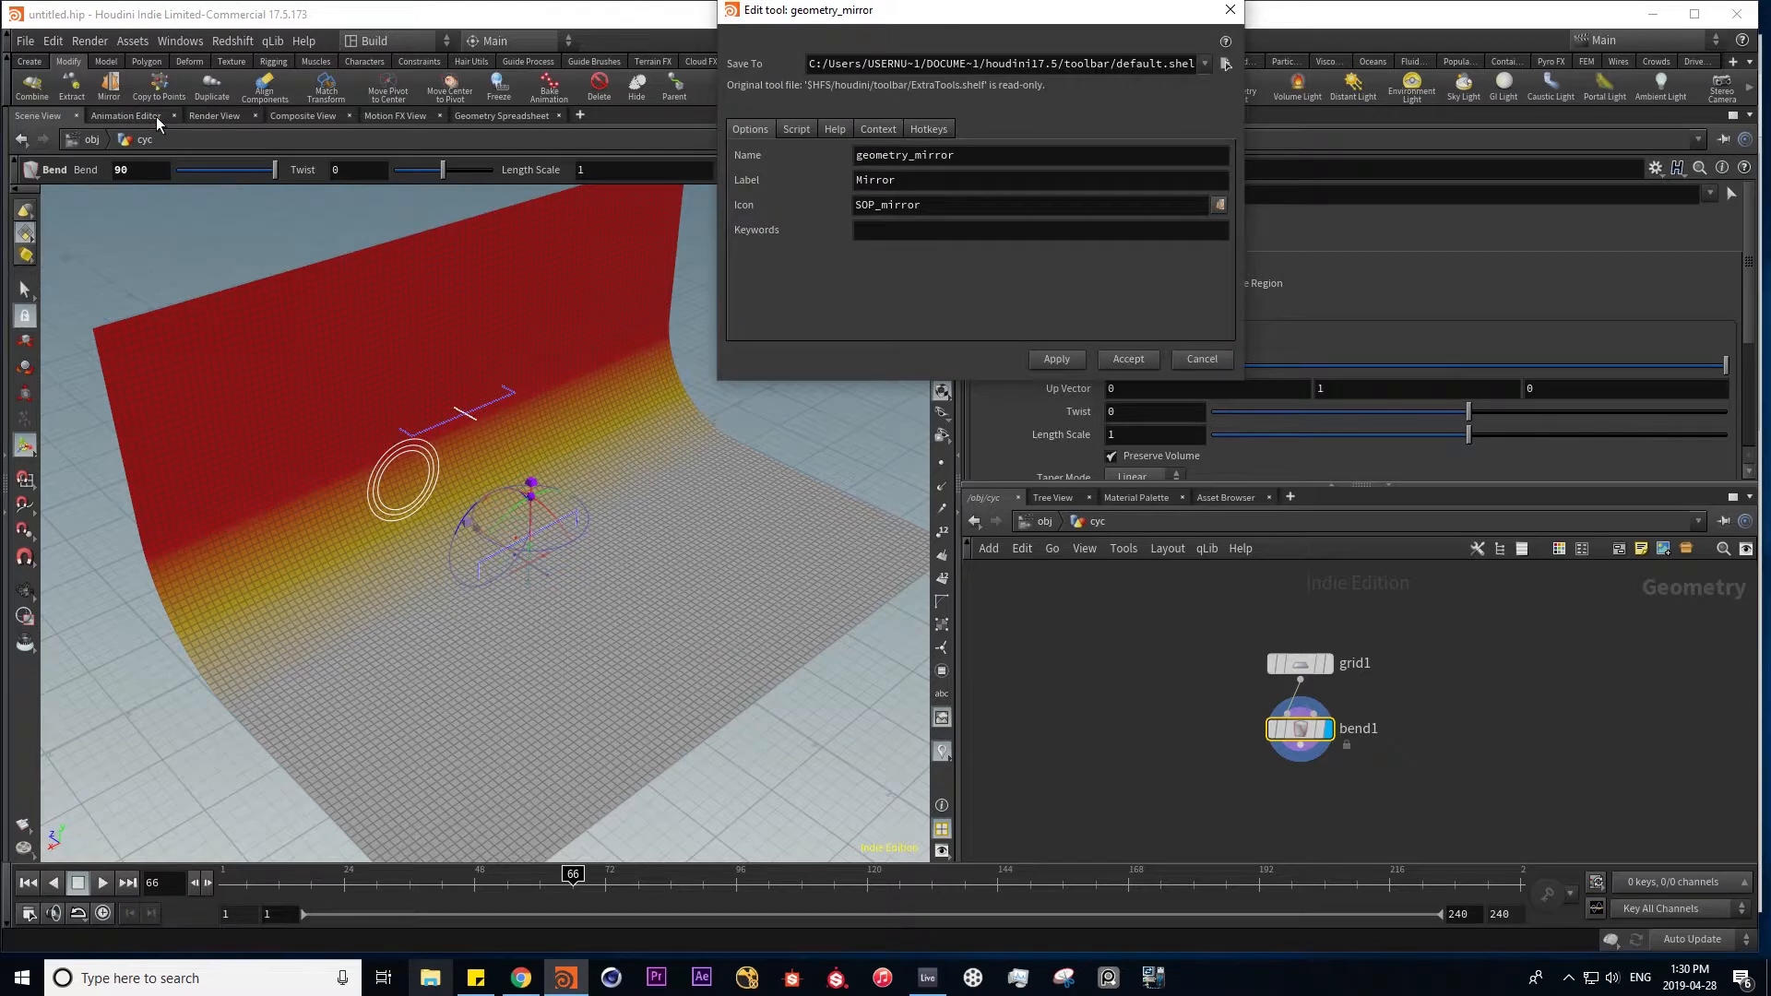
left_click(793, 129)
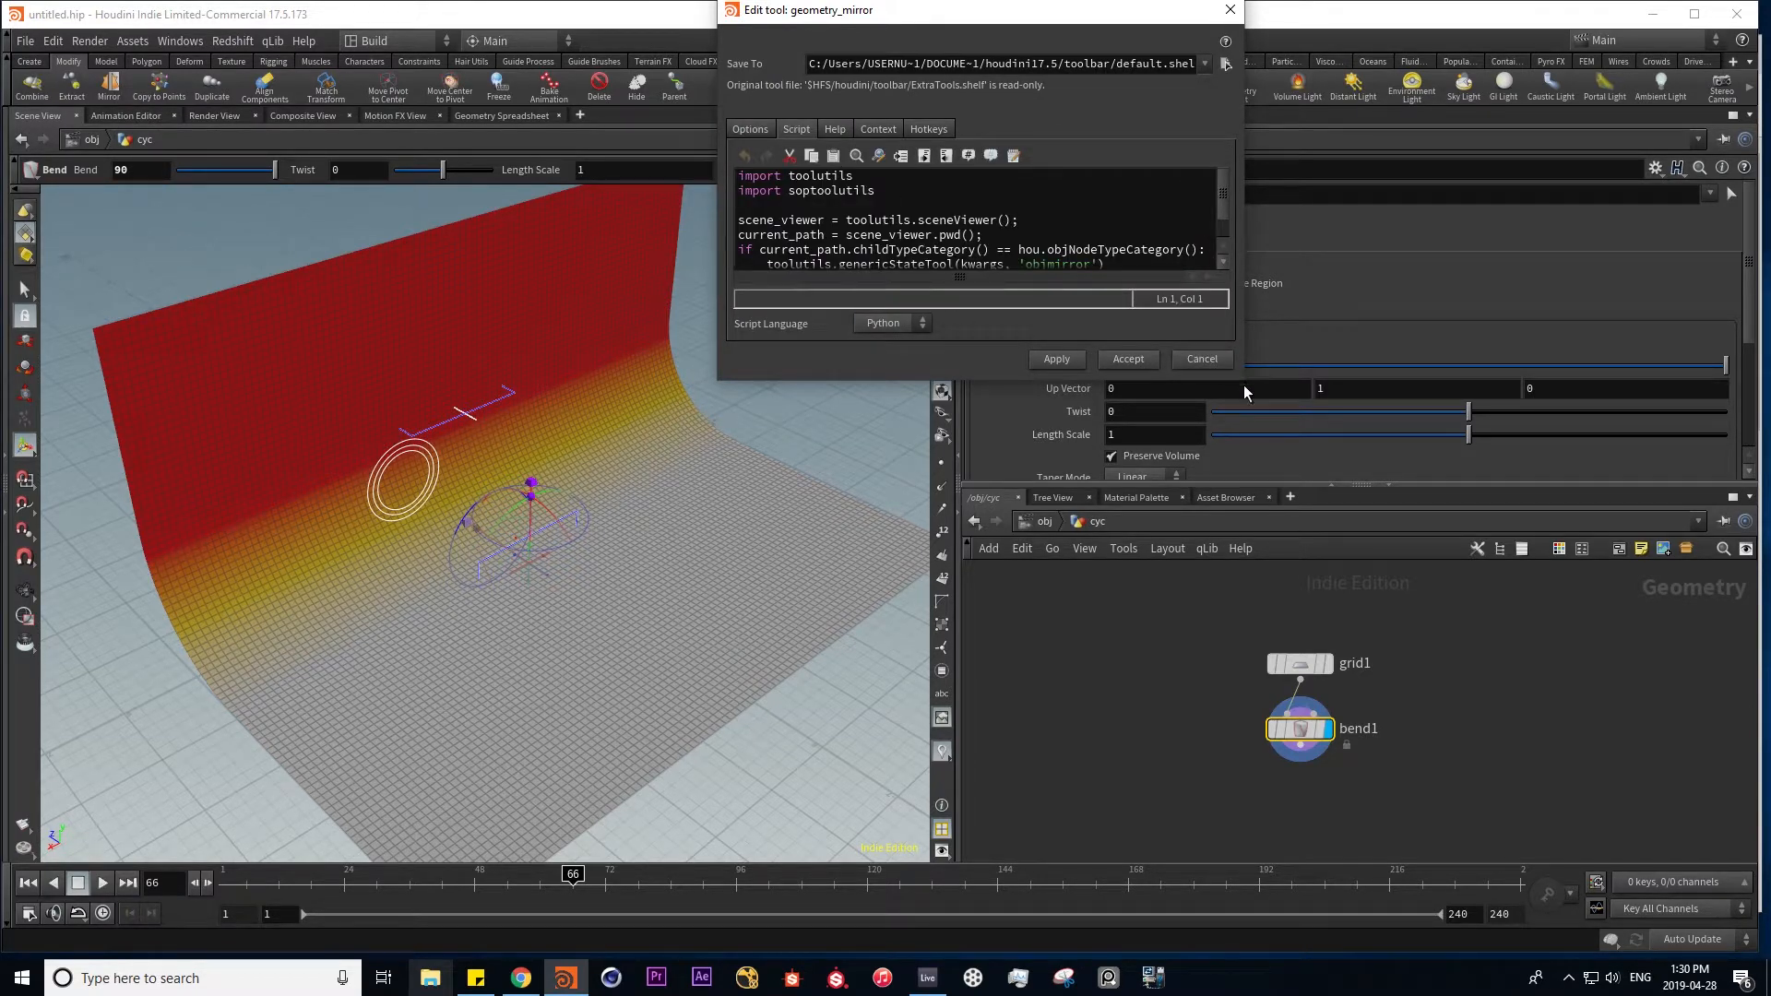
left_click_drag(1235, 385, 1363, 738)
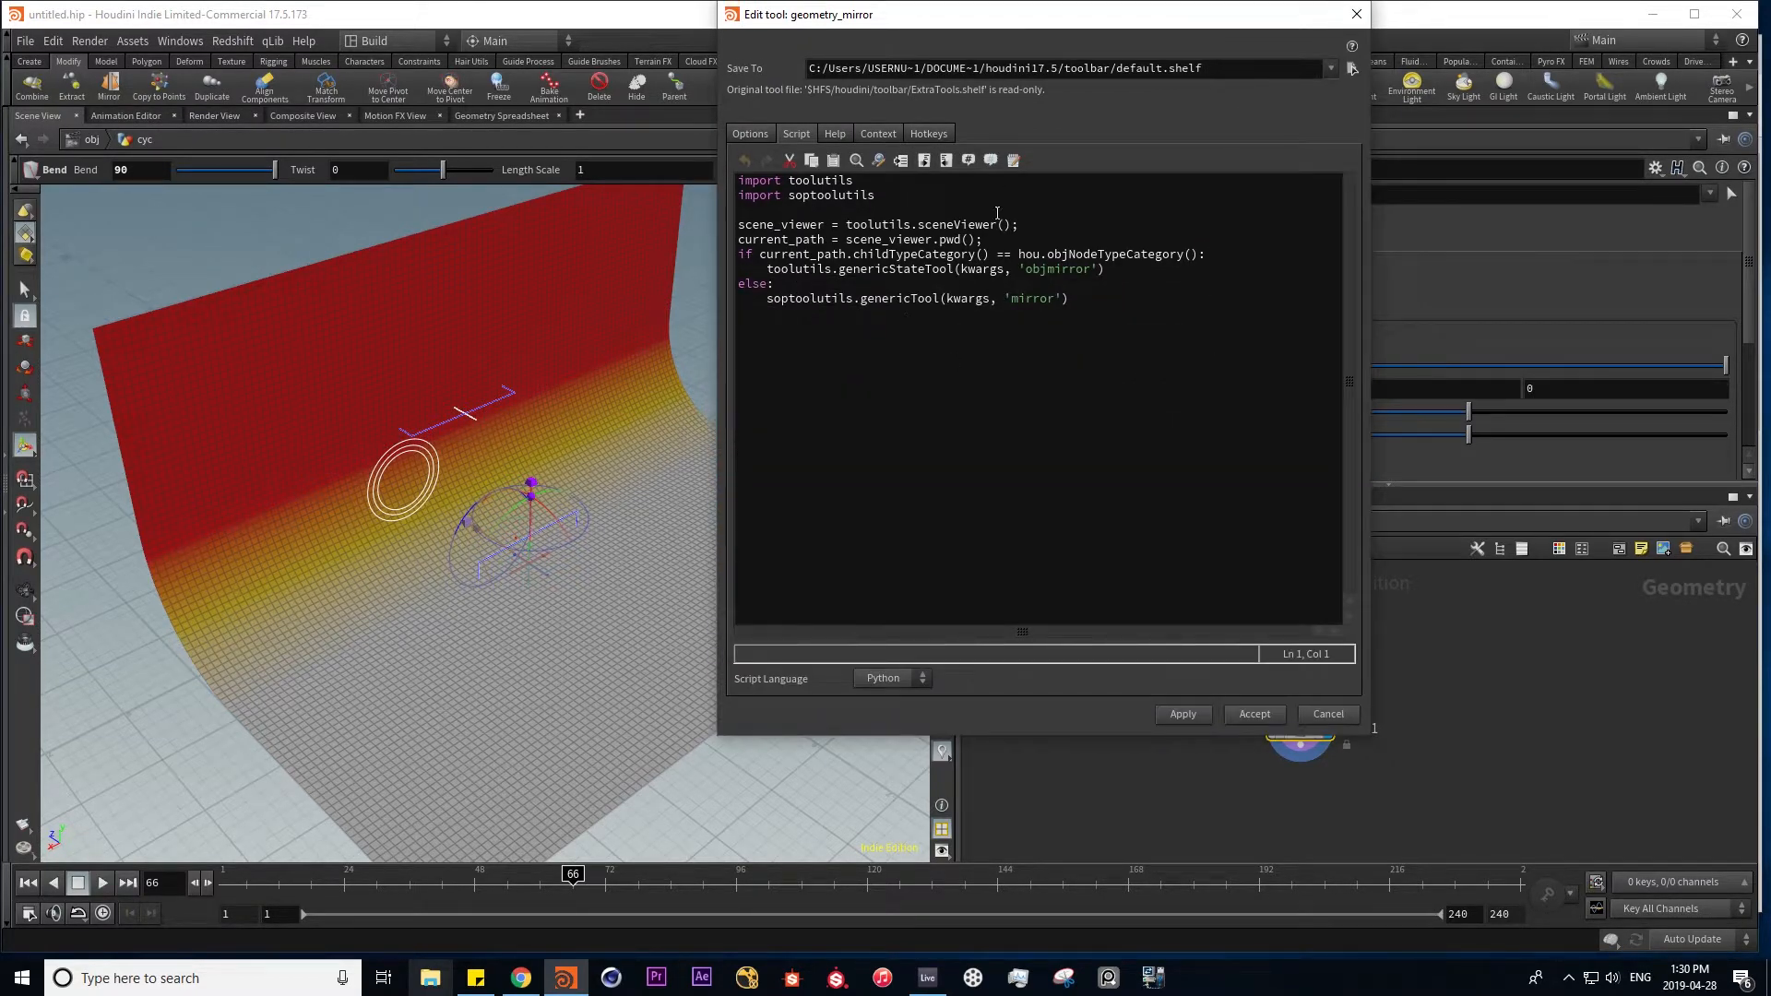
left_click(1355, 14)
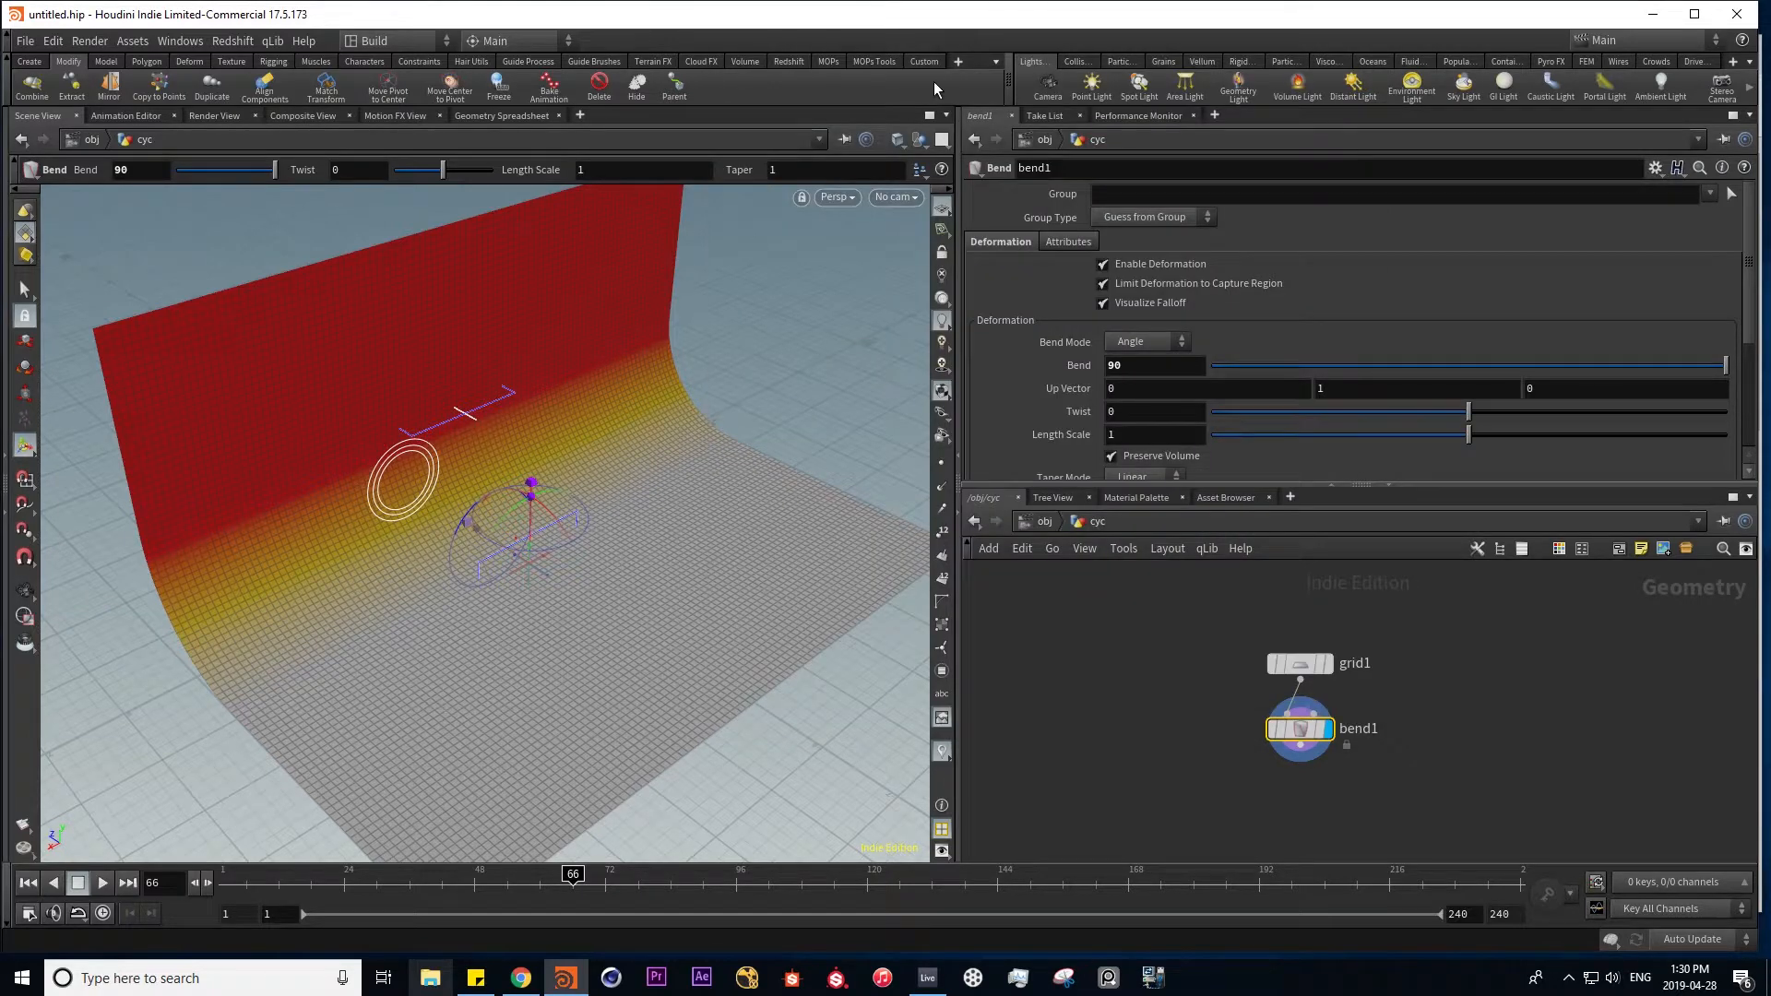
- Create a new tool on the Custom shelf with the label Ny Tool, leaving its script empty
left_click(920, 61)
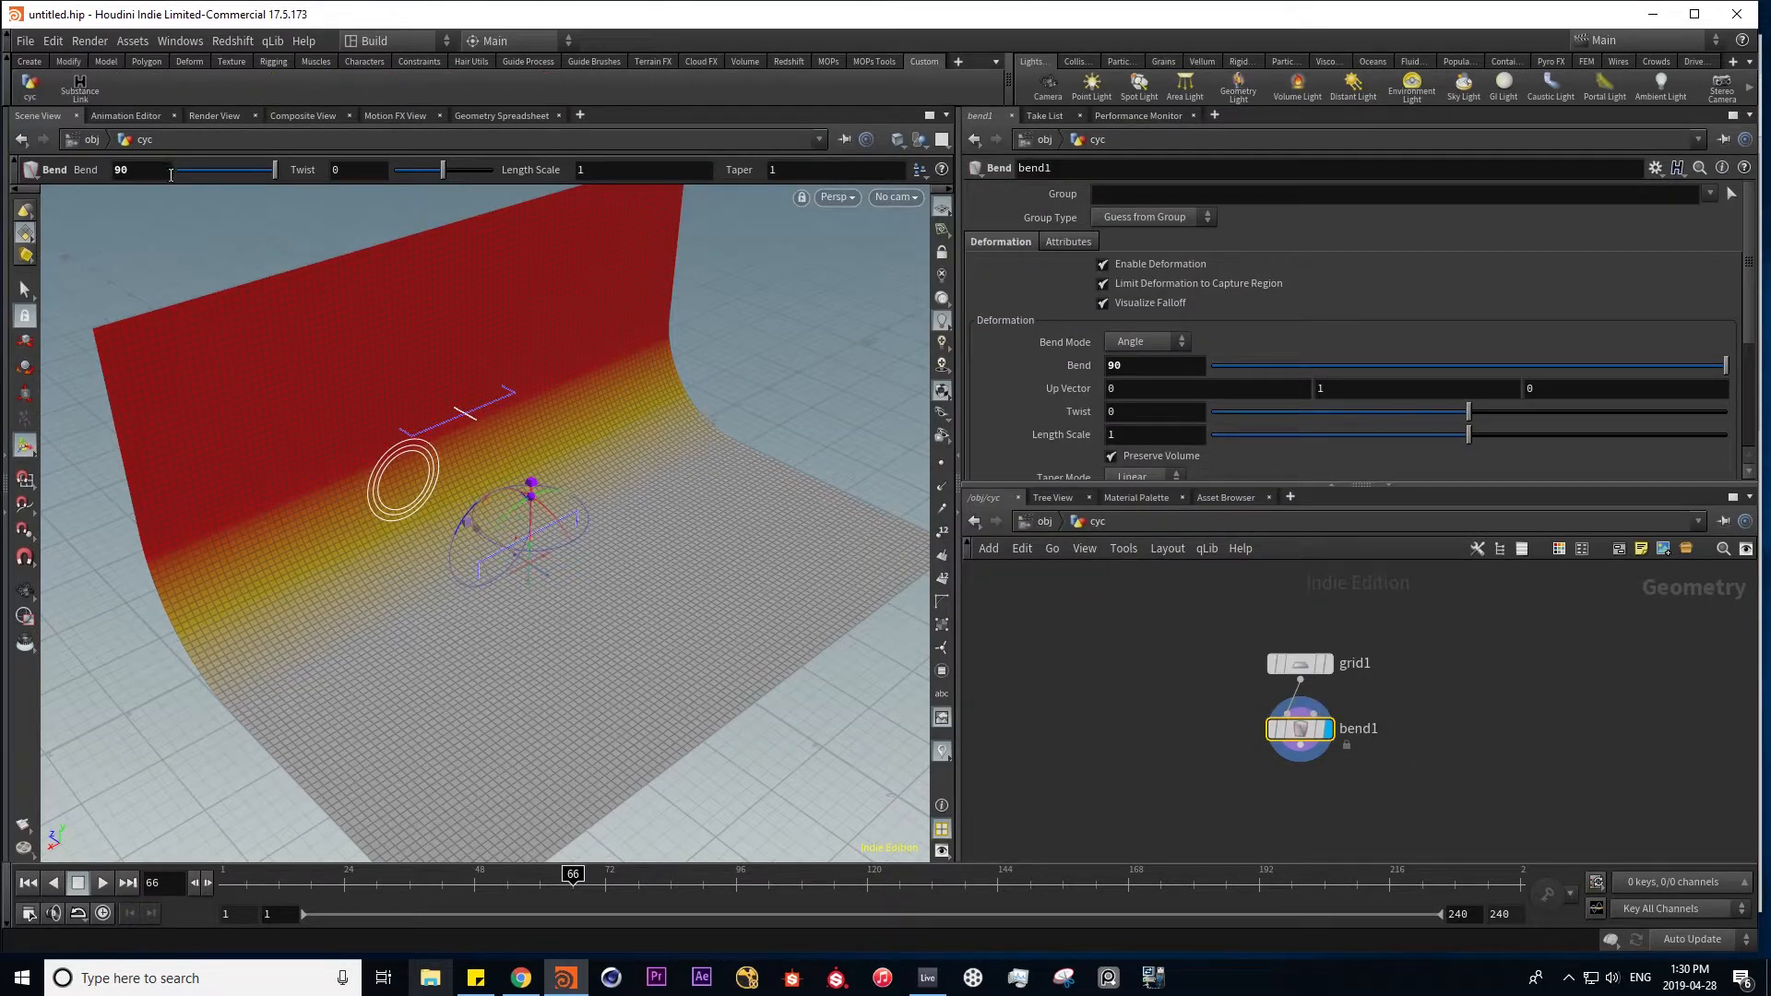
right_click(164, 86)
left_click(207, 132)
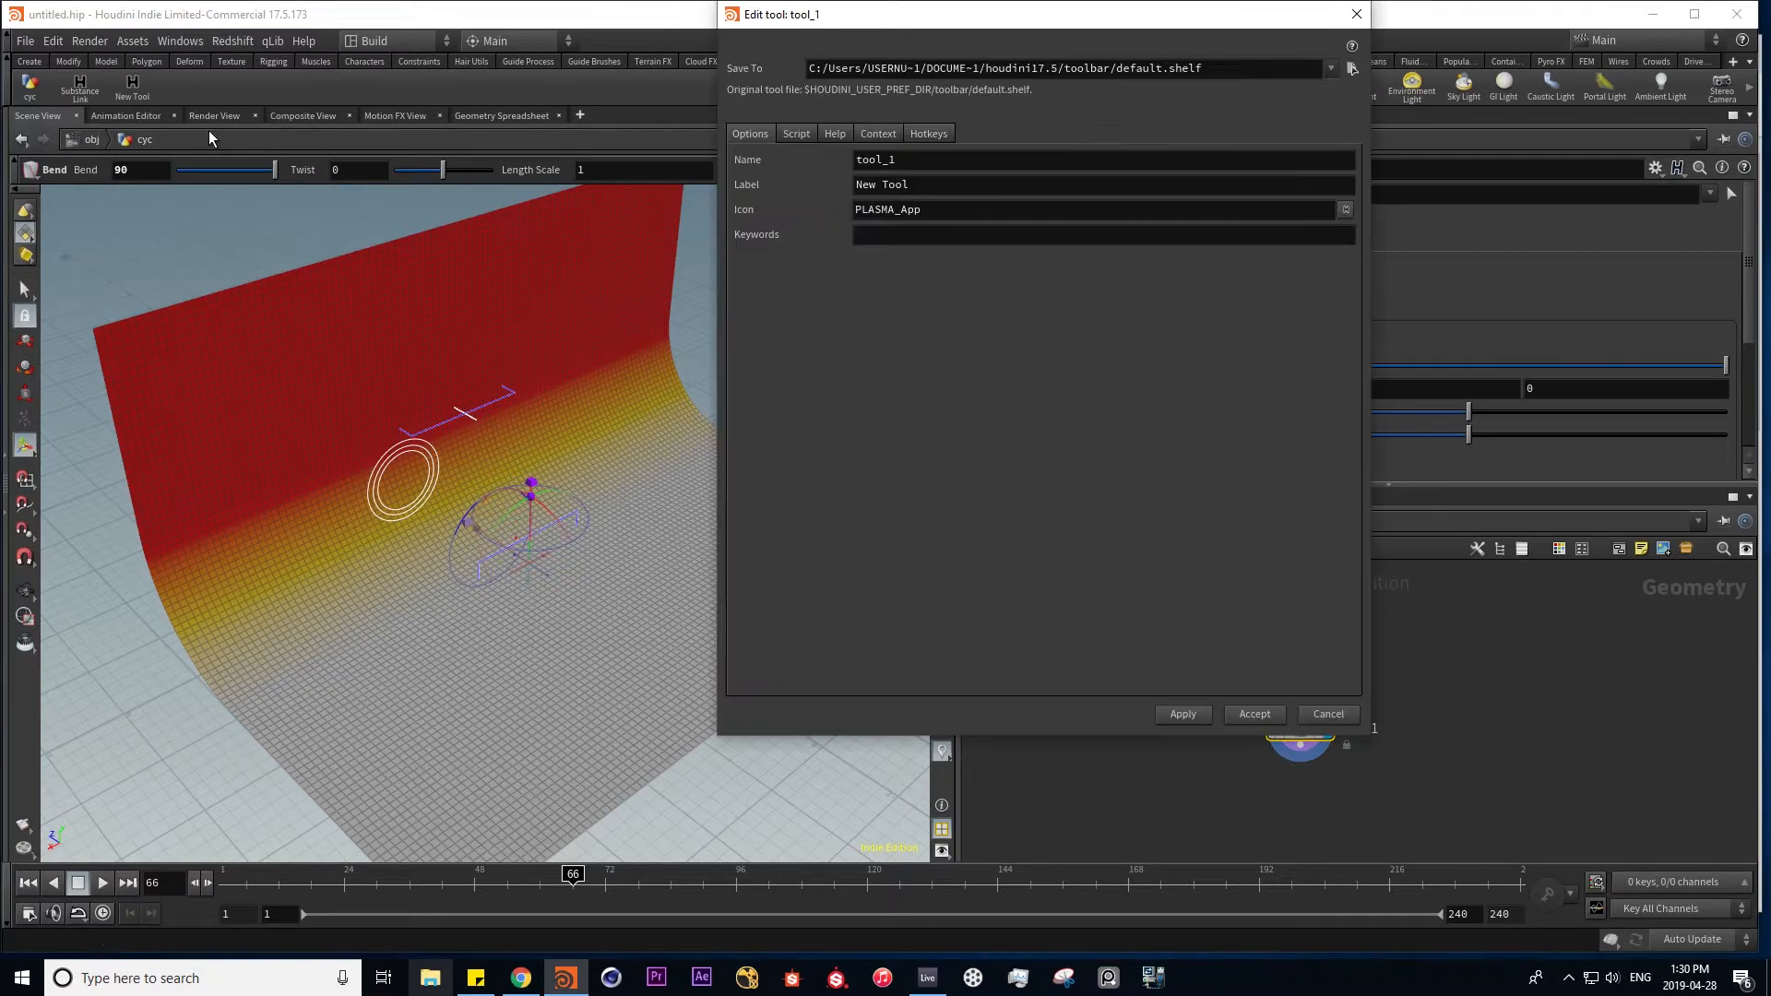
left_click(790, 132)
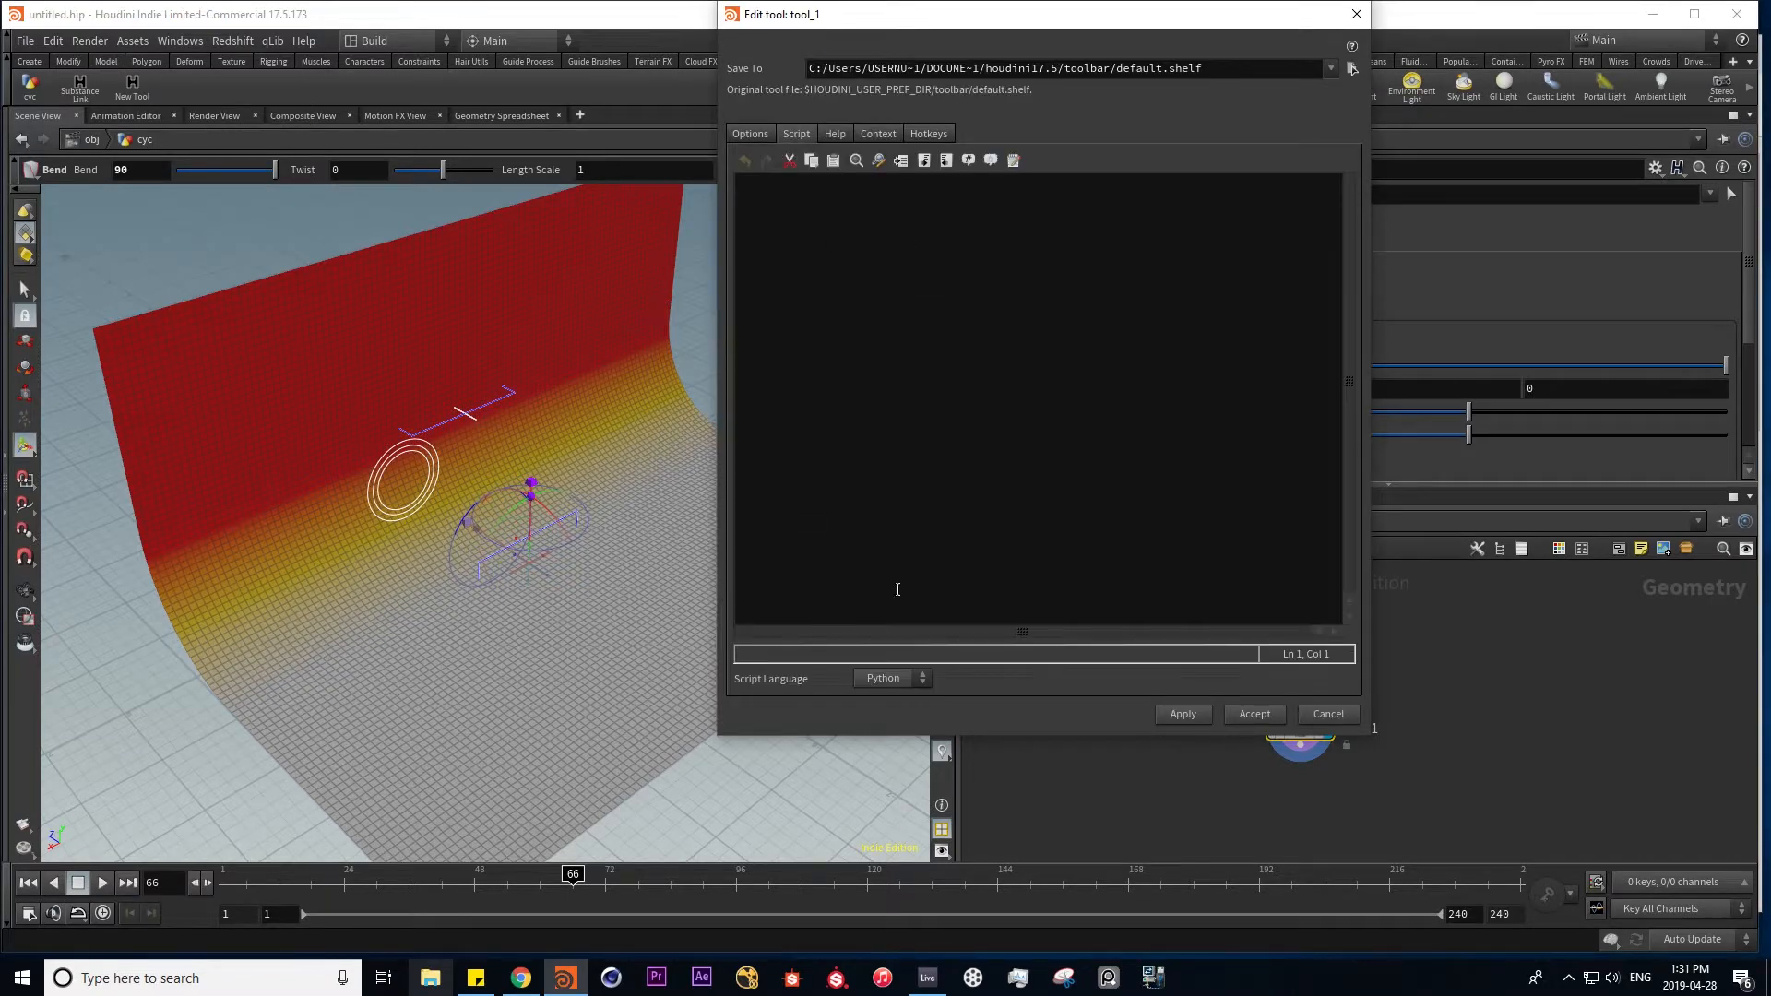
left_click(740, 133)
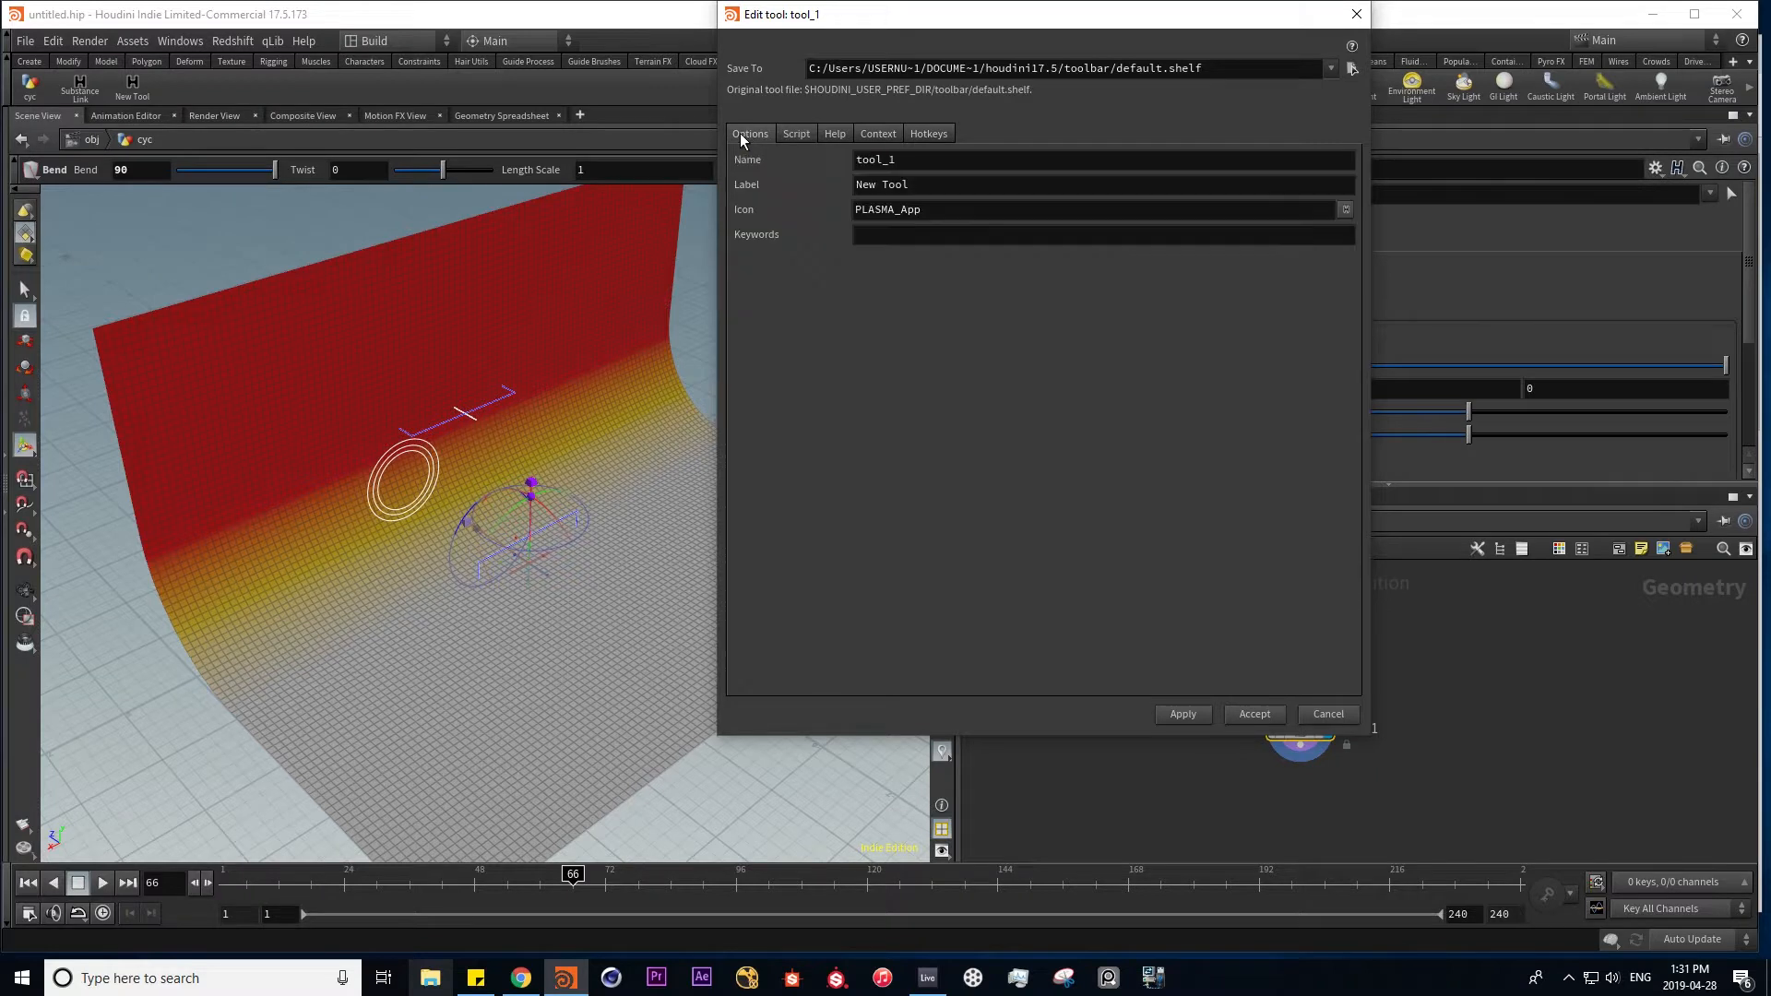
left_click(948, 183)
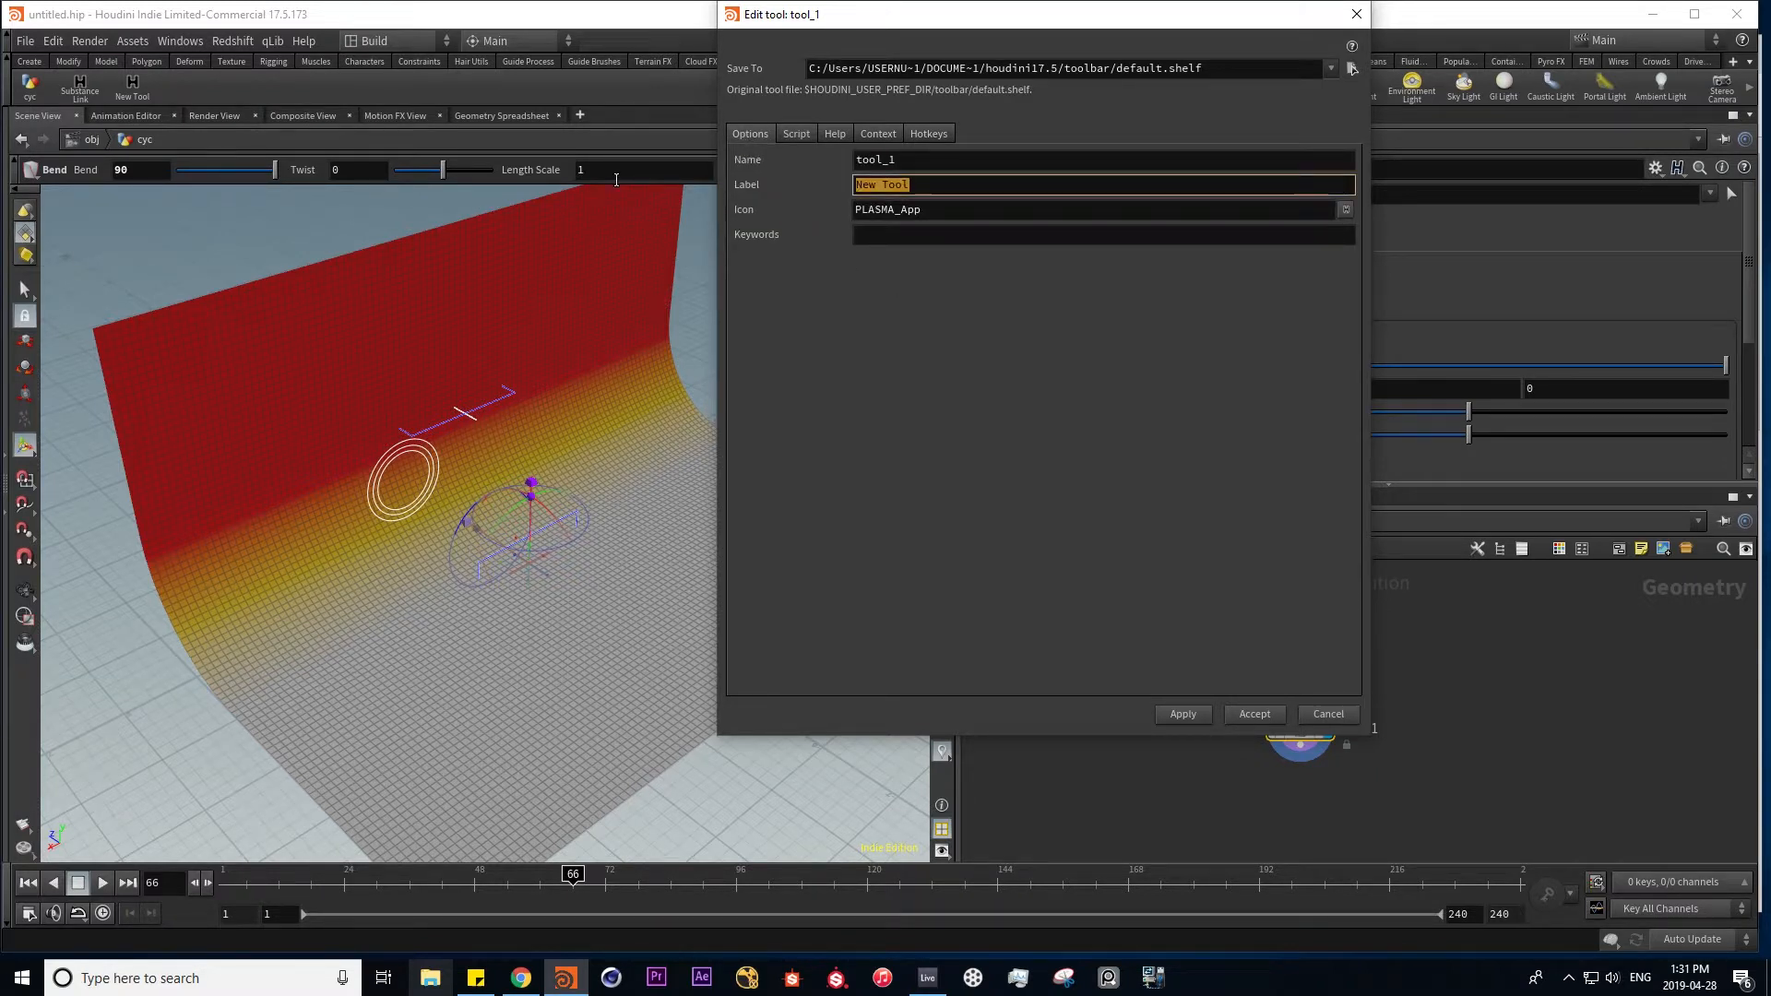
type("Ny Tool")
left_click(1256, 714)
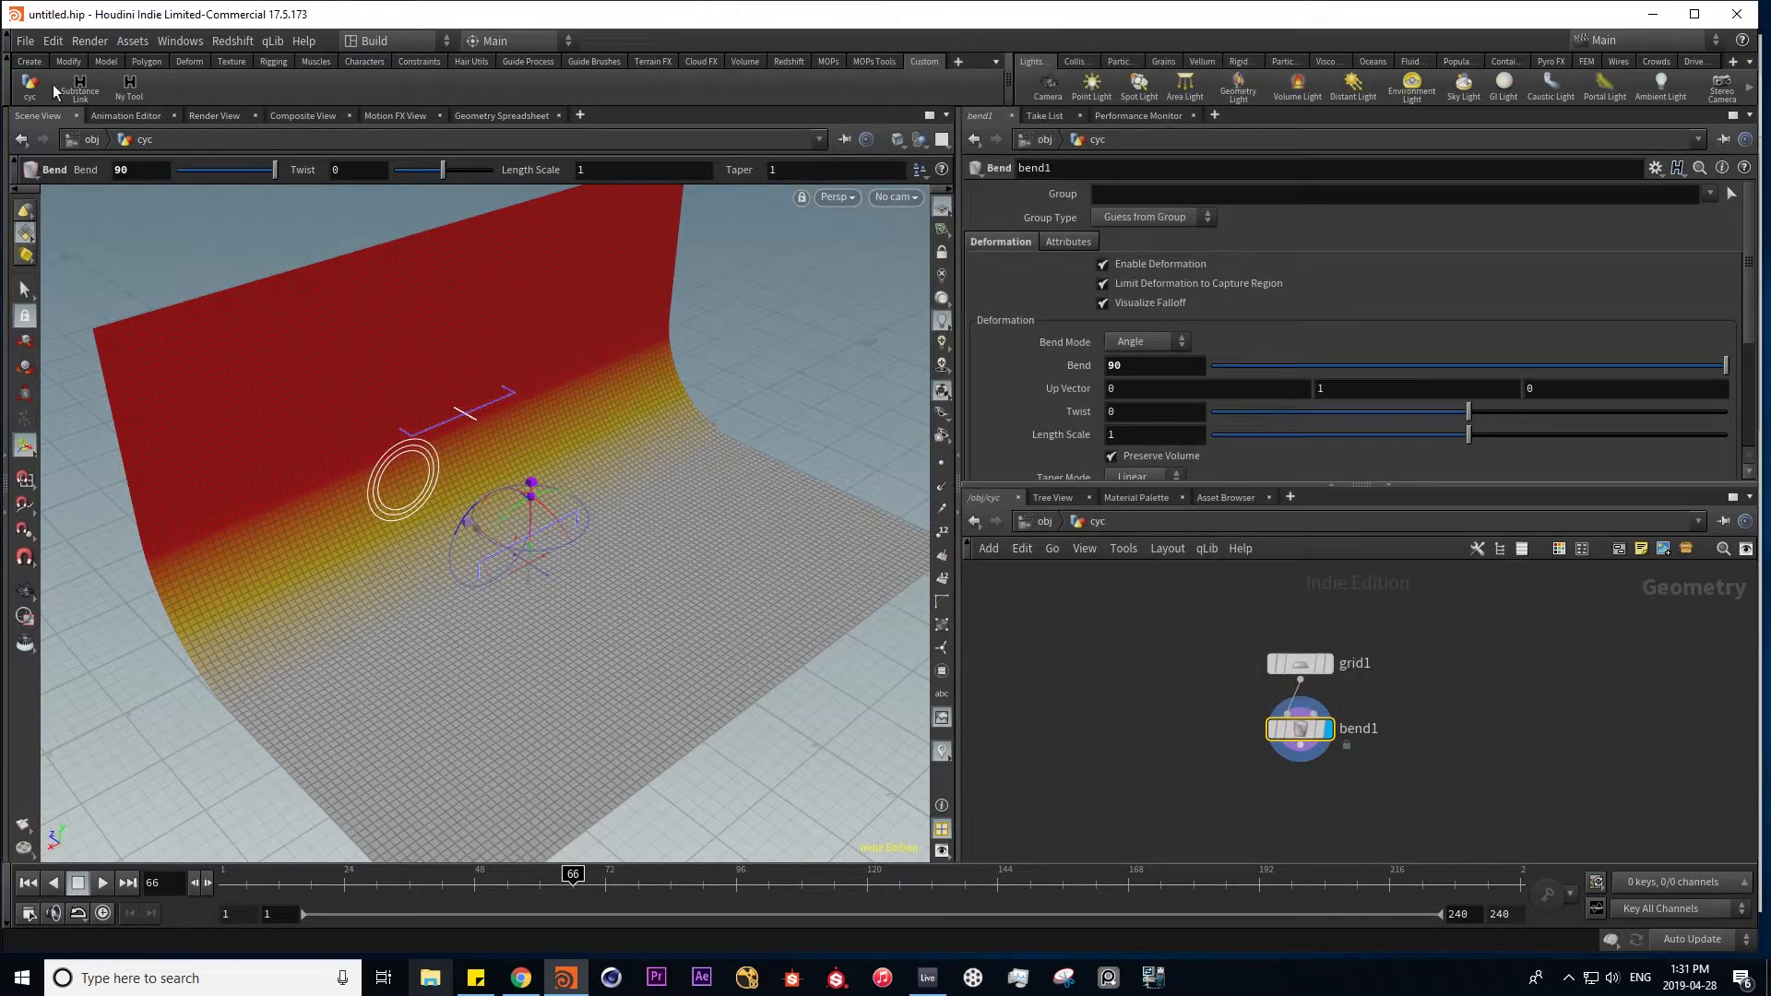
- Delete the Ny Tool entry from the Custom shelf
right_click(130, 91)
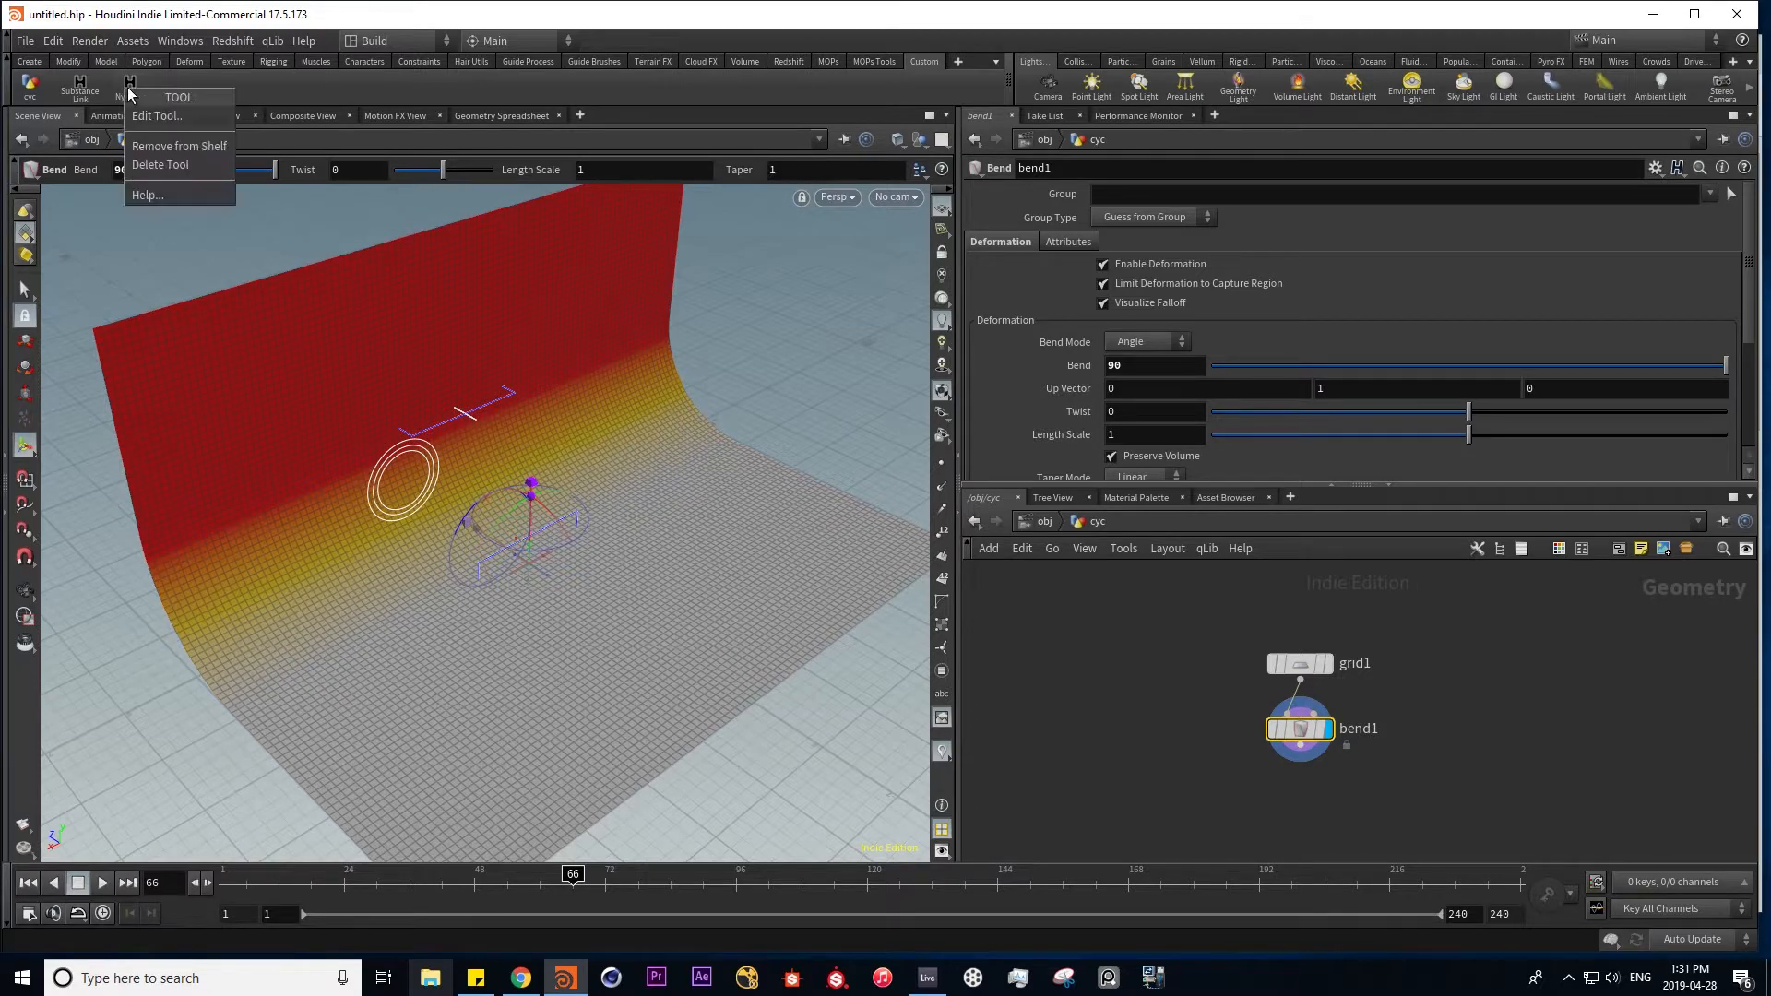
left_click(175, 170)
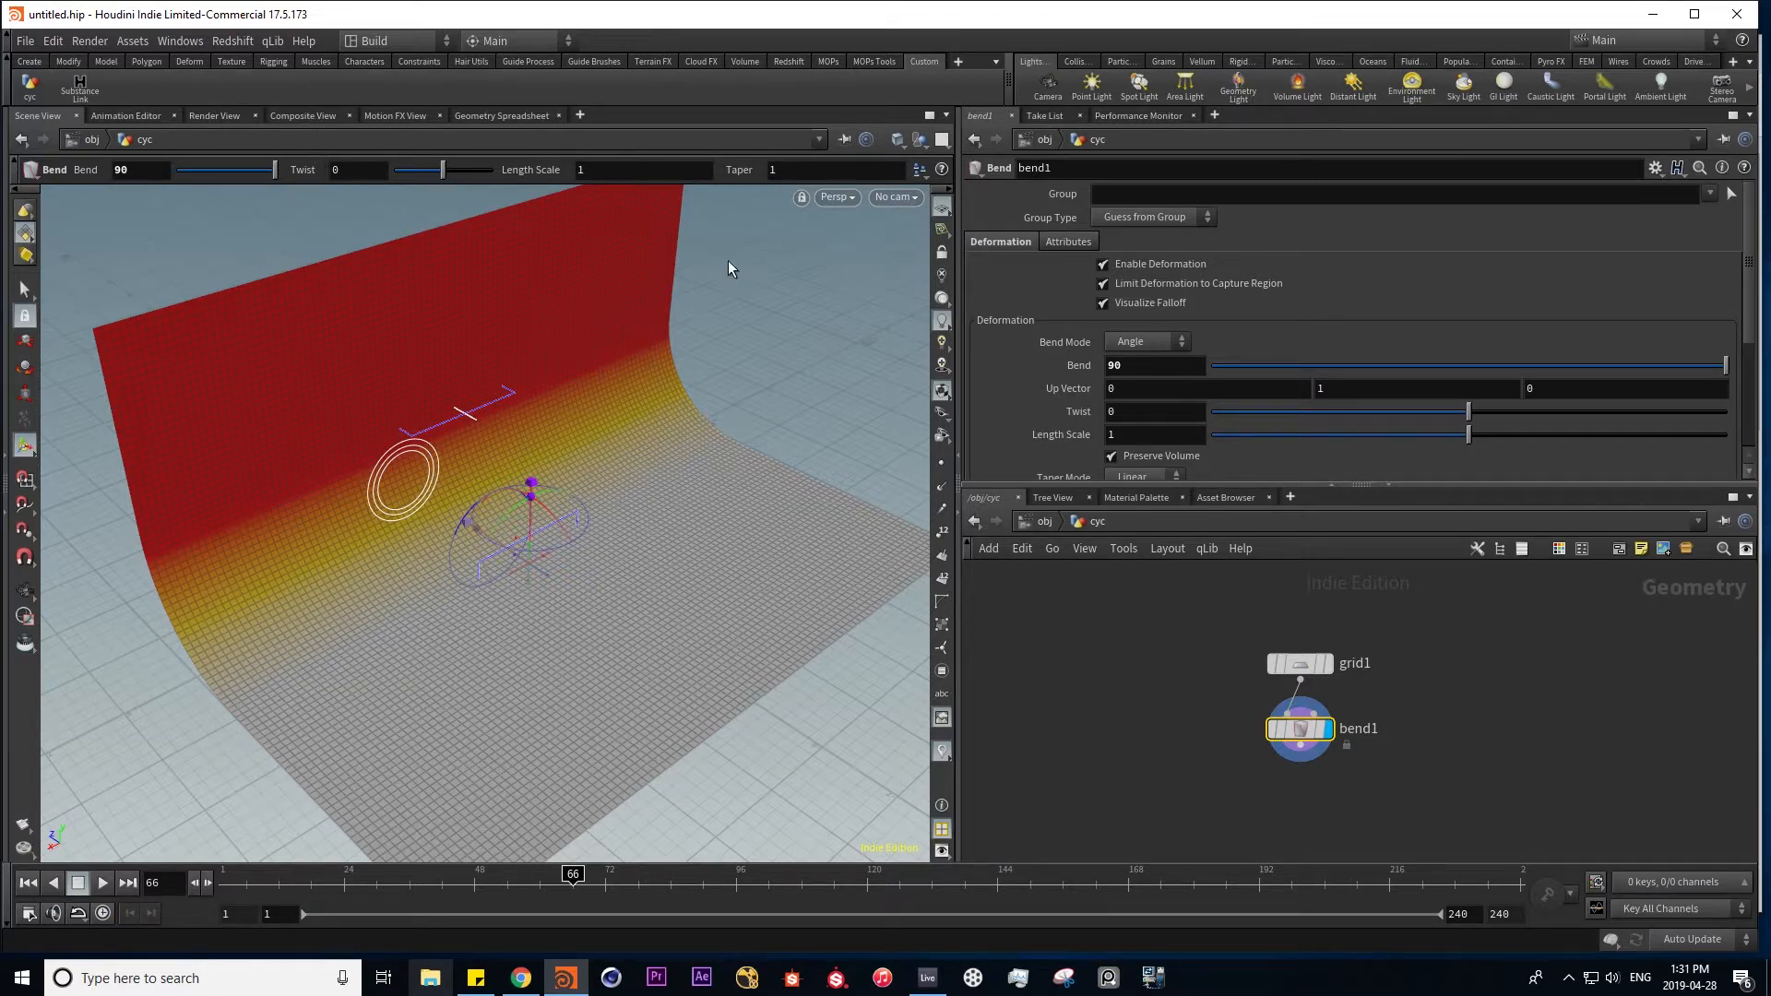
- Return to the object level, add an area light from the view, and reposition it with the view locked to the light
key("u")
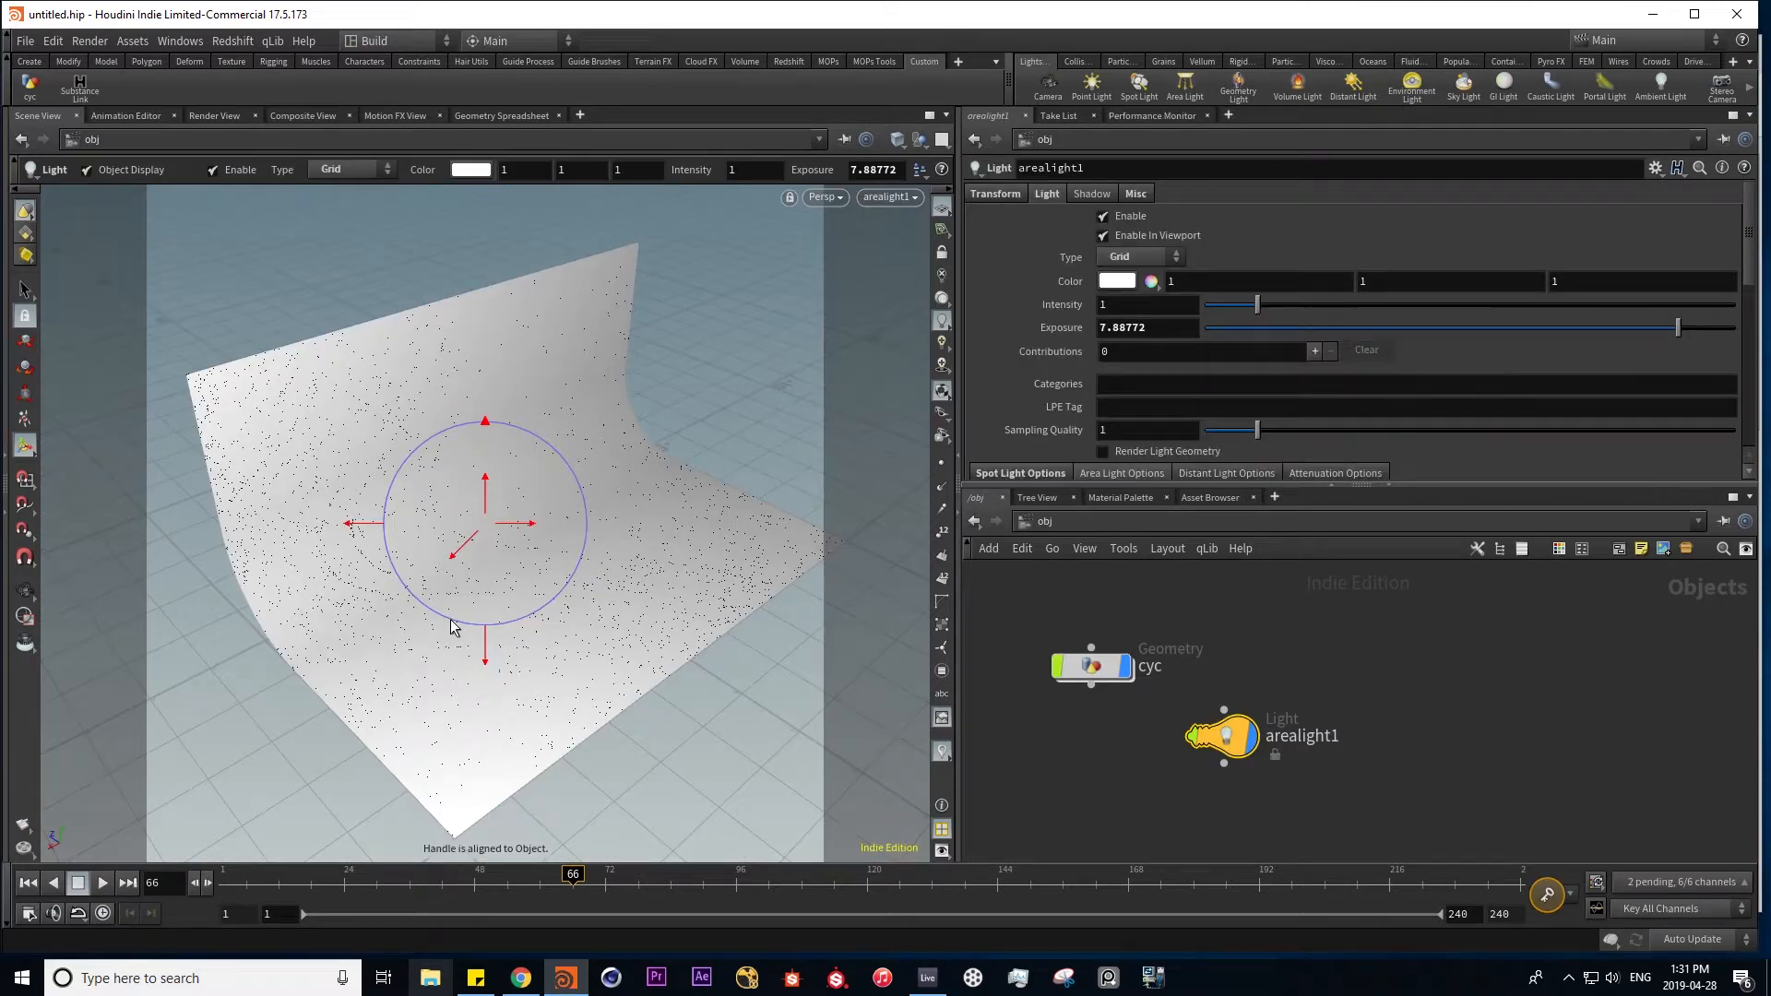
left_click(943, 251)
left_click_drag(489, 567, 447, 543, "alt")
left_click_drag(633, 577, 613, 558, "alt")
right_click_drag(613, 558, 742, 618, "alt")
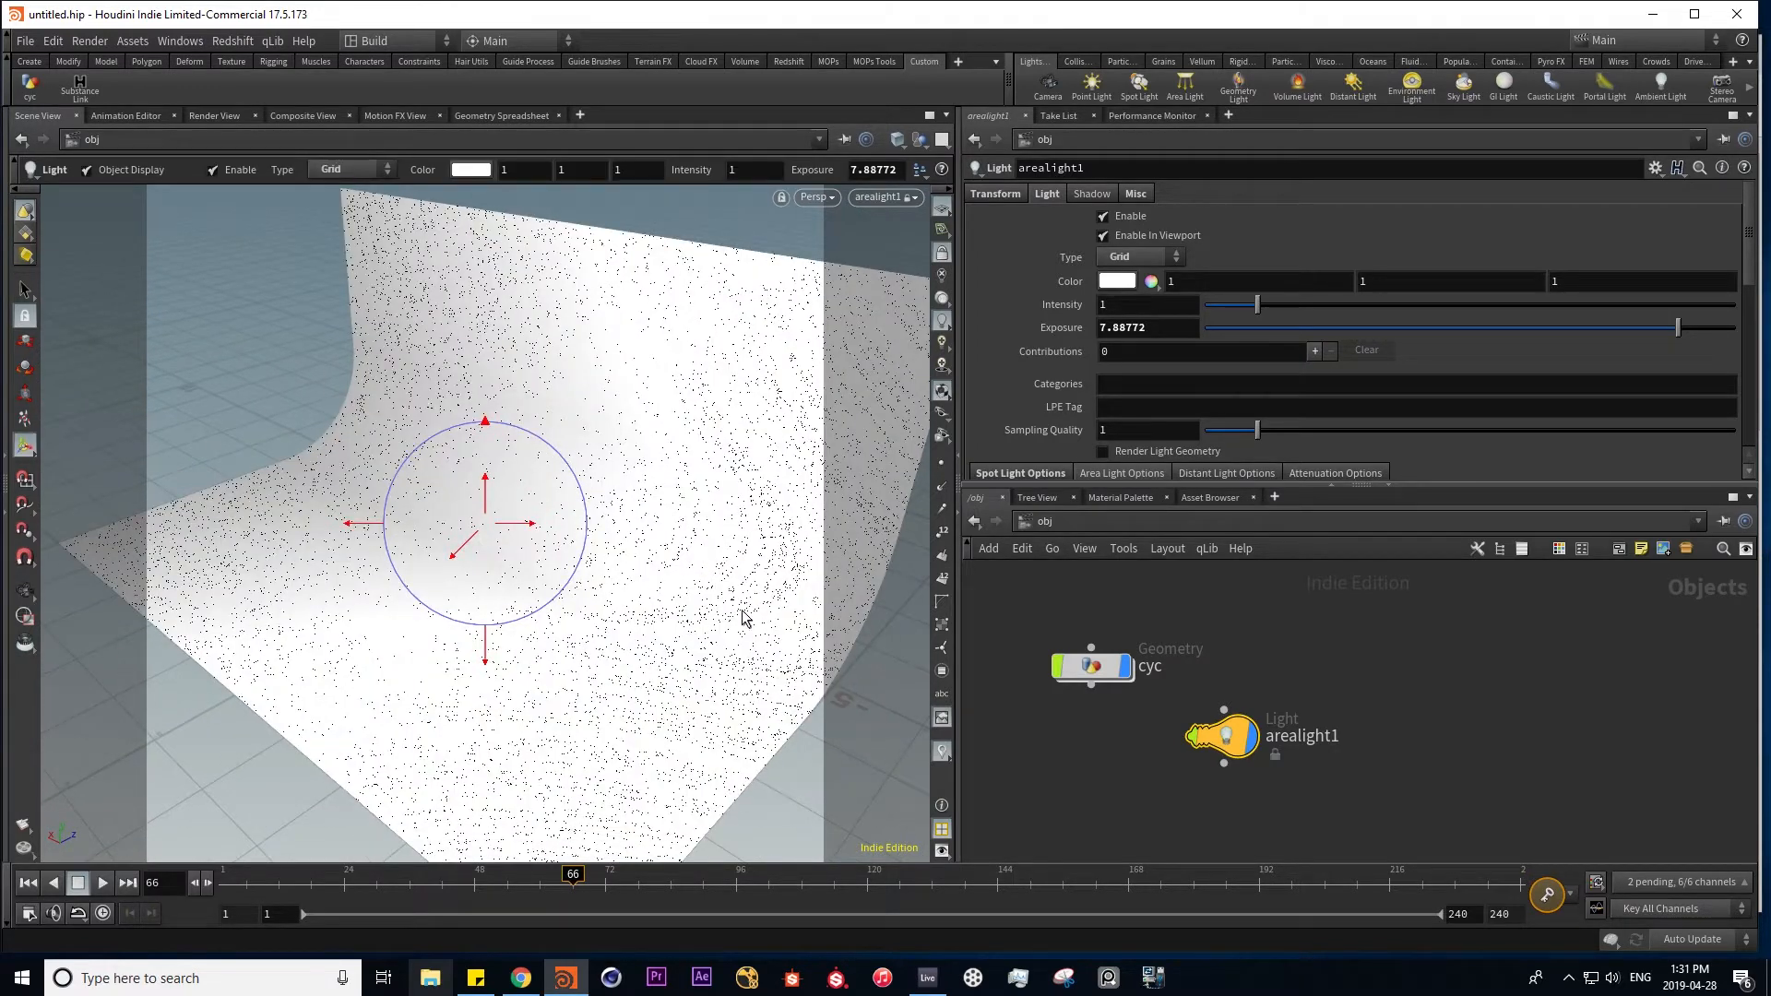
- Add a second area light from the current view and pull it back to see the whole cyc from its other side
left_click(1187, 89)
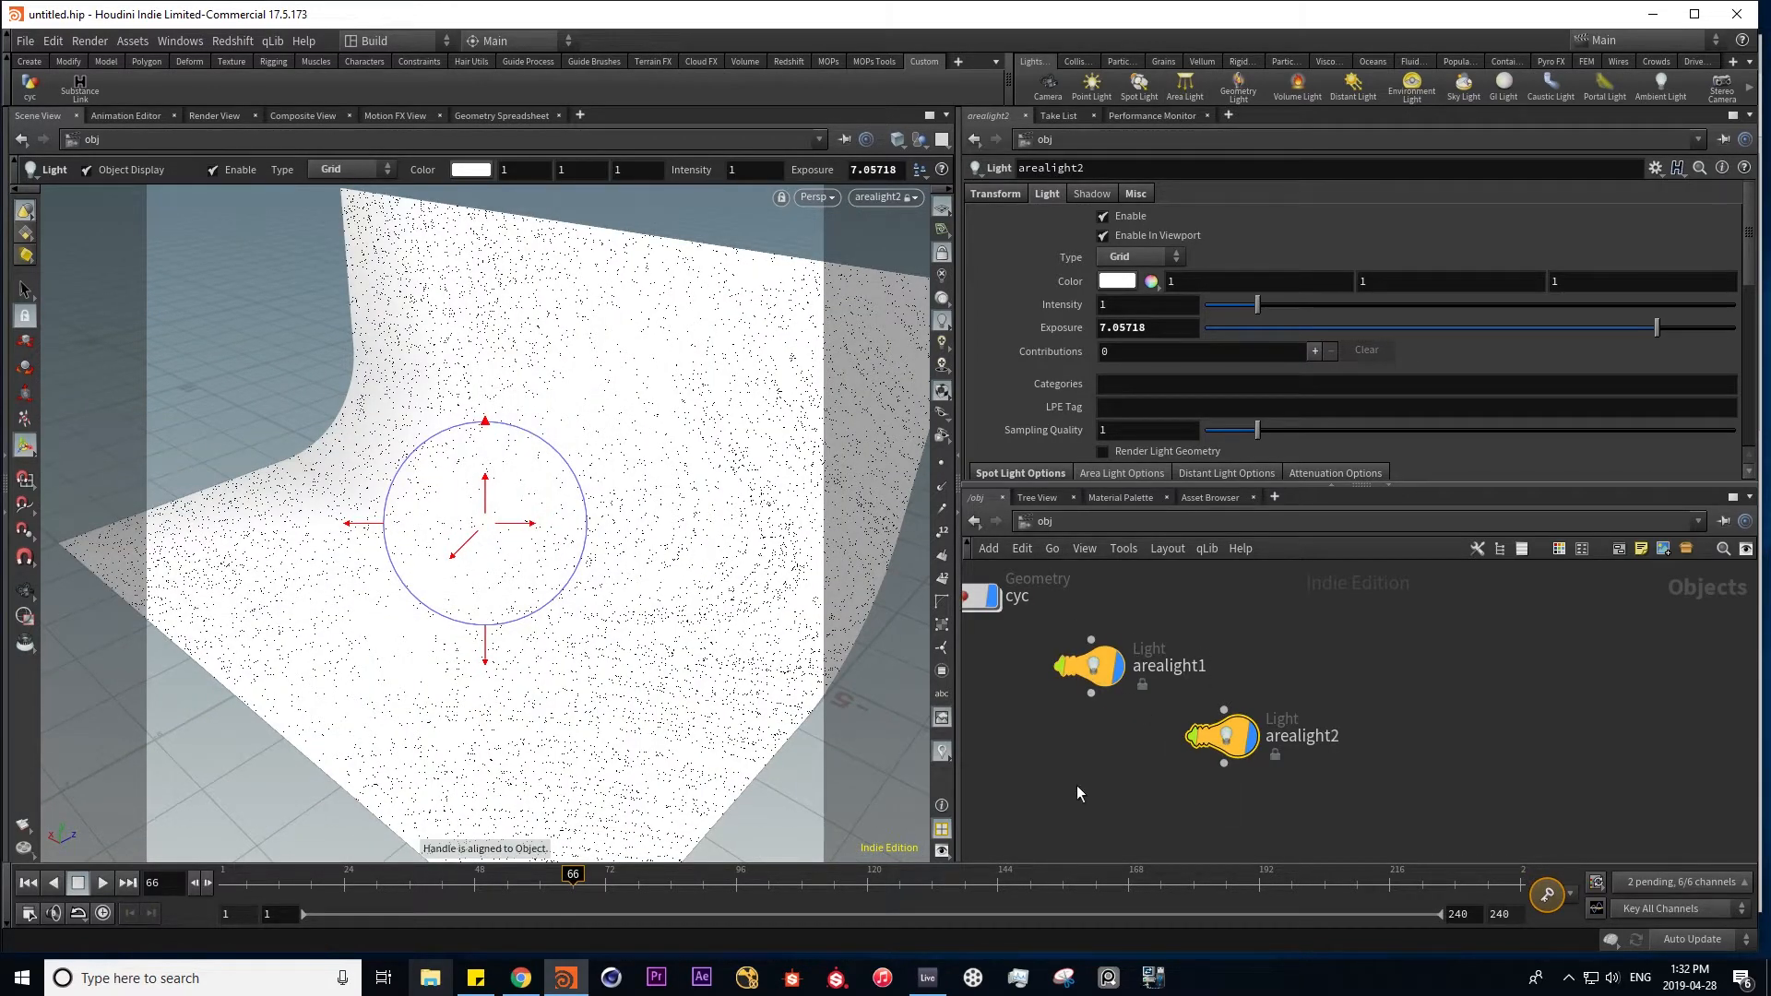
left_click_drag(652, 569, 699, 557, "alt")
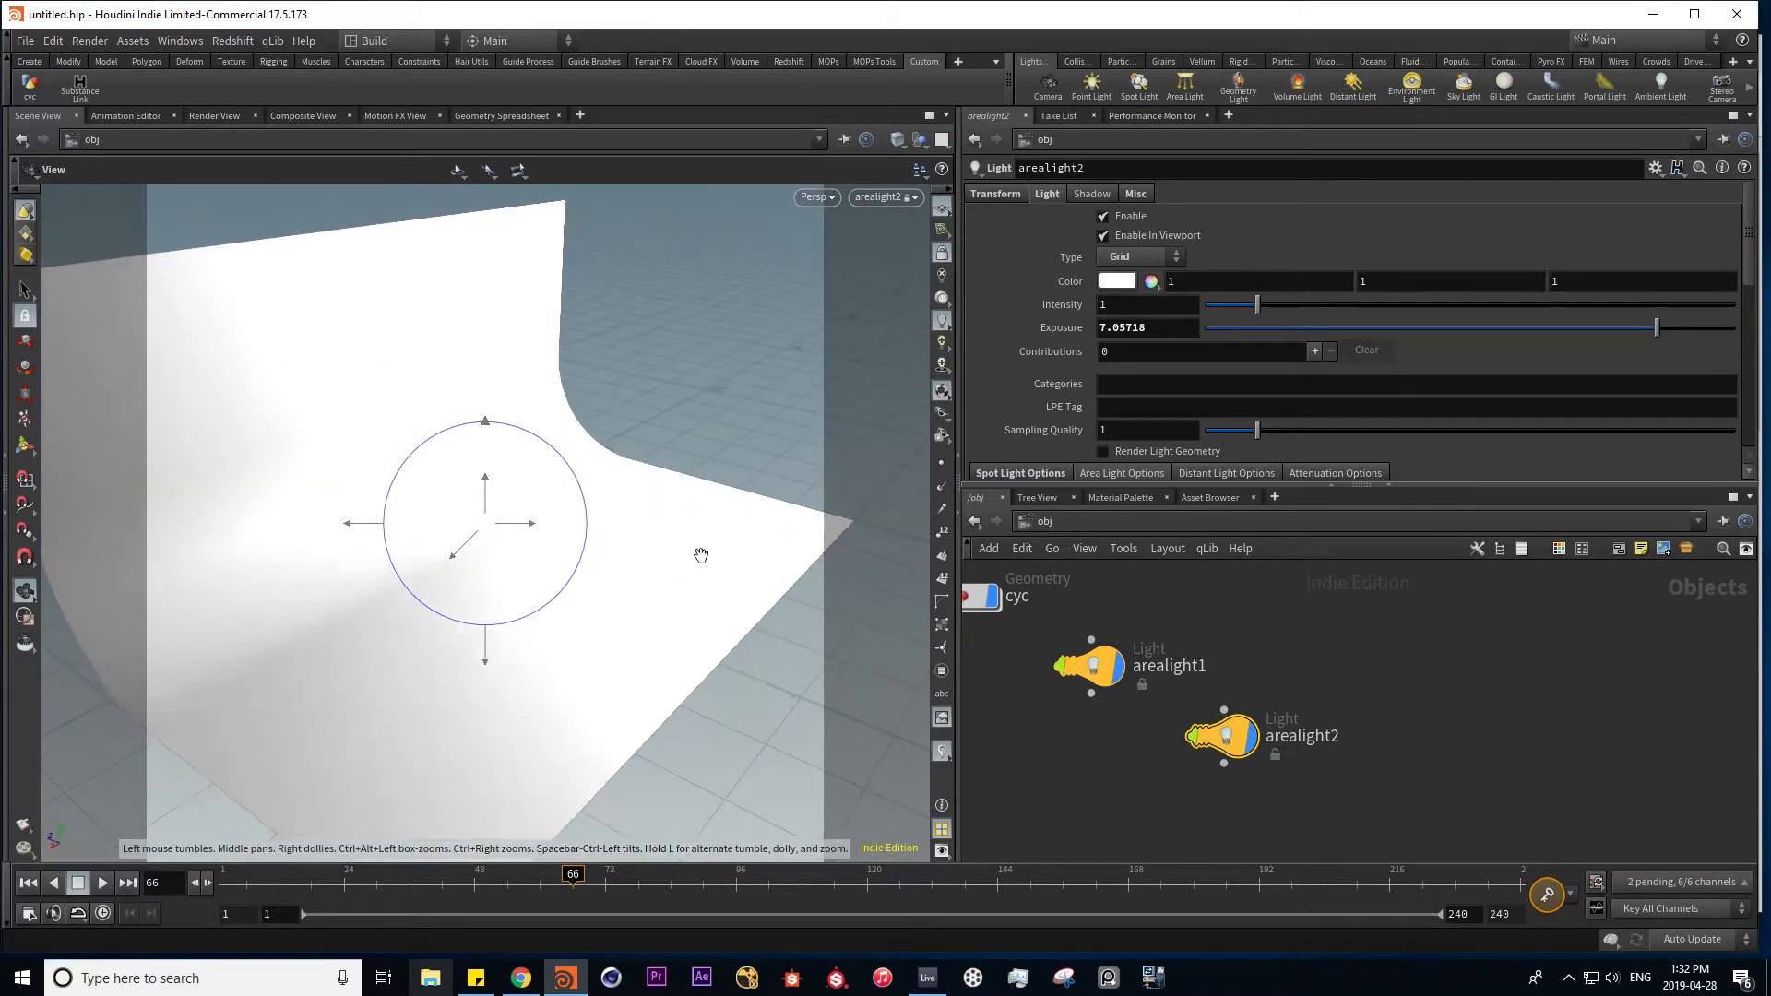
right_click_drag(671, 553, 354, 564, "alt")
left_click_drag(354, 564, 506, 577)
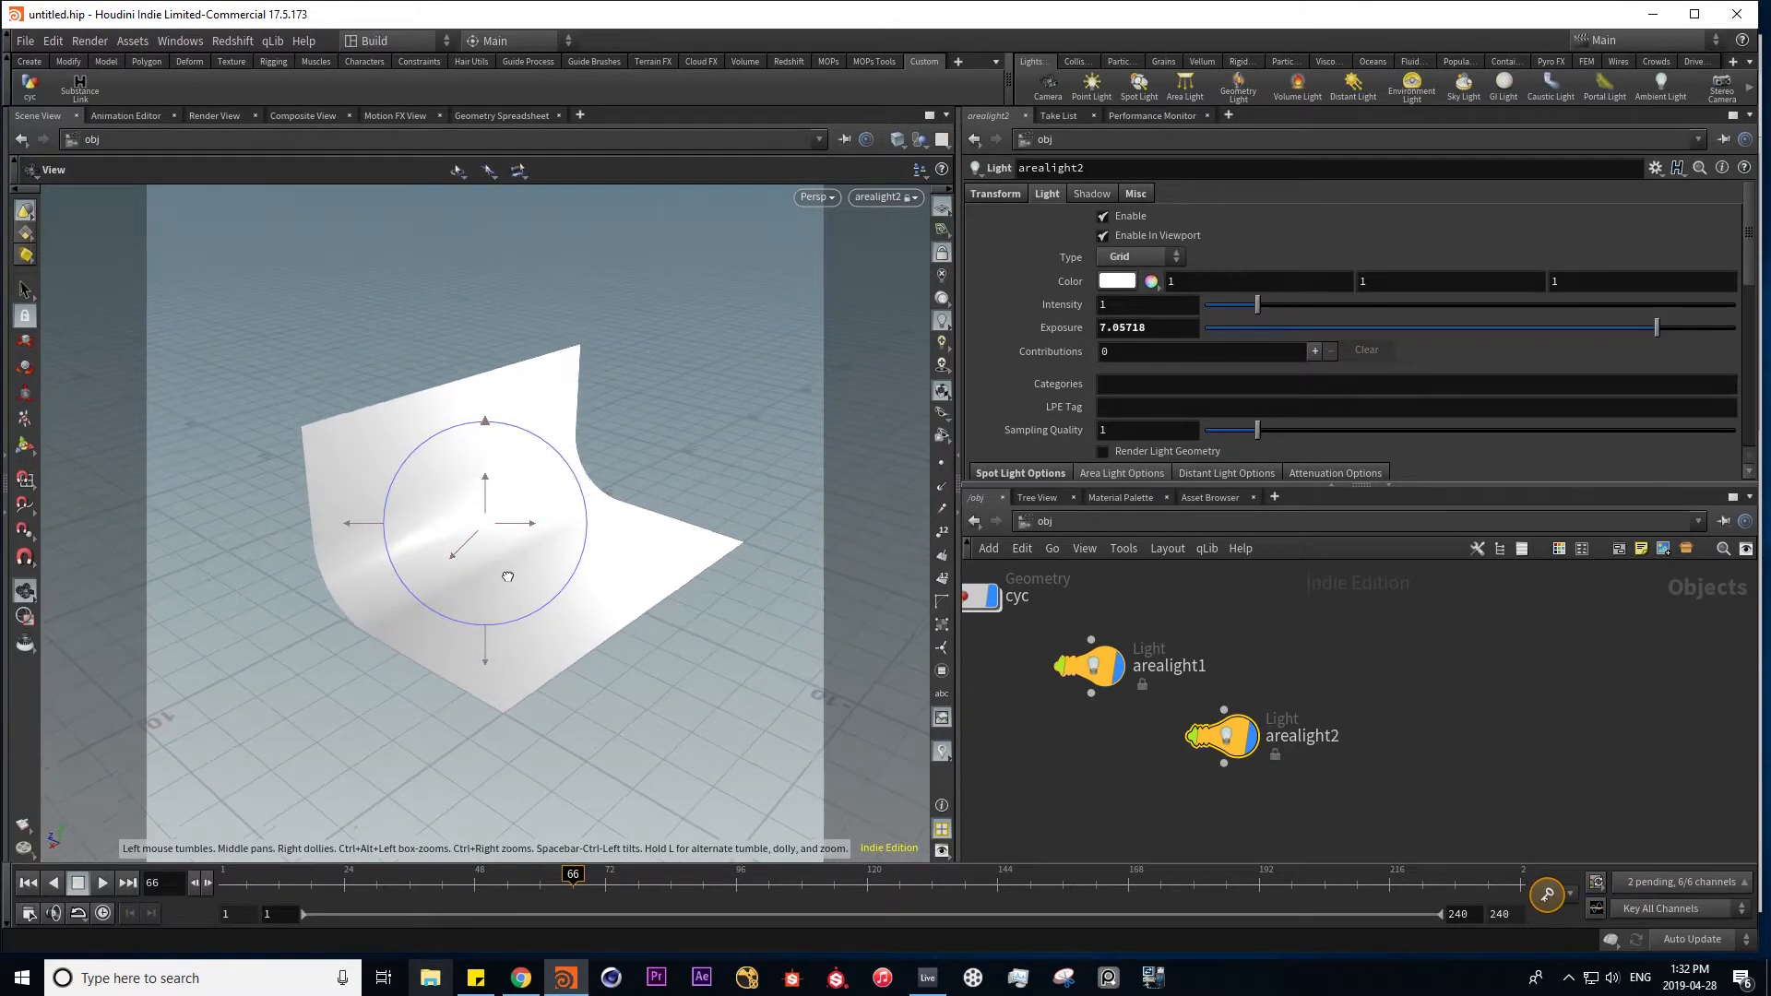
- Add a spot light from the current view and swing it around to light the cyc from the side
left_click(1139, 83)
key("Escape")
left_click_drag(449, 562, 513, 569)
key("h")
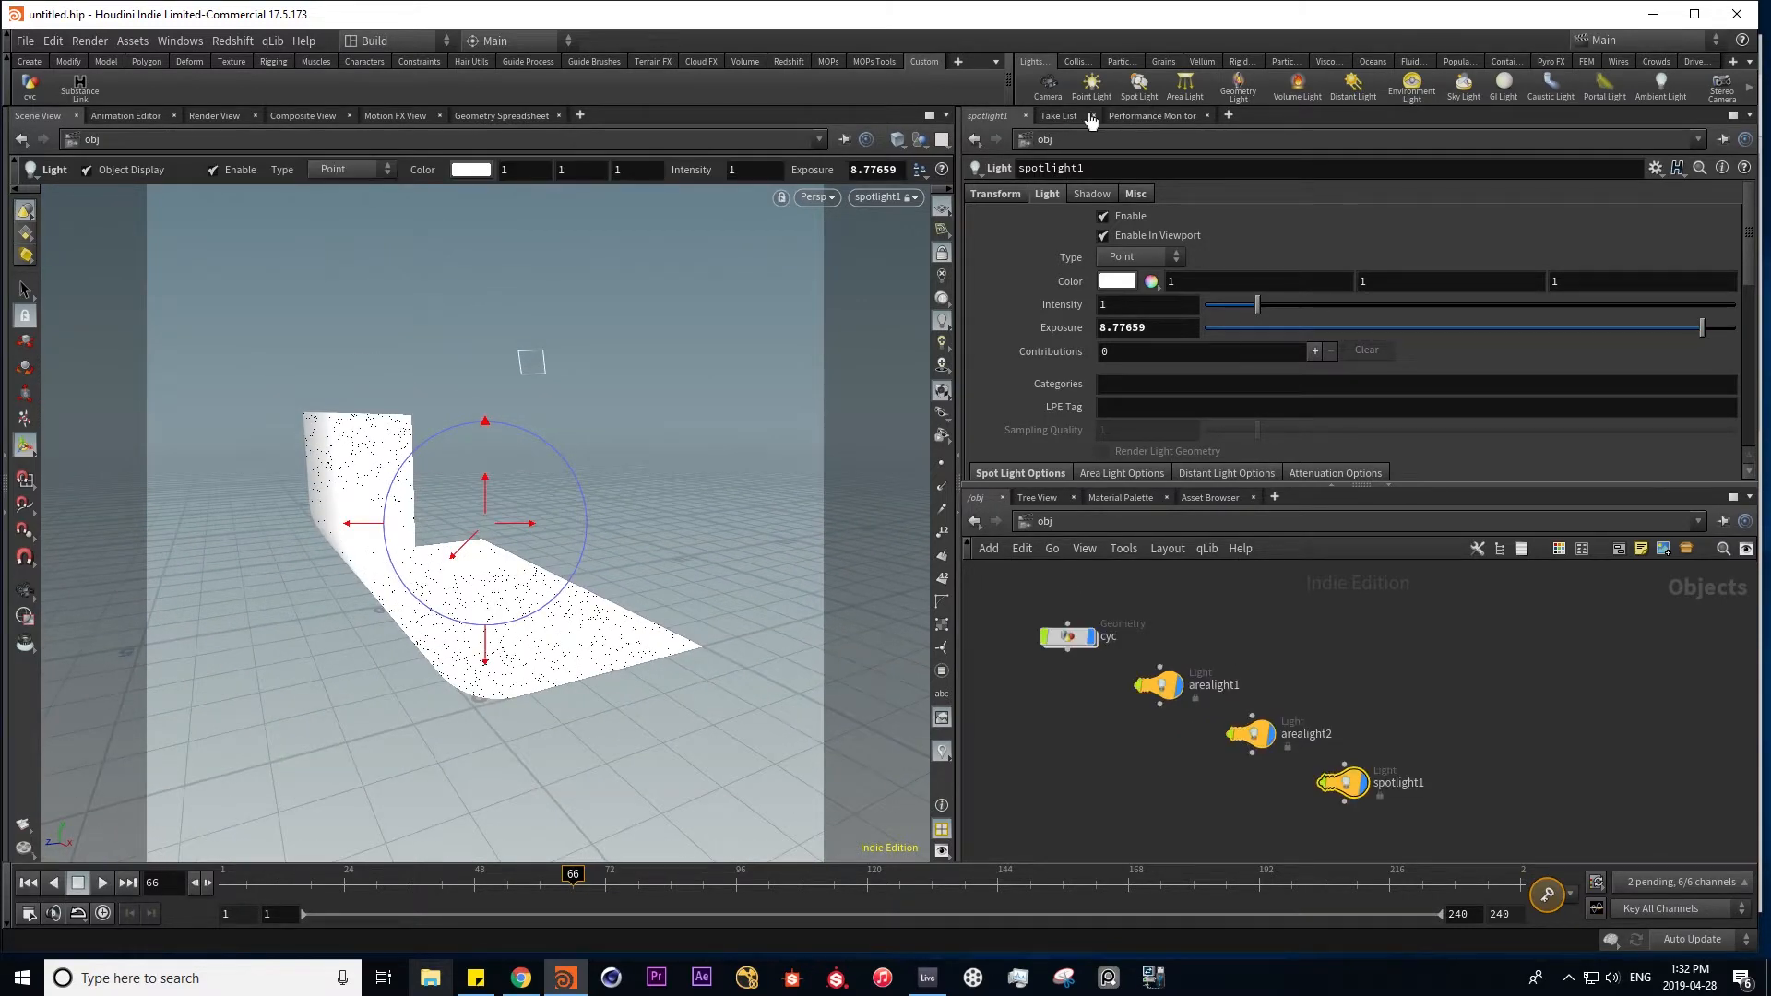
- Add a camera from the current view and move it in close, framing the curved backdrop from the front
left_click(1049, 85, "ctrl")
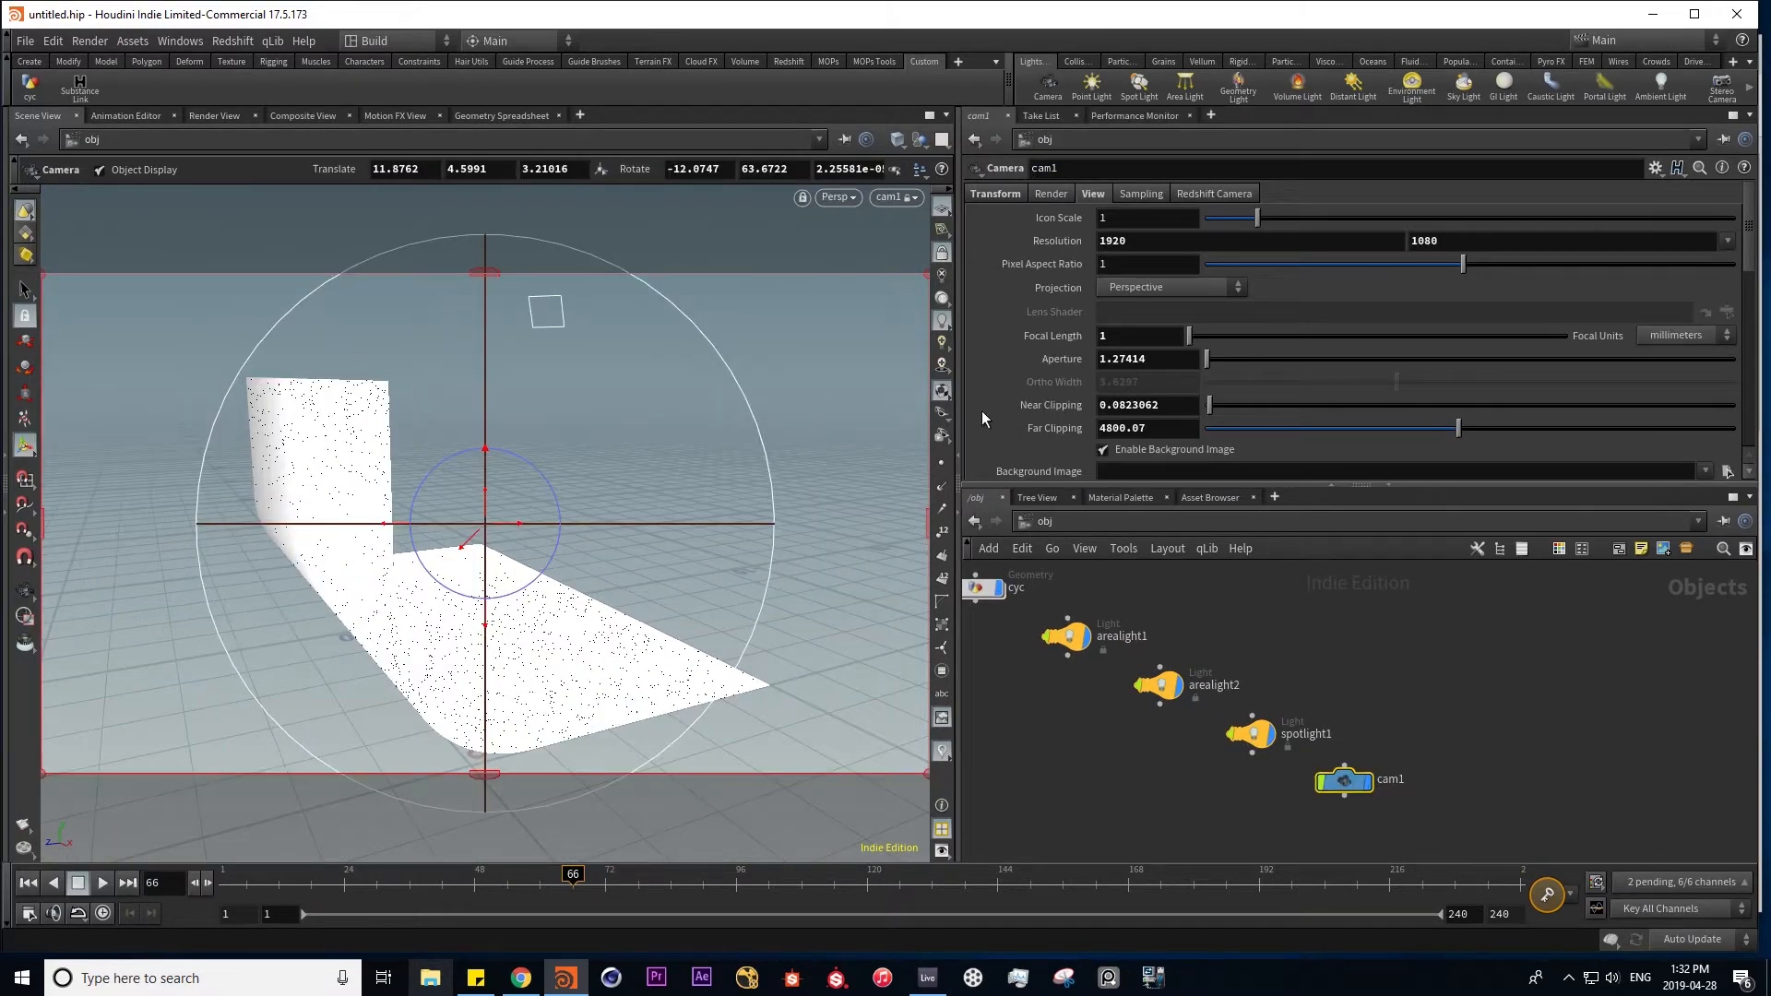
key("Escape")
left_click_drag(645, 514, 354, 553)
right_click_drag(354, 553, 322, 563)
right_click_drag(470, 470, 668, 431)
middle_click_drag(599, 544, 589, 581)
right_click_drag(590, 581, 849, 486)
middle_click_drag(649, 567, 645, 556)
key("Return")
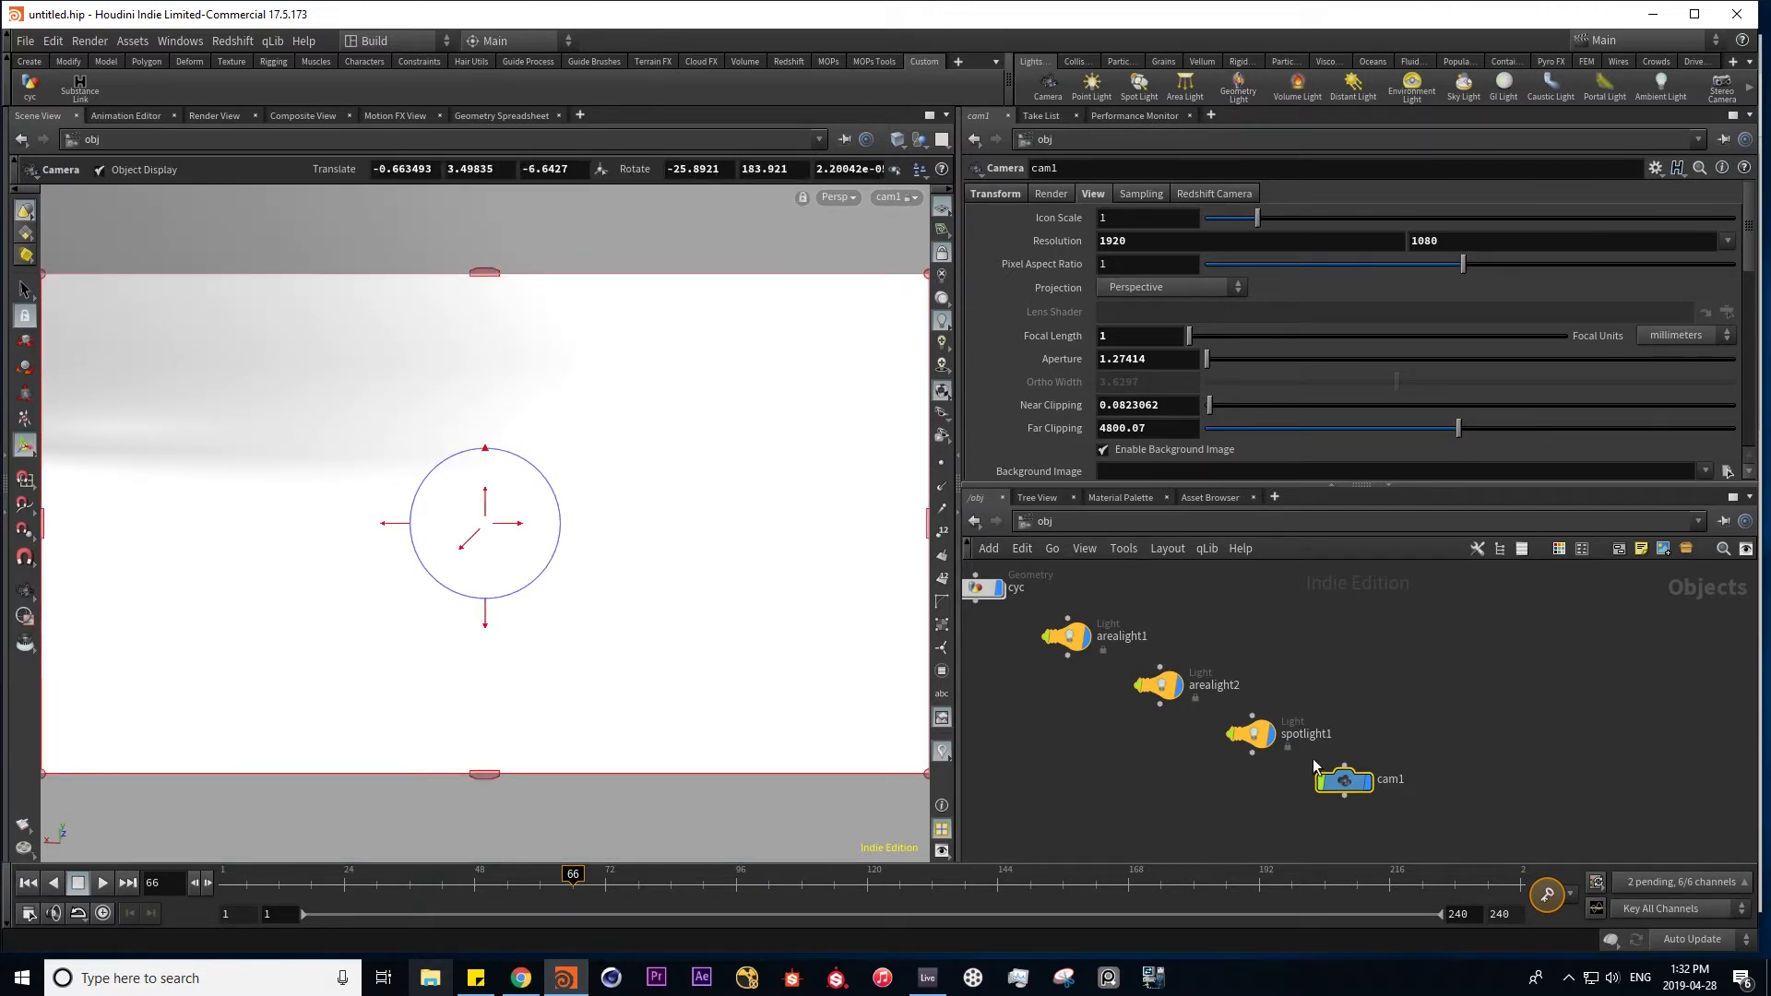
- Add a torus to the scene and move it down and closer to the camera, resting on the backdrop floor
key("Tab")
type("to")
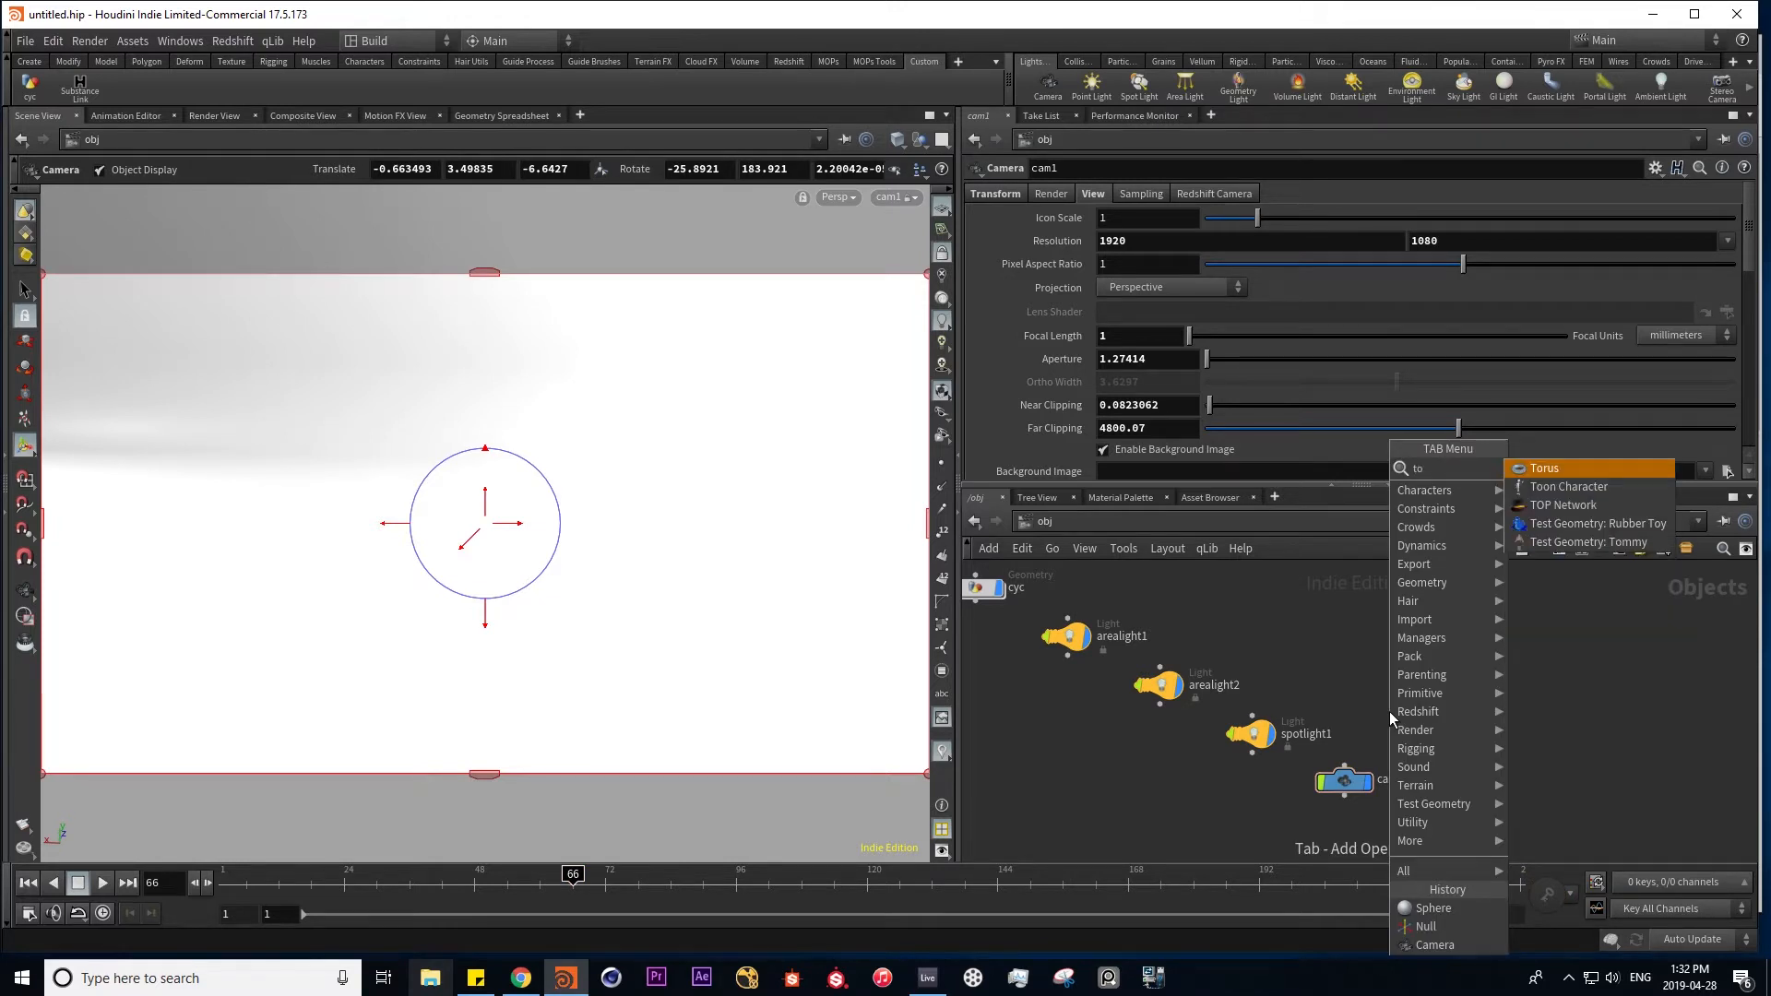
key("Return")
left_click(1403, 688)
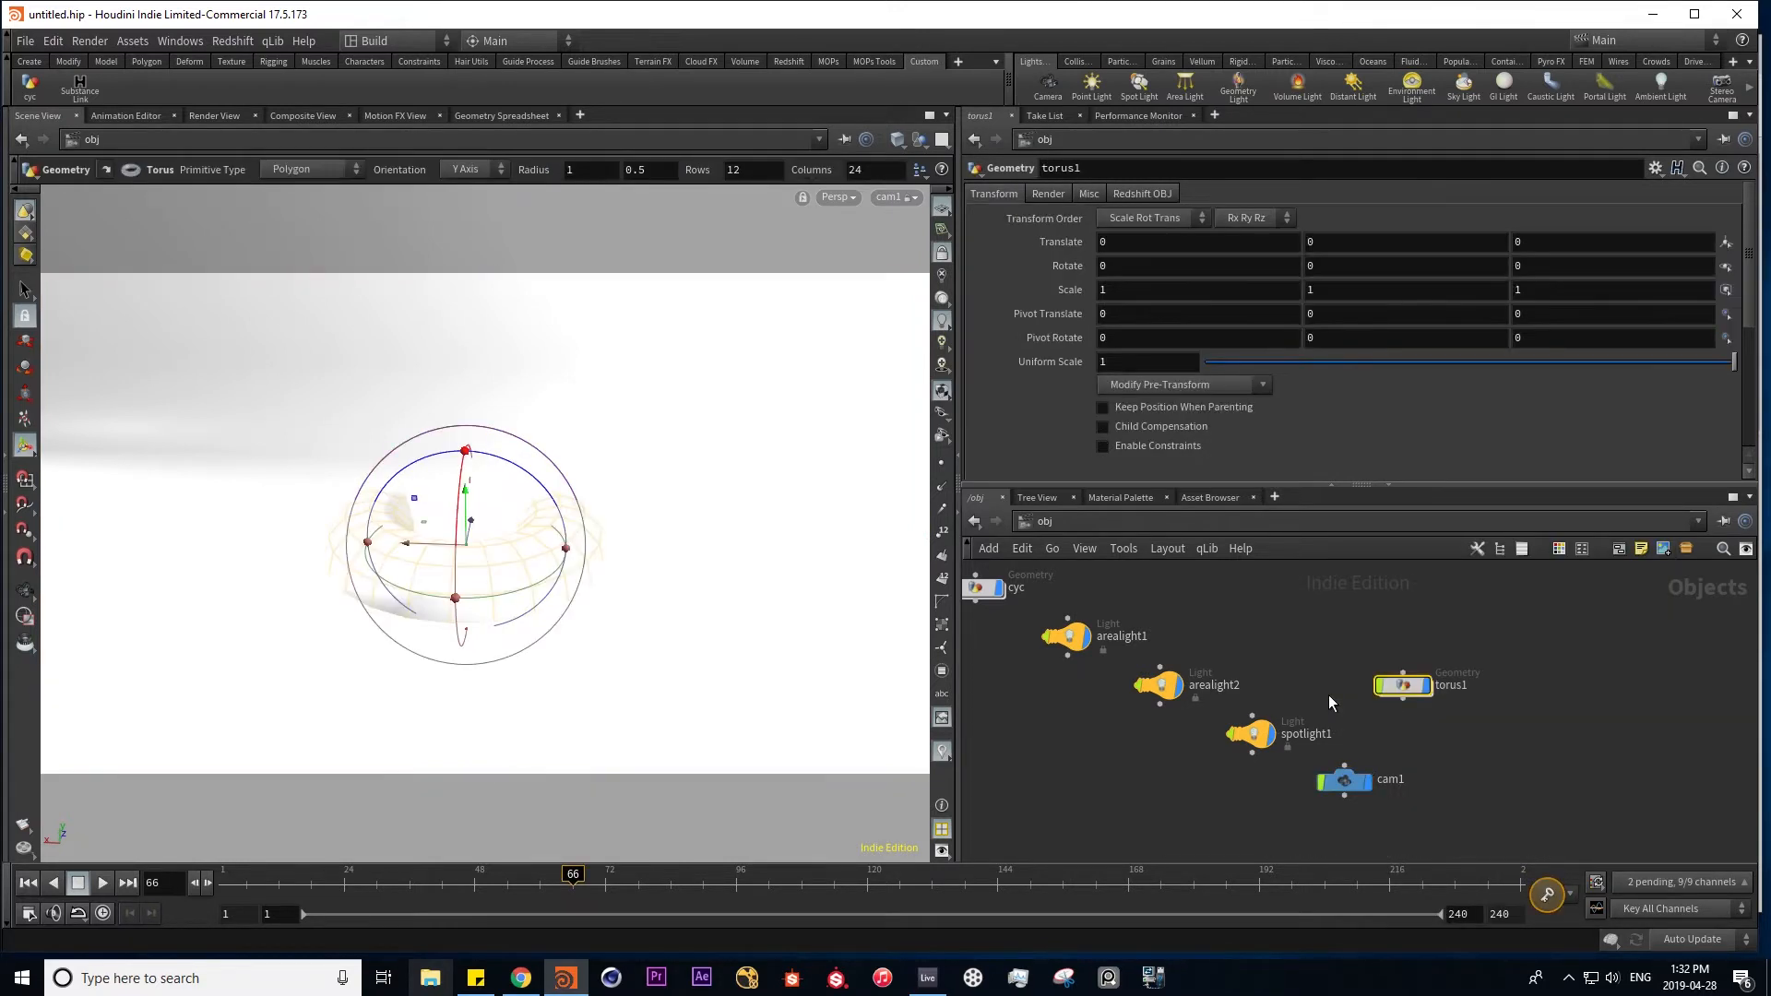
left_click_drag(466, 493, 473, 545)
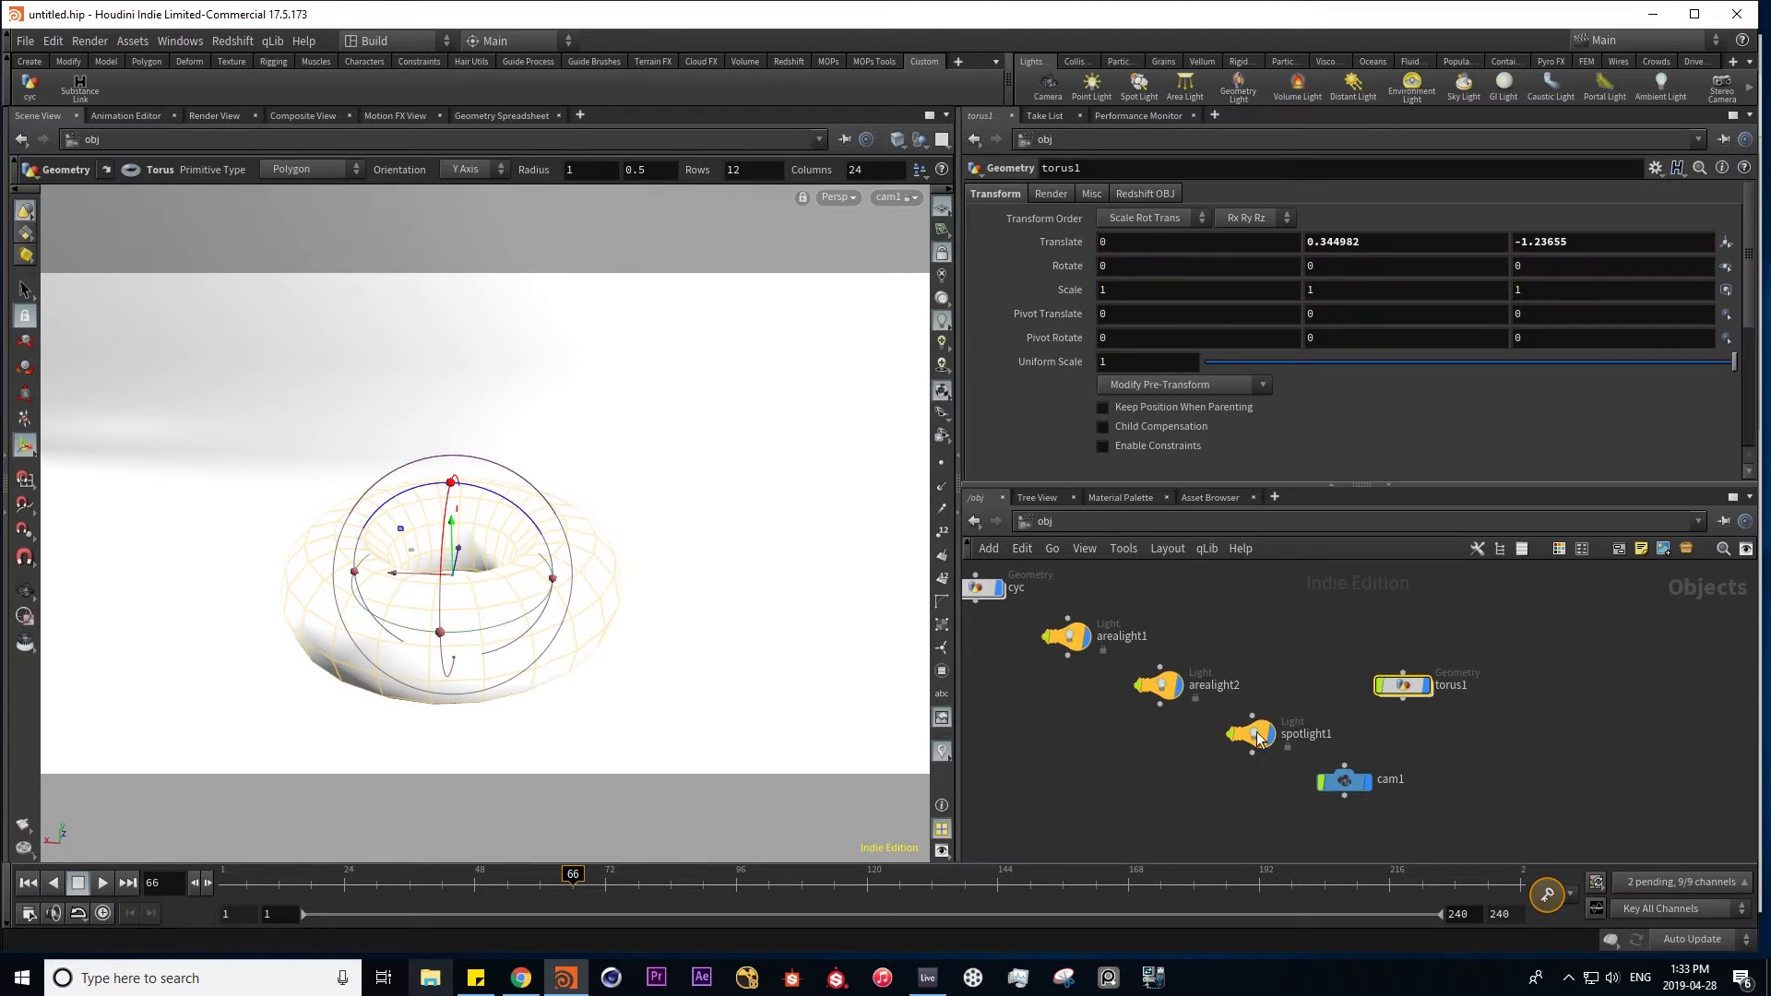
- Make a Custom shelf tool from all six objects, with both its name and label set to Light Setup
scroll(1300, 682, "down", 3)
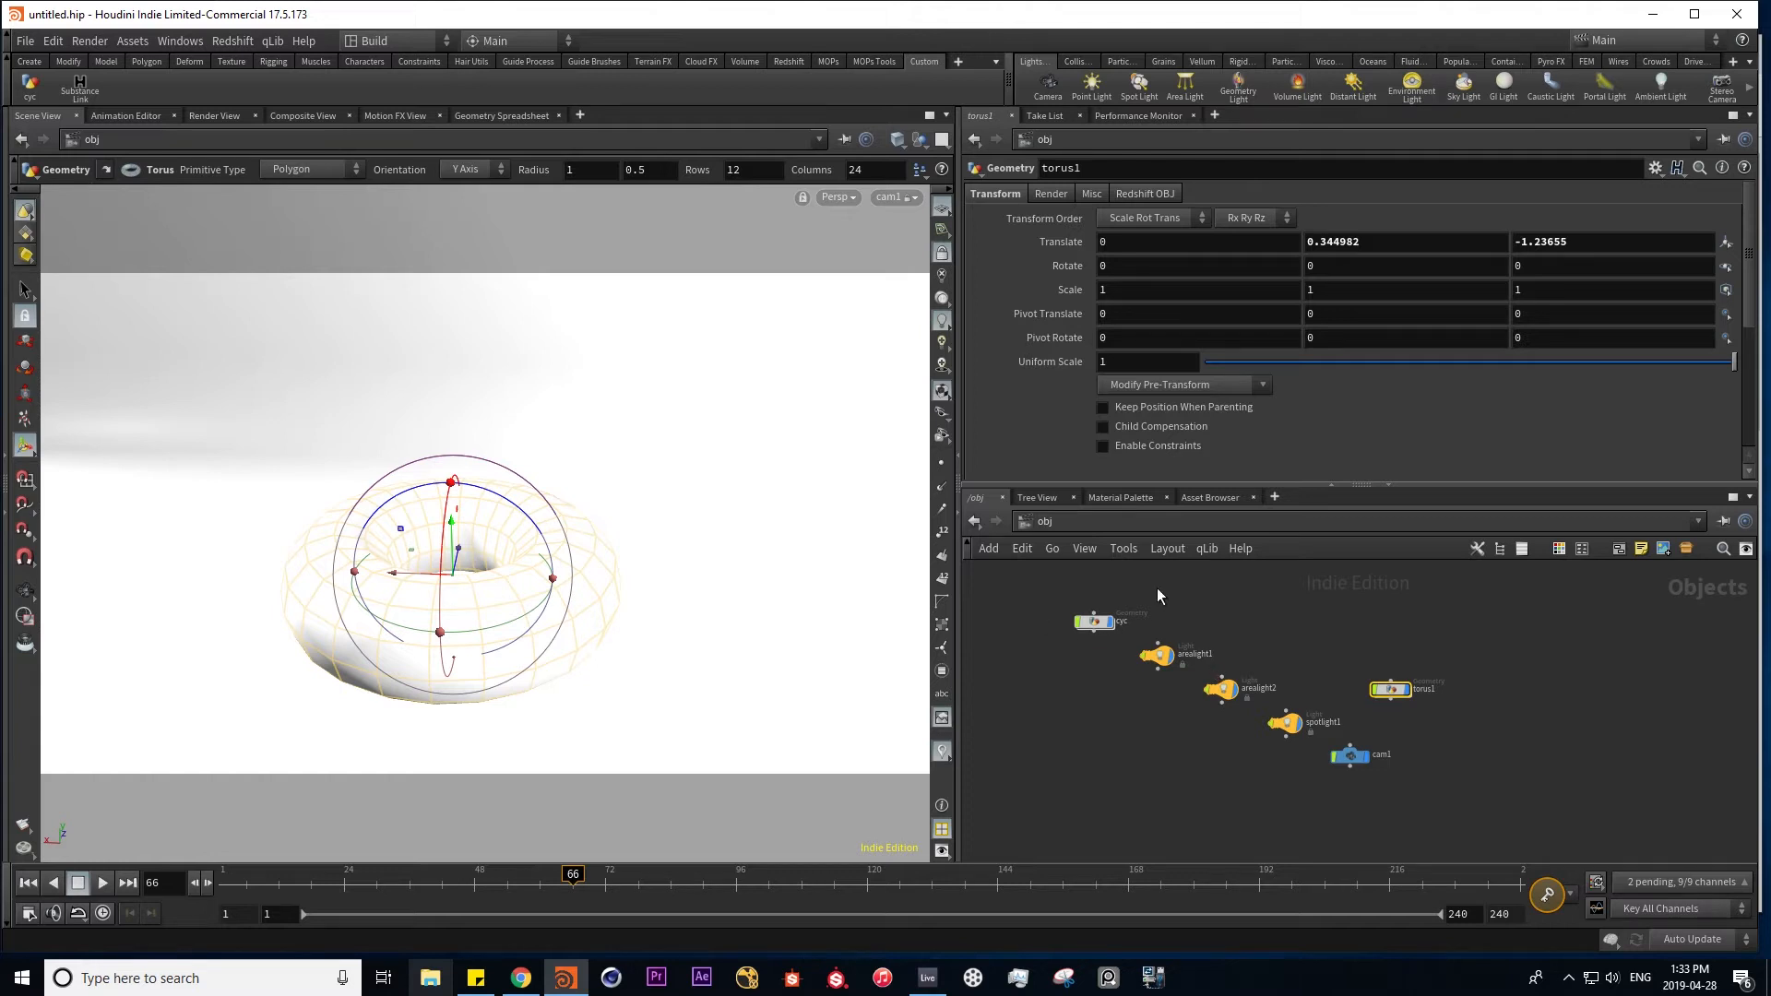
mouse_move(1106, 625)
left_click_drag(1035, 589, 1508, 818)
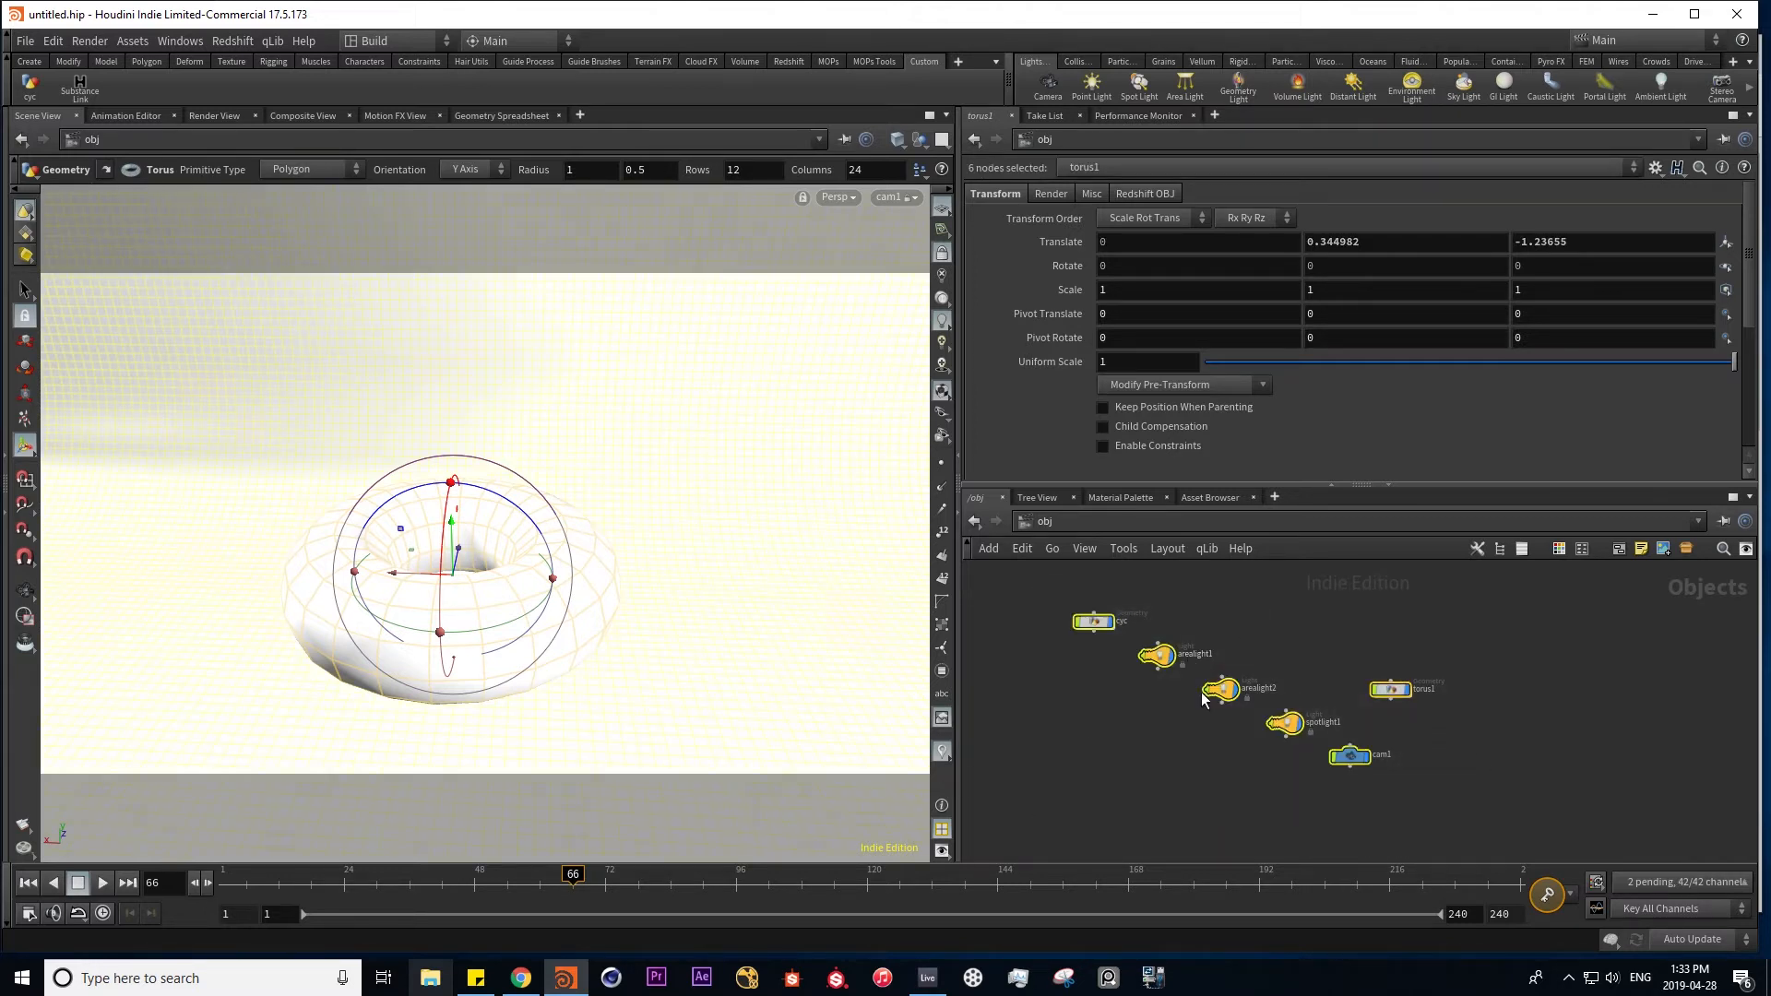
left_click_drag(1164, 657, 152, 95)
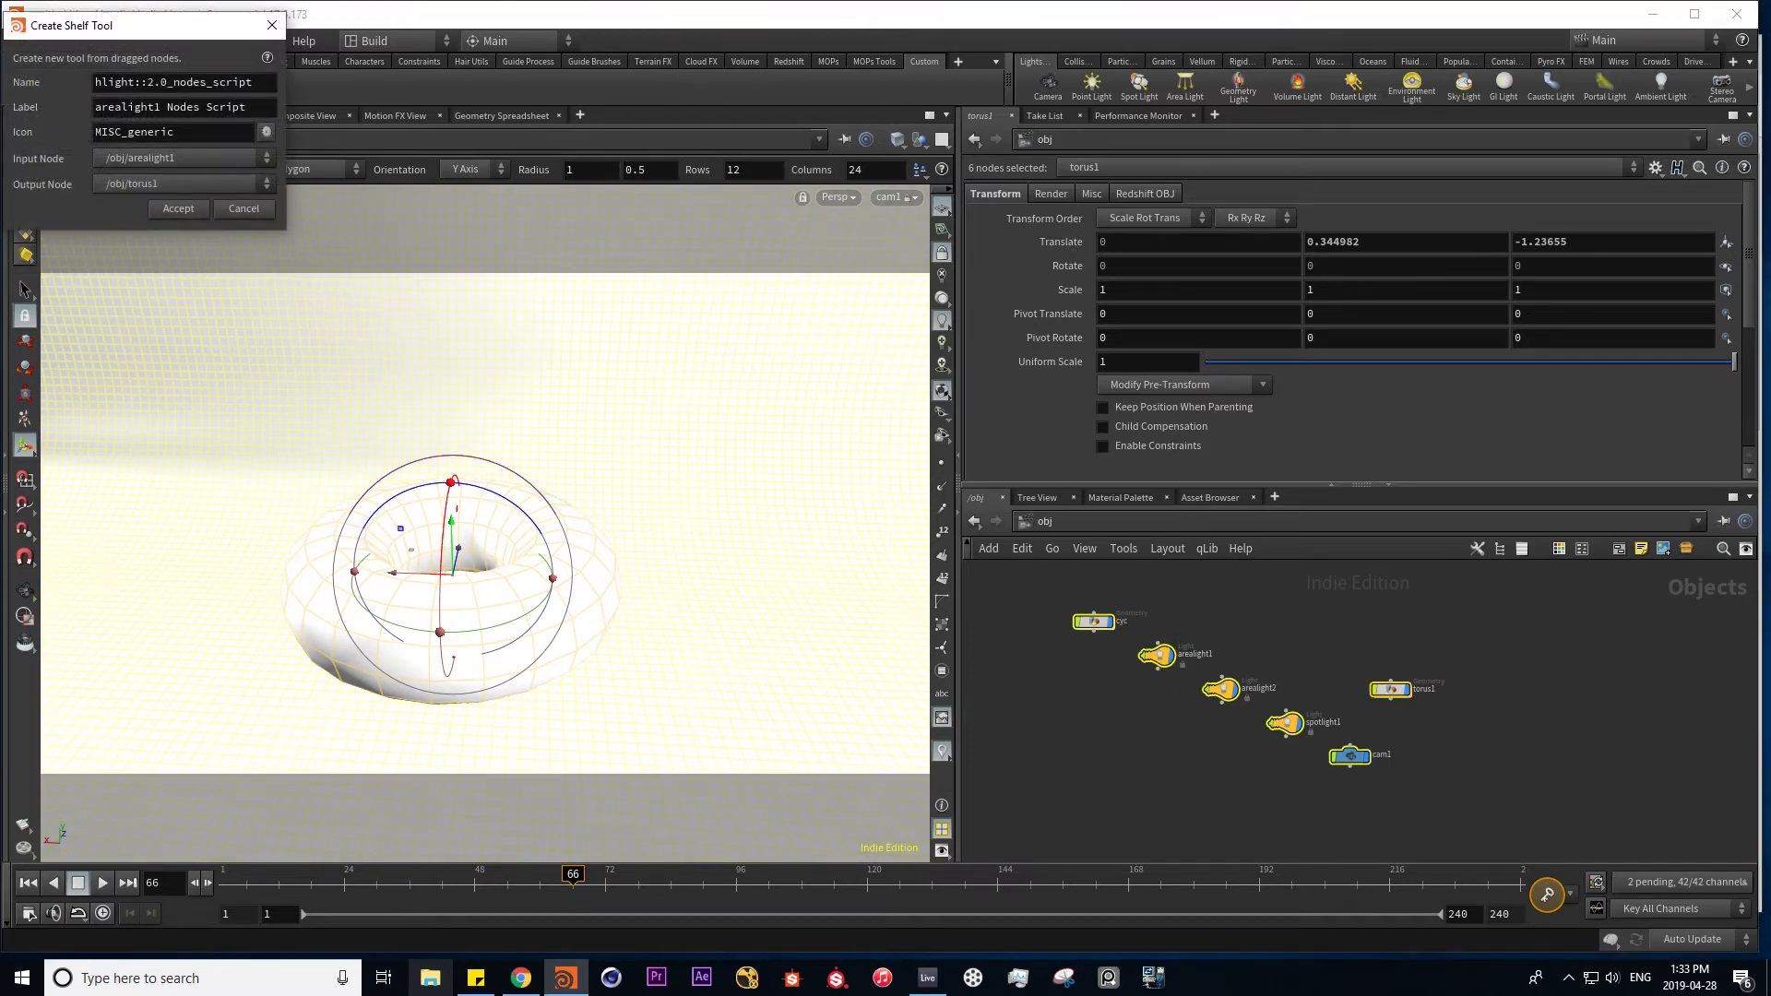
left_click_drag(101, 28, 317, 101)
left_click_drag(472, 167, 112, 168)
type("Light Setu")
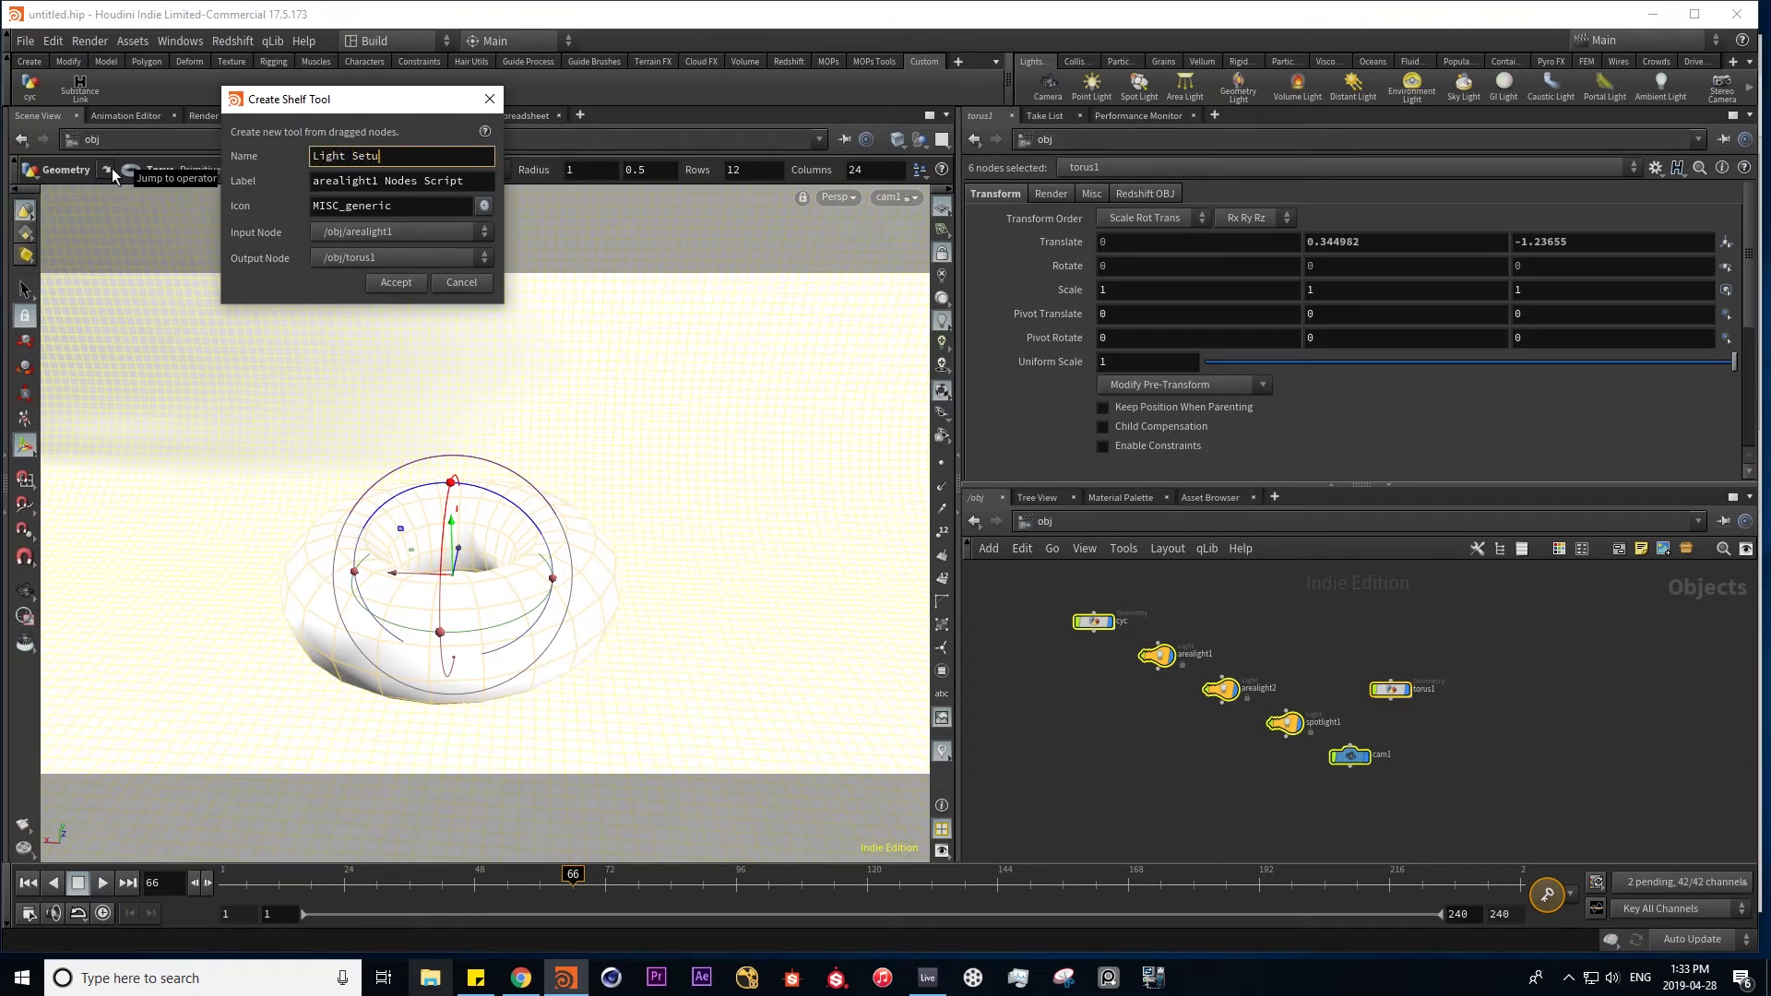
type("p")
key("Tab")
type("Light Setup")
left_click(407, 282)
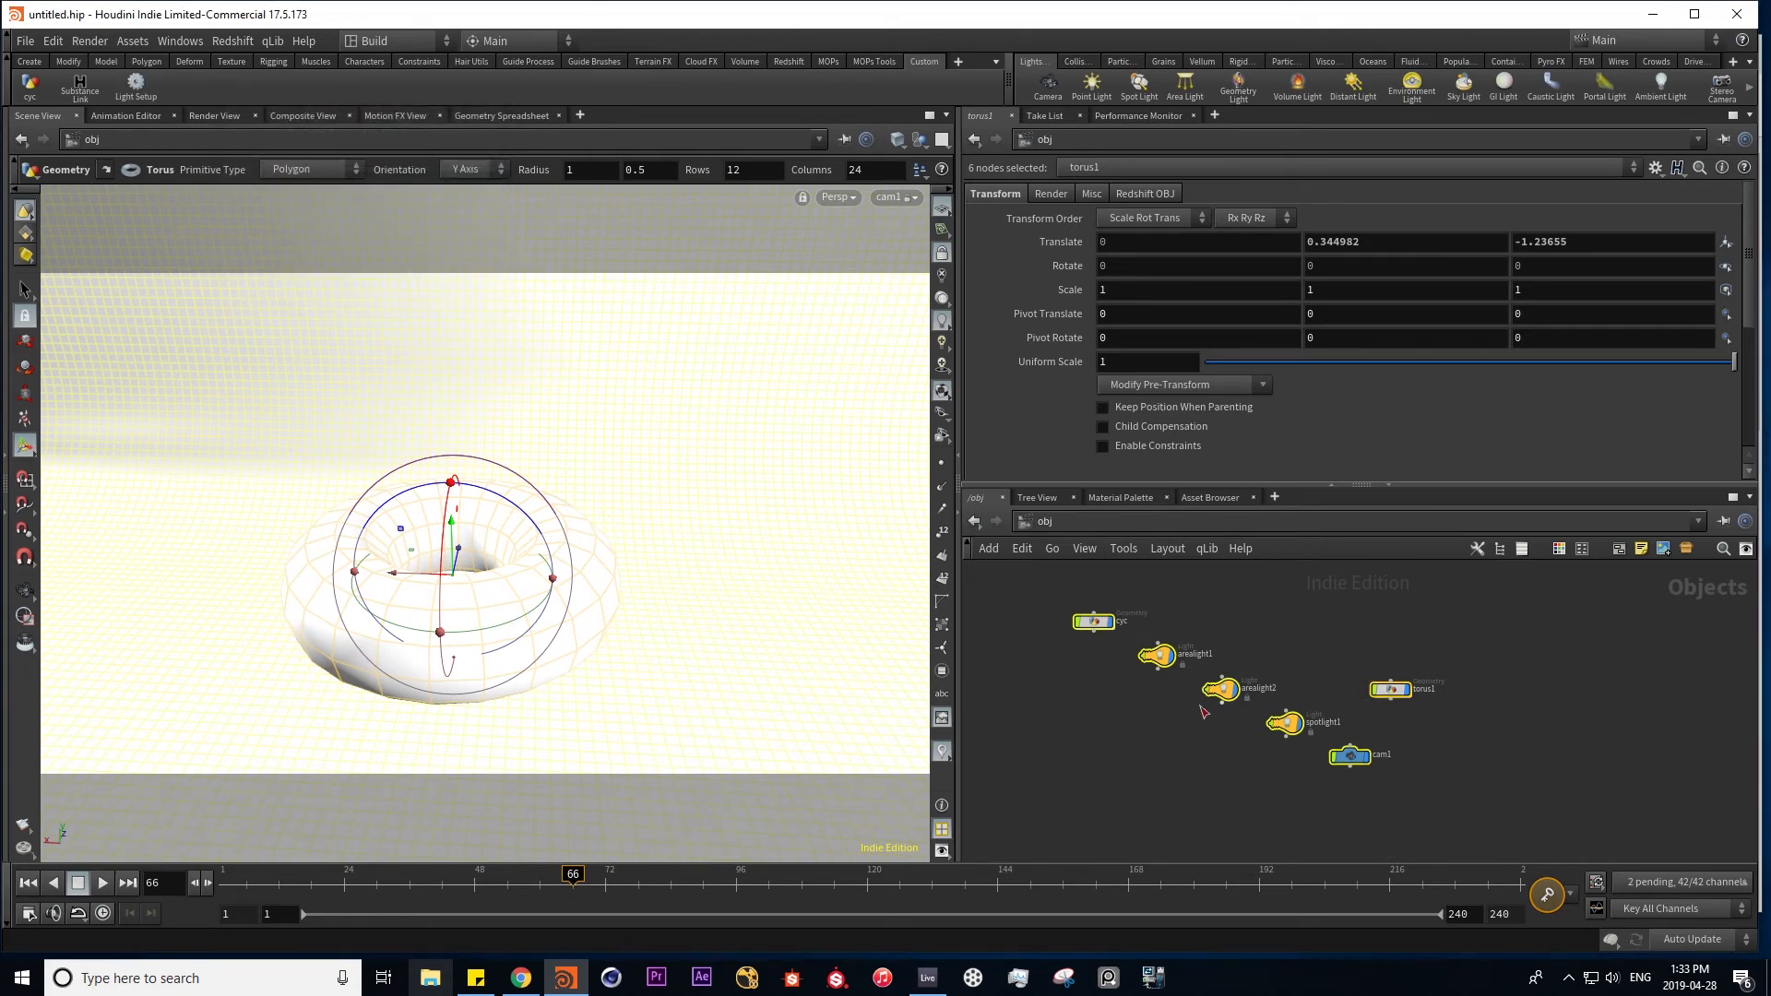
- Delete all the objects in the scene and undo the deletion
left_click_drag(1077, 808, 1468, 581)
key("Delete")
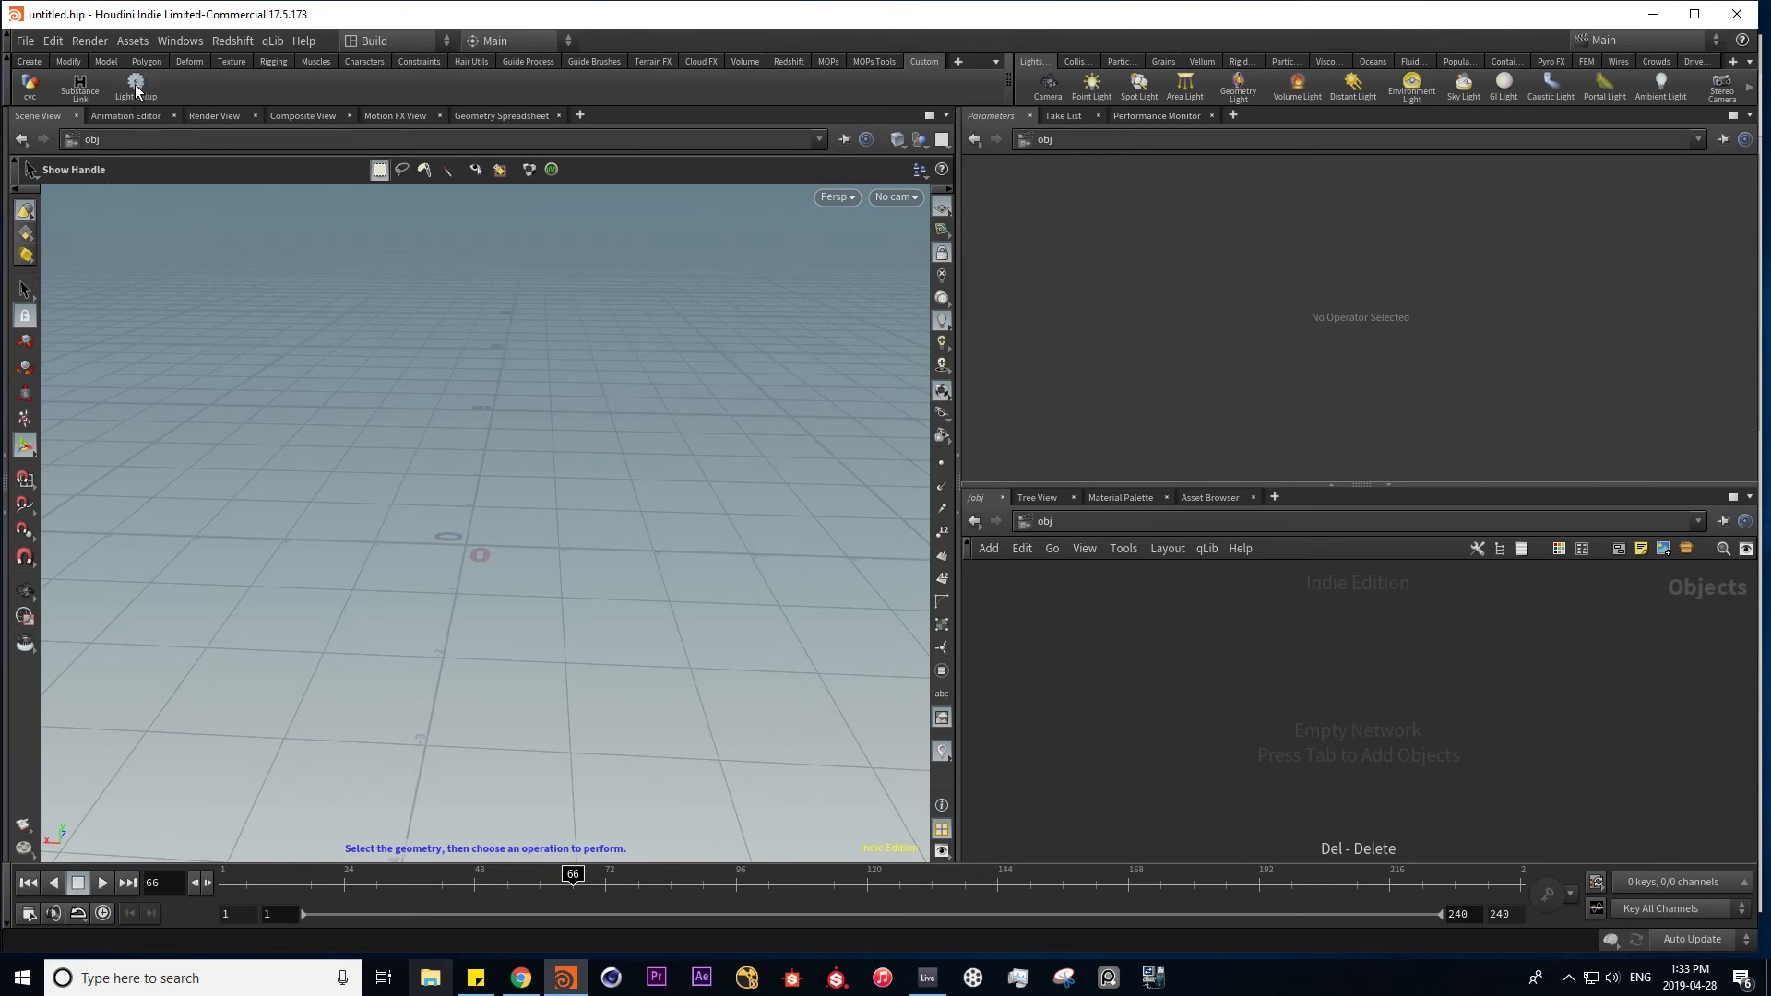
key("ctrl+z")
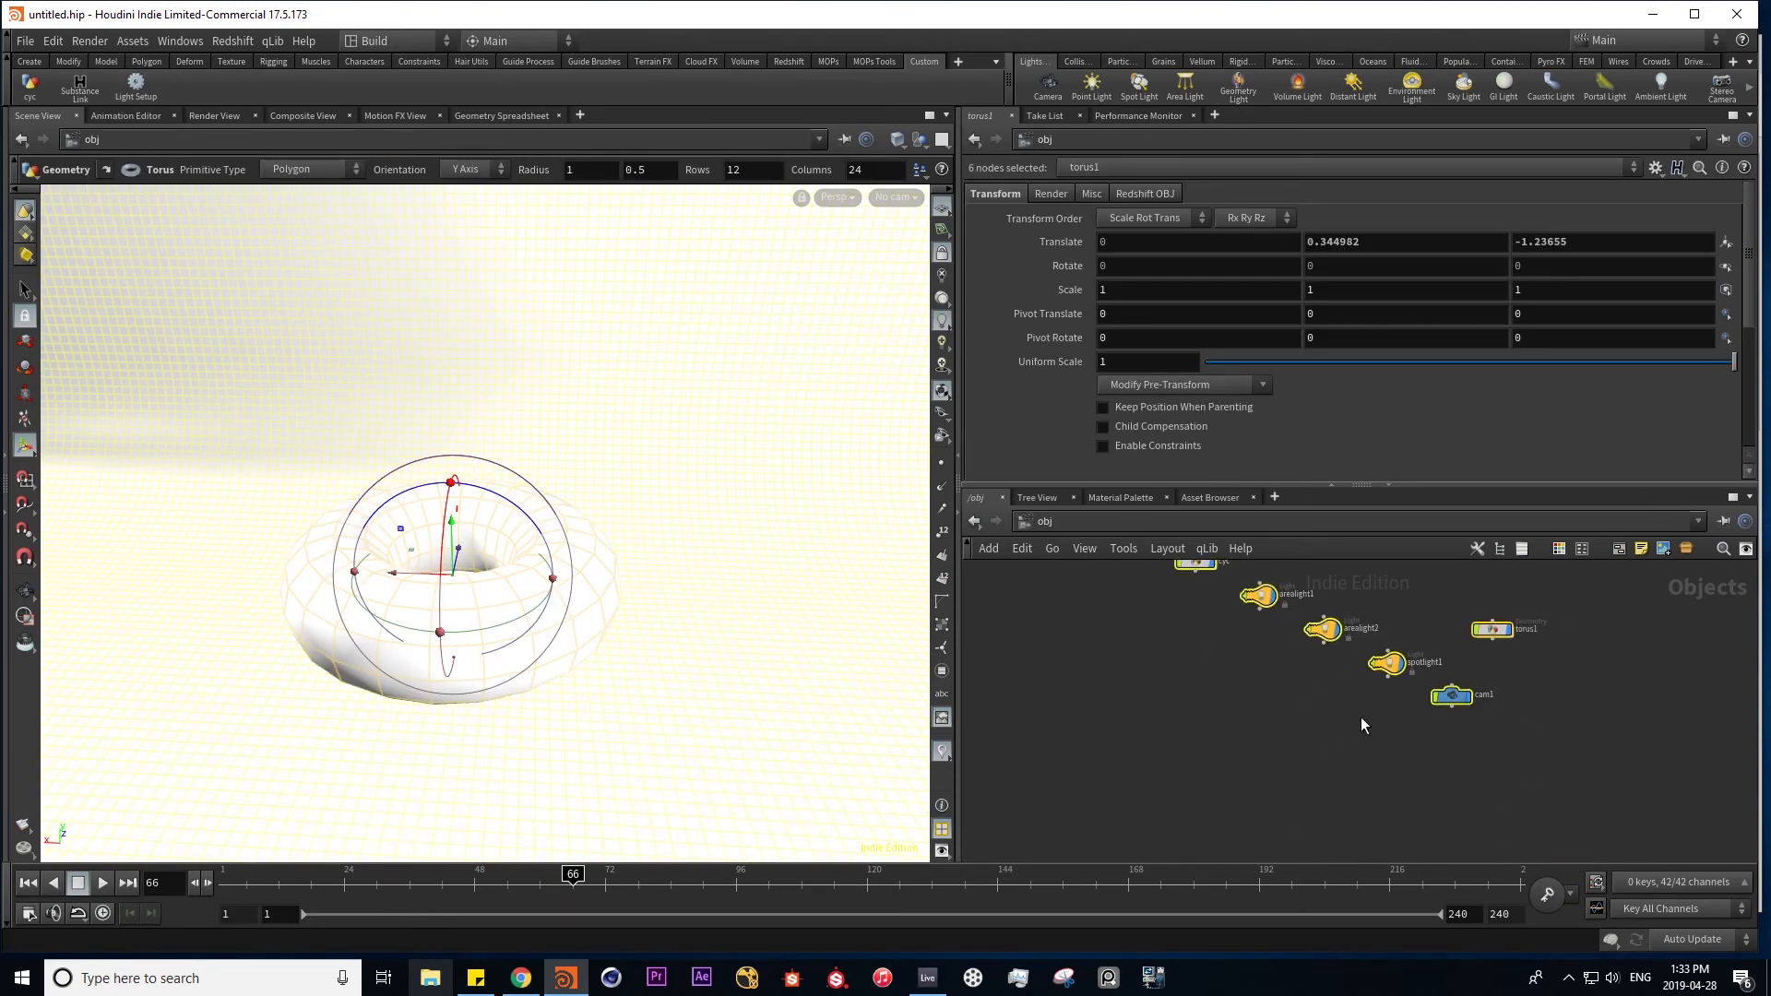
- Frame the whole scene in the perspective view and delete the Light Setup tool from the Custom shelf
key("h")
right_click(145, 90)
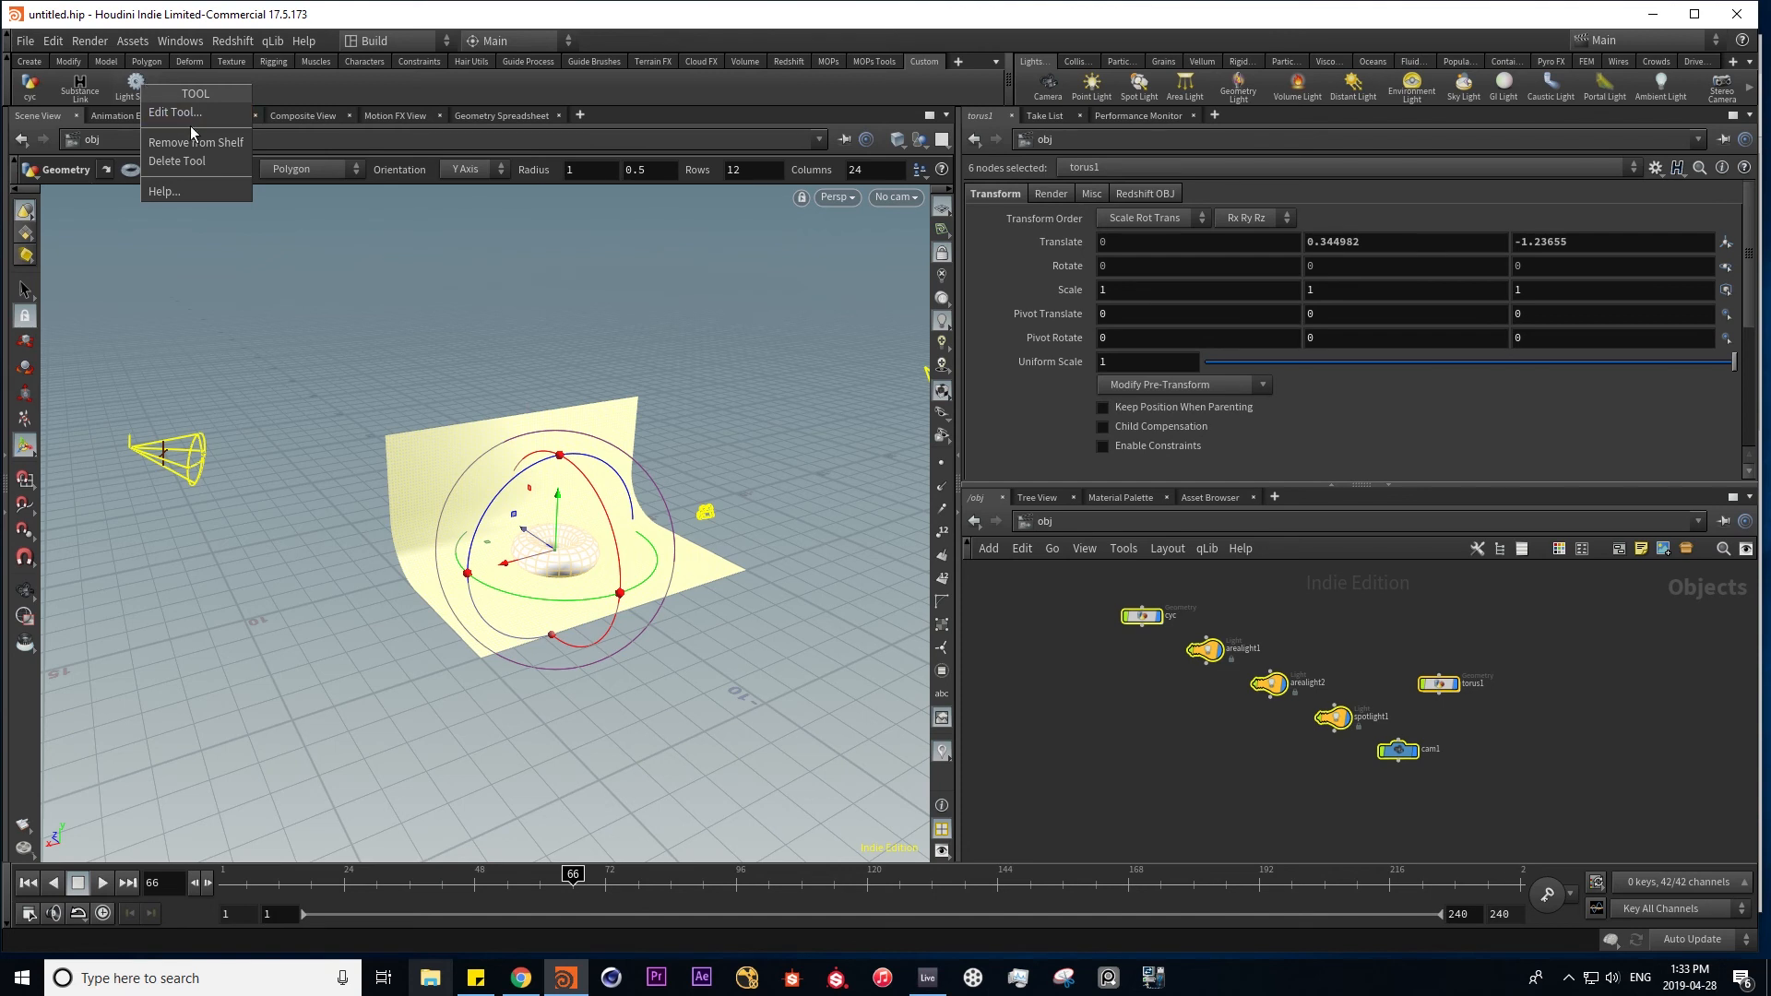
left_click(203, 164)
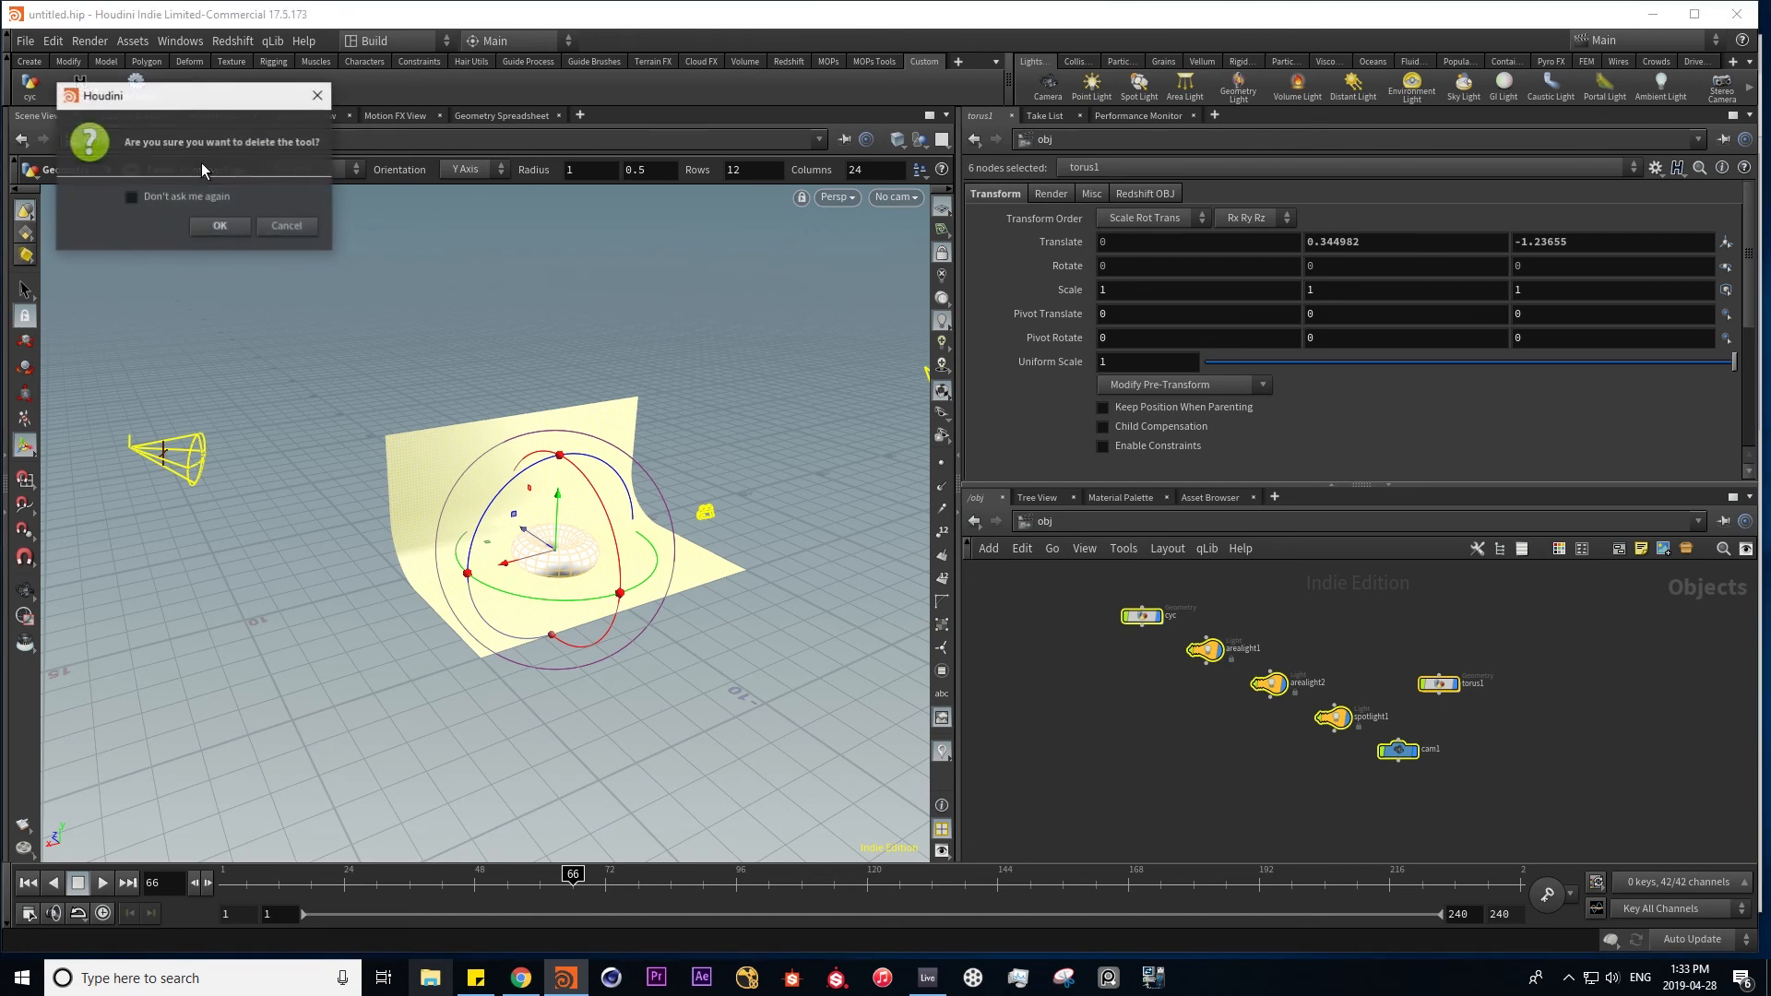
left_click(242, 230)
- Widen the Lights and Cameras shelf set so its tab names and tools are fully readable
left_click_drag(1009, 77, 611, 100)
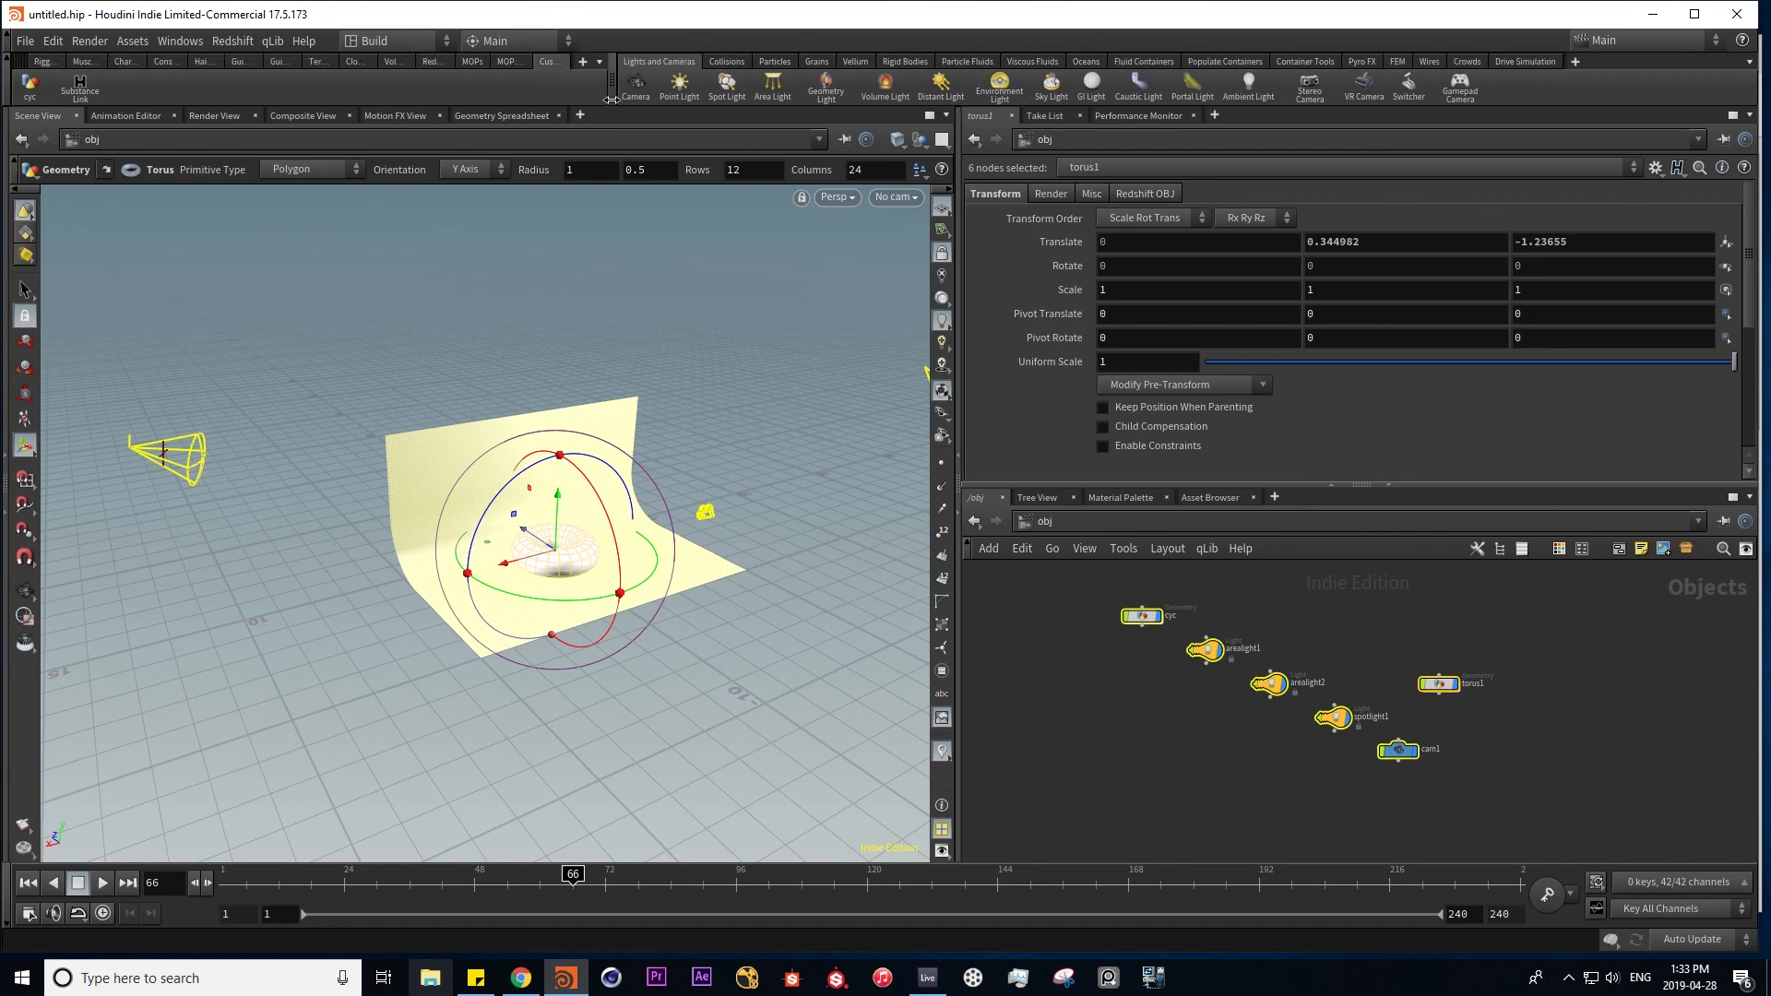